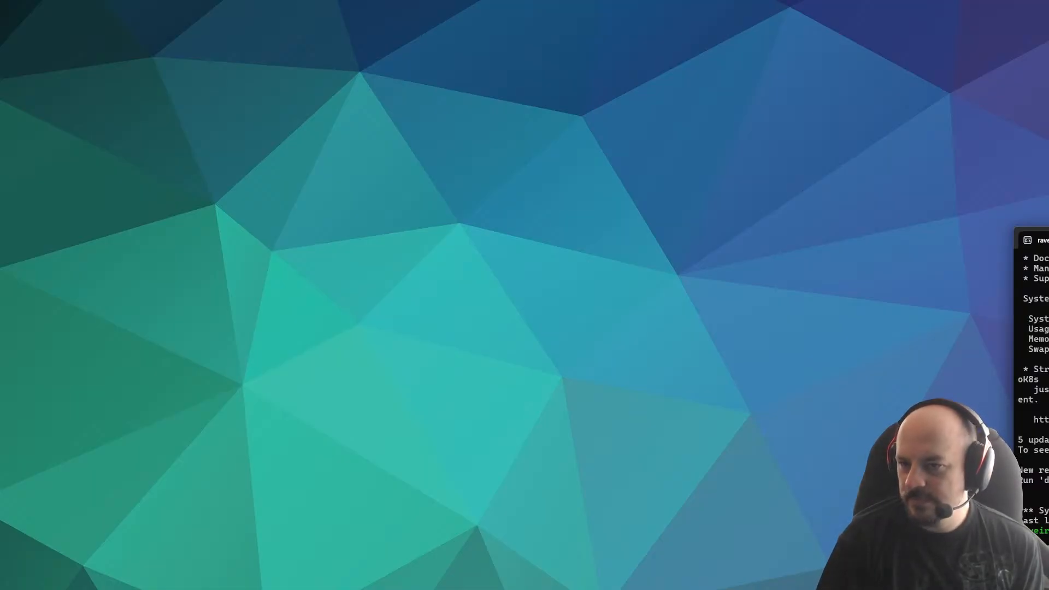
{"action": "left_click_drag", "start_coordinate": [1048, 246], "coordinate": [233, 33]}
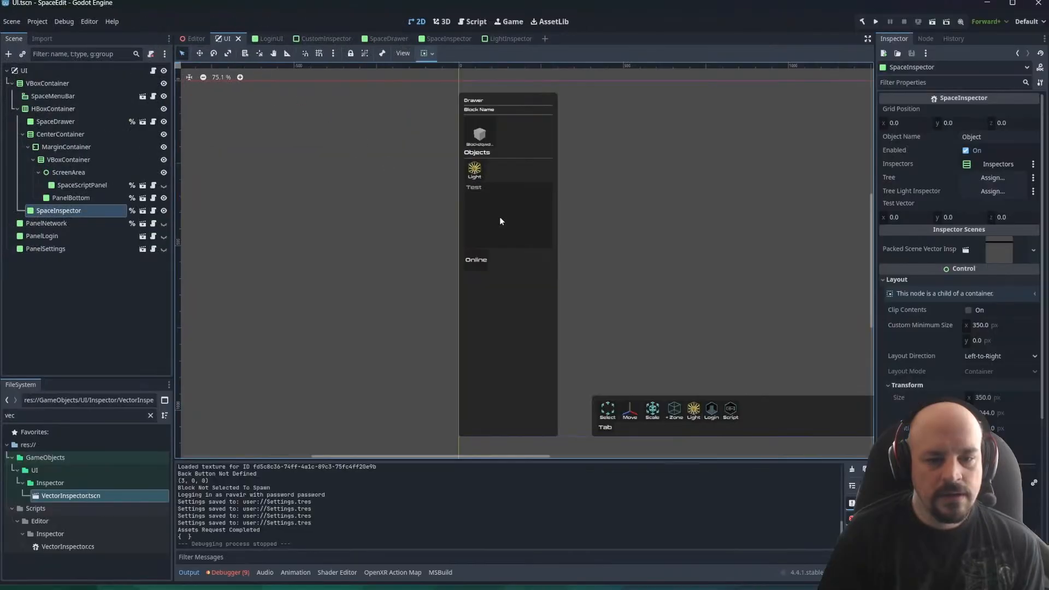
{"action": "scroll", "coordinate": [591, 284], "scroll_direction": "down", "scroll_amount": 2}
{"action": "middle_click_drag", "start_coordinate": [591, 284], "coordinate": [467, 271]}
{"action": "scroll", "coordinate": [468, 271], "scroll_direction": "up", "scroll_amount": 3}
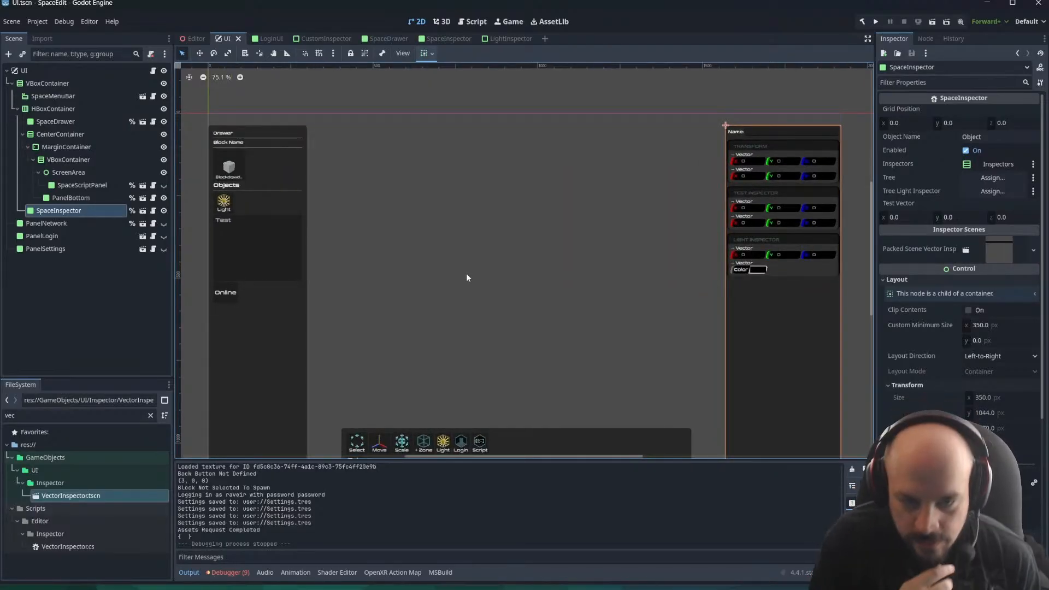
Switch to ClickUp in a maximized window and open the UnforgivenSpace space
{"action": "key", "text": "super"}
{"action": "type", "text": "cli"}
{"action": "key", "text": "Return"}
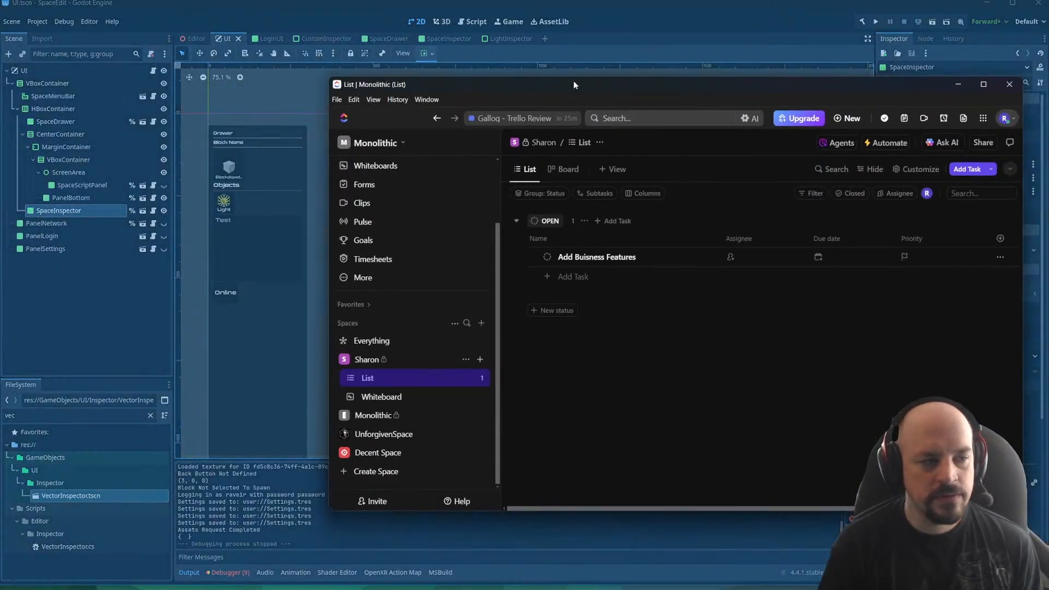
{"action": "double_click", "coordinate": [573, 82]}
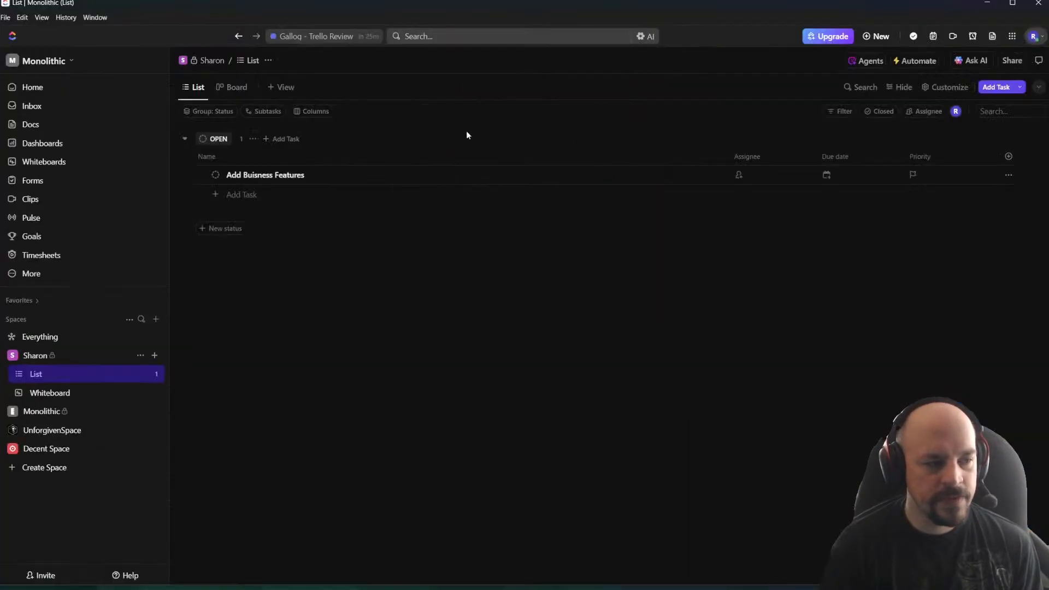
{"action": "left_click", "coordinate": [52, 430]}
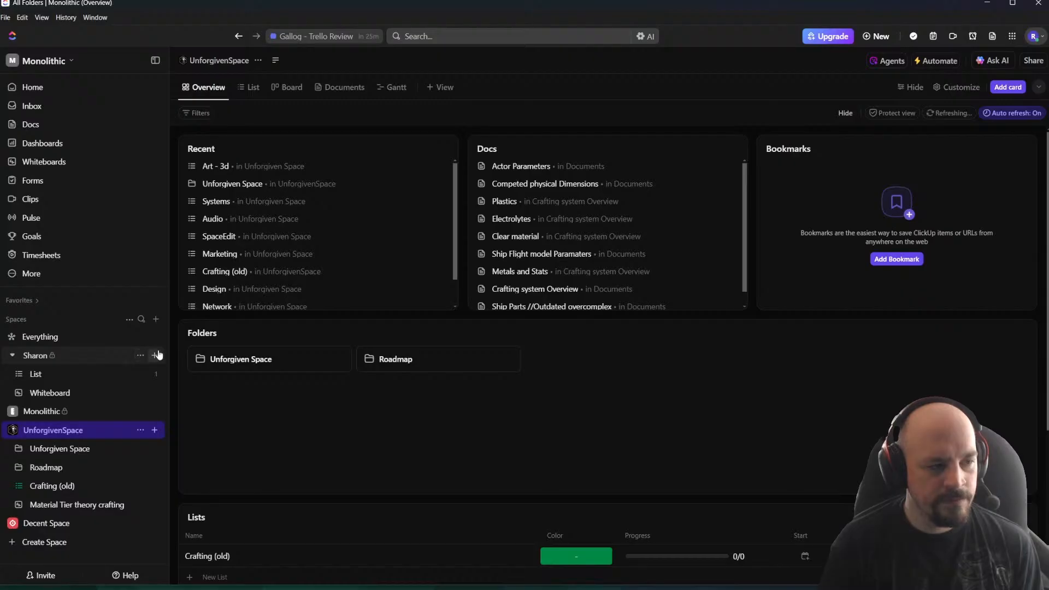
Start creating a new space and search its avatar icons for "edi"
{"action": "left_click", "coordinate": [155, 319]}
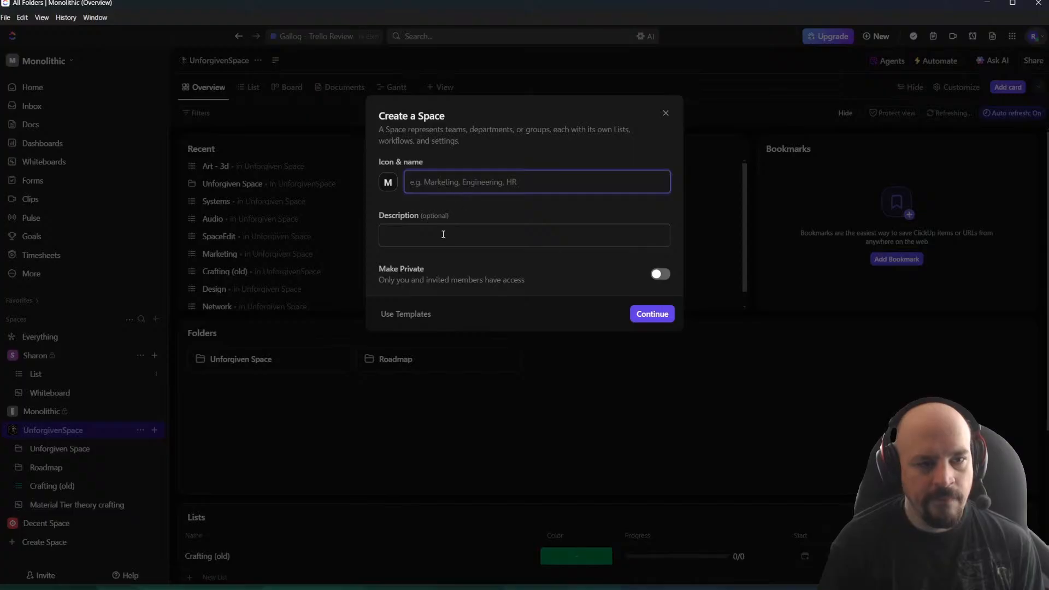
{"action": "left_click", "coordinate": [388, 182]}
{"action": "type", "text": "ee"}
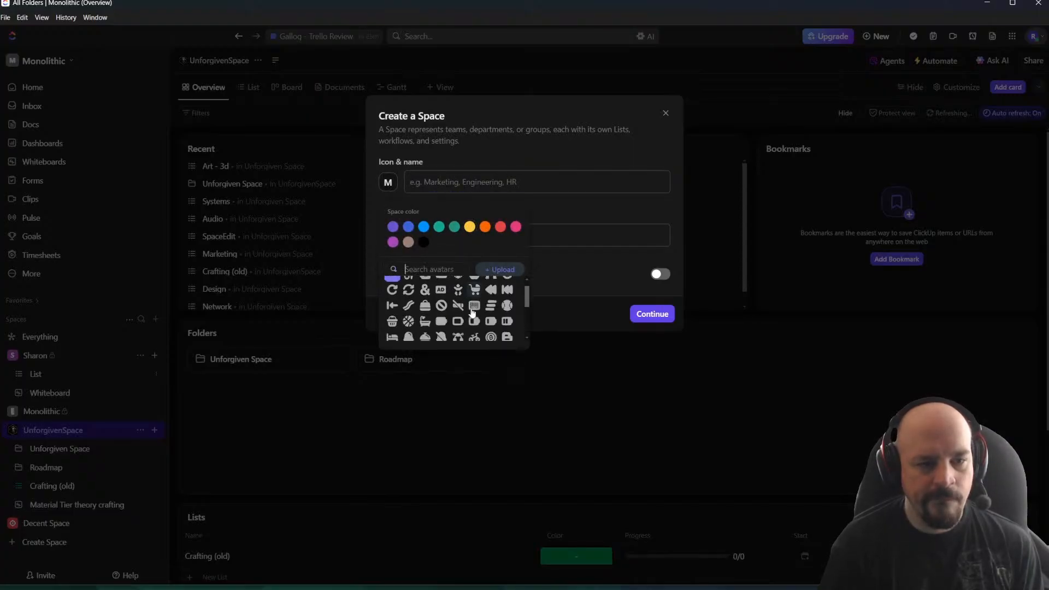
{"action": "key", "text": "BackSpace"}
{"action": "type", "text": "di"}
{"action": "key", "text": "BackSpace"}
{"action": "key", "text": "BackSpace"}
{"action": "key", "text": "BackSpace"}
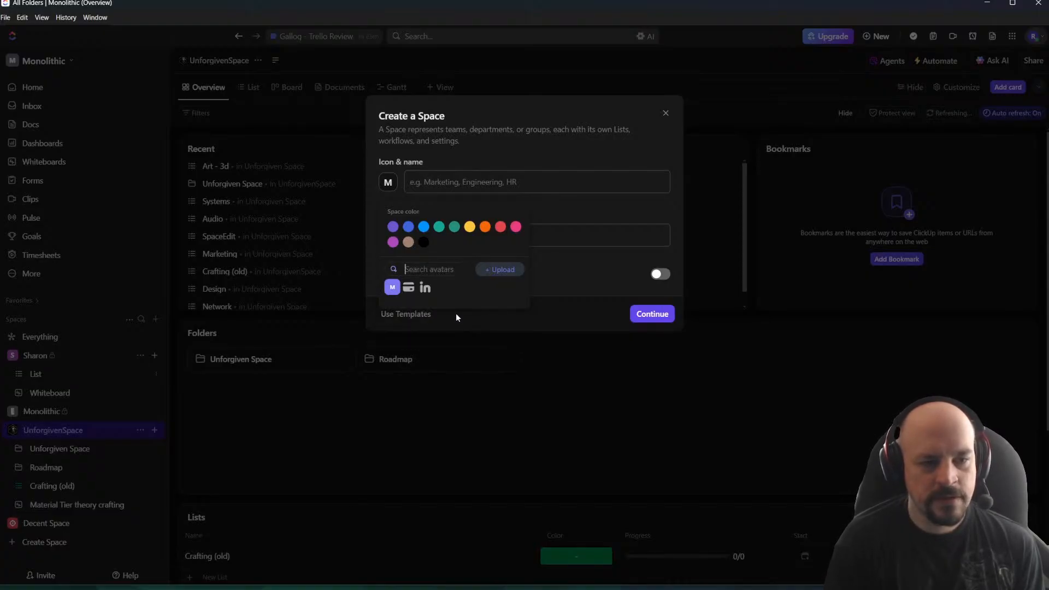
Search the avatar icons for "box" and for "fru"
{"action": "type", "text": "box"}
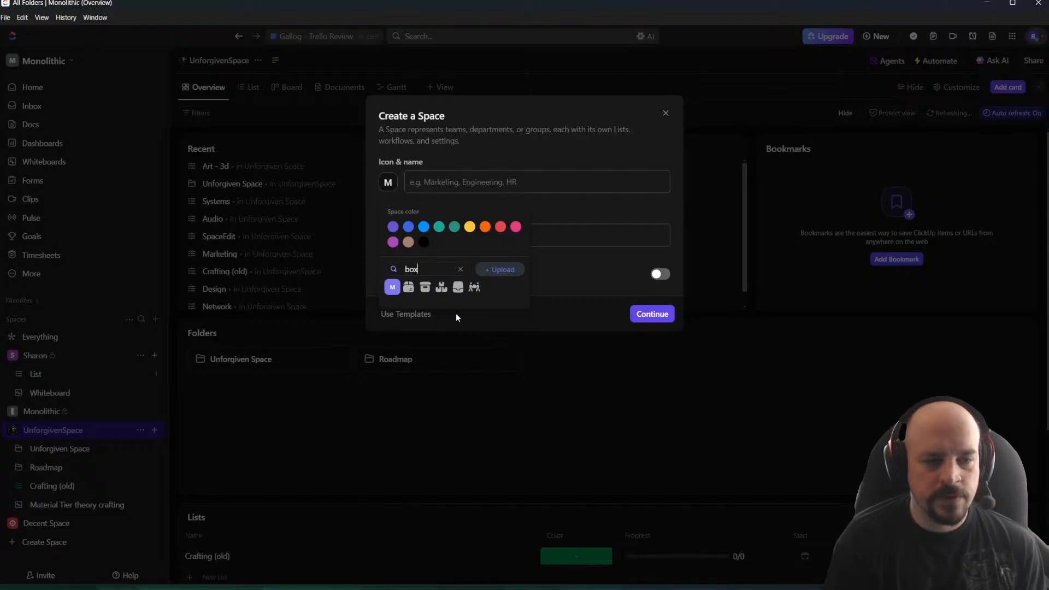
{"action": "key", "text": "BackSpace"}
{"action": "key", "text": "BackSpace"}
{"action": "key", "text": "BackSpace"}
{"action": "type", "text": "fru"}
{"action": "key", "text": "BackSpace"}
{"action": "key", "text": "BackSpace"}
{"action": "key", "text": "BackSpace"}
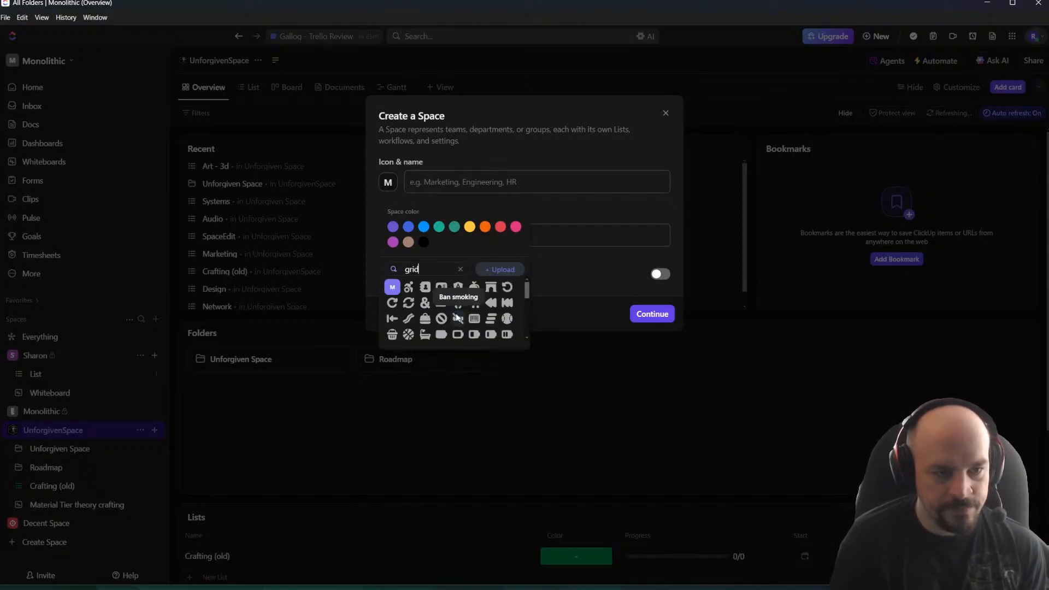
Filter the avatar icons by "g" and choose the Object ungroup icon for the new space
{"action": "key", "text": "BackSpace"}
{"action": "key", "text": "BackSpace"}
{"action": "key", "text": "BackSpace"}
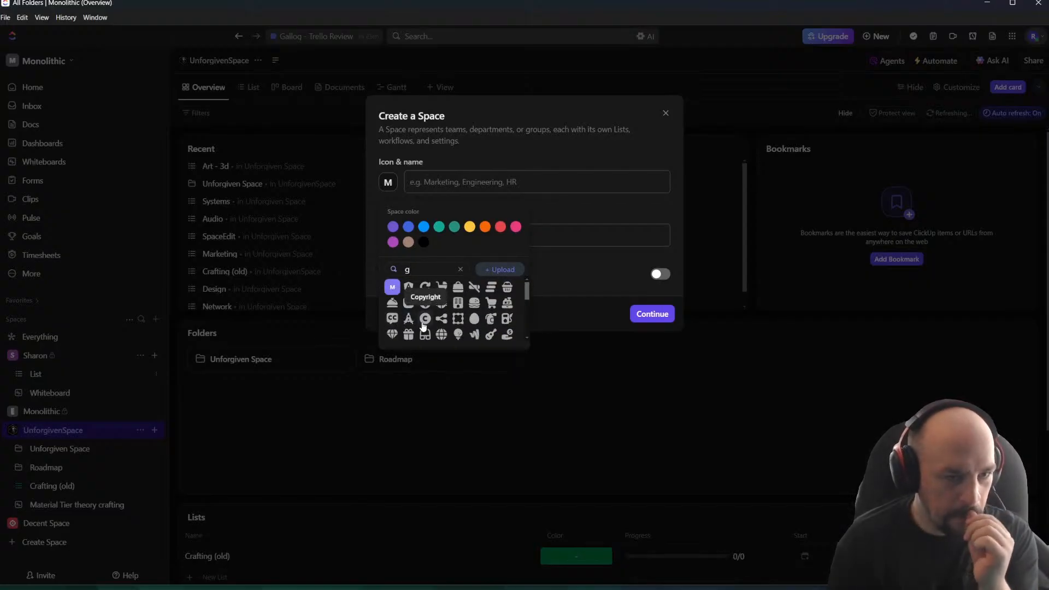
{"action": "scroll", "coordinate": [424, 326], "scroll_direction": "down", "scroll_amount": 1}
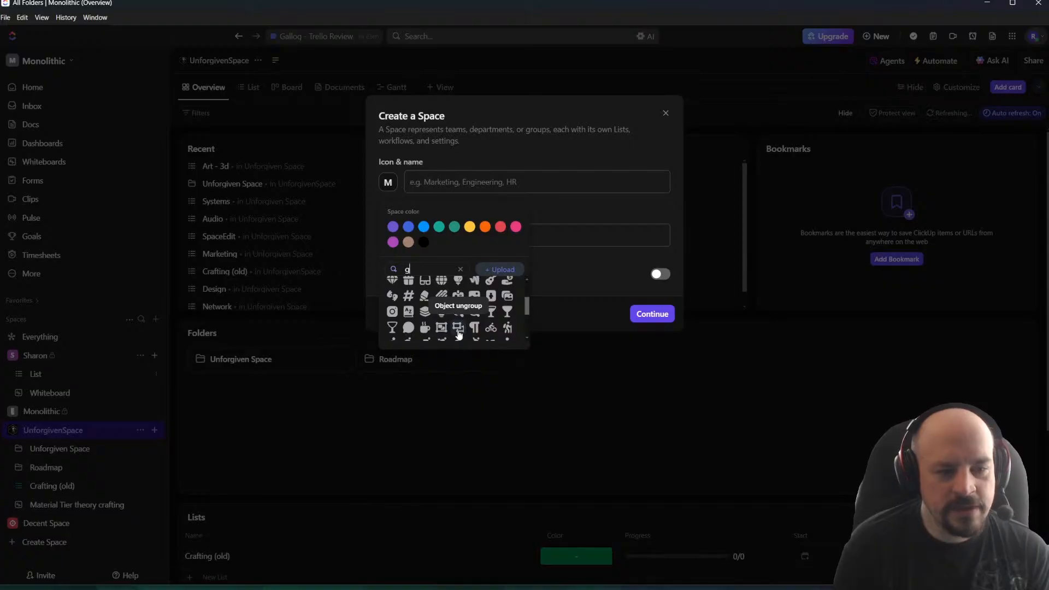
{"action": "scroll", "coordinate": [459, 331], "scroll_direction": "down", "scroll_amount": 3}
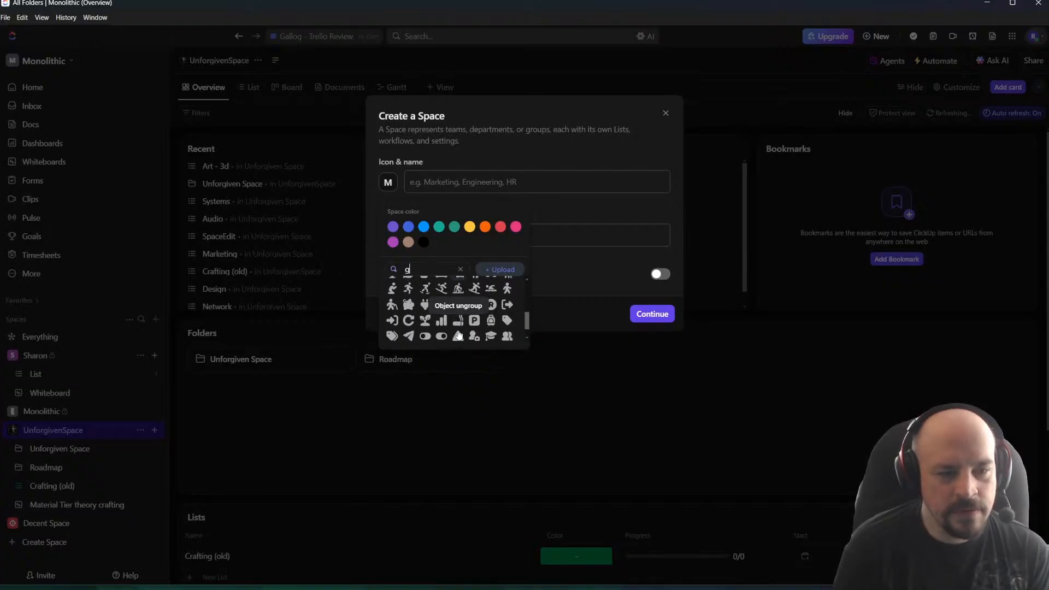
{"action": "scroll", "coordinate": [509, 326], "scroll_direction": "down", "scroll_amount": 1}
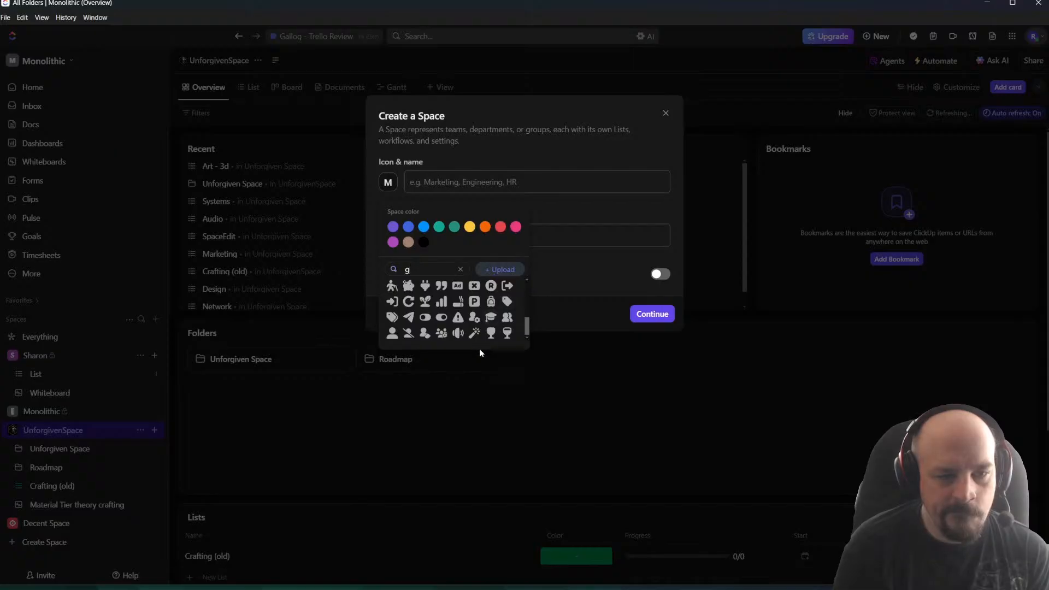
{"action": "scroll", "coordinate": [469, 338], "scroll_direction": "up", "scroll_amount": 3}
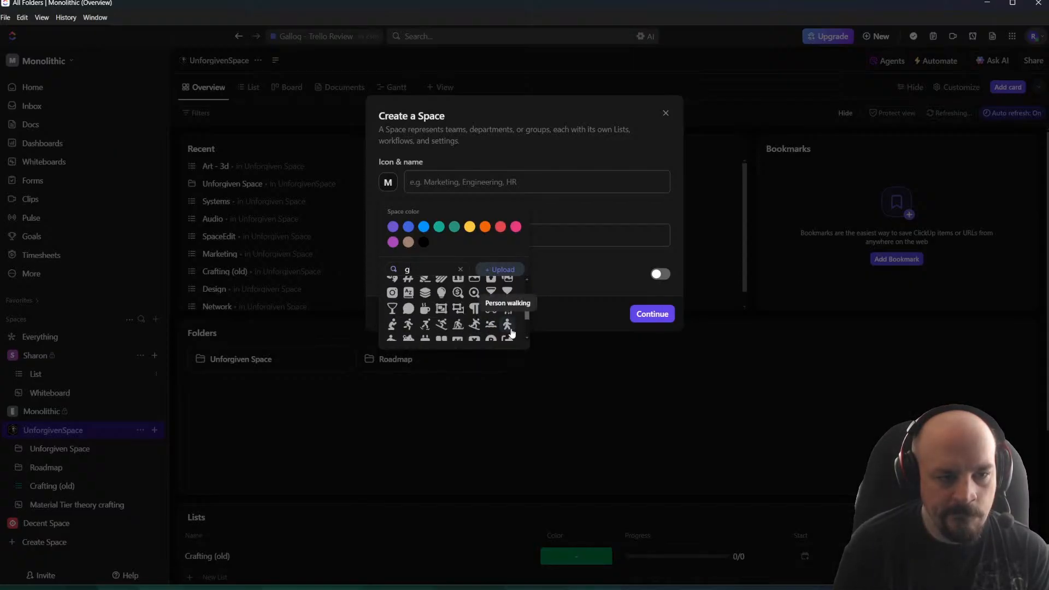
{"action": "left_click", "coordinate": [458, 308]}
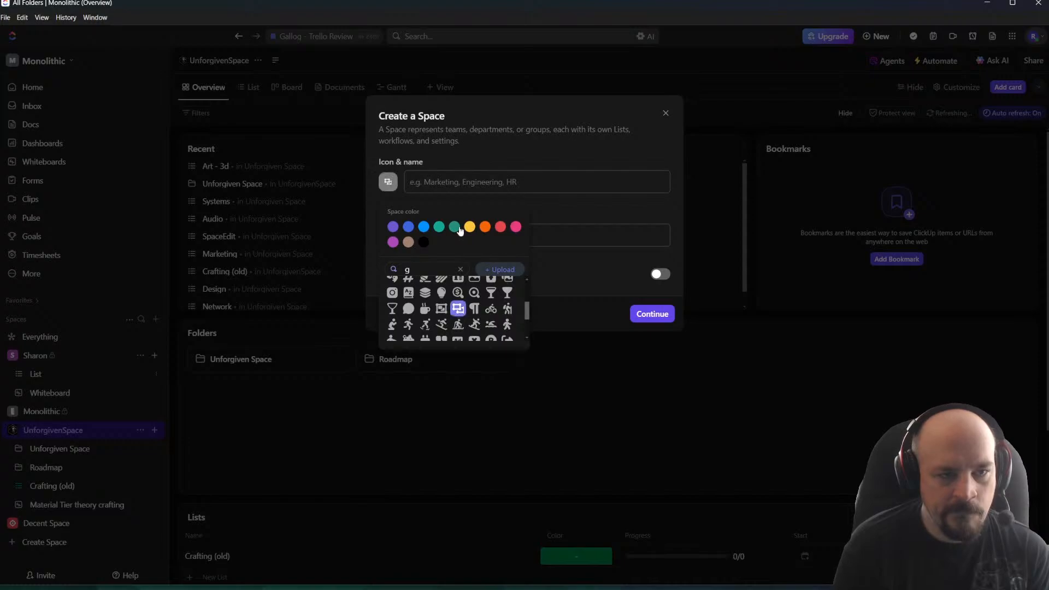
Name the new space "Space Edit", give it the teal colour and continue to the workflow setup
{"action": "left_click", "coordinate": [462, 181]}
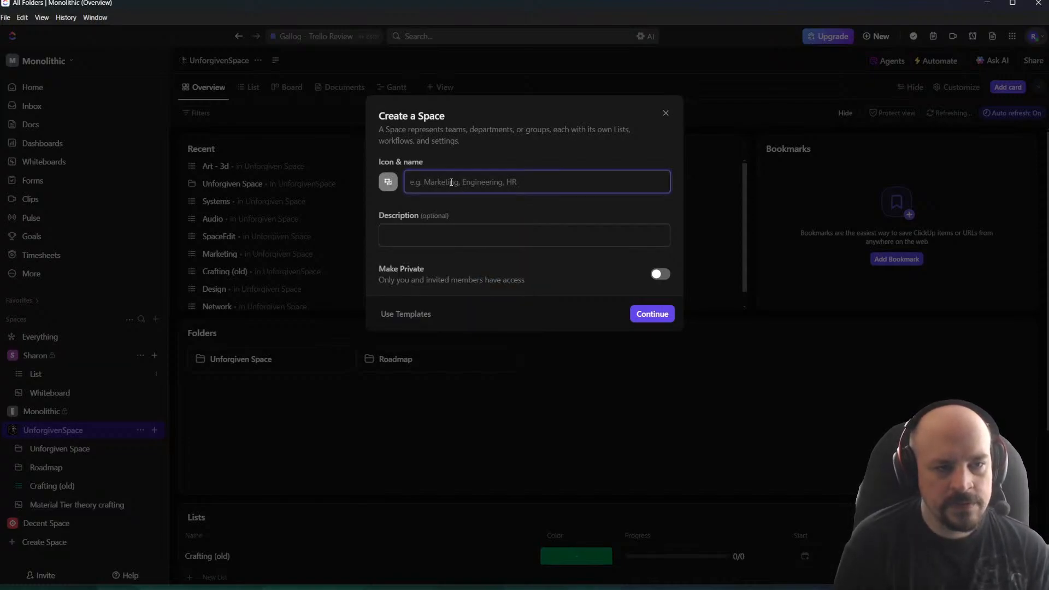
{"action": "type", "text": "Space Edit"}
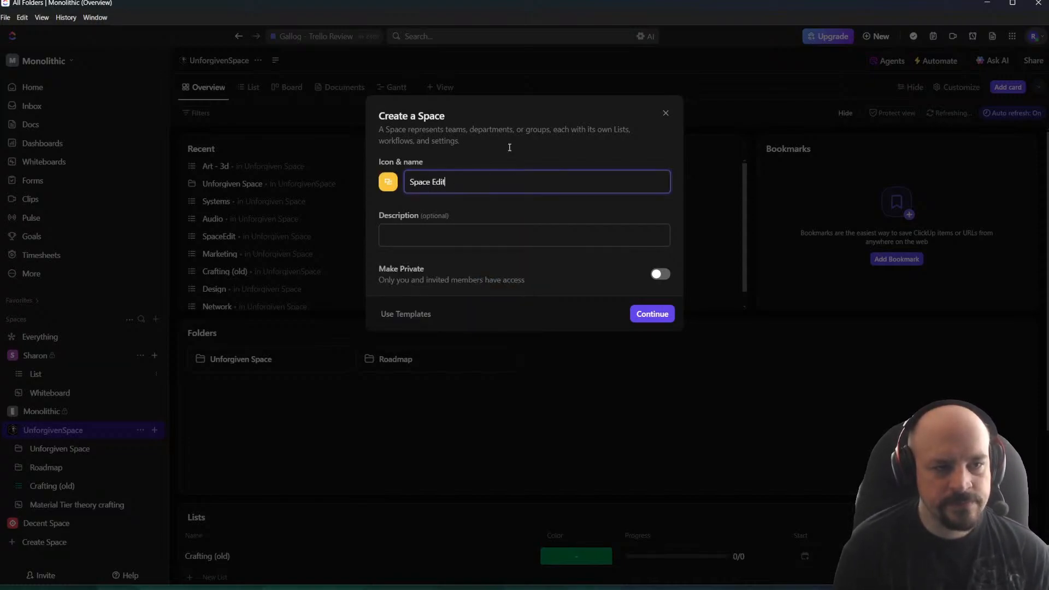
{"action": "left_click", "coordinate": [389, 184]}
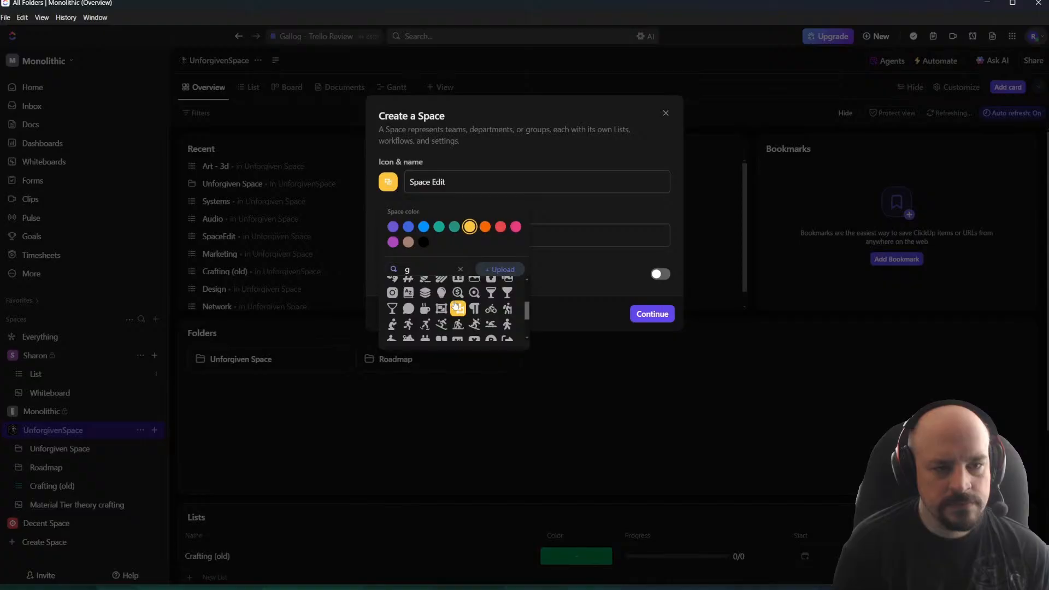
{"action": "left_click", "coordinate": [438, 226]}
{"action": "left_click", "coordinate": [649, 316]}
{"action": "left_click", "coordinate": [649, 316]}
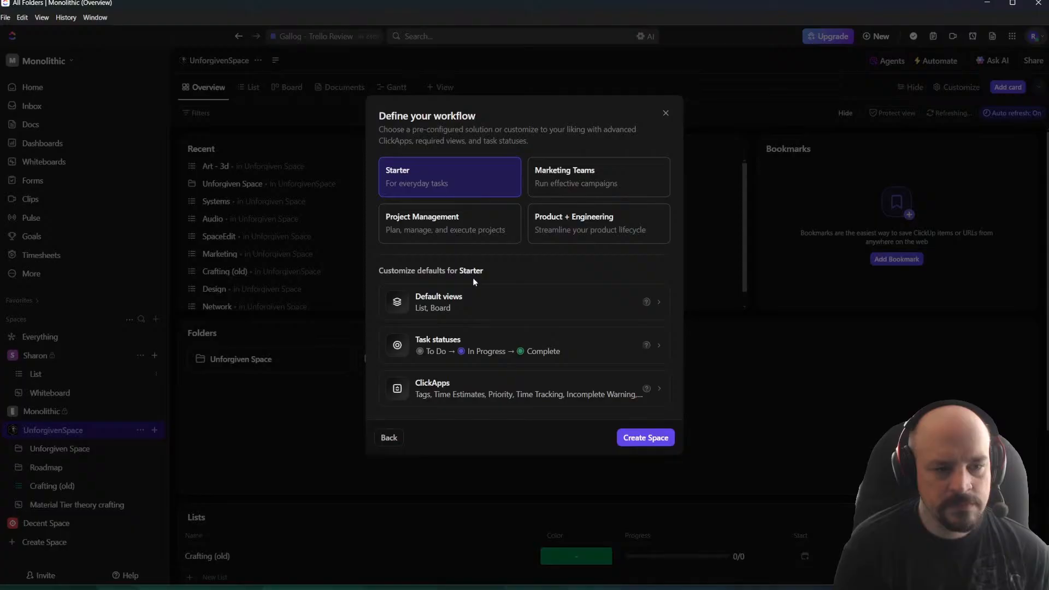
Compare the default views and workflow presets, and create the space with the Starter workflow
{"action": "left_click", "coordinate": [454, 305]}
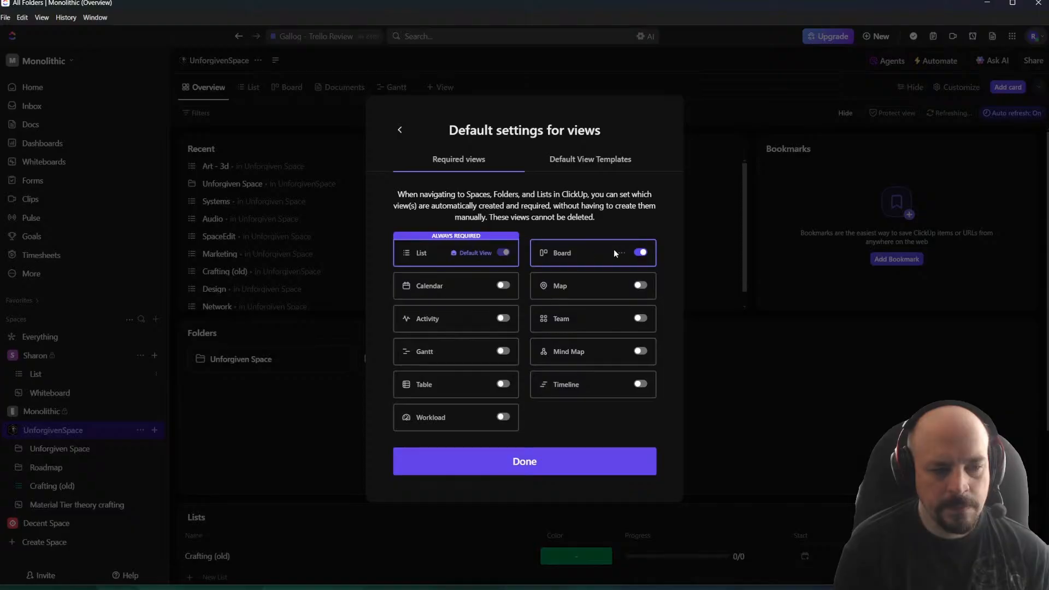
{"action": "left_click", "coordinate": [496, 471]}
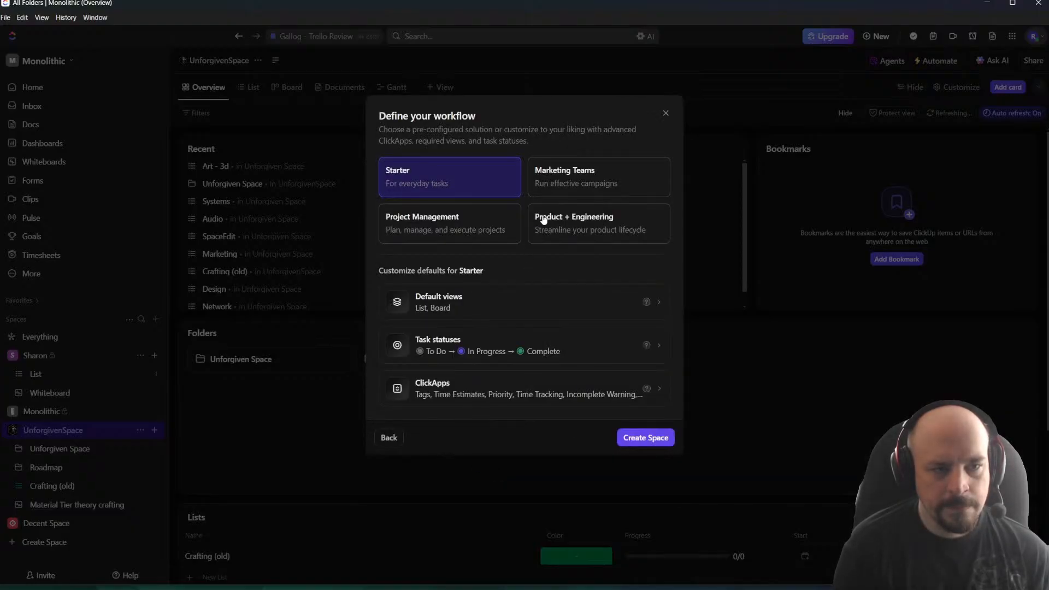
{"action": "left_click", "coordinate": [471, 241]}
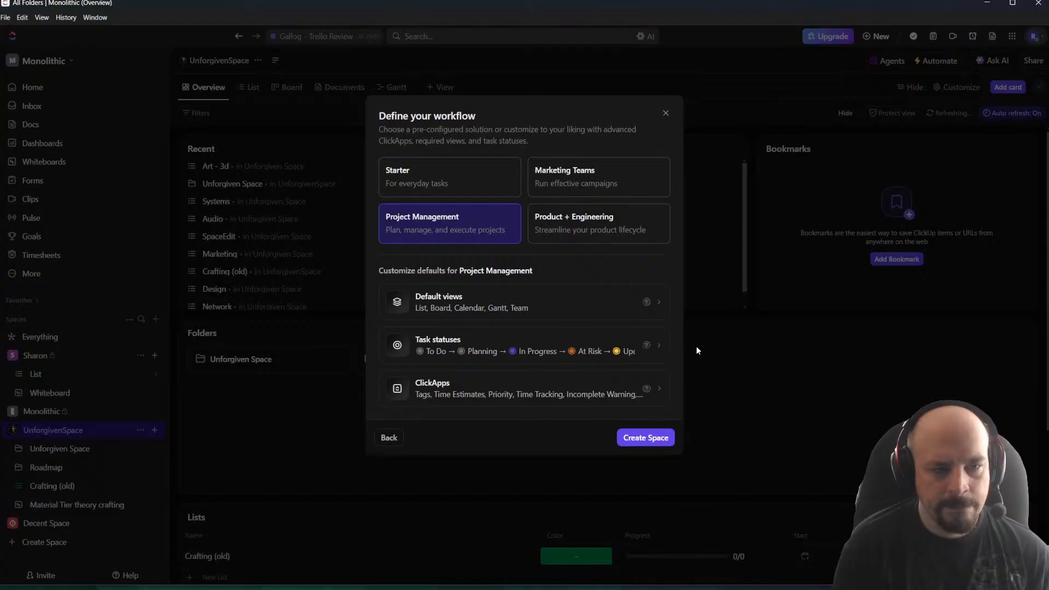
{"action": "left_click", "coordinate": [435, 184]}
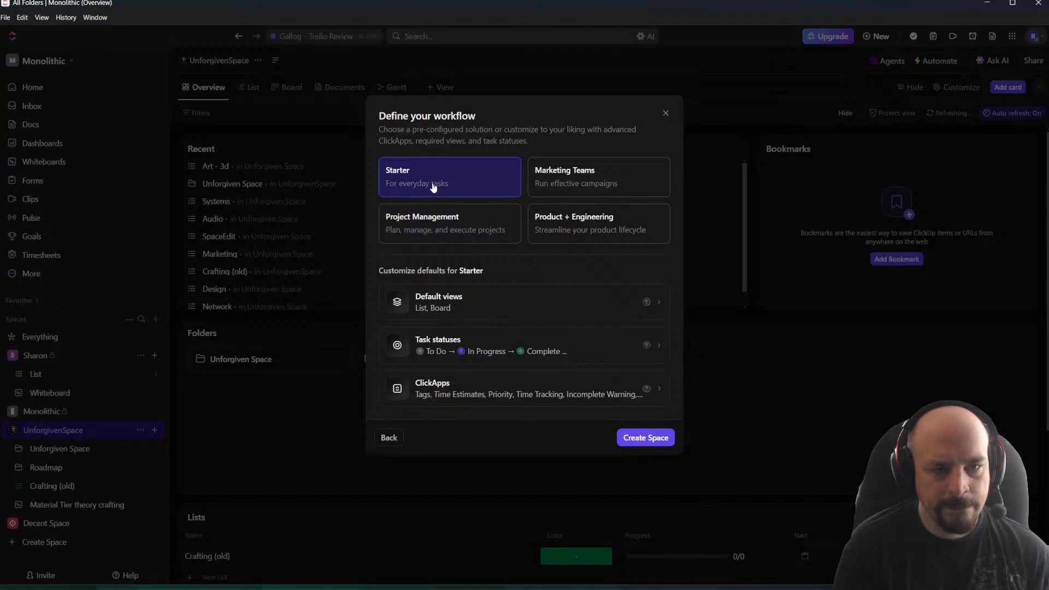
{"action": "left_click", "coordinate": [587, 175]}
{"action": "left_click", "coordinate": [577, 231]}
{"action": "left_click", "coordinate": [463, 226]}
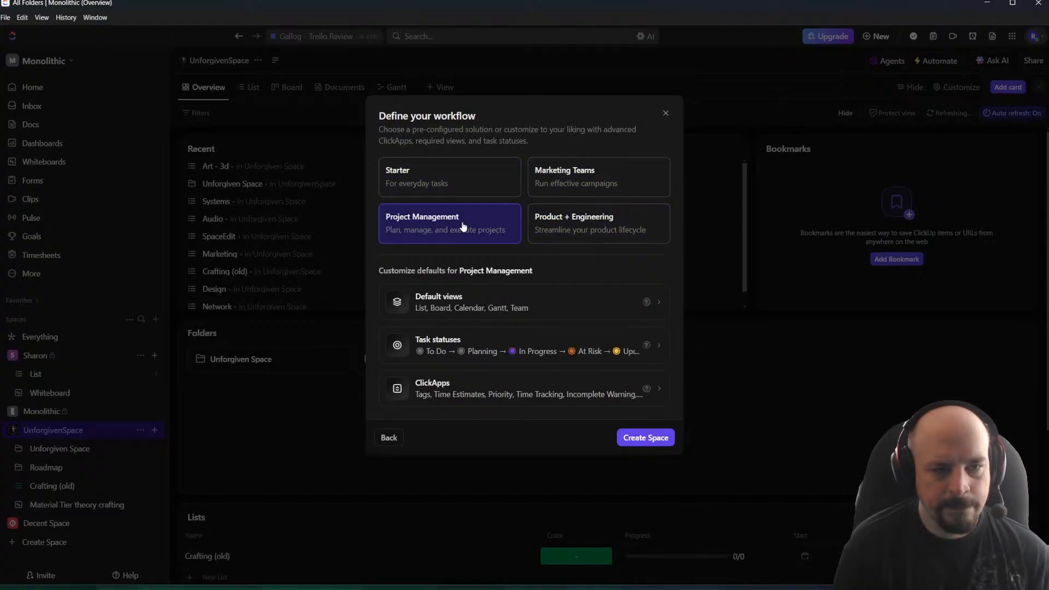
{"action": "left_click", "coordinate": [452, 177]}
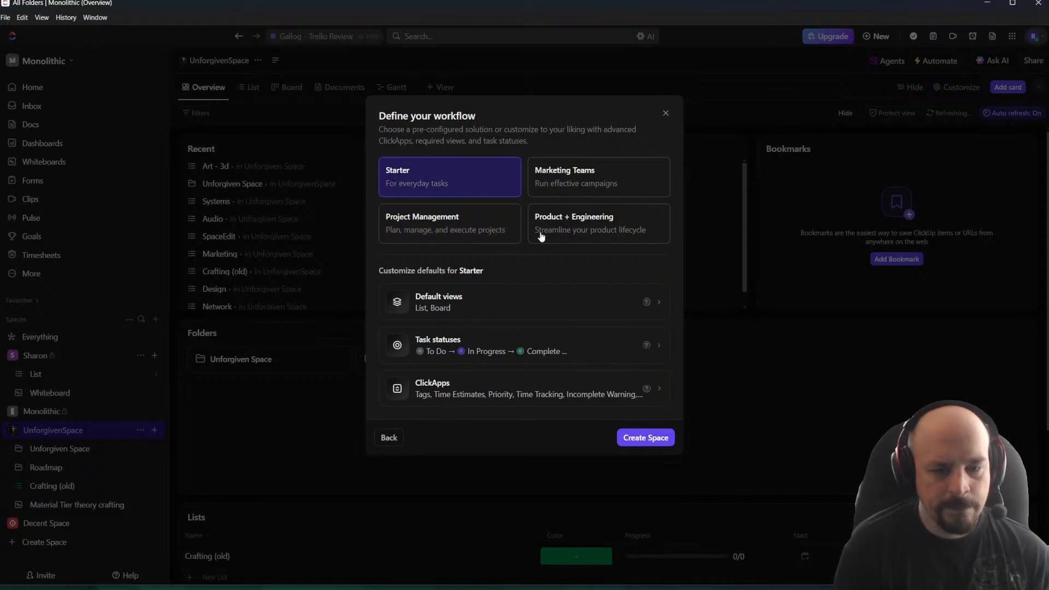
{"action": "left_click", "coordinate": [645, 444]}
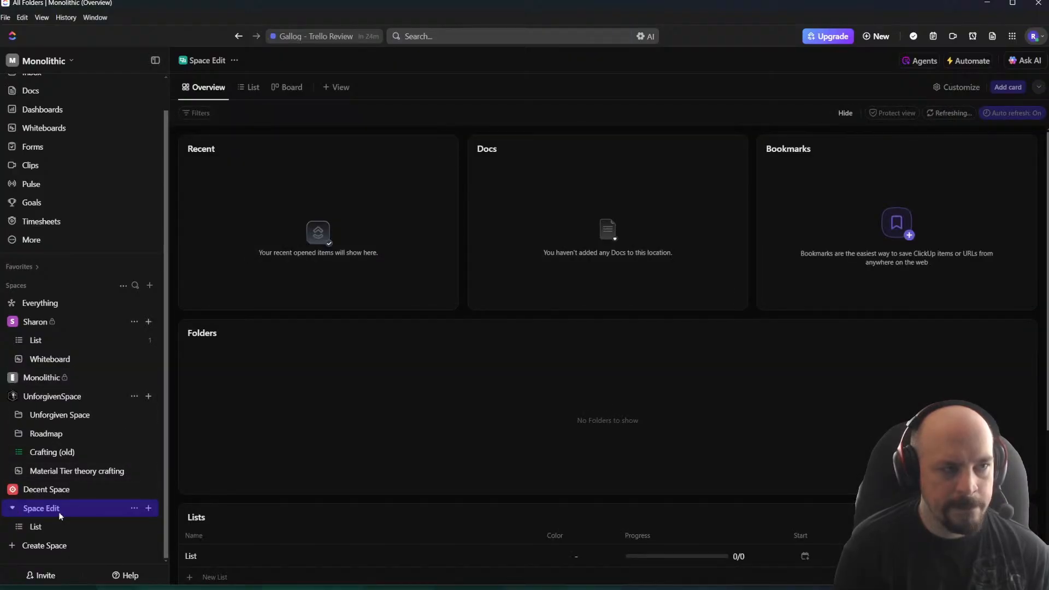
Open the file picker for uploading a custom image as the Space Edit space's icon
{"action": "left_click", "coordinate": [234, 60]}
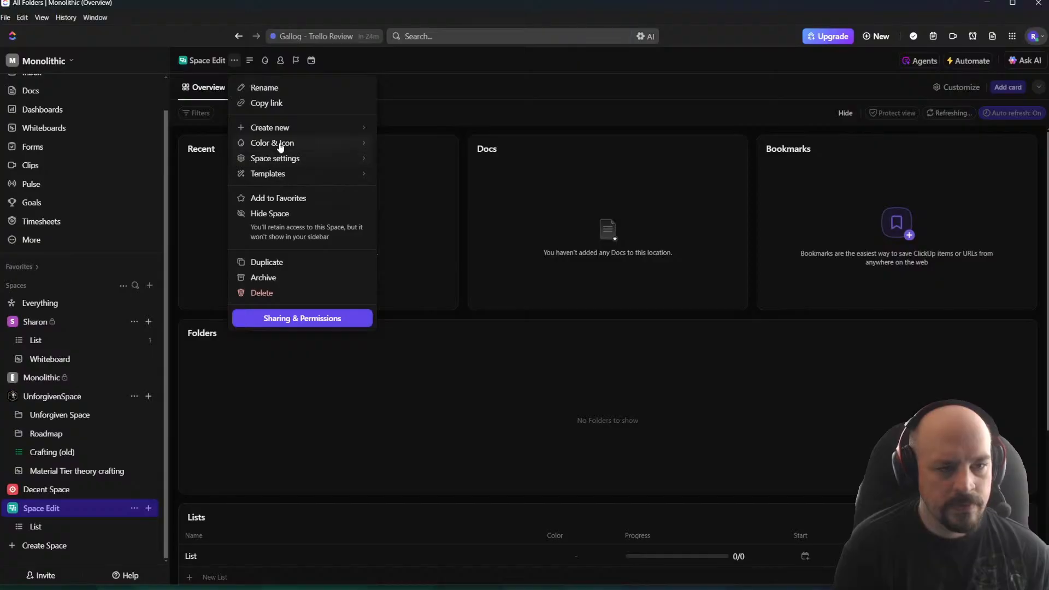
{"action": "mouse_move", "coordinate": [295, 146]}
{"action": "left_click", "coordinate": [522, 222]}
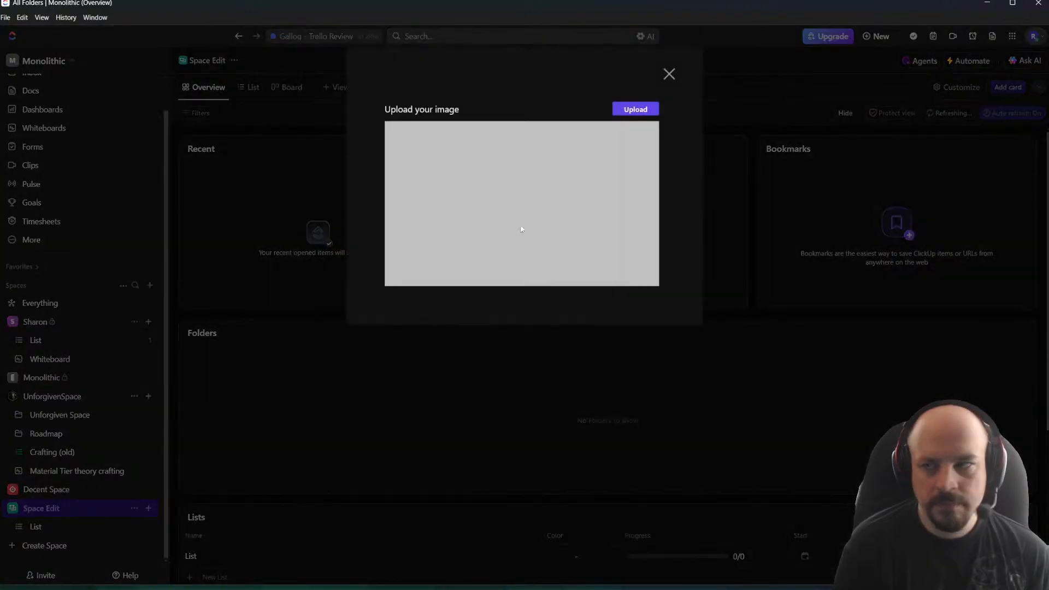
{"action": "left_click", "coordinate": [624, 111]}
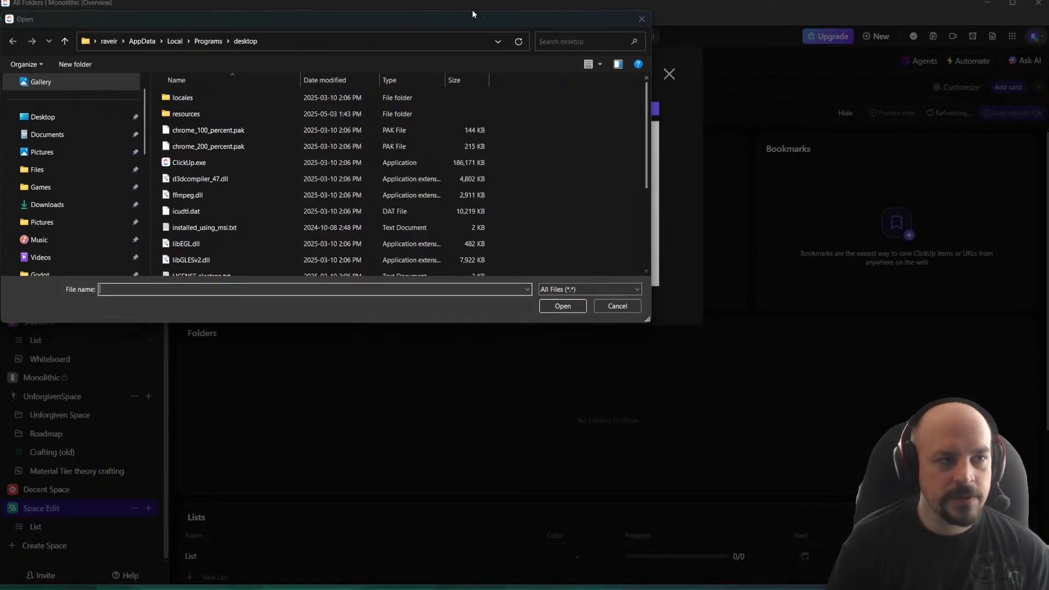
{"action": "left_click_drag", "start_coordinate": [429, 21], "coordinate": [652, 123]}
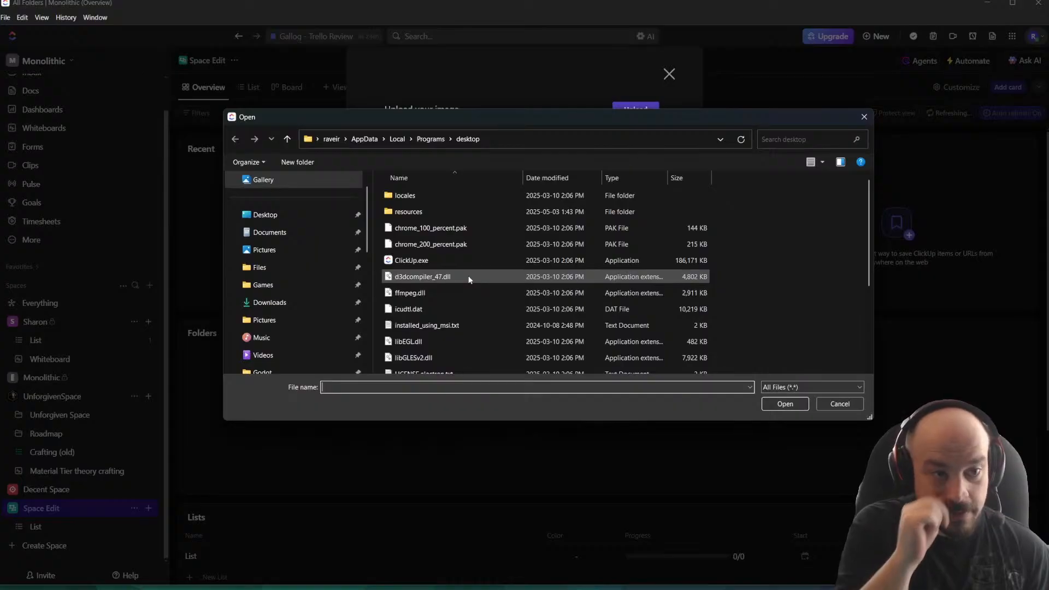
Browse to the Files > Projects folder on Local Disk (C:) to look for the icon image
{"action": "scroll", "coordinate": [310, 297], "scroll_direction": "down", "scroll_amount": 3}
{"action": "scroll", "coordinate": [320, 296], "scroll_direction": "up", "scroll_amount": 4}
{"action": "scroll", "coordinate": [301, 329], "scroll_direction": "down", "scroll_amount": 3}
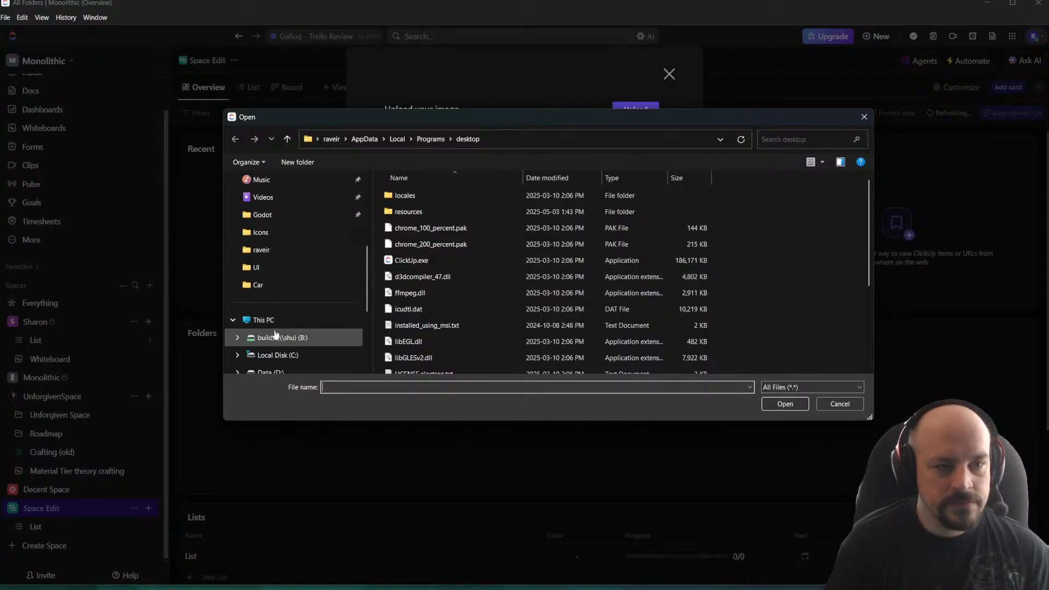
{"action": "left_click", "coordinate": [273, 267]}
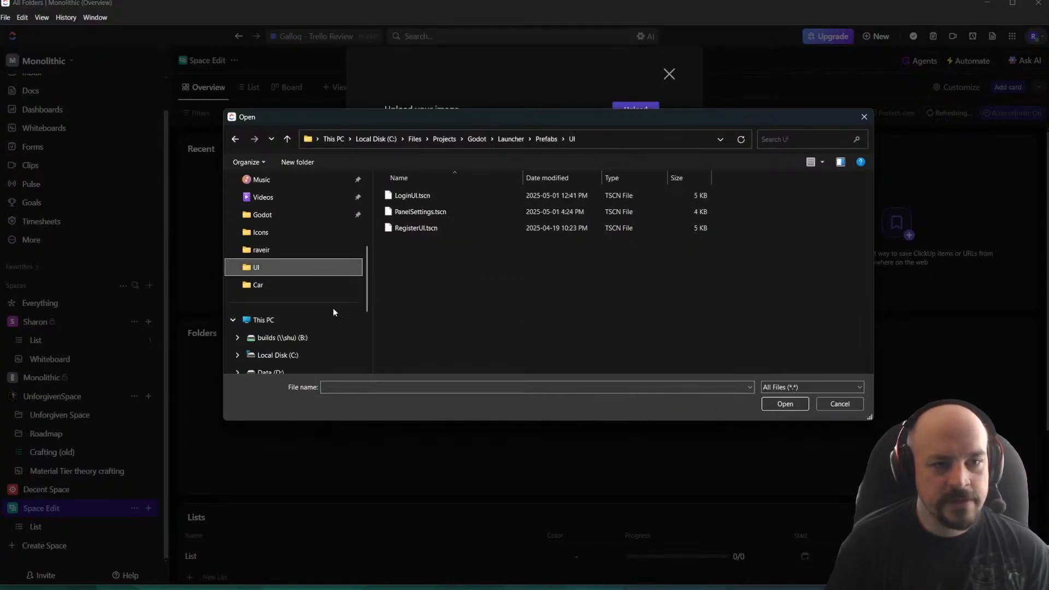
{"action": "left_click", "coordinate": [444, 139]}
{"action": "scroll", "coordinate": [445, 298], "scroll_direction": "down", "scroll_amount": 1}
{"action": "scroll", "coordinate": [439, 310], "scroll_direction": "down", "scroll_amount": 4}
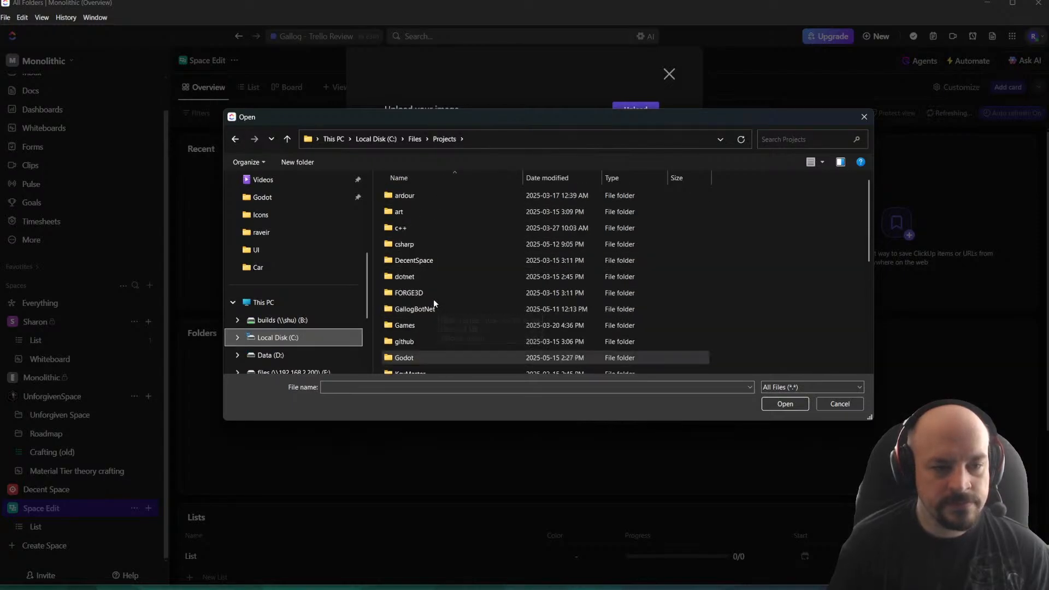
{"action": "scroll", "coordinate": [418, 257], "scroll_direction": "up", "scroll_amount": 3}
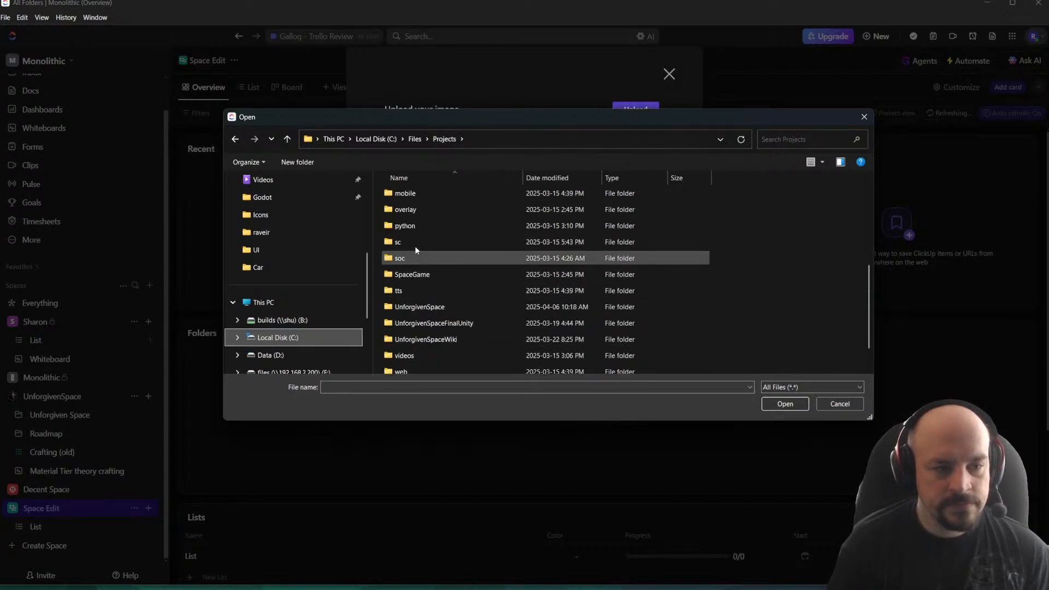
Open the SpaceGame project's icons folder and show its files as large icons
{"action": "double_click", "coordinate": [424, 283]}
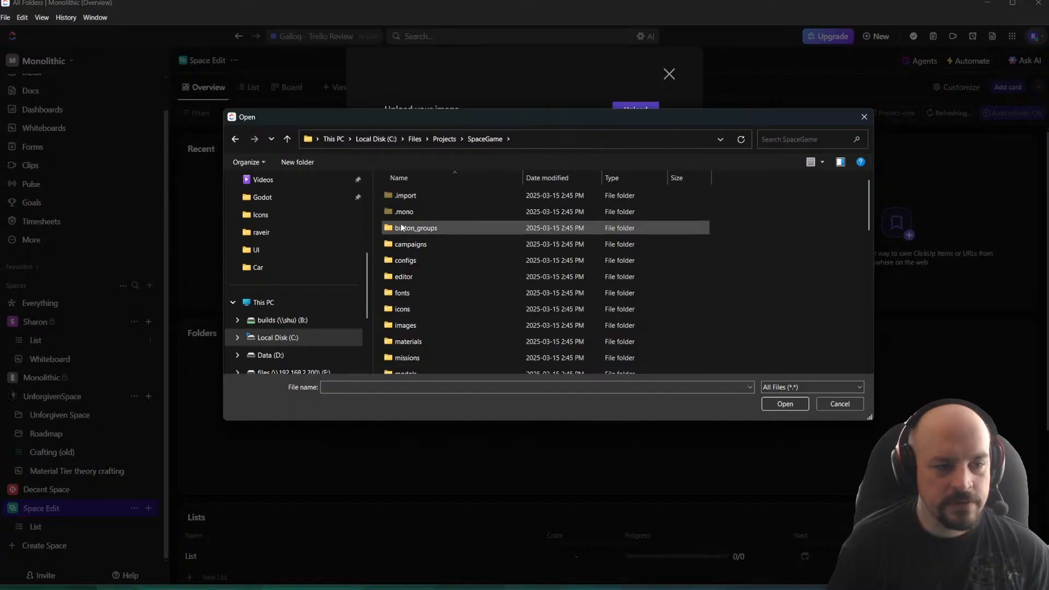
{"action": "scroll", "coordinate": [420, 294], "scroll_direction": "down", "scroll_amount": 1}
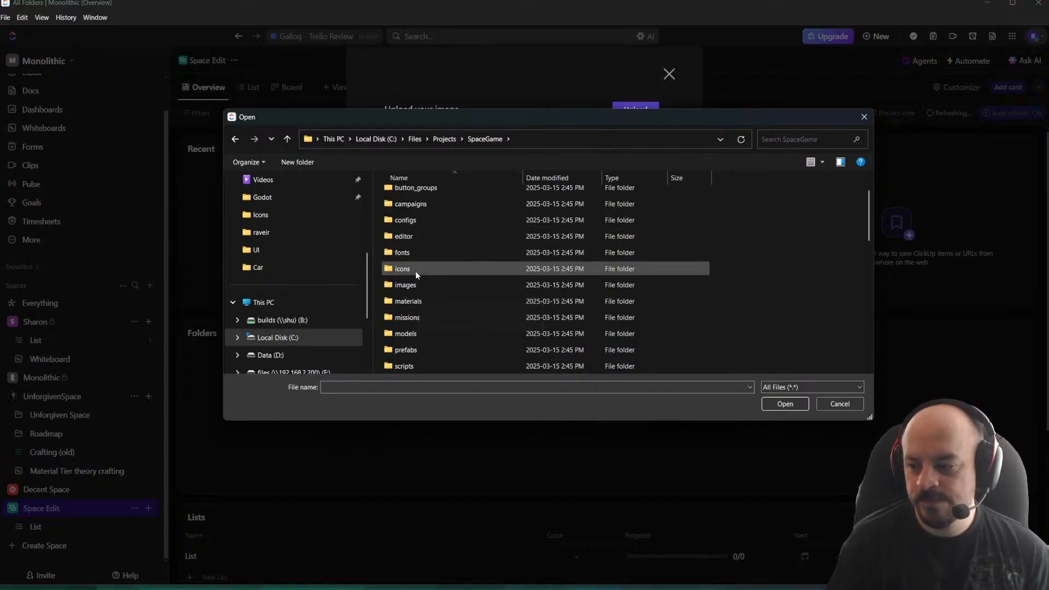
{"action": "scroll", "coordinate": [397, 318], "scroll_direction": "down", "scroll_amount": 1}
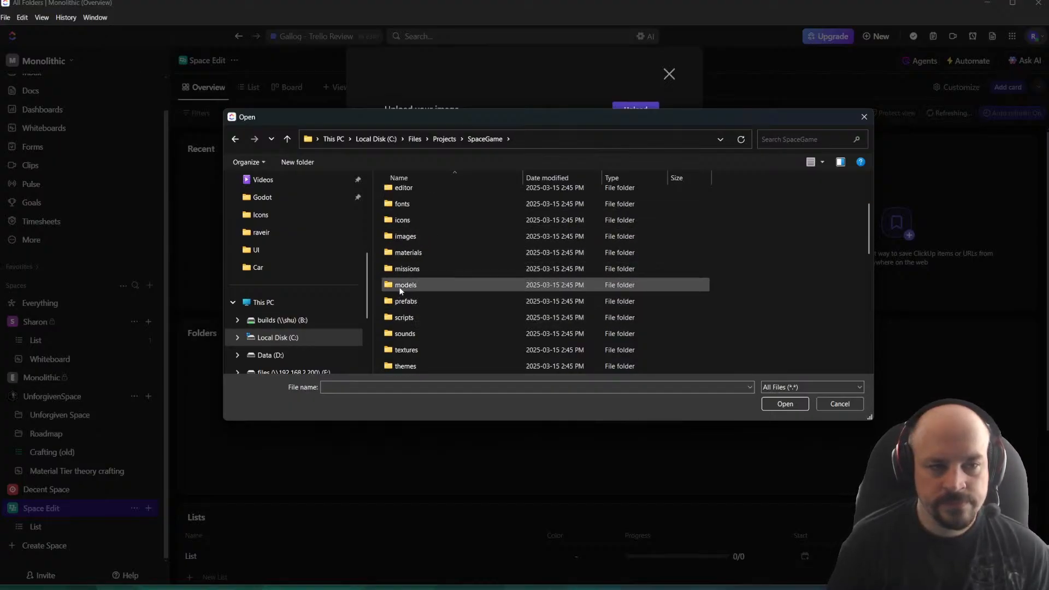
{"action": "double_click", "coordinate": [405, 221]}
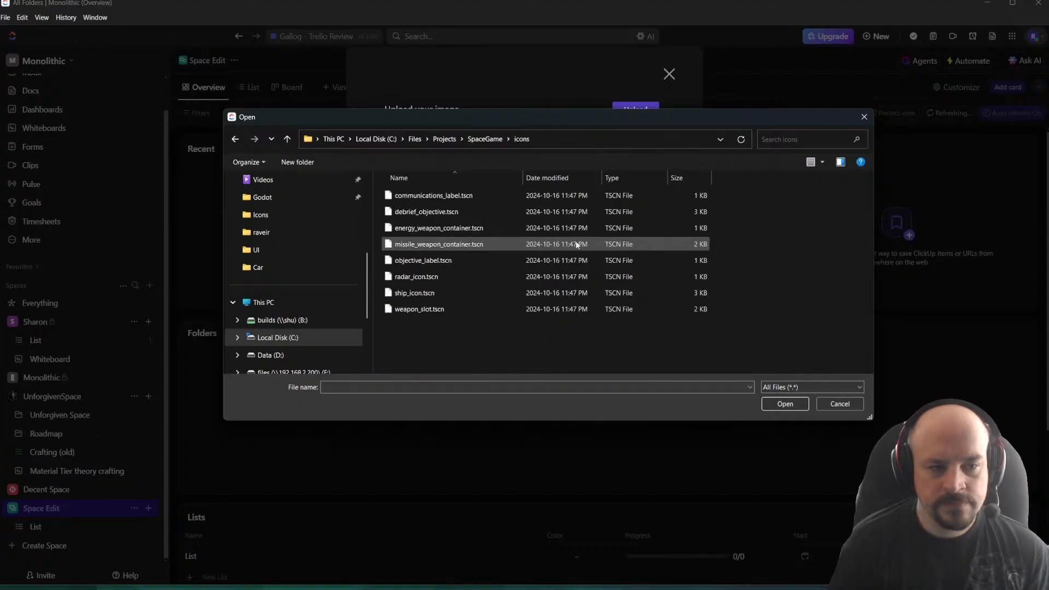
{"action": "left_click", "coordinate": [822, 162]}
{"action": "left_click", "coordinate": [855, 86]}
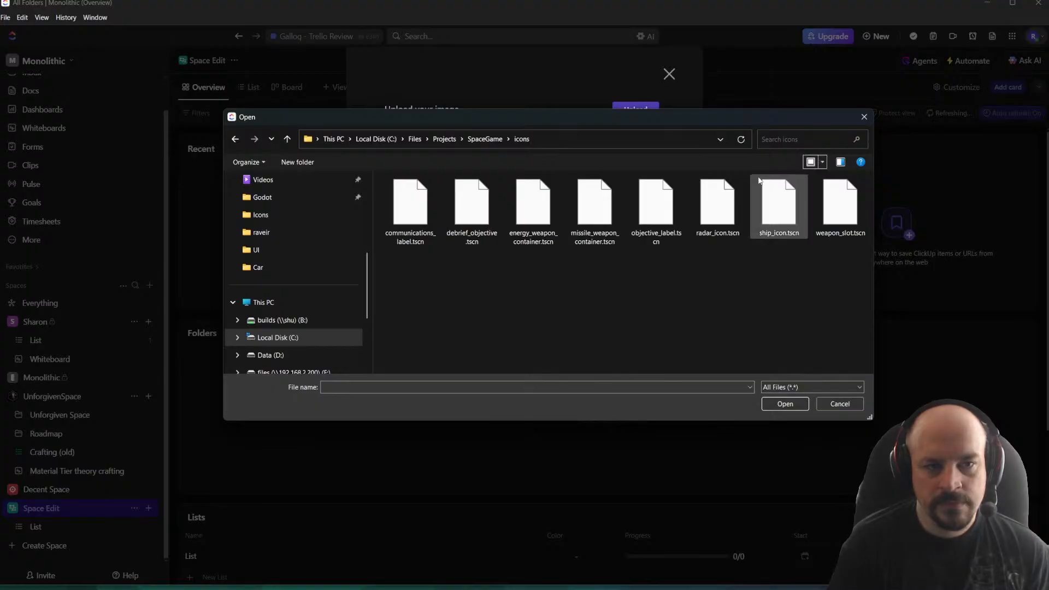
Recheck the SpaceGame project and its icons folder for a usable image, and return to the Projects folder
{"action": "left_click", "coordinate": [485, 139]}
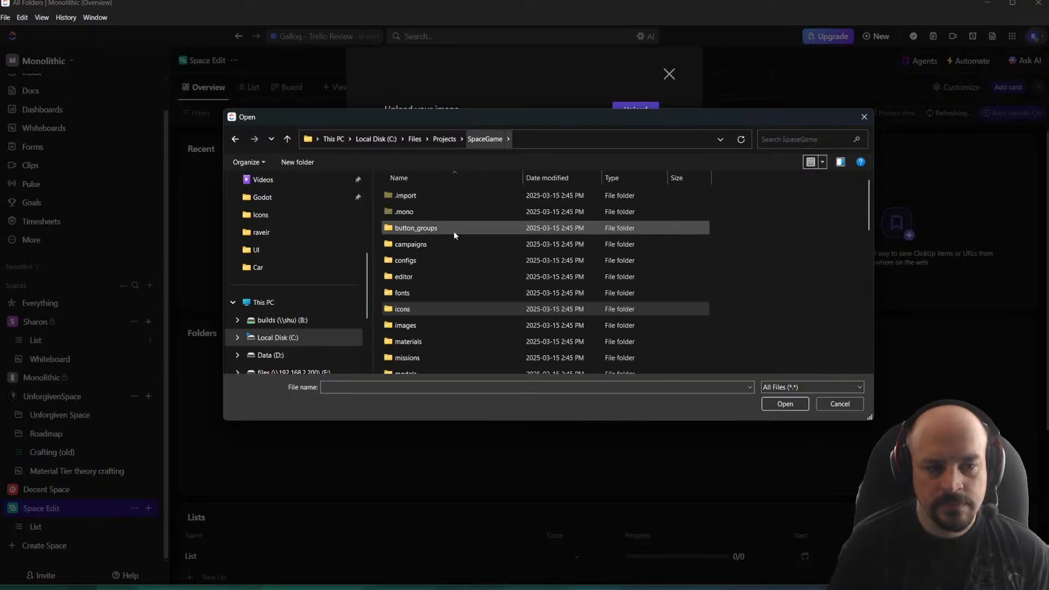
{"action": "double_click", "coordinate": [404, 309]}
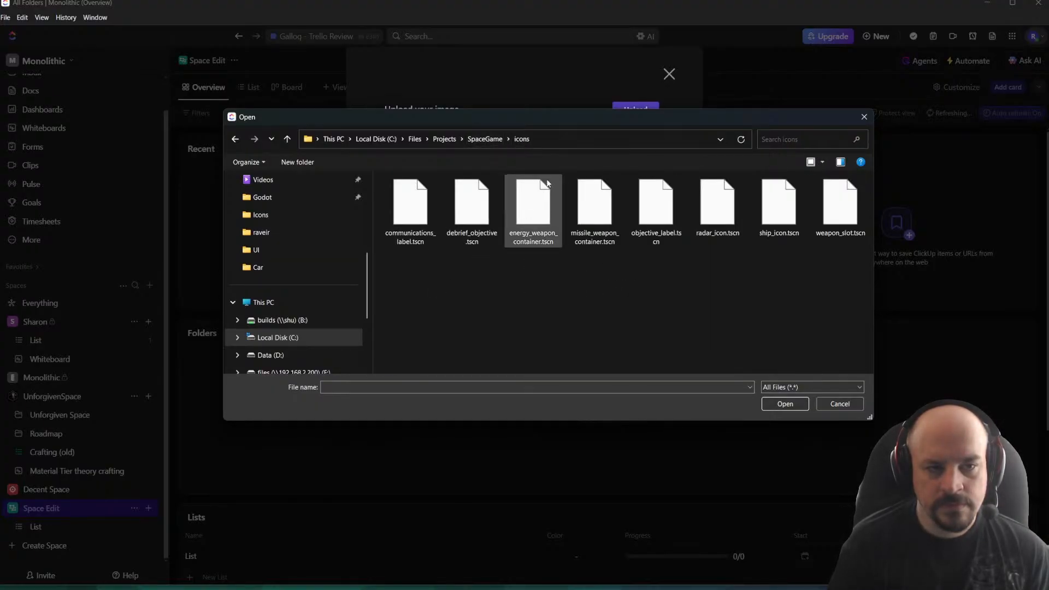
{"action": "left_click", "coordinate": [486, 139]}
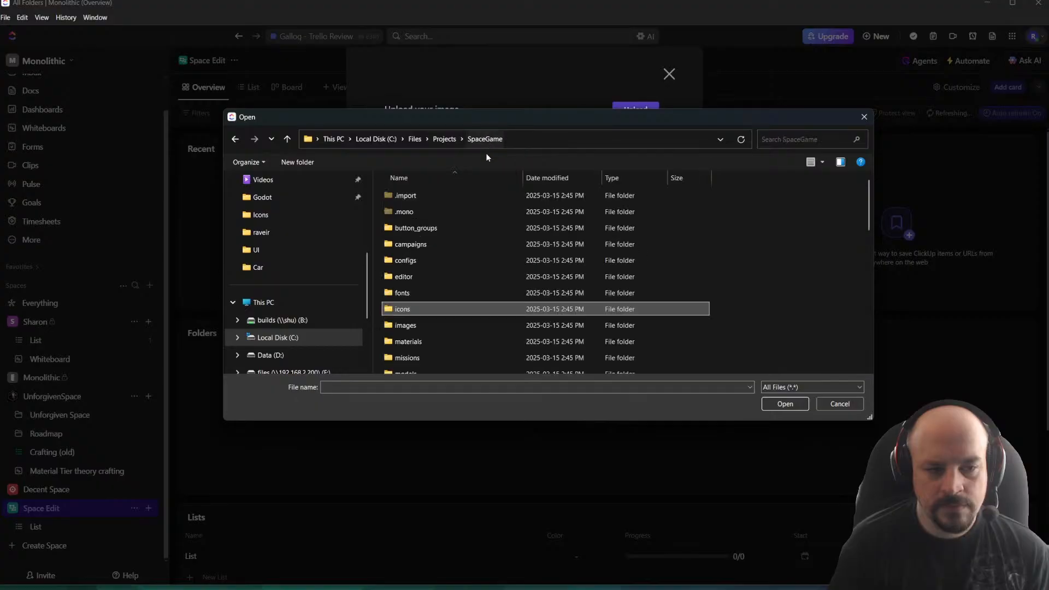
{"action": "scroll", "coordinate": [471, 280], "scroll_direction": "down", "scroll_amount": 3}
{"action": "scroll", "coordinate": [471, 280], "scroll_direction": "down", "scroll_amount": 2}
{"action": "scroll", "coordinate": [472, 262], "scroll_direction": "up", "scroll_amount": 6}
{"action": "scroll", "coordinate": [415, 292], "scroll_direction": "down", "scroll_amount": 3}
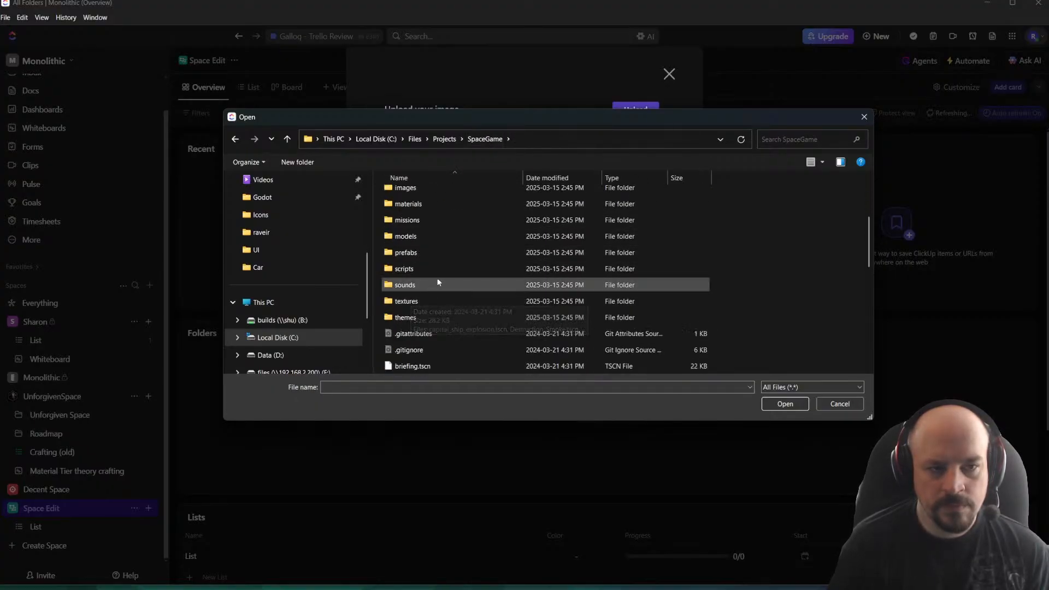
{"action": "left_click", "coordinate": [444, 139]}
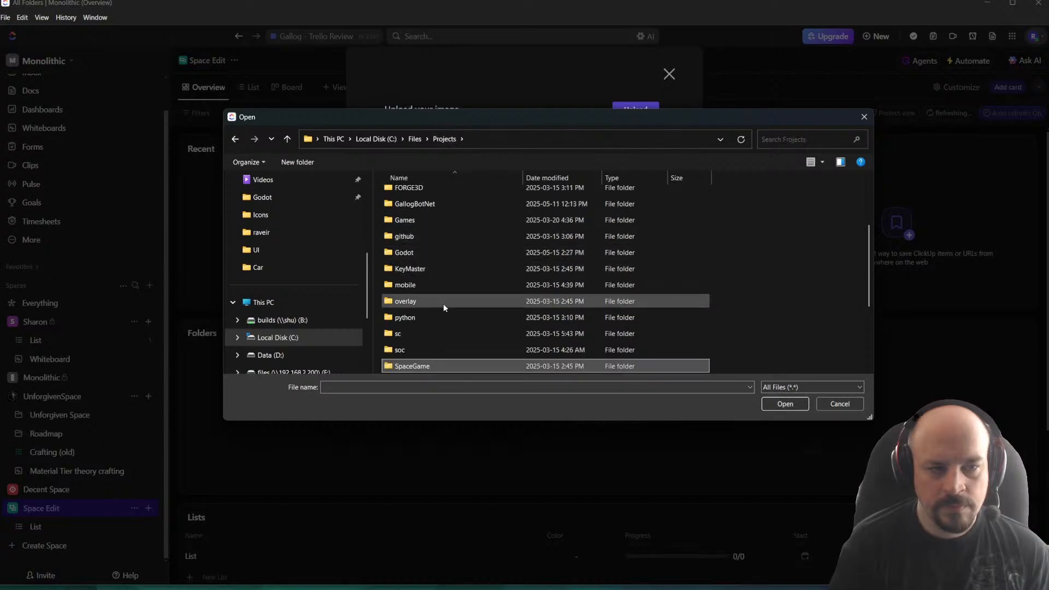
Sort the Projects folder by date modified, newest first, and open the Godot folder
{"action": "scroll", "coordinate": [446, 311], "scroll_direction": "down", "scroll_amount": 1}
{"action": "left_click", "coordinate": [574, 176]}
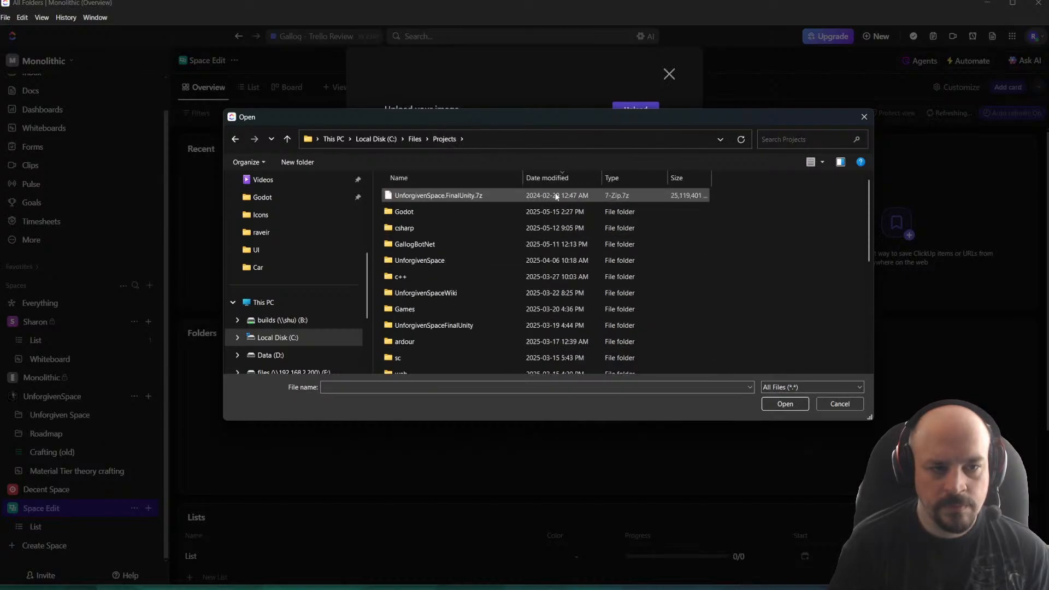
{"action": "left_click", "coordinate": [566, 177]}
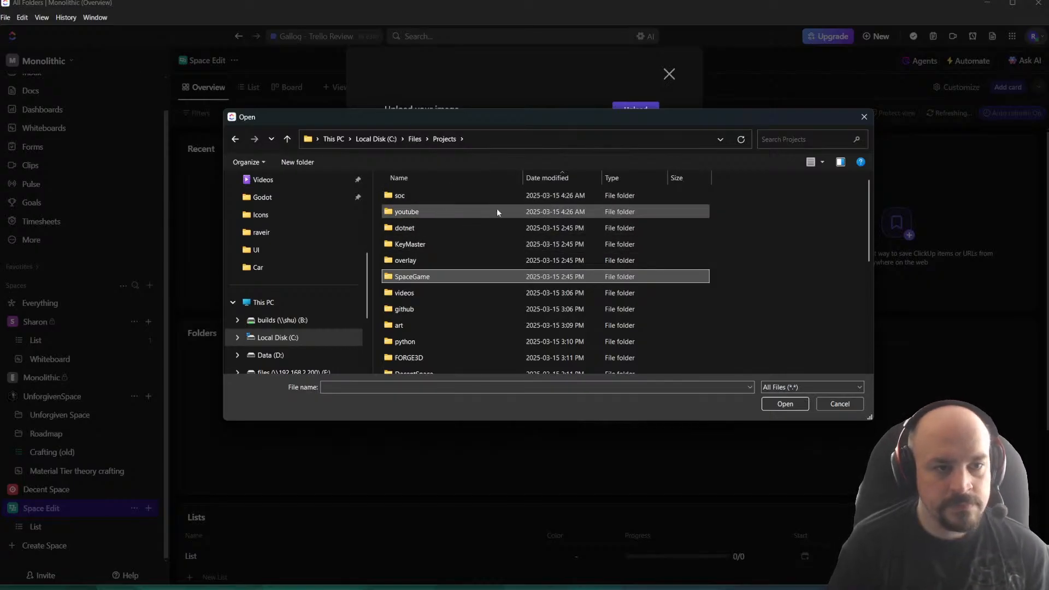
{"action": "left_click", "coordinate": [575, 175]}
{"action": "double_click", "coordinate": [432, 212]}
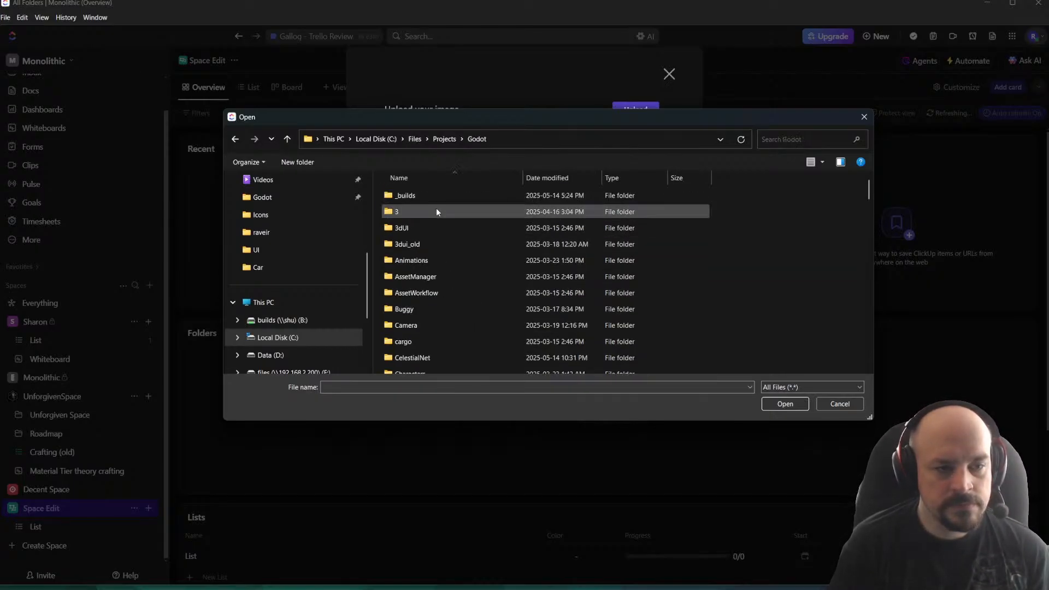
Look through the Godot folder for the SpaceEdit project, sorting it by date modified in both directions
{"action": "scroll", "coordinate": [470, 294], "scroll_direction": "down", "scroll_amount": 8}
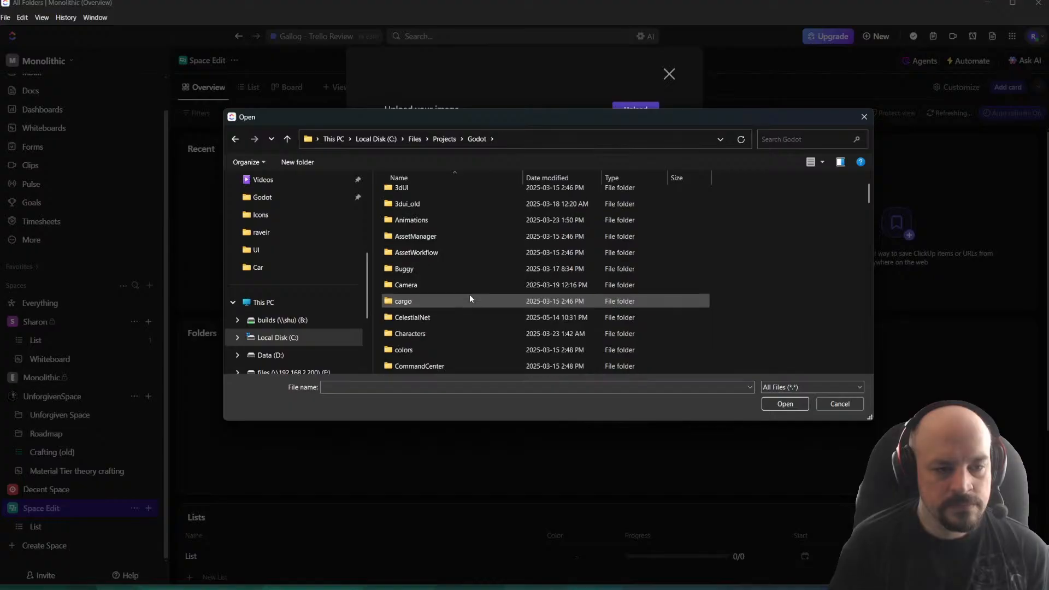
{"action": "scroll", "coordinate": [470, 295], "scroll_direction": "down", "scroll_amount": 8}
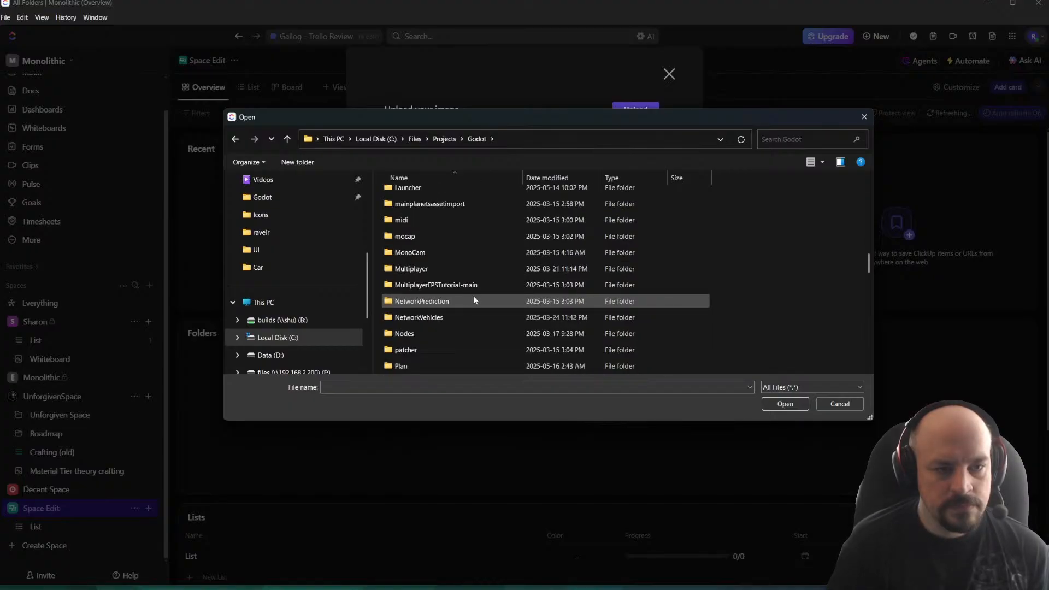
{"action": "left_click", "coordinate": [561, 176]}
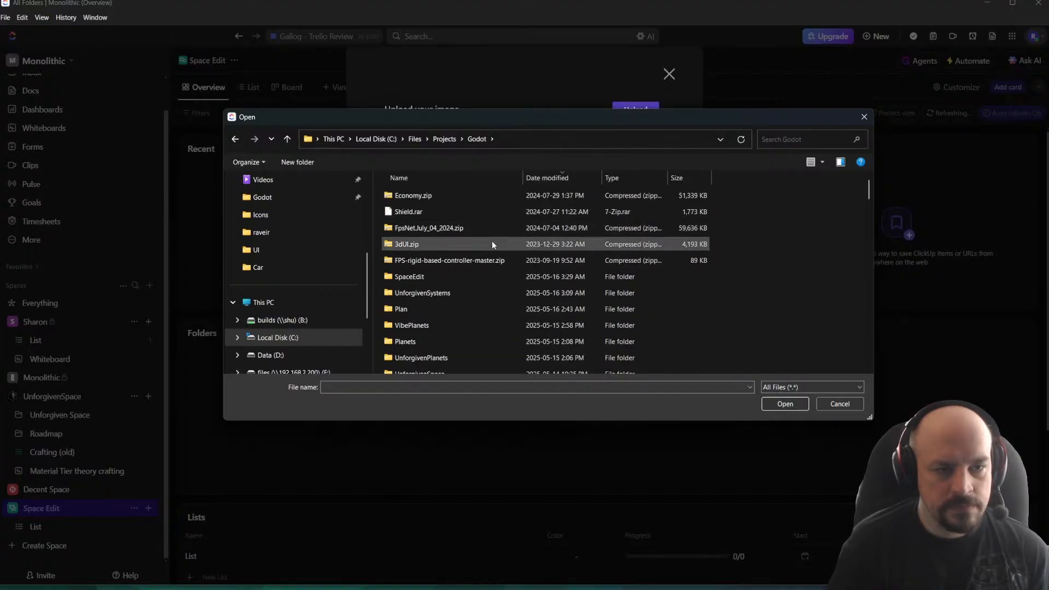
{"action": "left_click", "coordinate": [544, 178]}
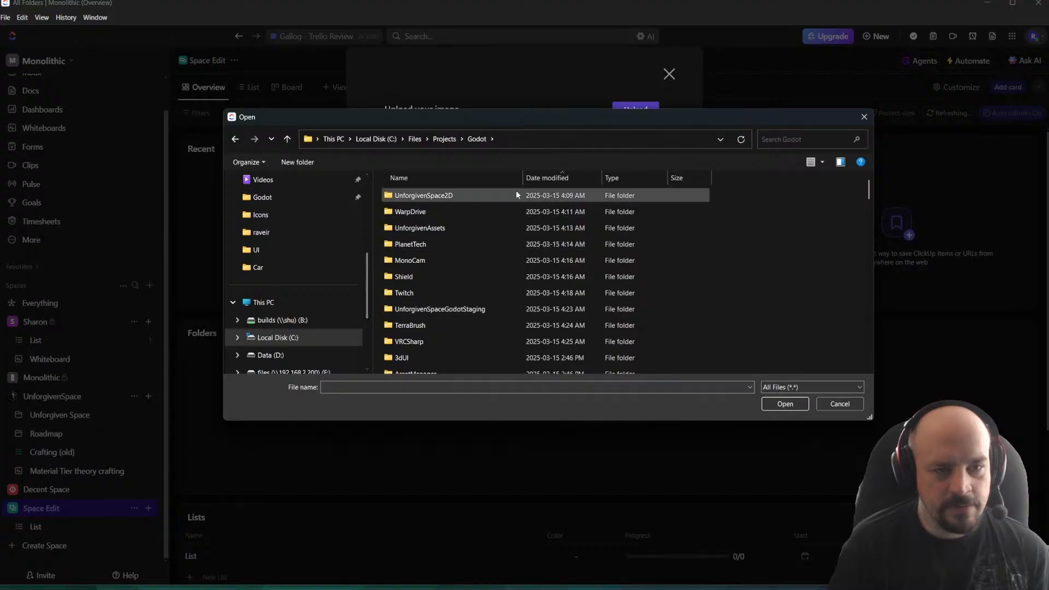
{"action": "left_click", "coordinate": [561, 179]}
{"action": "left_click", "coordinate": [562, 180]}
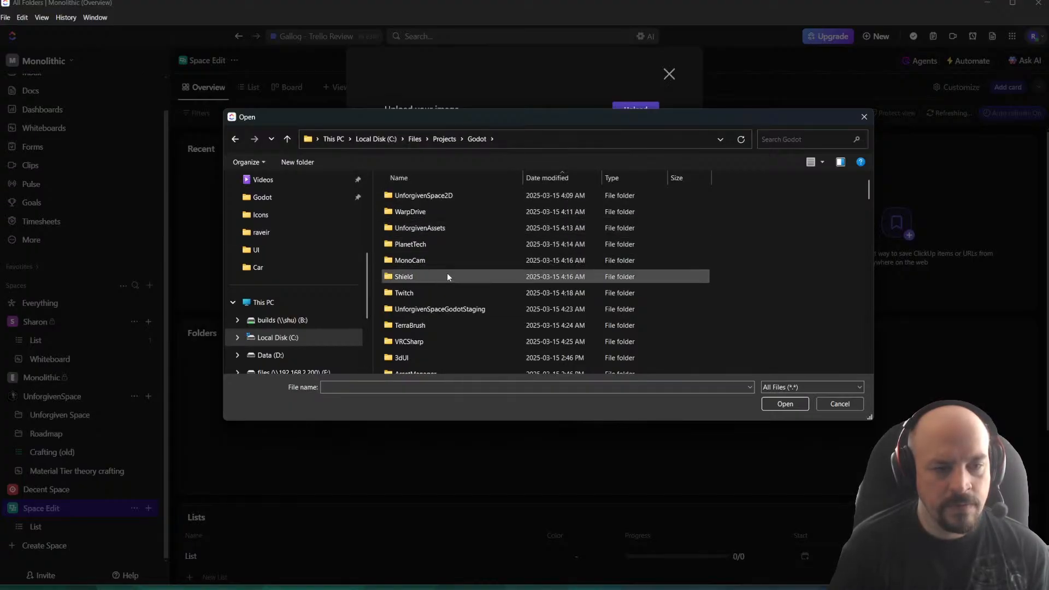
{"action": "scroll", "coordinate": [447, 272], "scroll_direction": "down", "scroll_amount": 5}
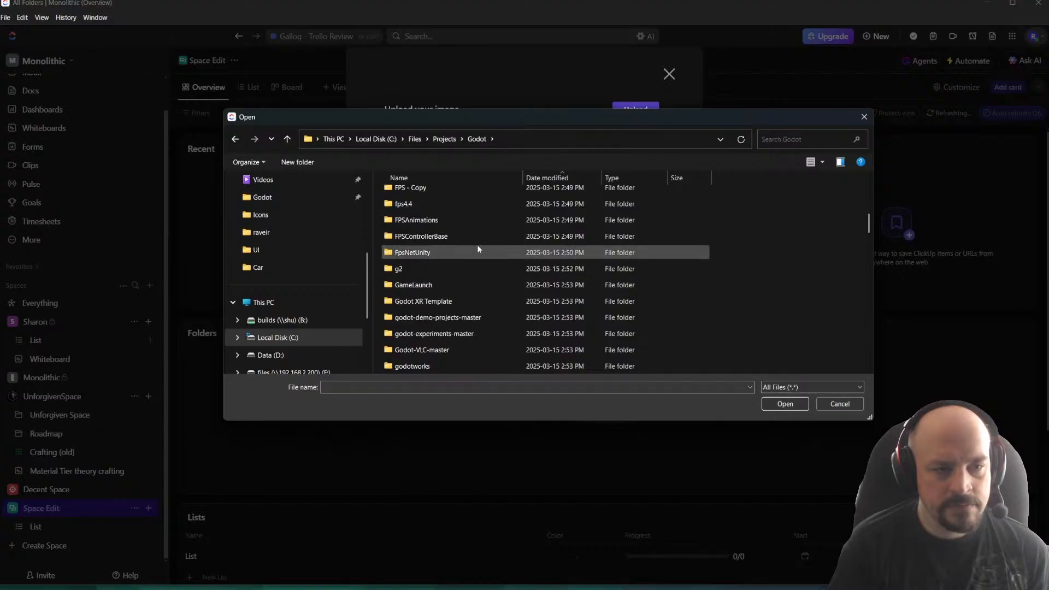
Sort the Godot folder by name and open the SpaceEdit project folder
{"action": "left_click", "coordinate": [470, 177]}
{"action": "scroll", "coordinate": [456, 309], "scroll_direction": "down", "scroll_amount": 10}
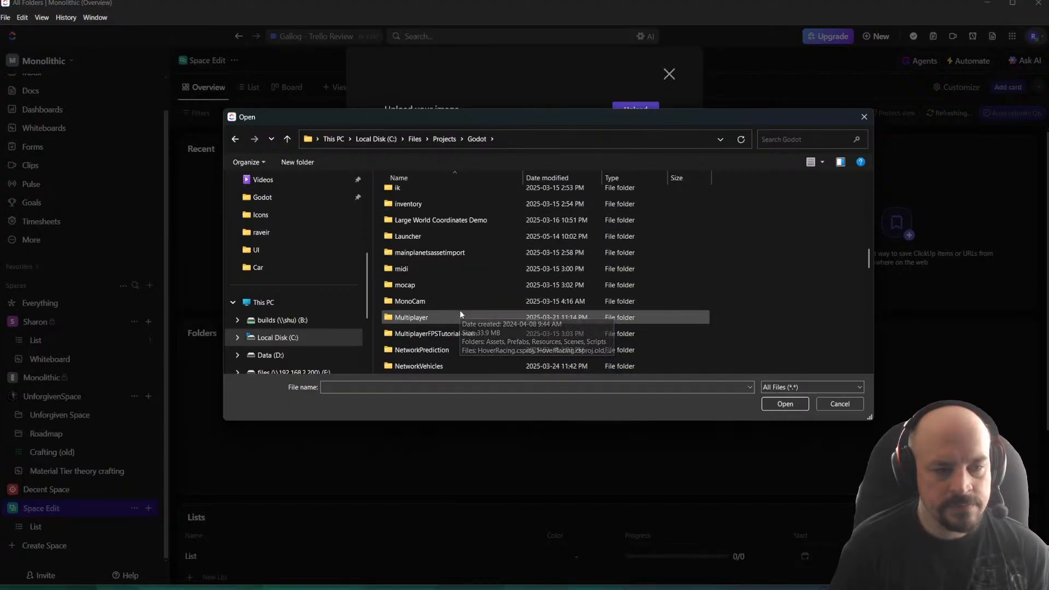
{"action": "scroll", "coordinate": [439, 296], "scroll_direction": "down", "scroll_amount": 3}
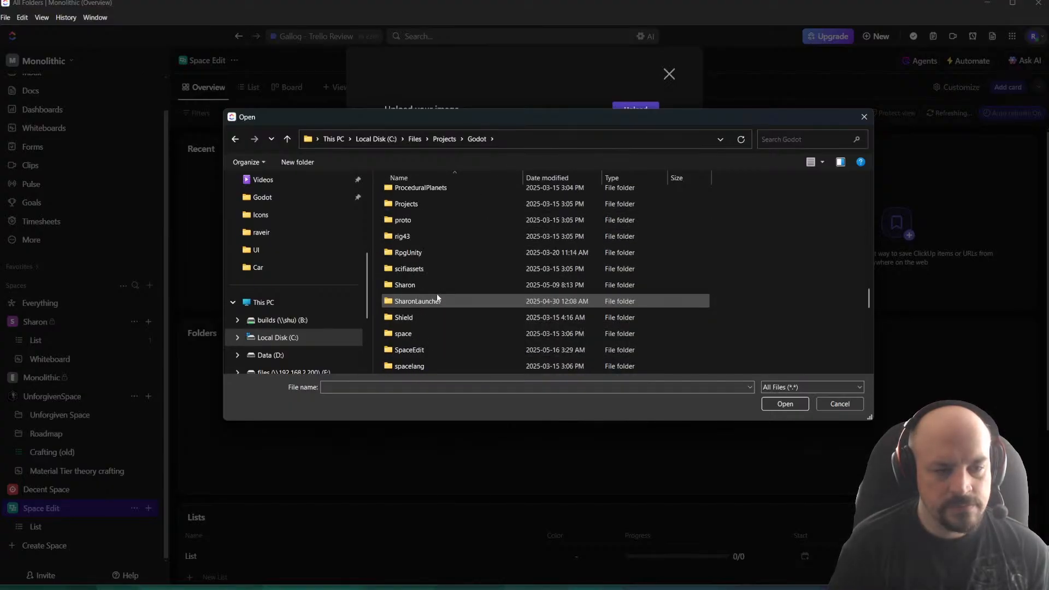
{"action": "double_click", "coordinate": [426, 350]}
Load SpaceEditIcon.png from the SpaceEdit project's Assets > Textures > Icons folder as the space's image
{"action": "scroll", "coordinate": [441, 285], "scroll_direction": "down", "scroll_amount": 3}
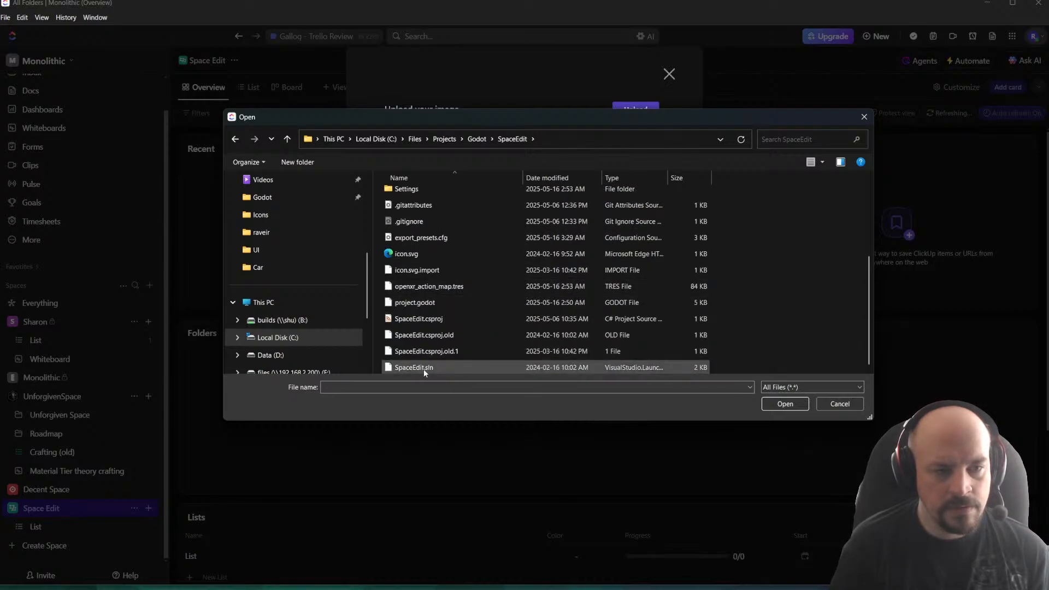
{"action": "scroll", "coordinate": [424, 369], "scroll_direction": "up", "scroll_amount": 3}
{"action": "double_click", "coordinate": [398, 245]}
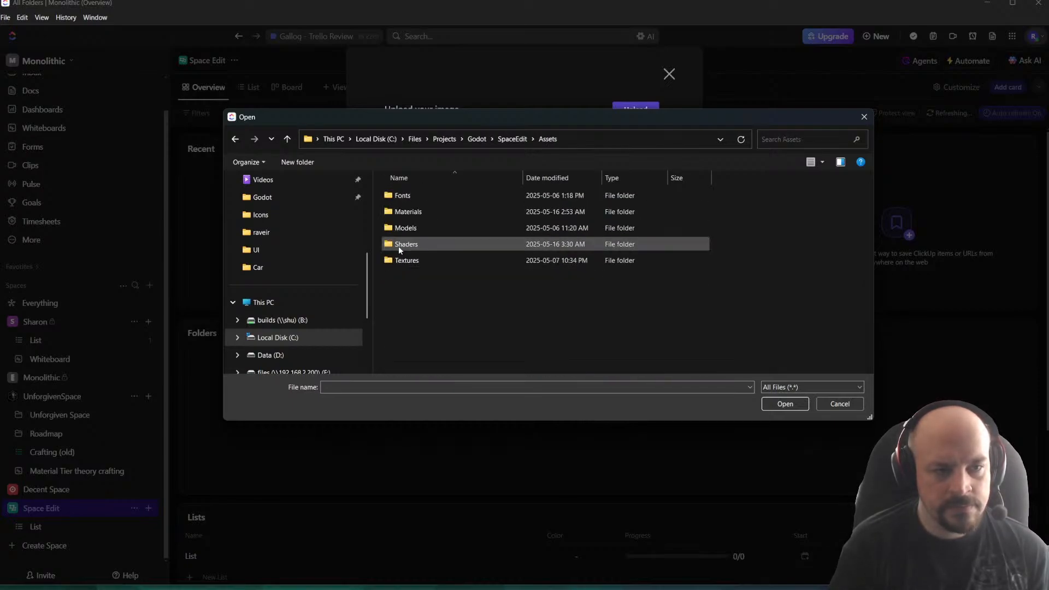
{"action": "double_click", "coordinate": [407, 260]}
{"action": "double_click", "coordinate": [404, 195]}
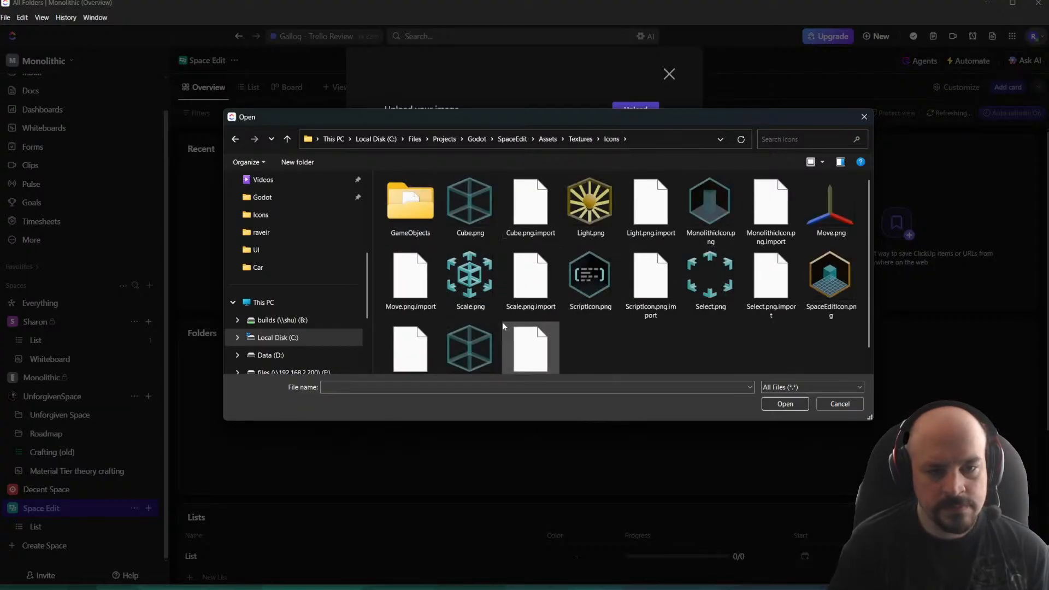
{"action": "double_click", "coordinate": [824, 295]}
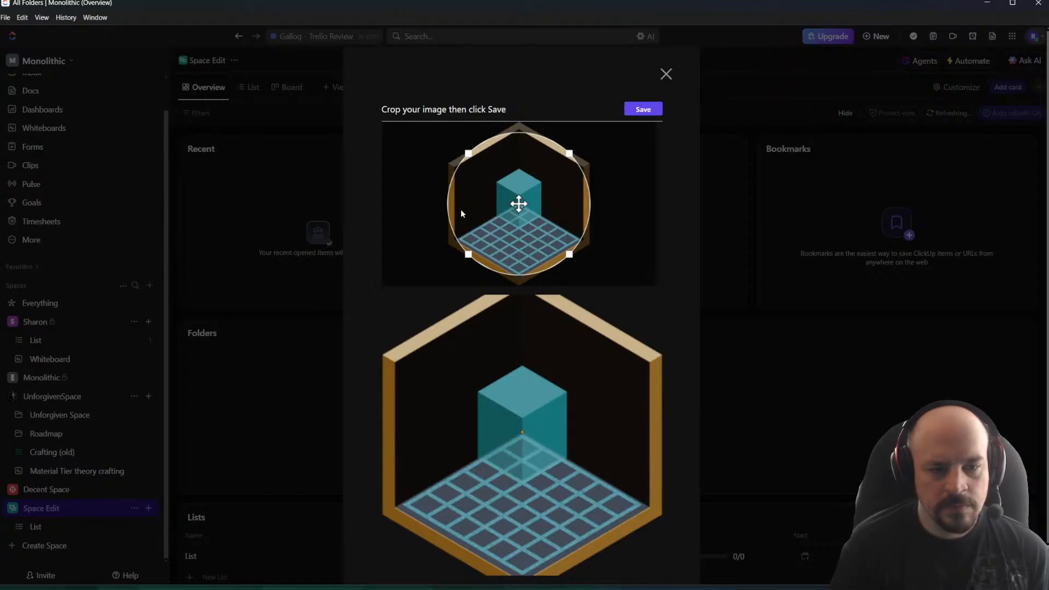
Try shifting the circular crop vertically and shrinking it around the cube, and enlarge it back to the hexagon's full width
{"action": "left_click_drag", "start_coordinate": [534, 215], "coordinate": [519, 186]}
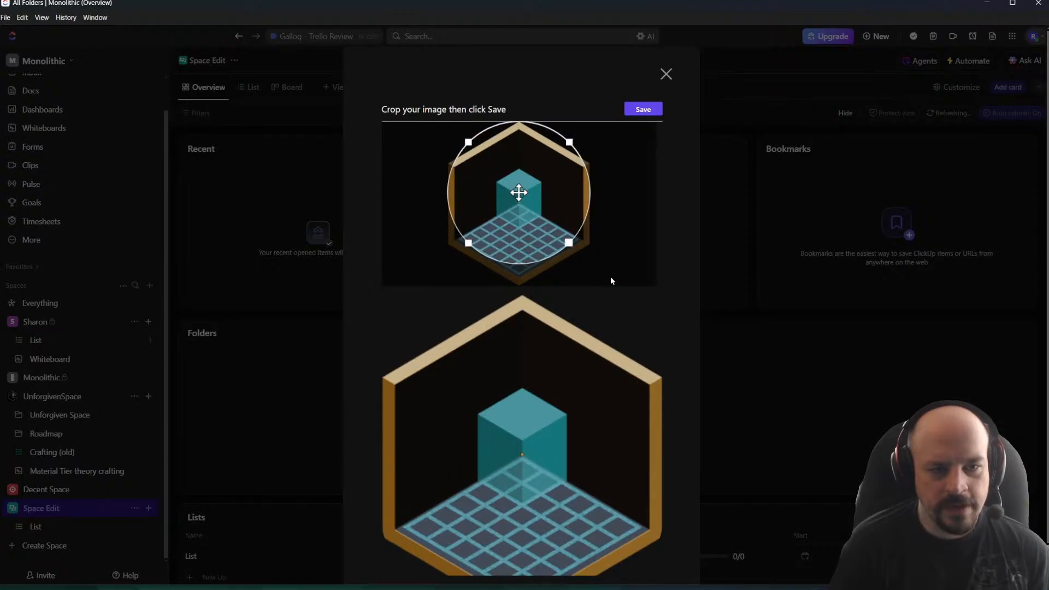
{"action": "left_click_drag", "start_coordinate": [520, 192], "coordinate": [519, 206]}
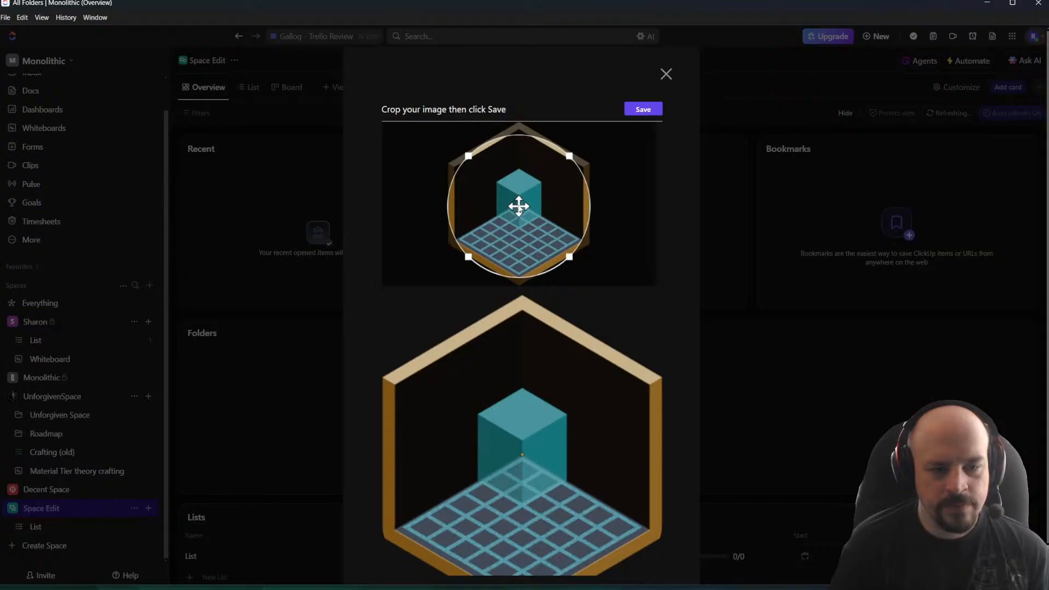
{"action": "left_click_drag", "start_coordinate": [569, 258], "coordinate": [526, 214]}
{"action": "left_click_drag", "start_coordinate": [494, 182], "coordinate": [519, 196]}
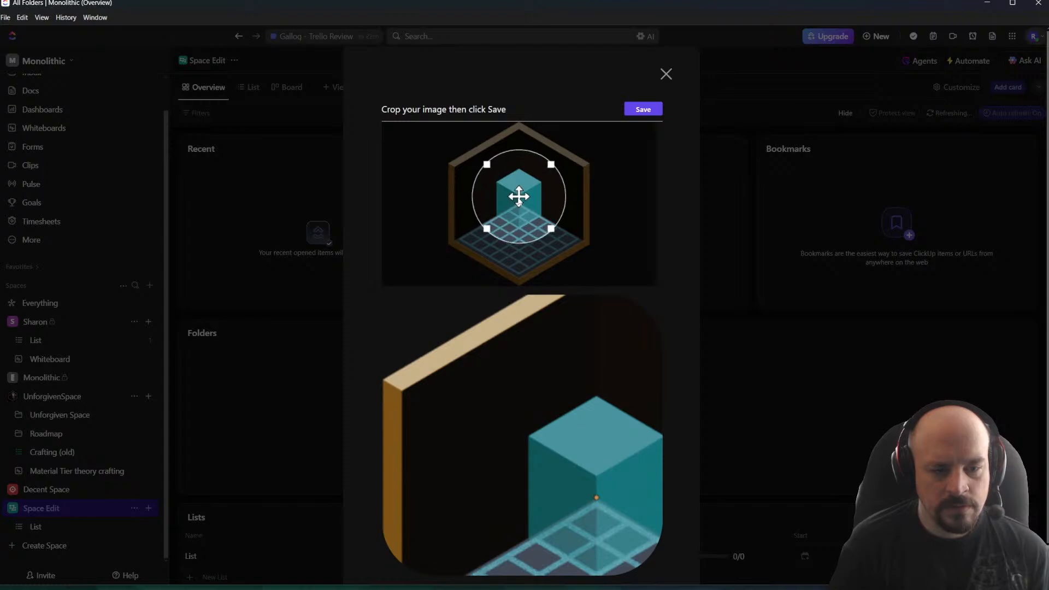
{"action": "left_click_drag", "start_coordinate": [555, 229], "coordinate": [635, 300]}
{"action": "left_click_drag", "start_coordinate": [489, 168], "coordinate": [420, 107]}
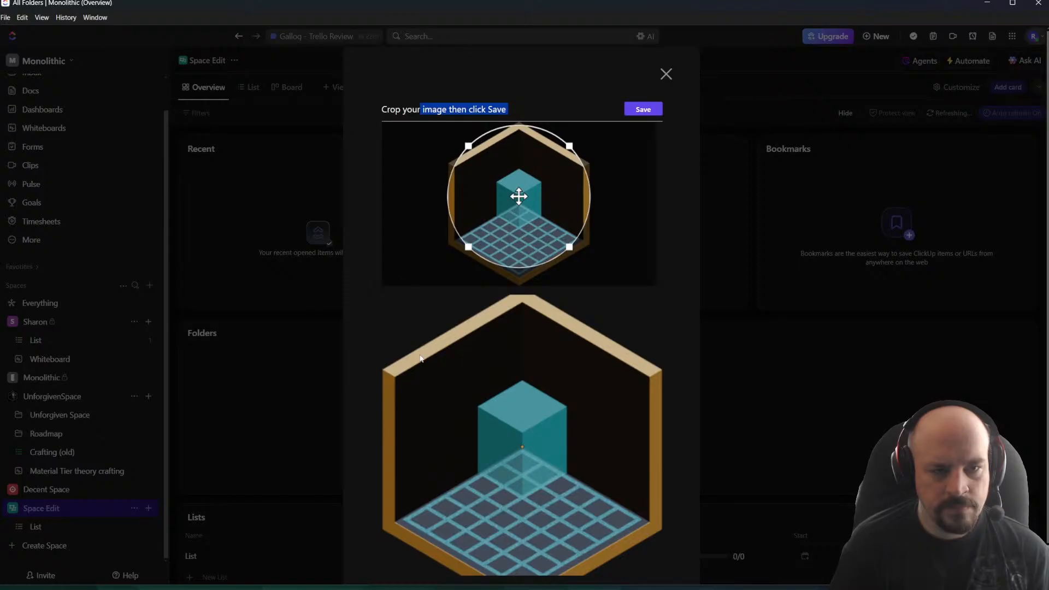
Centre the full-width circular crop vertically on the hexagon and save it as the Space Edit space's icon
{"action": "left_click_drag", "start_coordinate": [467, 246], "coordinate": [397, 268]}
{"action": "left_click_drag", "start_coordinate": [515, 200], "coordinate": [516, 207]}
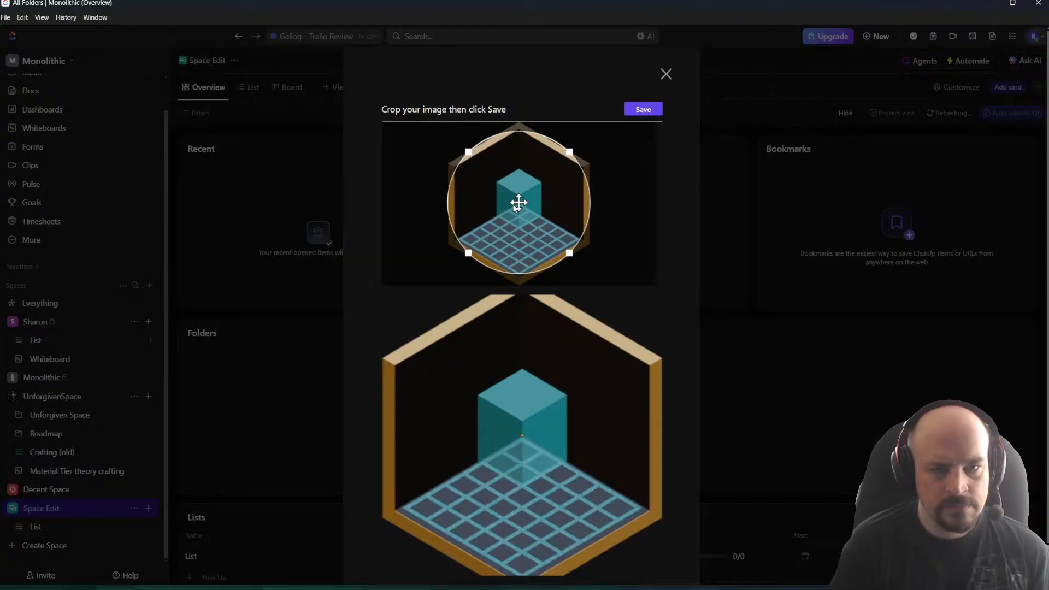
{"action": "left_click", "coordinate": [643, 108]}
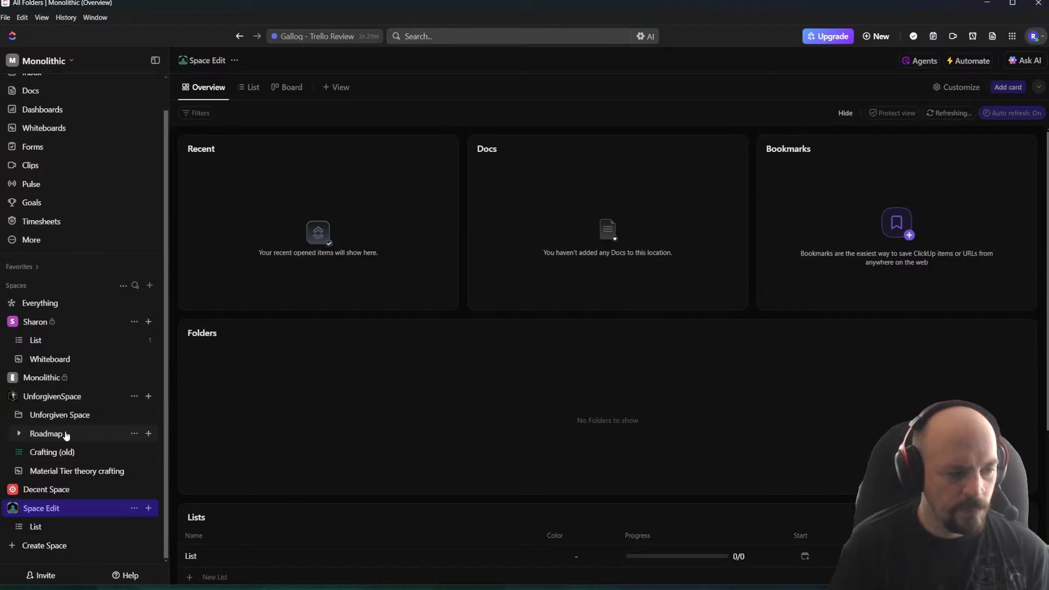
Open the SpaceEdit list's board in the Unforgiven Space folder
{"action": "left_click", "coordinate": [58, 416]}
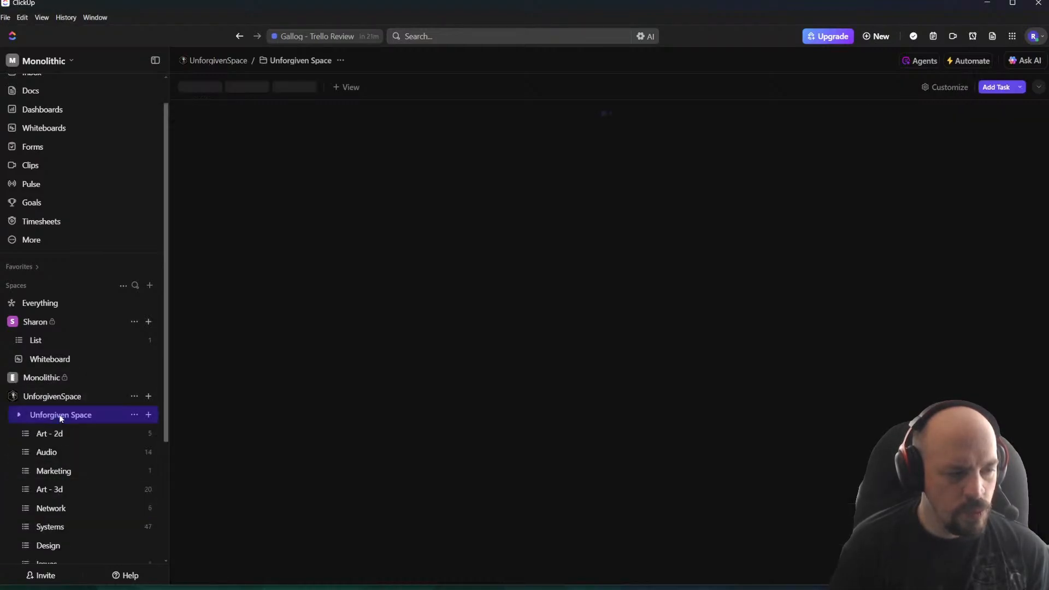
{"action": "scroll", "coordinate": [102, 433], "scroll_direction": "down", "scroll_amount": 3}
{"action": "left_click", "coordinate": [57, 421]}
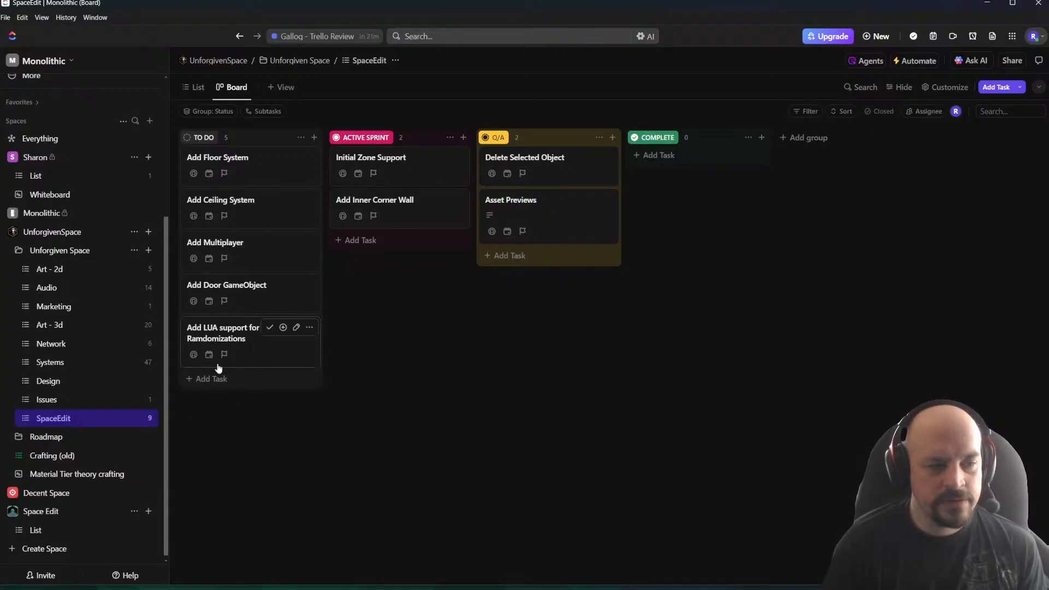
{"action": "left_click", "coordinate": [253, 378]}
{"action": "left_click", "coordinate": [422, 345]}
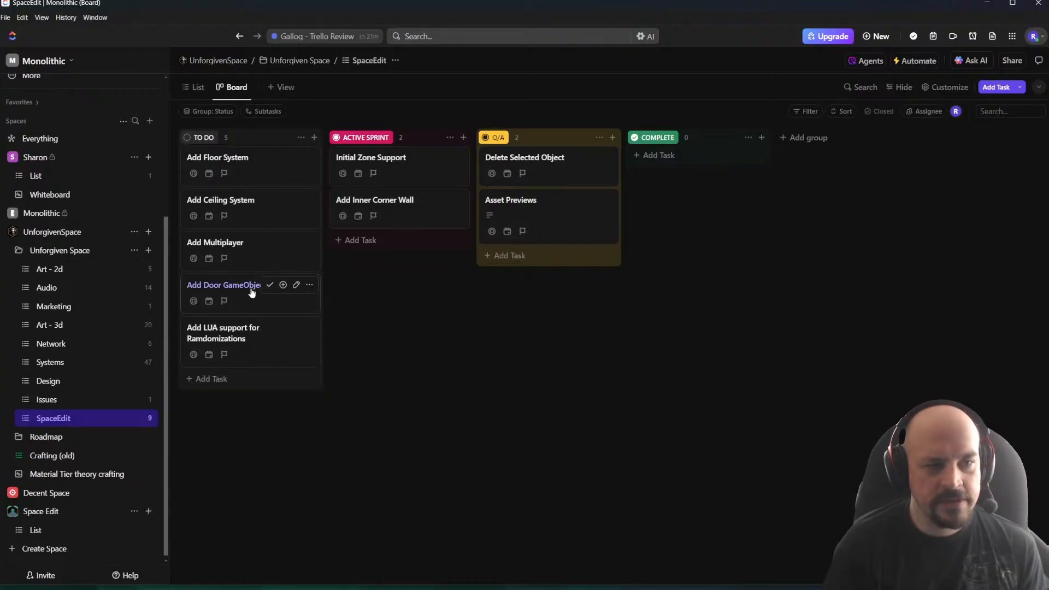
Place Add Door GameObject above Add Multiplayer in To Do, and move the Add Multiplayer and Add Ceiling System tasks to Active Sprint
{"action": "left_click_drag", "start_coordinate": [238, 291], "coordinate": [398, 248]}
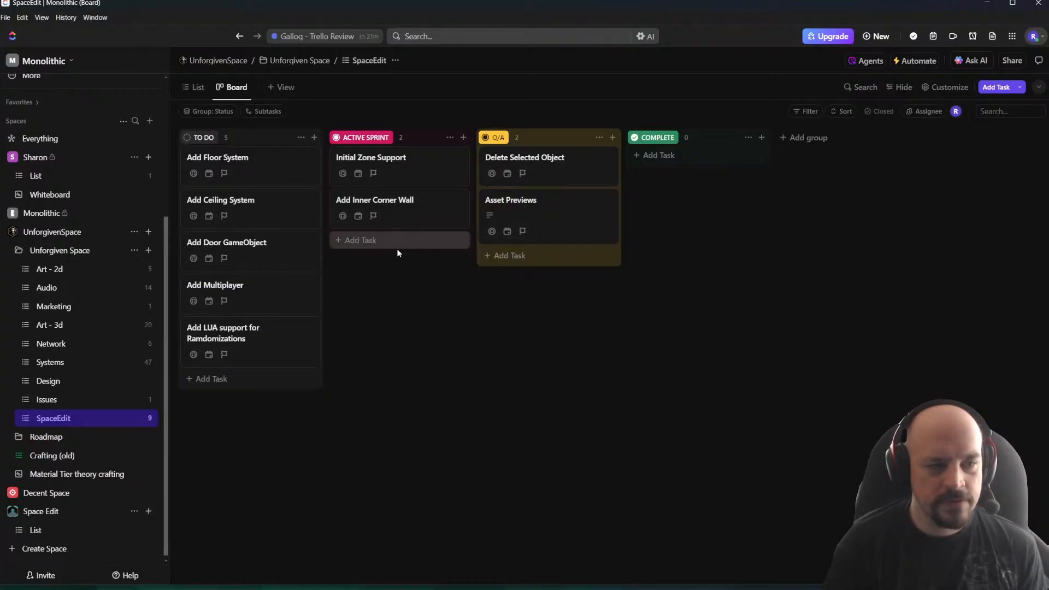
{"action": "left_click_drag", "start_coordinate": [235, 285], "coordinate": [375, 245]}
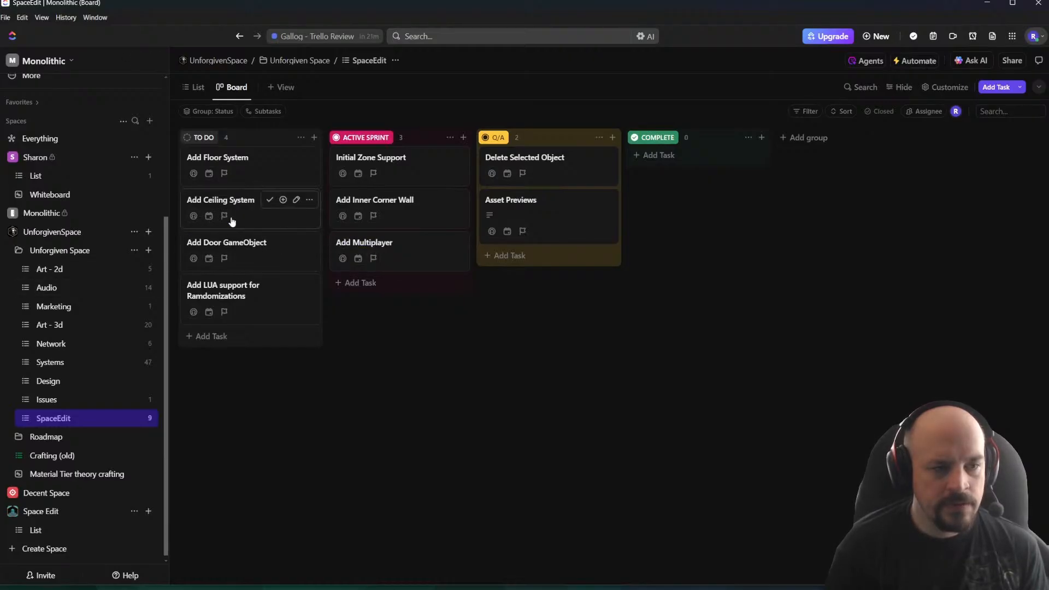
{"action": "left_click_drag", "start_coordinate": [229, 220], "coordinate": [382, 295]}
Create a task named Add Floors in the SpaceEdit board's To Do column
{"action": "left_click", "coordinate": [213, 293]}
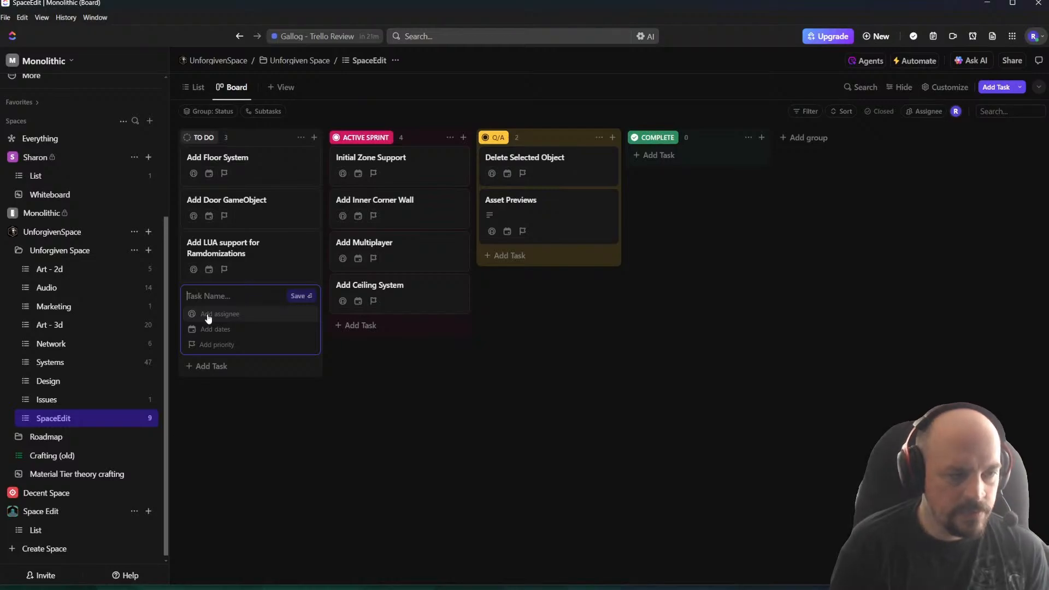
{"action": "type", "text": "Rot"}
{"action": "key", "text": "BackSpace"}
{"action": "key", "text": "BackSpace"}
{"action": "key", "text": "BackSpace"}
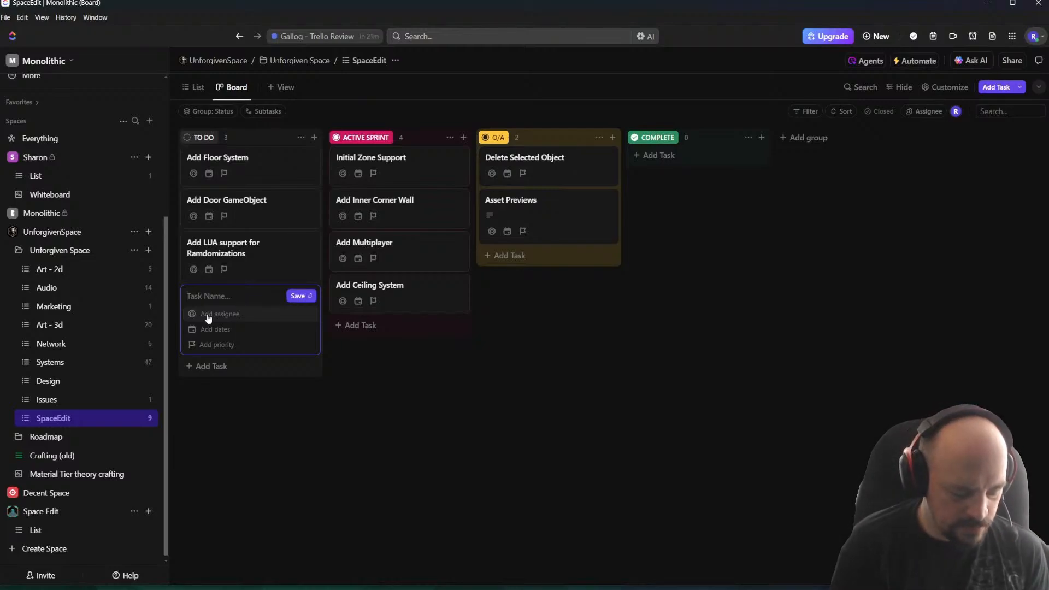
{"action": "type", "text": "Assets"}
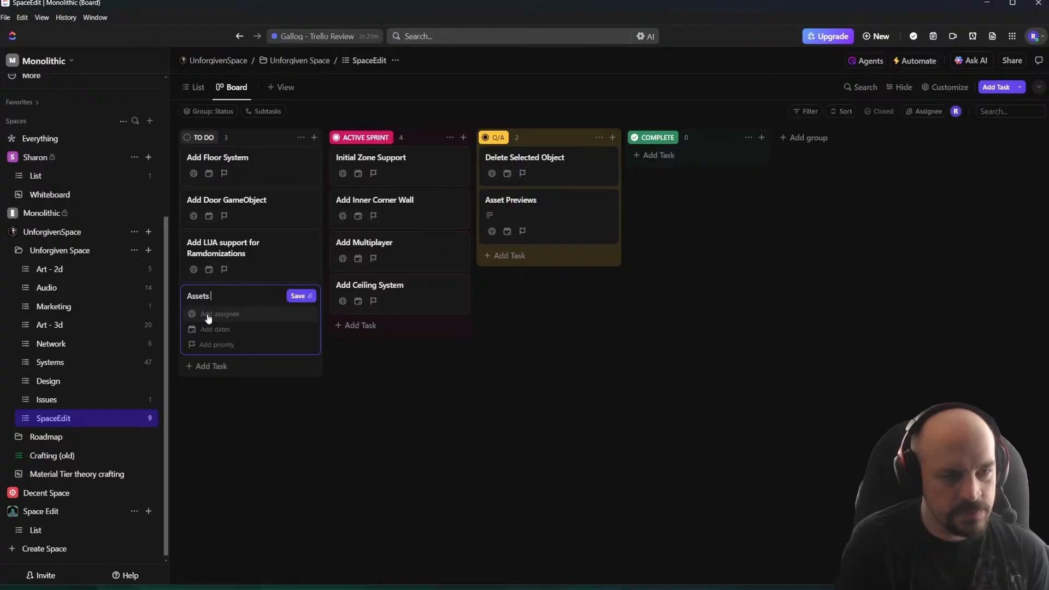
{"action": "key", "text": "BackSpace"}
{"action": "key", "text": "BackSpace"}
{"action": "key", "text": "BackSpace"}
{"action": "type", "text": "Add Floors"}
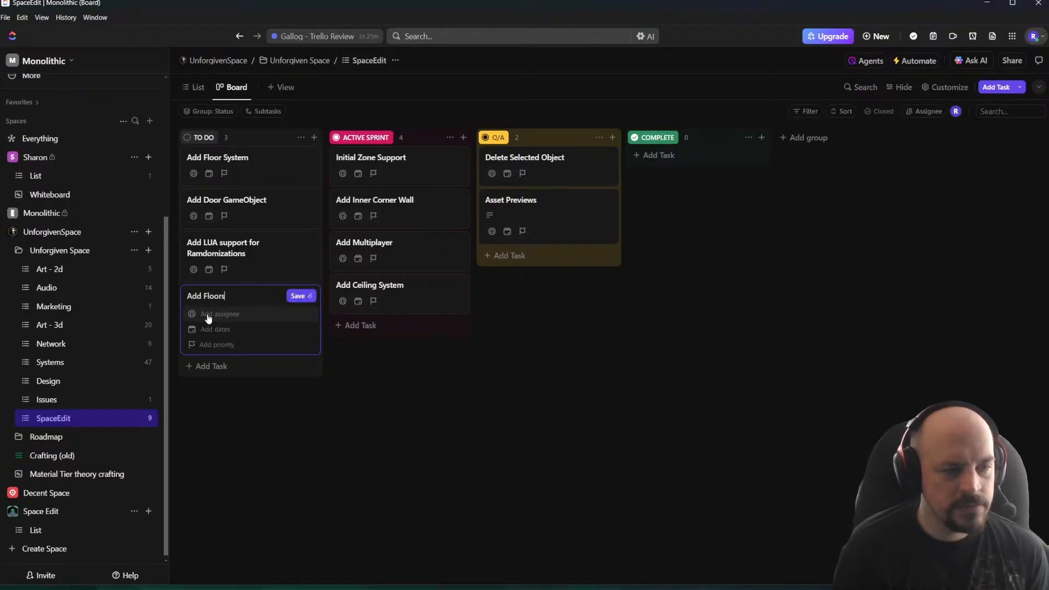
{"action": "left_click", "coordinate": [301, 295]}
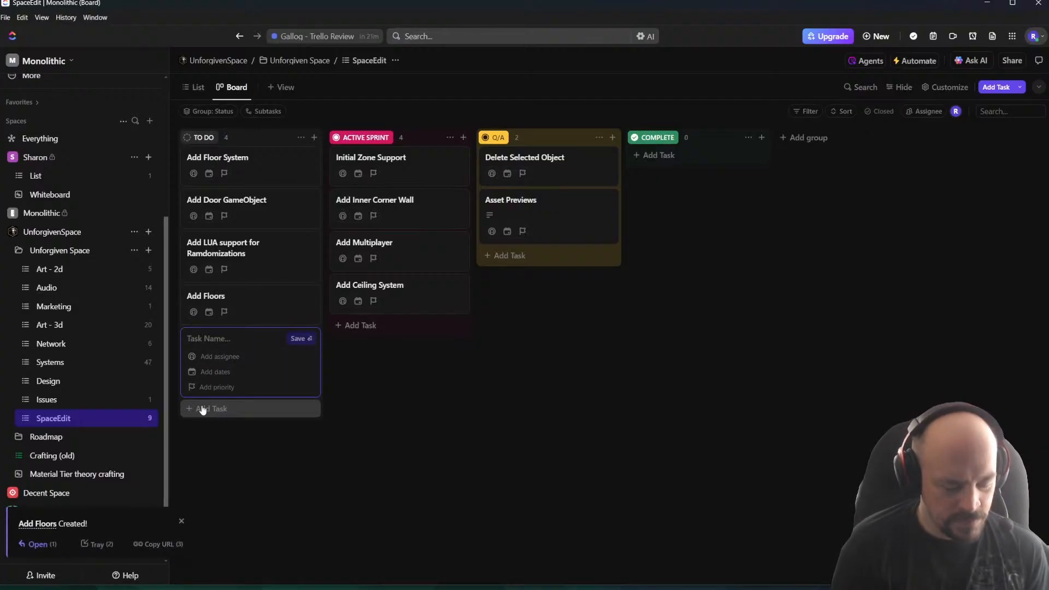
Create two more To Do tasks named Add Categories and Add Tags
{"action": "type", "text": "Add Categories"}
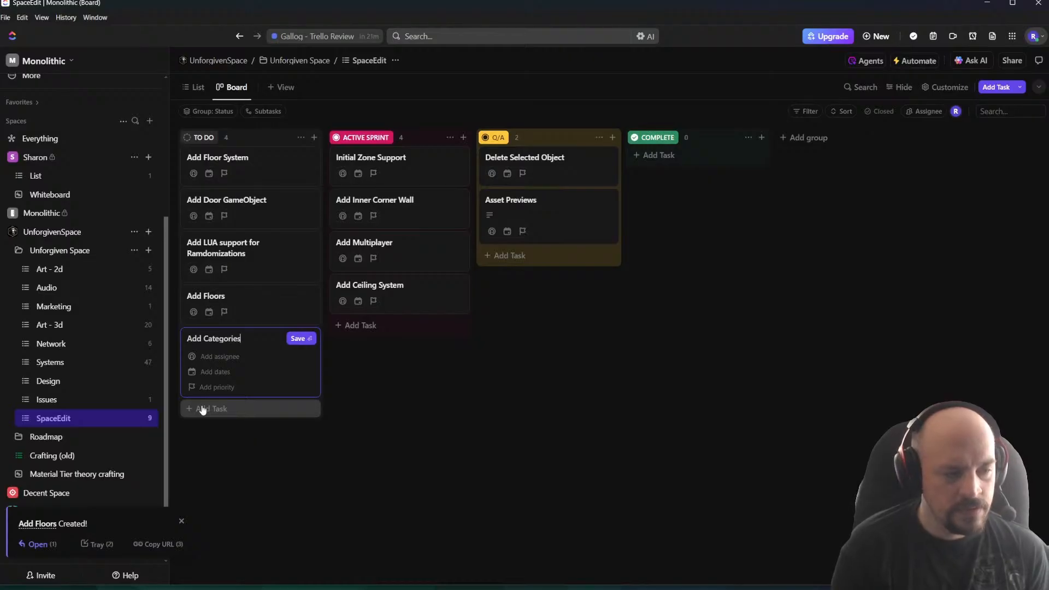
{"action": "key", "text": "Return"}
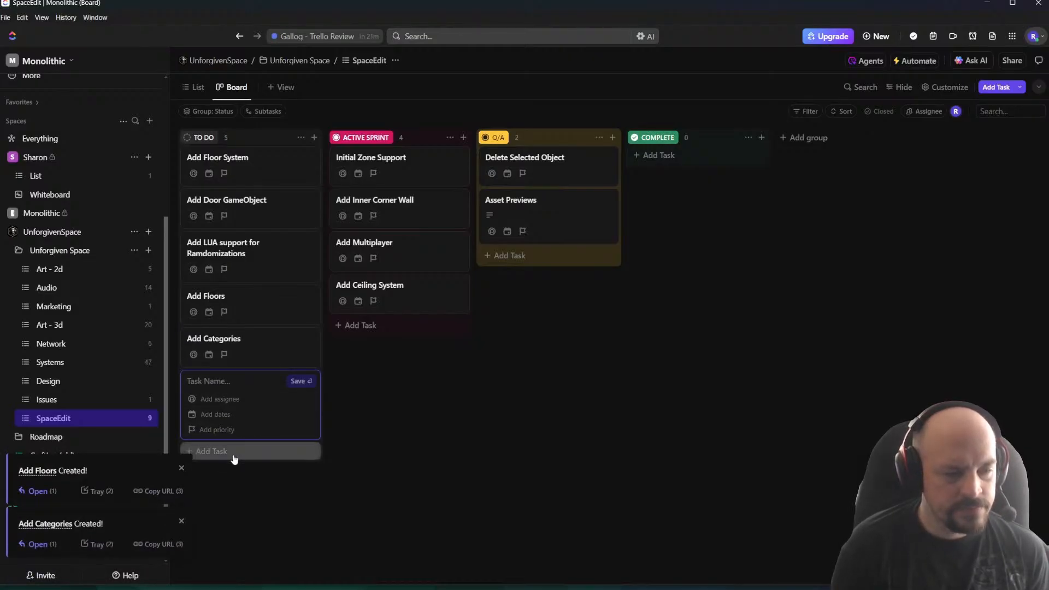
{"action": "type", "text": "Add T"}
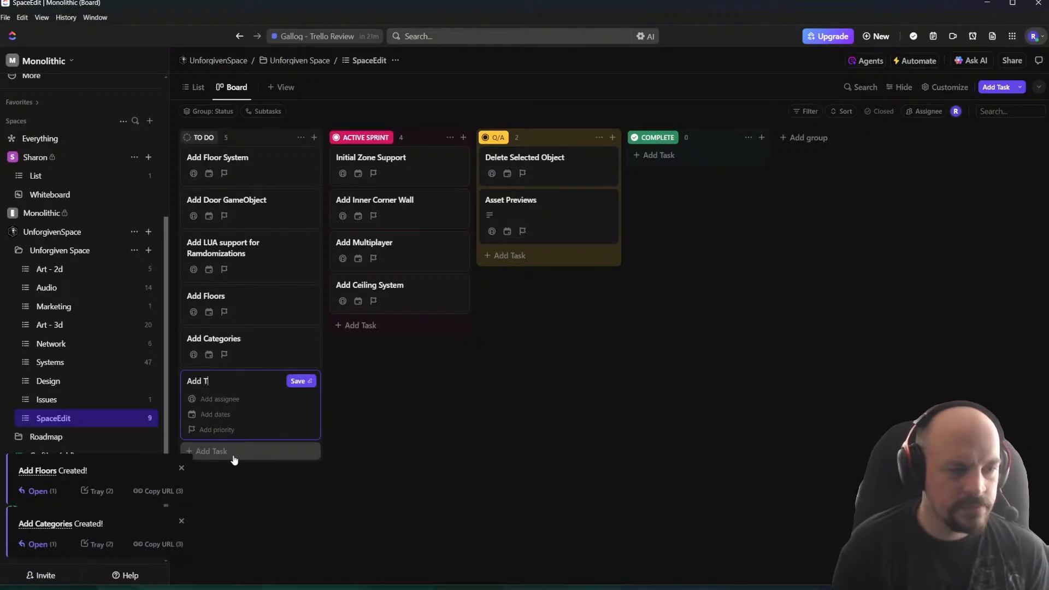
{"action": "type", "text": "ags"}
{"action": "key", "text": "Return"}
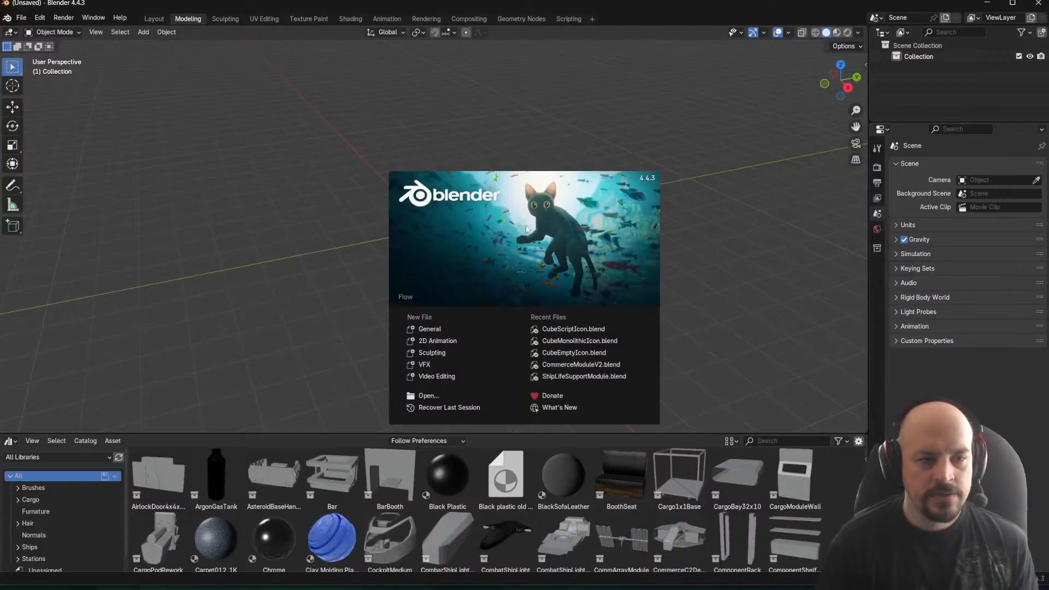
Switch to Blender, dismiss the splash screen and add a plane mesh at the world origin
{"action": "left_click", "coordinate": [700, 223]}
{"action": "scroll", "coordinate": [526, 224], "scroll_direction": "down", "scroll_amount": 3}
{"action": "middle_click_drag", "start_coordinate": [522, 223], "coordinate": [474, 228]}
{"action": "scroll", "coordinate": [406, 267], "scroll_direction": "up", "scroll_amount": 5}
{"action": "middle_click_drag", "start_coordinate": [406, 268], "coordinate": [429, 285]}
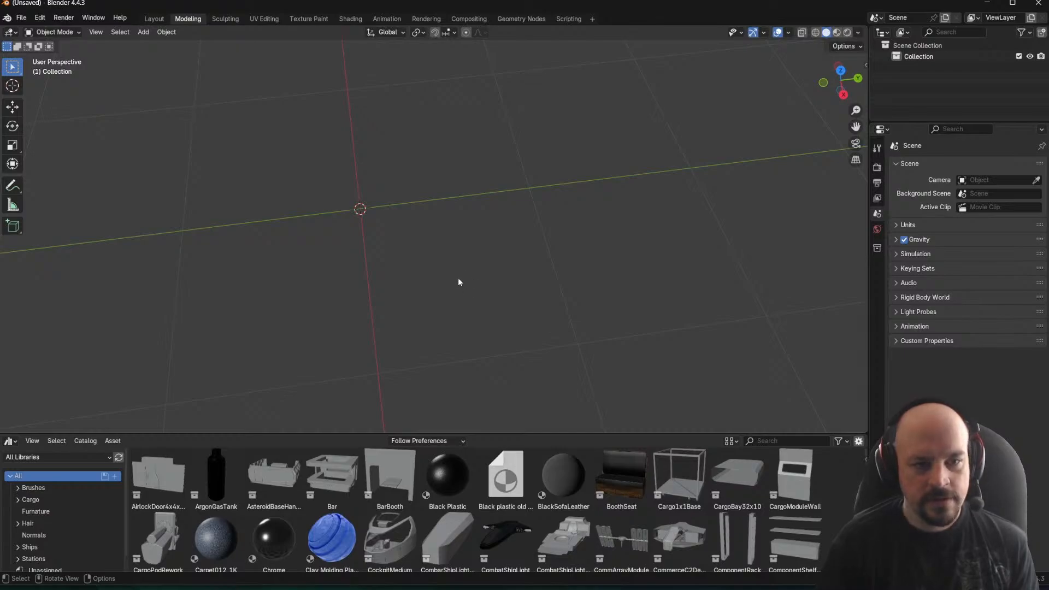
{"action": "middle_click_drag", "start_coordinate": [618, 291], "coordinate": [386, 301]}
{"action": "key", "text": "shift+a"}
{"action": "left_click", "coordinate": [403, 271]}
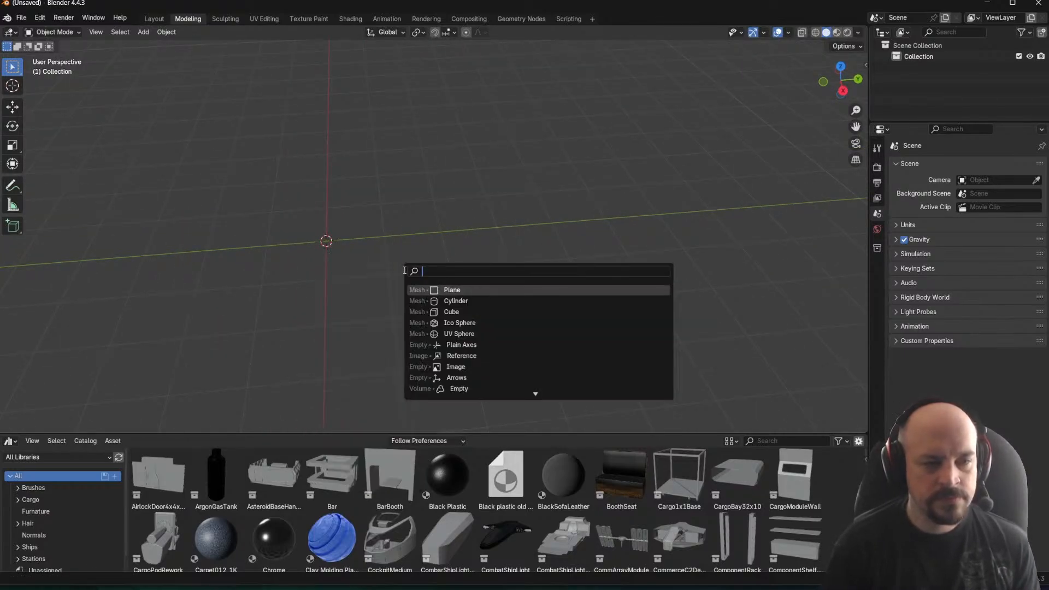
{"action": "key", "text": "Return"}
Move the plane 1 m along Y and 1 m along X so one corner sits at the world origin
{"action": "middle_click_drag", "start_coordinate": [424, 268], "coordinate": [436, 287]}
{"action": "scroll", "coordinate": [437, 237], "scroll_direction": "up", "scroll_amount": 2}
{"action": "scroll", "coordinate": [557, 206], "scroll_direction": "down", "scroll_amount": 2}
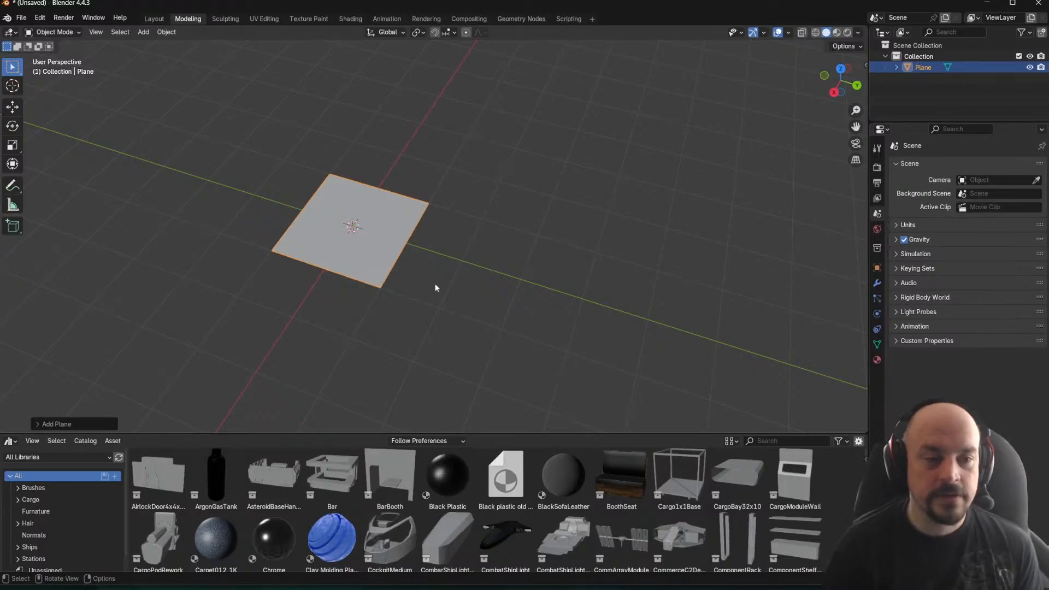
{"action": "middle_click_drag", "start_coordinate": [436, 286], "coordinate": [458, 279]}
{"action": "scroll", "coordinate": [464, 265], "scroll_direction": "down", "scroll_amount": 2}
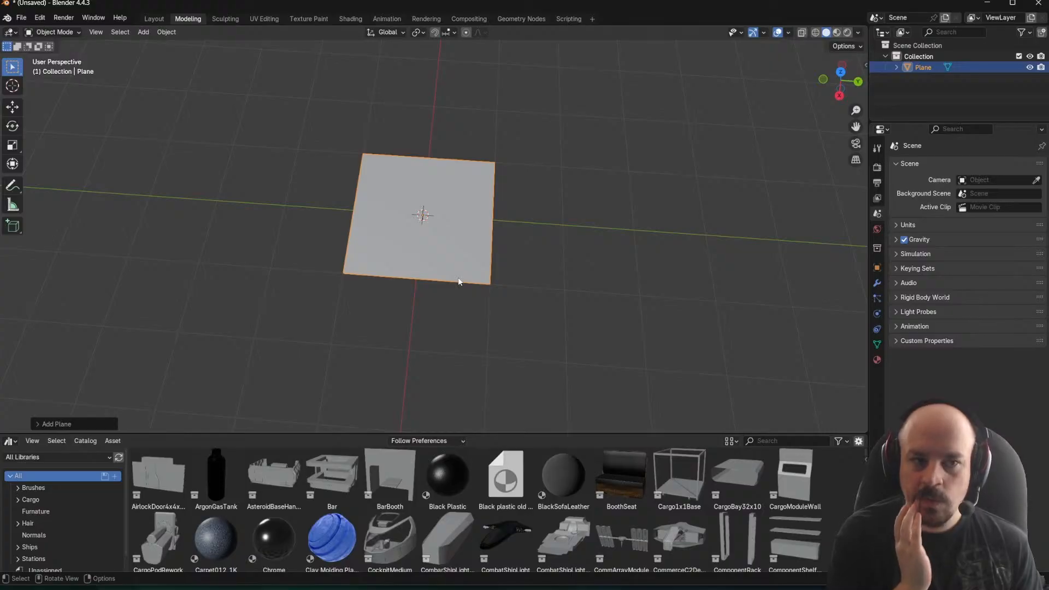
{"action": "middle_click_drag", "start_coordinate": [459, 280], "coordinate": [509, 257]}
{"action": "key", "text": "g"}
{"action": "key", "text": "x"}
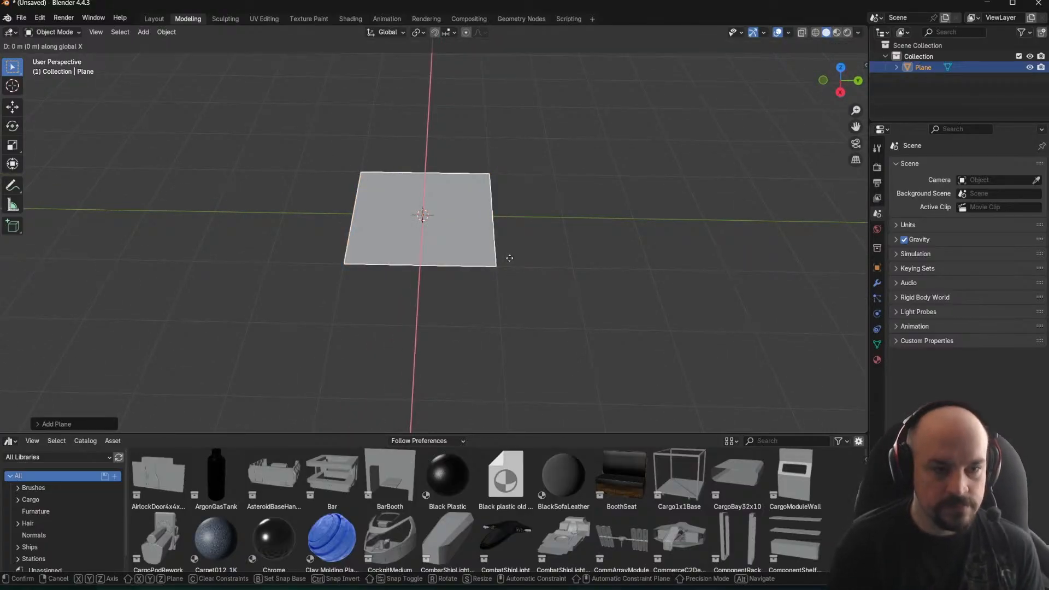
{"action": "type", "text": "1"}
{"action": "key", "text": "Return"}
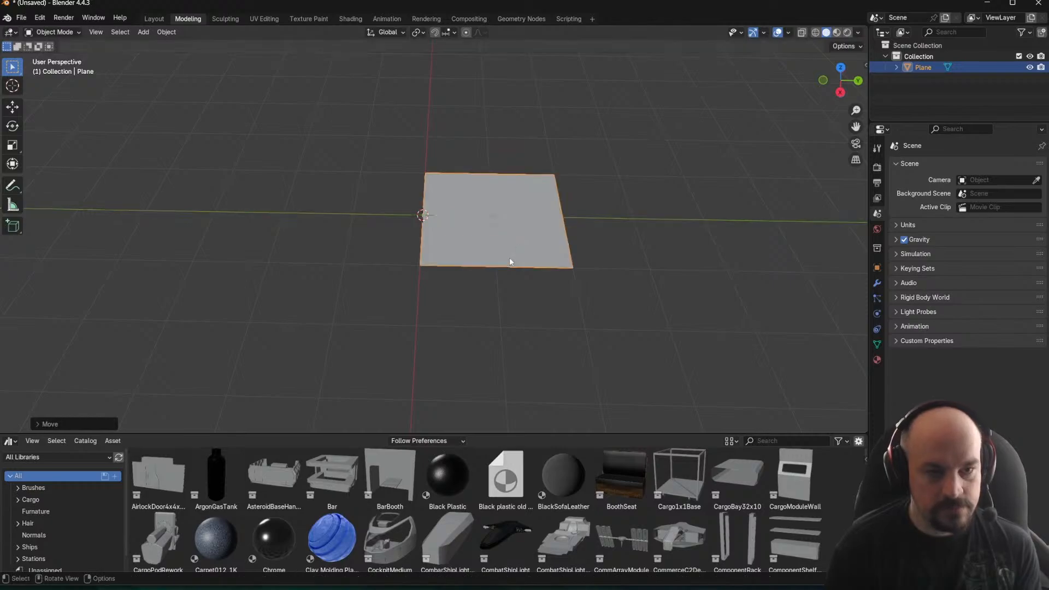
{"action": "type", "text": "gy"}
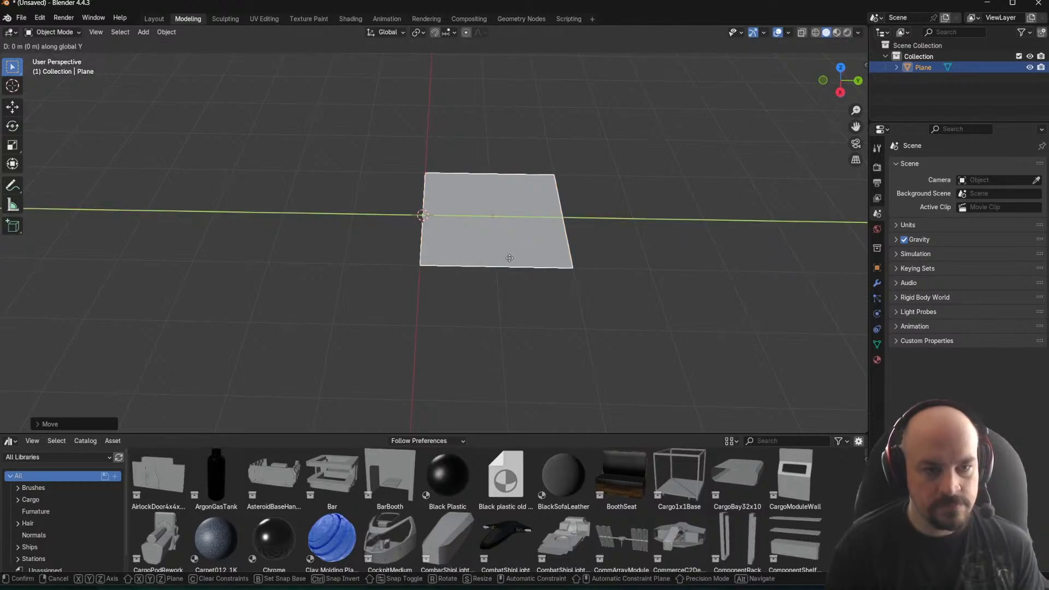
{"action": "type", "text": "x1"}
{"action": "key", "text": "Return"}
Divide the plane into four equal faces in Edit Mode with two centred, perpendicular loop cuts
{"action": "key", "text": "KP_1"}
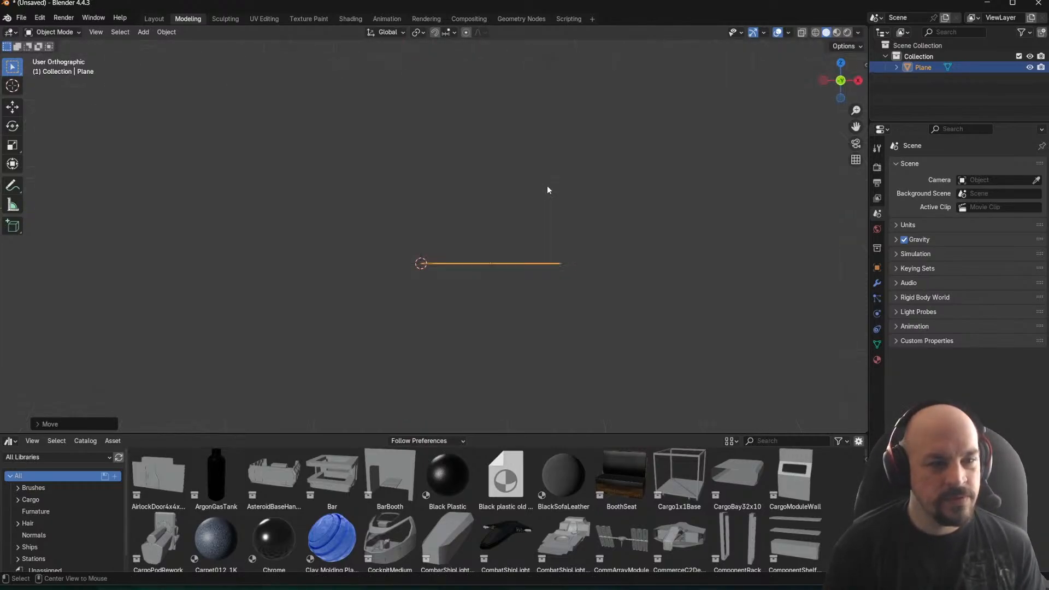
{"action": "middle_click_drag", "start_coordinate": [529, 188], "coordinate": [409, 231]}
{"action": "key", "text": "KP_1"}
{"action": "key", "text": "Tab"}
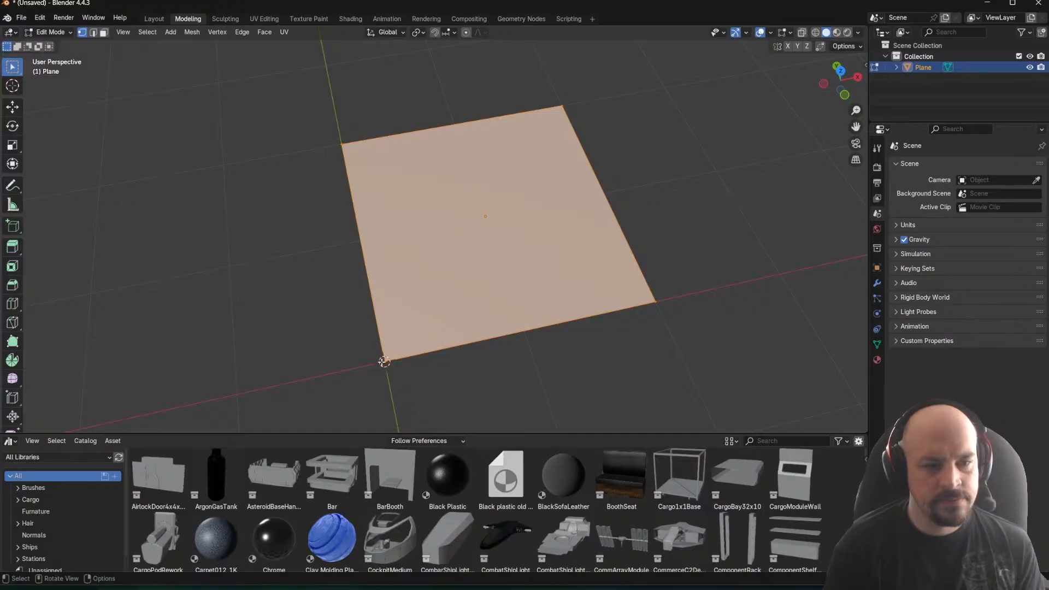
{"action": "middle_click_drag", "start_coordinate": [451, 310], "coordinate": [433, 300]}
{"action": "key", "text": "ctrl+r"}
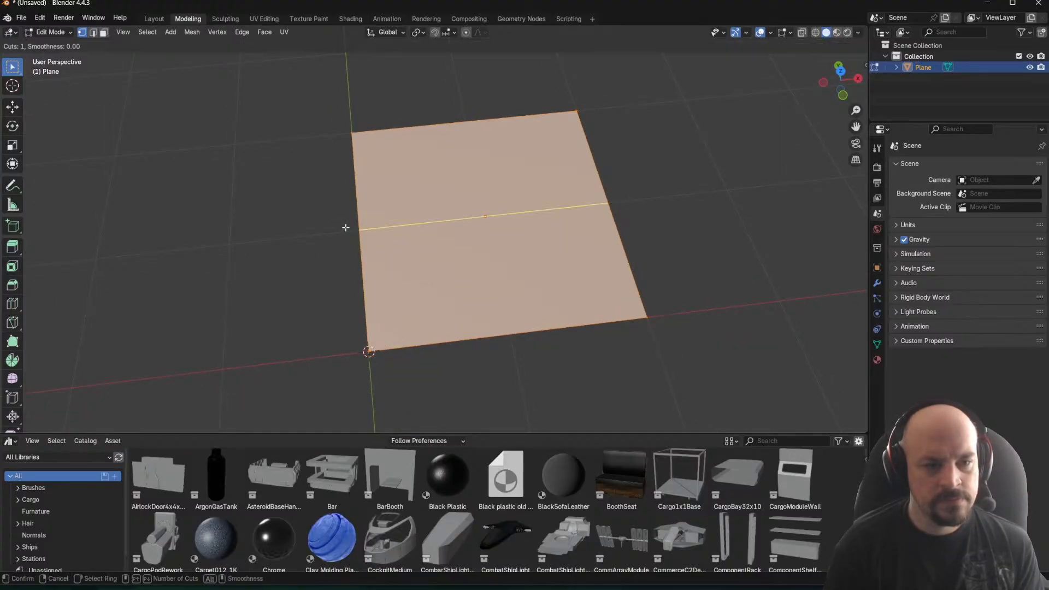
{"action": "left_click", "coordinate": [346, 227]}
{"action": "right_click", "coordinate": [380, 224]}
{"action": "key", "text": "ctrl+r"}
{"action": "right_click", "coordinate": [474, 234]}
Select the face touching the world origin and snap the 3D cursor to its centre
{"action": "key", "text": "3"}
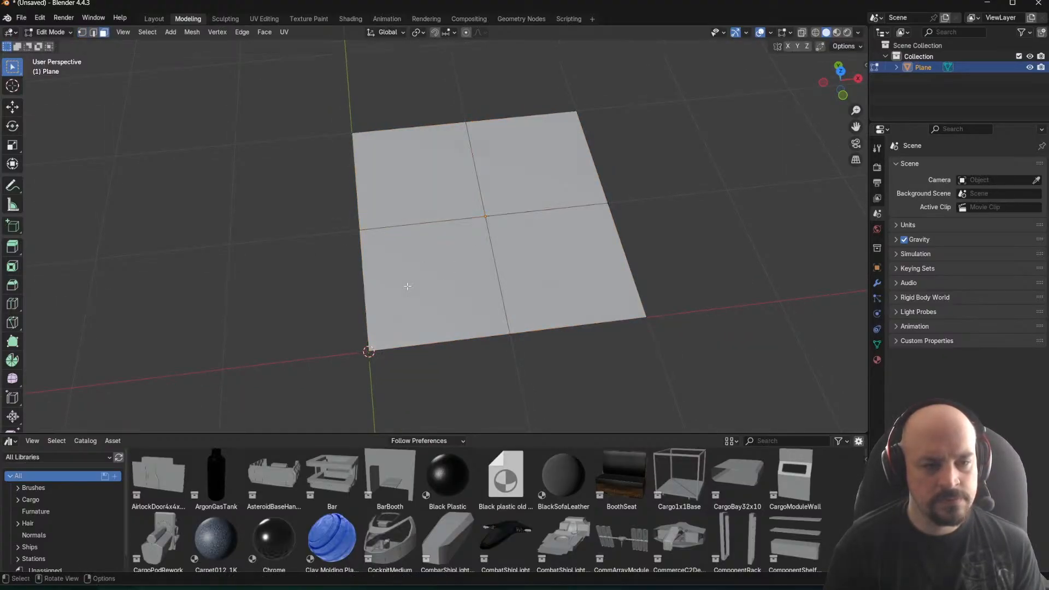
{"action": "left_click", "coordinate": [408, 286]}
{"action": "key", "text": "shift+s"}
{"action": "left_click", "coordinate": [406, 349]}
{"action": "middle_click_drag", "start_coordinate": [481, 277], "coordinate": [411, 277]}
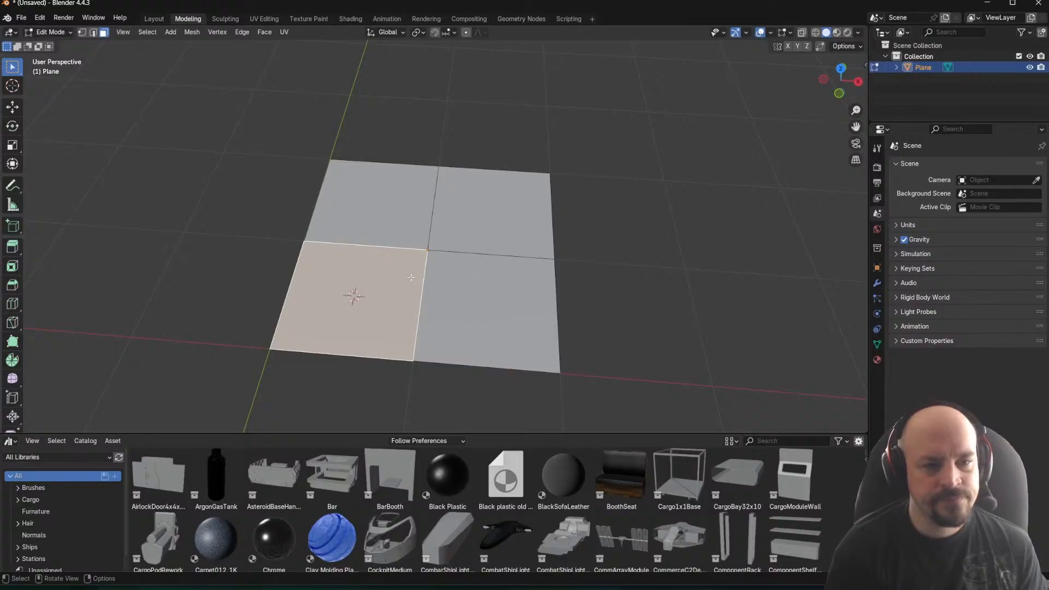
Return to Object Mode and set the plane's origin to the 3D cursor
{"action": "key", "text": "Tab"}
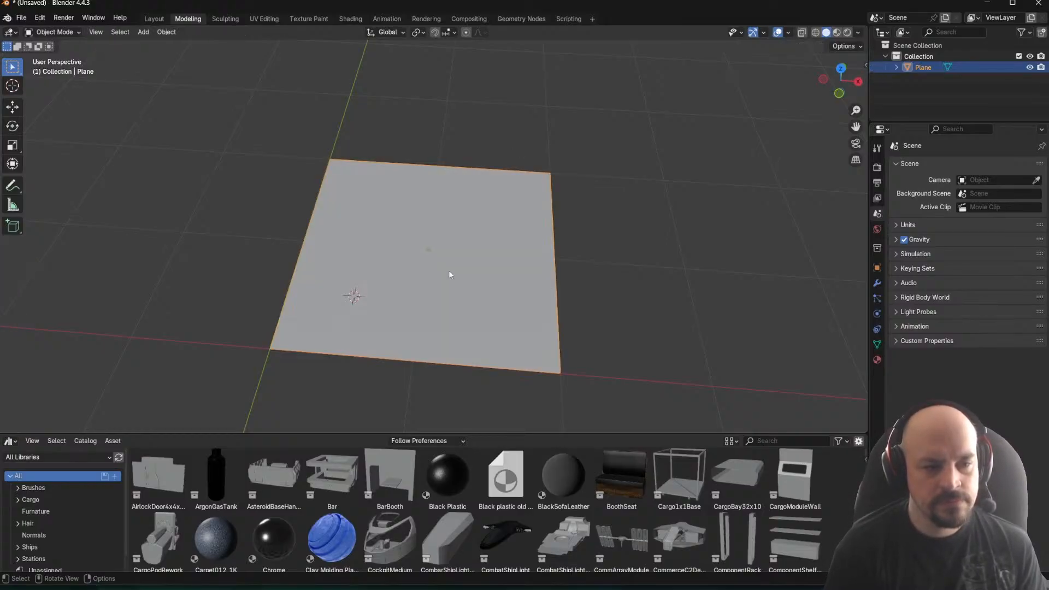
{"action": "right_click", "coordinate": [448, 270]}
{"action": "mouse_move", "coordinate": [429, 318]}
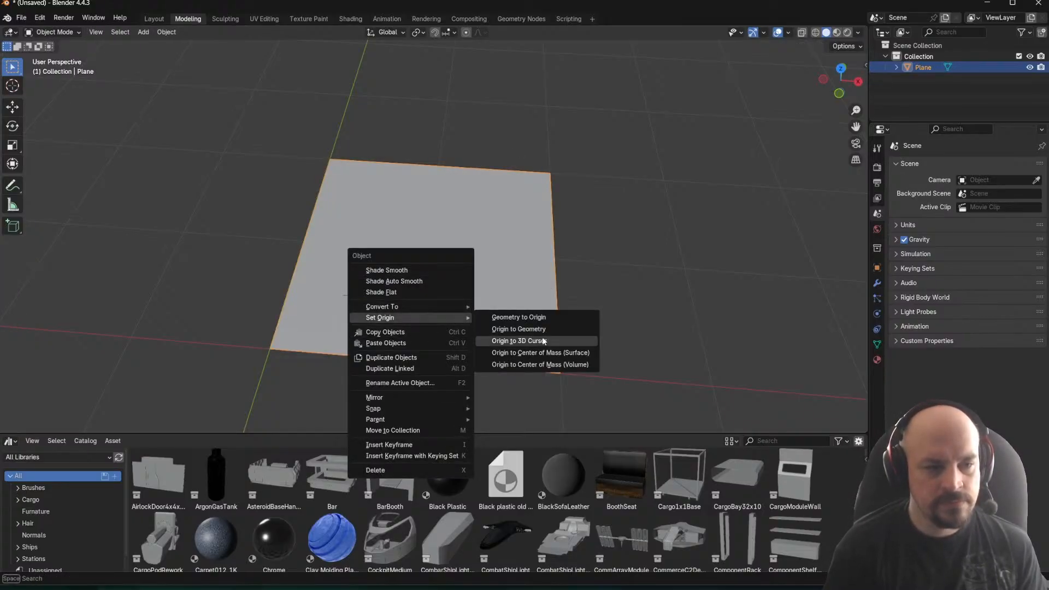
{"action": "left_click", "coordinate": [519, 340]}
Show the plane's transform values in the viewport and check its location and dimensions
{"action": "middle_click_drag", "start_coordinate": [477, 311], "coordinate": [799, 149]}
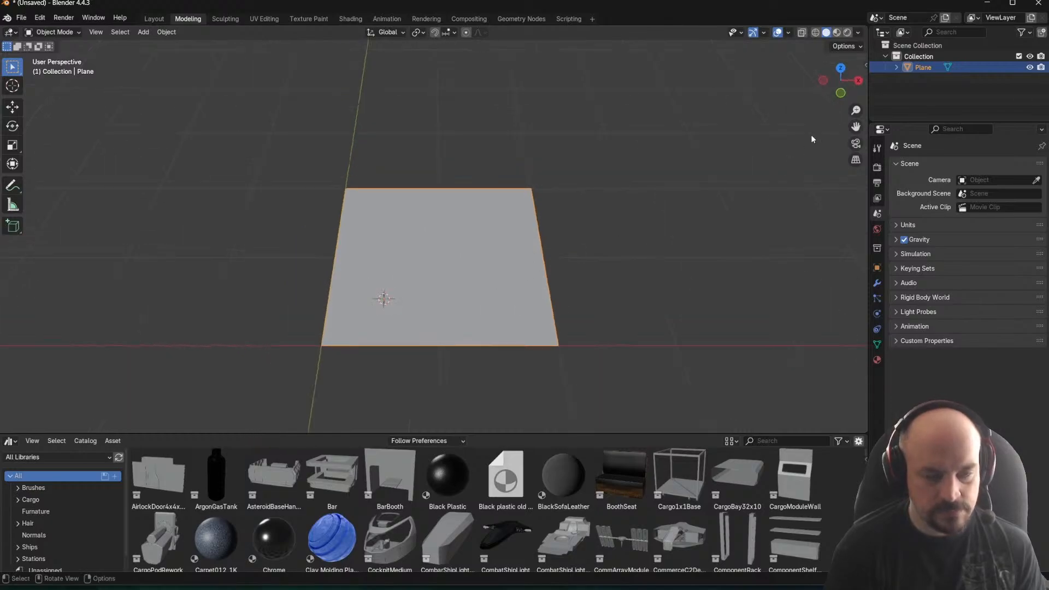
{"action": "key", "text": "n"}
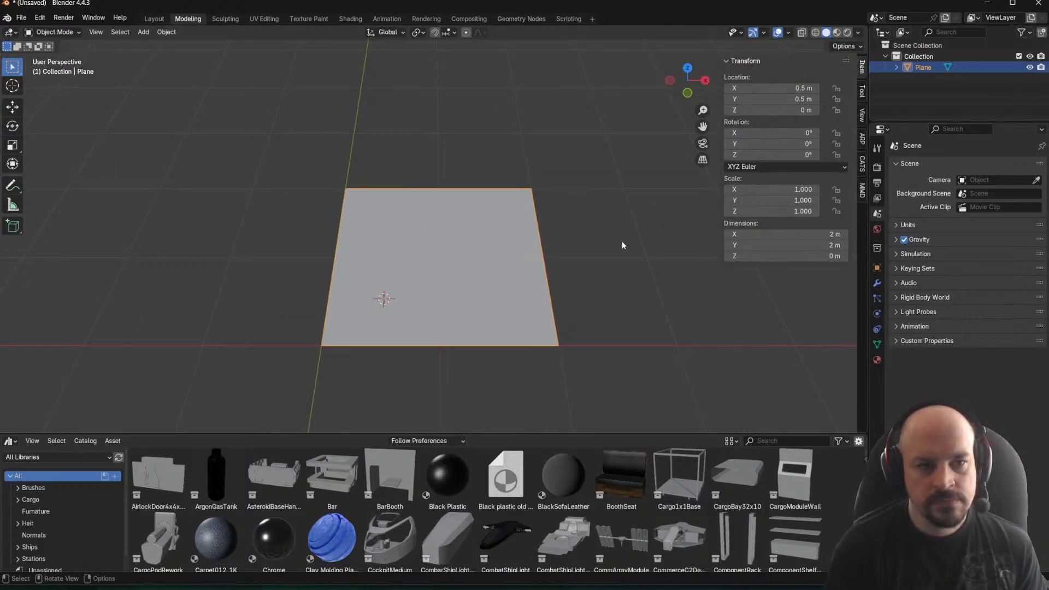
{"action": "middle_click_drag", "start_coordinate": [608, 230], "coordinate": [596, 317]}
{"action": "scroll", "coordinate": [540, 258], "scroll_direction": "up", "scroll_amount": 3}
{"action": "scroll", "coordinate": [540, 258], "scroll_direction": "down", "scroll_amount": 3}
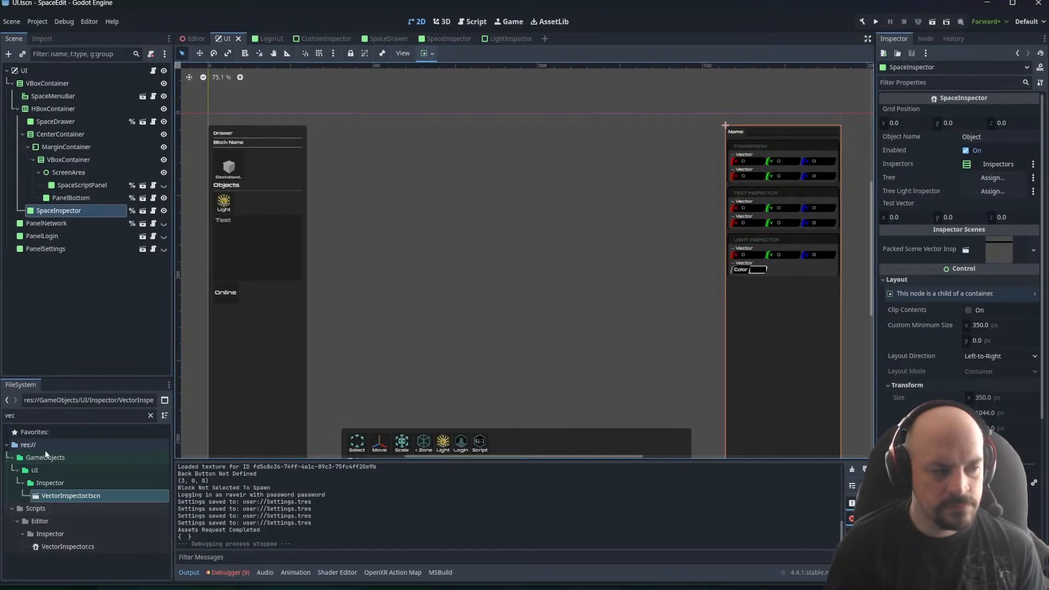
Switch to Godot, filter the project files by "spaceo", and open the Inside Wall prefab scene from SpaceObjectDatabase.tres
{"action": "double_click", "coordinate": [30, 416]}
{"action": "type", "text": "spaceo"}
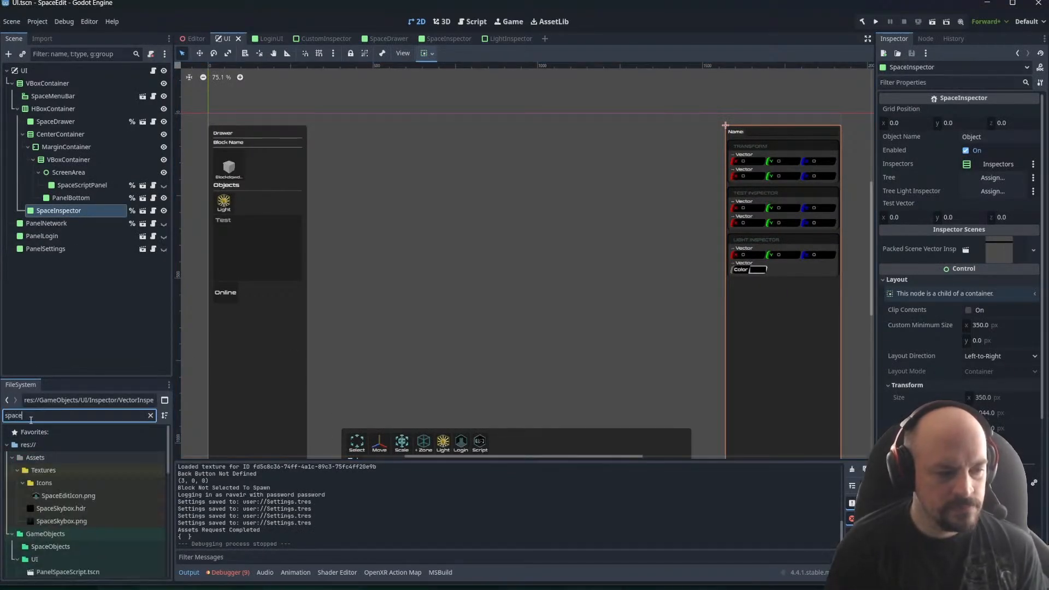
{"action": "scroll", "coordinate": [61, 438], "scroll_direction": "down", "scroll_amount": 3}
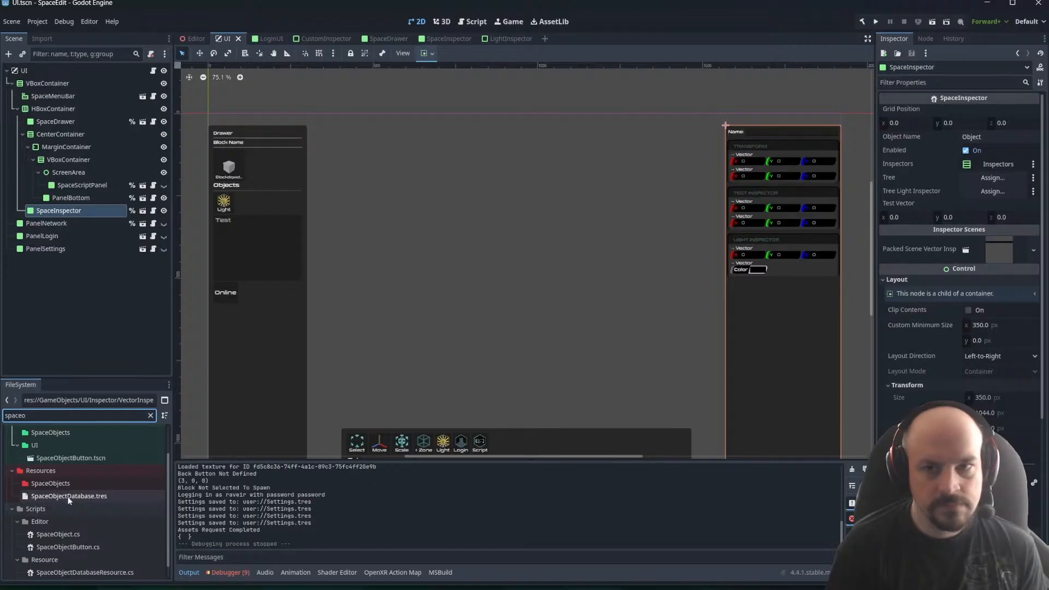
{"action": "left_click", "coordinate": [68, 496]}
{"action": "left_click", "coordinate": [994, 142]}
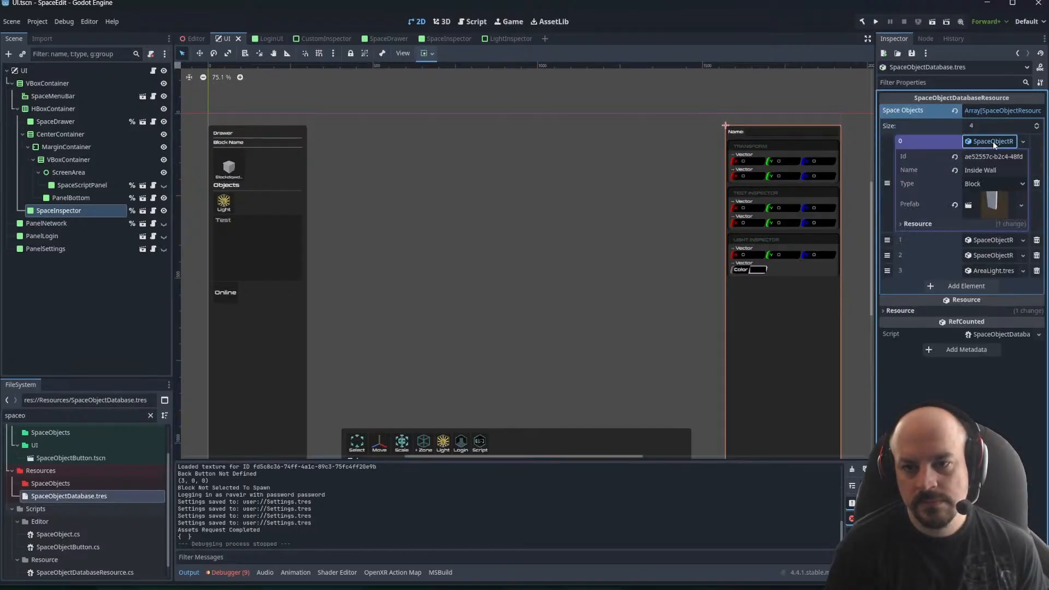
{"action": "left_click", "coordinate": [983, 207]}
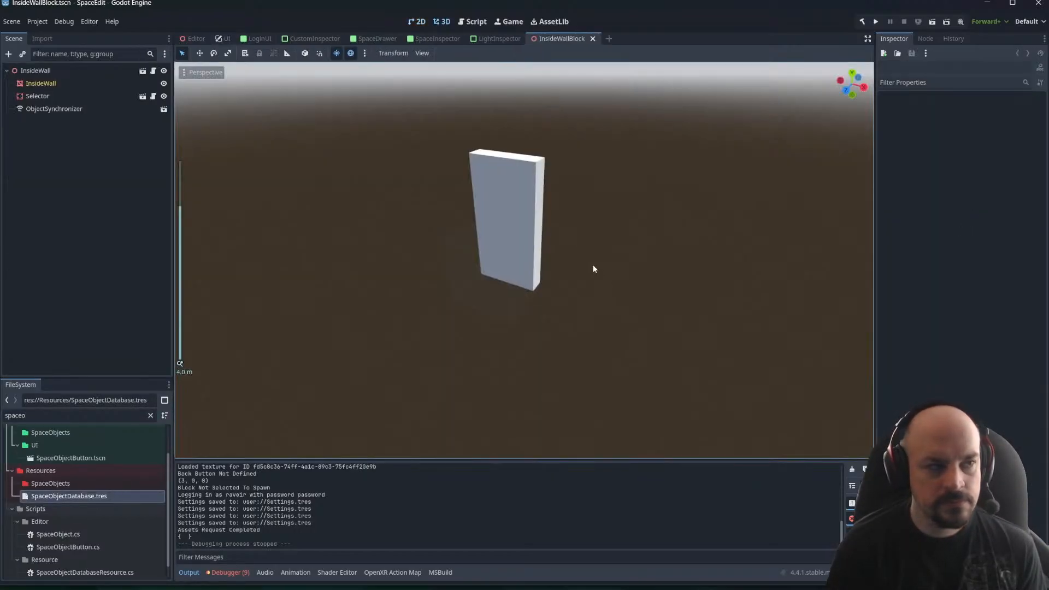
Examine where the origins of the InsideWall root, its mesh and the Selector sit relative to the wall block
{"action": "left_click", "coordinate": [43, 71]}
{"action": "middle_click_drag", "start_coordinate": [454, 194], "coordinate": [535, 188]}
{"action": "scroll", "coordinate": [546, 214], "scroll_direction": "up", "scroll_amount": 4}
{"action": "scroll", "coordinate": [601, 251], "scroll_direction": "up", "scroll_amount": 6}
{"action": "middle_click_drag", "start_coordinate": [601, 251], "coordinate": [476, 195]}
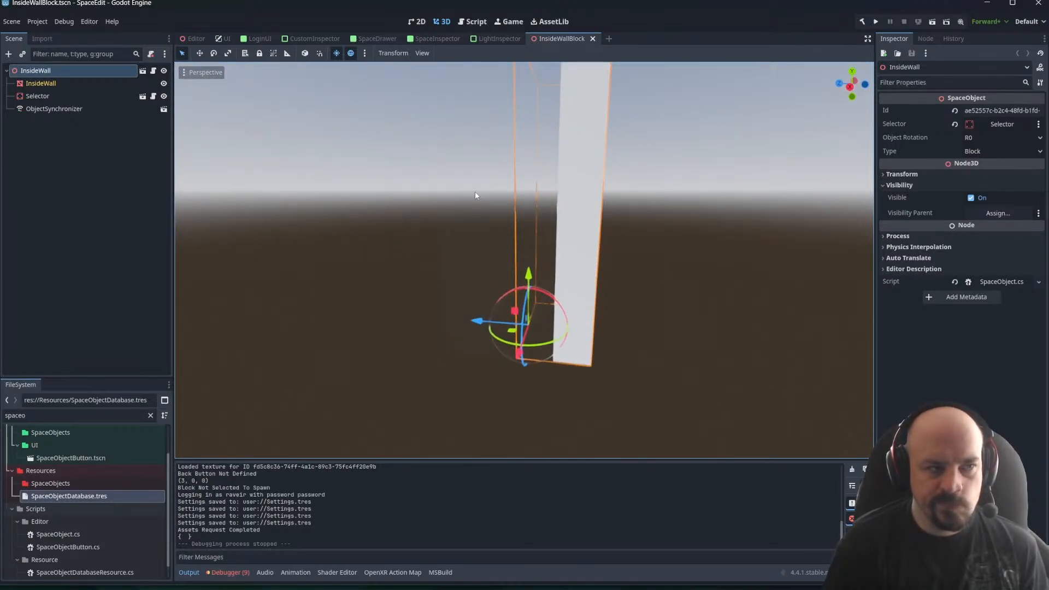
{"action": "left_click", "coordinate": [49, 83]}
{"action": "middle_click_drag", "start_coordinate": [383, 175], "coordinate": [454, 234]}
{"action": "scroll", "coordinate": [605, 181], "scroll_direction": "down", "scroll_amount": 9}
{"action": "scroll", "coordinate": [523, 197], "scroll_direction": "up", "scroll_amount": 6}
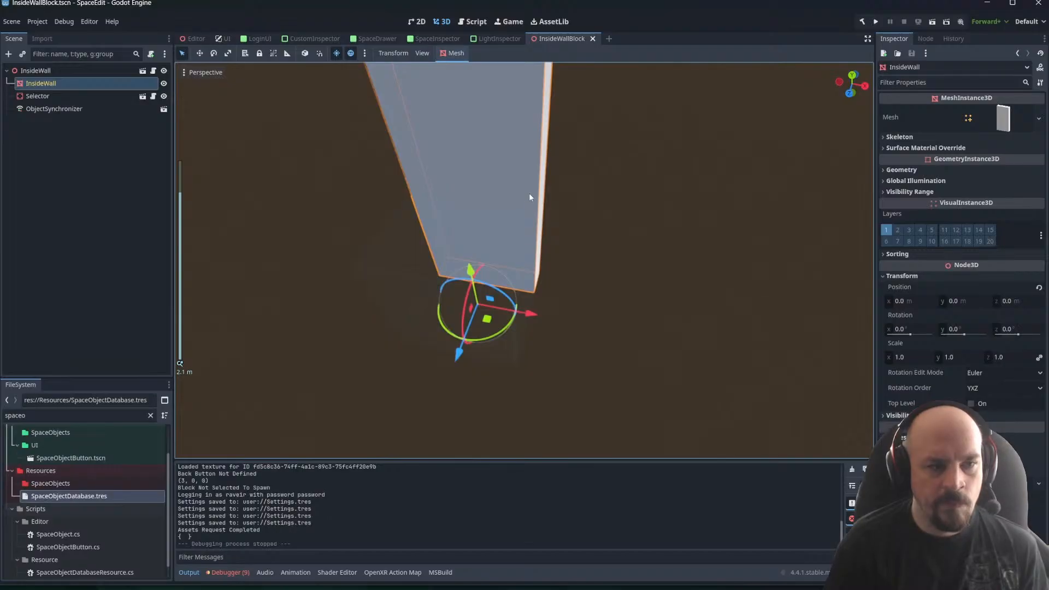
{"action": "middle_click_drag", "start_coordinate": [634, 160], "coordinate": [499, 135]}
{"action": "left_click", "coordinate": [361, 266]}
{"action": "left_click", "coordinate": [583, 217]}
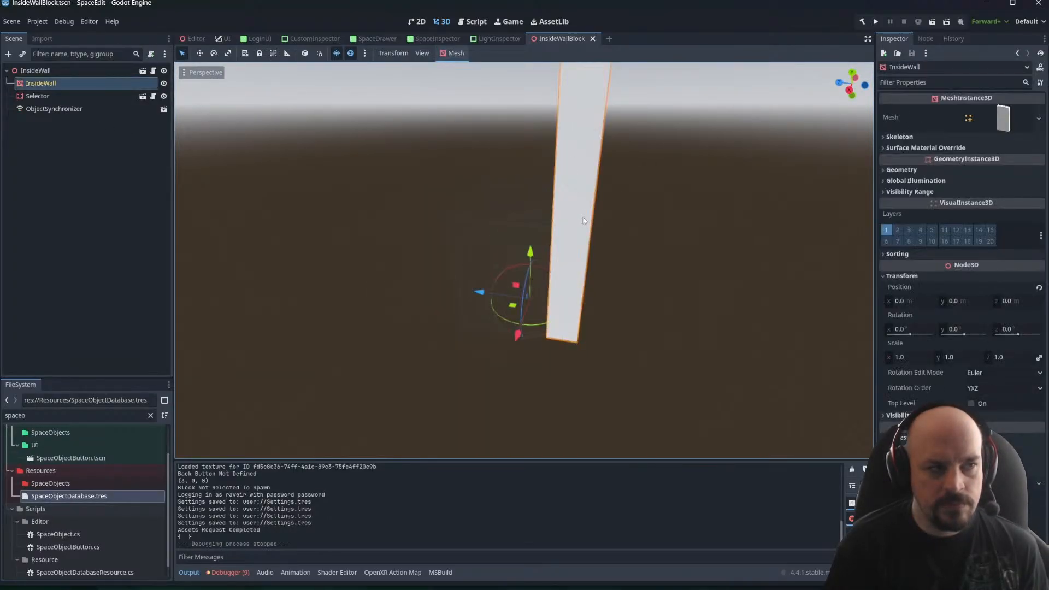
{"action": "left_click", "coordinate": [37, 96]}
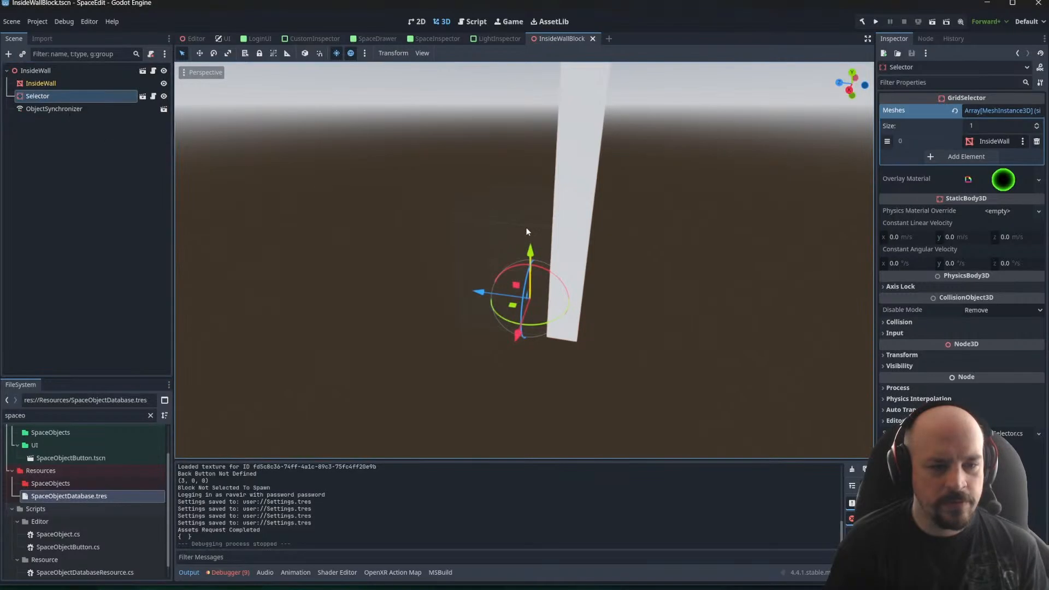
Switch to the unsaved floor plane scene in Blender
{"action": "key", "text": "alt+Tab"}
{"action": "left_click", "coordinate": [579, 260]}
{"action": "key", "text": "alt+Tab"}
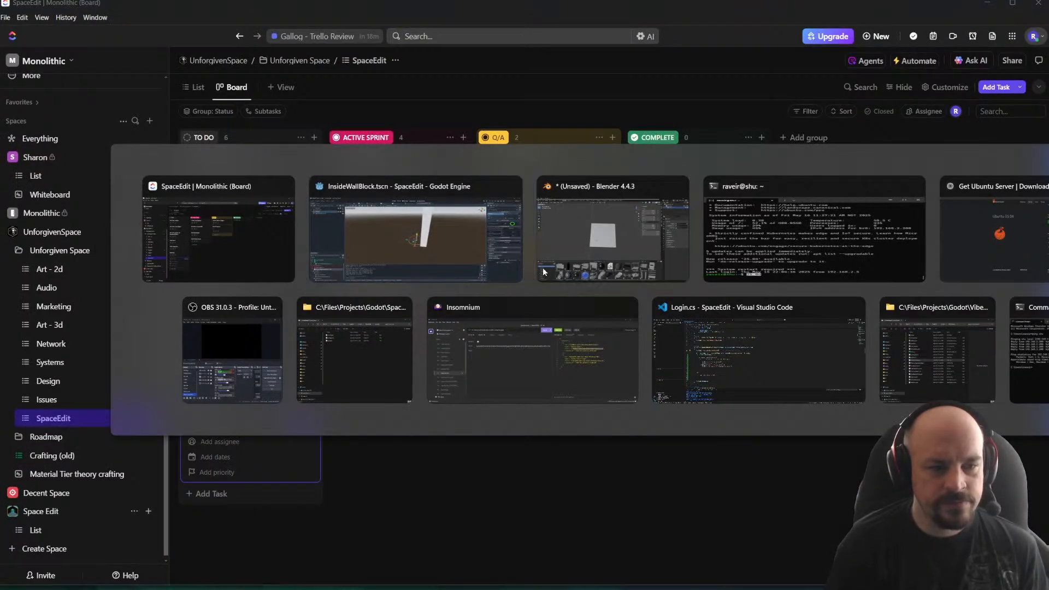
{"action": "left_click", "coordinate": [542, 267]}
{"action": "middle_click_drag", "start_coordinate": [576, 320], "coordinate": [567, 288]}
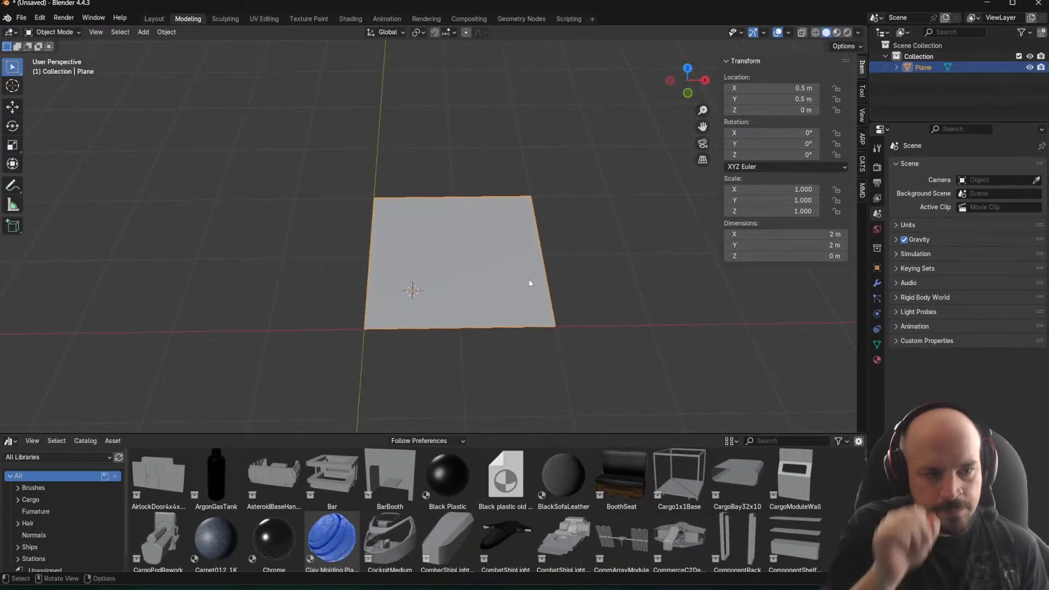
Snap the 3D cursor to the world origin and snap the plane to the cursor
{"action": "key", "text": "shift+s"}
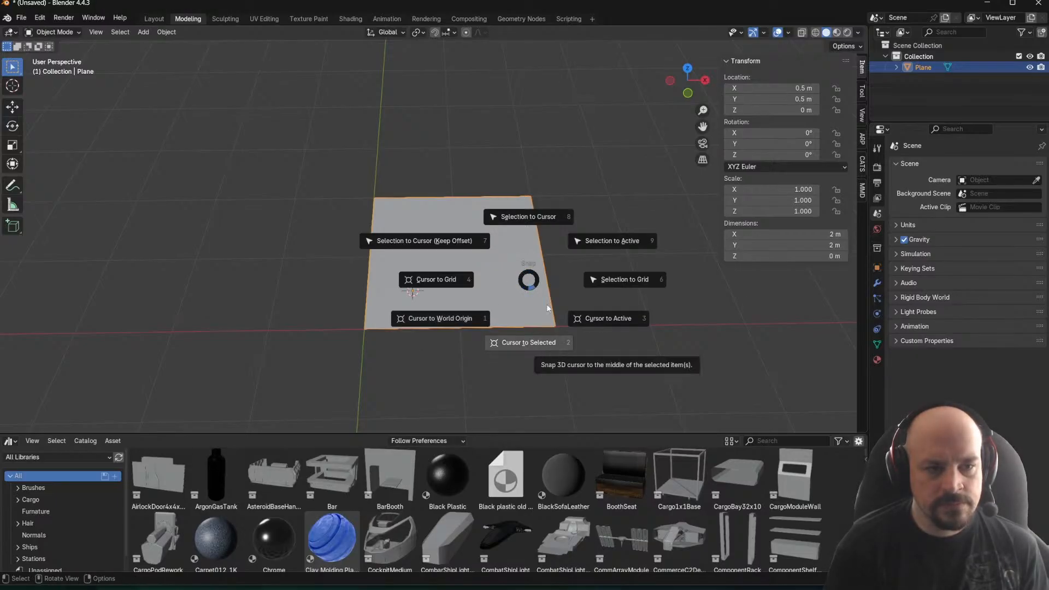
{"action": "left_click", "coordinate": [455, 246]}
{"action": "key", "text": "shift+s"}
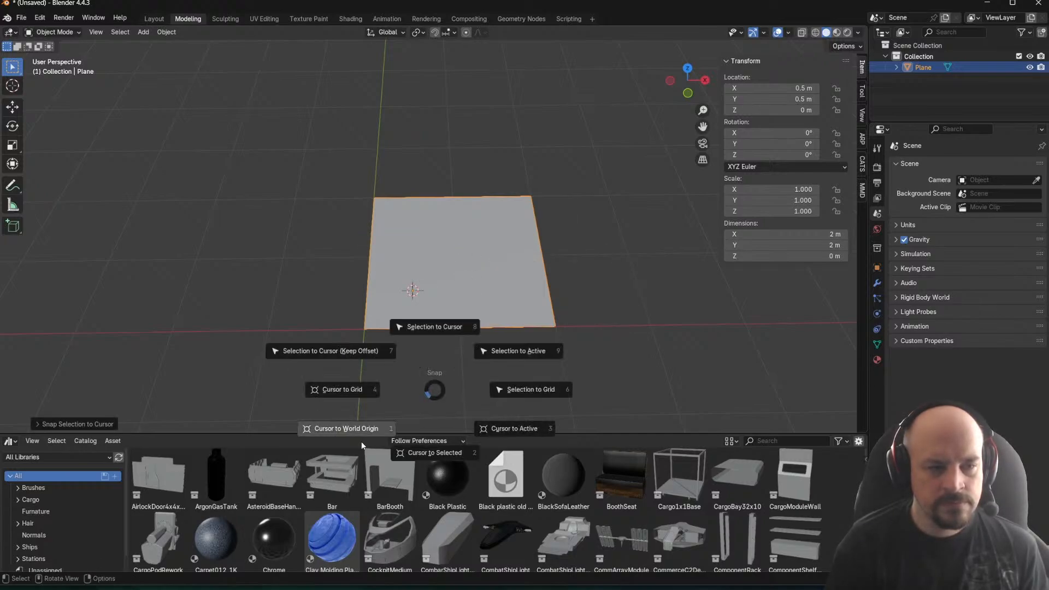
{"action": "left_click", "coordinate": [365, 441]}
{"action": "key", "text": "shift+s"}
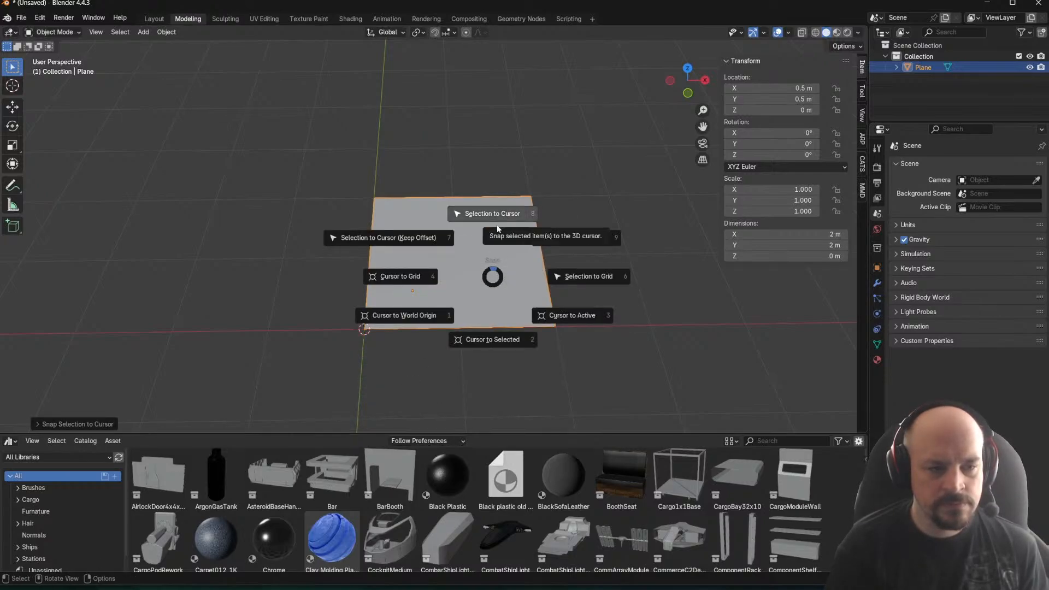
{"action": "left_click", "coordinate": [497, 227]}
{"action": "left_click", "coordinate": [587, 306]}
Examine the plane's four faces and its two middle edge loops in Edit Mode
{"action": "key", "text": "Tab"}
{"action": "middle_click_drag", "start_coordinate": [519, 338], "coordinate": [490, 251]}
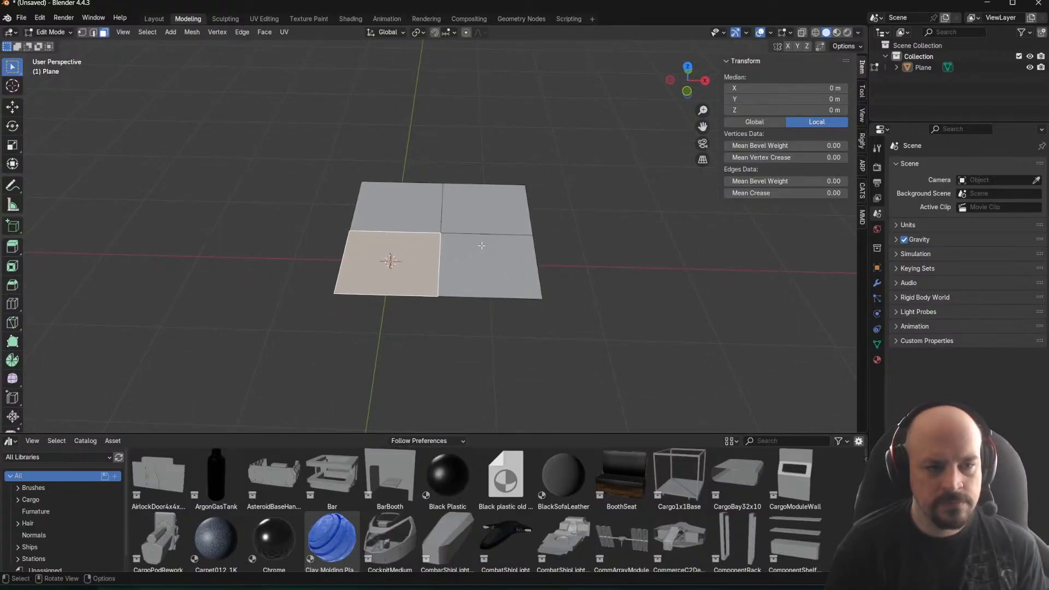
{"action": "left_click", "coordinate": [480, 260]}
{"action": "left_click", "coordinate": [408, 209]}
{"action": "key", "text": "Tab"}
{"action": "key", "text": "Tab"}
{"action": "key", "text": "2"}
{"action": "left_click", "coordinate": [442, 226], "text": "alt"}
{"action": "left_click", "coordinate": [418, 235], "text": "alt+shift"}
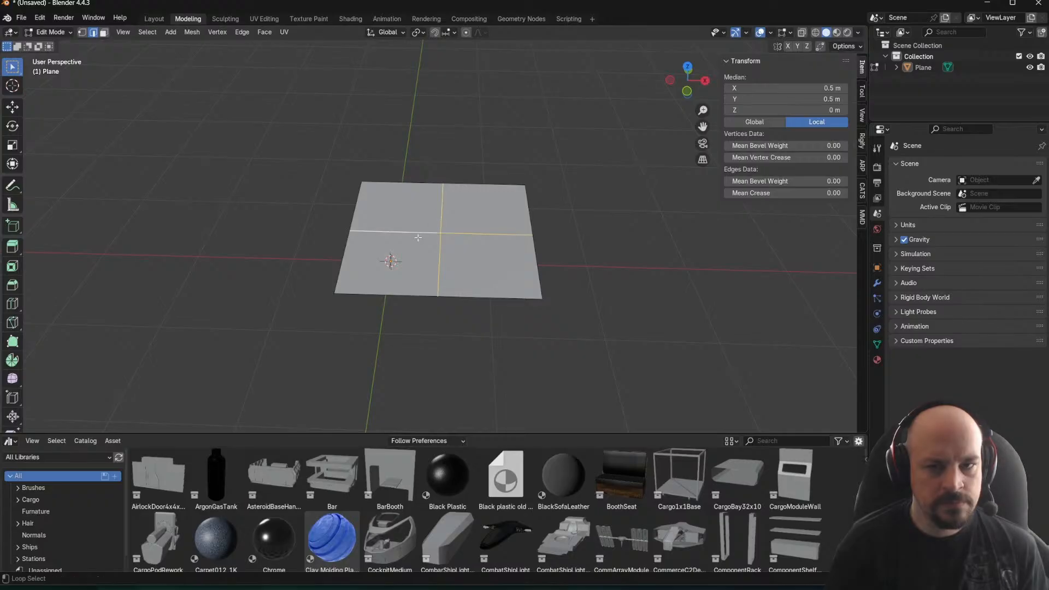
{"action": "scroll", "coordinate": [470, 250], "scroll_direction": "down", "scroll_amount": 1}
{"action": "key", "text": "Tab"}
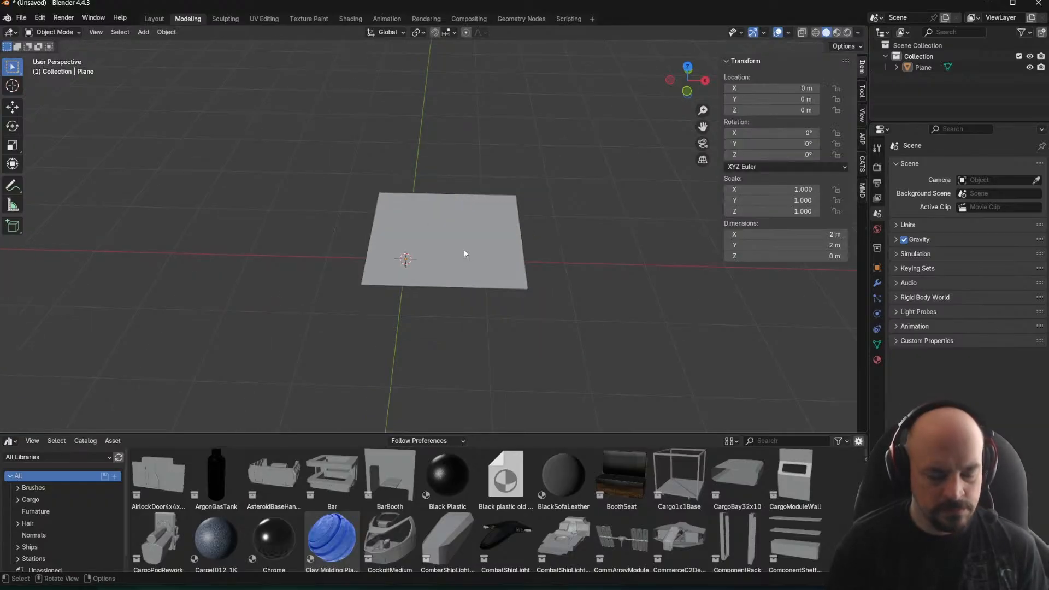
Duplicate the plane in place and hide the duplicate
{"action": "left_click", "coordinate": [456, 250]}
{"action": "key", "text": "shift+d"}
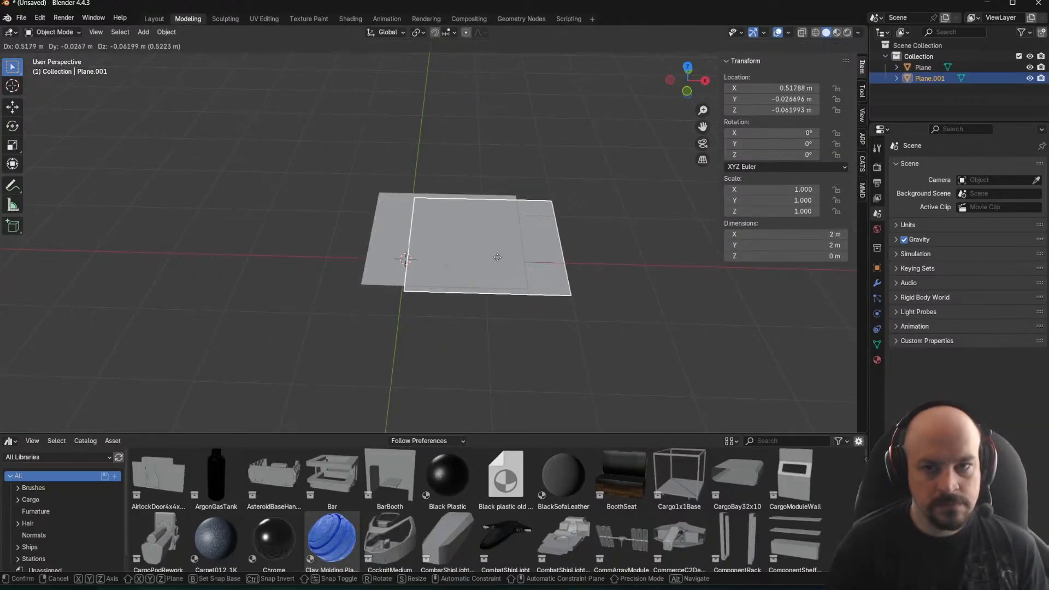
{"action": "right_click", "coordinate": [497, 257]}
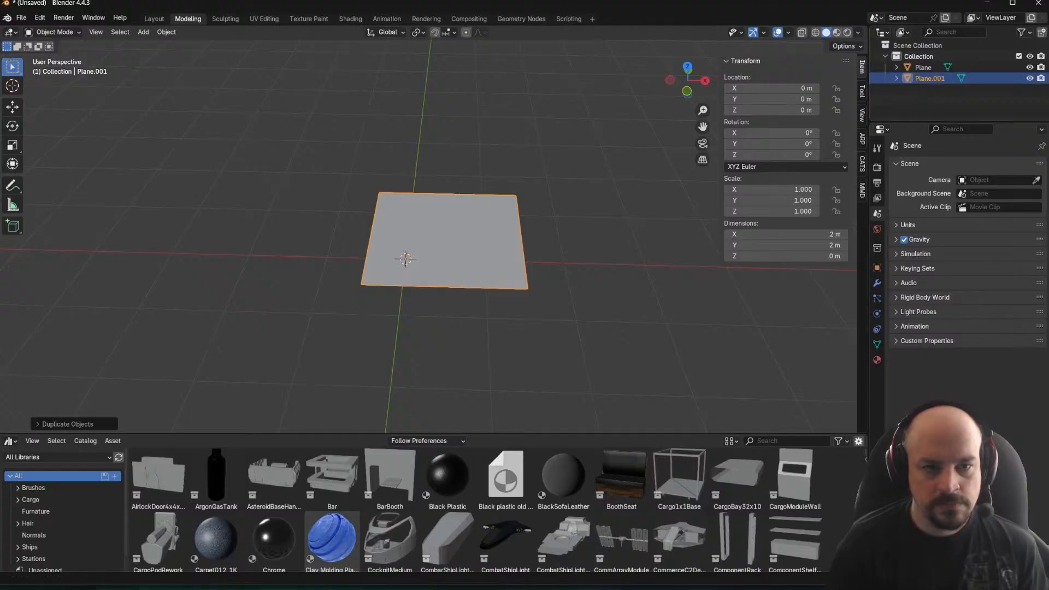
{"action": "left_click", "coordinate": [1029, 78]}
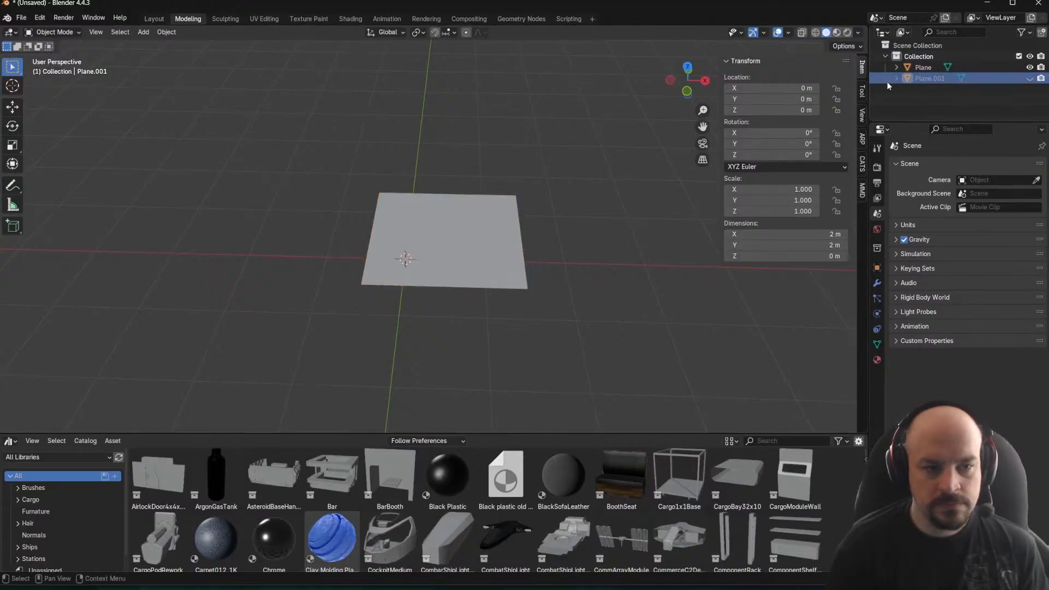
Delete the three faces of the plane that are not centred on the world origin, leaving a single 1 m square
{"action": "scroll", "coordinate": [450, 238], "scroll_direction": "up", "scroll_amount": 2}
{"action": "left_click", "coordinate": [452, 239]}
{"action": "middle_click_drag", "start_coordinate": [477, 235], "coordinate": [504, 228]}
{"action": "key", "text": "Tab"}
{"action": "key", "text": "3"}
{"action": "left_click", "coordinate": [487, 258]}
{"action": "left_click", "coordinate": [483, 220], "text": "shift"}
{"action": "left_click", "coordinate": [419, 215], "text": "shift"}
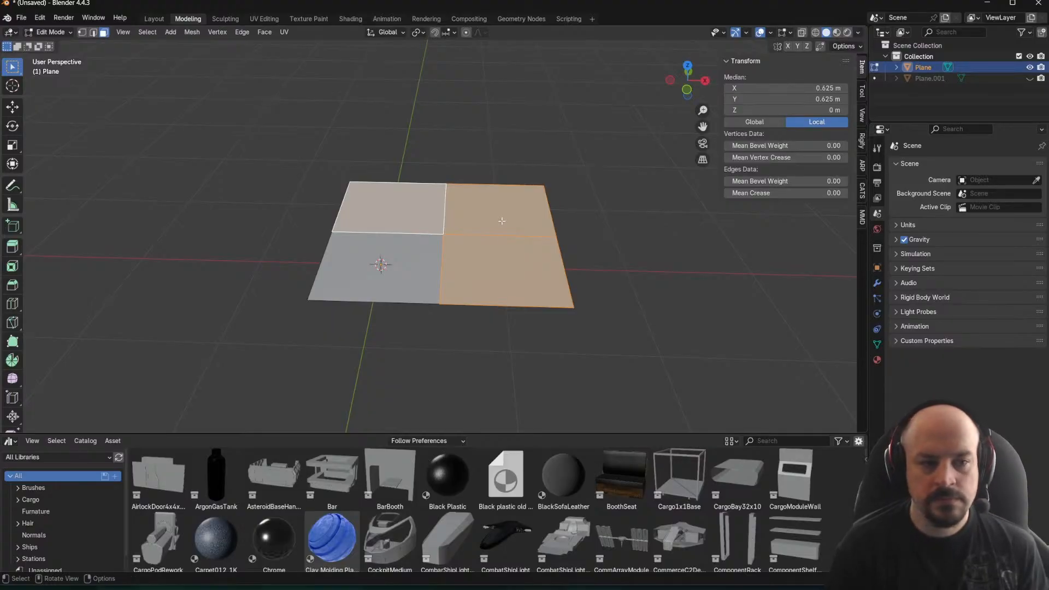
{"action": "key", "text": "x"}
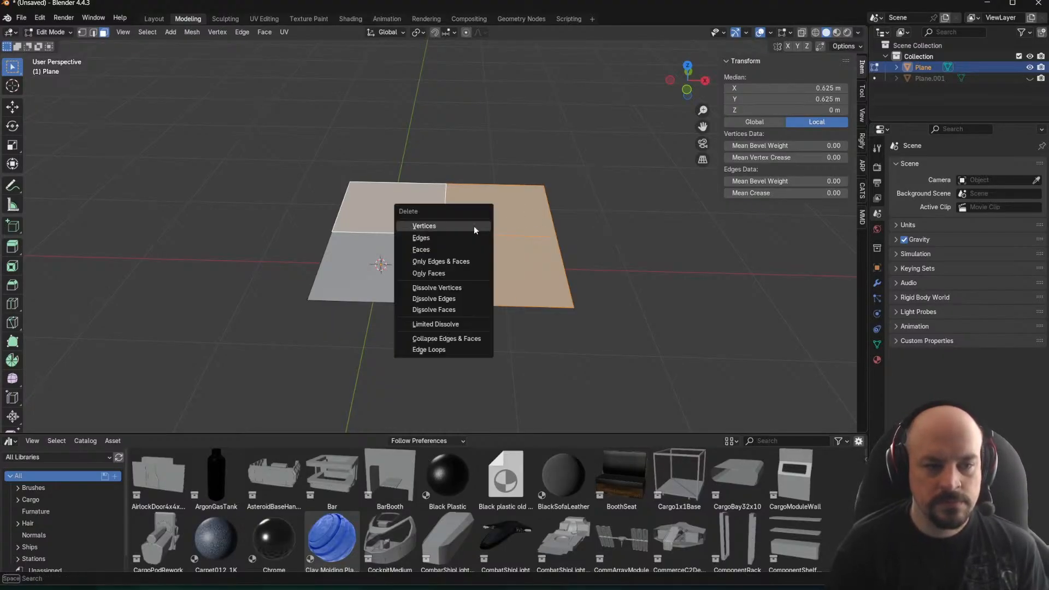
{"action": "left_click", "coordinate": [448, 248]}
{"action": "key", "text": "Tab"}
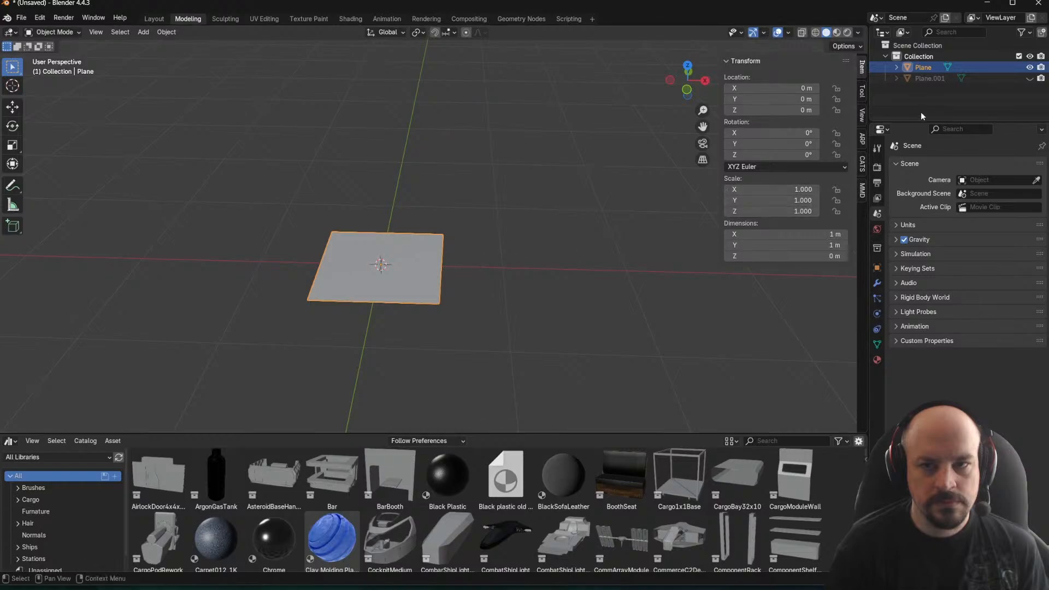
Unhide the duplicate Plane.001, delete it, and select the remaining plane
{"action": "left_click", "coordinate": [1000, 78]}
{"action": "left_click", "coordinate": [1029, 78]}
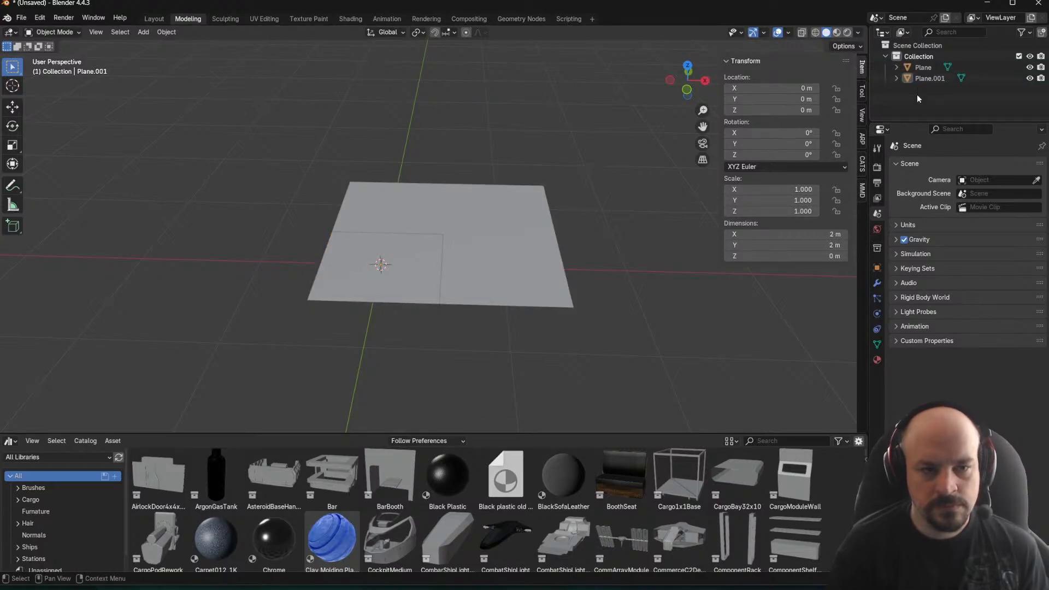
{"action": "key", "text": "Delete"}
{"action": "left_click", "coordinate": [377, 278]}
{"action": "middle_click_drag", "start_coordinate": [378, 278], "coordinate": [607, 208]}
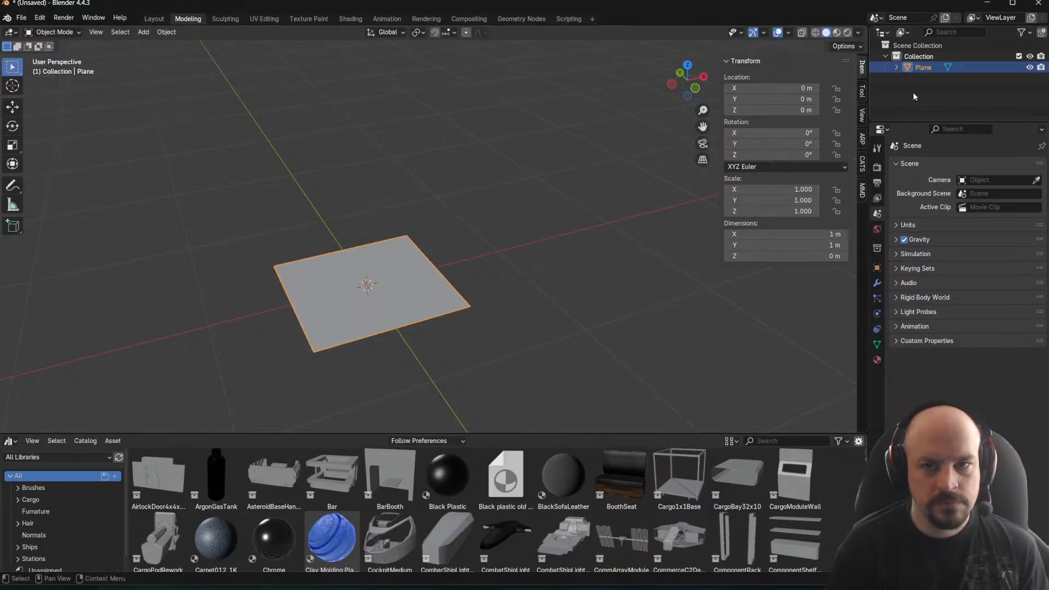
Rename the collection containing the plane as Floor
{"action": "double_click", "coordinate": [919, 56]}
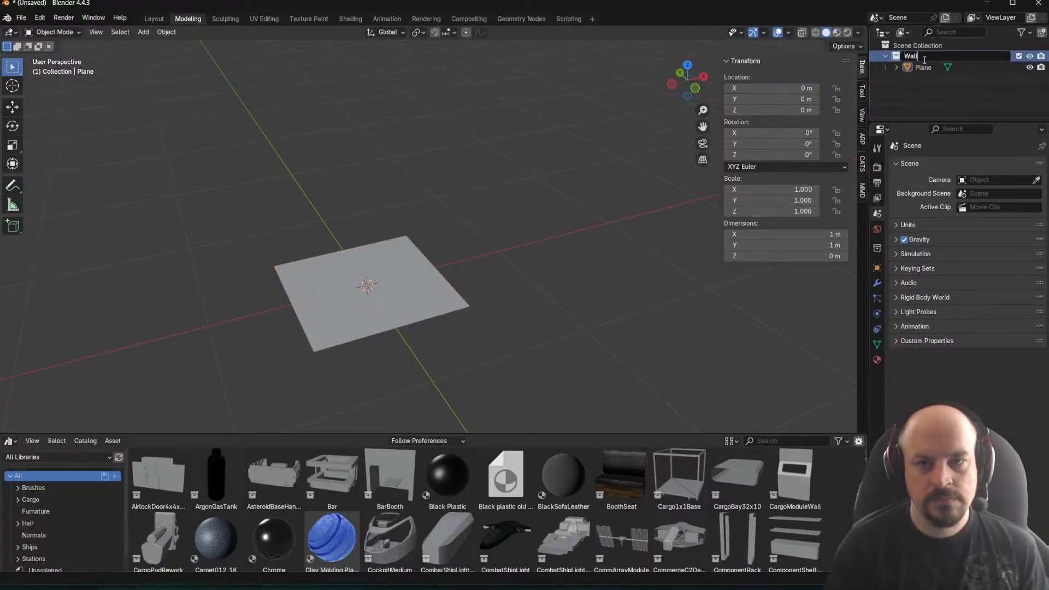
{"action": "key", "text": "Return"}
{"action": "type", "text": "Floor"}
{"action": "key", "text": "Return"}
Add a material slot to the plane and create a new material named Floor in it
{"action": "left_click", "coordinate": [877, 344]}
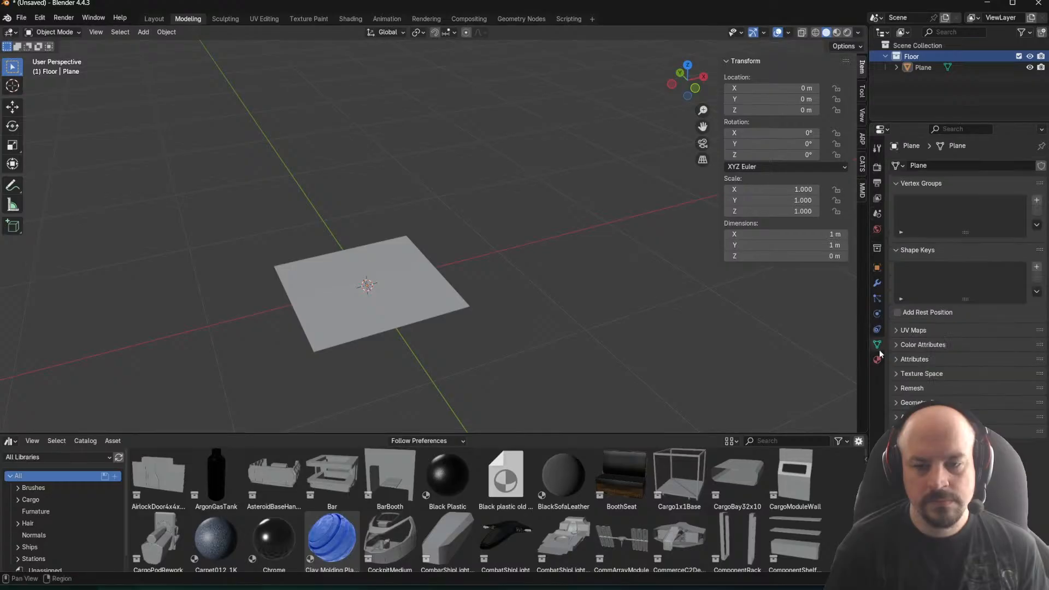
{"action": "left_click", "coordinate": [878, 359]}
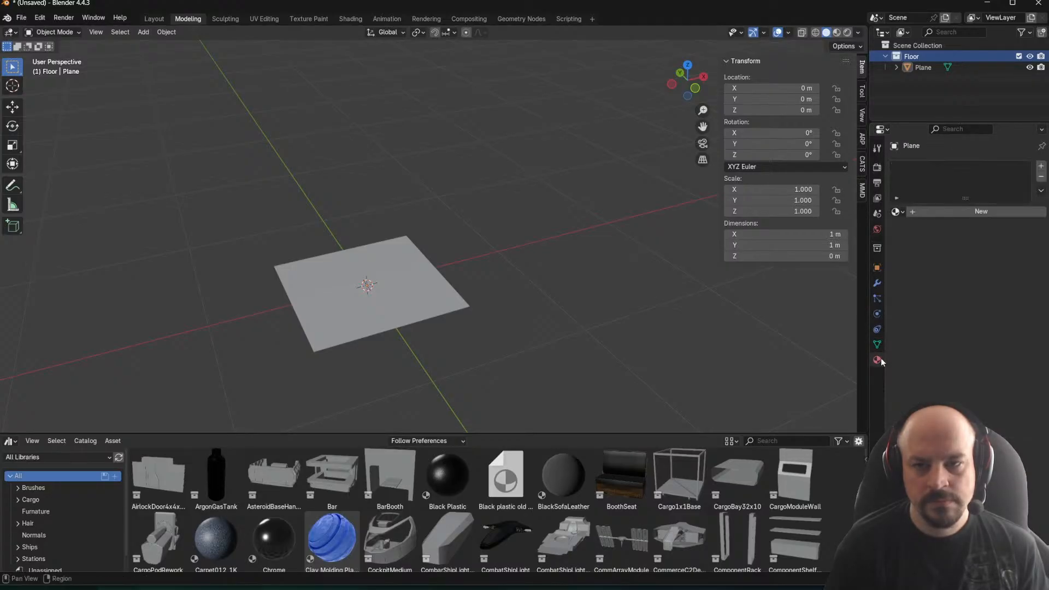
{"action": "left_click", "coordinate": [1041, 167]}
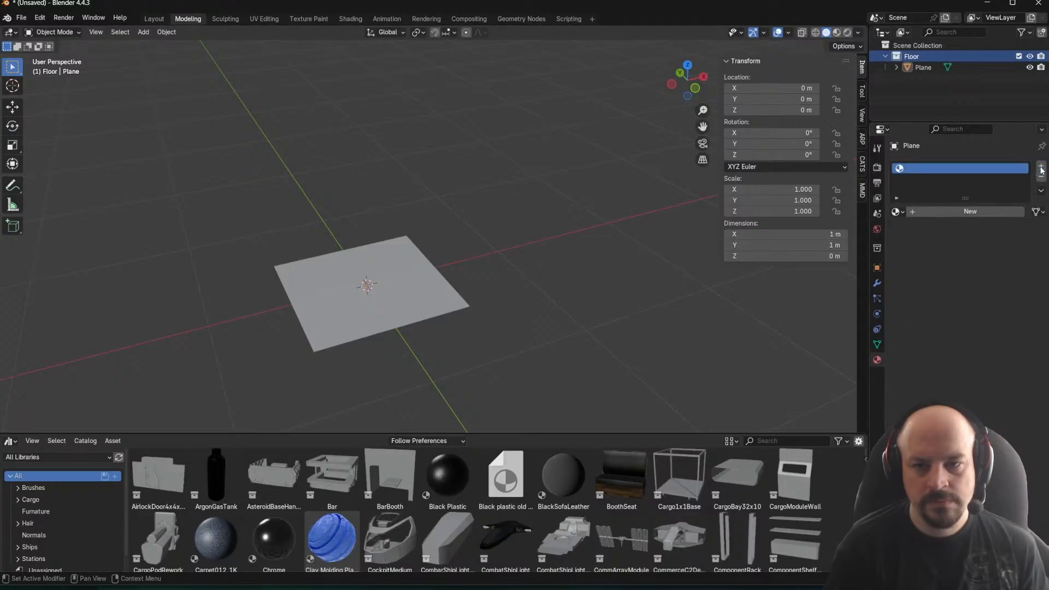
{"action": "left_click", "coordinate": [964, 213]}
{"action": "double_click", "coordinate": [923, 168]}
{"action": "type", "text": "Floor"}
{"action": "key", "text": "Return"}
Enable camera backface culling on the Floor material and show the viewport in Material Preview shading
{"action": "scroll", "coordinate": [985, 405], "scroll_direction": "down", "scroll_amount": 8}
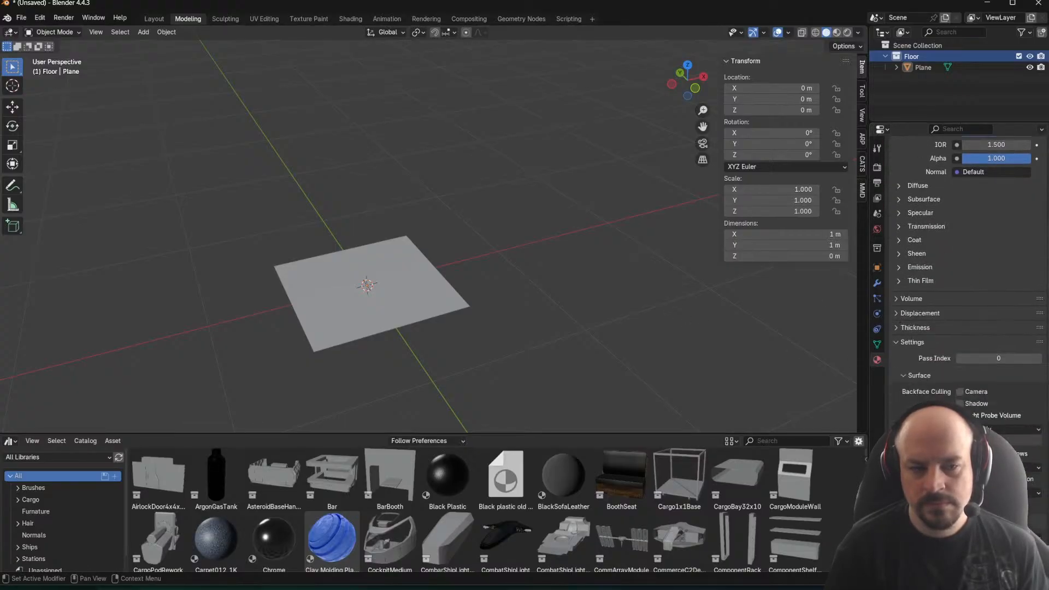
{"action": "middle_click_drag", "start_coordinate": [732, 389], "coordinate": [541, 279]}
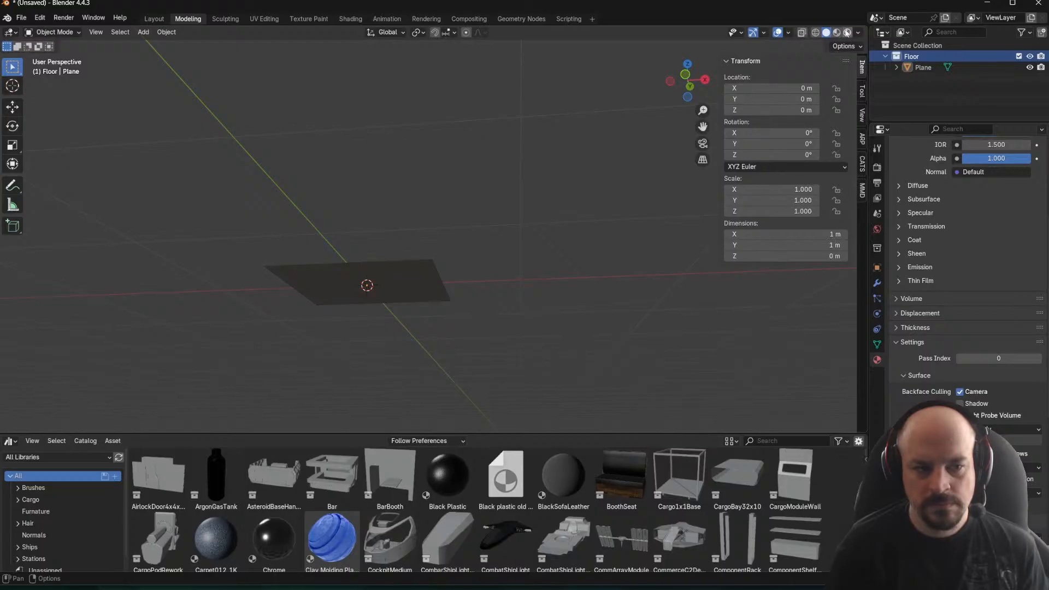
{"action": "left_click", "coordinate": [837, 33]}
{"action": "mouse_move", "coordinate": [424, 208]}
{"action": "middle_mouse_down"}
{"action": "mouse_move", "coordinate": [403, 287]}
{"action": "mouse_move", "coordinate": [449, 252]}
{"action": "middle_mouse_up"}
{"action": "key", "text": "Tab"}
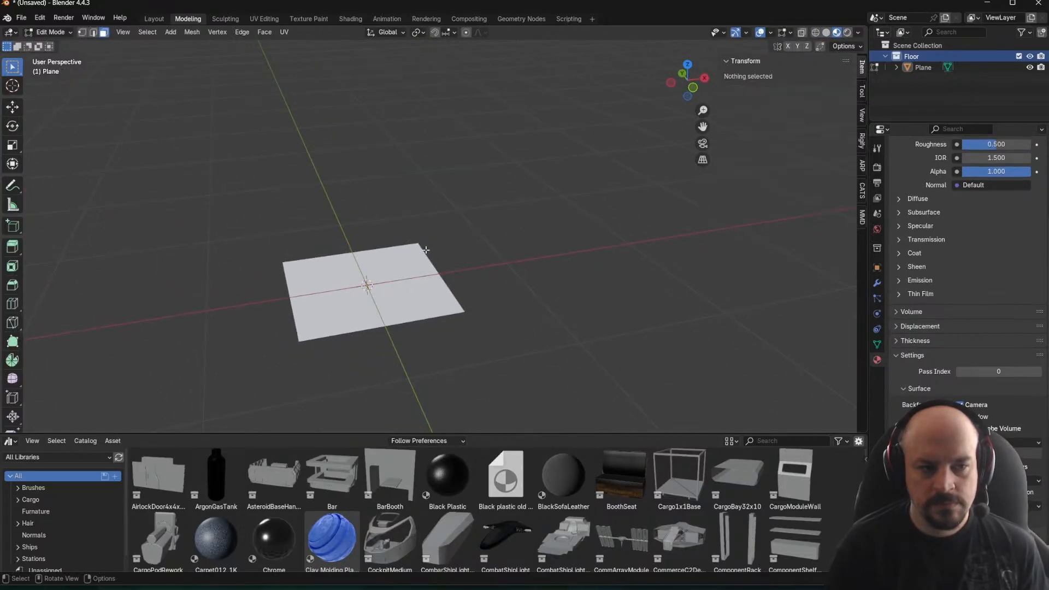
{"action": "key", "text": "Tab"}
Select the plane and rename the object as Floor1x1
{"action": "left_click", "coordinate": [356, 329]}
{"action": "middle_click_drag", "start_coordinate": [356, 330], "coordinate": [514, 289]}
{"action": "double_click", "coordinate": [924, 67]}
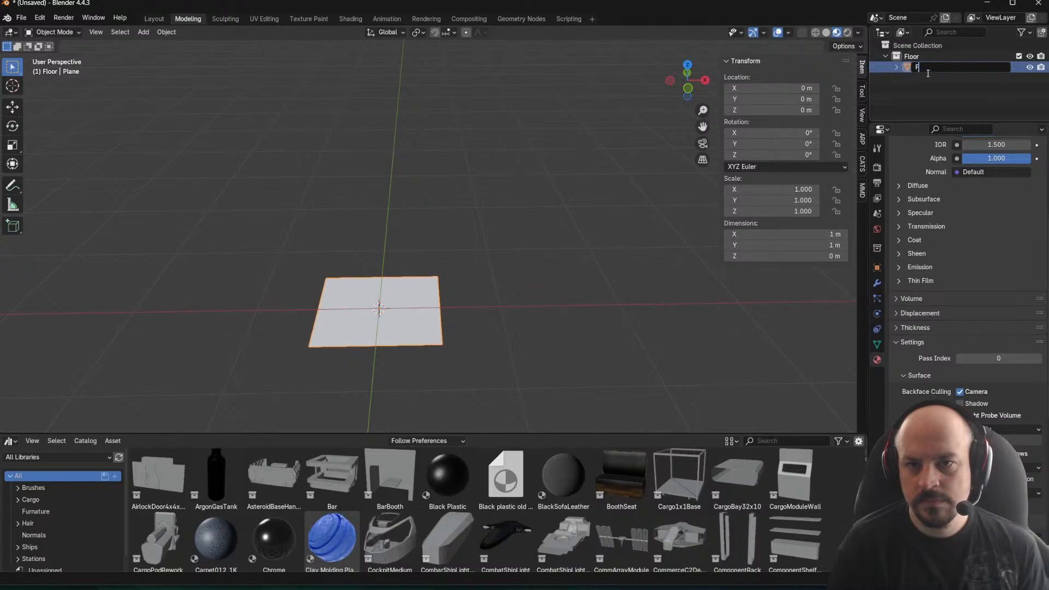
{"action": "type", "text": "Floor1x1"}
{"action": "key", "text": "Return"}
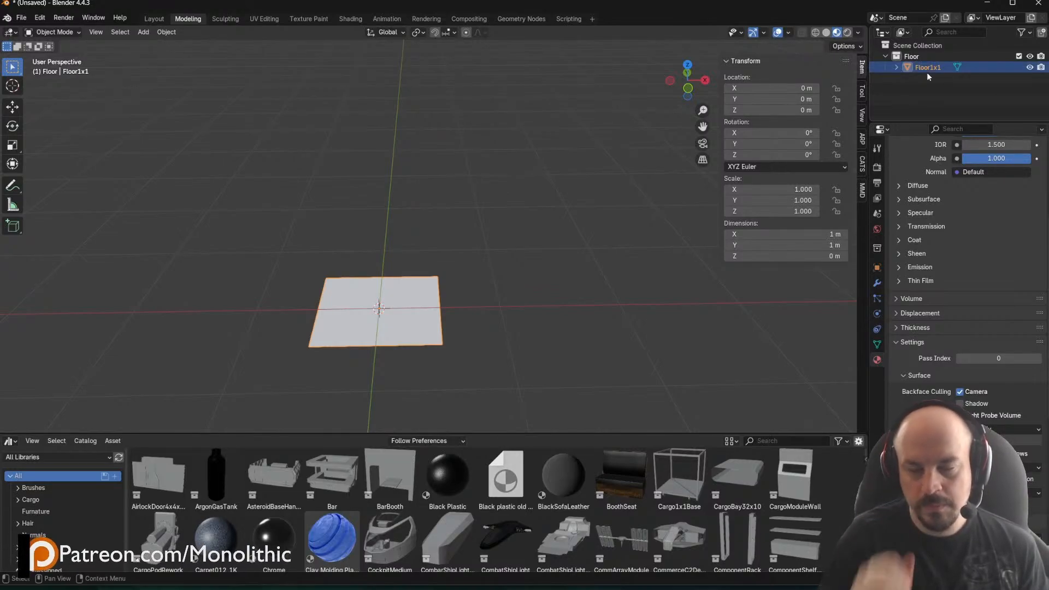
Rename the mesh data of the Floor1x1 object as Floor1x1Mesh
{"action": "left_click", "coordinate": [897, 68]}
{"action": "double_click", "coordinate": [920, 68]}
{"action": "key", "text": "ctrl+c"}
{"action": "key", "text": "Return"}
{"action": "double_click", "coordinate": [930, 78]}
{"action": "key", "text": "ctrl+v"}
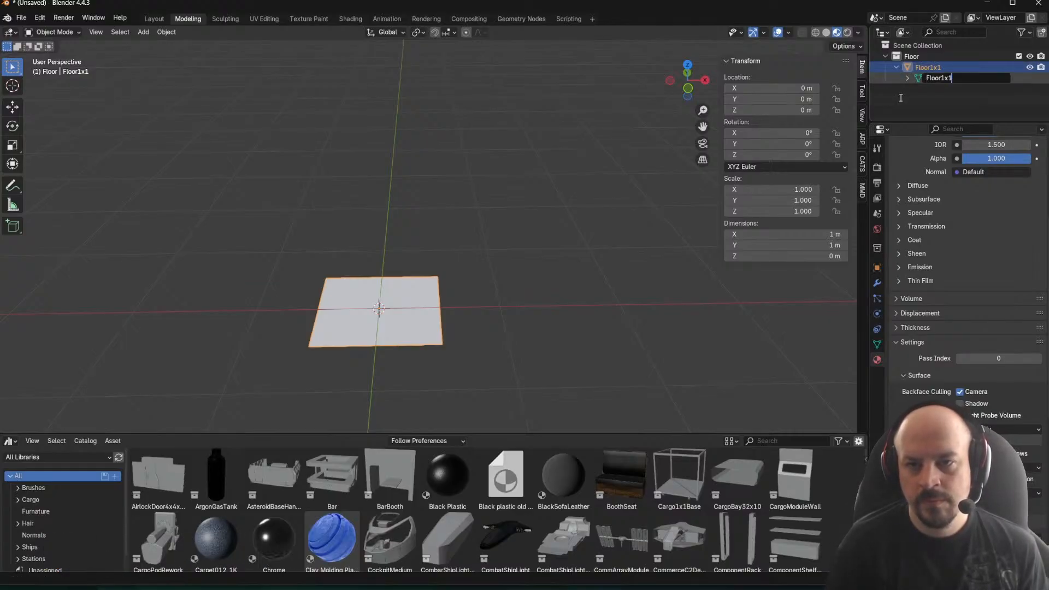
{"action": "type", "text": "Mesh"}
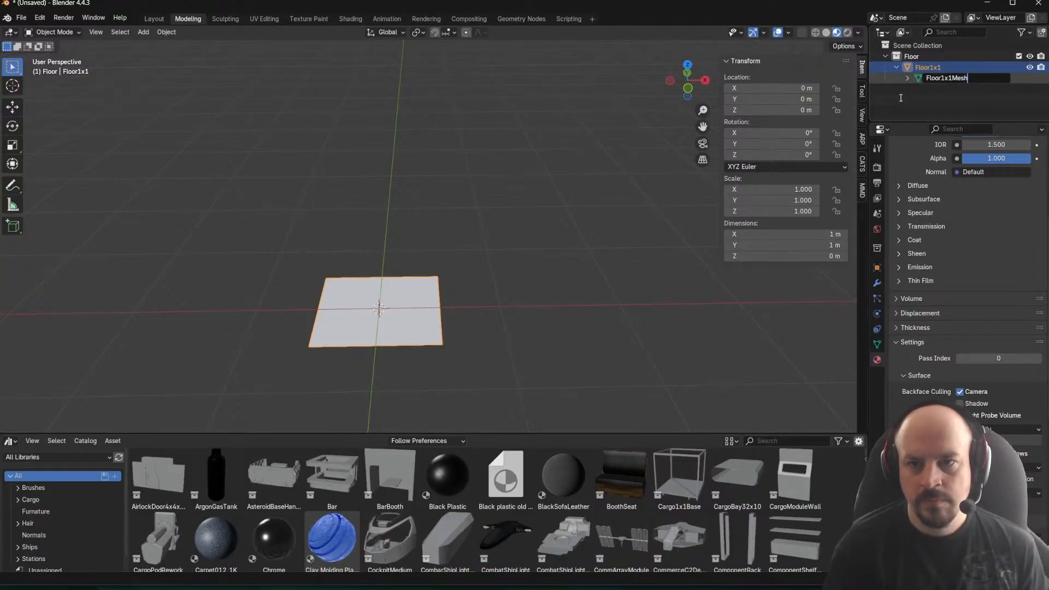
{"action": "key", "text": "Return"}
Mark the Floor collection as an asset
{"action": "scroll", "coordinate": [595, 199], "scroll_direction": "up", "scroll_amount": 3}
{"action": "scroll", "coordinate": [575, 208], "scroll_direction": "down", "scroll_amount": 3}
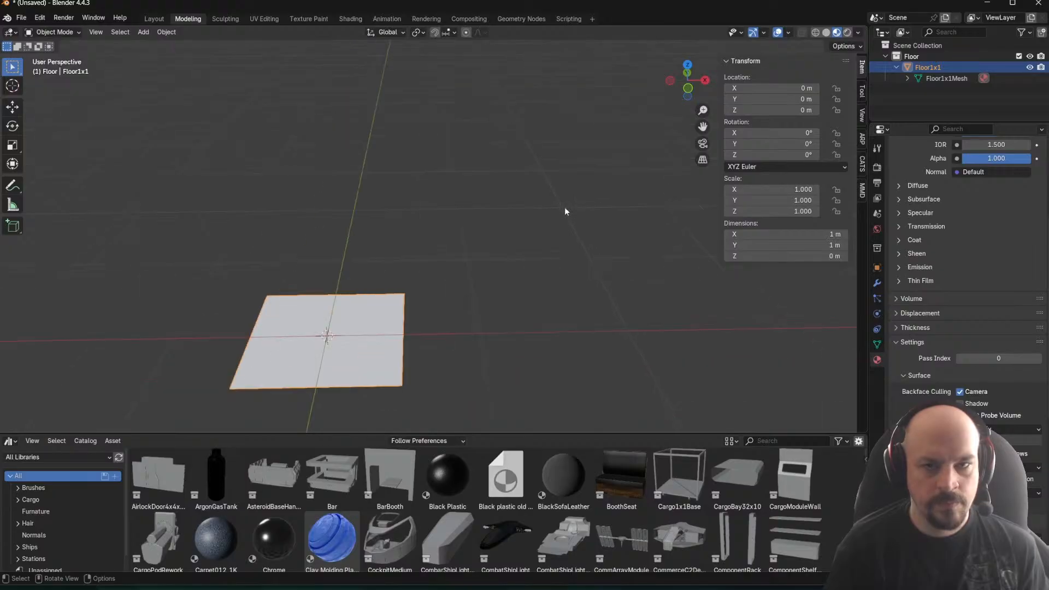
{"action": "scroll", "coordinate": [552, 224], "scroll_direction": "up", "scroll_amount": 2}
{"action": "left_click", "coordinate": [923, 56]}
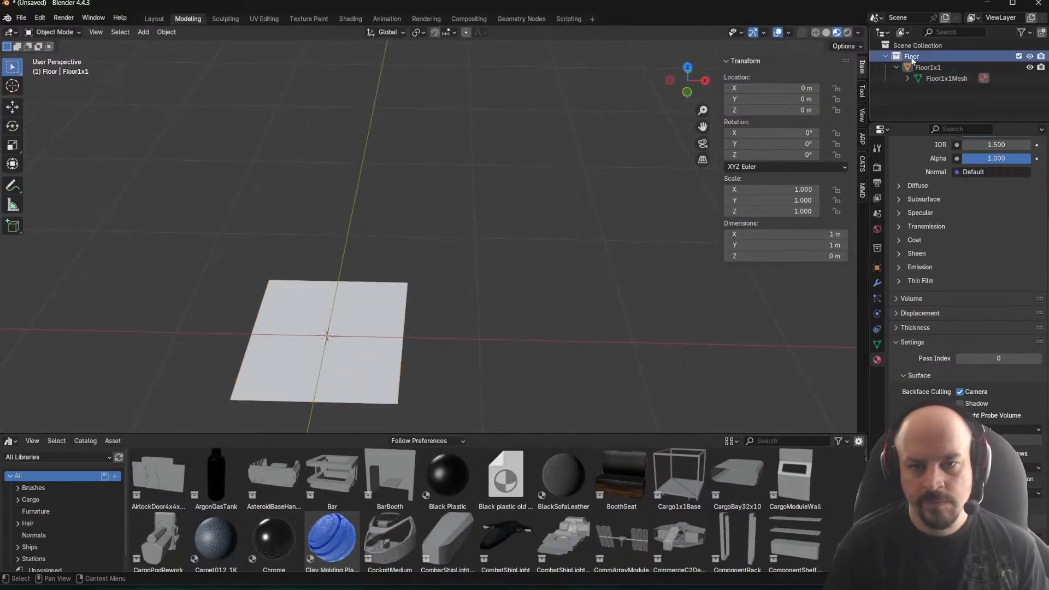
{"action": "right_click", "coordinate": [923, 56]}
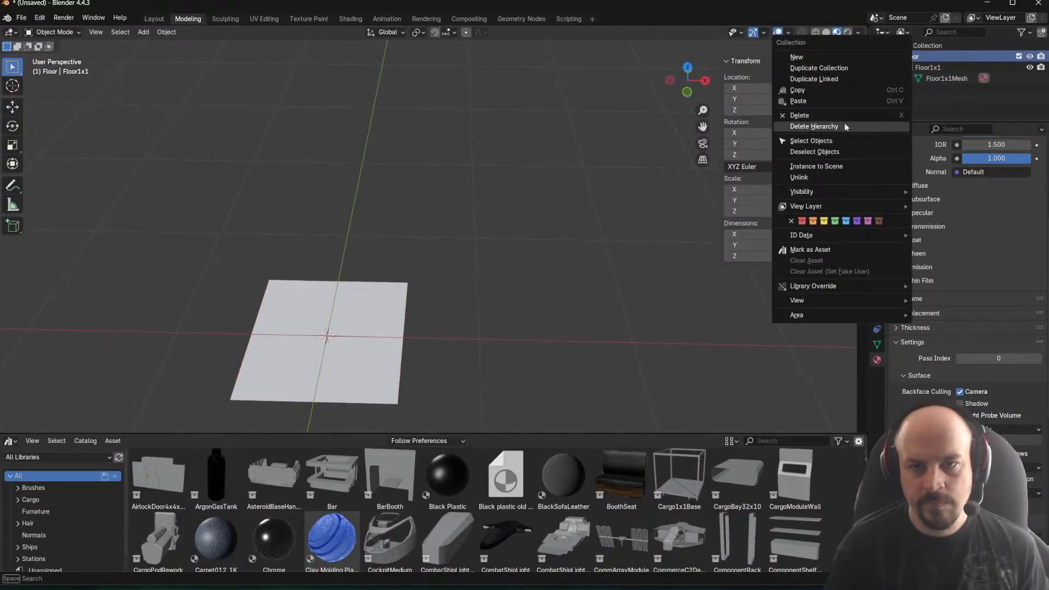
{"action": "left_click", "coordinate": [814, 250]}
{"action": "middle_click_drag", "start_coordinate": [421, 306], "coordinate": [474, 205], "text": "shift"}
{"action": "scroll", "coordinate": [475, 205], "scroll_direction": "up", "scroll_amount": 2}
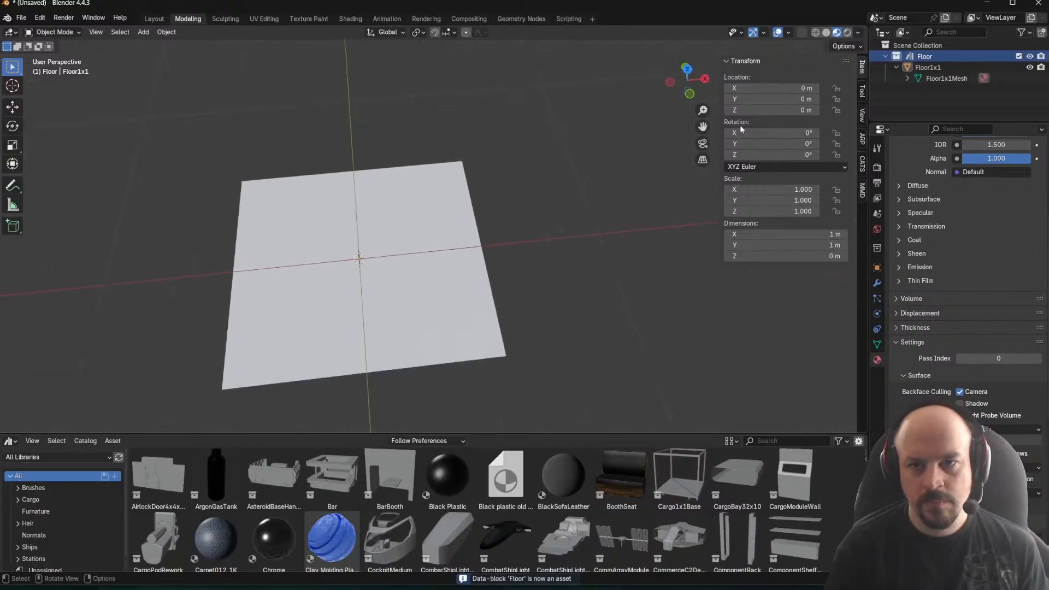
Rename the Floor collection as Floor1x1Greybox and select the floor plane
{"action": "double_click", "coordinate": [949, 56]}
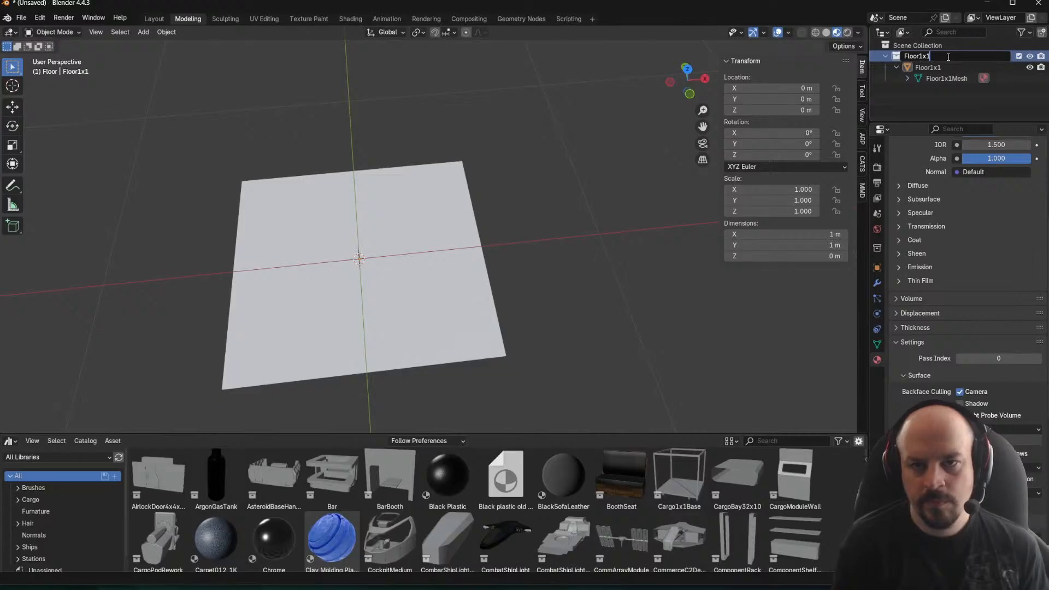
{"action": "type", "text": "1x1Greybox"}
{"action": "key", "text": "Return"}
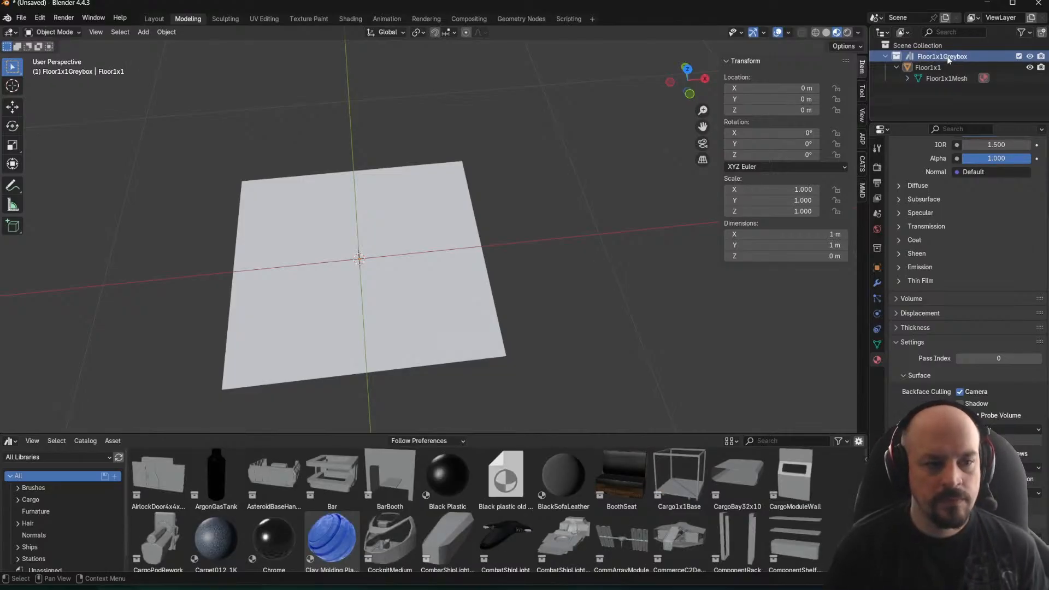
{"action": "key", "text": "Home"}
{"action": "left_click", "coordinate": [420, 286]}
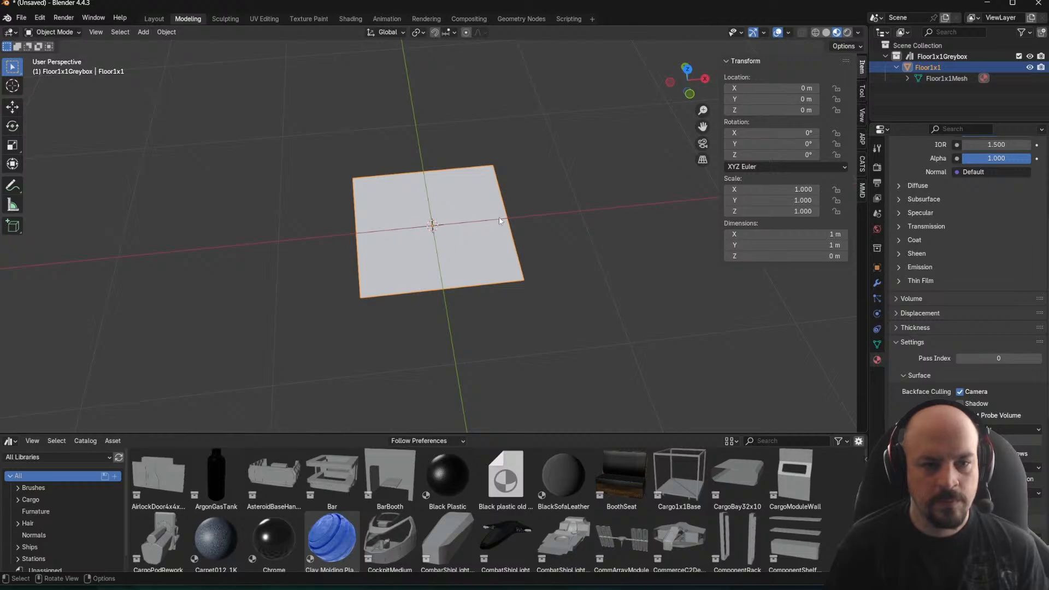
Begin saving the file, browse to the Models\BuildingSystem folder and create a subfolder named Floors
{"action": "key", "text": "ctrl+s"}
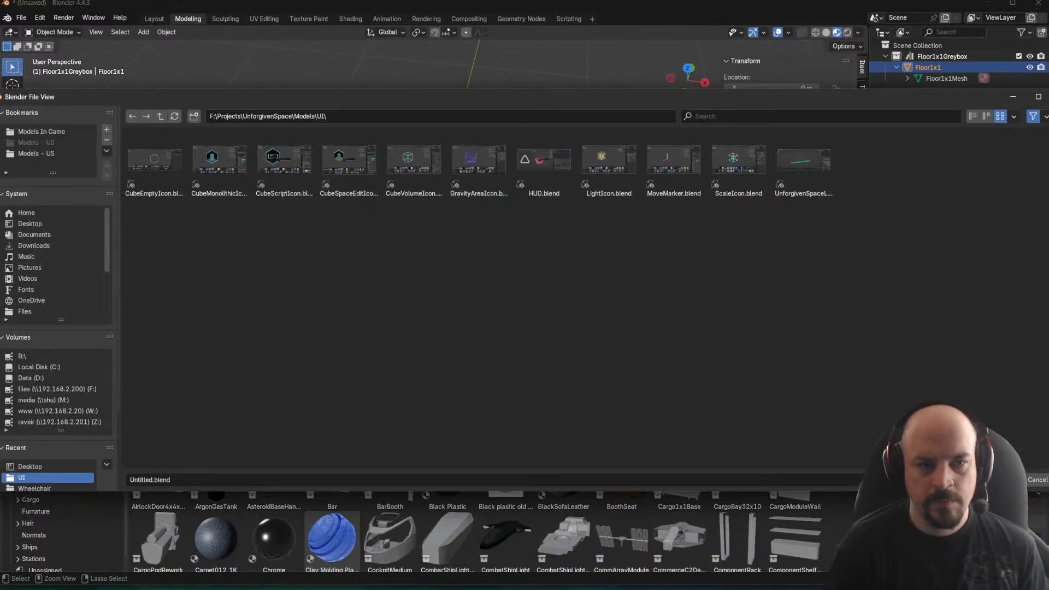
{"action": "left_click", "coordinate": [1038, 480]}
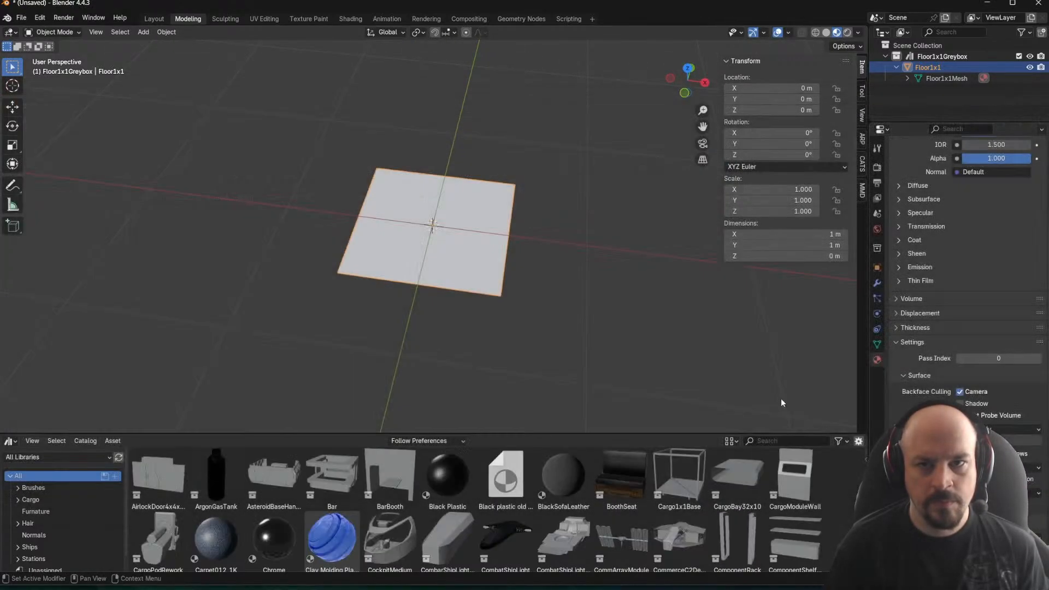
{"action": "key", "text": "ctrl+s"}
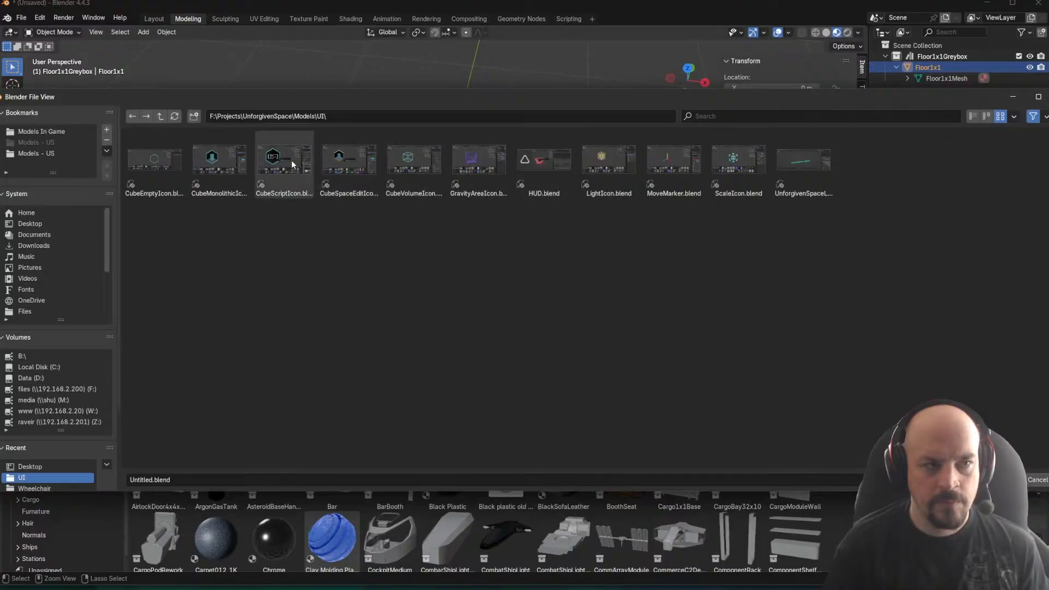
{"action": "left_click", "coordinate": [161, 116]}
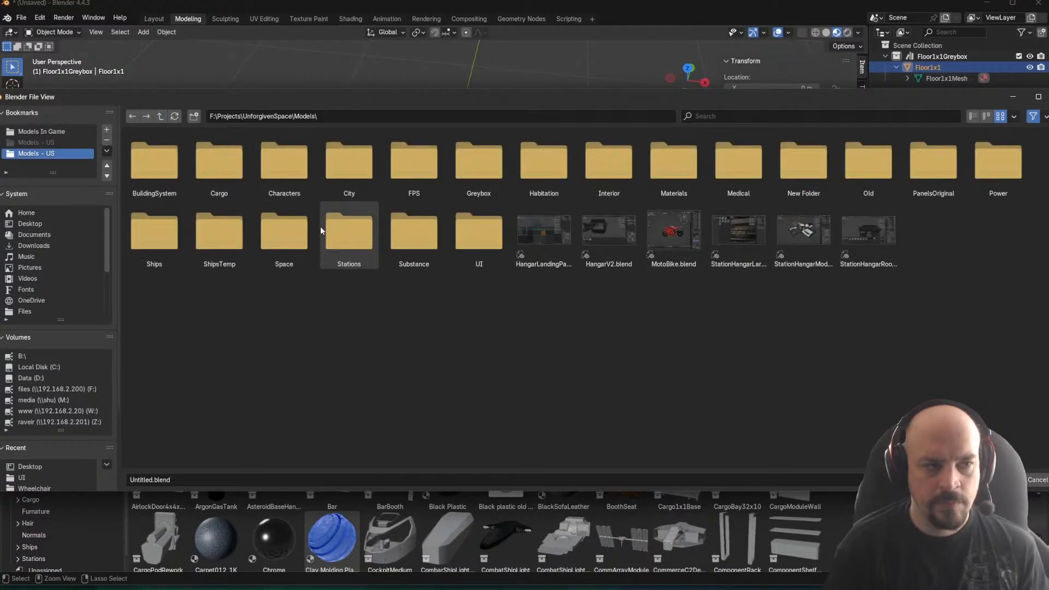
{"action": "left_click", "coordinate": [154, 163]}
{"action": "right_click", "coordinate": [339, 263]}
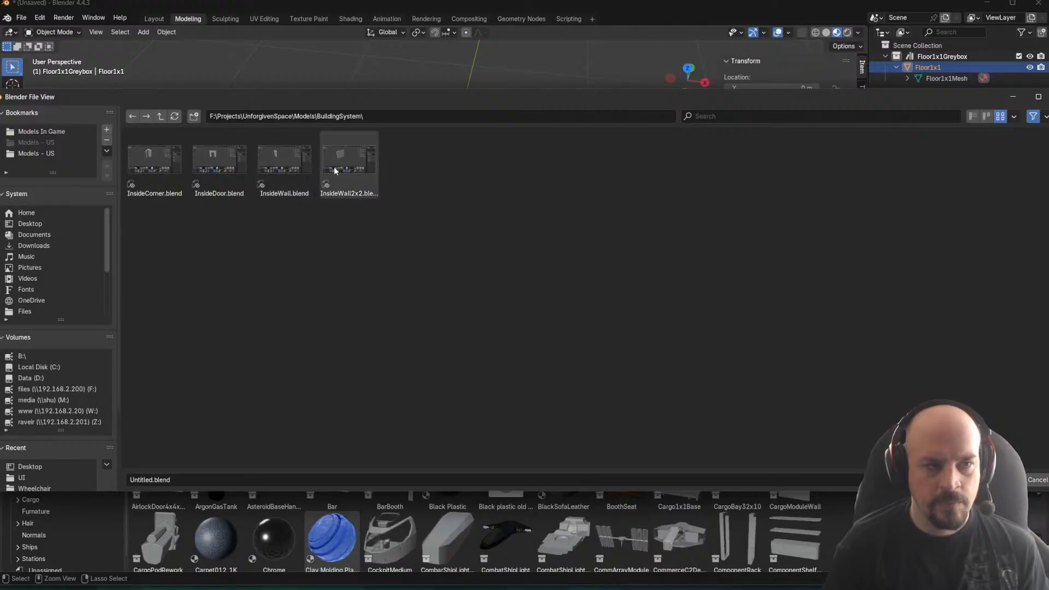
{"action": "left_click_drag", "start_coordinate": [386, 106], "coordinate": [532, 156]}
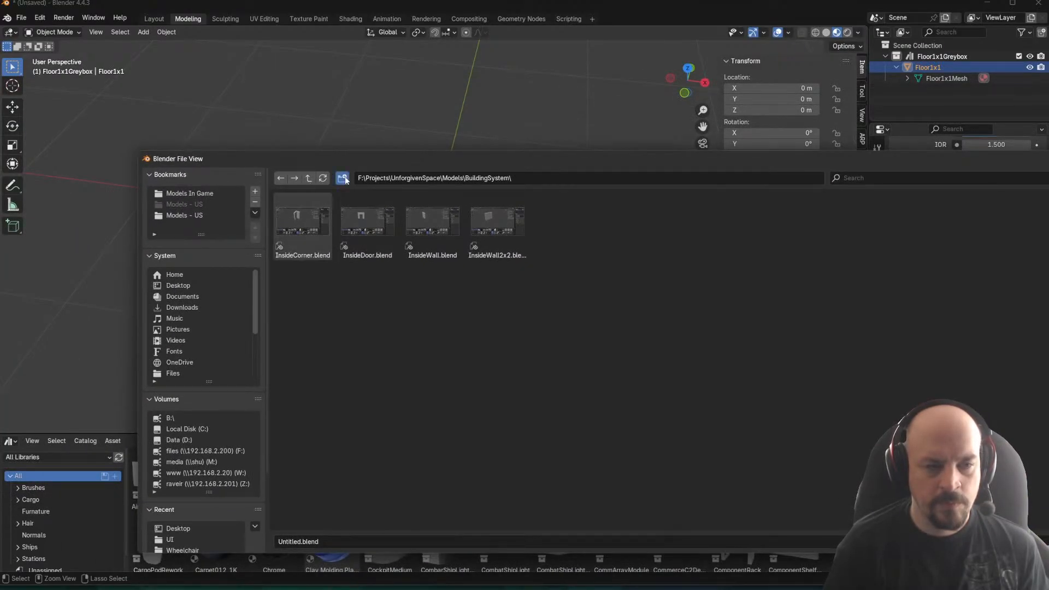
{"action": "left_click", "coordinate": [343, 179]}
{"action": "type", "text": "Floor"}
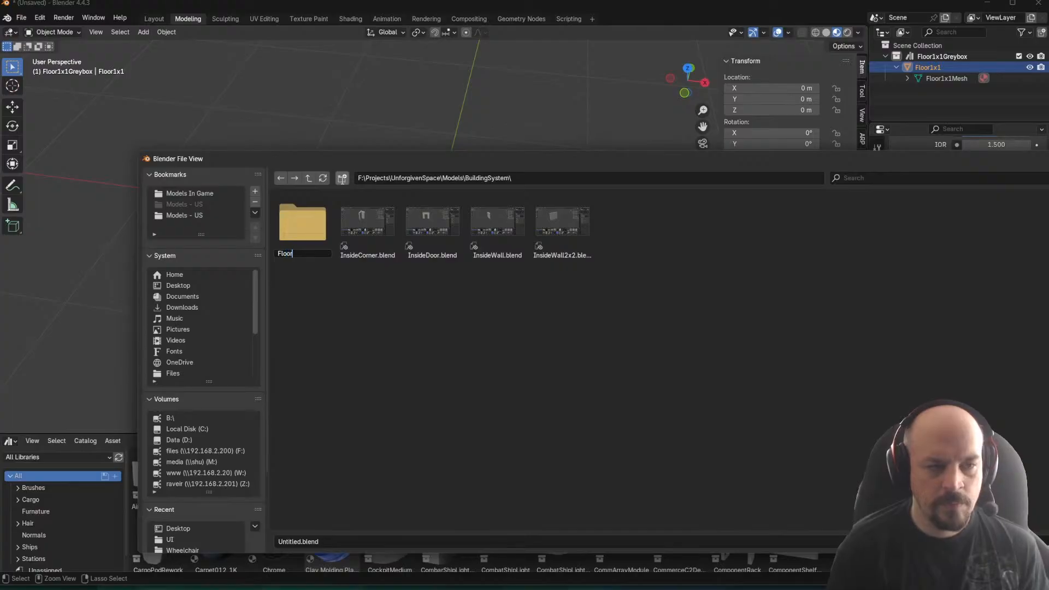
{"action": "type", "text": "s"}
{"action": "key", "text": "Return"}
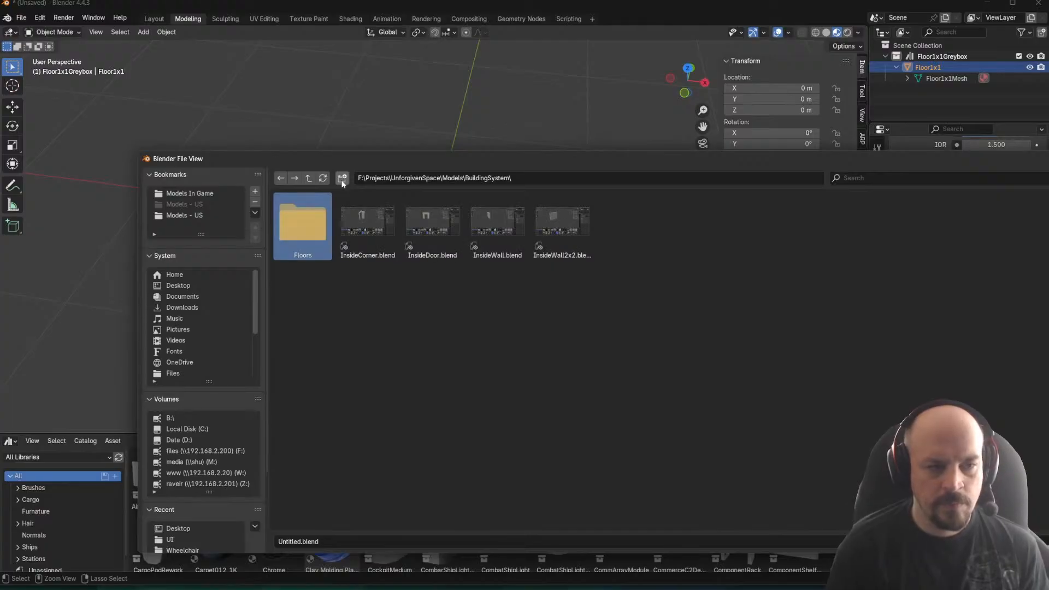
Save the file as Floor1x1Greybox.blend inside the Floors folder
{"action": "left_click", "coordinate": [307, 227]}
{"action": "left_click", "coordinate": [302, 542]}
{"action": "left_click_drag", "start_coordinate": [303, 544], "coordinate": [247, 549]}
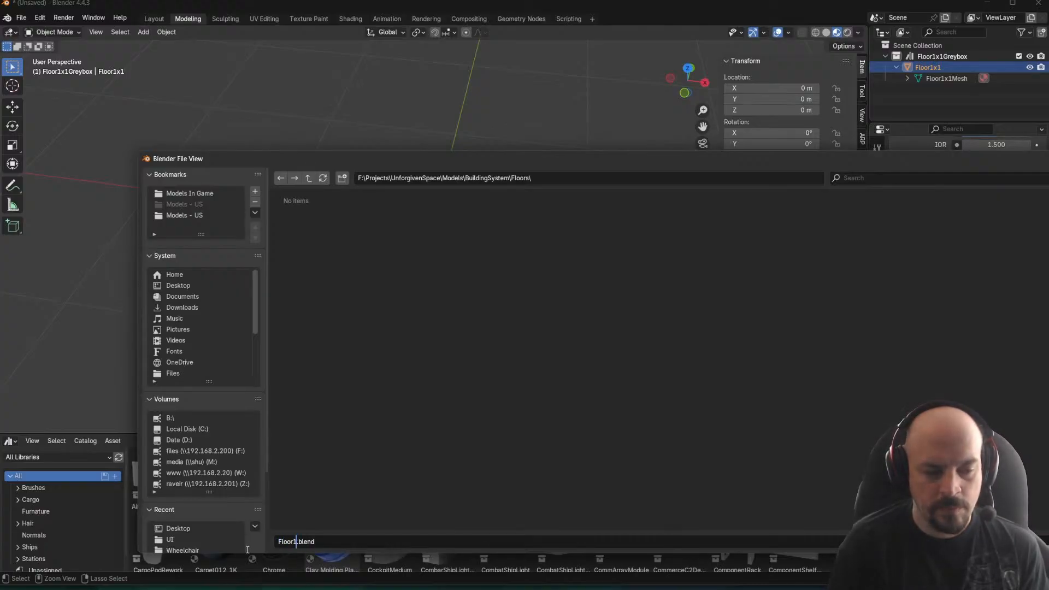
{"action": "type", "text": "Floor1x1Greybox"}
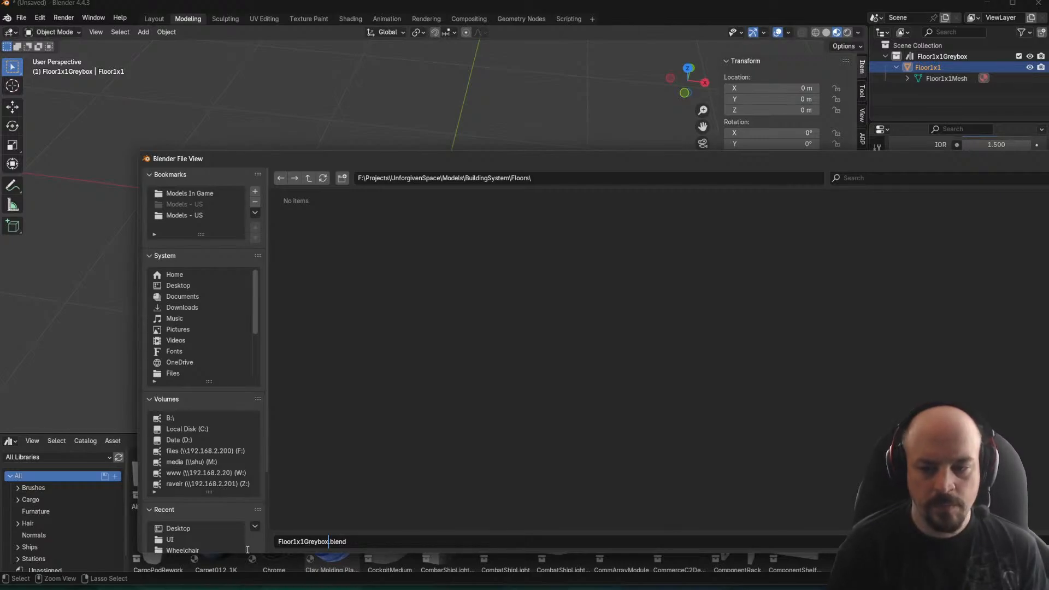
{"action": "key", "text": "Return"}
Deselect the floor plane and save the file
{"action": "scroll", "coordinate": [425, 219], "scroll_direction": "up", "scroll_amount": 3}
{"action": "middle_click_drag", "start_coordinate": [425, 220], "coordinate": [427, 160]}
{"action": "scroll", "coordinate": [392, 239], "scroll_direction": "down", "scroll_amount": 4}
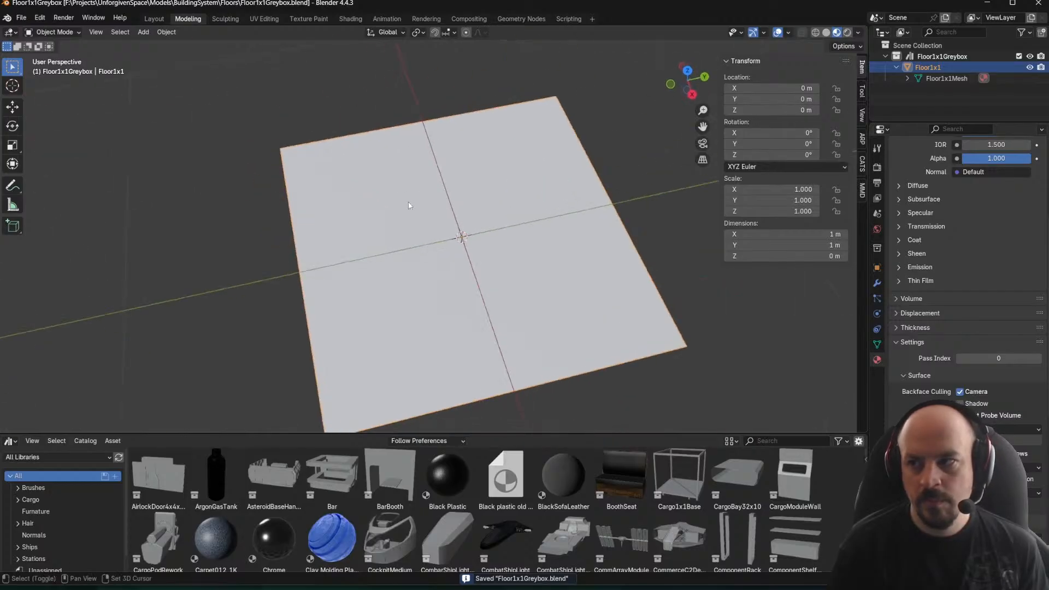
{"action": "middle_click_drag", "start_coordinate": [393, 238], "coordinate": [452, 206]}
{"action": "left_click", "coordinate": [470, 154]}
{"action": "key", "text": "ctrl+s"}
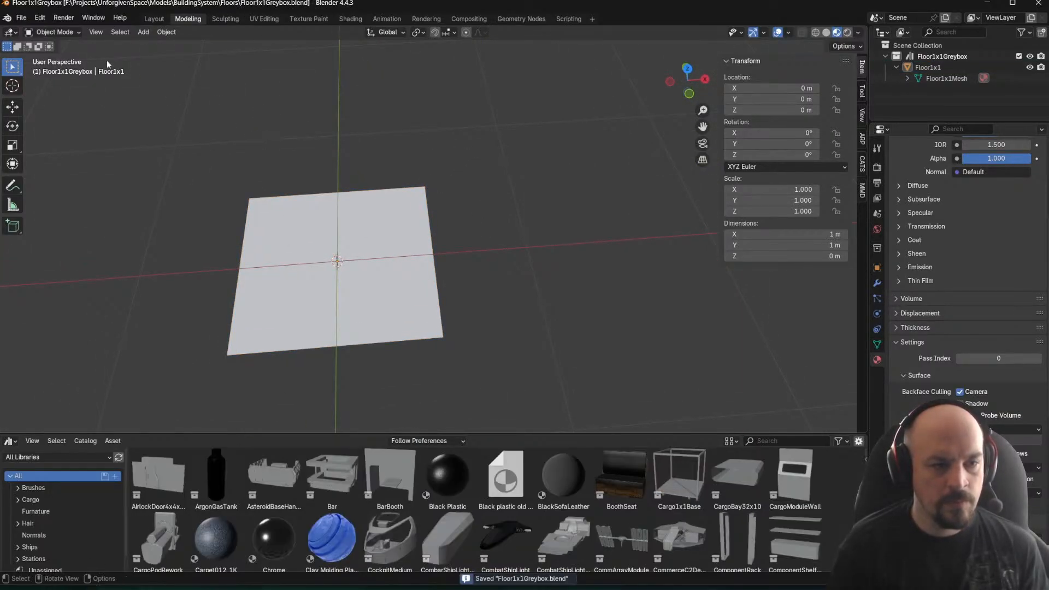
Select the floor plane again, inspect it from several angles and save the file once more
{"action": "left_click", "coordinate": [394, 280]}
{"action": "middle_click_drag", "start_coordinate": [450, 265], "coordinate": [457, 236]}
{"action": "scroll", "coordinate": [246, 265], "scroll_direction": "up", "scroll_amount": 4}
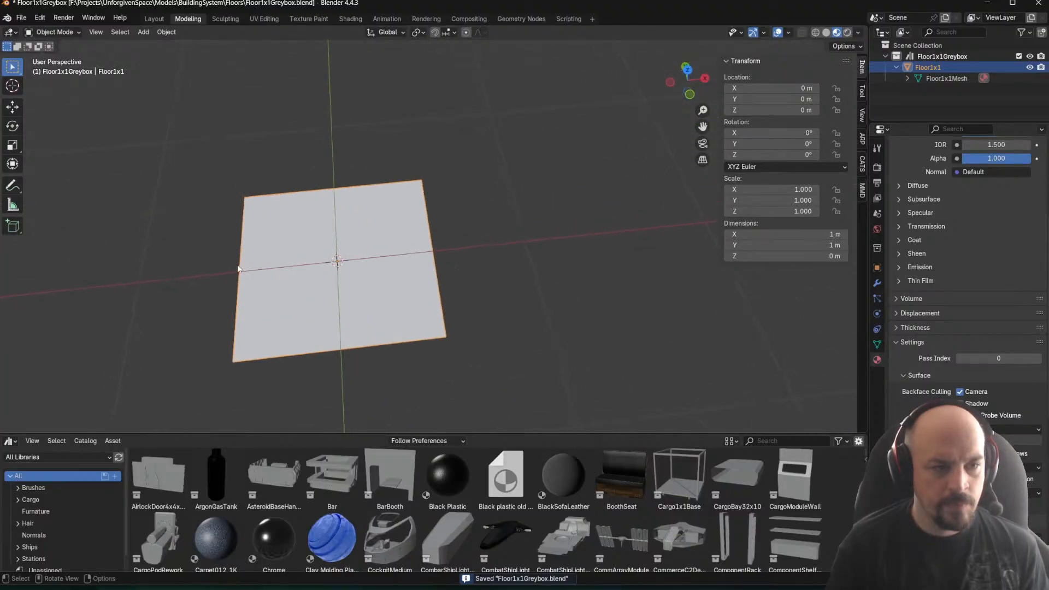
{"action": "scroll", "coordinate": [254, 257], "scroll_direction": "down", "scroll_amount": 2}
{"action": "middle_click_drag", "start_coordinate": [589, 221], "coordinate": [230, 176]}
{"action": "scroll", "coordinate": [340, 291], "scroll_direction": "down", "scroll_amount": 3}
{"action": "middle_click_drag", "start_coordinate": [481, 164], "coordinate": [470, 172]}
{"action": "left_click", "coordinate": [470, 171]}
{"action": "left_click", "coordinate": [336, 319]}
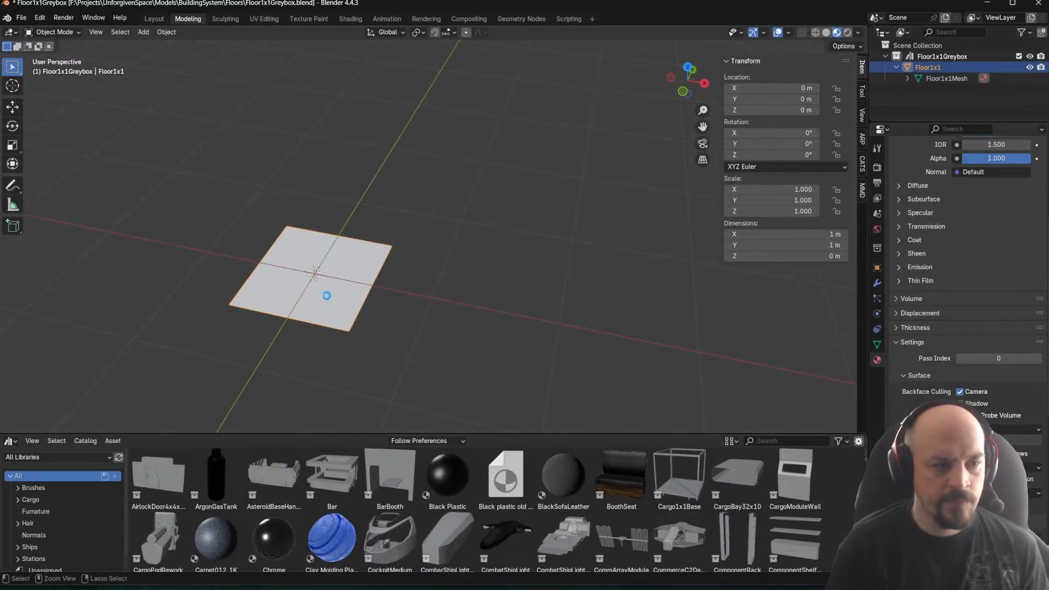
{"action": "key", "text": "ctrl+s"}
Try to export the selected floor plane with the Auto-Rig Pro exporter
{"action": "scroll", "coordinate": [374, 232], "scroll_direction": "up", "scroll_amount": 1}
{"action": "middle_click_drag", "start_coordinate": [375, 232], "coordinate": [432, 219]}
{"action": "left_click", "coordinate": [22, 17]}
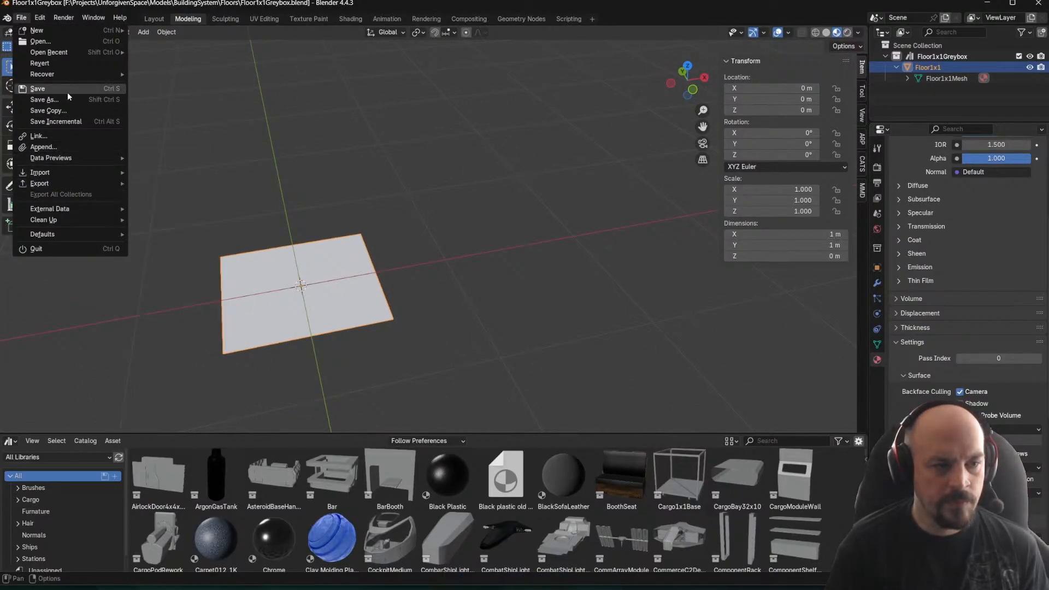
{"action": "mouse_move", "coordinate": [447, 189]}
{"action": "middle_mouse_down"}
{"action": "mouse_move", "coordinate": [400, 203]}
{"action": "mouse_move", "coordinate": [463, 196]}
{"action": "middle_mouse_up"}
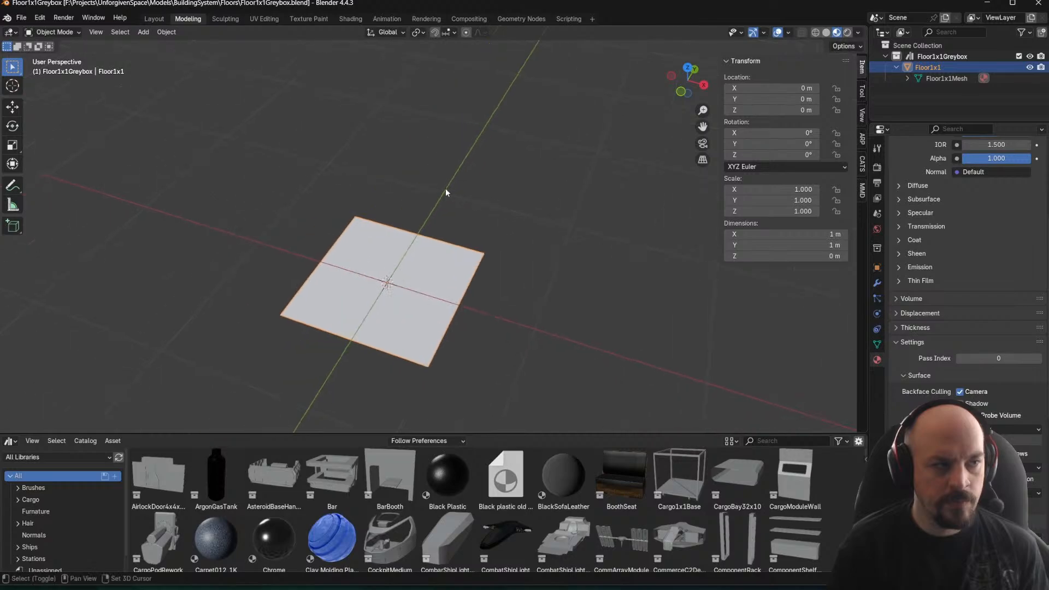
{"action": "left_click", "coordinate": [21, 17]}
{"action": "mouse_move", "coordinate": [55, 184]}
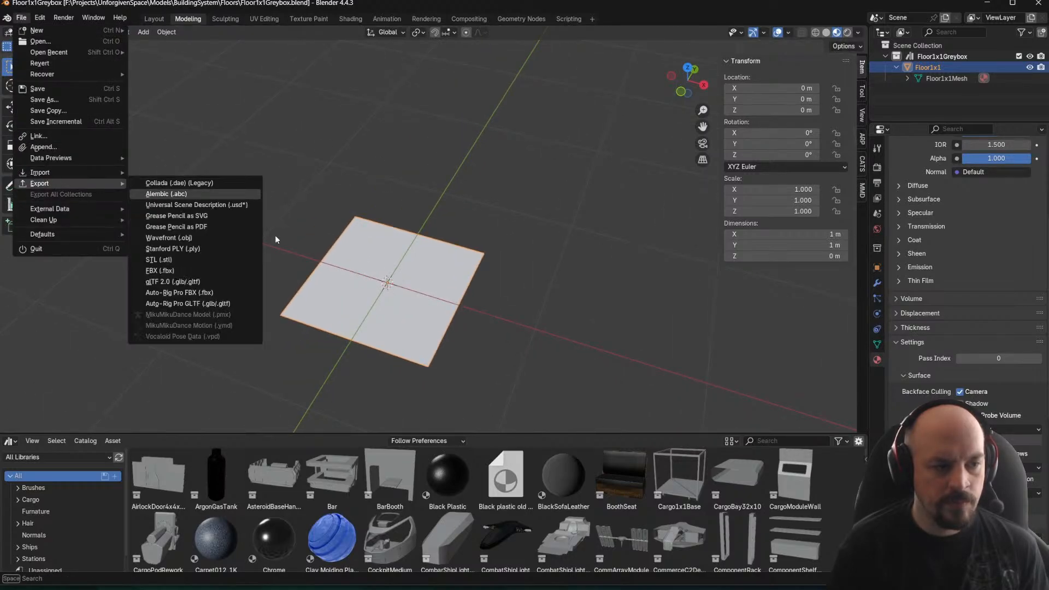
{"action": "left_click", "coordinate": [219, 298]}
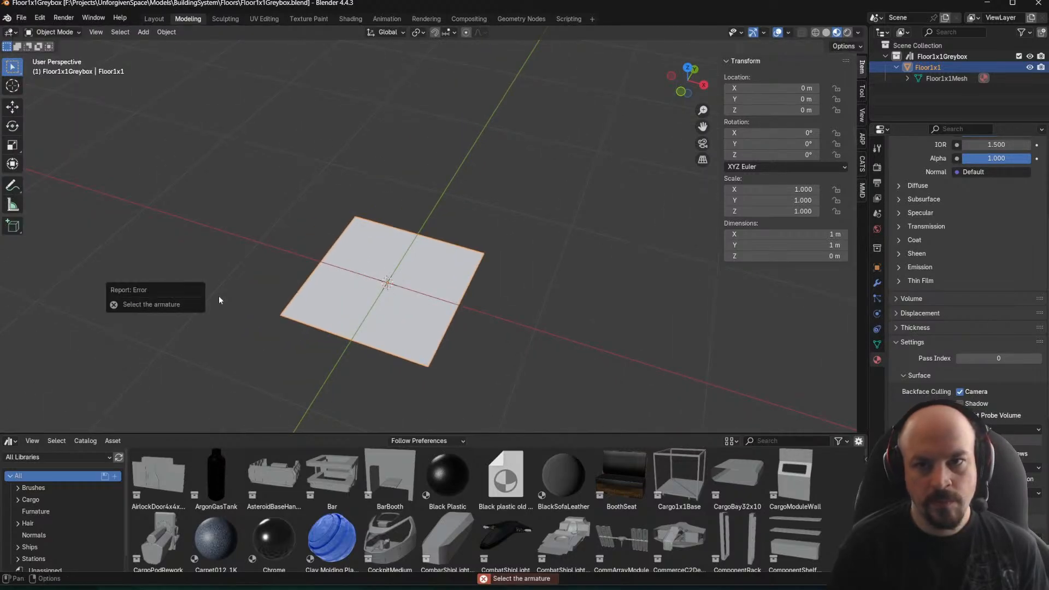
Select the Floor1x1Greybox collection, enter Edit Mode on the plane and begin a glTF 2.0 export
{"action": "left_click", "coordinate": [940, 57]}
{"action": "middle_click_drag", "start_coordinate": [403, 178], "coordinate": [437, 181]}
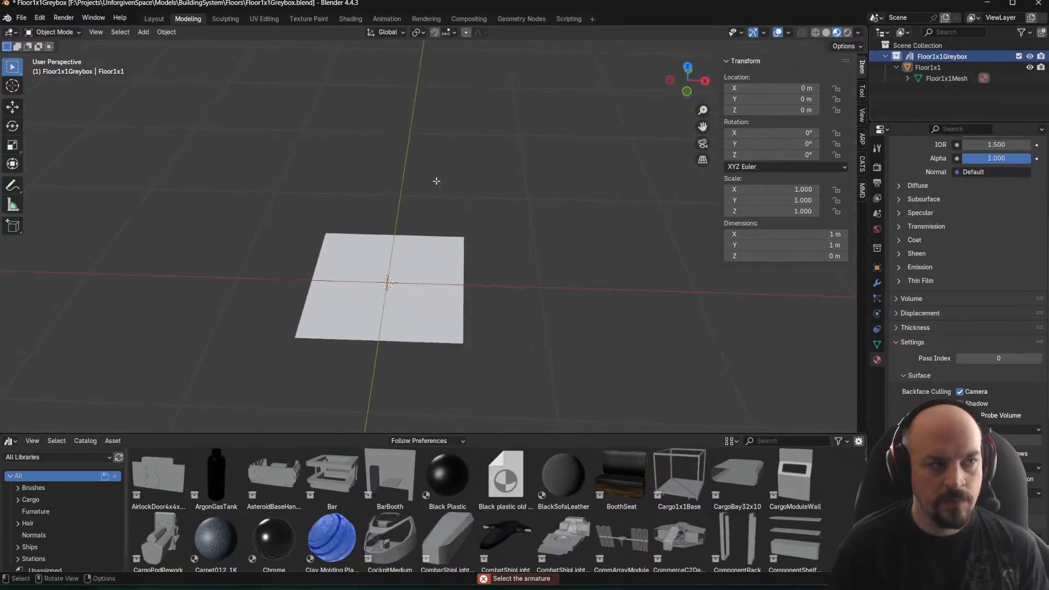
{"action": "key", "text": "Tab"}
{"action": "left_click", "coordinate": [21, 18]}
{"action": "mouse_move", "coordinate": [70, 185]}
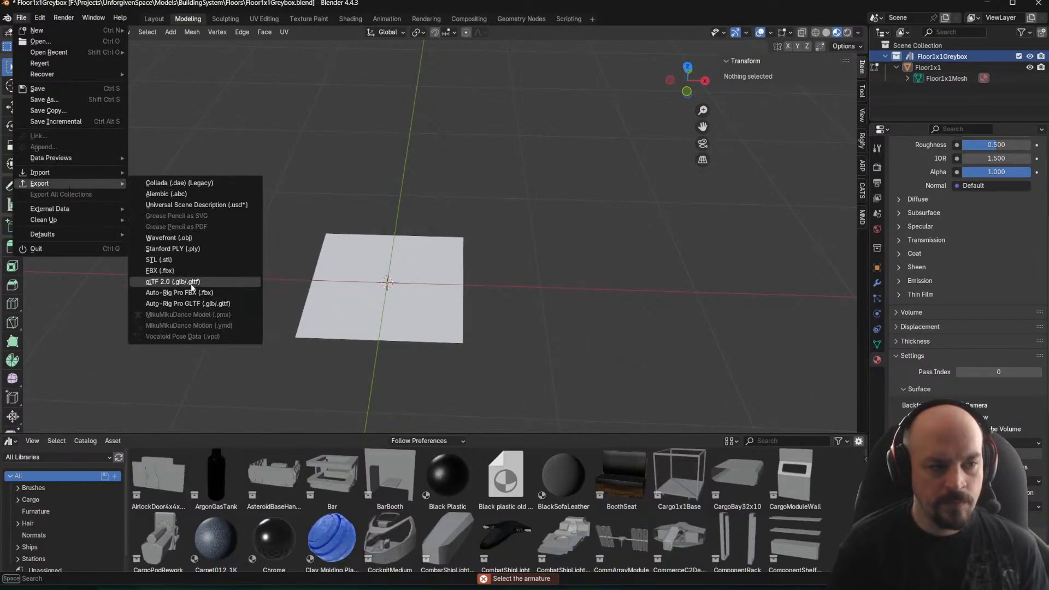
{"action": "left_click", "coordinate": [181, 283]}
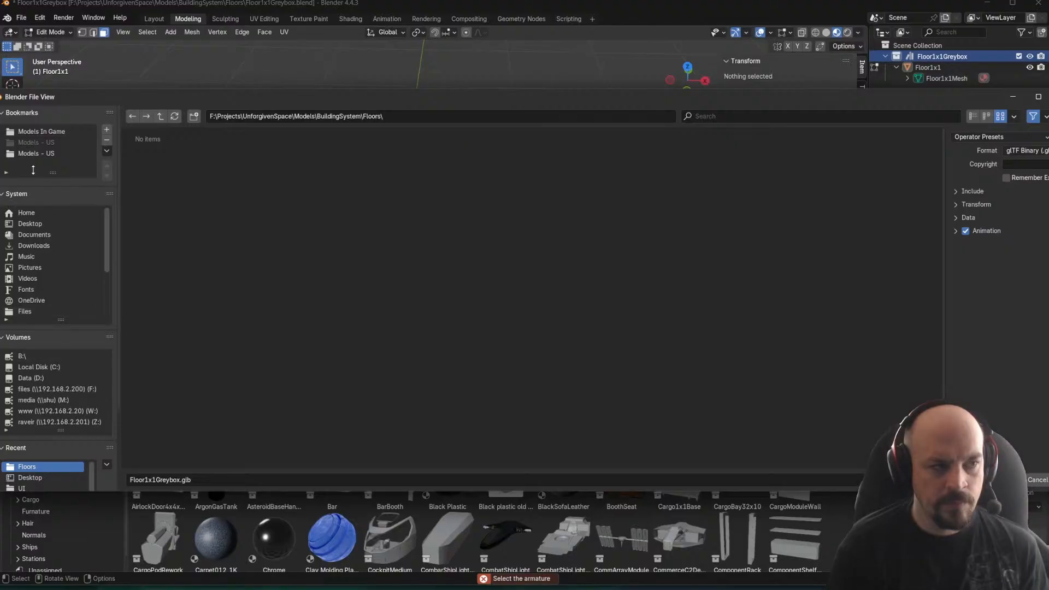
Browse the export location from the bookmarked Models In Game folder up to C:\Files\Projects\Godot
{"action": "left_click", "coordinate": [41, 153]}
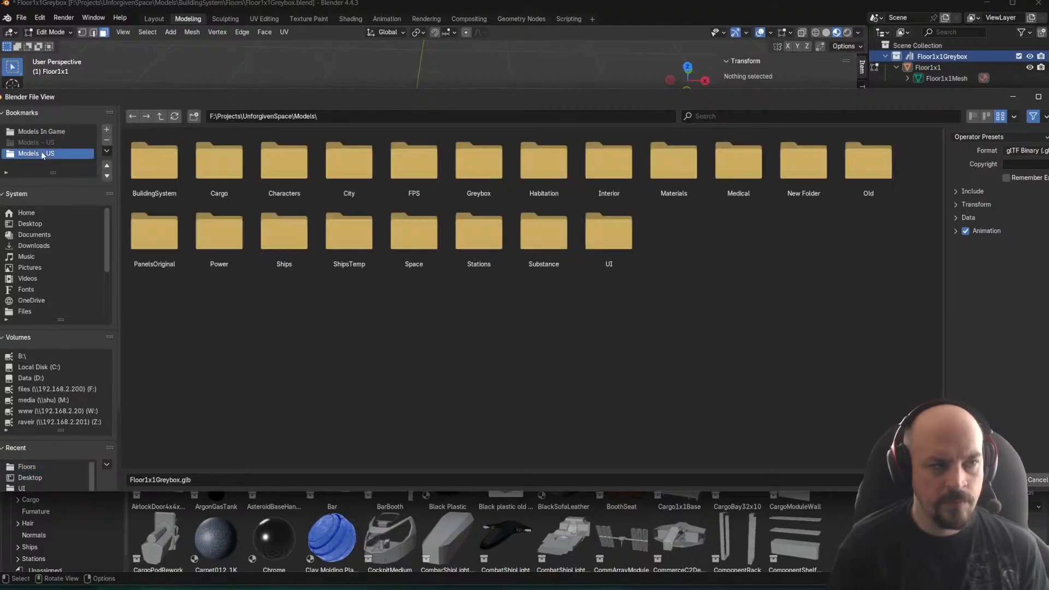
{"action": "left_click", "coordinate": [50, 131]}
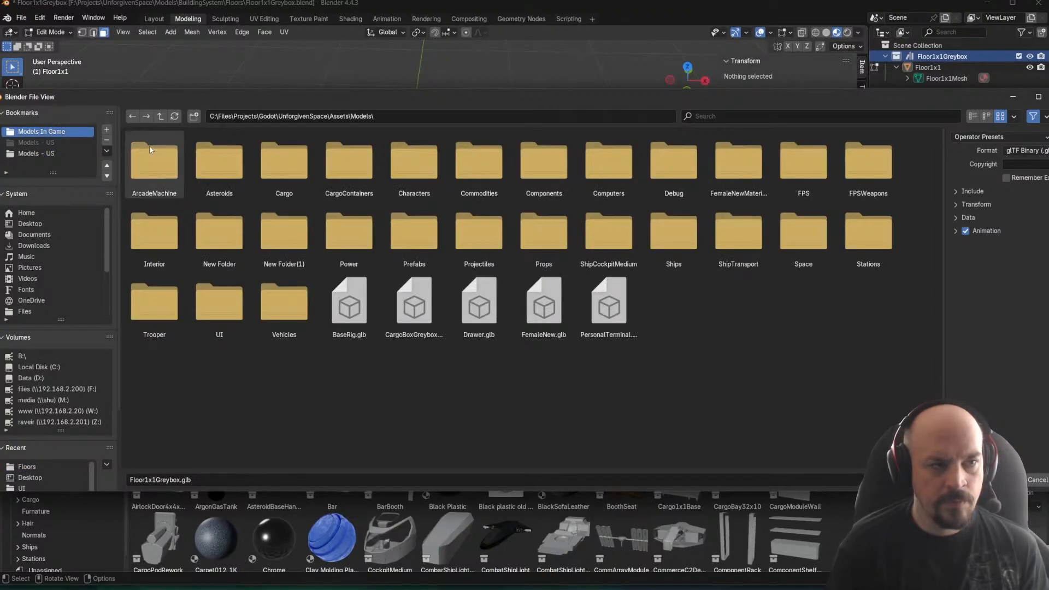
{"action": "left_click", "coordinate": [160, 116]}
{"action": "left_click", "coordinate": [161, 115]}
{"action": "left_click", "coordinate": [160, 116]}
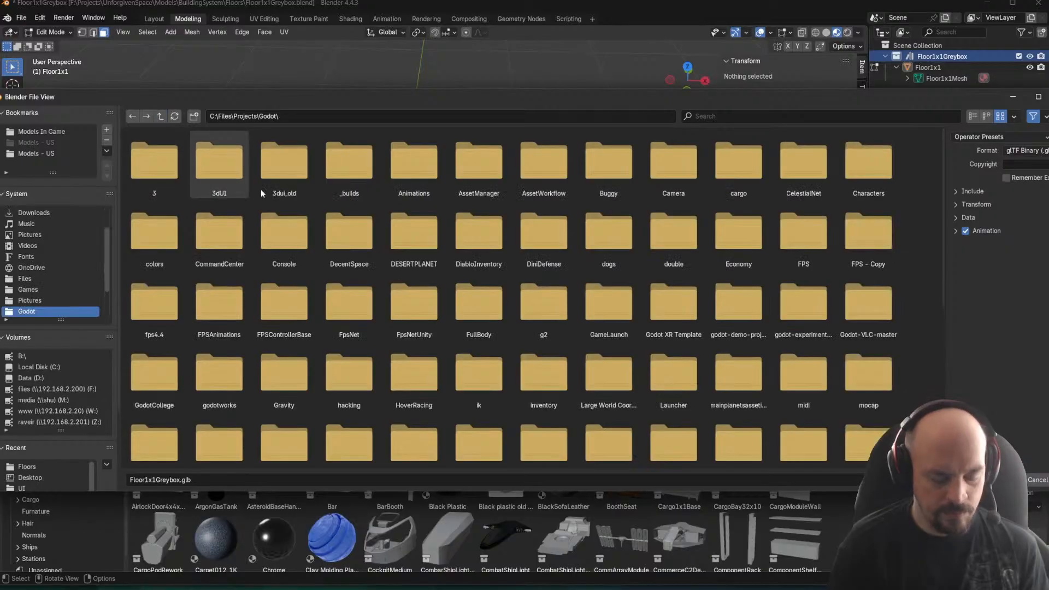
Look through the Godot folder, go up to the Projects folder and search it for "space"
{"action": "left_click", "coordinate": [289, 232]}
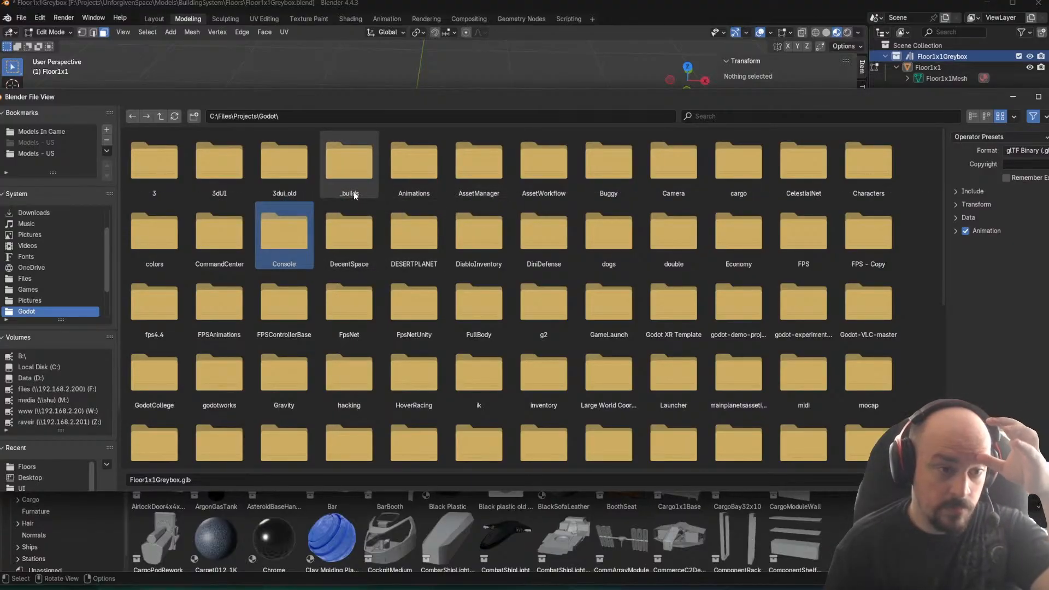
{"action": "scroll", "coordinate": [426, 252], "scroll_direction": "down", "scroll_amount": 2}
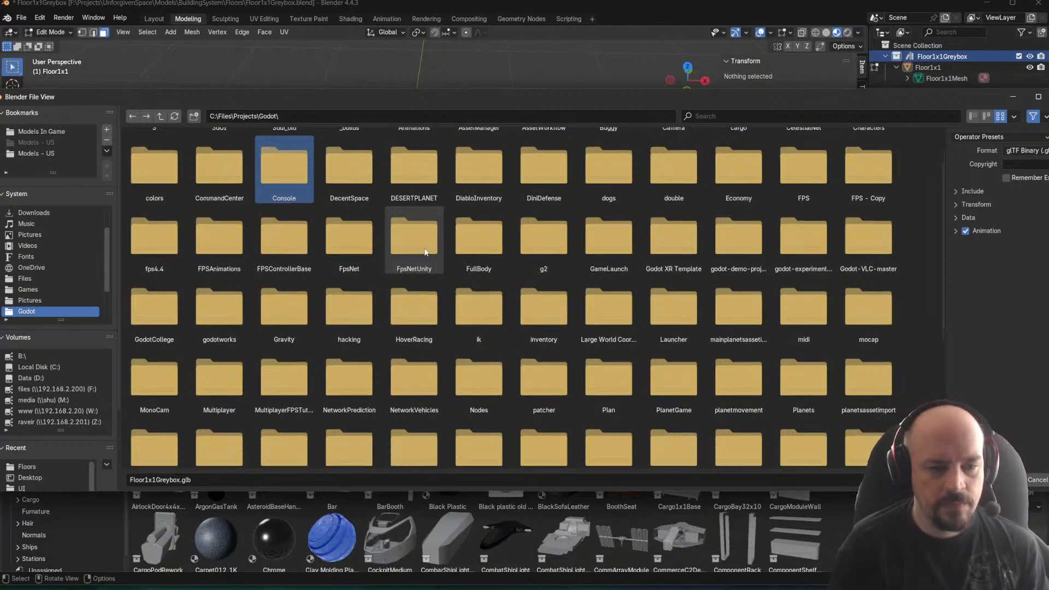
{"action": "key", "text": "BackSpace"}
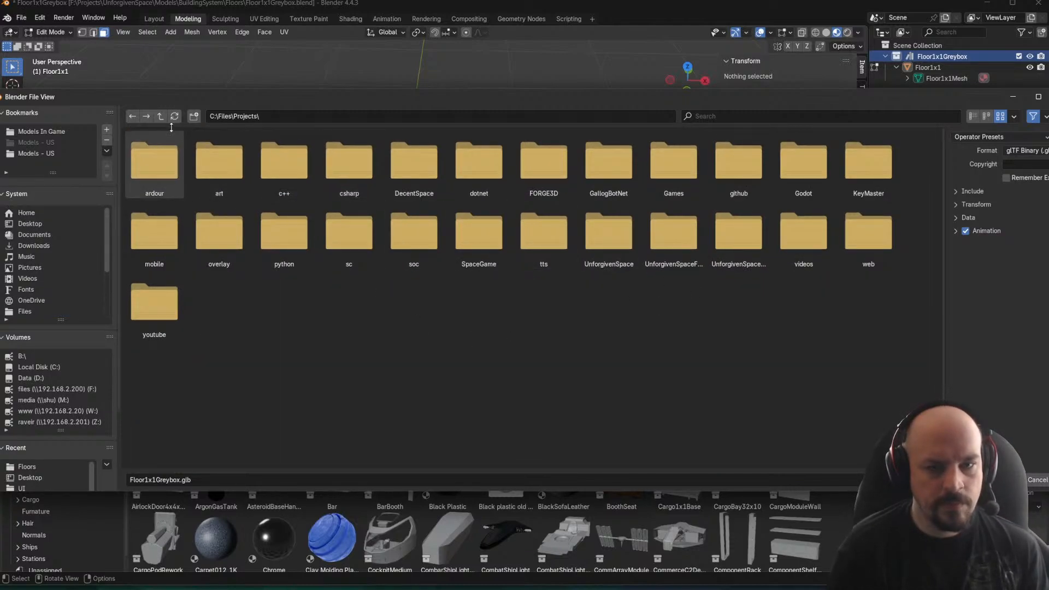
{"action": "left_click", "coordinate": [770, 116]}
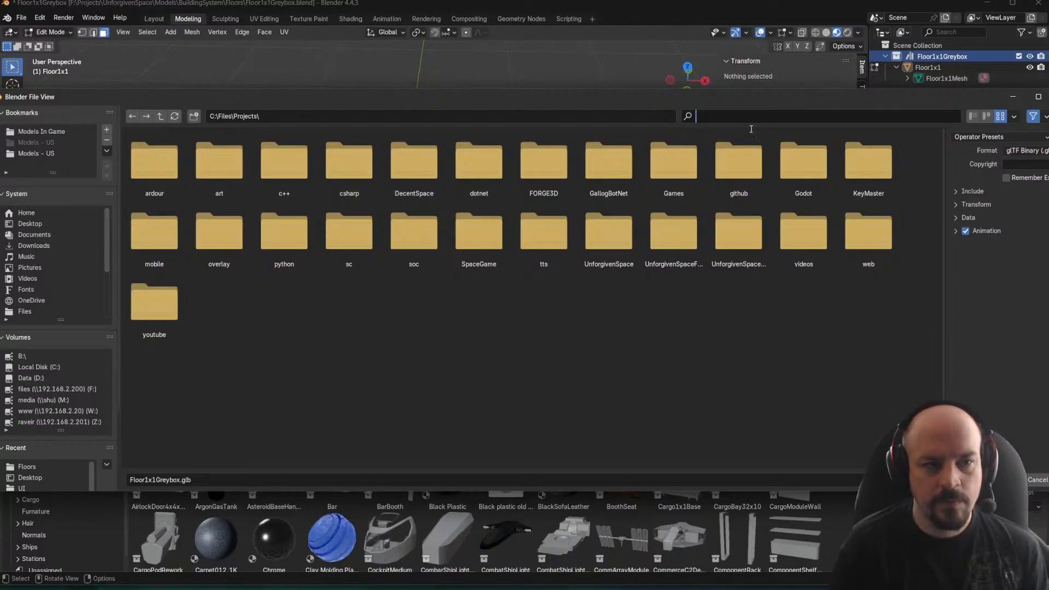
{"action": "type", "text": "space"}
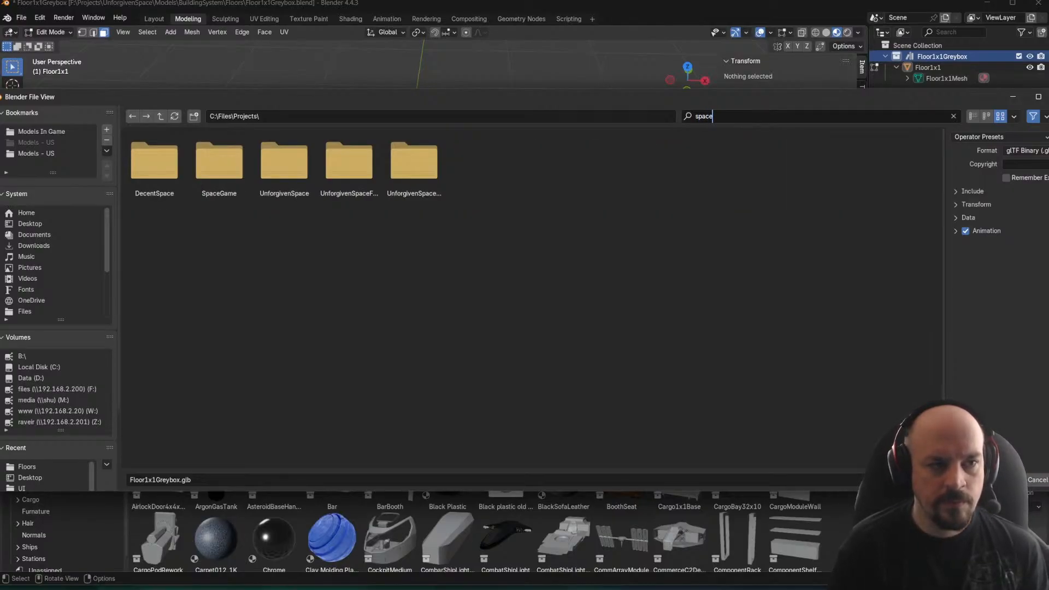
{"action": "left_click", "coordinate": [159, 118]}
{"action": "double_click", "coordinate": [283, 174]}
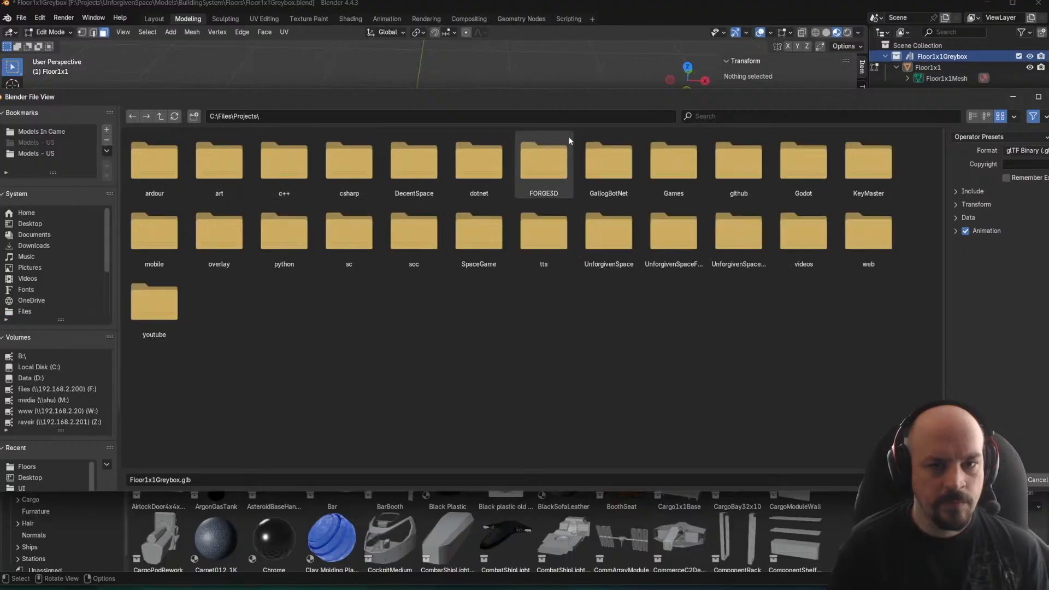
Find the SpaceEdit project within the Godot folder and set the export location to its Assets\Models folder
{"action": "left_click", "coordinate": [809, 115]}
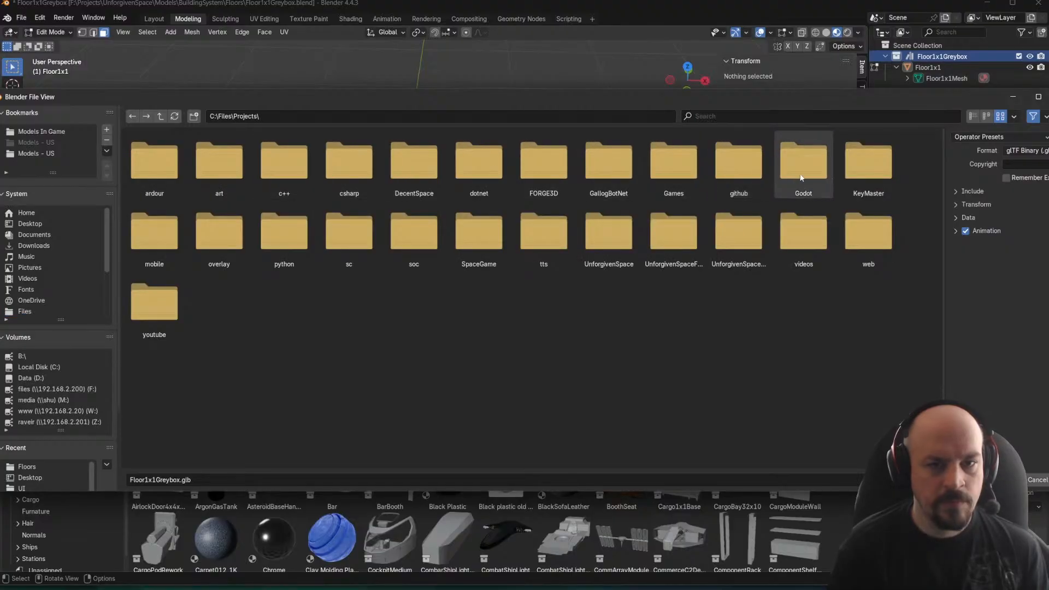
{"action": "double_click", "coordinate": [803, 164]}
{"action": "left_click", "coordinate": [691, 116]}
{"action": "type", "text": "space"}
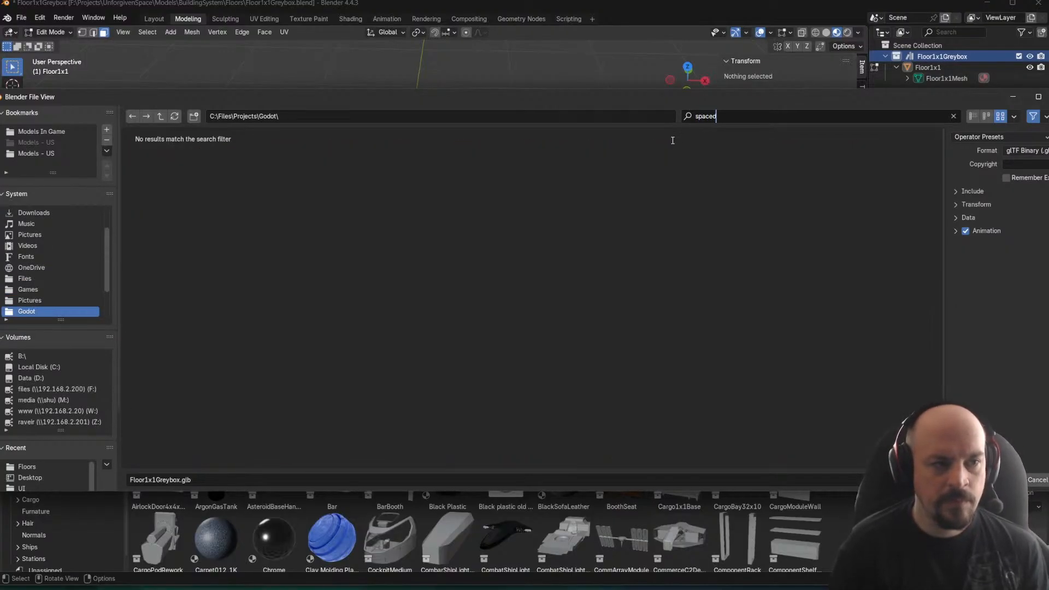
{"action": "double_click", "coordinate": [218, 187]}
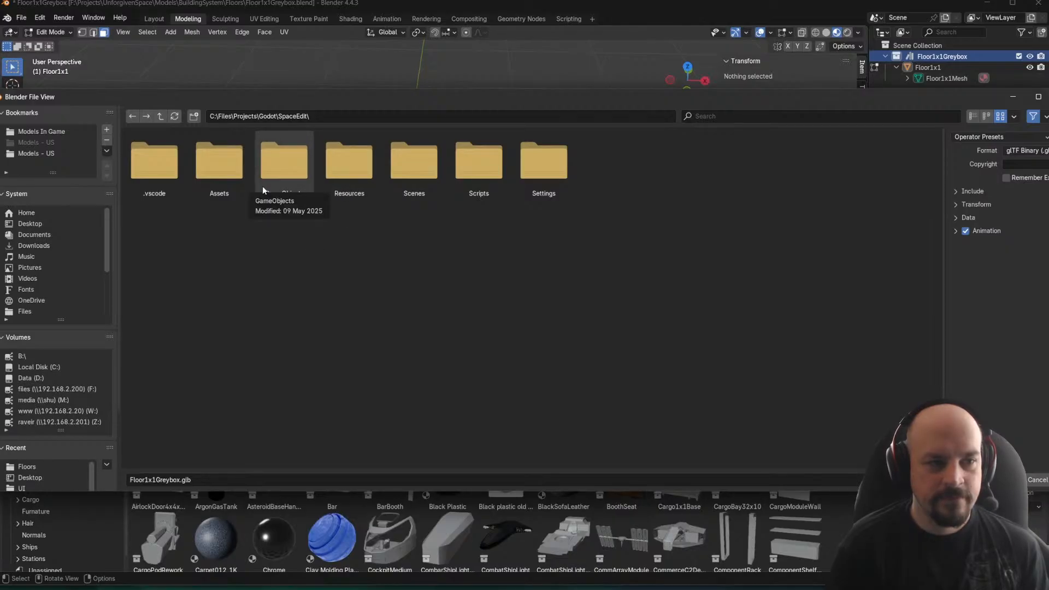
{"action": "double_click", "coordinate": [229, 163]}
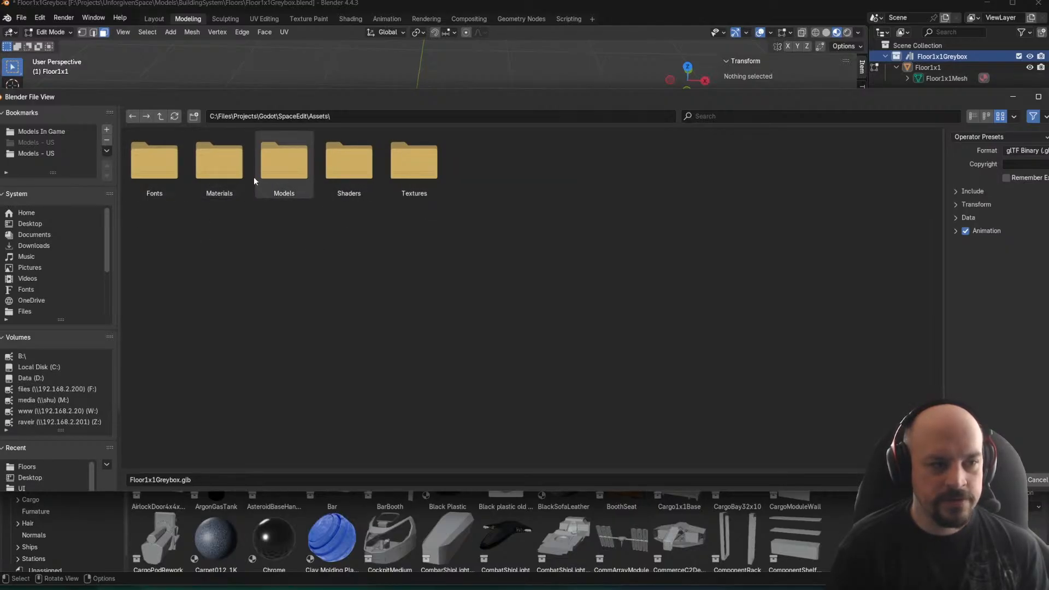
{"action": "double_click", "coordinate": [284, 169]}
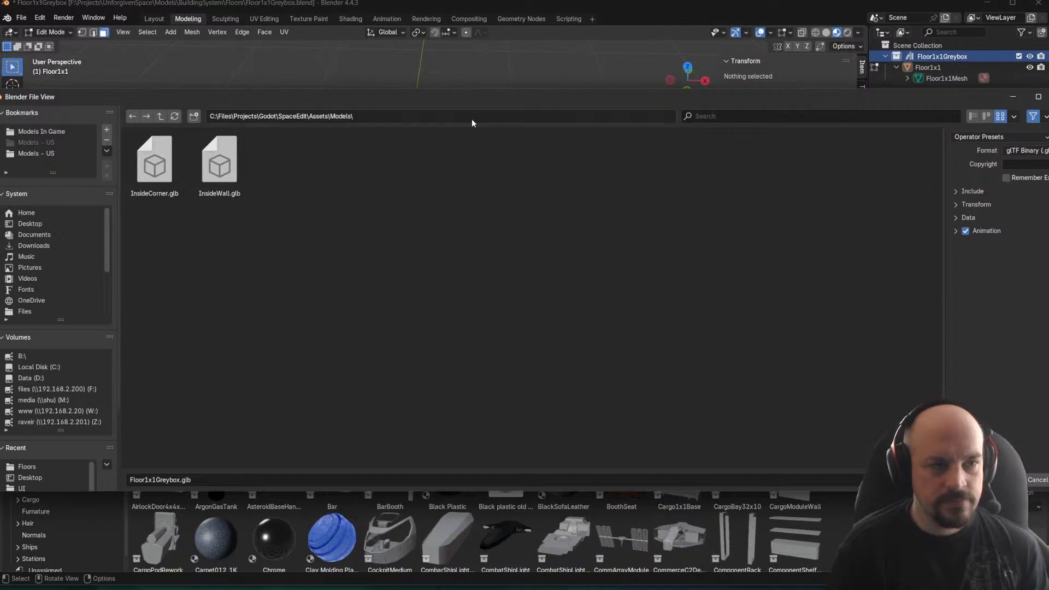
Create a new folder named SpaceObjects inside the SpaceEdit Models folder
{"action": "left_click", "coordinate": [194, 117]}
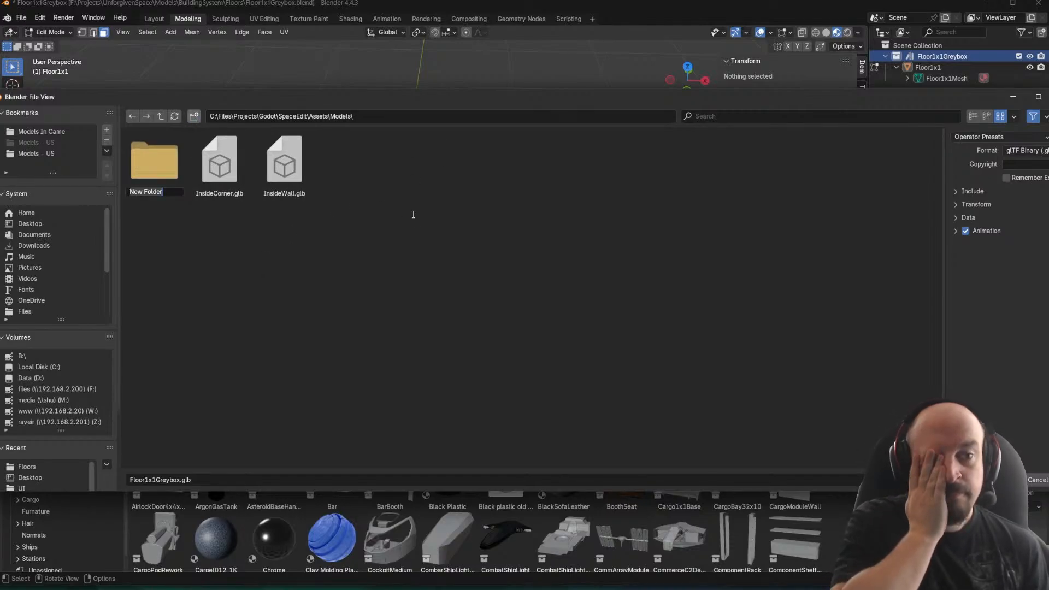
{"action": "type", "text": "SpaceObjects"}
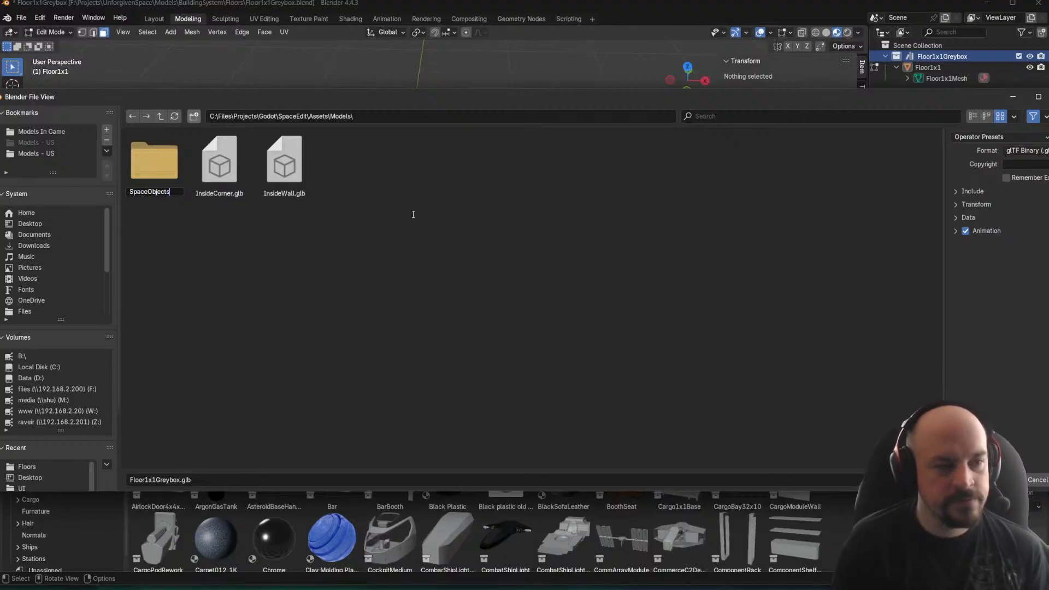
{"action": "key", "text": "Return"}
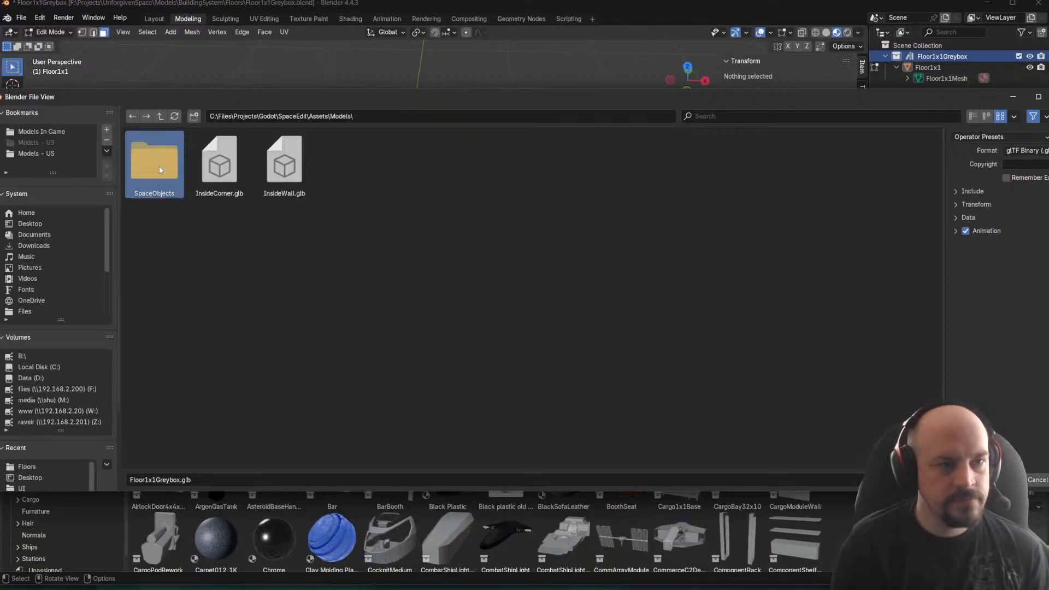
Create a second folder named BuildingBlocks inside the SpaceEdit Models folder
{"action": "right_click", "coordinate": [452, 269]}
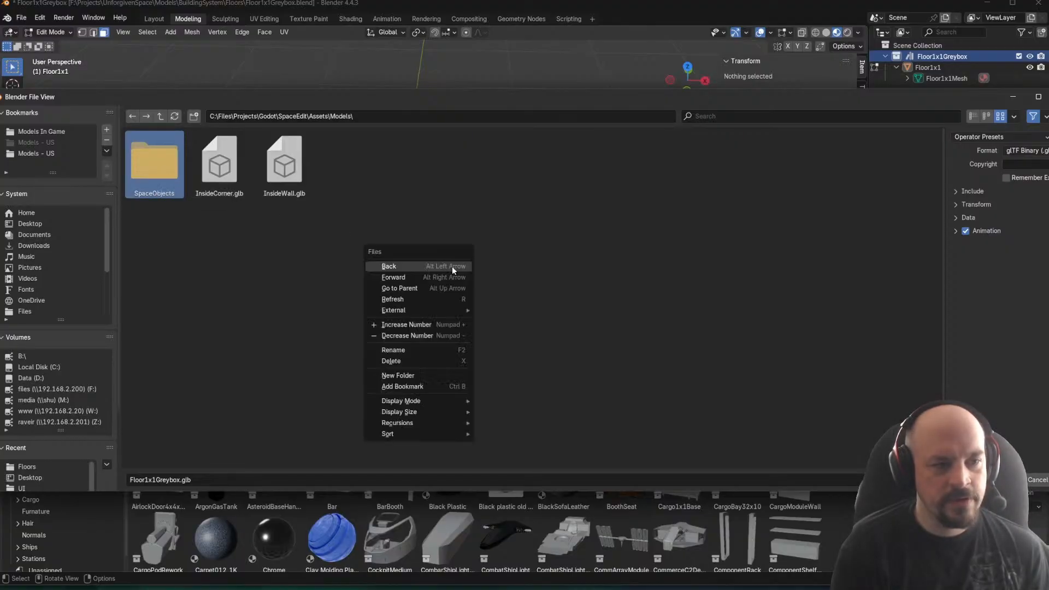
{"action": "left_click", "coordinate": [397, 375]}
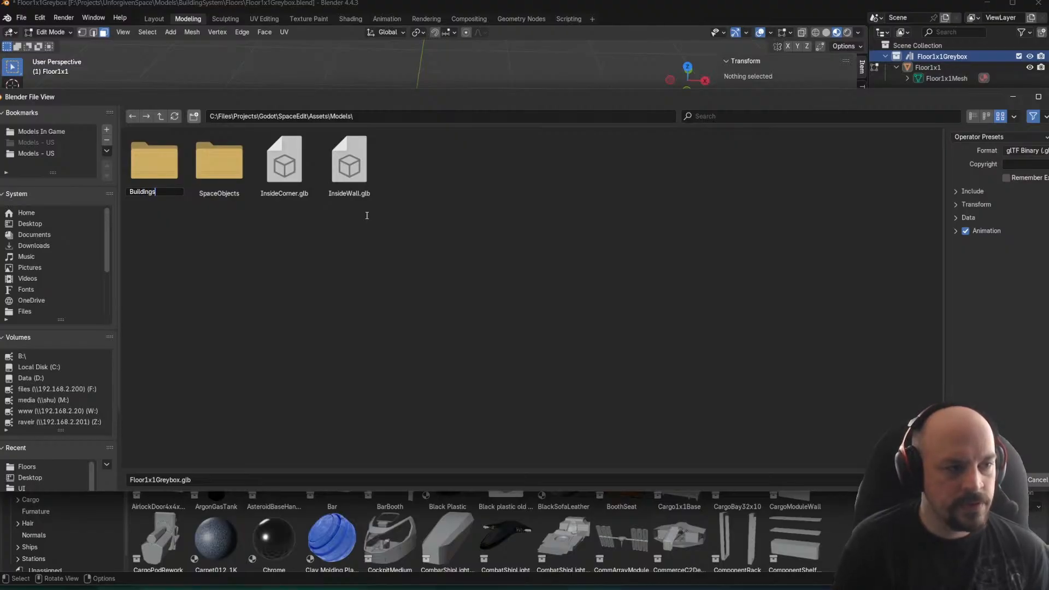
{"action": "type", "text": "BuildingBlocks"}
{"action": "key", "text": "Return"}
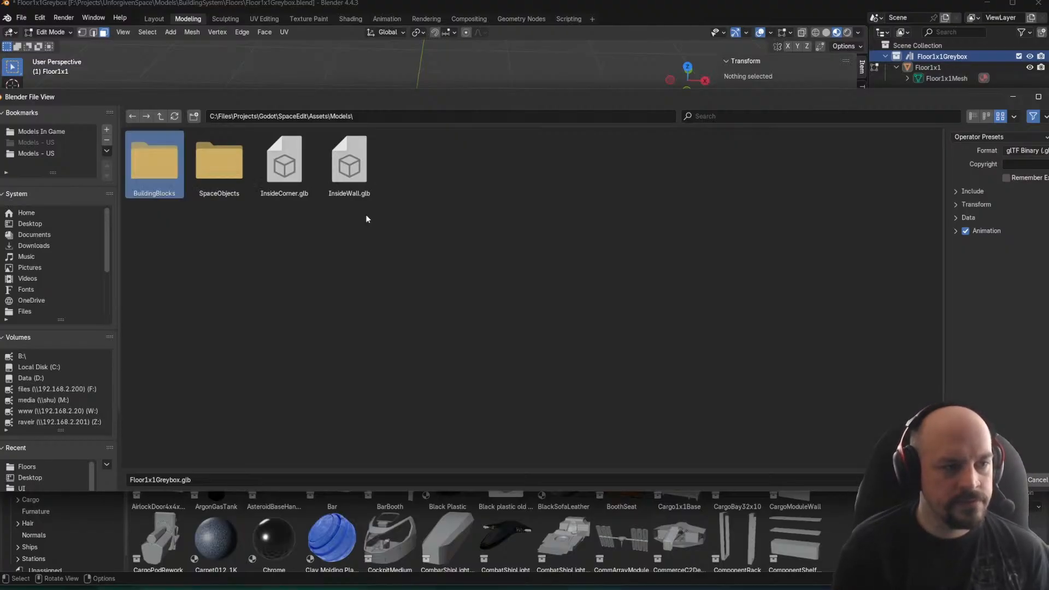
Create a Floors folder inside BuildingBlocks and open it as the export destination
{"action": "double_click", "coordinate": [154, 161]}
{"action": "right_click", "coordinate": [334, 233]}
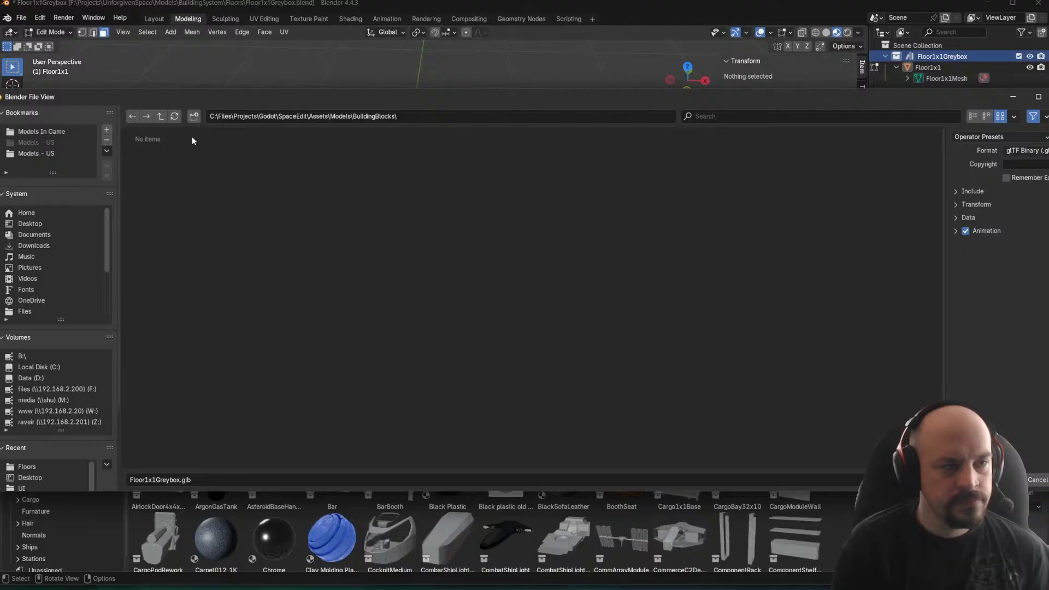
{"action": "left_click", "coordinate": [193, 117]}
{"action": "type", "text": "Floors"}
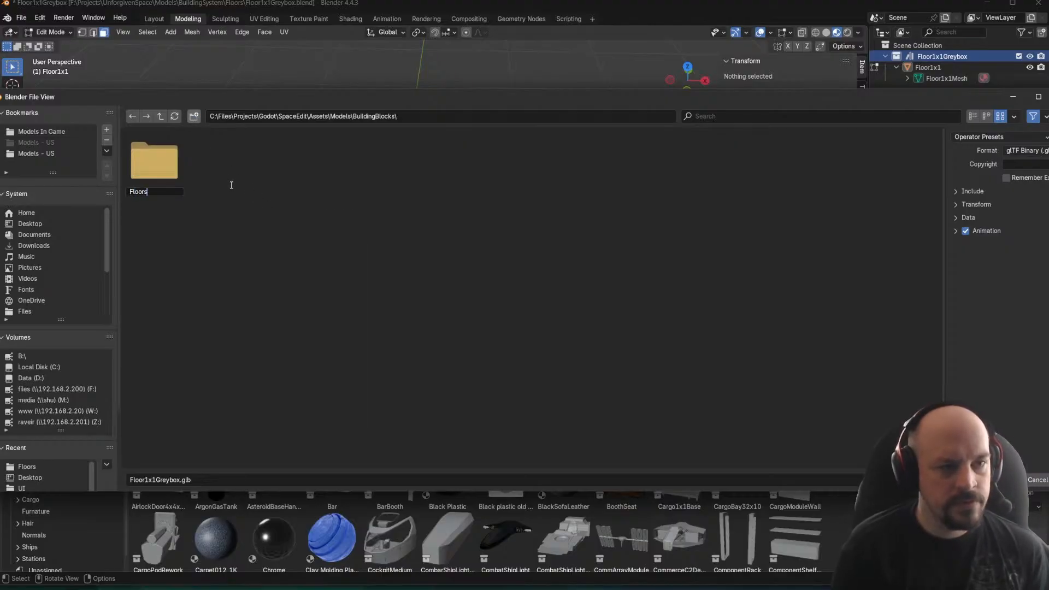
{"action": "key", "text": "Return"}
{"action": "double_click", "coordinate": [183, 165]}
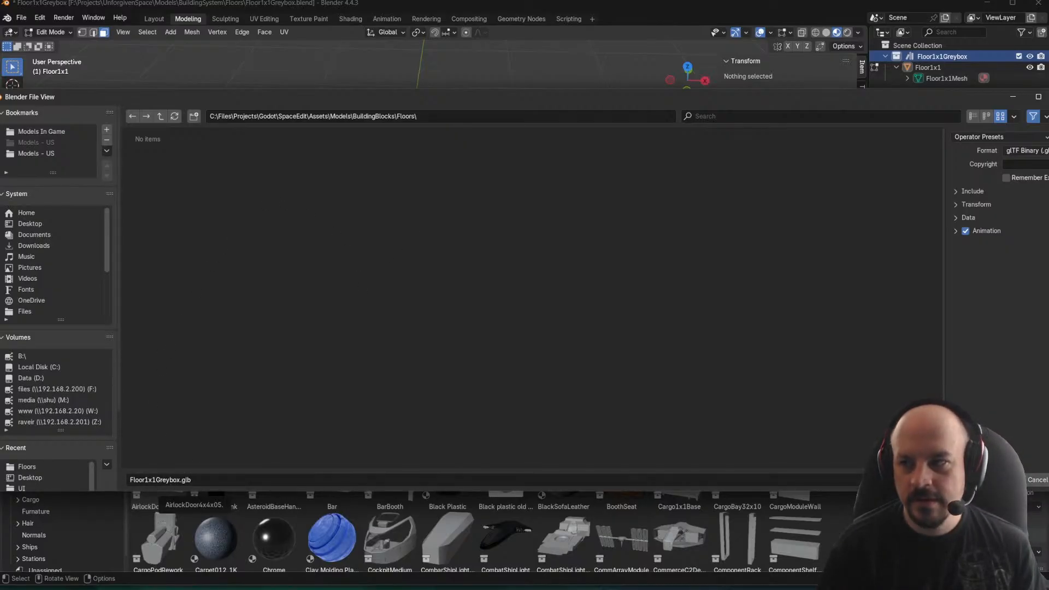
Disable animation in the glTF export options and export Floor1x1Greybox.glb to the Floors folder
{"action": "left_click", "coordinate": [957, 231]}
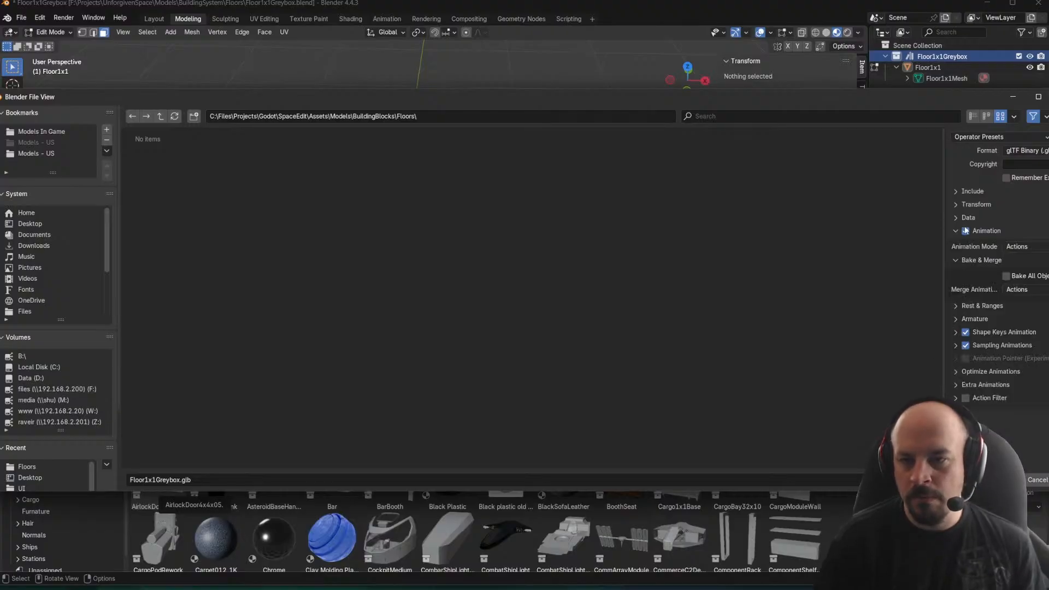
{"action": "left_click", "coordinate": [966, 231]}
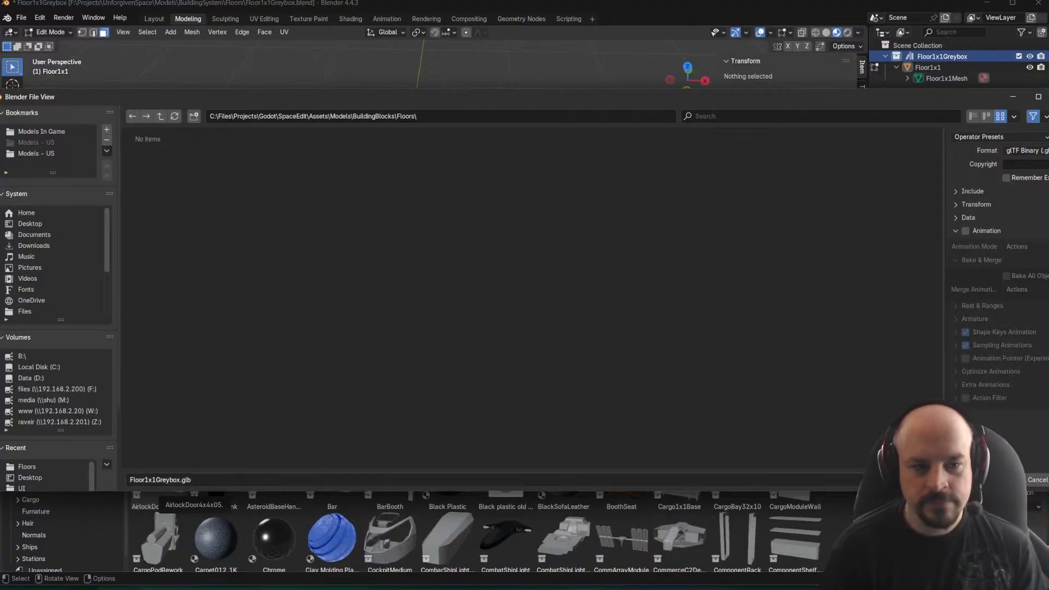
{"action": "left_click", "coordinate": [972, 480]}
Extrude the floor plane's positive-Y edge 1 m along the Y axis in Edit Mode
{"action": "key", "text": "Tab"}
{"action": "scroll", "coordinate": [459, 291], "scroll_direction": "up", "scroll_amount": 4}
{"action": "left_click", "coordinate": [506, 275]}
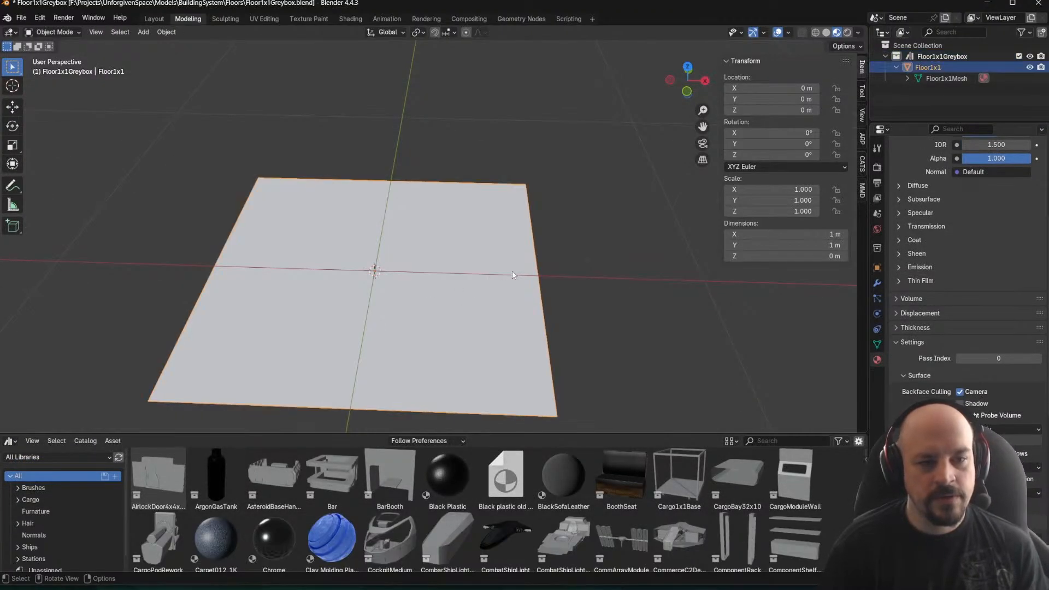
{"action": "middle_click_drag", "start_coordinate": [509, 276], "coordinate": [451, 253]}
{"action": "scroll", "coordinate": [451, 253], "scroll_direction": "down", "scroll_amount": 3}
{"action": "key", "text": "Tab"}
{"action": "left_click", "coordinate": [484, 237]}
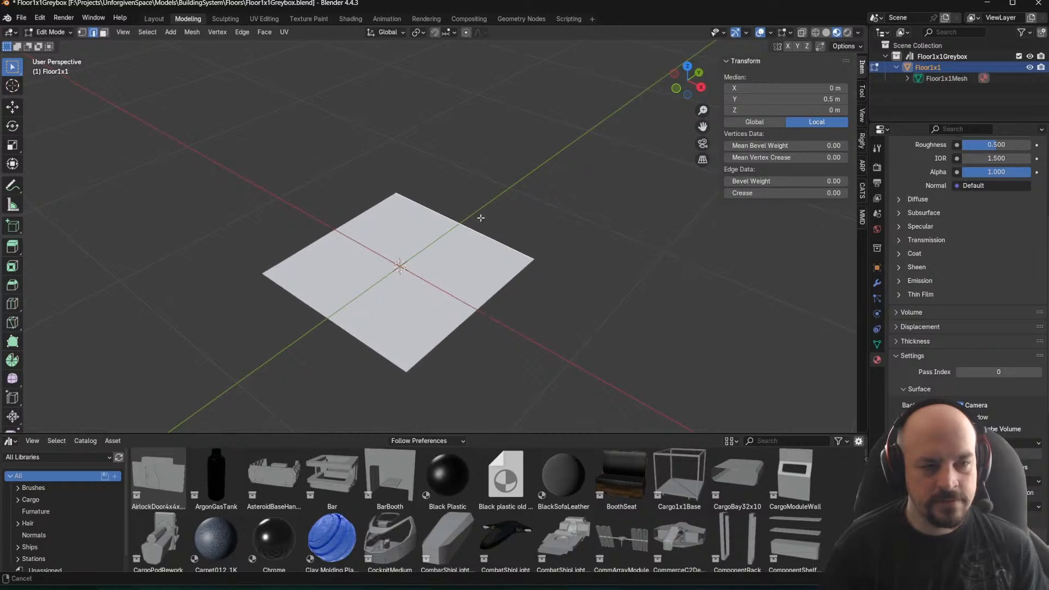
{"action": "middle_click_drag", "start_coordinate": [496, 218], "coordinate": [446, 227], "text": "shift"}
{"action": "type", "text": "gy"}
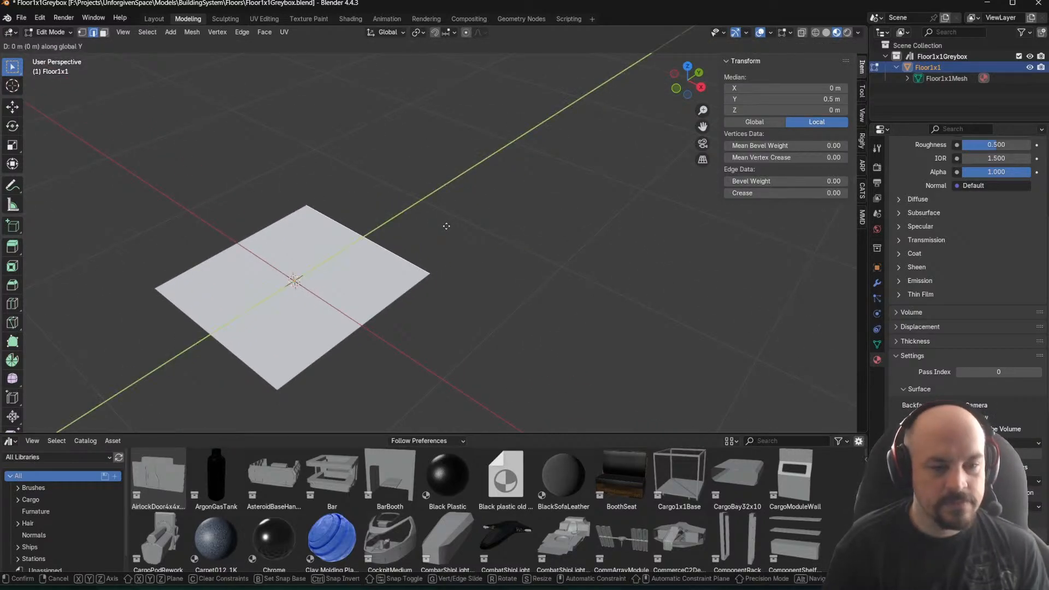
{"action": "type", "text": "1"}
{"action": "key", "text": "Return"}
Extrude the two edges on the floor's positive-X side 1 m along the X axis
{"action": "left_click", "coordinate": [363, 292]}
{"action": "left_click", "coordinate": [476, 237], "text": "shift"}
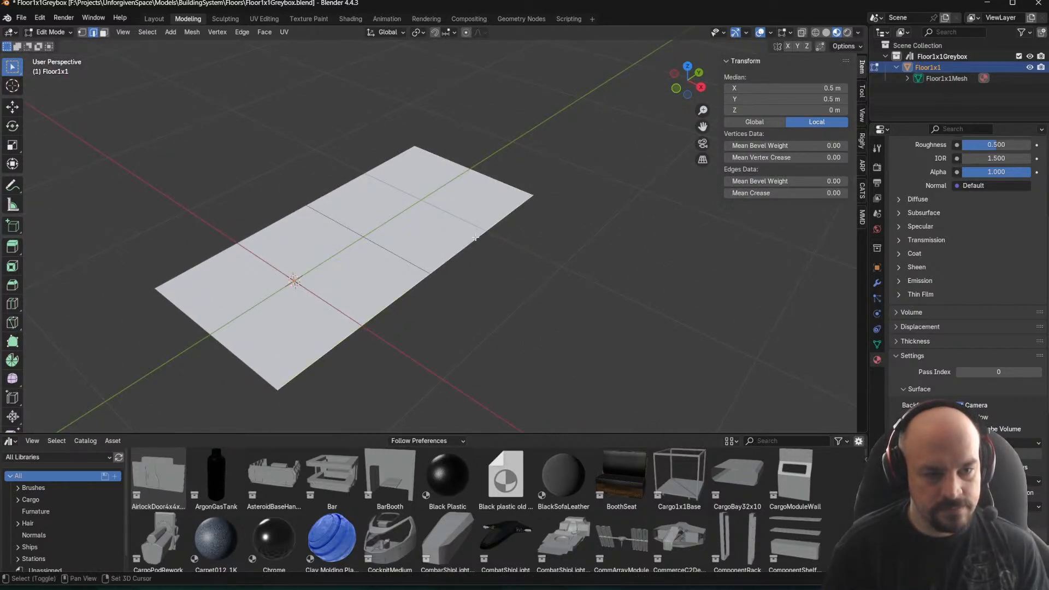
{"action": "type", "text": "ex1"}
{"action": "key", "text": "Return"}
Dissolve the interior edge loops of the enlarged floor and return to Object Mode
{"action": "middle_click_drag", "start_coordinate": [475, 237], "coordinate": [387, 154]}
{"action": "left_click", "coordinate": [392, 153], "text": "alt"}
{"action": "left_click", "coordinate": [378, 178], "text": "alt+shift"}
{"action": "key", "text": "x"}
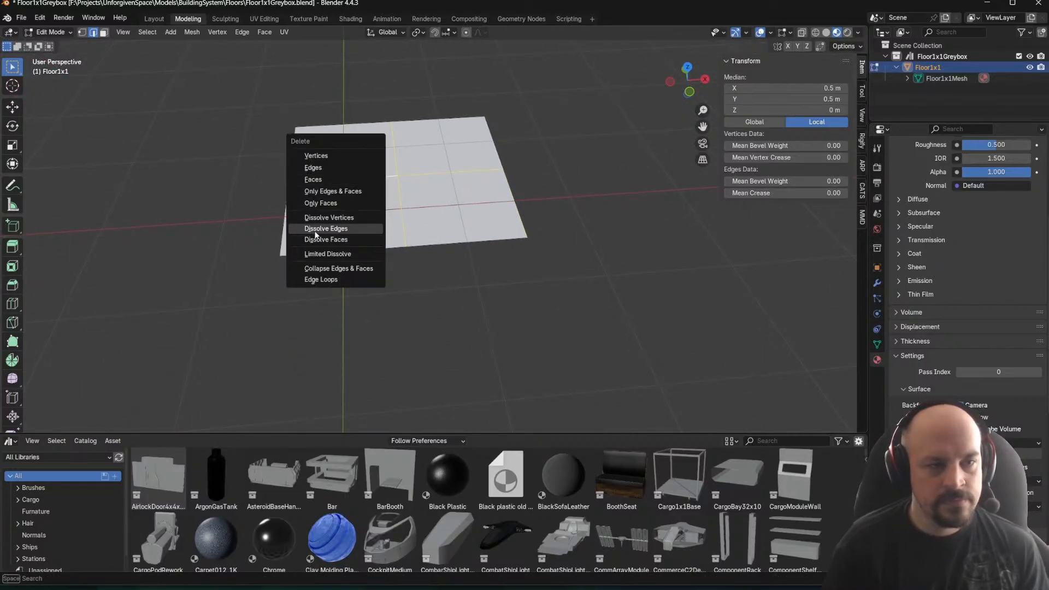
{"action": "left_click", "coordinate": [319, 229]}
{"action": "key", "text": "Tab"}
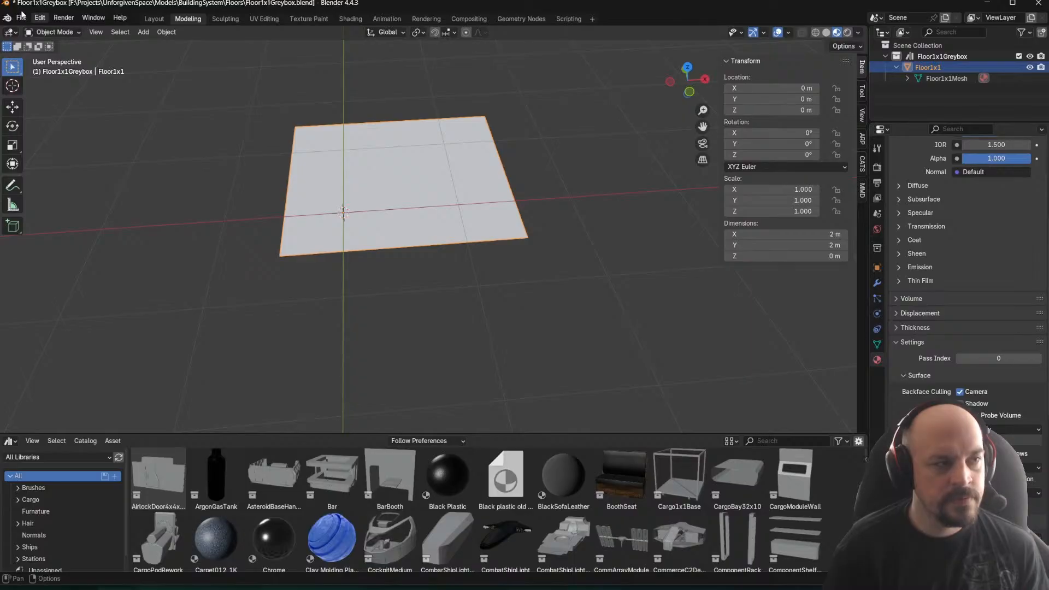
Save the enlarged floor as a new file named Floor2x2Greybox.blend in the Floors folder
{"action": "left_click", "coordinate": [21, 18]}
{"action": "left_click", "coordinate": [64, 99]}
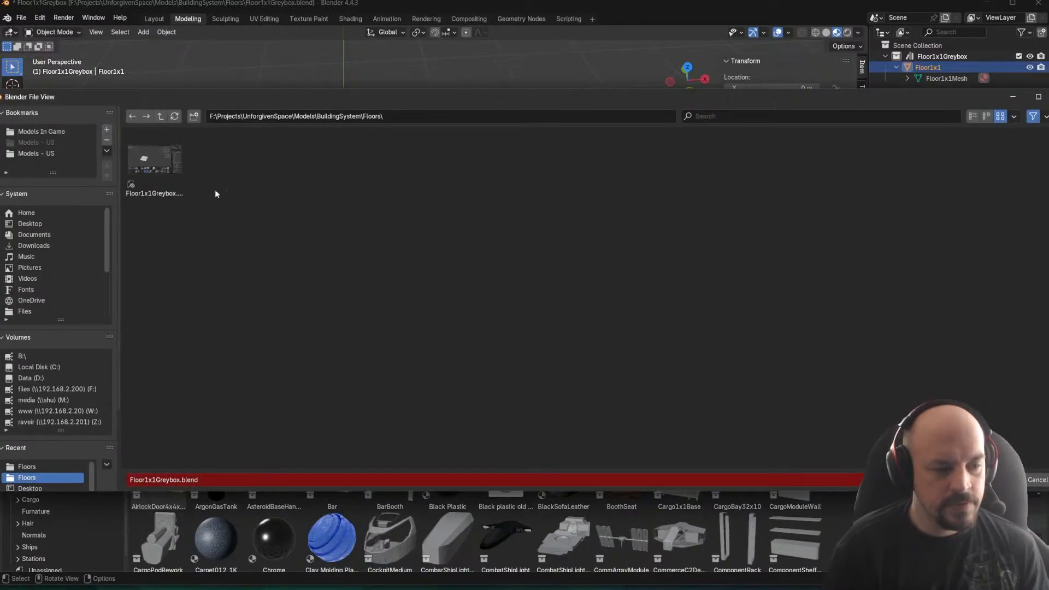
{"action": "left_click", "coordinate": [149, 481]}
{"action": "left_click", "coordinate": [157, 480]}
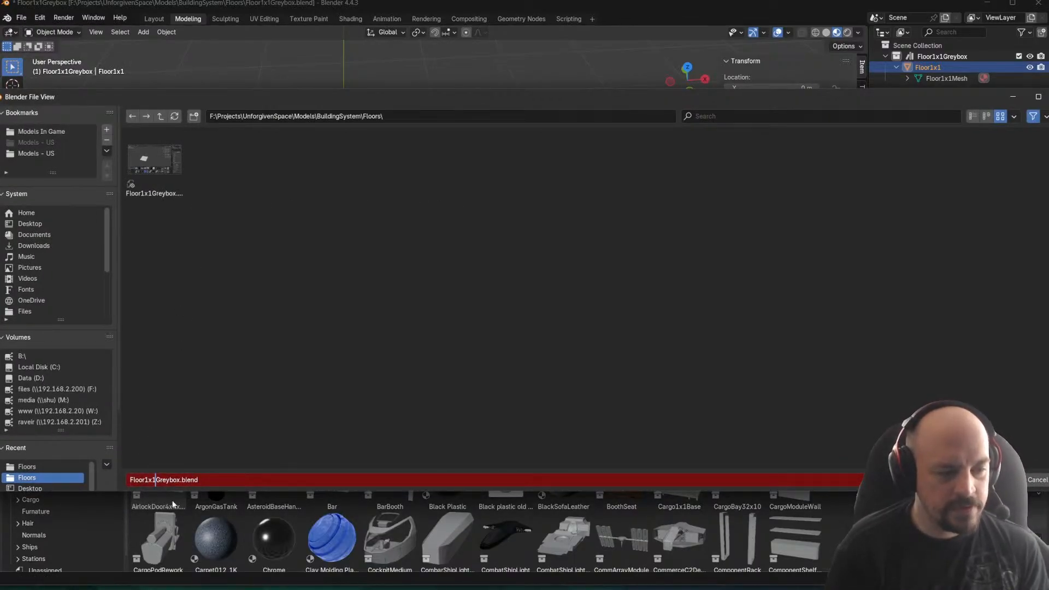
{"action": "key", "text": "Left"}
{"action": "key", "text": "Left"}
{"action": "key", "text": "BackSpace"}
{"action": "type", "text": "2"}
{"action": "key", "text": "Right"}
{"action": "key", "text": "Right"}
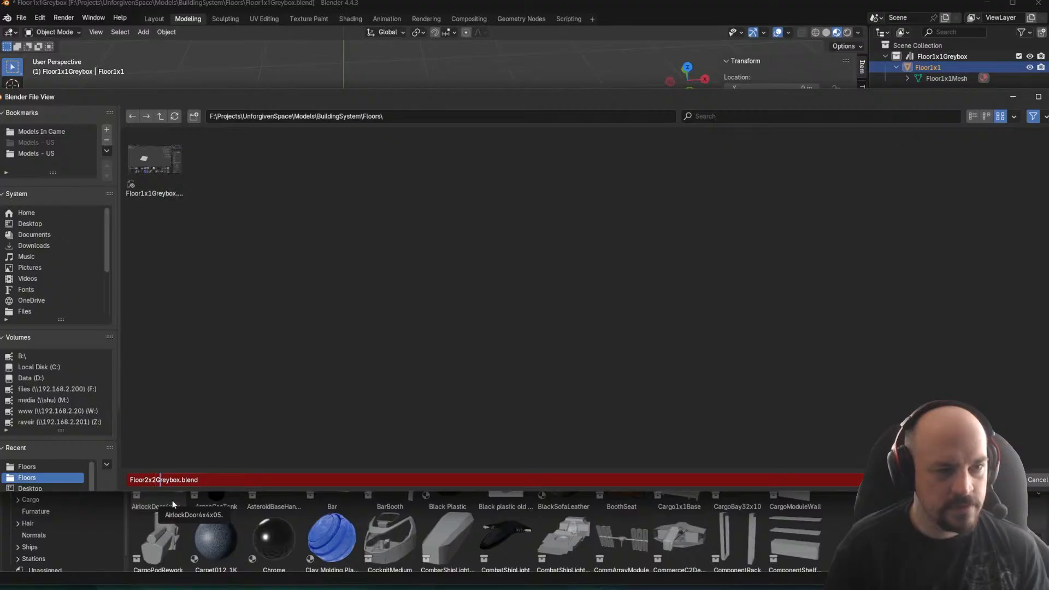
{"action": "key", "text": "Return"}
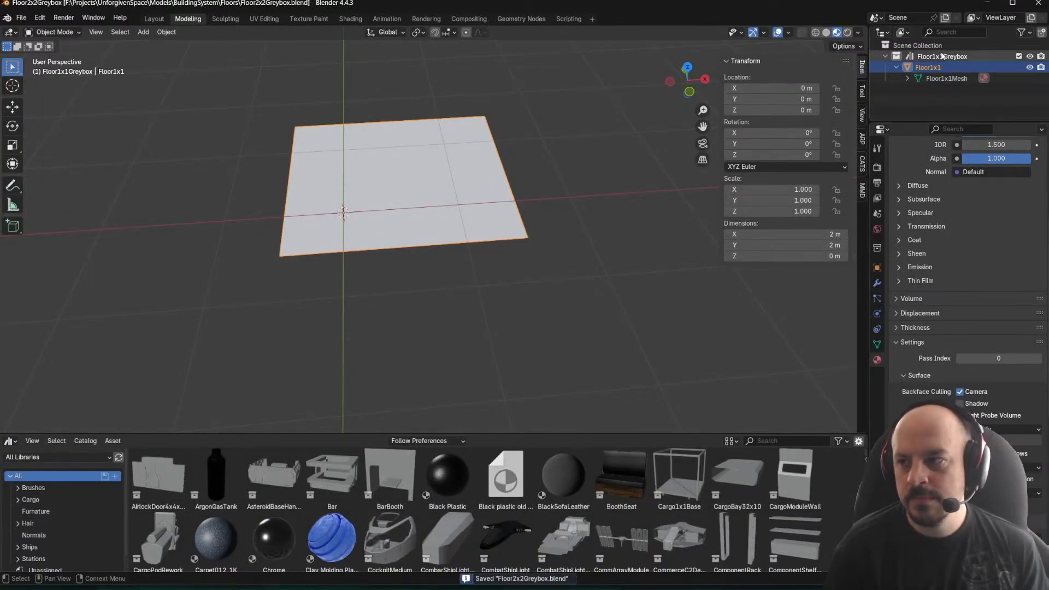
Rename the Floor1x1Greybox collection to Floor2x2Greybox
{"action": "double_click", "coordinate": [942, 55]}
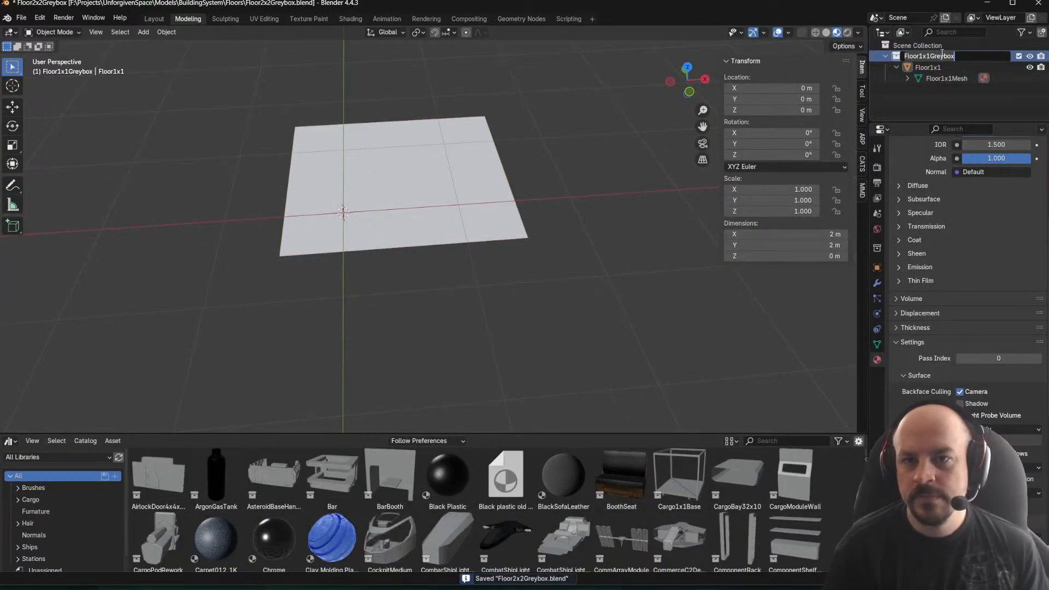
{"action": "left_click", "coordinate": [922, 55]}
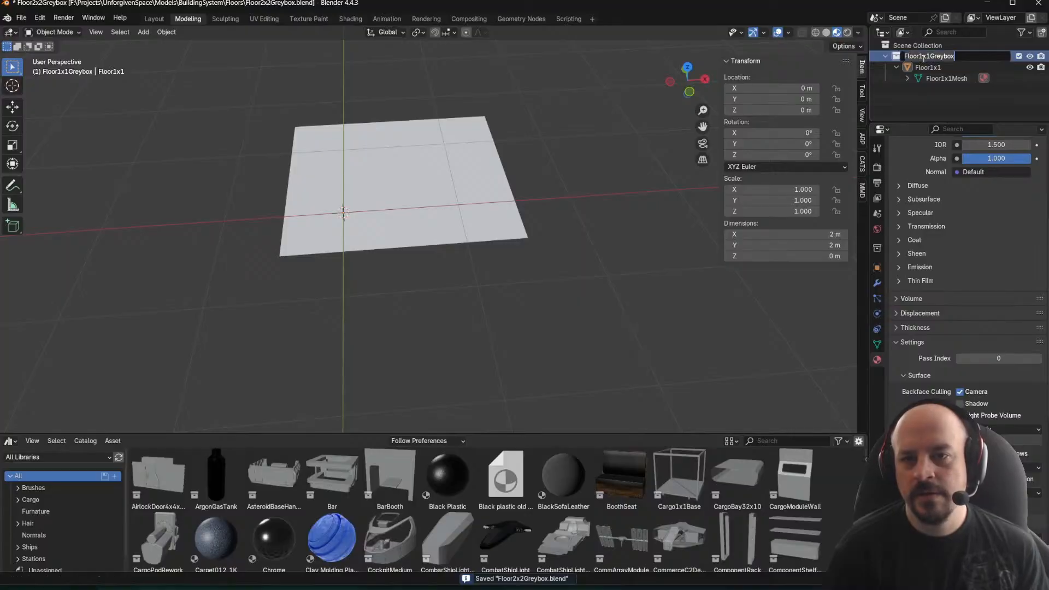
{"action": "type", "text": "2"}
{"action": "key", "text": "Right"}
{"action": "key", "text": "Right"}
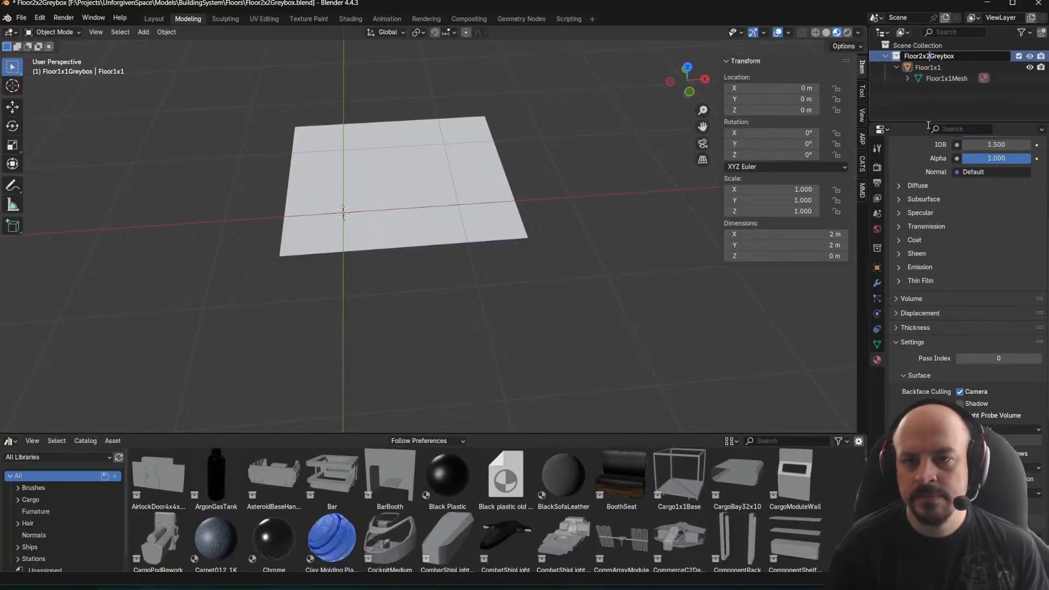
{"action": "key", "text": "Return"}
Rename the floor object inside the collection to Floor2x2
{"action": "double_click", "coordinate": [946, 68]}
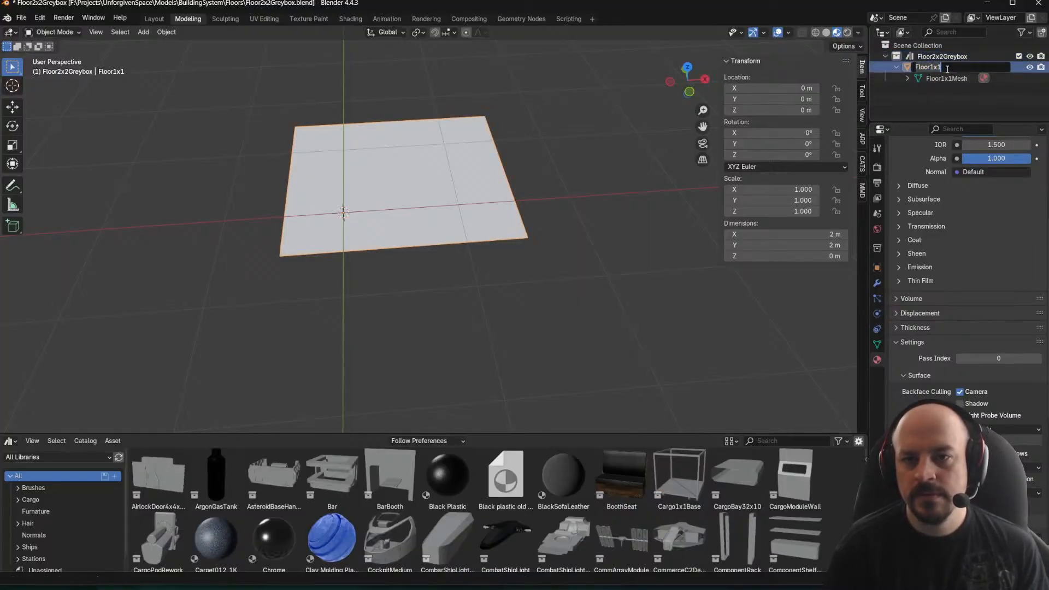
{"action": "key", "text": "BackSpace"}
{"action": "type", "text": "2"}
{"action": "key", "text": "Return"}
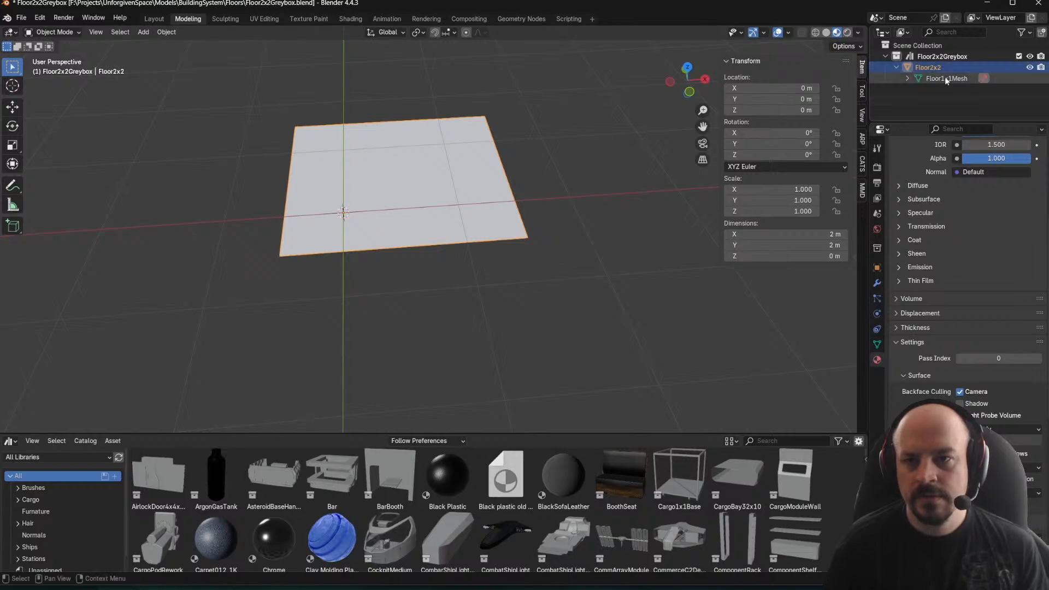
Rename the floor's mesh data to Floor2x2Mesh and save the file
{"action": "double_click", "coordinate": [944, 78]}
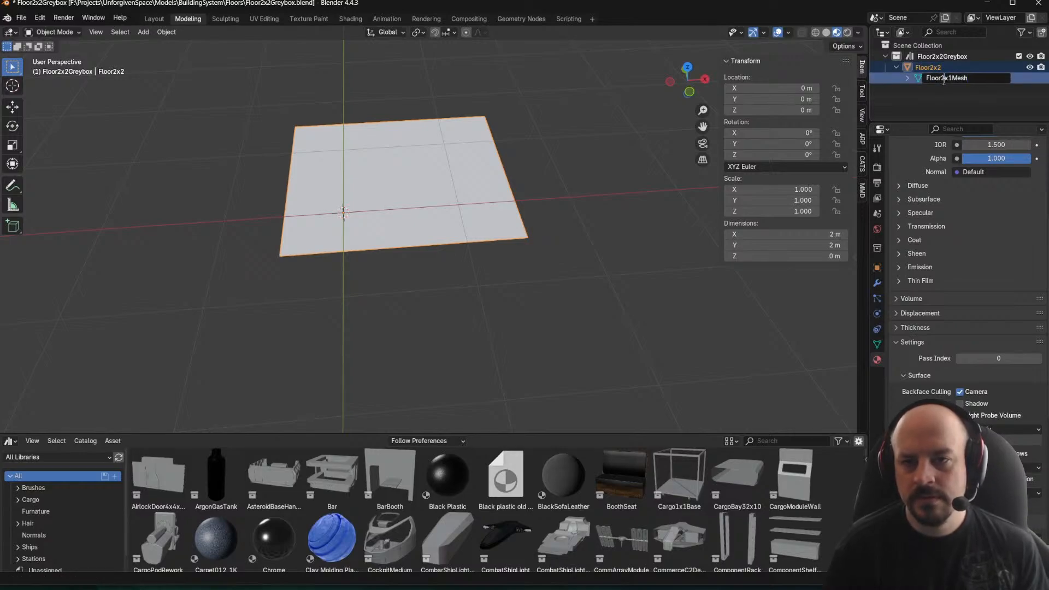
{"action": "key", "text": "BackSpace"}
{"action": "type", "text": "2"}
{"action": "key", "text": "Return"}
{"action": "scroll", "coordinate": [447, 210], "scroll_direction": "up", "scroll_amount": 3}
{"action": "middle_click_drag", "start_coordinate": [447, 210], "coordinate": [511, 153]}
{"action": "key", "text": "ctrl+s"}
Export the 2x2 floor as glTF binary Floor2x2Greybox.glb into the SpaceEdit project's BuildingBlocks\Floors folder
{"action": "left_click", "coordinate": [21, 17]}
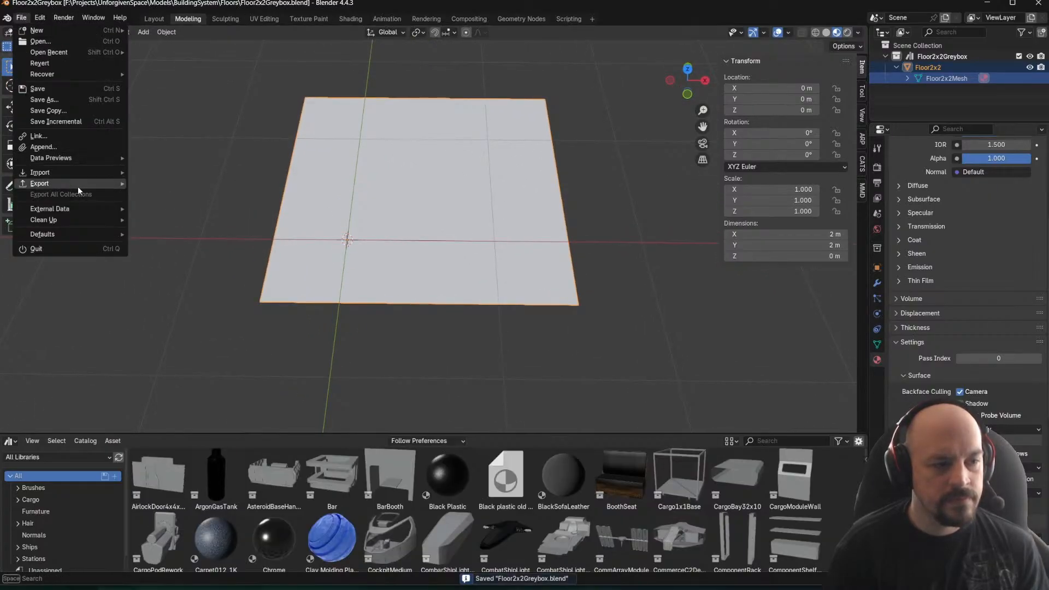
{"action": "mouse_move", "coordinate": [77, 184]}
{"action": "left_click", "coordinate": [220, 280]}
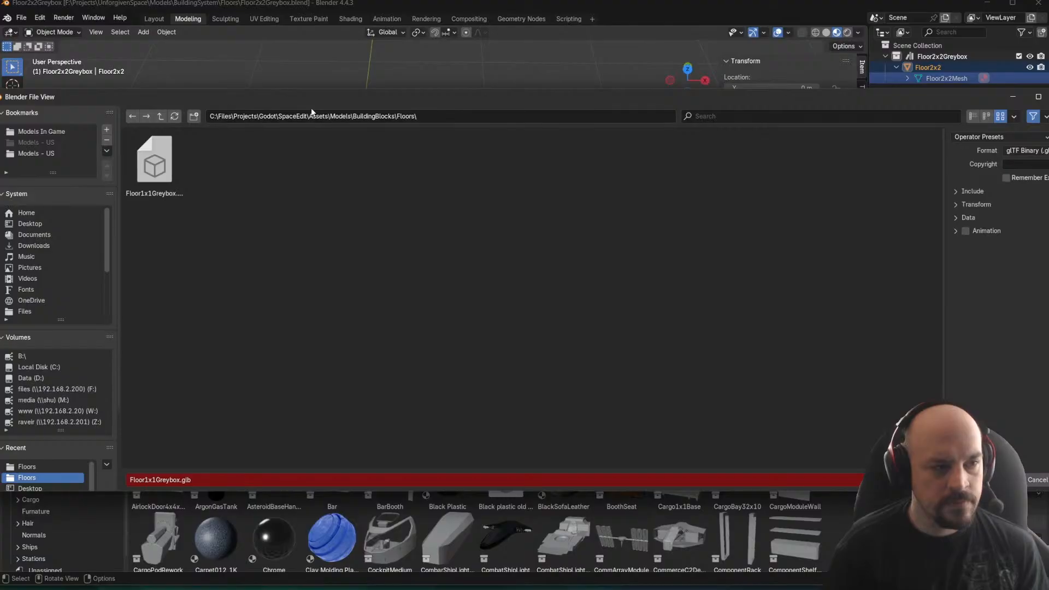
{"action": "left_click", "coordinate": [152, 480]}
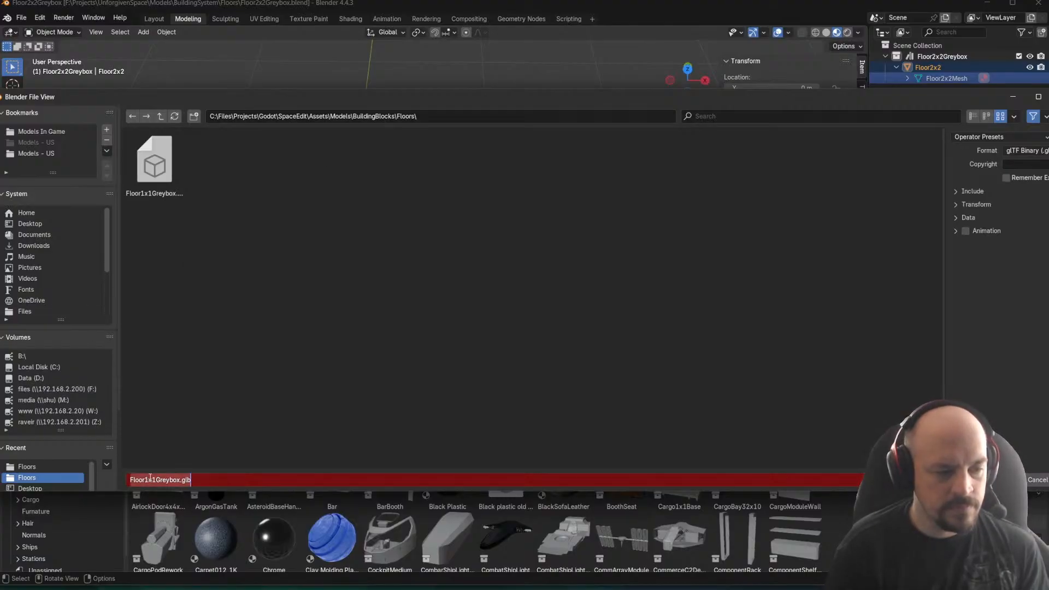
{"action": "key", "text": "Left"}
{"action": "key", "text": "Delete"}
{"action": "type", "text": "2"}
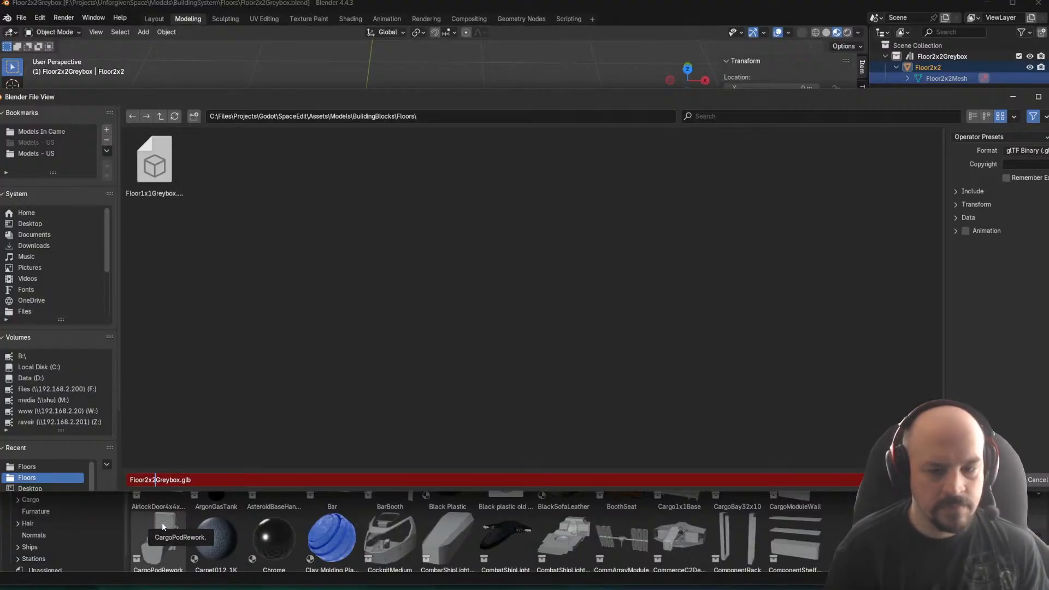
{"action": "key", "text": "Return"}
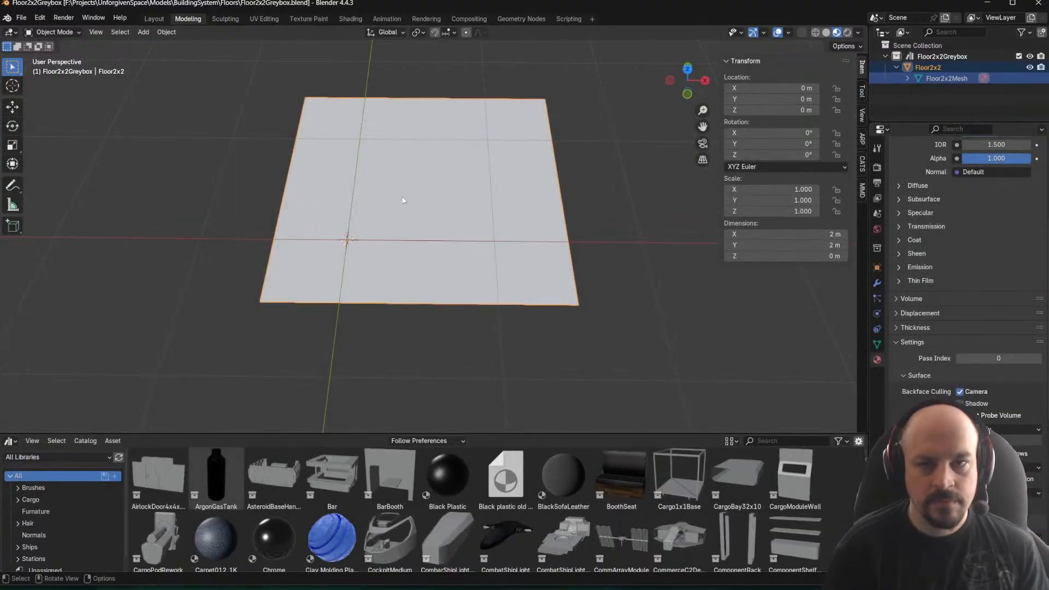
Extrude the 2x2 floor's outer edge at its positive Y side by 2 m along Y
{"action": "scroll", "coordinate": [402, 201], "scroll_direction": "down", "scroll_amount": 2}
{"action": "middle_click_drag", "start_coordinate": [424, 228], "coordinate": [345, 197]}
{"action": "key", "text": "Tab"}
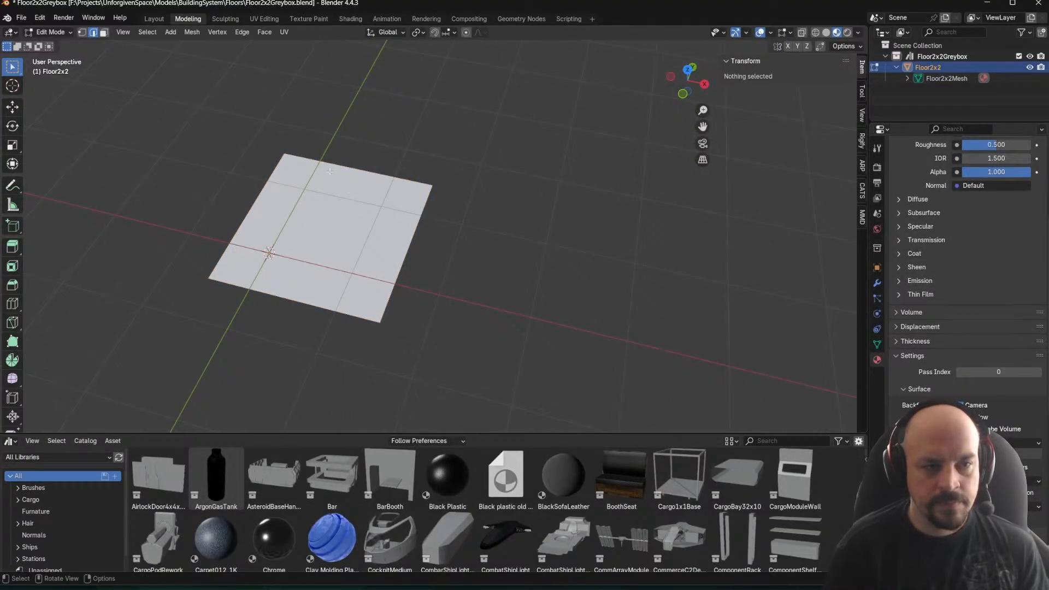
{"action": "left_click", "coordinate": [344, 198]}
{"action": "middle_click_drag", "start_coordinate": [510, 204], "coordinate": [426, 230]}
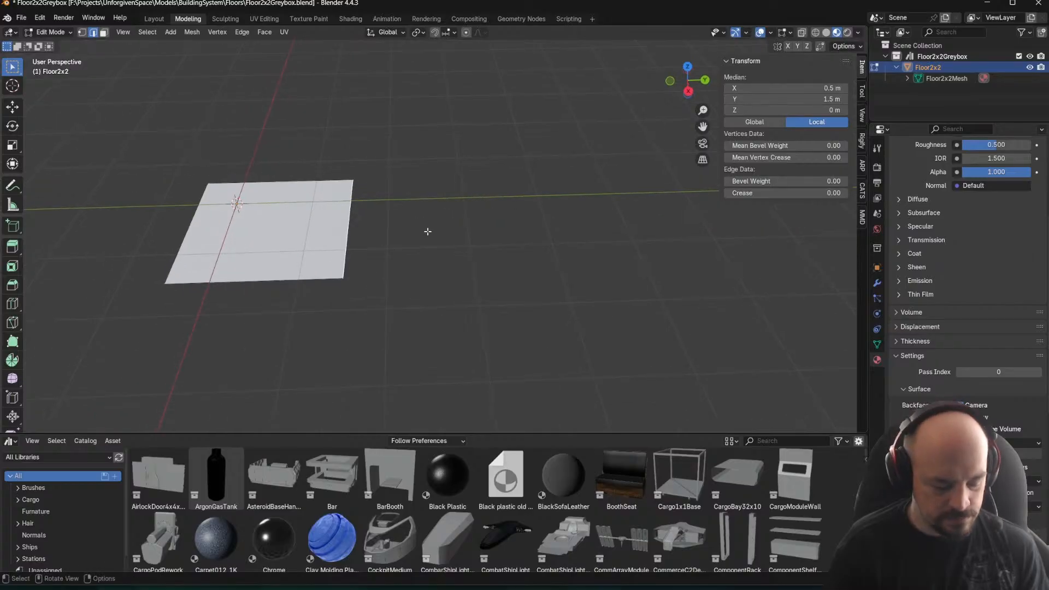
{"action": "key", "text": "g"}
{"action": "key", "text": "y"}
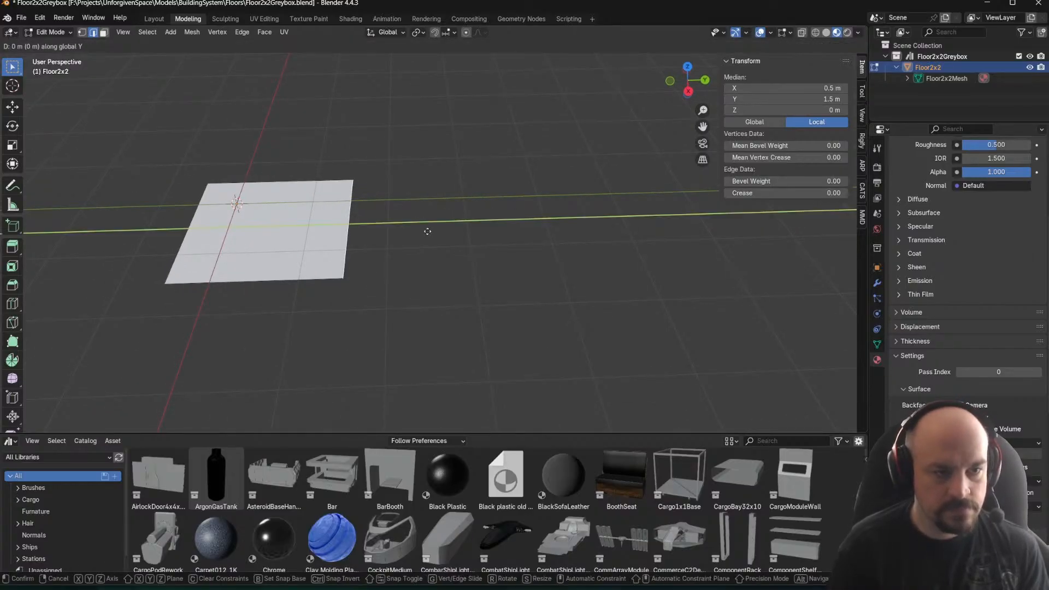
{"action": "key", "text": "2"}
{"action": "key", "text": "Return"}
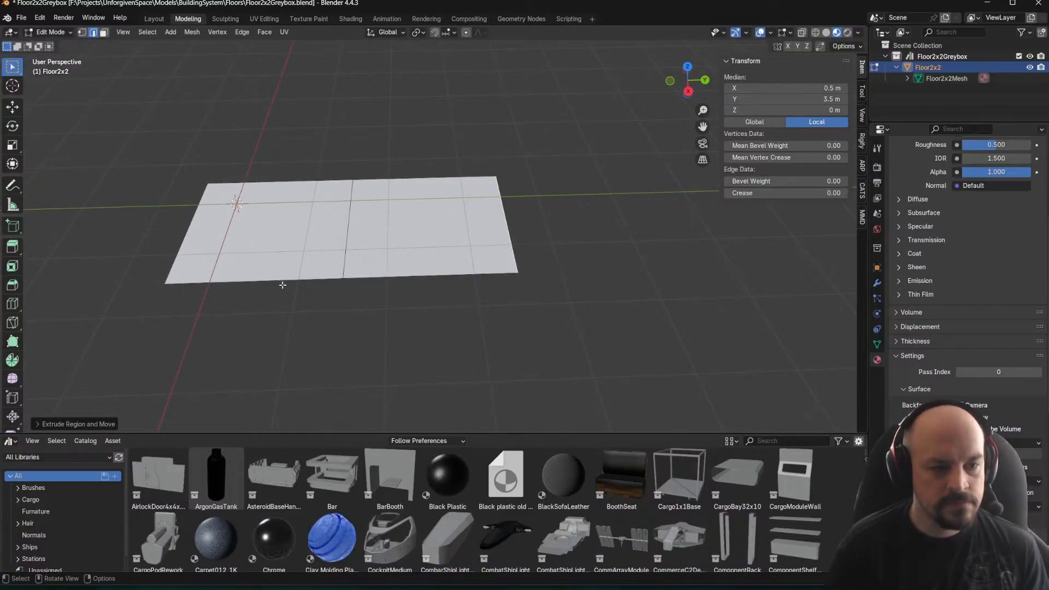
Extrude both edge segments of the floor's long positive X side by 2 m along X
{"action": "left_click", "coordinate": [412, 285]}
{"action": "middle_click_drag", "start_coordinate": [408, 274], "coordinate": [452, 293]}
{"action": "key", "text": "e"}
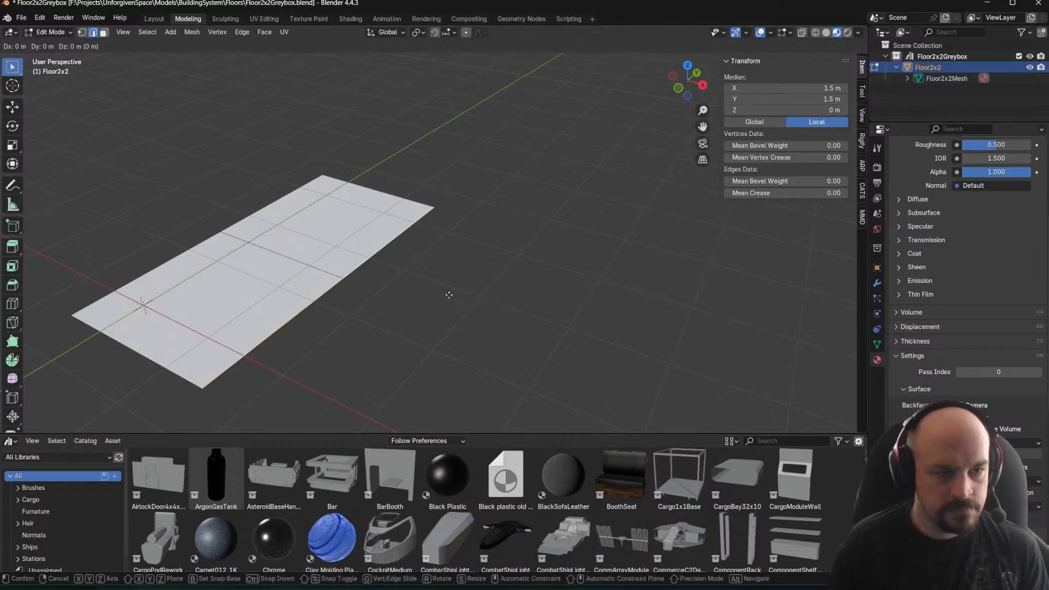
{"action": "key", "text": "x"}
{"action": "key", "text": "2"}
{"action": "key", "text": "Return"}
{"action": "middle_click_drag", "start_coordinate": [530, 156], "coordinate": [493, 253]}
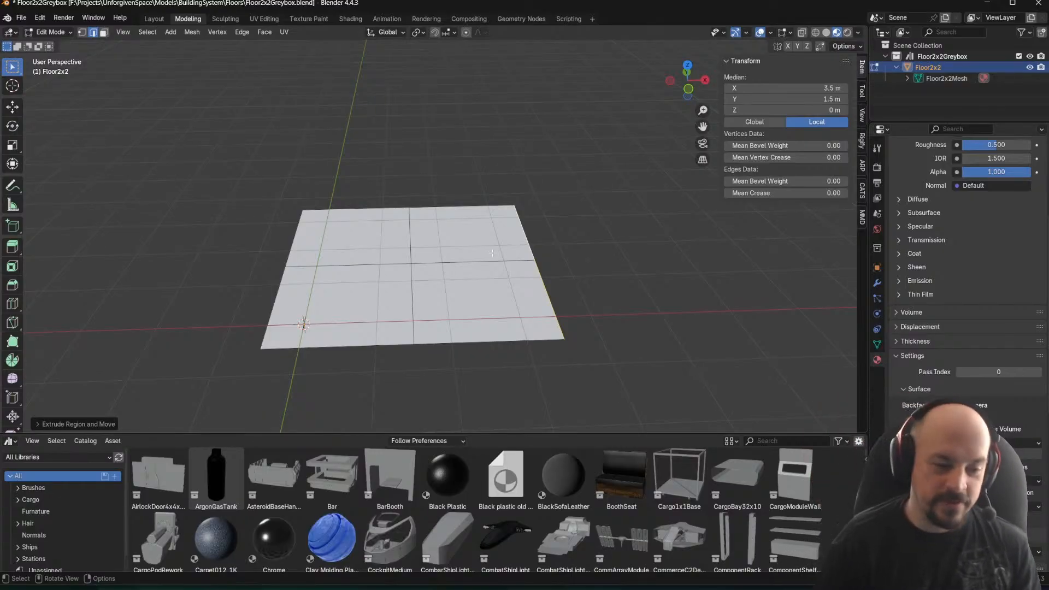
Switch to the Godot editor, run the Editor scene, and maximize the SpaceEdit debug window
{"action": "key", "text": "alt+Tab"}
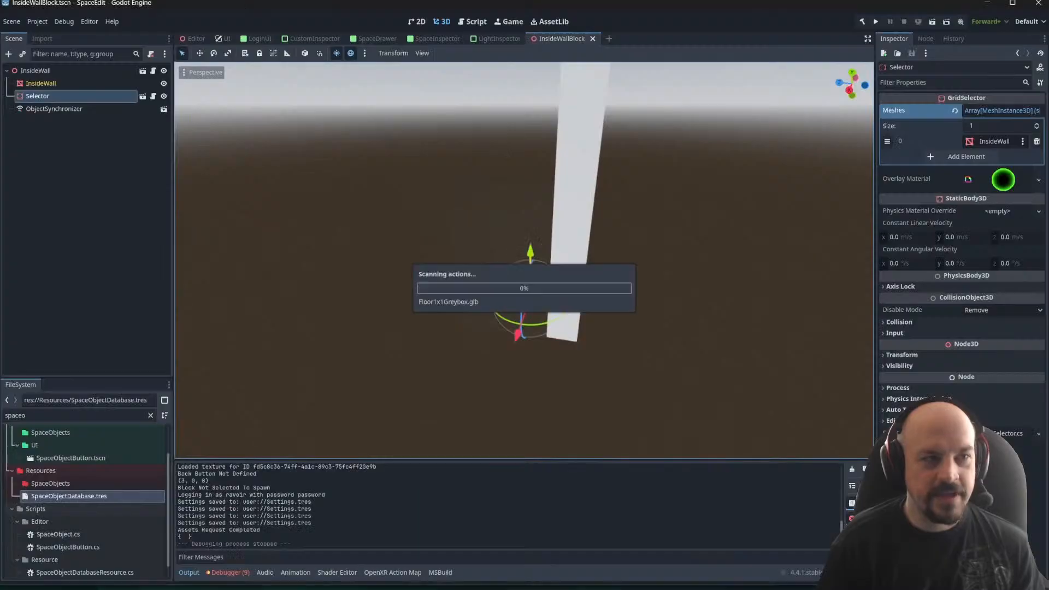
{"action": "left_click", "coordinate": [200, 40]}
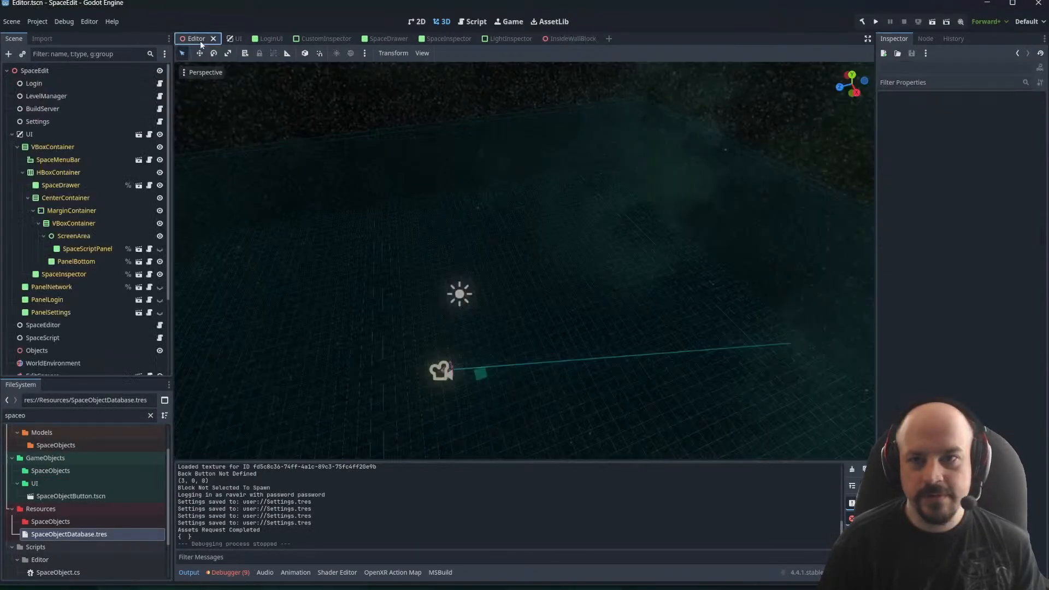
{"action": "left_click", "coordinate": [947, 23]}
{"action": "key", "text": "Escape"}
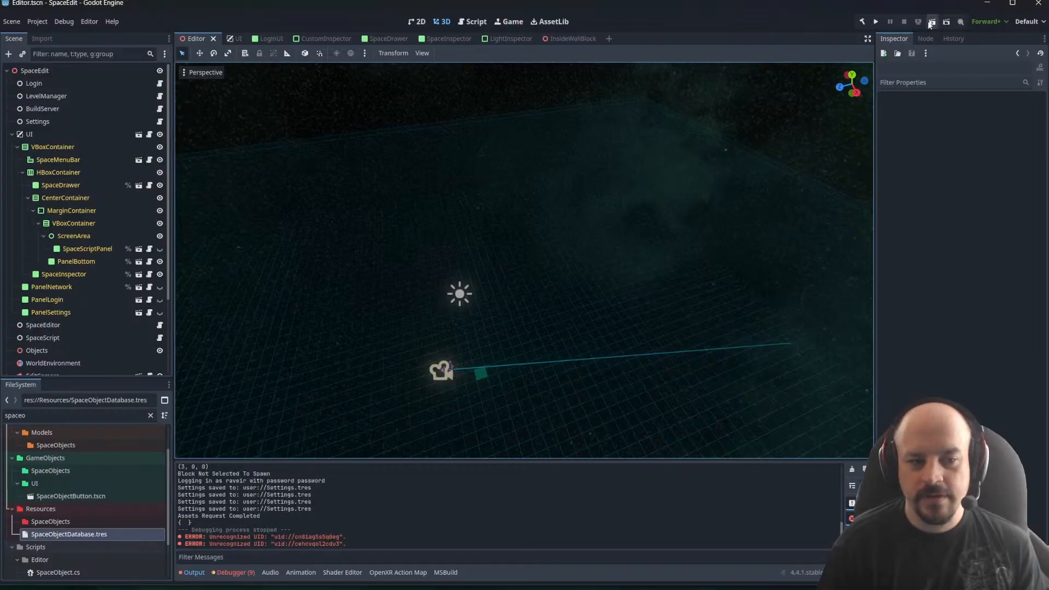
{"action": "key", "text": "F6"}
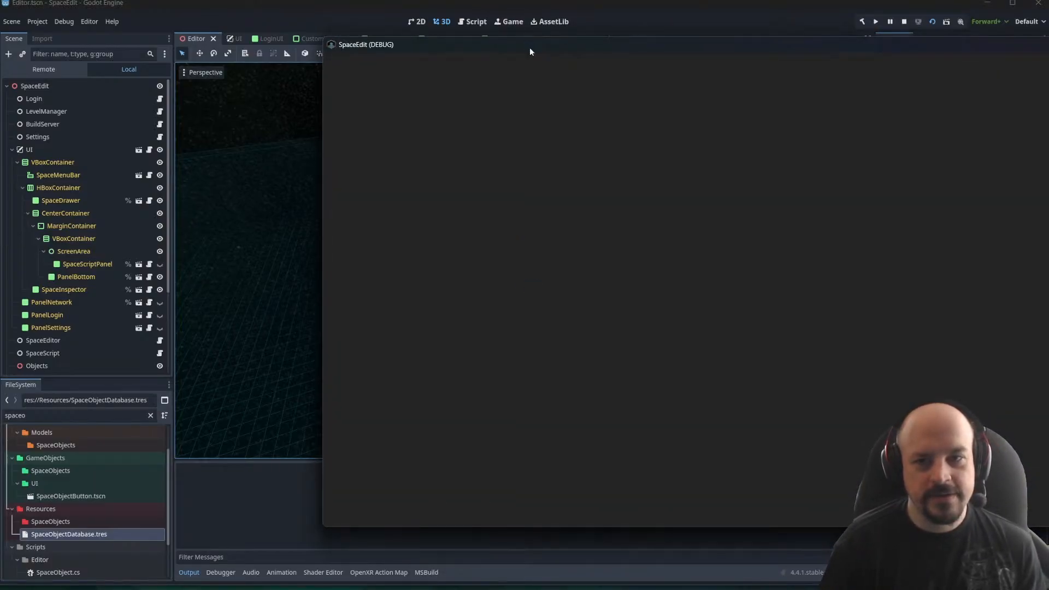
{"action": "left_click_drag", "start_coordinate": [530, 48], "coordinate": [49, 0]}
Examine the inspector by expanding and collapsing the Transform vector and opening the Light Inspector's color picker
{"action": "right_click_drag", "start_coordinate": [546, 159], "coordinate": [588, 146]}
{"action": "left_click", "coordinate": [943, 65]}
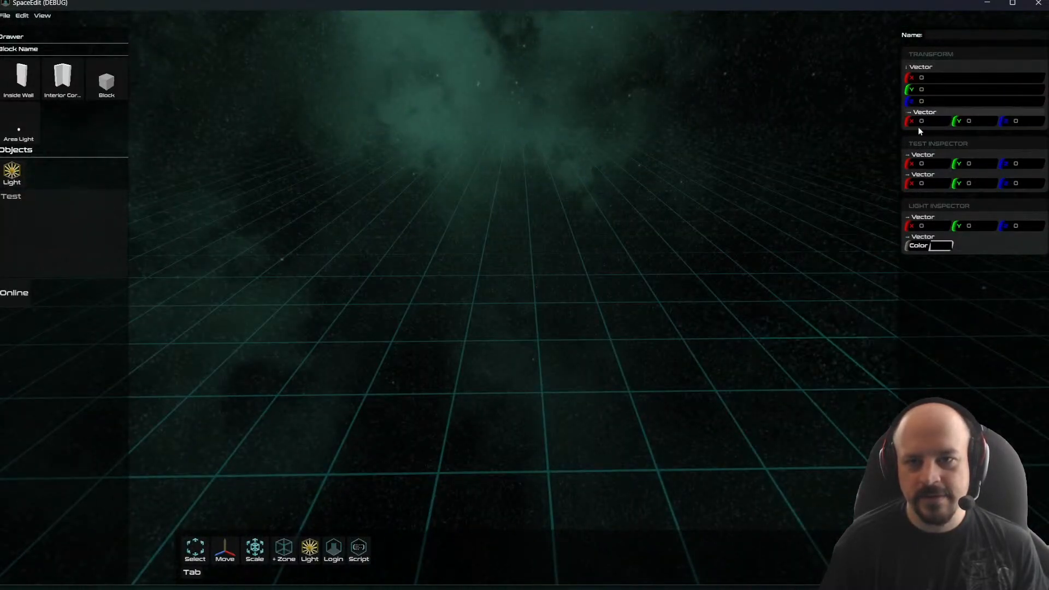
{"action": "left_click", "coordinate": [921, 67]}
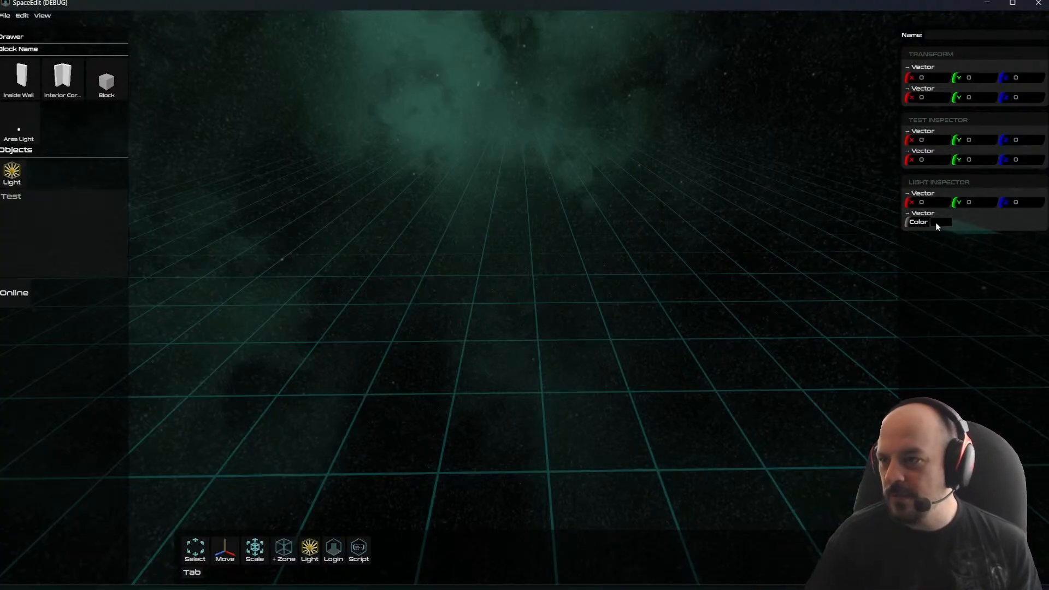
{"action": "left_click", "coordinate": [936, 223]}
{"action": "right_click_drag", "start_coordinate": [683, 228], "coordinate": [663, 228]}
{"action": "left_click", "coordinate": [944, 224]}
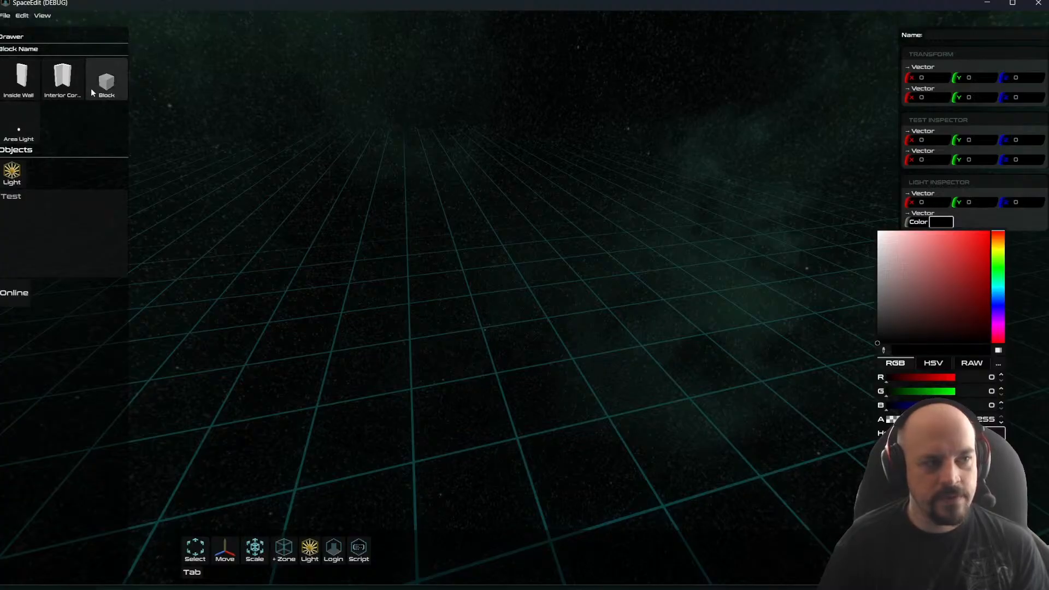
Log in to SpaceEdit with the saved account credentials
{"action": "left_click", "coordinate": [333, 546]}
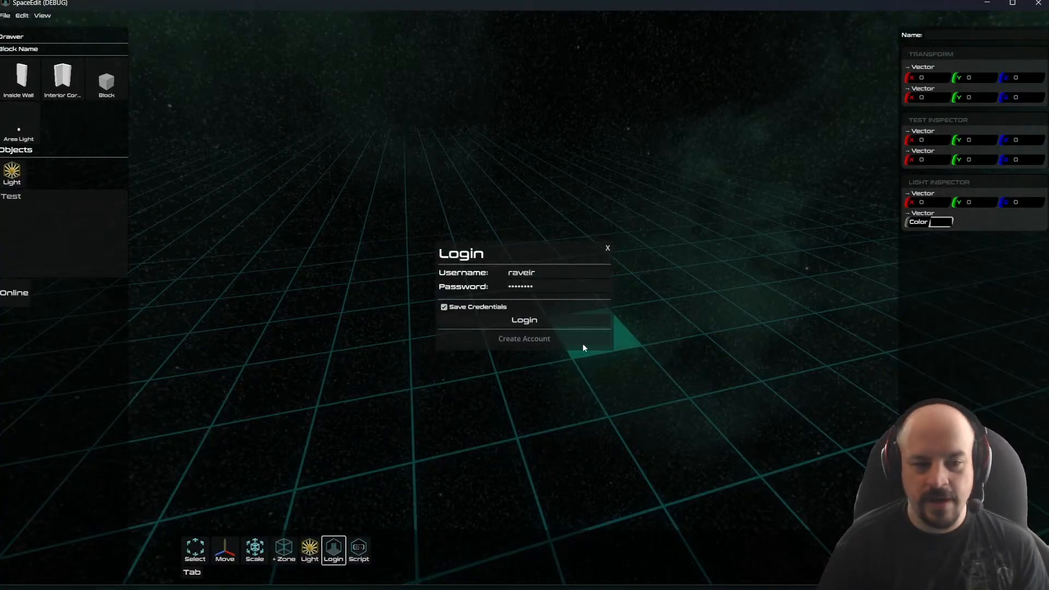
{"action": "left_click", "coordinate": [530, 319]}
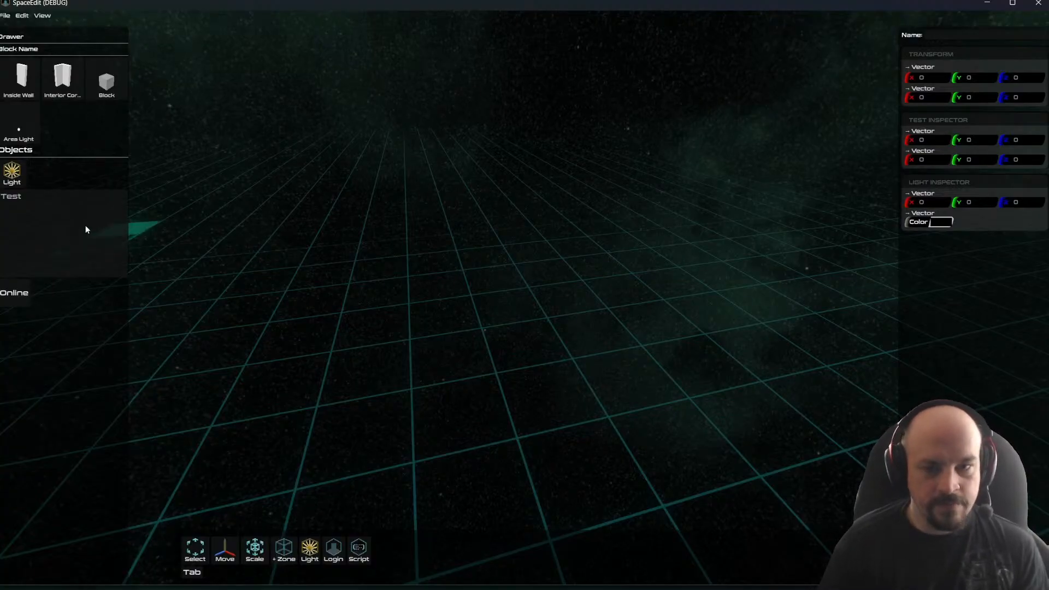
Arrange the two running SpaceEdit debug windows side by side
{"action": "middle_click_drag", "start_coordinate": [624, 153], "coordinate": [647, 139]}
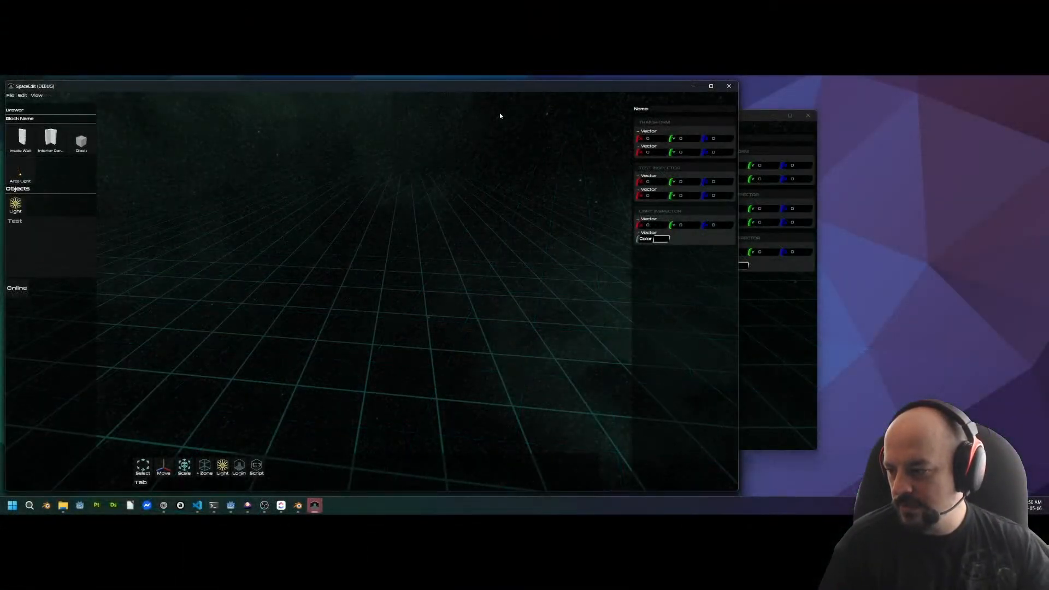
{"action": "left_click_drag", "start_coordinate": [414, 87], "coordinate": [0, 256]}
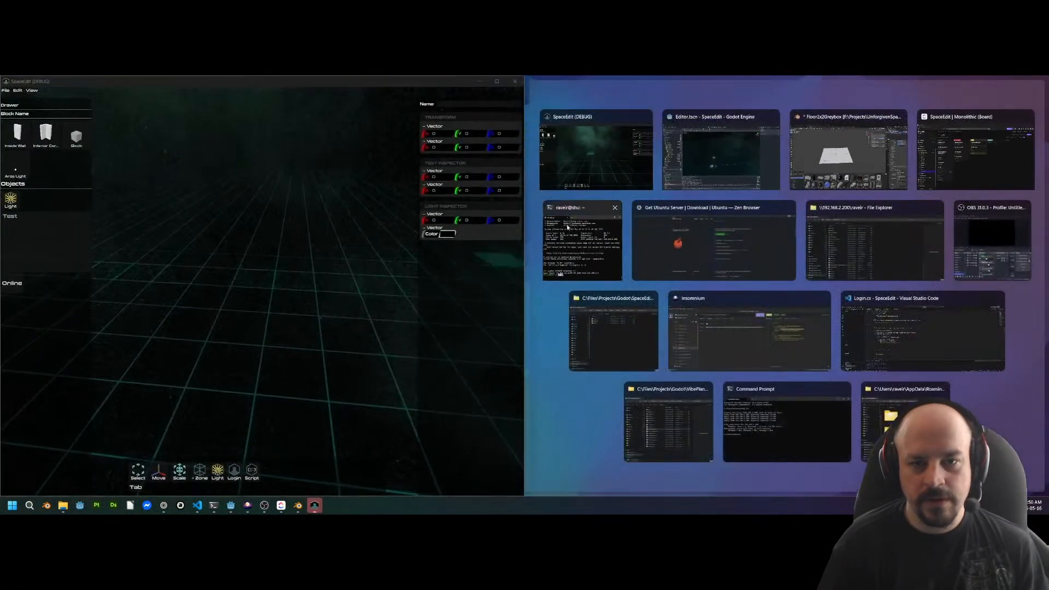
{"action": "left_click", "coordinate": [620, 148]}
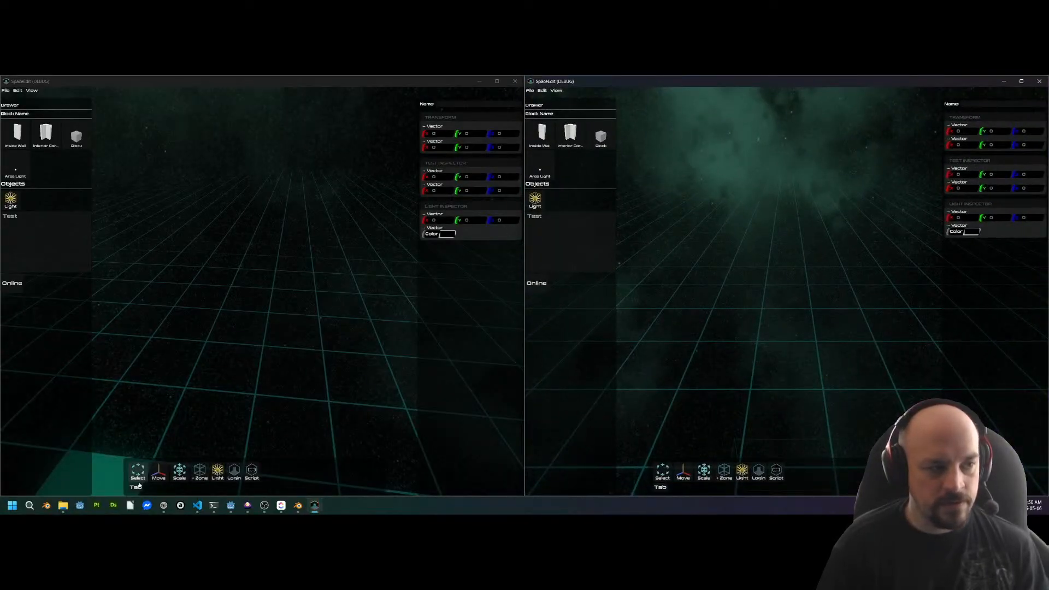
Connect the two SpaceEdit windows to each other in an online session
{"action": "left_click", "coordinate": [12, 283]}
{"action": "left_click", "coordinate": [254, 300]}
{"action": "left_click", "coordinate": [255, 298]}
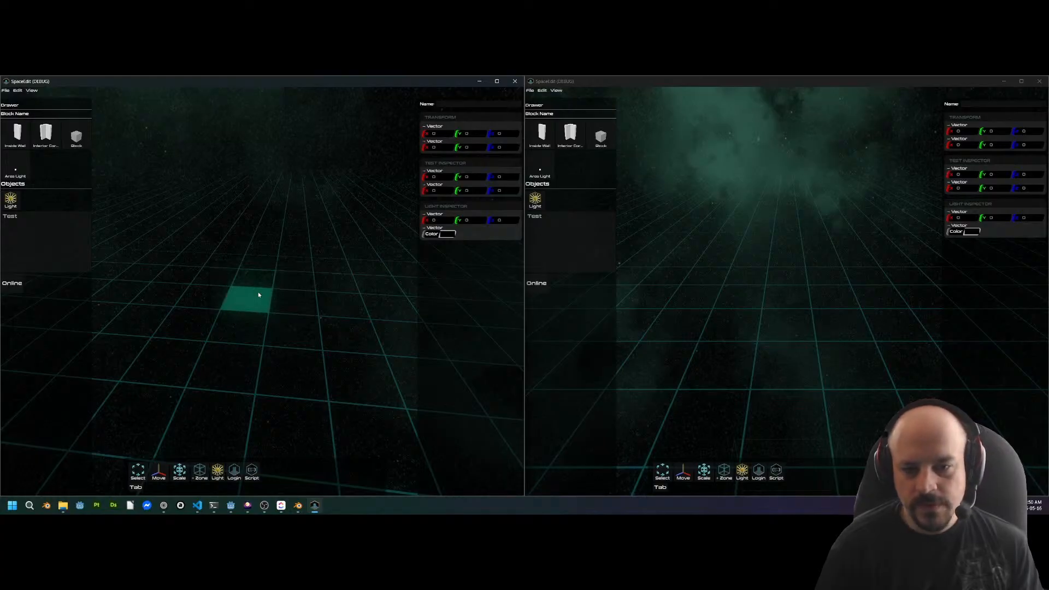
{"action": "left_click", "coordinate": [537, 284]}
{"action": "left_click", "coordinate": [814, 300]}
{"action": "middle_click_drag", "start_coordinate": [773, 257], "coordinate": [763, 417]}
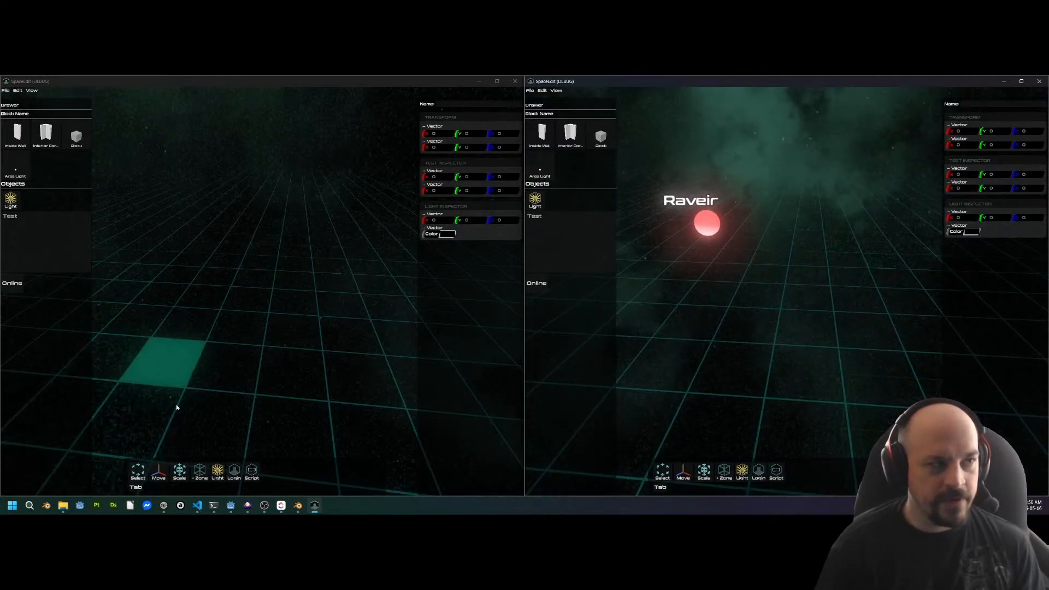
Open the saved level from the Levels folder on drive B: in the first SpaceEdit window
{"action": "left_click", "coordinate": [5, 90]}
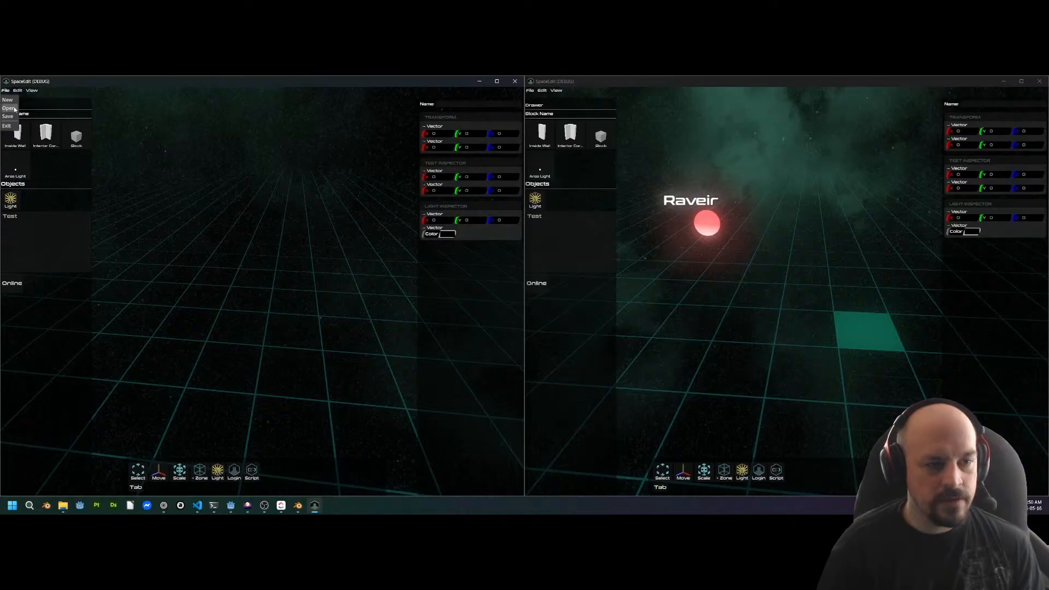
{"action": "left_click", "coordinate": [8, 108]}
{"action": "left_click", "coordinate": [221, 237]}
{"action": "left_click", "coordinate": [221, 247]}
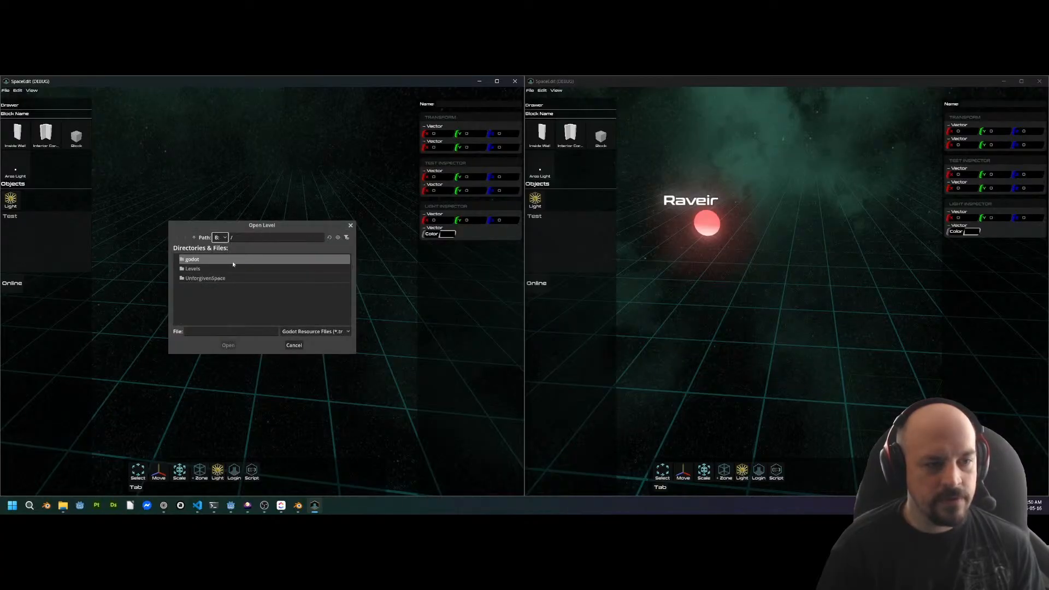
{"action": "double_click", "coordinate": [208, 268]}
{"action": "double_click", "coordinate": [200, 278]}
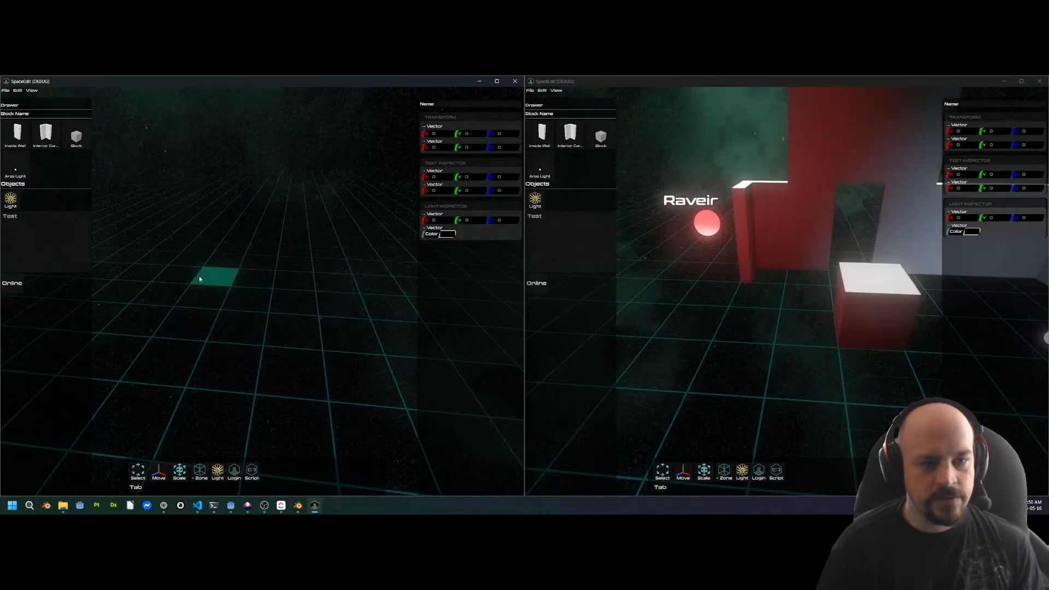
Fly the cameras in both windows around the loaded level to compare its walls, block and lights
{"action": "middle_click_drag", "start_coordinate": [245, 250], "coordinate": [217, 301]}
{"action": "middle_click_drag", "start_coordinate": [850, 222], "coordinate": [959, 237]}
{"action": "scroll", "coordinate": [911, 238], "scroll_direction": "down", "scroll_amount": 8}
{"action": "scroll", "coordinate": [911, 239], "scroll_direction": "up", "scroll_amount": 3}
{"action": "key", "text": "w"}
{"action": "key", "text": "a"}
{"action": "right_click_drag", "start_coordinate": [958, 238], "coordinate": [932, 239]}
{"action": "key", "text": "d"}
{"action": "key", "text": "s"}
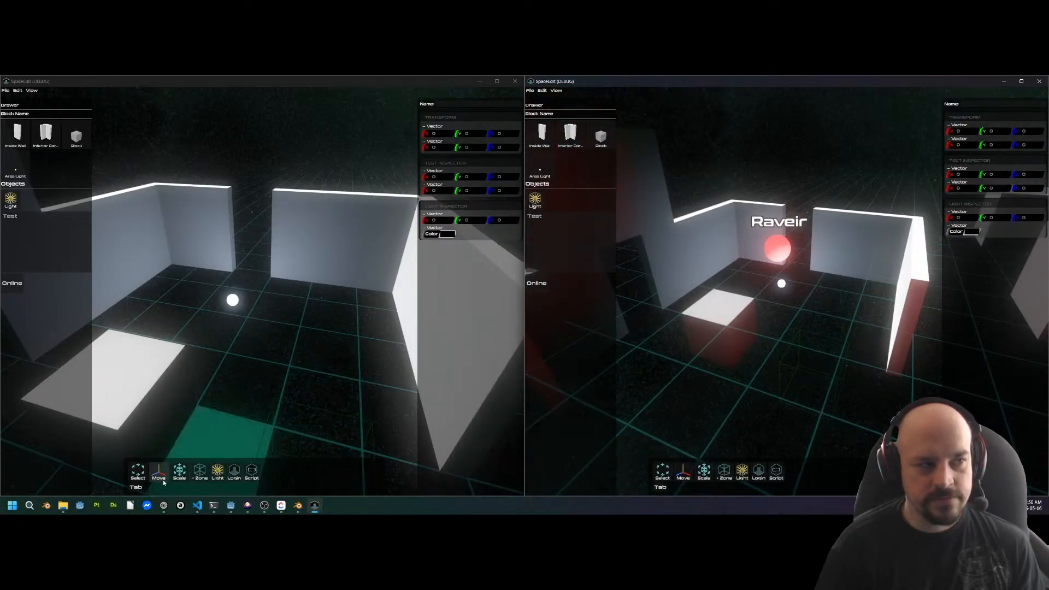
Try to place an Area Light on the grid inside the walled area in the first window
{"action": "left_click", "coordinate": [15, 170]}
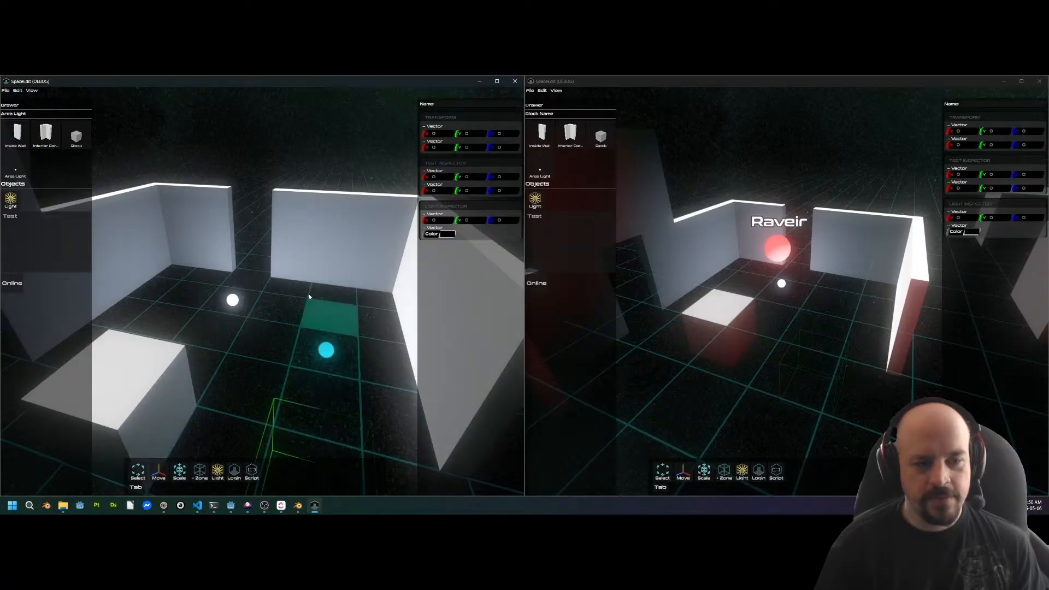
{"action": "right_click_drag", "start_coordinate": [302, 347], "coordinate": [265, 382]}
{"action": "key", "text": "s"}
{"action": "left_click", "coordinate": [340, 340]}
{"action": "key", "text": "d"}
{"action": "key", "text": "a"}
{"action": "key", "text": "s"}
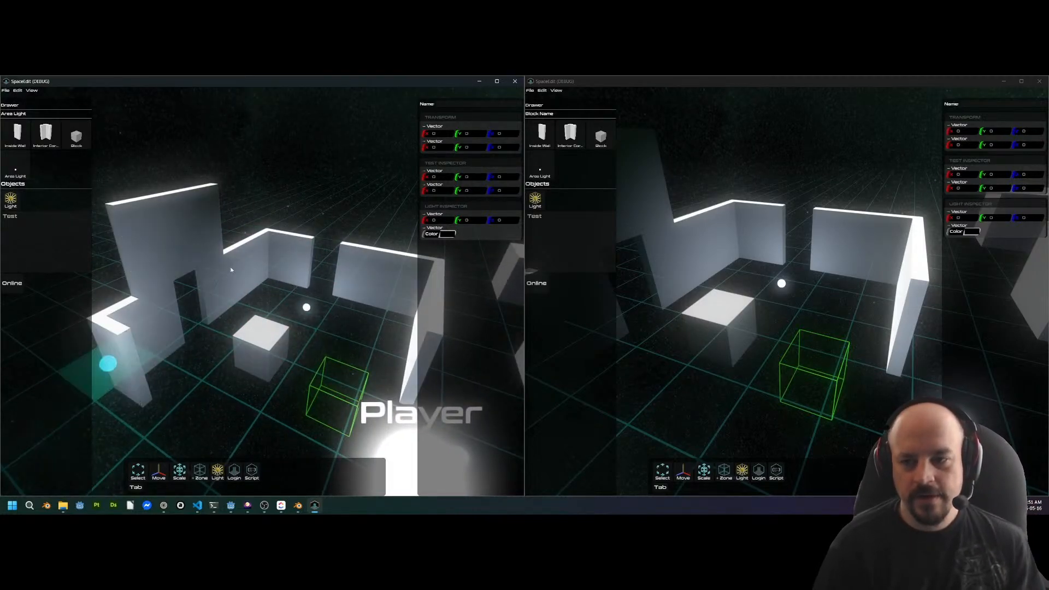
Fly the second window's camera around the walls and block and watch its player avatar move in the first window
{"action": "right_click_drag", "start_coordinate": [742, 304], "coordinate": [795, 329]}
{"action": "key", "text": "w"}
{"action": "key", "text": "d"}
{"action": "key", "text": "w"}
{"action": "key", "text": "s"}
{"action": "key", "text": "d"}
{"action": "key", "text": "e"}
{"action": "key", "text": "w"}
{"action": "key", "text": "s"}
{"action": "key", "text": "q"}
{"action": "key", "text": "a"}
{"action": "key", "text": "d"}
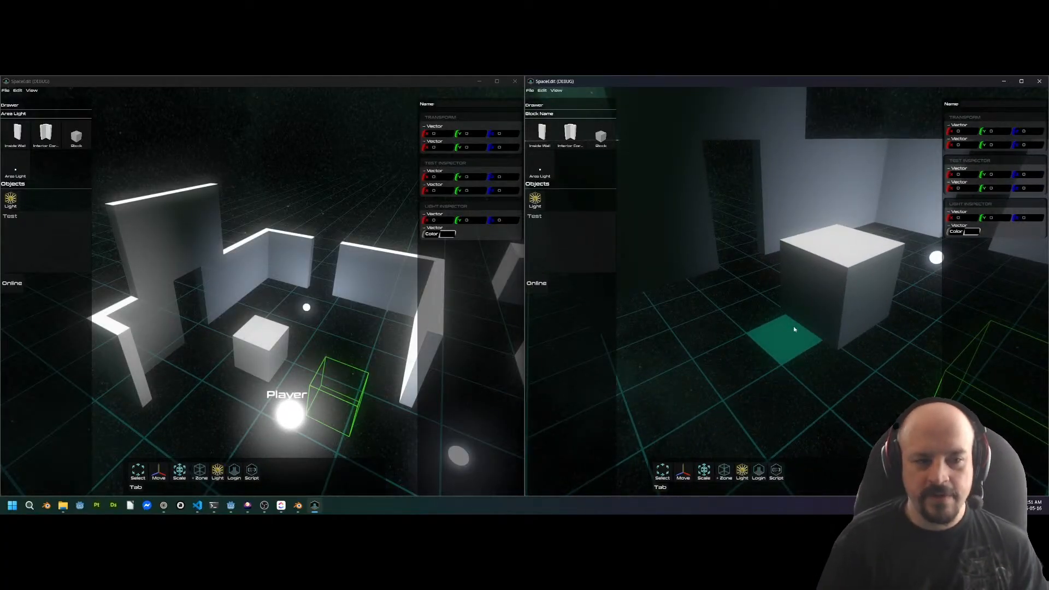
{"action": "key", "text": "d"}
{"action": "right_click_drag", "start_coordinate": [797, 272], "coordinate": [845, 279]}
{"action": "key", "text": "s"}
{"action": "key", "text": "a"}
{"action": "key", "text": "s"}
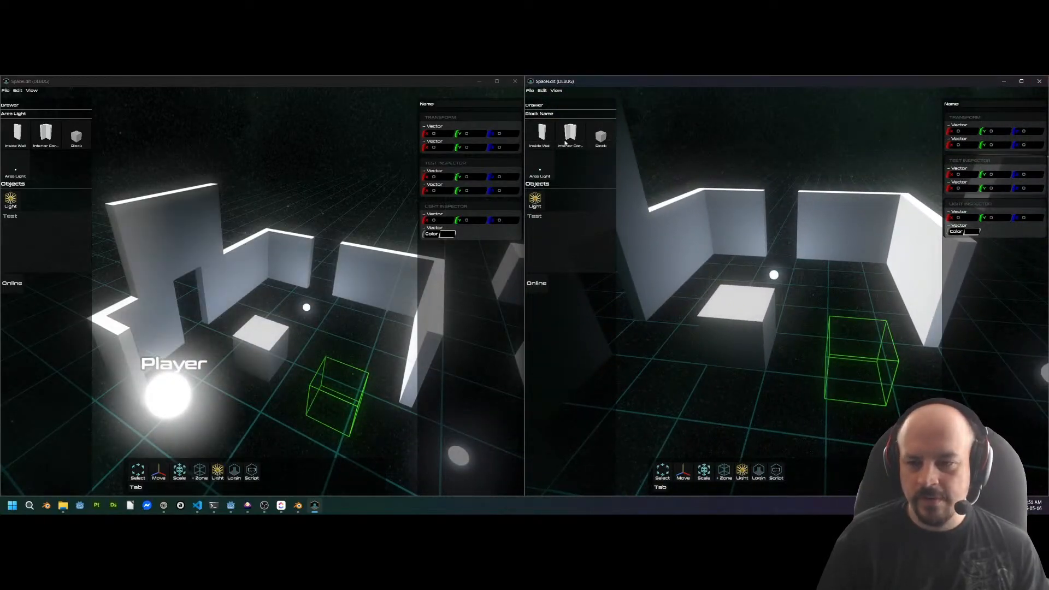
{"action": "right_click_drag", "start_coordinate": [866, 279], "coordinate": [826, 284]}
{"action": "key", "text": "s"}
{"action": "key", "text": "w"}
{"action": "key", "text": "d"}
{"action": "key", "text": "e"}
{"action": "key", "text": "d"}
{"action": "key", "text": "s"}
{"action": "key", "text": "q"}
{"action": "key", "text": "w"}
{"action": "key", "text": "q"}
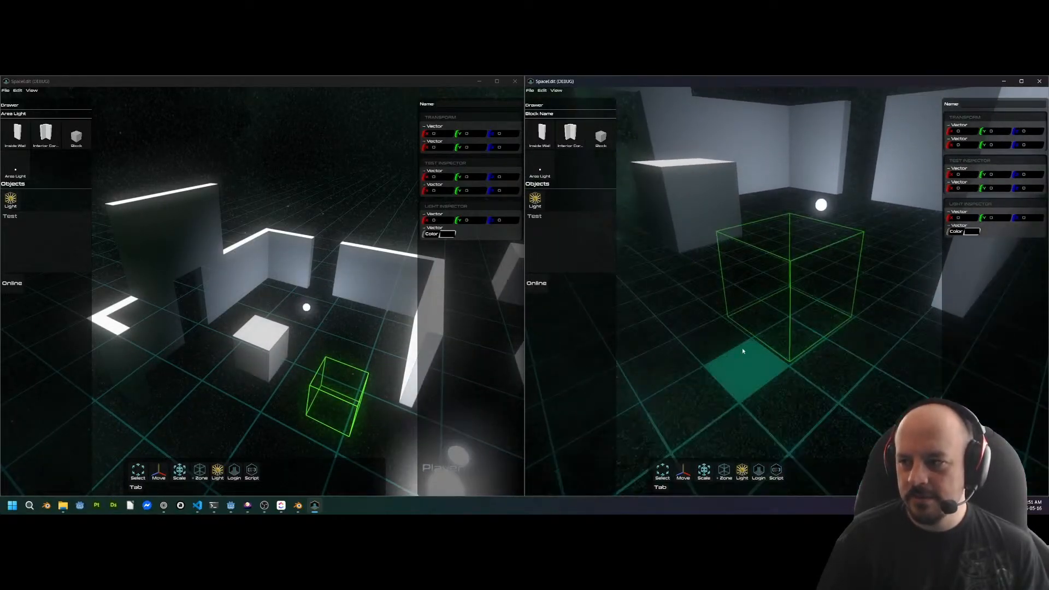
{"action": "mouse_move", "coordinate": [777, 302]}
{"action": "right_mouse_down"}
{"action": "mouse_move", "coordinate": [839, 300]}
{"action": "mouse_move", "coordinate": [798, 284]}
{"action": "right_mouse_up"}
{"action": "key", "text": "a"}
{"action": "key", "text": "e"}
{"action": "key", "text": "d"}
{"action": "mouse_move", "coordinate": [796, 384]}
{"action": "right_mouse_down"}
{"action": "mouse_move", "coordinate": [737, 368]}
{"action": "mouse_move", "coordinate": [723, 343]}
{"action": "mouse_move", "coordinate": [746, 312]}
{"action": "mouse_move", "coordinate": [836, 299]}
{"action": "mouse_move", "coordinate": [799, 280]}
{"action": "mouse_move", "coordinate": [730, 283]}
{"action": "right_mouse_up"}
{"action": "key", "text": "s"}
{"action": "key", "text": "a"}
{"action": "key", "text": "e"}
{"action": "key", "text": "w"}
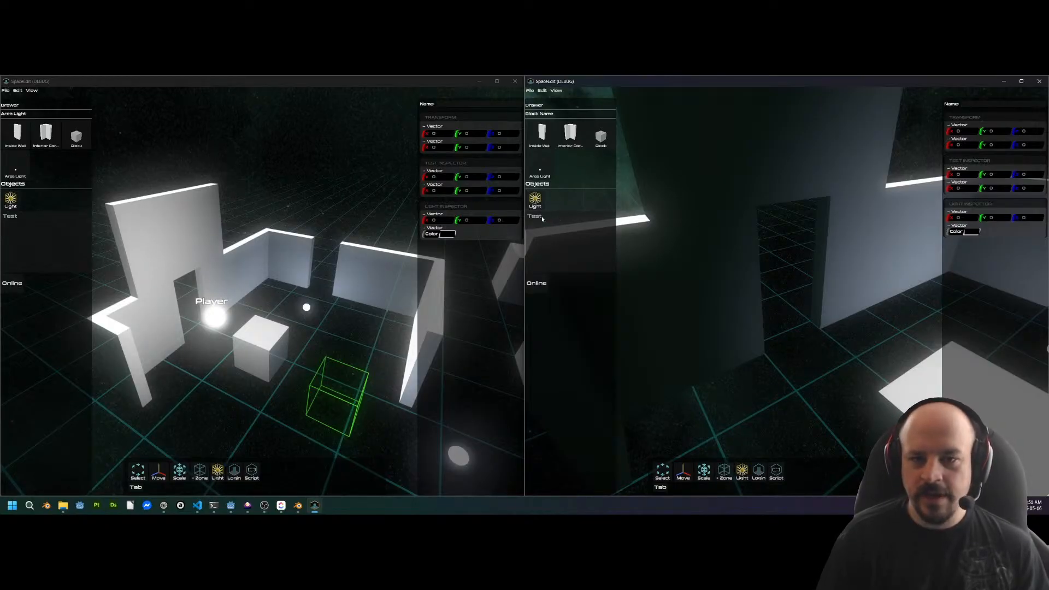
Orbit the second window's camera around the walled area and watch its player avatar in the first window
{"action": "mouse_move", "coordinate": [716, 239]}
{"action": "middle_mouse_down"}
{"action": "mouse_move", "coordinate": [700, 238]}
{"action": "mouse_move", "coordinate": [820, 237]}
{"action": "mouse_move", "coordinate": [806, 262]}
{"action": "mouse_move", "coordinate": [579, 424]}
{"action": "middle_mouse_up"}
{"action": "middle_click_drag", "start_coordinate": [804, 309], "coordinate": [772, 343]}
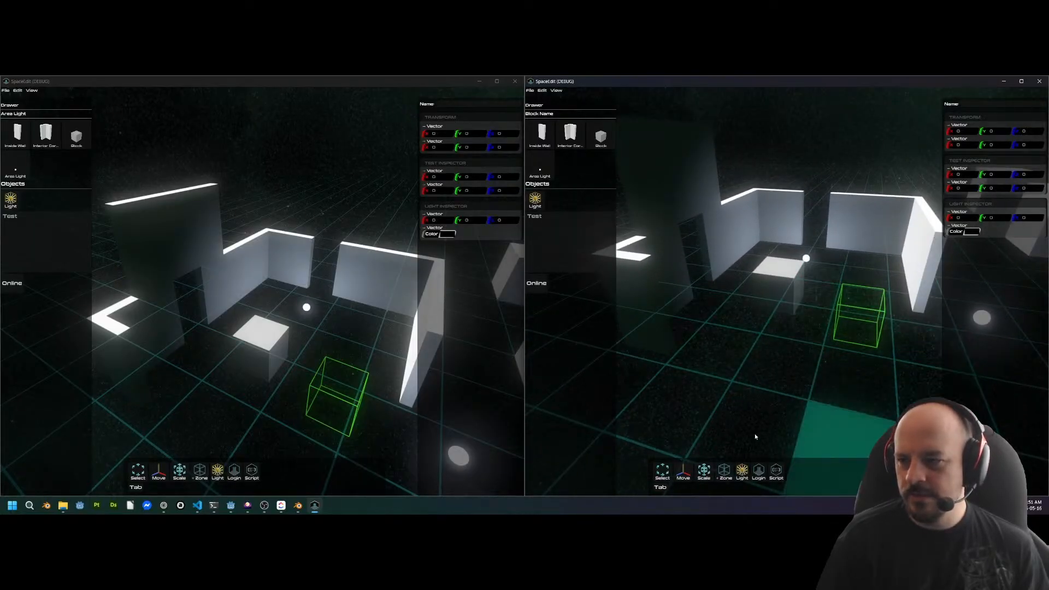
{"action": "mouse_move", "coordinate": [847, 318]}
{"action": "middle_mouse_down"}
{"action": "mouse_move", "coordinate": [826, 313]}
{"action": "mouse_move", "coordinate": [859, 317]}
{"action": "mouse_move", "coordinate": [825, 325]}
{"action": "mouse_move", "coordinate": [717, 302]}
{"action": "mouse_move", "coordinate": [818, 299]}
{"action": "mouse_move", "coordinate": [819, 314]}
{"action": "middle_mouse_up"}
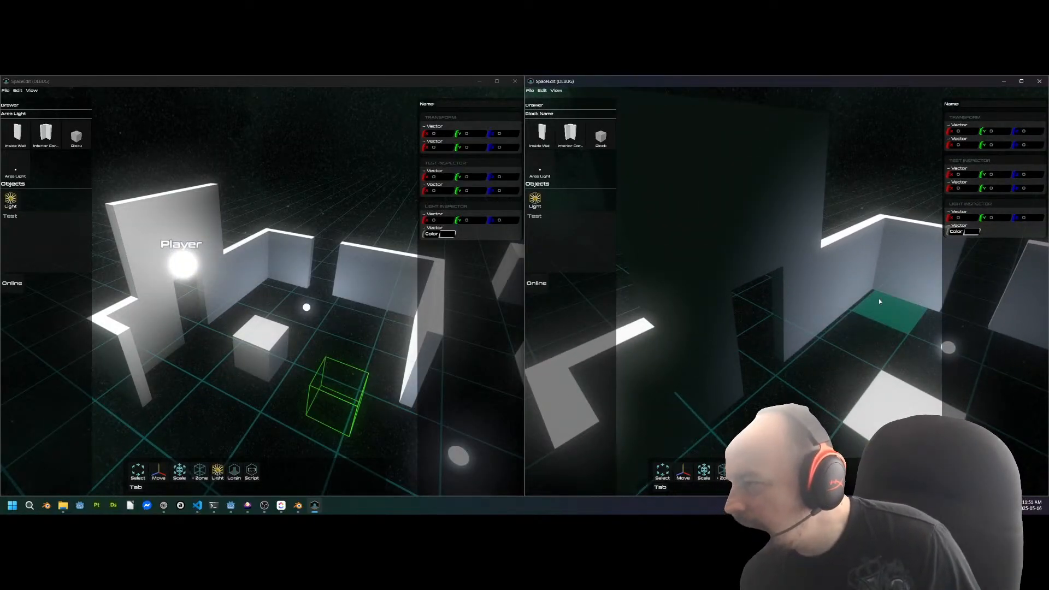
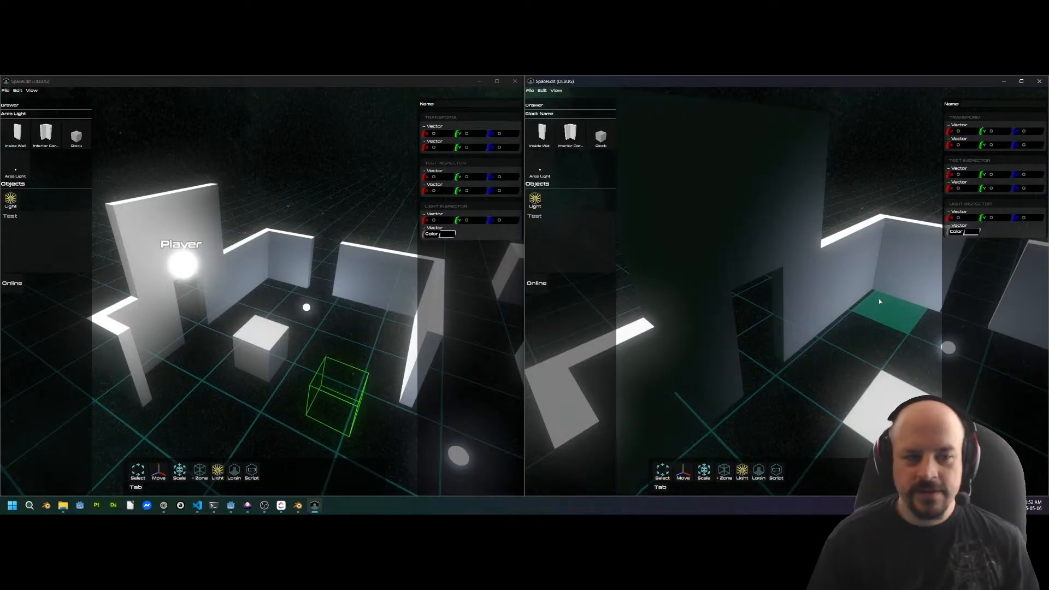
Rotate the corner wall piece through full turns in the first window and compare its orientation in the second
{"action": "right_click_drag", "start_coordinate": [232, 259], "coordinate": [257, 293]}
{"action": "key", "text": "w"}
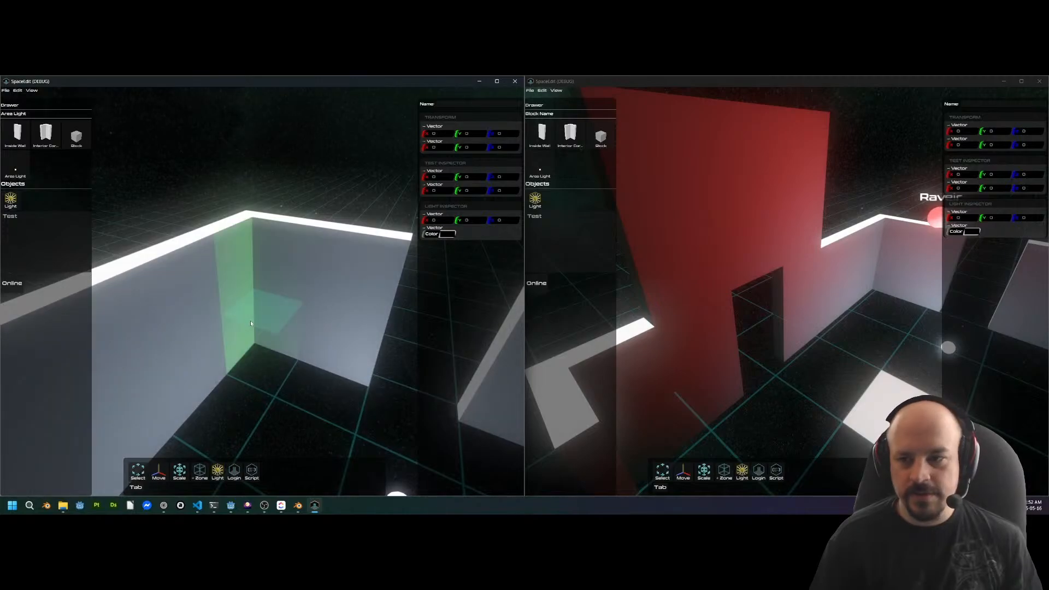
{"action": "key", "text": "r"}
{"action": "key", "text": "r"}
{"action": "key", "text": "r"}
{"action": "key", "text": "r"}
{"action": "key", "text": "r"}
{"action": "key", "text": "r"}
{"action": "key", "text": "r"}
{"action": "key", "text": "r"}
{"action": "key", "text": "r"}
{"action": "key", "text": "r"}
{"action": "key", "text": "r"}
{"action": "key", "text": "r"}
{"action": "key", "text": "r"}
{"action": "key", "text": "r"}
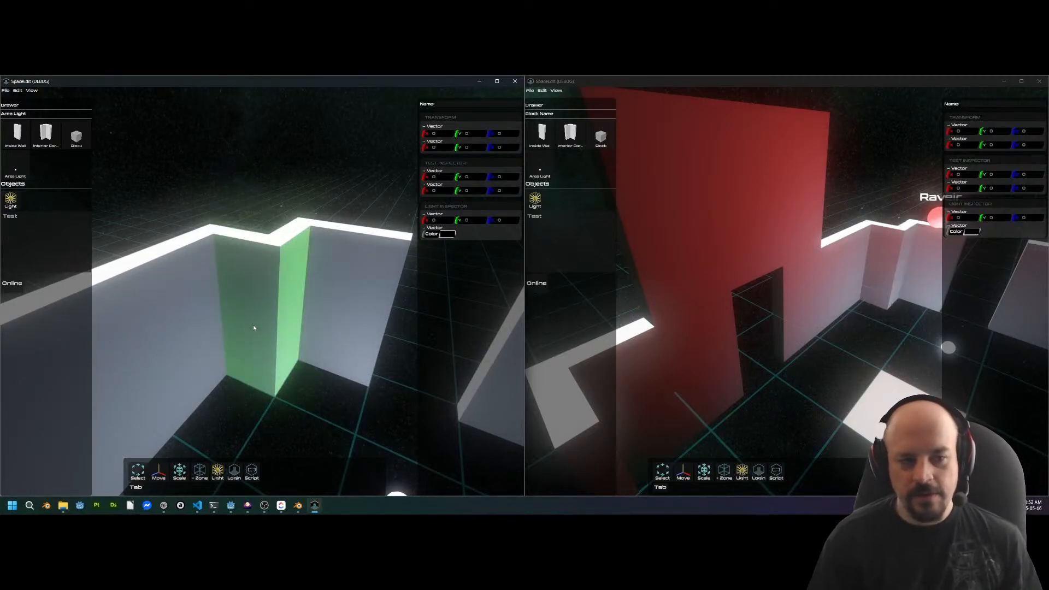
{"action": "key", "text": "r"}
{"action": "key", "text": "r"}
Fly the first window's camera over the walls, doorway and block, watching the avatar's red light in the second window
{"action": "key", "text": "s"}
{"action": "mouse_move", "coordinate": [307, 334]}
{"action": "right_mouse_down"}
{"action": "mouse_move", "coordinate": [229, 321]}
{"action": "mouse_move", "coordinate": [328, 305]}
{"action": "mouse_move", "coordinate": [319, 303]}
{"action": "right_mouse_up"}
{"action": "key", "text": "s"}
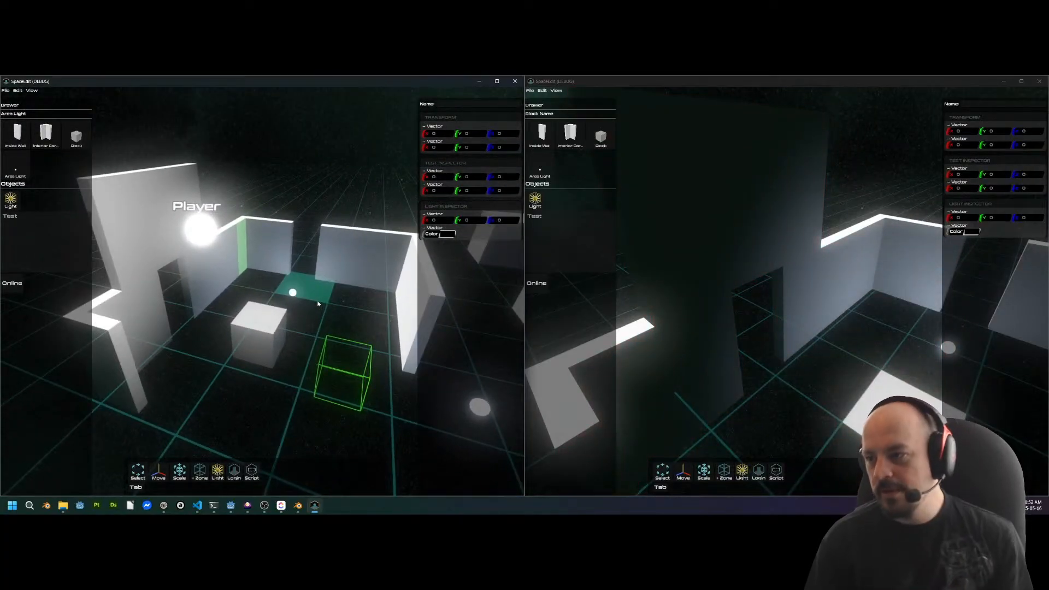
{"action": "mouse_move", "coordinate": [317, 327]}
{"action": "right_mouse_down"}
{"action": "mouse_move", "coordinate": [299, 329]}
{"action": "mouse_move", "coordinate": [333, 322]}
{"action": "right_mouse_up"}
{"action": "key", "text": "w"}
{"action": "mouse_move", "coordinate": [296, 356]}
{"action": "right_mouse_down"}
{"action": "mouse_move", "coordinate": [190, 363]}
{"action": "mouse_move", "coordinate": [296, 339]}
{"action": "mouse_move", "coordinate": [258, 330]}
{"action": "mouse_move", "coordinate": [290, 323]}
{"action": "mouse_move", "coordinate": [283, 344]}
{"action": "right_mouse_up"}
{"action": "key", "text": "s"}
{"action": "key", "text": "s"}
{"action": "key", "text": "w"}
{"action": "key", "text": "w"}
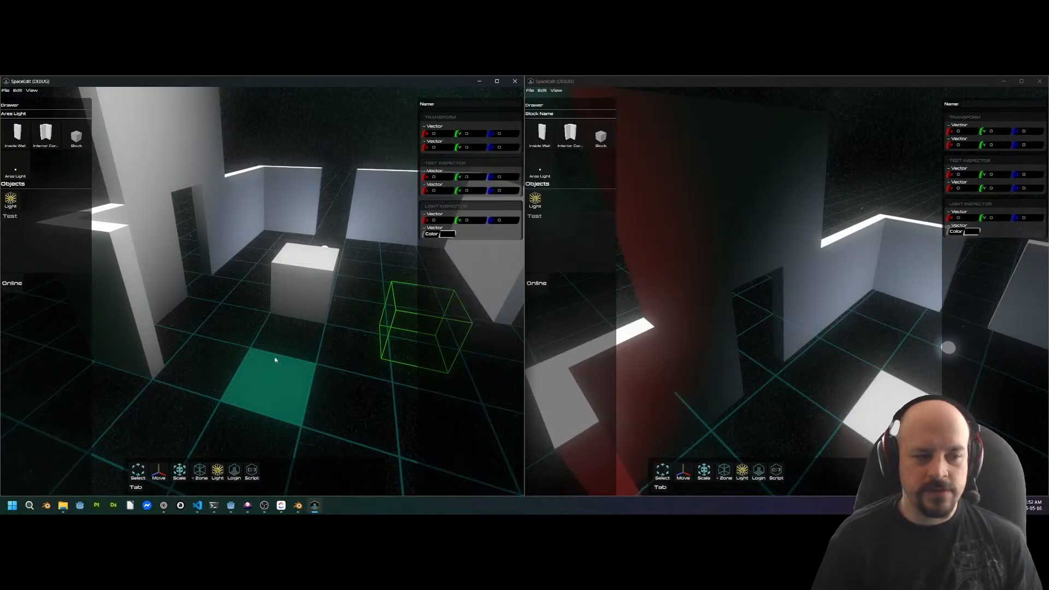
{"action": "middle_click_drag", "start_coordinate": [216, 362], "coordinate": [435, 137]}
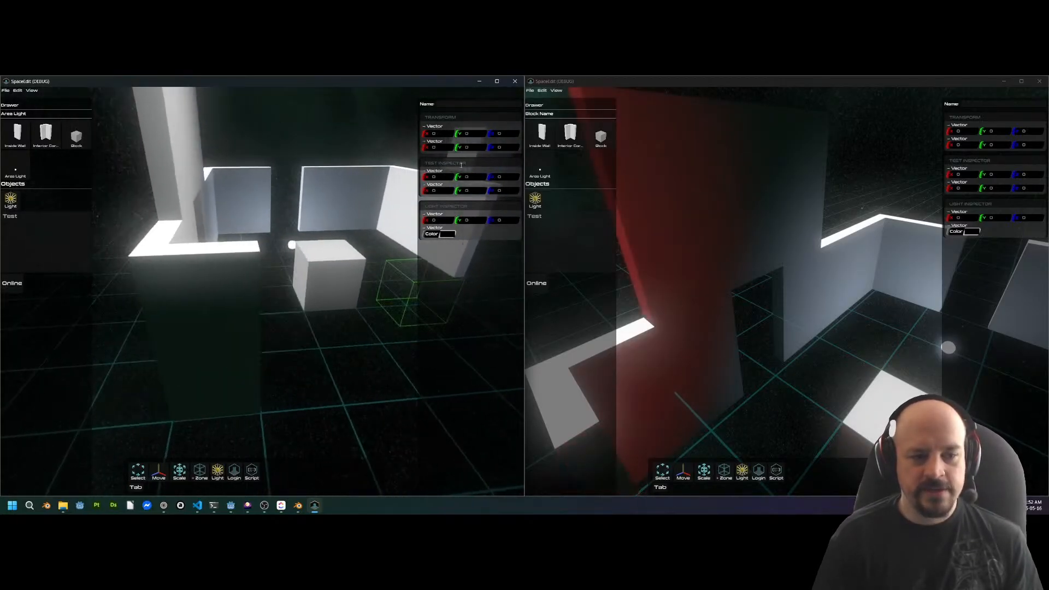
{"action": "middle_click_drag", "start_coordinate": [279, 313], "coordinate": [225, 379]}
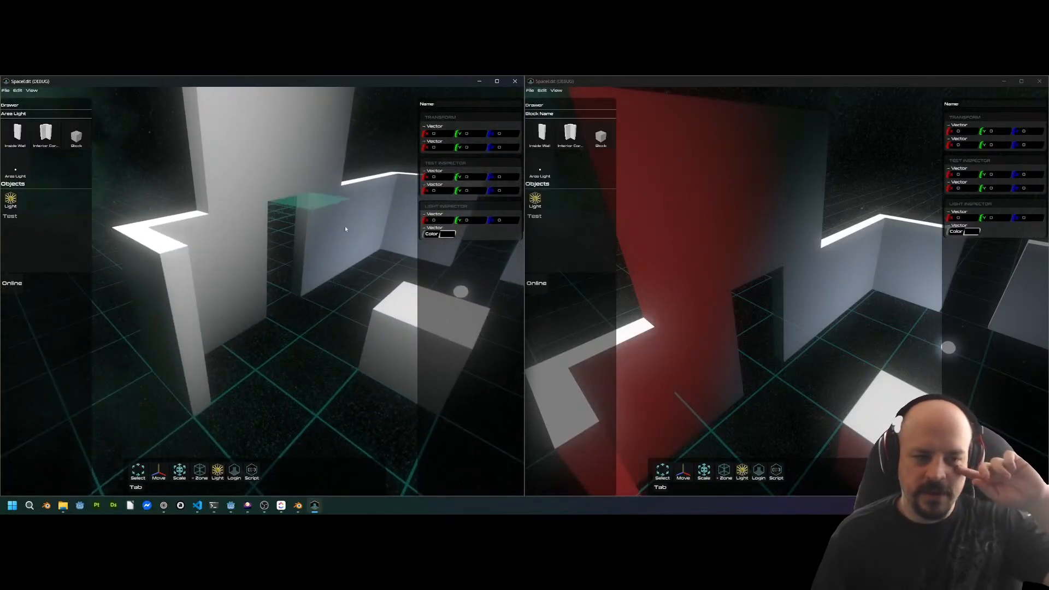
{"action": "middle_click_drag", "start_coordinate": [277, 283], "coordinate": [290, 281]}
{"action": "middle_click_drag", "start_coordinate": [300, 356], "coordinate": [369, 345]}
Delete the two blocks standing outside the walled area in the first window
{"action": "scroll", "coordinate": [322, 353], "scroll_direction": "down", "scroll_amount": 5}
{"action": "key", "text": "w"}
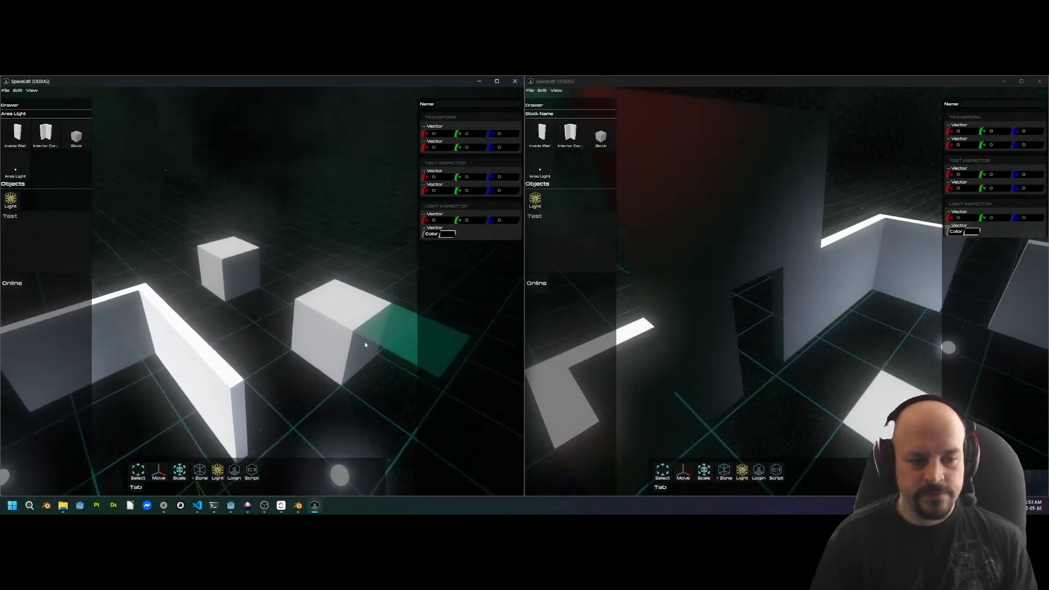
{"action": "key", "text": "d"}
{"action": "right_click", "coordinate": [273, 343]}
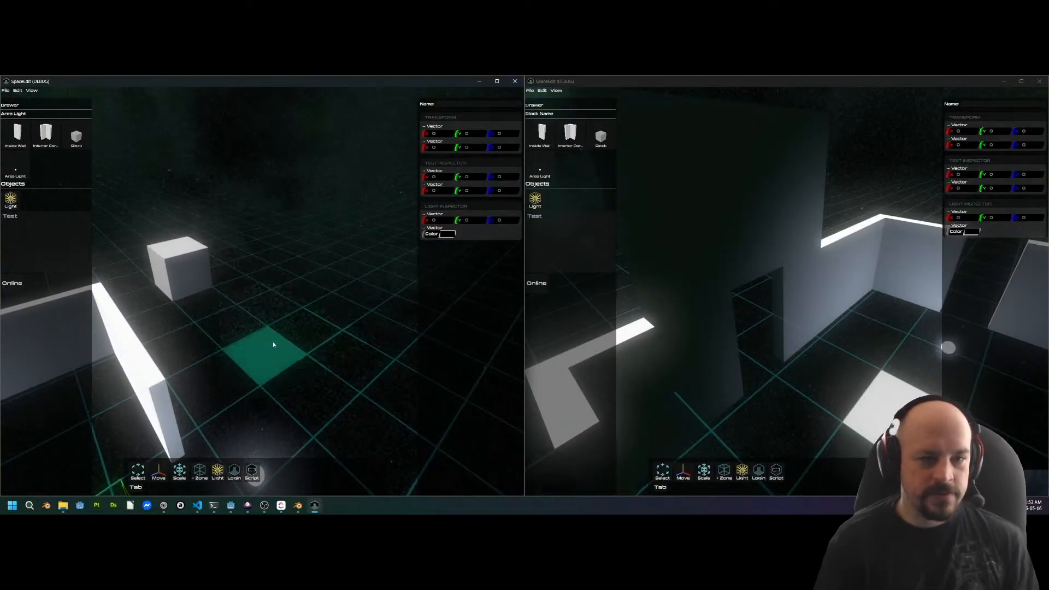
{"action": "right_click", "coordinate": [201, 277]}
{"action": "middle_click_drag", "start_coordinate": [320, 383], "coordinate": [232, 367]}
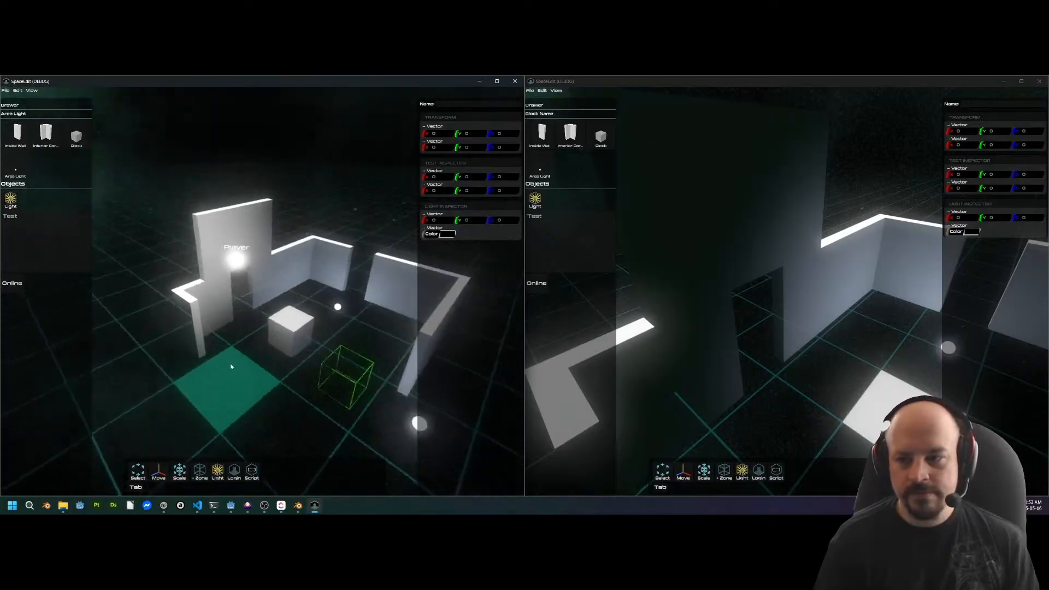
{"action": "key", "text": "s"}
Fly the second window's camera around the block and tall wall while tracking its avatar in the first window
{"action": "middle_click_drag", "start_coordinate": [866, 276], "coordinate": [856, 297]}
{"action": "key", "text": "w"}
{"action": "key", "text": "s"}
{"action": "key", "text": "w"}
{"action": "key", "text": "e"}
{"action": "key", "text": "a"}
{"action": "key", "text": "s"}
{"action": "key", "text": "d"}
{"action": "key", "text": "w"}
{"action": "key", "text": "a"}
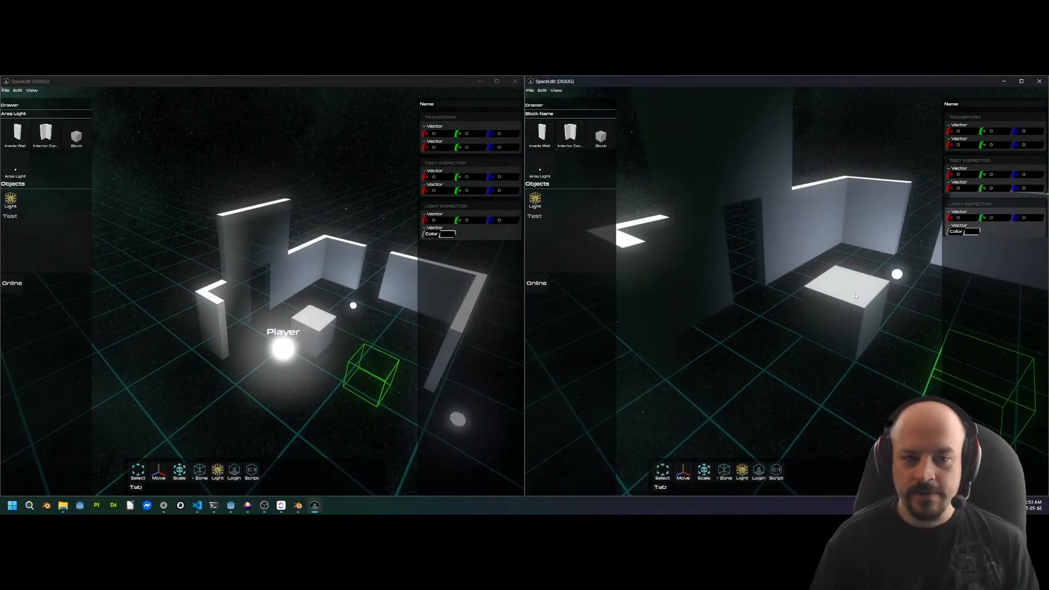
Set the light inspector's color to yellow in the first window
{"action": "left_click", "coordinate": [447, 233]}
{"action": "mouse_move", "coordinate": [480, 243]}
{"action": "left_mouse_down"}
{"action": "mouse_move", "coordinate": [494, 248]}
{"action": "mouse_move", "coordinate": [487, 243]}
{"action": "mouse_move", "coordinate": [486, 259]}
{"action": "mouse_move", "coordinate": [494, 238]}
{"action": "left_mouse_up"}
{"action": "left_click", "coordinate": [477, 246]}
{"action": "left_click", "coordinate": [306, 188]}
Fly the first window's camera past the other player's avatar to inspect the lighting on the walls and block
{"action": "key", "text": "s"}
{"action": "middle_click_drag", "start_coordinate": [306, 188], "coordinate": [319, 239]}
{"action": "key", "text": "w"}
{"action": "key", "text": "w"}
{"action": "key", "text": "a"}
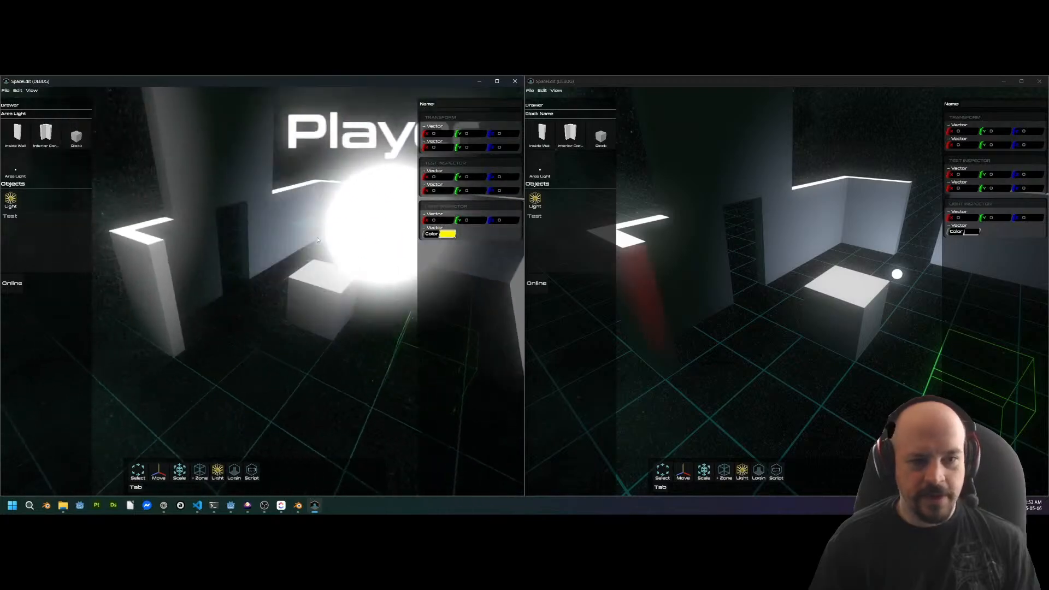
{"action": "key", "text": "d"}
{"action": "key", "text": "s"}
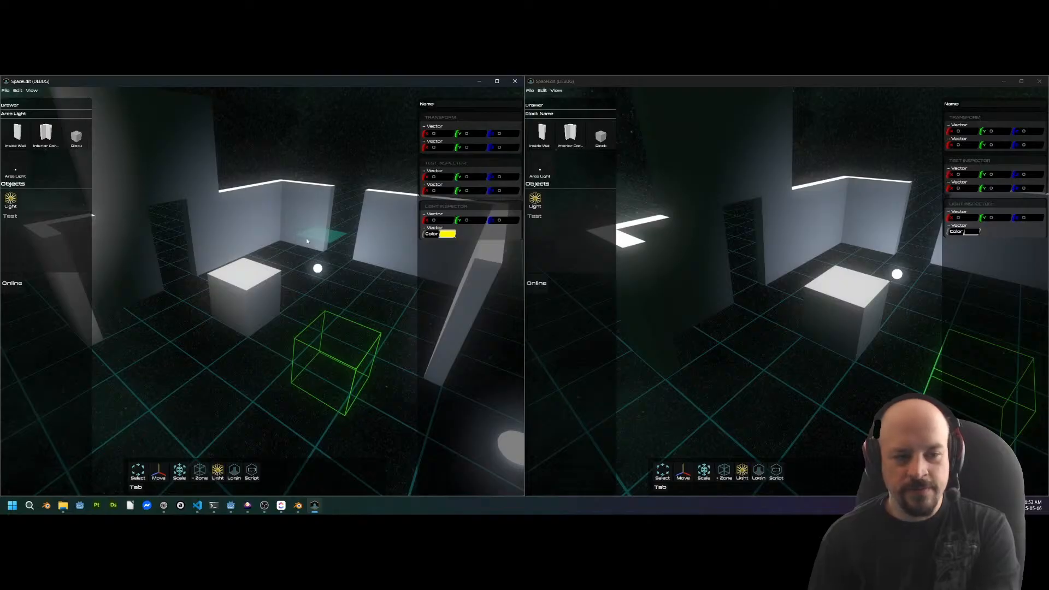
{"action": "right_click_drag", "start_coordinate": [279, 328], "coordinate": [276, 287]}
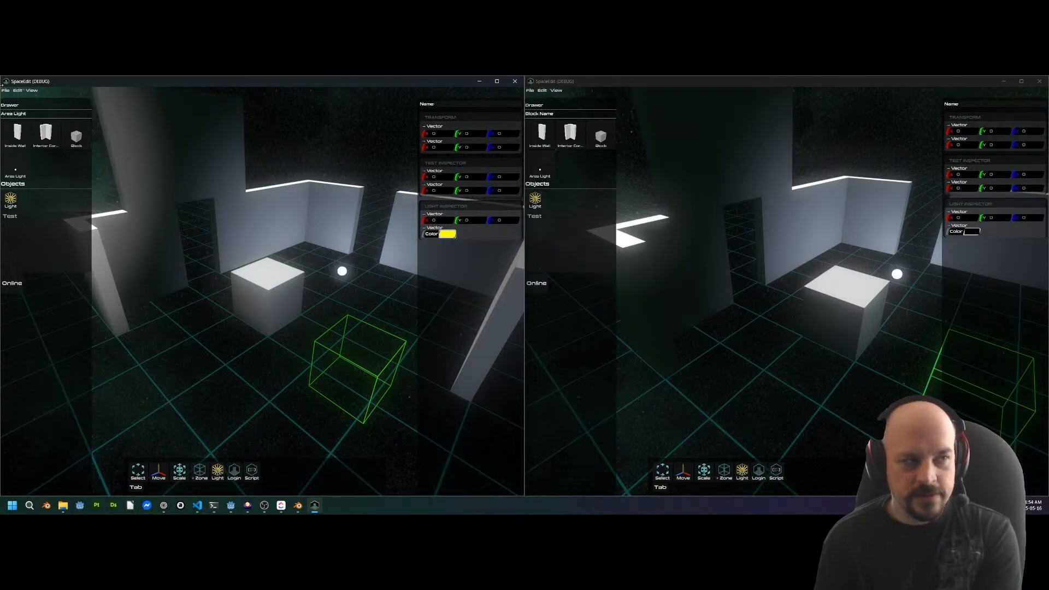
Look through the first window's file options and light color control, and view the walled area from different distances
{"action": "left_click", "coordinate": [6, 91]}
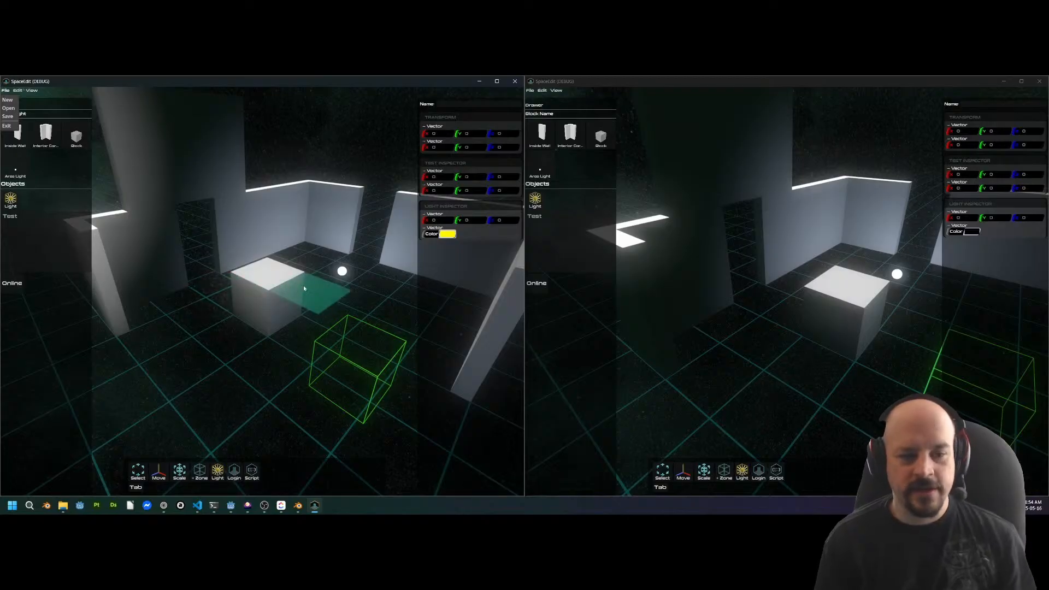
{"action": "left_click", "coordinate": [322, 275]}
{"action": "mouse_move", "coordinate": [339, 246]}
{"action": "middle_mouse_down"}
{"action": "mouse_move", "coordinate": [350, 244]}
{"action": "mouse_move", "coordinate": [254, 265]}
{"action": "mouse_move", "coordinate": [414, 264]}
{"action": "mouse_move", "coordinate": [321, 267]}
{"action": "mouse_move", "coordinate": [317, 281]}
{"action": "mouse_move", "coordinate": [328, 274]}
{"action": "mouse_move", "coordinate": [295, 243]}
{"action": "mouse_move", "coordinate": [339, 243]}
{"action": "middle_mouse_up"}
{"action": "scroll", "coordinate": [340, 249], "scroll_direction": "down", "scroll_amount": 5}
{"action": "scroll", "coordinate": [339, 271], "scroll_direction": "up", "scroll_amount": 3}
{"action": "scroll", "coordinate": [402, 272], "scroll_direction": "down", "scroll_amount": 3}
{"action": "left_click", "coordinate": [447, 234]}
{"action": "scroll", "coordinate": [322, 266], "scroll_direction": "up", "scroll_amount": 3}
{"action": "key", "text": "space"}
{"action": "type", "text": "ws"}
Review the sample script in the first window, highlighting the Tree_01 creation and rotation commands, and close the script editor
{"action": "left_click", "coordinate": [252, 471]}
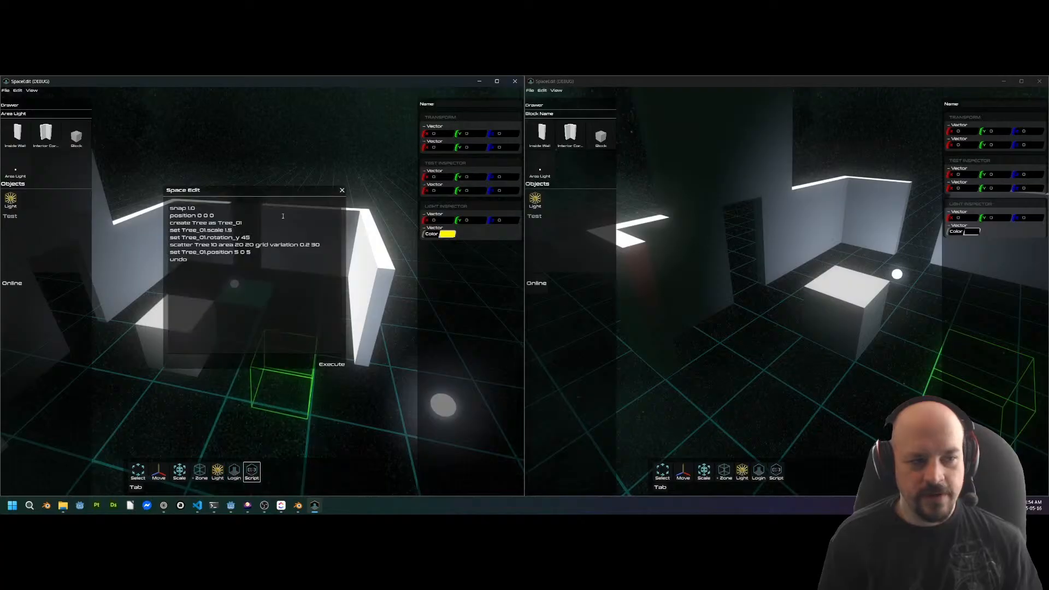
{"action": "left_click_drag", "start_coordinate": [193, 265], "coordinate": [166, 204]}
{"action": "left_click", "coordinate": [193, 266]}
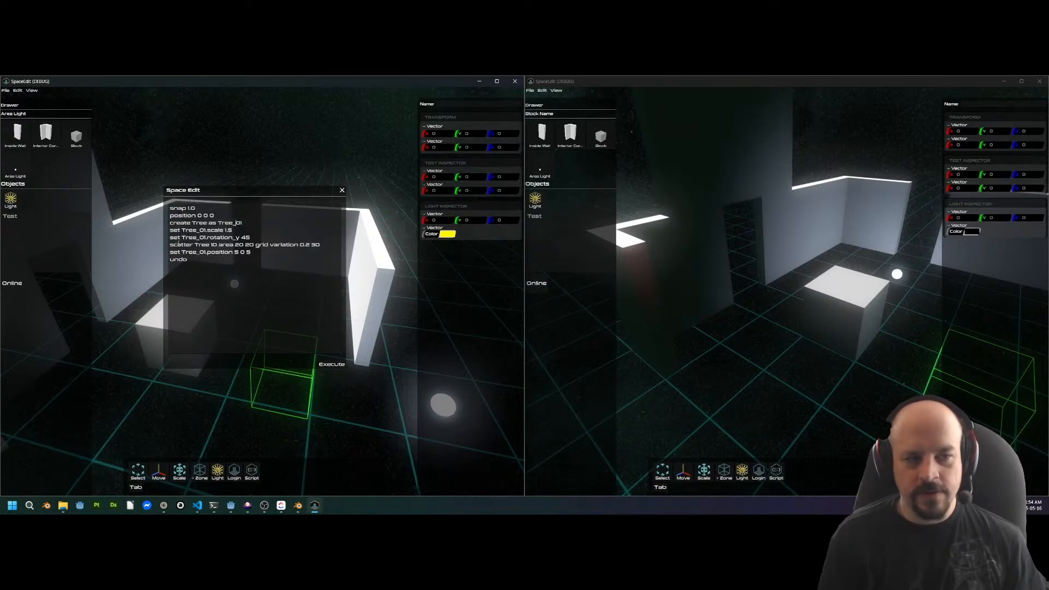
{"action": "left_click_drag", "start_coordinate": [243, 224], "coordinate": [175, 222]}
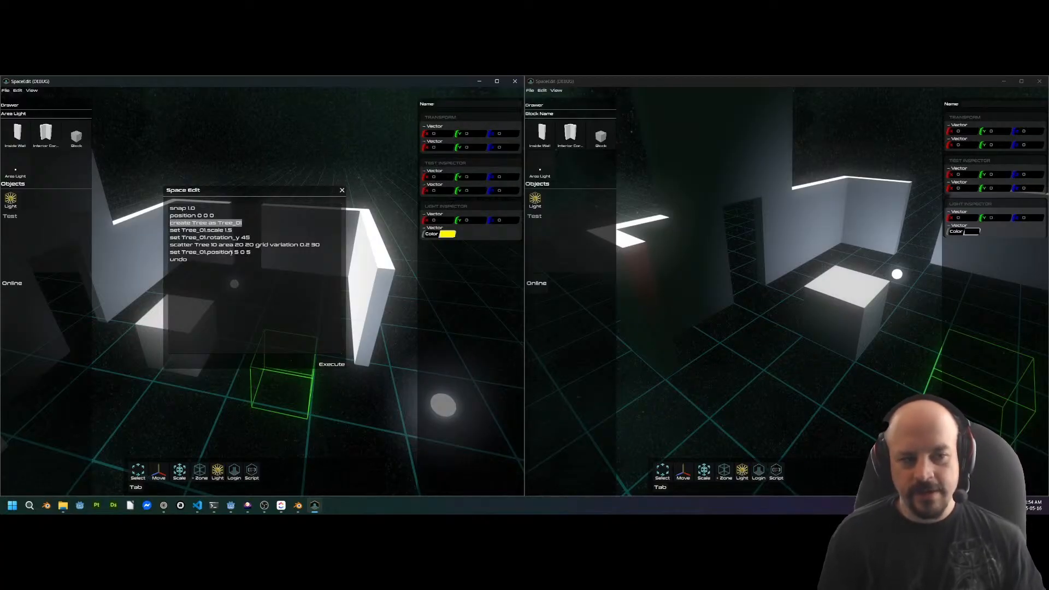
{"action": "left_click_drag", "start_coordinate": [254, 238], "coordinate": [165, 237]}
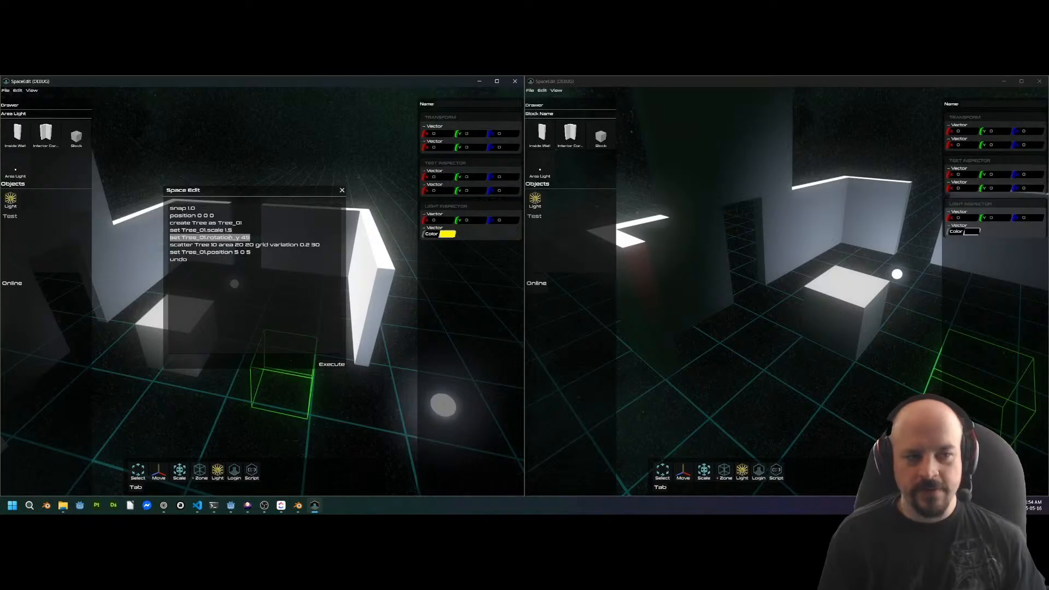
{"action": "left_click", "coordinate": [258, 233]}
{"action": "left_click_drag", "start_coordinate": [254, 237], "coordinate": [154, 239]}
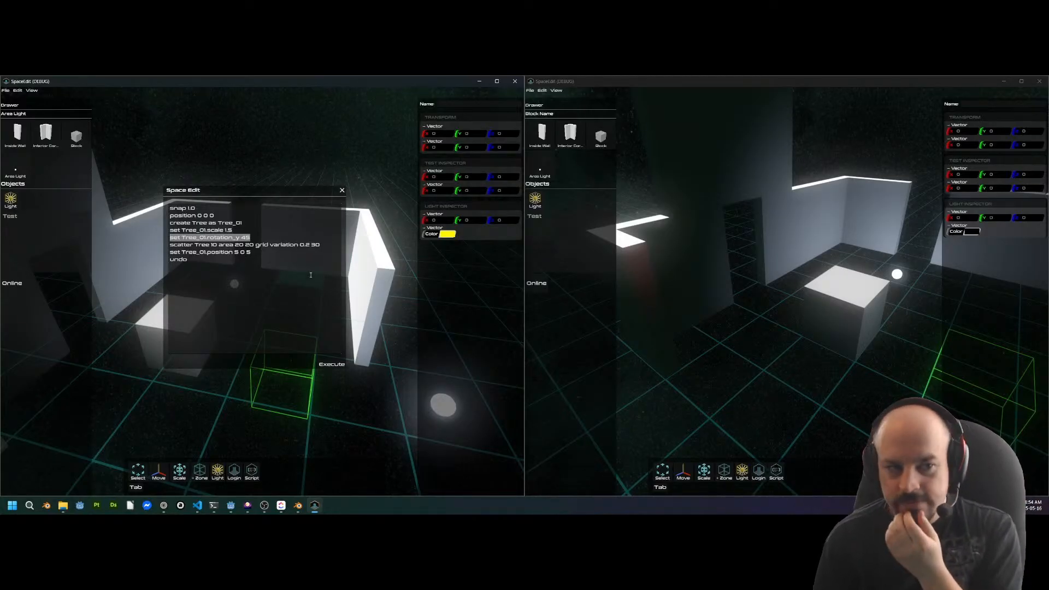
{"action": "left_click", "coordinate": [185, 258]}
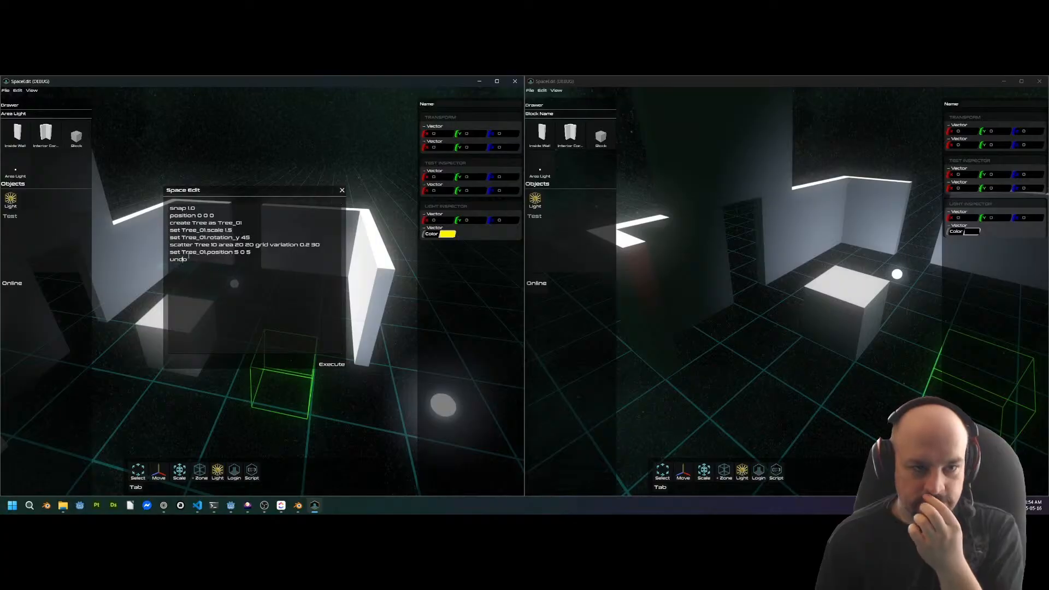
{"action": "left_click", "coordinate": [342, 190]}
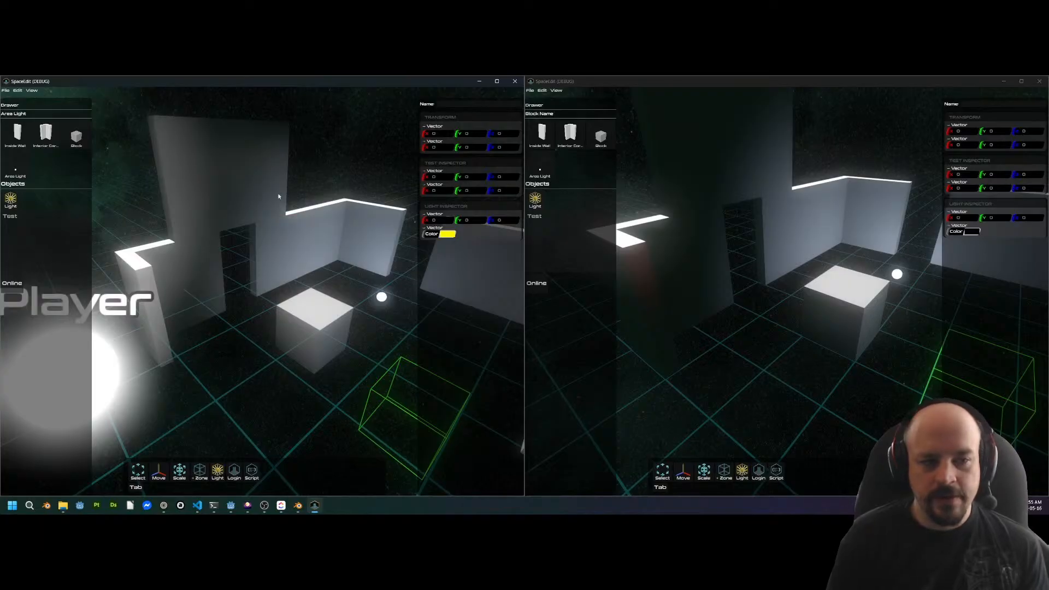
Fly the first window's camera around the tall wall and doorway, comparing the avatar's movement in the second window
{"action": "key", "text": "w"}
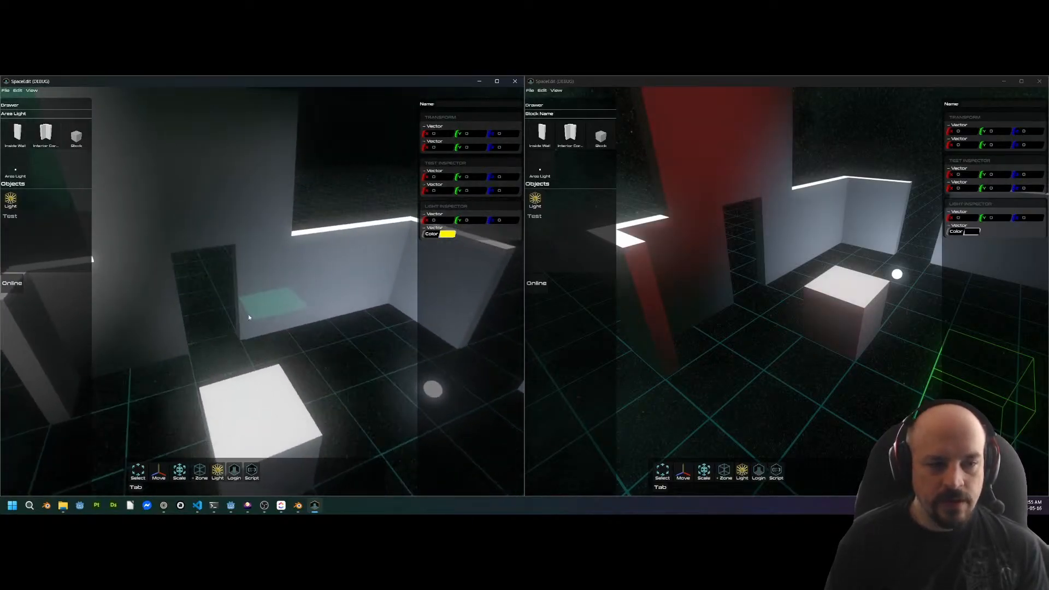
{"action": "key", "text": "s"}
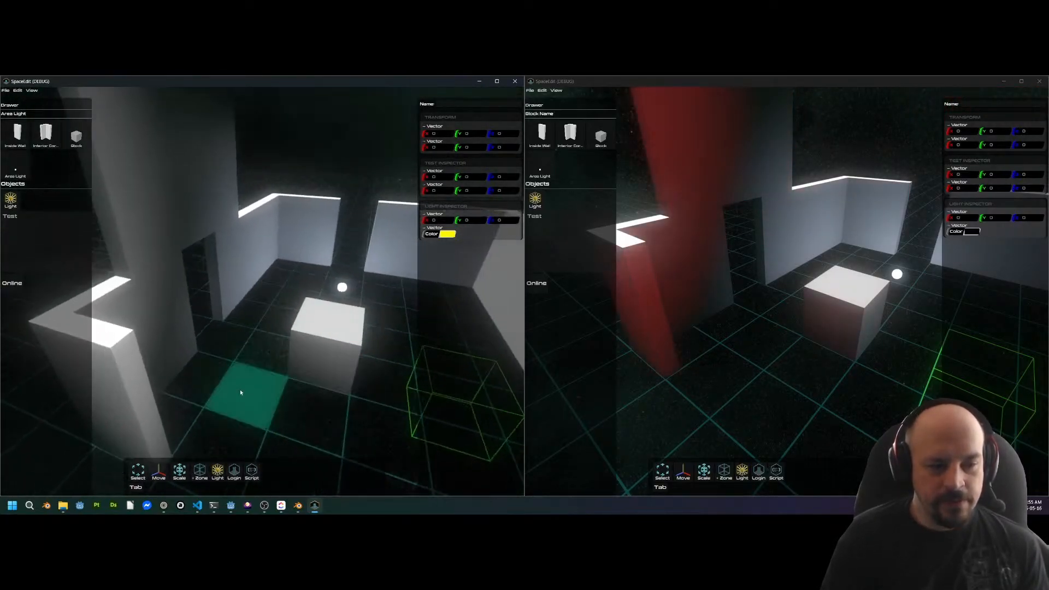
{"action": "key", "text": "w"}
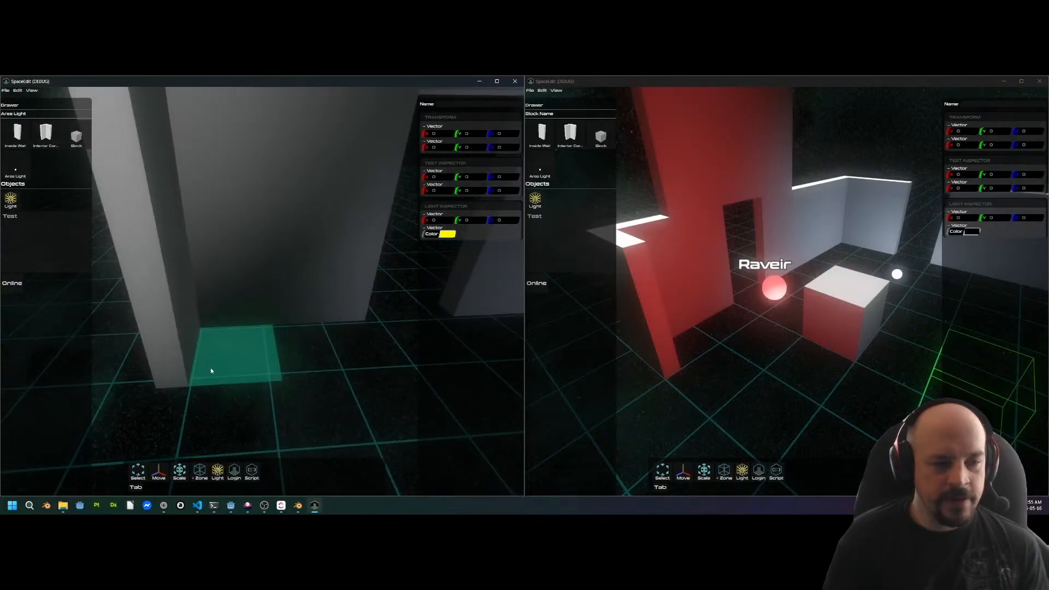
{"action": "key", "text": "a"}
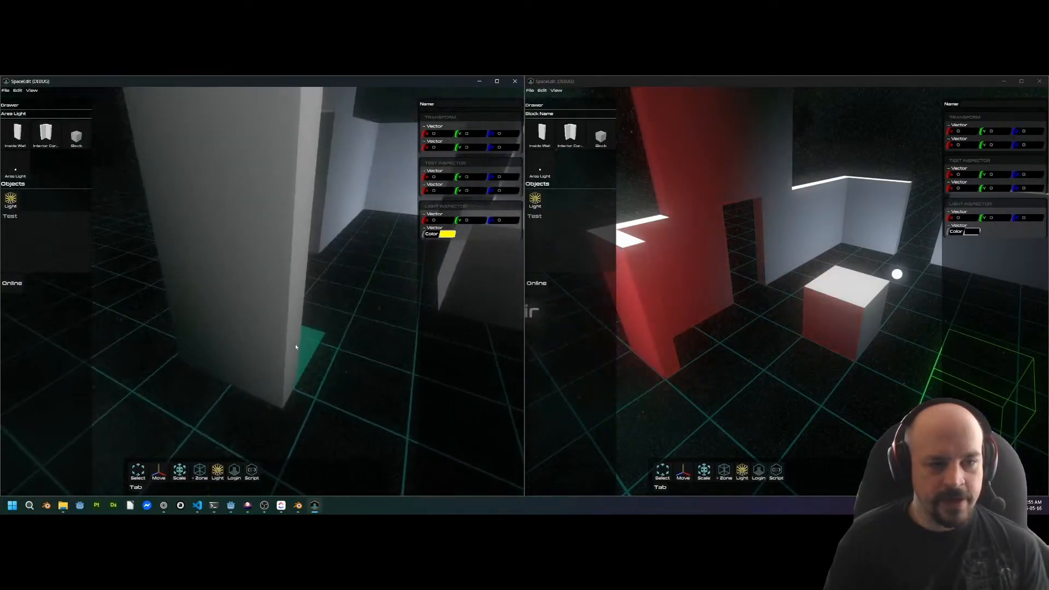
{"action": "key", "text": "d"}
{"action": "key", "text": "w"}
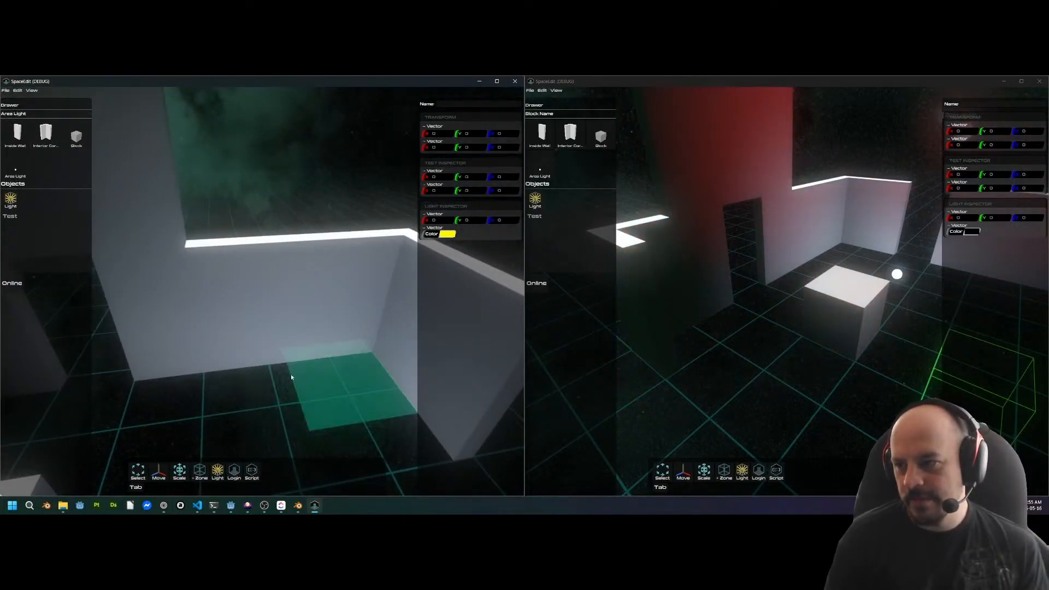
Delete the block inside the walled area in the first window
{"action": "mouse_move", "coordinate": [331, 345]}
{"action": "middle_mouse_down"}
{"action": "mouse_move", "coordinate": [386, 330]}
{"action": "mouse_move", "coordinate": [332, 328]}
{"action": "mouse_move", "coordinate": [343, 258]}
{"action": "mouse_move", "coordinate": [323, 282]}
{"action": "mouse_move", "coordinate": [379, 295]}
{"action": "mouse_move", "coordinate": [329, 329]}
{"action": "mouse_move", "coordinate": [372, 331]}
{"action": "mouse_move", "coordinate": [367, 345]}
{"action": "mouse_move", "coordinate": [314, 347]}
{"action": "middle_mouse_up"}
{"action": "key", "text": "w"}
{"action": "key", "text": "s"}
{"action": "key", "text": "w"}
{"action": "key", "text": "s"}
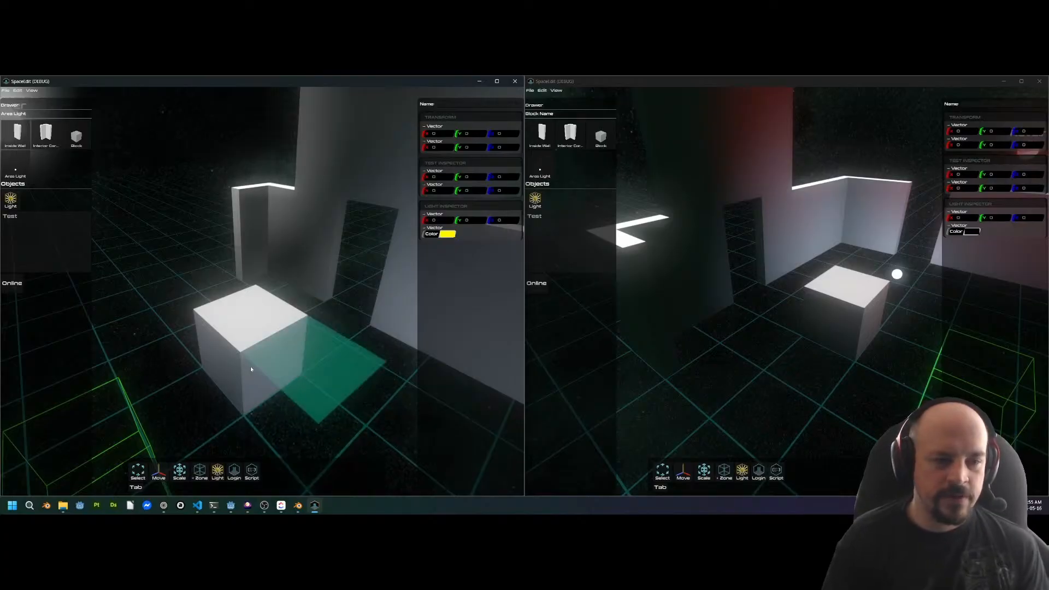
{"action": "key", "text": "Delete"}
{"action": "mouse_move", "coordinate": [227, 320]}
{"action": "middle_mouse_down"}
{"action": "mouse_move", "coordinate": [328, 310]}
{"action": "mouse_move", "coordinate": [300, 301]}
{"action": "middle_mouse_up"}
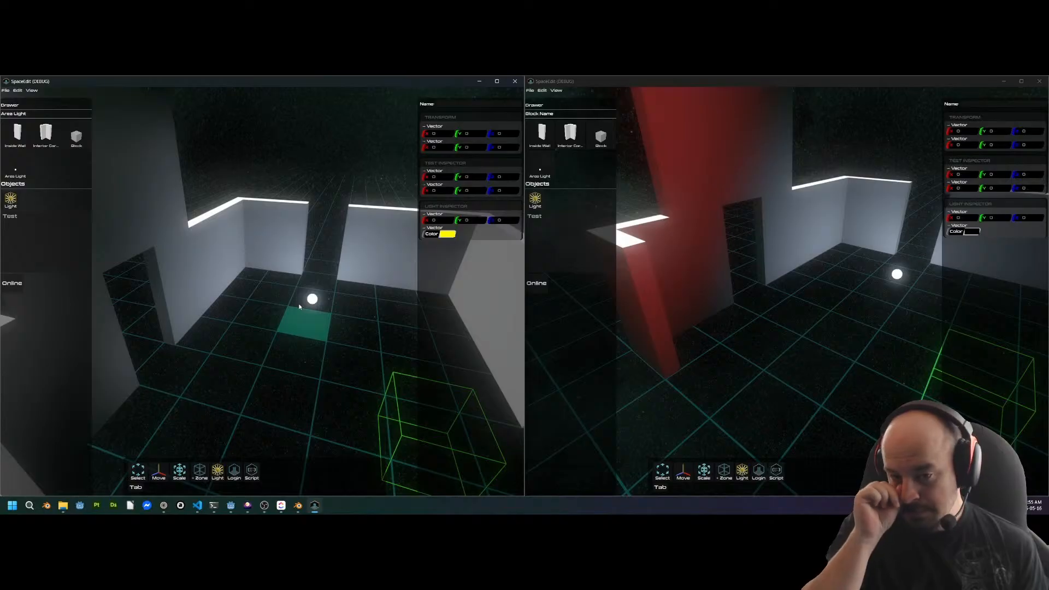
Place three Inside Wall pieces in a row above the gap between the back walls to form a doorway
{"action": "middle_click_drag", "start_coordinate": [350, 239], "coordinate": [257, 284]}
{"action": "key", "text": "w"}
{"action": "key", "text": "e"}
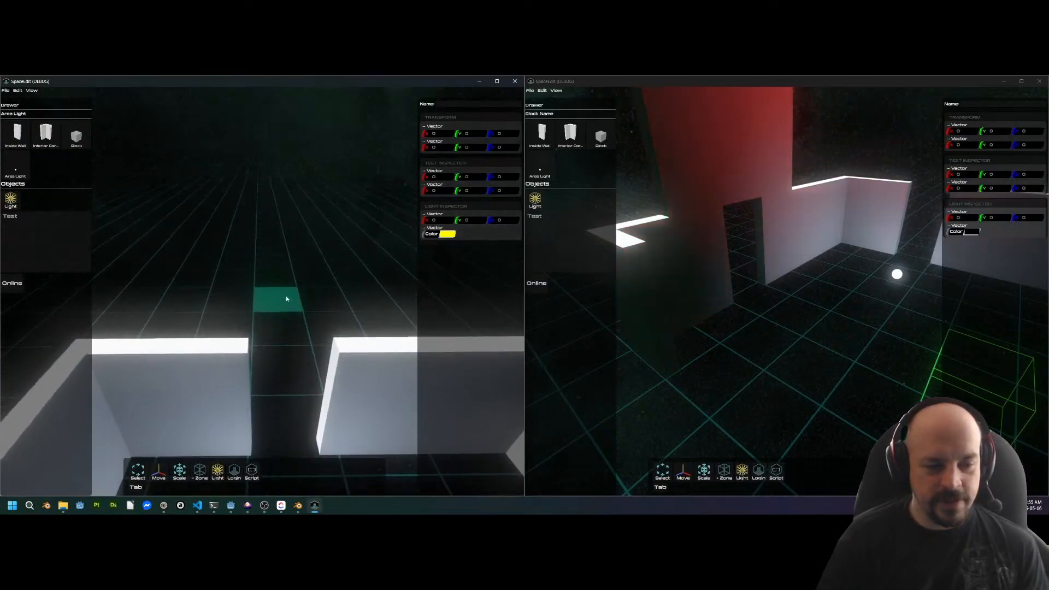
{"action": "left_click", "coordinate": [17, 134]}
{"action": "left_click", "coordinate": [242, 376]}
{"action": "left_click", "coordinate": [298, 374]}
{"action": "left_click", "coordinate": [356, 377]}
{"action": "middle_click_drag", "start_coordinate": [386, 306], "coordinate": [322, 304]}
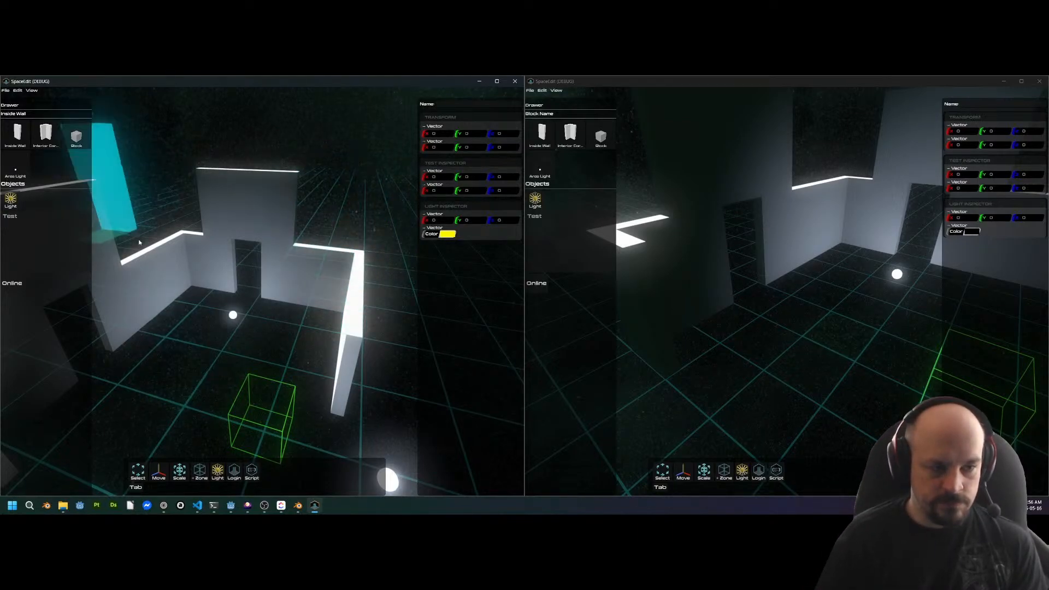
Place an Area Light inside the walled area in the first window and close that window
{"action": "left_click", "coordinate": [17, 171]}
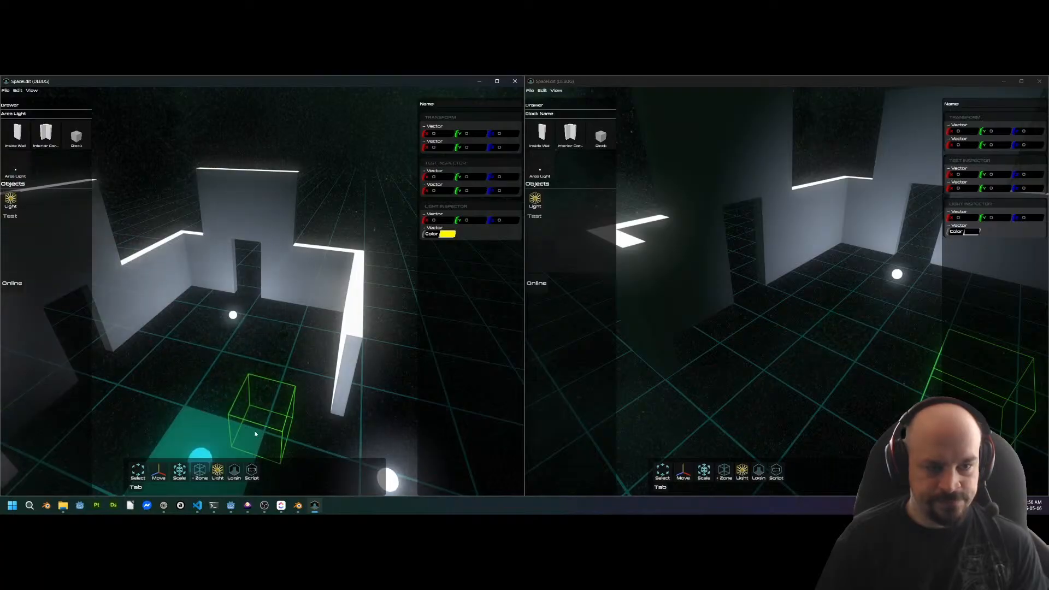
{"action": "mouse_move", "coordinate": [322, 314]}
{"action": "right_mouse_down"}
{"action": "mouse_move", "coordinate": [366, 318]}
{"action": "mouse_move", "coordinate": [328, 323]}
{"action": "right_mouse_up"}
{"action": "left_click", "coordinate": [311, 335]}
{"action": "right_click_drag", "start_coordinate": [363, 355], "coordinate": [372, 322]}
{"action": "left_click", "coordinate": [516, 83]}
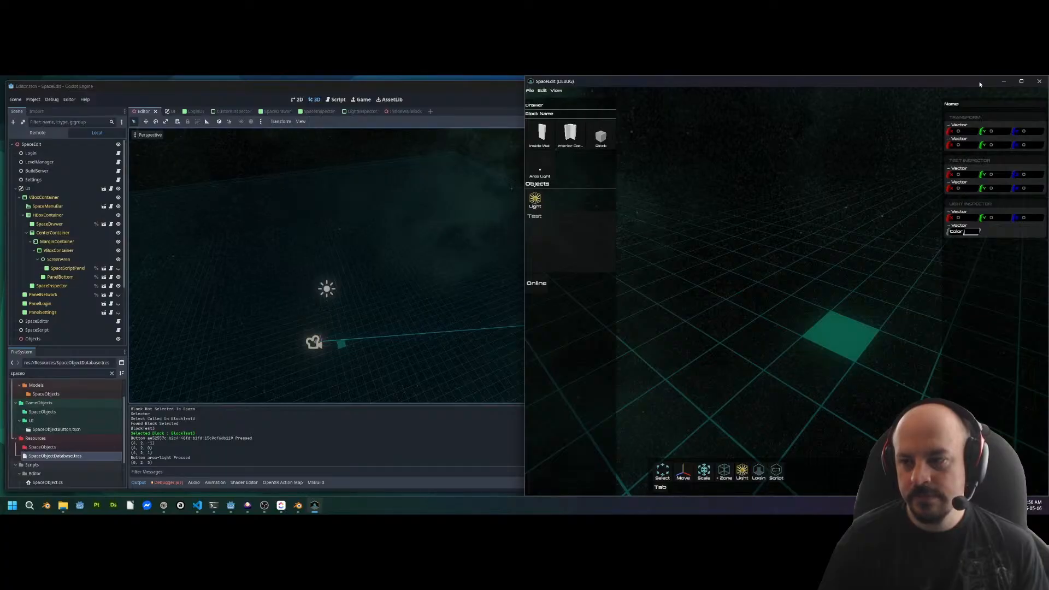
Close the remaining Space Edit window, switch to Blender, and select an inner edge of the Floor2x2 mesh
{"action": "left_click", "coordinate": [1039, 81]}
{"action": "key", "text": "alt+Tab"}
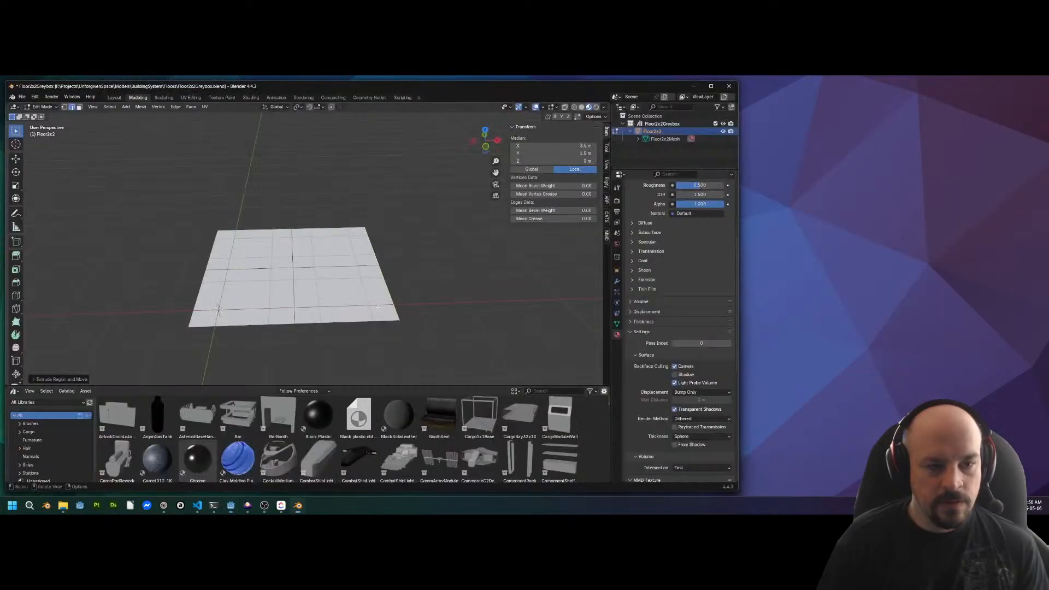
{"action": "left_click", "coordinate": [324, 253]}
{"action": "middle_click_drag", "start_coordinate": [342, 223], "coordinate": [323, 229]}
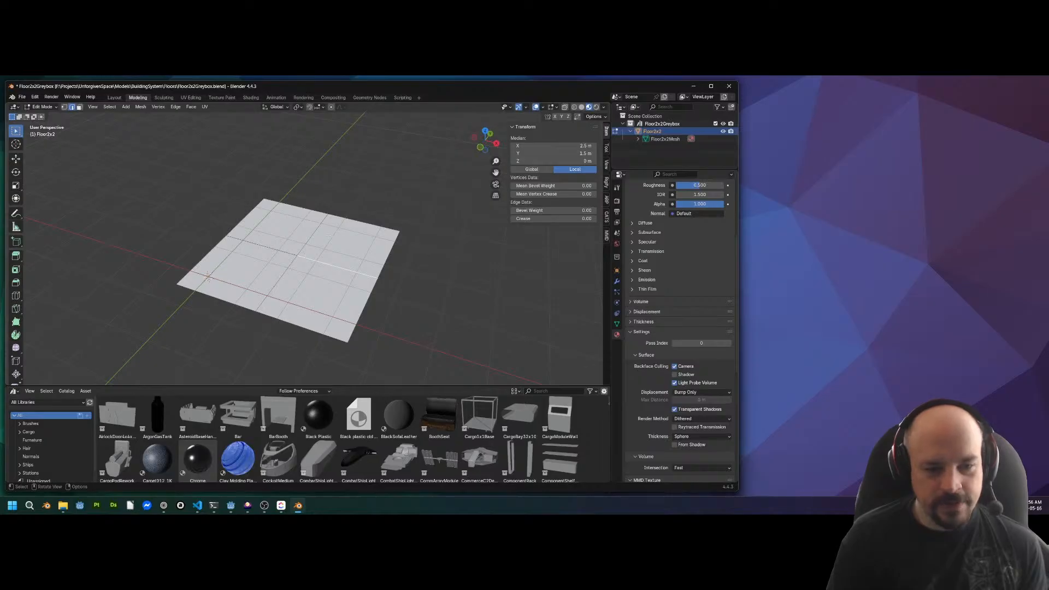
{"action": "key", "text": "alt+Tab"}
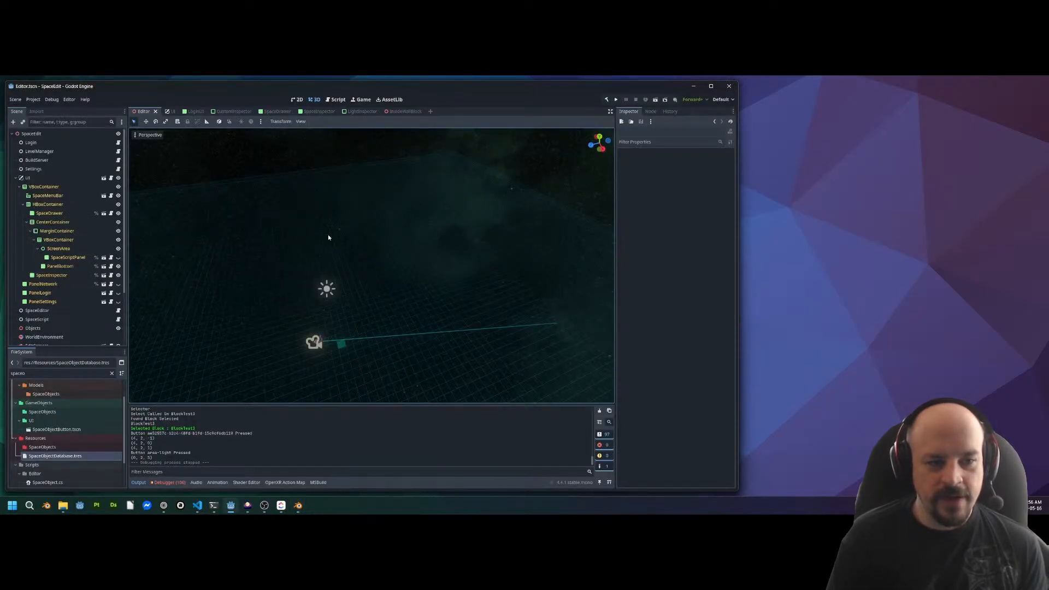
{"action": "key", "text": "alt+Tab"}
{"action": "middle_click_drag", "start_coordinate": [249, 242], "coordinate": [337, 250]}
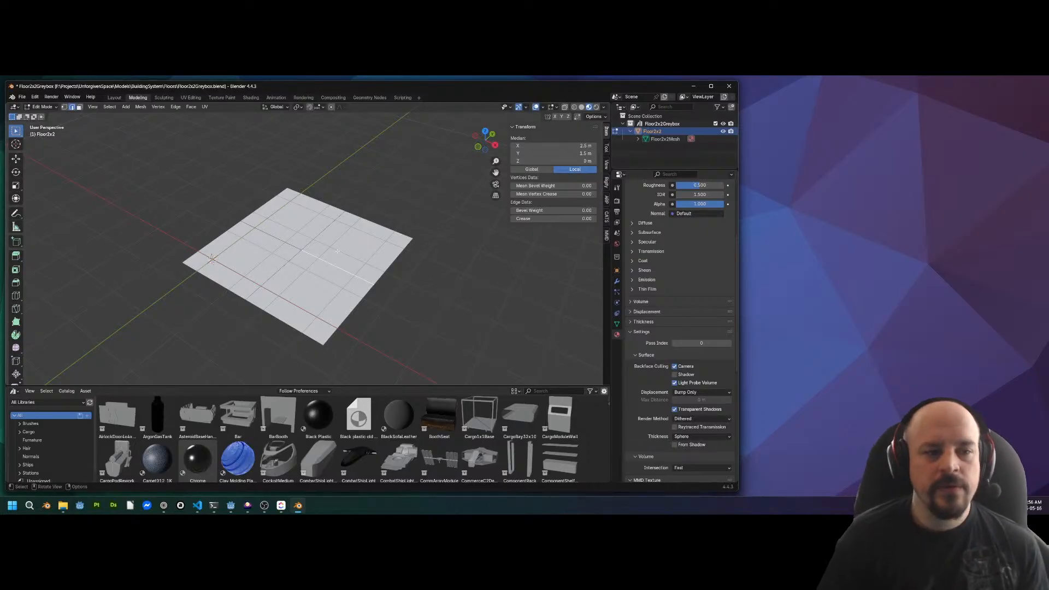
{"action": "middle_click_drag", "start_coordinate": [370, 246], "coordinate": [317, 282]}
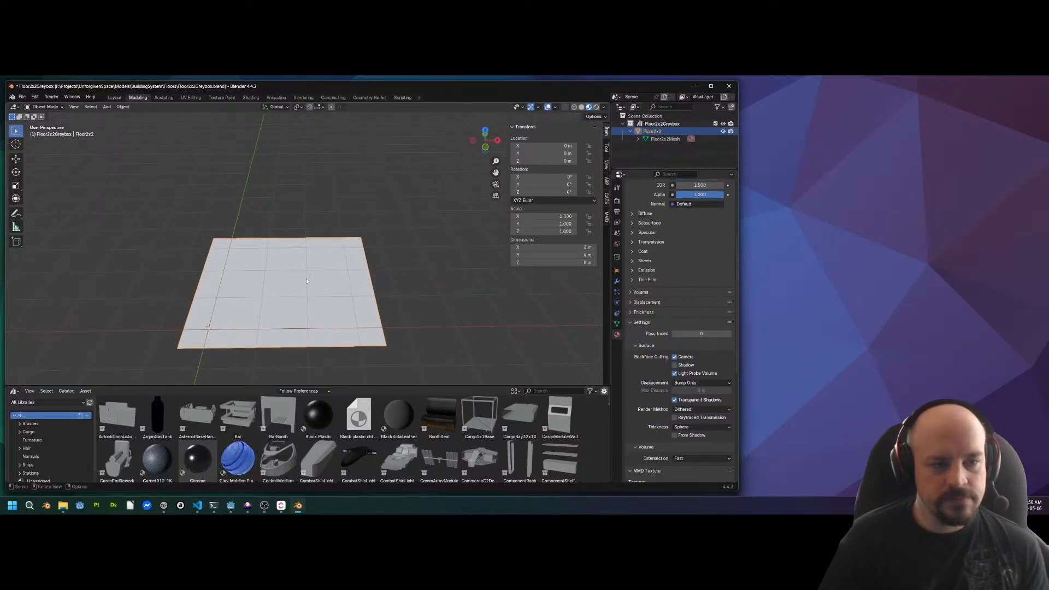
Remove the inner seam edges from the 4 m square floor mesh and return to Object Mode
{"action": "left_click", "coordinate": [284, 292], "text": "alt"}
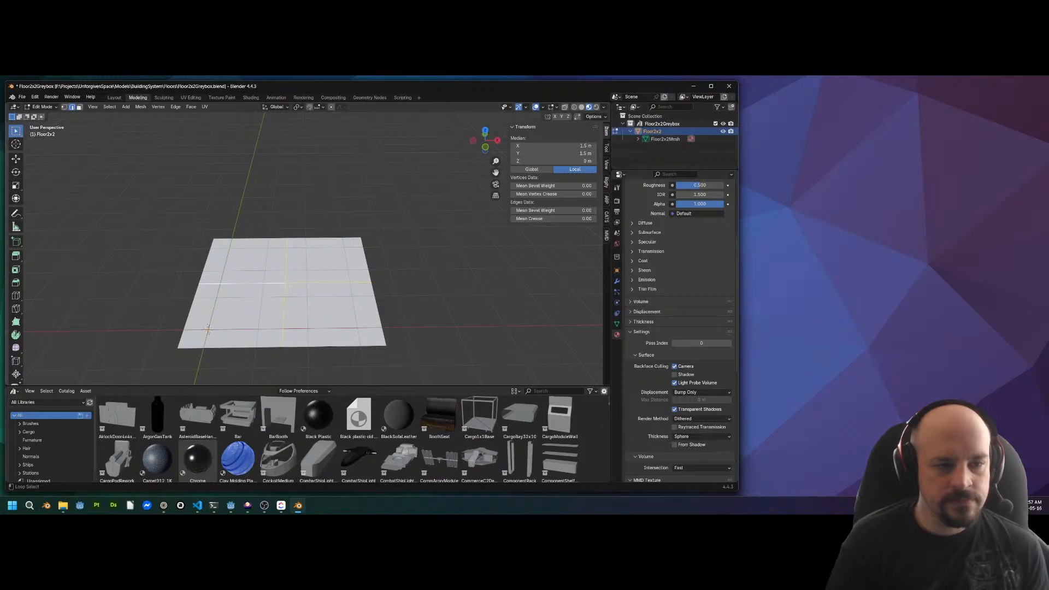
{"action": "key", "text": "x"}
{"action": "left_click", "coordinate": [294, 283]}
{"action": "middle_click_drag", "start_coordinate": [295, 281], "coordinate": [285, 288]}
{"action": "key", "text": "Tab"}
Save a copy of the Blender file as Floor4x4Greybox.blend in the Floors folder
{"action": "left_click", "coordinate": [22, 97]}
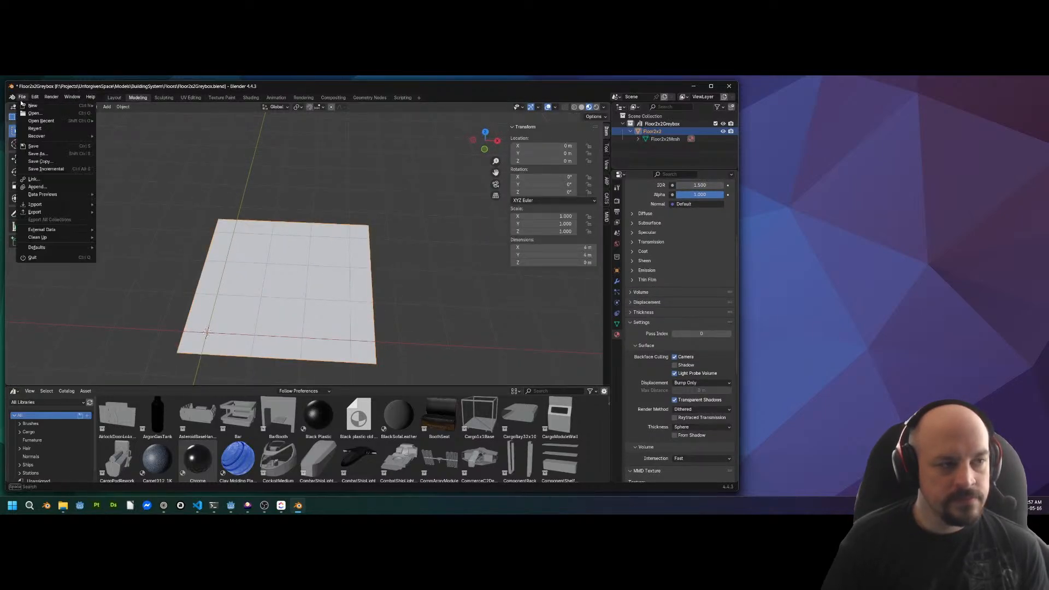
{"action": "left_click", "coordinate": [45, 155]}
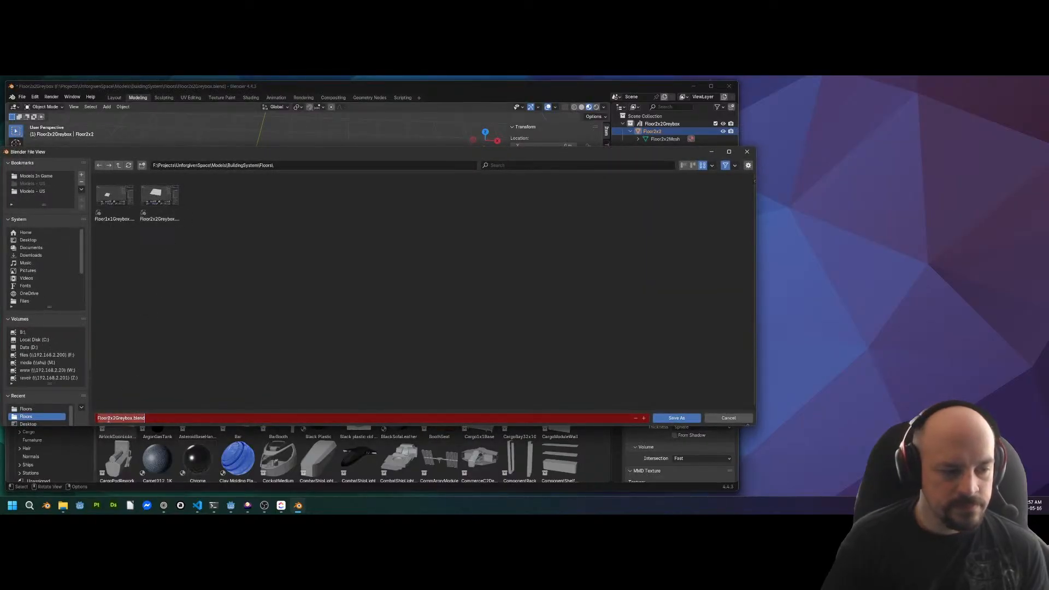
{"action": "key", "text": "Left"}
{"action": "key", "text": "Right"}
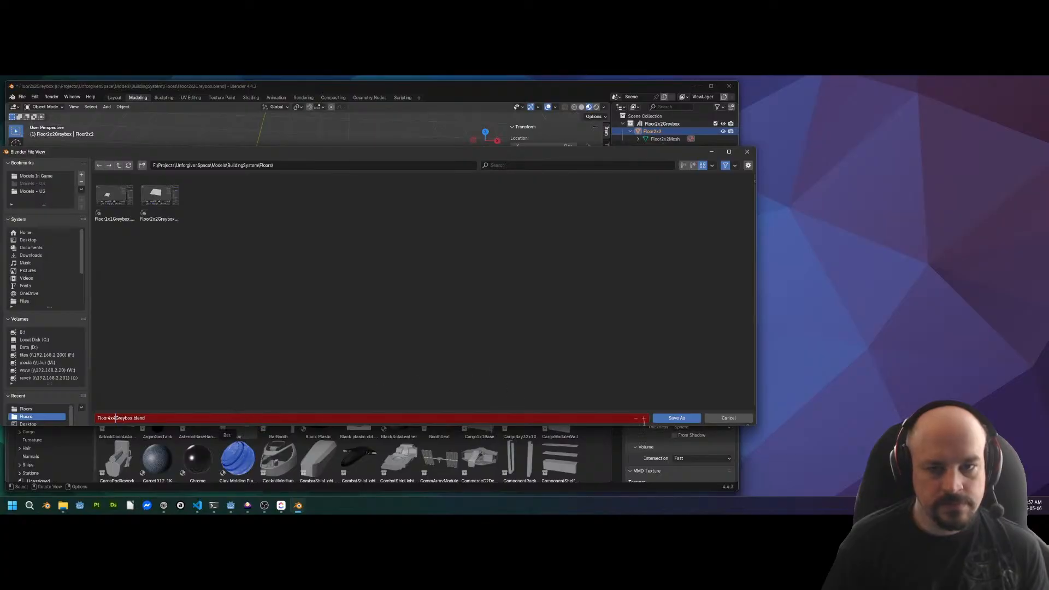
{"action": "left_click", "coordinate": [677, 418]}
Rename the collection Floor4x4Greybox and the floor object Floor4x4
{"action": "double_click", "coordinate": [666, 124]}
{"action": "left_click", "coordinate": [665, 123]}
{"action": "key", "text": "Left"}
{"action": "key", "text": "Left"}
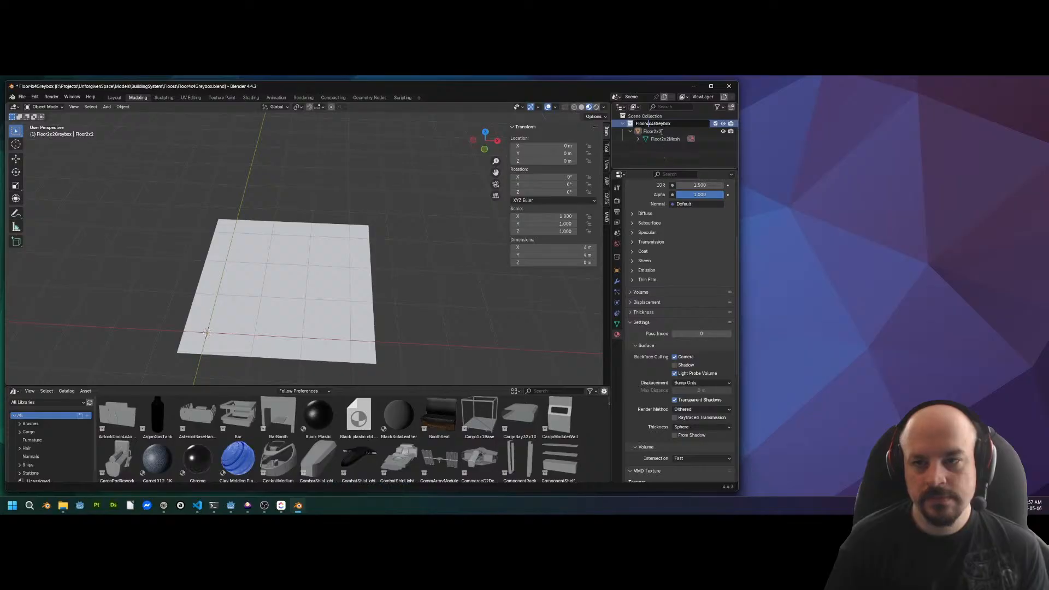
{"action": "double_click", "coordinate": [662, 131]}
{"action": "key", "text": "BackSpace"}
{"action": "key", "text": "BackSpace"}
{"action": "key", "text": "BackSpace"}
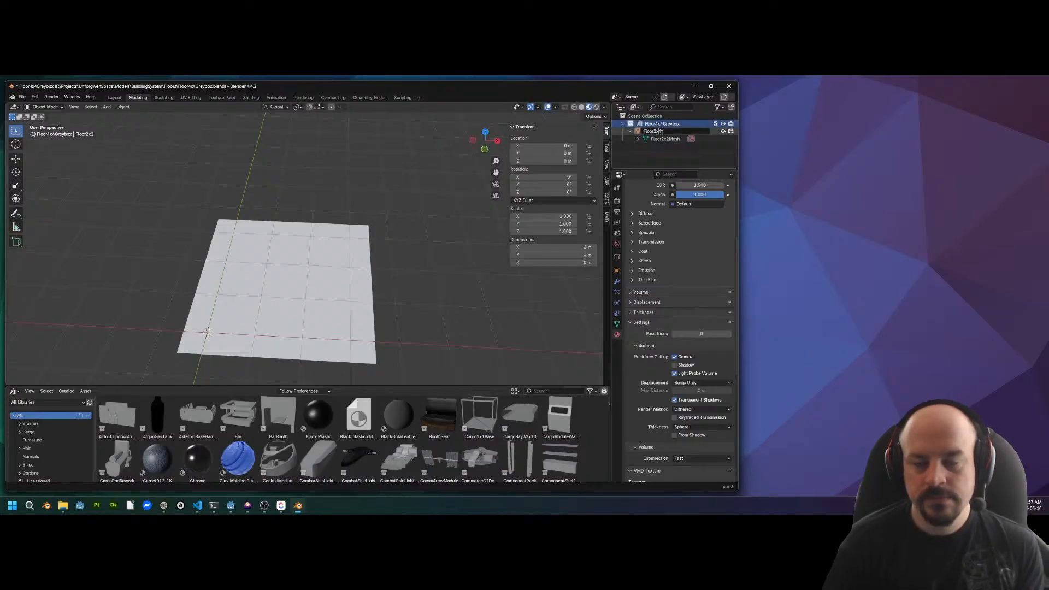
{"action": "type", "text": "4x4"}
{"action": "key", "text": "Return"}
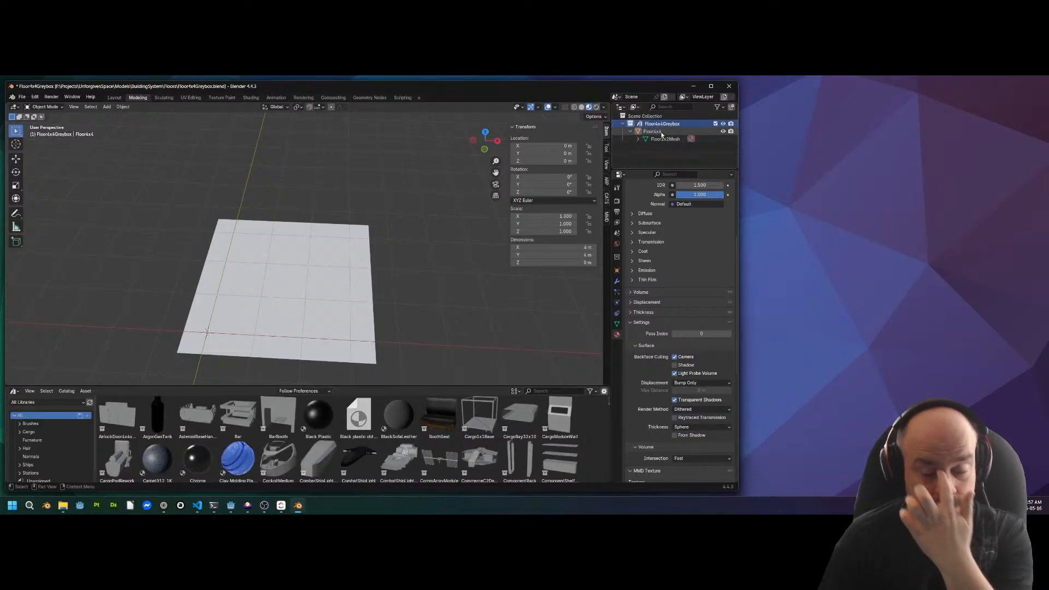
Rename the floor's mesh data Floor4x4Mesh and save the file
{"action": "double_click", "coordinate": [661, 138]}
{"action": "left_click", "coordinate": [662, 138]}
{"action": "key", "text": "BackSpace"}
{"action": "type", "text": "4"}
{"action": "key", "text": "Return"}
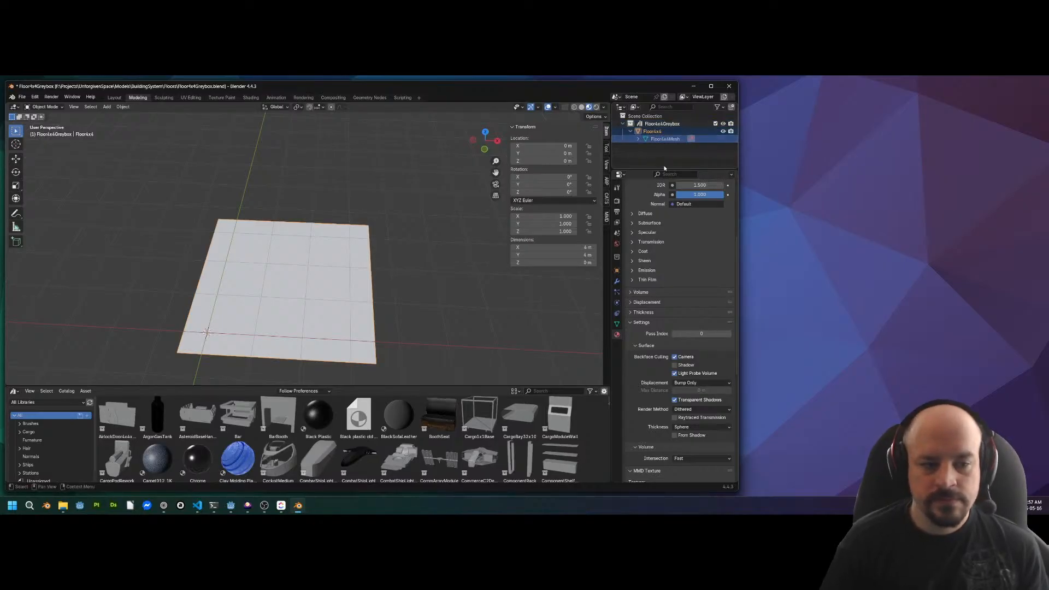
{"action": "scroll", "coordinate": [301, 281], "scroll_direction": "up", "scroll_amount": 1}
{"action": "middle_click_drag", "start_coordinate": [302, 280], "coordinate": [323, 221]}
{"action": "key", "text": "ctrl+s"}
Export the floor as a glTF binary named Floor4x4Greybox.glb into the SpaceEdit project's Floors folder
{"action": "left_click", "coordinate": [24, 98]}
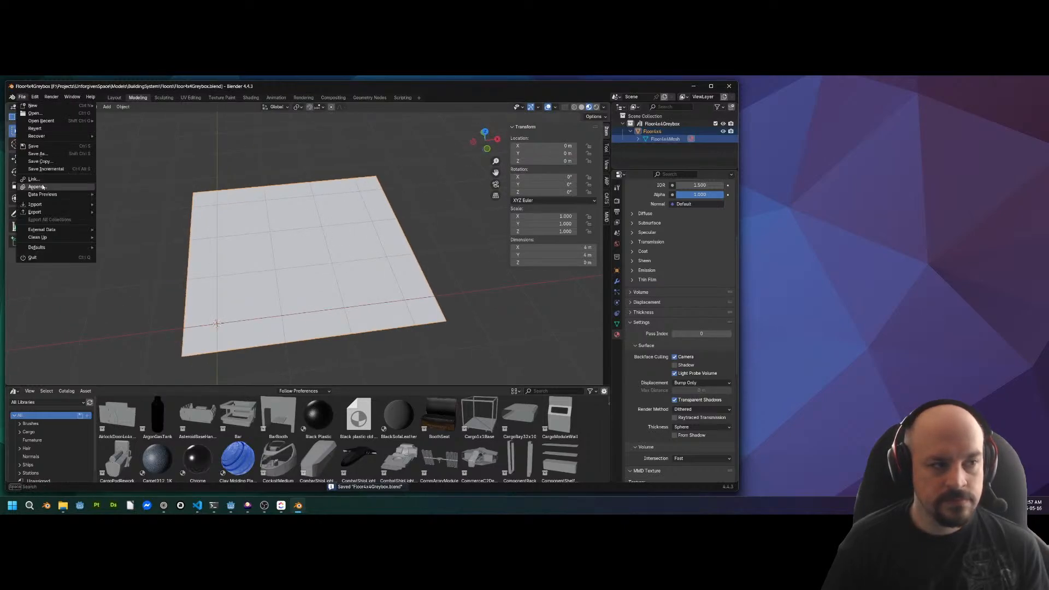
{"action": "mouse_move", "coordinate": [52, 212]}
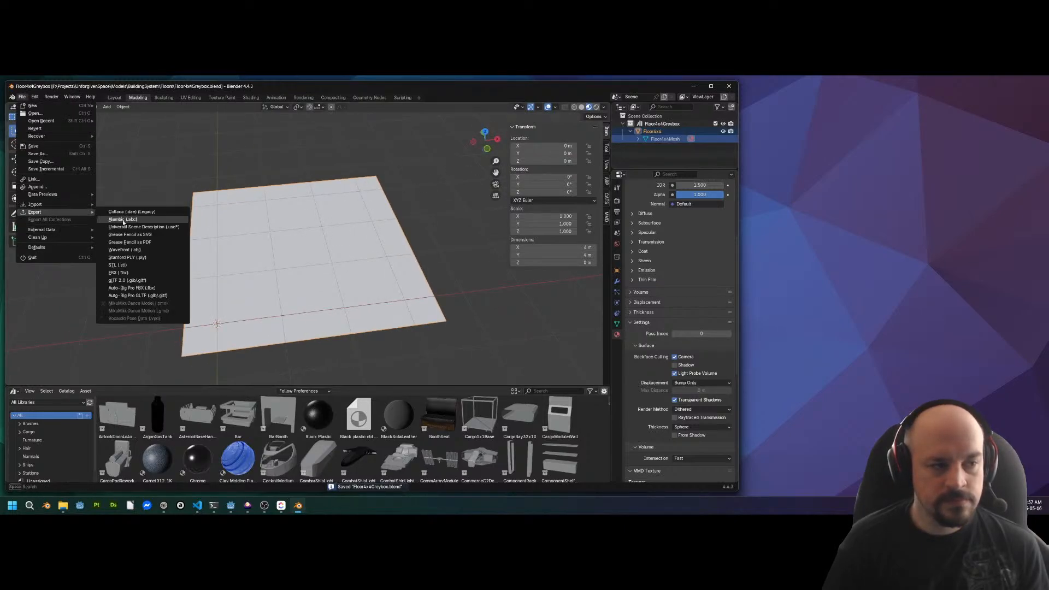
{"action": "left_click", "coordinate": [131, 280]}
{"action": "left_click", "coordinate": [112, 421]}
{"action": "left_click", "coordinate": [110, 420]}
{"action": "key", "text": "BackSpace"}
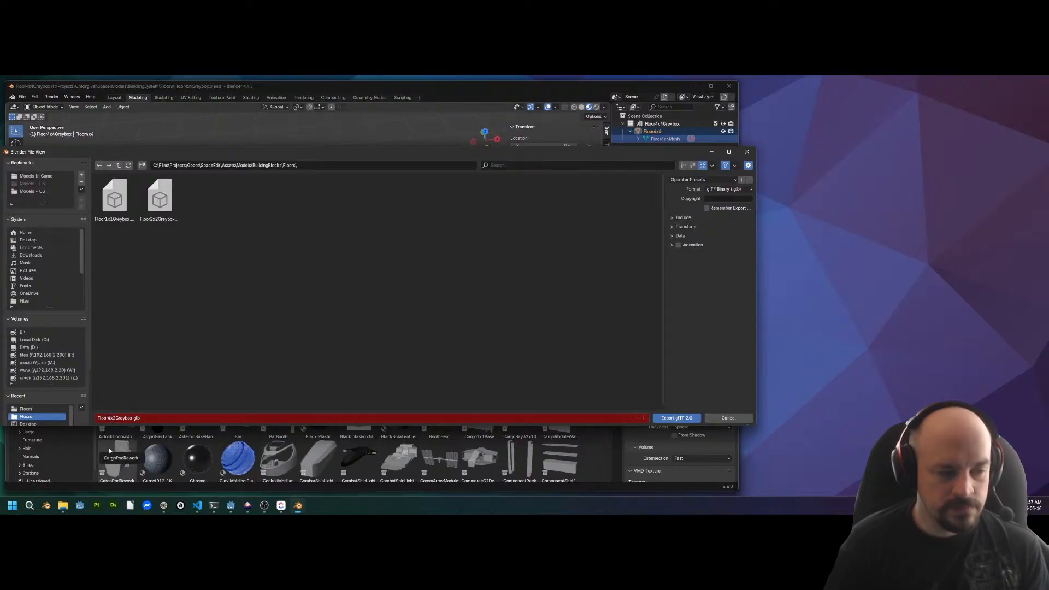
{"action": "left_click", "coordinate": [685, 419]}
Save the Blender file under the new name Floor8x8Greybox.blend in the Floors folder
{"action": "middle_click_drag", "start_coordinate": [385, 216], "coordinate": [357, 221]}
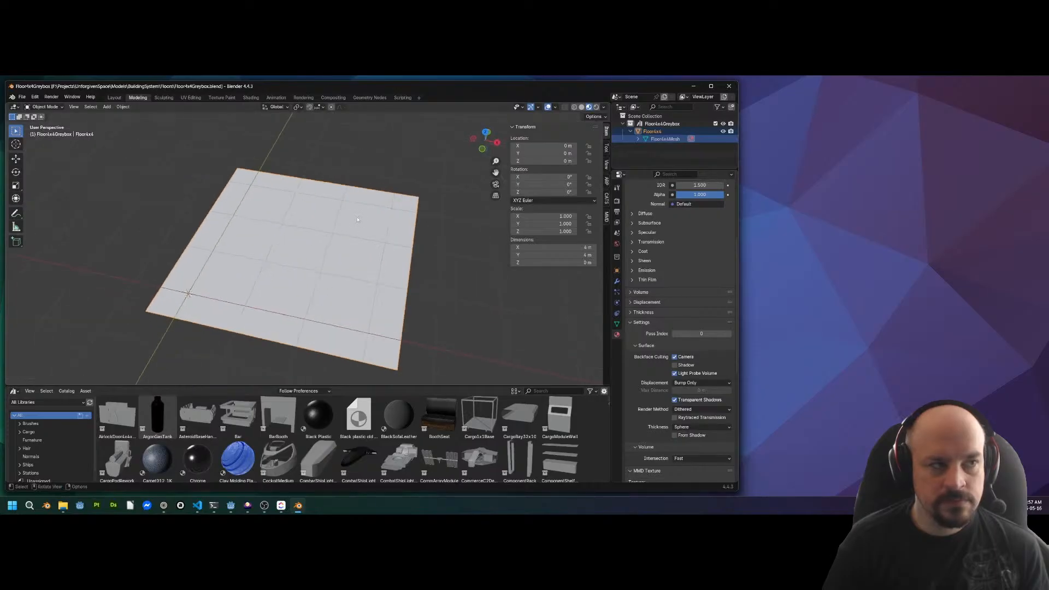
{"action": "left_click", "coordinate": [22, 96]}
{"action": "left_click", "coordinate": [39, 153]}
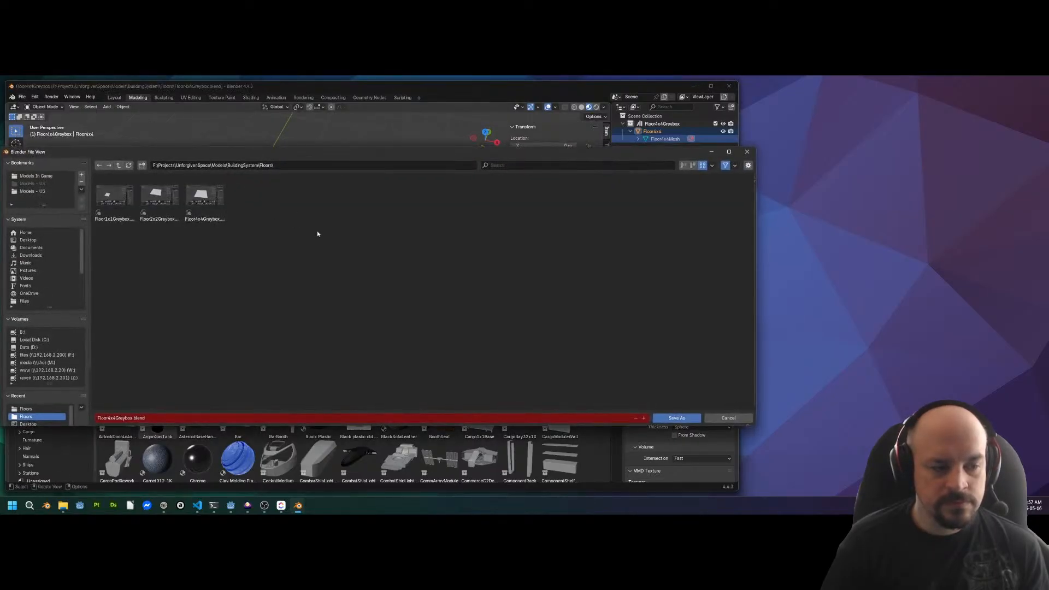
{"action": "left_click", "coordinate": [111, 419]}
{"action": "left_click", "coordinate": [109, 419]}
{"action": "key", "text": "Right"}
{"action": "type", "text": "8"}
{"action": "key", "text": "Right"}
{"action": "key", "text": "Right"}
{"action": "key", "text": "BackSpace"}
{"action": "type", "text": "8"}
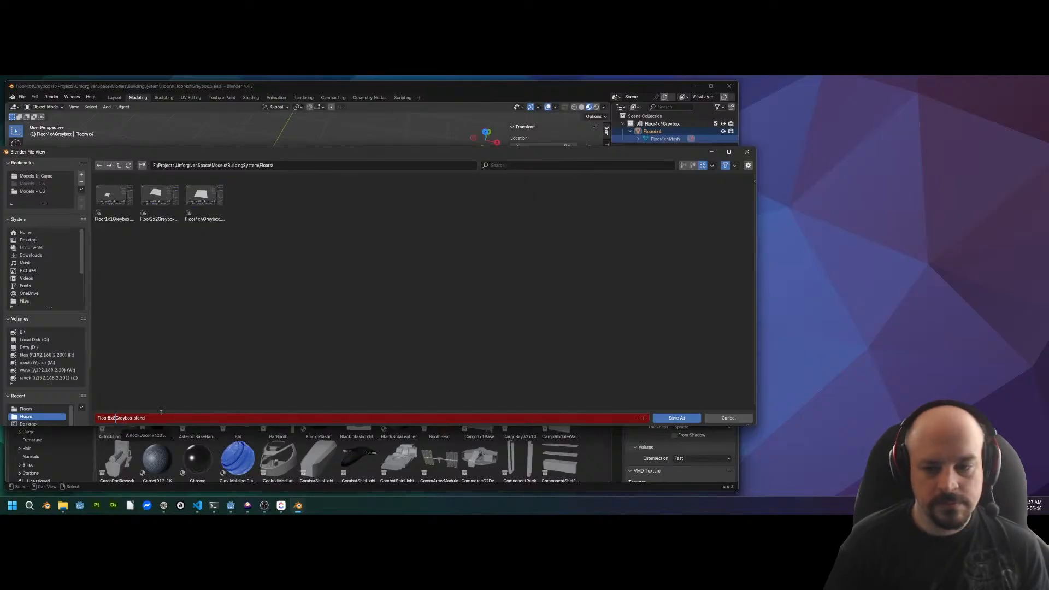
{"action": "left_click", "coordinate": [676, 418]}
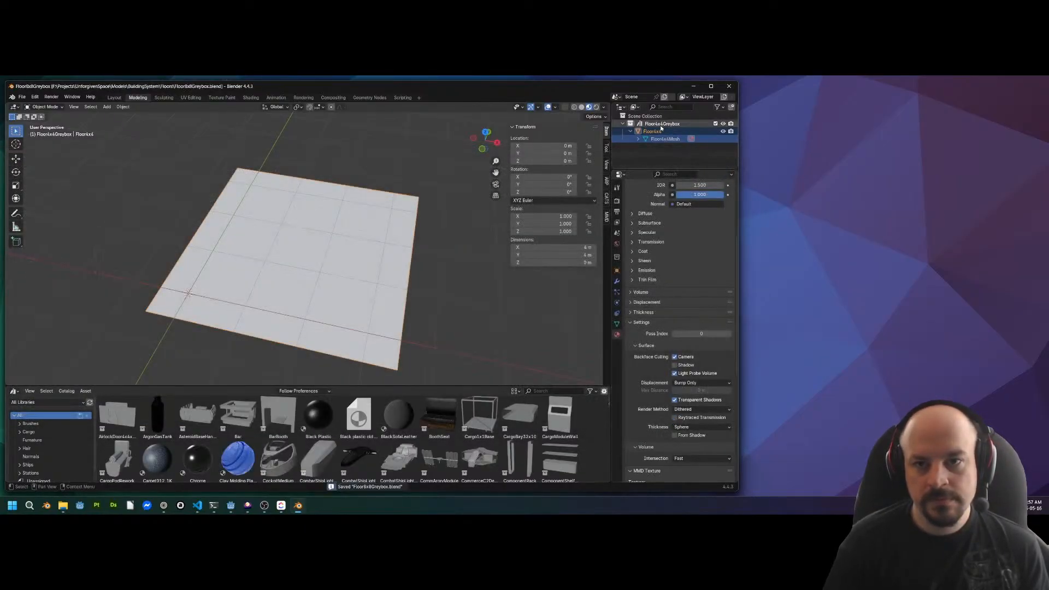
Rename the collection Floor8x8Greybox and the floor object Floor8x8
{"action": "double_click", "coordinate": [658, 124]}
{"action": "key", "text": "Left"}
{"action": "key", "text": "Left"}
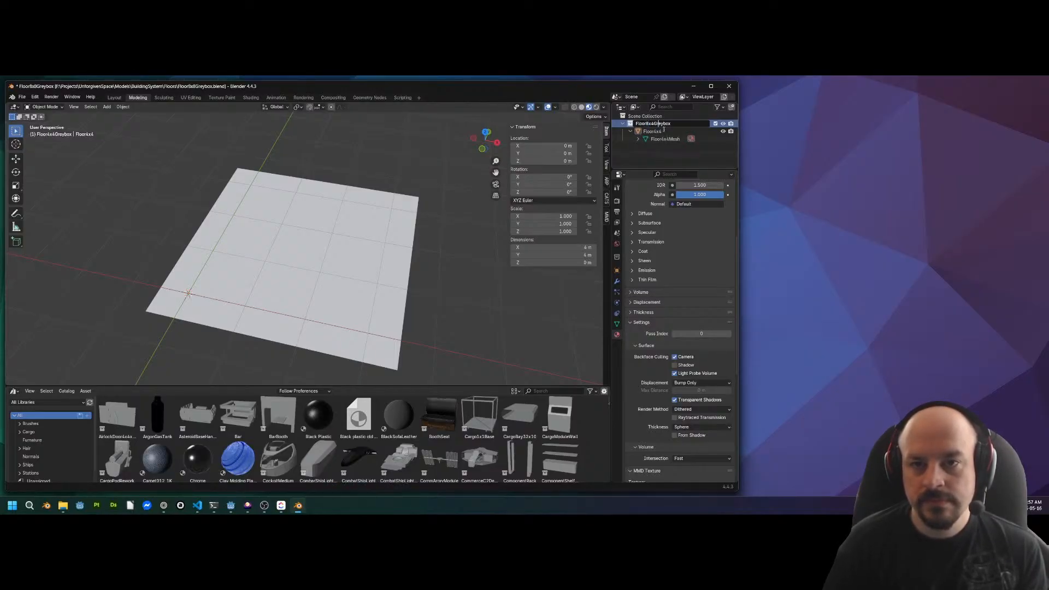
{"action": "key", "text": "BackSpace"}
{"action": "type", "text": "8"}
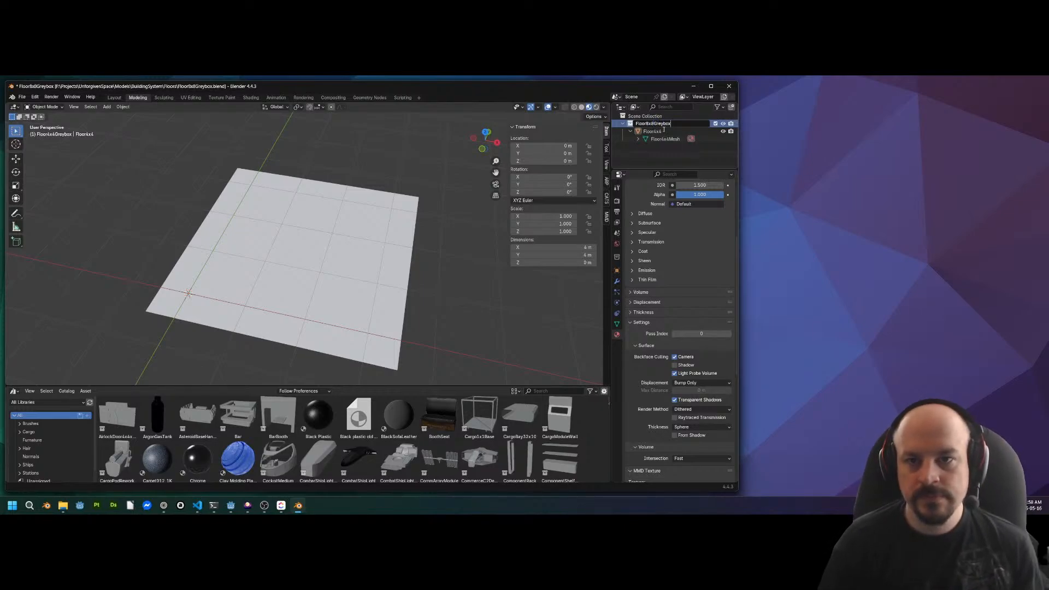
{"action": "key", "text": "Return"}
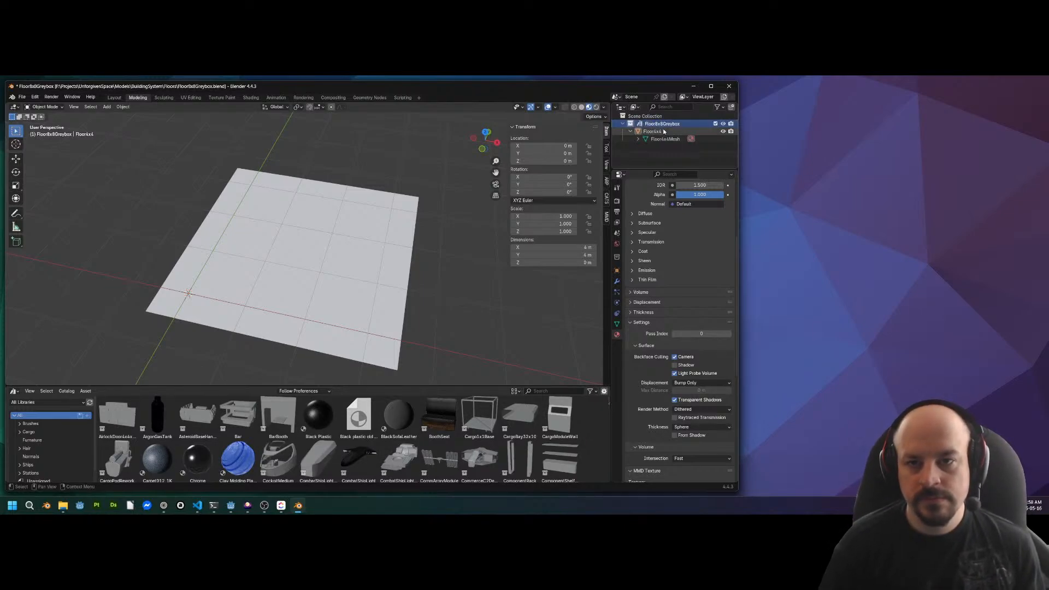
{"action": "double_click", "coordinate": [667, 132]}
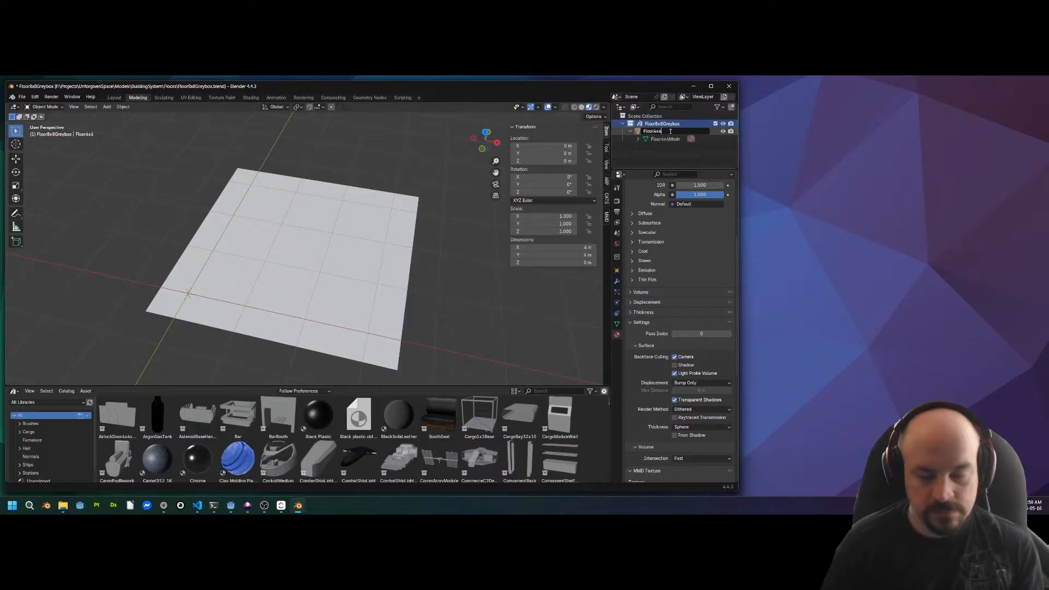
{"action": "key", "text": "BackSpace"}
{"action": "type", "text": "8"}
{"action": "key", "text": "Return"}
Rename the floor's mesh data Floor8x8Mesh
{"action": "double_click", "coordinate": [663, 140]}
{"action": "left_click", "coordinate": [661, 140]}
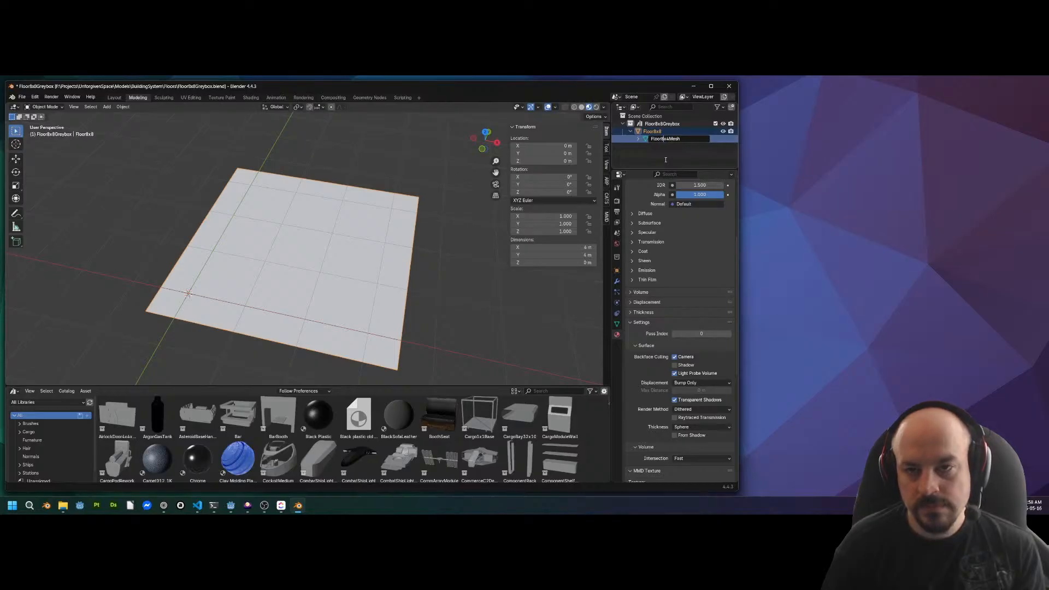
{"action": "key", "text": "Return"}
{"action": "double_click", "coordinate": [666, 139]}
{"action": "left_click", "coordinate": [666, 139]}
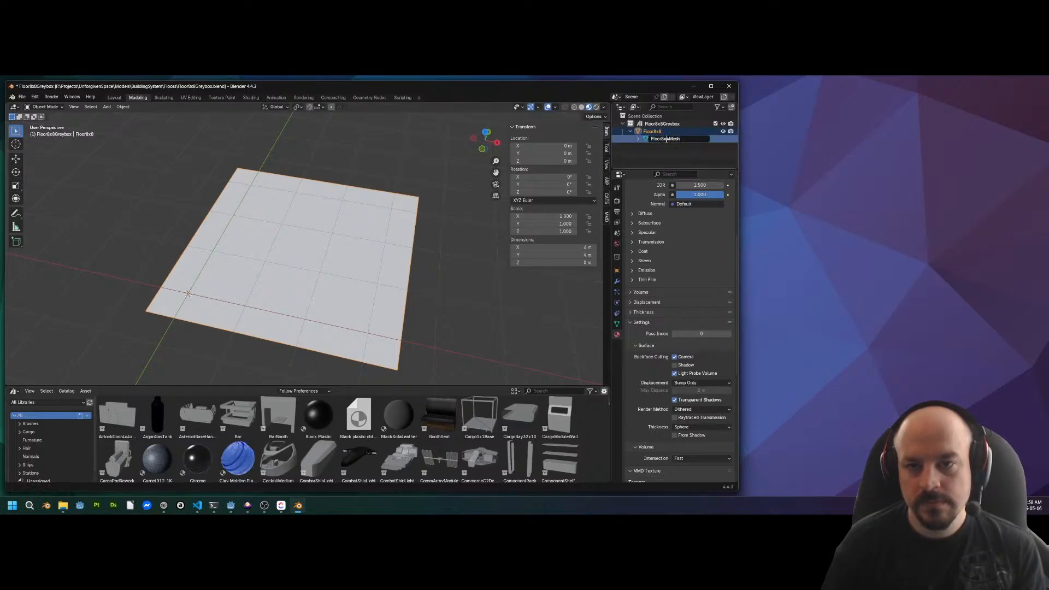
{"action": "key", "text": "Delete"}
{"action": "type", "text": "8"}
{"action": "key", "text": "Return"}
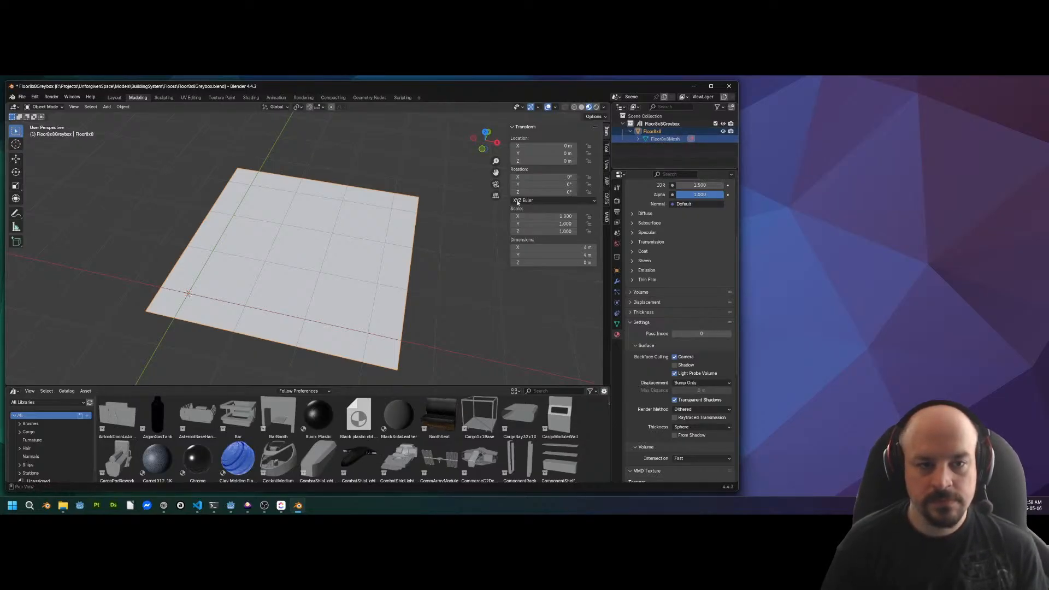
Extrude the outer edge of the Floor8x8 mesh 4 m along the X axis in Edit Mode
{"action": "key", "text": "Tab"}
{"action": "key", "text": "a"}
{"action": "middle_click_drag", "start_coordinate": [409, 250], "coordinate": [384, 265]}
{"action": "key", "text": "g"}
{"action": "key", "text": "x"}
{"action": "key", "text": "4"}
{"action": "key", "text": "Return"}
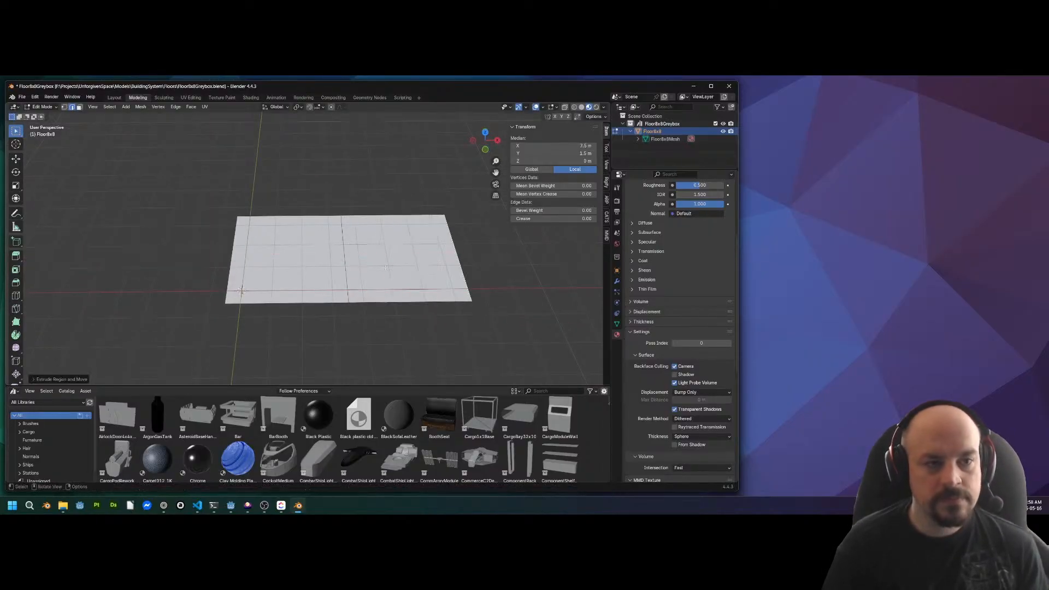
Extrude both back edges of the widened floor 4 m along the Y axis
{"action": "left_click", "coordinate": [285, 214]}
{"action": "left_click", "coordinate": [377, 217], "text": "shift"}
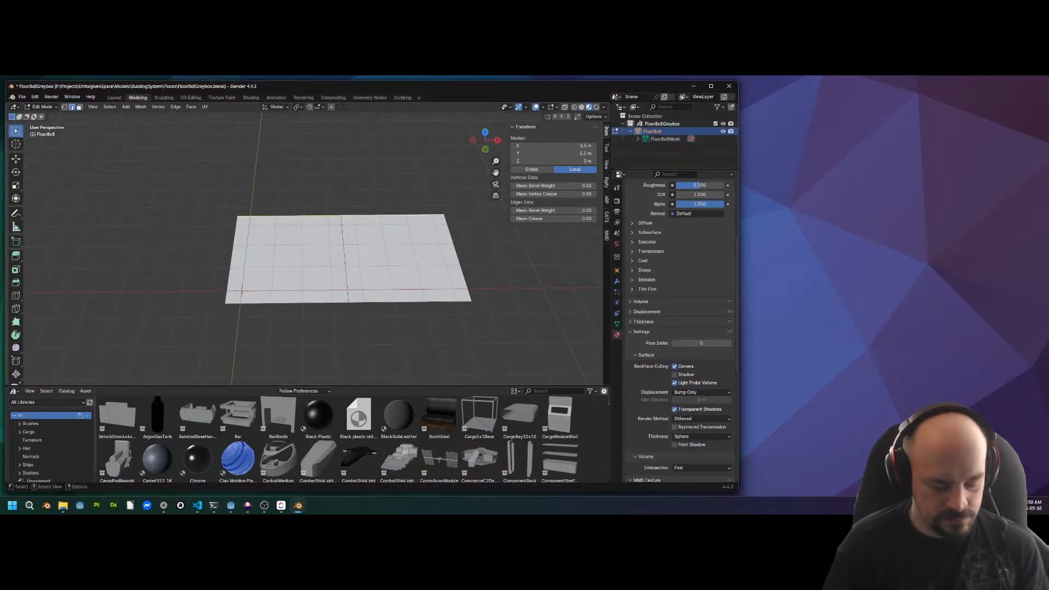
{"action": "key", "text": "g"}
{"action": "key", "text": "y"}
{"action": "key", "text": "4"}
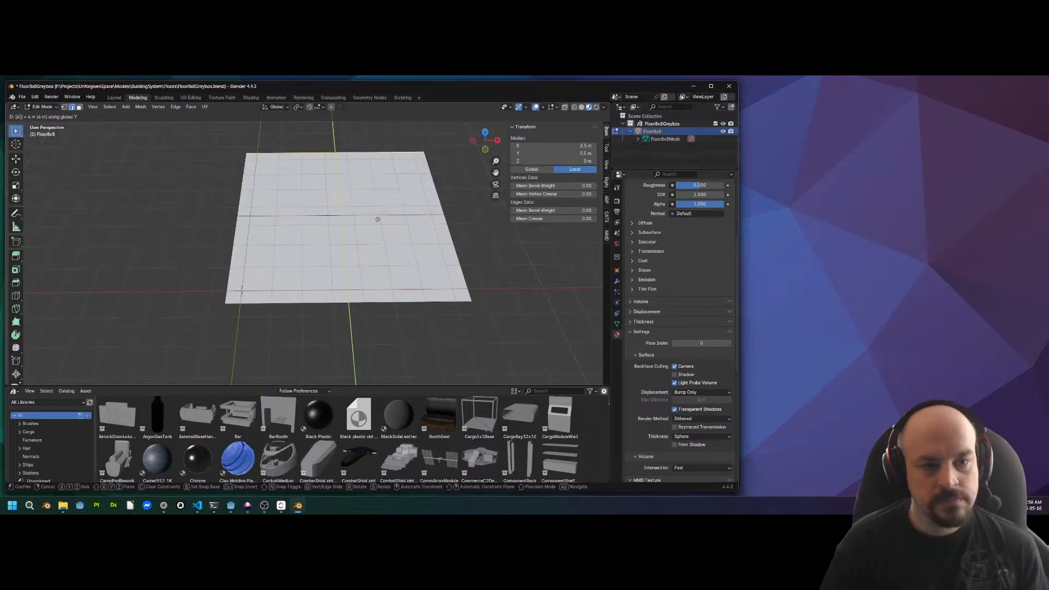
{"action": "key", "text": "Return"}
Try to remove the inner seam edges between the extruded sections of the floor
{"action": "left_click", "coordinate": [335, 209], "text": "alt"}
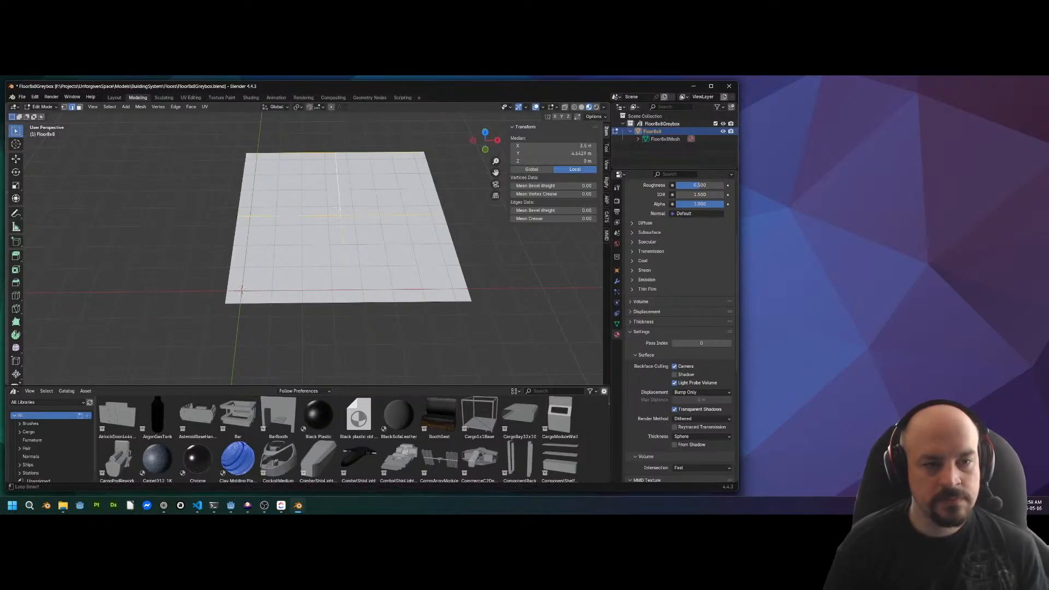
{"action": "key", "text": "x"}
{"action": "left_click", "coordinate": [337, 207]}
{"action": "key", "text": "ctrl+z"}
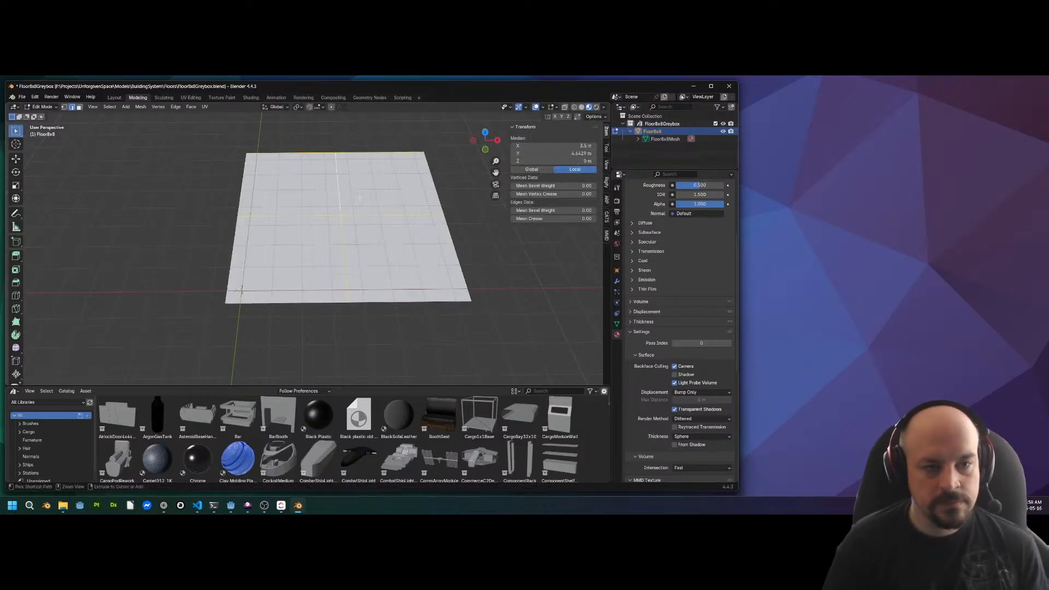
{"action": "key", "text": "x"}
{"action": "left_click", "coordinate": [351, 246]}
Merge all vertices of the Floor8x8 mesh by distance
{"action": "middle_click_drag", "start_coordinate": [391, 238], "coordinate": [362, 232]}
{"action": "key", "text": "a"}
{"action": "key", "text": "m"}
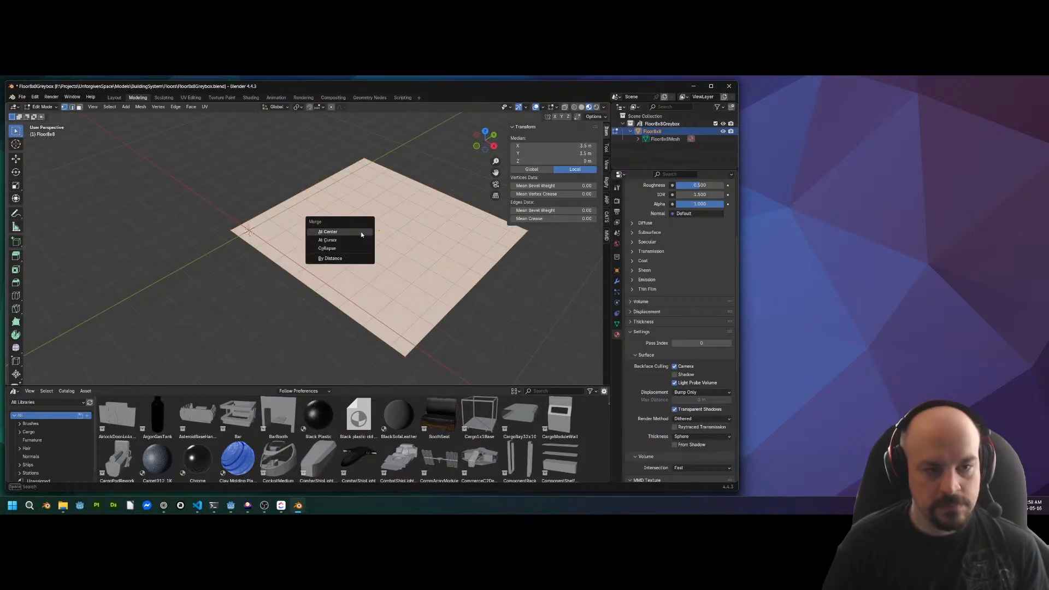
{"action": "left_click", "coordinate": [330, 258]}
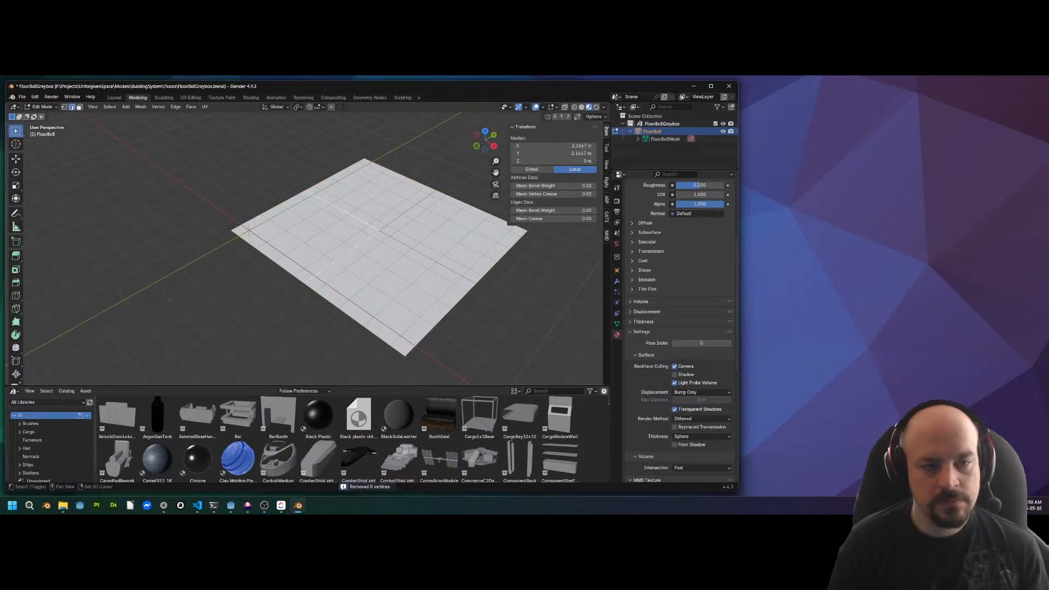
Remove the inner seam edges from the Floor8x8 mesh and return to Object Mode
{"action": "key", "text": "x"}
{"action": "left_click", "coordinate": [398, 244]}
{"action": "middle_click_drag", "start_coordinate": [398, 245], "coordinate": [237, 204]}
{"action": "key", "text": "Tab"}
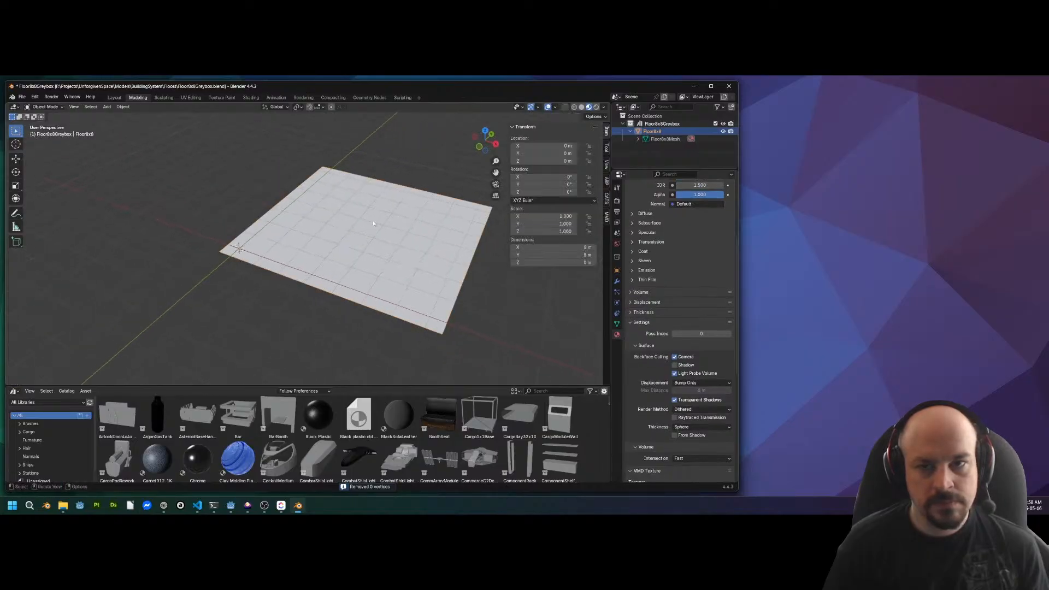
Save the blend file and export the floor as glTF Binary named Floor8x8Greybox.glb into the BuildingBlocks Floors folder
{"action": "key", "text": "ctrl+s"}
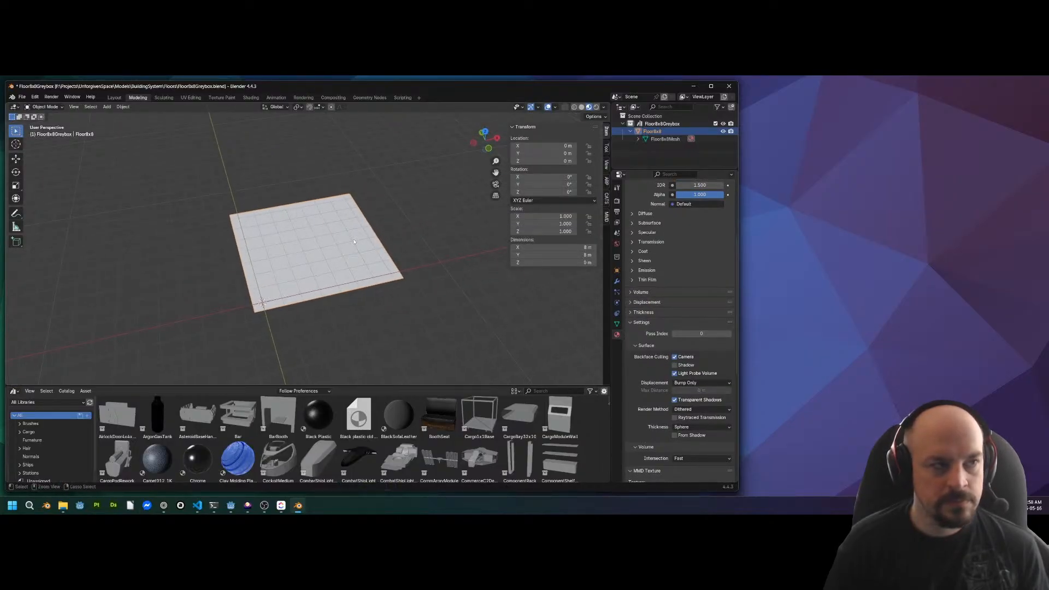
{"action": "middle_click_drag", "start_coordinate": [134, 141], "coordinate": [82, 134]}
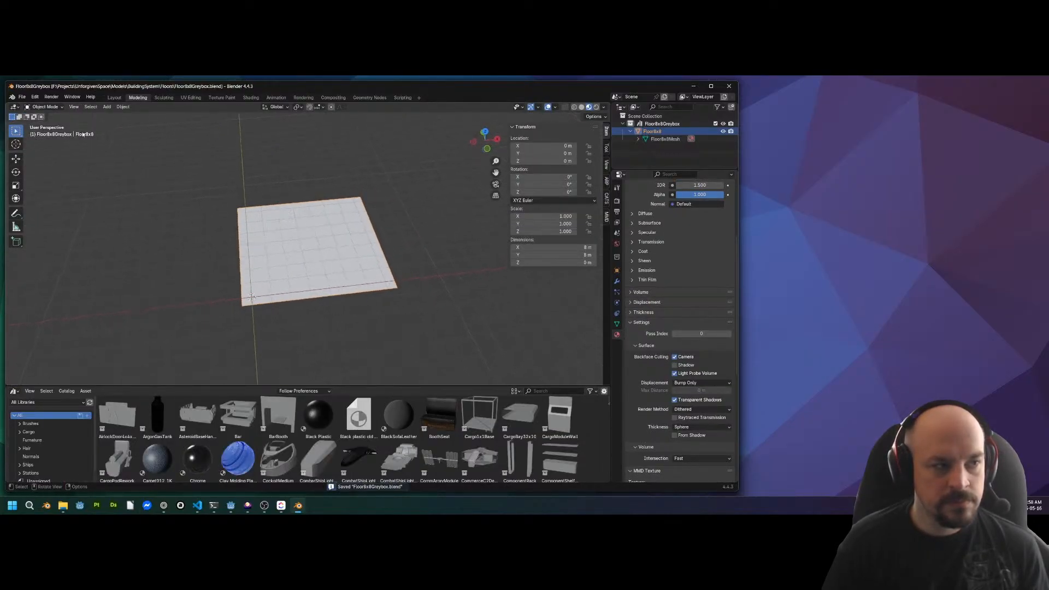
{"action": "left_click", "coordinate": [22, 98]}
{"action": "mouse_move", "coordinate": [62, 209]}
{"action": "left_click", "coordinate": [143, 281]}
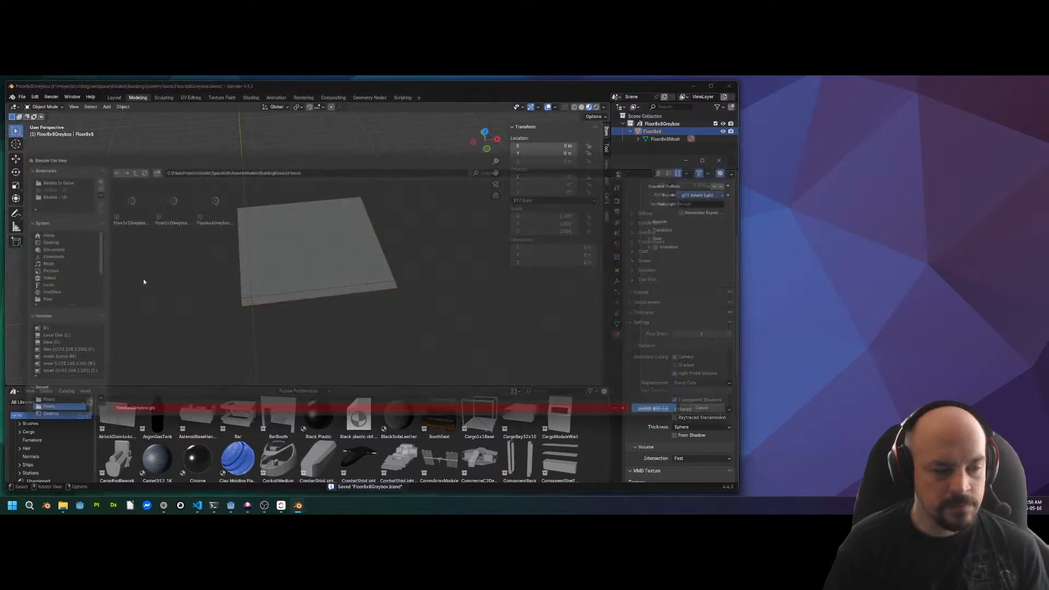
{"action": "left_click", "coordinate": [122, 418]}
{"action": "left_click", "coordinate": [130, 419]}
{"action": "key", "text": "Left"}
{"action": "type", "text": "8"}
{"action": "key", "text": "Right"}
{"action": "key", "text": "Right"}
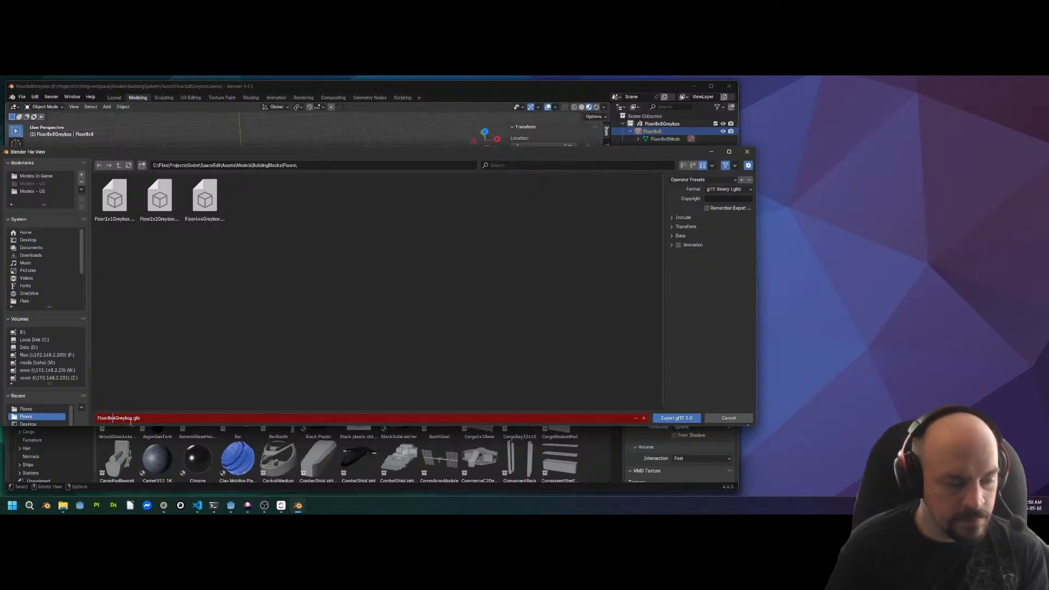
{"action": "key", "text": "BackSpace"}
{"action": "type", "text": "8"}
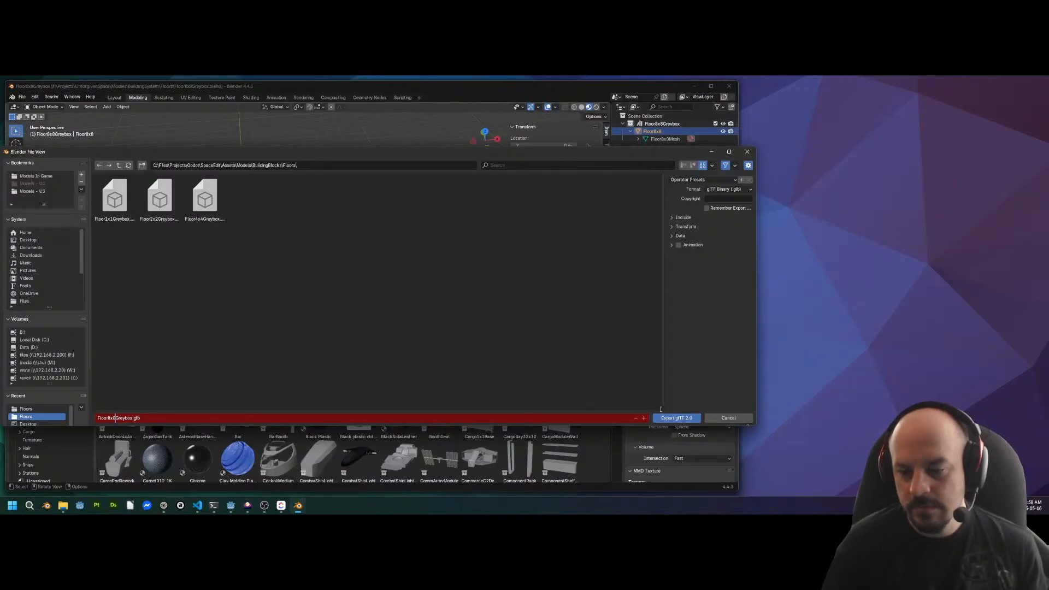
{"action": "left_click", "coordinate": [676, 418]}
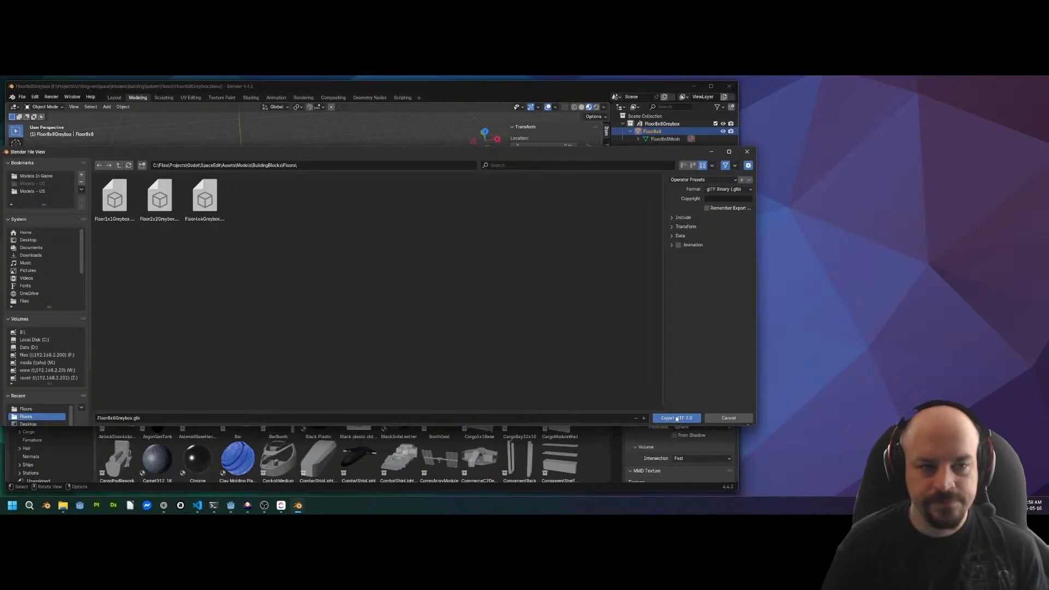
Select the 8x8 floor object and save the blend file again
{"action": "middle_click_drag", "start_coordinate": [306, 236], "coordinate": [284, 231]}
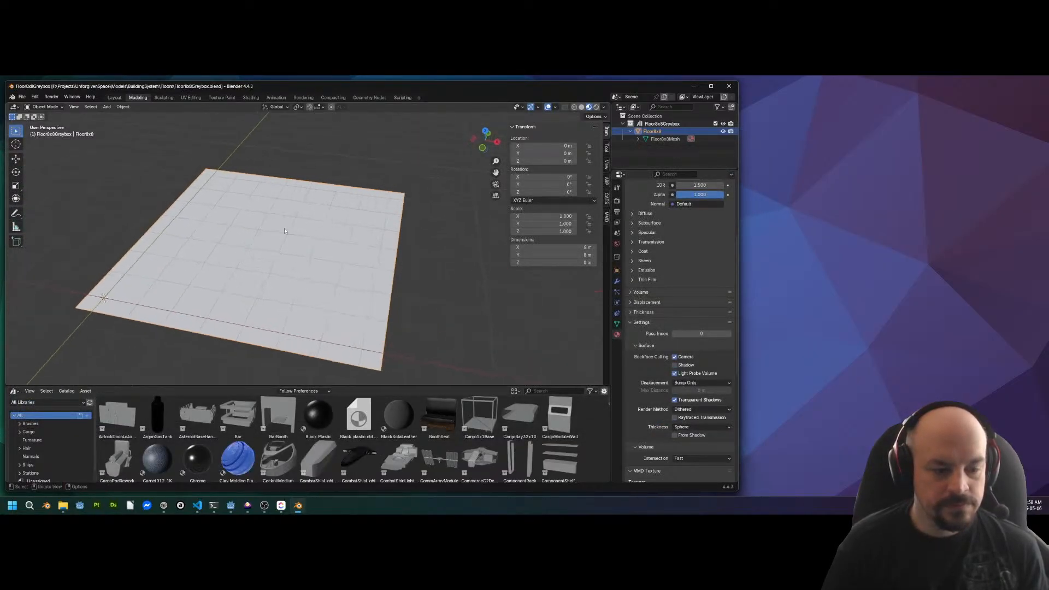
{"action": "middle_click_drag", "start_coordinate": [257, 355], "coordinate": [262, 283]}
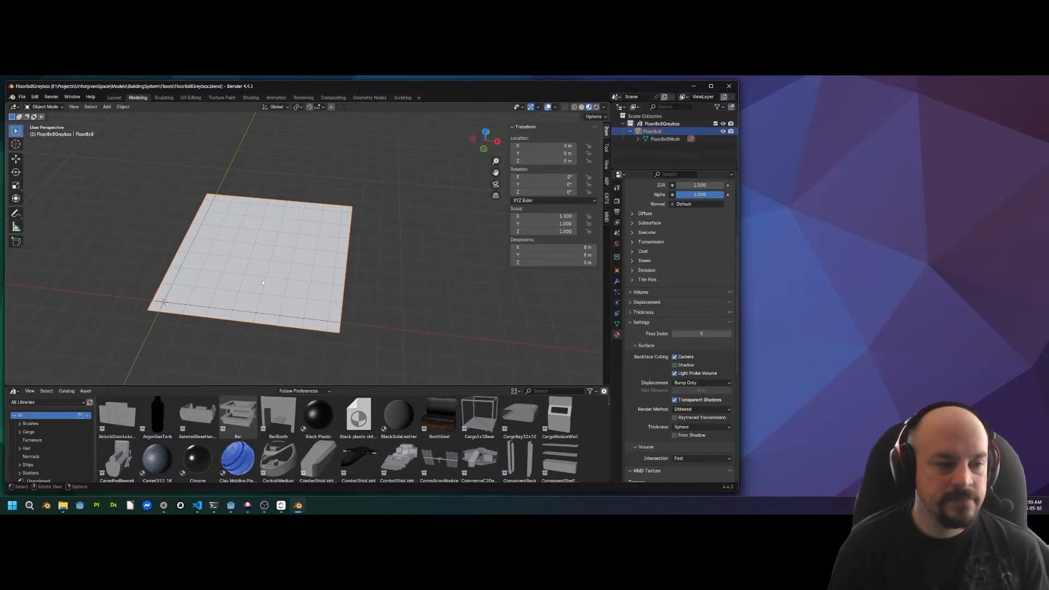
{"action": "middle_click_drag", "start_coordinate": [300, 140], "coordinate": [304, 176]}
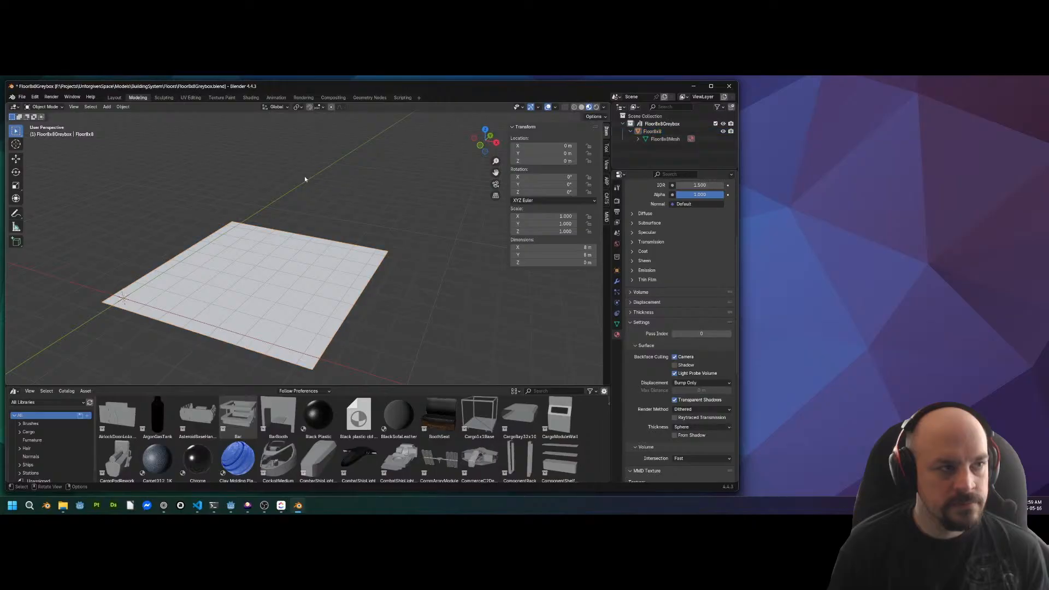
{"action": "key", "text": "ctrl+s"}
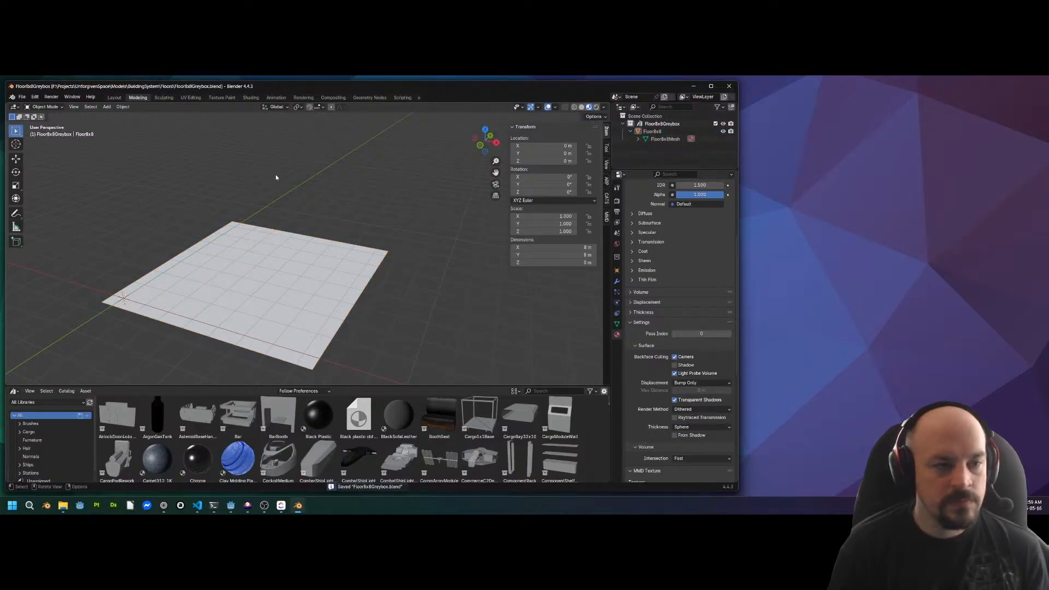
{"action": "middle_click_drag", "start_coordinate": [257, 197], "coordinate": [247, 235]}
{"action": "left_click", "coordinate": [269, 238]}
{"action": "key", "text": "ctrl+s"}
Start opening another blend file and browse up to the BuildingSystem folder
{"action": "left_click", "coordinate": [22, 97]}
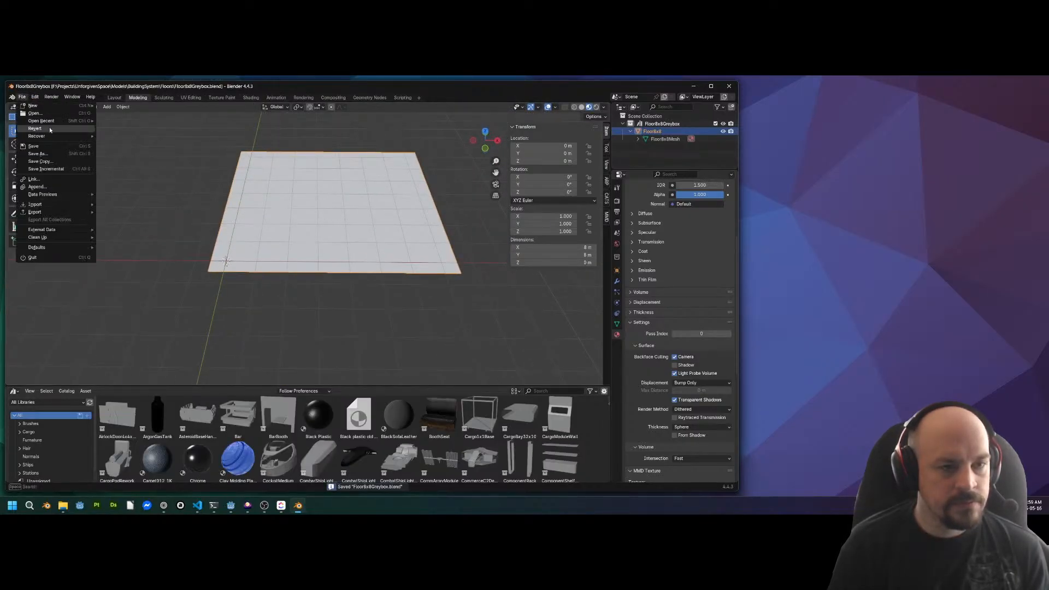
{"action": "left_click", "coordinate": [35, 113]}
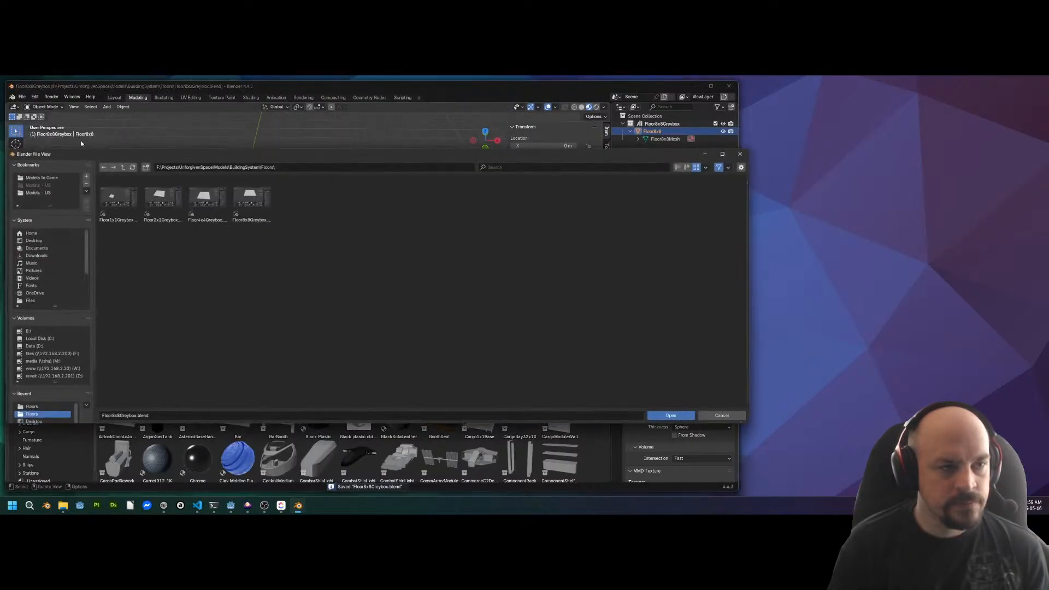
{"action": "left_click", "coordinate": [120, 165]}
{"action": "right_click", "coordinate": [125, 205]}
{"action": "left_click", "coordinate": [124, 205]}
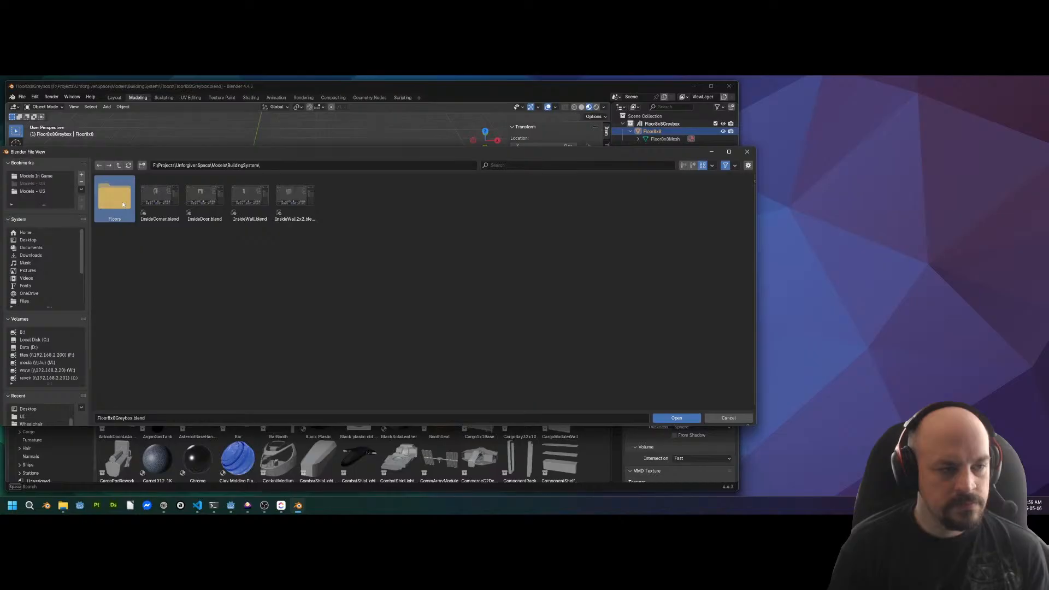
{"action": "right_click", "coordinate": [203, 285]}
{"action": "right_click", "coordinate": [365, 241]}
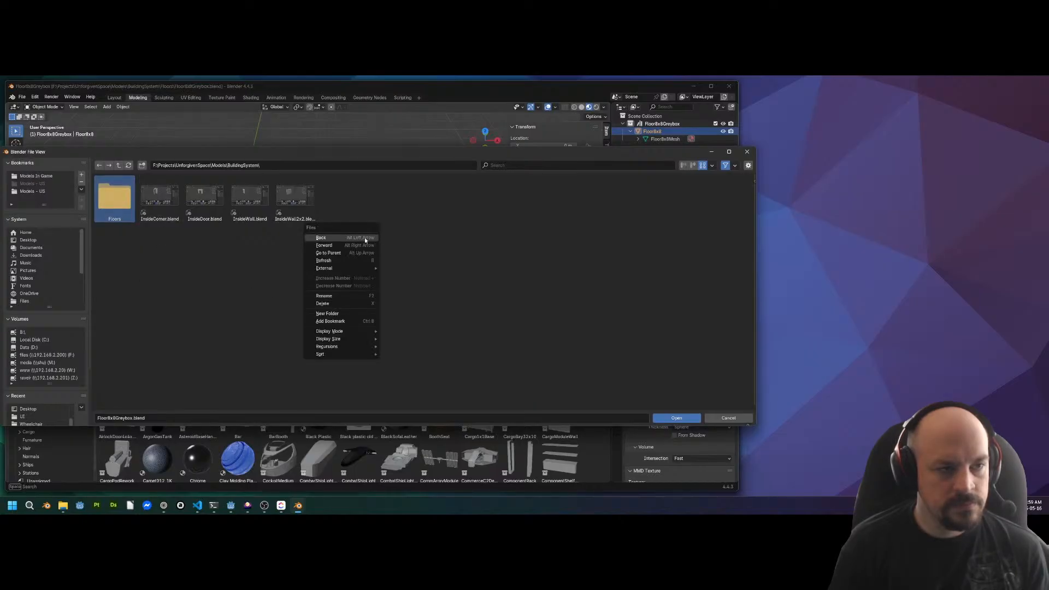
Create a folder named Ceilings inside the BuildingSystem folder
{"action": "left_click", "coordinate": [142, 165]}
{"action": "type", "text": "Ceil"}
{"action": "key", "text": "Return"}
{"action": "double_click", "coordinate": [114, 197]}
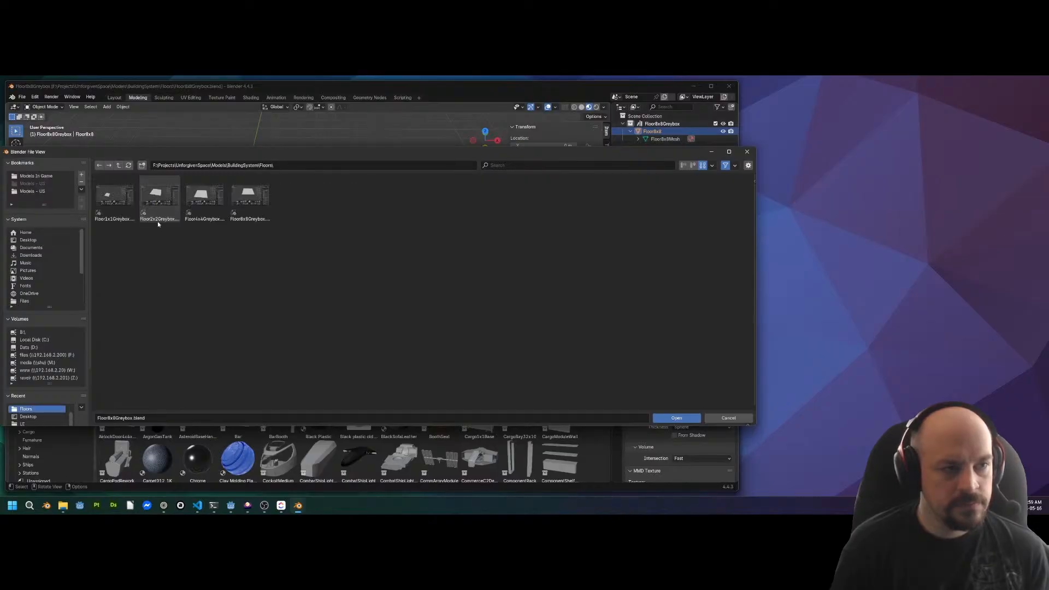
{"action": "left_click", "coordinate": [118, 165]}
{"action": "double_click", "coordinate": [109, 218]}
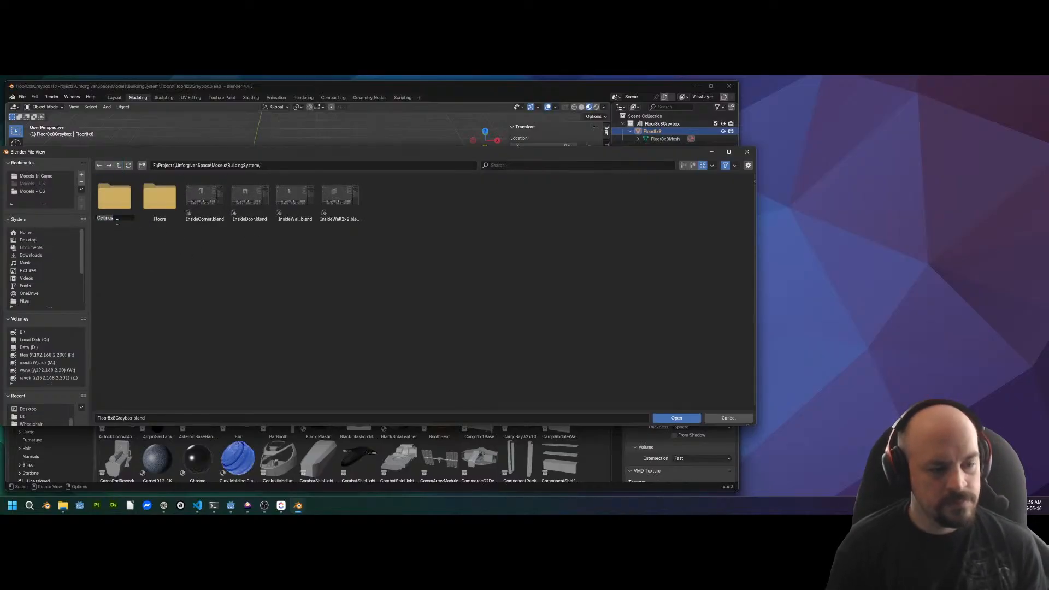
{"action": "key", "text": "Return"}
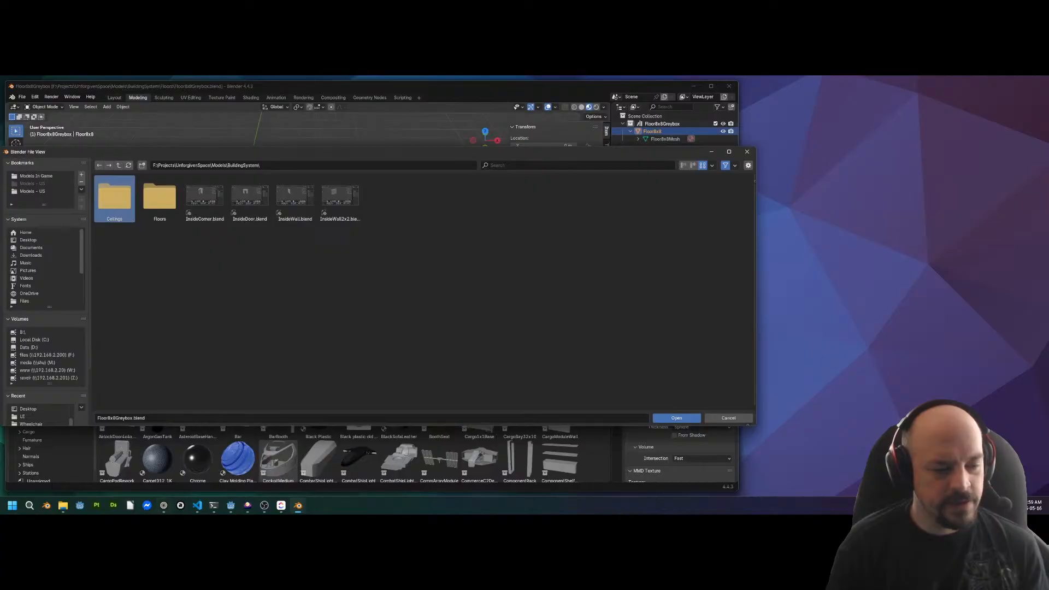
Switch to the web browser, ask Grok at grok.com for "Ceilings spelling", and return to Blender
{"action": "left_click", "coordinate": [163, 505]}
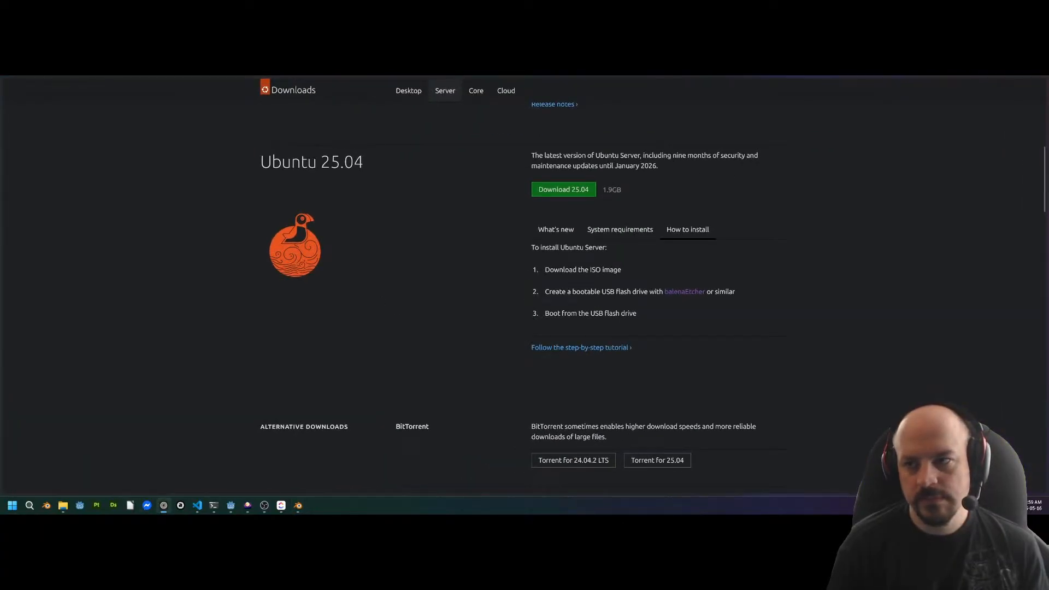
{"action": "mouse_move", "coordinate": [977, 119]}
{"action": "left_click", "coordinate": [961, 100]}
{"action": "type", "text": "g"}
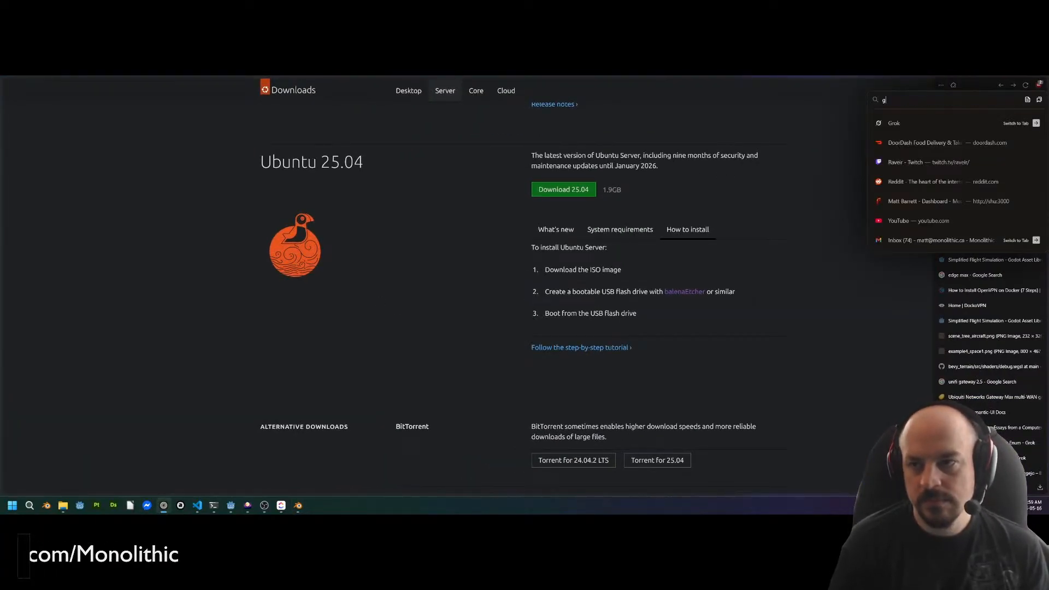
{"action": "type", "text": "rok.com"}
{"action": "key", "text": "Return"}
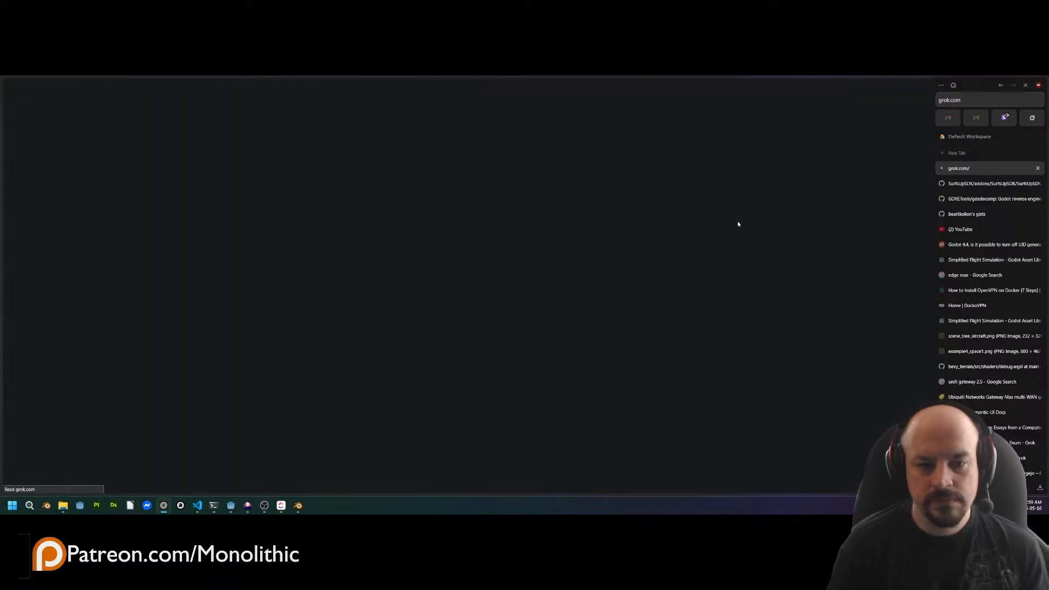
{"action": "type", "text": "Ceilings spelling"}
{"action": "key", "text": "Return"}
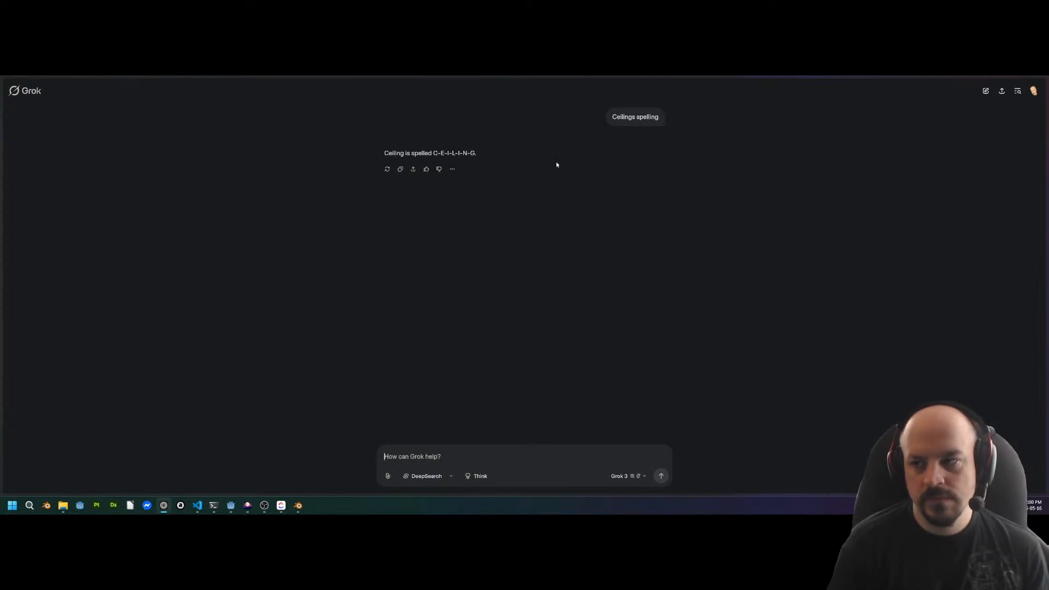
{"action": "left_click", "coordinate": [1005, 82]}
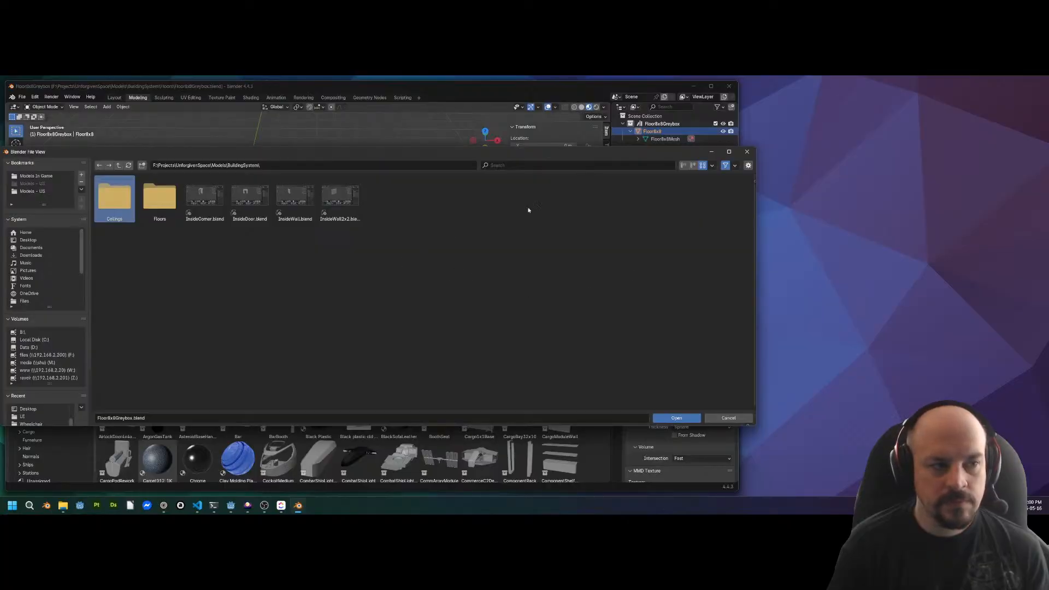
Look inside the Ceilings folder and dismiss the file browser
{"action": "left_click", "coordinate": [264, 257]}
{"action": "double_click", "coordinate": [111, 216]}
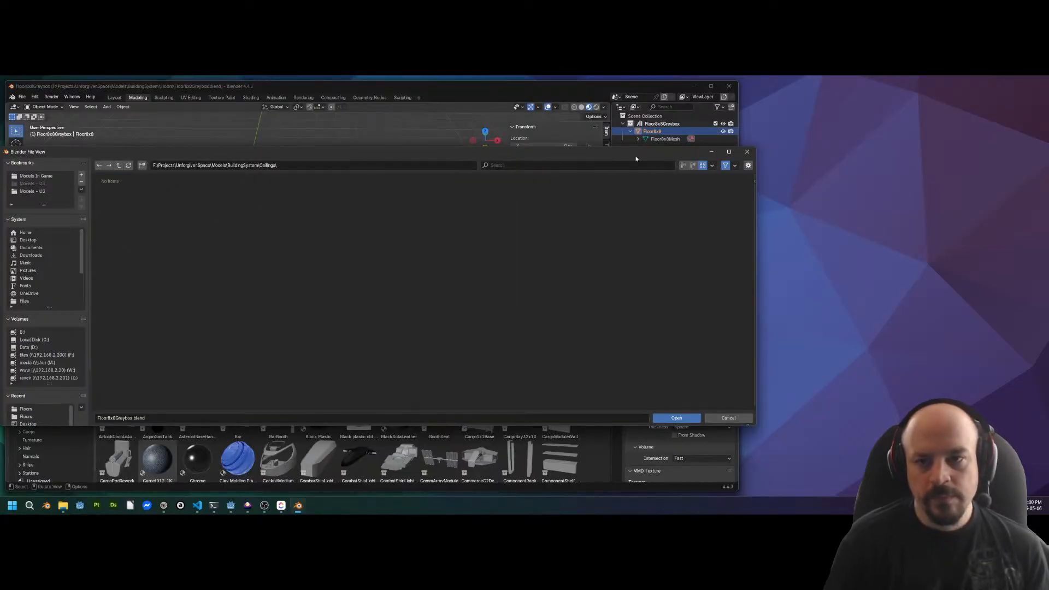
{"action": "left_click", "coordinate": [710, 153]}
{"action": "middle_click_drag", "start_coordinate": [328, 235], "coordinate": [323, 259]}
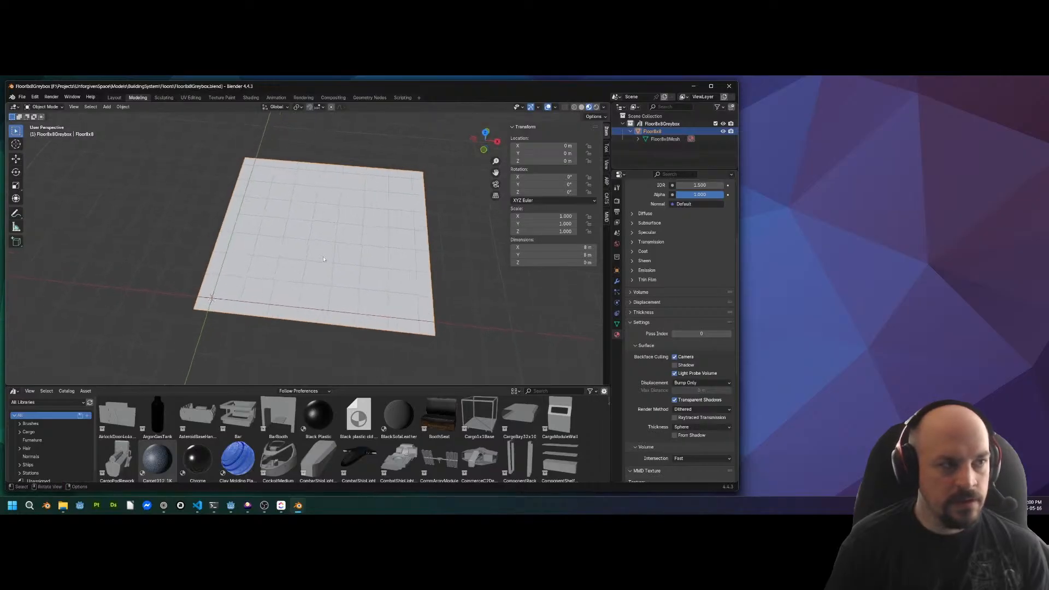
Open Floor4x4Greybox.blend from the BuildingSystem Floors folder
{"action": "left_click", "coordinate": [22, 97]}
{"action": "left_click", "coordinate": [33, 115]}
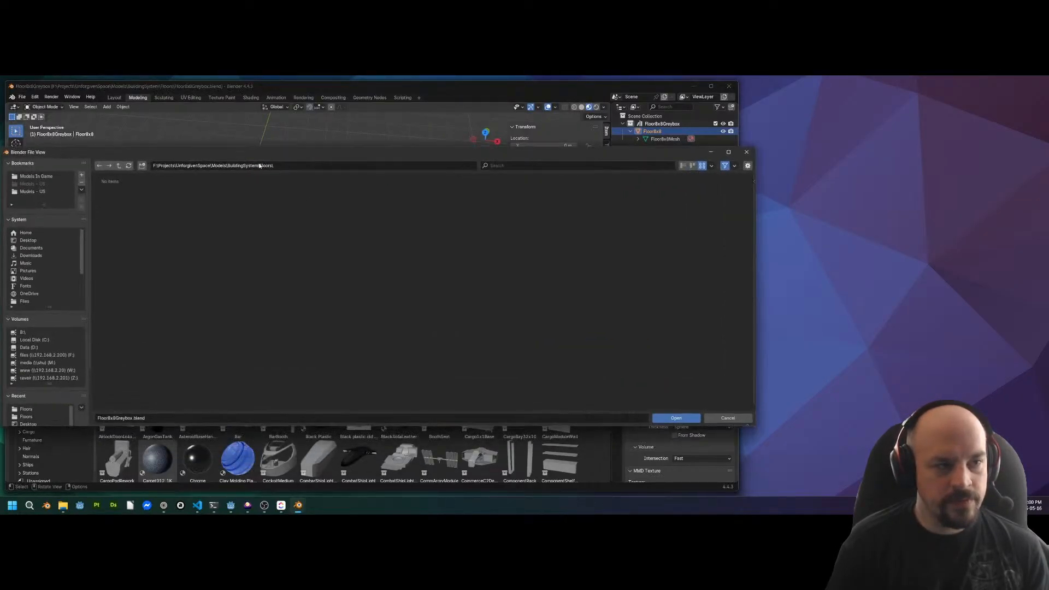
{"action": "left_click", "coordinate": [119, 166]}
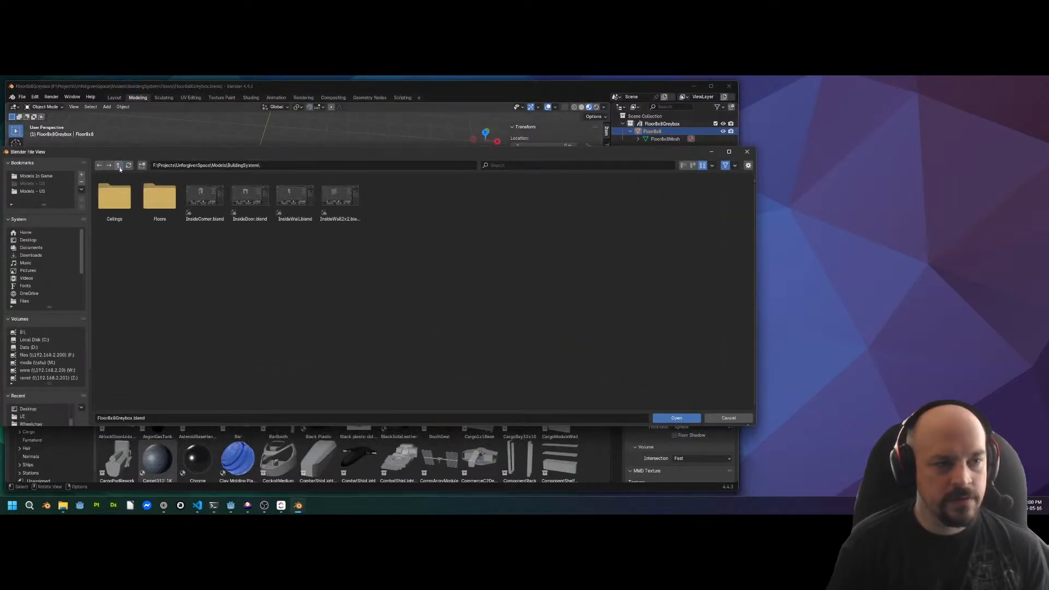
{"action": "left_click", "coordinate": [160, 221]}
{"action": "double_click", "coordinate": [204, 195]}
{"action": "middle_click_drag", "start_coordinate": [298, 246], "coordinate": [97, 156]}
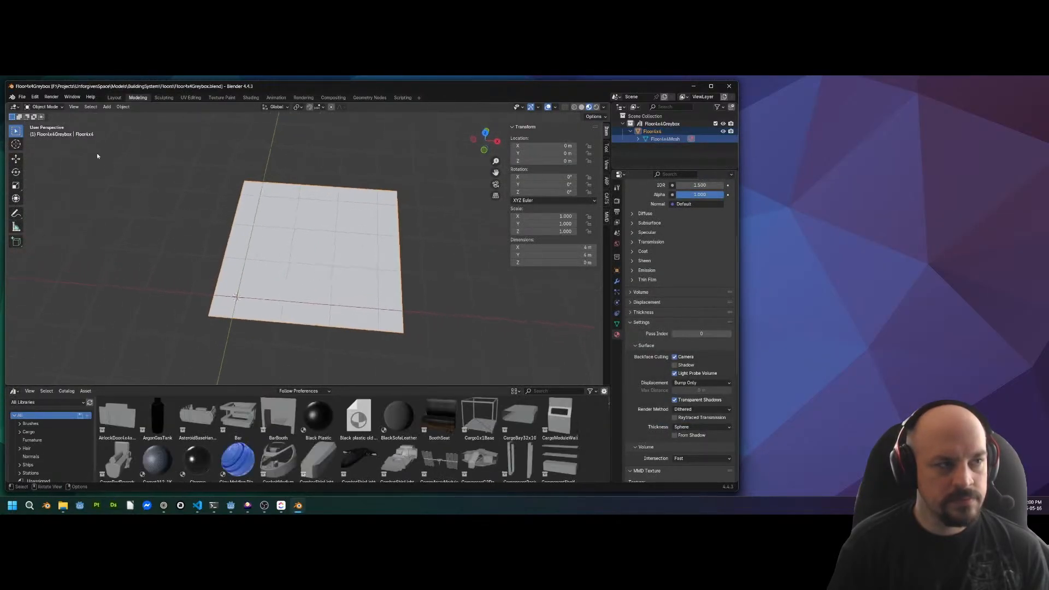
Save a copy of the 4x4 floor file as Ceiling4x4Greybox.blend in the Ceilings folder
{"action": "left_click", "coordinate": [22, 97]}
{"action": "left_click", "coordinate": [34, 153]}
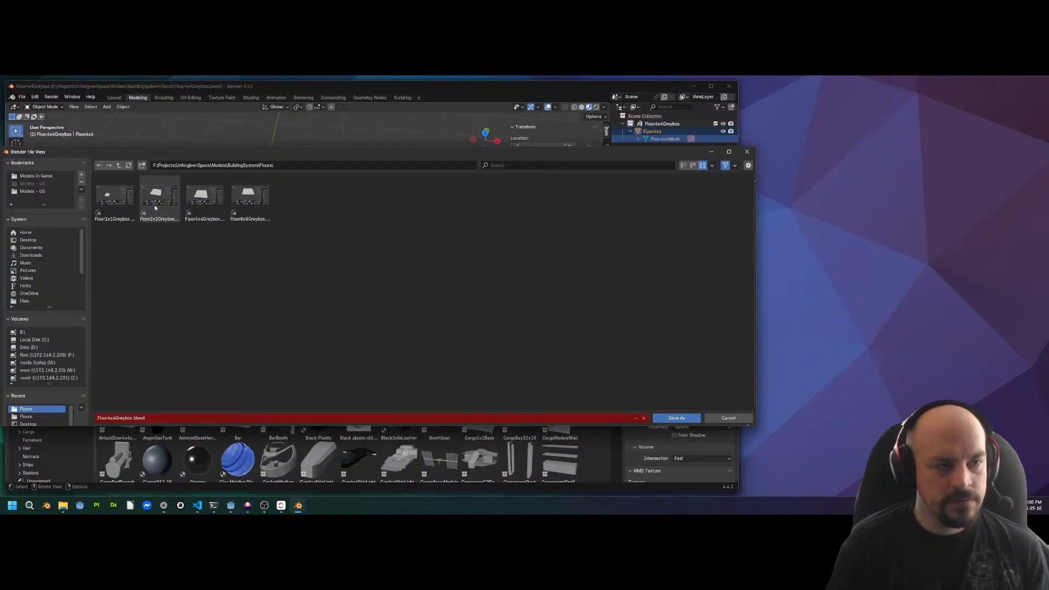
{"action": "left_click", "coordinate": [118, 165]}
{"action": "left_click", "coordinate": [102, 207]}
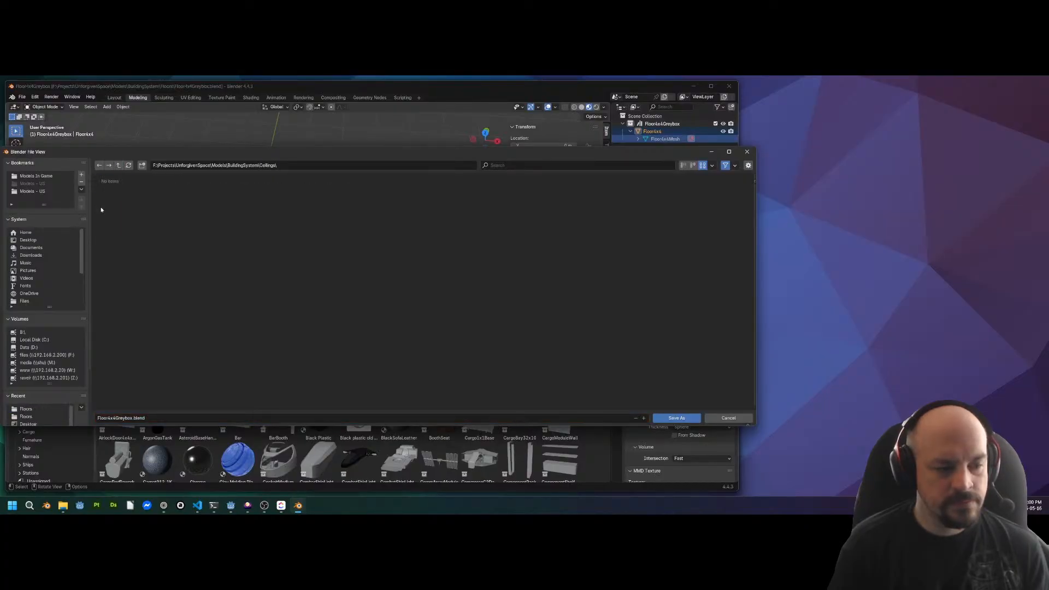
{"action": "left_click", "coordinate": [133, 420]}
{"action": "left_click", "coordinate": [108, 419]}
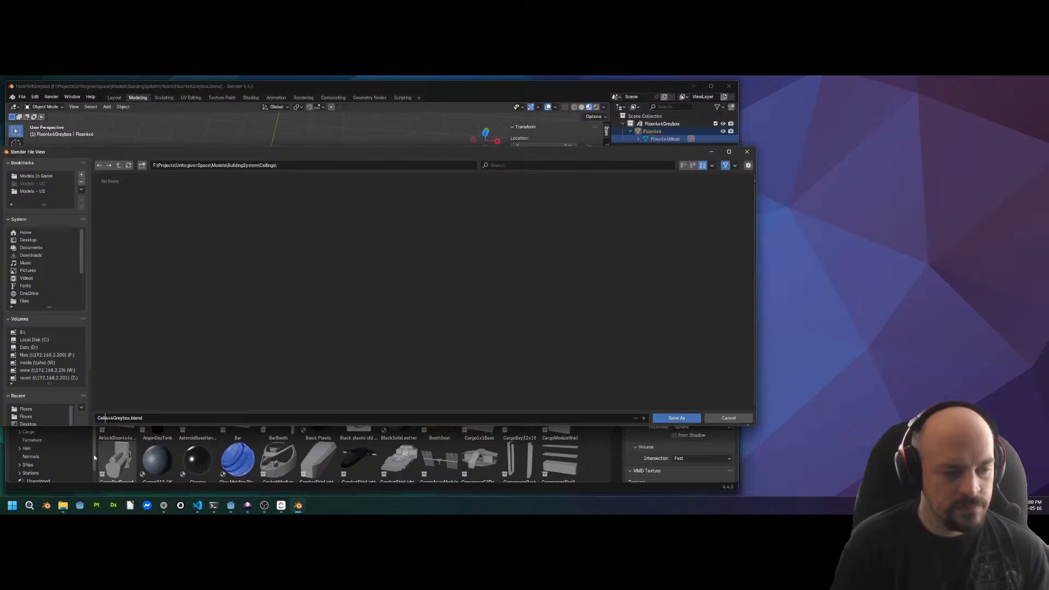
{"action": "left_click", "coordinate": [677, 418]}
Rename the collection to Ceiling4x4Greybox and its floor object to Ceiling4x4
{"action": "double_click", "coordinate": [653, 124]}
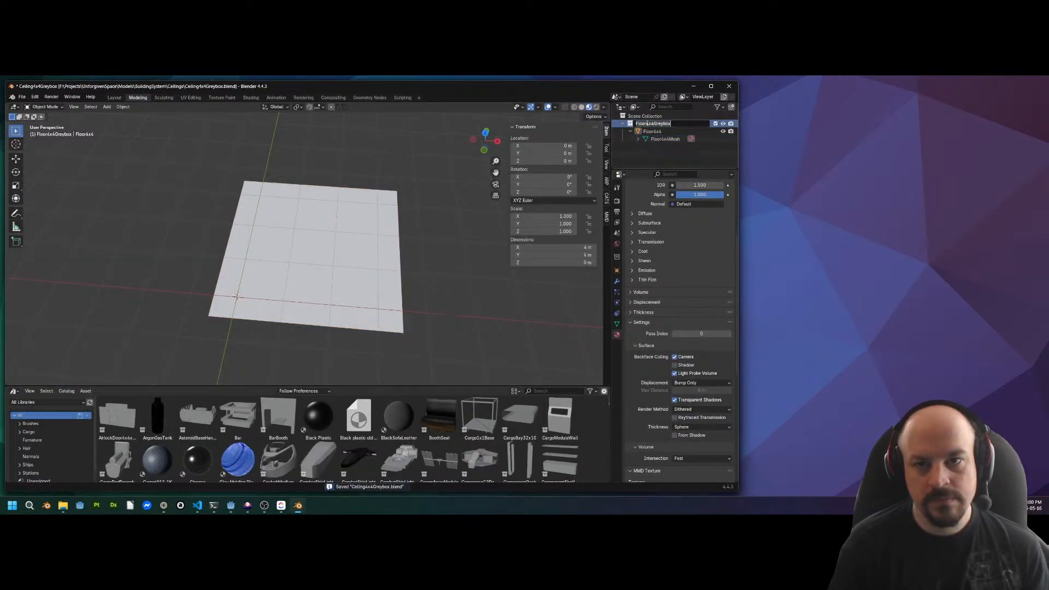
{"action": "type", "text": "Ceiling"}
{"action": "key", "text": "Return"}
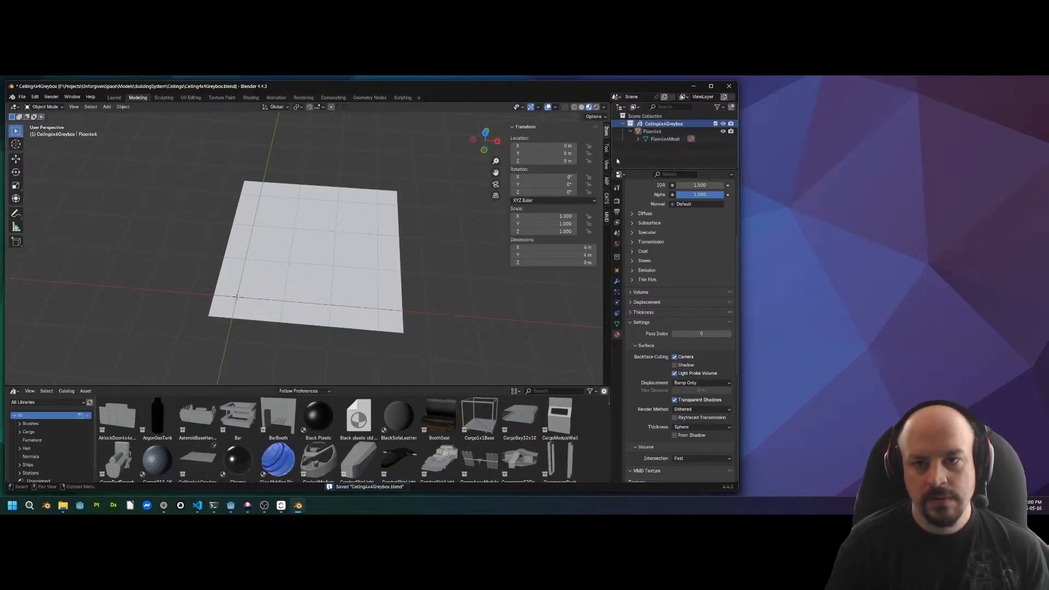
{"action": "double_click", "coordinate": [658, 124]}
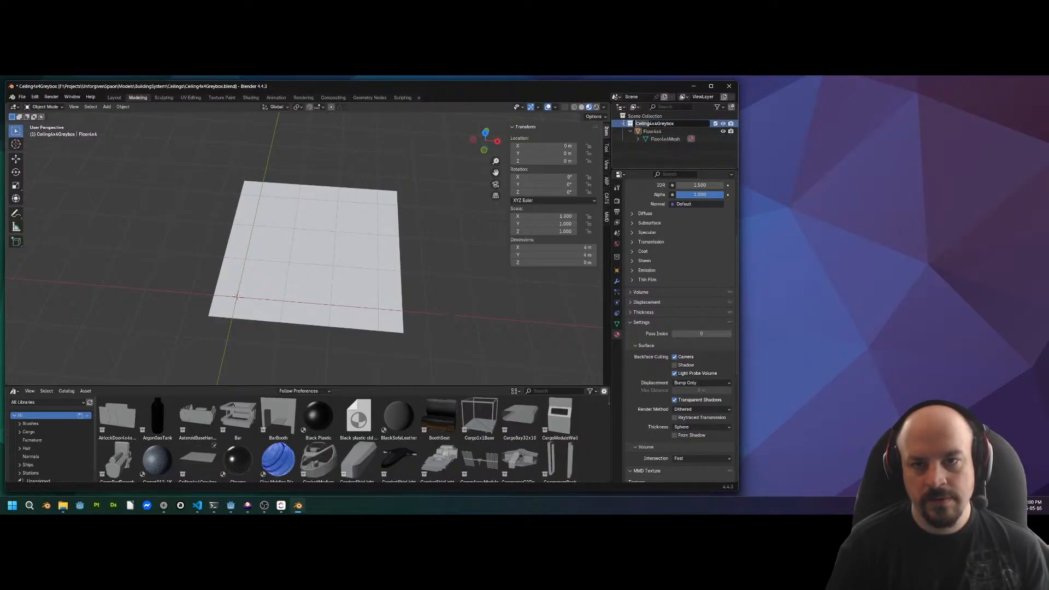
{"action": "left_click", "coordinate": [650, 132]}
{"action": "double_click", "coordinate": [650, 132]}
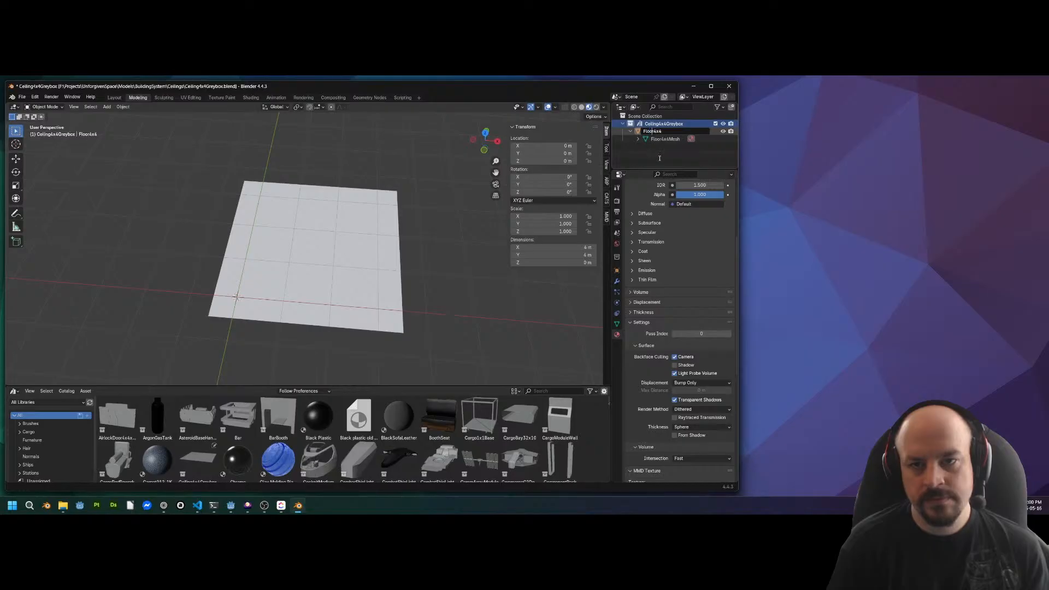
{"action": "key", "text": "Return"}
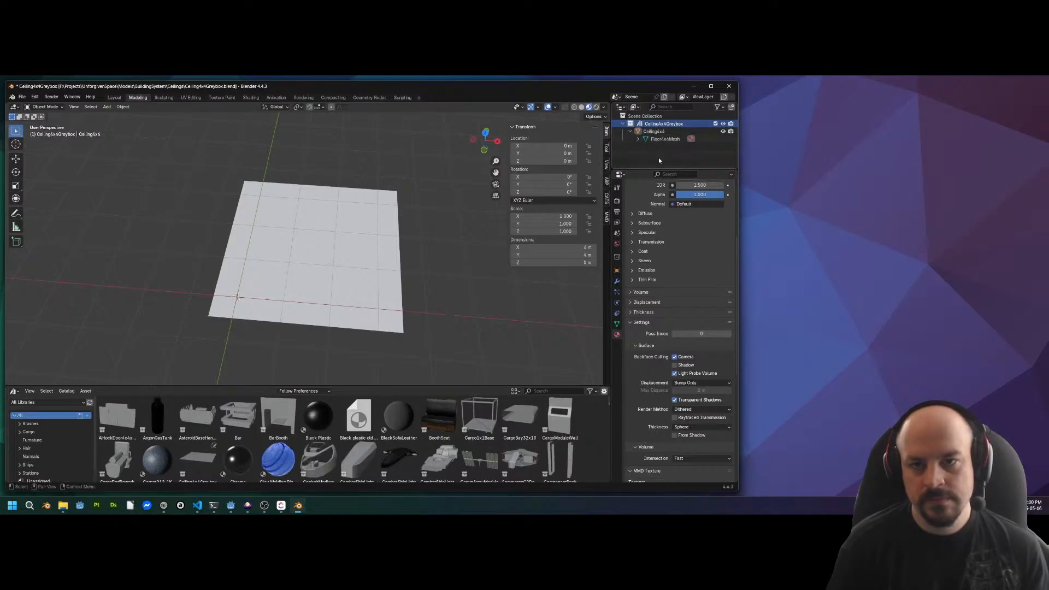
Rename the ceiling object's mesh data to Ceiling4x4Mesh and save the file
{"action": "double_click", "coordinate": [664, 139]}
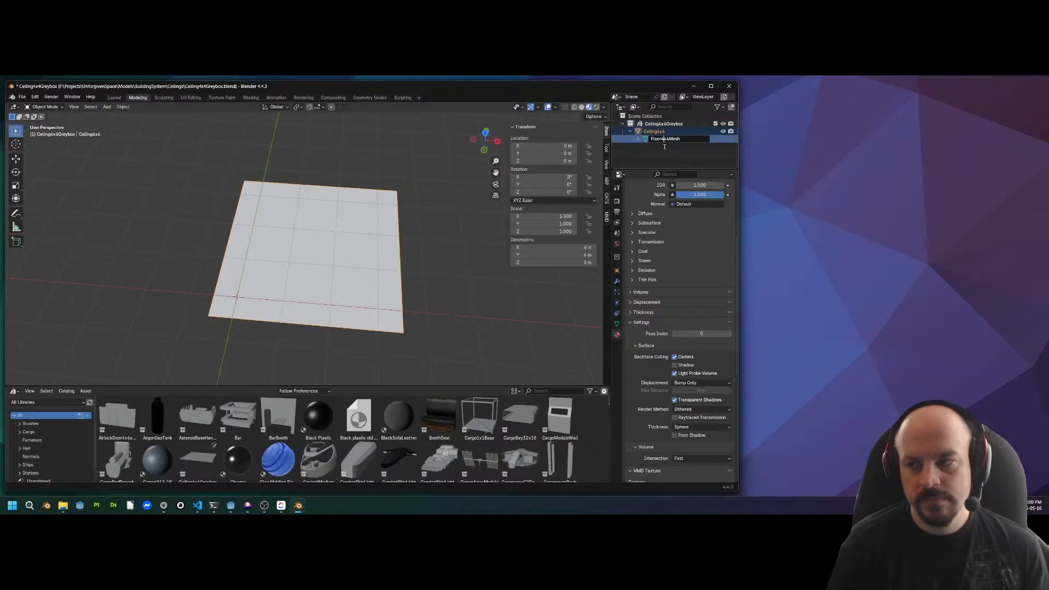
{"action": "key", "text": "BackSpace"}
{"action": "key", "text": "BackSpace"}
{"action": "key", "text": "BackSpace"}
{"action": "key", "text": "BackSpace"}
{"action": "type", "text": "Ceiling"}
{"action": "key", "text": "Return"}
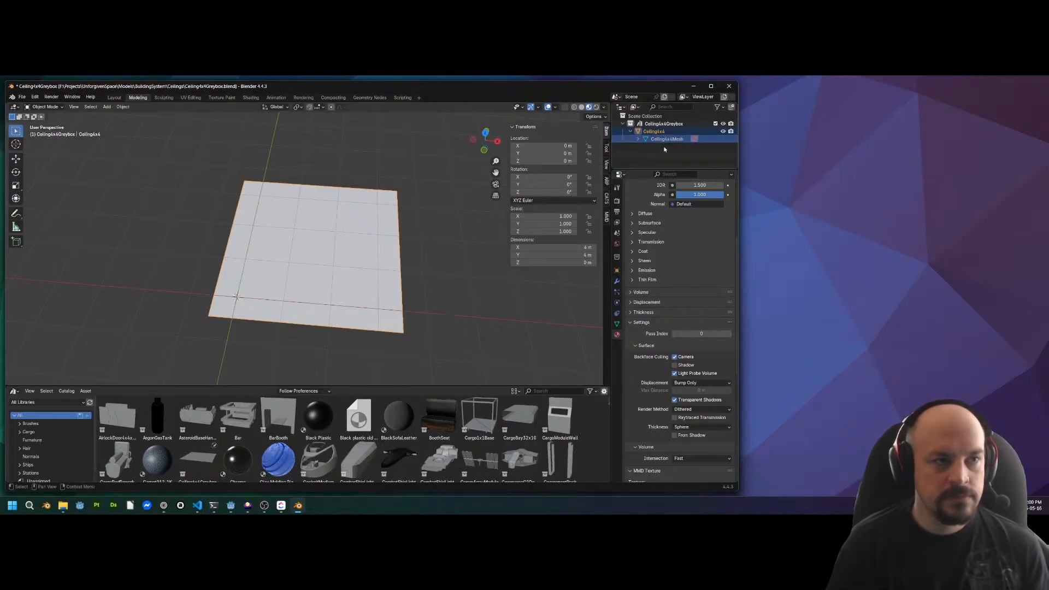
{"action": "key", "text": "ctrl+s"}
Recalculate the normals of the whole ceiling mesh to the inside so the plane faces downward
{"action": "mouse_move", "coordinate": [352, 224]}
{"action": "middle_mouse_down"}
{"action": "mouse_move", "coordinate": [364, 233]}
{"action": "mouse_move", "coordinate": [344, 199]}
{"action": "mouse_move", "coordinate": [352, 221]}
{"action": "middle_mouse_up"}
{"action": "key", "text": "Tab"}
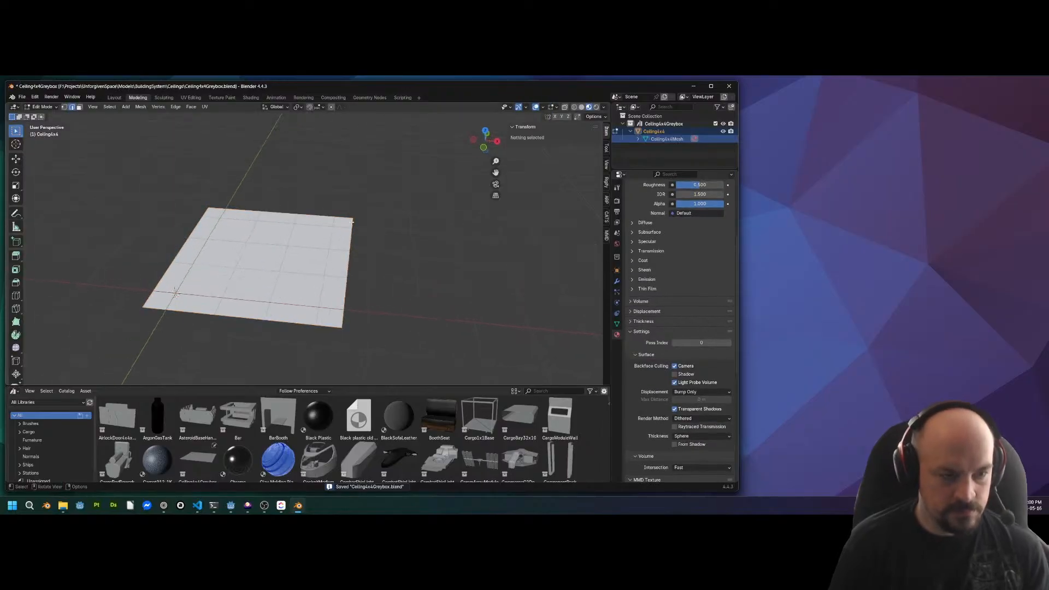
{"action": "key", "text": "a"}
{"action": "key", "text": "shift+n"}
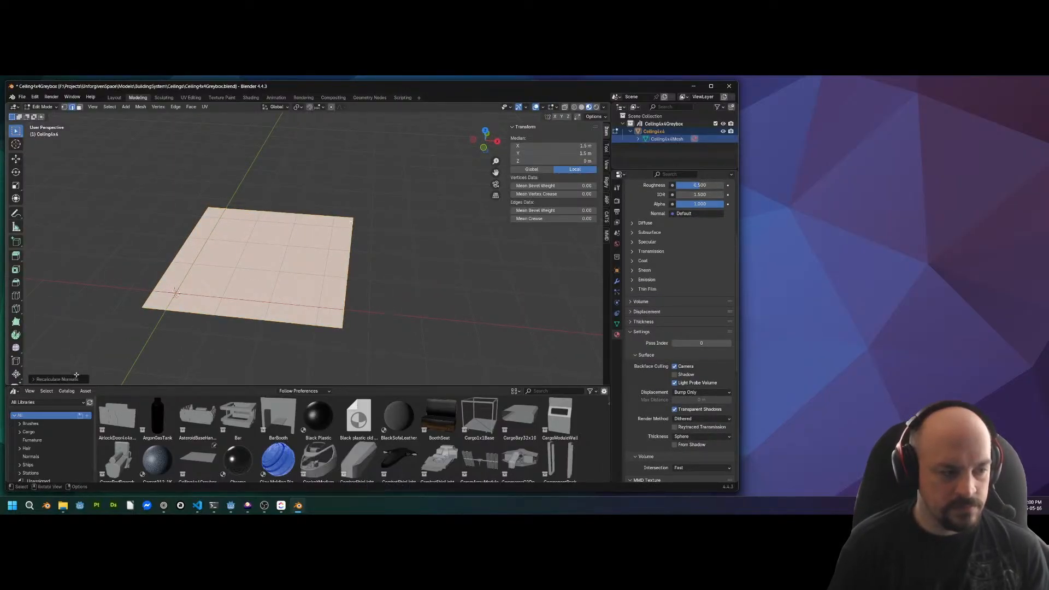
{"action": "key", "text": "Tab"}
{"action": "middle_click_drag", "start_coordinate": [410, 307], "coordinate": [311, 294]}
{"action": "left_click", "coordinate": [311, 295]}
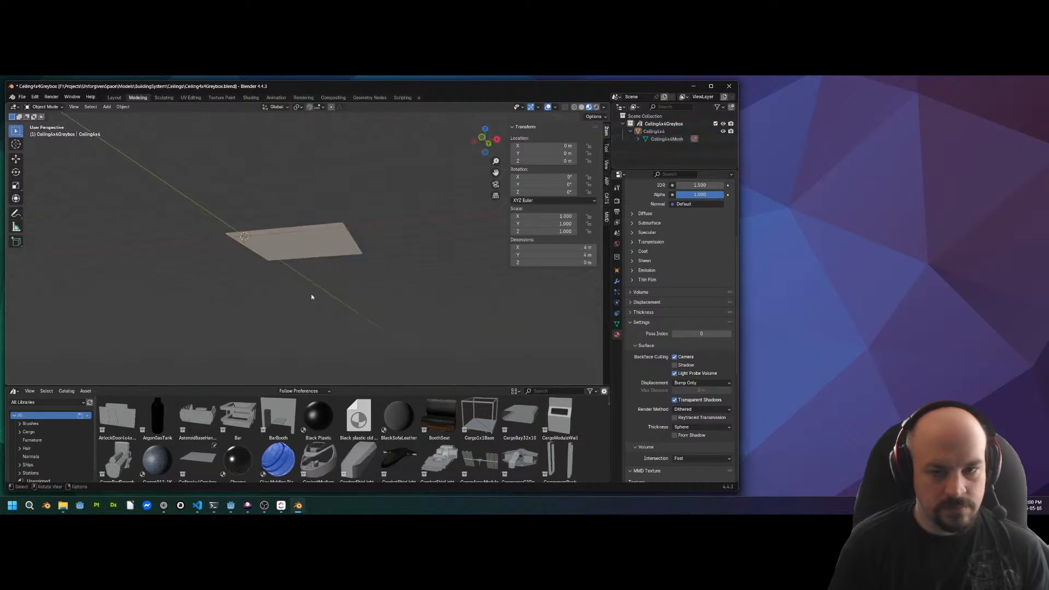
Rename the ceiling object's Floor material to Ceiling and save the file
{"action": "scroll", "coordinate": [302, 242], "scroll_direction": "up", "scroll_amount": 4}
{"action": "left_click", "coordinate": [301, 243]}
{"action": "scroll", "coordinate": [673, 218], "scroll_direction": "up", "scroll_amount": 5}
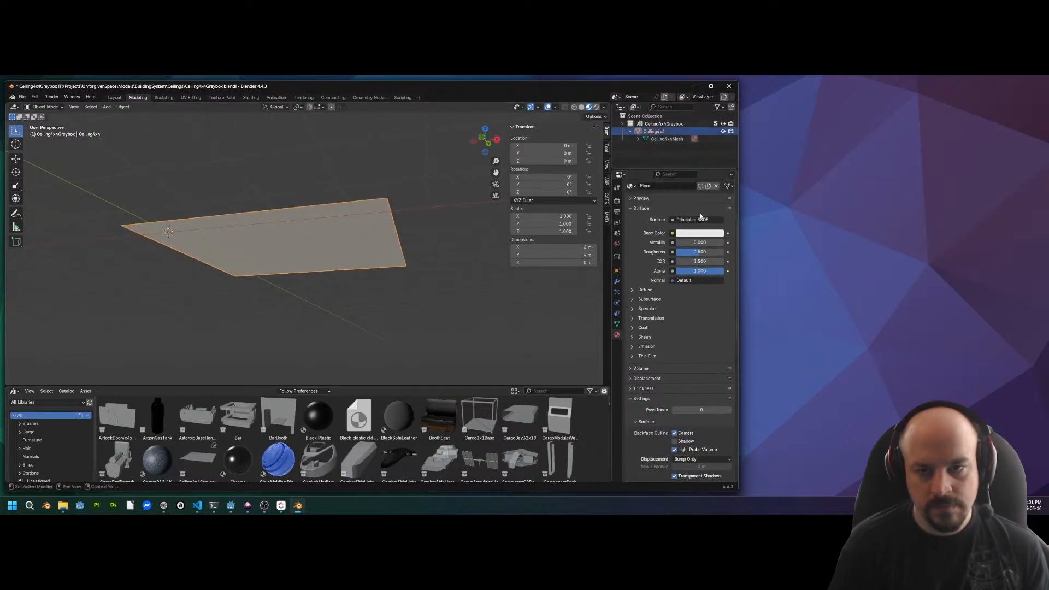
{"action": "double_click", "coordinate": [660, 202]}
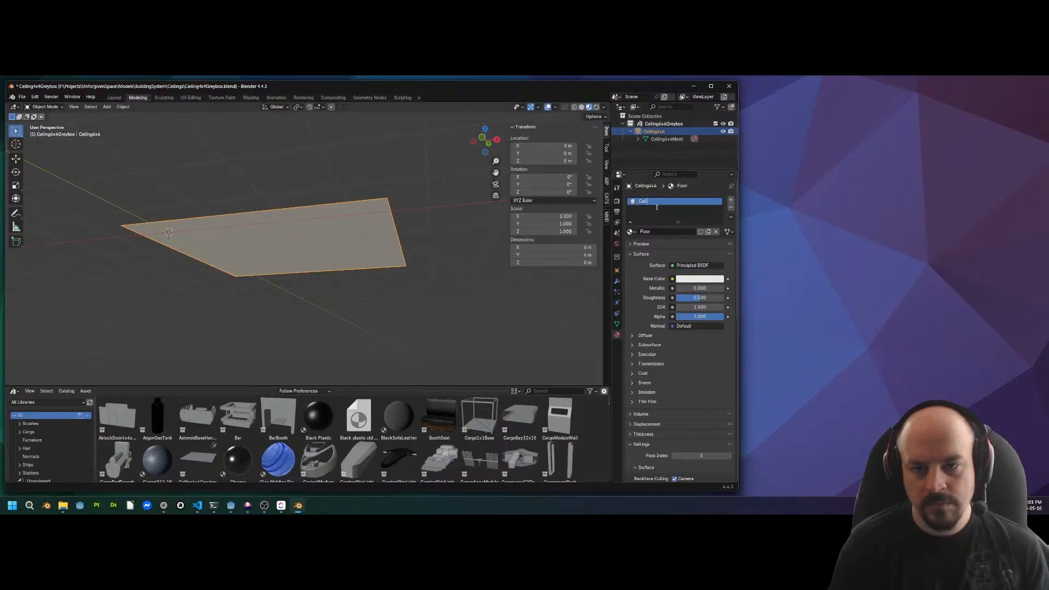
{"action": "type", "text": "Ceiling"}
{"action": "key", "text": "Return"}
{"action": "middle_click_drag", "start_coordinate": [322, 273], "coordinate": [386, 217]}
{"action": "key", "text": "ctrl+s"}
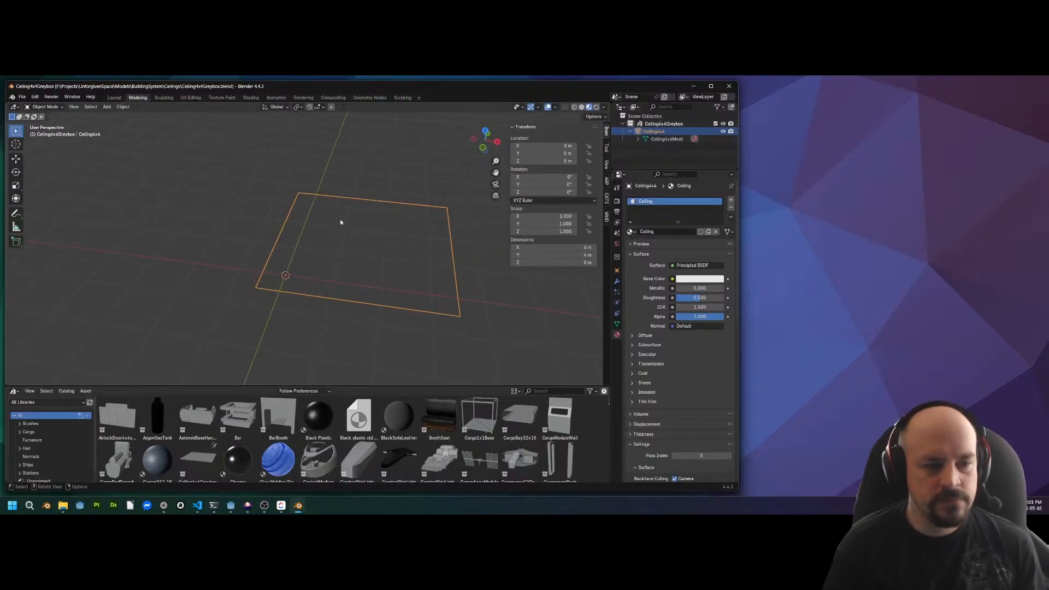
Inspect the one-sided ceiling plane from several angles and save the file again
{"action": "middle_click_drag", "start_coordinate": [391, 200], "coordinate": [339, 250]}
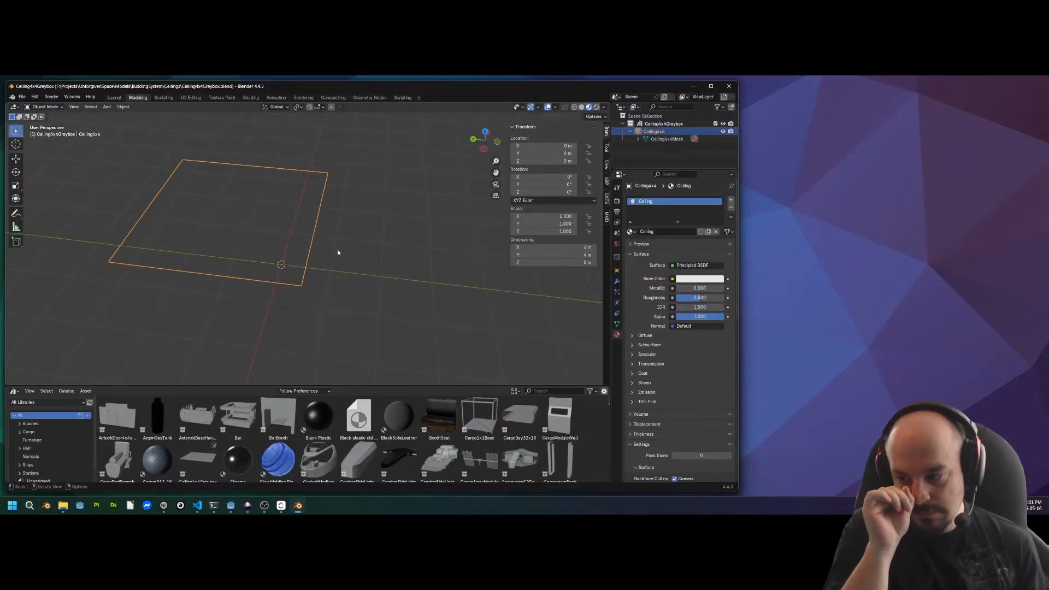
{"action": "middle_click_drag", "start_coordinate": [331, 235], "coordinate": [290, 165]}
{"action": "scroll", "coordinate": [218, 195], "scroll_direction": "up", "scroll_amount": 5}
{"action": "scroll", "coordinate": [234, 211], "scroll_direction": "down", "scroll_amount": 1}
{"action": "scroll", "coordinate": [236, 212], "scroll_direction": "down", "scroll_amount": 3}
{"action": "middle_click_drag", "start_coordinate": [236, 212], "coordinate": [299, 216]}
{"action": "scroll", "coordinate": [251, 217], "scroll_direction": "up", "scroll_amount": 2}
{"action": "key", "text": "ctrl+s"}
{"action": "scroll", "coordinate": [287, 204], "scroll_direction": "down", "scroll_amount": 2}
Start a new General file and add a mesh plane to the scene
{"action": "left_click", "coordinate": [23, 97]}
{"action": "mouse_move", "coordinate": [38, 110]}
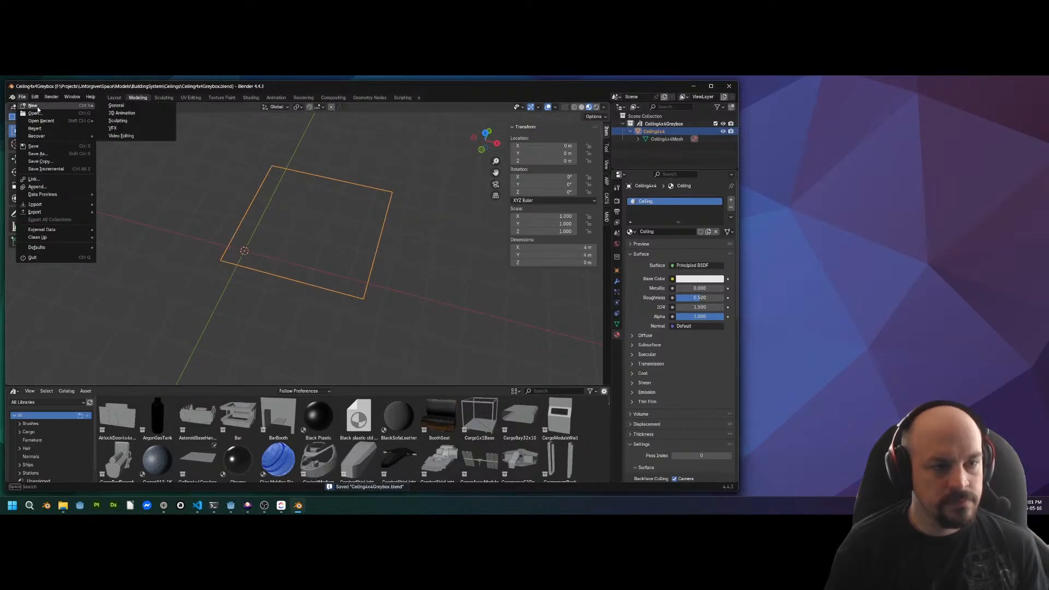
{"action": "left_click", "coordinate": [142, 107]}
{"action": "middle_click_drag", "start_coordinate": [320, 238], "coordinate": [323, 203]}
{"action": "key", "text": "shift+a"}
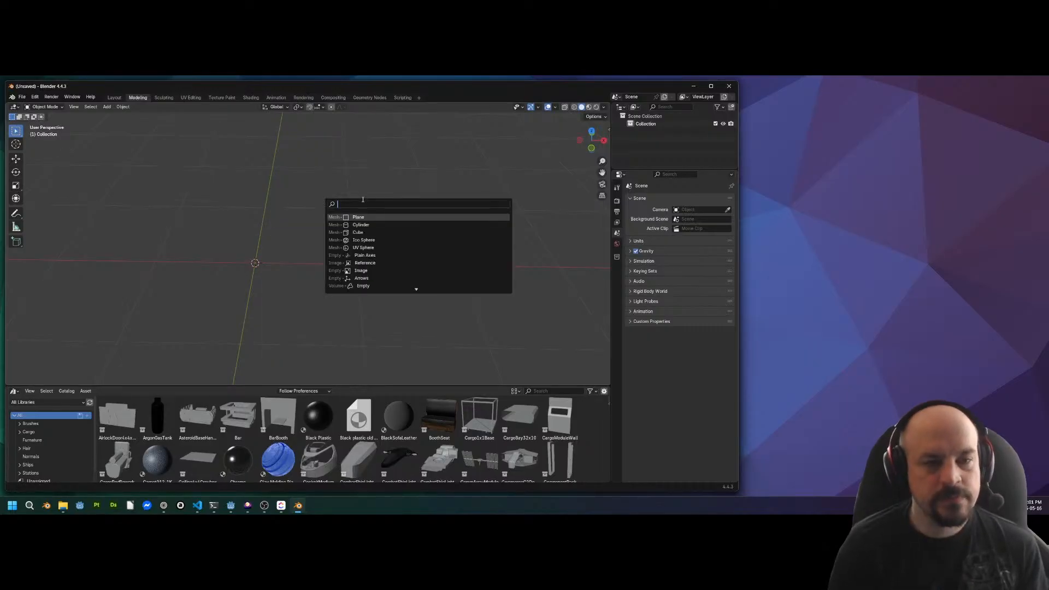
{"action": "key", "text": "Return"}
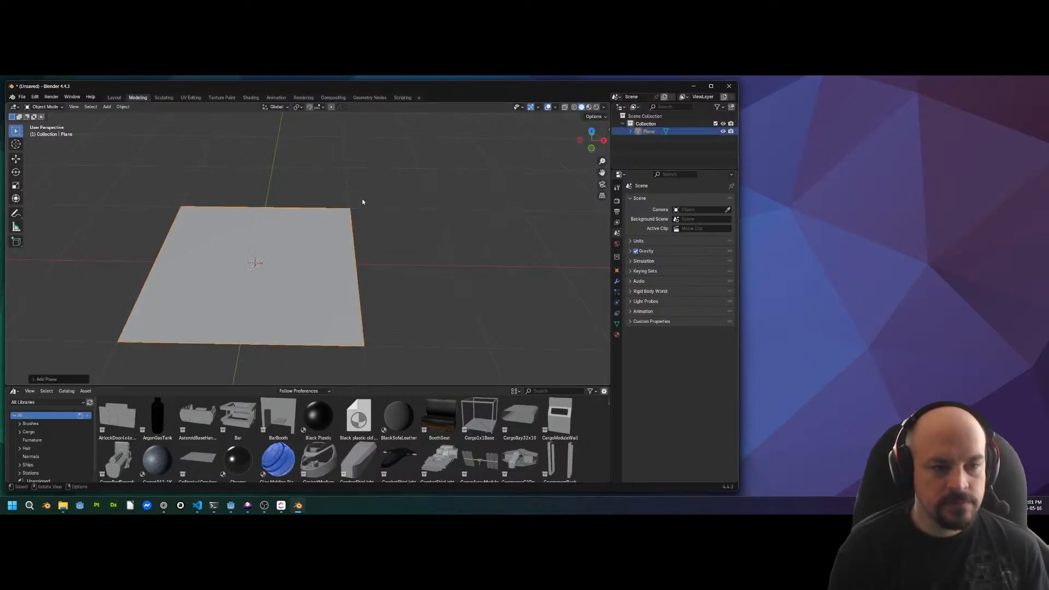
{"action": "middle_click_drag", "start_coordinate": [361, 199], "coordinate": [314, 281]}
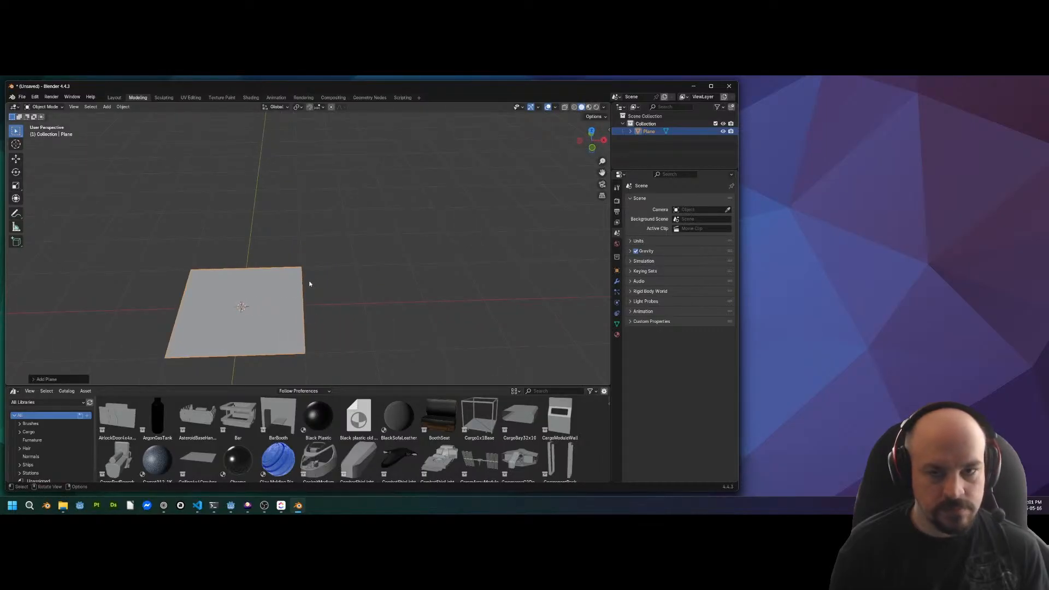
Divide the plane into four equal quarters with centred loop cuts in both directions
{"action": "key", "text": "Tab"}
{"action": "key", "text": "Tab"}
{"action": "key", "text": "Tab"}
{"action": "key", "text": "Tab"}
{"action": "key", "text": "Tab"}
{"action": "key", "text": "ctrl+r"}
{"action": "left_click", "coordinate": [252, 278]}
{"action": "right_click", "coordinate": [235, 291]}
{"action": "key", "text": "3"}
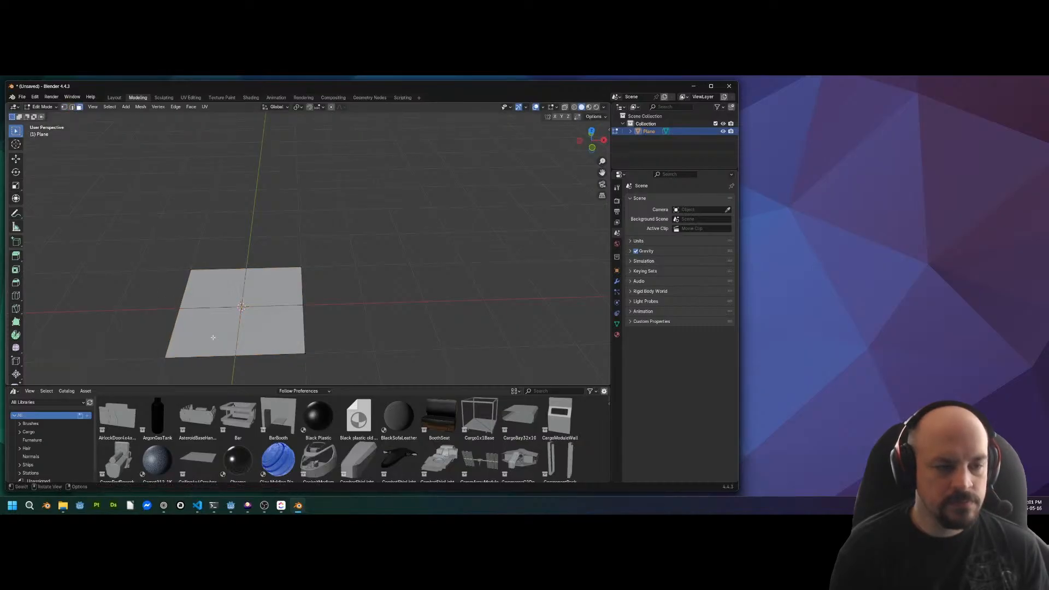
Snap the 3D cursor to the quarter face on the negative X and Y side and set the plane's origin there
{"action": "left_click", "coordinate": [210, 333]}
{"action": "key", "text": "shift+s"}
{"action": "left_click", "coordinate": [207, 367]}
{"action": "middle_click_drag", "start_coordinate": [207, 366], "coordinate": [284, 261]}
{"action": "key", "text": "Tab"}
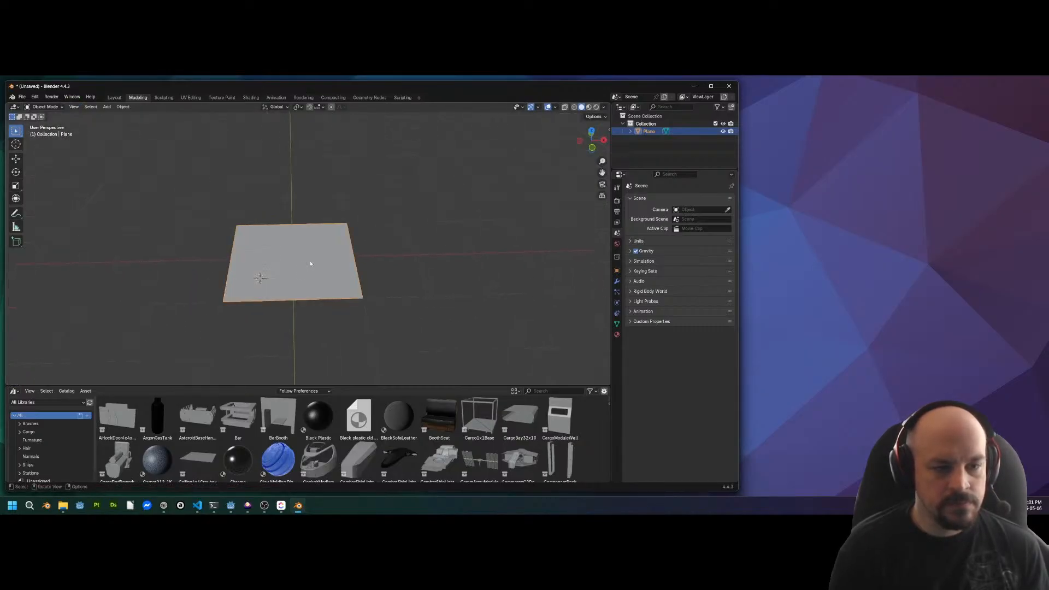
{"action": "right_click", "coordinate": [285, 261]}
{"action": "mouse_move", "coordinate": [284, 261]}
{"action": "left_click", "coordinate": [350, 279]}
Show the transform values of the plane in Object Mode
{"action": "key", "text": "Tab"}
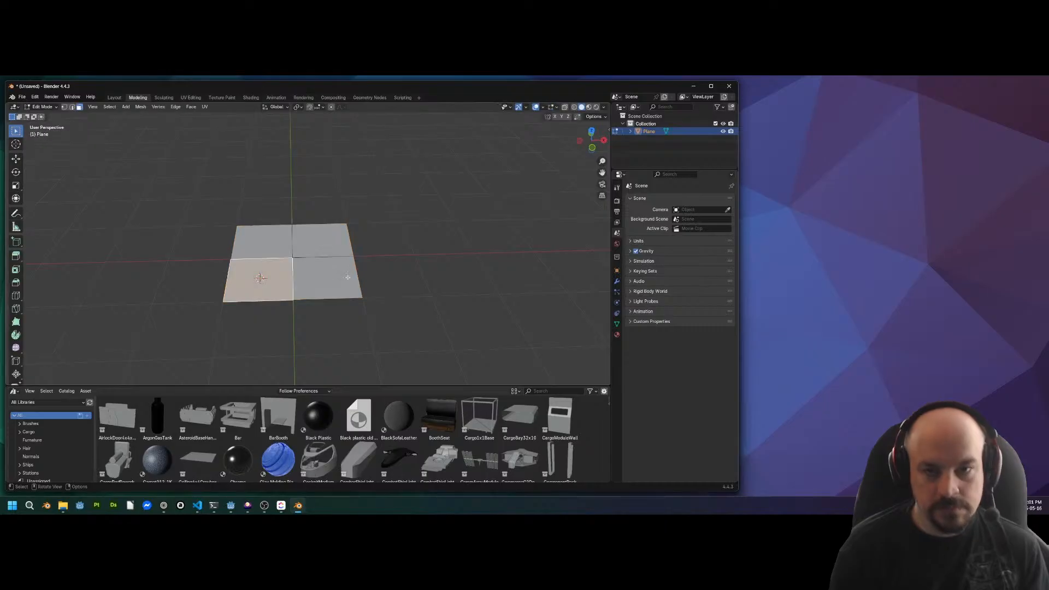
{"action": "key", "text": "ctrl+Tab"}
{"action": "left_click", "coordinate": [463, 239]}
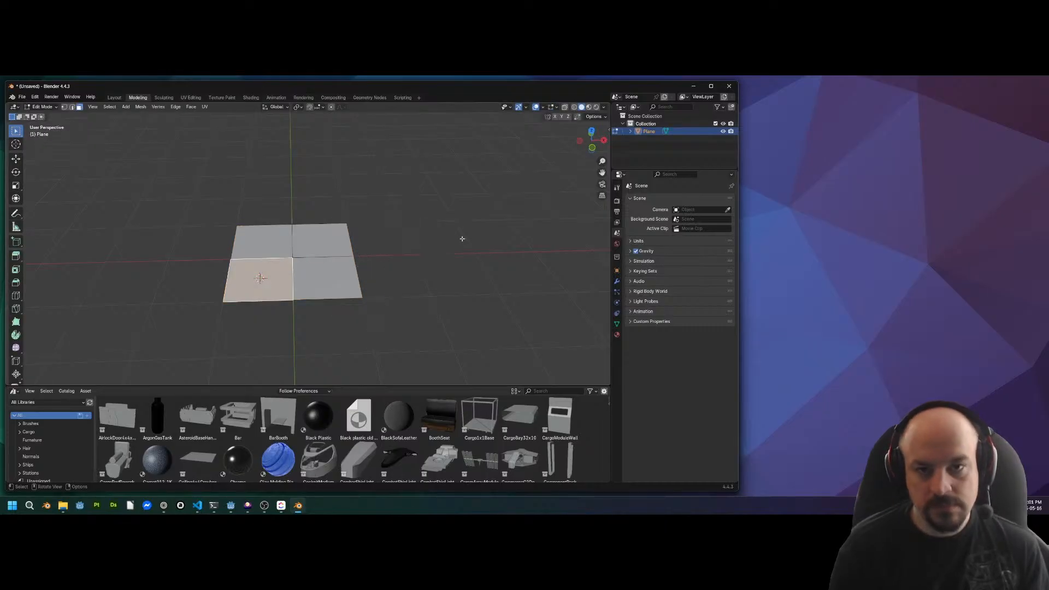
{"action": "key", "text": "n"}
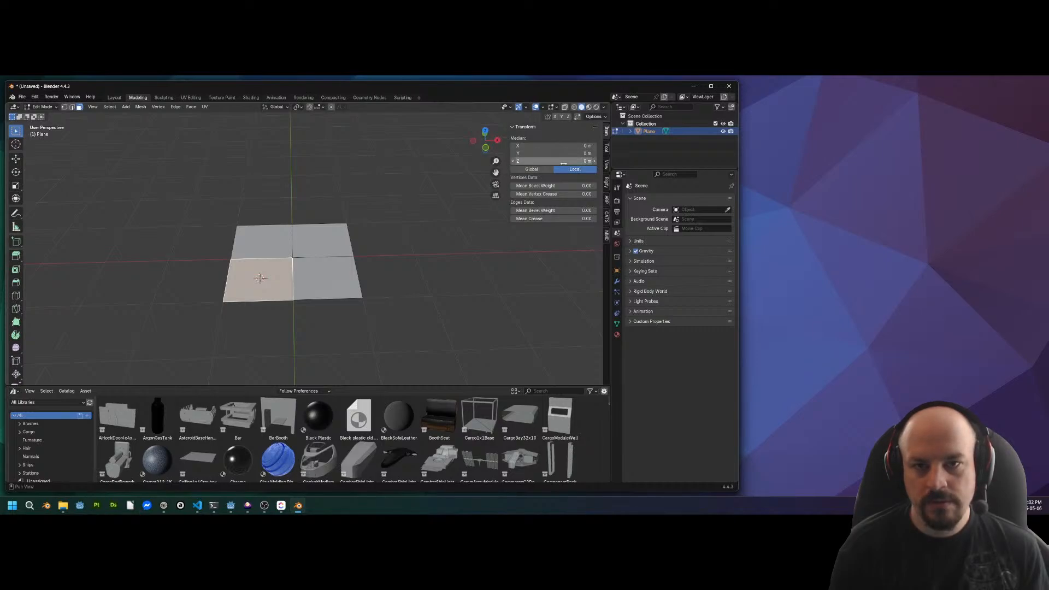
{"action": "left_click", "coordinate": [358, 229]}
{"action": "key", "text": "Tab"}
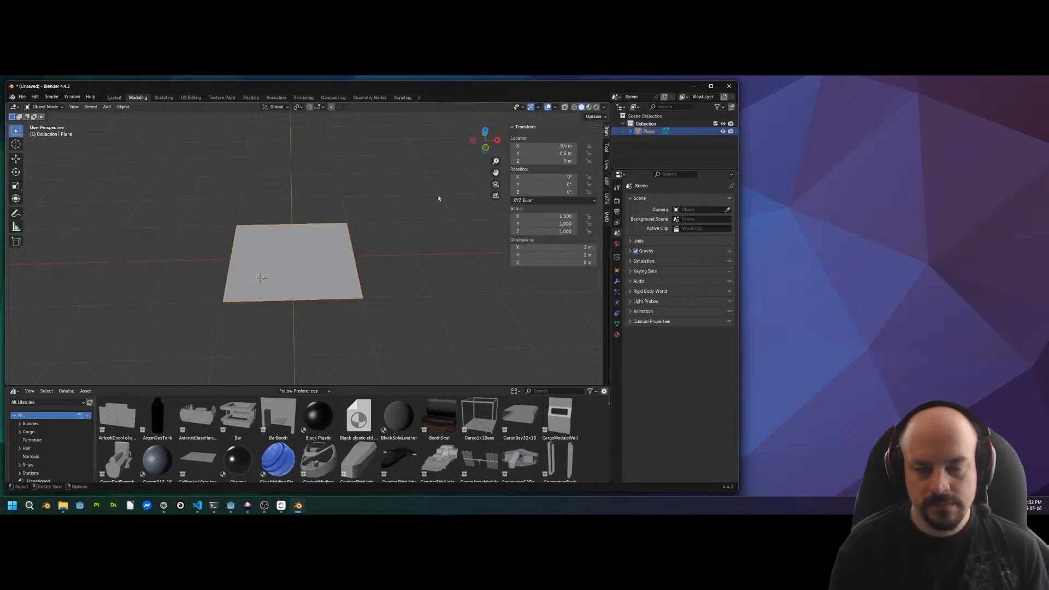
Set the plane's X and Y location to 0 m
{"action": "left_click", "coordinate": [546, 145]}
{"action": "type", "text": "0"}
{"action": "key", "text": "Return"}
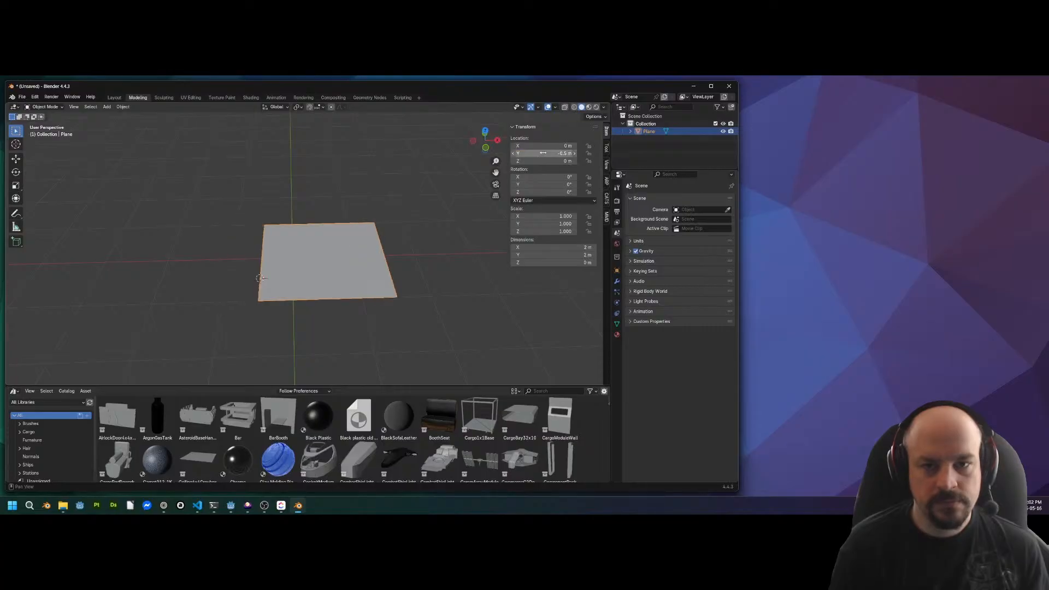
{"action": "left_click", "coordinate": [543, 153]}
{"action": "type", "text": "0"}
{"action": "key", "text": "Return"}
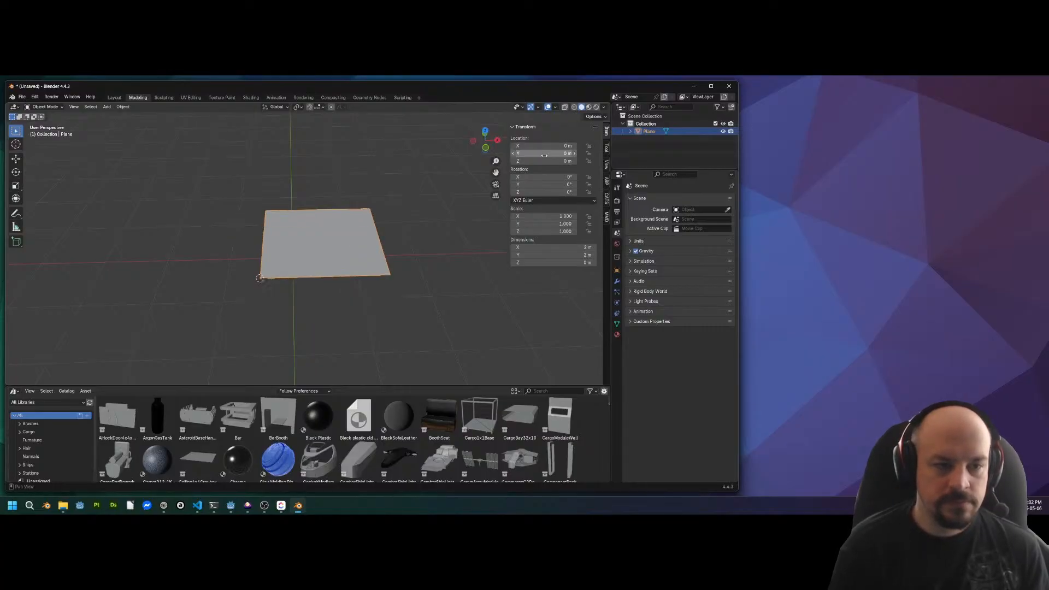
Put the plane into Edit Mode with edge selection active
{"action": "mouse_move", "coordinate": [295, 257]}
{"action": "middle_mouse_down"}
{"action": "mouse_move", "coordinate": [310, 267]}
{"action": "mouse_move", "coordinate": [279, 252]}
{"action": "mouse_move", "coordinate": [286, 269]}
{"action": "mouse_move", "coordinate": [300, 267]}
{"action": "middle_mouse_up"}
{"action": "key", "text": "Tab"}
{"action": "left_click", "coordinate": [279, 252]}
{"action": "key", "text": "2"}
{"action": "left_click", "coordinate": [276, 253]}
{"action": "left_click", "coordinate": [284, 265], "text": "shift"}
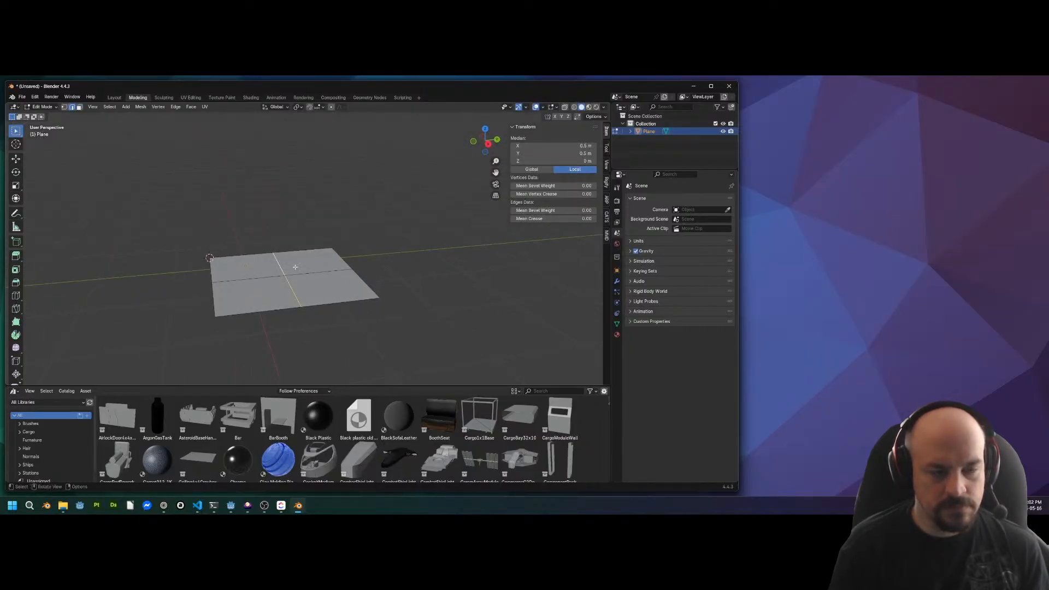
{"action": "left_click", "coordinate": [311, 270]}
{"action": "left_click", "coordinate": [279, 265]}
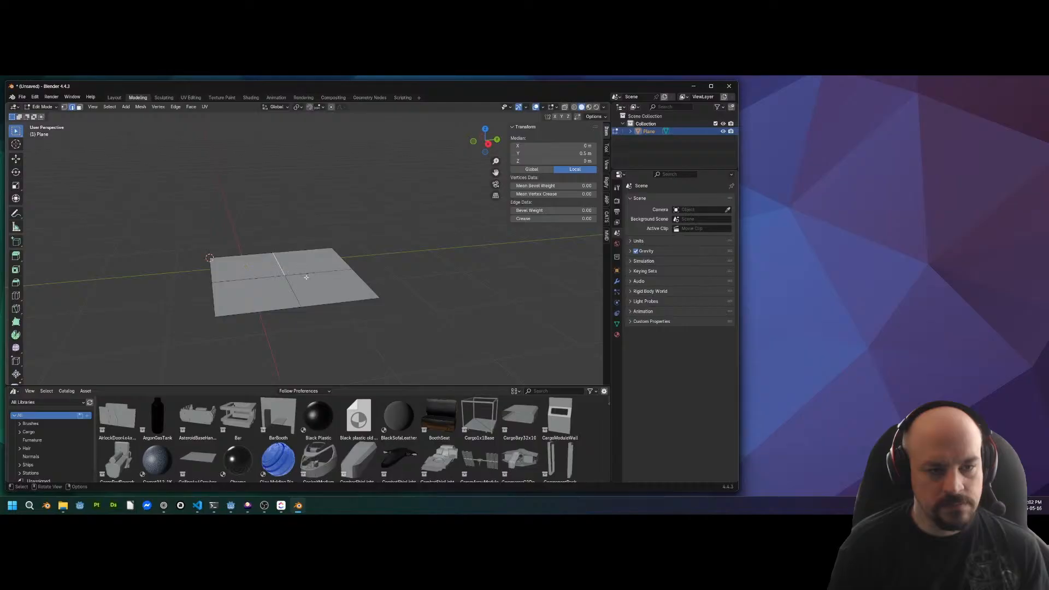
{"action": "middle_click_drag", "start_coordinate": [358, 250], "coordinate": [350, 258]}
{"action": "left_click", "coordinate": [352, 257]}
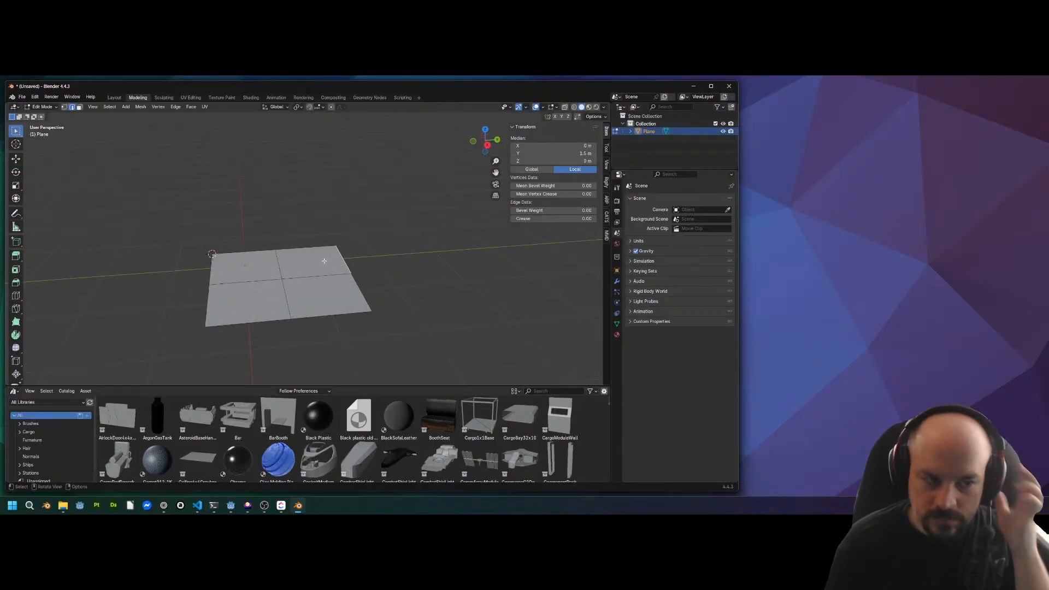
{"action": "scroll", "coordinate": [244, 269], "scroll_direction": "up", "scroll_amount": 1}
{"action": "middle_click_drag", "start_coordinate": [226, 263], "coordinate": [328, 267]}
{"action": "middle_click_drag", "start_coordinate": [470, 294], "coordinate": [325, 295]}
{"action": "scroll", "coordinate": [325, 289], "scroll_direction": "up", "scroll_amount": 2}
Raise both edges of the plane's centre line that runs along X by 1 m on the Z axis
{"action": "left_click", "coordinate": [279, 240]}
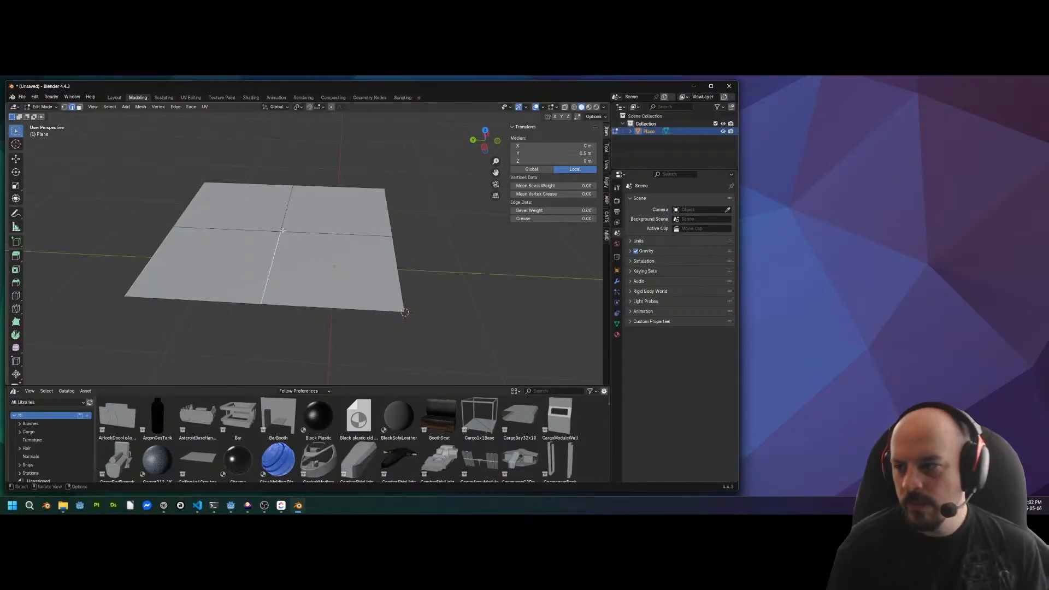
{"action": "left_click", "coordinate": [284, 221], "text": "shift"}
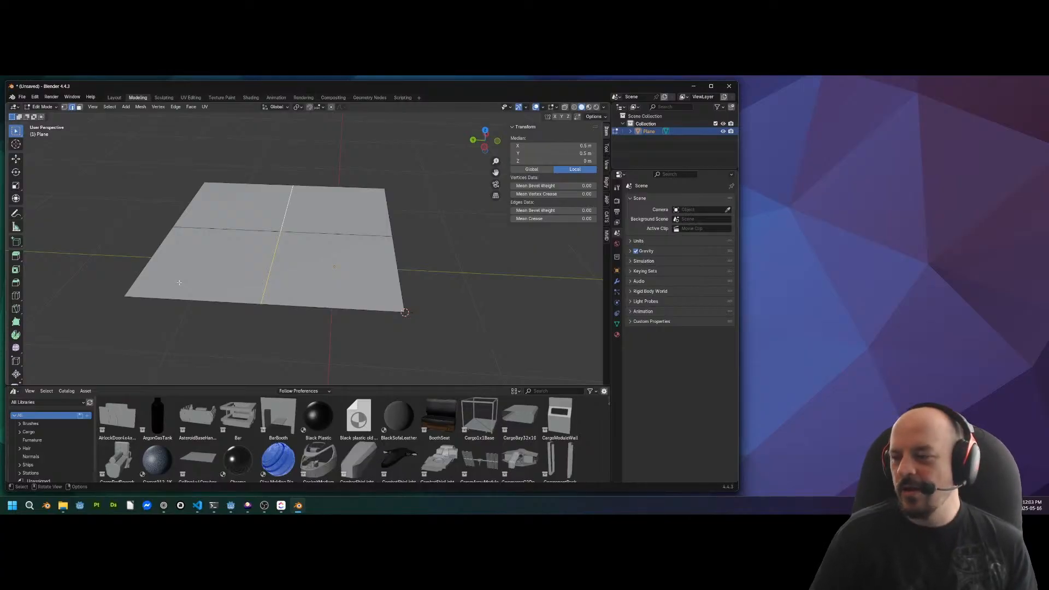
{"action": "middle_click_drag", "start_coordinate": [179, 282], "coordinate": [322, 284]}
{"action": "key", "text": "g"}
{"action": "key", "text": "z"}
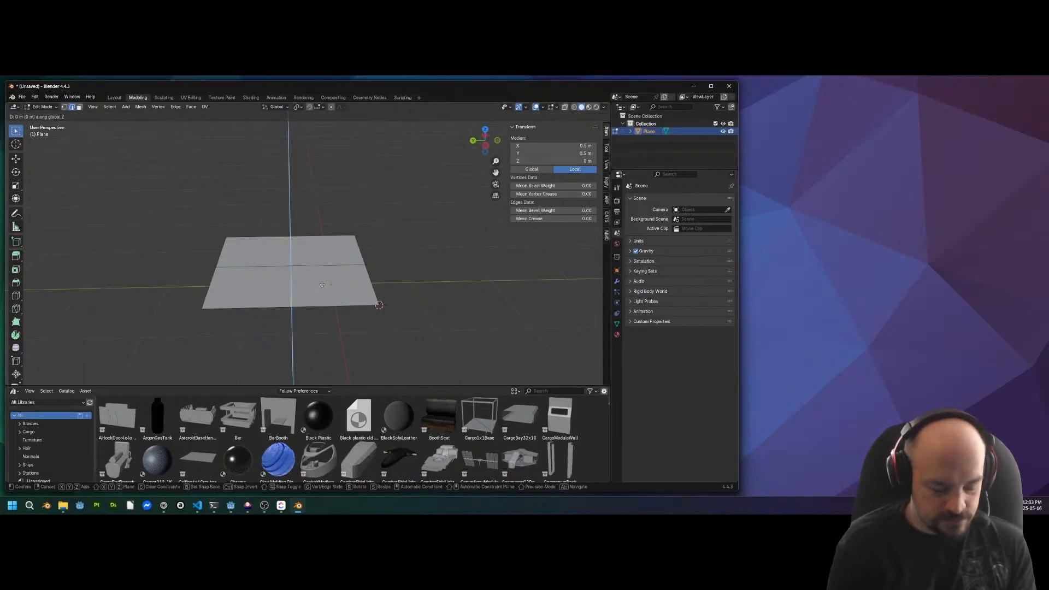
{"action": "type", "text": "0"}
{"action": "type", "text": "1"}
{"action": "key", "text": "Return"}
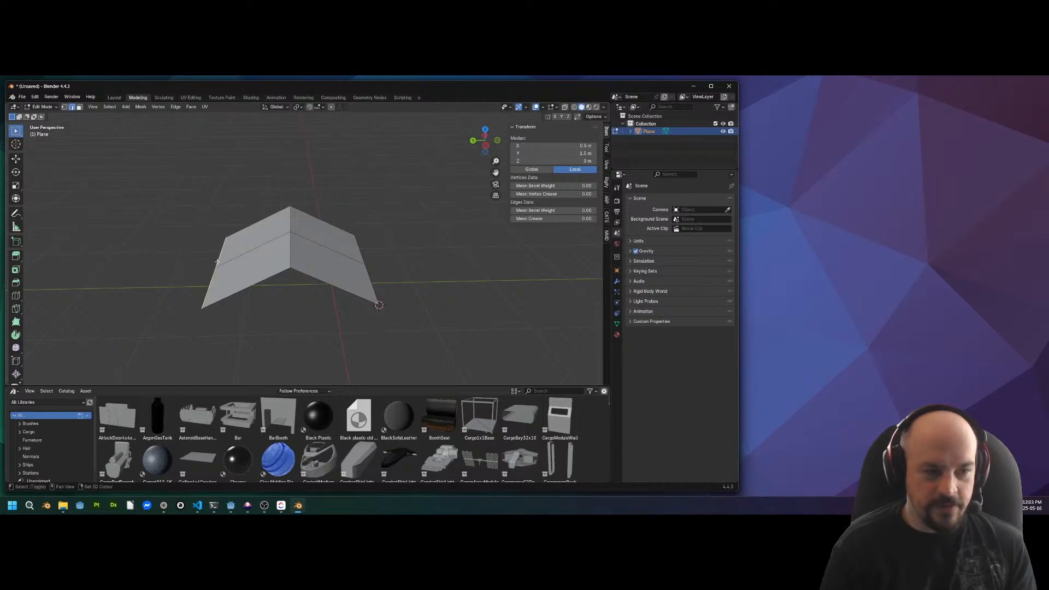
Raise the plane's outer edge on the positive Y side by 1 m on the Z axis
{"action": "type", "text": "gz"}
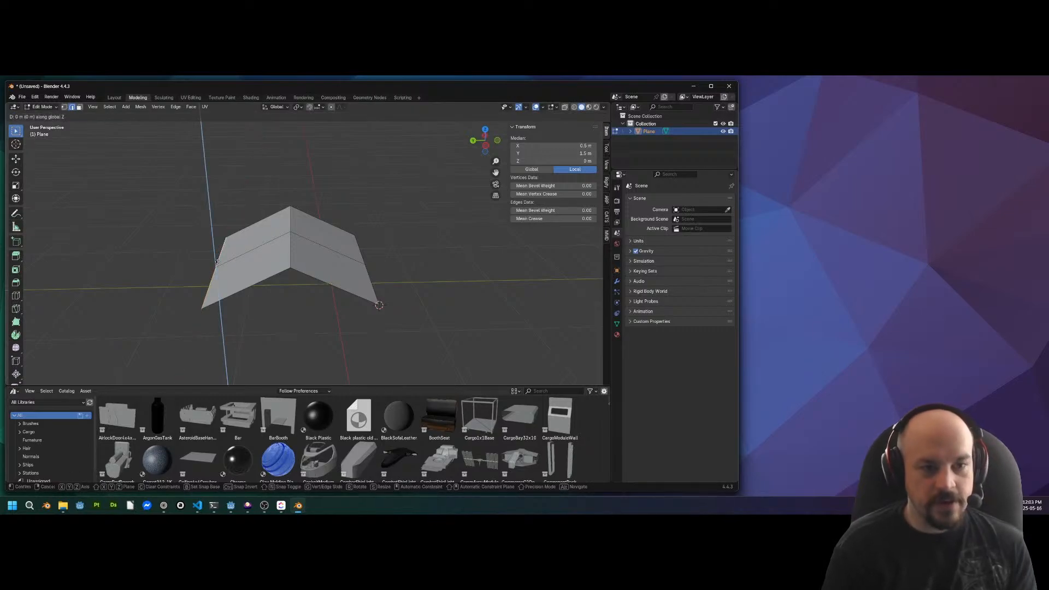
{"action": "type", "text": "1"}
{"action": "key", "text": "Return"}
{"action": "middle_click_drag", "start_coordinate": [424, 294], "coordinate": [375, 283]}
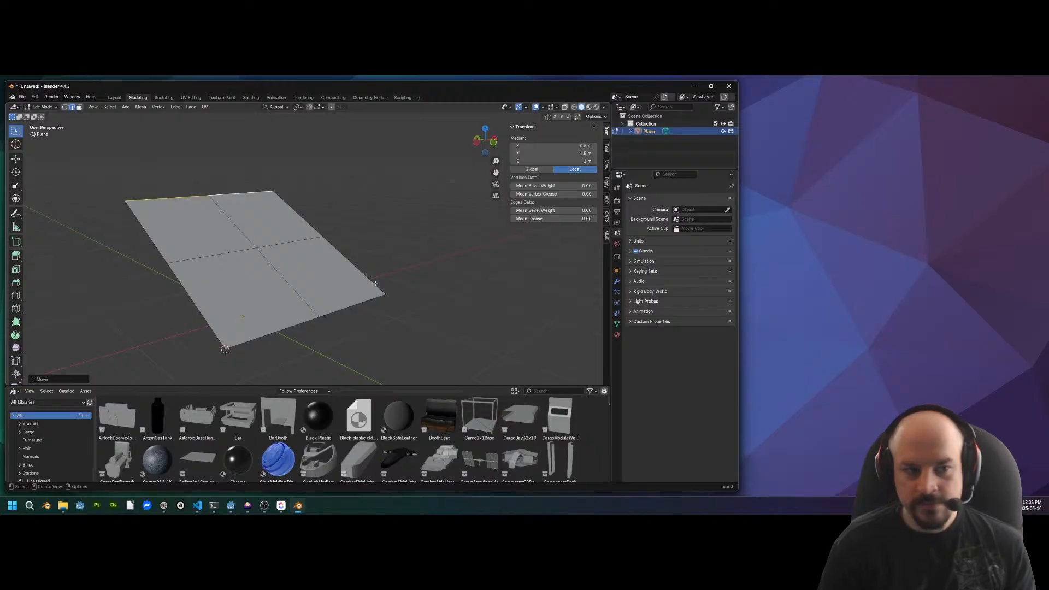
{"action": "scroll", "coordinate": [369, 272], "scroll_direction": "down", "scroll_amount": 2}
{"action": "mouse_move", "coordinate": [369, 273]}
{"action": "middle_mouse_down", "text": "alt"}
{"action": "mouse_move", "coordinate": [381, 272]}
{"action": "mouse_move", "coordinate": [343, 268]}
{"action": "mouse_move", "coordinate": [351, 216]}
{"action": "mouse_move", "coordinate": [330, 238]}
{"action": "mouse_move", "coordinate": [358, 272]}
{"action": "middle_mouse_up", "text": "alt"}
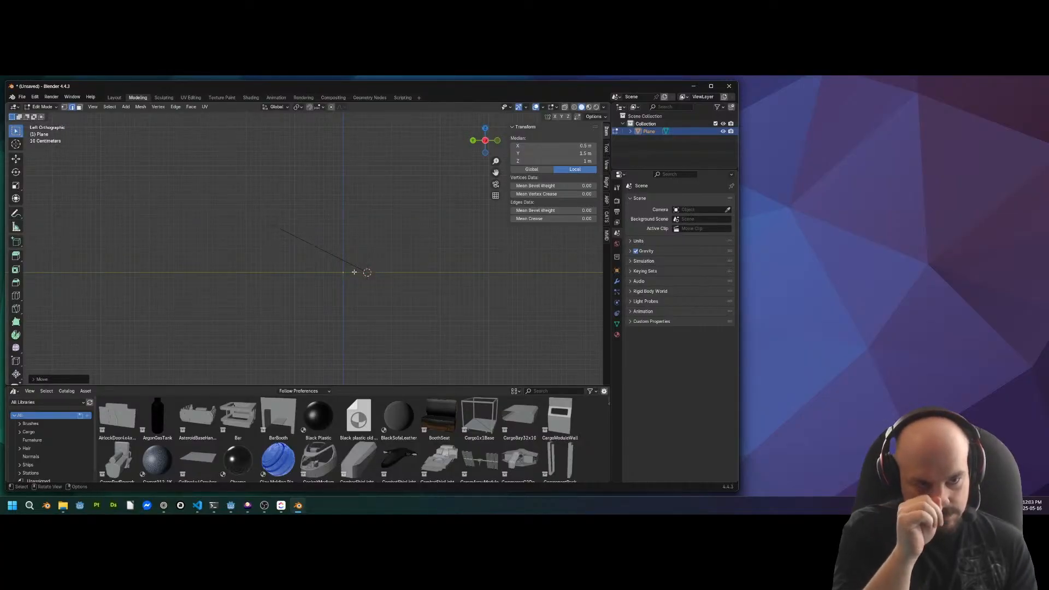
Add one centred loop cut across the lower half of the slope and another across the upper half
{"action": "middle_click_drag", "start_coordinate": [367, 206], "coordinate": [409, 281]}
{"action": "left_click", "coordinate": [368, 281]}
{"action": "scroll", "coordinate": [377, 257], "scroll_direction": "up", "scroll_amount": 2}
{"action": "left_click", "coordinate": [391, 280], "text": "shift"}
{"action": "key", "text": "ctrl+r"}
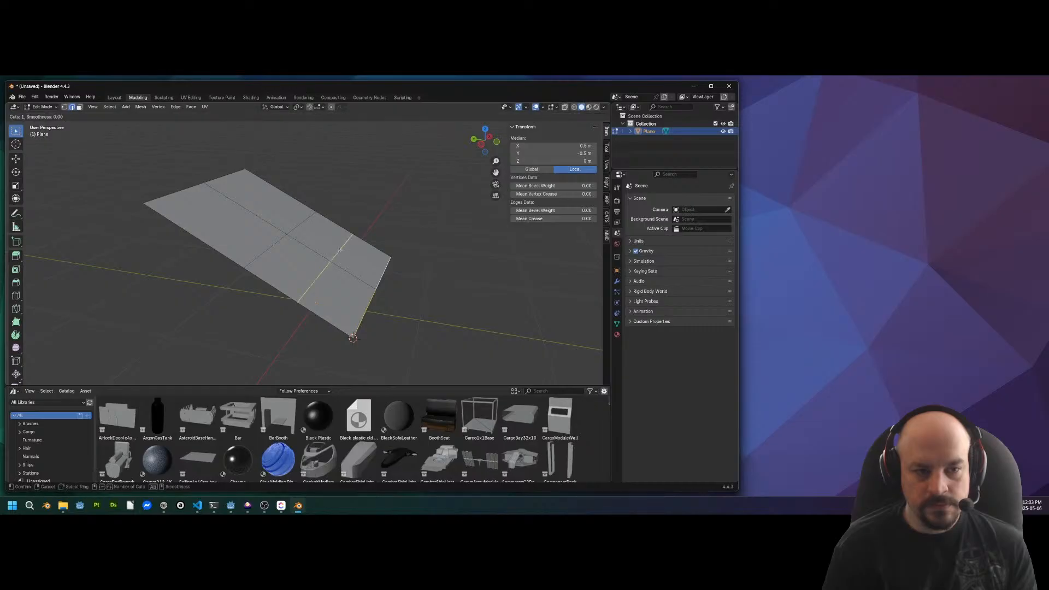
{"action": "left_click", "coordinate": [340, 249]}
{"action": "right_click", "coordinate": [340, 250]}
{"action": "key", "text": "ctrl+r"}
{"action": "left_click", "coordinate": [257, 187]}
{"action": "right_click", "coordinate": [258, 186]}
{"action": "key", "text": "KP_1"}
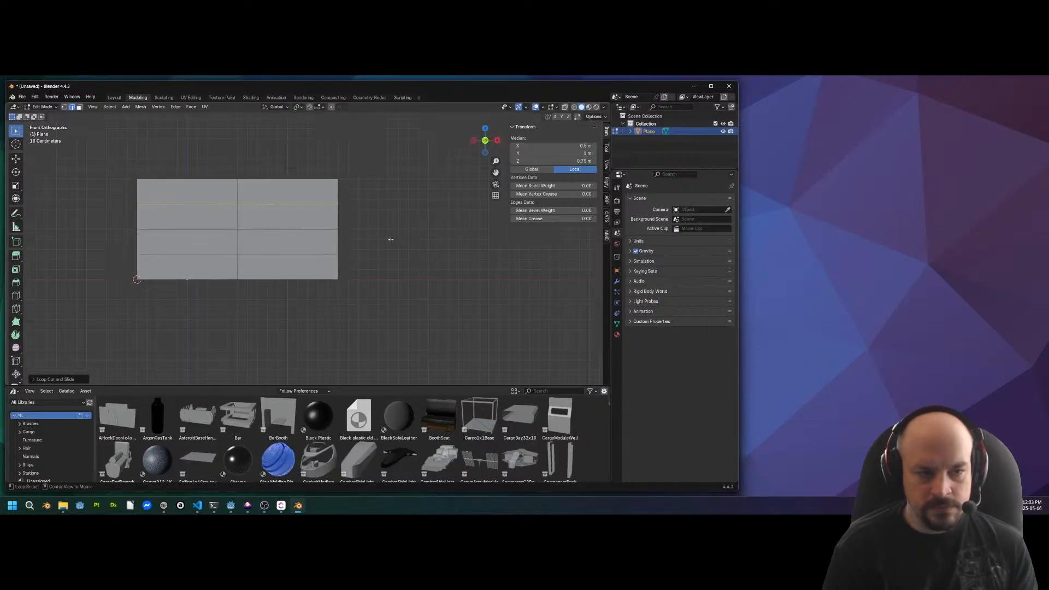
{"action": "middle_click_drag", "start_coordinate": [330, 246], "coordinate": [350, 246], "text": "alt"}
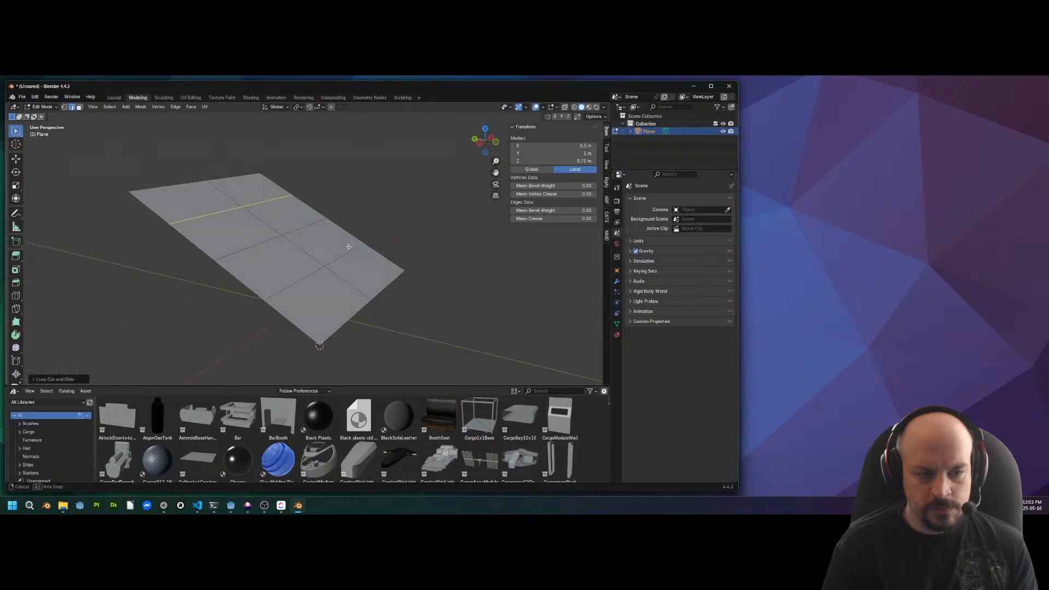
Extrude both segments of the slope's top edge 1 m along the Y axis to form a flat landing
{"action": "left_click", "coordinate": [303, 336]}
{"action": "left_click", "coordinate": [352, 302]}
{"action": "left_click", "coordinate": [235, 196]}
{"action": "middle_click_drag", "start_coordinate": [235, 195], "coordinate": [375, 212]}
{"action": "left_click", "coordinate": [192, 182]}
{"action": "left_click", "coordinate": [230, 170], "text": "shift"}
{"action": "key", "text": "g"}
{"action": "key", "text": "y"}
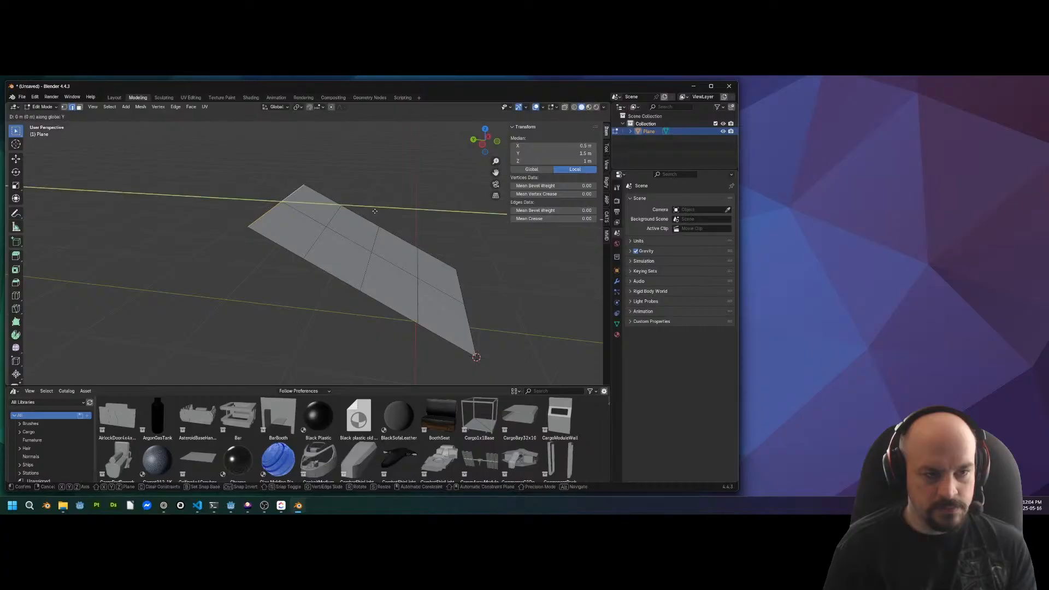
{"action": "key", "text": "1"}
{"action": "key", "text": "Return"}
Examine the ramp and landing in Object Mode and Edit Mode from several angles, including the front orthographic view
{"action": "left_click", "coordinate": [360, 202]}
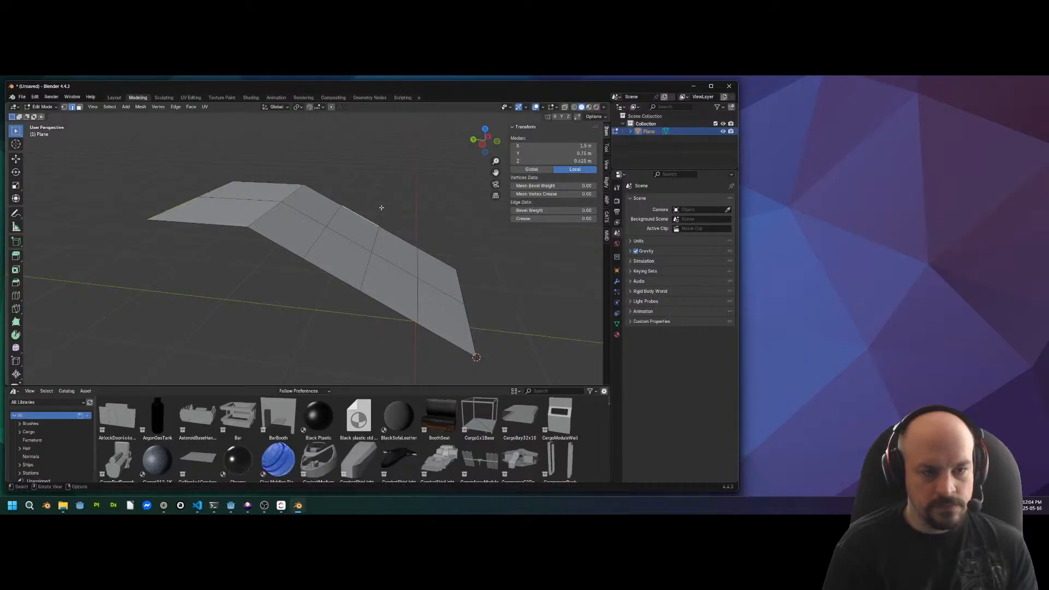
{"action": "key", "text": "Tab"}
{"action": "scroll", "coordinate": [382, 203], "scroll_direction": "down", "scroll_amount": 2}
{"action": "mouse_move", "coordinate": [382, 204]}
{"action": "middle_mouse_down", "text": "alt"}
{"action": "mouse_move", "coordinate": [403, 209]}
{"action": "mouse_move", "coordinate": [363, 199]}
{"action": "mouse_move", "coordinate": [396, 203]}
{"action": "mouse_move", "coordinate": [433, 235]}
{"action": "mouse_move", "coordinate": [421, 239]}
{"action": "mouse_move", "coordinate": [410, 274]}
{"action": "mouse_move", "coordinate": [365, 286]}
{"action": "mouse_move", "coordinate": [382, 237]}
{"action": "mouse_move", "coordinate": [374, 216]}
{"action": "mouse_move", "coordinate": [391, 213]}
{"action": "middle_mouse_up", "text": "alt"}
{"action": "key", "text": "Tab"}
{"action": "key", "text": "Tab"}
{"action": "scroll", "coordinate": [273, 237], "scroll_direction": "up", "scroll_amount": 2}
{"action": "key", "text": "Tab"}
{"action": "middle_click_drag", "start_coordinate": [308, 243], "coordinate": [270, 250]}
{"action": "left_click", "coordinate": [262, 212], "text": "shift"}
{"action": "middle_click_drag", "start_coordinate": [422, 337], "coordinate": [401, 319]}
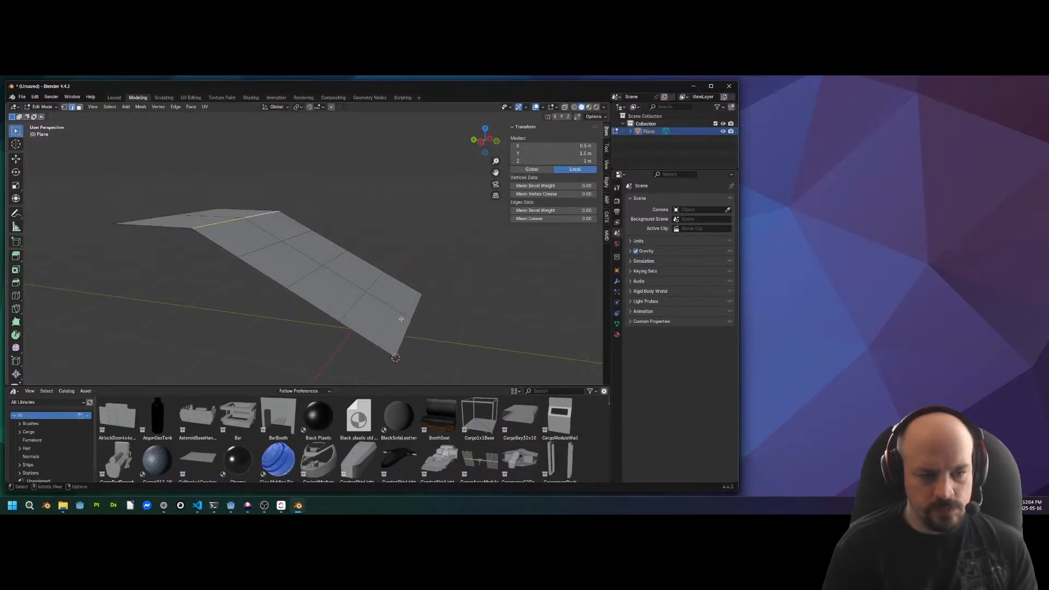
{"action": "key", "text": "KP_1"}
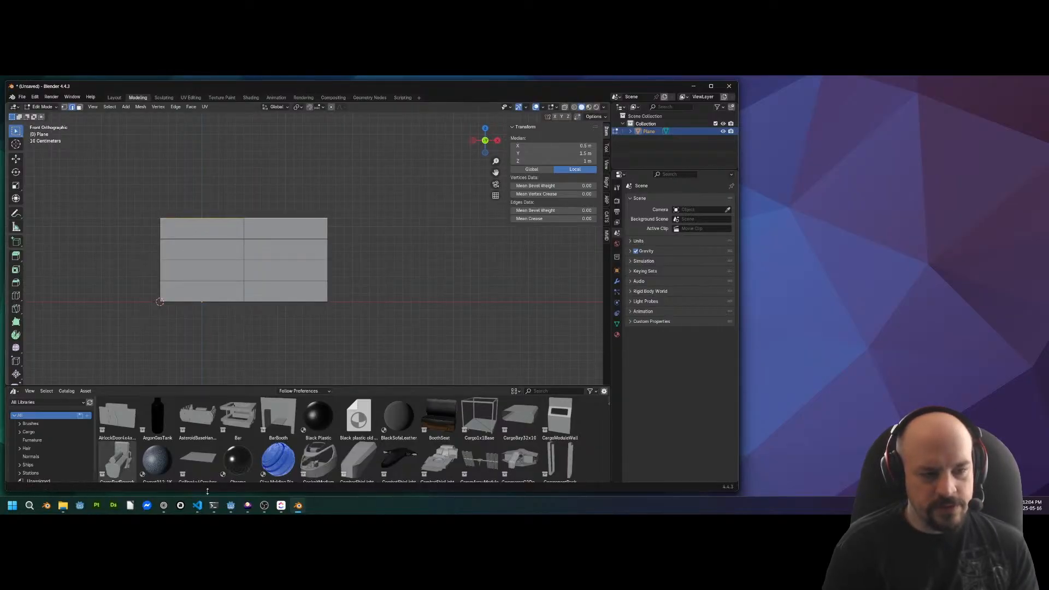
Switch to Grok and begin the question "Whats the average step height for say video game stairs where"
{"action": "left_click", "coordinate": [163, 505]}
{"action": "type", "text": "Whats the aver"}
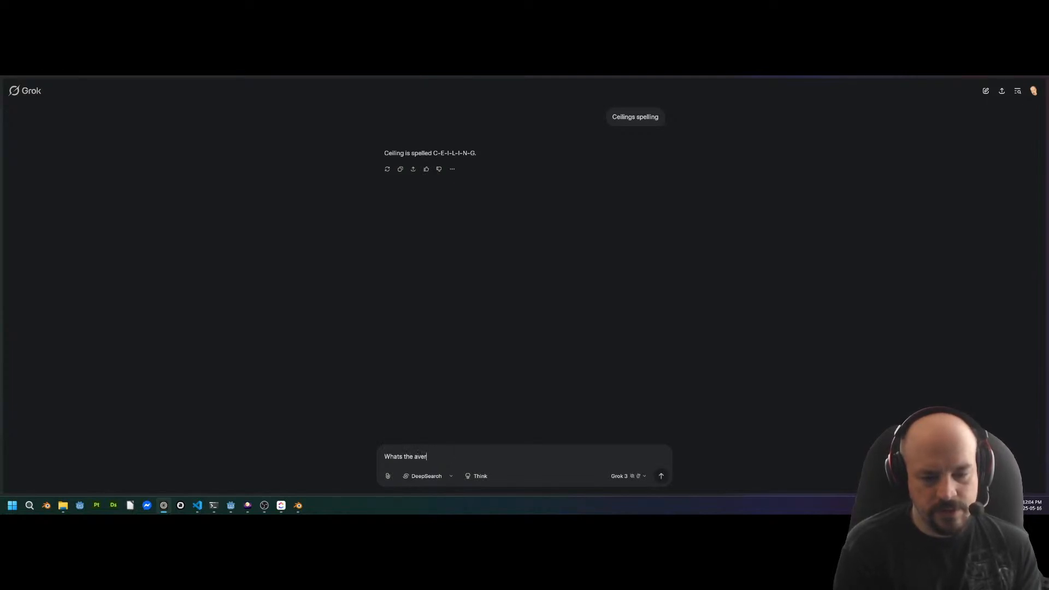
{"action": "type", "text": "age step height foir"}
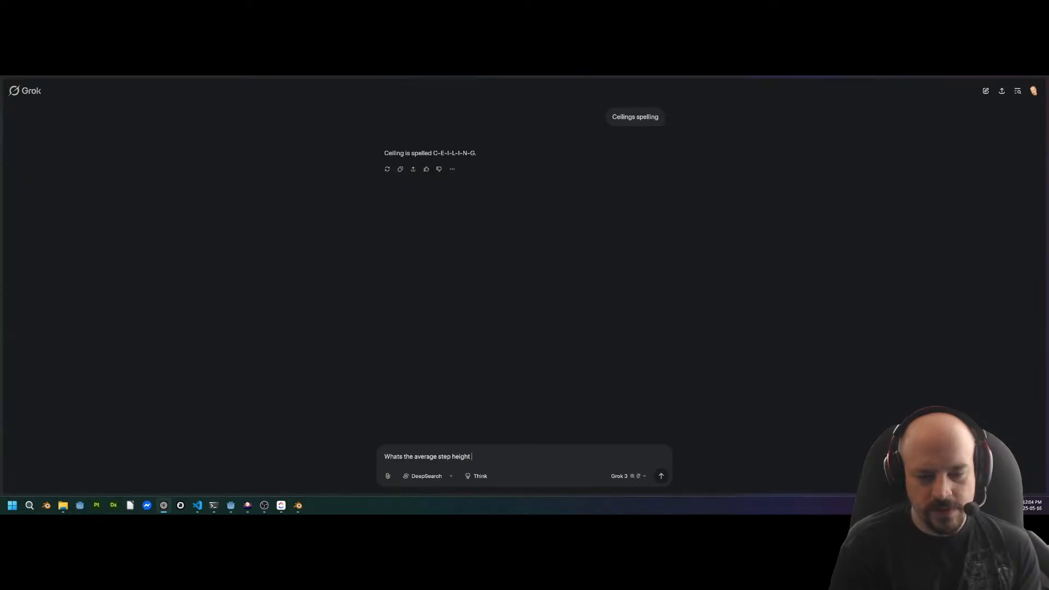
{"action": "key", "text": "BackSpace"}
{"action": "type", "text": "a"}
{"action": "key", "text": "BackSpace"}
{"action": "key", "text": "BackSpace"}
{"action": "key", "text": "BackSpace"}
{"action": "key", "text": "BackSpace"}
{"action": "type", "text": "r say video"}
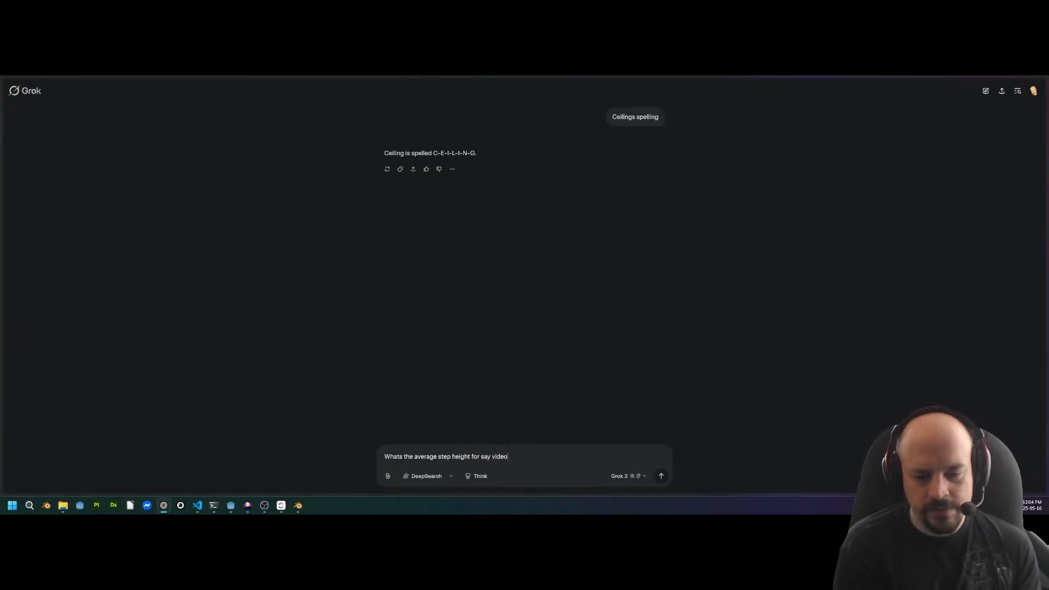
{"action": "type", "text": " game st"}
{"action": "type", "text": "airs where w"}
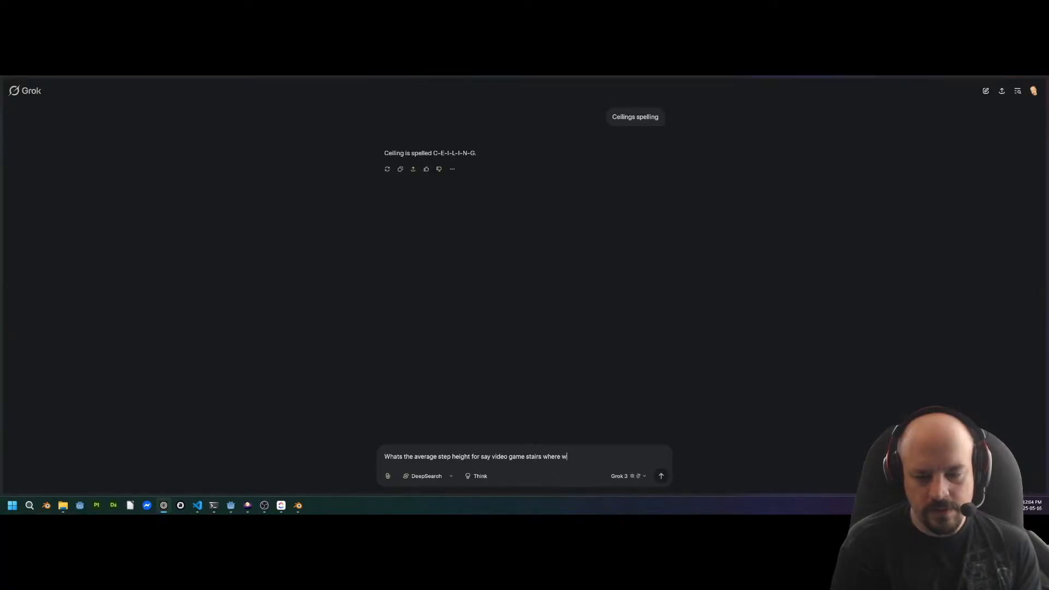
Complete the question with "everything is a grid of 1m" and submit it
{"action": "key", "text": "BackSpace"}
{"action": "type", "text": "airs where everything is rounded to 1m"}
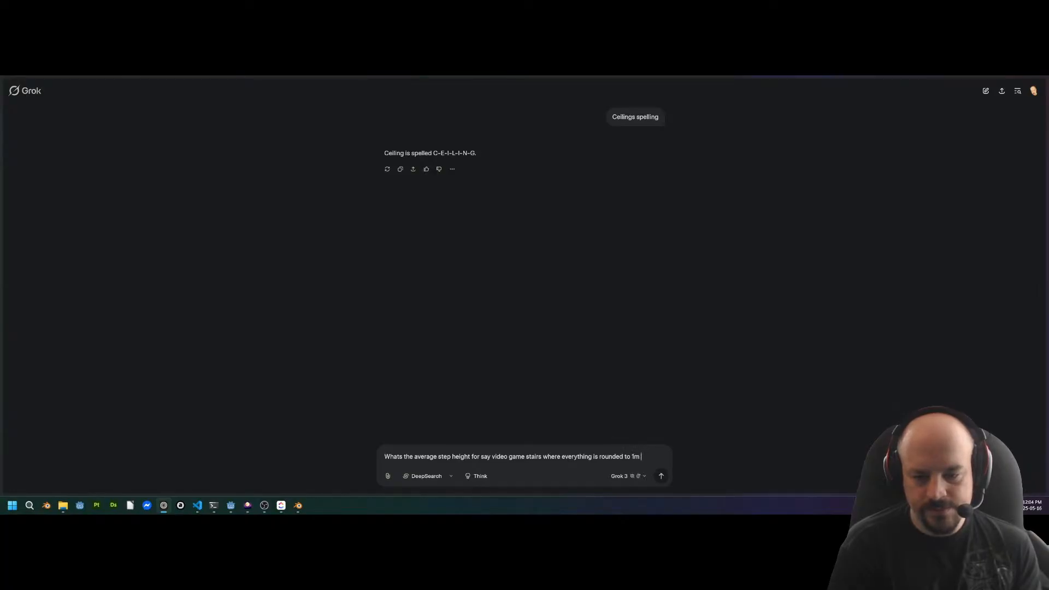
{"action": "key", "text": "BackSpace"}
{"action": "key", "text": "BackSpace"}
{"action": "key", "text": "BackSpace"}
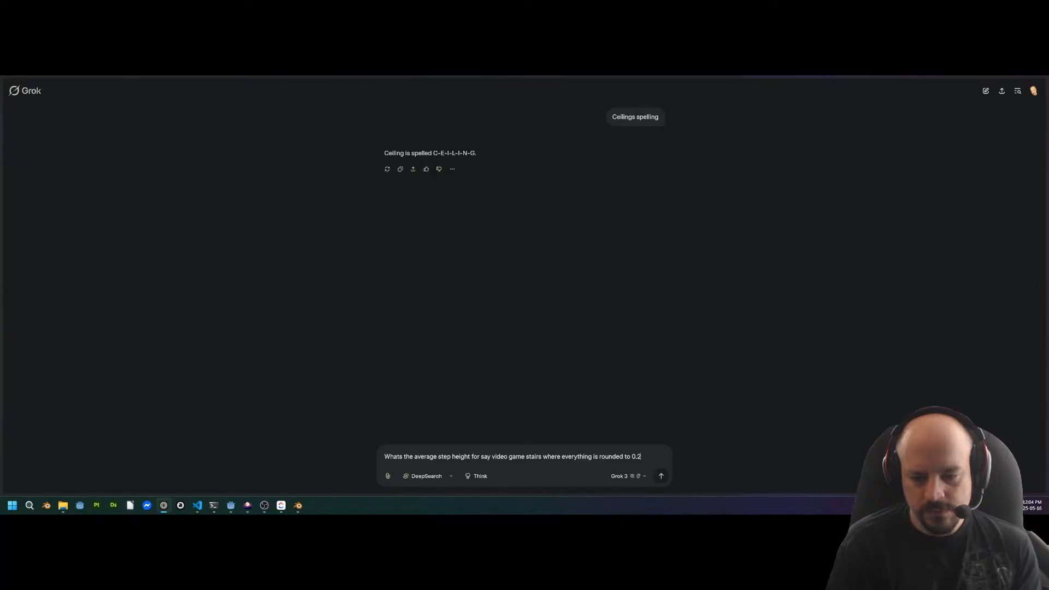
{"action": "key", "text": "BackSpace"}
{"action": "key", "text": "BackSpace"}
{"action": "key", "text": "BackSpace"}
{"action": "key", "text": "BackSpace"}
{"action": "key", "text": "BackSpace"}
{"action": "key", "text": "BackSpace"}
{"action": "key", "text": "BackSpace"}
{"action": "key", "text": "BackSpace"}
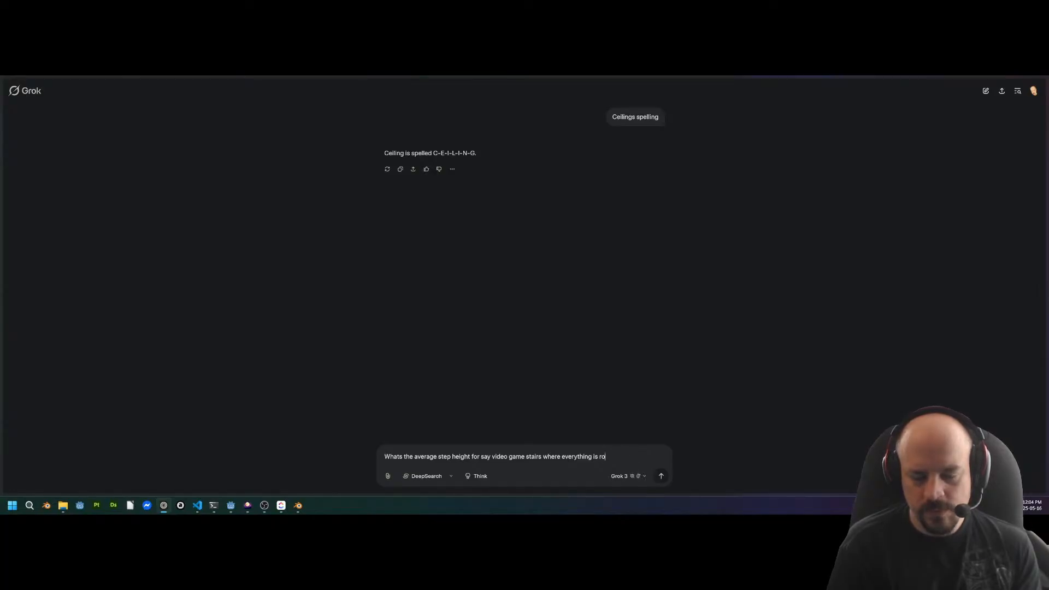
{"action": "key", "text": "BackSpace"}
{"action": "key", "text": "BackSpace"}
{"action": "type", "text": "a gr"}
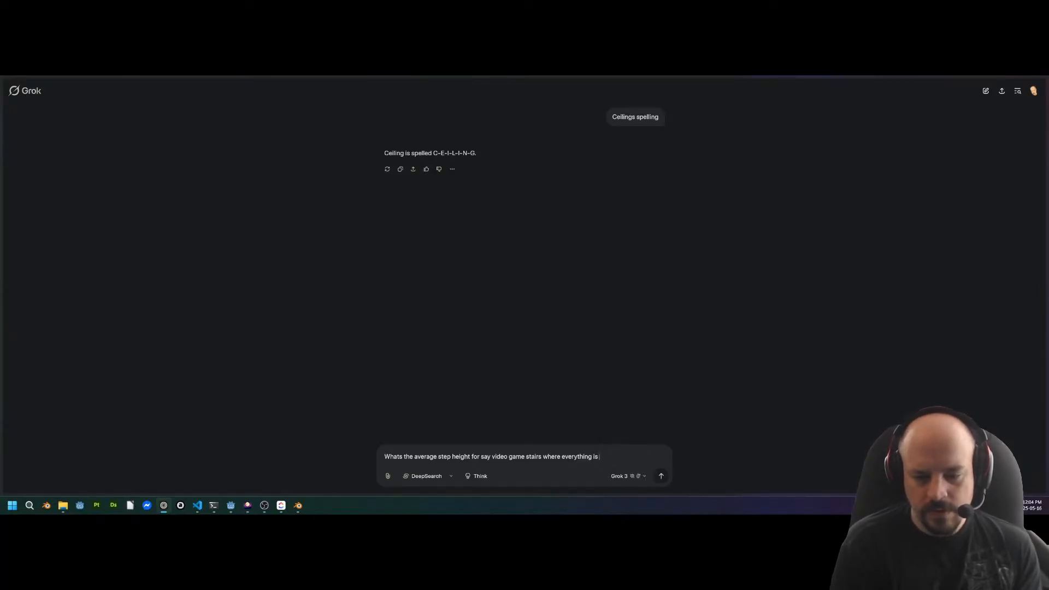
{"action": "type", "text": "id of 1m"}
{"action": "key", "text": "Return"}
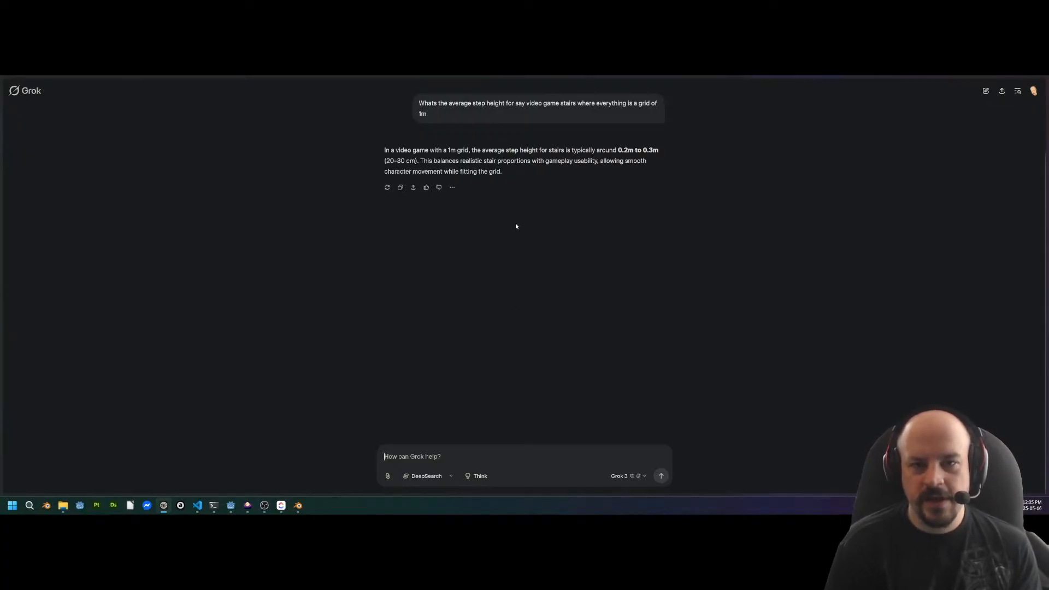
Highlight the suggested step-height range in metres and centimetres in the answer, and switch back to Blender
{"action": "left_click_drag", "start_coordinate": [609, 149], "coordinate": [699, 151]}
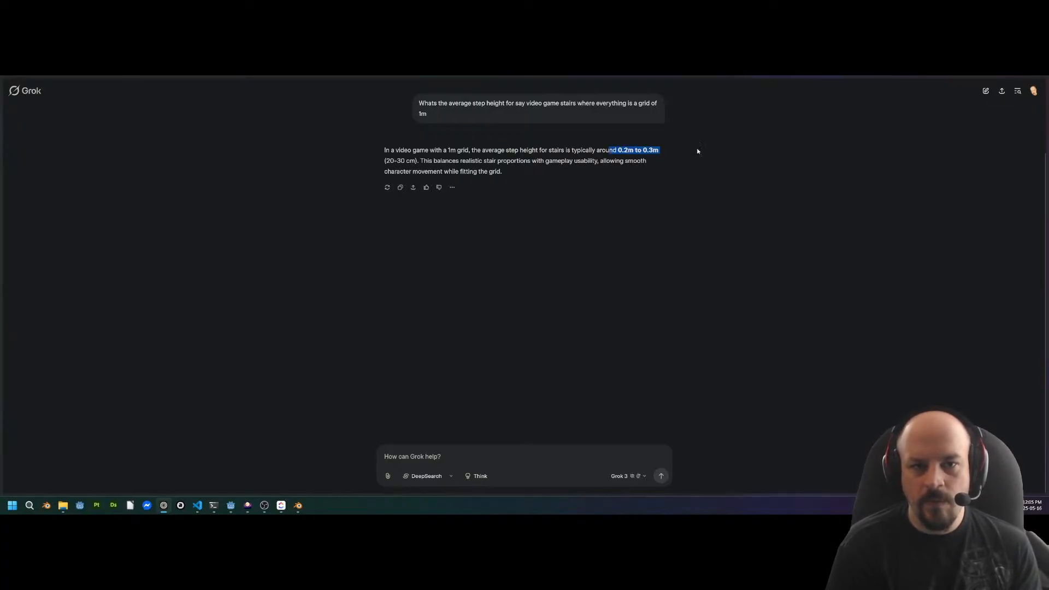
{"action": "left_click_drag", "start_coordinate": [386, 162], "coordinate": [417, 162]}
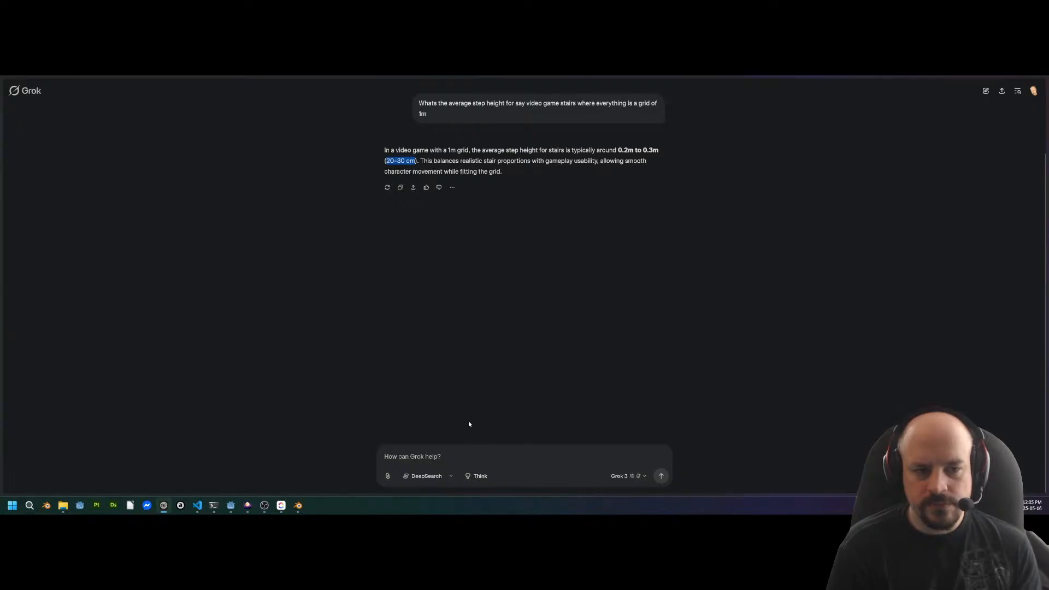
{"action": "key", "text": "alt+Tab"}
Add a centred loop cut across each of the four segments of the slope, dividing it into eight strips
{"action": "middle_click_drag", "start_coordinate": [323, 267], "coordinate": [354, 277]}
{"action": "key", "text": "ctrl+r"}
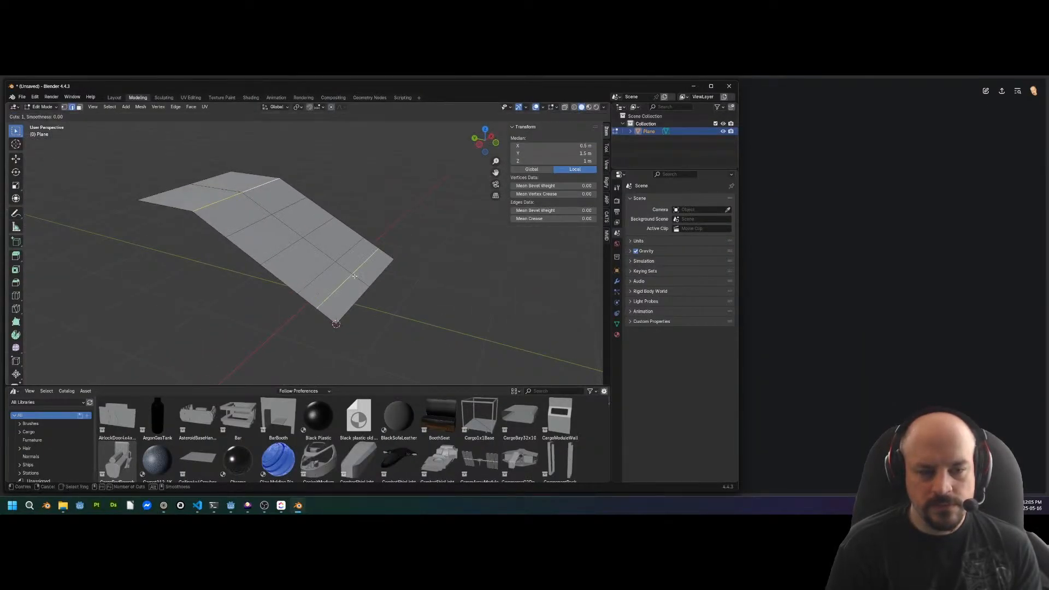
{"action": "key", "text": "Escape"}
{"action": "key", "text": "ctrl+r"}
{"action": "left_click", "coordinate": [354, 278]}
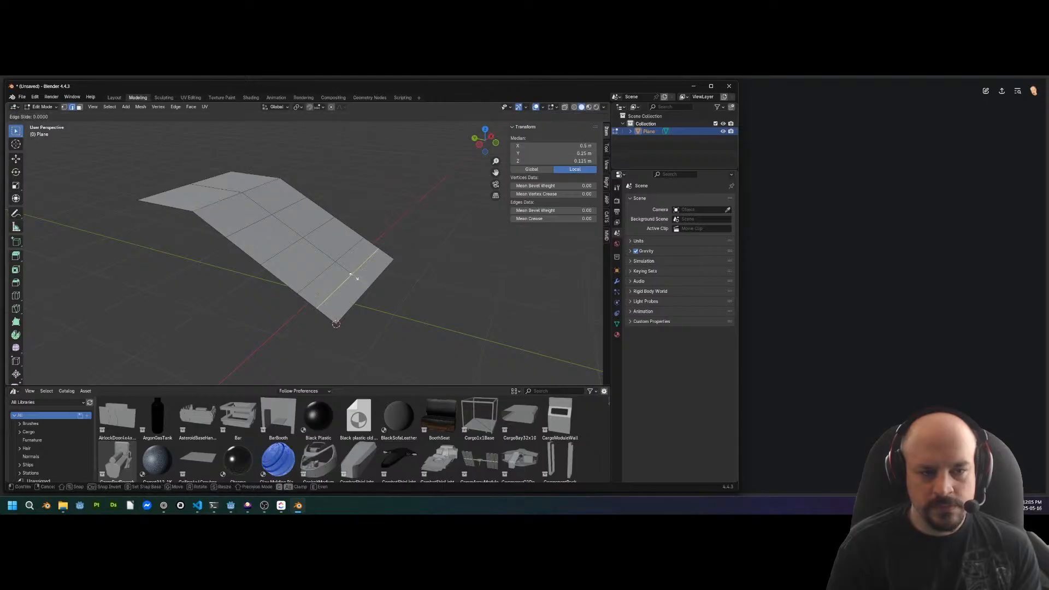
{"action": "right_click", "coordinate": [354, 277]}
{"action": "key", "text": "ctrl+r"}
{"action": "left_click", "coordinate": [321, 251]}
{"action": "right_click", "coordinate": [320, 251]}
{"action": "key", "text": "ctrl+r"}
{"action": "left_click", "coordinate": [280, 223]}
{"action": "right_click", "coordinate": [279, 223]}
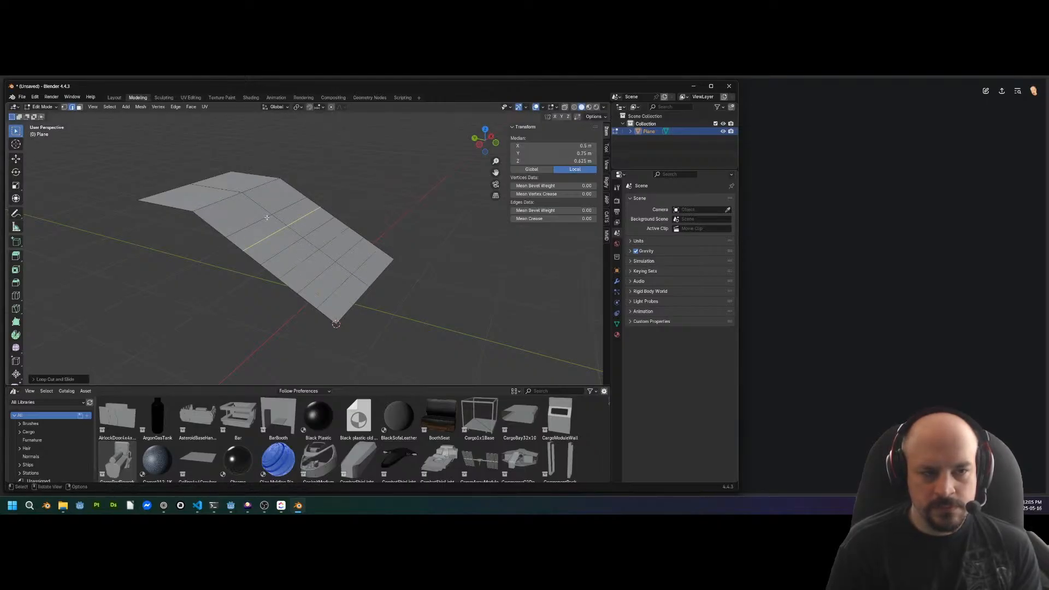
{"action": "key", "text": "ctrl+r"}
{"action": "left_click", "coordinate": [243, 199]}
{"action": "right_click", "coordinate": [242, 198]}
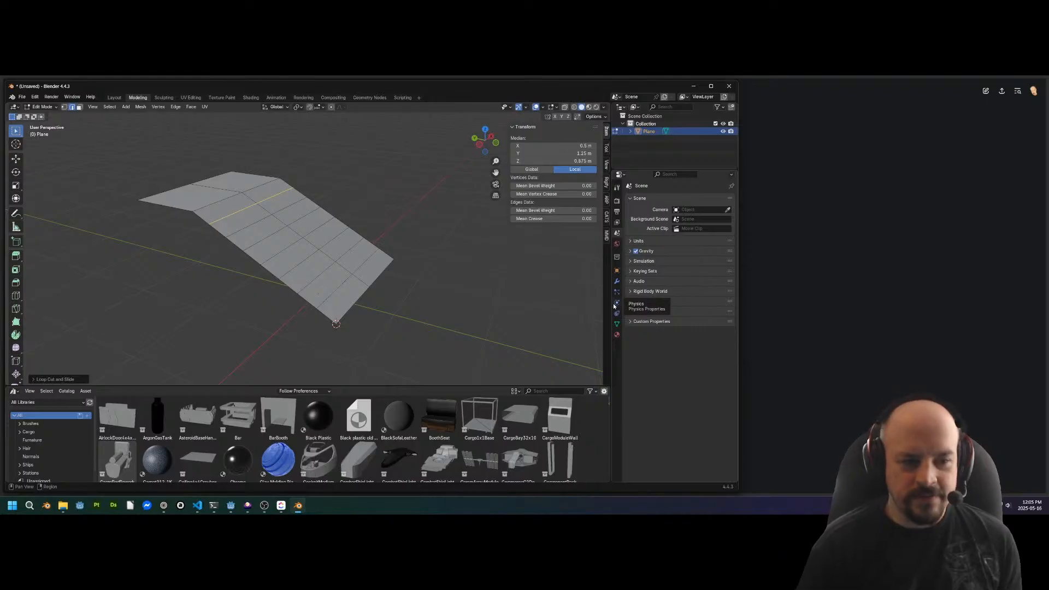
{"action": "scroll", "coordinate": [342, 181], "scroll_direction": "up", "scroll_amount": 2}
{"action": "left_click", "coordinate": [382, 352]}
{"action": "middle_click_drag", "start_coordinate": [382, 353], "coordinate": [400, 306]}
{"action": "middle_click_drag", "start_coordinate": [338, 318], "coordinate": [355, 293]}
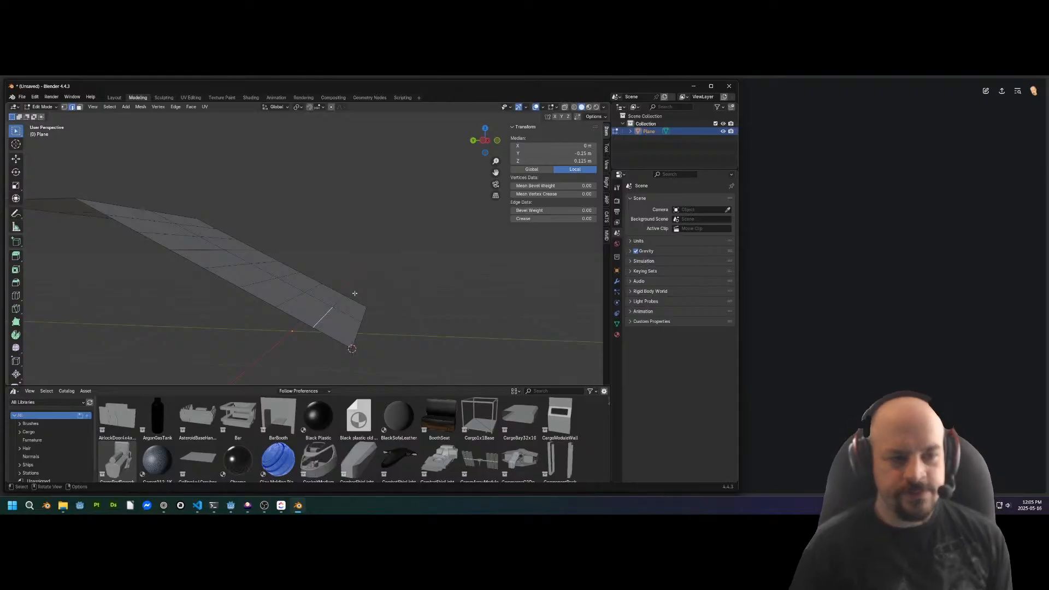
{"action": "mouse_move", "coordinate": [355, 294]}
{"action": "middle_mouse_down"}
{"action": "mouse_move", "coordinate": [319, 164]}
{"action": "mouse_move", "coordinate": [368, 261]}
{"action": "mouse_move", "coordinate": [360, 248]}
{"action": "mouse_move", "coordinate": [356, 283]}
{"action": "middle_mouse_up"}
{"action": "left_click", "coordinate": [354, 295]}
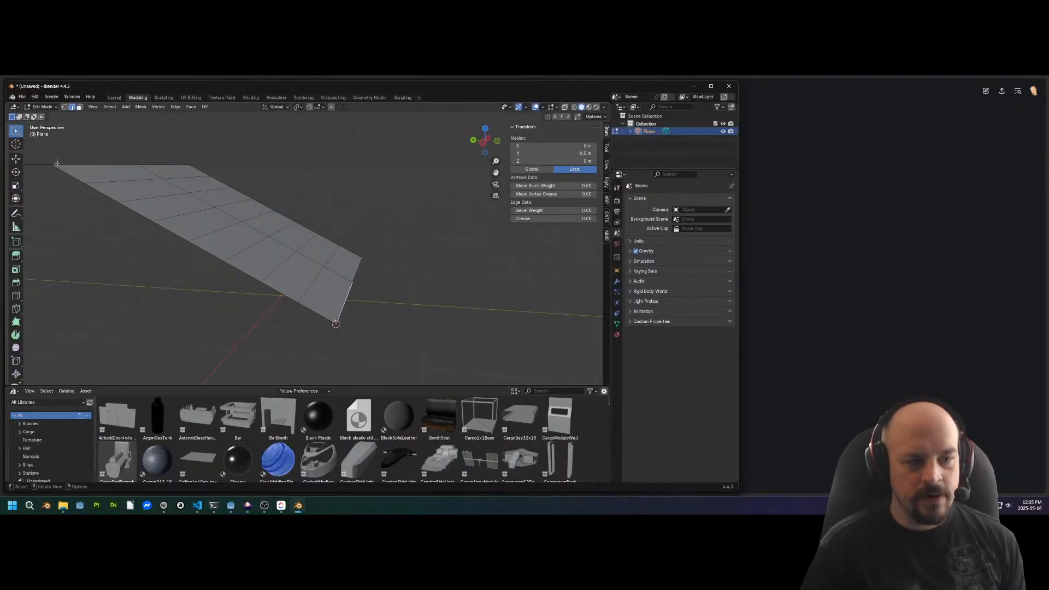
Activate the Measure tool and extrude the midpoint vertex of the slope's bottom edge straight up about 0.41 m
{"action": "middle_click_drag", "start_coordinate": [33, 230], "coordinate": [27, 256]}
{"action": "left_click", "coordinate": [15, 228]}
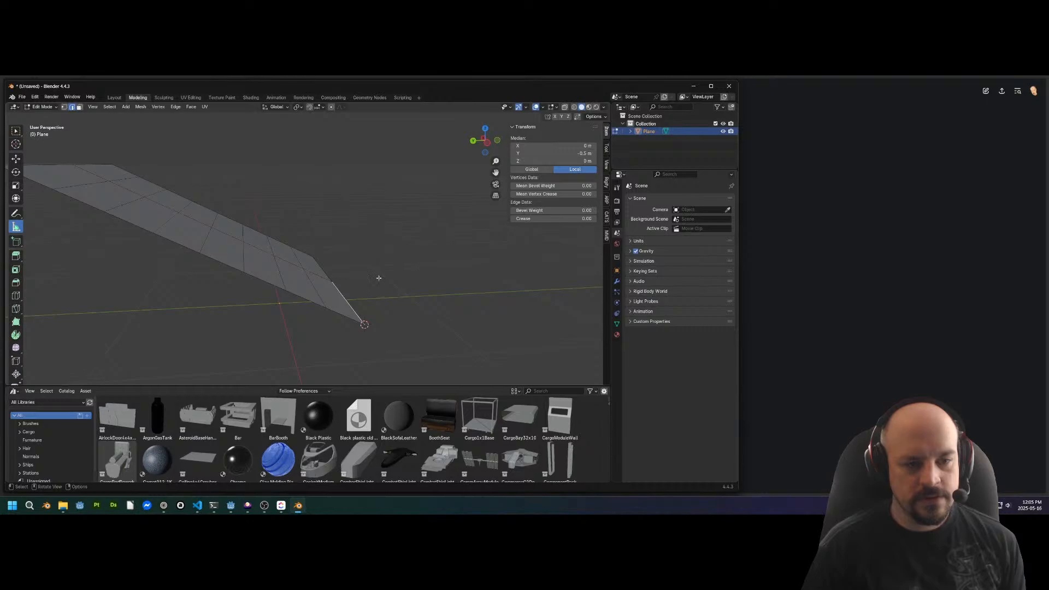
{"action": "middle_click_drag", "start_coordinate": [377, 280], "coordinate": [351, 283]}
{"action": "key", "text": "1"}
{"action": "left_click", "coordinate": [359, 282]}
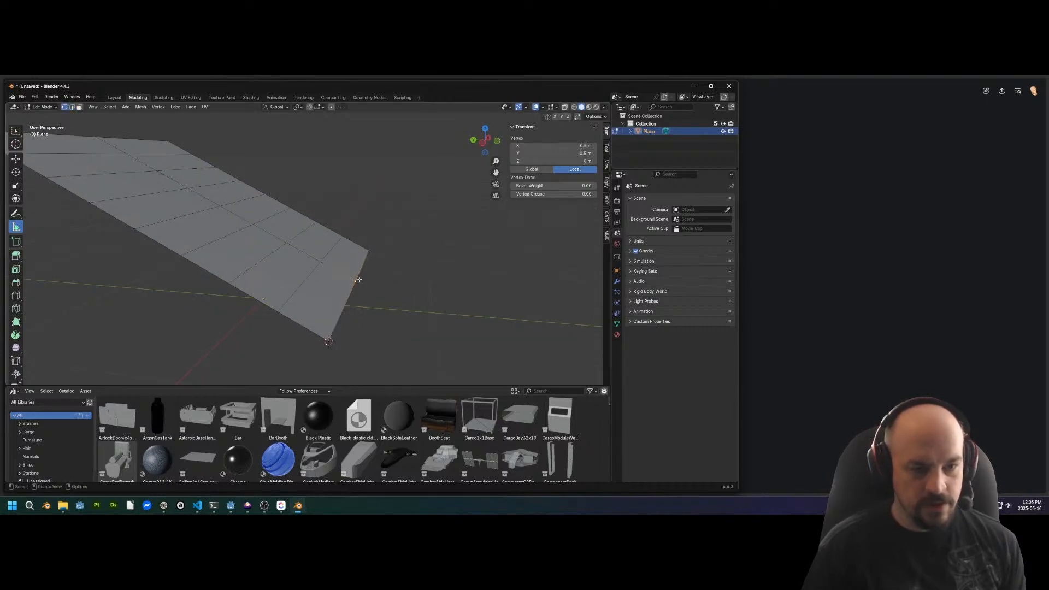
{"action": "key", "text": "g"}
{"action": "key", "text": "z"}
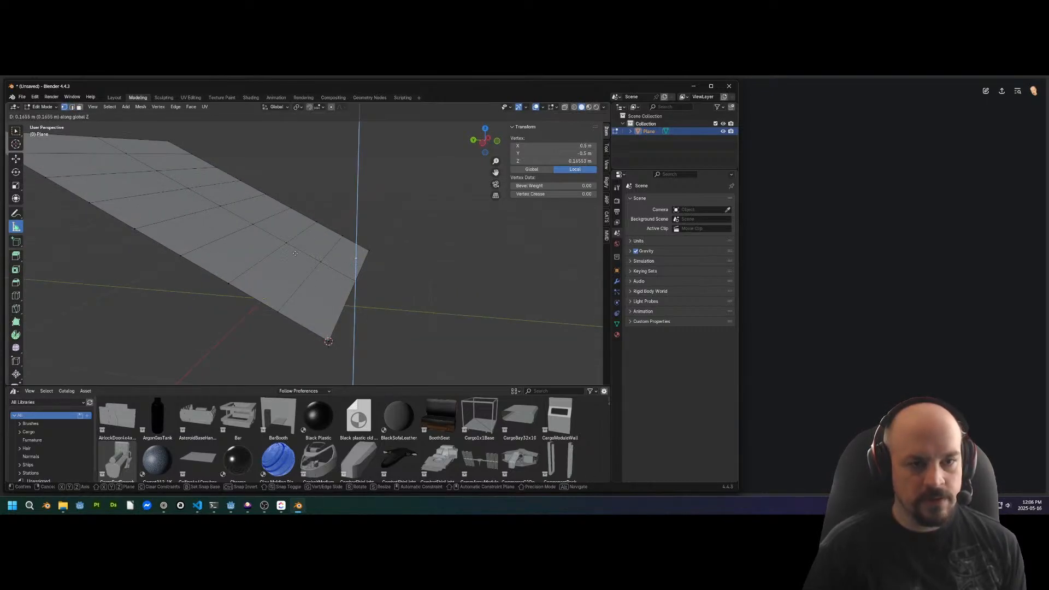
{"action": "left_click", "coordinate": [401, 192]}
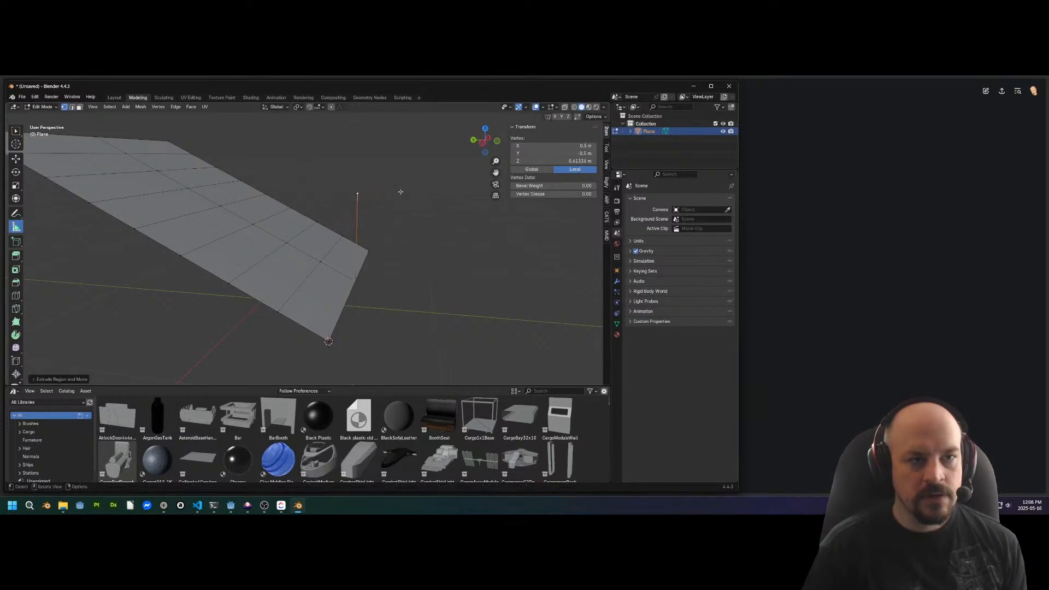
Turn on vertex snapping and move the extruded vertex along Z to 0.125 m, level with the first slope division
{"action": "left_click", "coordinate": [309, 107]}
{"action": "left_click", "coordinate": [321, 108]}
{"action": "left_click", "coordinate": [295, 161]}
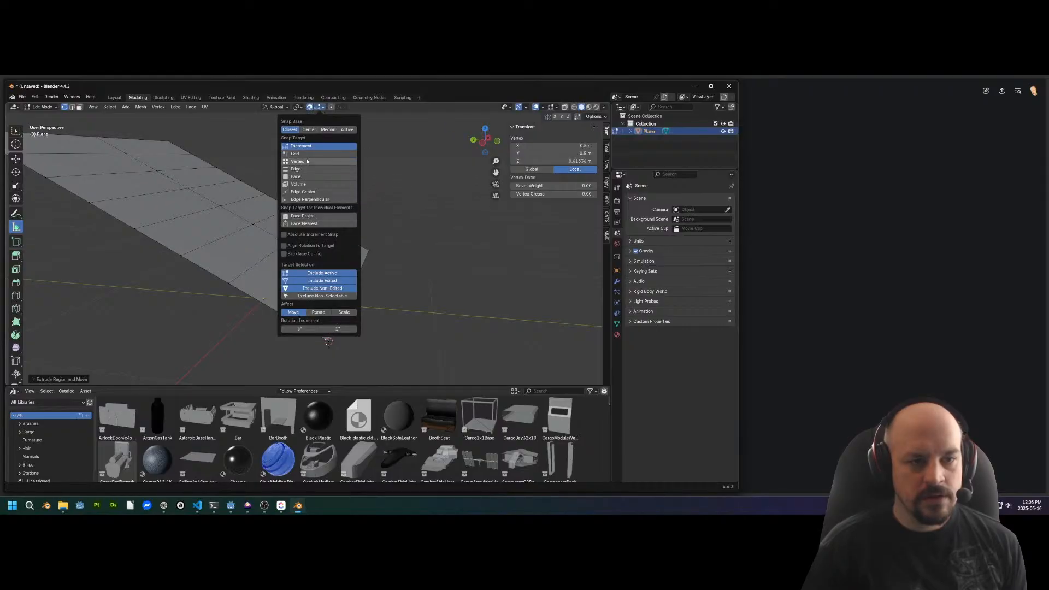
{"action": "key", "text": "g"}
{"action": "key", "text": "z"}
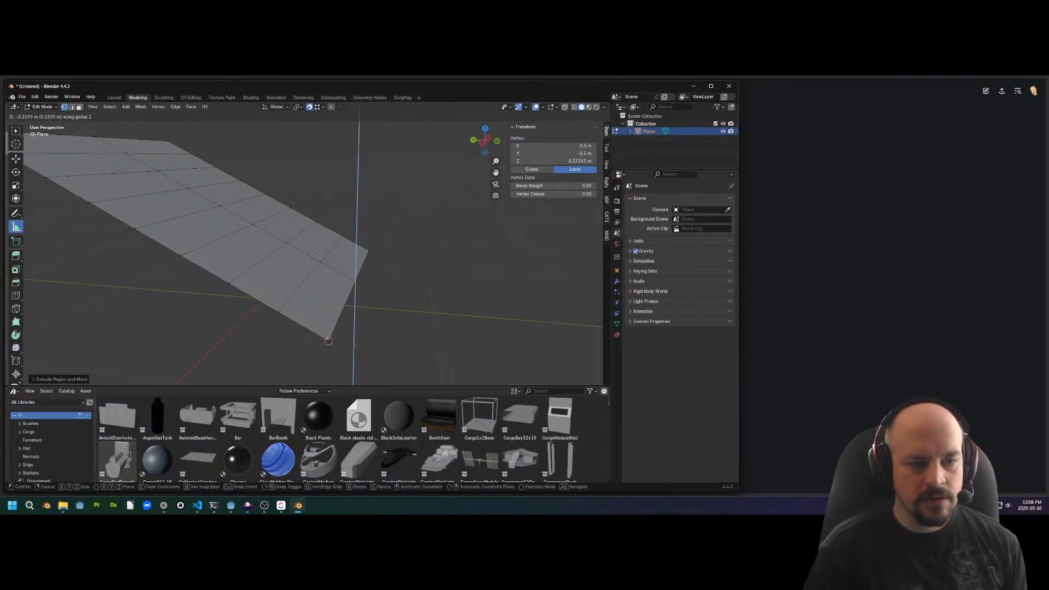
{"action": "left_click", "coordinate": [341, 238]}
Measure the height of the vertical guide edge from the slope's bottom edge to the extruded vertex
{"action": "scroll", "coordinate": [394, 259], "scroll_direction": "up", "scroll_amount": 3}
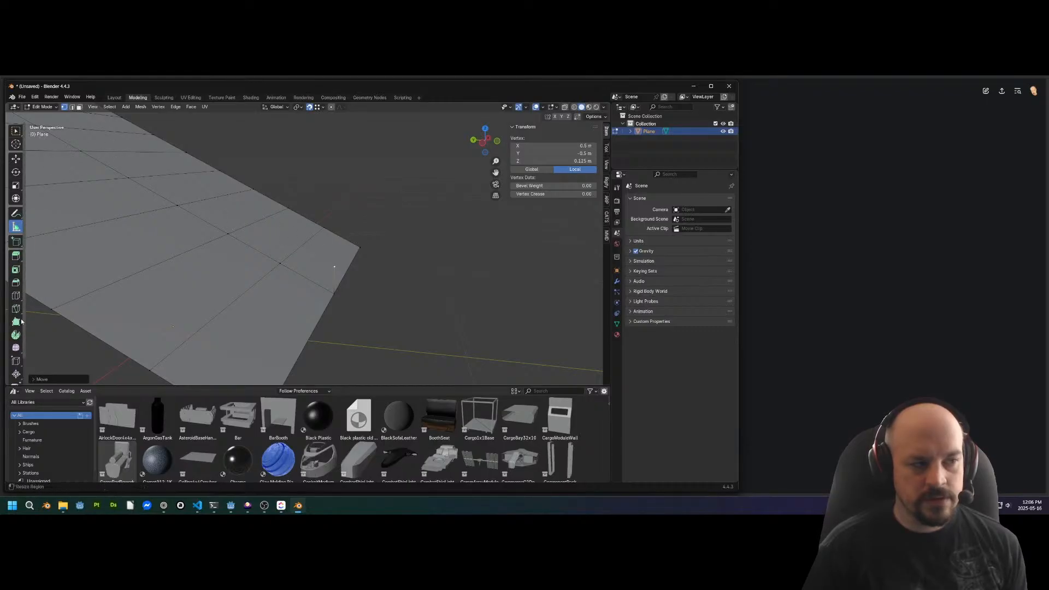
{"action": "left_click_drag", "start_coordinate": [332, 297], "coordinate": [334, 268]}
{"action": "middle_click_drag", "start_coordinate": [334, 268], "coordinate": [276, 250]}
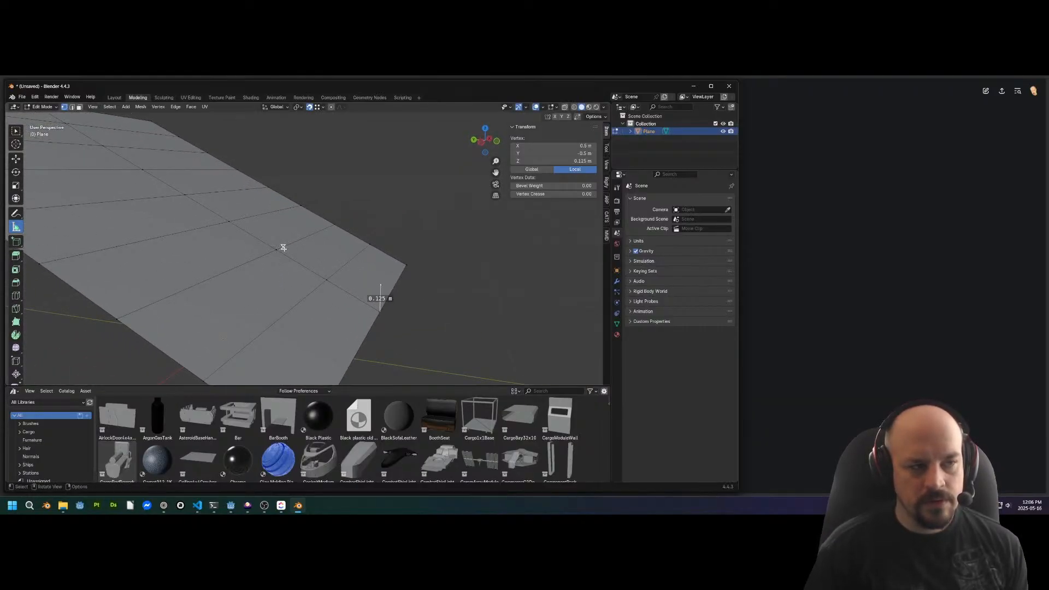
Raise the extruded vertex along Z to 0.25 m by snapping it level with the second slope division
{"action": "key", "text": "w"}
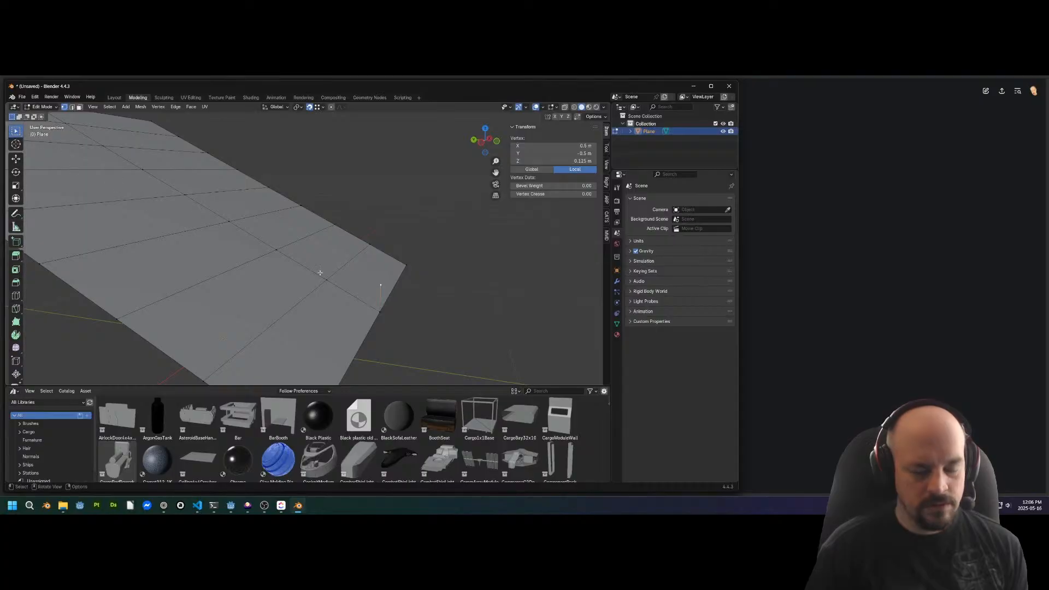
{"action": "key", "text": "g"}
{"action": "key", "text": "z"}
{"action": "left_click", "coordinate": [311, 262]}
Measure the raised guide edge from end to end and return to the selection tool
{"action": "left_click", "coordinate": [16, 227]}
{"action": "left_click_drag", "start_coordinate": [381, 285], "coordinate": [381, 257], "text": "ctrl"}
{"action": "middle_click_drag", "start_coordinate": [459, 252], "coordinate": [433, 249]}
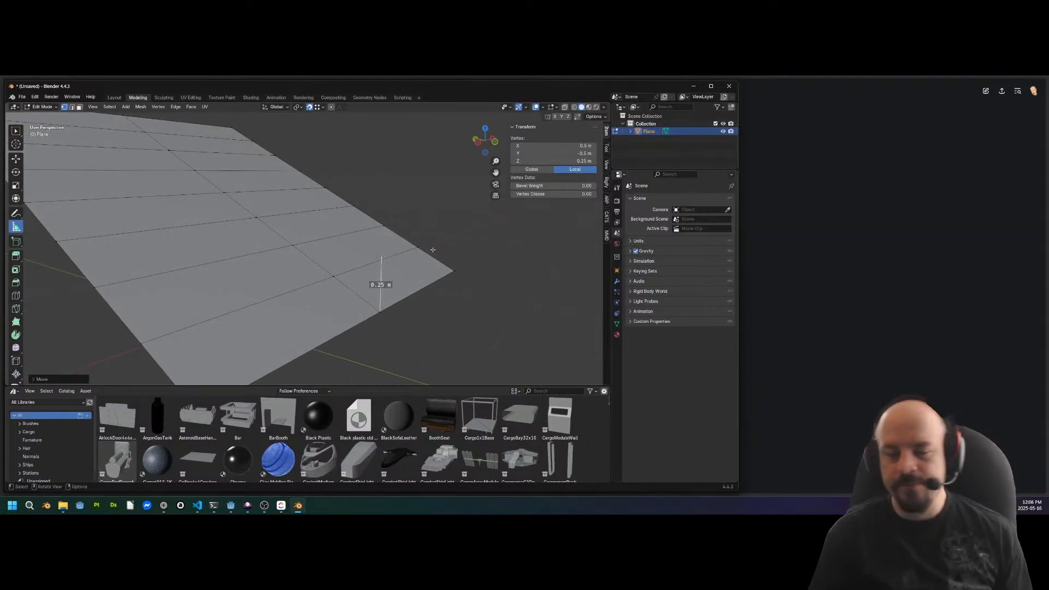
{"action": "middle_click_drag", "start_coordinate": [375, 284], "coordinate": [350, 265]}
{"action": "key", "text": "Tab"}
{"action": "key", "text": "Tab"}
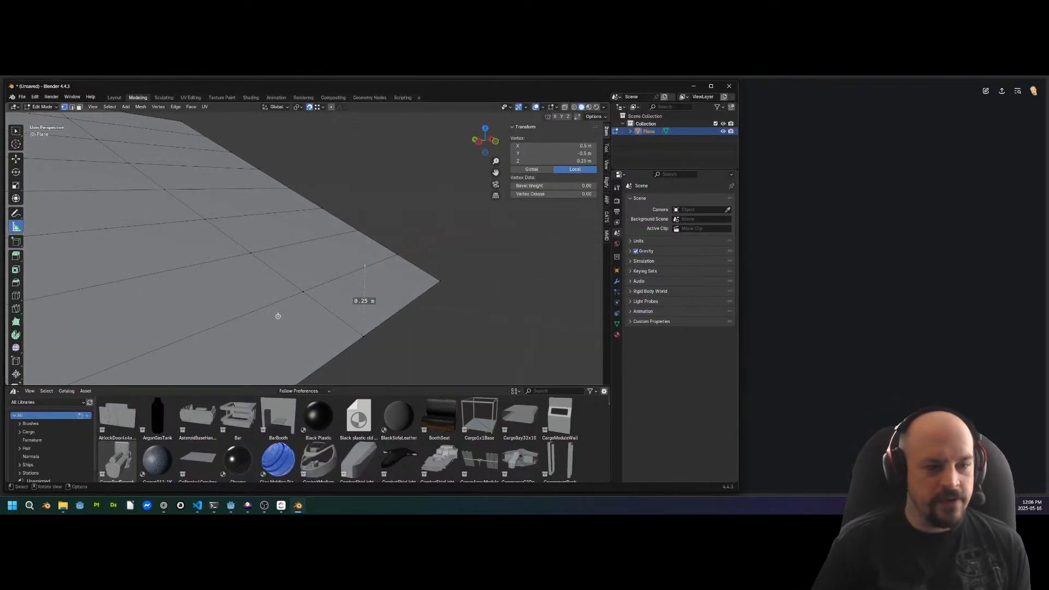
{"action": "left_click", "coordinate": [16, 131]}
Switch to Godot to check the level editor's grid, and switch back to Blender
{"action": "left_click", "coordinate": [310, 305]}
{"action": "middle_click_drag", "start_coordinate": [309, 304], "coordinate": [324, 327]}
{"action": "left_click", "coordinate": [231, 505]}
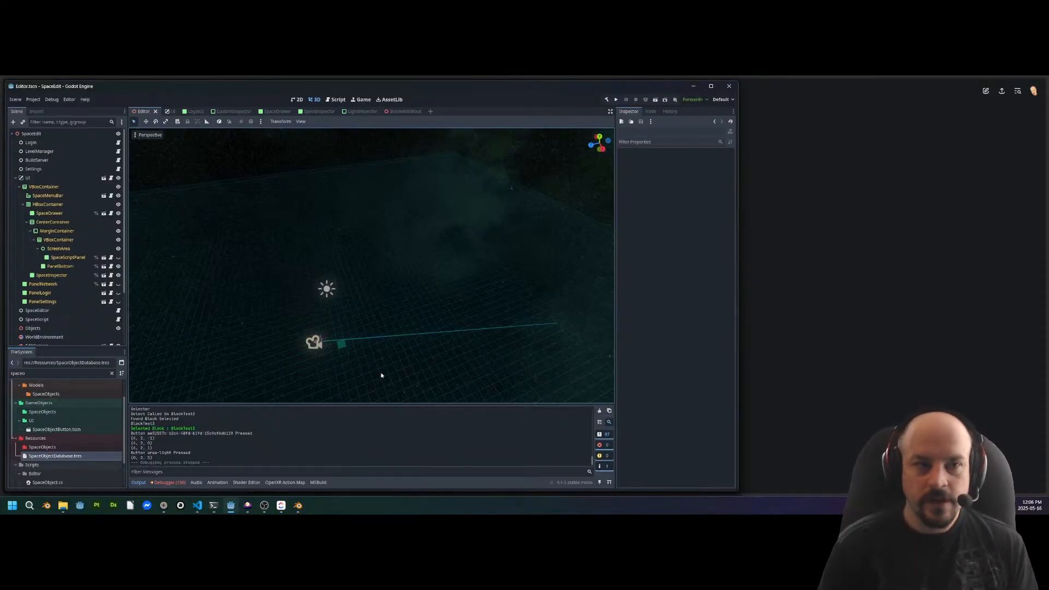
{"action": "scroll", "coordinate": [274, 335], "scroll_direction": "down", "scroll_amount": 10}
{"action": "key", "text": "alt+Tab"}
Extrude a vertical guide edge from the second slope division's centre vertex, snapping its top level with the fourth division
{"action": "middle_click_drag", "start_coordinate": [317, 323], "coordinate": [358, 247]}
{"action": "scroll", "coordinate": [355, 270], "scroll_direction": "down", "scroll_amount": 3}
{"action": "scroll", "coordinate": [353, 262], "scroll_direction": "down", "scroll_amount": 3}
{"action": "left_click", "coordinate": [323, 239]}
{"action": "scroll", "coordinate": [366, 264], "scroll_direction": "up", "scroll_amount": 3}
{"action": "key", "text": "e"}
{"action": "key", "text": "z"}
{"action": "left_click", "coordinate": [300, 229]}
Extrude matching vertical guide edges from the next two alternate centreline vertices, snapping the uppermost one to 1 m height
{"action": "left_click", "coordinate": [332, 246]}
{"action": "key", "text": "e"}
{"action": "key", "text": "z"}
{"action": "left_click", "coordinate": [274, 209]}
{"action": "middle_click_drag", "start_coordinate": [300, 218], "coordinate": [388, 231], "text": "shift"}
{"action": "left_click", "coordinate": [343, 241]}
{"action": "key", "text": "e"}
{"action": "key", "text": "z"}
{"action": "left_click", "coordinate": [293, 210]}
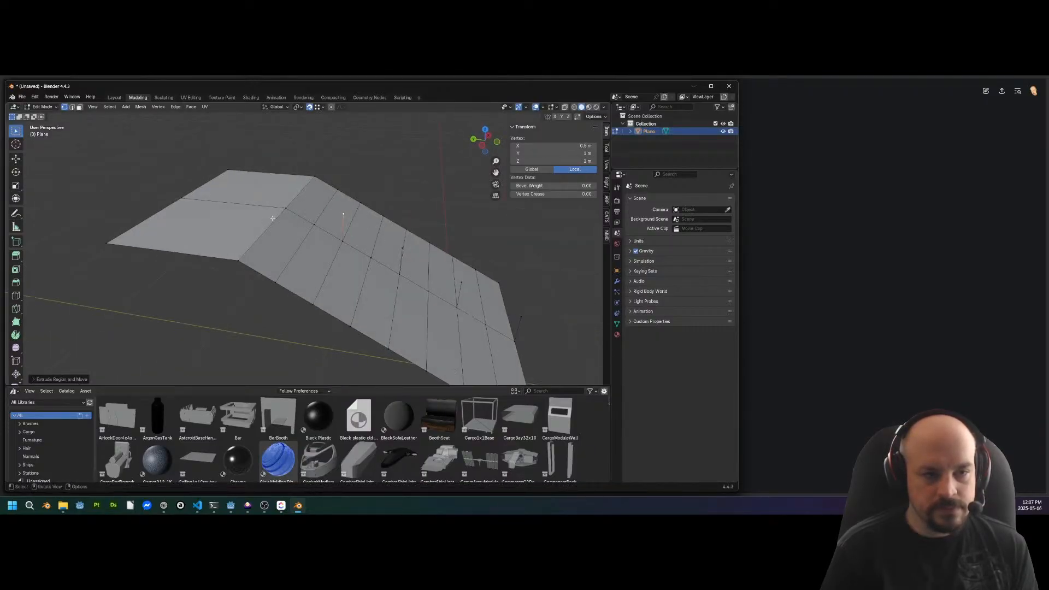
Try to connect the centre vertex of the landing's front edge to the top of the uppermost guide edge
{"action": "left_click", "coordinate": [287, 209]}
{"action": "left_click", "coordinate": [340, 217], "text": "shift"}
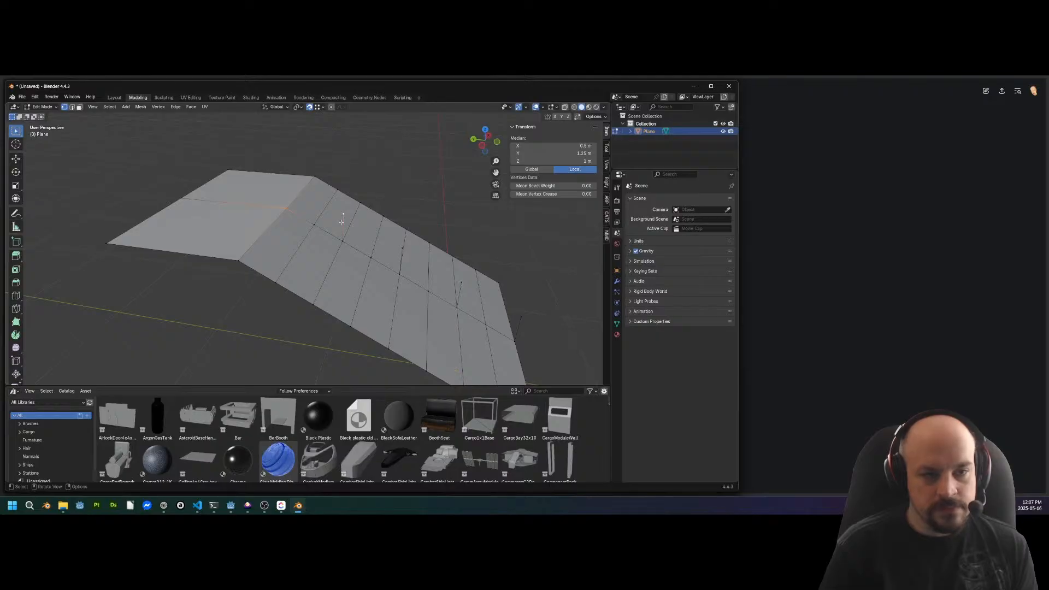
{"action": "key", "text": "j"}
Dissolve the four alternate edge loops between the guide edges, leaving the slope divided into four segments
{"action": "left_click", "coordinate": [306, 229], "text": "alt"}
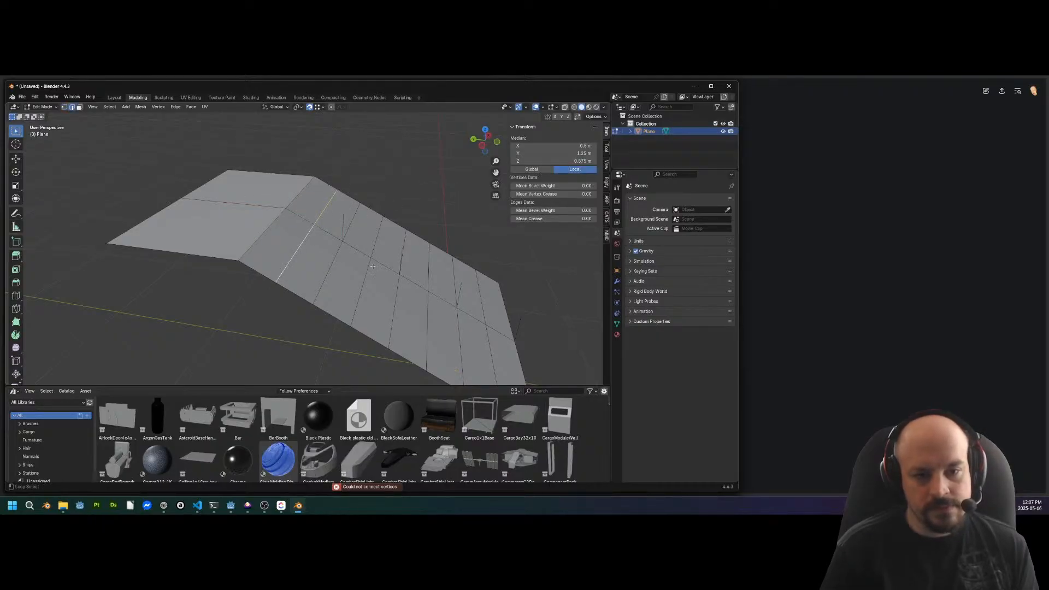
{"action": "middle_click_drag", "start_coordinate": [452, 311], "coordinate": [385, 266], "text": "shift"}
{"action": "left_click", "coordinate": [414, 298], "text": "alt+shift"}
{"action": "key", "text": "x"}
{"action": "left_click", "coordinate": [490, 249]}
{"action": "middle_click_drag", "start_coordinate": [491, 249], "coordinate": [422, 289]}
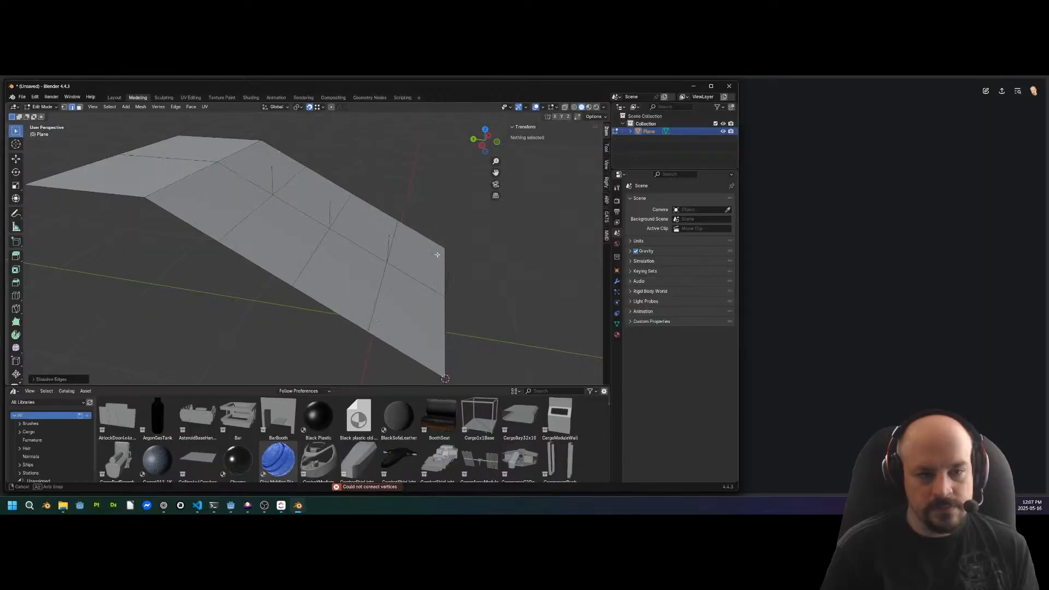
Extrude the slope's whole bottom edge straight up to 0.25 m to form the first riser
{"action": "left_click", "coordinate": [426, 290]}
{"action": "scroll", "coordinate": [427, 291], "scroll_direction": "up", "scroll_amount": 2}
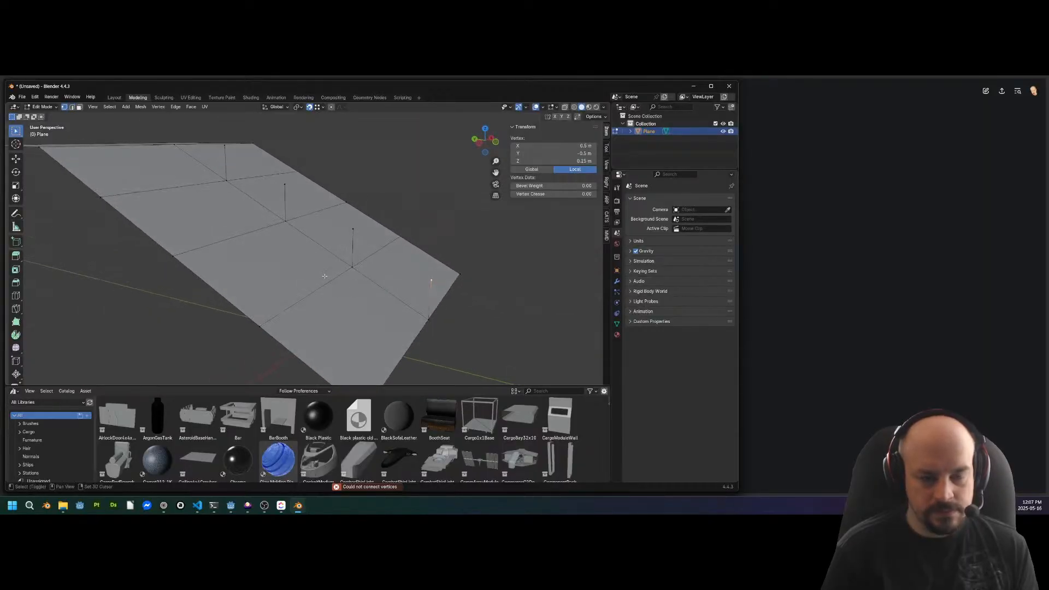
{"action": "left_click", "coordinate": [351, 269], "text": "shift"}
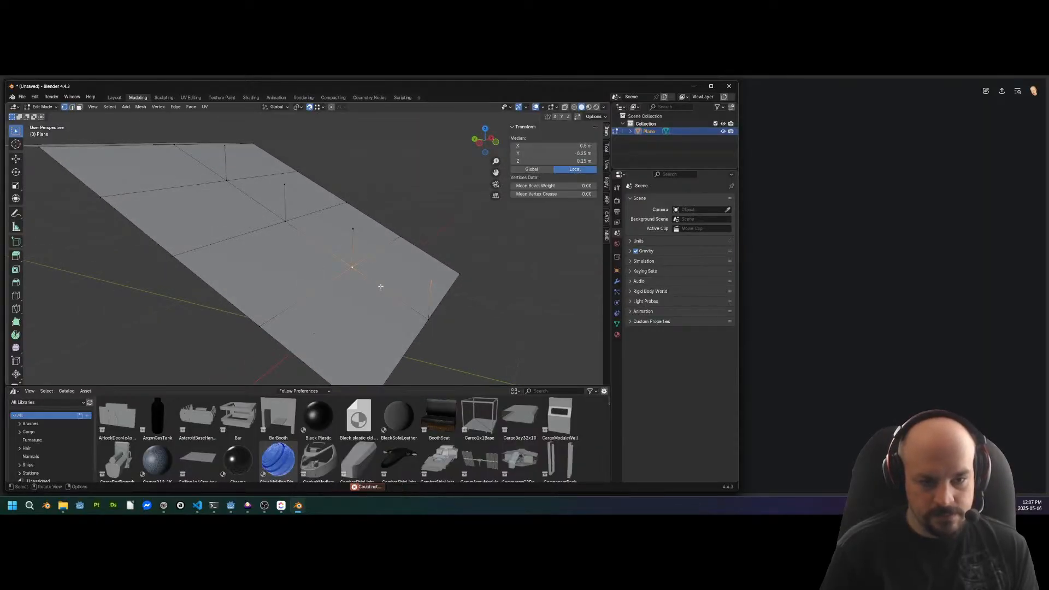
{"action": "key", "text": "2"}
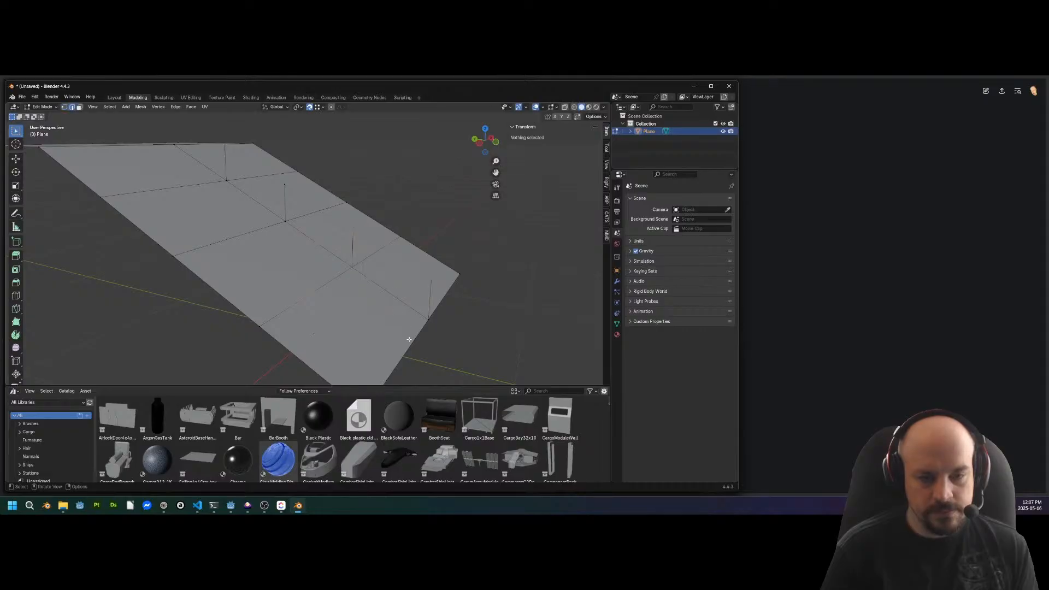
{"action": "left_click", "coordinate": [424, 326]}
{"action": "middle_click_drag", "start_coordinate": [438, 330], "coordinate": [385, 320]}
{"action": "key", "text": "e"}
{"action": "key", "text": "z"}
{"action": "left_click", "coordinate": [356, 287]}
Extrude the first riser's top edge along Y back to the slope to form the first tread
{"action": "middle_click_drag", "start_coordinate": [353, 287], "coordinate": [396, 295]}
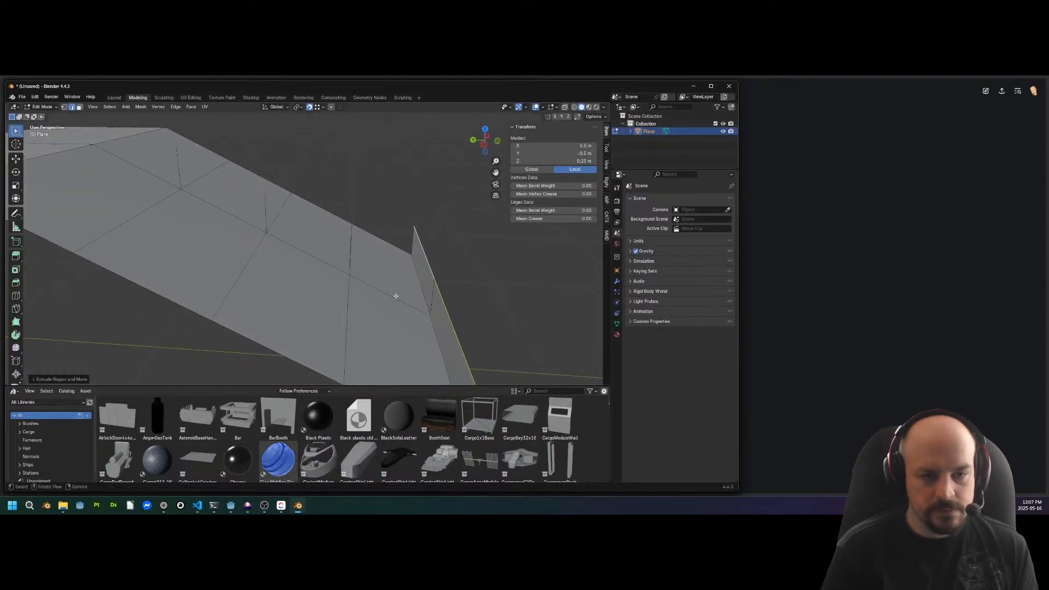
{"action": "key", "text": "e"}
{"action": "key", "text": "y"}
{"action": "left_click", "coordinate": [335, 279]}
Extrude the first tread's back edge up along Z and back along Y to form the second step
{"action": "middle_click_drag", "start_coordinate": [334, 279], "coordinate": [356, 242]}
{"action": "key", "text": "e"}
{"action": "key", "text": "z"}
{"action": "left_click", "coordinate": [344, 247]}
{"action": "key", "text": "e"}
{"action": "key", "text": "y"}
{"action": "left_click", "coordinate": [336, 245]}
Extrude the second tread's back edge along Z and along Y to form the third riser and tread
{"action": "key", "text": "e"}
{"action": "key", "text": "z"}
{"action": "left_click", "coordinate": [344, 240]}
{"action": "key", "text": "e"}
{"action": "key", "text": "y"}
{"action": "left_click", "coordinate": [357, 242]}
Extrude the third tread's back edge up to landing height and back to the landing to form the fourth step
{"action": "key", "text": "e"}
{"action": "key", "text": "z"}
{"action": "left_click", "coordinate": [301, 203]}
{"action": "key", "text": "e"}
{"action": "middle_click_drag", "start_coordinate": [301, 203], "coordinate": [328, 269], "text": "shift"}
{"action": "left_click", "coordinate": [346, 234]}
Delete the two flat landing faces behind the top step
{"action": "left_click", "coordinate": [384, 269]}
{"action": "left_click", "coordinate": [355, 240], "text": "shift"}
{"action": "key", "text": "x"}
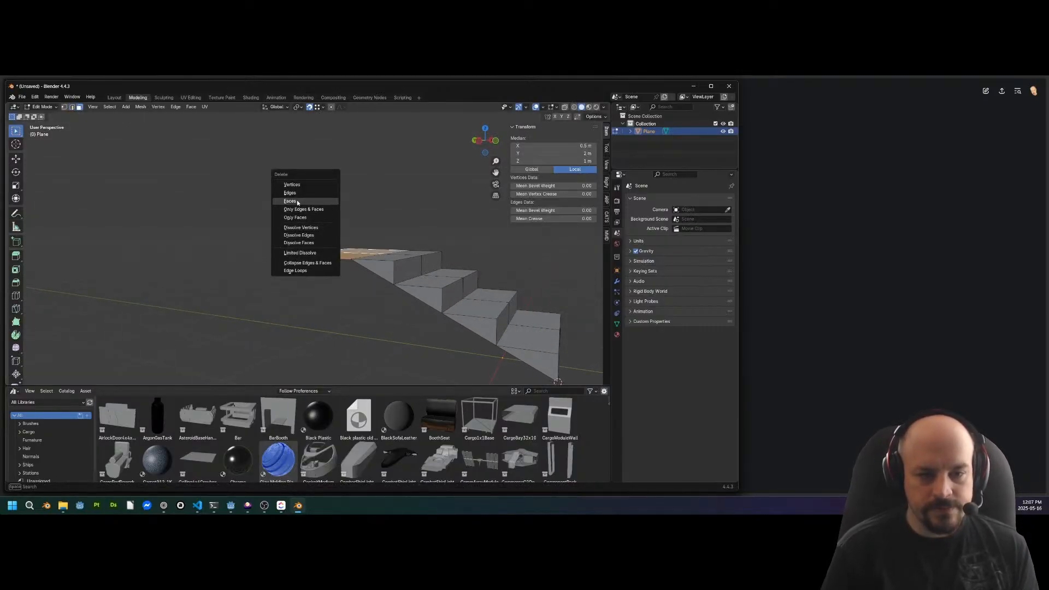
{"action": "left_click", "coordinate": [298, 203]}
{"action": "key", "text": "Tab"}
{"action": "scroll", "coordinate": [365, 266], "scroll_direction": "up", "scroll_amount": 2}
{"action": "key", "text": "Tab"}
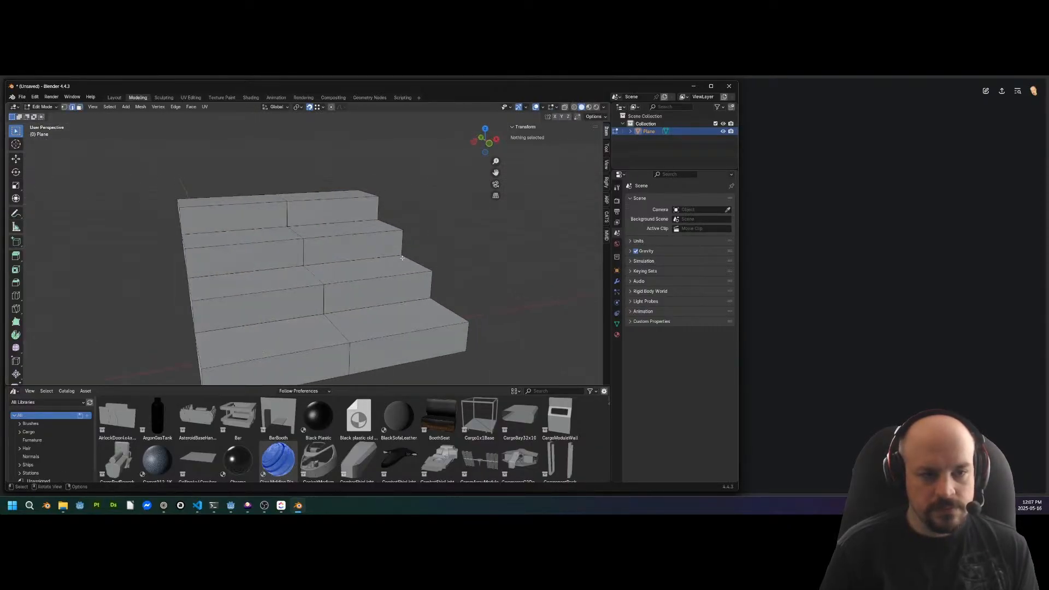
Dissolve the centre edge loop running up the treads and risers of the staircase
{"action": "left_click", "coordinate": [325, 268], "text": "alt"}
{"action": "left_click", "coordinate": [318, 277], "text": "alt"}
{"action": "scroll", "coordinate": [316, 277], "scroll_direction": "down", "scroll_amount": 3}
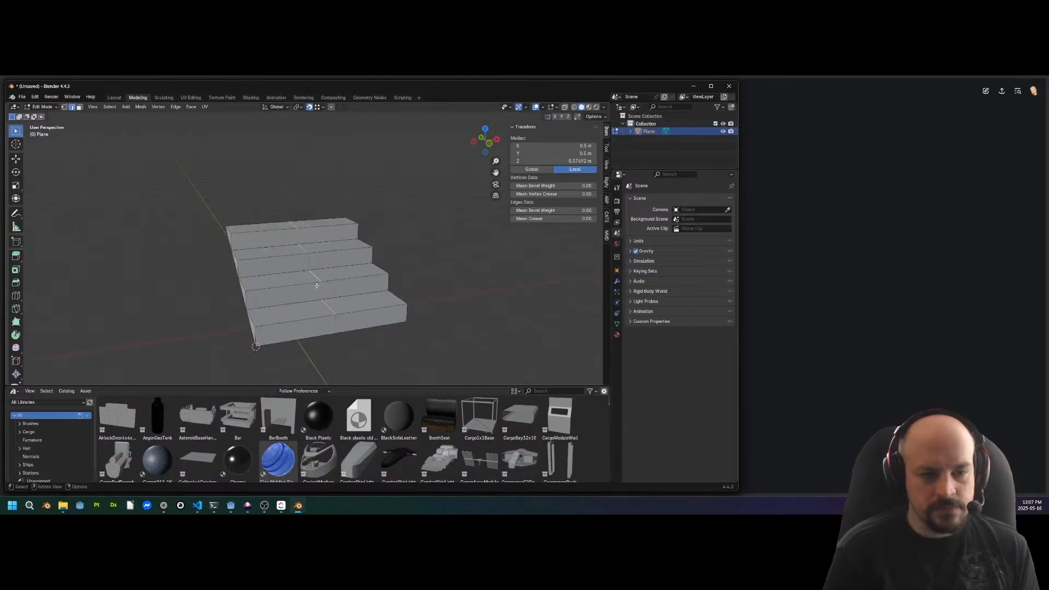
{"action": "key", "text": "x"}
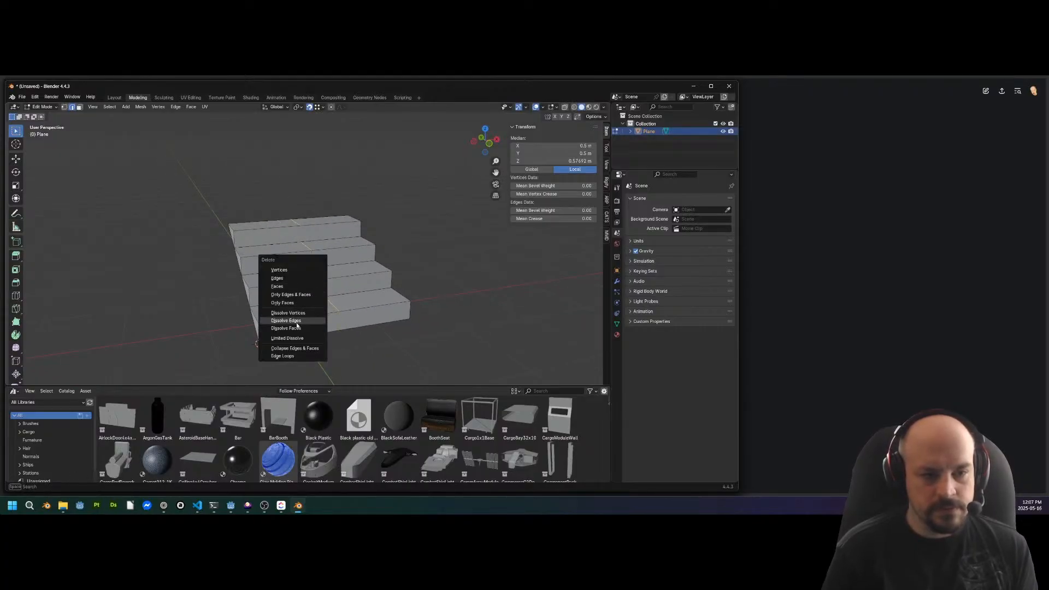
{"action": "left_click", "coordinate": [293, 321]}
Merge all of the staircase's vertices by distance and clear the selection
{"action": "key", "text": "a"}
{"action": "key", "text": "m"}
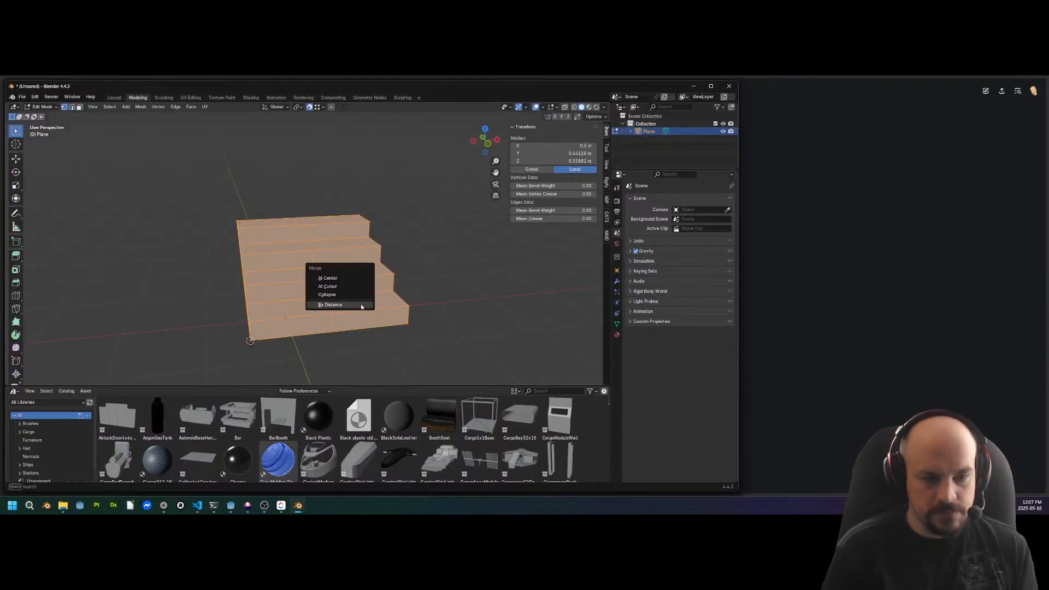
{"action": "left_click", "coordinate": [331, 316]}
{"action": "key", "text": "alt+a"}
Dissolve the vertical centre edges on the four risers and delete the leftover loose edges
{"action": "left_click", "coordinate": [332, 317]}
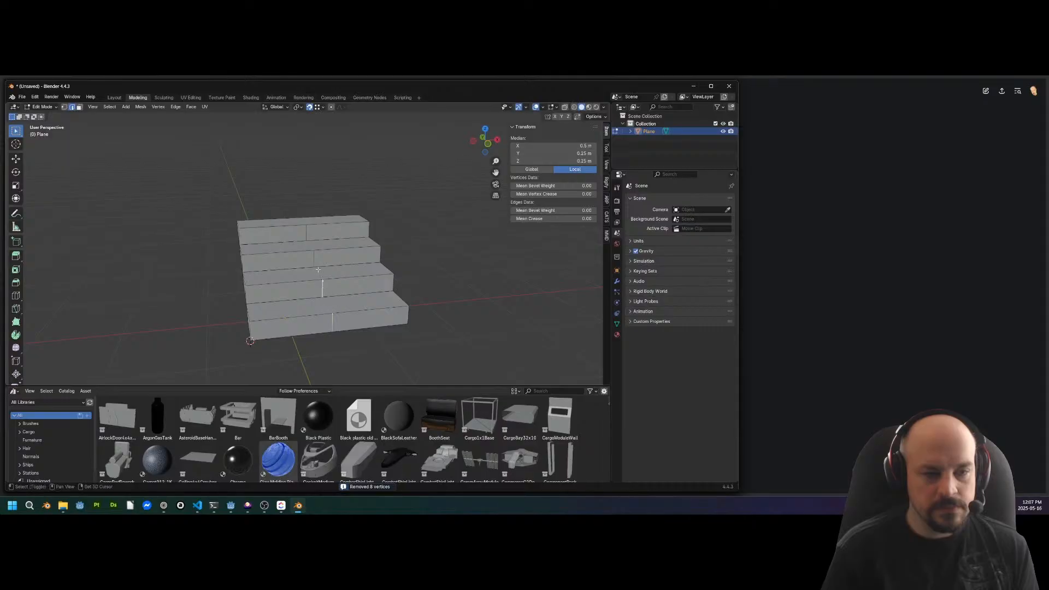
{"action": "mouse_move", "coordinate": [344, 244]}
{"action": "middle_mouse_down"}
{"action": "mouse_move", "coordinate": [393, 251]}
{"action": "mouse_move", "coordinate": [416, 240]}
{"action": "mouse_move", "coordinate": [356, 260]}
{"action": "mouse_move", "coordinate": [353, 235]}
{"action": "middle_mouse_up"}
{"action": "key", "text": "x"}
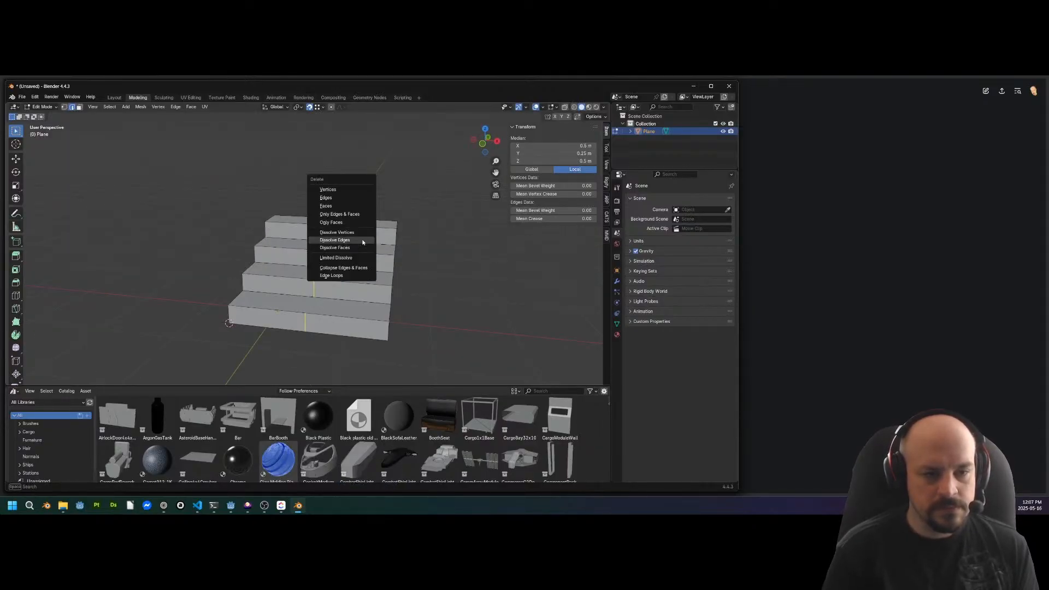
{"action": "left_click", "coordinate": [363, 242]}
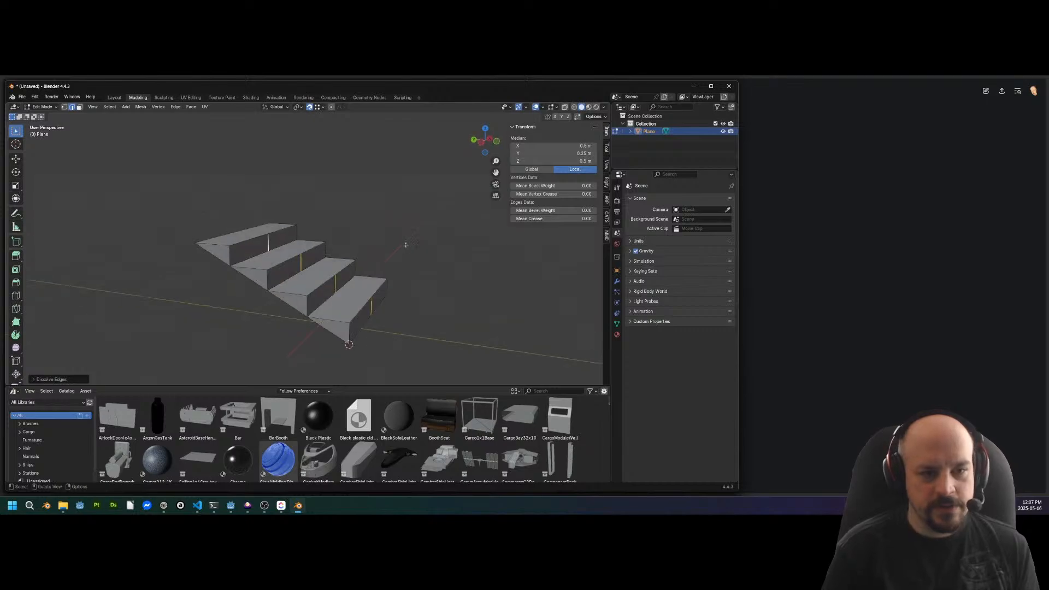
{"action": "key", "text": "x"}
{"action": "left_click", "coordinate": [372, 204]}
Delete the four sloped faces on the underside of the staircase
{"action": "key", "text": "3"}
{"action": "left_click", "coordinate": [352, 285]}
{"action": "left_click", "coordinate": [359, 295], "text": "shift"}
{"action": "left_click", "coordinate": [307, 252], "text": "shift"}
{"action": "left_click", "coordinate": [281, 226], "text": "shift"}
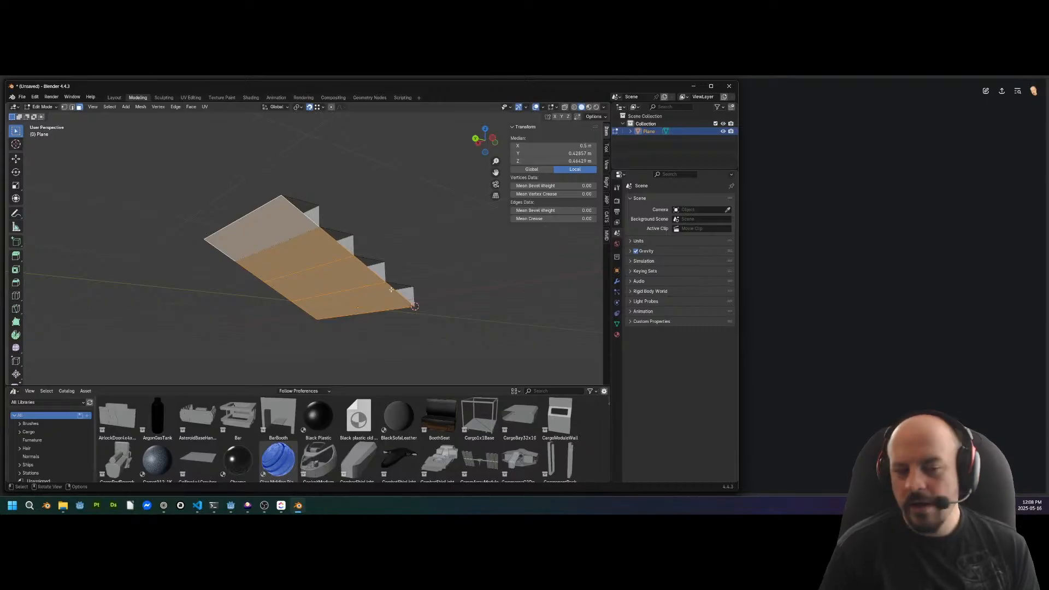
{"action": "mouse_move", "coordinate": [392, 289]}
{"action": "middle_mouse_down"}
{"action": "mouse_move", "coordinate": [394, 262]}
{"action": "mouse_move", "coordinate": [363, 251]}
{"action": "mouse_move", "coordinate": [335, 281]}
{"action": "mouse_move", "coordinate": [331, 325]}
{"action": "mouse_move", "coordinate": [313, 298]}
{"action": "middle_mouse_up"}
{"action": "key", "text": "x"}
{"action": "left_click", "coordinate": [355, 261]}
Add a centred loop cut up the staircase, splitting every tread and riser in half, and clear the selection
{"action": "key", "text": "Tab"}
{"action": "key", "text": "ctrl+Tab"}
{"action": "left_click", "coordinate": [493, 319]}
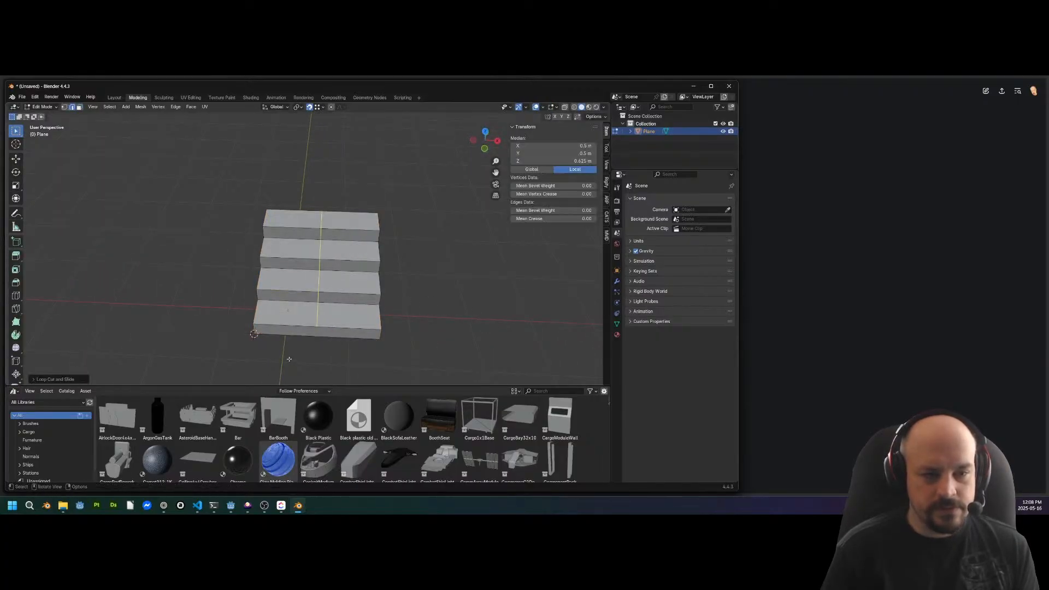
{"action": "middle_click_drag", "start_coordinate": [493, 319], "coordinate": [366, 331]}
{"action": "key", "text": "ctrl+r"}
{"action": "left_click", "coordinate": [364, 328]}
{"action": "scroll", "coordinate": [360, 325], "scroll_direction": "up", "scroll_amount": 2}
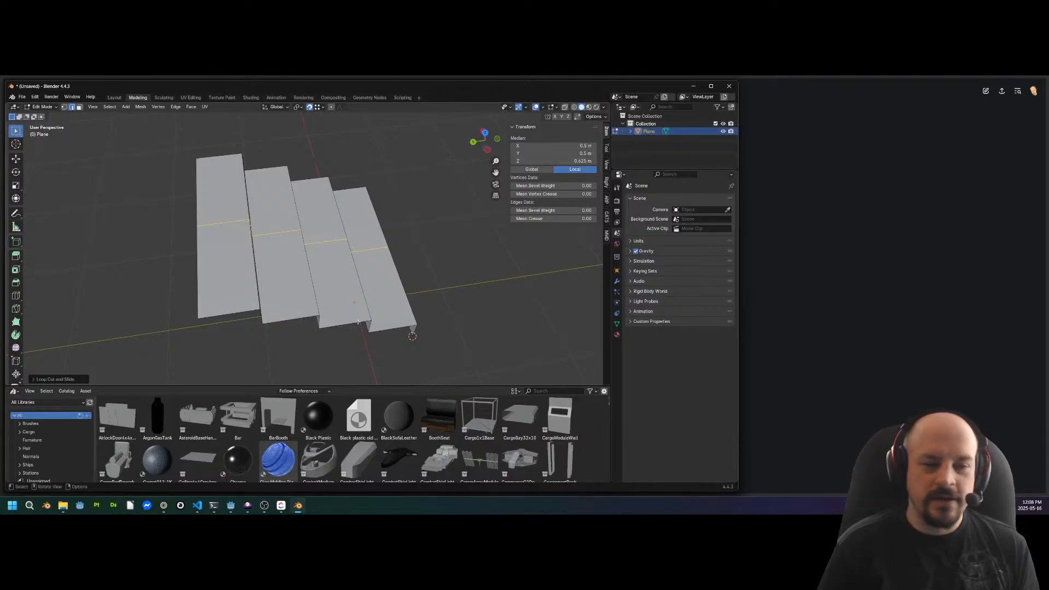
{"action": "middle_click_drag", "start_coordinate": [317, 264], "coordinate": [355, 307]}
{"action": "scroll", "coordinate": [311, 290], "scroll_direction": "down", "scroll_amount": 3}
{"action": "left_click", "coordinate": [437, 282]}
{"action": "scroll", "coordinate": [334, 307], "scroll_direction": "up", "scroll_amount": 4}
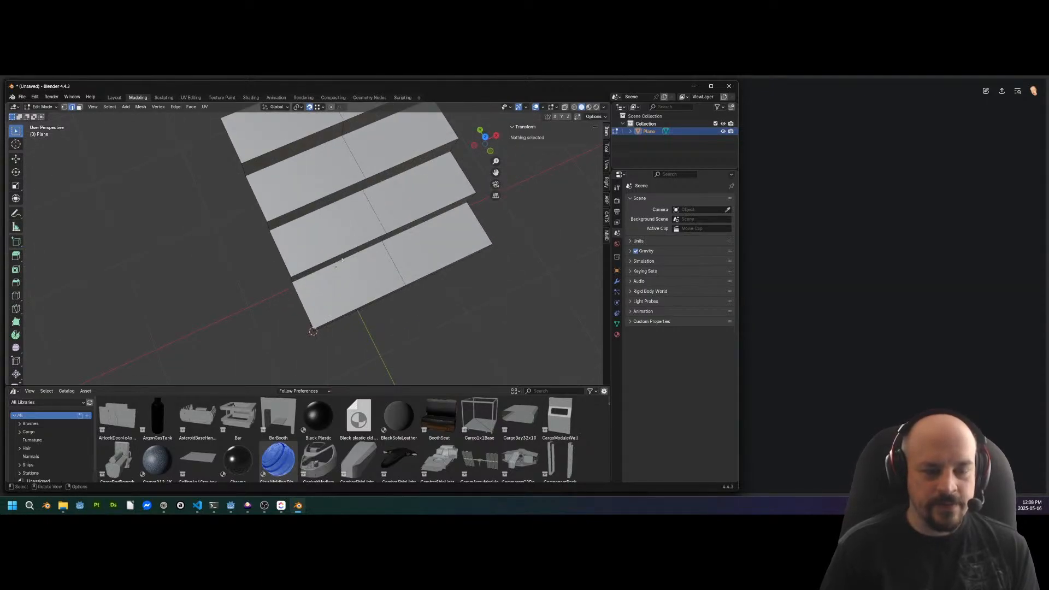
{"action": "scroll", "coordinate": [340, 283], "scroll_direction": "down", "scroll_amount": 3}
{"action": "middle_click_drag", "start_coordinate": [268, 360], "coordinate": [332, 278], "text": "shift"}
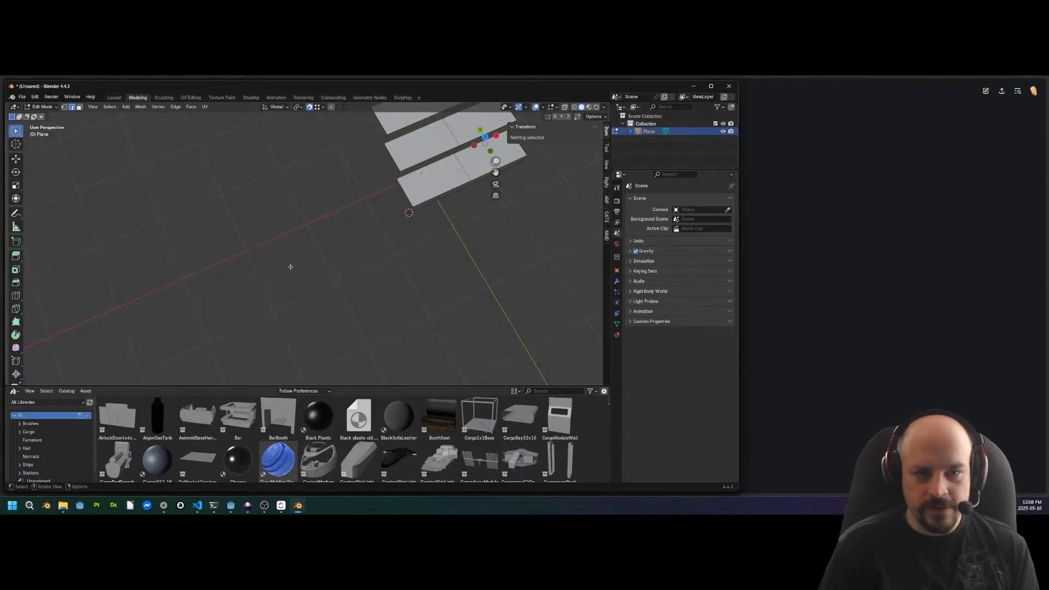
Leave Edit Mode on the staircase, clear the selection and add a cube
{"action": "middle_click_drag", "start_coordinate": [286, 236], "coordinate": [402, 215]}
{"action": "key", "text": "Tab"}
{"action": "middle_click_drag", "start_coordinate": [398, 250], "coordinate": [300, 286]}
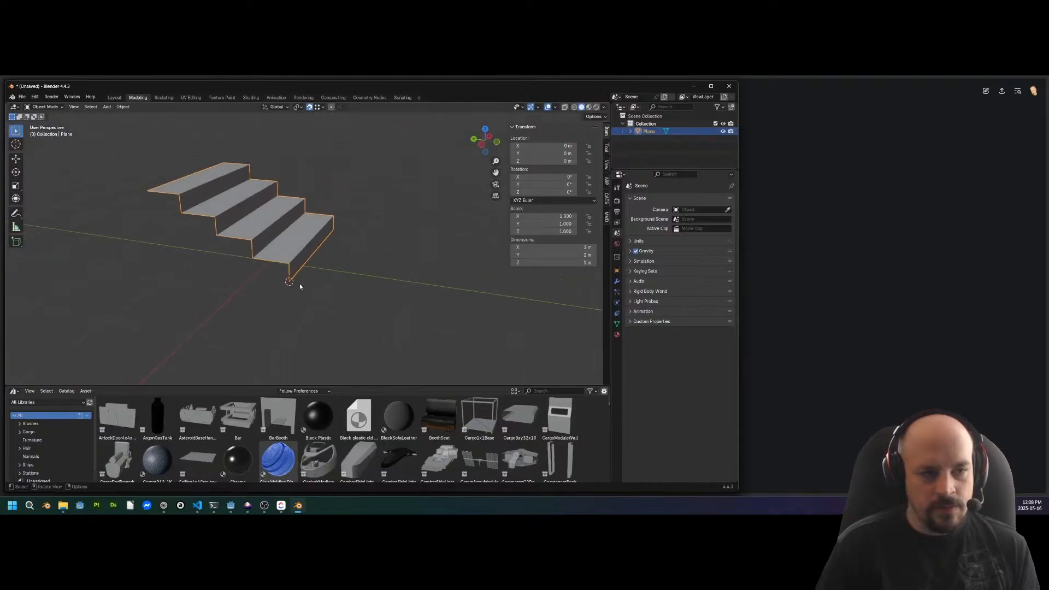
{"action": "scroll", "coordinate": [356, 286], "scroll_direction": "down", "scroll_amount": 2}
{"action": "left_click", "coordinate": [428, 255]}
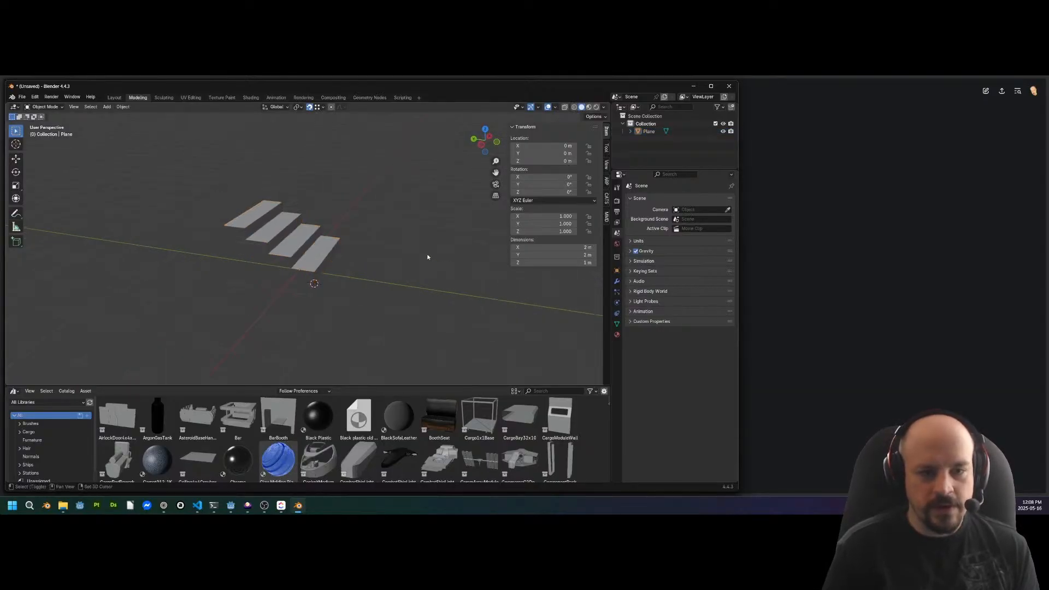
{"action": "key", "text": "shift+a"}
{"action": "left_click", "coordinate": [428, 255]}
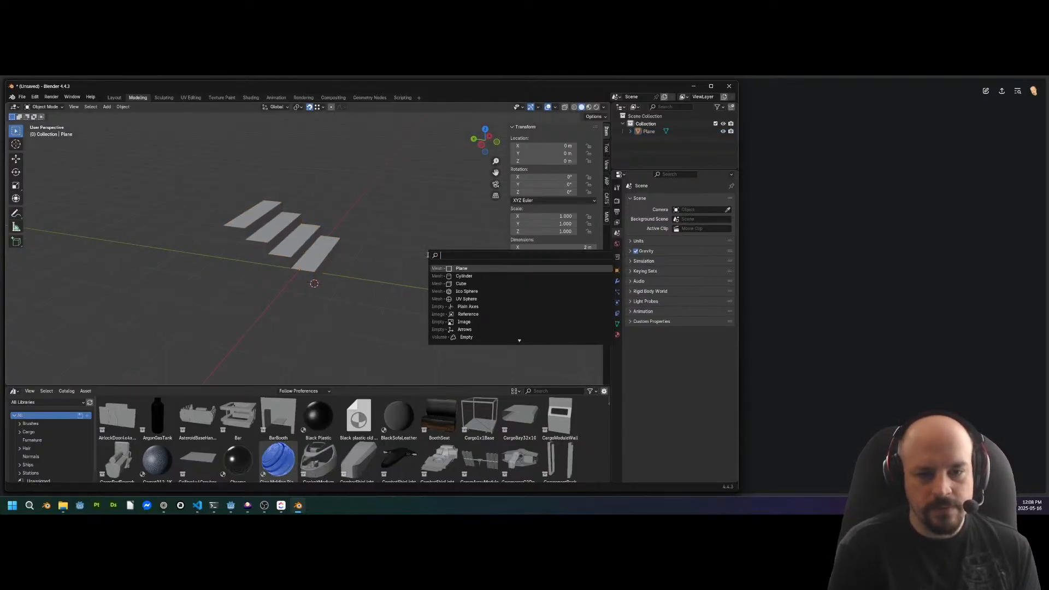
{"action": "type", "text": "cube"}
{"action": "key", "text": "Return"}
Set the new cube's X, Y and Z dimensions to 1 m each
{"action": "left_click", "coordinate": [569, 247]}
{"action": "type", "text": "1"}
{"action": "key", "text": "Return"}
{"action": "left_click", "coordinate": [550, 255]}
{"action": "type", "text": "1"}
{"action": "key", "text": "Return"}
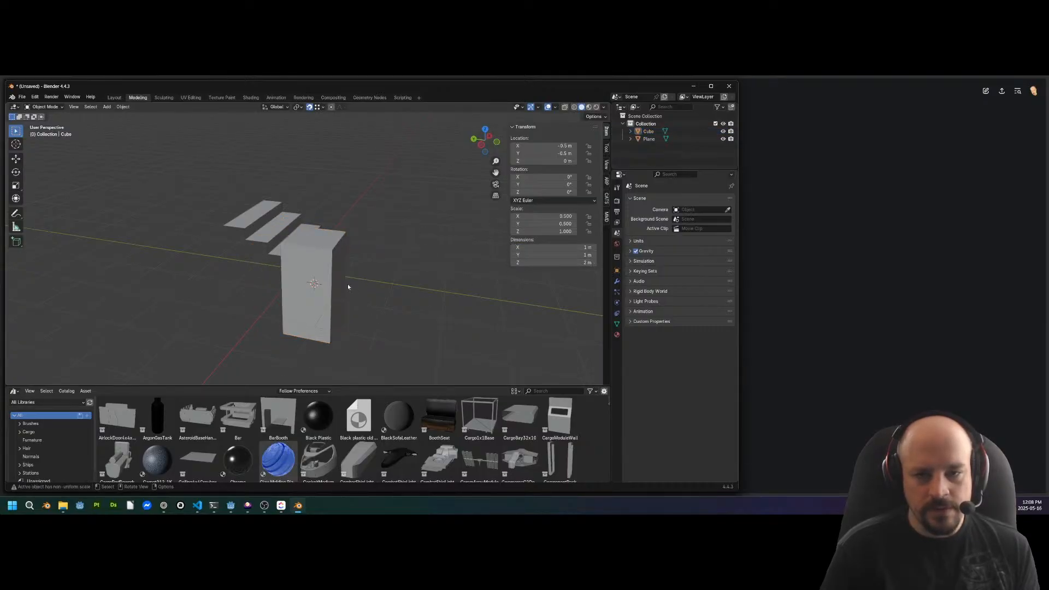
{"action": "left_click", "coordinate": [551, 263]}
{"action": "type", "text": "1"}
{"action": "key", "text": "Return"}
Move the cube along Y to 2 m so that it butts against the high end of the staircase
{"action": "middle_click_drag", "start_coordinate": [415, 257], "coordinate": [394, 262]}
{"action": "key", "text": "x"}
{"action": "middle_click_drag", "start_coordinate": [318, 300], "coordinate": [320, 305]}
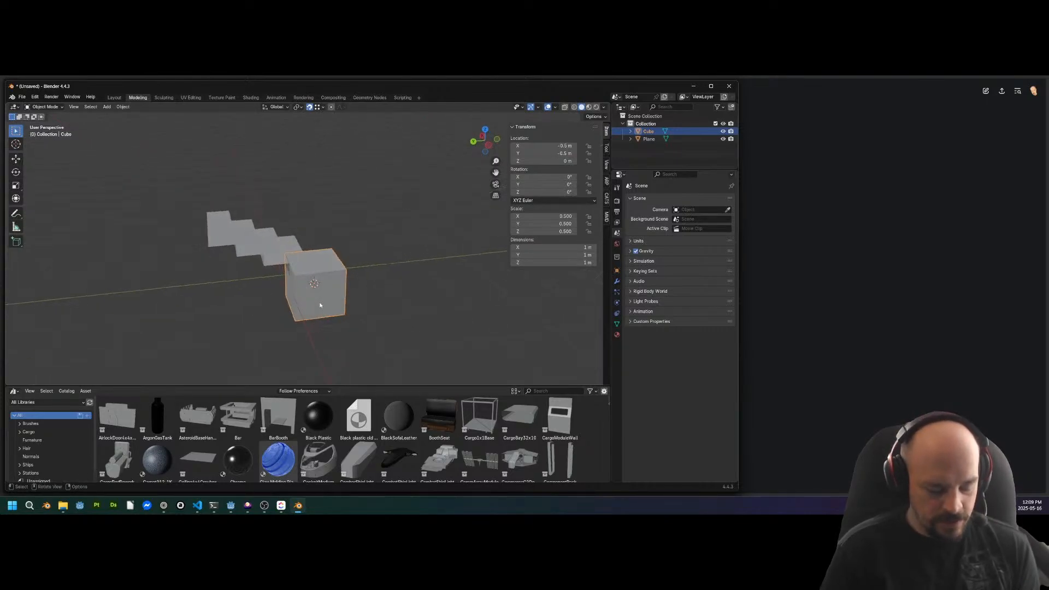
{"action": "key", "text": "g"}
{"action": "key", "text": "y"}
{"action": "left_click", "coordinate": [154, 265]}
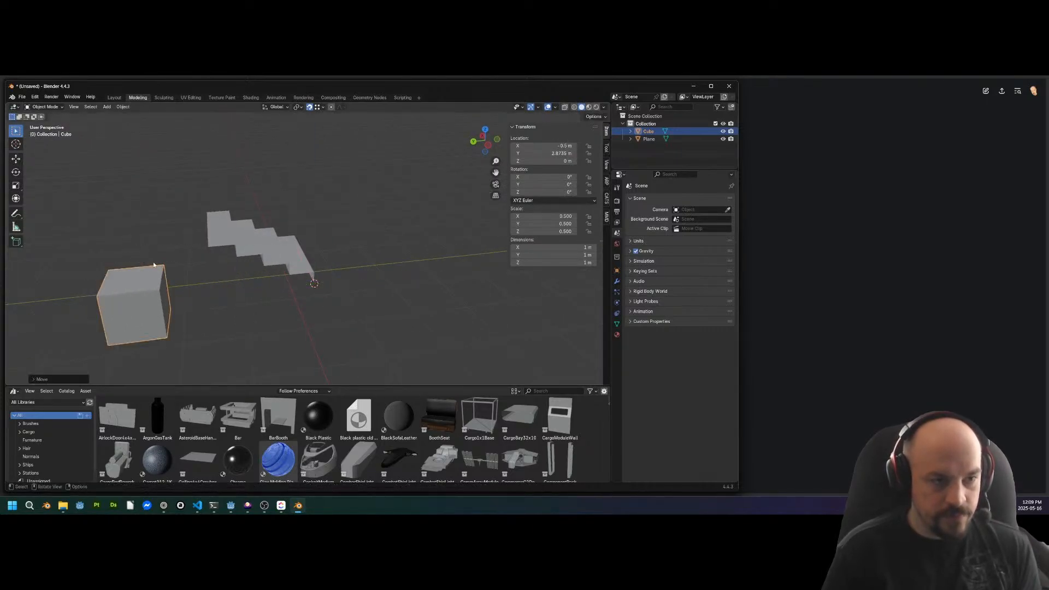
{"action": "key", "text": "g"}
{"action": "key", "text": "y"}
{"action": "left_click", "coordinate": [211, 247]}
Align the cube with the staircase's top step and side edge, at X 0 m and Z 0.5 m
{"action": "key", "text": "g"}
{"action": "key", "text": "z"}
{"action": "left_click", "coordinate": [211, 247]}
{"action": "middle_click_drag", "start_coordinate": [297, 259], "coordinate": [239, 276]}
{"action": "key", "text": "g"}
{"action": "key", "text": "x"}
{"action": "left_click", "coordinate": [178, 268]}
{"action": "middle_click_drag", "start_coordinate": [160, 264], "coordinate": [312, 313]}
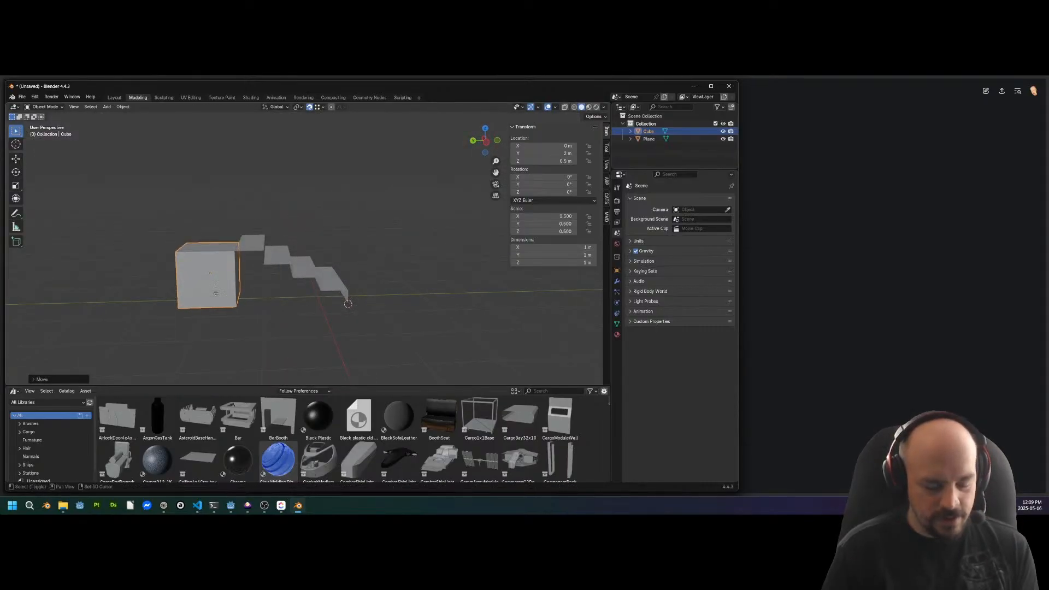
Duplicate the cube along Y past the foot of the staircase and lower the copy below the first step
{"action": "key", "text": "shift+d"}
{"action": "key", "text": "y"}
{"action": "left_click", "coordinate": [371, 308]}
{"action": "middle_click_drag", "start_coordinate": [371, 308], "coordinate": [323, 311]}
{"action": "key", "text": "g"}
{"action": "key", "text": "z"}
{"action": "left_click", "coordinate": [340, 332]}
Snap the lower cube against the staircase's foot on X, Y and Z, with its top at ground level
{"action": "scroll", "coordinate": [315, 299], "scroll_direction": "up", "scroll_amount": 3}
{"action": "key", "text": "g"}
{"action": "key", "text": "x"}
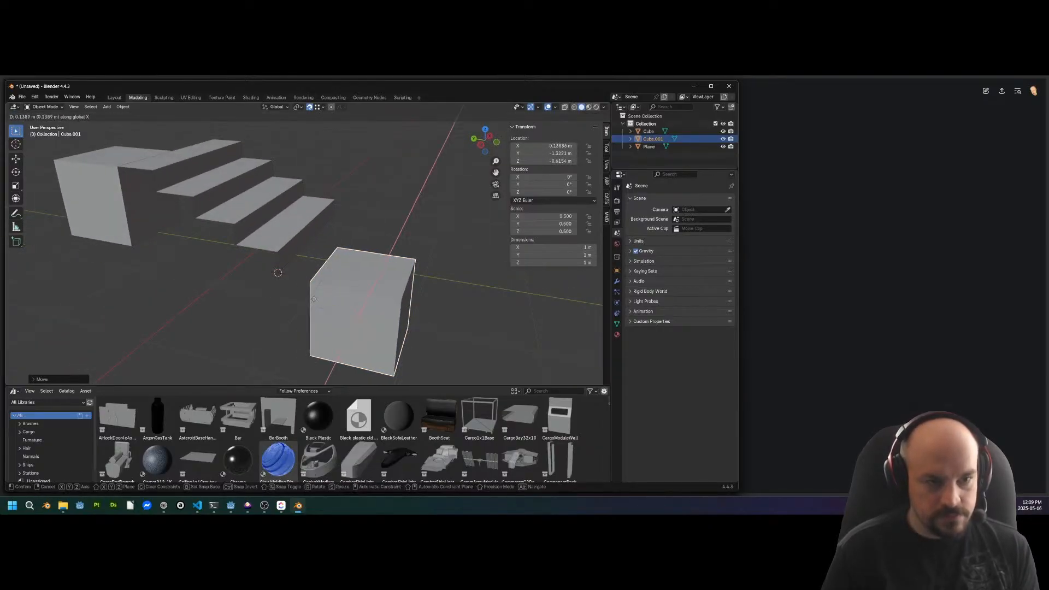
{"action": "key", "text": "y"}
{"action": "left_click", "coordinate": [282, 272]}
{"action": "key", "text": "g"}
{"action": "key", "text": "x"}
{"action": "key", "text": "y"}
{"action": "key", "text": "z"}
{"action": "left_click", "coordinate": [280, 271]}
Duplicate the lower cube twice along Y, placing the copies beneath the staircase at Y 1 m and Y 0 m
{"action": "mouse_move", "coordinate": [347, 284]}
{"action": "middle_mouse_down"}
{"action": "mouse_move", "coordinate": [333, 282]}
{"action": "mouse_move", "coordinate": [334, 295]}
{"action": "middle_mouse_up"}
{"action": "scroll", "coordinate": [334, 296], "scroll_direction": "down", "scroll_amount": 3}
{"action": "key", "text": "shift+d"}
{"action": "key", "text": "y"}
{"action": "left_click", "coordinate": [209, 266]}
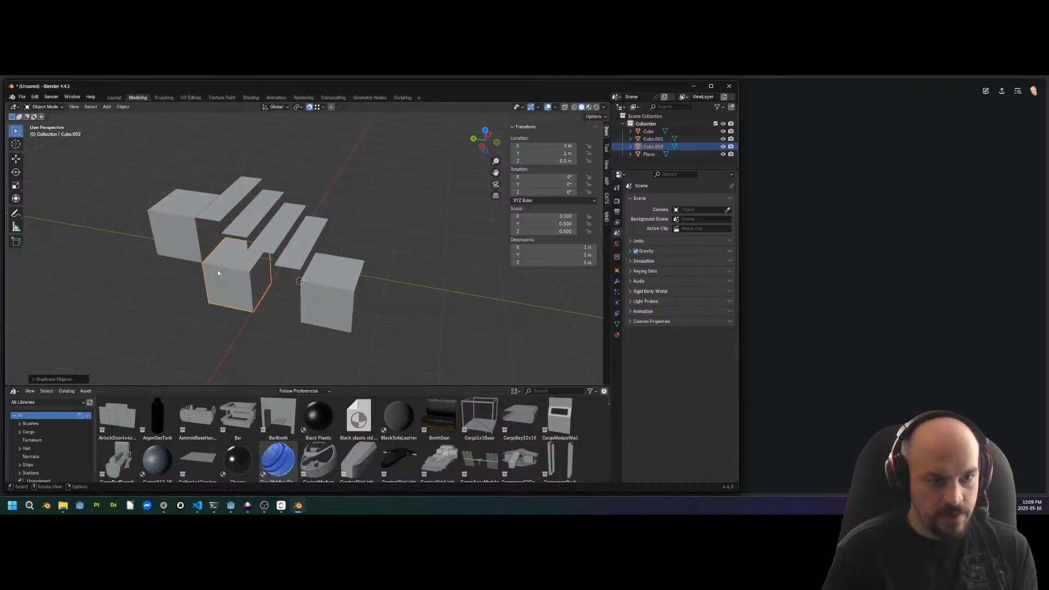
{"action": "key", "text": "shift+d"}
{"action": "key", "text": "y"}
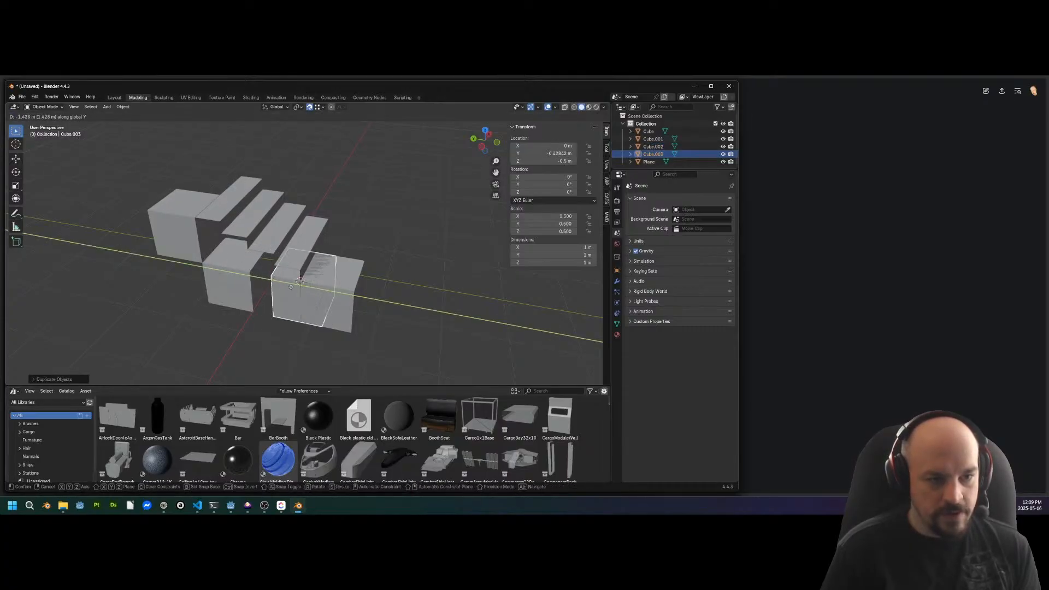
{"action": "left_click", "coordinate": [429, 253]}
Duplicate the two cubes beneath the staircase upward along Z, placing the copies at Z 0.5 m
{"action": "middle_click_drag", "start_coordinate": [429, 254], "coordinate": [337, 249]}
{"action": "scroll", "coordinate": [295, 251], "scroll_direction": "up", "scroll_amount": 2}
{"action": "left_click", "coordinate": [260, 255]}
{"action": "scroll", "coordinate": [273, 262], "scroll_direction": "down", "scroll_amount": 2}
{"action": "left_click", "coordinate": [327, 300]}
{"action": "middle_click_drag", "start_coordinate": [326, 300], "coordinate": [276, 277]}
{"action": "left_click", "coordinate": [251, 278]}
{"action": "left_click", "coordinate": [256, 329]}
{"action": "left_click", "coordinate": [293, 345], "text": "shift"}
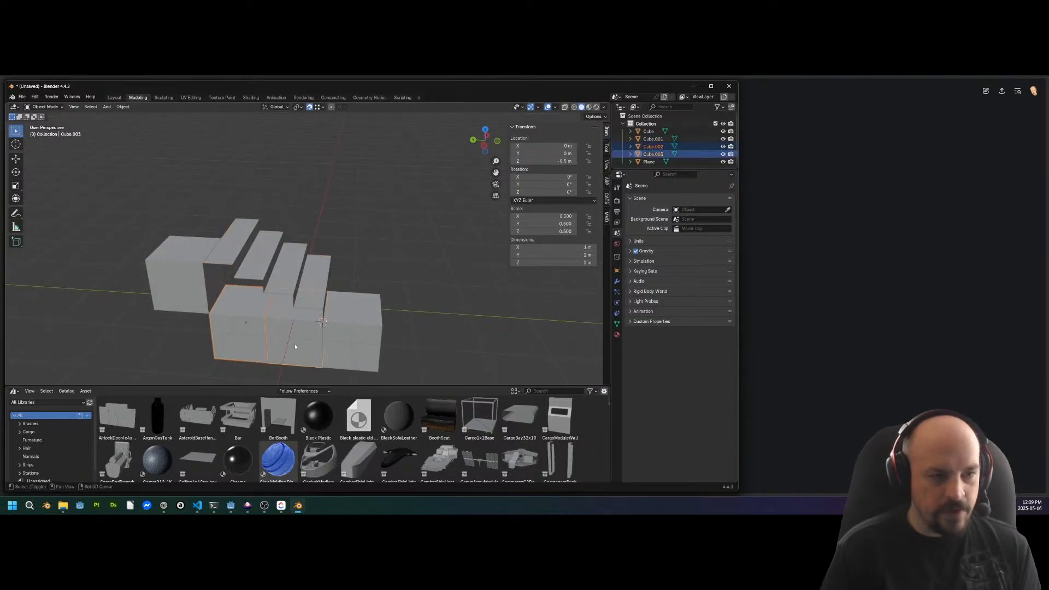
{"action": "key", "text": "shift+d"}
{"action": "key", "text": "z"}
{"action": "left_click", "coordinate": [200, 265]}
{"action": "middle_click_drag", "start_coordinate": [312, 264], "coordinate": [333, 290]}
{"action": "scroll", "coordinate": [271, 251], "scroll_direction": "up", "scroll_amount": 3}
{"action": "scroll", "coordinate": [337, 278], "scroll_direction": "down", "scroll_amount": 3}
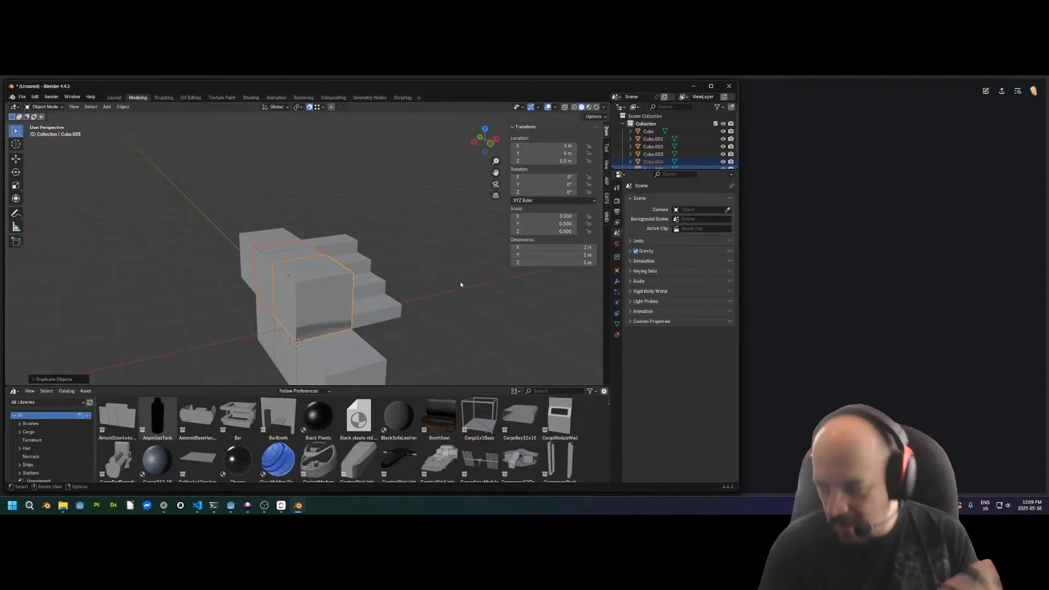
Duplicate the staircase along X and snap the copy beside the original at X 2 m
{"action": "middle_click_drag", "start_coordinate": [415, 301], "coordinate": [359, 307]}
{"action": "left_click", "coordinate": [371, 293]}
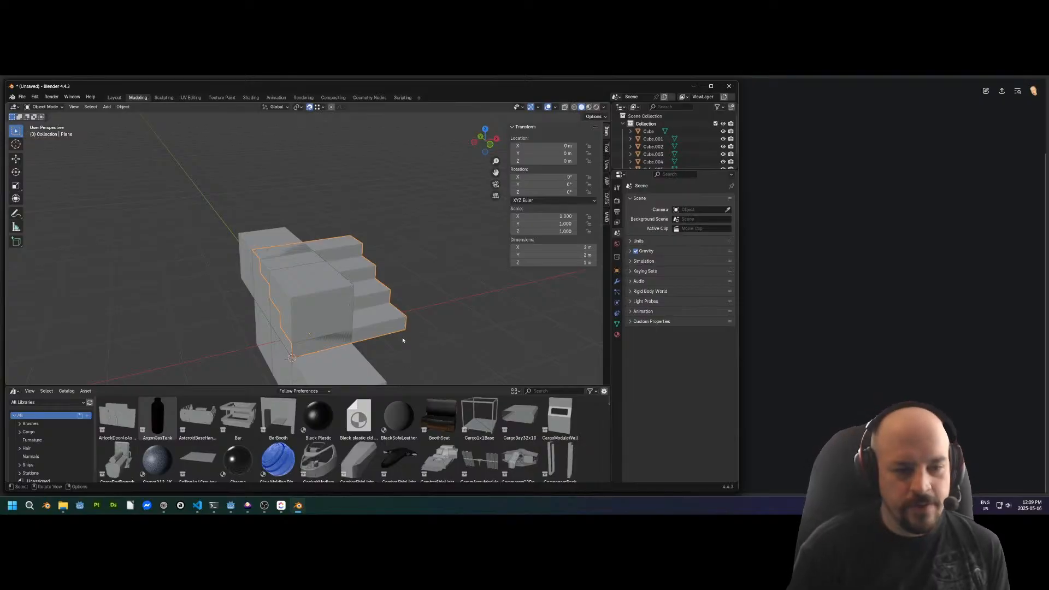
{"action": "middle_click_drag", "start_coordinate": [404, 345], "coordinate": [361, 317]}
{"action": "key", "text": "shift+d"}
{"action": "key", "text": "x"}
{"action": "left_click", "coordinate": [428, 326]}
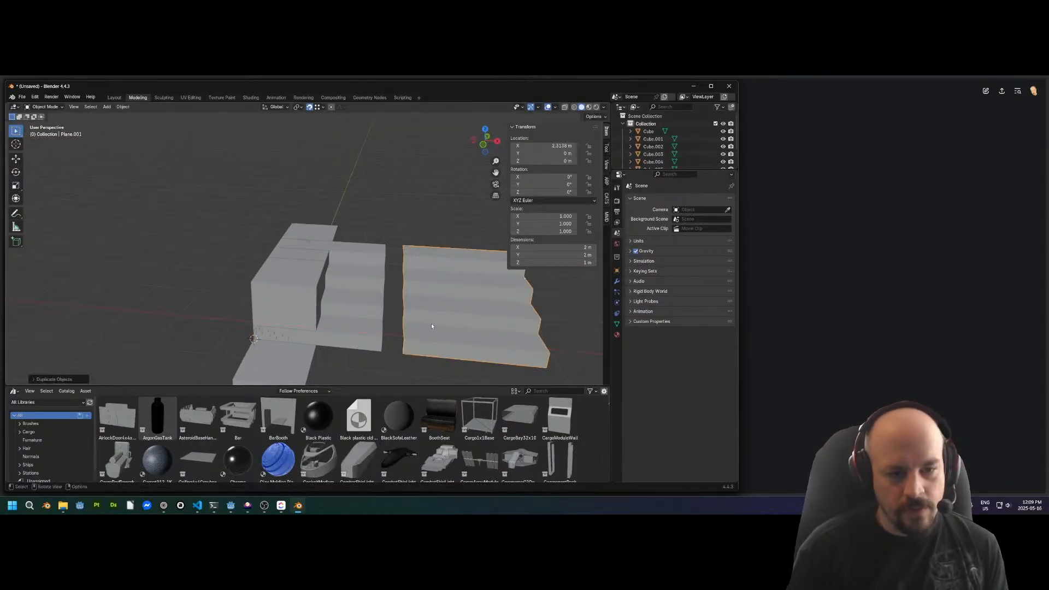
{"action": "key", "text": "g"}
{"action": "key", "text": "x"}
{"action": "left_click", "coordinate": [380, 267]}
{"action": "middle_click_drag", "start_coordinate": [380, 267], "coordinate": [344, 269]}
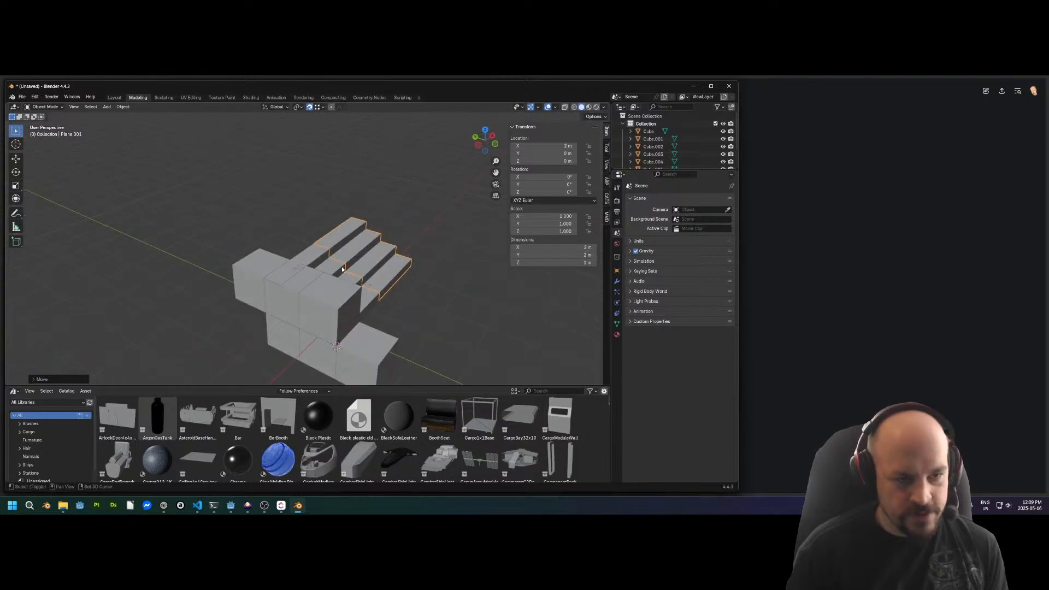
Duplicate both staircase pieces and snap the copies onto the upper end of the flight, at Y 2 m and Z 1 m
{"action": "left_click", "coordinate": [341, 267]}
{"action": "key", "text": "shift+d"}
{"action": "key", "text": "y"}
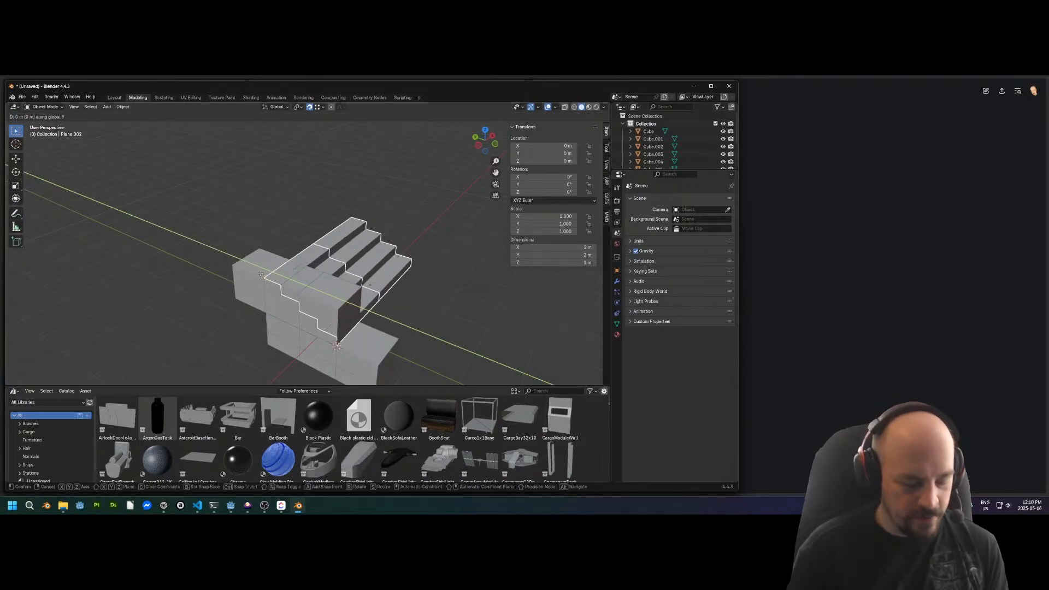
{"action": "left_click", "coordinate": [165, 236]}
{"action": "key", "text": "g"}
{"action": "key", "text": "y"}
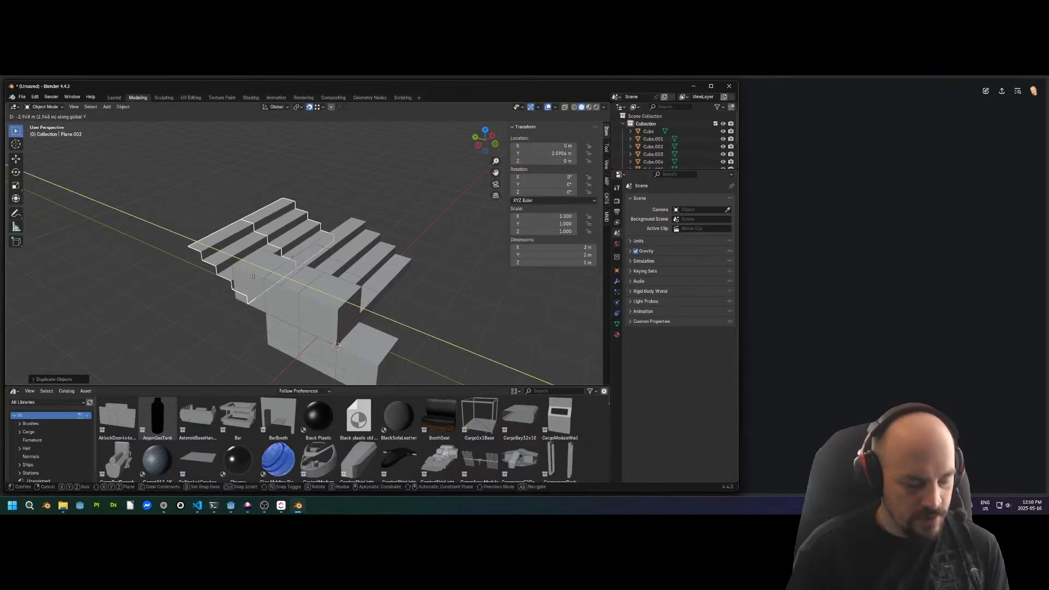
{"action": "left_click", "coordinate": [268, 278]}
{"action": "key", "text": "g"}
{"action": "key", "text": "z"}
{"action": "left_click", "coordinate": [254, 251]}
Duplicate the cube at the lower flight's high end and stack the copy directly on top of it
{"action": "middle_click_drag", "start_coordinate": [254, 250], "coordinate": [274, 264]}
{"action": "left_click", "coordinate": [274, 264]}
{"action": "key", "text": "shift+d"}
{"action": "key", "text": "z"}
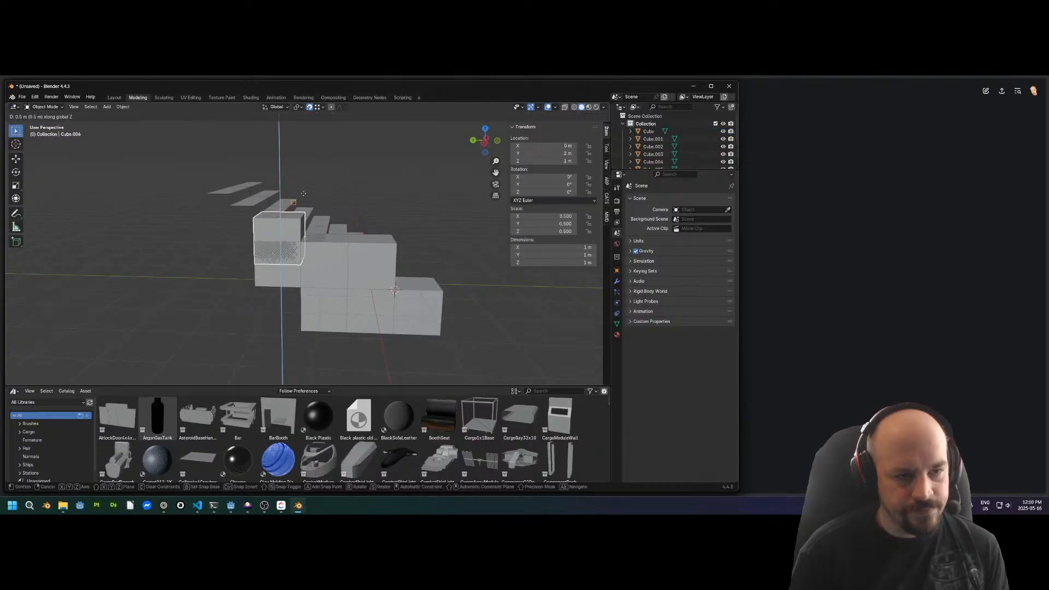
{"action": "left_click", "coordinate": [299, 197]}
Examine from several angles how the tiled staircase pieces line up with the 1 m cubes
{"action": "middle_click_drag", "start_coordinate": [299, 197], "coordinate": [418, 238]}
{"action": "scroll", "coordinate": [235, 220], "scroll_direction": "up", "scroll_amount": 4}
{"action": "left_click", "coordinate": [414, 300]}
{"action": "scroll", "coordinate": [273, 231], "scroll_direction": "down", "scroll_amount": 5}
{"action": "scroll", "coordinate": [417, 238], "scroll_direction": "up", "scroll_amount": 3}
{"action": "middle_click_drag", "start_coordinate": [315, 180], "coordinate": [267, 205]}
{"action": "left_click", "coordinate": [271, 216]}
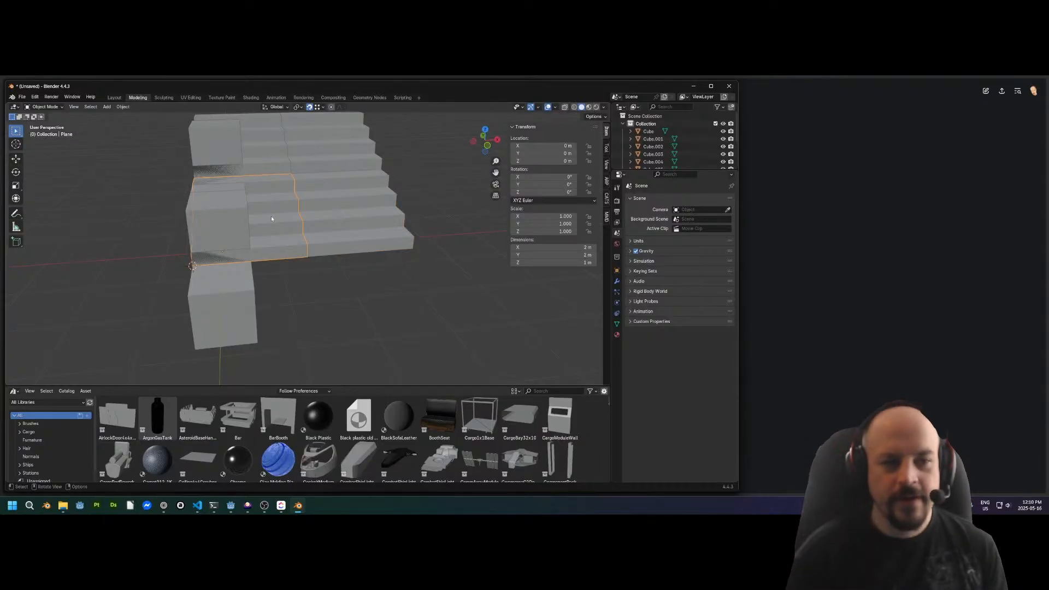
{"action": "middle_click_drag", "start_coordinate": [251, 215], "coordinate": [319, 271]}
{"action": "left_click", "coordinate": [319, 271]}
{"action": "scroll", "coordinate": [370, 344], "scroll_direction": "down", "scroll_amount": 3}
{"action": "left_click", "coordinate": [295, 351]}
{"action": "middle_click_drag", "start_coordinate": [295, 351], "coordinate": [328, 367]}
{"action": "middle_click_drag", "start_coordinate": [328, 367], "coordinate": [403, 268], "text": "shift"}
Add a plane and move it along X clear of the stairs and cubes
{"action": "key", "text": "shift+a"}
{"action": "left_click", "coordinate": [407, 280]}
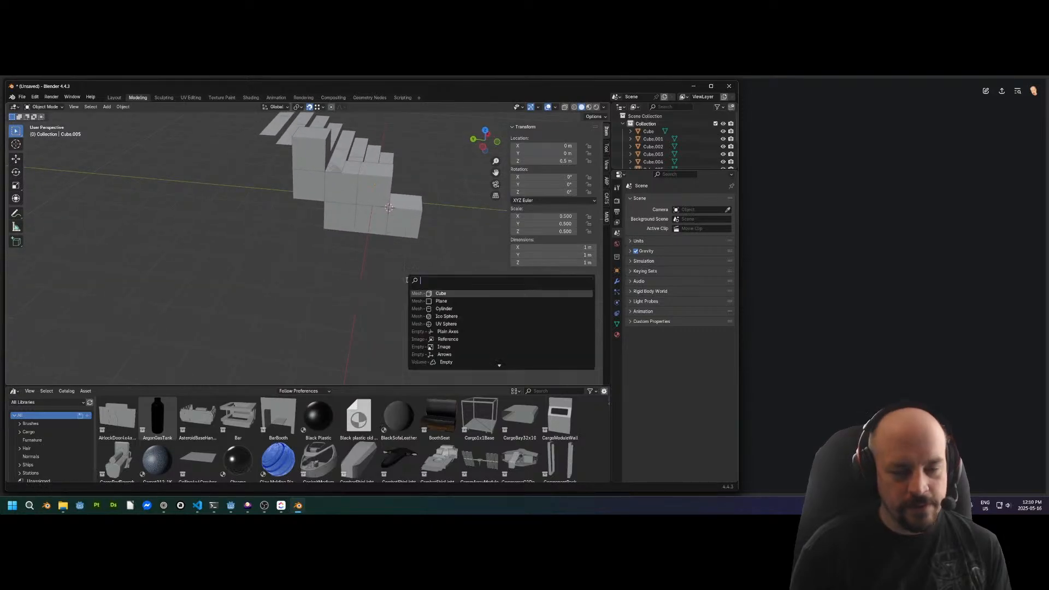
{"action": "left_click", "coordinate": [438, 301]}
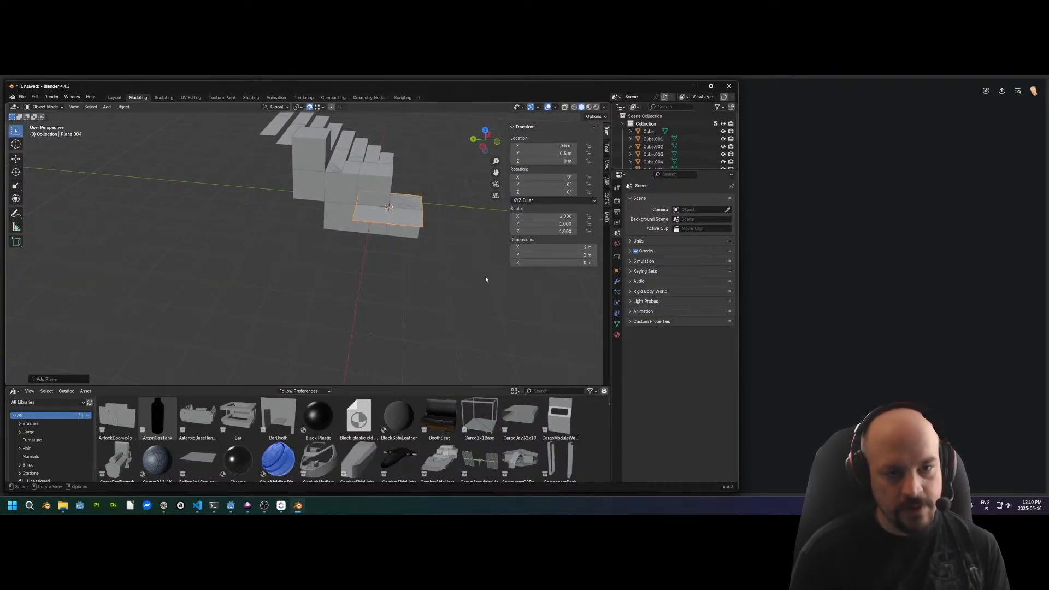
{"action": "key", "text": "g"}
{"action": "key", "text": "y"}
{"action": "key", "text": "x"}
{"action": "left_click", "coordinate": [341, 363]}
In Edit Mode, move one end edge of the plane 3 m along Y and raise it 1 m to form a slope
{"action": "key", "text": "Tab"}
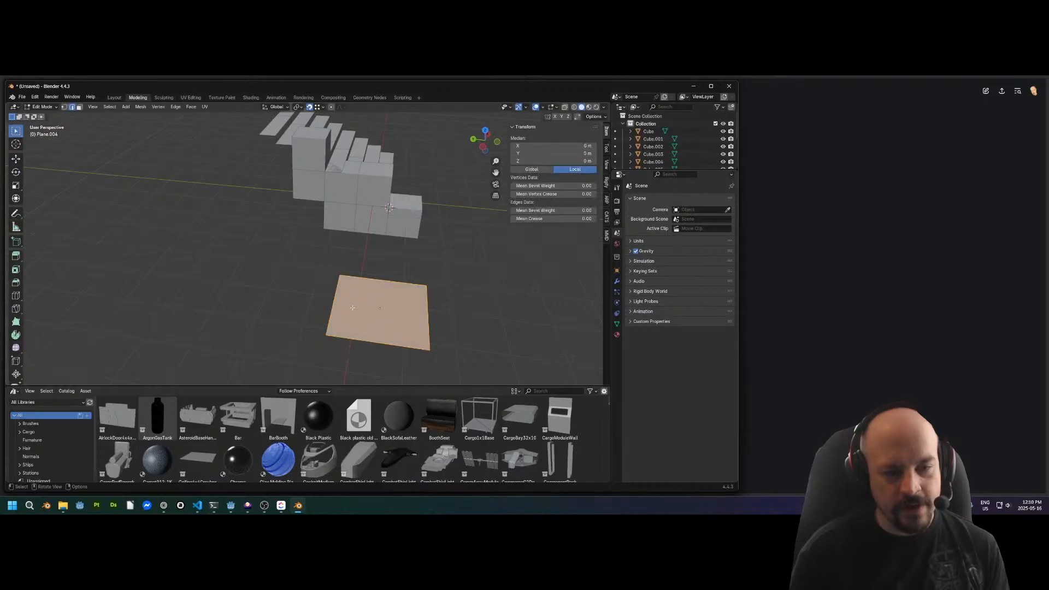
{"action": "middle_click_drag", "start_coordinate": [336, 325], "coordinate": [340, 304]}
{"action": "key", "text": "g"}
{"action": "key", "text": "y"}
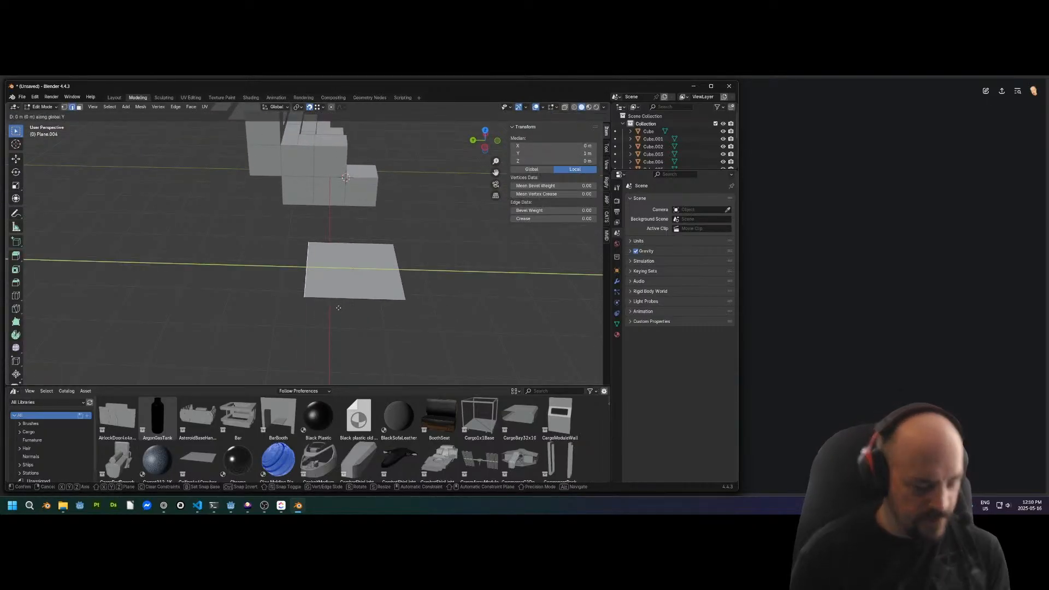
{"action": "type", "text": "3"}
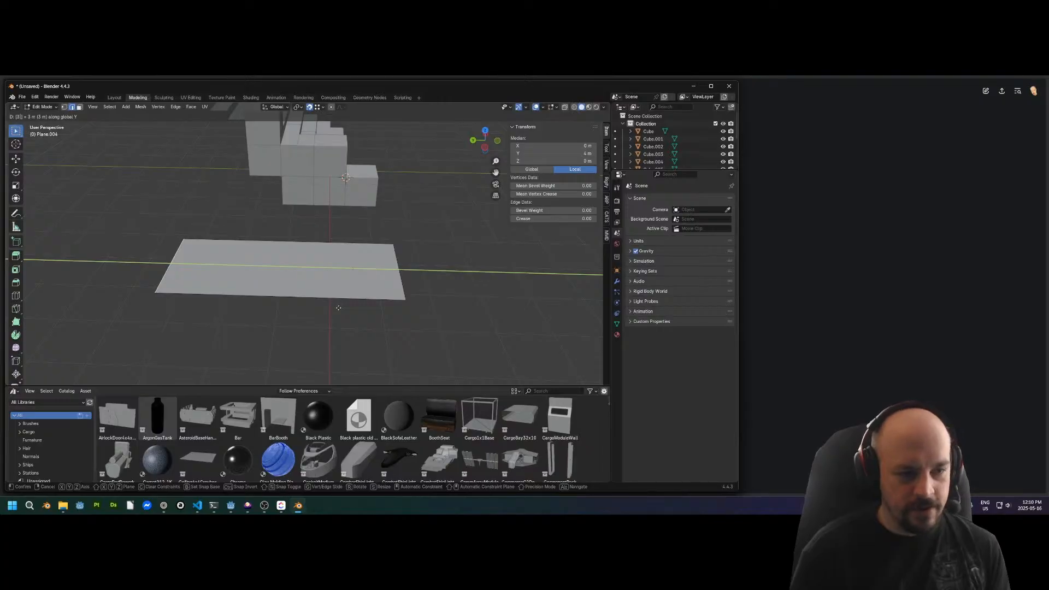
{"action": "key", "text": "Return"}
{"action": "middle_click_drag", "start_coordinate": [339, 304], "coordinate": [362, 242]}
Divide the sloped plane into four equal sections with three evenly spaced loop cuts
{"action": "key", "text": "ctrl+r"}
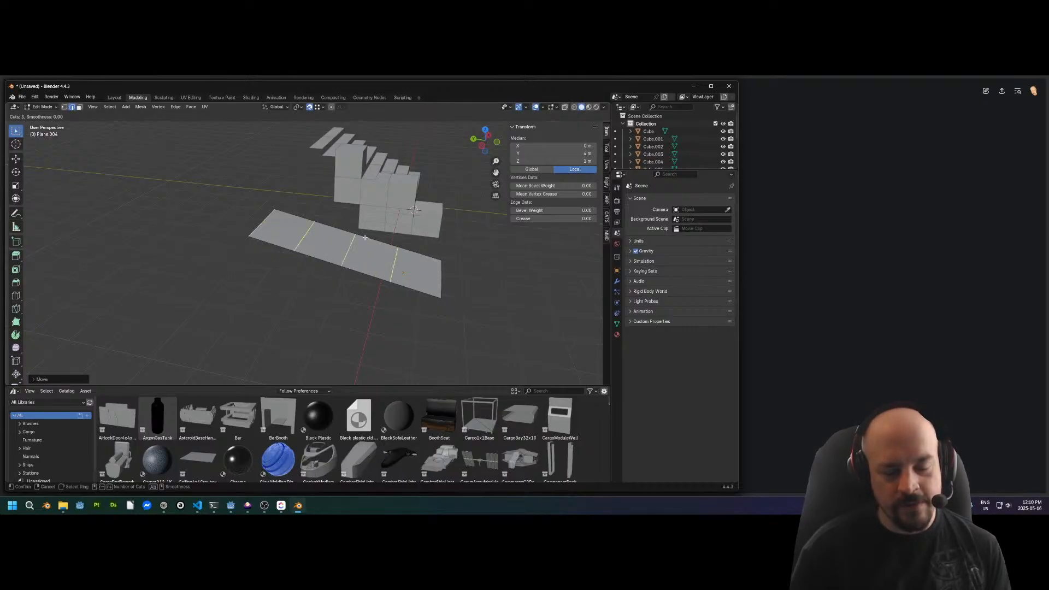
{"action": "left_click", "coordinate": [367, 237]}
{"action": "right_click", "coordinate": [368, 238]}
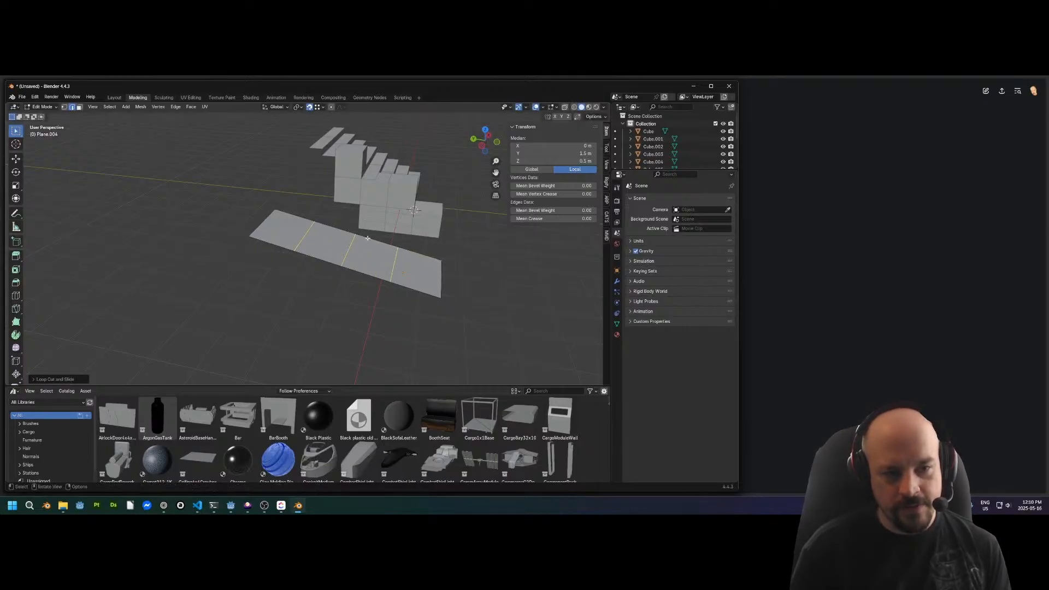
{"action": "middle_click_drag", "start_coordinate": [371, 249], "coordinate": [354, 290], "text": "alt"}
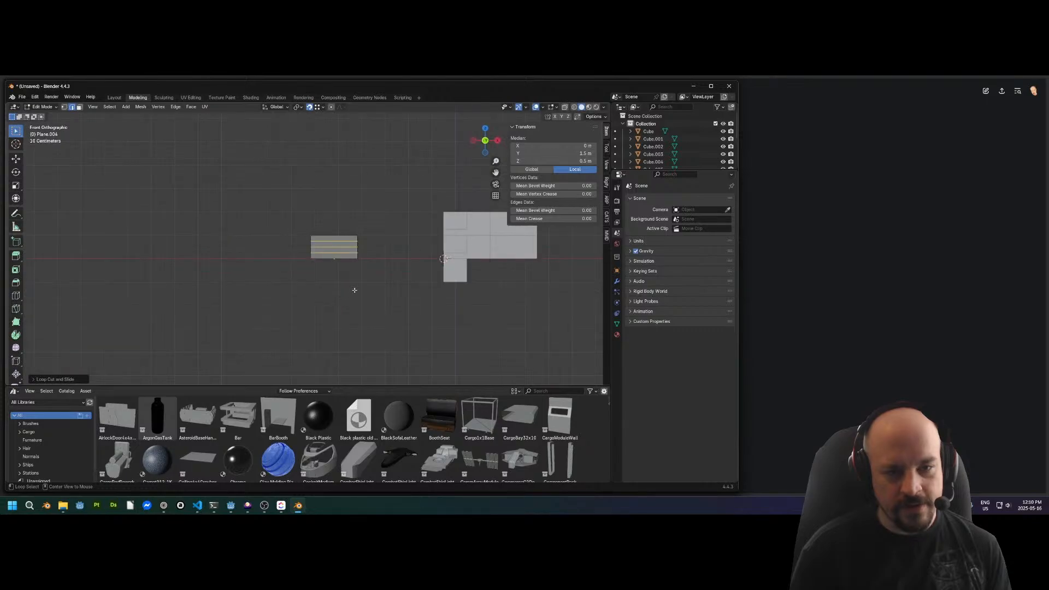
{"action": "scroll", "coordinate": [355, 255], "scroll_direction": "up", "scroll_amount": 3}
{"action": "scroll", "coordinate": [315, 239], "scroll_direction": "up", "scroll_amount": 3}
{"action": "middle_click_drag", "start_coordinate": [315, 240], "coordinate": [385, 281]}
{"action": "scroll", "coordinate": [378, 244], "scroll_direction": "down", "scroll_amount": 3}
Extrude the lowest cut edge up to the next cut's height as a riser, then extrude it to that cut as a tread
{"action": "left_click", "coordinate": [401, 269]}
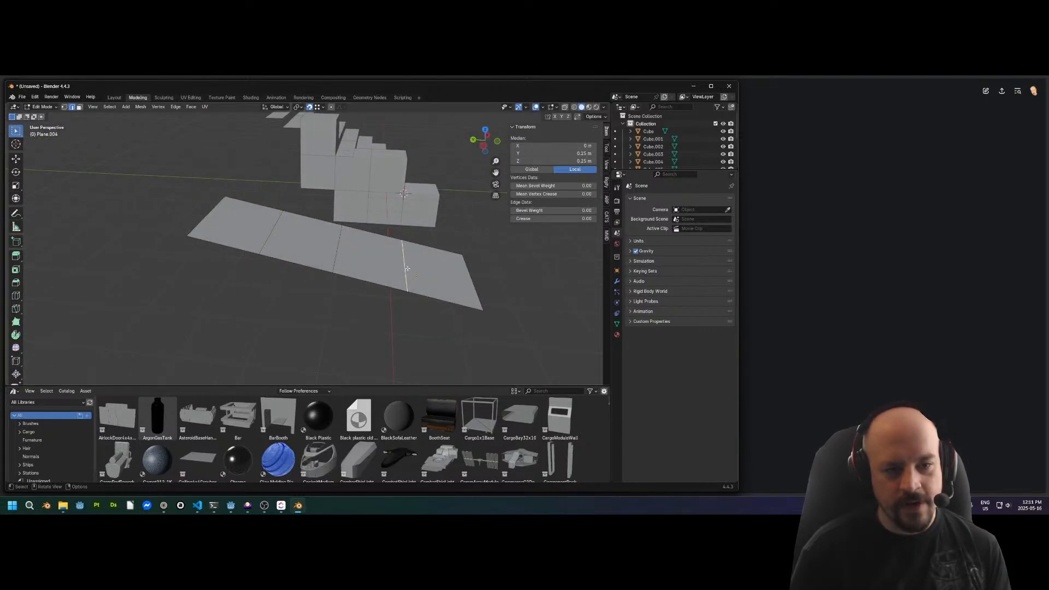
{"action": "key", "text": "e"}
{"action": "key", "text": "z"}
{"action": "left_click", "coordinate": [337, 268]}
{"action": "key", "text": "e"}
{"action": "left_click", "coordinate": [336, 272]}
{"action": "middle_click_drag", "start_coordinate": [336, 272], "coordinate": [372, 257]}
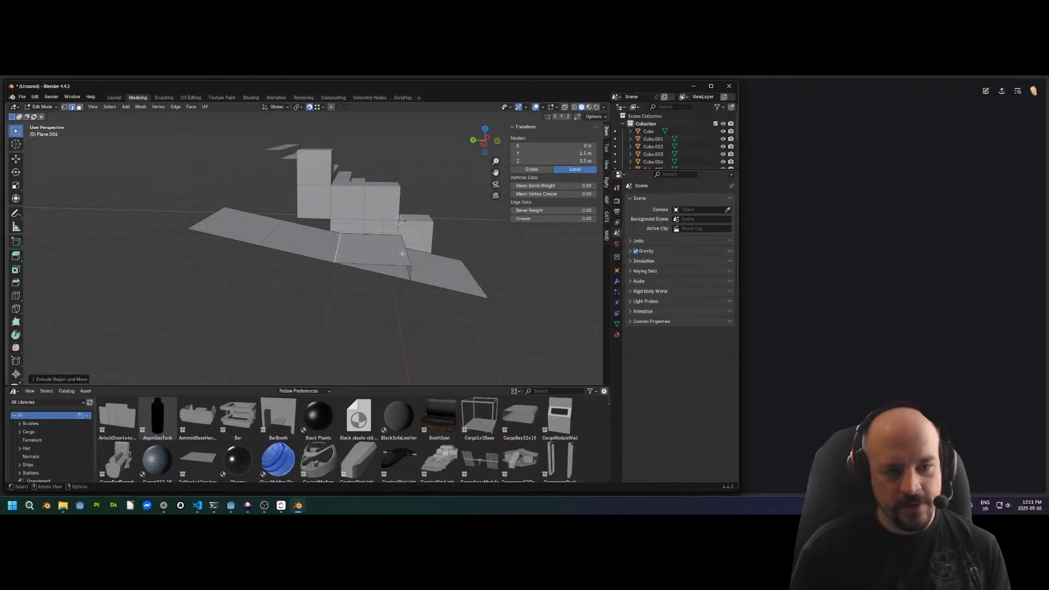
Leave Edit Mode and delete the sloped example plane
{"action": "middle_click_drag", "start_coordinate": [459, 265], "coordinate": [326, 241]}
{"action": "scroll", "coordinate": [350, 267], "scroll_direction": "up", "scroll_amount": 4}
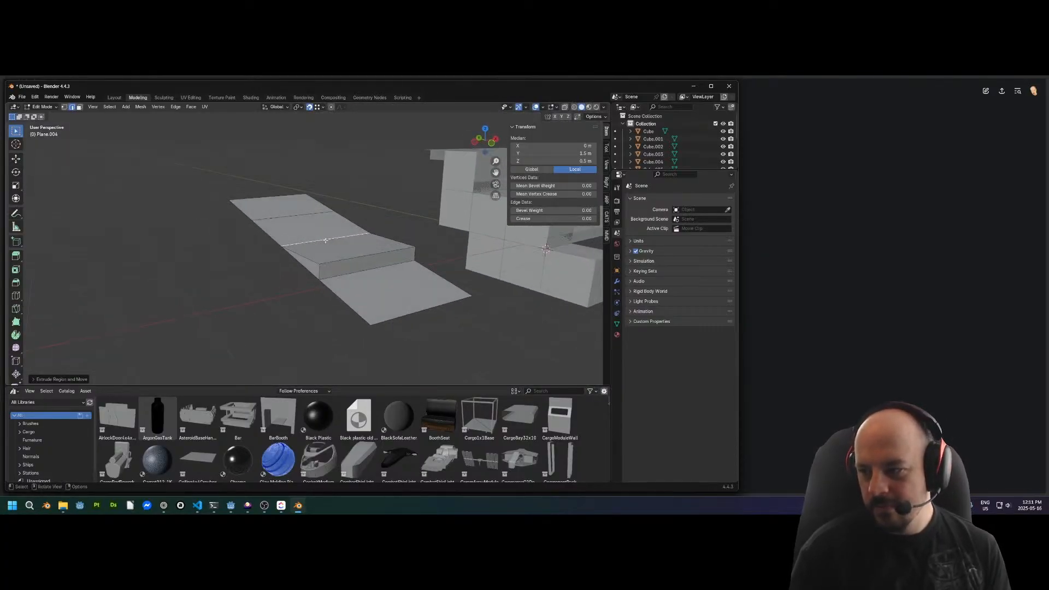
{"action": "key", "text": "Tab"}
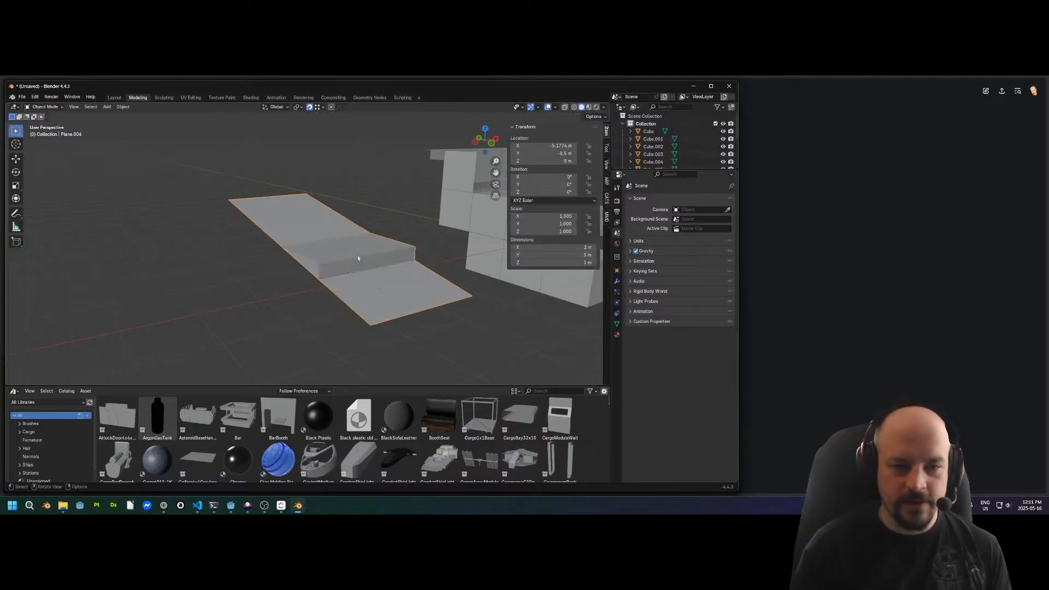
{"action": "key", "text": "Delete"}
{"action": "middle_click_drag", "start_coordinate": [425, 285], "coordinate": [407, 246]}
{"action": "left_click", "coordinate": [503, 246]}
{"action": "scroll", "coordinate": [361, 293], "scroll_direction": "up", "scroll_amount": 2}
Delete the two upper cubes under the lower staircase and the two stacked cubes behind them
{"action": "left_click", "coordinate": [350, 296]}
{"action": "mouse_move", "coordinate": [351, 296]}
{"action": "middle_mouse_down"}
{"action": "mouse_move", "coordinate": [318, 288]}
{"action": "mouse_move", "coordinate": [296, 234]}
{"action": "mouse_move", "coordinate": [392, 295]}
{"action": "mouse_move", "coordinate": [283, 299]}
{"action": "mouse_move", "coordinate": [351, 298]}
{"action": "middle_mouse_up"}
{"action": "left_click", "coordinate": [283, 299]}
{"action": "key", "text": "Delete"}
{"action": "left_click", "coordinate": [251, 244]}
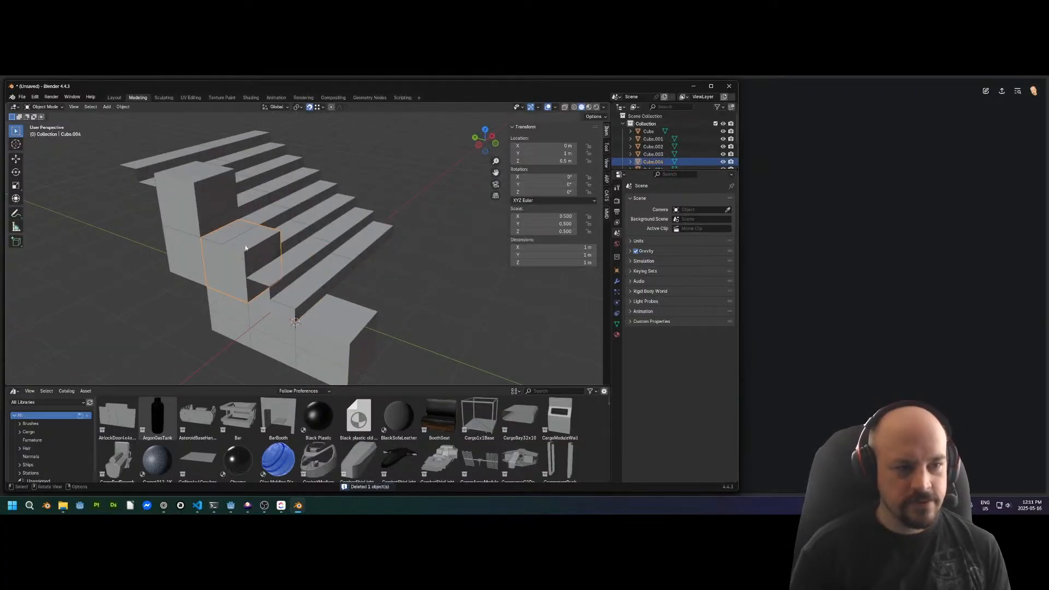
{"action": "key", "text": "Delete"}
{"action": "left_click", "coordinate": [188, 225]}
{"action": "key", "text": "Delete"}
{"action": "left_click", "coordinate": [211, 199]}
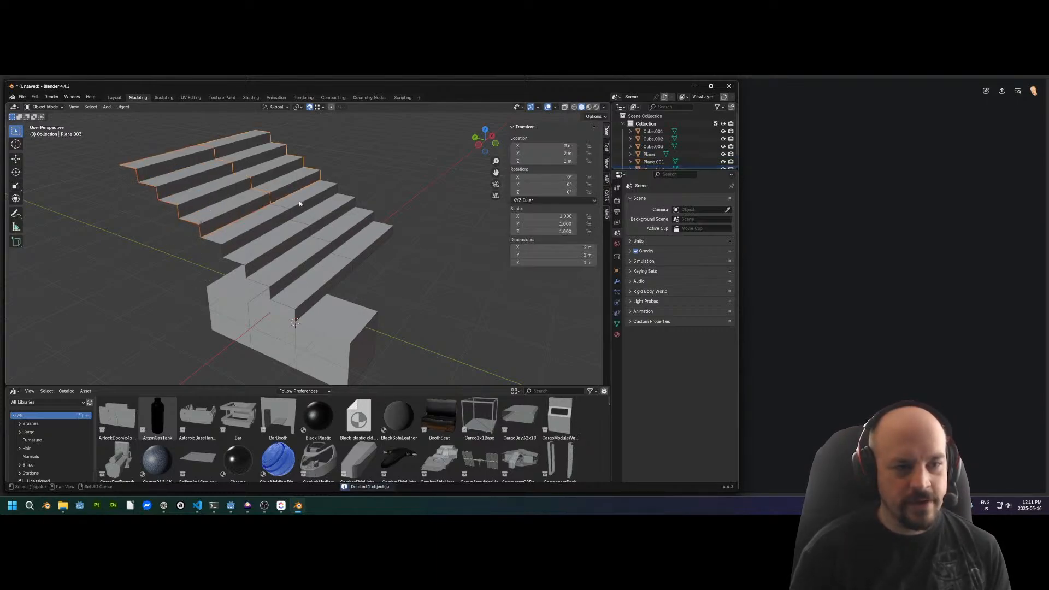
Delete the extra staircase copies and the three remaining 1 m cubes
{"action": "left_click", "coordinate": [374, 235], "text": "shift"}
{"action": "key", "text": "Delete"}
{"action": "middle_click_drag", "start_coordinate": [373, 231], "coordinate": [337, 336]}
{"action": "left_click", "coordinate": [337, 336]}
{"action": "left_click", "coordinate": [217, 344], "text": "shift"}
{"action": "left_click", "coordinate": [230, 338], "text": "shift"}
{"action": "left_click", "coordinate": [204, 325], "text": "shift"}
{"action": "middle_click_drag", "start_coordinate": [226, 326], "coordinate": [281, 330]}
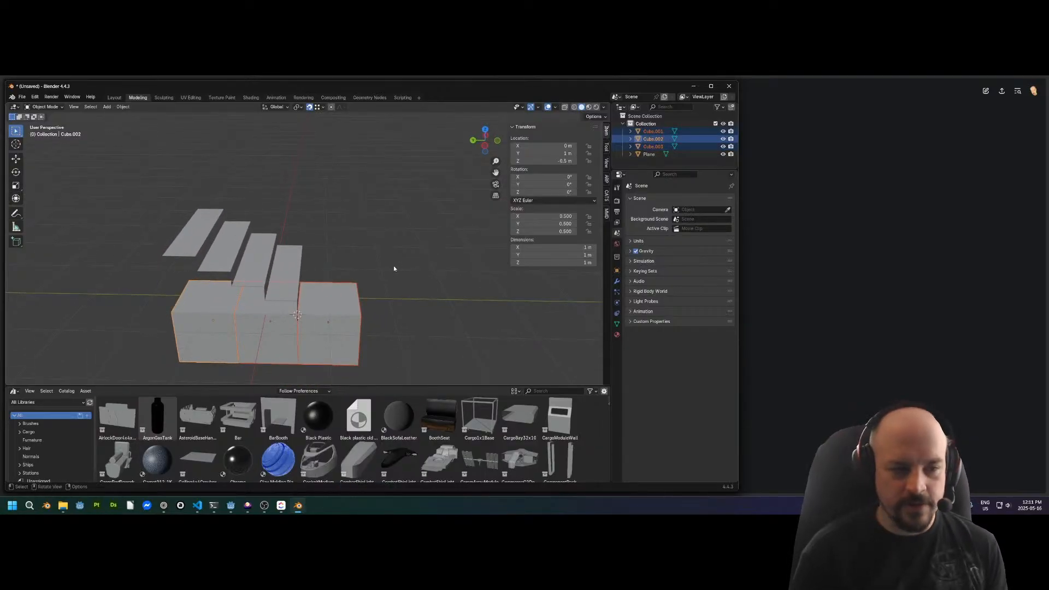
{"action": "key", "text": "Delete"}
{"action": "key", "text": "a"}
{"action": "middle_click_drag", "start_coordinate": [400, 253], "coordinate": [369, 259]}
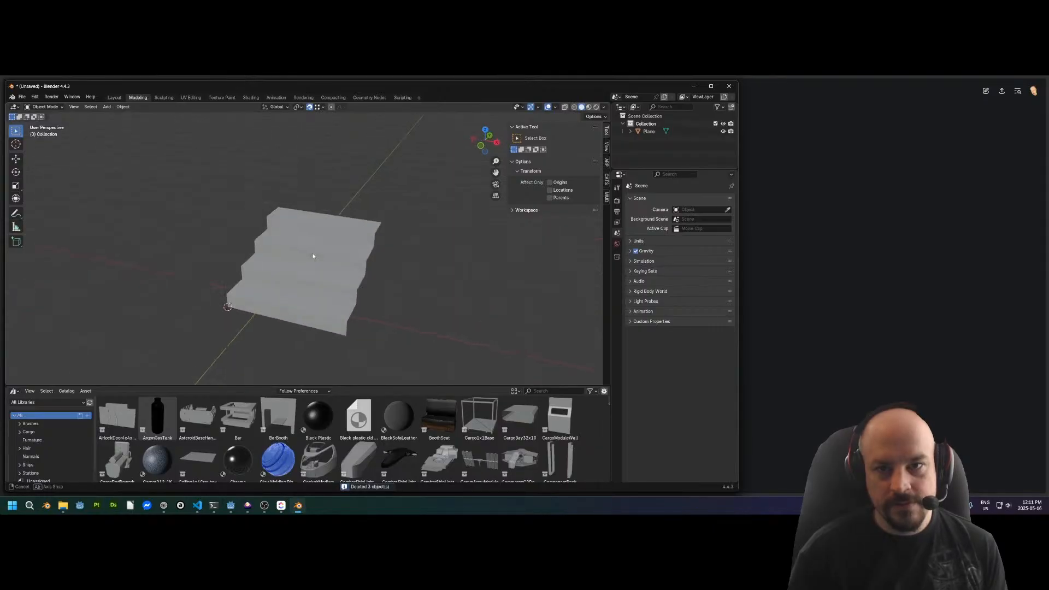
Rename the collection holding the staircase to Stairs2x2x1Greybox
{"action": "double_click", "coordinate": [649, 124]}
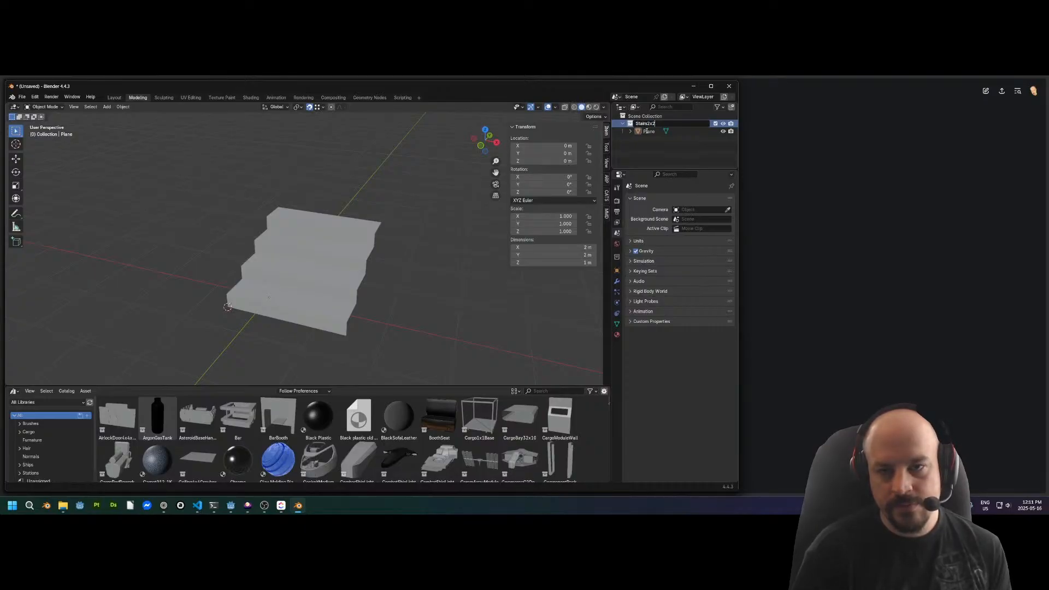
{"action": "key", "text": "Return"}
{"action": "middle_click_drag", "start_coordinate": [481, 180], "coordinate": [323, 271]}
{"action": "left_click", "coordinate": [324, 272]}
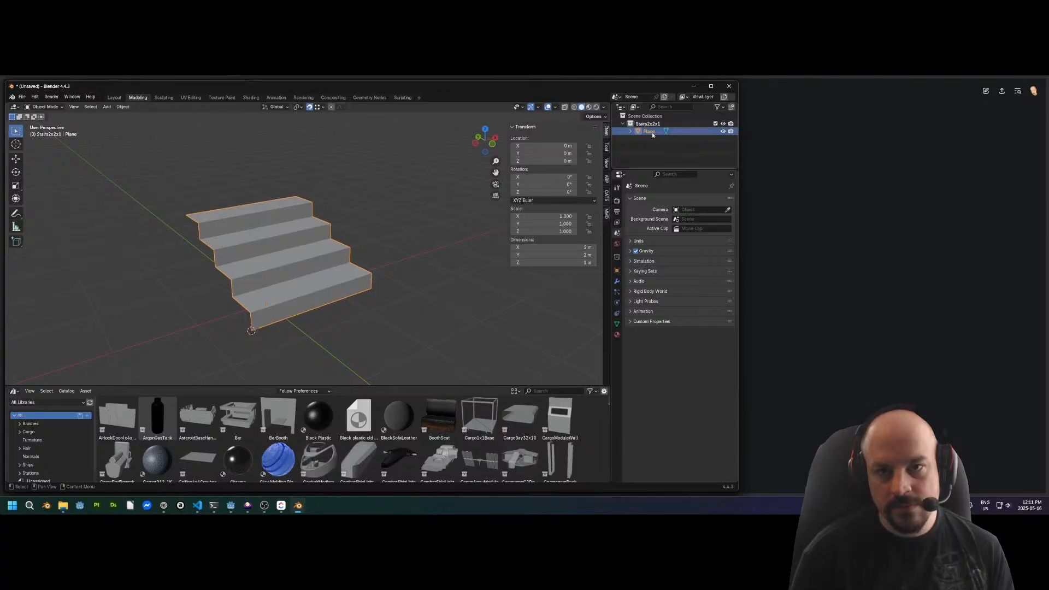
{"action": "double_click", "coordinate": [674, 124]}
{"action": "left_click", "coordinate": [674, 124]}
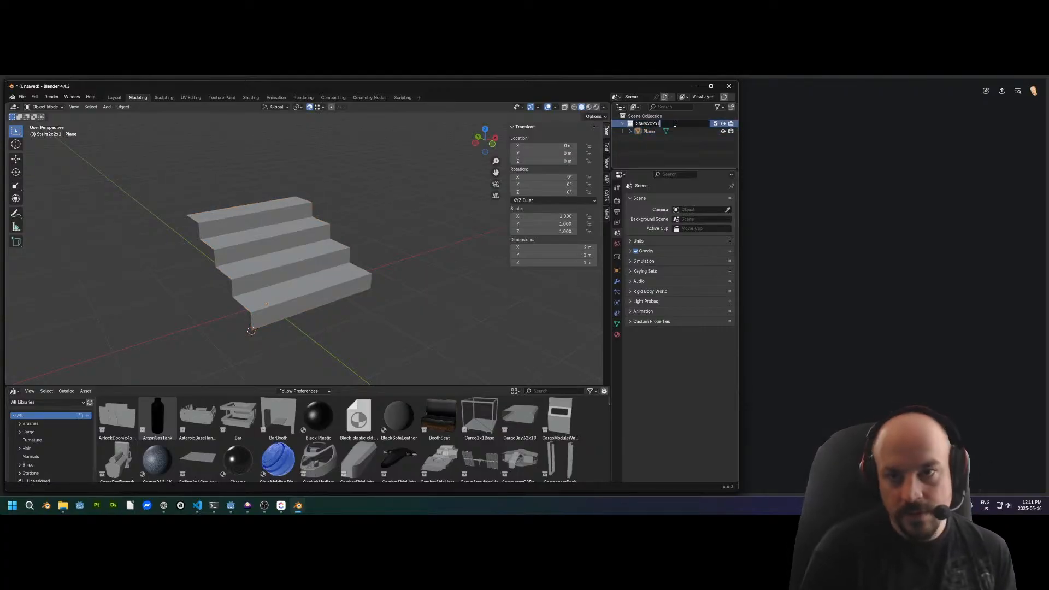
{"action": "type", "text": "Greybox"}
{"action": "key", "text": "Return"}
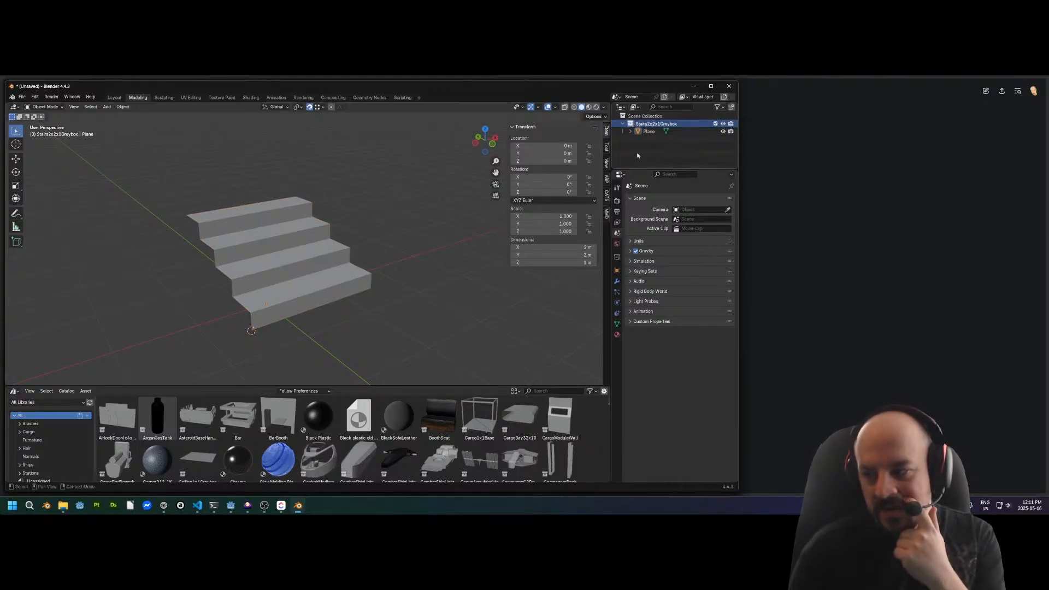
Rename the staircase object to Stairs2x2x1 and its mesh data to Stairs2x2x1Mesh
{"action": "double_click", "coordinate": [677, 125]}
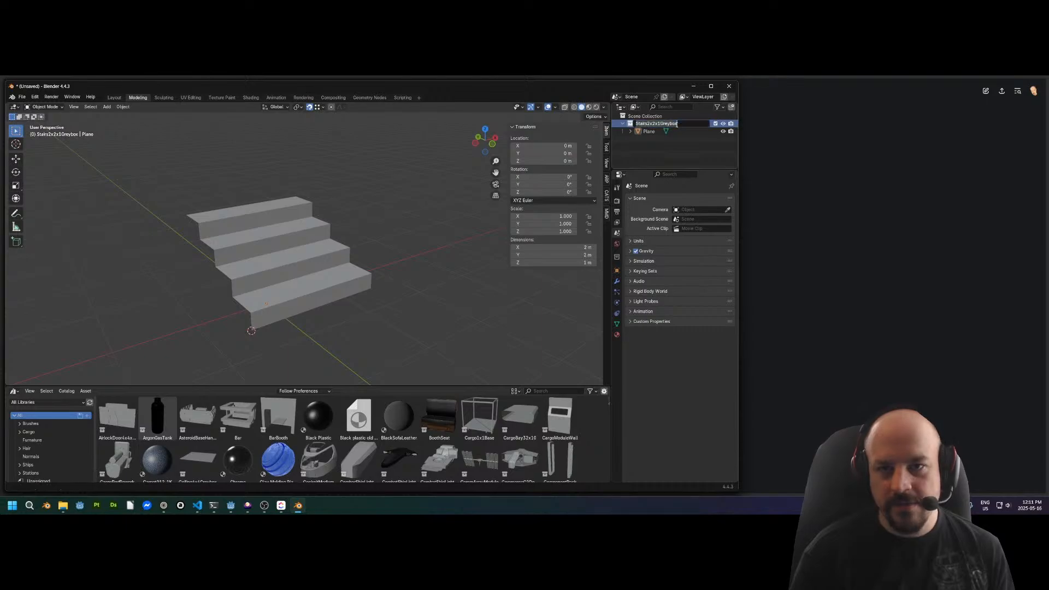
{"action": "double_click", "coordinate": [648, 131]}
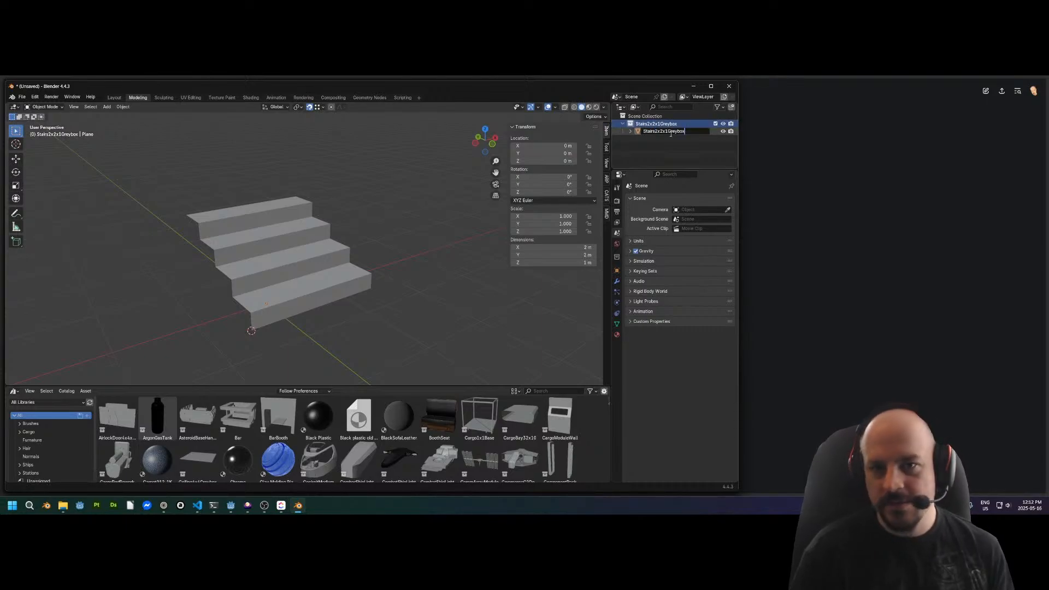
{"action": "type", "text": "Stairs2x2x1G"}
{"action": "key", "text": "BackSpace"}
{"action": "key", "text": "Return"}
{"action": "left_click", "coordinate": [630, 132]}
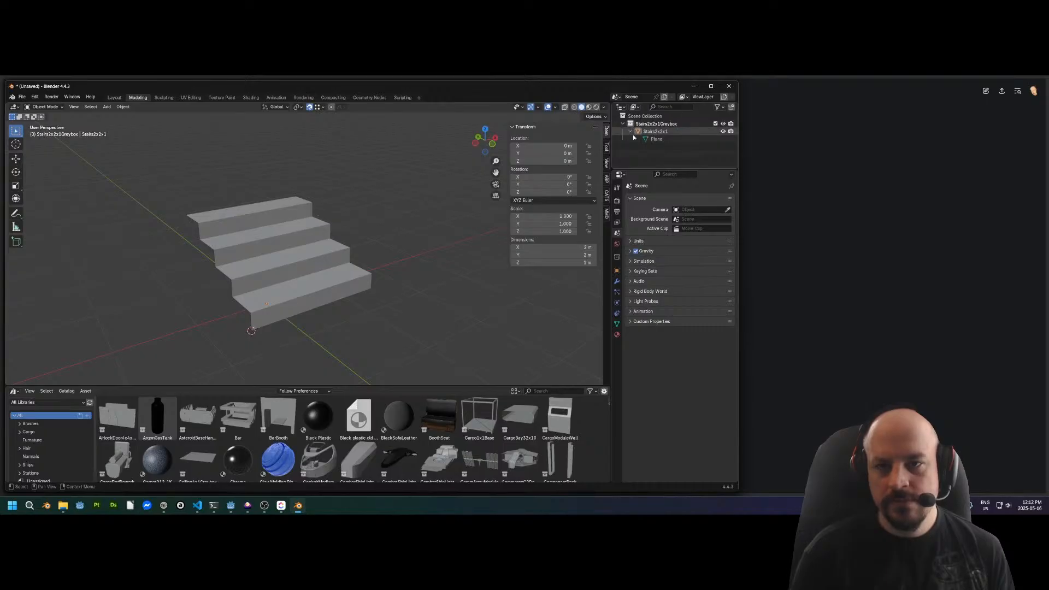
{"action": "left_click", "coordinate": [658, 139]}
{"action": "double_click", "coordinate": [663, 140]}
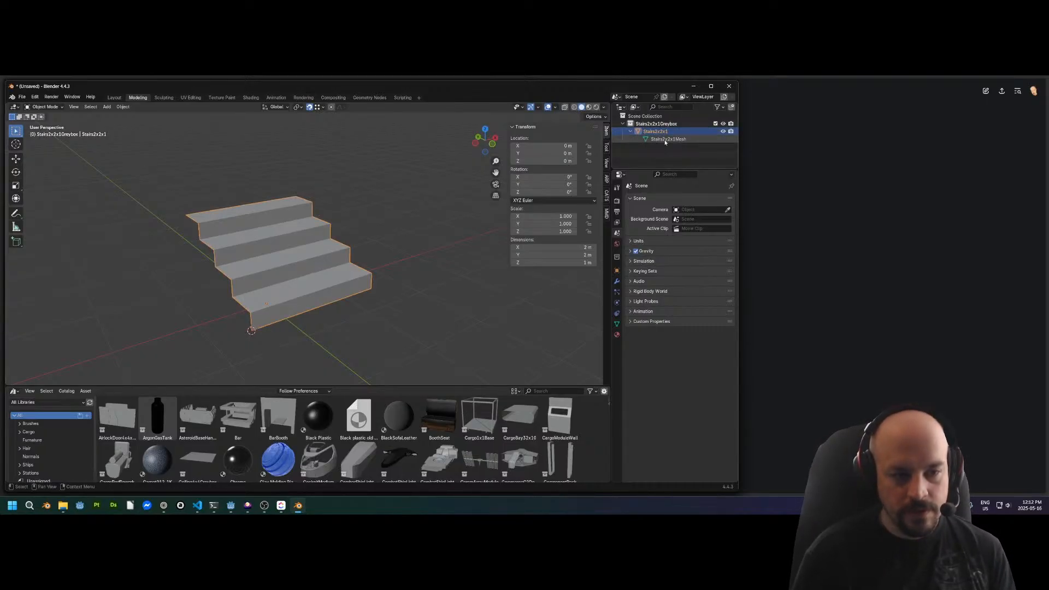
{"action": "middle_click_drag", "start_coordinate": [385, 271], "coordinate": [298, 297]}
{"action": "left_click", "coordinate": [298, 297]}
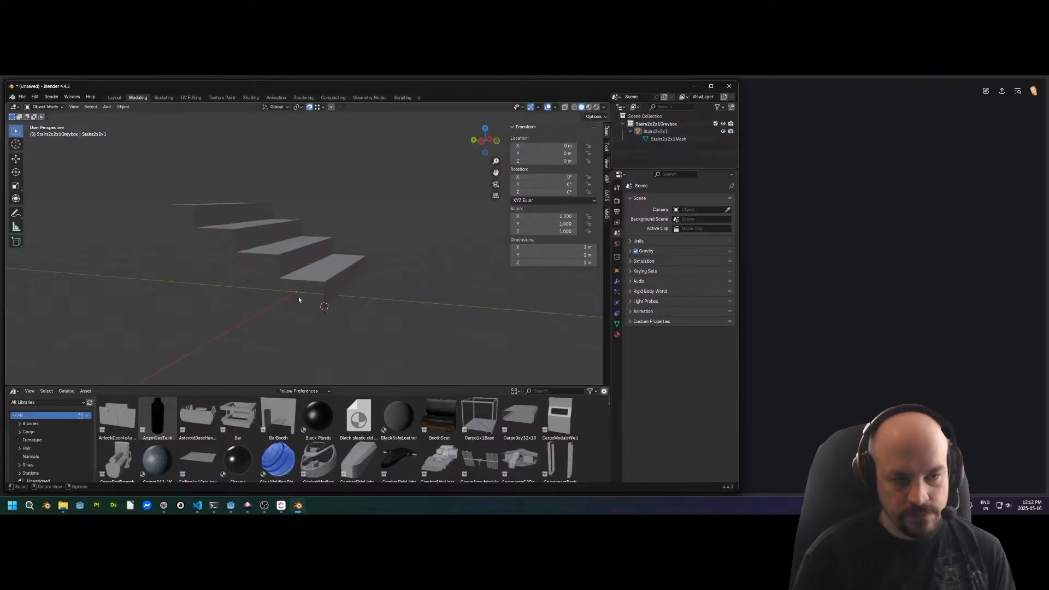
{"action": "left_click", "coordinate": [353, 267]}
{"action": "middle_click_drag", "start_coordinate": [353, 267], "coordinate": [283, 282]}
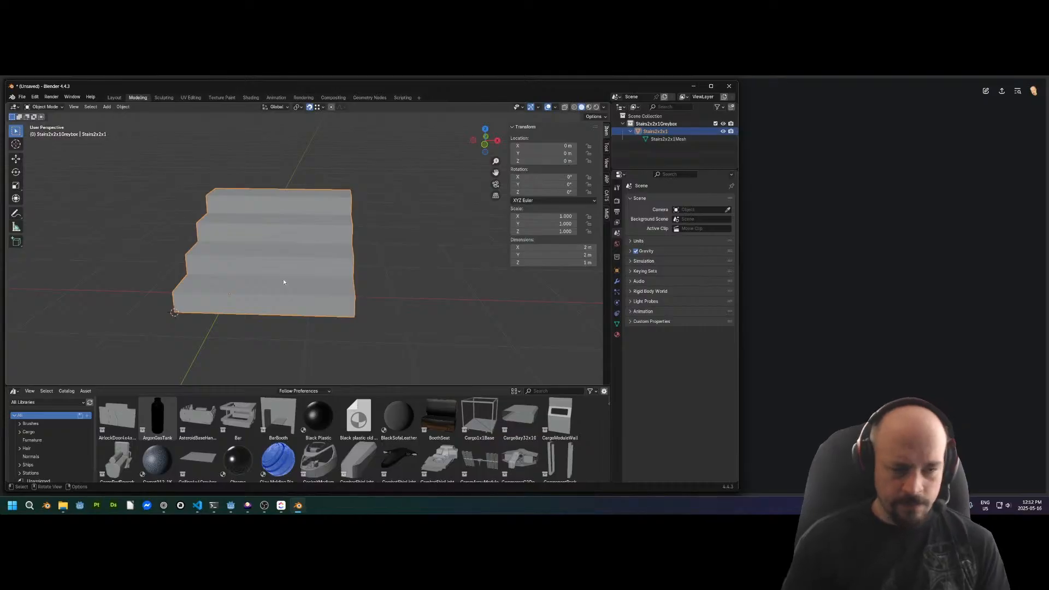
{"action": "middle_click_drag", "start_coordinate": [326, 284], "coordinate": [285, 274]}
{"action": "left_click", "coordinate": [398, 304]}
{"action": "left_click", "coordinate": [306, 257]}
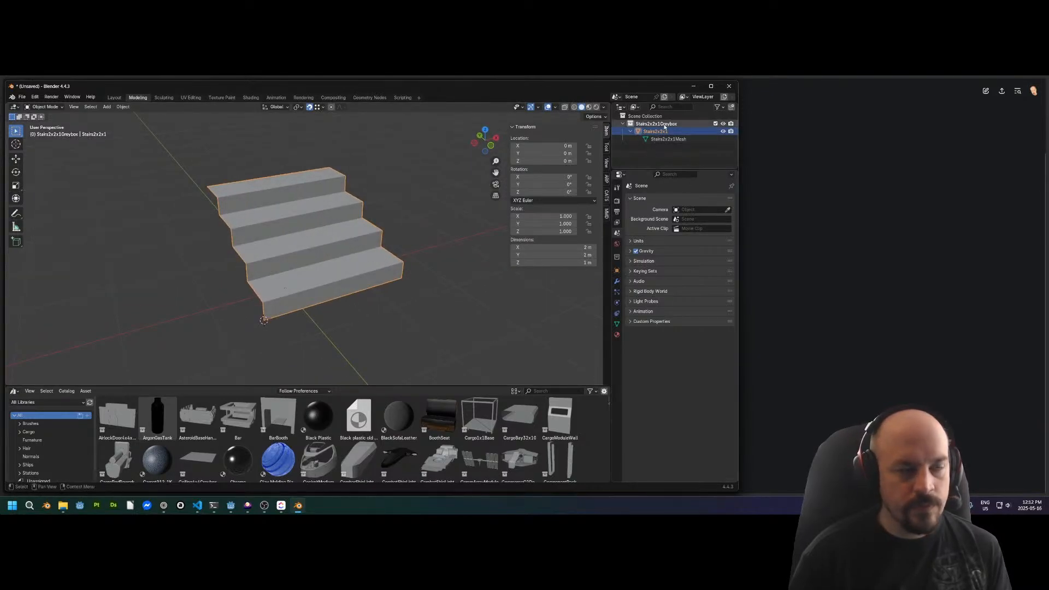
Start saving the file and create a Stairs folder inside the BuildingSystem folder as its destination
{"action": "key", "text": "ctrl+s"}
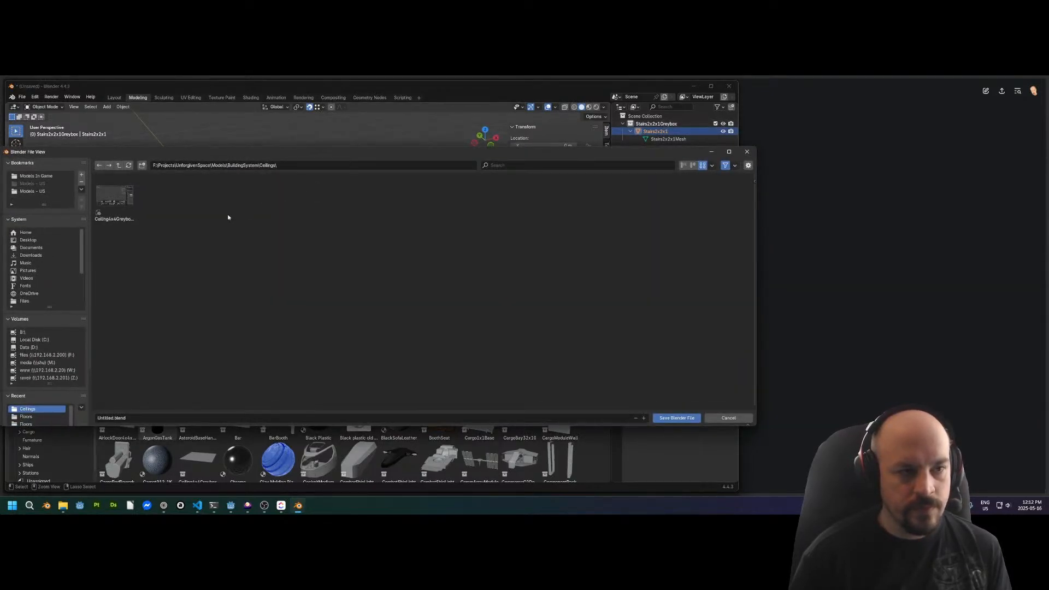
{"action": "right_click", "coordinate": [191, 268]}
{"action": "left_click", "coordinate": [164, 328]}
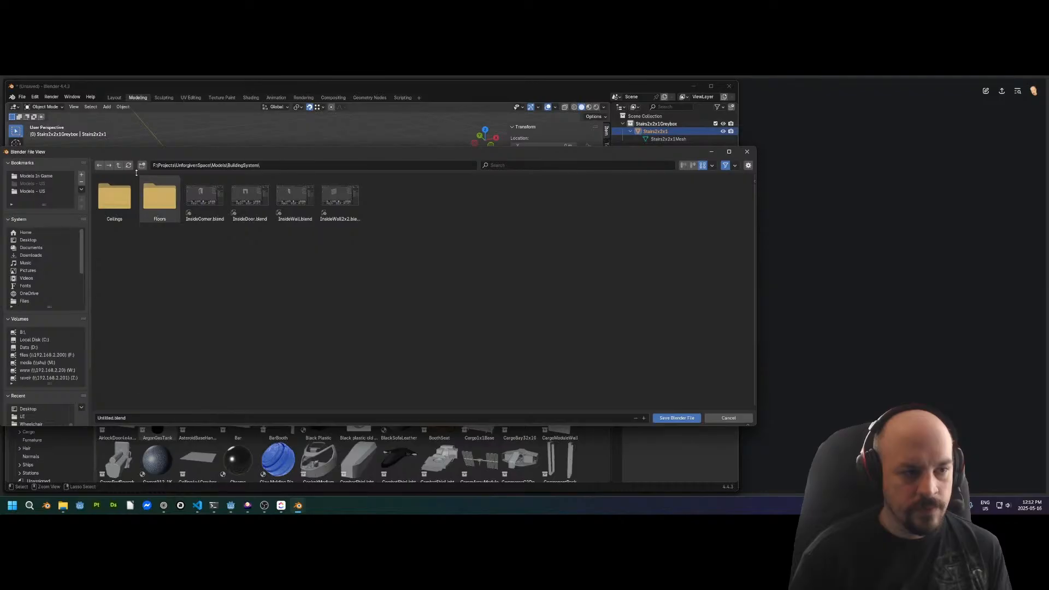
{"action": "type", "text": "Stairs"}
{"action": "key", "text": "Return"}
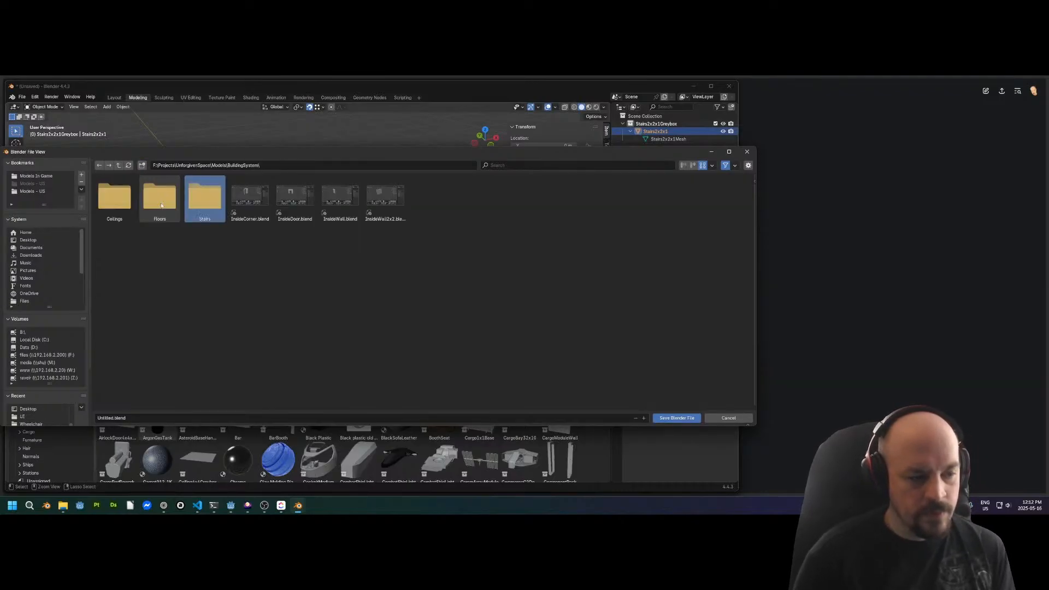
{"action": "double_click", "coordinate": [204, 212]}
Save the file in the Stairs folder as Stairs2x2x1.blend
{"action": "left_click", "coordinate": [104, 418]}
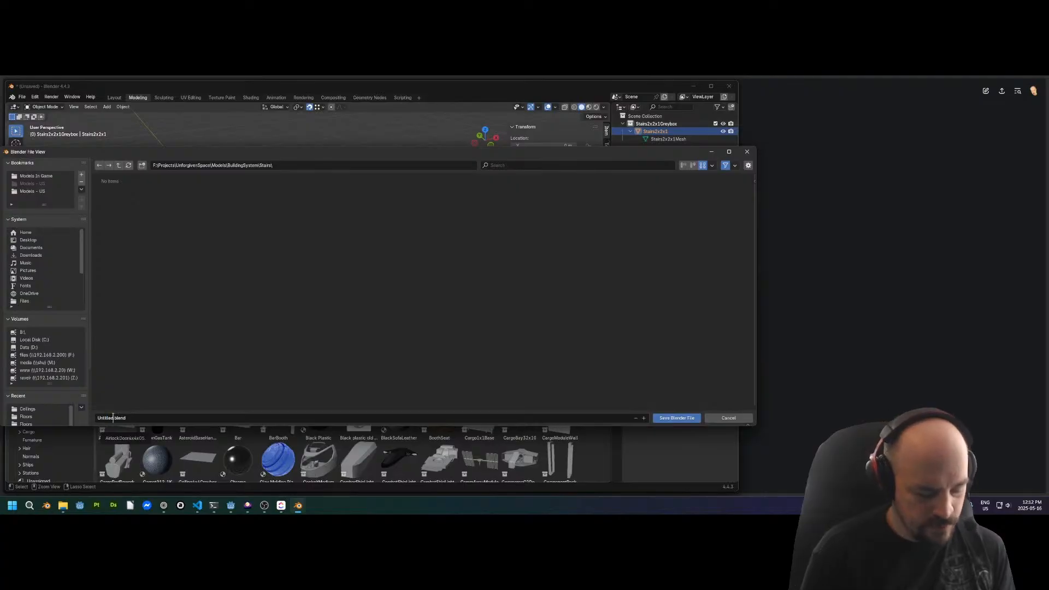
{"action": "type", "text": "Stairs2x"}
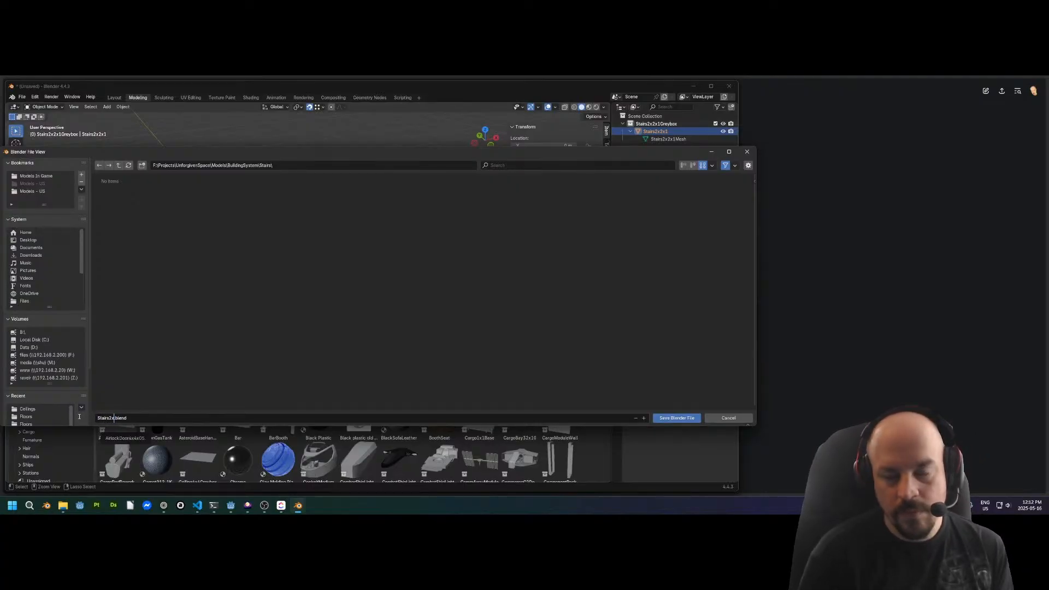
{"action": "type", "text": "2x1"}
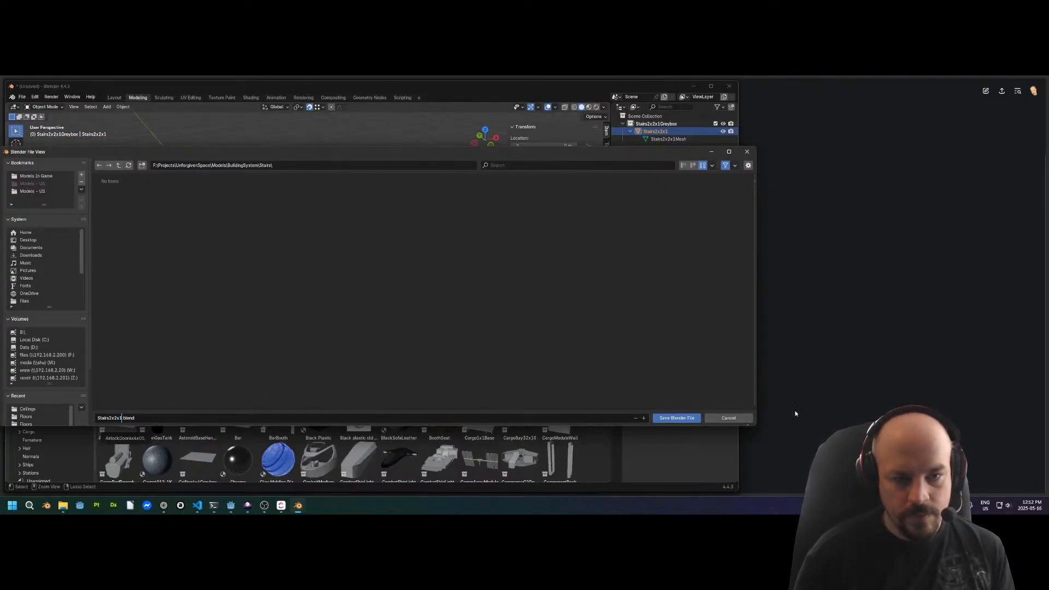
{"action": "left_click", "coordinate": [693, 417]}
Add a new material named Stairs to the staircase and enable its camera backface culling
{"action": "middle_click_drag", "start_coordinate": [391, 293], "coordinate": [355, 216]}
{"action": "left_click", "coordinate": [617, 335]}
{"action": "left_click", "coordinate": [663, 232]}
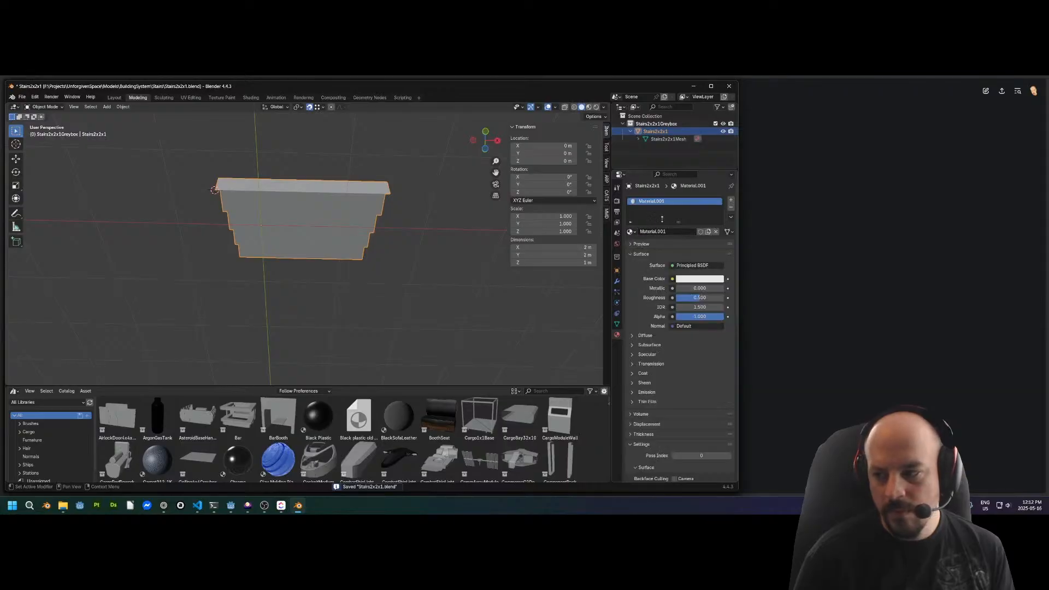
{"action": "double_click", "coordinate": [657, 201]}
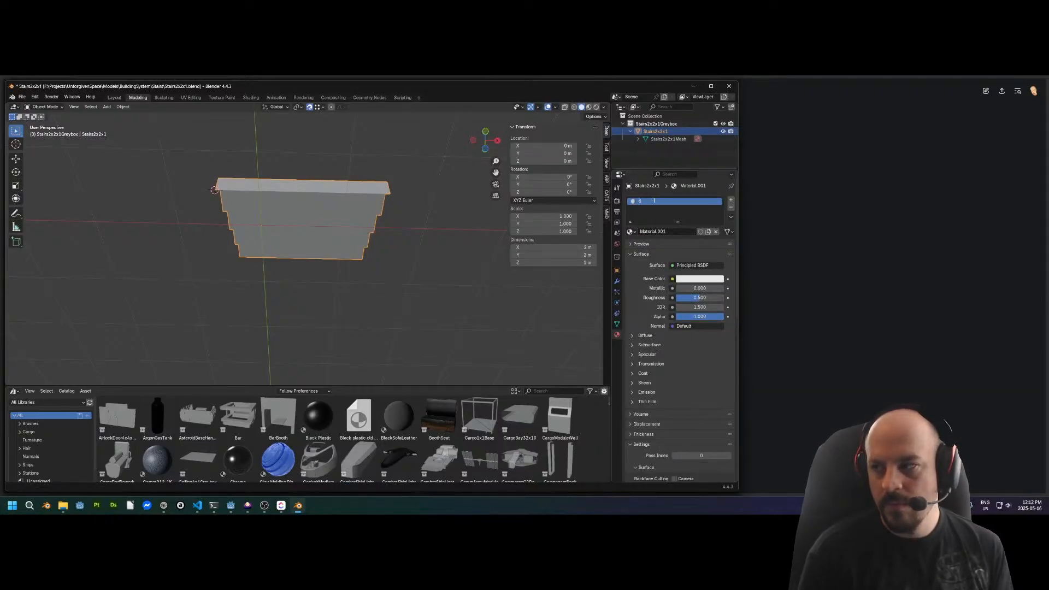
{"action": "type", "text": "Stairs"}
{"action": "key", "text": "Return"}
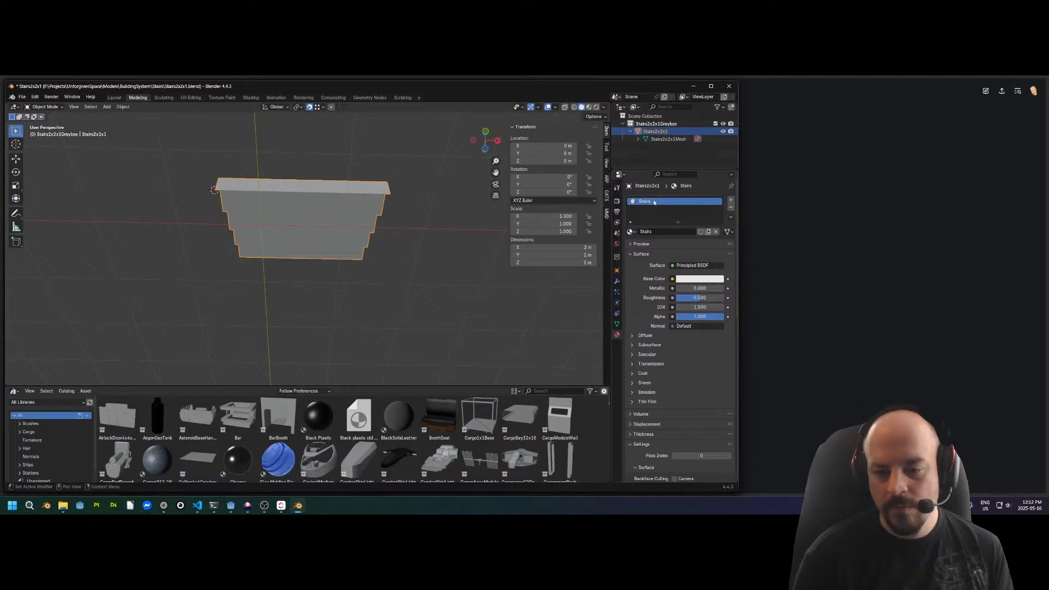
{"action": "scroll", "coordinate": [680, 354], "scroll_direction": "down", "scroll_amount": 3}
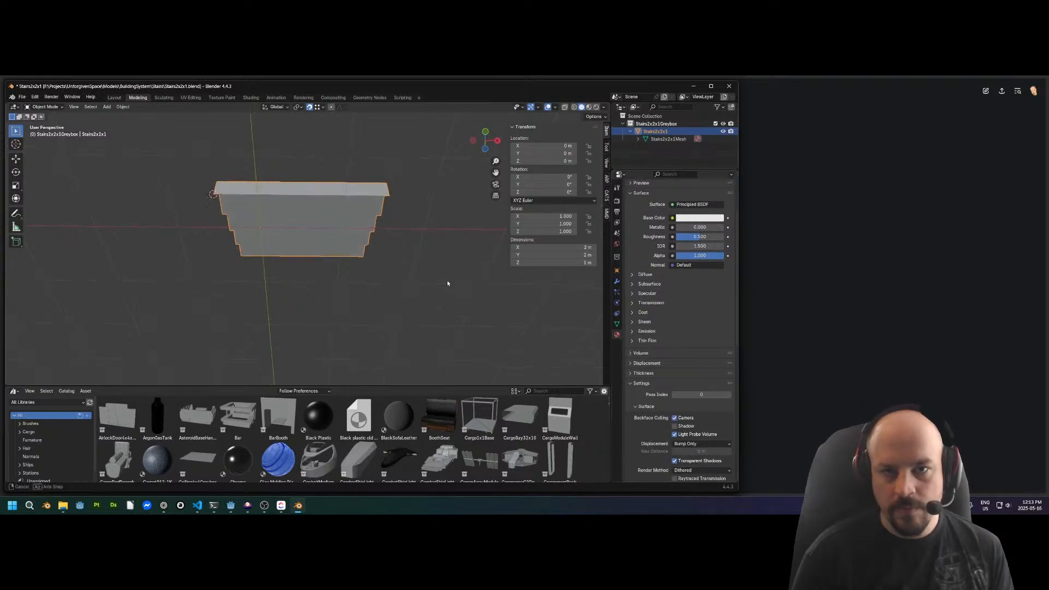
Switch the viewport to Material Preview and dissolve the redundant edge loop in the staircase mesh
{"action": "middle_click_drag", "start_coordinate": [447, 277], "coordinate": [565, 127]}
{"action": "middle_click_drag", "start_coordinate": [317, 180], "coordinate": [328, 256]}
{"action": "key", "text": "Tab"}
{"action": "key", "text": "Tab"}
{"action": "key", "text": "Tab"}
{"action": "left_click", "coordinate": [324, 265], "text": "alt"}
{"action": "key", "text": "x"}
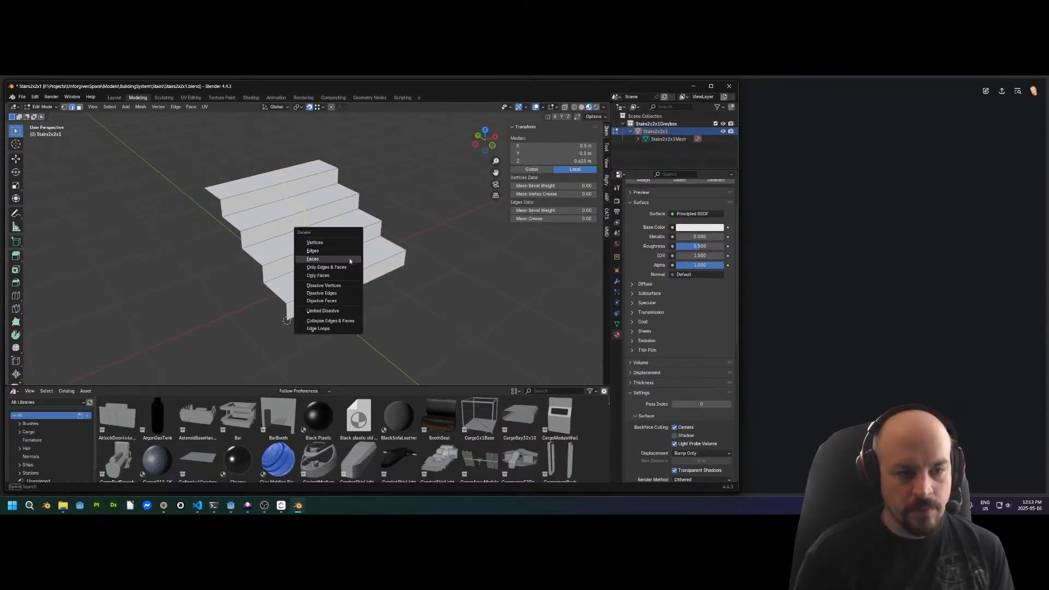
{"action": "left_click", "coordinate": [335, 296]}
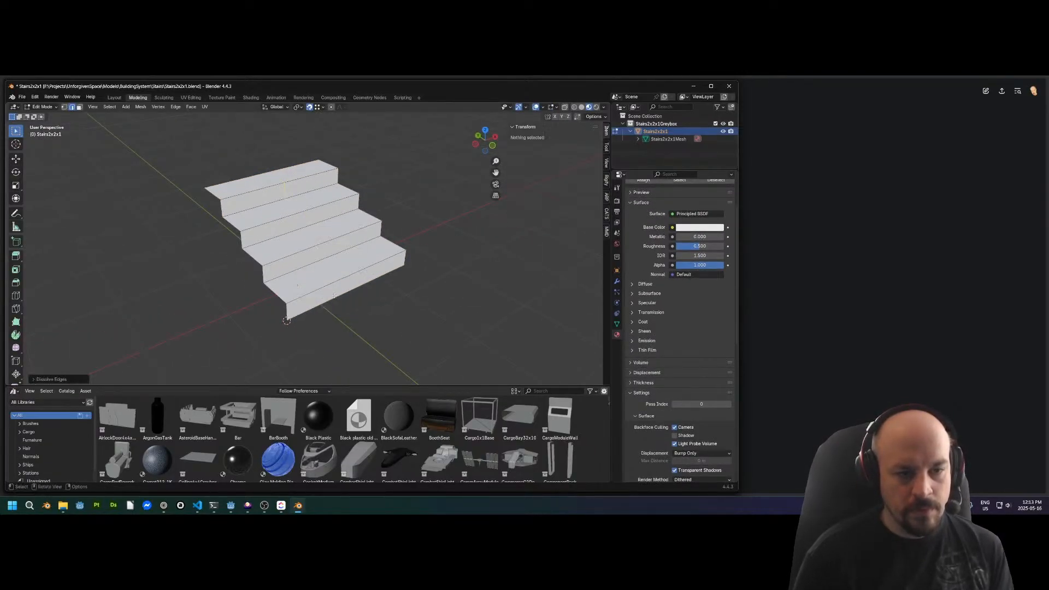
Merge all the staircase's vertices by distance, leave Edit Mode and save the file
{"action": "key", "text": "a"}
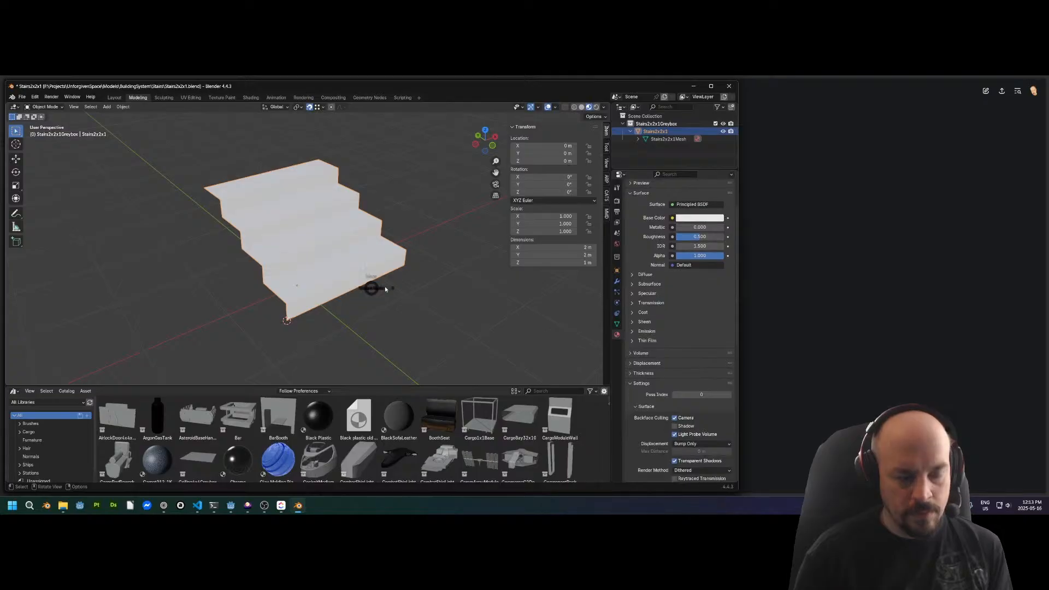
{"action": "key", "text": "m"}
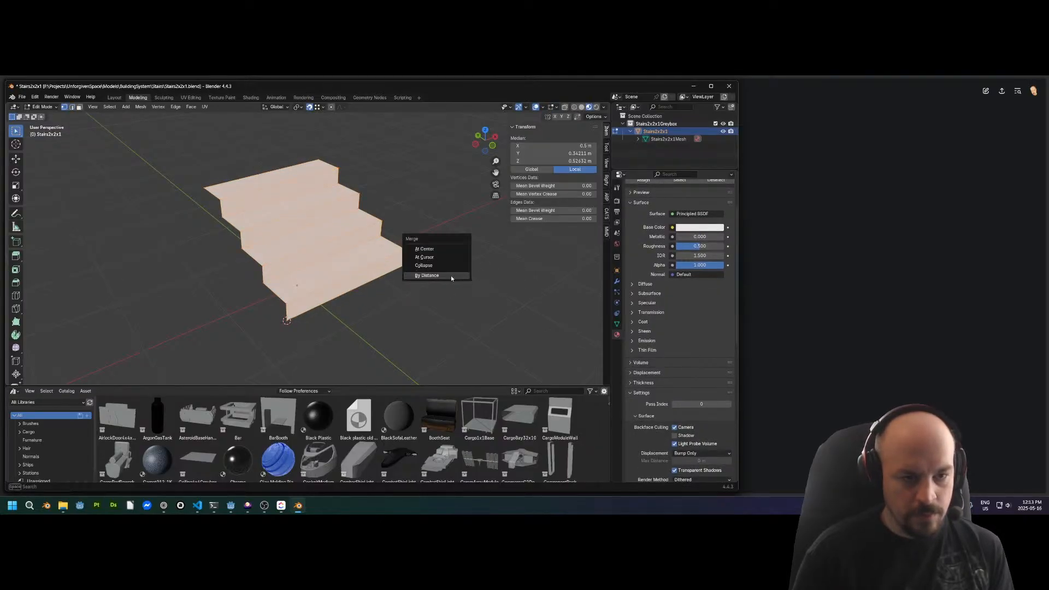
{"action": "left_click", "coordinate": [457, 275]}
{"action": "key", "text": "Tab"}
{"action": "middle_click_drag", "start_coordinate": [417, 243], "coordinate": [382, 281]}
{"action": "key", "text": "ctrl+s"}
Start a glTF 2.0 export of the finished staircase
{"action": "left_click", "coordinate": [21, 96]}
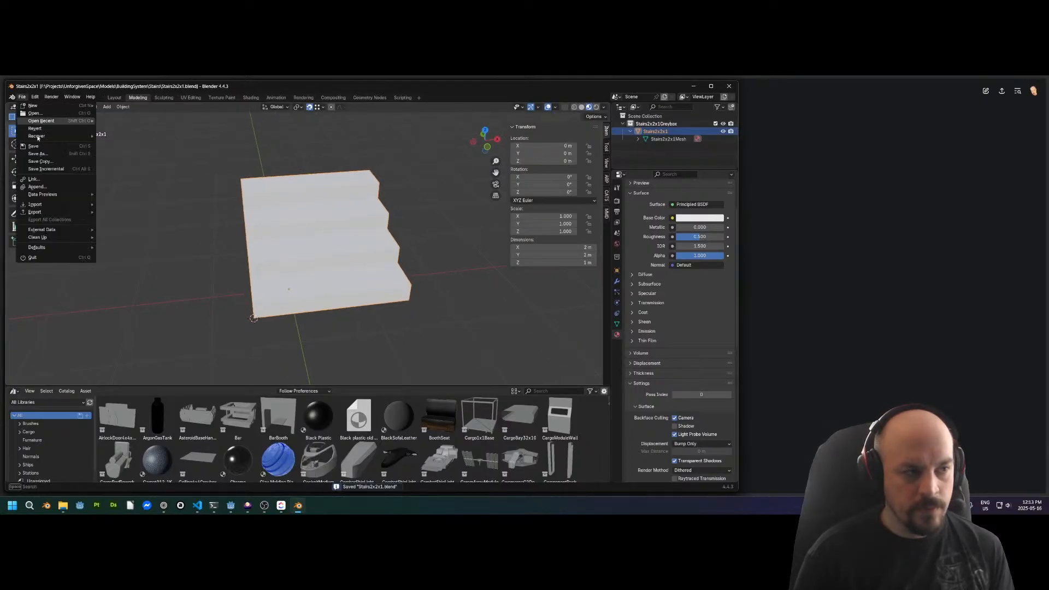
{"action": "mouse_move", "coordinate": [55, 212]}
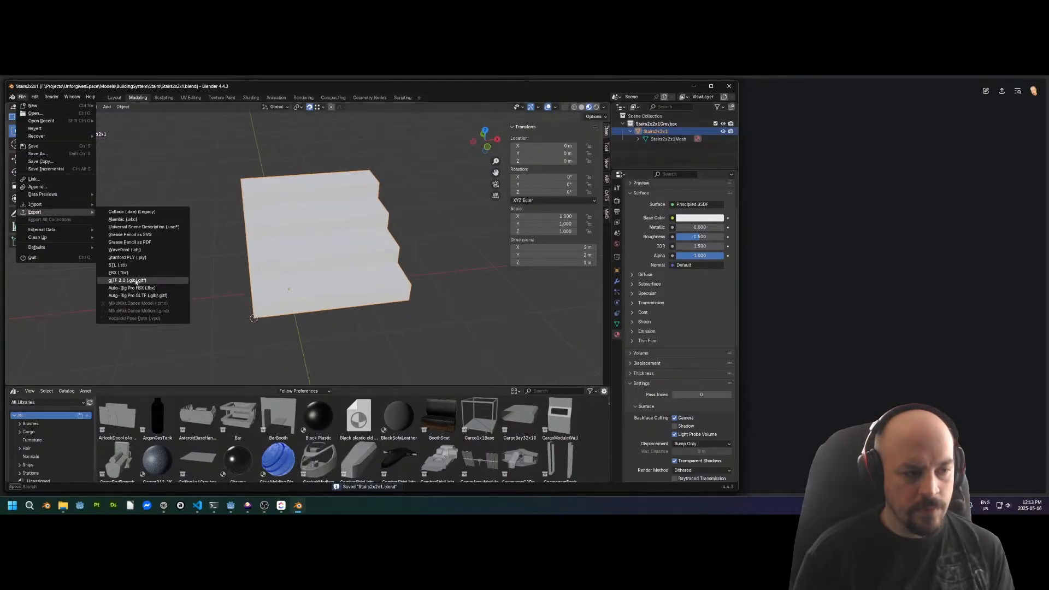
{"action": "left_click", "coordinate": [129, 281]}
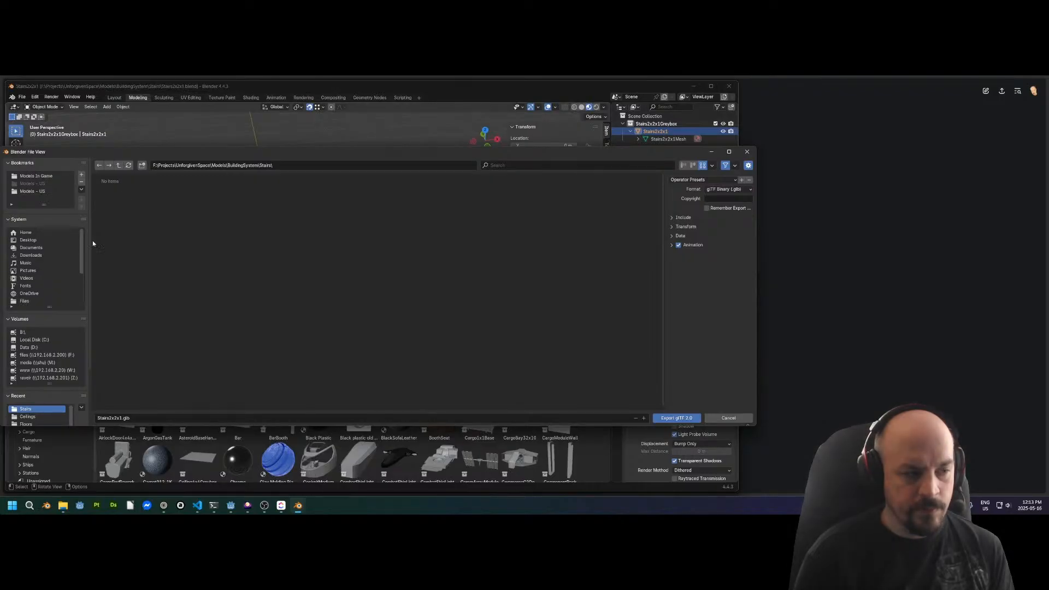
{"action": "left_click", "coordinate": [28, 417]}
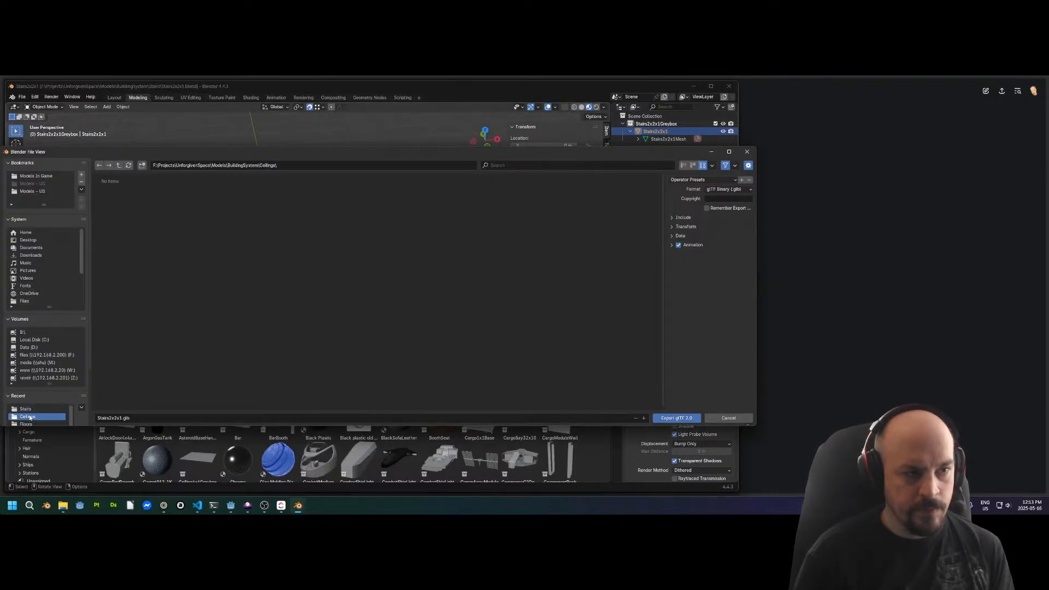
{"action": "left_click_drag", "start_coordinate": [194, 151], "coordinate": [264, 143]}
{"action": "scroll", "coordinate": [94, 408], "scroll_direction": "down", "scroll_amount": 3}
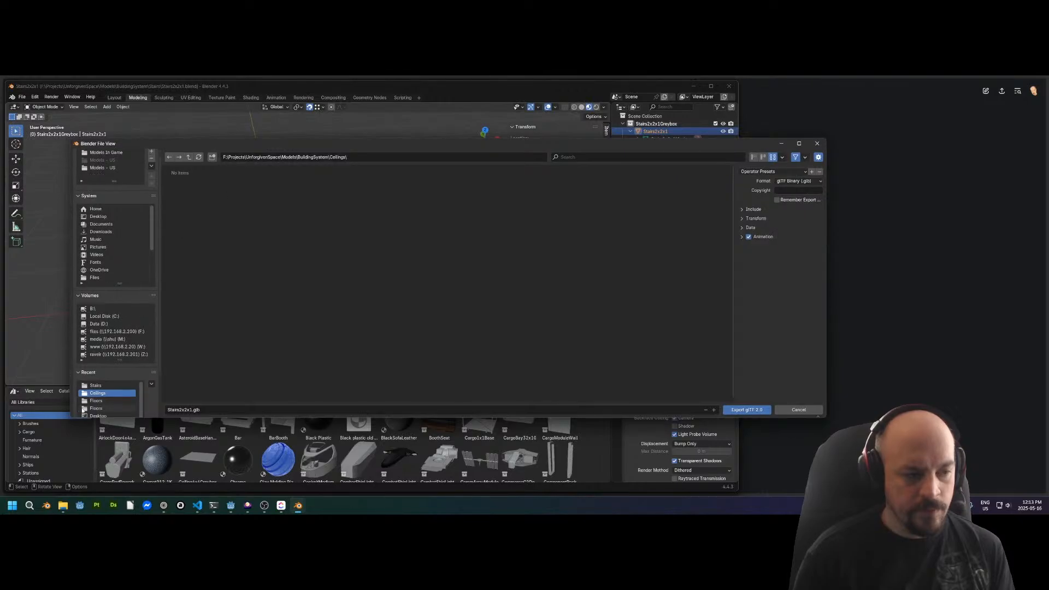
{"action": "scroll", "coordinate": [99, 407], "scroll_direction": "up", "scroll_amount": 2}
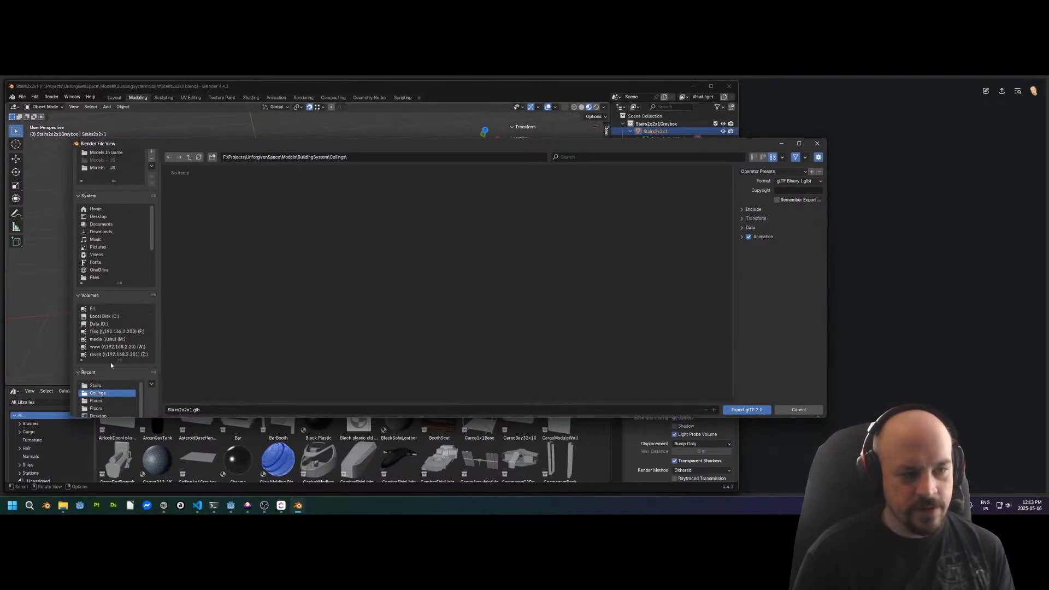
{"action": "left_click", "coordinate": [96, 387]}
{"action": "left_click_drag", "start_coordinate": [301, 146], "coordinate": [321, 126]}
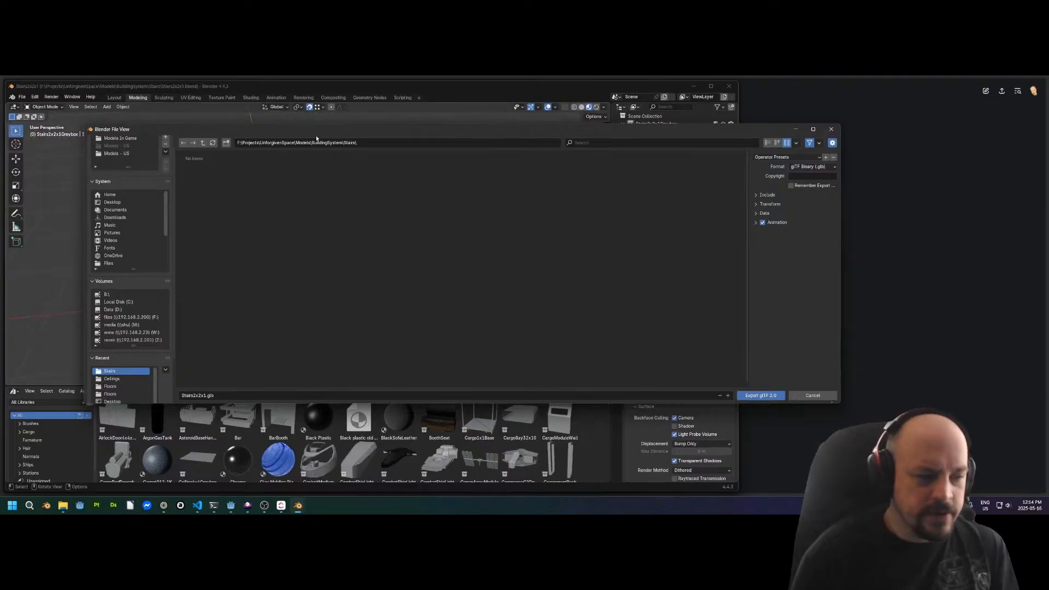
{"action": "scroll", "coordinate": [106, 387], "scroll_direction": "down", "scroll_amount": 2}
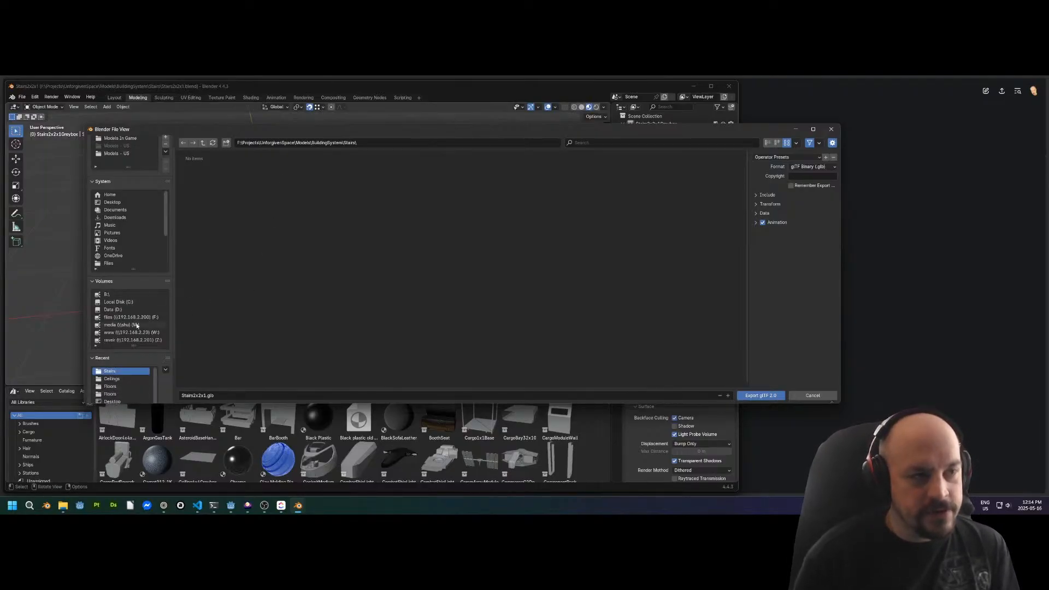
{"action": "left_click_drag", "start_coordinate": [193, 129], "coordinate": [210, 116]}
{"action": "scroll", "coordinate": [170, 337], "scroll_direction": "up", "scroll_amount": 1}
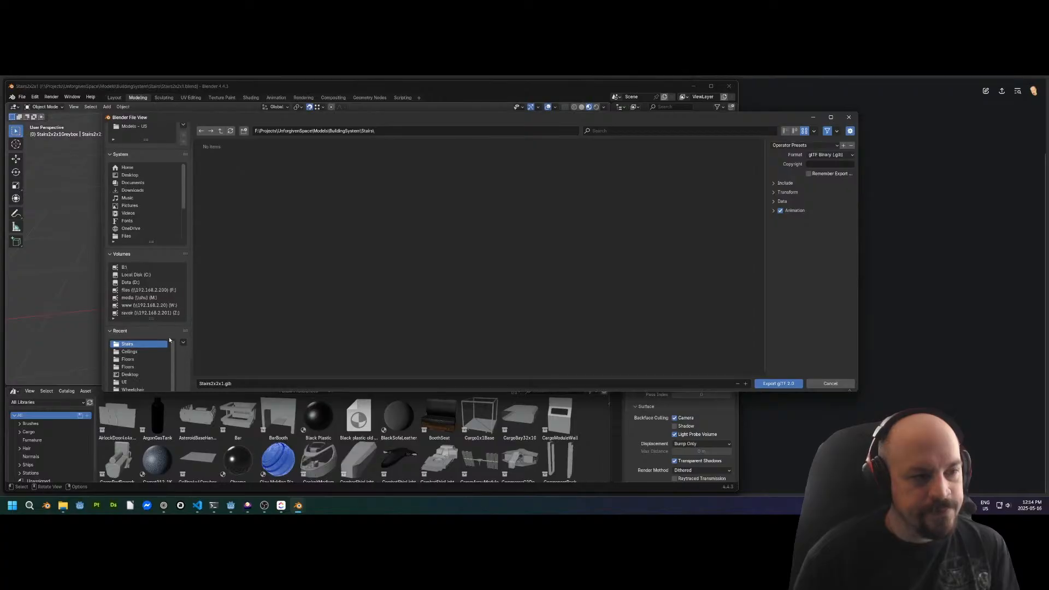
Set the export location to the Godot projects folder, C:\Files\Projects\Godot
{"action": "scroll", "coordinate": [130, 247], "scroll_direction": "down", "scroll_amount": 3}
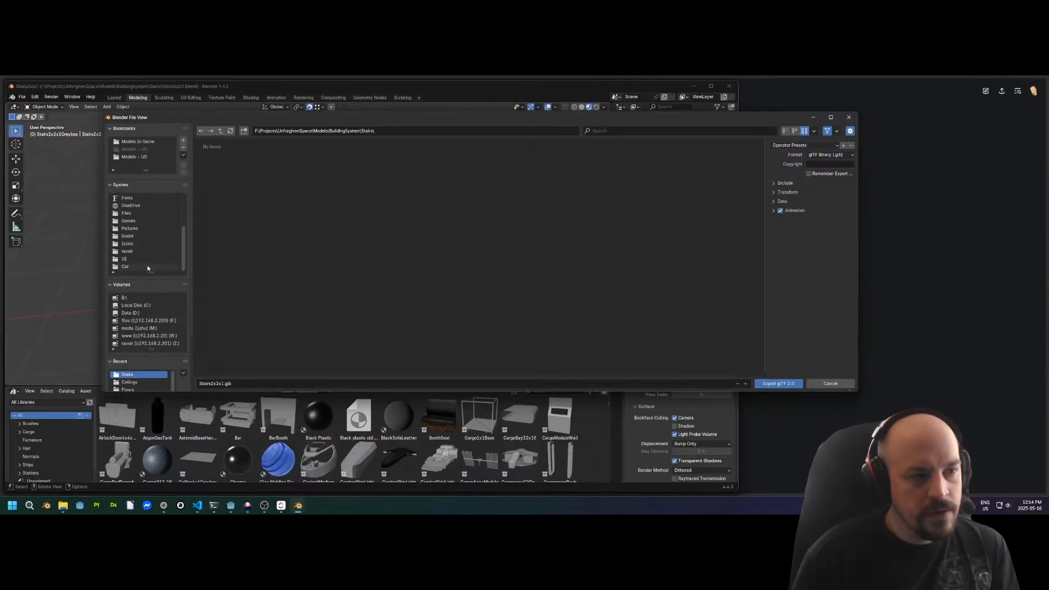
{"action": "left_click", "coordinate": [130, 237]}
{"action": "scroll", "coordinate": [141, 224], "scroll_direction": "up", "scroll_amount": 3}
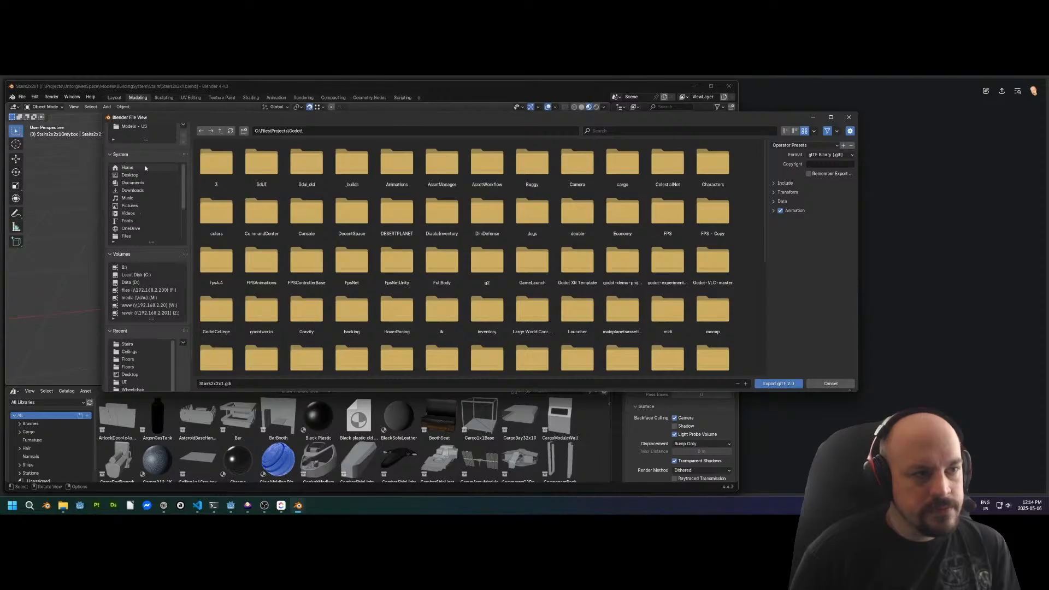
{"action": "left_click", "coordinate": [146, 157]}
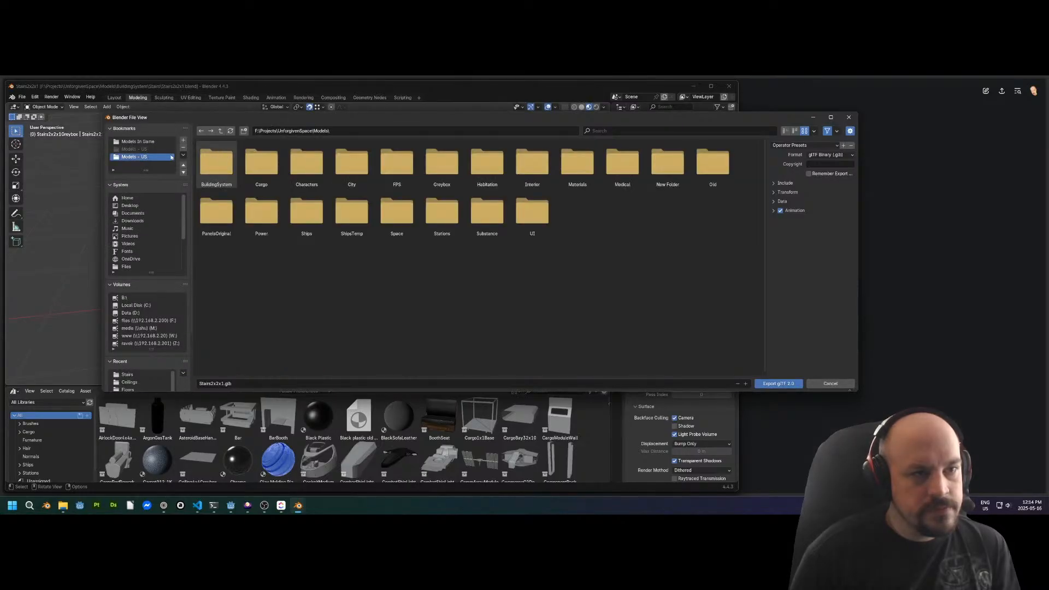
{"action": "left_click", "coordinate": [158, 142]}
{"action": "left_click", "coordinate": [220, 131]}
{"action": "left_click", "coordinate": [220, 131]}
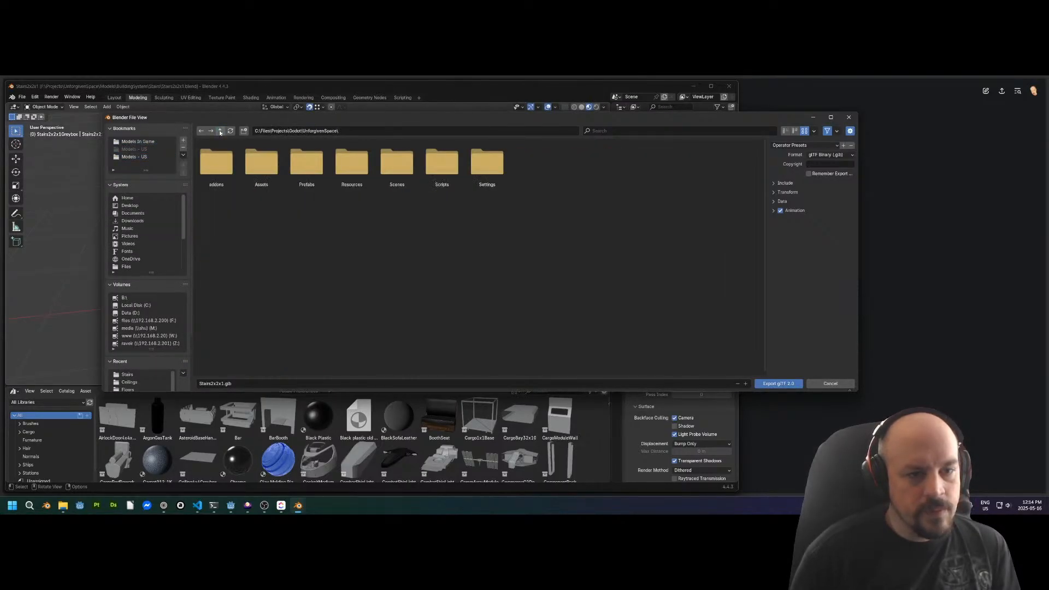
{"action": "left_click", "coordinate": [220, 131]}
{"action": "scroll", "coordinate": [400, 295], "scroll_direction": "down", "scroll_amount": 1}
{"action": "scroll", "coordinate": [349, 230], "scroll_direction": "up", "scroll_amount": 1}
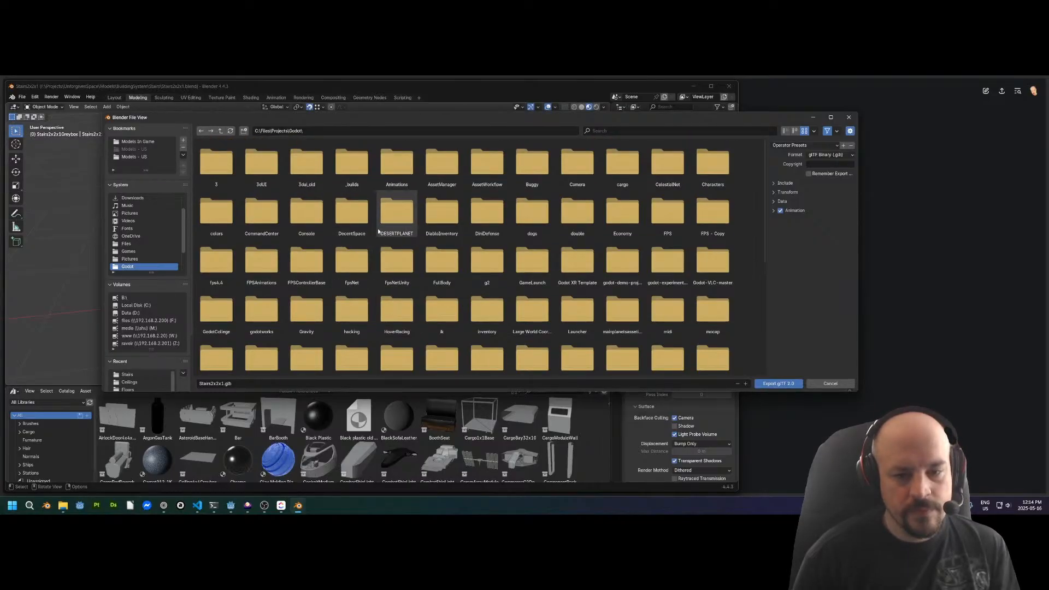
Look through the Godot project folders for the project that should receive the exported staircase
{"action": "scroll", "coordinate": [394, 230], "scroll_direction": "down", "scroll_amount": 4}
{"action": "scroll", "coordinate": [535, 295], "scroll_direction": "down", "scroll_amount": 4}
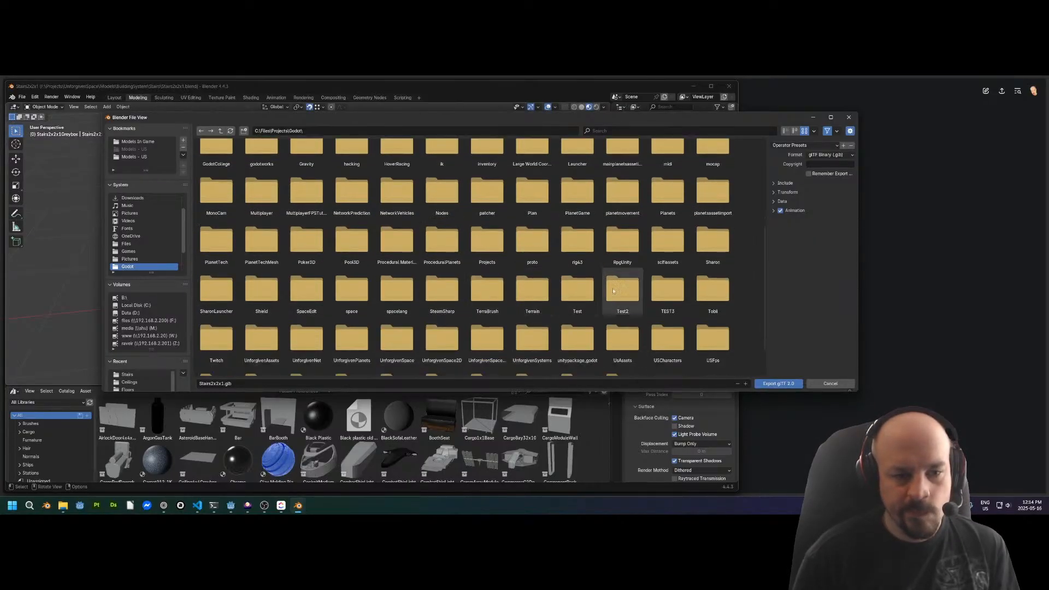
{"action": "scroll", "coordinate": [607, 281], "scroll_direction": "down", "scroll_amount": 3}
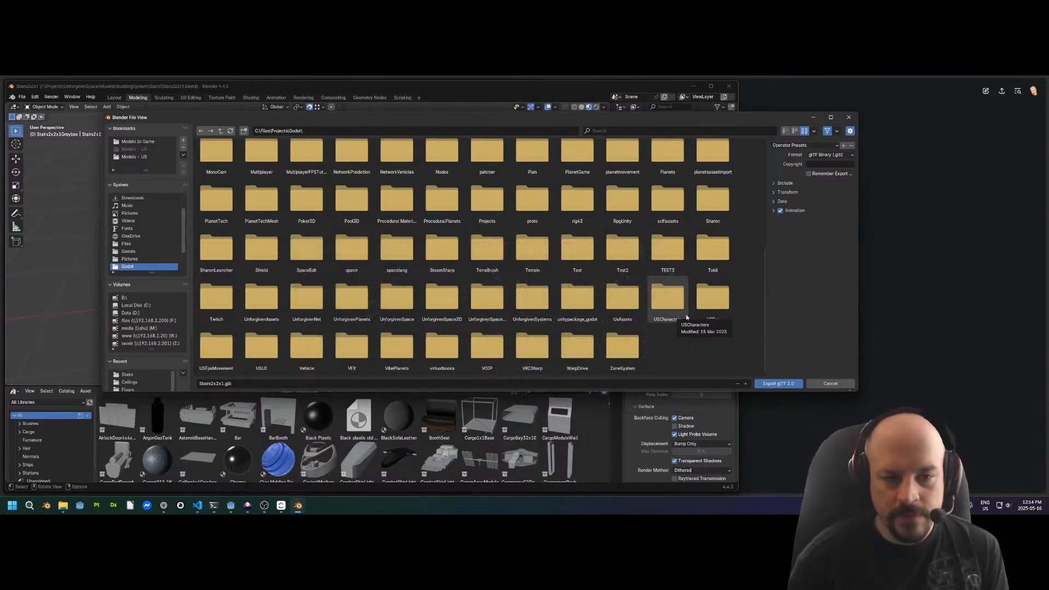
{"action": "scroll", "coordinate": [553, 271], "scroll_direction": "up", "scroll_amount": 6}
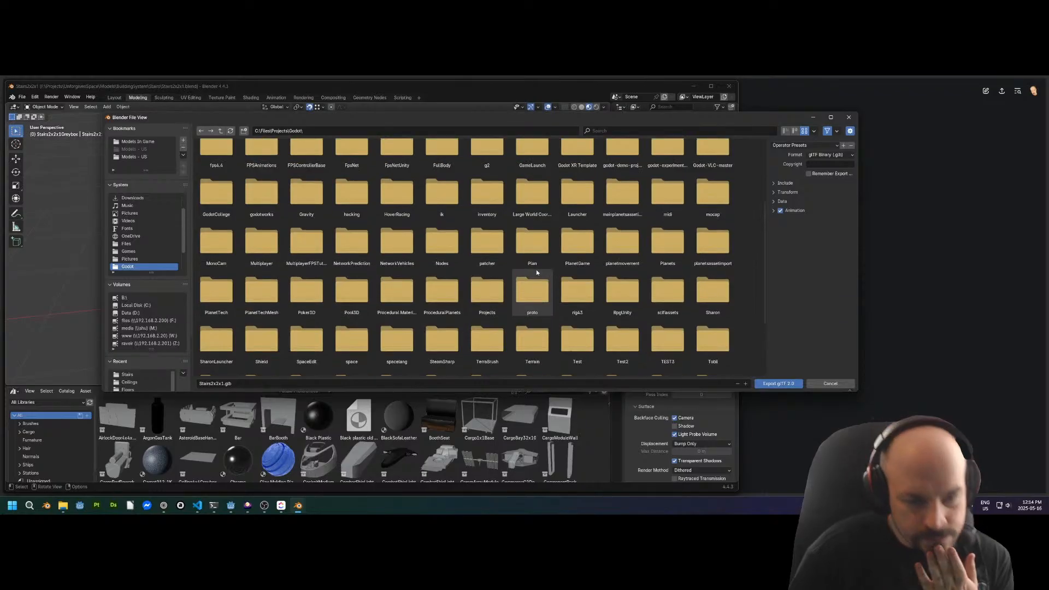
{"action": "scroll", "coordinate": [447, 292], "scroll_direction": "up", "scroll_amount": 3}
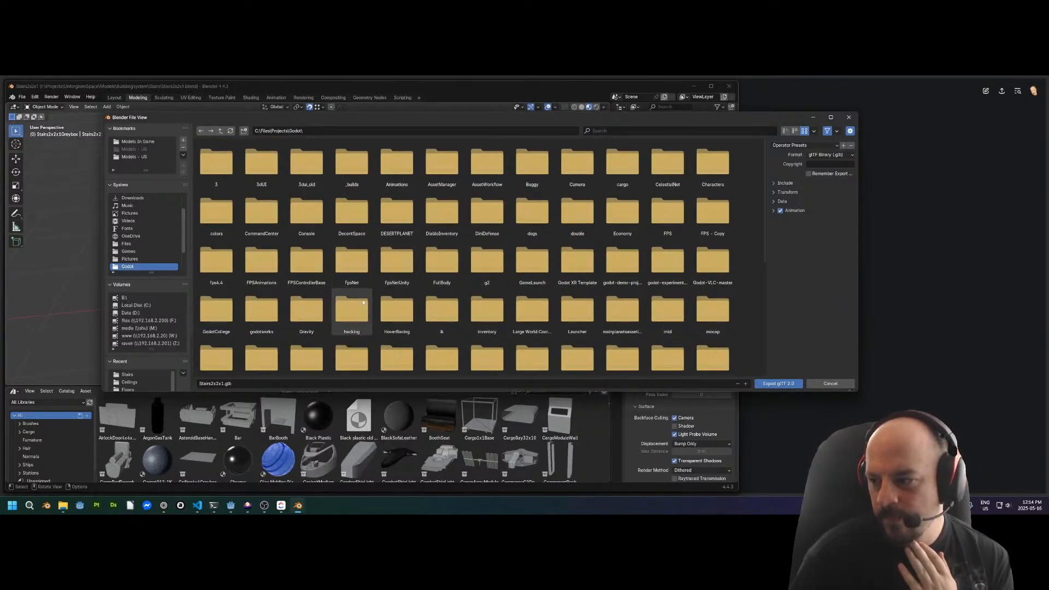
{"action": "scroll", "coordinate": [396, 298], "scroll_direction": "down", "scroll_amount": 1}
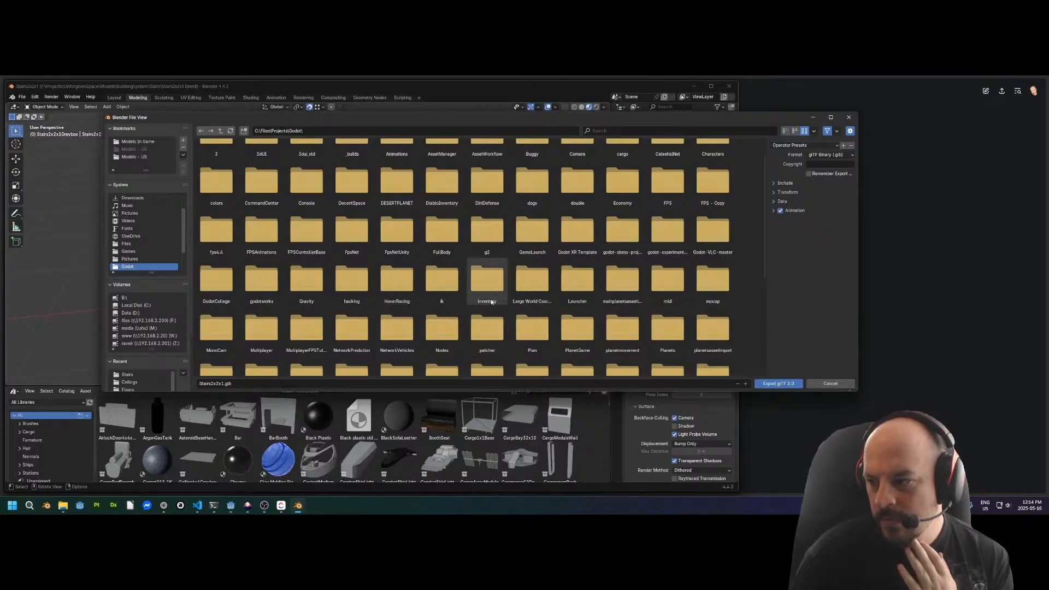
{"action": "scroll", "coordinate": [487, 281], "scroll_direction": "up", "scroll_amount": 1}
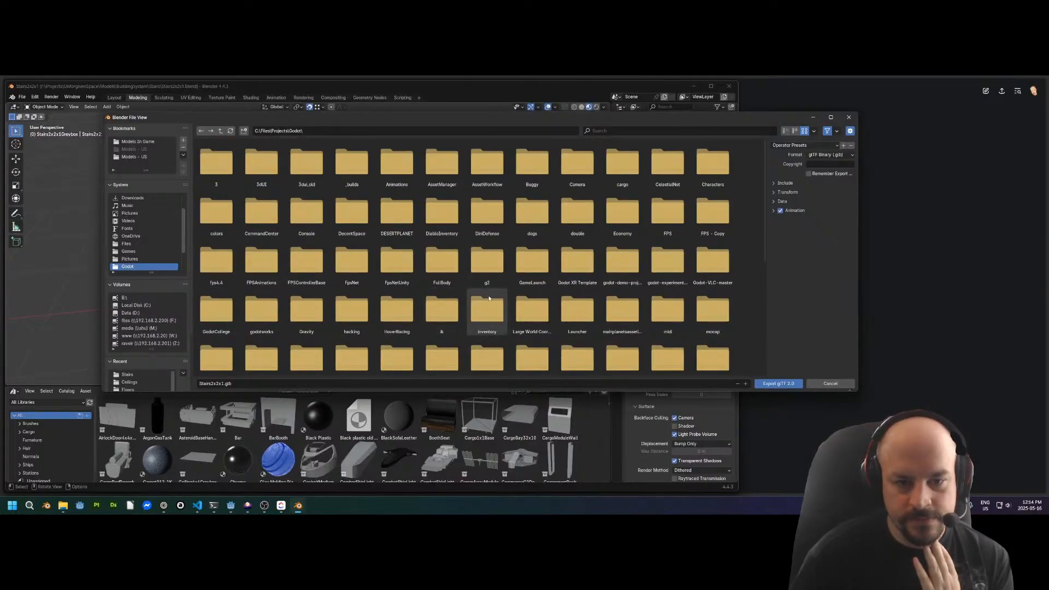
{"action": "scroll", "coordinate": [513, 274], "scroll_direction": "down", "scroll_amount": 2}
{"action": "scroll", "coordinate": [519, 281], "scroll_direction": "down", "scroll_amount": 4}
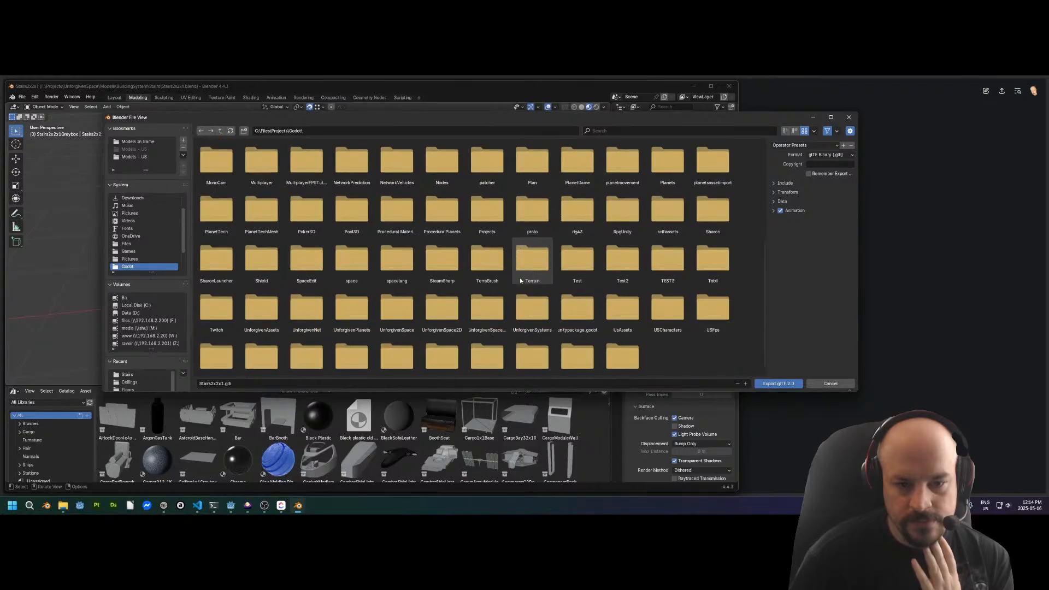
{"action": "scroll", "coordinate": [513, 279], "scroll_direction": "down", "scroll_amount": 1}
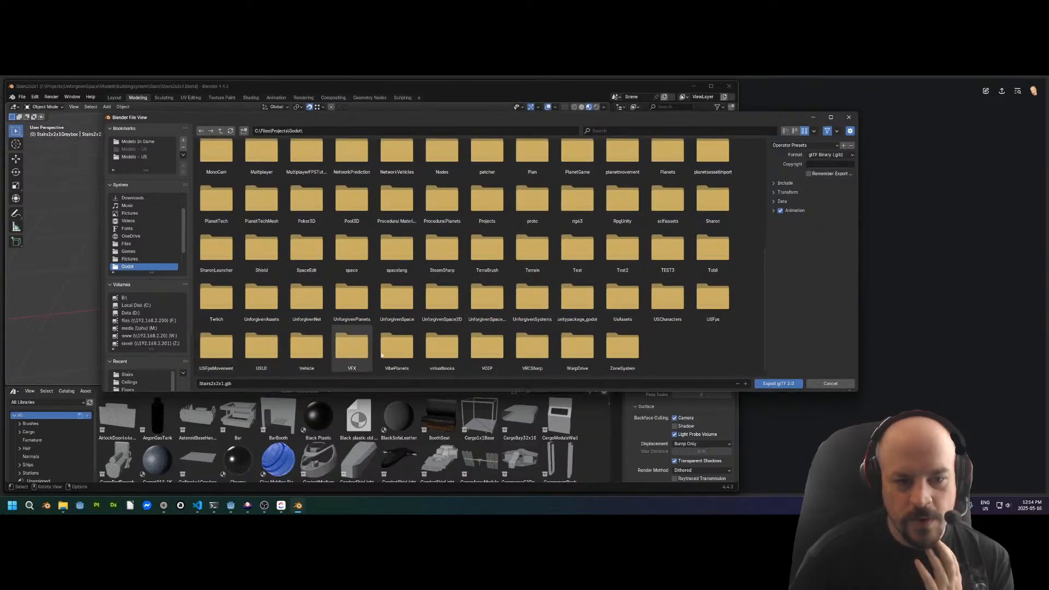
{"action": "scroll", "coordinate": [328, 320], "scroll_direction": "up", "scroll_amount": 1}
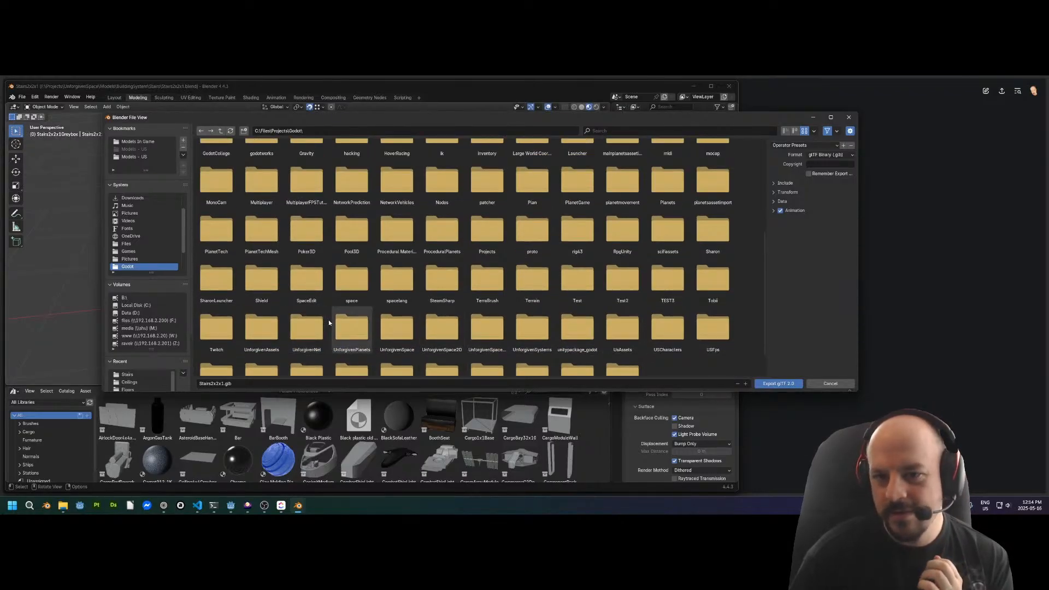
{"action": "scroll", "coordinate": [336, 320], "scroll_direction": "up", "scroll_amount": 1}
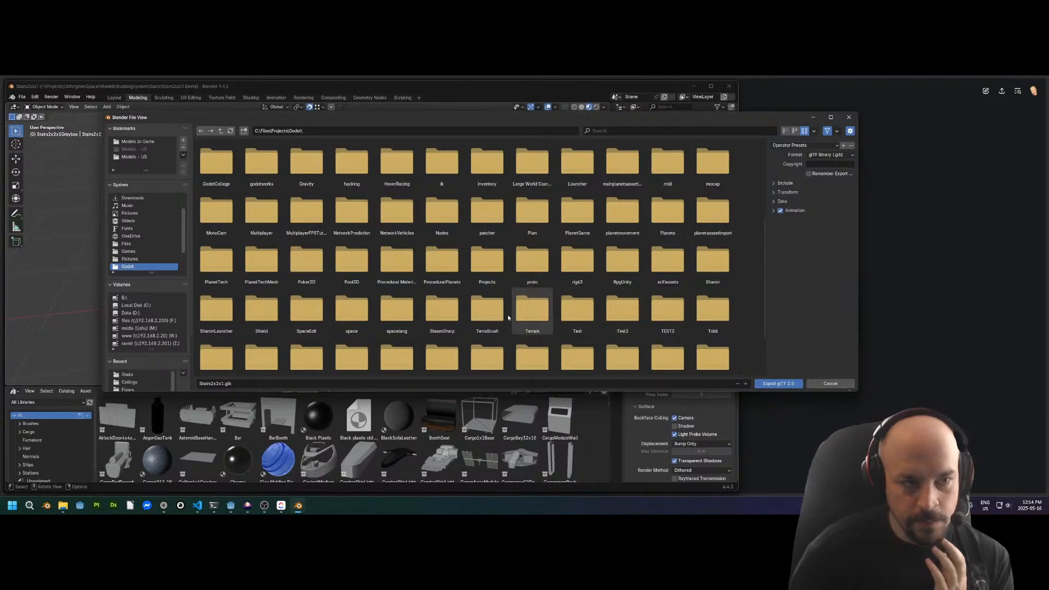
Go to the BuildingBlocks folder under Assets\Models in the SpaceEdit project
{"action": "double_click", "coordinate": [305, 326]}
{"action": "double_click", "coordinate": [246, 178]}
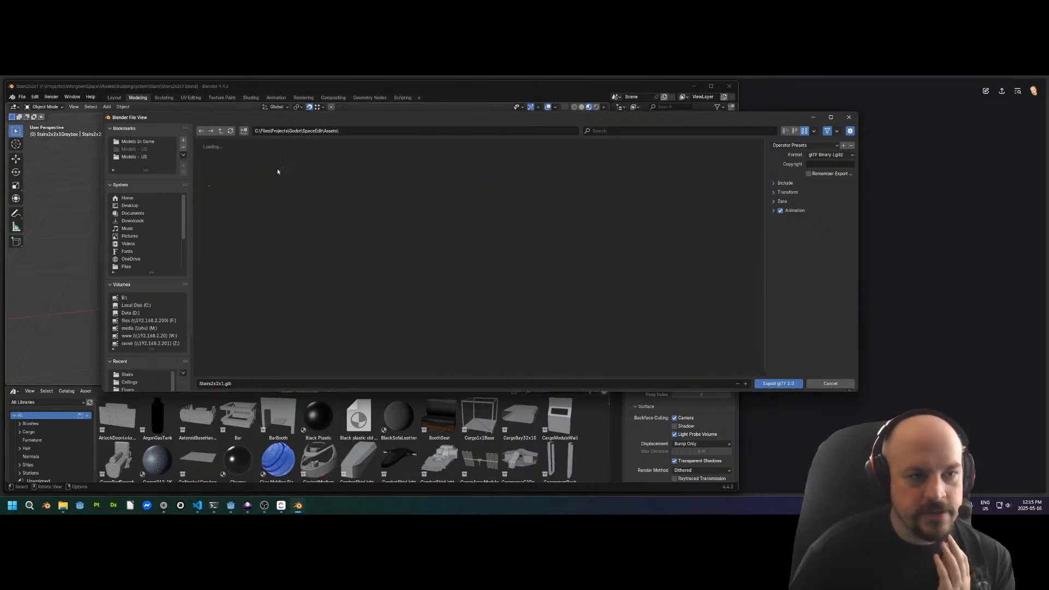
{"action": "left_click", "coordinate": [314, 173]}
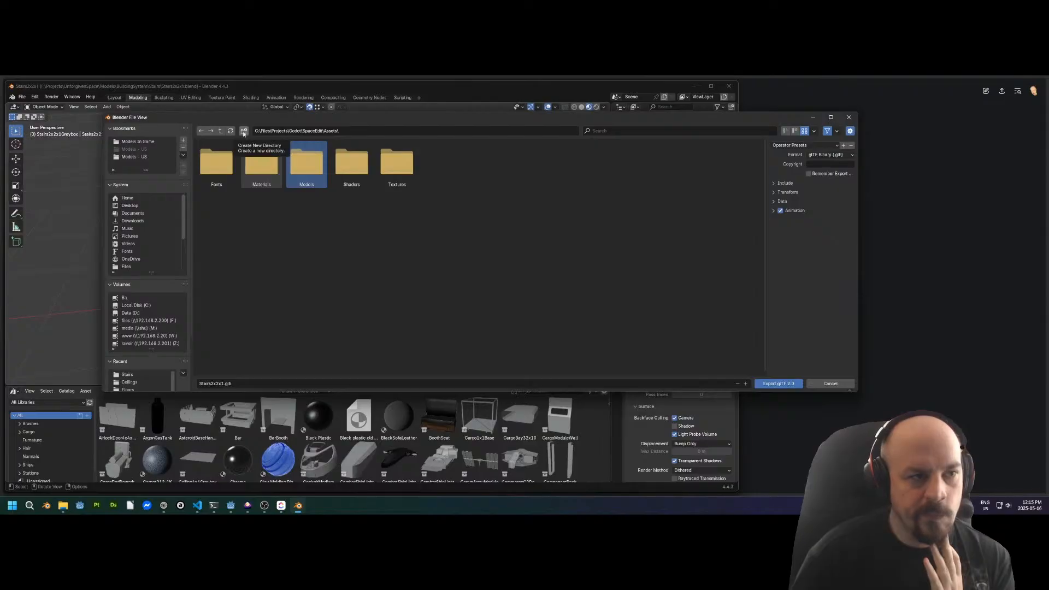
{"action": "left_click_drag", "start_coordinate": [306, 164], "coordinate": [141, 167]}
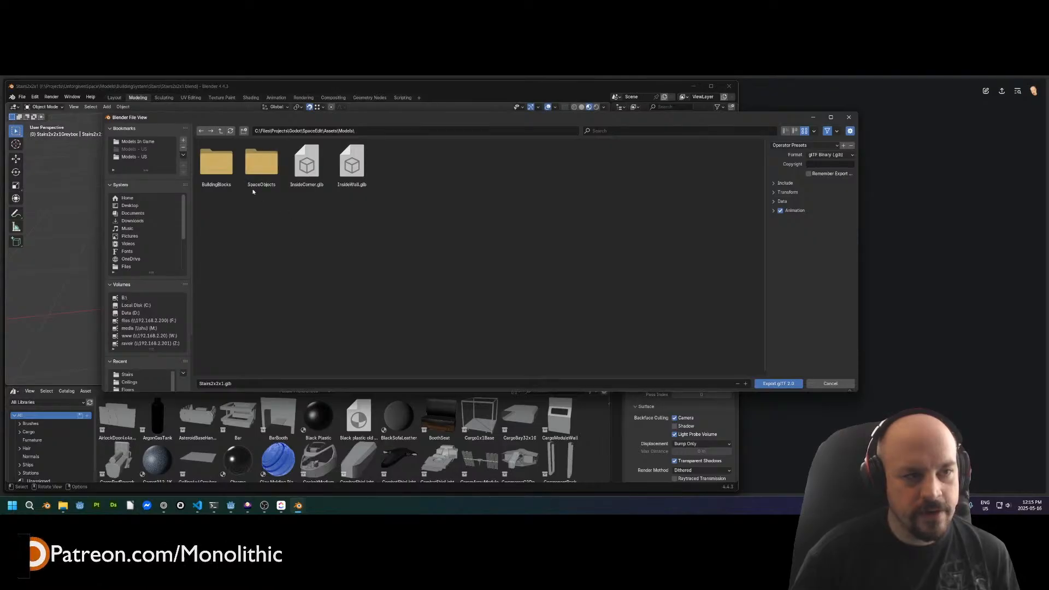
{"action": "double_click", "coordinate": [217, 162]}
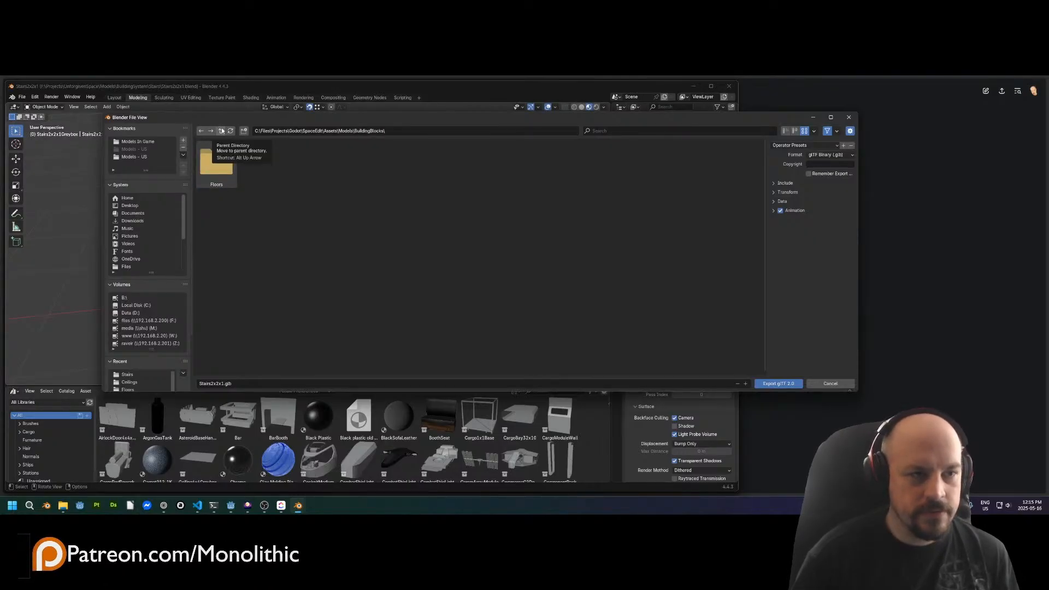
Check the contents of the Floors folder inside BuildingBlocks and return to BuildingBlocks
{"action": "left_click", "coordinate": [222, 130]}
{"action": "double_click", "coordinate": [216, 166]}
{"action": "double_click", "coordinate": [218, 166]}
{"action": "left_click", "coordinate": [221, 131]}
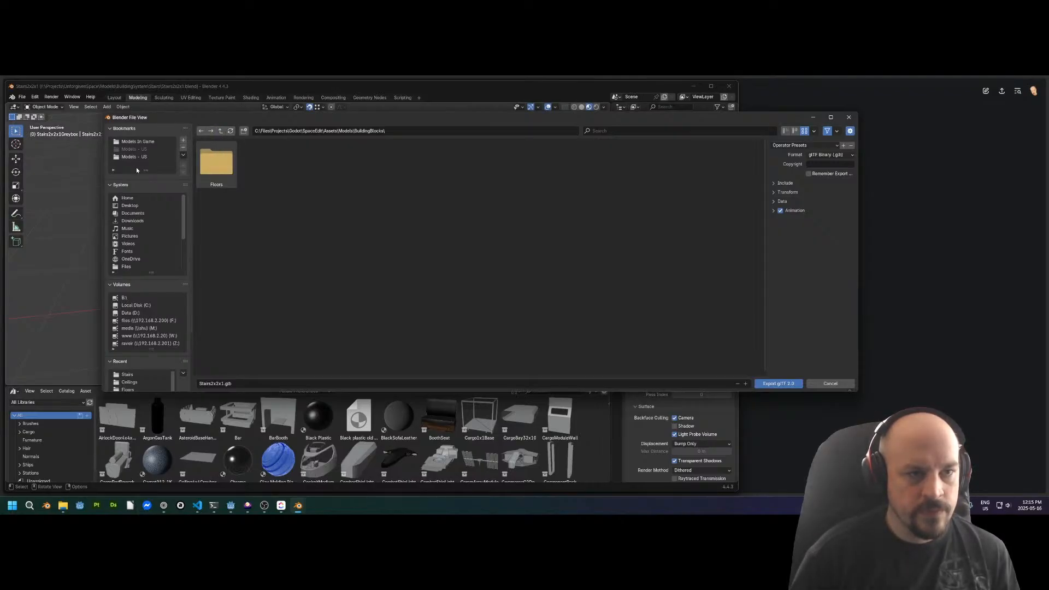
Create a new folder in the SpaceEdit project's Models folder, keeping its default name, and go up to Assets
{"action": "left_click", "coordinate": [220, 131]}
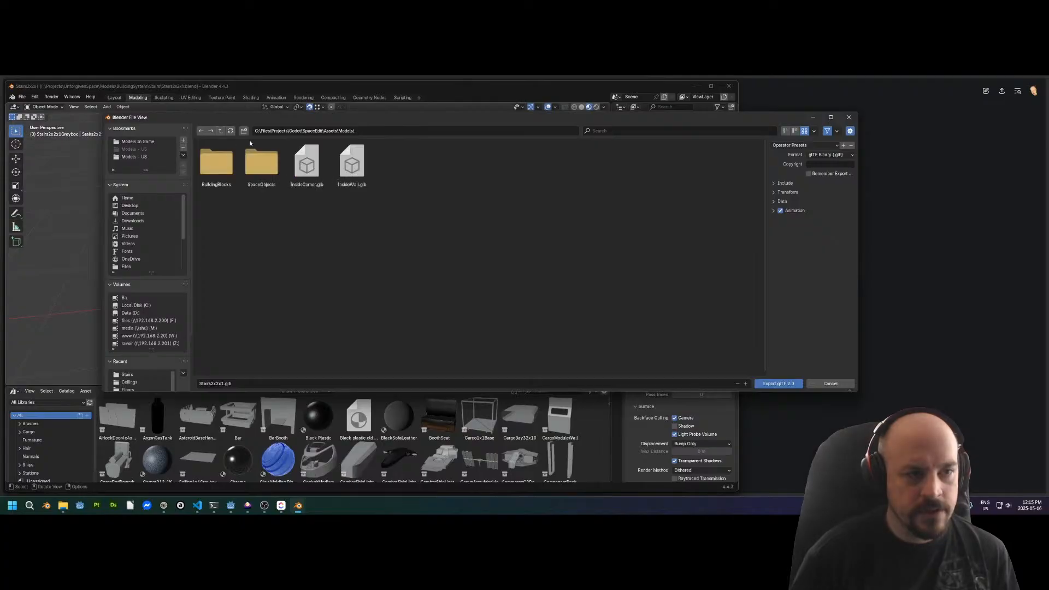
{"action": "left_click", "coordinate": [244, 131]}
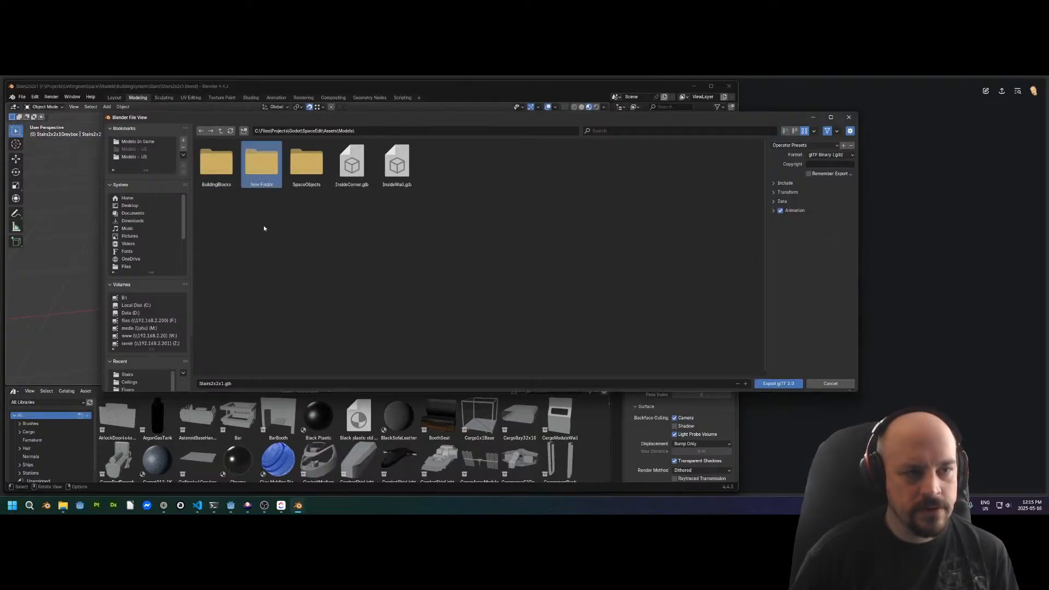
{"action": "left_click", "coordinate": [220, 131]}
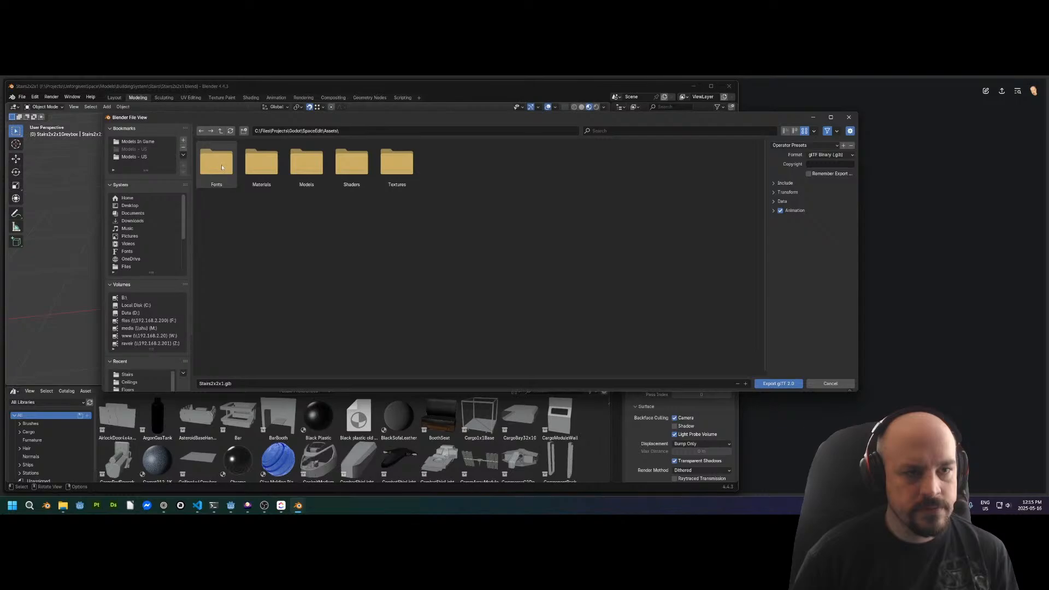
Reopen Models\BuildingBlocks, bookmark that folder in the export dialog and enlarge the bookmark list
{"action": "double_click", "coordinate": [300, 176]}
{"action": "left_click", "coordinate": [215, 172]}
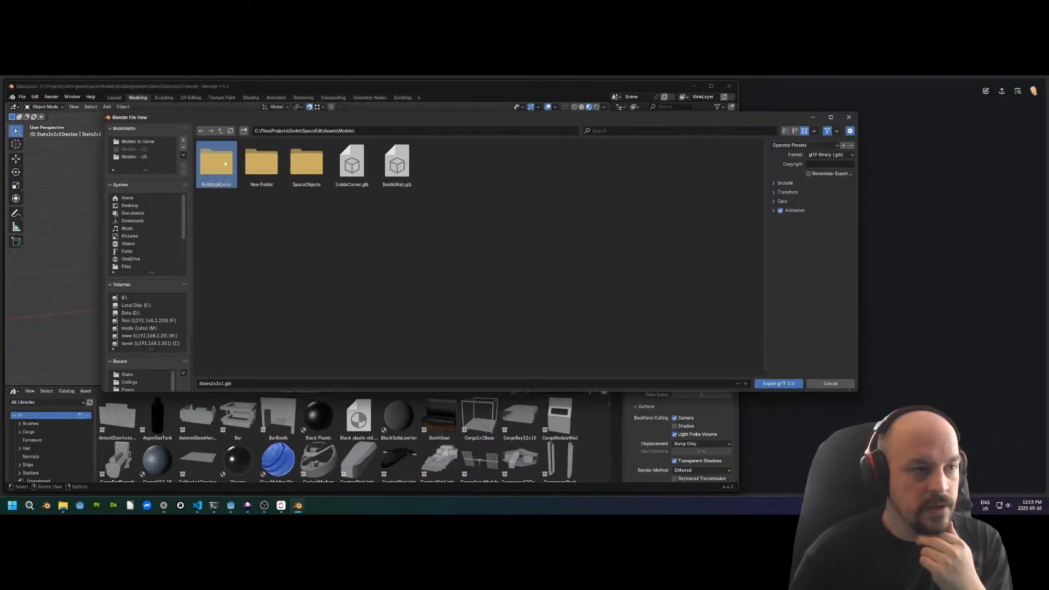
{"action": "double_click", "coordinate": [224, 164]}
{"action": "left_click", "coordinate": [183, 141]}
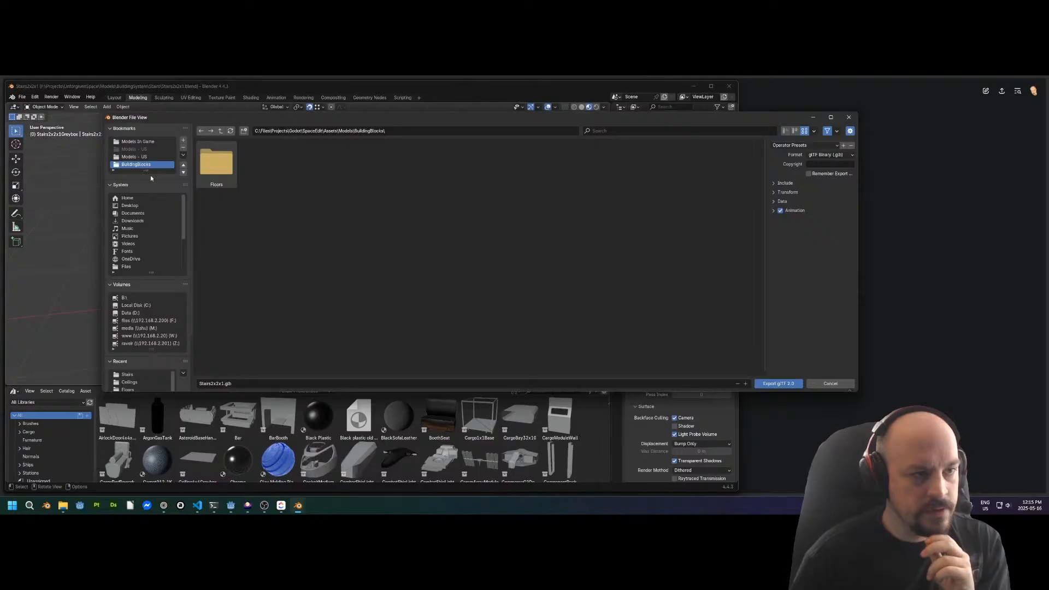
{"action": "left_click_drag", "start_coordinate": [146, 180], "coordinate": [143, 216]}
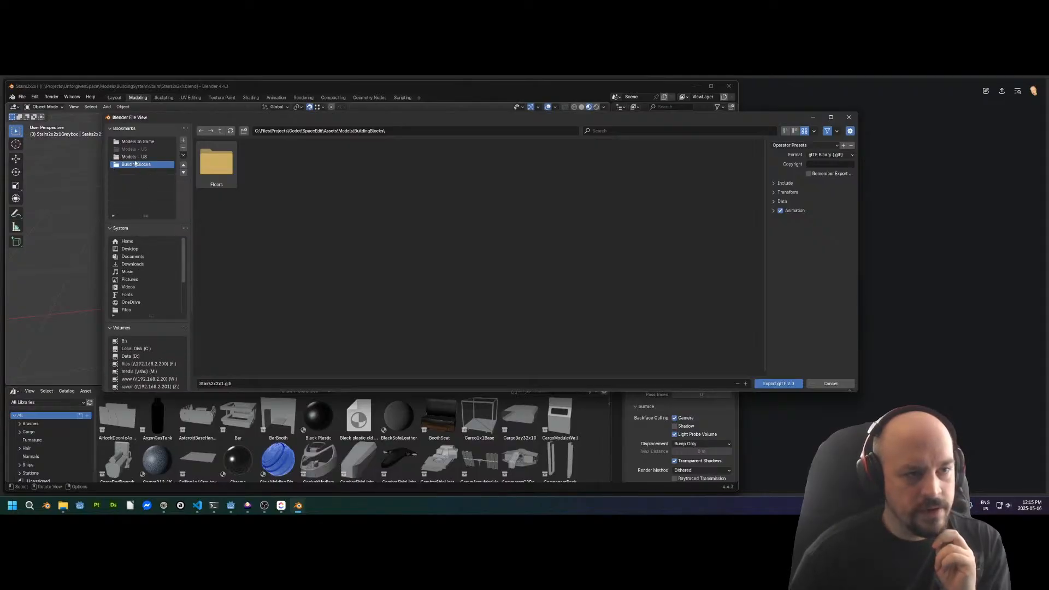
Create a Stairs folder inside BuildingBlocks and export Stairs2x2x1.glb into it with animation turned off
{"action": "left_click", "coordinate": [244, 131]}
{"action": "key", "text": "Return"}
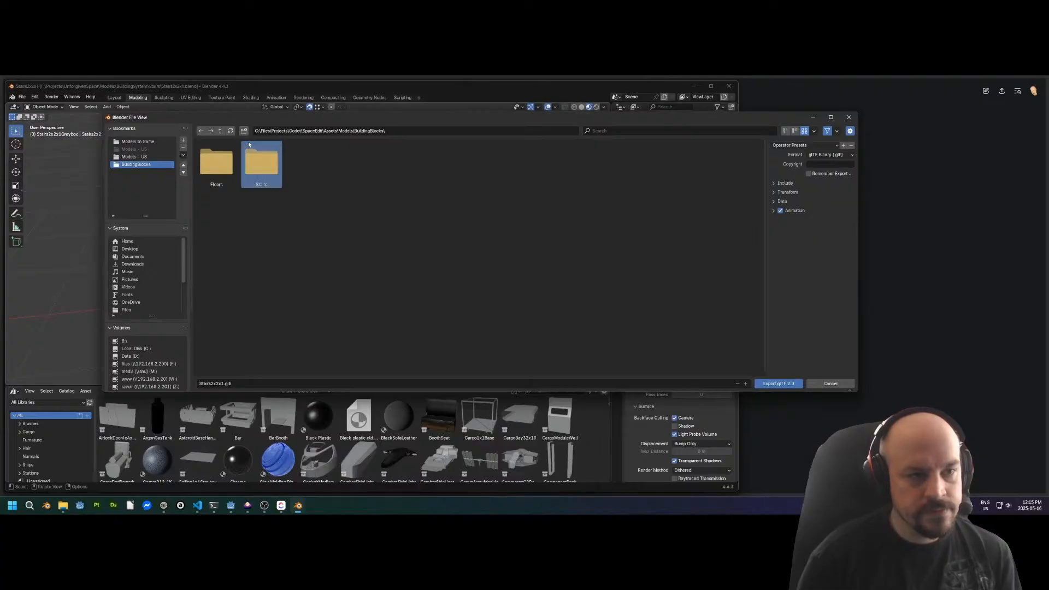
{"action": "left_click", "coordinate": [268, 176]}
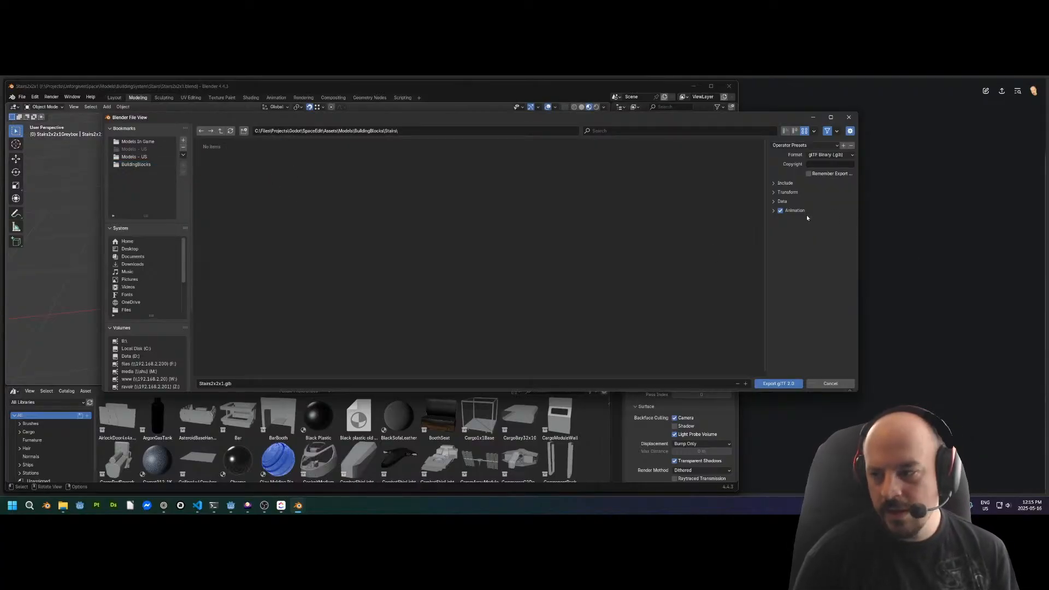
{"action": "left_click", "coordinate": [780, 211]}
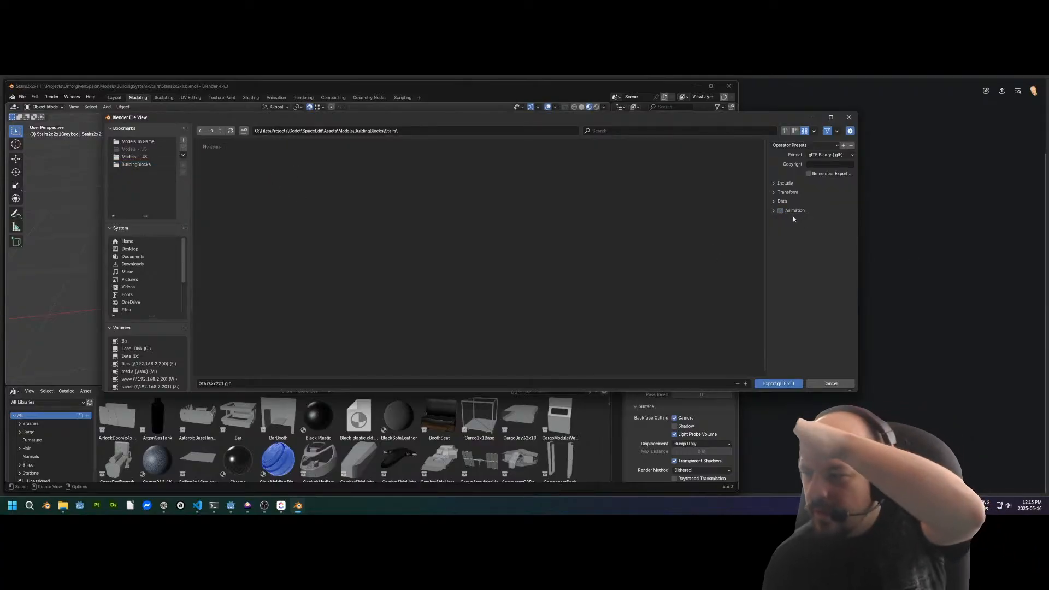
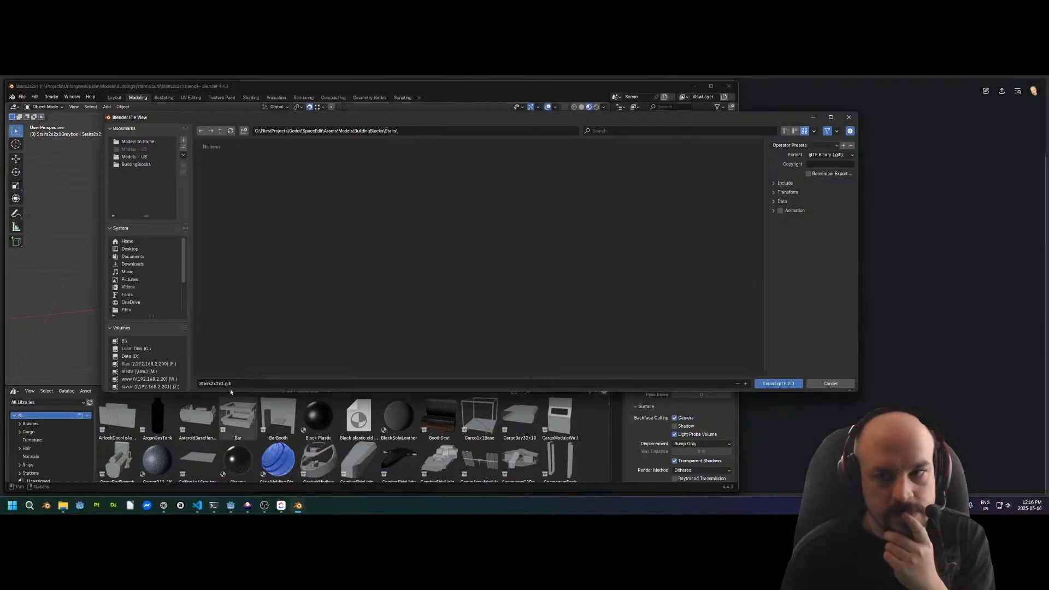
{"action": "left_click", "coordinate": [778, 383]}
Try to remove leftover geometry from the staircase mesh in Edit Mode, checking it from above and below
{"action": "middle_click_drag", "start_coordinate": [454, 273], "coordinate": [393, 323]}
{"action": "key", "text": "Tab"}
{"action": "key", "text": "x"}
{"action": "left_click", "coordinate": [391, 324]}
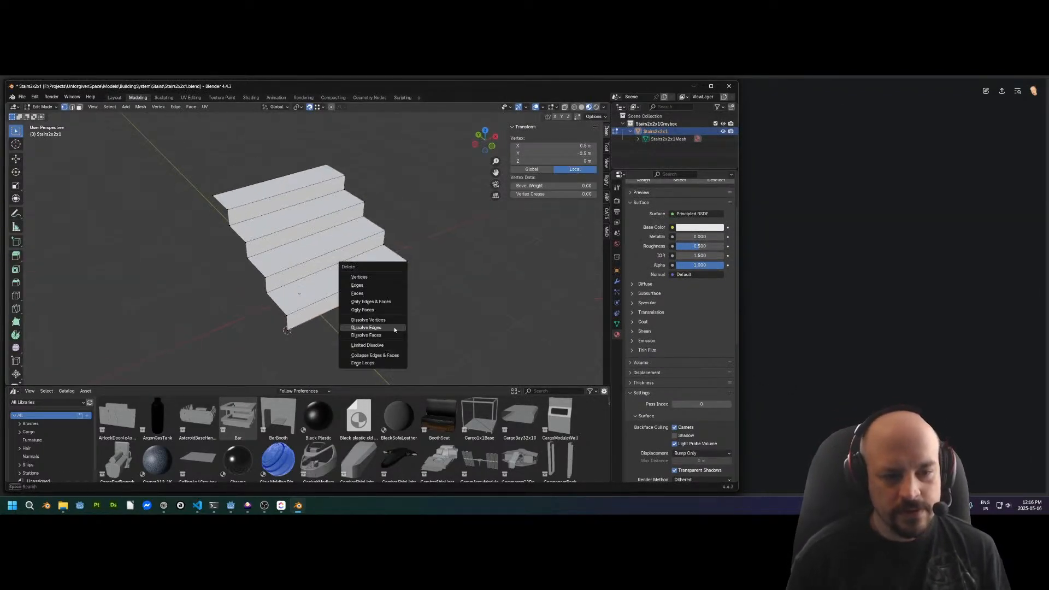
{"action": "key", "text": "Tab"}
{"action": "key", "text": "Tab"}
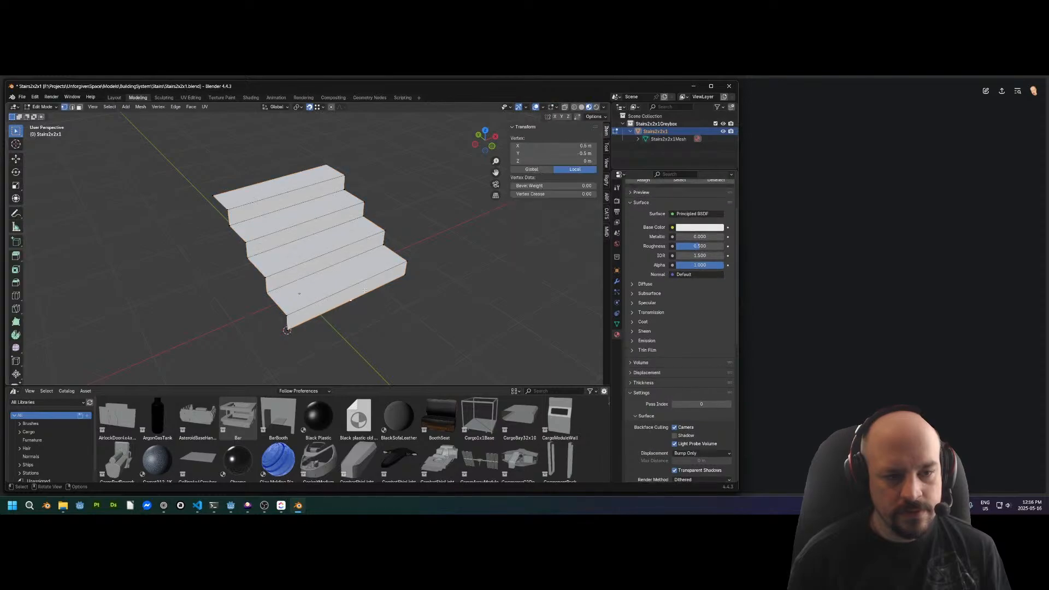
{"action": "middle_click_drag", "start_coordinate": [360, 297], "coordinate": [370, 274]}
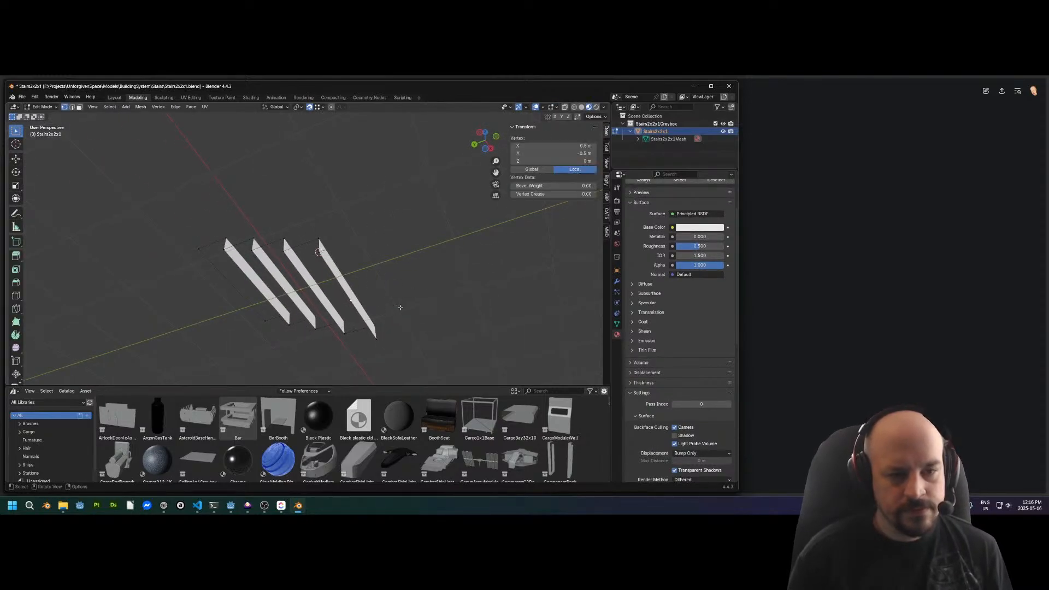
{"action": "key", "text": "x"}
{"action": "left_click", "coordinate": [370, 258]}
{"action": "middle_click_drag", "start_coordinate": [410, 253], "coordinate": [321, 300]}
{"action": "key", "text": "e"}
{"action": "key", "text": "z"}
{"action": "left_click", "coordinate": [390, 296]}
Merge all of the staircase mesh's vertices by distance, return to Object Mode and save the file
{"action": "key", "text": "a"}
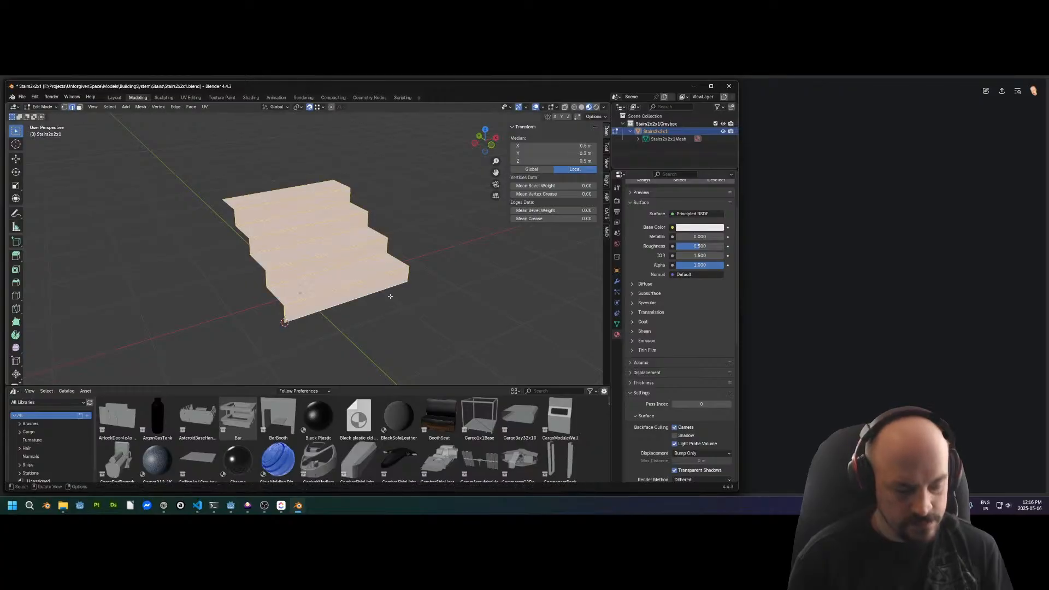
{"action": "key", "text": "m"}
{"action": "left_click", "coordinate": [385, 294]}
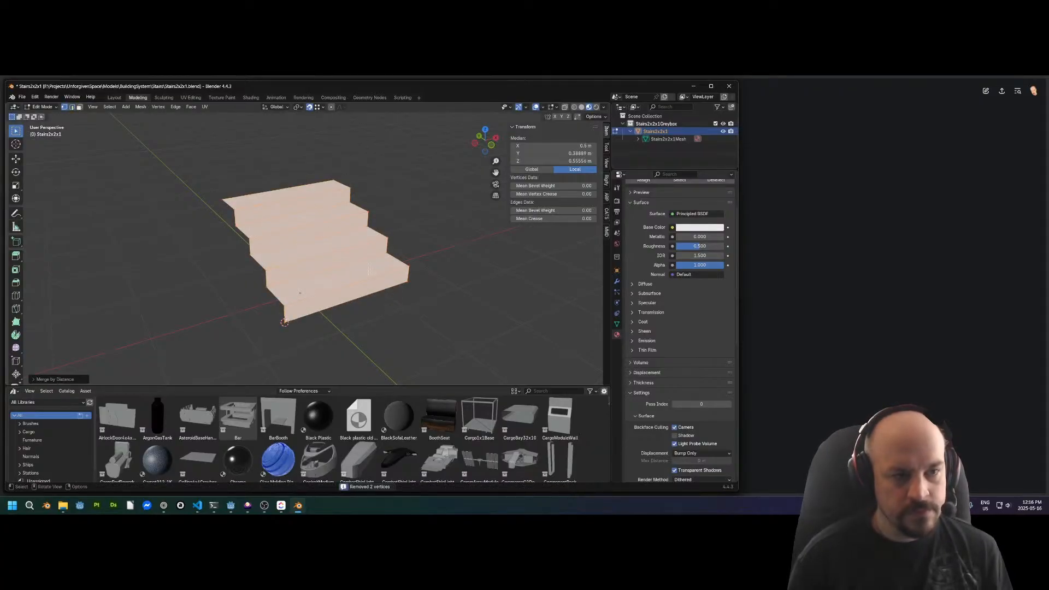
{"action": "key", "text": "Tab"}
{"action": "key", "text": "ctrl+s"}
Export the staircase as glTF 2.0 again, overwriting Stairs2x2x1.glb in the Stairs folder
{"action": "middle_click_drag", "start_coordinate": [348, 239], "coordinate": [309, 234]}
{"action": "left_click", "coordinate": [22, 97]}
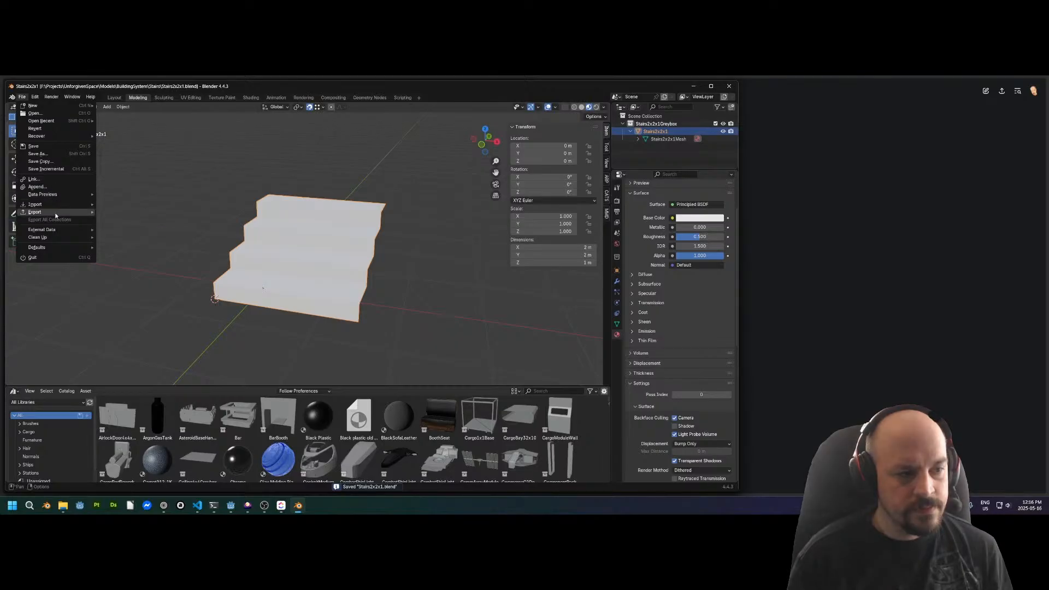
{"action": "mouse_move", "coordinate": [34, 212]}
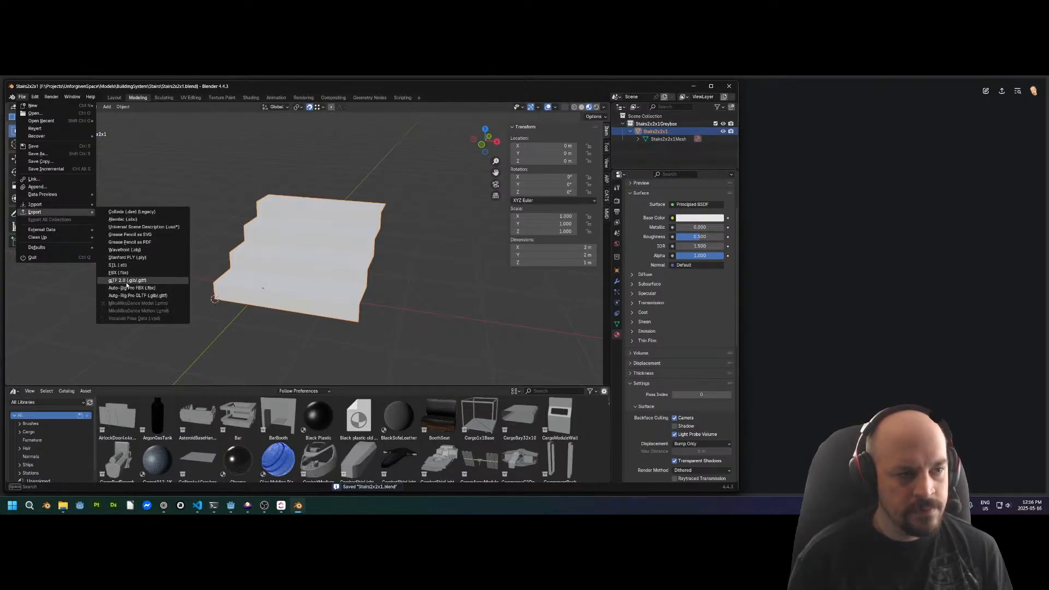
{"action": "left_click", "coordinate": [128, 281]}
{"action": "left_click", "coordinate": [115, 198]}
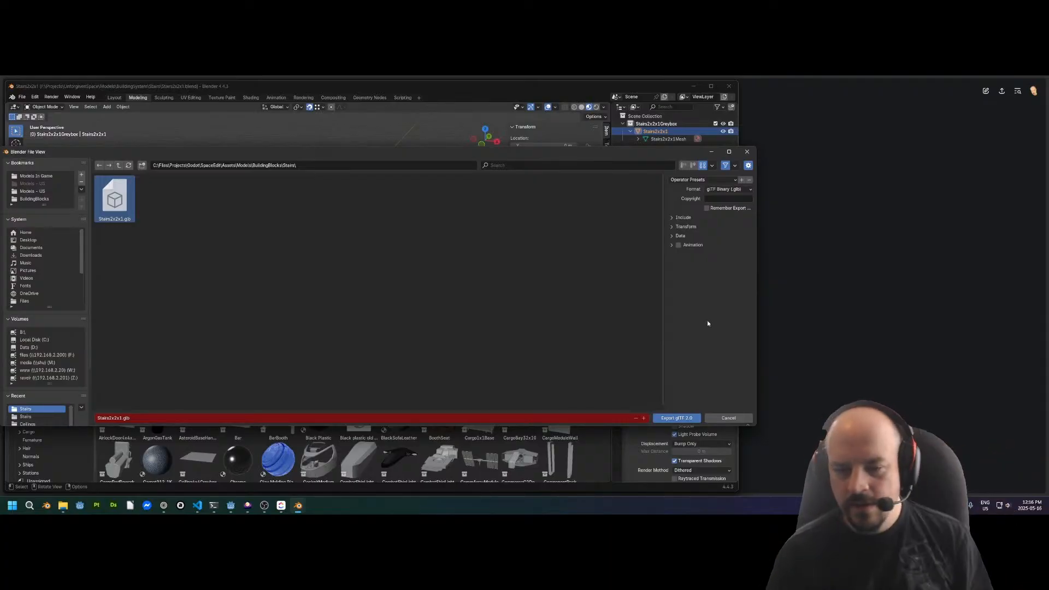
{"action": "left_click", "coordinate": [661, 421]}
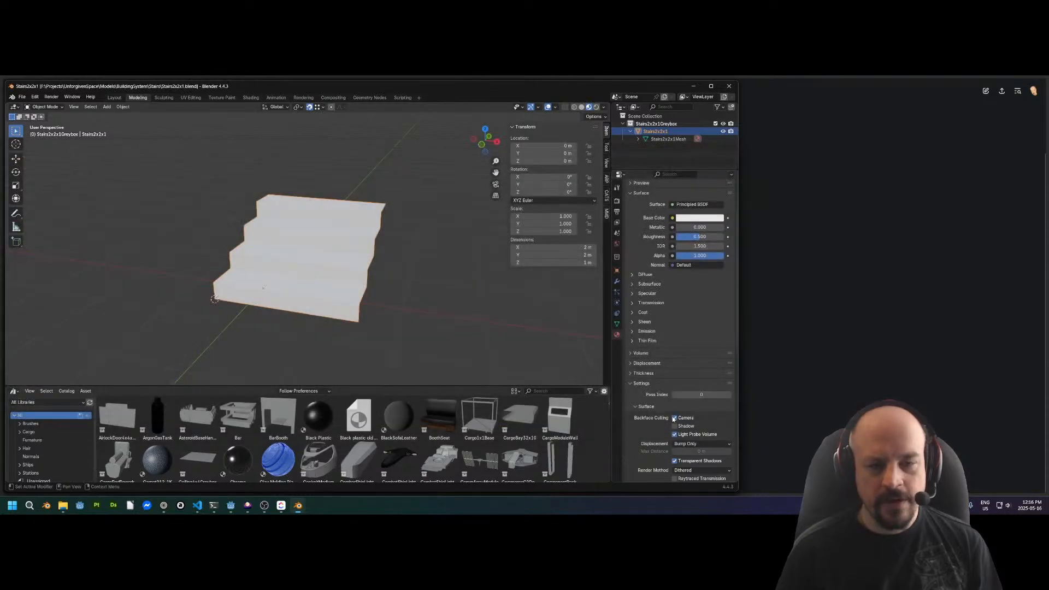
Switch to Godot, run the current Editor scene and arrange the two SpaceEdit debug windows side by side
{"action": "middle_click_drag", "start_coordinate": [330, 164], "coordinate": [334, 188]}
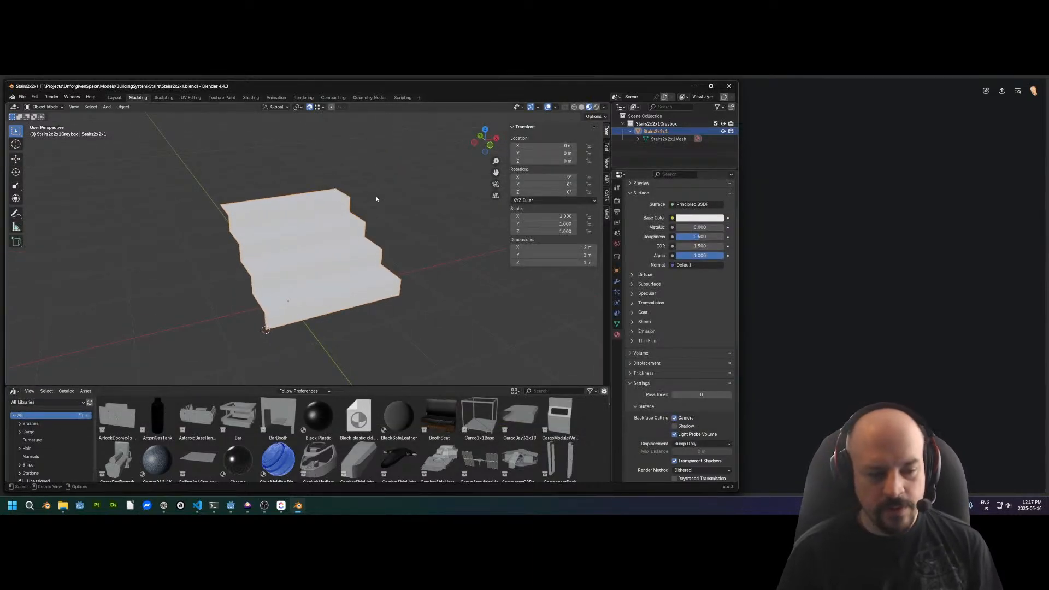
{"action": "left_click", "coordinate": [230, 505]}
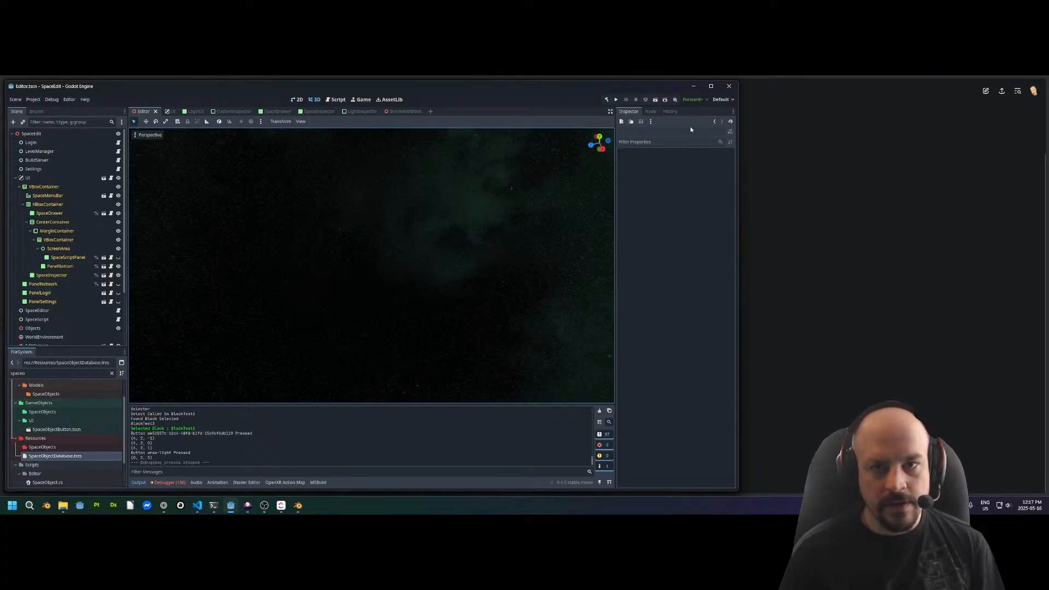
{"action": "left_click", "coordinate": [655, 100]}
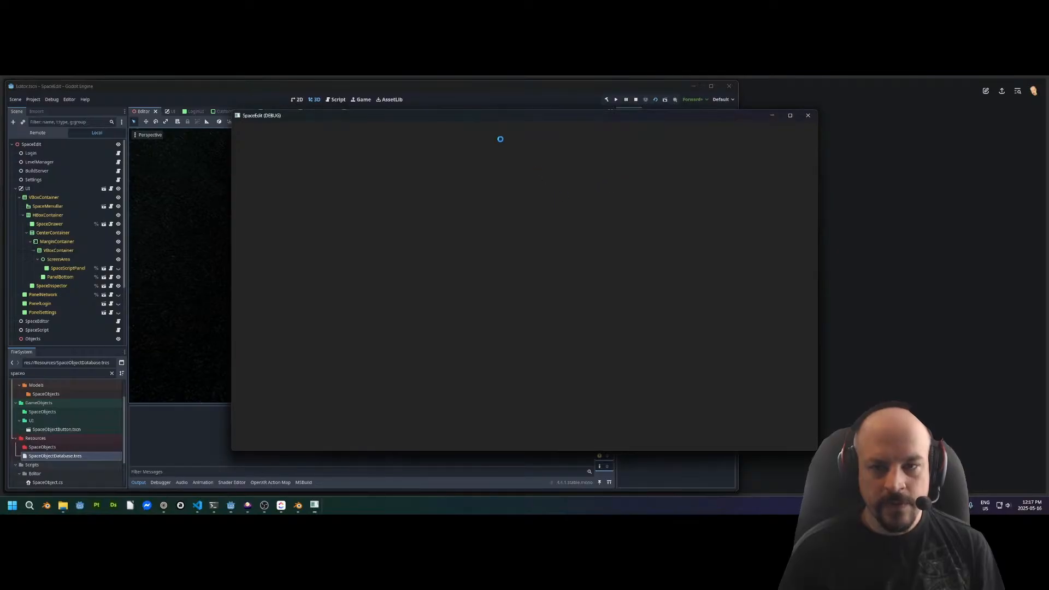
{"action": "left_click_drag", "start_coordinate": [471, 117], "coordinate": [11, 233]}
{"action": "left_click", "coordinate": [701, 158]}
{"action": "mouse_move", "coordinate": [230, 273]}
{"action": "middle_mouse_down"}
{"action": "mouse_move", "coordinate": [240, 277]}
{"action": "mouse_move", "coordinate": [209, 284]}
{"action": "mouse_move", "coordinate": [186, 310]}
{"action": "mouse_move", "coordinate": [225, 299]}
{"action": "mouse_move", "coordinate": [219, 283]}
{"action": "middle_mouse_up"}
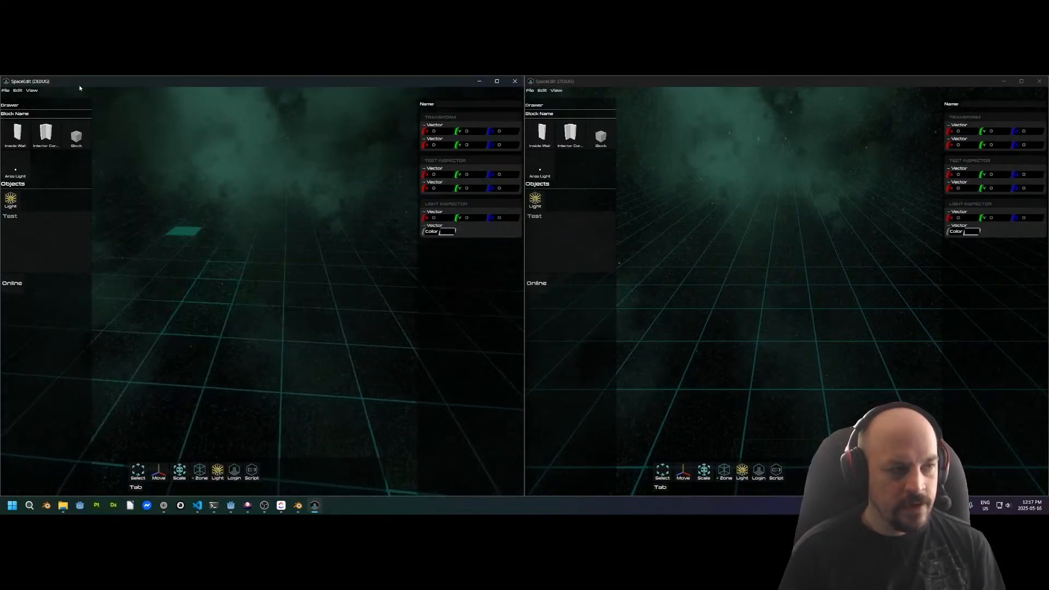
Host an online session from the first SpaceEdit instance and connect the second instance to it at 127.0.0.1
{"action": "left_click", "coordinate": [12, 283]}
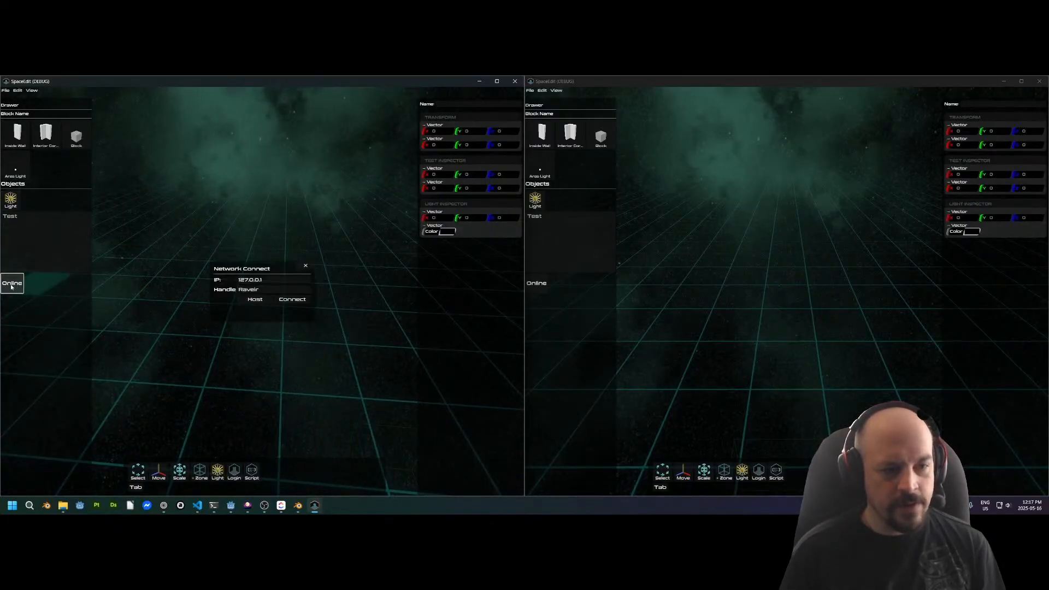
{"action": "left_click", "coordinate": [255, 300]}
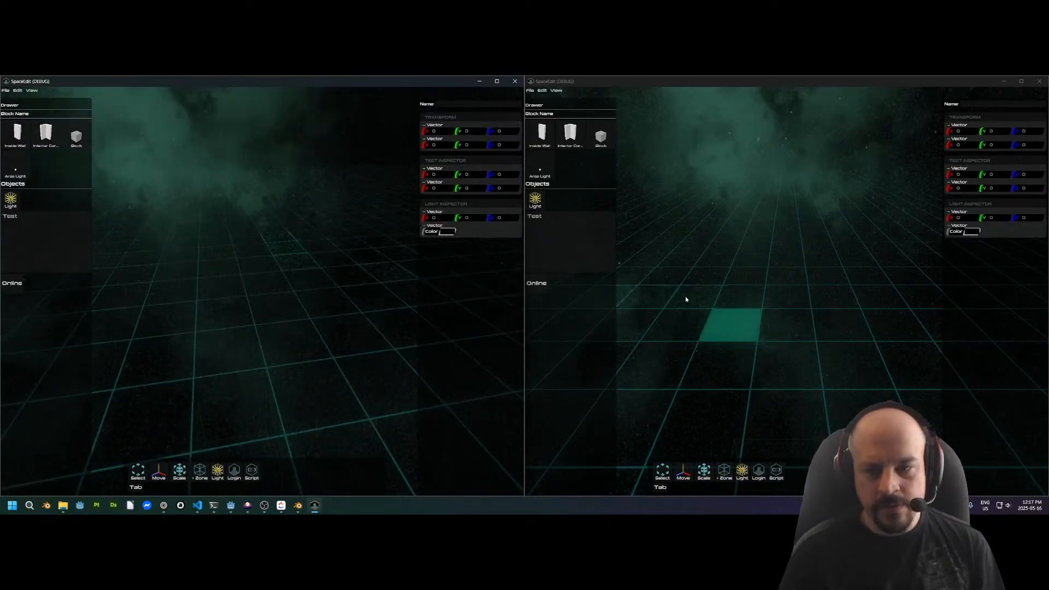
{"action": "left_click", "coordinate": [537, 283]}
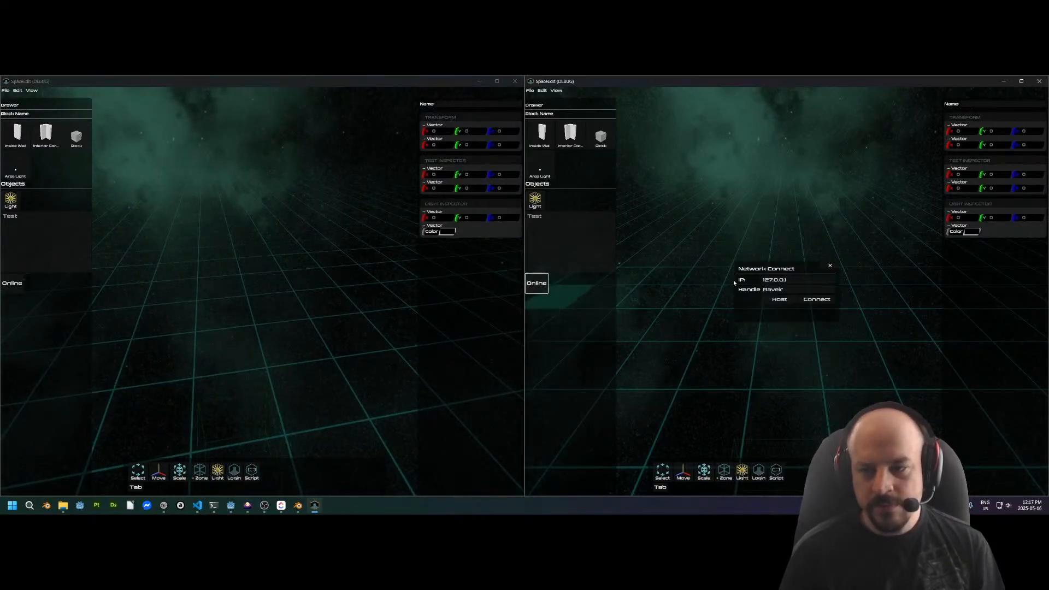
{"action": "left_click", "coordinate": [816, 299]}
{"action": "mouse_move", "coordinate": [818, 249]}
{"action": "middle_mouse_down"}
{"action": "mouse_move", "coordinate": [857, 248]}
{"action": "mouse_move", "coordinate": [844, 247]}
{"action": "middle_mouse_up"}
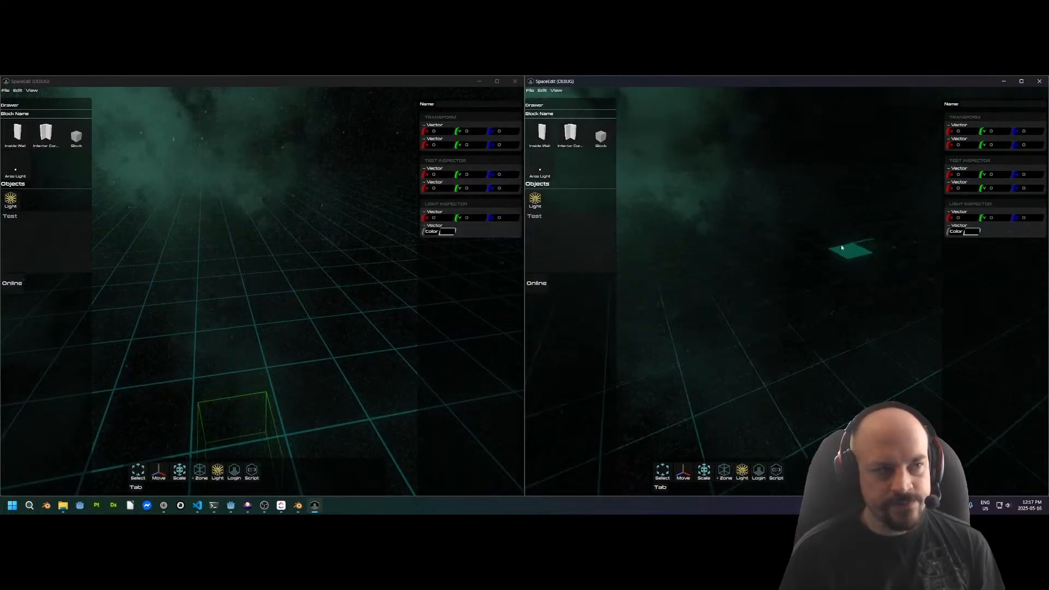
Open a saved level from the B: drive in the hosting instance
{"action": "left_click", "coordinate": [5, 91]}
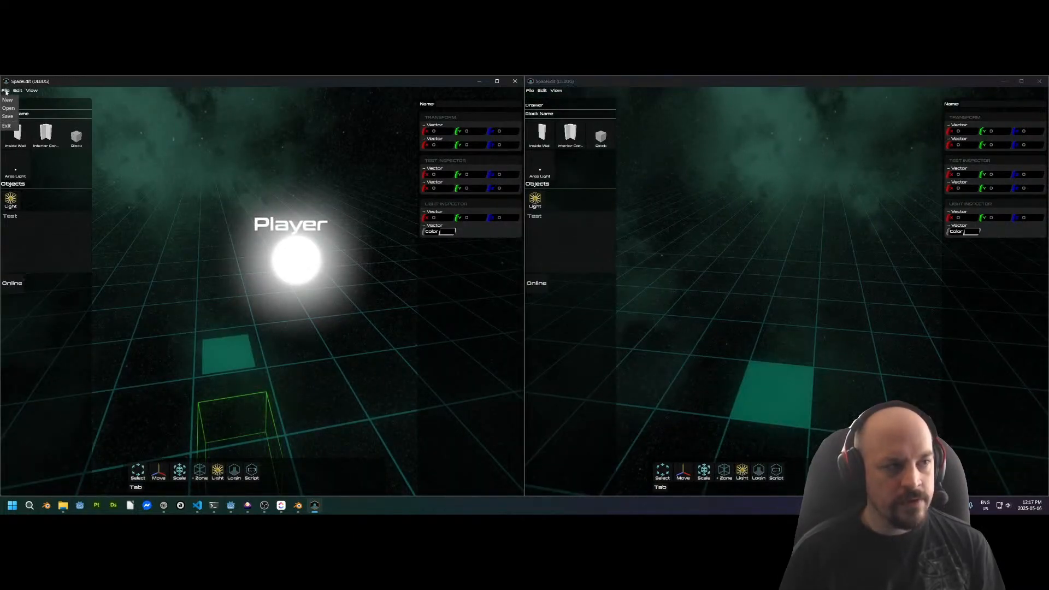
{"action": "left_click", "coordinate": [8, 109]}
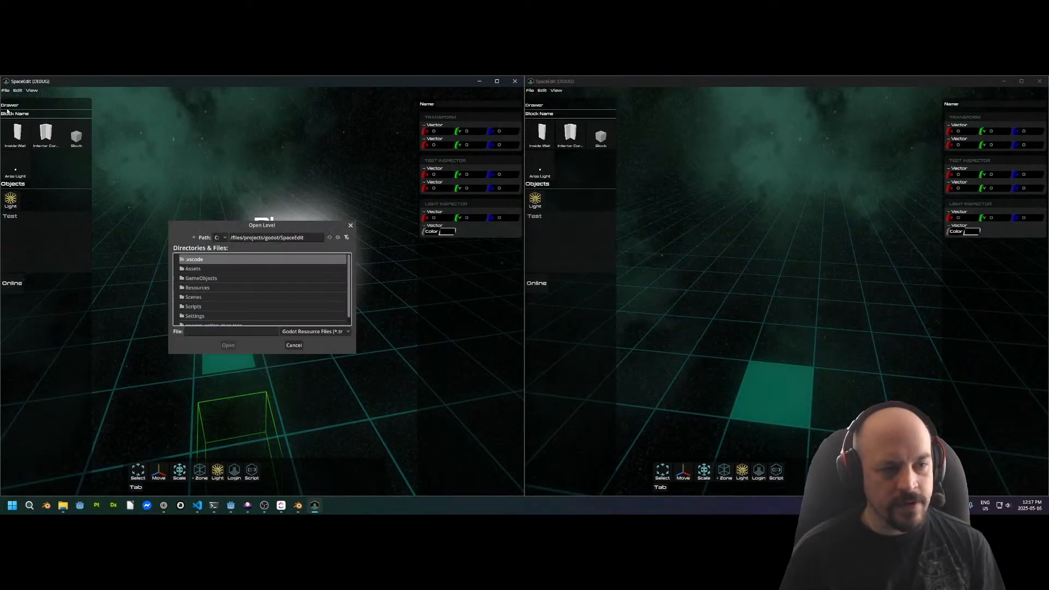
{"action": "left_click", "coordinate": [221, 239]}
{"action": "left_click", "coordinate": [221, 248]}
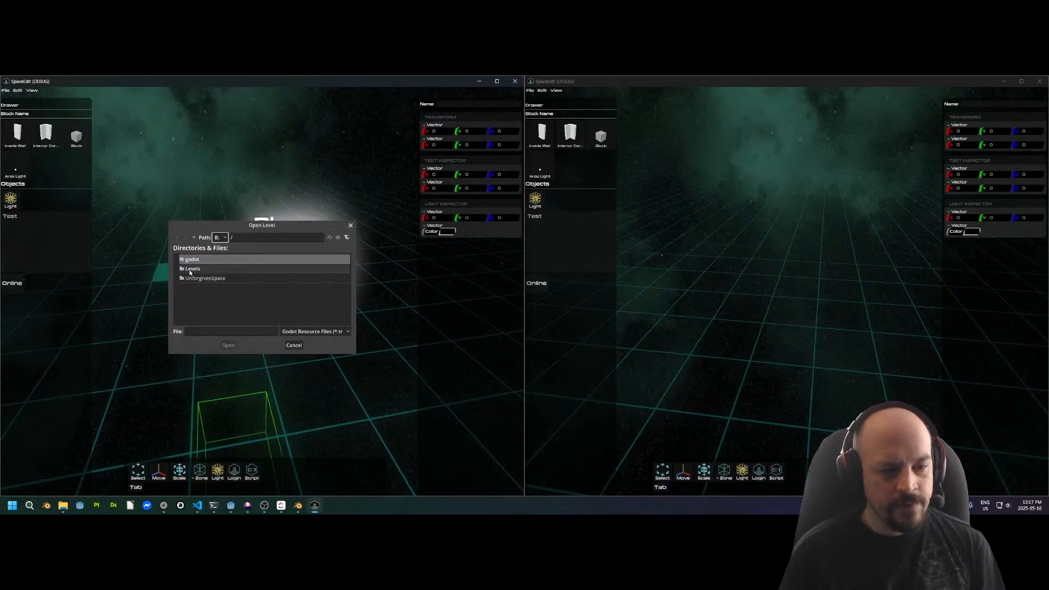
{"action": "double_click", "coordinate": [202, 278]}
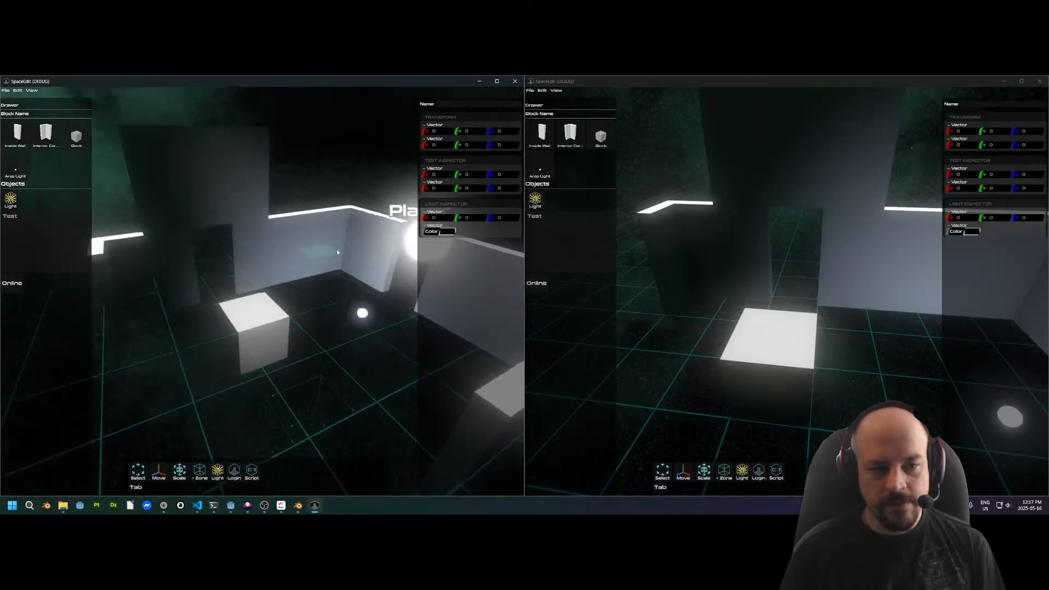
Place rotated Inside Wall blocks along the doorway side of the room in the hosting instance
{"action": "key", "text": "w"}
{"action": "mouse_move", "coordinate": [384, 249]}
{"action": "right_mouse_down"}
{"action": "mouse_move", "coordinate": [368, 224]}
{"action": "mouse_move", "coordinate": [385, 235]}
{"action": "right_mouse_up"}
{"action": "left_click", "coordinate": [17, 136]}
{"action": "key", "text": "s"}
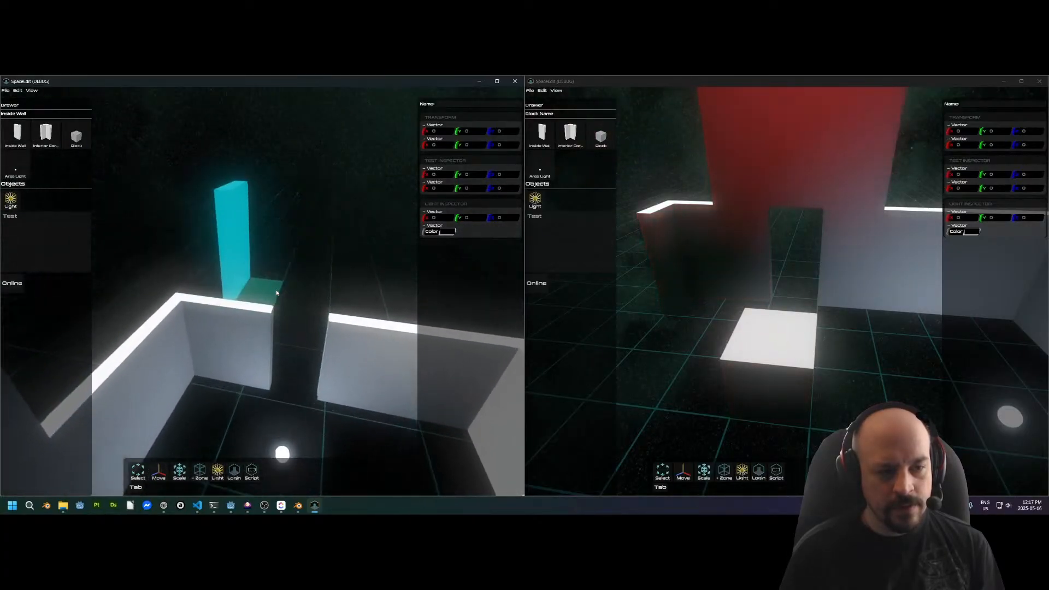
{"action": "key", "text": "s"}
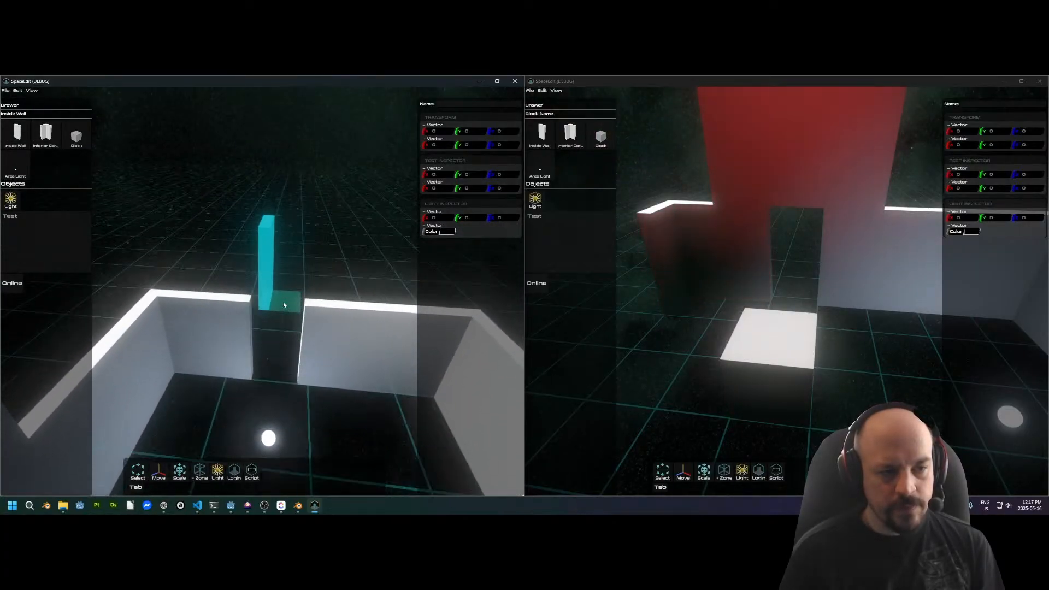
{"action": "key", "text": "r"}
{"action": "key", "text": "r"}
{"action": "key", "text": "r"}
{"action": "left_click", "coordinate": [246, 291]}
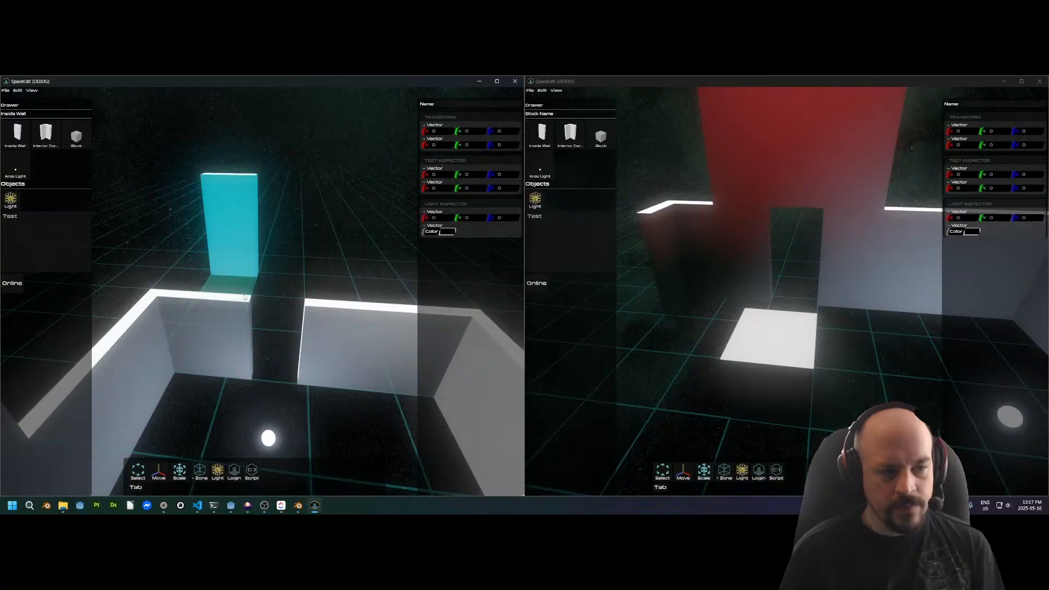
{"action": "left_click", "coordinate": [241, 301]}
{"action": "left_click", "coordinate": [352, 312]}
{"action": "key", "text": "d"}
{"action": "key", "text": "d"}
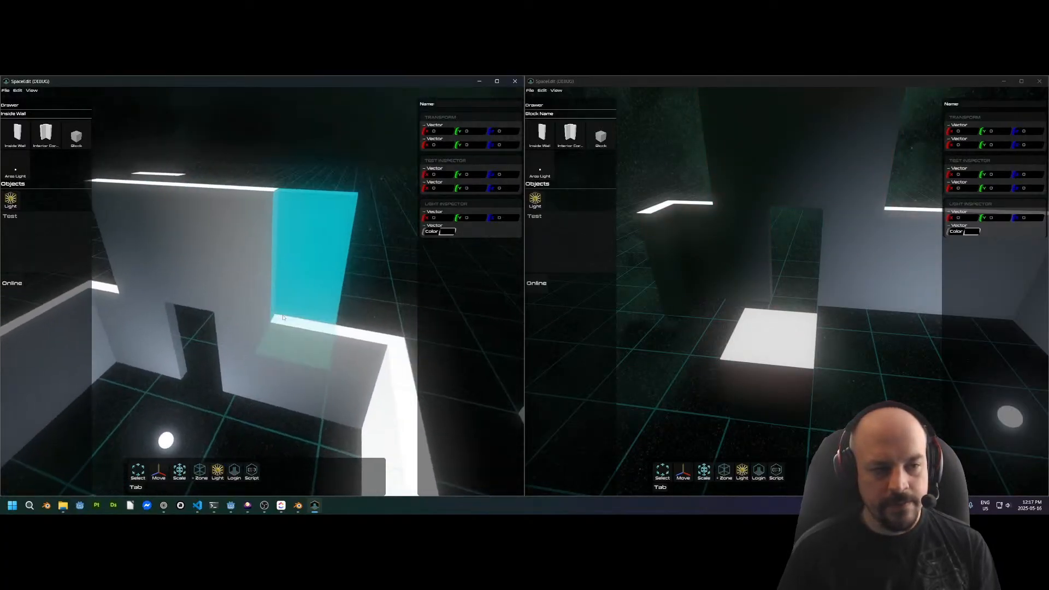
Leave block placement and delete the freestanding wall piece beside the room
{"action": "middle_click_drag", "start_coordinate": [261, 318], "coordinate": [211, 309]}
{"action": "key", "text": "Escape"}
{"action": "left_click", "coordinate": [298, 266]}
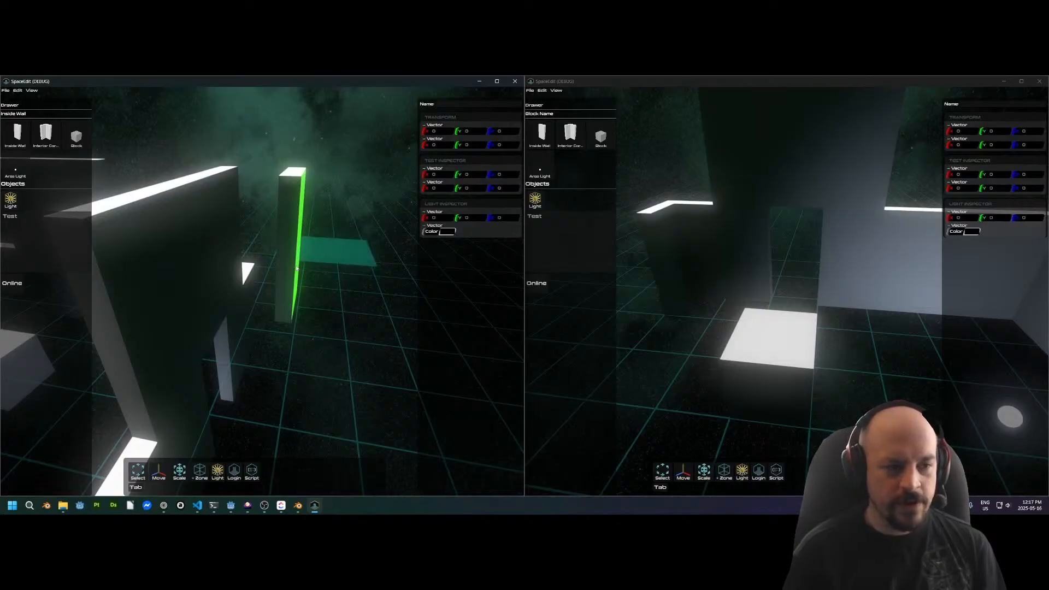
{"action": "key", "text": "Delete"}
{"action": "middle_click_drag", "start_coordinate": [294, 272], "coordinate": [349, 276]}
Look over the room in the connected second instance and try to undo the last edit there
{"action": "middle_click_drag", "start_coordinate": [838, 258], "coordinate": [791, 352]}
{"action": "scroll", "coordinate": [785, 275], "scroll_direction": "down", "scroll_amount": 5}
{"action": "scroll", "coordinate": [827, 260], "scroll_direction": "up", "scroll_amount": 5}
{"action": "scroll", "coordinate": [790, 352], "scroll_direction": "down", "scroll_amount": 2}
{"action": "key", "text": "ctrl+z"}
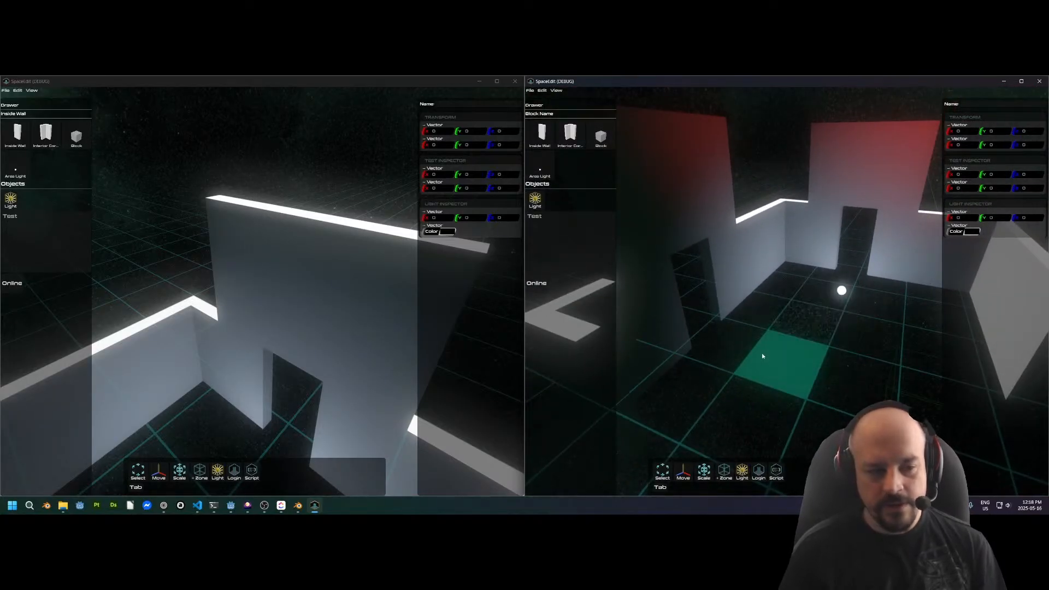
Log in from the hosting instance with the saved account credentials
{"action": "middle_click_drag", "start_coordinate": [222, 346], "coordinate": [295, 301]}
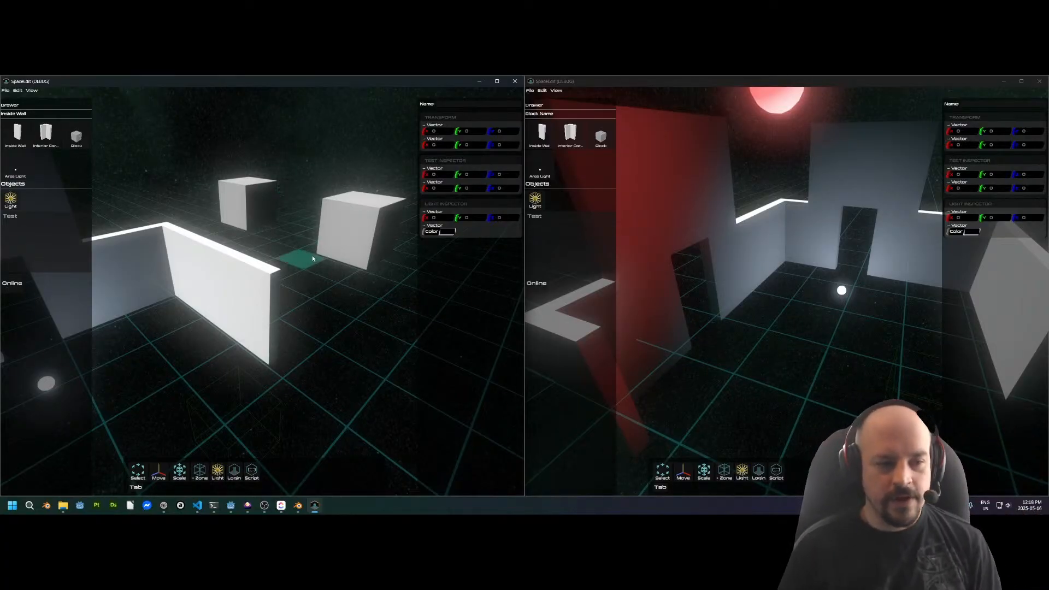
{"action": "middle_click_drag", "start_coordinate": [300, 252], "coordinate": [279, 264]}
{"action": "middle_click_drag", "start_coordinate": [240, 298], "coordinate": [143, 229]}
{"action": "left_click", "coordinate": [14, 138]}
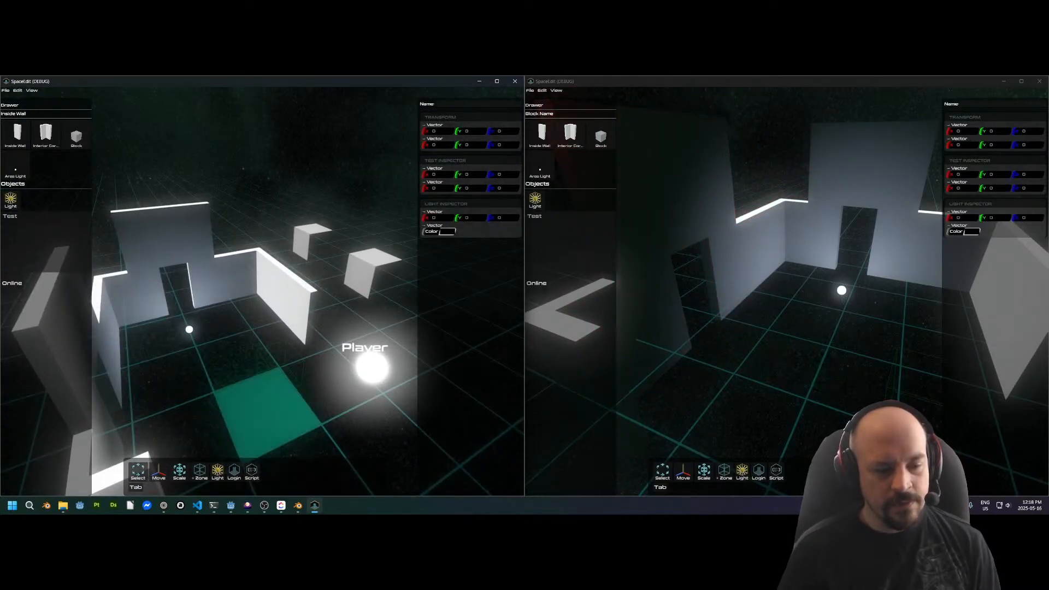
{"action": "right_click_drag", "start_coordinate": [215, 226], "coordinate": [168, 239]}
{"action": "key", "text": "w"}
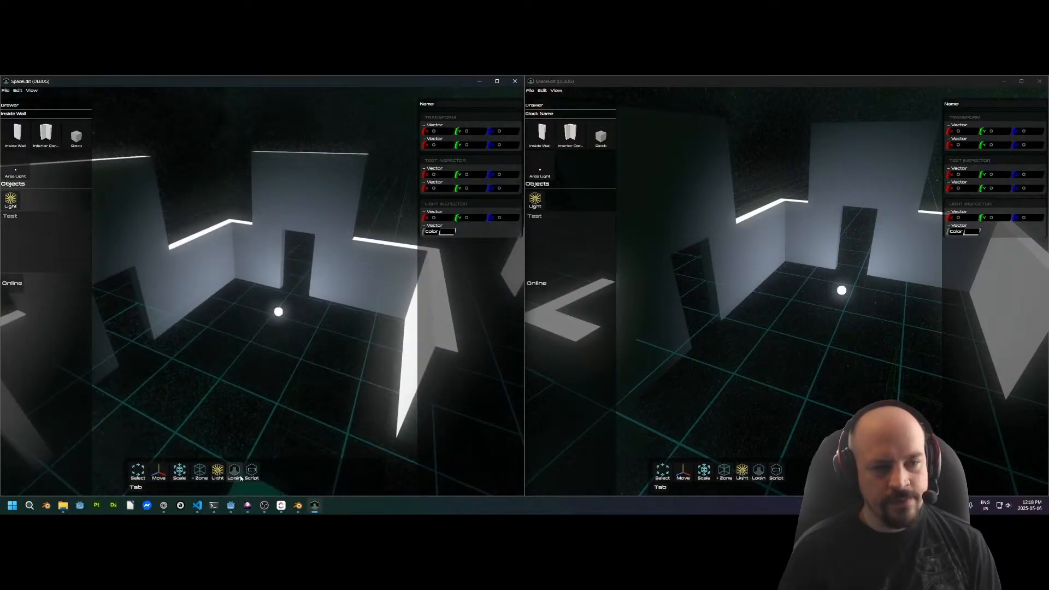
{"action": "left_click", "coordinate": [240, 476]}
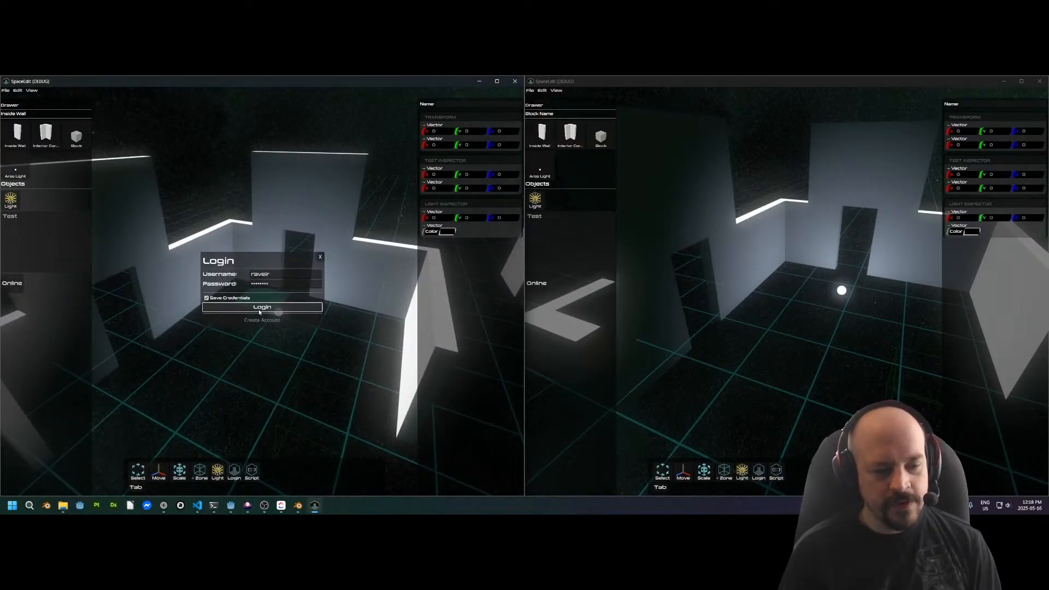
{"action": "left_click", "coordinate": [260, 309]}
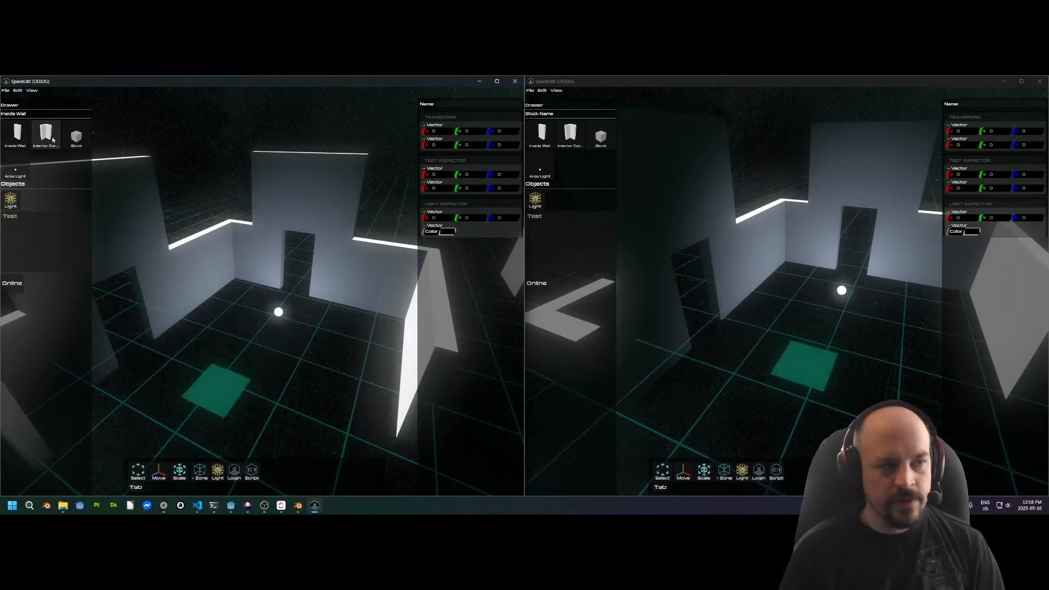
Place several Block pieces in an L shape on the room floor in the hosting instance
{"action": "left_click", "coordinate": [80, 137]}
{"action": "left_click", "coordinate": [202, 369]}
{"action": "left_click", "coordinate": [280, 371]}
{"action": "left_click", "coordinate": [211, 396]}
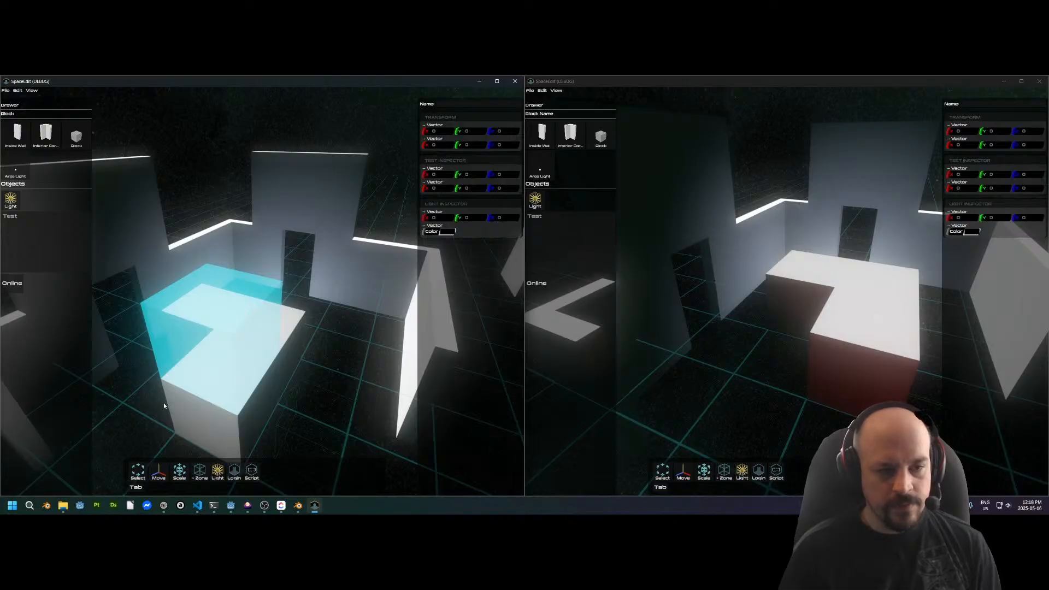
{"action": "left_click", "coordinate": [157, 392]}
{"action": "middle_click_drag", "start_coordinate": [157, 390], "coordinate": [258, 332]}
Leave block placement and delete the Block pieces just placed in the room
{"action": "right_click", "coordinate": [259, 332]}
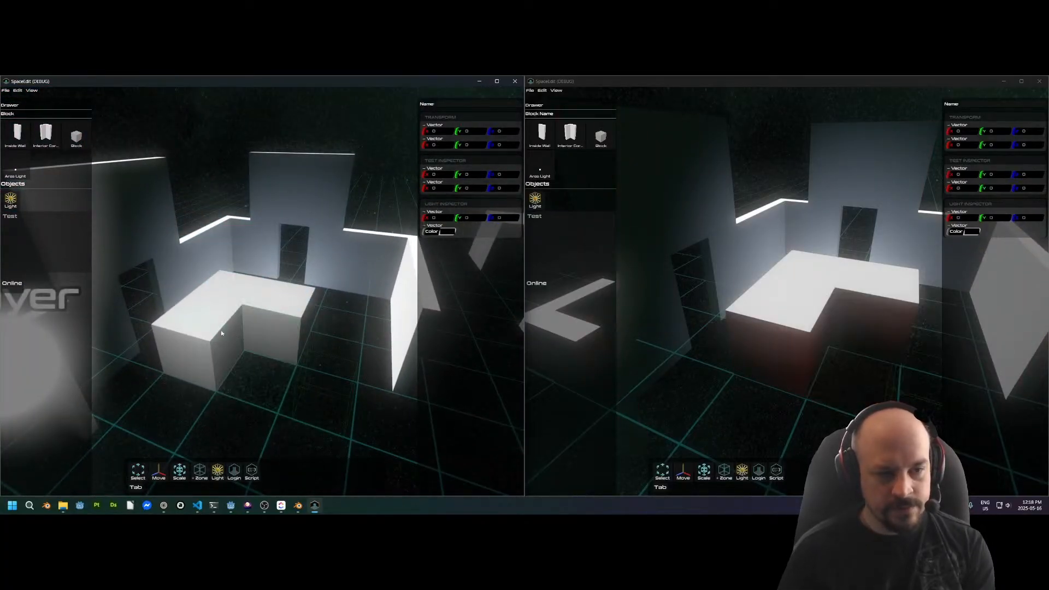
{"action": "right_click", "coordinate": [215, 325]}
{"action": "right_click", "coordinate": [240, 293]}
{"action": "right_click", "coordinate": [281, 316]}
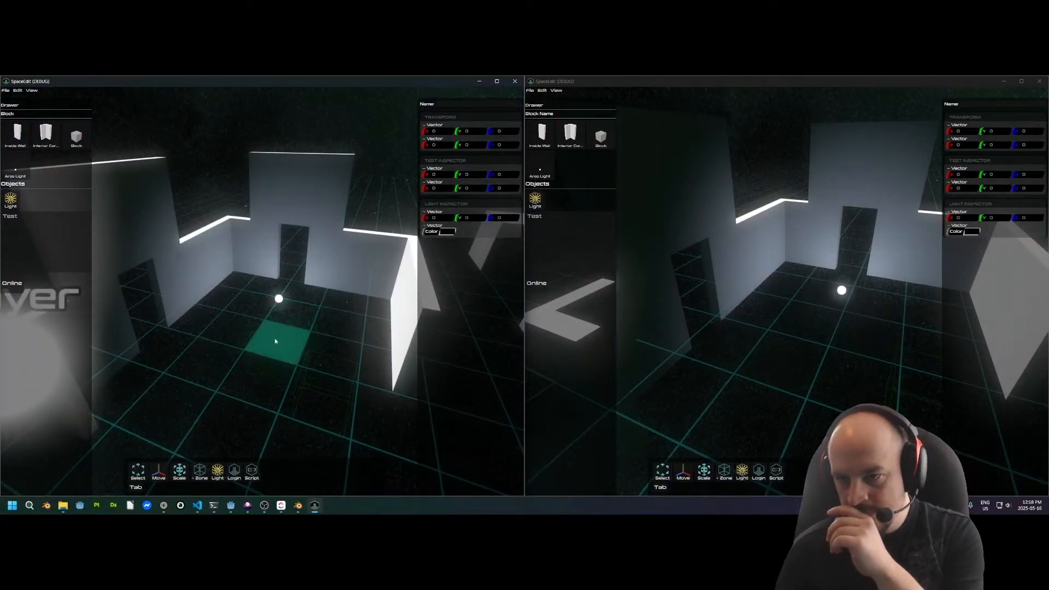
Expand the two Transform vectors in the second instance's inspector and collapse them again
{"action": "middle_click_drag", "start_coordinate": [896, 304], "coordinate": [752, 290]}
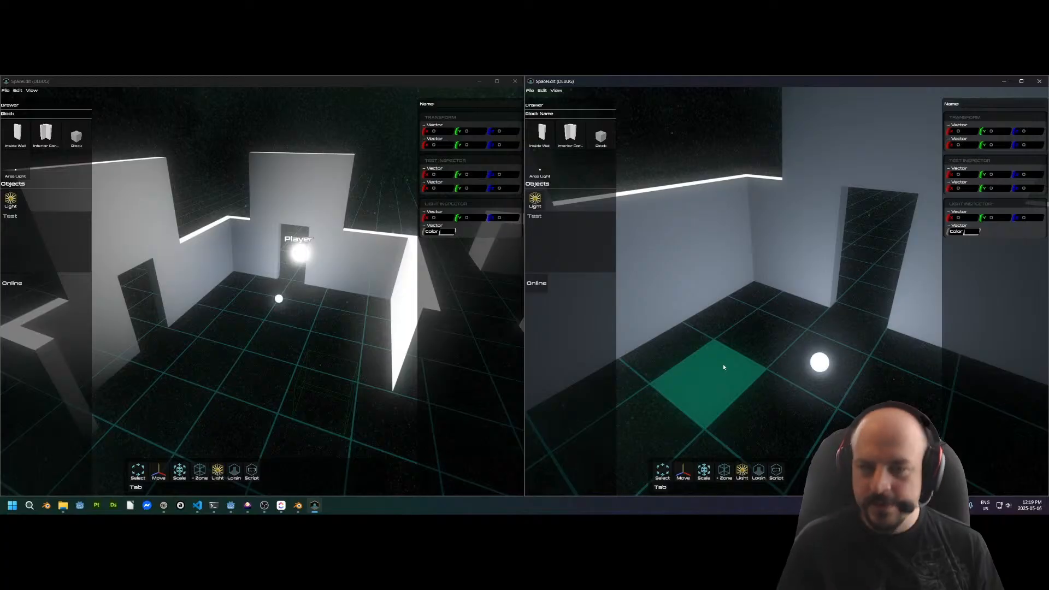
{"action": "mouse_move", "coordinate": [776, 290]}
{"action": "middle_mouse_down"}
{"action": "mouse_move", "coordinate": [771, 281]}
{"action": "mouse_move", "coordinate": [782, 286]}
{"action": "mouse_move", "coordinate": [707, 287]}
{"action": "mouse_move", "coordinate": [803, 264]}
{"action": "mouse_move", "coordinate": [810, 292]}
{"action": "mouse_move", "coordinate": [872, 163]}
{"action": "middle_mouse_up"}
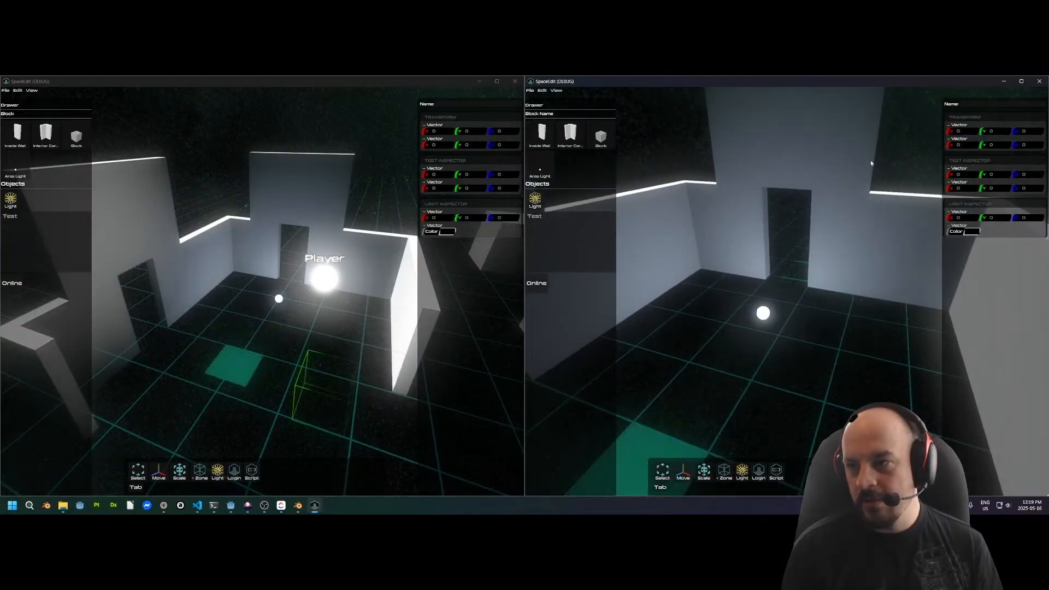
{"action": "left_click", "coordinate": [959, 128]}
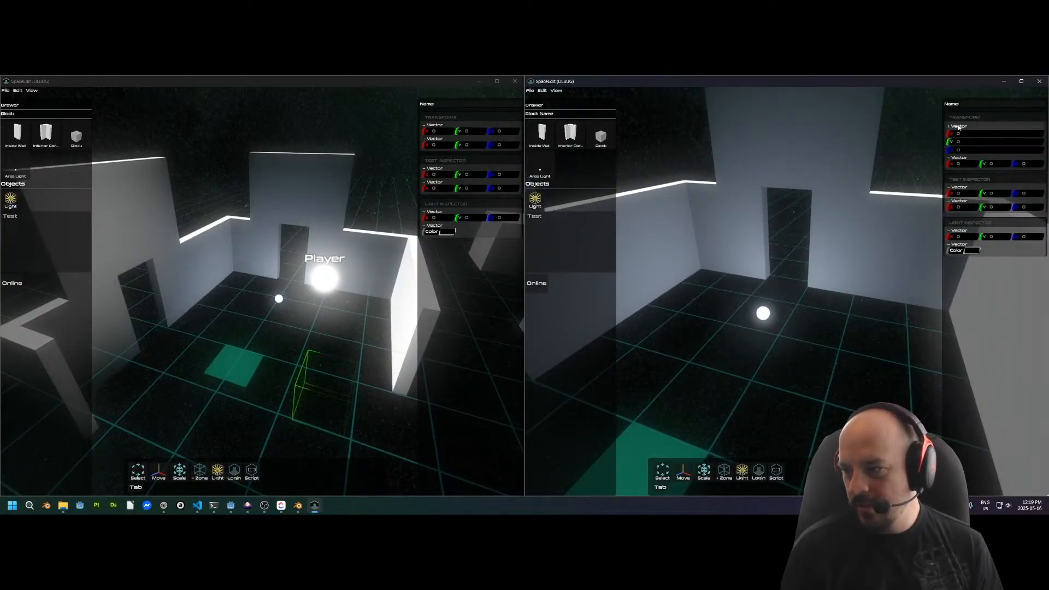
{"action": "left_click", "coordinate": [964, 159]}
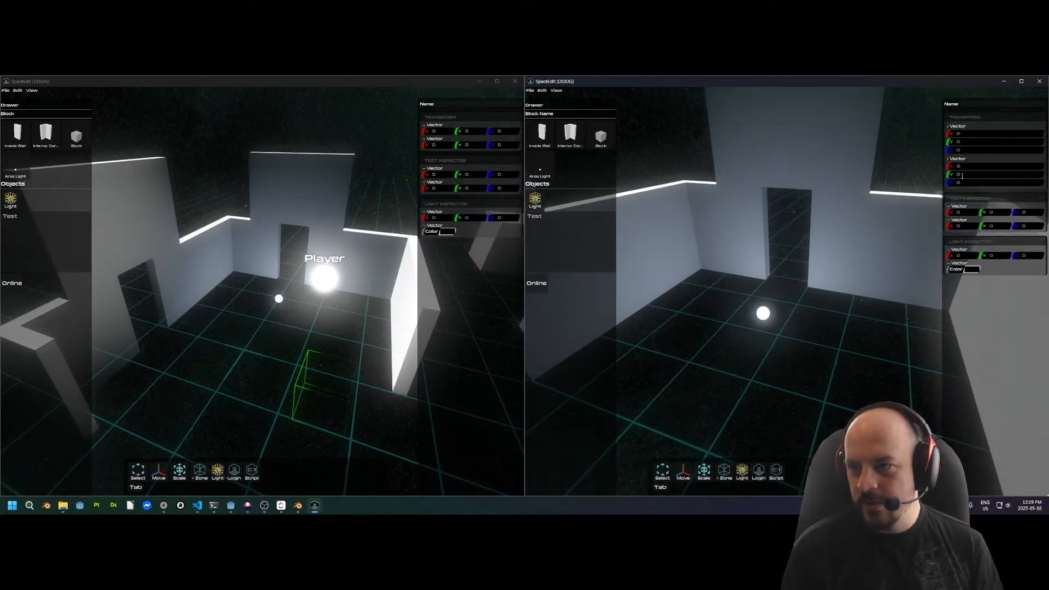
{"action": "left_click", "coordinate": [968, 133]}
{"action": "left_click", "coordinate": [969, 142]}
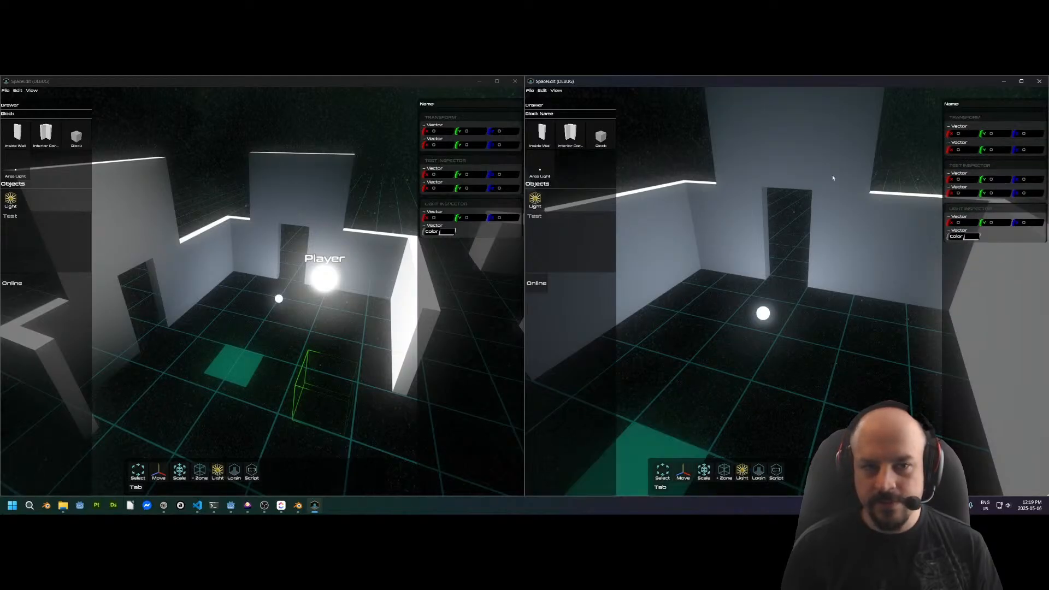
Expand the Test Inspector vectors in the hosting instance, collapse the second one and move focus through its components
{"action": "left_click", "coordinate": [434, 168]}
{"action": "left_click", "coordinate": [436, 201]}
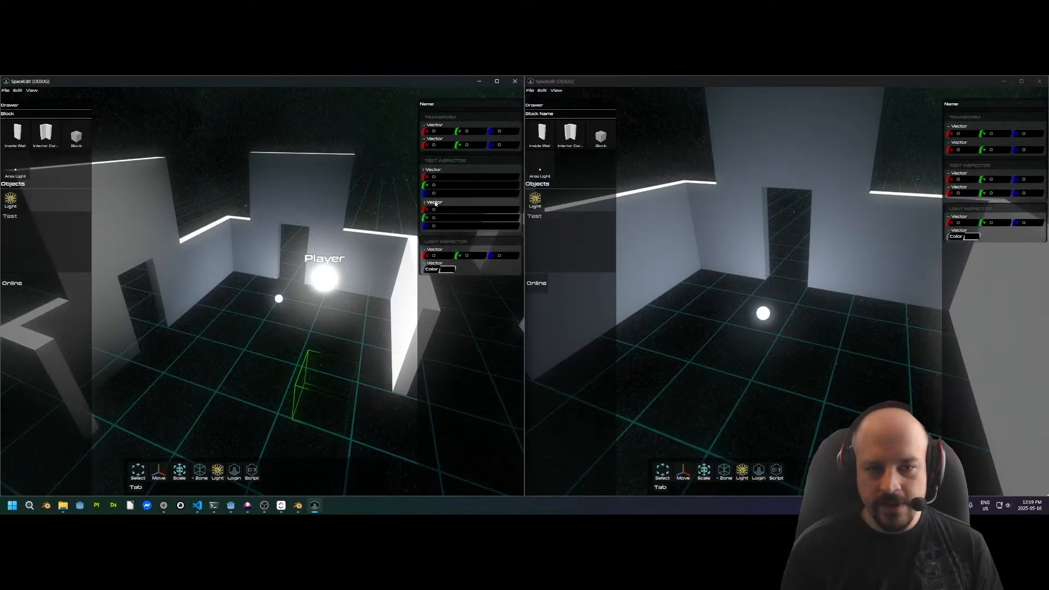
{"action": "left_click", "coordinate": [437, 202]}
{"action": "key", "text": "Tab"}
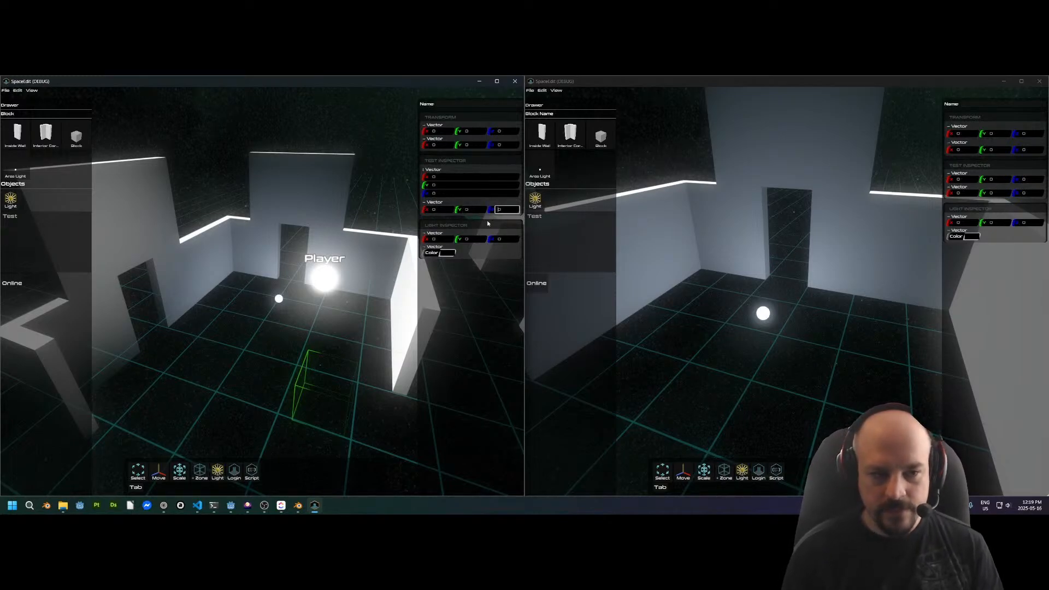
Fly around the room in the hosting instance to examine the walls, doorways and light from above and inside
{"action": "mouse_move", "coordinate": [331, 325]}
{"action": "middle_mouse_down"}
{"action": "mouse_move", "coordinate": [319, 309]}
{"action": "mouse_move", "coordinate": [348, 322]}
{"action": "middle_mouse_up"}
{"action": "key", "text": "e"}
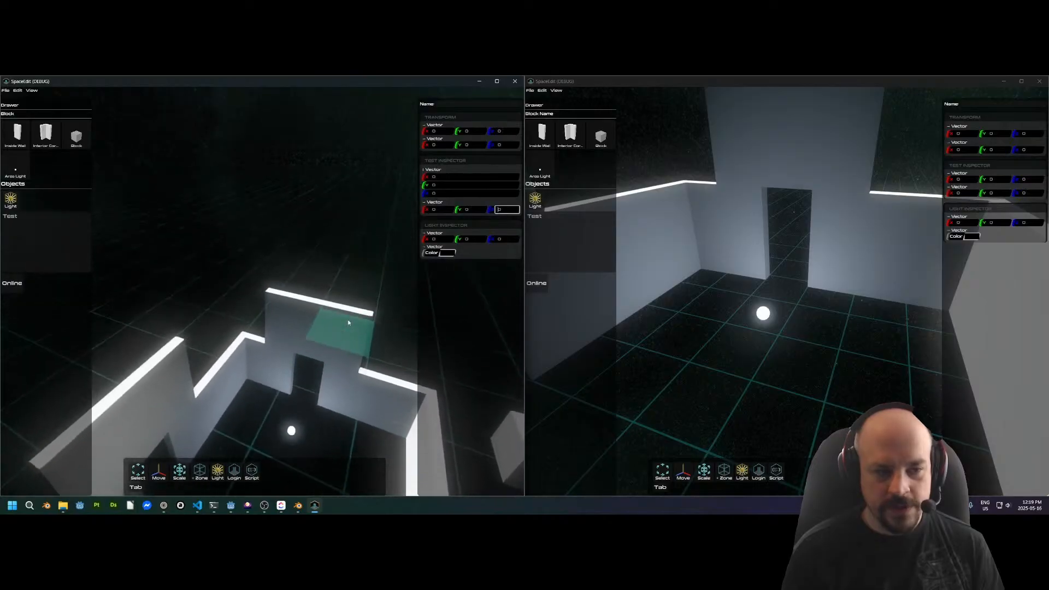
{"action": "key", "text": "w"}
{"action": "middle_click_drag", "start_coordinate": [264, 312], "coordinate": [239, 302]}
{"action": "key", "text": "q"}
{"action": "key", "text": "s"}
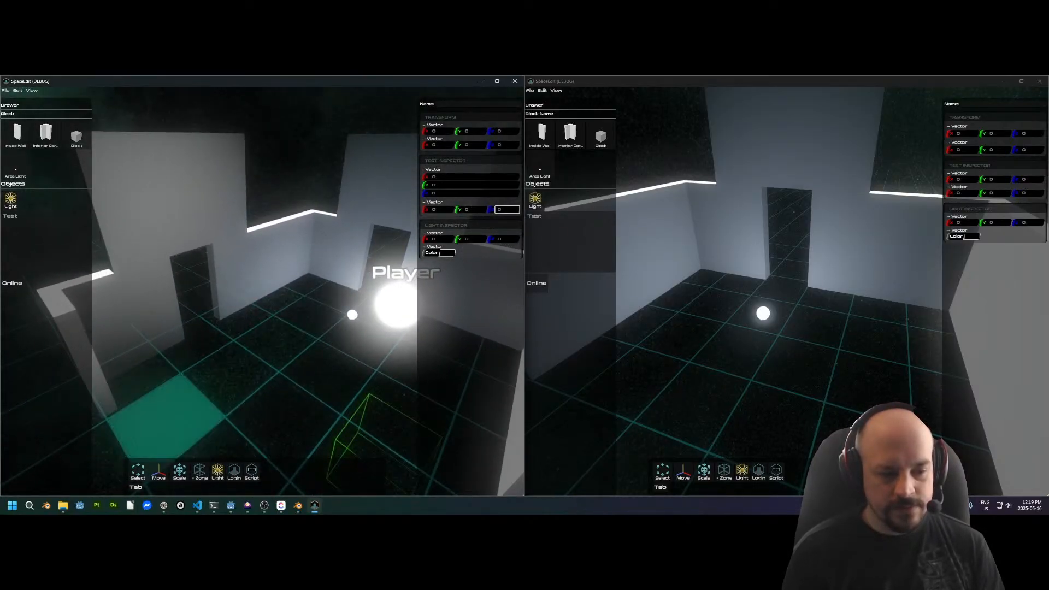
{"action": "left_click_drag", "start_coordinate": [219, 352], "coordinate": [296, 365]}
{"action": "key", "text": "s"}
{"action": "key", "text": "a"}
{"action": "key", "text": "w"}
{"action": "mouse_move", "coordinate": [298, 363]}
{"action": "middle_mouse_down"}
{"action": "mouse_move", "coordinate": [227, 348]}
{"action": "mouse_move", "coordinate": [329, 344]}
{"action": "mouse_move", "coordinate": [267, 334]}
{"action": "mouse_move", "coordinate": [194, 340]}
{"action": "mouse_move", "coordinate": [215, 358]}
{"action": "mouse_move", "coordinate": [263, 350]}
{"action": "middle_mouse_up"}
{"action": "key", "text": "d"}
{"action": "key", "text": "w"}
{"action": "key", "text": "s"}
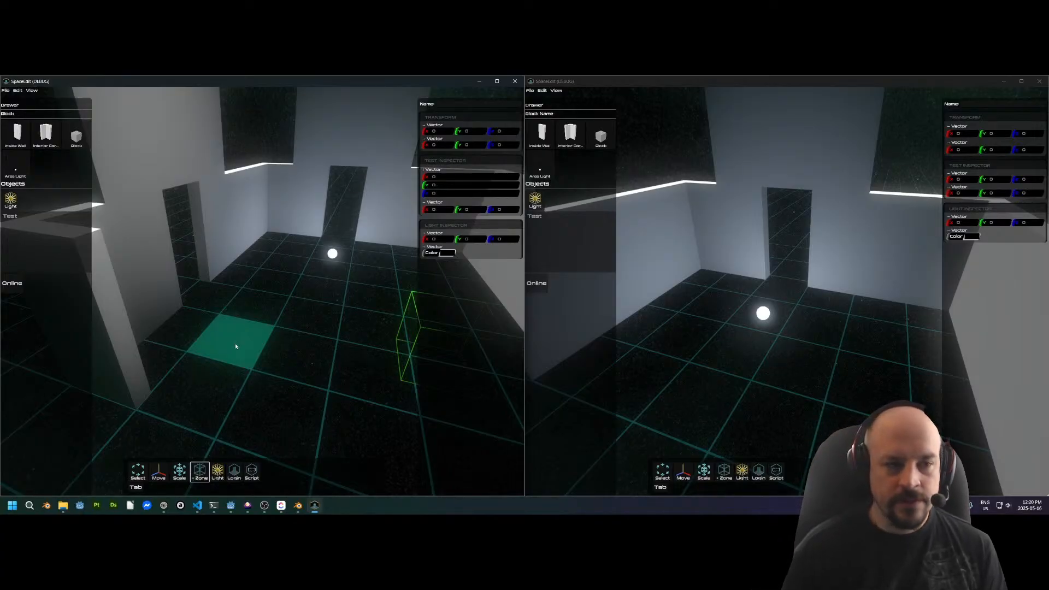
Close both running SpaceEdit instances
{"action": "middle_click_drag", "start_coordinate": [273, 263], "coordinate": [235, 271]}
{"action": "scroll", "coordinate": [237, 265], "scroll_direction": "down", "scroll_amount": 3}
{"action": "scroll", "coordinate": [237, 265], "scroll_direction": "down", "scroll_amount": 5}
{"action": "left_click", "coordinate": [515, 81]}
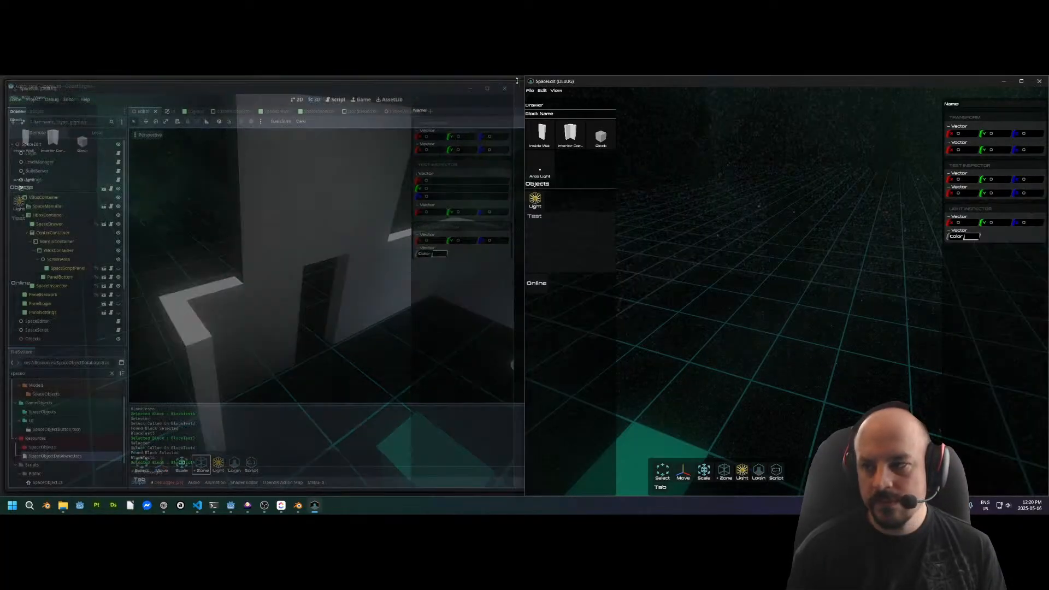
{"action": "left_click", "coordinate": [1039, 81]}
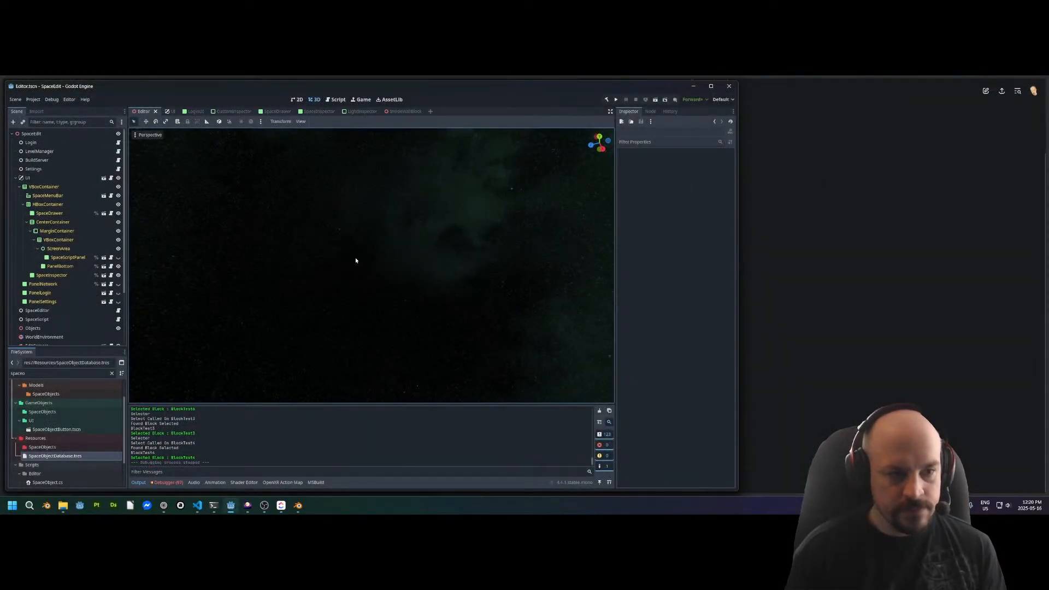
Switch to Blender and inspect the greybox staircase from several sides
{"action": "key", "text": "alt+Tab"}
{"action": "middle_click_drag", "start_coordinate": [355, 249], "coordinate": [335, 257]}
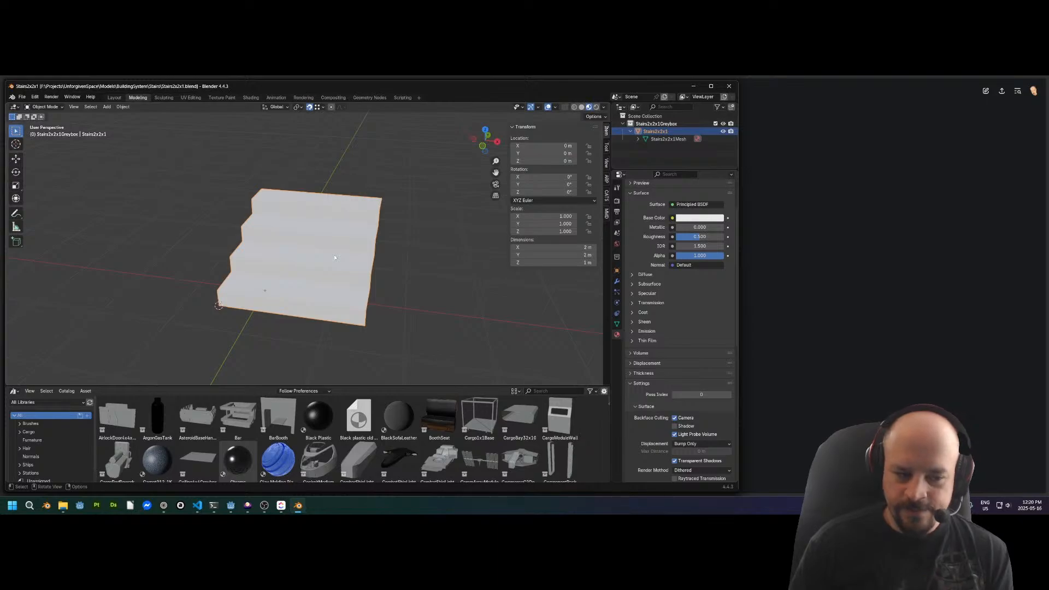
{"action": "middle_click_drag", "start_coordinate": [317, 247], "coordinate": [360, 250]}
{"action": "scroll", "coordinate": [353, 259], "scroll_direction": "up", "scroll_amount": 1}
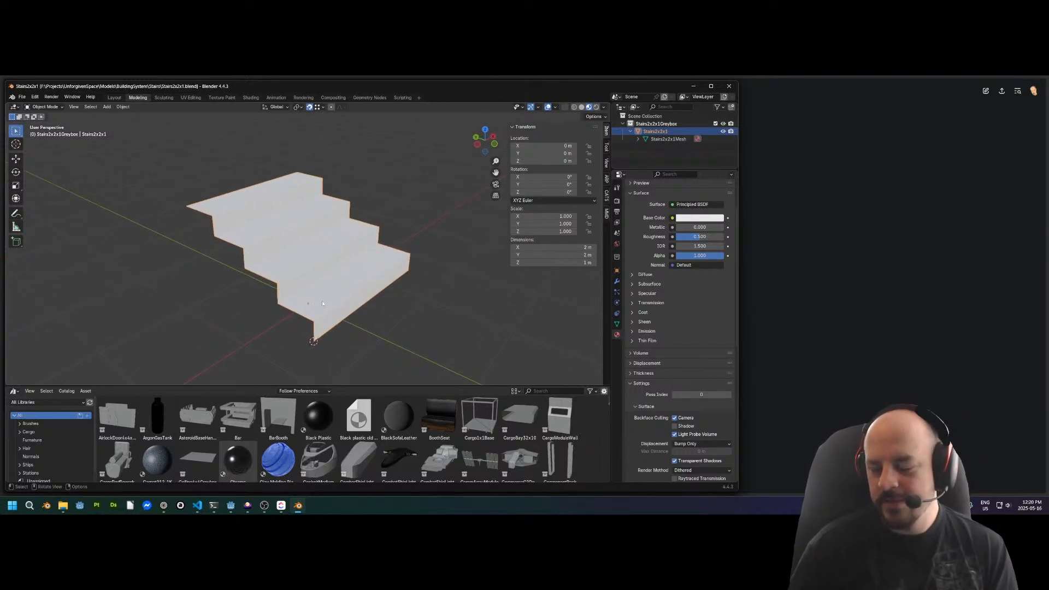
{"action": "middle_click_drag", "start_coordinate": [322, 303], "coordinate": [336, 264]}
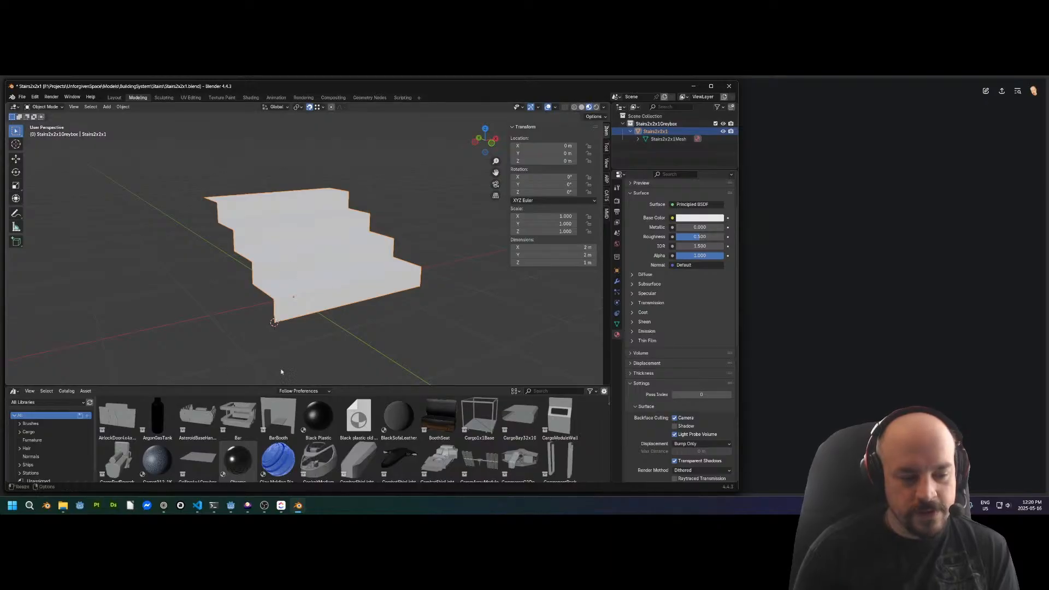
Switch to Godot, open the Project Manager, filter the projects by "space" and open the Unforgiven Space project
{"action": "left_click", "coordinate": [231, 506]}
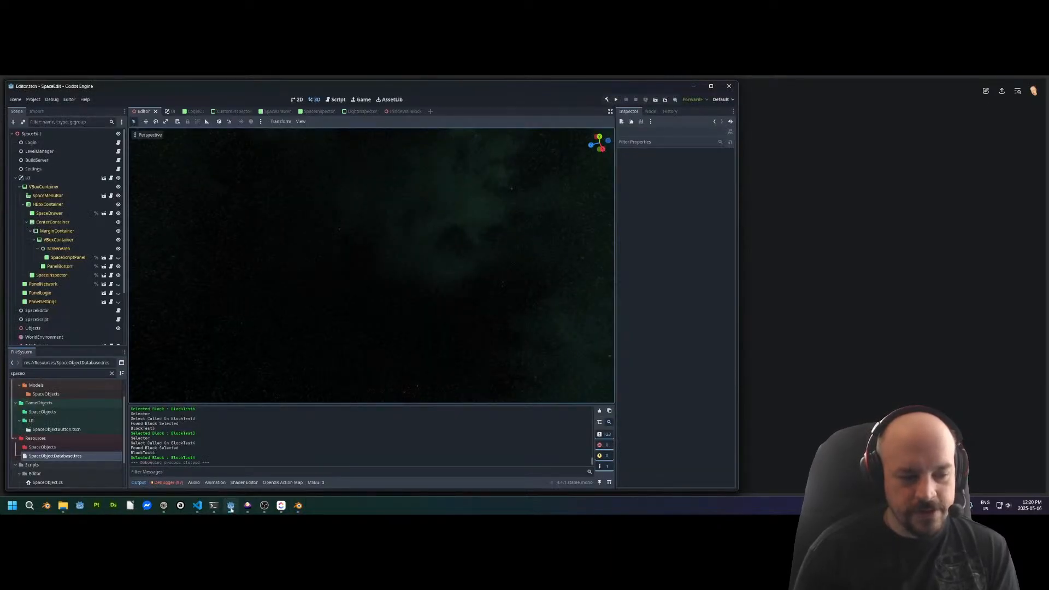
{"action": "right_click", "coordinate": [231, 507]}
{"action": "left_click", "coordinate": [213, 462]}
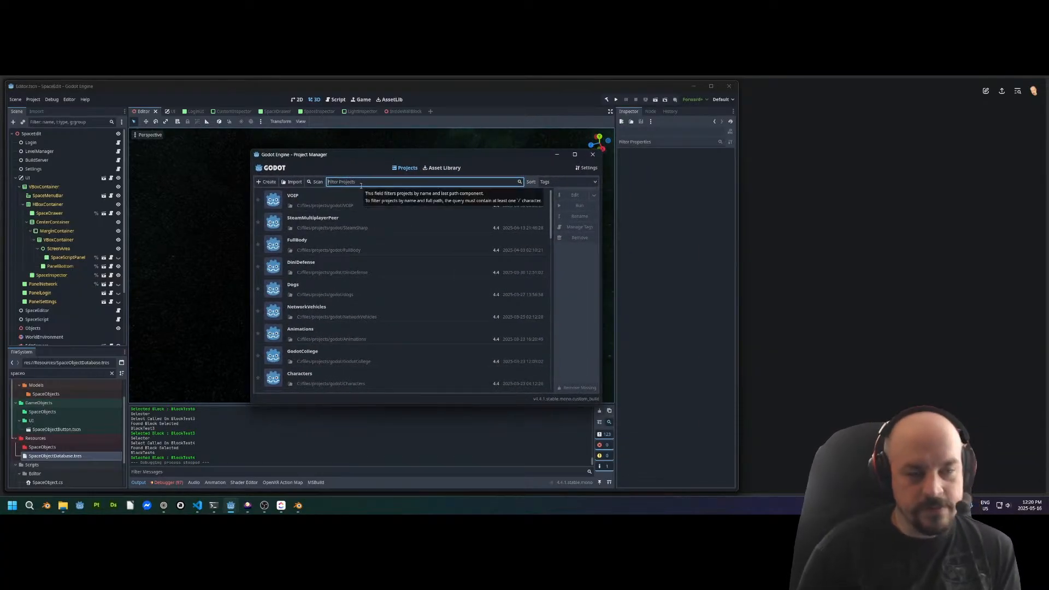
{"action": "type", "text": "space"}
{"action": "double_click", "coordinate": [345, 218]}
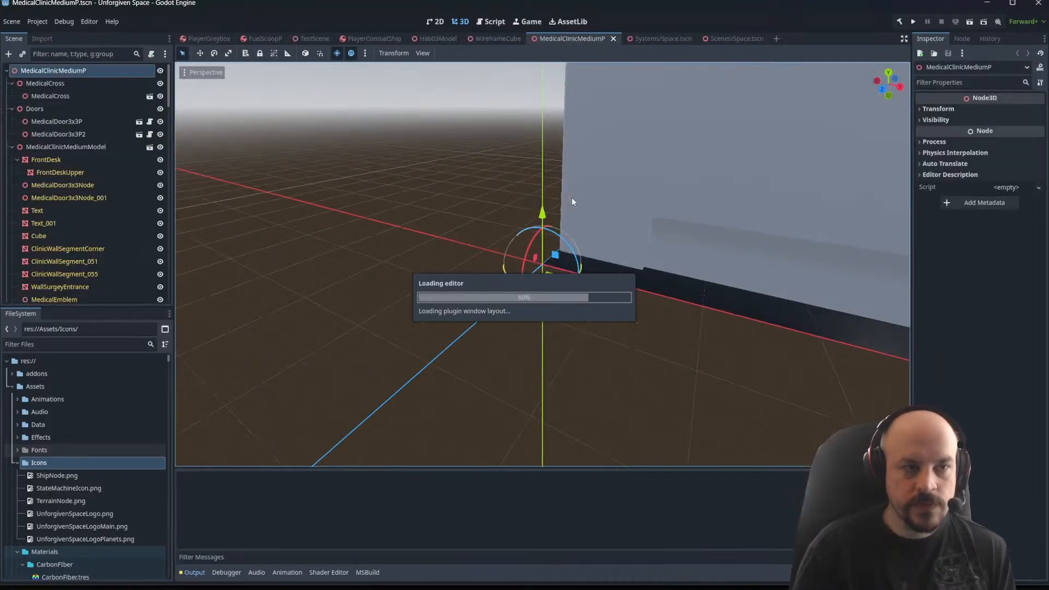
Select the WallSegment4_001 piece in the medical clinic and slide it out and back with snapping
{"action": "right_click_drag", "start_coordinate": [572, 202], "coordinate": [647, 258]}
{"action": "key", "text": "w"}
{"action": "scroll", "coordinate": [572, 202], "scroll_direction": "up", "scroll_amount": 4}
{"action": "scroll", "coordinate": [629, 203], "scroll_direction": "down", "scroll_amount": 4}
{"action": "key", "text": "s"}
{"action": "scroll", "coordinate": [562, 224], "scroll_direction": "up", "scroll_amount": 8}
{"action": "key", "text": "w"}
{"action": "left_click", "coordinate": [653, 259]}
{"action": "key", "text": "s"}
{"action": "key", "text": "a"}
{"action": "left_click_drag", "start_coordinate": [723, 302], "coordinate": [706, 284], "text": "ctrl"}
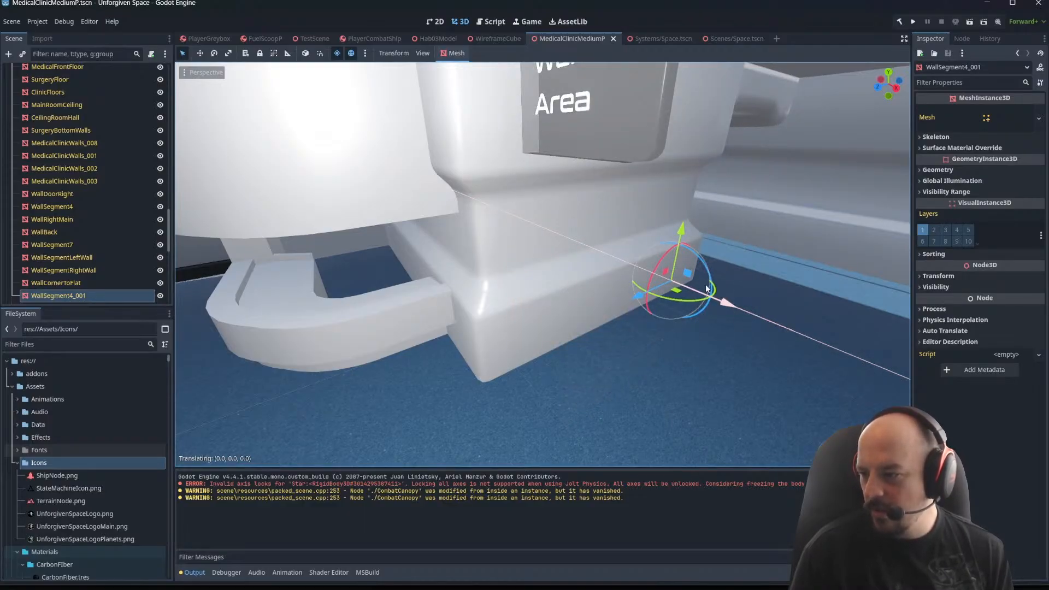
{"action": "left_click_drag", "start_coordinate": [706, 284], "coordinate": [722, 316], "text": "ctrl"}
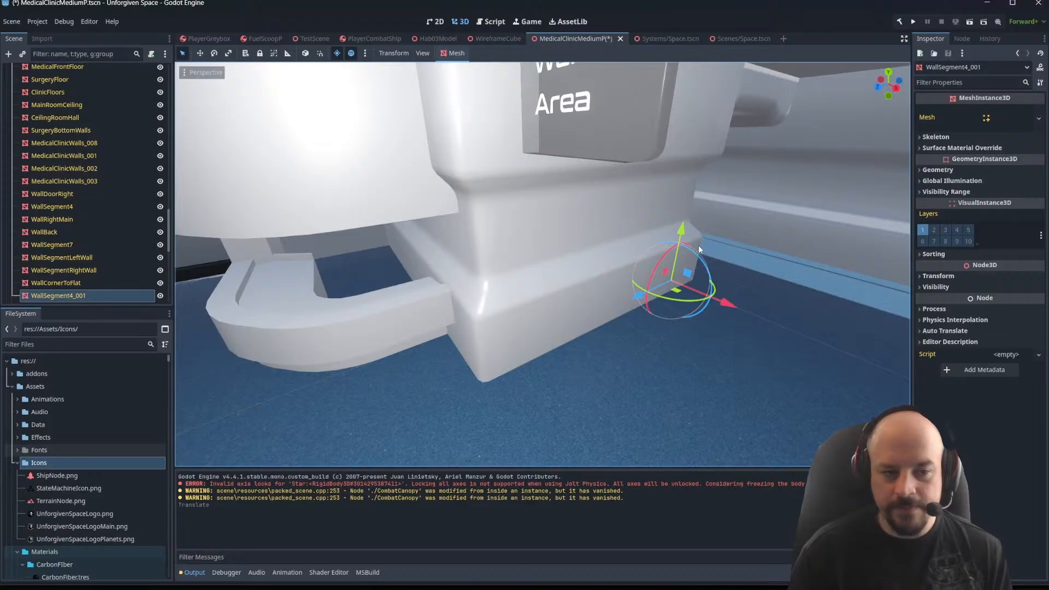
Select the ClinicWallSegment_059 corner piece and shift it along its X axis
{"action": "left_click", "coordinate": [515, 379]}
{"action": "key", "text": "f"}
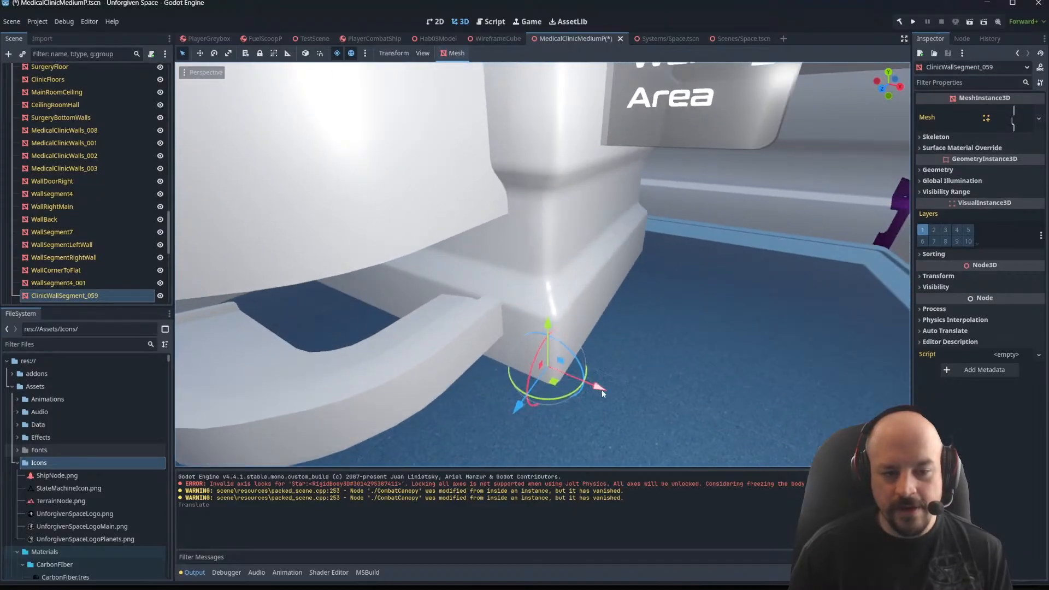
{"action": "left_click_drag", "start_coordinate": [602, 392], "coordinate": [733, 413]}
{"action": "left_click_drag", "start_coordinate": [605, 438], "coordinate": [536, 484]}
{"action": "middle_click_drag", "start_coordinate": [558, 427], "coordinate": [503, 436]}
Select the WallSegmentLeftWall piece beside the dark doorway and shift it along its Z axis
{"action": "right_click_drag", "start_coordinate": [543, 265], "coordinate": [712, 341]}
{"action": "left_click", "coordinate": [588, 336]}
{"action": "middle_click_drag", "start_coordinate": [663, 335], "coordinate": [515, 376]}
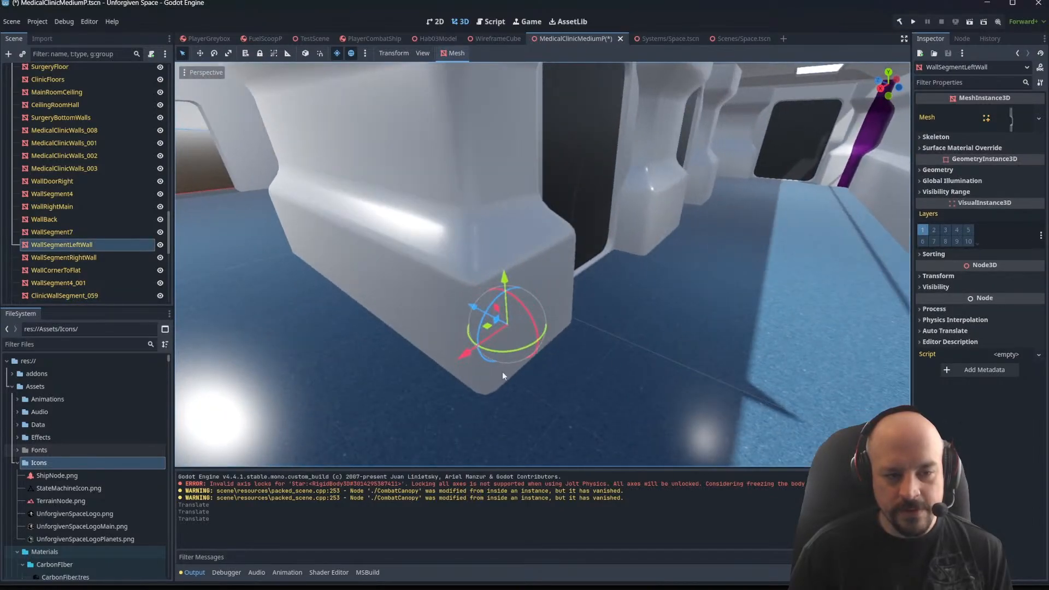
{"action": "left_click_drag", "start_coordinate": [472, 306], "coordinate": [413, 258]}
{"action": "middle_click_drag", "start_coordinate": [413, 257], "coordinate": [526, 392]}
{"action": "left_click", "coordinate": [476, 391]}
{"action": "left_click_drag", "start_coordinate": [526, 392], "coordinate": [562, 272]}
Try to move the MedicalDoor3x3P door in the clinic, and undo the move
{"action": "right_click_drag", "start_coordinate": [562, 273], "coordinate": [426, 219]}
{"action": "right_click_drag", "start_coordinate": [565, 314], "coordinate": [509, 279]}
{"action": "left_click", "coordinate": [515, 361]}
{"action": "right_click_drag", "start_coordinate": [516, 363], "coordinate": [632, 375]}
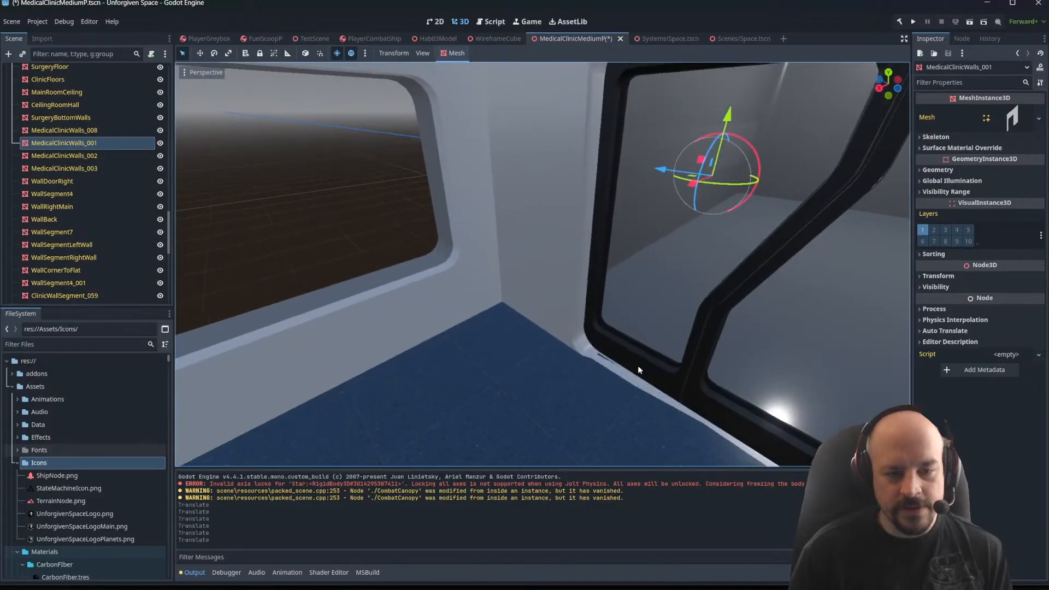
{"action": "left_click", "coordinate": [615, 221]}
{"action": "right_click_drag", "start_coordinate": [615, 221], "coordinate": [647, 241]}
{"action": "left_click_drag", "start_coordinate": [594, 367], "coordinate": [700, 310]}
{"action": "right_click_drag", "start_coordinate": [621, 364], "coordinate": [629, 223]}
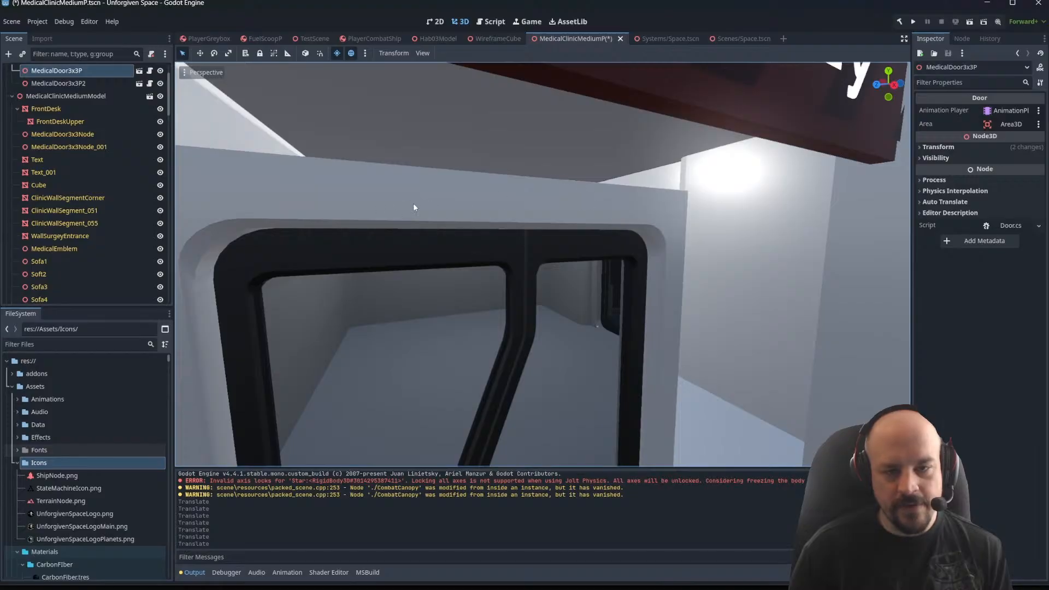
{"action": "middle_click_drag", "start_coordinate": [379, 209], "coordinate": [534, 225]}
{"action": "mouse_move", "coordinate": [858, 332]}
{"action": "right_mouse_down"}
{"action": "mouse_move", "coordinate": [845, 290]}
{"action": "mouse_move", "coordinate": [836, 355]}
{"action": "mouse_move", "coordinate": [875, 328]}
{"action": "right_mouse_up"}
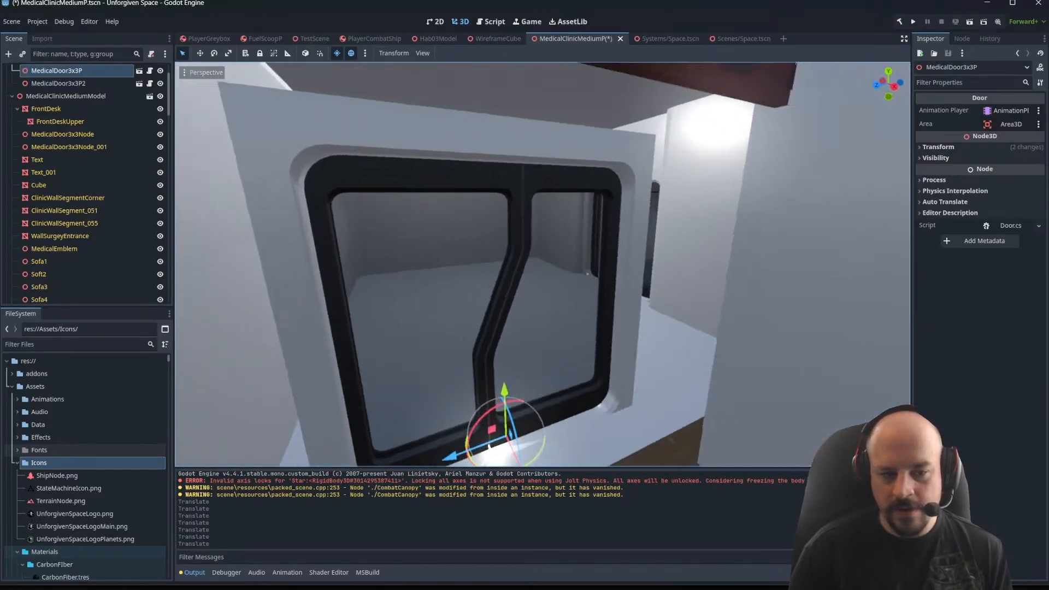
{"action": "right_click_drag", "start_coordinate": [759, 262], "coordinate": [756, 251]}
{"action": "key", "text": "ctrl+z"}
Select the FrontStoreMainBottom storefront piece in the clinic and slide it out and back along its X axis with snapping
{"action": "right_click_drag", "start_coordinate": [623, 355], "coordinate": [616, 362]}
{"action": "left_click", "coordinate": [481, 345]}
{"action": "right_click_drag", "start_coordinate": [481, 345], "coordinate": [580, 353]}
{"action": "left_click", "coordinate": [494, 227]}
{"action": "right_click_drag", "start_coordinate": [494, 227], "coordinate": [502, 231]}
{"action": "mouse_move", "coordinate": [512, 267]}
{"action": "right_mouse_down"}
{"action": "mouse_move", "coordinate": [538, 241]}
{"action": "mouse_move", "coordinate": [541, 268]}
{"action": "mouse_move", "coordinate": [511, 267]}
{"action": "right_mouse_up"}
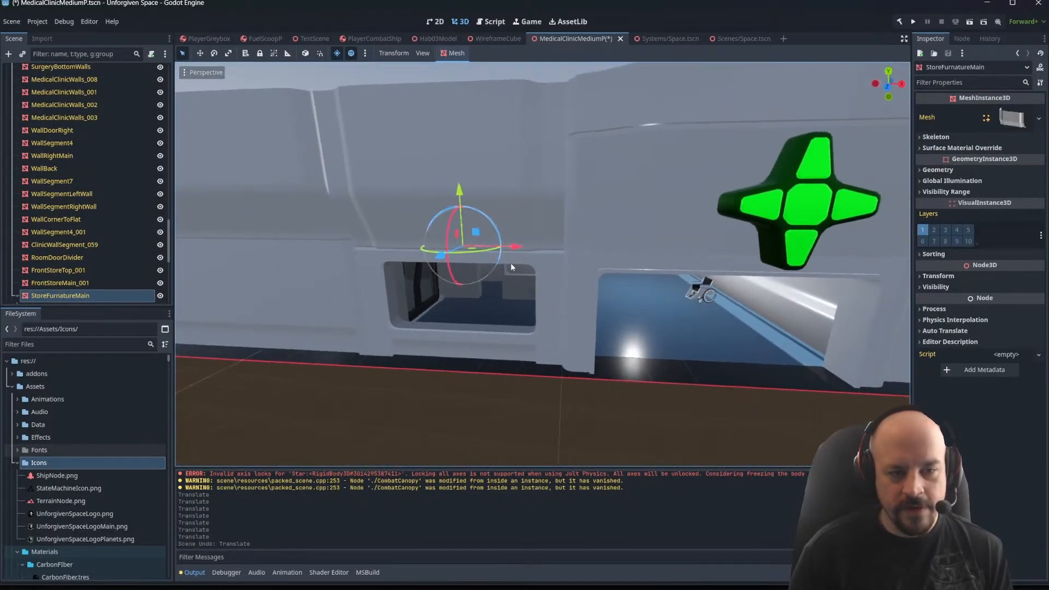
{"action": "left_click_drag", "start_coordinate": [519, 246], "coordinate": [398, 266]}
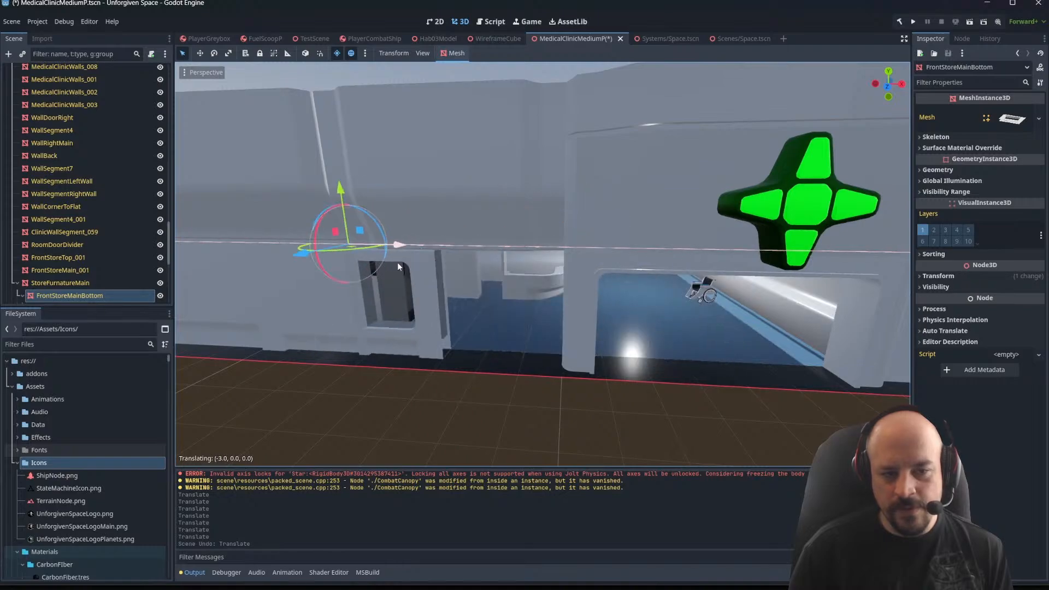
{"action": "left_click_drag", "start_coordinate": [548, 294], "coordinate": [519, 304]}
{"action": "mouse_move", "coordinate": [423, 308]}
{"action": "right_mouse_down"}
{"action": "mouse_move", "coordinate": [491, 300]}
{"action": "mouse_move", "coordinate": [437, 306]}
{"action": "right_mouse_up"}
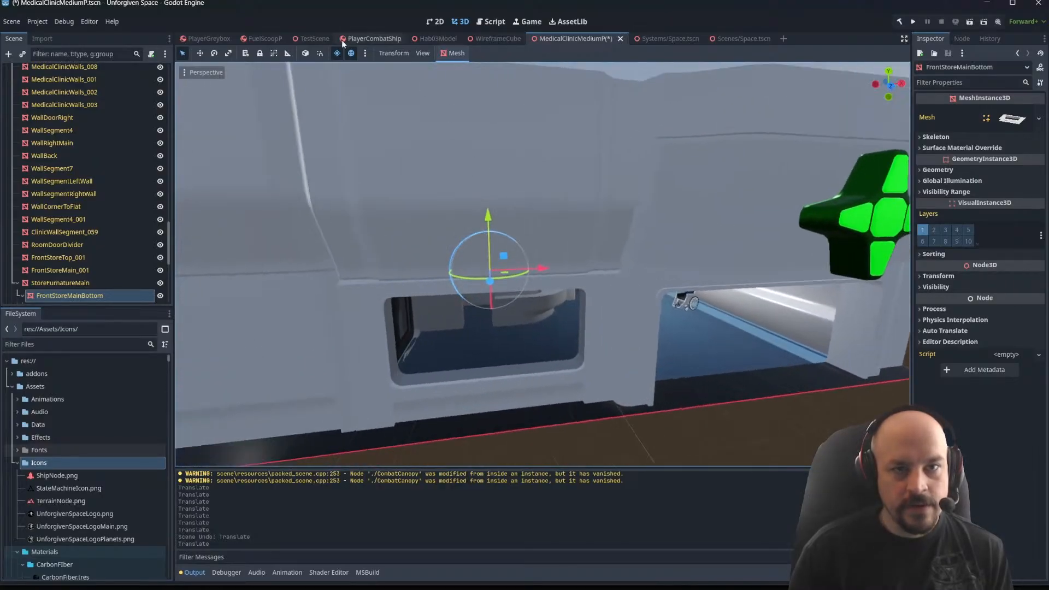
Switch to the Scenes/Space scene and select PlayerTransportShipP, viewing the Comm System rack inside it
{"action": "left_click", "coordinate": [668, 39]}
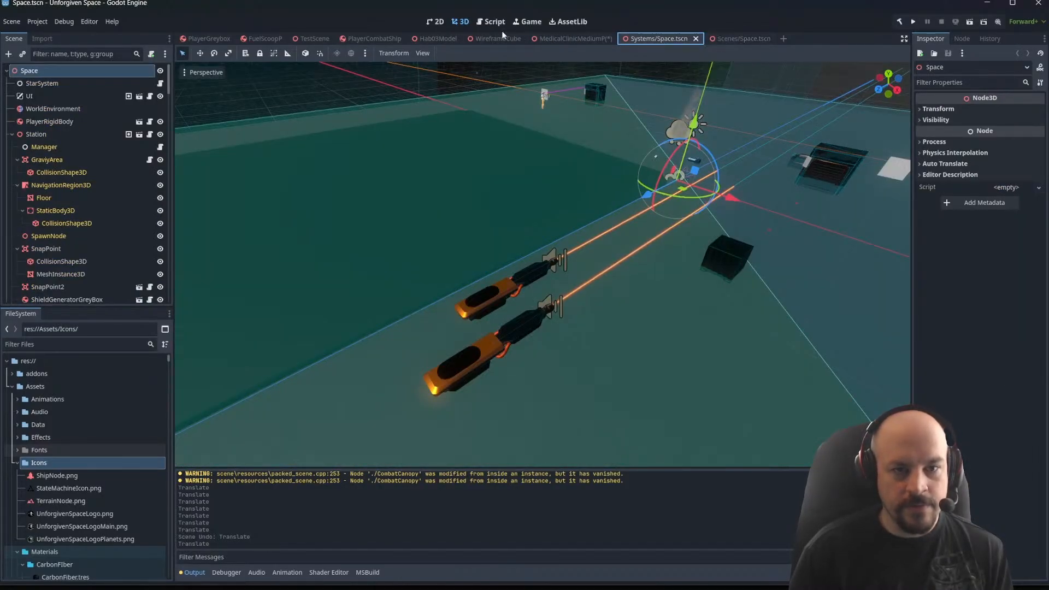
{"action": "left_click", "coordinate": [726, 38]}
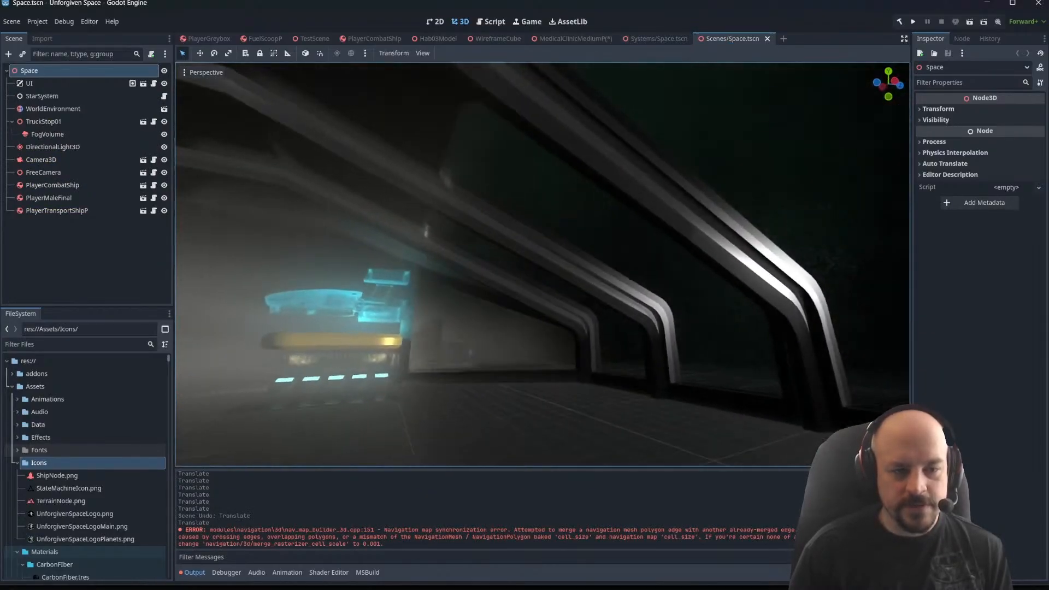
{"action": "key", "text": "w"}
{"action": "scroll", "coordinate": [543, 264], "scroll_direction": "up", "scroll_amount": 5}
{"action": "right_click_drag", "start_coordinate": [543, 265], "coordinate": [527, 129]}
{"action": "key", "text": "w"}
{"action": "scroll", "coordinate": [543, 264], "scroll_direction": "down", "scroll_amount": 20}
{"action": "key", "text": "w"}
{"action": "right_click_drag", "start_coordinate": [643, 319], "coordinate": [519, 352]}
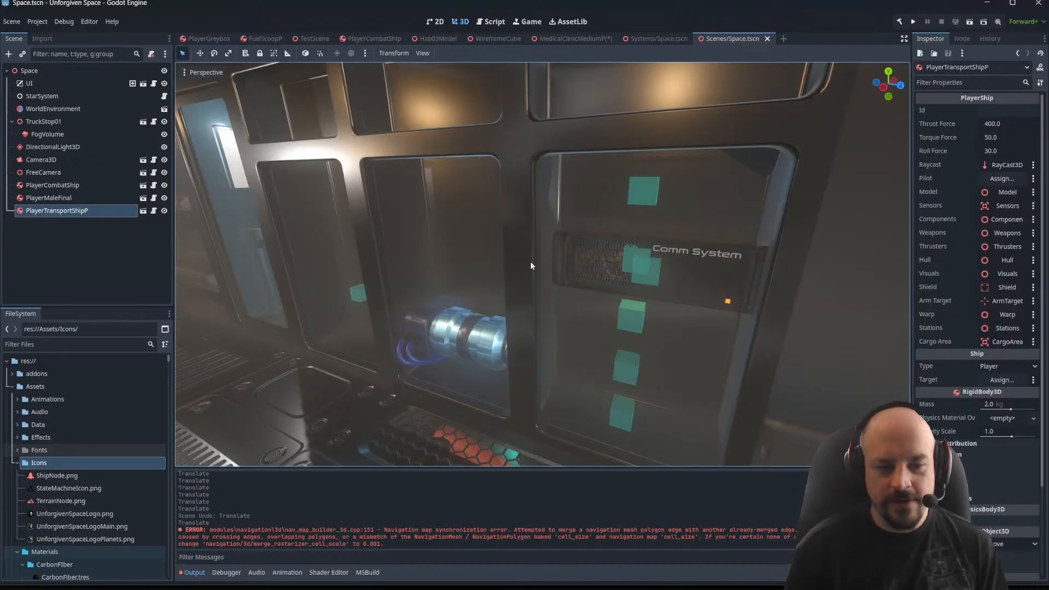
Examine the transport ship's interior corridor and cockpit, and the gun mounted outside its hull
{"action": "right_click_drag", "start_coordinate": [542, 265], "coordinate": [896, 265]}
{"action": "key", "text": "w"}
{"action": "scroll", "coordinate": [377, 257], "scroll_direction": "up", "scroll_amount": 2}
{"action": "key", "text": "w"}
{"action": "right_click_drag", "start_coordinate": [636, 311], "coordinate": [492, 313]}
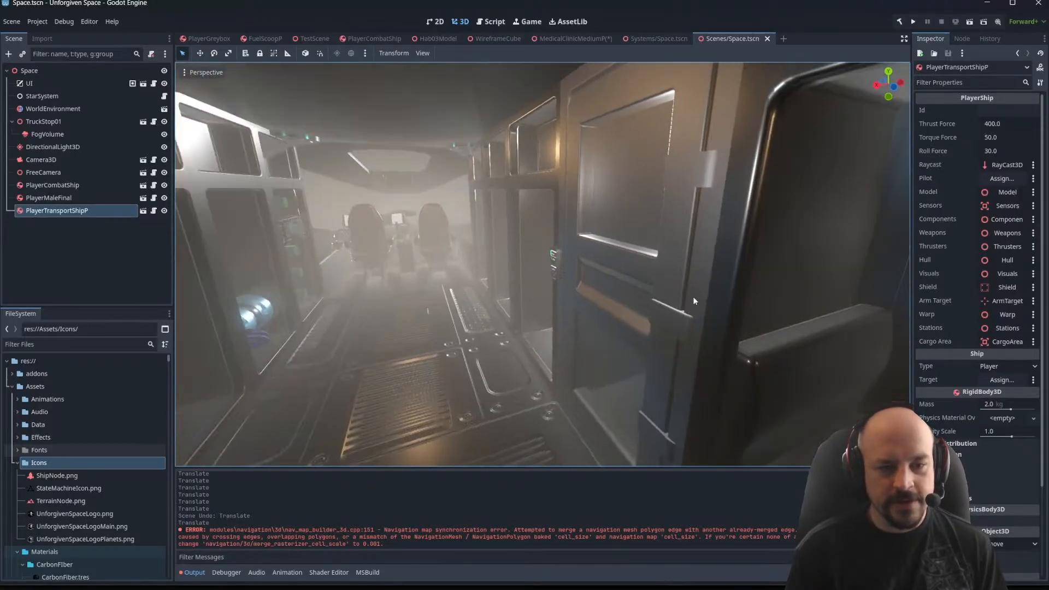
{"action": "key", "text": "w"}
{"action": "right_click_drag", "start_coordinate": [623, 290], "coordinate": [781, 238]}
{"action": "scroll", "coordinate": [836, 289], "scroll_direction": "up", "scroll_amount": 4}
{"action": "key", "text": "s"}
{"action": "key", "text": "w"}
{"action": "scroll", "coordinate": [737, 287], "scroll_direction": "up", "scroll_amount": 4}
{"action": "key", "text": "s"}
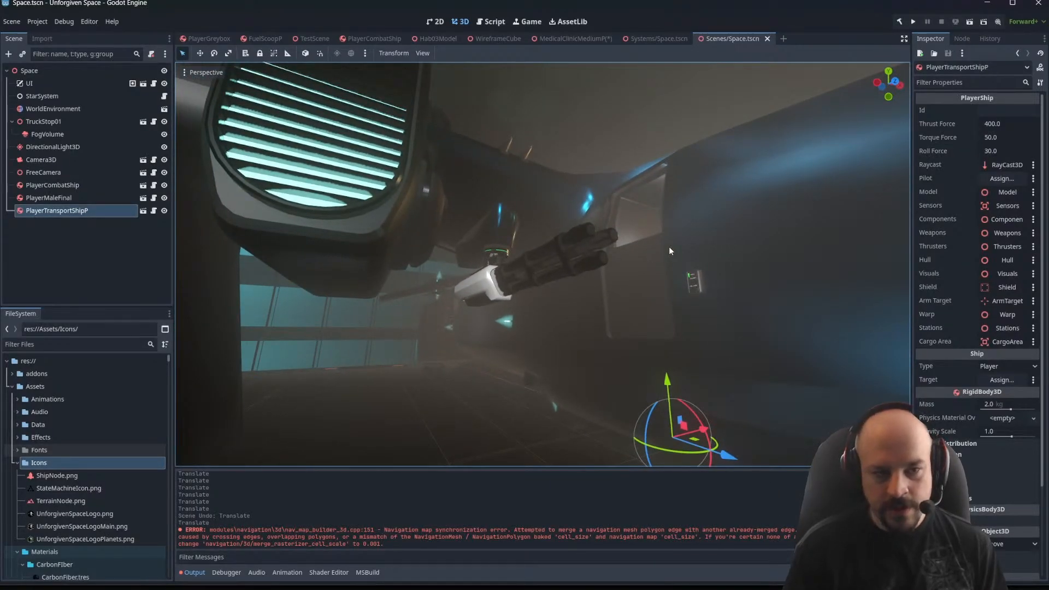
Examine the truck stop's exterior from a distance and around its core module
{"action": "key", "text": "s"}
{"action": "right_click_drag", "start_coordinate": [599, 281], "coordinate": [905, 349]}
{"action": "key", "text": "s"}
{"action": "key", "text": "s"}
{"action": "key", "text": "w"}
{"action": "key", "text": "w"}
{"action": "key", "text": "s"}
{"action": "scroll", "coordinate": [823, 366], "scroll_direction": "down", "scroll_amount": 2}
{"action": "key", "text": "s"}
{"action": "scroll", "coordinate": [822, 367], "scroll_direction": "up", "scroll_amount": 6}
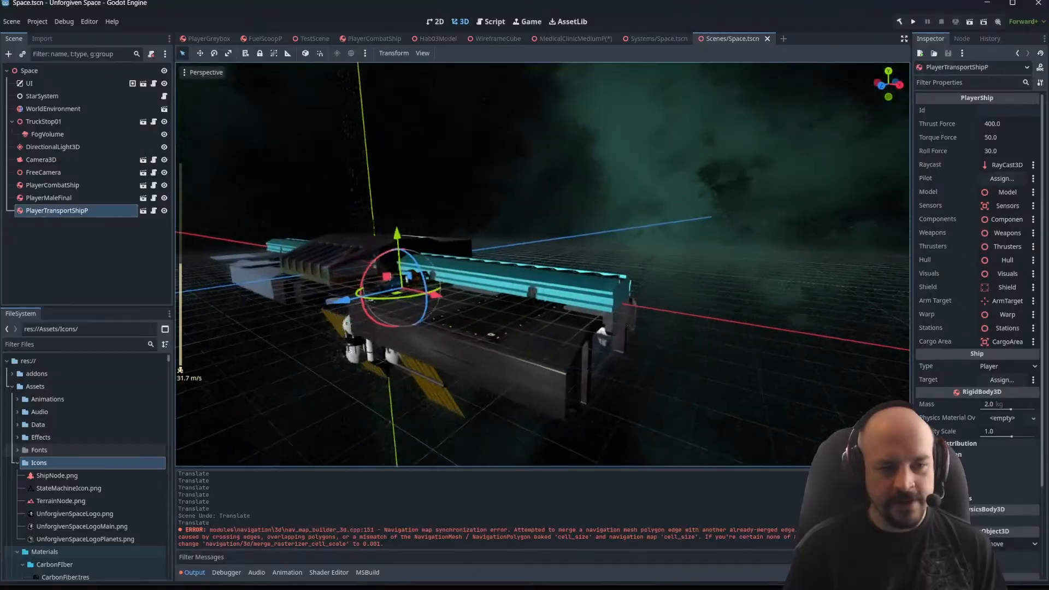
{"action": "key", "text": "w"}
{"action": "right_click_drag", "start_coordinate": [543, 264], "coordinate": [623, 286]}
{"action": "key", "text": "w"}
{"action": "key", "text": "w"}
{"action": "key", "text": "w"}
{"action": "key", "text": "w"}
{"action": "scroll", "coordinate": [542, 264], "scroll_direction": "down", "scroll_amount": 2}
{"action": "key", "text": "s"}
{"action": "scroll", "coordinate": [543, 264], "scroll_direction": "up", "scroll_amount": 6}
Select the TruckStop01 station, open its scene, and open the nested TruckStopCoreModuleP scene
{"action": "left_click", "coordinate": [547, 243]}
{"action": "middle_click_drag", "start_coordinate": [546, 243], "coordinate": [639, 309]}
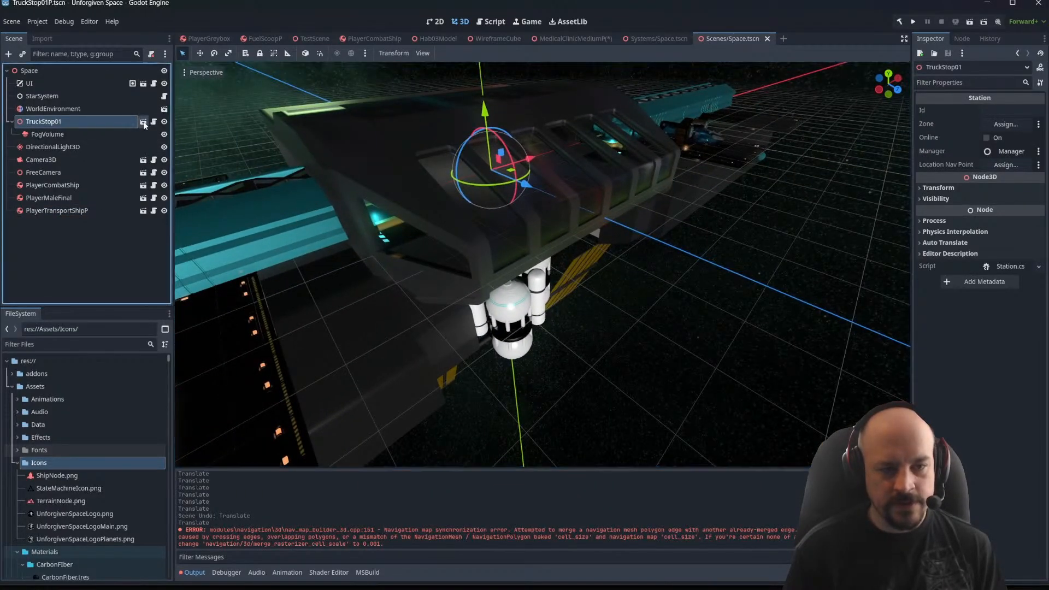
{"action": "left_click", "coordinate": [143, 122]}
{"action": "left_click", "coordinate": [151, 99]}
Select the CoreModuleEndLeft wall piece at the end of the truck stop's core module
{"action": "key", "text": "s"}
{"action": "right_click_drag", "start_coordinate": [270, 163], "coordinate": [366, 189]}
{"action": "scroll", "coordinate": [323, 191], "scroll_direction": "up", "scroll_amount": 6}
{"action": "right_click_drag", "start_coordinate": [533, 273], "coordinate": [574, 273]}
{"action": "left_click", "coordinate": [487, 267]}
{"action": "key", "text": "w"}
{"action": "right_click_drag", "start_coordinate": [487, 268], "coordinate": [481, 227]}
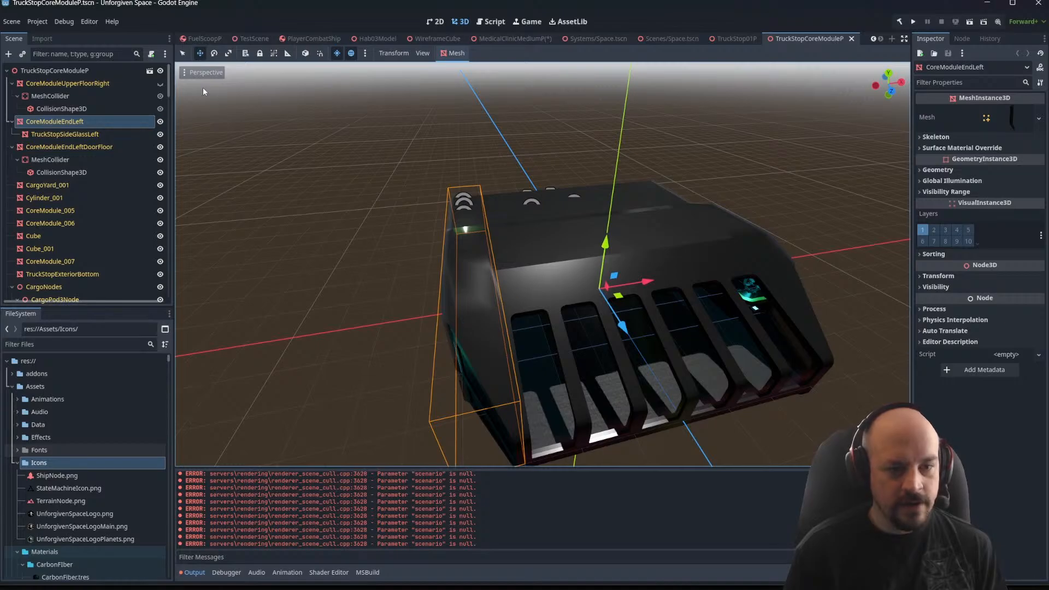
Try moving CoreModuleEndLeft away to look at the shops and staircase inside the core module, and undo the move
{"action": "middle_click_drag", "start_coordinate": [647, 260], "coordinate": [631, 310]}
{"action": "scroll", "coordinate": [730, 279], "scroll_direction": "up", "scroll_amount": 4}
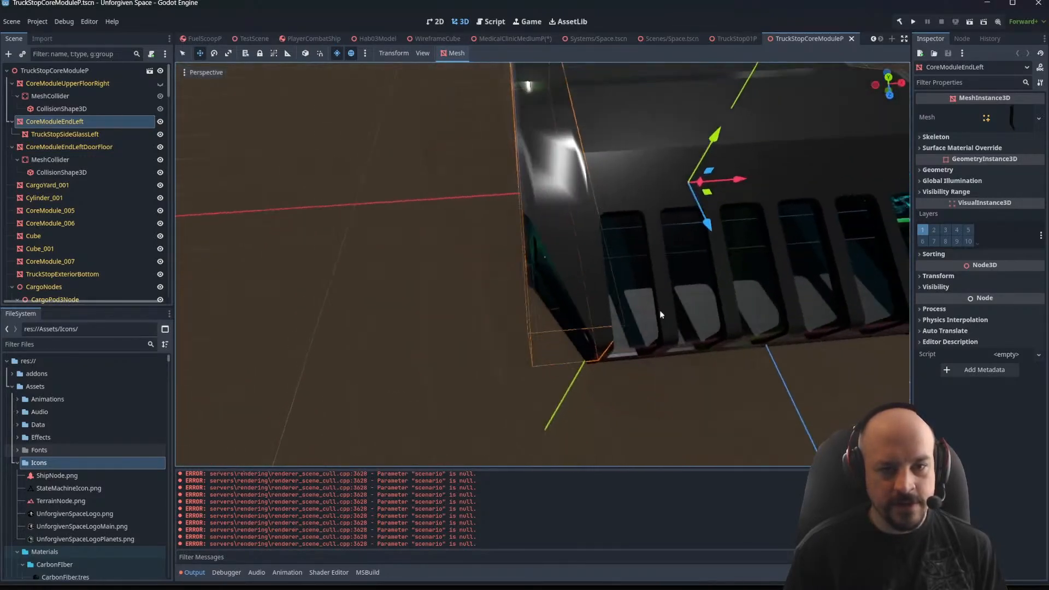
{"action": "key", "text": "w"}
{"action": "right_click_drag", "start_coordinate": [543, 265], "coordinate": [831, 224]}
{"action": "key", "text": "s"}
{"action": "key", "text": "a"}
{"action": "key", "text": "d"}
{"action": "key", "text": "w"}
{"action": "right_click_drag", "start_coordinate": [617, 205], "coordinate": [645, 204]}
{"action": "scroll", "coordinate": [645, 203], "scroll_direction": "down", "scroll_amount": 6}
{"action": "right_click_drag", "start_coordinate": [481, 277], "coordinate": [470, 320]}
{"action": "key", "text": "s"}
{"action": "key", "text": "w"}
{"action": "key", "text": "a"}
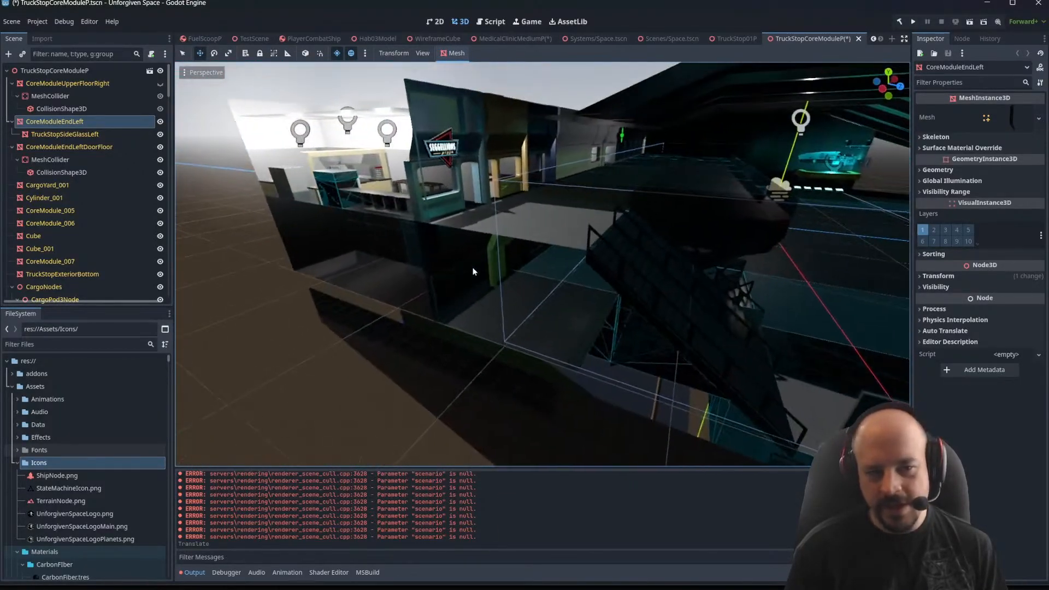
{"action": "right_click_drag", "start_coordinate": [567, 234], "coordinate": [672, 297]}
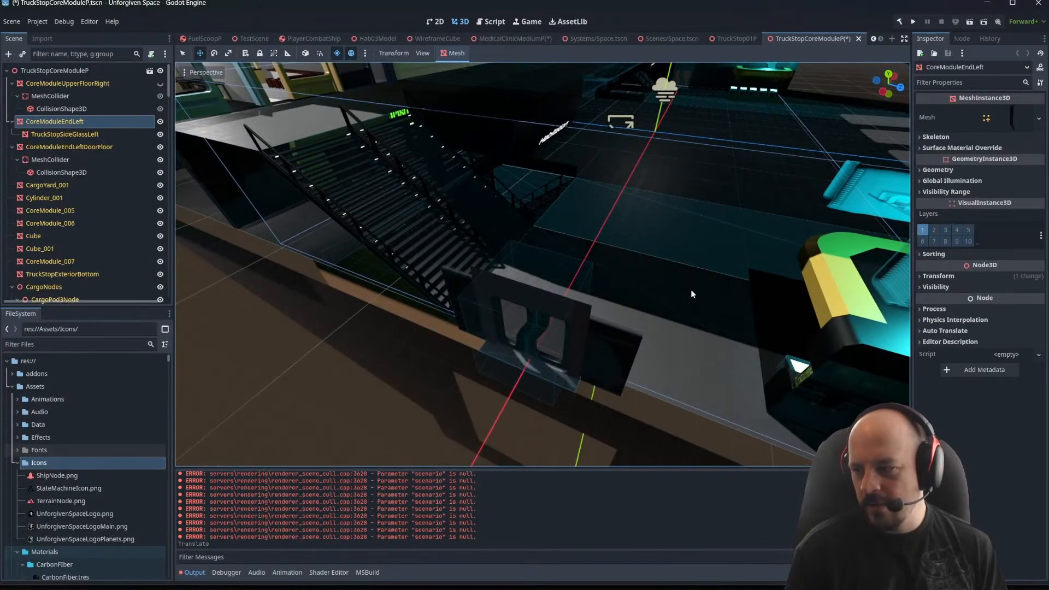
{"action": "right_click_drag", "start_coordinate": [730, 234], "coordinate": [687, 226]}
{"action": "key", "text": "ctrl+z"}
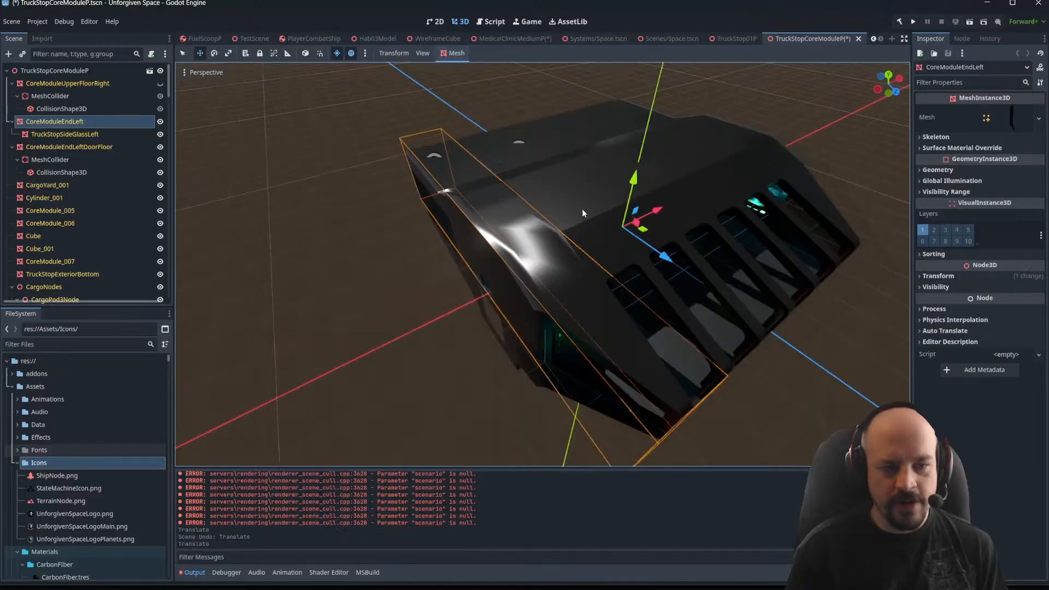
Select the CoreModuleEndRight wall piece at the opposite end of the core module
{"action": "right_click_drag", "start_coordinate": [583, 208], "coordinate": [583, 209]}
{"action": "right_click_drag", "start_coordinate": [811, 226], "coordinate": [756, 226]}
{"action": "left_click", "coordinate": [808, 225]}
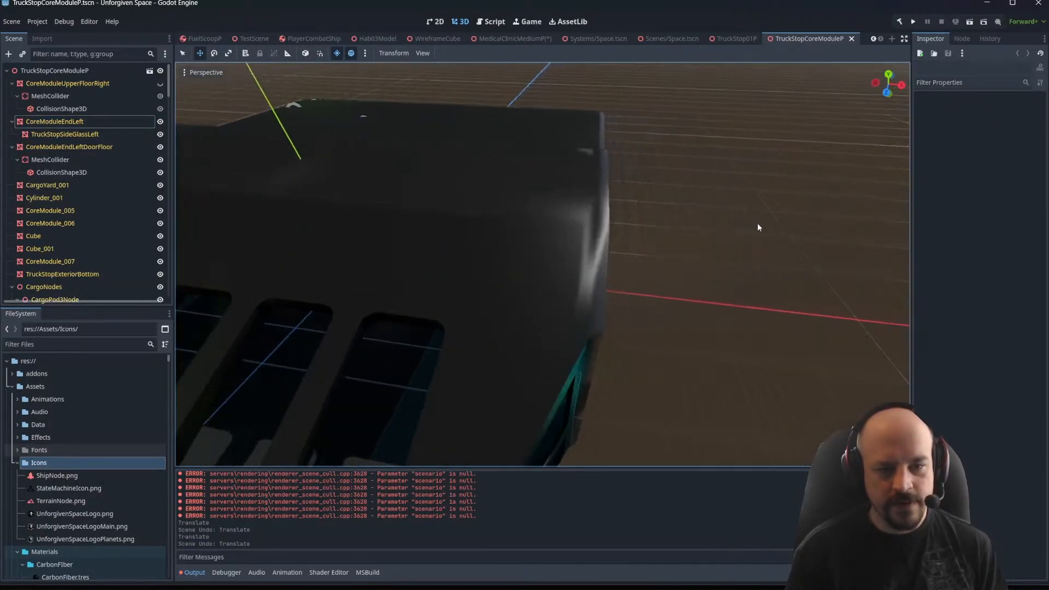
{"action": "left_click", "coordinate": [606, 252]}
{"action": "right_click_drag", "start_coordinate": [607, 252], "coordinate": [607, 252]}
{"action": "right_click_drag", "start_coordinate": [680, 238], "coordinate": [665, 206]}
{"action": "right_click_drag", "start_coordinate": [620, 310], "coordinate": [620, 310]}
{"action": "right_click_drag", "start_coordinate": [483, 319], "coordinate": [484, 319]}
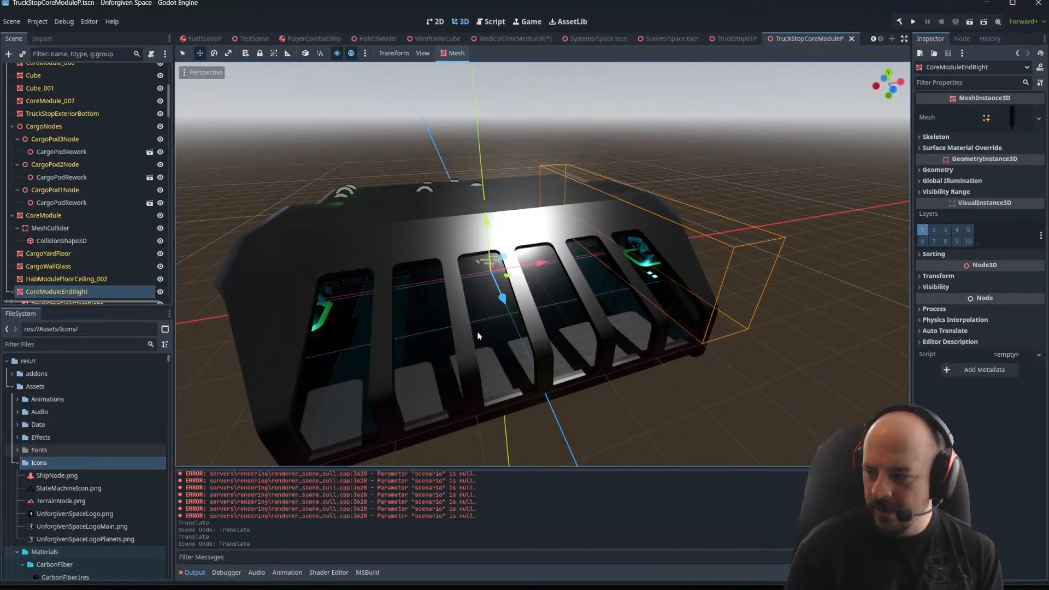
Examine the medical clinic storefront and the kitchen counters inside the core module
{"action": "right_click_drag", "start_coordinate": [568, 197], "coordinate": [565, 222]}
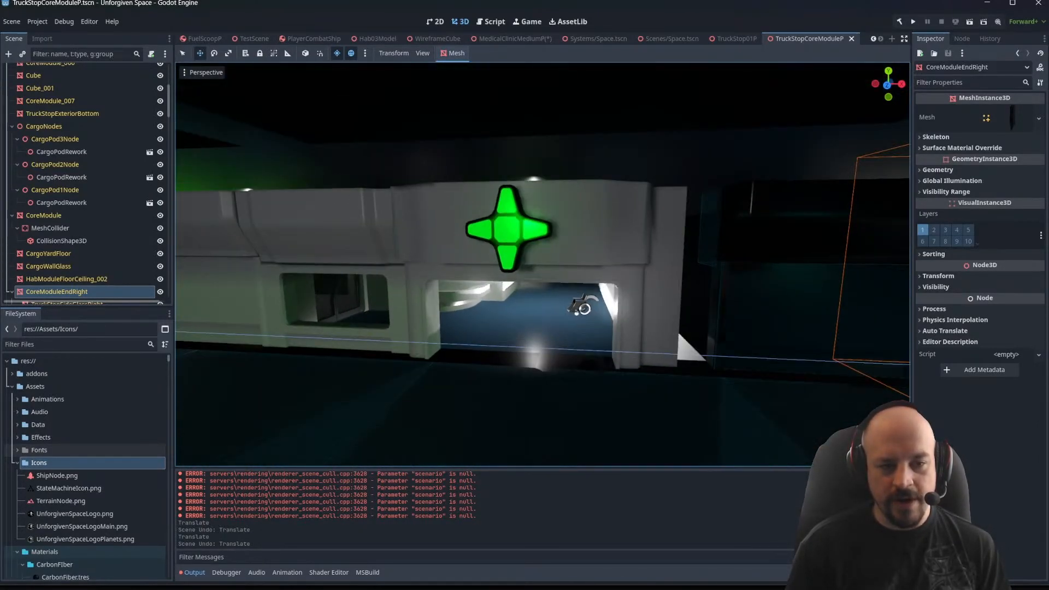
{"action": "right_click_drag", "start_coordinate": [587, 283], "coordinate": [573, 264]}
{"action": "right_click_drag", "start_coordinate": [452, 209], "coordinate": [468, 160]}
{"action": "right_click_drag", "start_coordinate": [432, 219], "coordinate": [636, 306]}
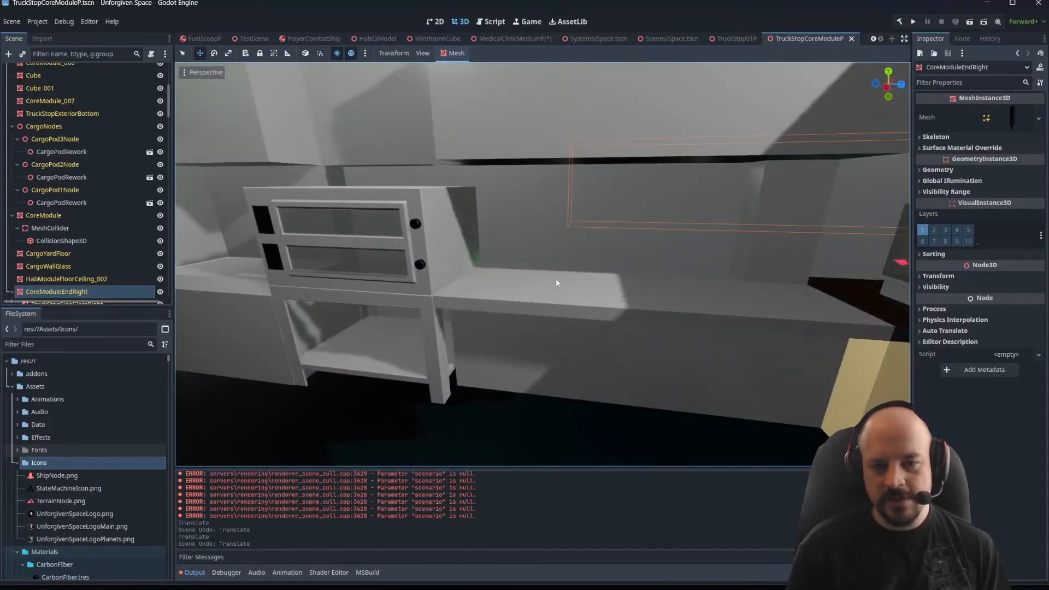
{"action": "middle_click_drag", "start_coordinate": [423, 244], "coordinate": [568, 285]}
{"action": "right_click_drag", "start_coordinate": [511, 322], "coordinate": [557, 292]}
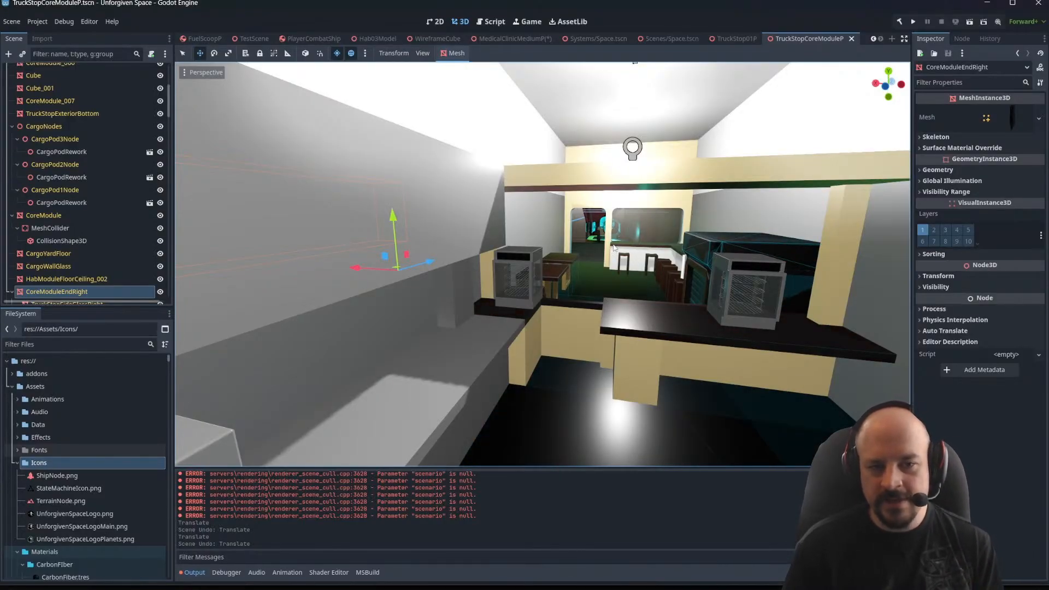
Examine the restaurant seating areas, bar counters, stools and serving window inside the core module
{"action": "right_click_drag", "start_coordinate": [613, 244], "coordinate": [639, 230]}
{"action": "key", "text": "w"}
{"action": "scroll", "coordinate": [614, 243], "scroll_direction": "up", "scroll_amount": 3}
{"action": "key", "text": "w"}
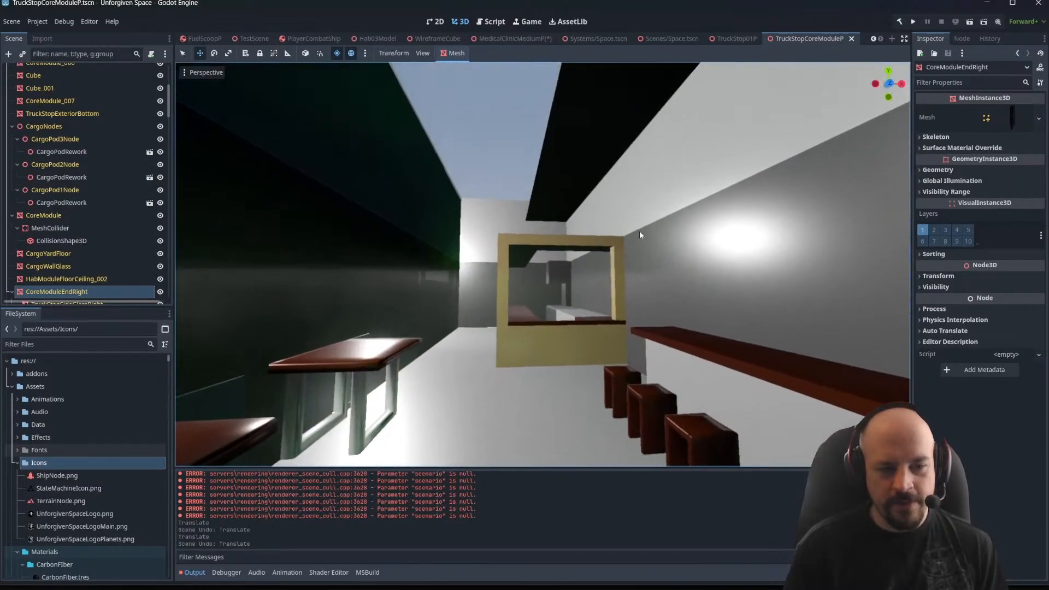
{"action": "right_click_drag", "start_coordinate": [671, 427], "coordinate": [733, 431]}
{"action": "right_click_drag", "start_coordinate": [517, 311], "coordinate": [473, 293]}
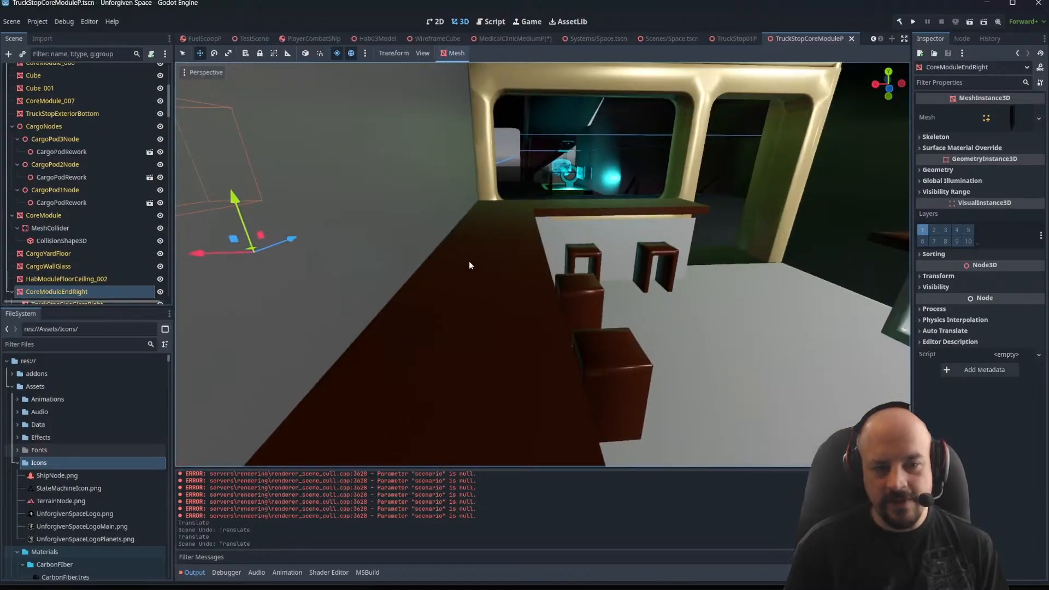
{"action": "right_click_drag", "start_coordinate": [579, 271], "coordinate": [497, 326]}
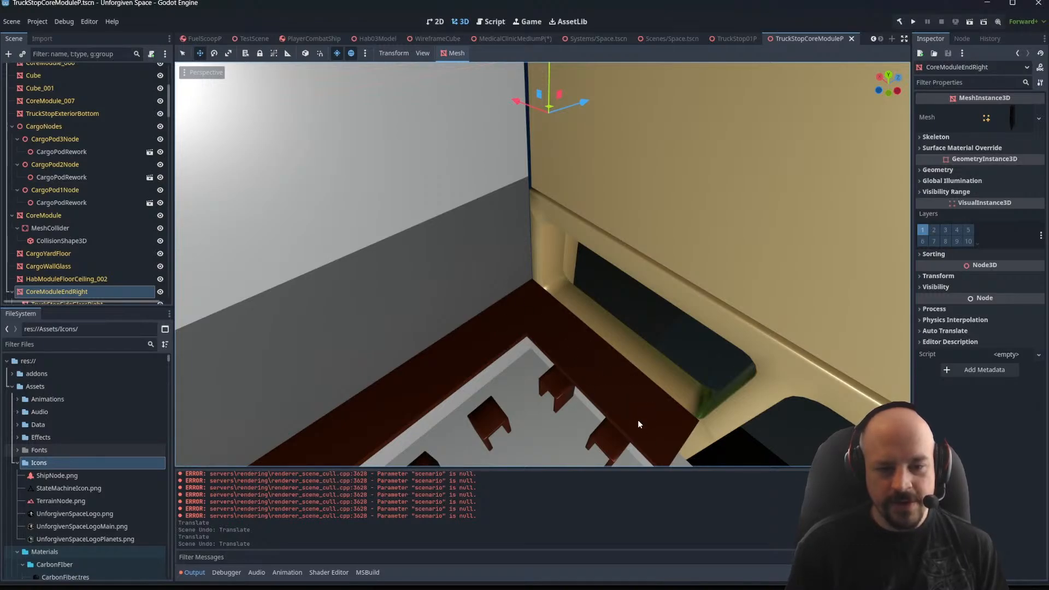
{"action": "right_click_drag", "start_coordinate": [642, 438], "coordinate": [548, 393]}
{"action": "right_click_drag", "start_coordinate": [685, 377], "coordinate": [534, 309]}
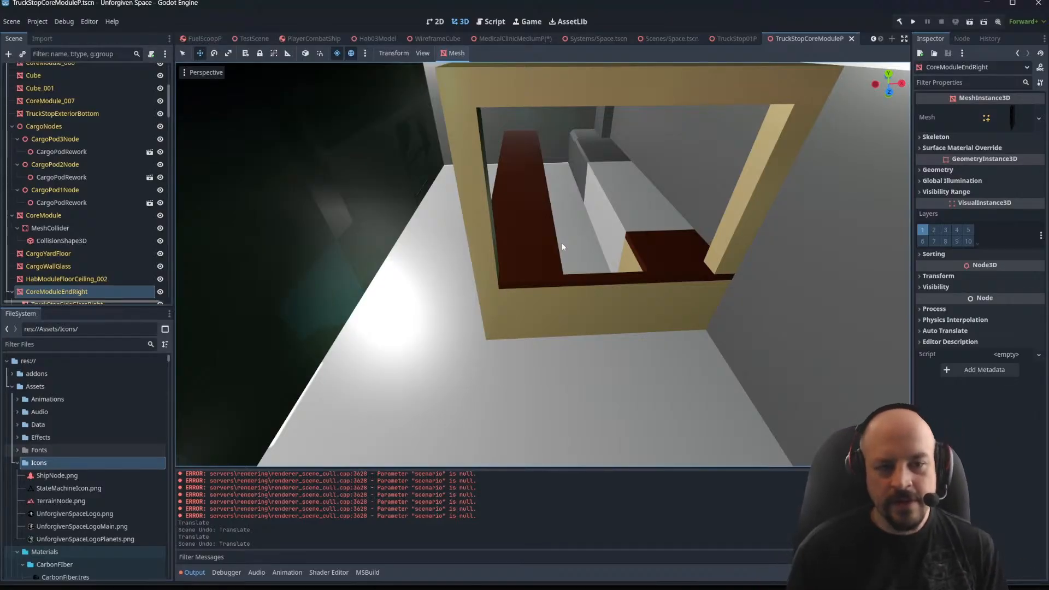
{"action": "right_click_drag", "start_coordinate": [668, 149], "coordinate": [673, 217]}
{"action": "key", "text": "s"}
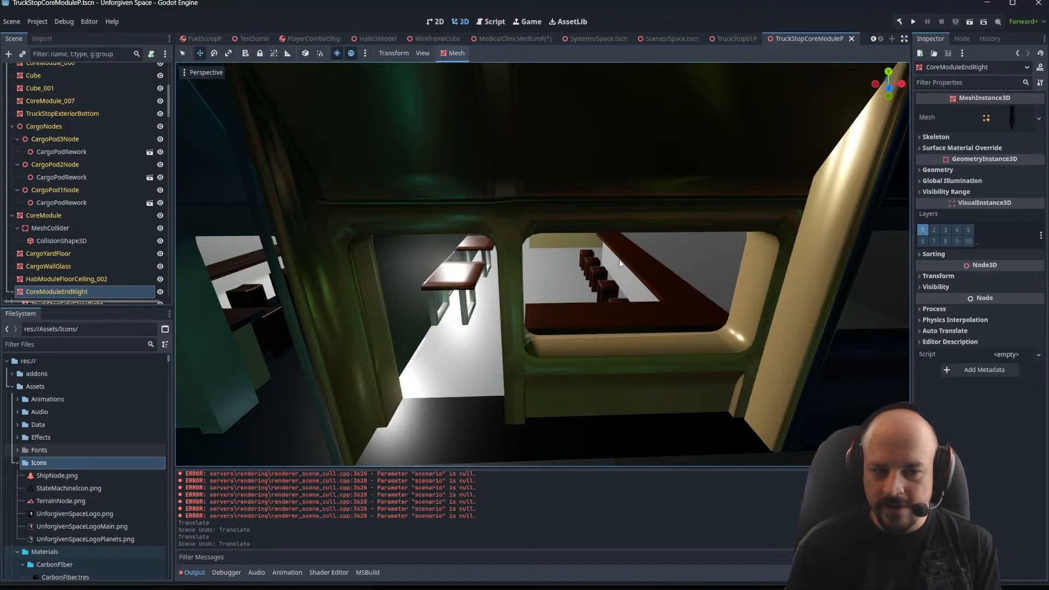
Examine the restaurant storefronts and the surrounding areas of the core module
{"action": "right_click_drag", "start_coordinate": [593, 258], "coordinate": [264, 208]}
{"action": "scroll", "coordinate": [469, 240], "scroll_direction": "up", "scroll_amount": 2}
{"action": "key", "text": "w"}
{"action": "right_click_drag", "start_coordinate": [536, 292], "coordinate": [546, 350]}
{"action": "key", "text": "s"}
{"action": "key", "text": "w"}
{"action": "right_click_drag", "start_coordinate": [654, 206], "coordinate": [470, 161]}
{"action": "right_click_drag", "start_coordinate": [815, 244], "coordinate": [944, 235]}
{"action": "key", "text": "s"}
{"action": "right_click_drag", "start_coordinate": [660, 356], "coordinate": [498, 339]}
{"action": "key", "text": "s"}
{"action": "key", "text": "w"}
{"action": "key", "text": "w"}
{"action": "scroll", "coordinate": [692, 352], "scroll_direction": "down", "scroll_amount": 3}
{"action": "key", "text": "s"}
{"action": "key", "text": "w"}
{"action": "key", "text": "s"}
{"action": "right_click_drag", "start_coordinate": [506, 298], "coordinate": [445, 276]}
{"action": "key", "text": "a"}
{"action": "key", "text": "s"}
{"action": "scroll", "coordinate": [413, 280], "scroll_direction": "up", "scroll_amount": 6}
{"action": "key", "text": "s"}
{"action": "key", "text": "w"}
{"action": "key", "text": "w"}
{"action": "key", "text": "s"}
{"action": "scroll", "coordinate": [446, 276], "scroll_direction": "up", "scroll_amount": 6}
{"action": "key", "text": "f"}
Close the core module scene and examine the Hangar 88 and Cargo Storage area in the TruckStop01P scene
{"action": "left_click", "coordinate": [851, 38]}
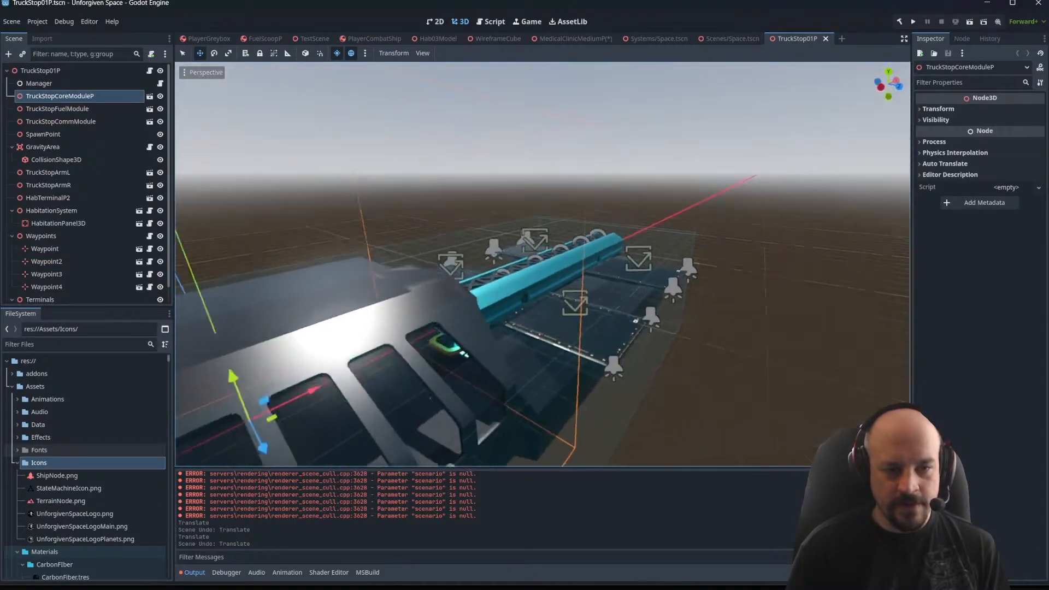
{"action": "key", "text": "w"}
{"action": "scroll", "coordinate": [464, 273], "scroll_direction": "down", "scroll_amount": 2}
{"action": "right_click_drag", "start_coordinate": [541, 262], "coordinate": [242, 275]}
{"action": "key", "text": "s"}
{"action": "right_click_drag", "start_coordinate": [638, 206], "coordinate": [652, 206]}
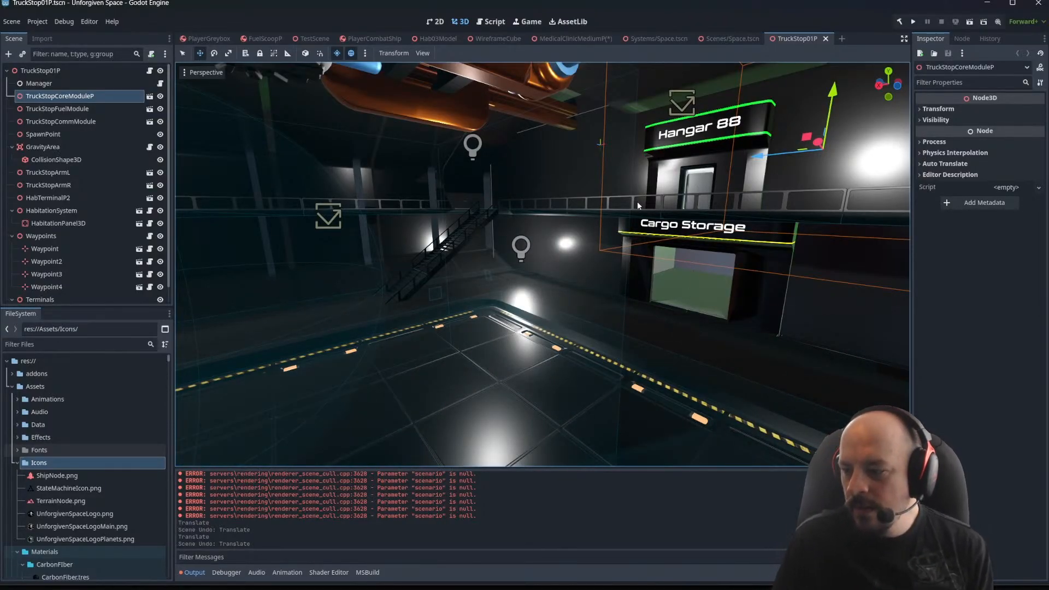
{"action": "key", "text": "s"}
{"action": "right_click_drag", "start_coordinate": [637, 206], "coordinate": [568, 254]}
{"action": "key", "text": "w"}
Reopen the TruckStopCoreModuleP scene to look over the module inside and out, and close it again
{"action": "left_click", "coordinate": [458, 314]}
{"action": "left_click", "coordinate": [150, 97]}
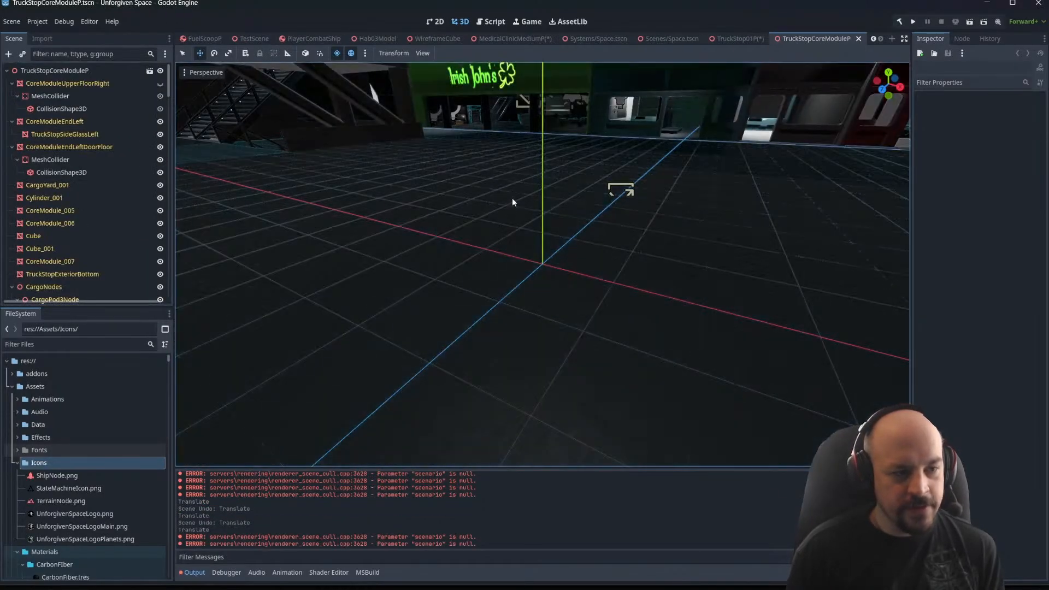
{"action": "key", "text": "w"}
{"action": "right_click_drag", "start_coordinate": [325, 227], "coordinate": [765, 221]}
{"action": "scroll", "coordinate": [481, 221], "scroll_direction": "up", "scroll_amount": 5}
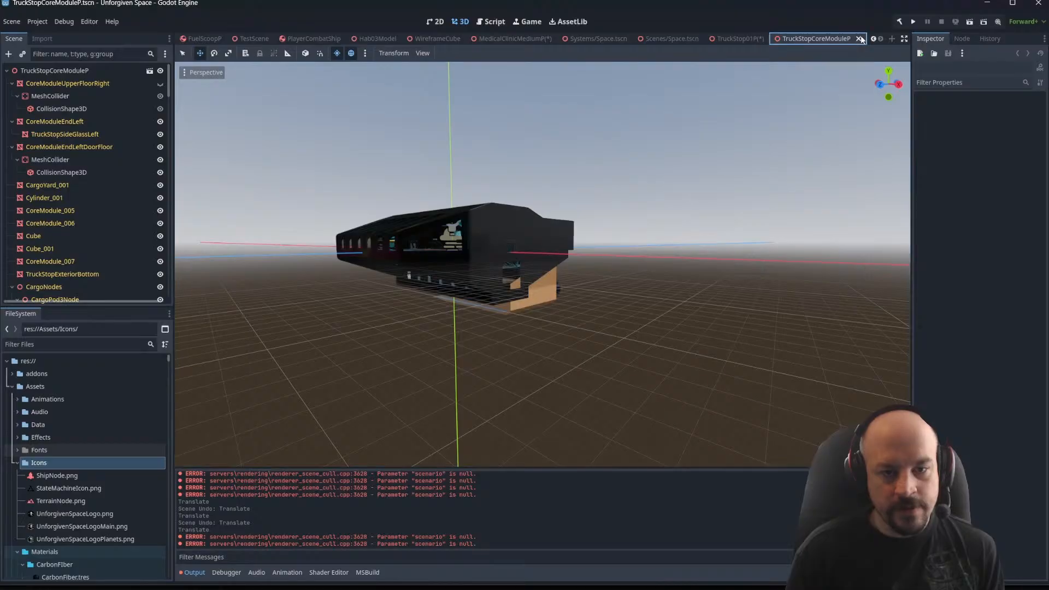
{"action": "left_click", "coordinate": [860, 39]}
{"action": "key", "text": "s"}
{"action": "right_click_drag", "start_coordinate": [518, 187], "coordinate": [568, 227]}
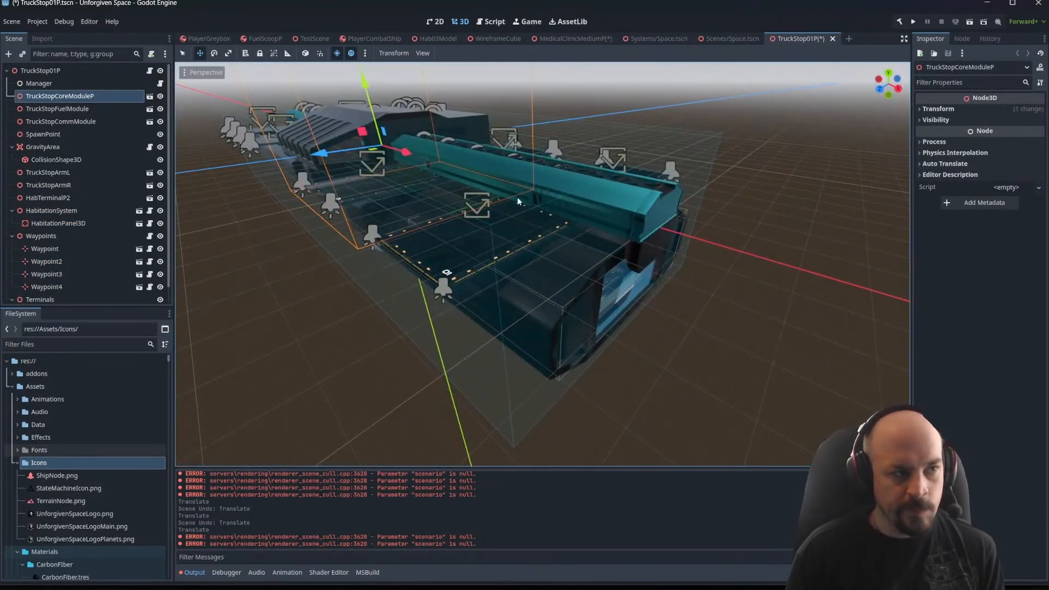
Open the scene of the TruckStopArmL module and select its RepairHangar node
{"action": "left_click", "coordinate": [65, 110]}
{"action": "left_click", "coordinate": [64, 122]}
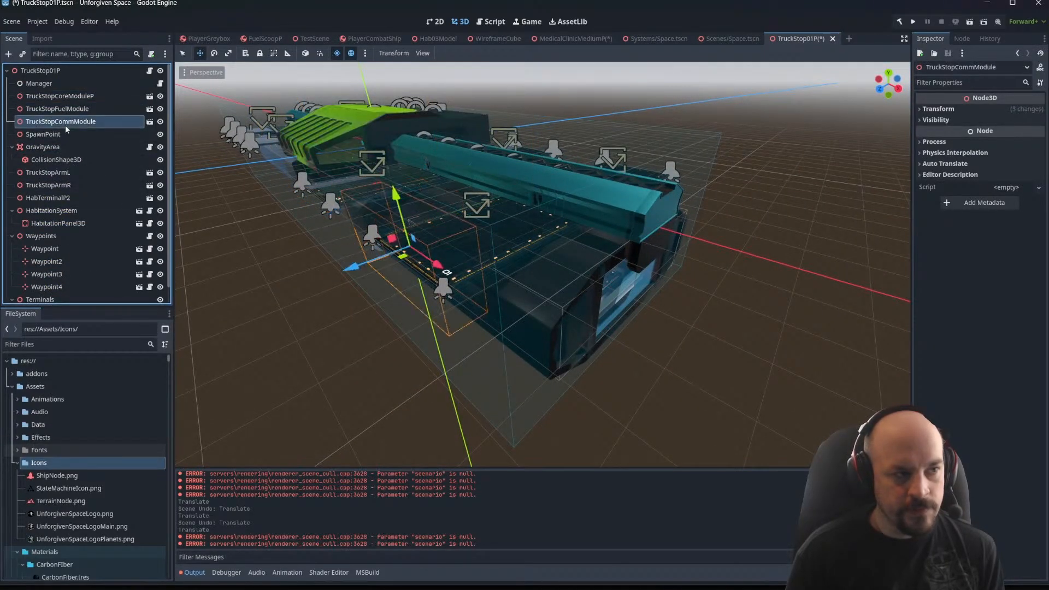
{"action": "left_click", "coordinate": [59, 172]}
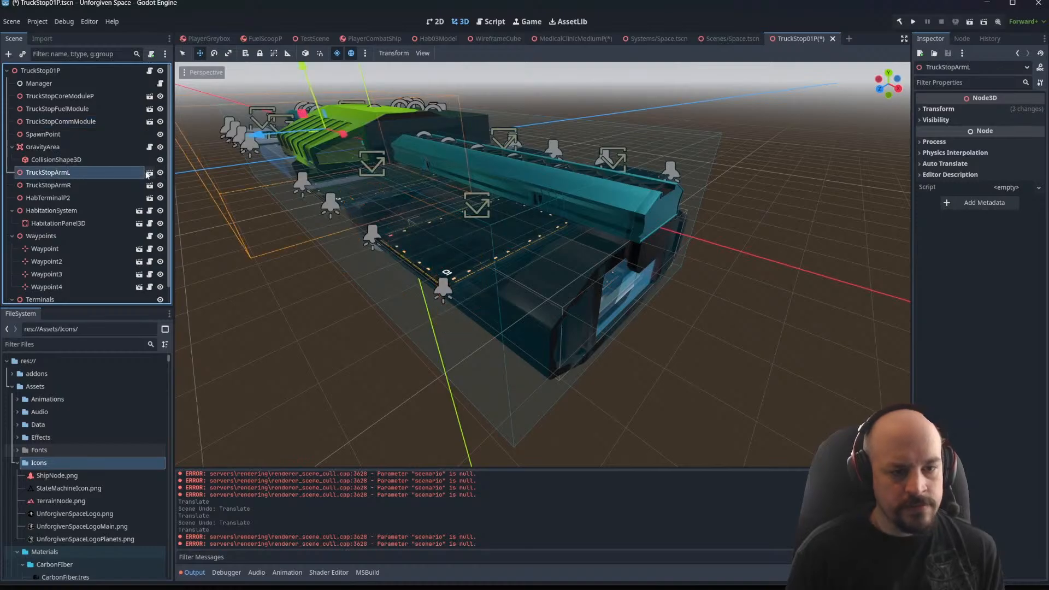
{"action": "left_click", "coordinate": [149, 172]}
{"action": "left_click", "coordinate": [598, 330]}
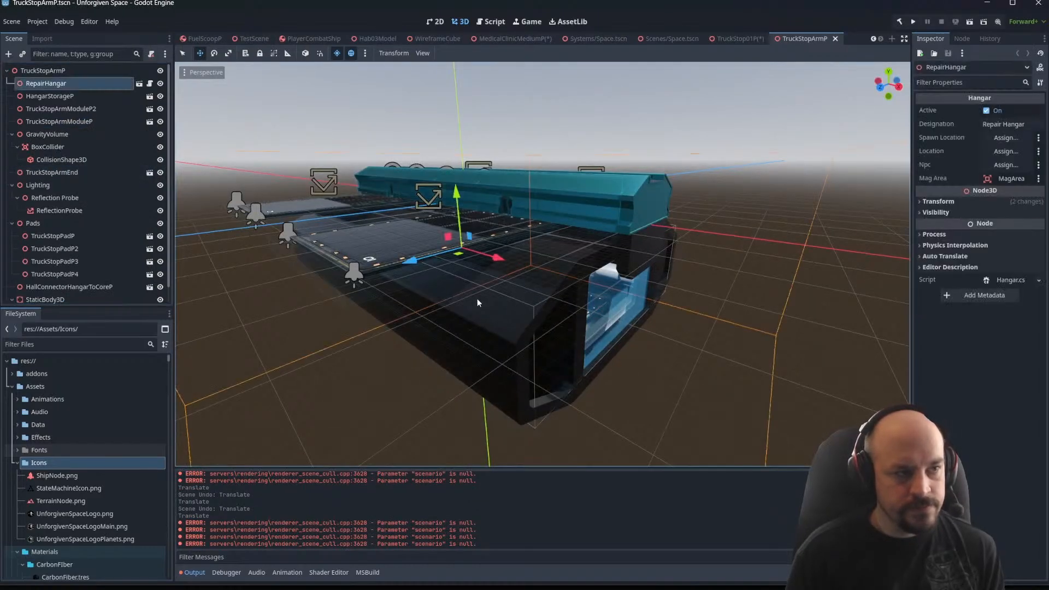
Open the RepairHangar scene and select the OmniLight3D6 light beside its staircase
{"action": "left_click", "coordinate": [149, 84]}
{"action": "key", "text": "w"}
{"action": "right_click_drag", "start_coordinate": [524, 246], "coordinate": [284, 232]}
{"action": "left_click", "coordinate": [659, 308]}
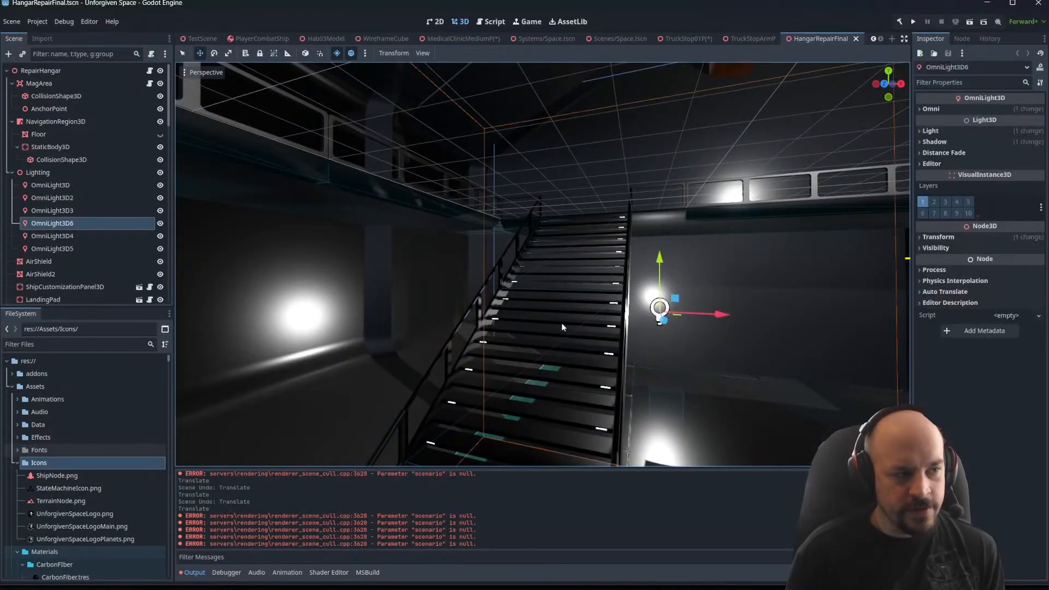
Select the small hangar module beside the staircase in the RepairHangar scene and open its HangarSmallBaseP scene
{"action": "left_click", "coordinate": [433, 291]}
{"action": "right_click_drag", "start_coordinate": [433, 291], "coordinate": [464, 393]}
{"action": "key", "text": "q"}
{"action": "left_click", "coordinate": [406, 314]}
{"action": "middle_click_drag", "start_coordinate": [406, 315], "coordinate": [481, 303]}
{"action": "left_click", "coordinate": [150, 296]}
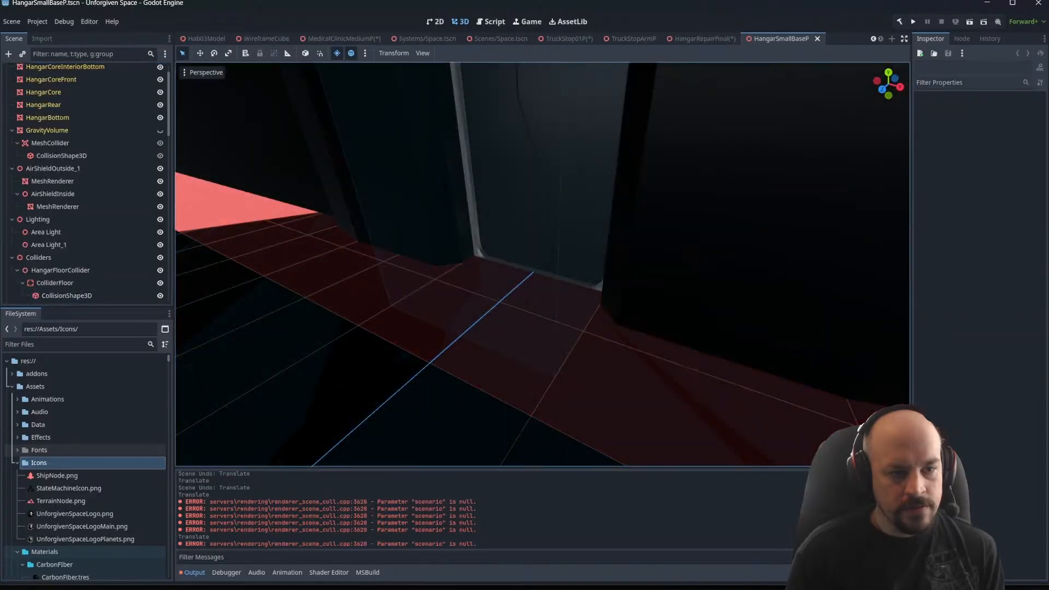
Find the staircase near the Cargo Storage area and select its HangarStairsP3 piece
{"action": "key", "text": "w"}
{"action": "right_click_drag", "start_coordinate": [513, 276], "coordinate": [650, 273]}
{"action": "left_click", "coordinate": [596, 229]}
{"action": "right_click_drag", "start_coordinate": [597, 229], "coordinate": [597, 229]}
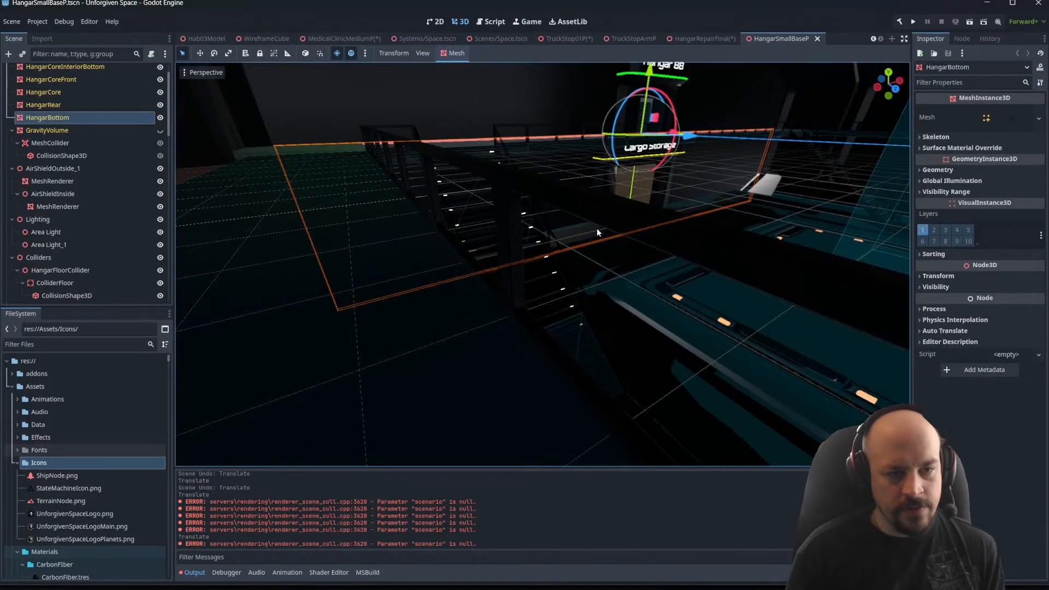
{"action": "left_click", "coordinate": [588, 277]}
{"action": "right_click_drag", "start_coordinate": [589, 277], "coordinate": [579, 278]}
{"action": "left_click", "coordinate": [416, 264]}
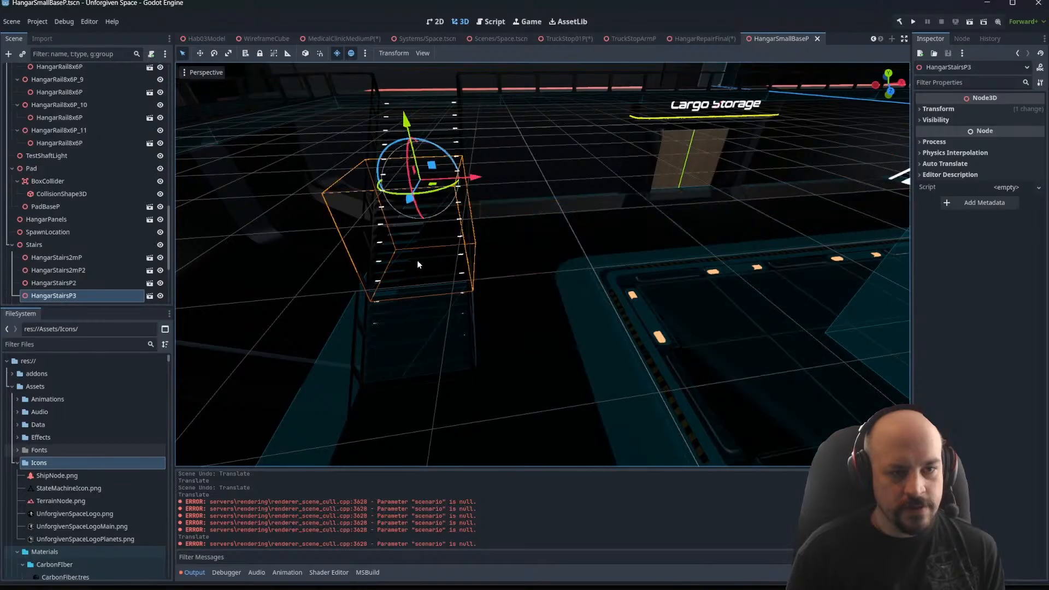
Move the HangarStairsP3 piece out of its staircase, look at the separated part, and undo the move
{"action": "left_click_drag", "start_coordinate": [461, 239], "coordinate": [646, 175]}
{"action": "right_click_drag", "start_coordinate": [646, 176], "coordinate": [659, 123]}
{"action": "key", "text": "a"}
{"action": "key", "text": "d"}
{"action": "right_click_drag", "start_coordinate": [533, 228], "coordinate": [481, 311]}
{"action": "key", "text": "ctrl+z"}
{"action": "key", "text": "w"}
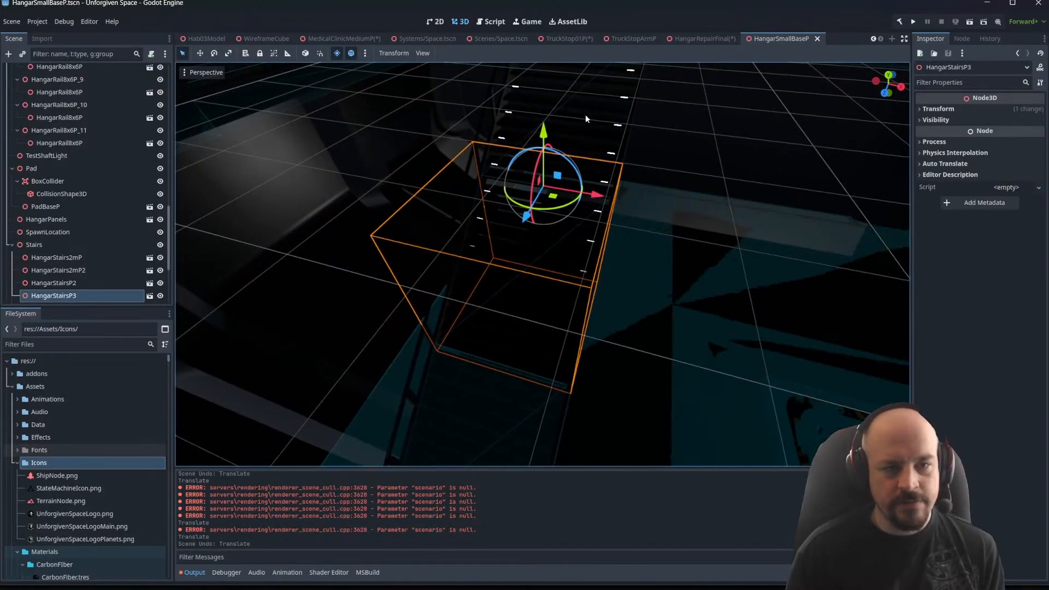
Add the neighbouring modular pieces around the staircase to the HangarStairsP3 selection
{"action": "left_click", "coordinate": [585, 114], "text": "shift"}
{"action": "right_click_drag", "start_coordinate": [741, 197], "coordinate": [710, 207]}
{"action": "left_click", "coordinate": [518, 306], "text": "shift"}
{"action": "right_click_drag", "start_coordinate": [693, 256], "coordinate": [721, 186]}
{"action": "key", "text": "s"}
{"action": "mouse_move", "coordinate": [651, 360]}
{"action": "right_mouse_down"}
{"action": "mouse_move", "coordinate": [636, 339]}
{"action": "mouse_move", "coordinate": [642, 295]}
{"action": "mouse_move", "coordinate": [651, 361]}
{"action": "right_mouse_up"}
{"action": "key", "text": "w"}
{"action": "left_click", "coordinate": [652, 361], "text": "shift"}
{"action": "right_click_drag", "start_coordinate": [745, 352], "coordinate": [800, 372]}
{"action": "left_click", "coordinate": [719, 349], "text": "shift"}
{"action": "left_click", "coordinate": [685, 306], "text": "shift"}
Extend the selection to the modular stair and railing pieces on the other sides of the landing pad
{"action": "right_click_drag", "start_coordinate": [681, 310], "coordinate": [701, 265]}
{"action": "key", "text": "d"}
{"action": "key", "text": "d"}
{"action": "key", "text": "w"}
{"action": "left_click", "coordinate": [592, 261], "text": "shift"}
{"action": "left_click", "coordinate": [788, 272], "text": "shift"}
{"action": "right_click_drag", "start_coordinate": [789, 273], "coordinate": [843, 273]}
{"action": "key", "text": "d"}
{"action": "left_click", "coordinate": [450, 336], "text": "shift"}
{"action": "right_click_drag", "start_coordinate": [450, 336], "coordinate": [606, 363]}
{"action": "key", "text": "a"}
{"action": "left_click", "coordinate": [508, 262], "text": "shift"}
{"action": "left_click", "coordinate": [610, 290], "text": "shift"}
{"action": "right_click_drag", "start_coordinate": [610, 290], "coordinate": [391, 290]}
{"action": "key", "text": "d"}
{"action": "key", "text": "s"}
{"action": "key", "text": "w"}
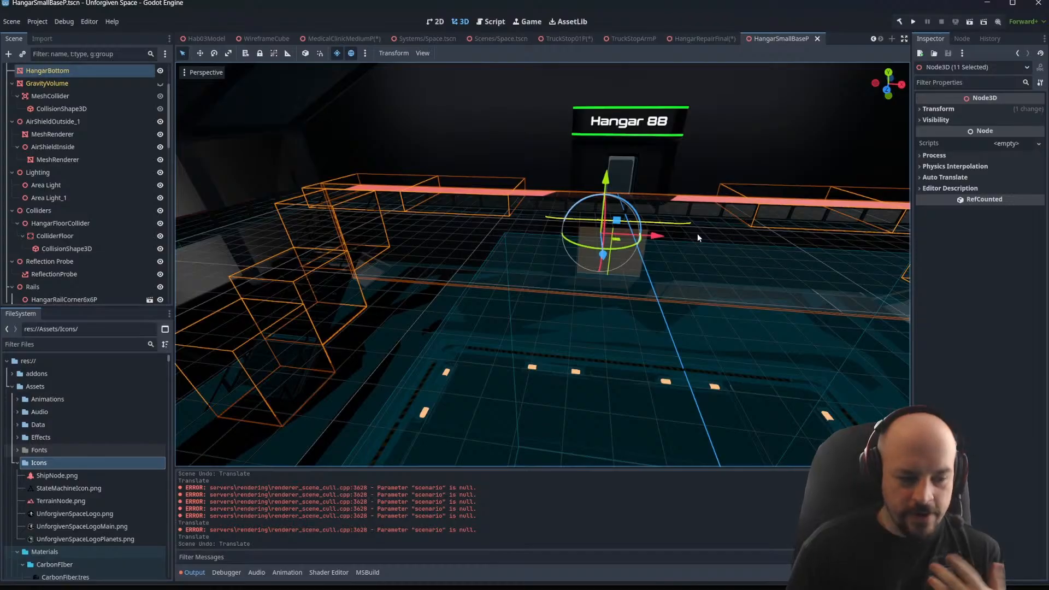
Look over the selected pieces around the landing pad and select only the HangarStairs2mP2 piece
{"action": "key", "text": "w"}
{"action": "right_click_drag", "start_coordinate": [629, 391], "coordinate": [592, 293]}
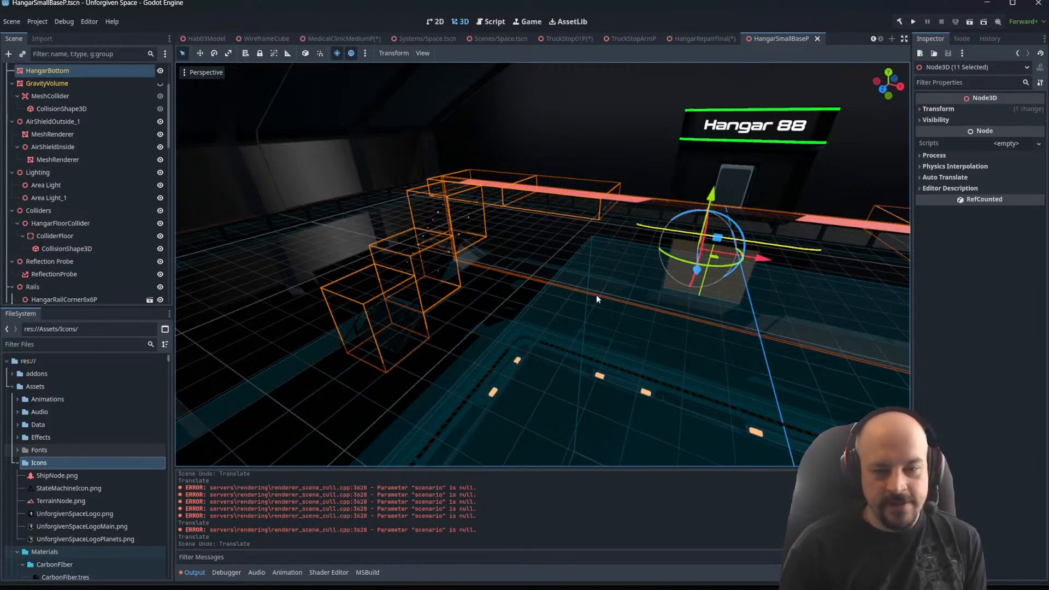
{"action": "right_click_drag", "start_coordinate": [563, 211], "coordinate": [612, 224]}
{"action": "key", "text": "s"}
{"action": "key", "text": "w"}
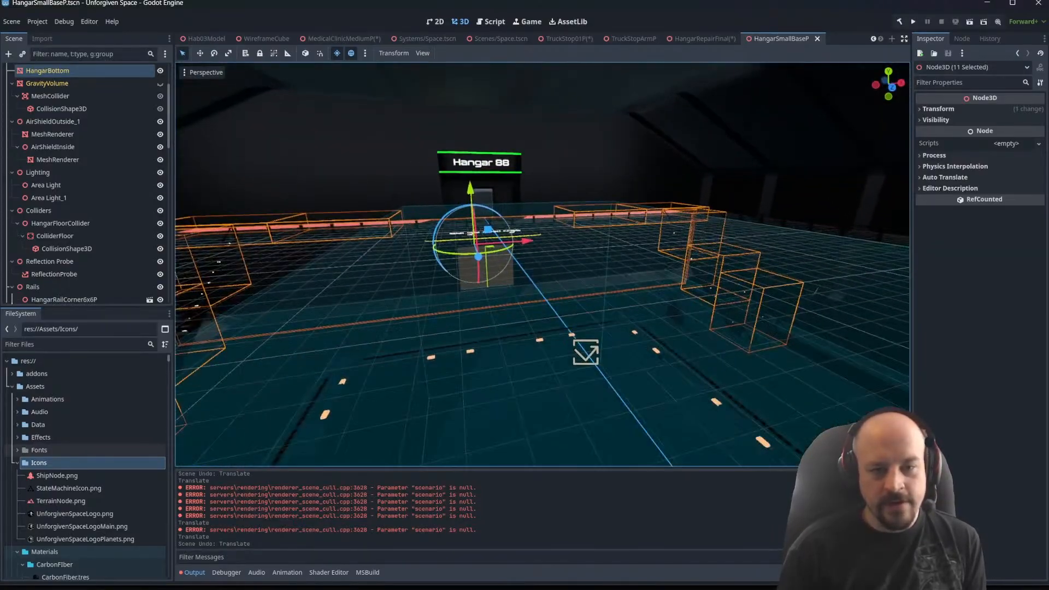
{"action": "left_click", "coordinate": [717, 309]}
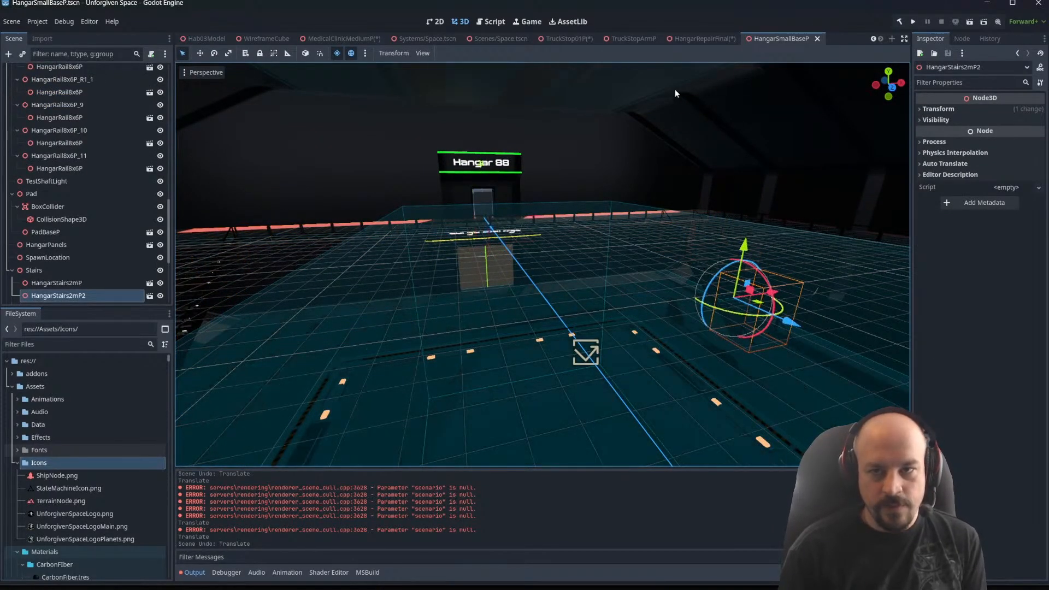
Close the Unforgiven Space project without saving the modified scenes and return to the SpaceEdit project
{"action": "left_click", "coordinate": [1038, 2]}
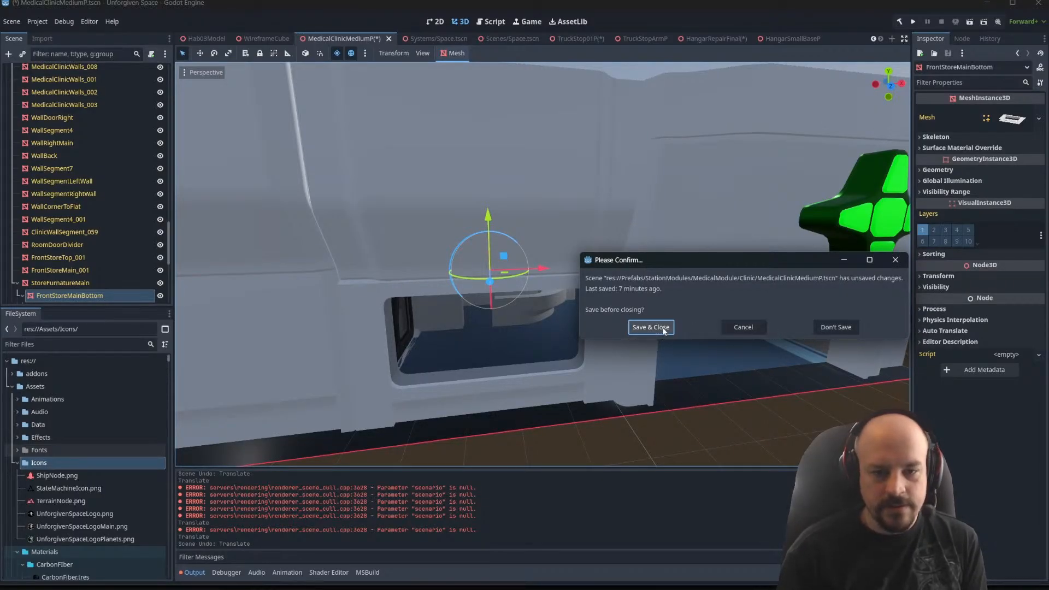
{"action": "left_click", "coordinate": [845, 331]}
{"action": "left_click", "coordinate": [820, 327]}
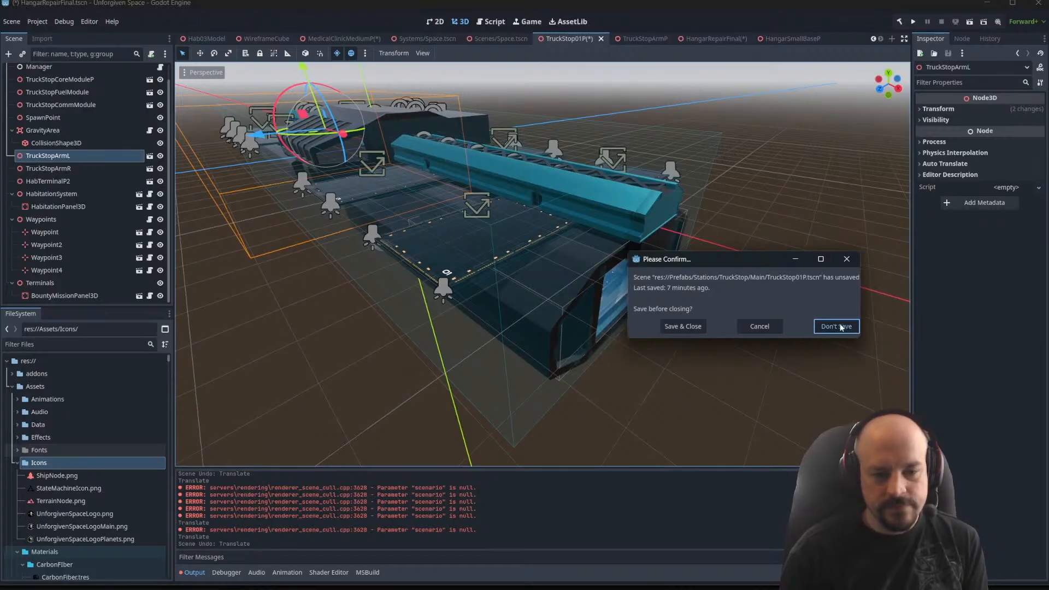
{"action": "left_click", "coordinate": [813, 326]}
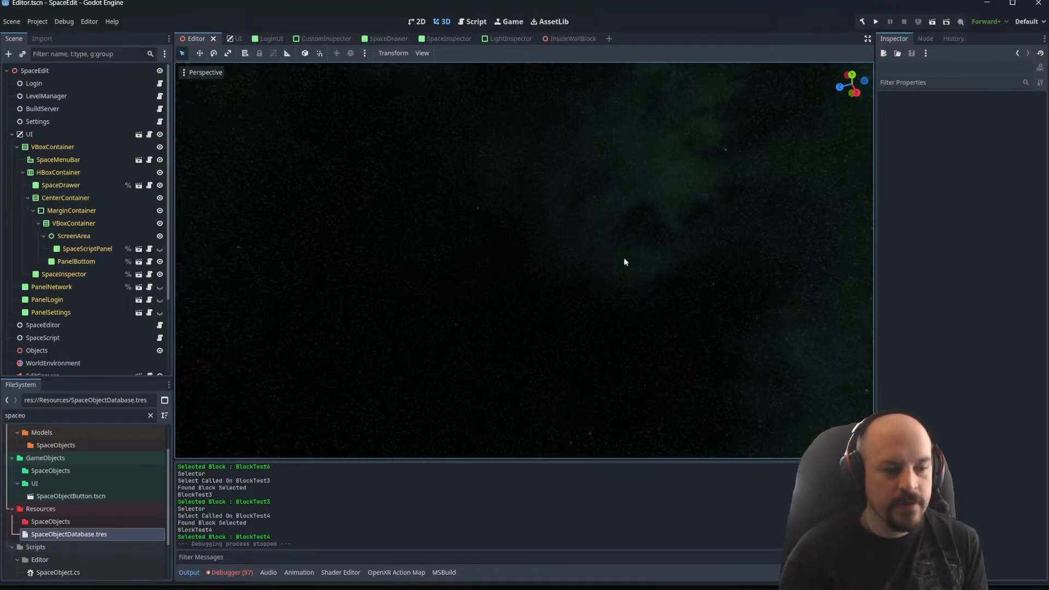
Show the Session 2 errors in the debugger and collapse the UI branch of the Editor scene tree
{"action": "left_click", "coordinate": [232, 572]}
{"action": "left_click", "coordinate": [233, 443]}
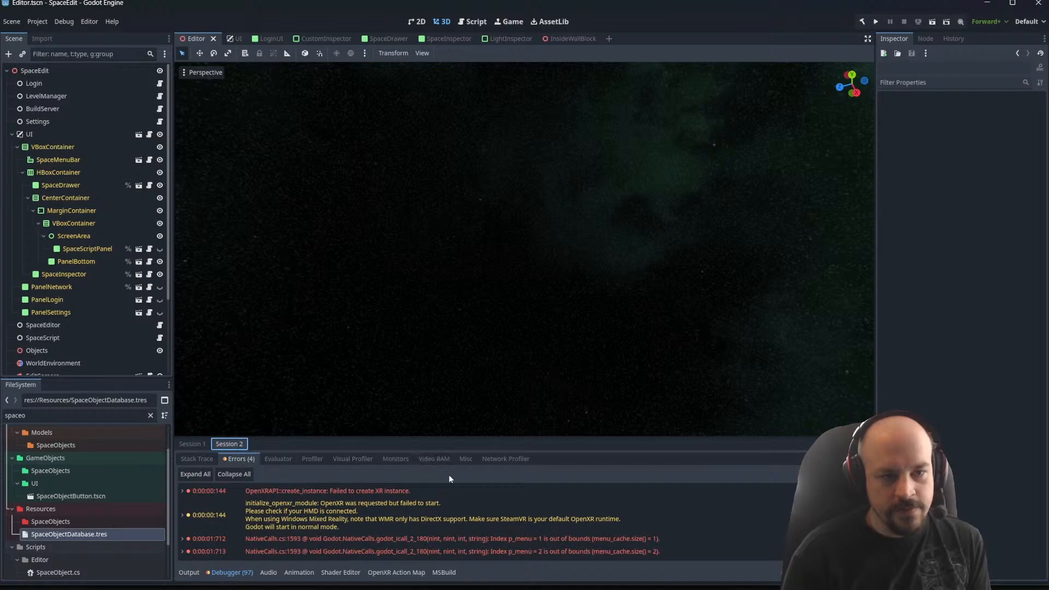
{"action": "scroll", "coordinate": [309, 295], "scroll_direction": "up", "scroll_amount": 6}
{"action": "right_click_drag", "start_coordinate": [308, 295], "coordinate": [276, 213]}
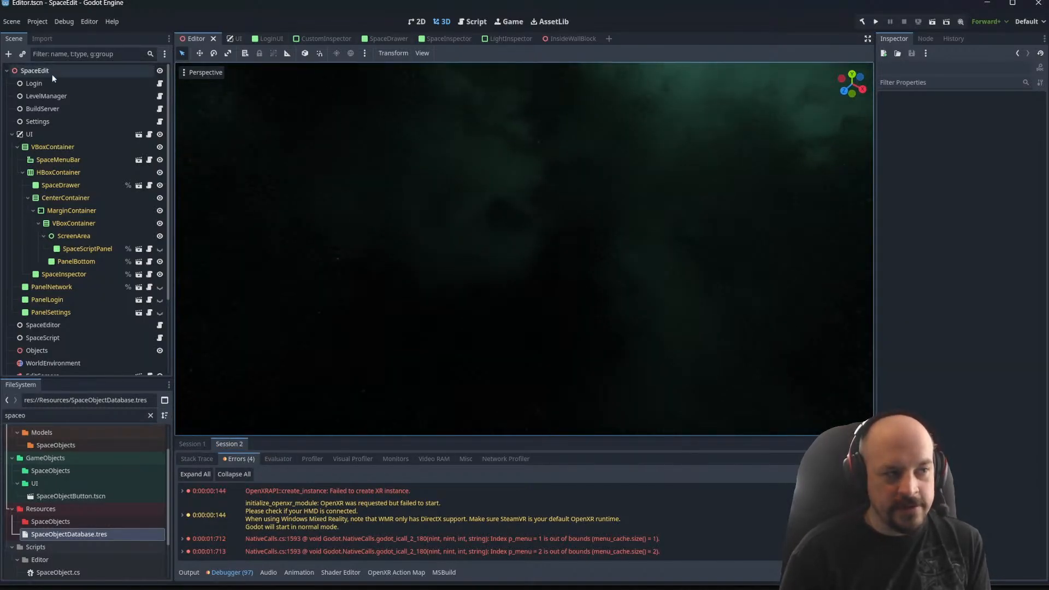
{"action": "left_click", "coordinate": [11, 134]}
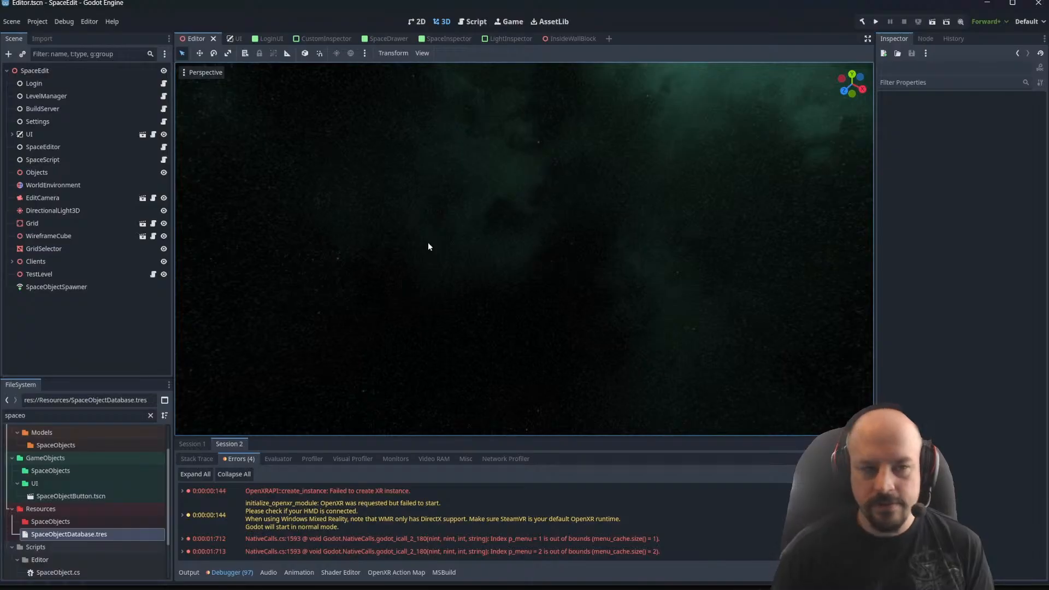
Open the SpaceInspector scene and examine its Transform, Test Inspector and Light Inspector sections
{"action": "left_click", "coordinate": [445, 38]}
{"action": "scroll", "coordinate": [546, 224], "scroll_direction": "down", "scroll_amount": 2}
{"action": "scroll", "coordinate": [552, 223], "scroll_direction": "up", "scroll_amount": 5}
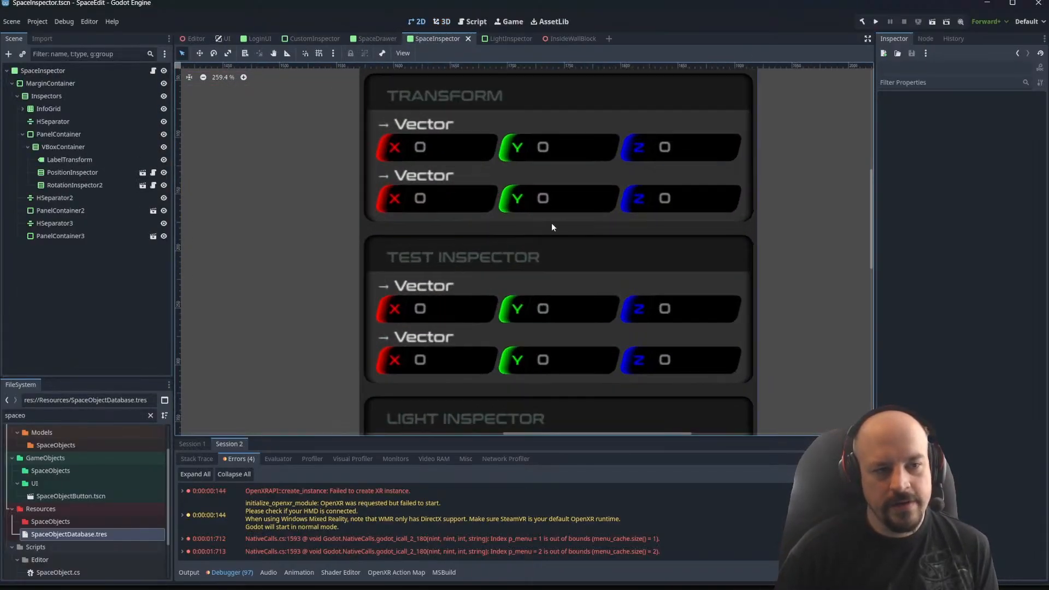
{"action": "scroll", "coordinate": [470, 182], "scroll_direction": "down", "scroll_amount": 1}
{"action": "left_click", "coordinate": [546, 200]}
{"action": "left_click", "coordinate": [688, 290]}
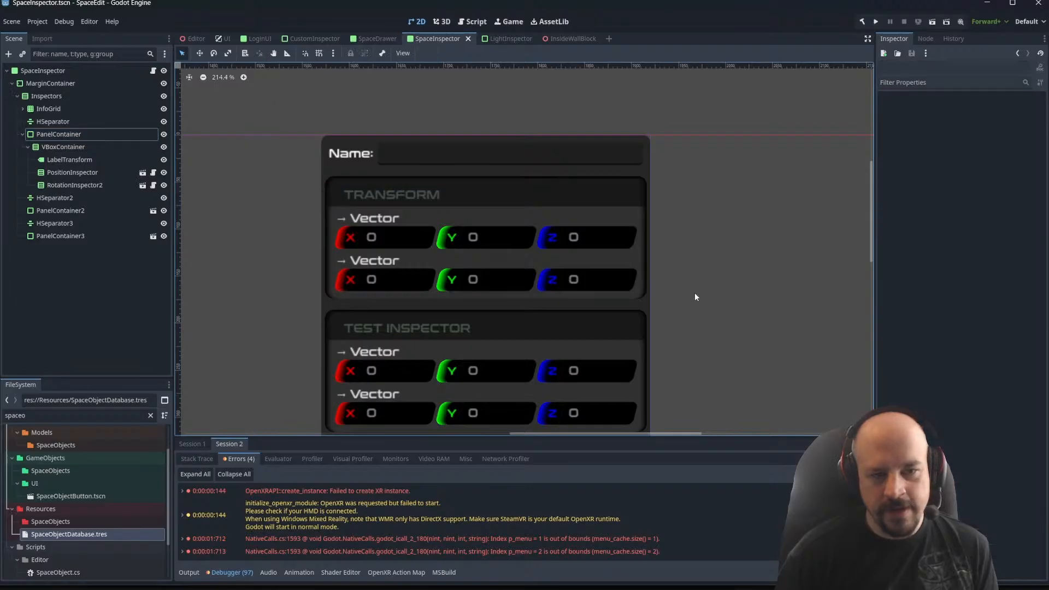
{"action": "scroll", "coordinate": [711, 260], "scroll_direction": "down", "scroll_amount": 1}
{"action": "scroll", "coordinate": [550, 208], "scroll_direction": "up", "scroll_amount": 2}
{"action": "scroll", "coordinate": [801, 283], "scroll_direction": "down", "scroll_amount": 1}
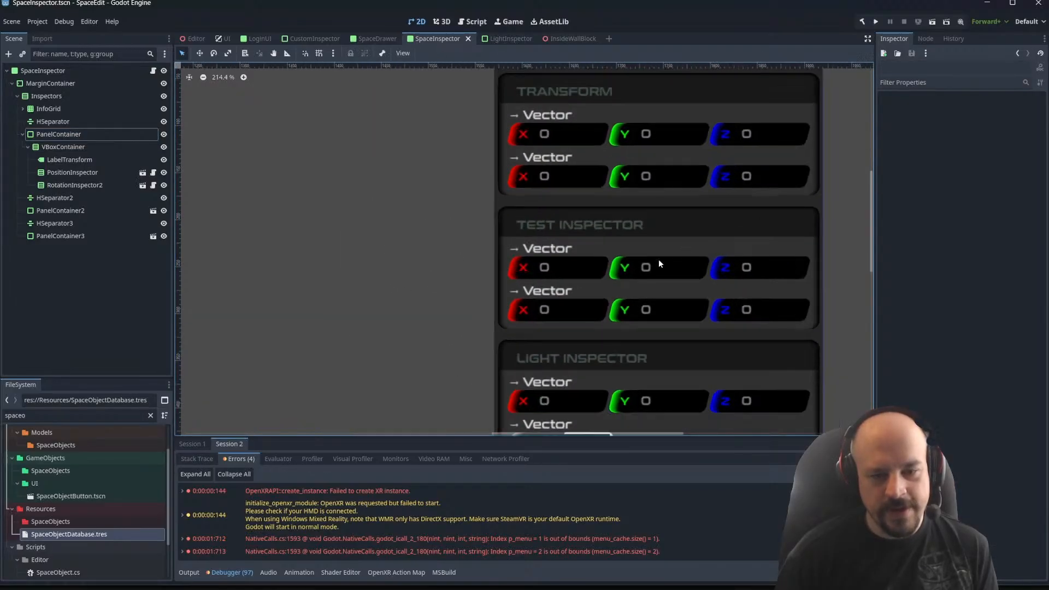
{"action": "scroll", "coordinate": [814, 336], "scroll_direction": "down", "scroll_amount": 1}
{"action": "middle_click_drag", "start_coordinate": [815, 337], "coordinate": [690, 265]}
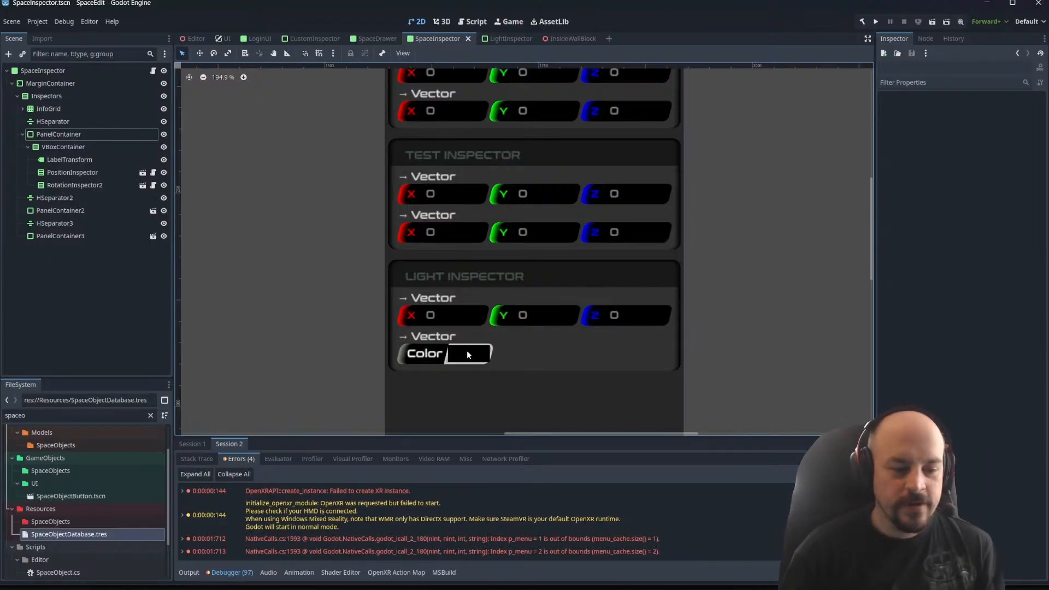
Switch to Blender and merge the vertices of the Stairs2x2x1 mesh by distance
{"action": "left_click", "coordinate": [428, 588]}
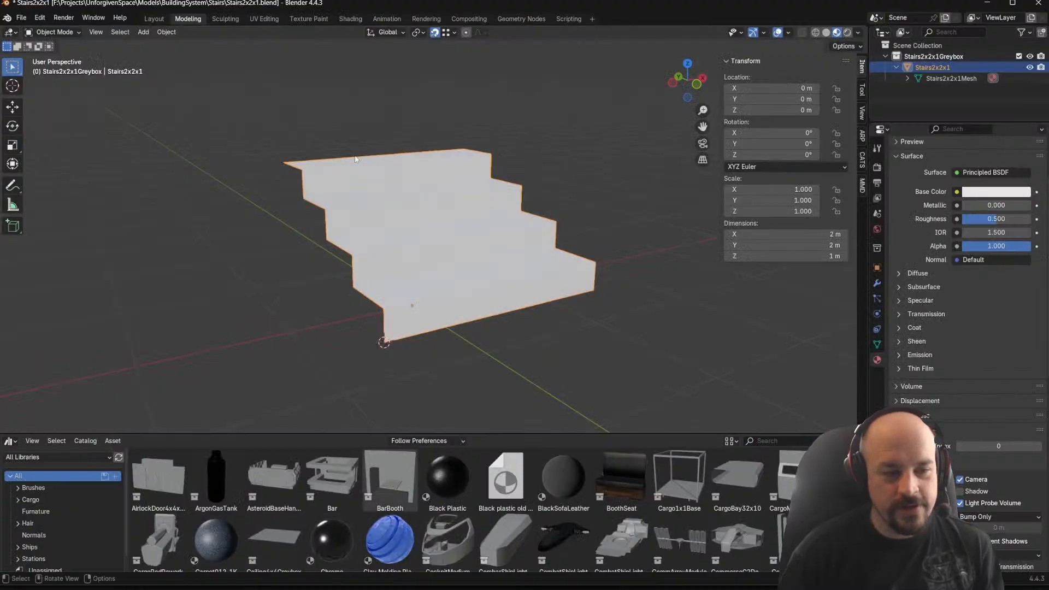
{"action": "mouse_move", "coordinate": [474, 221]}
{"action": "middle_mouse_down"}
{"action": "mouse_move", "coordinate": [431, 239]}
{"action": "mouse_move", "coordinate": [478, 213]}
{"action": "middle_mouse_up"}
{"action": "key", "text": "Tab"}
{"action": "key", "text": "m"}
{"action": "left_click", "coordinate": [459, 212]}
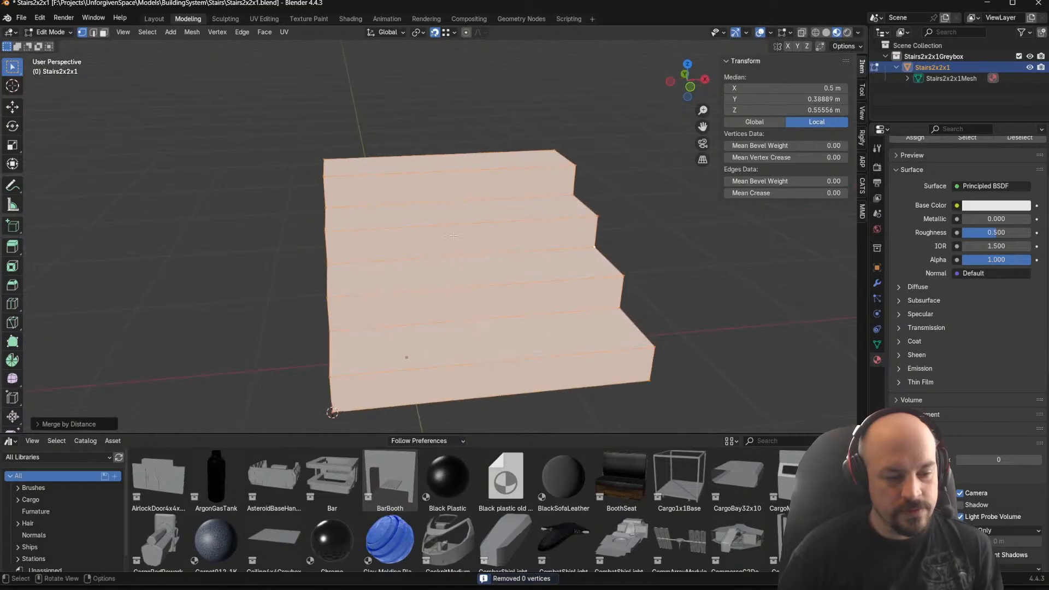
Switch back to Godot and filter the project files by "stairs"
{"action": "left_click", "coordinate": [324, 586]}
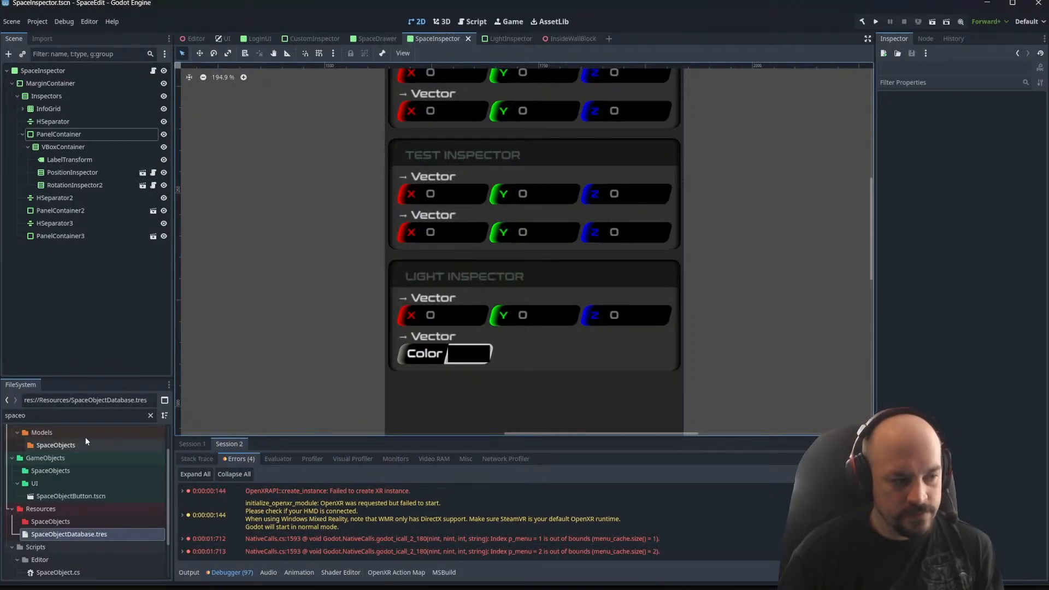
{"action": "double_click", "coordinate": [38, 414]}
{"action": "type", "text": "s"}
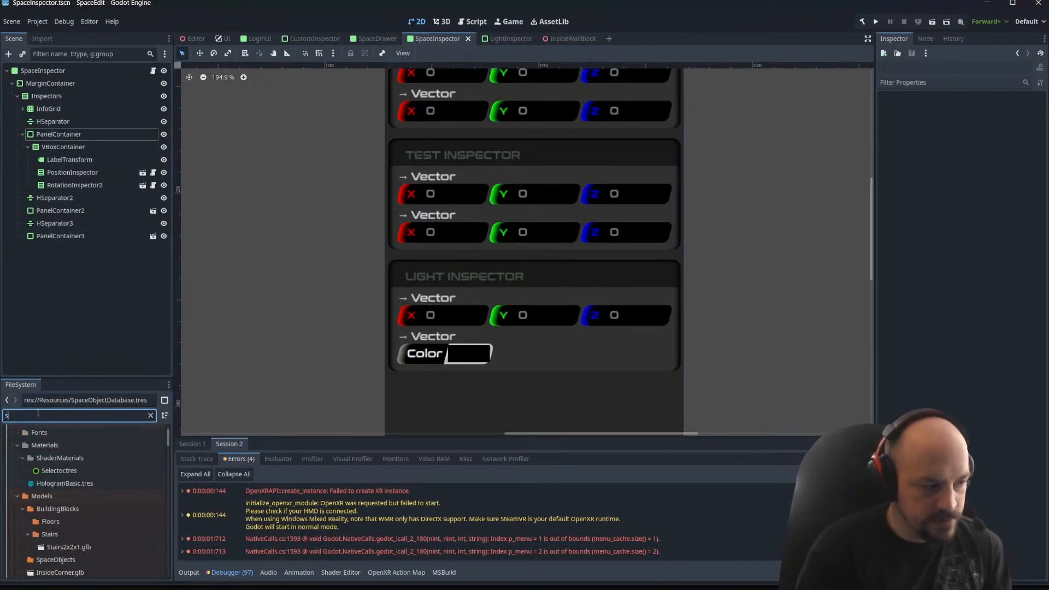
{"action": "type", "text": "tauir"}
{"action": "key", "text": "BackSpace"}
{"action": "type", "text": "irs"}
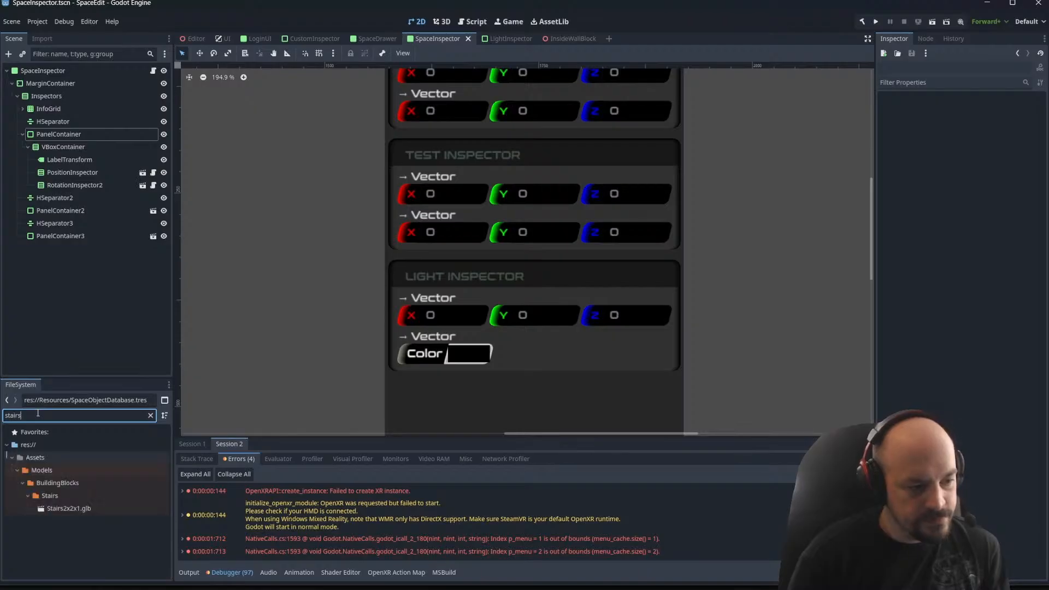
Open the advanced import settings of Stairs2x2x1.glb, inspect the model preview, and reimport it
{"action": "left_click", "coordinate": [93, 510]}
{"action": "double_click", "coordinate": [92, 509]}
{"action": "scroll", "coordinate": [696, 262], "scroll_direction": "up", "scroll_amount": 6}
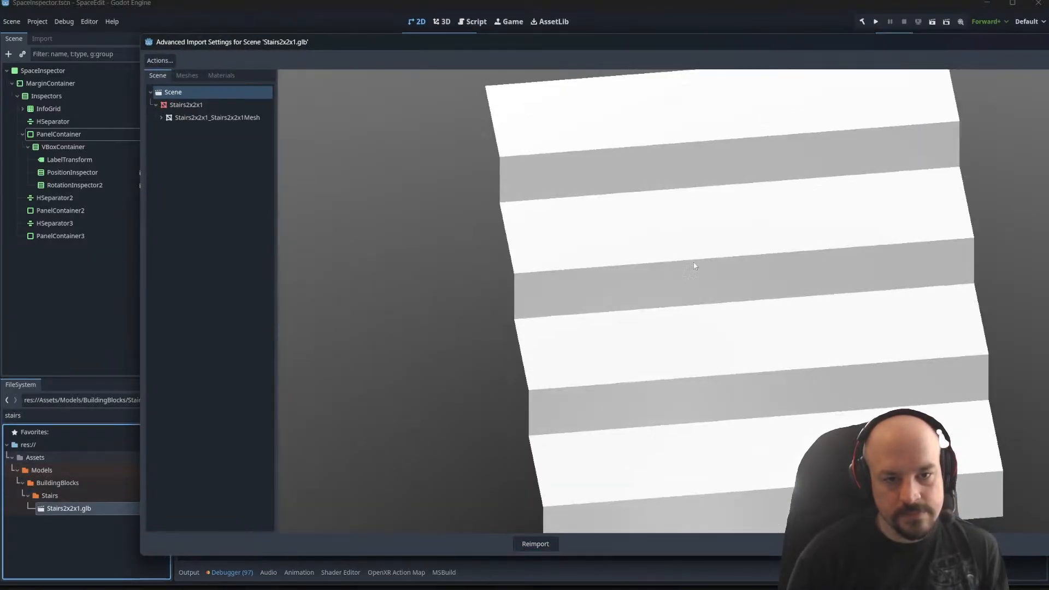
{"action": "scroll", "coordinate": [609, 250], "scroll_direction": "down", "scroll_amount": 8}
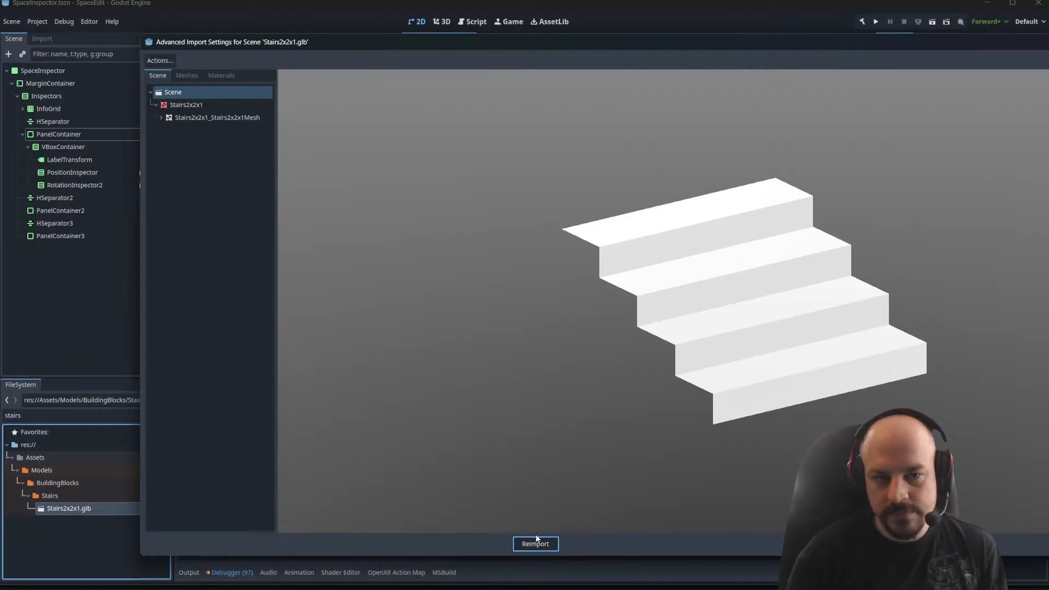
{"action": "left_click", "coordinate": [535, 543]}
{"action": "left_click", "coordinate": [89, 554]}
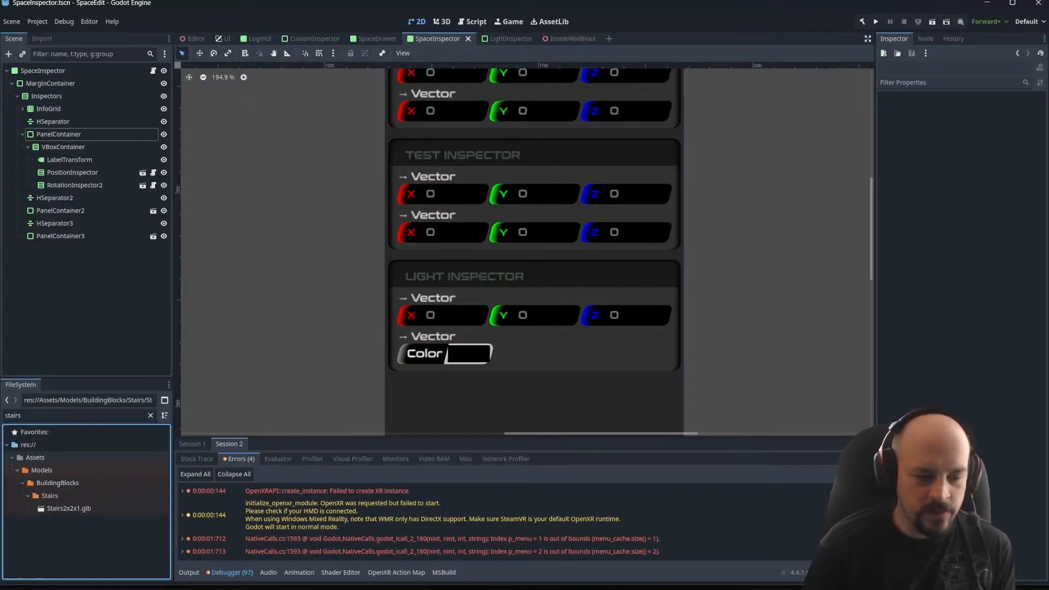
Switch to Blender and add a centred loop cut that divides the Stairs2x2x1 mesh into two halves across its width
{"action": "left_click", "coordinate": [389, 587]}
{"action": "middle_click_drag", "start_coordinate": [514, 276], "coordinate": [436, 304]}
{"action": "key", "text": "Tab"}
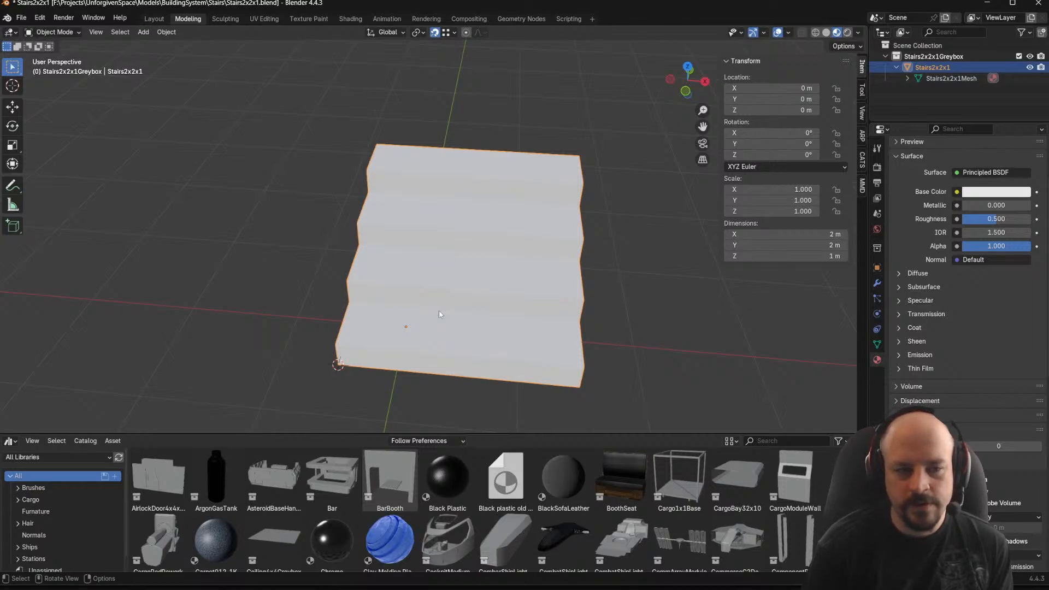
{"action": "middle_click_drag", "start_coordinate": [447, 318], "coordinate": [338, 324]}
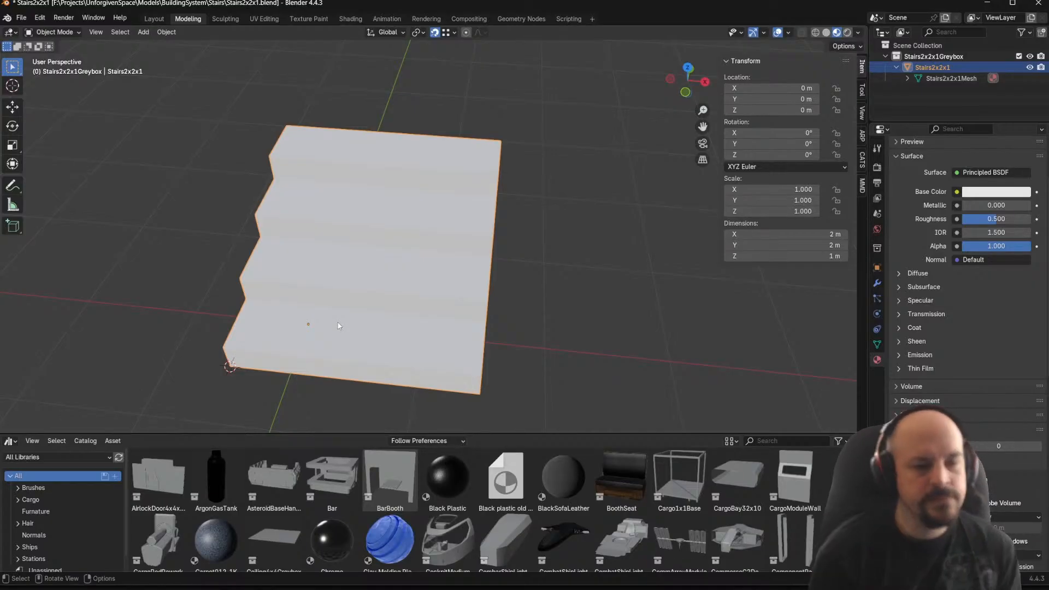
{"action": "middle_click_drag", "start_coordinate": [338, 325], "coordinate": [382, 290]}
{"action": "key", "text": "Tab"}
{"action": "key", "text": "ctrl+r"}
{"action": "left_click", "coordinate": [406, 316]}
{"action": "right_click", "coordinate": [550, 276]}
Select the strip of faces on the half farther from the origin and delete those faces
{"action": "key", "text": "3"}
{"action": "left_click", "coordinate": [480, 269], "text": "alt"}
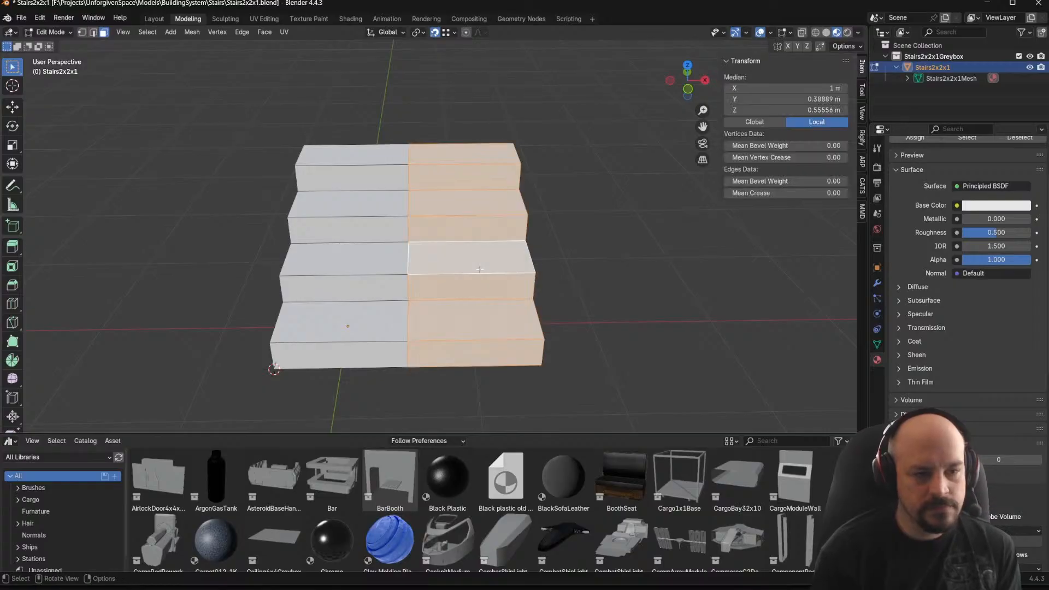
{"action": "key", "text": "x"}
{"action": "left_click", "coordinate": [438, 295]}
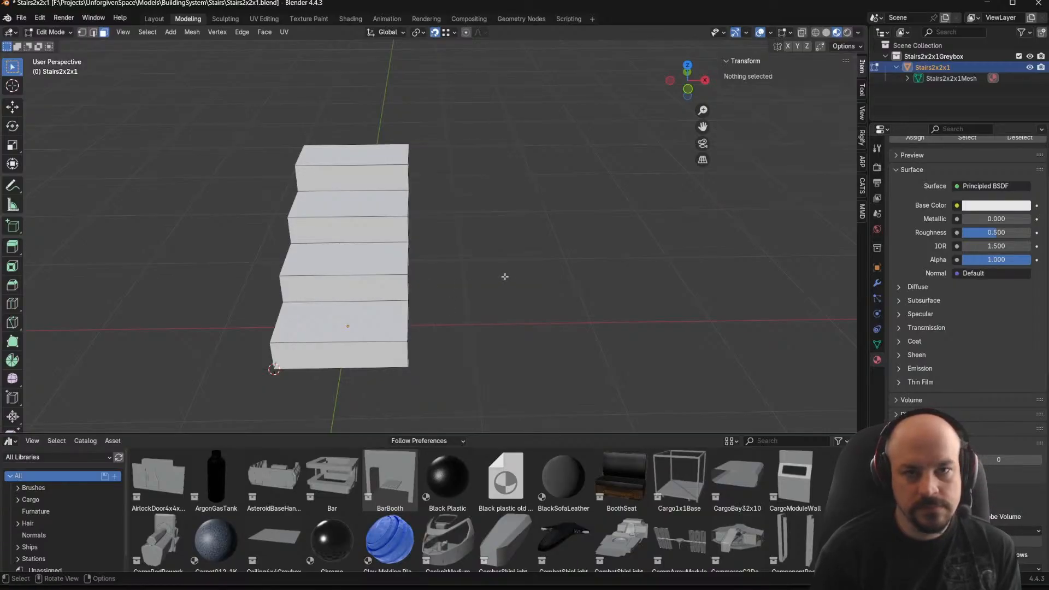
Save the halved staircase as a new file named Stairs1x2x1.blend in the Stairs folder
{"action": "middle_click_drag", "start_coordinate": [508, 278], "coordinate": [737, 158]}
{"action": "left_click", "coordinate": [22, 17]}
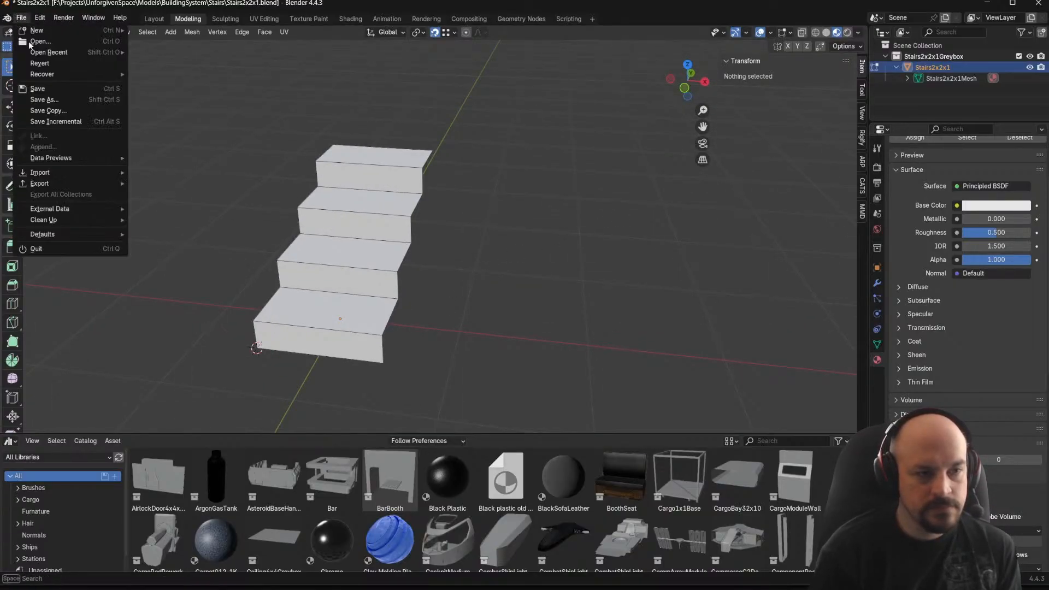
{"action": "left_click", "coordinate": [44, 97]}
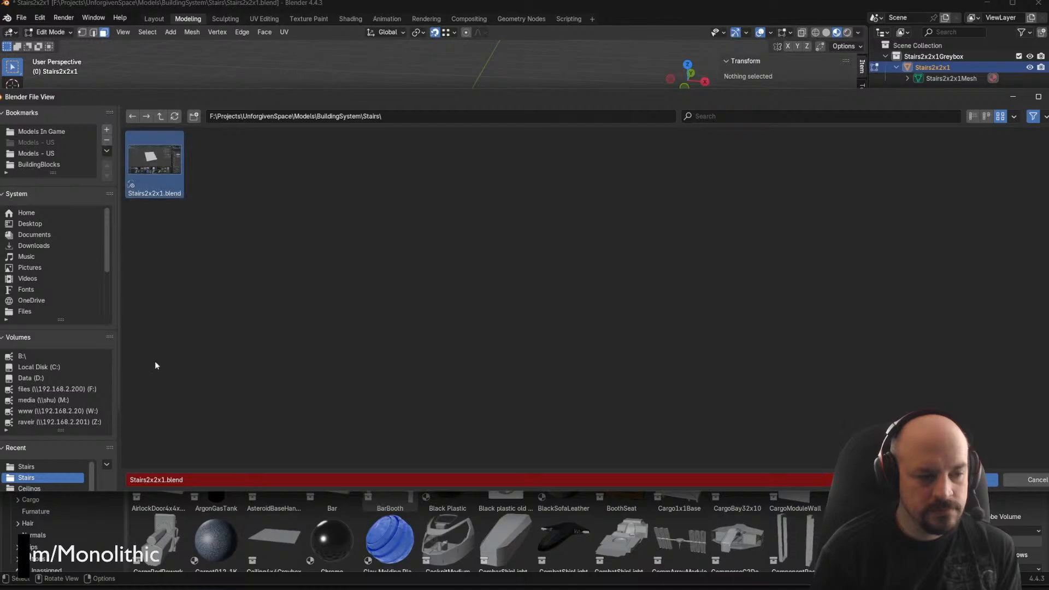
{"action": "left_click", "coordinate": [153, 480]}
{"action": "key", "text": "BackSpace"}
{"action": "type", "text": "1"}
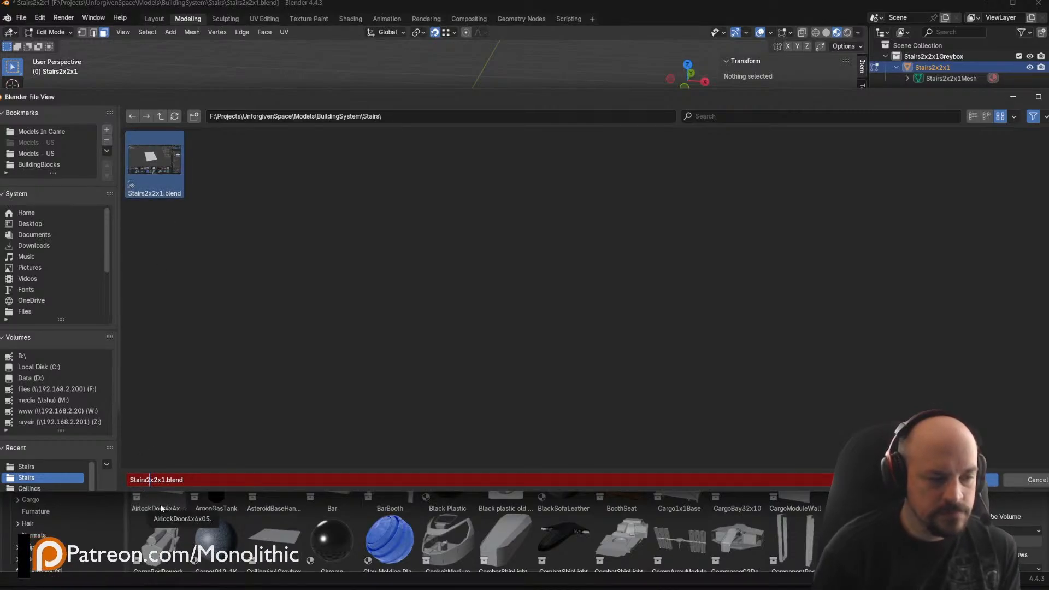
{"action": "key", "text": "Right"}
{"action": "key", "text": "Right"}
{"action": "key", "text": "Right"}
{"action": "key", "text": "Right"}
{"action": "key", "text": "Right"}
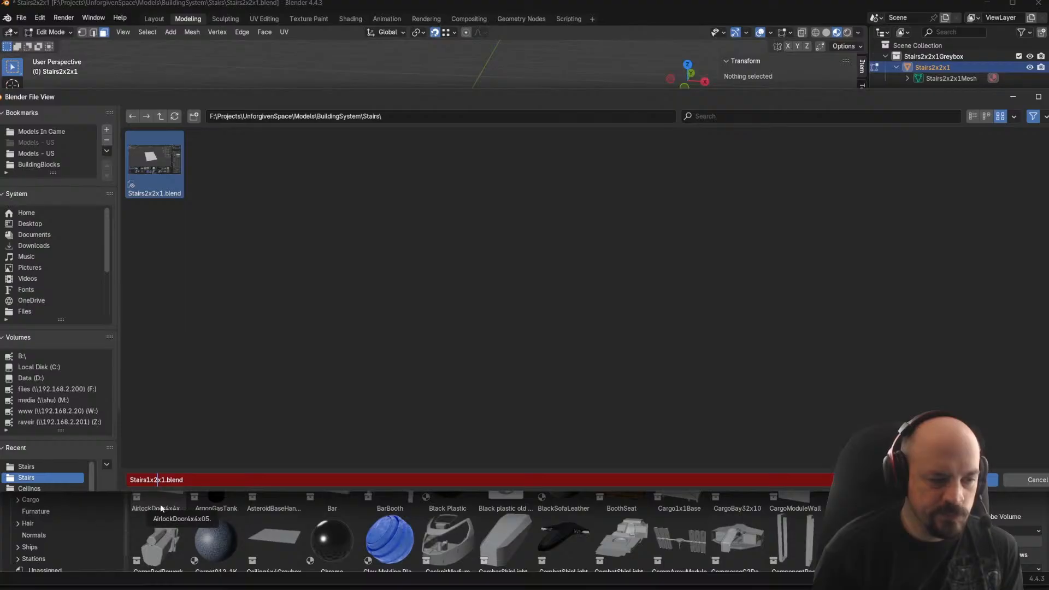
{"action": "key", "text": "Right"}
{"action": "key", "text": "Right"}
{"action": "key", "text": "Right"}
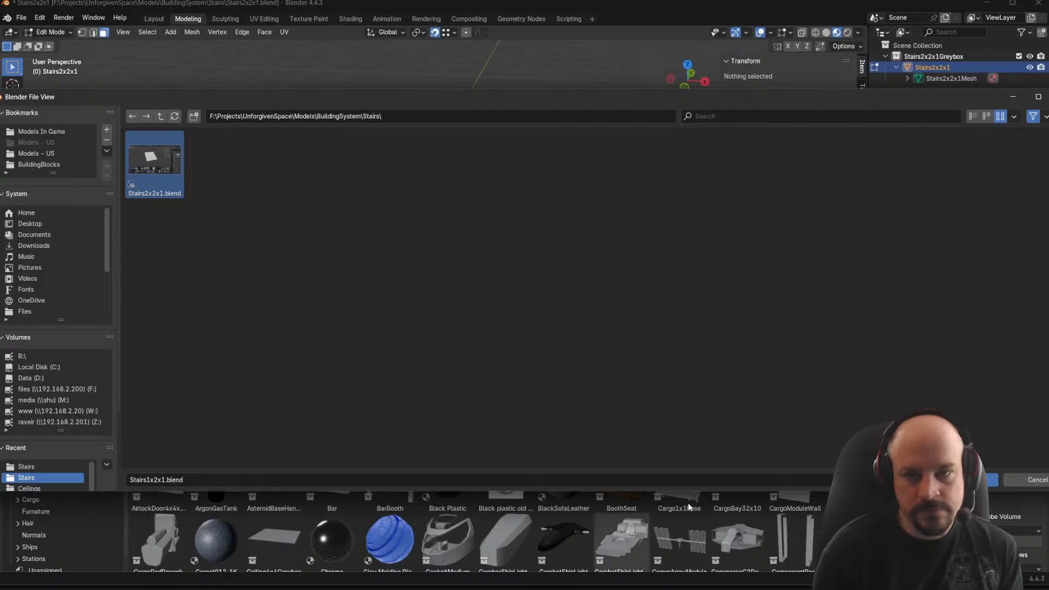
{"action": "key", "text": "Return"}
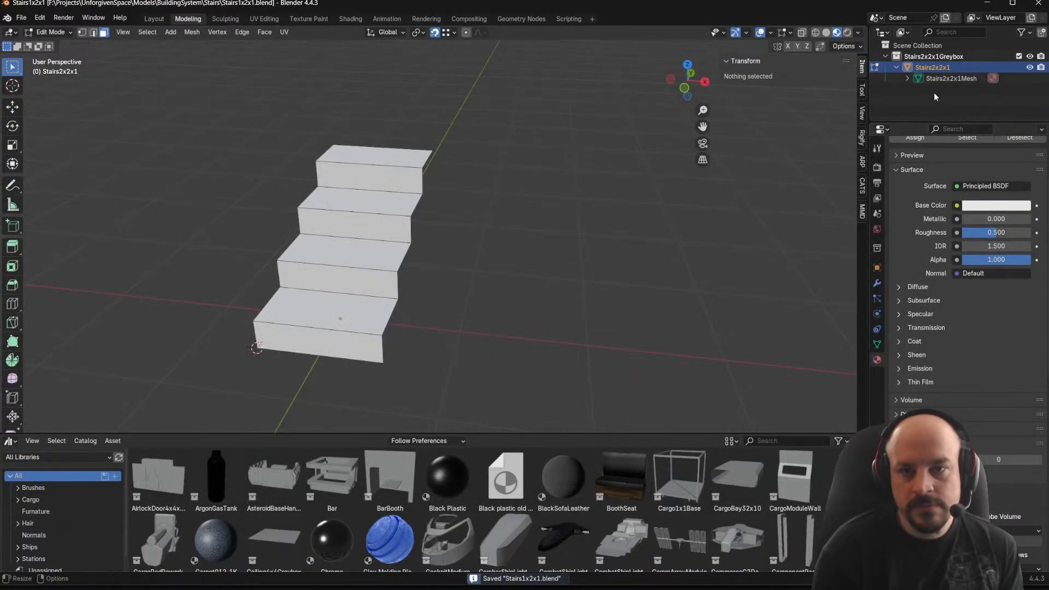
Rename the collection to Stairs1x2x1Greybox and the staircase object to Stairs1x2x1
{"action": "double_click", "coordinate": [926, 56]}
{"action": "key", "text": "BackSpace"}
{"action": "type", "text": "1"}
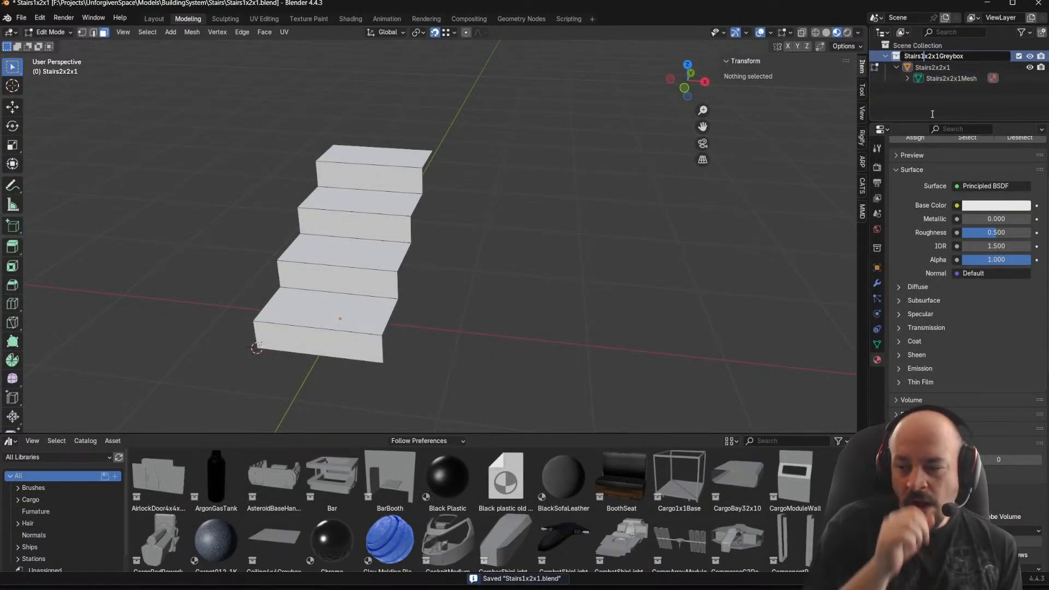
{"action": "key", "text": "Return"}
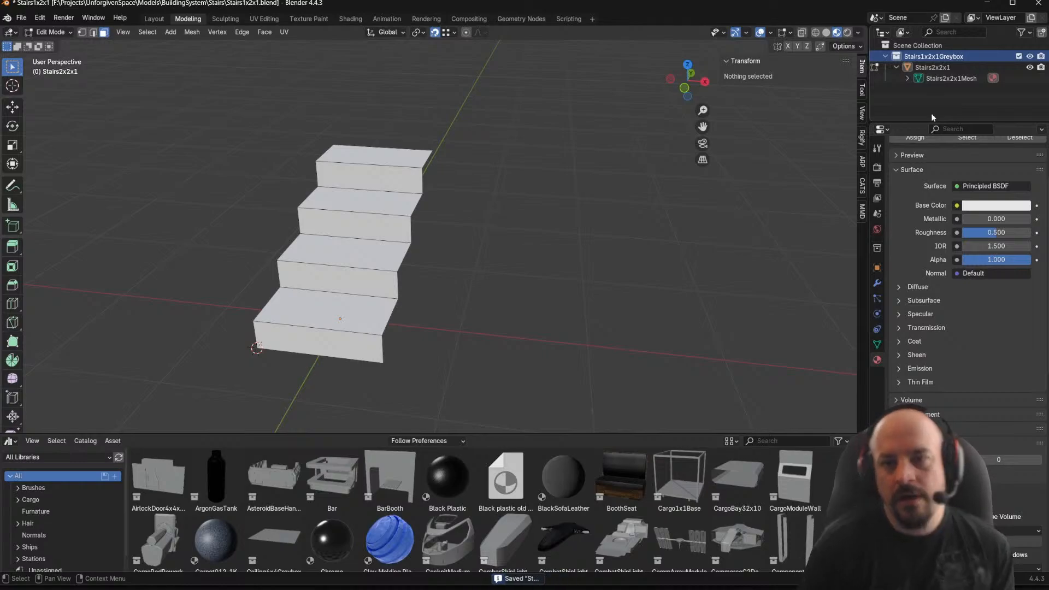
{"action": "double_click", "coordinate": [934, 68]}
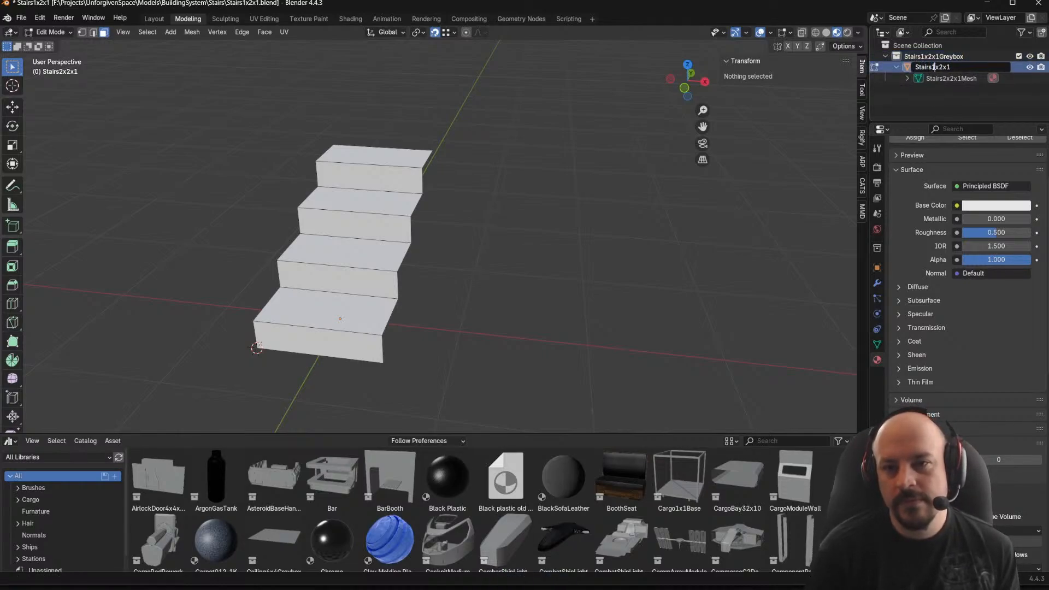
{"action": "key", "text": "Return"}
Rename the mesh data to Stairs1x2x1Mesh, return to Object Mode and save the file
{"action": "double_click", "coordinate": [944, 78]}
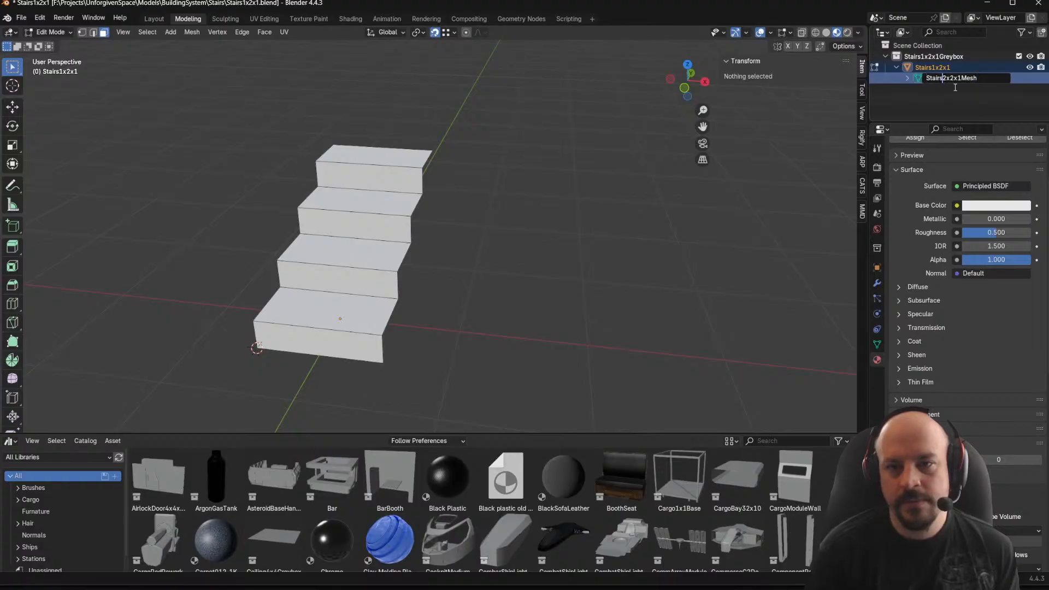
{"action": "type", "text": "1"}
{"action": "key", "text": "Return"}
{"action": "key", "text": "Tab"}
{"action": "middle_click_drag", "start_coordinate": [443, 213], "coordinate": [456, 256]}
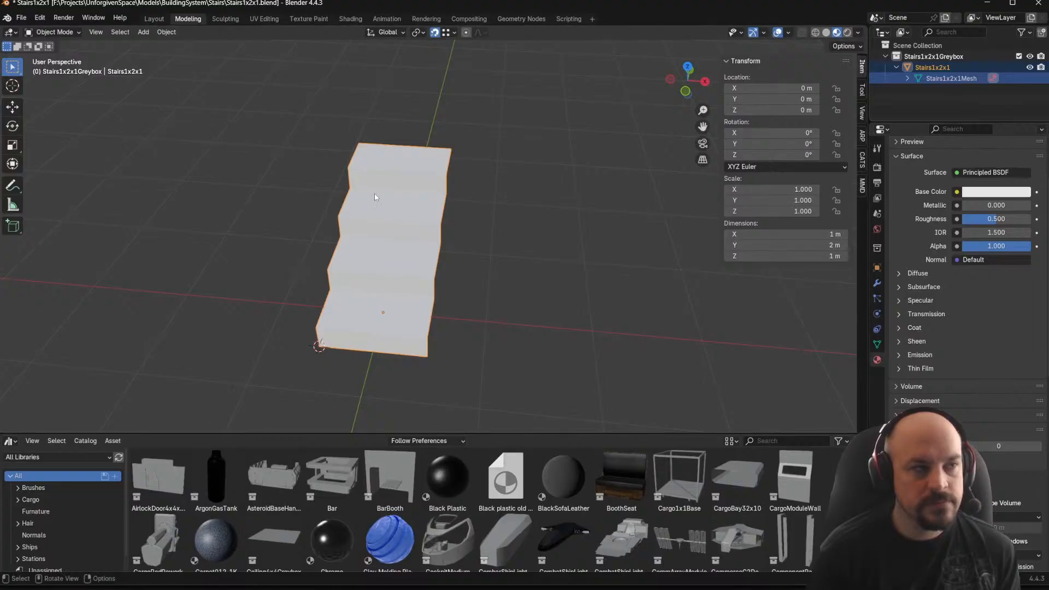
{"action": "middle_click_drag", "start_coordinate": [372, 193], "coordinate": [249, 99]}
{"action": "key", "text": "ctrl+s"}
Export the staircase as glTF 2.0 to the SpaceEdit BuildingBlocks Stairs folder under the name Stairs1x2x1.glb
{"action": "left_click", "coordinate": [21, 15]}
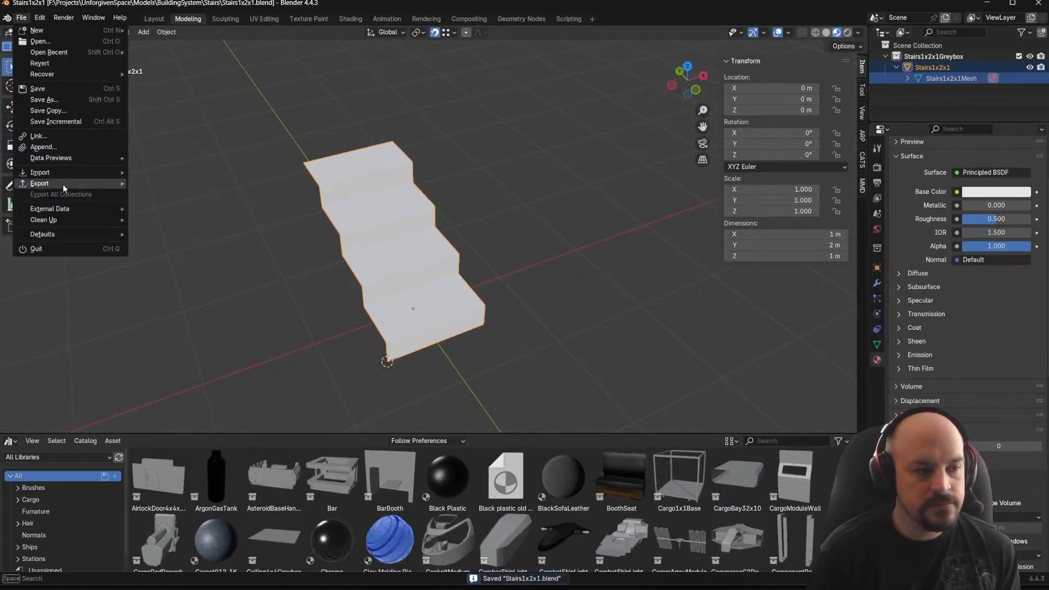
{"action": "mouse_move", "coordinate": [63, 185]}
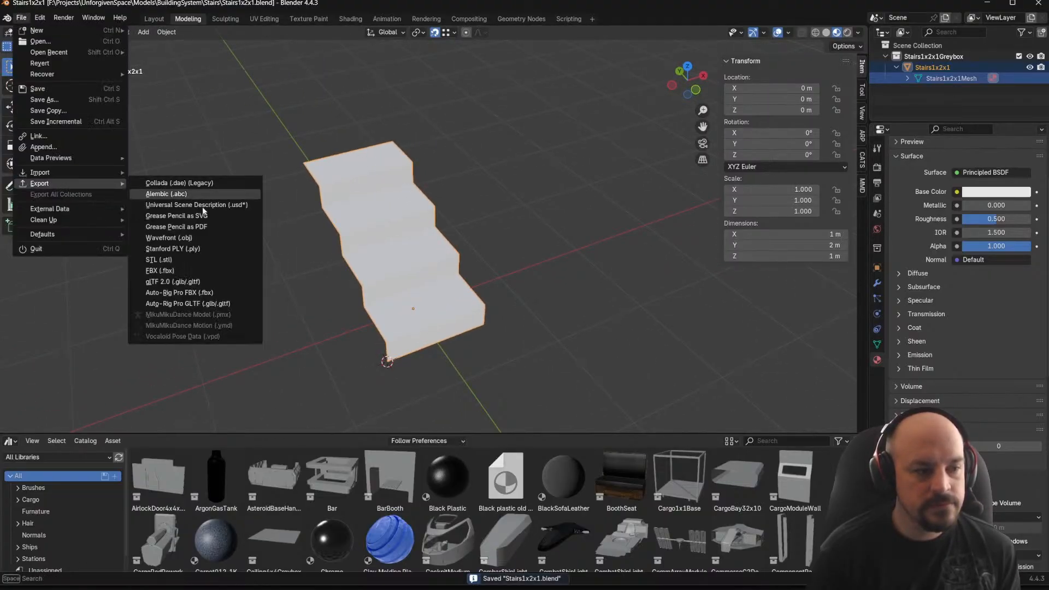
{"action": "left_click", "coordinate": [186, 282]}
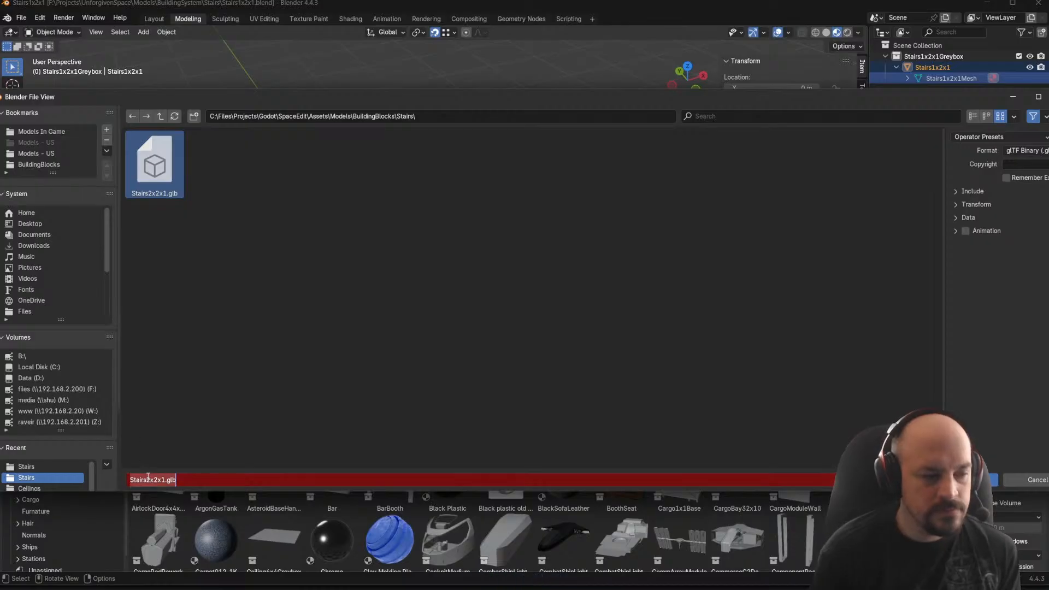
{"action": "left_click", "coordinate": [146, 480]}
{"action": "key", "text": "Delete"}
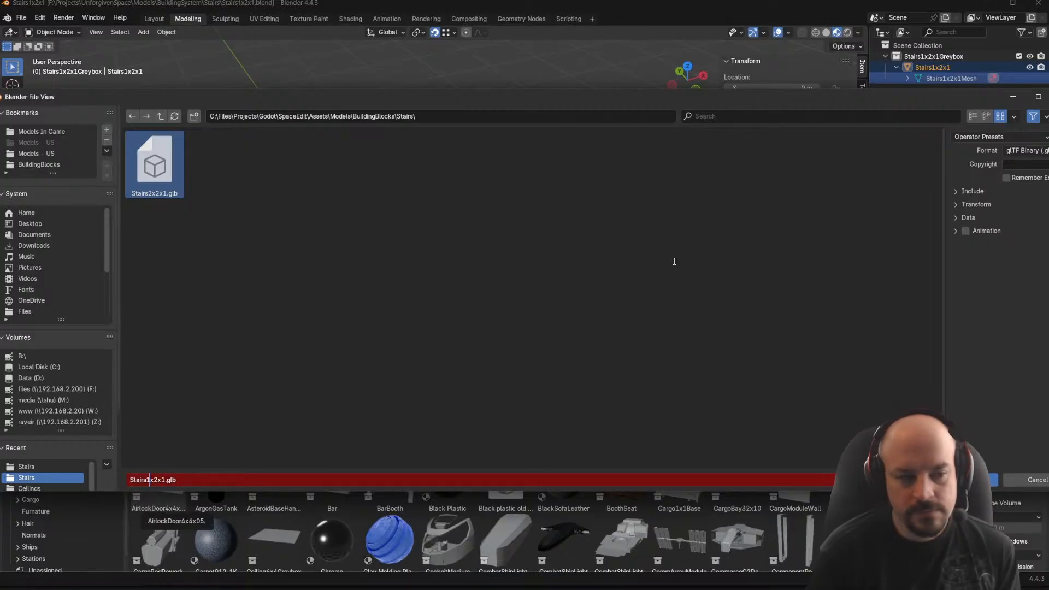
{"action": "key", "text": "Return"}
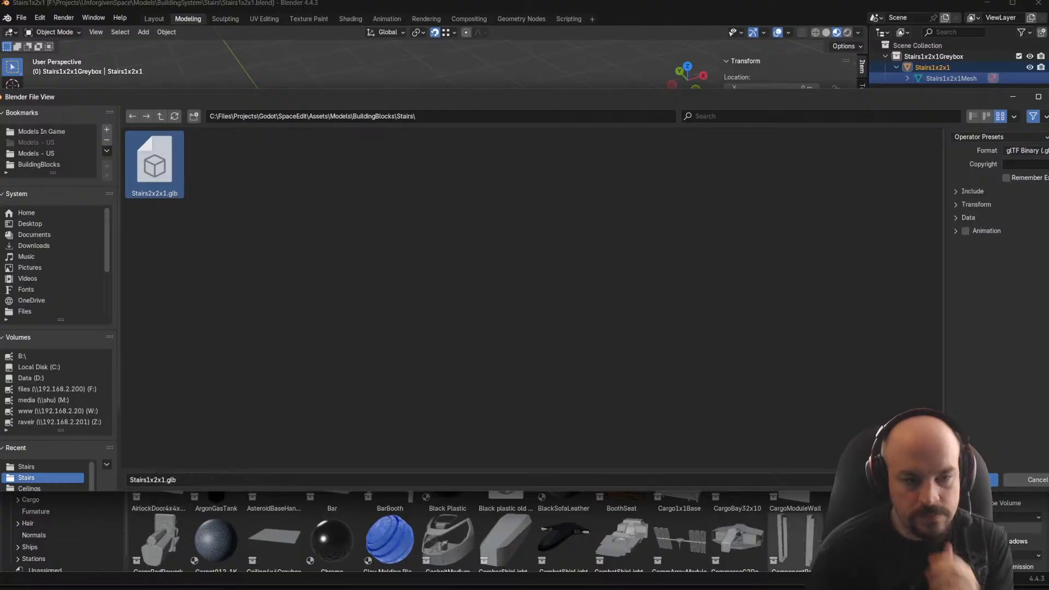
{"action": "key", "text": "Return"}
Widen the staircase by moving the side edges farther from the origin 3 m along the X axis
{"action": "middle_click_drag", "start_coordinate": [566, 338], "coordinate": [514, 310]}
{"action": "key", "text": "Tab"}
{"action": "key", "text": "a"}
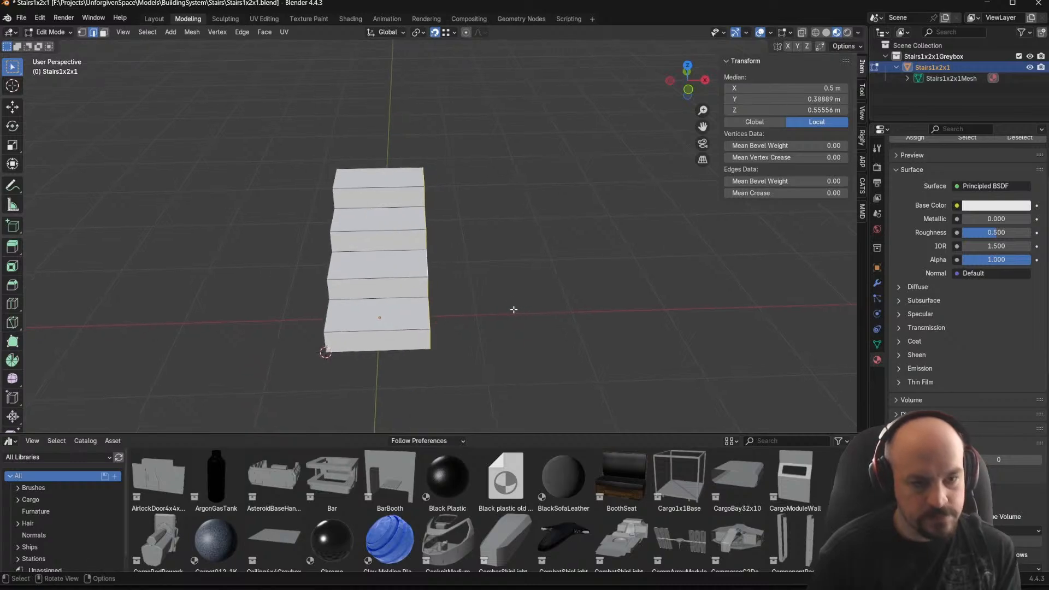
{"action": "key", "text": "g"}
{"action": "key", "text": "y"}
{"action": "type", "text": "x"}
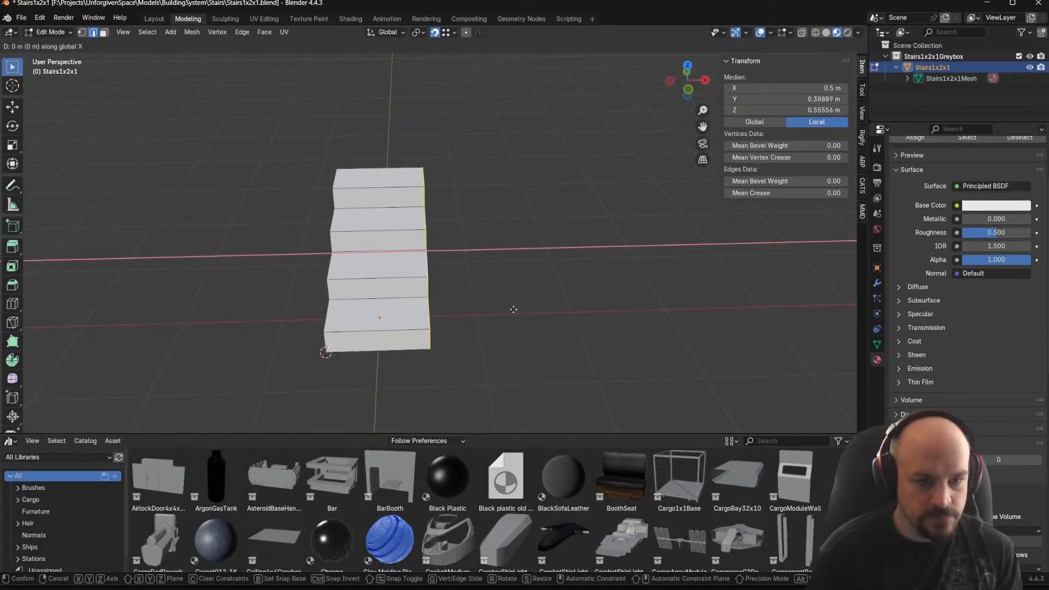
{"action": "type", "text": "3"}
{"action": "key", "text": "Return"}
{"action": "key", "text": "Tab"}
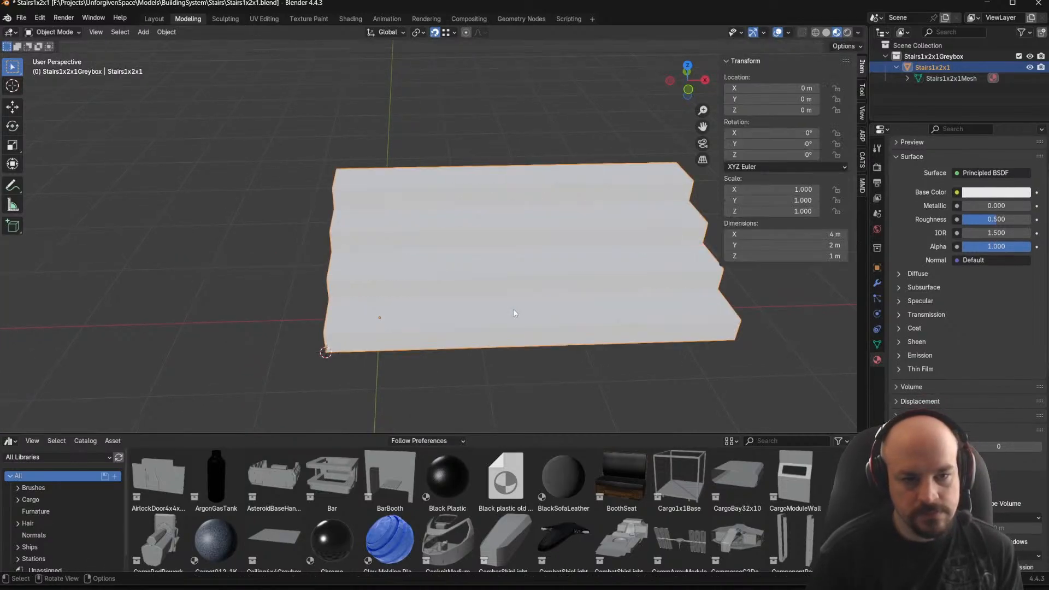
Save the widened staircase as a new file named Stairs4x2x1.blend in the same Stairs folder
{"action": "scroll", "coordinate": [501, 293], "scroll_direction": "down", "scroll_amount": 2}
{"action": "middle_click_drag", "start_coordinate": [457, 298], "coordinate": [398, 299], "text": "shift"}
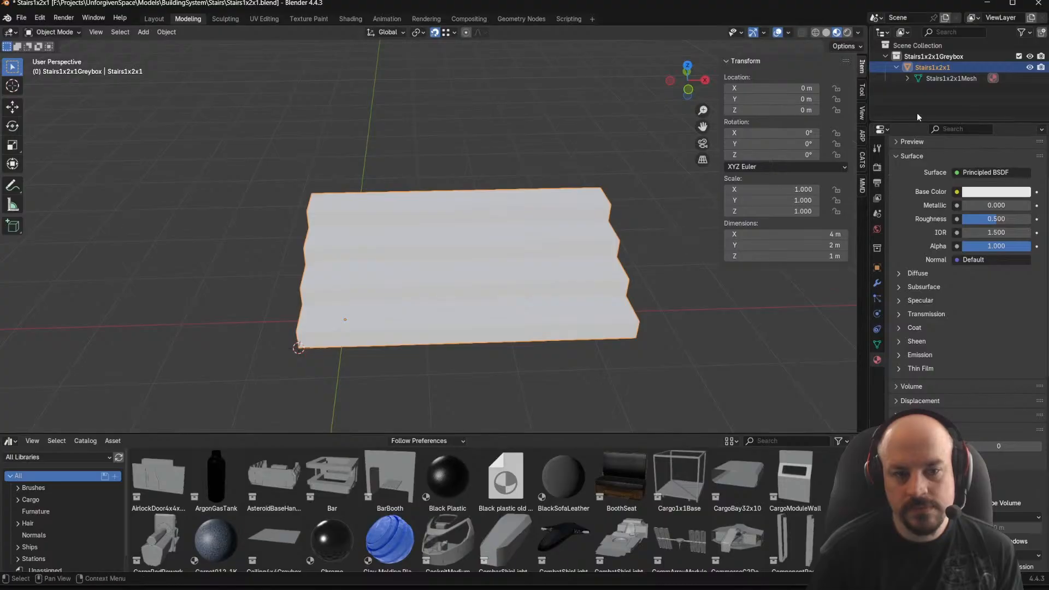
{"action": "middle_click_drag", "start_coordinate": [475, 262], "coordinate": [643, 235]}
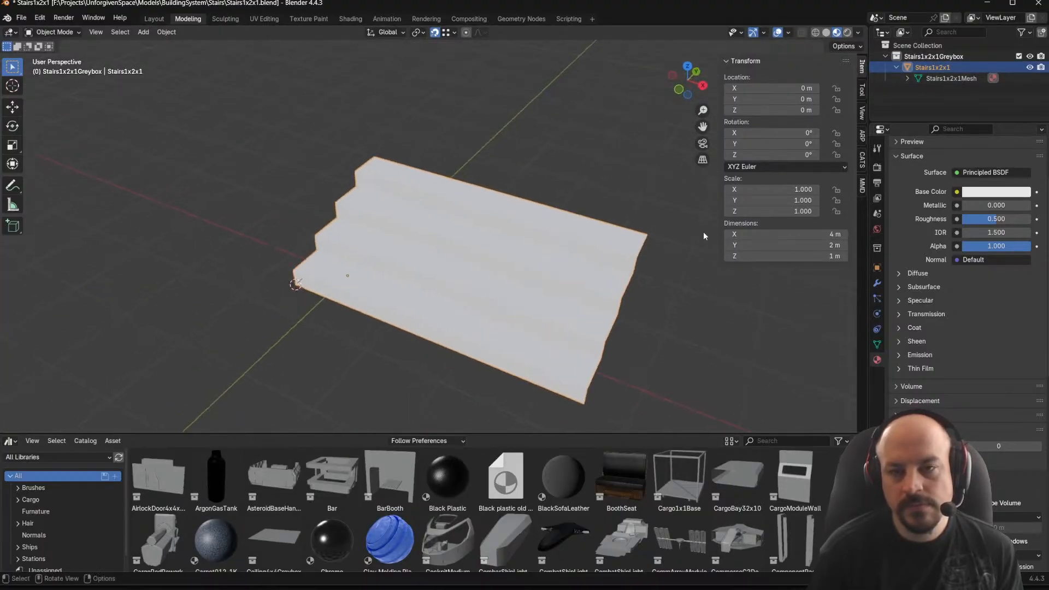
{"action": "middle_click_drag", "start_coordinate": [535, 158], "coordinate": [446, 151]}
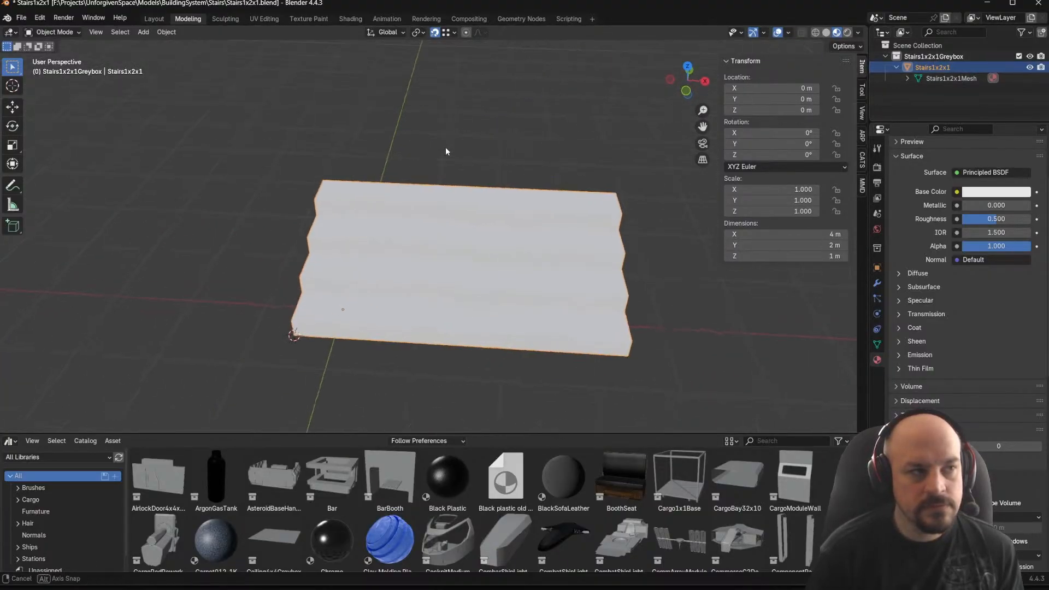
{"action": "left_click", "coordinate": [22, 18]}
{"action": "left_click", "coordinate": [54, 101]}
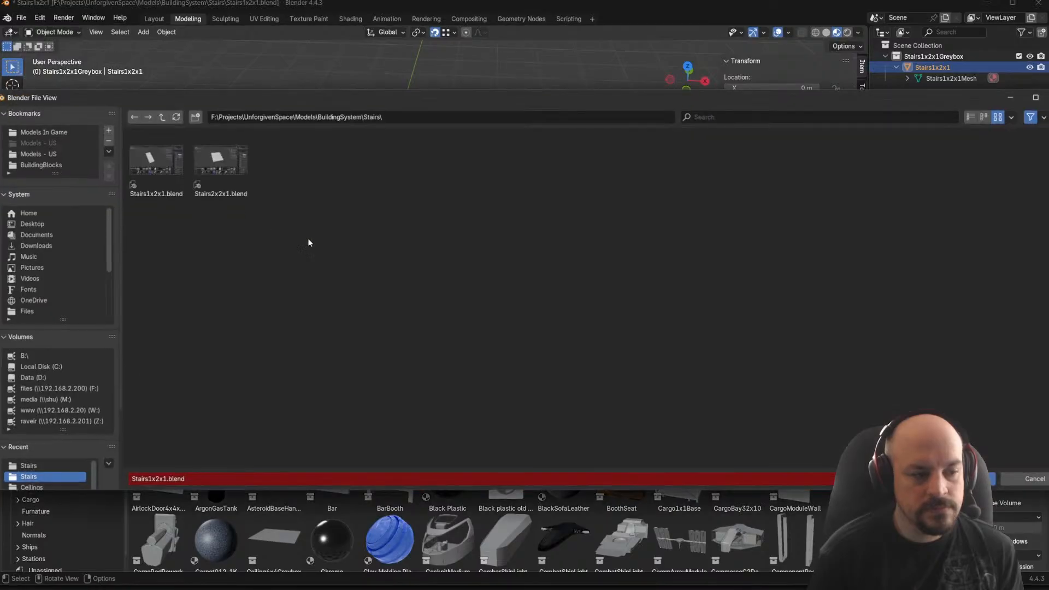
{"action": "left_click", "coordinate": [149, 480]}
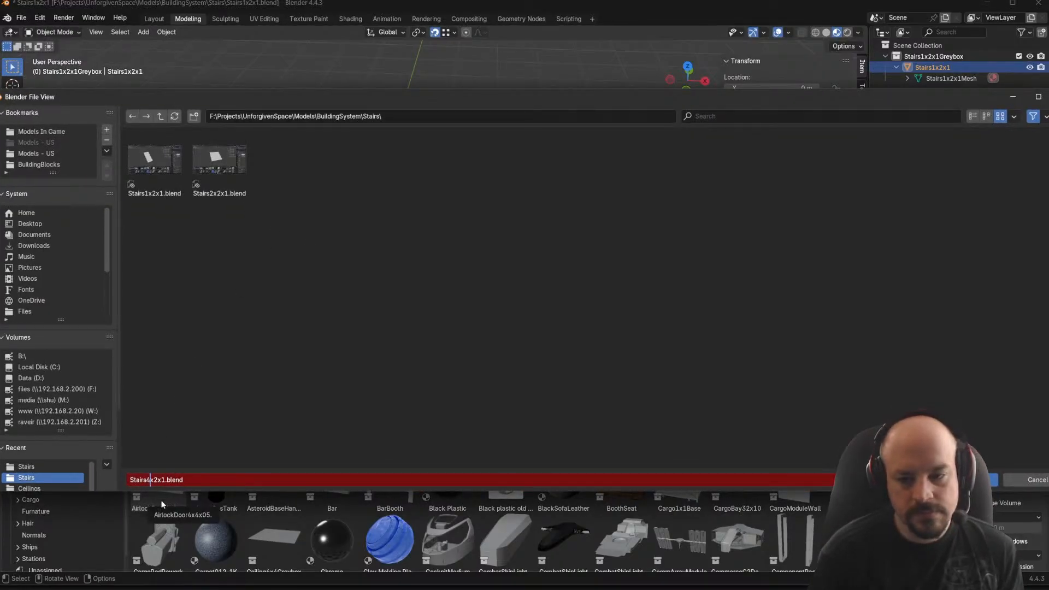
{"action": "key", "text": "Return"}
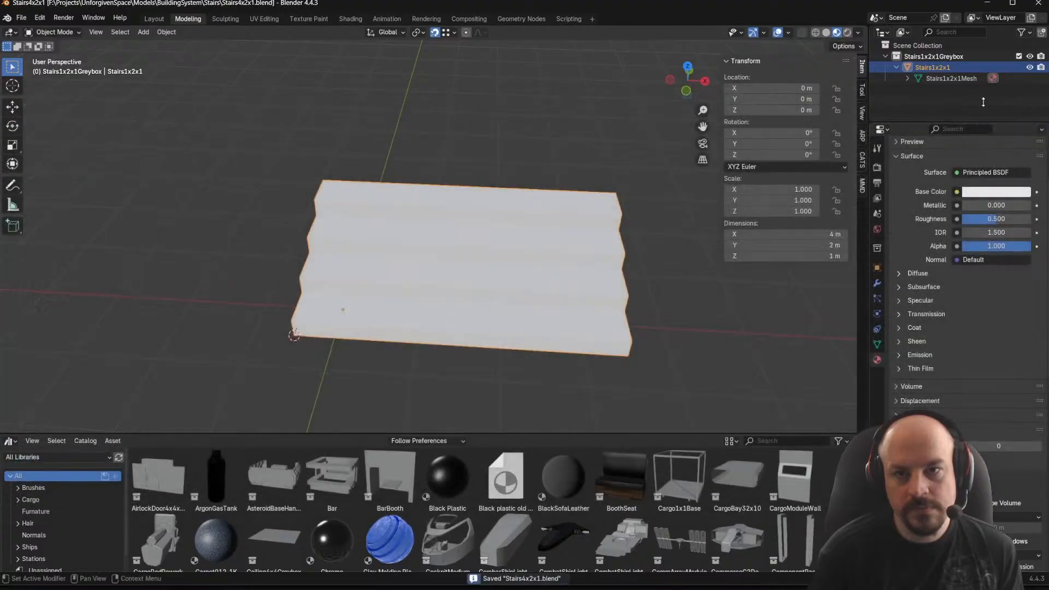
Rename the collection to Stairs4x2x1Greybox and the staircase object to Stairs4x2x1
{"action": "double_click", "coordinate": [921, 56]}
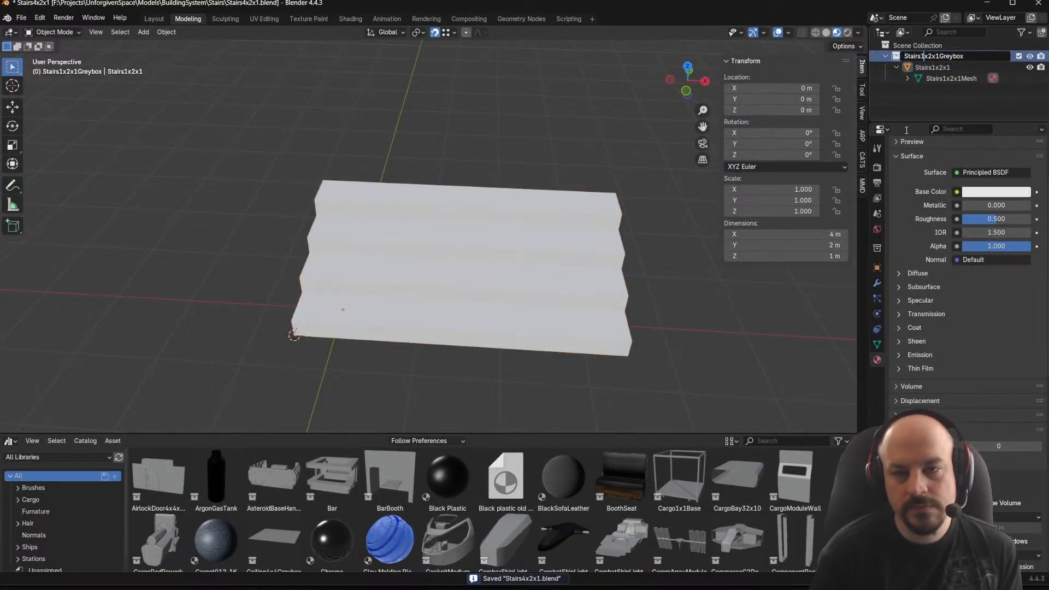
{"action": "key", "text": "Return"}
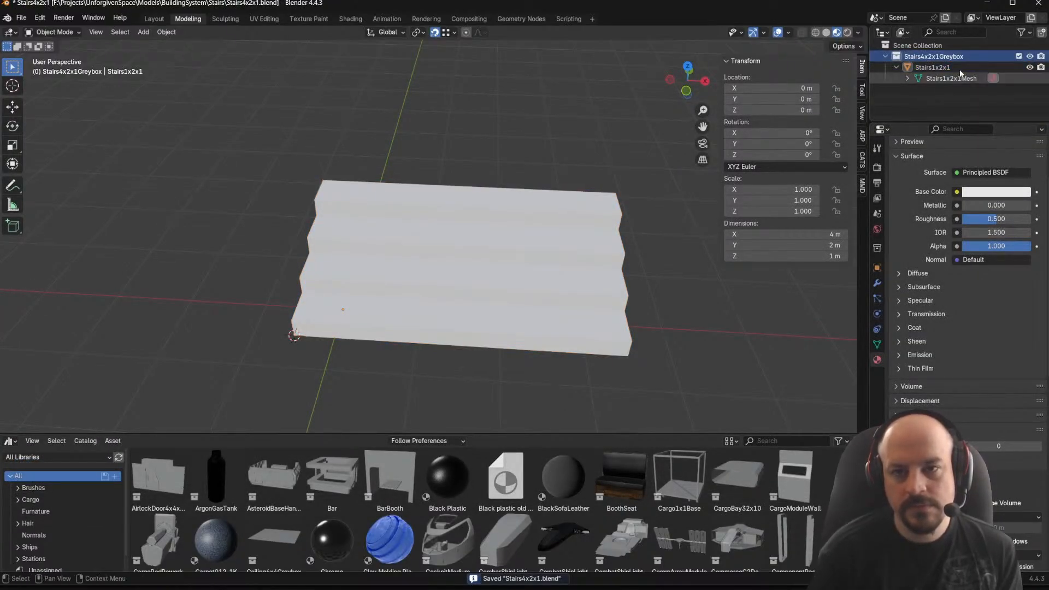
{"action": "double_click", "coordinate": [933, 67]}
{"action": "left_click", "coordinate": [932, 67]}
{"action": "type", "text": "4"}
{"action": "key", "text": "Return"}
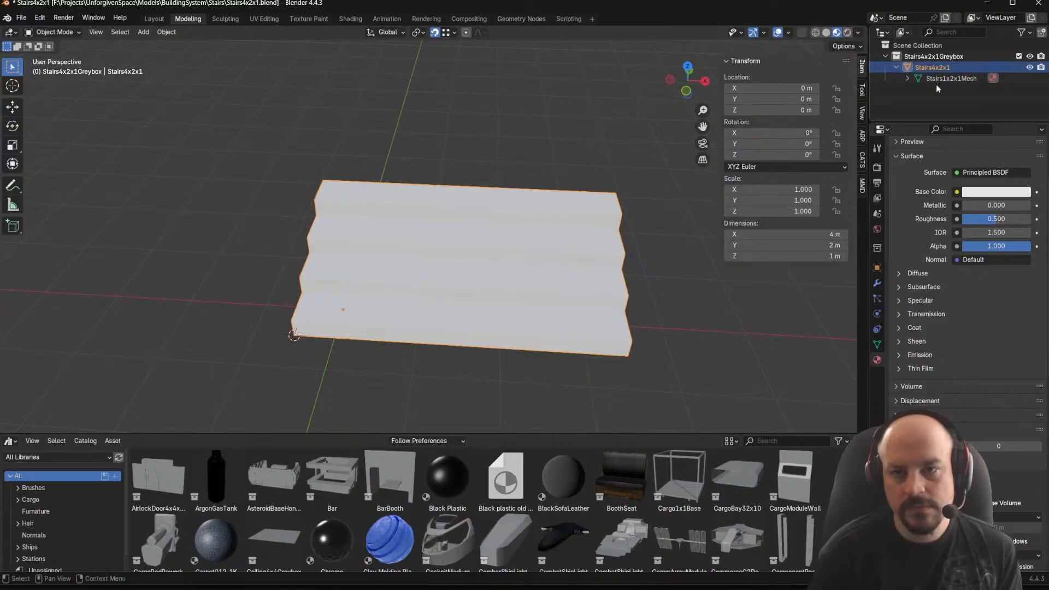
Rename the mesh data to Stairs4x2x1Mesh and save the file
{"action": "double_click", "coordinate": [936, 82]}
{"action": "left_click", "coordinate": [950, 79]}
{"action": "key", "text": "BackSpace"}
{"action": "type", "text": "4"}
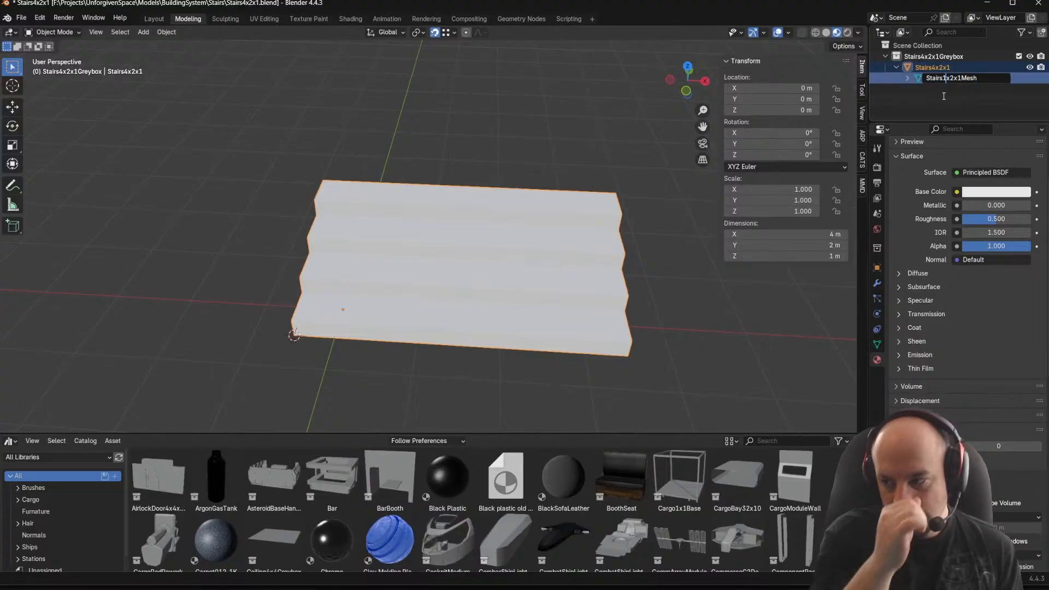
{"action": "key", "text": "Return"}
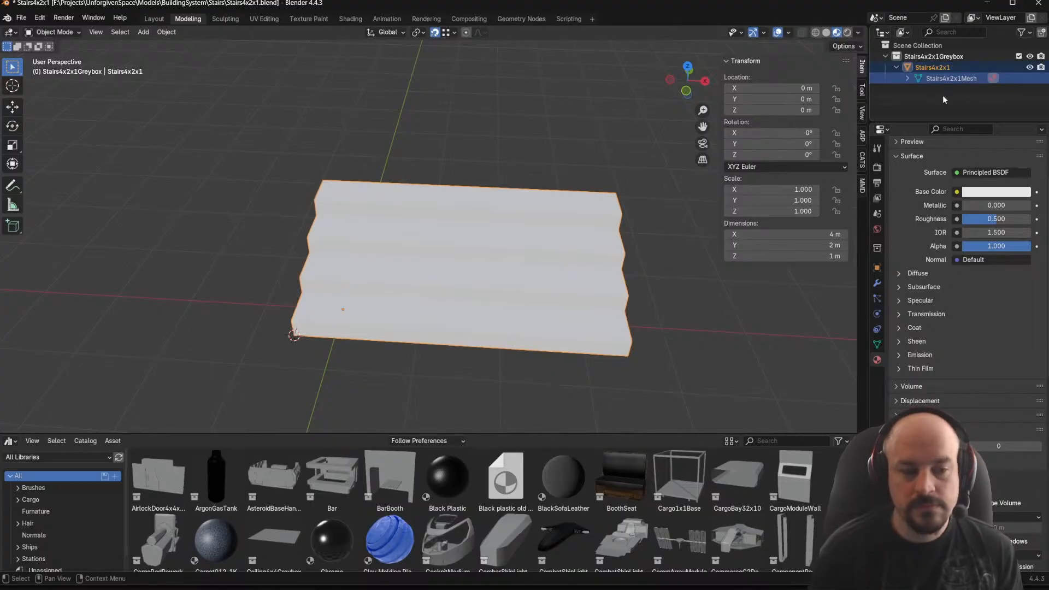
{"action": "key", "text": "Tab"}
{"action": "middle_click_drag", "start_coordinate": [311, 235], "coordinate": [418, 237]}
{"action": "key", "text": "Tab"}
{"action": "key", "text": "ctrl+s"}
Export the wide staircase as glTF 2.0 named Stairs4x2x1.glb alongside the other stair models, and save the Blender file
{"action": "middle_click_drag", "start_coordinate": [329, 113], "coordinate": [334, 207]}
{"action": "middle_click_drag", "start_coordinate": [151, 81], "coordinate": [395, 222]}
{"action": "left_click", "coordinate": [27, 18]}
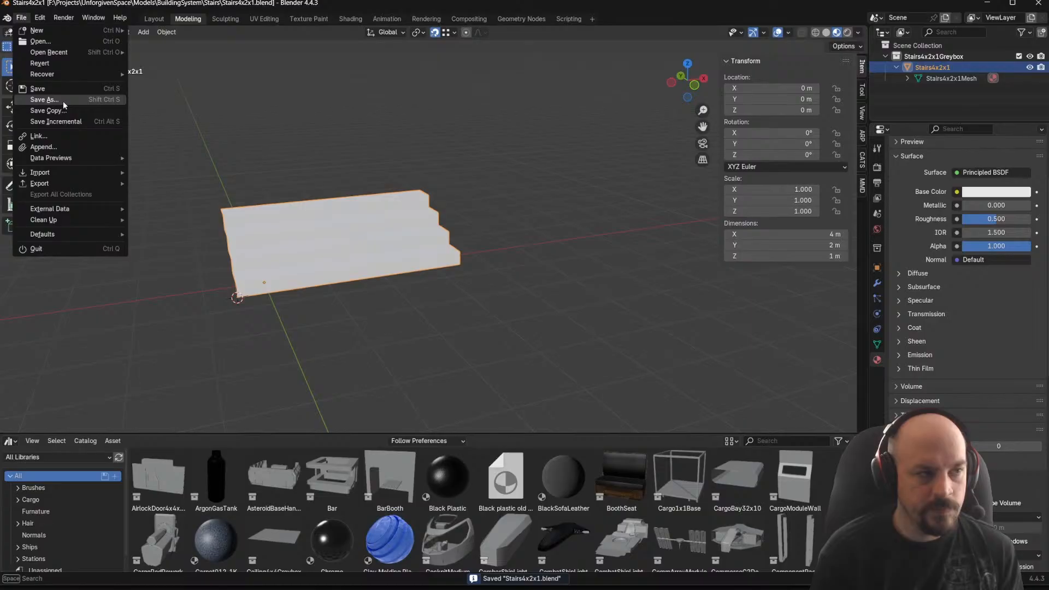
{"action": "key", "text": "Escape"}
{"action": "left_click", "coordinate": [20, 18]}
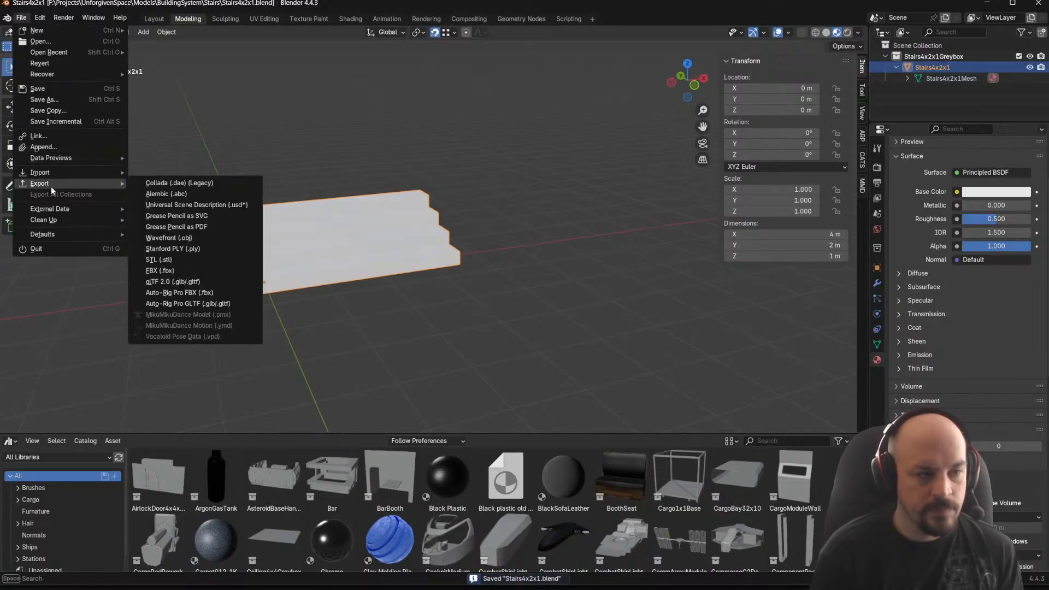
{"action": "left_click", "coordinate": [194, 282]}
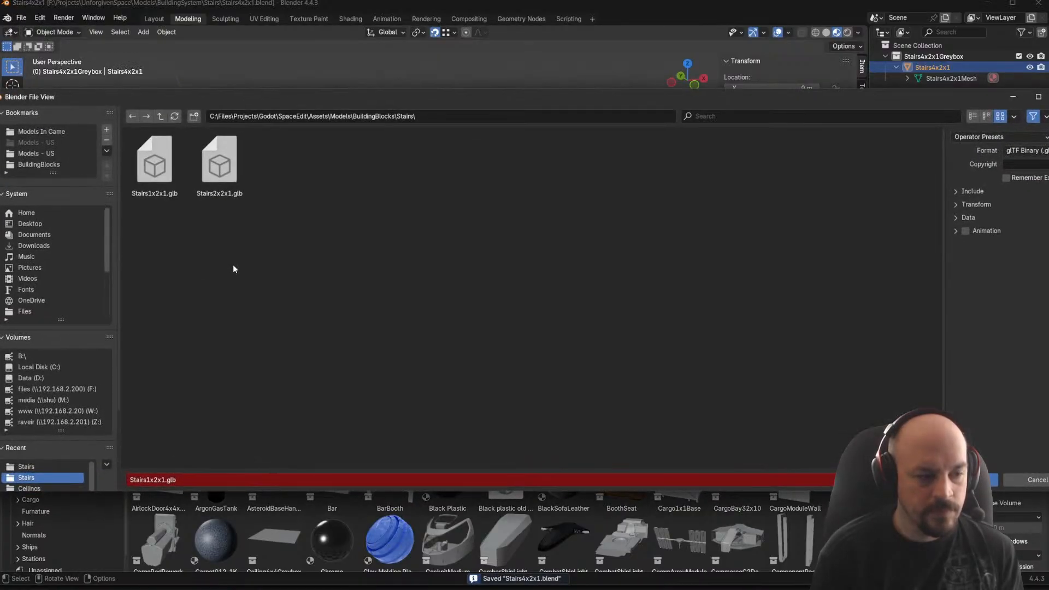
{"action": "left_click", "coordinate": [142, 479]}
{"action": "left_click", "coordinate": [153, 479]}
{"action": "key", "text": "Left"}
{"action": "key", "text": "BackSpace"}
{"action": "type", "text": "4"}
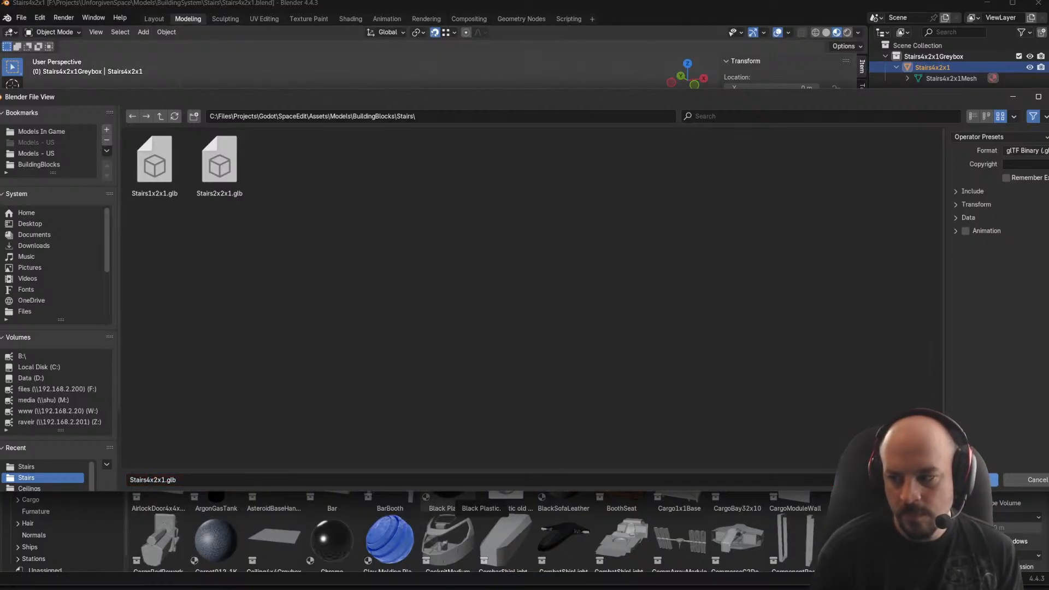
{"action": "key", "text": "Return"}
{"action": "middle_click_drag", "start_coordinate": [639, 389], "coordinate": [387, 302]}
{"action": "key", "text": "ctrl+s"}
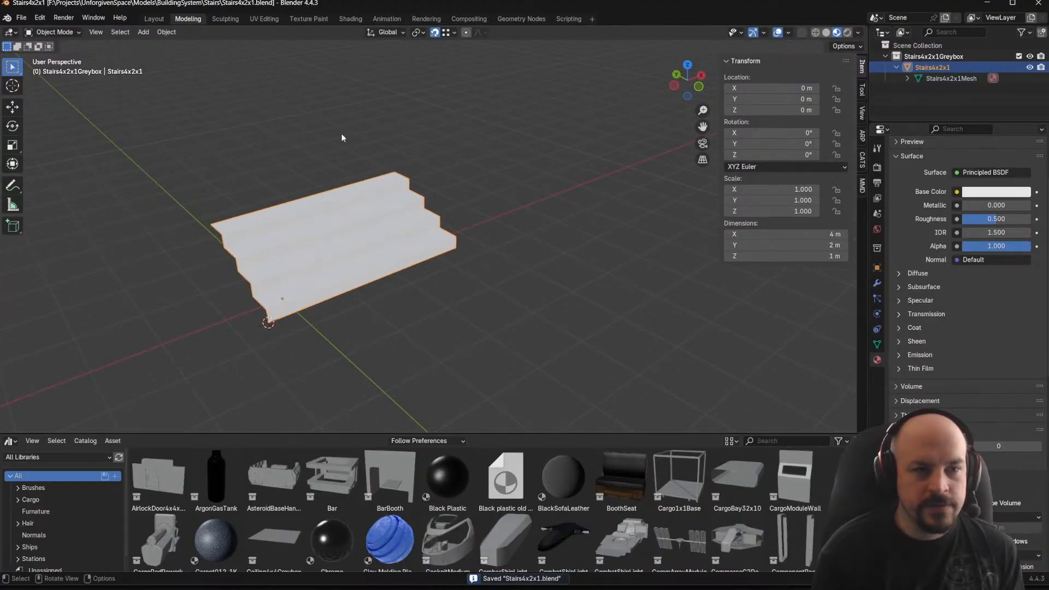
{"action": "middle_click_drag", "start_coordinate": [452, 206], "coordinate": [375, 208]}
{"action": "key", "text": "alt+Tab"}
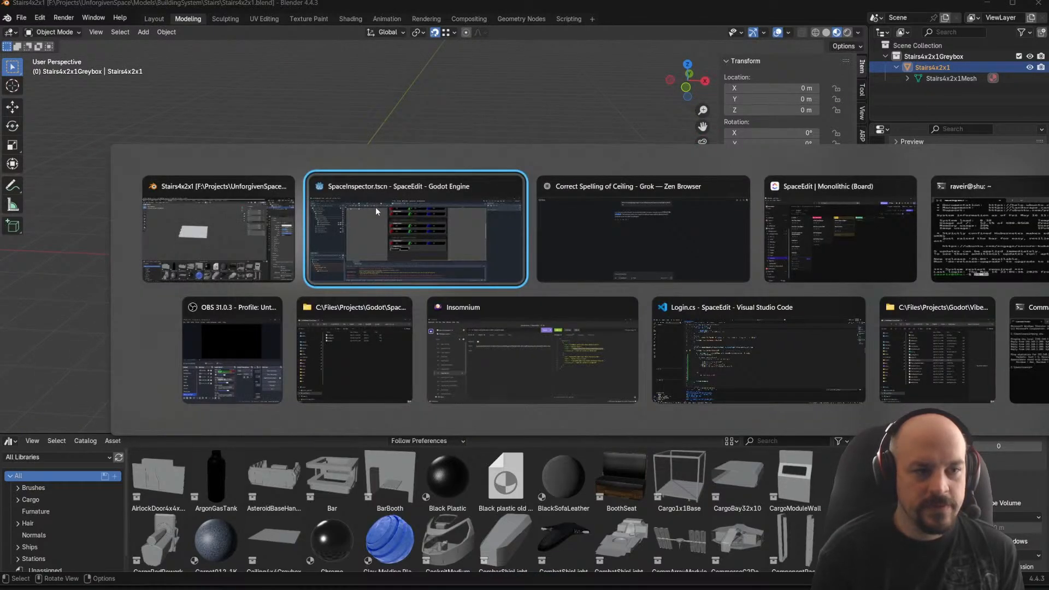
{"action": "key", "text": "alt+Tab"}
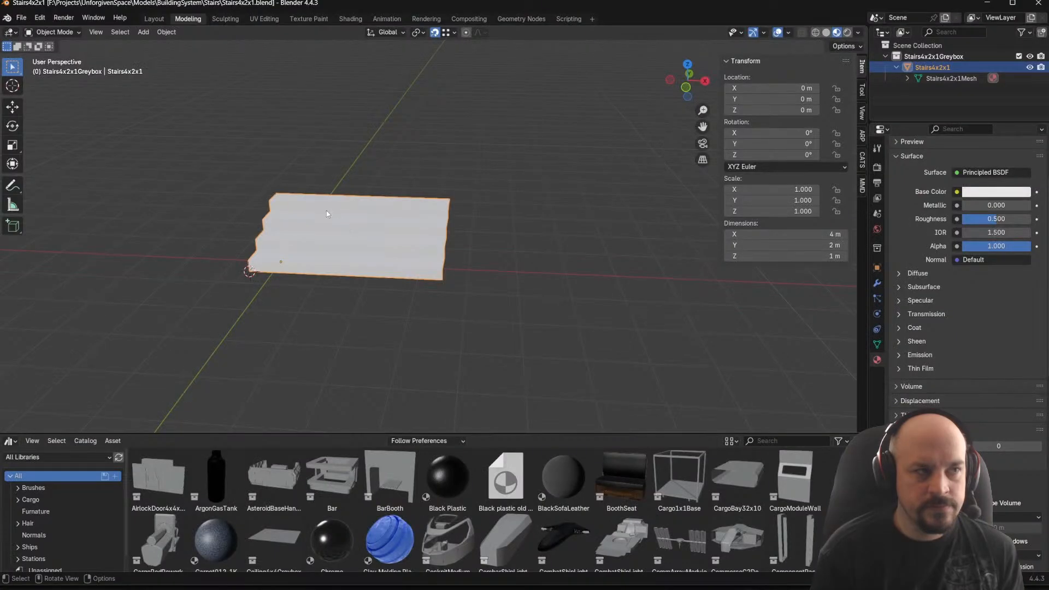
{"action": "left_click", "coordinate": [22, 17]}
{"action": "left_click", "coordinate": [34, 44]}
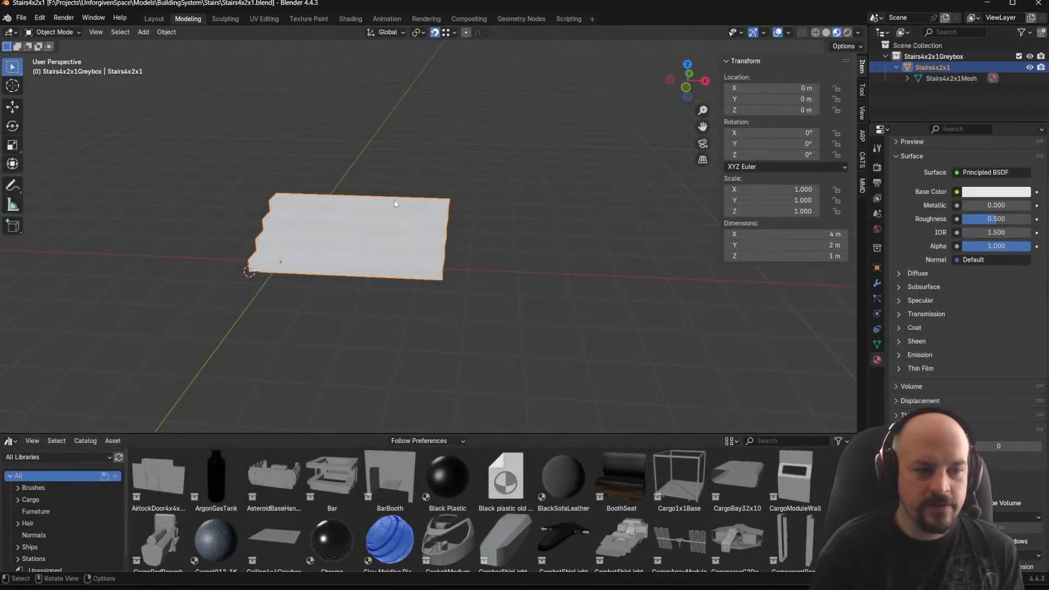
Delete the staircase object and start a new file, discarding the unsaved changes to Stairs4x2x1.blend
{"action": "scroll", "coordinate": [410, 228], "scroll_direction": "down", "scroll_amount": 2}
{"action": "middle_click_drag", "start_coordinate": [395, 199], "coordinate": [431, 287]}
{"action": "key", "text": "Delete"}
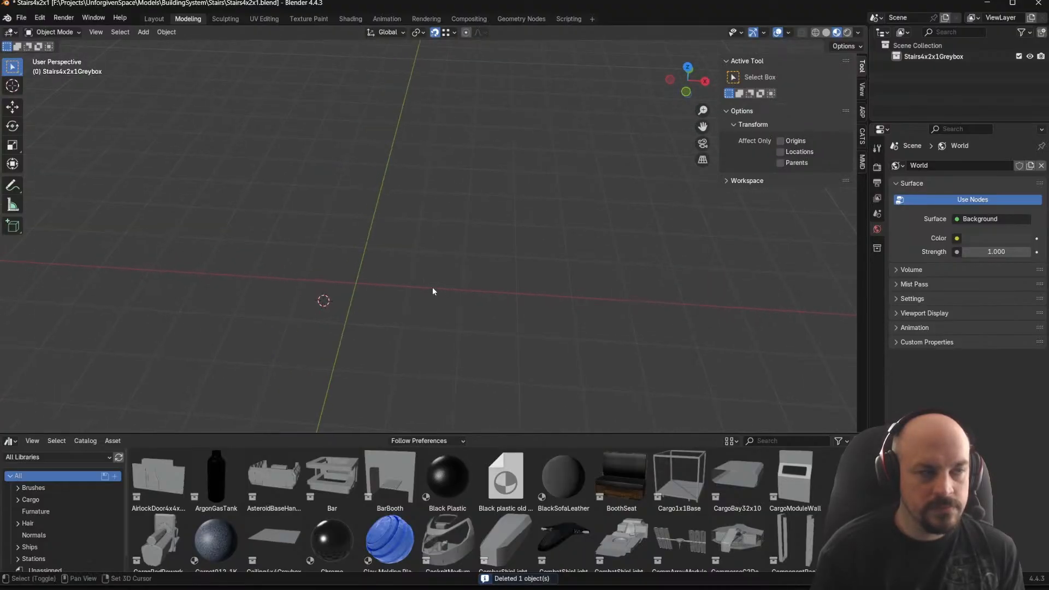
{"action": "left_click", "coordinate": [21, 17]}
{"action": "mouse_move", "coordinate": [60, 30]}
{"action": "left_click", "coordinate": [160, 31]}
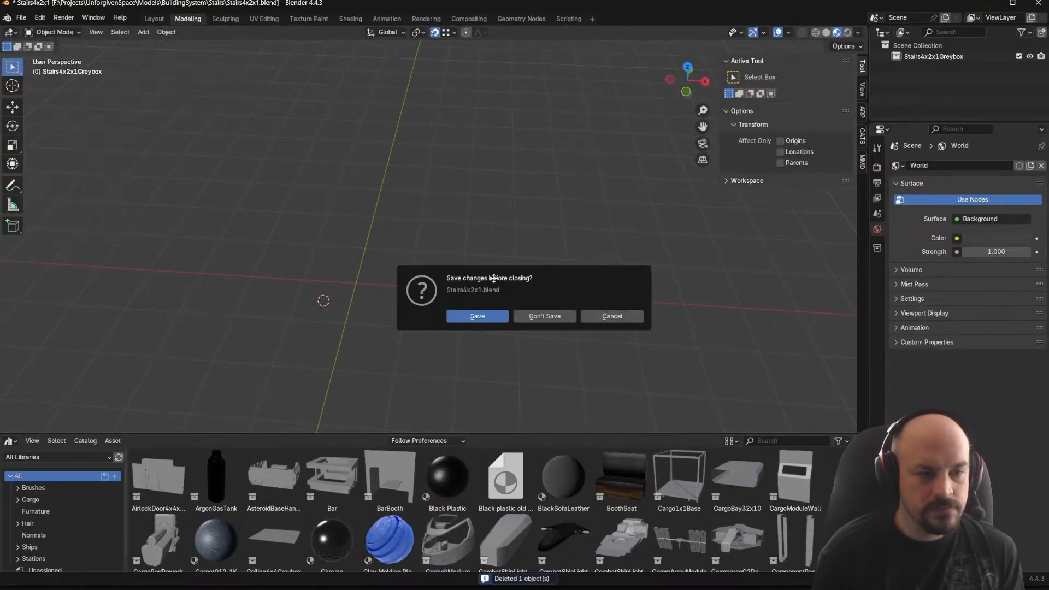
{"action": "left_click", "coordinate": [525, 319]}
Add a mesh cube to the empty scene and show its transform properties
{"action": "middle_click_drag", "start_coordinate": [460, 212], "coordinate": [482, 253]}
{"action": "key", "text": "shift+a"}
{"action": "left_click", "coordinate": [509, 209]}
{"action": "type", "text": "pla"}
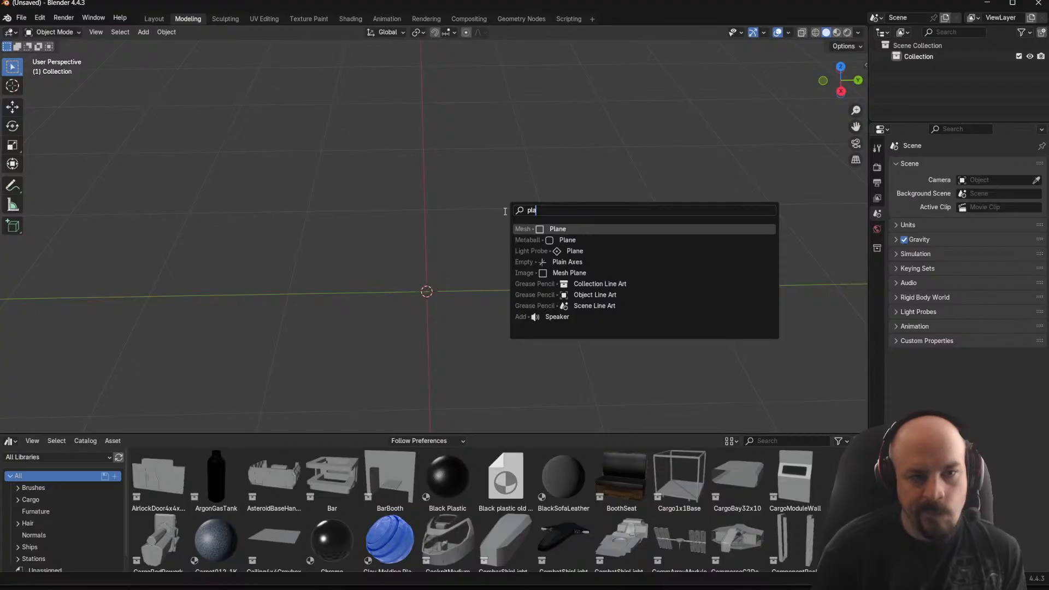
{"action": "key", "text": "BackSpace"}
{"action": "key", "text": "BackSpace"}
{"action": "key", "text": "BackSpace"}
{"action": "type", "text": "cube"}
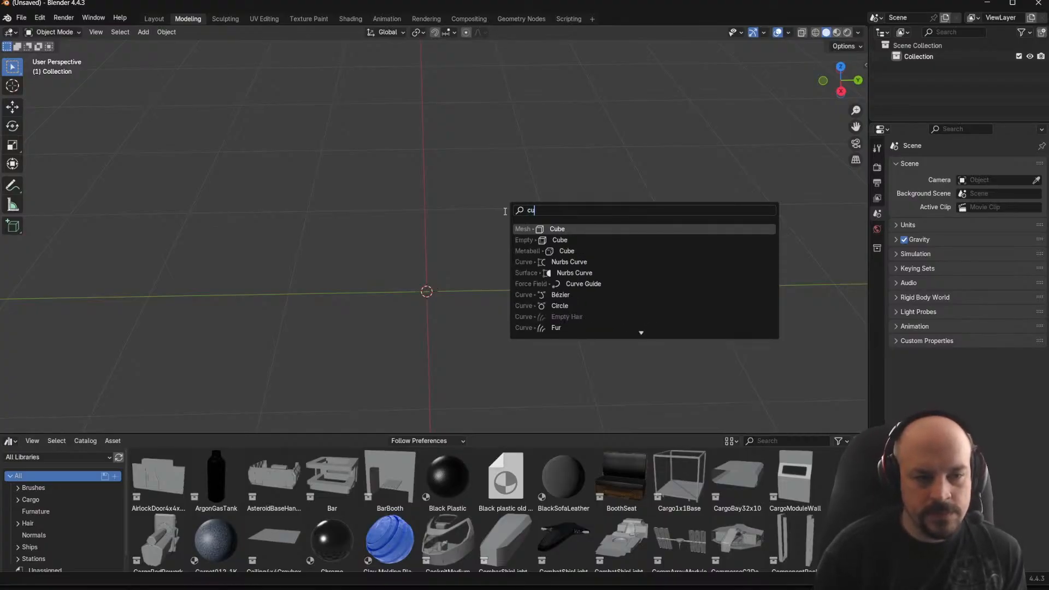
{"action": "key", "text": "Return"}
{"action": "scroll", "coordinate": [486, 236], "scroll_direction": "down", "scroll_amount": 4}
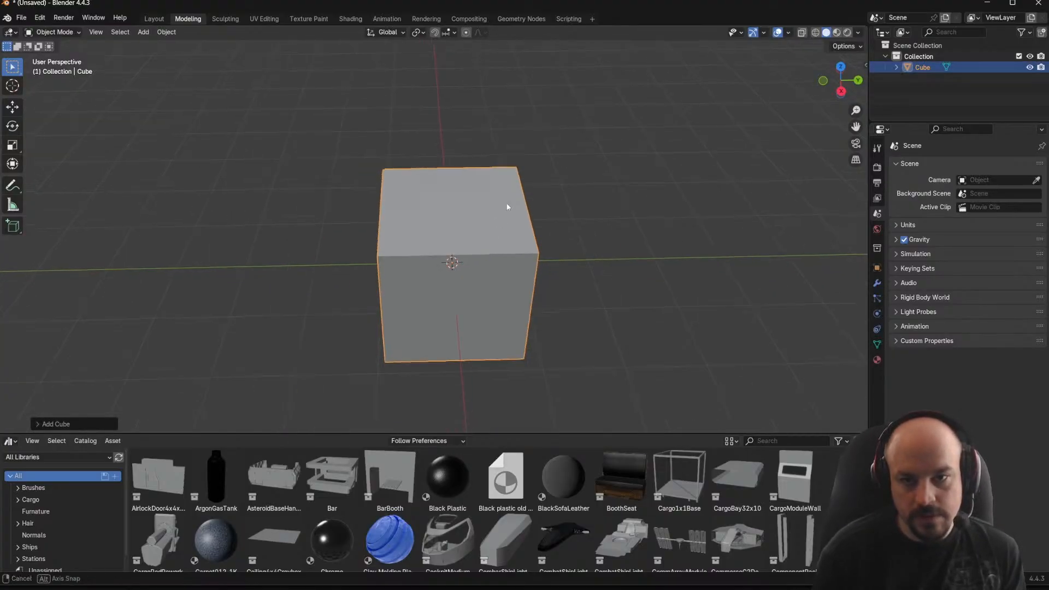
{"action": "middle_click_drag", "start_coordinate": [503, 211], "coordinate": [509, 191]}
{"action": "key", "text": "n"}
{"action": "middle_click_drag", "start_coordinate": [492, 306], "coordinate": [437, 252]}
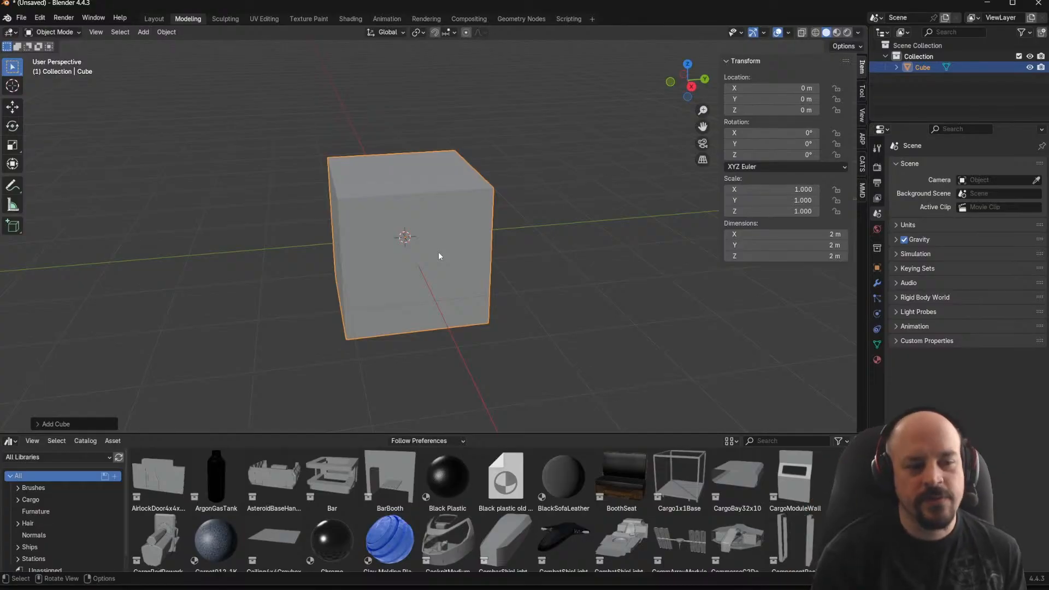
{"action": "middle_click_drag", "start_coordinate": [439, 252], "coordinate": [480, 250]}
{"action": "scroll", "coordinate": [392, 206], "scroll_direction": "up", "scroll_amount": 3}
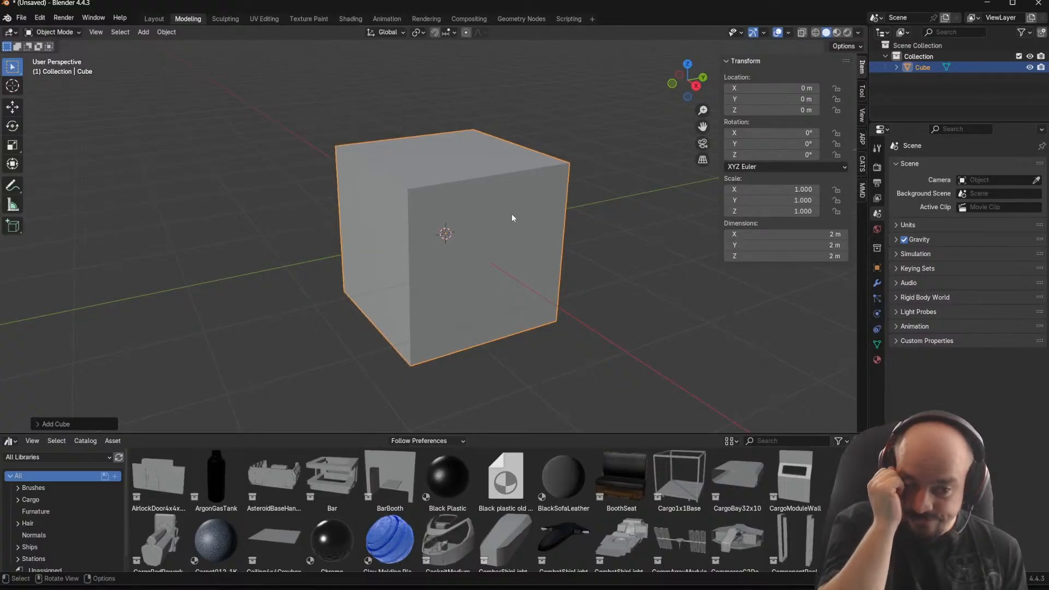
Add two centred, perpendicular loop cuts to the cube, dividing its bottom into four equal faces
{"action": "key", "text": "Tab"}
{"action": "key", "text": "Tab"}
{"action": "middle_click_drag", "start_coordinate": [510, 265], "coordinate": [443, 265]}
{"action": "key", "text": "Tab"}
{"action": "key", "text": "ctrl+r"}
{"action": "left_click", "coordinate": [452, 231]}
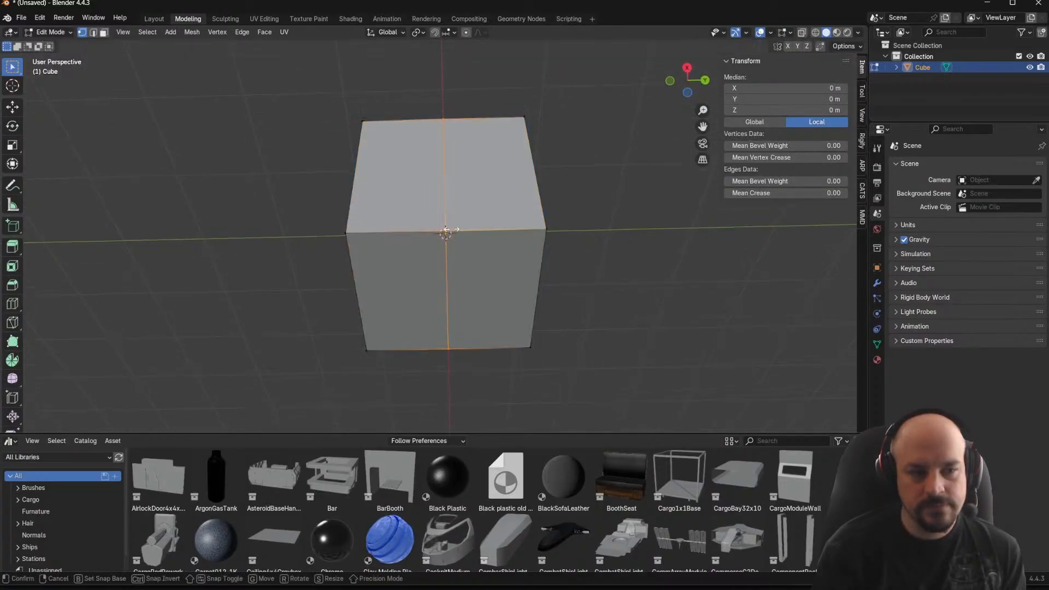
{"action": "right_click", "coordinate": [452, 232]}
{"action": "key", "text": "ctrl+r"}
{"action": "left_click", "coordinate": [357, 295]}
{"action": "right_click", "coordinate": [357, 294]}
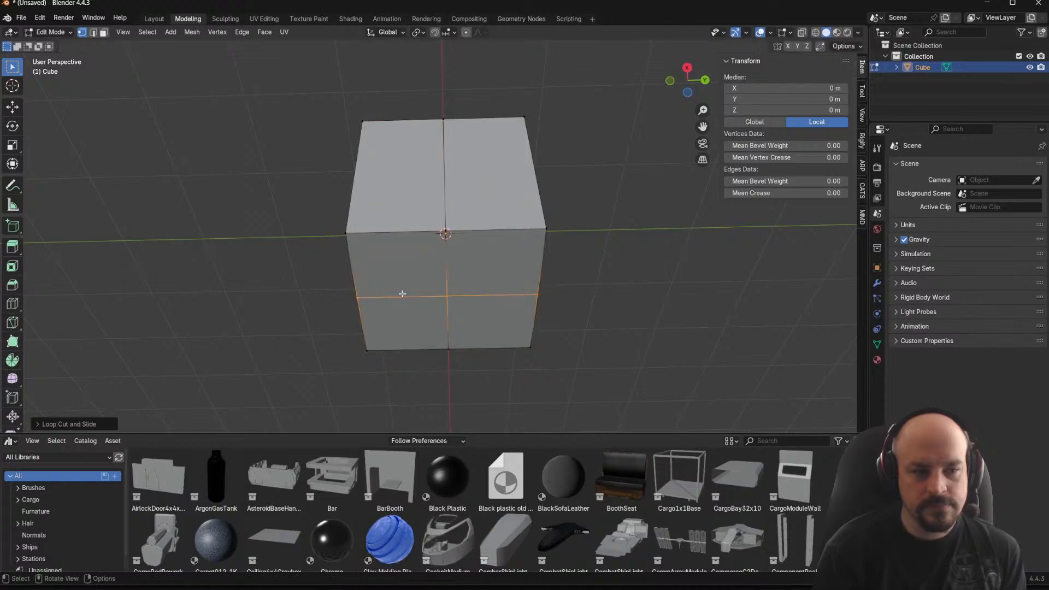
Select one quarter of the cube's bottom and try to reset the object's origin with Origin to Geometry
{"action": "key", "text": "3"}
{"action": "left_click", "coordinate": [402, 273]}
{"action": "key", "text": "Tab"}
{"action": "right_click", "coordinate": [480, 284]}
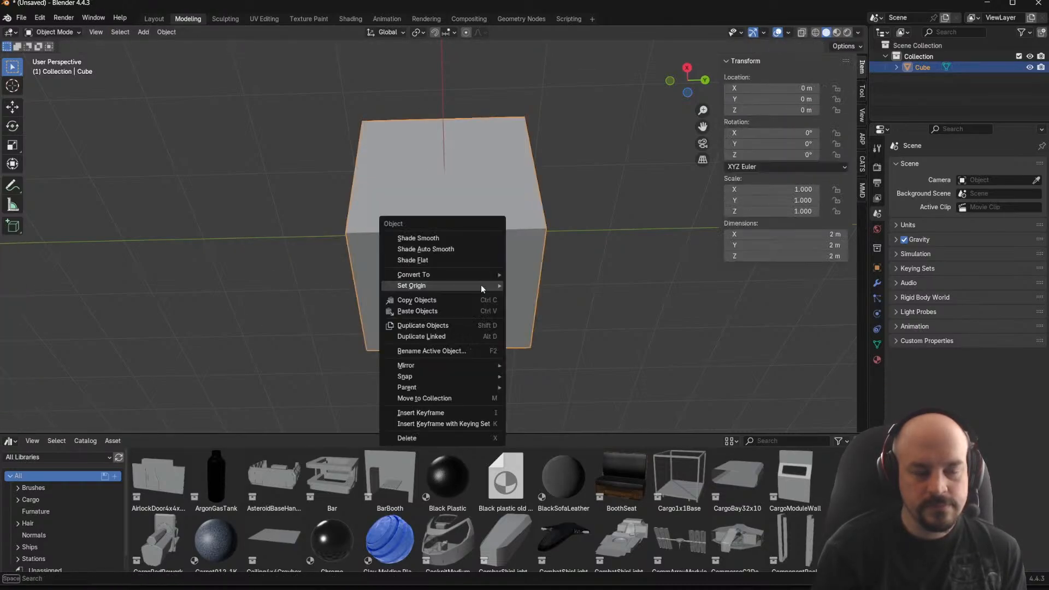
{"action": "right_click", "coordinate": [480, 281]}
{"action": "mouse_move", "coordinate": [494, 281]}
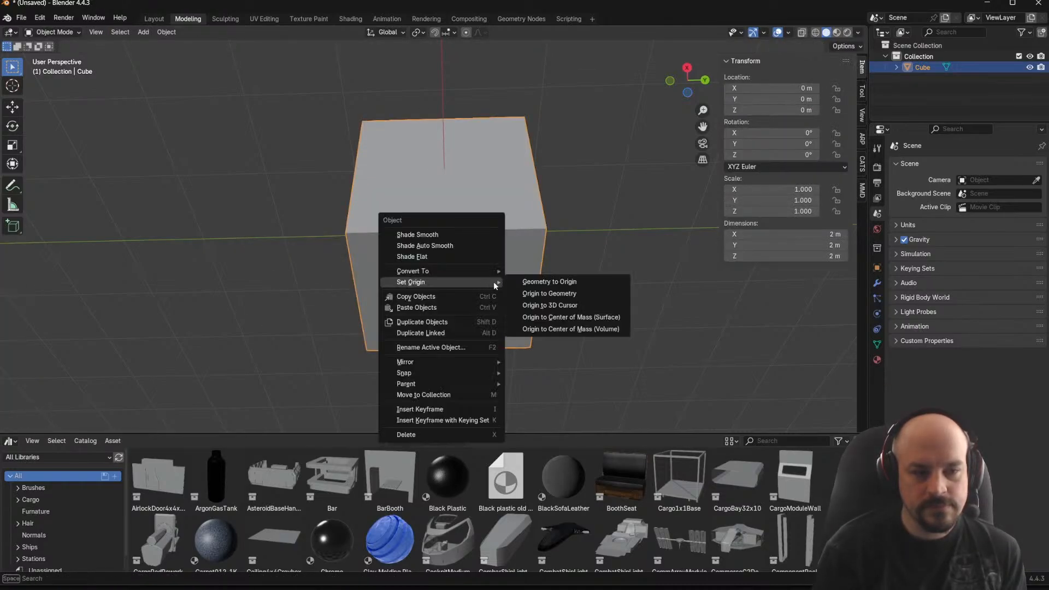
{"action": "left_click", "coordinate": [546, 297]}
Snap the 3D cursor to the bottom quarter face on the negative X and Y side and set the cube's origin there
{"action": "mouse_move", "coordinate": [398, 265]}
{"action": "middle_mouse_down"}
{"action": "mouse_move", "coordinate": [429, 230]}
{"action": "mouse_move", "coordinate": [447, 175]}
{"action": "mouse_move", "coordinate": [458, 218]}
{"action": "mouse_move", "coordinate": [444, 174]}
{"action": "middle_mouse_up"}
{"action": "key", "text": "KP_1"}
{"action": "key", "text": "KP_1"}
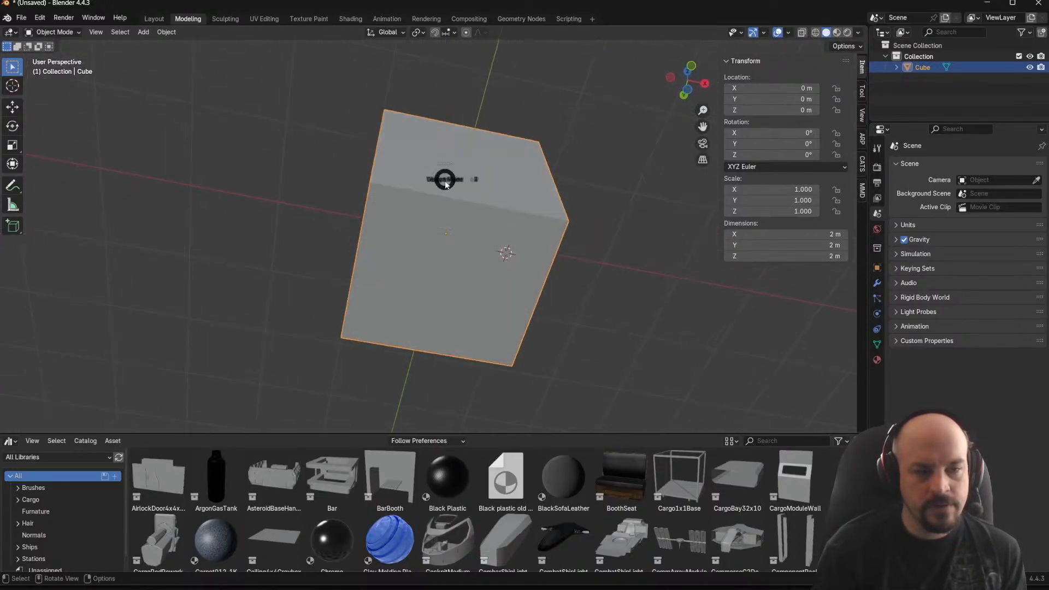
{"action": "key", "text": "Tab"}
{"action": "key", "text": "Tab"}
{"action": "key", "text": "Tab"}
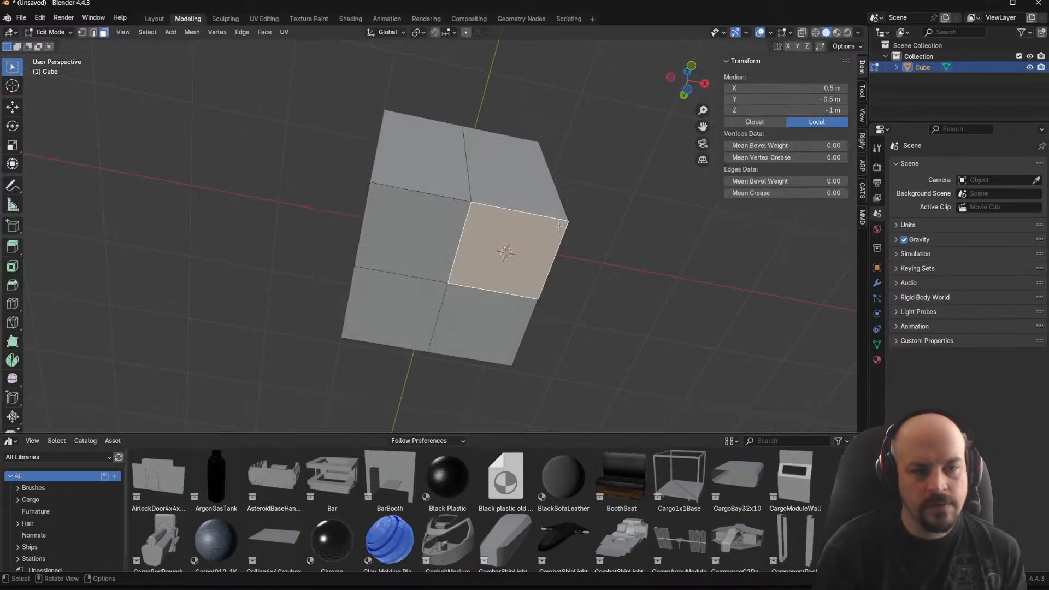
{"action": "left_click", "coordinate": [421, 238]}
{"action": "key", "text": "shift+s"}
{"action": "left_click", "coordinate": [419, 282]}
{"action": "key", "text": "Tab"}
{"action": "right_click", "coordinate": [458, 237]}
{"action": "mouse_move", "coordinate": [460, 238]}
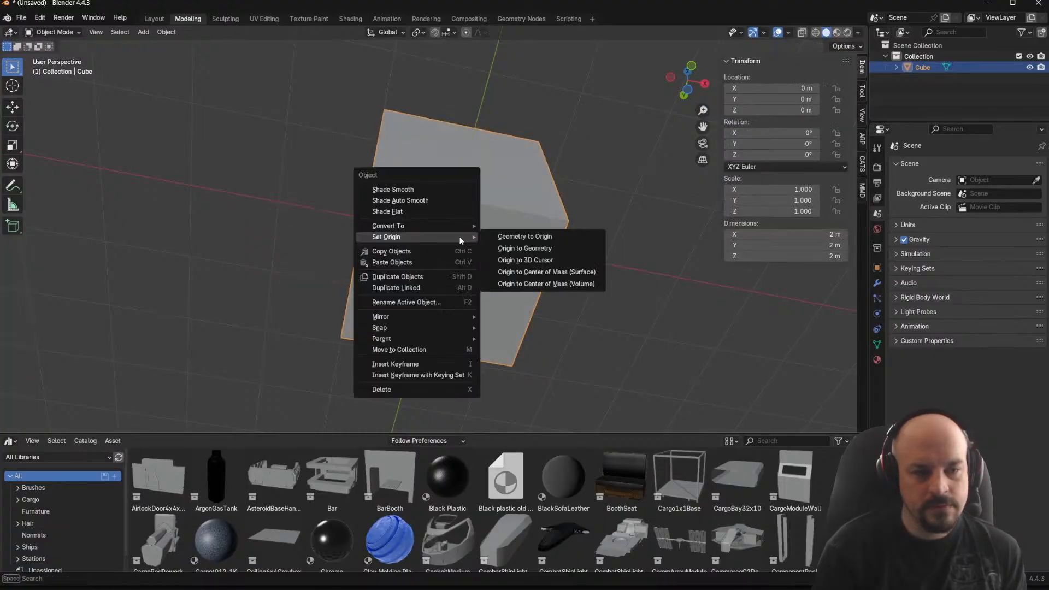
{"action": "left_click", "coordinate": [508, 260]}
Set the cube's X, Y and Z location to 0 m
{"action": "middle_click_drag", "start_coordinate": [493, 238], "coordinate": [717, 129]}
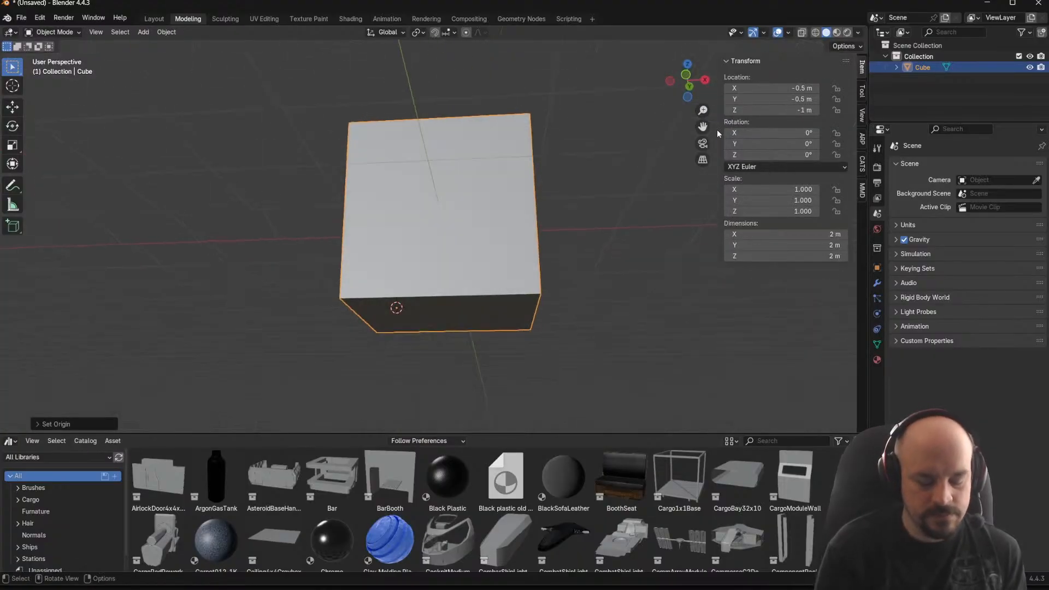
{"action": "type", "text": "0"}
{"action": "key", "text": "Return"}
{"action": "left_click", "coordinate": [763, 100]}
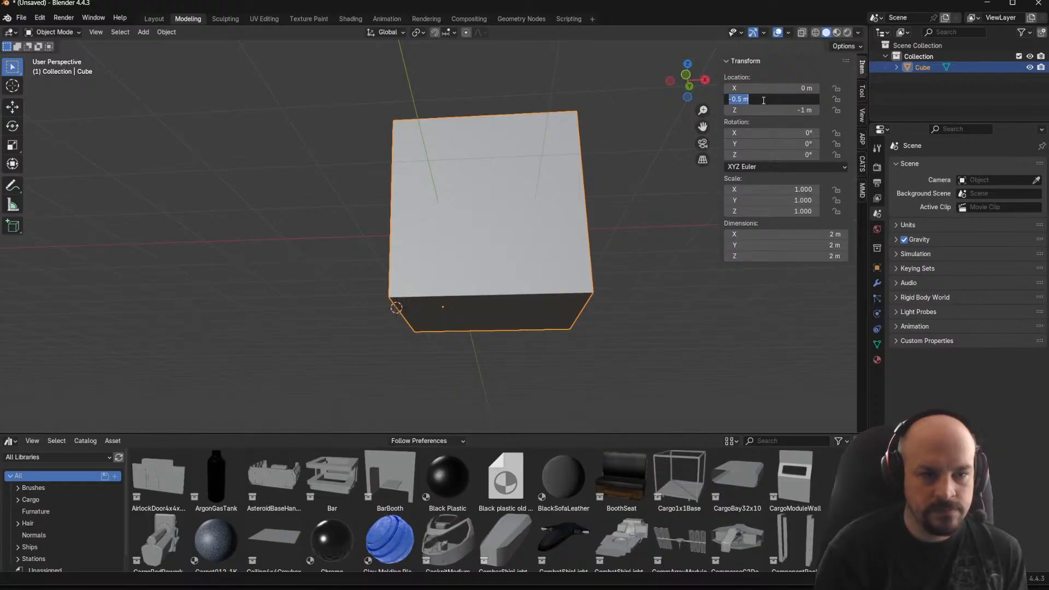
{"action": "type", "text": "0"}
{"action": "key", "text": "Return"}
{"action": "left_click", "coordinate": [787, 108]}
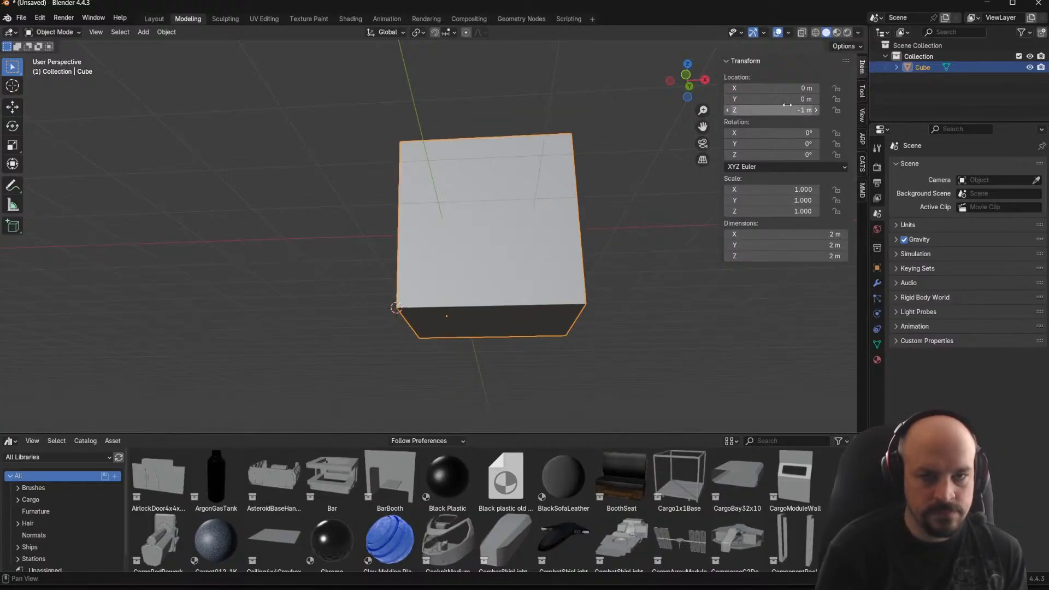
{"action": "type", "text": "0"}
{"action": "key", "text": "Return"}
Delete the cube's positive-Y face loop and its leftover end faces, leaving a block 1 m deep along Y
{"action": "middle_click_drag", "start_coordinate": [491, 251], "coordinate": [578, 255]}
{"action": "key", "text": "Tab"}
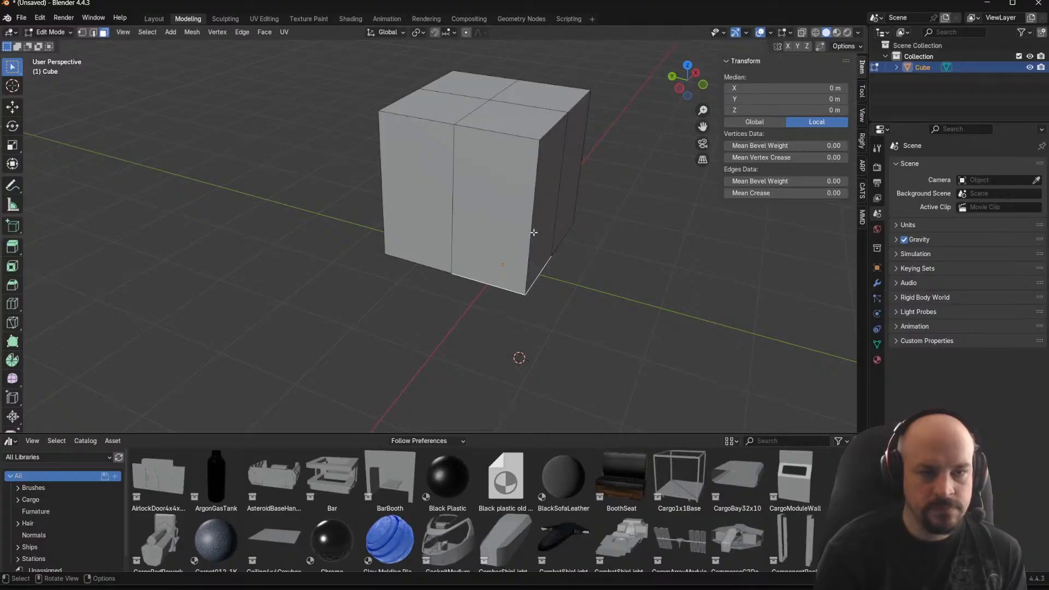
{"action": "left_click", "coordinate": [431, 138], "text": "alt"}
{"action": "key", "text": "x"}
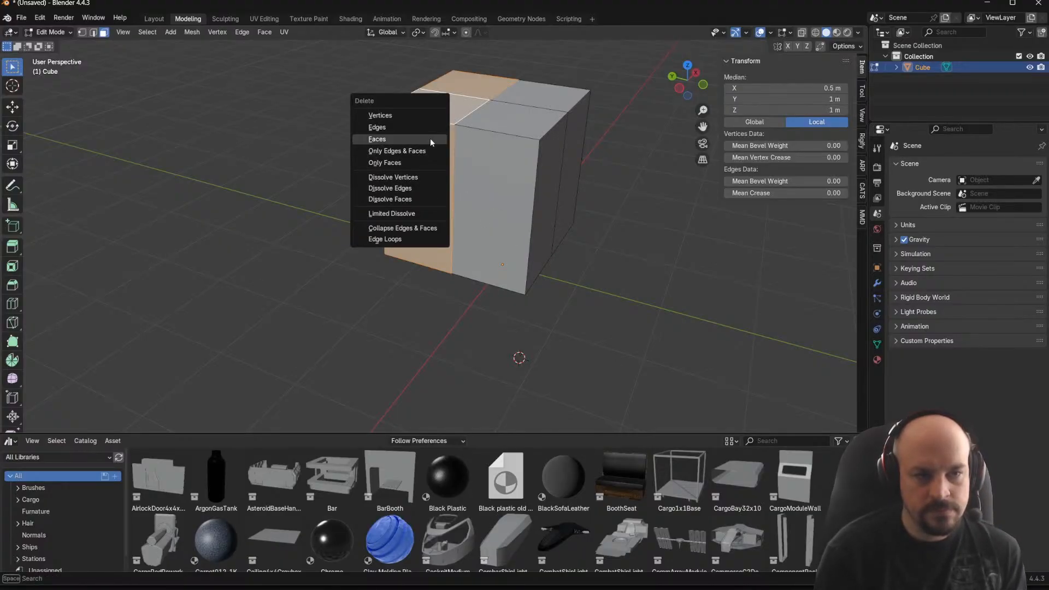
{"action": "left_click", "coordinate": [431, 139]}
{"action": "middle_click_drag", "start_coordinate": [427, 141], "coordinate": [454, 136]}
{"action": "left_click_drag", "start_coordinate": [359, 64], "coordinate": [437, 333]}
{"action": "key", "text": "x"}
{"action": "left_click", "coordinate": [437, 334]}
{"action": "middle_click_drag", "start_coordinate": [458, 326], "coordinate": [492, 253]}
{"action": "key", "text": "Tab"}
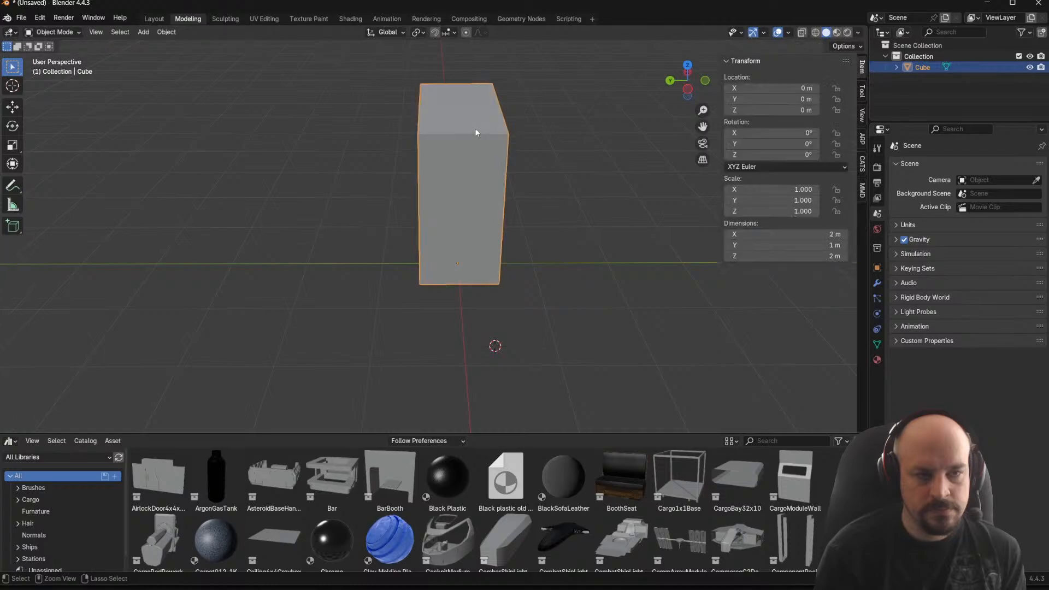
Add three loop cuts that divide the block's 1 m depth into four equal strips
{"action": "key", "text": "Tab"}
{"action": "key", "text": "ctrl+r"}
{"action": "left_click", "coordinate": [475, 128]}
{"action": "right_click", "coordinate": [475, 127]}
{"action": "key", "text": "ctrl+r"}
{"action": "left_click", "coordinate": [492, 130]}
{"action": "right_click", "coordinate": [491, 130]}
{"action": "key", "text": "ctrl+r"}
{"action": "left_click", "coordinate": [440, 131]}
{"action": "right_click", "coordinate": [439, 131]}
Delete the outermost face strips on both Y sides and the detached end faces, leaving an open square frame
{"action": "key", "text": "3"}
{"action": "left_click", "coordinate": [430, 133], "text": "alt"}
{"action": "key", "text": "x"}
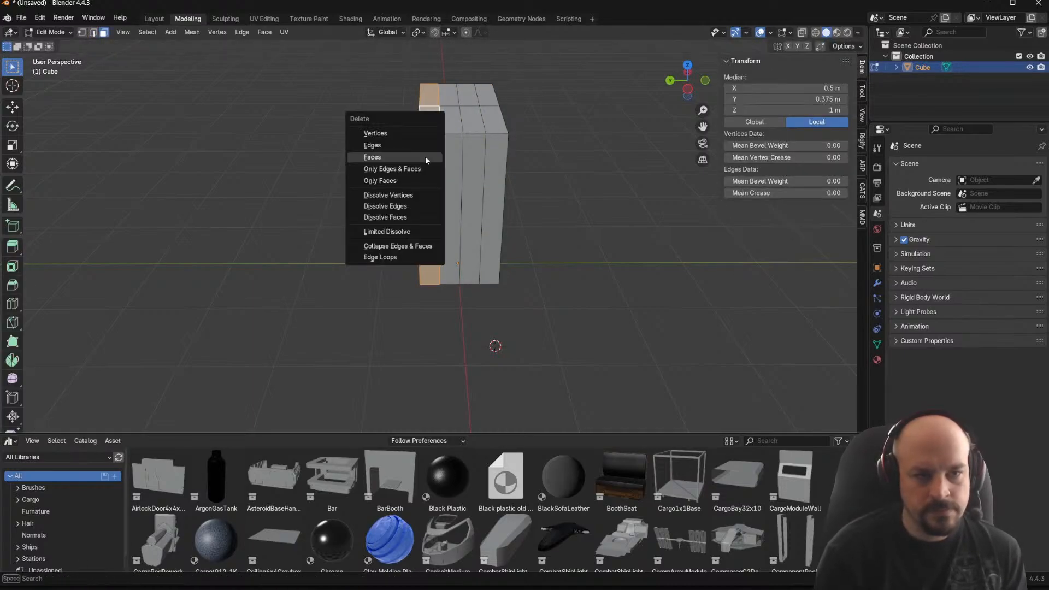
{"action": "left_click", "coordinate": [425, 157]}
{"action": "left_click", "coordinate": [493, 137], "text": "alt"}
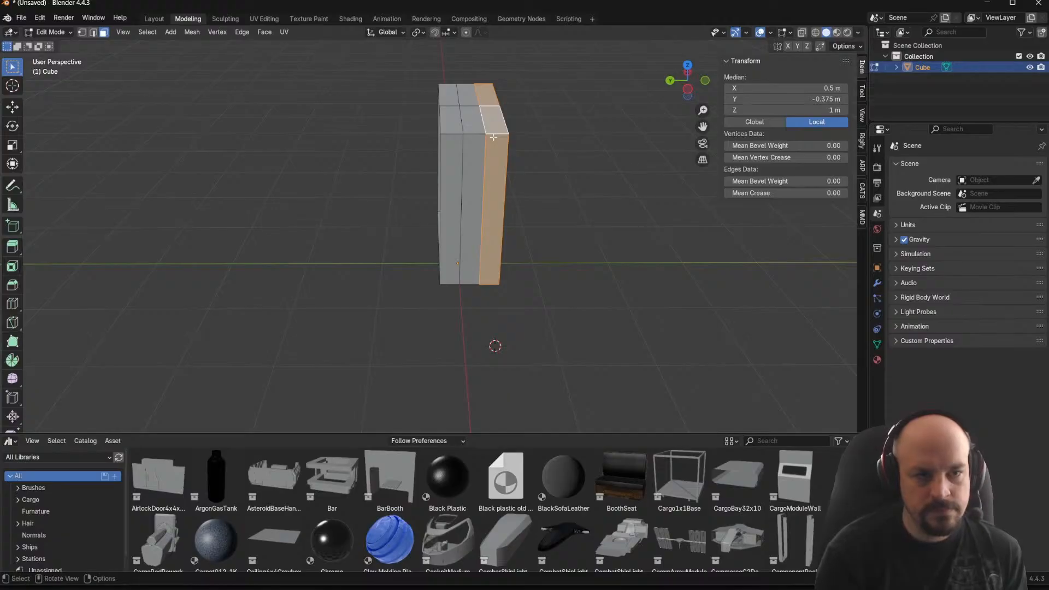
{"action": "key", "text": "x"}
{"action": "left_click", "coordinate": [493, 136]}
{"action": "middle_click_drag", "start_coordinate": [588, 159], "coordinate": [506, 112]}
{"action": "left_click_drag", "start_coordinate": [484, 71], "coordinate": [552, 305]}
{"action": "key", "text": "x"}
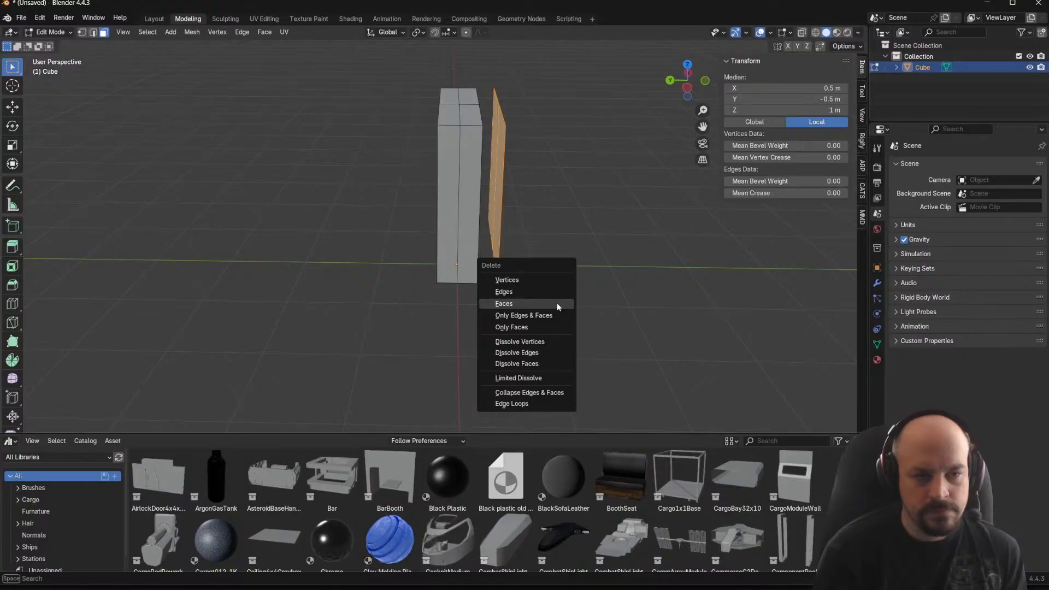
{"action": "left_click", "coordinate": [556, 302]}
Add loop cuts across the frame's bottom and top strips, dividing each into four equal segments along X
{"action": "middle_click_drag", "start_coordinate": [575, 271], "coordinate": [490, 288]}
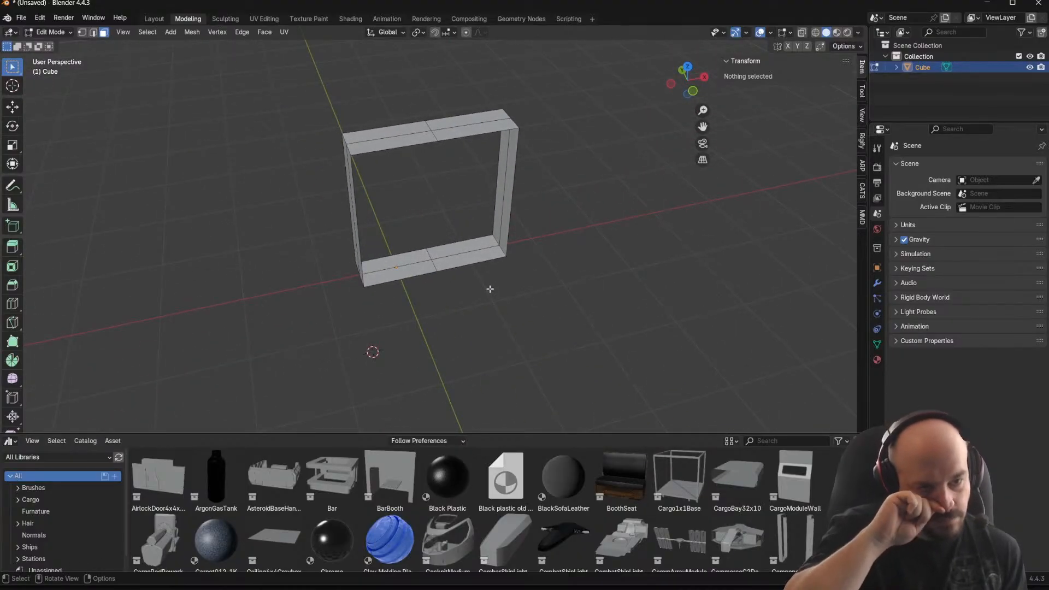
{"action": "middle_click_drag", "start_coordinate": [506, 265], "coordinate": [486, 320]}
{"action": "key", "text": "ctrl+r"}
{"action": "left_click", "coordinate": [388, 291]}
{"action": "right_click", "coordinate": [388, 291]}
{"action": "key", "text": "ctrl+r"}
{"action": "left_click", "coordinate": [468, 293]}
{"action": "right_click", "coordinate": [468, 293]}
{"action": "left_click", "coordinate": [430, 353]}
{"action": "key", "text": "ctrl+r"}
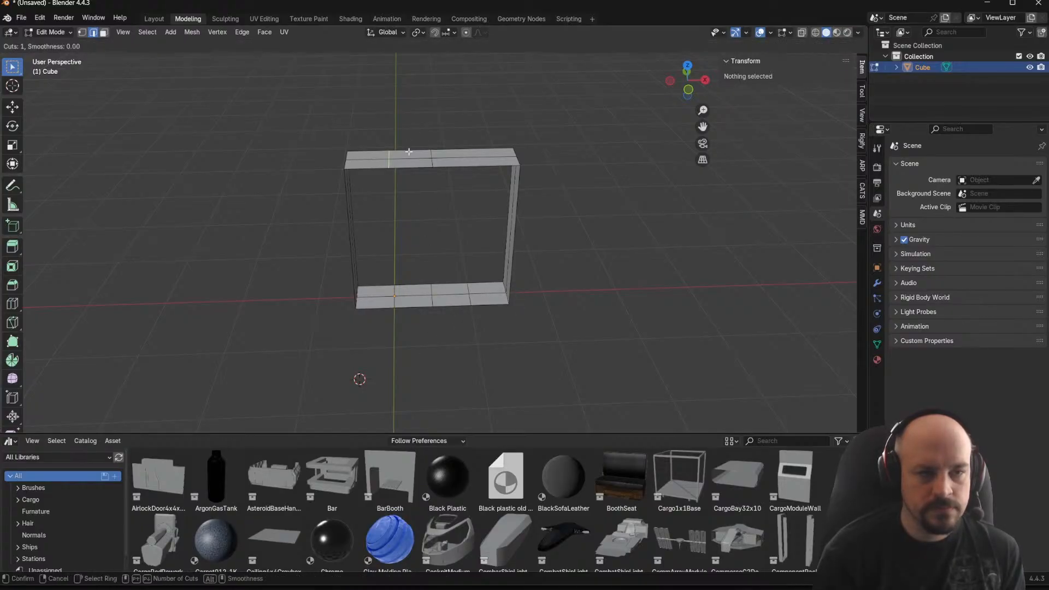
{"action": "left_click", "coordinate": [409, 152]}
{"action": "right_click", "coordinate": [409, 152]}
Extrude the whole negative-Y edge of the frame's top strip downward by 0.25 m along Z
{"action": "middle_click_drag", "start_coordinate": [409, 153], "coordinate": [398, 199]}
{"action": "left_click", "coordinate": [435, 183]}
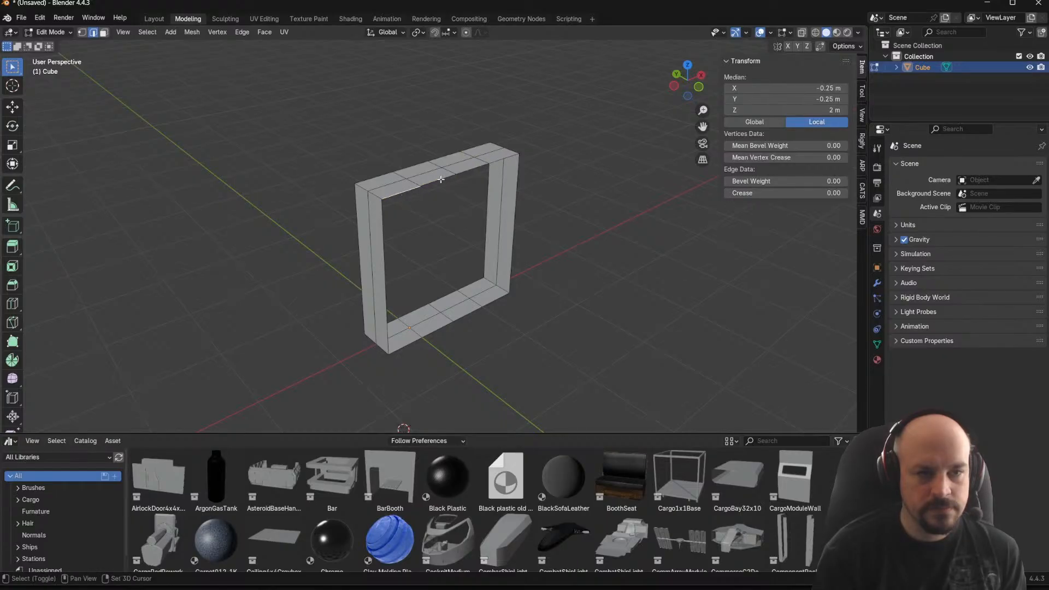
{"action": "key", "text": "g"}
{"action": "key", "text": "z"}
{"action": "key", "text": "0"}
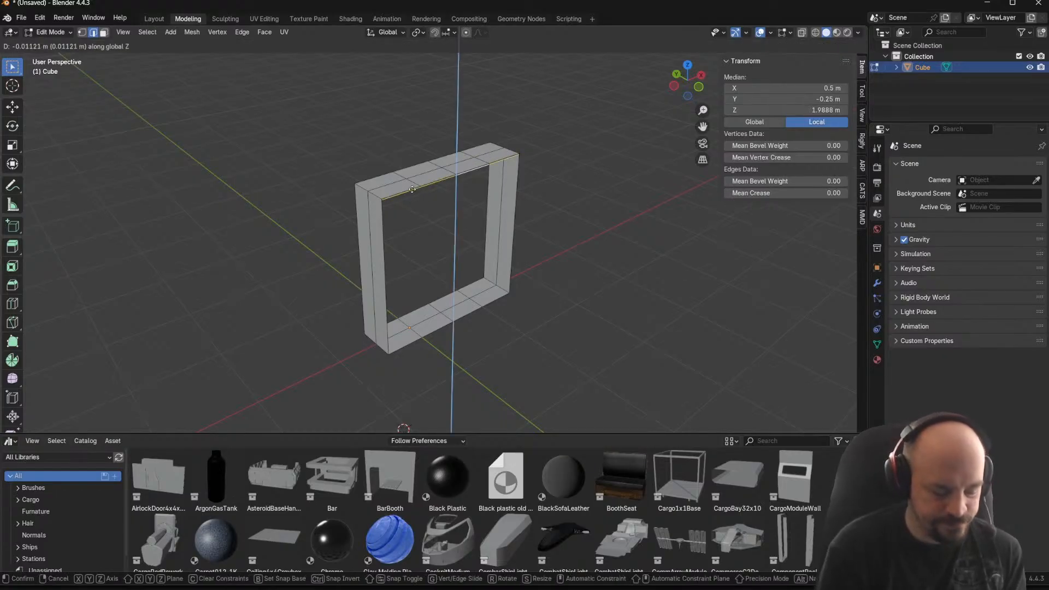
{"action": "key", "text": "period"}
{"action": "key", "text": "2"}
{"action": "key", "text": "5"}
{"action": "key", "text": "minus"}
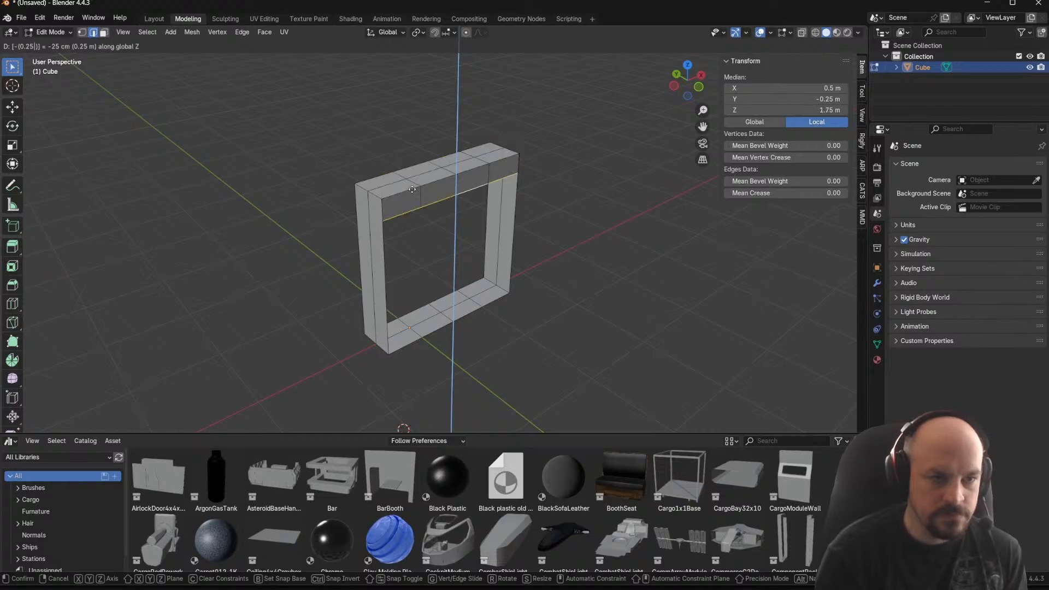
{"action": "key", "text": "Return"}
{"action": "middle_click_drag", "start_coordinate": [413, 179], "coordinate": [385, 166]}
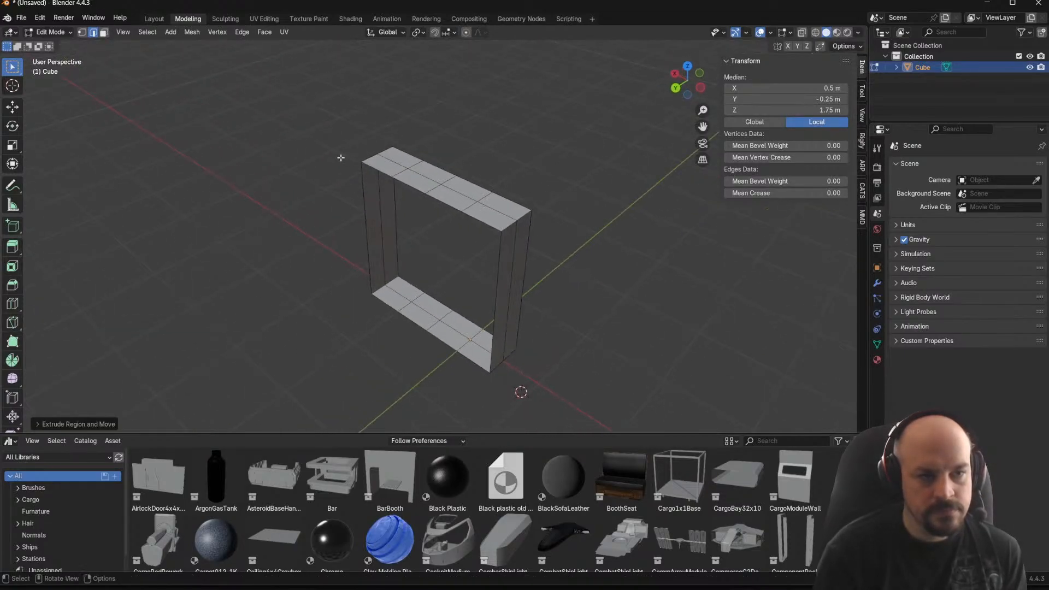
Extrude the frame's upper long edge on the open face 0.25 m downward along Z to form the beam's lip
{"action": "left_click", "coordinate": [382, 165]}
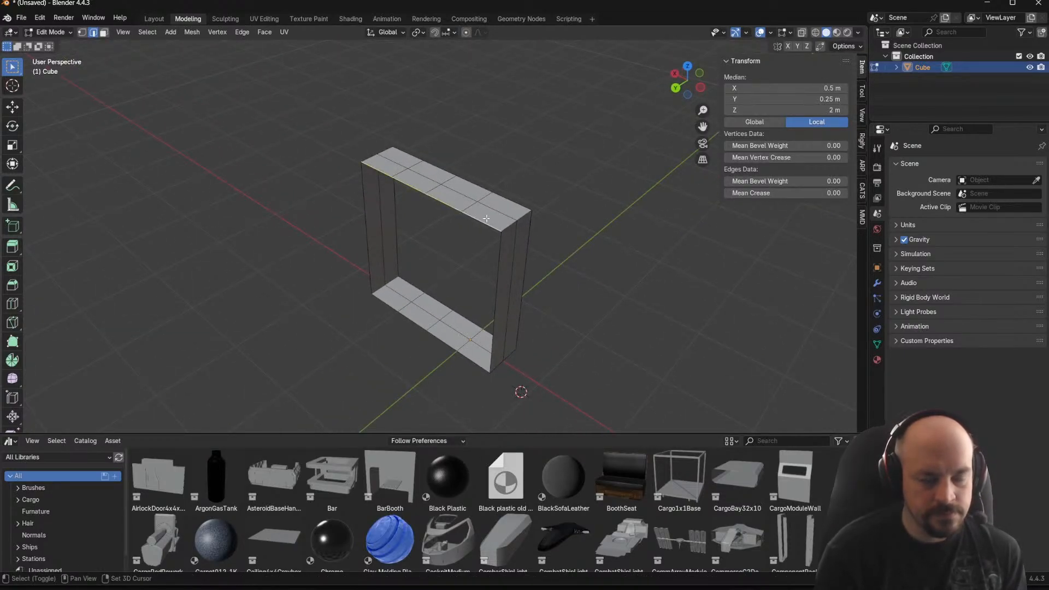
{"action": "key", "text": "g"}
{"action": "key", "text": "z"}
{"action": "key", "text": "0"}
{"action": "key", "text": "period"}
{"action": "key", "text": "2"}
{"action": "key", "text": "Escape"}
{"action": "key", "text": "ctrl+z"}
{"action": "middle_click_drag", "start_coordinate": [587, 288], "coordinate": [562, 261]}
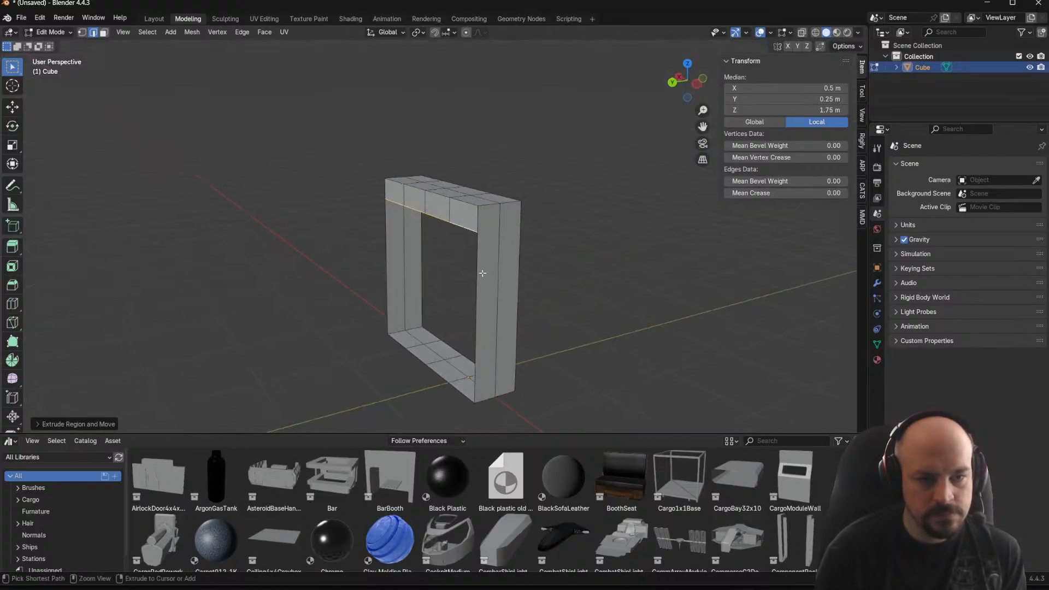
Cut a horizontal loop across one side post and, with snapping enabled, move it vertically to the beam's lower edge level
{"action": "key", "text": "ctrl+r"}
{"action": "left_click", "coordinate": [480, 267]}
{"action": "right_click", "coordinate": [477, 218]}
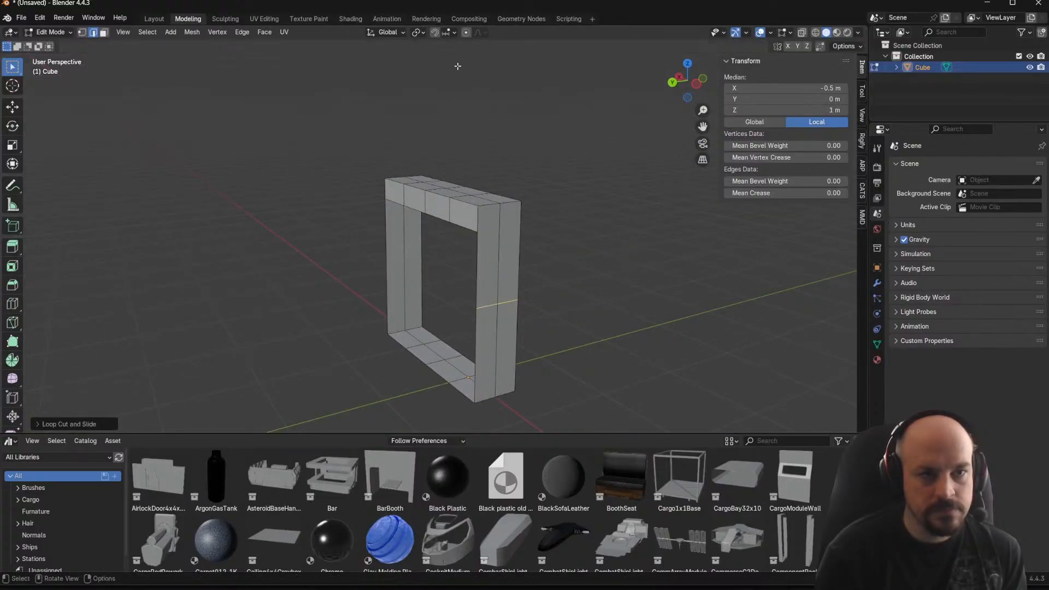
{"action": "left_click", "coordinate": [448, 34]}
{"action": "left_click", "coordinate": [413, 113]}
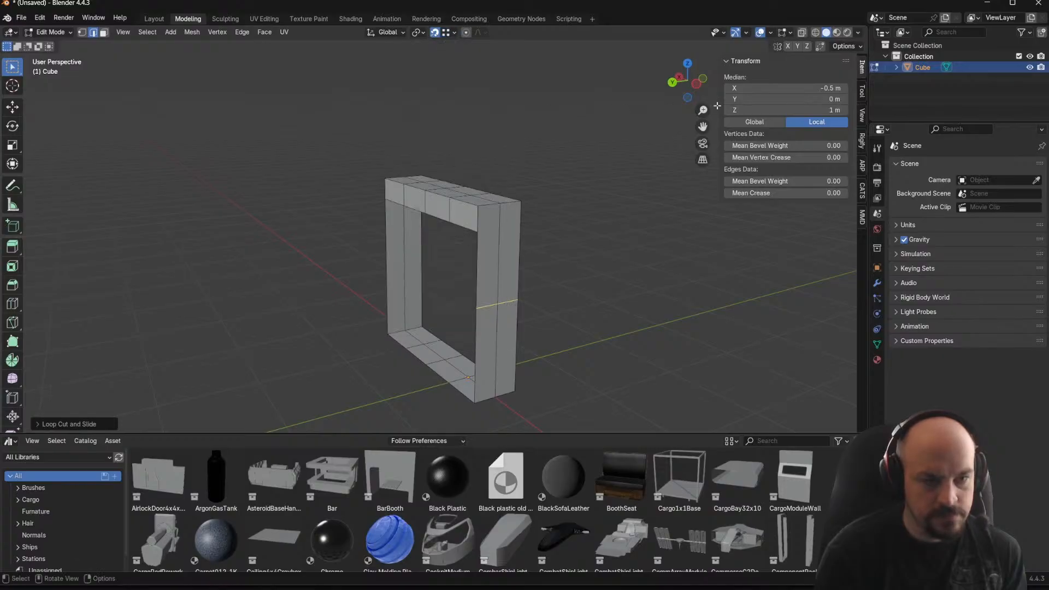
{"action": "key", "text": "g"}
{"action": "key", "text": "z"}
{"action": "left_click", "coordinate": [480, 235]}
Add a horizontal loop cut to the opposite side post and align it with the beam's lower edge
{"action": "middle_click_drag", "start_coordinate": [479, 235], "coordinate": [446, 237]}
{"action": "scroll", "coordinate": [582, 265], "scroll_direction": "up", "scroll_amount": 3}
{"action": "key", "text": "ctrl+r"}
{"action": "left_click", "coordinate": [398, 336]}
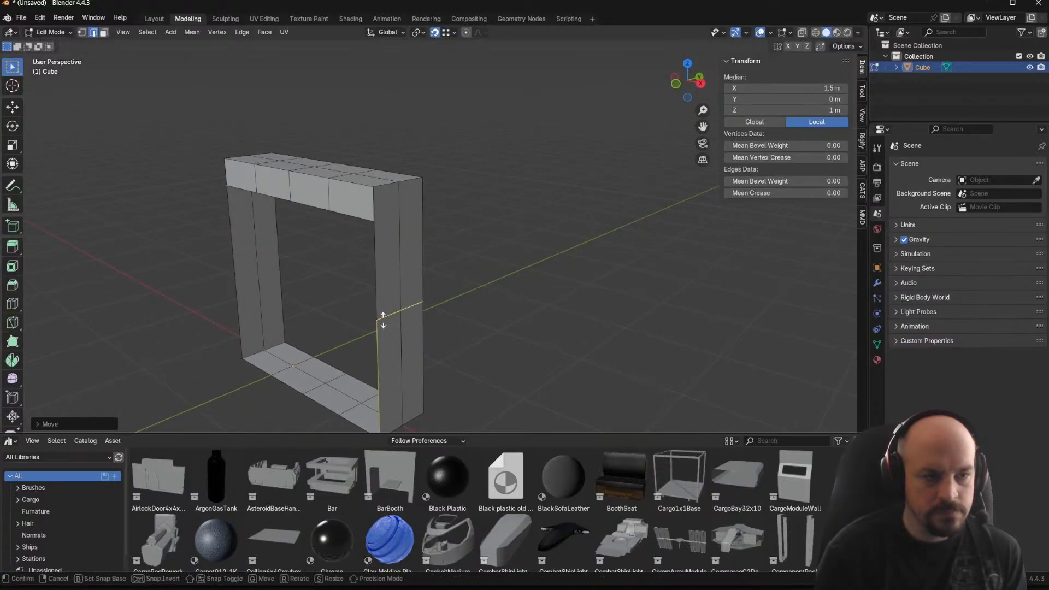
{"action": "left_click", "coordinate": [376, 223]}
Extrude the two end edges under the beam on one face down to the floor to form the posts' faces
{"action": "scroll", "coordinate": [297, 265], "scroll_direction": "down", "scroll_amount": 2}
{"action": "middle_click_drag", "start_coordinate": [293, 269], "coordinate": [353, 211]}
{"action": "key", "text": "e"}
{"action": "left_click", "coordinate": [346, 200]}
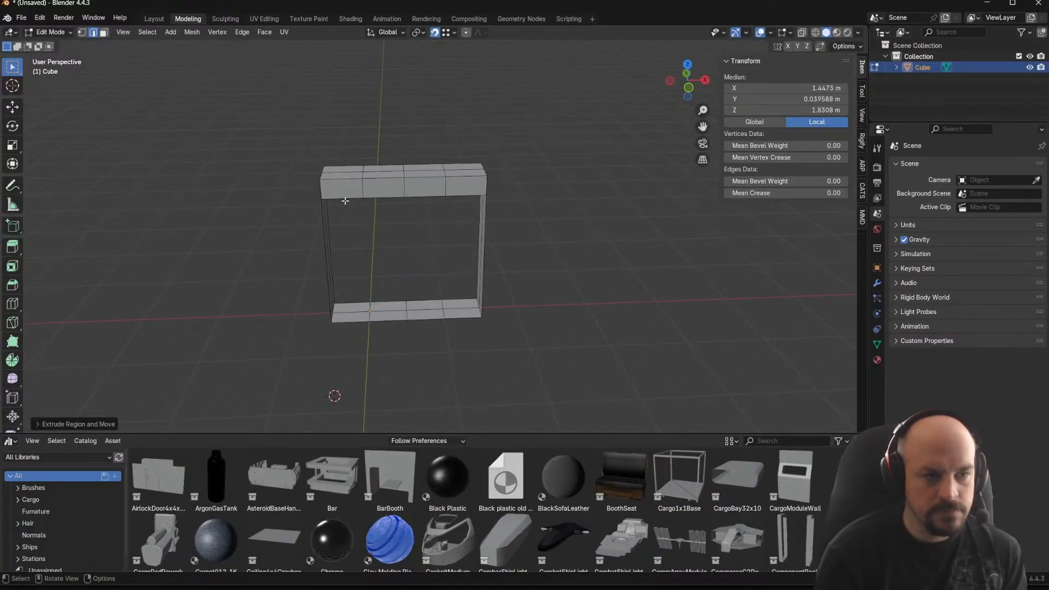
{"action": "left_click", "coordinate": [341, 200]}
{"action": "middle_click_drag", "start_coordinate": [333, 276], "coordinate": [347, 284]}
{"action": "key", "text": "e"}
{"action": "left_click", "coordinate": [341, 319]}
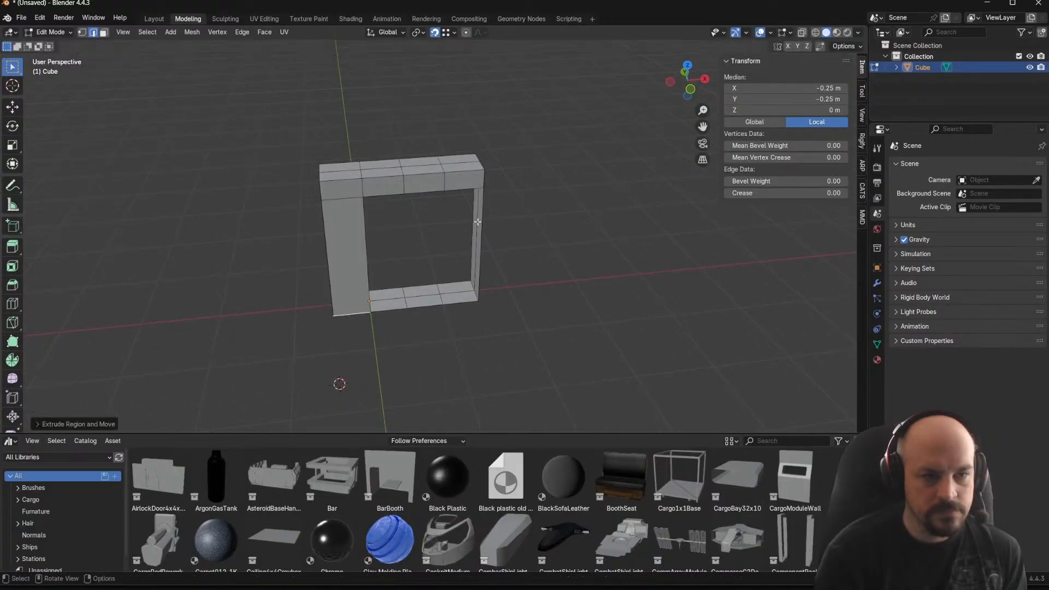
{"action": "left_click", "coordinate": [470, 195]}
{"action": "key", "text": "e"}
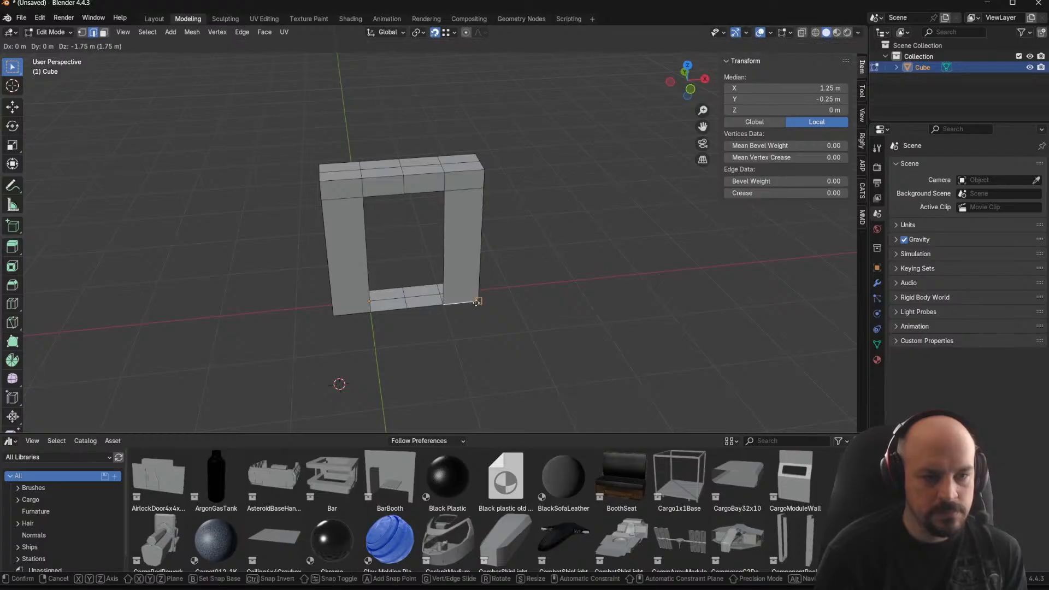
{"action": "left_click", "coordinate": [489, 304]}
Extrude the two matching end edges under the beam on the opposite face down to the floor
{"action": "middle_click_drag", "start_coordinate": [492, 305], "coordinate": [493, 220]}
{"action": "left_click", "coordinate": [484, 197]}
{"action": "key", "text": "e"}
{"action": "left_click", "coordinate": [468, 323]}
{"action": "middle_click_drag", "start_coordinate": [603, 231], "coordinate": [473, 231]}
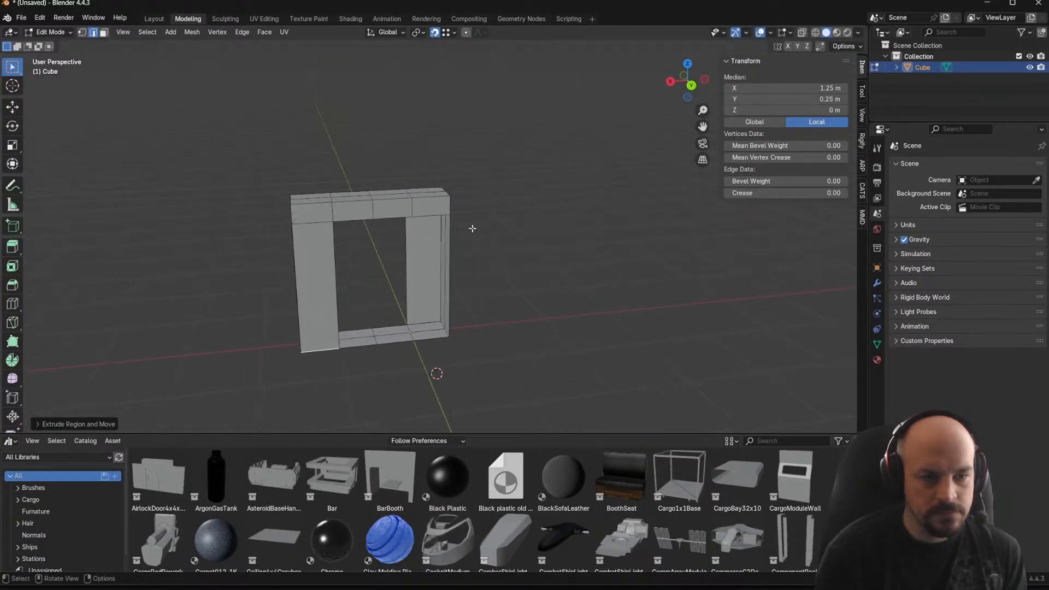
{"action": "key", "text": "e"}
{"action": "left_click", "coordinate": [372, 348]}
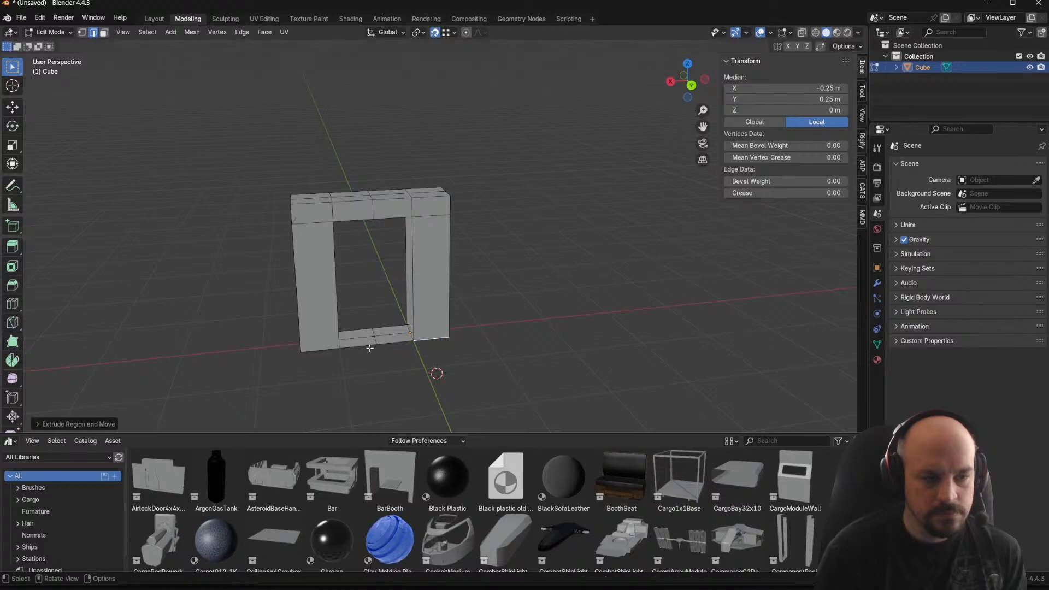
Delete the four floor faces spanning the opening between the two posts
{"action": "scroll", "coordinate": [372, 349], "scroll_direction": "up", "scroll_amount": 6}
{"action": "key", "text": "3"}
{"action": "left_click", "coordinate": [365, 308]}
{"action": "left_click", "coordinate": [383, 289], "text": "shift"}
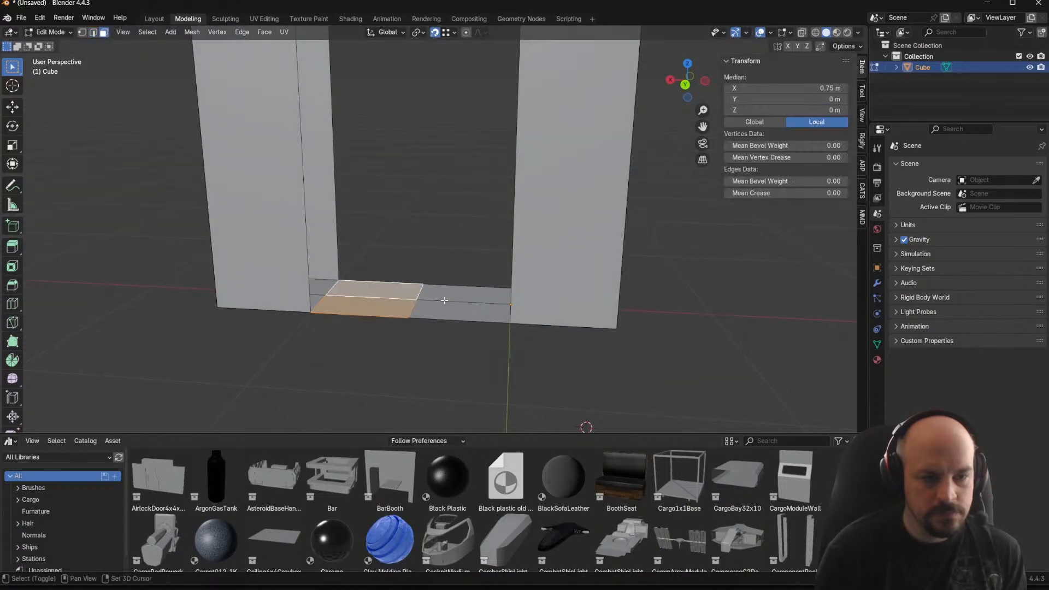
{"action": "left_click", "coordinate": [445, 307], "text": "shift"}
{"action": "left_click", "coordinate": [455, 290], "text": "shift"}
{"action": "middle_click_drag", "start_coordinate": [365, 259], "coordinate": [477, 321]}
{"action": "key", "text": "x"}
{"action": "left_click", "coordinate": [418, 340]}
Delete the remaining floor faces underneath both posts
{"action": "left_click", "coordinate": [392, 303]}
{"action": "left_click", "coordinate": [596, 276], "text": "shift"}
{"action": "middle_click_drag", "start_coordinate": [596, 275], "coordinate": [506, 299]}
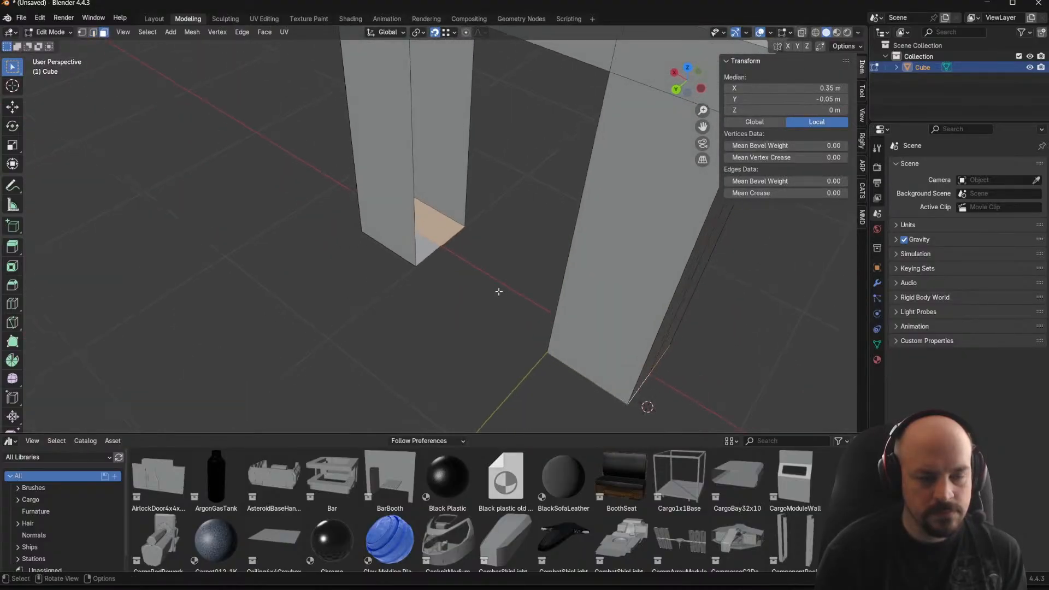
{"action": "key", "text": "x"}
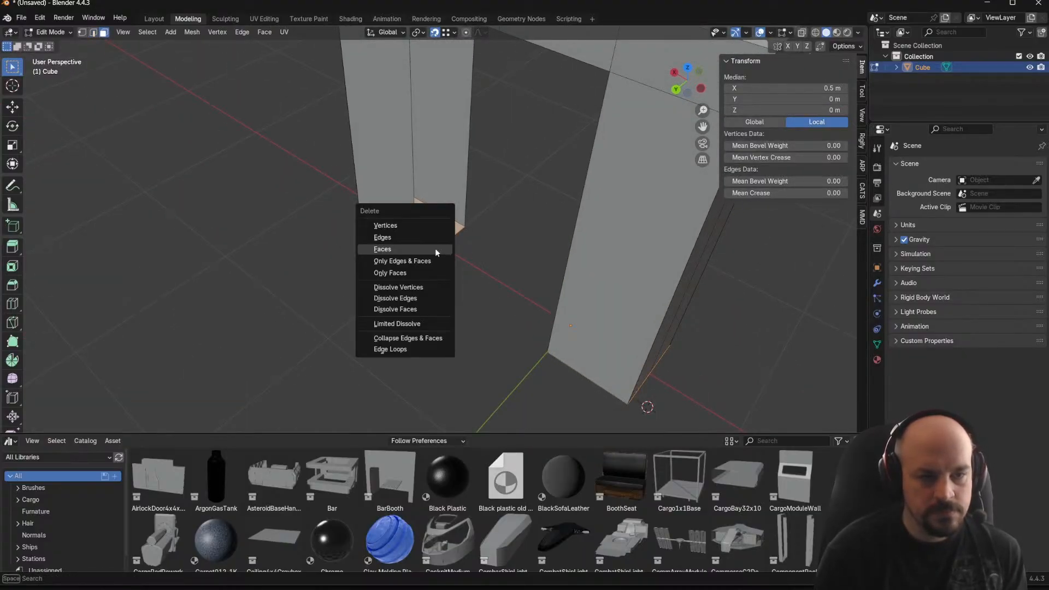
{"action": "left_click", "coordinate": [435, 248]}
{"action": "middle_click_drag", "start_coordinate": [431, 254], "coordinate": [454, 251]}
{"action": "scroll", "coordinate": [456, 250], "scroll_direction": "down", "scroll_amount": 3}
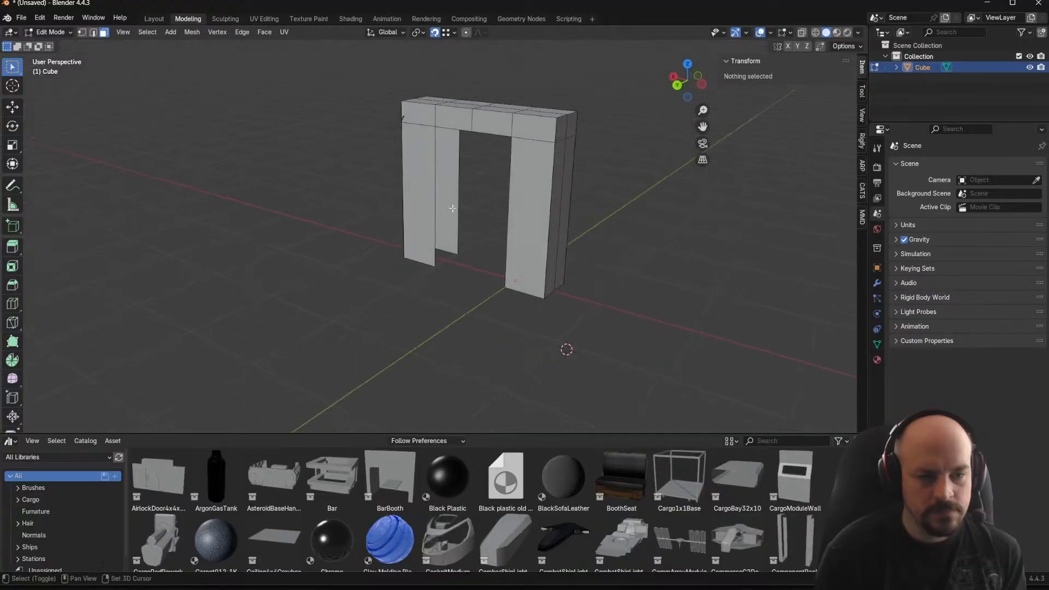
Close the open inner side of one post with a face between its two inner vertical edges
{"action": "scroll", "coordinate": [453, 254], "scroll_direction": "up", "scroll_amount": 3}
{"action": "scroll", "coordinate": [452, 254], "scroll_direction": "up", "scroll_amount": 2}
{"action": "key", "text": "2"}
{"action": "left_click", "coordinate": [405, 312]}
{"action": "left_click", "coordinate": [454, 295], "text": "shift"}
{"action": "middle_click_drag", "start_coordinate": [454, 295], "coordinate": [428, 294]}
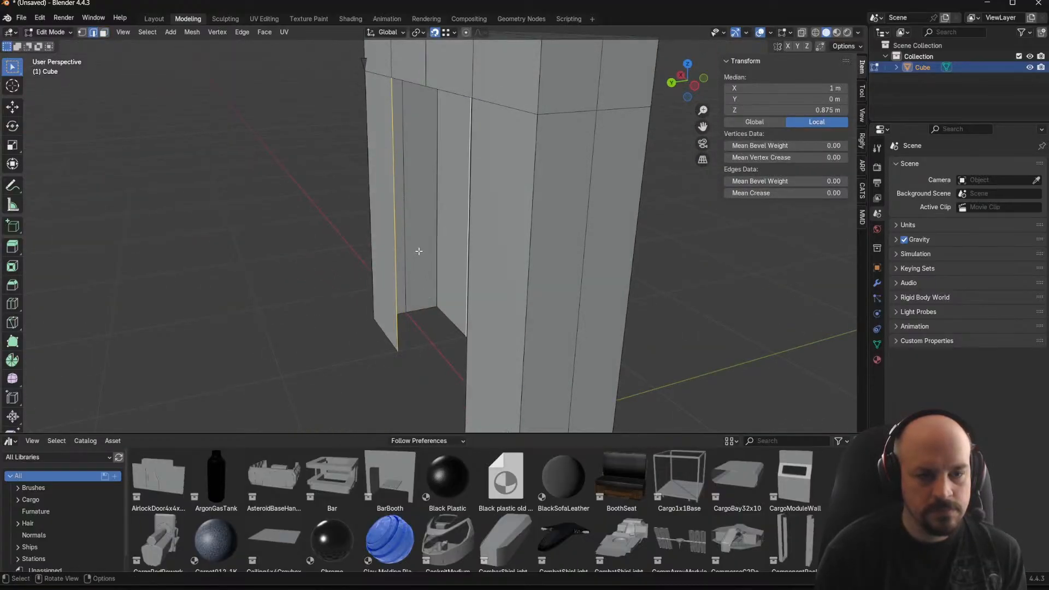
Dissolve the centre edge loop running lengthwise along the top beam
{"action": "scroll", "coordinate": [417, 252], "scroll_direction": "down", "scroll_amount": 4}
{"action": "left_click", "coordinate": [549, 241]}
{"action": "middle_click_drag", "start_coordinate": [549, 241], "coordinate": [649, 245]}
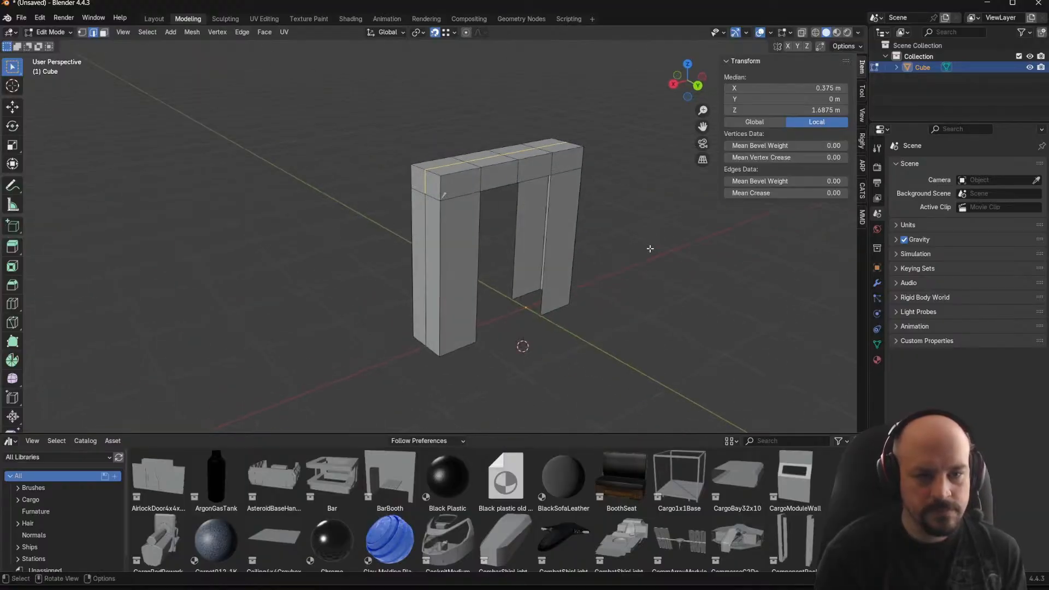
{"action": "key", "text": "x"}
{"action": "left_click", "coordinate": [626, 304]}
{"action": "middle_click_drag", "start_coordinate": [625, 300], "coordinate": [474, 364]}
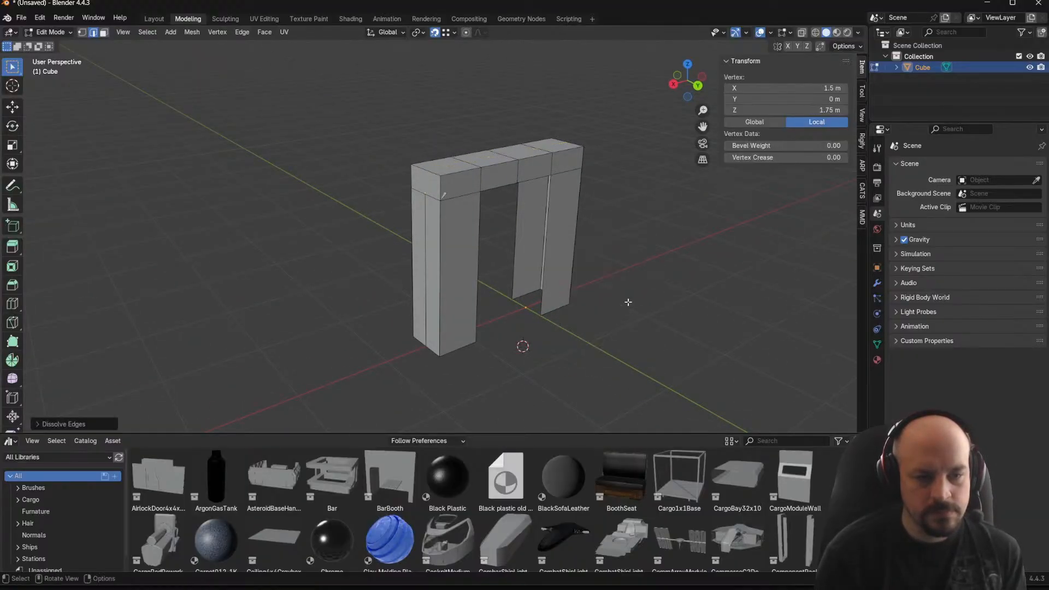
Fill the open inner side of the other post with a face between its two vertical edges
{"action": "left_click", "coordinate": [454, 333]}
{"action": "left_click", "coordinate": [477, 324], "text": "shift"}
{"action": "key", "text": "f"}
{"action": "middle_click_drag", "start_coordinate": [478, 322], "coordinate": [599, 320]}
{"action": "left_click", "coordinate": [465, 219]}
{"action": "left_click", "coordinate": [598, 250]}
{"action": "middle_click_drag", "start_coordinate": [577, 238], "coordinate": [541, 228]}
{"action": "key", "text": "Tab"}
{"action": "scroll", "coordinate": [540, 220], "scroll_direction": "down", "scroll_amount": 3}
{"action": "middle_click_drag", "start_coordinate": [553, 264], "coordinate": [464, 285]}
{"action": "key", "text": "Tab"}
{"action": "key", "text": "Tab"}
{"action": "key", "text": "Tab"}
Move the entire doorway mesh 0.5 m along the Y axis
{"action": "key", "text": "a"}
{"action": "middle_click_drag", "start_coordinate": [578, 285], "coordinate": [479, 281]}
{"action": "scroll", "coordinate": [477, 299], "scroll_direction": "up", "scroll_amount": 4}
{"action": "middle_click_drag", "start_coordinate": [397, 261], "coordinate": [478, 283]}
{"action": "key", "text": "g"}
{"action": "key", "text": "y"}
{"action": "type", "text": "0.5"}
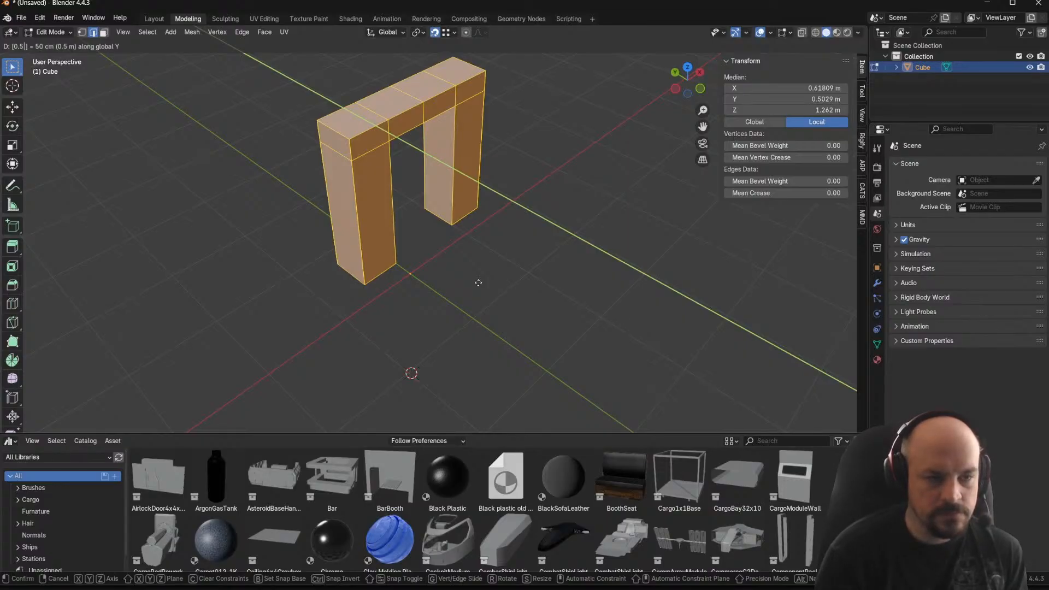
{"action": "key", "text": "Return"}
Snap the 3D cursor to the middle of one post's outer base edge
{"action": "middle_click_drag", "start_coordinate": [490, 205], "coordinate": [299, 261]}
{"action": "left_click", "coordinate": [379, 263]}
{"action": "key", "text": "shift+s"}
{"action": "left_click", "coordinate": [387, 296]}
{"action": "key", "text": "Tab"}
{"action": "key", "text": "Tab"}
Snap the surplus beam vertices around the first post's top onto its outer top corners
{"action": "scroll", "coordinate": [343, 251], "scroll_direction": "up", "scroll_amount": 3}
{"action": "key", "text": "1"}
{"action": "left_click", "coordinate": [330, 244]}
{"action": "key", "text": "g"}
{"action": "left_click", "coordinate": [286, 256]}
{"action": "left_click", "coordinate": [333, 196]}
{"action": "key", "text": "g"}
{"action": "left_click", "coordinate": [249, 217]}
{"action": "left_click", "coordinate": [289, 297]}
{"action": "key", "text": "g"}
{"action": "left_click", "coordinate": [282, 251]}
Snap the remaining loose vertices below the same post's top corners up onto those corners, completing its diagonal joints
{"action": "middle_click_drag", "start_coordinate": [297, 263], "coordinate": [373, 291]}
{"action": "left_click", "coordinate": [291, 298]}
{"action": "key", "text": "g"}
{"action": "left_click", "coordinate": [280, 249]}
{"action": "left_click", "coordinate": [170, 306]}
{"action": "middle_click_drag", "start_coordinate": [167, 307], "coordinate": [227, 304]}
{"action": "left_click", "coordinate": [189, 322]}
{"action": "key", "text": "g"}
{"action": "left_click", "coordinate": [187, 268]}
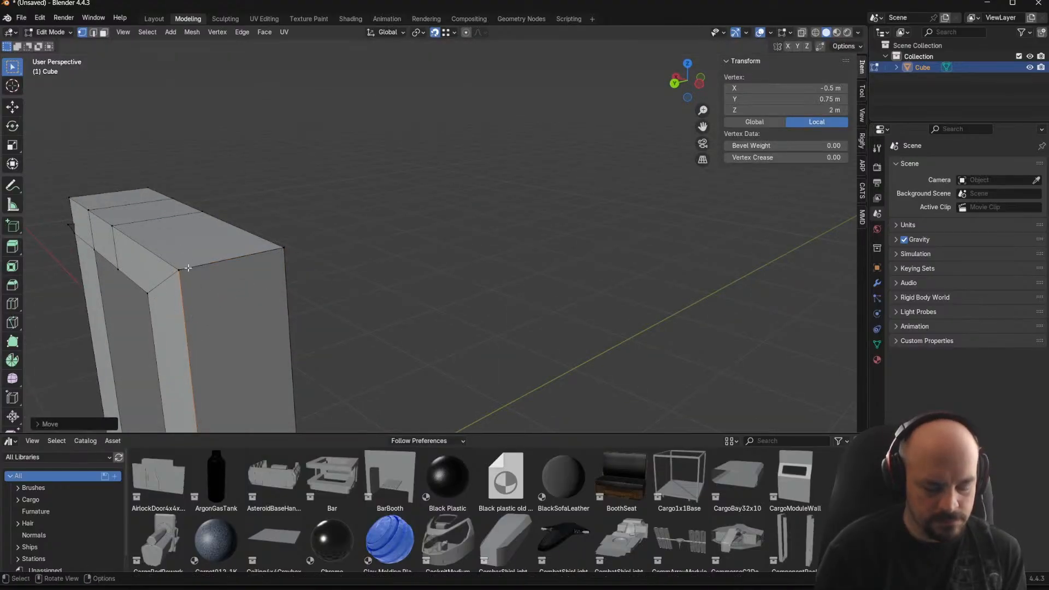
Merge the whole mesh's overlapping vertices by distance
{"action": "key", "text": "a"}
{"action": "key", "text": "m"}
{"action": "left_click", "coordinate": [386, 251]}
Dissolve the leftover vertical centre edge on the second post's outer side
{"action": "middle_click_drag", "start_coordinate": [414, 234], "coordinate": [266, 326]}
{"action": "left_click", "coordinate": [258, 248]}
{"action": "key", "text": "2"}
{"action": "left_click", "coordinate": [290, 278]}
{"action": "key", "text": "x"}
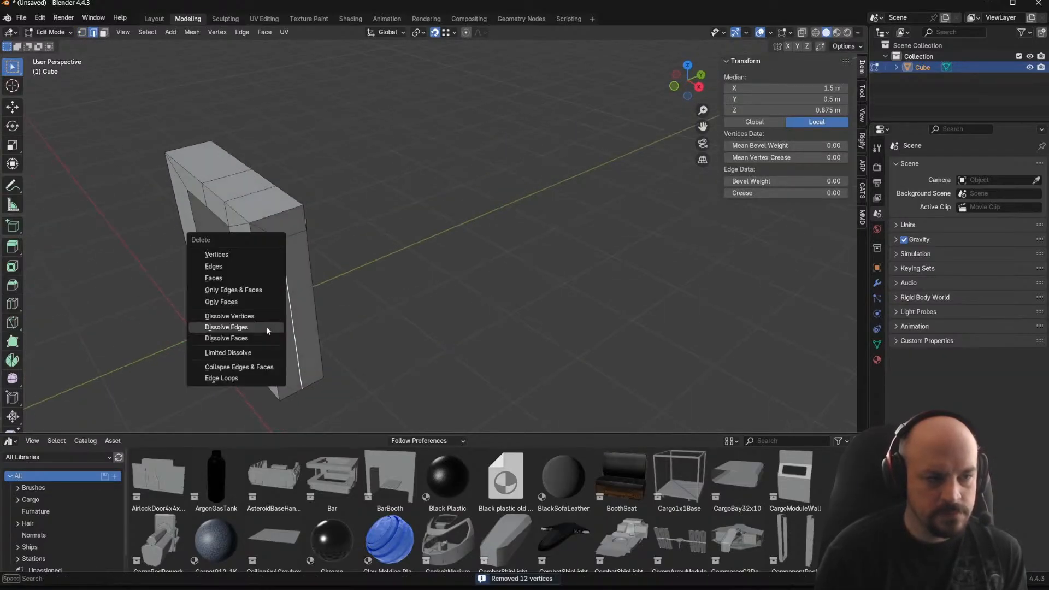
{"action": "left_click", "coordinate": [267, 326]}
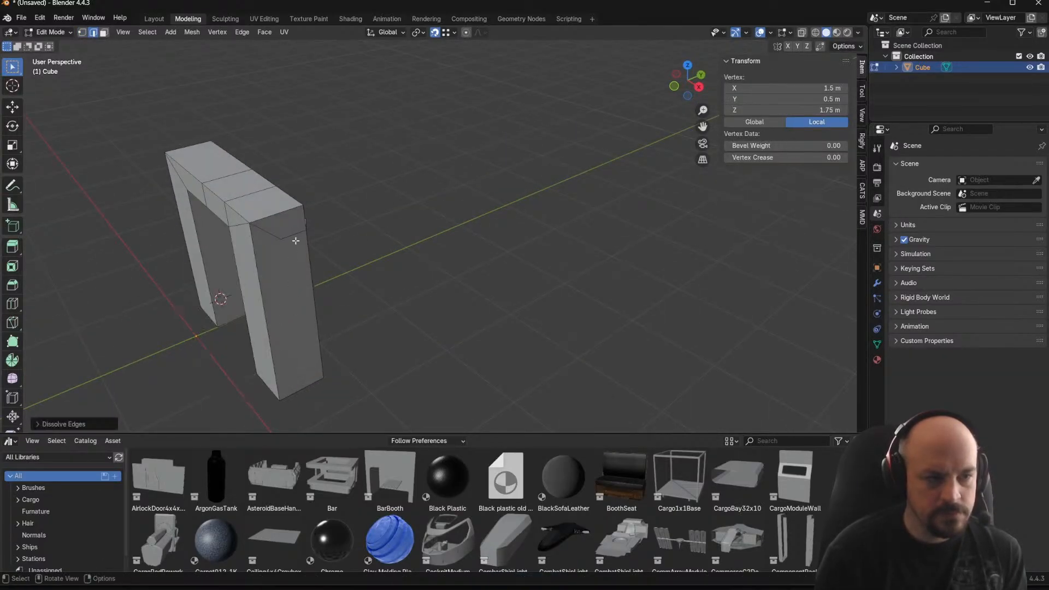
Snap the leftover lower vertices on the second post's outer face up to its top corners
{"action": "key", "text": "1"}
{"action": "left_click", "coordinate": [286, 239]}
{"action": "key", "text": "g"}
{"action": "left_click", "coordinate": [302, 206]}
{"action": "middle_click_drag", "start_coordinate": [302, 208], "coordinate": [323, 250]}
{"action": "scroll", "coordinate": [280, 216], "scroll_direction": "up", "scroll_amount": 3}
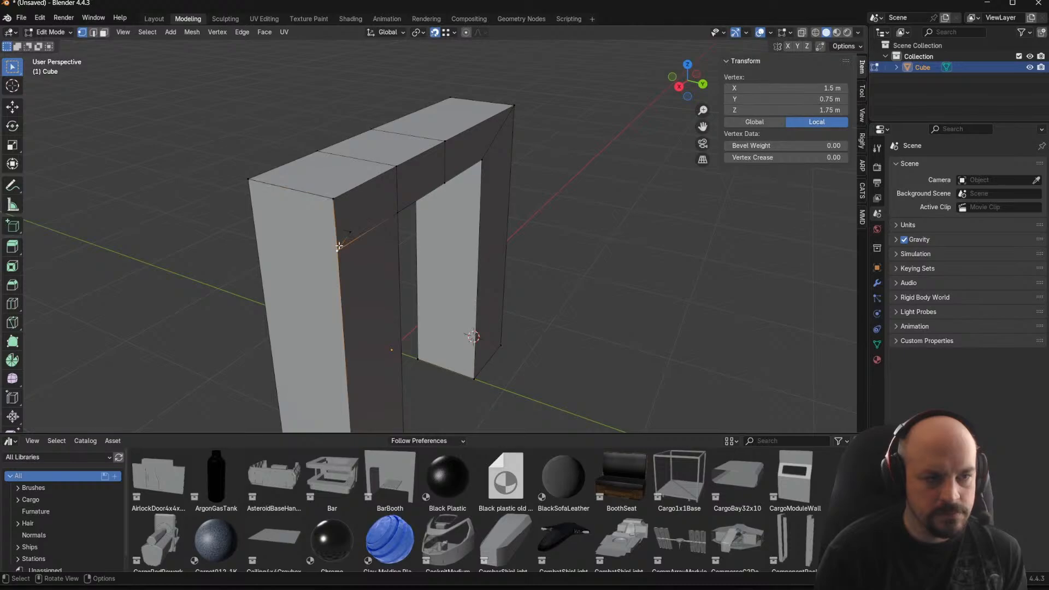
{"action": "scroll", "coordinate": [325, 208], "scroll_direction": "up", "scroll_amount": 4}
{"action": "middle_click_drag", "start_coordinate": [326, 208], "coordinate": [398, 216]}
Merge the vertices stacked at the second post's corners by distance across the whole mesh
{"action": "key", "text": "a"}
{"action": "key", "text": "m"}
{"action": "left_click", "coordinate": [339, 171]}
Take the cross edge nearest the second post out of the beam's top, opening the two adjoining faces
{"action": "key", "text": "2"}
{"action": "key", "text": "alt+a"}
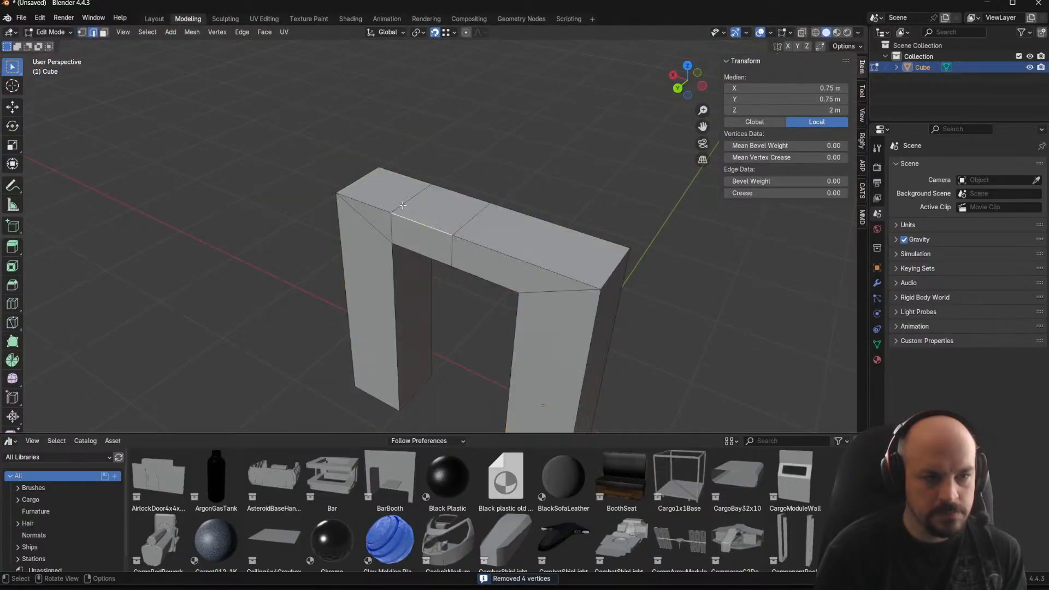
{"action": "left_click", "coordinate": [411, 199]}
{"action": "key", "text": "h"}
Snap the three loose vertices around the beam's top opening onto the second post's outer top corners
{"action": "middle_click_drag", "start_coordinate": [437, 178], "coordinate": [480, 206]}
{"action": "key", "text": "1"}
{"action": "left_click", "coordinate": [394, 217]}
{"action": "key", "text": "g"}
{"action": "left_click", "coordinate": [362, 185]}
{"action": "left_click", "coordinate": [397, 179]}
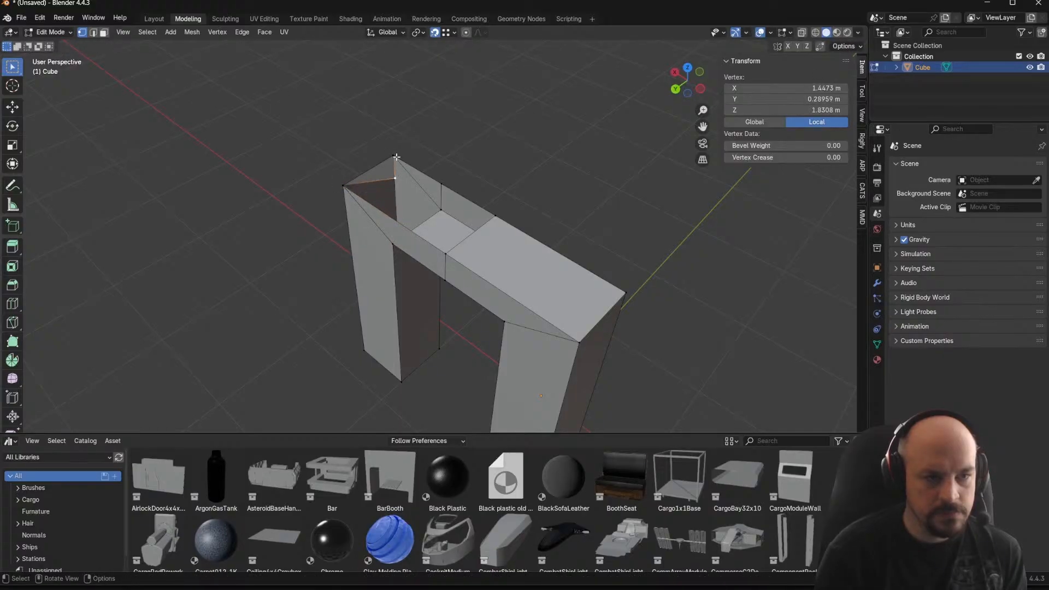
{"action": "key", "text": "g"}
{"action": "left_click", "coordinate": [399, 160]}
{"action": "left_click", "coordinate": [441, 184]}
{"action": "key", "text": "g"}
{"action": "left_click", "coordinate": [404, 156]}
Merge all coincident vertices by distance after closing up the opening's corners
{"action": "key", "text": "a"}
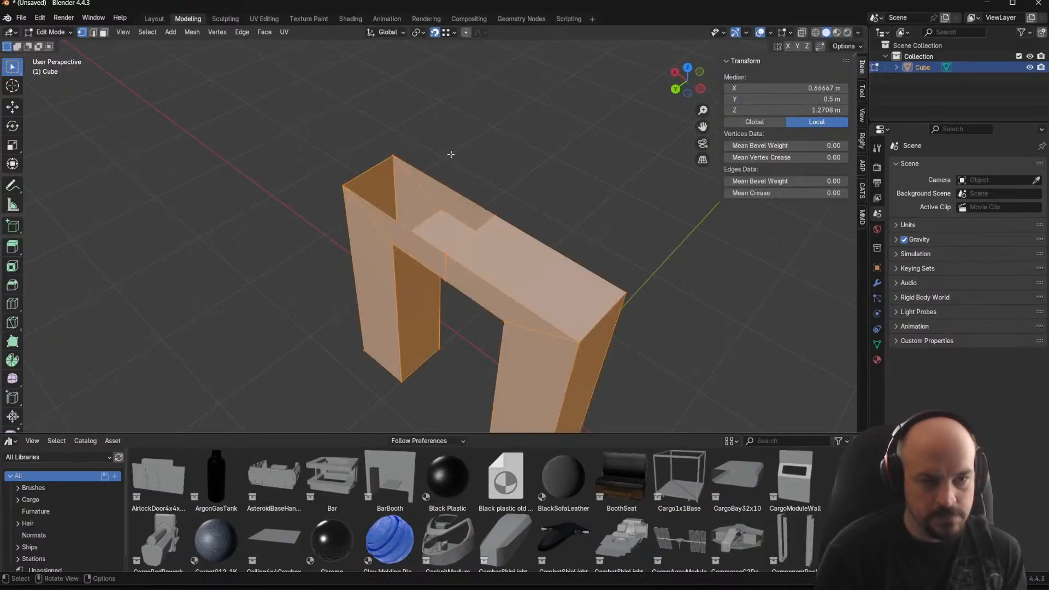
{"action": "key", "text": "m"}
{"action": "left_click", "coordinate": [450, 153]}
Select the two long edges bordering the opening in the beam's top
{"action": "key", "text": "alt+a"}
{"action": "key", "text": "2"}
{"action": "left_click", "coordinate": [377, 166]}
{"action": "middle_click_drag", "start_coordinate": [459, 190], "coordinate": [498, 200]}
{"action": "left_click", "coordinate": [462, 159], "text": "shift"}
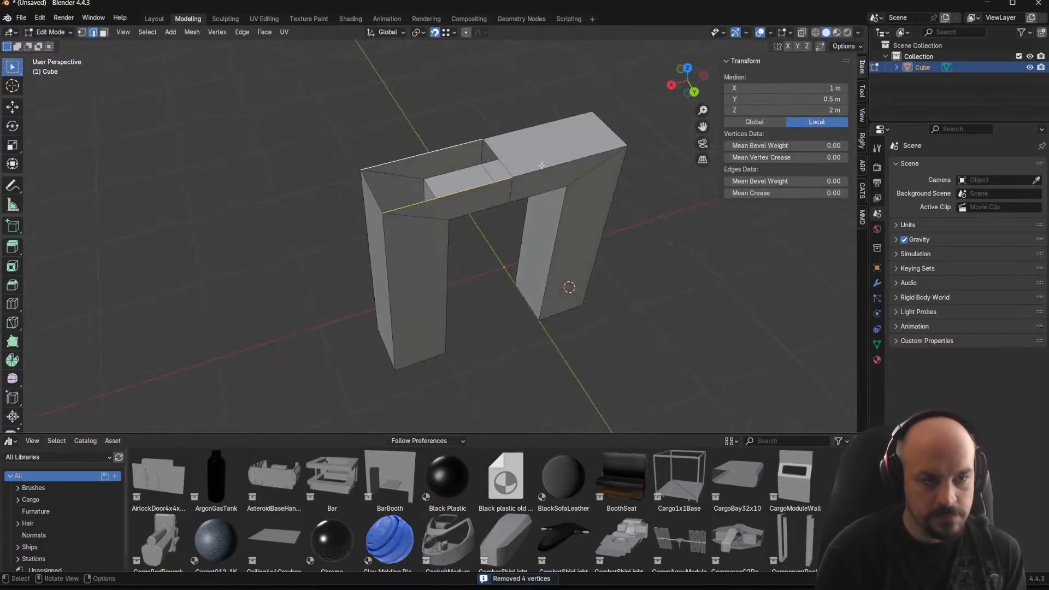
Merge all of the frame's vertices by distance once more
{"action": "key", "text": "a"}
{"action": "key", "text": "1"}
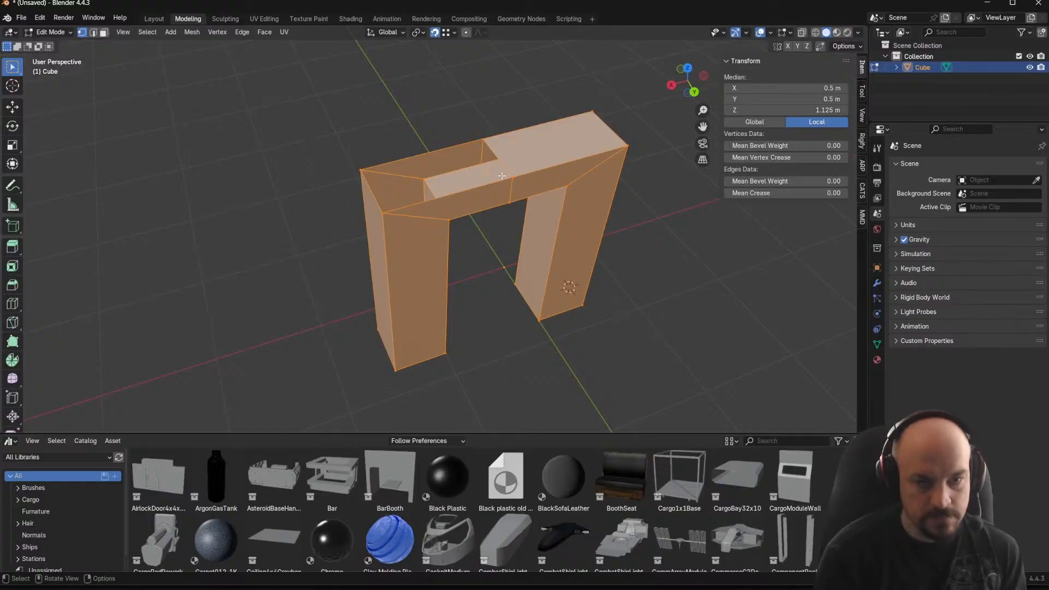
{"action": "key", "text": "m"}
{"action": "left_click", "coordinate": [501, 176]}
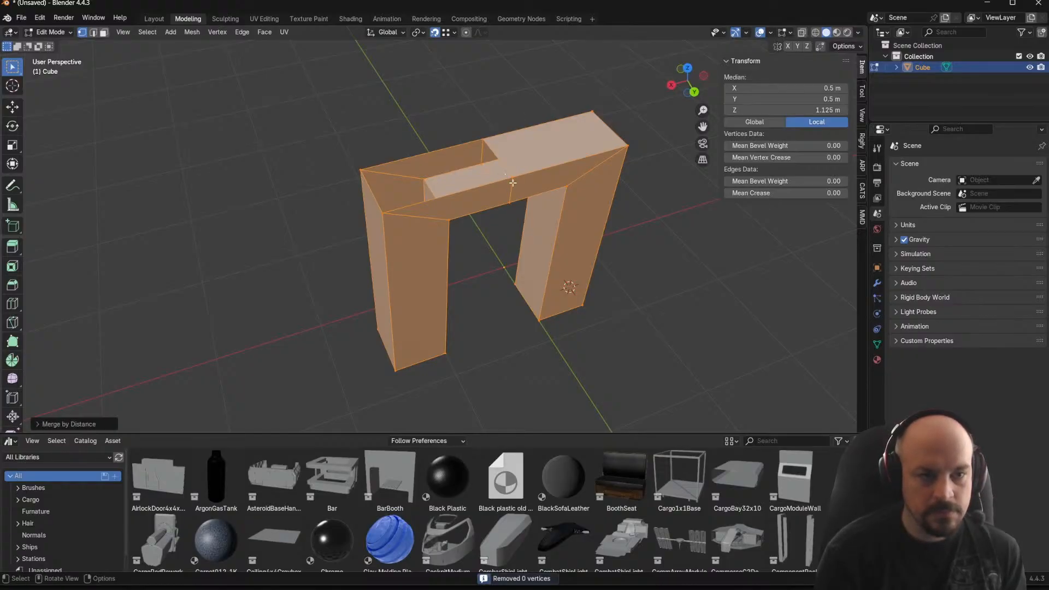
Examine the edges and inner faces around the opening in the beam's top from several angles
{"action": "key", "text": "2"}
{"action": "left_click", "coordinate": [503, 164]}
{"action": "key", "text": "a"}
{"action": "middle_click_drag", "start_coordinate": [503, 164], "coordinate": [513, 65]}
{"action": "scroll", "coordinate": [410, 167], "scroll_direction": "up", "scroll_amount": 5}
{"action": "key", "text": "alt+a"}
{"action": "scroll", "coordinate": [410, 167], "scroll_direction": "down", "scroll_amount": 5}
{"action": "middle_click_drag", "start_coordinate": [474, 197], "coordinate": [479, 247]}
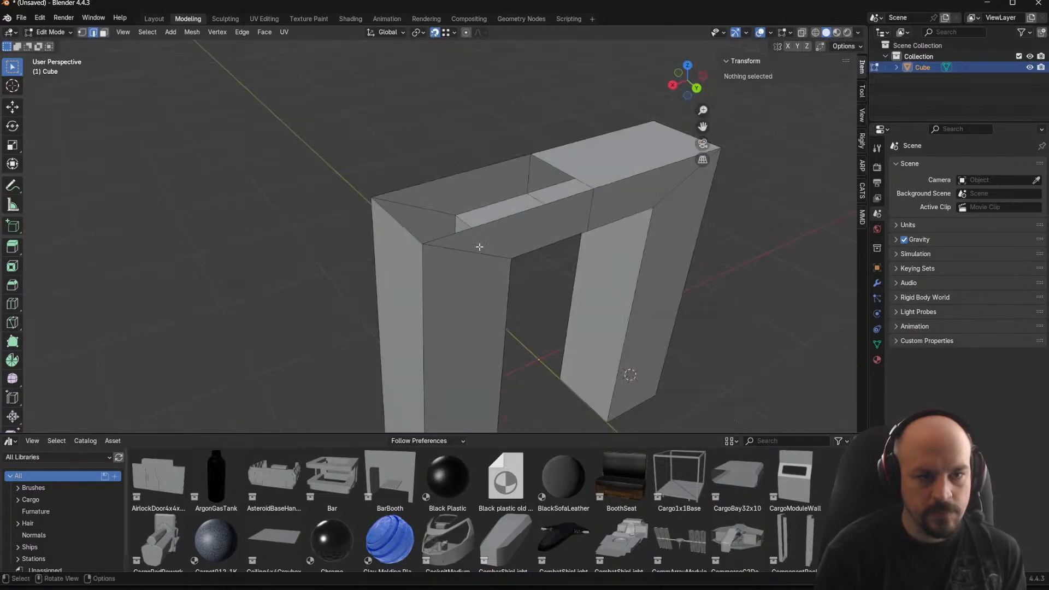
Extrude the cross edge in the middle of the beam's top 1 m along X, snapping it to the first post's outer corner to close the opening
{"action": "key", "text": "a"}
{"action": "key", "text": "1"}
{"action": "middle_click_drag", "start_coordinate": [564, 168], "coordinate": [579, 199]}
{"action": "key", "text": "2"}
{"action": "left_click", "coordinate": [565, 175]}
{"action": "key", "text": "e"}
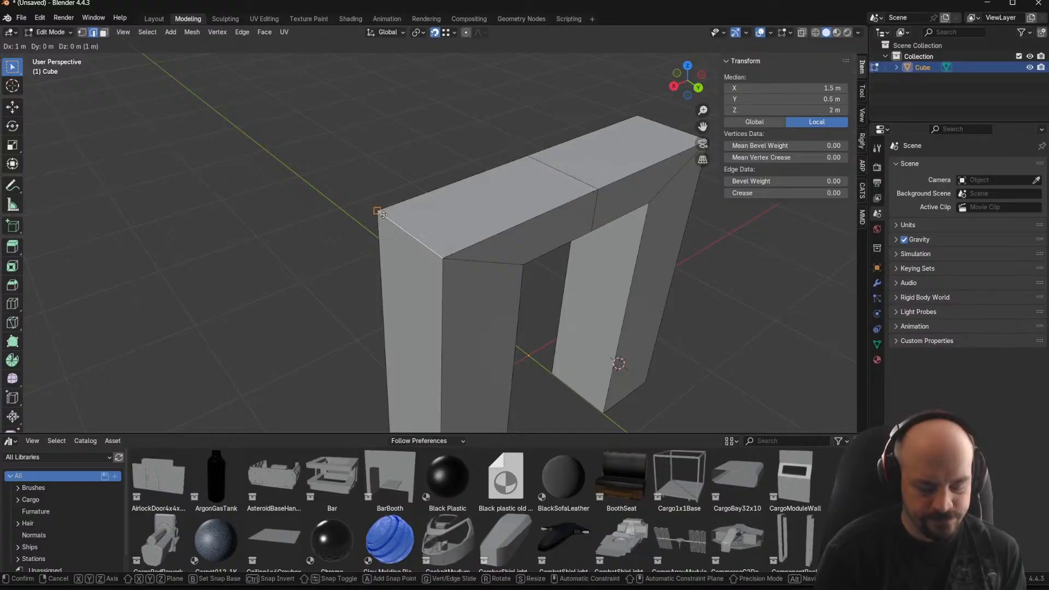
{"action": "left_click", "coordinate": [384, 215]}
Merge all vertices of the closed frame by distance, with the merge distance set to 0.01 m
{"action": "key", "text": "a"}
{"action": "key", "text": "1"}
{"action": "key", "text": "m"}
{"action": "left_click", "coordinate": [384, 216]}
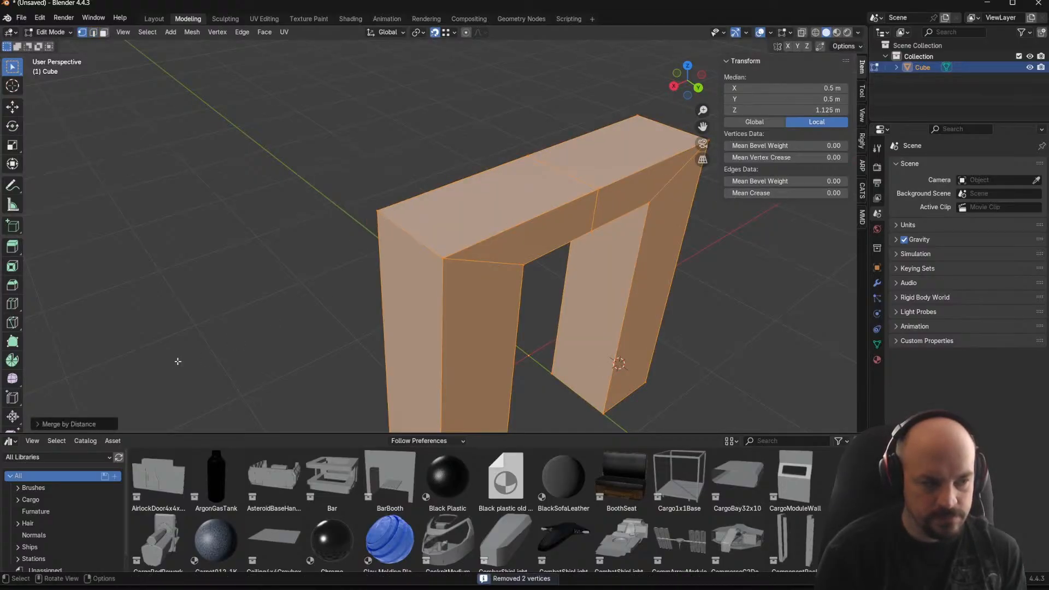
{"action": "left_click", "coordinate": [78, 424]}
{"action": "left_click", "coordinate": [129, 398]}
{"action": "key", "text": "Right"}
{"action": "key", "text": "Left"}
{"action": "key", "text": "Left"}
{"action": "key", "text": "Left"}
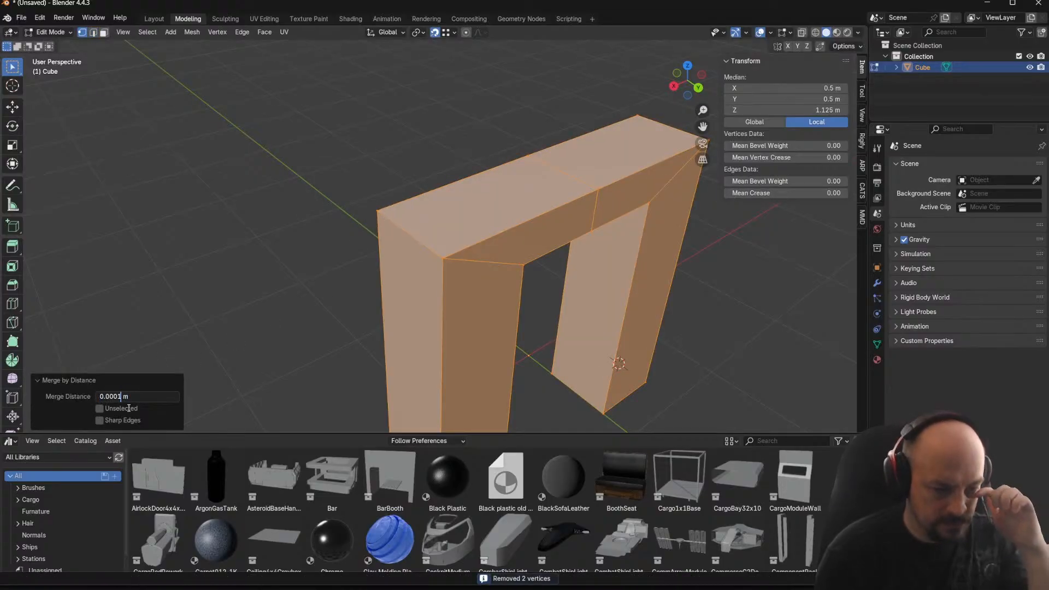
{"action": "key", "text": "BackSpace"}
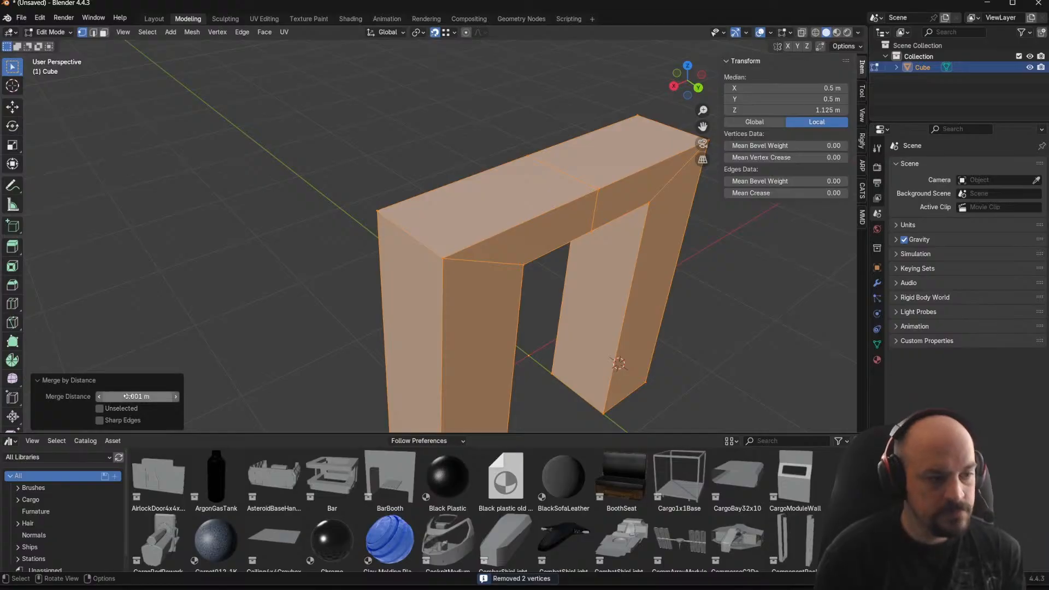
{"action": "key", "text": "Return"}
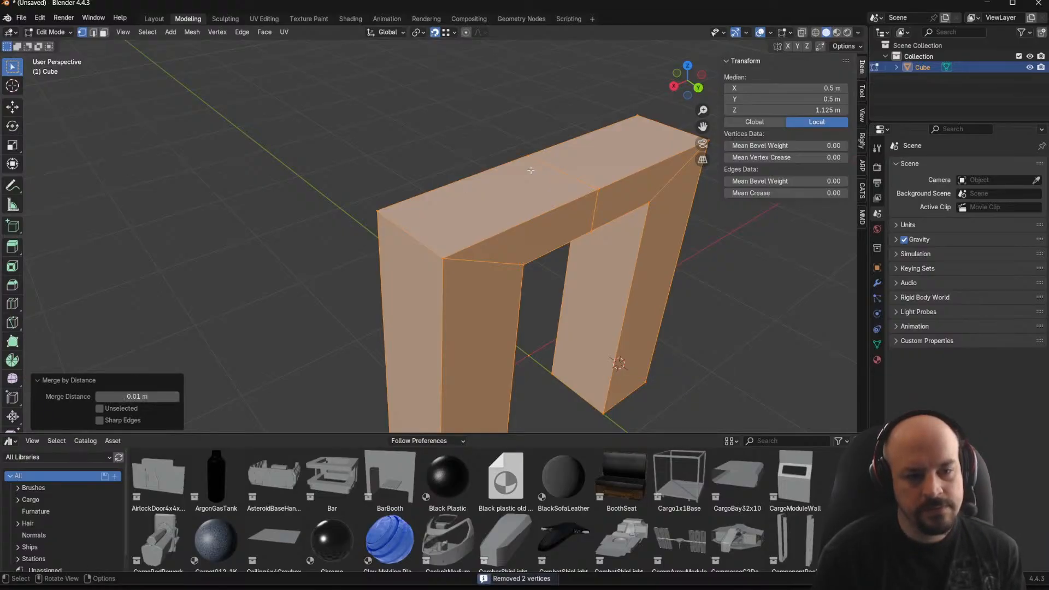
Return to Object Mode, add a new material to the frame and name it Wall
{"action": "key", "text": "Tab"}
{"action": "scroll", "coordinate": [533, 245], "scroll_direction": "down", "scroll_amount": 3}
{"action": "mouse_move", "coordinate": [532, 246]}
{"action": "middle_mouse_down"}
{"action": "mouse_move", "coordinate": [531, 229]}
{"action": "mouse_move", "coordinate": [549, 238]}
{"action": "middle_mouse_up"}
{"action": "middle_click_drag", "start_coordinate": [628, 260], "coordinate": [681, 221]}
{"action": "left_click", "coordinate": [877, 360]}
{"action": "left_click", "coordinate": [965, 211]}
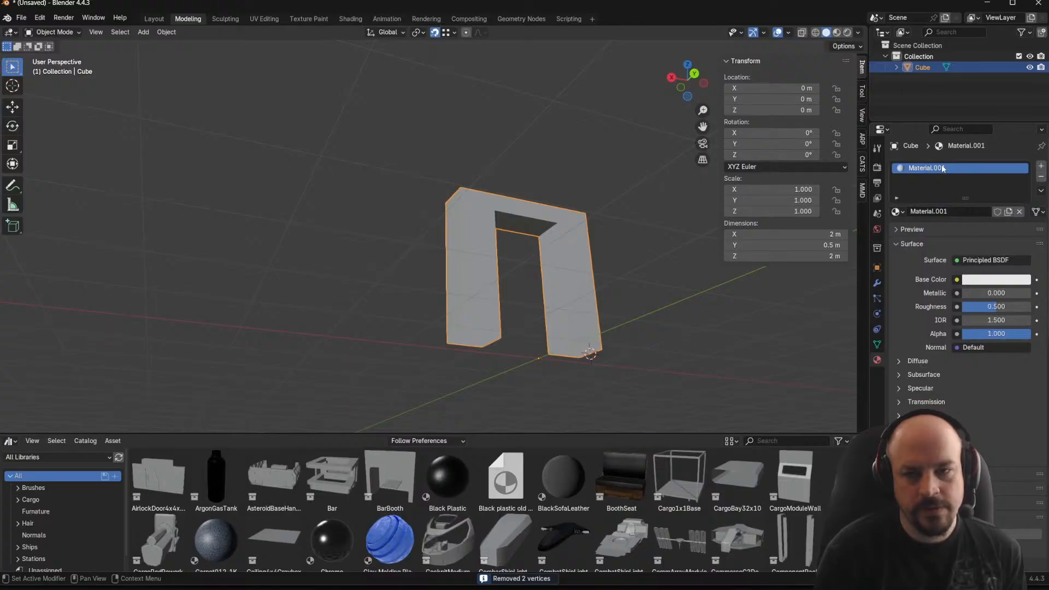
{"action": "double_click", "coordinate": [942, 167]}
{"action": "key", "text": "Return"}
Delete the faces on top of the beam and on the outer sides of both posts
{"action": "middle_click_drag", "start_coordinate": [548, 291], "coordinate": [539, 359]}
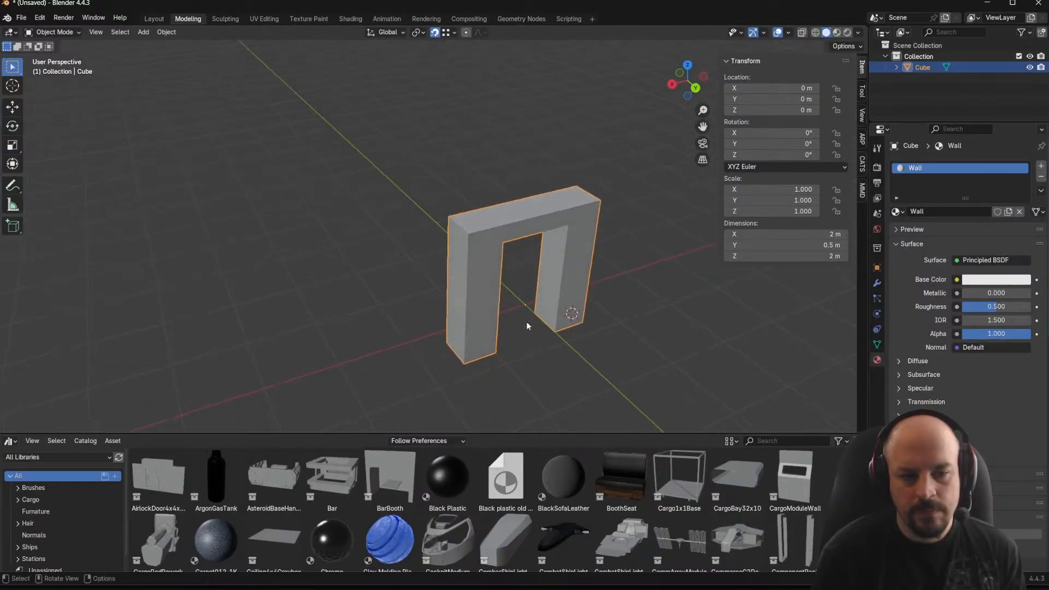
{"action": "scroll", "coordinate": [522, 314], "scroll_direction": "up", "scroll_amount": 4}
{"action": "key", "text": "KP_1"}
{"action": "middle_click_drag", "start_coordinate": [537, 268], "coordinate": [446, 264]}
{"action": "key", "text": "Tab"}
{"action": "key", "text": "3"}
{"action": "key", "text": "alt+a"}
{"action": "middle_click_drag", "start_coordinate": [426, 213], "coordinate": [279, 290]}
{"action": "left_click", "coordinate": [424, 220], "text": "shift"}
{"action": "key", "text": "x"}
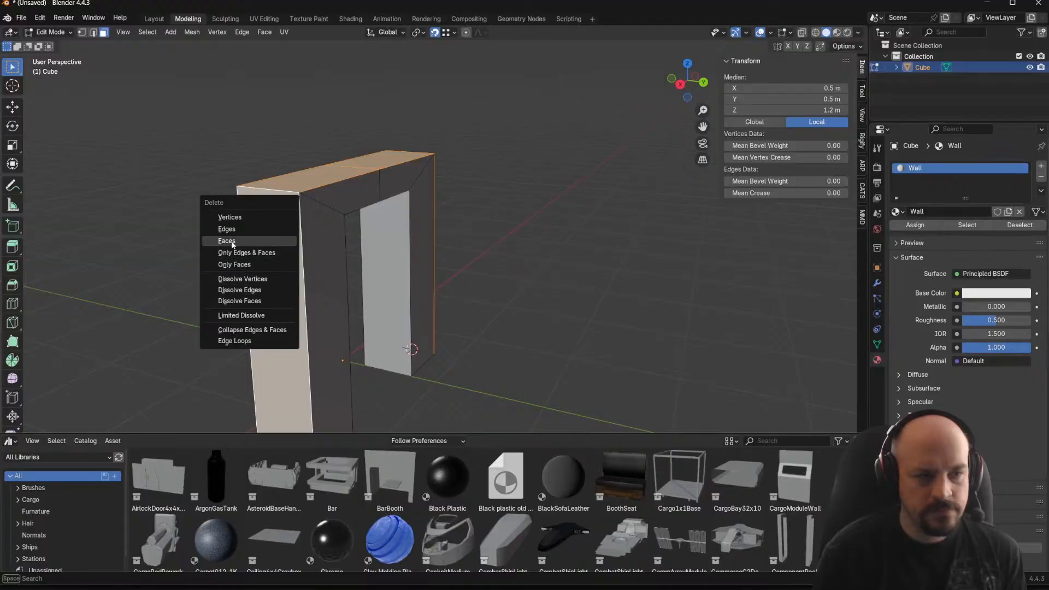
{"action": "left_click", "coordinate": [284, 242]}
{"action": "middle_click_drag", "start_coordinate": [284, 241], "coordinate": [743, 216]}
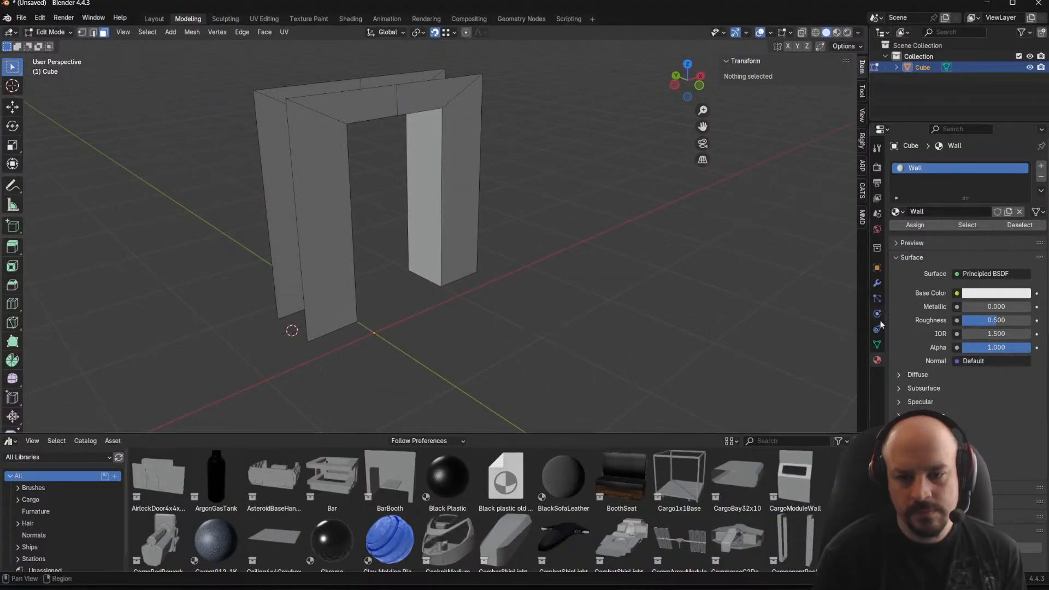
Enable backface culling for the Wall material and display the doorway in Object Mode with Material Preview shading
{"action": "scroll", "coordinate": [965, 412], "scroll_direction": "down", "scroll_amount": 5}
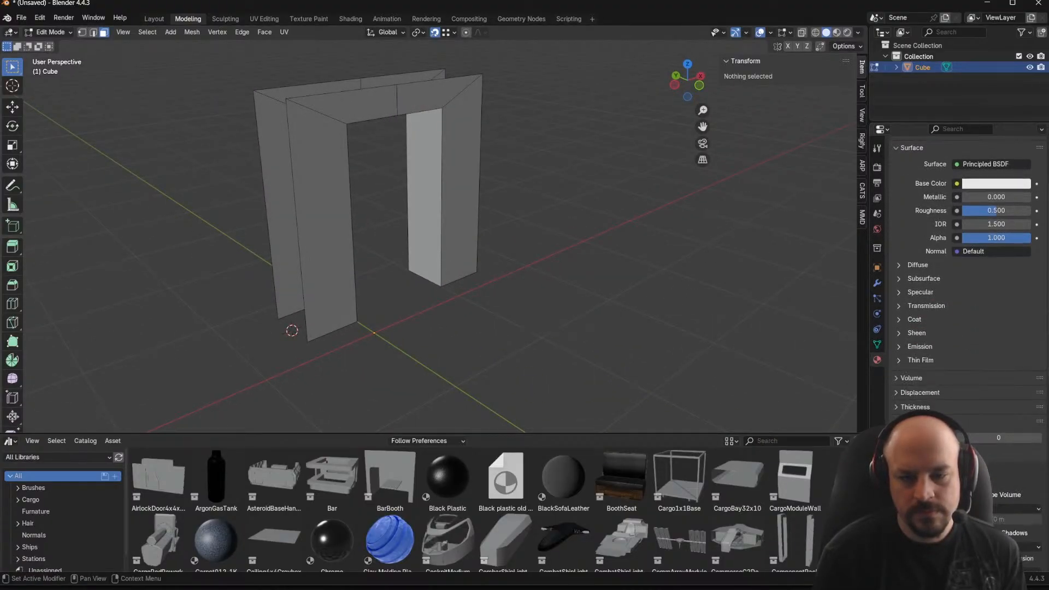
{"action": "middle_click_drag", "start_coordinate": [710, 290], "coordinate": [565, 314]}
{"action": "key", "text": "Tab"}
{"action": "left_click", "coordinate": [837, 33]}
{"action": "mouse_move", "coordinate": [443, 167]}
{"action": "middle_mouse_down"}
{"action": "mouse_move", "coordinate": [521, 122]}
{"action": "mouse_move", "coordinate": [689, 168]}
{"action": "mouse_move", "coordinate": [740, 131]}
{"action": "mouse_move", "coordinate": [624, 90]}
{"action": "mouse_move", "coordinate": [450, 170]}
{"action": "mouse_move", "coordinate": [309, 201]}
{"action": "mouse_move", "coordinate": [14, 210]}
{"action": "middle_mouse_up"}
{"action": "scroll", "coordinate": [401, 267], "scroll_direction": "down", "scroll_amount": 2}
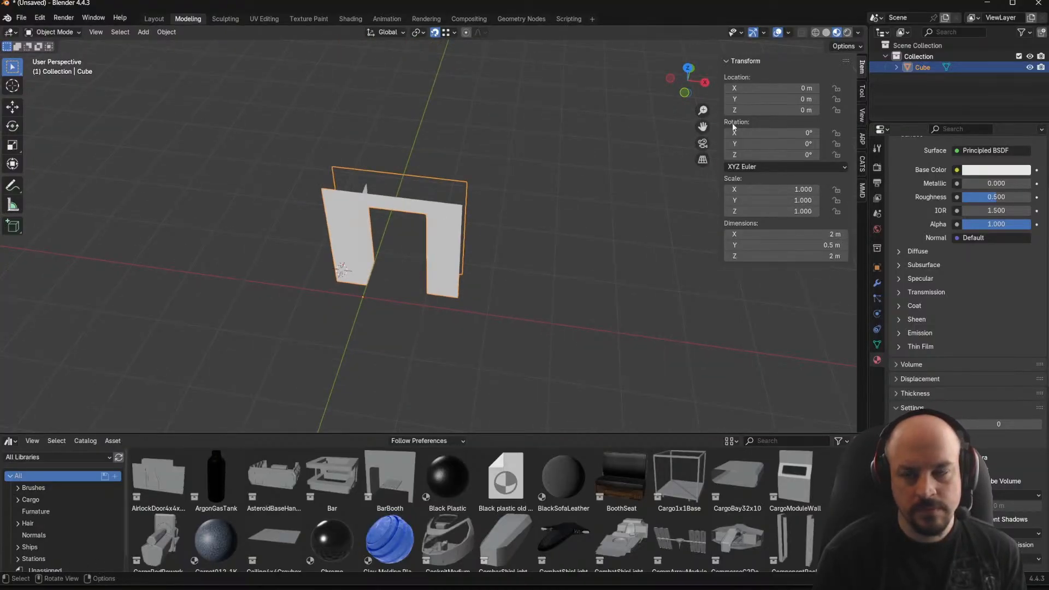
Rename the collection as Door2x2Greybox
{"action": "double_click", "coordinate": [929, 57]}
{"action": "type", "text": "Door2x2x05"}
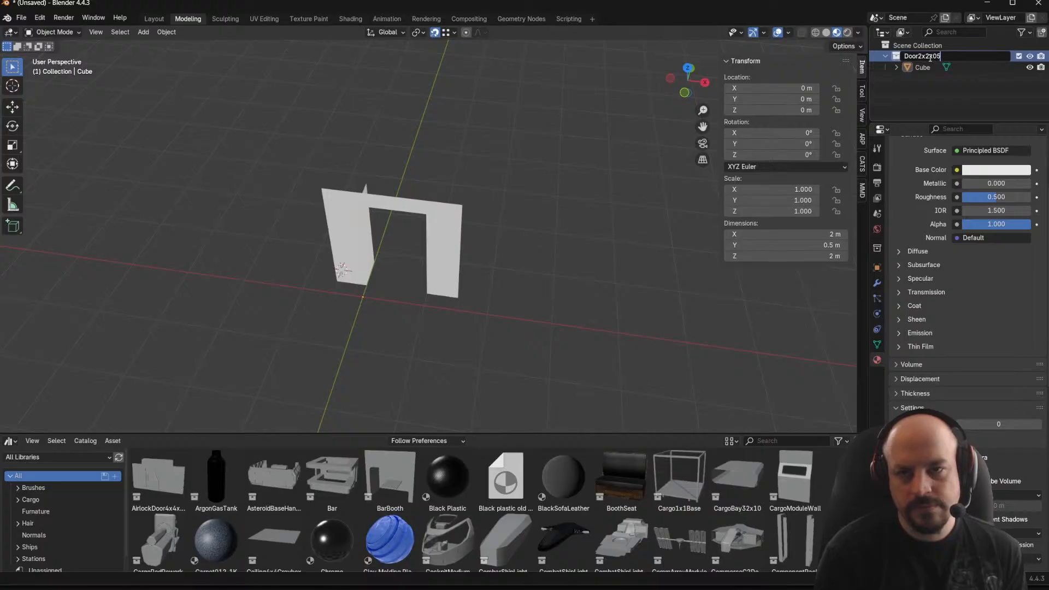
{"action": "key", "text": "Return"}
{"action": "scroll", "coordinate": [309, 204], "scroll_direction": "up", "scroll_amount": 2}
{"action": "middle_click_drag", "start_coordinate": [312, 203], "coordinate": [454, 152]}
{"action": "left_click", "coordinate": [929, 45]}
{"action": "left_click", "coordinate": [953, 56]}
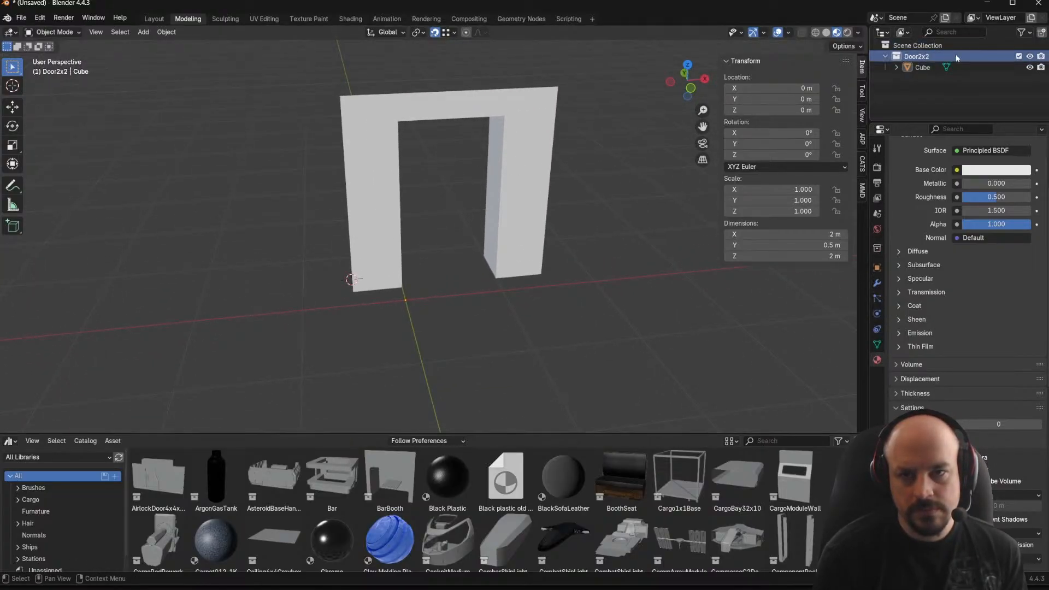
{"action": "double_click", "coordinate": [927, 57]}
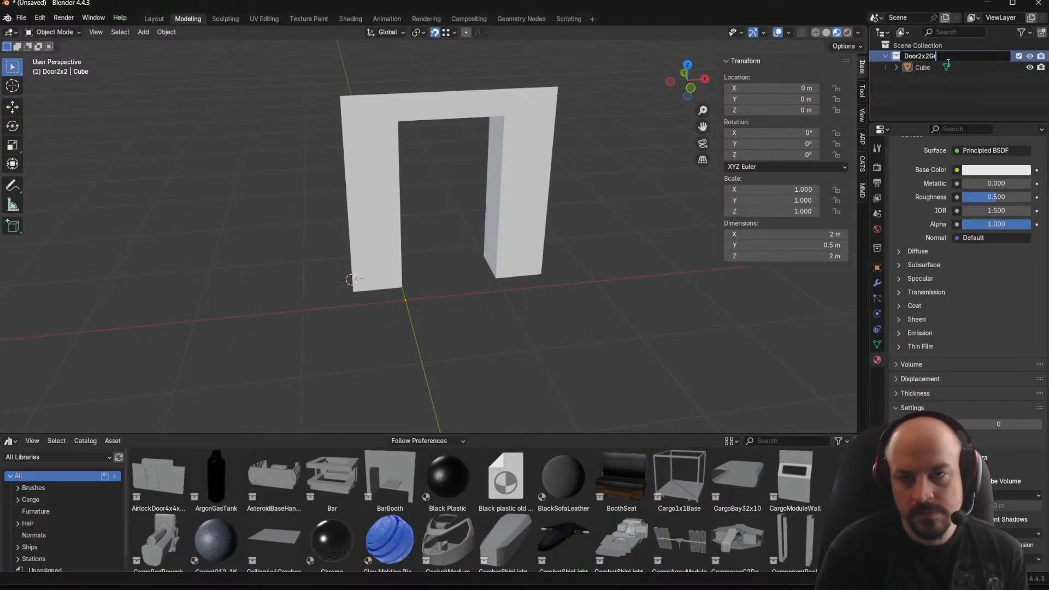
{"action": "type", "text": "Greybox"}
{"action": "key", "text": "Return"}
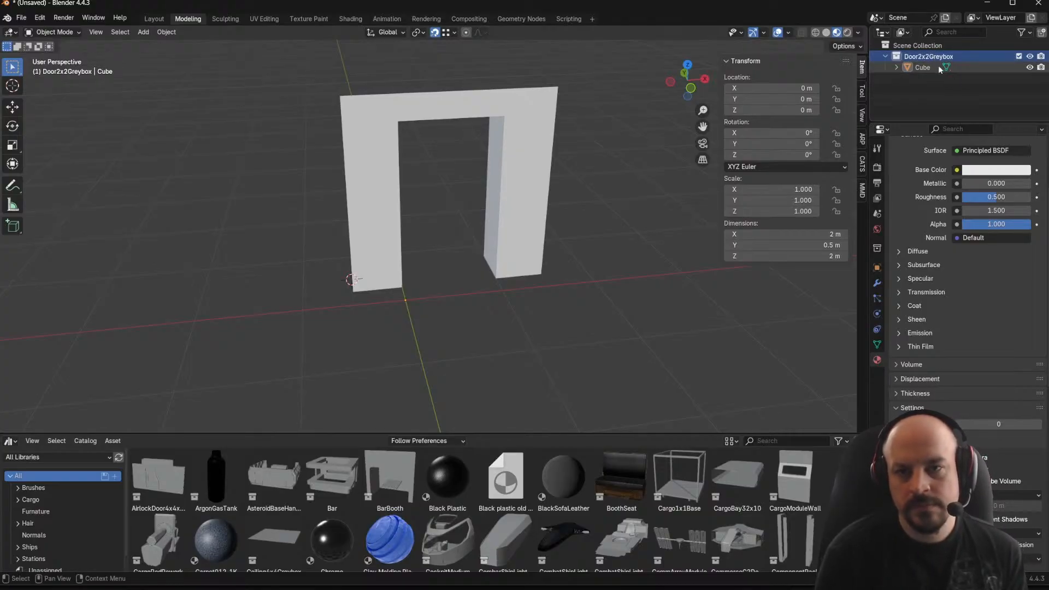
Rename the Cube object as Door2x2 and its mesh data as Door2x2Mesh
{"action": "double_click", "coordinate": [939, 67]}
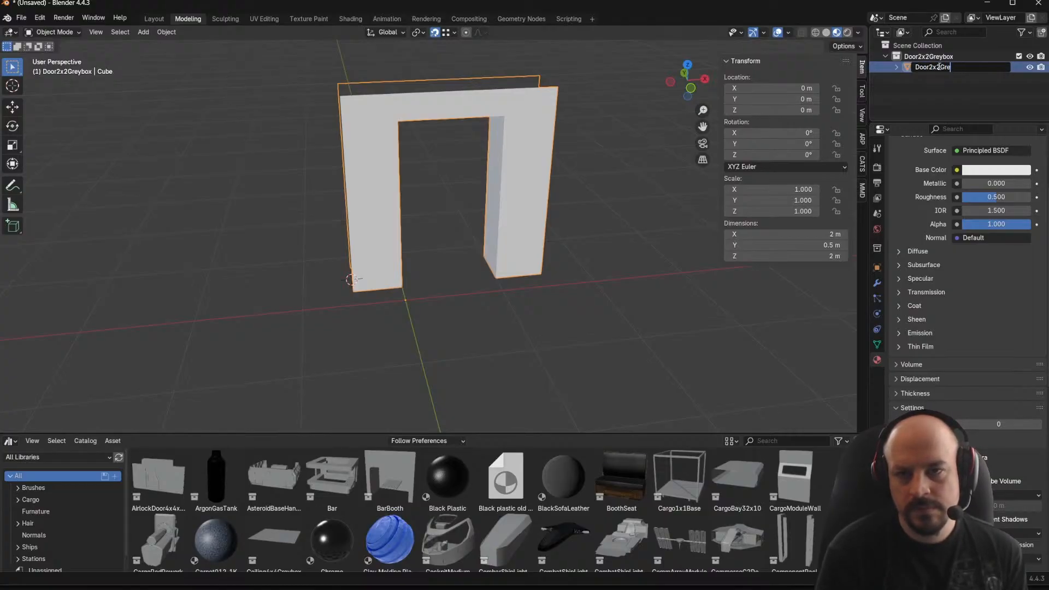
{"action": "type", "text": "Door2x2Greybox"}
{"action": "key", "text": "Return"}
{"action": "left_click", "coordinate": [896, 67]}
{"action": "double_click", "coordinate": [941, 70]}
{"action": "double_click", "coordinate": [933, 79]}
{"action": "type", "text": "Door2x2Greybox"}
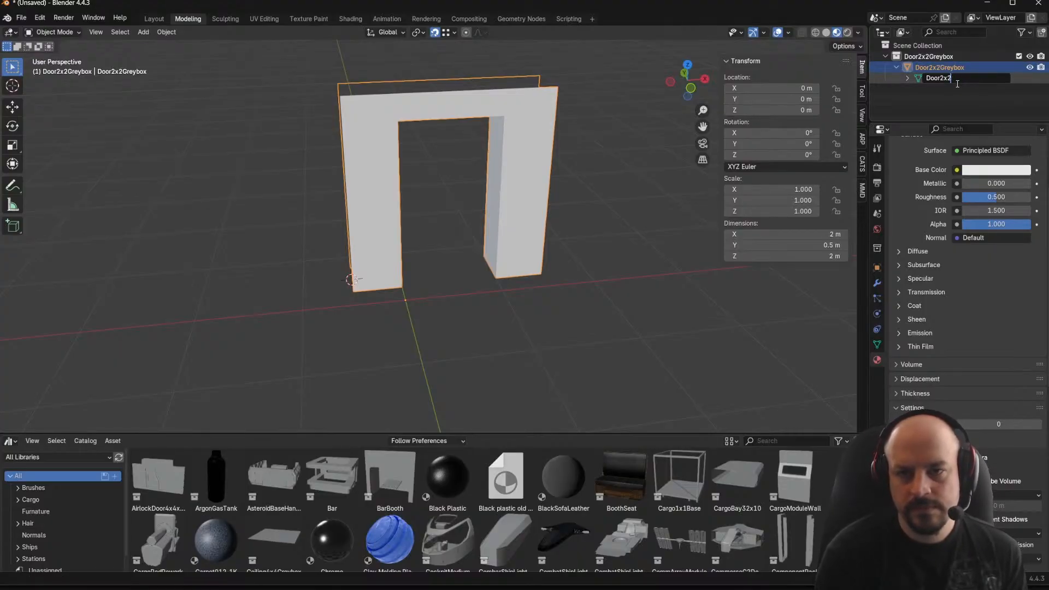
{"action": "double_click", "coordinate": [981, 67]}
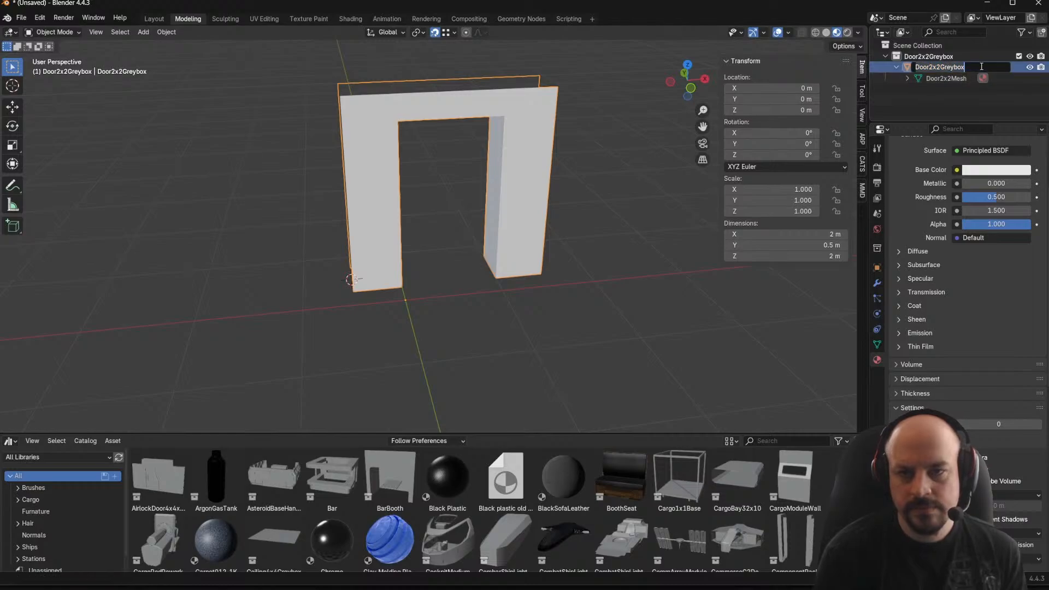
{"action": "key", "text": "Return"}
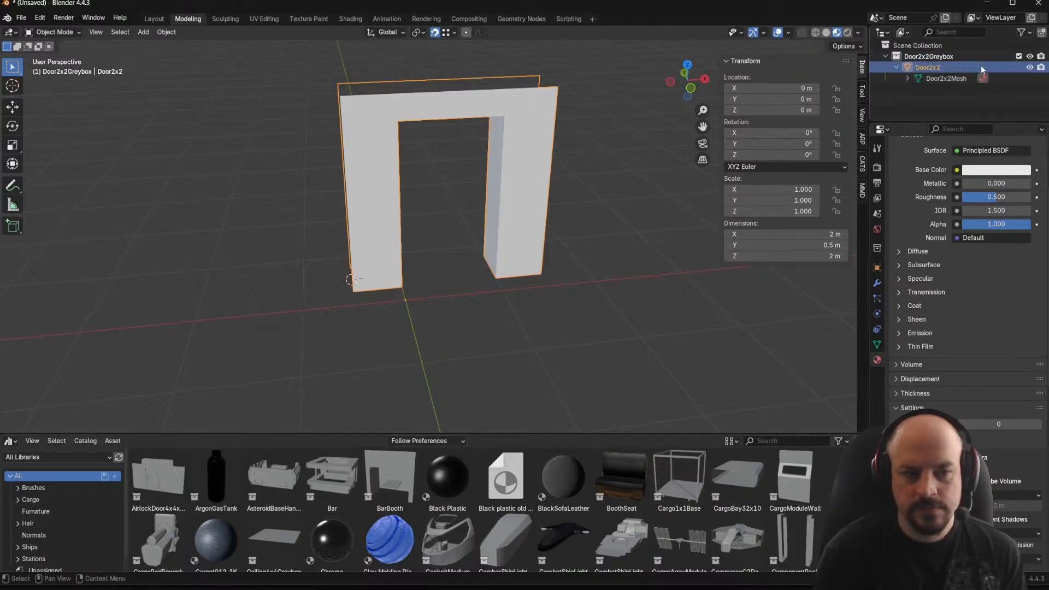
Start saving the file and create a Doors folder in the BuildingSystem directory
{"action": "middle_click_drag", "start_coordinate": [377, 293], "coordinate": [356, 345]}
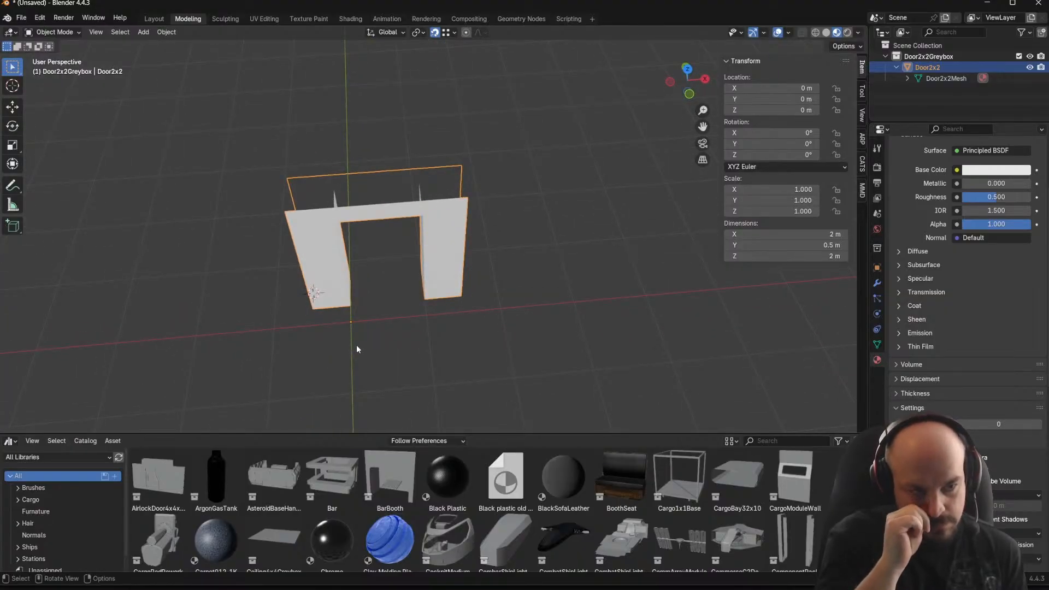
{"action": "middle_click_drag", "start_coordinate": [330, 365], "coordinate": [371, 316]}
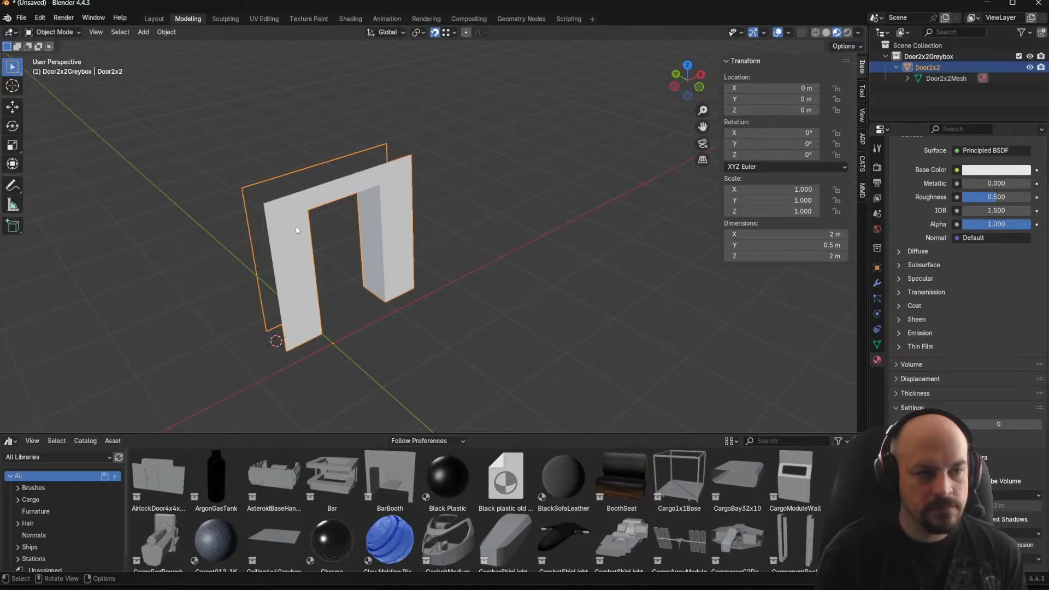
{"action": "key", "text": "ctrl+s"}
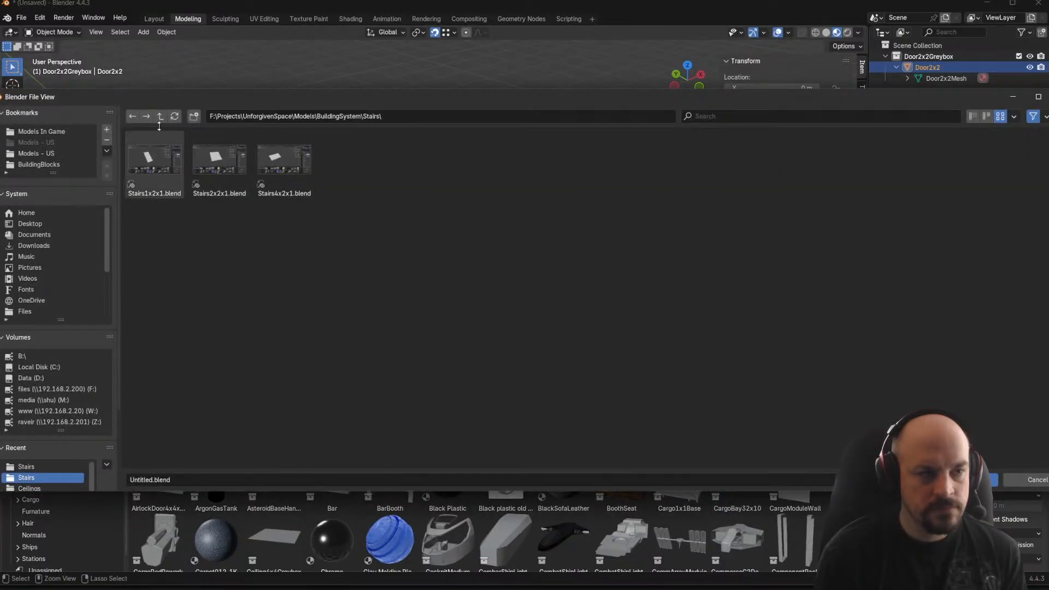
{"action": "left_click", "coordinate": [160, 117]}
{"action": "left_click", "coordinate": [193, 117]}
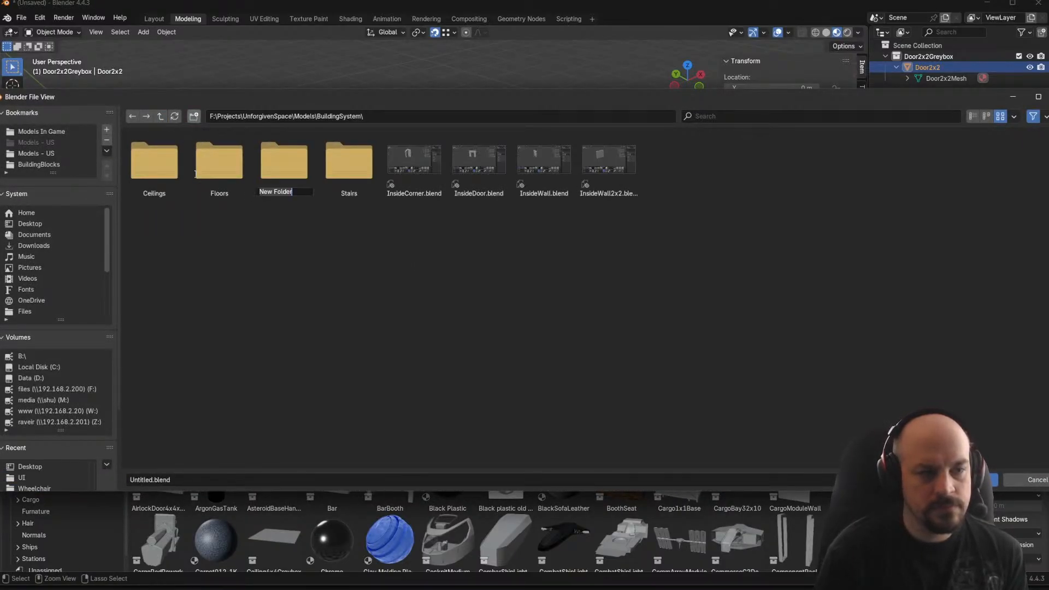
{"action": "key", "text": "Return"}
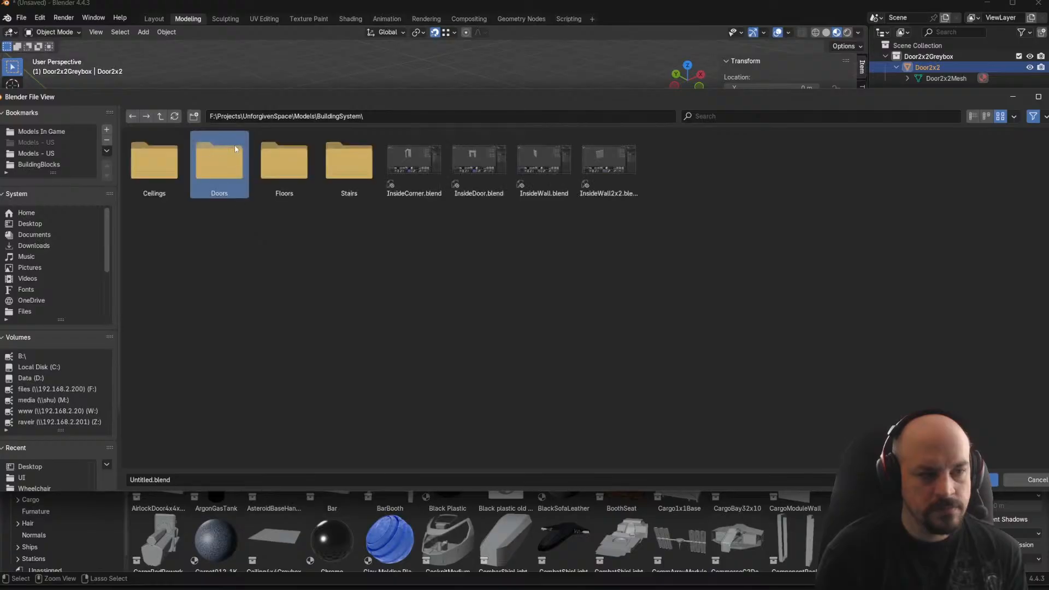
Save the file as Door2x2Greybox.blend inside the new Doors folder
{"action": "double_click", "coordinate": [199, 179]}
{"action": "left_click", "coordinate": [150, 480]}
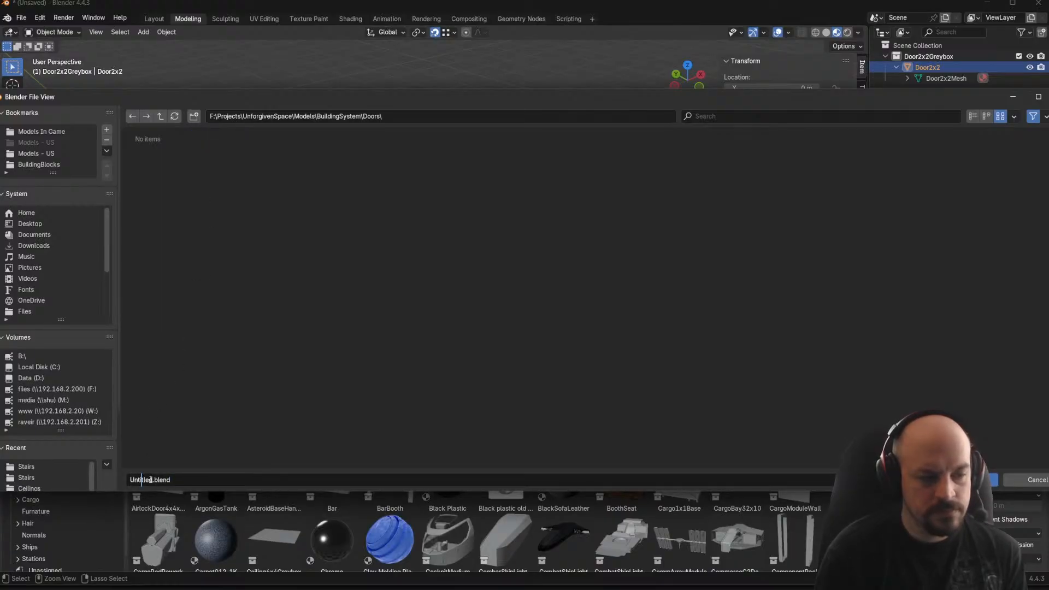
{"action": "type", "text": "Door2x2Greybox"}
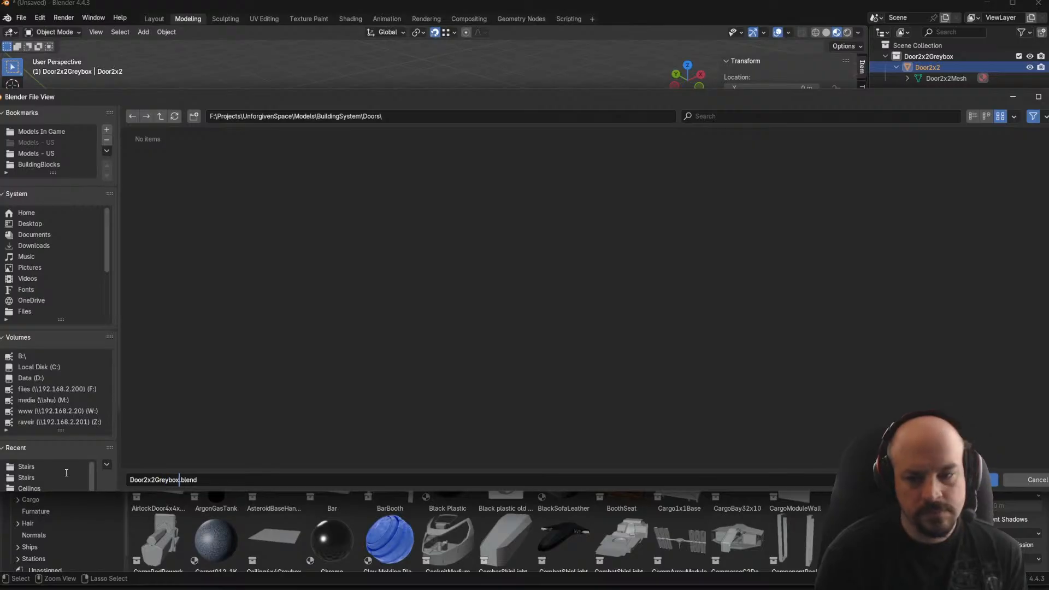
{"action": "key", "text": "Return"}
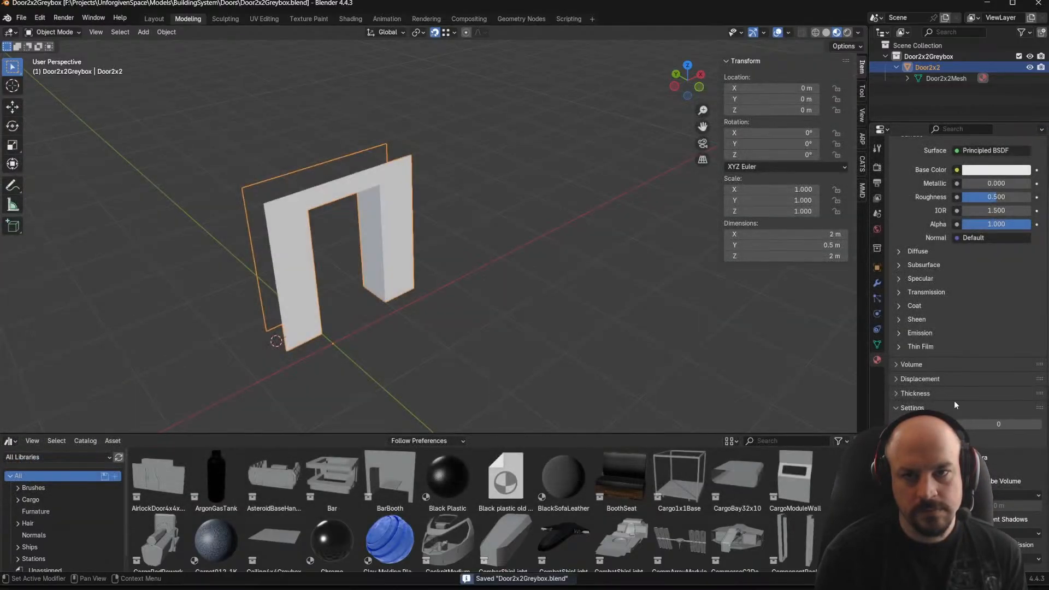
Mark the Door2x2Greybox collection as an asset, select the door object and save the file
{"action": "right_click", "coordinate": [939, 59]}
{"action": "left_click", "coordinate": [874, 230]}
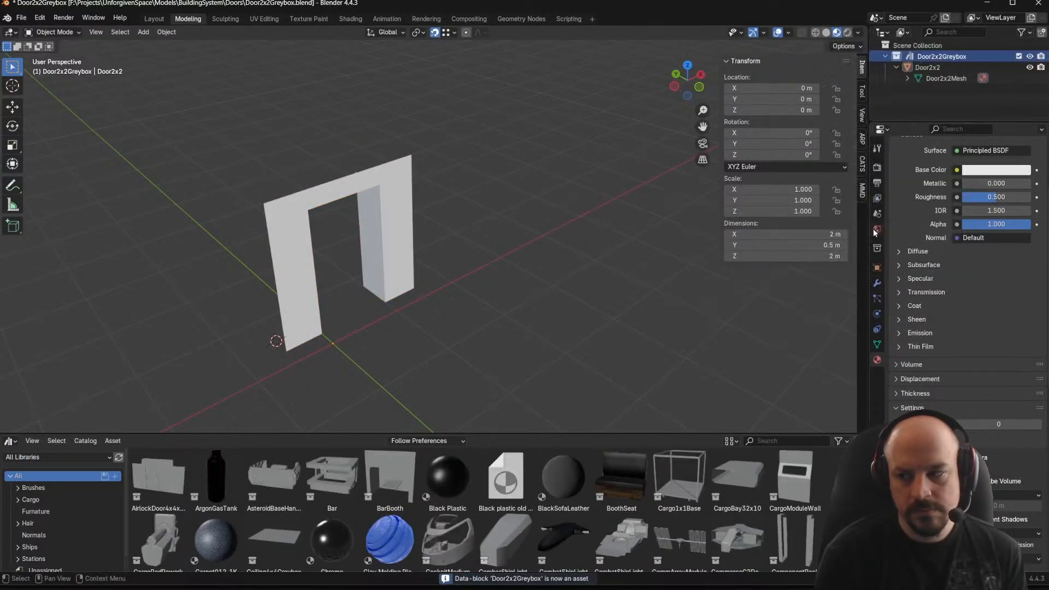
{"action": "middle_click_drag", "start_coordinate": [592, 261], "coordinate": [402, 290]}
{"action": "left_click", "coordinate": [360, 241]}
{"action": "middle_click_drag", "start_coordinate": [360, 242], "coordinate": [440, 247]}
{"action": "key", "text": "ctrl+s"}
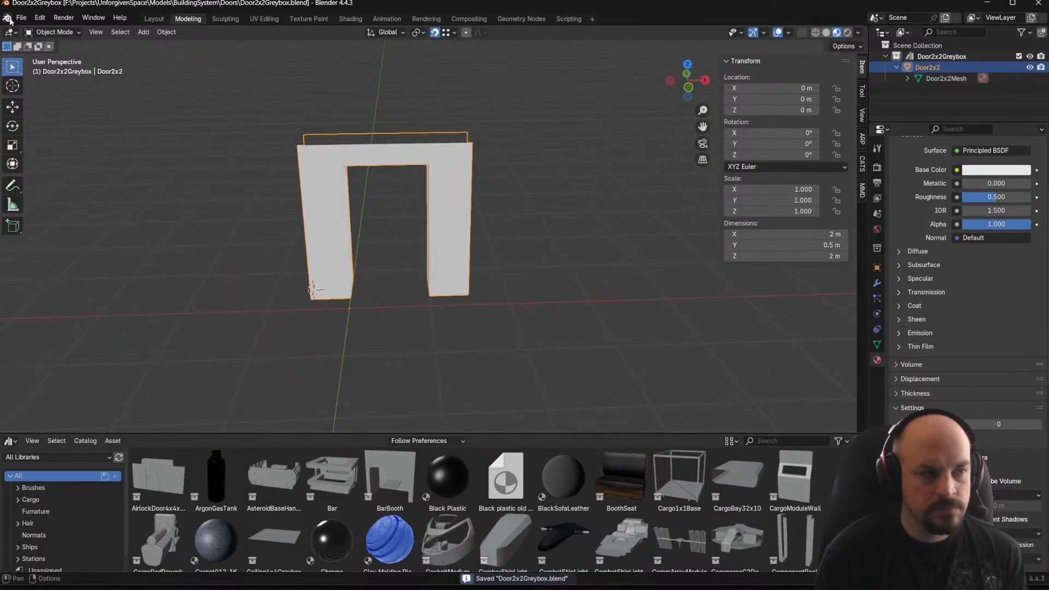
Export the door as glTF Binary without animation to Door2x2Greybox.glb in a new Doors folder inside BuildingBlocks
{"action": "left_click", "coordinate": [21, 17]}
{"action": "mouse_move", "coordinate": [60, 183]}
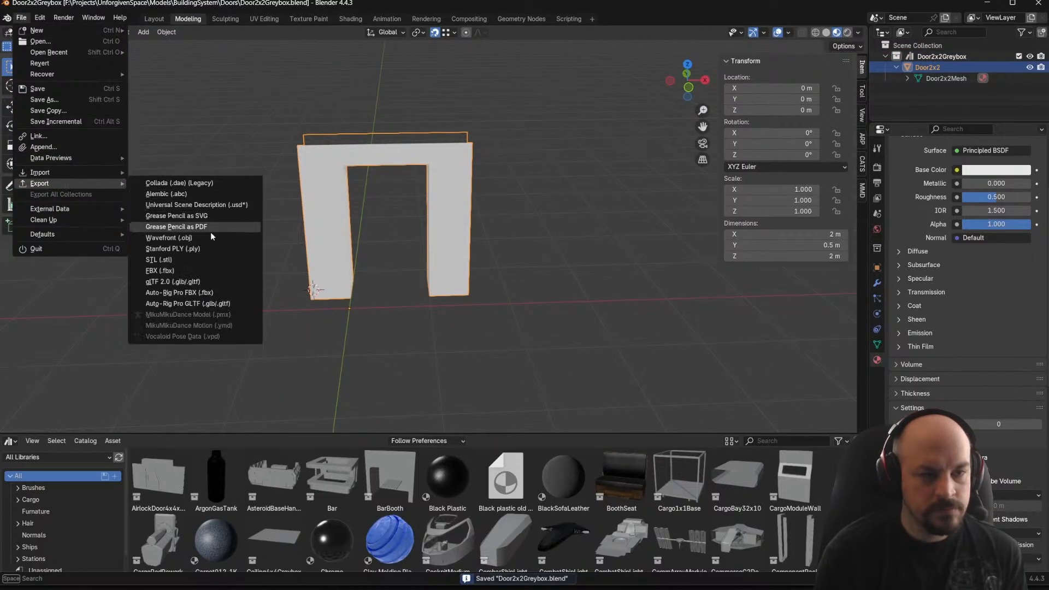
{"action": "left_click", "coordinate": [194, 282]}
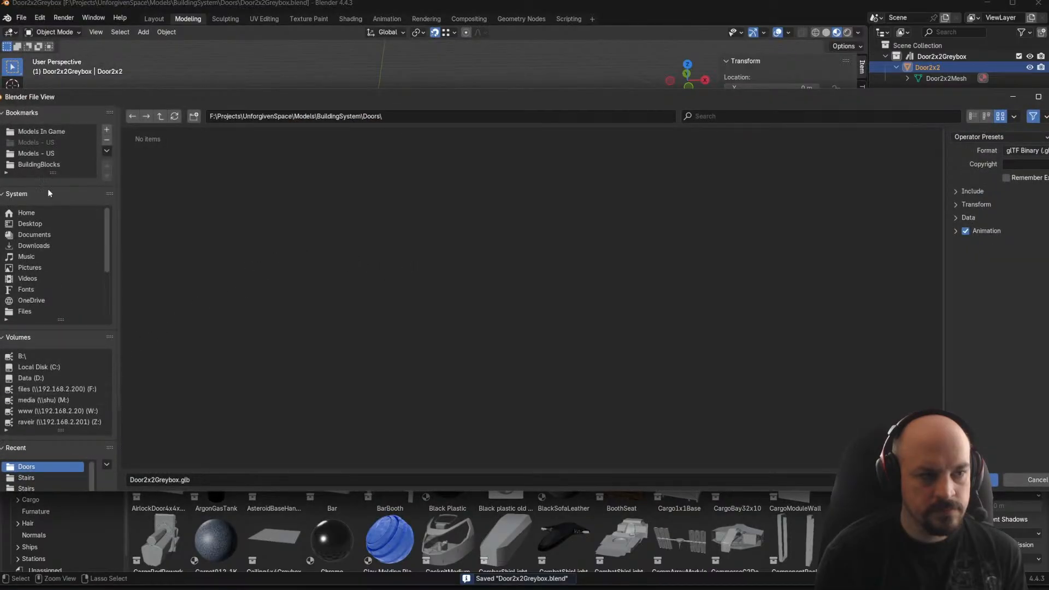
{"action": "left_click", "coordinate": [39, 165]}
{"action": "left_click", "coordinate": [194, 116]}
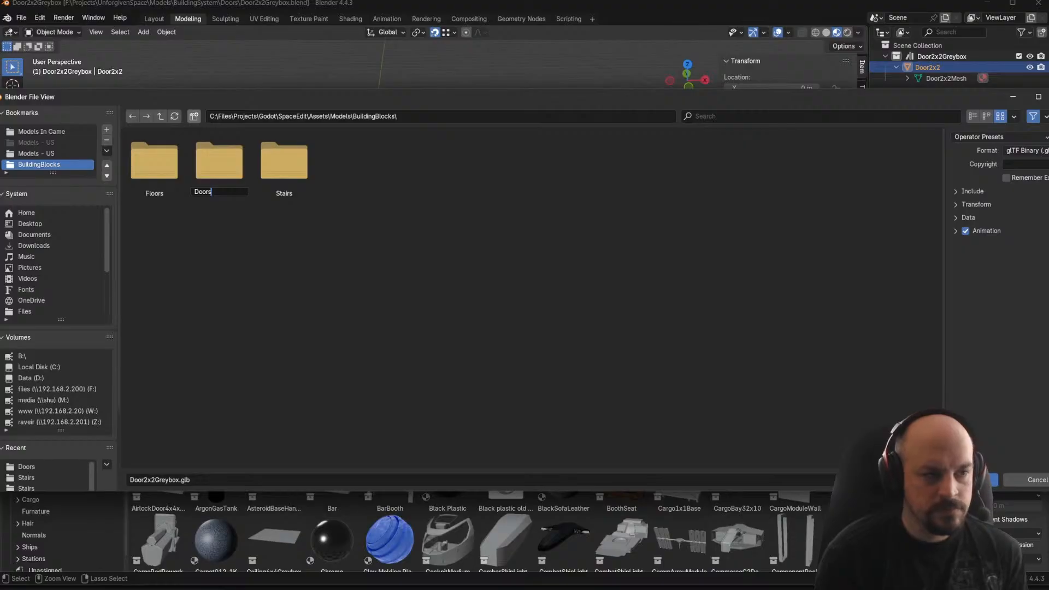
{"action": "key", "text": "Return"}
{"action": "double_click", "coordinate": [155, 161]}
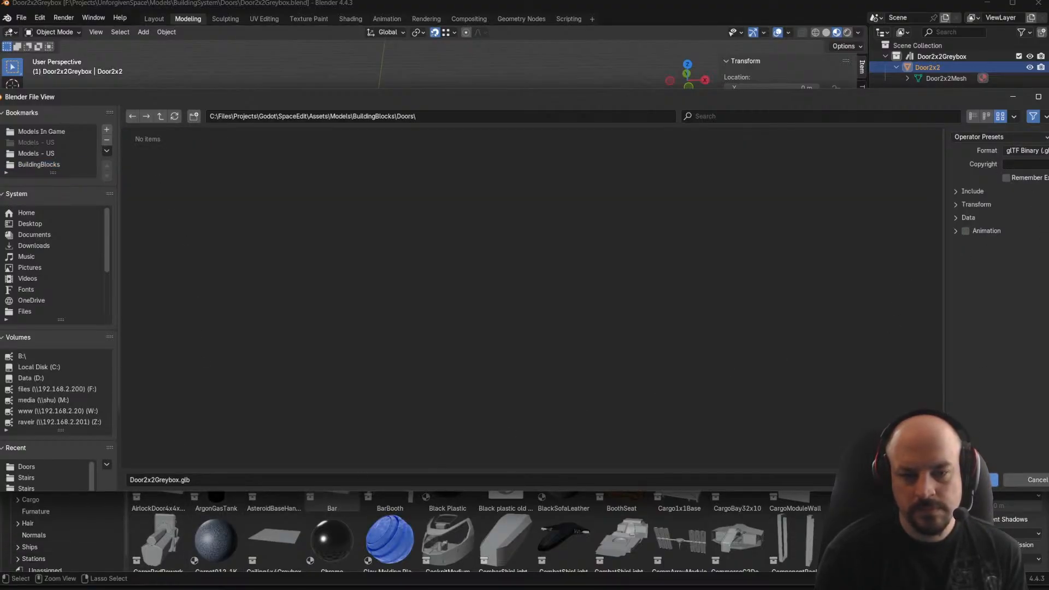
{"action": "key", "text": "Return"}
{"action": "scroll", "coordinate": [612, 320], "scroll_direction": "down", "scroll_amount": 3}
{"action": "mouse_move", "coordinate": [612, 320]}
{"action": "middle_mouse_down"}
{"action": "mouse_move", "coordinate": [419, 257]}
{"action": "mouse_move", "coordinate": [372, 264]}
{"action": "mouse_move", "coordinate": [516, 318]}
{"action": "mouse_move", "coordinate": [601, 309]}
{"action": "middle_mouse_up"}
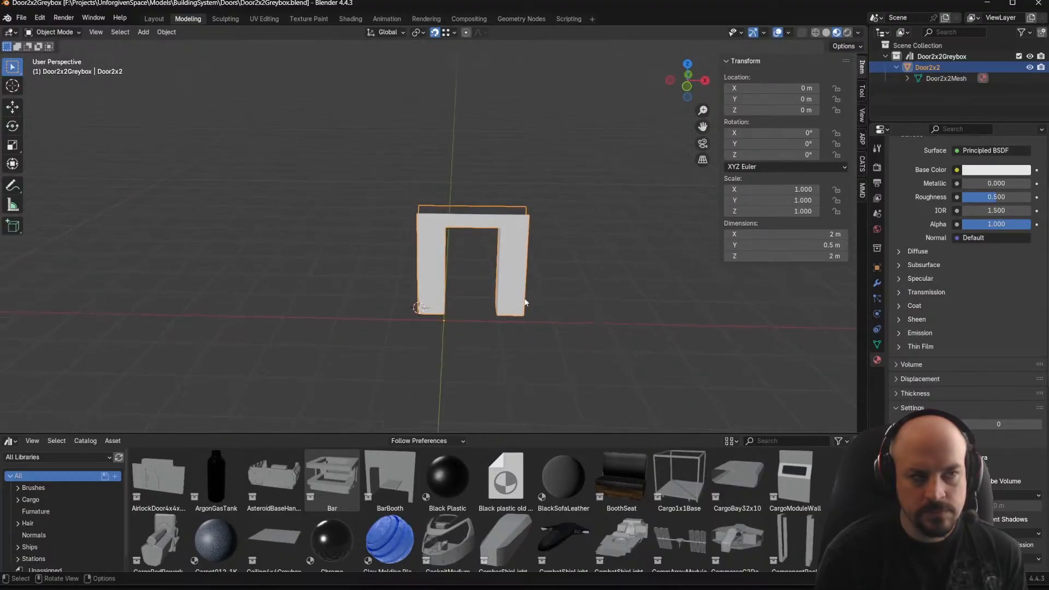
{"action": "scroll", "coordinate": [514, 288], "scroll_direction": "up", "scroll_amount": 2}
{"action": "middle_click_drag", "start_coordinate": [512, 280], "coordinate": [465, 259], "text": "shift"}
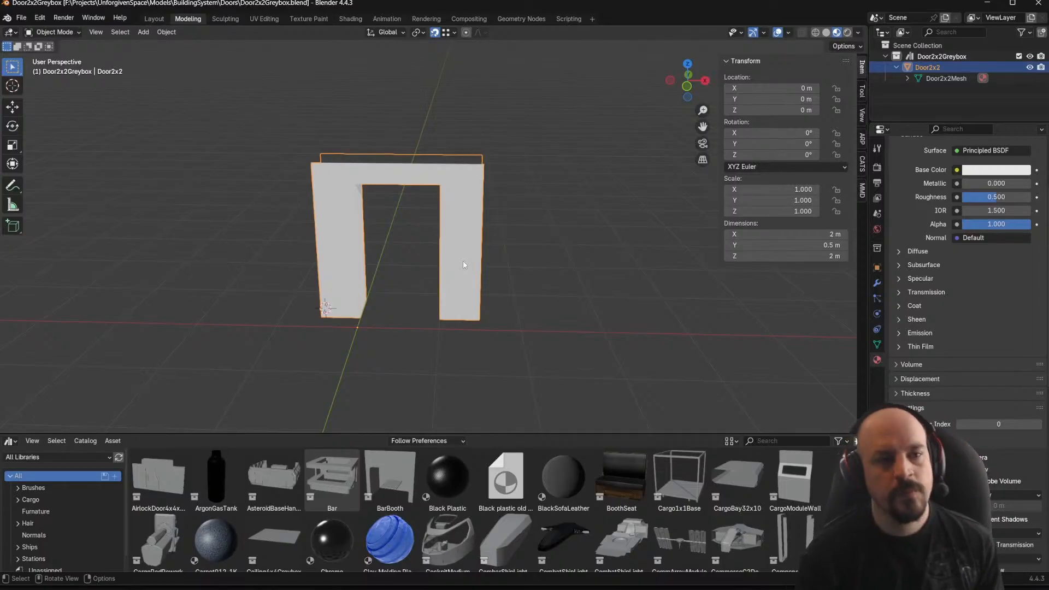
{"action": "middle_click_drag", "start_coordinate": [418, 270], "coordinate": [375, 235]}
{"action": "scroll", "coordinate": [443, 148], "scroll_direction": "down", "scroll_amount": 4}
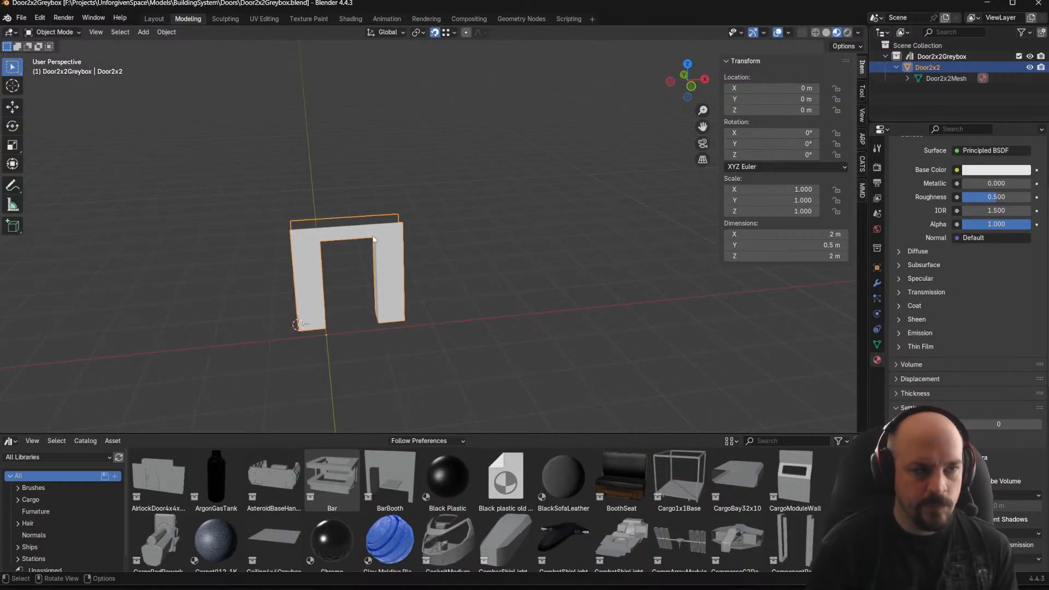
{"action": "key", "text": "Tab"}
{"action": "left_click_drag", "start_coordinate": [236, 183], "coordinate": [459, 269]}
{"action": "middle_click_drag", "start_coordinate": [441, 260], "coordinate": [429, 227]}
{"action": "scroll", "coordinate": [290, 262], "scroll_direction": "up", "scroll_amount": 3}
{"action": "middle_click_drag", "start_coordinate": [290, 263], "coordinate": [361, 224]}
{"action": "left_click", "coordinate": [360, 224]}
{"action": "left_click", "coordinate": [336, 197]}
{"action": "left_click", "coordinate": [441, 242], "text": "shift"}
{"action": "middle_click_drag", "start_coordinate": [378, 235], "coordinate": [432, 309]}
{"action": "left_click", "coordinate": [433, 230]}
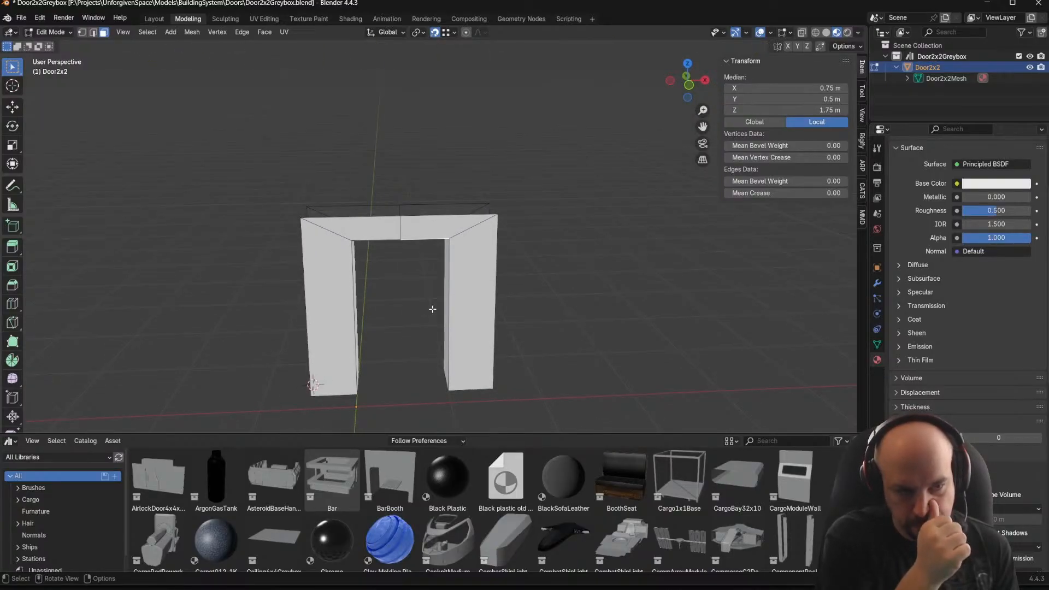
{"action": "key", "text": "Tab"}
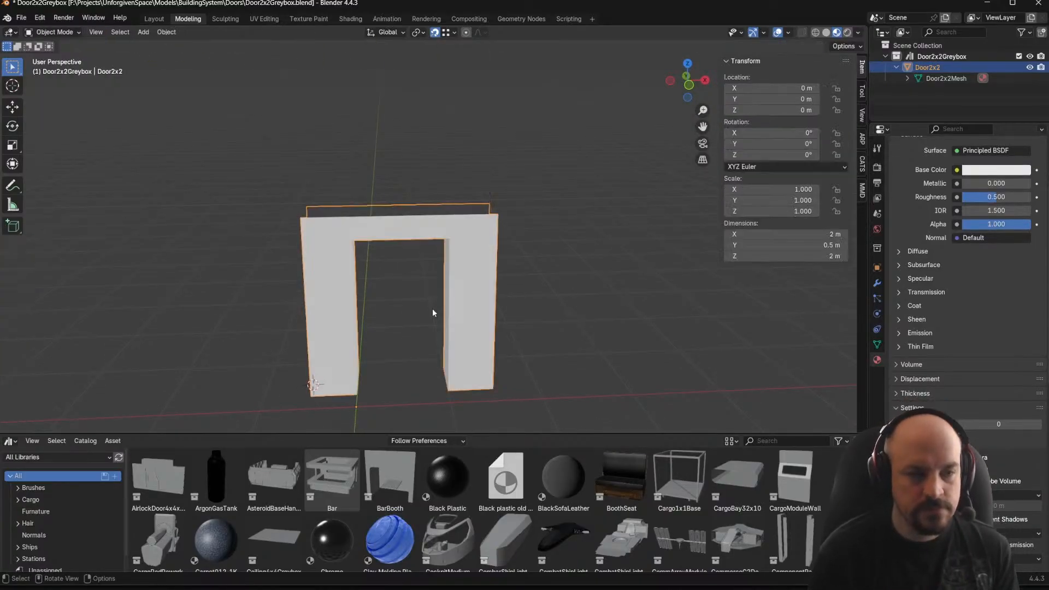
Select all vertices of the doorway's right pillar in Edit Mode and move them 1 m along X
{"action": "key", "text": "Tab"}
{"action": "left_click_drag", "start_coordinate": [366, 183], "coordinate": [573, 408]}
{"action": "left_click", "coordinate": [451, 226]}
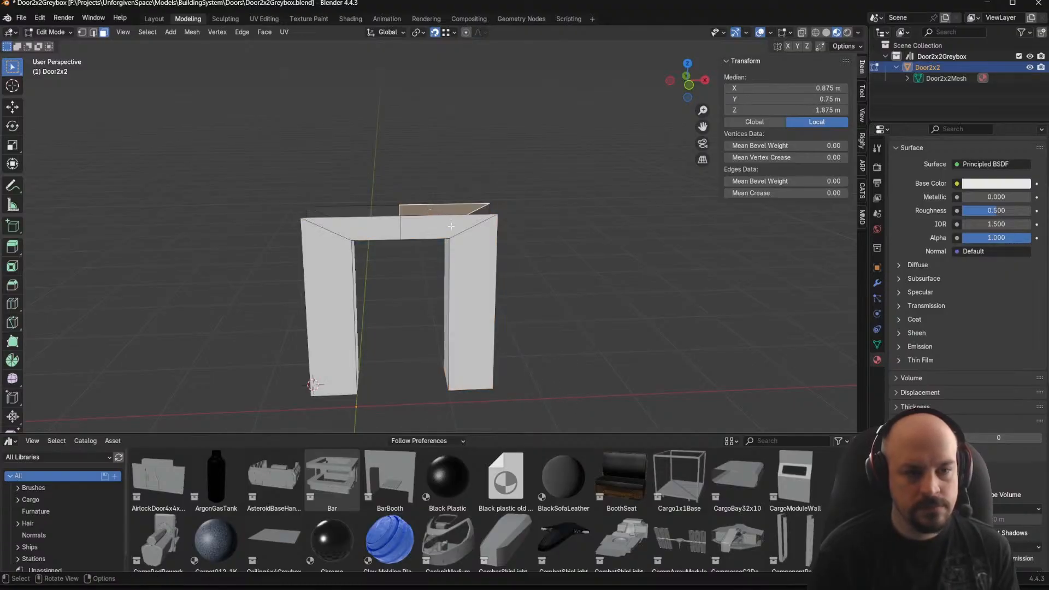
{"action": "left_click", "coordinate": [441, 229]}
{"action": "middle_click_drag", "start_coordinate": [441, 229], "coordinate": [410, 232]}
{"action": "left_click", "coordinate": [480, 265], "text": "shift"}
{"action": "middle_click_drag", "start_coordinate": [481, 265], "coordinate": [652, 249]}
{"action": "left_click", "coordinate": [435, 273]}
{"action": "key", "text": "1"}
{"action": "left_click_drag", "start_coordinate": [354, 162], "coordinate": [478, 418]}
{"action": "middle_click_drag", "start_coordinate": [478, 418], "coordinate": [368, 302]}
{"action": "left_click_drag", "start_coordinate": [420, 159], "coordinate": [510, 429]}
{"action": "scroll", "coordinate": [519, 319], "scroll_direction": "down", "scroll_amount": 3}
{"action": "middle_click_drag", "start_coordinate": [519, 319], "coordinate": [513, 345]}
{"action": "key", "text": "g"}
{"action": "key", "text": "x"}
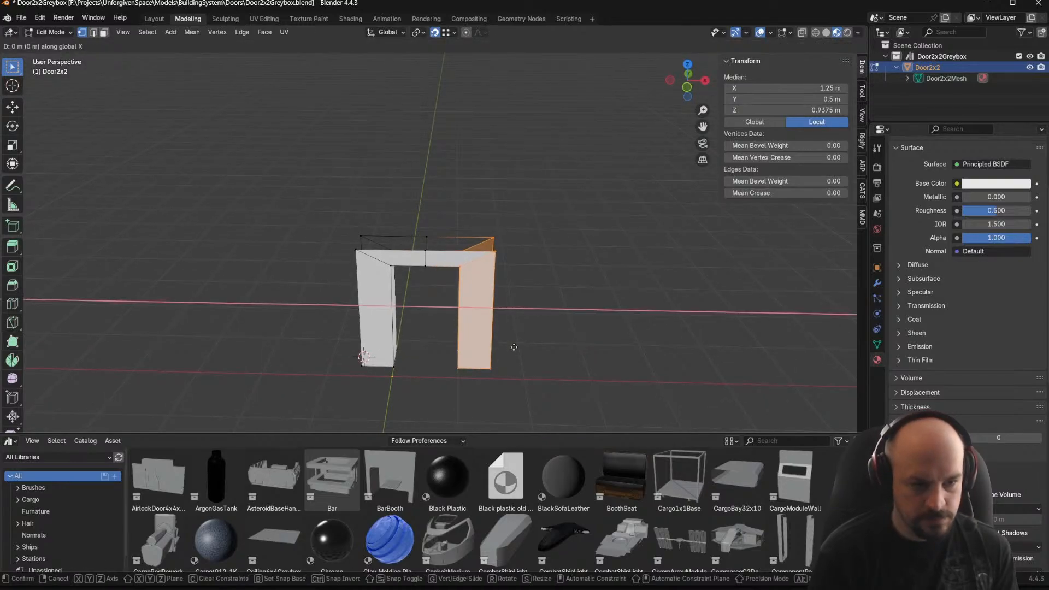
{"action": "type", "text": "2"}
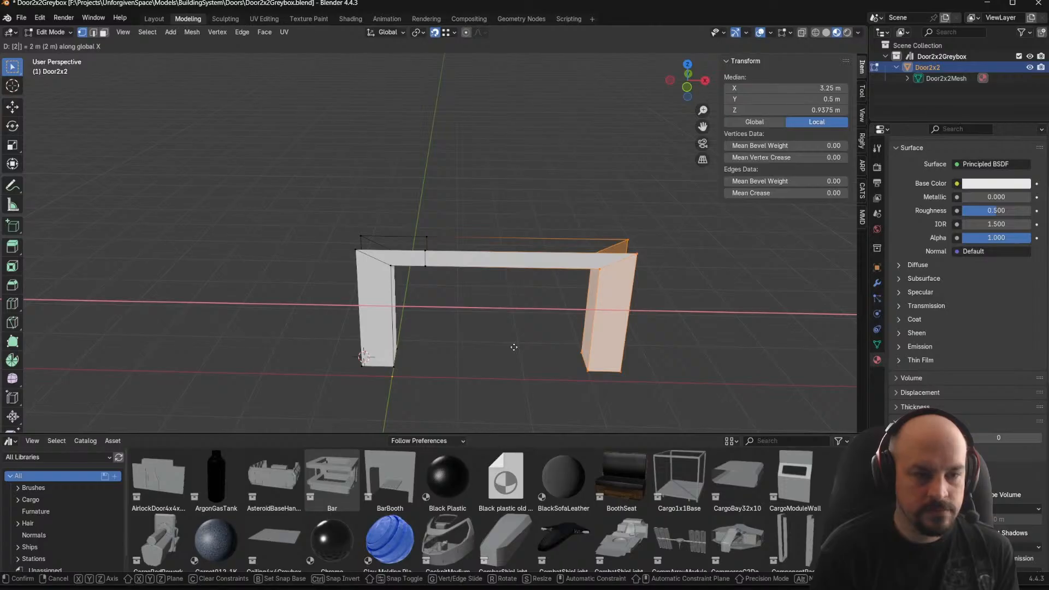
{"action": "key", "text": "BackSpace"}
{"action": "type", "text": "1"}
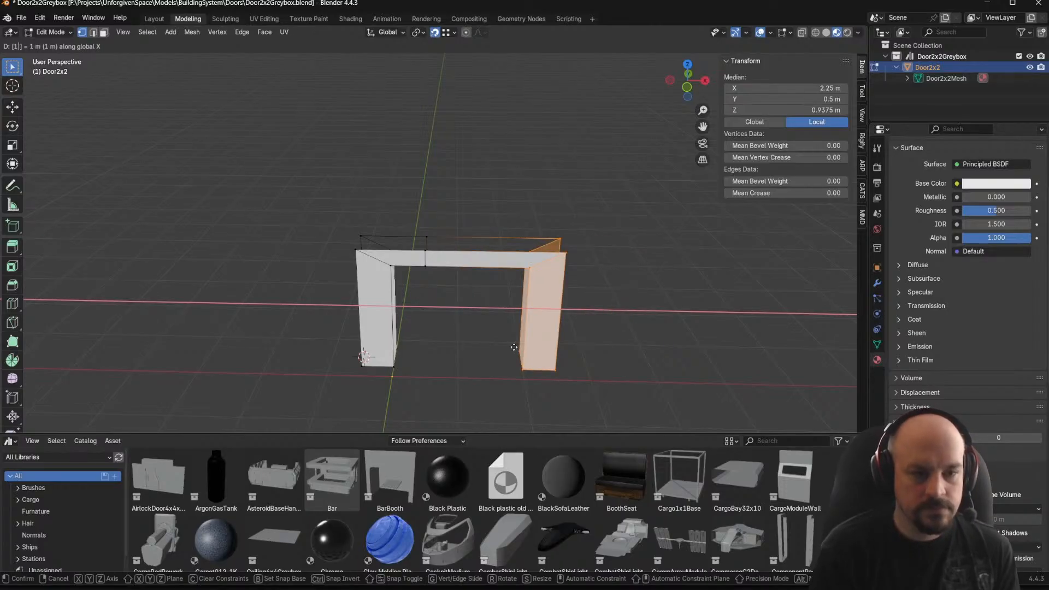
{"action": "key", "text": "Return"}
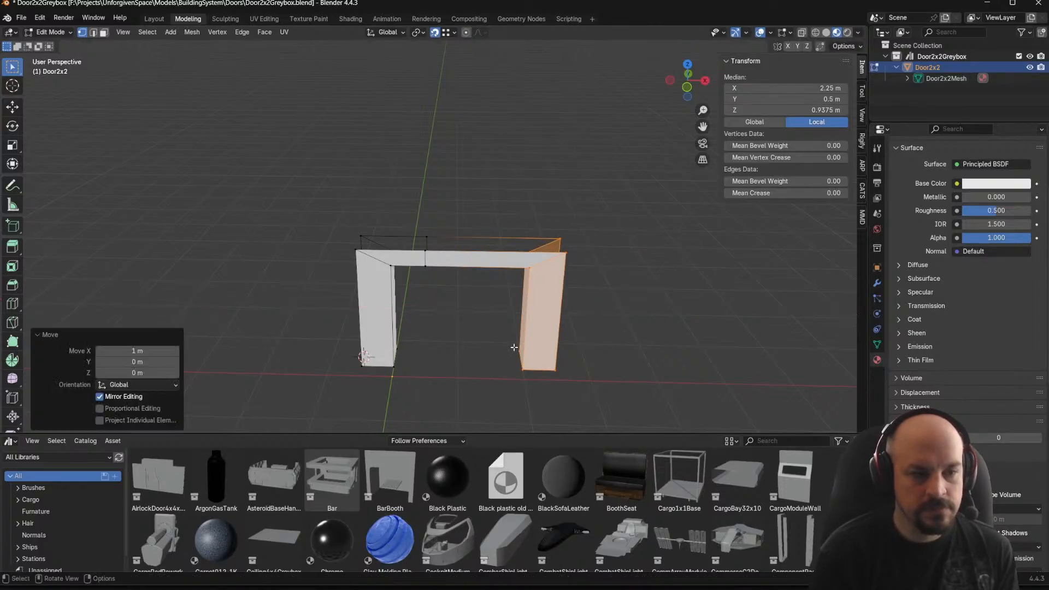
Move the edge loop in the middle of the lintel 0.5 m along X
{"action": "key", "text": "2"}
{"action": "left_click", "coordinate": [426, 259], "text": "alt"}
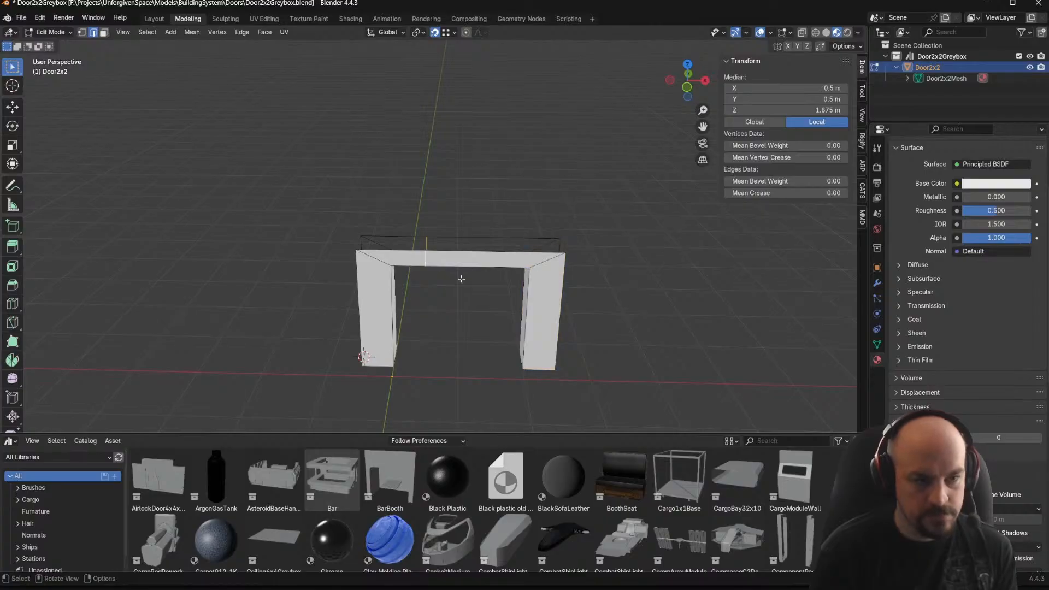
{"action": "key", "text": "g"}
{"action": "key", "text": "x"}
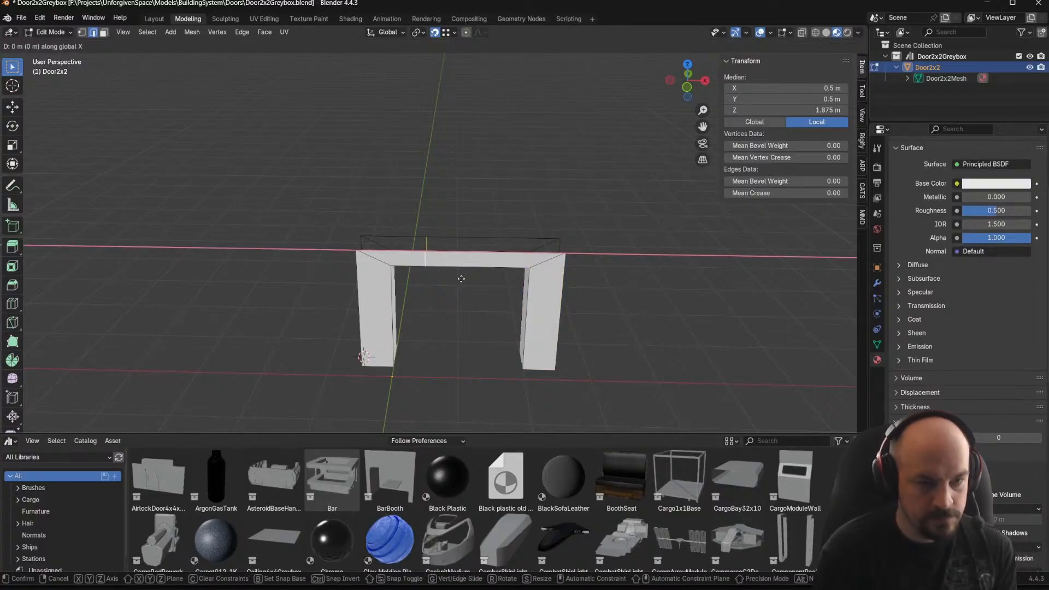
{"action": "key", "text": "Return"}
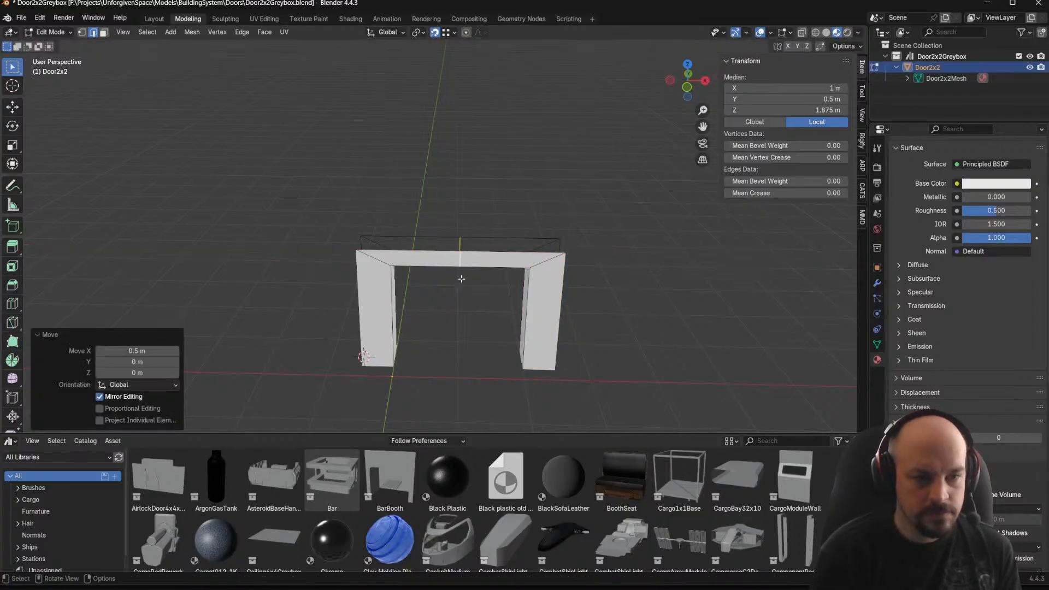
{"action": "middle_click_drag", "start_coordinate": [479, 270], "coordinate": [494, 208]}
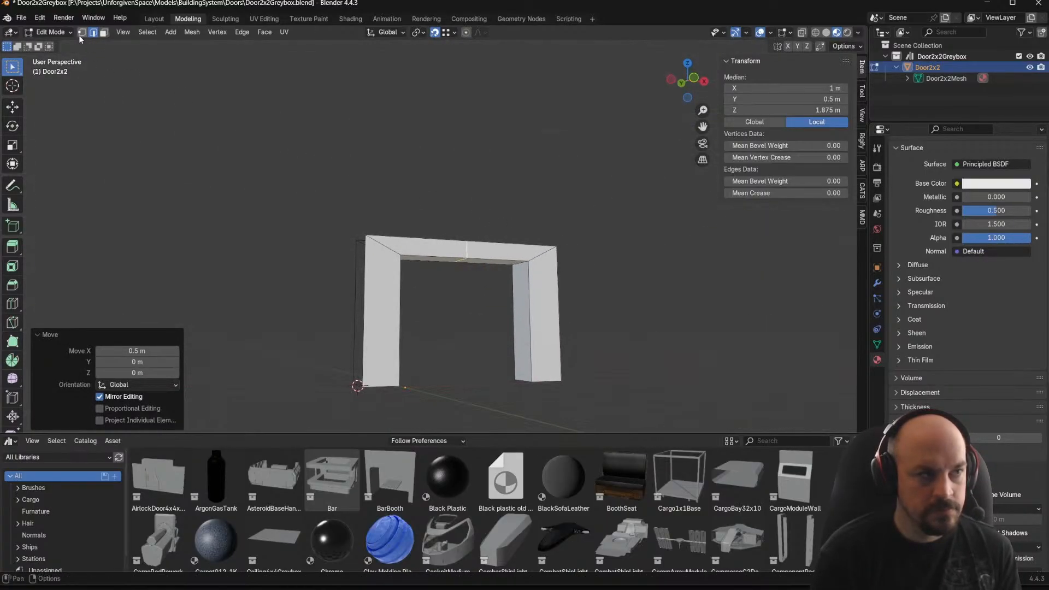
Save the widened doorway as a new file named Door3x2Greybox.blend in the Doors folder
{"action": "left_click", "coordinate": [22, 18]}
{"action": "left_click", "coordinate": [44, 102]}
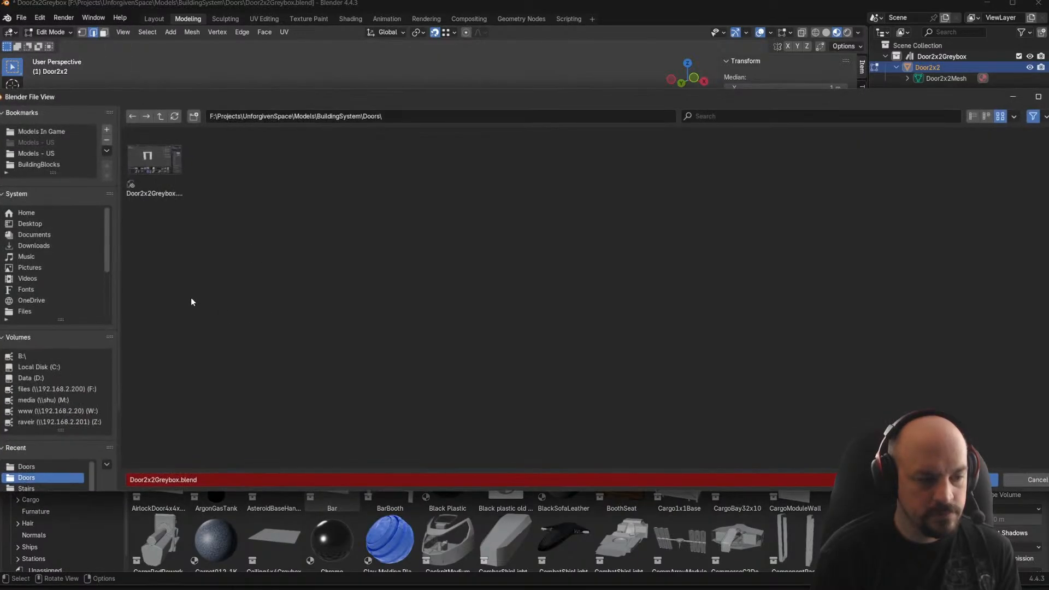
{"action": "left_click", "coordinate": [148, 481]}
{"action": "left_click", "coordinate": [148, 481]}
{"action": "key", "text": "BackSpace"}
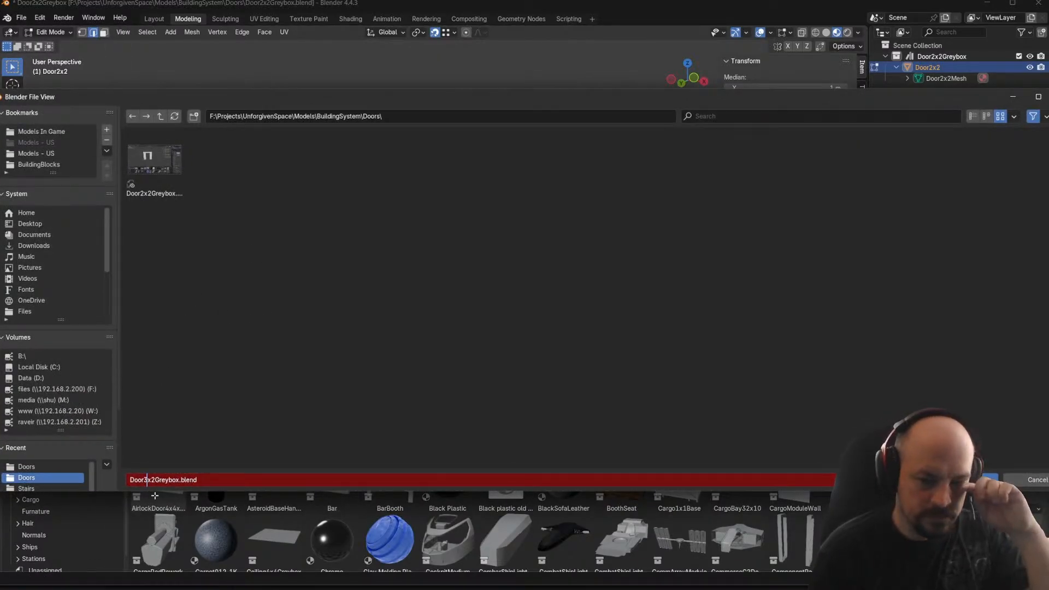
{"action": "type", "text": "3"}
{"action": "key", "text": "Return"}
{"action": "key", "text": "Return"}
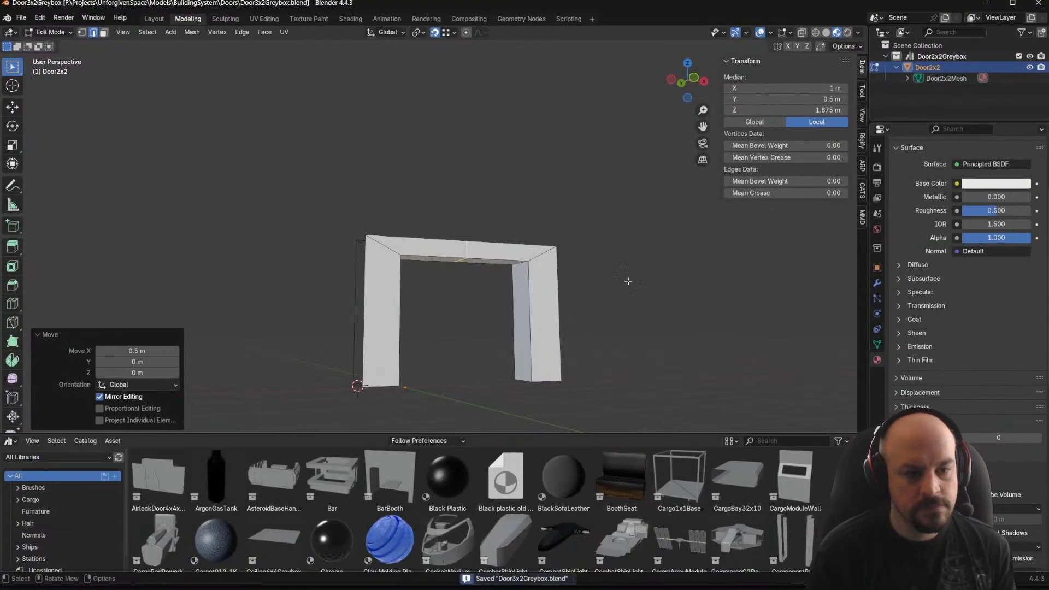
{"action": "key", "text": "Tab"}
{"action": "middle_click_drag", "start_coordinate": [530, 278], "coordinate": [490, 257]}
{"action": "scroll", "coordinate": [503, 326], "scroll_direction": "up", "scroll_amount": 3}
{"action": "key", "text": "Tab"}
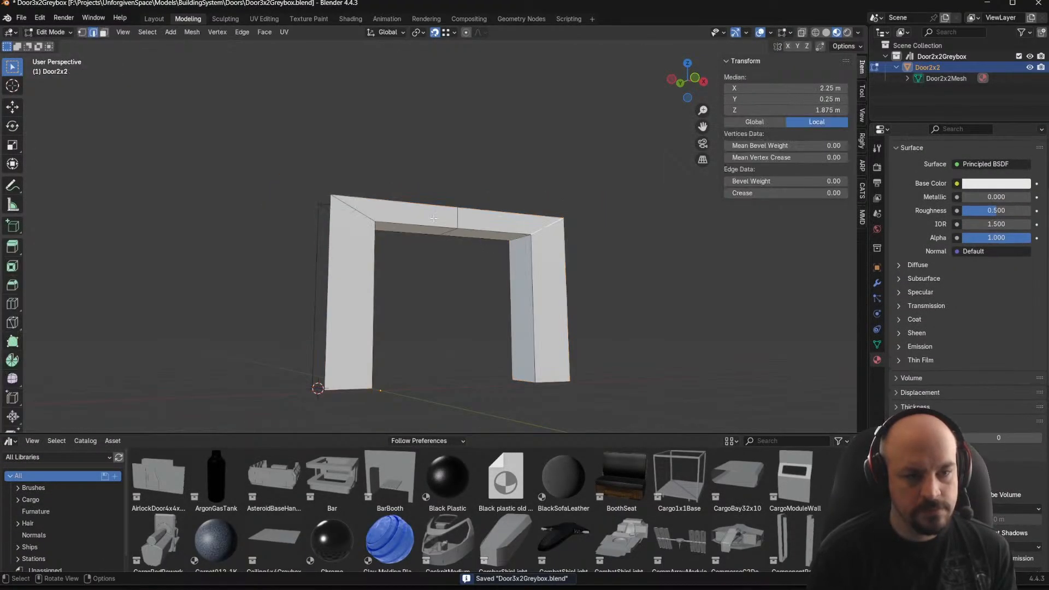
{"action": "left_click", "coordinate": [410, 219], "text": "shift"}
{"action": "left_click", "coordinate": [480, 233], "text": "shift"}
{"action": "left_click", "coordinate": [531, 229], "text": "shift"}
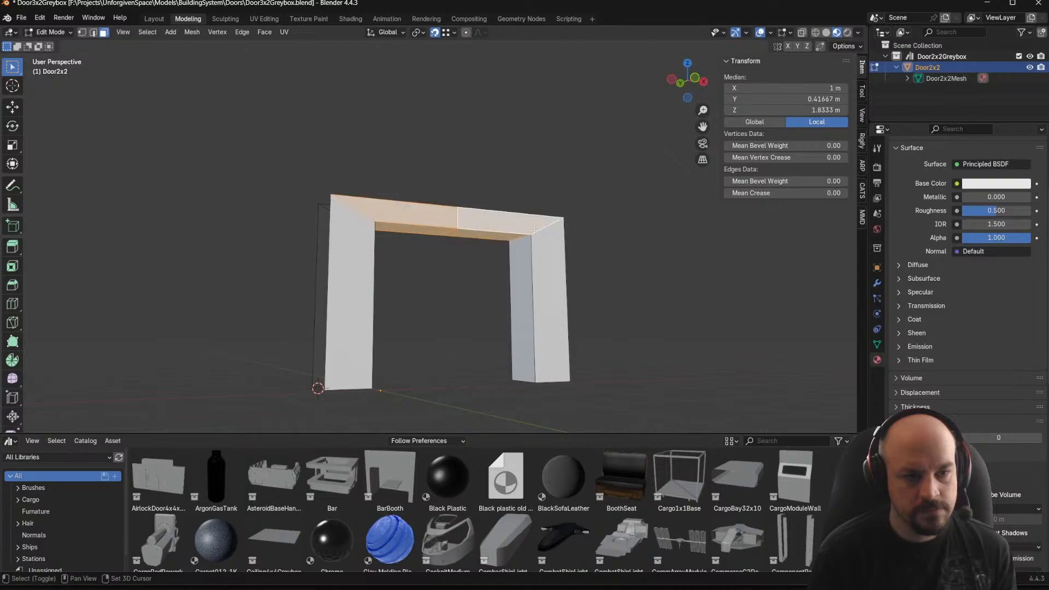
{"action": "left_click", "coordinate": [506, 159]}
{"action": "key", "text": "Tab"}
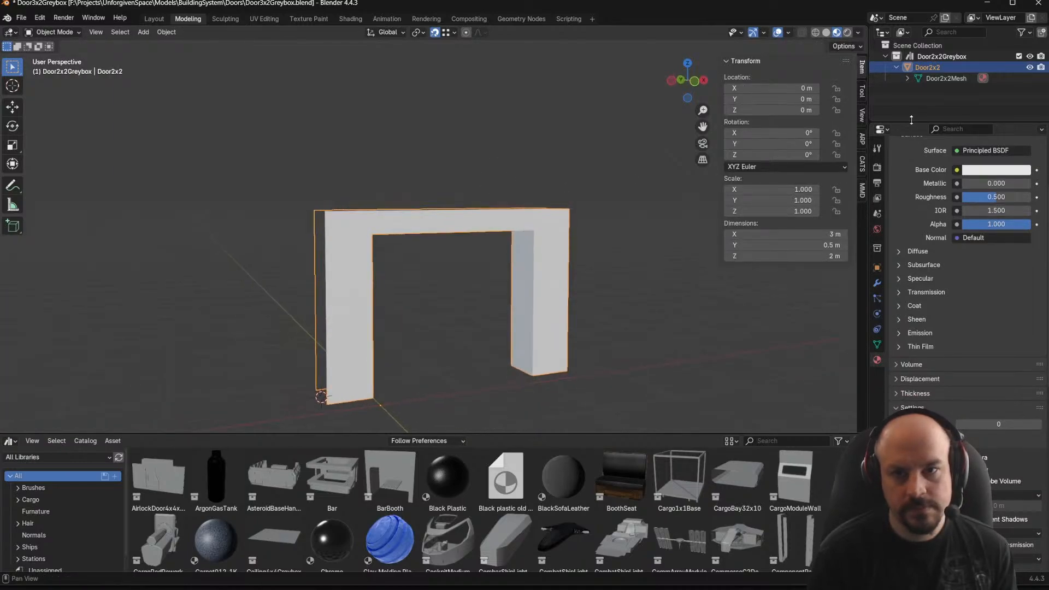
Rename the collection as Door3x2Greybox and the door object as Door3x2
{"action": "left_click", "coordinate": [930, 57]}
{"action": "double_click", "coordinate": [930, 57]}
{"action": "left_click", "coordinate": [935, 57]}
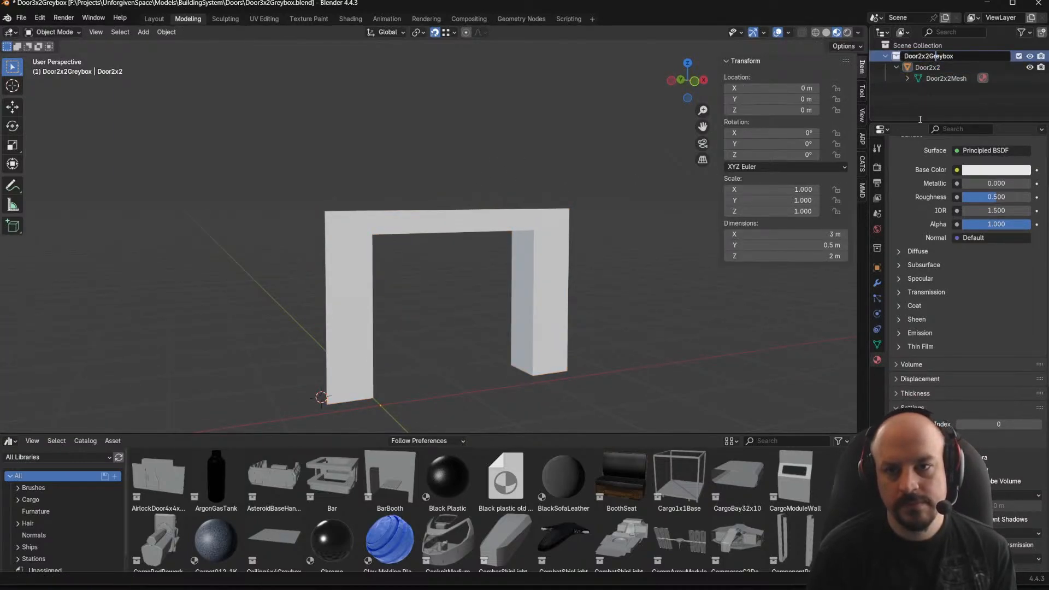
{"action": "key", "text": "Return"}
{"action": "left_click", "coordinate": [930, 67]}
{"action": "double_click", "coordinate": [937, 67]}
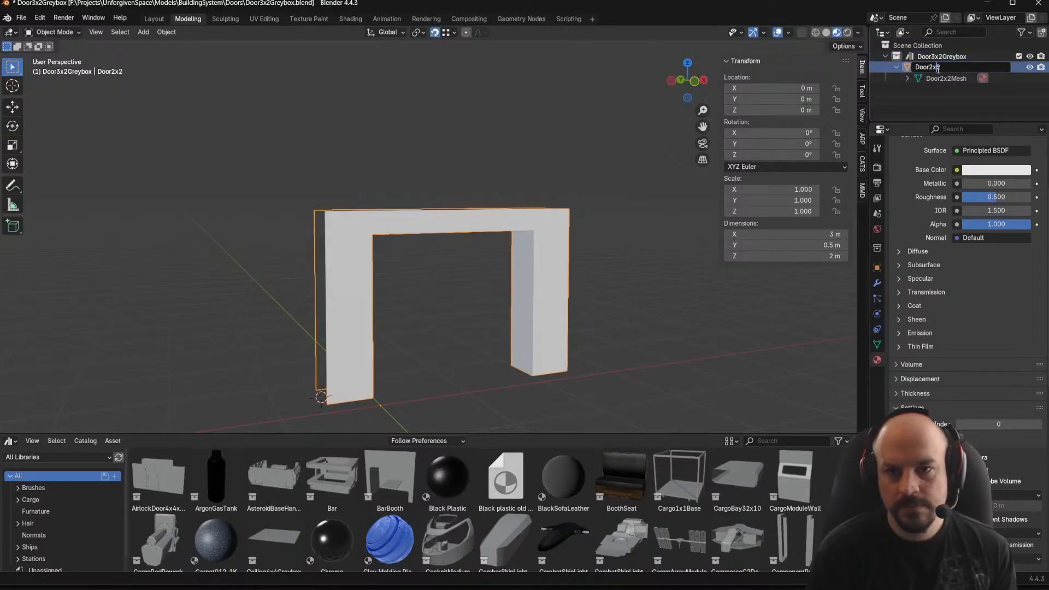
{"action": "key", "text": "BackSpace"}
{"action": "type", "text": "3"}
{"action": "key", "text": "Return"}
Rename the door's mesh data as Door3x2Mesh and save the file
{"action": "double_click", "coordinate": [942, 79]}
{"action": "left_click", "coordinate": [942, 79]}
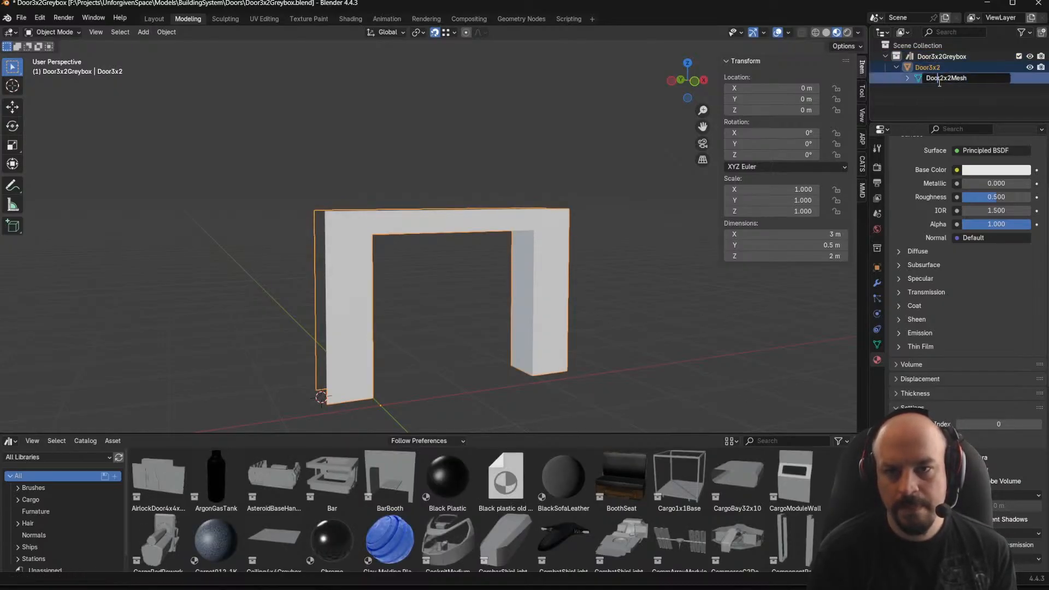
{"action": "type", "text": "3"}
{"action": "key", "text": "Return"}
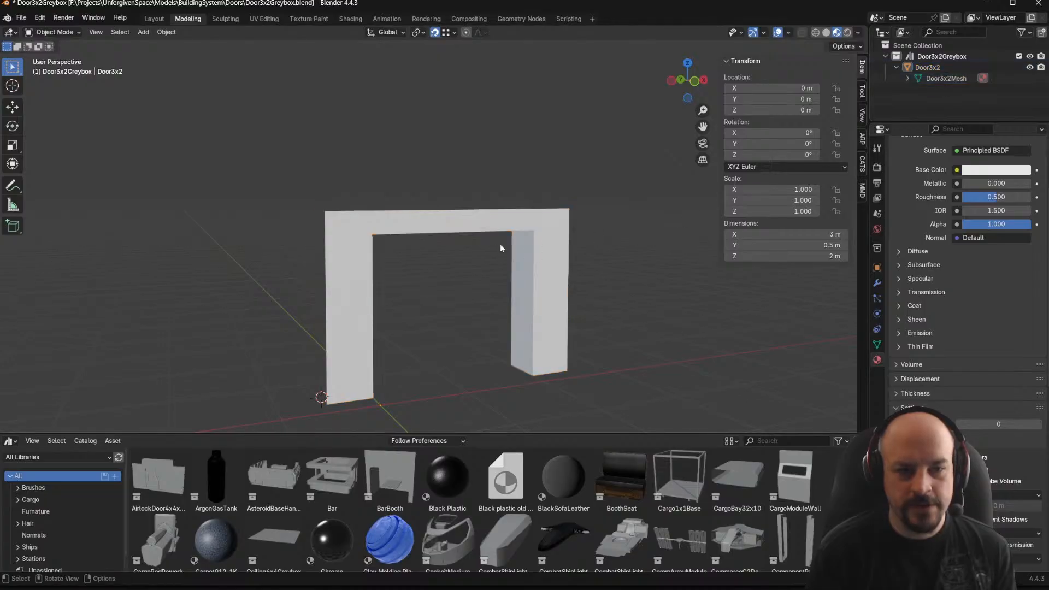
{"action": "key", "text": "ctrl+s"}
{"action": "key", "text": "ctrl+a"}
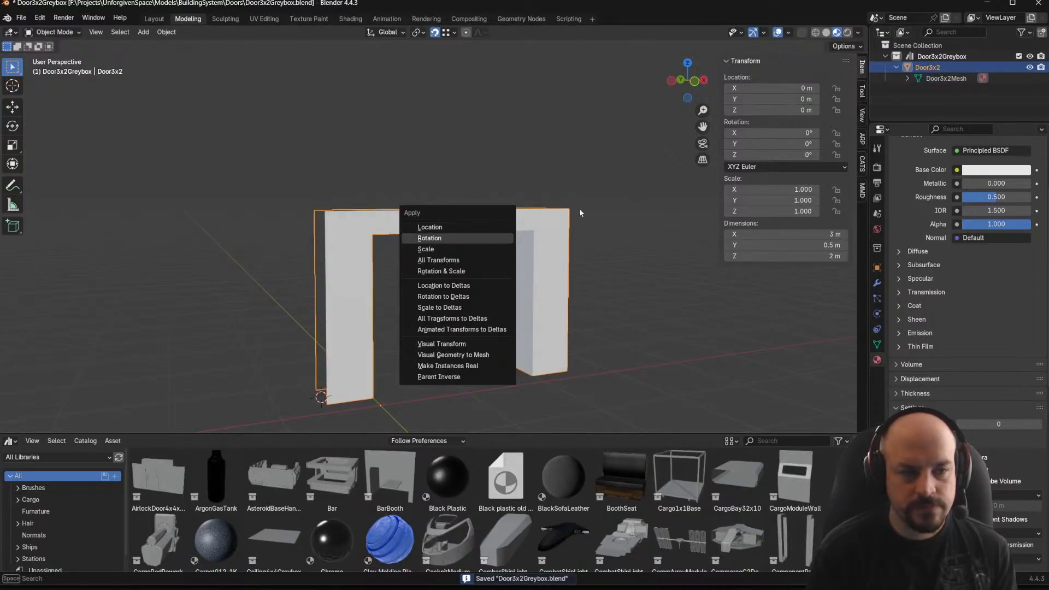
Select the lintel's faces in Edit Mode, raise them 1 m along Z and return to Object Mode
{"action": "middle_click_drag", "start_coordinate": [571, 217], "coordinate": [545, 179]}
{"action": "key", "text": "Tab"}
{"action": "left_click_drag", "start_coordinate": [291, 158], "coordinate": [669, 252]}
{"action": "middle_click_drag", "start_coordinate": [383, 224], "coordinate": [495, 223]}
{"action": "left_click", "coordinate": [511, 227], "text": "shift"}
{"action": "left_click", "coordinate": [447, 225], "text": "shift"}
{"action": "left_click", "coordinate": [537, 230], "text": "shift"}
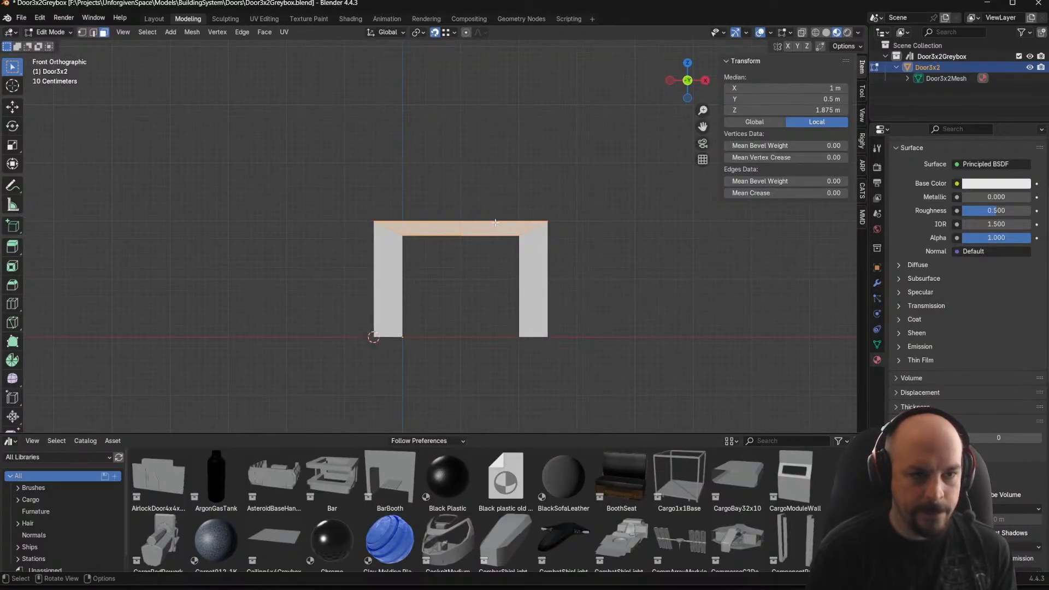
{"action": "key", "text": "g"}
{"action": "key", "text": "z"}
{"action": "key", "text": "1"}
{"action": "key", "text": "Return"}
{"action": "key", "text": "Tab"}
{"action": "middle_click_drag", "start_coordinate": [465, 209], "coordinate": [558, 254]}
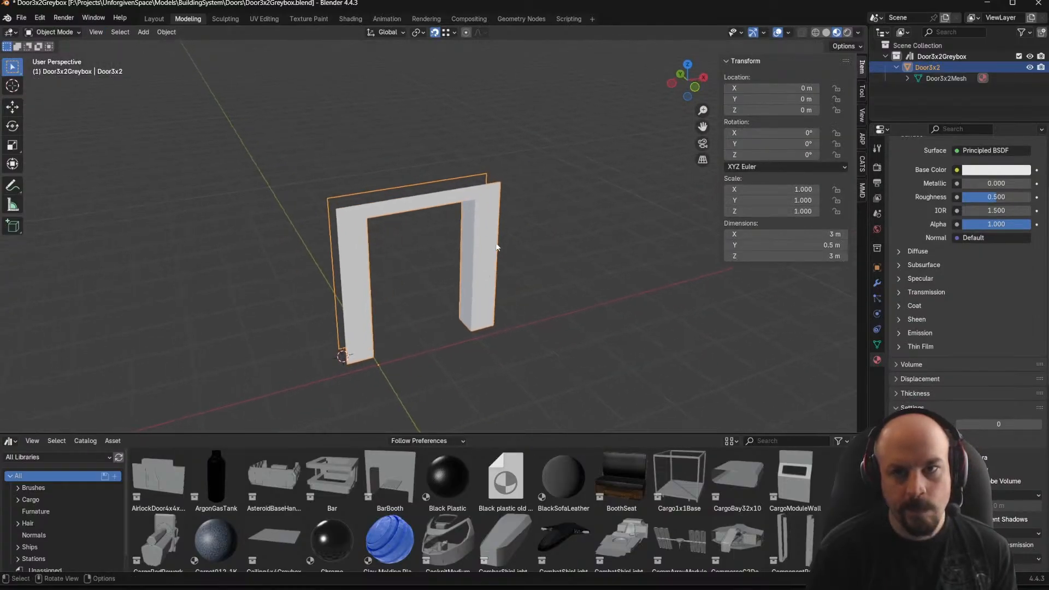
{"action": "double_click", "coordinate": [936, 68]}
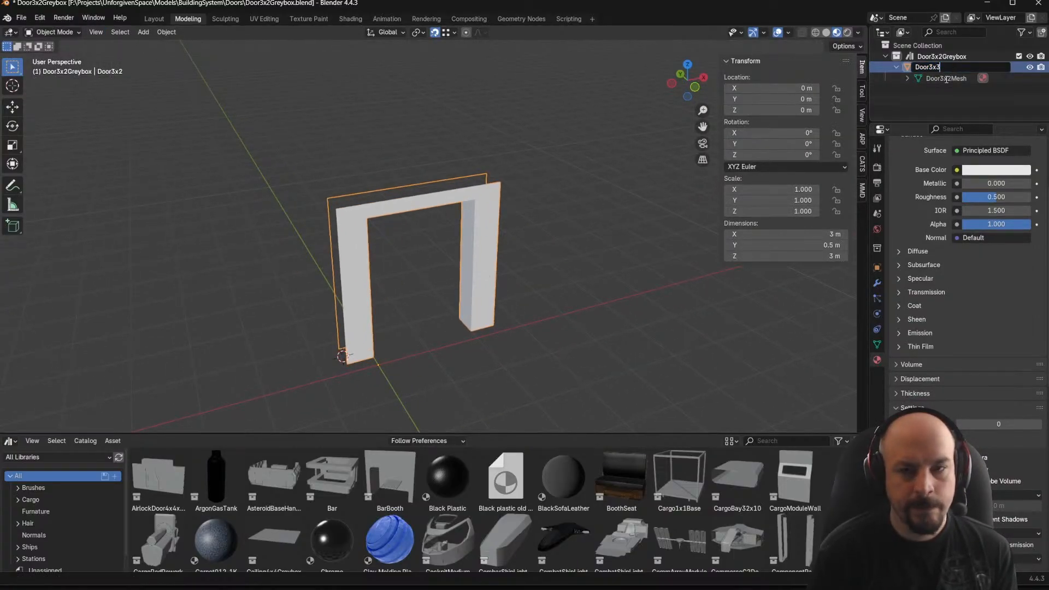
{"action": "key", "text": "Escape"}
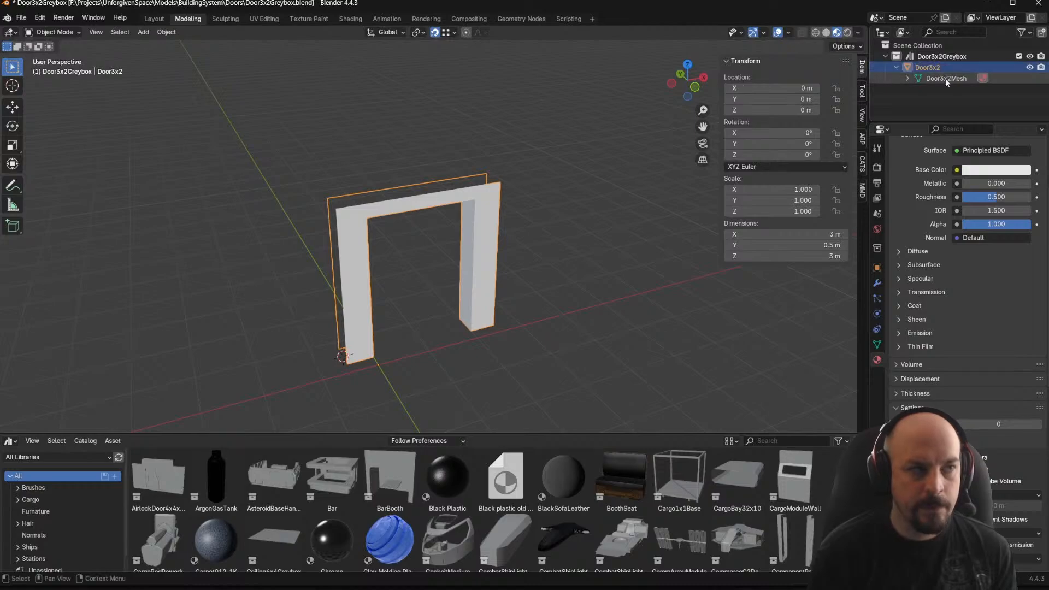
Save the raised doorway as a new file named Door3x3Greybox.blend in the Doors folder
{"action": "left_click", "coordinate": [21, 18]}
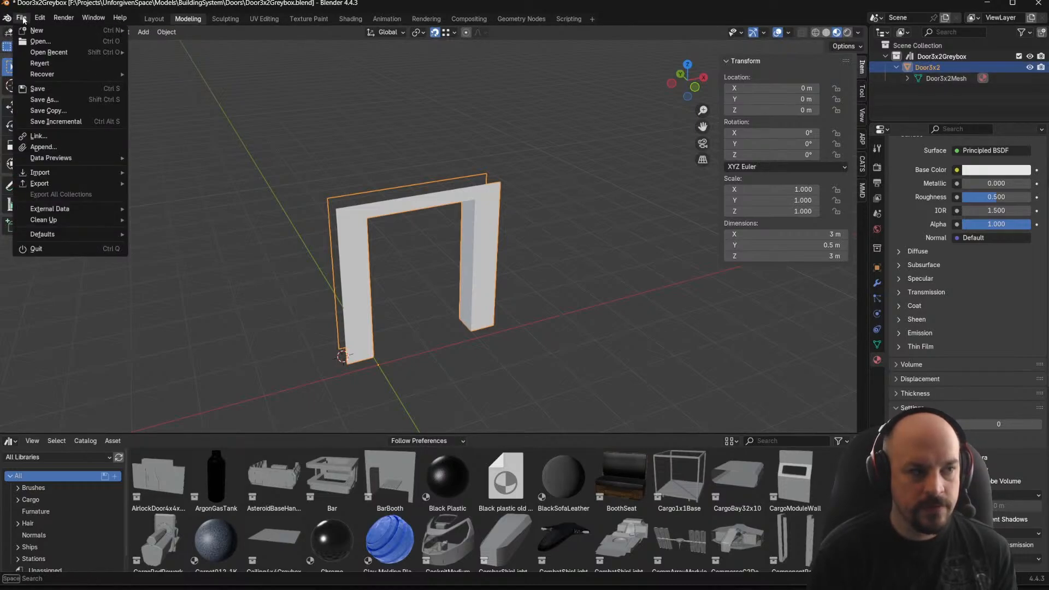
{"action": "left_click", "coordinate": [63, 102]}
{"action": "left_click", "coordinate": [151, 480]}
{"action": "left_click", "coordinate": [156, 480]}
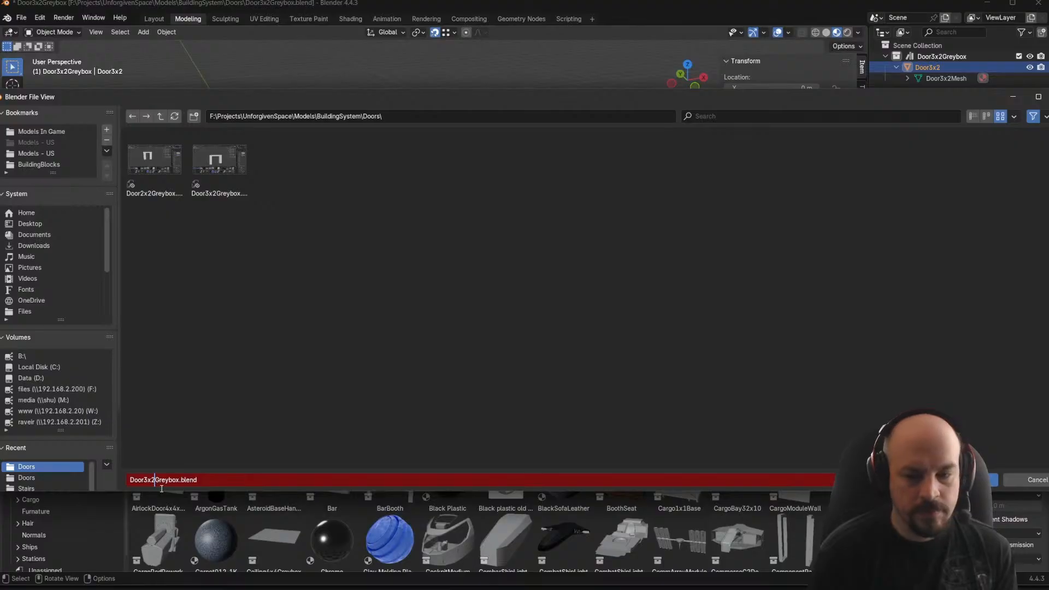
{"action": "key", "text": "Return"}
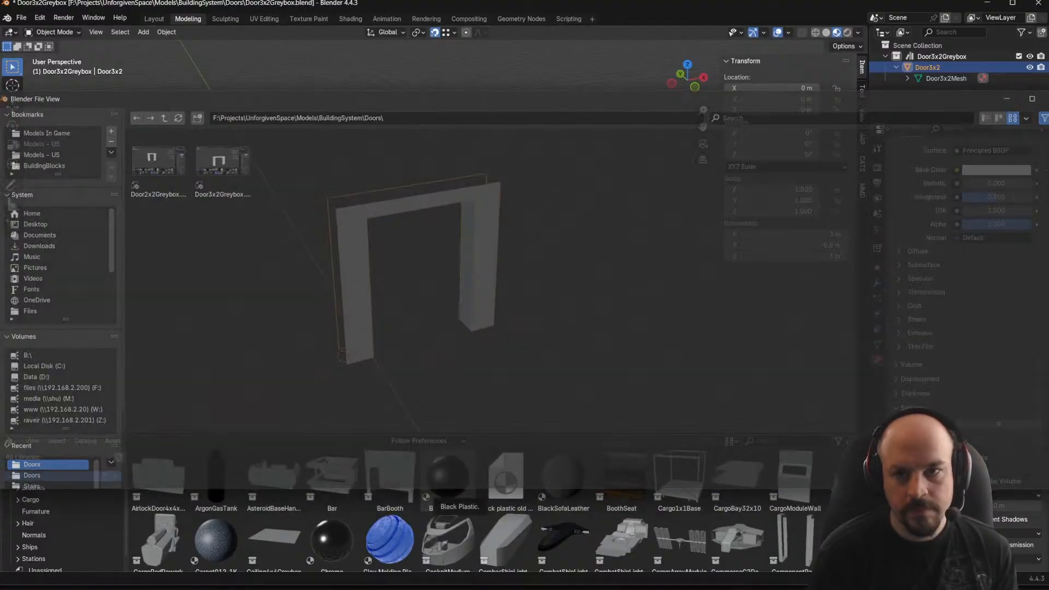
Rename the collection as Door3x3Greybox
{"action": "double_click", "coordinate": [937, 58]}
{"action": "left_click", "coordinate": [943, 57]}
{"action": "key", "text": "Left"}
{"action": "key", "text": "Left"}
{"action": "key", "text": "BackSpace"}
{"action": "type", "text": "3"}
{"action": "key", "text": "Return"}
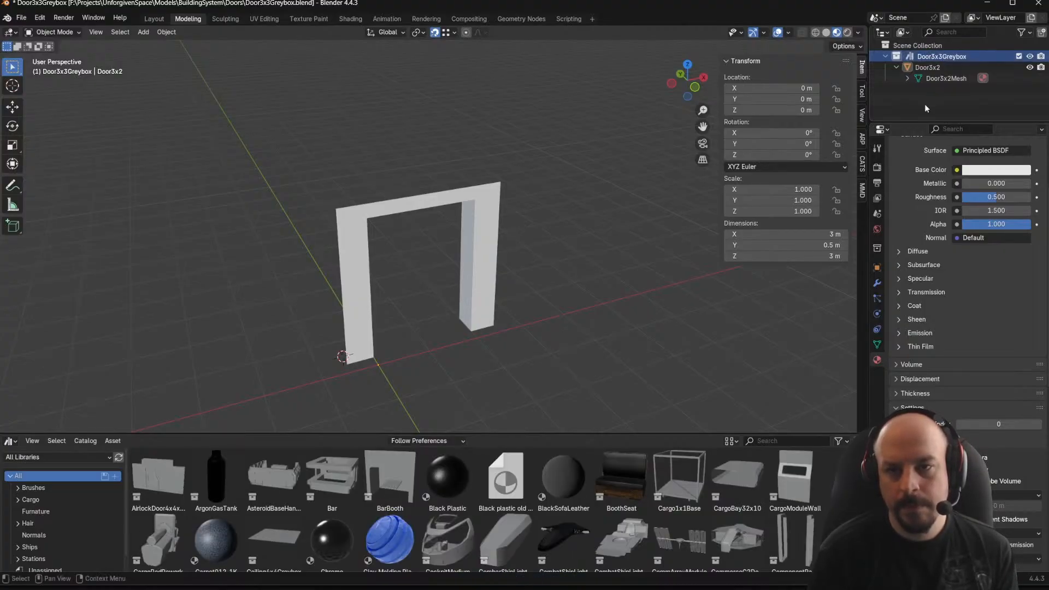
Rename the door object as Door3x3 and its mesh data as Door3x3Mesh
{"action": "double_click", "coordinate": [941, 68]}
{"action": "left_click", "coordinate": [949, 68]}
{"action": "key", "text": "BackSpace"}
{"action": "type", "text": "3"}
{"action": "key", "text": "Return"}
{"action": "double_click", "coordinate": [947, 78]}
{"action": "left_click", "coordinate": [948, 78]}
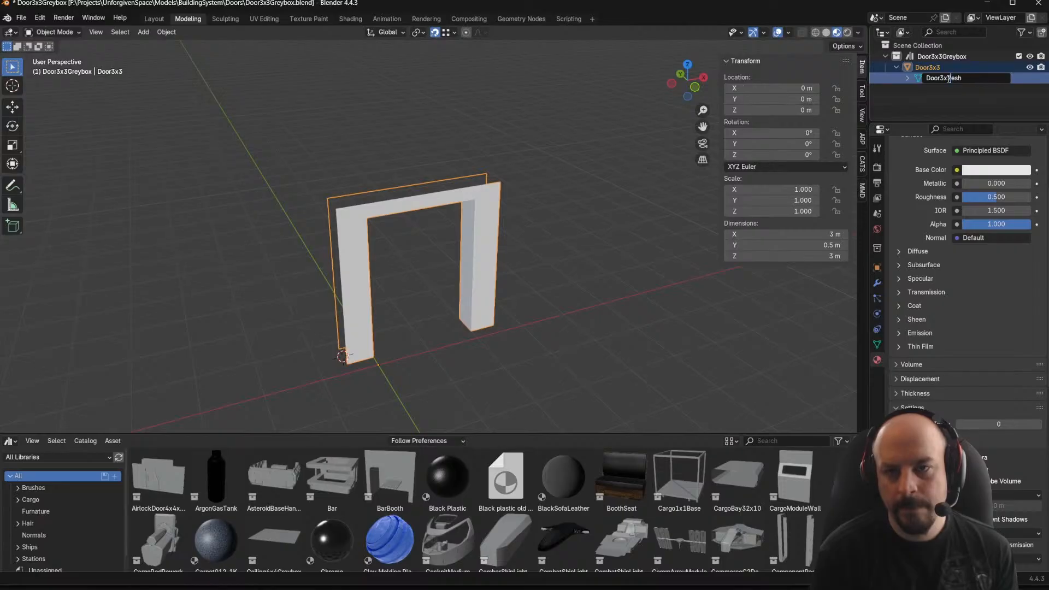
{"action": "type", "text": "3"}
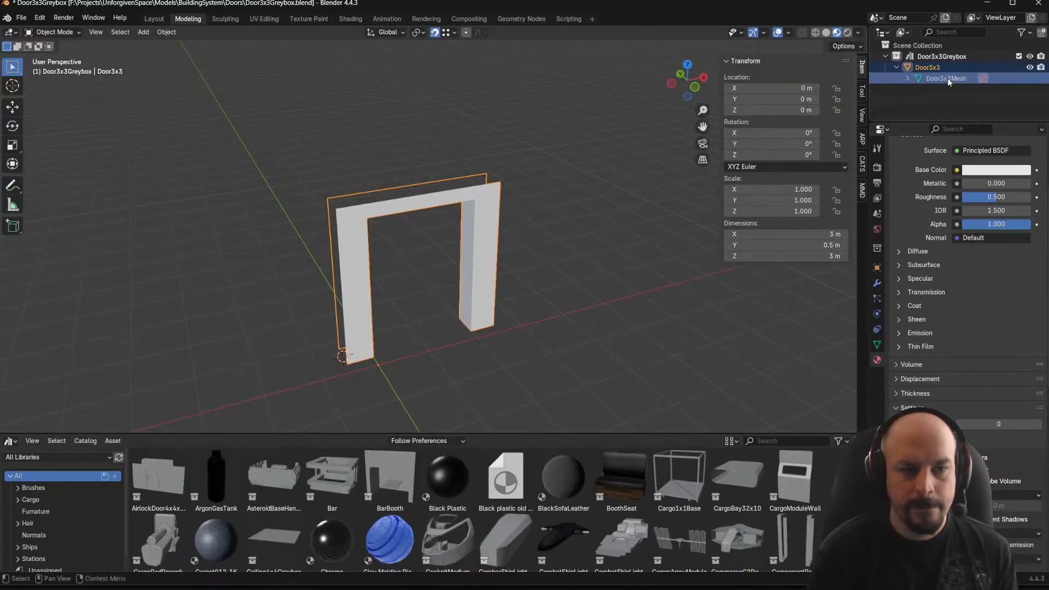
{"action": "key", "text": "Return"}
Check the doorway frame from several angles, deselect it and save the file
{"action": "scroll", "coordinate": [510, 267], "scroll_direction": "up", "scroll_amount": 6}
{"action": "scroll", "coordinate": [486, 162], "scroll_direction": "down", "scroll_amount": 5}
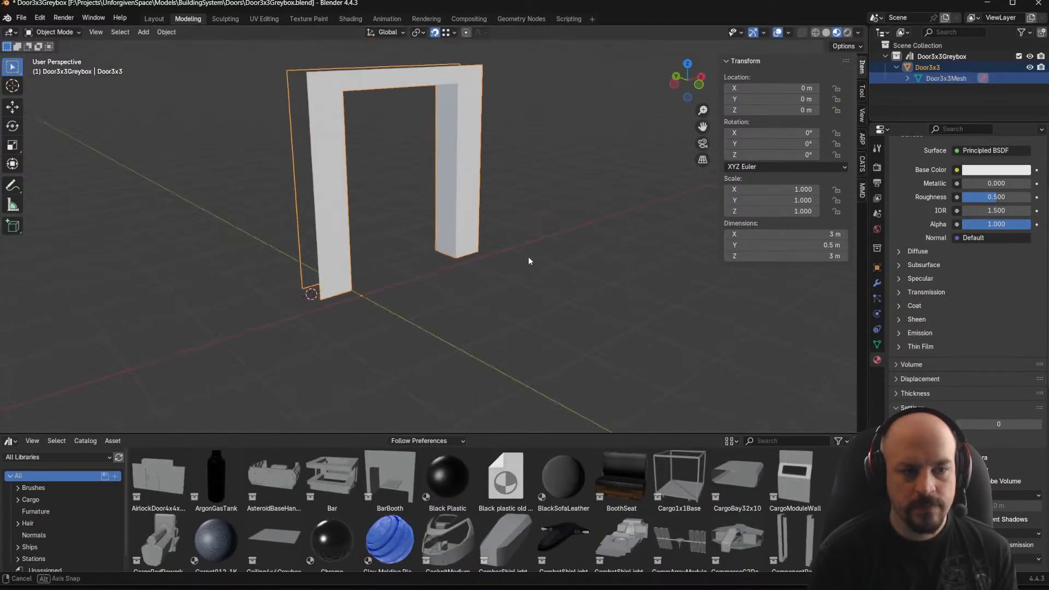
{"action": "middle_click_drag", "start_coordinate": [438, 284], "coordinate": [338, 288]}
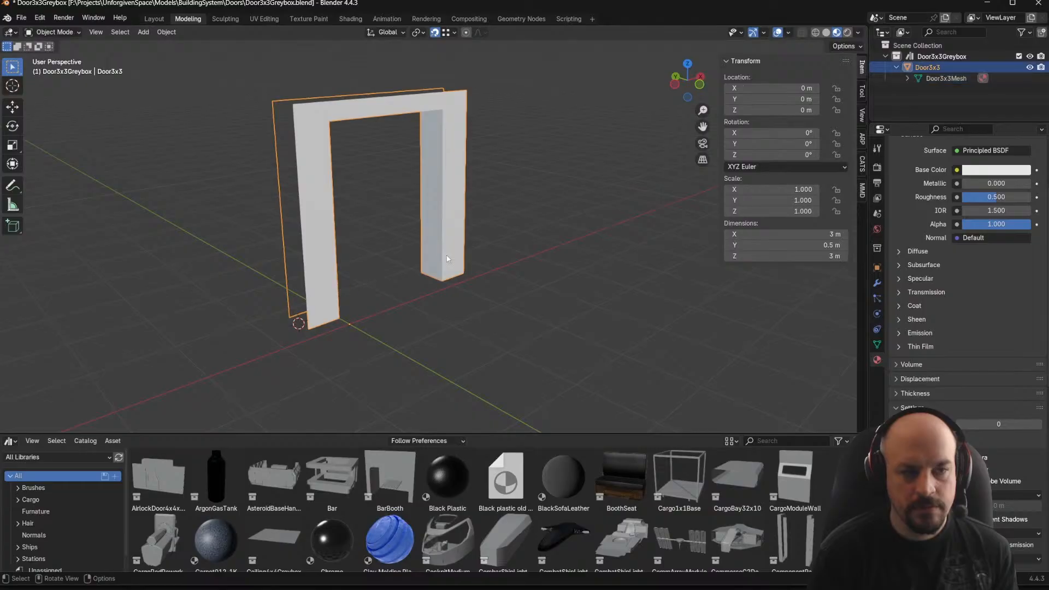
{"action": "middle_click_drag", "start_coordinate": [482, 222], "coordinate": [353, 274]}
{"action": "left_click", "coordinate": [517, 257]}
{"action": "left_click", "coordinate": [288, 277]}
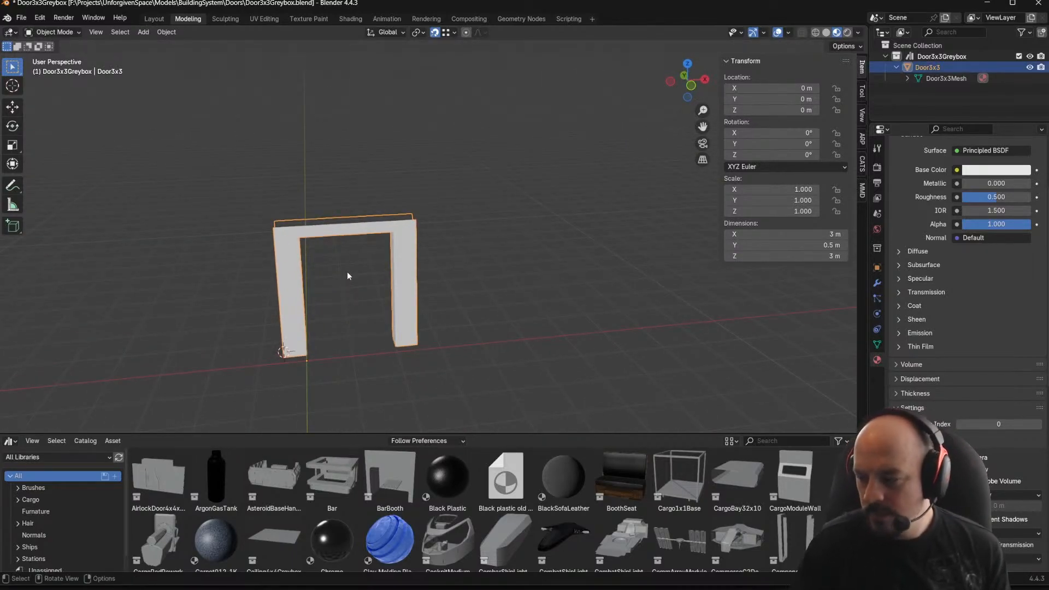
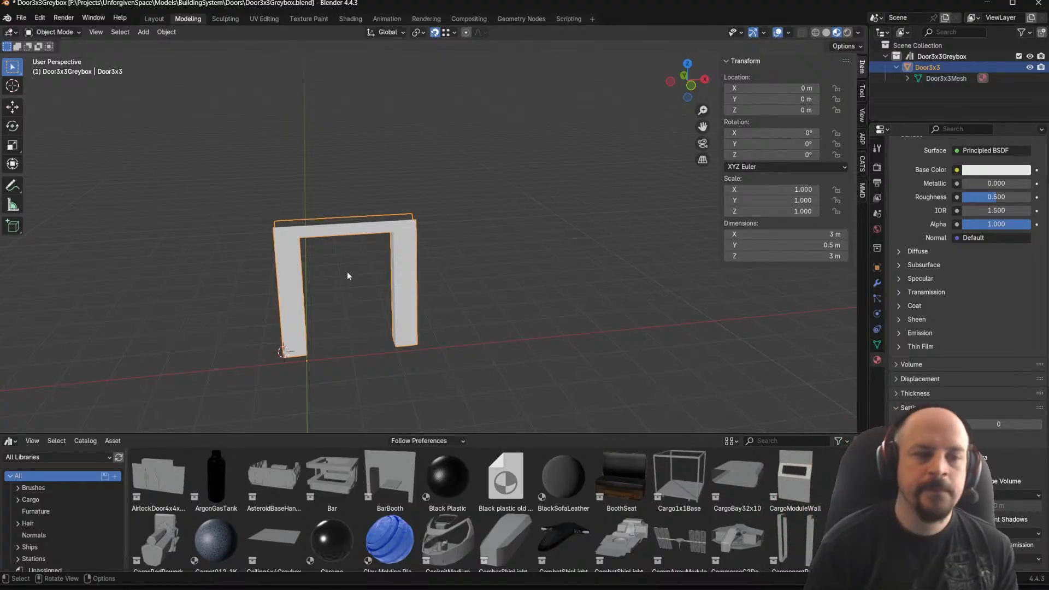
{"action": "mouse_move", "coordinate": [348, 276]}
{"action": "middle_mouse_down"}
{"action": "mouse_move", "coordinate": [417, 274]}
{"action": "mouse_move", "coordinate": [370, 171]}
{"action": "mouse_move", "coordinate": [401, 204]}
{"action": "mouse_move", "coordinate": [366, 203]}
{"action": "middle_mouse_up"}
{"action": "key", "text": "ctrl+s"}
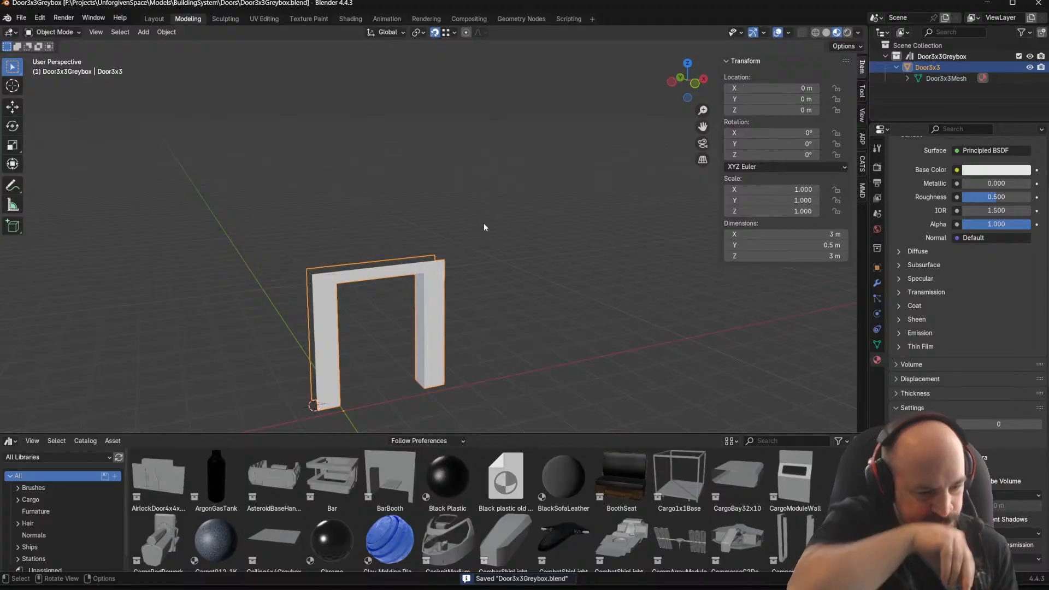
{"action": "middle_click_drag", "start_coordinate": [455, 263], "coordinate": [512, 254]}
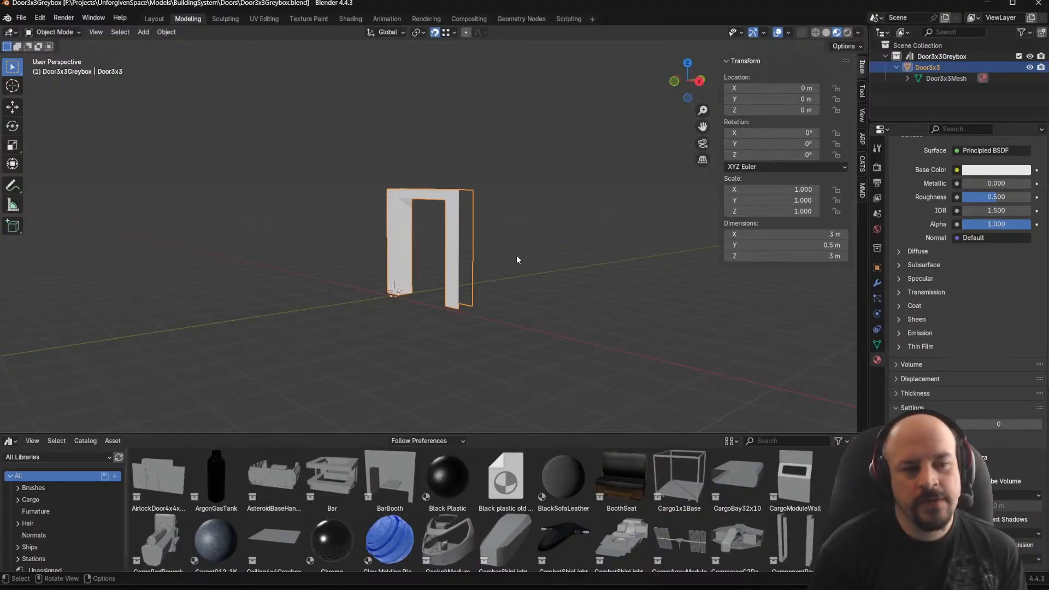
{"action": "middle_click_drag", "start_coordinate": [223, 227], "coordinate": [305, 302]}
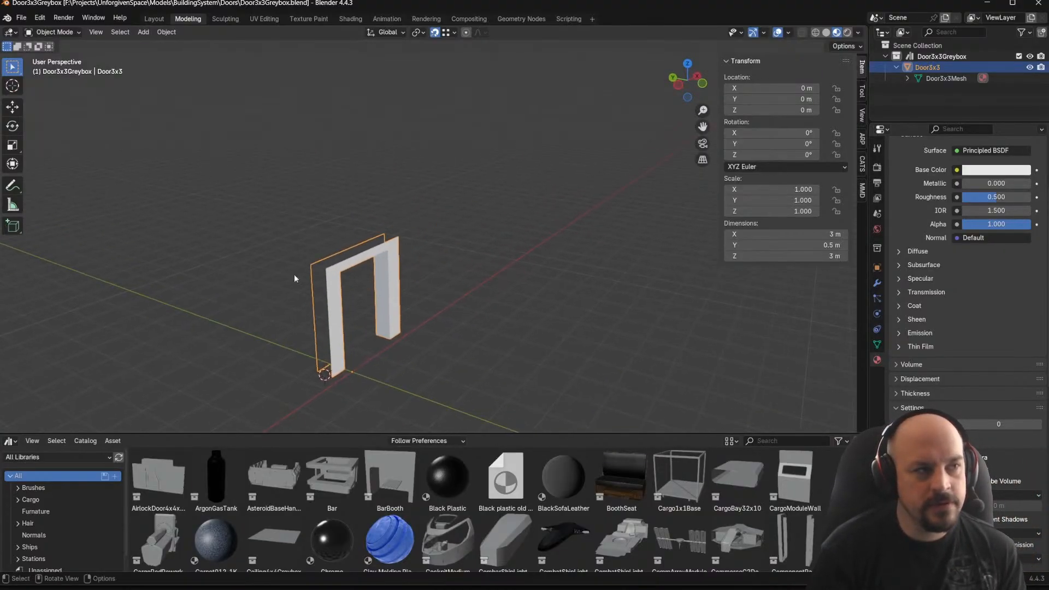
{"action": "left_click", "coordinate": [312, 200]}
{"action": "key", "text": "ctrl+s"}
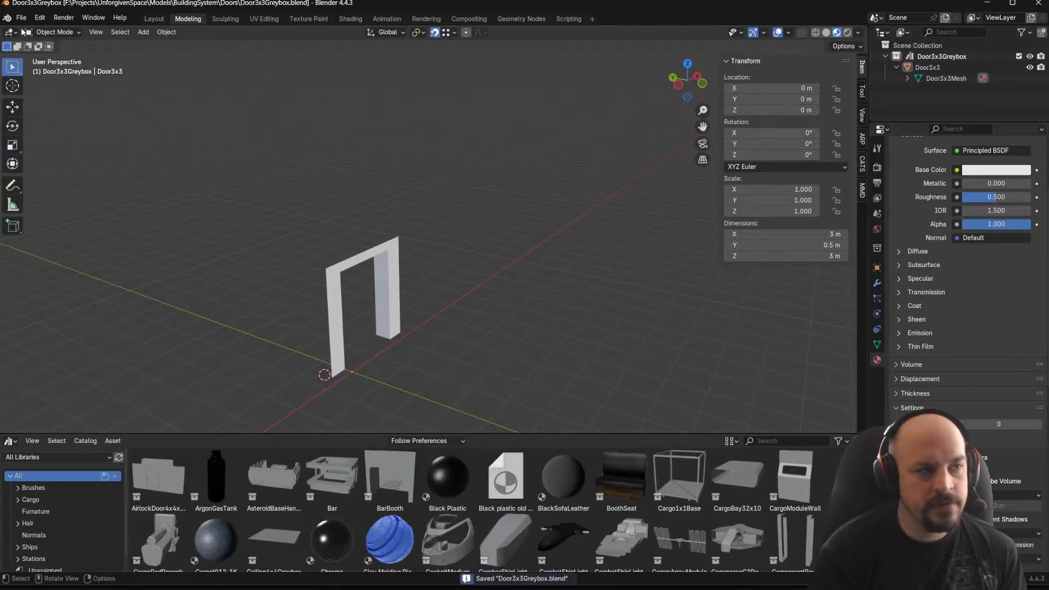
Open Stairs2x2x1.blend from the Stairs folder of the BuildingSystem models
{"action": "left_click", "coordinate": [22, 18]}
{"action": "left_click", "coordinate": [36, 43]}
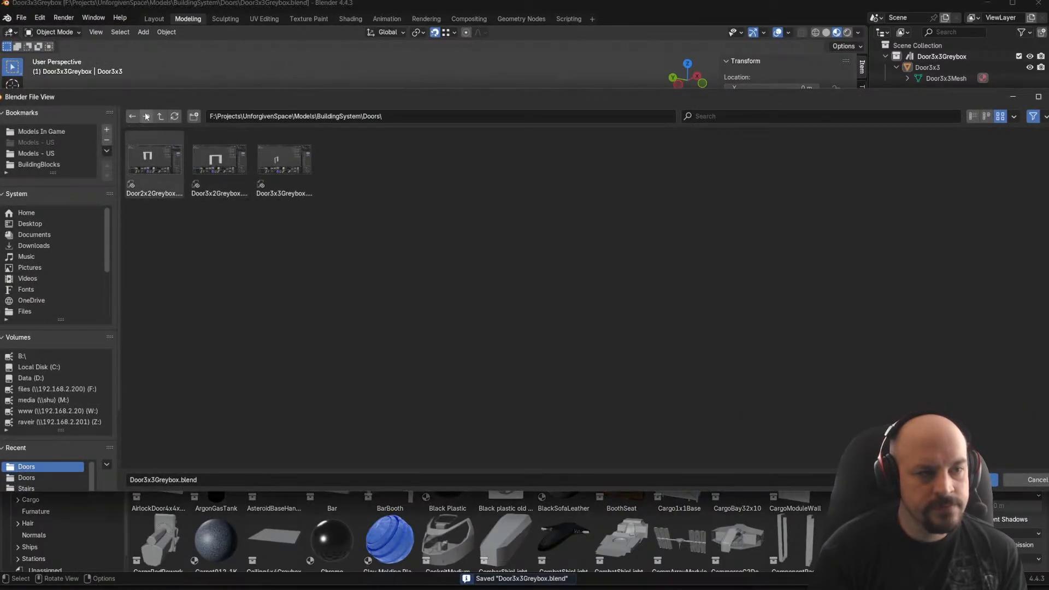
{"action": "left_click", "coordinate": [160, 116]}
{"action": "double_click", "coordinate": [342, 180]}
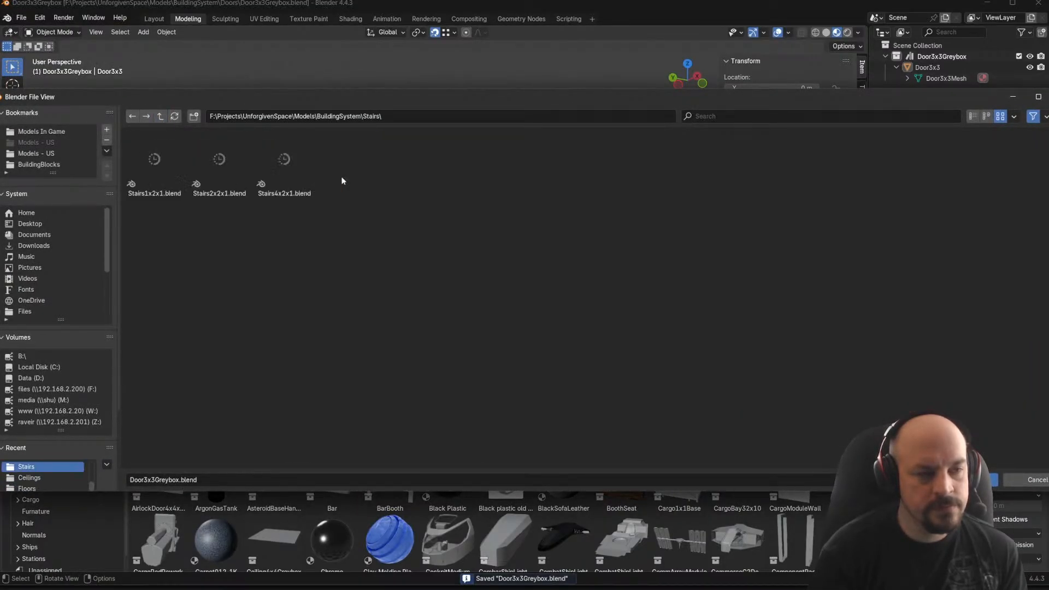
{"action": "left_click", "coordinate": [226, 183]}
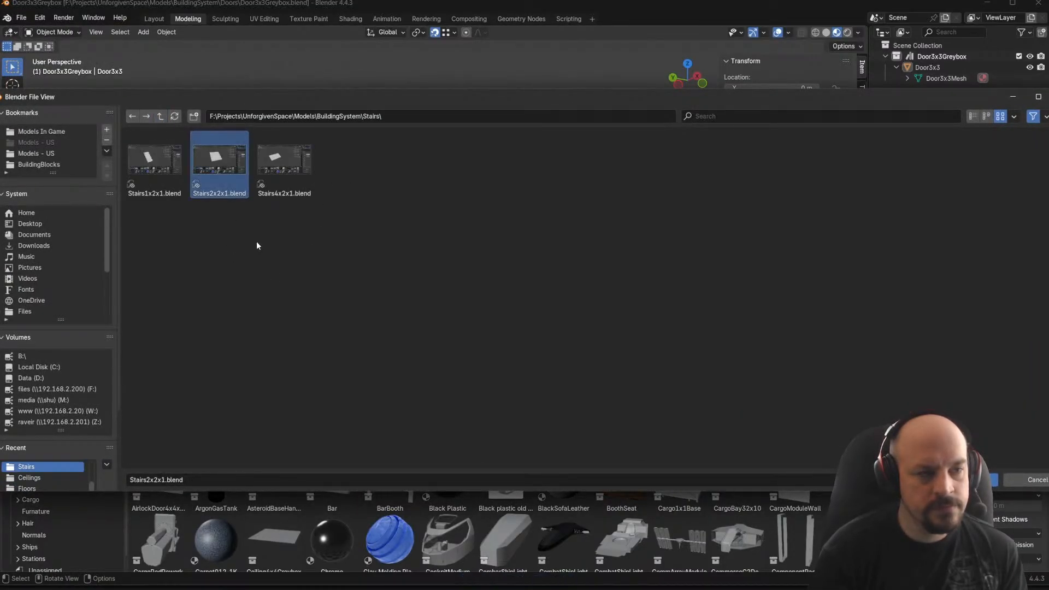
{"action": "double_click", "coordinate": [206, 168]}
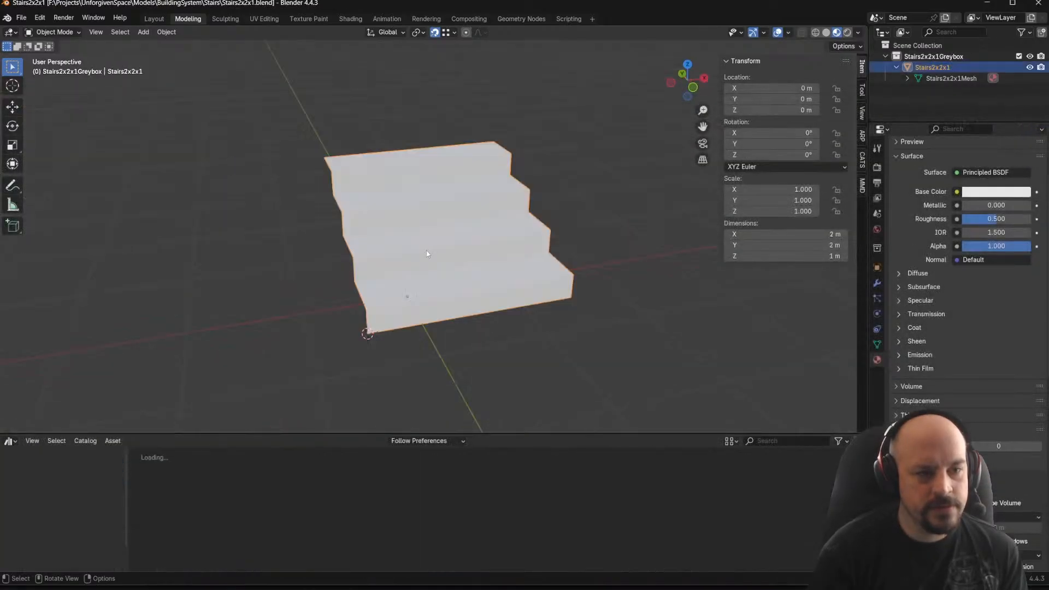
Select the staircase's topmost back edge and lowest front edge in Edit Mode
{"action": "left_click", "coordinate": [454, 201]}
{"action": "middle_click_drag", "start_coordinate": [466, 229], "coordinate": [310, 262], "text": "shift"}
{"action": "scroll", "coordinate": [454, 238], "scroll_direction": "down", "scroll_amount": 2}
{"action": "key", "text": "Tab"}
{"action": "key", "text": "2"}
{"action": "left_click", "coordinate": [319, 256]}
{"action": "middle_click_drag", "start_coordinate": [408, 298], "coordinate": [355, 282]}
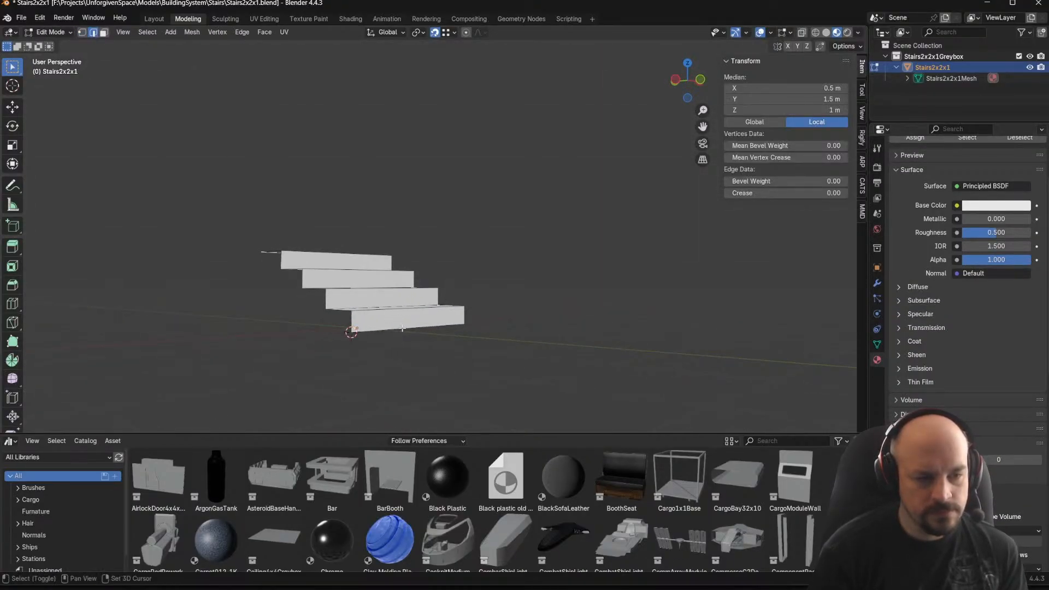
{"action": "middle_click_drag", "start_coordinate": [467, 319], "coordinate": [561, 271]}
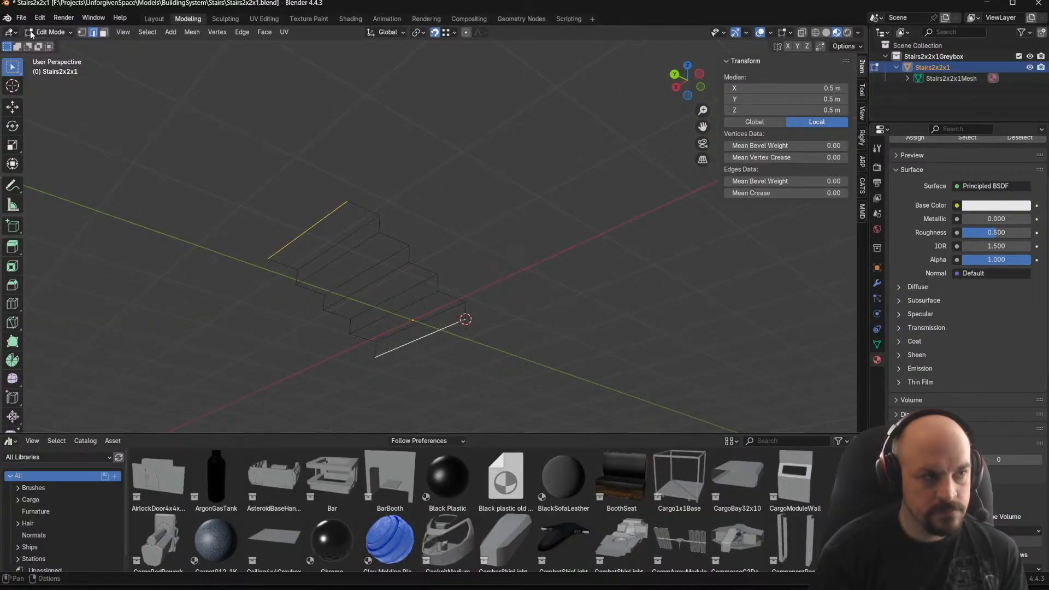
Save the staircase as a new file named CeilingStairs2x2x1.blend in the Ceilings folder
{"action": "left_click", "coordinate": [21, 18]}
{"action": "left_click", "coordinate": [43, 101]}
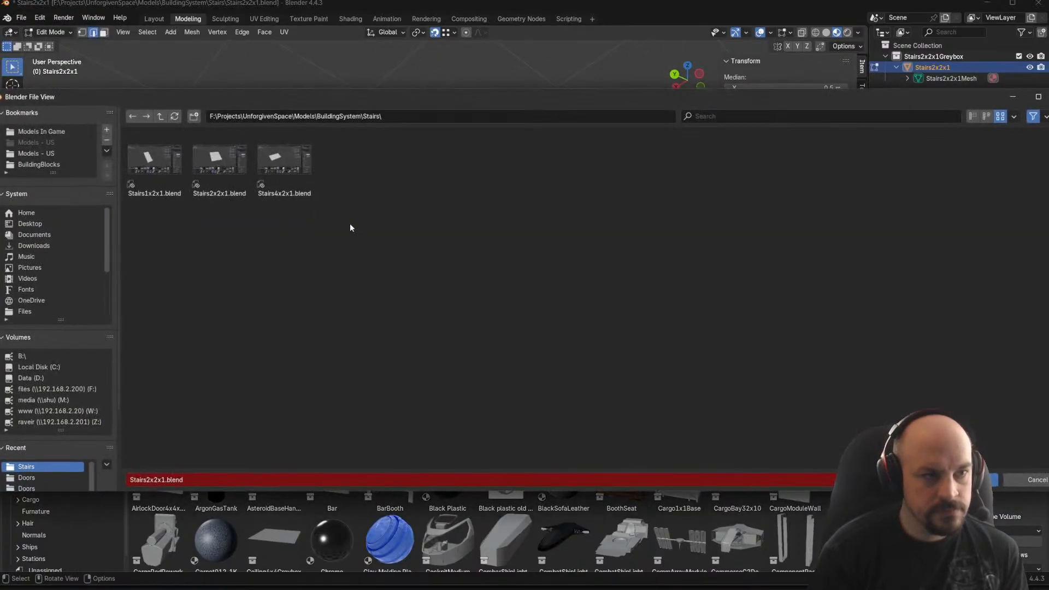
{"action": "left_click", "coordinate": [162, 120]}
{"action": "double_click", "coordinate": [154, 161]}
{"action": "left_click", "coordinate": [143, 479]}
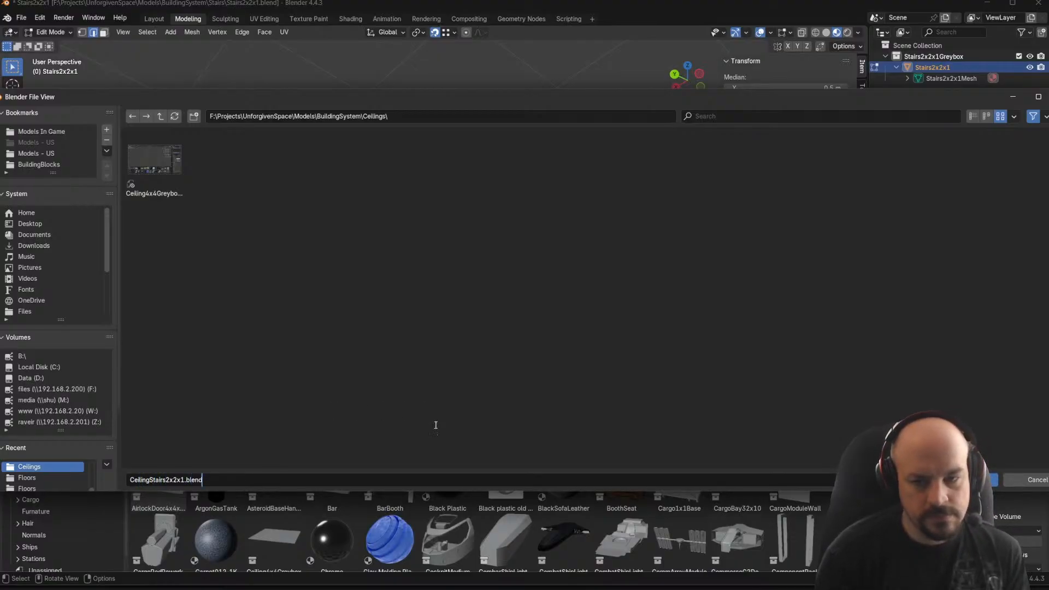
{"action": "key", "text": "Return"}
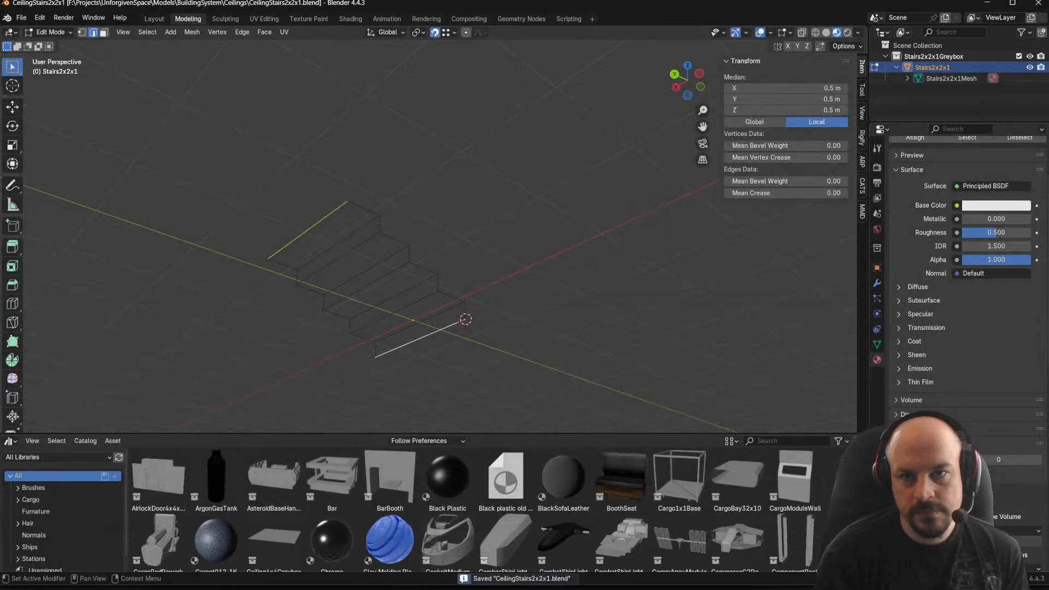
Rename the collection as CeilingStairs2x2x1Greybox
{"action": "double_click", "coordinate": [922, 57]}
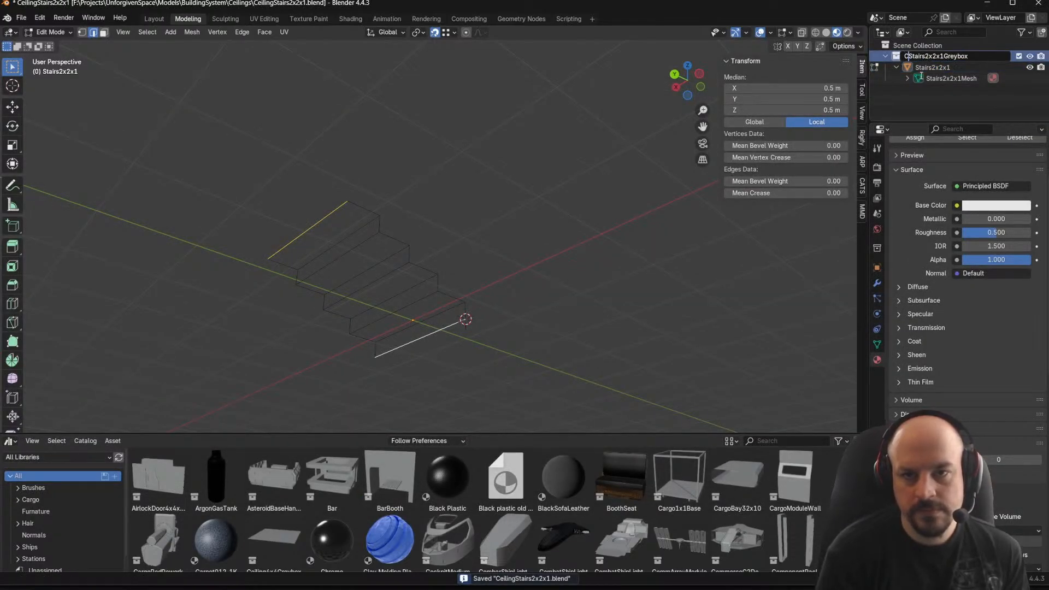
{"action": "type", "text": "Ceiling"}
{"action": "key", "text": "Return"}
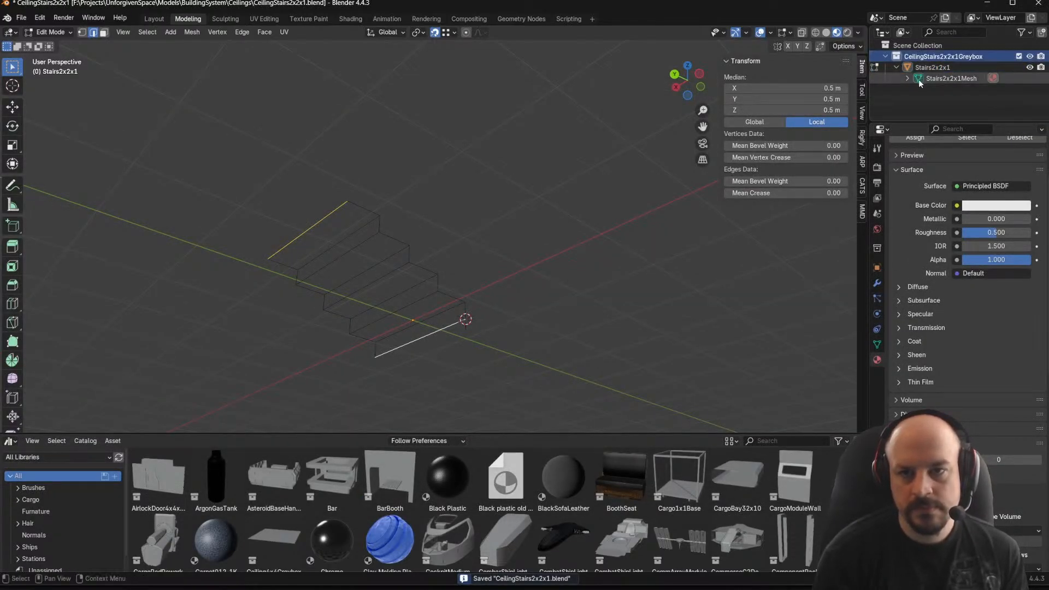
Rename the stairs object as CeilingStairs2x2x1 and its mesh data as CeilingStairs2x2x1Mesh
{"action": "double_click", "coordinate": [932, 67]}
{"action": "type", "text": "Ceil"}
{"action": "key", "text": "Return"}
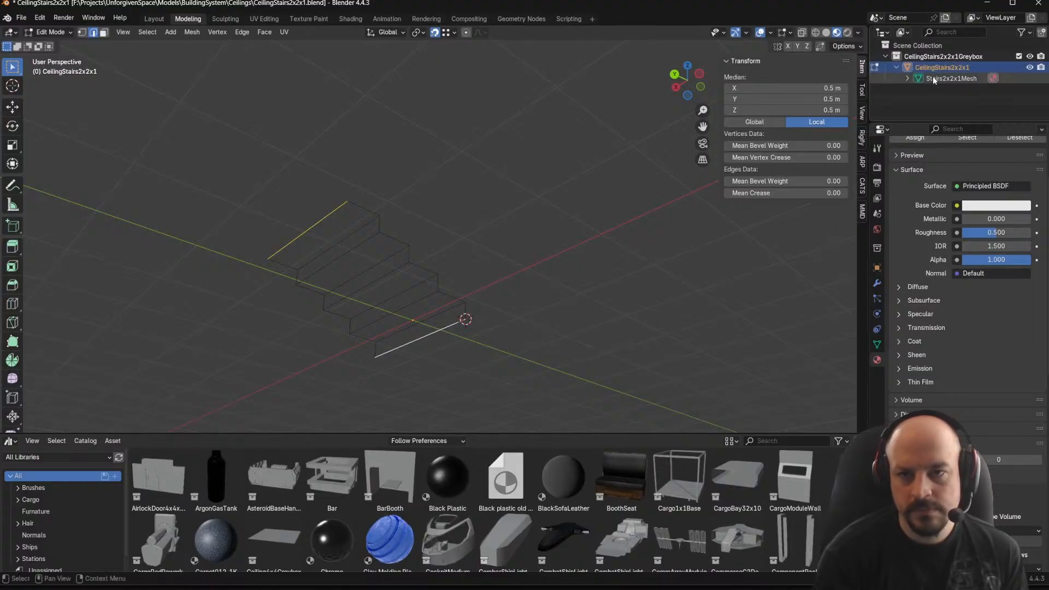
{"action": "double_click", "coordinate": [938, 80]}
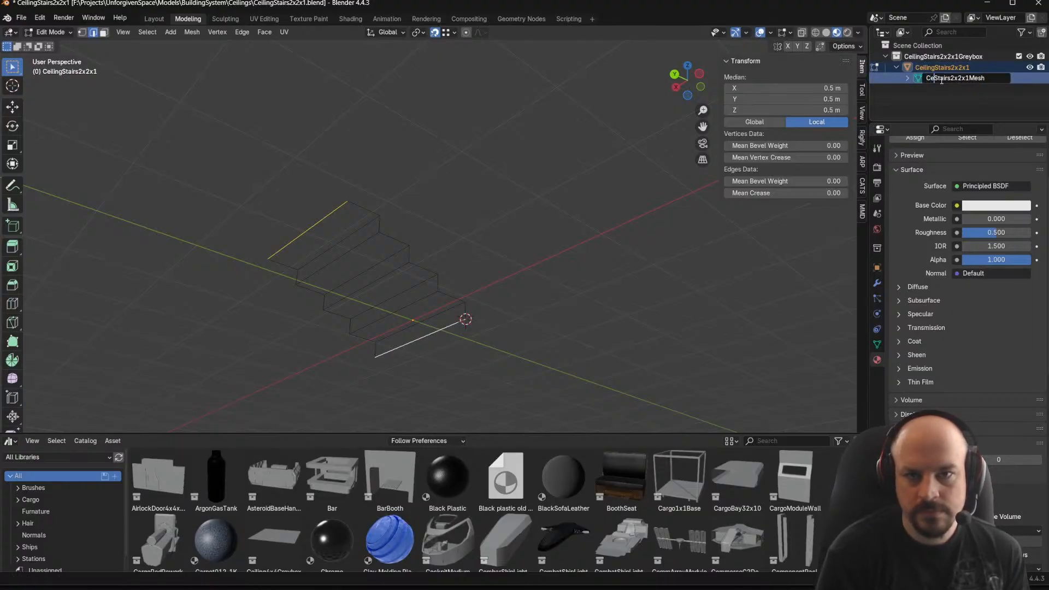
{"action": "key", "text": "Return"}
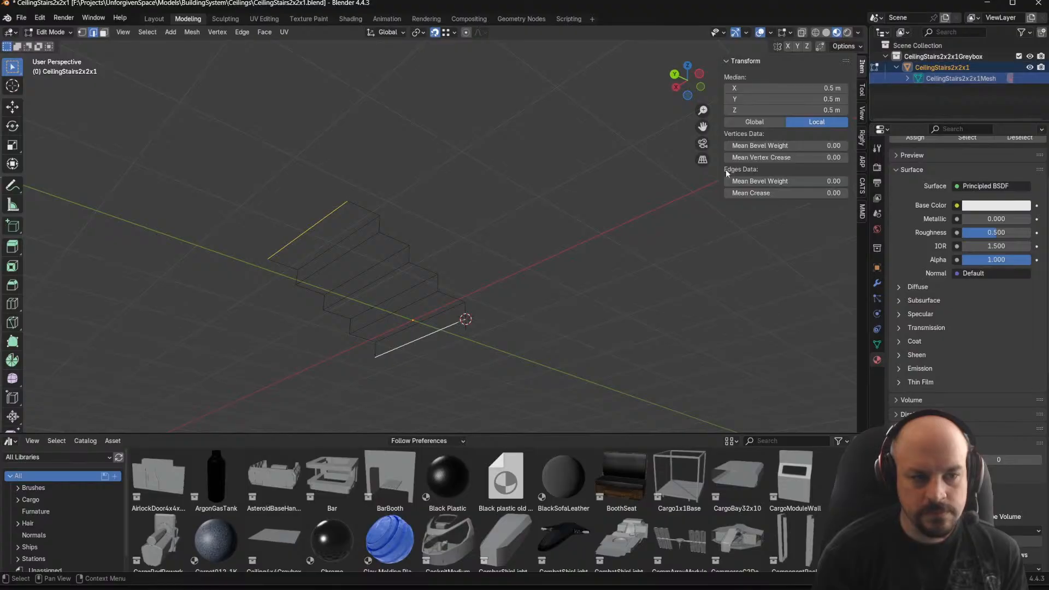
Fill a sloped face between the staircase's topmost back edge and its lowest front edge
{"action": "left_click", "coordinate": [496, 262]}
{"action": "middle_click_drag", "start_coordinate": [496, 262], "coordinate": [323, 230]}
{"action": "left_click", "coordinate": [310, 216]}
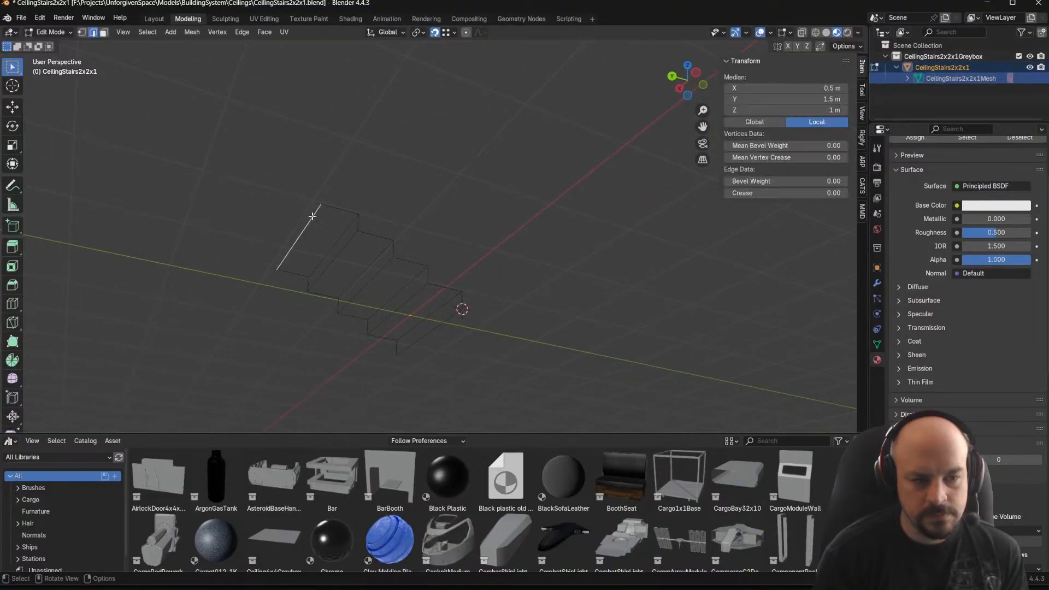
{"action": "key", "text": "f"}
Select all the tread and riser faces and delete them, keeping only the sloped face
{"action": "mouse_move", "coordinate": [439, 326]}
{"action": "middle_mouse_down"}
{"action": "mouse_move", "coordinate": [445, 300]}
{"action": "mouse_move", "coordinate": [424, 332]}
{"action": "middle_mouse_up"}
{"action": "left_click", "coordinate": [411, 314]}
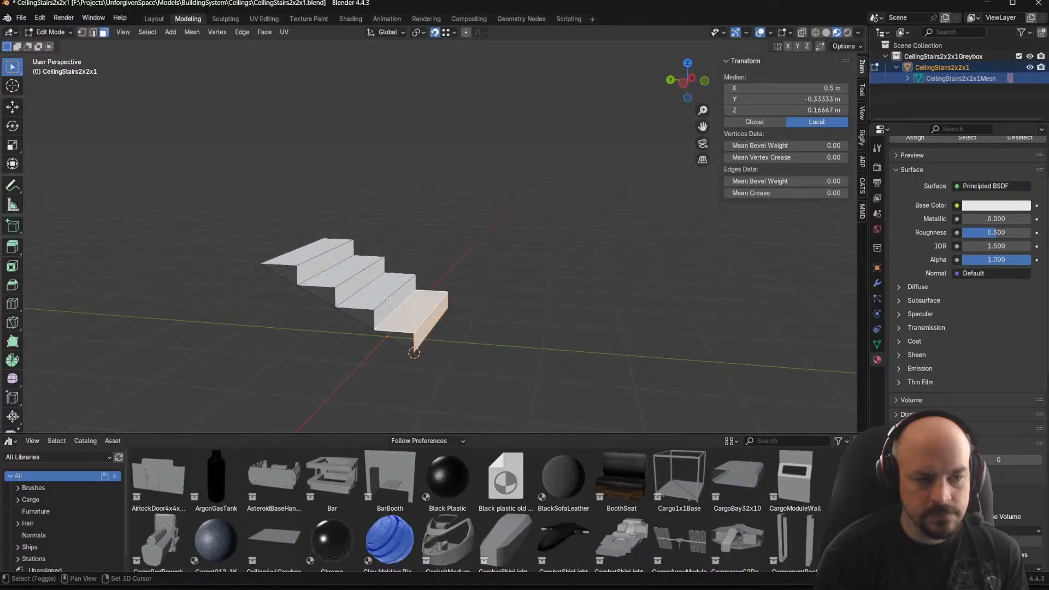
{"action": "left_click", "coordinate": [337, 266], "text": "shift"}
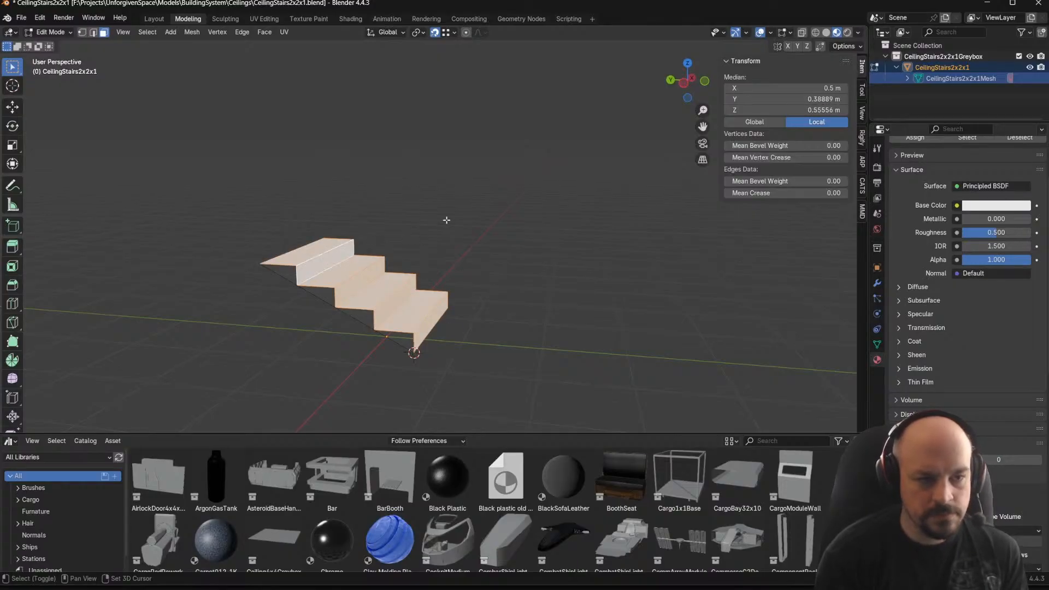
{"action": "key", "text": "x"}
{"action": "left_click", "coordinate": [469, 215]}
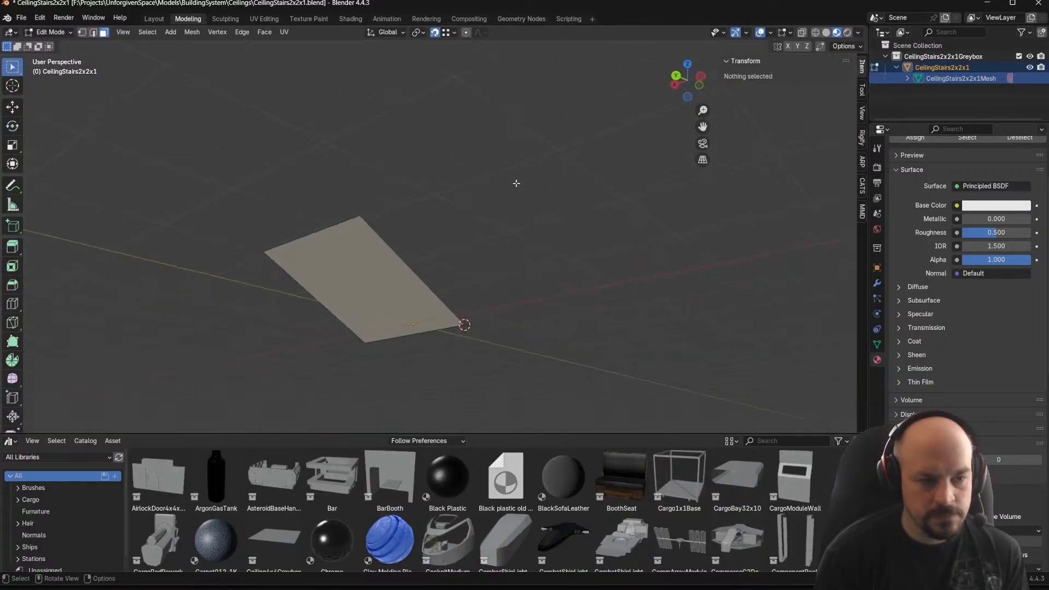
Return to Object Mode, check the sloped face from below and save the file
{"action": "key", "text": "Tab"}
{"action": "key", "text": "KP_1"}
{"action": "middle_click_drag", "start_coordinate": [391, 238], "coordinate": [424, 163]}
{"action": "left_click", "coordinate": [498, 266]}
{"action": "key", "text": "ctrl+s"}
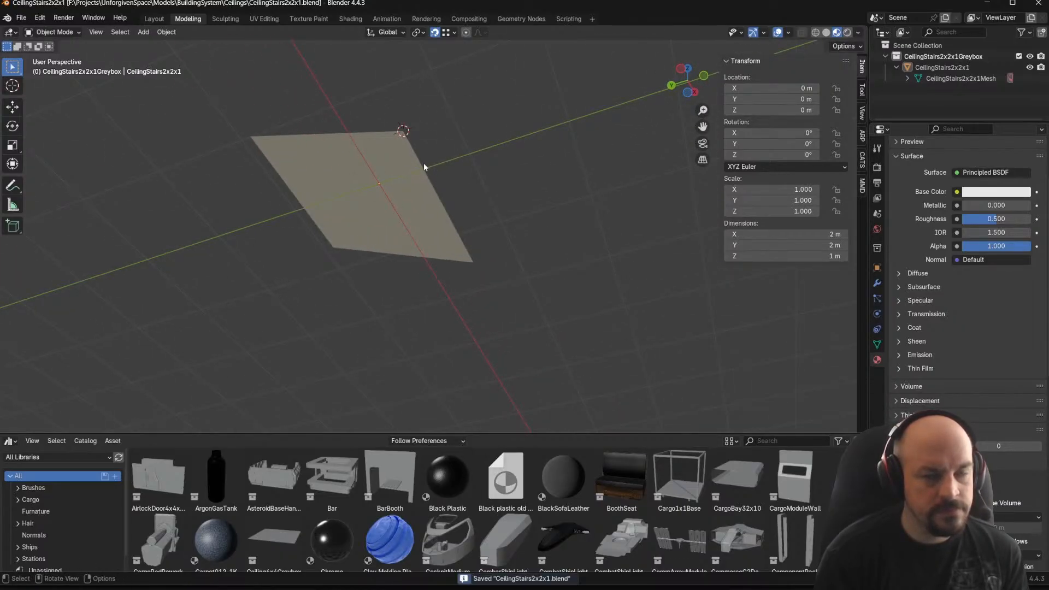
Rename the sloped face's material from Stairs to Ceiling and save the file
{"action": "middle_click_drag", "start_coordinate": [546, 137], "coordinate": [196, 82]}
{"action": "left_click", "coordinate": [19, 20]}
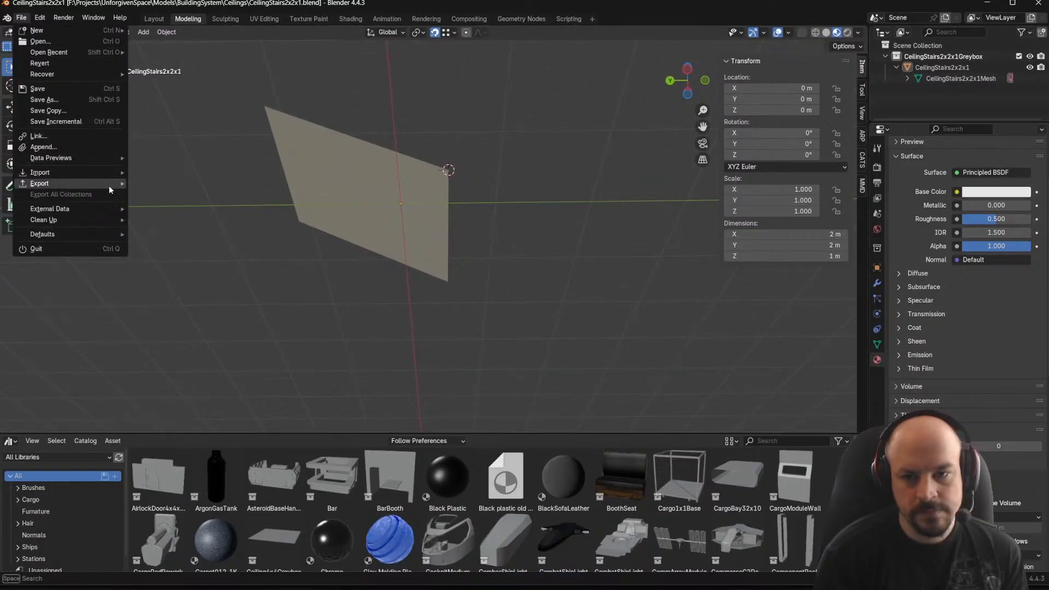
{"action": "scroll", "coordinate": [977, 275], "scroll_direction": "up", "scroll_amount": 4}
{"action": "double_click", "coordinate": [927, 168]}
{"action": "type", "text": "C"}
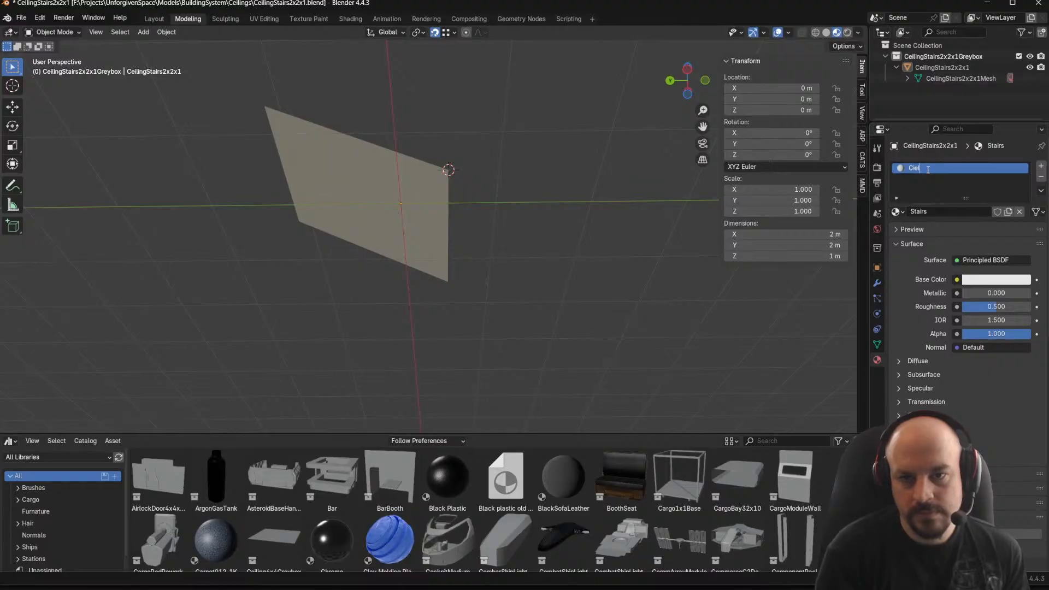
{"action": "type", "text": "eiling"}
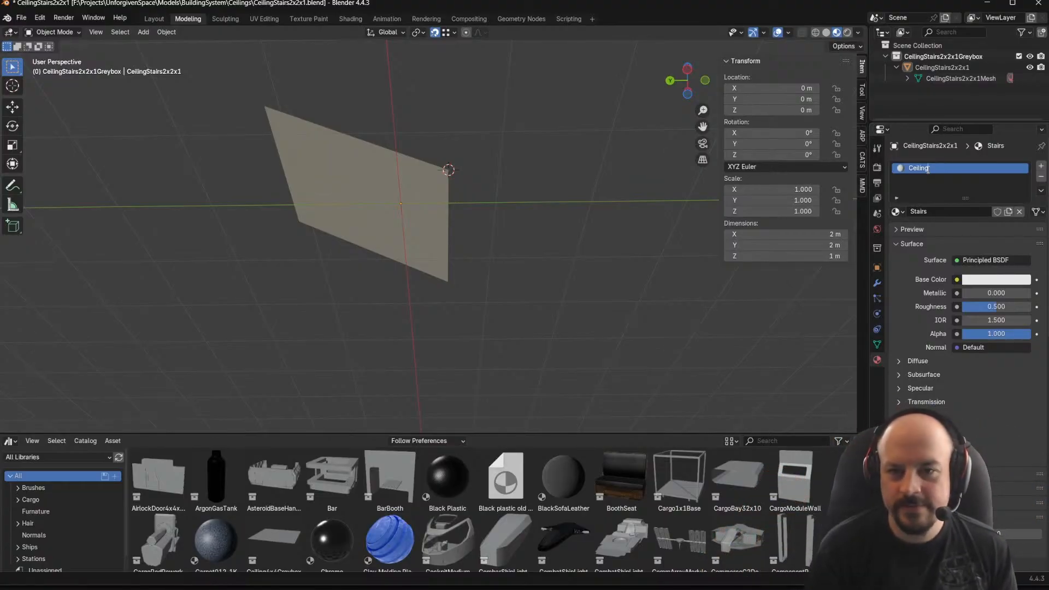
{"action": "key", "text": "Return"}
{"action": "middle_click_drag", "start_coordinate": [524, 256], "coordinate": [390, 116]}
{"action": "key", "text": "ctrl+s"}
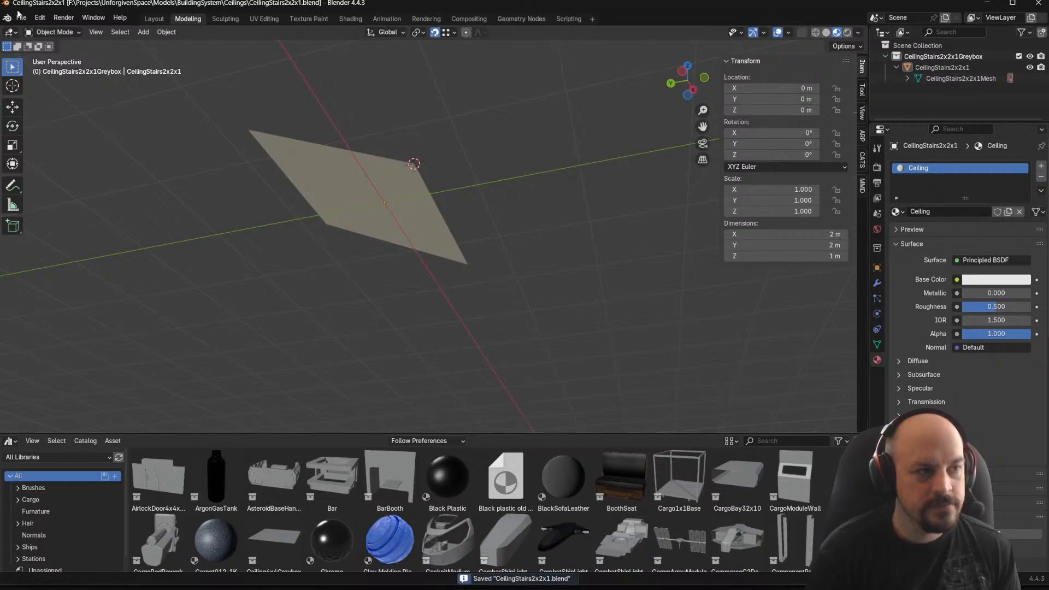
Save the file under its existing name, CeilingStairs2x2x1.blend, in the Ceilings folder using Save As
{"action": "left_click", "coordinate": [21, 18]}
{"action": "left_click", "coordinate": [85, 100]}
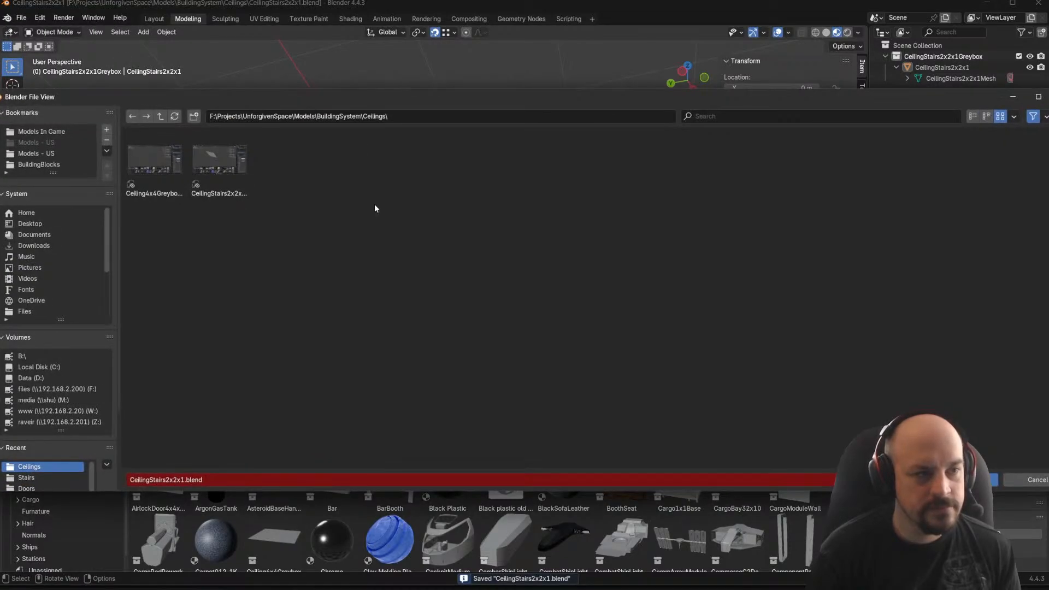
{"action": "left_click", "coordinate": [170, 120]}
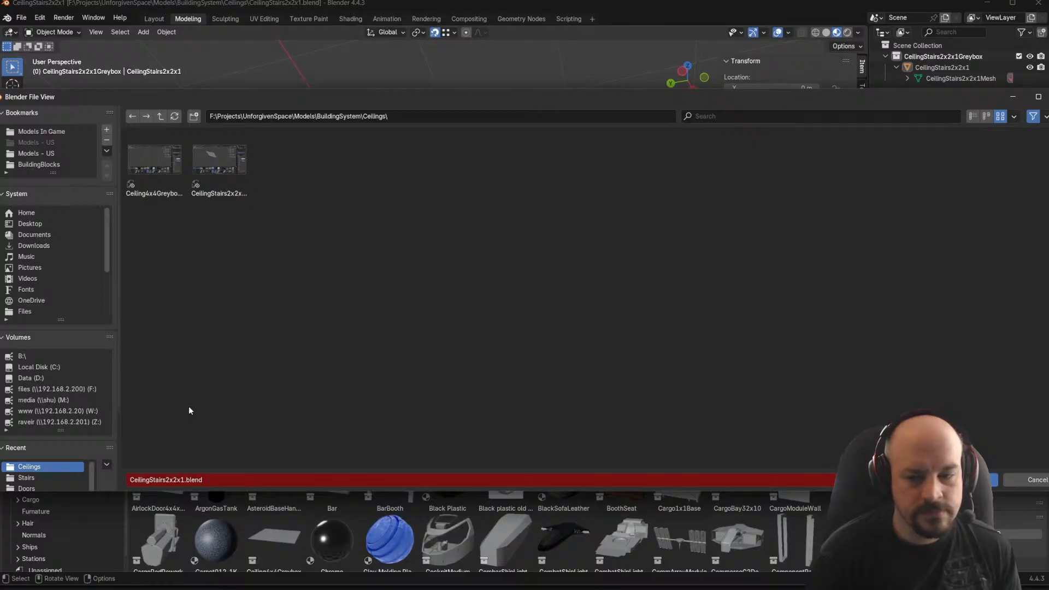
{"action": "key", "text": "Return"}
Check the sloped face's geometry in Edit Mode, return to Object Mode and save the file
{"action": "middle_click_drag", "start_coordinate": [568, 270], "coordinate": [514, 214]}
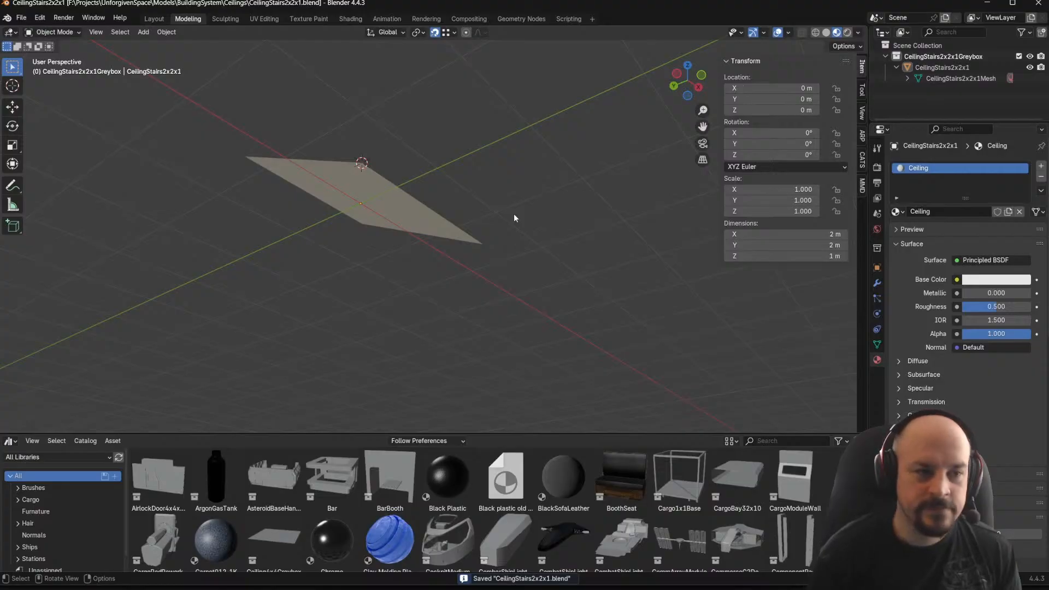
{"action": "key", "text": "Tab"}
{"action": "middle_click_drag", "start_coordinate": [391, 157], "coordinate": [541, 205]}
{"action": "key", "text": "a"}
{"action": "key", "text": "Tab"}
{"action": "key", "text": "ctrl+s"}
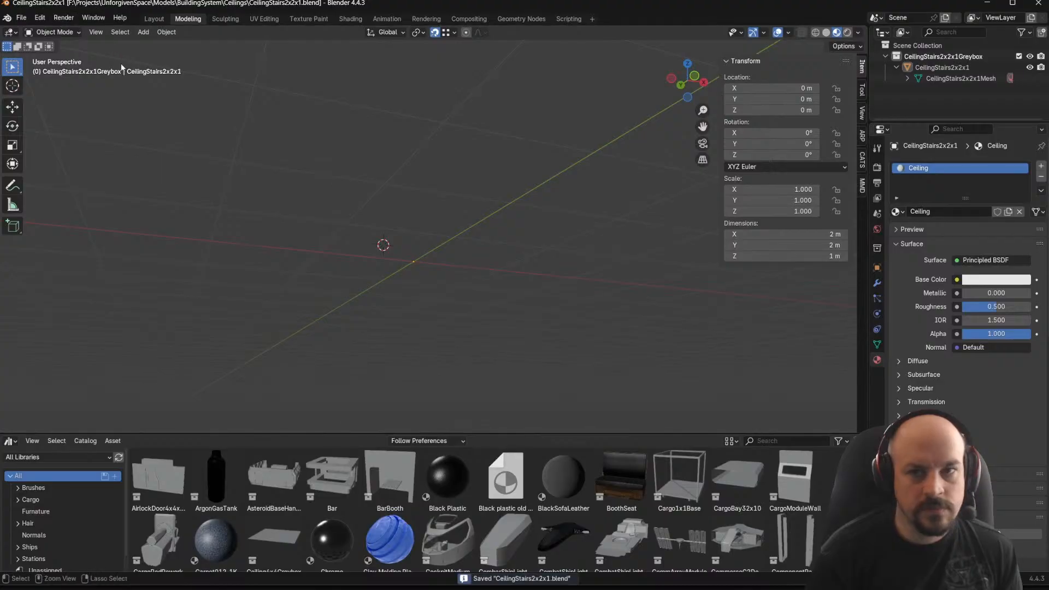
Switch to Godot and examine the Transform and Test Inspector sections of the SpaceInspector layout
{"action": "left_click", "coordinate": [987, 4]}
{"action": "scroll", "coordinate": [598, 254], "scroll_direction": "down", "scroll_amount": 2}
{"action": "middle_click_drag", "start_coordinate": [587, 258], "coordinate": [609, 311]}
{"action": "scroll", "coordinate": [524, 178], "scroll_direction": "up", "scroll_amount": 3}
{"action": "scroll", "coordinate": [525, 178], "scroll_direction": "up", "scroll_amount": 5}
{"action": "middle_click_drag", "start_coordinate": [631, 182], "coordinate": [576, 301]}
{"action": "scroll", "coordinate": [531, 284], "scroll_direction": "down", "scroll_amount": 2}
{"action": "scroll", "coordinate": [549, 208], "scroll_direction": "down", "scroll_amount": 1}
{"action": "middle_click_drag", "start_coordinate": [689, 264], "coordinate": [604, 221]}
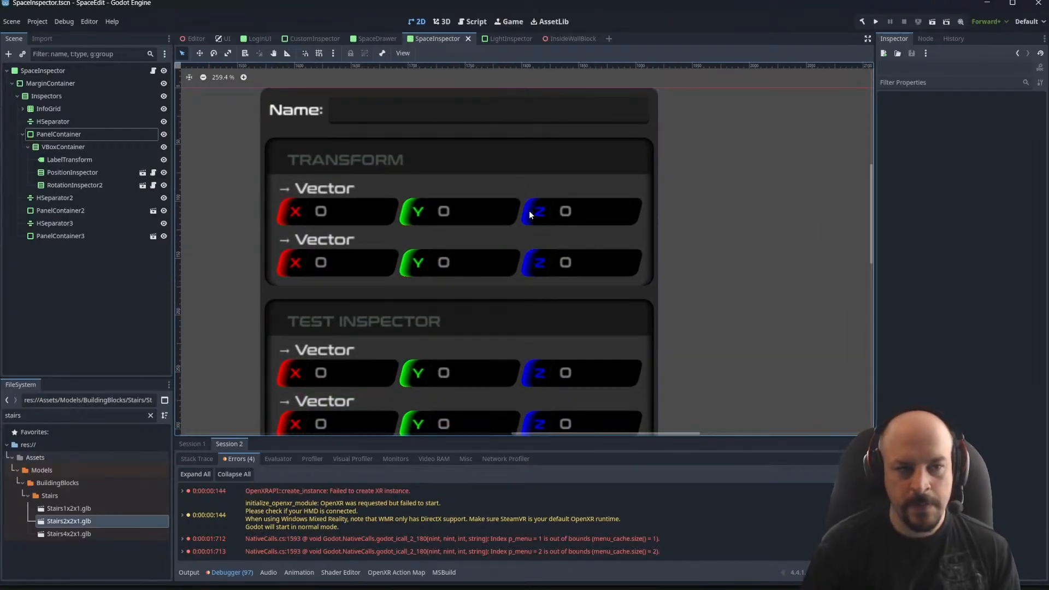
{"action": "middle_click_drag", "start_coordinate": [598, 164], "coordinate": [651, 134]}
{"action": "scroll", "coordinate": [649, 130], "scroll_direction": "down", "scroll_amount": 3}
{"action": "middle_click_drag", "start_coordinate": [640, 259], "coordinate": [597, 138]}
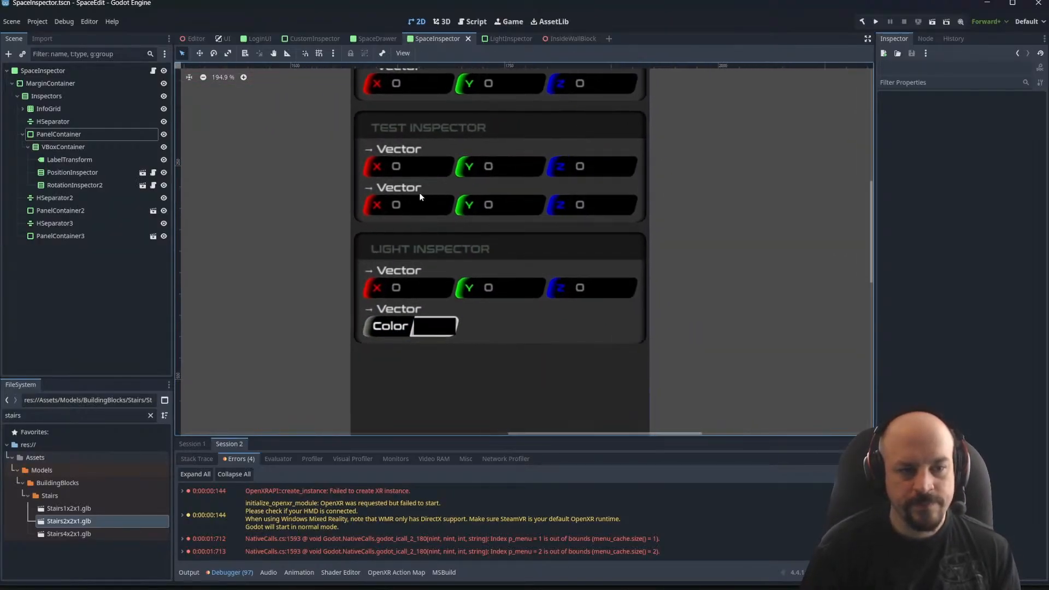
Examine the Light Inspector section up close, including its vector row and Color field
{"action": "scroll", "coordinate": [420, 196], "scroll_direction": "up", "scroll_amount": 3}
{"action": "middle_click_drag", "start_coordinate": [473, 293], "coordinate": [449, 191]}
{"action": "scroll", "coordinate": [400, 220], "scroll_direction": "up", "scroll_amount": 4}
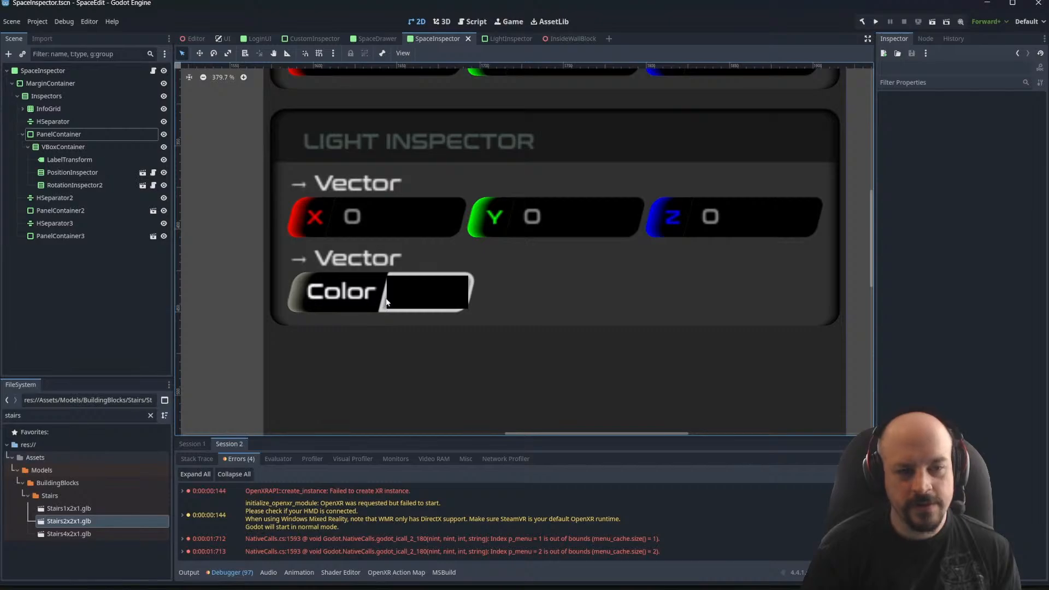
{"action": "scroll", "coordinate": [386, 301], "scroll_direction": "up", "scroll_amount": 3}
{"action": "scroll", "coordinate": [426, 293], "scroll_direction": "down", "scroll_amount": 10}
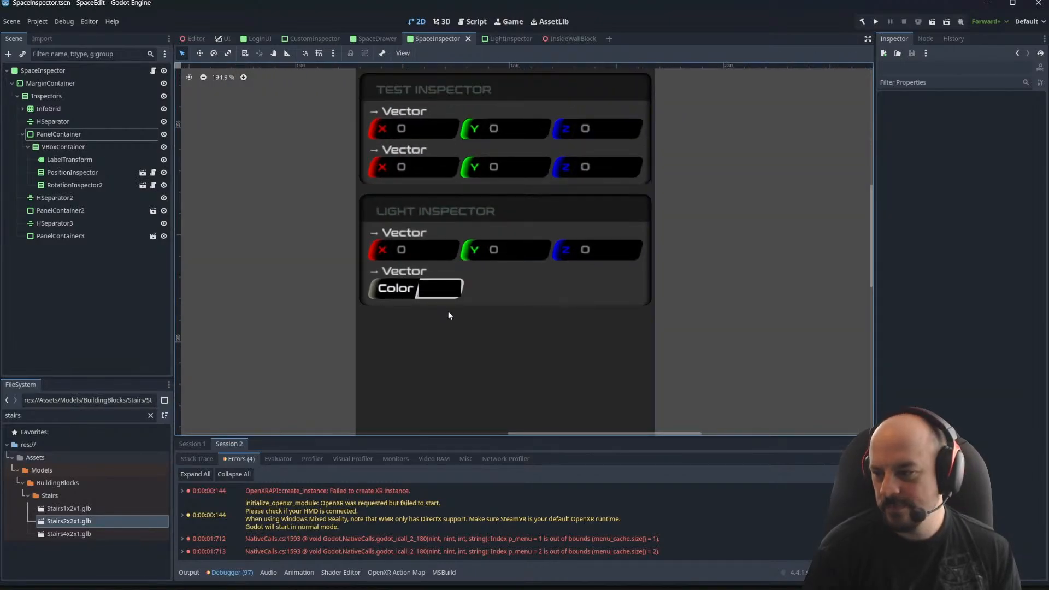
{"action": "scroll", "coordinate": [454, 294], "scroll_direction": "up", "scroll_amount": 4}
{"action": "middle_click_drag", "start_coordinate": [568, 183], "coordinate": [567, 253]}
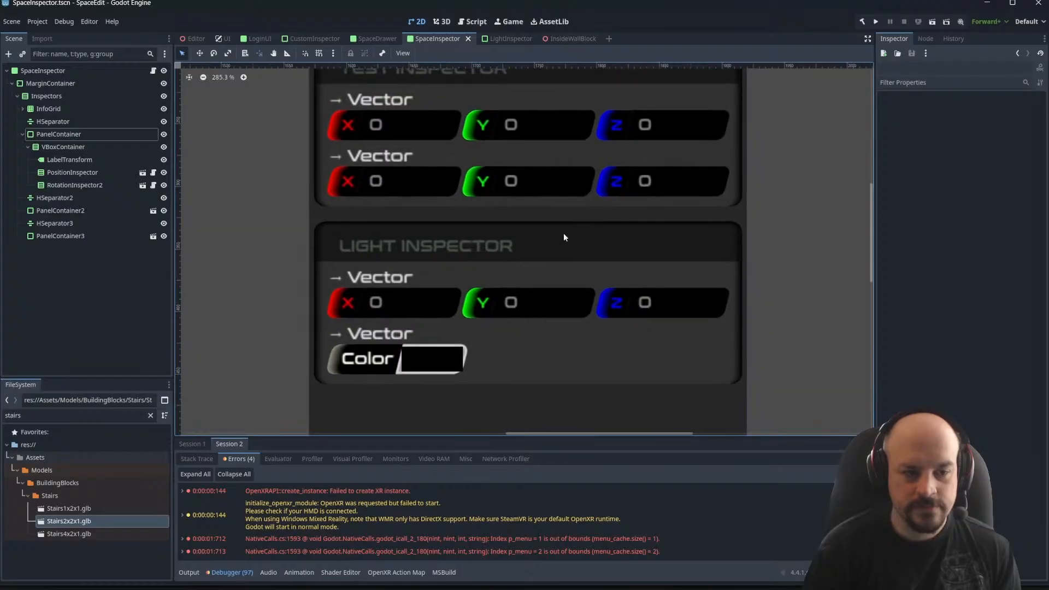
Review the overall SpaceInspector layout from the Light Inspector up to the Name field
{"action": "key", "text": "alt+Tab"}
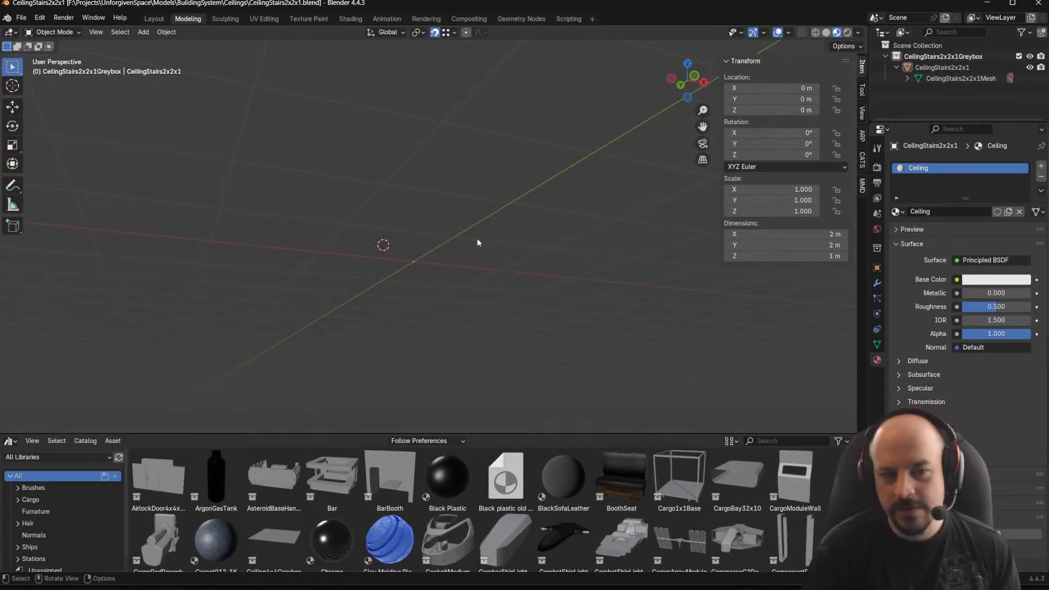
{"action": "key", "text": "alt+Tab"}
{"action": "middle_click_drag", "start_coordinate": [569, 172], "coordinate": [553, 279]}
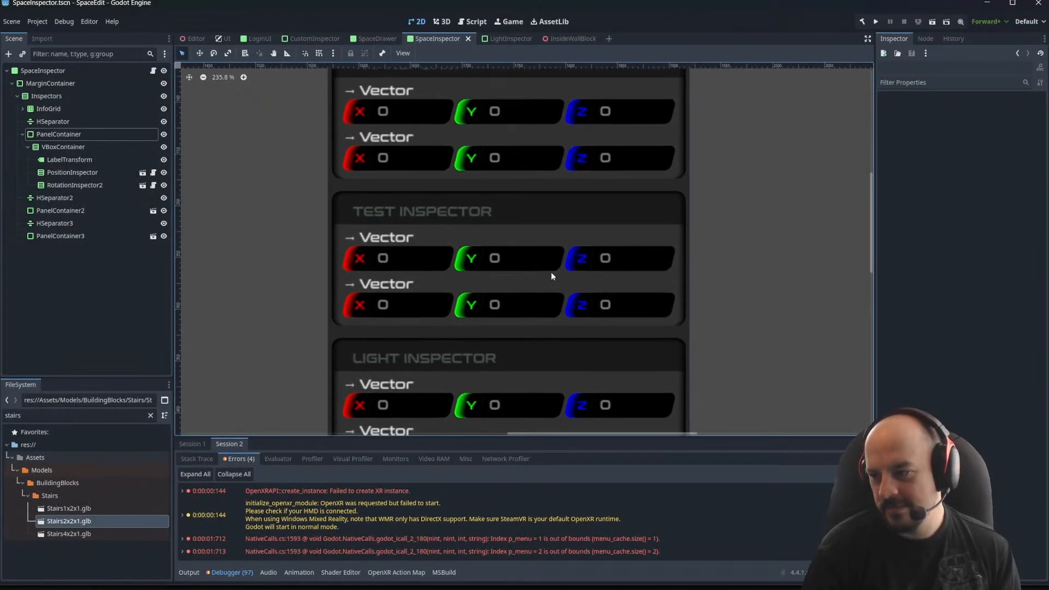
{"action": "scroll", "coordinate": [534, 247], "scroll_direction": "down", "scroll_amount": 2}
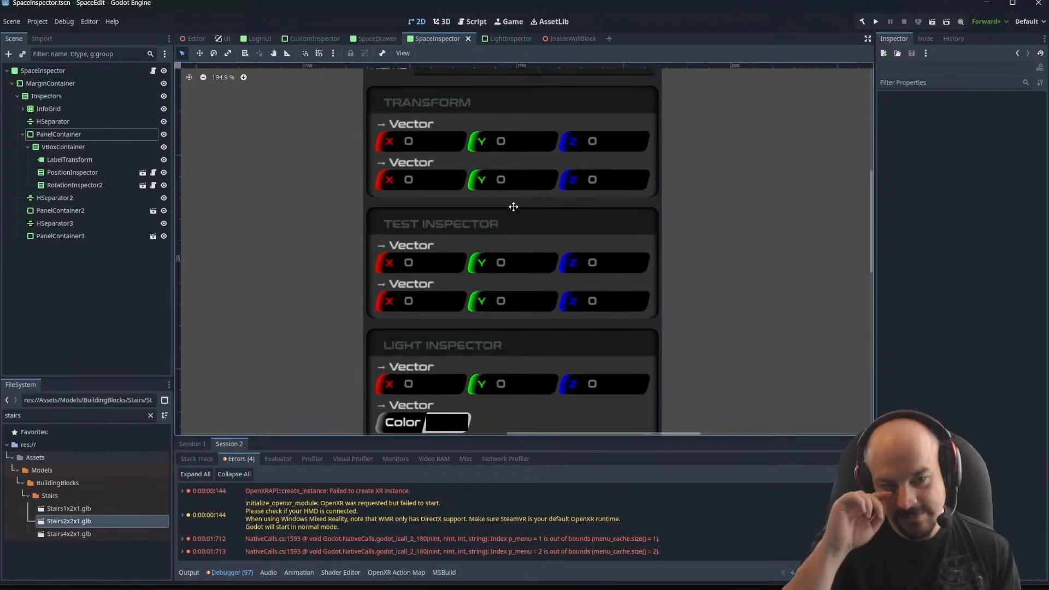
{"action": "middle_click_drag", "start_coordinate": [515, 196], "coordinate": [501, 298]}
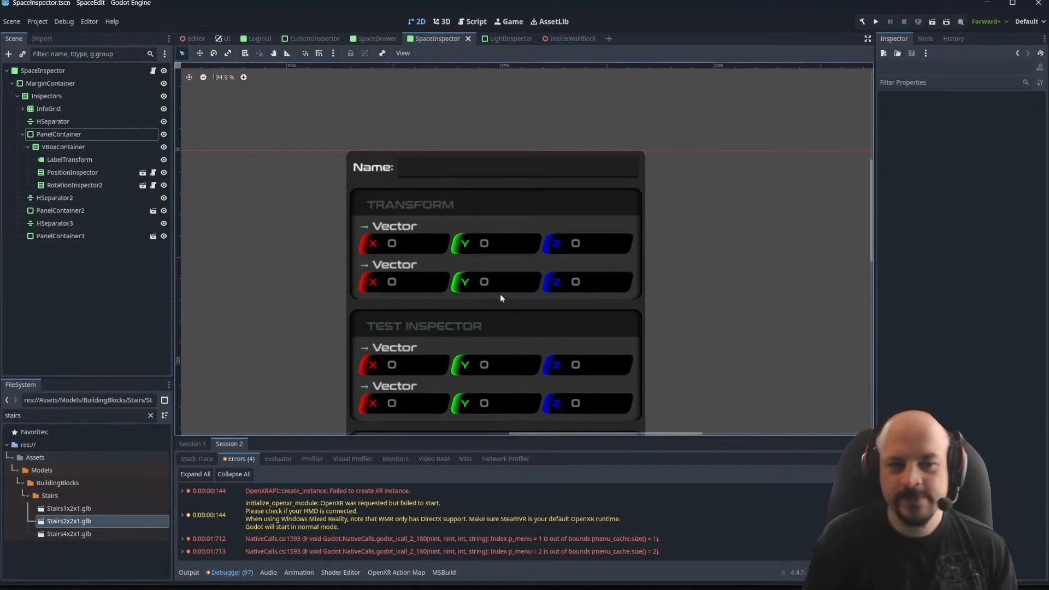
{"action": "scroll", "coordinate": [549, 306], "scroll_direction": "down", "scroll_amount": 5}
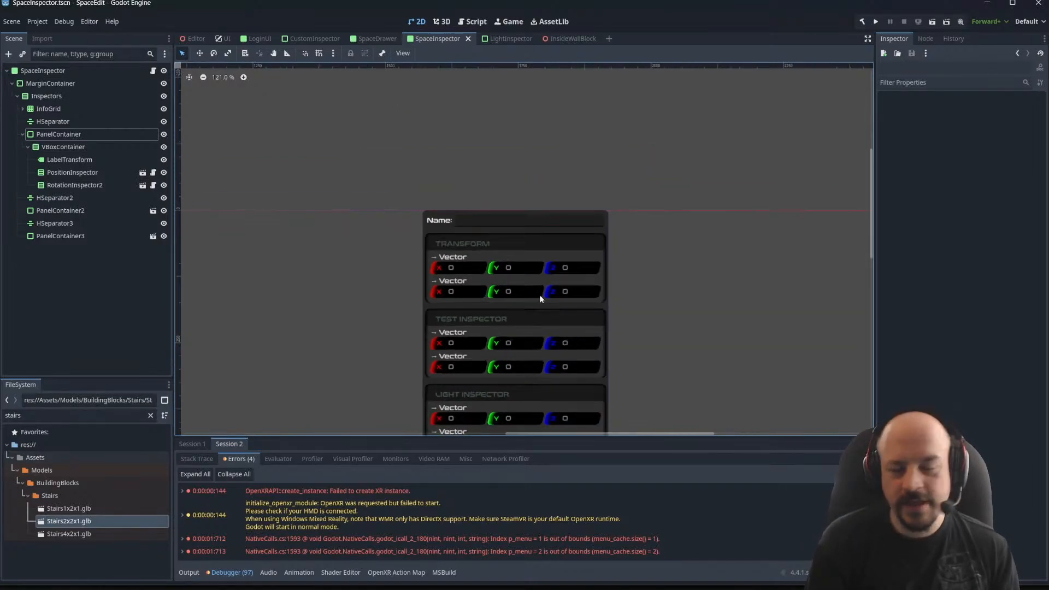
{"action": "scroll", "coordinate": [514, 282], "scroll_direction": "up", "scroll_amount": 4}
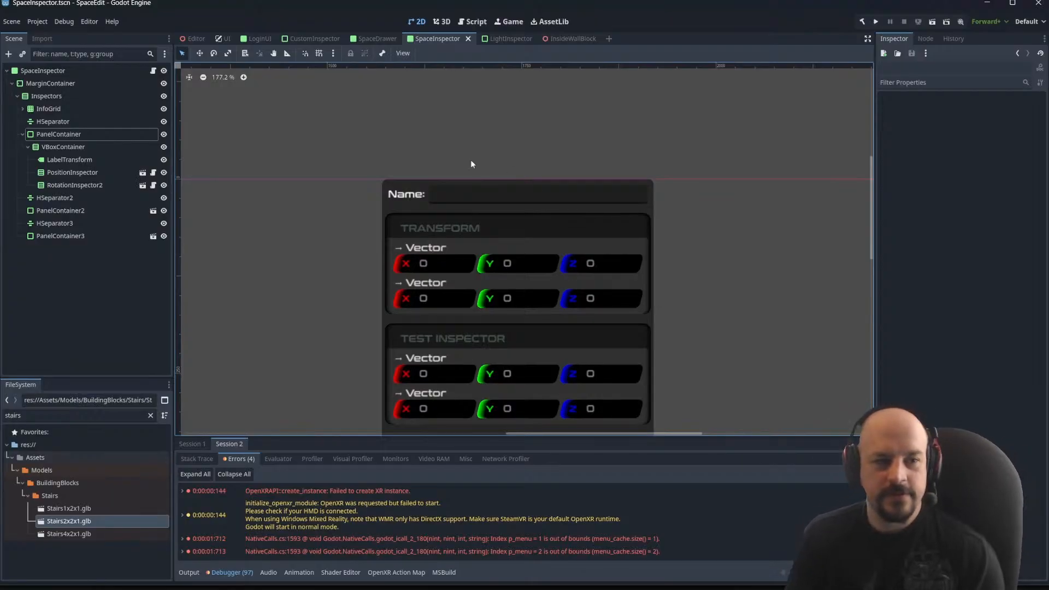
Open the VectorInspector scene from the PositionInspector node and select its red X label
{"action": "scroll", "coordinate": [481, 274], "scroll_direction": "up", "scroll_amount": 5}
{"action": "left_click", "coordinate": [516, 250]}
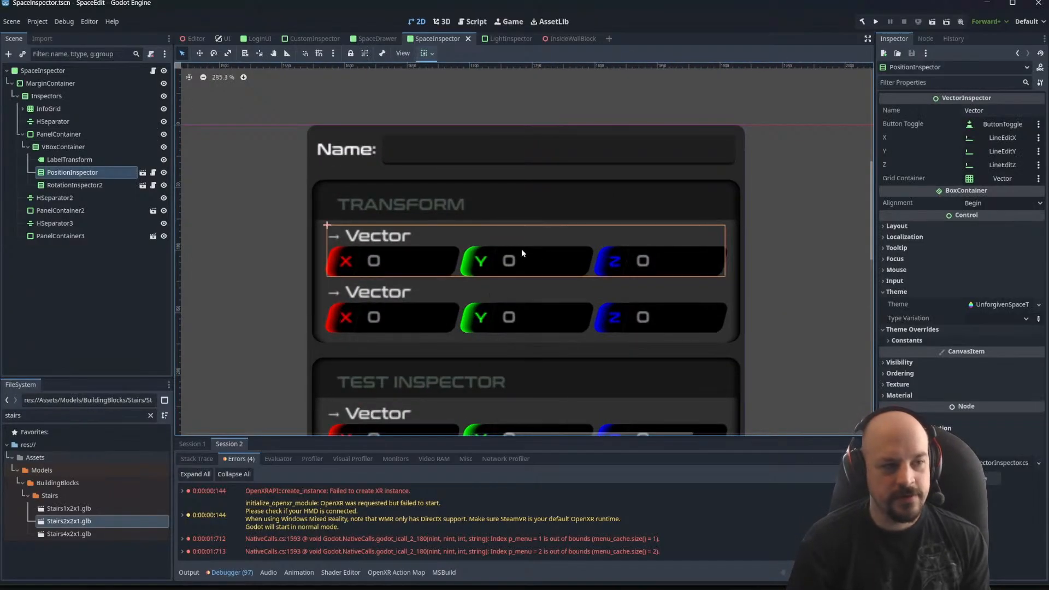
{"action": "double_click", "coordinate": [429, 228]}
{"action": "scroll", "coordinate": [483, 171], "scroll_direction": "up", "scroll_amount": 7}
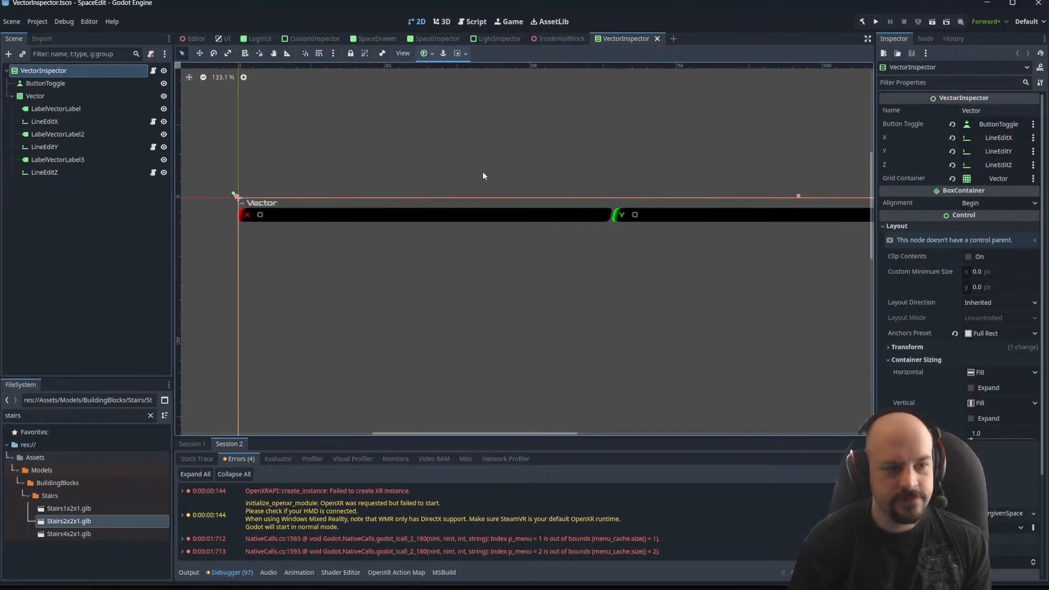
{"action": "left_click", "coordinate": [272, 237]}
{"action": "middle_click_drag", "start_coordinate": [254, 295], "coordinate": [503, 322]}
{"action": "scroll", "coordinate": [457, 266], "scroll_direction": "up", "scroll_amount": 5}
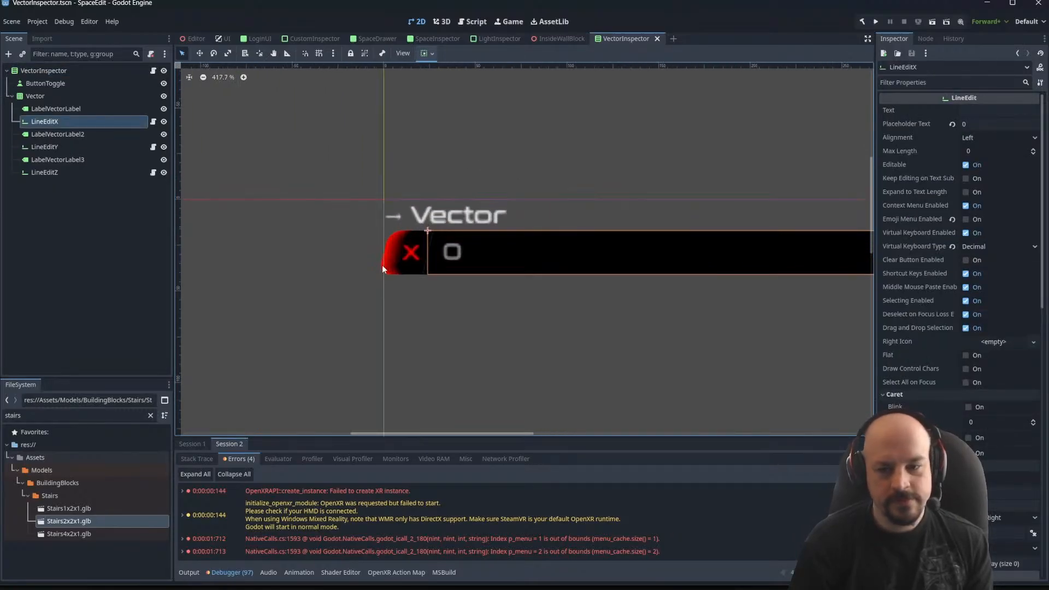
{"action": "left_click", "coordinate": [398, 267]}
Examine the X label's shape and its Normal style settings for skew, border width, border color and corner radius
{"action": "scroll", "coordinate": [872, 355], "scroll_direction": "down", "scroll_amount": 2}
{"action": "scroll", "coordinate": [891, 363], "scroll_direction": "down", "scroll_amount": 2}
{"action": "scroll", "coordinate": [664, 313], "scroll_direction": "down", "scroll_amount": 3}
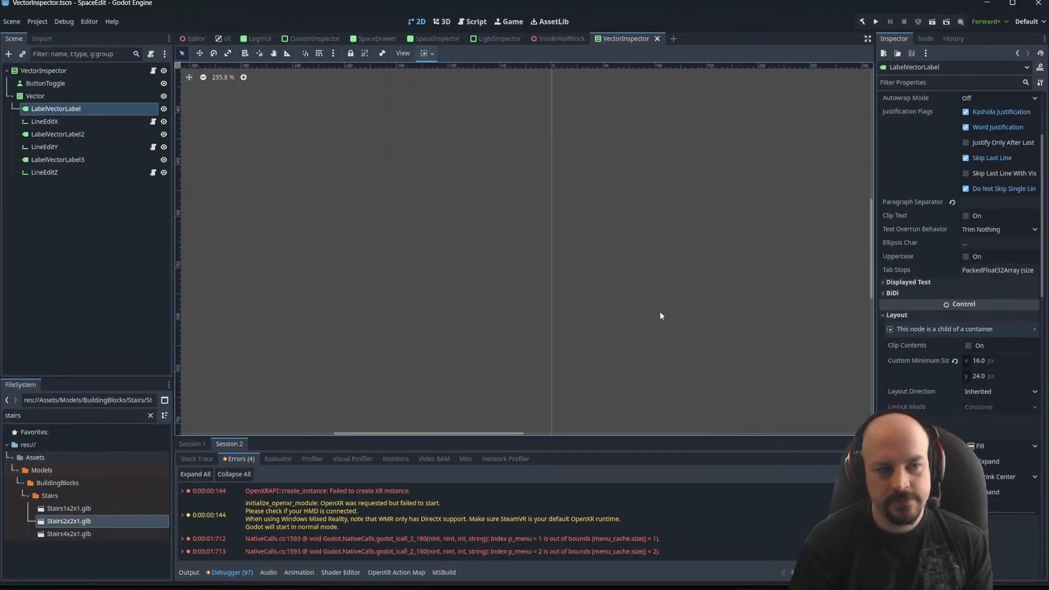
{"action": "scroll", "coordinate": [638, 326], "scroll_direction": "up", "scroll_amount": 12}
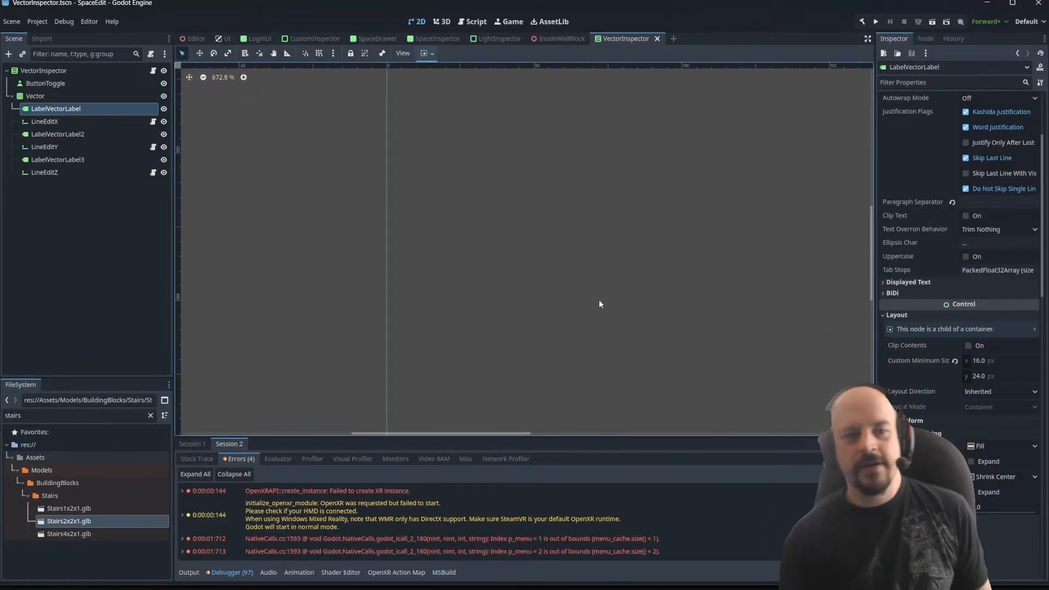
{"action": "scroll", "coordinate": [608, 245], "scroll_direction": "down", "scroll_amount": 1}
{"action": "scroll", "coordinate": [617, 262], "scroll_direction": "down", "scroll_amount": 14}
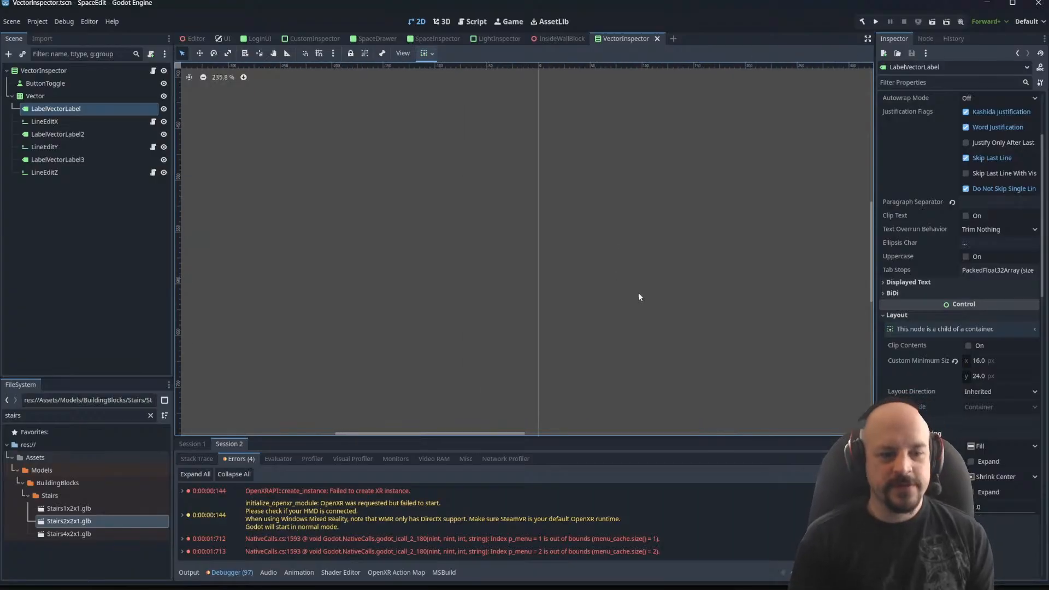
{"action": "left_click_drag", "start_coordinate": [482, 435], "coordinate": [596, 431]}
{"action": "scroll", "coordinate": [316, 279], "scroll_direction": "down", "scroll_amount": 14}
{"action": "middle_click_drag", "start_coordinate": [201, 140], "coordinate": [393, 254]}
{"action": "scroll", "coordinate": [417, 283], "scroll_direction": "up", "scroll_amount": 19}
{"action": "scroll", "coordinate": [361, 301], "scroll_direction": "up", "scroll_amount": 6}
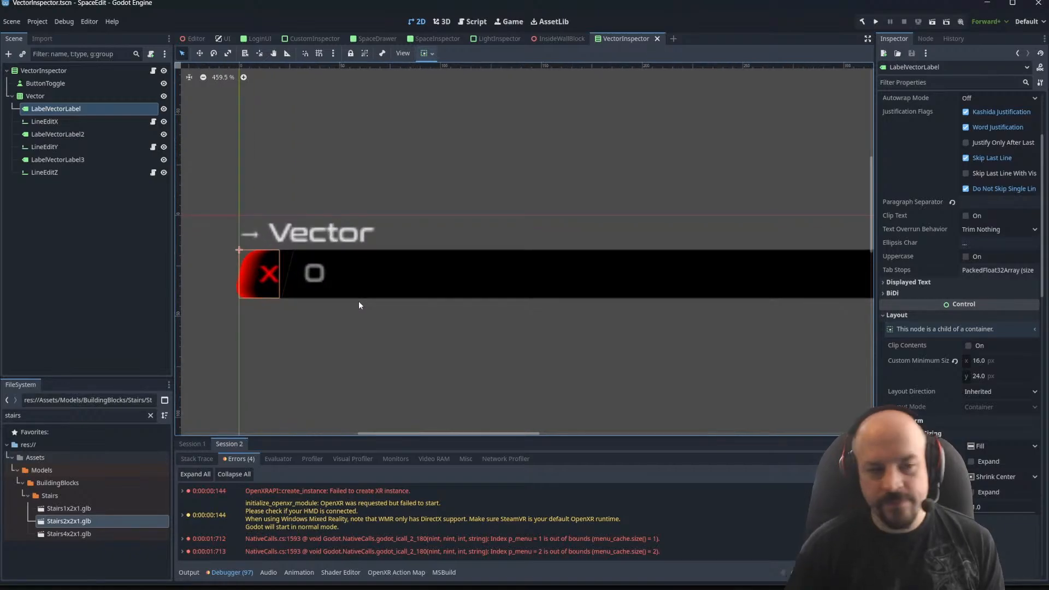
{"action": "scroll", "coordinate": [279, 293], "scroll_direction": "up", "scroll_amount": 6}
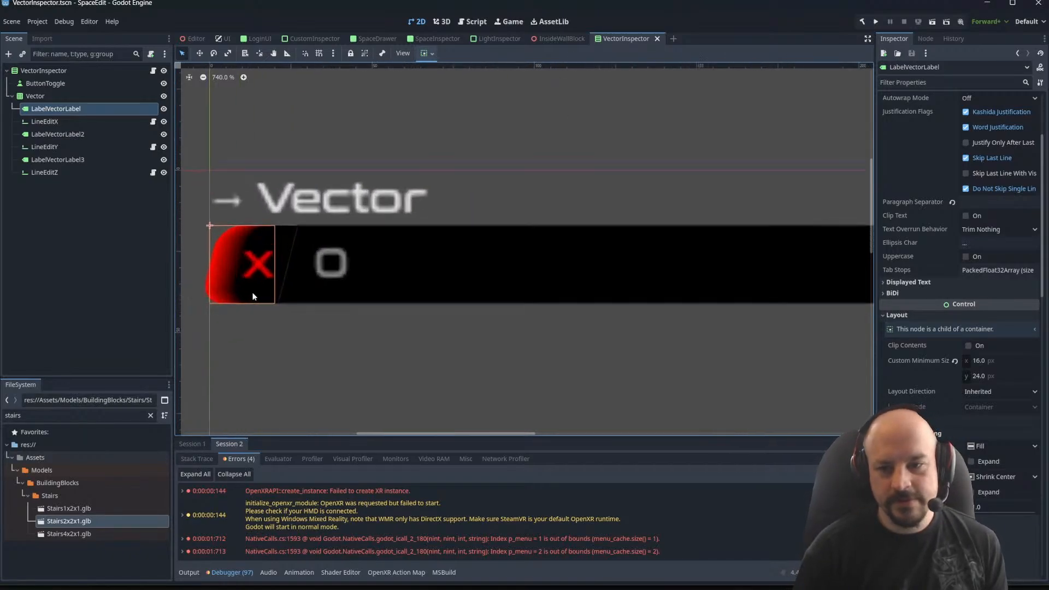
{"action": "scroll", "coordinate": [1005, 317], "scroll_direction": "down", "scroll_amount": 5}
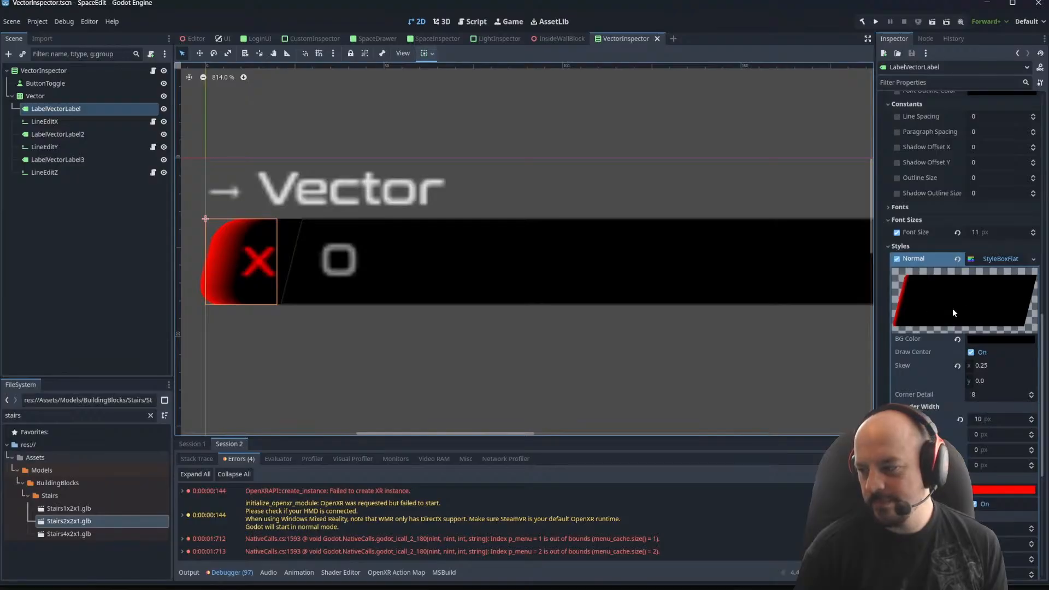
{"action": "scroll", "coordinate": [936, 307], "scroll_direction": "down", "scroll_amount": 4}
{"action": "scroll", "coordinate": [933, 305], "scroll_direction": "up", "scroll_amount": 3}
{"action": "scroll", "coordinate": [951, 316], "scroll_direction": "down", "scroll_amount": 3}
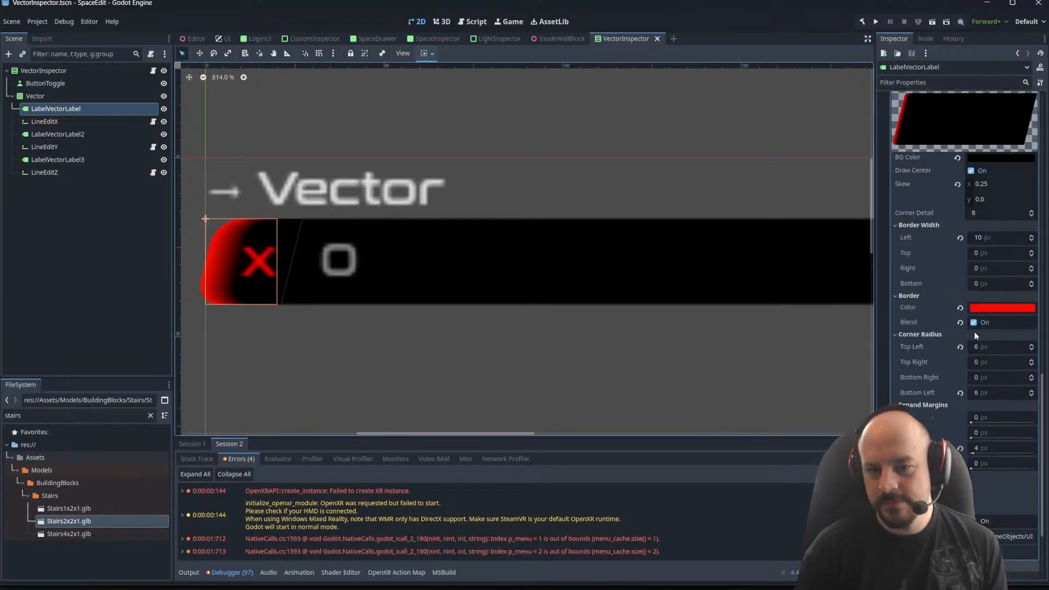
Try pink and teal border colors on the X label's Normal style, then discard the color change
{"action": "left_click", "coordinate": [984, 310]}
{"action": "mouse_move", "coordinate": [1043, 401]}
{"action": "left_mouse_down"}
{"action": "mouse_move", "coordinate": [1024, 419]}
{"action": "mouse_move", "coordinate": [1046, 392]}
{"action": "left_mouse_up"}
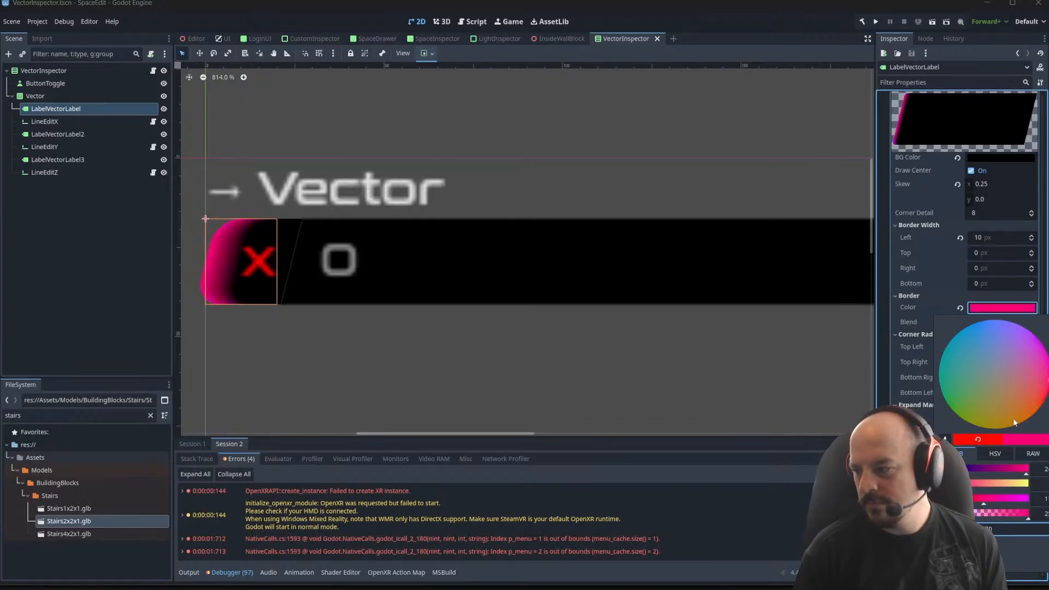
{"action": "left_click", "coordinate": [940, 369]}
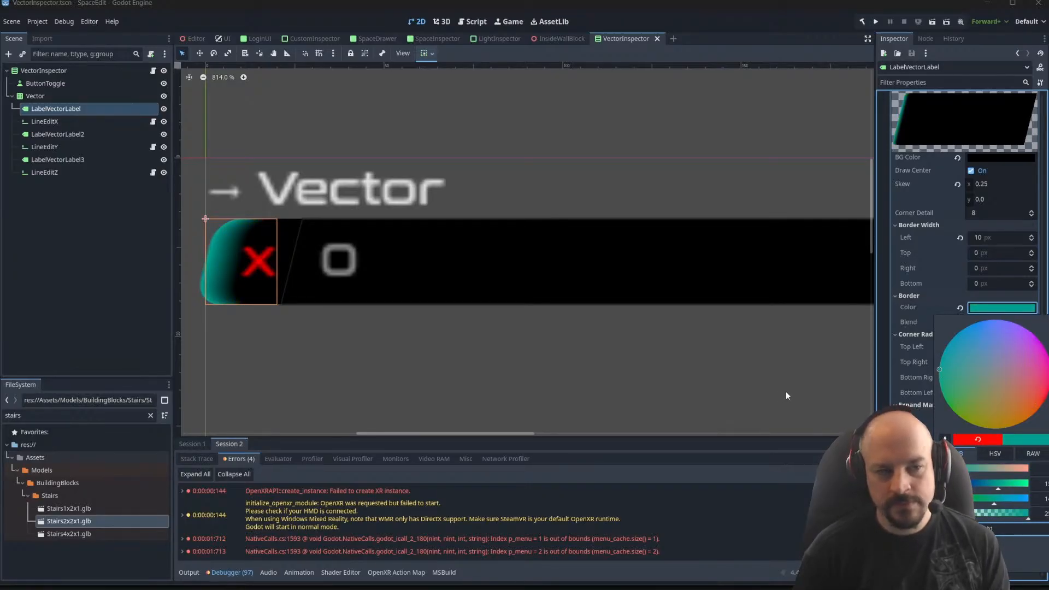
{"action": "key", "text": "Escape"}
Examine the vector row from the X field across to the Y field and close the VectorInspector scene
{"action": "left_click", "coordinate": [516, 376]}
{"action": "scroll", "coordinate": [516, 375], "scroll_direction": "down", "scroll_amount": 4}
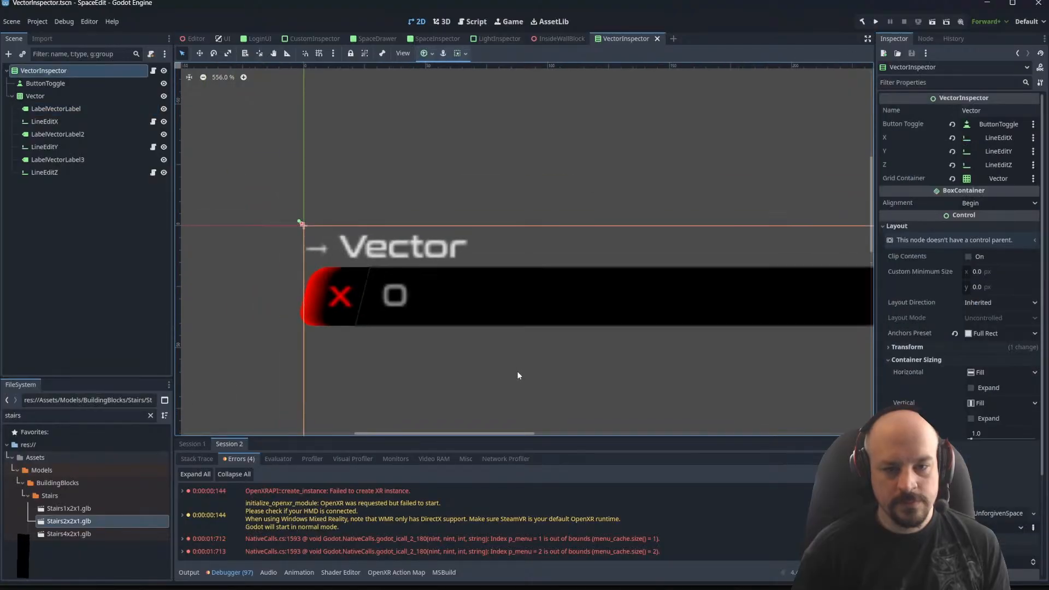
{"action": "scroll", "coordinate": [595, 374], "scroll_direction": "down", "scroll_amount": 4}
{"action": "middle_click_drag", "start_coordinate": [595, 373], "coordinate": [0, 342]}
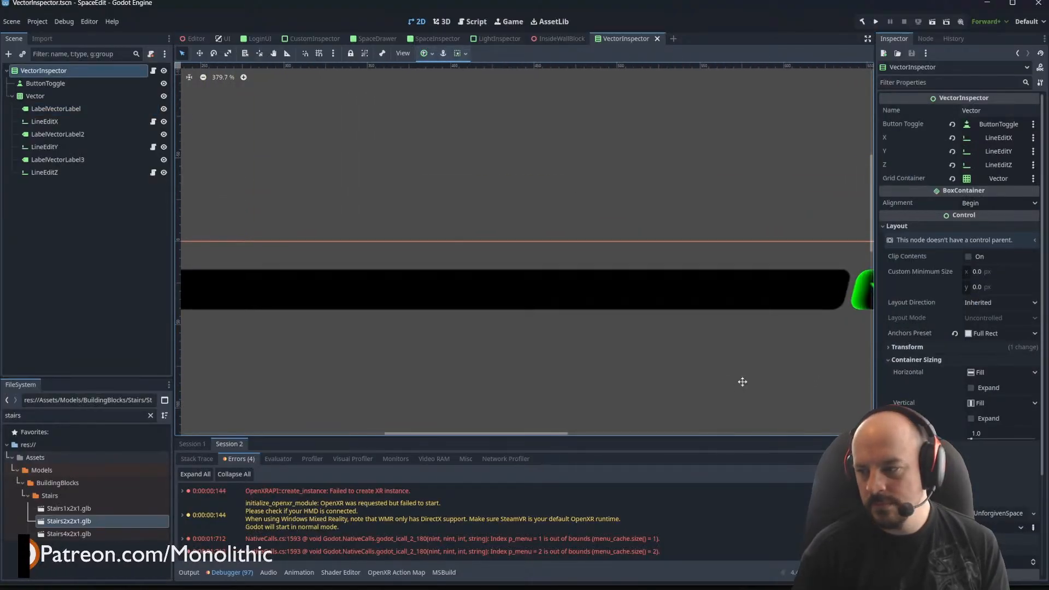
{"action": "middle_click_drag", "start_coordinate": [765, 375], "coordinate": [538, 400]}
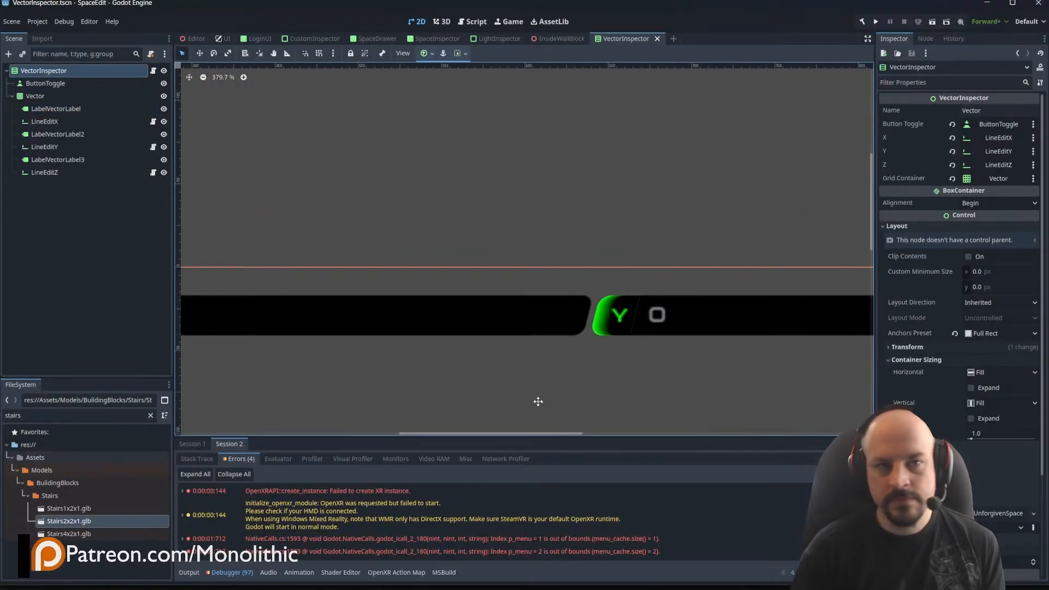
{"action": "left_click", "coordinate": [658, 38]}
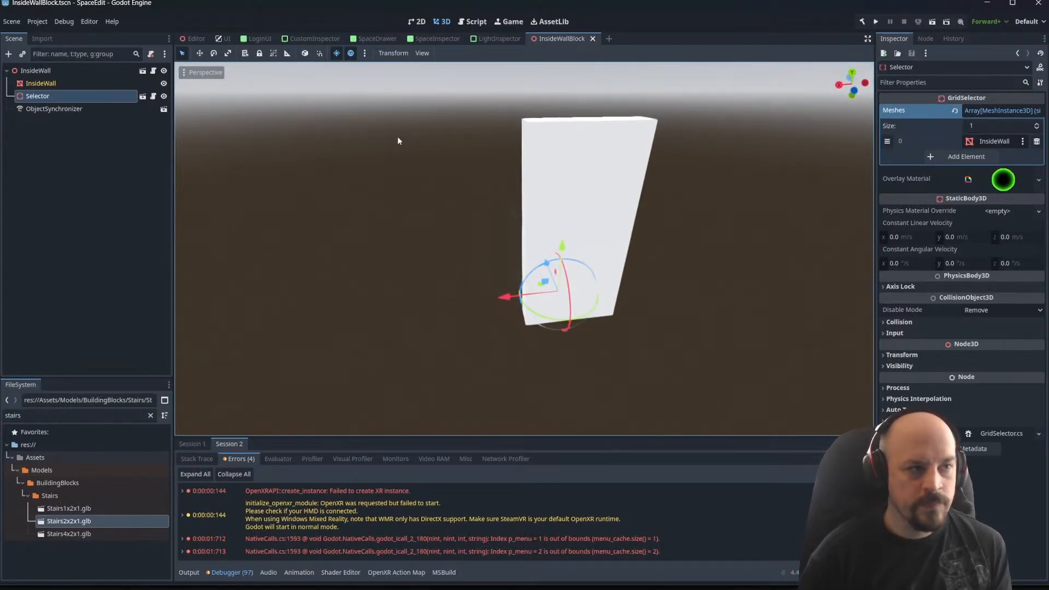
Create a new inherited scene from the Stairs2x2x1.glb model
{"action": "left_click", "coordinate": [193, 39]}
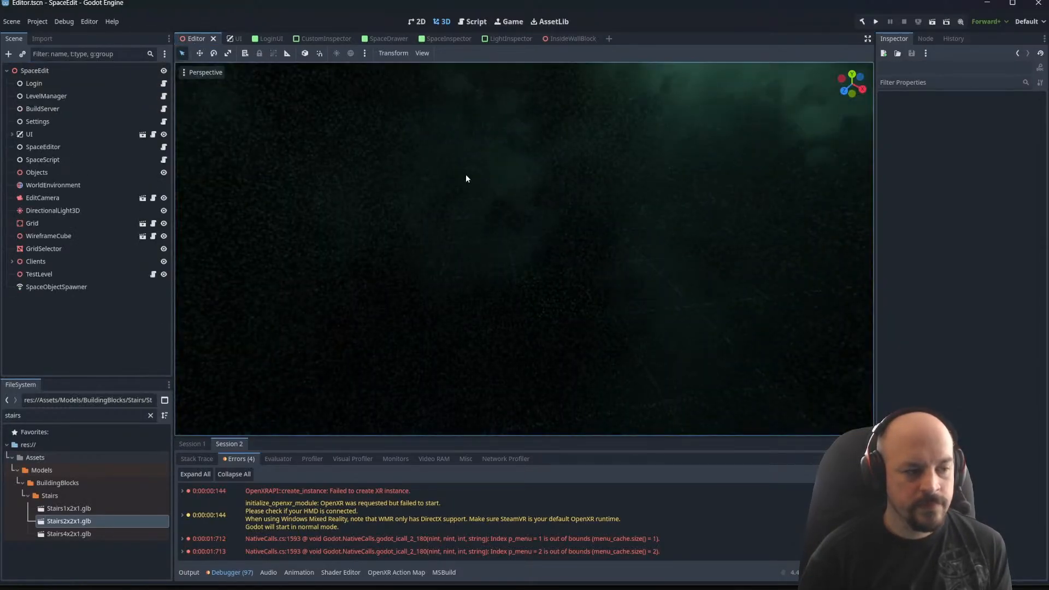
{"action": "double_click", "coordinate": [69, 522]}
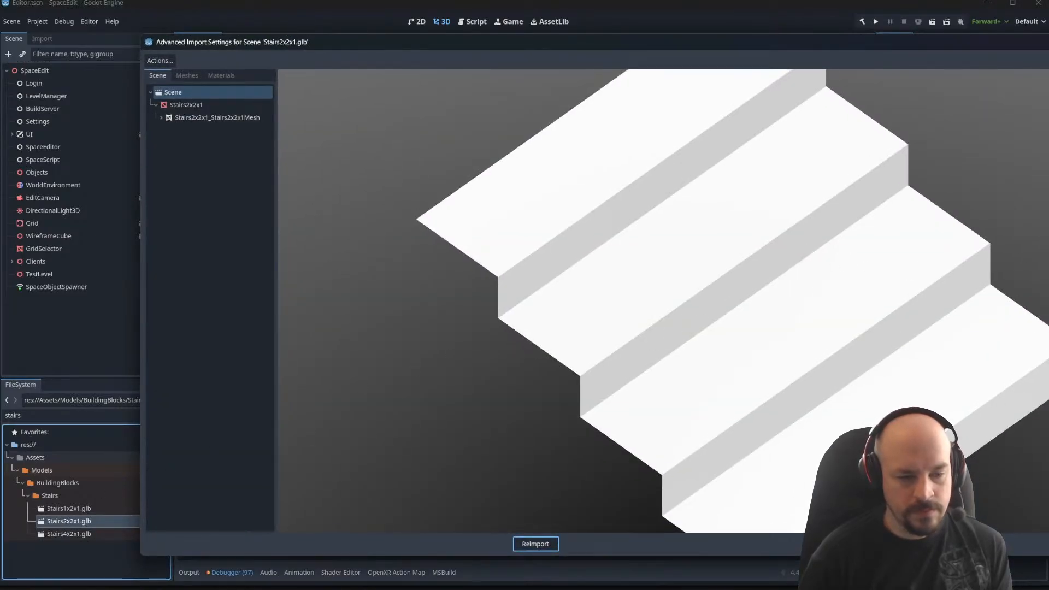
{"action": "key", "text": "Escape"}
{"action": "right_click", "coordinate": [76, 521]}
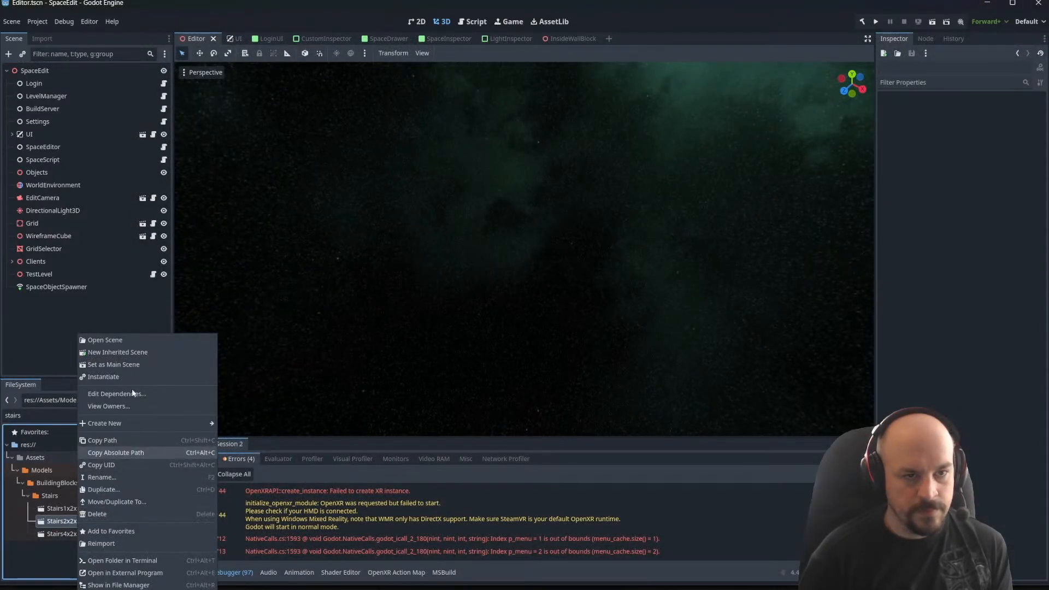
{"action": "left_click", "coordinate": [139, 353]}
{"action": "middle_click_drag", "start_coordinate": [469, 138], "coordinate": [511, 167]}
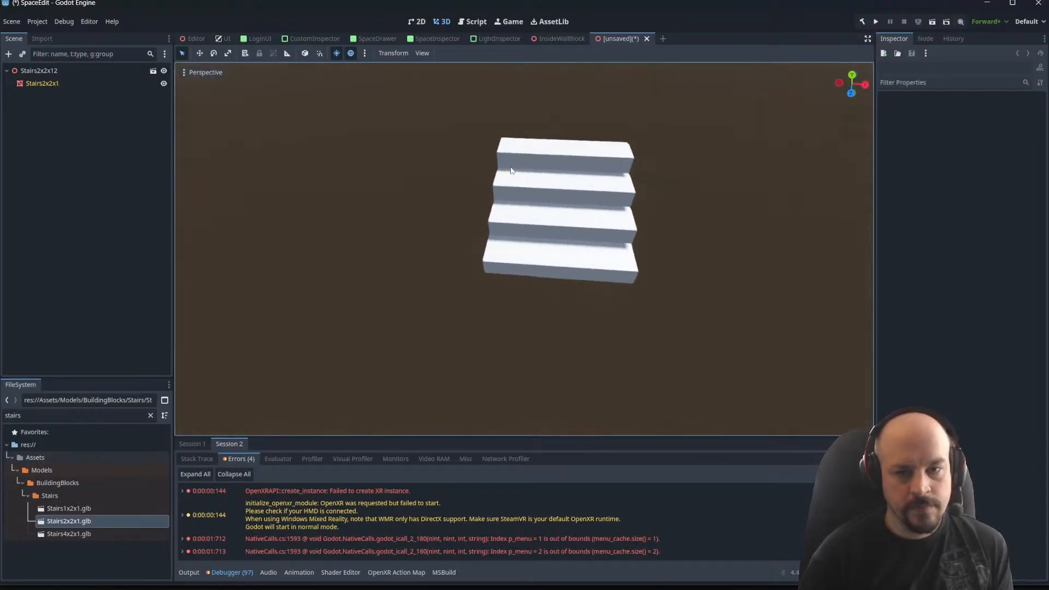
{"action": "key", "text": "ctrl+s"}
{"action": "double_click", "coordinate": [780, 215]}
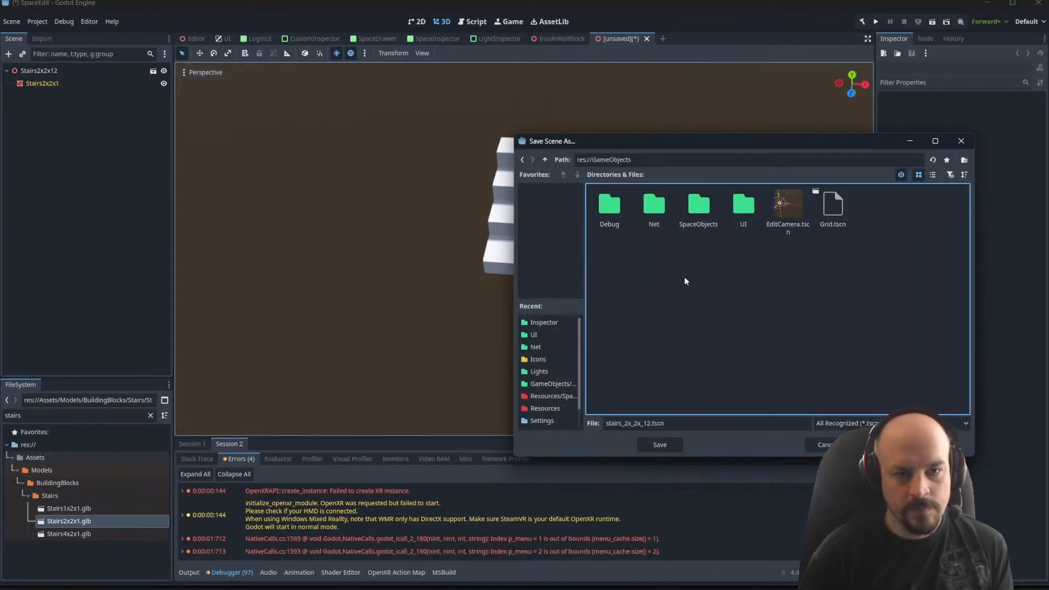
{"action": "left_click_drag", "start_coordinate": [711, 141], "coordinate": [520, 198]}
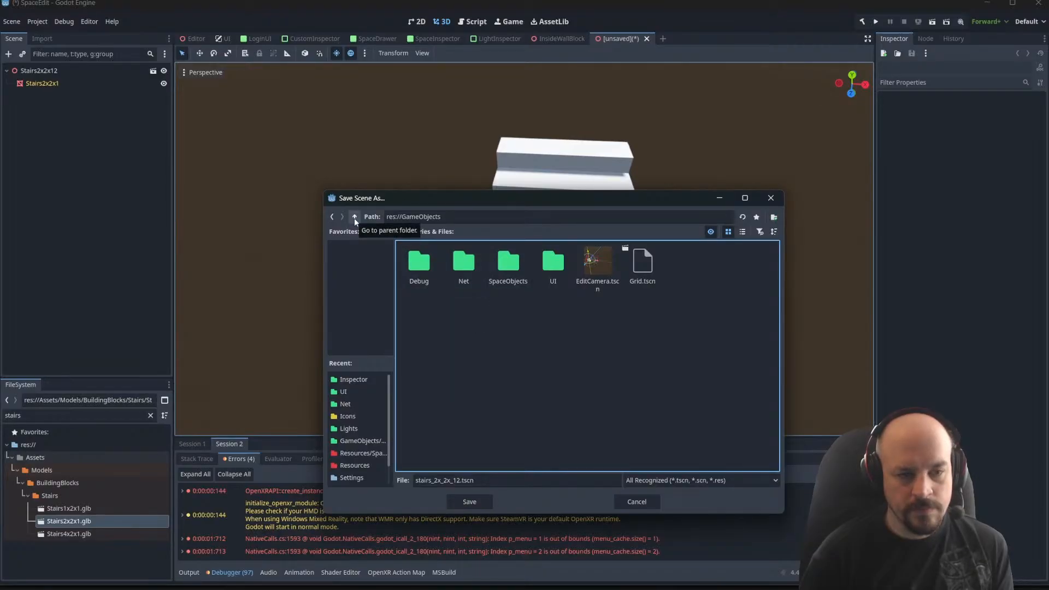
{"action": "double_click", "coordinate": [508, 265]}
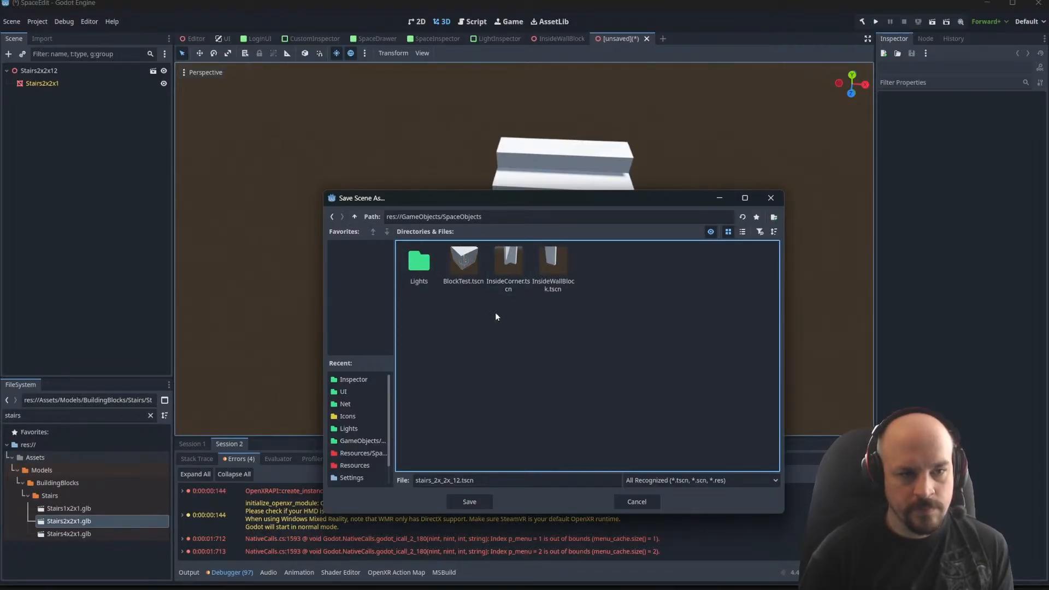
{"action": "left_click", "coordinate": [776, 200]}
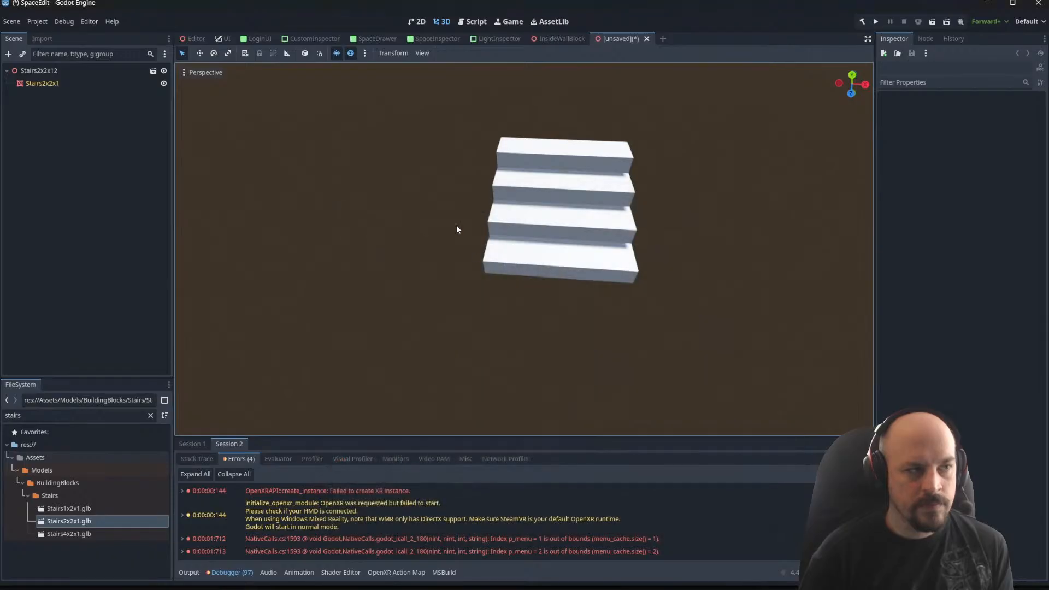
Create a new scene with a 3D root node and attach the SpaceObject.cs script to the root
{"action": "left_click", "coordinate": [11, 21]}
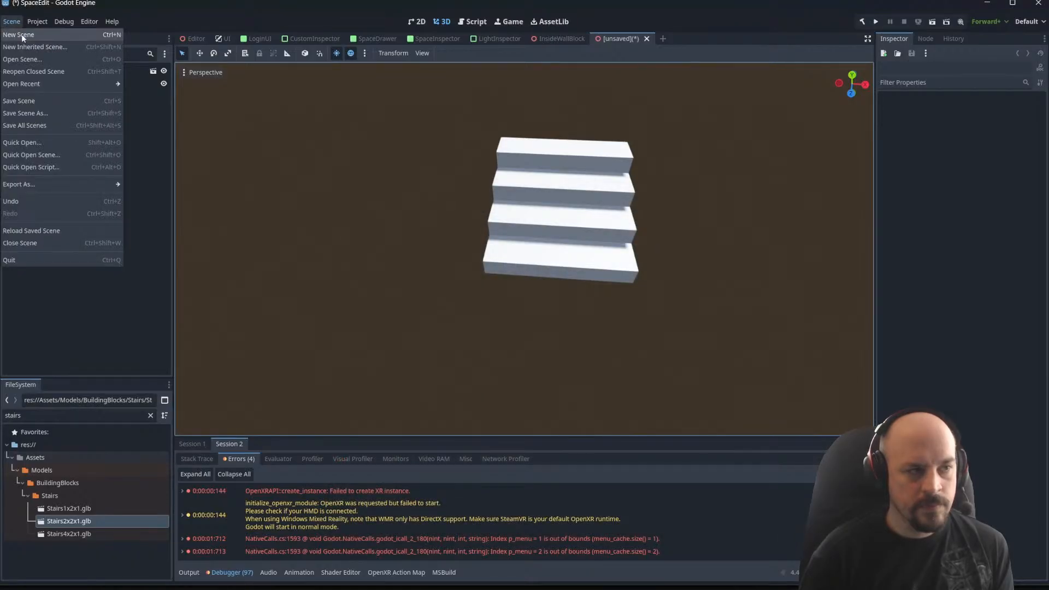
{"action": "left_click", "coordinate": [22, 34]}
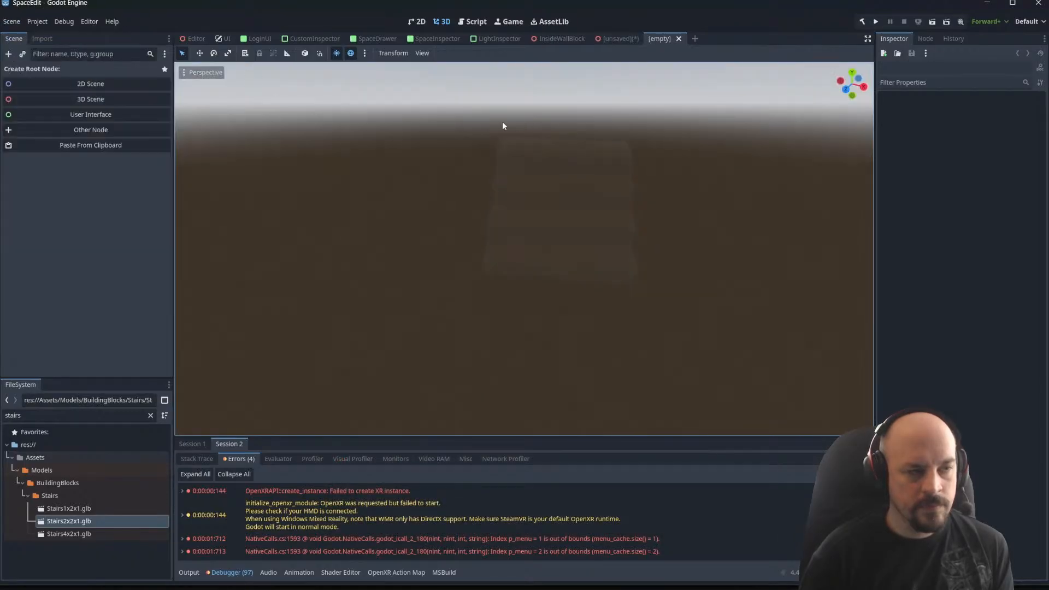
{"action": "left_click", "coordinate": [97, 100]}
{"action": "left_click", "coordinate": [1038, 188]}
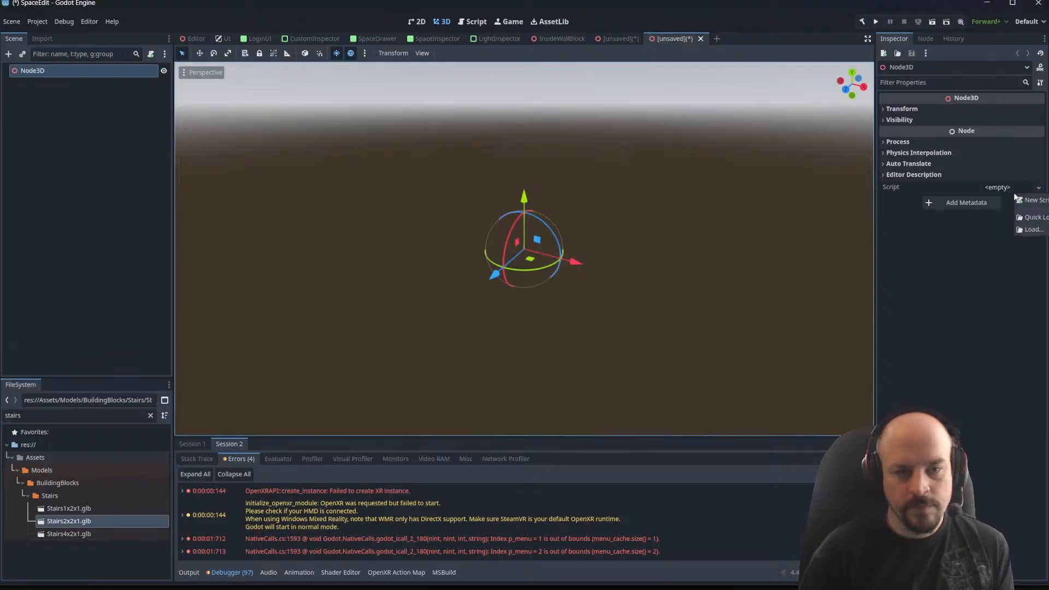
{"action": "left_click", "coordinate": [1038, 221]}
{"action": "type", "text": "spaceo"}
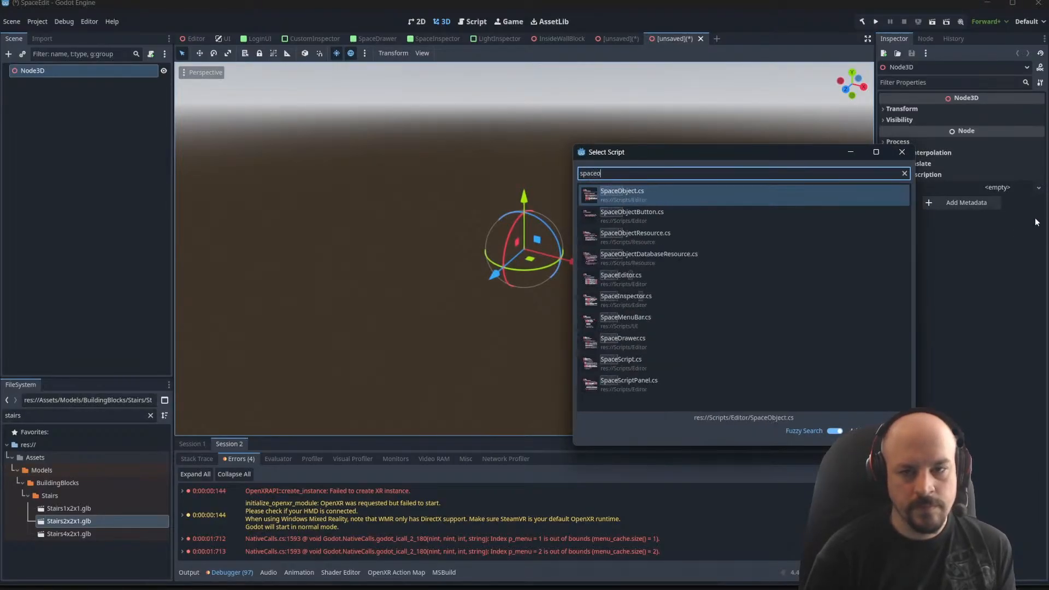
{"action": "key", "text": "Return"}
Instance the Stairs2x2x1.glb model as a child of the new scene's root node
{"action": "scroll", "coordinate": [601, 254], "scroll_direction": "up", "scroll_amount": 3}
{"action": "left_click", "coordinate": [40, 113]}
{"action": "left_click", "coordinate": [59, 75]}
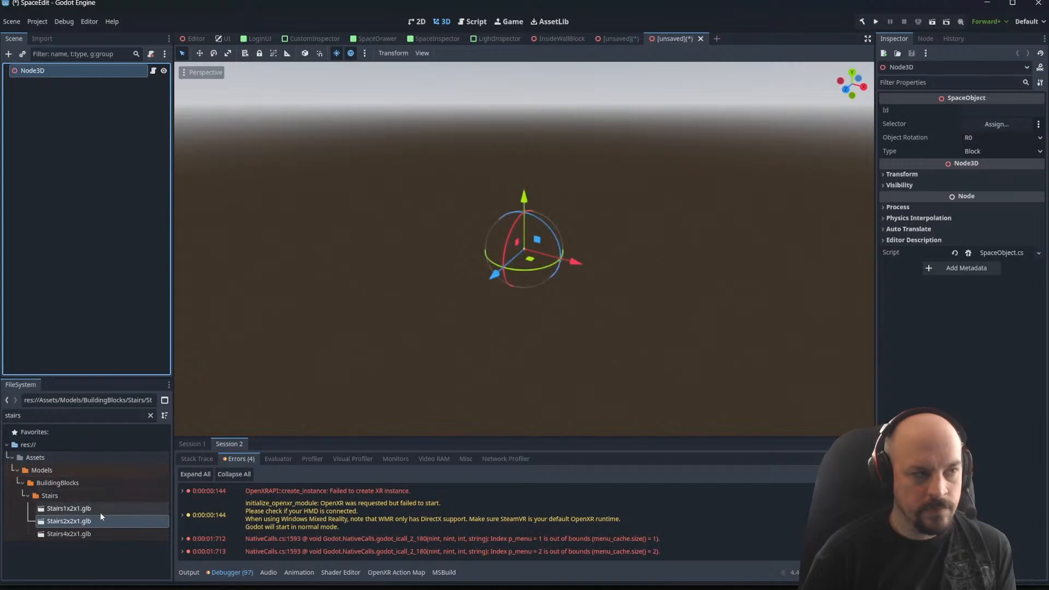
{"action": "left_click_drag", "start_coordinate": [65, 523], "coordinate": [46, 74]}
{"action": "scroll", "coordinate": [621, 257], "scroll_direction": "down", "scroll_amount": 5}
{"action": "middle_click_drag", "start_coordinate": [620, 258], "coordinate": [660, 342]}
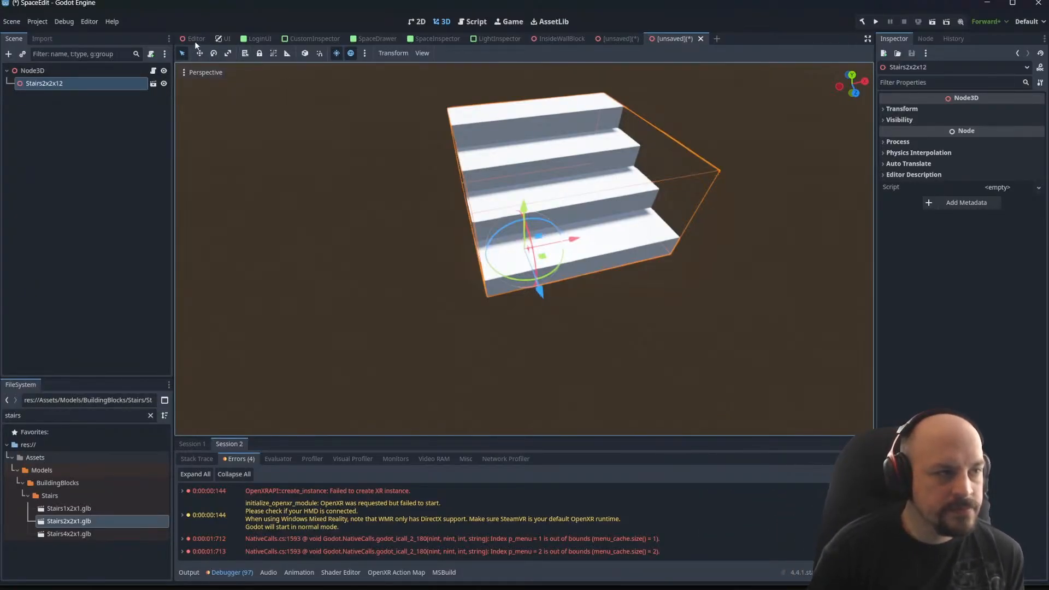
Rename the root node to Staris2x2x and its stairs child node to Stairs2x2x1Model
{"action": "double_click", "coordinate": [68, 71]}
{"action": "type", "text": "S"}
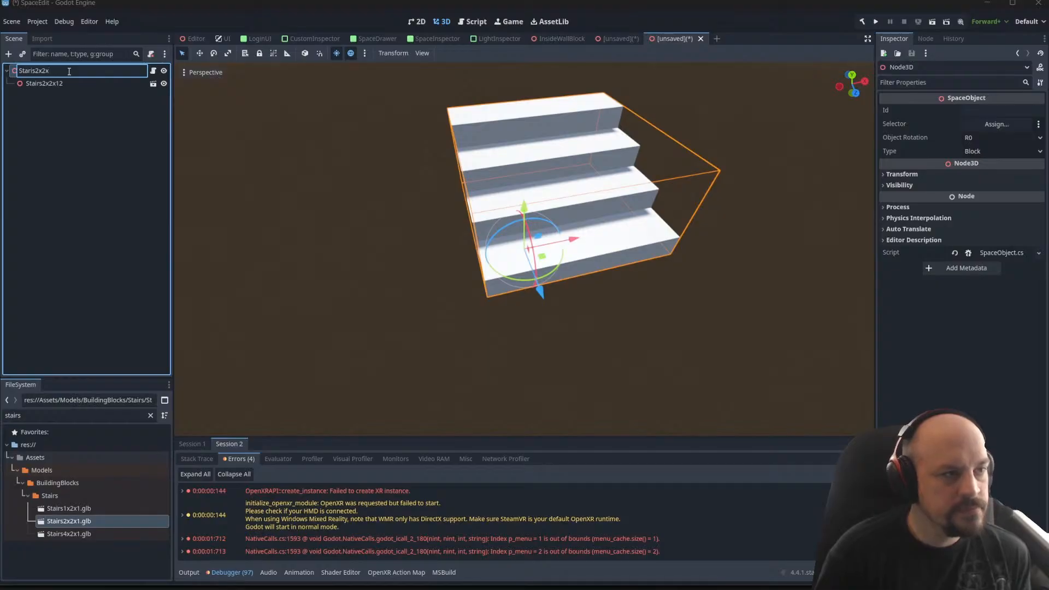
{"action": "type", "text": "taris2x2x"}
{"action": "key", "text": "Return"}
{"action": "double_click", "coordinate": [67, 83]}
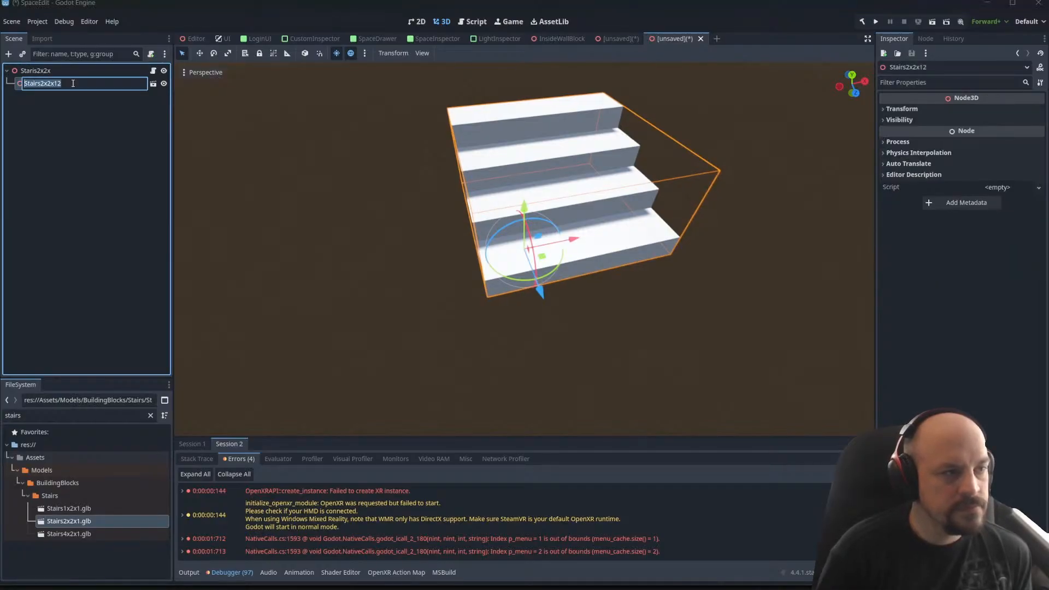
{"action": "type", "text": "M"}
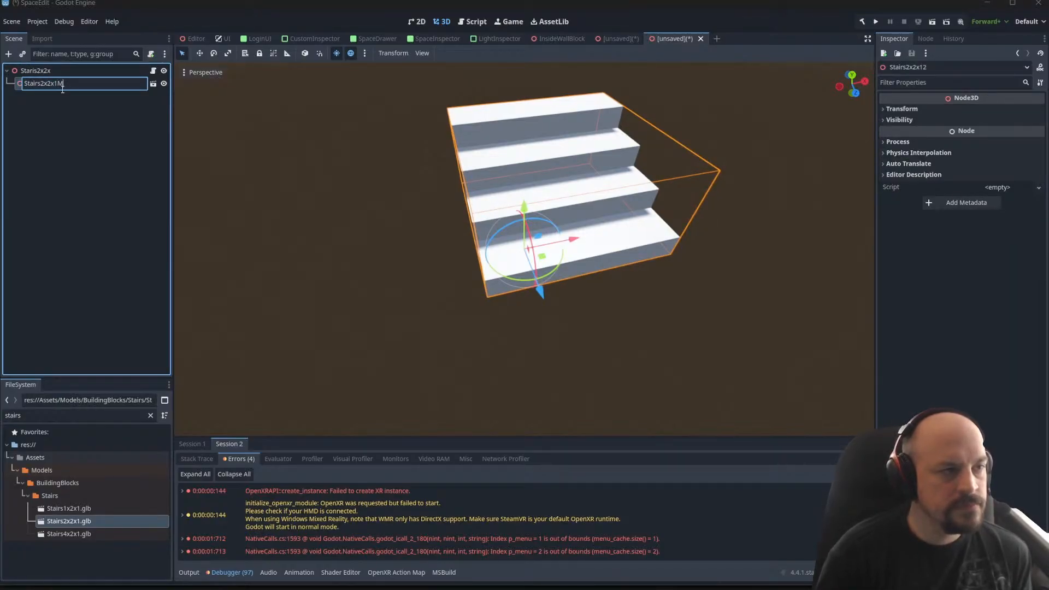
{"action": "type", "text": "odel"}
{"action": "key", "text": "Return"}
Complete the root node's name as Staris2x2x1
{"action": "left_click", "coordinate": [59, 72]}
{"action": "left_click", "coordinate": [59, 74]}
{"action": "key", "text": "End"}
{"action": "type", "text": "1"}
{"action": "key", "text": "Return"}
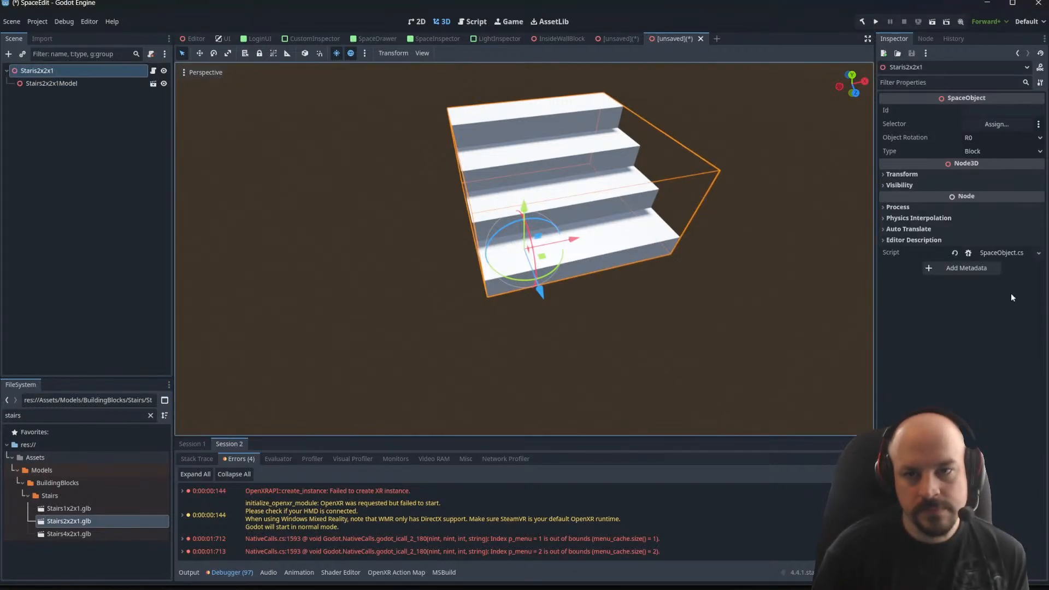
{"action": "left_click", "coordinate": [991, 112]}
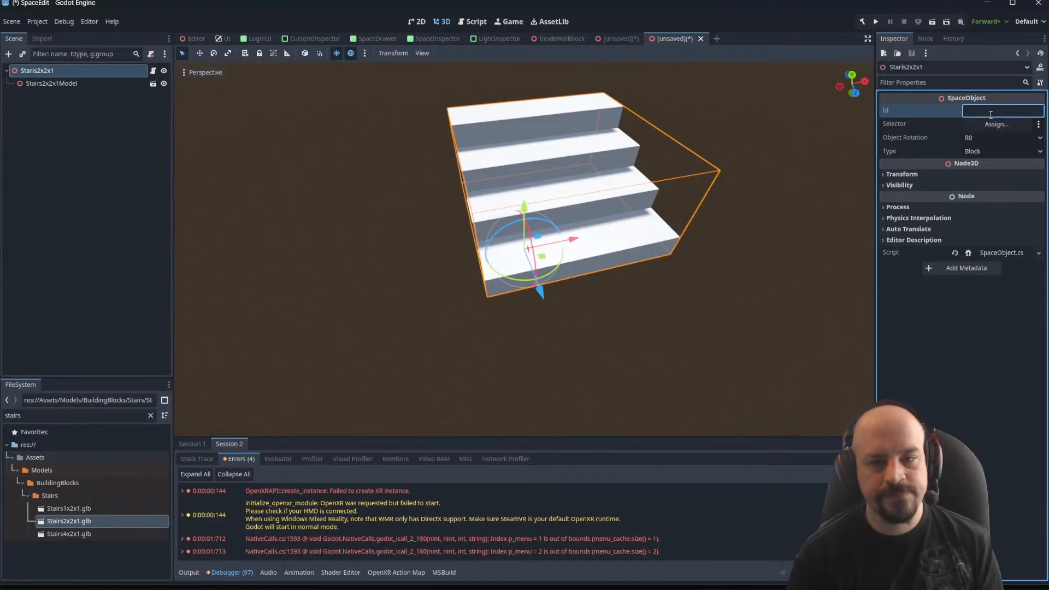
{"action": "scroll", "coordinate": [565, 224], "scroll_direction": "down", "scroll_amount": 8}
{"action": "middle_click_drag", "start_coordinate": [565, 225], "coordinate": [411, 277]}
{"action": "scroll", "coordinate": [587, 196], "scroll_direction": "up", "scroll_amount": 2}
{"action": "scroll", "coordinate": [586, 195], "scroll_direction": "up", "scroll_amount": 3}
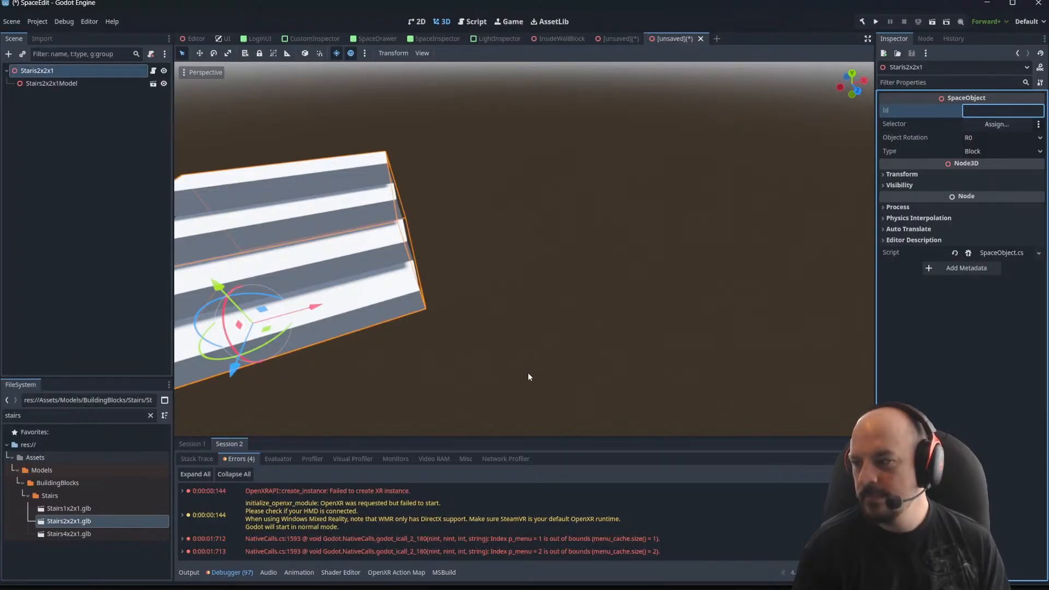
{"action": "middle_click_drag", "start_coordinate": [459, 349], "coordinate": [484, 297]}
{"action": "left_click", "coordinate": [118, 140]}
Find GridSelector.tscn among the project files and instance it as a child of the Staris2x2x1 root node
{"action": "left_click", "coordinate": [44, 74]}
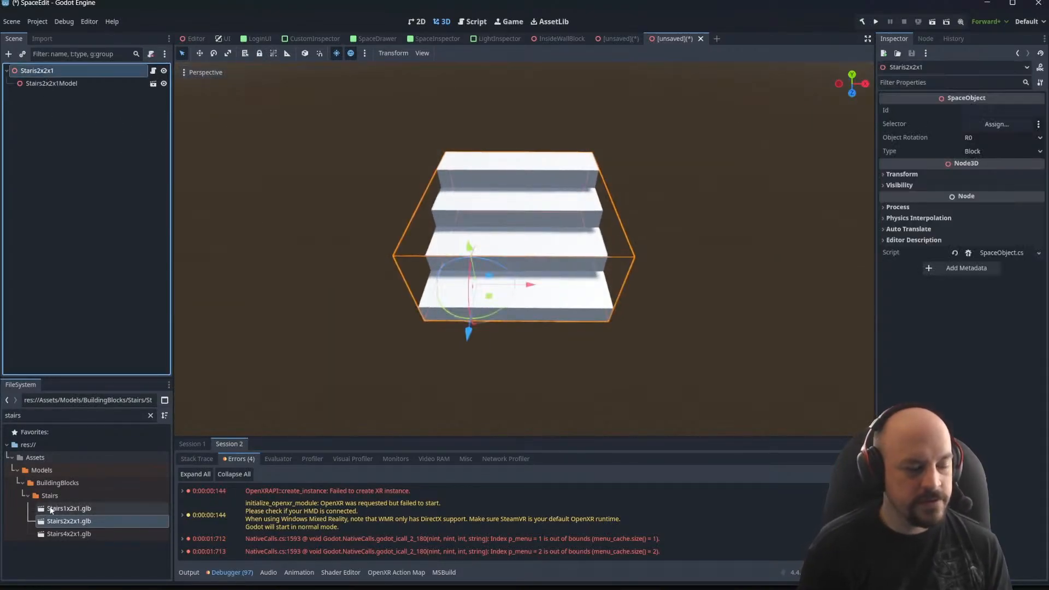
{"action": "double_click", "coordinate": [32, 416]}
{"action": "type", "text": "selec"}
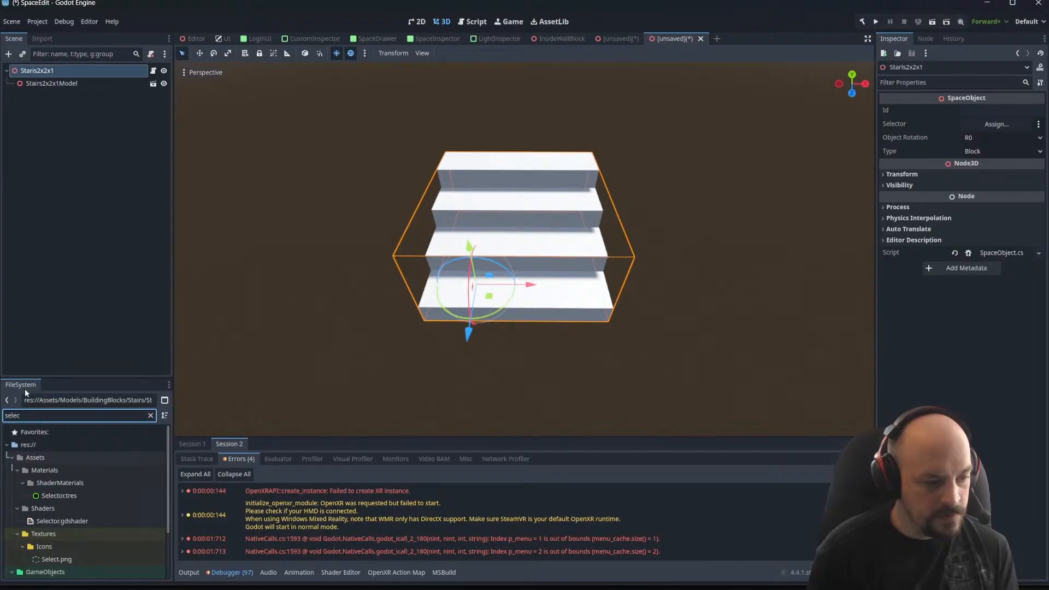
{"action": "scroll", "coordinate": [101, 505], "scroll_direction": "down", "scroll_amount": 3}
{"action": "left_click_drag", "start_coordinate": [60, 529], "coordinate": [42, 70]}
{"action": "scroll", "coordinate": [577, 245], "scroll_direction": "up", "scroll_amount": 3}
{"action": "middle_click_drag", "start_coordinate": [553, 204], "coordinate": [634, 184]}
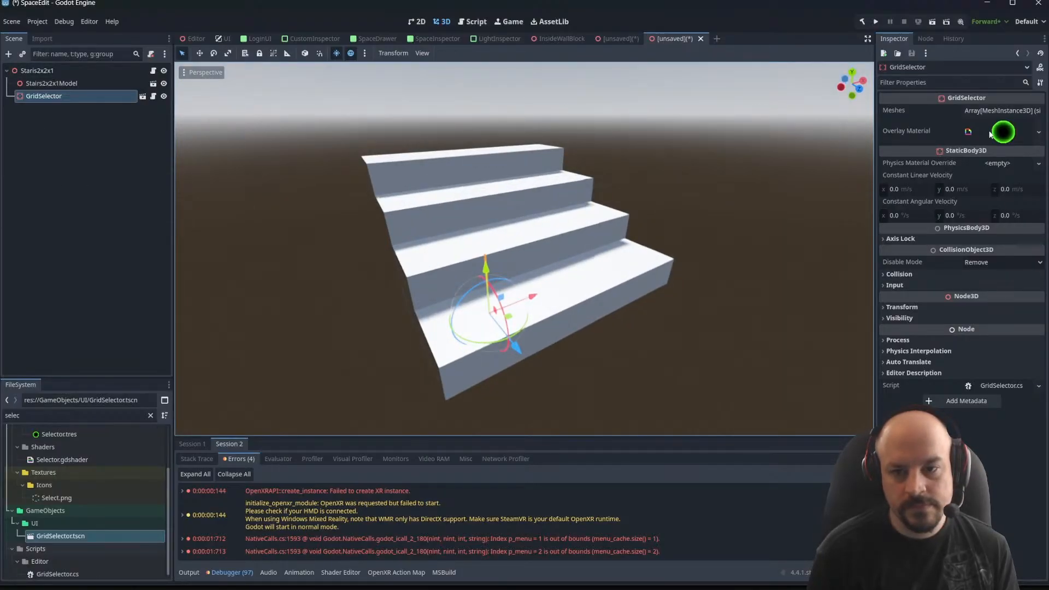
Add one element to the GridSelector's Meshes array and look for an assignable mesh node
{"action": "left_click", "coordinate": [991, 134]}
{"action": "left_click", "coordinate": [1003, 132]}
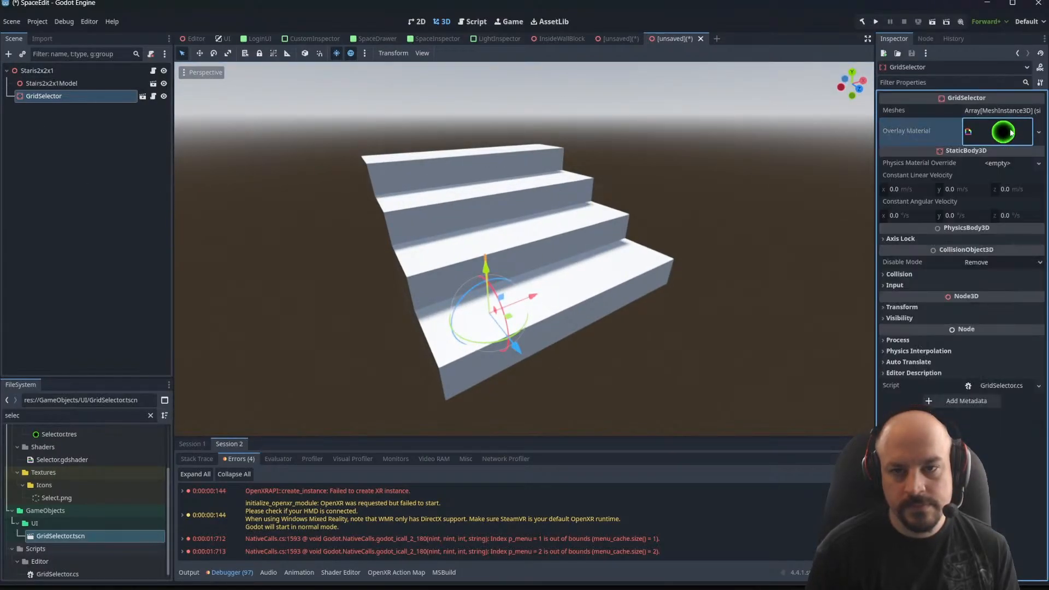
{"action": "left_click", "coordinate": [1006, 111]}
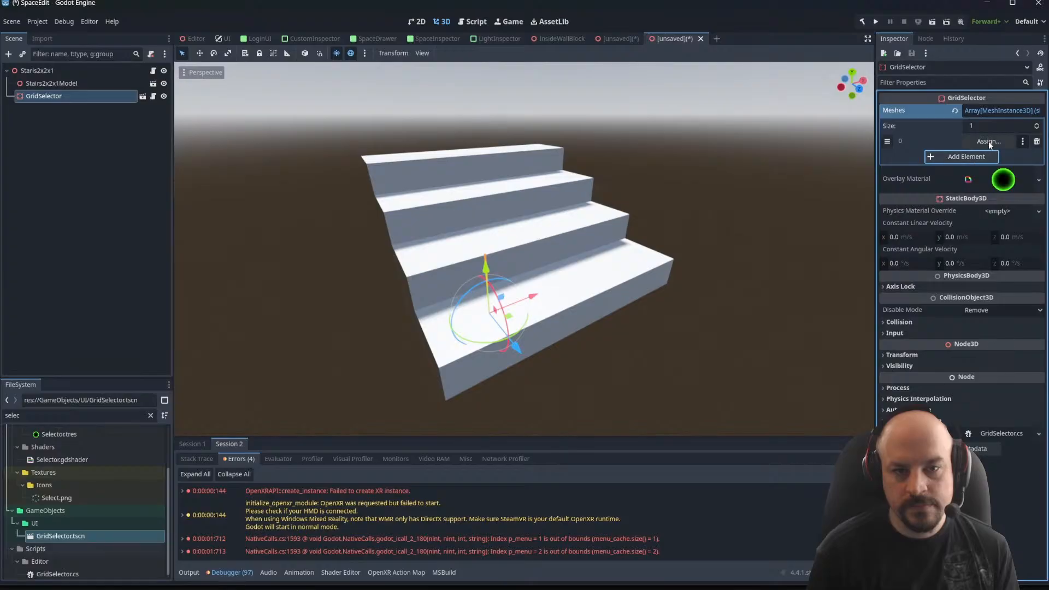
{"action": "left_click", "coordinate": [987, 141]}
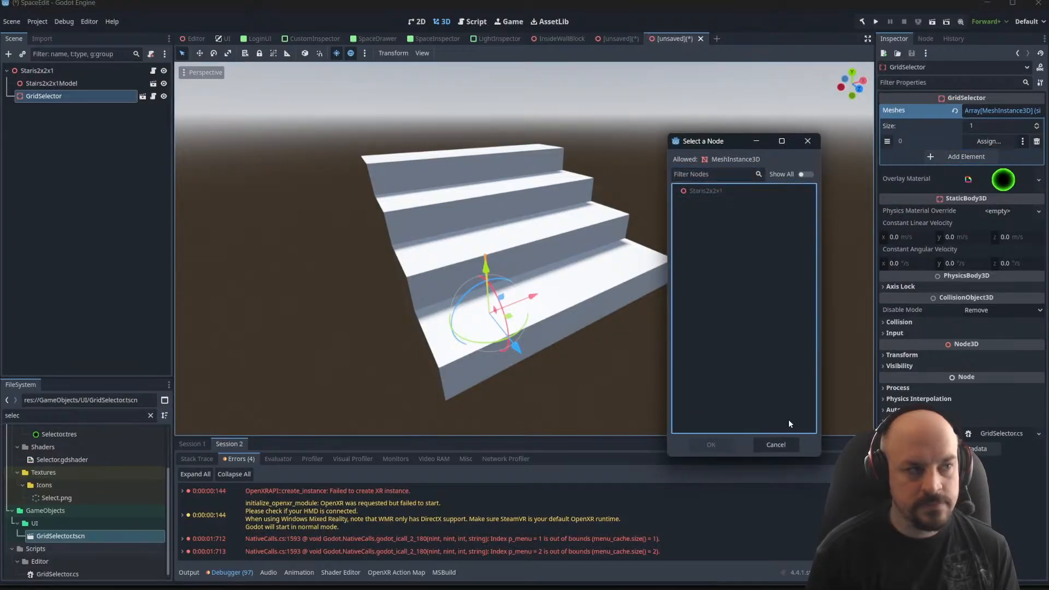
{"action": "left_click", "coordinate": [776, 444]}
Enable Editable Children on Stairs2x2x1Model and assign its Stairs2x2x1 mesh to the GridSelector's first Meshes element
{"action": "right_click", "coordinate": [62, 83]}
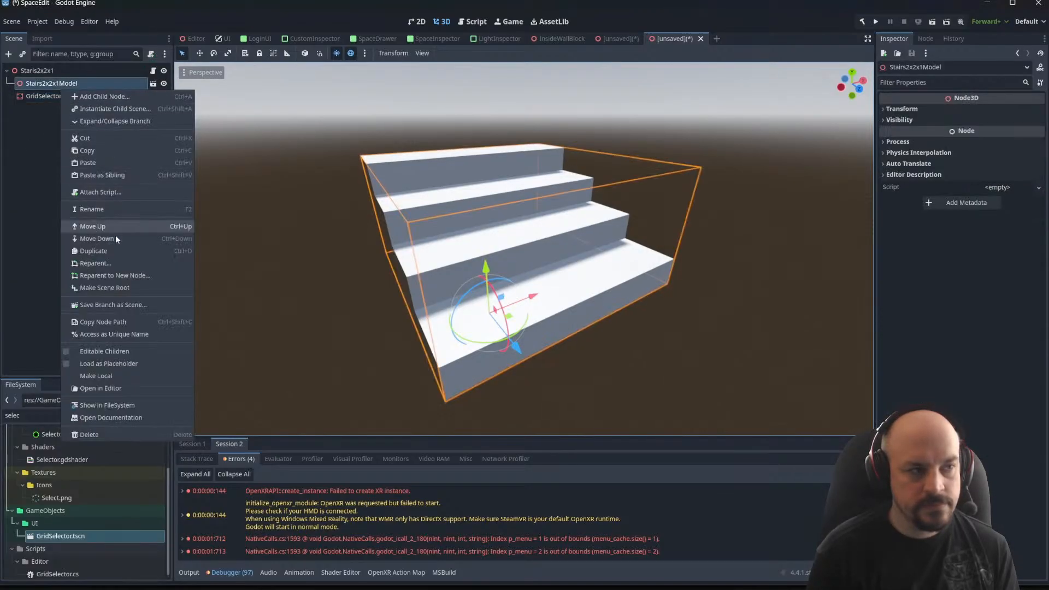
{"action": "left_click", "coordinate": [87, 346]}
{"action": "left_click", "coordinate": [54, 108]}
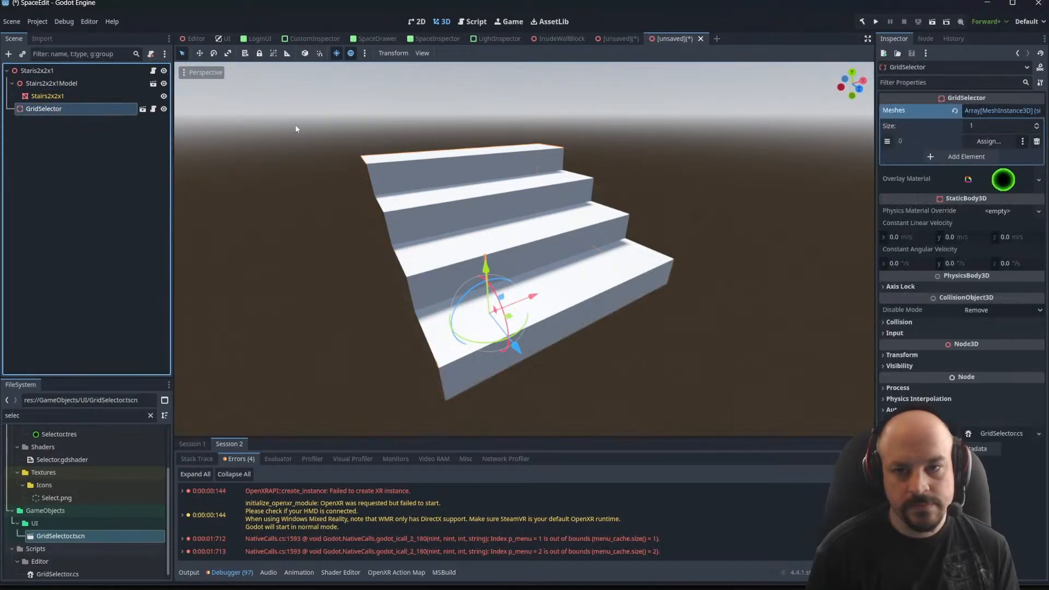
{"action": "left_click", "coordinate": [986, 141]}
{"action": "double_click", "coordinate": [688, 215]}
{"action": "scroll", "coordinate": [629, 213], "scroll_direction": "up", "scroll_amount": 3}
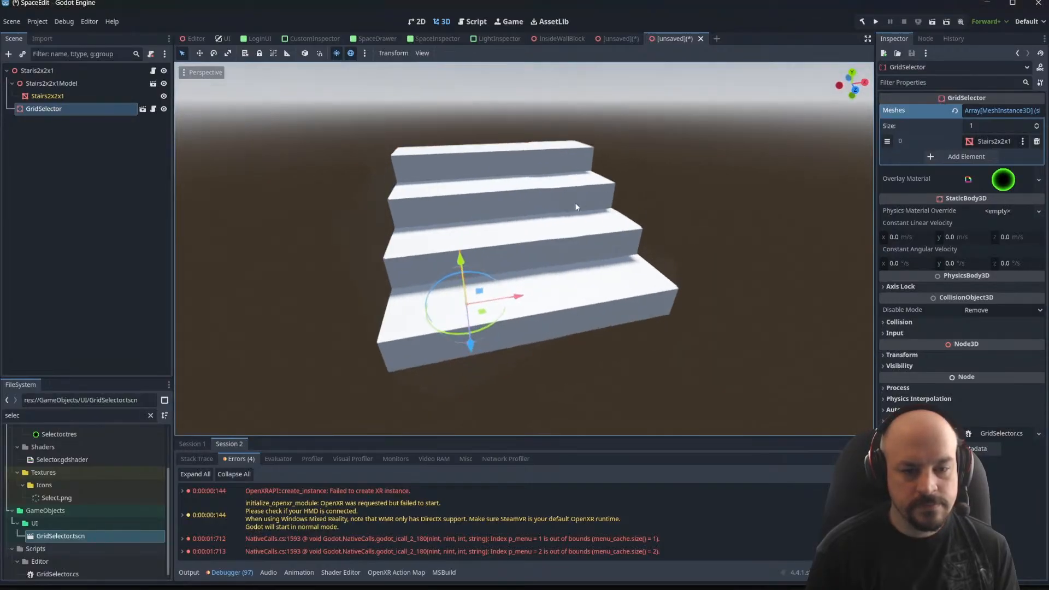
Save the scene as Stairs2x2x1SpaceObject.tscn in res://GameObjects/SpaceObjects
{"action": "key", "text": "ctrl+s"}
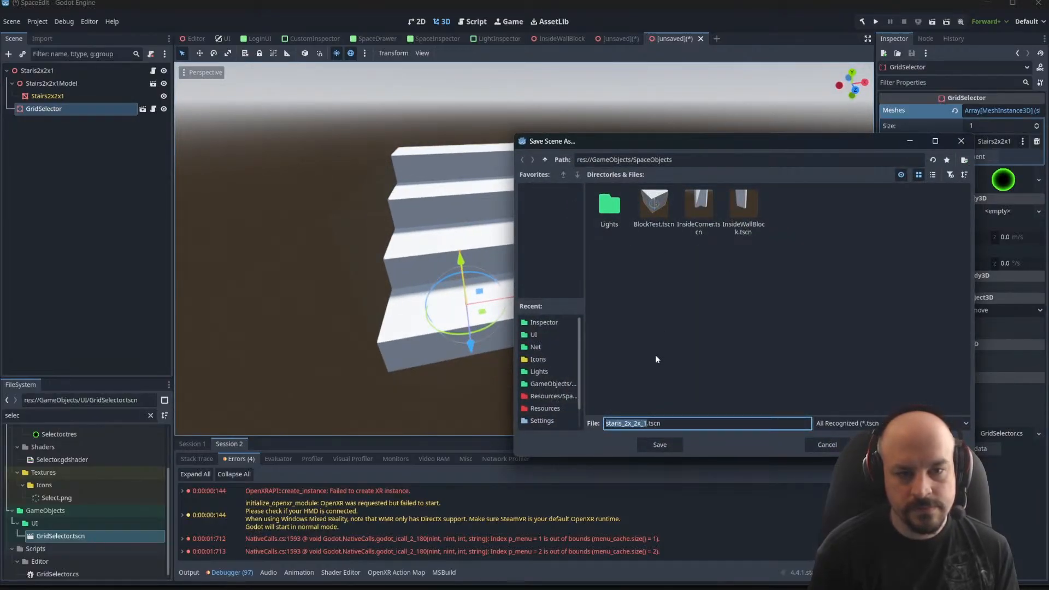
{"action": "type", "text": "Sy"}
{"action": "key", "text": "BackSpace"}
{"action": "key", "text": "BackSpace"}
{"action": "type", "text": "Stai"}
{"action": "type", "text": "rs2x2"}
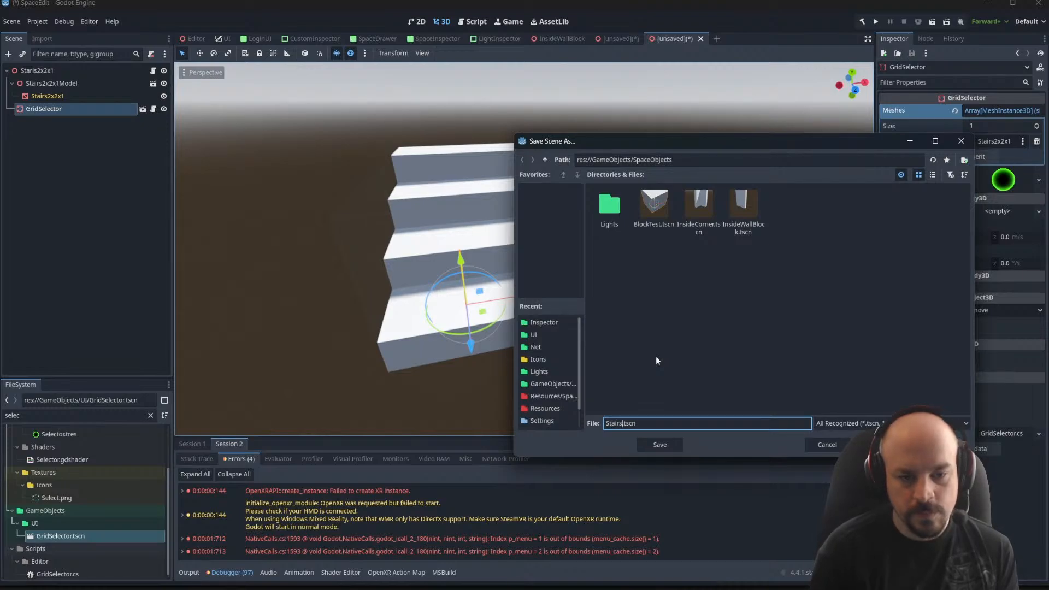
{"action": "key", "text": "BackSpace"}
{"action": "type", "text": "2x1"}
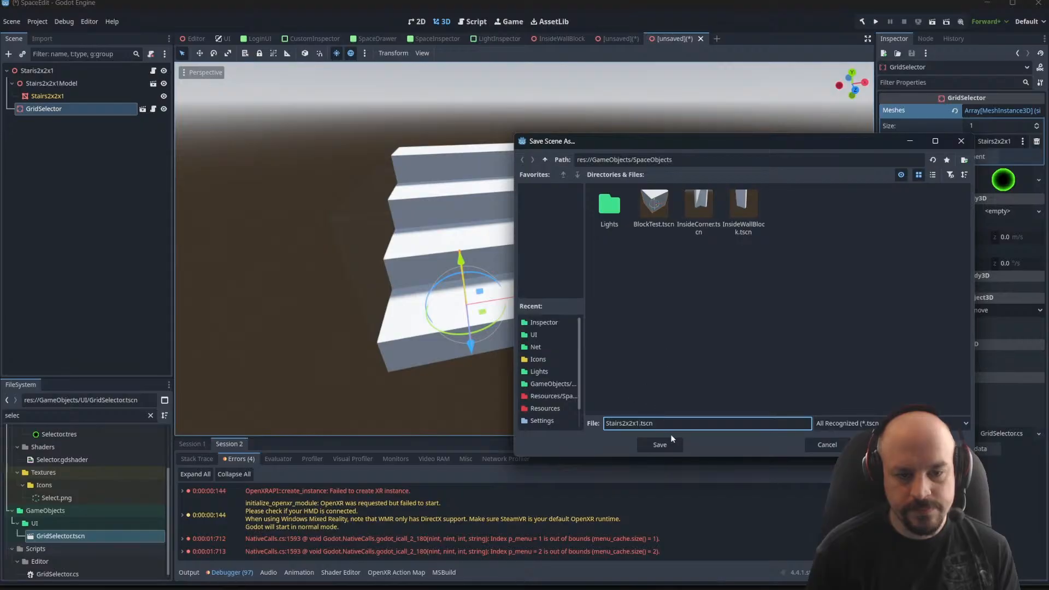
{"action": "type", "text": "SpaceObject"}
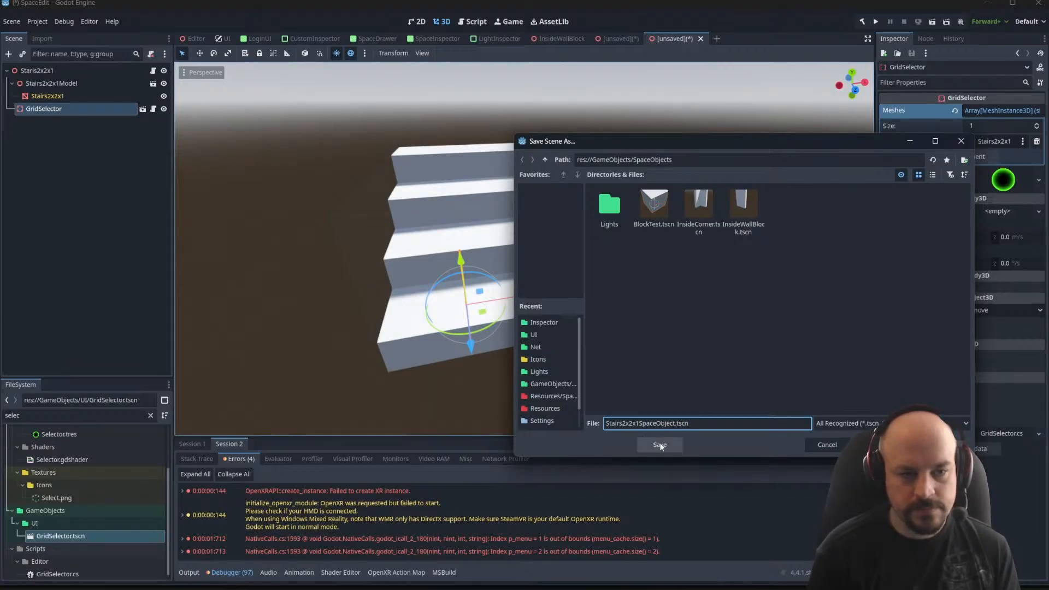
{"action": "left_click", "coordinate": [659, 445]}
Collapse the model node and instance ObjectSynchronizer.tscn as a child of the Staris2x2x1 root node
{"action": "left_click", "coordinate": [117, 176]}
{"action": "left_click", "coordinate": [22, 83]}
{"action": "left_click", "coordinate": [12, 84]}
{"action": "left_click", "coordinate": [48, 415]}
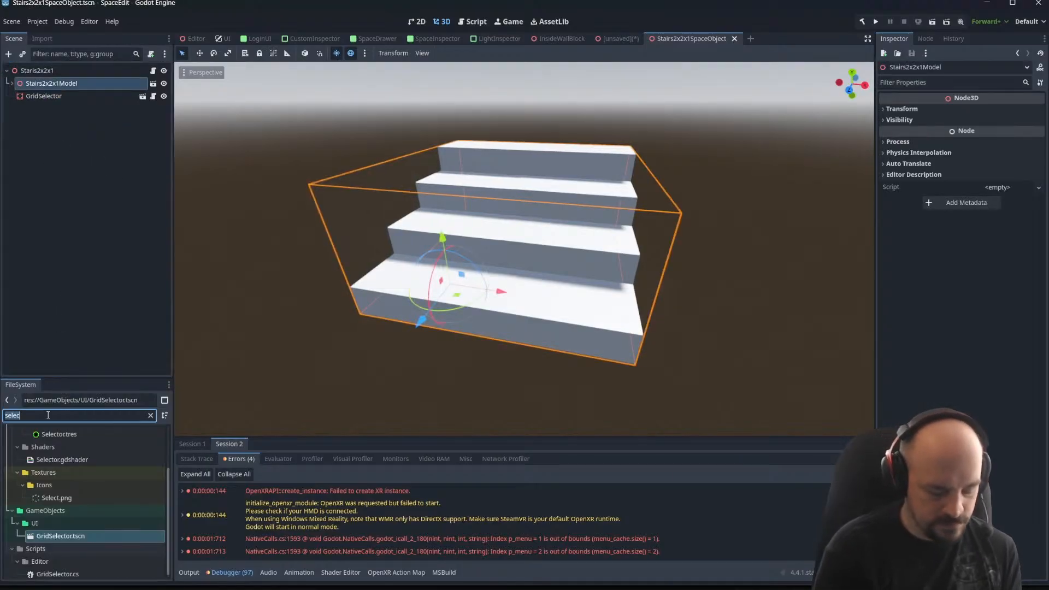
{"action": "type", "text": "object"}
{"action": "left_click_drag", "start_coordinate": [71, 500], "coordinate": [55, 74]}
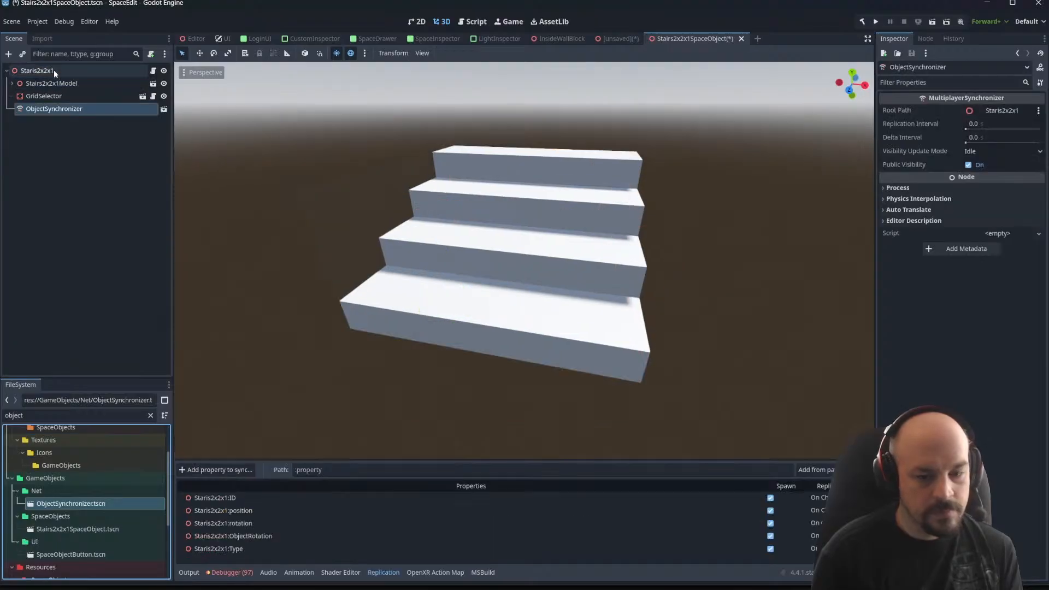
Save the Stairs2x2x1SpaceObject scene with its new ObjectSynchronizer child
{"action": "scroll", "coordinate": [474, 317], "scroll_direction": "down", "scroll_amount": 2}
{"action": "middle_click_drag", "start_coordinate": [476, 318], "coordinate": [543, 230]}
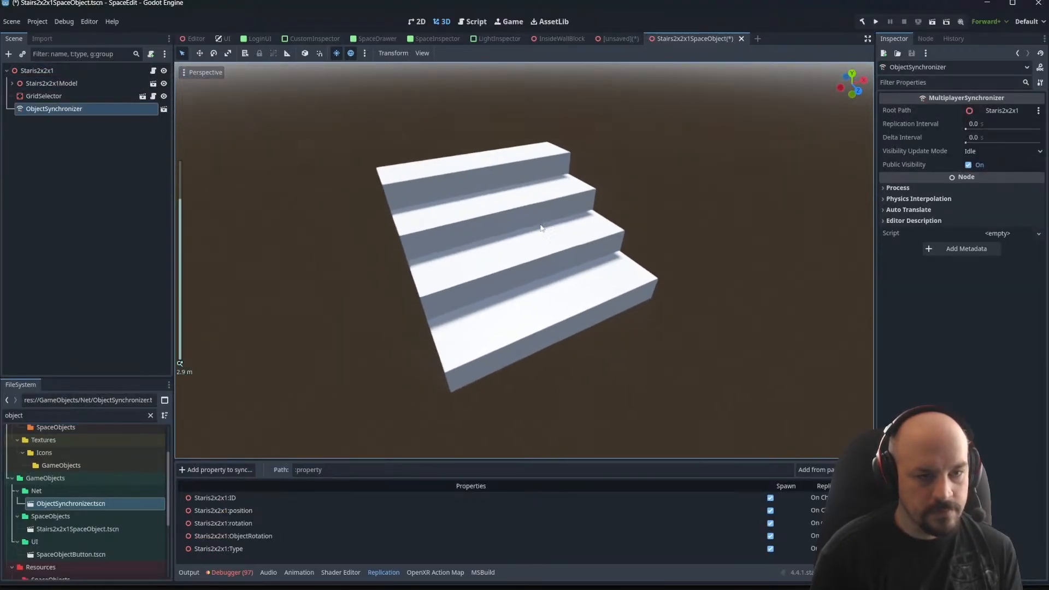
{"action": "key", "text": "ctrl+s"}
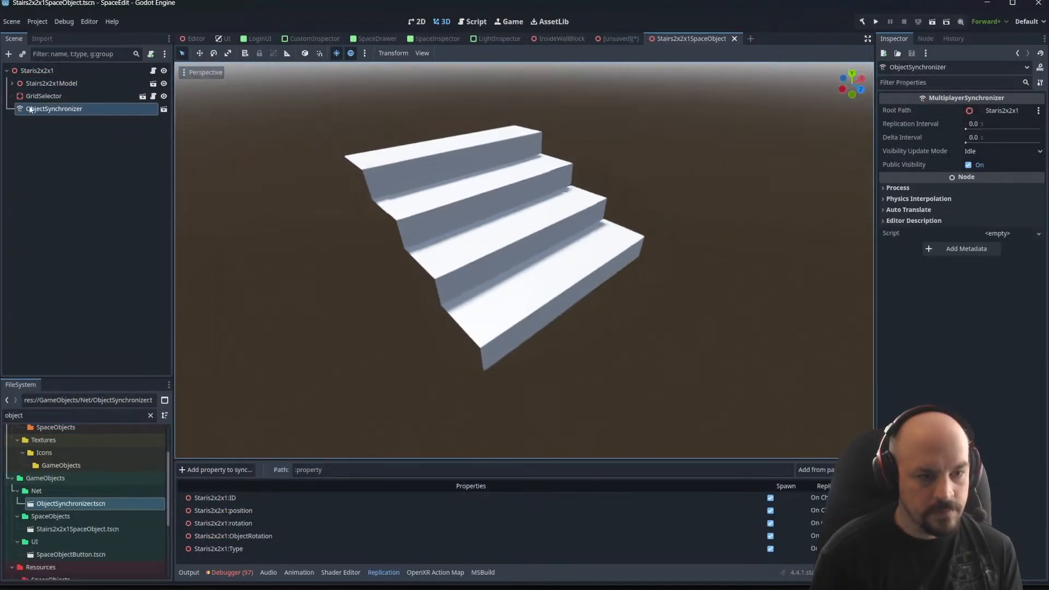
Assign the GridSelector node to the Selector property of the Staris2x2x1 root node and save the scene
{"action": "left_click", "coordinate": [37, 70]}
{"action": "scroll", "coordinate": [227, 217], "scroll_direction": "down", "scroll_amount": 2}
{"action": "middle_click_drag", "start_coordinate": [227, 217], "coordinate": [428, 281]}
{"action": "key", "text": "ctrl+s"}
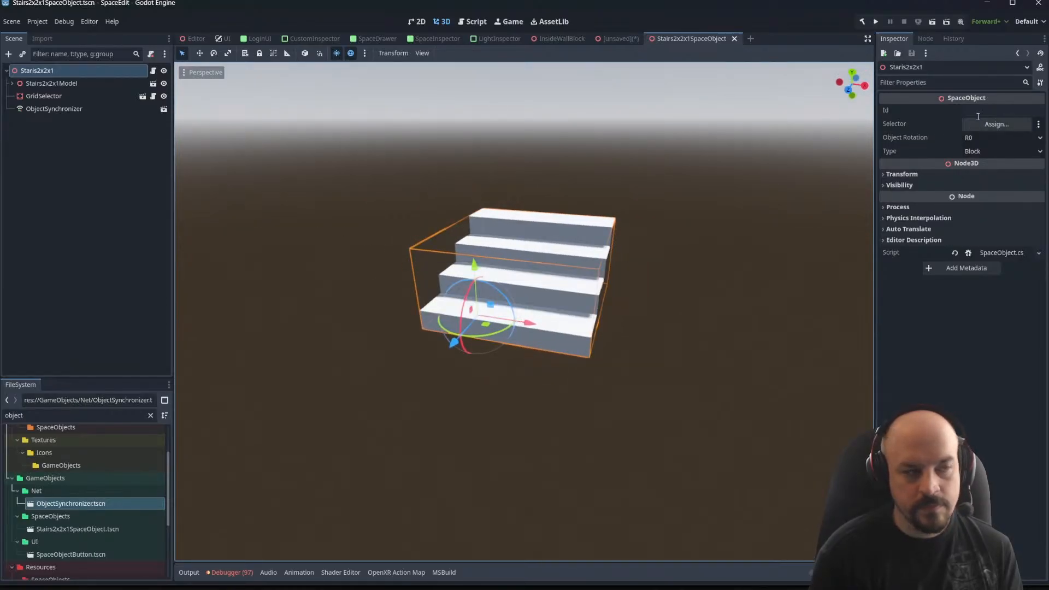
{"action": "left_click", "coordinate": [997, 124]}
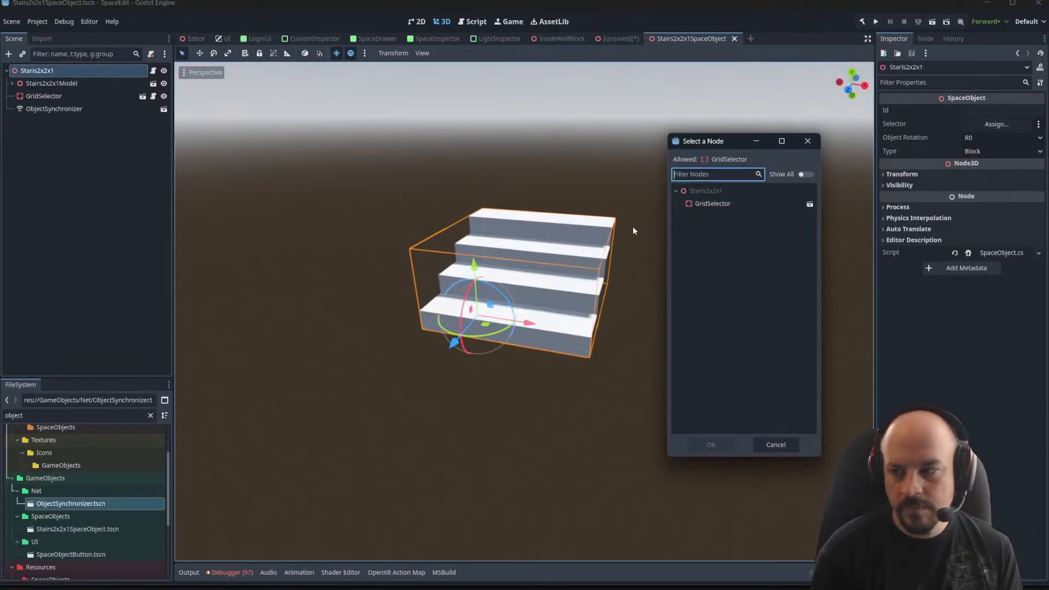
{"action": "double_click", "coordinate": [706, 202]}
{"action": "scroll", "coordinate": [715, 211], "scroll_direction": "up", "scroll_amount": 5}
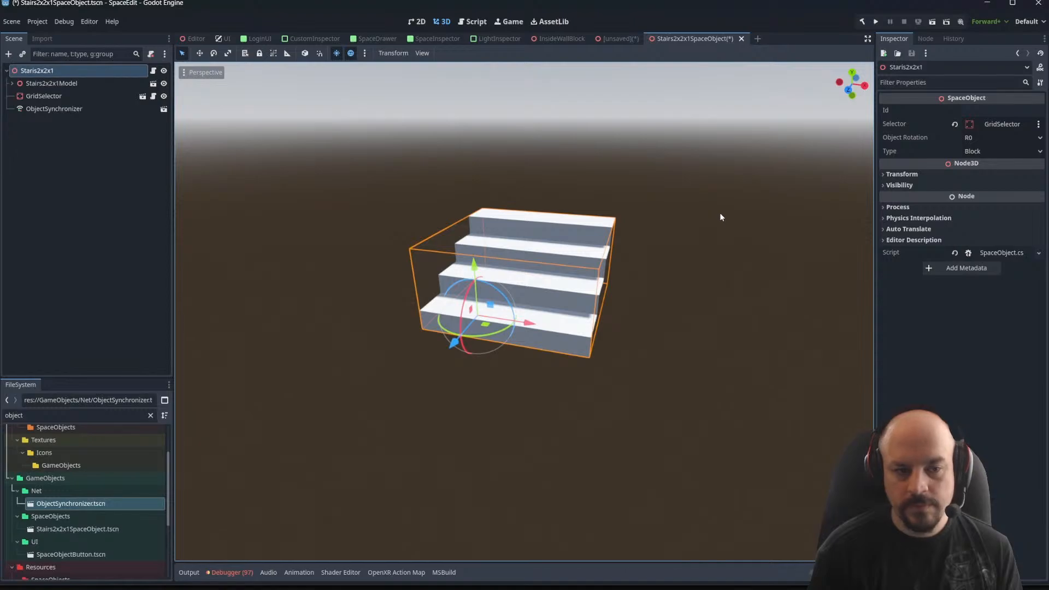
{"action": "key", "text": "ctrl+s"}
Start editing the root node's Id, then switch to the online GUID generator and generate and copy one hyphenated GUID
{"action": "middle_click_drag", "start_coordinate": [526, 192], "coordinate": [597, 230]}
{"action": "scroll", "coordinate": [598, 229], "scroll_direction": "down", "scroll_amount": 4}
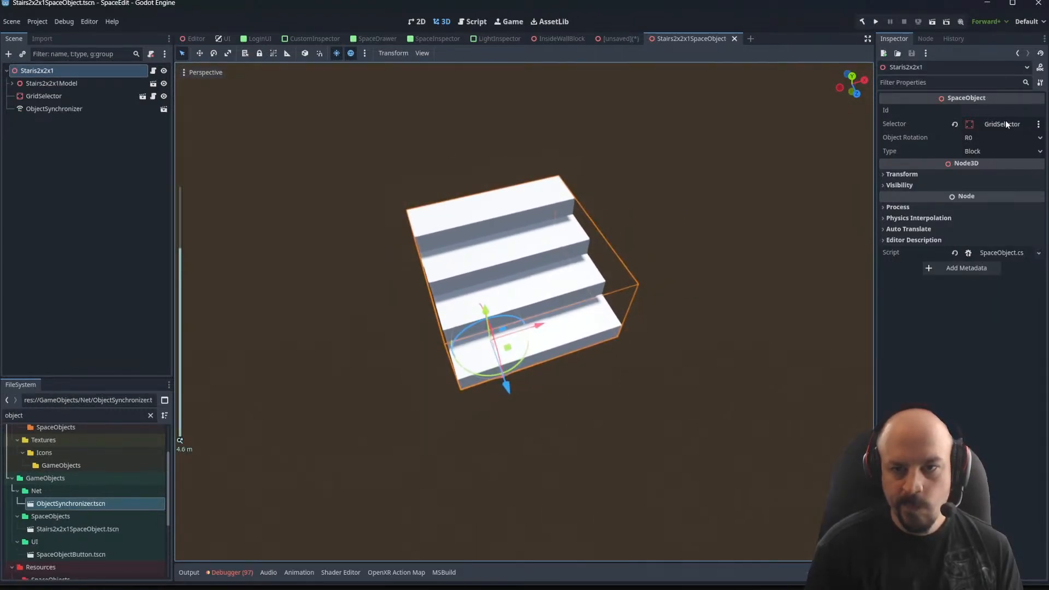
{"action": "left_click", "coordinate": [1005, 153]}
{"action": "left_click", "coordinate": [979, 112]}
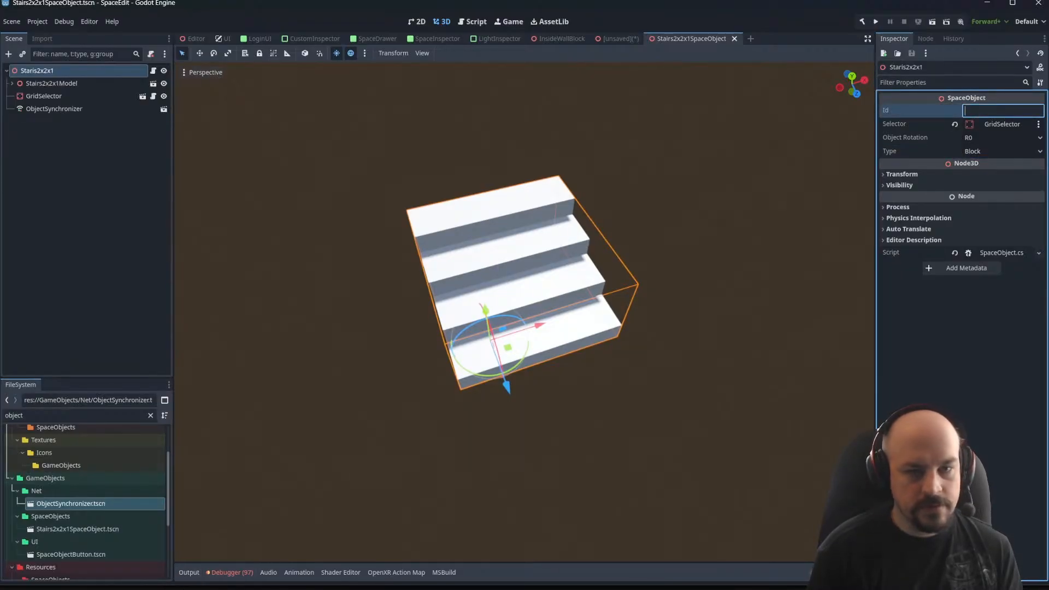
{"action": "key", "text": "alt+Tab"}
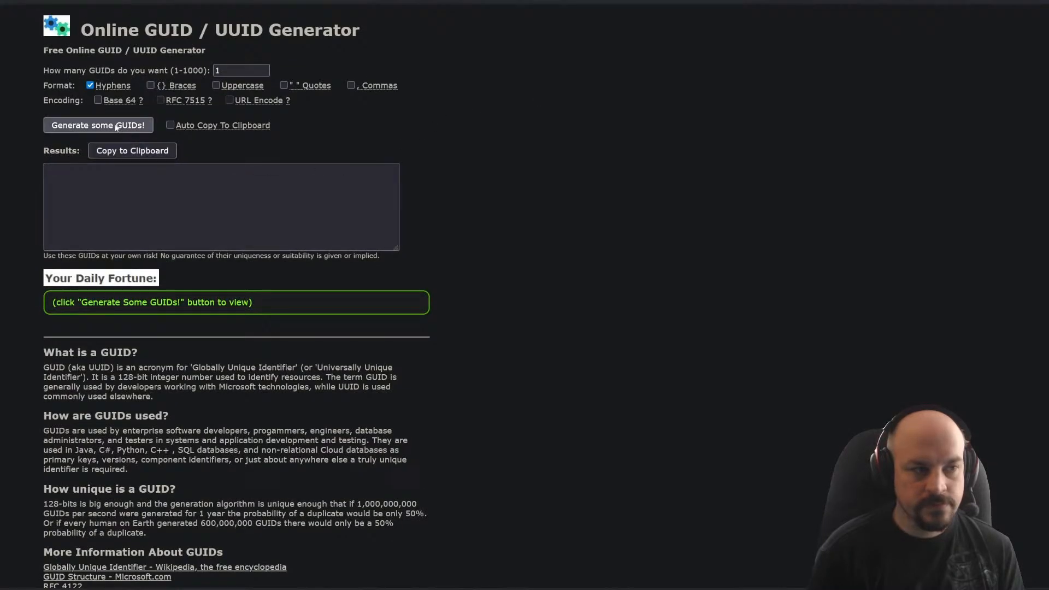
{"action": "left_click", "coordinate": [81, 126]}
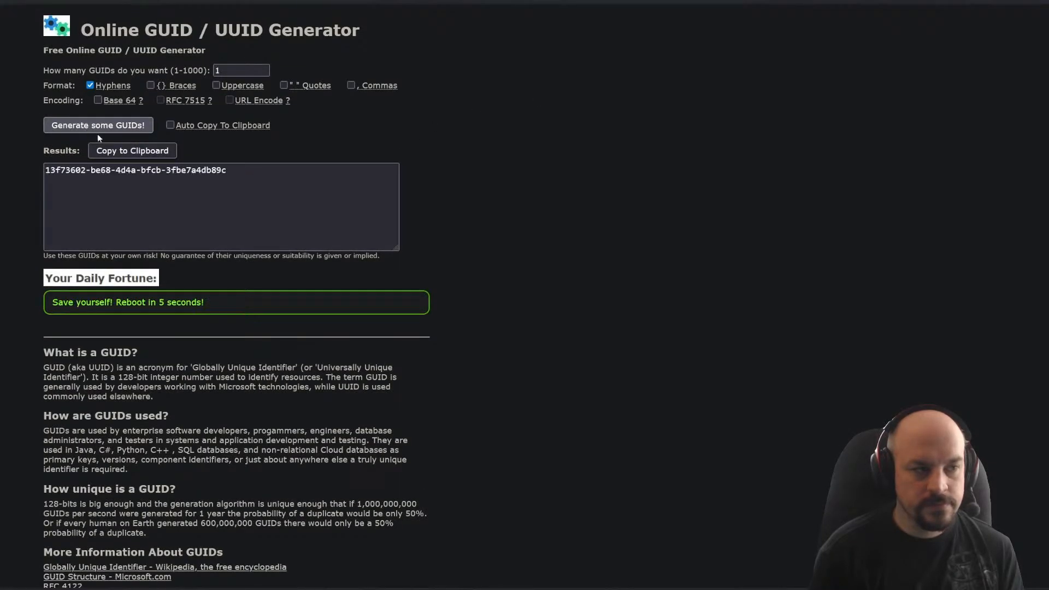
{"action": "triple_click", "coordinate": [126, 175]}
{"action": "left_click", "coordinate": [197, 170]}
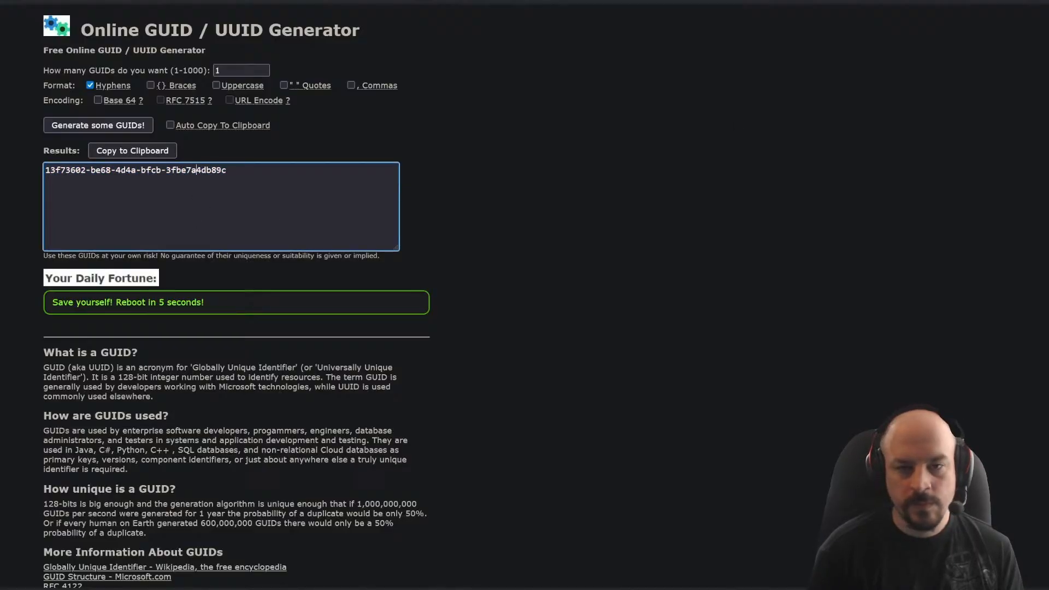
Return to Godot, paste the generated GUID as the Staris2x2x1 root node's Id and save the scene
{"action": "key", "text": "alt+Tab"}
{"action": "key", "text": "ctrl+v"}
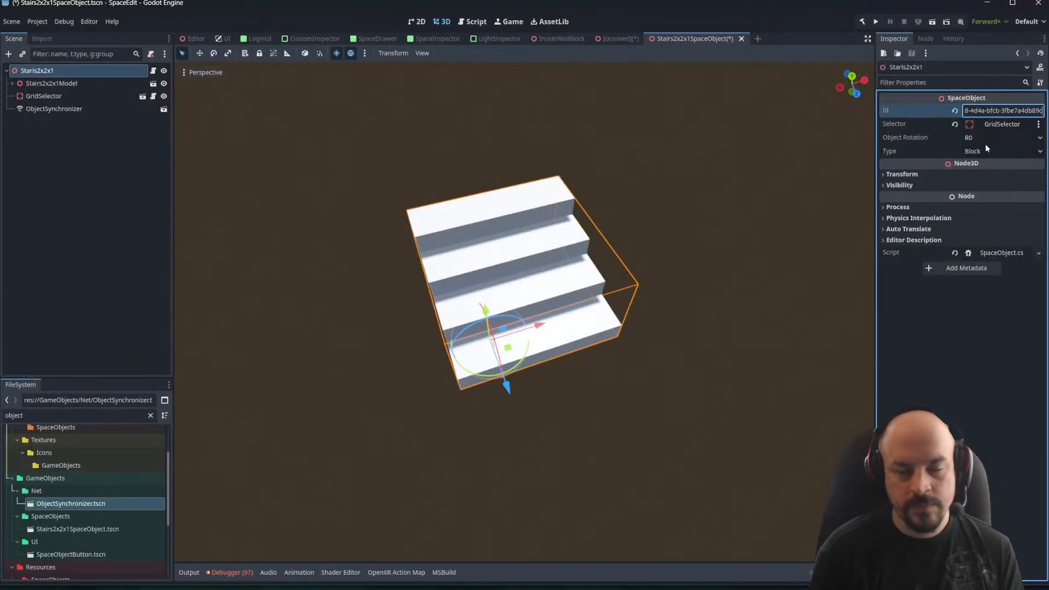
{"action": "left_click", "coordinate": [67, 180]}
{"action": "left_click", "coordinate": [42, 71]}
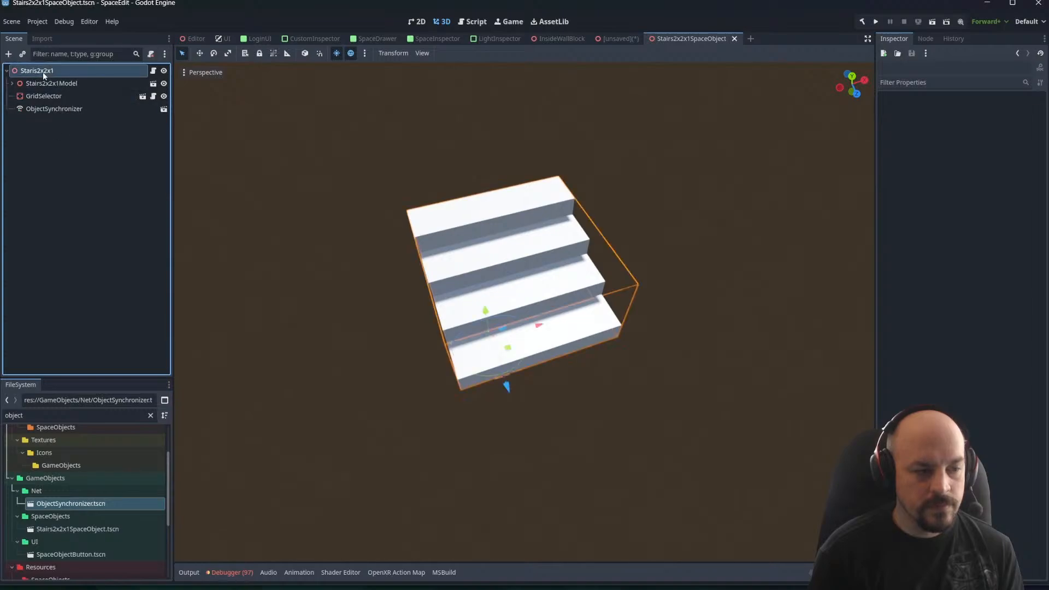
Filter the project files for "data", open SpaceObjectDatabase.tres and add one element to its Space Objects array
{"action": "double_click", "coordinate": [54, 415]}
{"action": "type", "text": "data"}
{"action": "left_click", "coordinate": [70, 470]}
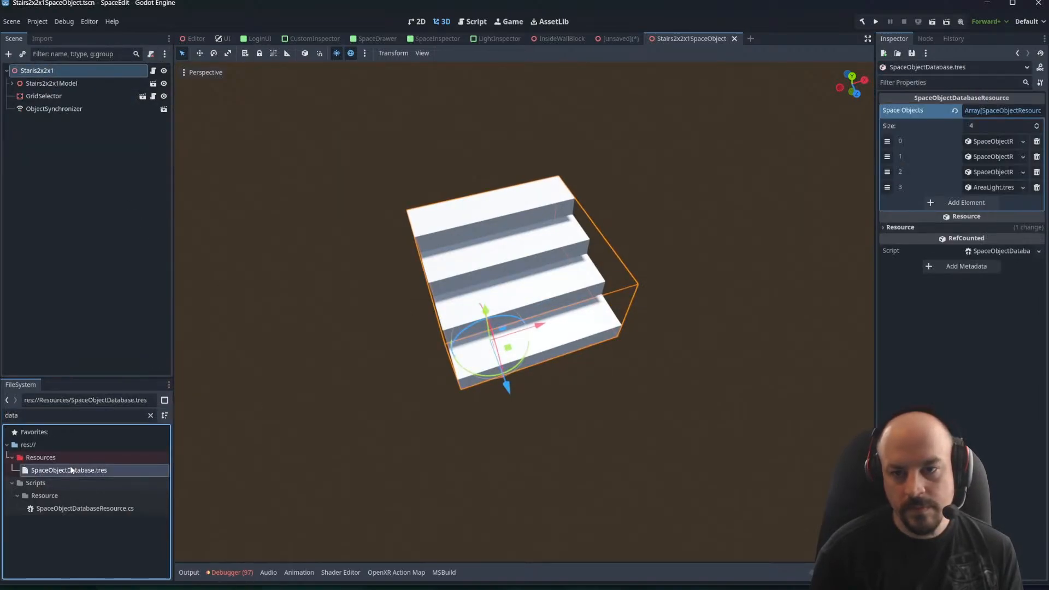
{"action": "left_click", "coordinate": [966, 202]}
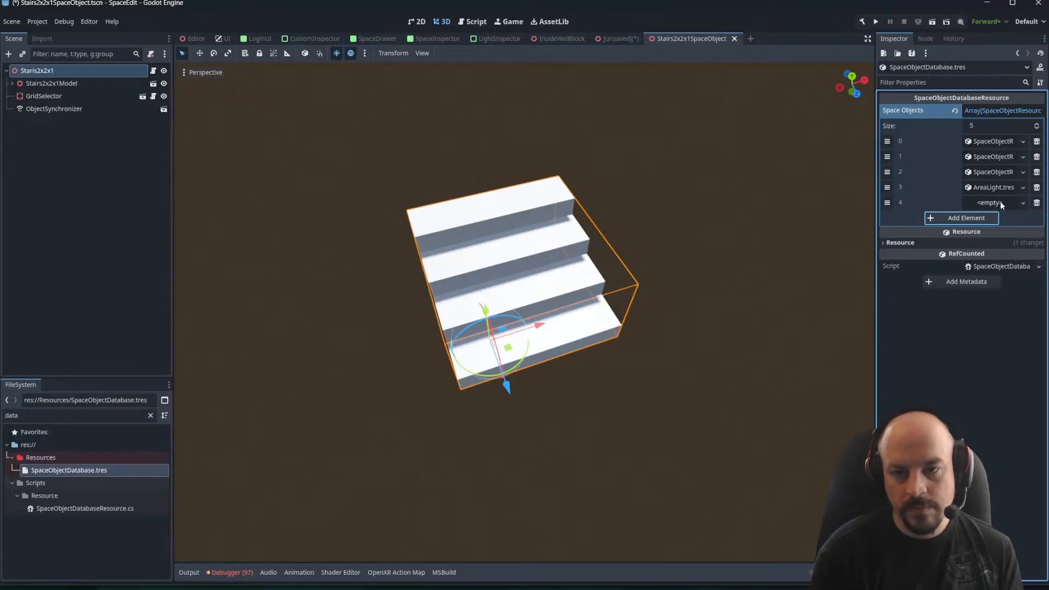
Try to load Stairs2x2x1SpaceObject.tscn from res://GameObjects/SpaceObjects into element 4 of the Space Objects array
{"action": "left_click", "coordinate": [1002, 203]}
{"action": "left_click", "coordinate": [949, 234]}
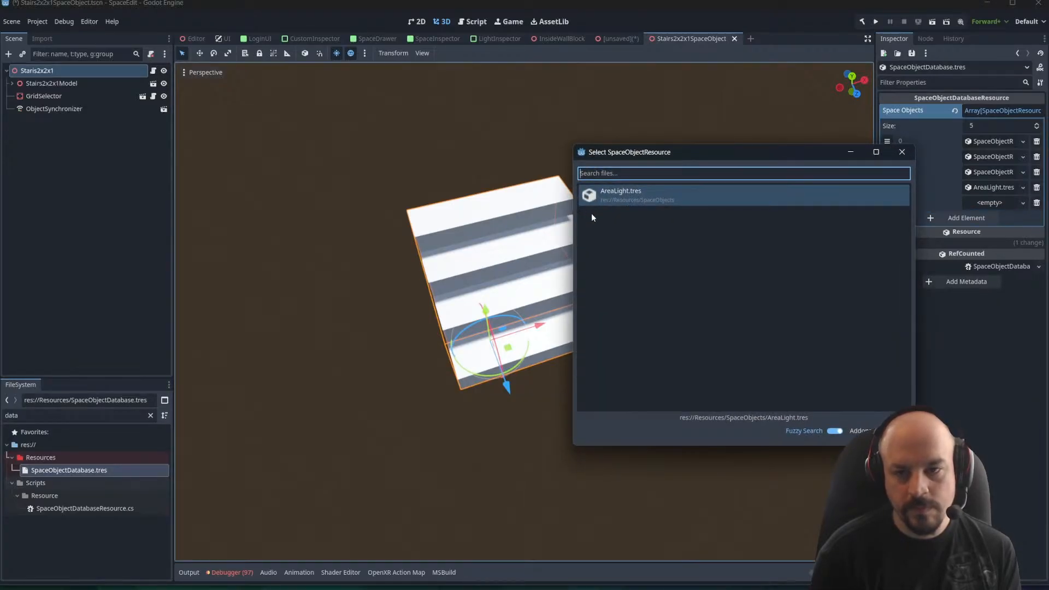
{"action": "key", "text": "Escape"}
{"action": "left_click", "coordinate": [987, 203]}
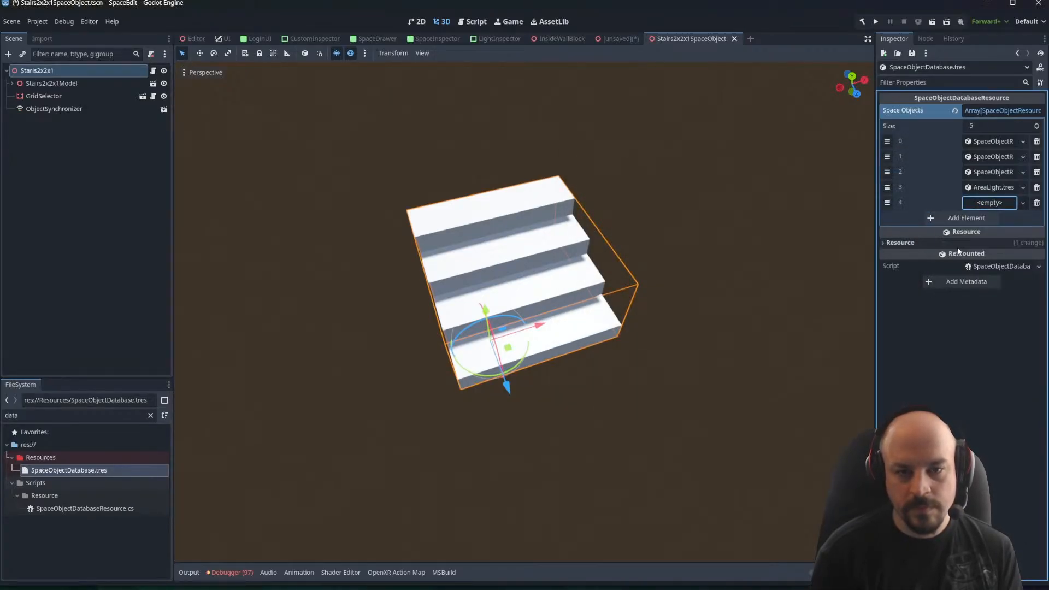
{"action": "left_click", "coordinate": [955, 246]}
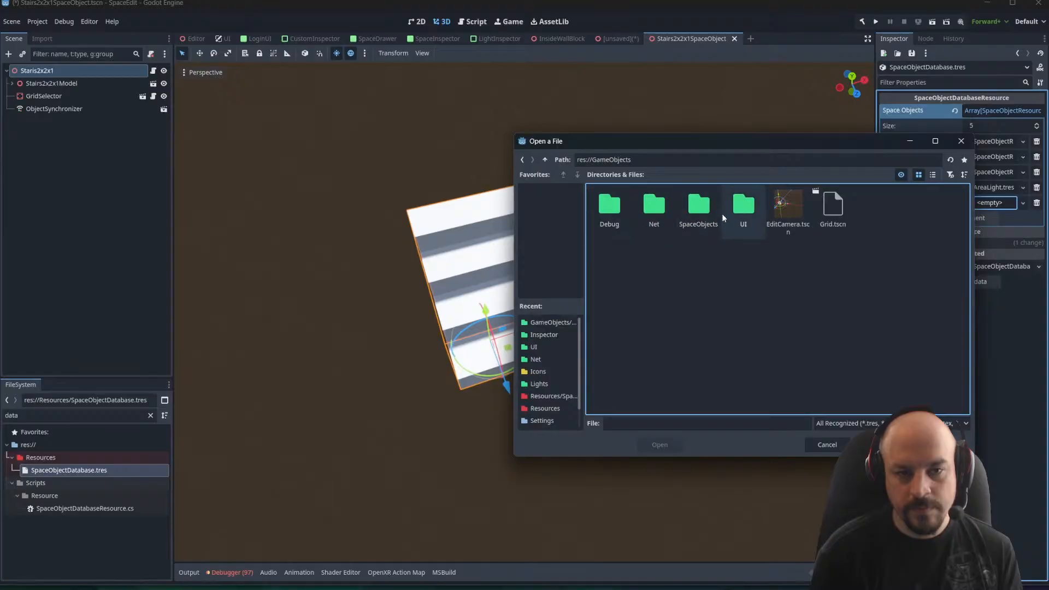
{"action": "double_click", "coordinate": [708, 216]}
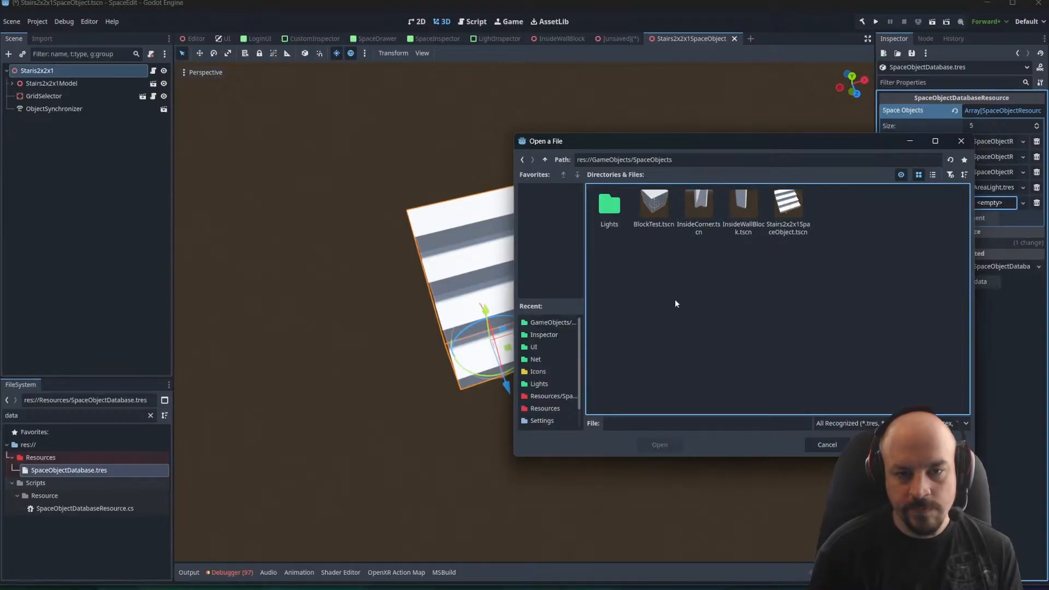
{"action": "double_click", "coordinate": [787, 212]}
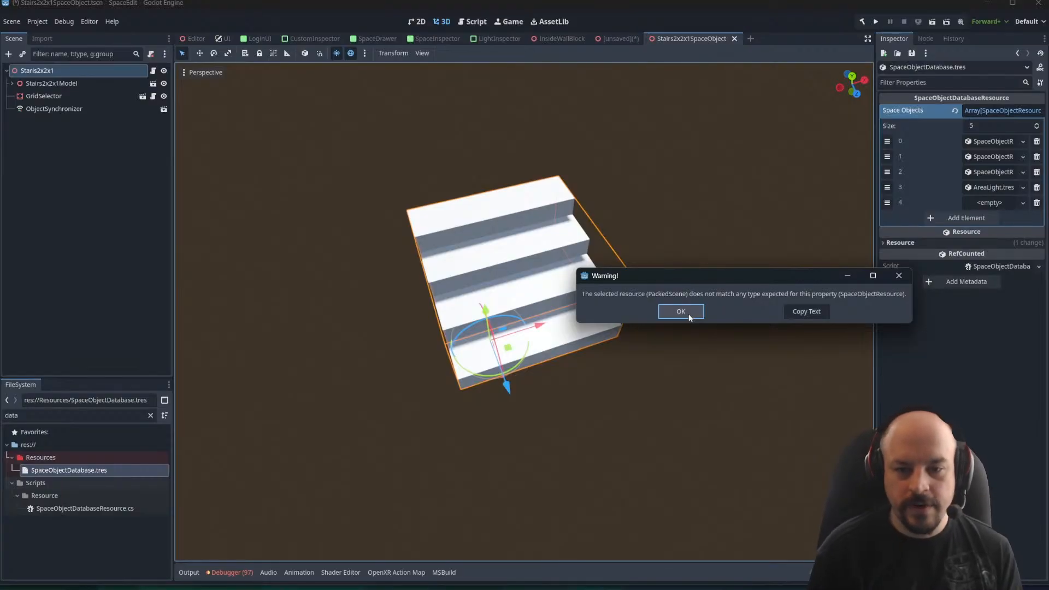
{"action": "left_click", "coordinate": [897, 277]}
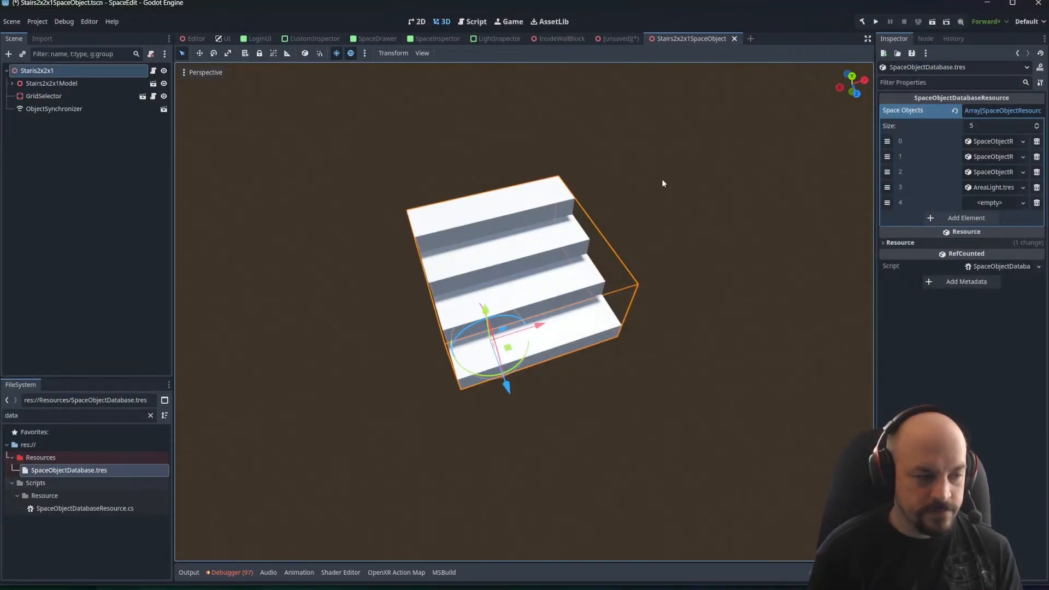
Clear the file filter and create a new resource of type SpaceObjectResource in res://Resources/SpaceObjects
{"action": "left_click", "coordinate": [55, 542]}
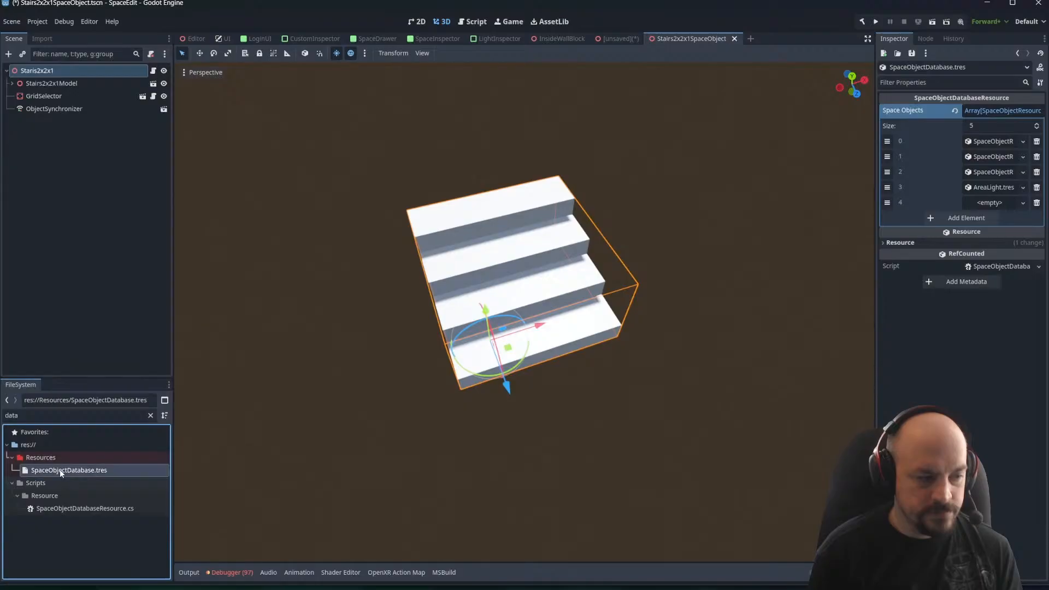
{"action": "left_click", "coordinate": [150, 415]}
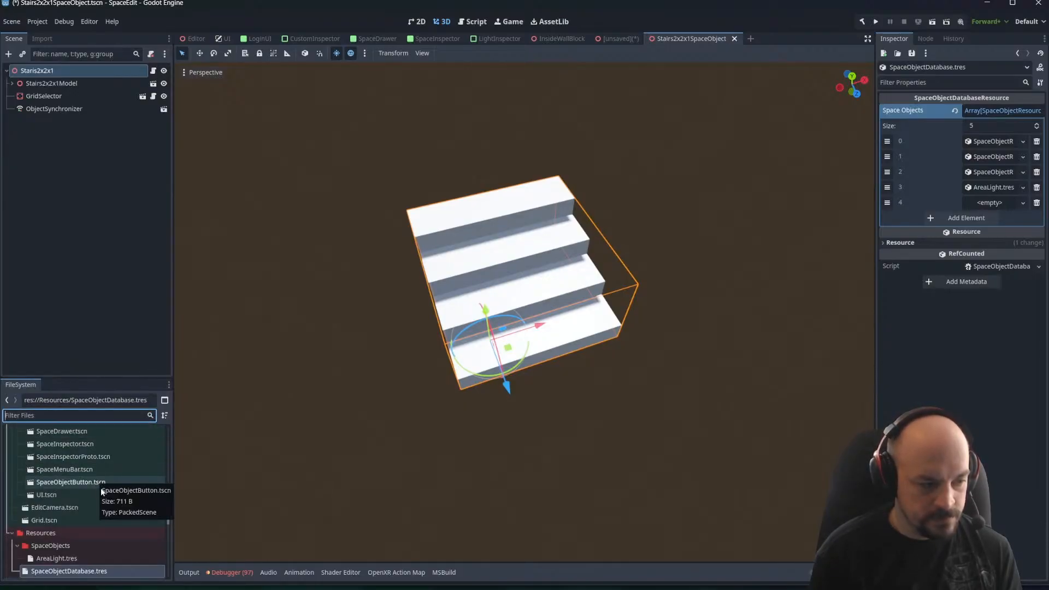
{"action": "scroll", "coordinate": [96, 482], "scroll_direction": "down", "scroll_amount": 2}
{"action": "left_click", "coordinate": [60, 491]}
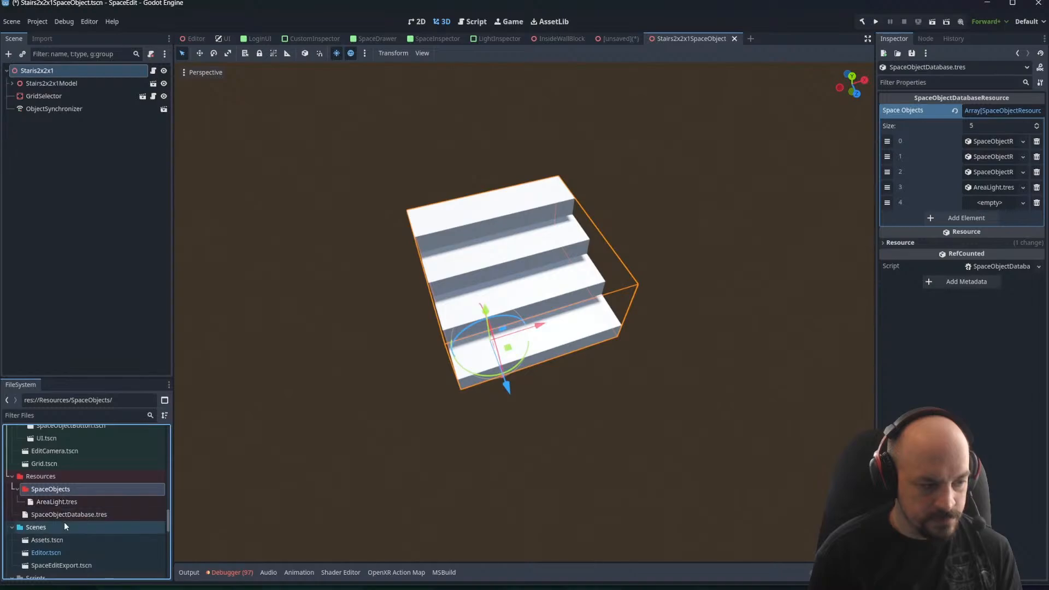
{"action": "left_click", "coordinate": [73, 515]}
{"action": "left_click", "coordinate": [49, 489]}
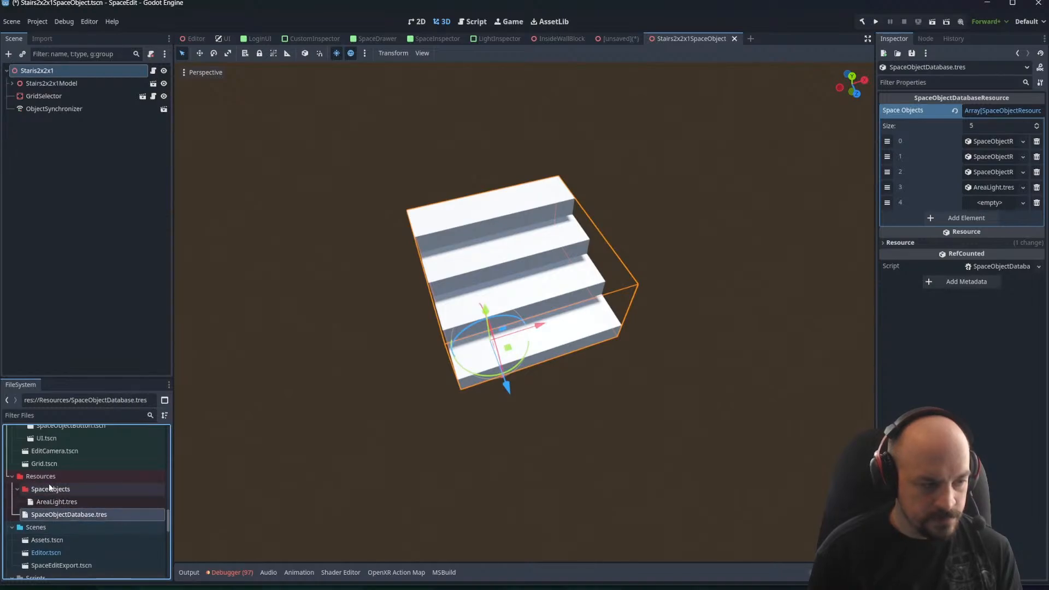
{"action": "right_click", "coordinate": [49, 489]}
{"action": "mouse_move", "coordinate": [105, 408]}
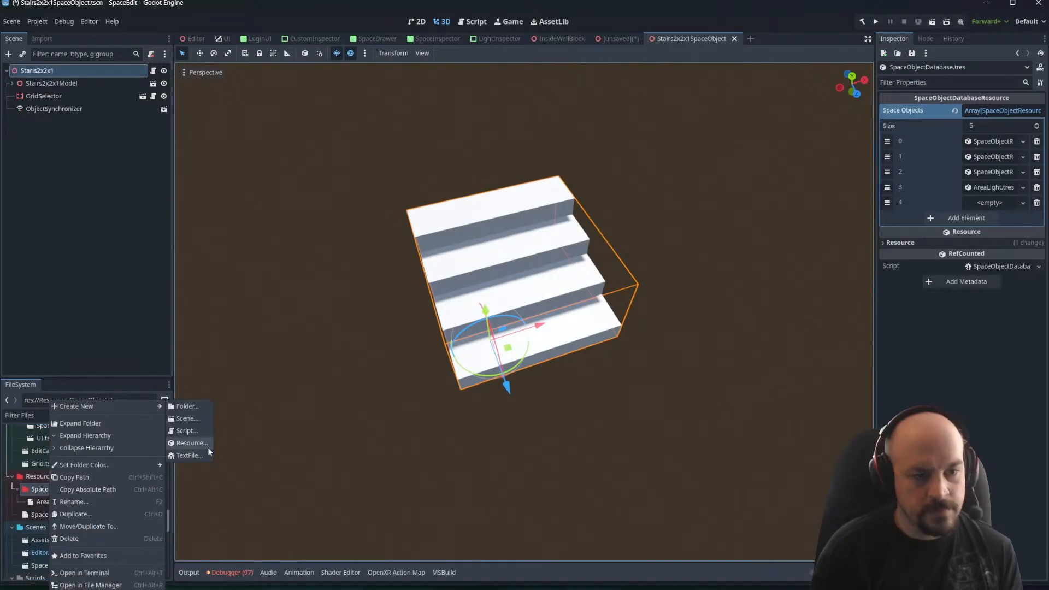
{"action": "left_click", "coordinate": [192, 443]}
{"action": "type", "text": "spaceobject"}
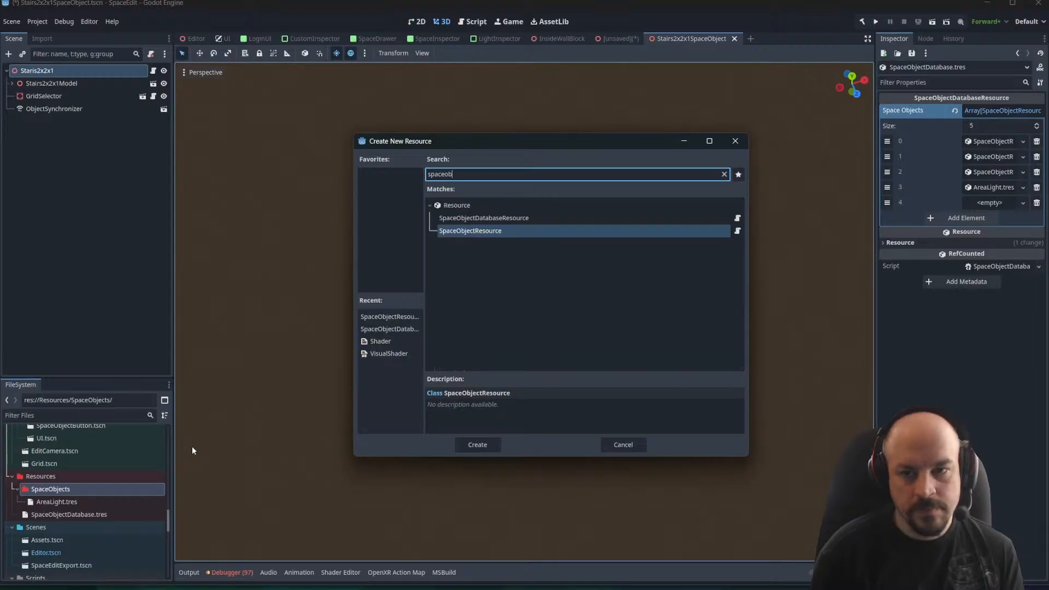
{"action": "key", "text": "Return"}
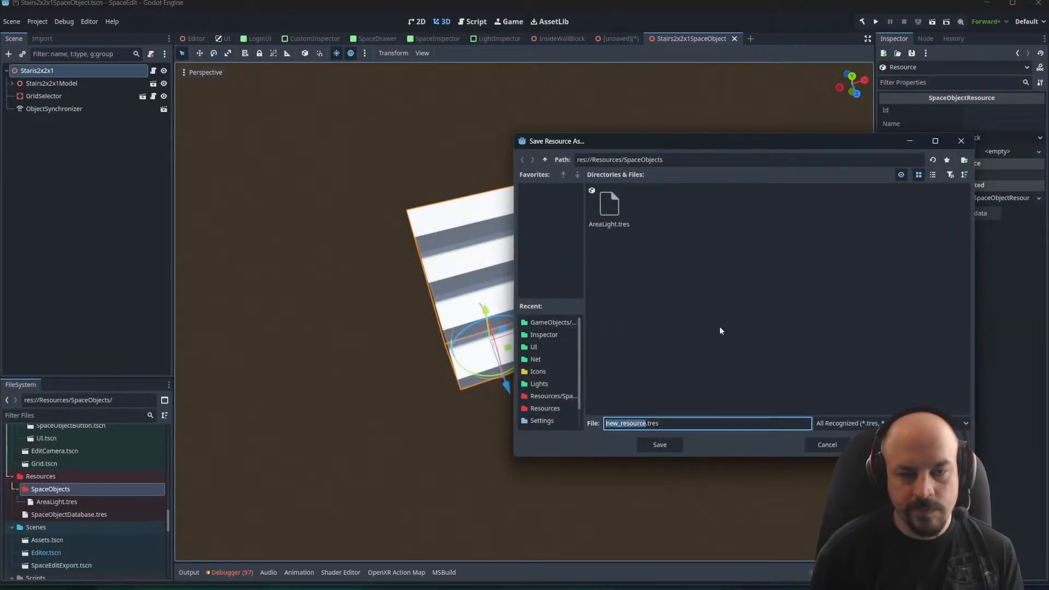
Create a Stairs folder in res://Resources/SpaceObjects and save the new resource there as Stairs2x2x1.tres
{"action": "right_click", "coordinate": [836, 247]}
{"action": "left_click", "coordinate": [873, 254]}
{"action": "type", "text": "Stairs"}
{"action": "key", "text": "Return"}
{"action": "type", "text": "Stairs2x2x1"}
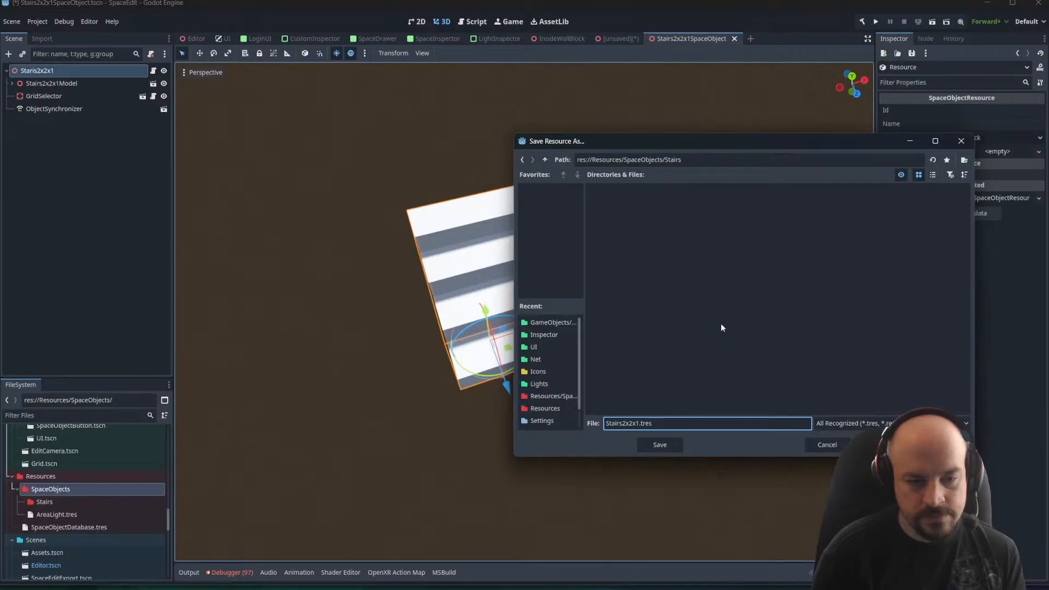
{"action": "key", "text": "Return"}
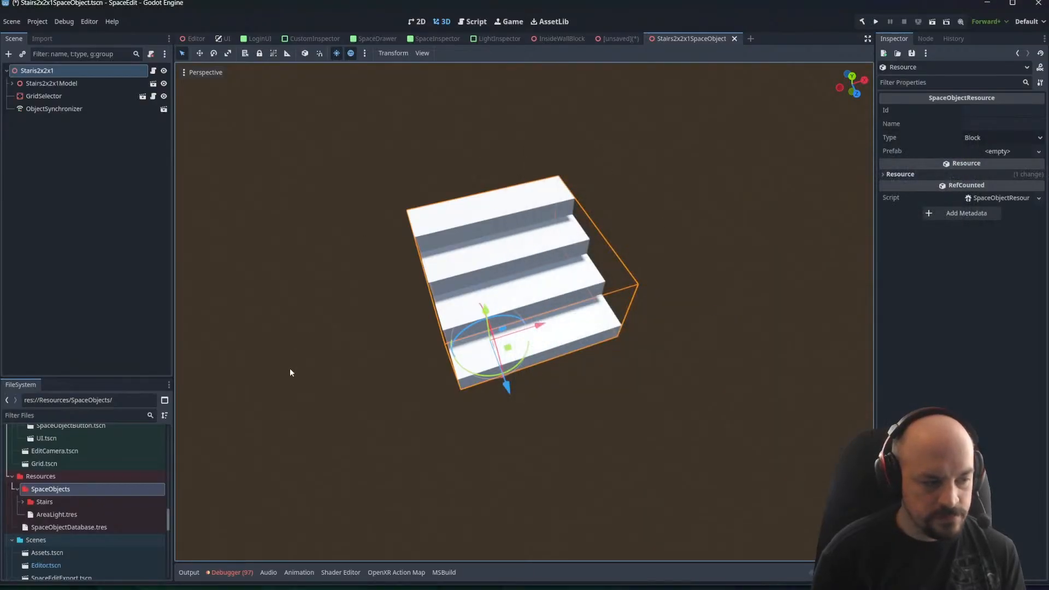
Expand the Stairs resource folder and open Stairs2x2x1.tres for editing
{"action": "double_click", "coordinate": [43, 488]}
{"action": "double_click", "coordinate": [43, 492]}
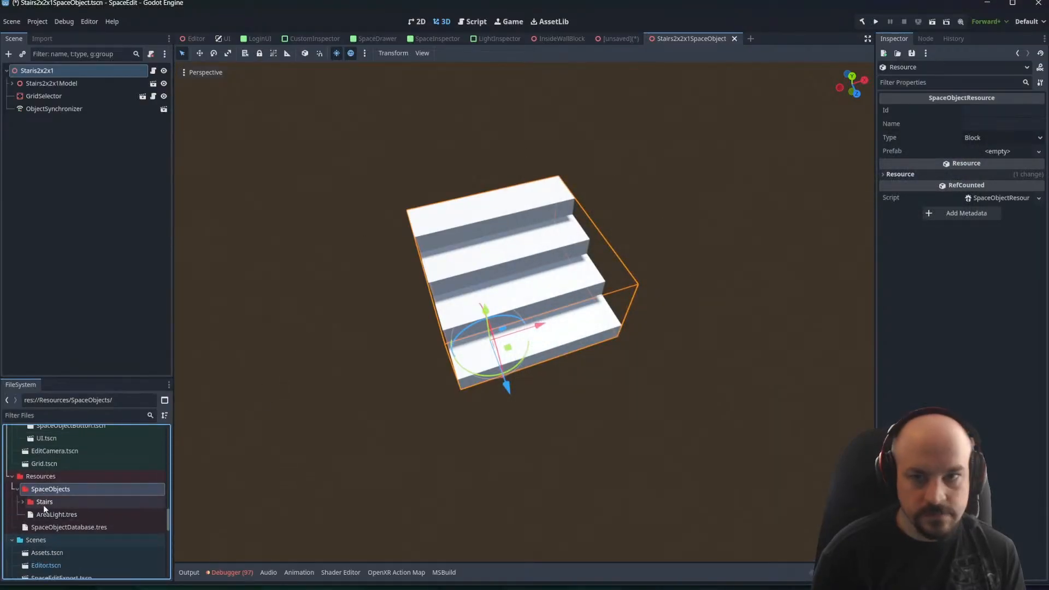
{"action": "double_click", "coordinate": [44, 503]}
{"action": "left_click", "coordinate": [64, 514]}
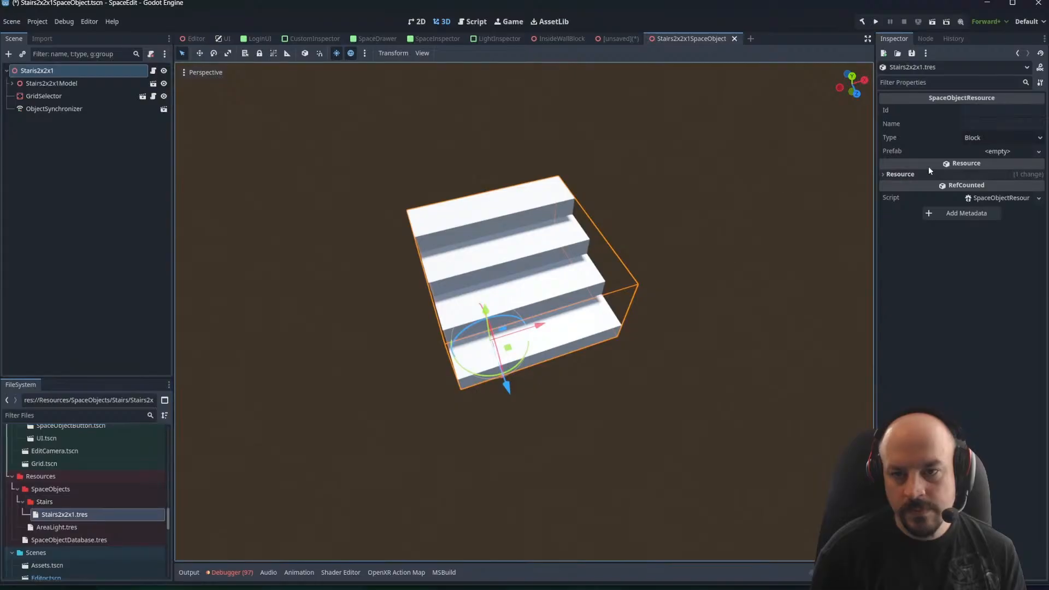
Close the Stairs2x2x1SpaceObject scene and the unsaved Stairs2x2x12 scene, discarding the latter's changes
{"action": "left_click", "coordinate": [735, 40]}
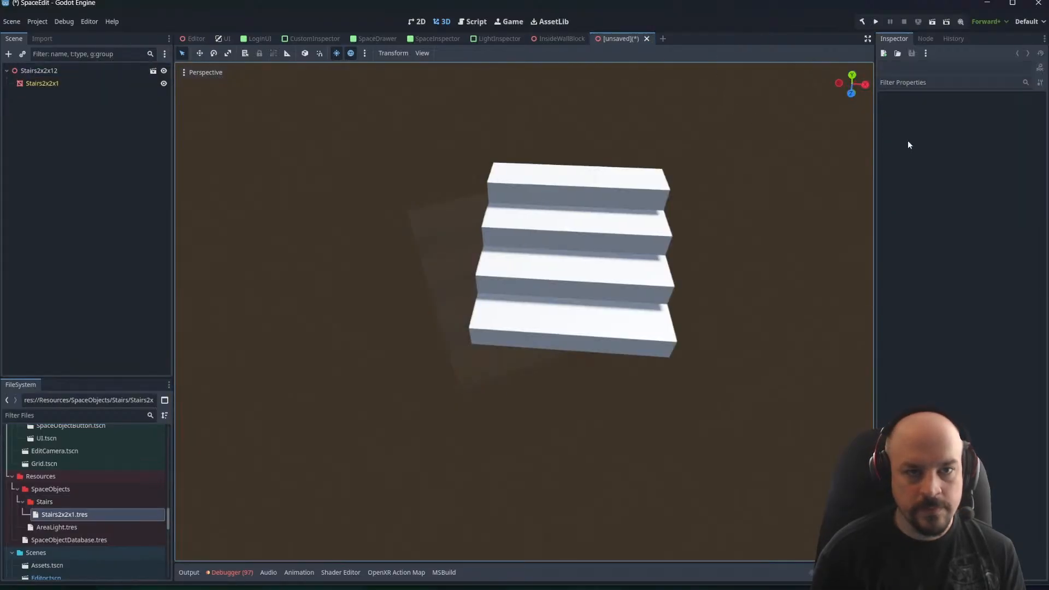
{"action": "left_click", "coordinate": [646, 39]}
{"action": "left_click", "coordinate": [804, 323]}
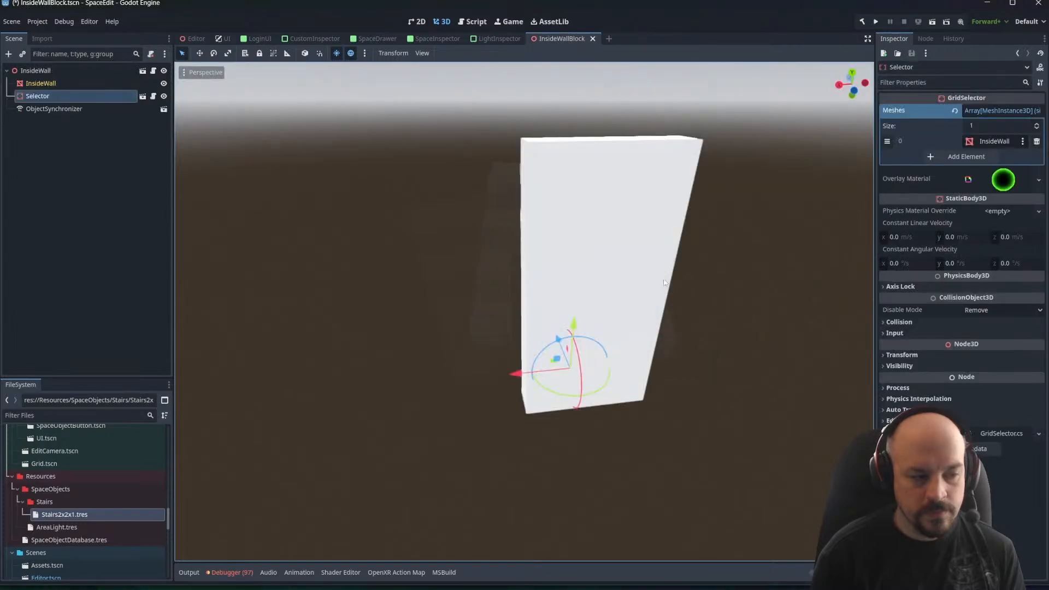
Assign the Stairs2x2x1SpaceObject.tscn scene as the prefab of the Stairs2x2x1.tres resource
{"action": "left_click", "coordinate": [55, 517]}
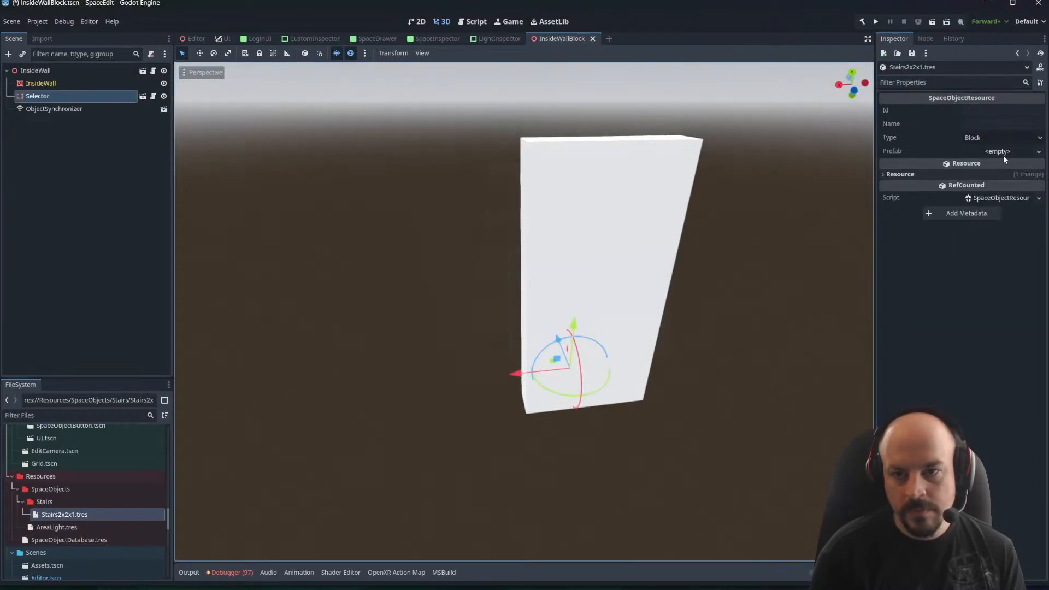
{"action": "left_click", "coordinate": [1038, 152]}
{"action": "left_click", "coordinate": [1039, 175]}
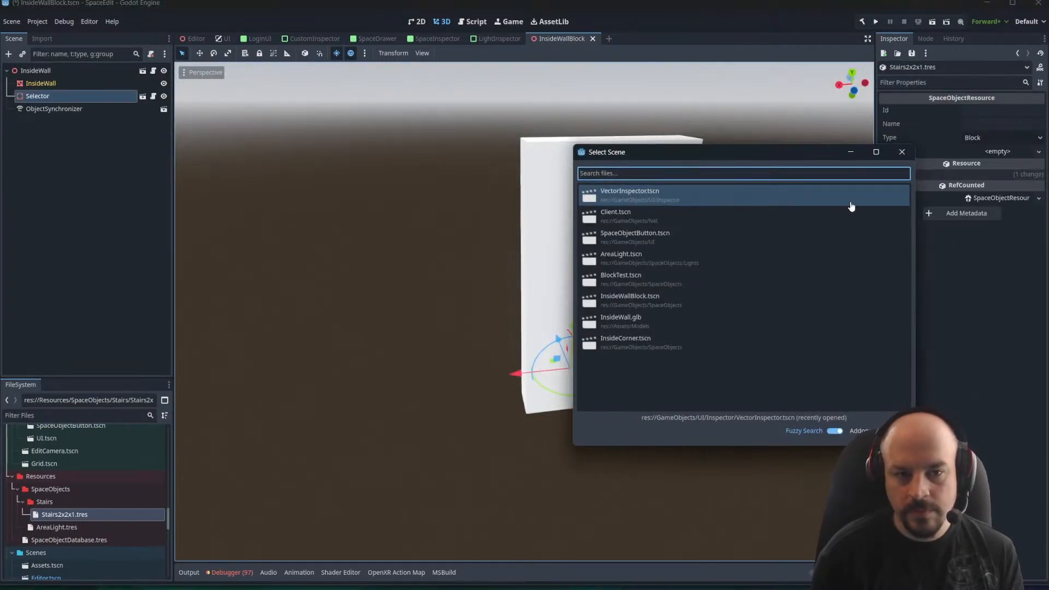
{"action": "type", "text": "2x"}
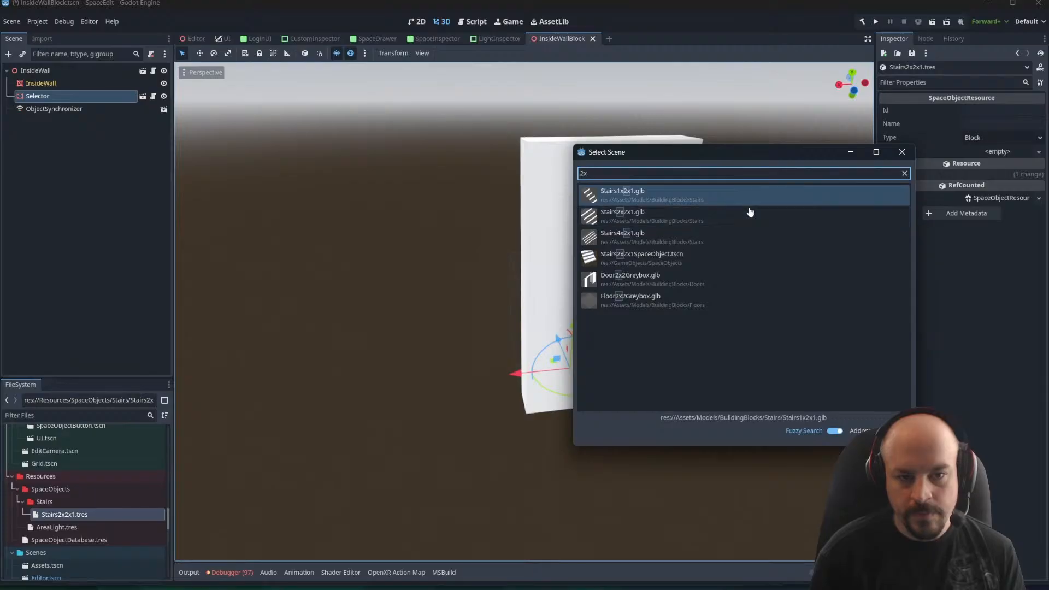
{"action": "double_click", "coordinate": [620, 257]}
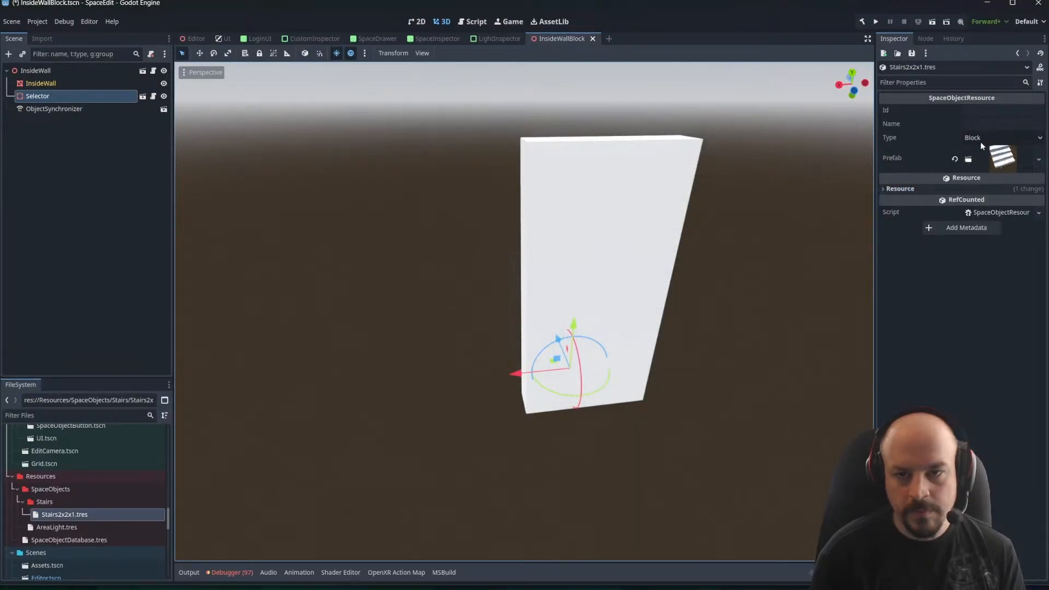
Set the name of the Stairs2x2x1.tres resource to "Stairs 2x2x1"
{"action": "left_click", "coordinate": [988, 128]}
{"action": "type", "text": "Sta"}
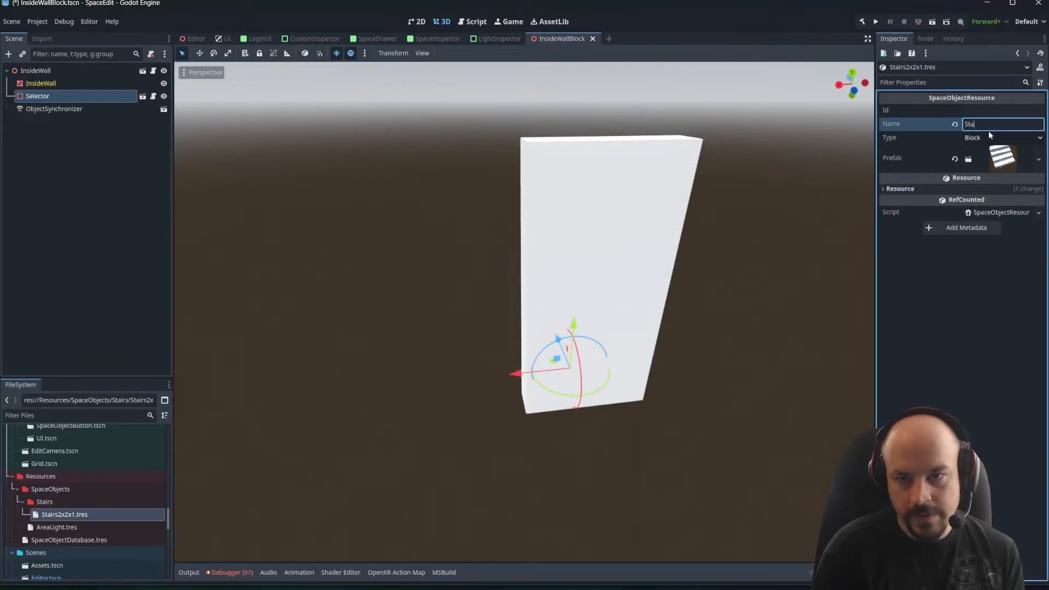
{"action": "type", "text": "irs 2x3"}
{"action": "key", "text": "BackSpace"}
{"action": "type", "text": "2"}
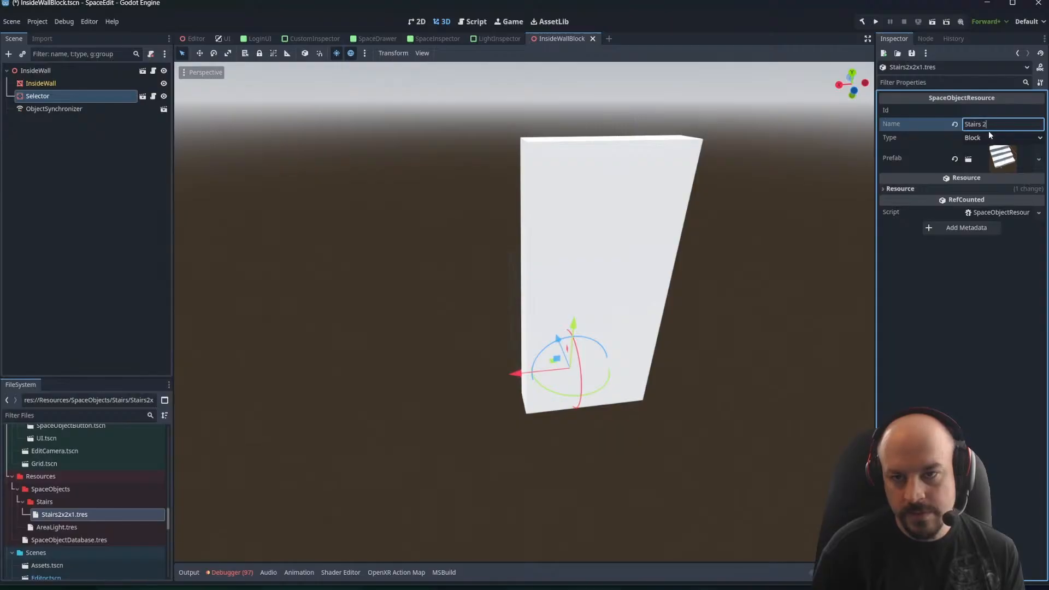
{"action": "type", "text": "x32x1"}
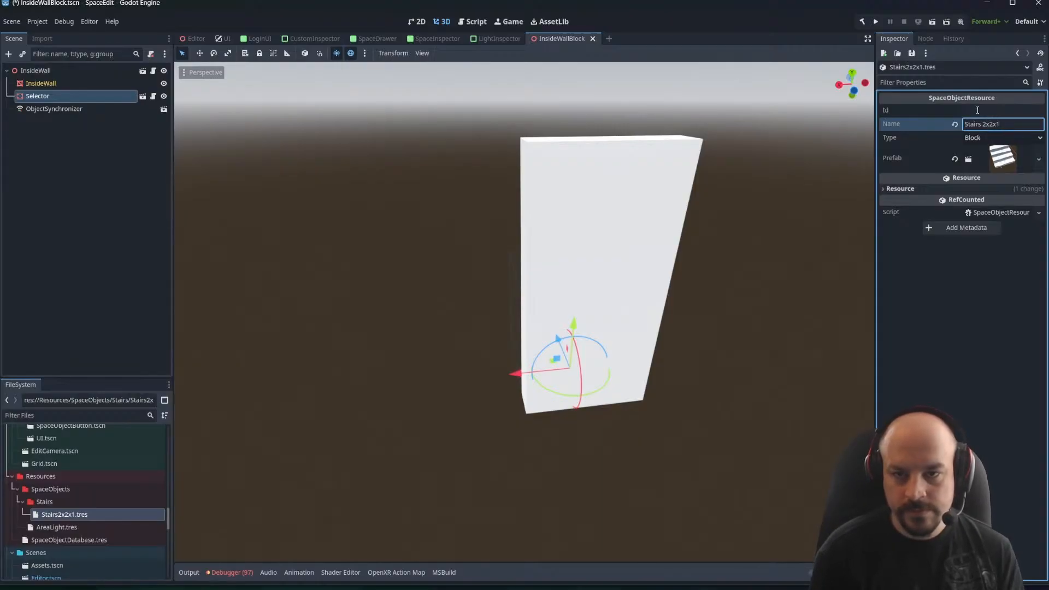
Filter the project files for "stairs", open the Stairs2x2x1SpaceObject scene and copy its root node's Id
{"action": "left_click", "coordinate": [977, 110]}
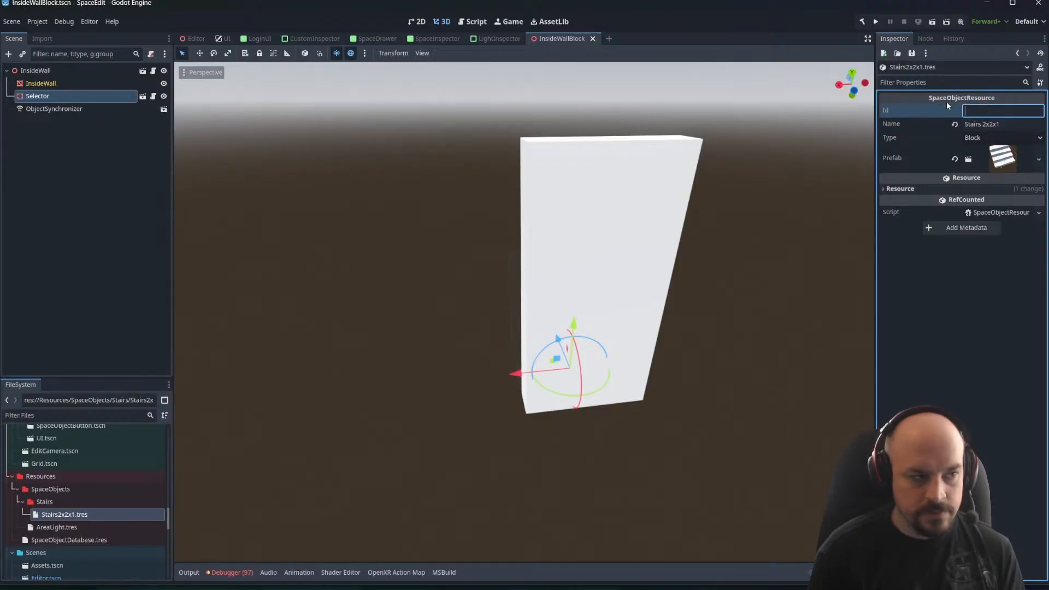
{"action": "left_click", "coordinate": [96, 320]}
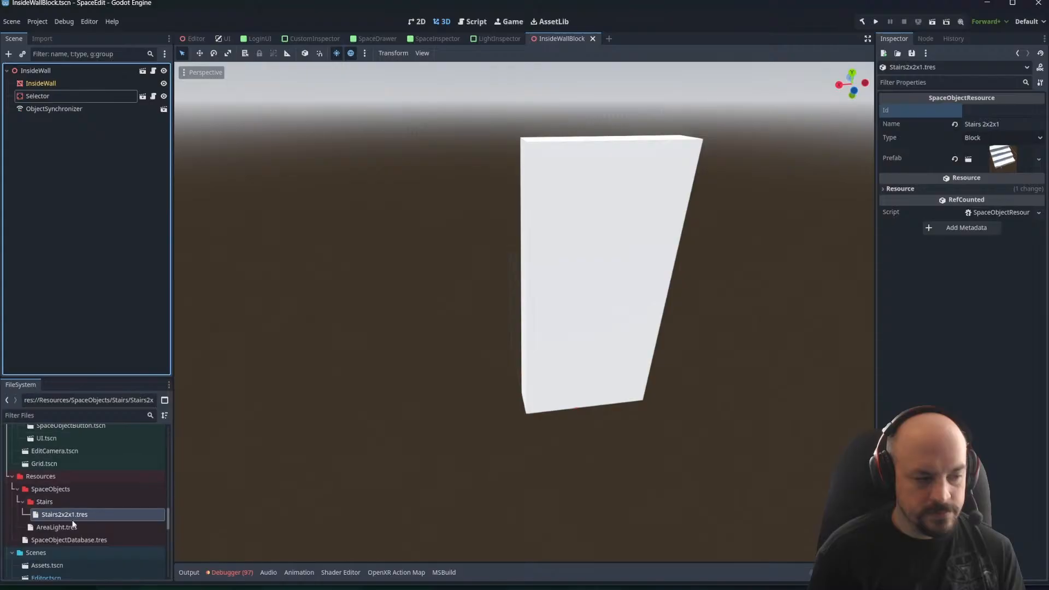
{"action": "scroll", "coordinate": [72, 542], "scroll_direction": "down", "scroll_amount": 5}
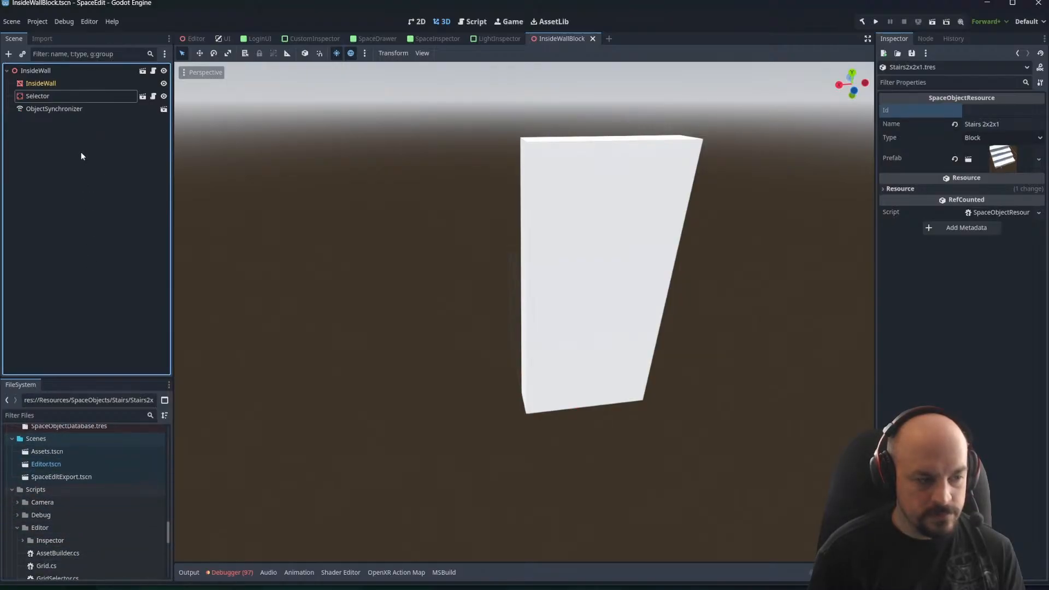
{"action": "left_click", "coordinate": [84, 420]}
{"action": "type", "text": "stairs"}
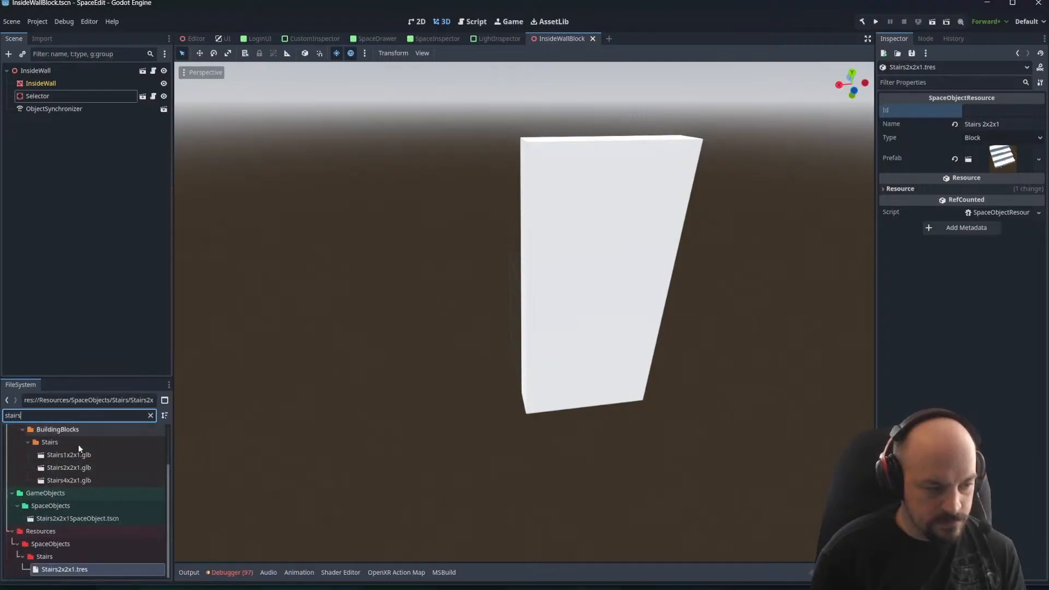
{"action": "double_click", "coordinate": [68, 520]}
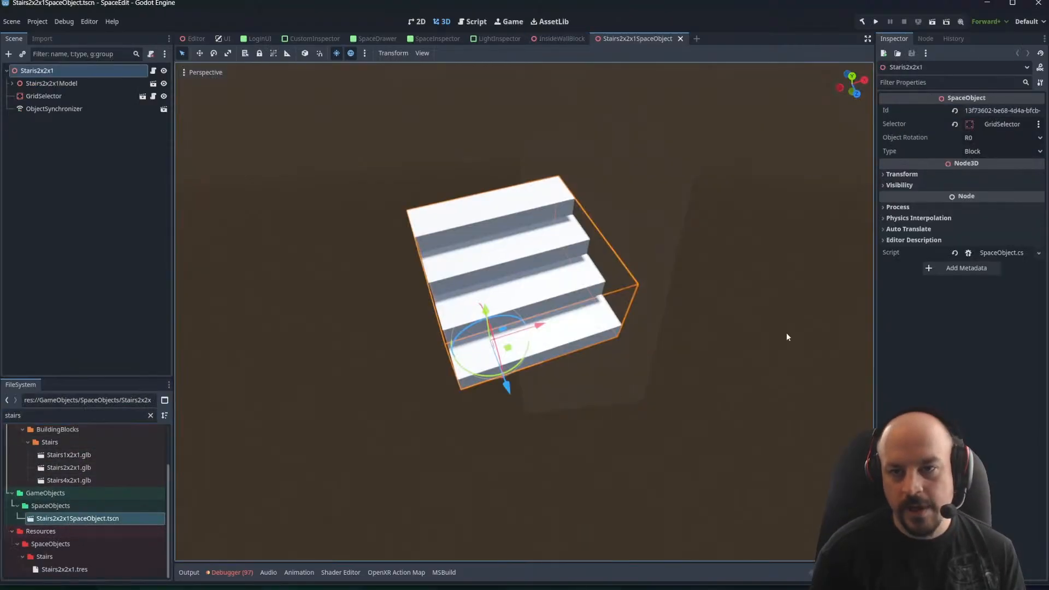
{"action": "double_click", "coordinate": [1003, 107]}
{"action": "left_click", "coordinate": [960, 386]}
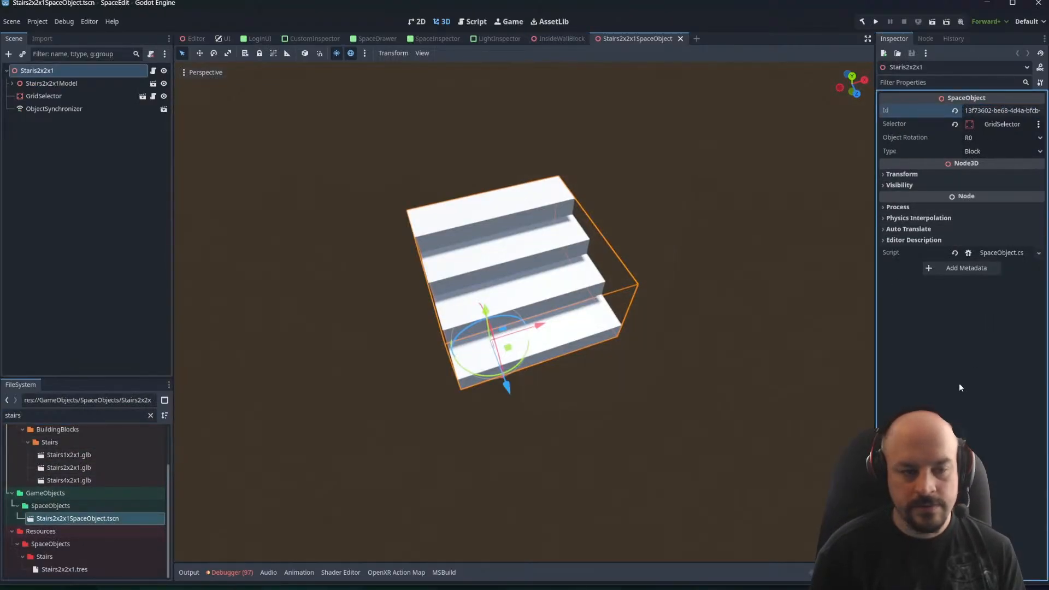
Reopen the Stairs2x2x1.tres resource, paste the copied Id into its Id property and save
{"action": "left_click", "coordinate": [72, 570]}
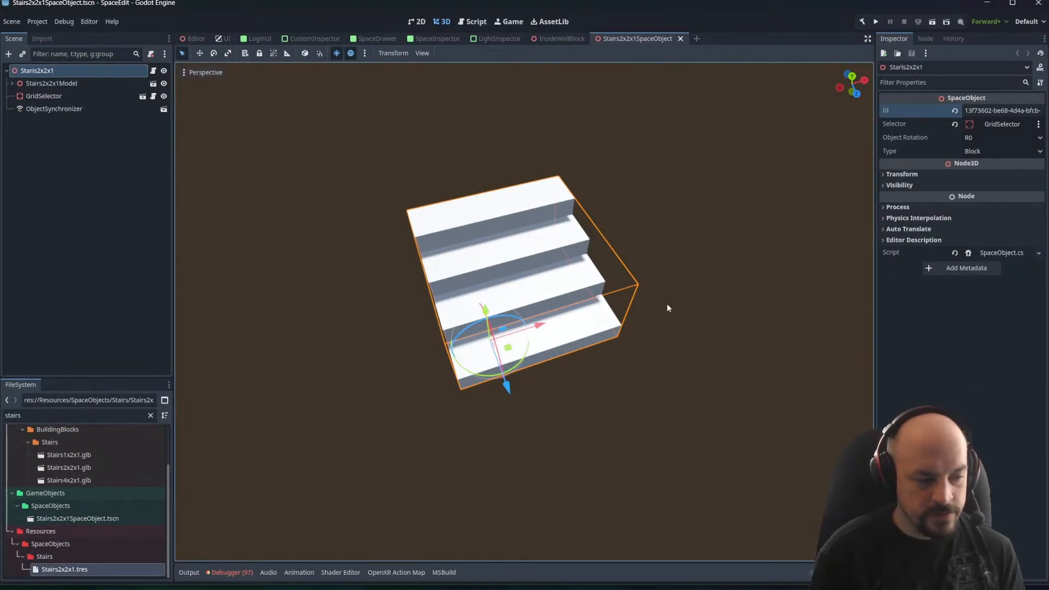
{"action": "left_click", "coordinate": [64, 571]}
{"action": "double_click", "coordinate": [65, 571]}
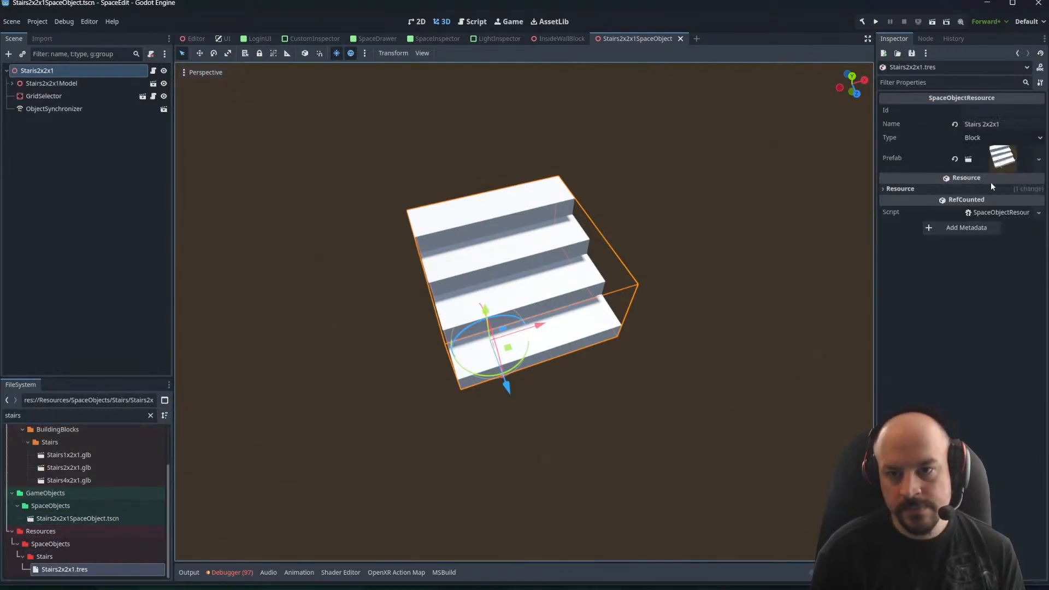
{"action": "left_click", "coordinate": [980, 122]}
{"action": "left_click", "coordinate": [976, 112]}
{"action": "key", "text": "ctrl+v"}
{"action": "key", "text": "ctrl+s"}
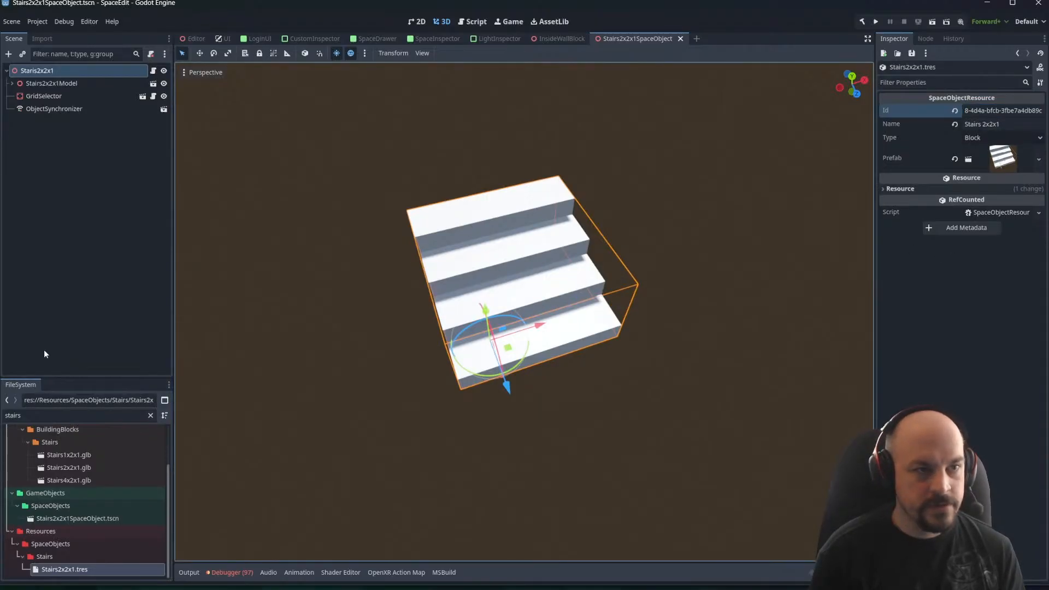
Filter the project files for "datab" and open SpaceObjectDatabase.tres for editing
{"action": "left_click", "coordinate": [160, 237]}
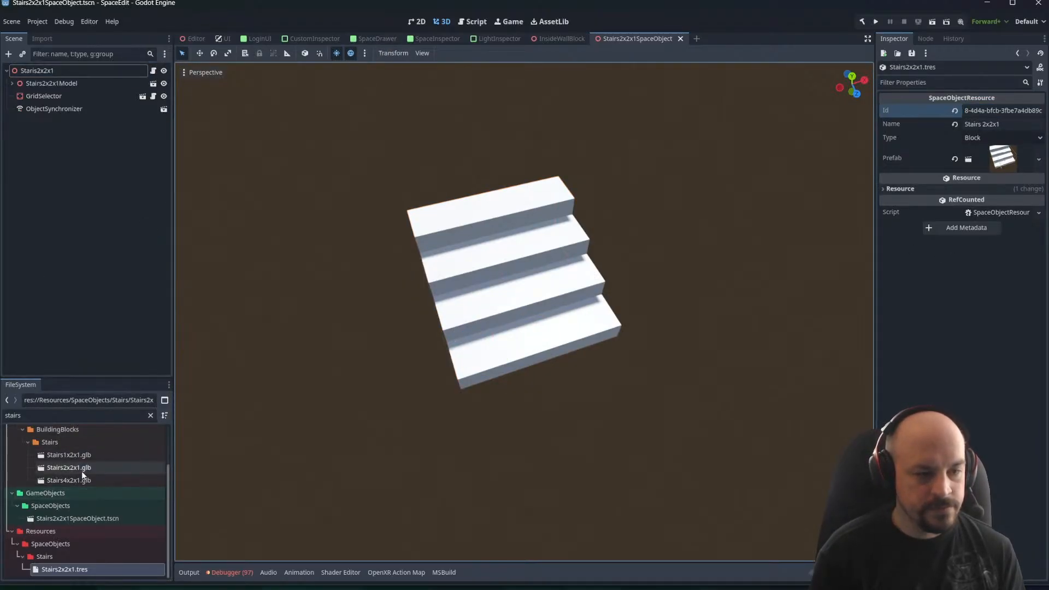
{"action": "scroll", "coordinate": [81, 471], "scroll_direction": "up", "scroll_amount": 2}
{"action": "left_click", "coordinate": [48, 418]}
{"action": "key", "text": "ctrl+a"}
{"action": "type", "text": "dt"}
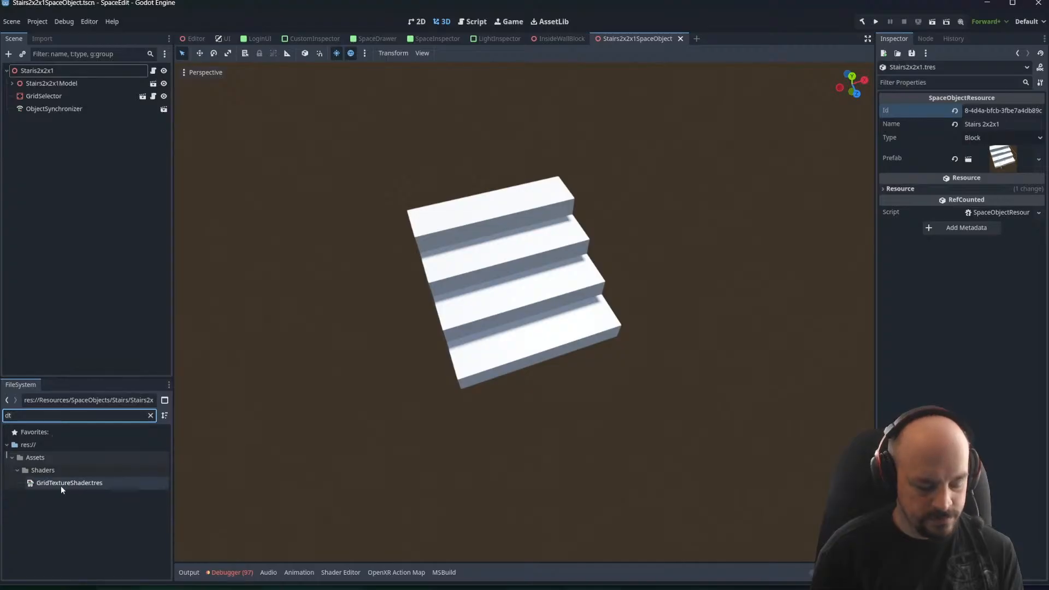
{"action": "key", "text": "BackSpace"}
{"action": "type", "text": "atab"}
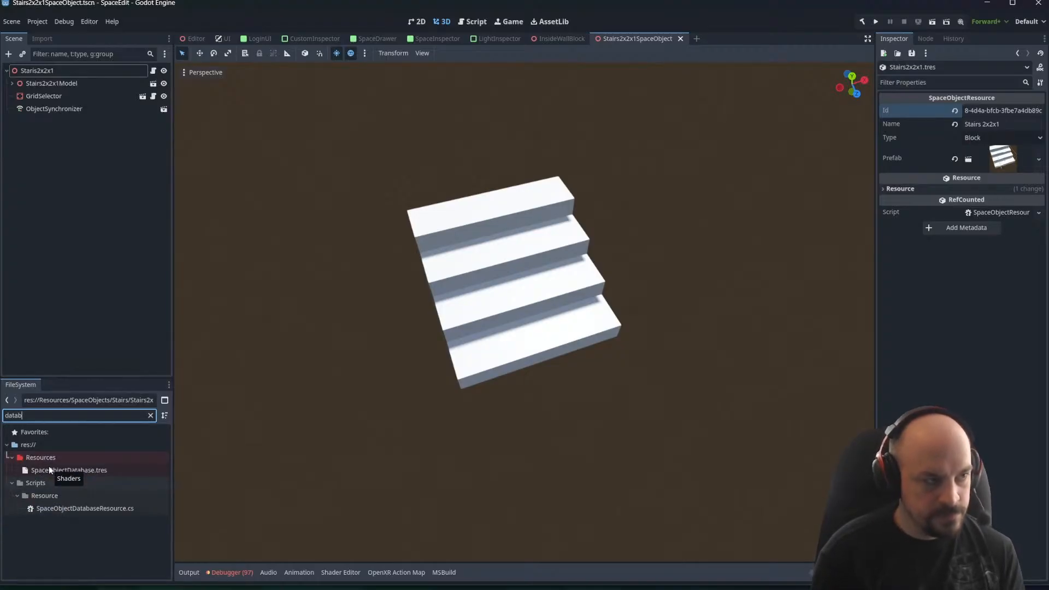
{"action": "left_click", "coordinate": [50, 471]}
Add a new Space Objects element to the database, assign Stairs2x2x1.tres to it and save
{"action": "left_click", "coordinate": [988, 206]}
{"action": "left_click", "coordinate": [984, 231]}
{"action": "left_click", "coordinate": [630, 195]}
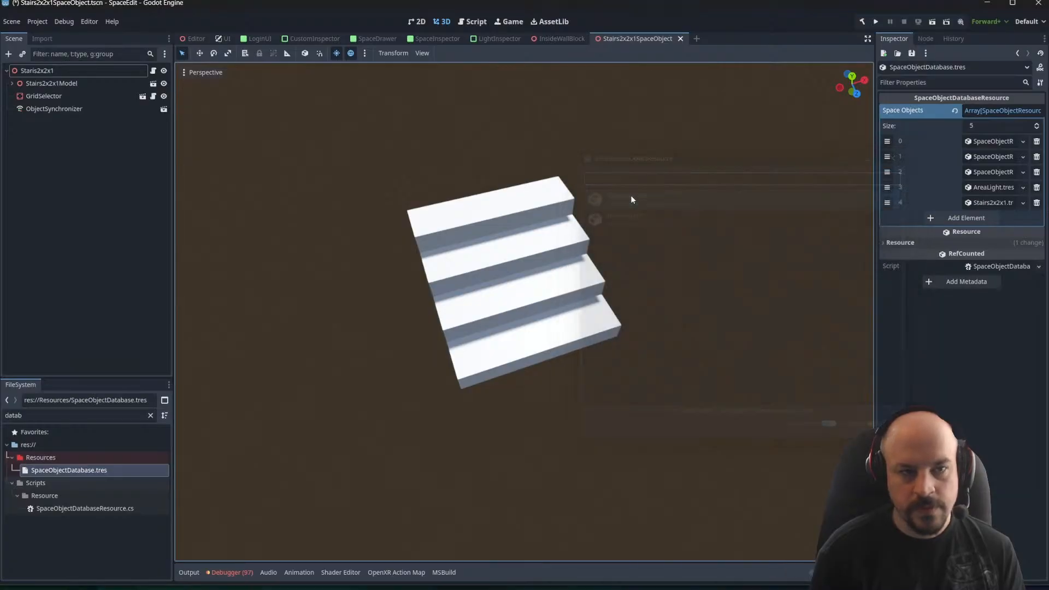
{"action": "key", "text": "ctrl+s"}
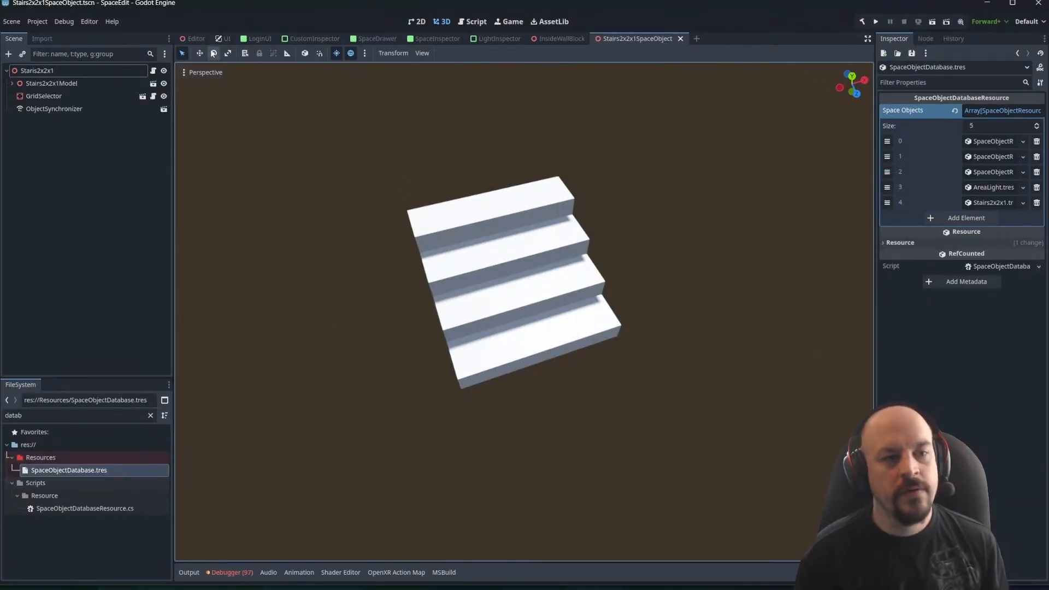
Run the Editor scene and arrange the two SpaceEdit debug windows side by side
{"action": "left_click", "coordinate": [194, 39]}
{"action": "key", "text": "ctrl+s"}
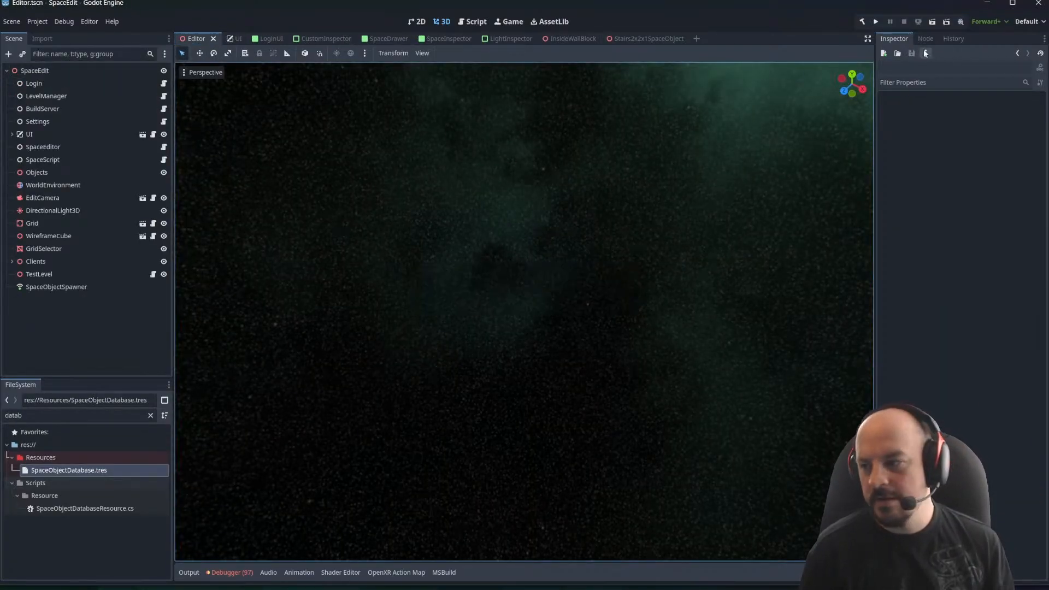
{"action": "left_click", "coordinate": [932, 22]}
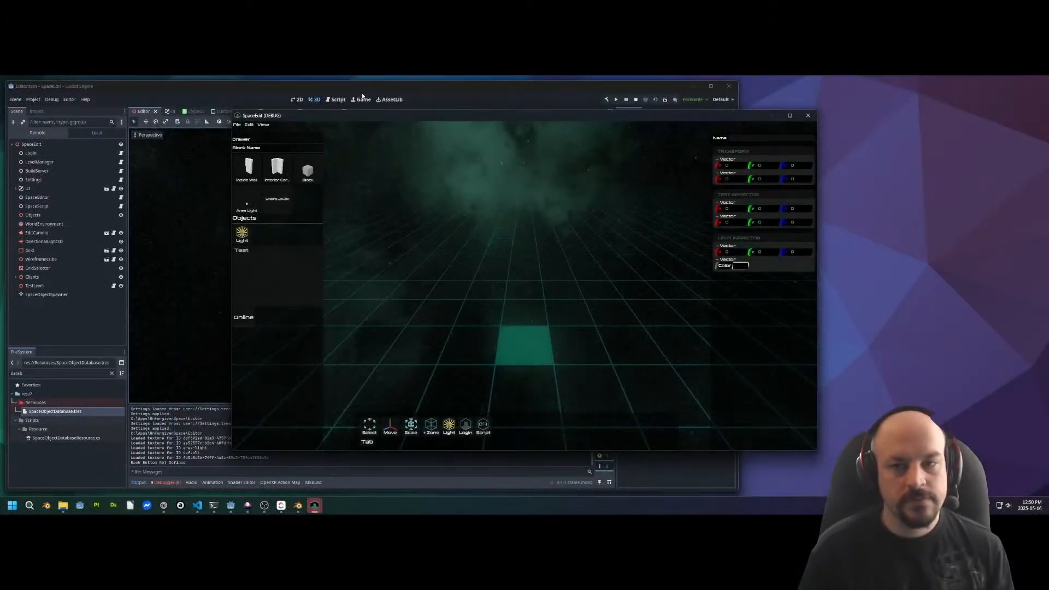
{"action": "left_click_drag", "start_coordinate": [409, 116], "coordinate": [0, 234]}
{"action": "left_click", "coordinate": [618, 162]}
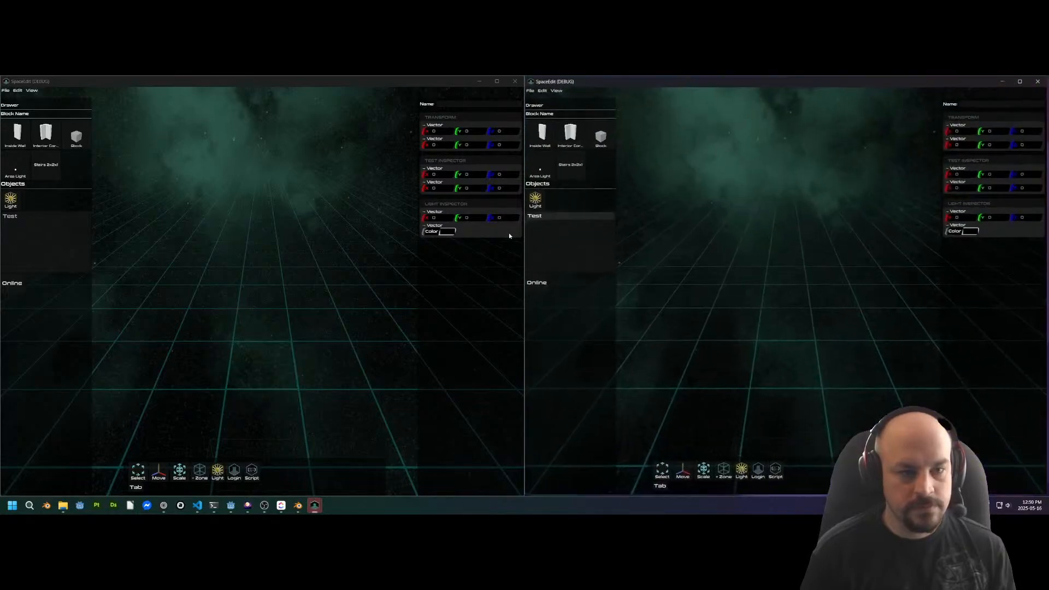
Host an online session in the first SpaceEdit instance and connect the second instance to it
{"action": "mouse_move", "coordinate": [241, 297]}
{"action": "middle_mouse_down"}
{"action": "mouse_move", "coordinate": [228, 312]}
{"action": "mouse_move", "coordinate": [260, 294]}
{"action": "middle_mouse_up"}
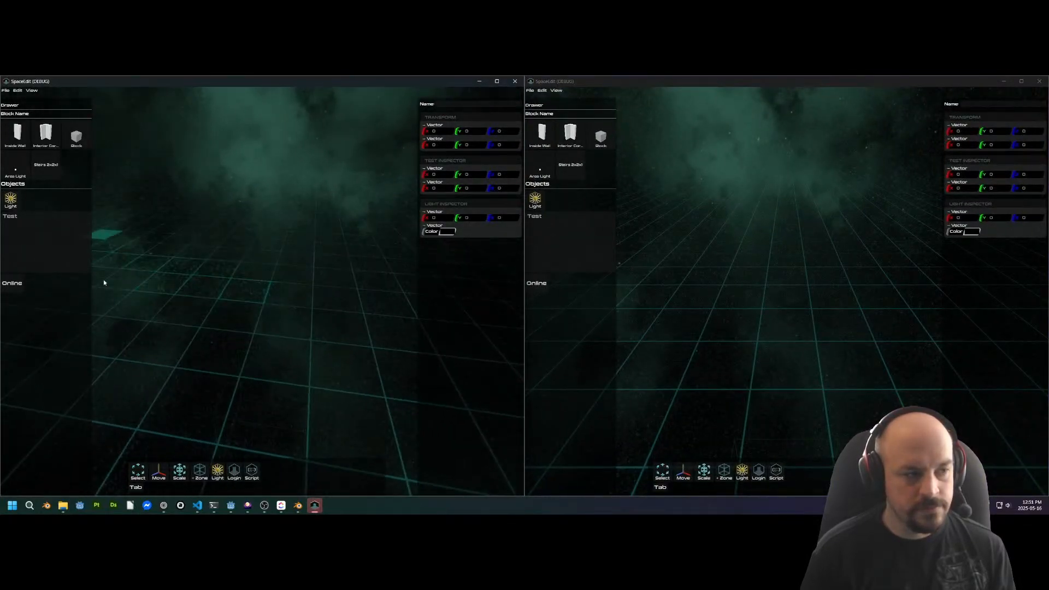
{"action": "left_click", "coordinate": [12, 283]}
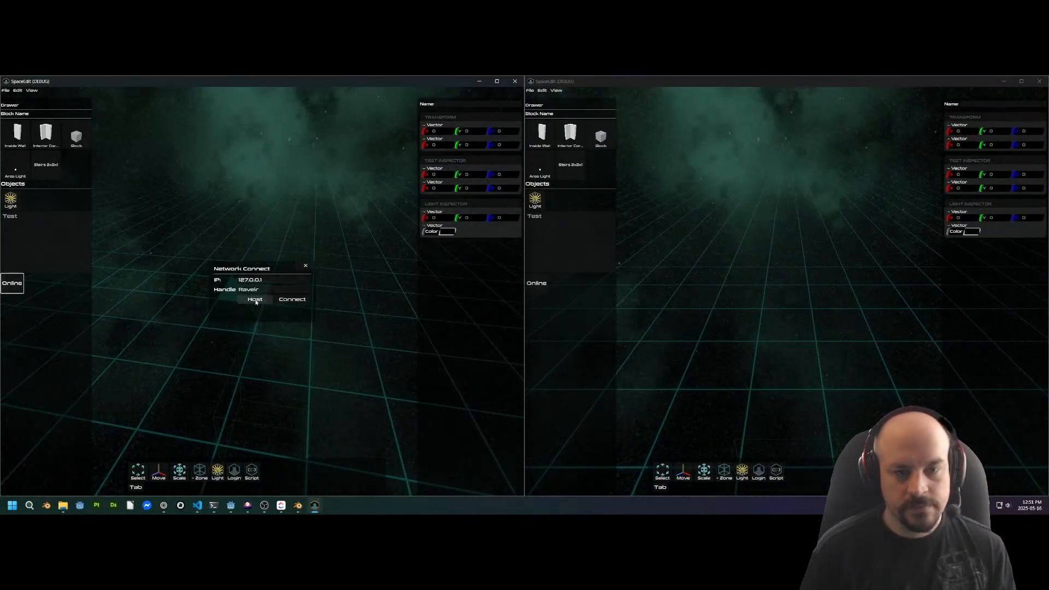
{"action": "left_click", "coordinate": [253, 302]}
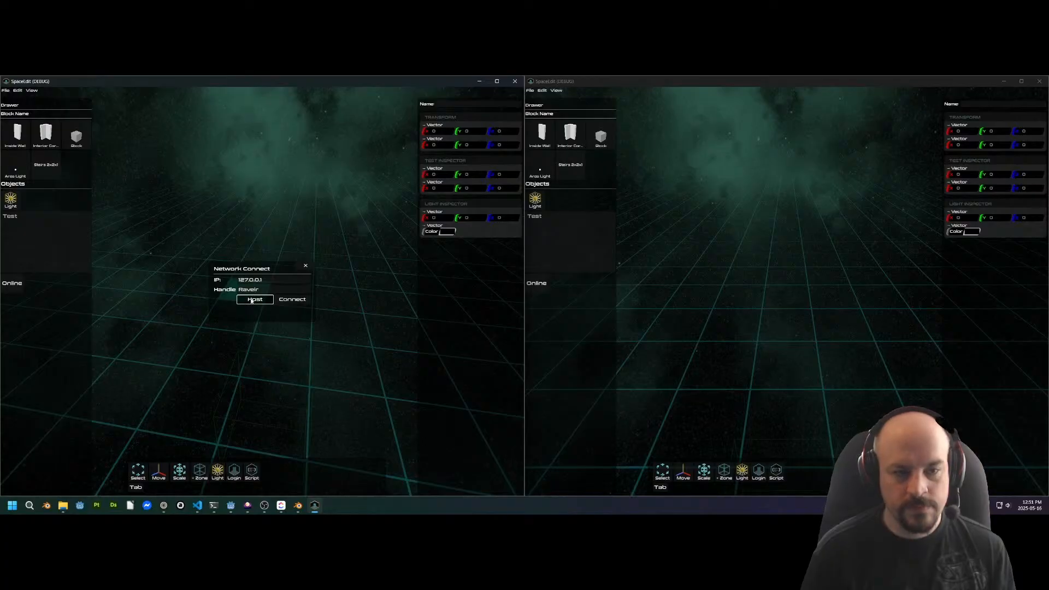
{"action": "middle_click_drag", "start_coordinate": [247, 297], "coordinate": [616, 346]}
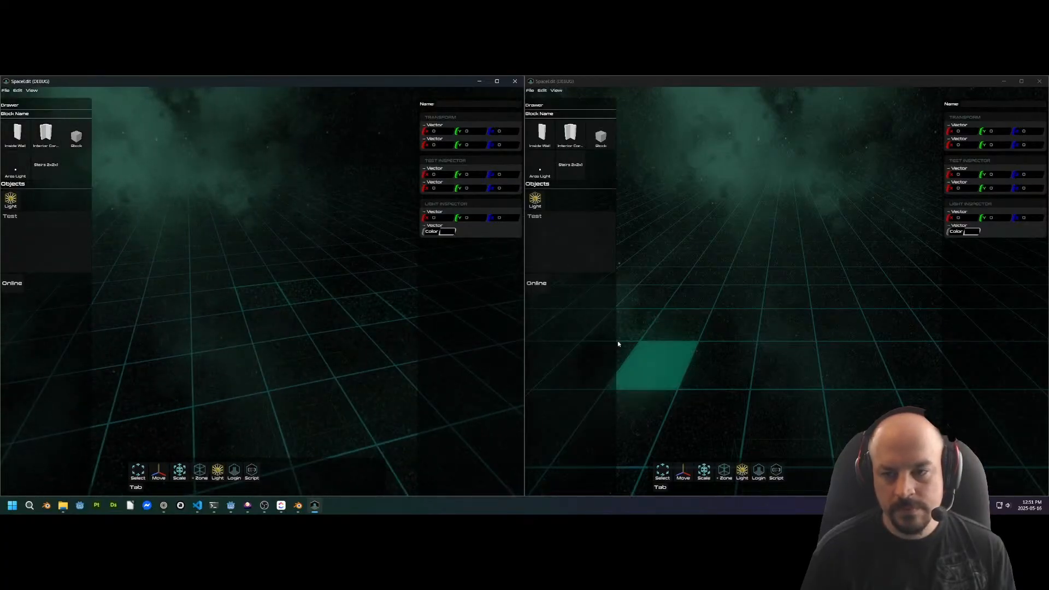
{"action": "left_click", "coordinate": [536, 283]}
{"action": "left_click", "coordinate": [816, 300]}
{"action": "middle_click_drag", "start_coordinate": [763, 285], "coordinate": [808, 292]}
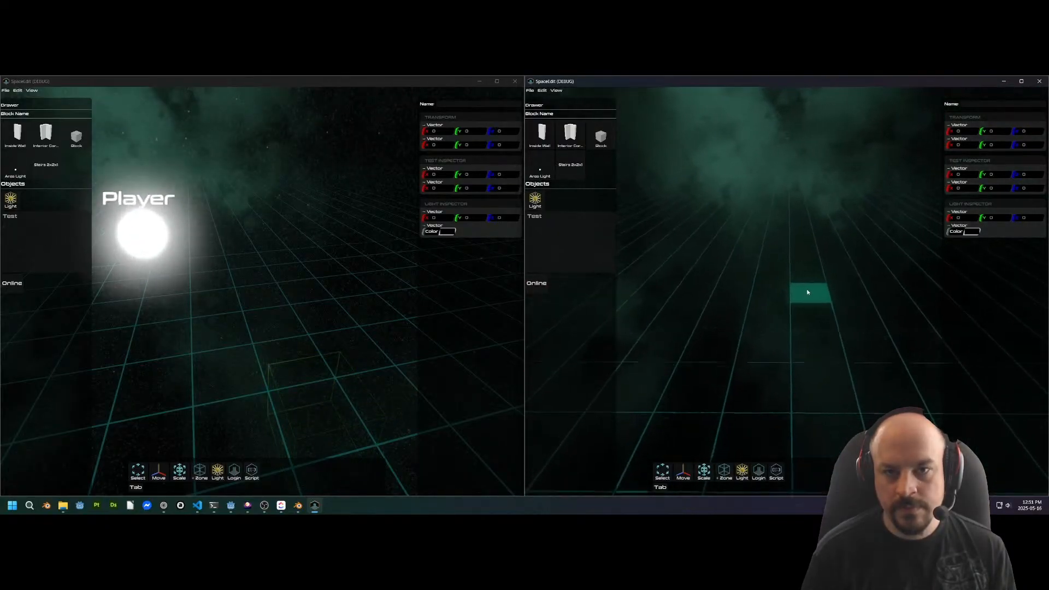
Place Stairs 2x2x1 blocks on the grid in the connected instance and inspect them in the hosting instance
{"action": "left_click", "coordinate": [569, 168]}
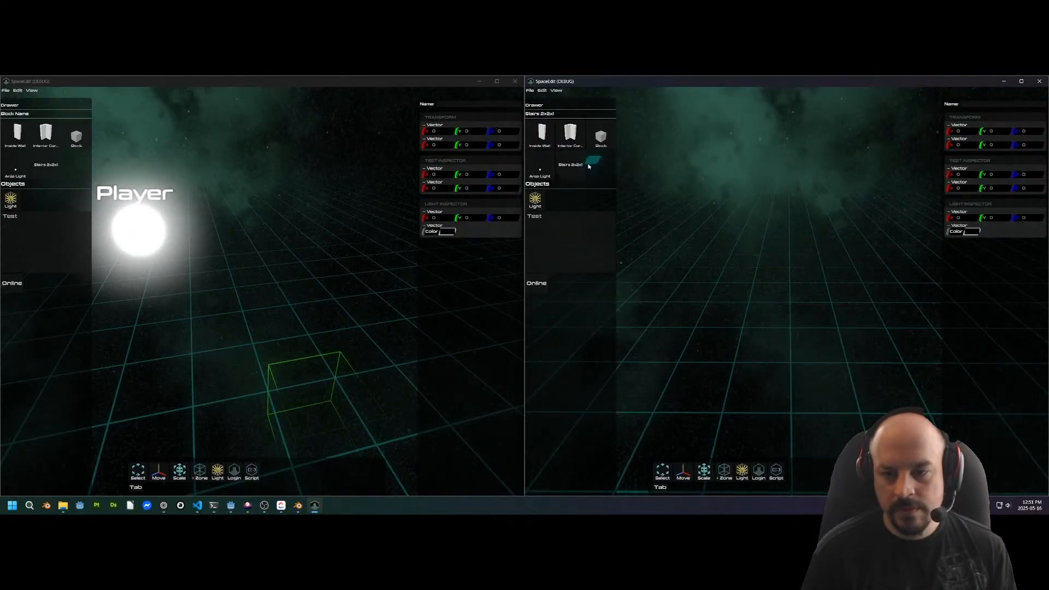
{"action": "left_click", "coordinate": [738, 313]}
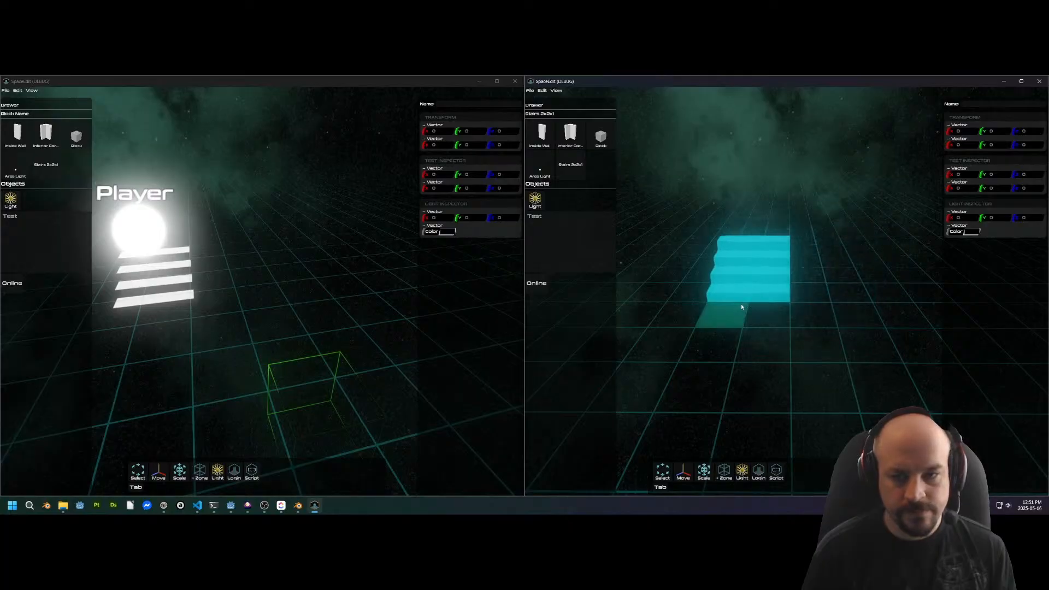
{"action": "middle_click_drag", "start_coordinate": [741, 304], "coordinate": [677, 284]}
{"action": "mouse_move", "coordinate": [323, 318]}
{"action": "middle_mouse_down"}
{"action": "mouse_move", "coordinate": [181, 324]}
{"action": "mouse_move", "coordinate": [318, 307]}
{"action": "middle_mouse_up"}
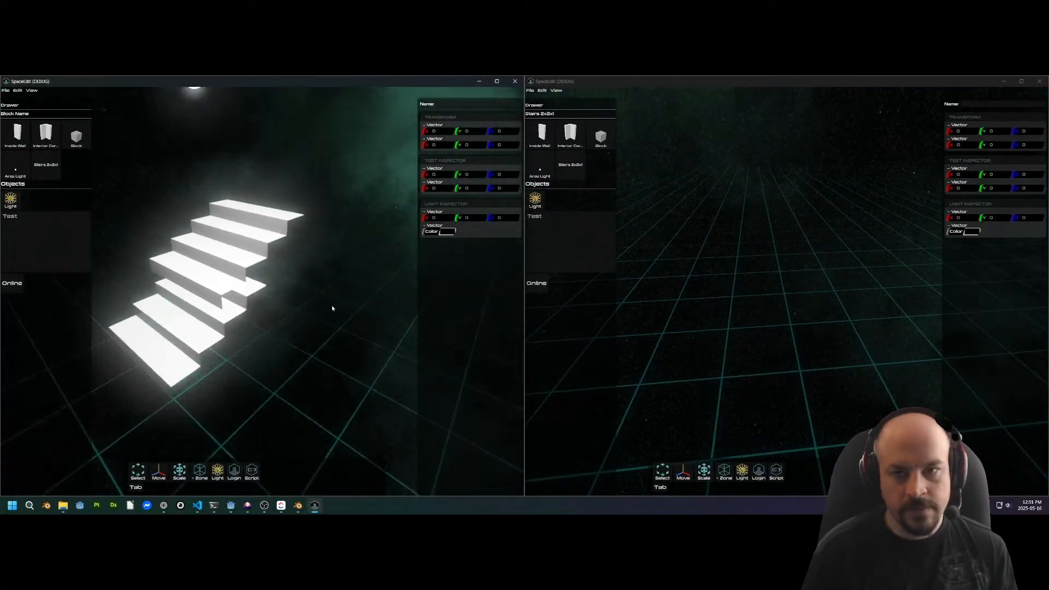
Switch to Godot, examine the debugger errors of both sessions, including the missing synchronizer node, and stop the running project
{"action": "key", "text": "alt+Tab"}
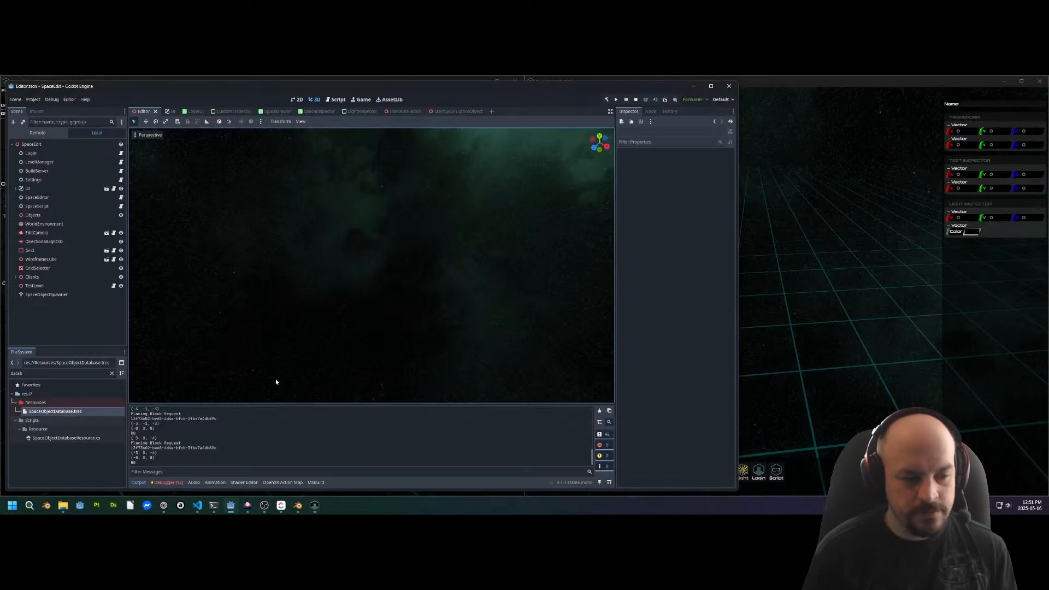
{"action": "left_click", "coordinate": [168, 482]}
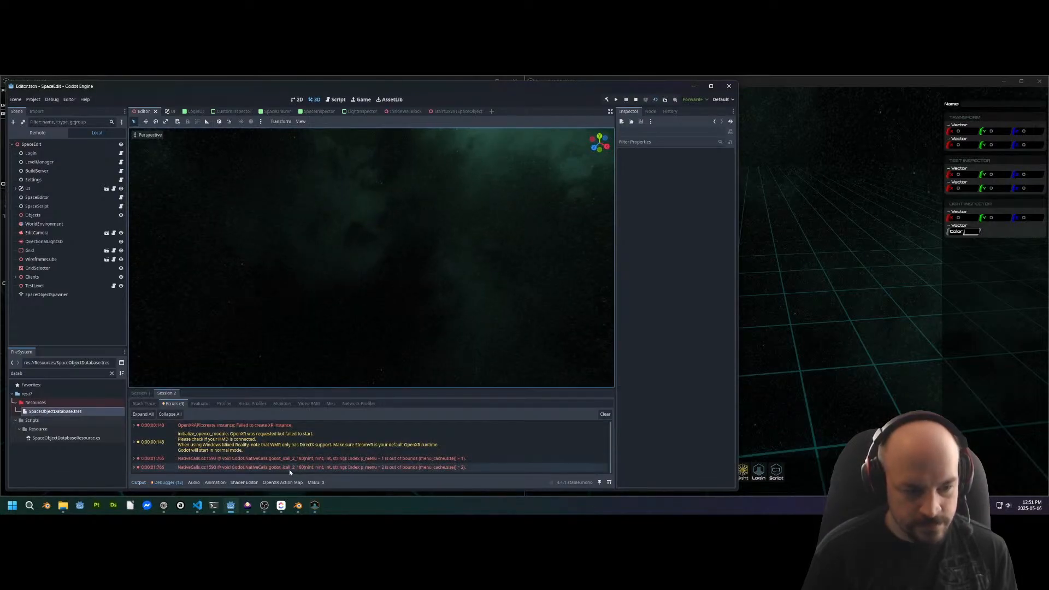
{"action": "left_click", "coordinate": [153, 394]}
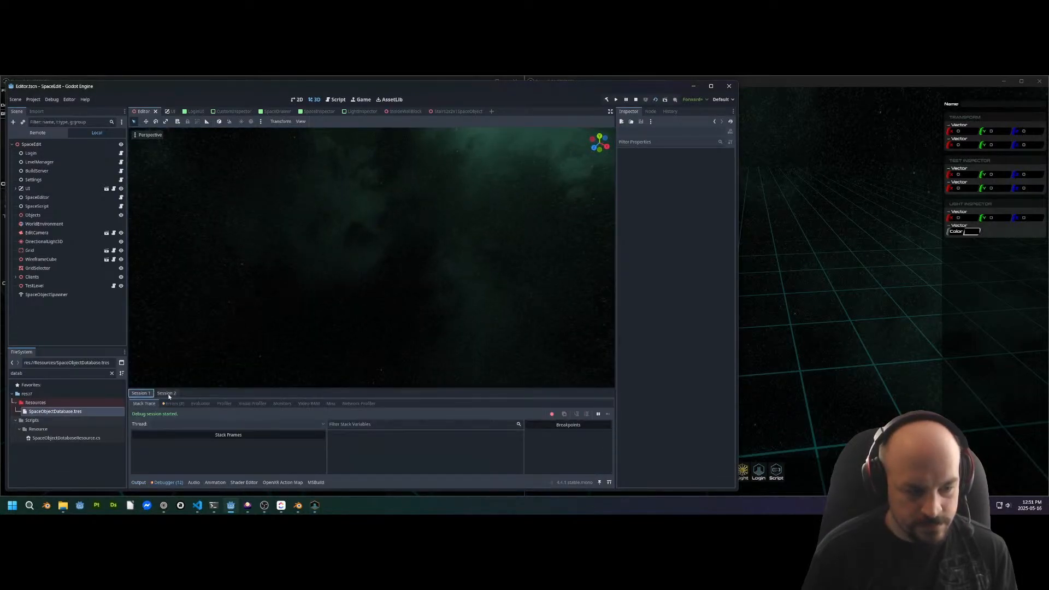
{"action": "left_click", "coordinate": [174, 403]}
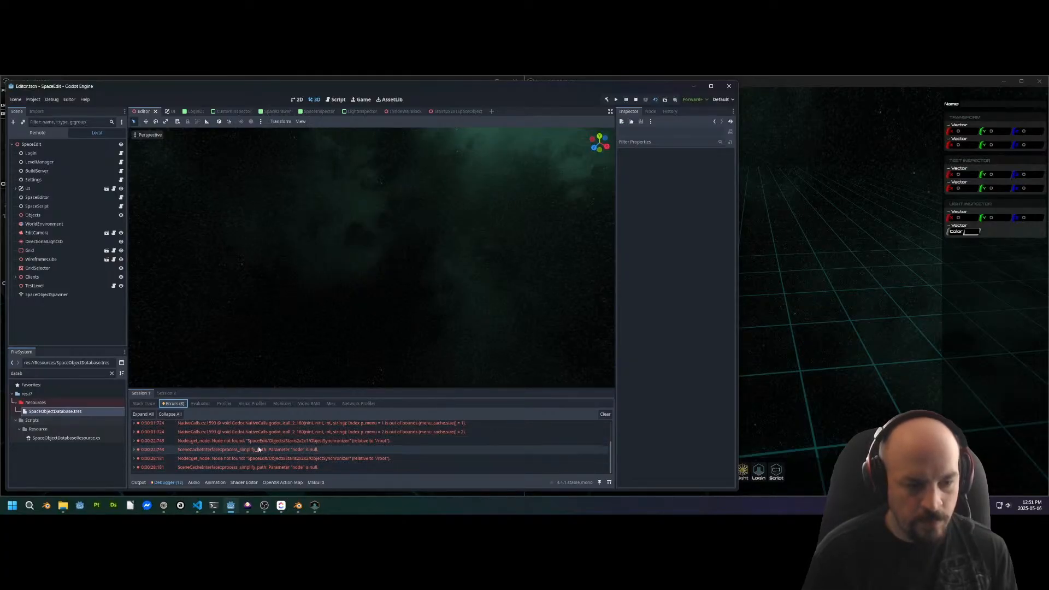
{"action": "mouse_move", "coordinate": [273, 444]}
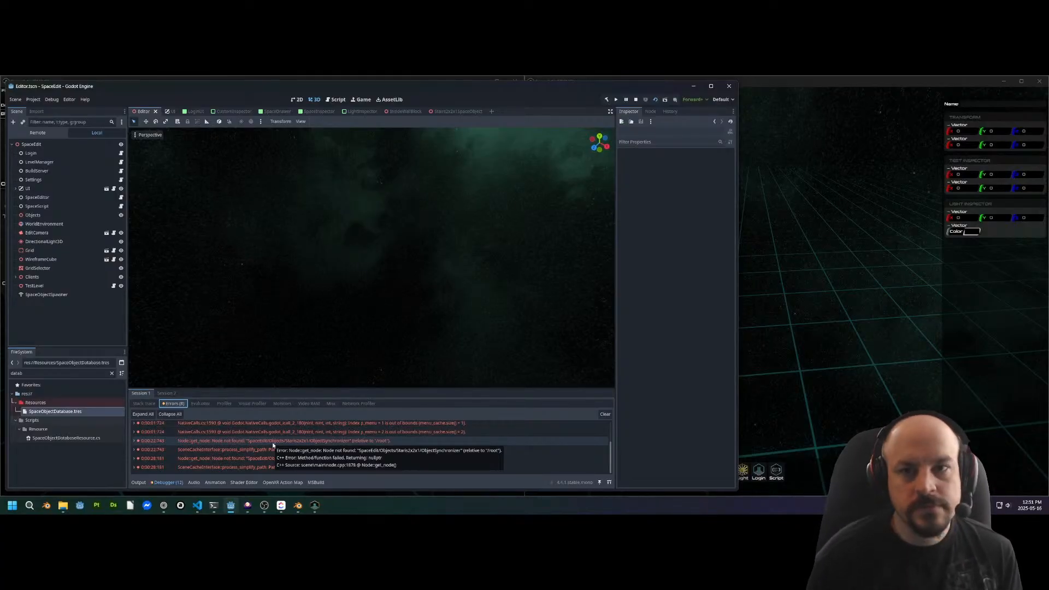
{"action": "left_click", "coordinate": [636, 100]}
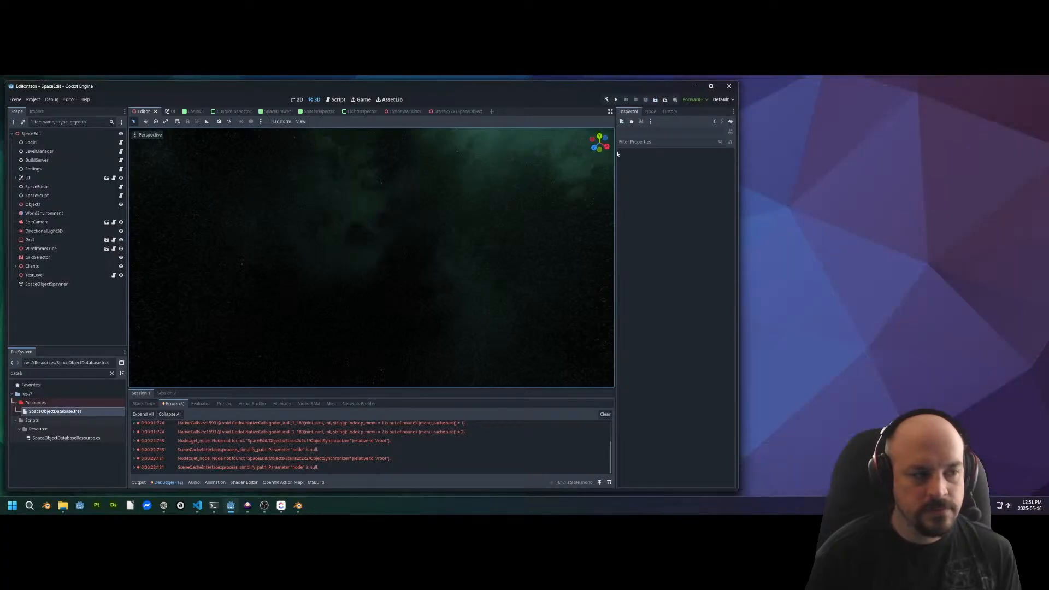
Add the Stairs2x2x1 space object scene from GameObjects/SpaceObjects to the SpaceObjectSpawner's Auto Spawn List and save the scene
{"action": "left_click", "coordinate": [48, 319]}
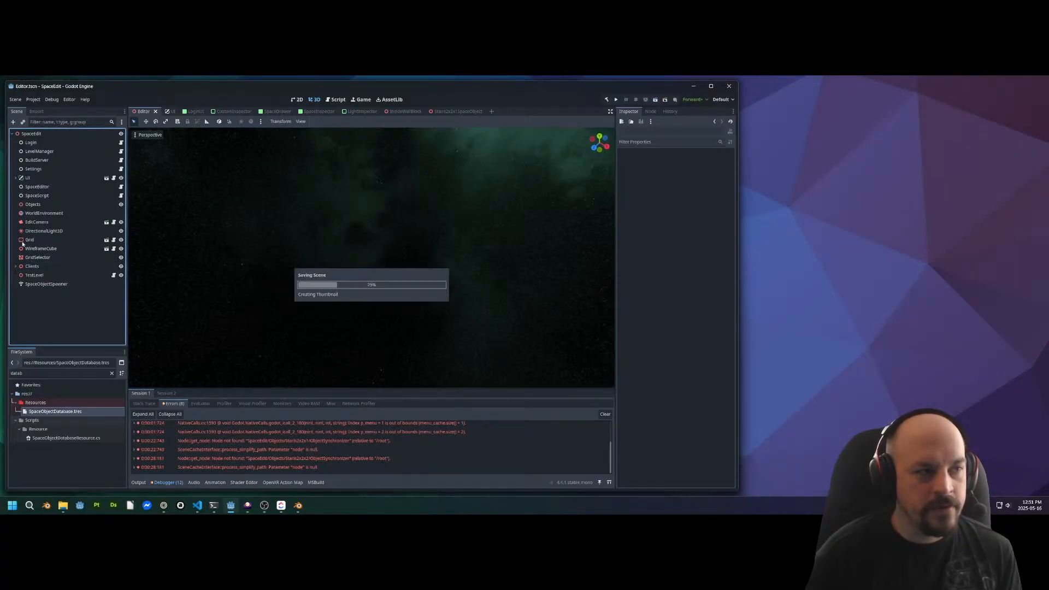
{"action": "left_click", "coordinate": [40, 135]}
{"action": "left_click", "coordinate": [33, 303]}
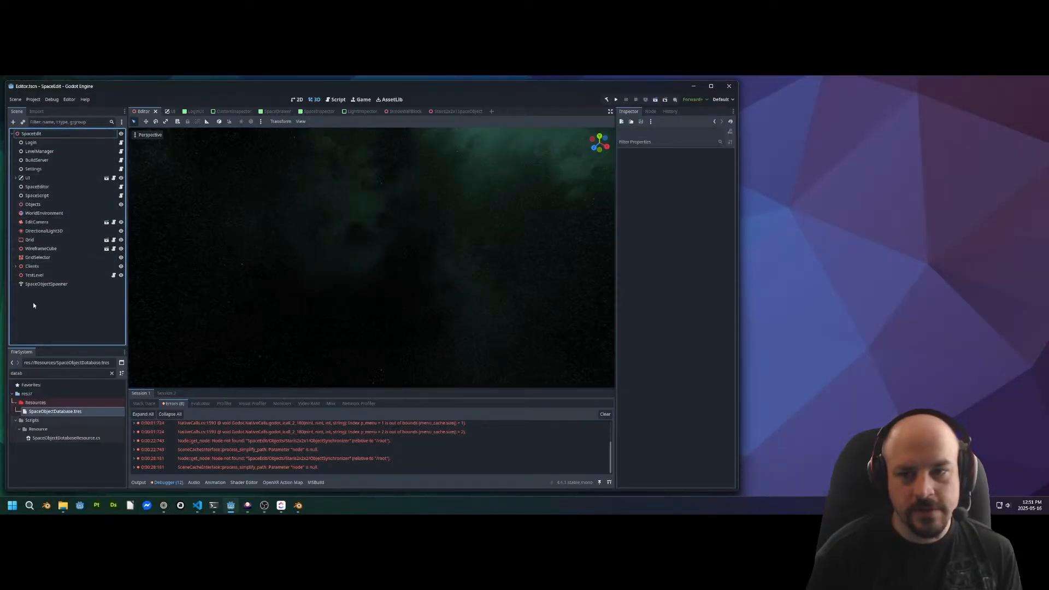
{"action": "left_click", "coordinate": [36, 286]}
{"action": "left_click", "coordinate": [700, 285]}
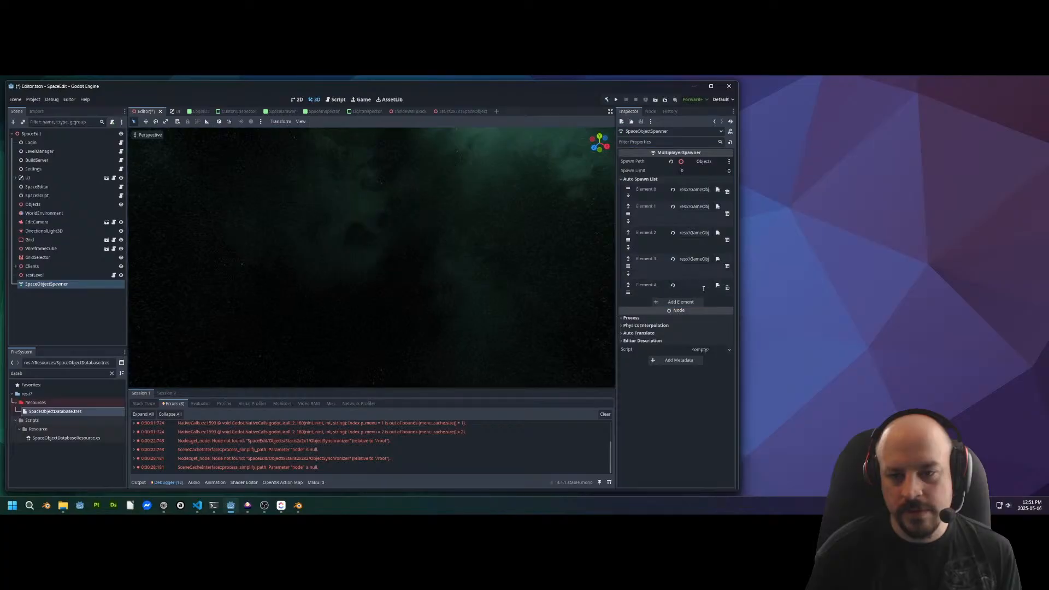
{"action": "left_click", "coordinate": [718, 286]}
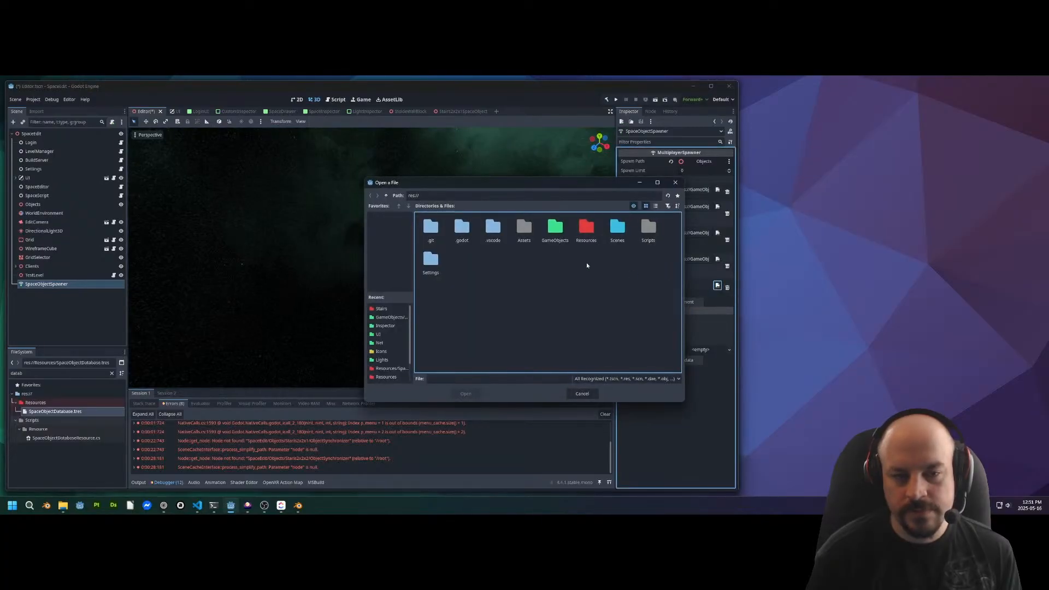
{"action": "double_click", "coordinate": [519, 229]}
{"action": "double_click", "coordinate": [493, 227]}
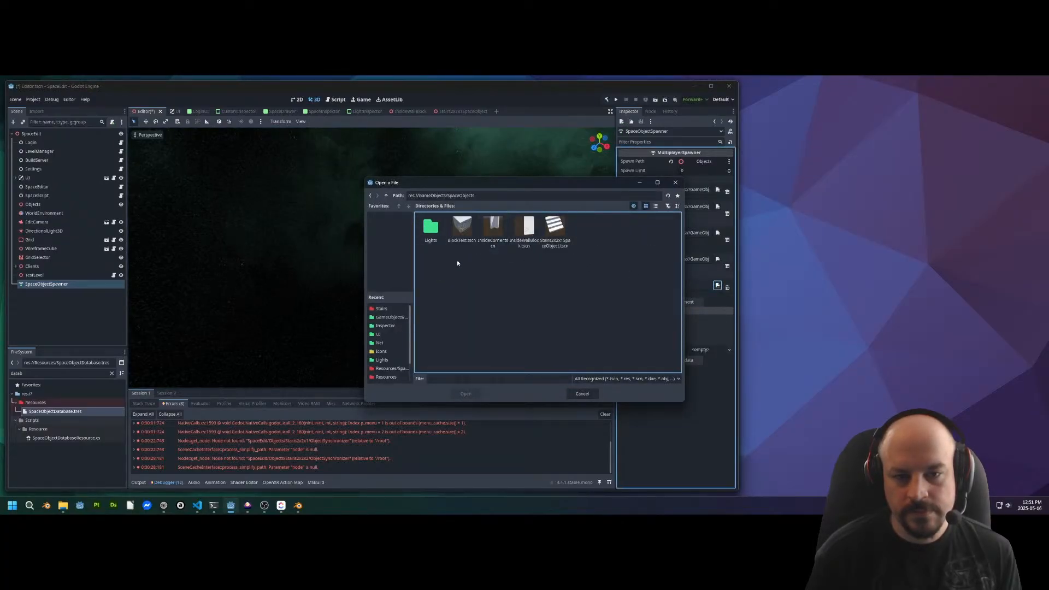
{"action": "double_click", "coordinate": [554, 227]}
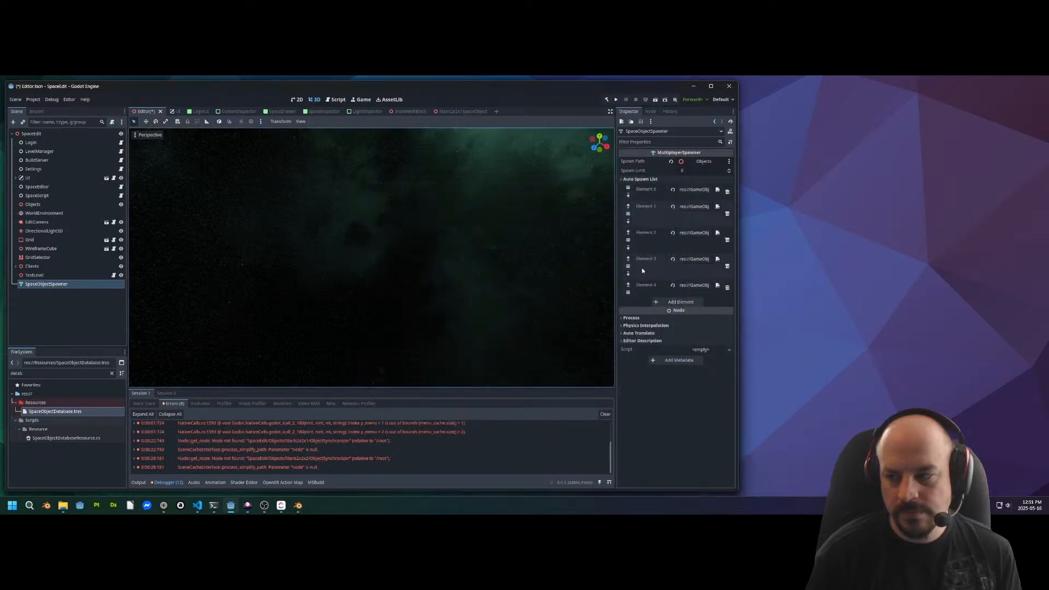
{"action": "key", "text": "ctrl+s"}
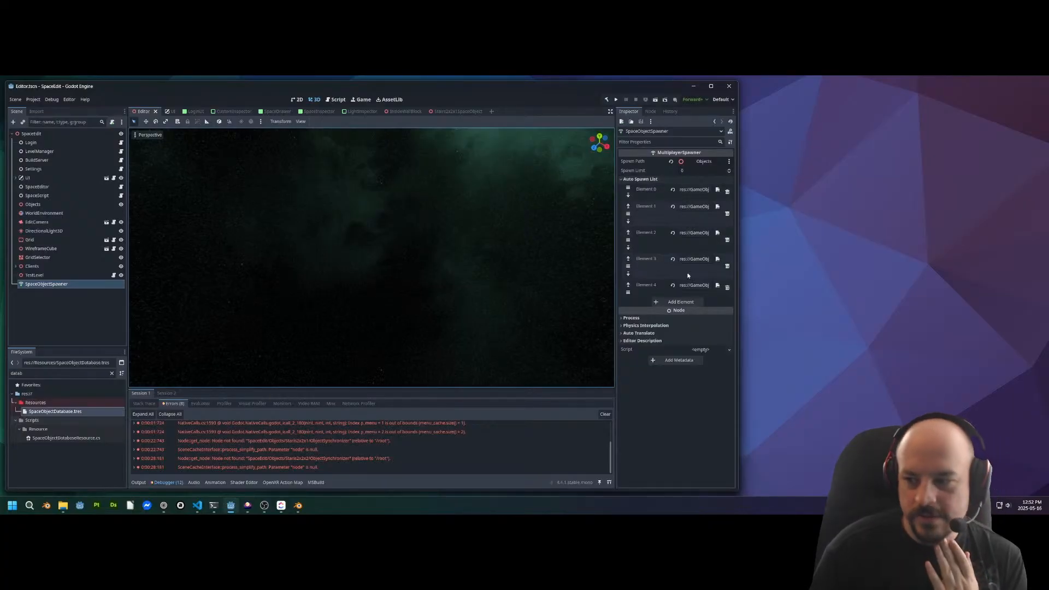
{"action": "mouse_move", "coordinate": [667, 311]}
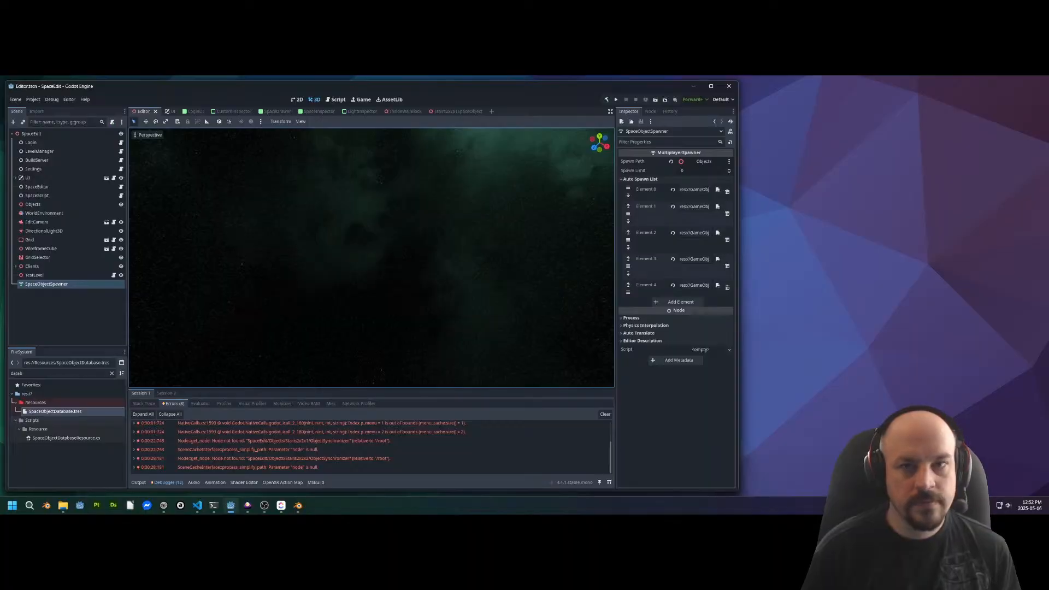
{"action": "key", "text": "ctrl+s"}
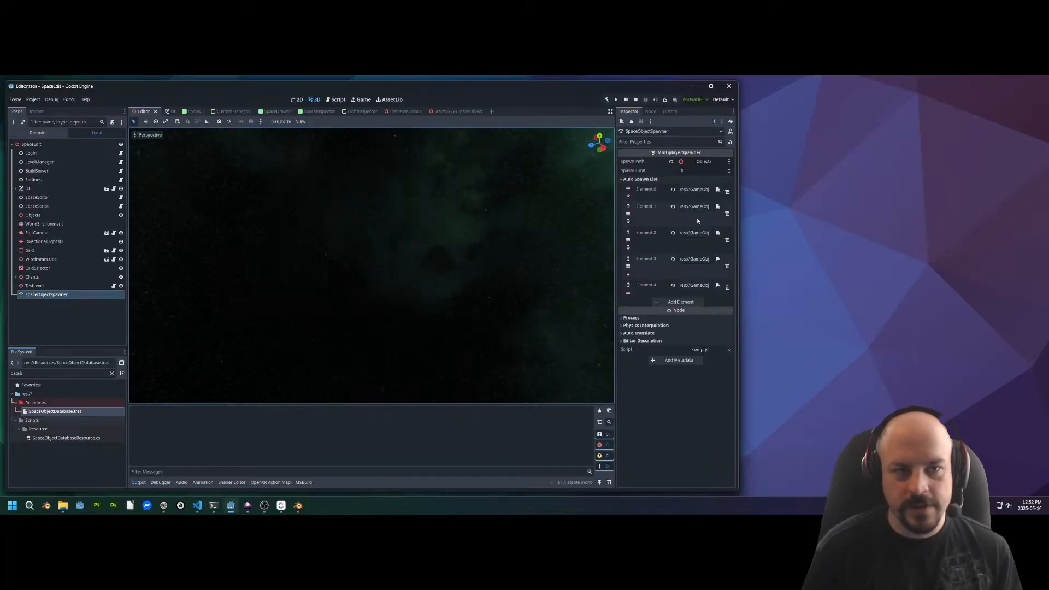
Run the project with two SpaceEdit instances side by side and connect them in an online session
{"action": "key", "text": "F5"}
{"action": "key", "text": "super+Left"}
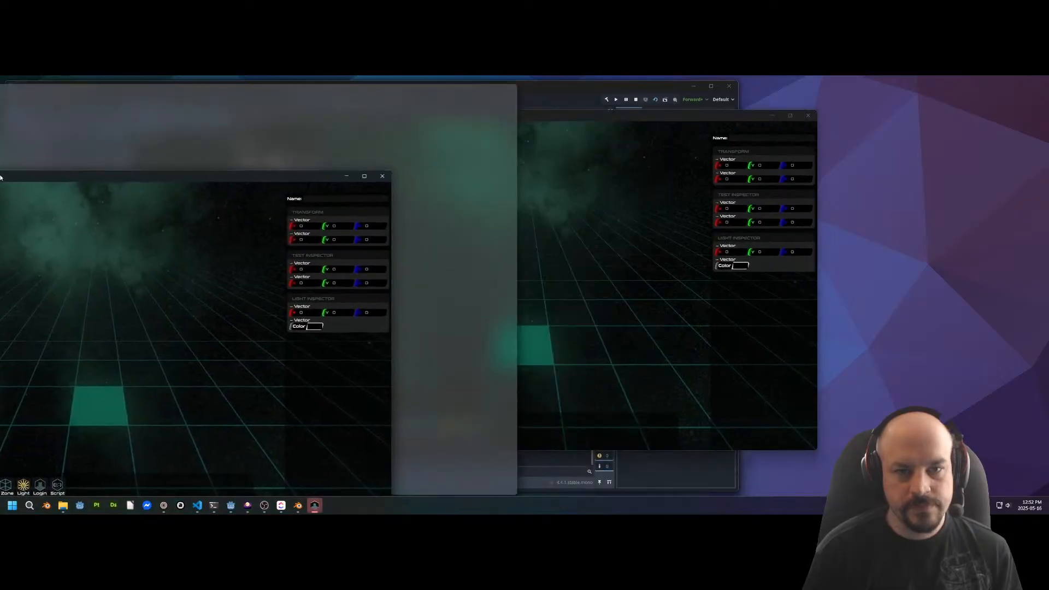
{"action": "left_click", "coordinate": [606, 172]}
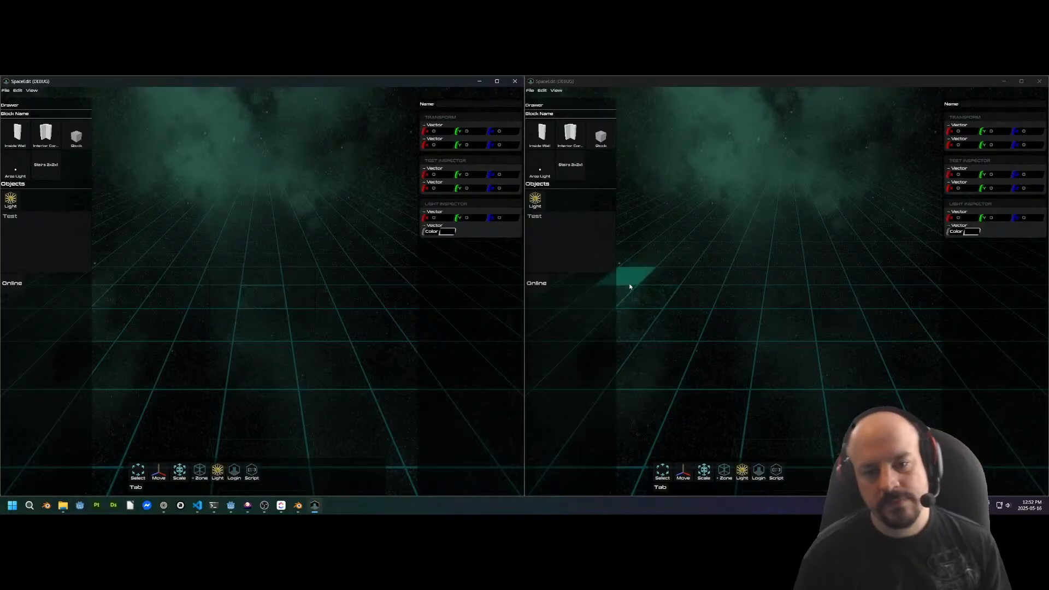
{"action": "left_click", "coordinate": [536, 283]}
{"action": "left_click", "coordinate": [817, 299]}
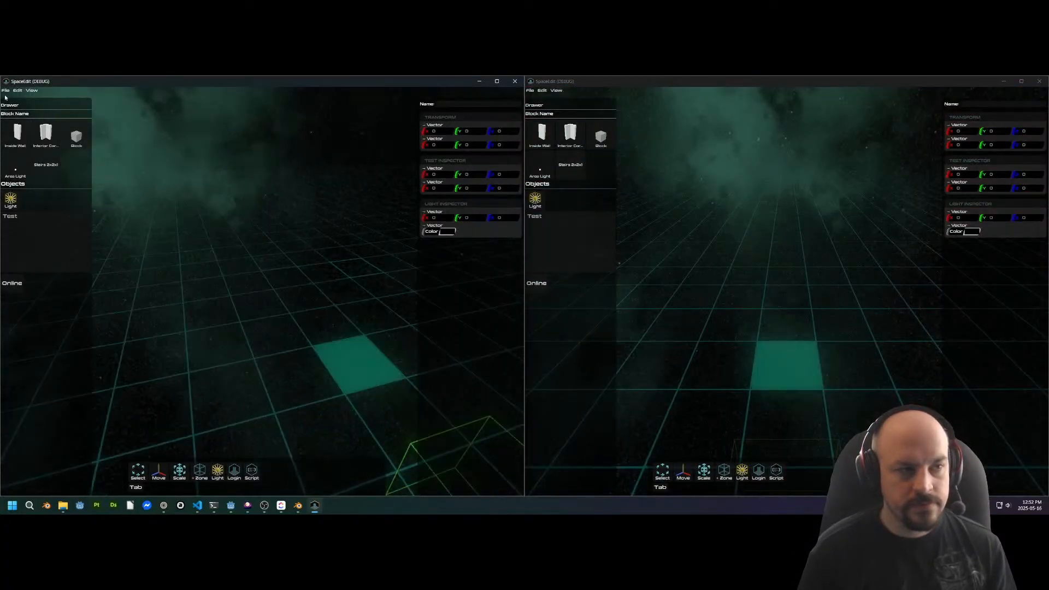
Open the level xxxx.tres from the Levels folder in the hosting instance
{"action": "left_click", "coordinate": [8, 108]}
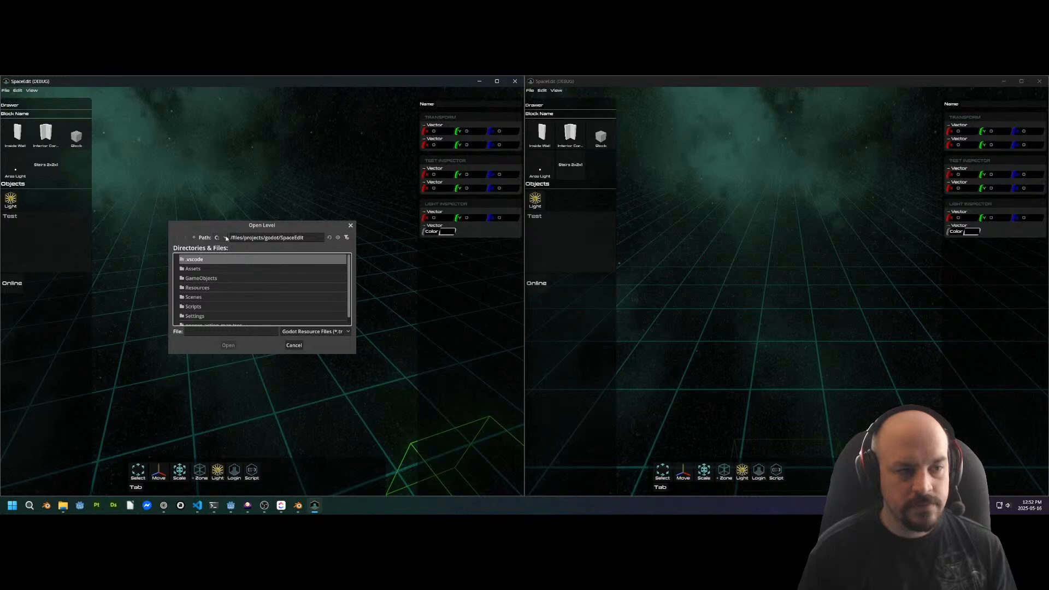
{"action": "left_click", "coordinate": [221, 249]}
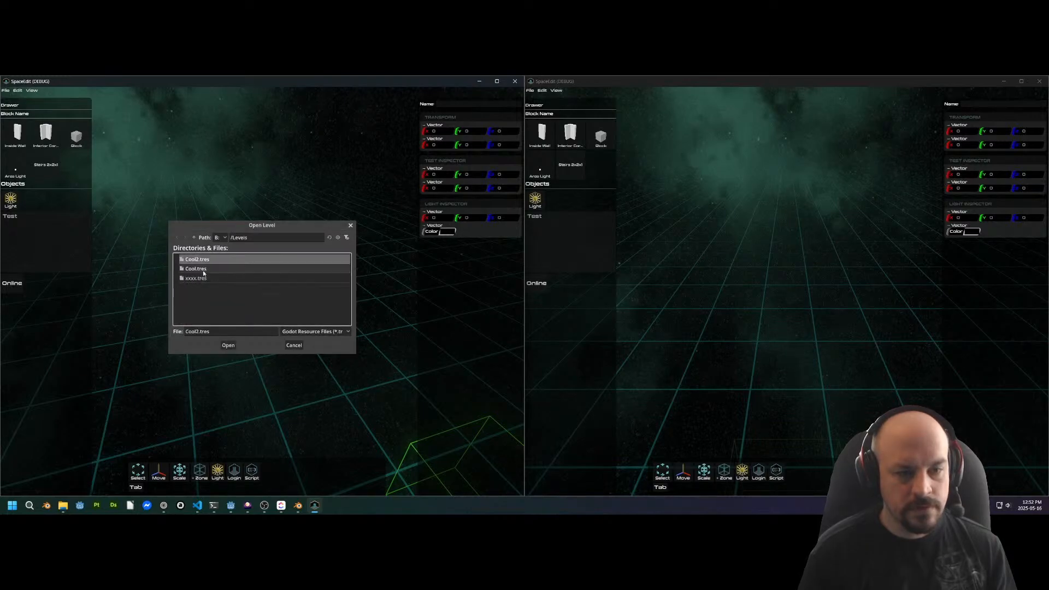
{"action": "double_click", "coordinate": [192, 278]}
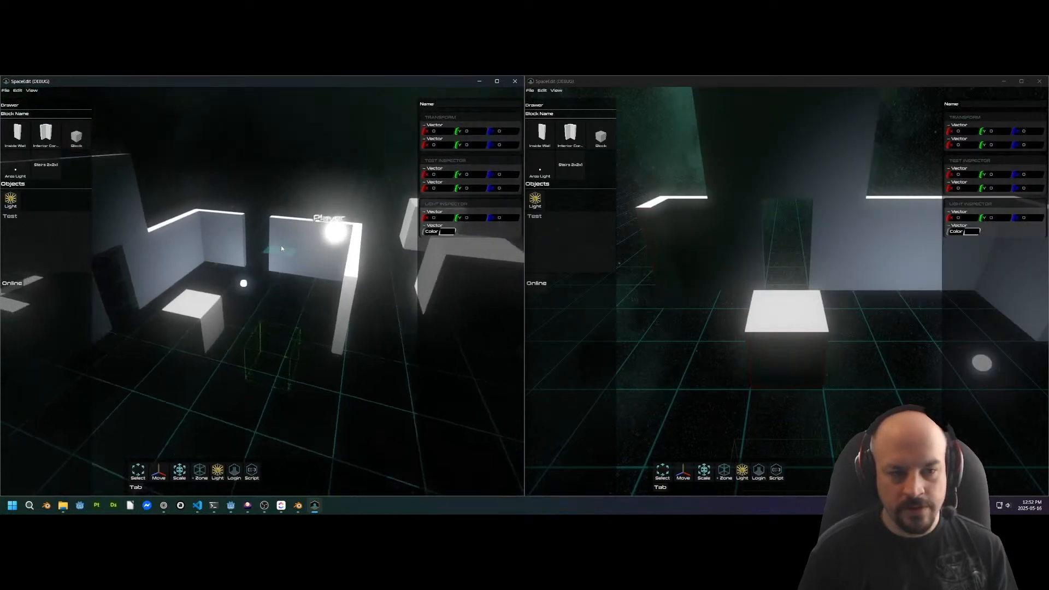
{"action": "right_click_drag", "start_coordinate": [310, 241], "coordinate": [294, 237]}
Place two Stairs 2x2x1 blocks beside the room's outer wall in the connected instance
{"action": "mouse_move", "coordinate": [743, 250]}
{"action": "right_mouse_down"}
{"action": "mouse_move", "coordinate": [824, 258]}
{"action": "mouse_move", "coordinate": [738, 286]}
{"action": "mouse_move", "coordinate": [765, 326]}
{"action": "right_mouse_up"}
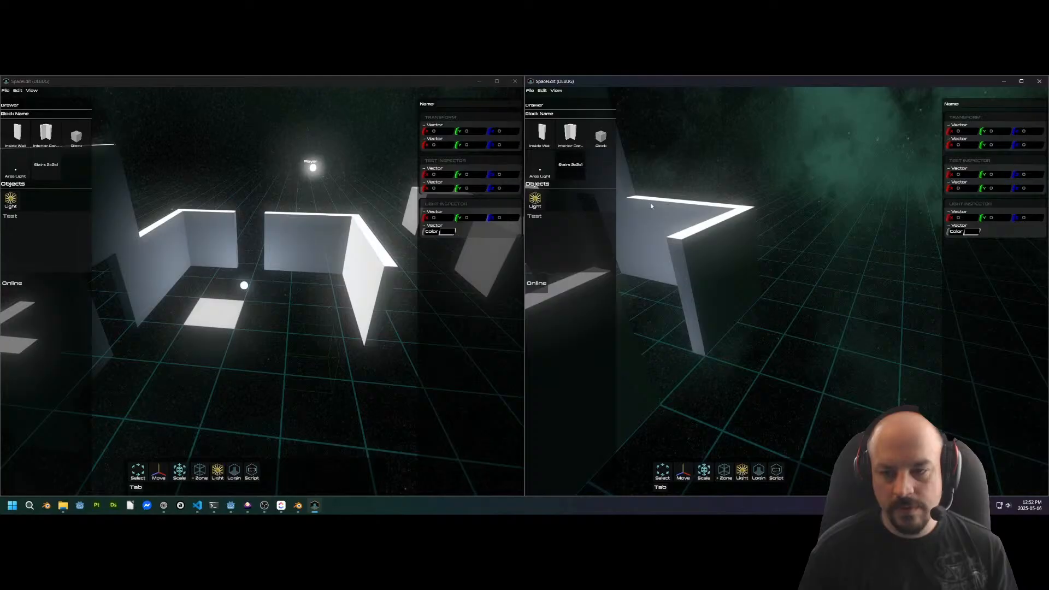
{"action": "left_click", "coordinate": [574, 167]}
{"action": "left_click", "coordinate": [764, 345]}
{"action": "mouse_move", "coordinate": [847, 268]}
{"action": "right_mouse_down"}
{"action": "mouse_move", "coordinate": [804, 290]}
{"action": "mouse_move", "coordinate": [811, 327]}
{"action": "mouse_move", "coordinate": [771, 311]}
{"action": "mouse_move", "coordinate": [757, 323]}
{"action": "right_mouse_up"}
{"action": "left_click", "coordinate": [757, 324]}
{"action": "mouse_move", "coordinate": [794, 228]}
{"action": "right_mouse_down"}
{"action": "mouse_move", "coordinate": [714, 239]}
{"action": "mouse_move", "coordinate": [664, 261]}
{"action": "mouse_move", "coordinate": [705, 267]}
{"action": "right_mouse_up"}
Place rotated Inside Wall blocks around the stairs in the connected instance
{"action": "left_click", "coordinate": [541, 136]}
{"action": "right_click_drag", "start_coordinate": [850, 350], "coordinate": [778, 362]}
{"action": "right_click_drag", "start_coordinate": [772, 313], "coordinate": [758, 366]}
{"action": "key", "text": "r"}
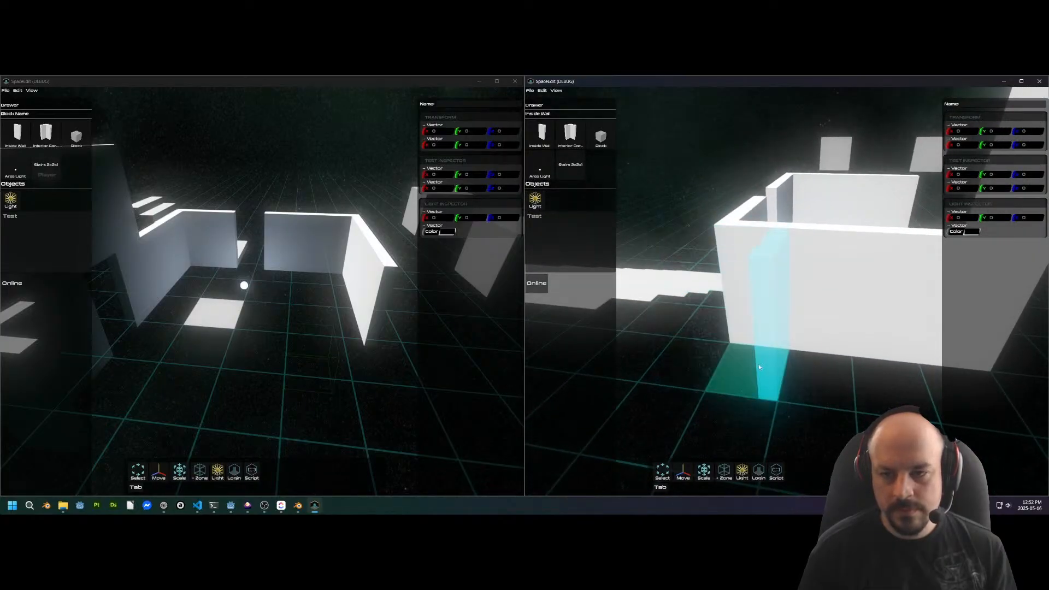
{"action": "key", "text": "r"}
{"action": "key", "text": "r"}
{"action": "left_click", "coordinate": [758, 367]}
{"action": "left_click", "coordinate": [747, 421]}
{"action": "right_click_drag", "start_coordinate": [750, 383], "coordinate": [891, 352]}
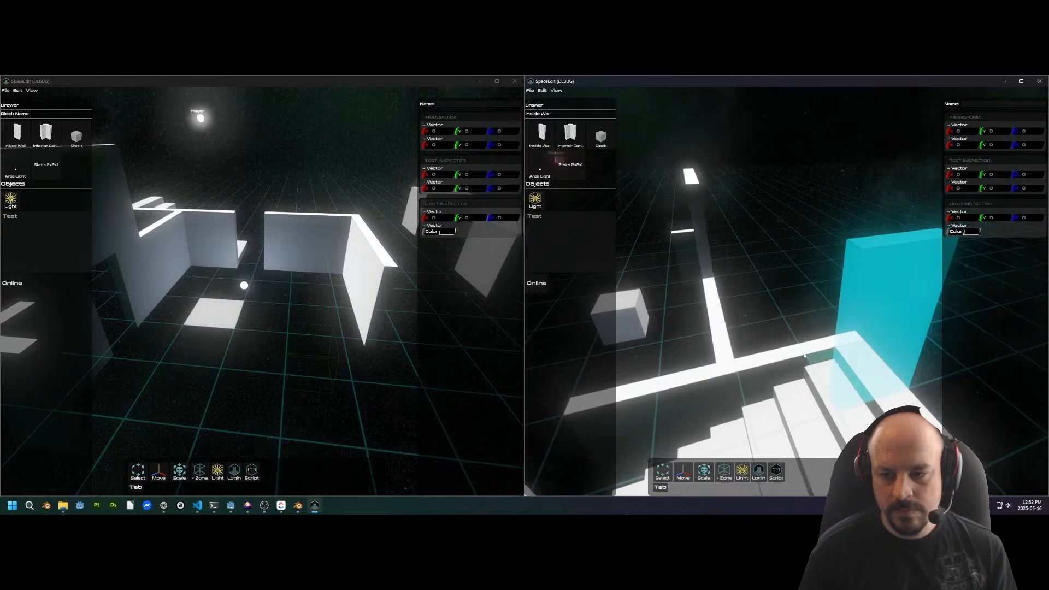
{"action": "left_click", "coordinate": [765, 354]}
{"action": "right_click_drag", "start_coordinate": [831, 336], "coordinate": [905, 277]}
{"action": "right_click_drag", "start_coordinate": [836, 294], "coordinate": [770, 279]}
Examine the replicated staircase and walls from close up in the hosting instance
{"action": "right_click_drag", "start_coordinate": [339, 297], "coordinate": [191, 290]}
{"action": "key", "text": "a"}
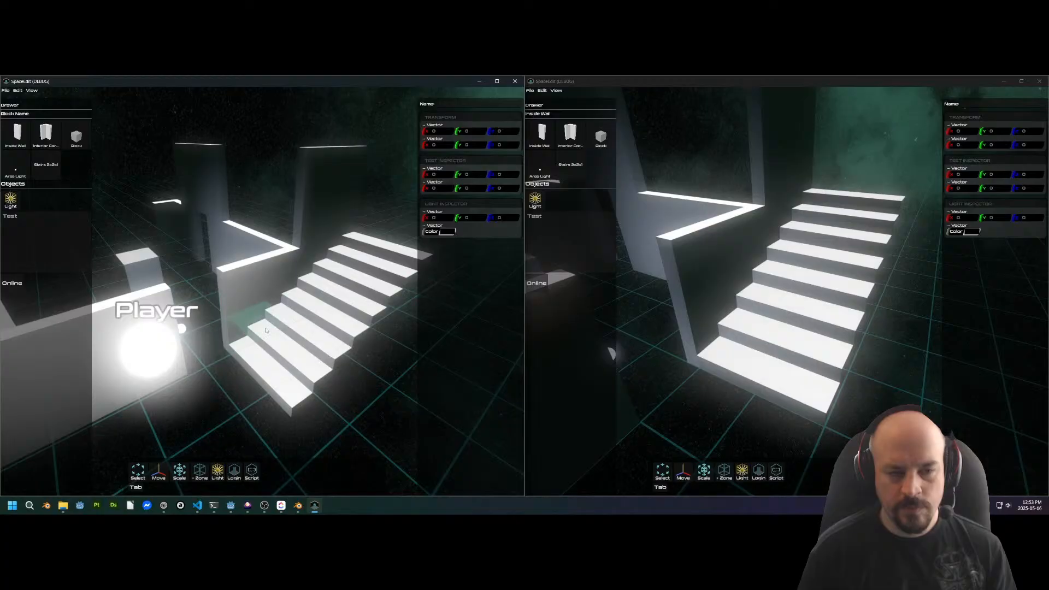
{"action": "key", "text": "a"}
{"action": "key", "text": "w"}
{"action": "right_click_drag", "start_coordinate": [263, 352], "coordinate": [287, 340]}
{"action": "key", "text": "d"}
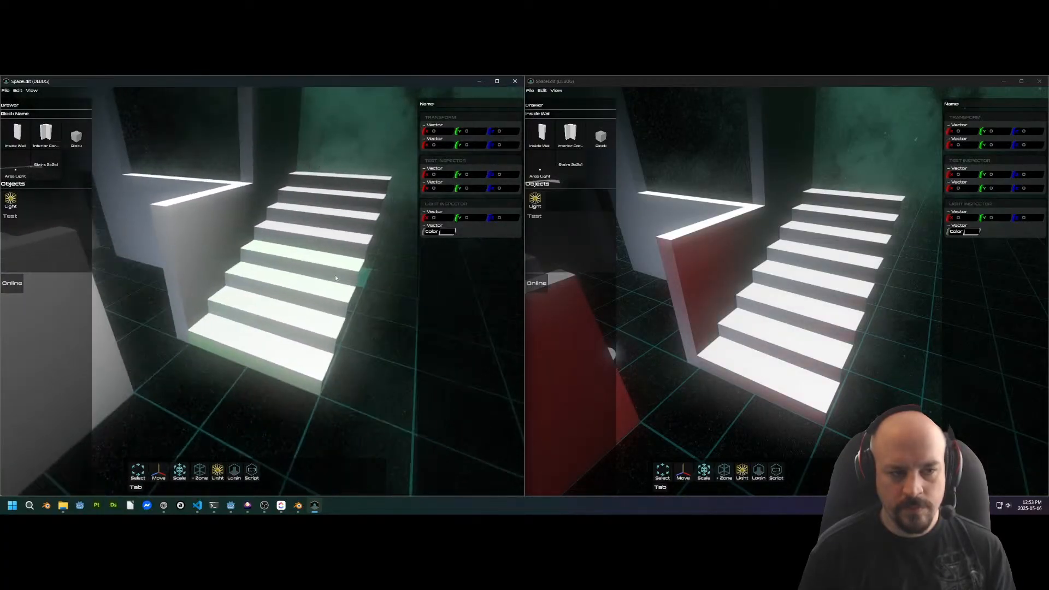
Test rotating the placed Stairs 2x2x1 blocks in the hosting instance, turning them back to their original direction
{"action": "key", "text": "r"}
{"action": "key", "text": "r"}
{"action": "key", "text": "r"}
{"action": "key", "text": "r"}
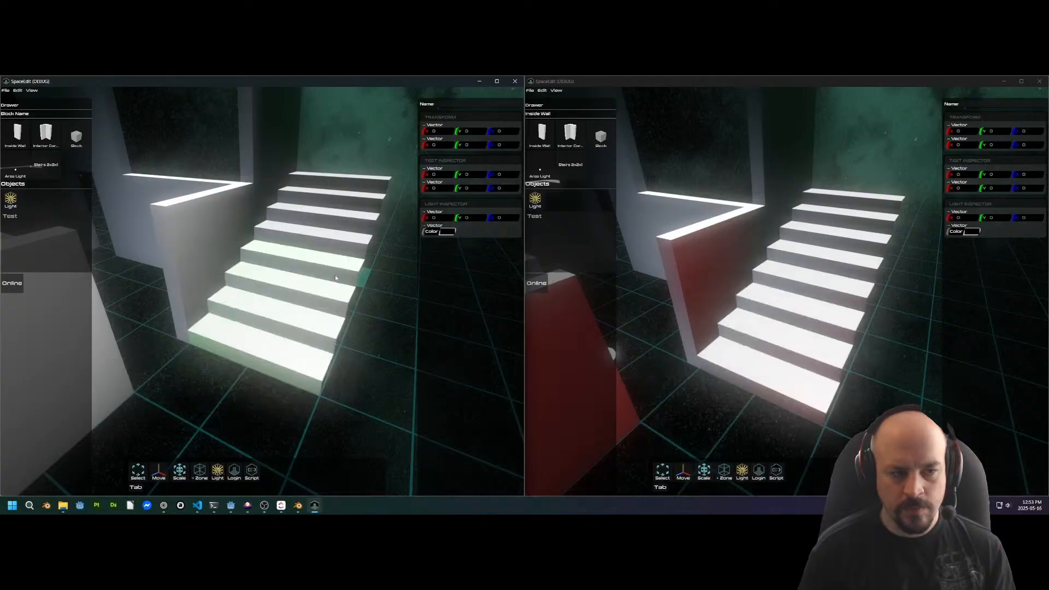
{"action": "key", "text": "r"}
{"action": "right_click_drag", "start_coordinate": [336, 274], "coordinate": [304, 291]}
{"action": "key", "text": "r"}
{"action": "key", "text": "r"}
{"action": "key", "text": "r"}
{"action": "key", "text": "d"}
{"action": "key", "text": "d"}
{"action": "key", "text": "d"}
{"action": "key", "text": "r"}
{"action": "key", "text": "r"}
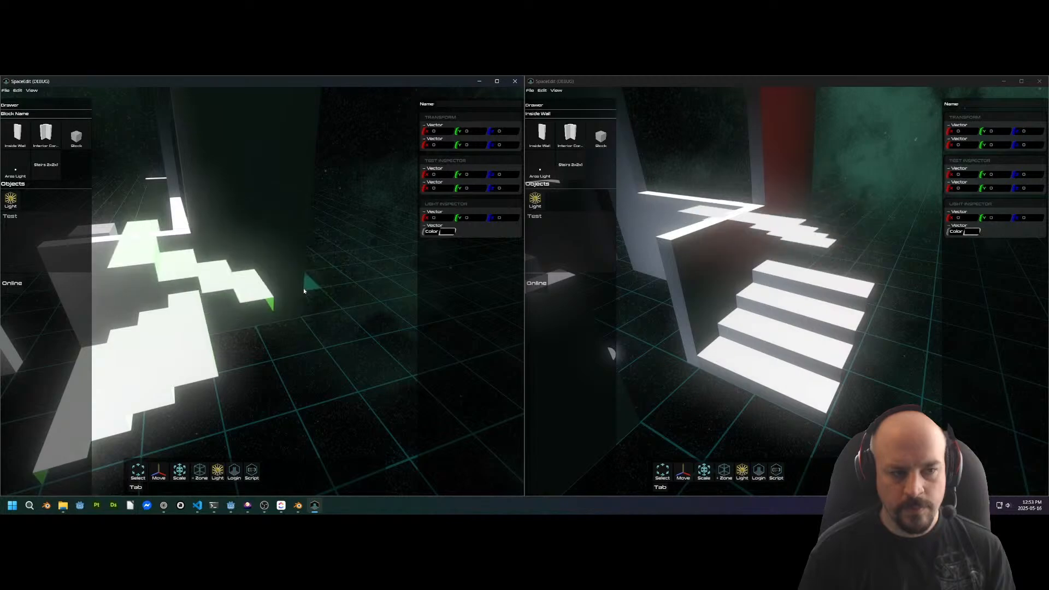
{"action": "key", "text": "r"}
{"action": "key", "text": "r"}
{"action": "key", "text": "r"}
{"action": "key", "text": "r"}
Fly around the level in the hosting instance and examine how the staircase fits against the walls from several angles
{"action": "right_click_drag", "start_coordinate": [304, 291], "coordinate": [468, 334]}
{"action": "key", "text": "a"}
{"action": "key", "text": "s"}
{"action": "key", "text": "d"}
{"action": "key", "text": "w"}
{"action": "key", "text": "s"}
{"action": "key", "text": "a"}
{"action": "key", "text": "w"}
{"action": "key", "text": "a"}
{"action": "right_click_drag", "start_coordinate": [399, 351], "coordinate": [151, 348]}
{"action": "key", "text": "s"}
{"action": "key", "text": "d"}
{"action": "key", "text": "w"}
{"action": "key", "text": "s"}
{"action": "key", "text": "d"}
{"action": "key", "text": "s"}
{"action": "key", "text": "a"}
{"action": "right_click_drag", "start_coordinate": [236, 330], "coordinate": [302, 267]}
{"action": "key", "text": "w"}
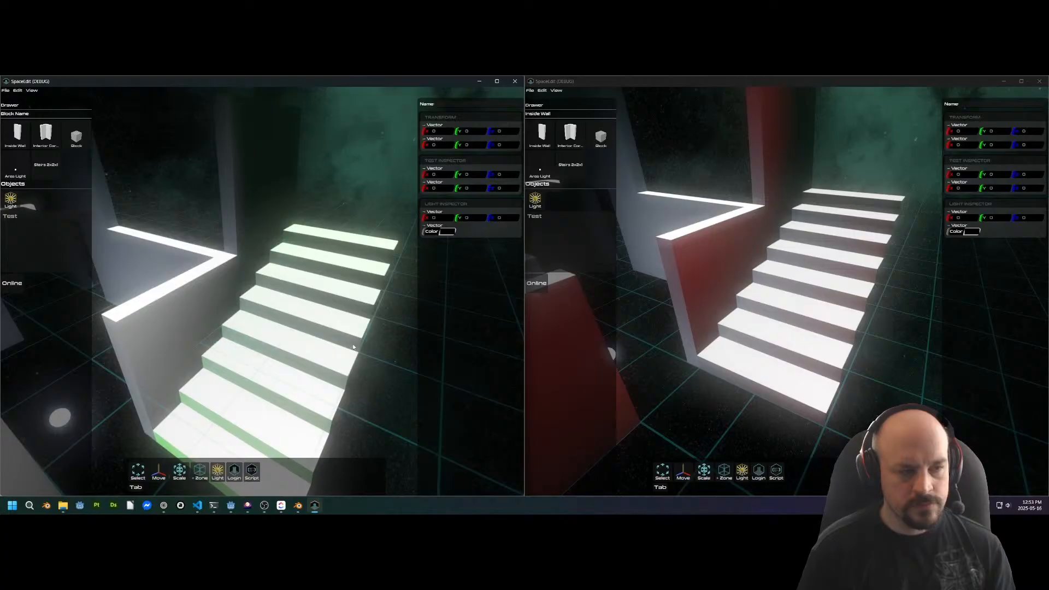
{"action": "key", "text": "s"}
{"action": "mouse_move", "coordinate": [305, 338]}
{"action": "right_mouse_down"}
{"action": "mouse_move", "coordinate": [254, 336]}
{"action": "mouse_move", "coordinate": [307, 330]}
{"action": "mouse_move", "coordinate": [262, 336]}
{"action": "mouse_move", "coordinate": [369, 352]}
{"action": "mouse_move", "coordinate": [408, 346]}
{"action": "mouse_move", "coordinate": [300, 344]}
{"action": "right_mouse_up"}
{"action": "key", "text": "a"}
{"action": "key", "text": "w"}
{"action": "key", "text": "w"}
{"action": "key", "text": "s"}
{"action": "key", "text": "w"}
{"action": "key", "text": "a"}
{"action": "key", "text": "s"}
{"action": "key", "text": "d"}
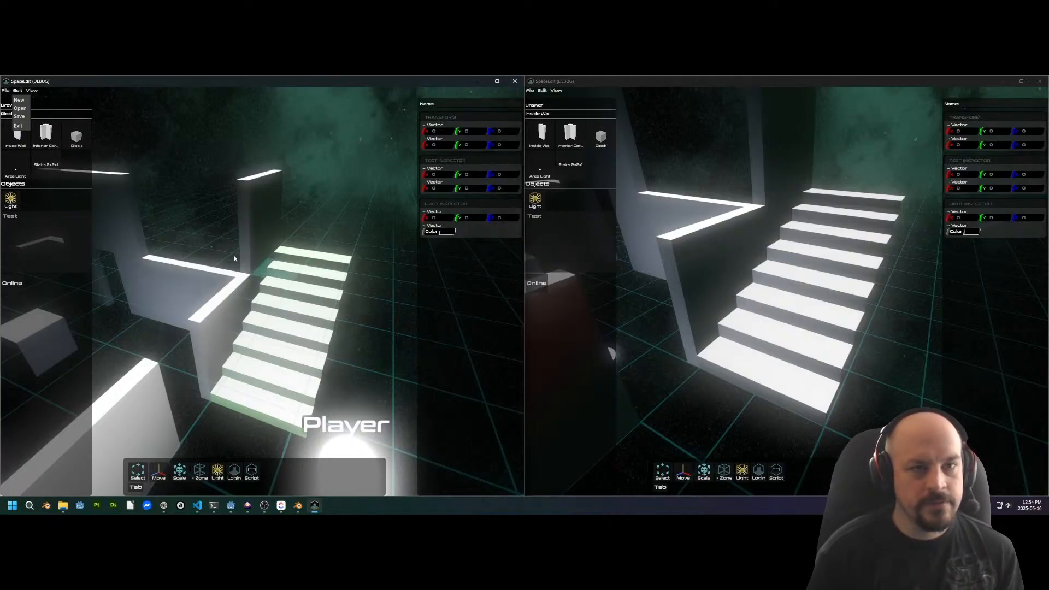
Restart the SpaceEdit debug instances and place a Stairs 2x2x1 block on the empty grid while offline
{"action": "left_click", "coordinate": [514, 81]}
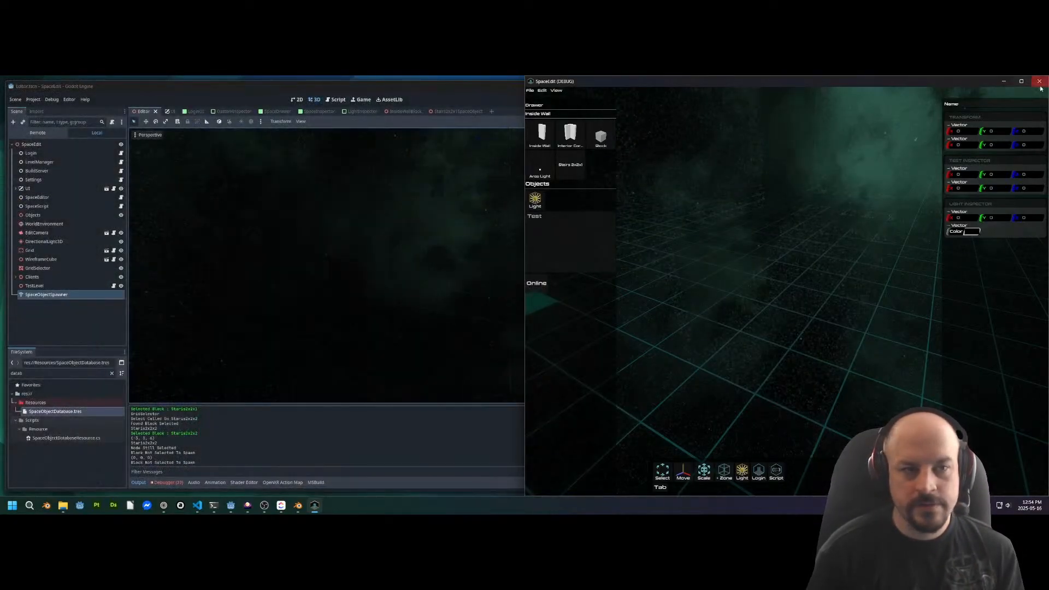
{"action": "left_click", "coordinate": [1039, 81]}
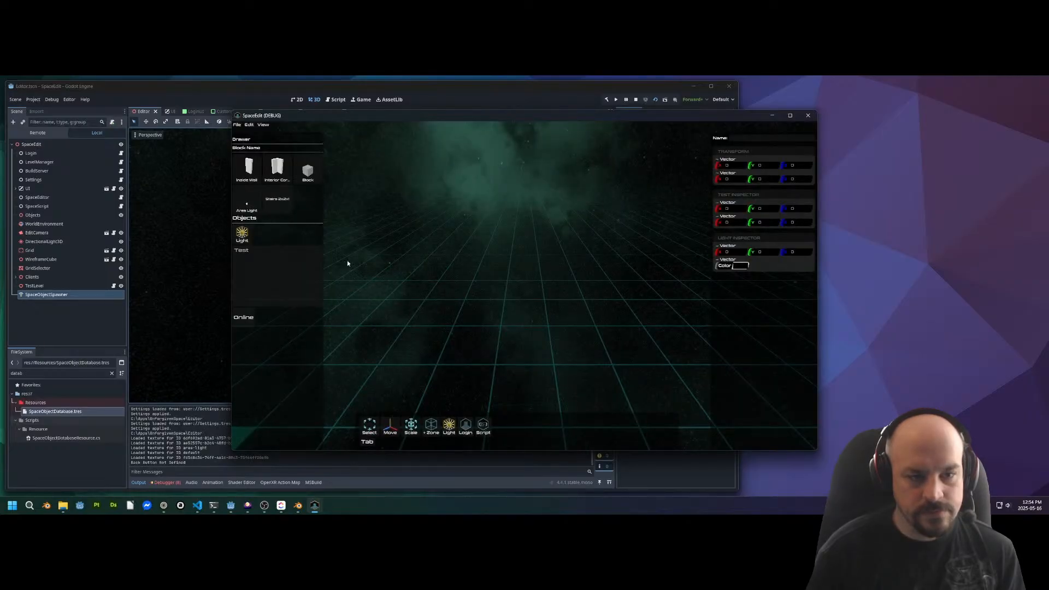
{"action": "left_click", "coordinate": [277, 199]}
{"action": "left_click", "coordinate": [451, 293]}
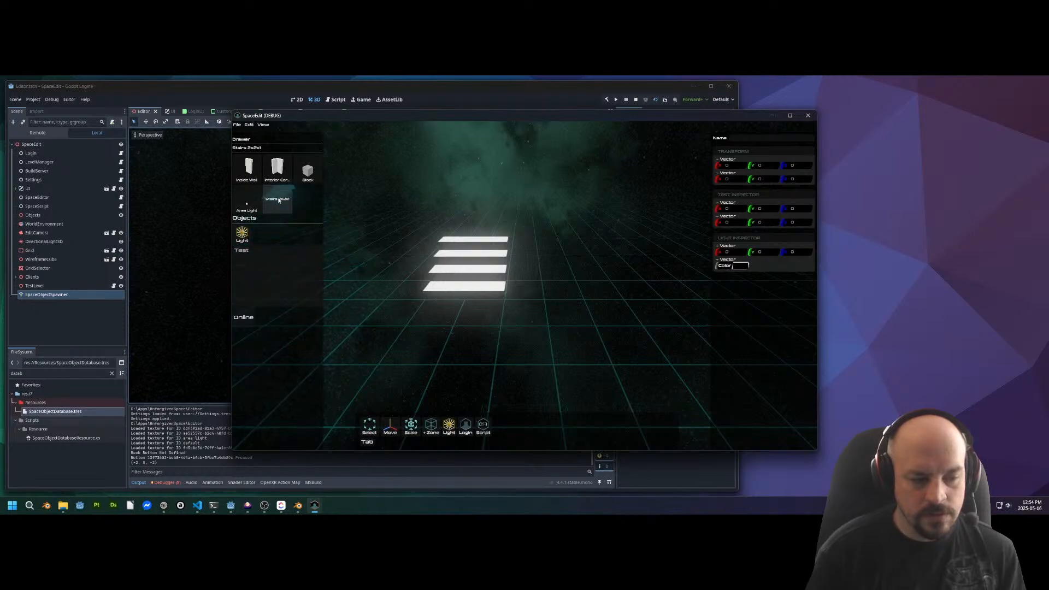
Check the debugger error lists of both running sessions in Godot
{"action": "left_click", "coordinate": [166, 482]}
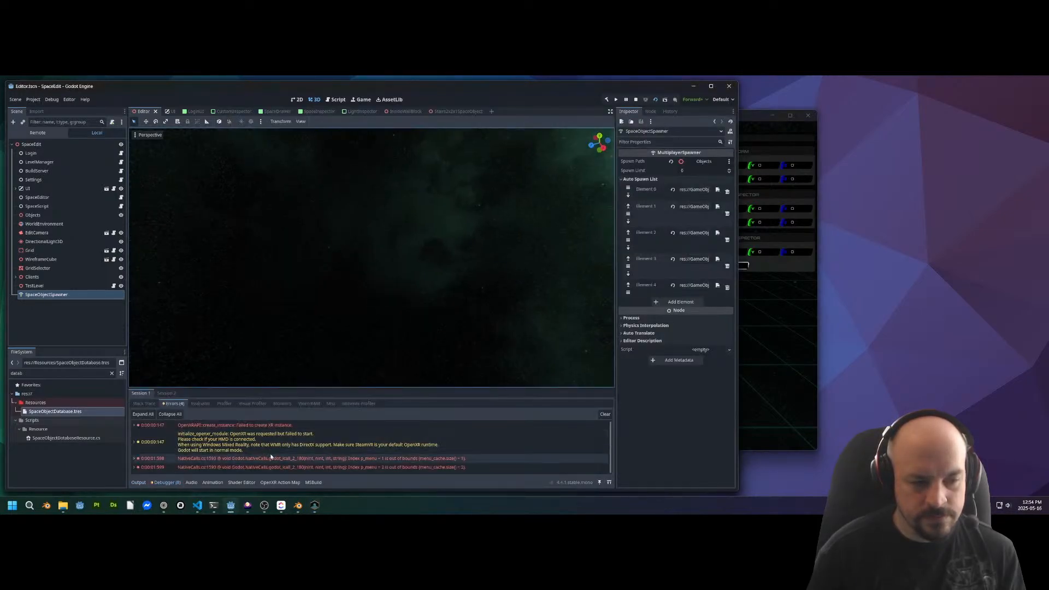
{"action": "left_click", "coordinate": [167, 394]}
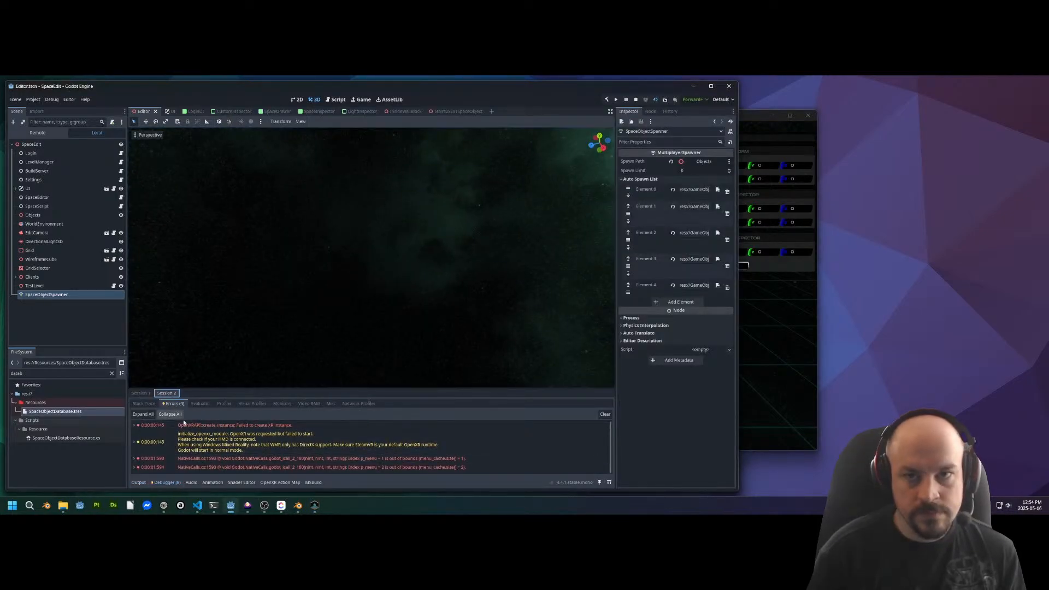
Switch to File Explorer, check the cached thumbnail images in SpaceEdit's AssetCache folder, and close the front SpaceEdit instance
{"action": "left_click", "coordinate": [694, 87]}
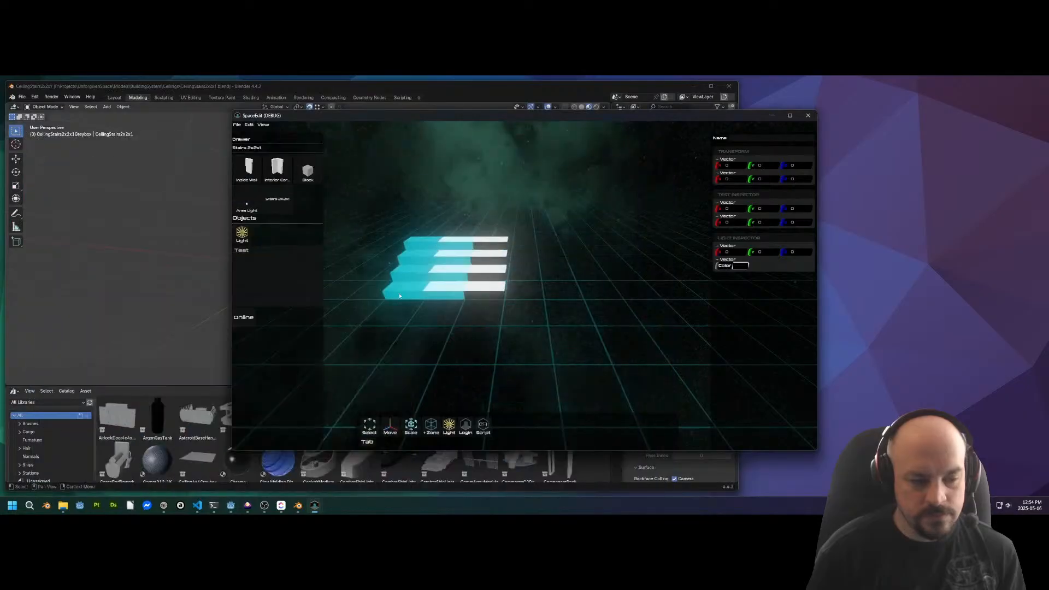
{"action": "left_click", "coordinate": [62, 505]}
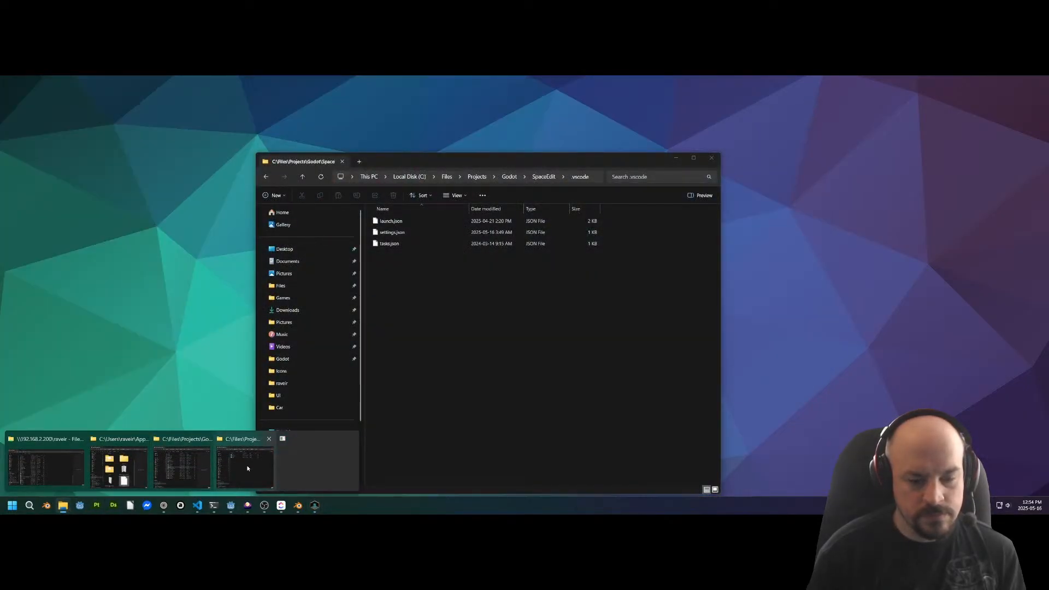
{"action": "left_click", "coordinate": [141, 465]}
{"action": "scroll", "coordinate": [453, 337], "scroll_direction": "up", "scroll_amount": 2}
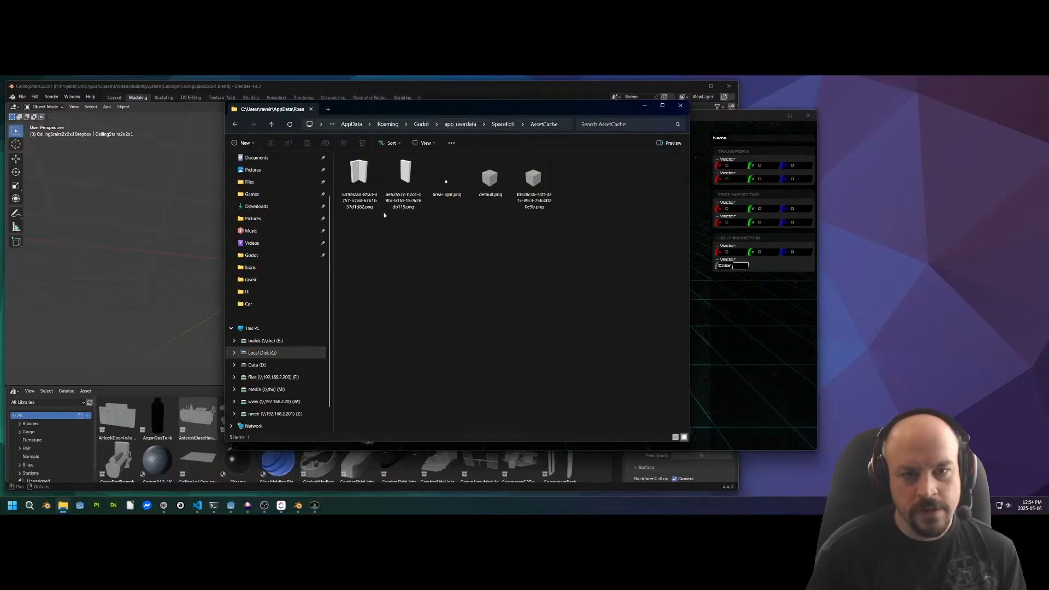
{"action": "left_click_drag", "start_coordinate": [555, 268], "coordinate": [356, 183]}
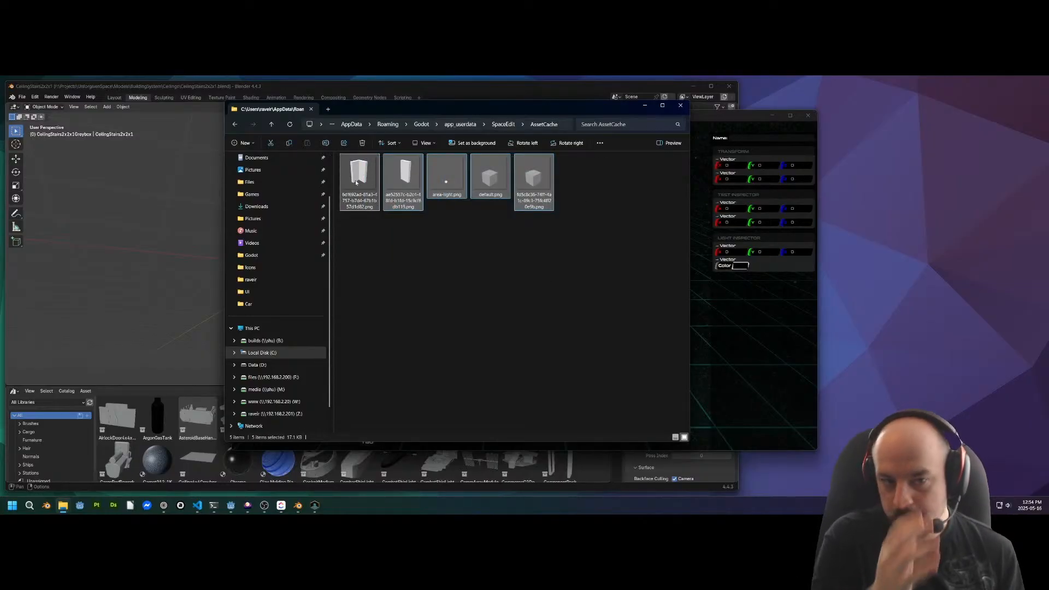
{"action": "key", "text": "alt+Tab"}
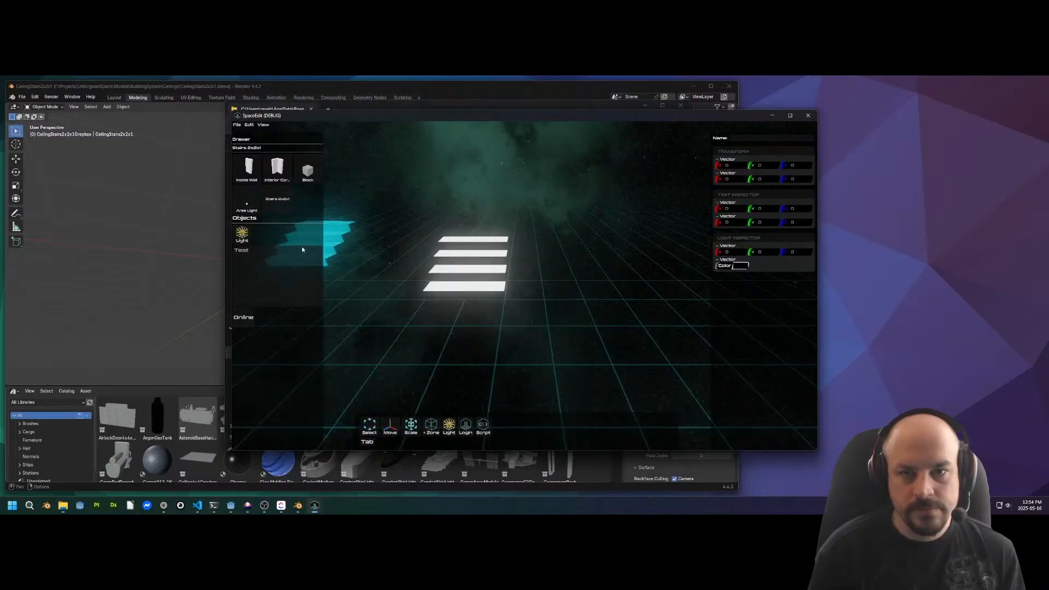
{"action": "left_click", "coordinate": [808, 116]}
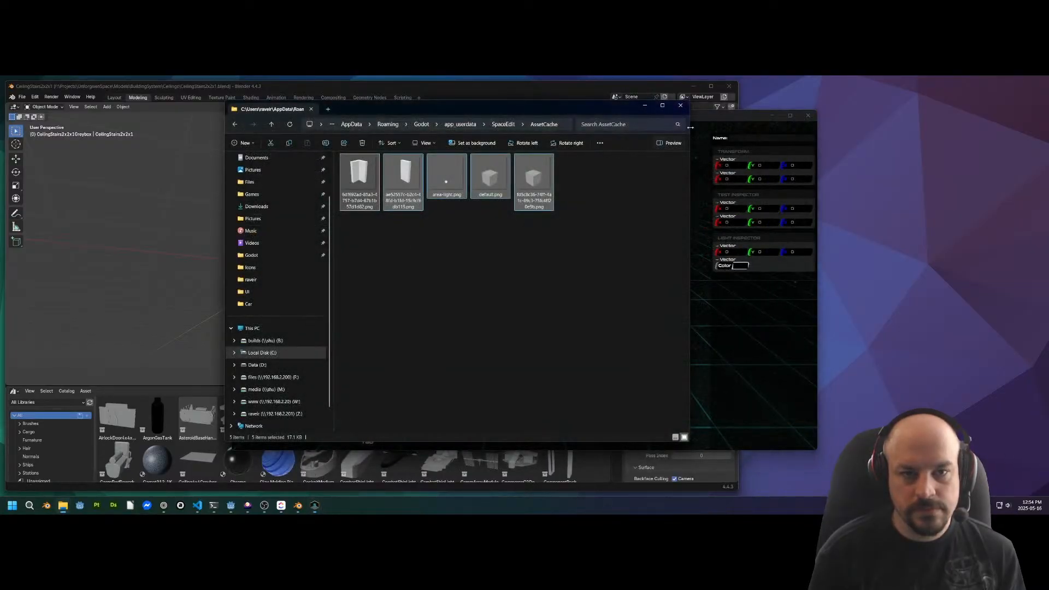
{"action": "left_click", "coordinate": [569, 247]}
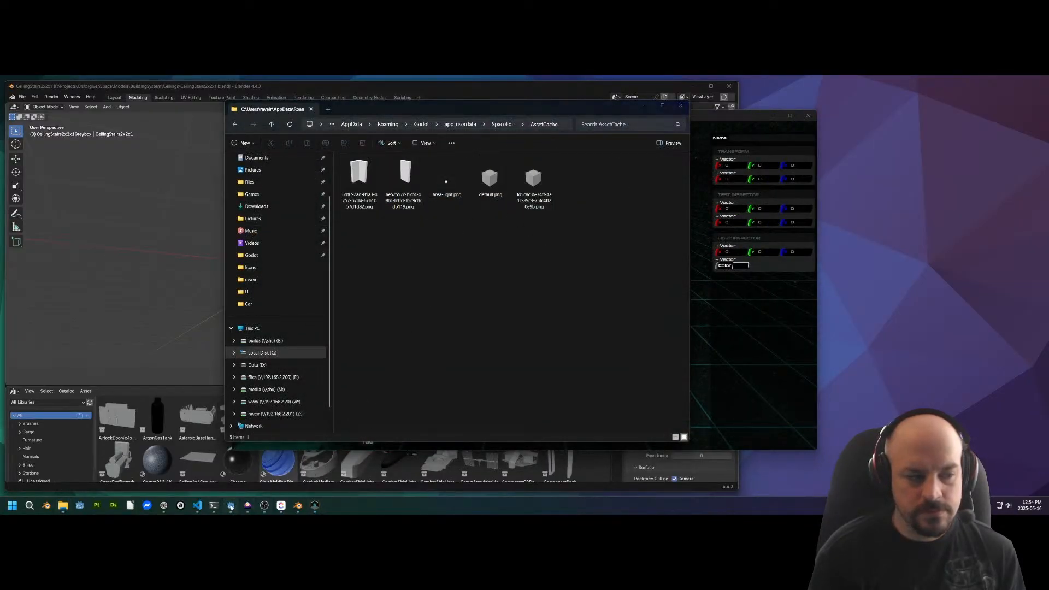
Switch to Godot, open Assets.tscn and run it to bake the block thumbnails, checking the debugger errors
{"action": "left_click", "coordinate": [230, 506]}
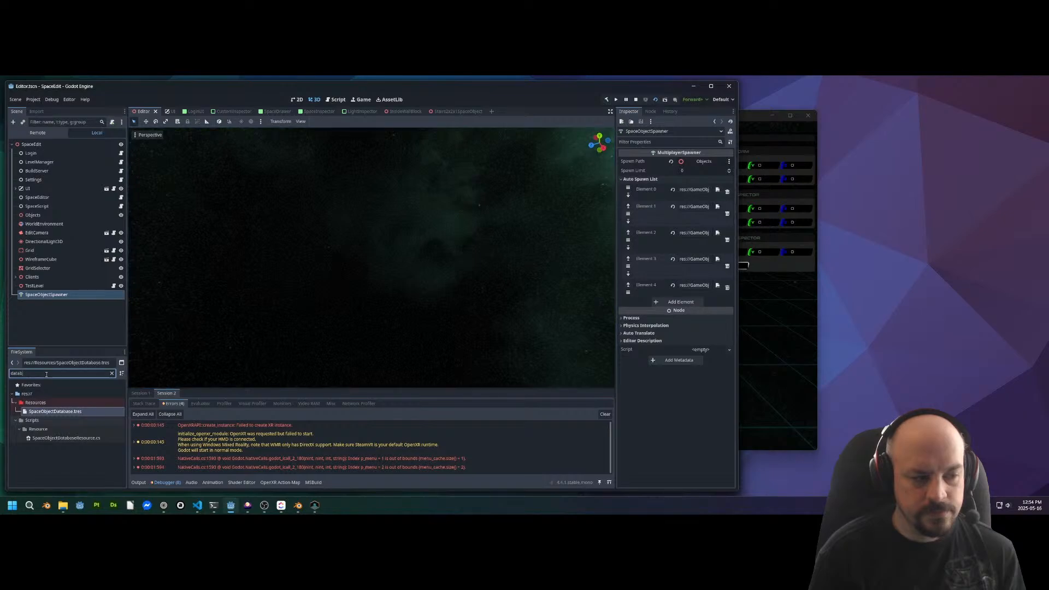
{"action": "double_click", "coordinate": [55, 420]}
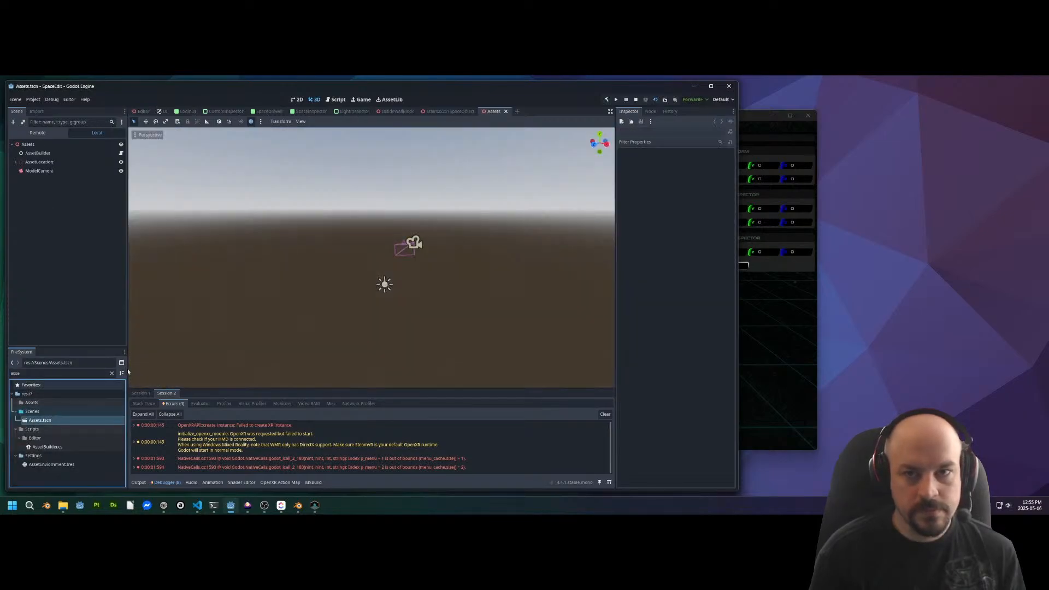
{"action": "left_click", "coordinate": [636, 100]}
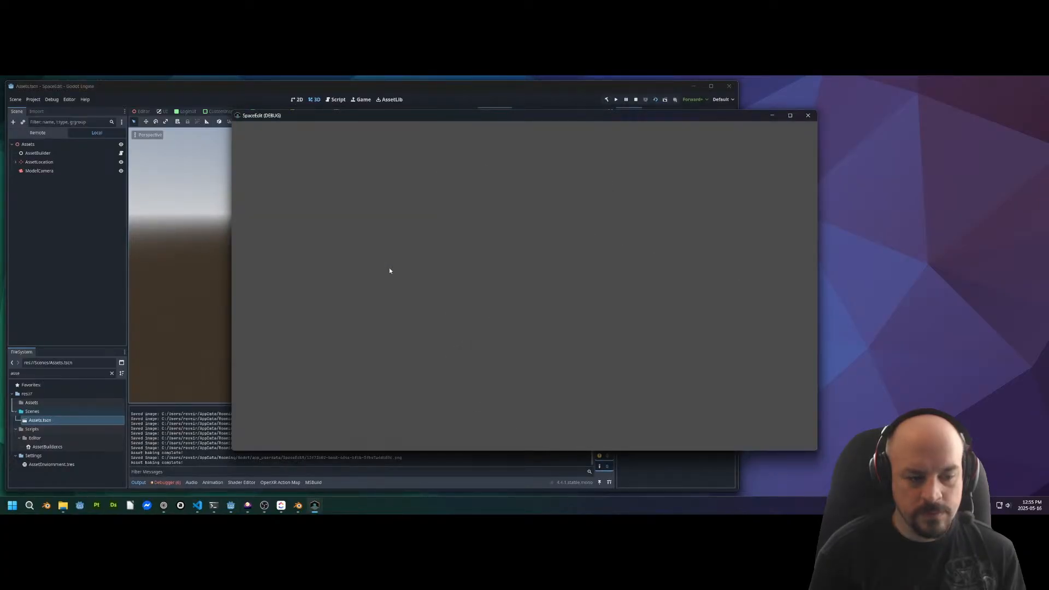
{"action": "left_click", "coordinate": [173, 483]}
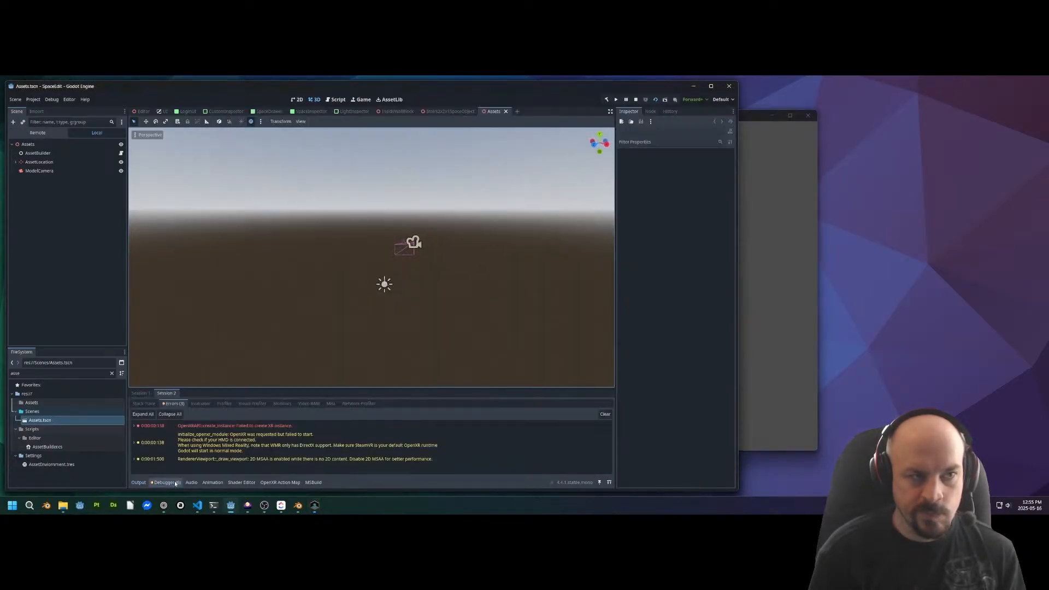
Return to the Editor scene, stop the asset-baking run, and start the SpaceEdit instances again
{"action": "left_click", "coordinate": [143, 112]}
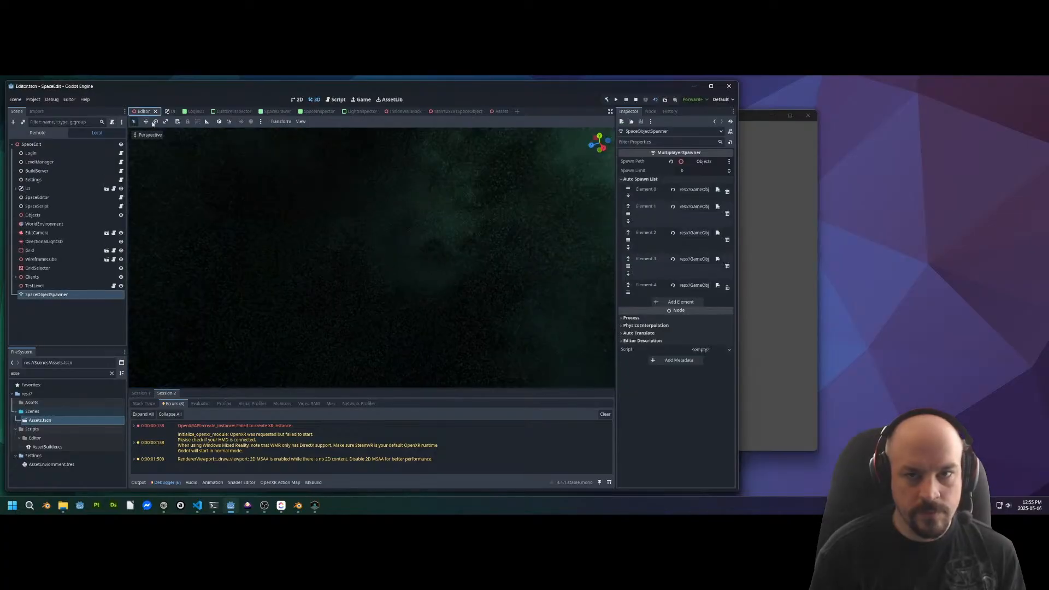
{"action": "left_click", "coordinate": [635, 100]}
{"action": "left_click", "coordinate": [655, 100]}
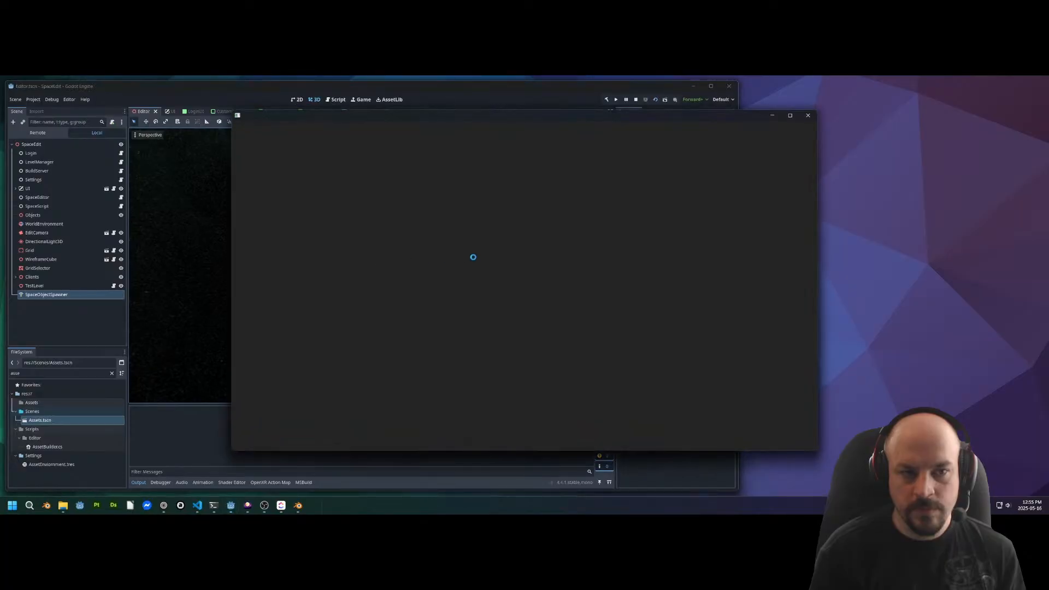
Place Stairs 2x2x1 blocks on the empty grid in successive rows, building a climbing staircase two blocks wide
{"action": "left_click_drag", "start_coordinate": [383, 245], "coordinate": [392, 303]}
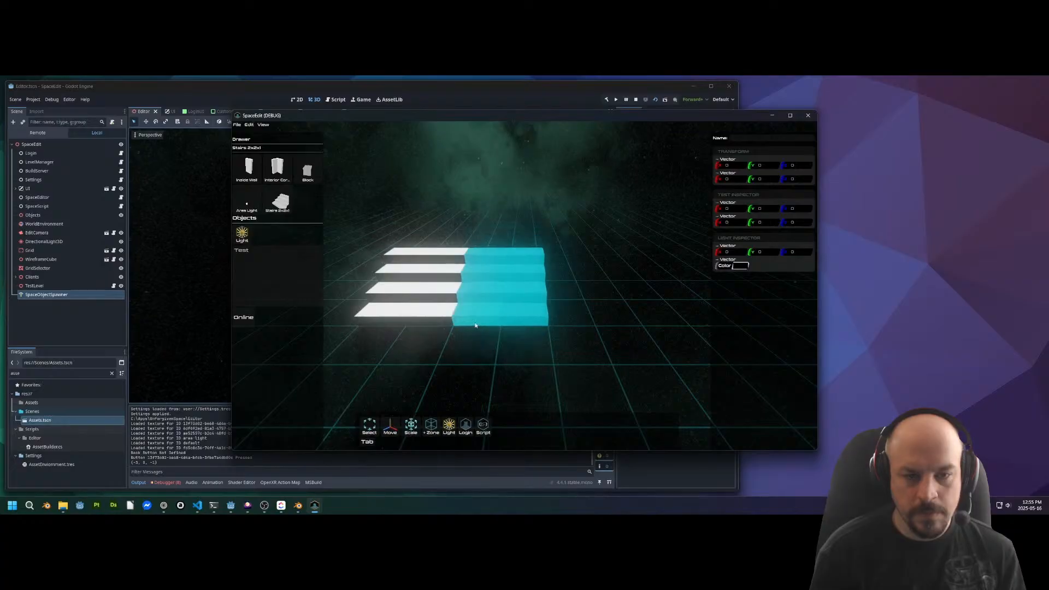
{"action": "right_click_drag", "start_coordinate": [485, 251], "coordinate": [492, 258]}
{"action": "key", "text": "w"}
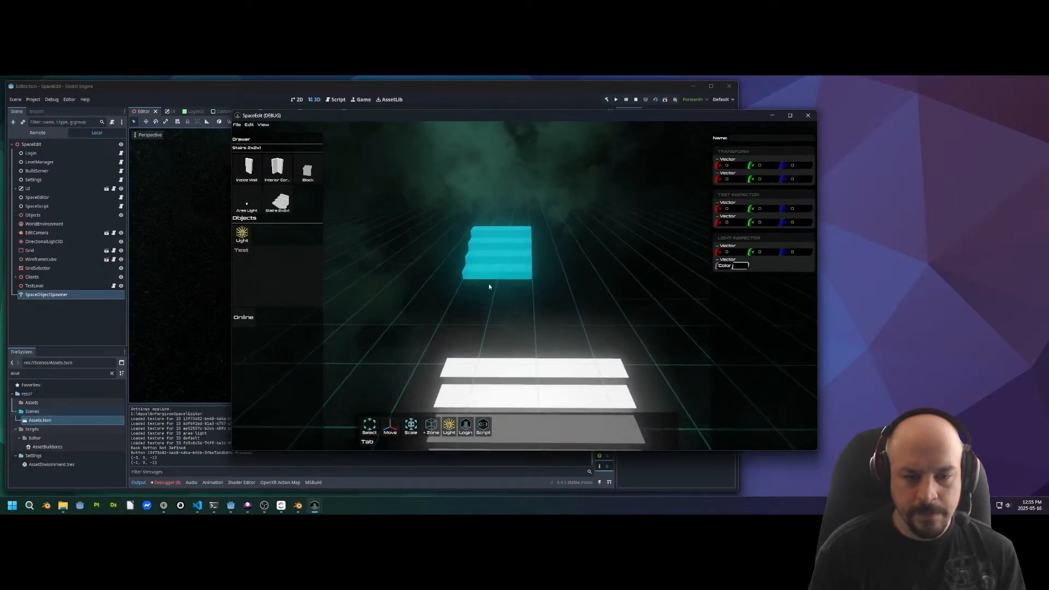
{"action": "key", "text": "s"}
{"action": "key", "text": "w"}
{"action": "left_click", "coordinate": [458, 318]}
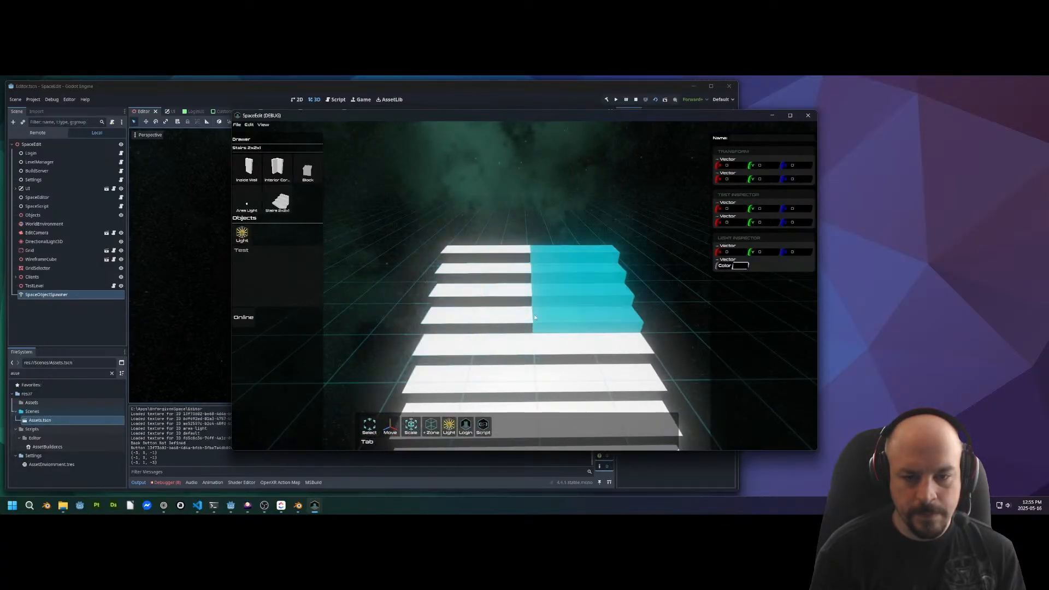
{"action": "left_click", "coordinate": [575, 315]}
Extend the staircase upward with another row of two Stairs 2x2x1 blocks
{"action": "right_click_drag", "start_coordinate": [575, 315], "coordinate": [450, 291]}
{"action": "key", "text": "w"}
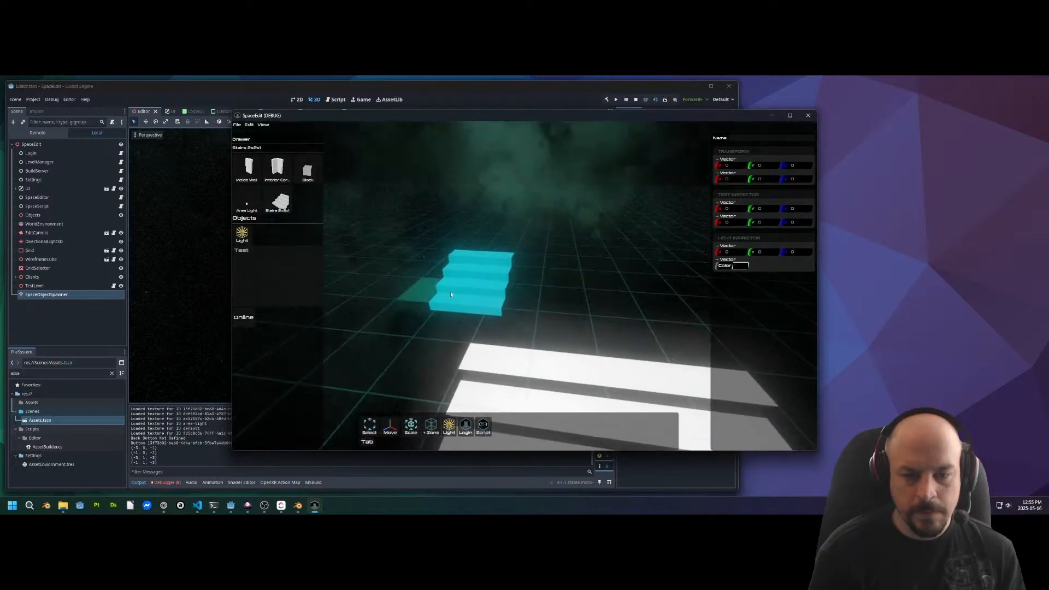
{"action": "left_click", "coordinate": [535, 322]}
{"action": "key", "text": "s"}
{"action": "right_click_drag", "start_coordinate": [536, 323], "coordinate": [608, 278]}
{"action": "key", "text": "s"}
{"action": "key", "text": "s"}
{"action": "key", "text": "d"}
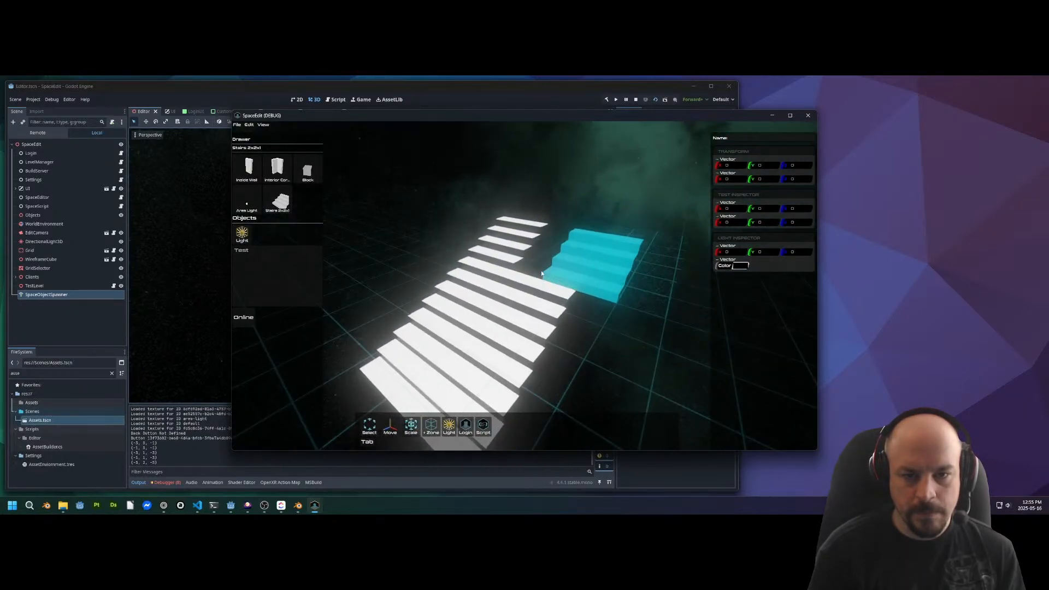
{"action": "left_click", "coordinate": [537, 270]}
Select and delete the staircase's second column of blocks one by one, from the upper row down
{"action": "mouse_move", "coordinate": [486, 224]}
{"action": "middle_mouse_down"}
{"action": "mouse_move", "coordinate": [535, 225]}
{"action": "mouse_move", "coordinate": [475, 218]}
{"action": "middle_mouse_up"}
{"action": "left_click", "coordinate": [489, 271]}
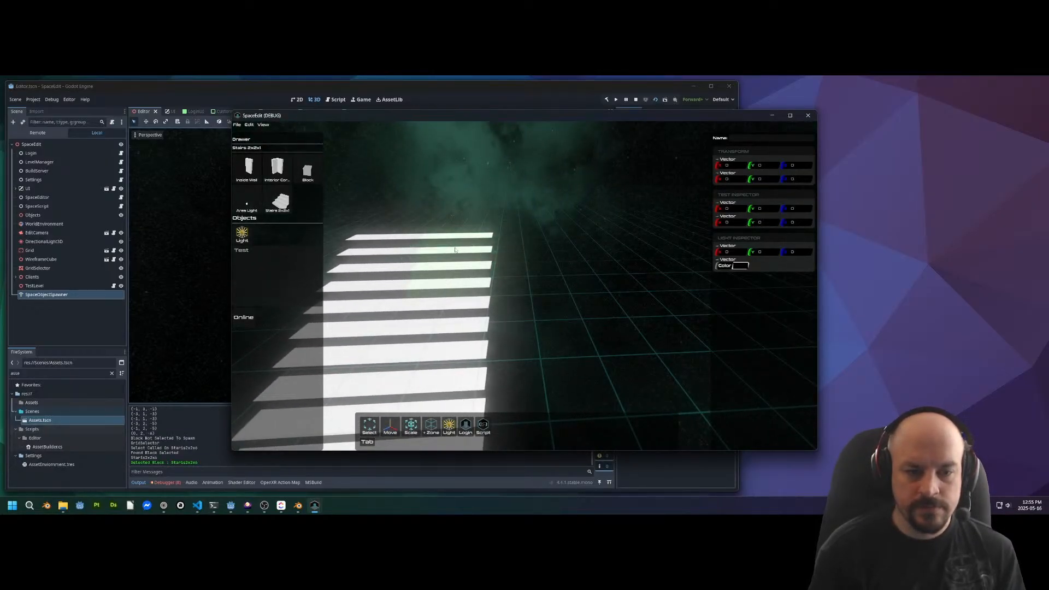
{"action": "middle_click_drag", "start_coordinate": [500, 265], "coordinate": [529, 305]}
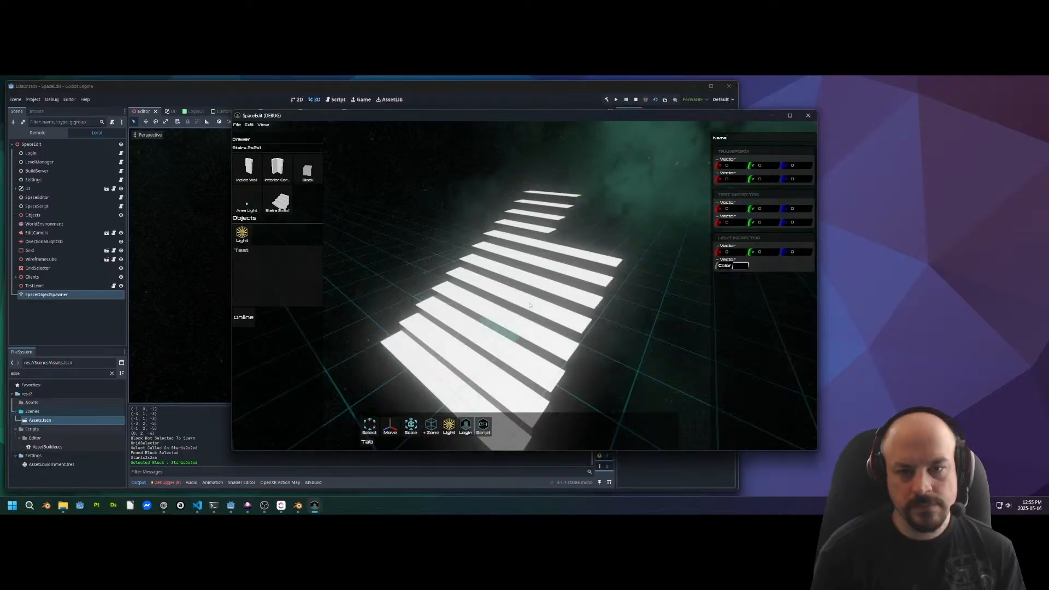
{"action": "left_click", "coordinate": [513, 335]}
{"action": "left_click", "coordinate": [463, 376]}
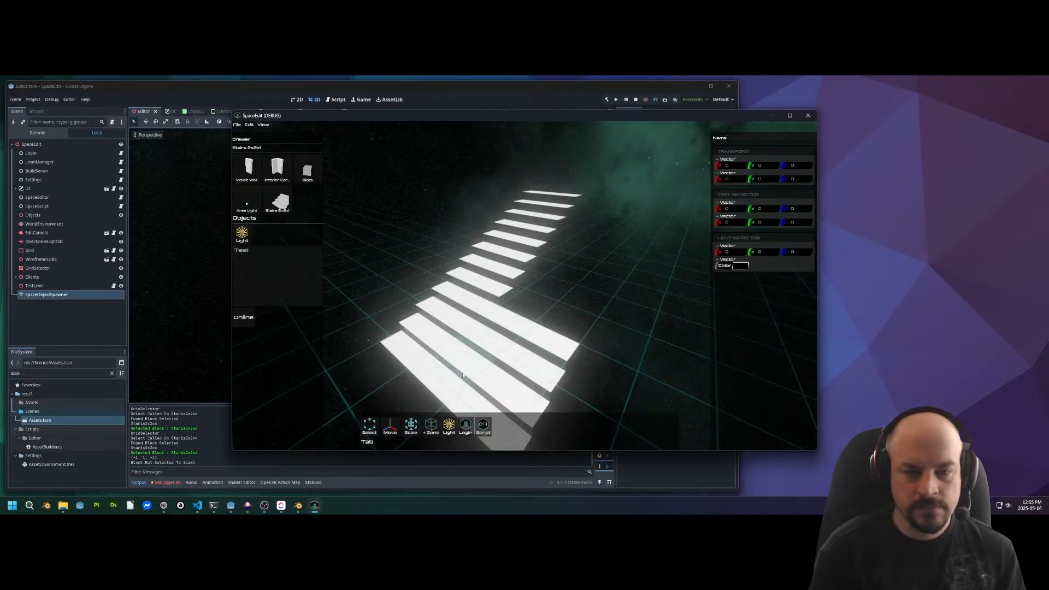
{"action": "left_click", "coordinate": [474, 374]}
{"action": "left_click", "coordinate": [474, 367]}
{"action": "left_click", "coordinate": [465, 340]}
{"action": "middle_click_drag", "start_coordinate": [466, 349], "coordinate": [513, 378]}
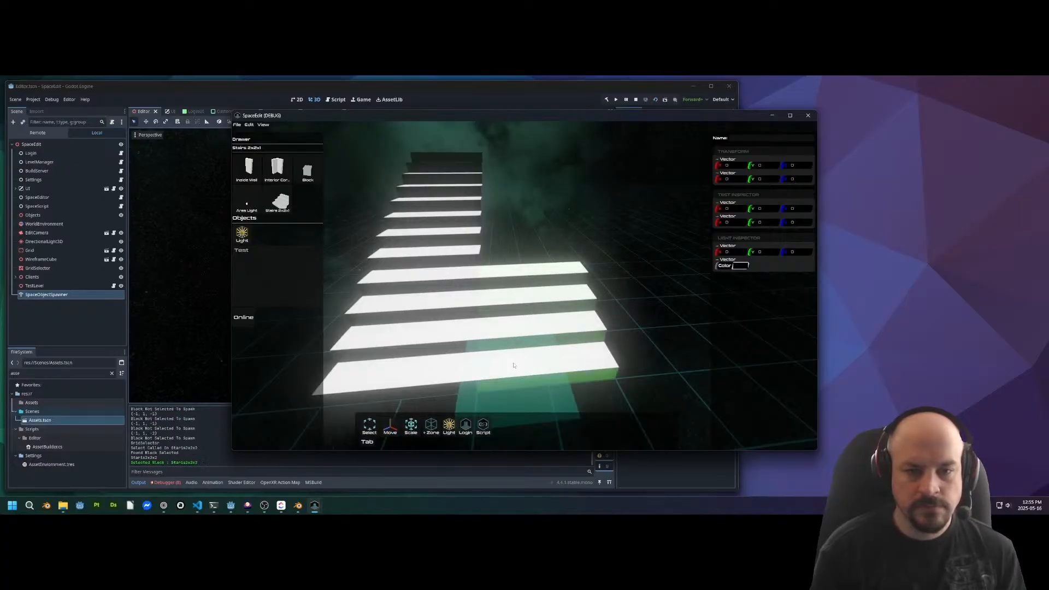
{"action": "left_click", "coordinate": [545, 274]}
{"action": "middle_click_drag", "start_coordinate": [562, 276], "coordinate": [526, 271]}
Look over the single-width staircase and close both SpaceEdit instances
{"action": "key", "text": "s"}
{"action": "key", "text": "w"}
{"action": "key", "text": "s"}
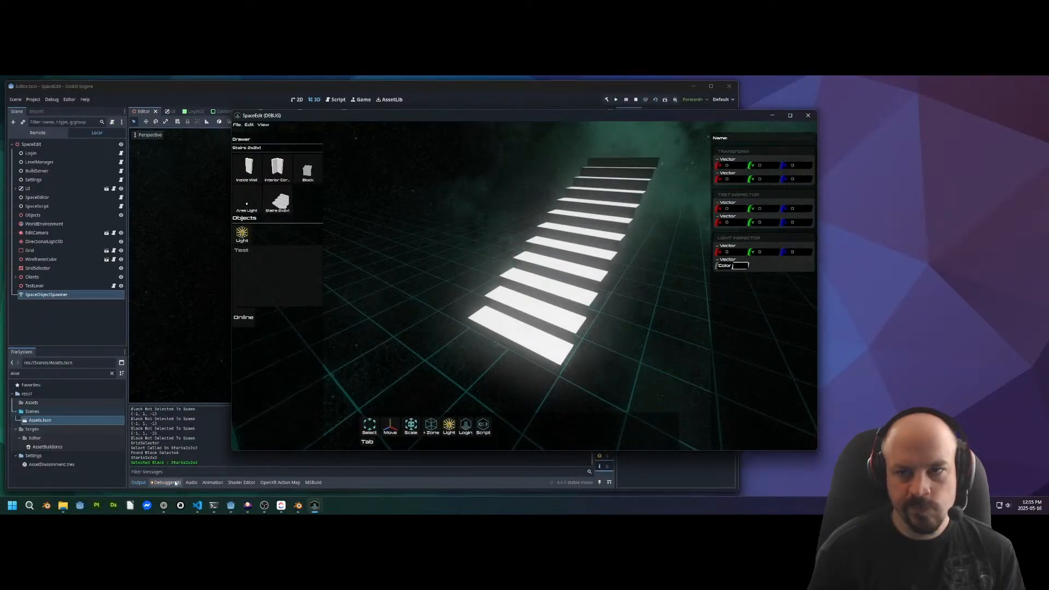
{"action": "left_click", "coordinate": [808, 115]}
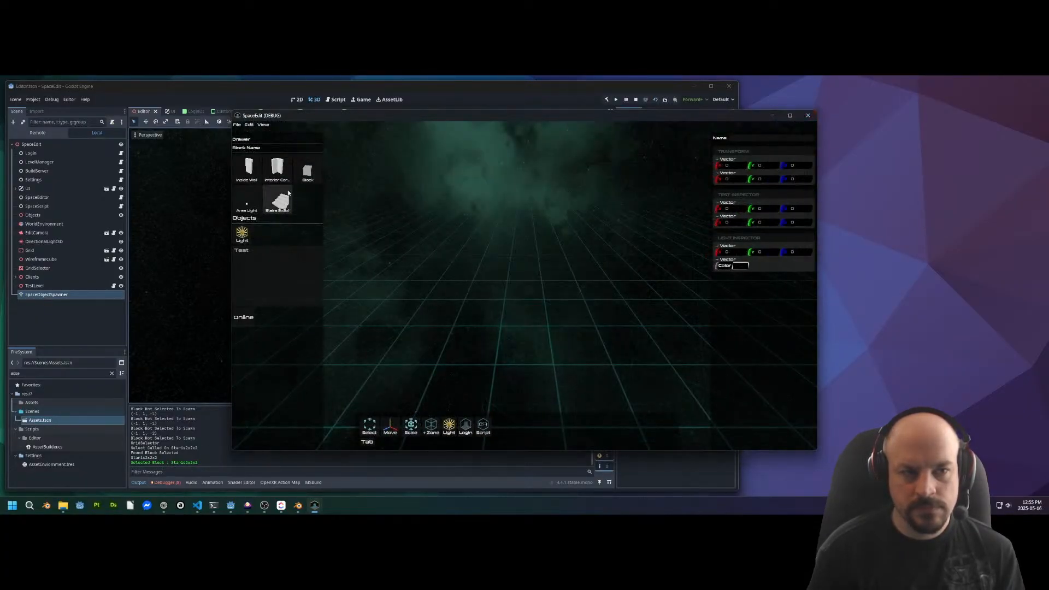
{"action": "left_click", "coordinate": [813, 115]}
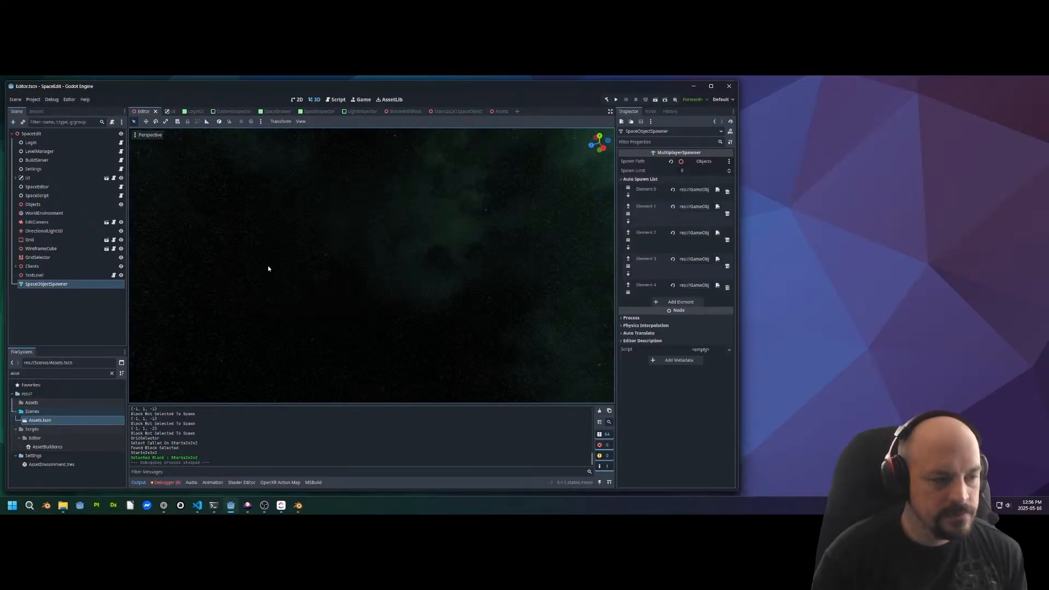
Filter the project files for "floor", inspect Floor2x2Greybox.glb in a new inherited scene, and discard that scene unsaved
{"action": "double_click", "coordinate": [44, 372]}
{"action": "type", "text": "floor"}
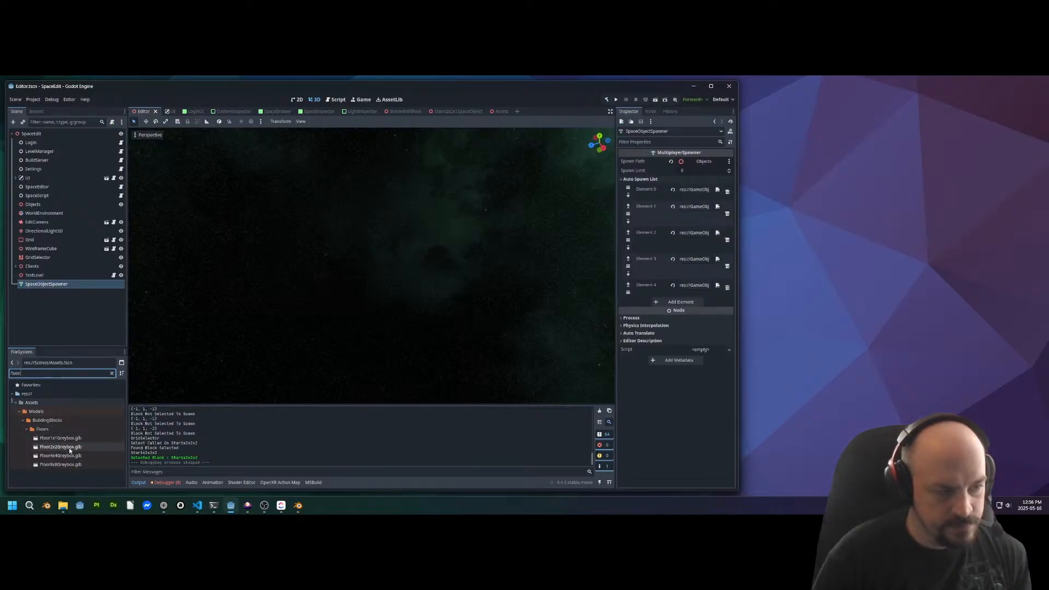
{"action": "right_click", "coordinate": [69, 447]}
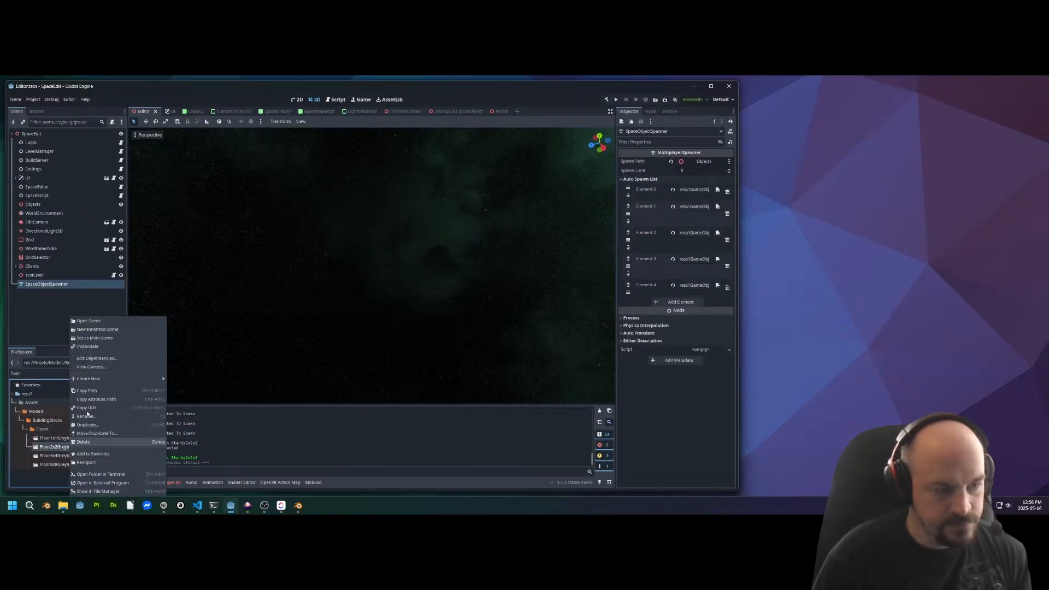
{"action": "left_click", "coordinate": [115, 330]}
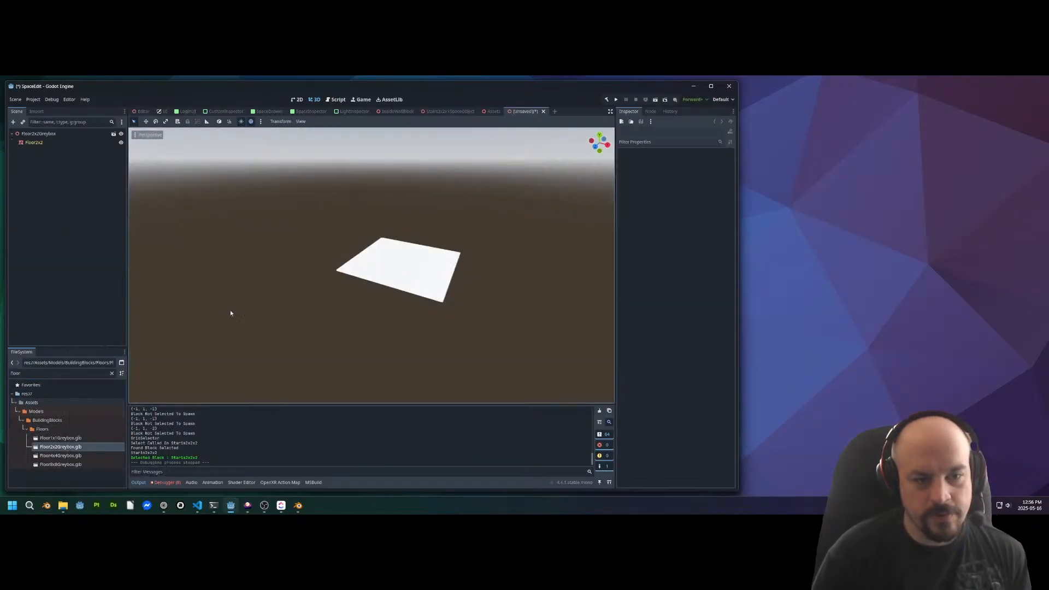
{"action": "left_click", "coordinate": [412, 251]}
{"action": "middle_click_drag", "start_coordinate": [412, 250], "coordinate": [222, 221]}
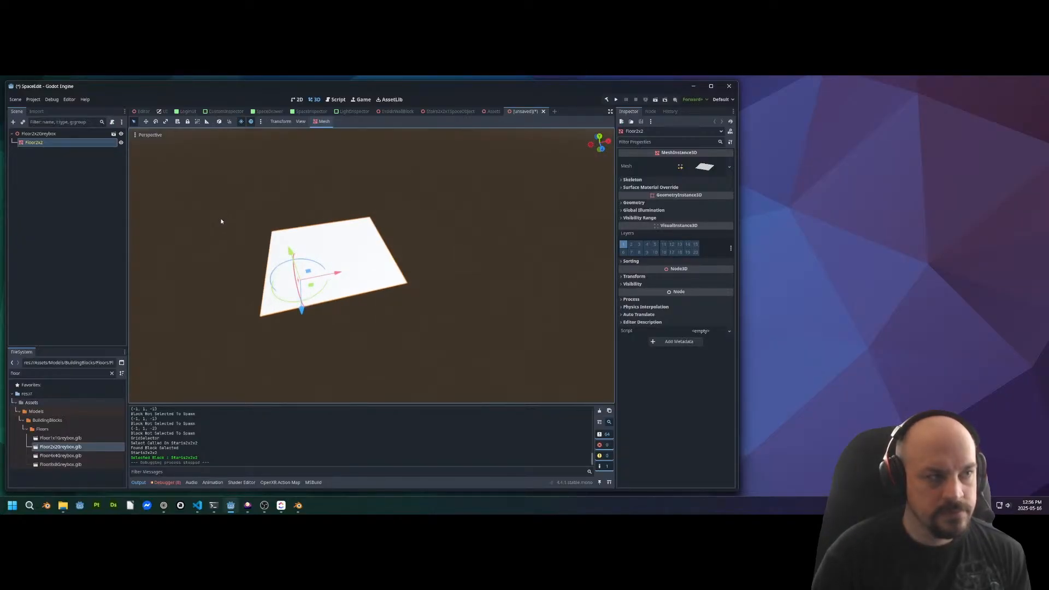
{"action": "left_click", "coordinate": [543, 111]}
{"action": "left_click", "coordinate": [566, 307]}
Create a new scene with a 3D root node named Floor2x2SpaceObject
{"action": "left_click", "coordinate": [15, 99]}
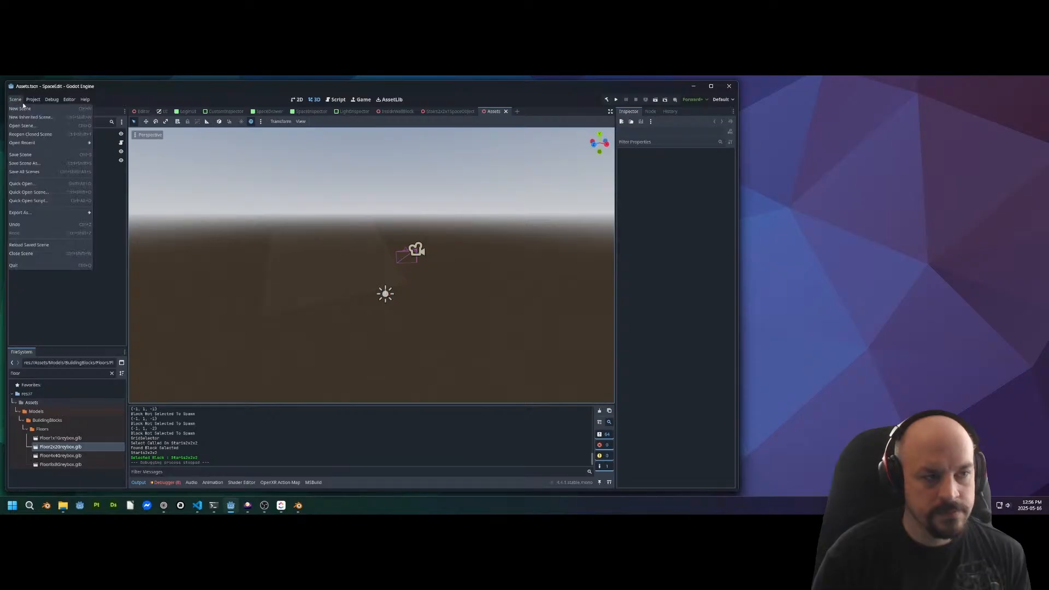
{"action": "left_click", "coordinate": [21, 109]}
{"action": "left_click", "coordinate": [70, 153]}
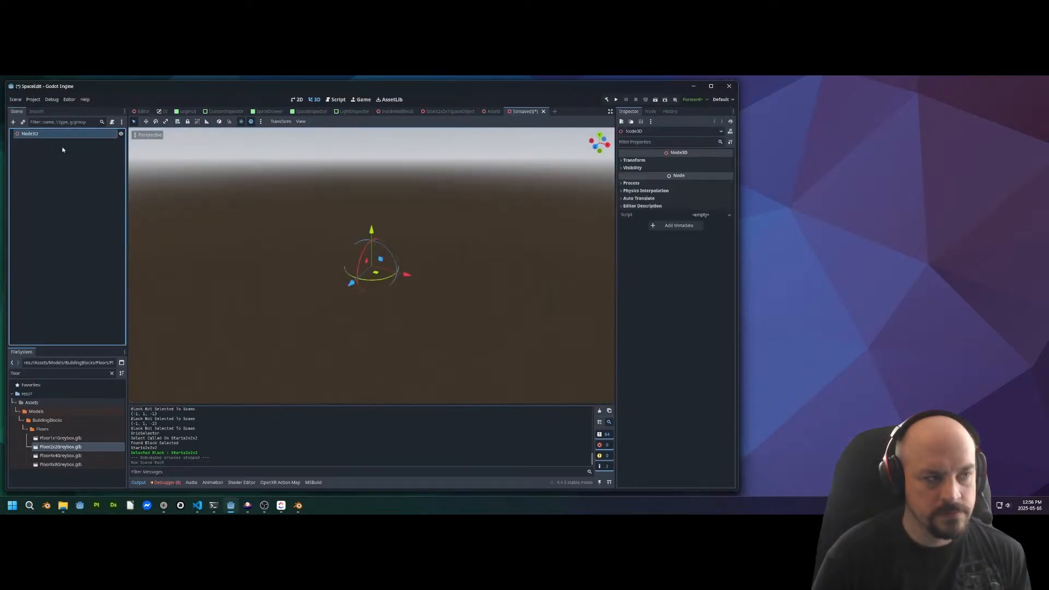
{"action": "double_click", "coordinate": [31, 134]}
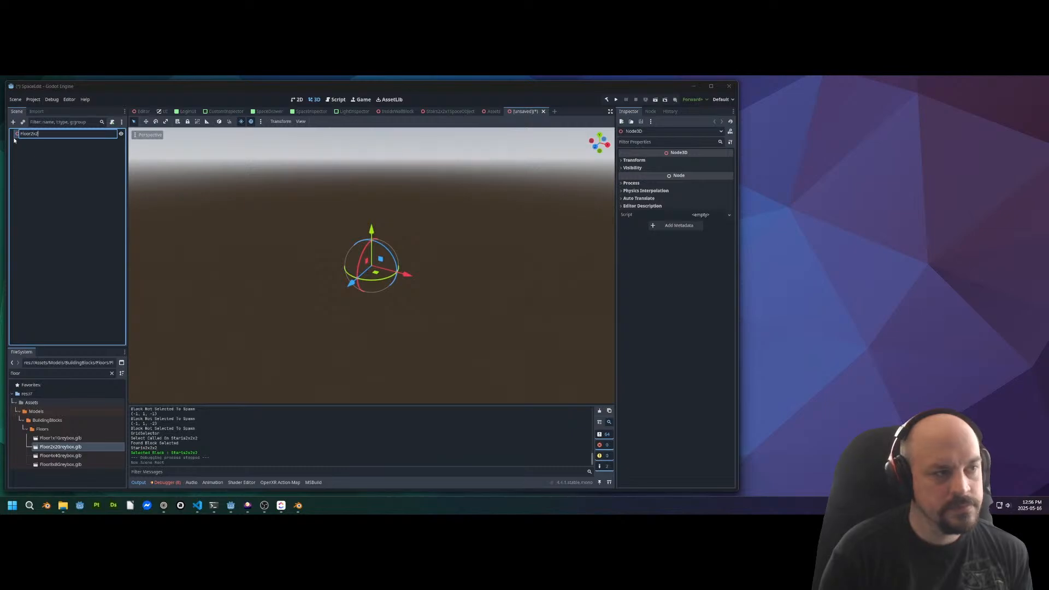
{"action": "type", "text": "Floor2x2SpaceObject"}
{"action": "key", "text": "Return"}
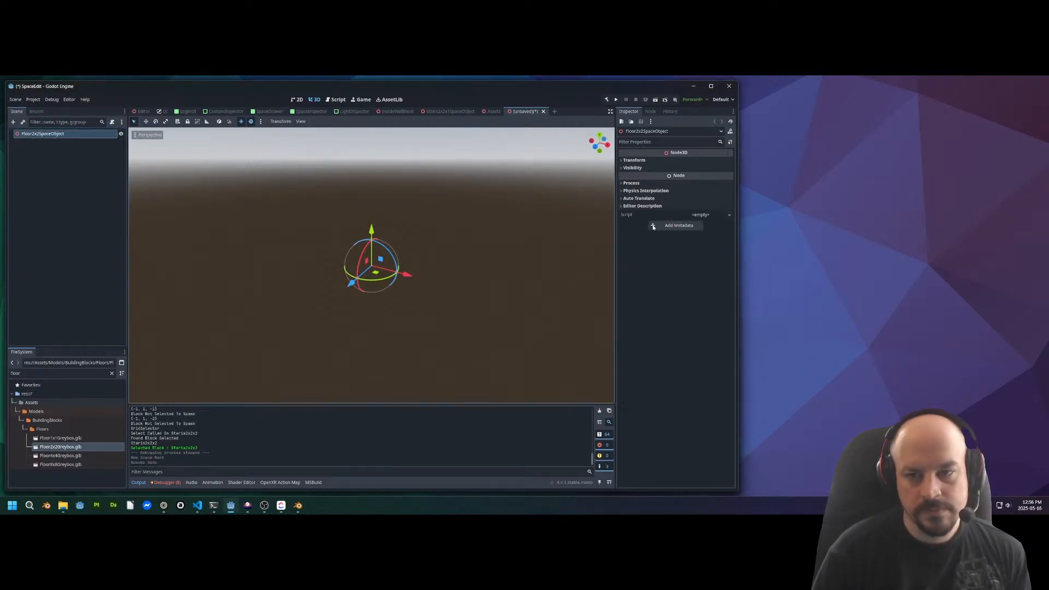
Attach the SpaceObject.cs script to the Floor2x2SpaceObject root node
{"action": "left_click", "coordinate": [710, 216]}
{"action": "left_click", "coordinate": [723, 234]}
{"action": "type", "text": "spaceob"}
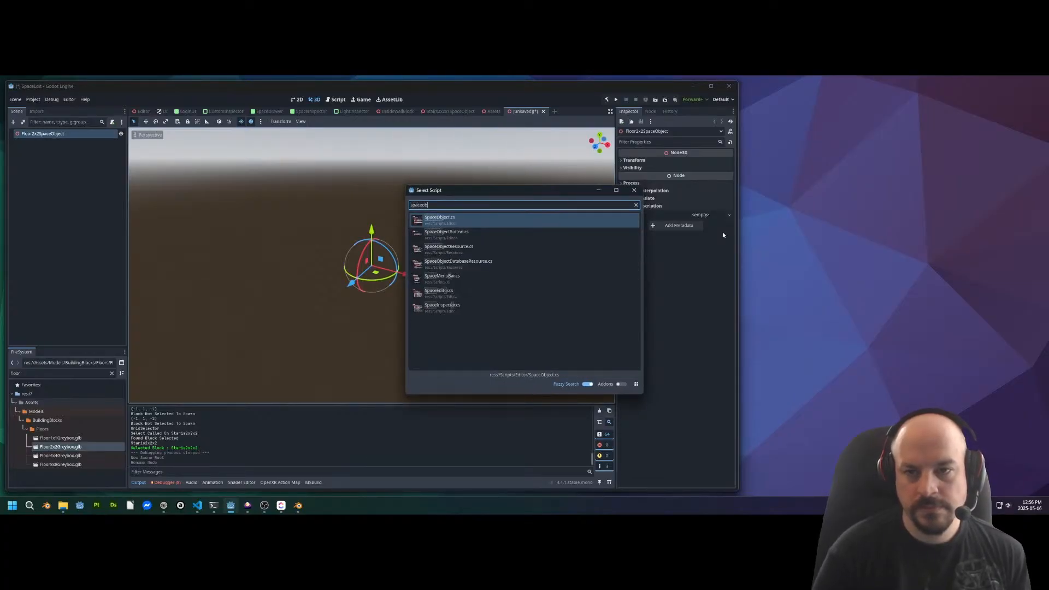
{"action": "key", "text": "Return"}
Start saving the scene and create a Floors folder inside res://Resources/SpaceObjects
{"action": "key", "text": "ctrl+s"}
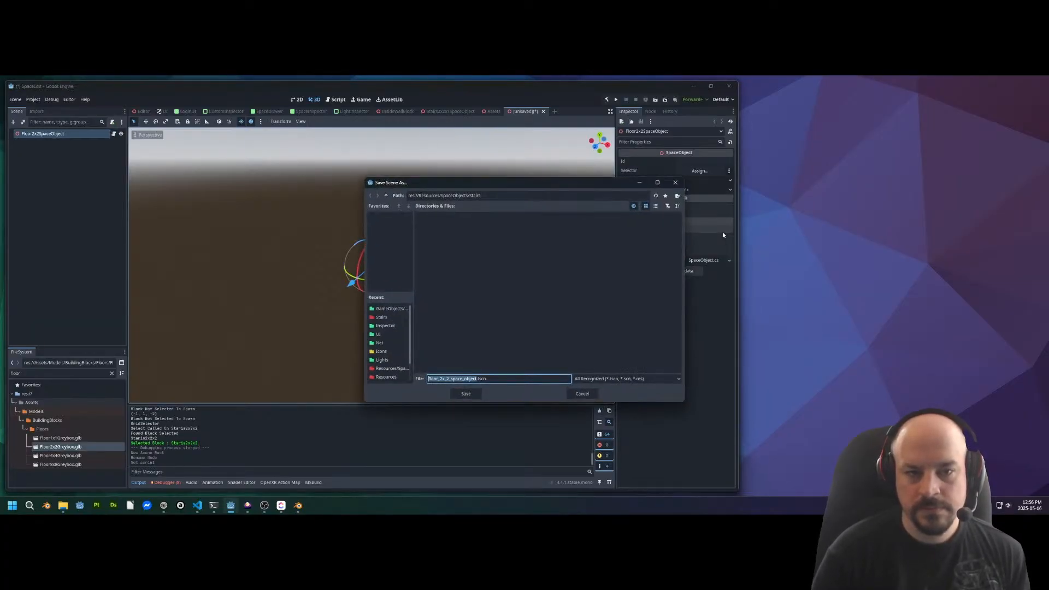
{"action": "left_click", "coordinate": [385, 195]}
{"action": "right_click", "coordinate": [503, 247]}
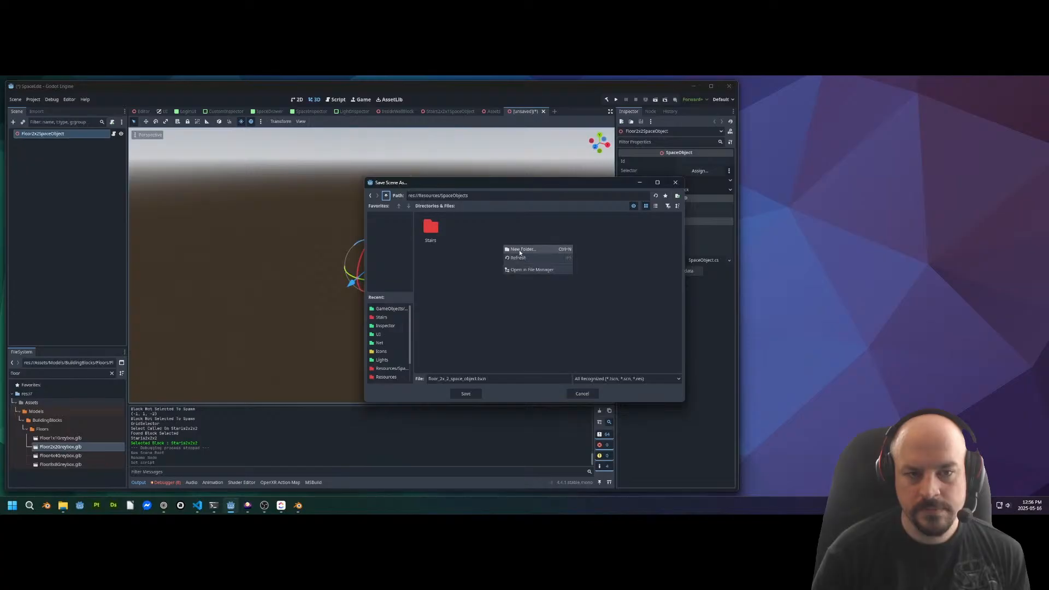
{"action": "left_click", "coordinate": [520, 250]}
{"action": "type", "text": "Floors"}
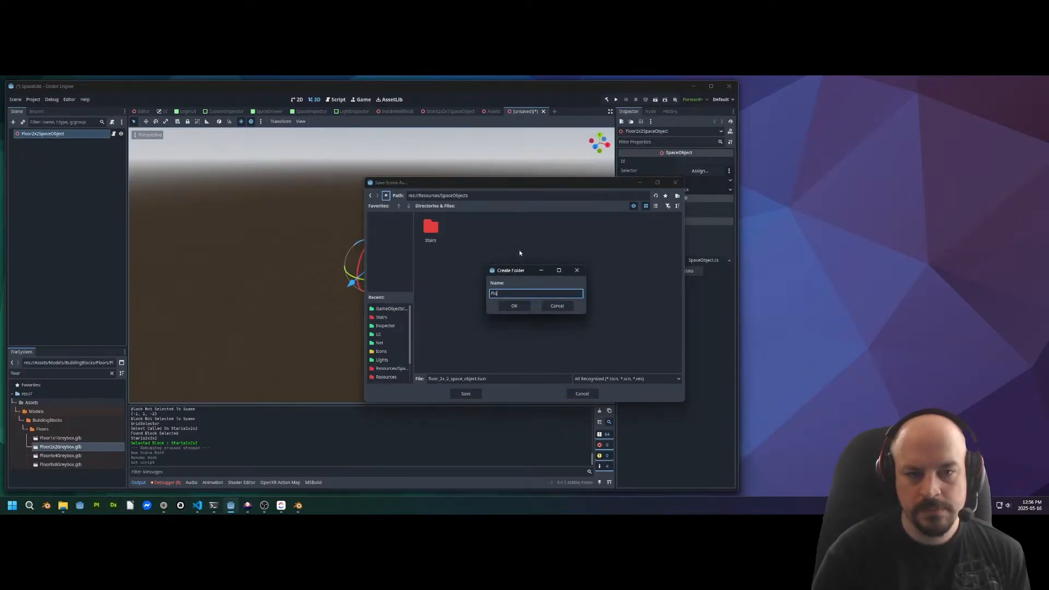
{"action": "key", "text": "Return"}
Switch the save location to res://GameObjects/SpaceObjects and create a Floors folder there
{"action": "left_click", "coordinate": [386, 196]}
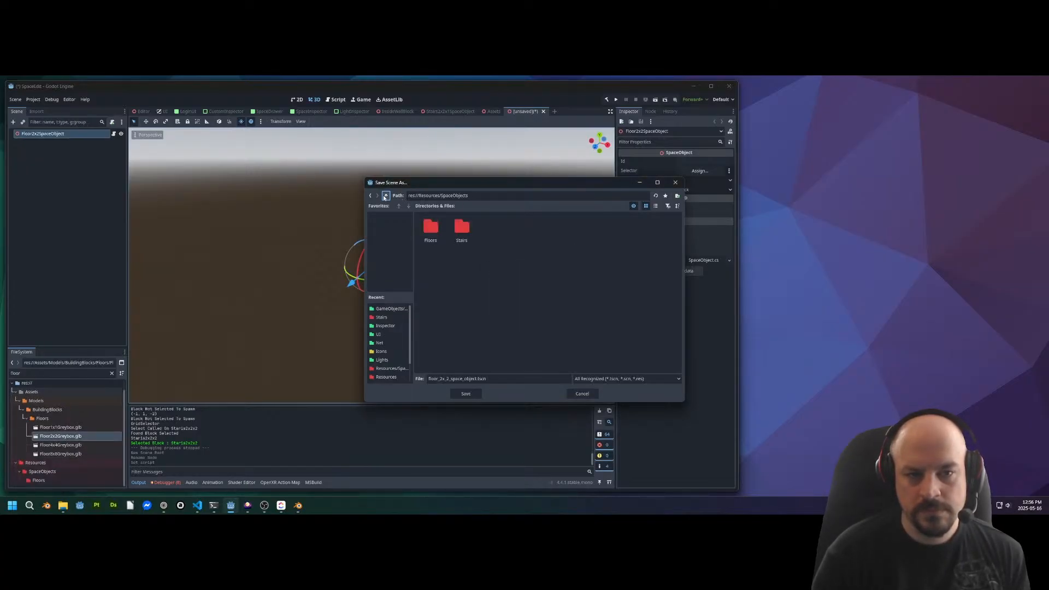
{"action": "left_click", "coordinate": [386, 196]}
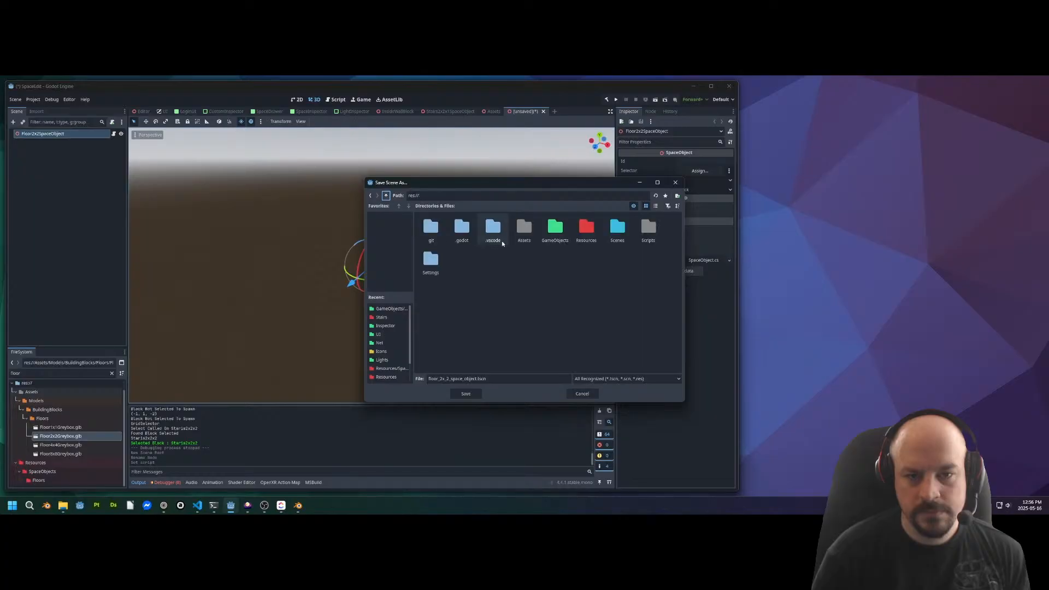
{"action": "double_click", "coordinate": [555, 227]}
{"action": "double_click", "coordinate": [494, 232]}
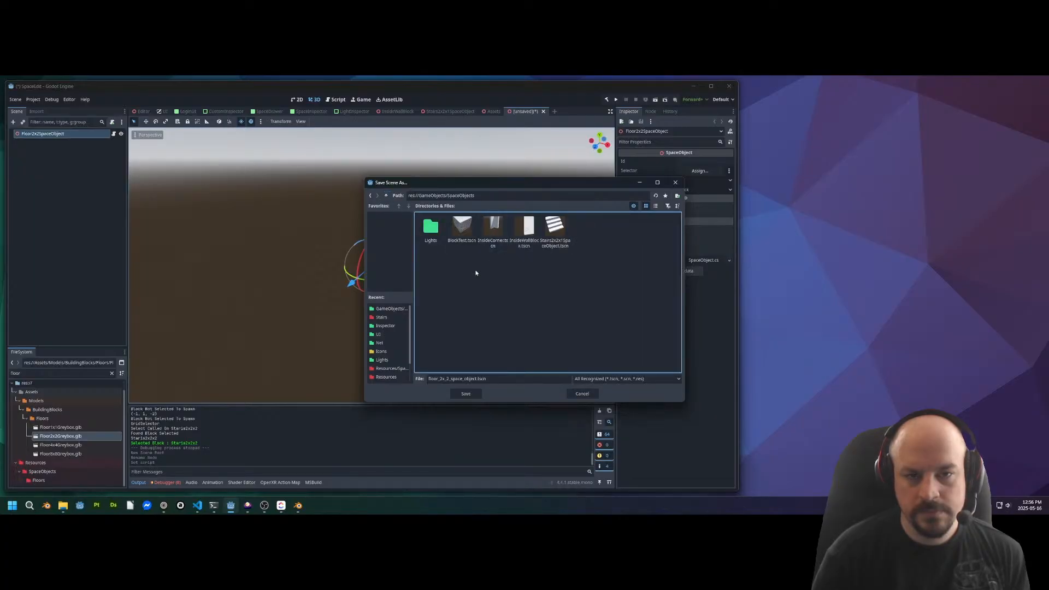
{"action": "right_click", "coordinate": [508, 282]}
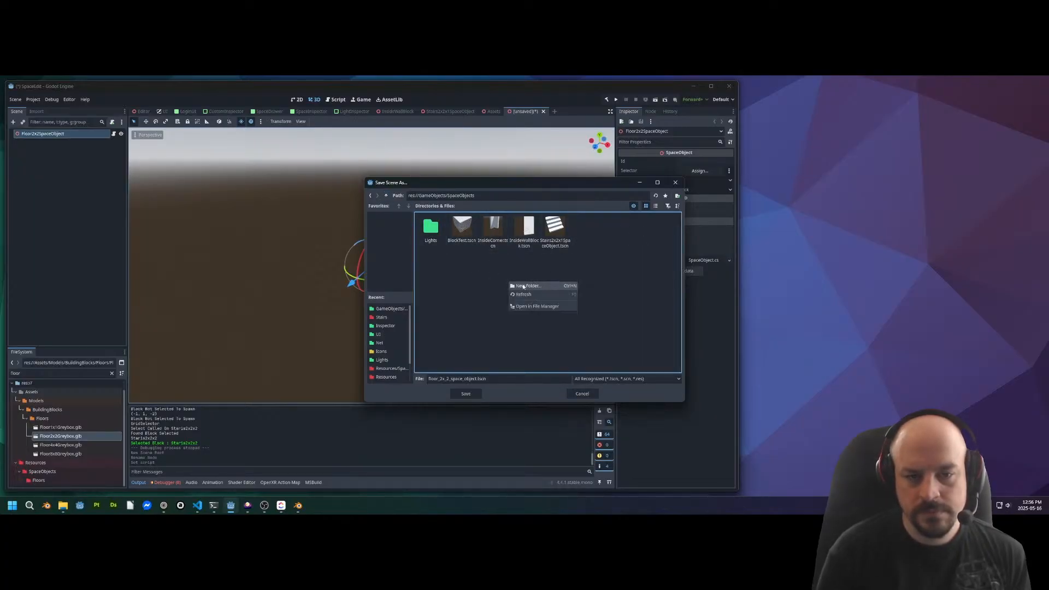
{"action": "left_click", "coordinate": [522, 286]}
{"action": "type", "text": "Floors"}
{"action": "key", "text": "Return"}
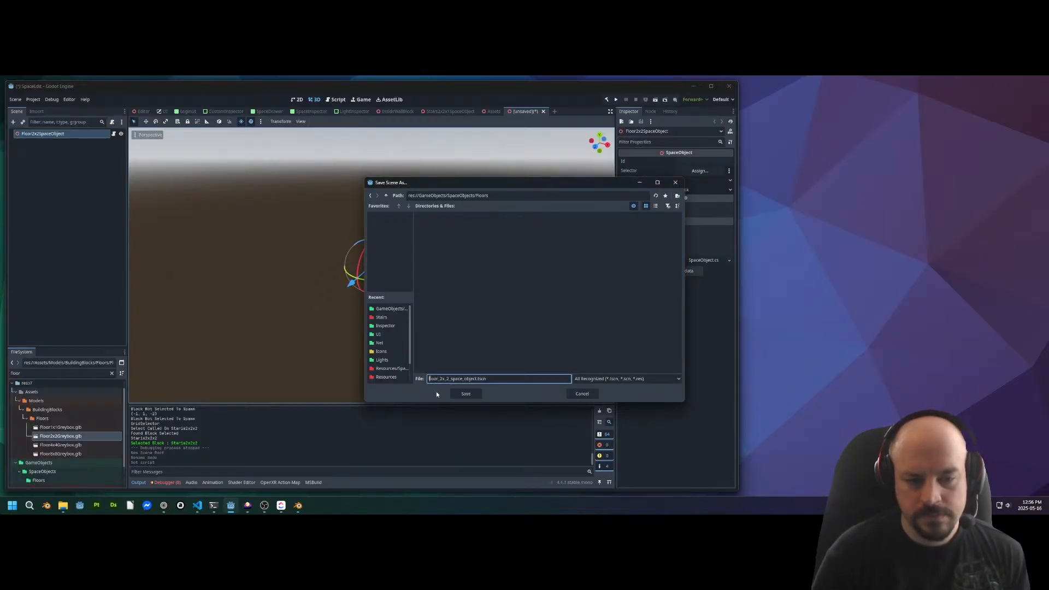
Name the scene file Floor2x2SpaceObject.tscn and save it in the new Floors folder
{"action": "key", "text": "Delete"}
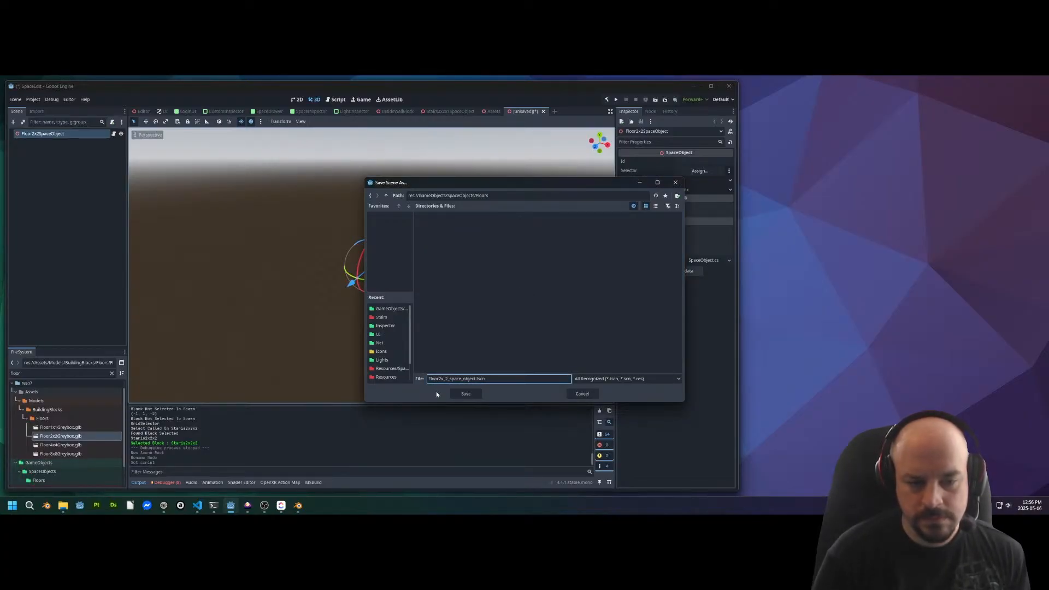
{"action": "key", "text": "BackSpace"}
{"action": "key", "text": "Delete"}
{"action": "key", "text": "Delete"}
{"action": "key", "text": "BackSpace"}
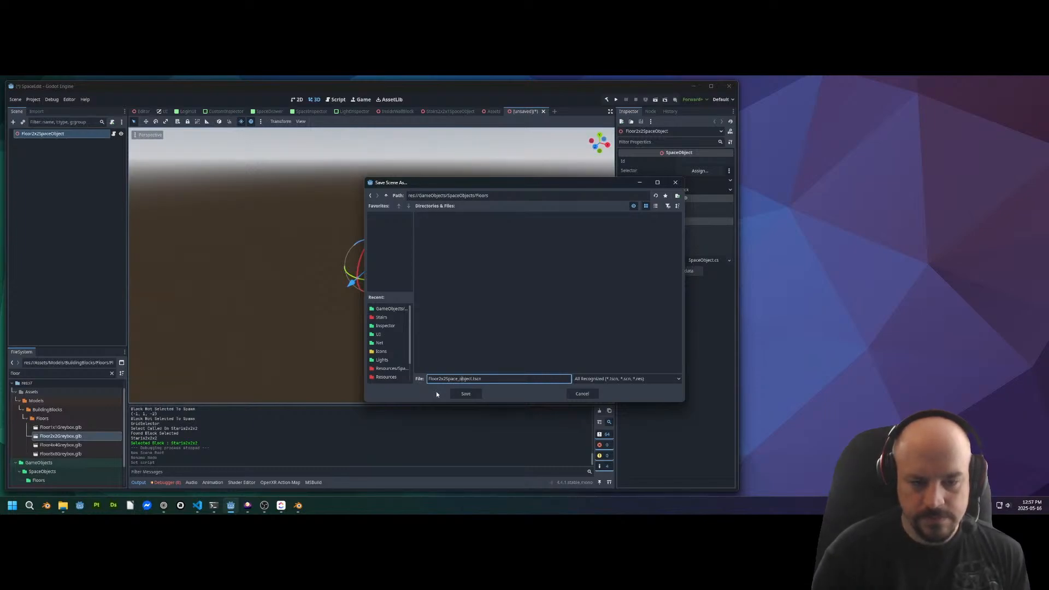
{"action": "key", "text": "Delete"}
{"action": "type", "text": "O"}
{"action": "left_click", "coordinate": [479, 392]}
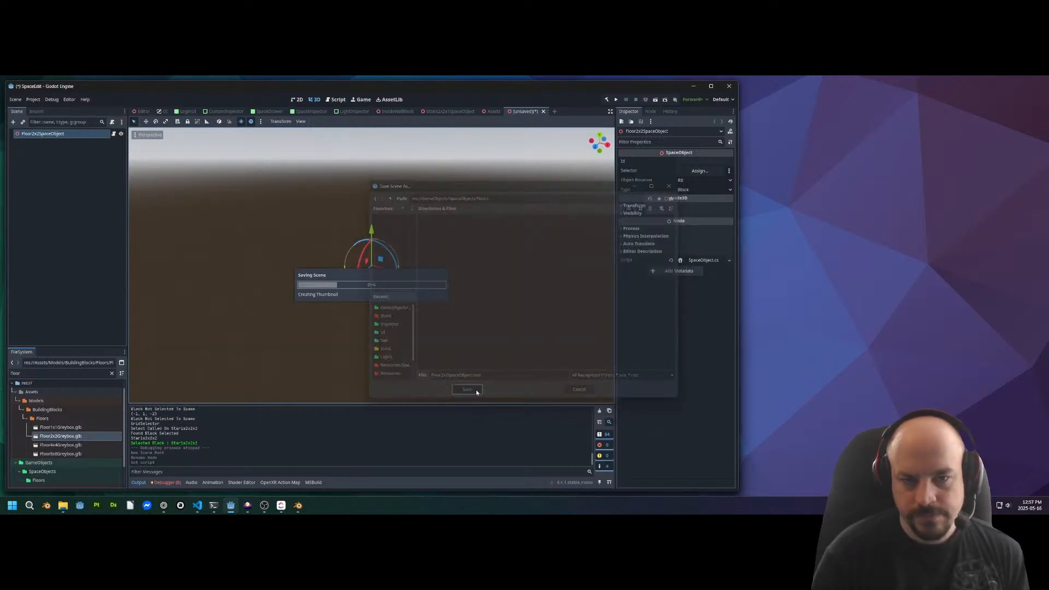
Instance Floor2x2Greybox.glb as a child of the Floor2x2SpaceObject root node
{"action": "left_click", "coordinate": [35, 168]}
{"action": "left_click", "coordinate": [52, 134]}
{"action": "left_click_drag", "start_coordinate": [81, 436], "coordinate": [55, 138]}
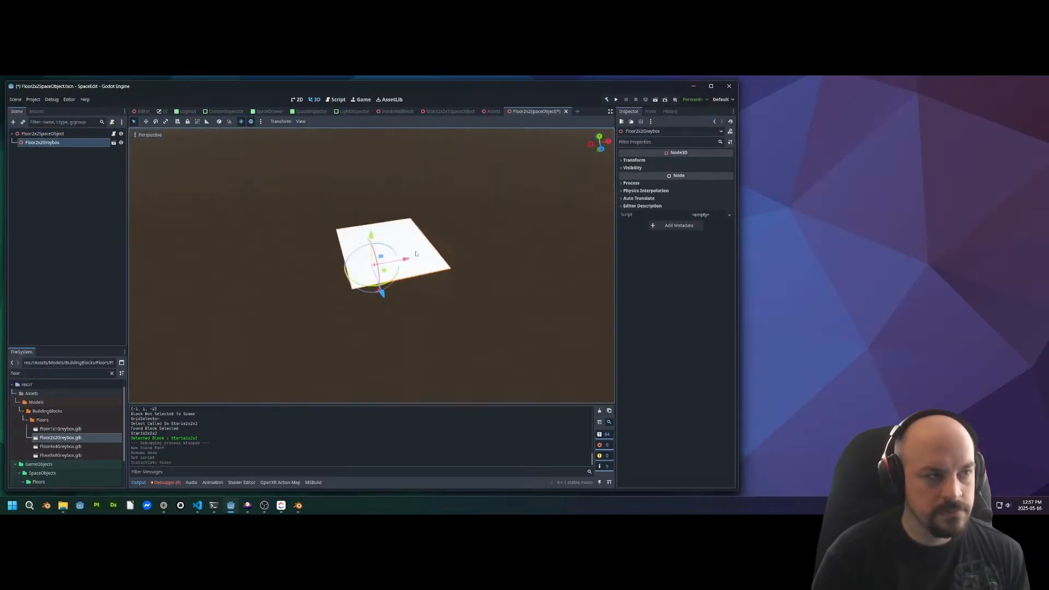
{"action": "left_click", "coordinate": [93, 205]}
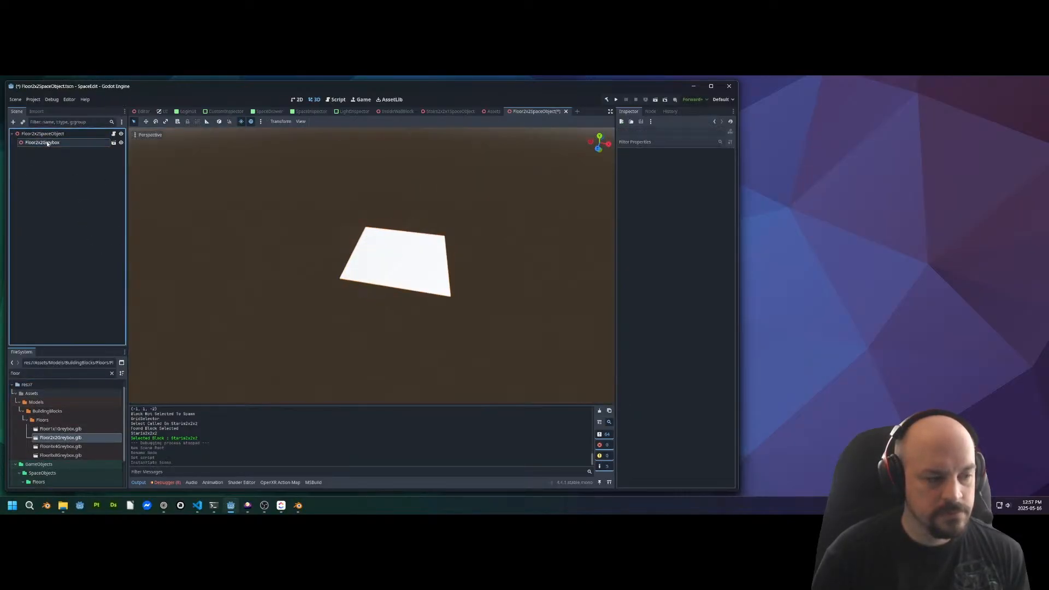
Find GridSelector.tscn with the filter "selec", instance it under the root node, and filter the project files for "sync"
{"action": "double_click", "coordinate": [30, 373]}
{"action": "type", "text": "selec"}
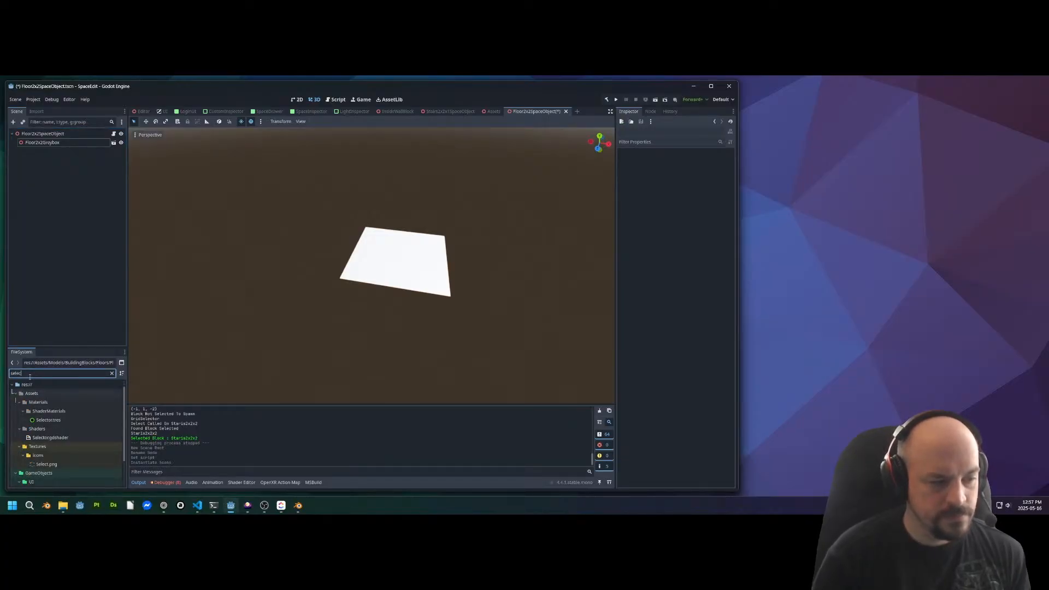
{"action": "scroll", "coordinate": [60, 470], "scroll_direction": "down", "scroll_amount": 2}
{"action": "left_click_drag", "start_coordinate": [43, 457], "coordinate": [37, 135]}
{"action": "middle_click_drag", "start_coordinate": [382, 339], "coordinate": [358, 328]}
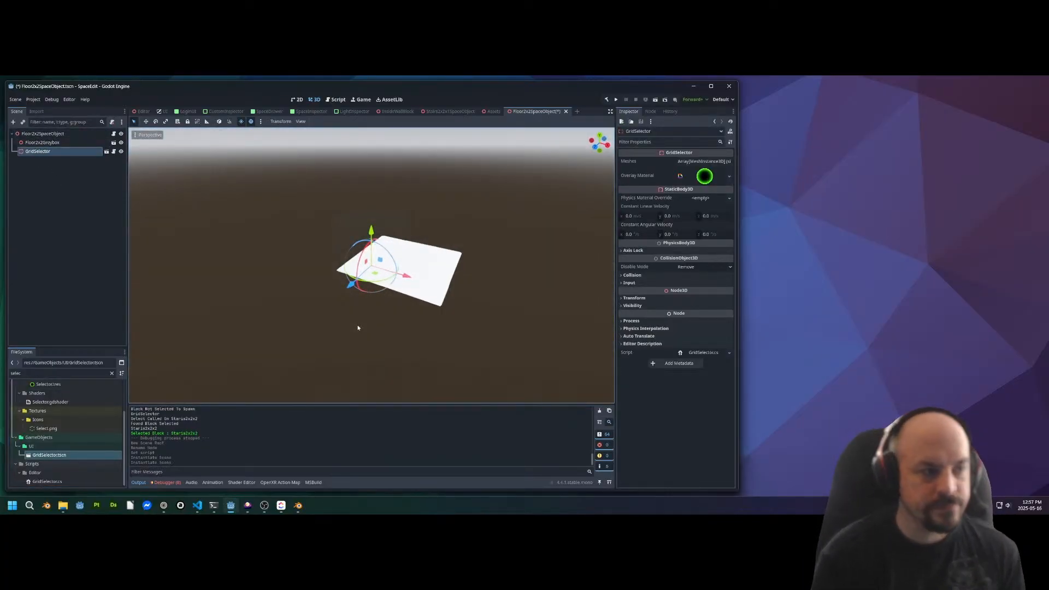
{"action": "left_click", "coordinate": [58, 193]}
{"action": "left_click", "coordinate": [45, 374]}
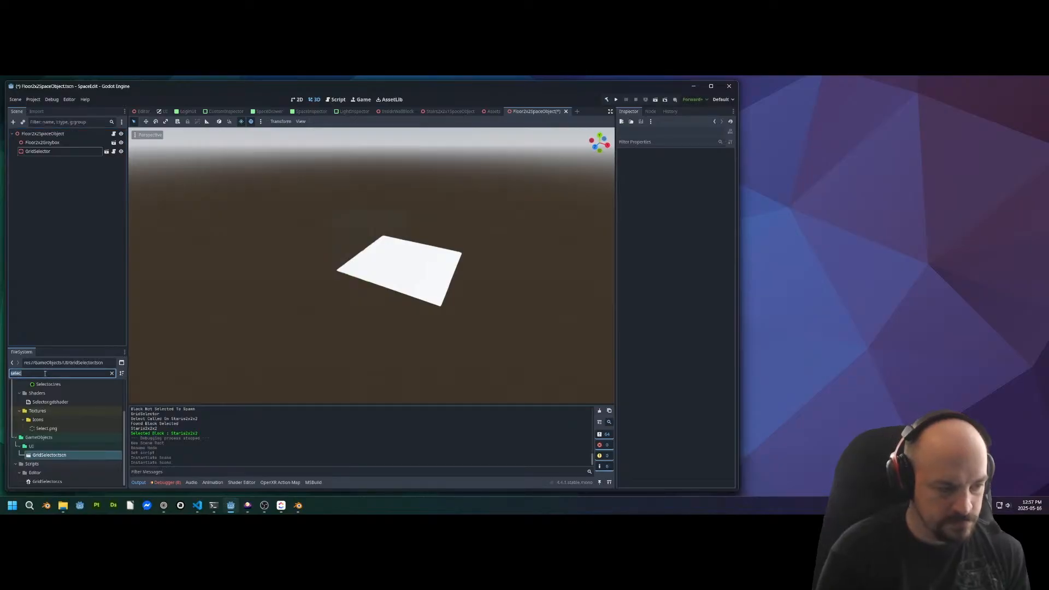
{"action": "type", "text": "sync"}
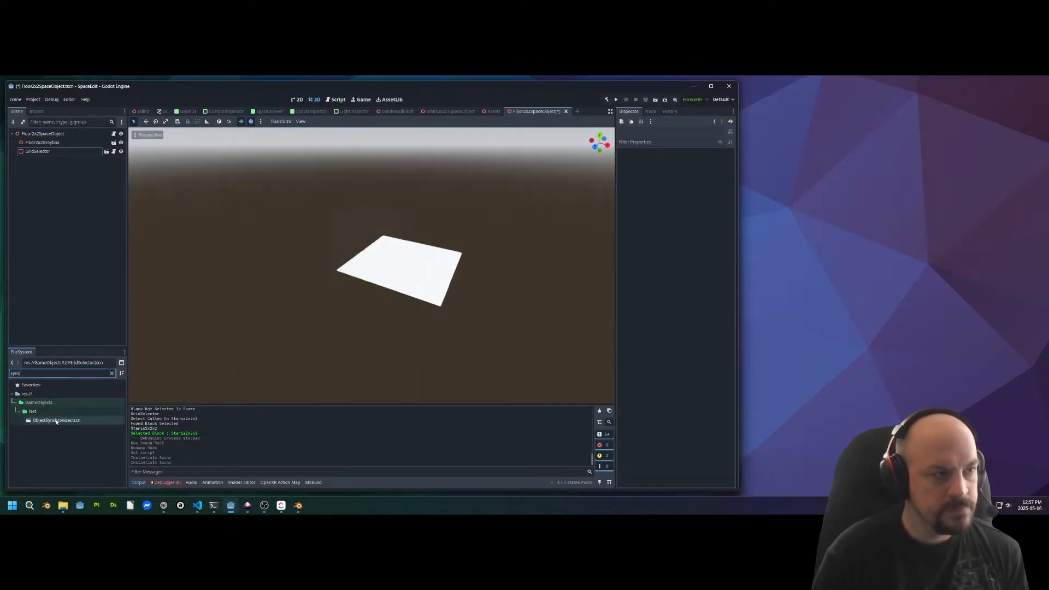
{"action": "left_click_drag", "start_coordinate": [55, 420], "coordinate": [50, 135]}
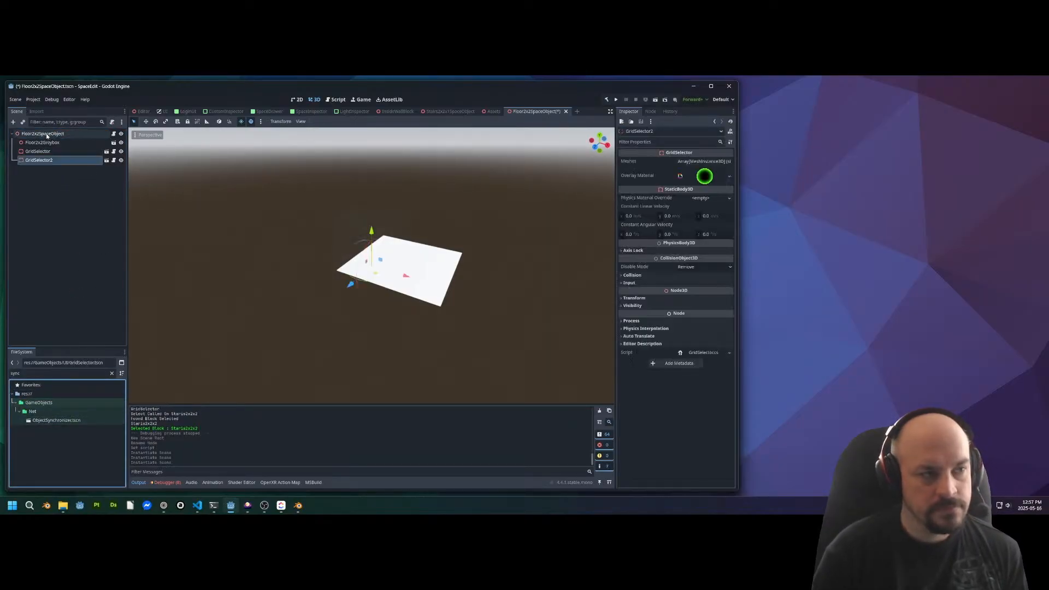
{"action": "left_click", "coordinate": [51, 213]}
{"action": "left_click", "coordinate": [41, 162]}
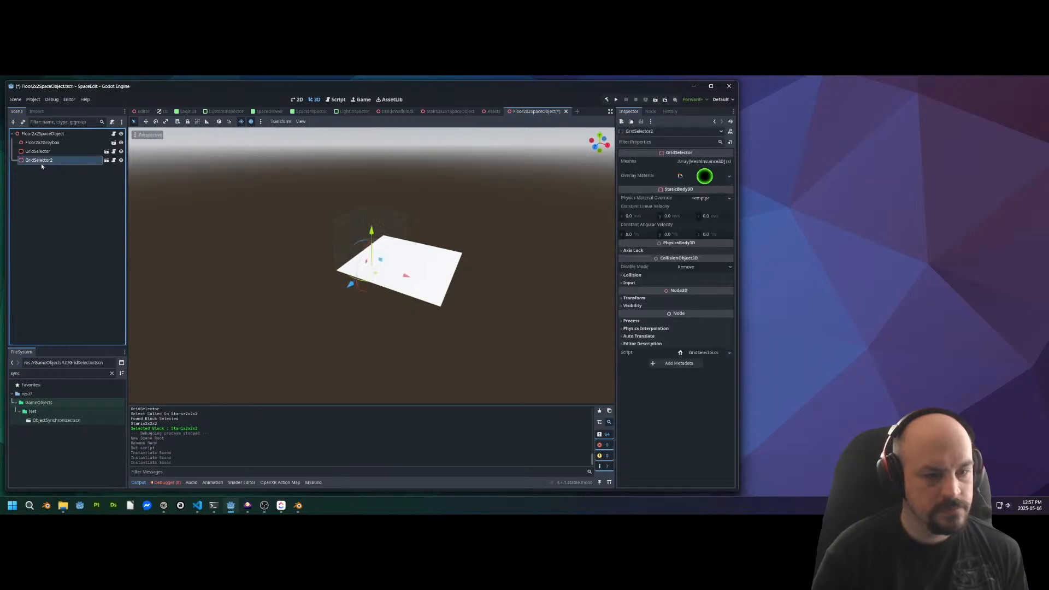
{"action": "key", "text": "Delete"}
{"action": "left_click", "coordinate": [505, 302]}
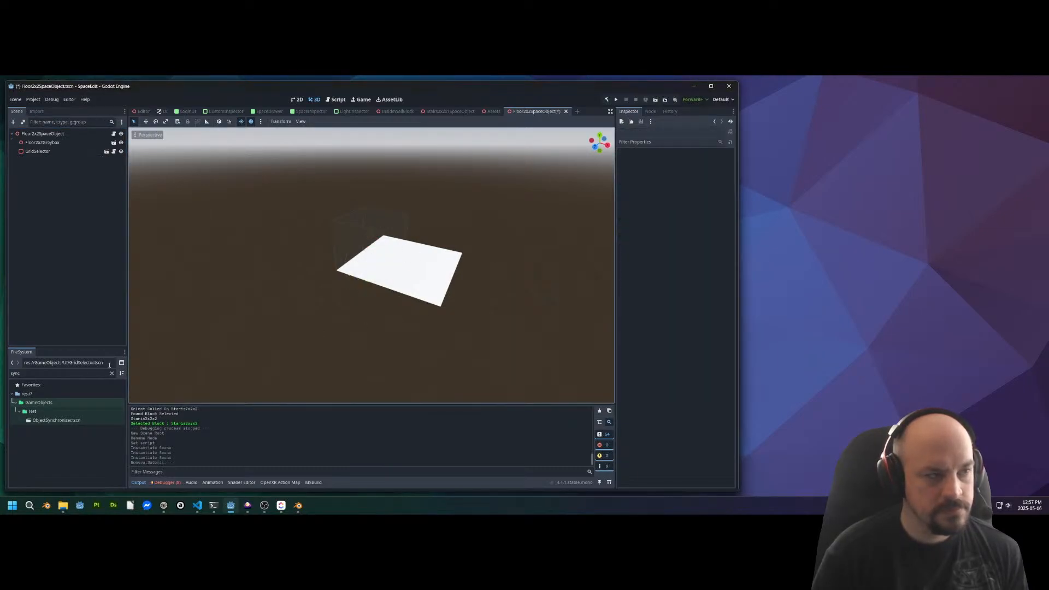
{"action": "left_click_drag", "start_coordinate": [55, 420], "coordinate": [75, 247]}
{"action": "left_click_drag", "start_coordinate": [30, 159], "coordinate": [49, 135]}
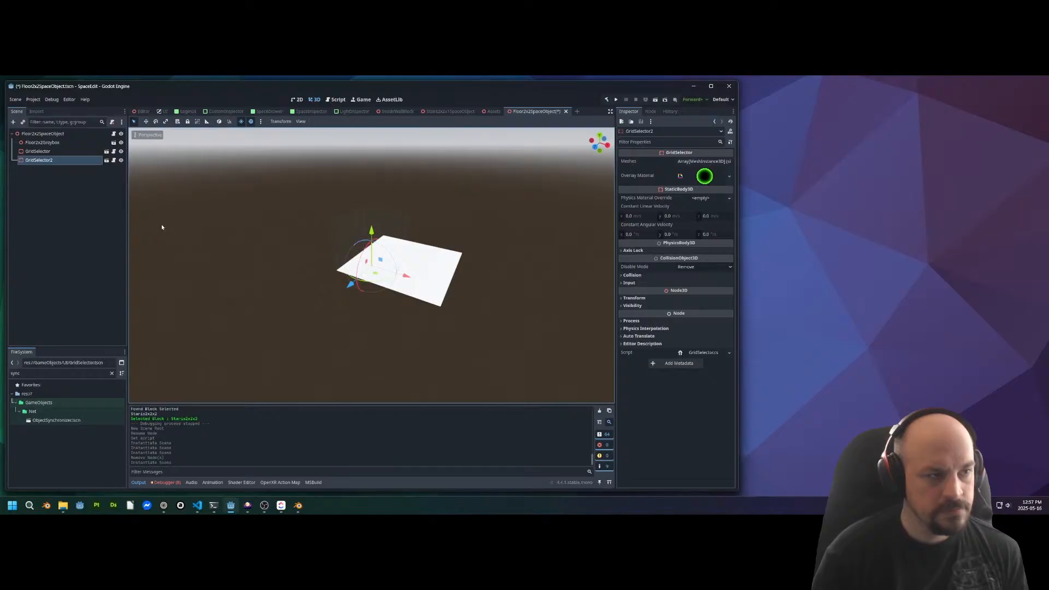
{"action": "left_click", "coordinate": [33, 185]}
{"action": "left_click", "coordinate": [39, 160]}
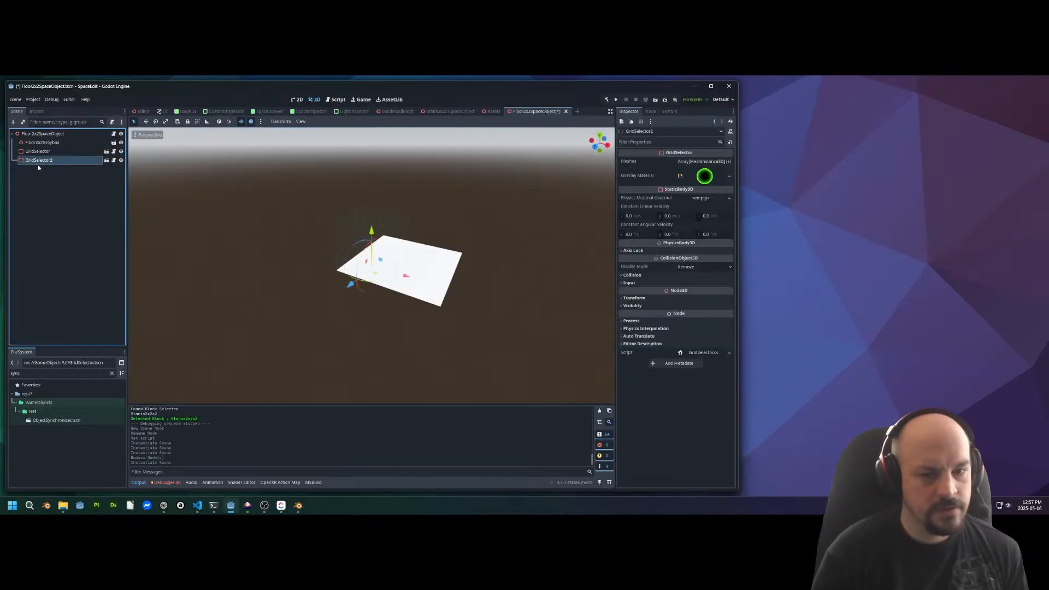
{"action": "key", "text": "Delete"}
{"action": "left_click", "coordinate": [517, 300]}
Open and close the ObjectSynchronizer scene, and instance ObjectSynchronizer.tscn under the Floor2x2SpaceObject root node
{"action": "double_click", "coordinate": [58, 420]}
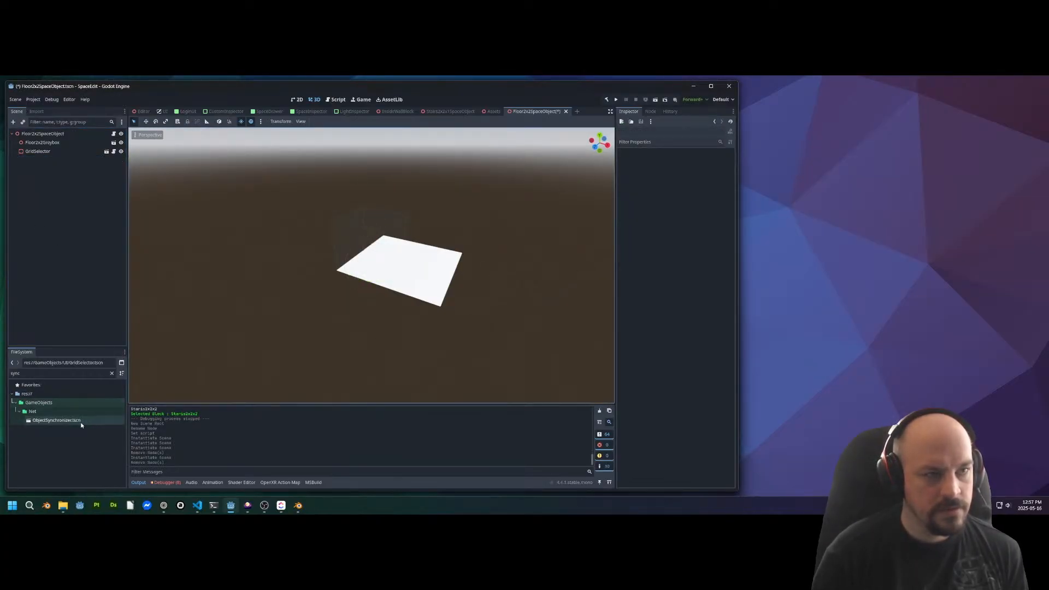
{"action": "key", "text": "ctrl+shift+w"}
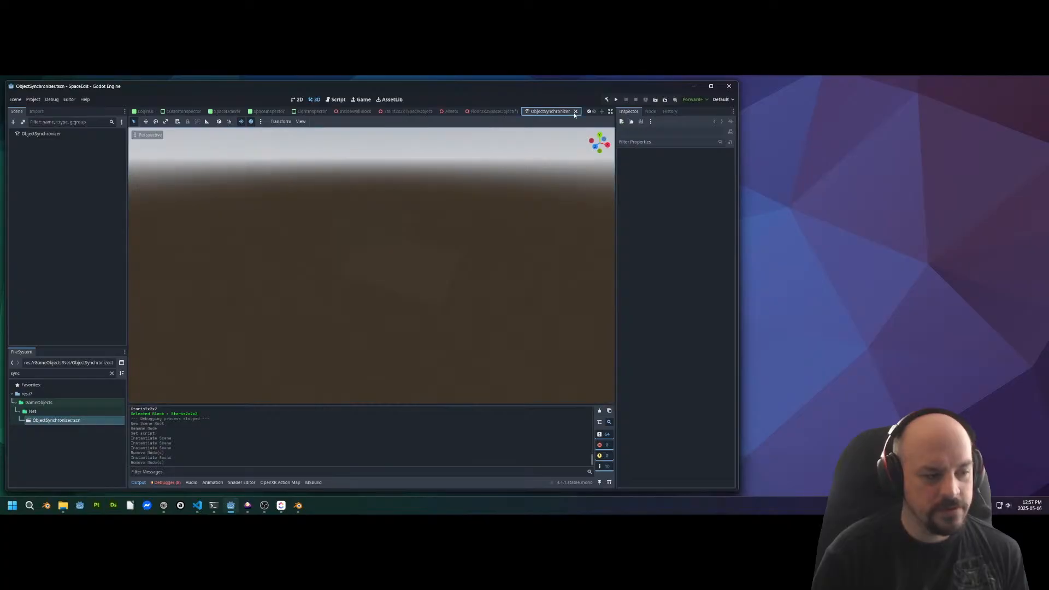
{"action": "left_click_drag", "start_coordinate": [48, 425], "coordinate": [22, 167]}
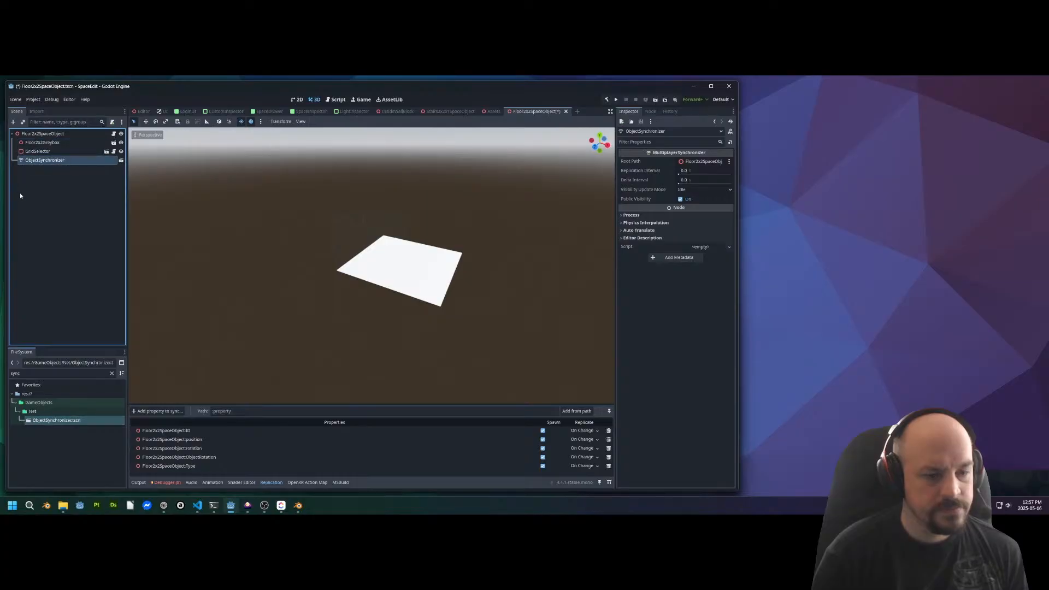
{"action": "middle_click_drag", "start_coordinate": [281, 224], "coordinate": [323, 234]}
Assign the GridSelector node as the Selector of the Floor2x2SpaceObject root and save the scene
{"action": "left_click", "coordinate": [56, 135]}
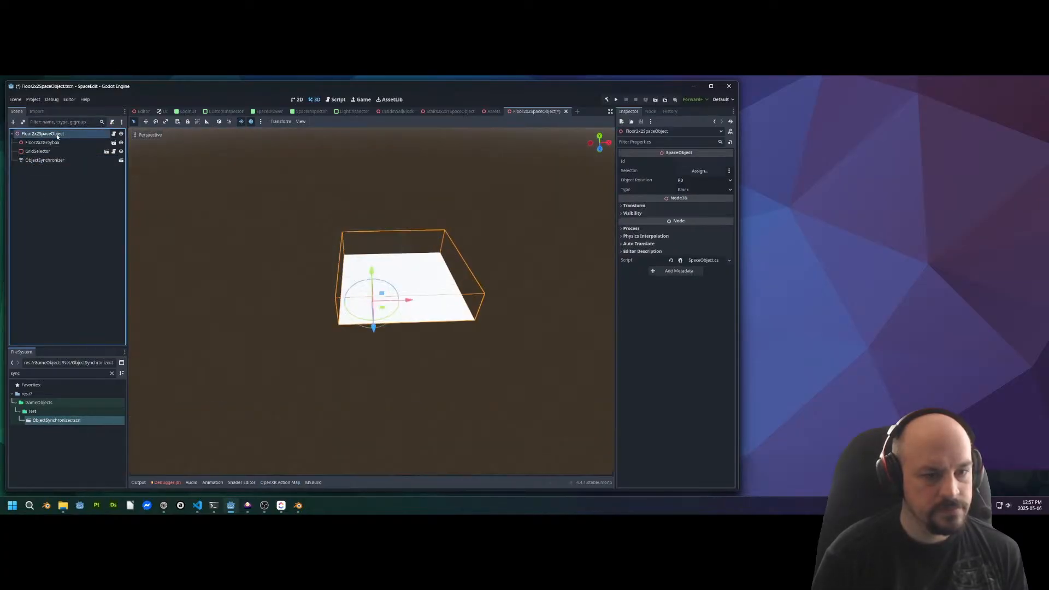
{"action": "middle_click_drag", "start_coordinate": [230, 240], "coordinate": [164, 221]}
{"action": "left_click", "coordinate": [79, 251]}
{"action": "left_click", "coordinate": [53, 135]}
{"action": "left_click", "coordinate": [699, 171]}
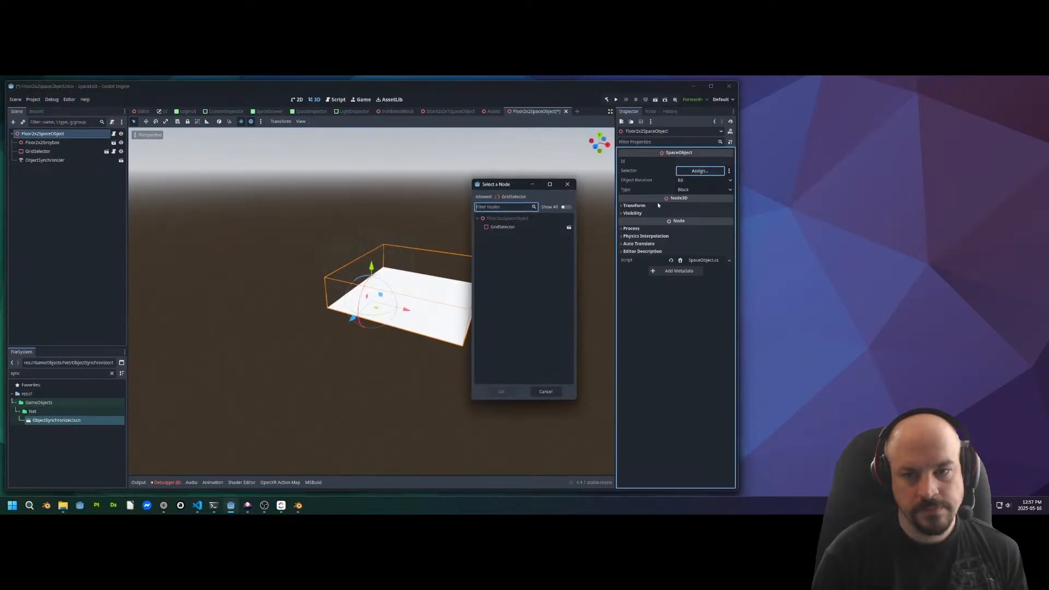
{"action": "double_click", "coordinate": [503, 229]}
{"action": "key", "text": "ctrl+s"}
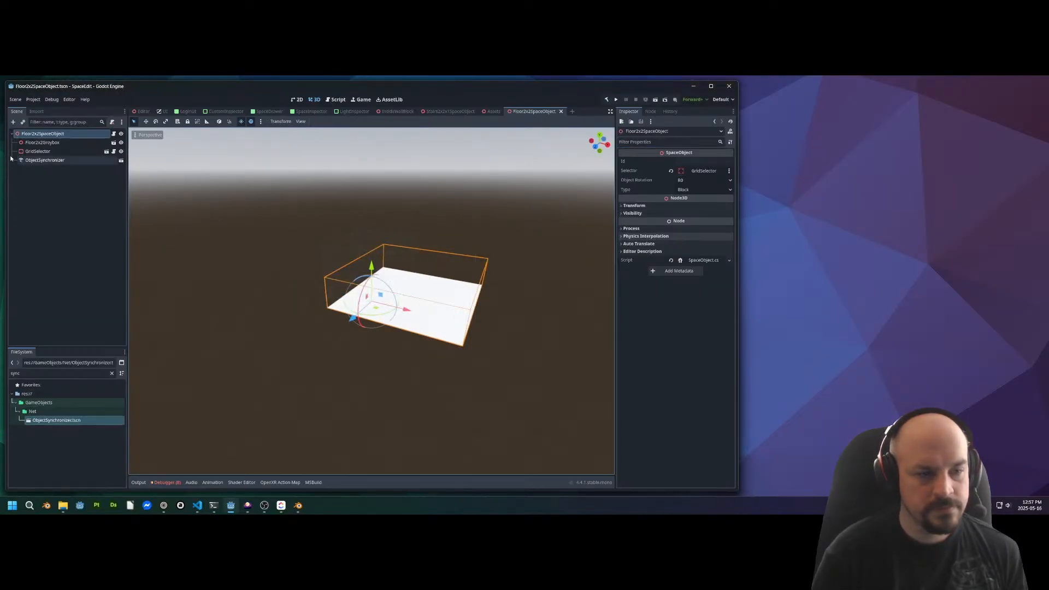
Enable Editable Children on the Floor2x2Greybox instance
{"action": "left_click", "coordinate": [45, 160]}
{"action": "left_click", "coordinate": [38, 152]}
{"action": "scroll", "coordinate": [393, 267], "scroll_direction": "up", "scroll_amount": 2}
{"action": "middle_click_drag", "start_coordinate": [334, 269], "coordinate": [350, 282]}
{"action": "right_click", "coordinate": [43, 143]}
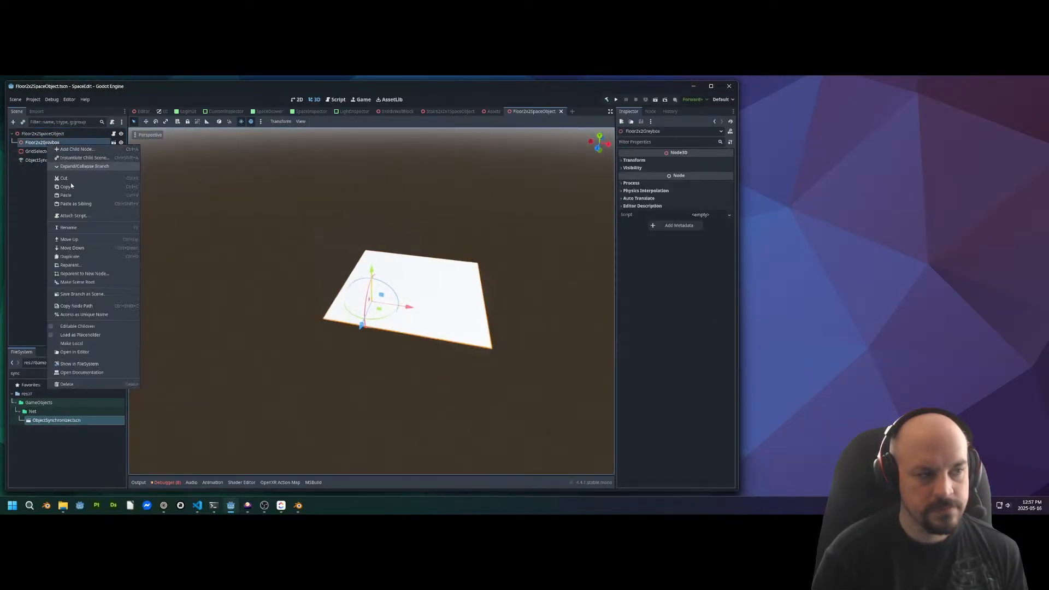
{"action": "left_click", "coordinate": [77, 315]}
Add one element to the GridSelector's Meshes array and open the node selection for it
{"action": "left_click", "coordinate": [40, 160]}
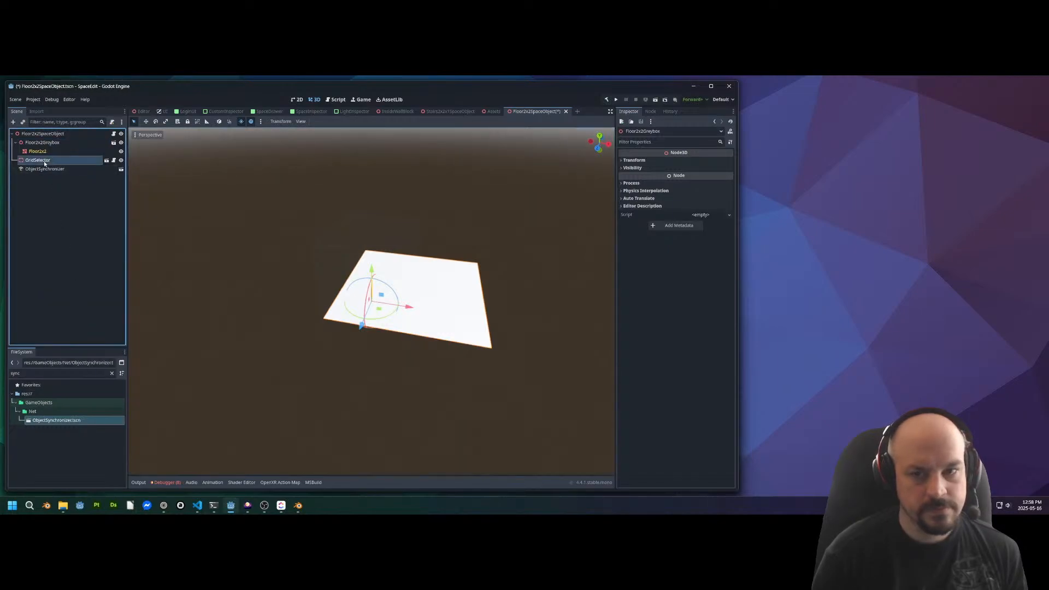
{"action": "left_click", "coordinate": [704, 161]}
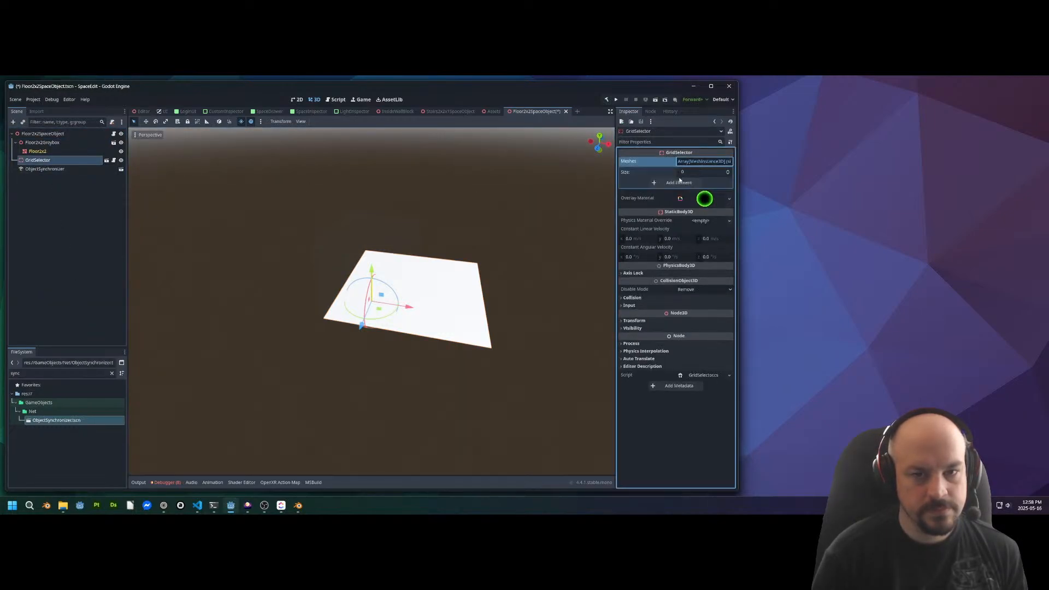
{"action": "left_click", "coordinate": [655, 183]}
{"action": "left_click", "coordinate": [506, 234]}
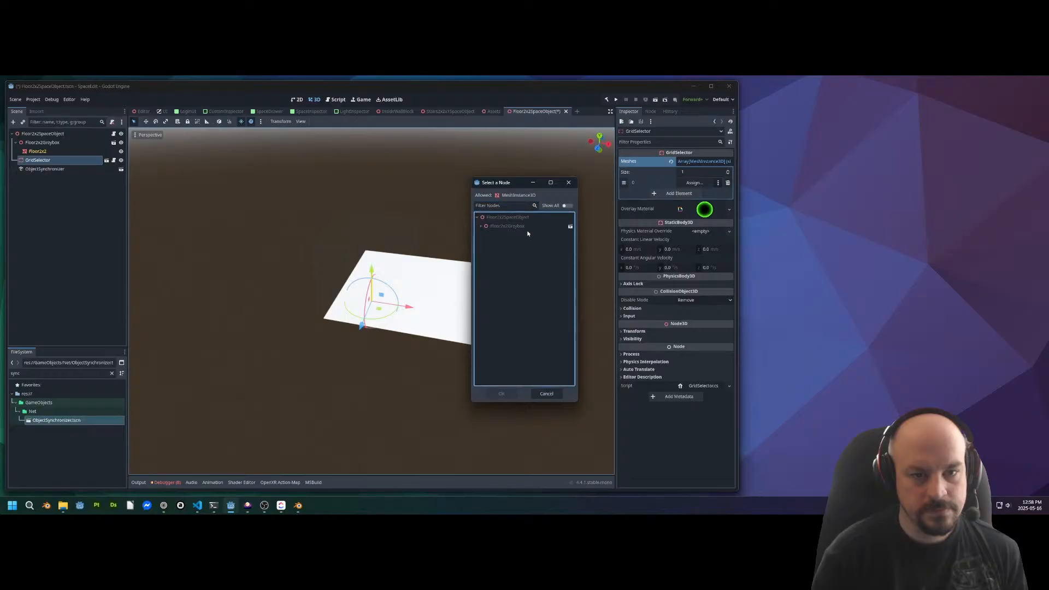
Assign the Floor2x2 mesh to the GridSelector's Meshes array element and save the scene
{"action": "left_click", "coordinate": [480, 227]}
{"action": "double_click", "coordinate": [501, 236]}
{"action": "middle_click_drag", "start_coordinate": [492, 235], "coordinate": [351, 301]}
{"action": "key", "text": "ctrl+s"}
{"action": "scroll", "coordinate": [351, 301], "scroll_direction": "down", "scroll_amount": 2}
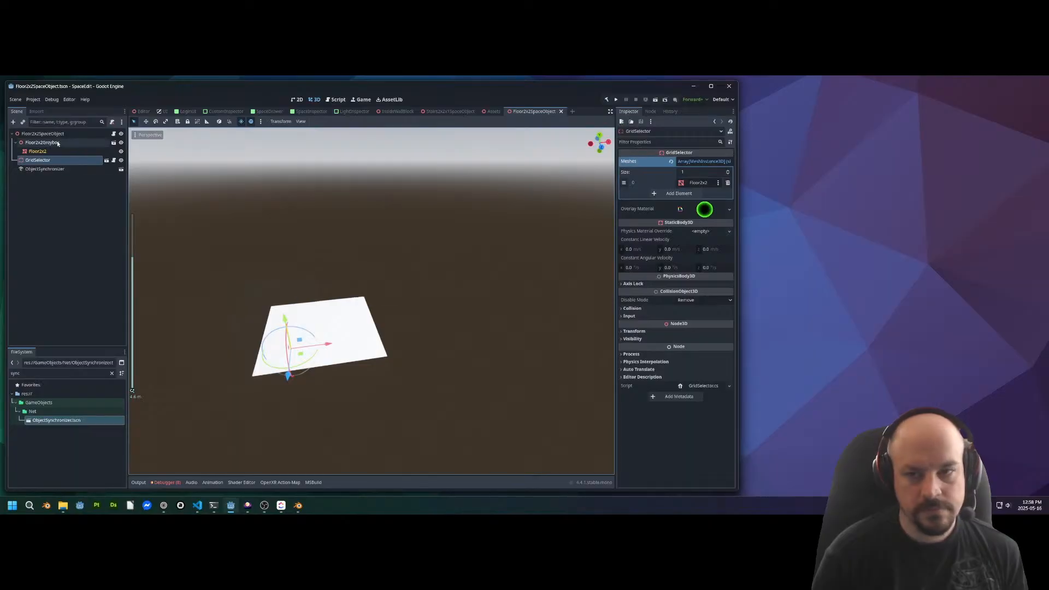
{"action": "left_click", "coordinate": [44, 134]}
{"action": "middle_click_drag", "start_coordinate": [344, 233], "coordinate": [350, 257]}
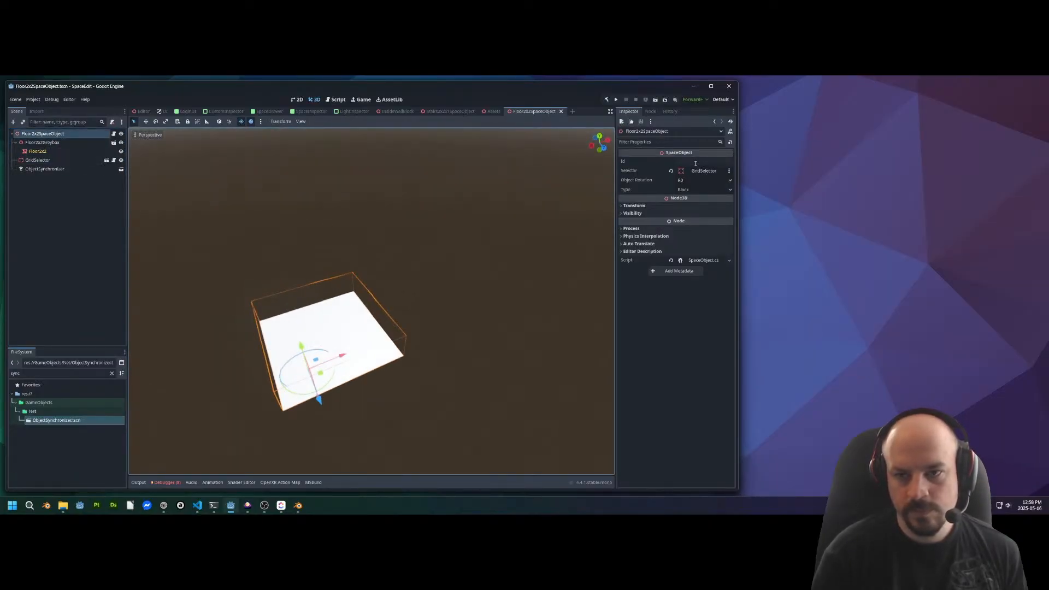
{"action": "mouse_move", "coordinate": [386, 269]}
{"action": "middle_mouse_down"}
{"action": "mouse_move", "coordinate": [408, 241]}
{"action": "mouse_move", "coordinate": [404, 176]}
{"action": "mouse_move", "coordinate": [384, 256]}
{"action": "middle_mouse_up"}
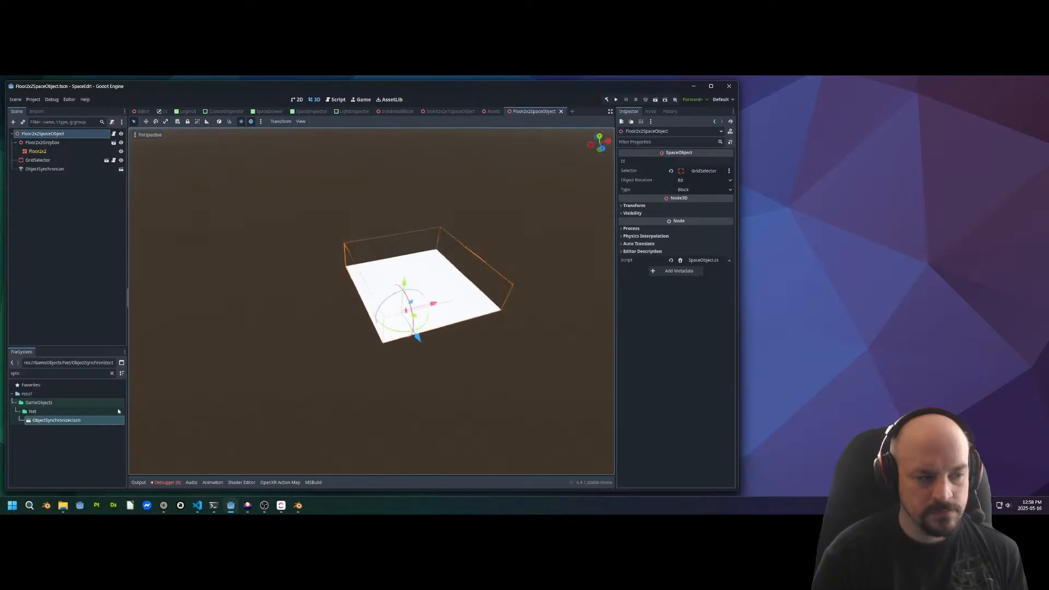
{"action": "left_click", "coordinate": [71, 443]}
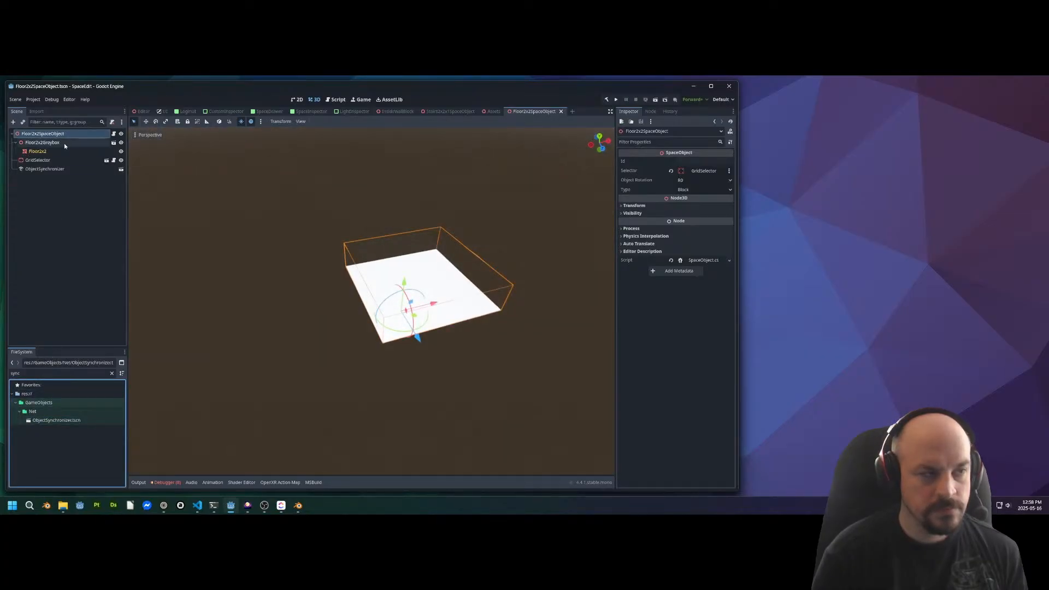
{"action": "double_click", "coordinate": [36, 133]}
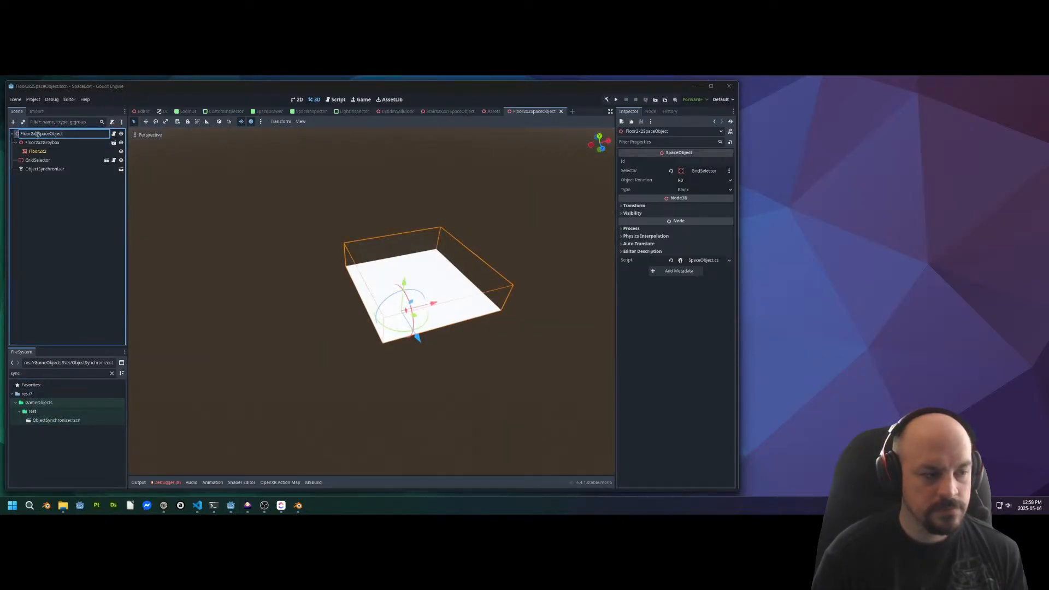
{"action": "key", "text": "Escape"}
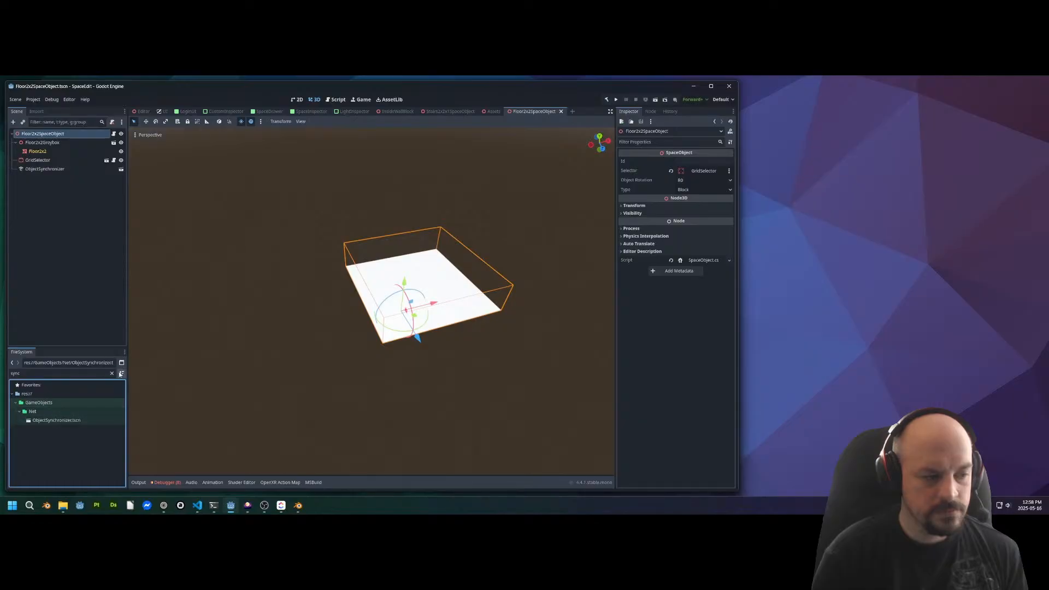
Clear the file filter and create a SpaceObjectResource saved as Floor2x2.tres in the Resources/SpaceObjects/Floors folder
{"action": "left_click", "coordinate": [111, 373]}
{"action": "scroll", "coordinate": [75, 407], "scroll_direction": "up", "scroll_amount": 10}
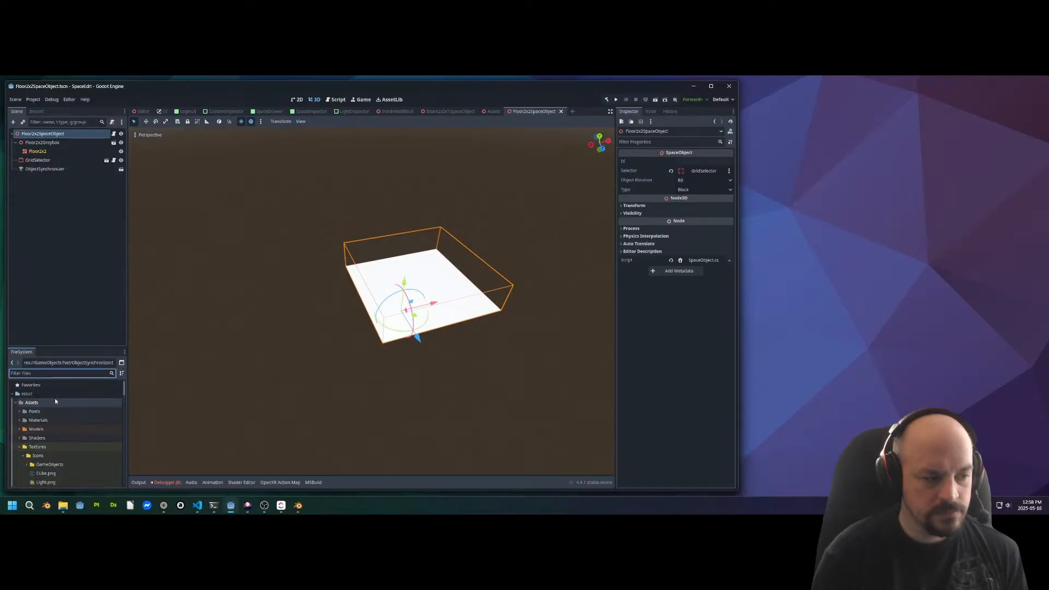
{"action": "left_click", "coordinate": [18, 439]}
{"action": "scroll", "coordinate": [55, 448], "scroll_direction": "down", "scroll_amount": 5}
{"action": "scroll", "coordinate": [30, 423], "scroll_direction": "down", "scroll_amount": 6}
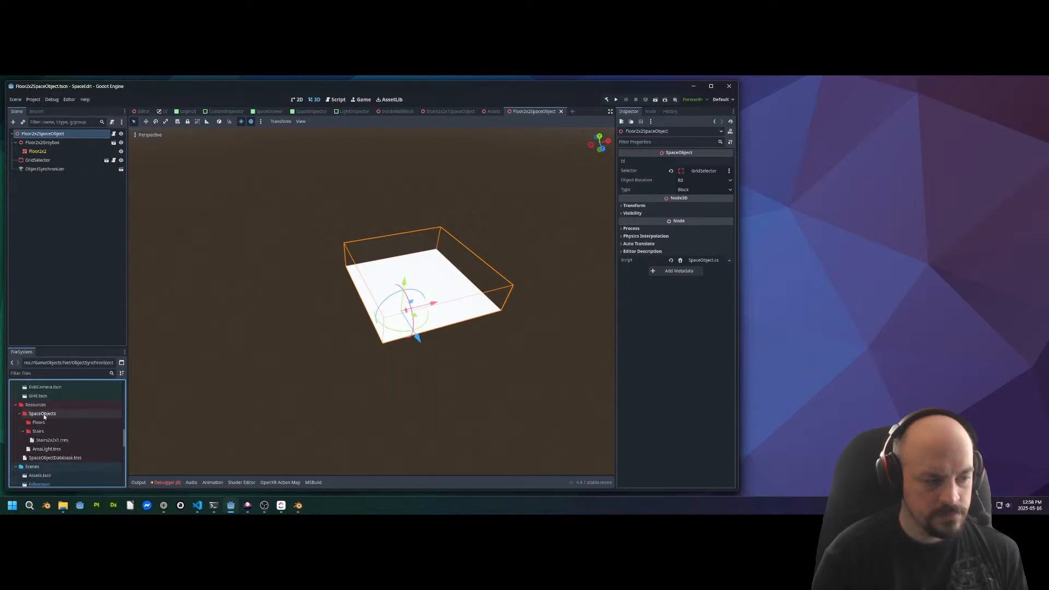
{"action": "right_click", "coordinate": [39, 423]}
{"action": "mouse_move", "coordinate": [98, 366]}
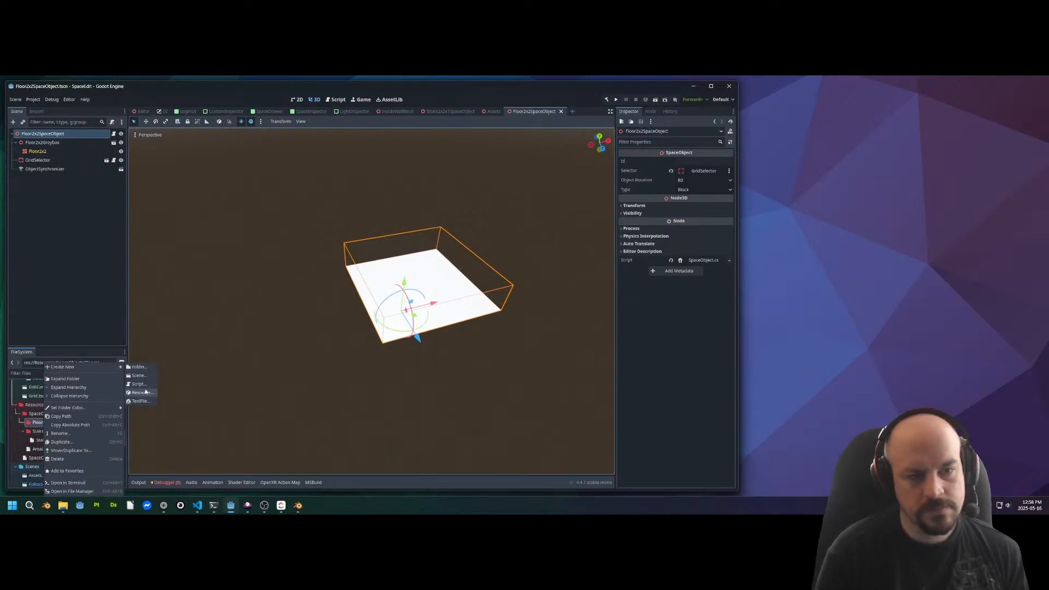
{"action": "left_click", "coordinate": [152, 392]}
{"action": "type", "text": "spaceo"}
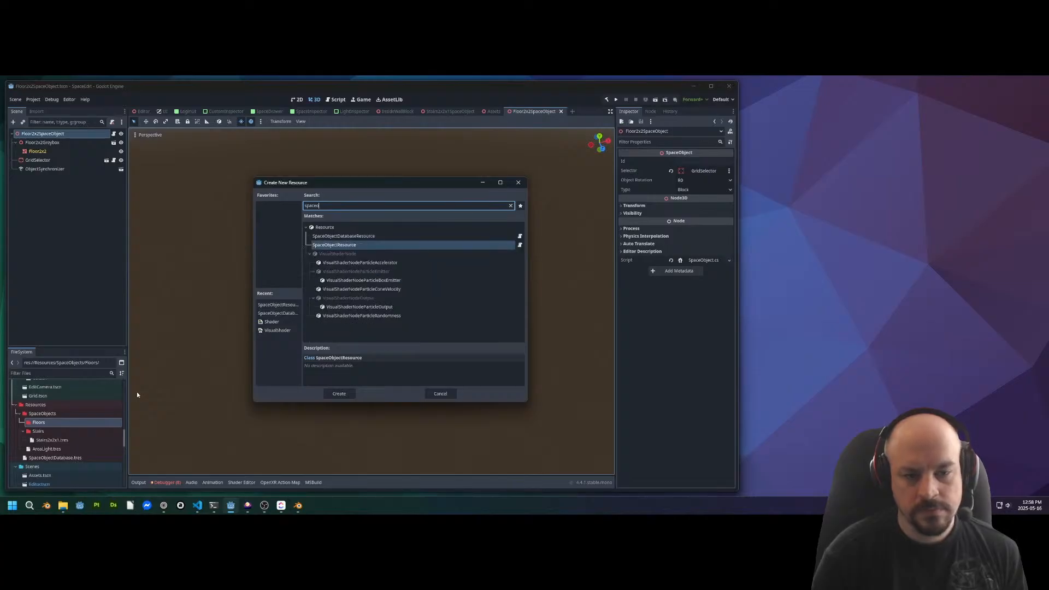
{"action": "key", "text": "Return"}
{"action": "type", "text": "Floor2x2.tres"}
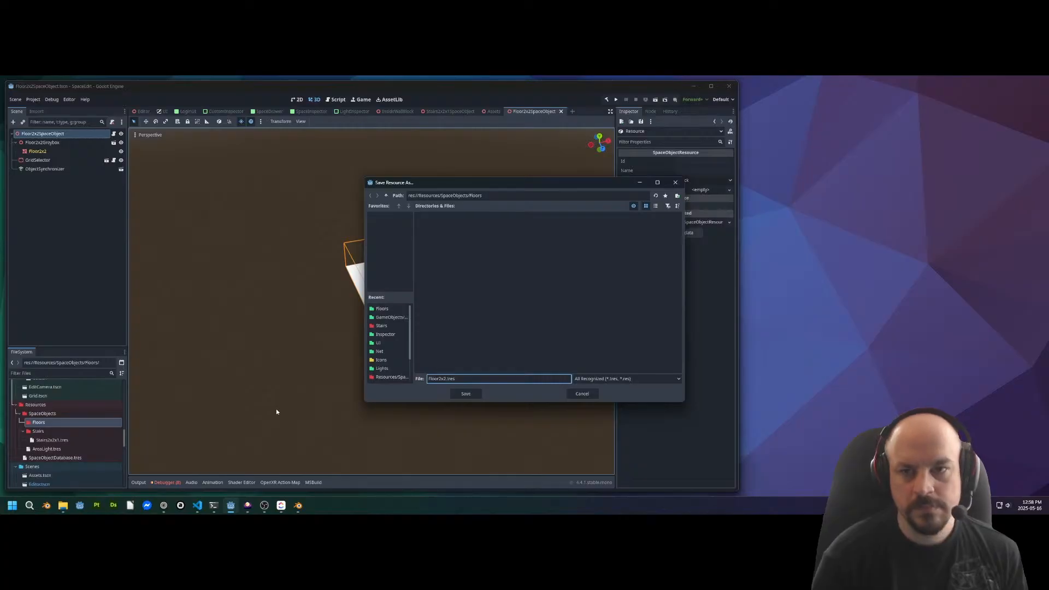
{"action": "key", "text": "Return"}
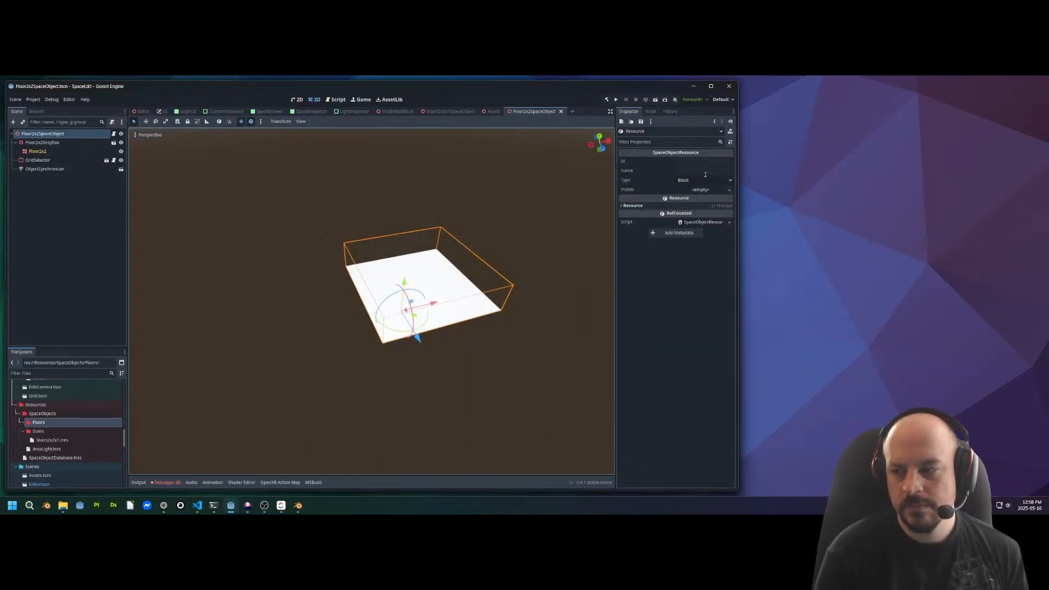
Set the new resource's name to "Floor 2x2", assign Floor2x2SpaceObject.tscn as its prefab, and save
{"action": "left_click", "coordinate": [700, 171]}
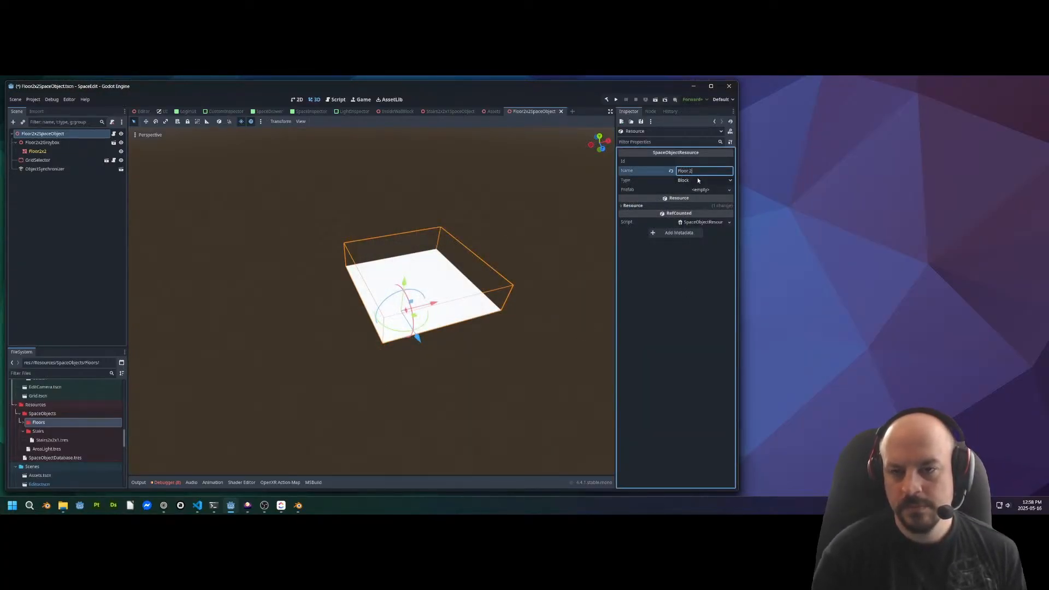
{"action": "left_click", "coordinate": [691, 162]}
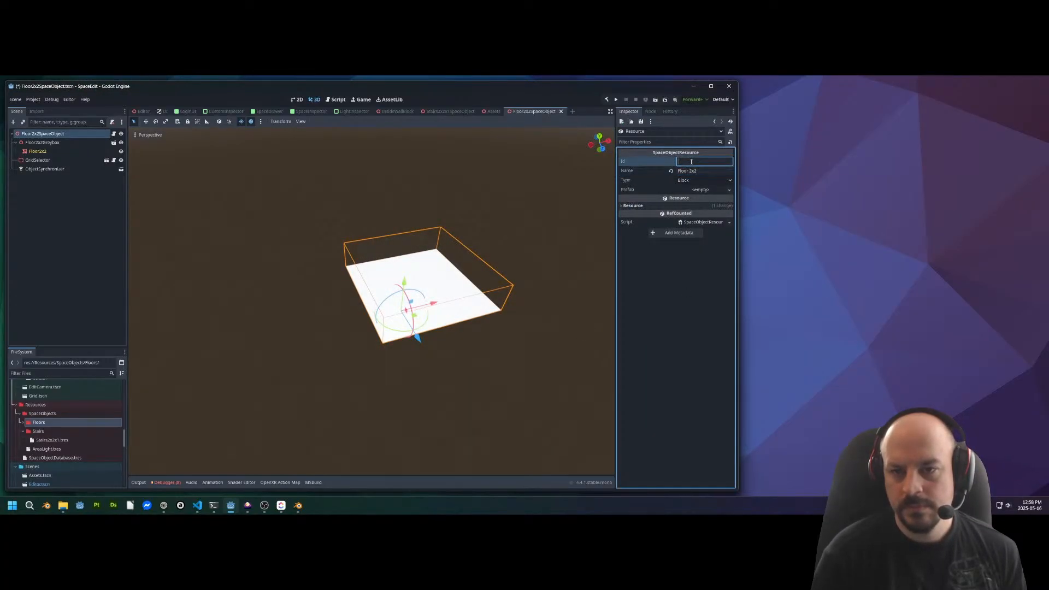
{"action": "left_click", "coordinate": [709, 190]}
{"action": "left_click", "coordinate": [719, 208]}
{"action": "type", "text": "floor"}
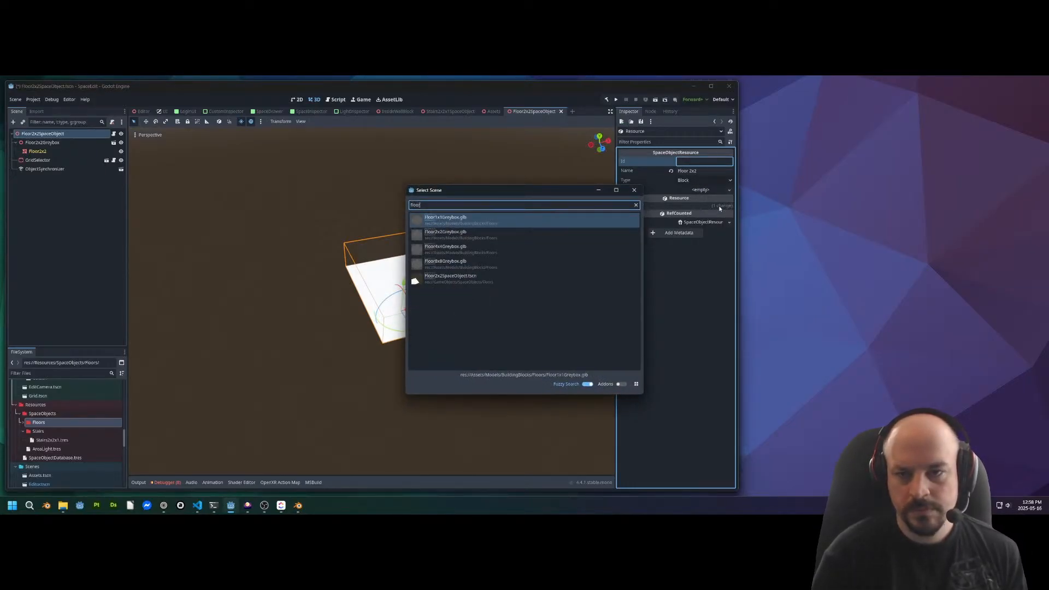
{"action": "key", "text": "Down"}
{"action": "key", "text": "Down"}
{"action": "key", "text": "Down"}
{"action": "key", "text": "Down"}
{"action": "key", "text": "Return"}
{"action": "key", "text": "ctrl+s"}
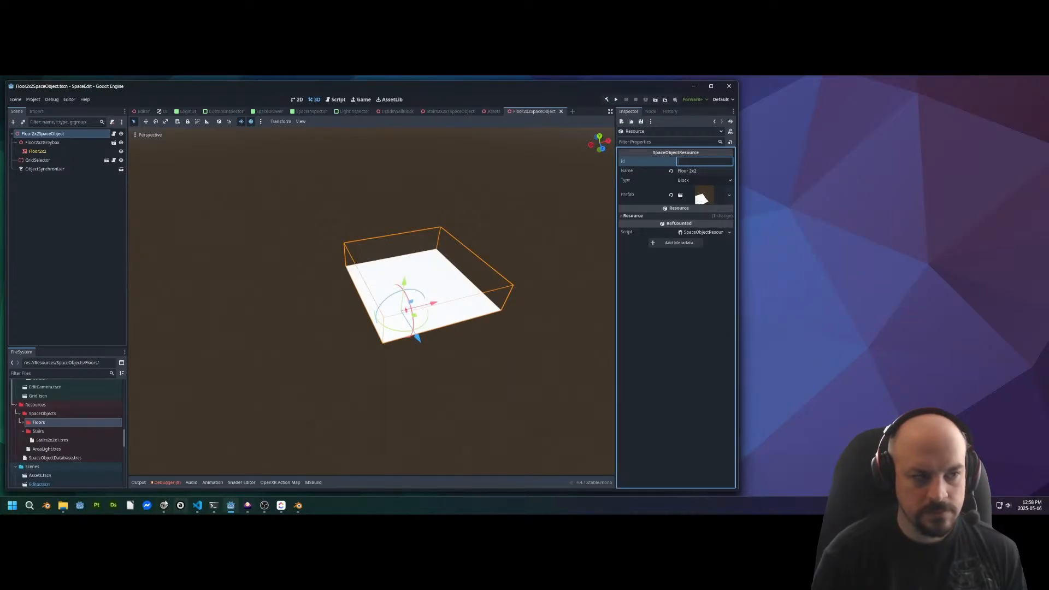
Switch to the browser, generate a GUID online, and paste it as the Floor 2x2 resource's ID back in Godot
{"action": "left_click", "coordinate": [164, 504]}
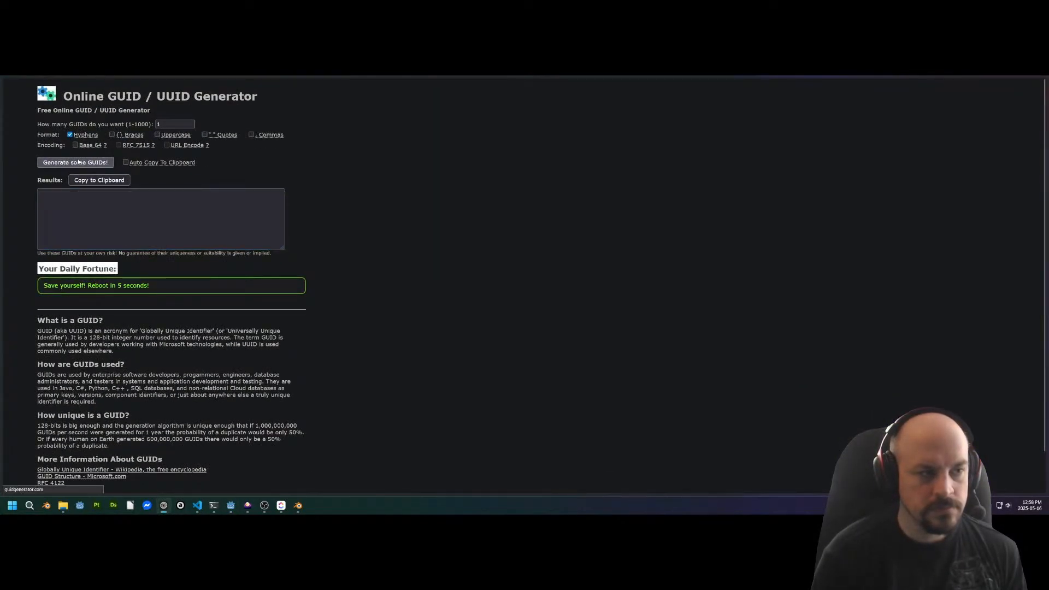
{"action": "left_click", "coordinate": [78, 163]}
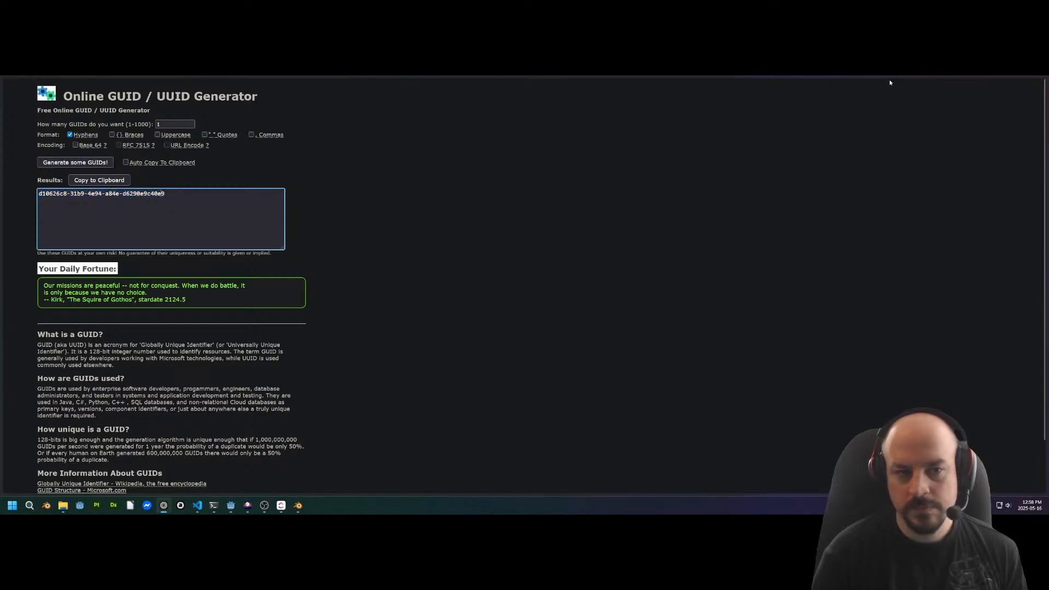
{"action": "key", "text": "alt+Tab"}
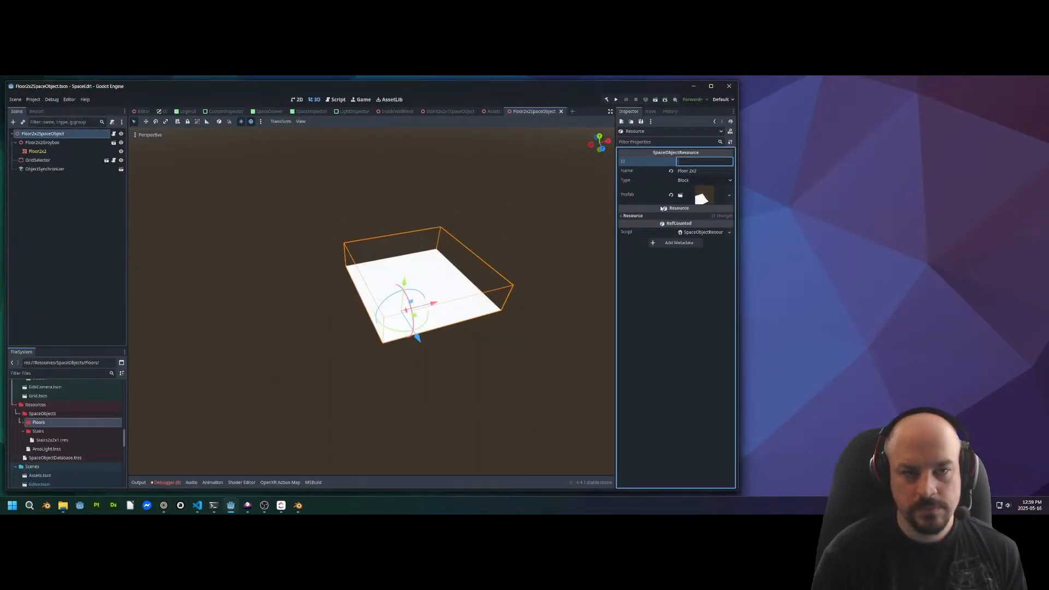
{"action": "left_click", "coordinate": [46, 223]}
Set the Floor2x2SpaceObject root node's ID to the same generated GUID and save the scene
{"action": "left_click", "coordinate": [46, 134]}
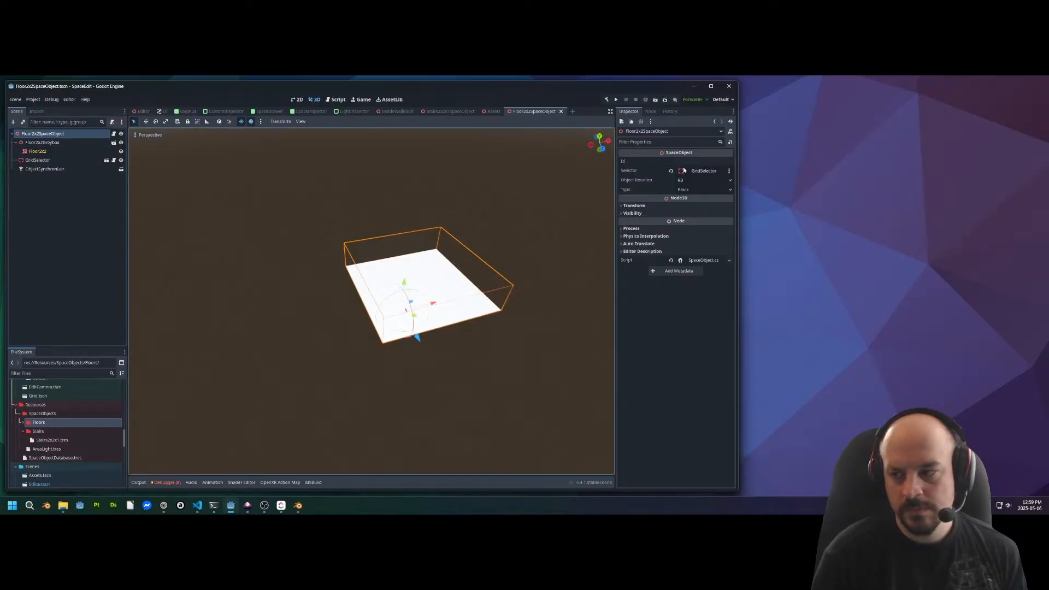
{"action": "left_click", "coordinate": [690, 162]}
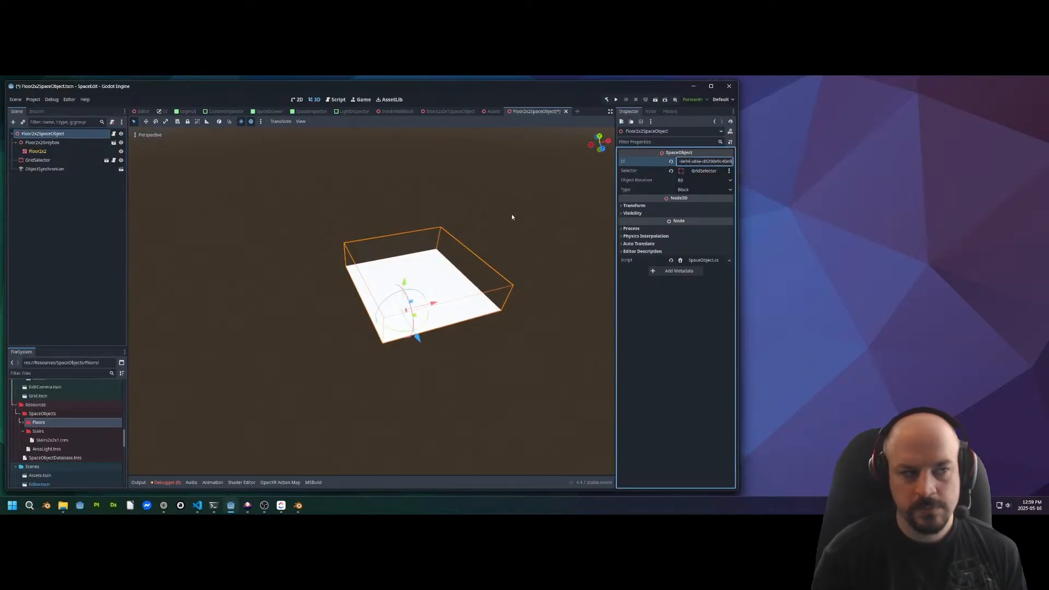
{"action": "left_click", "coordinate": [524, 219]}
{"action": "key", "text": "ctrl+s"}
Check the root node's settings and the ObjectSynchronizer's replicated properties, then save the scene
{"action": "left_click", "coordinate": [46, 135]}
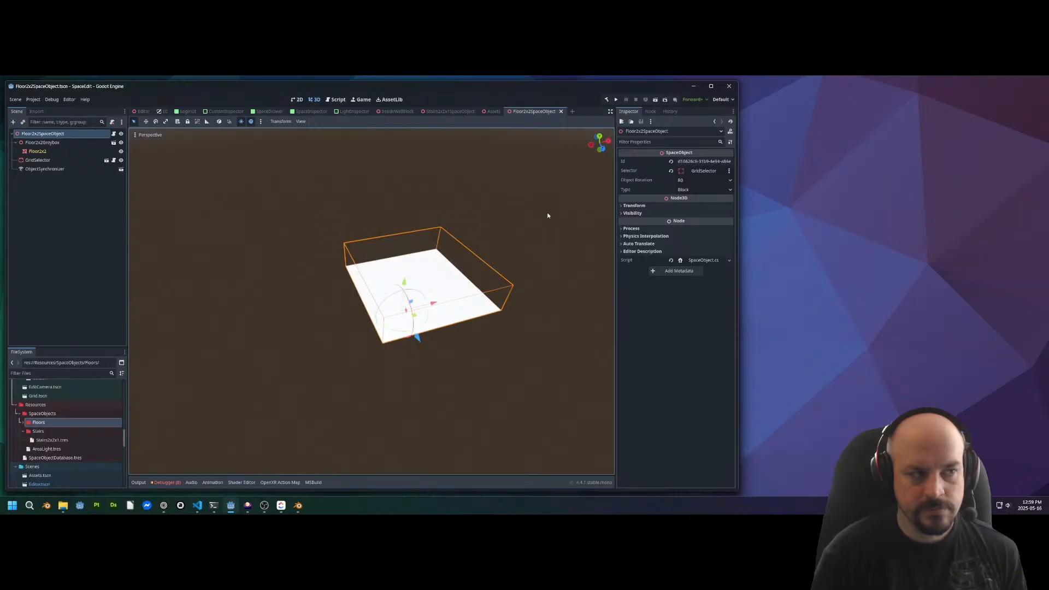
{"action": "left_click", "coordinate": [44, 169]}
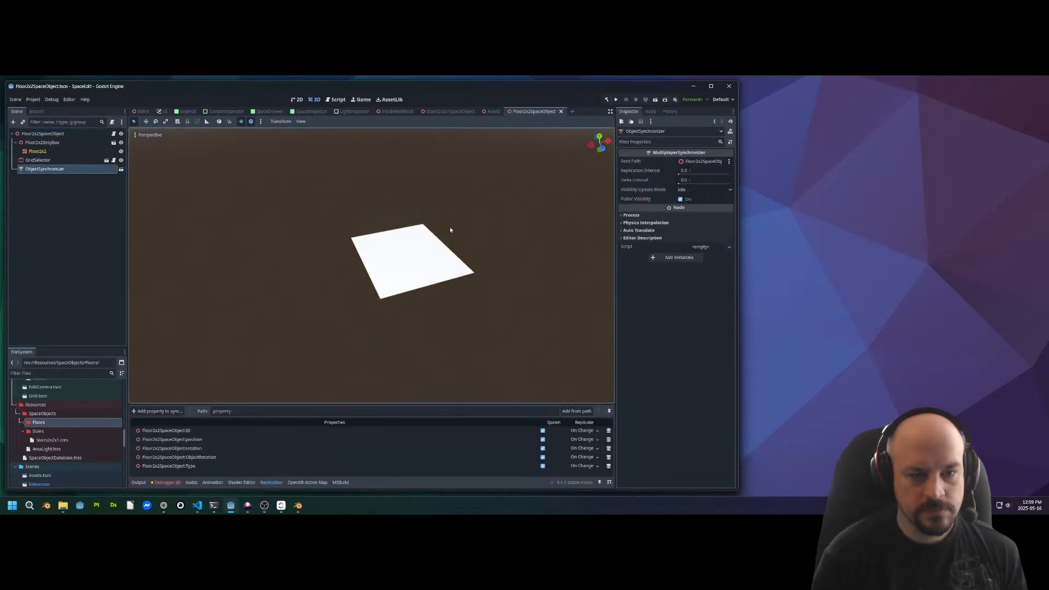
{"action": "left_click", "coordinate": [32, 137]}
{"action": "middle_click_drag", "start_coordinate": [422, 226], "coordinate": [388, 245]}
{"action": "key", "text": "ctrl+s"}
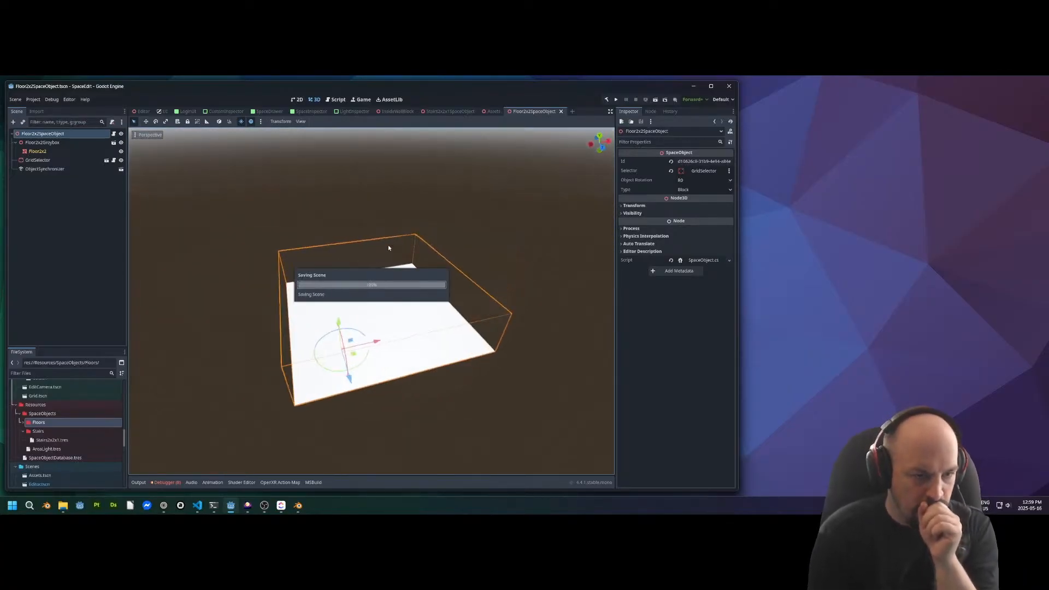
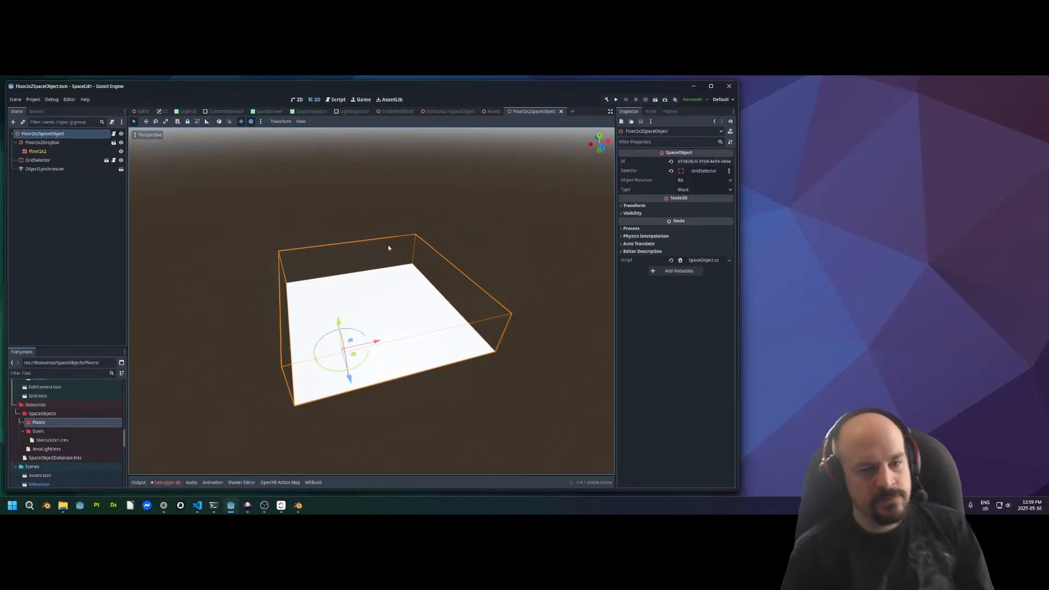
{"action": "middle_click_drag", "start_coordinate": [501, 246], "coordinate": [390, 323]}
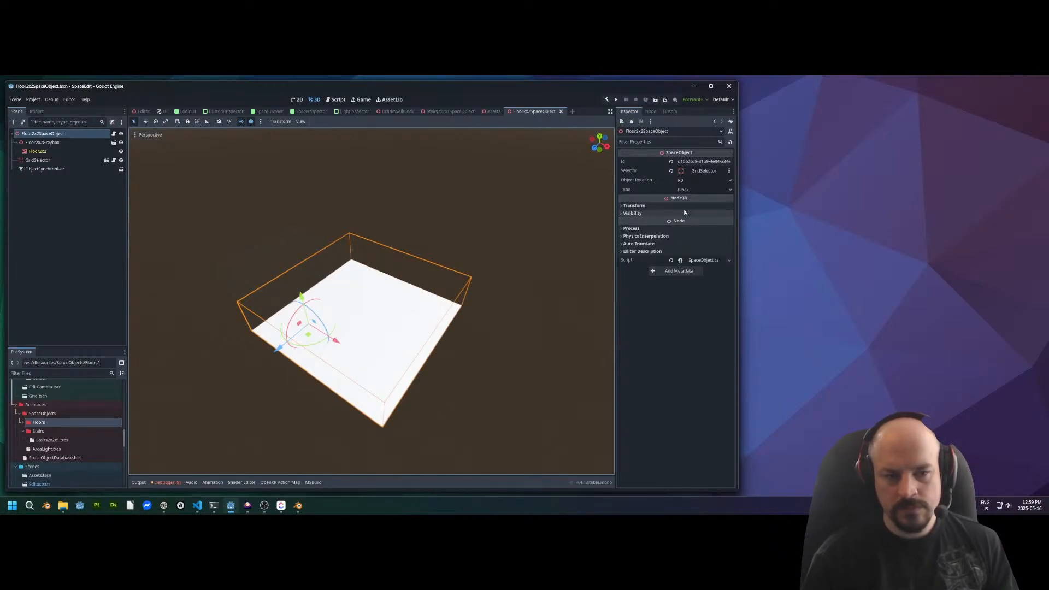
{"action": "middle_click_drag", "start_coordinate": [347, 242], "coordinate": [416, 238]}
{"action": "key", "text": "ctrl+s"}
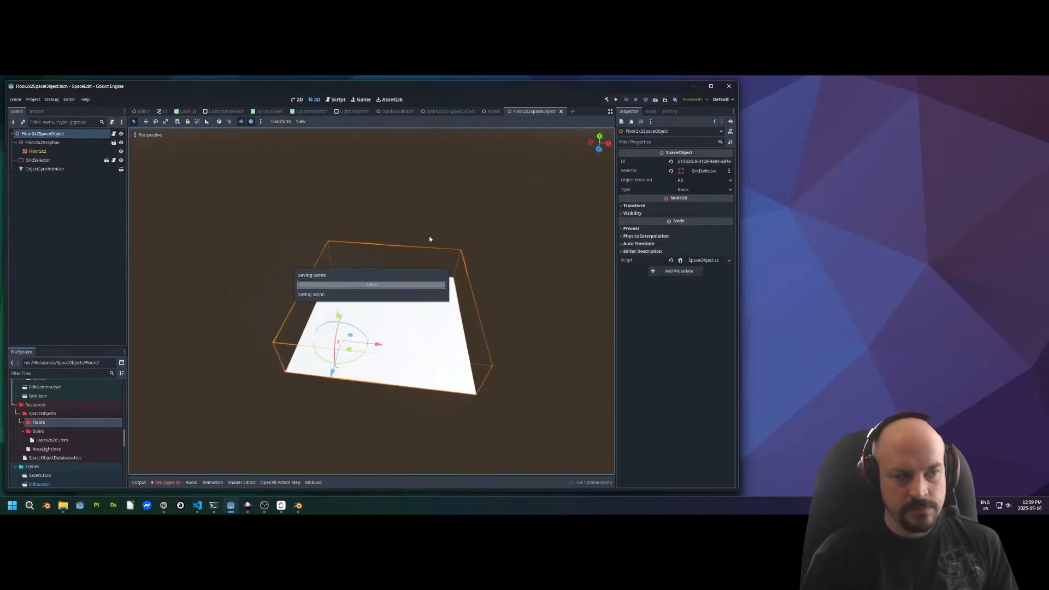
Open the Floor2x2.tres resource to check its ID, name and prefab, and save
{"action": "left_click", "coordinate": [55, 239]}
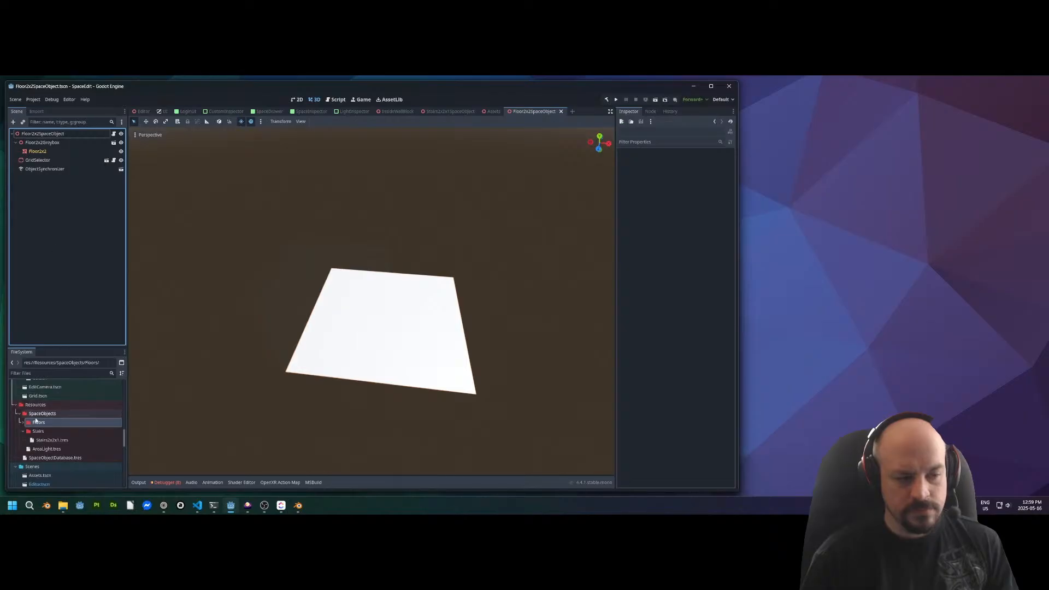
{"action": "left_click", "coordinate": [57, 432]}
{"action": "key", "text": "ctrl+s"}
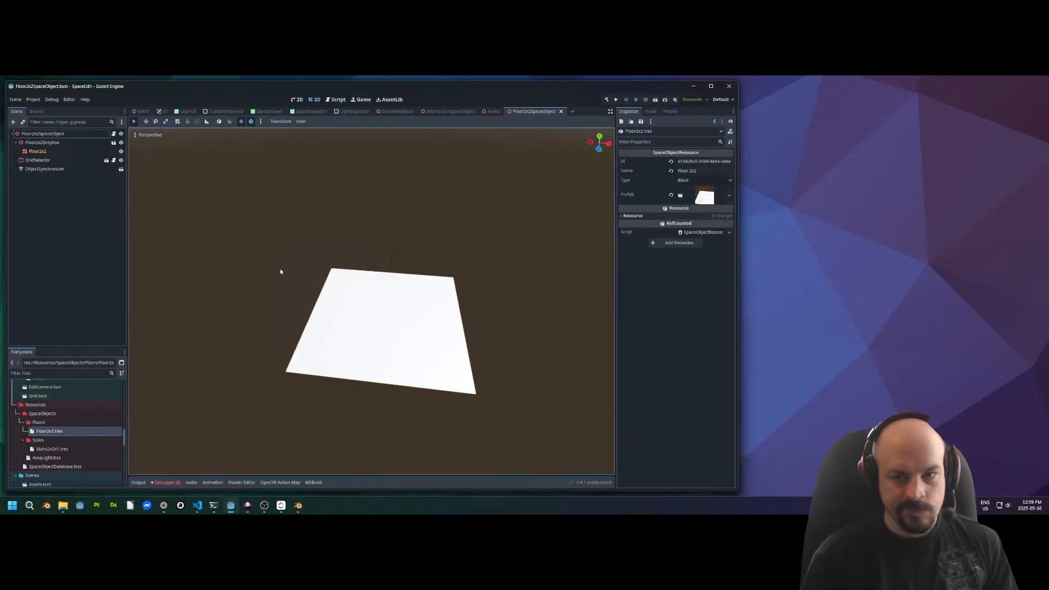
Recheck the ObjectSynchronizer, close the Floor2x2SpaceObject scene, and switch to the Stairs2x2x1SpaceObject scene
{"action": "left_click", "coordinate": [19, 193]}
{"action": "left_click", "coordinate": [42, 134]}
{"action": "left_click", "coordinate": [43, 169]}
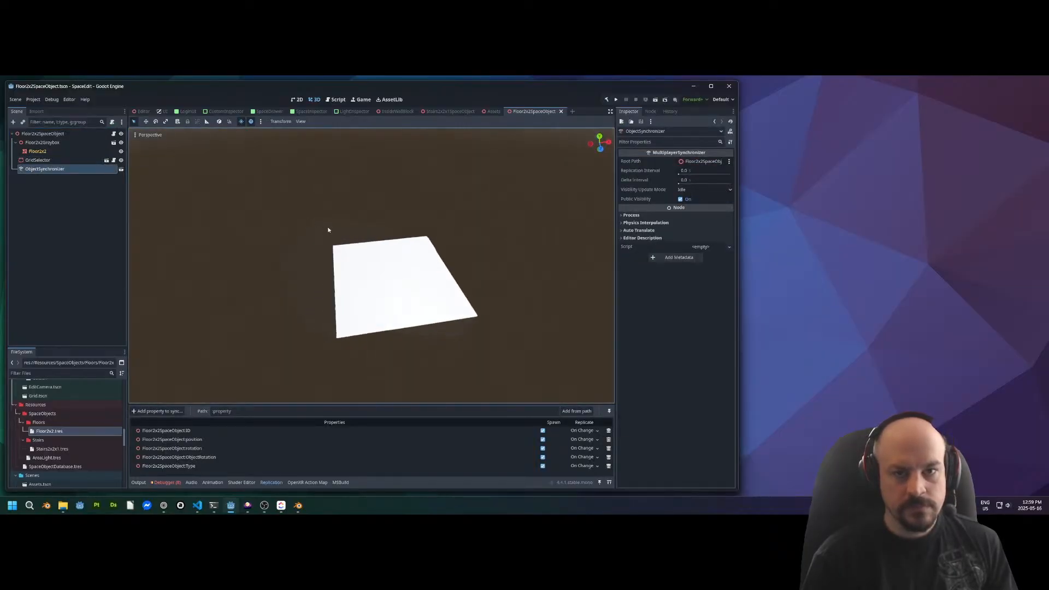
{"action": "left_click", "coordinate": [562, 112]}
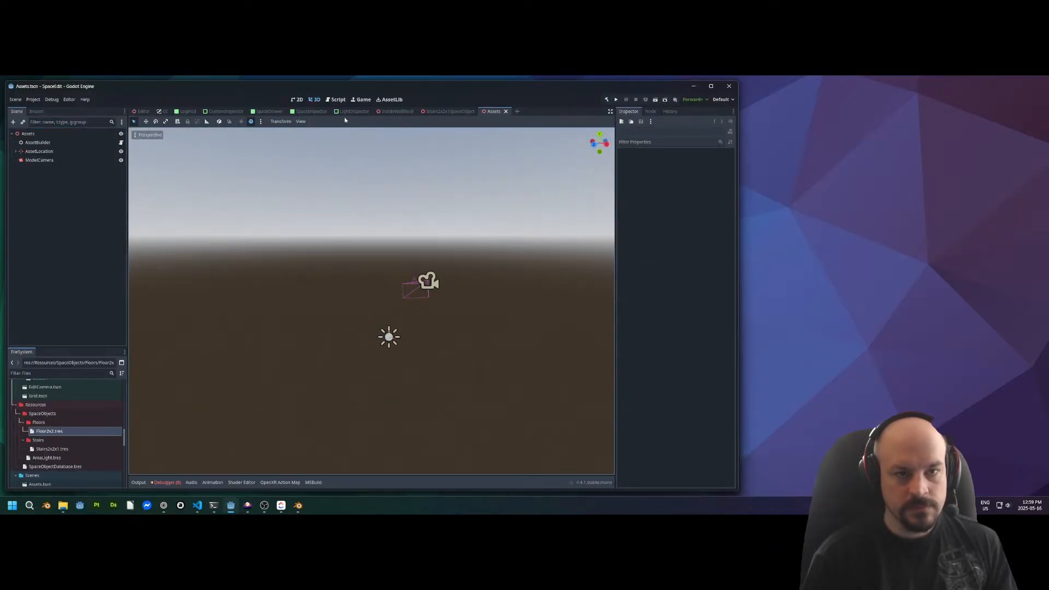
{"action": "left_click", "coordinate": [444, 112]}
Find SpaceObjectDatabase.tres with the filter "data", add Floor2x2.tres as a new Space Objects element, and save
{"action": "left_click", "coordinate": [39, 374]}
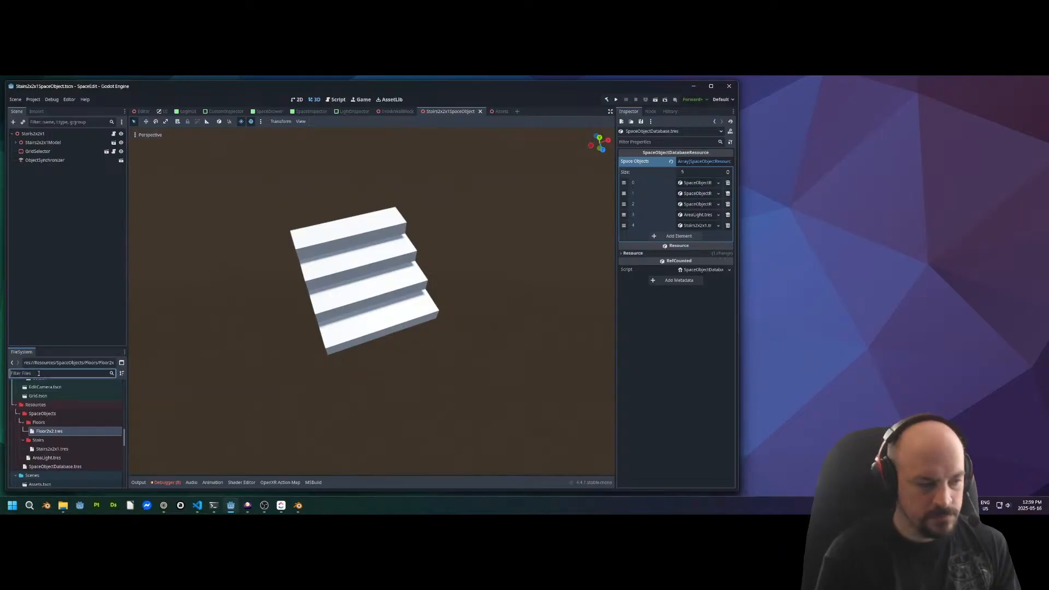
{"action": "type", "text": "data"}
{"action": "left_click", "coordinate": [68, 413]}
{"action": "left_click", "coordinate": [690, 236]}
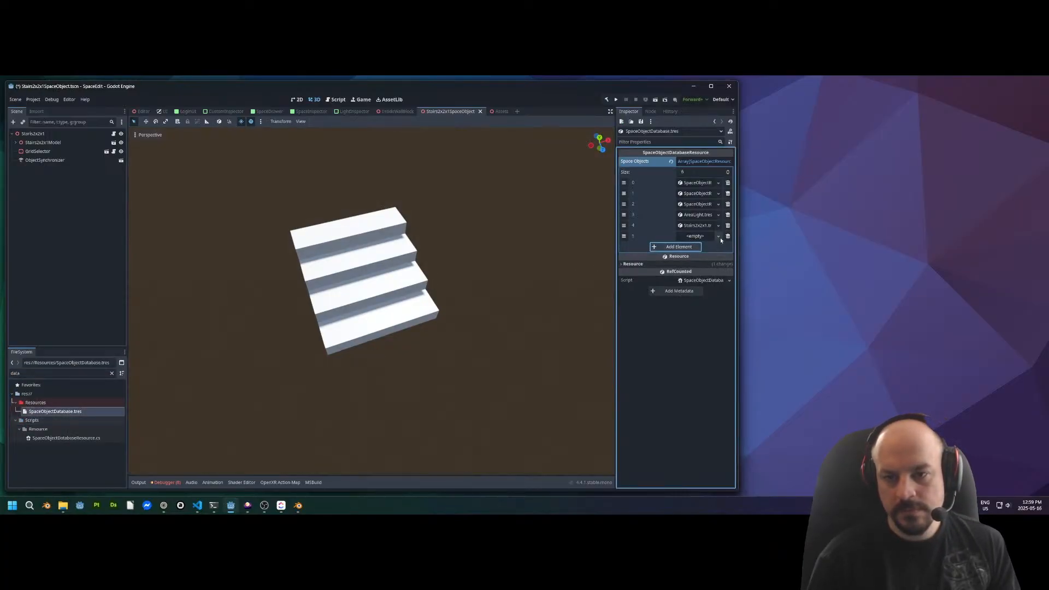
{"action": "left_click", "coordinate": [714, 253]}
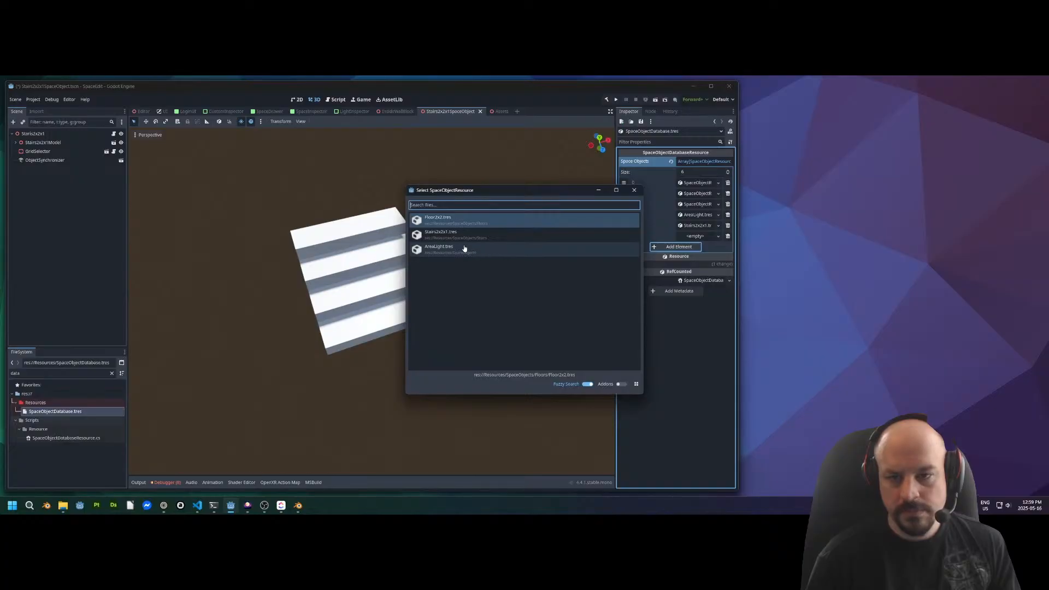
{"action": "double_click", "coordinate": [464, 220]}
{"action": "key", "text": "ctrl+s"}
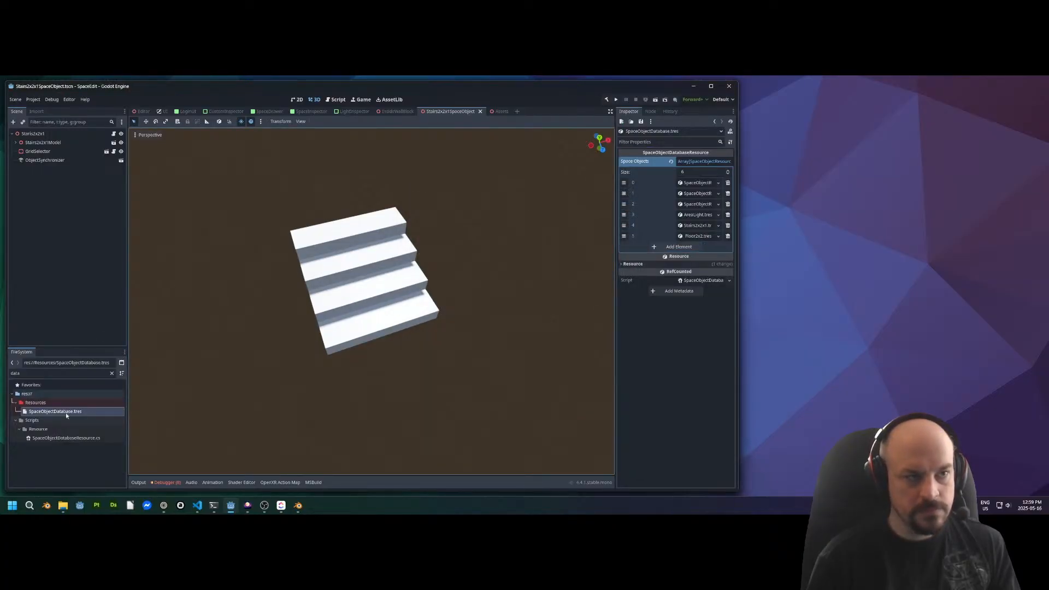
Add an Auto Spawn List element to the Editor scene's SpaceObjectSpawner, assign the Floor2x2SpaceObject scene from the Floors folder, and save
{"action": "left_click", "coordinate": [141, 112]}
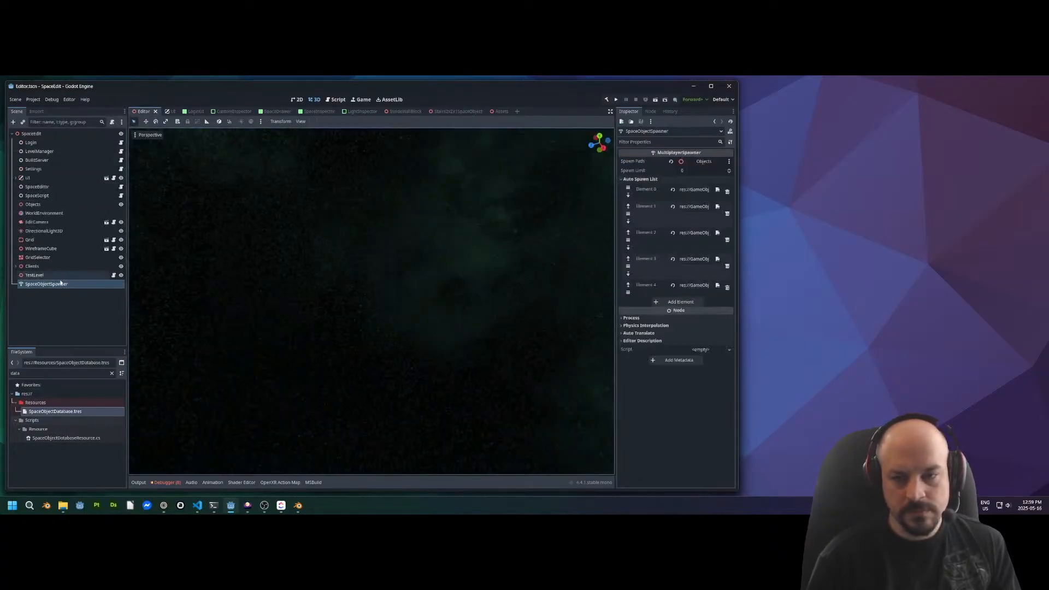
{"action": "left_click", "coordinate": [687, 303]}
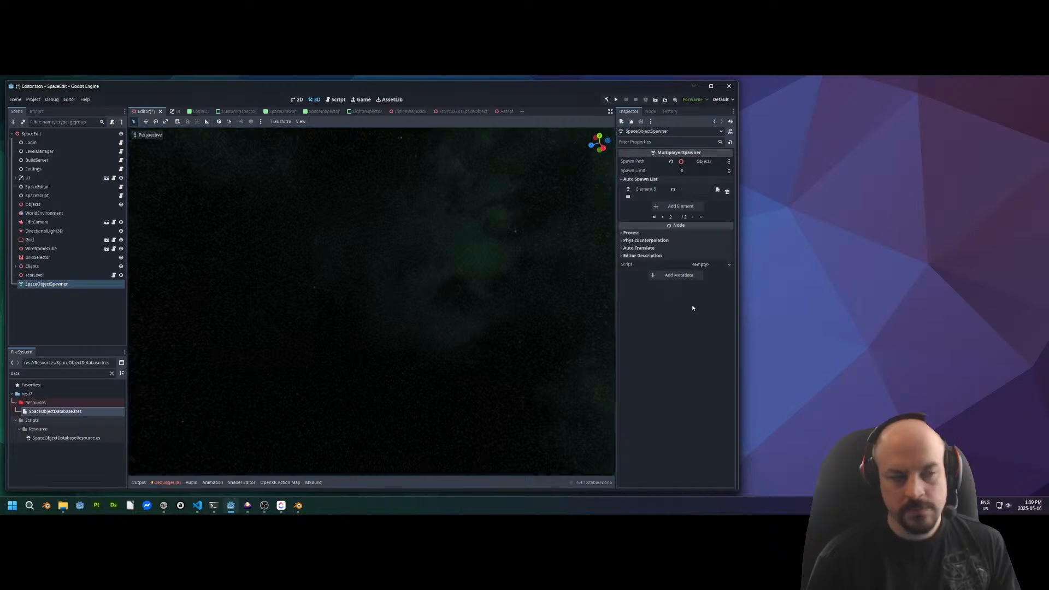
{"action": "left_click", "coordinate": [46, 283]}
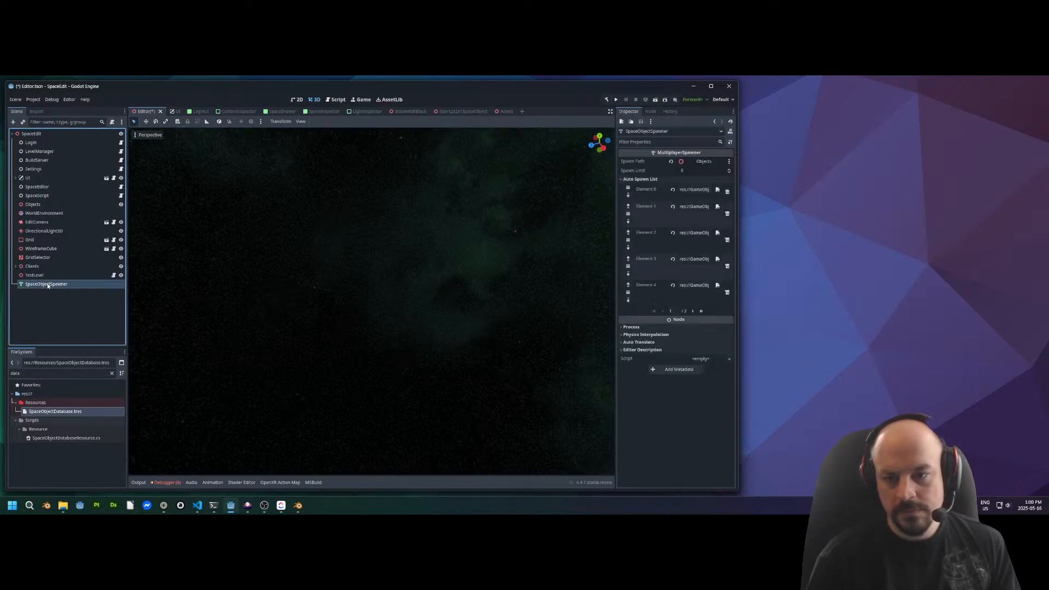
{"action": "left_click", "coordinate": [693, 311]}
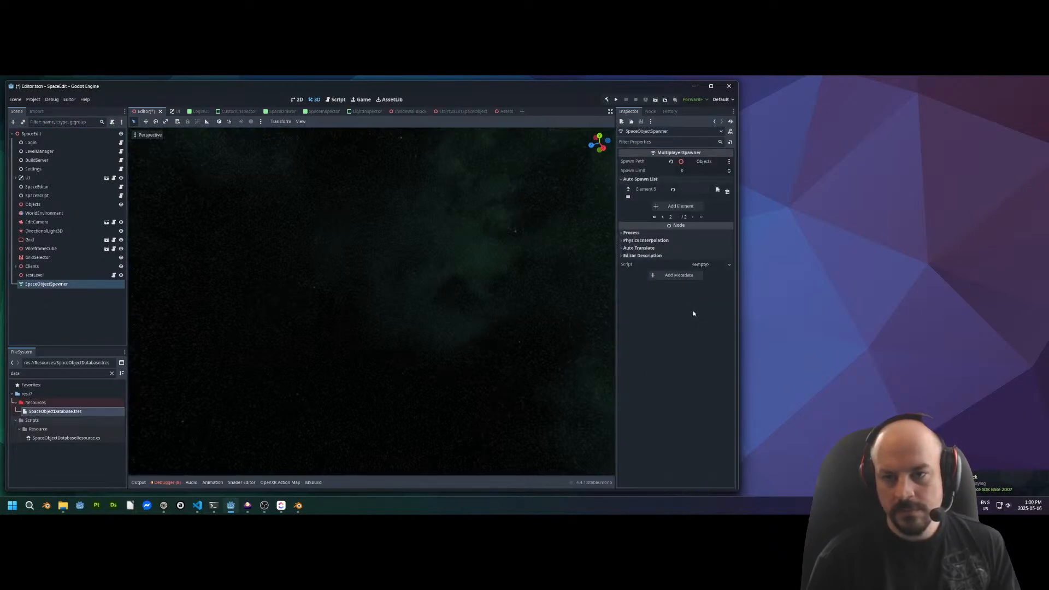
{"action": "left_click", "coordinate": [717, 190]}
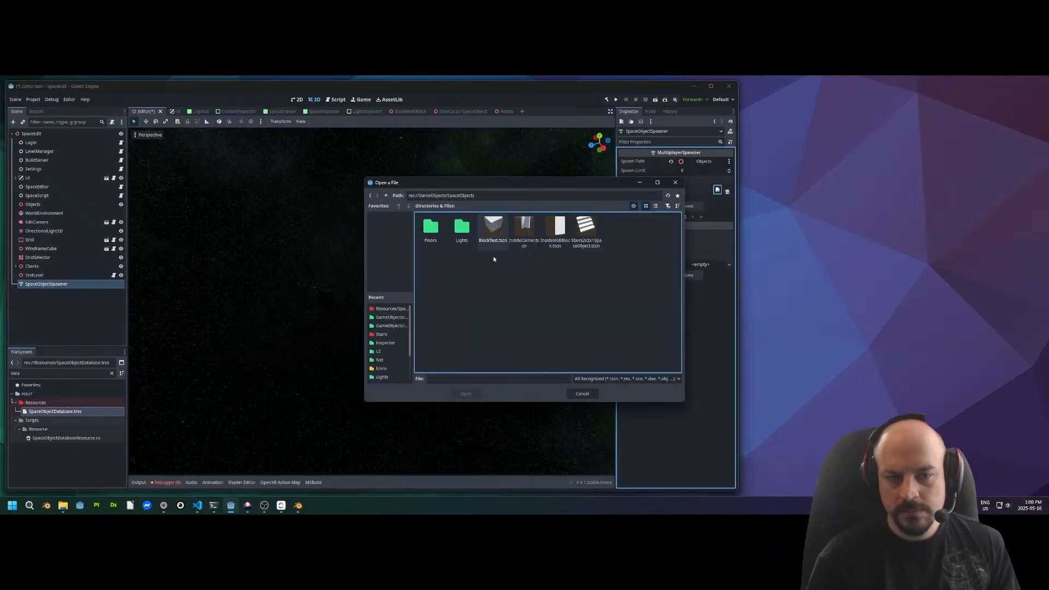
{"action": "double_click", "coordinate": [437, 234]}
{"action": "key", "text": "ctrl+s"}
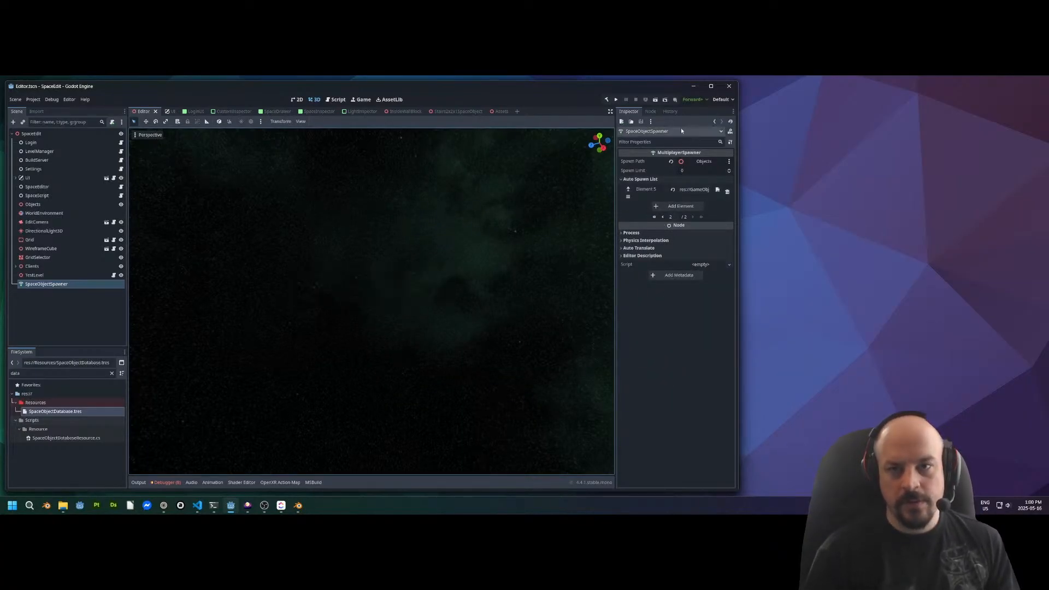
Run the project, tile its two game windows side by side, then host a session in one and connect from the other
{"action": "left_click", "coordinate": [655, 100]}
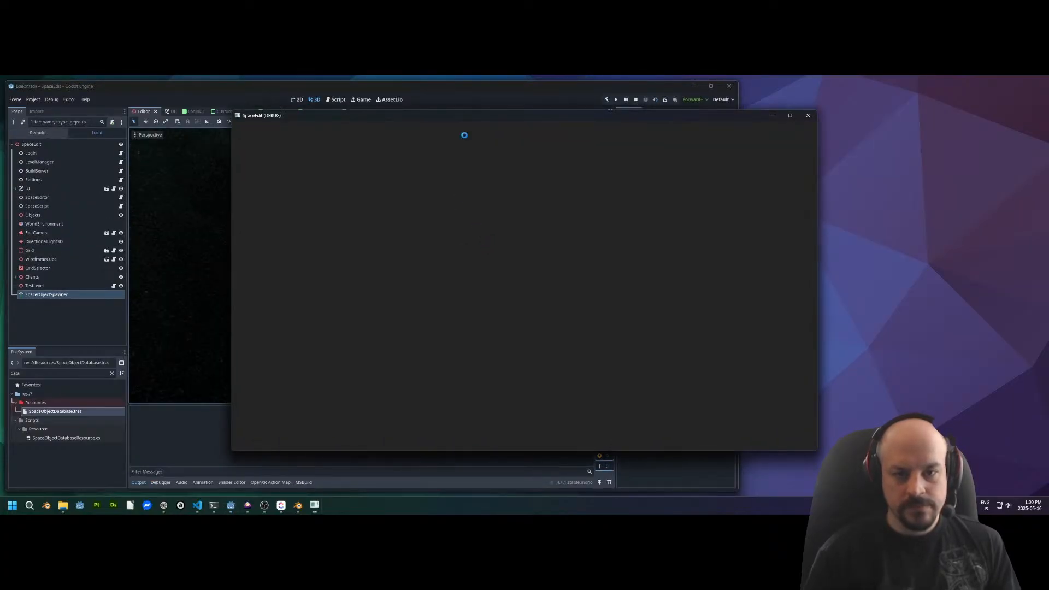
{"action": "key", "text": "super+Left"}
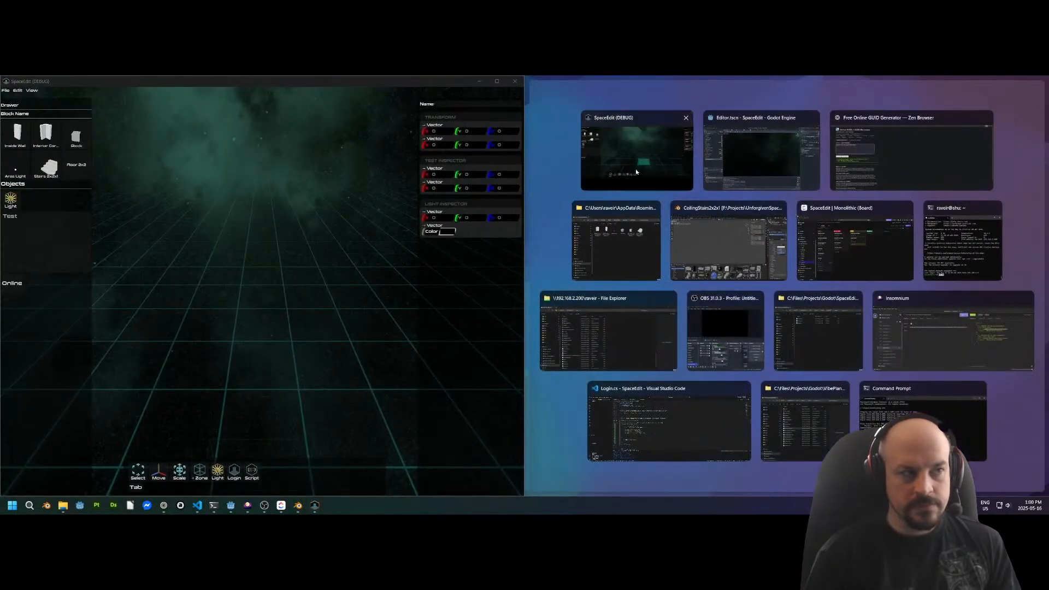
{"action": "left_click", "coordinate": [637, 172]}
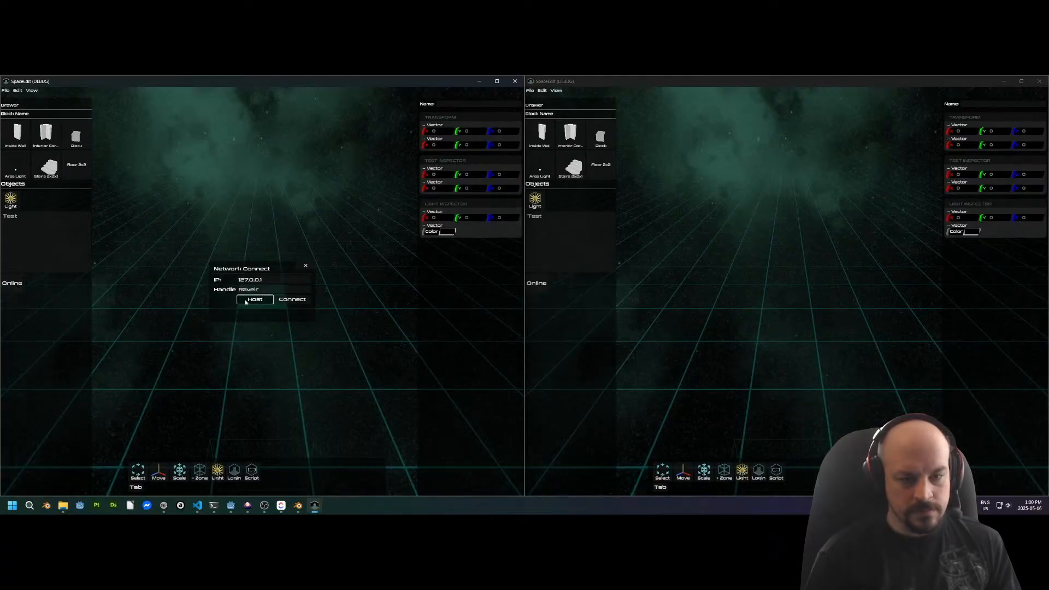
{"action": "left_click", "coordinate": [252, 299]}
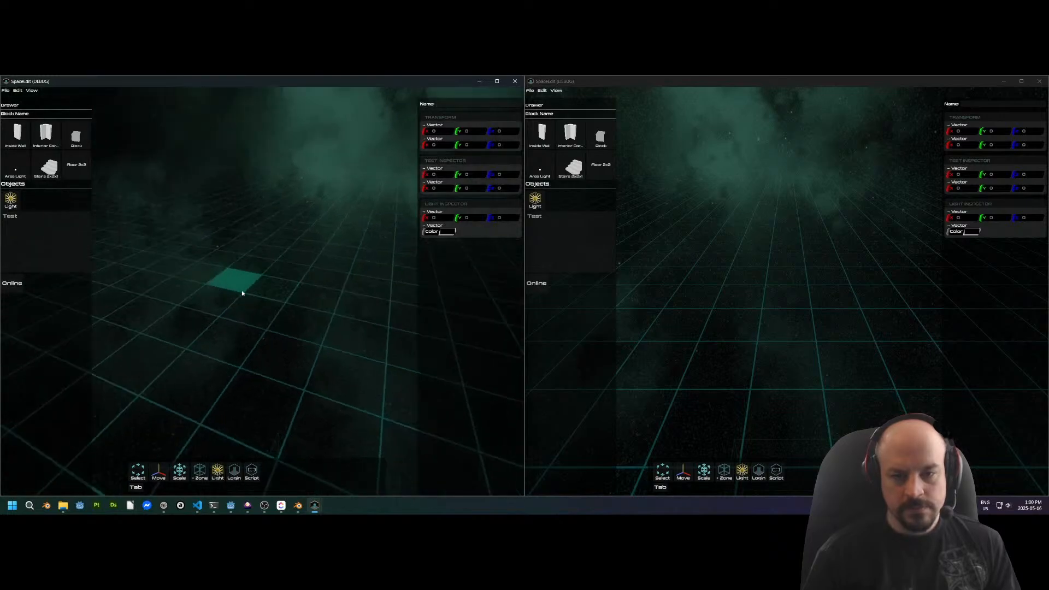
{"action": "left_click", "coordinate": [537, 284]}
{"action": "left_click", "coordinate": [817, 300]}
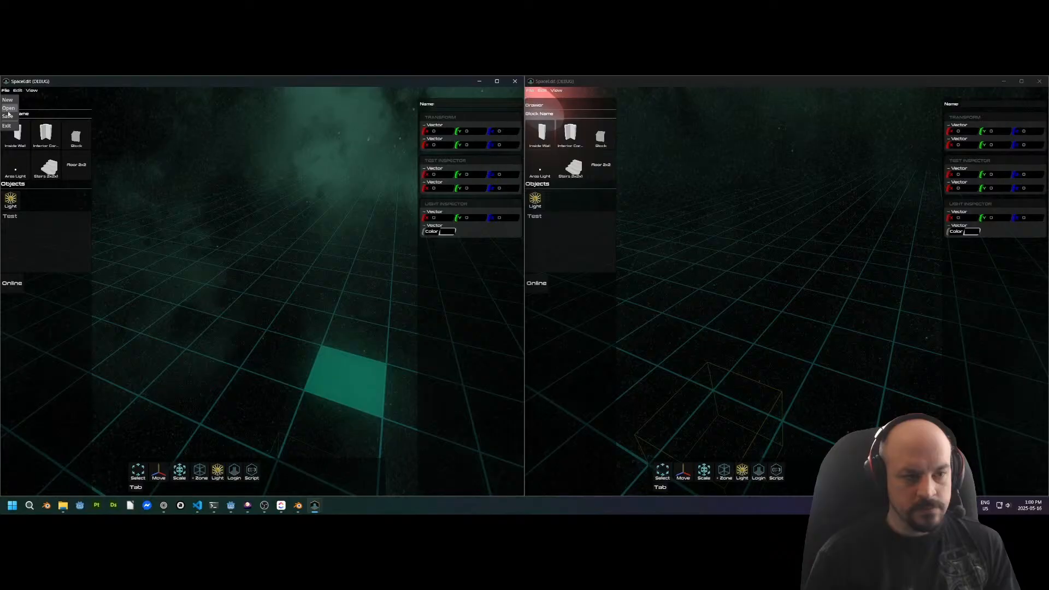
Open the level xxxx.tres from B:/Levels in the hosting window
{"action": "left_click", "coordinate": [8, 109]}
{"action": "left_click", "coordinate": [224, 237]}
{"action": "left_click", "coordinate": [222, 250]}
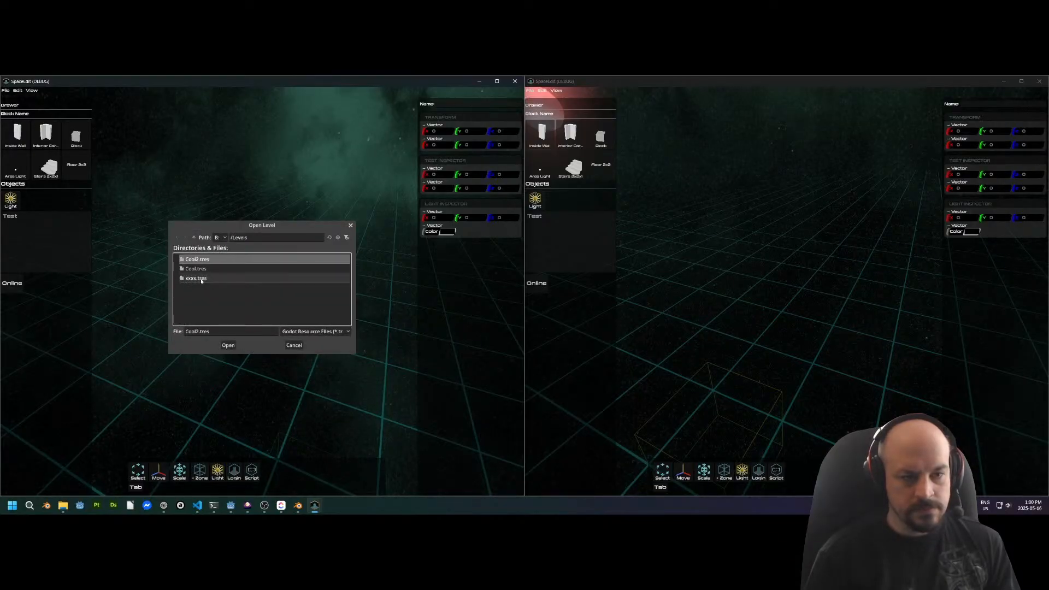
{"action": "double_click", "coordinate": [201, 279]}
Pick the Floor 2x2 block and place one piece in front of the doorway inside the room
{"action": "right_click_drag", "start_coordinate": [244, 232], "coordinate": [258, 378]}
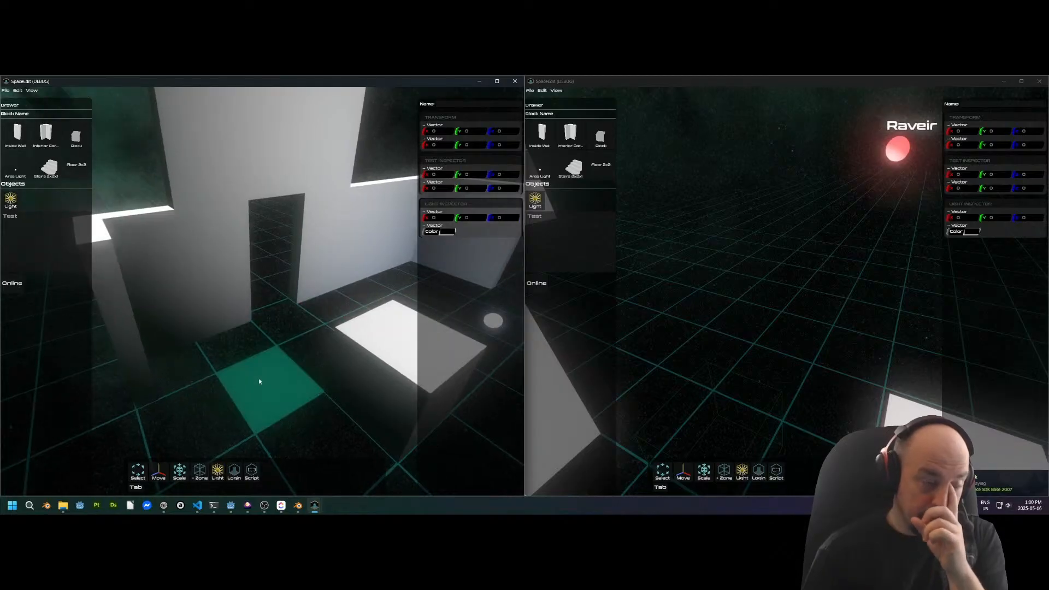
{"action": "left_click", "coordinate": [74, 167]}
{"action": "right_click_drag", "start_coordinate": [276, 393], "coordinate": [280, 367]}
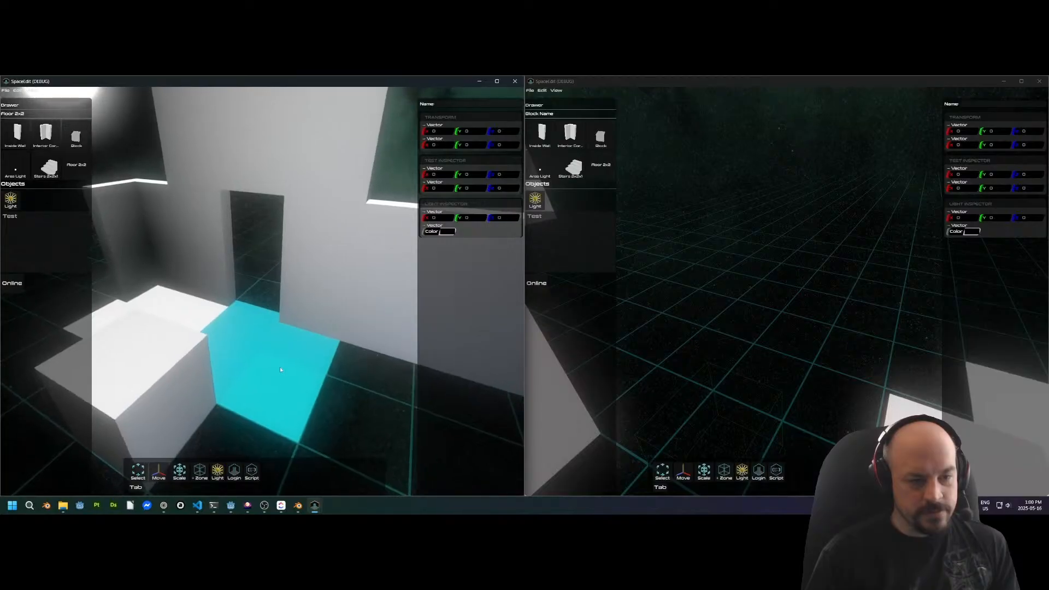
{"action": "left_click", "coordinate": [281, 368]}
Place two more Floor 2x2 pieces toward the room's far corner
{"action": "right_click_drag", "start_coordinate": [395, 418], "coordinate": [346, 415]}
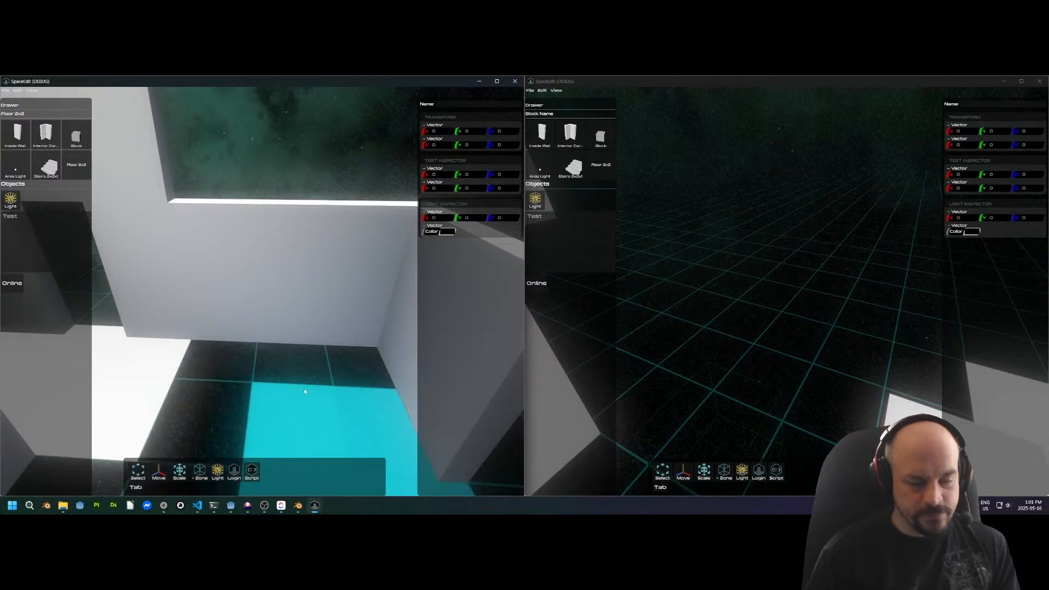
{"action": "right_click_drag", "start_coordinate": [350, 410], "coordinate": [347, 375]}
{"action": "key", "text": "s"}
{"action": "left_click", "coordinate": [306, 404]}
{"action": "key", "text": "d"}
{"action": "left_click", "coordinate": [346, 376]}
Extend the room's floor with another Floor 2x2 piece on the uncovered side next to the block
{"action": "right_click_drag", "start_coordinate": [382, 333], "coordinate": [497, 336]}
{"action": "key", "text": "a"}
{"action": "key", "text": "a"}
{"action": "right_click_drag", "start_coordinate": [226, 332], "coordinate": [270, 368]}
{"action": "key", "text": "a"}
{"action": "key", "text": "s"}
{"action": "left_click", "coordinate": [77, 173]}
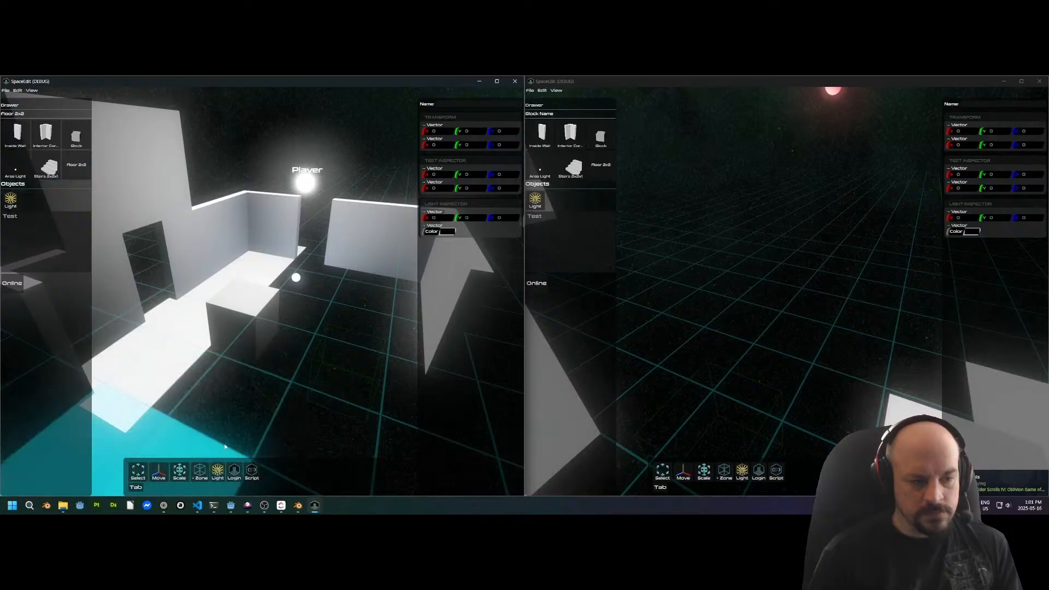
{"action": "key", "text": "a"}
{"action": "mouse_move", "coordinate": [323, 377]}
{"action": "right_mouse_down"}
{"action": "mouse_move", "coordinate": [356, 365]}
{"action": "mouse_move", "coordinate": [314, 360]}
{"action": "mouse_move", "coordinate": [330, 365]}
{"action": "mouse_move", "coordinate": [308, 347]}
{"action": "mouse_move", "coordinate": [310, 379]}
{"action": "right_mouse_up"}
{"action": "key", "text": "e"}
{"action": "right_click_drag", "start_coordinate": [370, 344], "coordinate": [320, 346]}
{"action": "scroll", "coordinate": [320, 346], "scroll_direction": "down", "scroll_amount": 3}
{"action": "middle_click_drag", "start_coordinate": [316, 353], "coordinate": [345, 347]}
{"action": "scroll", "coordinate": [342, 343], "scroll_direction": "down", "scroll_amount": 2}
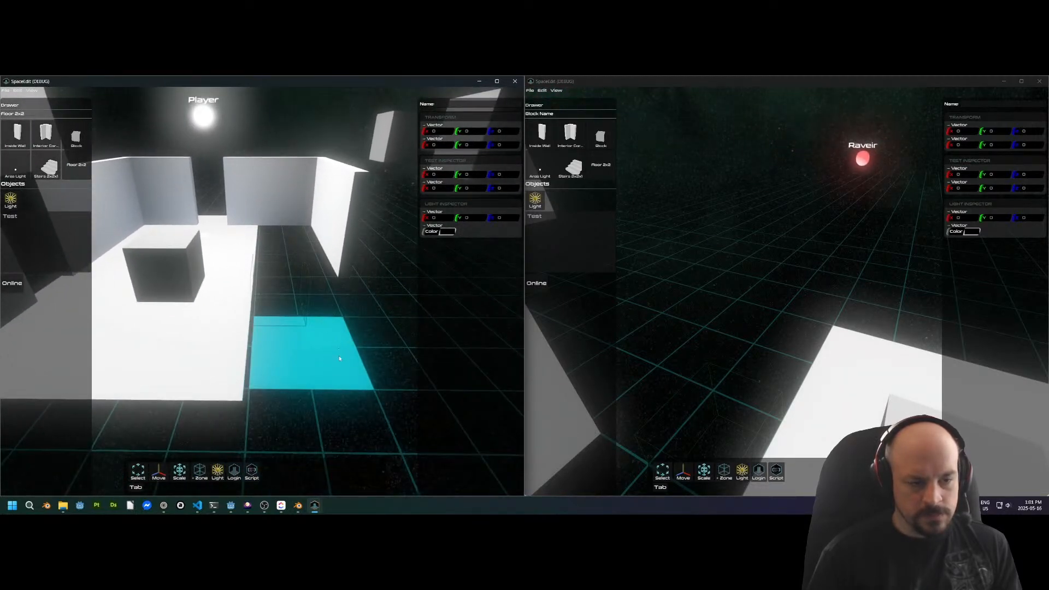
{"action": "scroll", "coordinate": [339, 357], "scroll_direction": "up", "scroll_amount": 1}
{"action": "left_click", "coordinate": [296, 380]}
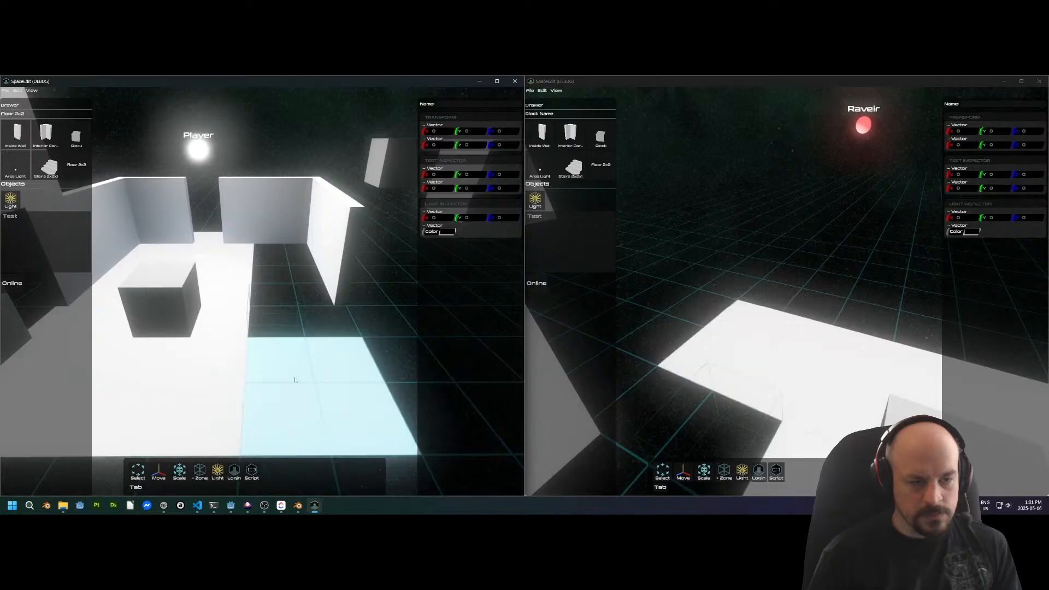
Cover the remaining open area up to the side wall with Floor 2x2 pieces
{"action": "scroll", "coordinate": [306, 349], "scroll_direction": "up", "scroll_amount": 3}
{"action": "middle_click_drag", "start_coordinate": [308, 337], "coordinate": [234, 380]}
{"action": "scroll", "coordinate": [254, 392], "scroll_direction": "up", "scroll_amount": 4}
{"action": "left_click", "coordinate": [234, 381]}
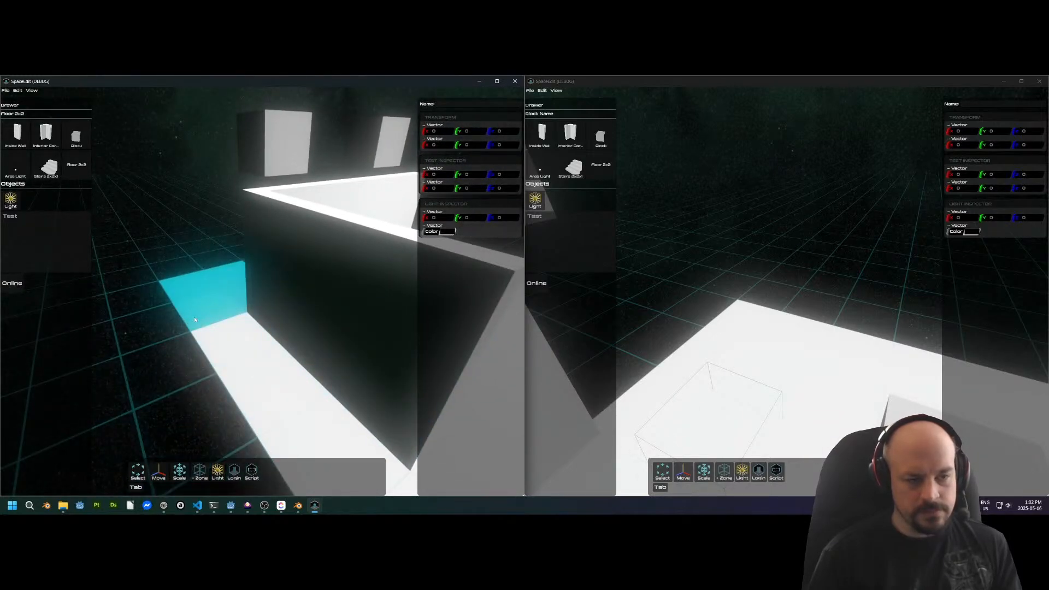
View the doorway from outside in both windows and place a Floor 2x2 piece in front of it
{"action": "middle_click_drag", "start_coordinate": [182, 321], "coordinate": [340, 350]}
{"action": "middle_click_drag", "start_coordinate": [703, 282], "coordinate": [663, 309]}
{"action": "scroll", "coordinate": [606, 320], "scroll_direction": "down", "scroll_amount": 3}
{"action": "middle_click_drag", "start_coordinate": [606, 320], "coordinate": [547, 312]}
{"action": "middle_click_drag", "start_coordinate": [300, 293], "coordinate": [384, 350]}
{"action": "scroll", "coordinate": [383, 348], "scroll_direction": "down", "scroll_amount": 8}
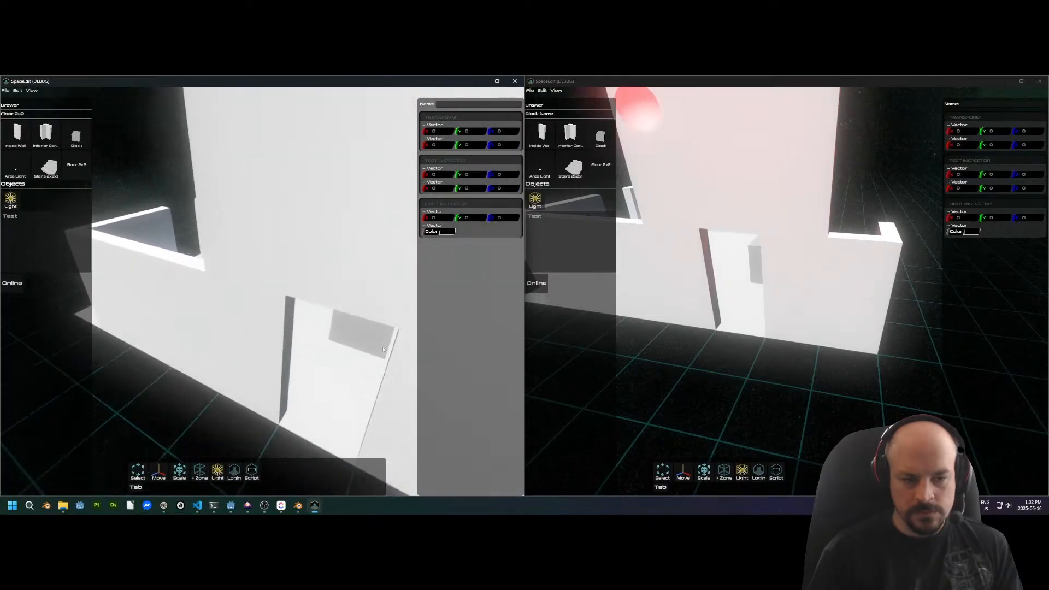
{"action": "middle_click_drag", "start_coordinate": [262, 345], "coordinate": [235, 378]}
{"action": "left_click", "coordinate": [275, 347]}
Place two Stairs 2x2x1 pieces as a continuous flight rising along the outer wall from the doorway floor
{"action": "scroll", "coordinate": [218, 317], "scroll_direction": "up", "scroll_amount": 3}
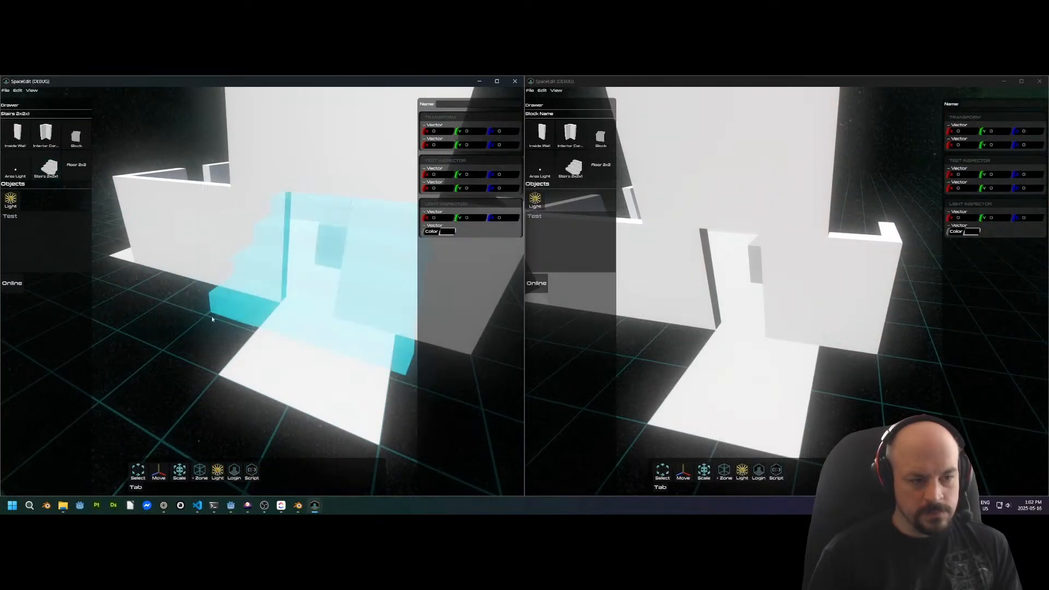
{"action": "left_click", "coordinate": [203, 334]}
{"action": "scroll", "coordinate": [203, 317], "scroll_direction": "down", "scroll_amount": 3}
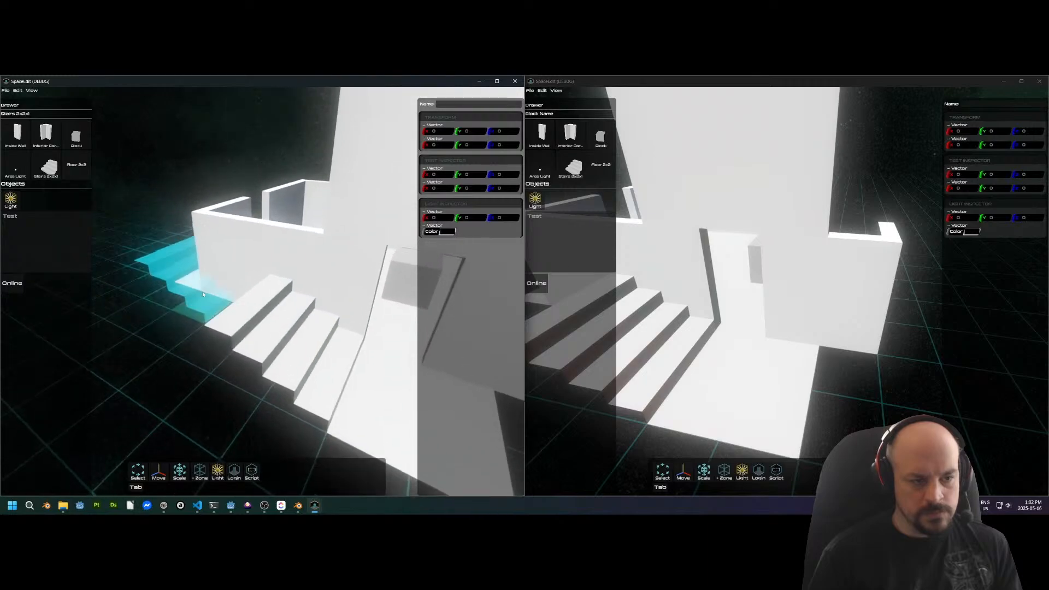
{"action": "middle_click_drag", "start_coordinate": [206, 325], "coordinate": [205, 349]}
{"action": "left_click", "coordinate": [206, 352]}
Build an upper landing of Floor 2x2 pieces from the top of the stairs along the room's outer wall
{"action": "middle_click_drag", "start_coordinate": [210, 262], "coordinate": [231, 280]}
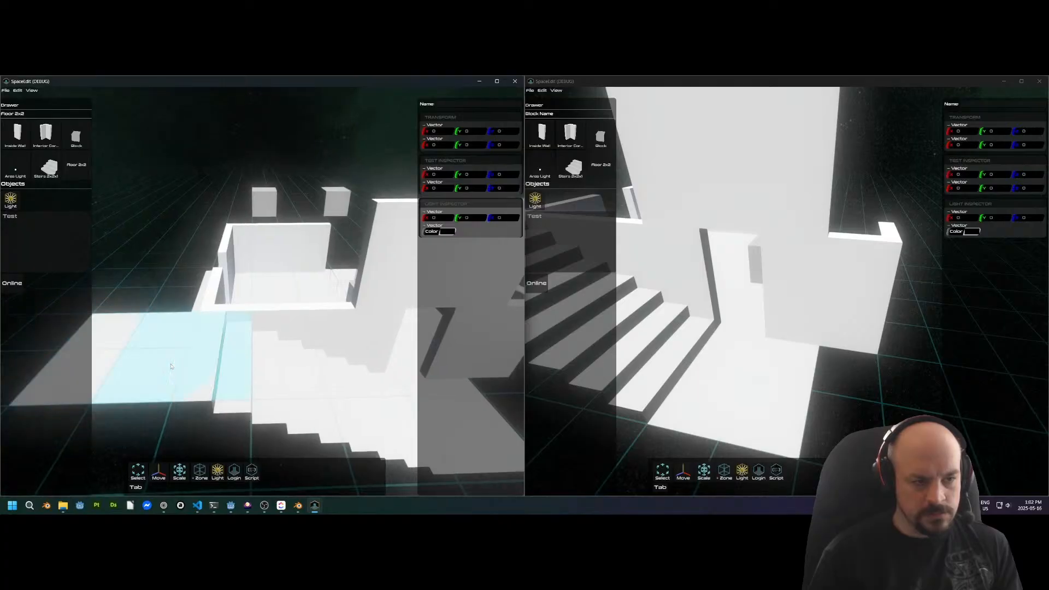
{"action": "middle_click_drag", "start_coordinate": [210, 257], "coordinate": [273, 313]}
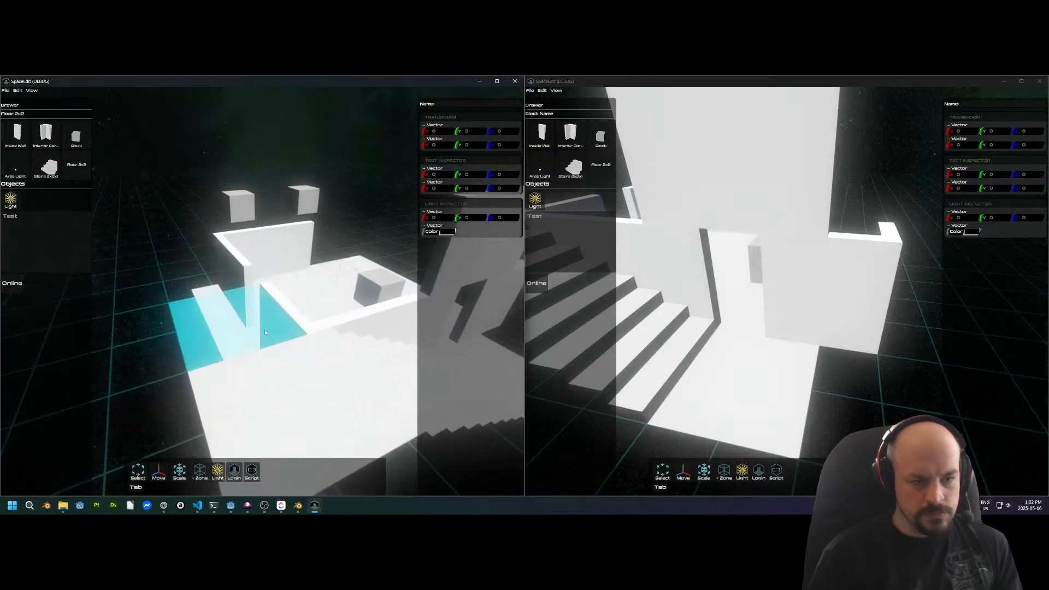
{"action": "left_click", "coordinate": [264, 329]}
{"action": "middle_click_drag", "start_coordinate": [272, 250], "coordinate": [108, 288]}
{"action": "scroll", "coordinate": [109, 289], "scroll_direction": "down", "scroll_amount": 5}
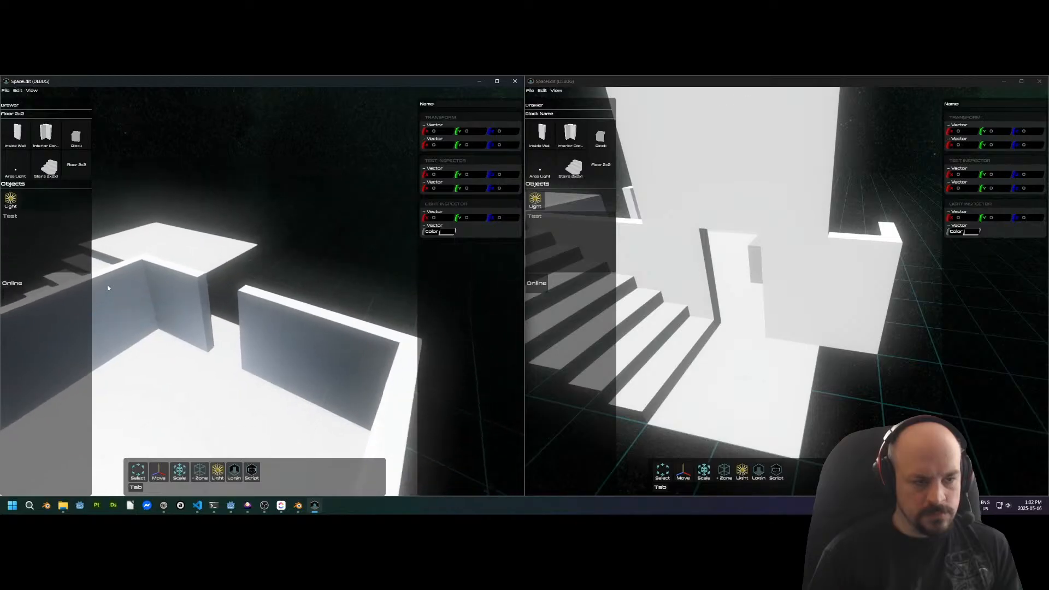
{"action": "middle_click_drag", "start_coordinate": [257, 333], "coordinate": [282, 338]}
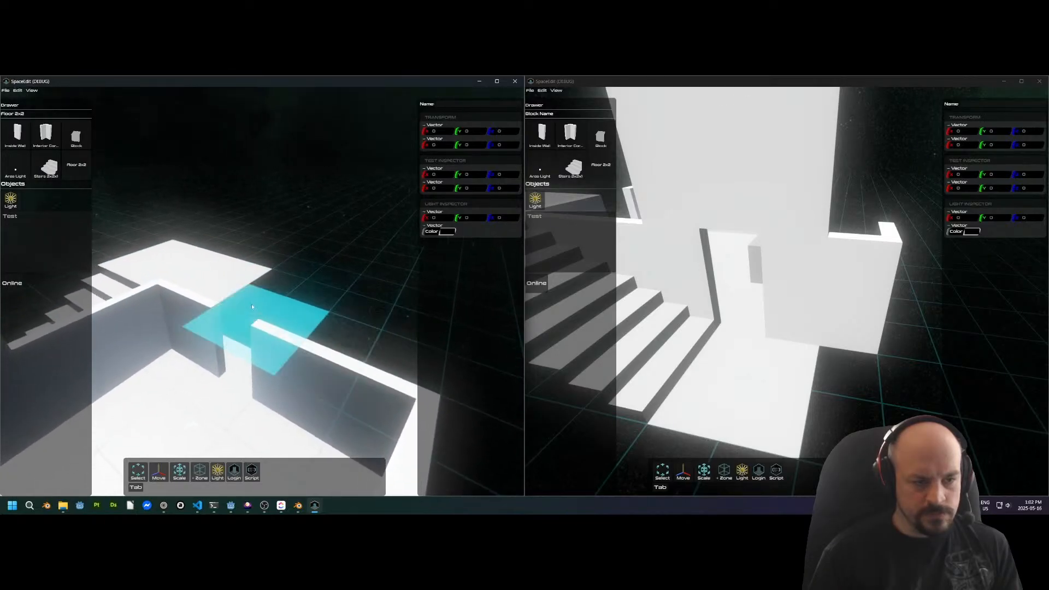
{"action": "left_click", "coordinate": [254, 299]}
{"action": "left_click", "coordinate": [340, 322]}
{"action": "mouse_move", "coordinate": [339, 322]}
{"action": "middle_mouse_down"}
{"action": "mouse_move", "coordinate": [307, 257]}
{"action": "mouse_move", "coordinate": [314, 263]}
{"action": "mouse_move", "coordinate": [152, 277]}
{"action": "mouse_move", "coordinate": [170, 282]}
{"action": "middle_mouse_up"}
{"action": "scroll", "coordinate": [314, 264], "scroll_direction": "down", "scroll_amount": 3}
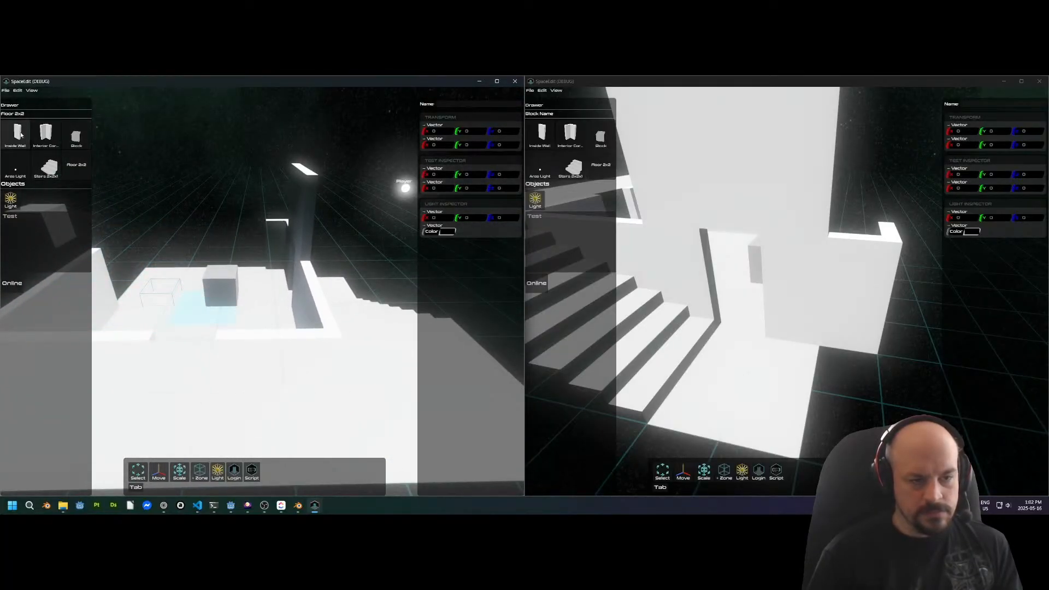
Rotate an Interior Corner and place it on the upper level above the room's corner beside the stairs
{"action": "left_click", "coordinate": [46, 133]}
{"action": "scroll", "coordinate": [291, 332], "scroll_direction": "up", "scroll_amount": 4}
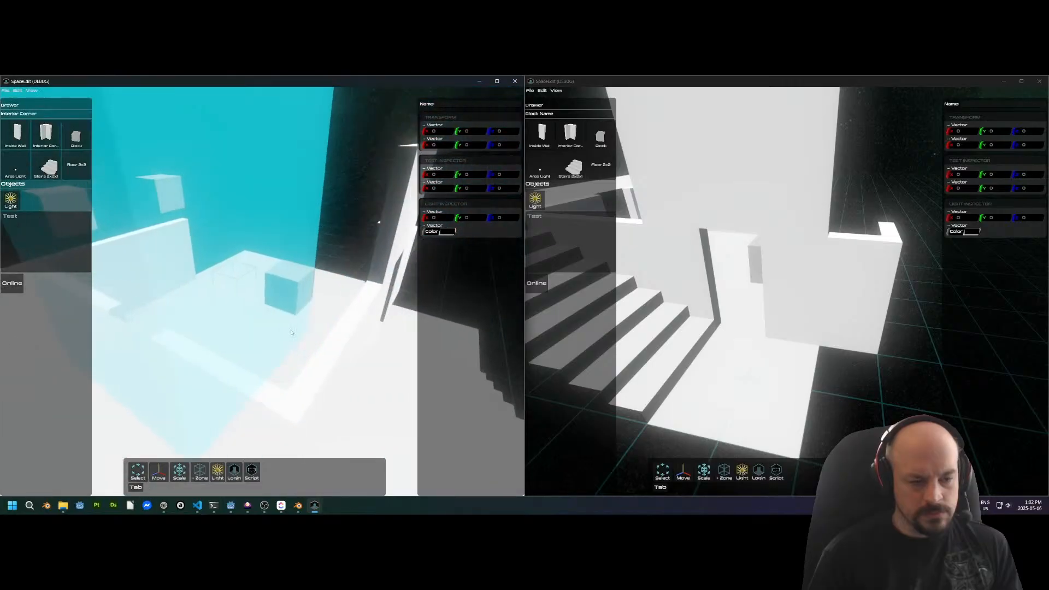
{"action": "mouse_move", "coordinate": [292, 332]}
{"action": "middle_mouse_down"}
{"action": "mouse_move", "coordinate": [404, 355]}
{"action": "mouse_move", "coordinate": [482, 348]}
{"action": "mouse_move", "coordinate": [306, 334]}
{"action": "mouse_move", "coordinate": [236, 349]}
{"action": "middle_mouse_up"}
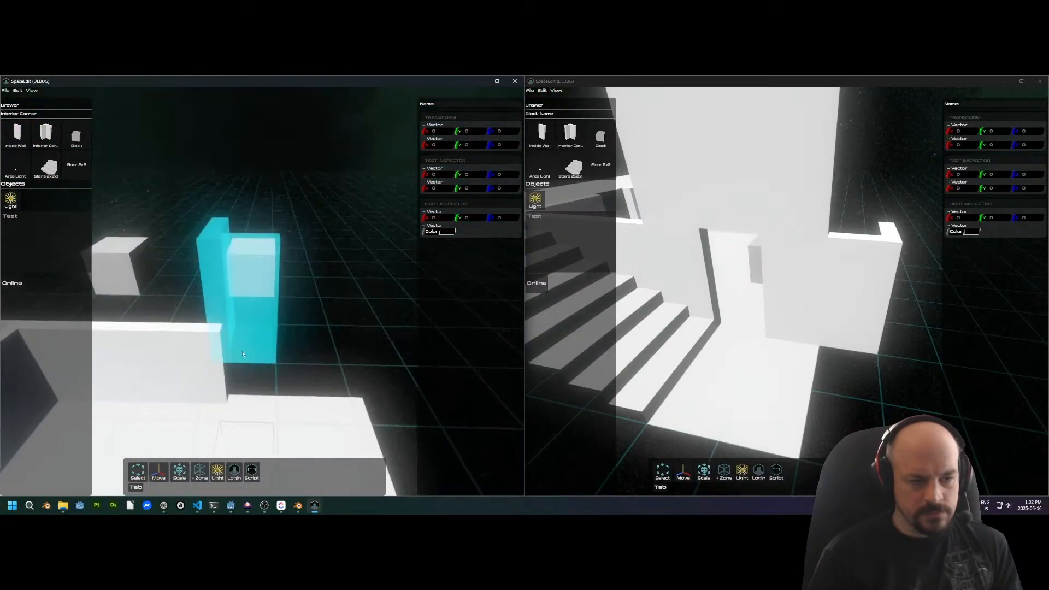
{"action": "middle_click_drag", "start_coordinate": [329, 313], "coordinate": [287, 323]}
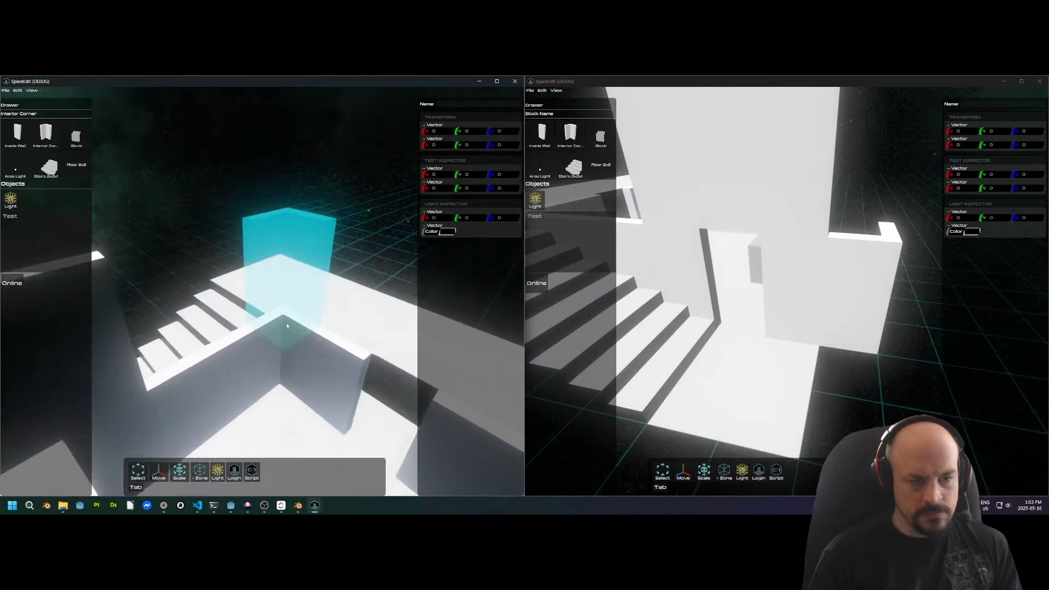
{"action": "key", "text": "r"}
{"action": "key", "text": "r"}
{"action": "key", "text": "r"}
{"action": "key", "text": "r"}
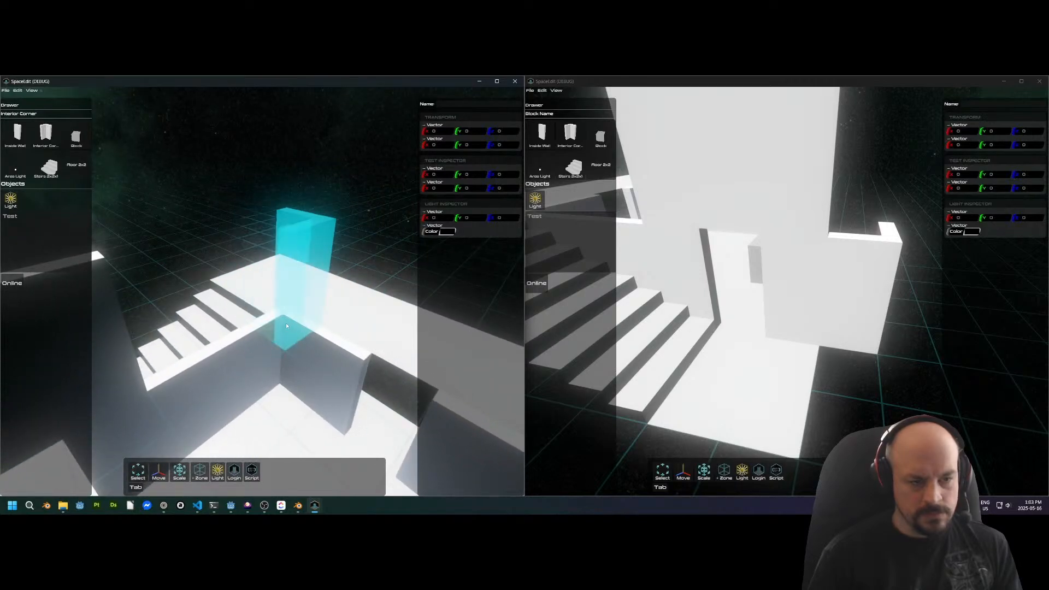
{"action": "middle_click_drag", "start_coordinate": [286, 323], "coordinate": [399, 282]}
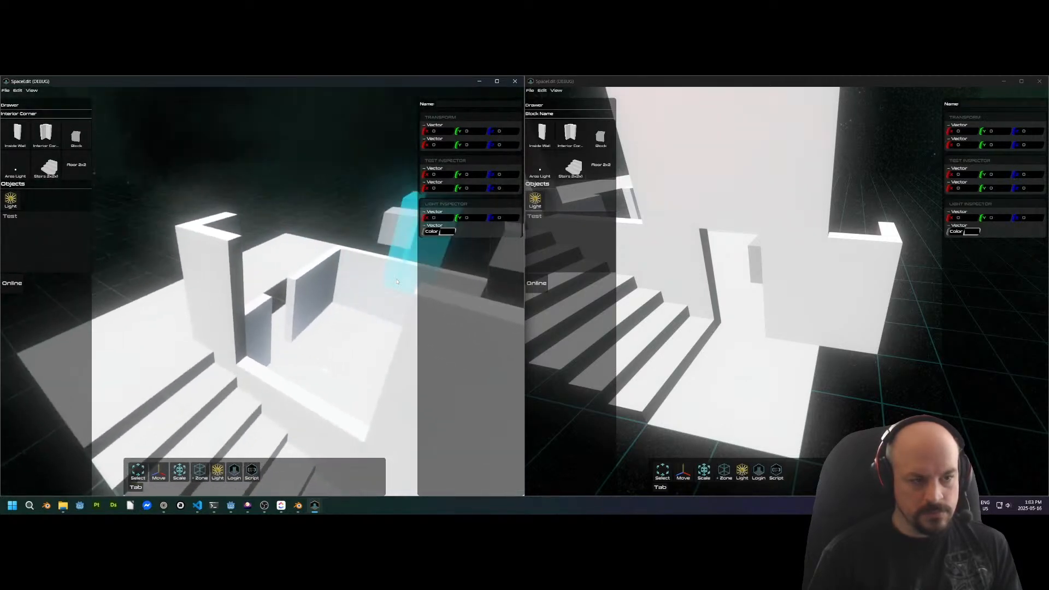
Save the level as xxxx.tres in the Levels folder on drive B:, overwriting the existing file
{"action": "middle_click_drag", "start_coordinate": [186, 196], "coordinate": [350, 270]}
{"action": "scroll", "coordinate": [194, 275], "scroll_direction": "down", "scroll_amount": 5}
{"action": "scroll", "coordinate": [266, 278], "scroll_direction": "up", "scroll_amount": 3}
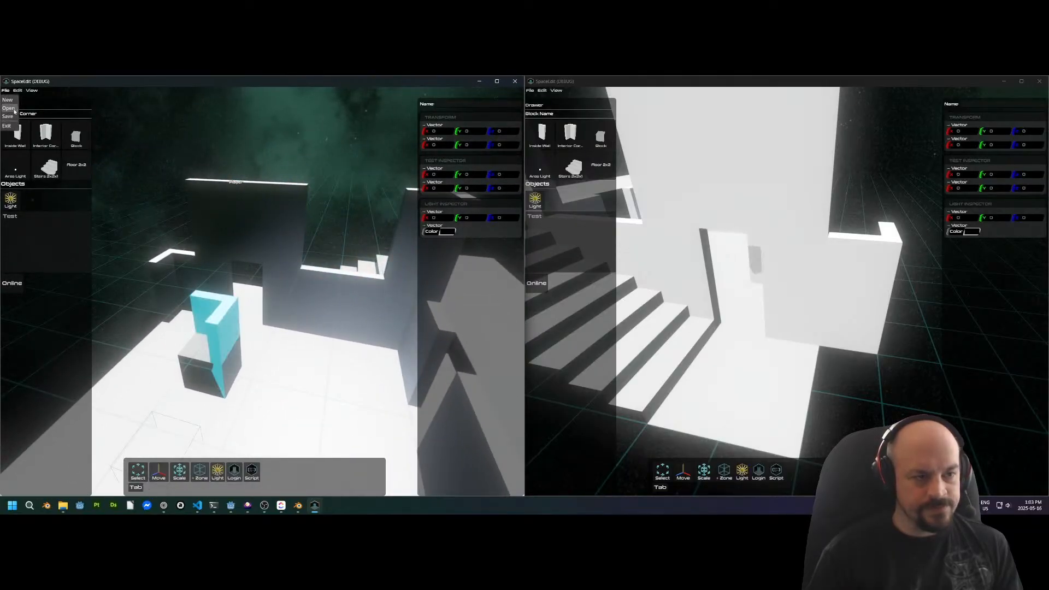
{"action": "left_click", "coordinate": [7, 116]}
{"action": "left_click", "coordinate": [222, 238]}
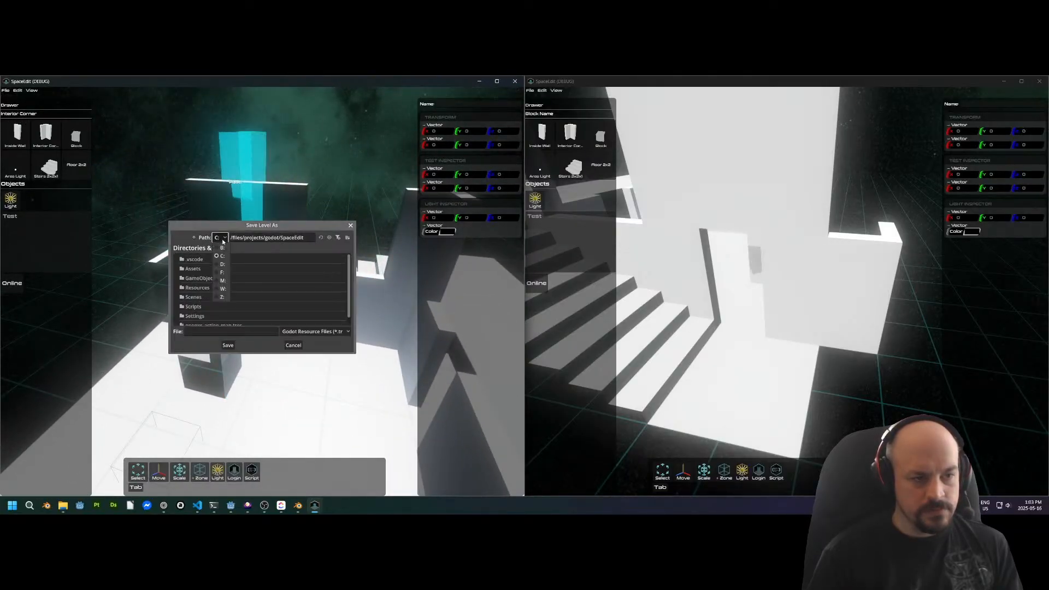
{"action": "left_click", "coordinate": [219, 249]}
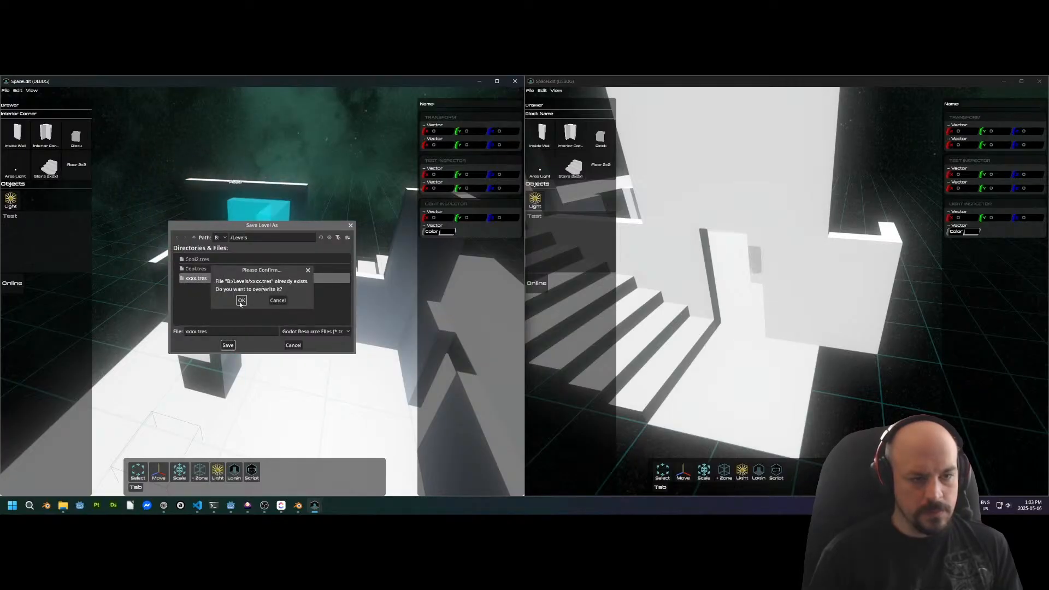
{"action": "left_click", "coordinate": [240, 303]}
Close both running SpaceEdit debug windows to end the hosted session
{"action": "middle_click_drag", "start_coordinate": [239, 205], "coordinate": [313, 229]}
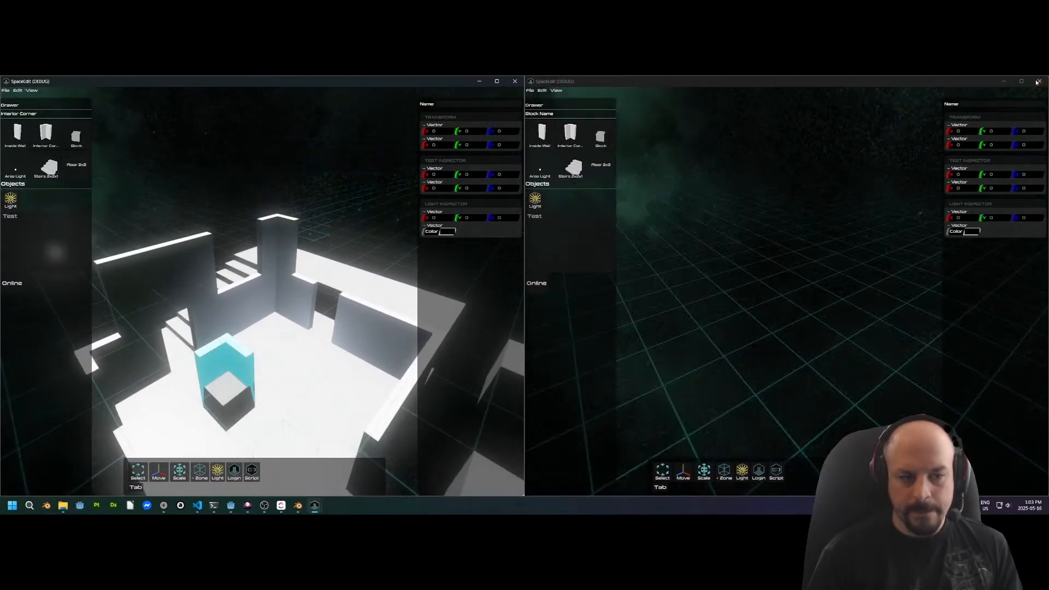
{"action": "left_click", "coordinate": [1039, 81]}
{"action": "middle_click_drag", "start_coordinate": [382, 211], "coordinate": [460, 140]}
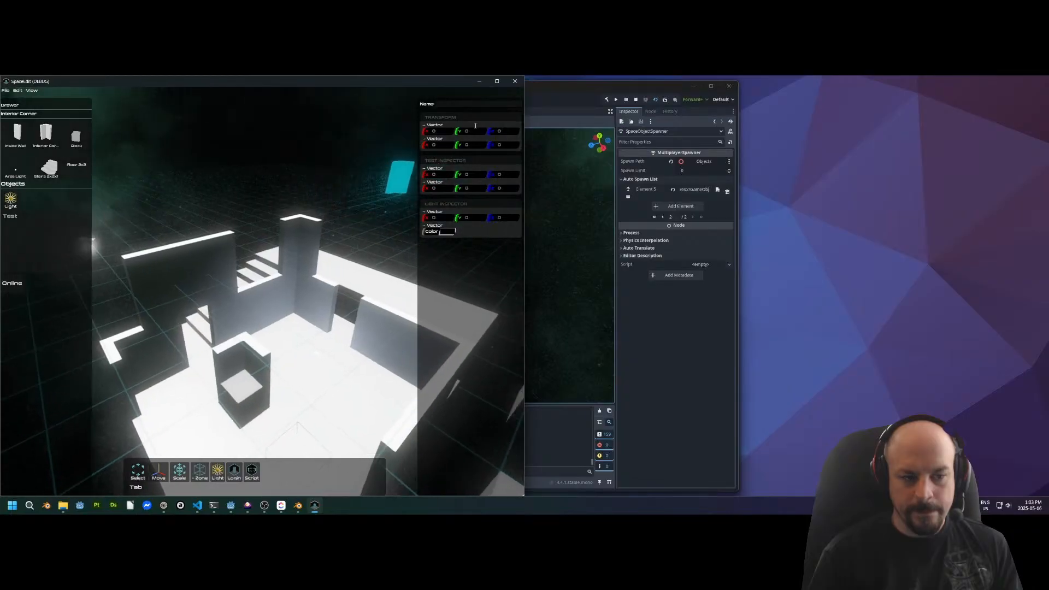
{"action": "left_click", "coordinate": [515, 82]}
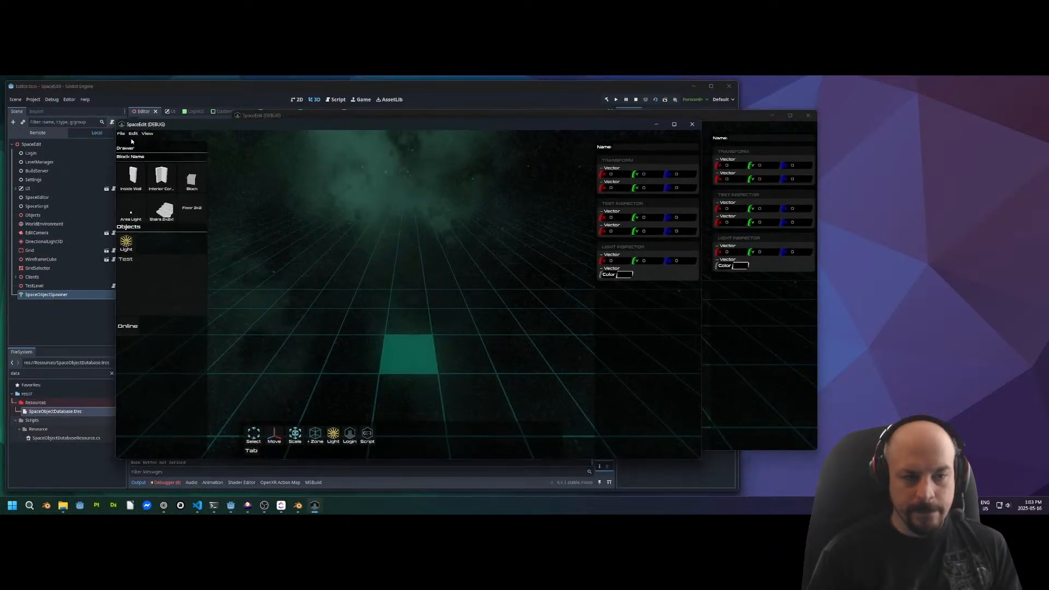
Open the saved level xxxx.tres in the new session and view the rebuilt room from several sides
{"action": "left_click", "coordinate": [125, 151]}
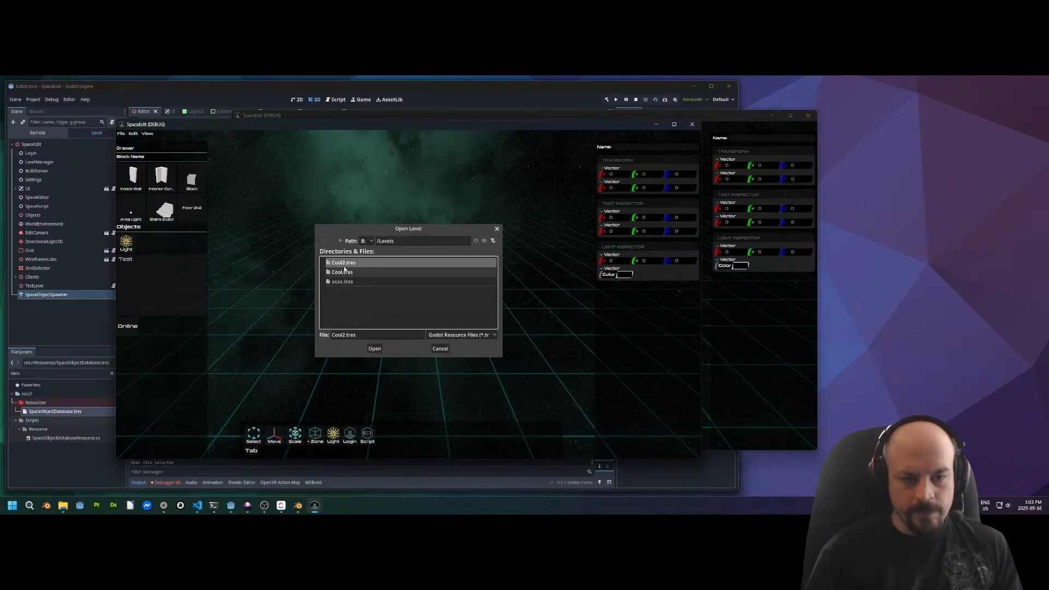
{"action": "double_click", "coordinate": [342, 284]}
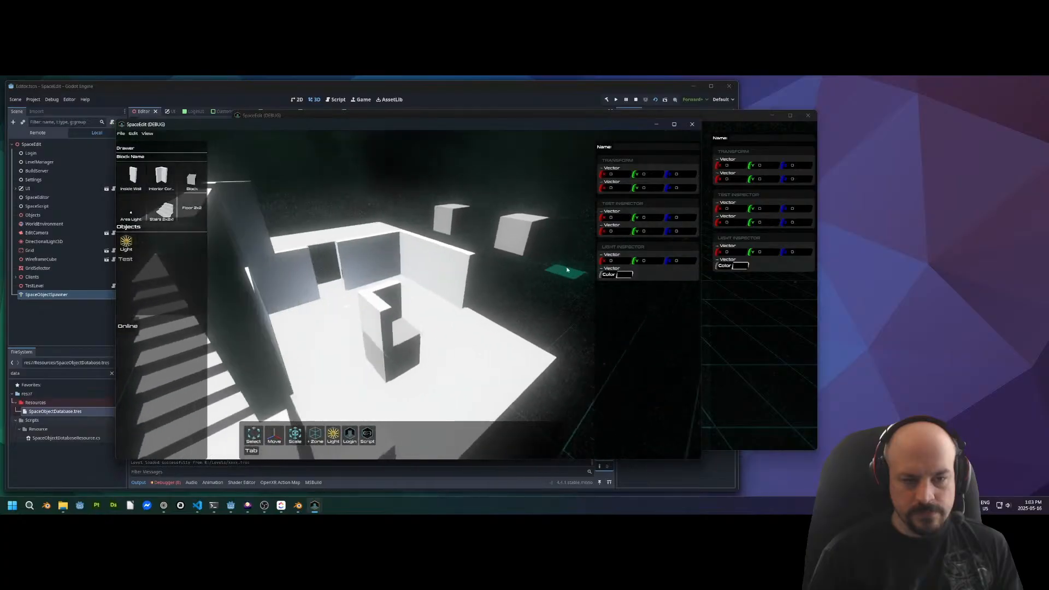
{"action": "middle_click_drag", "start_coordinate": [529, 274], "coordinate": [503, 300]}
{"action": "scroll", "coordinate": [503, 300], "scroll_direction": "down", "scroll_amount": 5}
{"action": "scroll", "coordinate": [502, 301], "scroll_direction": "up", "scroll_amount": 5}
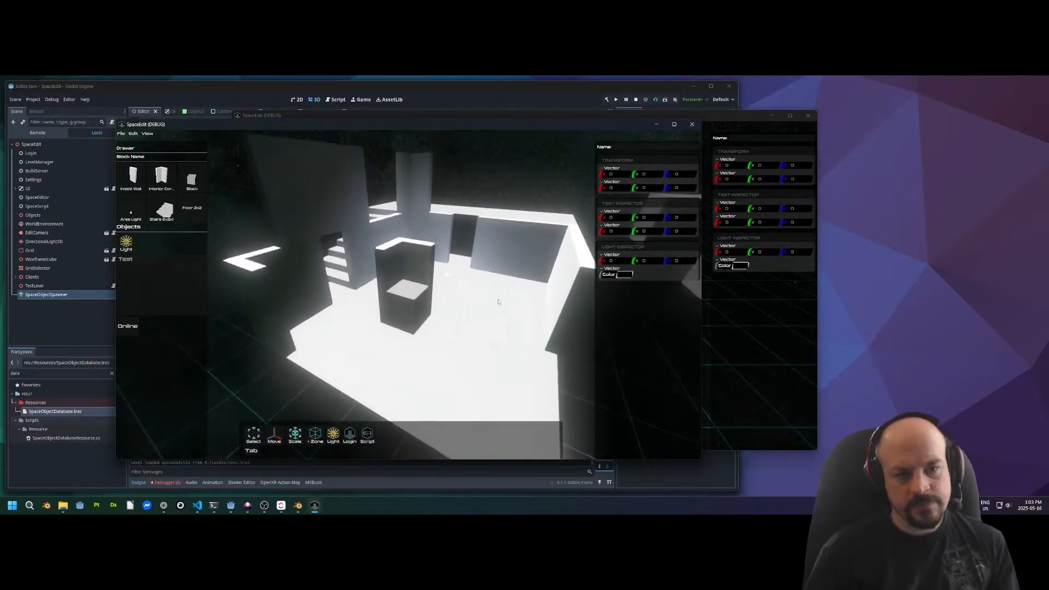
{"action": "scroll", "coordinate": [505, 305], "scroll_direction": "down", "scroll_amount": 3}
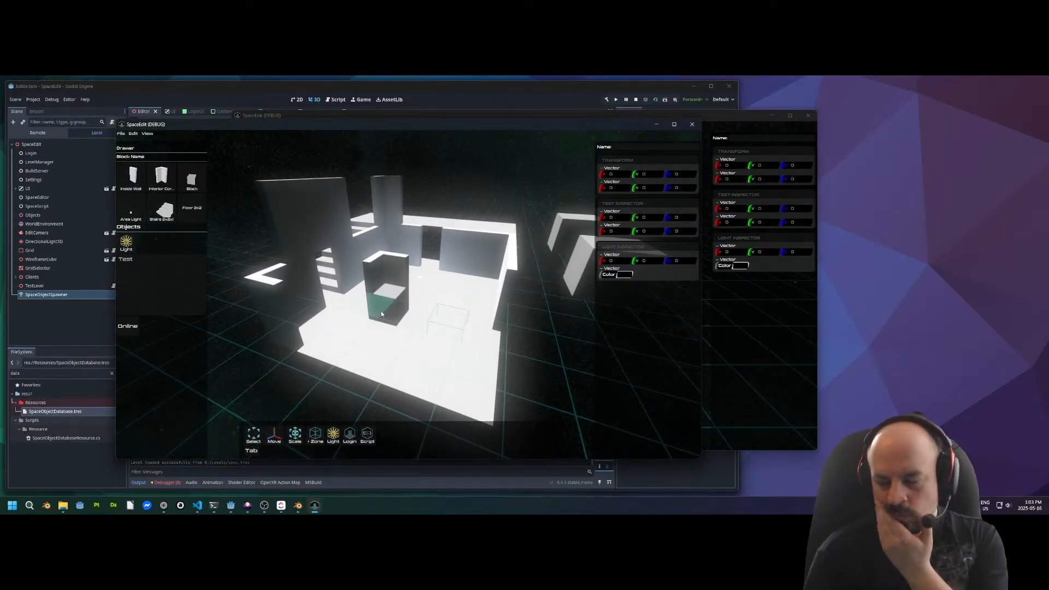
Place Inside Wall pieces along the open outer side of the stairs and upper landing
{"action": "right_click_drag", "start_coordinate": [298, 263], "coordinate": [230, 330]}
{"action": "key", "text": "a"}
{"action": "key", "text": "a"}
{"action": "left_click", "coordinate": [134, 177]}
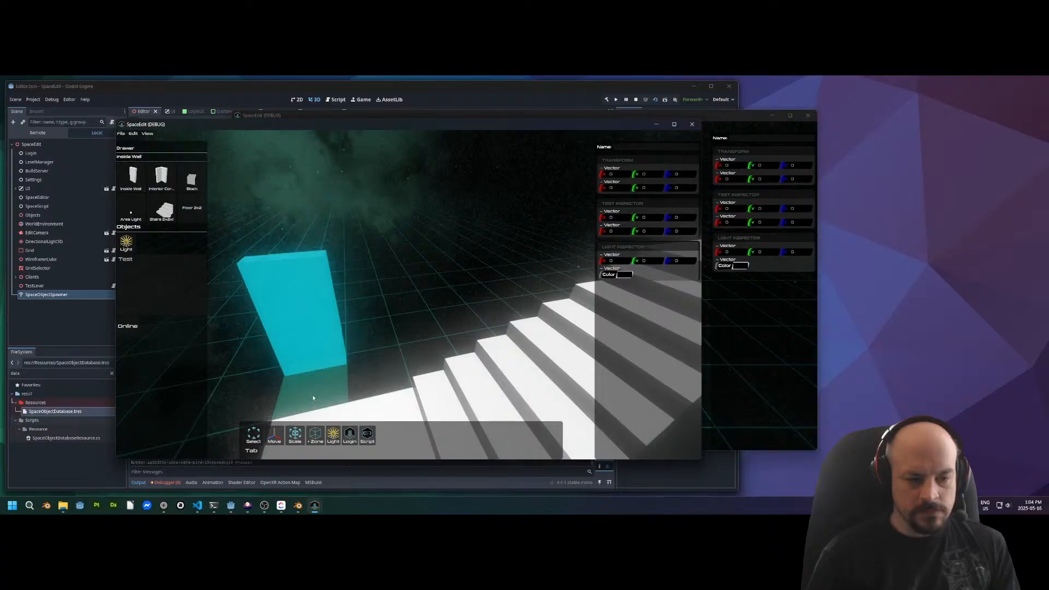
{"action": "right_click_drag", "start_coordinate": [399, 368], "coordinate": [332, 403]}
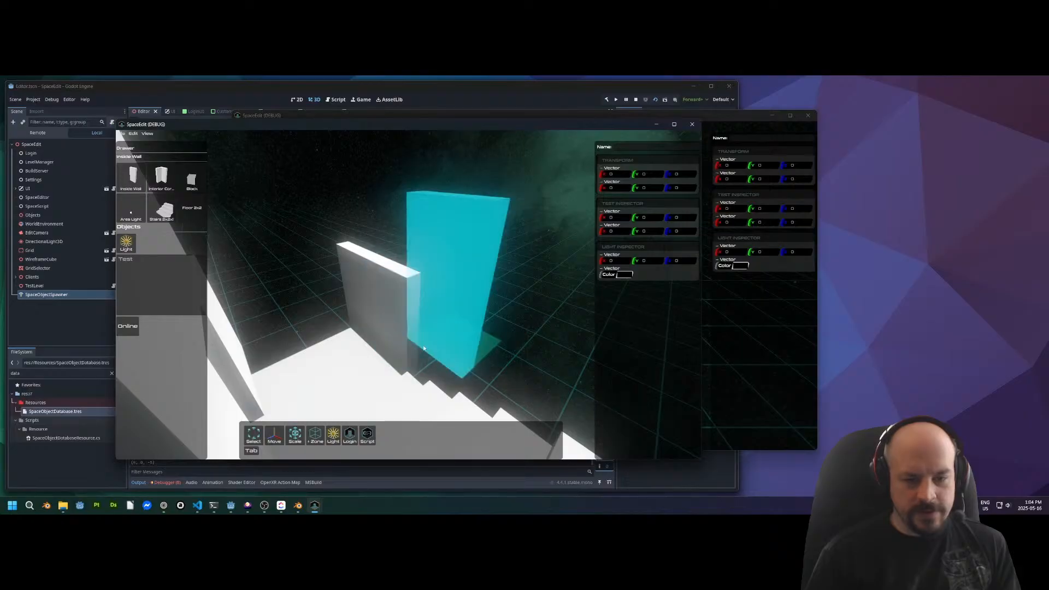
{"action": "left_click", "coordinate": [459, 373]}
{"action": "right_click_drag", "start_coordinate": [493, 404], "coordinate": [480, 277]}
{"action": "right_click_drag", "start_coordinate": [411, 207], "coordinate": [452, 209]}
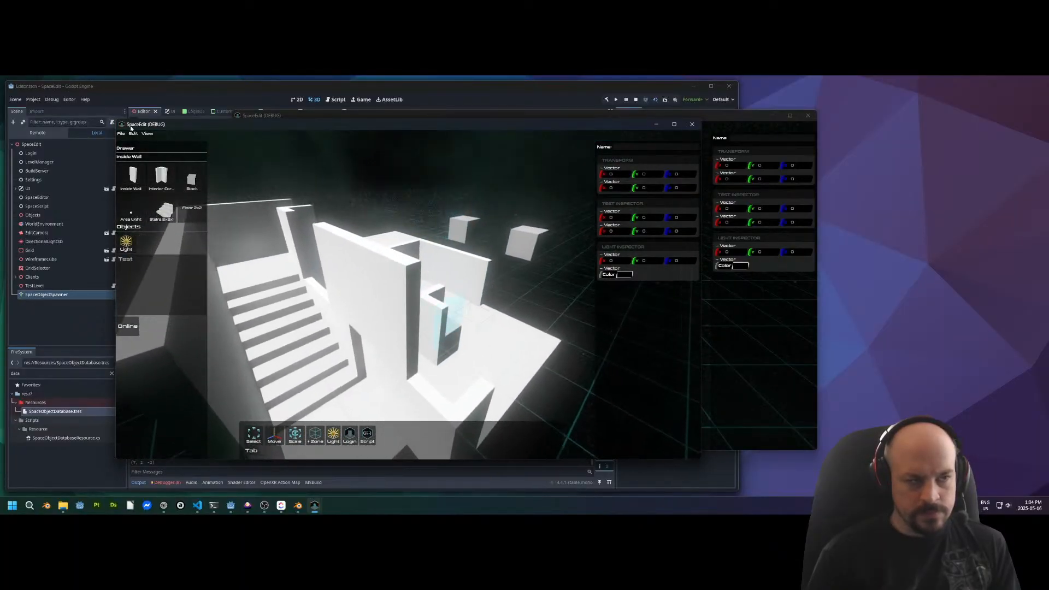
Save the extended level over xxxx.tres in the Levels folder
{"action": "left_click", "coordinate": [124, 159]}
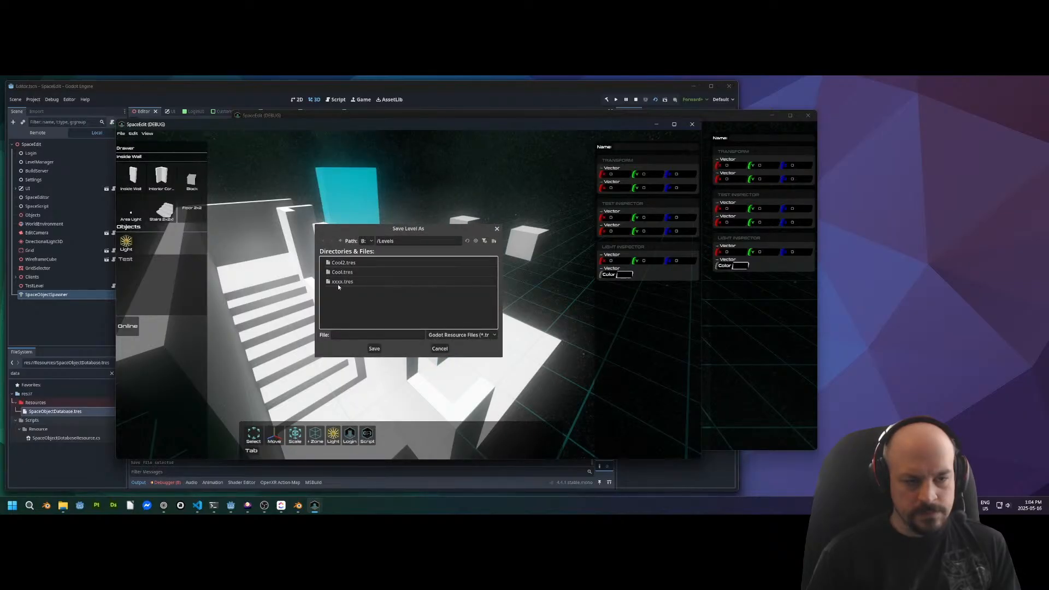
{"action": "left_click", "coordinate": [388, 304]}
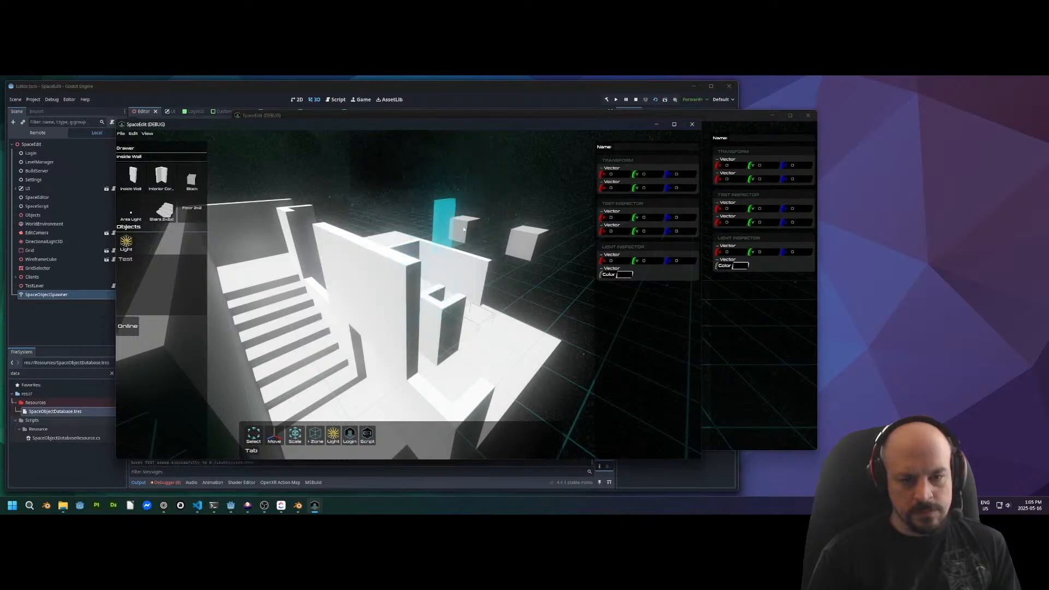
Examine the stairs, outer wall, landing and room interior of the level from several angles
{"action": "key", "text": "d"}
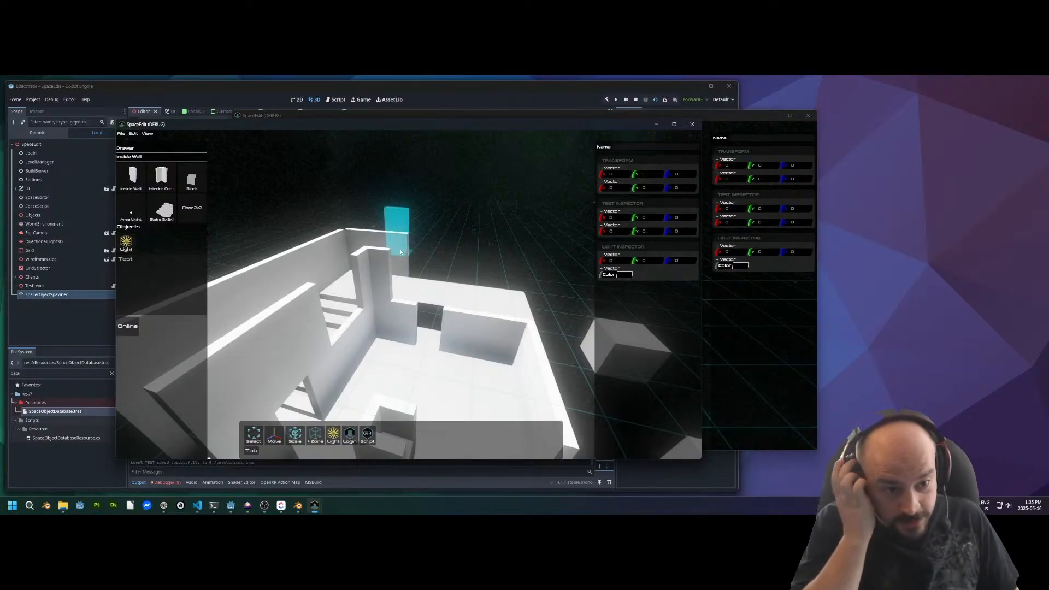
{"action": "key", "text": "a"}
{"action": "right_click_drag", "start_coordinate": [430, 223], "coordinate": [503, 218]}
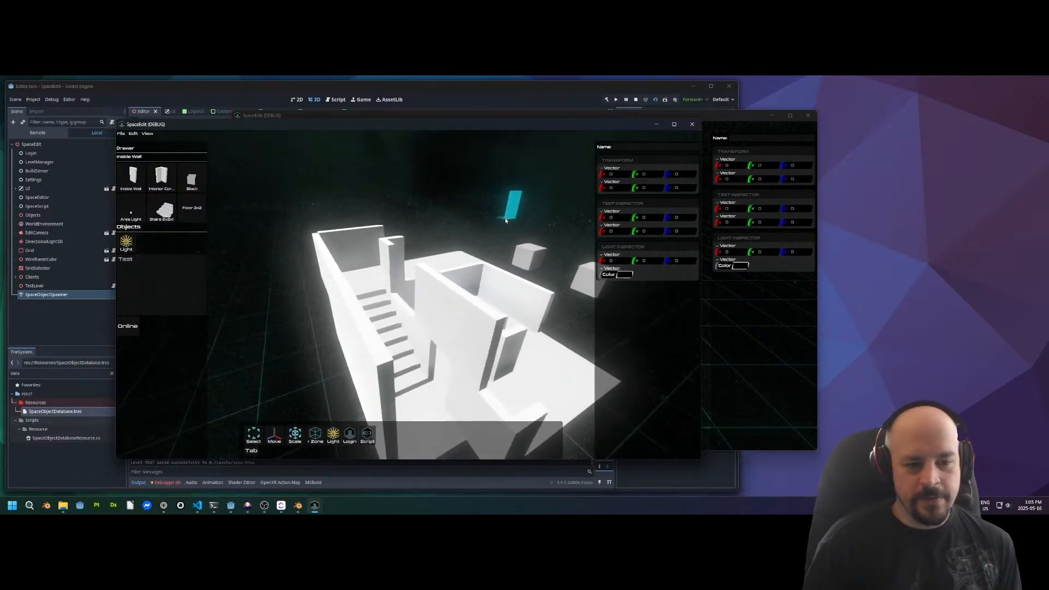
{"action": "right_click_drag", "start_coordinate": [453, 253], "coordinate": [389, 273]}
{"action": "key", "text": "d"}
{"action": "key", "text": "d"}
{"action": "key", "text": "w"}
{"action": "right_click_drag", "start_coordinate": [353, 302], "coordinate": [387, 309]}
{"action": "key", "text": "a"}
{"action": "right_click_drag", "start_coordinate": [371, 373], "coordinate": [394, 372]}
{"action": "mouse_move", "coordinate": [514, 385]}
{"action": "right_mouse_down"}
{"action": "mouse_move", "coordinate": [488, 388]}
{"action": "mouse_move", "coordinate": [496, 383]}
{"action": "right_mouse_up"}
{"action": "right_click_drag", "start_coordinate": [491, 340], "coordinate": [442, 328]}
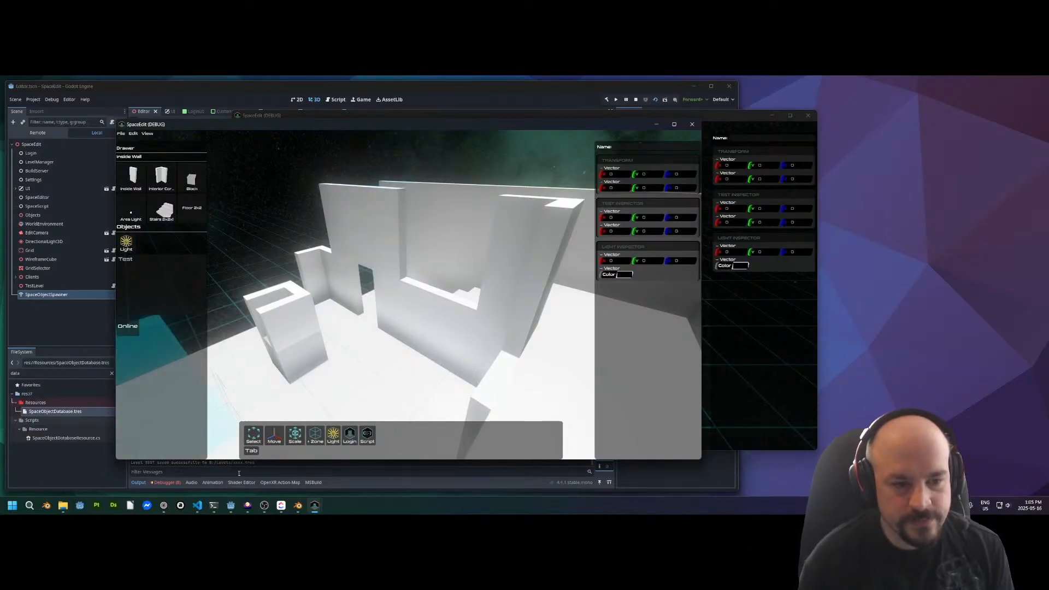
{"action": "middle_click_drag", "start_coordinate": [365, 312], "coordinate": [443, 311]}
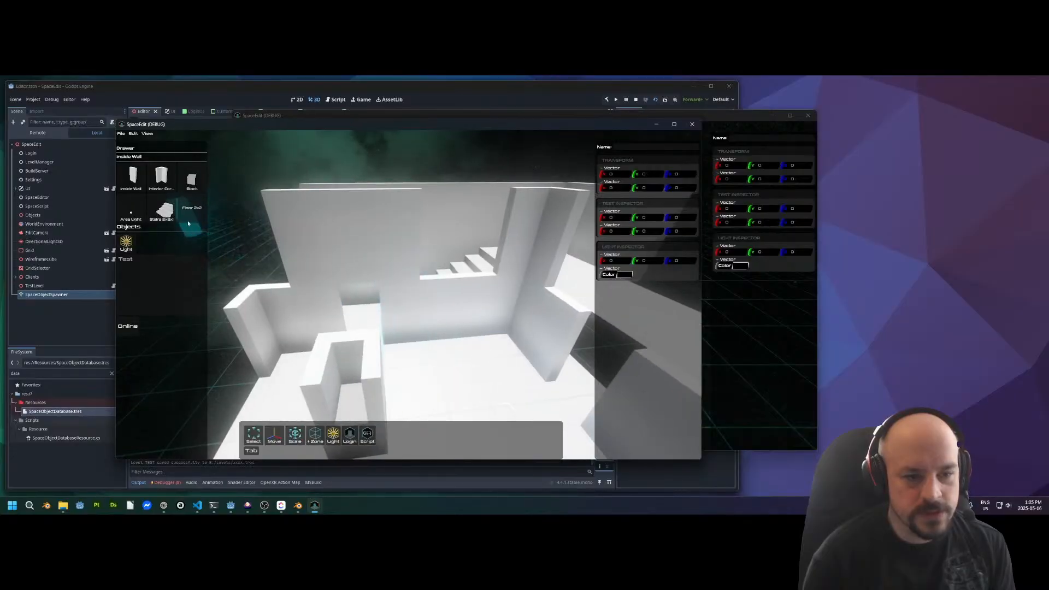
{"action": "middle_click_drag", "start_coordinate": [440, 371], "coordinate": [533, 365]}
{"action": "middle_click_drag", "start_coordinate": [475, 321], "coordinate": [554, 323]}
{"action": "middle_click_drag", "start_coordinate": [474, 341], "coordinate": [487, 341]}
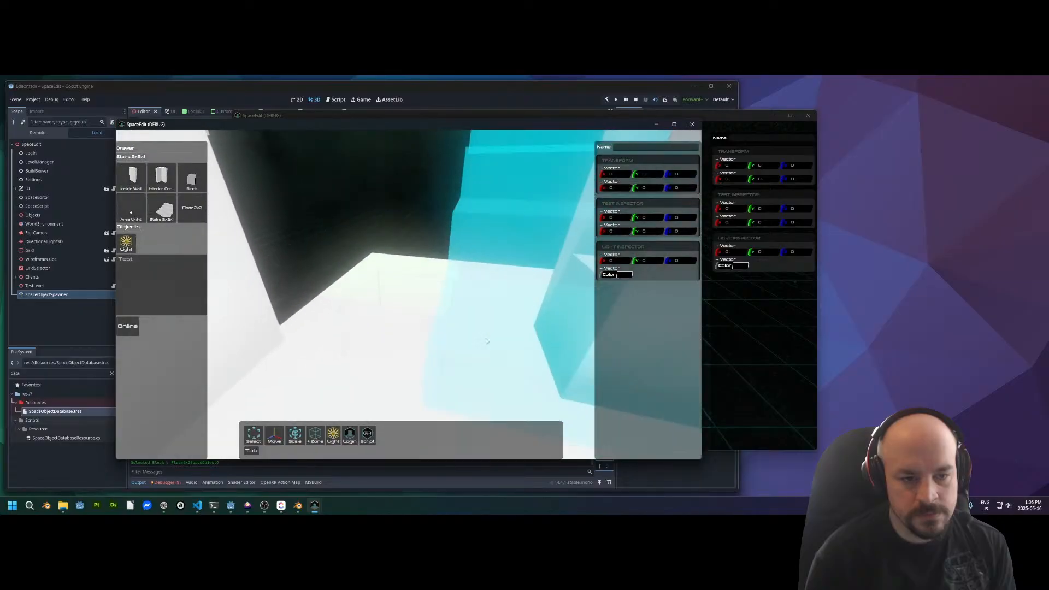
{"action": "key", "text": "Escape"}
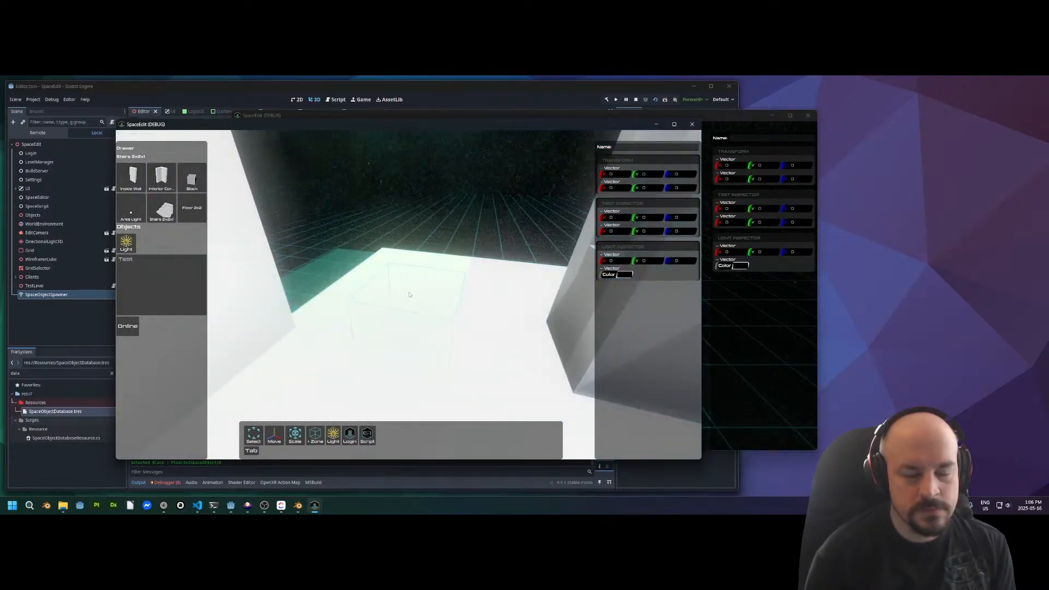
Remove a Floor 2x2 piece at the open floor edge next to the end of the room's side wall
{"action": "middle_click_drag", "start_coordinate": [441, 282], "coordinate": [334, 358]}
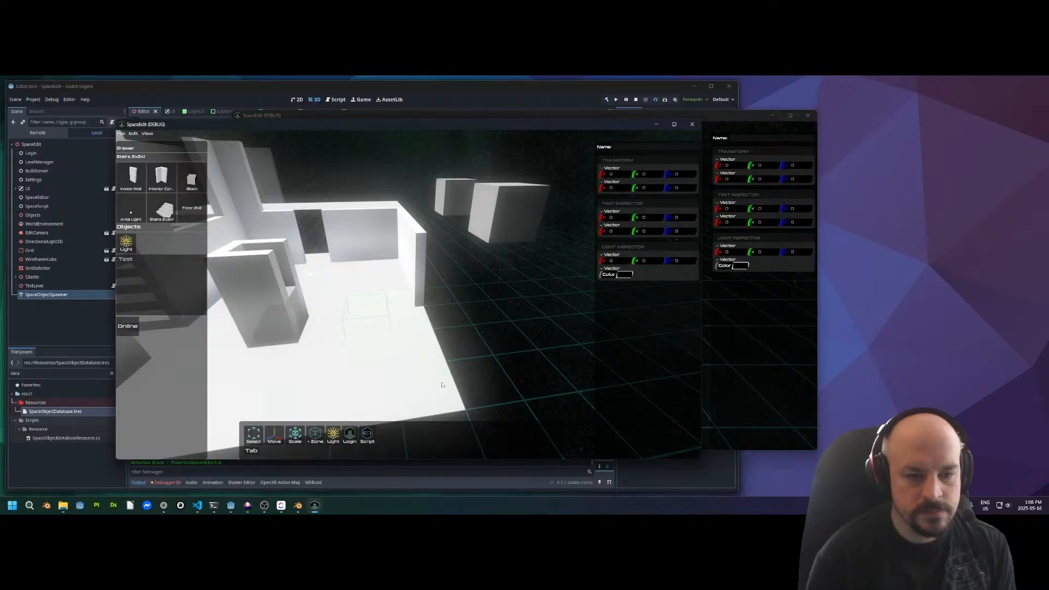
{"action": "middle_click_drag", "start_coordinate": [434, 378], "coordinate": [458, 376]}
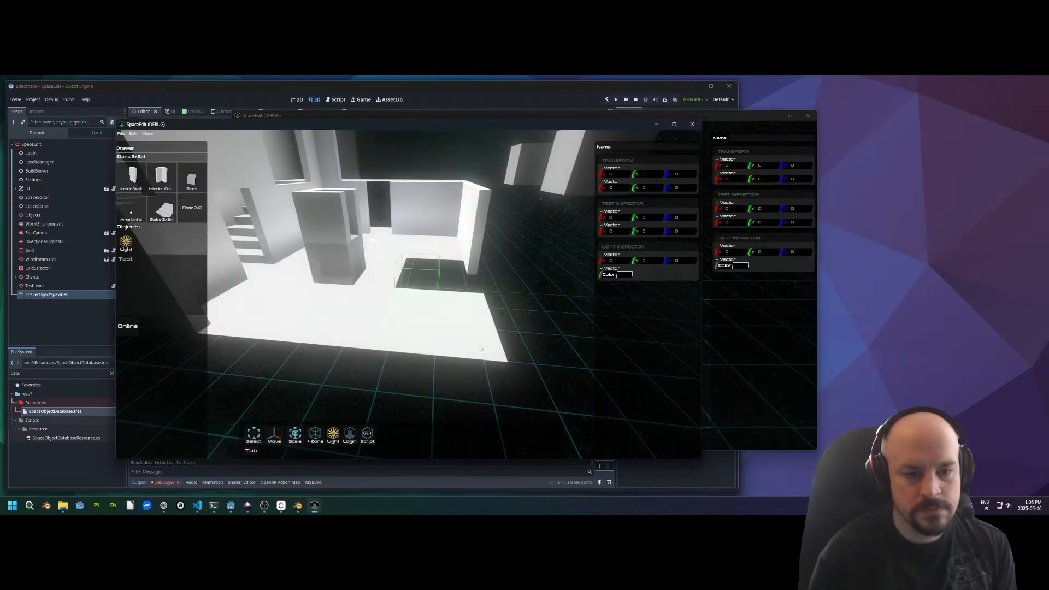
{"action": "middle_click_drag", "start_coordinate": [475, 351], "coordinate": [376, 302]}
Rotate Stairs 2x2x1 pieces and place them as a flight descending from the floor edge beside the side wall's end
{"action": "left_click", "coordinate": [162, 210]}
{"action": "left_click", "coordinate": [381, 302]}
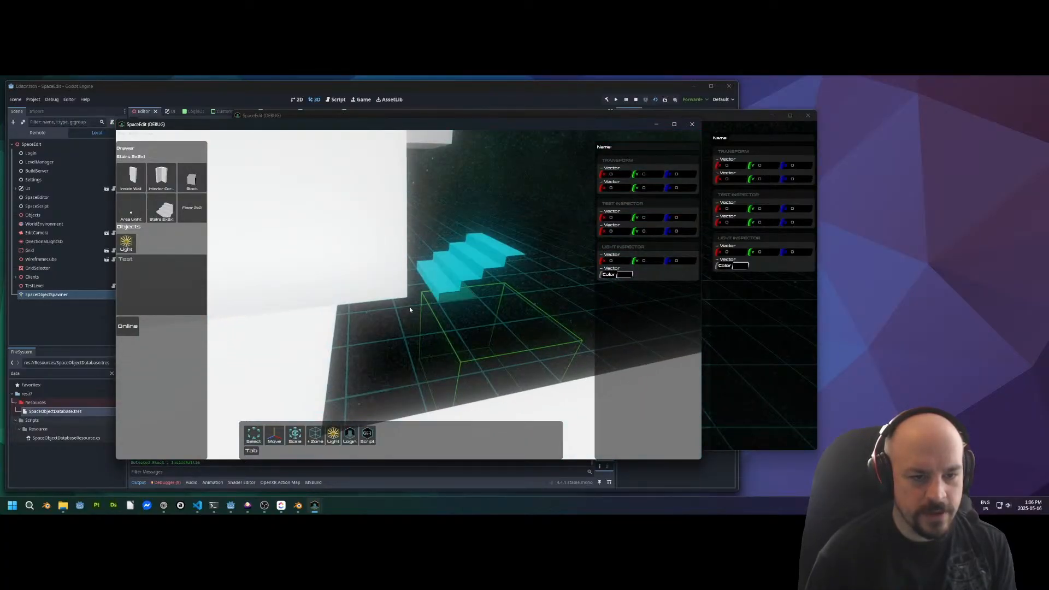
{"action": "middle_click_drag", "start_coordinate": [444, 299], "coordinate": [464, 392]}
{"action": "scroll", "coordinate": [366, 332], "scroll_direction": "up", "scroll_amount": 5}
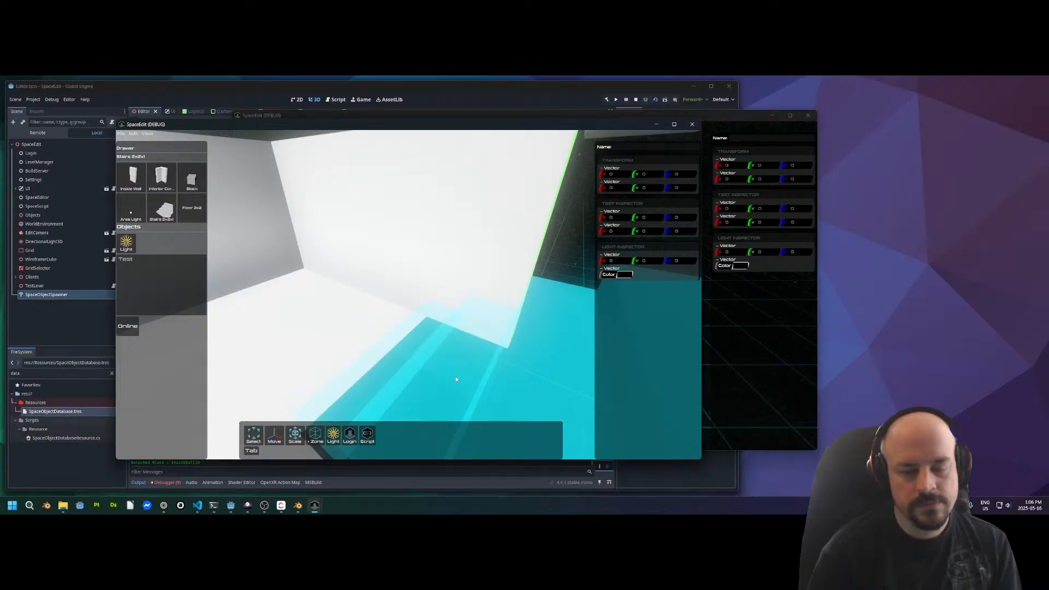
{"action": "middle_click_drag", "start_coordinate": [519, 377], "coordinate": [549, 364]}
{"action": "middle_click_drag", "start_coordinate": [428, 273], "coordinate": [425, 353]}
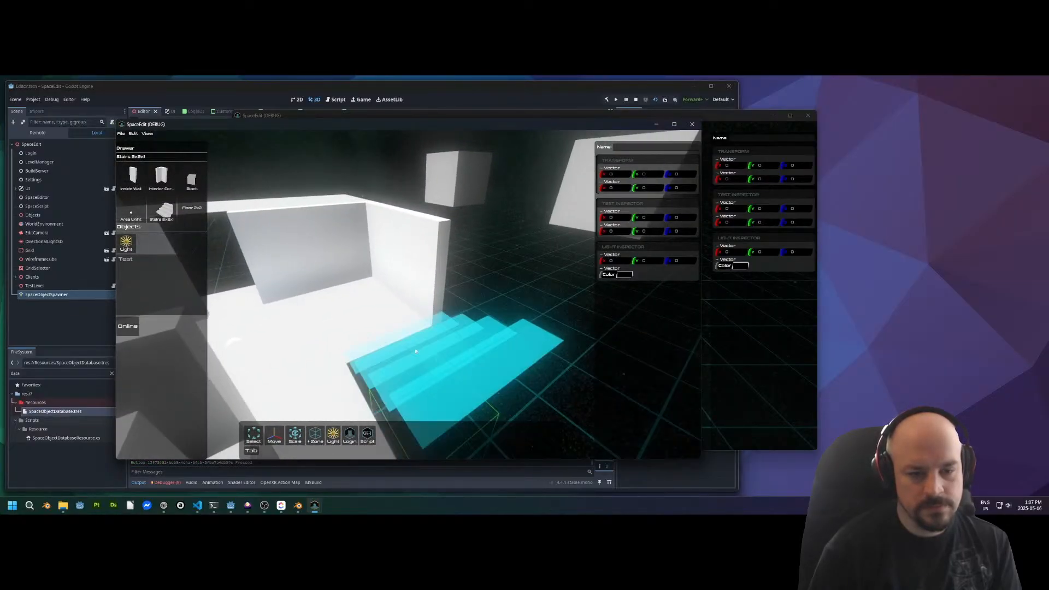
{"action": "middle_click_drag", "start_coordinate": [432, 317], "coordinate": [362, 338]}
{"action": "left_click", "coordinate": [434, 313]}
{"action": "middle_click_drag", "start_coordinate": [467, 328], "coordinate": [331, 327]}
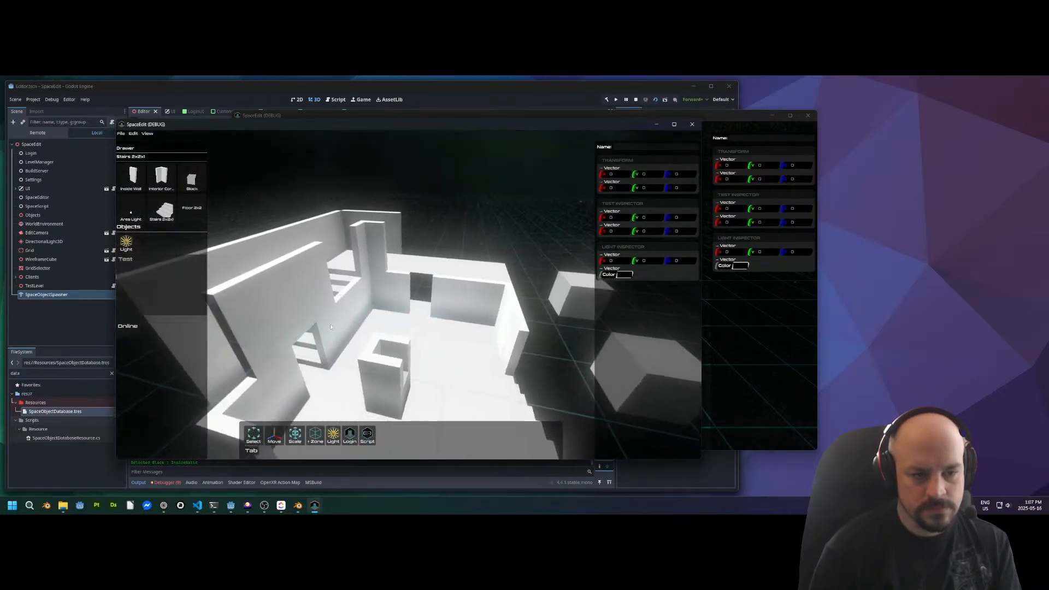
Place Floor 2x2 at upper-landing height inside the room's corner, beside the wall opening to the stairs
{"action": "middle_click_drag", "start_coordinate": [407, 355], "coordinate": [486, 299]}
{"action": "middle_click_drag", "start_coordinate": [409, 308], "coordinate": [188, 238]}
{"action": "middle_click_drag", "start_coordinate": [296, 285], "coordinate": [372, 365]}
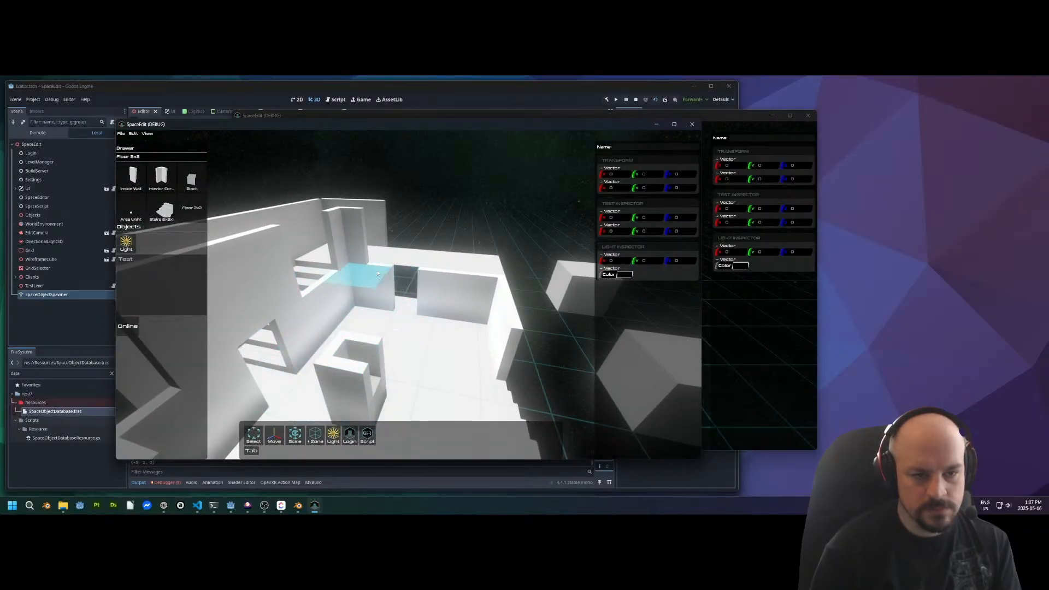
{"action": "middle_click_drag", "start_coordinate": [466, 253], "coordinate": [436, 246]}
{"action": "scroll", "coordinate": [436, 246], "scroll_direction": "down", "scroll_amount": 8}
{"action": "middle_click_drag", "start_coordinate": [408, 289], "coordinate": [448, 400]}
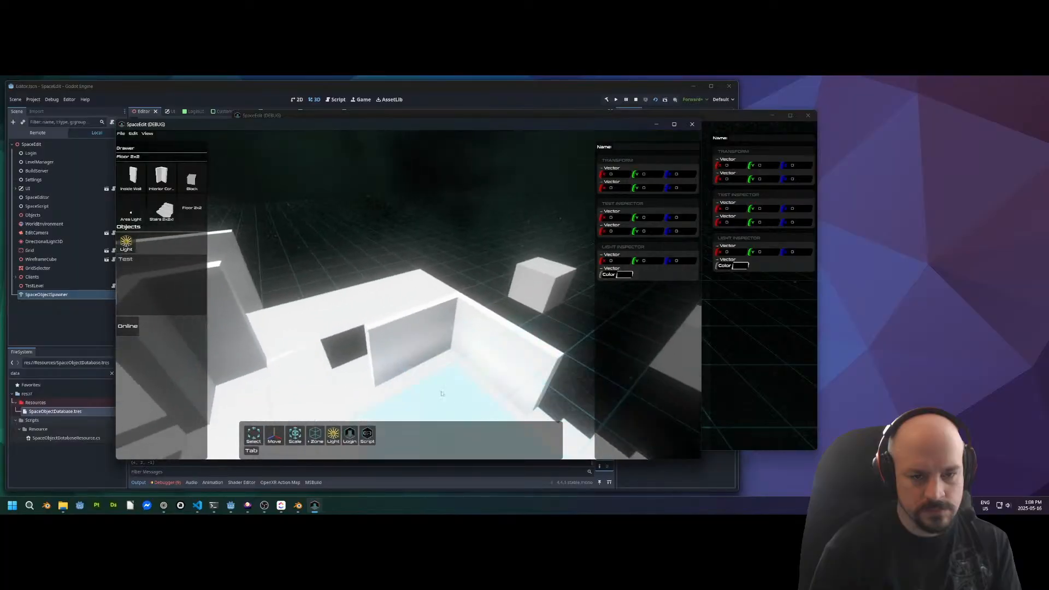
{"action": "middle_click_drag", "start_coordinate": [478, 306], "coordinate": [316, 348]}
{"action": "key", "text": "s"}
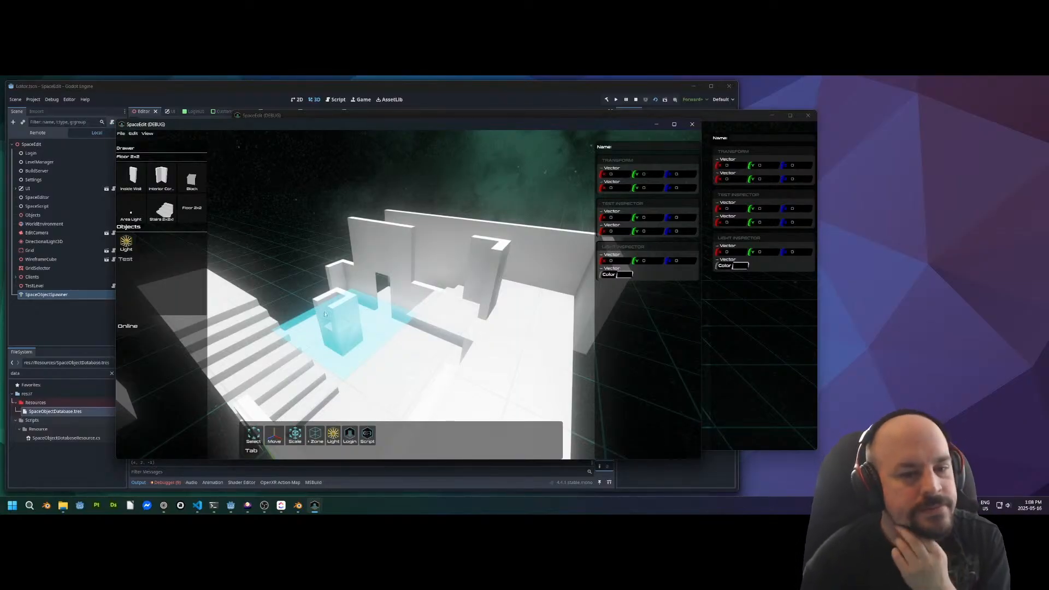
Remove the corner pieces standing on top of the block in the middle of the room
{"action": "middle_click_drag", "start_coordinate": [407, 251], "coordinate": [427, 240]}
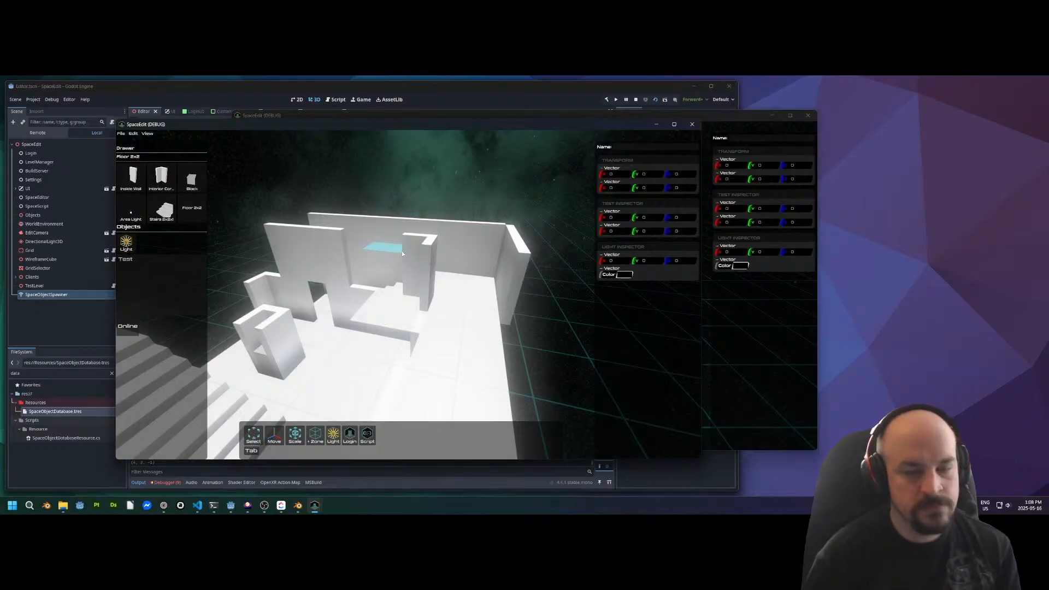
{"action": "mouse_move", "coordinate": [393, 247]}
{"action": "middle_mouse_down"}
{"action": "mouse_move", "coordinate": [377, 250]}
{"action": "mouse_move", "coordinate": [489, 266]}
{"action": "mouse_move", "coordinate": [460, 234]}
{"action": "mouse_move", "coordinate": [554, 225]}
{"action": "mouse_move", "coordinate": [621, 234]}
{"action": "mouse_move", "coordinate": [325, 263]}
{"action": "mouse_move", "coordinate": [397, 265]}
{"action": "middle_mouse_up"}
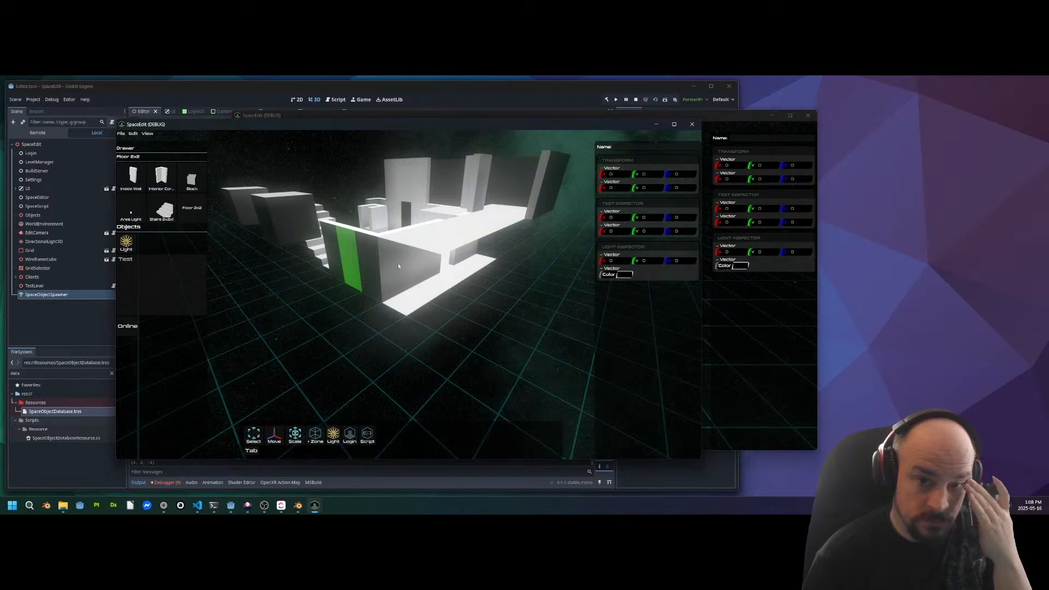
{"action": "middle_click_drag", "start_coordinate": [435, 263], "coordinate": [447, 285]}
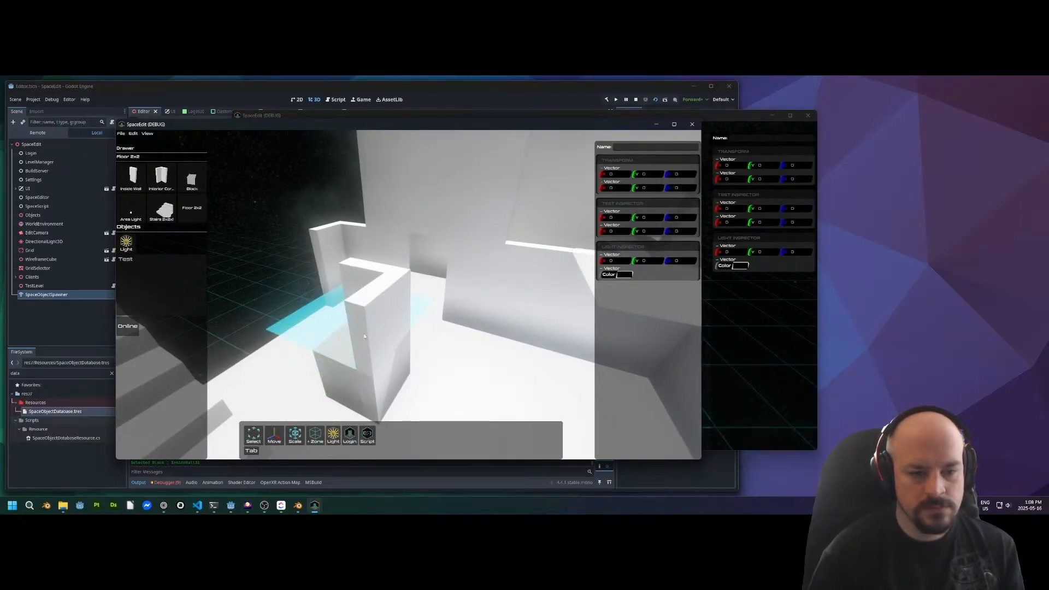
{"action": "middle_click_drag", "start_coordinate": [379, 386], "coordinate": [424, 378]}
{"action": "left_click", "coordinate": [419, 334]}
{"action": "middle_click_drag", "start_coordinate": [419, 334], "coordinate": [441, 371]}
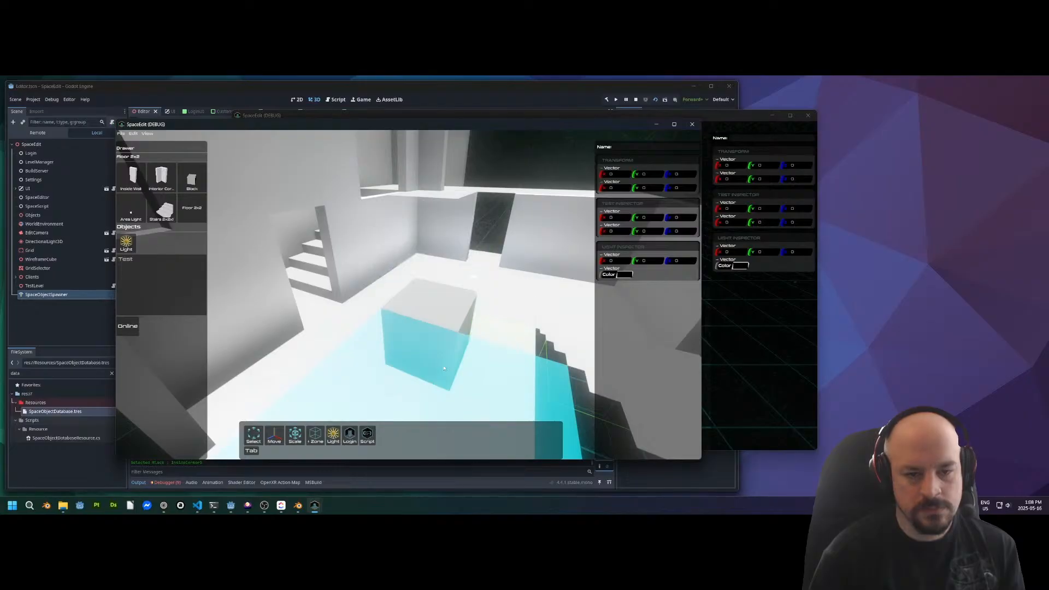
{"action": "middle_click_drag", "start_coordinate": [447, 322], "coordinate": [463, 320]}
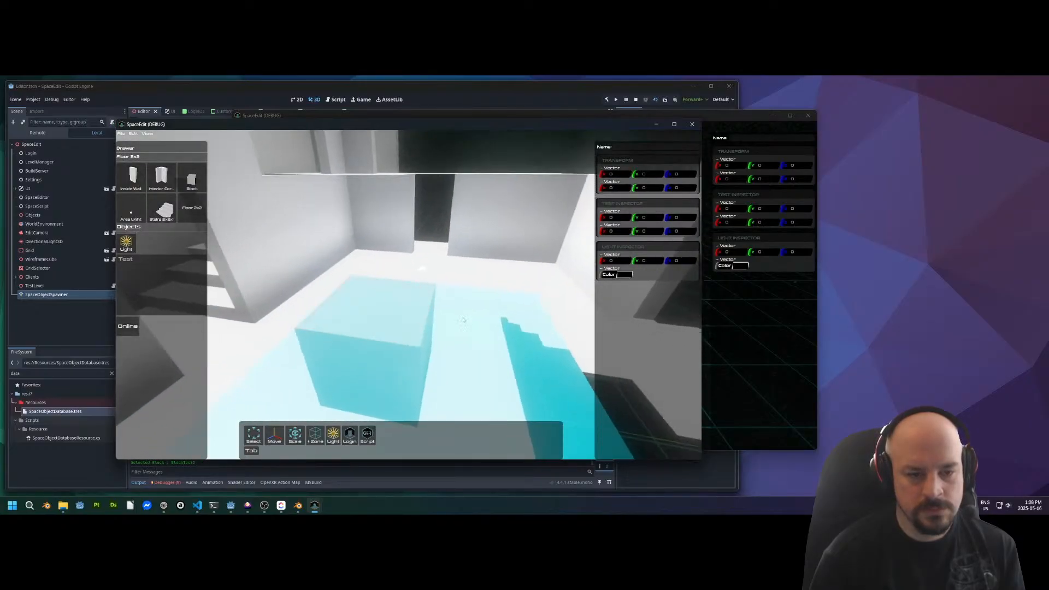
Remove the block standing in the middle of the room
{"action": "middle_click_drag", "start_coordinate": [400, 350], "coordinate": [252, 337]}
{"action": "left_click", "coordinate": [393, 300]}
{"action": "key", "text": "Delete"}
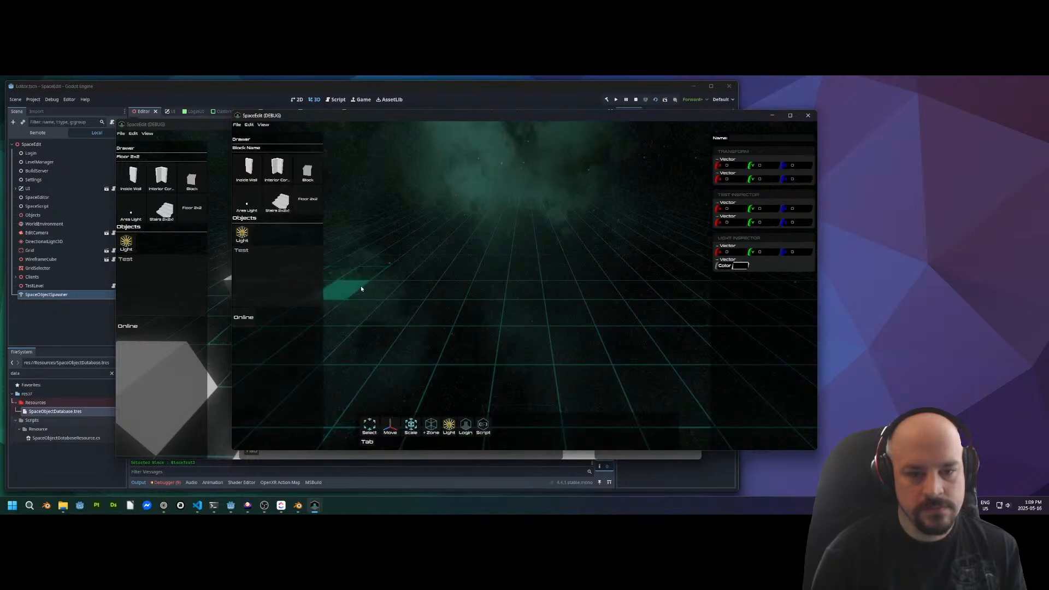
Place several Block pieces on the open grid outside the room, beside the staircase, and clear the active block
{"action": "middle_click_drag", "start_coordinate": [488, 285], "coordinate": [417, 367]}
{"action": "middle_click_drag", "start_coordinate": [442, 308], "coordinate": [459, 372]}
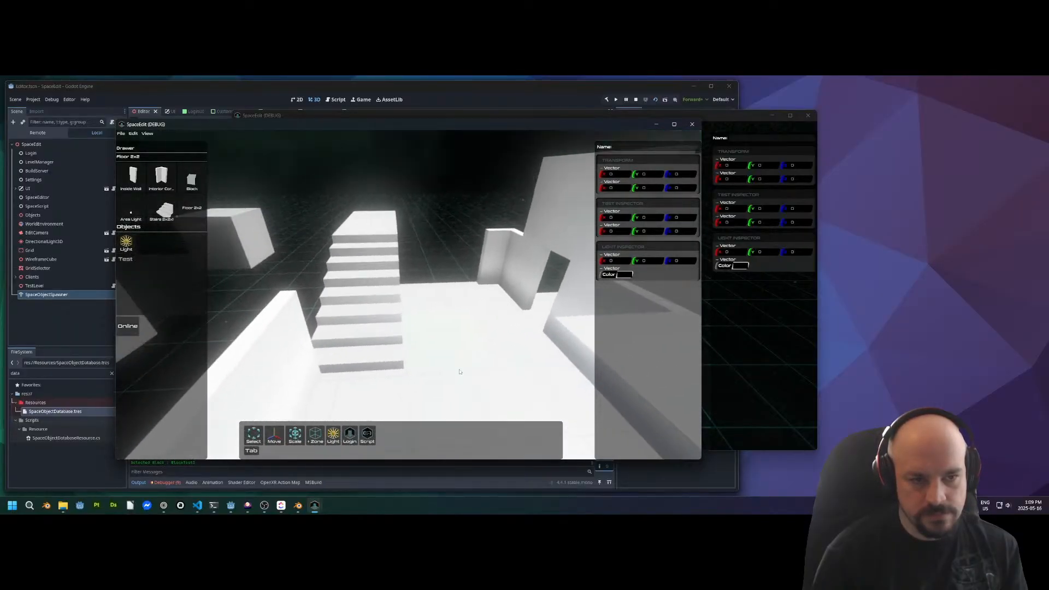
{"action": "mouse_move", "coordinate": [369, 338]}
{"action": "middle_mouse_down"}
{"action": "mouse_move", "coordinate": [415, 323]}
{"action": "mouse_move", "coordinate": [369, 351]}
{"action": "mouse_move", "coordinate": [429, 340]}
{"action": "mouse_move", "coordinate": [523, 346]}
{"action": "middle_mouse_up"}
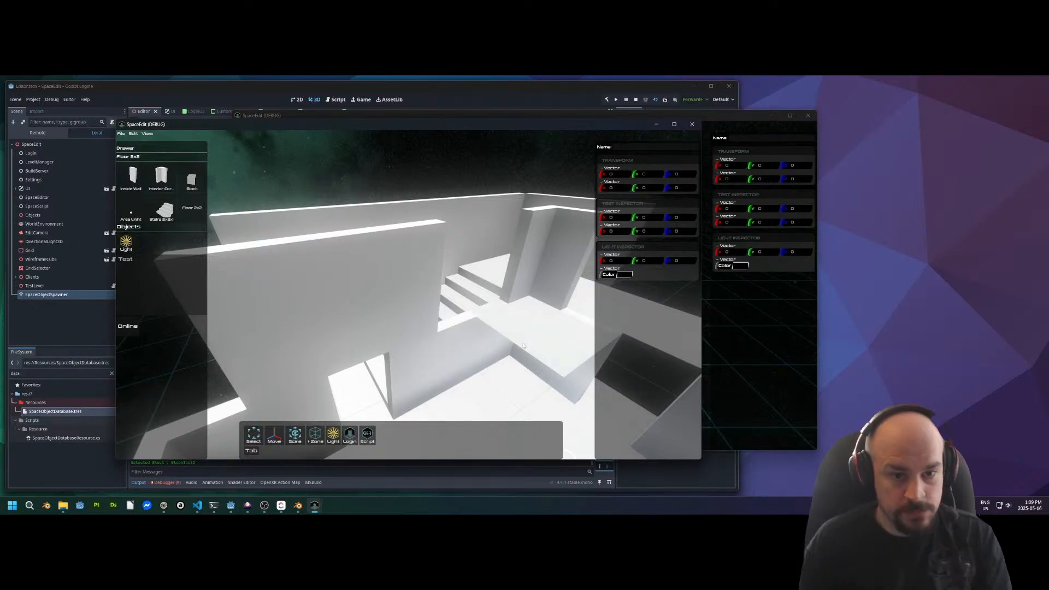
{"action": "right_click_drag", "start_coordinate": [523, 345], "coordinate": [254, 339]}
{"action": "left_click", "coordinate": [192, 179]}
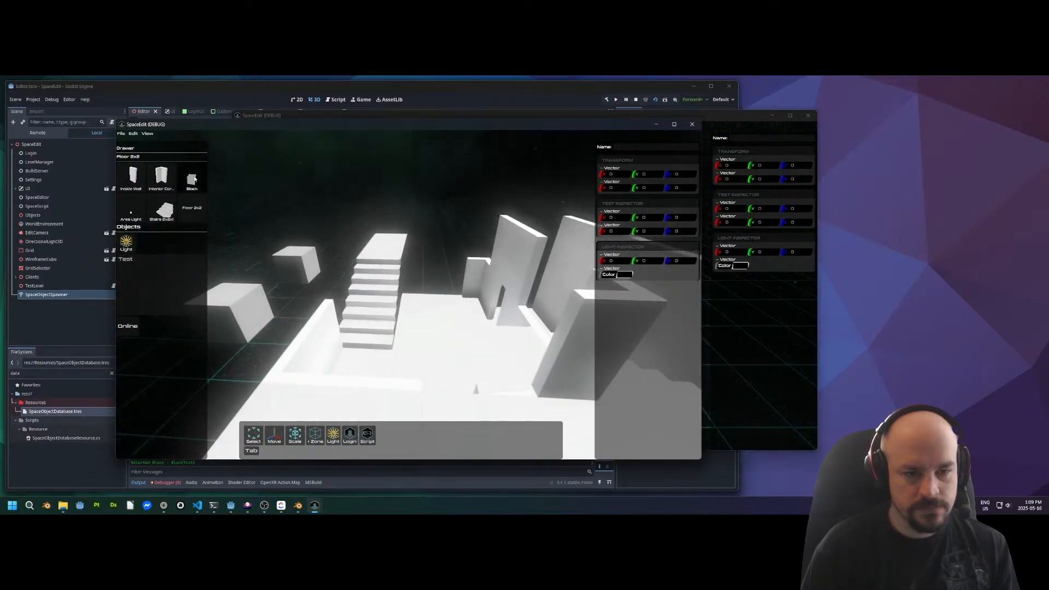
{"action": "right_click_drag", "start_coordinate": [407, 289], "coordinate": [362, 326]}
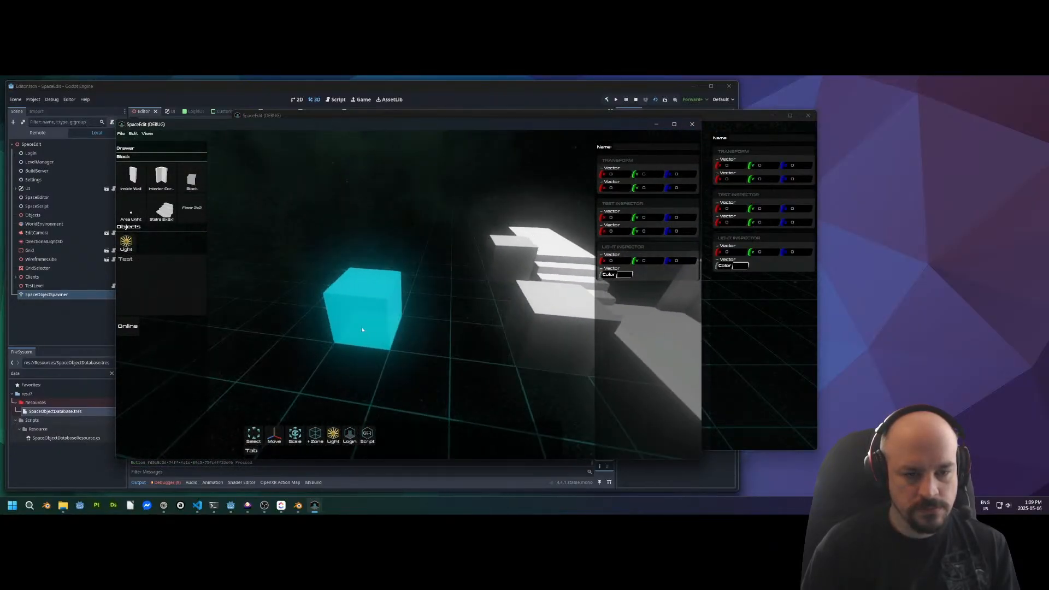
{"action": "left_click", "coordinate": [377, 364]}
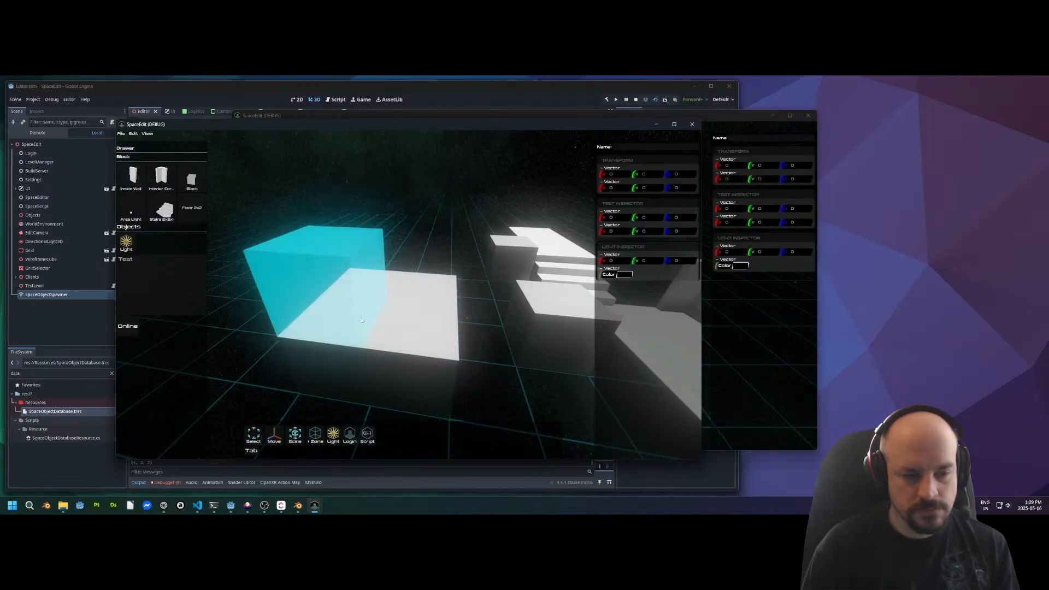
{"action": "key", "text": "e"}
{"action": "key", "text": "s"}
{"action": "key", "text": "e"}
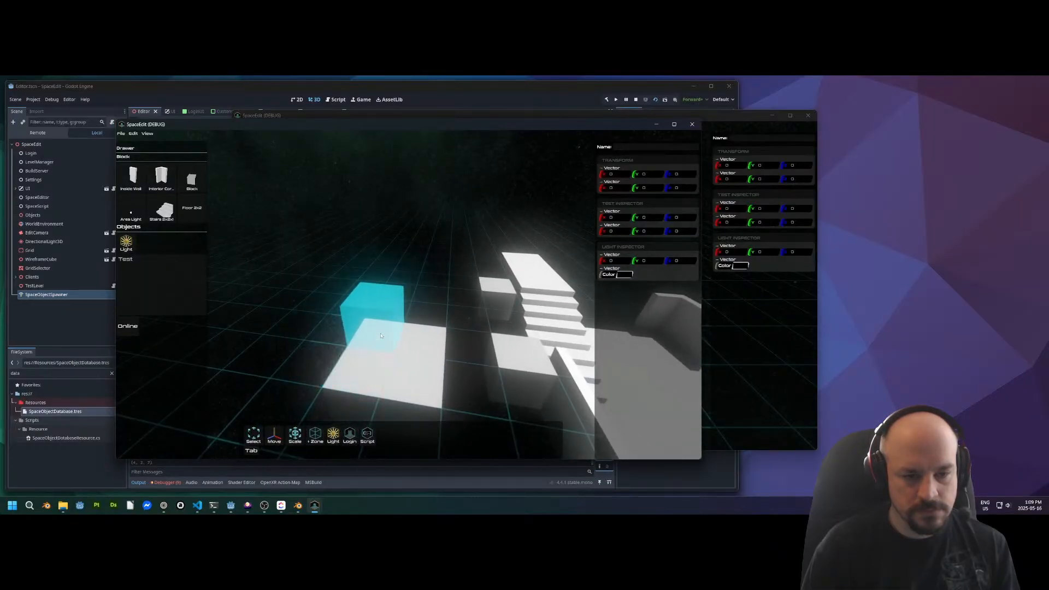
{"action": "left_click", "coordinate": [363, 353]}
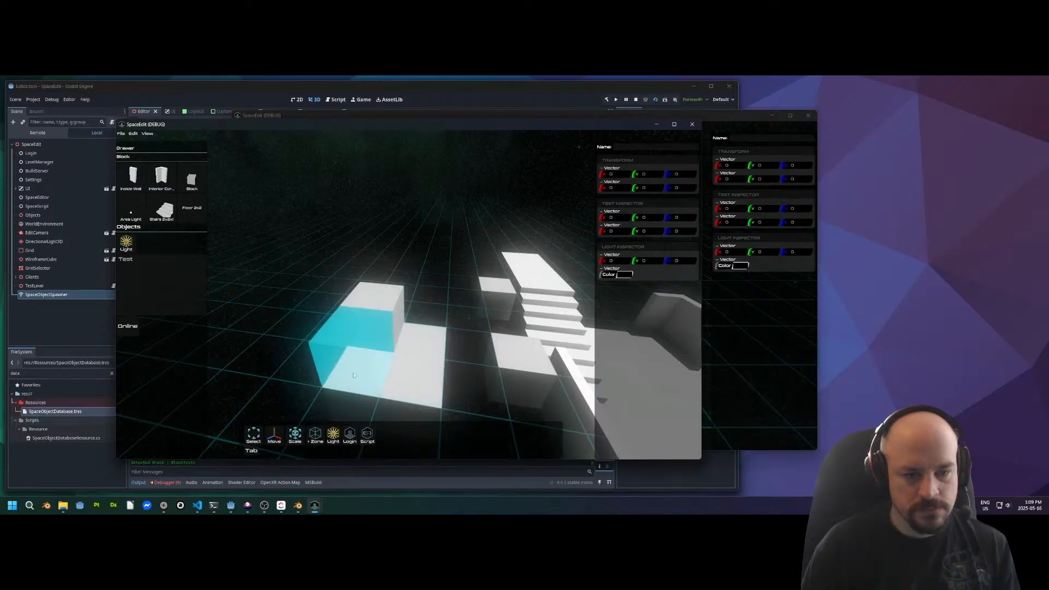
{"action": "left_click", "coordinate": [424, 357]}
{"action": "middle_click_drag", "start_coordinate": [369, 306], "coordinate": [409, 315]}
{"action": "key", "text": "Escape"}
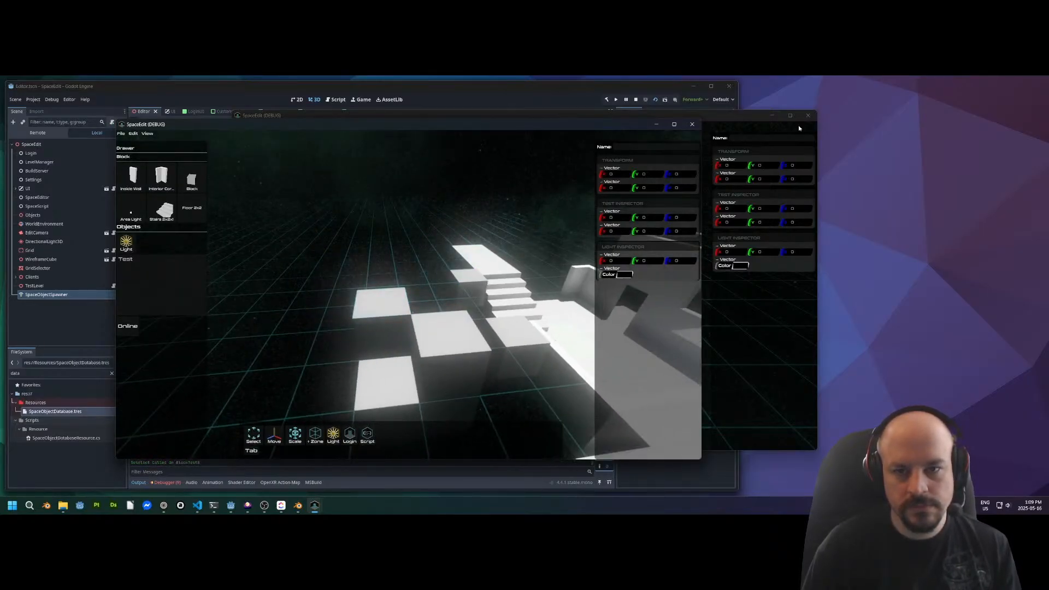
Close both SpaceEdit test windows and open the source of the Deselect null-reference error logged by the debugger
{"action": "left_click", "coordinate": [692, 124]}
{"action": "left_click", "coordinate": [808, 115]}
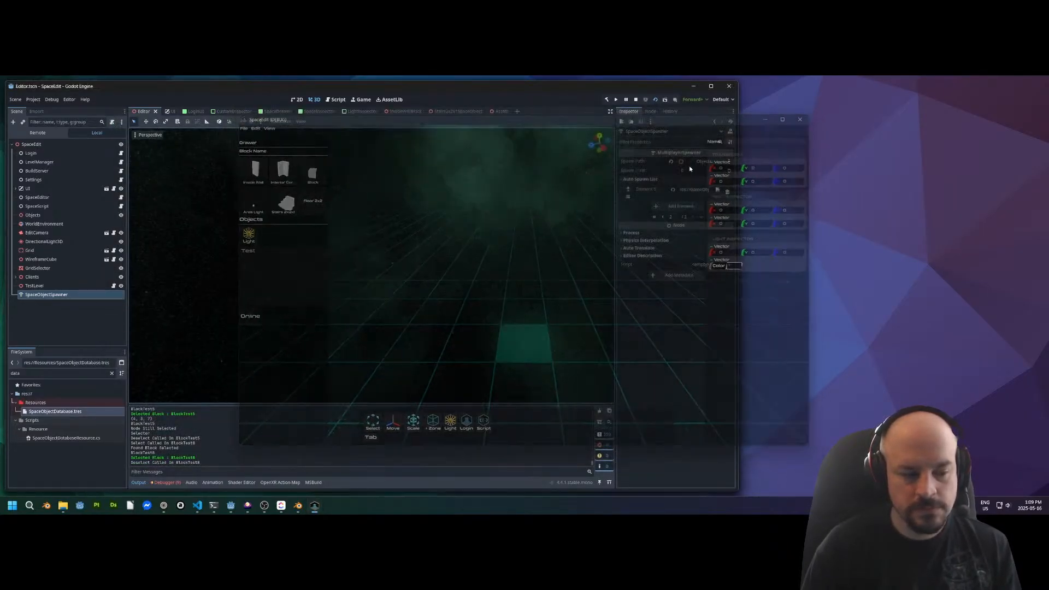
{"action": "left_click", "coordinate": [165, 482]}
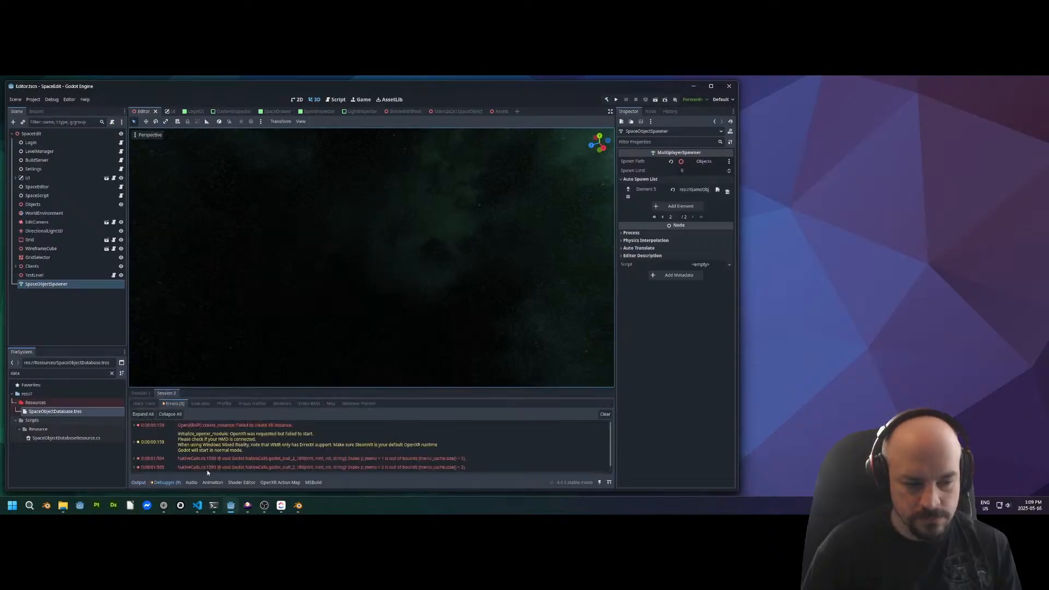
{"action": "mouse_move", "coordinate": [316, 468]}
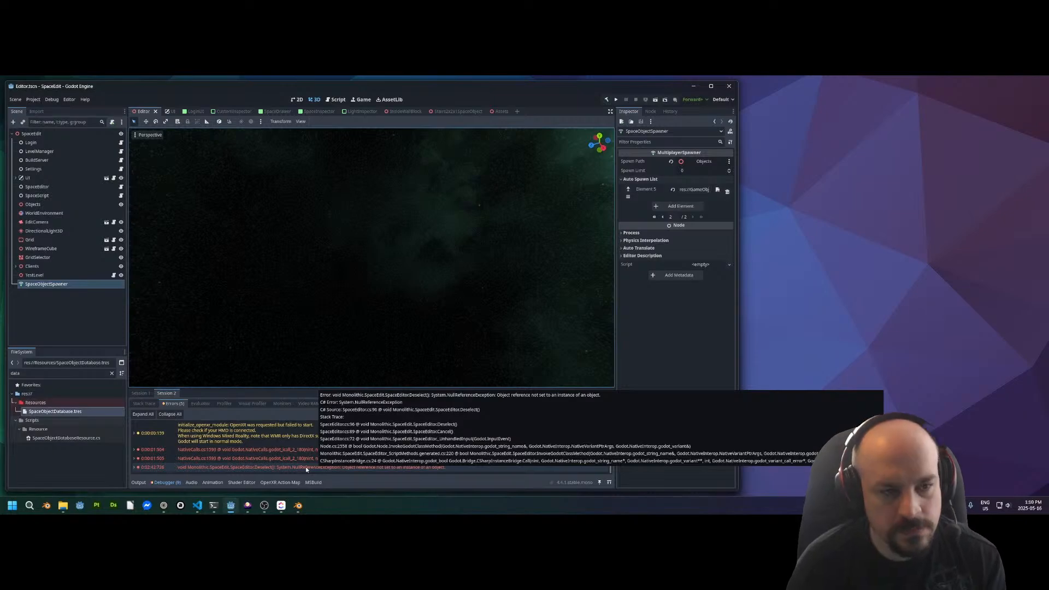
{"action": "double_click", "coordinate": [306, 468]}
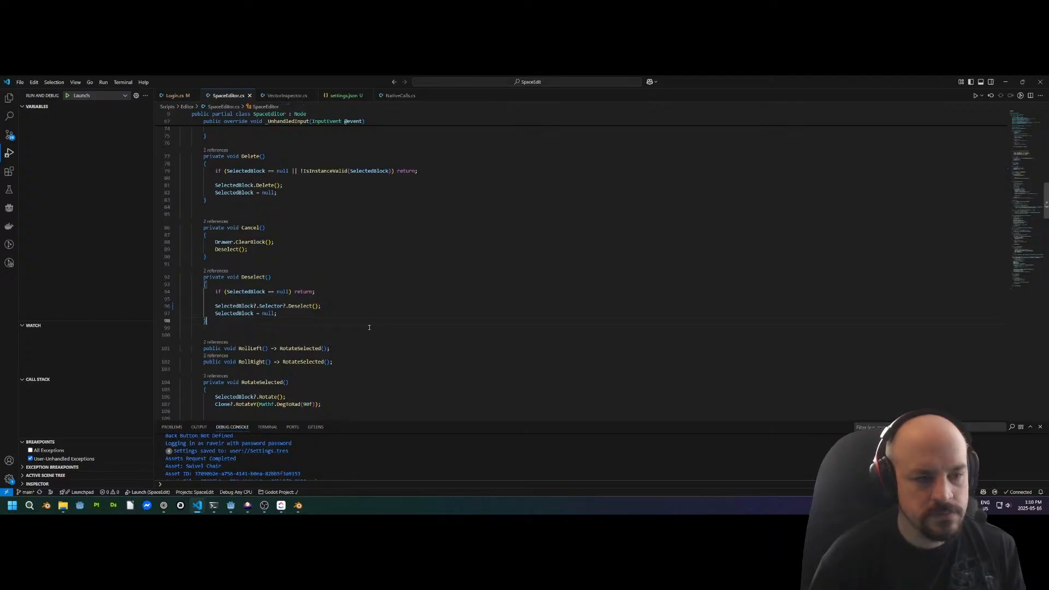
Review the input and setup code in SpaceEditor.cs and the OnAssetsRequestCompleted handler in Login.cs
{"action": "scroll", "coordinate": [307, 301], "scroll_direction": "up", "scroll_amount": 1}
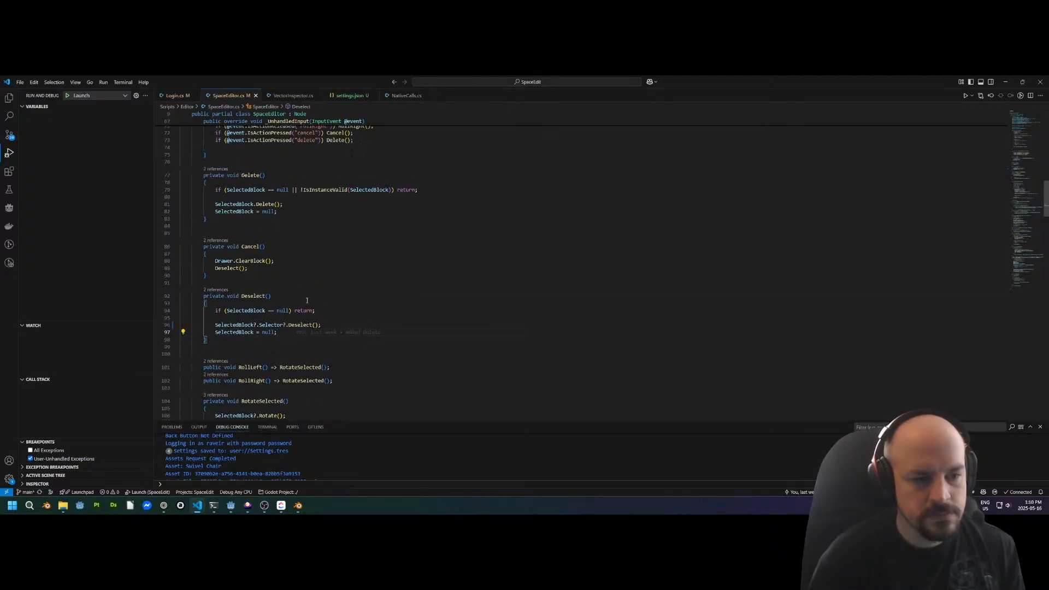
{"action": "scroll", "coordinate": [312, 327], "scroll_direction": "up", "scroll_amount": 10}
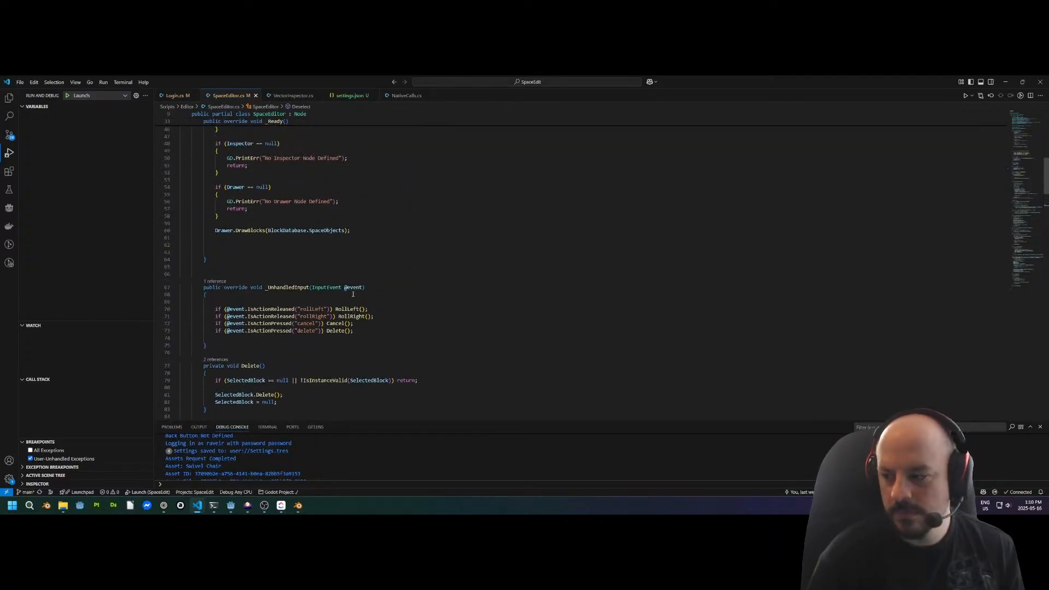
{"action": "scroll", "coordinate": [353, 294], "scroll_direction": "up", "scroll_amount": 5}
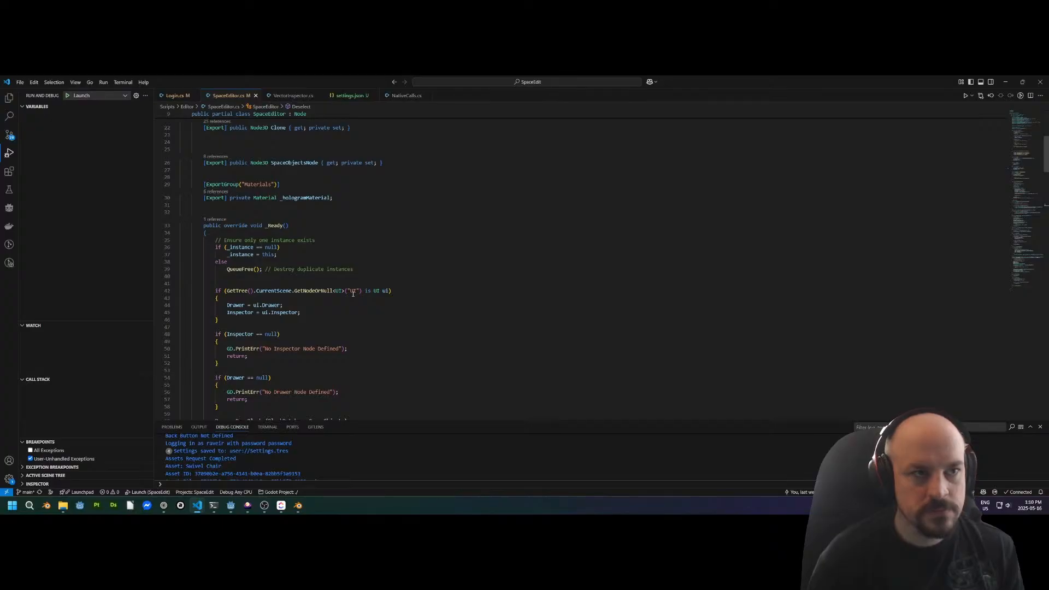
{"action": "scroll", "coordinate": [353, 294], "scroll_direction": "up", "scroll_amount": 3}
{"action": "left_click", "coordinate": [175, 95]}
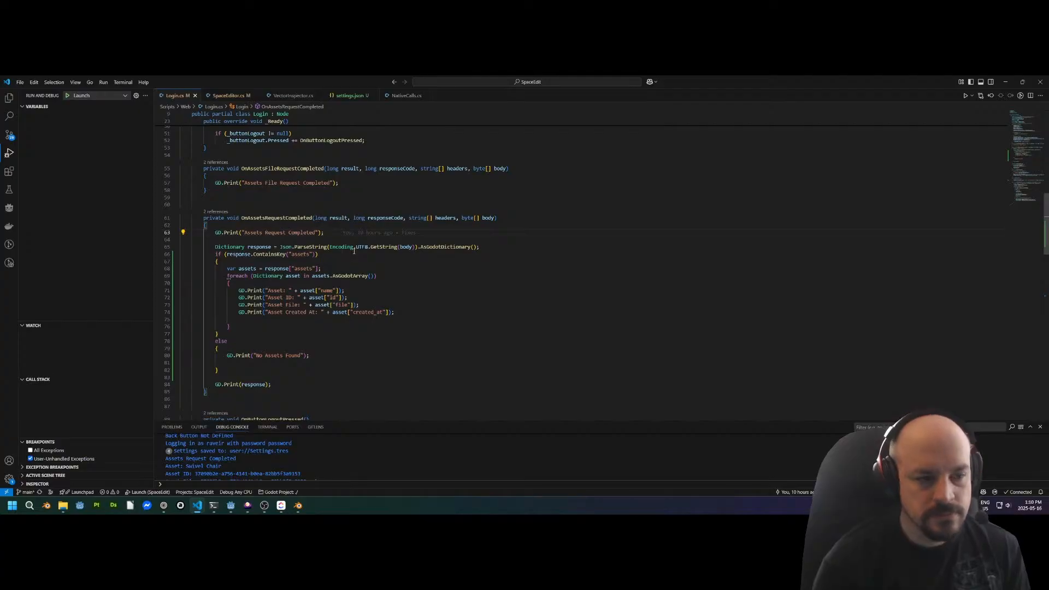
{"action": "left_click", "coordinate": [236, 277]}
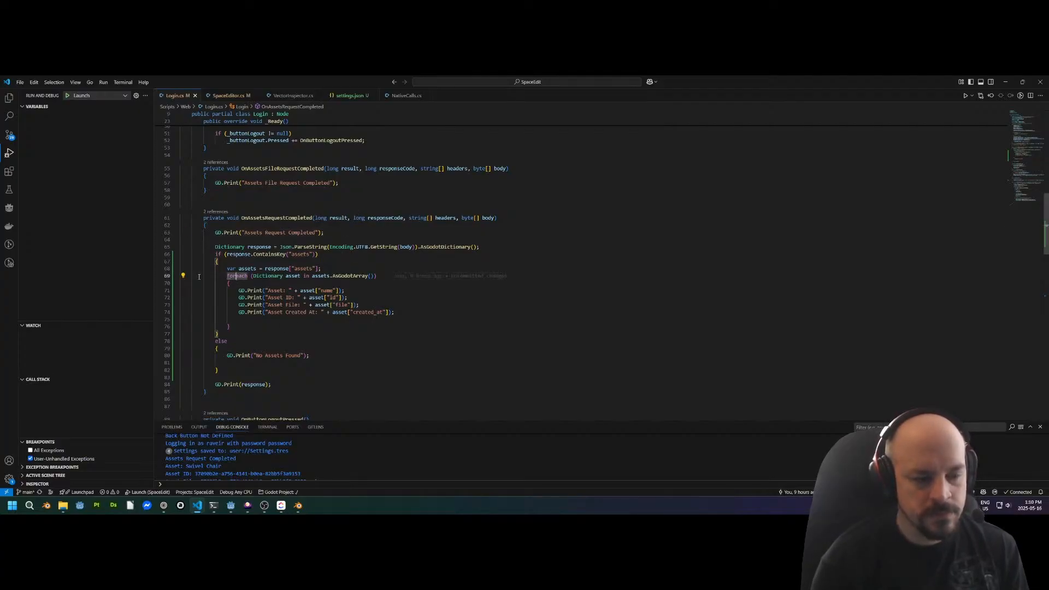
{"action": "scroll", "coordinate": [237, 285], "scroll_direction": "up", "scroll_amount": 2}
Switch to Blender and save the CeilingStairs2x2x1.blend file
{"action": "key", "text": "alt+Tab"}
{"action": "key", "text": "alt+Tab"}
{"action": "key", "text": "alt+Tab"}
{"action": "key", "text": "alt+shift+Tab"}
{"action": "key", "text": "alt+Tab"}
{"action": "key", "text": "alt+Tab"}
{"action": "key", "text": "alt+Tab"}
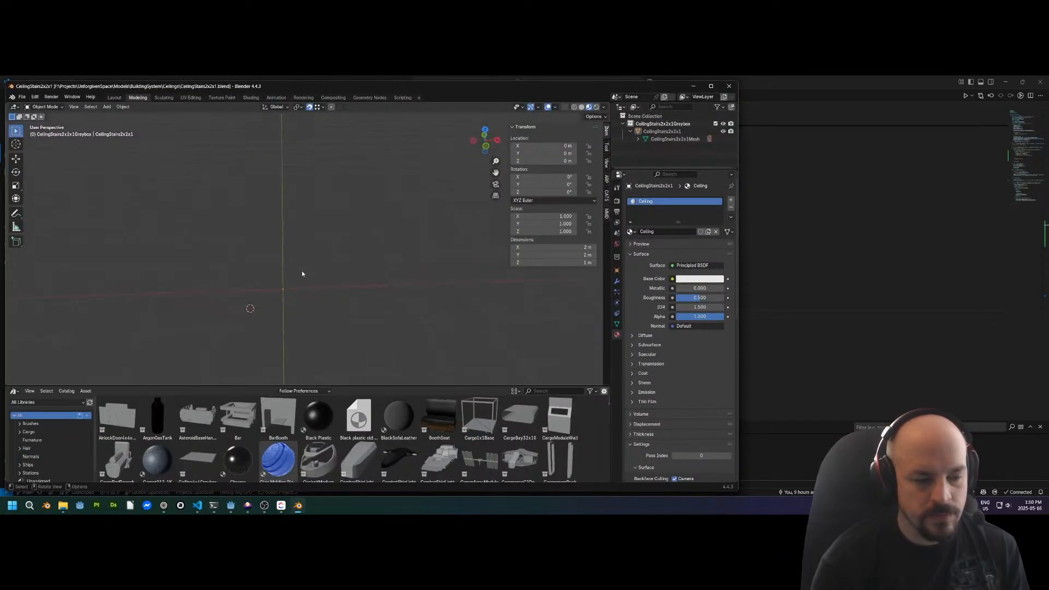
{"action": "key", "text": "ctrl+s"}
Switch to Godot, search the project files for "ceil", and clear the file filter
{"action": "mouse_move", "coordinate": [174, 510]}
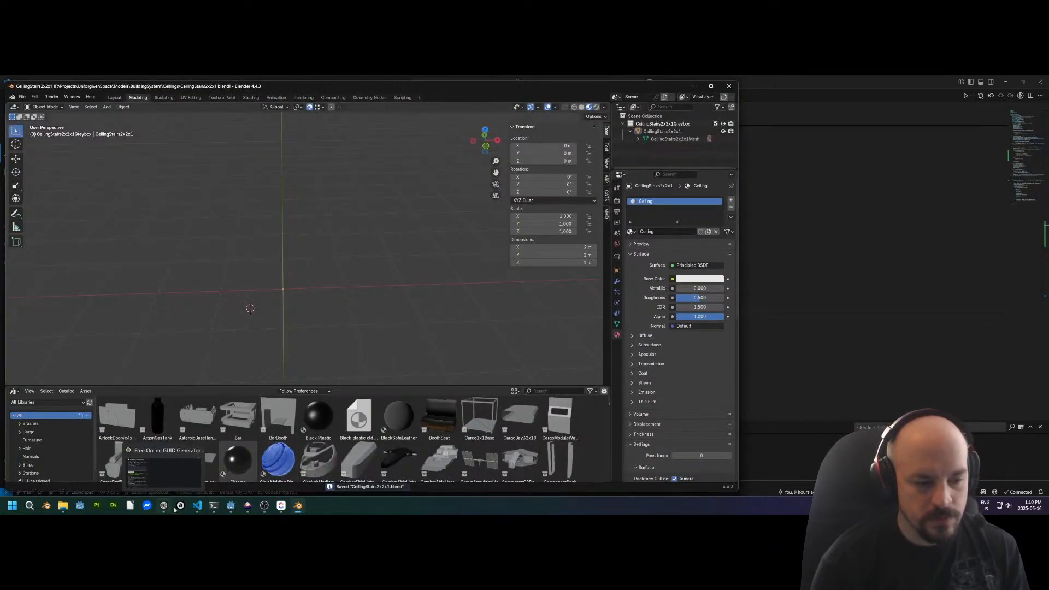
{"action": "left_click", "coordinate": [231, 505]}
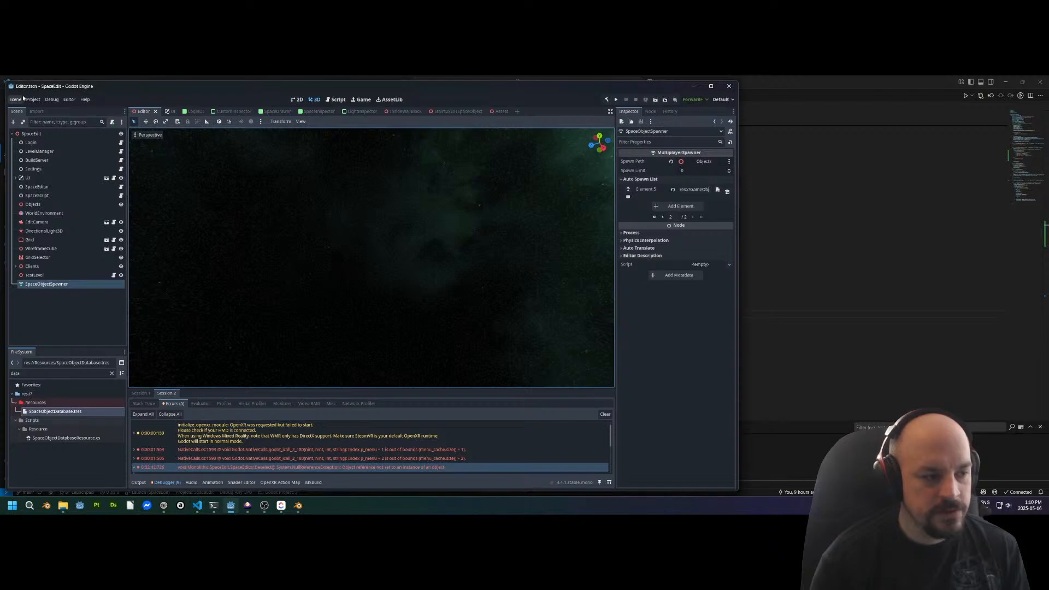
{"action": "double_click", "coordinate": [49, 374]}
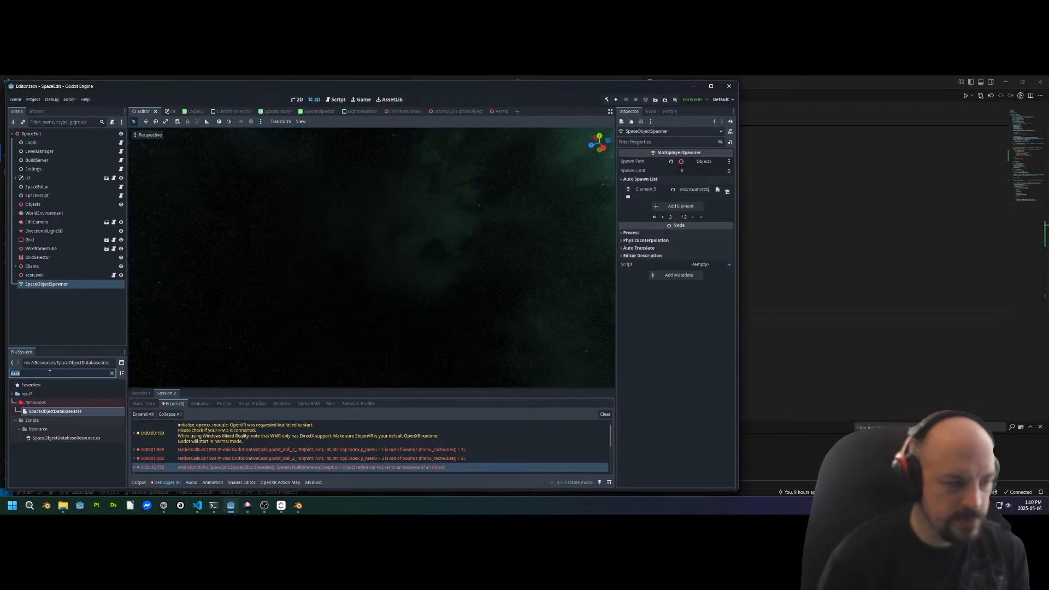
{"action": "type", "text": "2X2"}
{"action": "key", "text": "BackSpace"}
{"action": "key", "text": "BackSpace"}
{"action": "key", "text": "BackSpace"}
{"action": "type", "text": "CILE"}
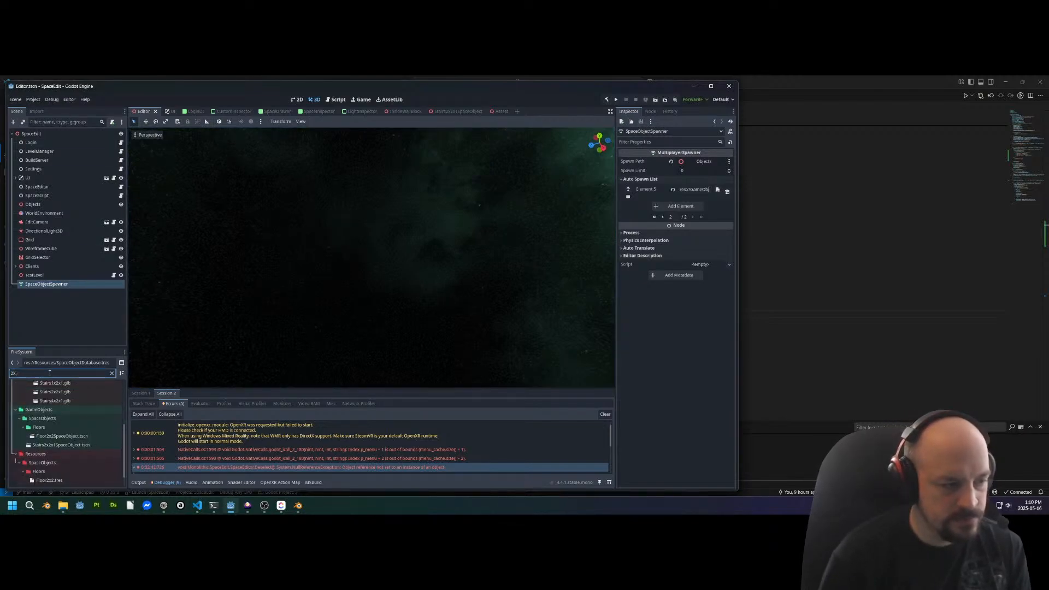
{"action": "key", "text": "BackSpace"}
{"action": "key", "text": "BackSpace"}
{"action": "key", "text": "BackSpace"}
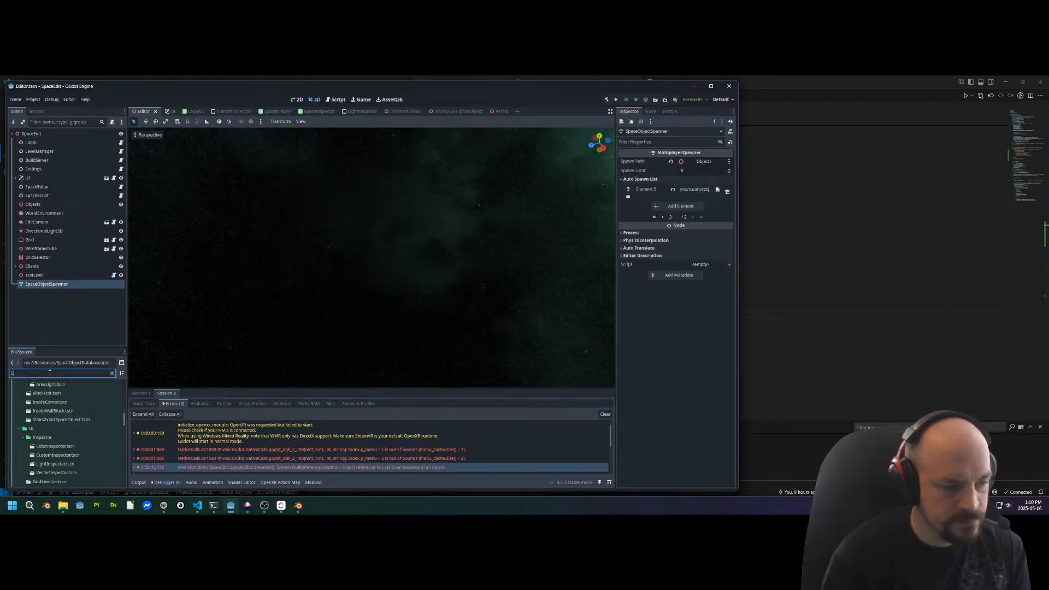
{"action": "type", "text": "ceil"}
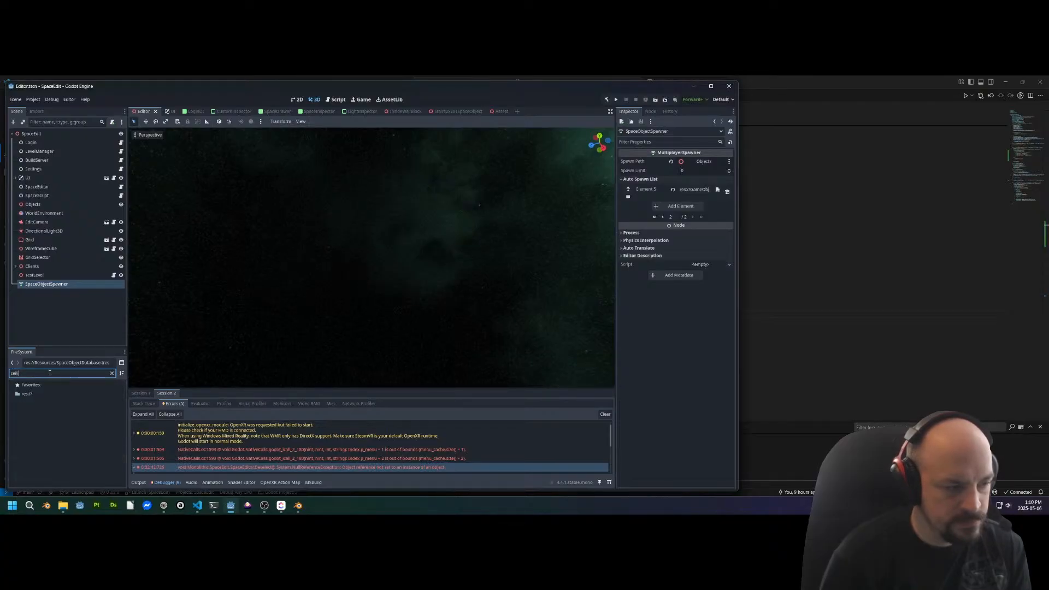
{"action": "key", "text": "BackSpace"}
{"action": "key", "text": "BackSpace"}
{"action": "key", "text": "BackSpace"}
{"action": "key", "text": "BackSpace"}
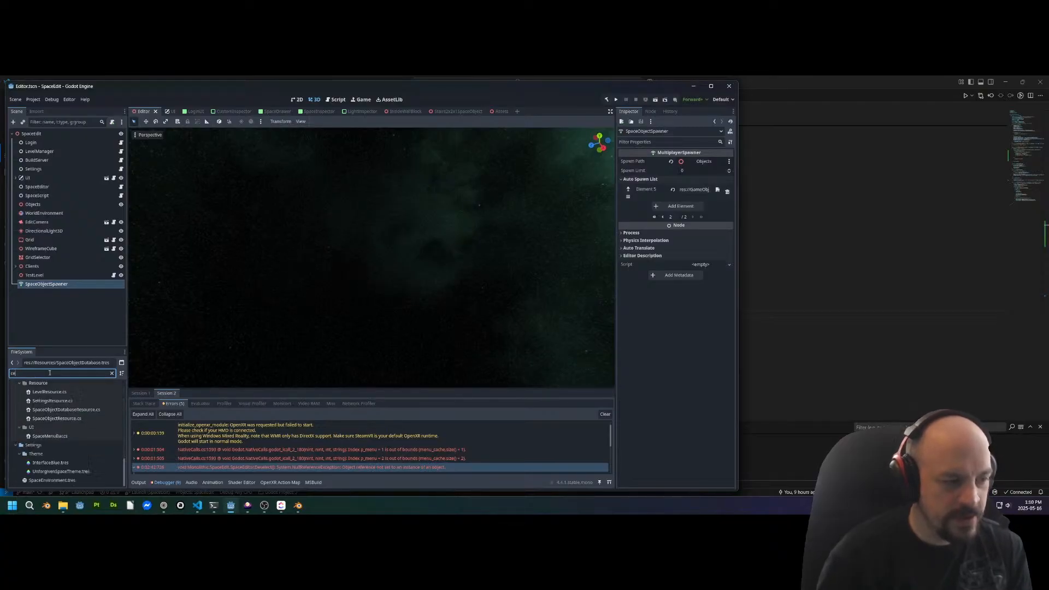
Locate the Models folder under Assets in the project files and open it in the file manager
{"action": "scroll", "coordinate": [88, 399], "scroll_direction": "up", "scroll_amount": 5}
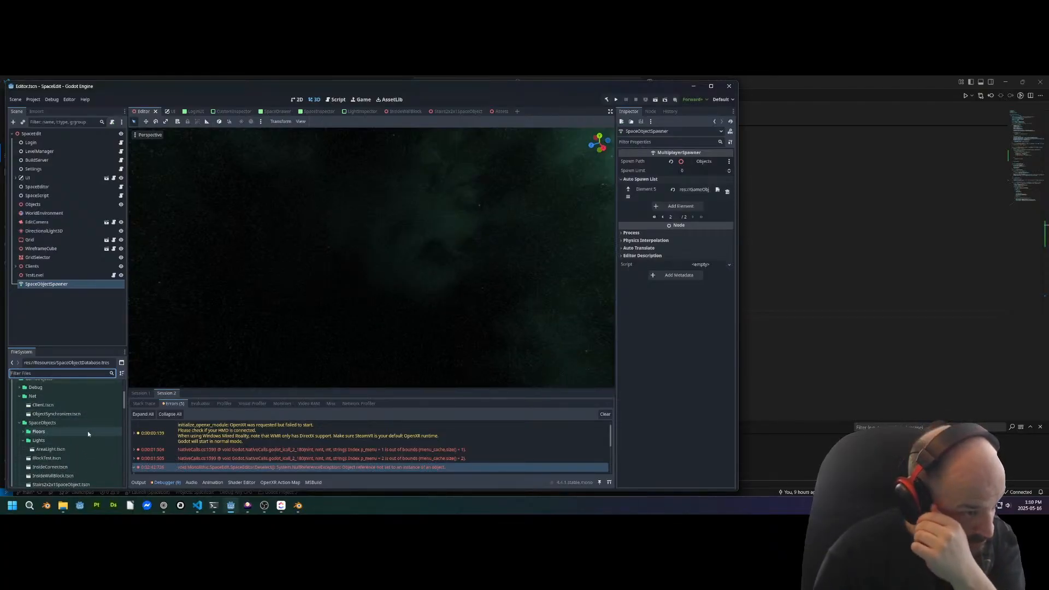
{"action": "scroll", "coordinate": [83, 431], "scroll_direction": "up", "scroll_amount": 3}
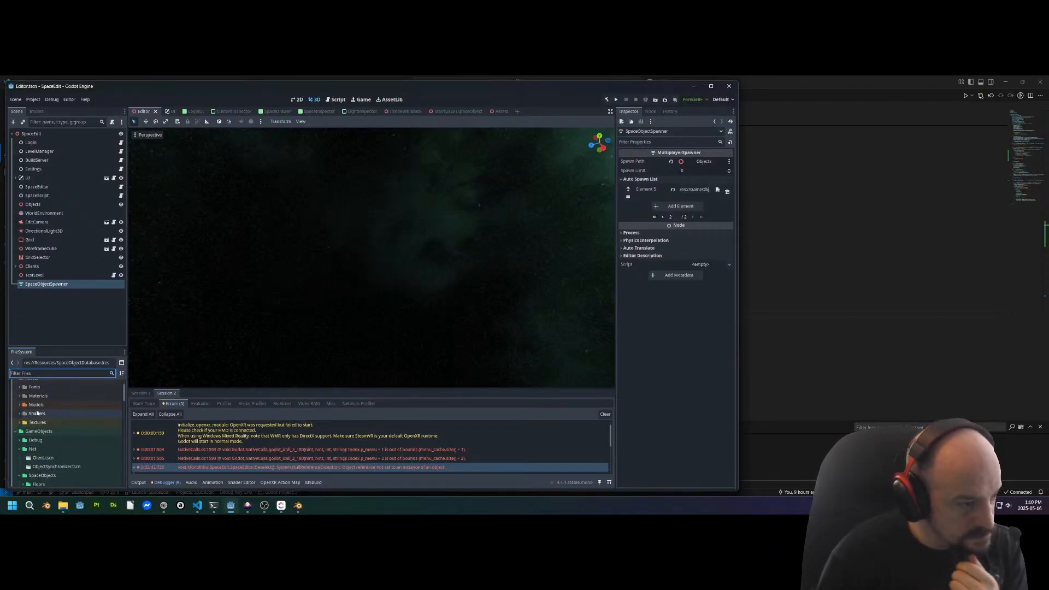
{"action": "double_click", "coordinate": [36, 405]}
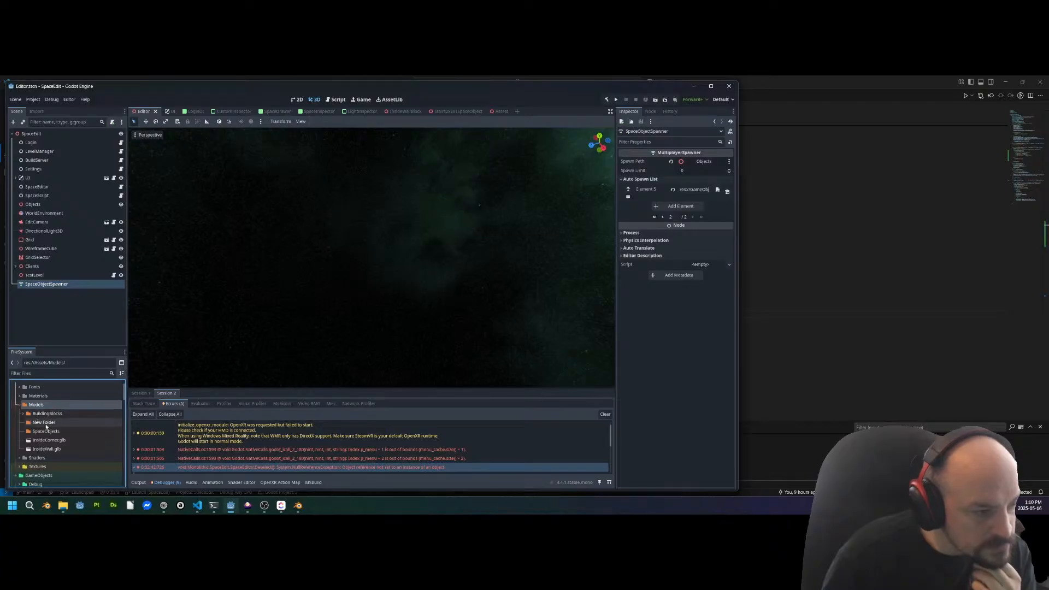
{"action": "right_click", "coordinate": [43, 424]}
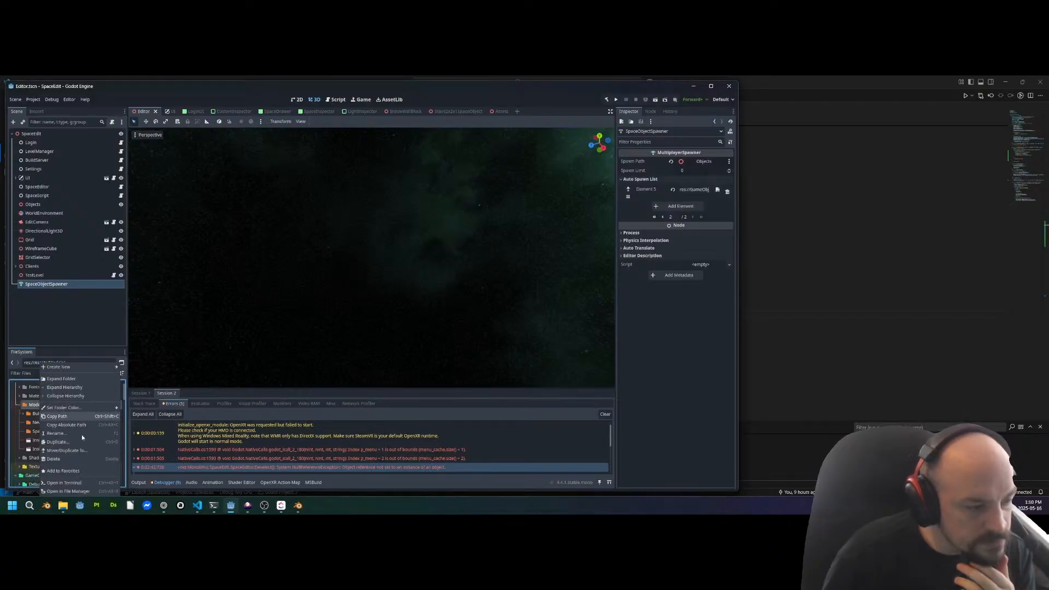
{"action": "left_click", "coordinate": [68, 491]}
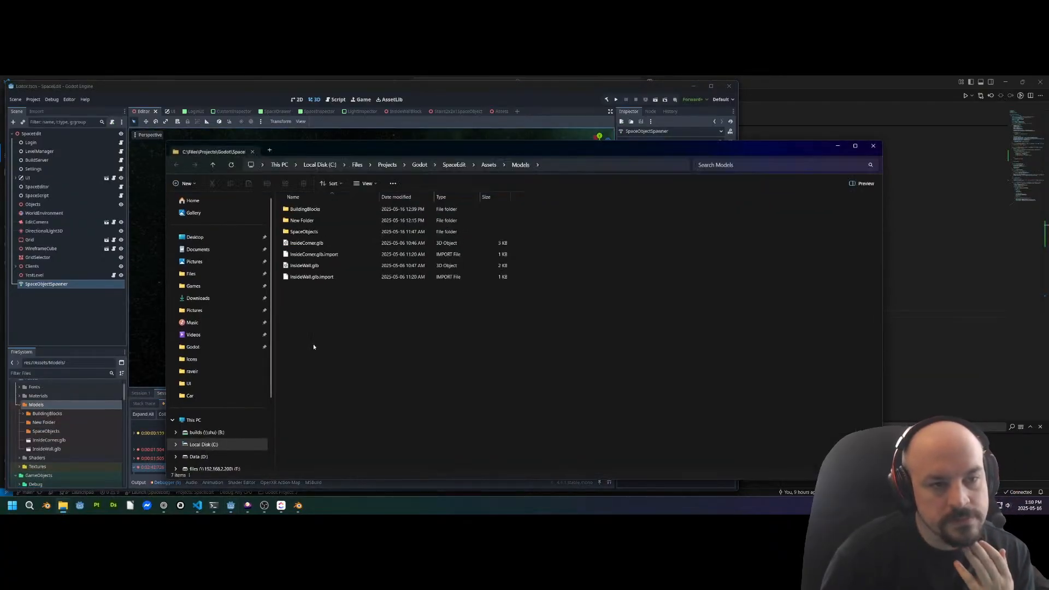
Inspect the New Folder and SpaceObjects subfolders of Models, and delete the empty New Folder
{"action": "double_click", "coordinate": [302, 220]}
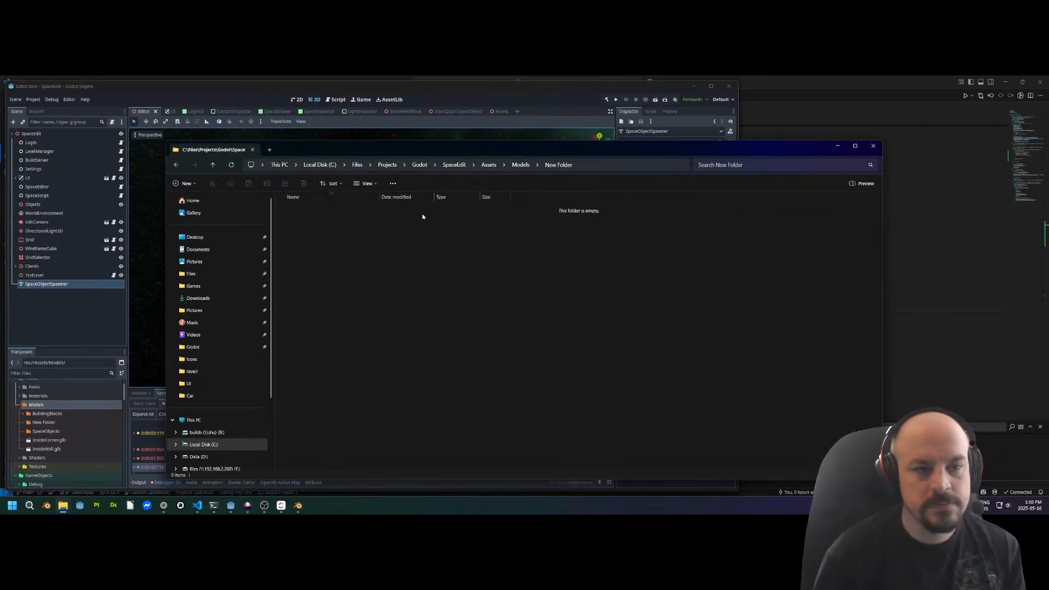
{"action": "left_click", "coordinate": [520, 165]}
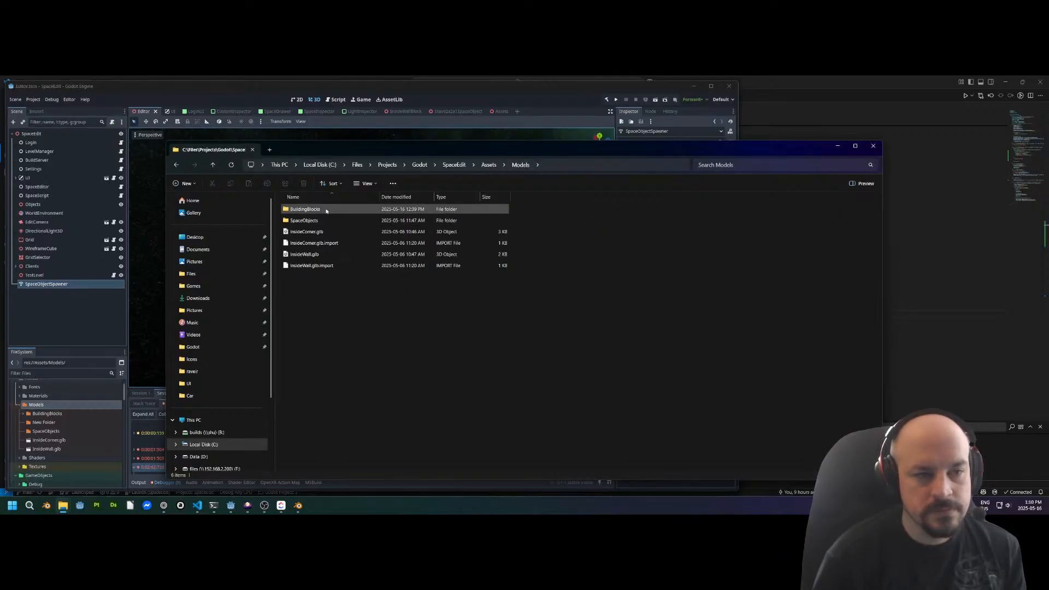
{"action": "double_click", "coordinate": [303, 232]}
{"action": "left_click", "coordinate": [212, 165]}
Create a folder named Ceilings inside the BuildingBlocks models folder
{"action": "double_click", "coordinate": [300, 209]}
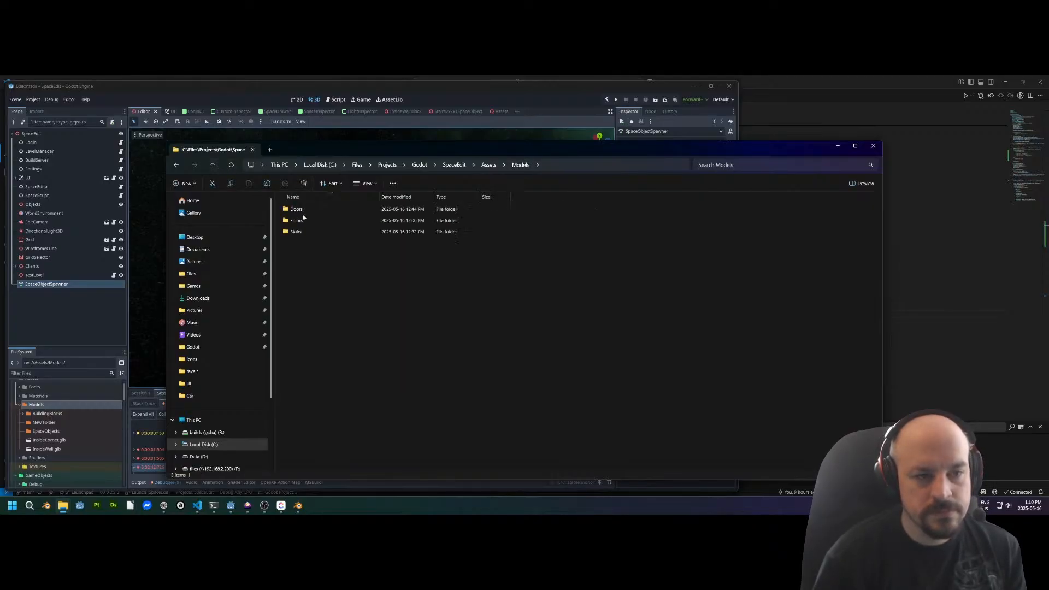
{"action": "right_click", "coordinate": [314, 283]}
{"action": "mouse_move", "coordinate": [350, 339]}
{"action": "left_click", "coordinate": [460, 340]}
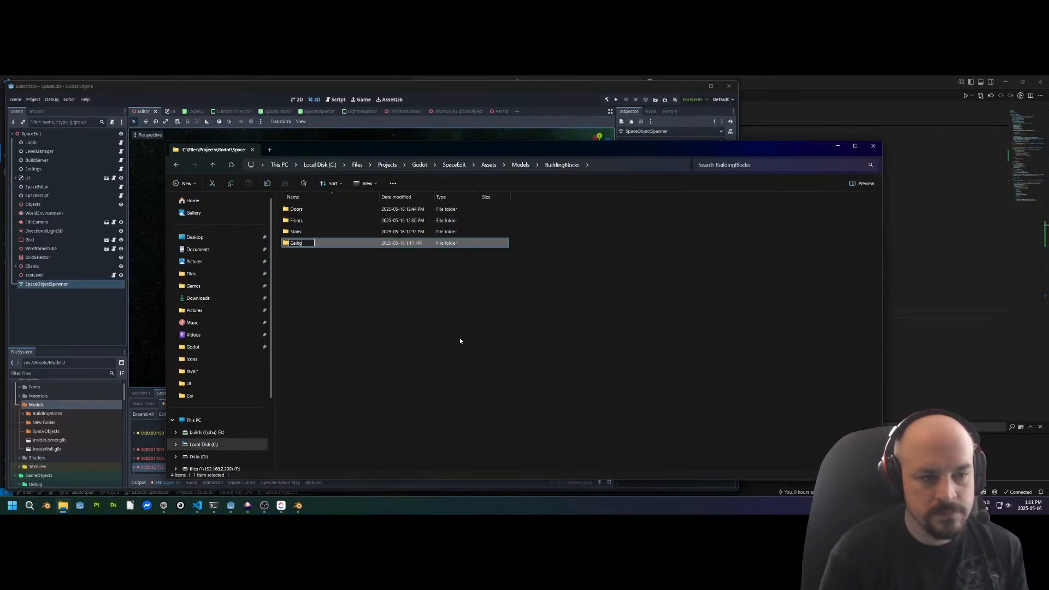
{"action": "type", "text": "Ceilings"}
{"action": "key", "text": "Return"}
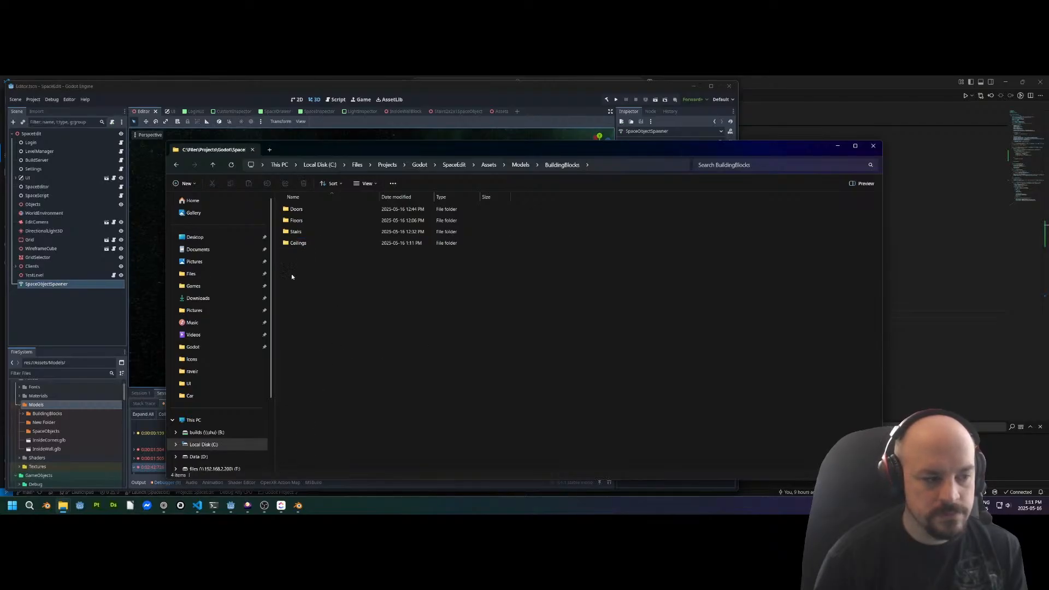
Switch to Godot and filter the project files for "ceilin" to locate the Ceilings folder
{"action": "left_click", "coordinate": [45, 372]}
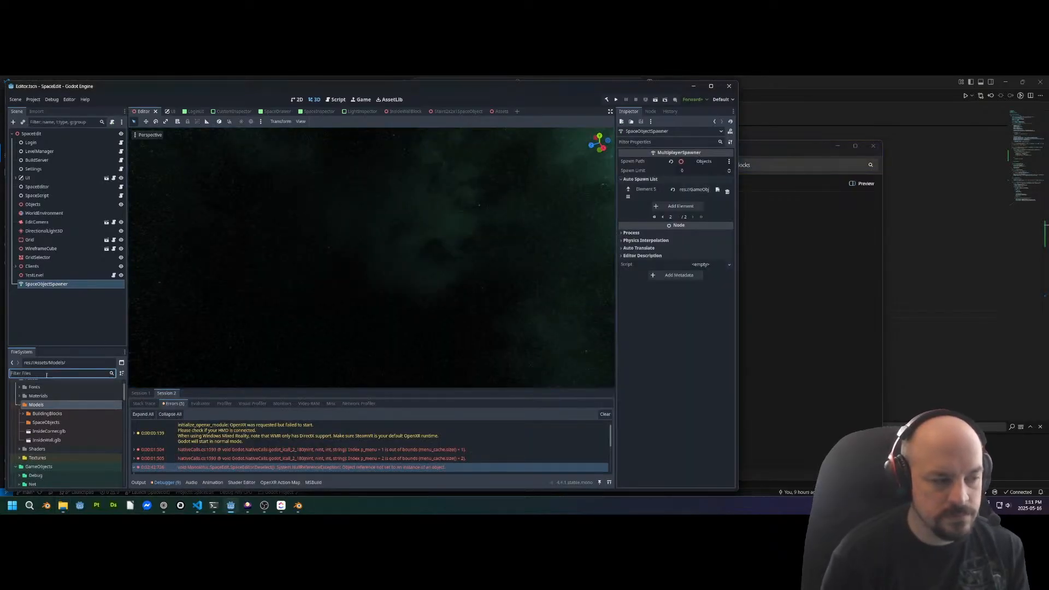
{"action": "type", "text": "ce"}
{"action": "type", "text": "ilin"}
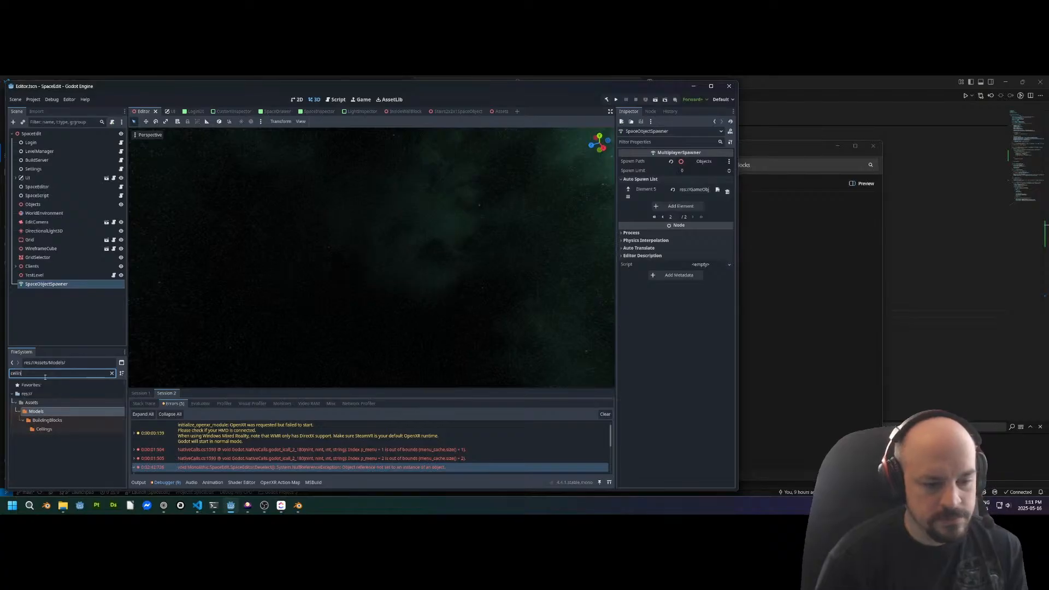
Switch to Blender, save the CeilingStairs2x2x1.blend file, and open Ceiling4x4Greybox.blend from the Ceilings folder
{"action": "left_click", "coordinate": [298, 506]}
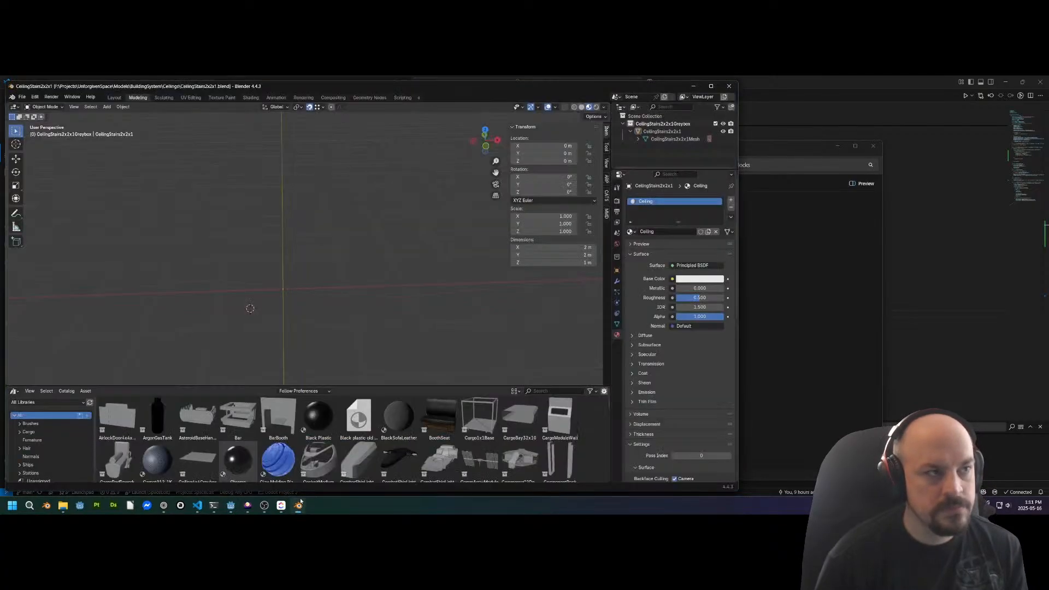
{"action": "key", "text": "ctrl+s"}
{"action": "left_click", "coordinate": [22, 97]}
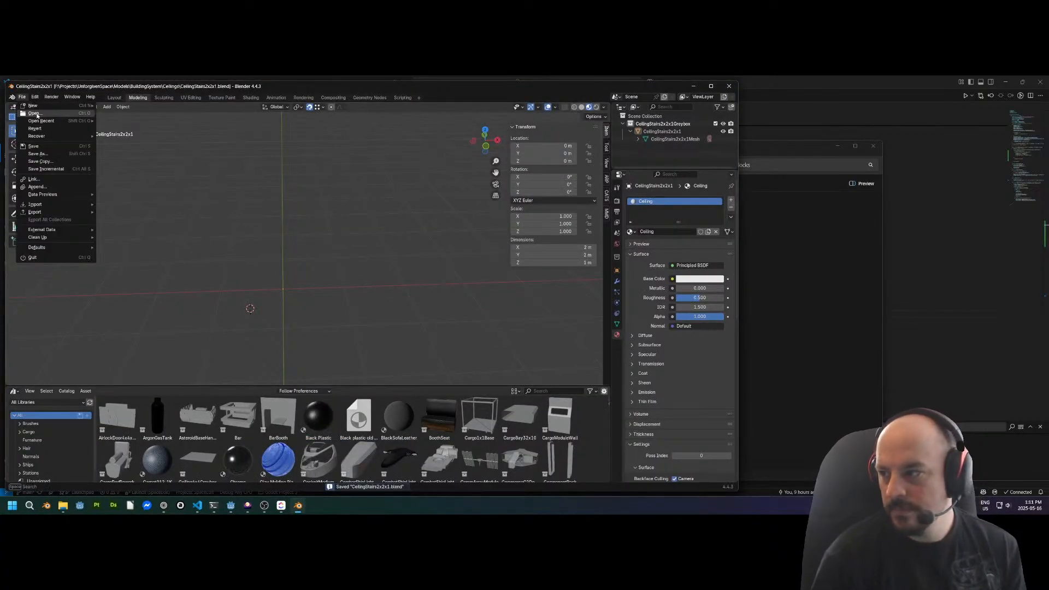
{"action": "left_click", "coordinate": [33, 115]}
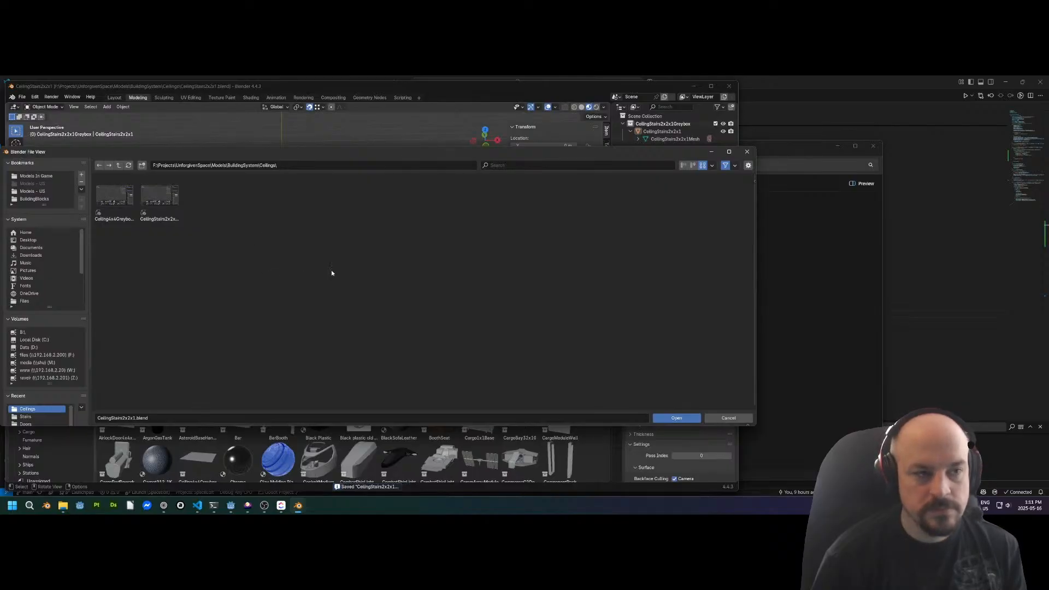
{"action": "left_click", "coordinate": [126, 202]}
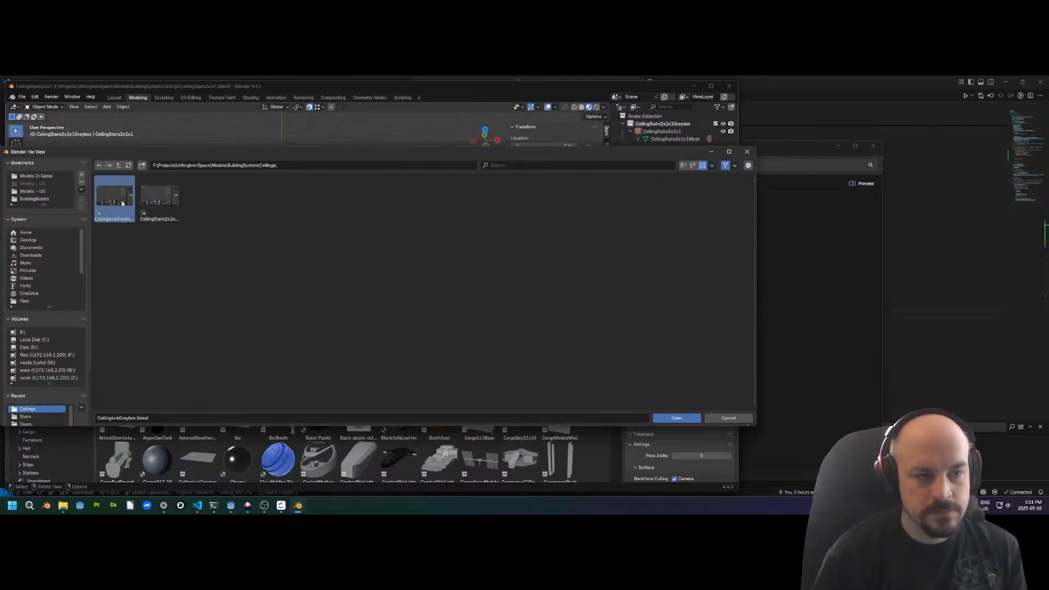
{"action": "double_click", "coordinate": [122, 203]}
{"action": "middle_click_drag", "start_coordinate": [180, 210], "coordinate": [225, 214]}
Export the ceiling as glTF Binary file Ceiling4x4Greybox.glb, without animation, into the project's BuildingBlocks/Ceilings folder
{"action": "left_click", "coordinate": [22, 96]}
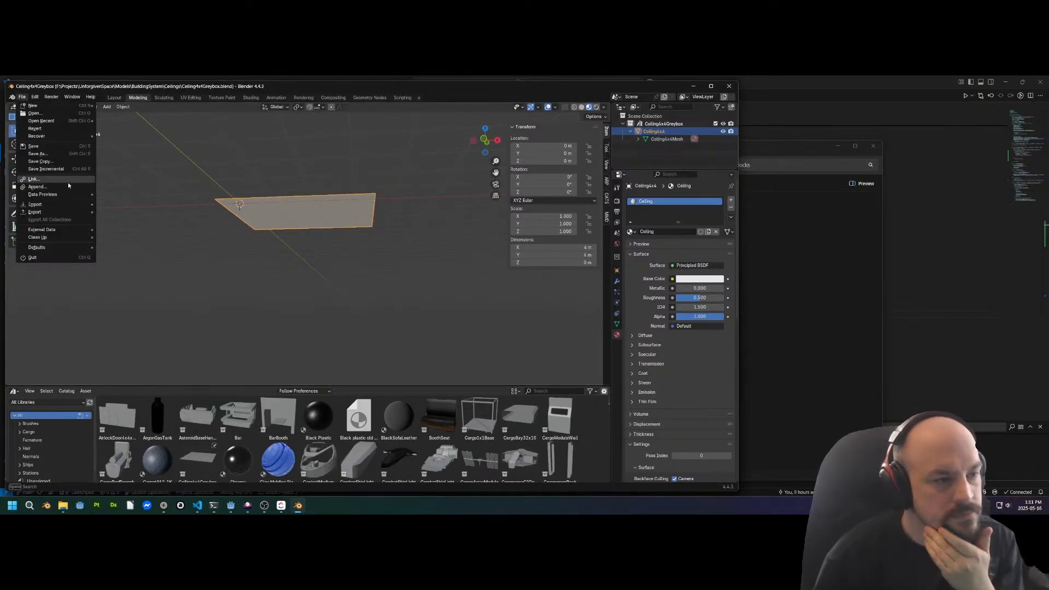
{"action": "mouse_move", "coordinate": [55, 212]}
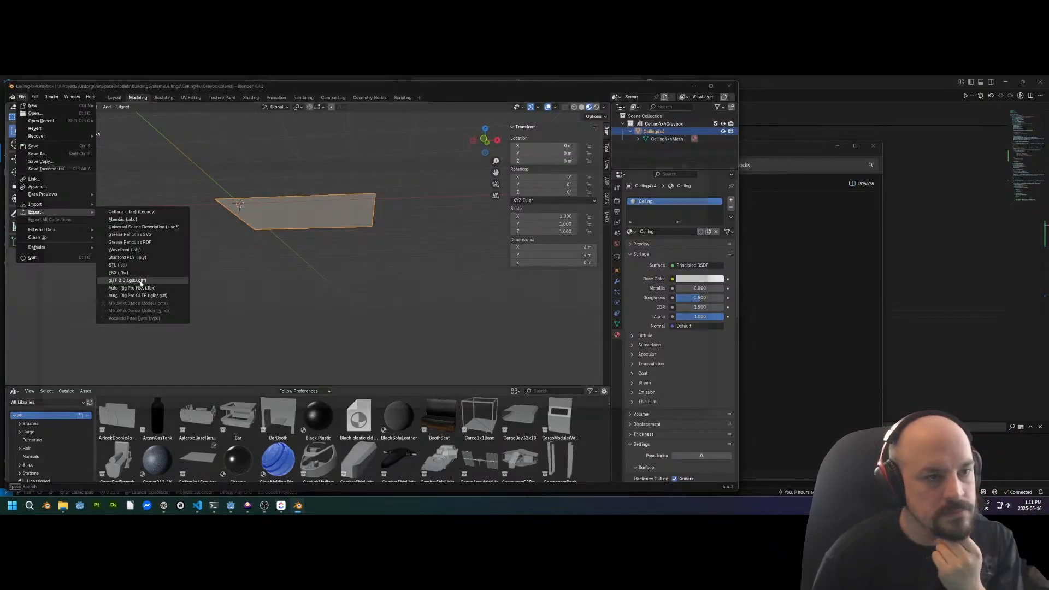
{"action": "left_click", "coordinate": [128, 280]}
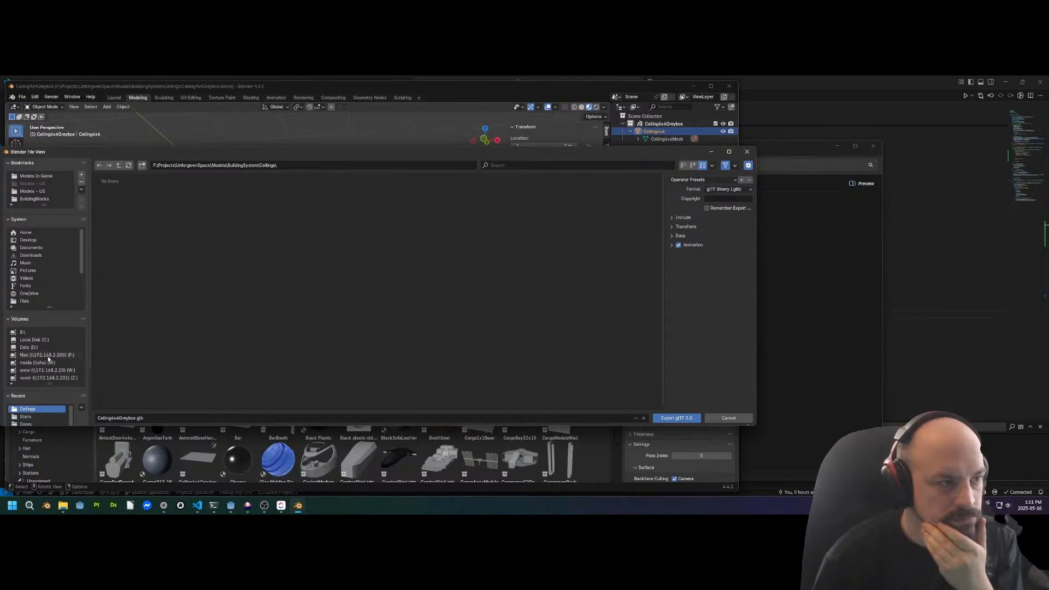
{"action": "left_click", "coordinate": [31, 199]}
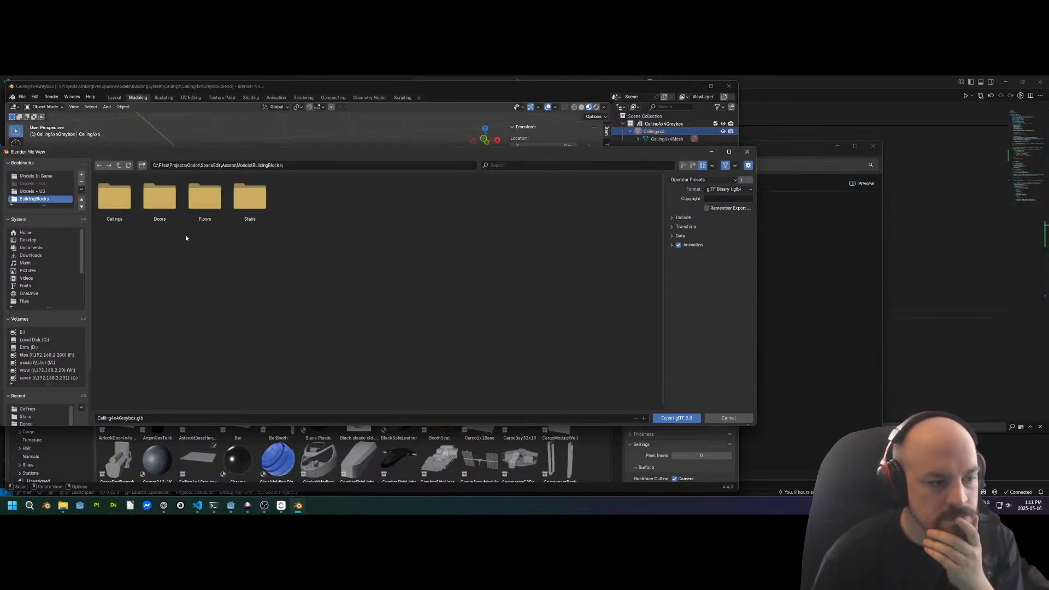
{"action": "double_click", "coordinate": [114, 198]}
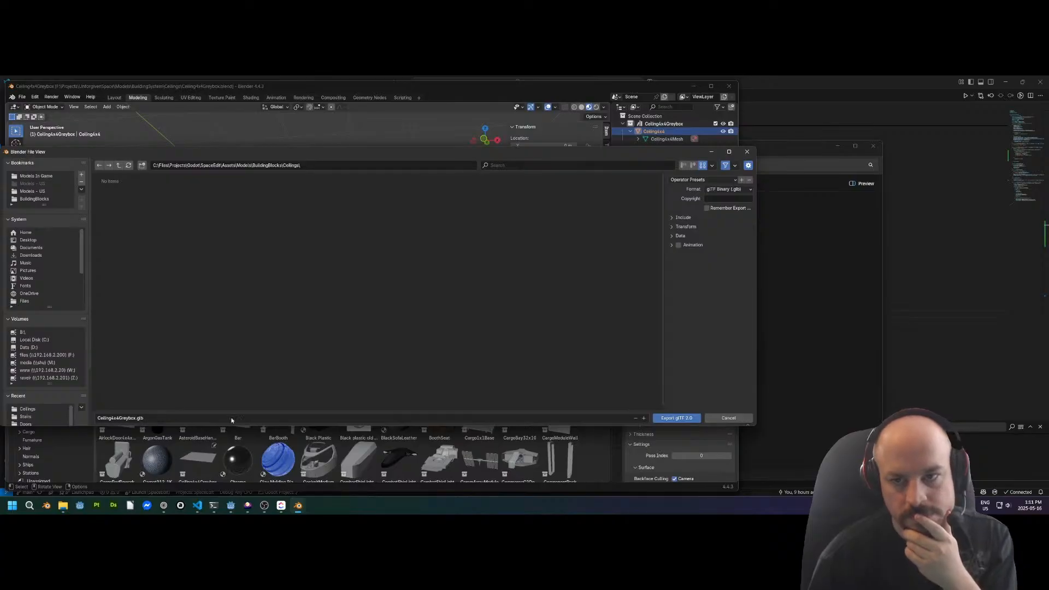
{"action": "left_click", "coordinate": [675, 417]}
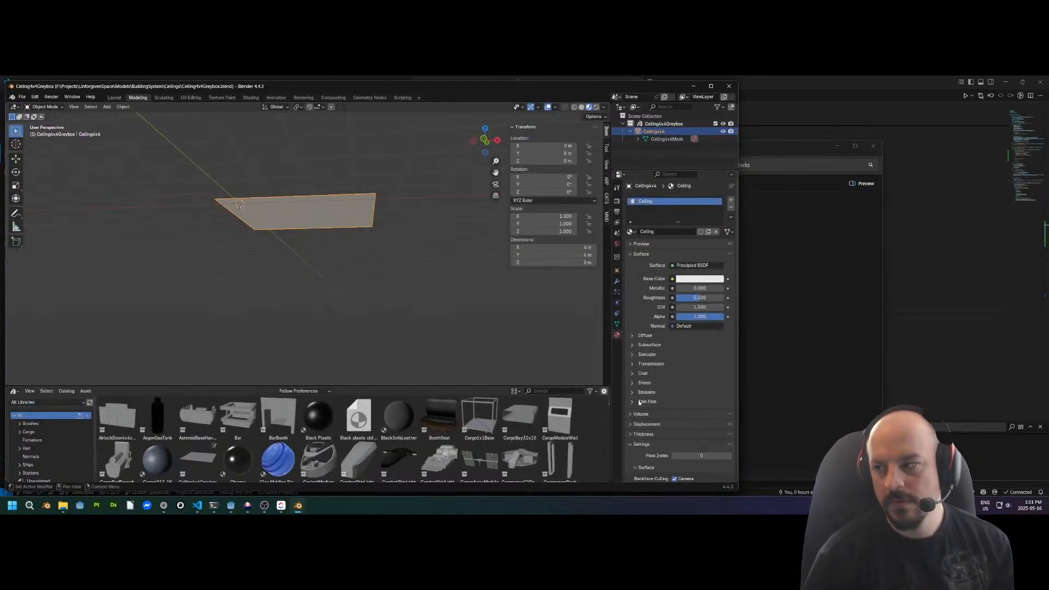
Switch to Godot and check the imported Ceiling4x4Greybox.glb file and its available actions in the project files
{"action": "key", "text": "alt+Tab"}
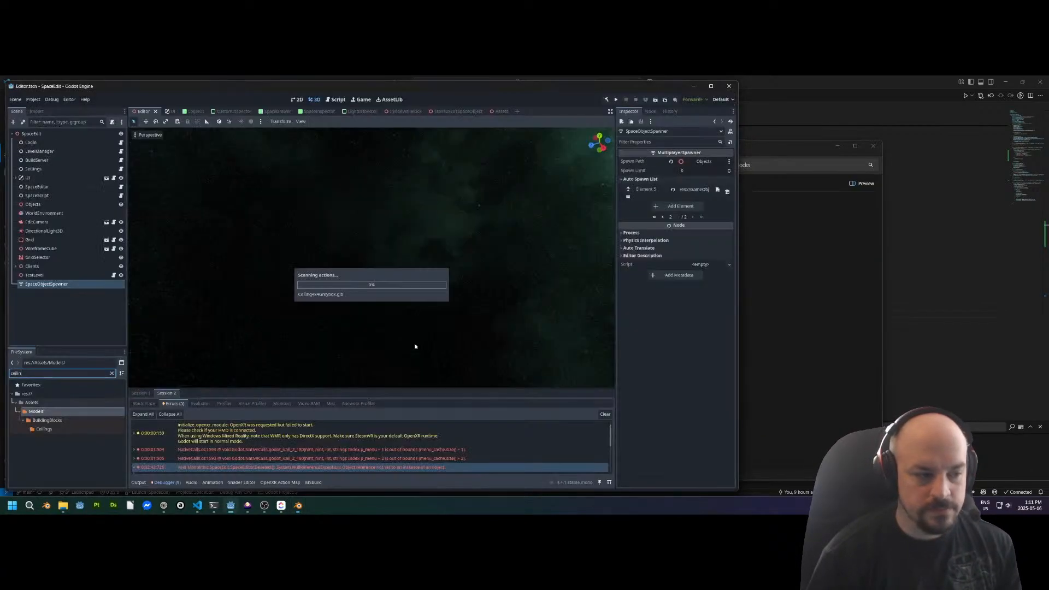
{"action": "left_click", "coordinate": [63, 470]}
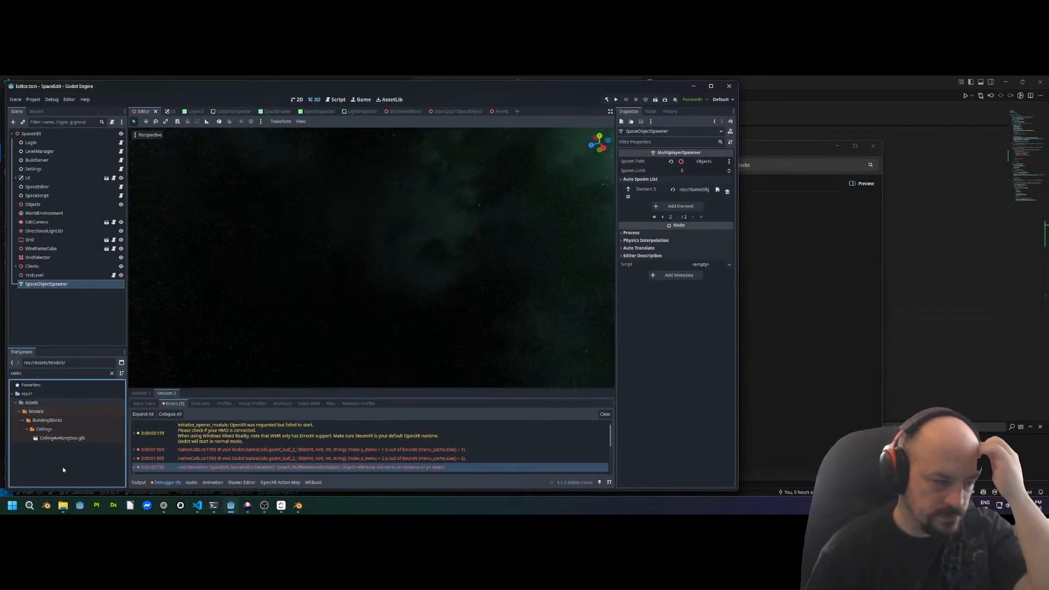
{"action": "right_click", "coordinate": [72, 438]}
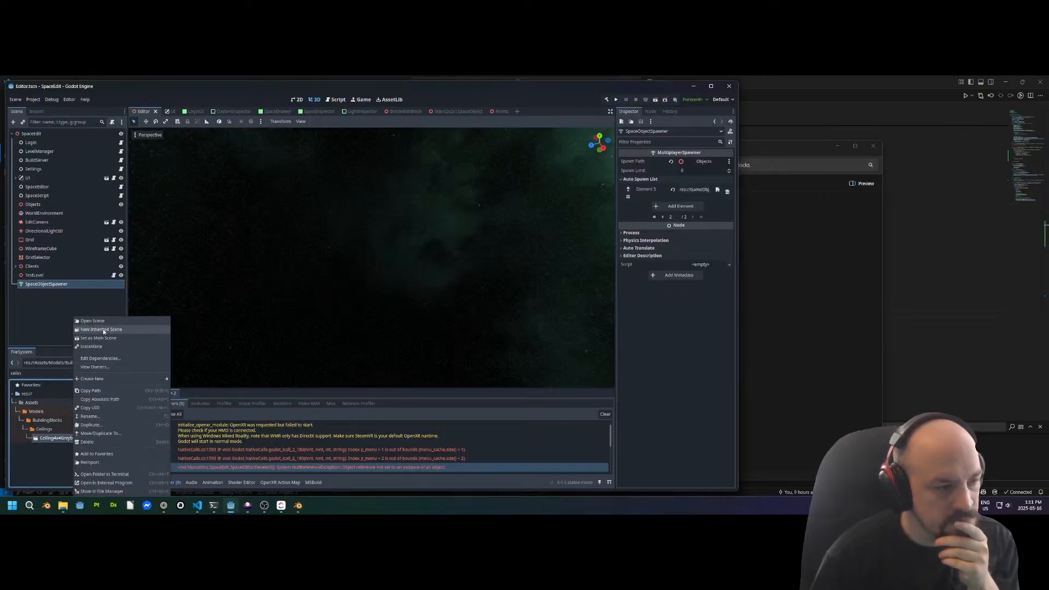
{"action": "left_click", "coordinate": [49, 484]}
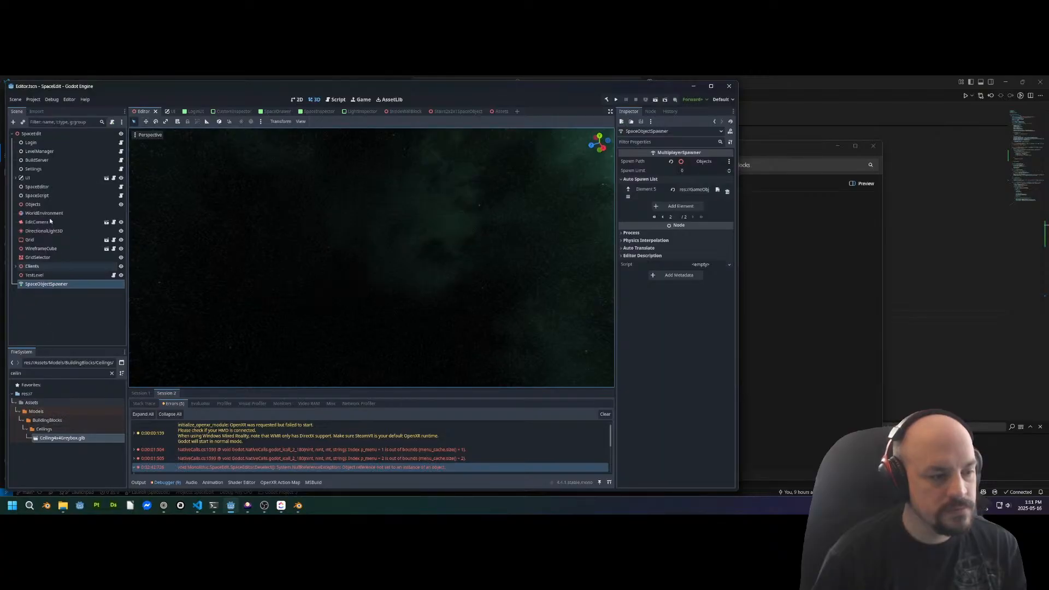
Filter the project files for "spaceob" and create a Ceilings folder inside GameObjects/SpaceObjects
{"action": "left_click", "coordinate": [44, 373]}
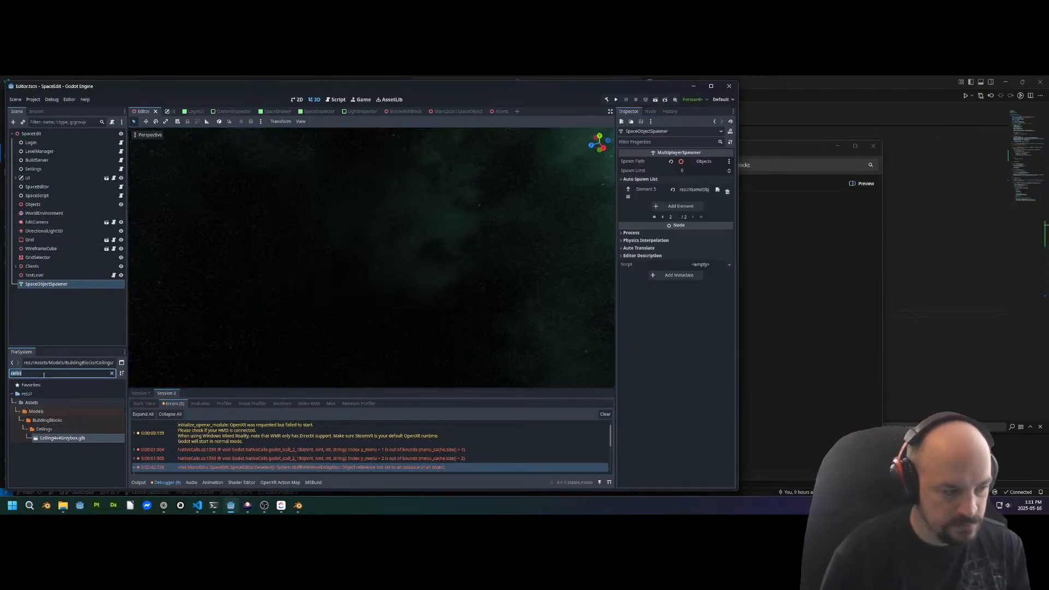
{"action": "type", "text": "spaceob"}
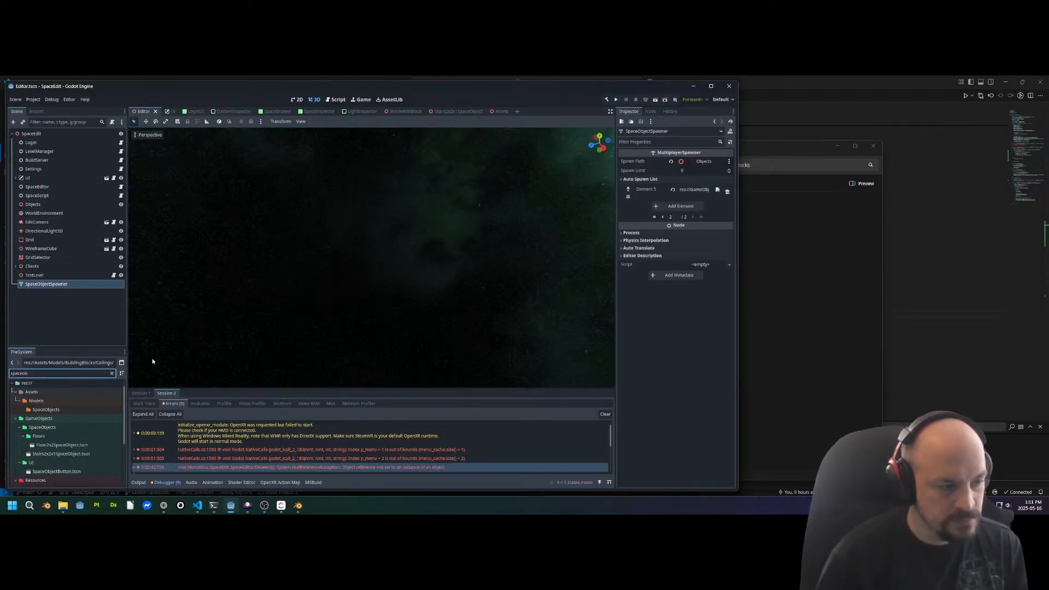
{"action": "left_click", "coordinate": [46, 409]}
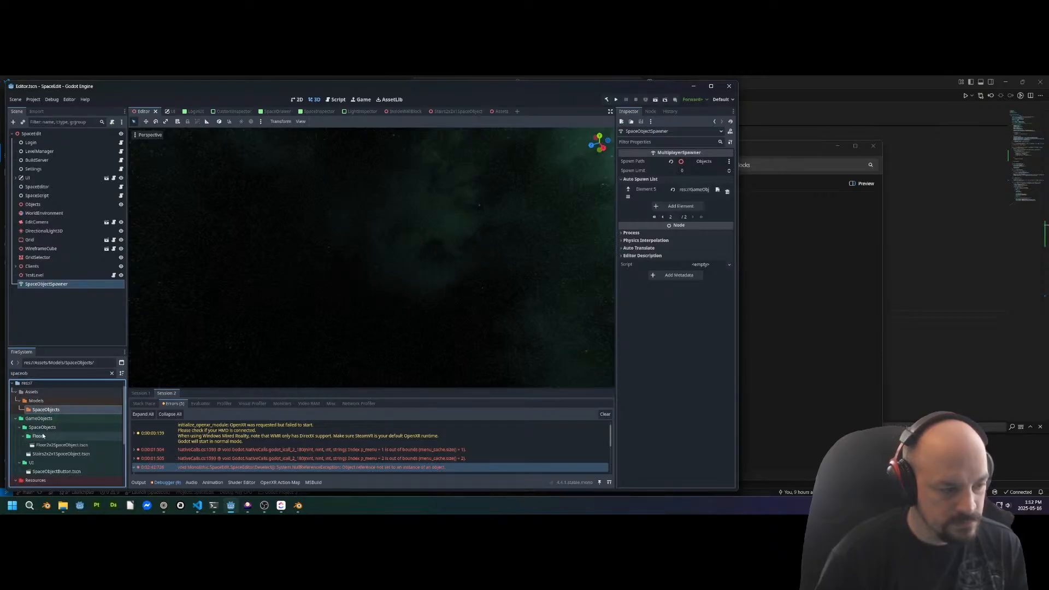
{"action": "right_click", "coordinate": [46, 427]}
{"action": "mouse_move", "coordinate": [88, 368]}
{"action": "left_click", "coordinate": [146, 369]}
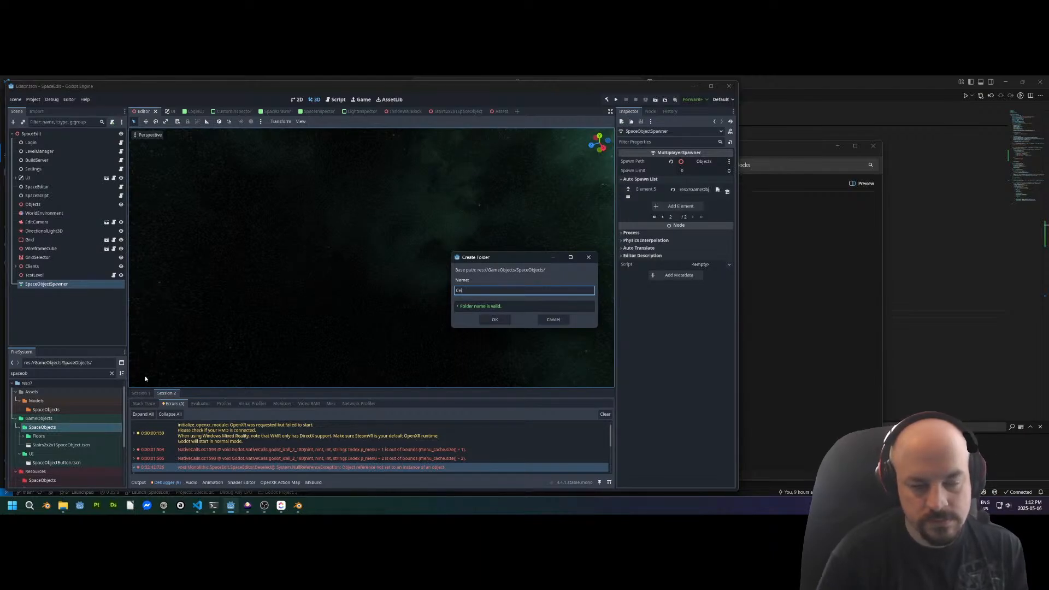
{"action": "type", "text": "Ceilings"}
{"action": "key", "text": "Return"}
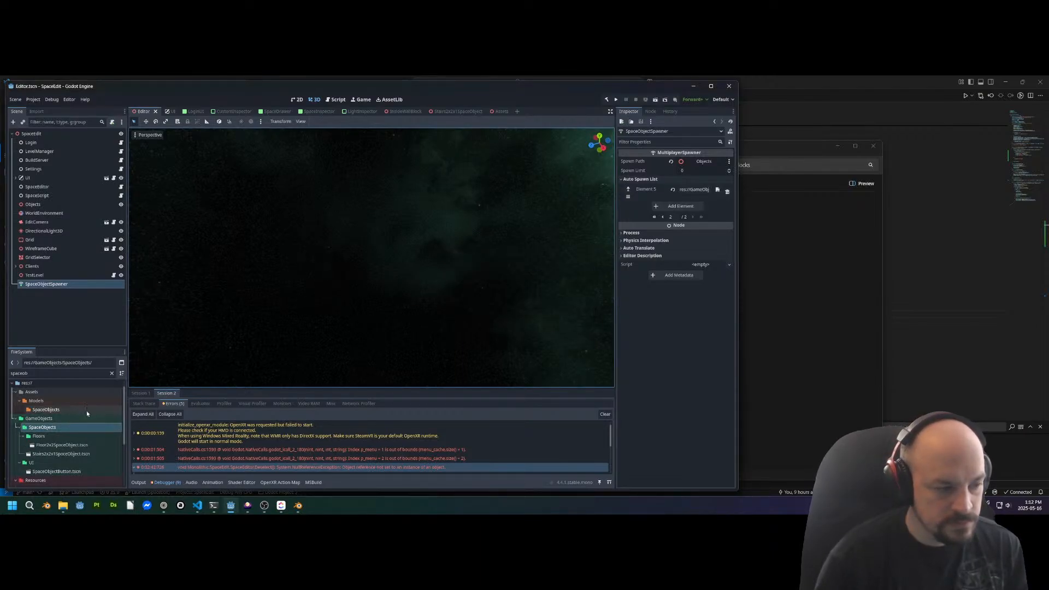
Clear the file filter and create a 3D scene named Ceiling2x2SpaceObject in the SpaceObjects/Ceilings folder
{"action": "left_click", "coordinate": [111, 373]}
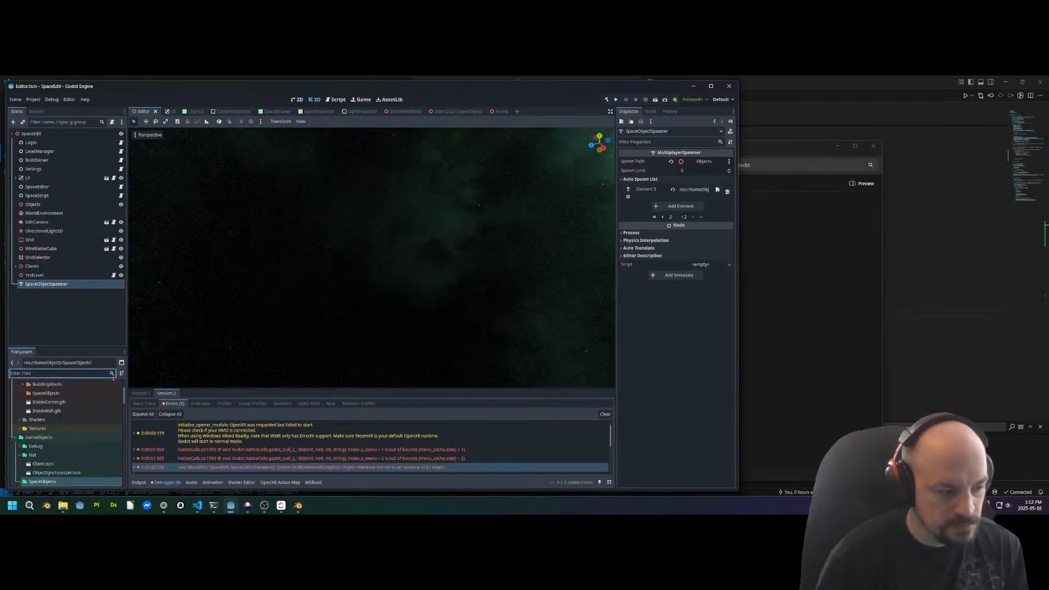
{"action": "right_click", "coordinate": [48, 438]}
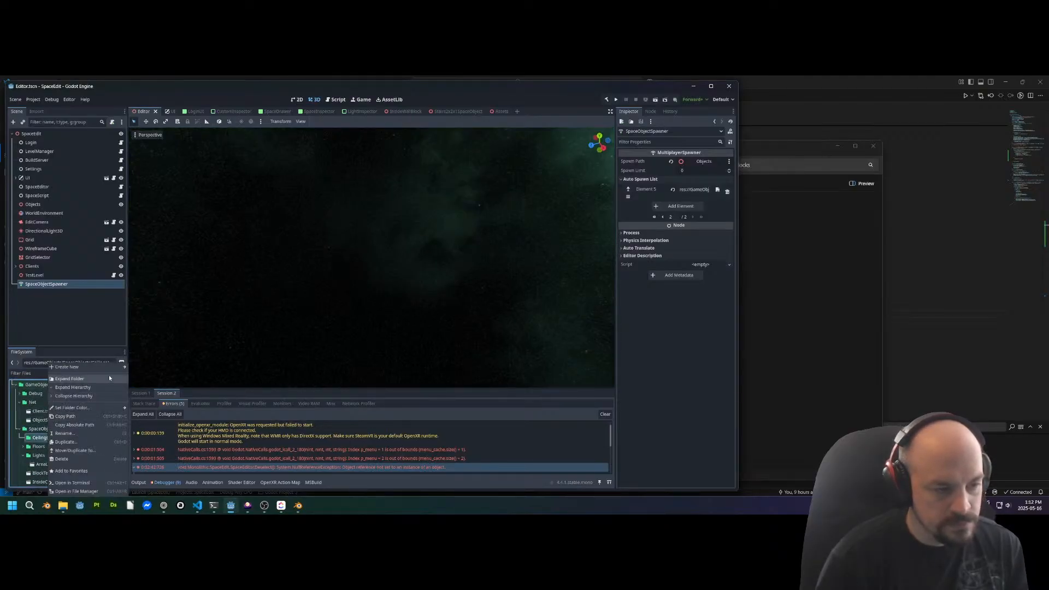
{"action": "mouse_move", "coordinate": [109, 367]}
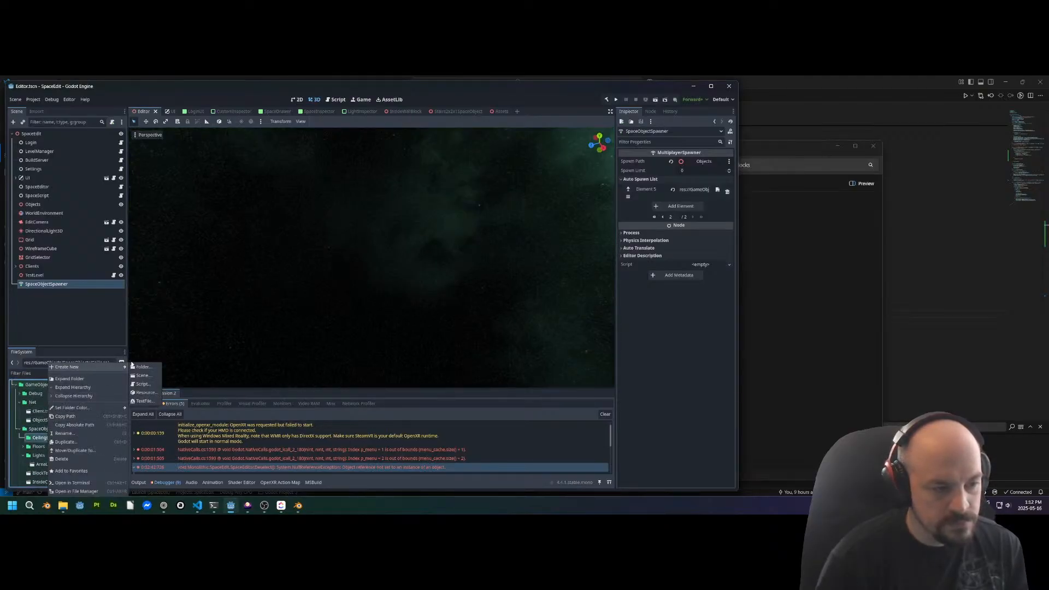
{"action": "left_click", "coordinate": [144, 376]}
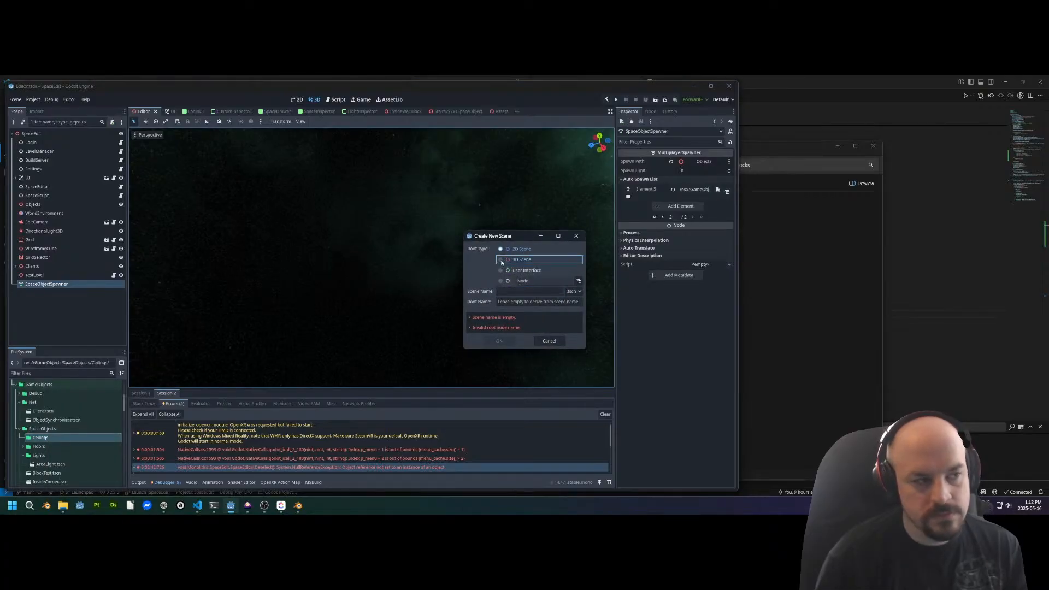
{"action": "type", "text": "Ceiling2x2SpaceObject"}
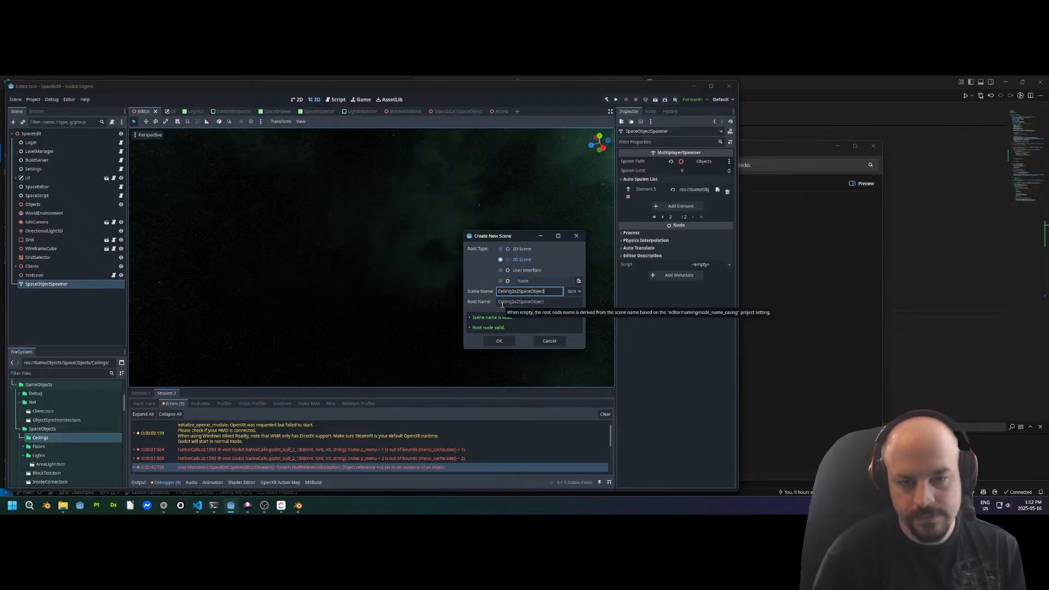
{"action": "left_click", "coordinate": [498, 341]}
Find Ceiling4x4Greybox.glb in the project files, add it under the Ceiling2x2SpaceObject root node, and make its children editable
{"action": "left_click", "coordinate": [50, 372]}
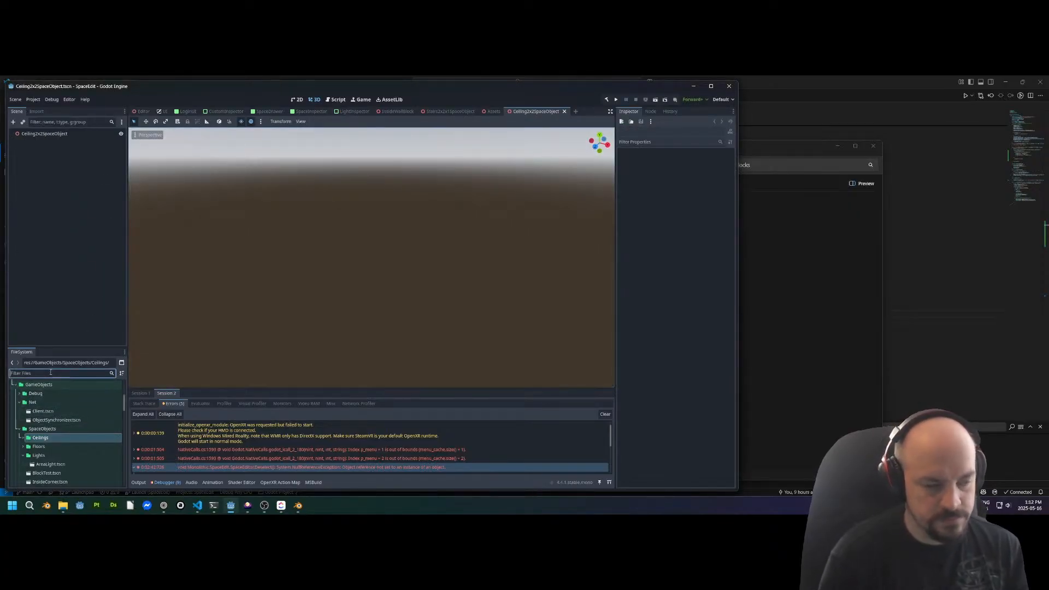
{"action": "type", "text": "ceilin"}
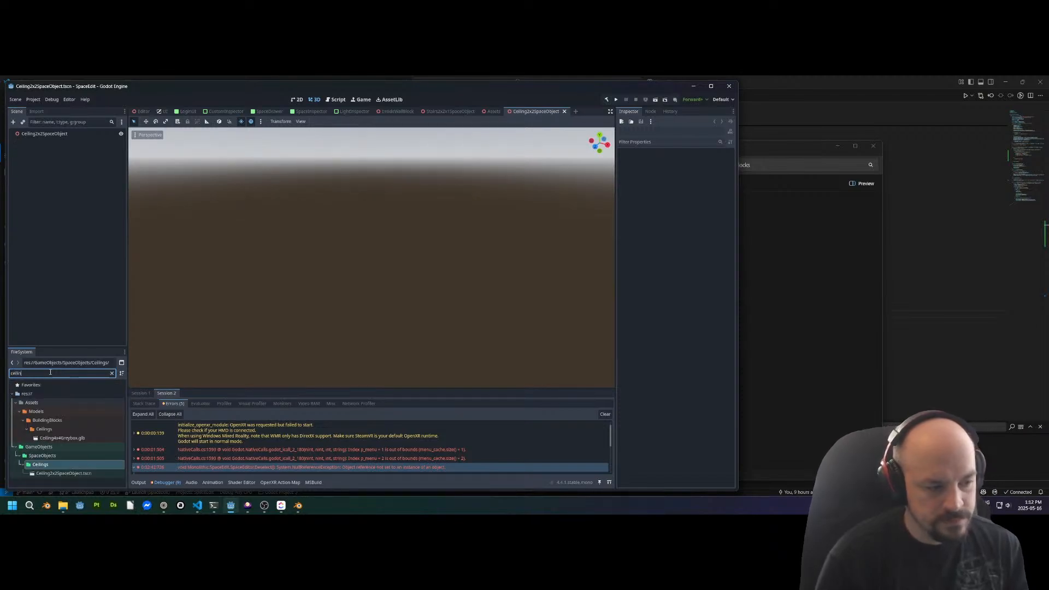
{"action": "left_click_drag", "start_coordinate": [72, 438], "coordinate": [70, 187]}
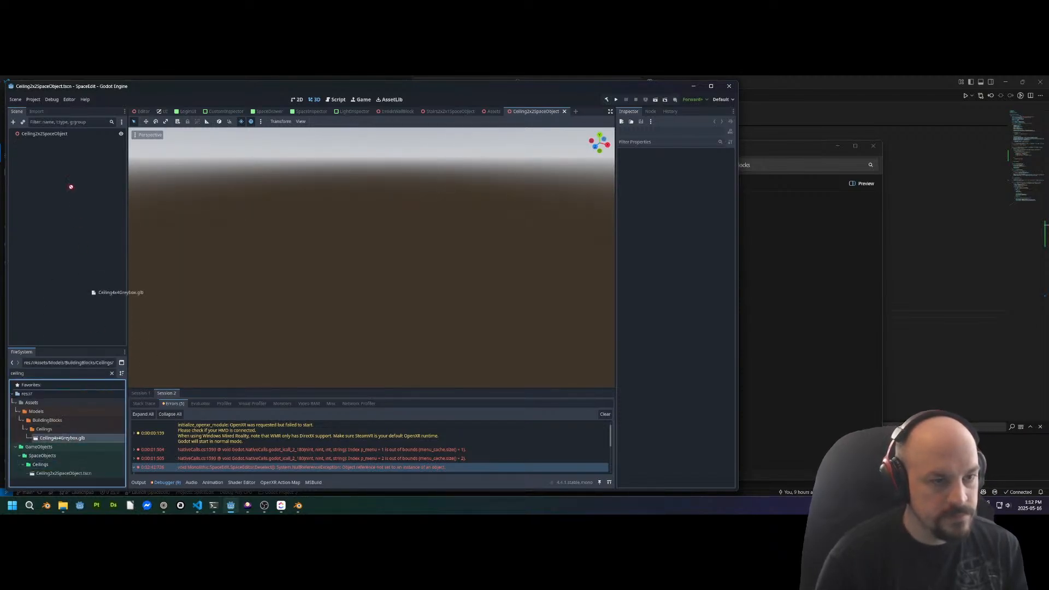
{"action": "left_click_drag", "start_coordinate": [46, 137], "coordinate": [47, 138]}
{"action": "right_click", "coordinate": [58, 143]}
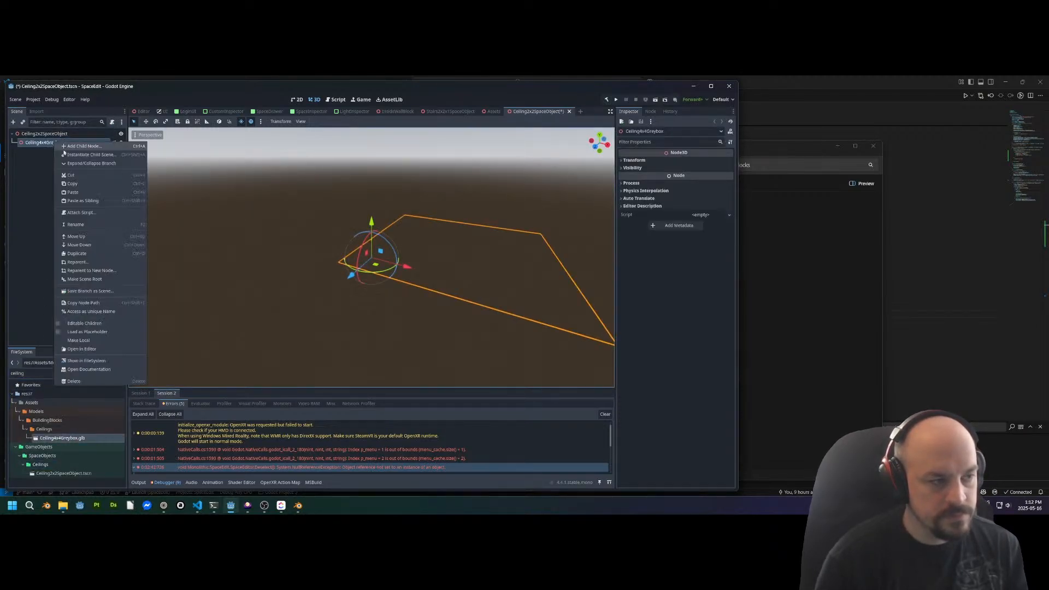
{"action": "left_click", "coordinate": [84, 323]}
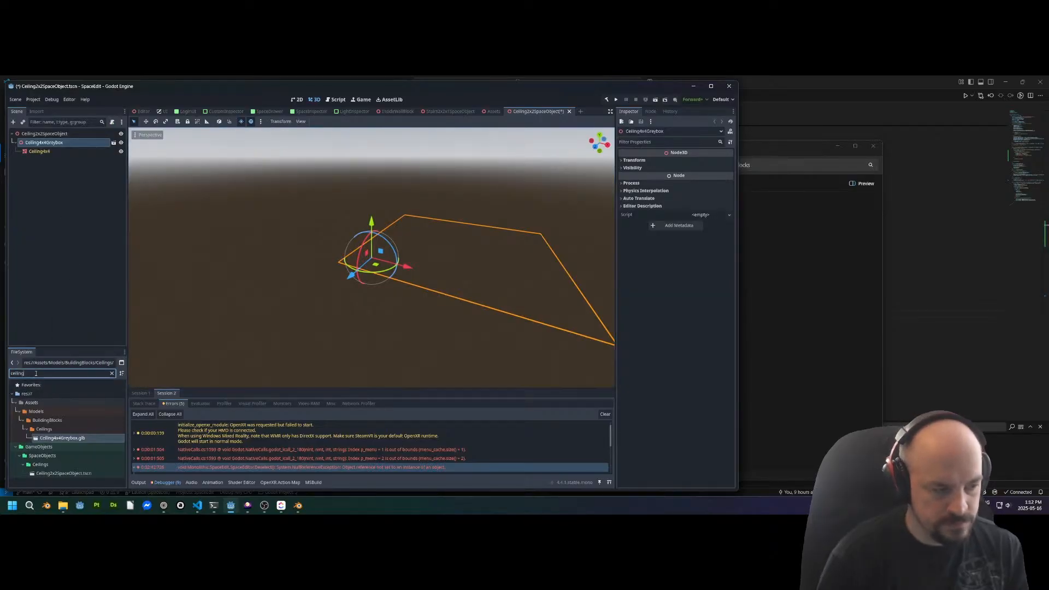
Filter the project files for "selec" and add the GridSelector scene under the Ceiling2x2SpaceObject root node
{"action": "type", "text": "selec"}
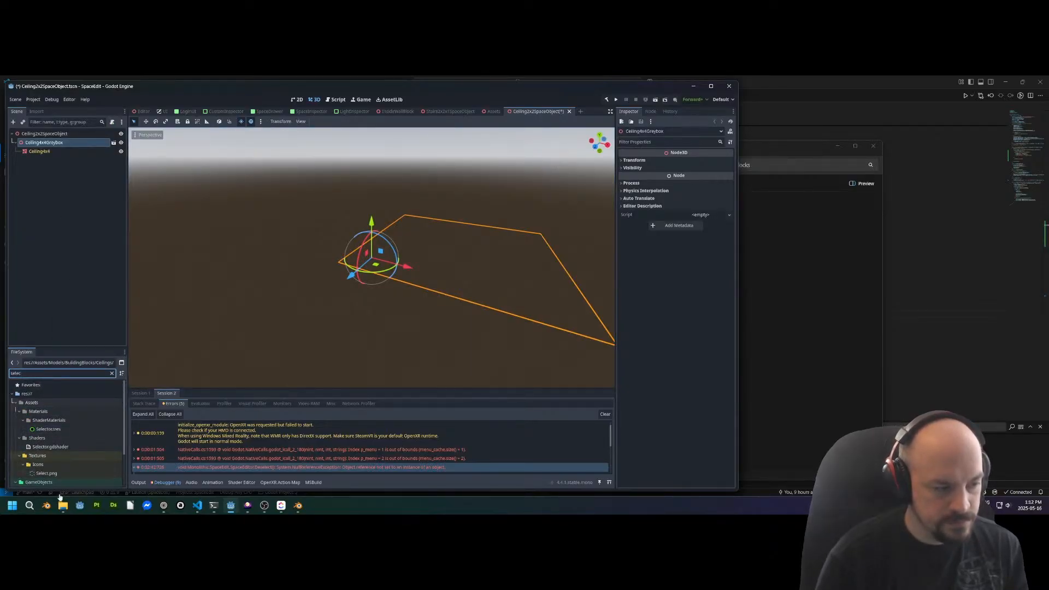
{"action": "scroll", "coordinate": [55, 464], "scroll_direction": "down", "scroll_amount": 3}
{"action": "left_click_drag", "start_coordinate": [50, 453], "coordinate": [47, 135]}
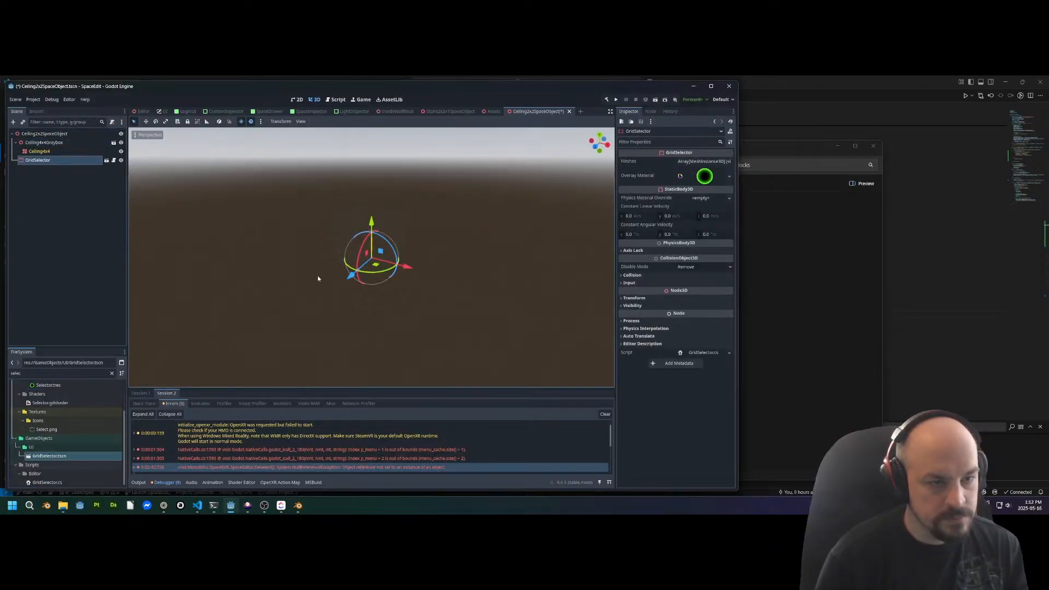
{"action": "left_click", "coordinate": [67, 134]}
{"action": "middle_click_drag", "start_coordinate": [333, 254], "coordinate": [377, 265]}
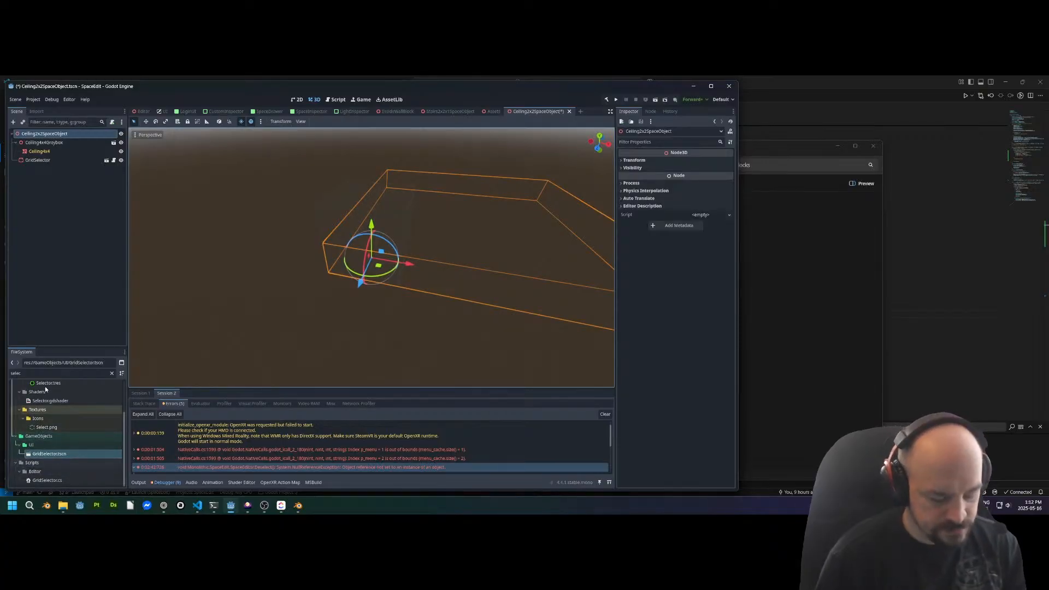
Filter the project files for "sync" and add the ObjectSynchronizer scene under the Ceiling2x2SpaceObject root node
{"action": "double_click", "coordinate": [36, 372]}
{"action": "type", "text": "sync"}
{"action": "left_click", "coordinate": [54, 429]}
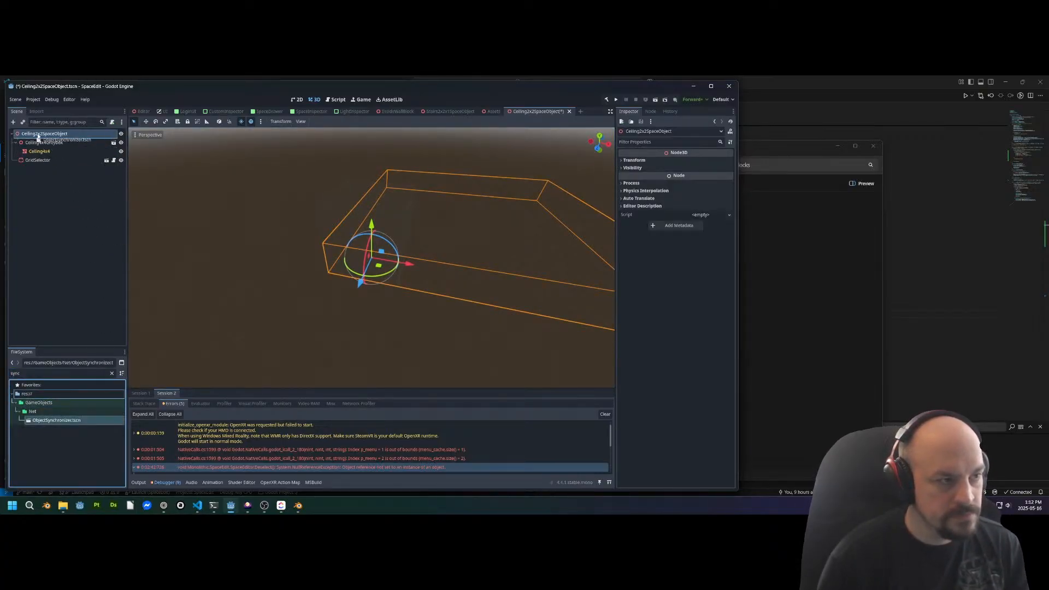
{"action": "left_click_drag", "start_coordinate": [40, 137], "coordinate": [43, 135]}
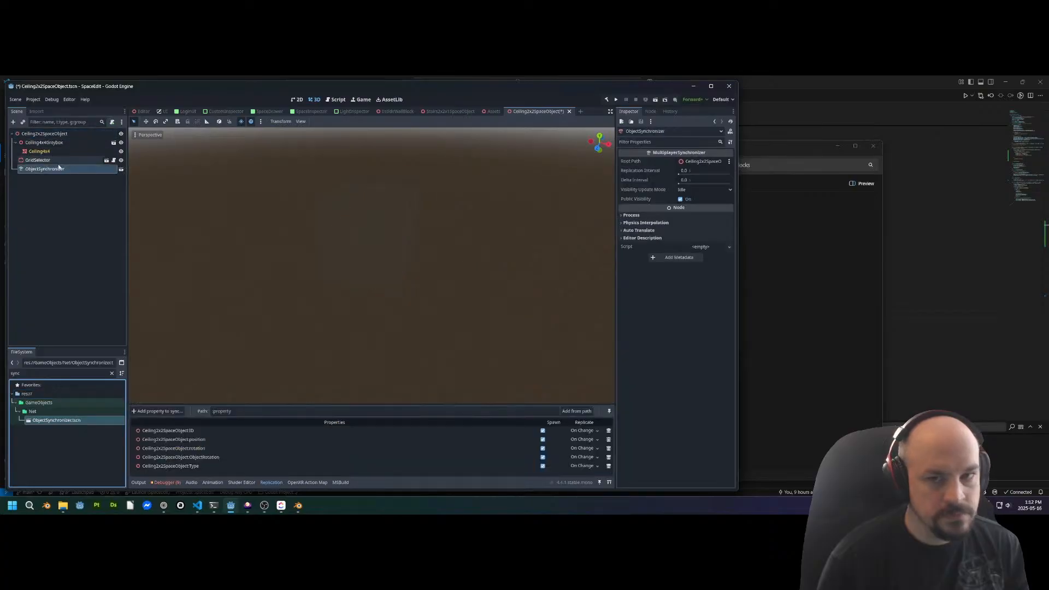
Attach the existing SpaceObject.cs script to the Ceiling2x2SpaceObject root node and save the scene
{"action": "left_click", "coordinate": [44, 133]}
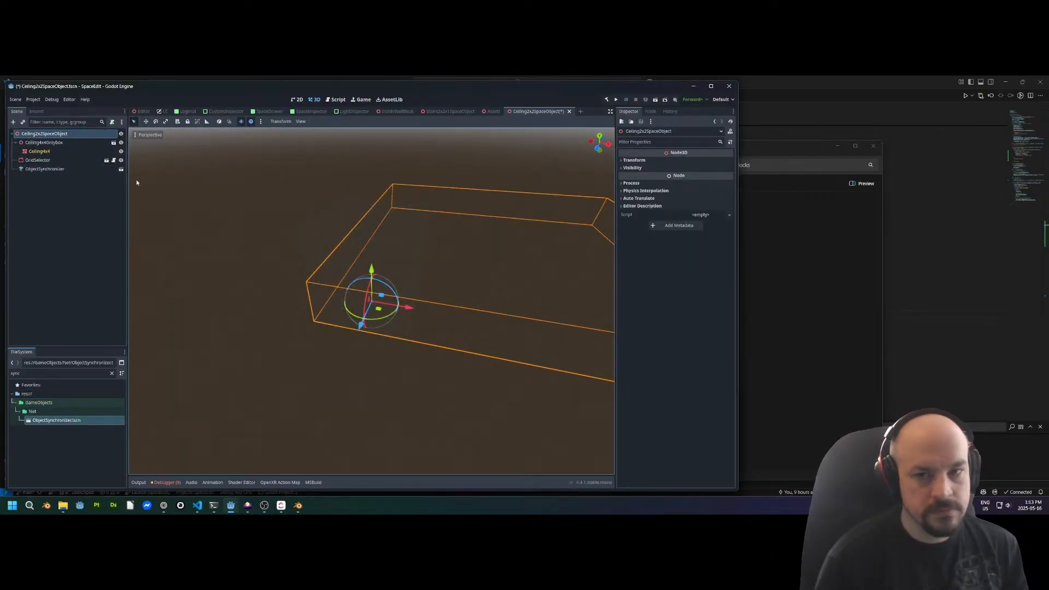
{"action": "left_click", "coordinate": [67, 196]}
{"action": "left_click", "coordinate": [46, 135]}
{"action": "left_click", "coordinate": [707, 217]}
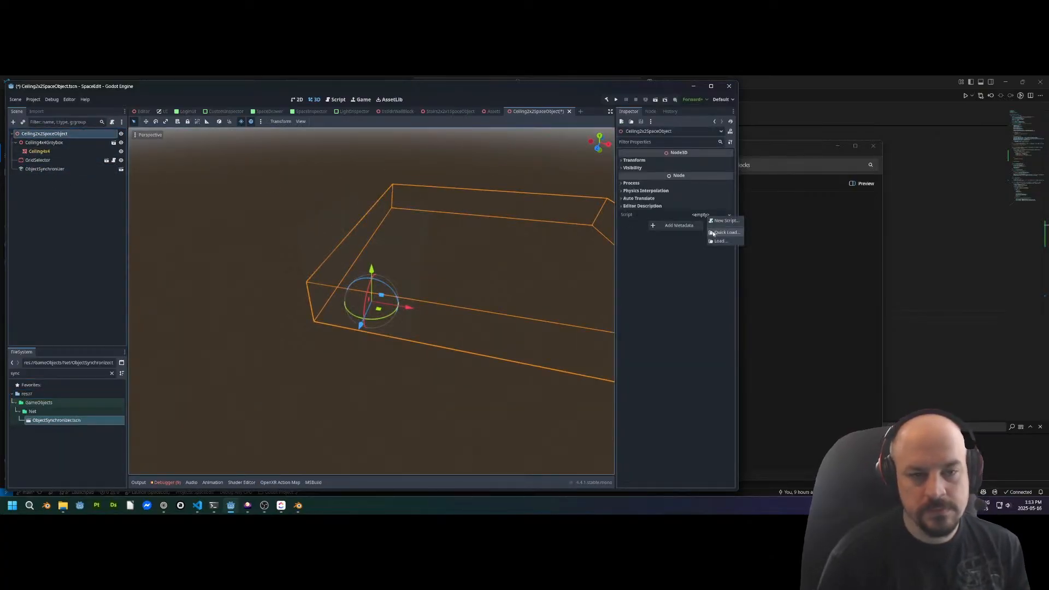
{"action": "left_click", "coordinate": [713, 232]}
{"action": "type", "text": "spaceob"}
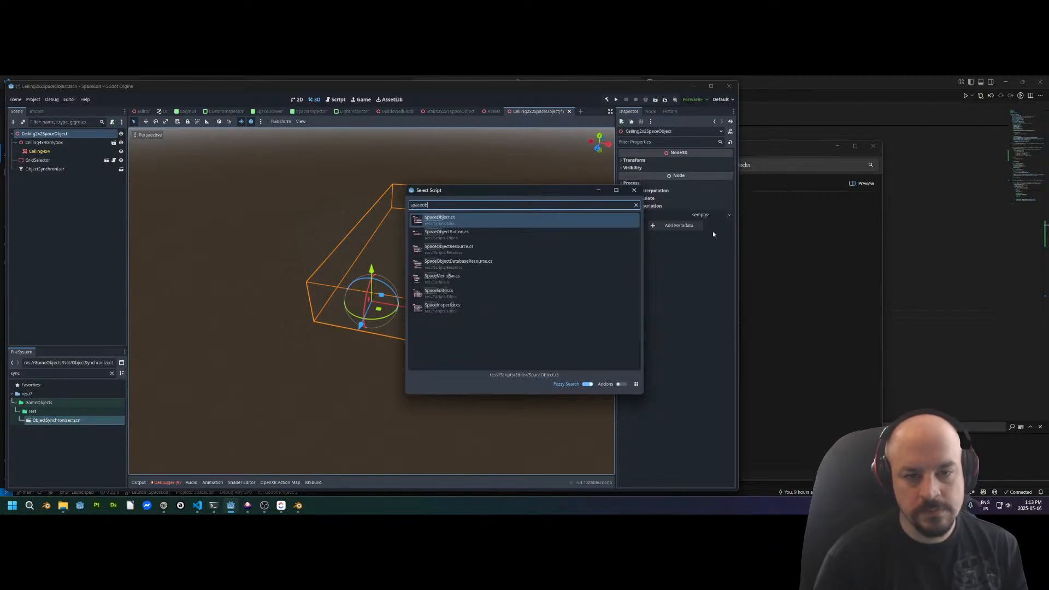
{"action": "key", "text": "Return"}
{"action": "scroll", "coordinate": [428, 221], "scroll_direction": "up", "scroll_amount": 3}
{"action": "middle_click_drag", "start_coordinate": [429, 221], "coordinate": [462, 189]}
{"action": "key", "text": "ctrl+s"}
Examine from several angles how the ceiling model sits within the space object's bounding box
{"action": "scroll", "coordinate": [391, 247], "scroll_direction": "down", "scroll_amount": 2}
{"action": "middle_click_drag", "start_coordinate": [391, 247], "coordinate": [431, 310]}
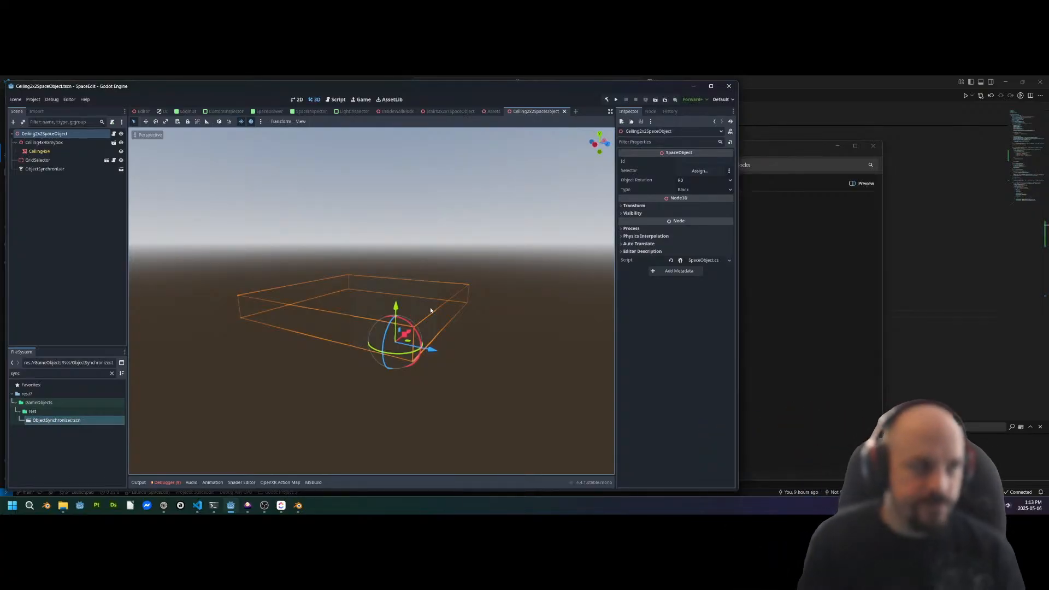
{"action": "middle_click_drag", "start_coordinate": [419, 307], "coordinate": [133, 290]}
{"action": "scroll", "coordinate": [330, 302], "scroll_direction": "up", "scroll_amount": 4}
{"action": "middle_click_drag", "start_coordinate": [142, 210], "coordinate": [99, 214]}
{"action": "middle_click_drag", "start_coordinate": [307, 279], "coordinate": [294, 375]}
{"action": "scroll", "coordinate": [315, 313], "scroll_direction": "up", "scroll_amount": 4}
{"action": "scroll", "coordinate": [314, 345], "scroll_direction": "down", "scroll_amount": 4}
{"action": "middle_click_drag", "start_coordinate": [347, 336], "coordinate": [317, 300]}
Set the Y position of the Ceiling4x4Greybox node to 0.5 m and save the scene
{"action": "left_click", "coordinate": [44, 143]}
{"action": "left_click", "coordinate": [635, 160]}
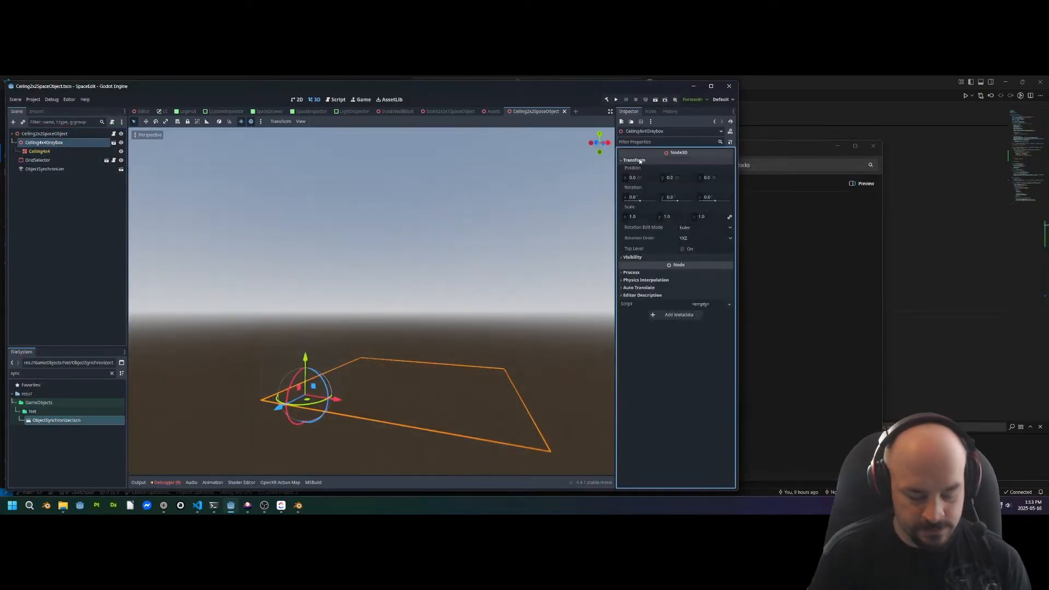
{"action": "type", "text": "0"}
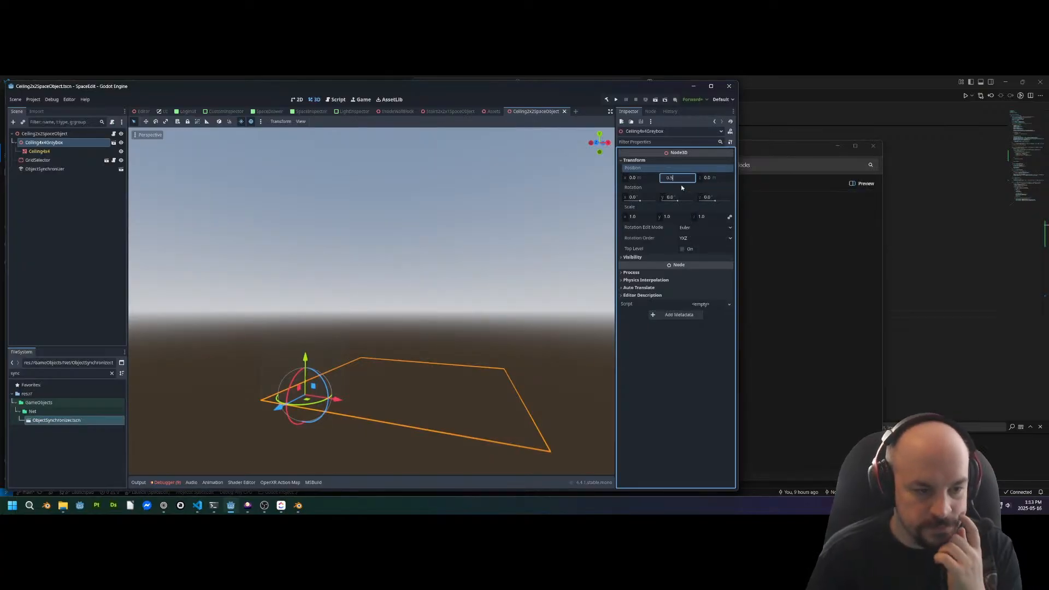
{"action": "type", "text": ".5"}
{"action": "key", "text": "Return"}
{"action": "middle_click_drag", "start_coordinate": [408, 320], "coordinate": [371, 309]}
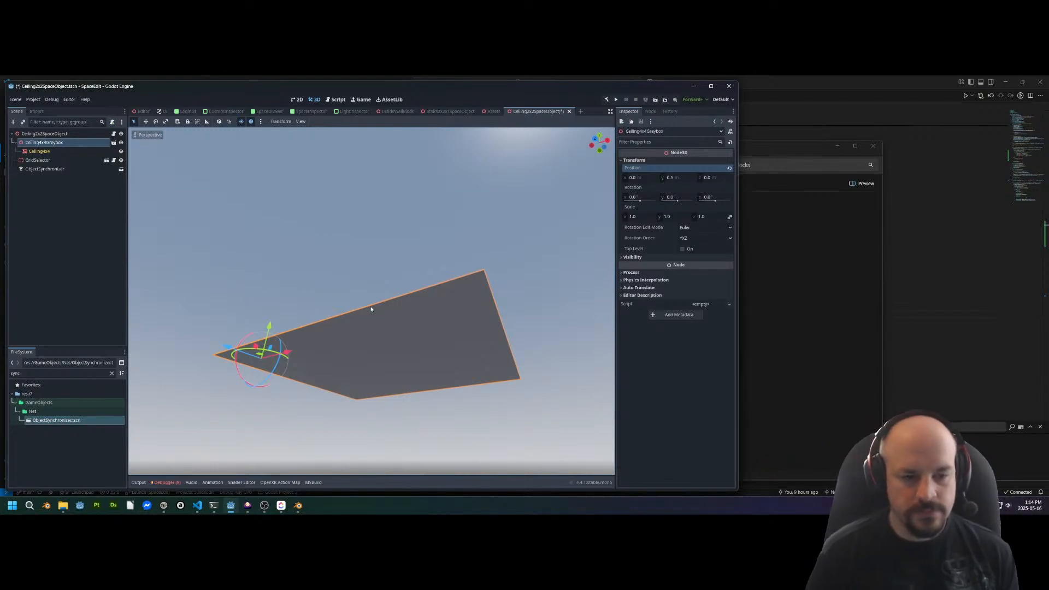
{"action": "middle_click_drag", "start_coordinate": [399, 354], "coordinate": [443, 260]}
{"action": "key", "text": "ctrl+s"}
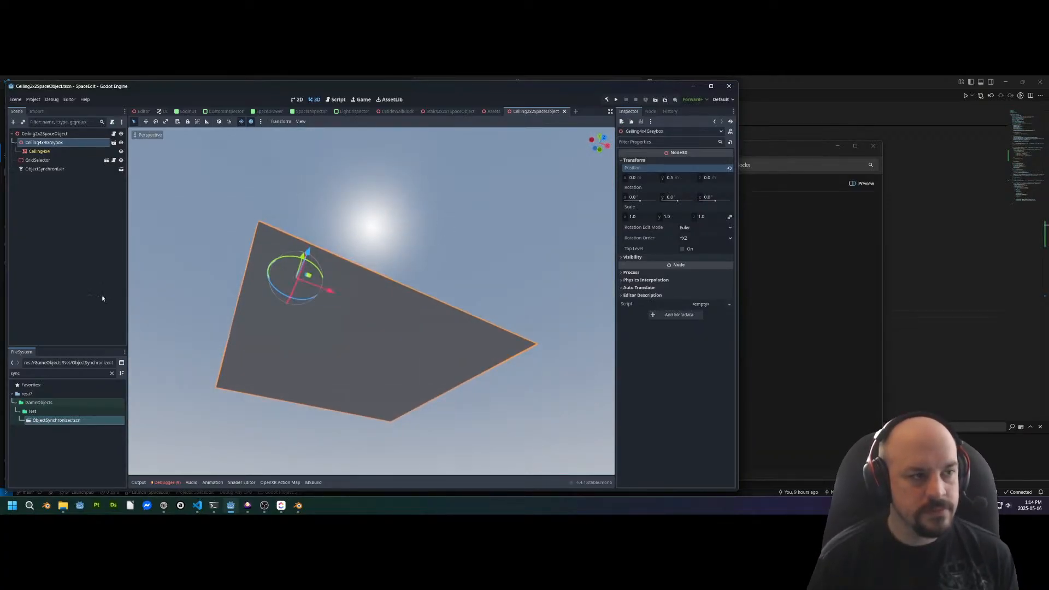
Check the ObjectSynchronizer and the root node's SpaceObject properties, and save the scene again
{"action": "left_click", "coordinate": [44, 169]}
{"action": "middle_click_drag", "start_coordinate": [338, 273], "coordinate": [297, 207]}
{"action": "left_click", "coordinate": [44, 133]}
{"action": "scroll", "coordinate": [295, 224], "scroll_direction": "down", "scroll_amount": 3}
{"action": "key", "text": "ctrl+s"}
{"action": "middle_click_drag", "start_coordinate": [319, 242], "coordinate": [351, 295]}
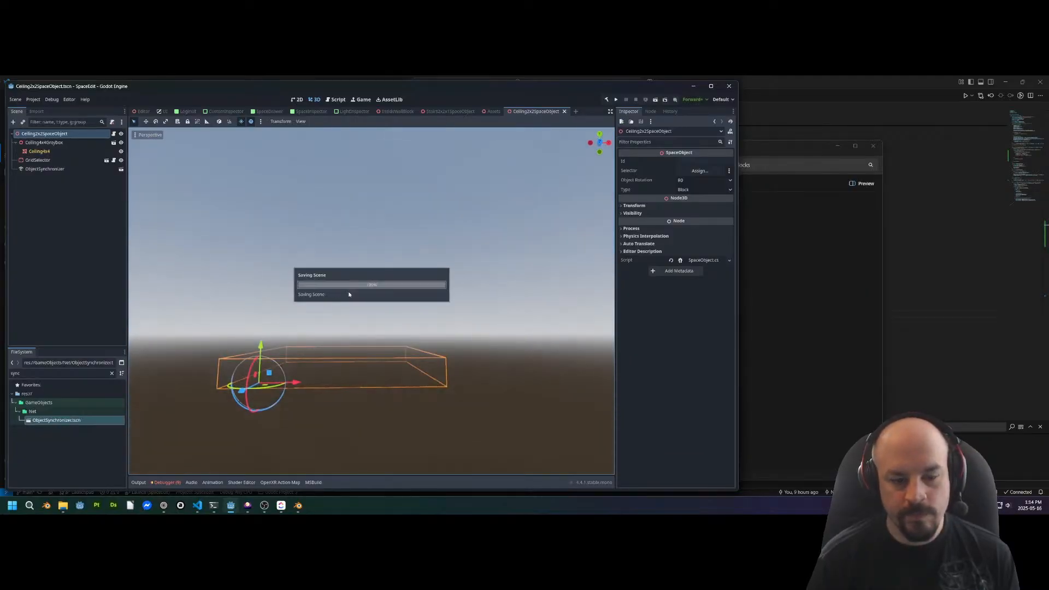
Switch to the online GUID generator in the browser, generate and copy one GUID, and return to Godot
{"action": "left_click", "coordinate": [164, 508]}
{"action": "left_click", "coordinate": [65, 163]}
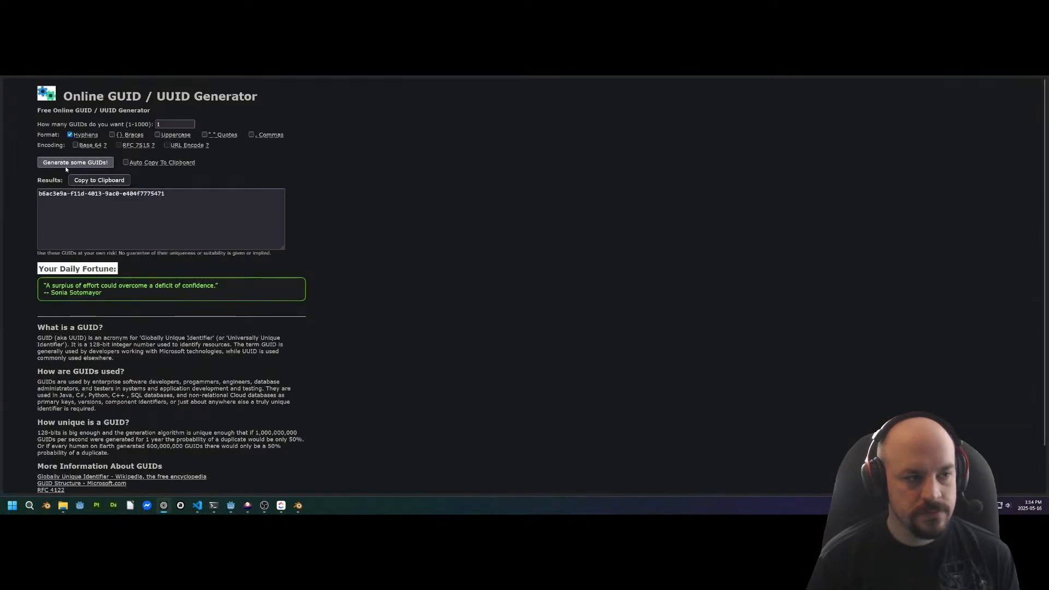
{"action": "left_click", "coordinate": [503, 220]}
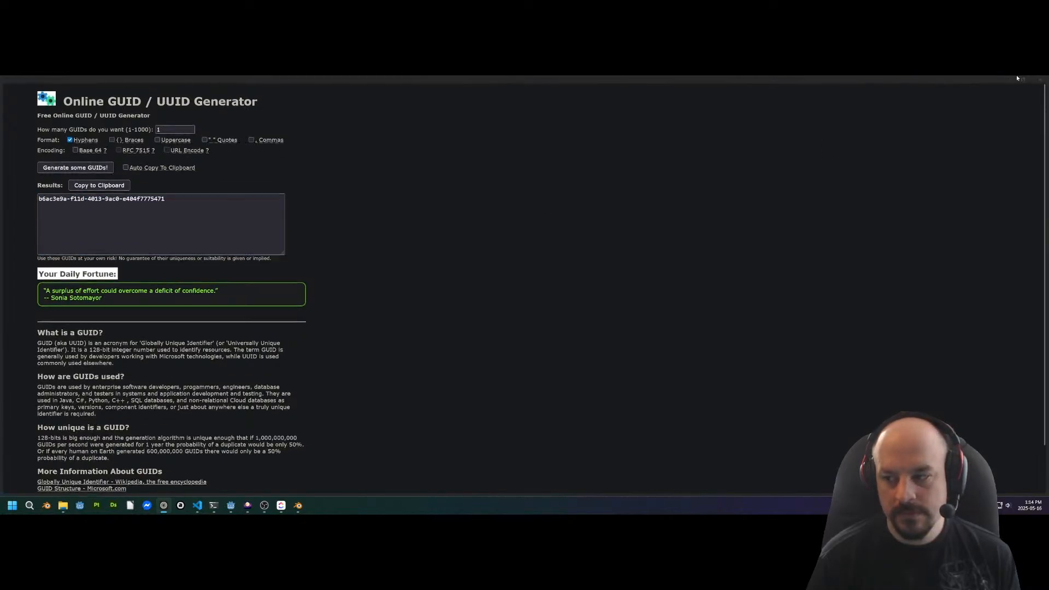
{"action": "left_click", "coordinate": [1007, 81]}
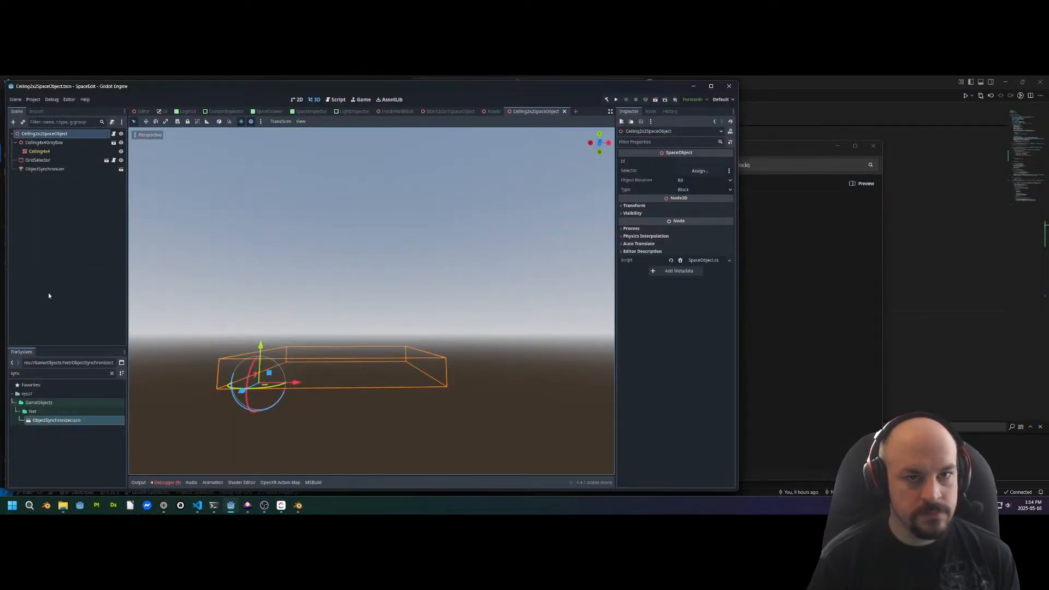
Set the Ceiling2x2SpaceObject root's Id to the copied GUID, assign GridSelector as its Selector, and save the scene
{"action": "left_click", "coordinate": [493, 111]}
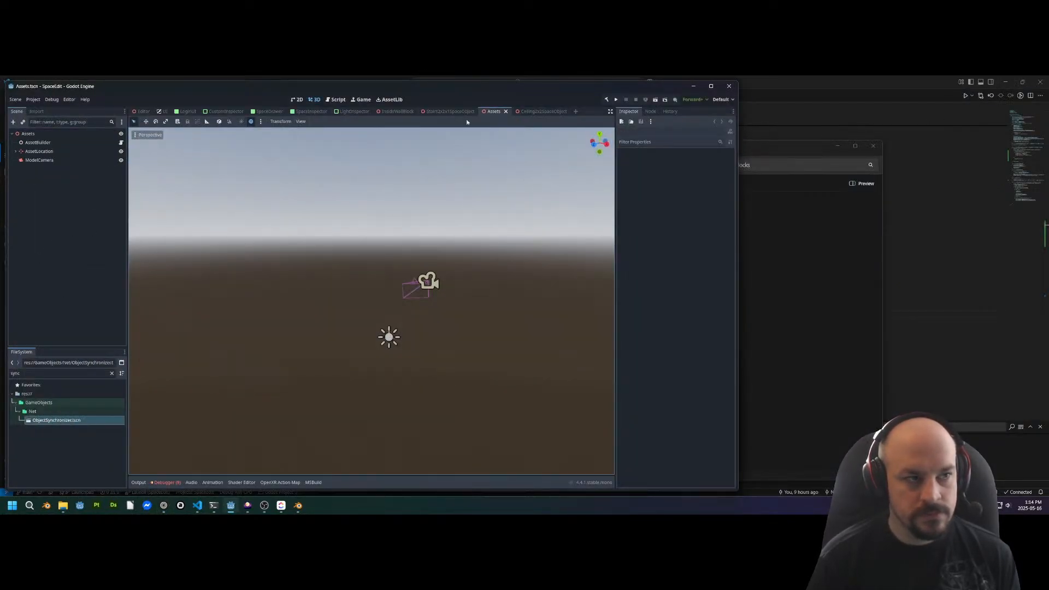
{"action": "left_click", "coordinate": [460, 112]}
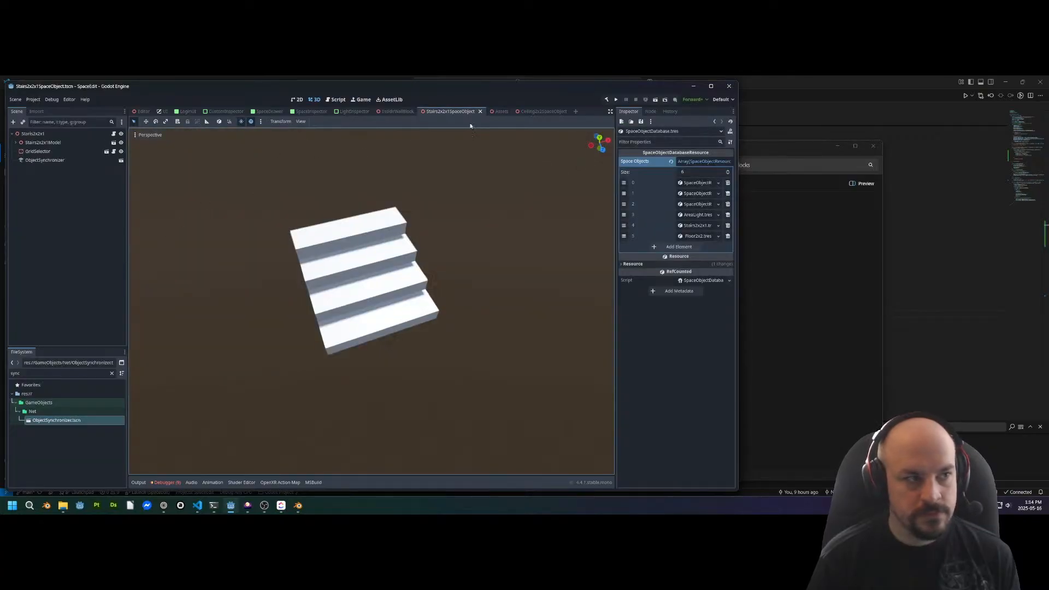
{"action": "left_click", "coordinate": [538, 112]}
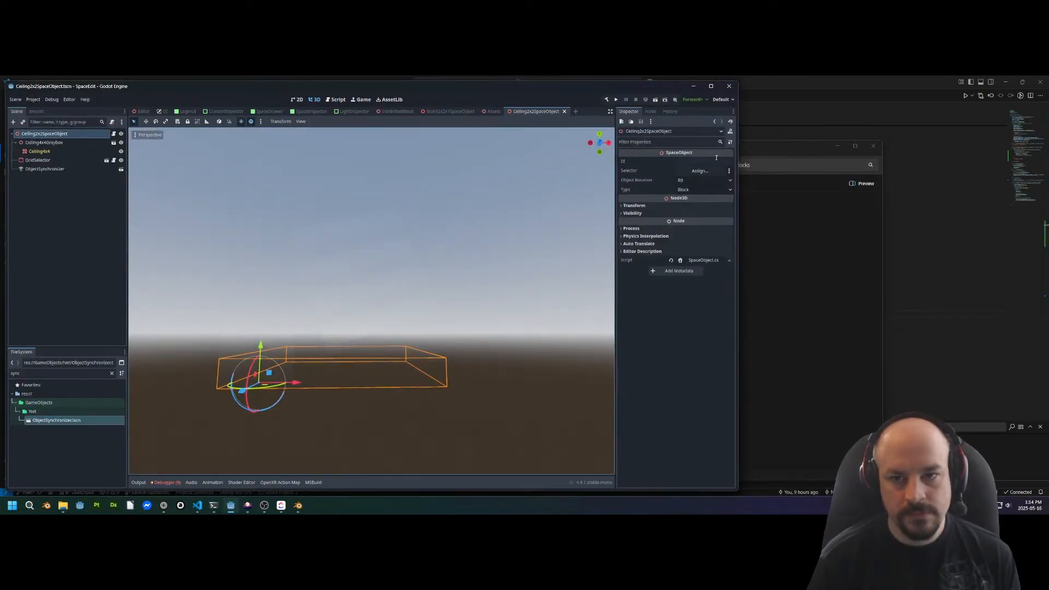
{"action": "left_click", "coordinate": [700, 170]}
{"action": "double_click", "coordinate": [501, 229]}
{"action": "key", "text": "ctrl+s"}
{"action": "middle_click_drag", "start_coordinate": [377, 290], "coordinate": [384, 250]}
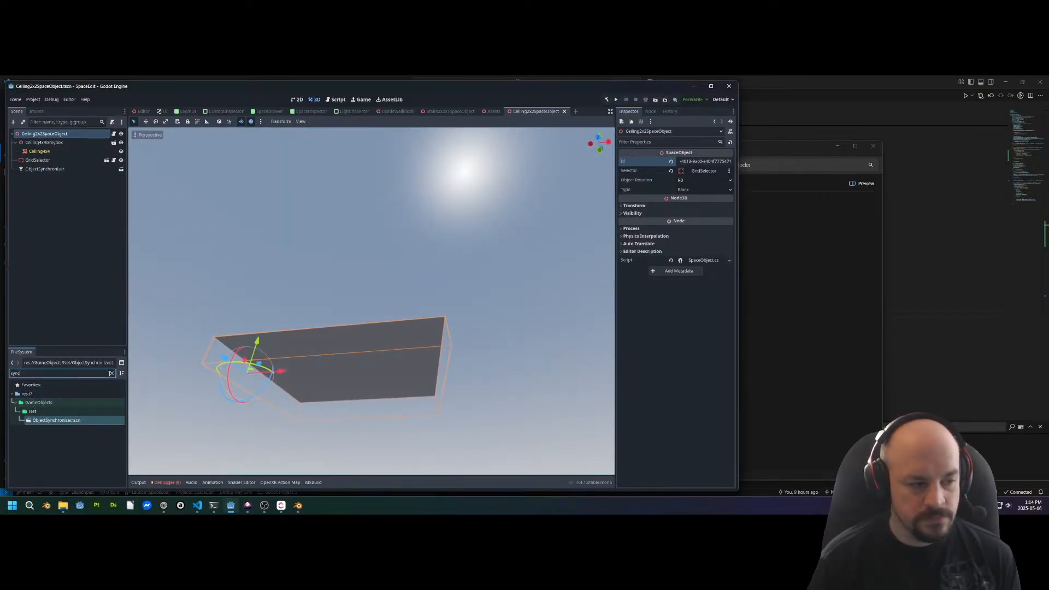
Clear the project file filter and create a Ceilings folder inside Resources/SpaceObjects
{"action": "left_click", "coordinate": [112, 374]}
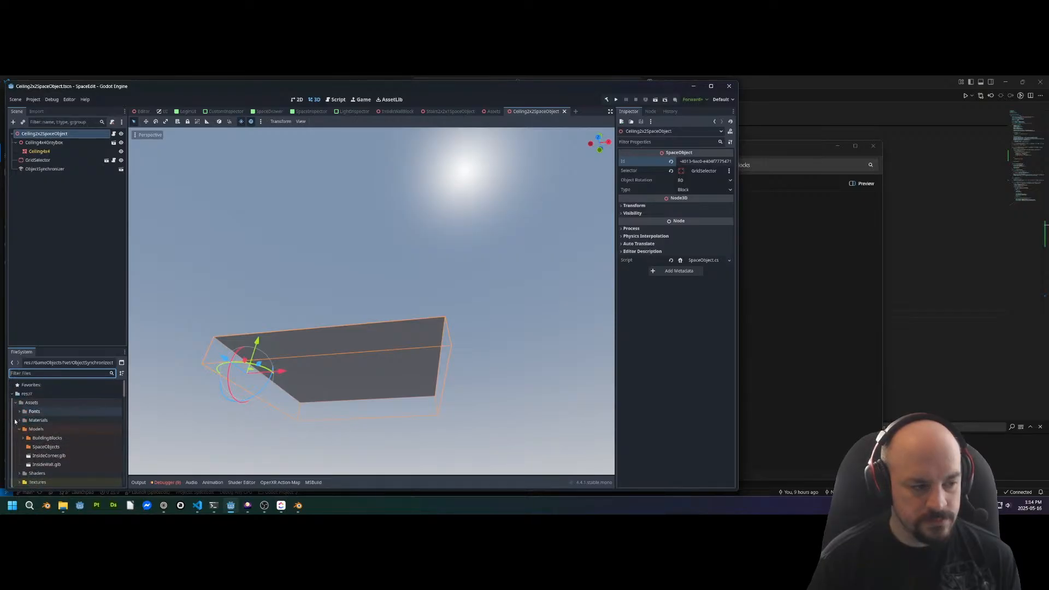
{"action": "left_click", "coordinate": [18, 431]}
{"action": "scroll", "coordinate": [52, 430], "scroll_direction": "down", "scroll_amount": 3}
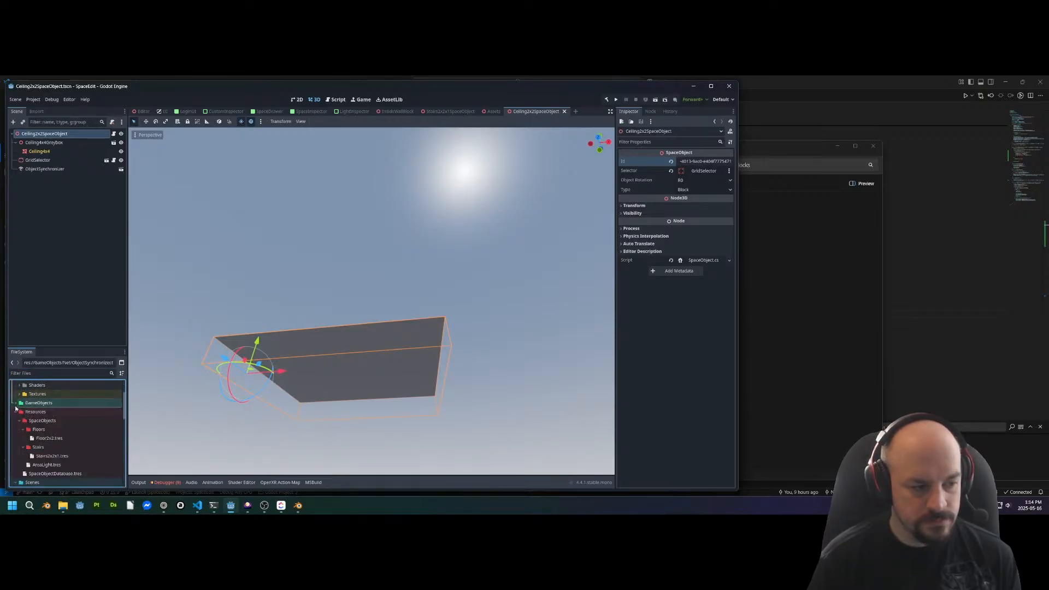
{"action": "left_click", "coordinate": [23, 430]}
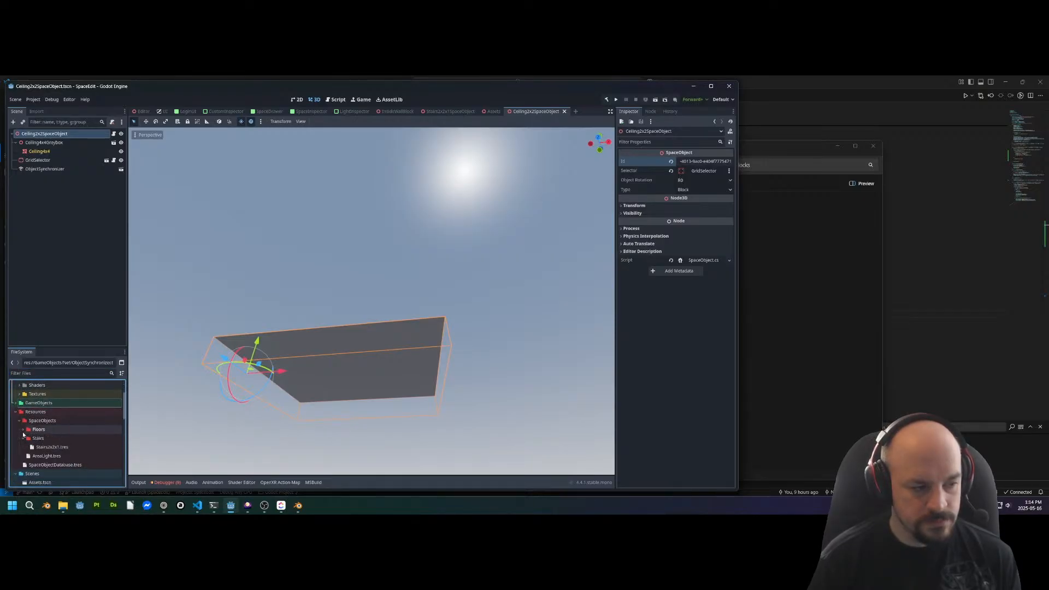
{"action": "right_click", "coordinate": [41, 420]}
{"action": "mouse_move", "coordinate": [78, 368]}
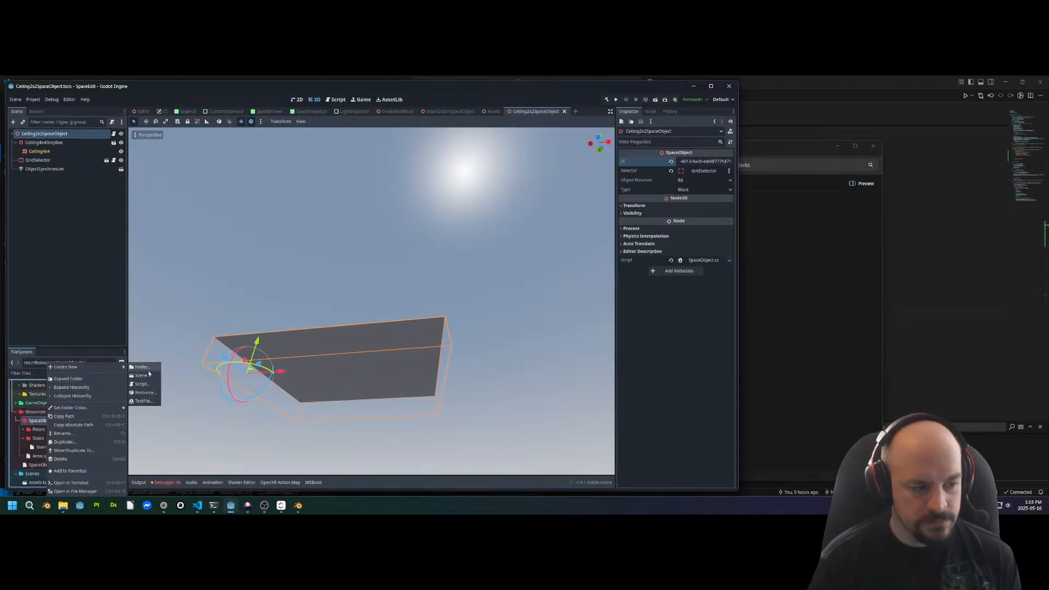
{"action": "left_click", "coordinate": [145, 368]}
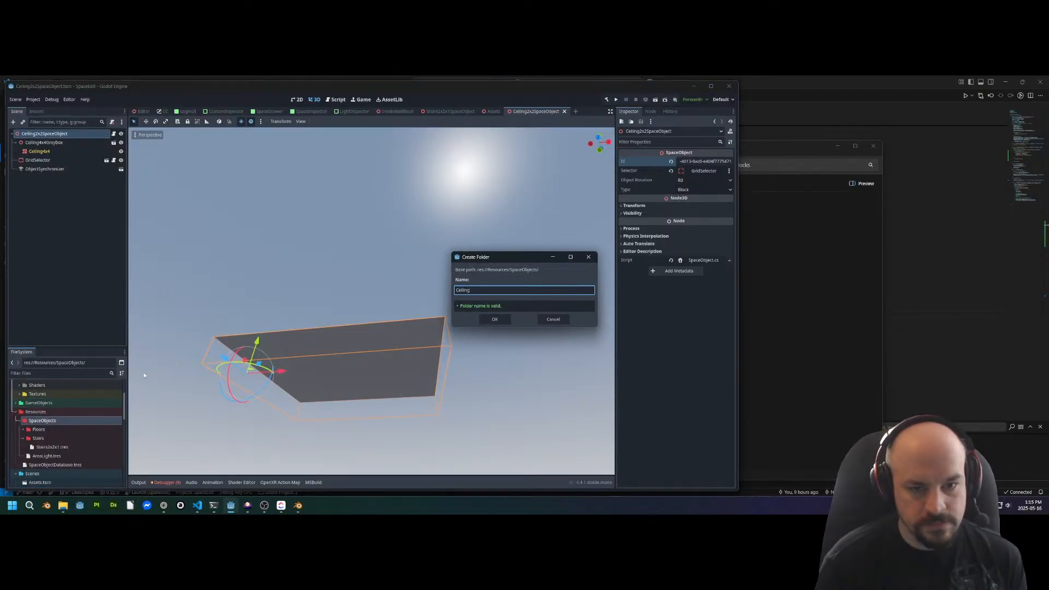
{"action": "type", "text": "Ceilings"}
{"action": "key", "text": "Return"}
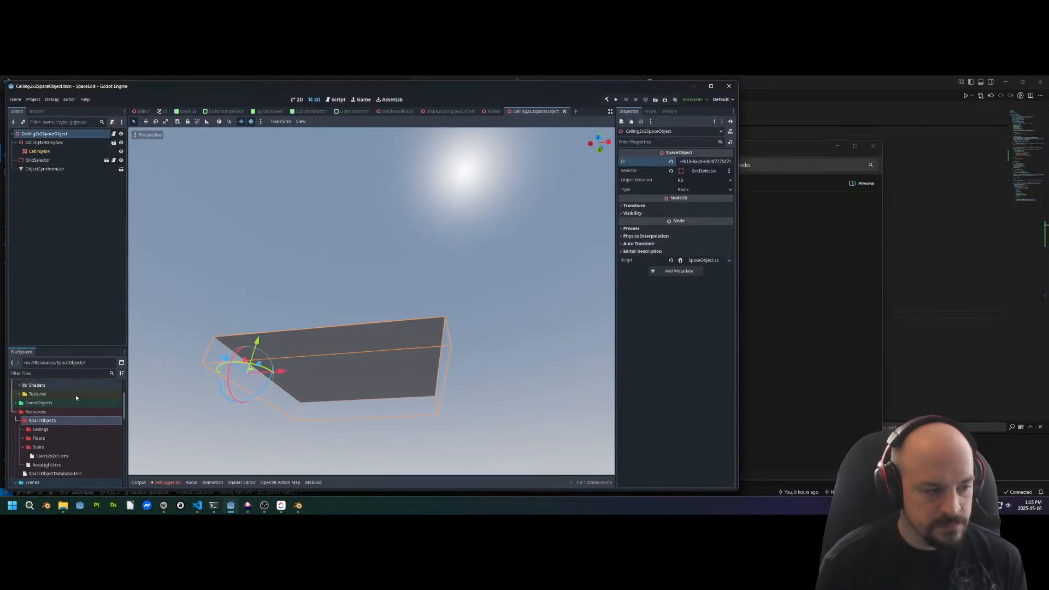
Create a SpaceObjectResource in Resources/SpaceObjects/Ceilings and save it as Ceiling2x2.tres
{"action": "right_click", "coordinate": [53, 429]}
{"action": "mouse_move", "coordinate": [95, 372]}
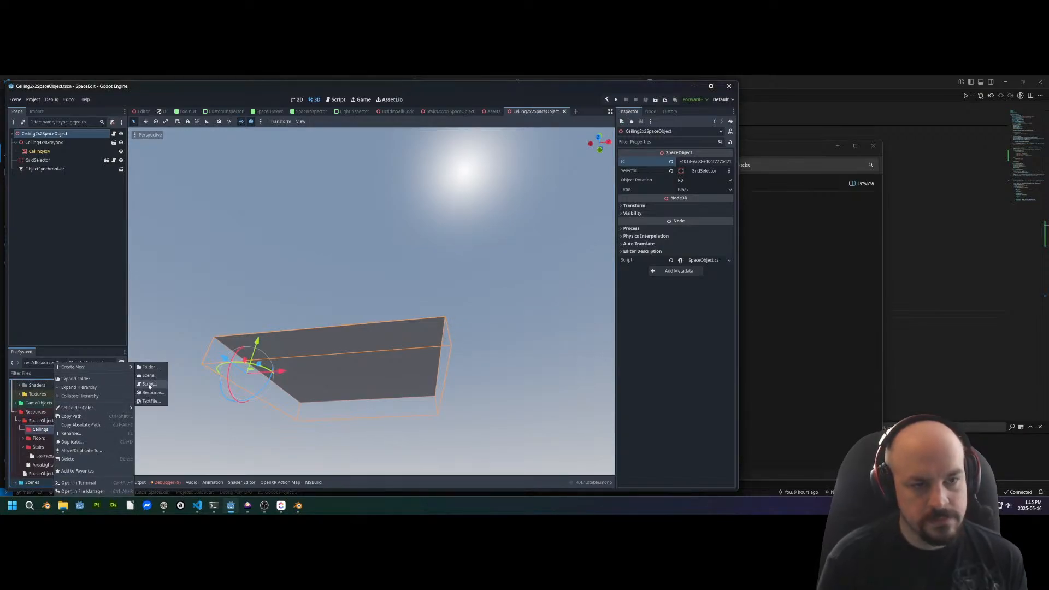
{"action": "left_click", "coordinate": [156, 394]}
{"action": "type", "text": "ceiling"}
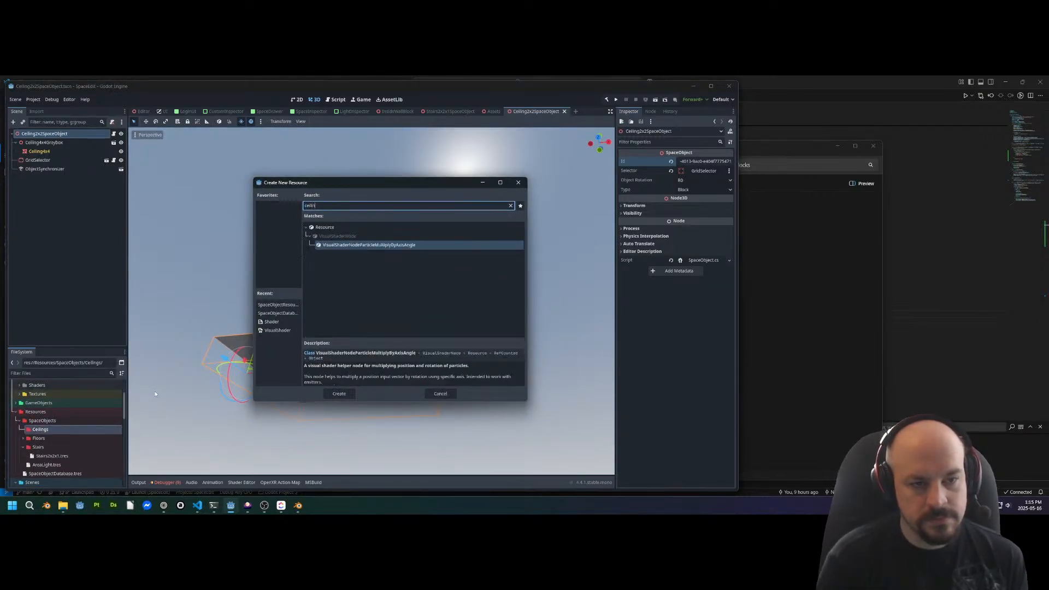
{"action": "key", "text": "BackSpace"}
{"action": "key", "text": "BackSpace"}
{"action": "key", "text": "BackSpace"}
{"action": "key", "text": "BackSpace"}
{"action": "key", "text": "BackSpace"}
{"action": "key", "text": "BackSpace"}
{"action": "key", "text": "BackSpace"}
{"action": "type", "text": "spaceob"}
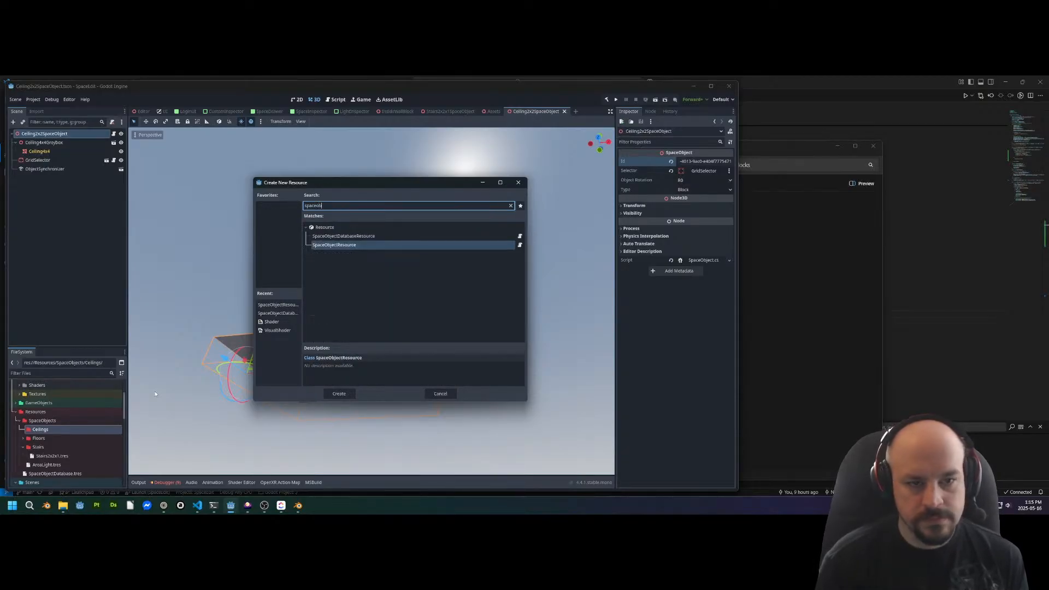
{"action": "key", "text": "Return"}
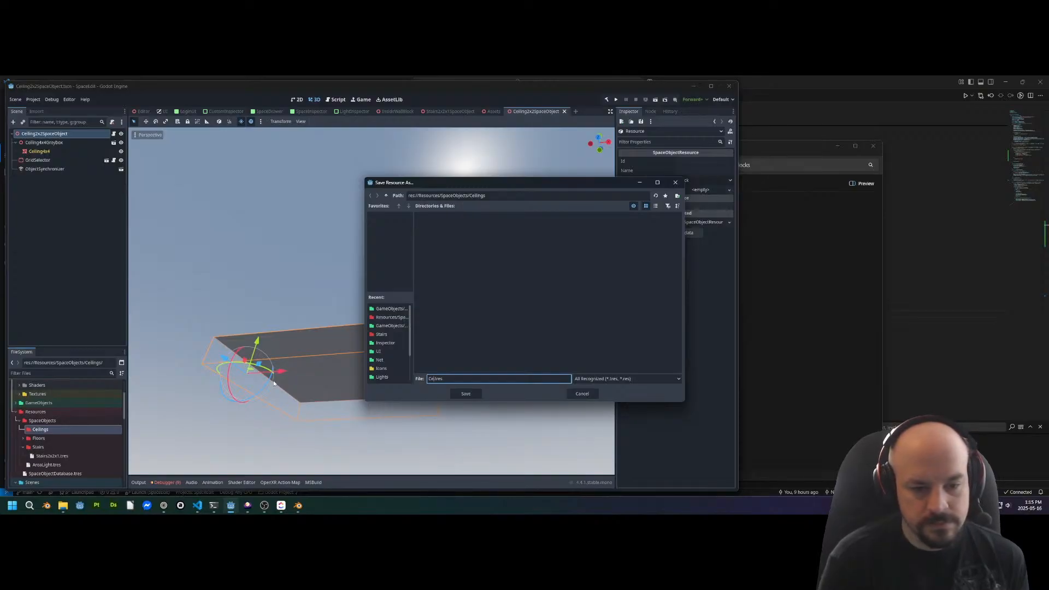
{"action": "type", "text": "Ceilin"}
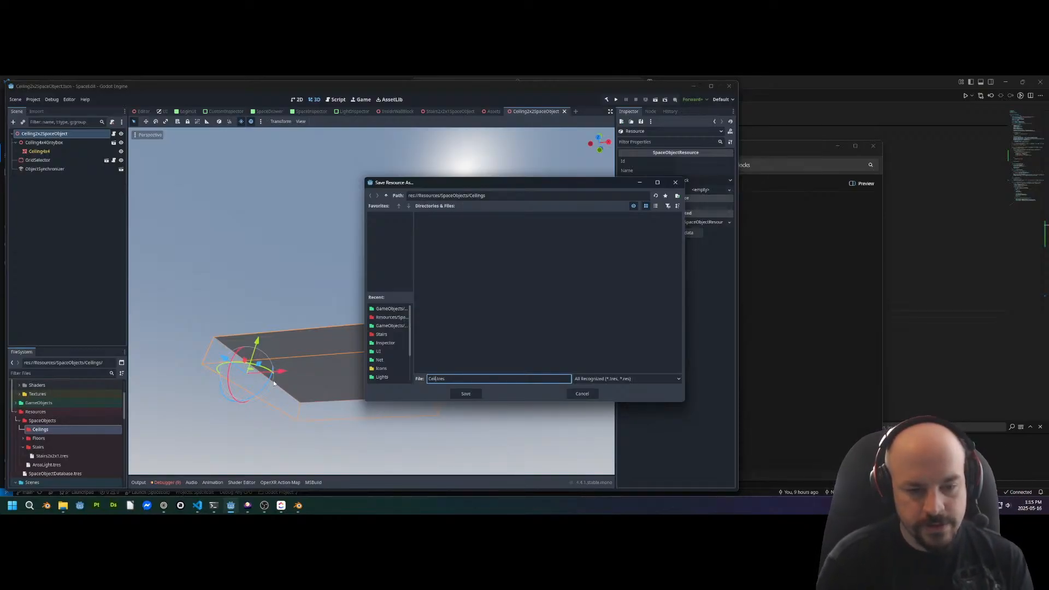
{"action": "type", "text": "g2x32"}
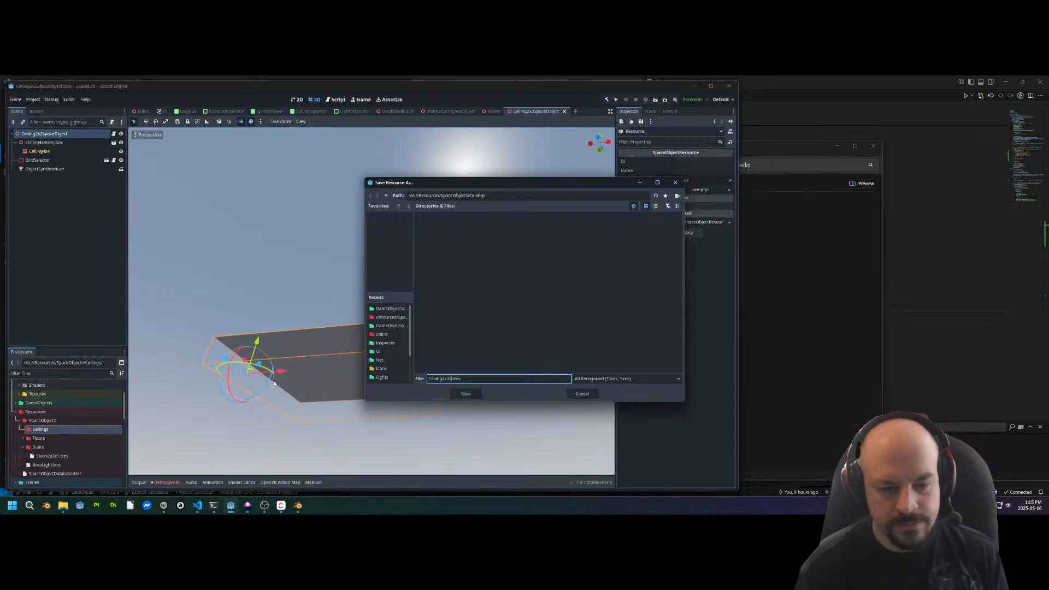
{"action": "key", "text": "Return"}
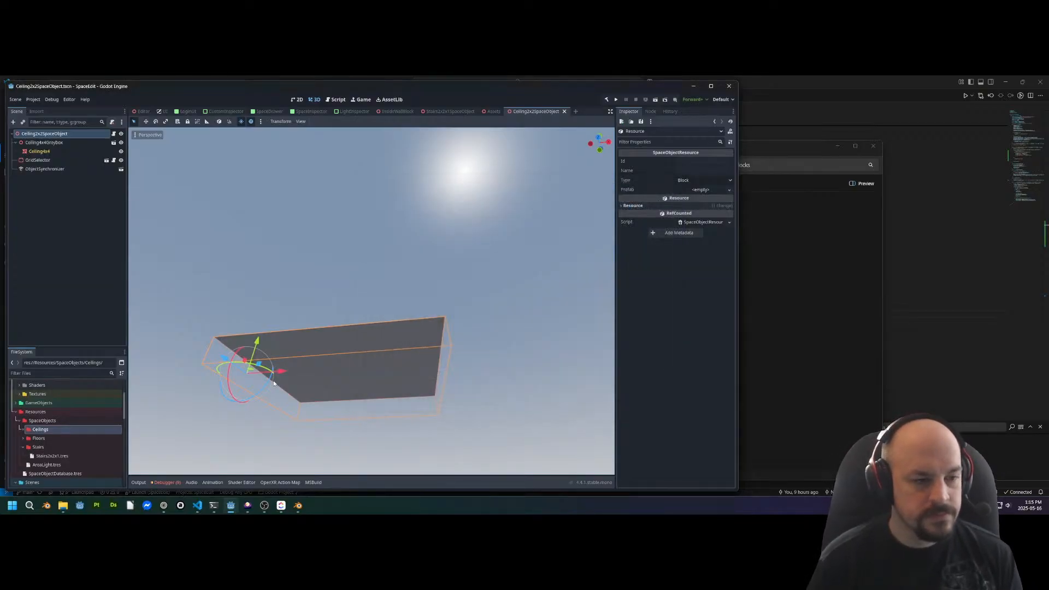
{"action": "left_click", "coordinate": [56, 432]}
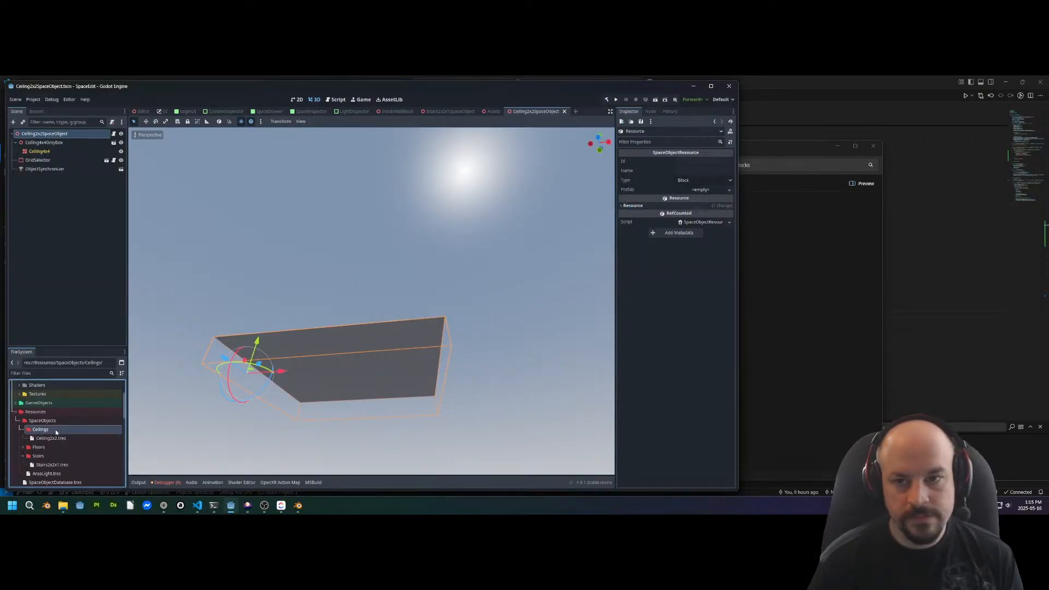
Fill in Ceiling2x2.tres with the copied GUID as Id, the name Ceiling 2x2, and Ceiling2x2SpaceObject.tscn as its Prefab
{"action": "left_click", "coordinate": [57, 439]}
{"action": "left_click", "coordinate": [683, 164]}
{"action": "key", "text": "ctrl+v"}
{"action": "left_click", "coordinate": [695, 173]}
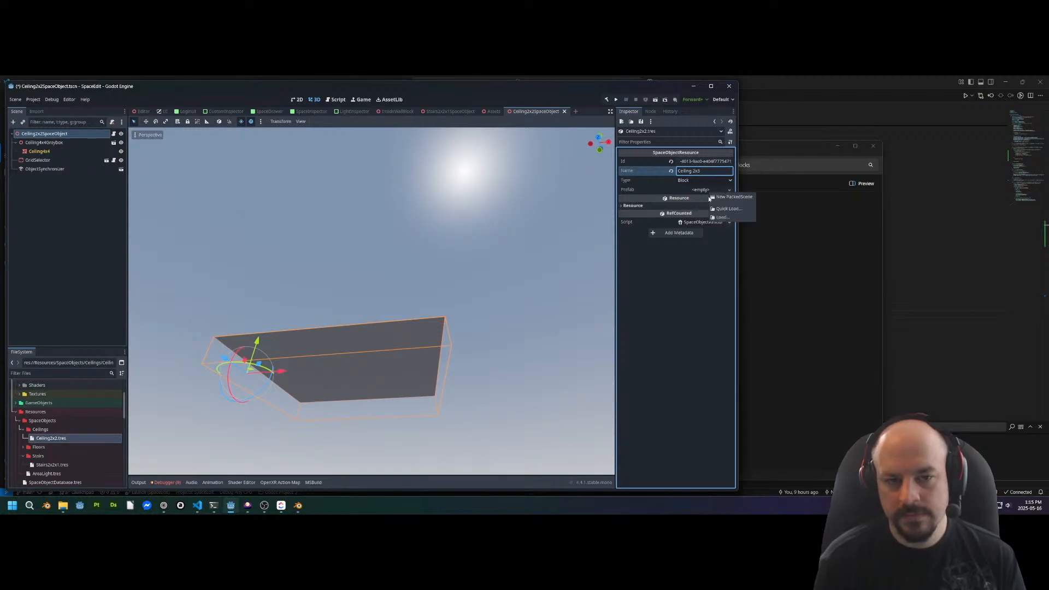
{"action": "left_click", "coordinate": [715, 208]}
{"action": "type", "text": "ceil"}
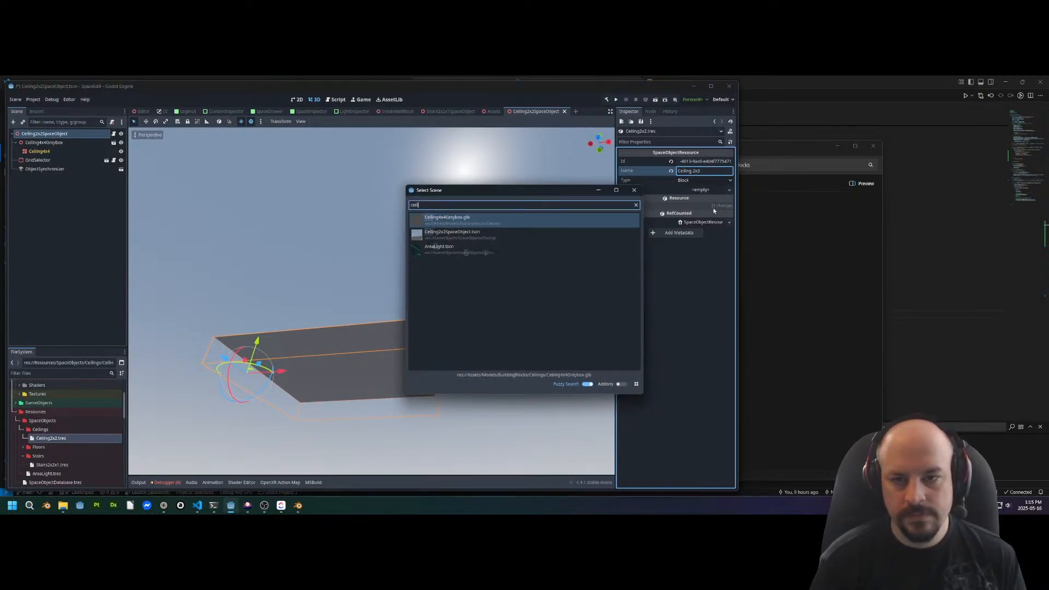
{"action": "key", "text": "Return"}
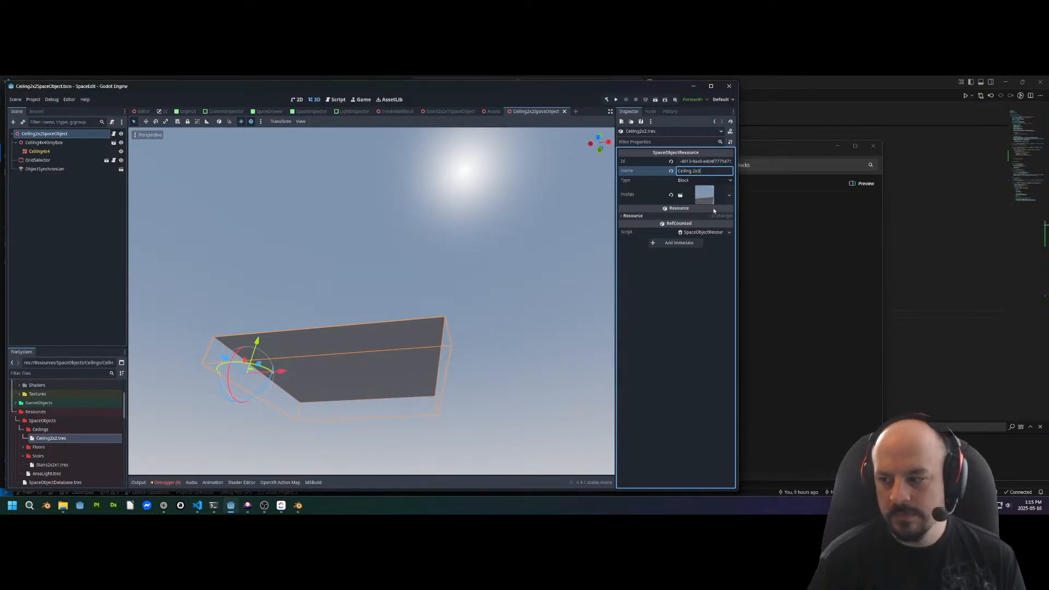
Save the Ceiling2x2SpaceObject scene and close it
{"action": "scroll", "coordinate": [285, 284], "scroll_direction": "down", "scroll_amount": 4}
{"action": "middle_click_drag", "start_coordinate": [285, 284], "coordinate": [379, 314]}
{"action": "key", "text": "ctrl+s"}
{"action": "key", "text": "ctrl+s"}
{"action": "scroll", "coordinate": [412, 316], "scroll_direction": "down", "scroll_amount": 2}
{"action": "key", "text": "ctrl+s"}
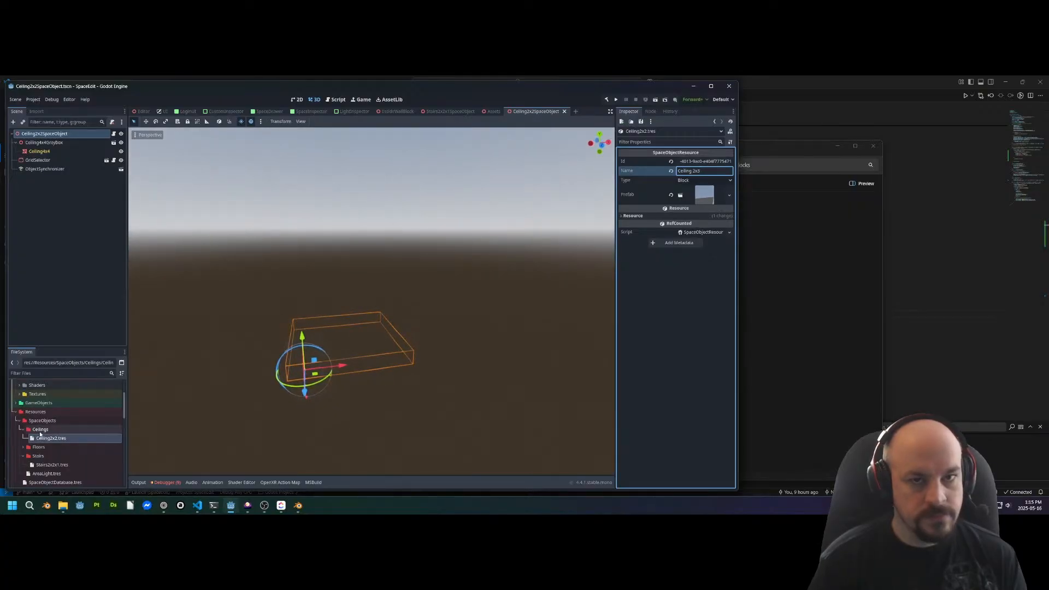
{"action": "left_click", "coordinate": [564, 111]}
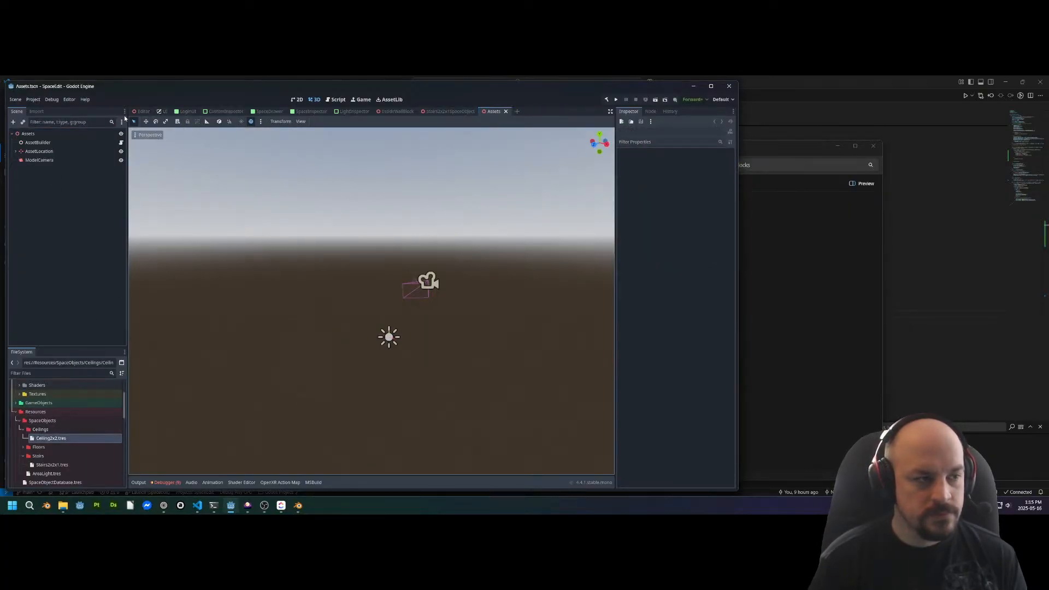
In the Editor scene, add a new element to the SpaceObjectSpawner's Auto Spawn List
{"action": "left_click", "coordinate": [144, 113]}
{"action": "left_click", "coordinate": [61, 309]}
{"action": "left_click", "coordinate": [59, 285]}
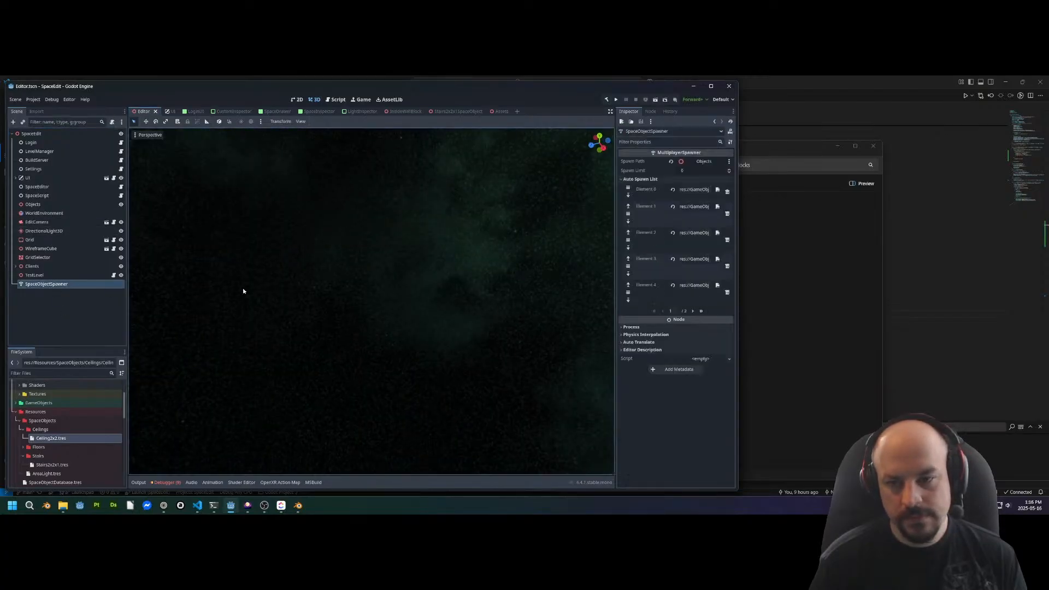
{"action": "left_click", "coordinate": [691, 311]}
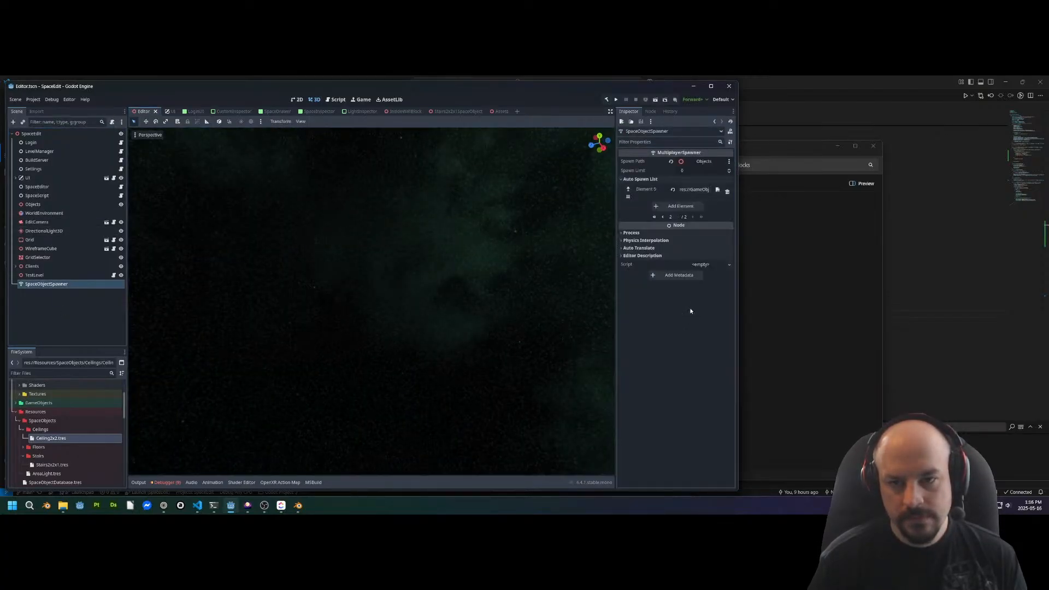
{"action": "left_click", "coordinate": [691, 205]}
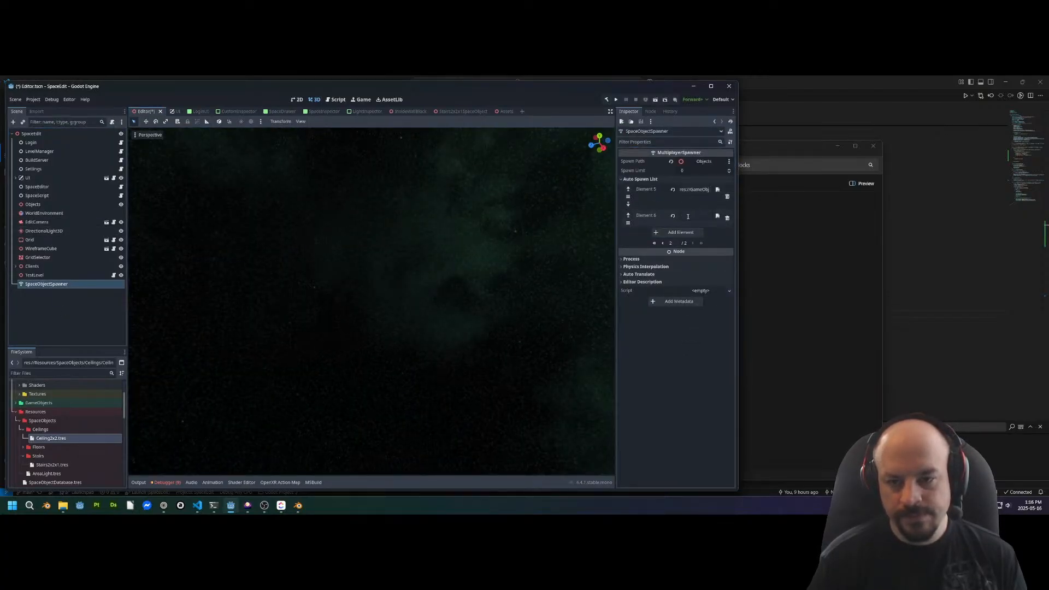
Assign GameObjects/SpaceObjects/Ceilings/Ceiling2x2SpaceObject.tscn to the new spawn list element and save the Editor scene
{"action": "right_click", "coordinate": [684, 215]}
{"action": "left_click", "coordinate": [670, 222]}
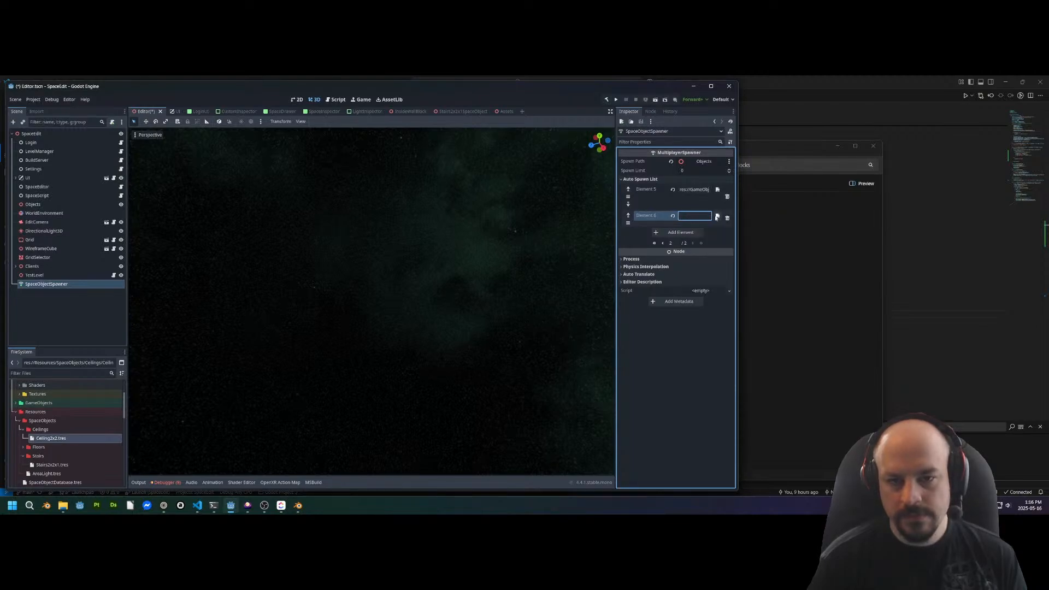
{"action": "left_click", "coordinate": [718, 217]}
{"action": "double_click", "coordinate": [558, 233]}
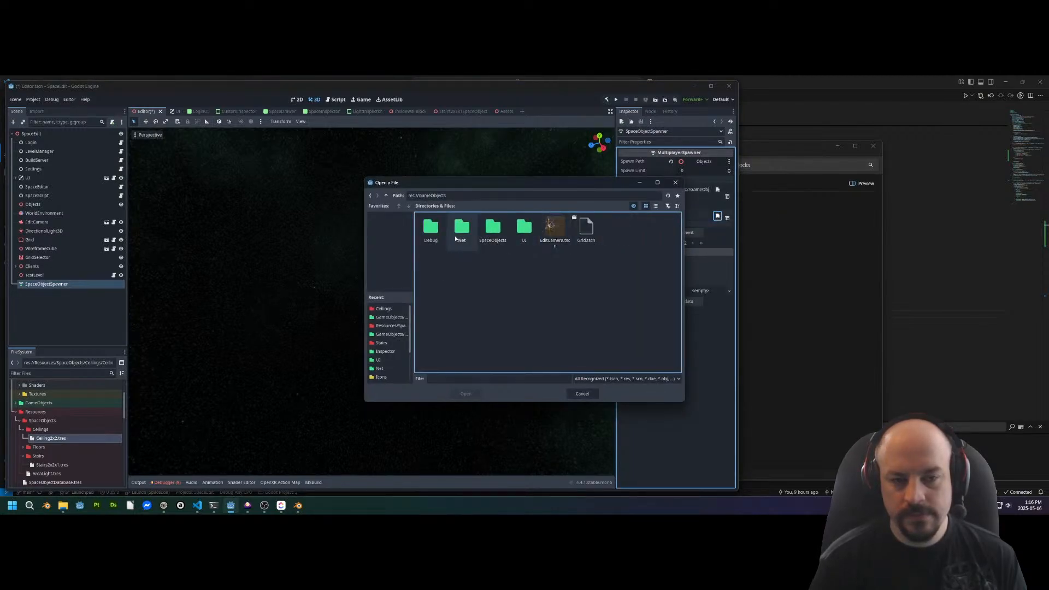
{"action": "double_click", "coordinate": [493, 229]}
{"action": "double_click", "coordinate": [432, 230]}
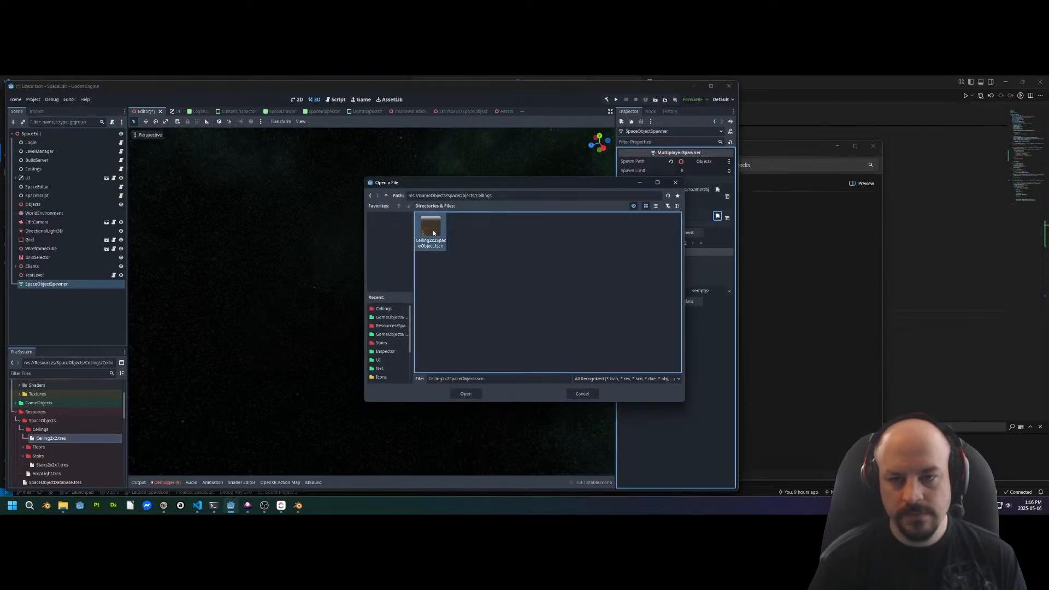
{"action": "double_click", "coordinate": [434, 233]}
{"action": "key", "text": "ctrl+s"}
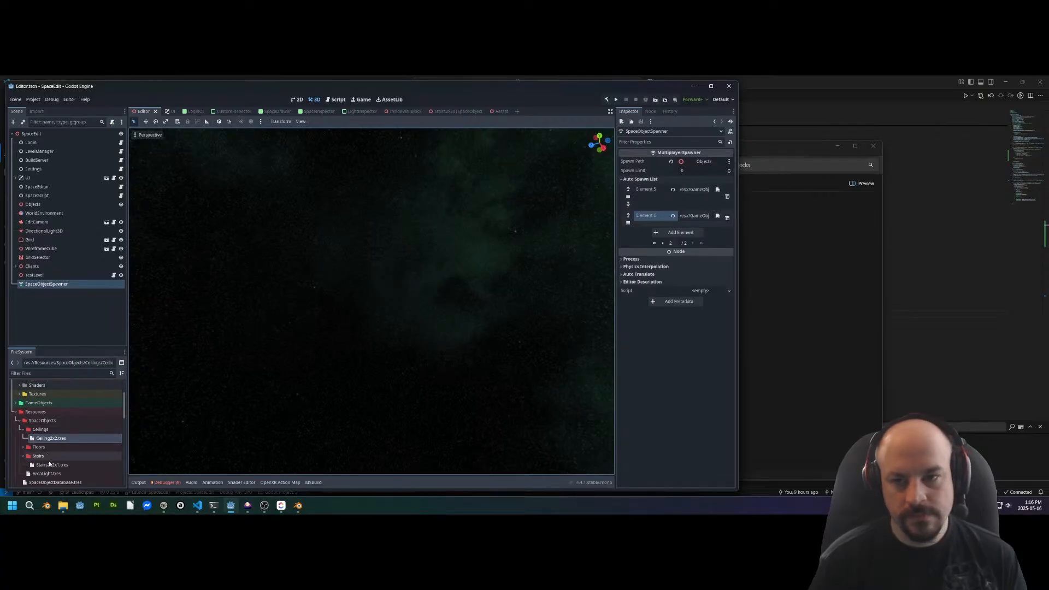
Add Ceiling2x2.tres as a new entry in the Space Objects array of SpaceObjectDatabase.tres
{"action": "left_click", "coordinate": [55, 482]}
{"action": "left_click", "coordinate": [676, 248]}
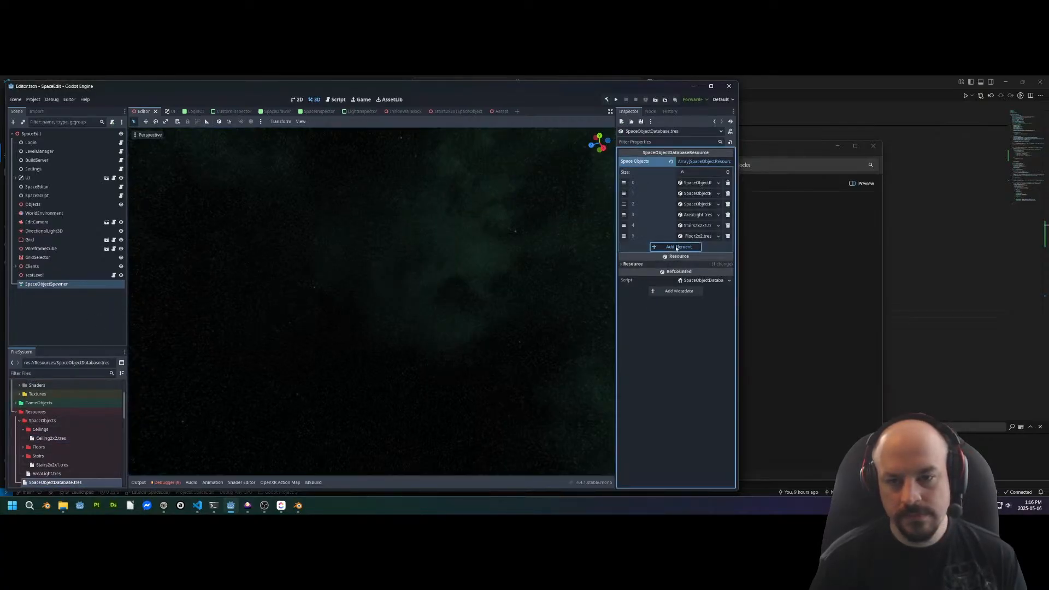
{"action": "right_click", "coordinate": [705, 247]}
{"action": "left_click", "coordinate": [719, 258]}
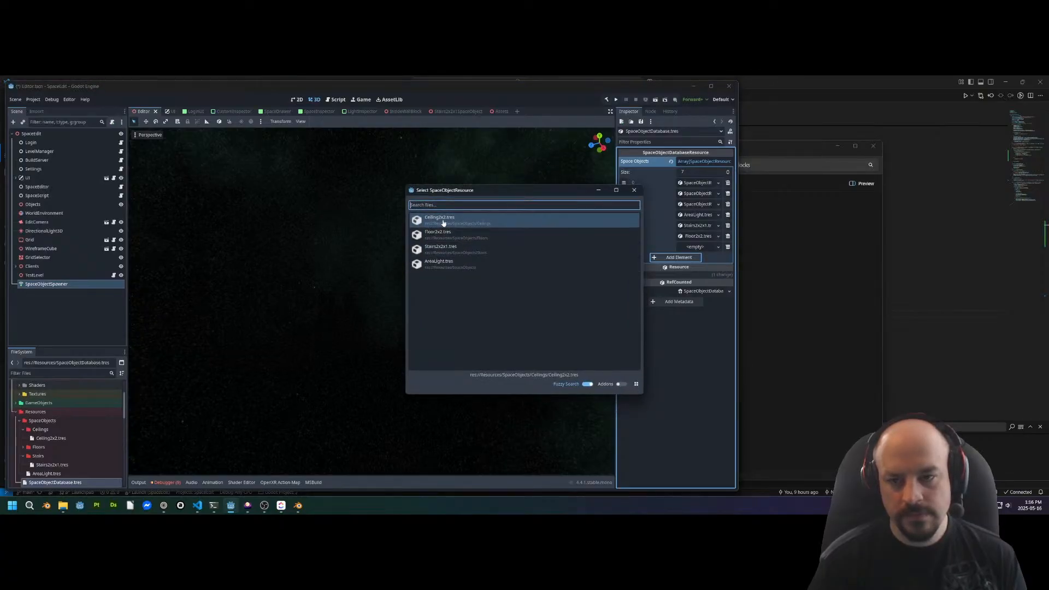
{"action": "double_click", "coordinate": [470, 220]}
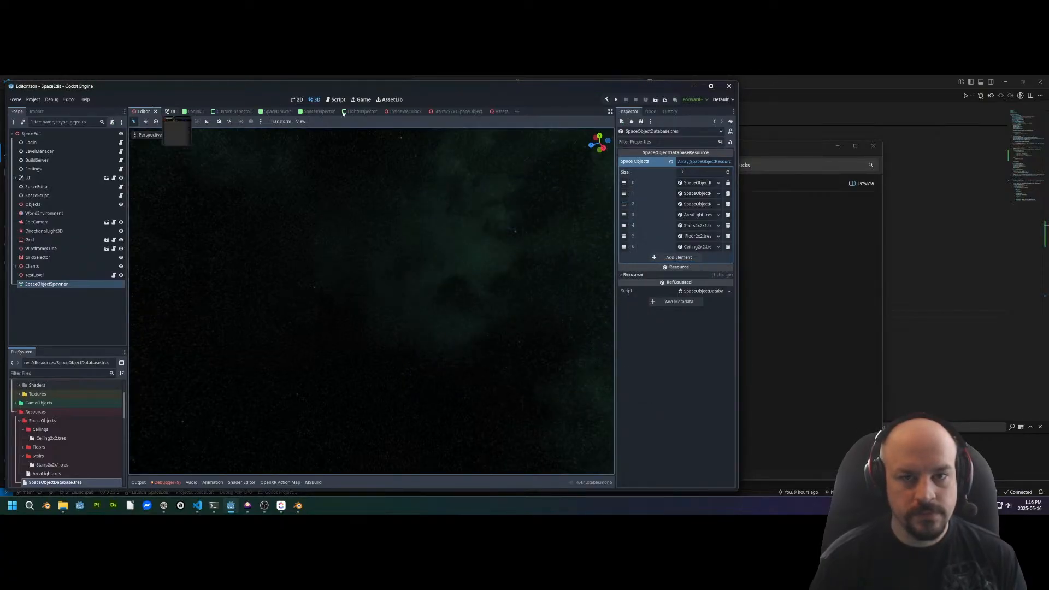
Run the Assets scene to bake the object images, and close its debug window when baking is complete
{"action": "left_click", "coordinate": [616, 100]}
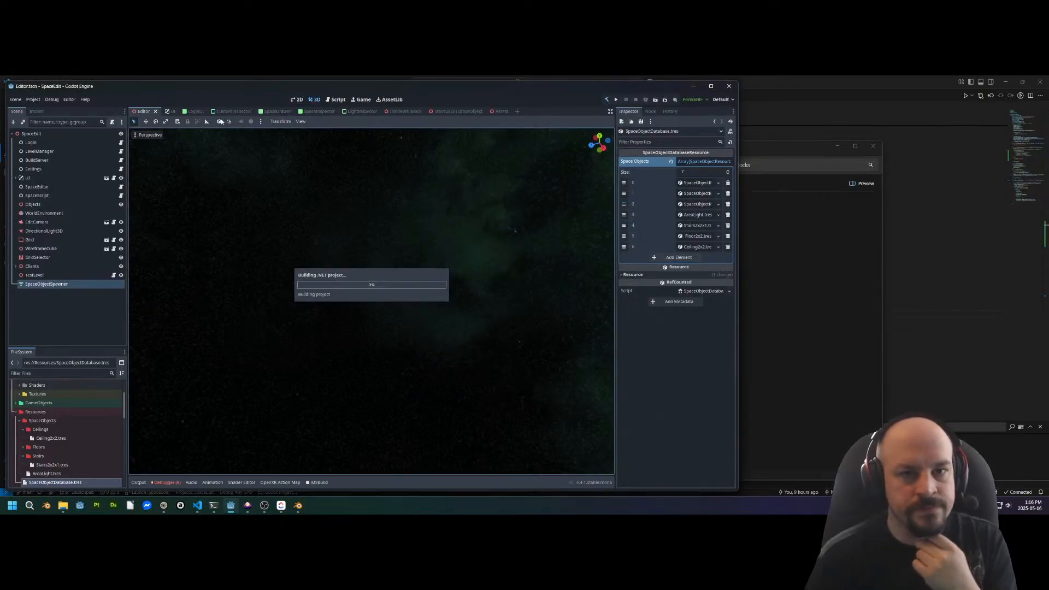
{"action": "left_click", "coordinate": [498, 112]}
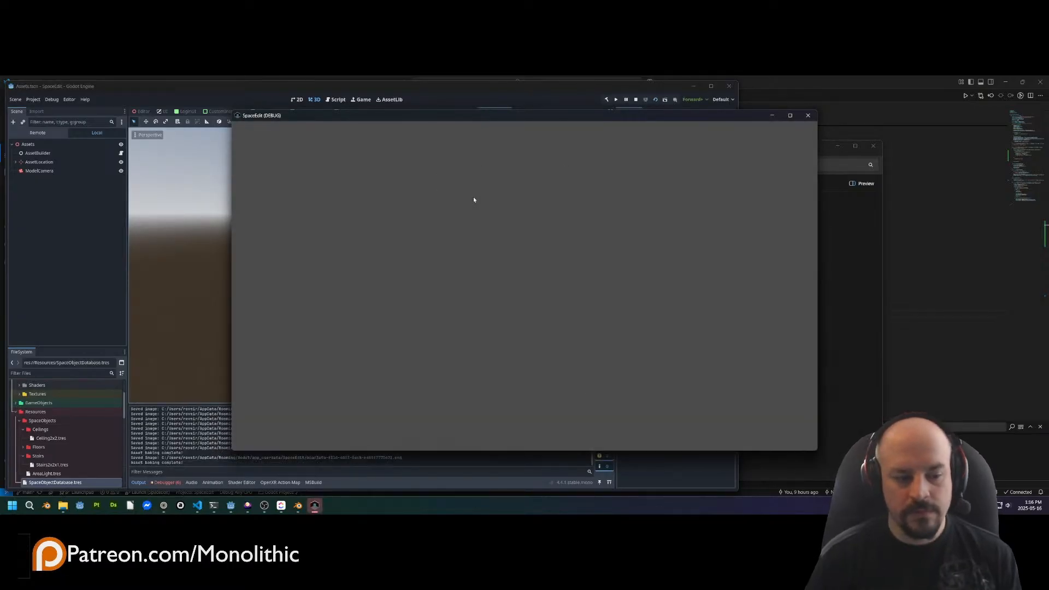
{"action": "left_click", "coordinate": [809, 115]}
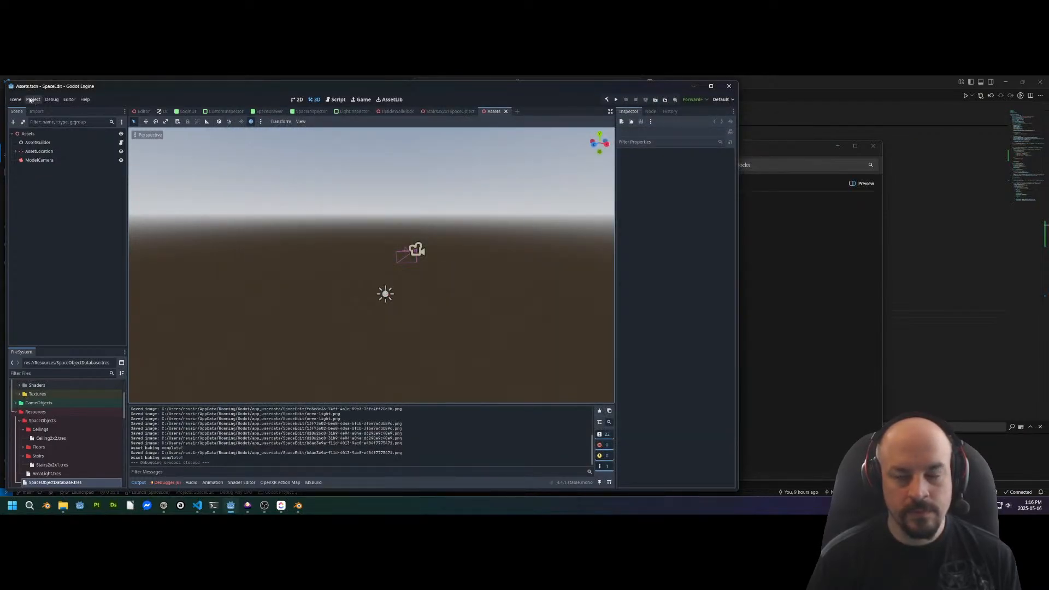
Run the Editor scene and tile its two SpaceEdit debug windows side by side
{"action": "left_click", "coordinate": [143, 111]}
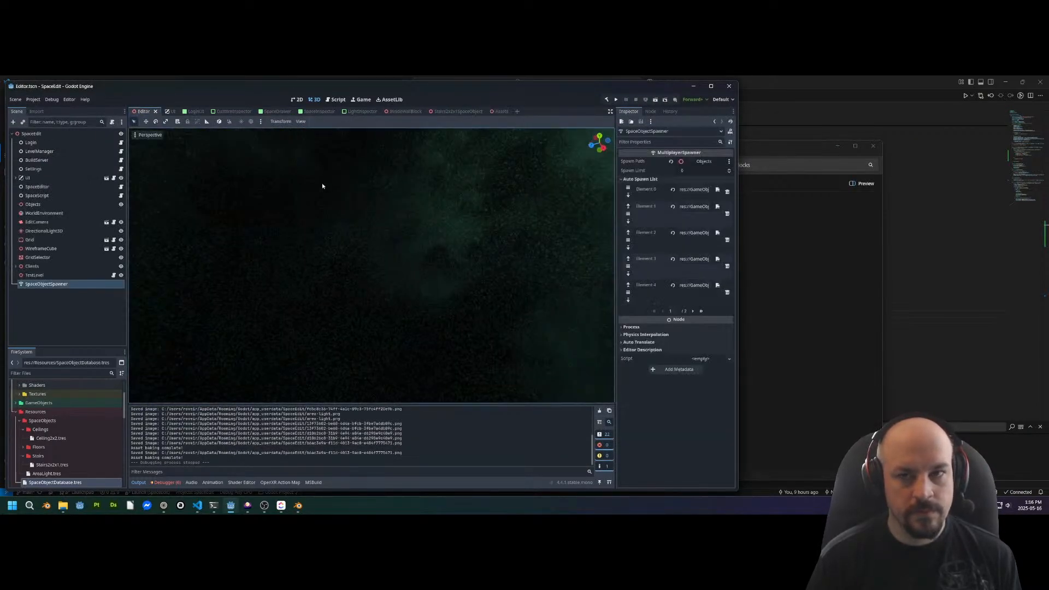
{"action": "left_click", "coordinate": [656, 100]}
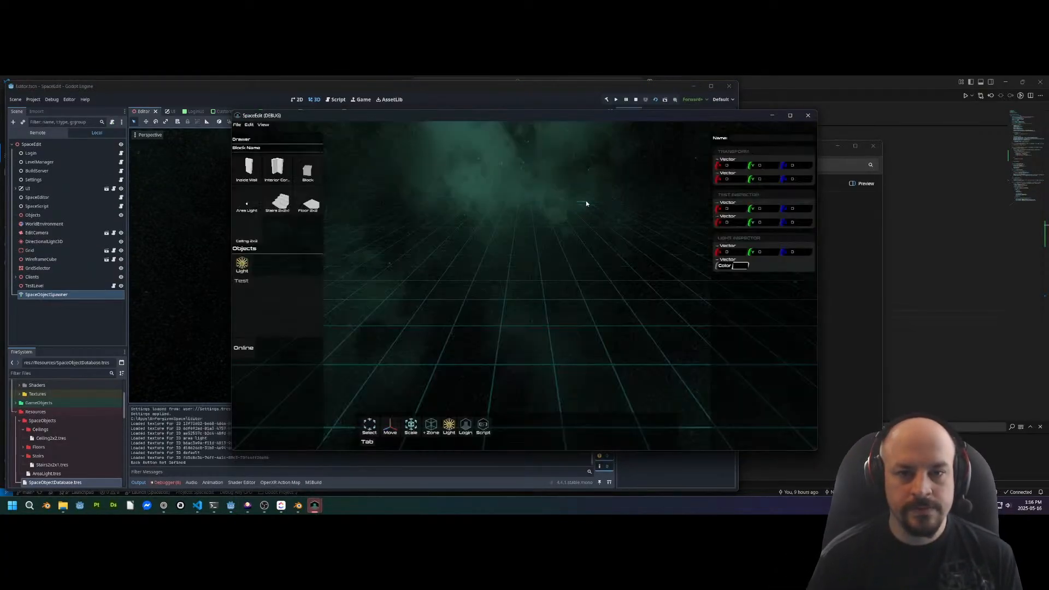
{"action": "left_click_drag", "start_coordinate": [488, 115], "coordinate": [0, 200]}
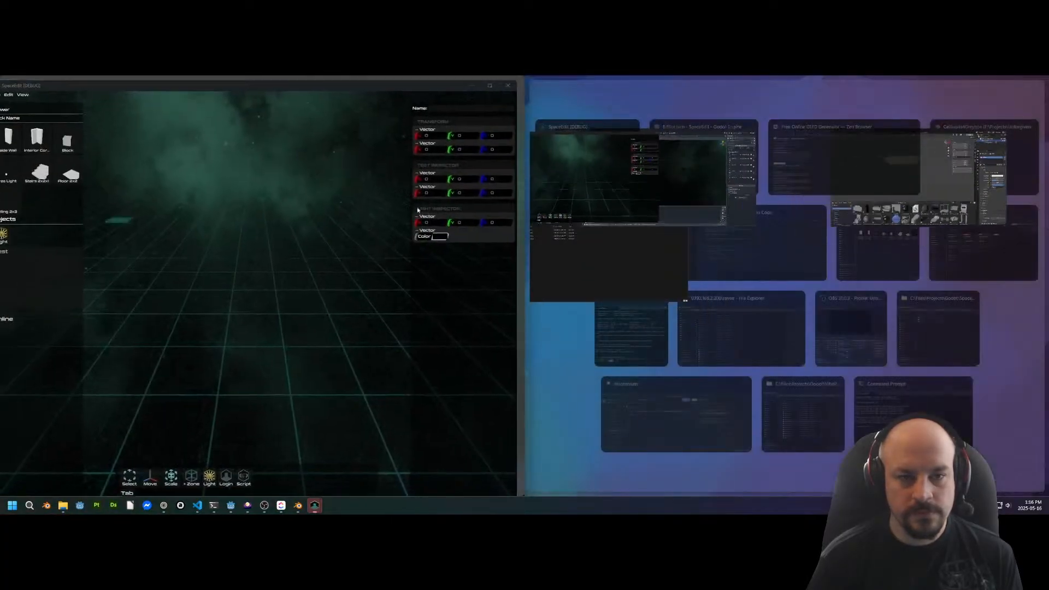
{"action": "left_click", "coordinate": [590, 158]}
Host a network session at 127.0.0.1 in one SpaceEdit window and connect the other window to it
{"action": "middle_click_drag", "start_coordinate": [200, 260], "coordinate": [218, 257]}
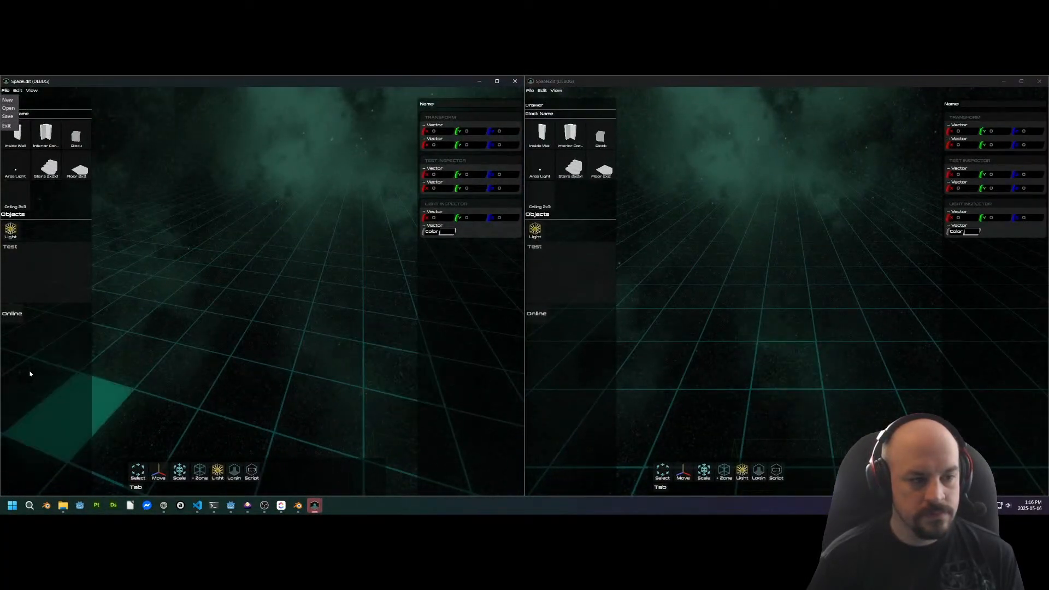
{"action": "left_click", "coordinate": [12, 313]}
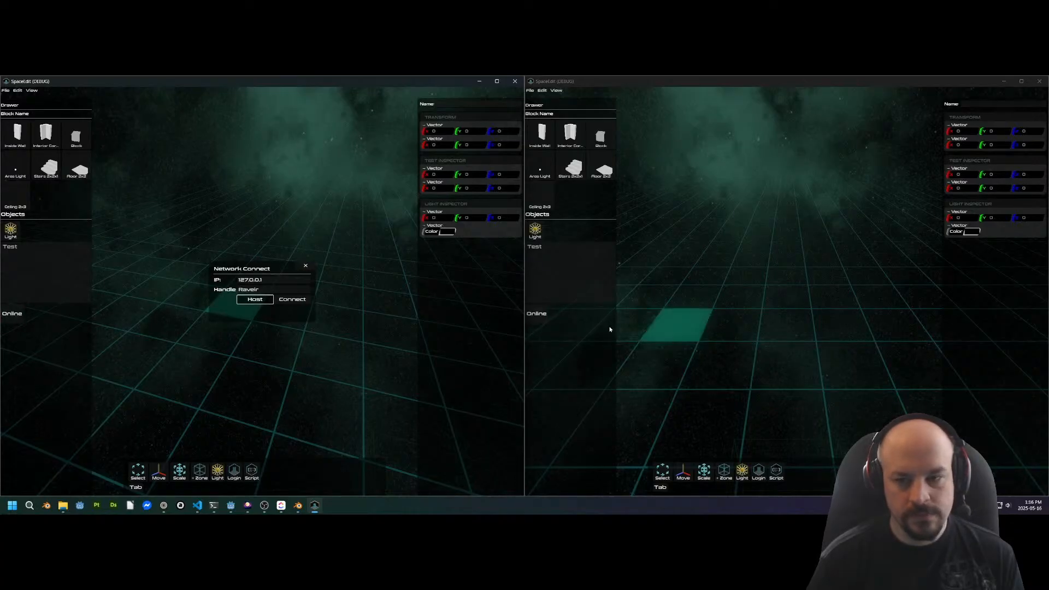
{"action": "left_click", "coordinate": [536, 314]}
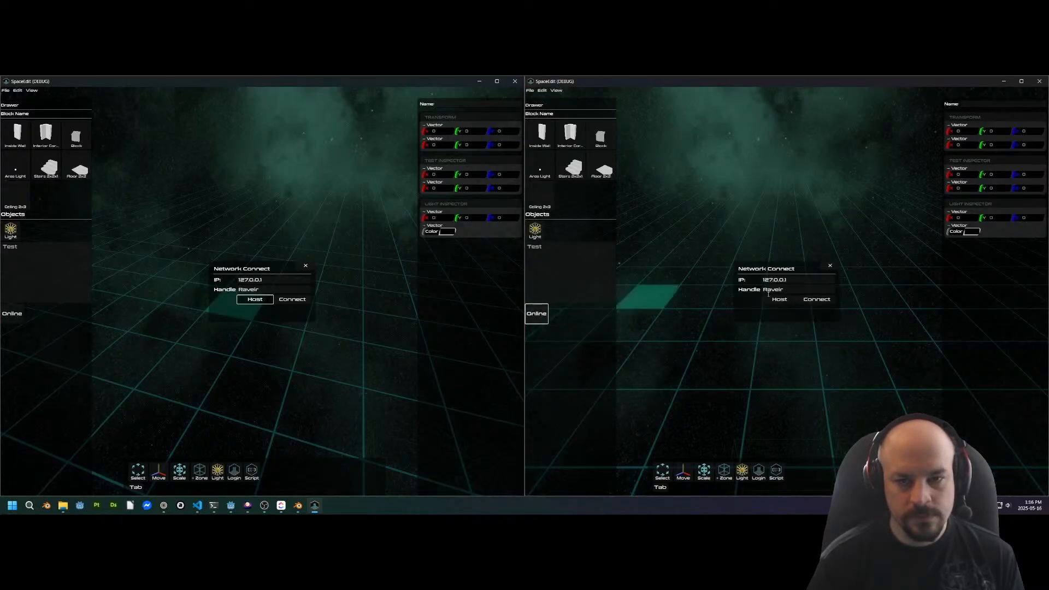
{"action": "left_click", "coordinate": [817, 299]}
Open the saved level from the Levels folder in the hosting SpaceEdit window
{"action": "left_click", "coordinate": [6, 91]}
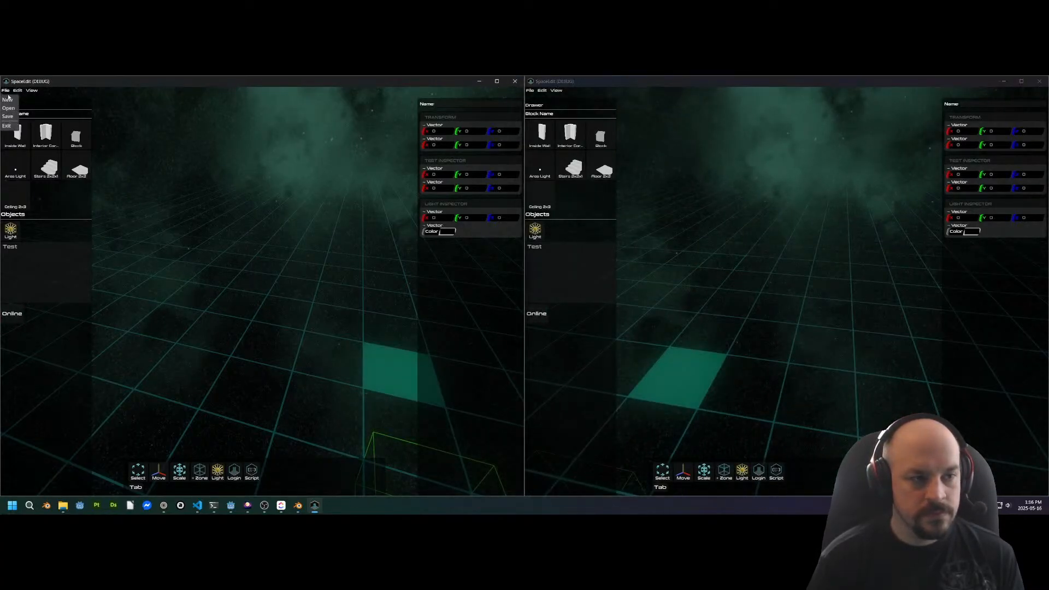
{"action": "left_click", "coordinate": [10, 108]}
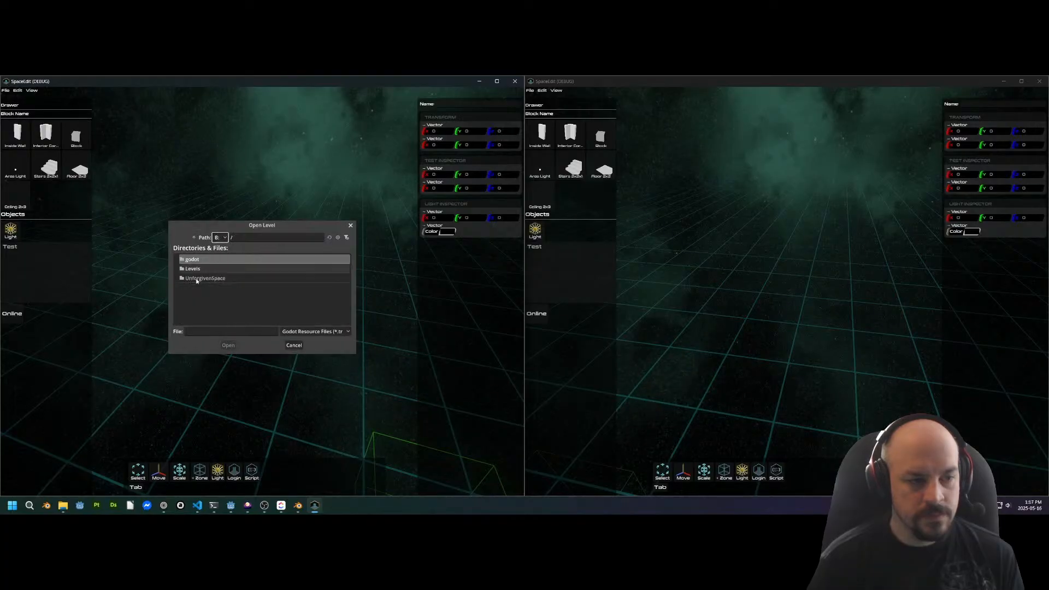
{"action": "double_click", "coordinate": [191, 269]}
{"action": "double_click", "coordinate": [191, 278]}
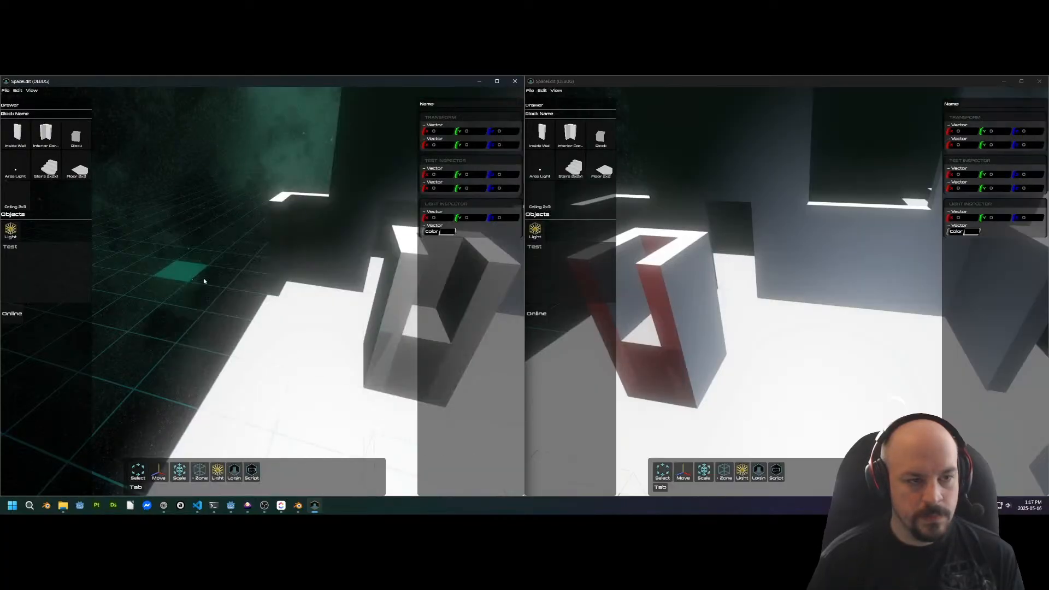
Examine the loaded level's walls, stairs and floor from several angles with the Ceiling 2x2 block picked from the drawer
{"action": "key", "text": "d"}
{"action": "right_click_drag", "start_coordinate": [245, 238], "coordinate": [209, 256]}
{"action": "key", "text": "d"}
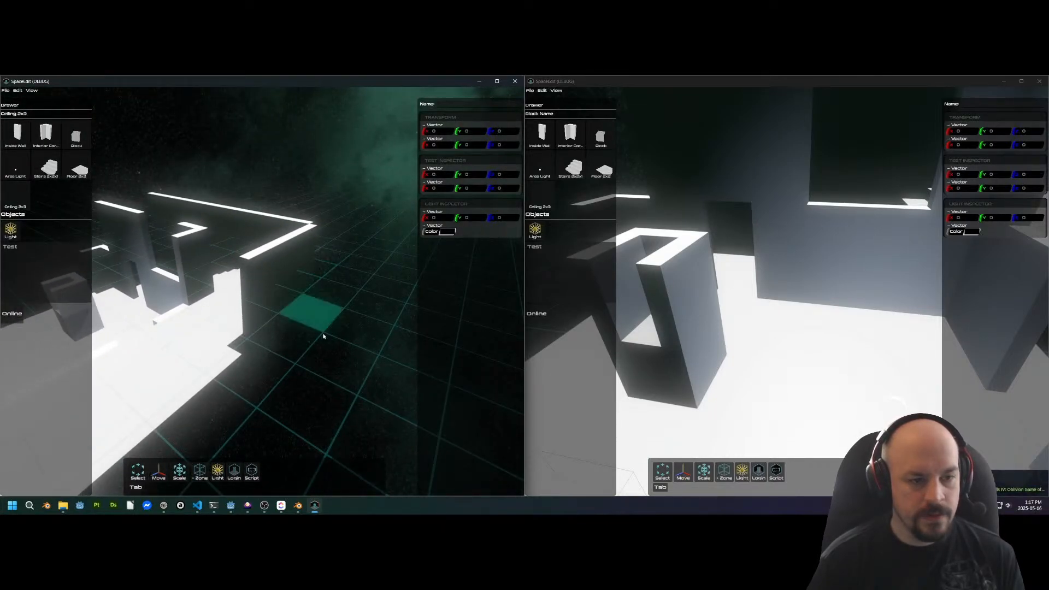
{"action": "right_click_drag", "start_coordinate": [309, 331], "coordinate": [321, 298]}
{"action": "key", "text": "e"}
{"action": "key", "text": "a"}
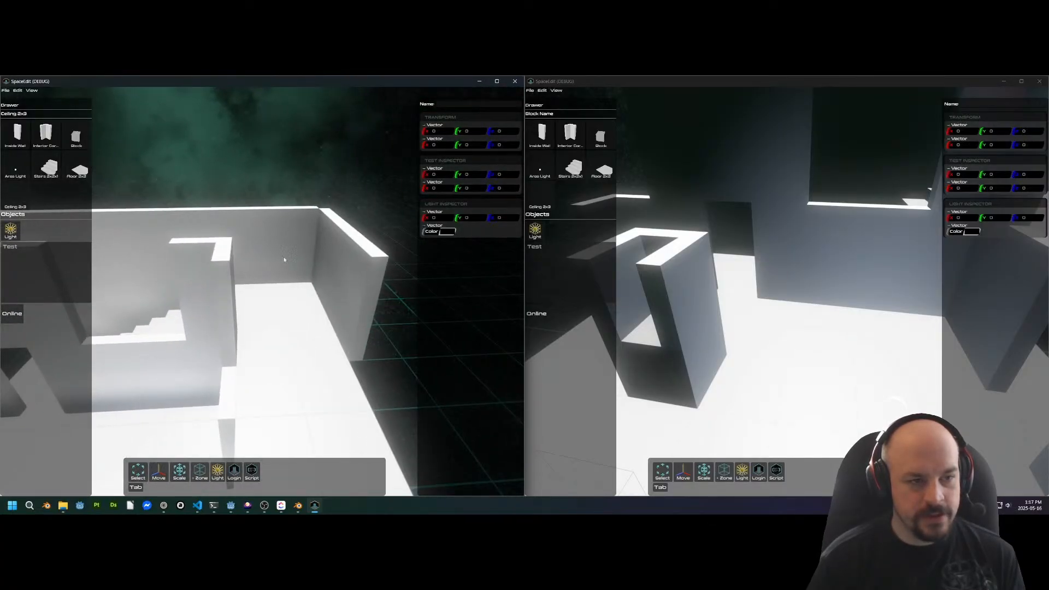
{"action": "key", "text": "w"}
{"action": "right_click_drag", "start_coordinate": [272, 262], "coordinate": [281, 269]}
{"action": "key", "text": "e"}
{"action": "key", "text": "s"}
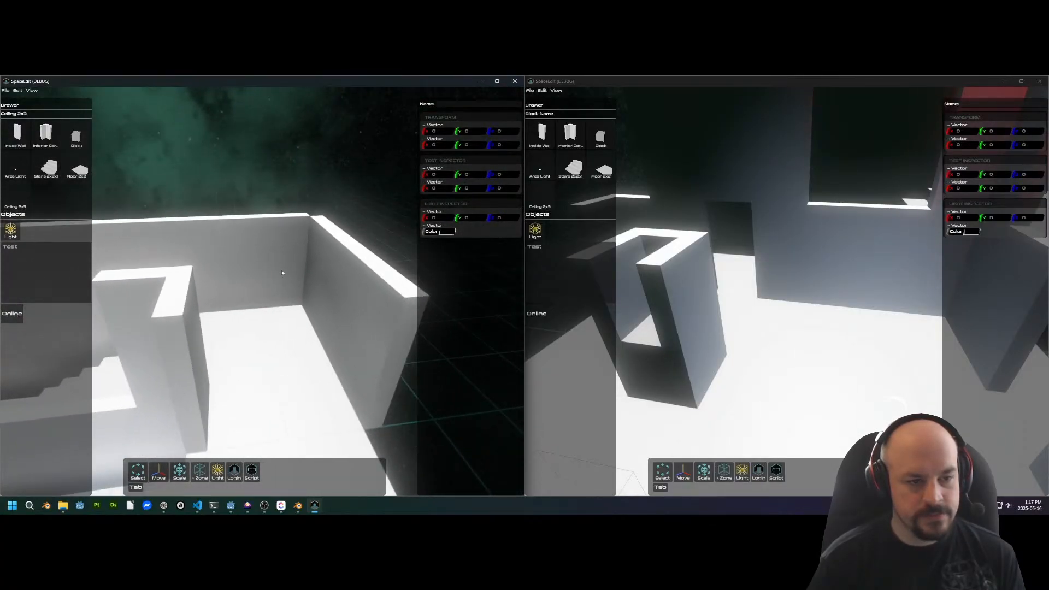
{"action": "key", "text": "s"}
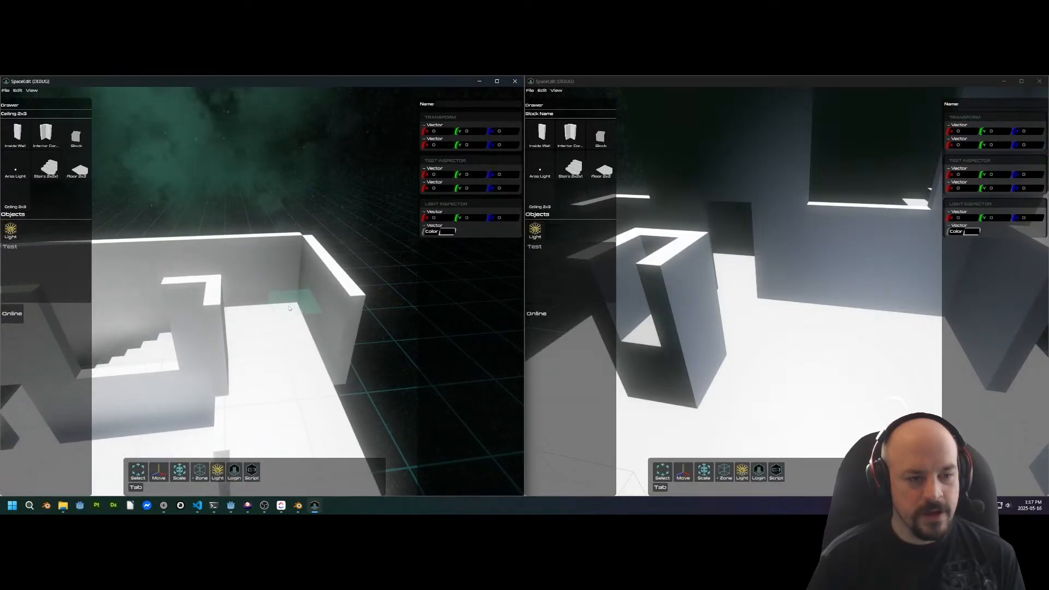
{"action": "right_click_drag", "start_coordinate": [276, 305], "coordinate": [303, 300]}
{"action": "key", "text": "w"}
{"action": "key", "text": "s"}
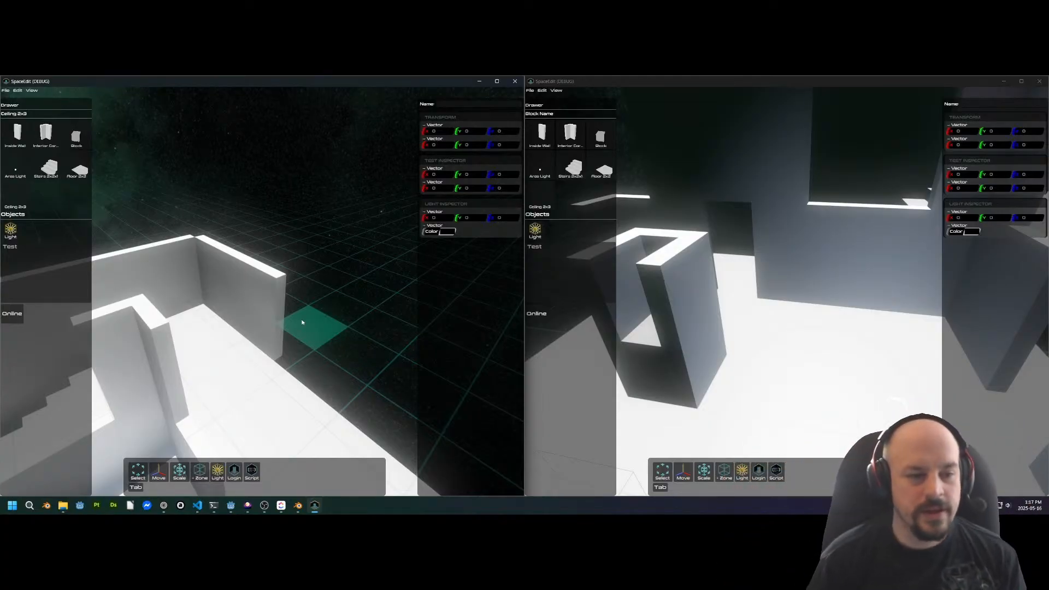
{"action": "right_click_drag", "start_coordinate": [280, 219], "coordinate": [197, 263]}
{"action": "key", "text": "a"}
{"action": "key", "text": "e"}
{"action": "key", "text": "q"}
{"action": "key", "text": "d"}
{"action": "key", "text": "e"}
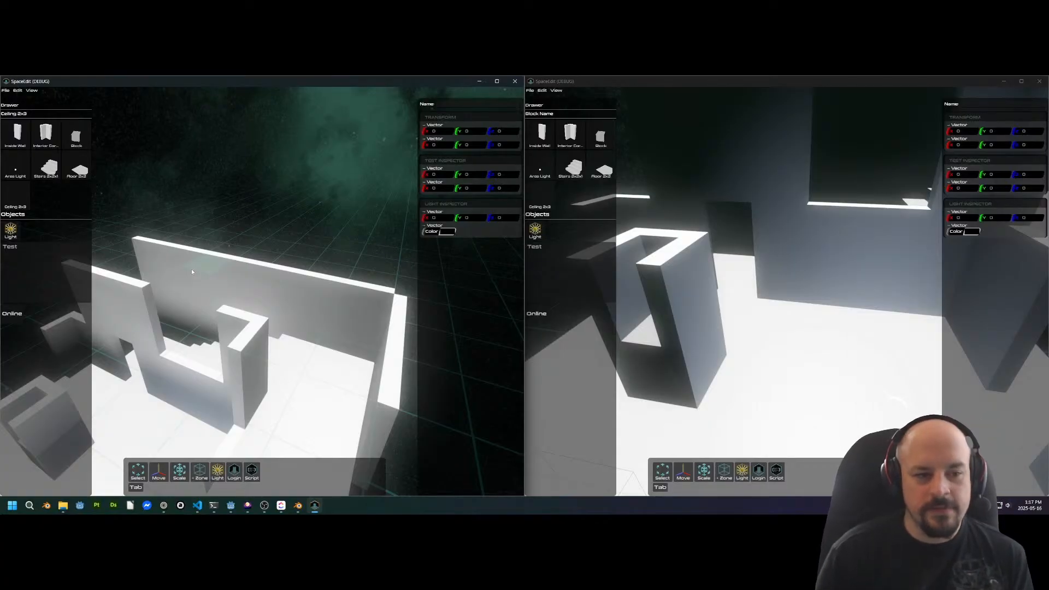
Place a Floor 2x2 block on the grid just outside the level's outer wall in the hosting SpaceEdit window
{"action": "right_click_drag", "start_coordinate": [279, 246], "coordinate": [270, 333]}
{"action": "key", "text": "a"}
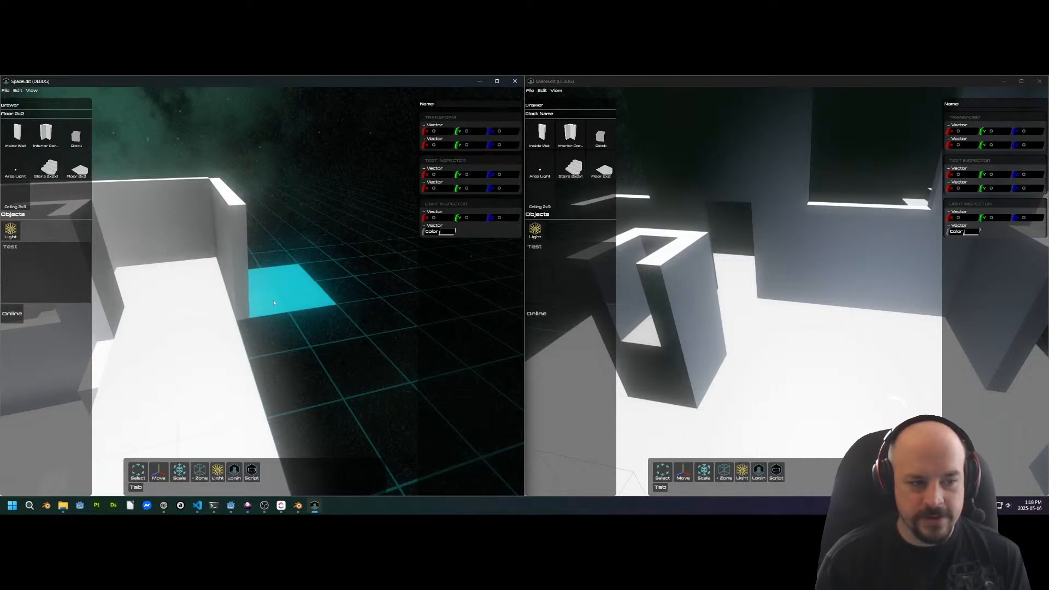
{"action": "middle_click_drag", "start_coordinate": [262, 304], "coordinate": [199, 321]}
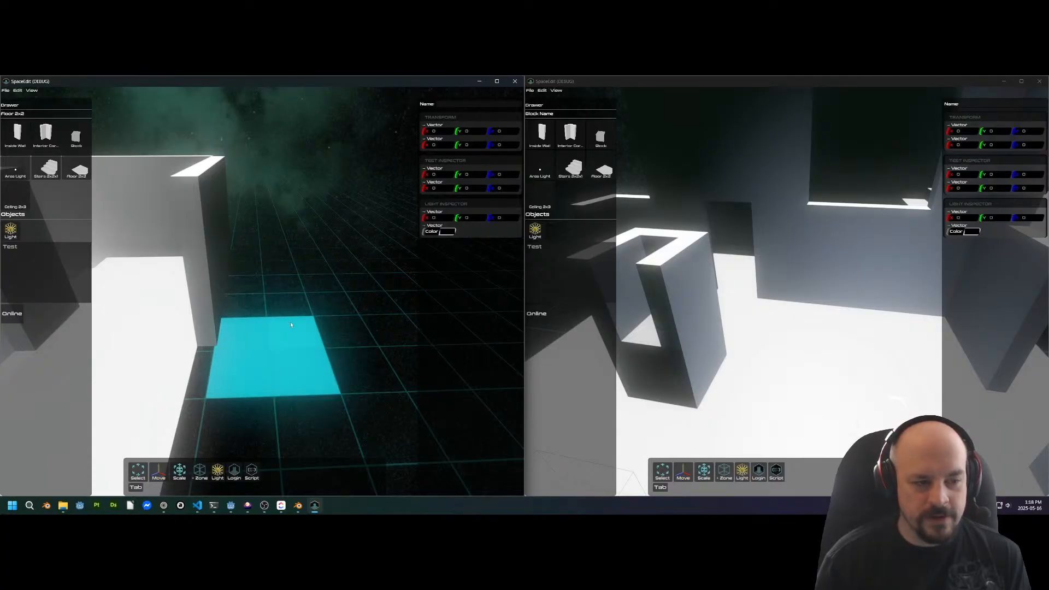
{"action": "middle_click_drag", "start_coordinate": [295, 330], "coordinate": [296, 329]}
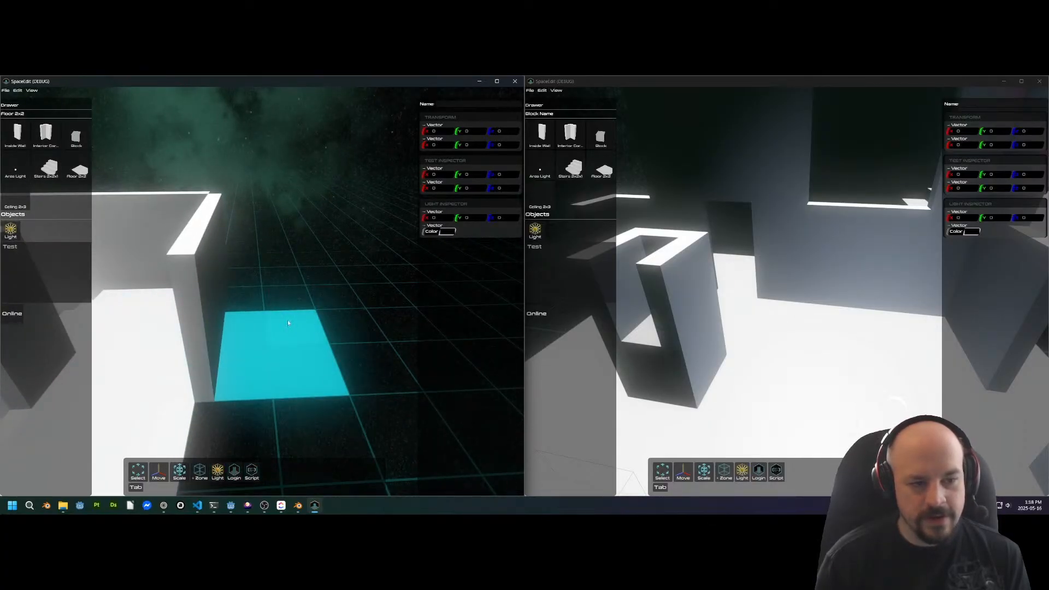
{"action": "left_click", "coordinate": [288, 323]}
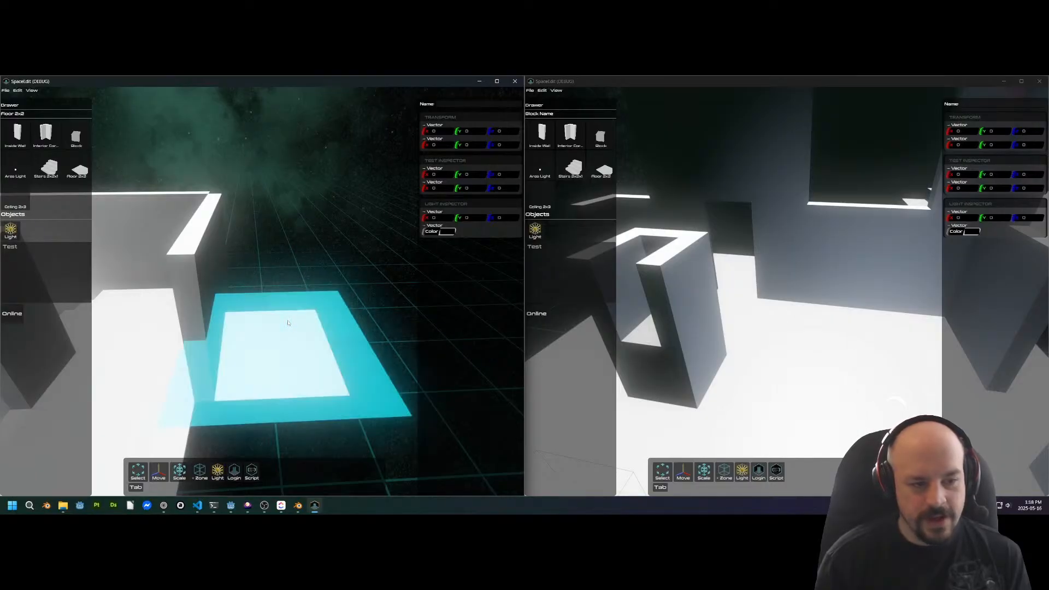
Examine the new floor tile beside the outer wall from several angles and heights
{"action": "key", "text": "a"}
{"action": "key", "text": "d"}
{"action": "middle_click_drag", "start_coordinate": [374, 314], "coordinate": [354, 317]}
{"action": "key", "text": "w"}
{"action": "key", "text": "s"}
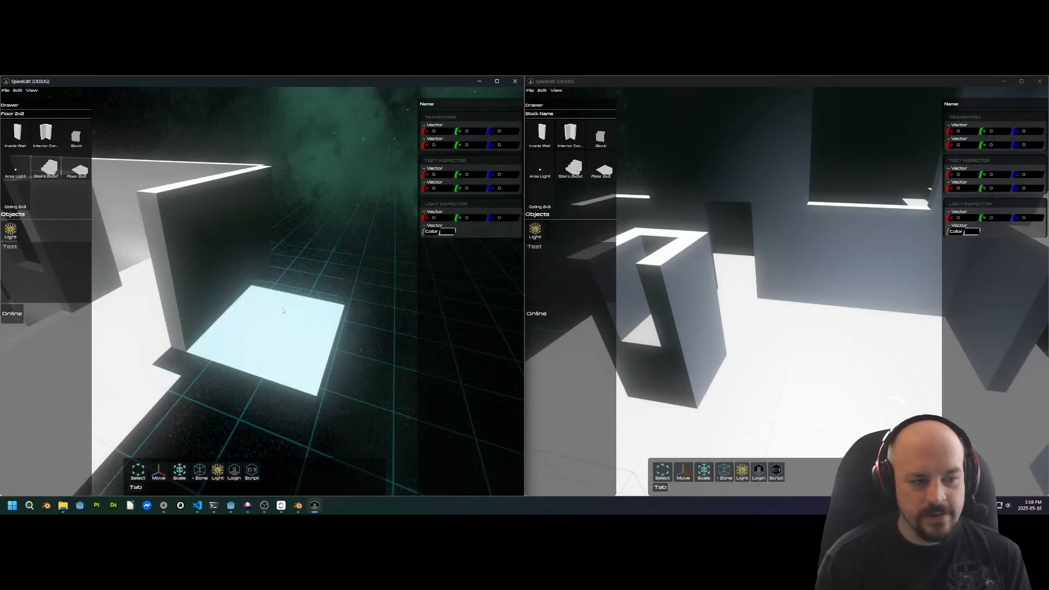
{"action": "key", "text": "a"}
{"action": "middle_click_drag", "start_coordinate": [270, 308], "coordinate": [311, 275]}
{"action": "key", "text": "w"}
{"action": "key", "text": "d"}
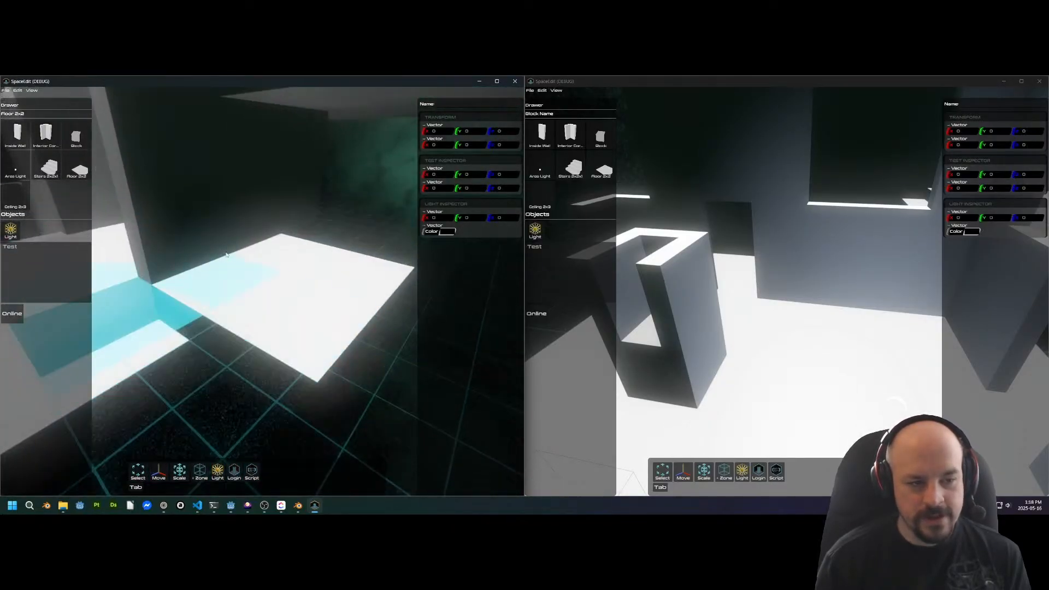
{"action": "key", "text": "s"}
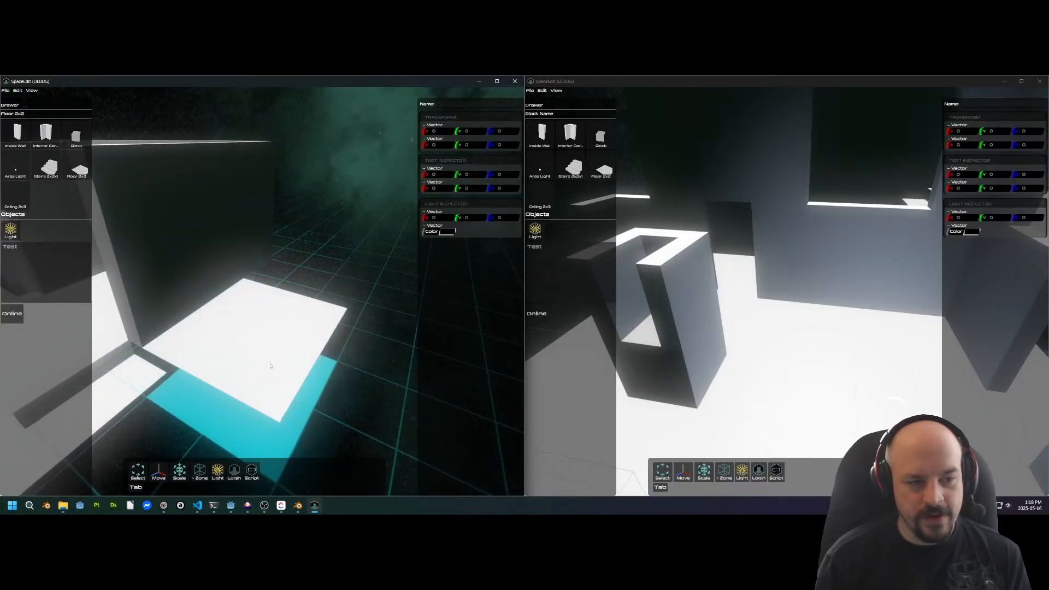
{"action": "key", "text": "s"}
{"action": "key", "text": "e"}
{"action": "key", "text": "q"}
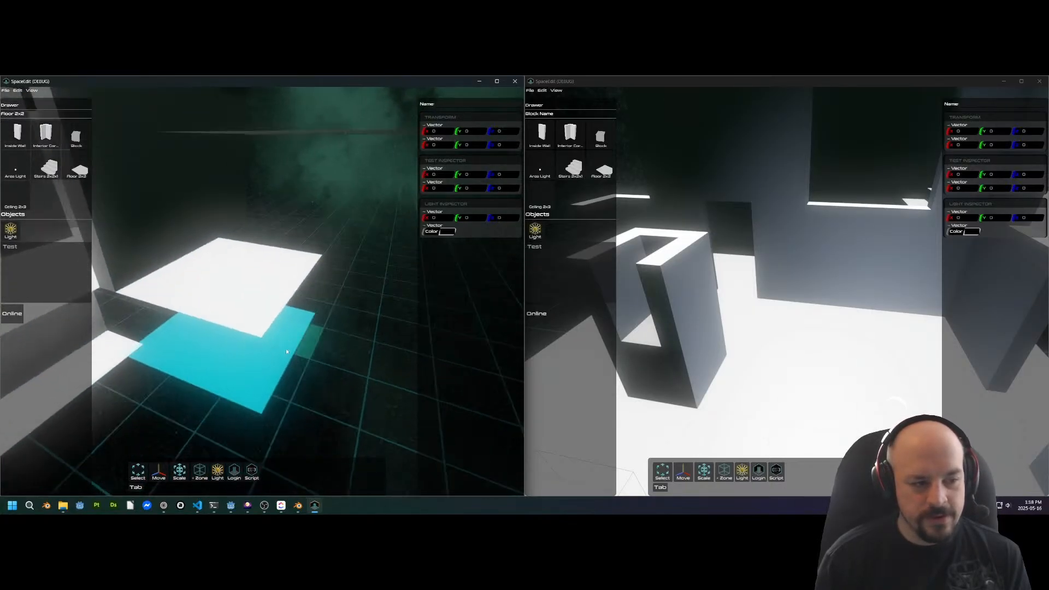
{"action": "key", "text": "e"}
{"action": "key", "text": "s"}
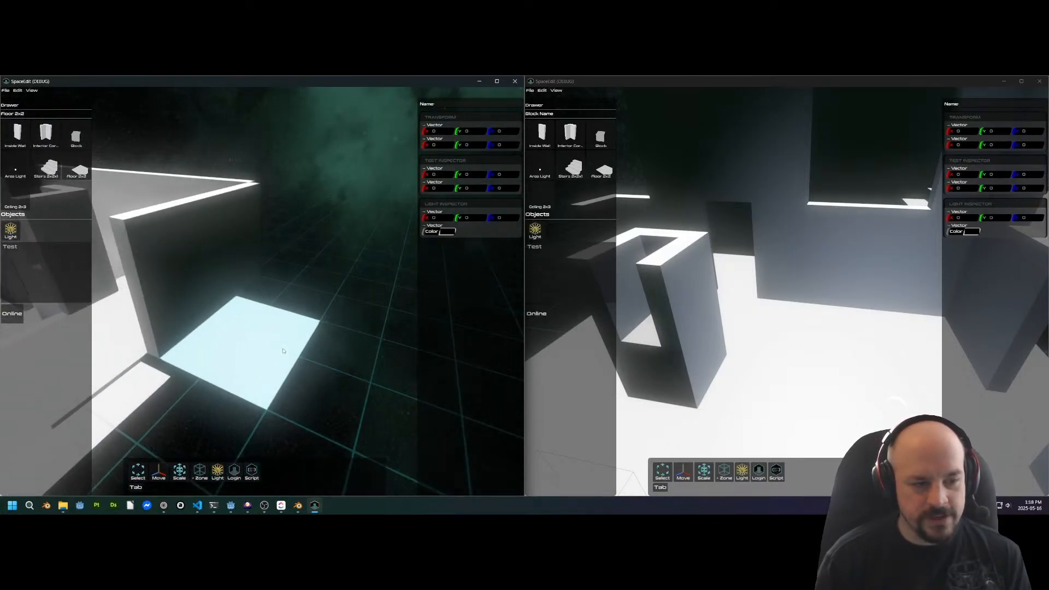
{"action": "middle_click_drag", "start_coordinate": [276, 343], "coordinate": [312, 343]}
{"action": "key", "text": "d"}
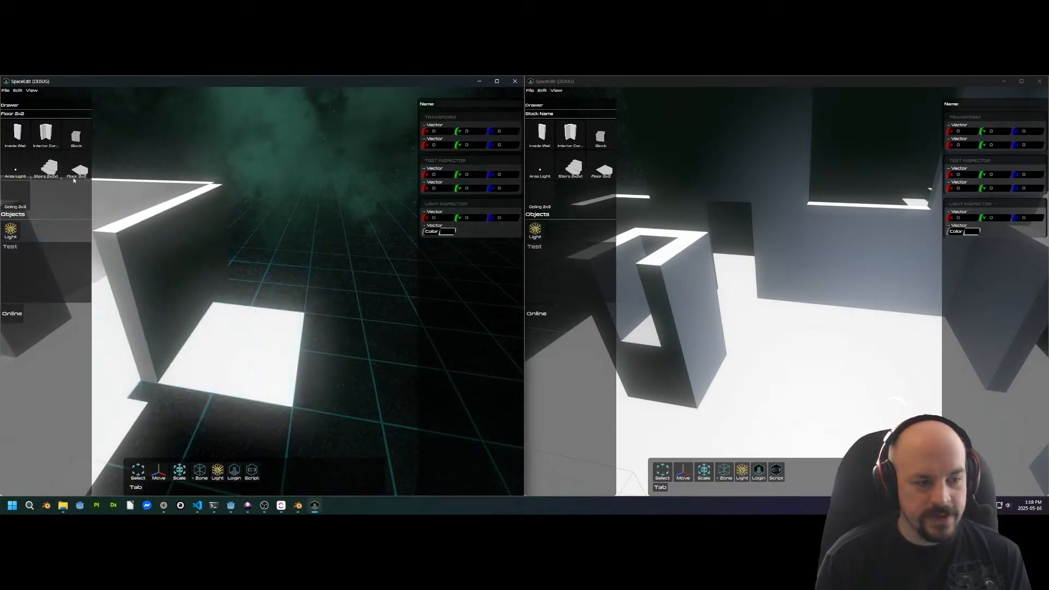
Place a Block from the drawer on the floor tile outside the outer wall
{"action": "left_click", "coordinate": [265, 372]}
{"action": "middle_click_drag", "start_coordinate": [372, 238], "coordinate": [289, 295]}
{"action": "key", "text": "w"}
{"action": "key", "text": "s"}
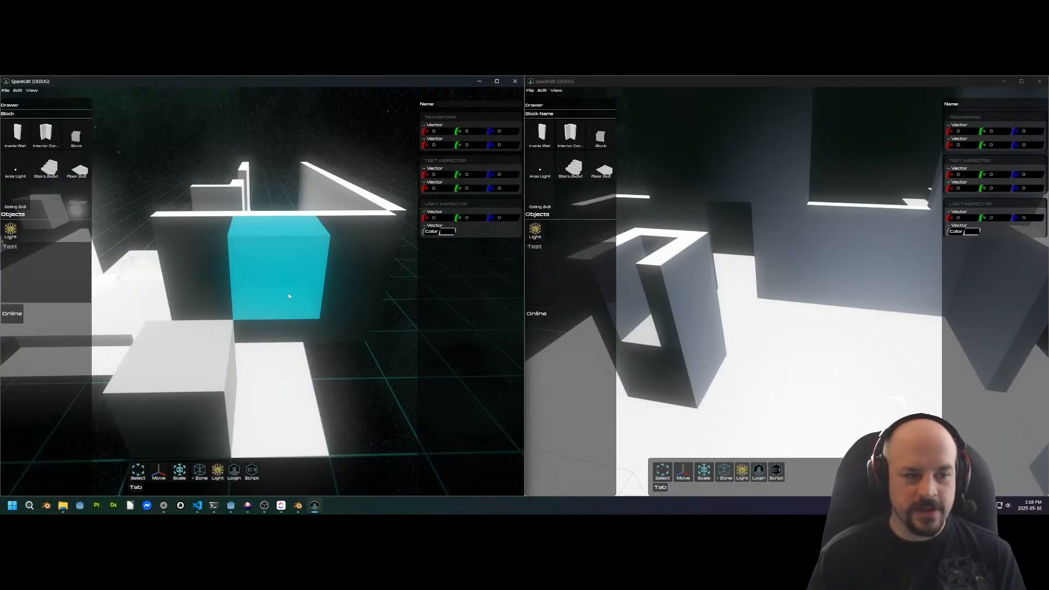
Examine the placed block against the surrounding walls and floor, from close up and from a distant overview
{"action": "middle_click_drag", "start_coordinate": [283, 278], "coordinate": [341, 226]}
{"action": "key", "text": "s"}
{"action": "key", "text": "w"}
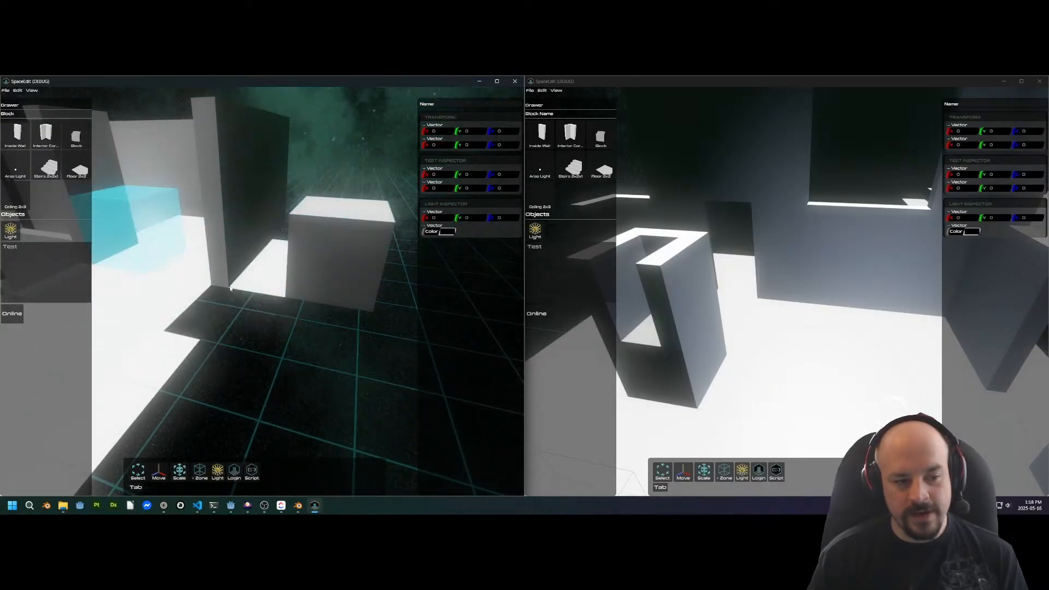
{"action": "key", "text": "e"}
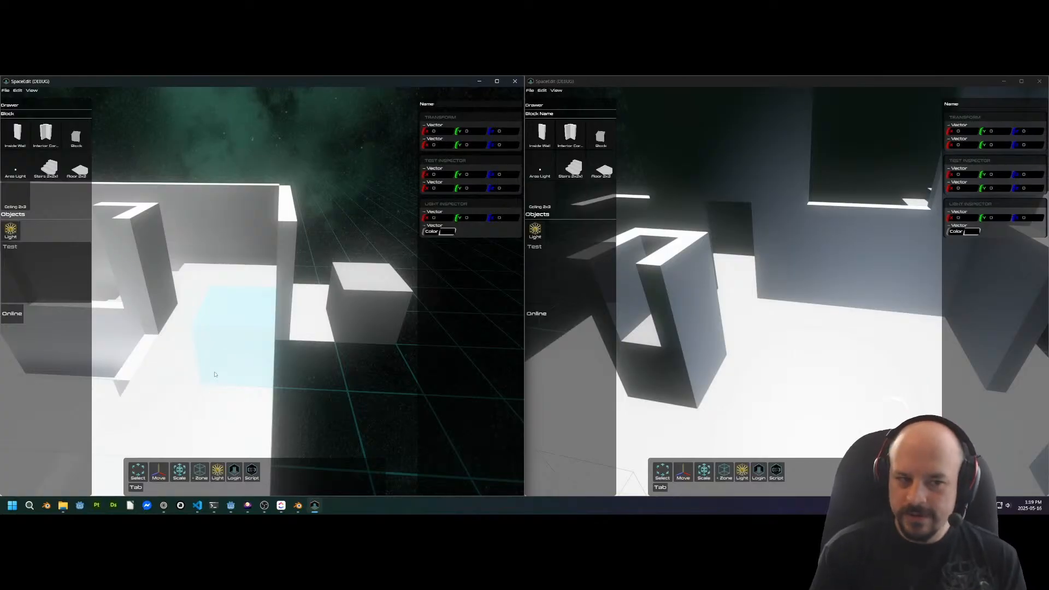
{"action": "middle_click_drag", "start_coordinate": [345, 319], "coordinate": [275, 300]}
{"action": "mouse_move", "coordinate": [263, 246]}
{"action": "middle_mouse_down"}
{"action": "mouse_move", "coordinate": [230, 224]}
{"action": "mouse_move", "coordinate": [410, 220]}
{"action": "mouse_move", "coordinate": [345, 216]}
{"action": "mouse_move", "coordinate": [224, 247]}
{"action": "mouse_move", "coordinate": [247, 244]}
{"action": "middle_mouse_up"}
{"action": "key", "text": "w"}
{"action": "key", "text": "s"}
{"action": "key", "text": "s"}
Switch to the connected SpaceEdit window and examine the staircase and its adjoining walls from near and far
{"action": "left_click", "coordinate": [718, 210]}
{"action": "key", "text": "s"}
{"action": "mouse_move", "coordinate": [718, 210]}
{"action": "middle_mouse_down"}
{"action": "mouse_move", "coordinate": [757, 214]}
{"action": "mouse_move", "coordinate": [571, 252]}
{"action": "mouse_move", "coordinate": [800, 247]}
{"action": "mouse_move", "coordinate": [834, 257]}
{"action": "mouse_move", "coordinate": [770, 247]}
{"action": "middle_mouse_up"}
{"action": "key", "text": "w"}
{"action": "key", "text": "s"}
{"action": "key", "text": "w"}
{"action": "key", "text": "s"}
{"action": "middle_click_drag", "start_coordinate": [757, 178], "coordinate": [745, 241]}
{"action": "key", "text": "w"}
{"action": "key", "text": "d"}
{"action": "key", "text": "a"}
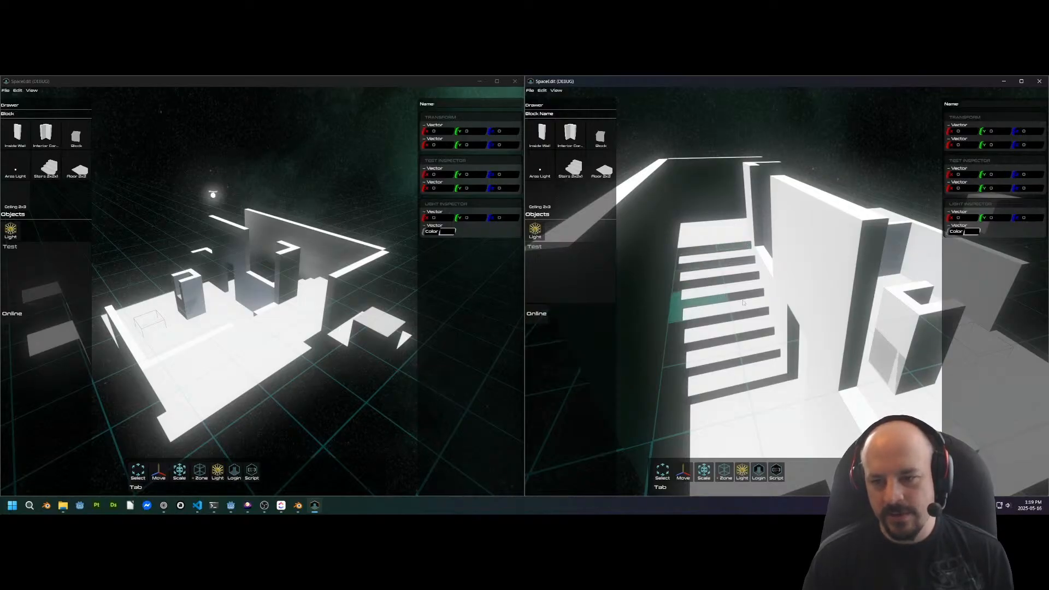
{"action": "scroll", "coordinate": [772, 323], "scroll_direction": "down", "scroll_amount": 4}
{"action": "middle_click_drag", "start_coordinate": [772, 324], "coordinate": [836, 328]}
{"action": "middle_click_drag", "start_coordinate": [555, 333], "coordinate": [744, 347]}
{"action": "scroll", "coordinate": [756, 329], "scroll_direction": "up", "scroll_amount": 5}
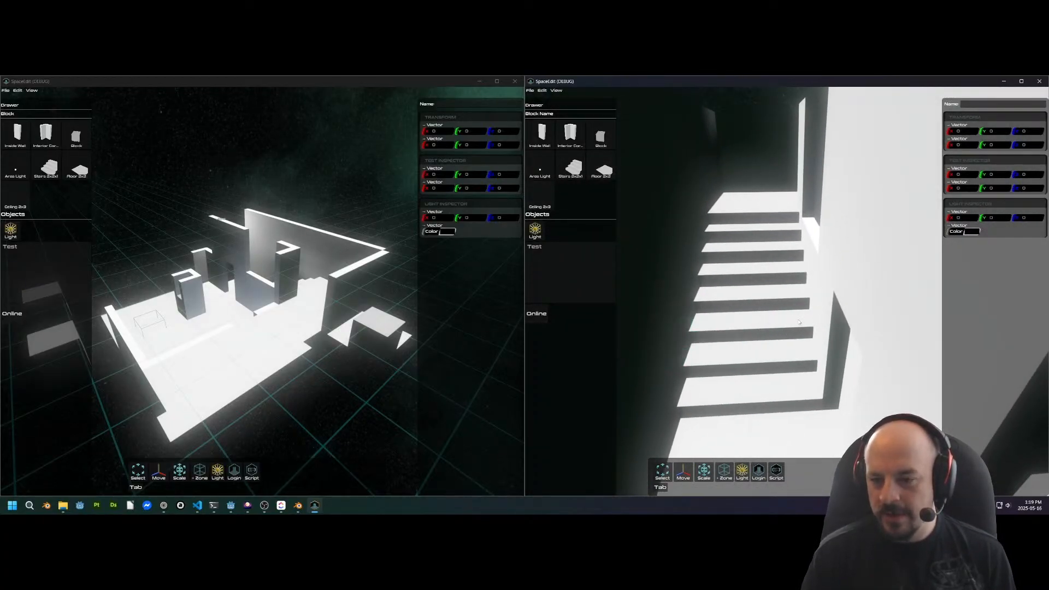
{"action": "scroll", "coordinate": [792, 322], "scroll_direction": "down", "scroll_amount": 8}
{"action": "middle_click_drag", "start_coordinate": [857, 323], "coordinate": [842, 323]}
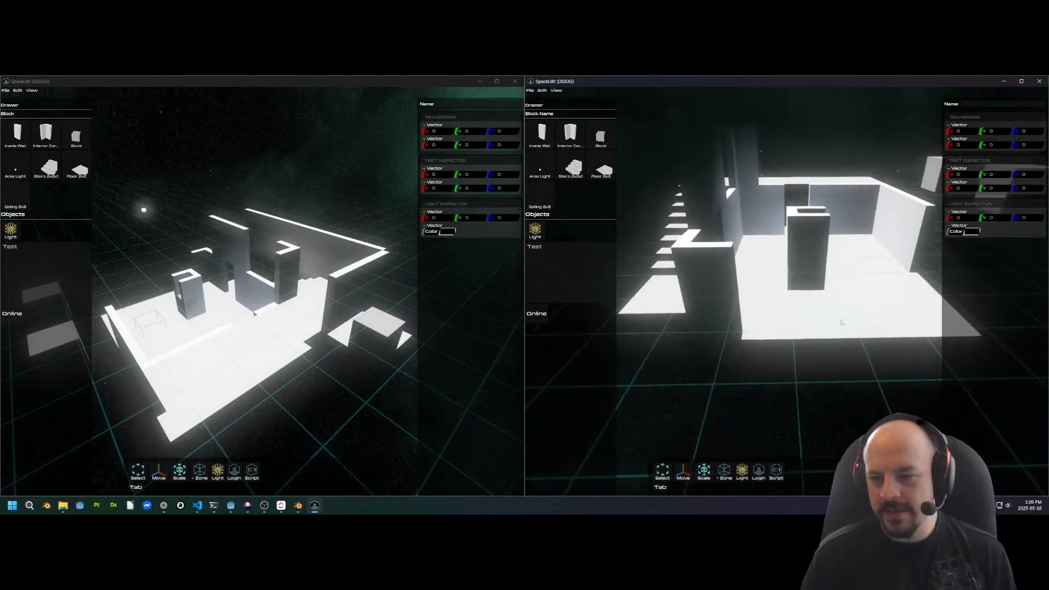
{"action": "scroll", "coordinate": [842, 322], "scroll_direction": "up", "scroll_amount": 6}
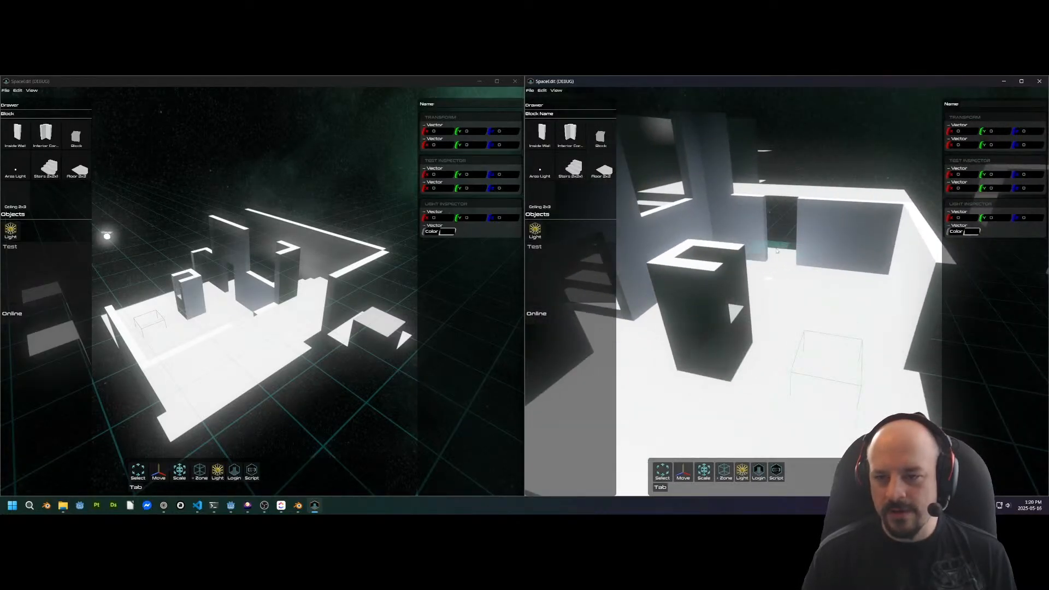
{"action": "scroll", "coordinate": [776, 251], "scroll_direction": "up", "scroll_amount": 6}
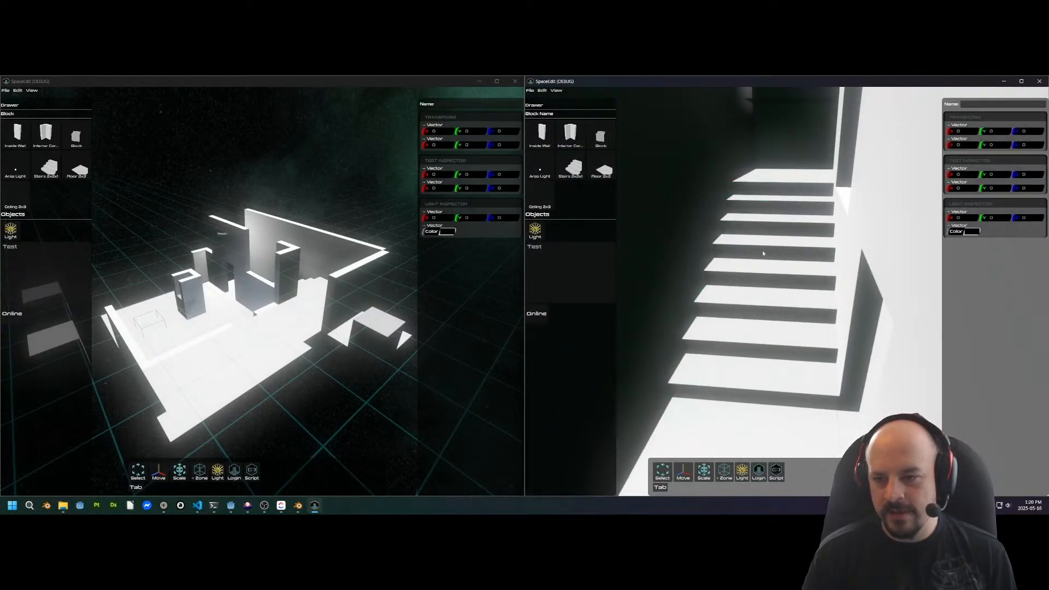
{"action": "middle_click_drag", "start_coordinate": [824, 289], "coordinate": [828, 300]}
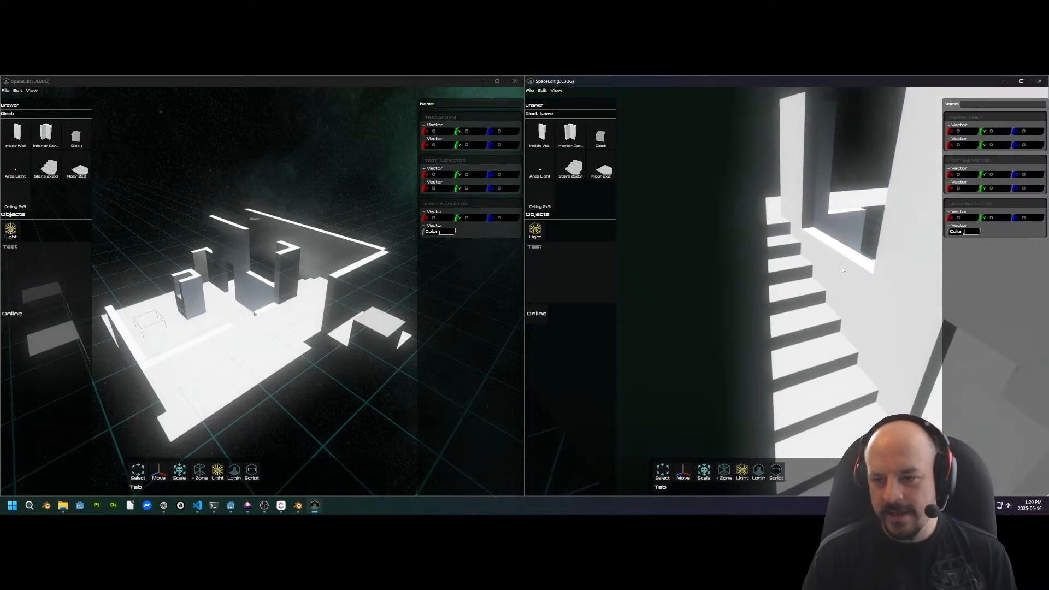
{"action": "scroll", "coordinate": [845, 270], "scroll_direction": "up", "scroll_amount": 8}
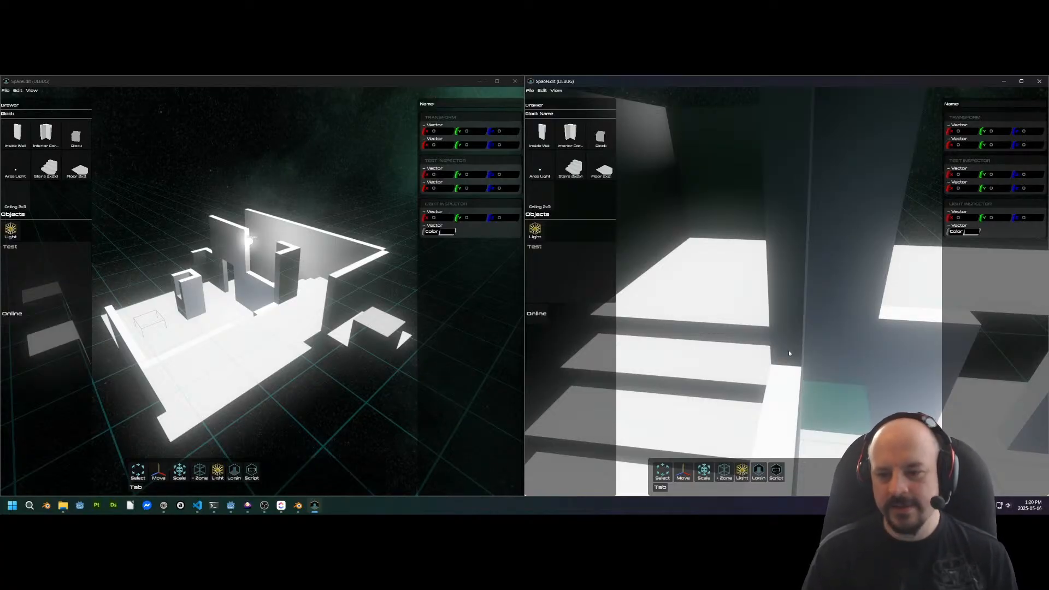
Fly through the level in the connected window to inspect the walls, doorway opening and pillar from many viewpoints
{"action": "right_click_drag", "start_coordinate": [750, 348], "coordinate": [786, 301]}
{"action": "key", "text": "s"}
{"action": "key", "text": "a"}
{"action": "key", "text": "d"}
{"action": "key", "text": "s"}
{"action": "key", "text": "w"}
{"action": "key", "text": "s"}
{"action": "key", "text": "w"}
{"action": "key", "text": "w"}
{"action": "right_click_drag", "start_coordinate": [798, 257], "coordinate": [857, 372]}
{"action": "key", "text": "s"}
{"action": "right_click_drag", "start_coordinate": [823, 261], "coordinate": [803, 301]}
{"action": "key", "text": "s"}
{"action": "key", "text": "a"}
{"action": "key", "text": "d"}
{"action": "key", "text": "a"}
{"action": "key", "text": "w"}
{"action": "key", "text": "w"}
{"action": "key", "text": "d"}
{"action": "key", "text": "s"}
{"action": "key", "text": "a"}
{"action": "key", "text": "w"}
{"action": "key", "text": "s"}
{"action": "key", "text": "s"}
{"action": "key", "text": "s"}
{"action": "key", "text": "d"}
{"action": "key", "text": "e"}
{"action": "right_click_drag", "start_coordinate": [867, 267], "coordinate": [695, 375]}
{"action": "key", "text": "d"}
{"action": "key", "text": "d"}
{"action": "key", "text": "s"}
{"action": "key", "text": "w"}
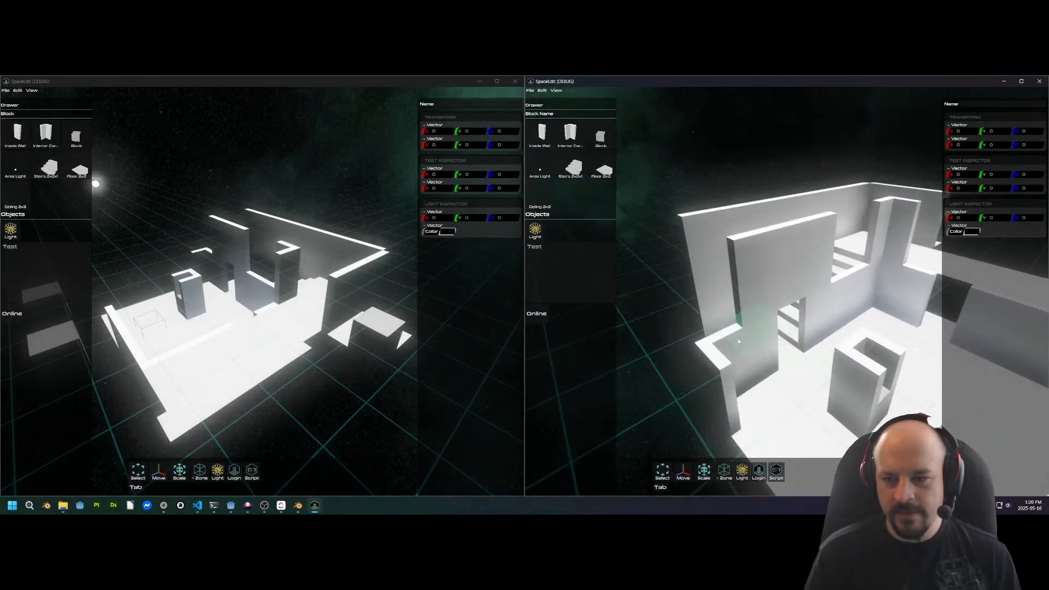
{"action": "key", "text": "q"}
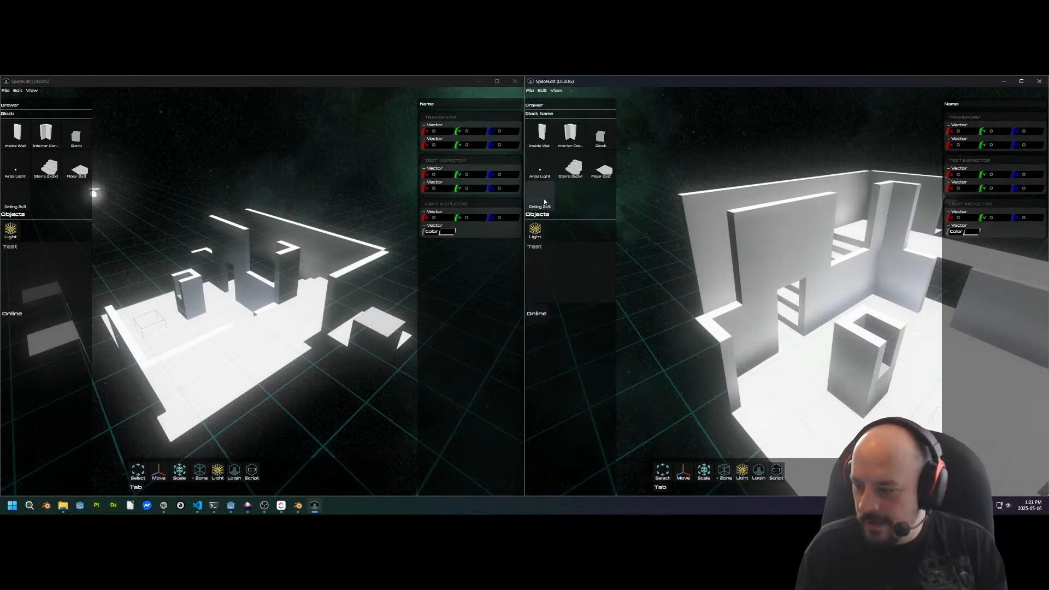
Examine the wireframe area, the end wall and the detached blocks outside the level in the connected window
{"action": "middle_click_drag", "start_coordinate": [821, 260], "coordinate": [897, 323]}
{"action": "scroll", "coordinate": [892, 321], "scroll_direction": "down", "scroll_amount": 5}
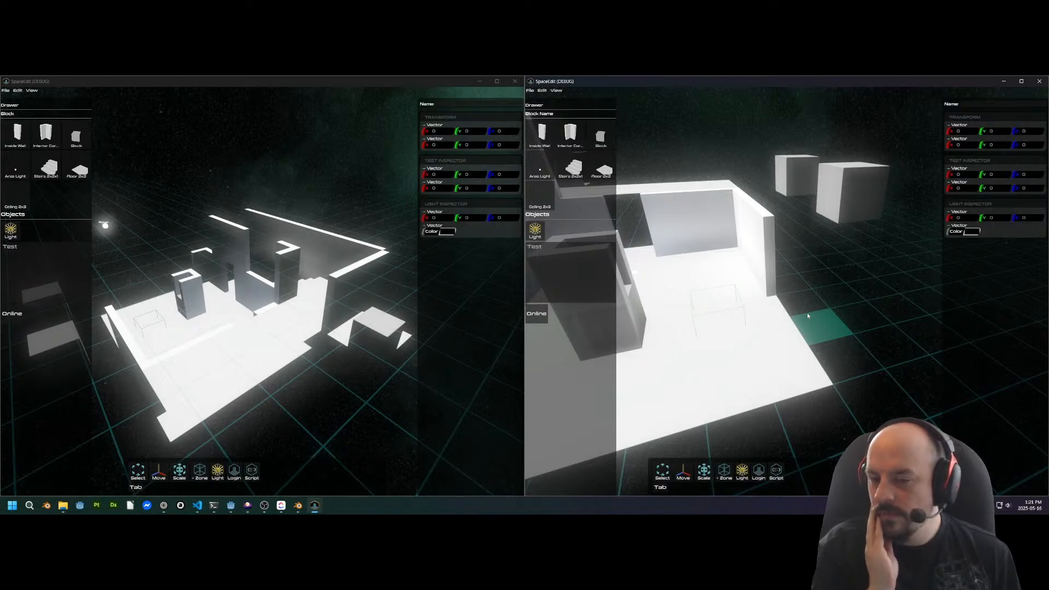
{"action": "right_click_drag", "start_coordinate": [838, 264], "coordinate": [829, 303]}
{"action": "key", "text": "a"}
{"action": "key", "text": "d"}
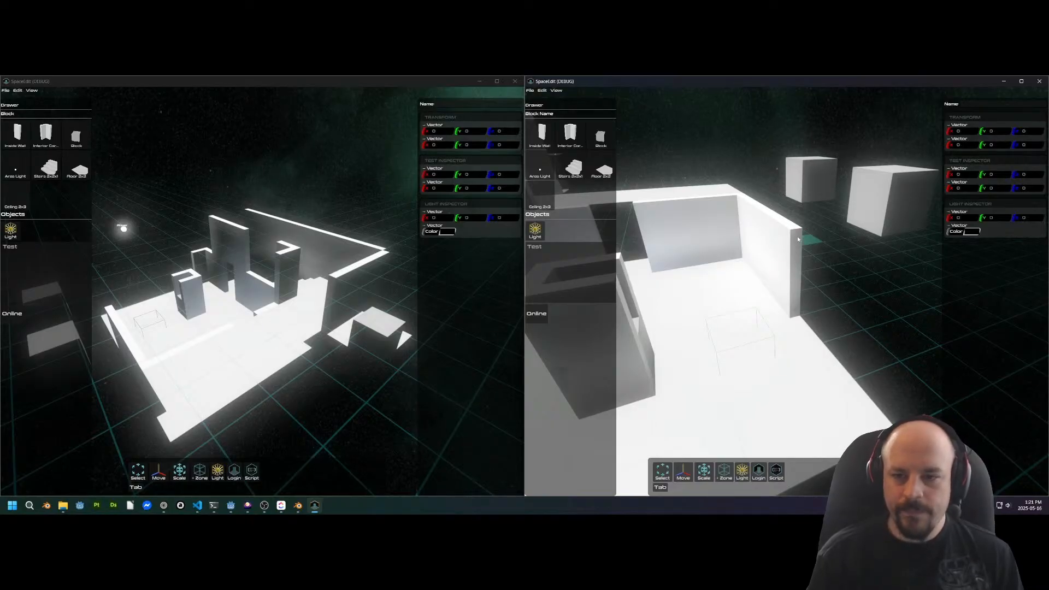
{"action": "key", "text": "w"}
{"action": "right_click_drag", "start_coordinate": [788, 238], "coordinate": [736, 396]}
{"action": "key", "text": "w"}
{"action": "key", "text": "w"}
{"action": "key", "text": "w"}
{"action": "right_click_drag", "start_coordinate": [783, 330], "coordinate": [710, 261]}
{"action": "key", "text": "w"}
{"action": "key", "text": "w"}
{"action": "key", "text": "w"}
{"action": "key", "text": "w"}
{"action": "key", "text": "s"}
{"action": "key", "text": "w"}
{"action": "key", "text": "s"}
{"action": "key", "text": "w"}
{"action": "key", "text": "s"}
{"action": "key", "text": "w"}
Compare the doorway, window opening and stair walls up close and in overview in the connected window
{"action": "mouse_move", "coordinate": [811, 260]}
{"action": "middle_mouse_down"}
{"action": "mouse_move", "coordinate": [786, 284]}
{"action": "mouse_move", "coordinate": [795, 291]}
{"action": "middle_mouse_up"}
{"action": "scroll", "coordinate": [784, 289], "scroll_direction": "down", "scroll_amount": 4}
{"action": "scroll", "coordinate": [767, 338], "scroll_direction": "up", "scroll_amount": 5}
{"action": "mouse_move", "coordinate": [774, 349]}
{"action": "middle_mouse_down"}
{"action": "mouse_move", "coordinate": [772, 328]}
{"action": "mouse_move", "coordinate": [876, 322]}
{"action": "middle_mouse_up"}
{"action": "scroll", "coordinate": [772, 328], "scroll_direction": "down", "scroll_amount": 4}
{"action": "scroll", "coordinate": [773, 327], "scroll_direction": "down", "scroll_amount": 5}
{"action": "scroll", "coordinate": [879, 322], "scroll_direction": "up", "scroll_amount": 4}
{"action": "scroll", "coordinate": [879, 322], "scroll_direction": "up", "scroll_amount": 3}
{"action": "scroll", "coordinate": [891, 321], "scroll_direction": "down", "scroll_amount": 3}
{"action": "scroll", "coordinate": [891, 321], "scroll_direction": "up", "scroll_amount": 2}
{"action": "middle_click_drag", "start_coordinate": [890, 321], "coordinate": [835, 314]}
{"action": "scroll", "coordinate": [836, 314], "scroll_direction": "down", "scroll_amount": 3}
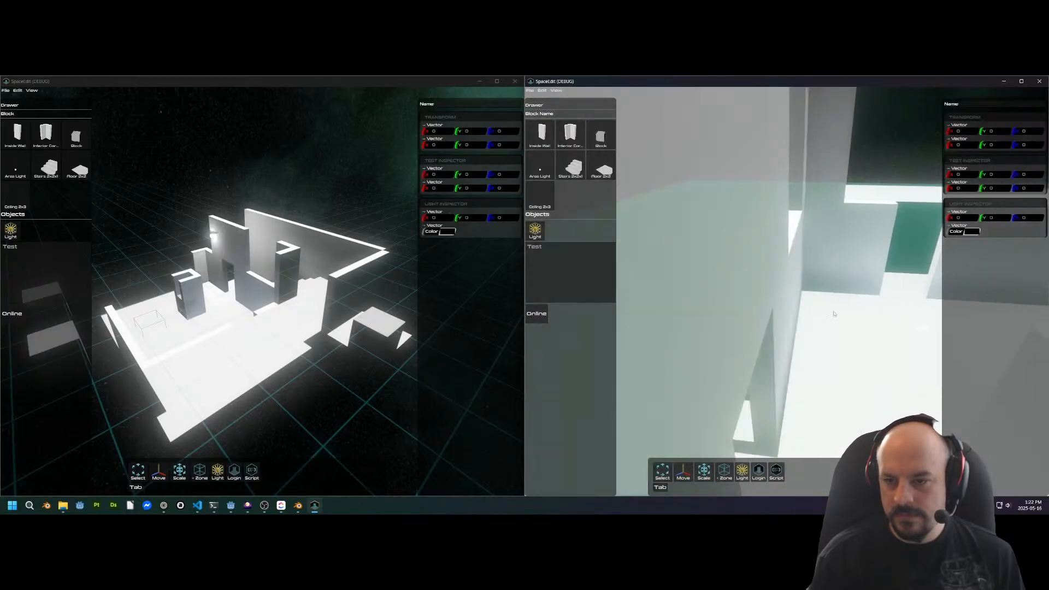
{"action": "scroll", "coordinate": [835, 313], "scroll_direction": "down", "scroll_amount": 8}
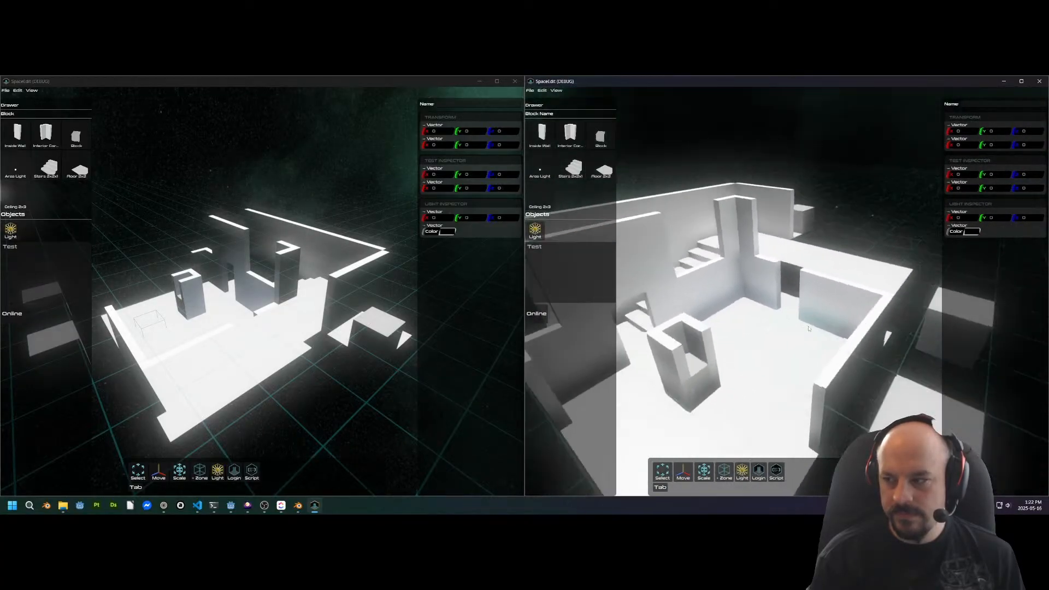
{"action": "middle_click_drag", "start_coordinate": [808, 328], "coordinate": [816, 328]}
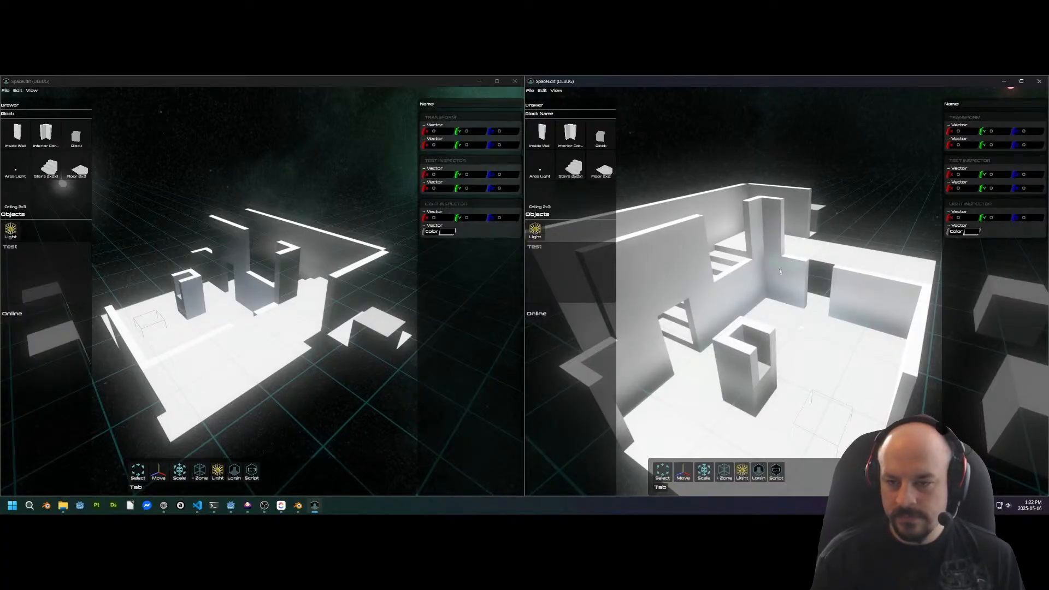
{"action": "scroll", "coordinate": [780, 272], "scroll_direction": "up", "scroll_amount": 6}
{"action": "scroll", "coordinate": [780, 272], "scroll_direction": "down", "scroll_amount": 4}
{"action": "mouse_move", "coordinate": [677, 319]}
{"action": "middle_mouse_down"}
{"action": "mouse_move", "coordinate": [757, 310]}
{"action": "mouse_move", "coordinate": [721, 306]}
{"action": "mouse_move", "coordinate": [700, 268]}
{"action": "middle_mouse_up"}
{"action": "scroll", "coordinate": [700, 268], "scroll_direction": "up", "scroll_amount": 3}
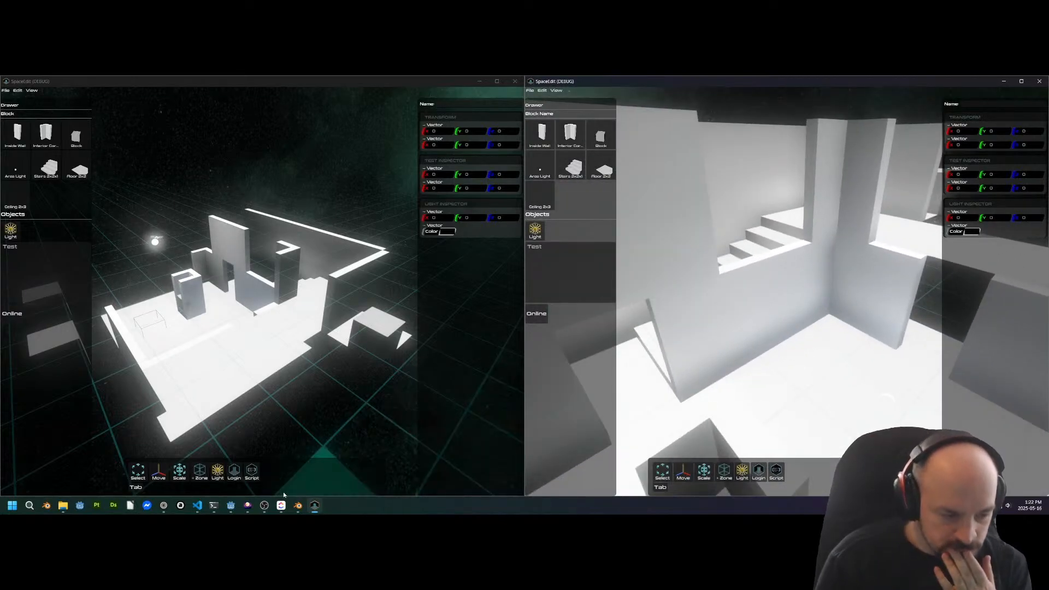
Close both SpaceEdit debug windows and return to the Godot editor
{"action": "mouse_move", "coordinate": [231, 505]}
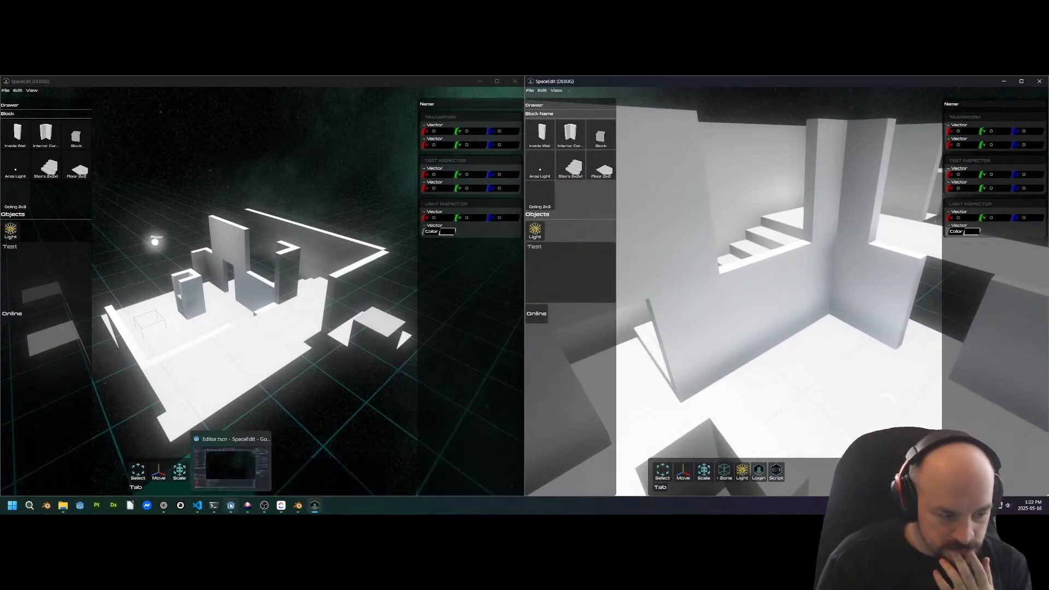
{"action": "mouse_move", "coordinate": [169, 508]}
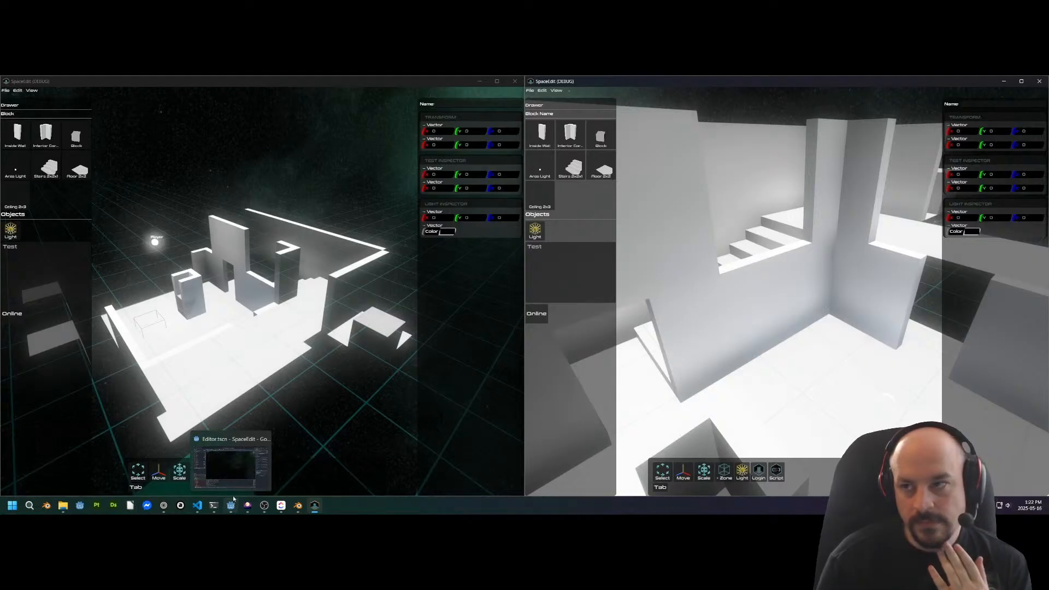
{"action": "left_click", "coordinate": [1040, 82]}
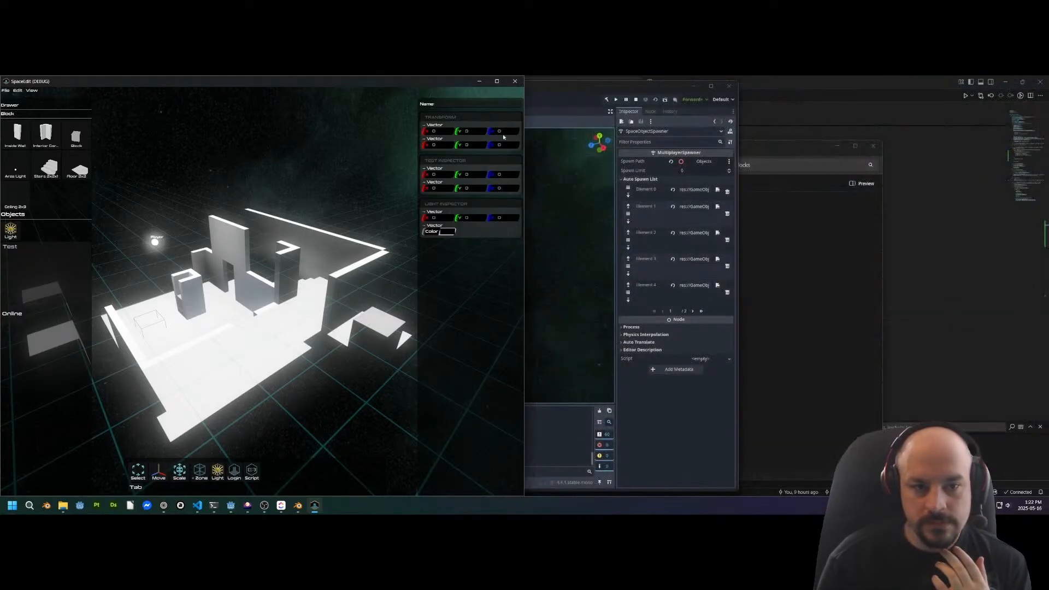
{"action": "left_click", "coordinate": [516, 82]}
Search the project files for "door", create a Doors folder inside Resources/SpaceObjects, and clear the file filter
{"action": "left_click", "coordinate": [44, 374]}
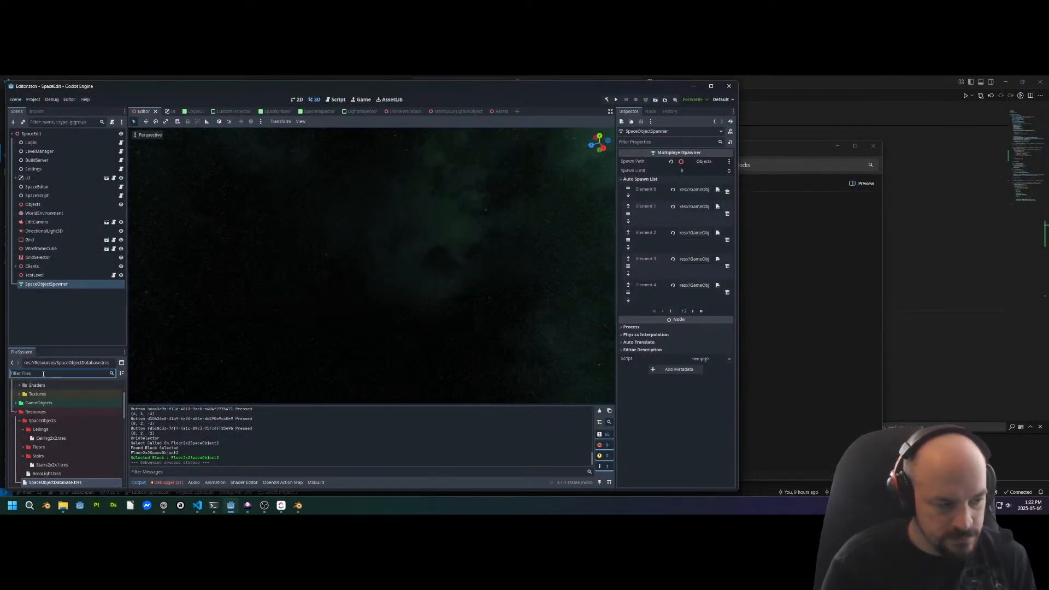
{"action": "type", "text": "door"}
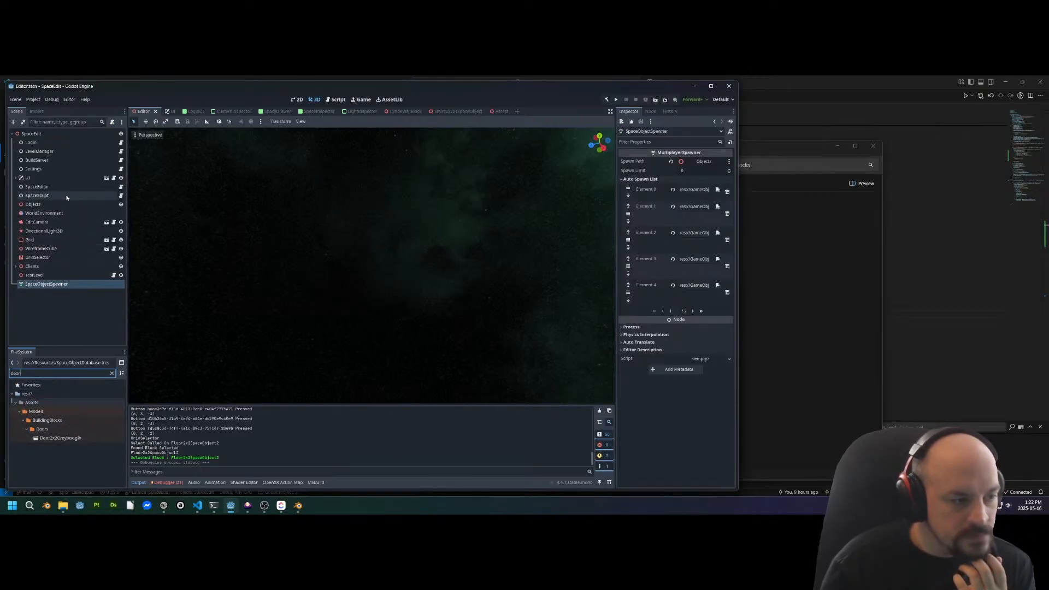
{"action": "double_click", "coordinate": [29, 374]}
{"action": "type", "text": "spaceob"}
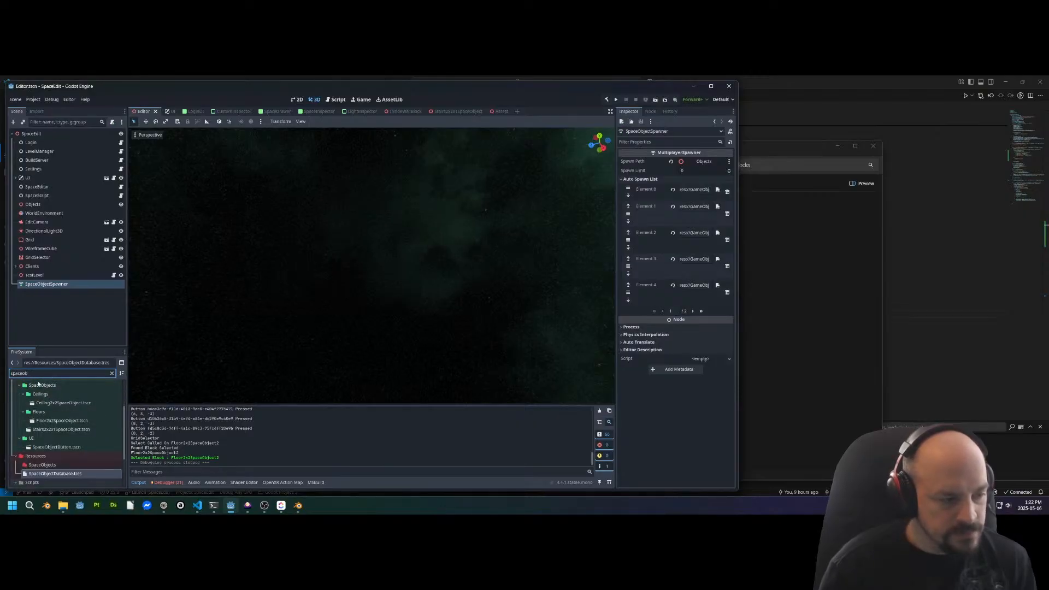
{"action": "scroll", "coordinate": [60, 415], "scroll_direction": "down", "scroll_amount": 2}
{"action": "left_click", "coordinate": [44, 426]}
{"action": "right_click", "coordinate": [44, 426]}
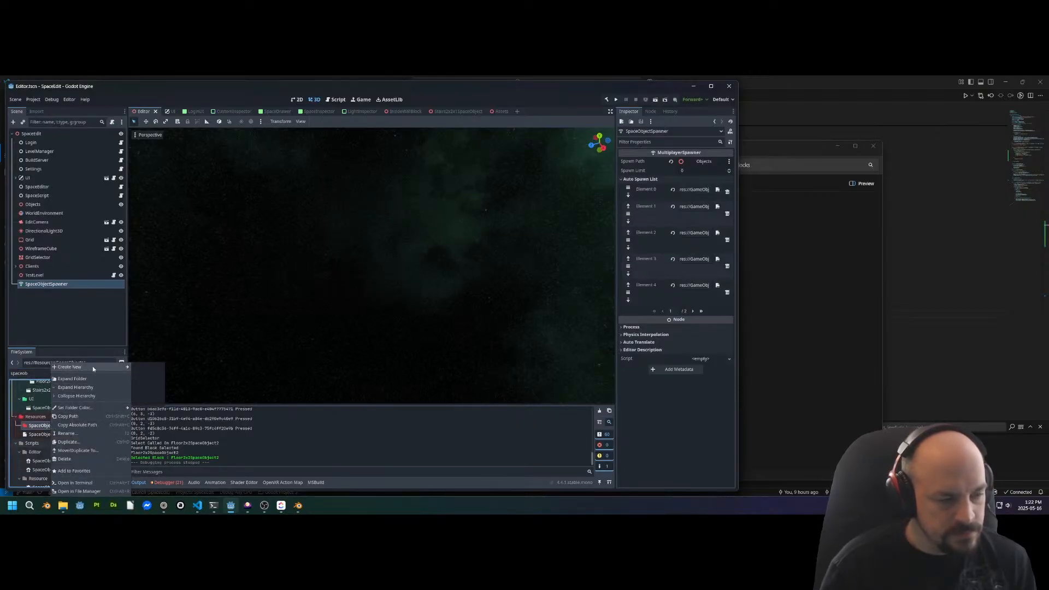
{"action": "left_click", "coordinate": [139, 372]}
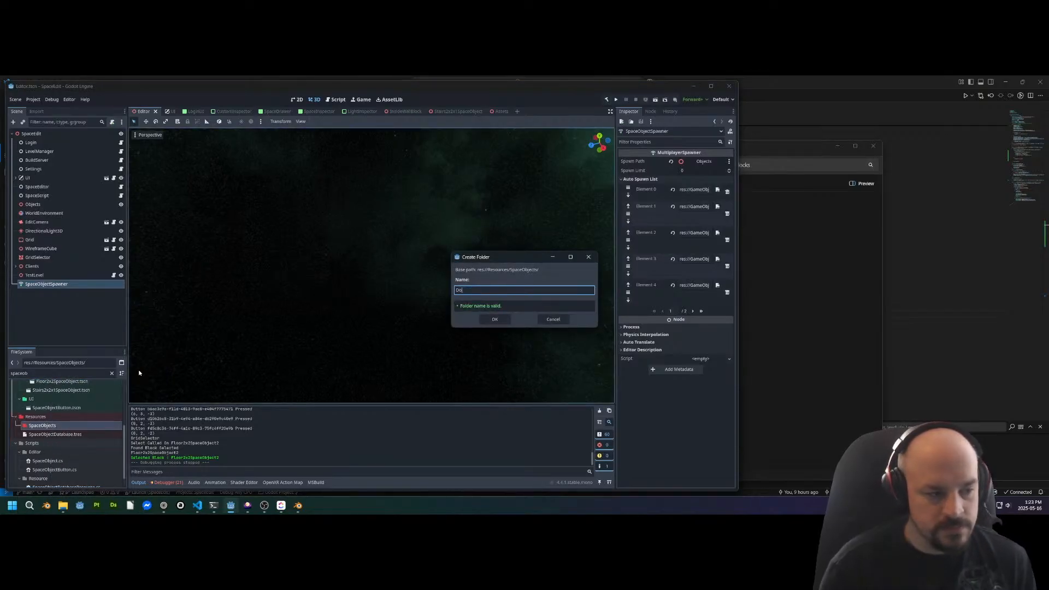
{"action": "type", "text": "Doors"}
{"action": "key", "text": "Return"}
{"action": "left_click", "coordinate": [113, 378]}
{"action": "left_click", "coordinate": [112, 374]}
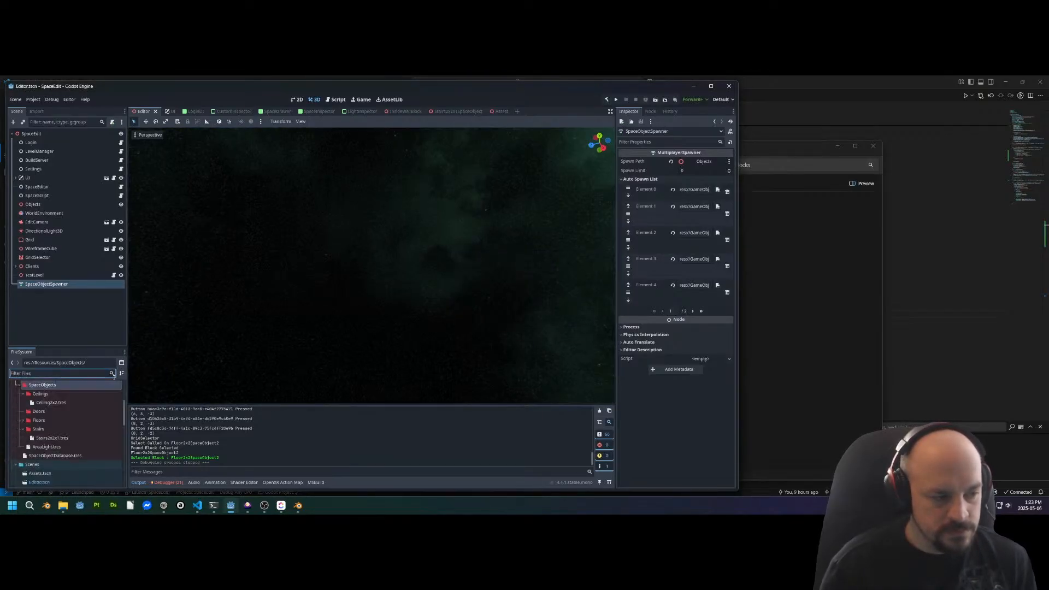
Create a SpaceObjectResource named Door2x2.tres in the Resources/SpaceObjects/Doors folder and open its properties
{"action": "right_click", "coordinate": [44, 411]}
{"action": "mouse_move", "coordinate": [80, 370]}
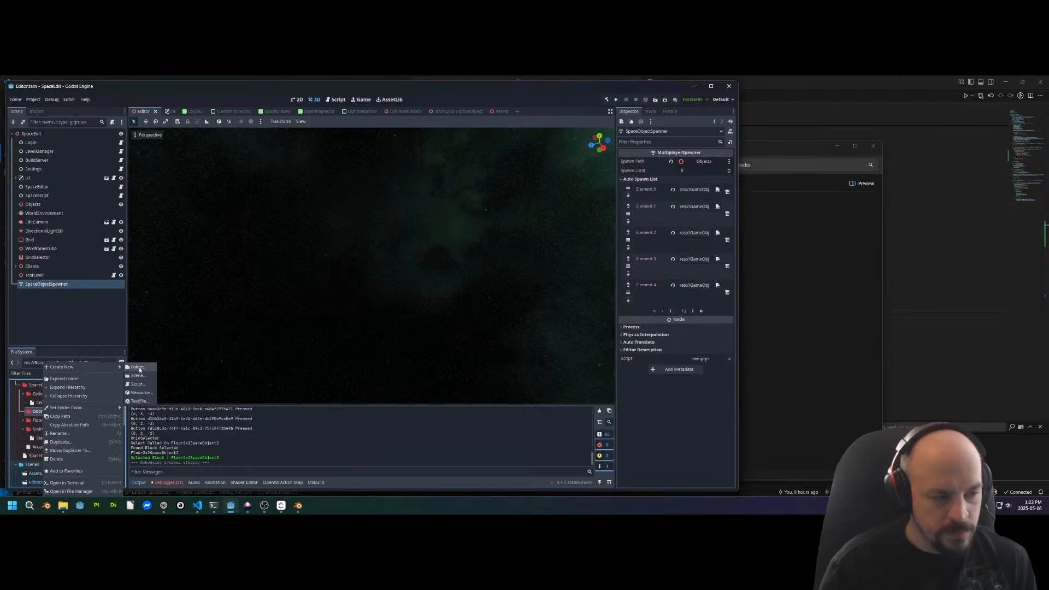
{"action": "left_click", "coordinate": [140, 393]}
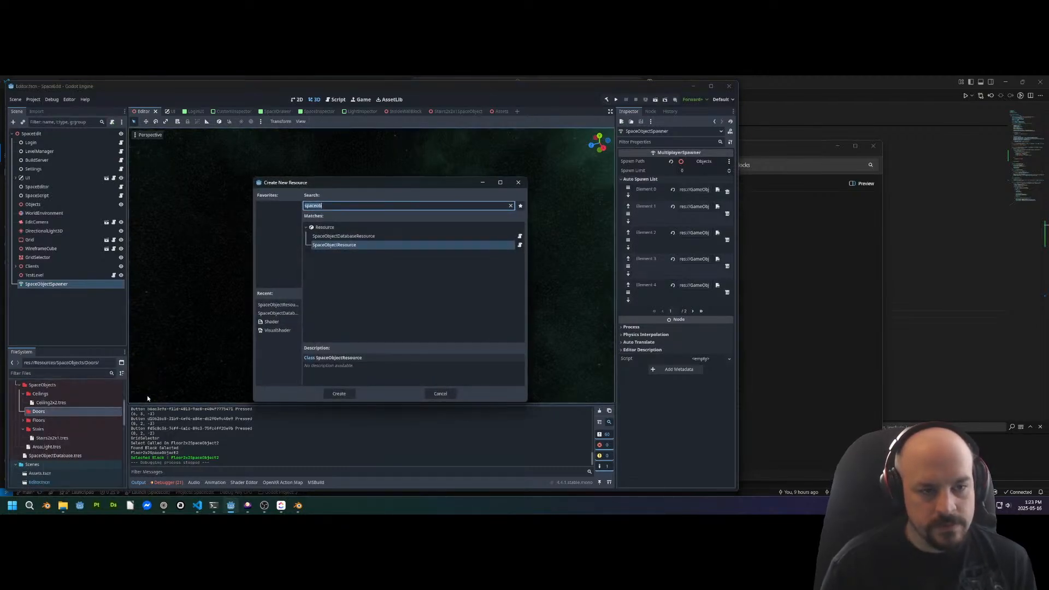
{"action": "double_click", "coordinate": [350, 245]}
{"action": "type", "text": "Door2"}
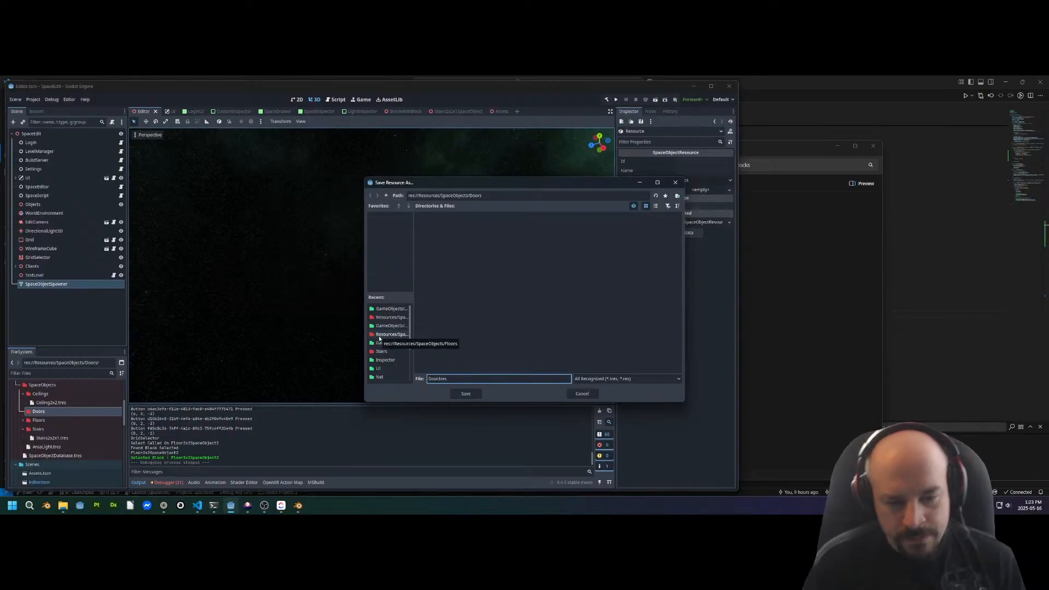
{"action": "type", "text": "x2"}
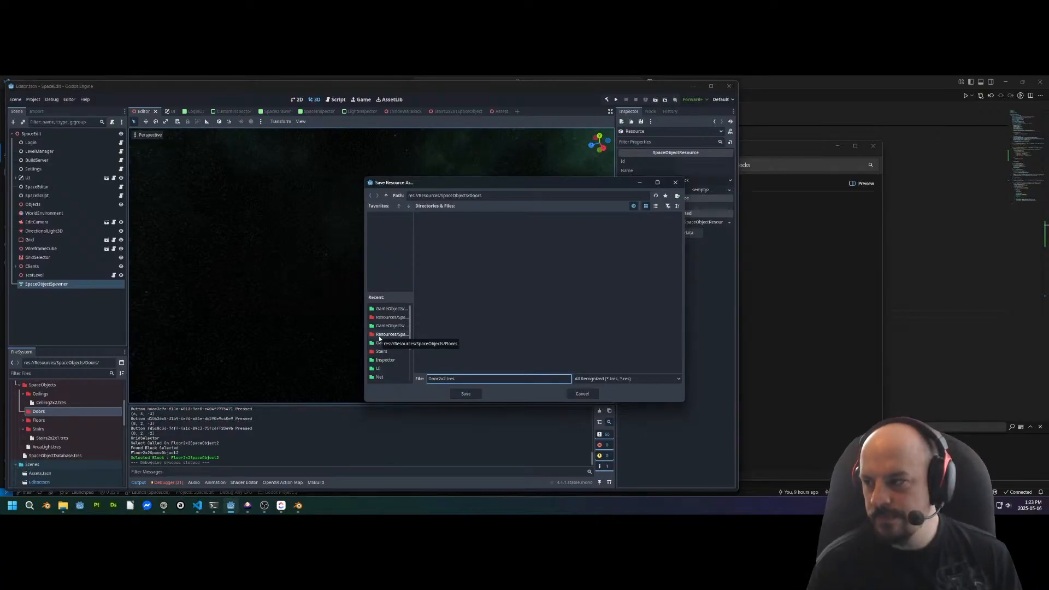
{"action": "left_click", "coordinate": [466, 394]}
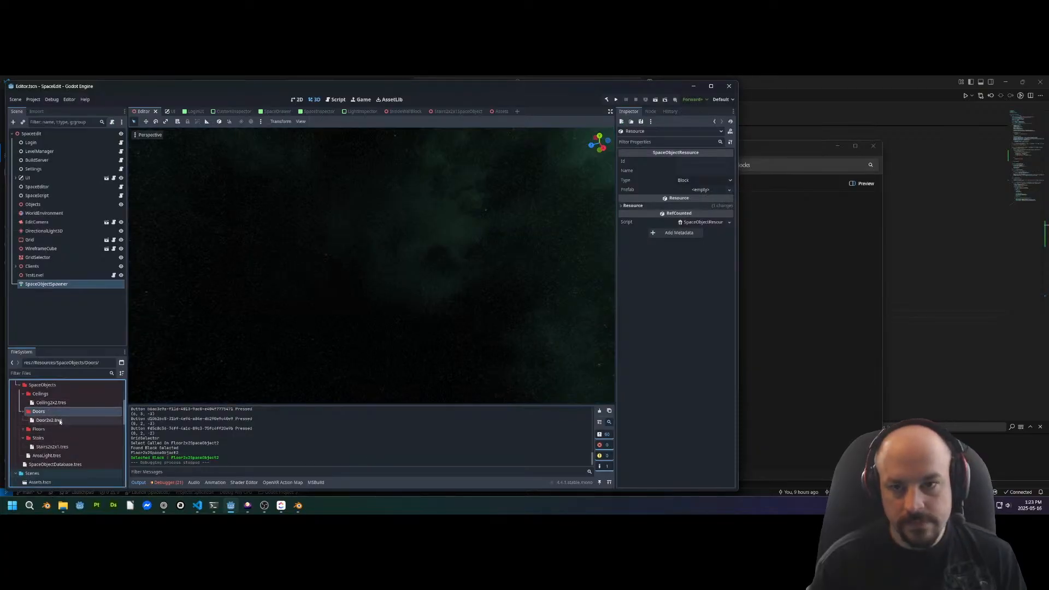
{"action": "left_click", "coordinate": [58, 421]}
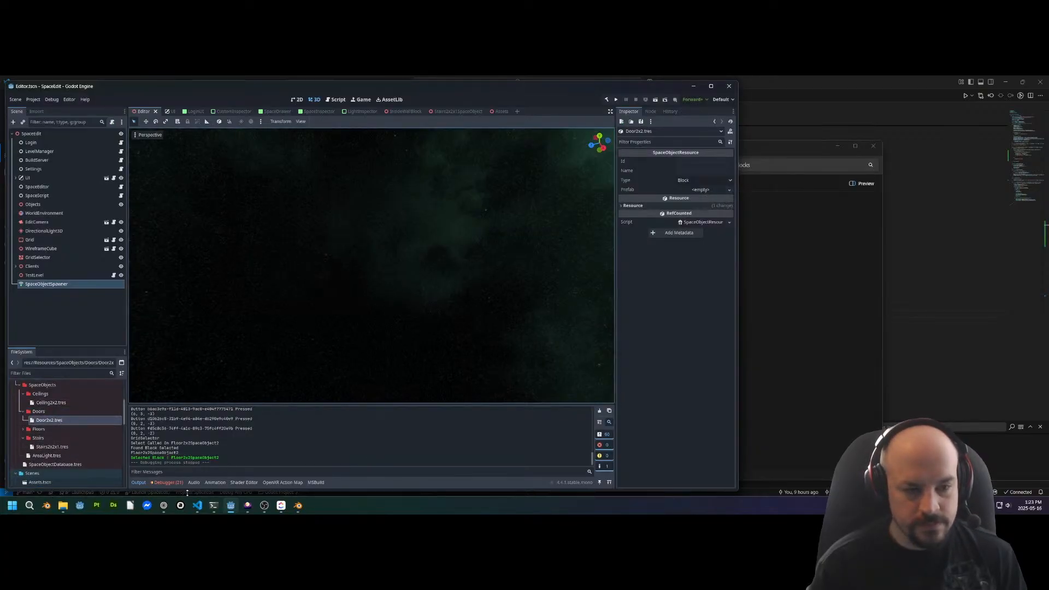
Switch to the online GUID generator in the browser, generate one GUID, copy it and return to Godot
{"action": "left_click", "coordinate": [163, 506]}
{"action": "left_click", "coordinate": [65, 165]}
{"action": "left_click", "coordinate": [86, 195]}
{"action": "key", "text": "ctrl+a"}
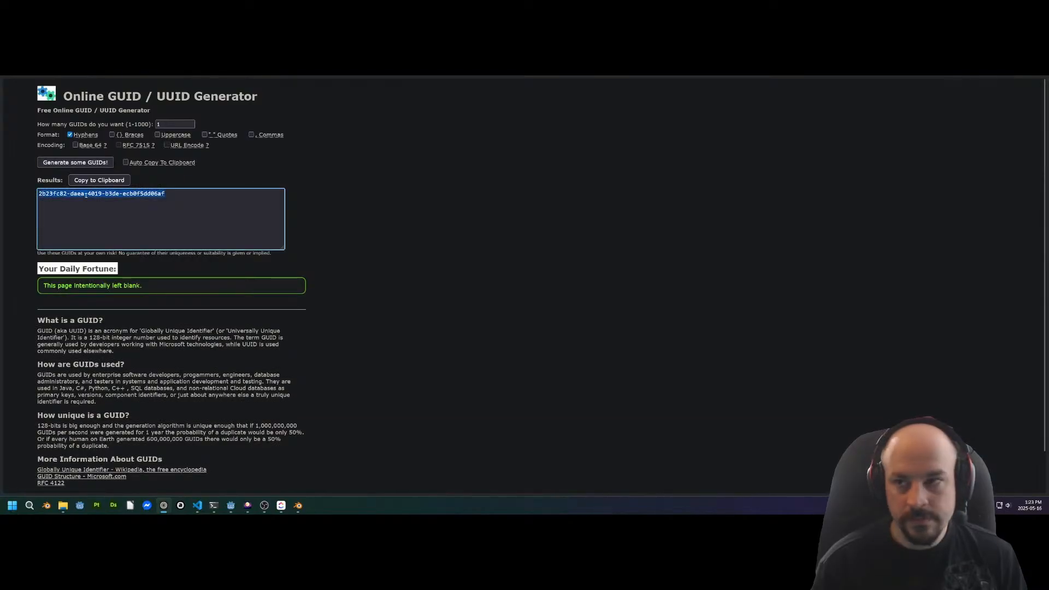
{"action": "left_click", "coordinate": [463, 221]}
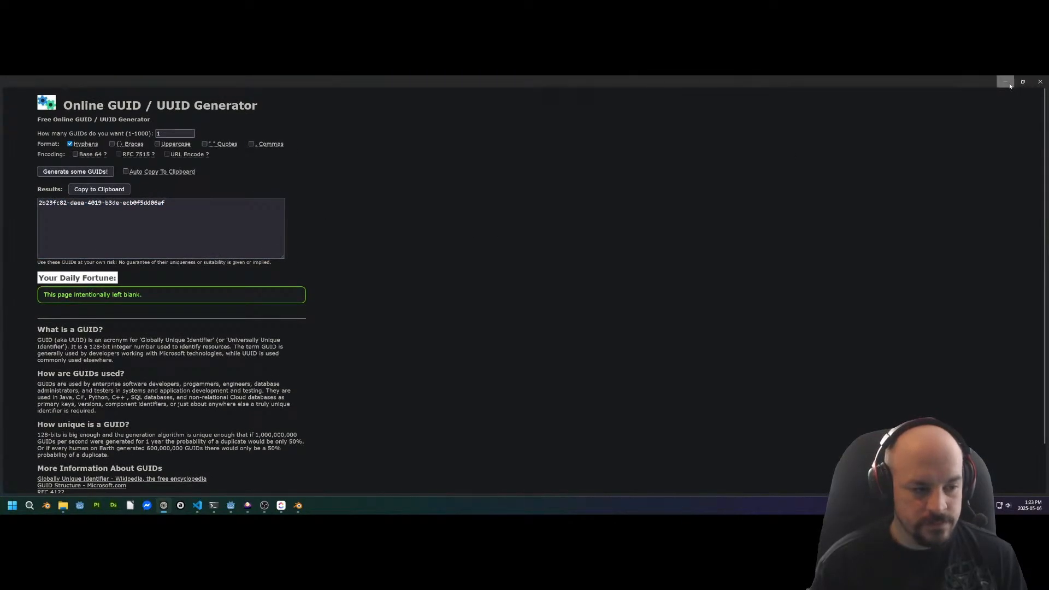
{"action": "left_click", "coordinate": [1010, 84]}
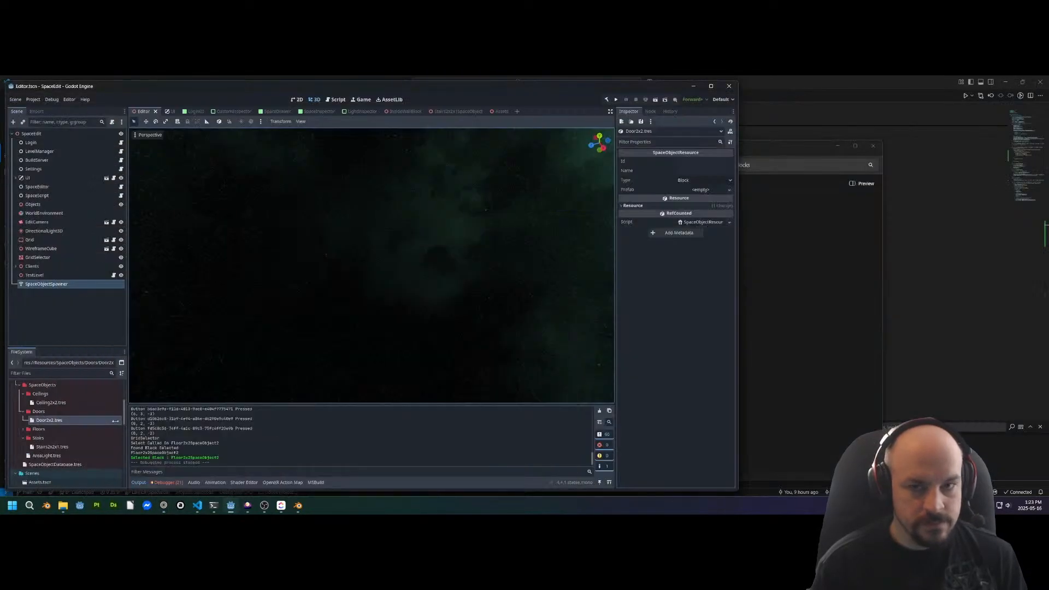
Set the door resource's Id to the full generated GUID and its Name to "Door 2x3", and save it
{"action": "left_click", "coordinate": [682, 166]}
{"action": "type", "text": "a-4019-b3de-ecb0f5dd06af"}
{"action": "key", "text": "Tab"}
{"action": "type", "text": "Door 2x3"}
{"action": "key", "text": "Return"}
{"action": "key", "text": "ctrl+s"}
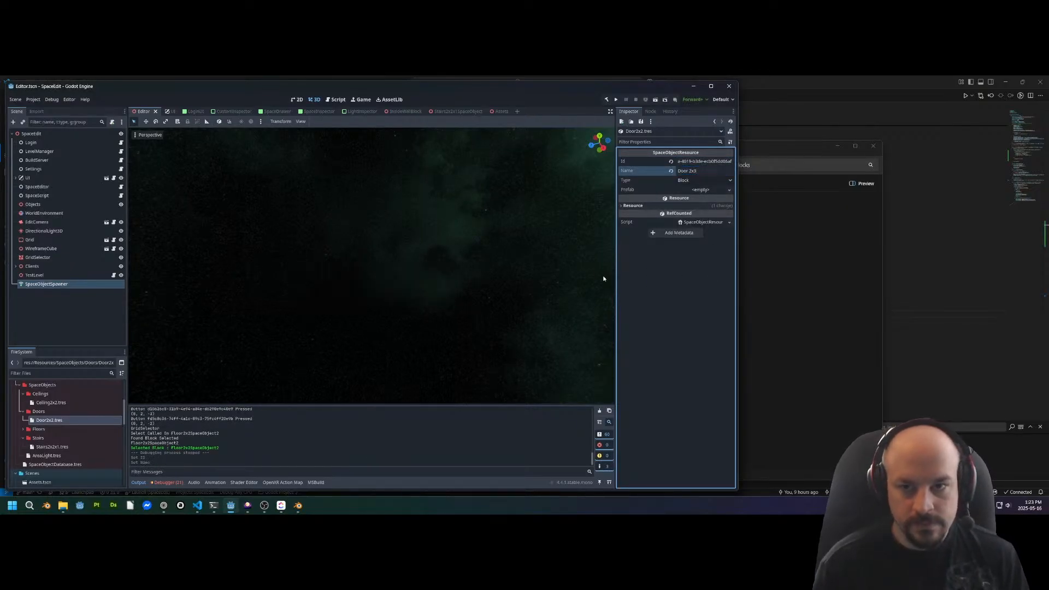
{"action": "double_click", "coordinate": [697, 162]}
{"action": "left_click", "coordinate": [683, 290]}
{"action": "key", "text": "ctrl+s"}
Collapse the unneeded asset folders and create a Doors folder inside GameObjects/SpaceObjects
{"action": "scroll", "coordinate": [66, 408], "scroll_direction": "up", "scroll_amount": 7}
{"action": "left_click", "coordinate": [20, 448]}
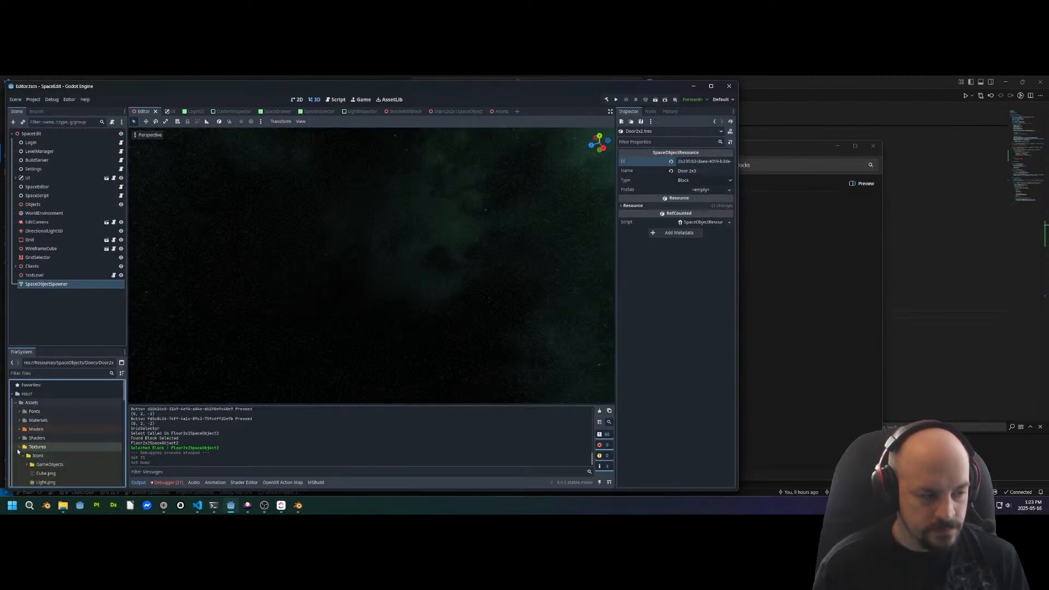
{"action": "left_click", "coordinate": [20, 447]}
{"action": "left_click", "coordinate": [19, 458]}
{"action": "scroll", "coordinate": [48, 453], "scroll_direction": "down", "scroll_amount": 1}
{"action": "left_click", "coordinate": [16, 444]}
{"action": "scroll", "coordinate": [40, 449], "scroll_direction": "down", "scroll_amount": 3}
{"action": "left_click", "coordinate": [20, 421]}
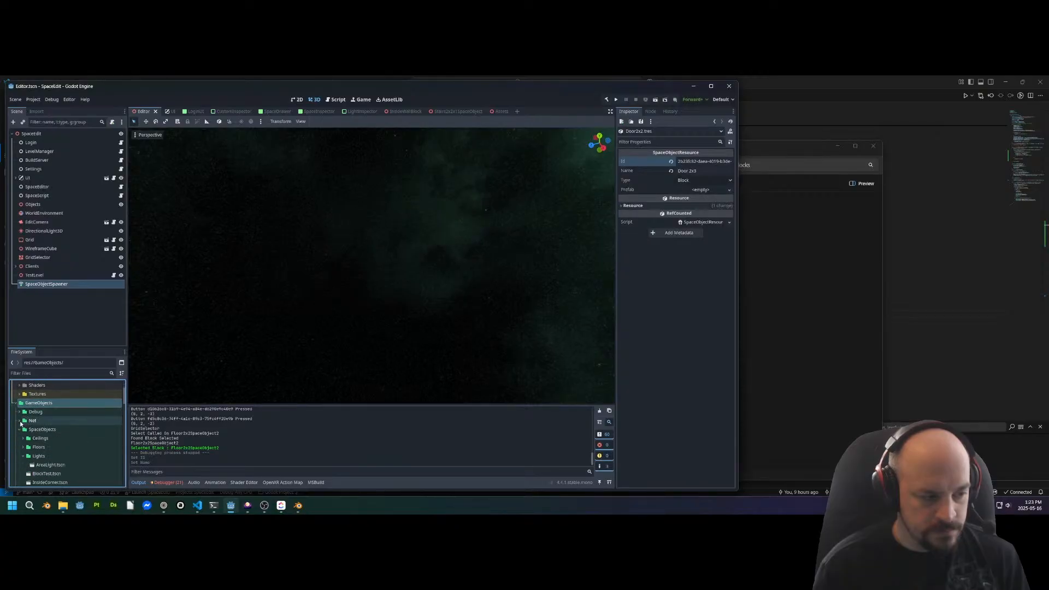
{"action": "right_click", "coordinate": [49, 432]}
{"action": "mouse_move", "coordinate": [82, 367]}
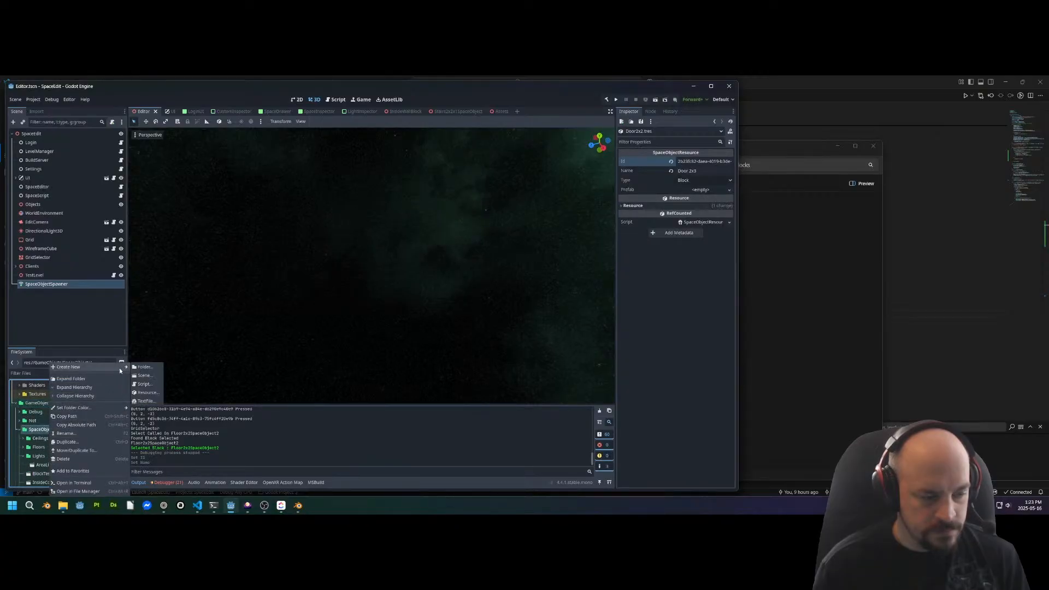
{"action": "left_click", "coordinate": [144, 367]}
{"action": "type", "text": "Doors"}
{"action": "key", "text": "Return"}
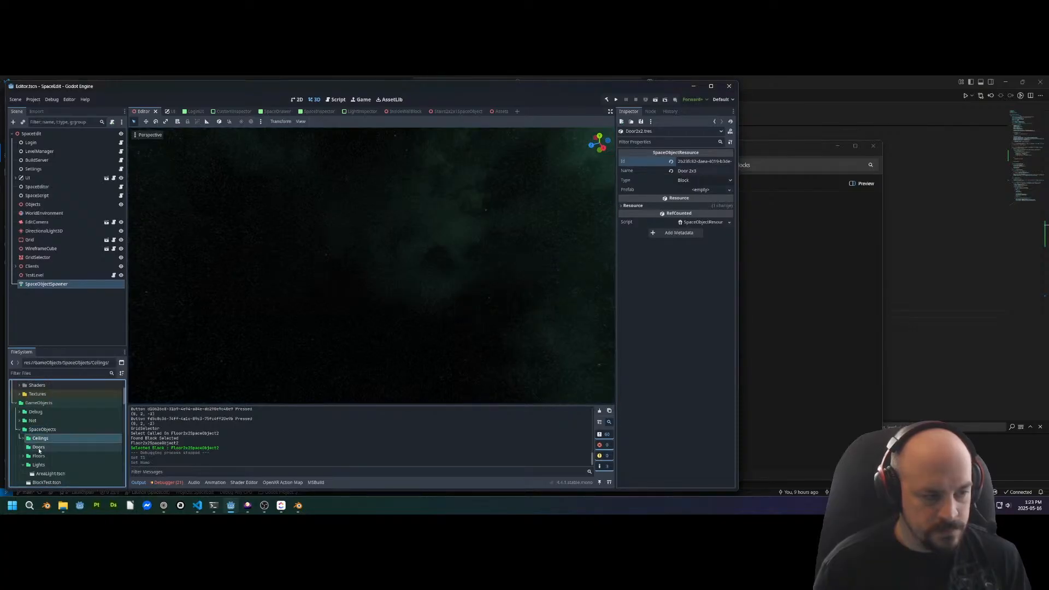
Create a scene named Door2x2SpaceObject in GameObjects/SpaceObjects/Doors with SpaceObject as its root type
{"action": "right_click", "coordinate": [39, 450]}
{"action": "mouse_move", "coordinate": [82, 366]}
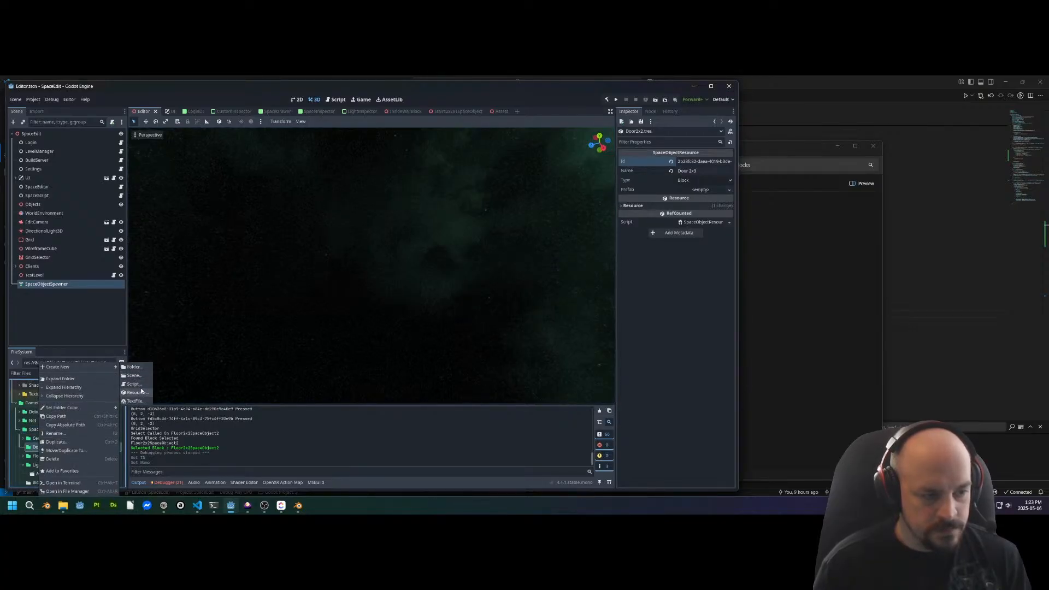
{"action": "left_click", "coordinate": [133, 375]}
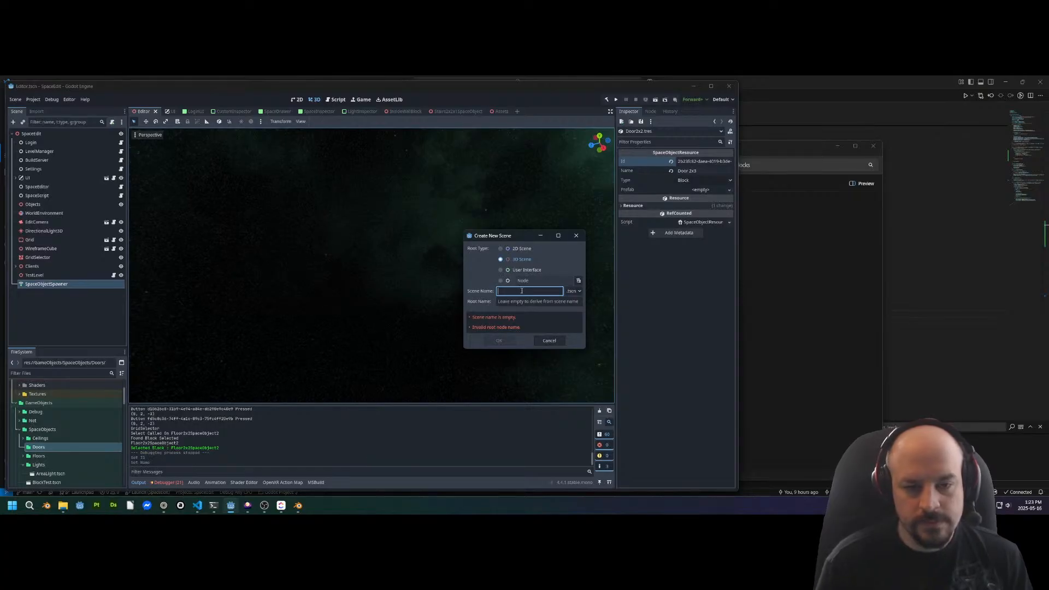
{"action": "type", "text": "Door2x3SpaceO"}
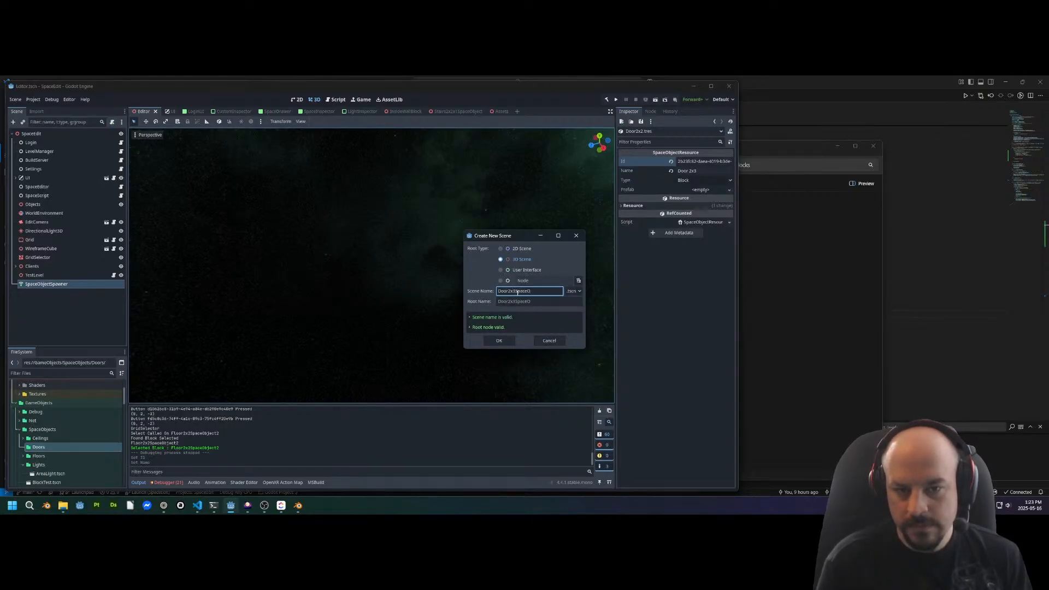
{"action": "type", "text": "bject"}
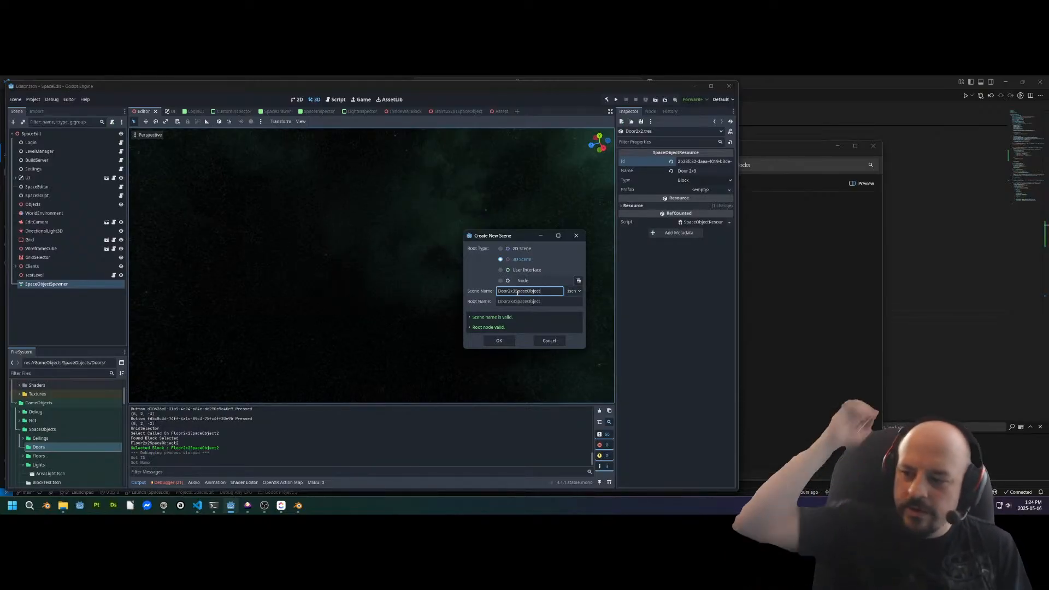
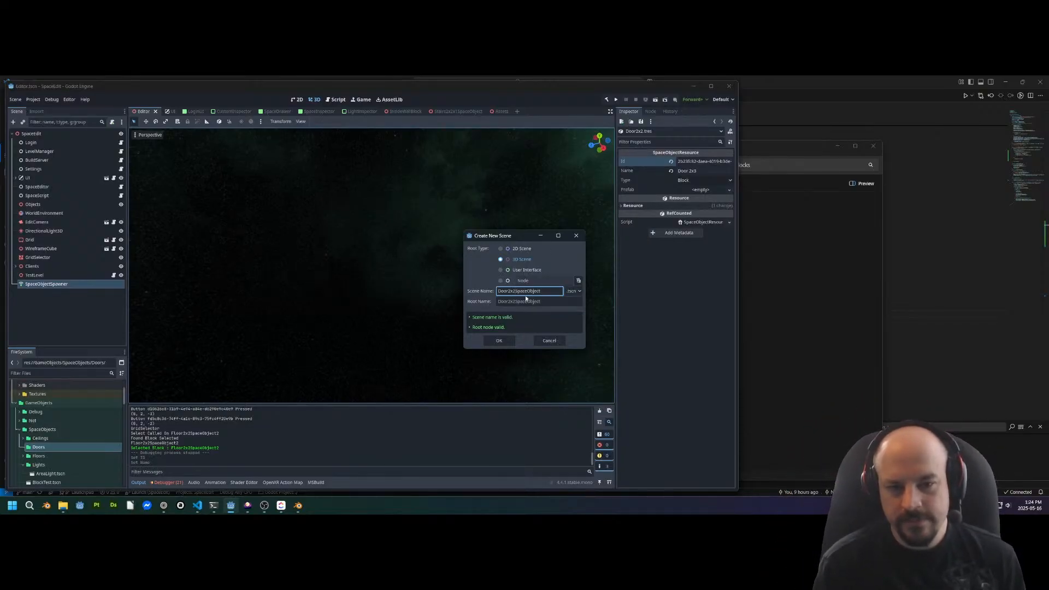
{"action": "left_click", "coordinate": [500, 342]}
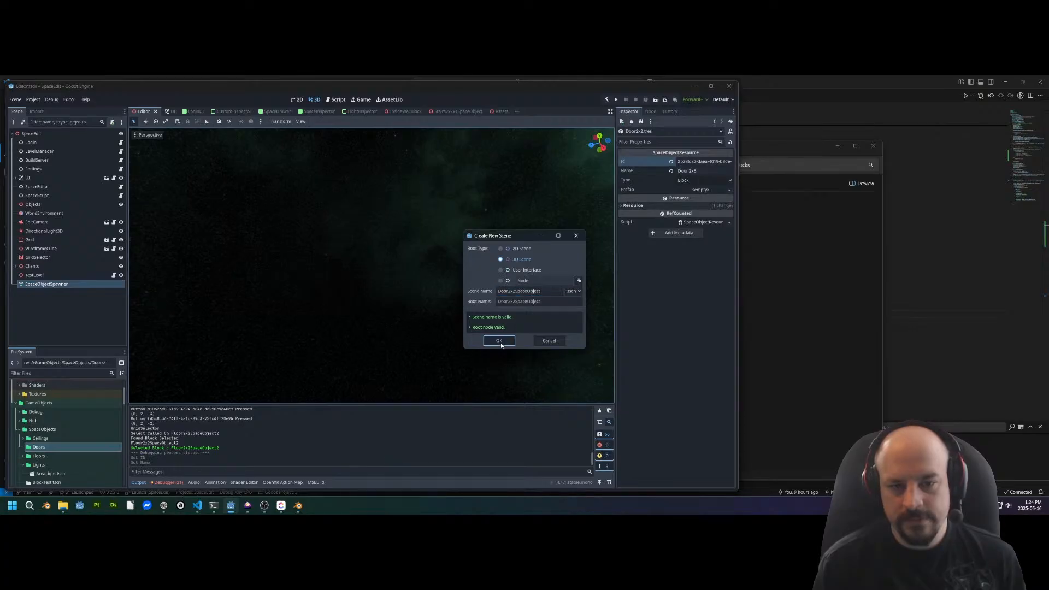
{"action": "left_click", "coordinate": [535, 280]}
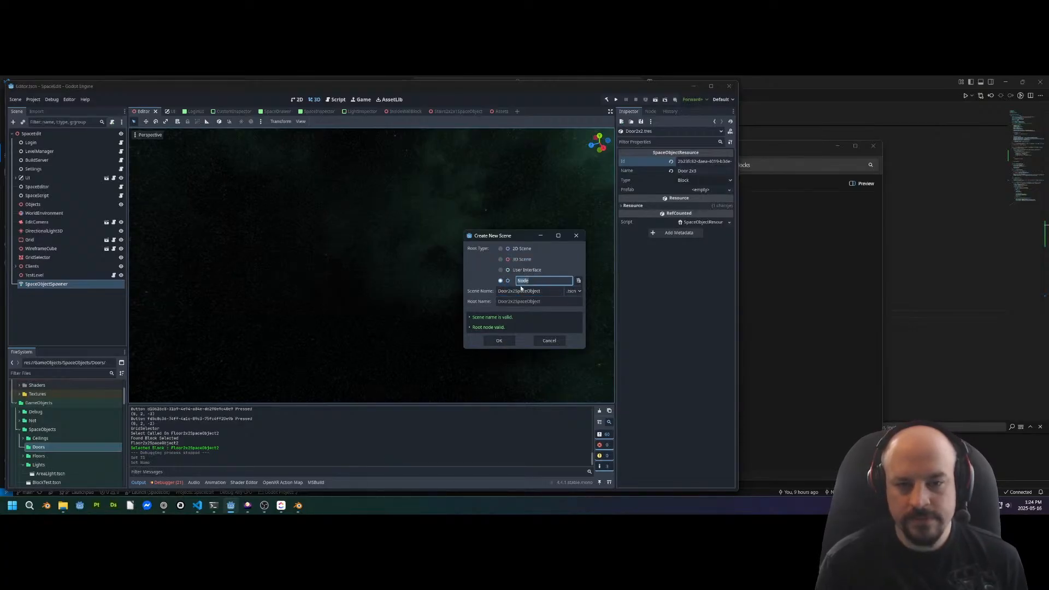
{"action": "left_click", "coordinate": [578, 281]}
{"action": "type", "text": "spaceobj"}
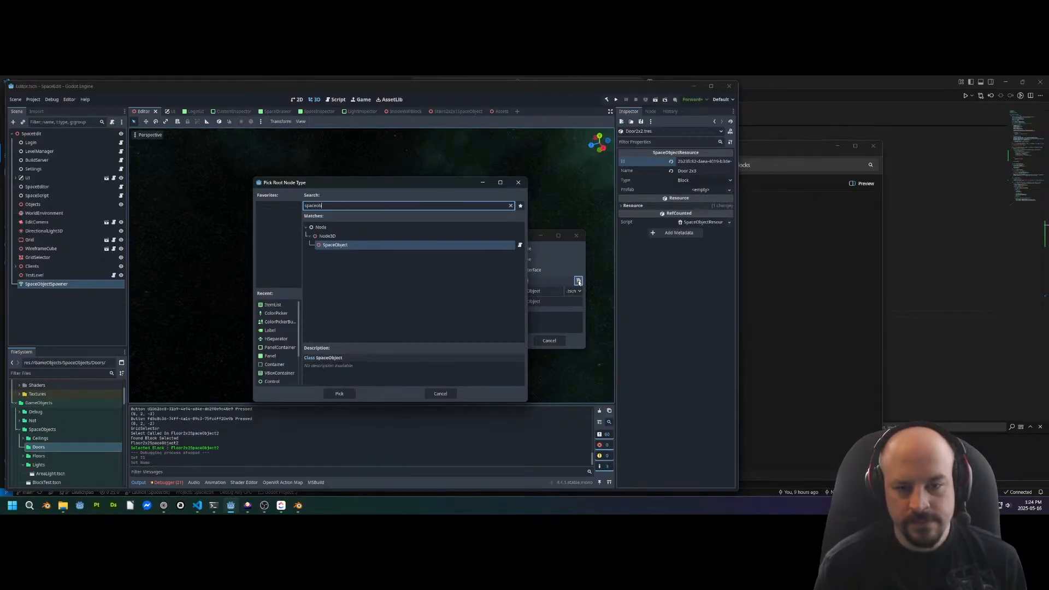
{"action": "key", "text": "Return"}
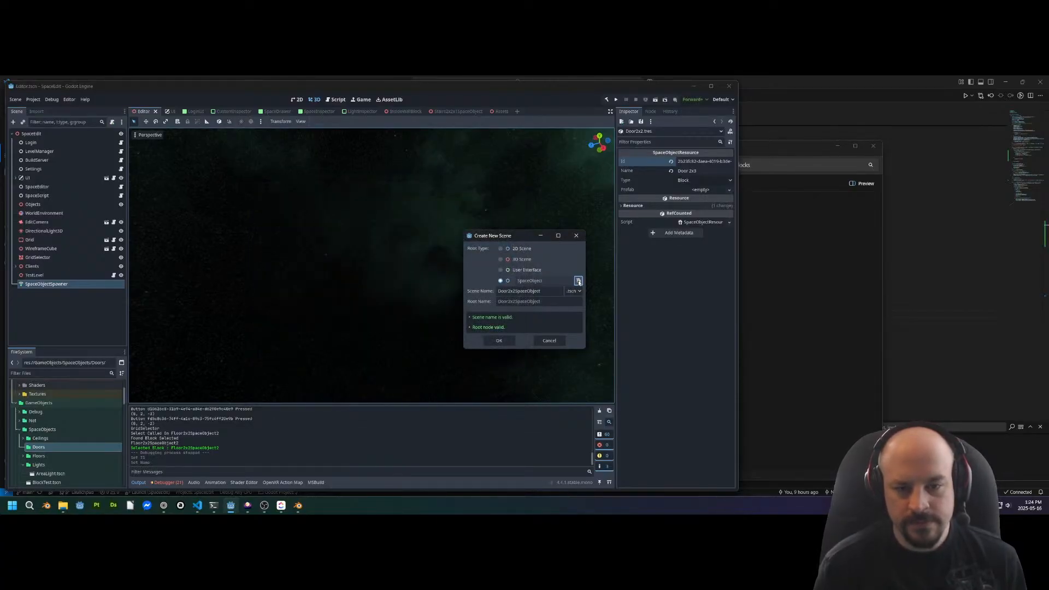
{"action": "left_click", "coordinate": [499, 340]}
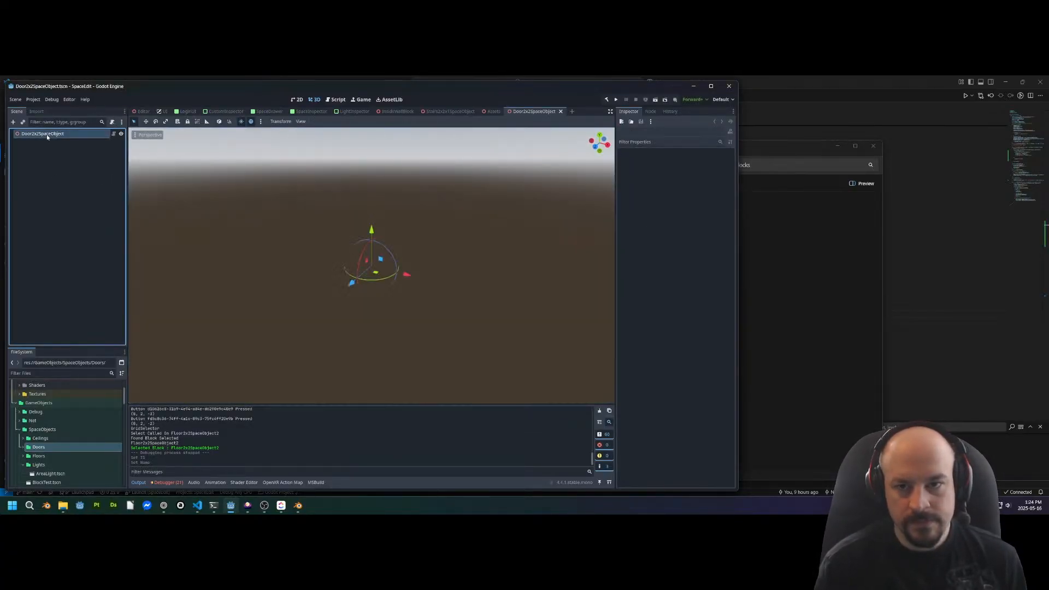
Paste the generated GUID as the Door2x2SpaceObject root's Id, save, and instance GridSelector.tscn as its child
{"action": "left_click", "coordinate": [707, 171]}
{"action": "key", "text": "ctrl+s"}
{"action": "left_click", "coordinate": [36, 373]}
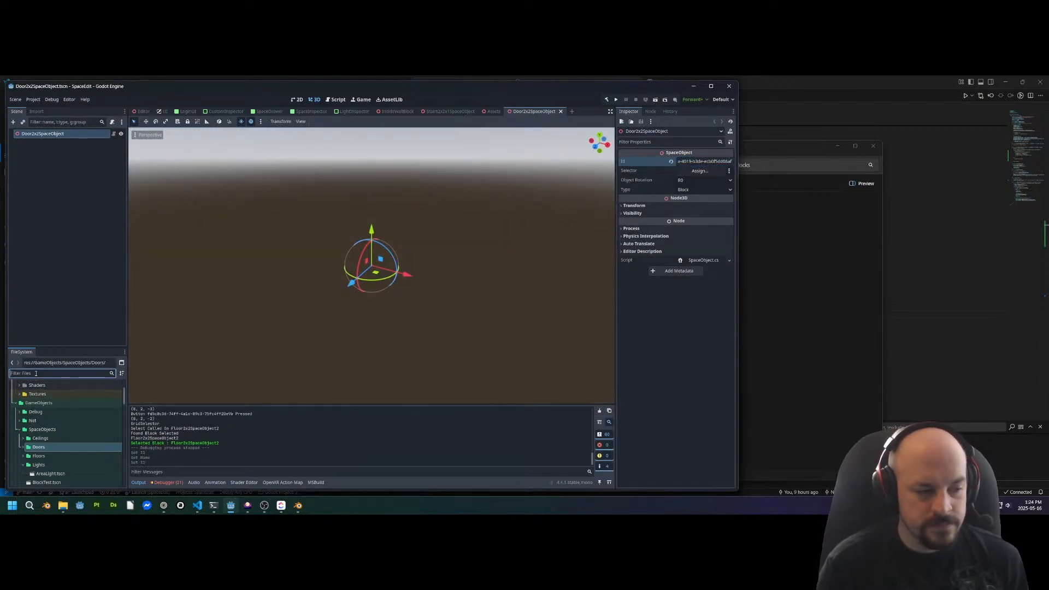
{"action": "type", "text": "selec"}
{"action": "left_click_drag", "start_coordinate": [46, 457], "coordinate": [54, 134]}
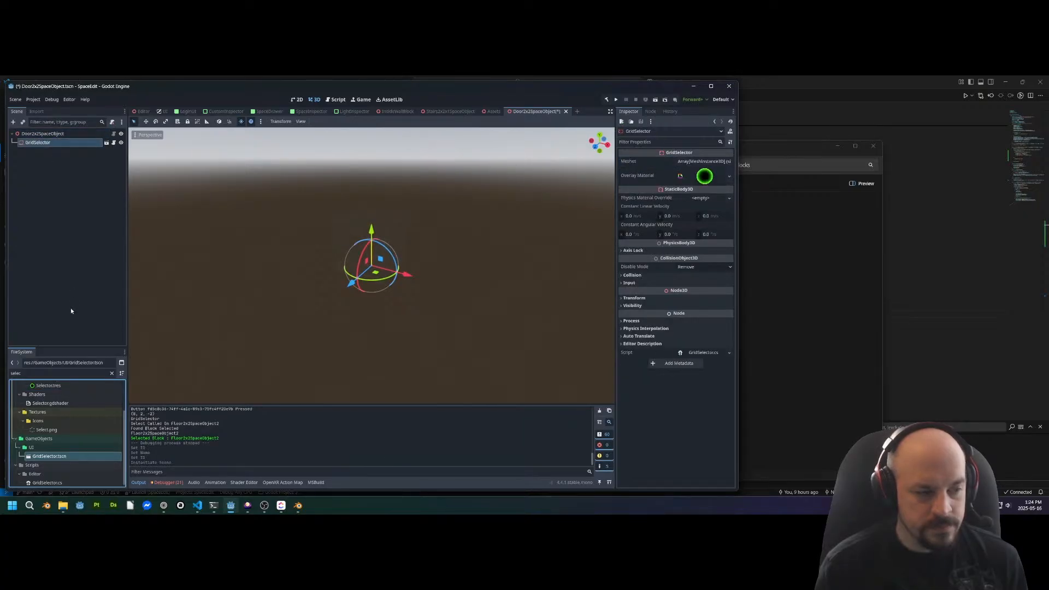
Find ObjectSynchronizer.tscn in the project files and instance it as a child of the Door2x2SpaceObject root
{"action": "double_click", "coordinate": [19, 374]}
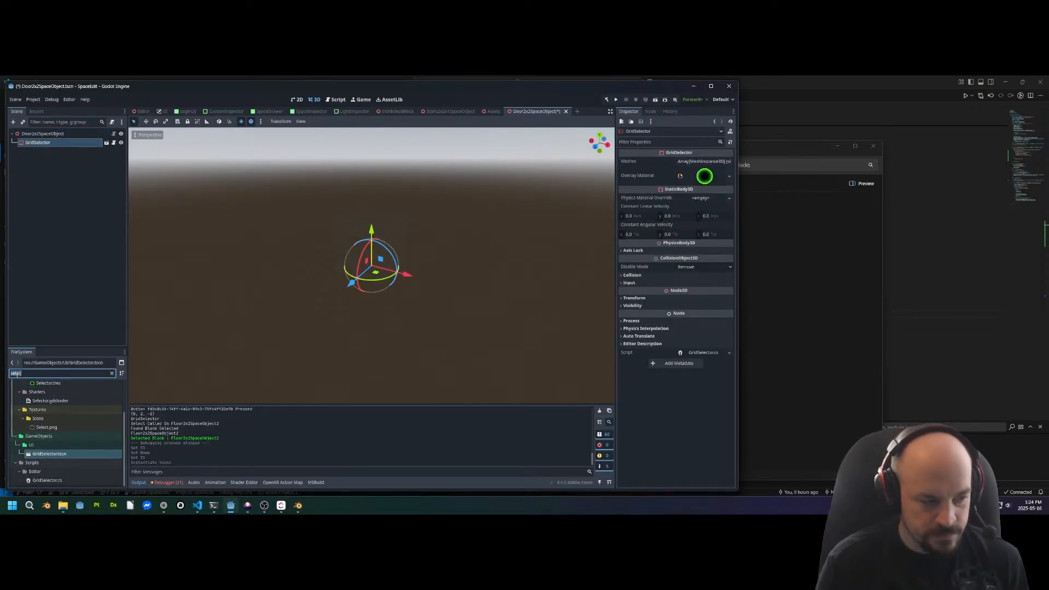
{"action": "type", "text": "ob"}
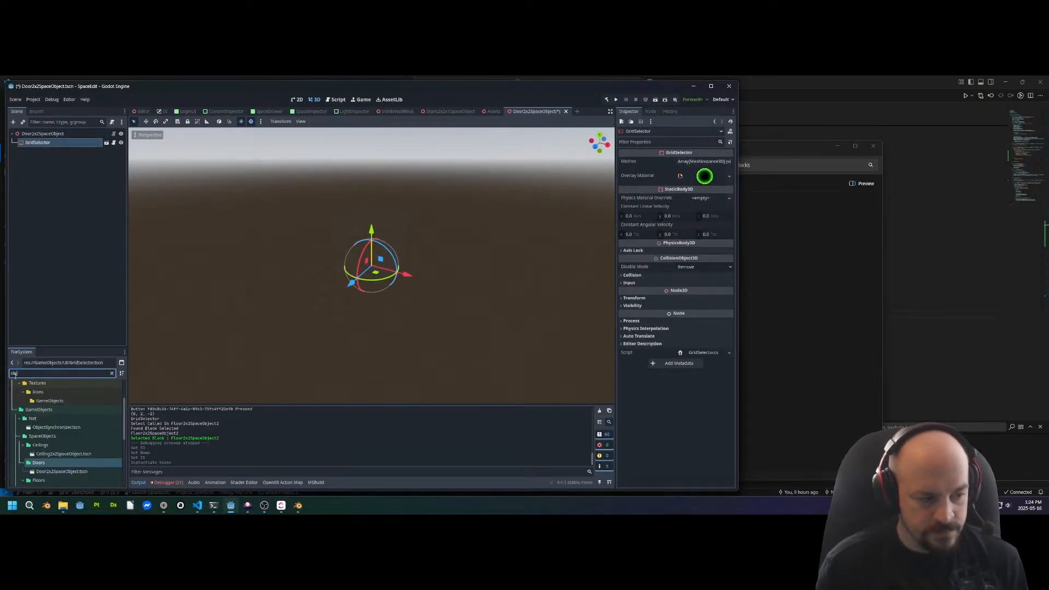
{"action": "scroll", "coordinate": [55, 437], "scroll_direction": "down", "scroll_amount": 2}
{"action": "type", "text": "je"}
{"action": "key", "text": "BackSpace"}
{"action": "key", "text": "BackSpace"}
{"action": "key", "text": "BackSpace"}
{"action": "key", "text": "BackSpace"}
{"action": "type", "text": "src"}
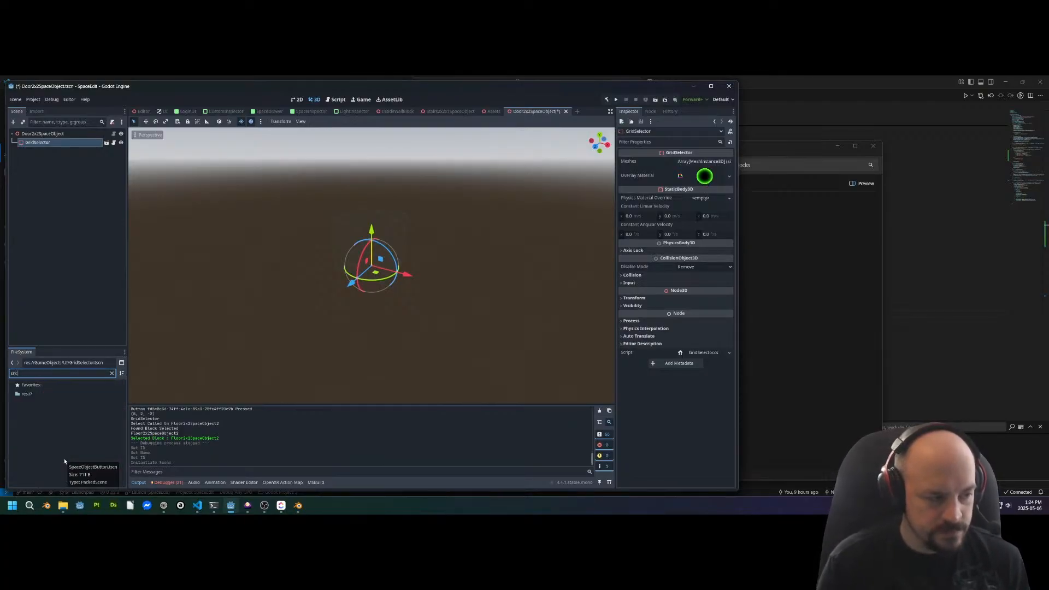
{"action": "key", "text": "BackSpace"}
{"action": "key", "text": "BackSpace"}
{"action": "type", "text": "ync"}
{"action": "left_click", "coordinate": [64, 460]}
{"action": "left_click_drag", "start_coordinate": [43, 419], "coordinate": [46, 186]}
{"action": "left_click_drag", "start_coordinate": [48, 138], "coordinate": [40, 134]}
{"action": "left_click", "coordinate": [46, 182]}
{"action": "left_click", "coordinate": [40, 135]}
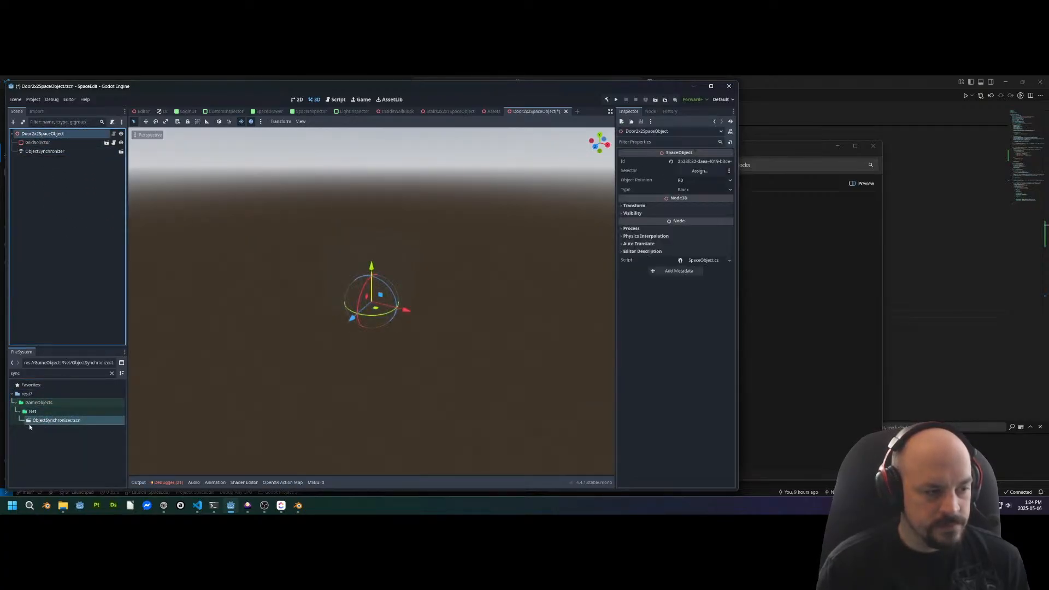
Find the Door2x2Greybox.glb model and instance it as a child of the Door2x2SpaceObject root
{"action": "left_click", "coordinate": [27, 374]}
{"action": "type", "text": "door"}
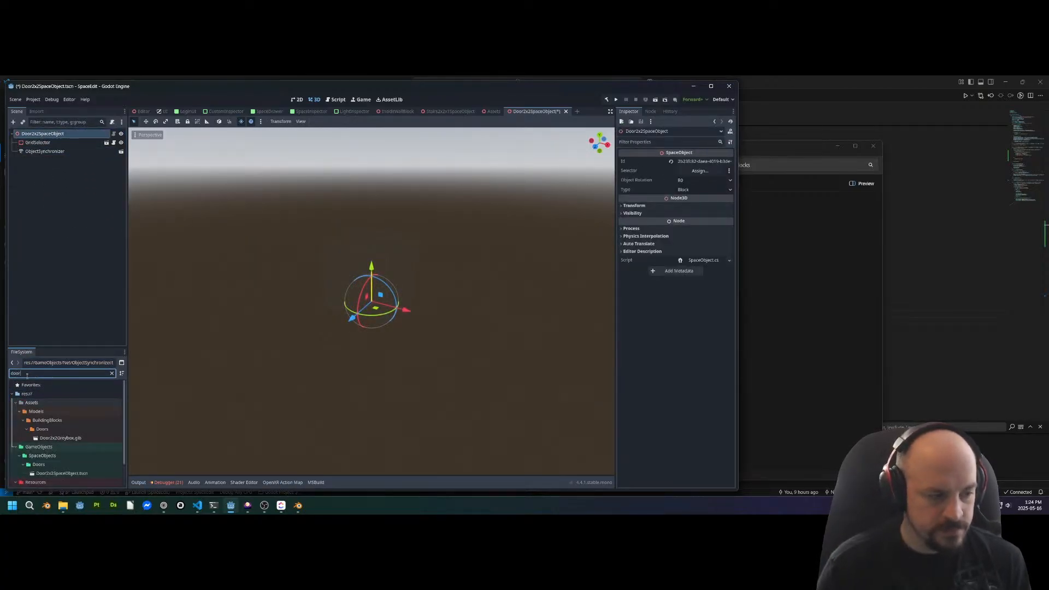
{"action": "left_click_drag", "start_coordinate": [61, 439], "coordinate": [46, 135]}
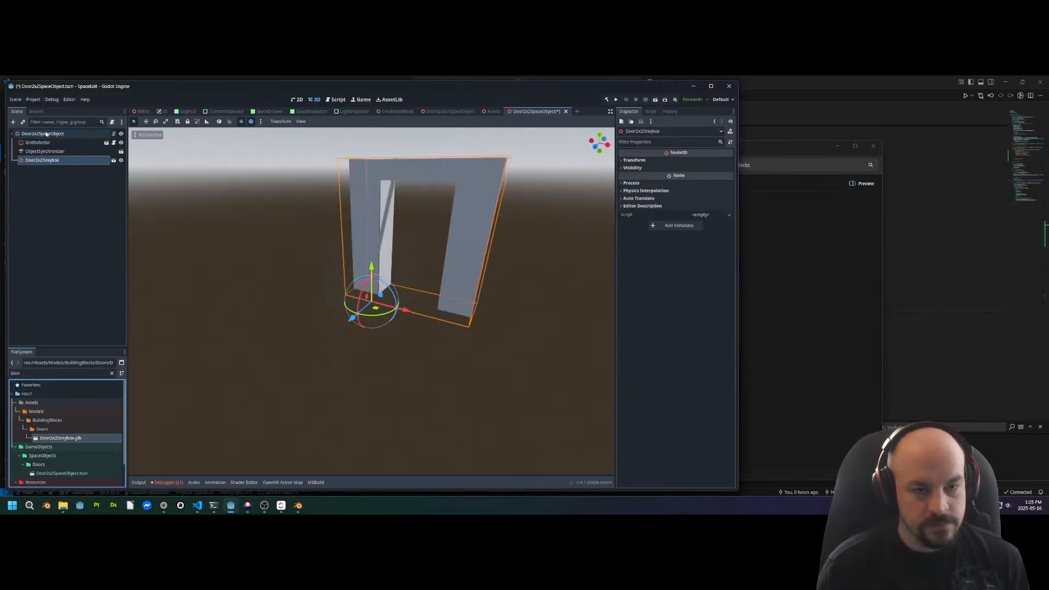
{"action": "scroll", "coordinate": [389, 330], "scroll_direction": "down", "scroll_amount": 4}
{"action": "middle_click_drag", "start_coordinate": [389, 329], "coordinate": [361, 356]}
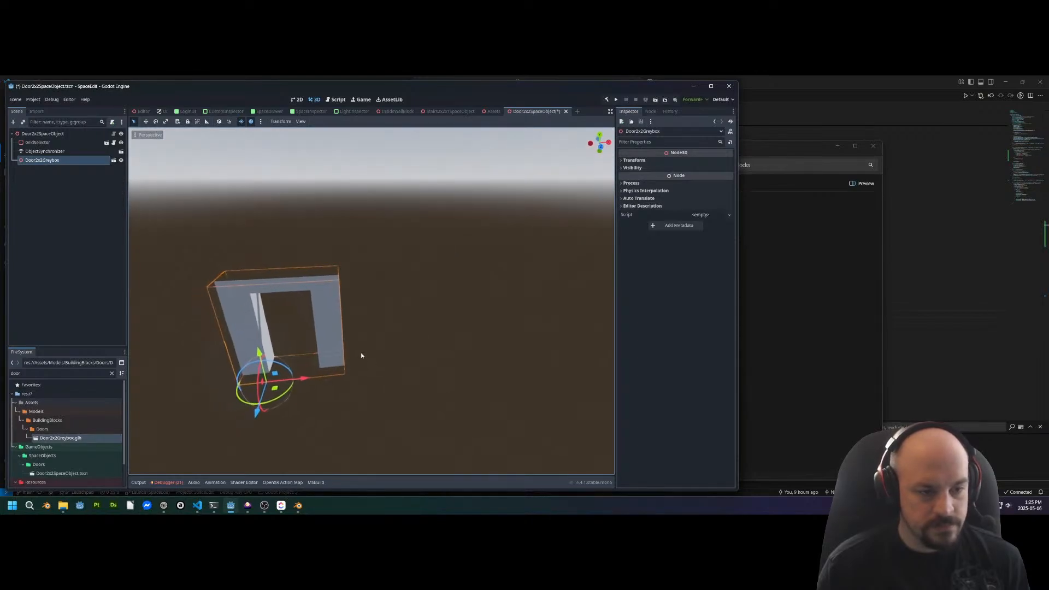
{"action": "mouse_move", "coordinate": [296, 311]}
{"action": "middle_mouse_down"}
{"action": "mouse_move", "coordinate": [248, 293]}
{"action": "mouse_move", "coordinate": [312, 301]}
{"action": "middle_mouse_up"}
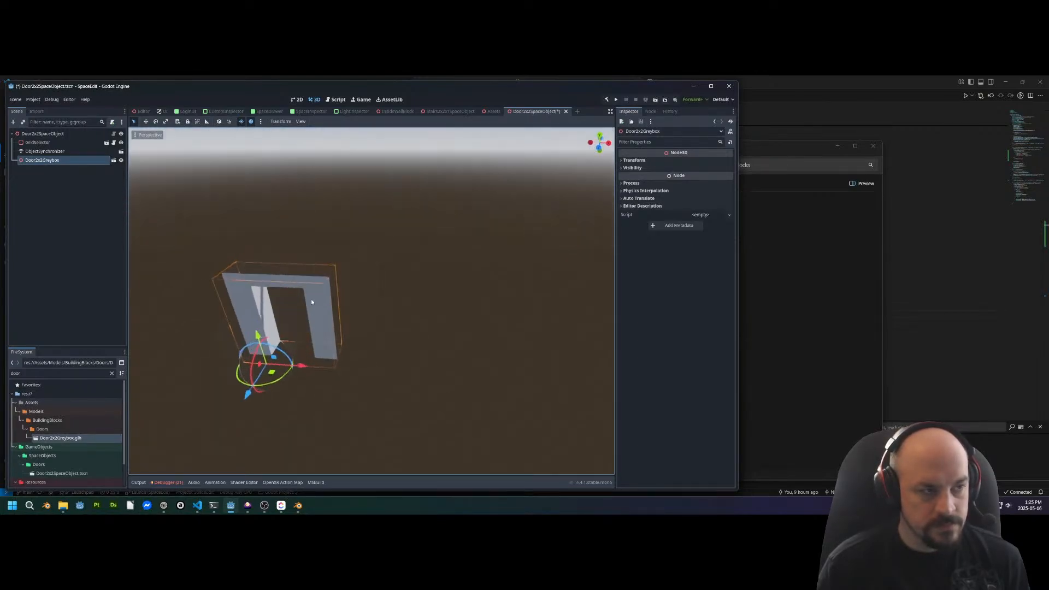
Move the Door2x2Greybox node above GridSelector, enable its editable children, and save the scene
{"action": "left_click", "coordinate": [50, 202]}
{"action": "left_click_drag", "start_coordinate": [46, 160], "coordinate": [44, 144]}
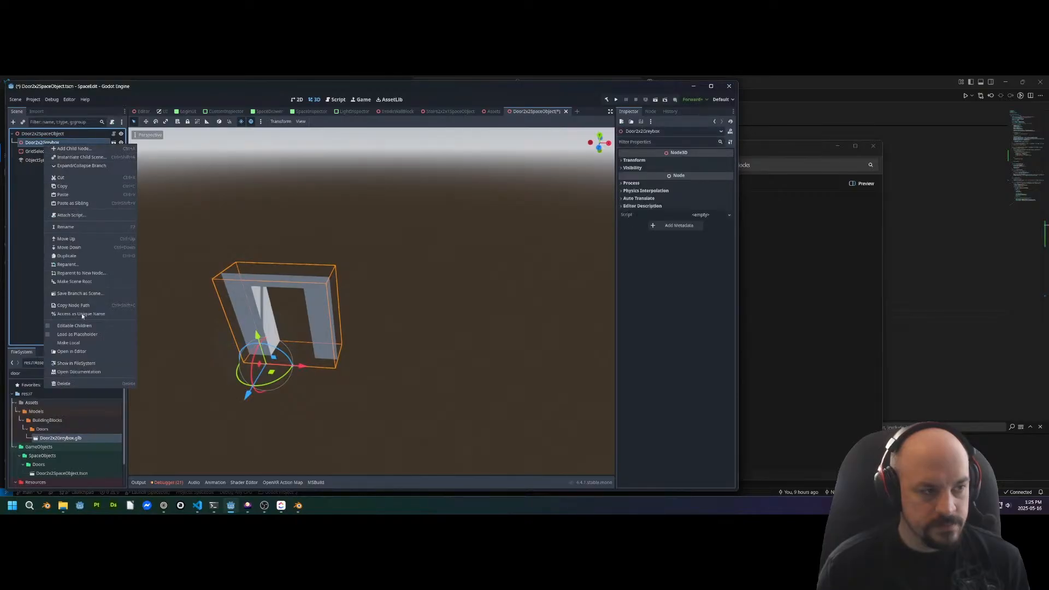
{"action": "left_click", "coordinate": [81, 323]}
{"action": "key", "text": "ctrl+s"}
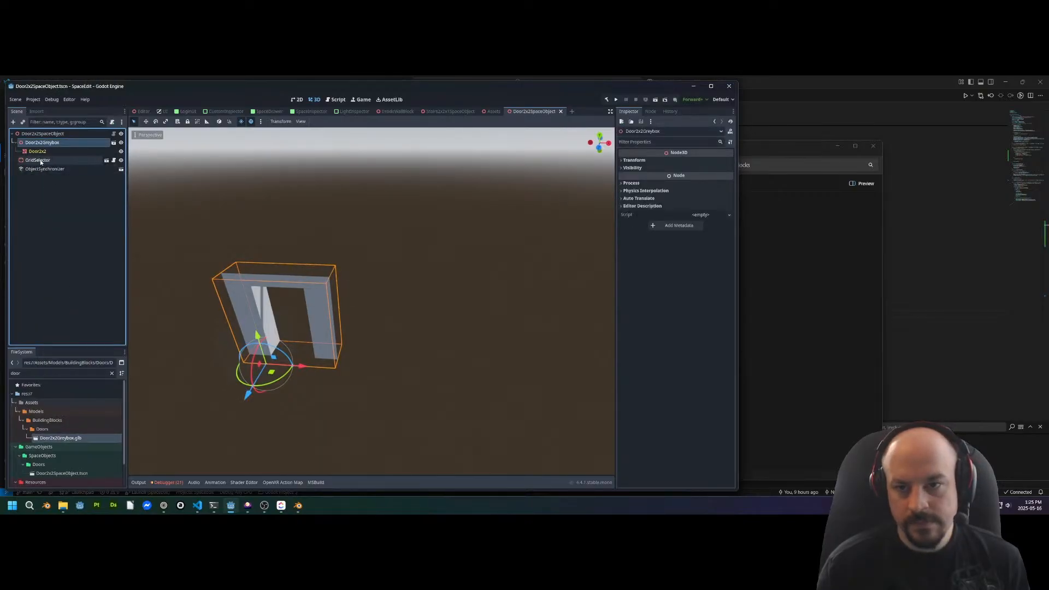
Add an element to GridSelector's Meshes array, assign the Door2x2 mesh to it, and save
{"action": "left_click", "coordinate": [39, 160]}
{"action": "left_click", "coordinate": [704, 161]}
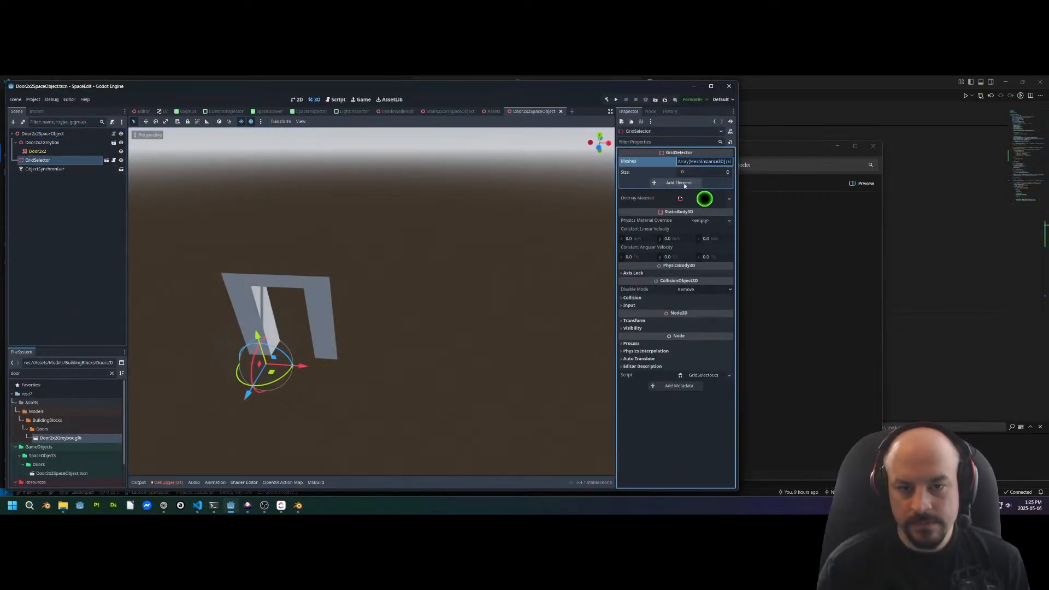
{"action": "left_click", "coordinate": [677, 183]}
{"action": "left_click", "coordinate": [694, 182]}
{"action": "left_click", "coordinate": [505, 235]}
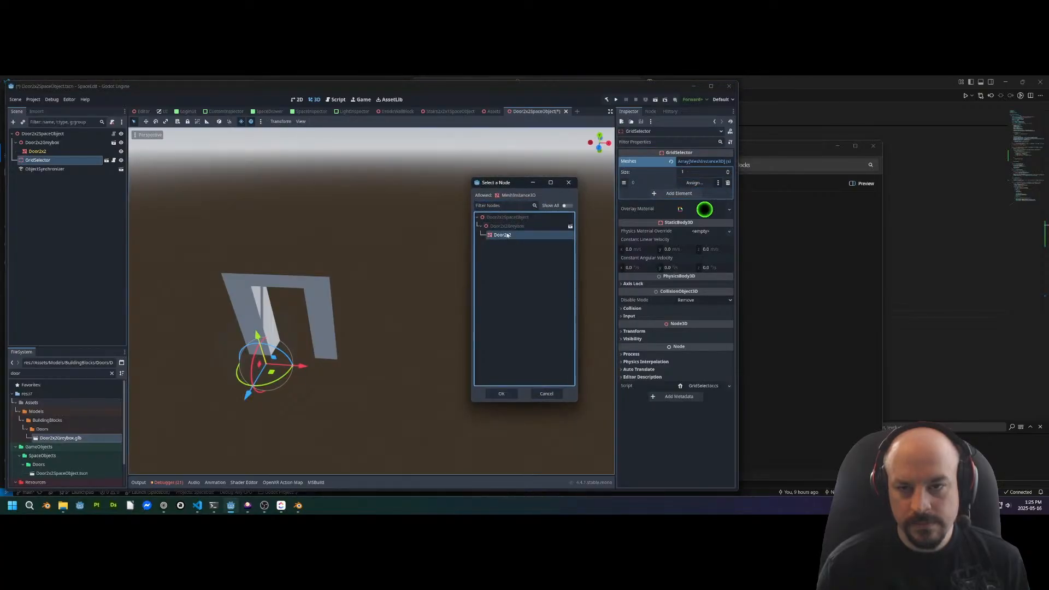
{"action": "double_click", "coordinate": [497, 237]}
{"action": "key", "text": "ctrl+s"}
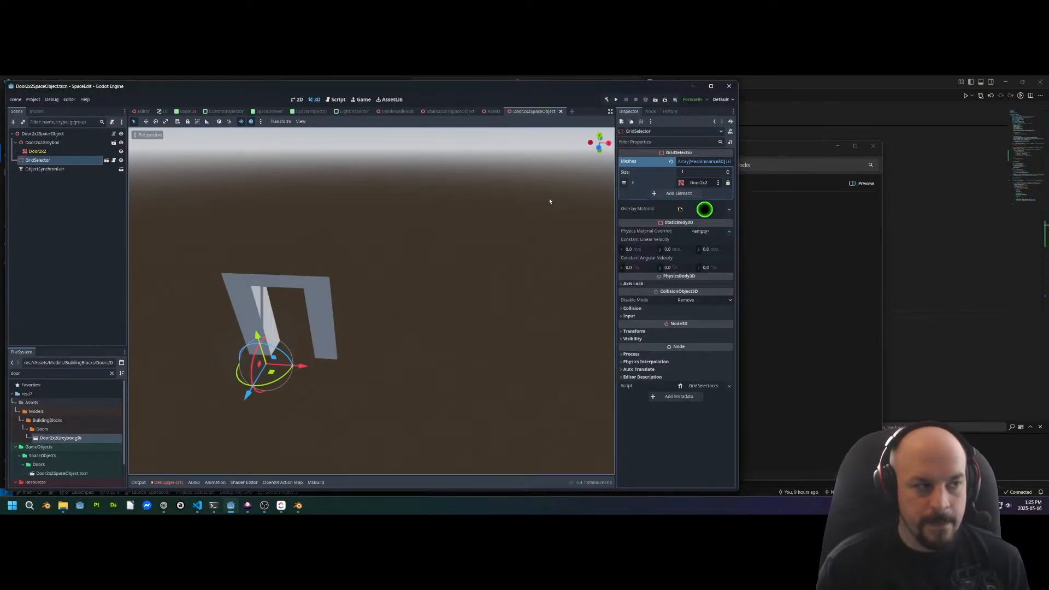
Collapse the greybox model's branch and assign GridSelector as the Door2x2SpaceObject root's Selector
{"action": "left_click", "coordinate": [24, 178]}
{"action": "left_click", "coordinate": [15, 142]}
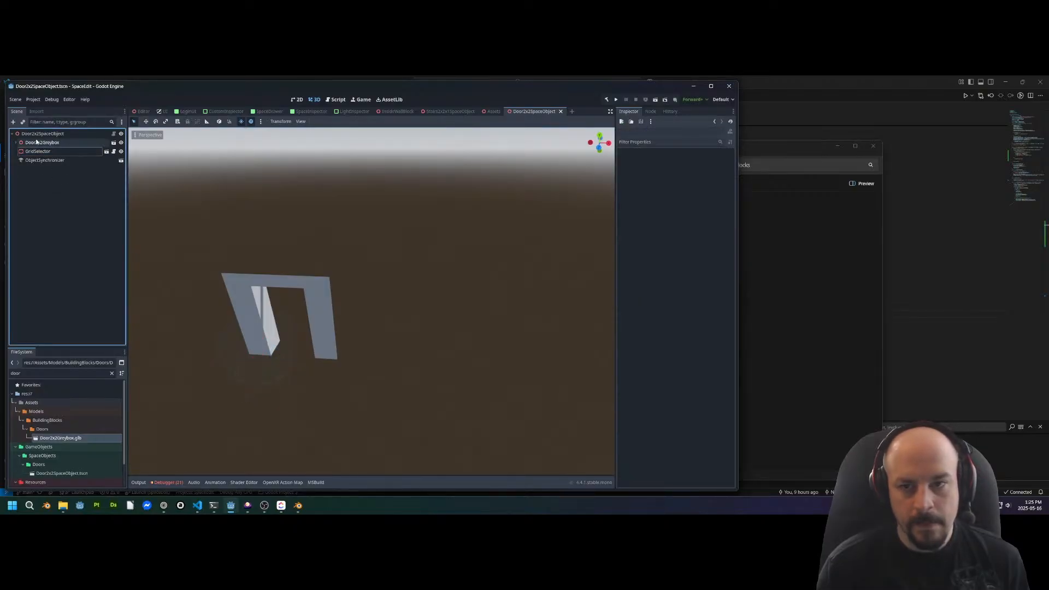
{"action": "left_click", "coordinate": [41, 134]}
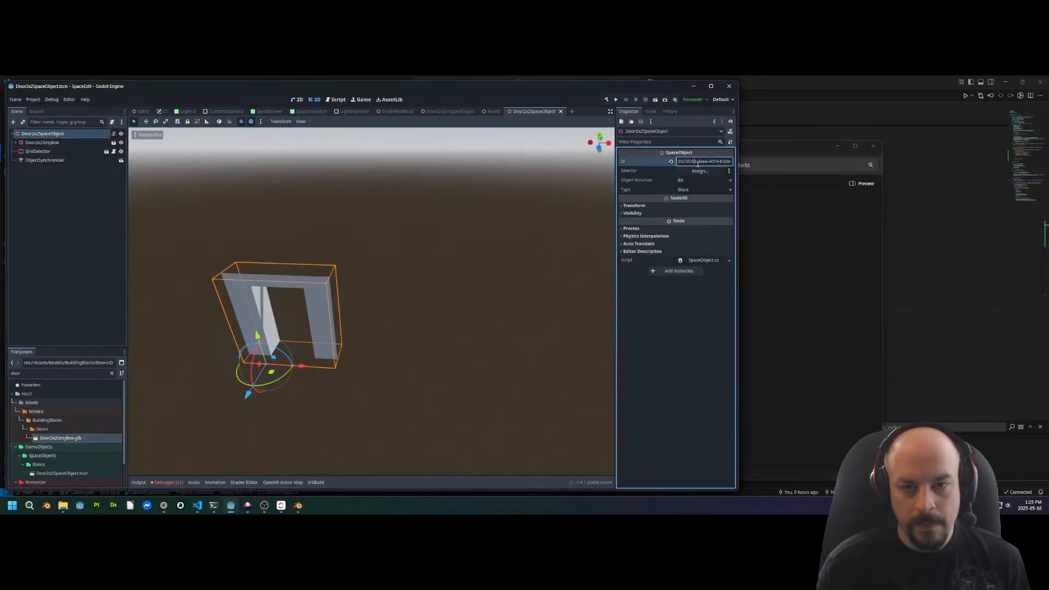
{"action": "left_click", "coordinate": [701, 171]}
{"action": "double_click", "coordinate": [517, 228]}
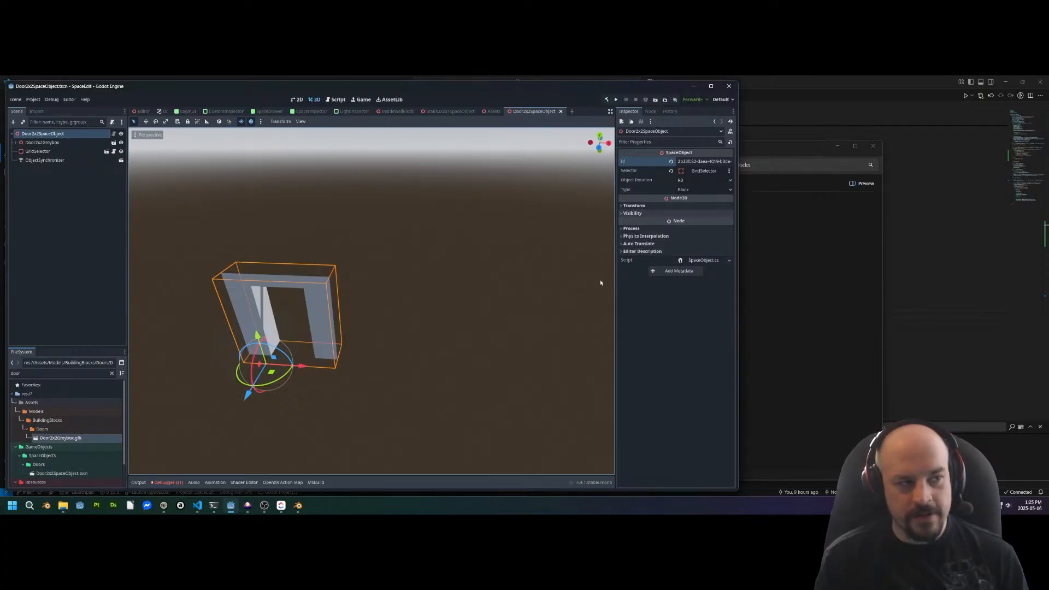
Review the settings of the door scene's root, GridSelector and ObjectSynchronizer, and examine the door model from several angles
{"action": "left_click", "coordinate": [22, 203]}
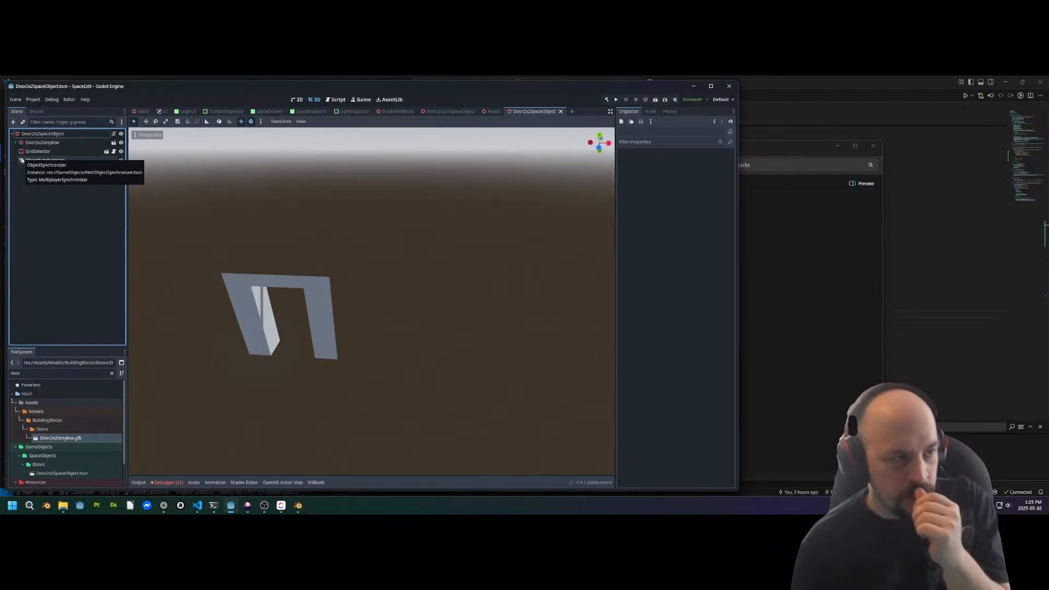
{"action": "left_click", "coordinate": [52, 134]}
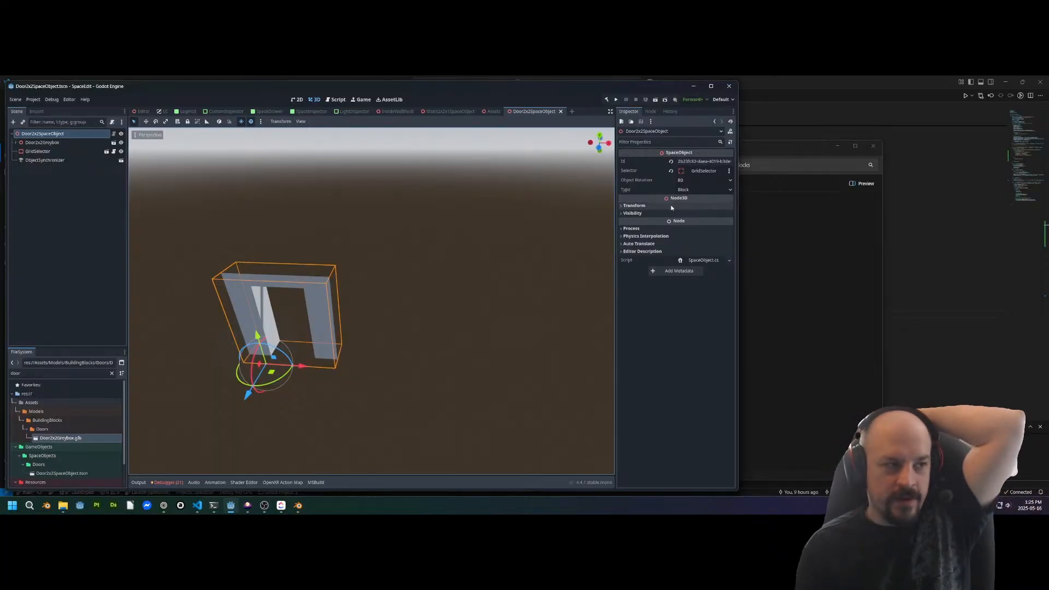
{"action": "left_click", "coordinate": [33, 187]}
{"action": "left_click", "coordinate": [39, 151]}
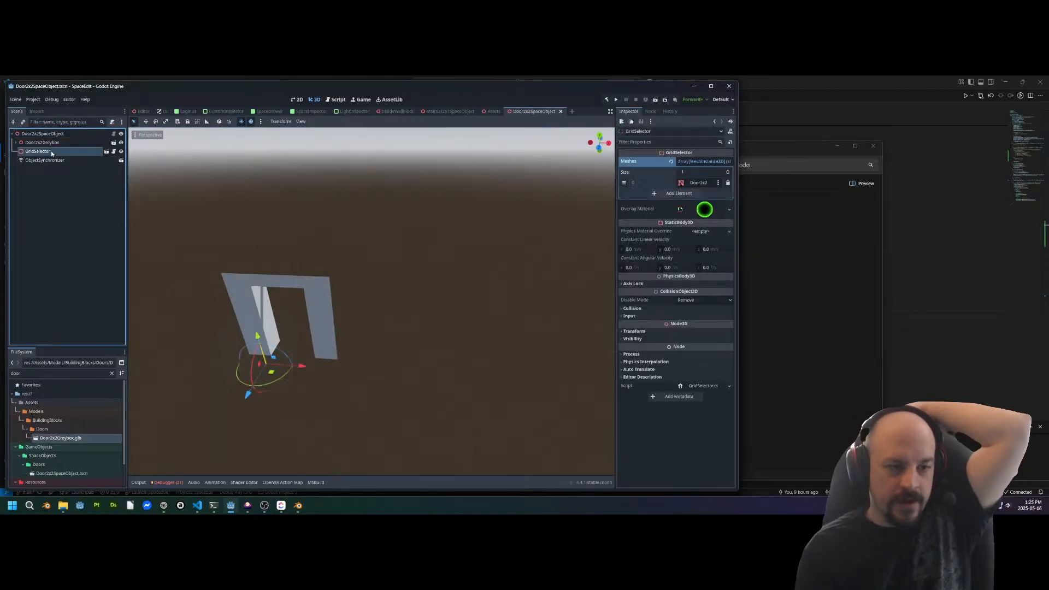
{"action": "left_click", "coordinate": [50, 161]}
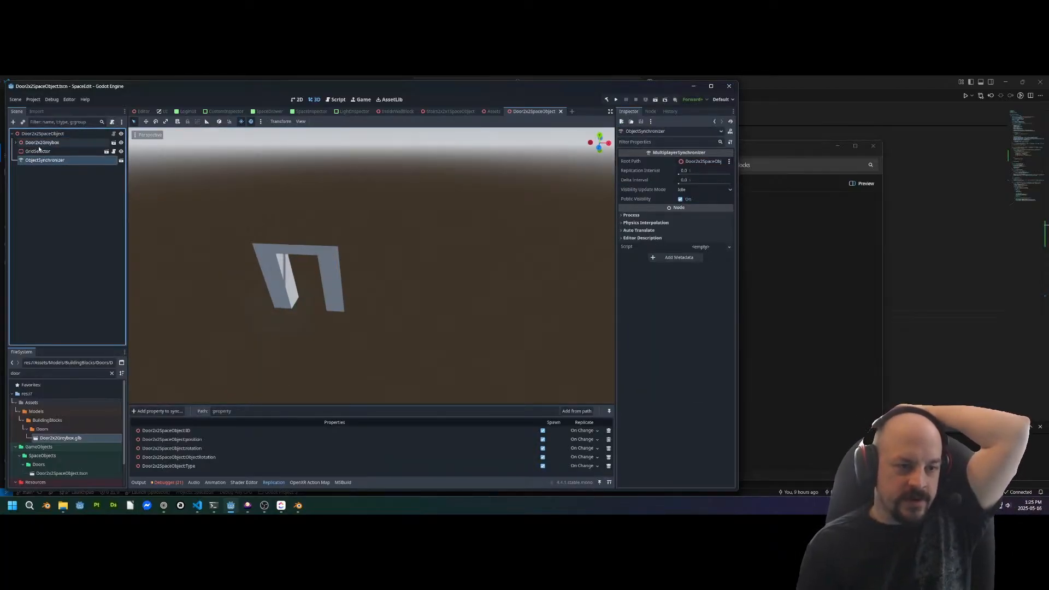
{"action": "left_click", "coordinate": [44, 151]}
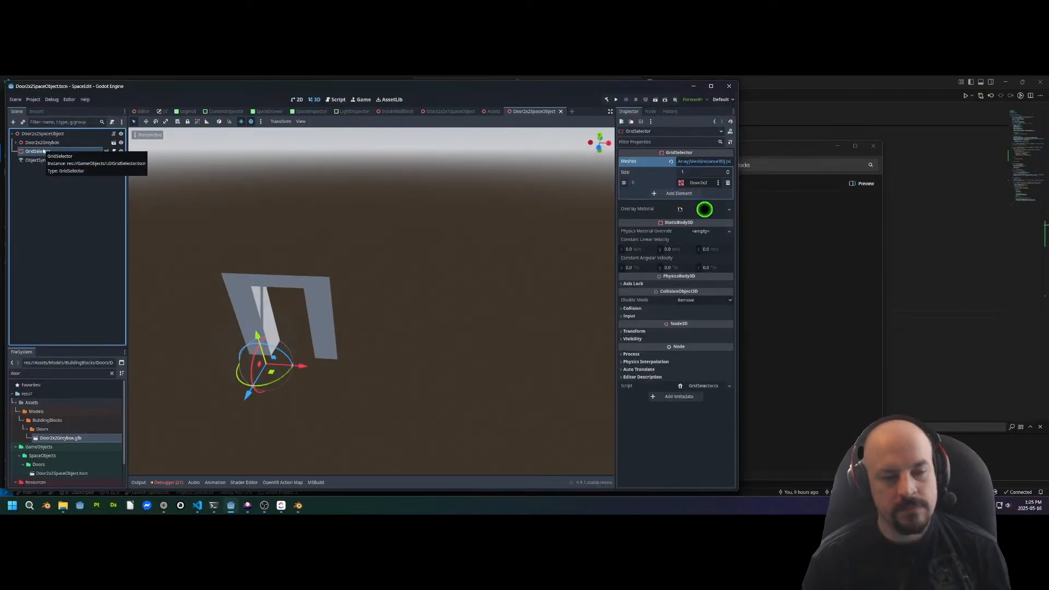
{"action": "scroll", "coordinate": [326, 222], "scroll_direction": "down", "scroll_amount": 3}
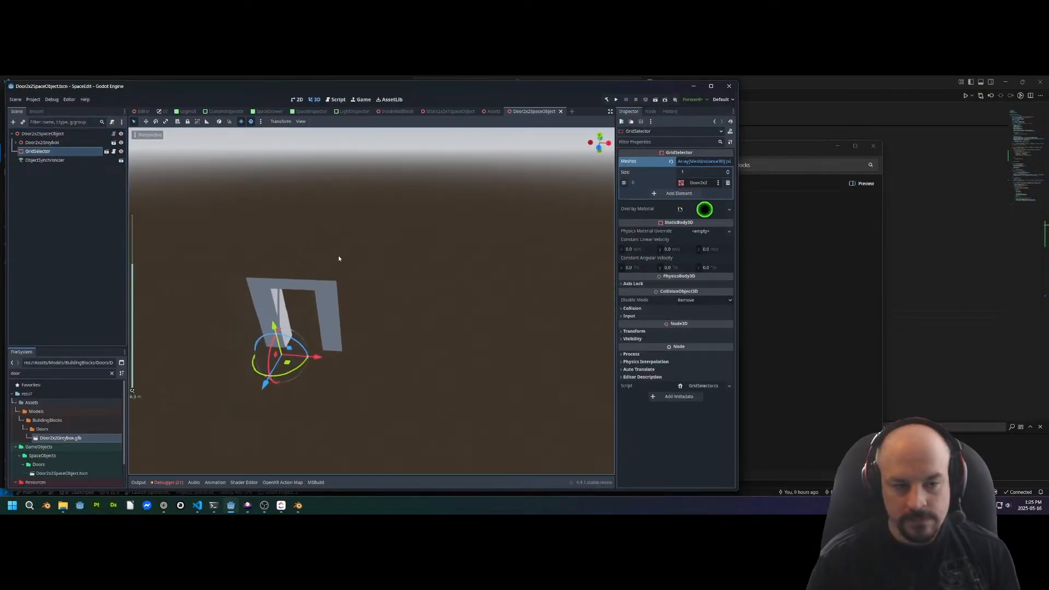
{"action": "middle_click_drag", "start_coordinate": [335, 264], "coordinate": [421, 267]}
{"action": "left_click", "coordinate": [58, 134]}
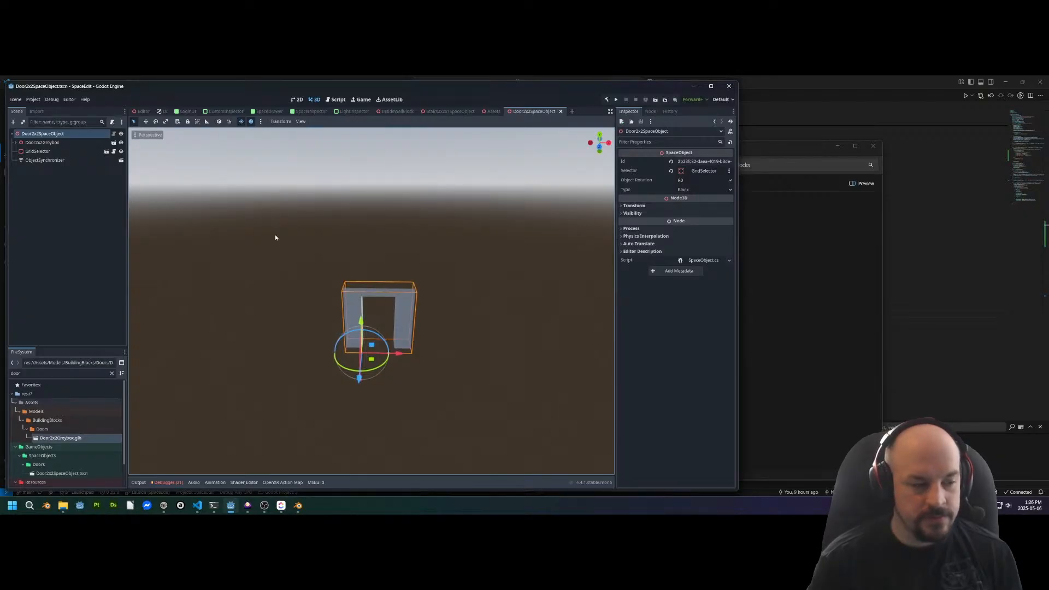
{"action": "middle_click_drag", "start_coordinate": [181, 268], "coordinate": [368, 227]}
{"action": "scroll", "coordinate": [384, 234], "scroll_direction": "up", "scroll_amount": 3}
{"action": "scroll", "coordinate": [477, 229], "scroll_direction": "up", "scroll_amount": 5}
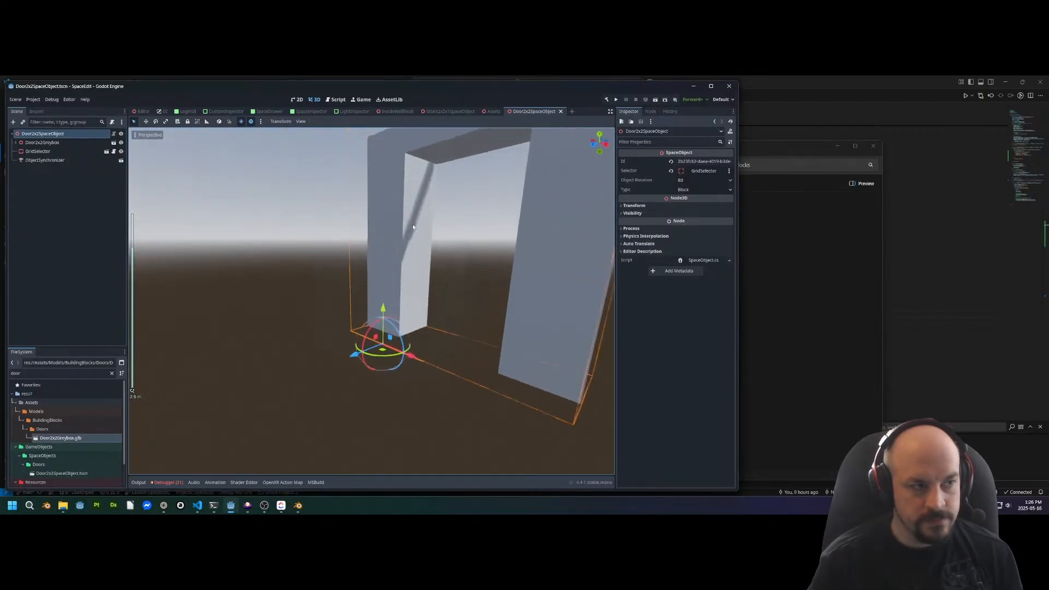
{"action": "middle_click_drag", "start_coordinate": [298, 277], "coordinate": [354, 290]}
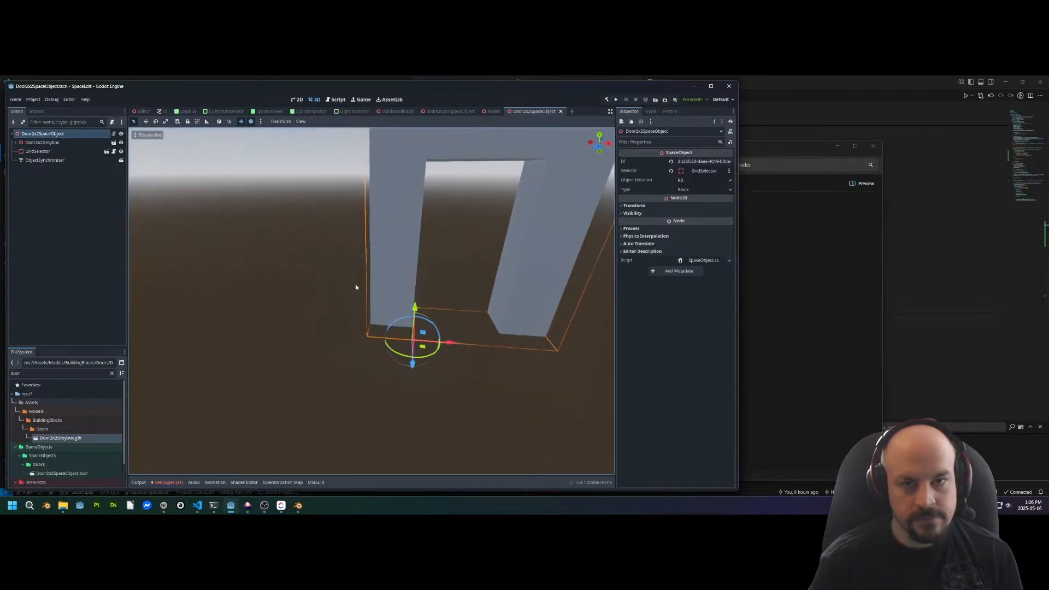
{"action": "middle_click_drag", "start_coordinate": [588, 148], "coordinate": [513, 176], "text": "shift"}
Close the Door2x2SpaceObject, Assets and Stairs2x2x1SpaceObject scenes
{"action": "left_click", "coordinate": [560, 112]}
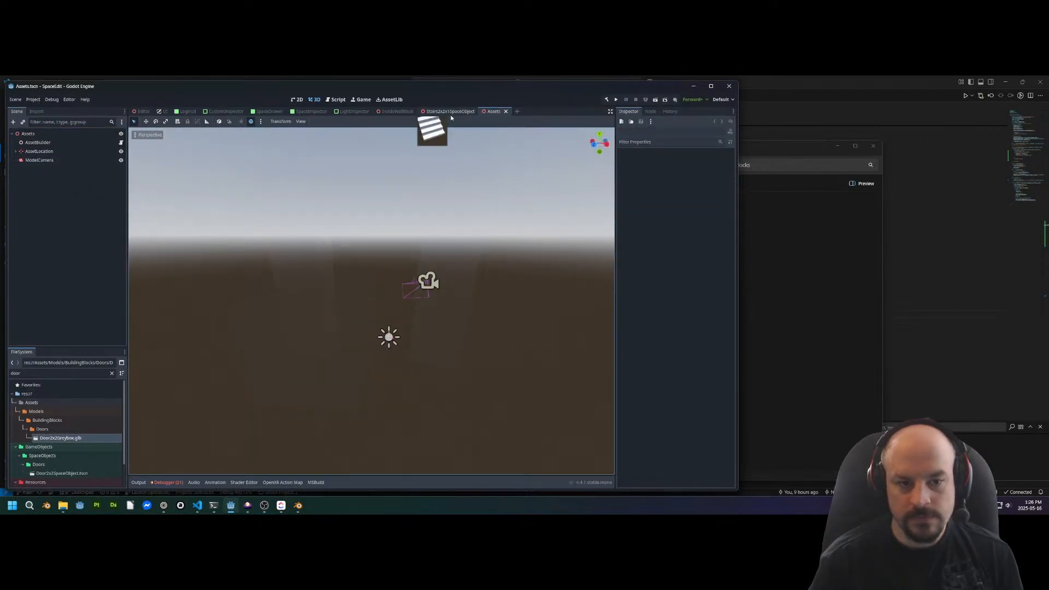
{"action": "left_click", "coordinate": [505, 112]}
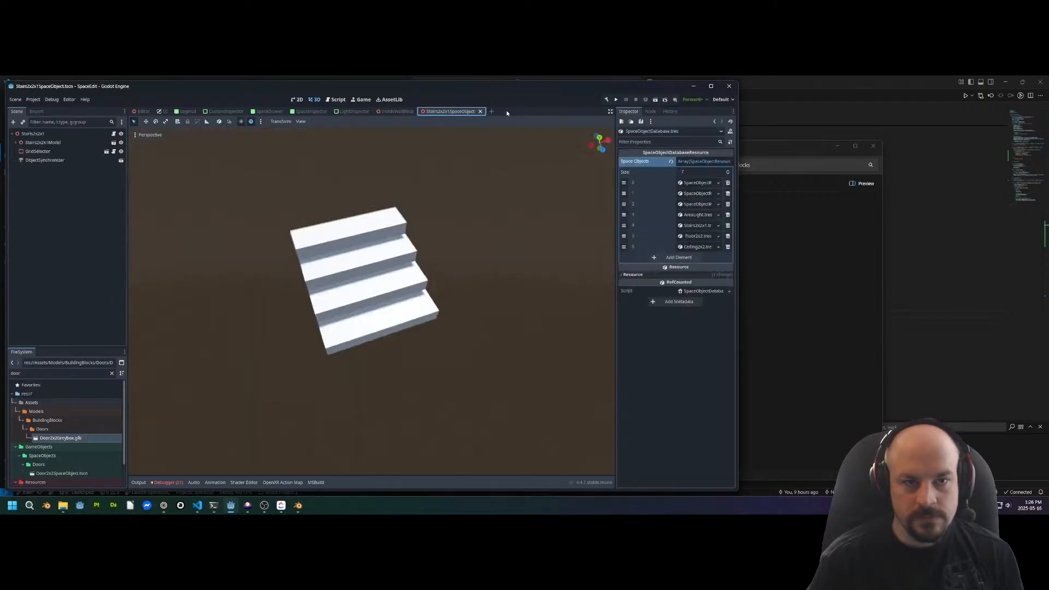
{"action": "left_click", "coordinate": [481, 111]}
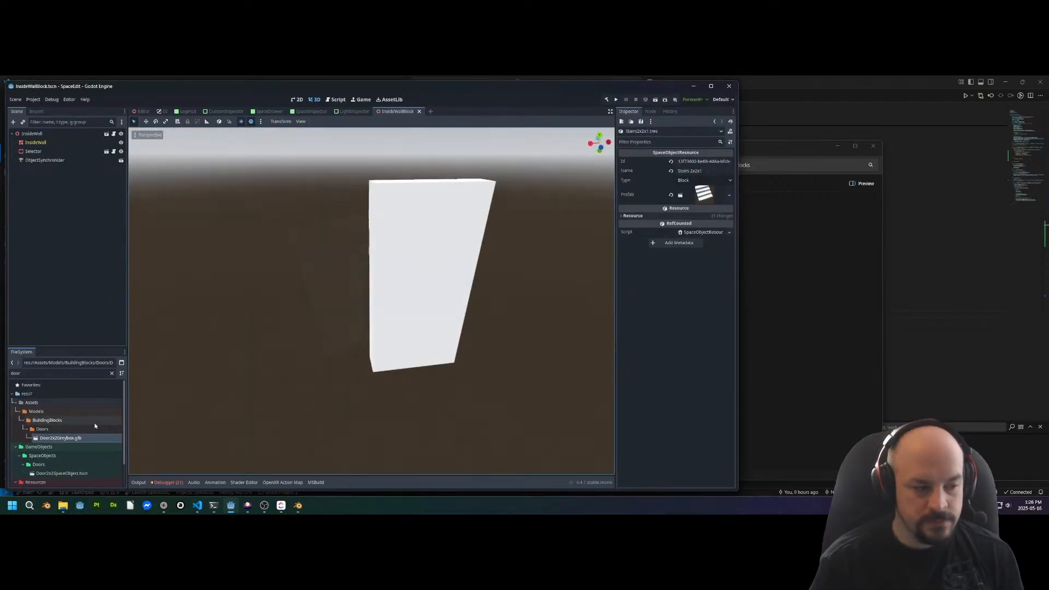
Assign Door2x2SpaceObject.tscn as the Prefab of the Door2x2.tres resource
{"action": "scroll", "coordinate": [98, 425], "scroll_direction": "down", "scroll_amount": 2}
{"action": "left_click", "coordinate": [73, 446]}
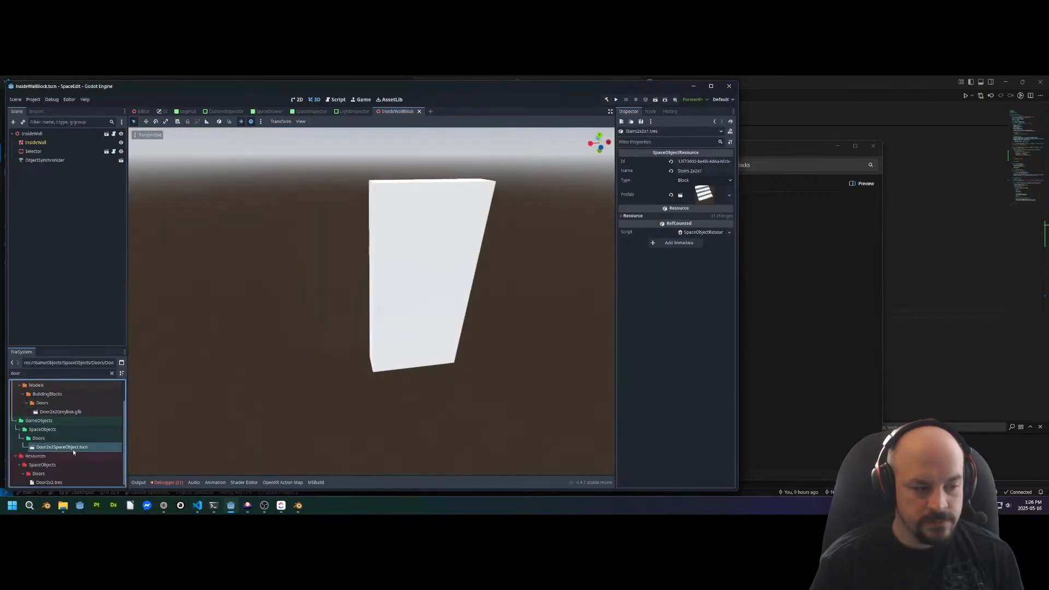
{"action": "left_click", "coordinate": [56, 480]}
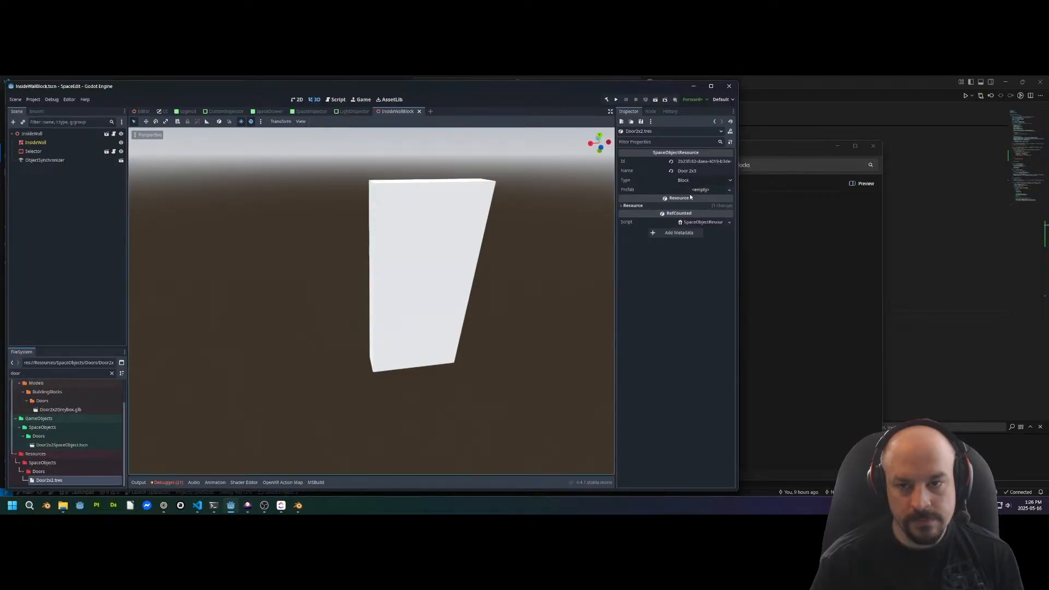
{"action": "left_click", "coordinate": [709, 211]}
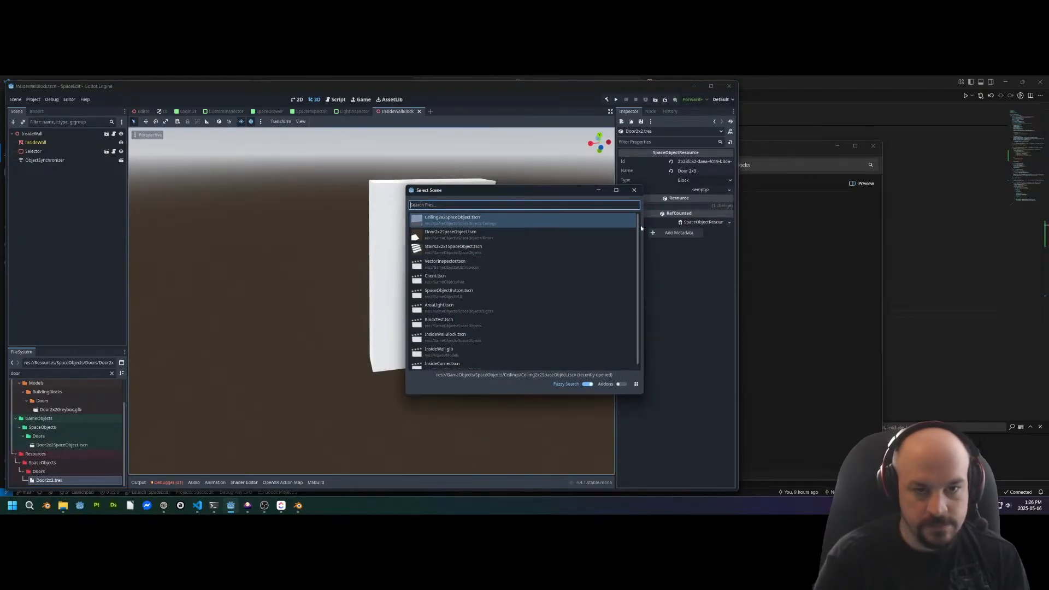
{"action": "type", "text": "door2x2"}
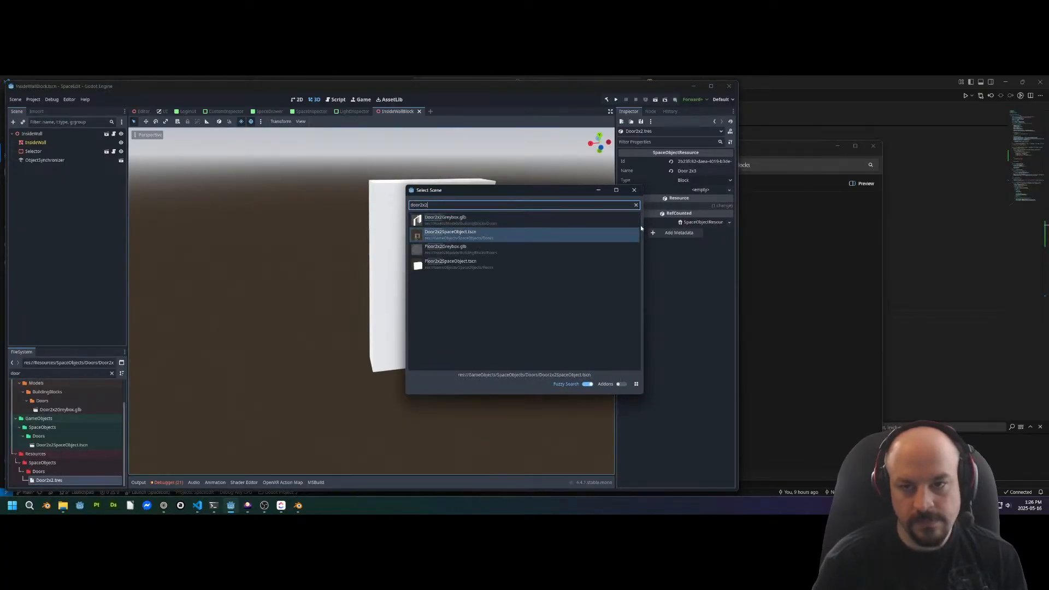
{"action": "key", "text": "Down"}
{"action": "key", "text": "Return"}
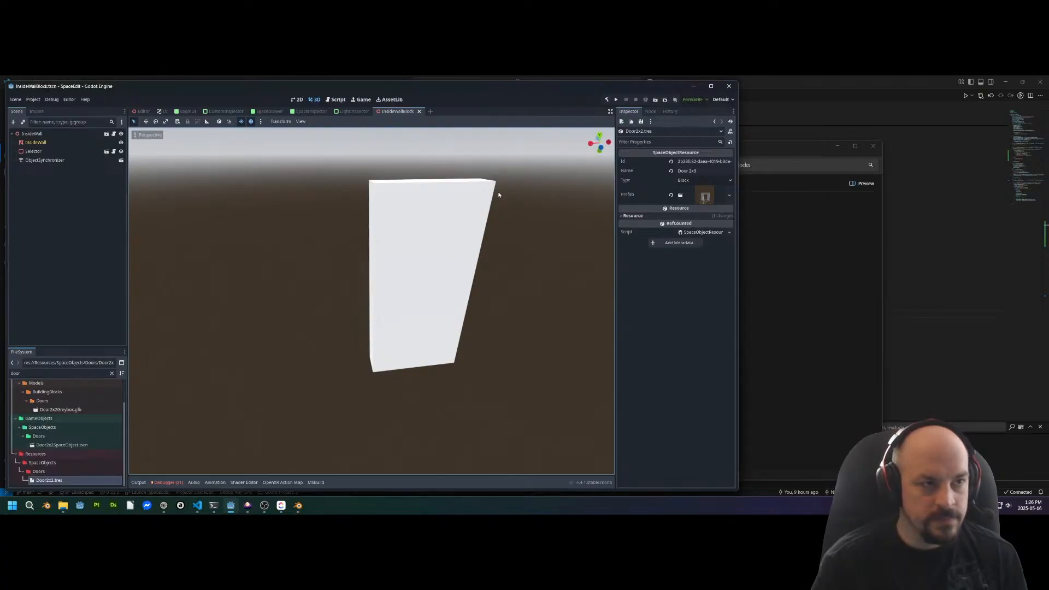
Add Door2x2SpaceObject.tscn as a new element of the SpaceObjectSpawner's Auto Spawn List in the Editor scene and save
{"action": "left_click", "coordinate": [144, 111]}
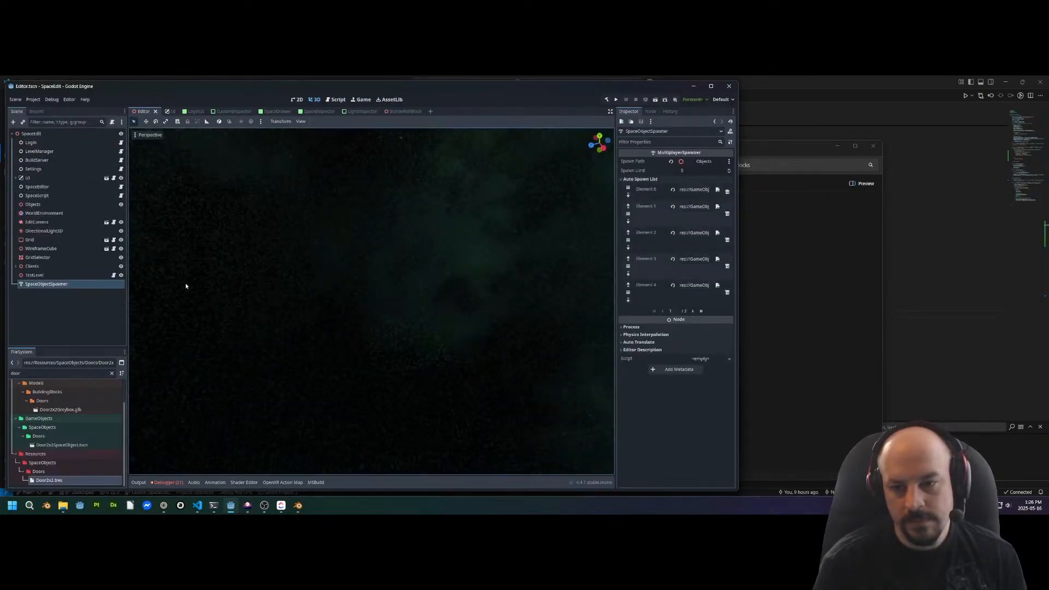
{"action": "left_click", "coordinate": [692, 311]}
{"action": "left_click", "coordinate": [682, 233]}
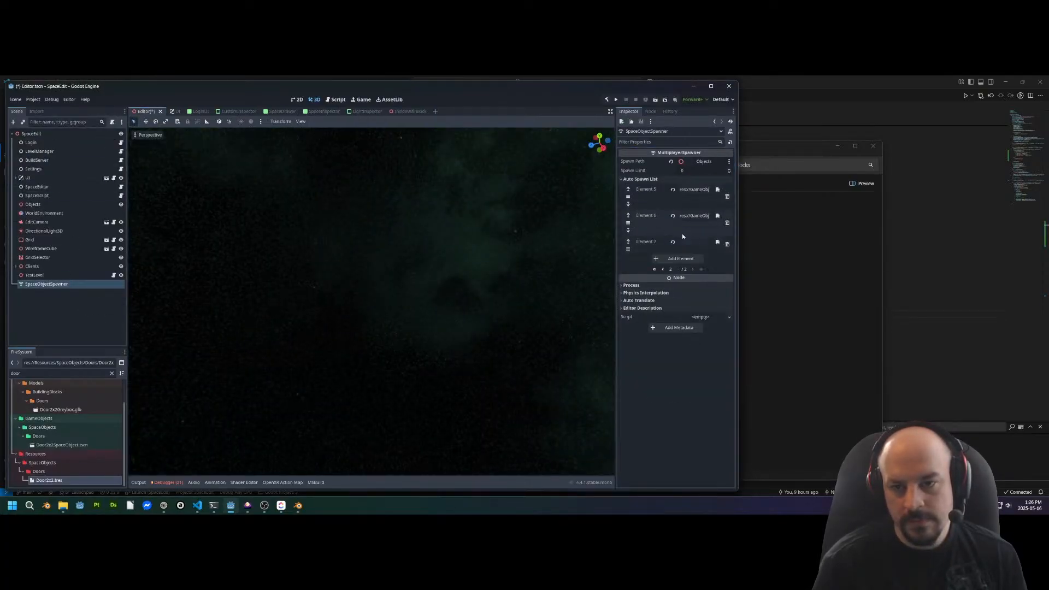
{"action": "left_click", "coordinate": [718, 242]}
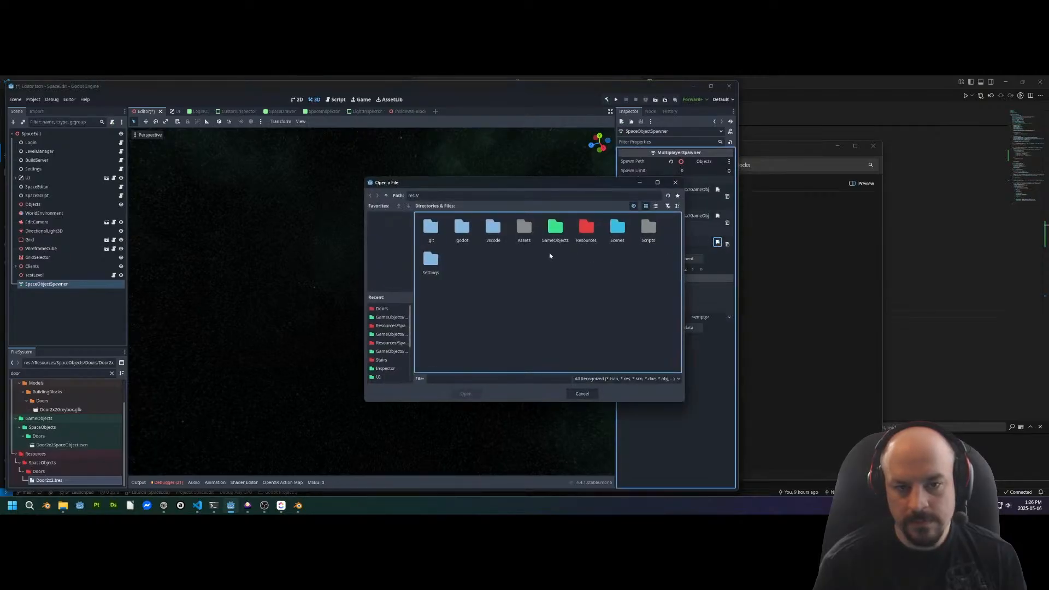
{"action": "double_click", "coordinate": [553, 232]}
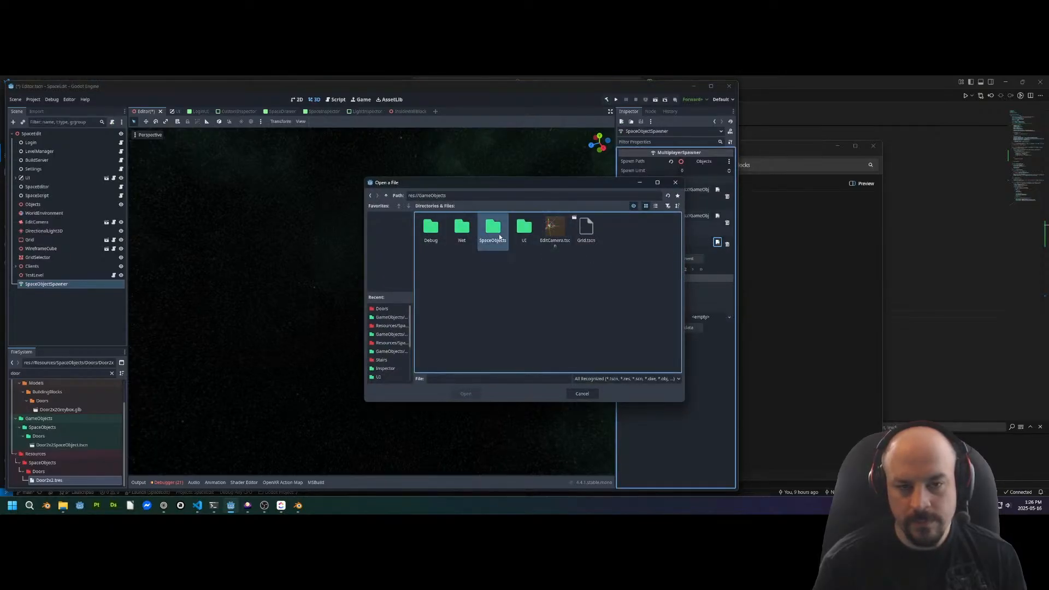
{"action": "double_click", "coordinate": [493, 228]}
{"action": "double_click", "coordinate": [460, 231]}
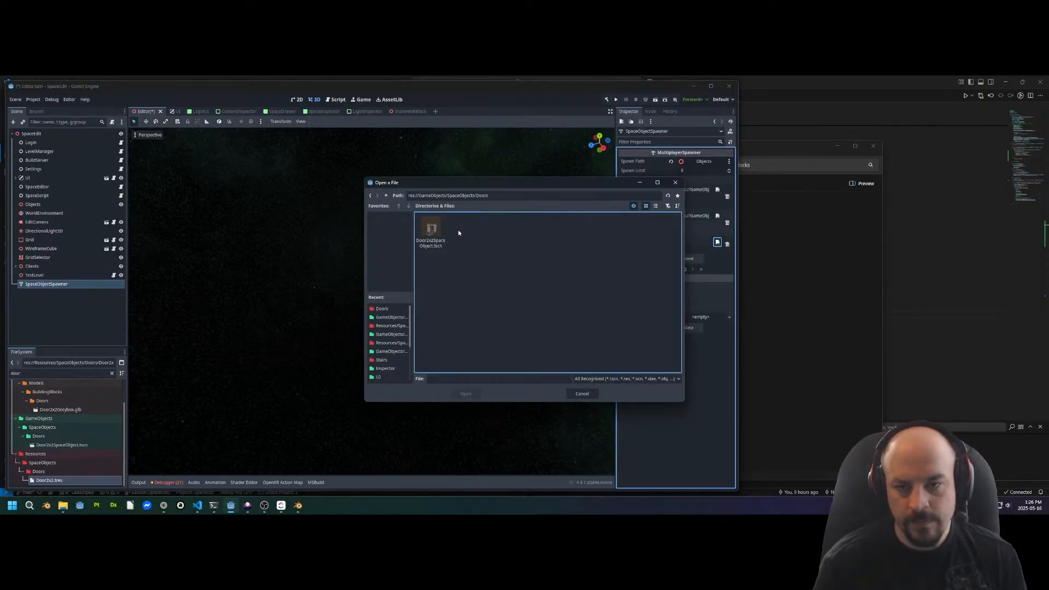
{"action": "double_click", "coordinate": [430, 232]}
{"action": "key", "text": "ctrl+s"}
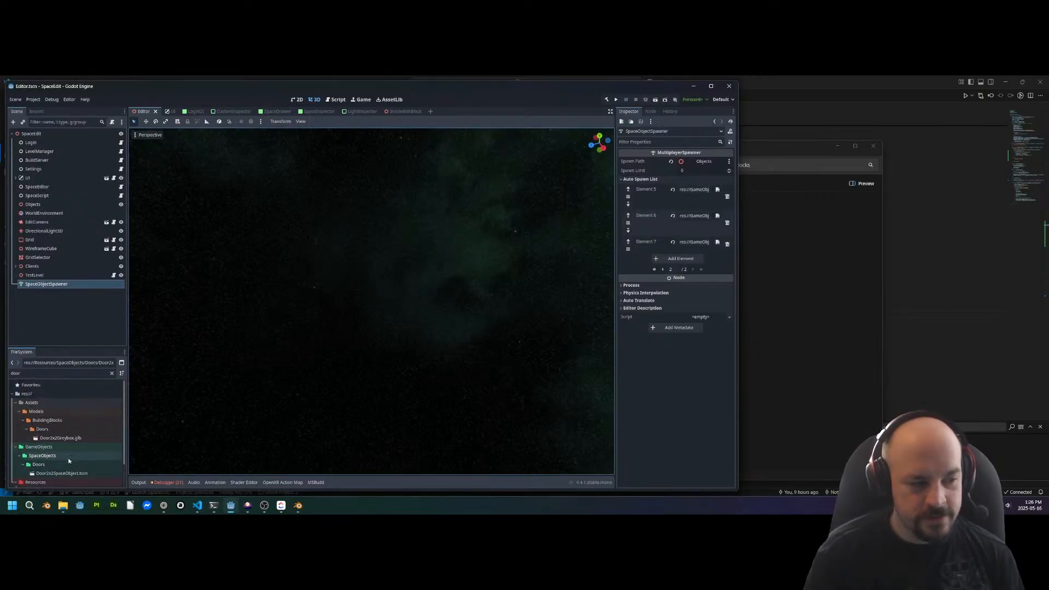
{"action": "key", "text": "ctrl+s"}
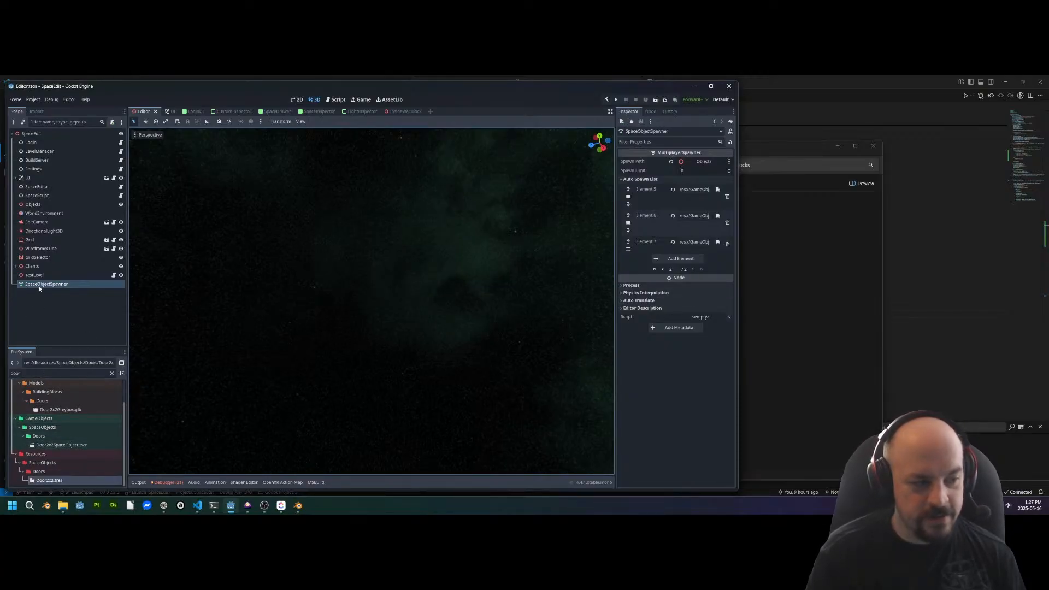
Filter the project files for "data" and open the SpaceObjectDatabase.tres resource
{"action": "left_click", "coordinate": [36, 373]}
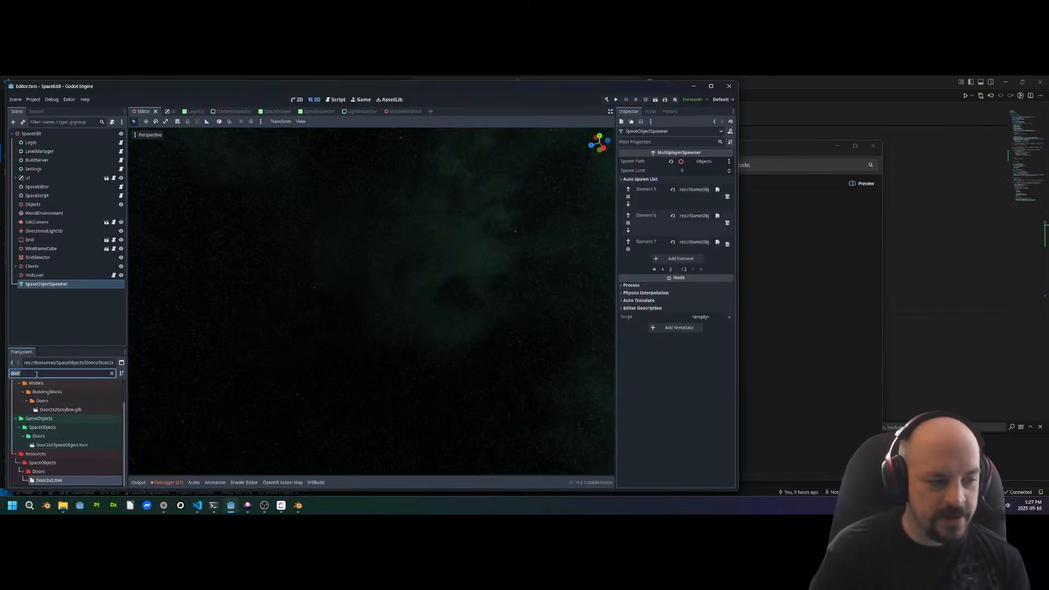
{"action": "type", "text": "resou"}
{"action": "left_click", "coordinate": [60, 447]}
{"action": "left_click", "coordinate": [38, 402]}
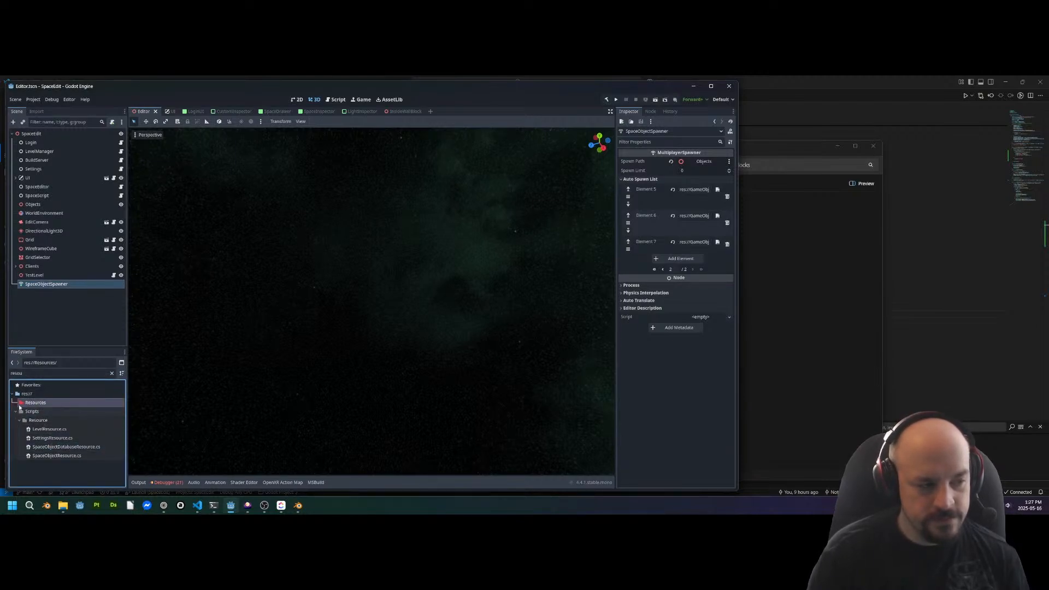
{"action": "type", "text": "dr"}
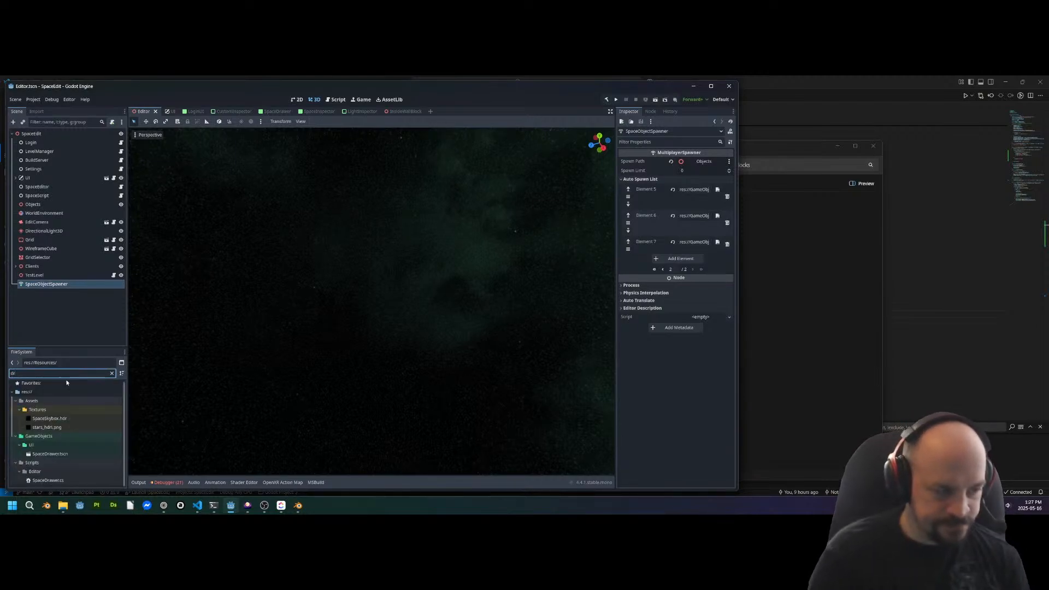
{"action": "key", "text": "BackSpace"}
{"action": "type", "text": "ata"}
{"action": "left_click", "coordinate": [54, 411]}
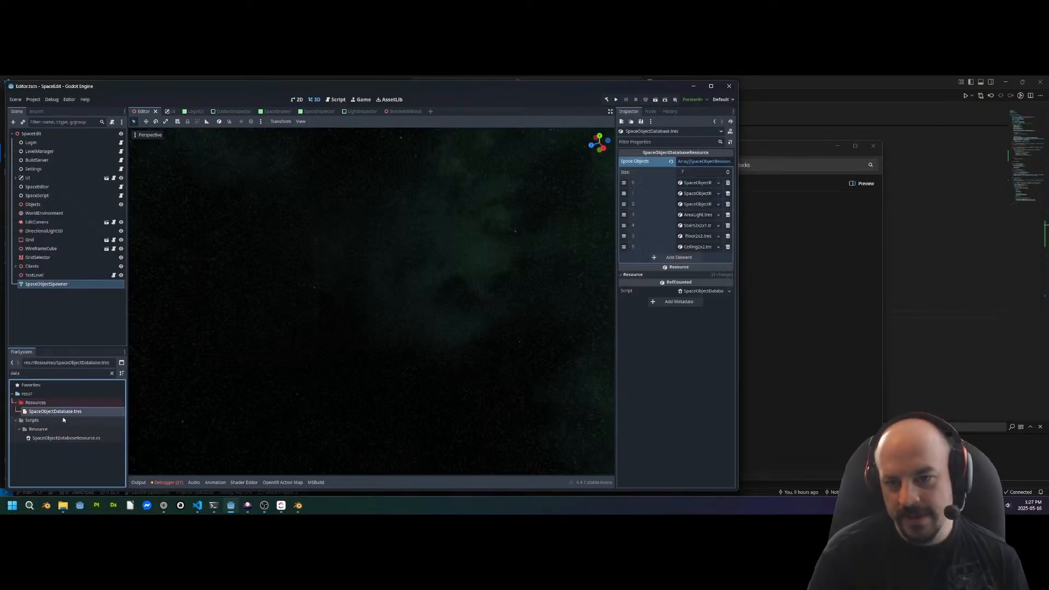
Add a new element to the database's Space Objects array and load Door2x2.tres into it
{"action": "left_click", "coordinate": [678, 257]}
{"action": "left_click", "coordinate": [695, 257]}
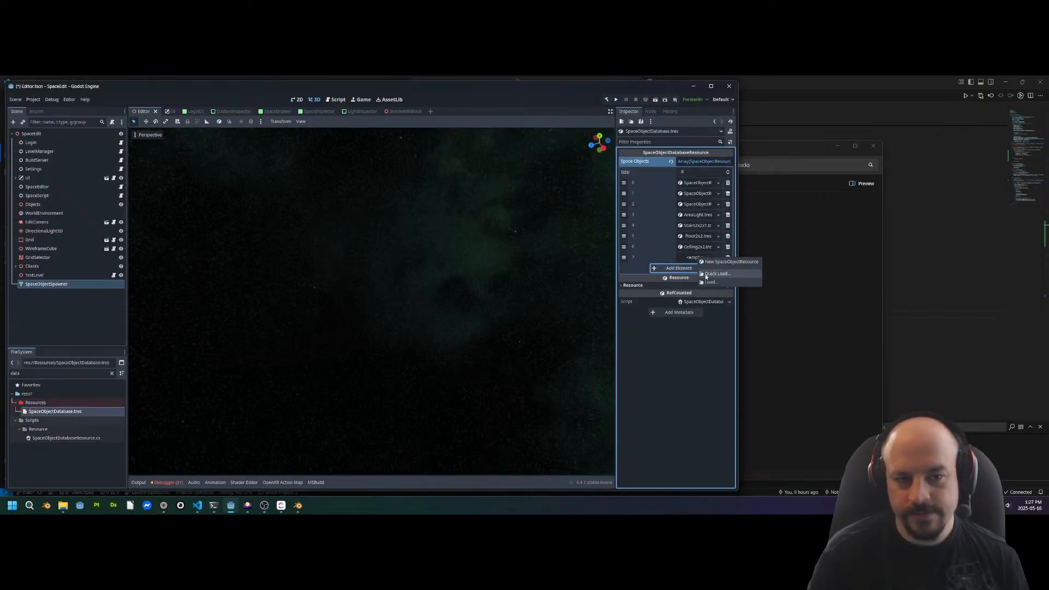
{"action": "left_click", "coordinate": [722, 268]}
{"action": "type", "text": "door"}
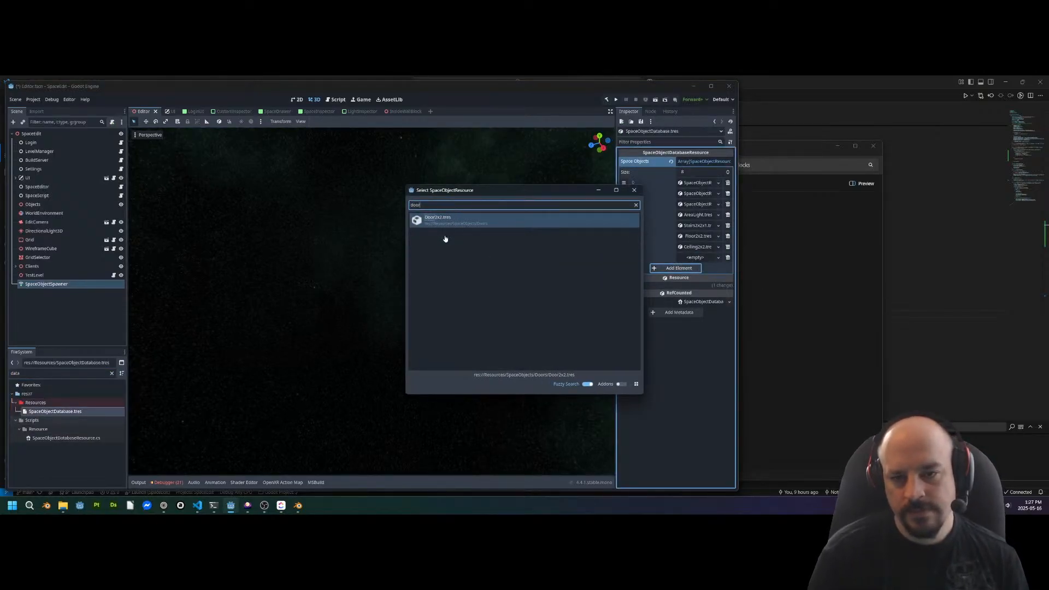
{"action": "left_click", "coordinate": [442, 221]}
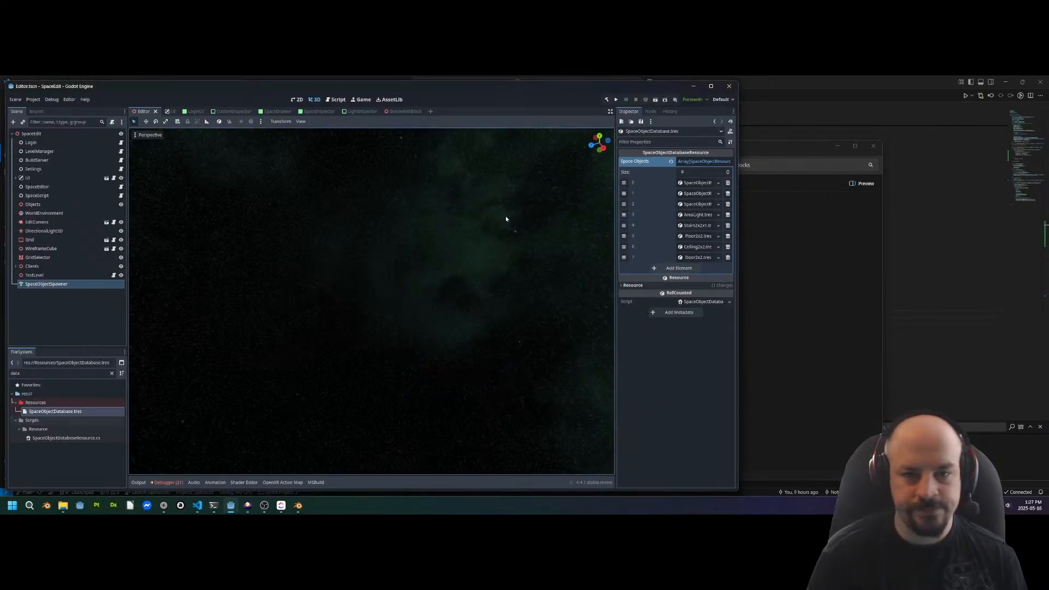
Find and open the Assets.tscn scene, run it to bake the asset images, and close its game window
{"action": "left_click", "coordinate": [48, 134]}
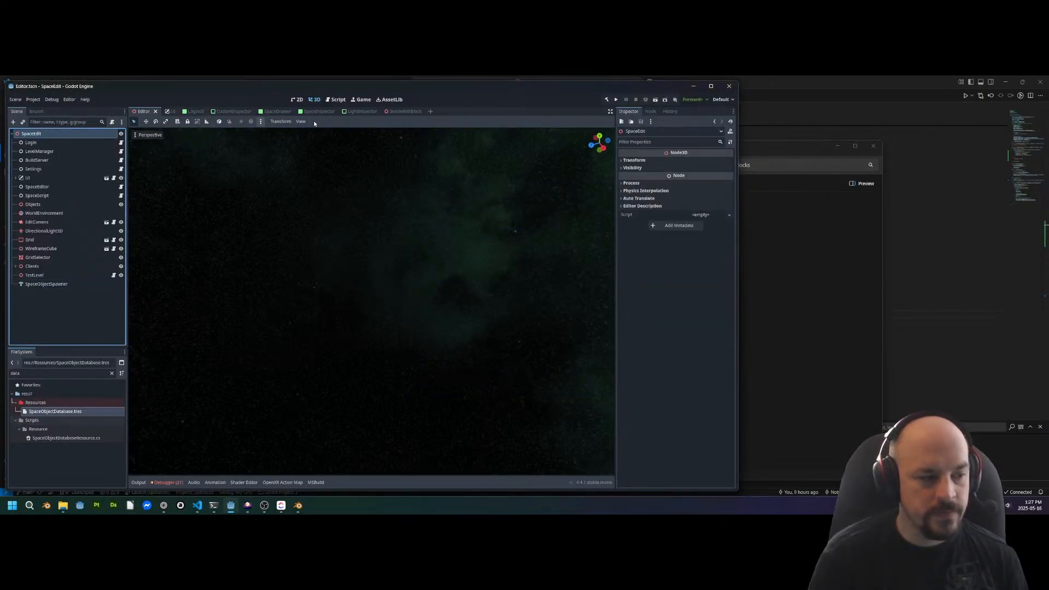
{"action": "double_click", "coordinate": [21, 373]}
{"action": "type", "text": "ass"}
{"action": "double_click", "coordinate": [40, 420]}
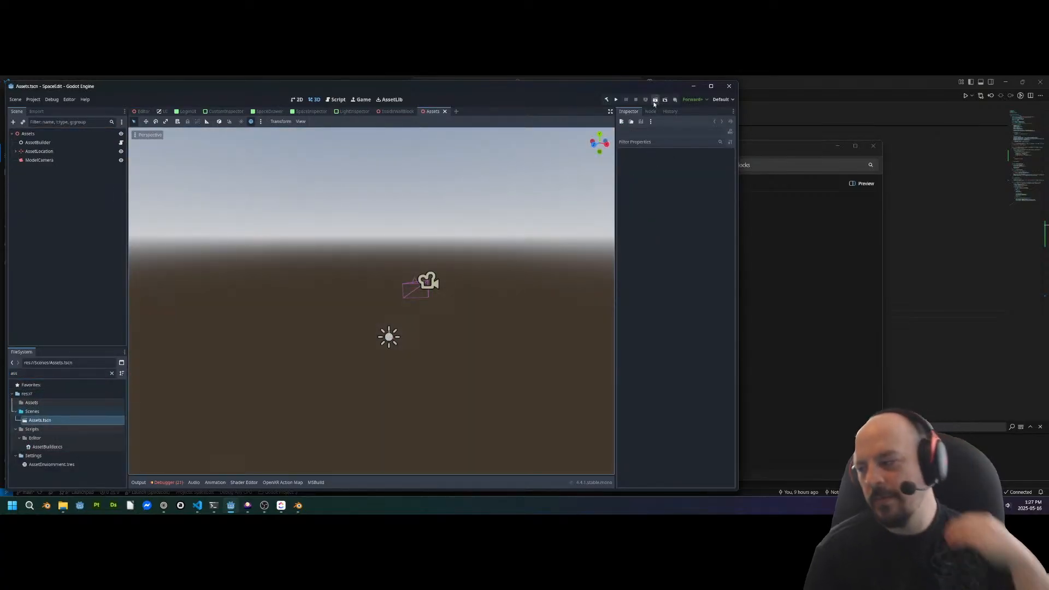
{"action": "left_click", "coordinate": [655, 100]}
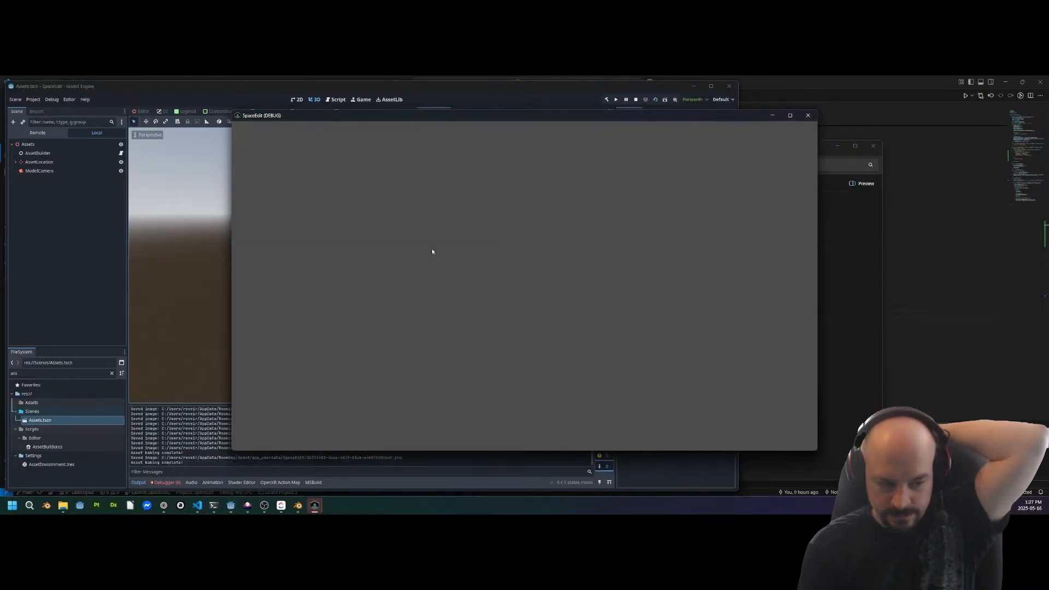
{"action": "left_click", "coordinate": [807, 116]}
Run the Editor scene and arrange its two game instances side by side
{"action": "left_click", "coordinate": [143, 111]}
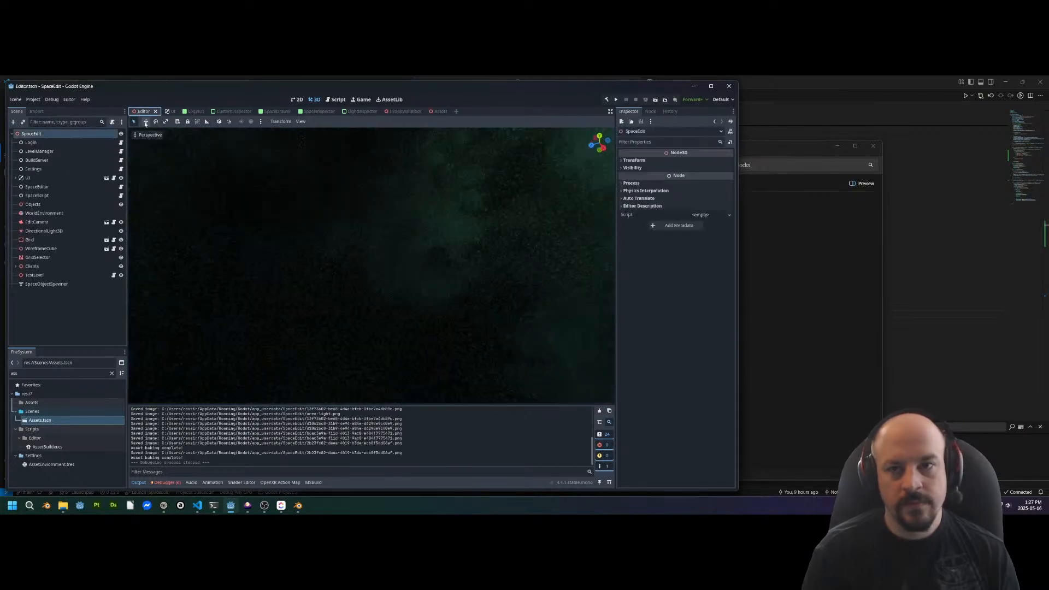
{"action": "left_click", "coordinate": [656, 100]}
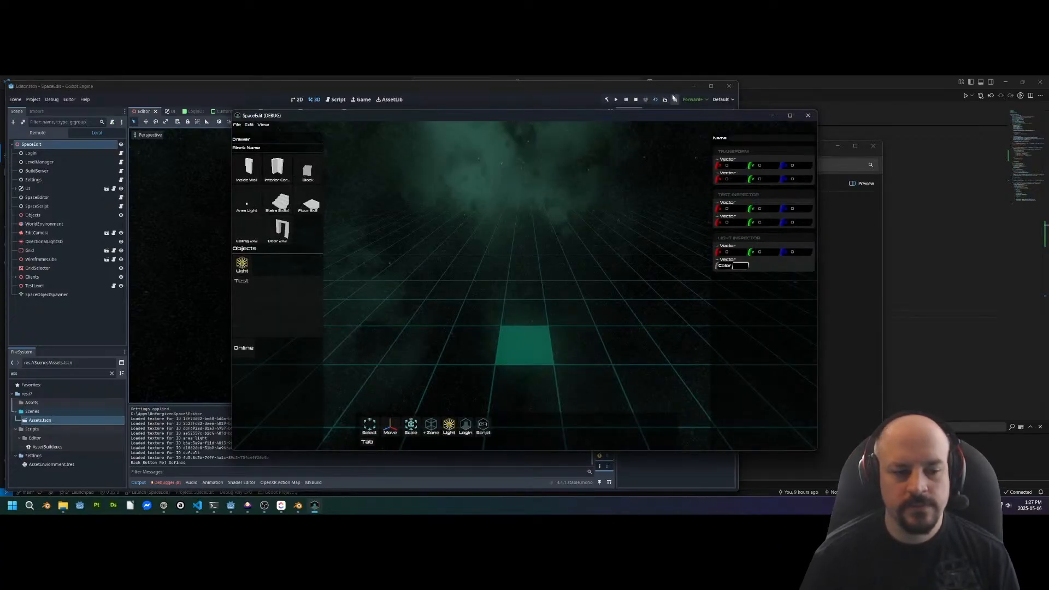
{"action": "left_click_drag", "start_coordinate": [451, 110], "coordinate": [1, 164]}
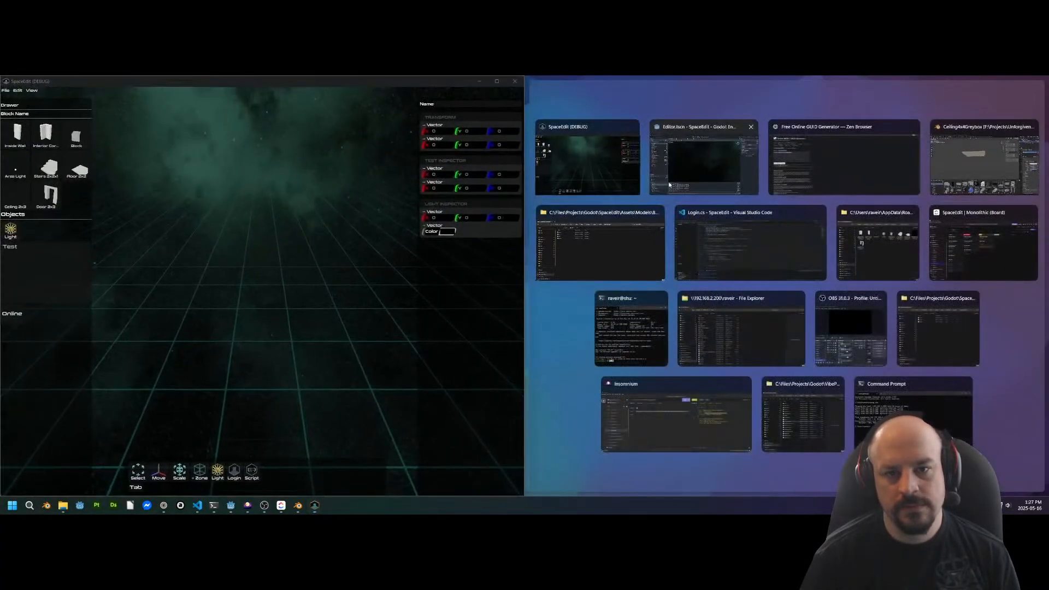
{"action": "left_click", "coordinate": [582, 168]}
Host a network session at 127.0.0.1 from the first game instance and connect the second instance to it
{"action": "middle_click_drag", "start_coordinate": [230, 253], "coordinate": [205, 283]}
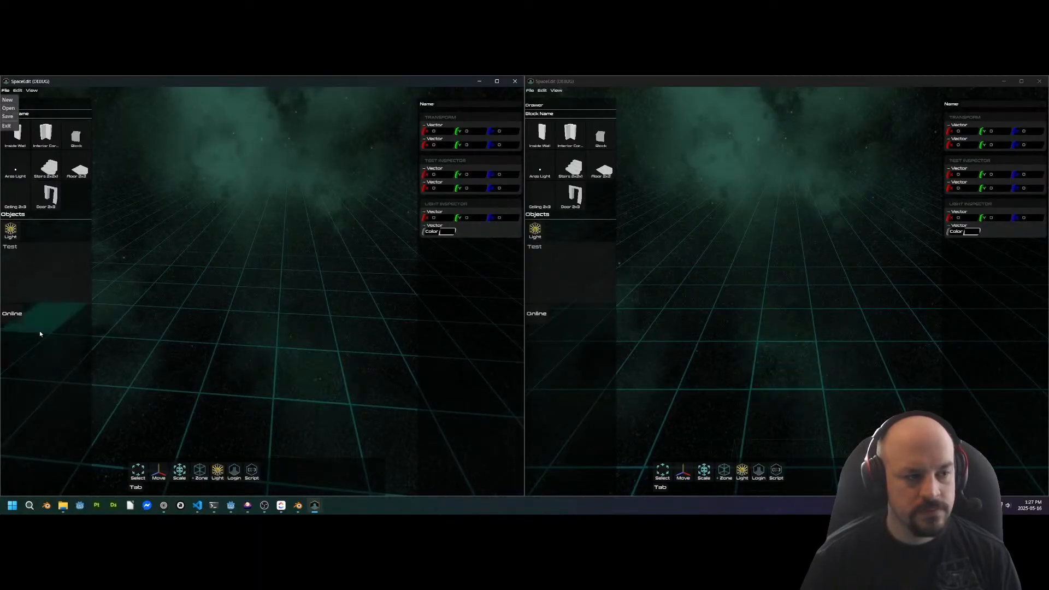
{"action": "left_click", "coordinate": [18, 321]}
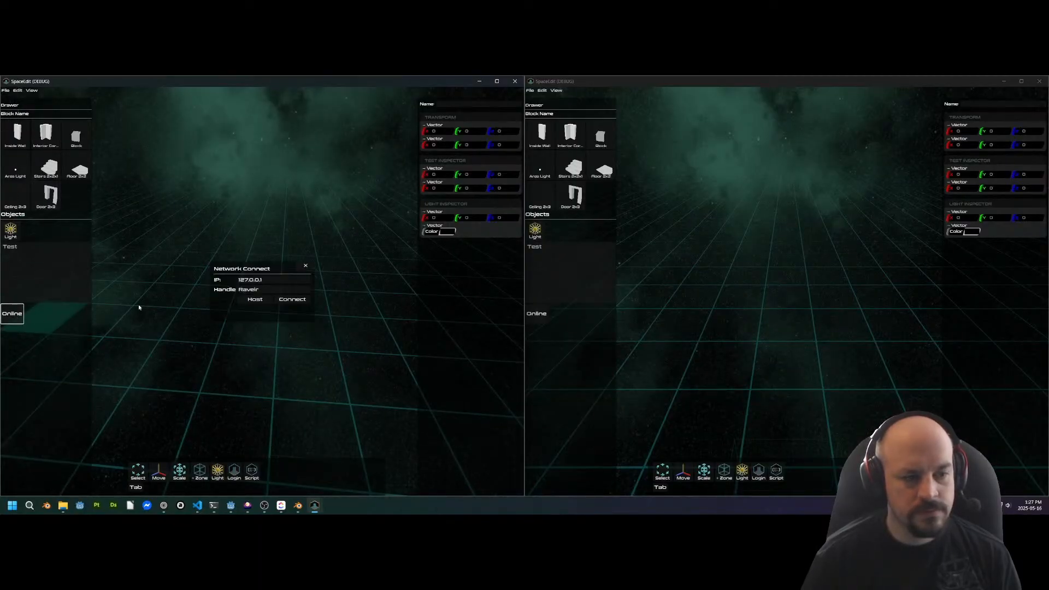
{"action": "left_click", "coordinate": [255, 299]}
{"action": "middle_click_drag", "start_coordinate": [266, 260], "coordinate": [235, 257]}
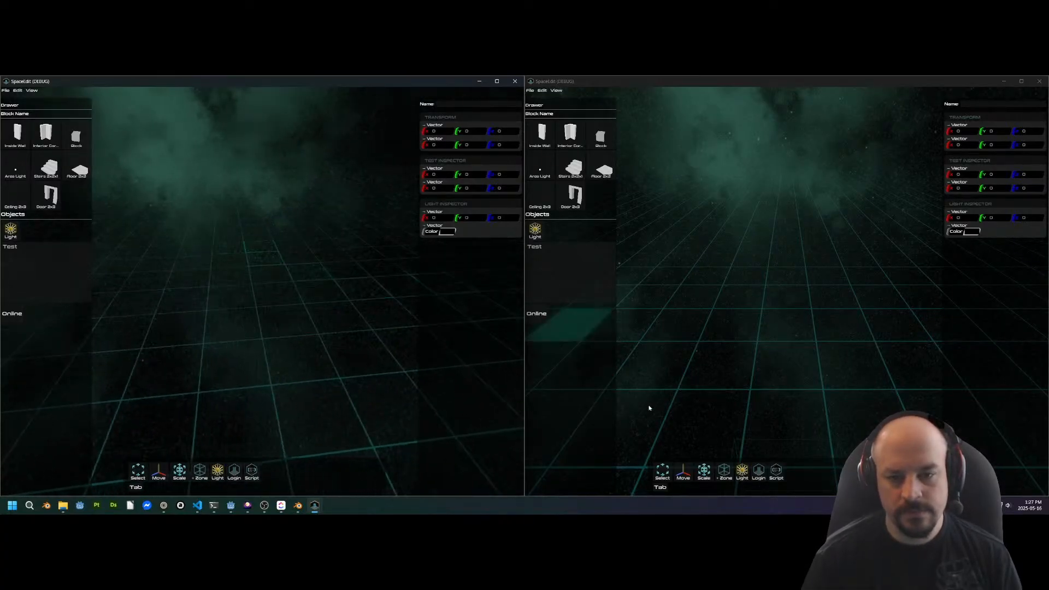
{"action": "left_click", "coordinate": [539, 315]}
{"action": "left_click", "coordinate": [822, 303]}
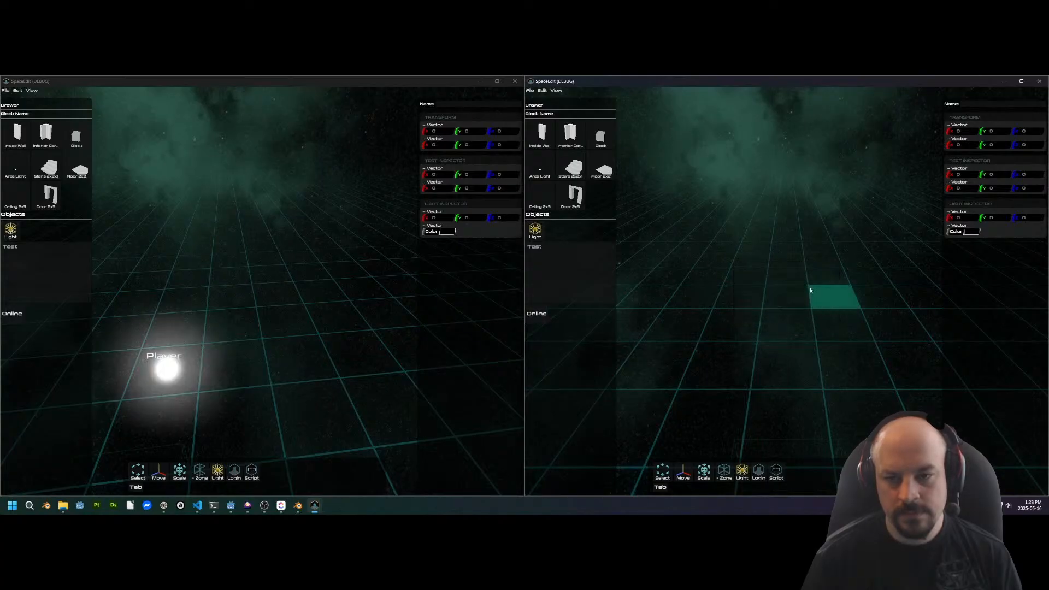
Start opening a saved level in the hosting instance and bring up the choice of drives
{"action": "middle_click_drag", "start_coordinate": [290, 267], "coordinate": [284, 259]}
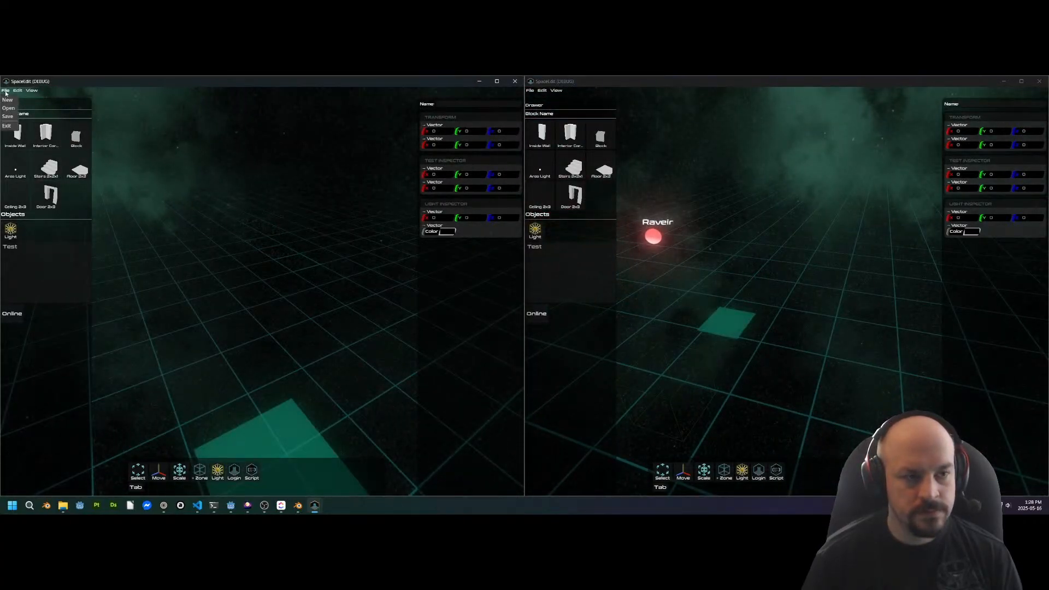
{"action": "left_click", "coordinate": [4, 108]}
{"action": "left_click", "coordinate": [215, 238]}
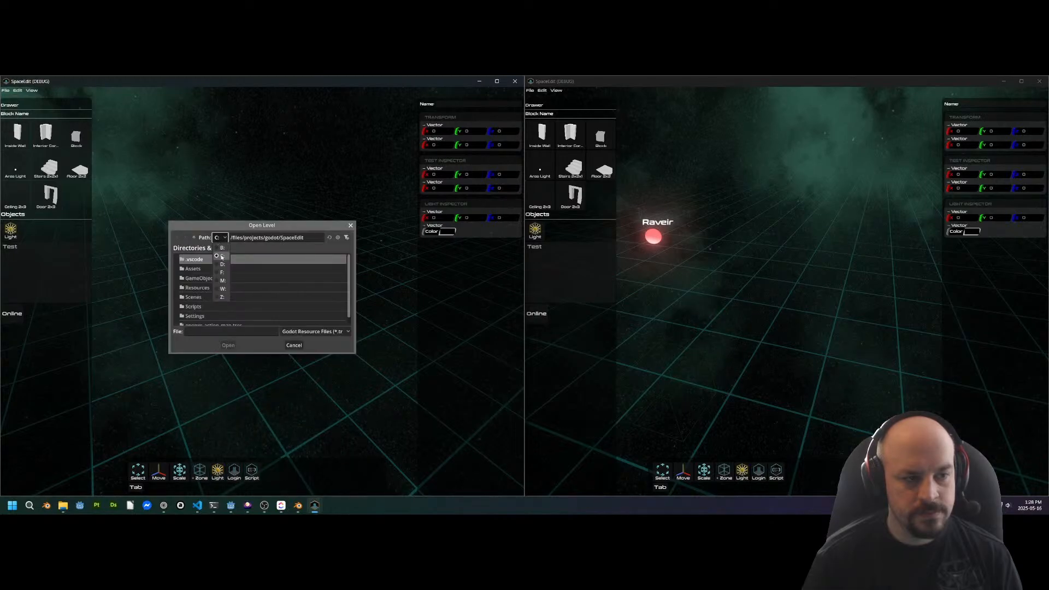
Load the saved test level from another drive into the first SpaceEdit instance
{"action": "left_click", "coordinate": [218, 249]}
{"action": "double_click", "coordinate": [194, 269]}
{"action": "left_click", "coordinate": [202, 278]}
{"action": "double_click", "coordinate": [203, 279]}
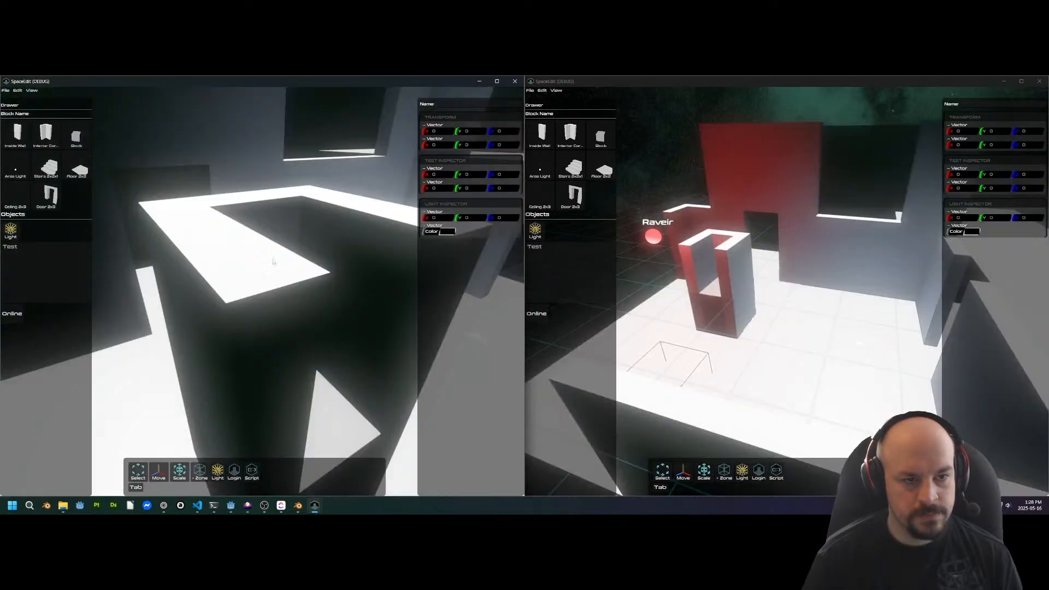
Place a Door 2x3 block along the floor's edge, beyond the end of the existing wall
{"action": "key", "text": "a"}
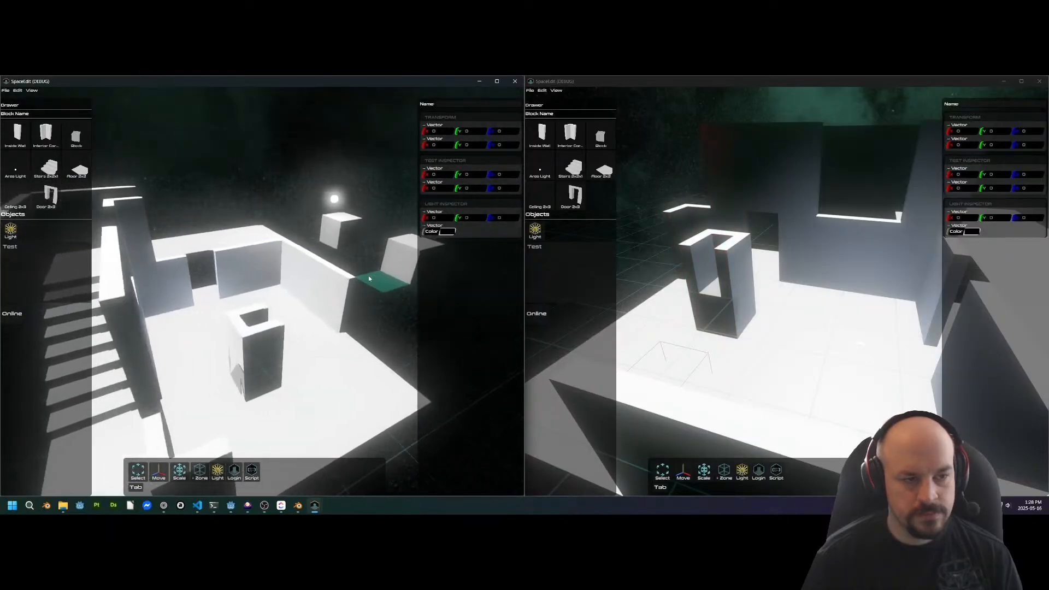
{"action": "key", "text": "w"}
{"action": "middle_click_drag", "start_coordinate": [338, 277], "coordinate": [387, 303]}
{"action": "middle_click_drag", "start_coordinate": [295, 346], "coordinate": [324, 342]}
{"action": "left_click", "coordinate": [48, 197]}
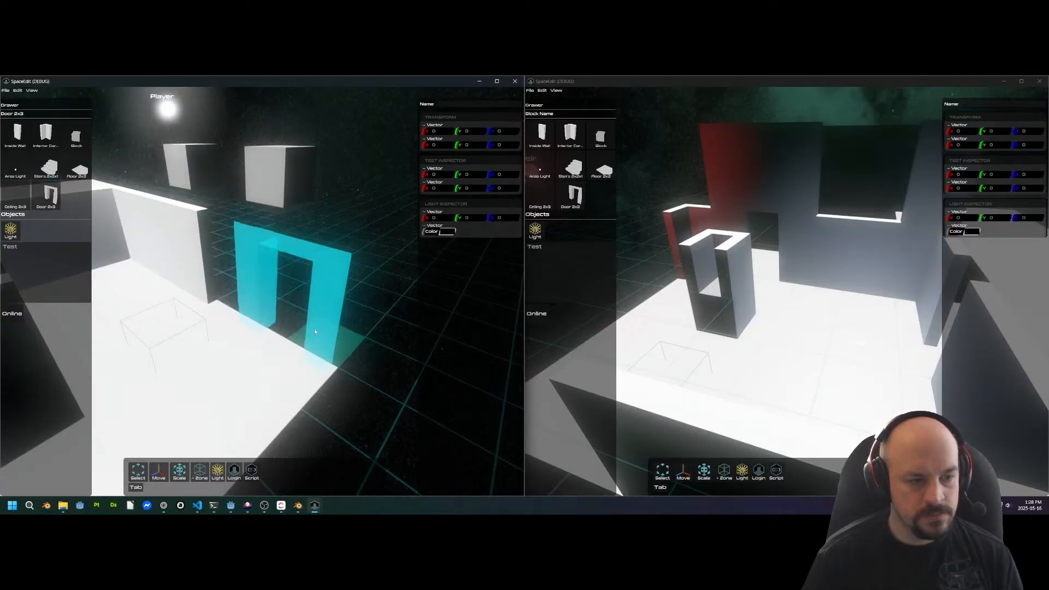
{"action": "left_click", "coordinate": [286, 317]}
Place two Inside Wall blocks along the outer side of the level's existing wall
{"action": "middle_click_drag", "start_coordinate": [350, 305], "coordinate": [164, 246]}
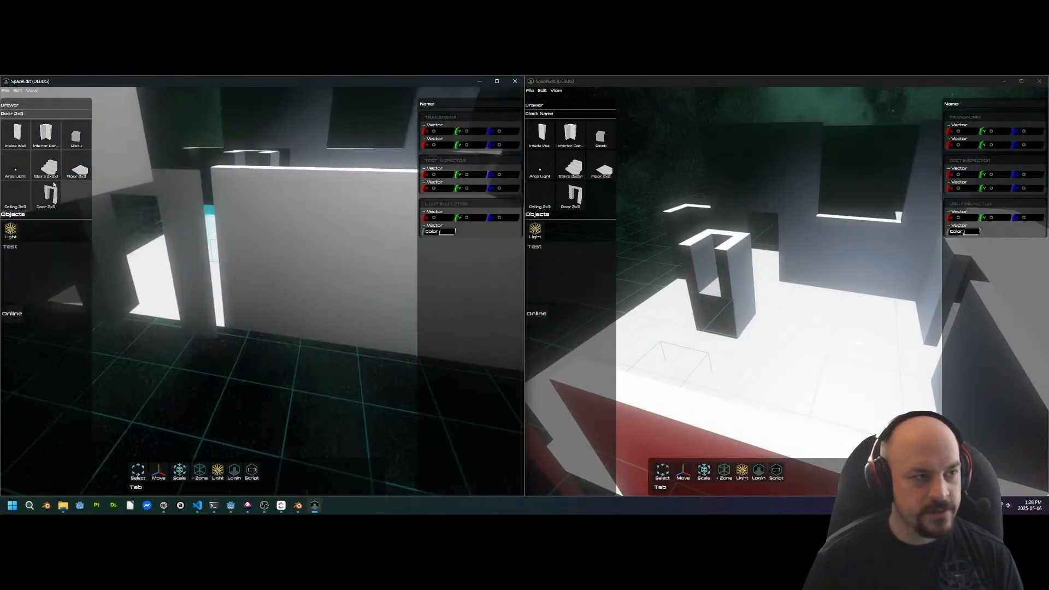
{"action": "left_click", "coordinate": [20, 139]}
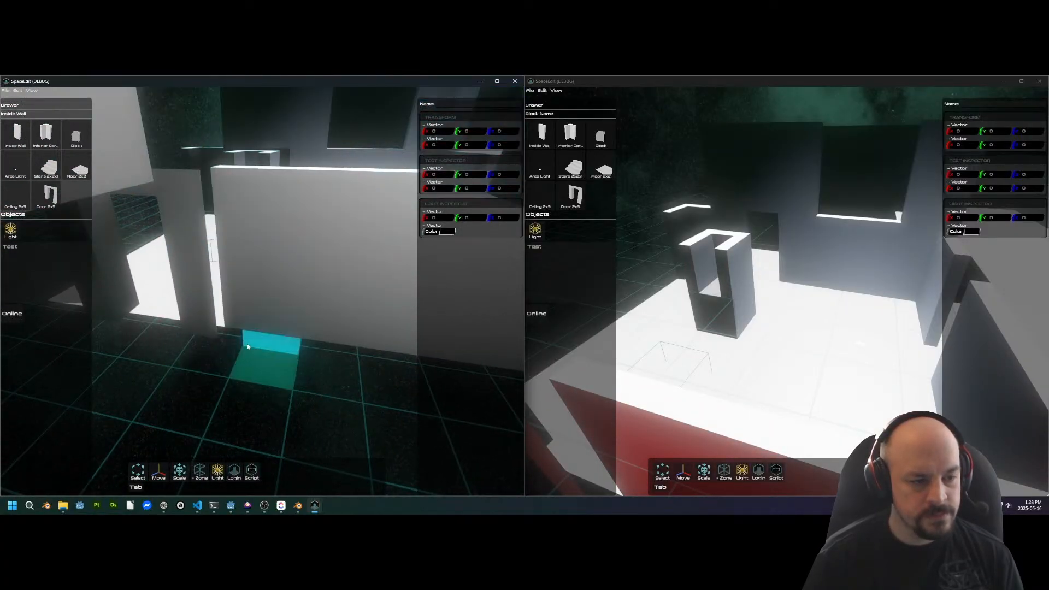
{"action": "middle_click_drag", "start_coordinate": [245, 347], "coordinate": [299, 345]}
{"action": "left_click", "coordinate": [248, 397]}
{"action": "left_click", "coordinate": [325, 405]}
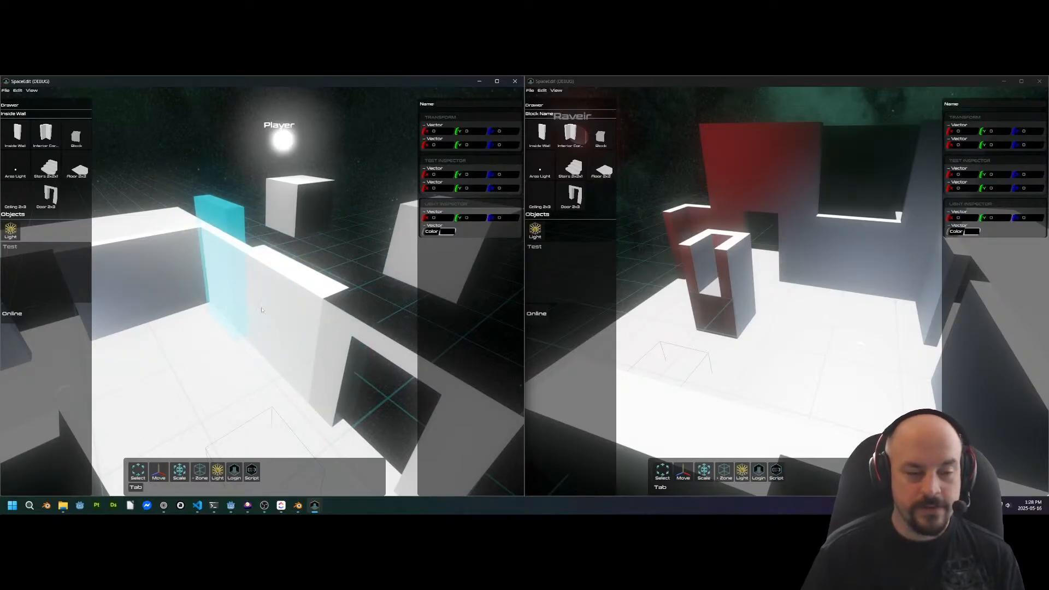
Inspect the placed door and walls from several angles and close this SpaceEdit instance
{"action": "middle_click_drag", "start_coordinate": [365, 318], "coordinate": [405, 363]}
{"action": "key", "text": "s"}
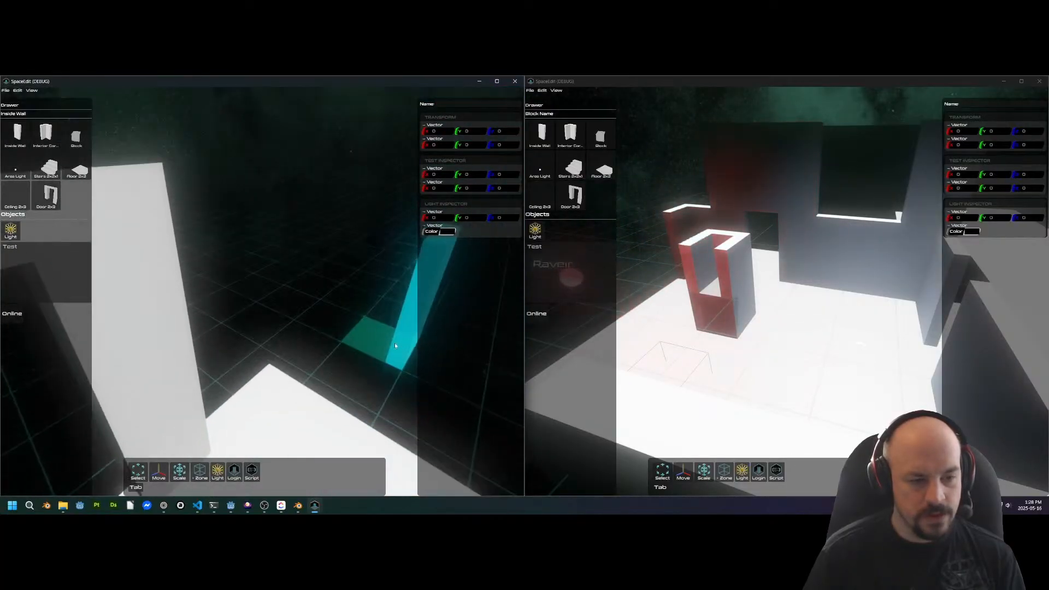
{"action": "mouse_move", "coordinate": [392, 342]}
{"action": "middle_mouse_down"}
{"action": "mouse_move", "coordinate": [441, 345]}
{"action": "mouse_move", "coordinate": [401, 304]}
{"action": "mouse_move", "coordinate": [407, 289]}
{"action": "mouse_move", "coordinate": [395, 267]}
{"action": "mouse_move", "coordinate": [427, 282]}
{"action": "mouse_move", "coordinate": [414, 364]}
{"action": "mouse_move", "coordinate": [242, 355]}
{"action": "mouse_move", "coordinate": [288, 367]}
{"action": "mouse_move", "coordinate": [269, 332]}
{"action": "mouse_move", "coordinate": [362, 353]}
{"action": "mouse_move", "coordinate": [408, 348]}
{"action": "mouse_move", "coordinate": [352, 334]}
{"action": "mouse_move", "coordinate": [383, 147]}
{"action": "middle_mouse_up"}
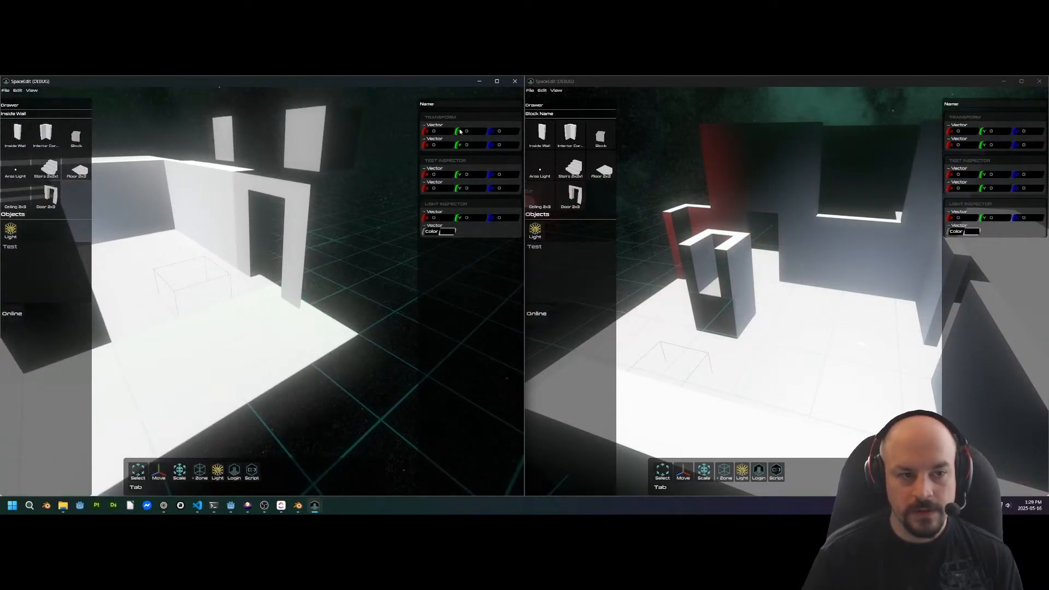
{"action": "left_click", "coordinate": [515, 82]}
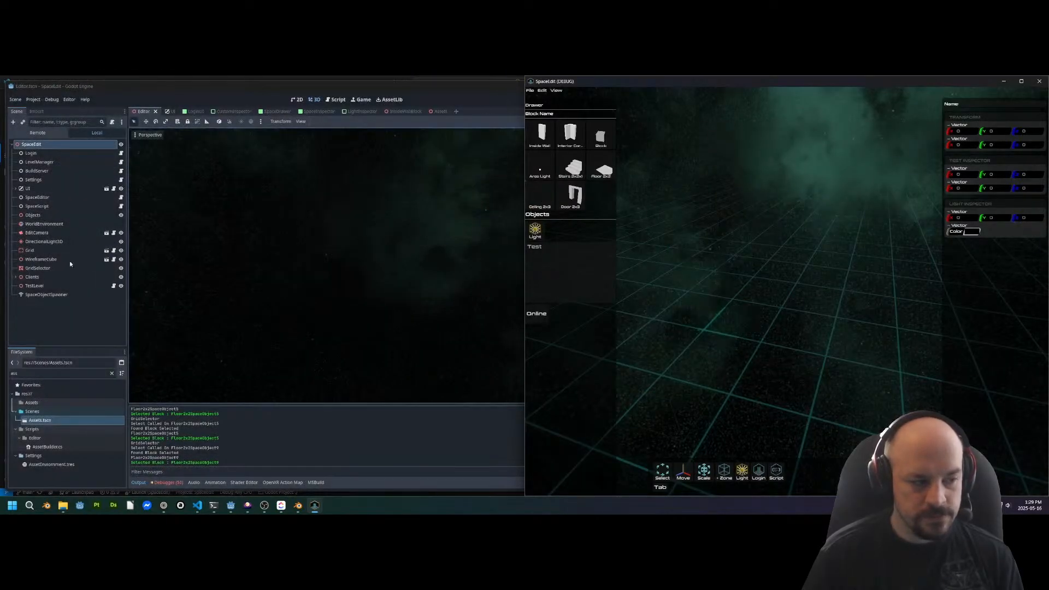
Switch to Godot, filter the project files by "floor" and open the Floor2x2SpaceObject scene
{"action": "double_click", "coordinate": [39, 372]}
{"action": "type", "text": "sele"}
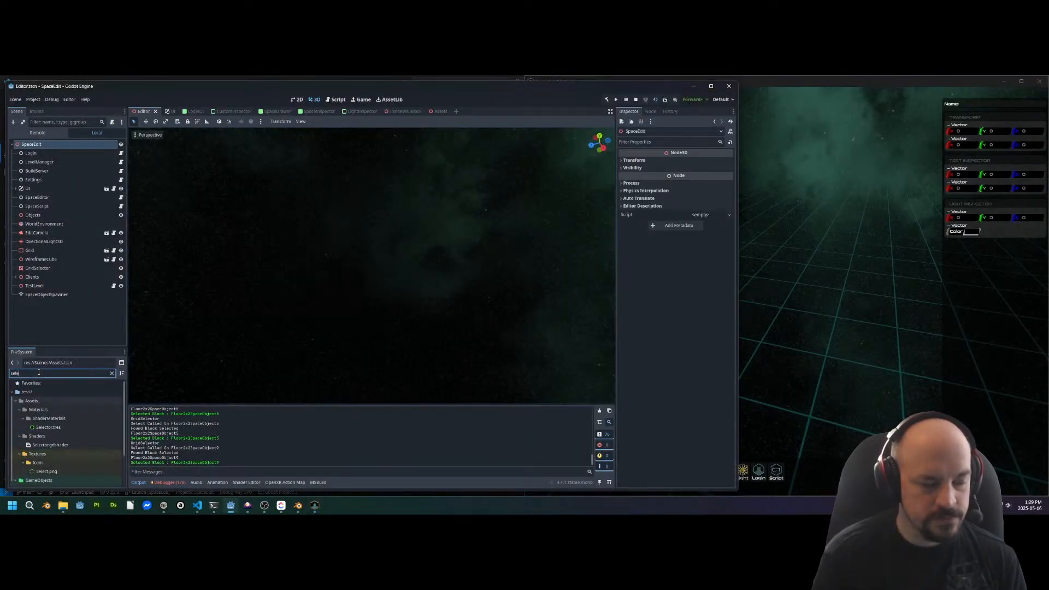
{"action": "key", "text": "BackSpace"}
{"action": "key", "text": "BackSpace"}
{"action": "key", "text": "BackSpace"}
{"action": "type", "text": "floor"}
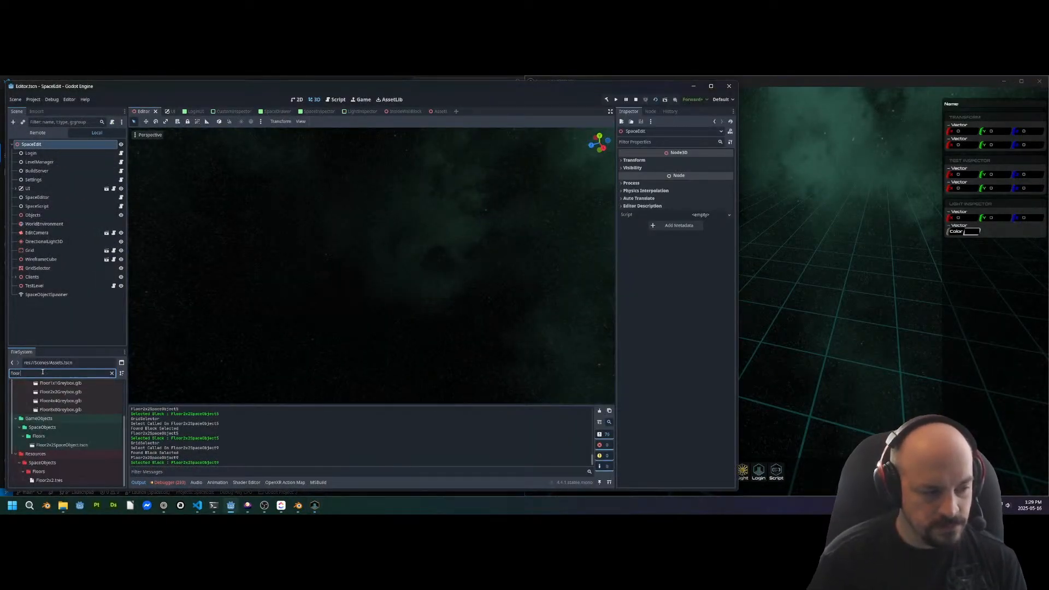
{"action": "double_click", "coordinate": [61, 445]}
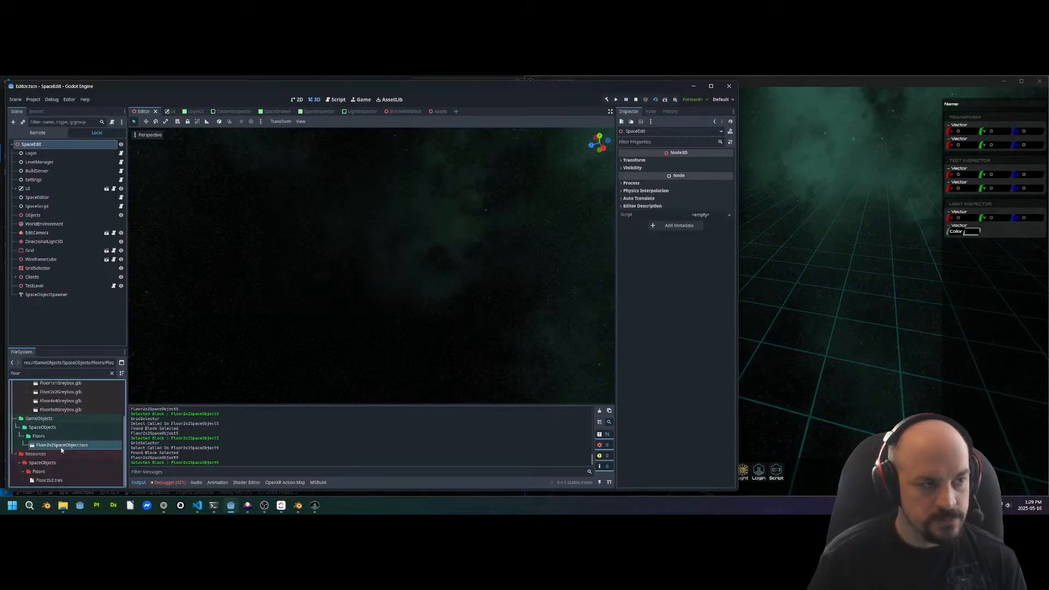
Make the GridSelector node's children editable and select its CollisionShape3D
{"action": "scroll", "coordinate": [453, 233], "scroll_direction": "up", "scroll_amount": 5}
{"action": "middle_click_drag", "start_coordinate": [453, 233], "coordinate": [394, 245]}
{"action": "scroll", "coordinate": [424, 199], "scroll_direction": "down", "scroll_amount": 5}
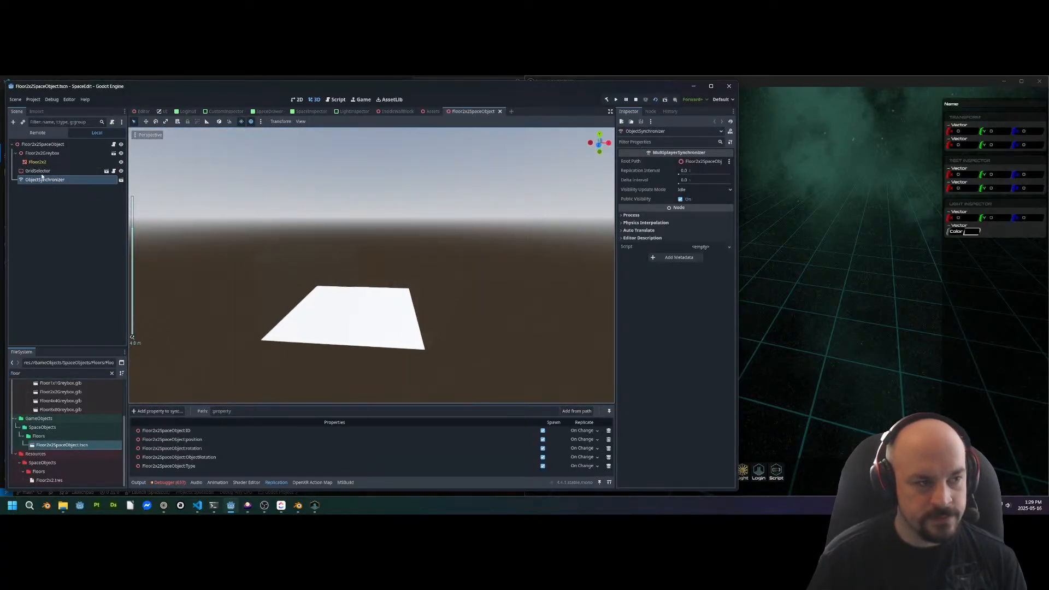
{"action": "left_click", "coordinate": [38, 170]}
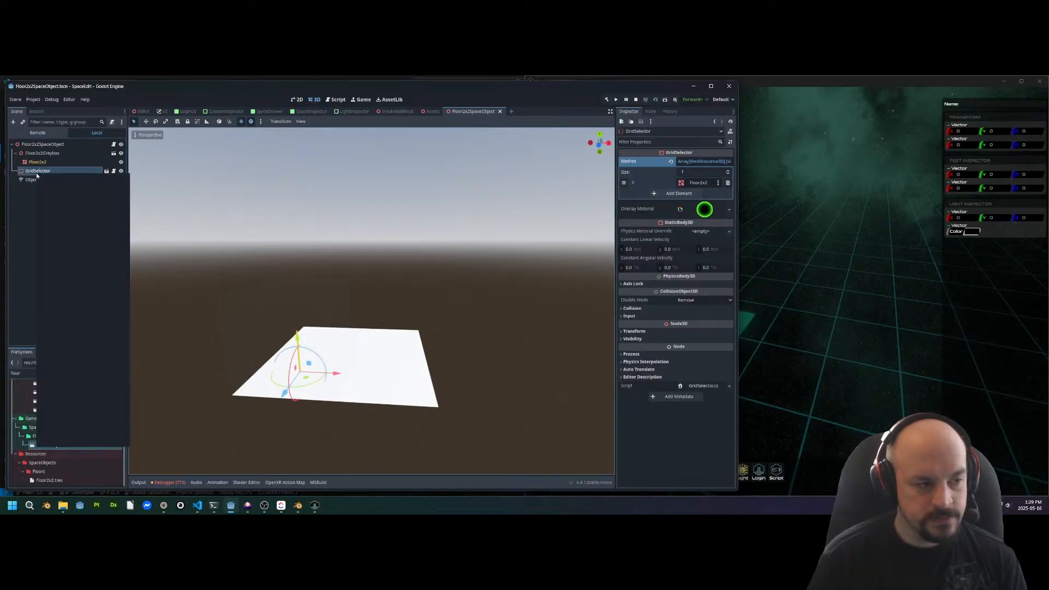
{"action": "right_click", "coordinate": [37, 174]}
{"action": "left_click", "coordinate": [62, 384]}
{"action": "left_click", "coordinate": [47, 180]}
{"action": "middle_click_drag", "start_coordinate": [367, 272], "coordinate": [343, 233]}
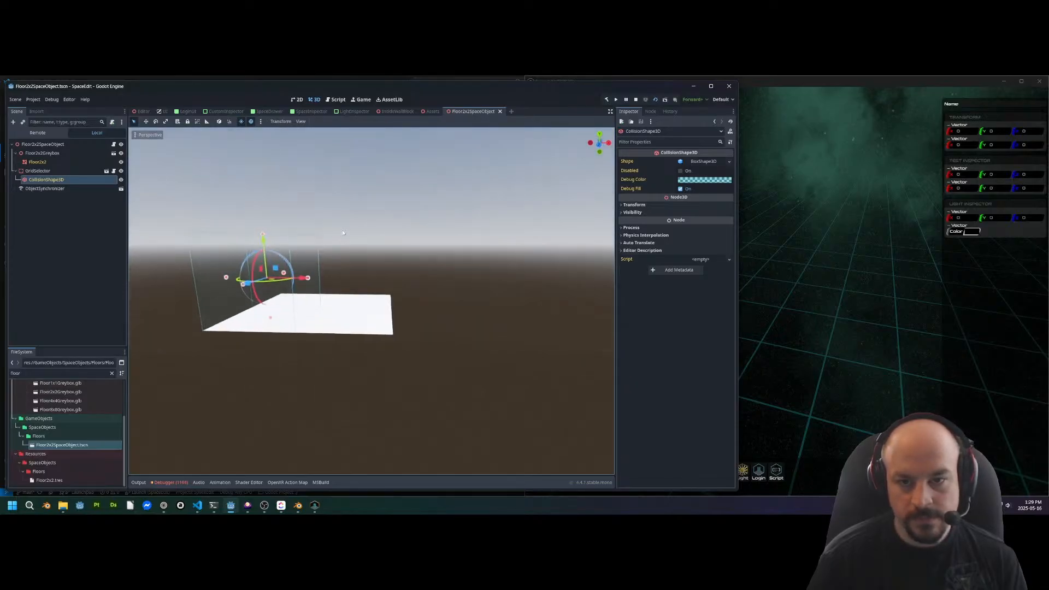
Make the collision shape's BoxShape3D resource unique and set its Y size to 0.25 m
{"action": "left_click", "coordinate": [702, 162]}
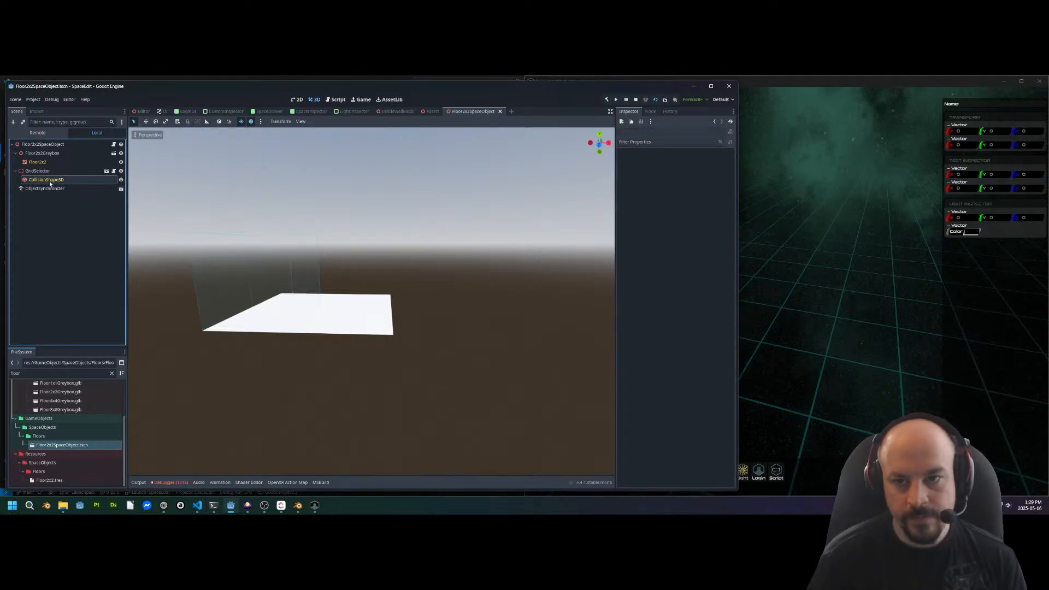
{"action": "left_click", "coordinate": [707, 162]}
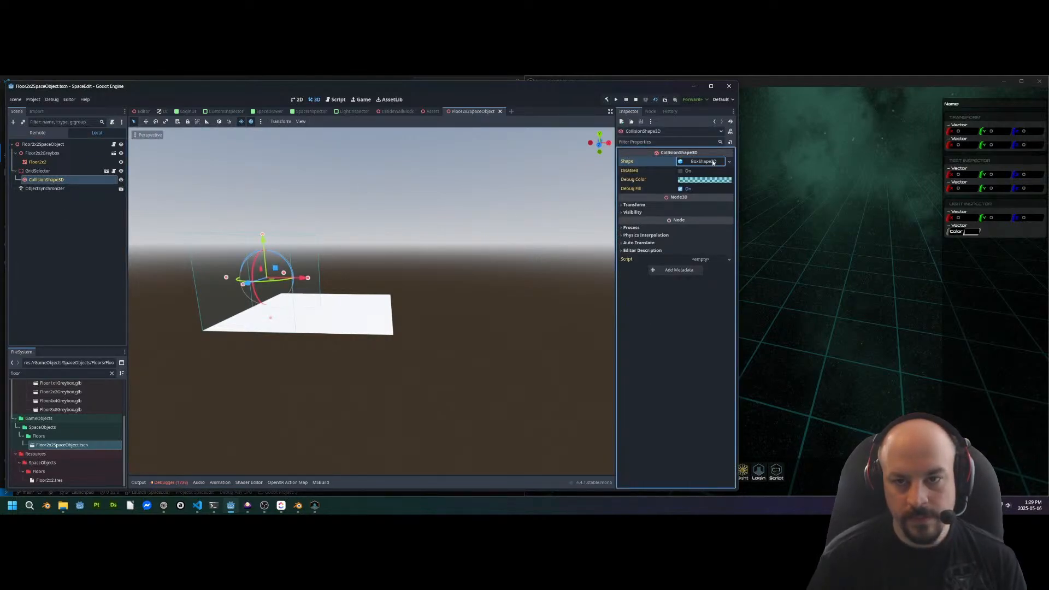
{"action": "left_click", "coordinate": [713, 162]}
{"action": "right_click", "coordinate": [704, 163]}
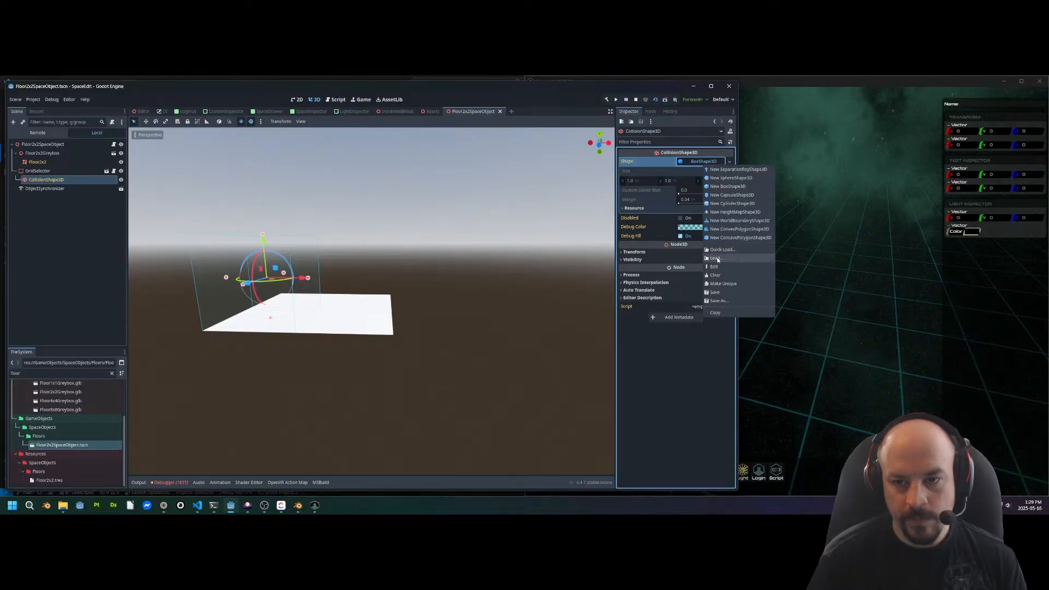
{"action": "left_click", "coordinate": [723, 284]}
{"action": "left_click", "coordinate": [679, 182]}
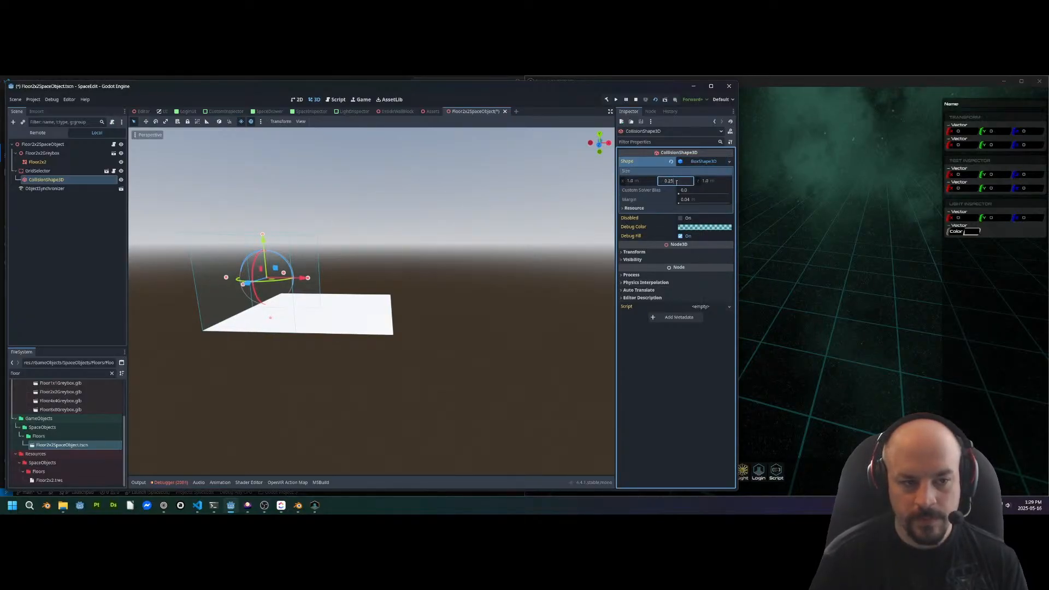
{"action": "middle_click_drag", "start_coordinate": [445, 223], "coordinate": [373, 236]}
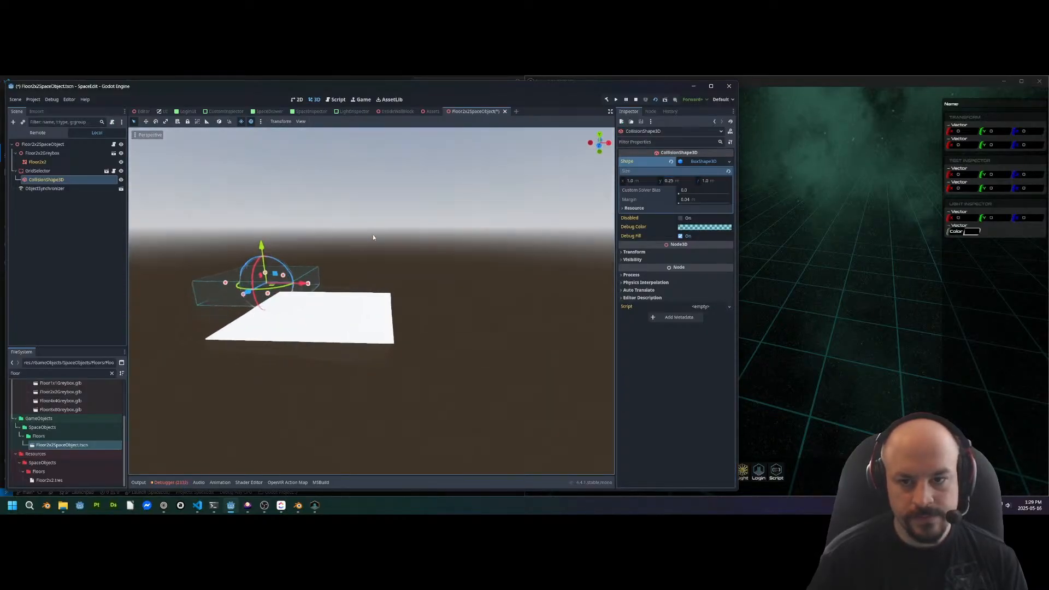
Set the collision shape's Y position to 0.25 m and its Y size to 0.5 m, and save the scene
{"action": "left_click", "coordinate": [633, 253]}
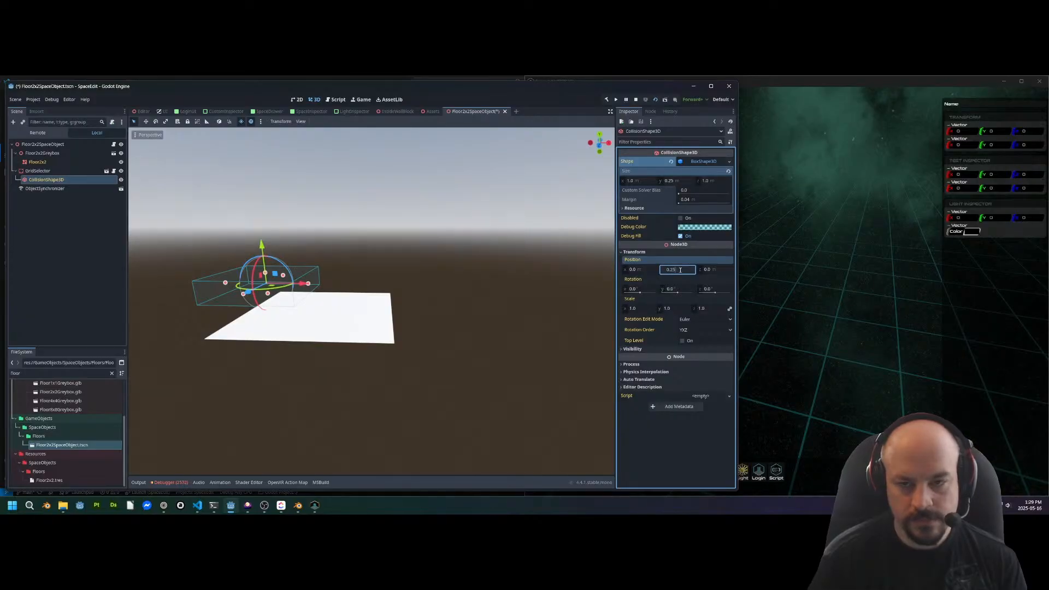
{"action": "left_click", "coordinate": [680, 270]}
{"action": "type", "text": "0.25"}
{"action": "key", "text": "Return"}
{"action": "middle_click_drag", "start_coordinate": [429, 321], "coordinate": [406, 318]}
{"action": "left_click", "coordinate": [687, 181]}
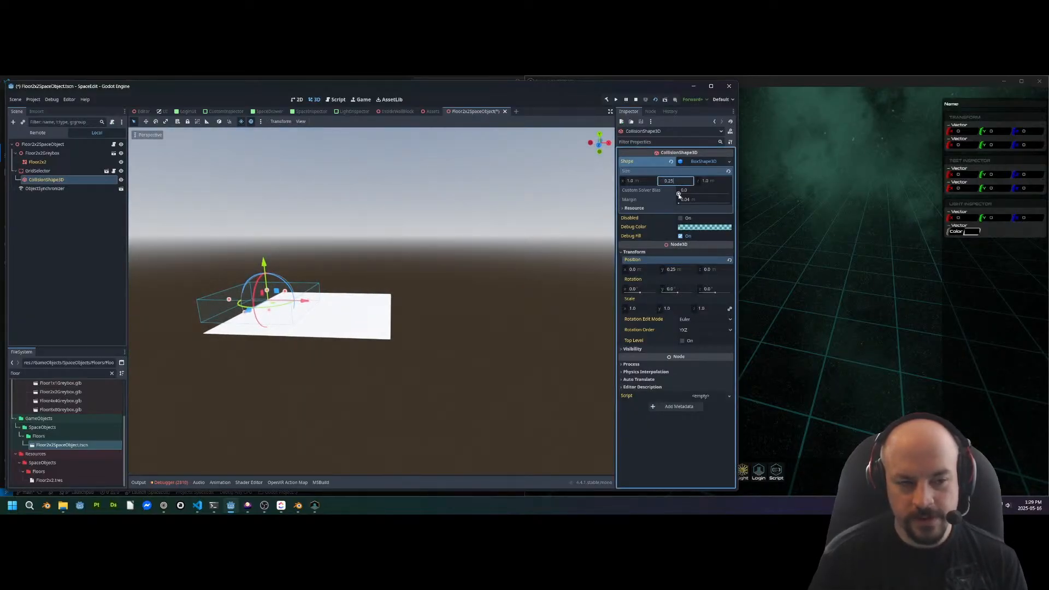
{"action": "middle_click_drag", "start_coordinate": [432, 290], "coordinate": [389, 278]}
{"action": "key", "text": "ctrl+s"}
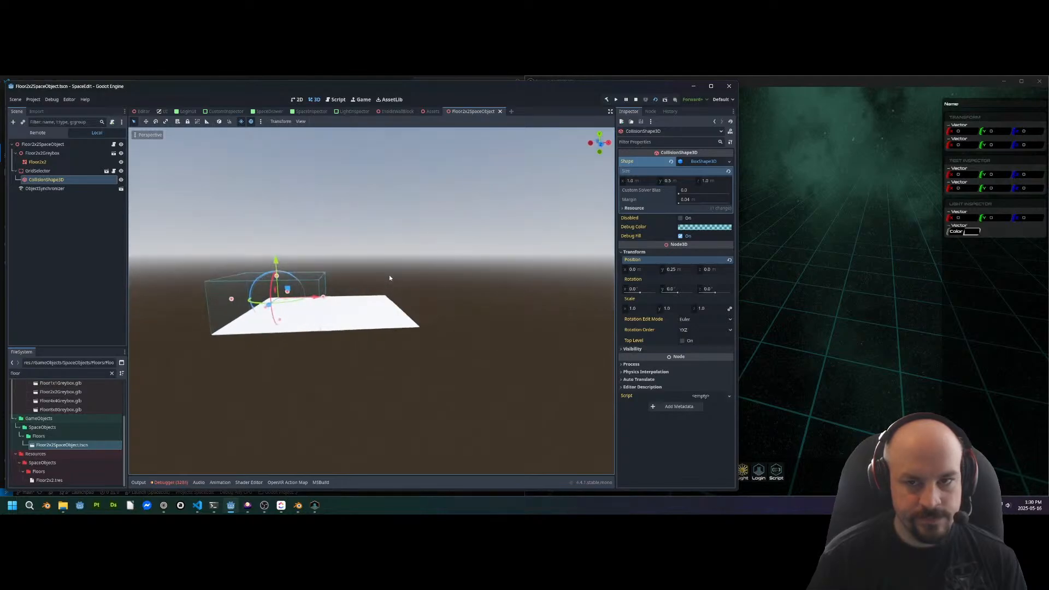
Set the collision box's Y size to 0.25 m and its Y position to 0.125 m
{"action": "left_click", "coordinate": [676, 182]}
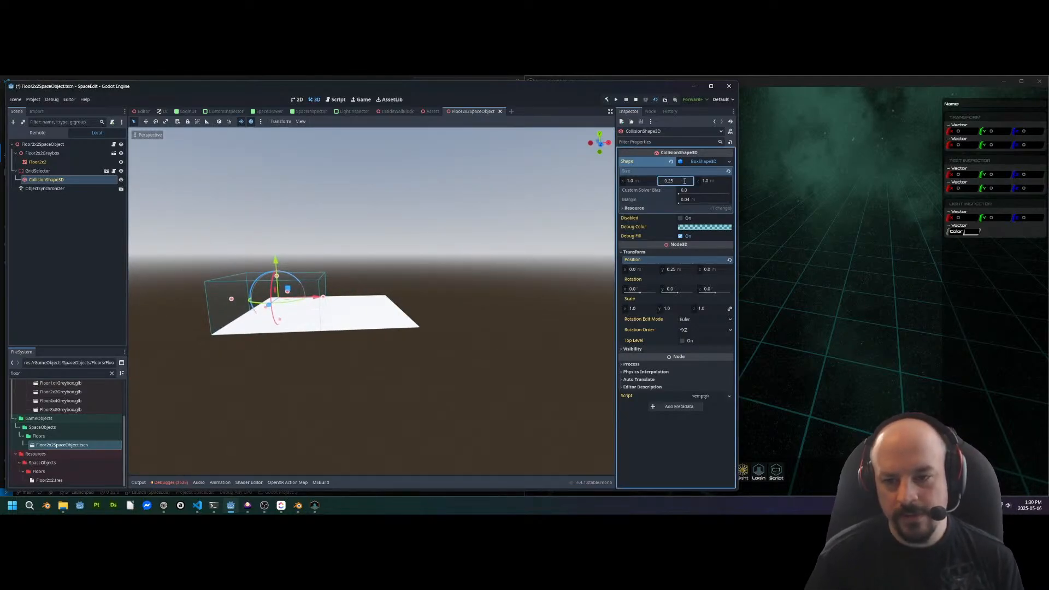
{"action": "left_click", "coordinate": [685, 268]}
{"action": "type", "text": "0.125"}
{"action": "middle_click_drag", "start_coordinate": [538, 270], "coordinate": [331, 304]}
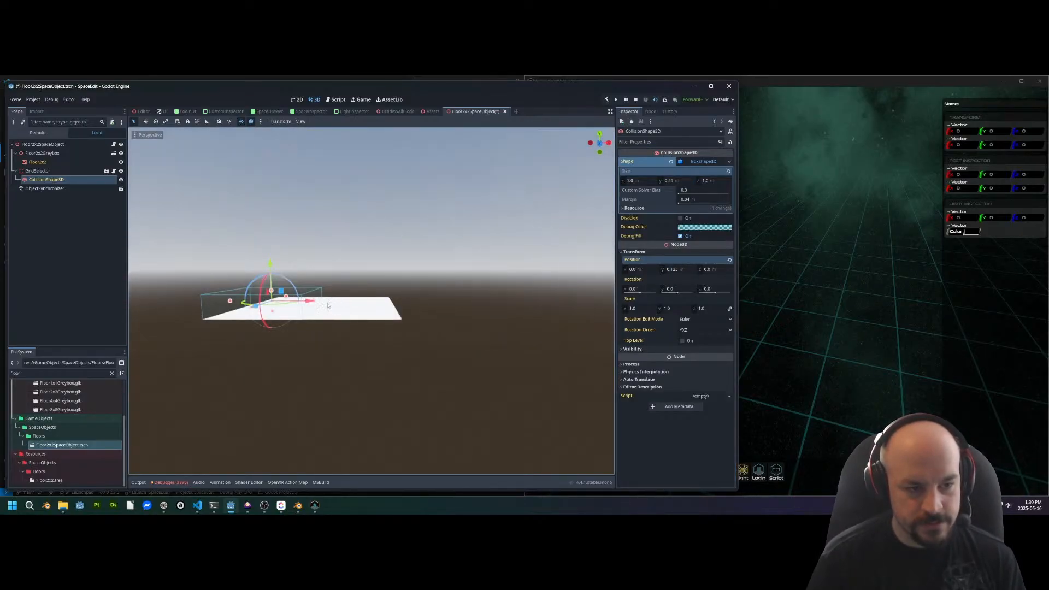
Extend the collision box to 2.0 m in X and Z so it covers the whole floor, and save the scene
{"action": "left_click_drag", "start_coordinate": [349, 307], "coordinate": [402, 300]}
{"action": "middle_click_drag", "start_coordinate": [415, 287], "coordinate": [336, 294]}
{"action": "left_click_drag", "start_coordinate": [348, 283], "coordinate": [382, 284]}
{"action": "key", "text": "ctrl+s"}
{"action": "middle_click_drag", "start_coordinate": [386, 246], "coordinate": [446, 241]}
{"action": "left_click", "coordinate": [66, 222]}
{"action": "left_click", "coordinate": [47, 171]}
{"action": "left_click", "coordinate": [47, 180]}
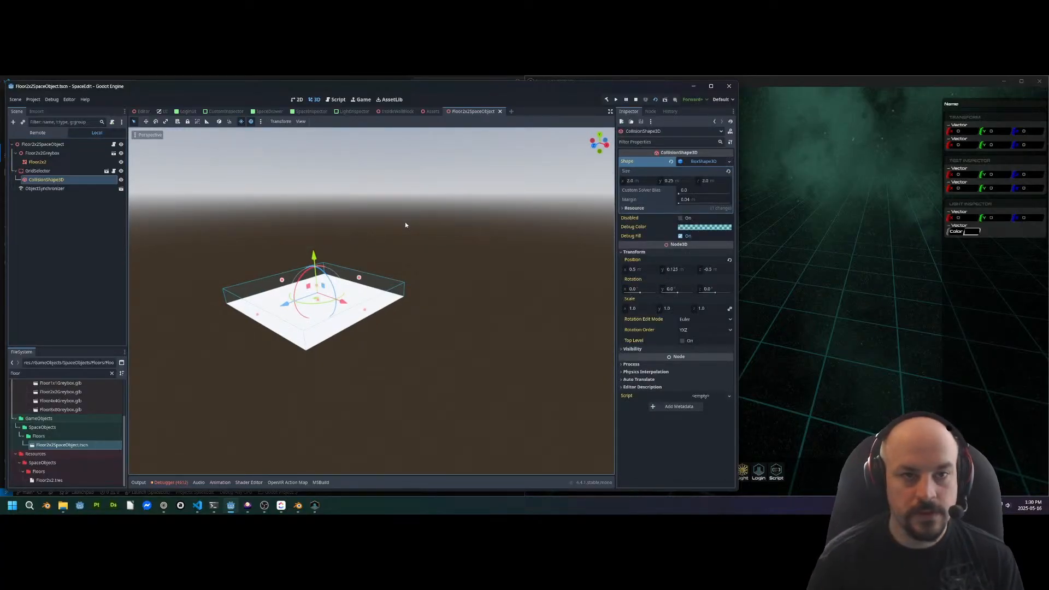
Close the floor scene, return to the Editor scene and stop the running project
{"action": "left_click", "coordinate": [499, 111]}
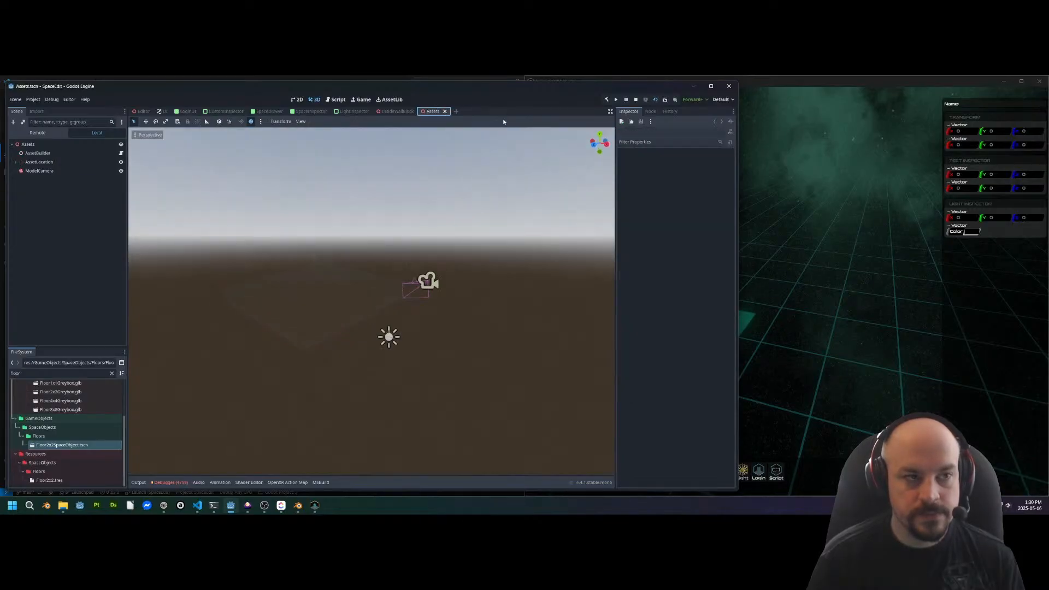
{"action": "left_click", "coordinate": [143, 111]}
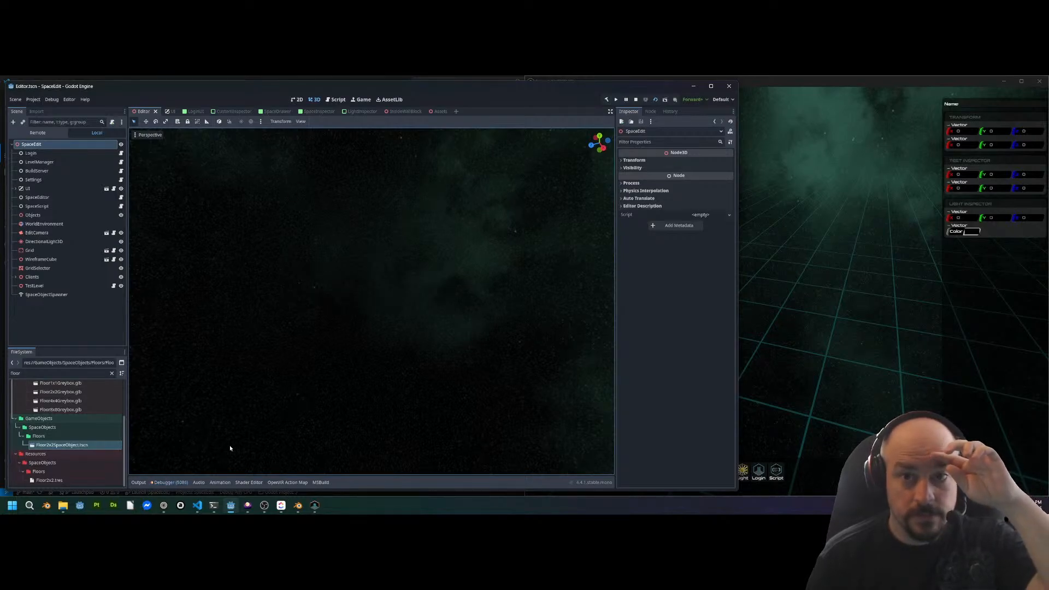
{"action": "left_click", "coordinate": [172, 483]}
{"action": "left_click", "coordinate": [635, 99]}
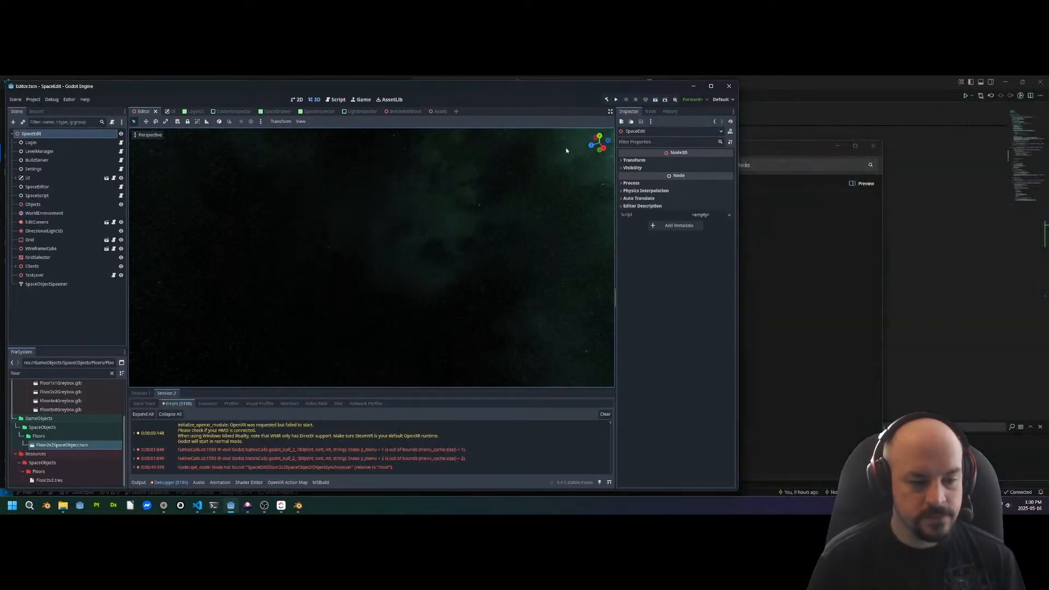
Examine the debugger's error list and the SpaceObjectSpawner node's Auto Spawn List
{"action": "scroll", "coordinate": [288, 465], "scroll_direction": "down", "scroll_amount": 2}
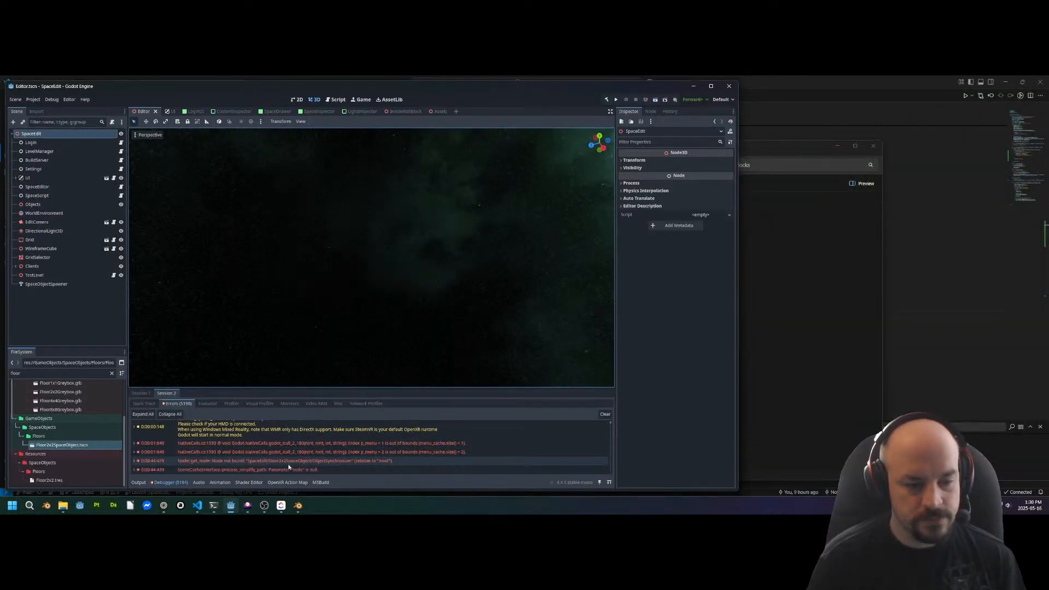
{"action": "scroll", "coordinate": [287, 440], "scroll_direction": "down", "scroll_amount": 3}
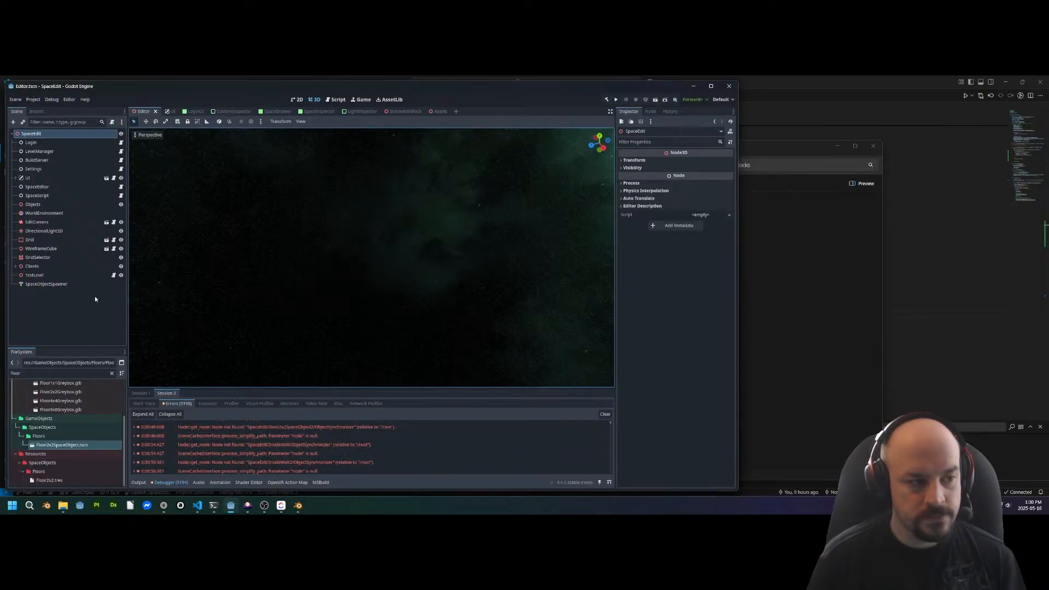
{"action": "left_click", "coordinate": [55, 284]}
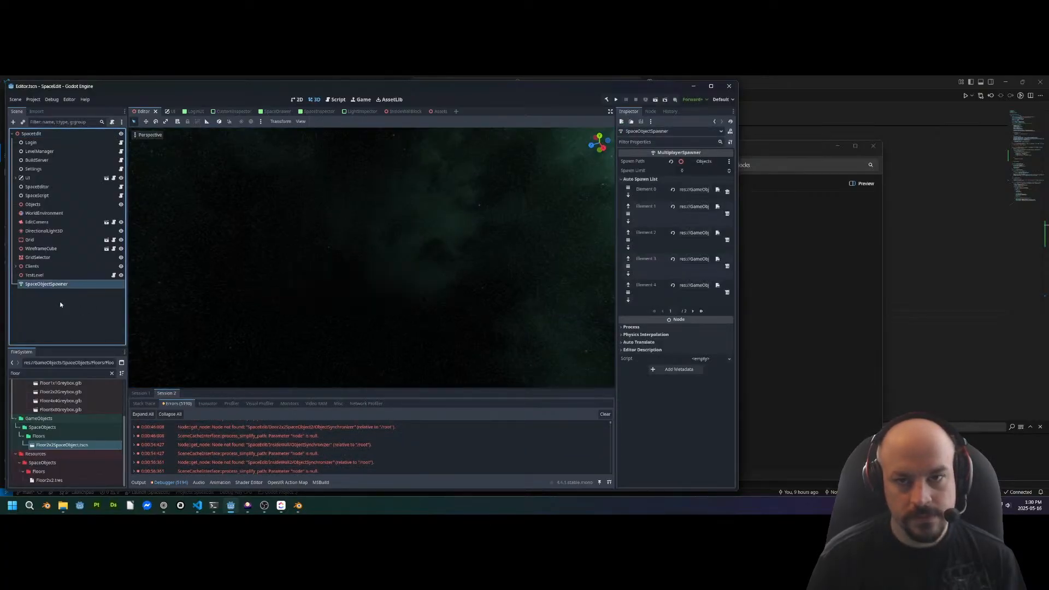
Save and rerun the project, and arrange the two SpaceEdit game windows side by side
{"action": "key", "text": "ctrl+s"}
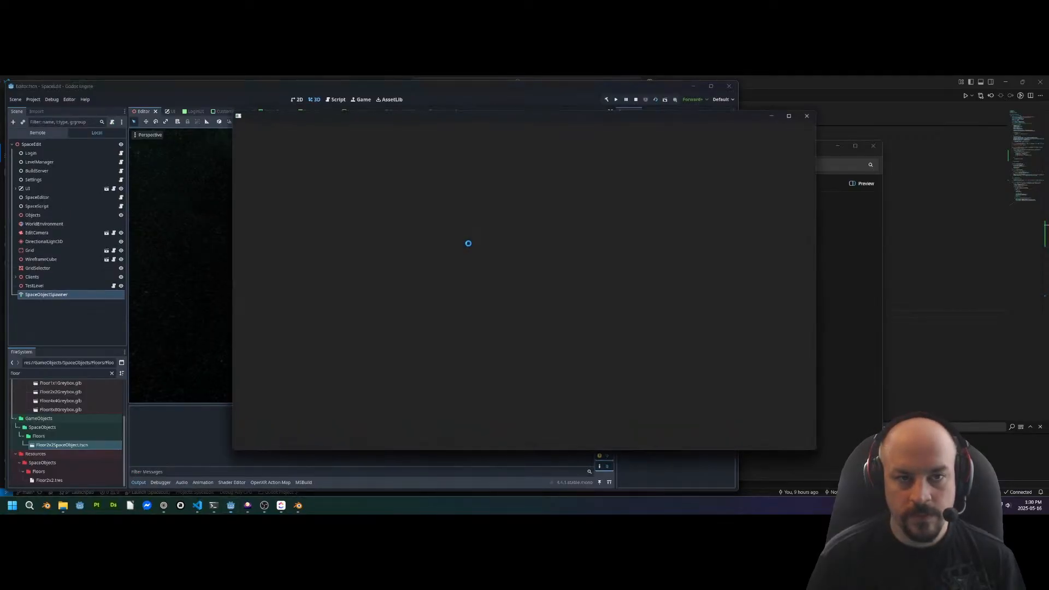
{"action": "left_click_drag", "start_coordinate": [448, 116], "coordinate": [0, 202]}
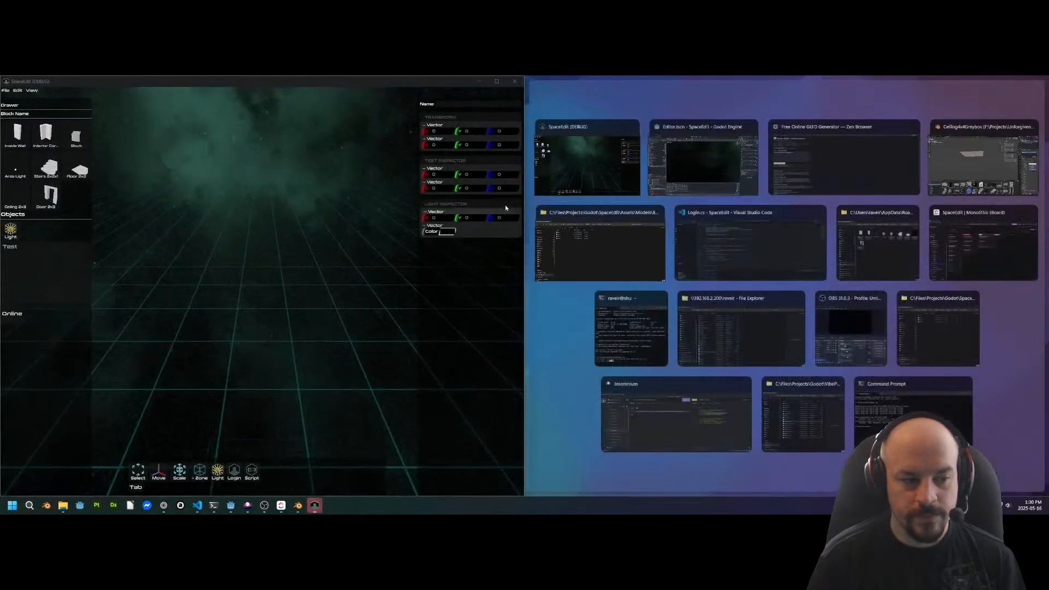
{"action": "left_click", "coordinate": [570, 171]}
{"action": "right_click_drag", "start_coordinate": [245, 265], "coordinate": [225, 261]}
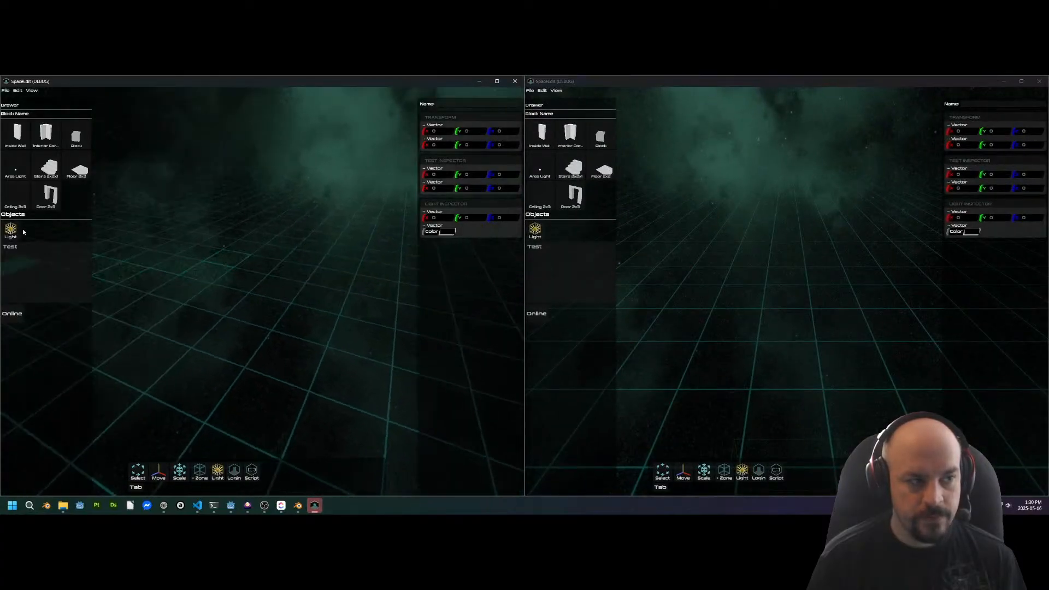
Place adjoining Floor 2x2 tiles on the grid to form a continuous square floor in the first game window
{"action": "left_click", "coordinate": [72, 175]}
{"action": "left_click", "coordinate": [246, 298]}
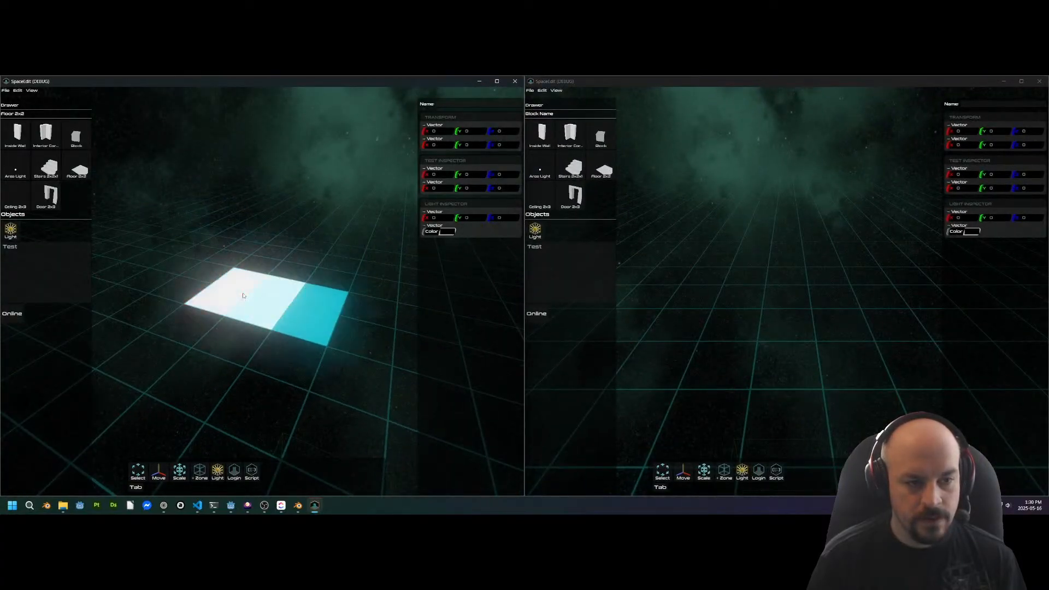
{"action": "left_click", "coordinate": [274, 257]}
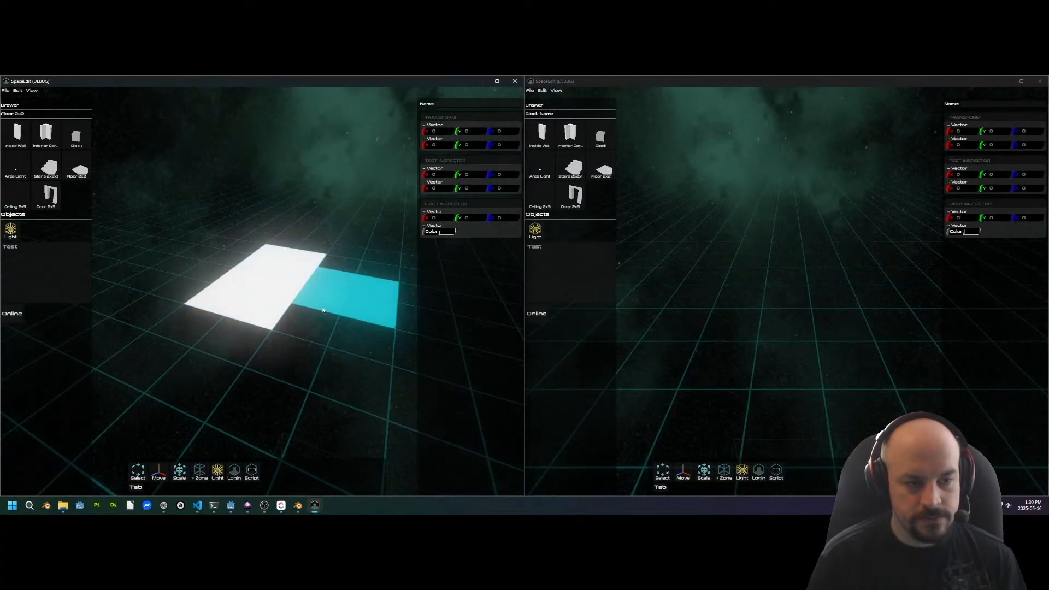
{"action": "left_click", "coordinate": [309, 326]}
{"action": "left_click", "coordinate": [329, 256]}
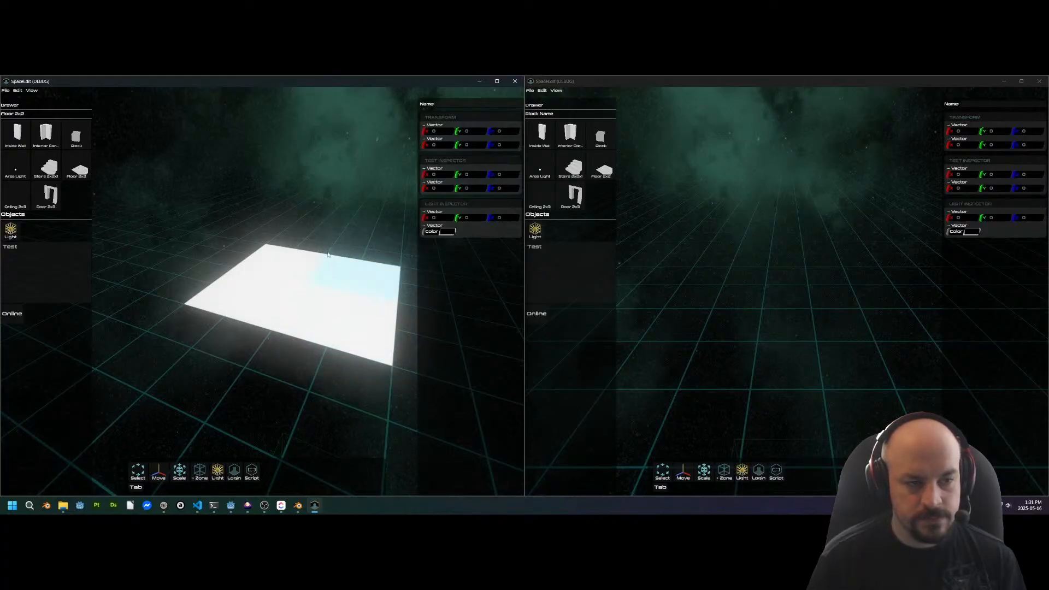
{"action": "mouse_move", "coordinate": [235, 342]}
{"action": "right_mouse_down"}
{"action": "mouse_move", "coordinate": [286, 332]}
{"action": "mouse_move", "coordinate": [237, 346]}
{"action": "right_mouse_up"}
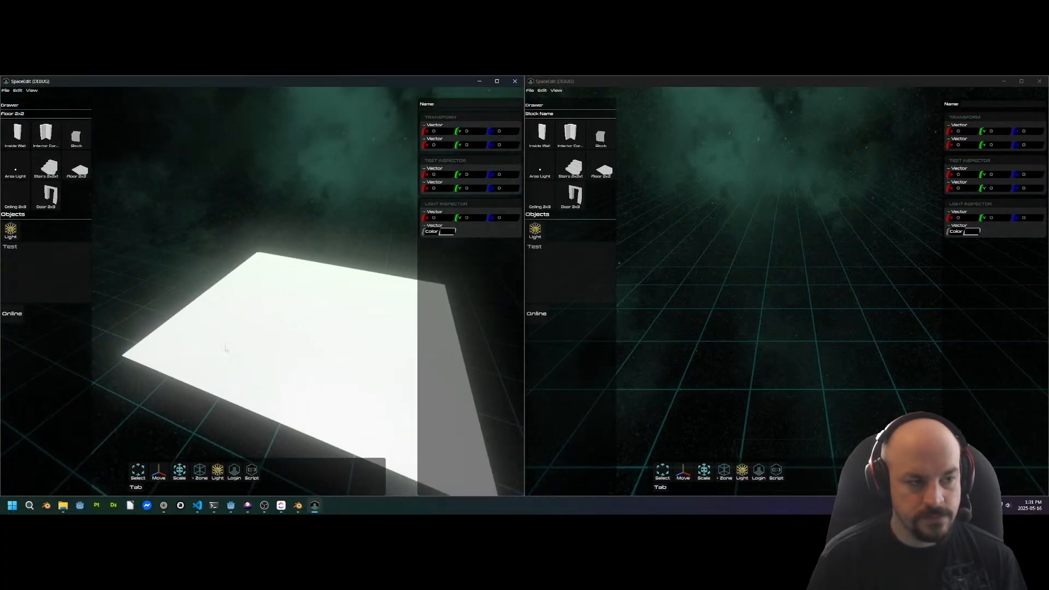
Choose the Inside Wall block and delete the protruding floor tile at the far end of the floor
{"action": "left_click", "coordinate": [17, 134]}
{"action": "right_click_drag", "start_coordinate": [162, 348], "coordinate": [190, 306]}
{"action": "left_click", "coordinate": [220, 298]}
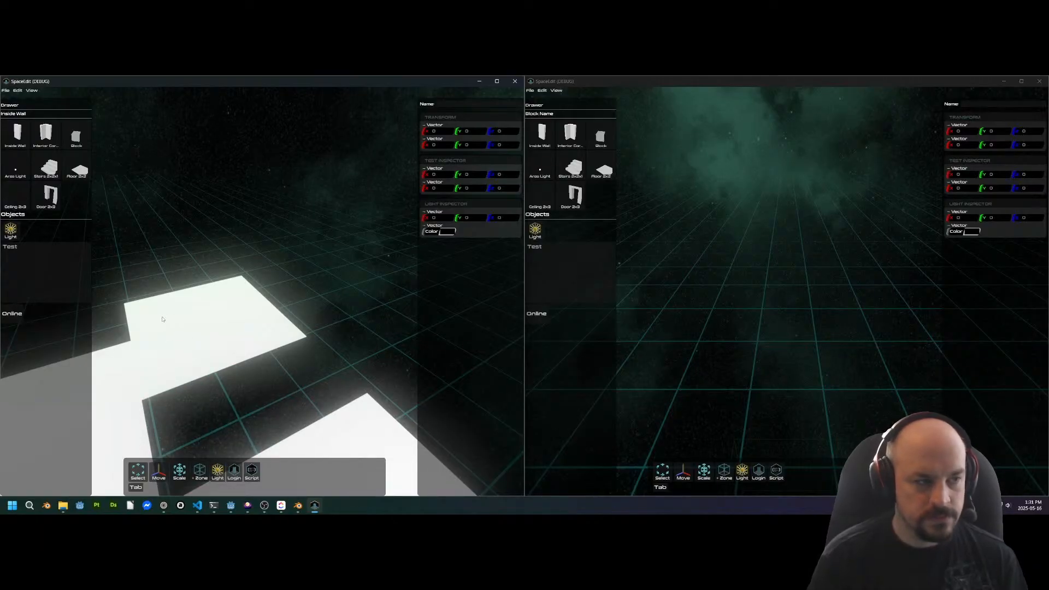
{"action": "key", "text": "Delete"}
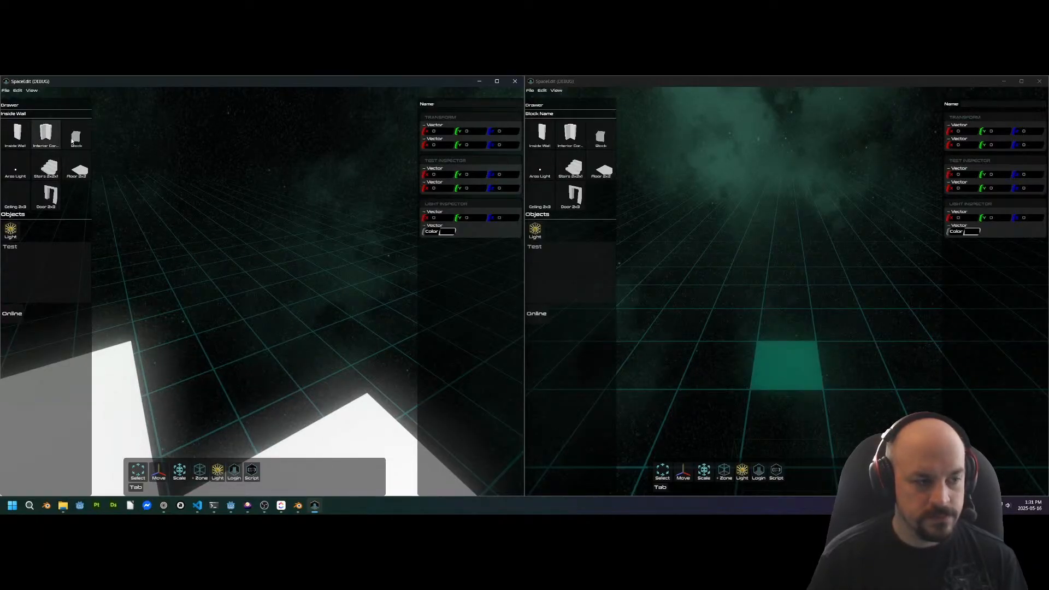
Rotate the Inside Wall block and place a row of walls along the floor's far edge
{"action": "left_click", "coordinate": [22, 141]}
{"action": "key", "text": "q"}
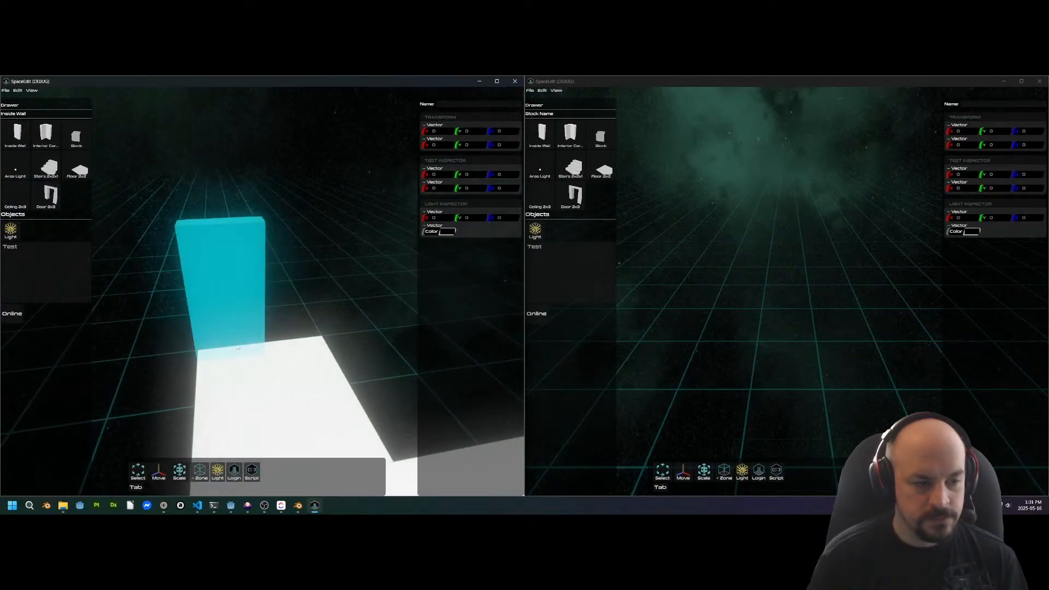
{"action": "key", "text": "w"}
{"action": "key", "text": "s"}
{"action": "key", "text": "r"}
{"action": "key", "text": "r"}
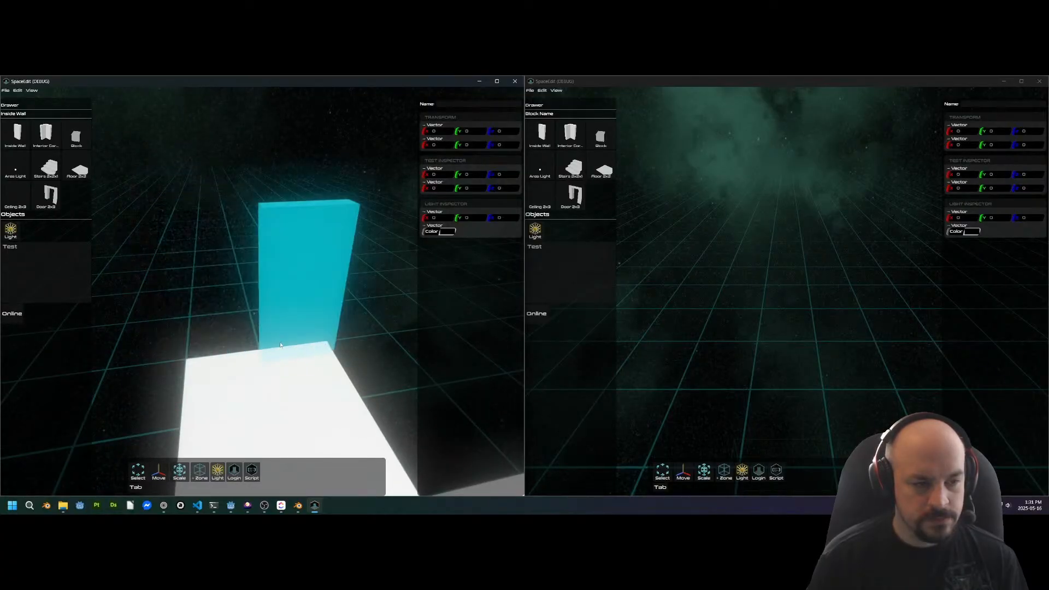
{"action": "left_click", "coordinate": [257, 292]}
{"action": "left_click", "coordinate": [313, 283]}
{"action": "key", "text": "e"}
{"action": "middle_click_drag", "start_coordinate": [302, 309], "coordinate": [339, 304]}
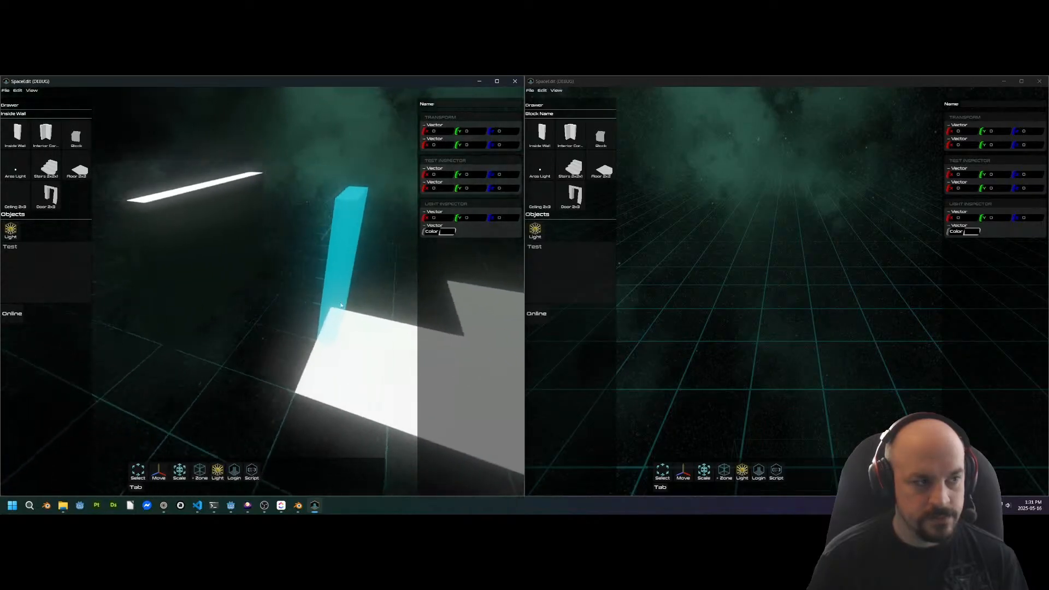
Place more Floor 2x2 tiles beside the new inside wall to extend the floor
{"action": "left_click", "coordinate": [84, 175]}
{"action": "left_click", "coordinate": [276, 336]}
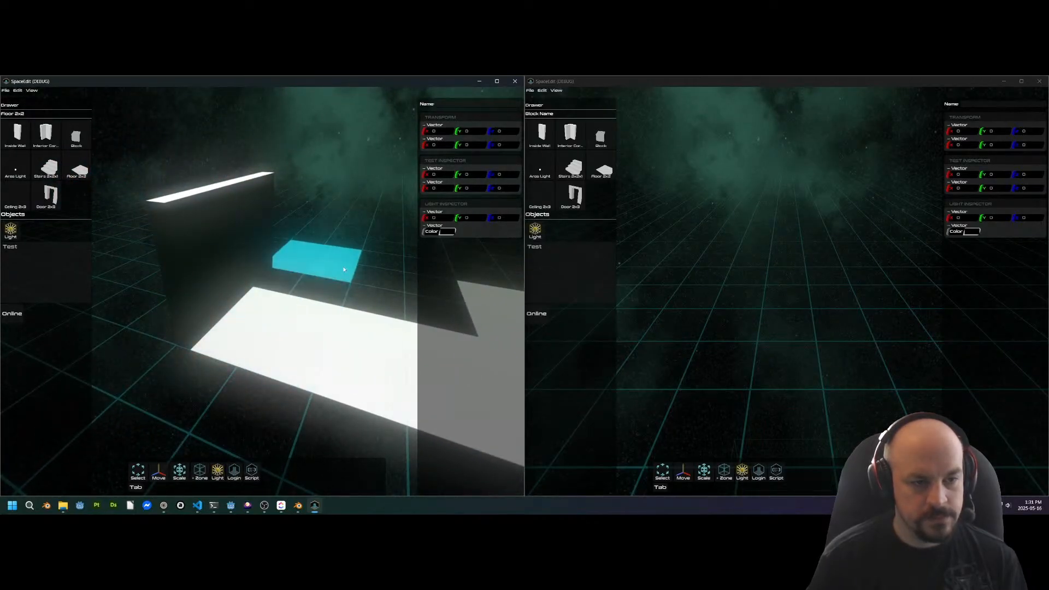
{"action": "left_click", "coordinate": [330, 291]}
Rotate the selected inside wall repeatedly to try fitting it against the floor's edge
{"action": "middle_click_drag", "start_coordinate": [250, 264], "coordinate": [305, 272]}
{"action": "middle_click_drag", "start_coordinate": [253, 332], "coordinate": [257, 305]}
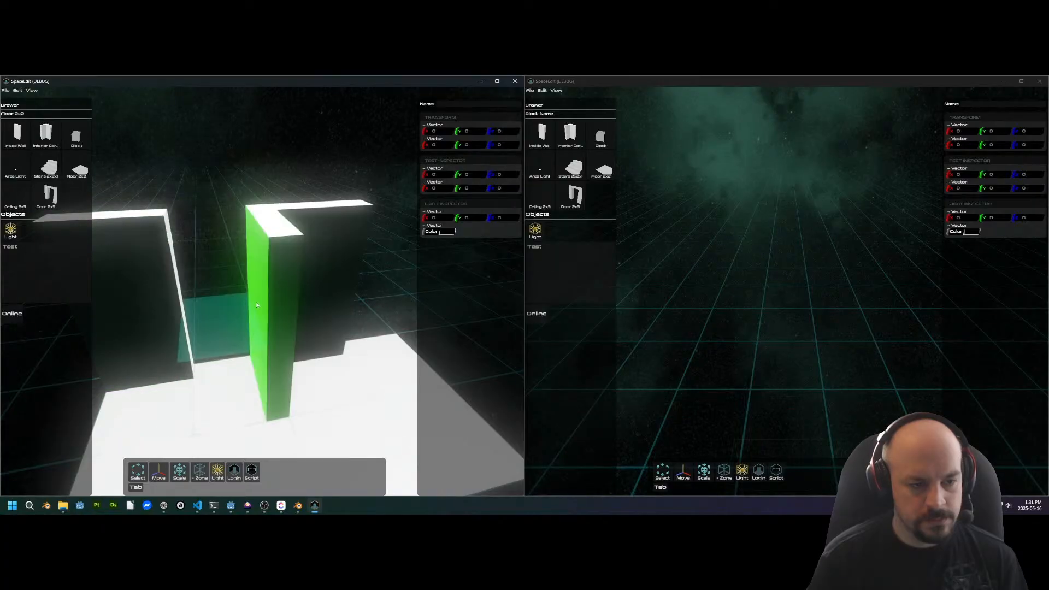
{"action": "key", "text": "r"}
{"action": "key", "text": "r"}
{"action": "key", "text": "r"}
{"action": "key", "text": "r"}
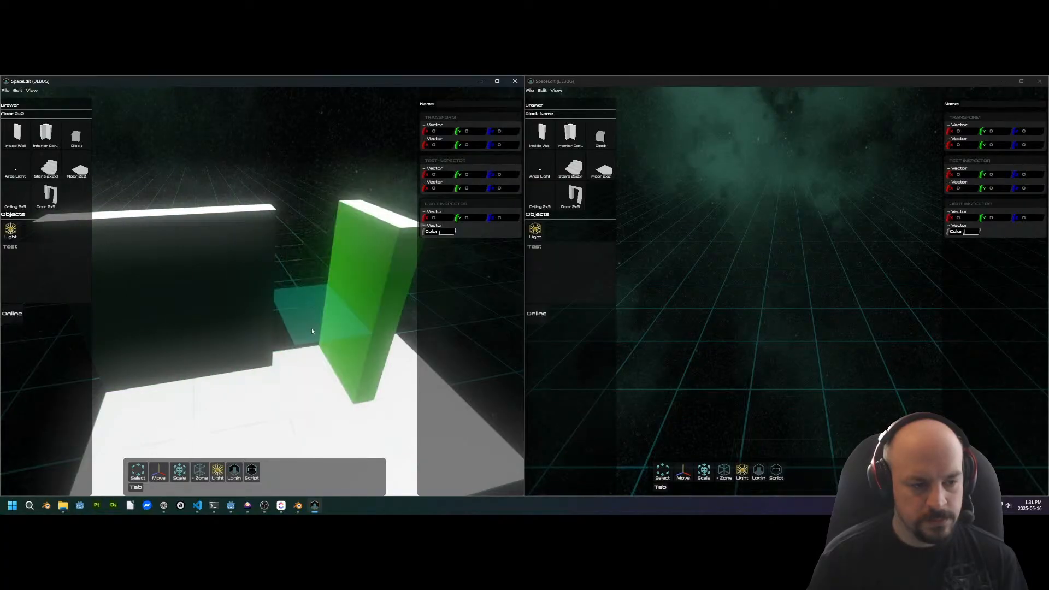
{"action": "key", "text": "r"}
{"action": "key", "text": "r"}
{"action": "key", "text": "r"}
{"action": "key", "text": "r"}
{"action": "key", "text": "r"}
{"action": "key", "text": "r"}
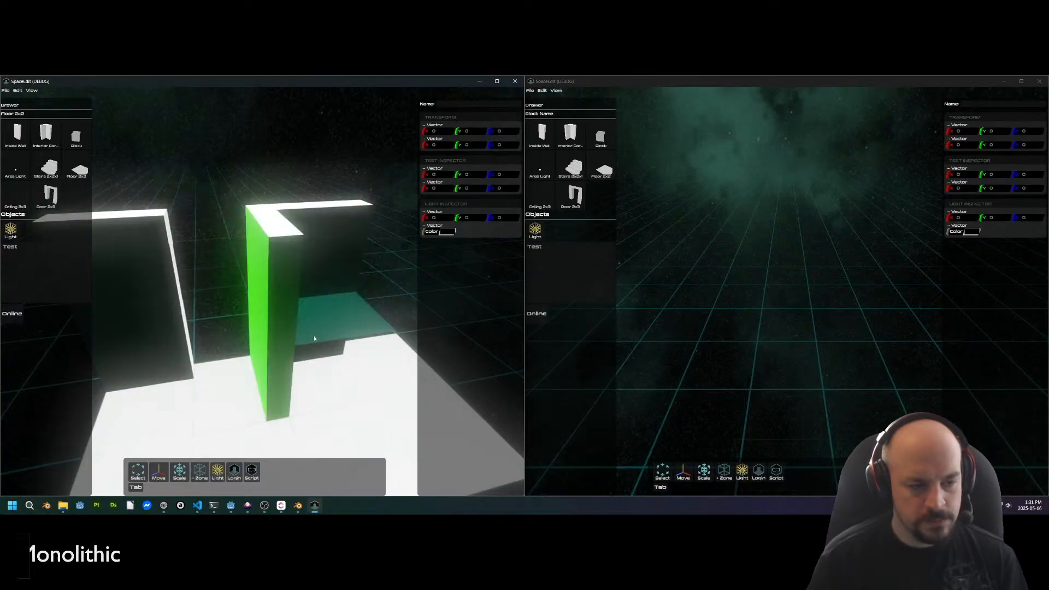
{"action": "mouse_move", "coordinate": [310, 323]}
{"action": "middle_mouse_down"}
{"action": "mouse_move", "coordinate": [257, 387]}
{"action": "mouse_move", "coordinate": [307, 317]}
{"action": "mouse_move", "coordinate": [327, 339]}
{"action": "mouse_move", "coordinate": [306, 335]}
{"action": "middle_mouse_up"}
{"action": "scroll", "coordinate": [255, 392], "scroll_direction": "down", "scroll_amount": 2}
{"action": "scroll", "coordinate": [258, 387], "scroll_direction": "up", "scroll_amount": 2}
{"action": "left_click_drag", "start_coordinate": [306, 335], "coordinate": [293, 306]}
{"action": "middle_click_drag", "start_coordinate": [303, 242], "coordinate": [239, 323]}
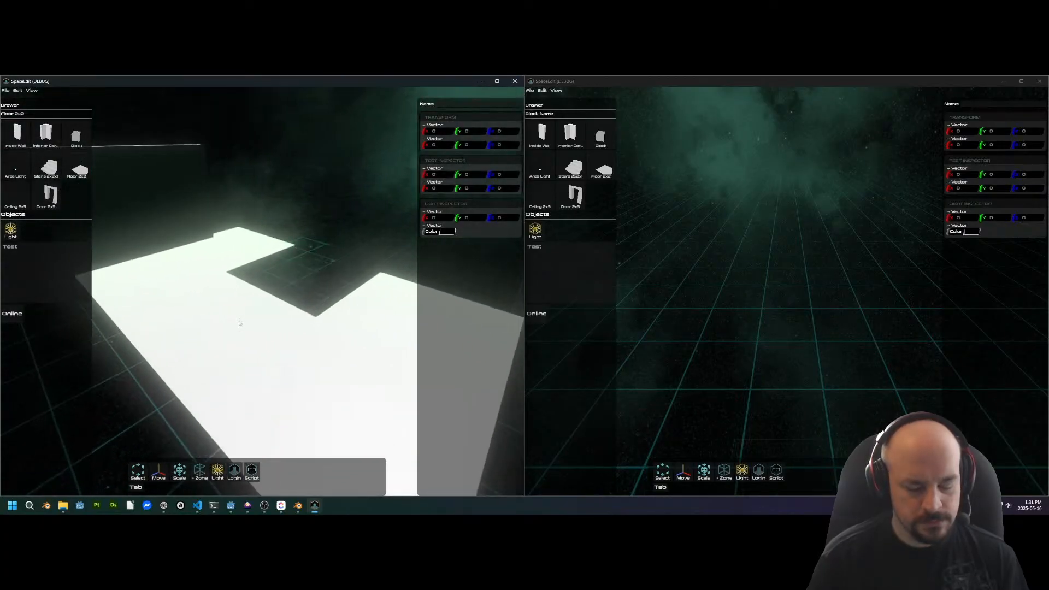
Remove the extra Floor 2x2 tiles in front, keeping only the strip of floor along the inside wall
{"action": "right_click", "coordinate": [178, 344]}
{"action": "right_click", "coordinate": [306, 382]}
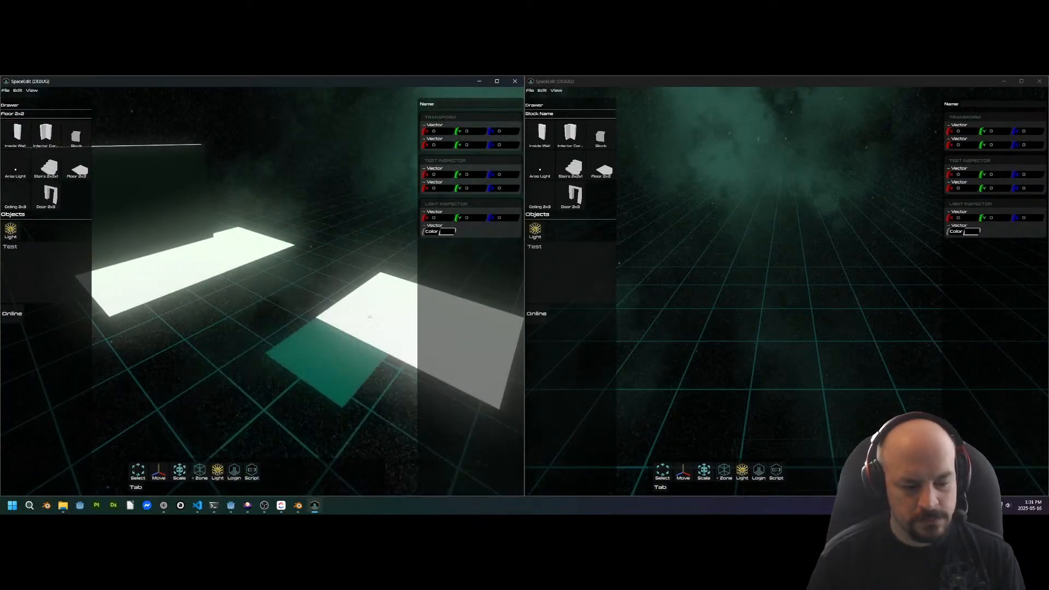
{"action": "right_click", "coordinate": [369, 317]}
{"action": "middle_click_drag", "start_coordinate": [271, 351], "coordinate": [324, 374]}
{"action": "middle_click_drag", "start_coordinate": [354, 317], "coordinate": [181, 328]}
Place a Door 2x3 block on the grid at the open end of the inside wall
{"action": "left_click", "coordinate": [50, 196]}
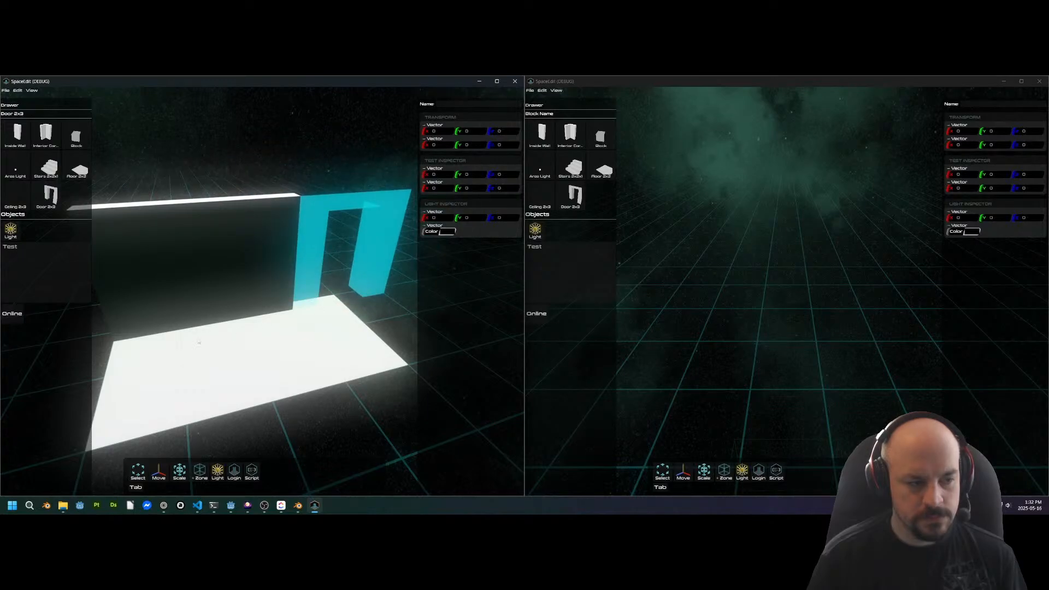
{"action": "middle_click_drag", "start_coordinate": [212, 348], "coordinate": [224, 326]}
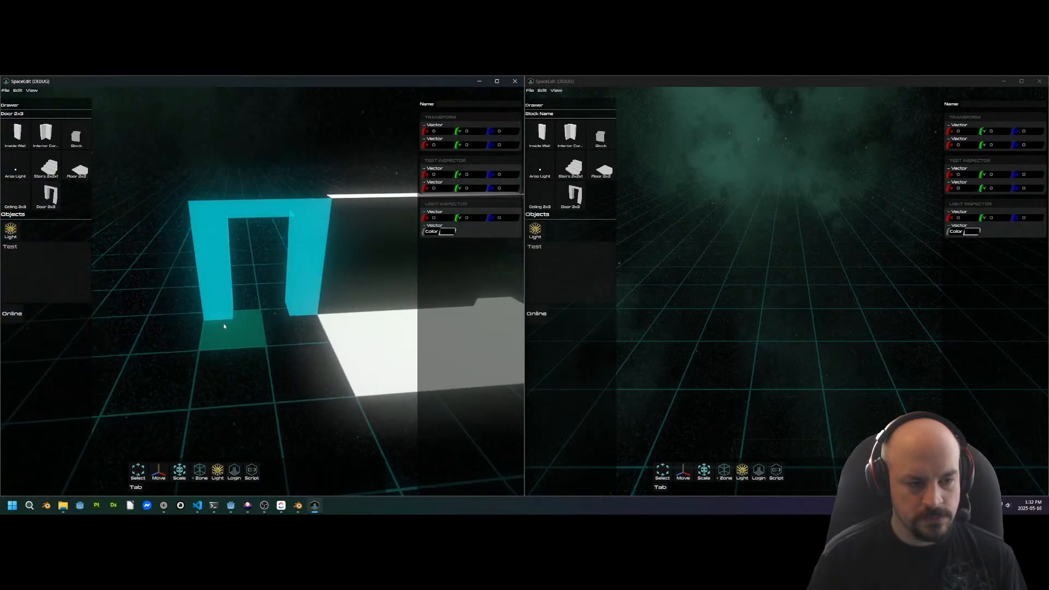
{"action": "left_click", "coordinate": [234, 336]}
{"action": "middle_click_drag", "start_coordinate": [300, 249], "coordinate": [349, 252]}
Place two Area Light blocks on the grid to illuminate the wall and doorway
{"action": "left_click", "coordinate": [16, 169]}
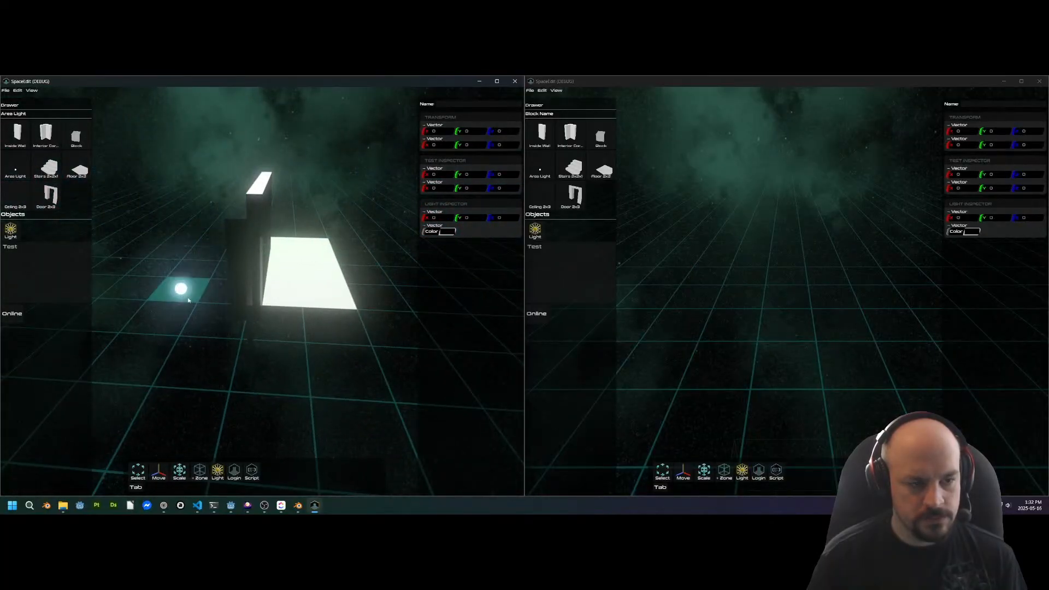
{"action": "left_click", "coordinate": [344, 362]}
{"action": "middle_click_drag", "start_coordinate": [380, 303], "coordinate": [344, 285]}
{"action": "mouse_move", "coordinate": [395, 292]}
{"action": "middle_mouse_down"}
{"action": "mouse_move", "coordinate": [450, 291]}
{"action": "mouse_move", "coordinate": [350, 297]}
{"action": "mouse_move", "coordinate": [388, 294]}
{"action": "mouse_move", "coordinate": [352, 300]}
{"action": "mouse_move", "coordinate": [371, 298]}
{"action": "middle_mouse_up"}
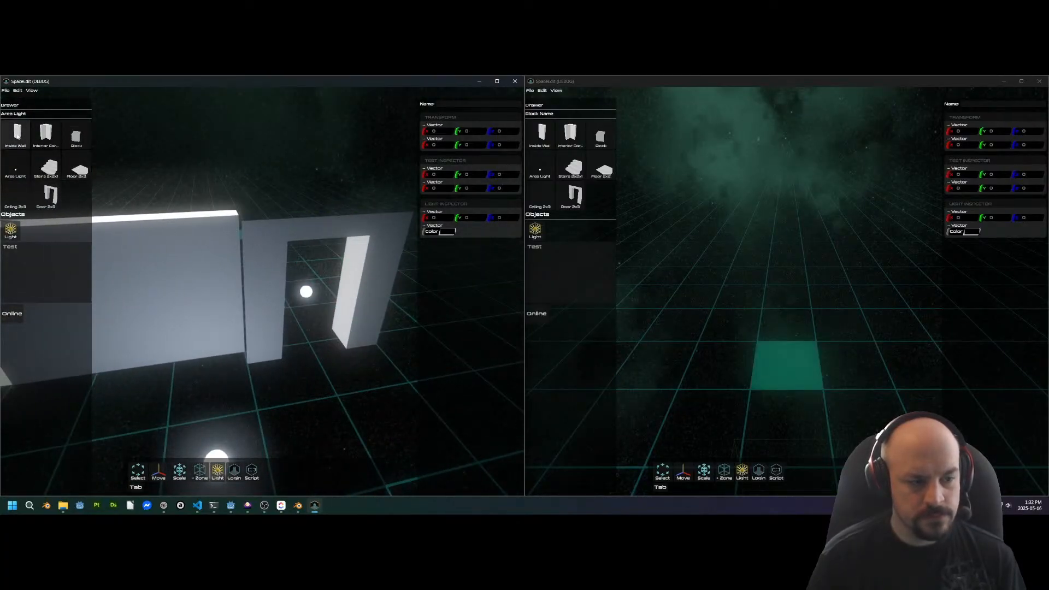
Rotate an Inside Wall block and place copies side by side against the lit back of the existing wall
{"action": "left_click", "coordinate": [18, 135]}
{"action": "middle_click_drag", "start_coordinate": [218, 351], "coordinate": [265, 338]}
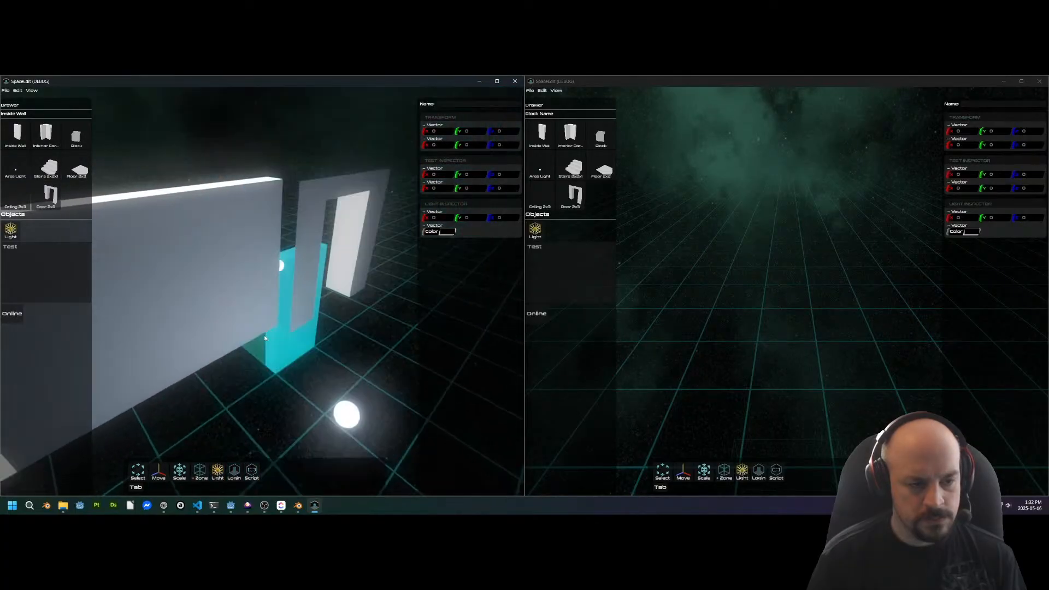
{"action": "key", "text": "r"}
{"action": "key", "text": "r"}
{"action": "key", "text": "r"}
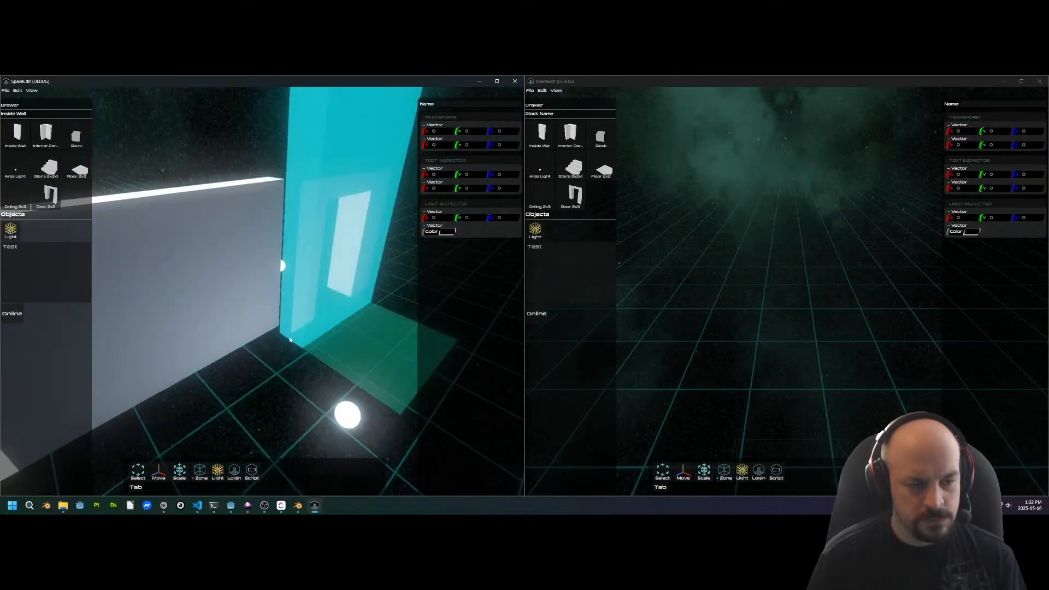
{"action": "scroll", "coordinate": [288, 340], "scroll_direction": "up", "scroll_amount": 2}
{"action": "middle_click_drag", "start_coordinate": [290, 339], "coordinate": [246, 367]}
{"action": "left_click", "coordinate": [185, 366]}
{"action": "key", "text": "a"}
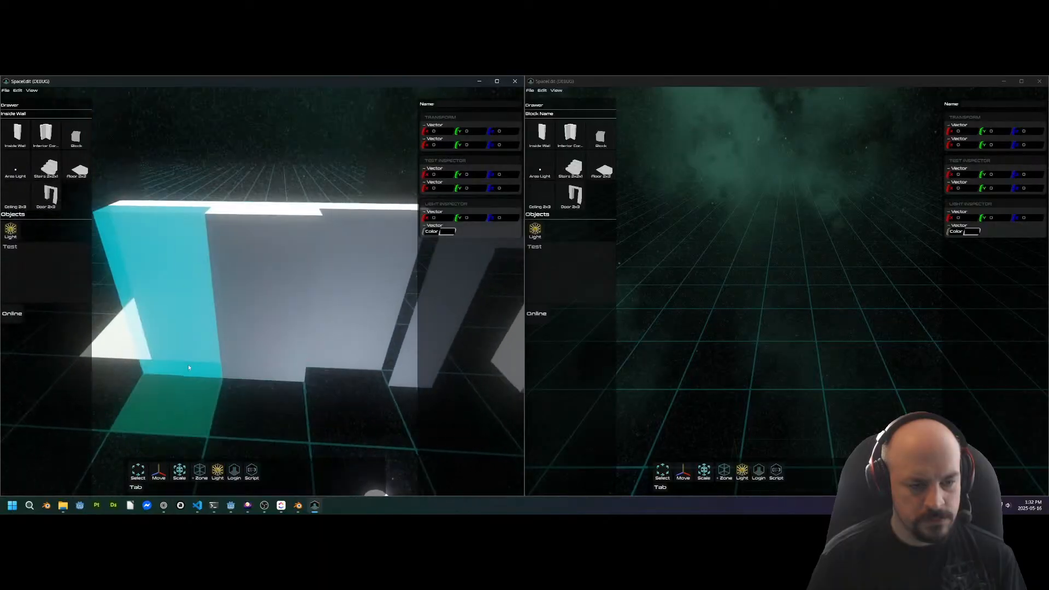
{"action": "left_click", "coordinate": [189, 367]}
{"action": "key", "text": "a"}
{"action": "left_click", "coordinate": [219, 368]}
Continue the second layer of Inside Wall blocks along the back of the wall towards the door
{"action": "middle_click_drag", "start_coordinate": [273, 365], "coordinate": [262, 344]}
{"action": "key", "text": "d"}
{"action": "key", "text": "w"}
{"action": "key", "text": "s"}
{"action": "key", "text": "d"}
{"action": "left_click", "coordinate": [263, 343]}
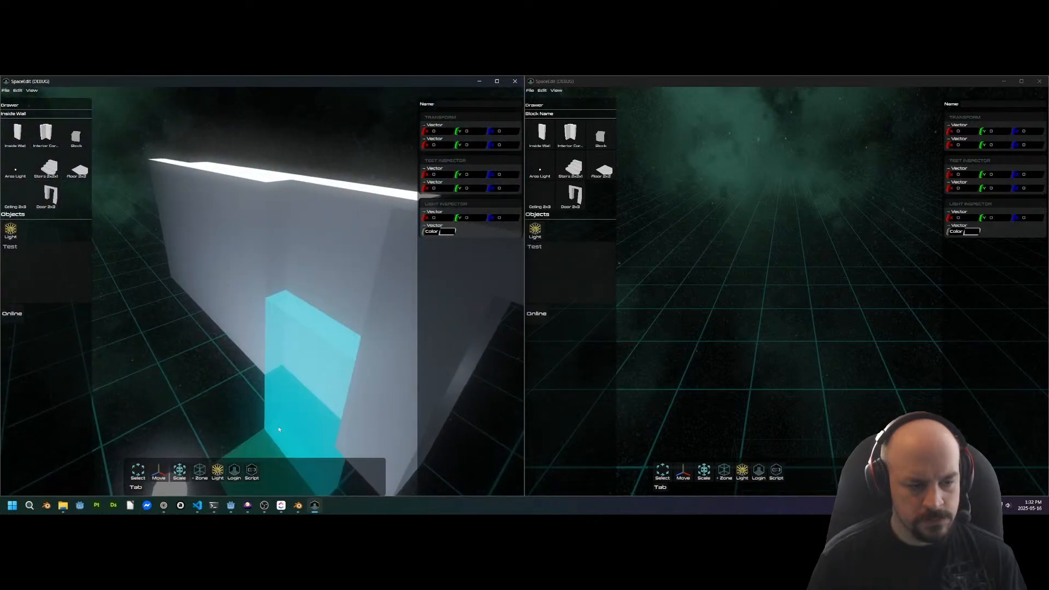
{"action": "key", "text": "s"}
{"action": "left_click", "coordinate": [279, 429]}
{"action": "middle_click_drag", "start_coordinate": [249, 354], "coordinate": [315, 318]}
{"action": "key", "text": "s"}
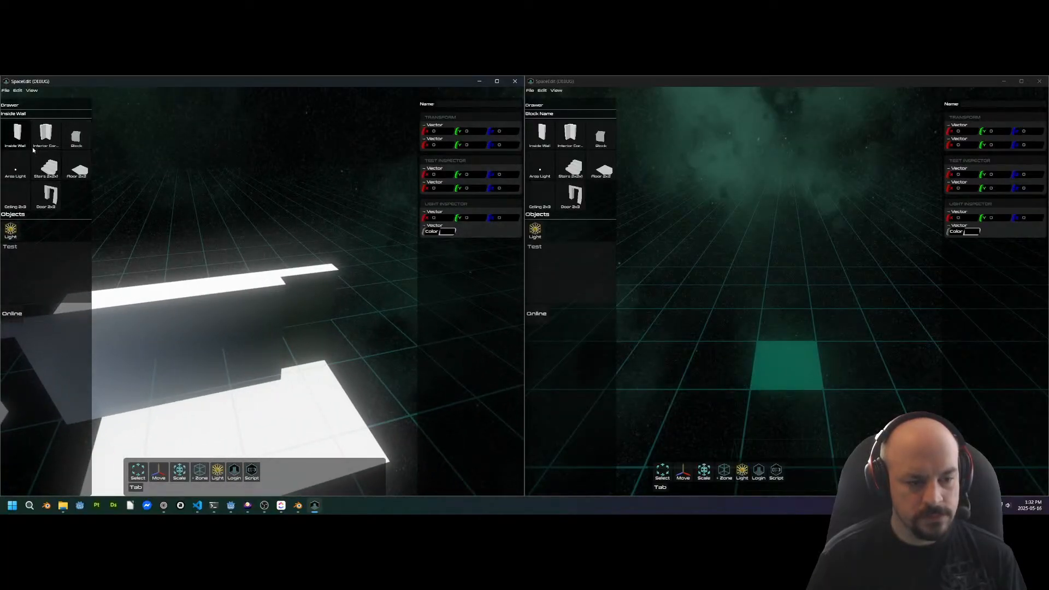
Place another Inside Wall block on the open grid beyond the floor and raise the placement level
{"action": "middle_click_drag", "start_coordinate": [316, 366], "coordinate": [324, 376]}
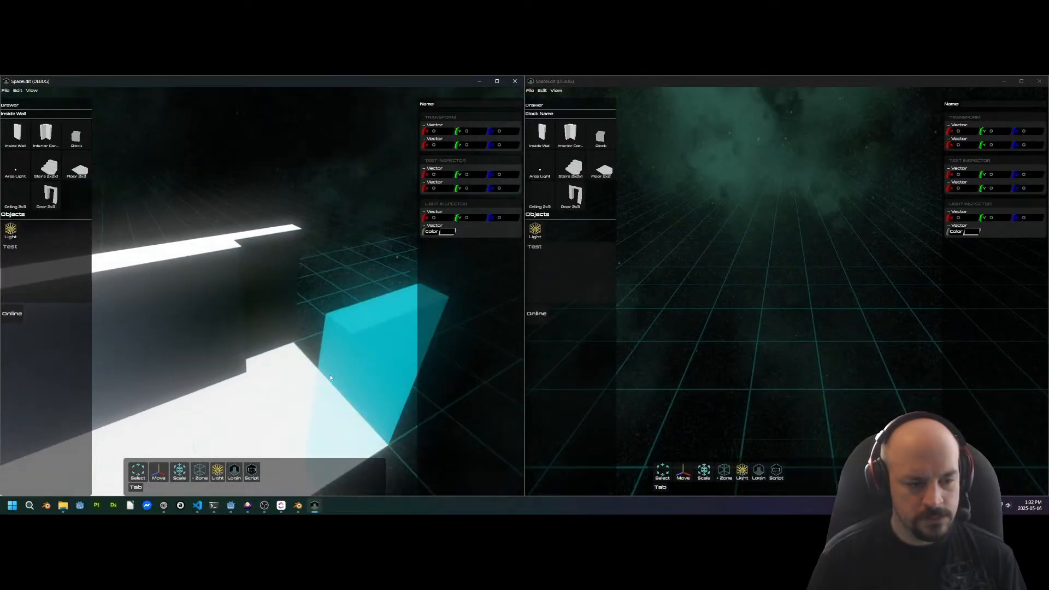
{"action": "scroll", "coordinate": [330, 378], "scroll_direction": "up", "scroll_amount": 3}
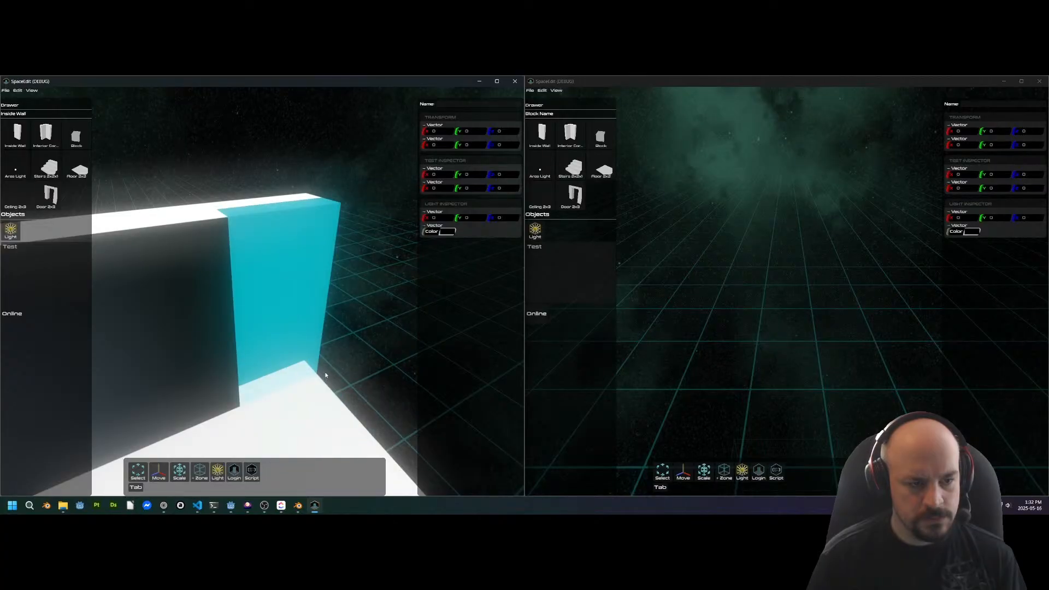
{"action": "middle_click_drag", "start_coordinate": [300, 403], "coordinate": [287, 347]}
{"action": "middle_click_drag", "start_coordinate": [369, 348], "coordinate": [333, 346]}
{"action": "left_click", "coordinate": [332, 345]}
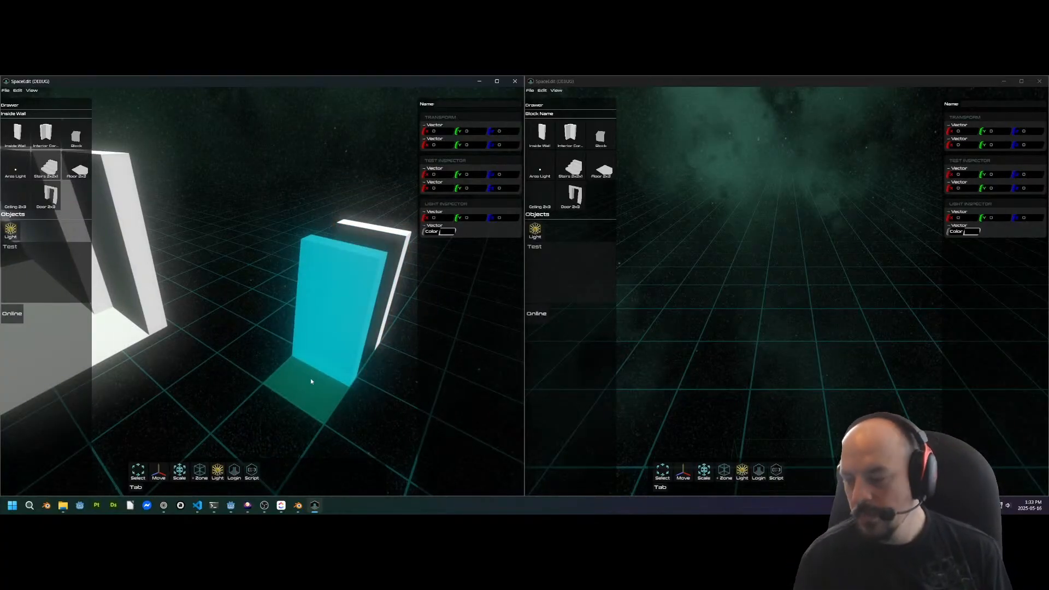
{"action": "middle_click_drag", "start_coordinate": [298, 369], "coordinate": [280, 238]}
{"action": "scroll", "coordinate": [258, 251], "scroll_direction": "up", "scroll_amount": 3}
{"action": "scroll", "coordinate": [259, 230], "scroll_direction": "up", "scroll_amount": 4}
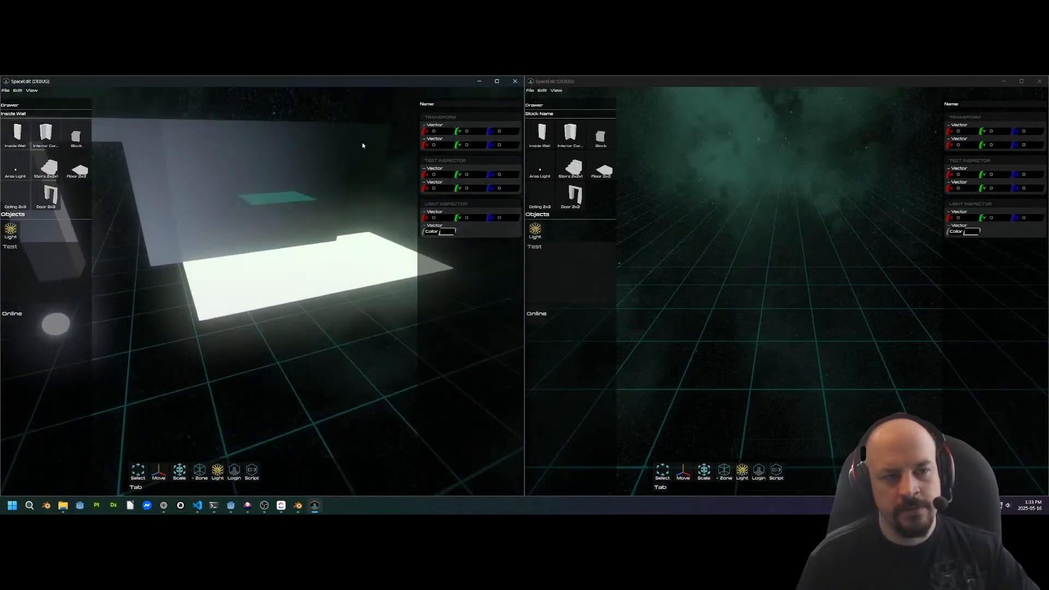
Close both running SpaceEdit windows and check the debugger's error list in Godot
{"action": "left_click", "coordinate": [514, 82]}
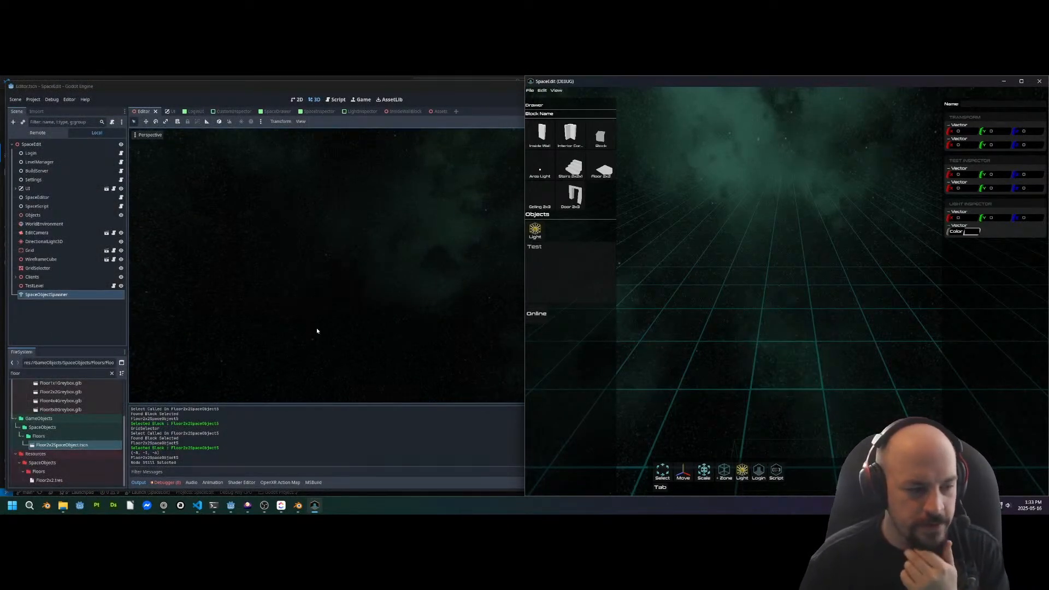
{"action": "left_click", "coordinate": [164, 483]}
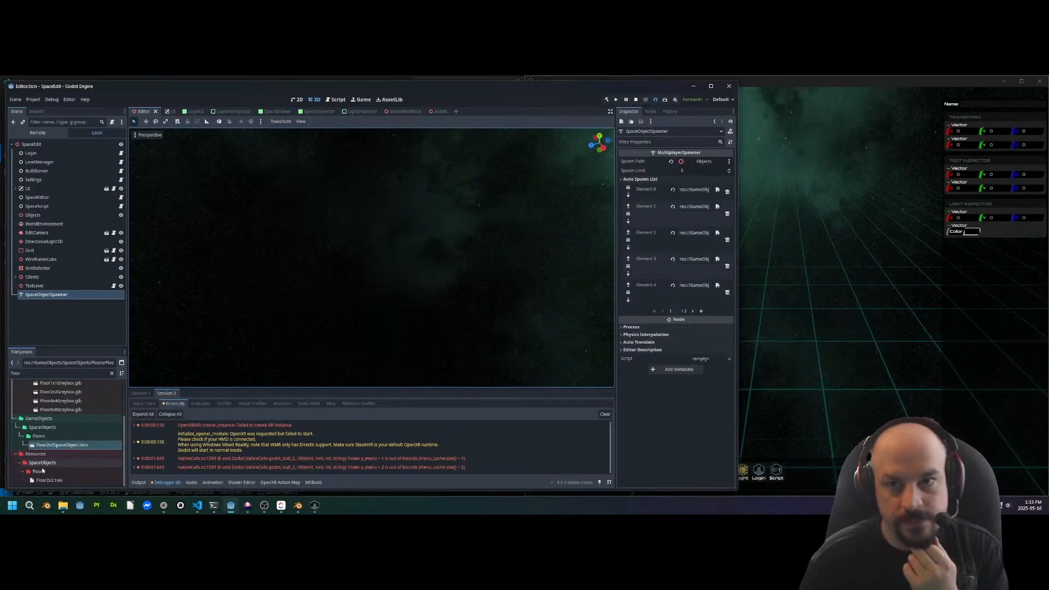
{"action": "left_click", "coordinate": [894, 114]}
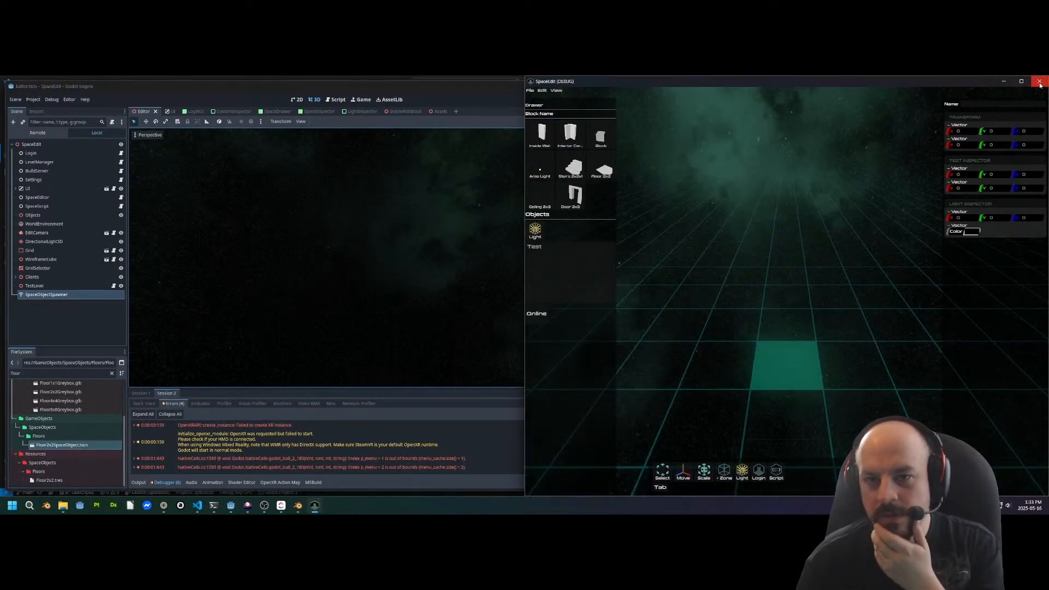
{"action": "left_click", "coordinate": [1039, 82]}
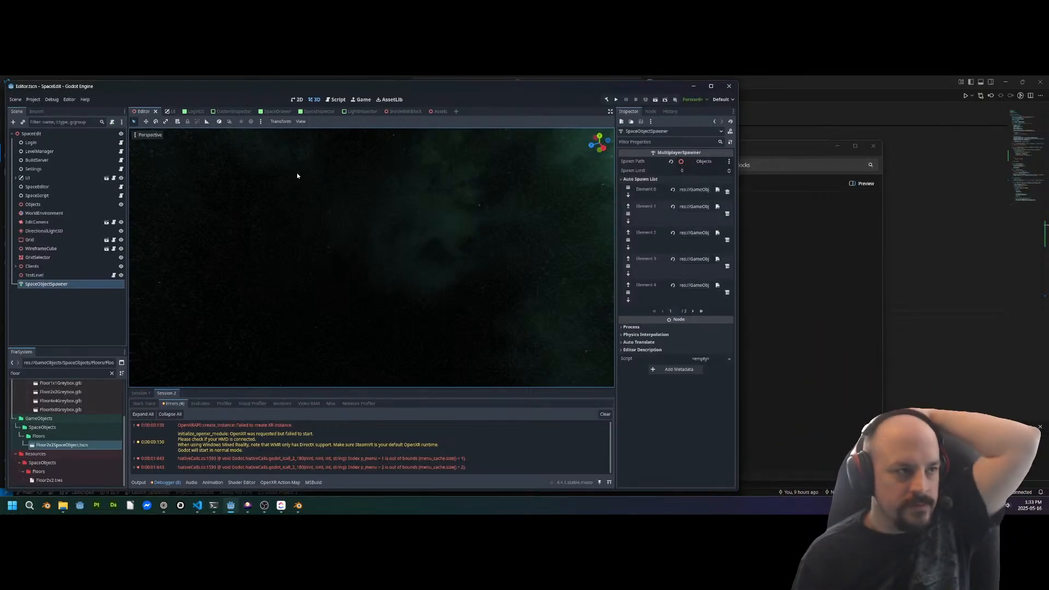
Save the scene, switch to Visual Studio Code and commit all changes with the message "Added Prefabs for Default Space Objects"
{"action": "key", "text": "ctrl+s"}
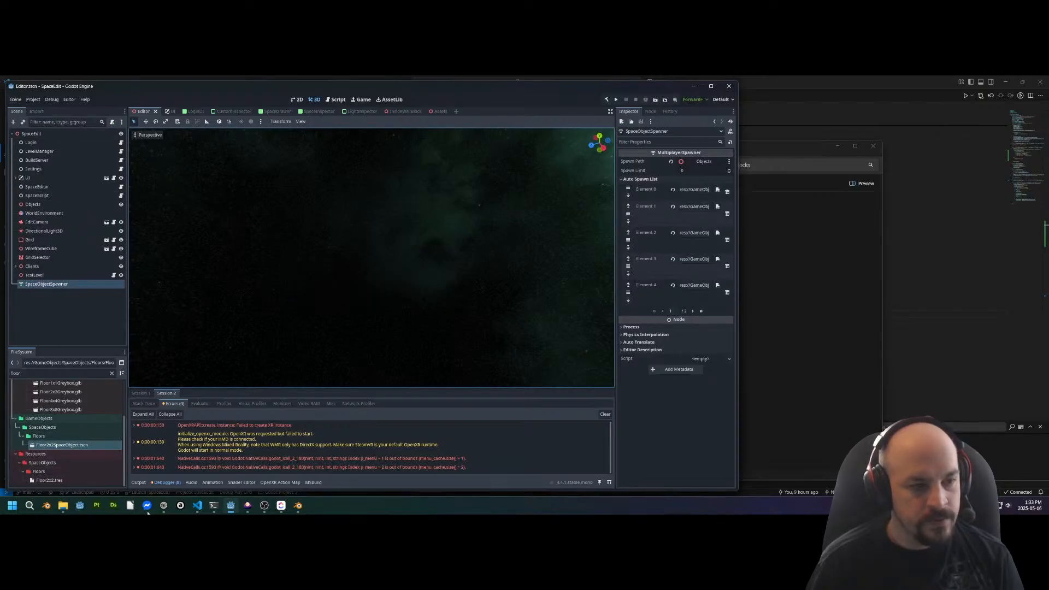
{"action": "left_click", "coordinate": [198, 506]}
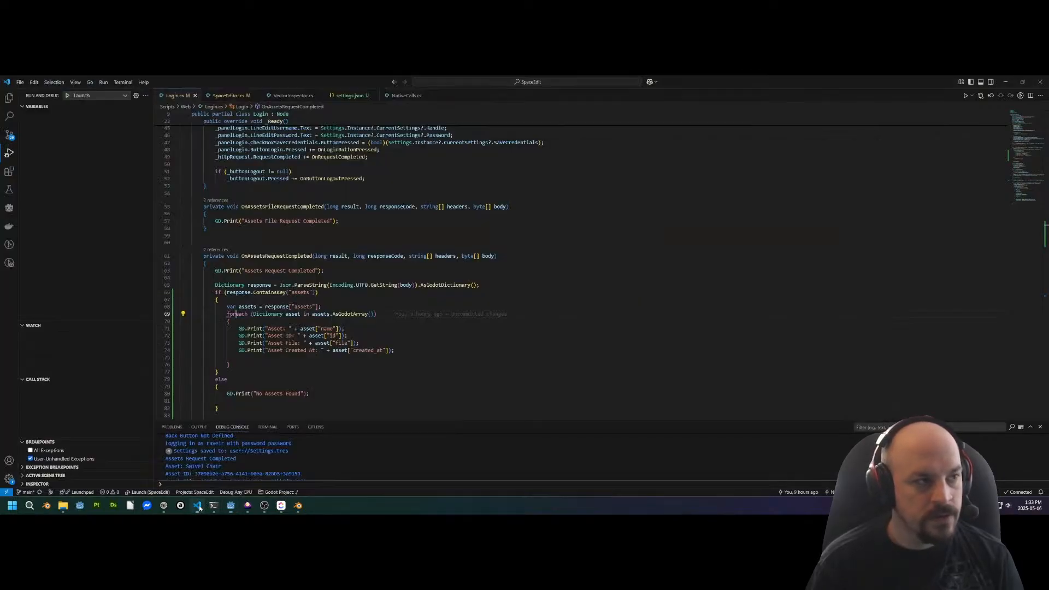
{"action": "left_click", "coordinate": [14, 140]}
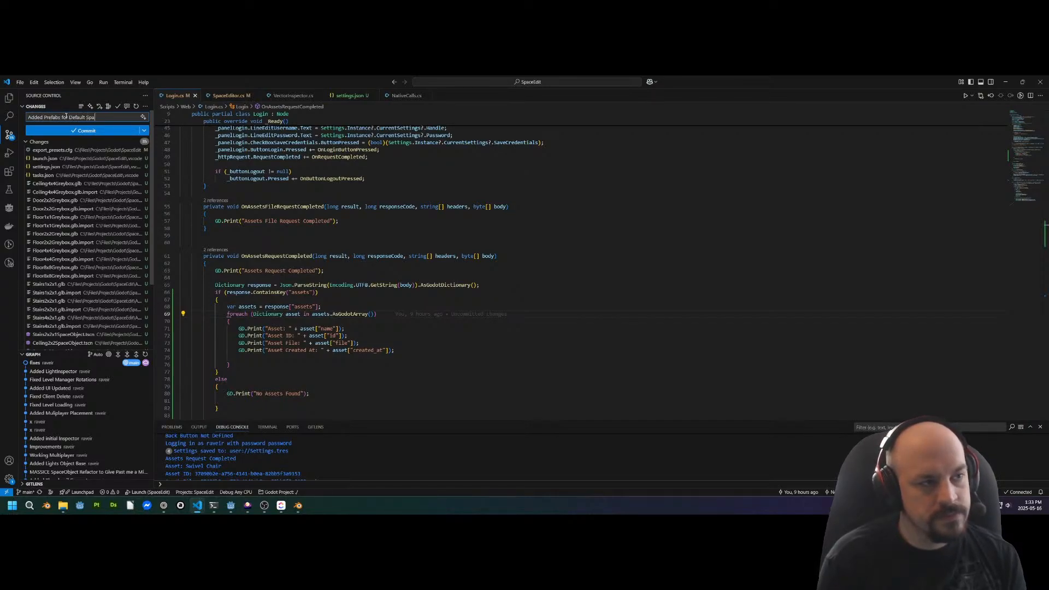
{"action": "type", "text": "Obj"}
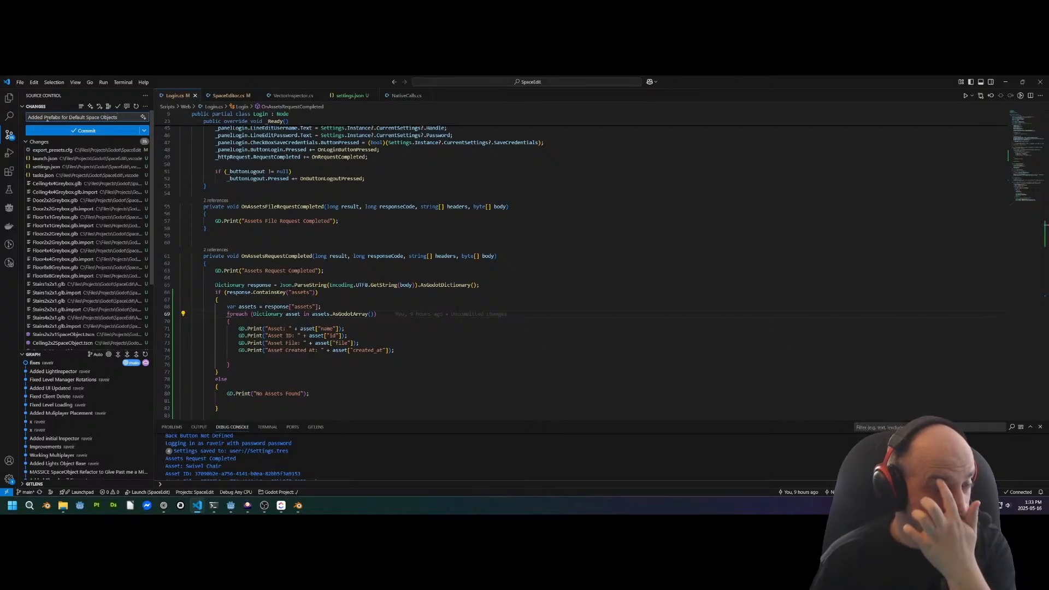
{"action": "type", "text": "ects"}
{"action": "left_click", "coordinate": [84, 132]}
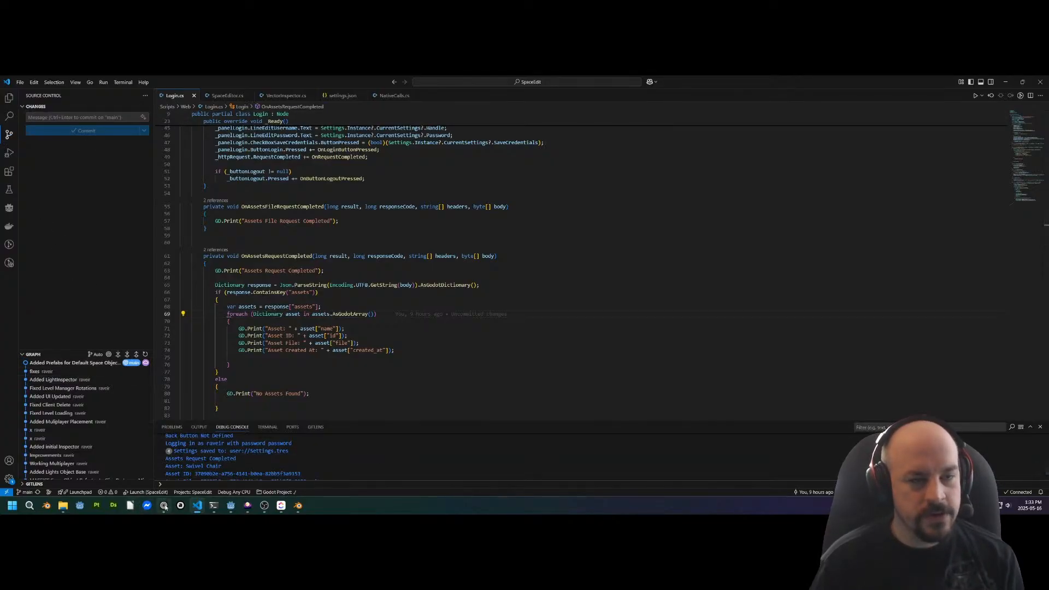
Switch to the browser and open the SpaceEdit repository on the Forgejo server
{"action": "left_click", "coordinate": [163, 506]}
{"action": "key", "text": "ctrl+t"}
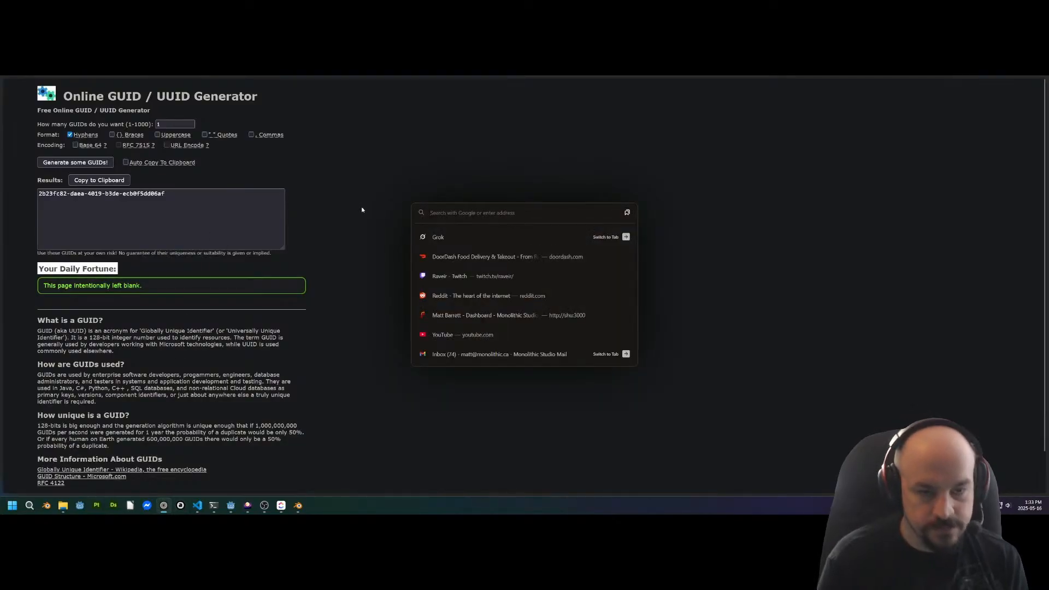
{"action": "type", "text": "repo"}
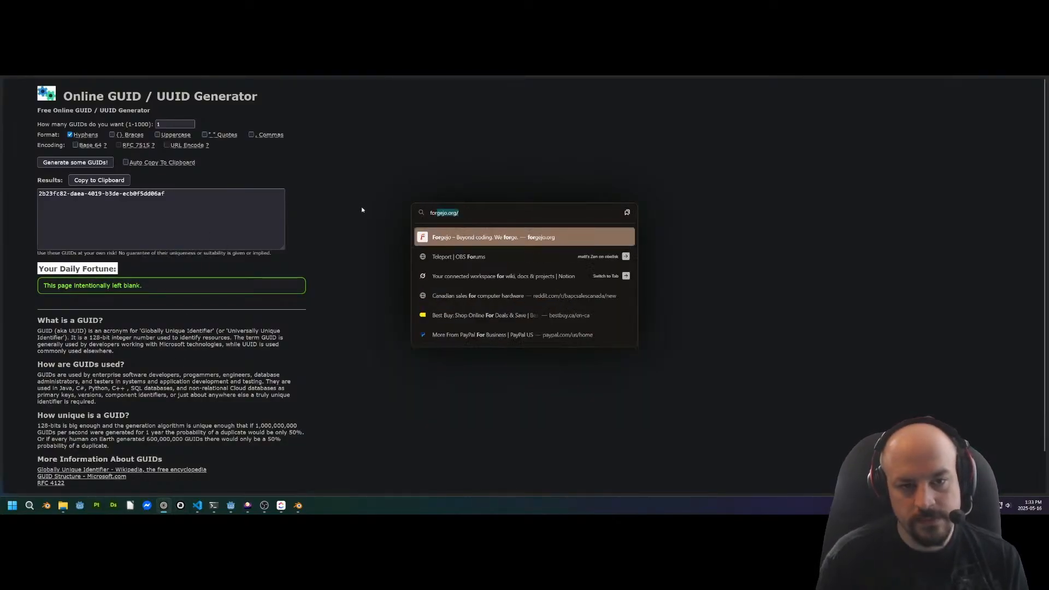
{"action": "key", "text": "Return"}
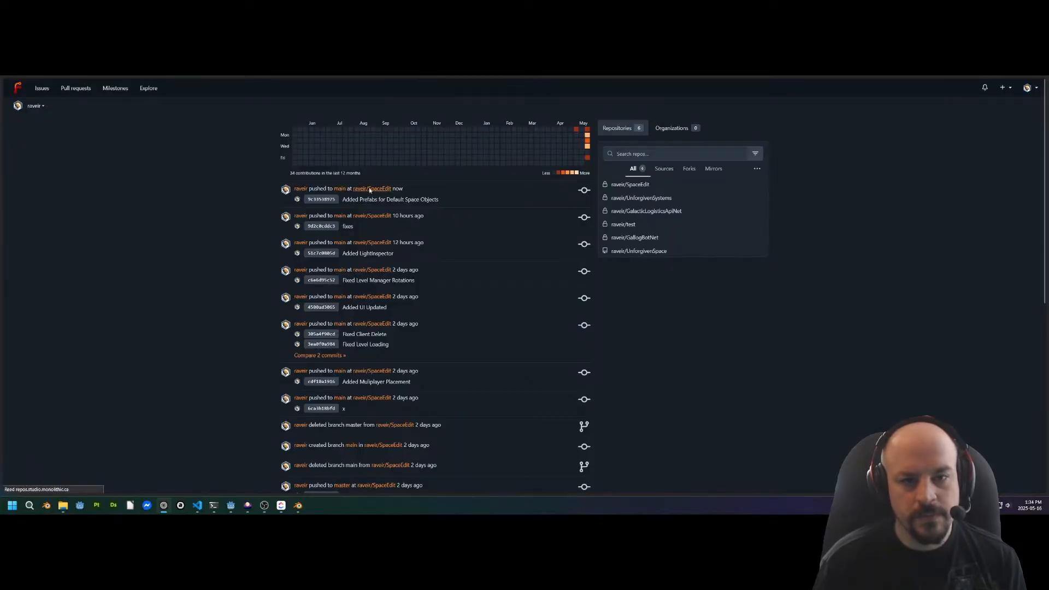
{"action": "left_click", "coordinate": [369, 189]}
Shrink the browser window and check which LFS files are stored in the SpaceEdit repository's settings
{"action": "mouse_move", "coordinate": [805, 81]}
{"action": "left_click_drag", "start_coordinate": [805, 80], "coordinate": [219, 211]}
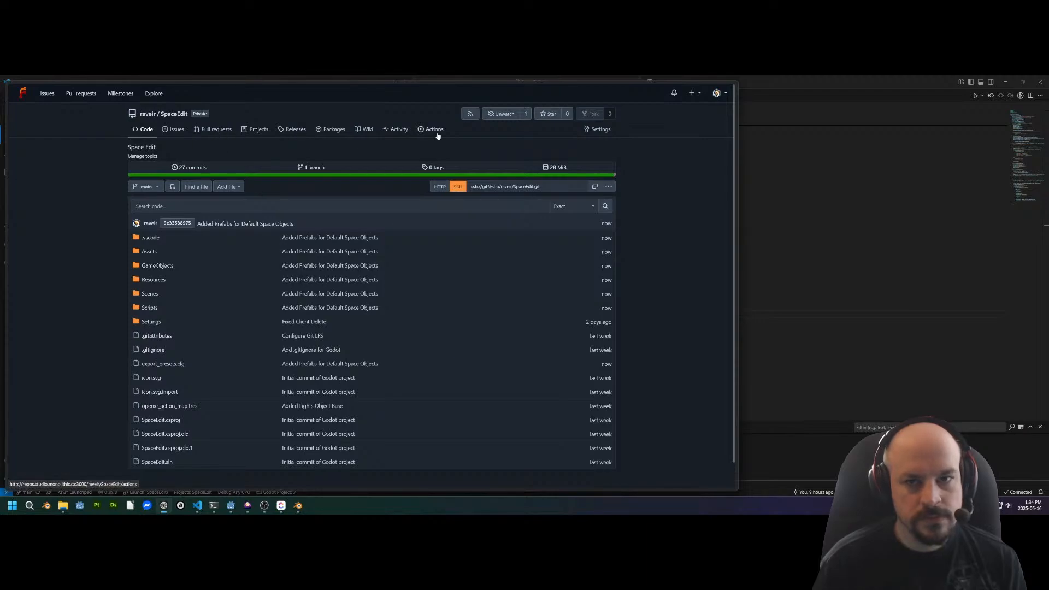
{"action": "left_click", "coordinate": [599, 131]}
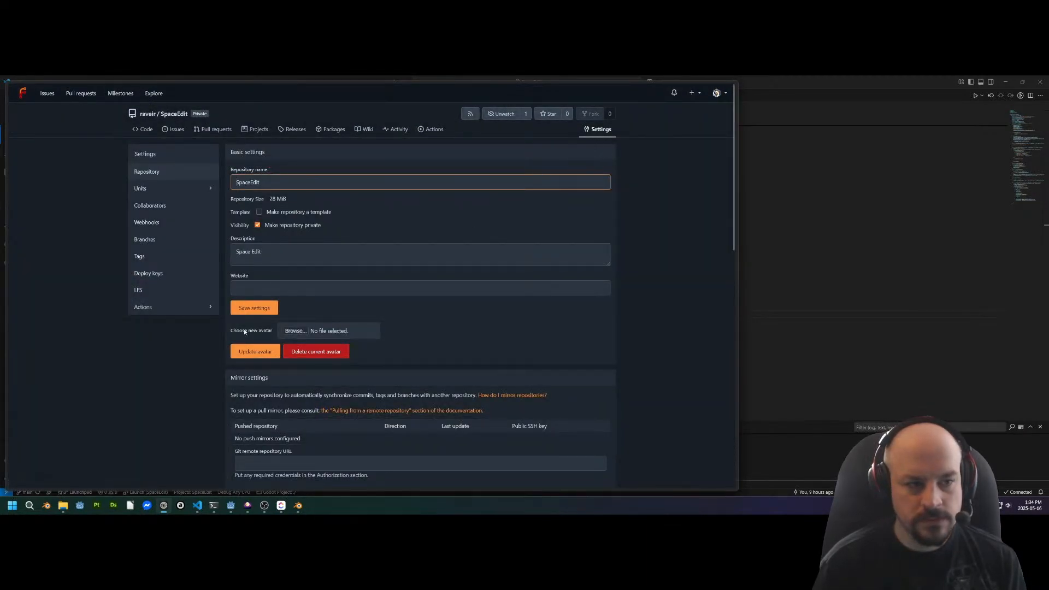
{"action": "left_click", "coordinate": [138, 290]}
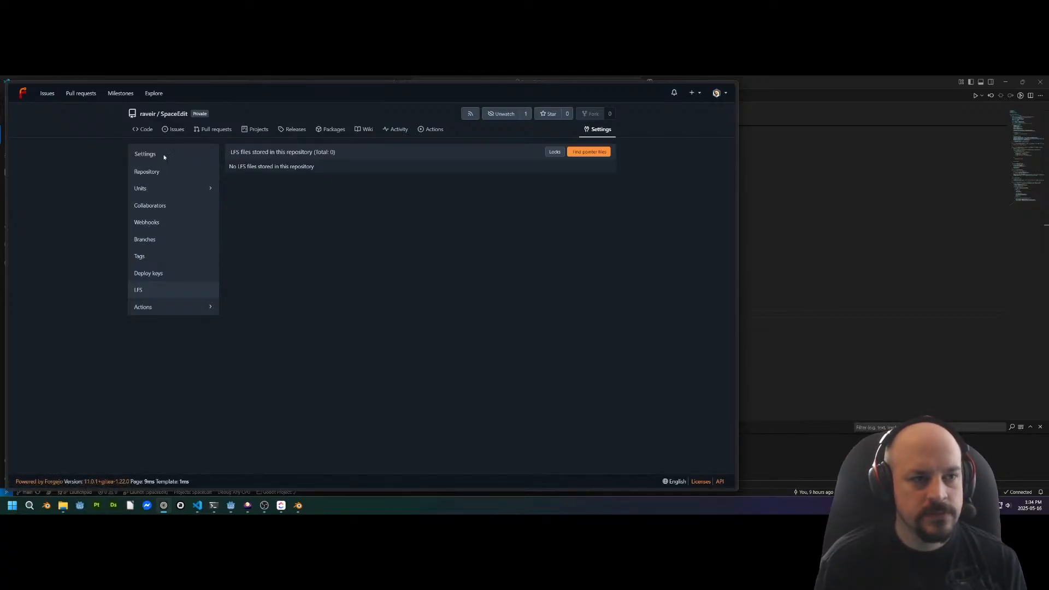
{"action": "left_click", "coordinate": [147, 130]}
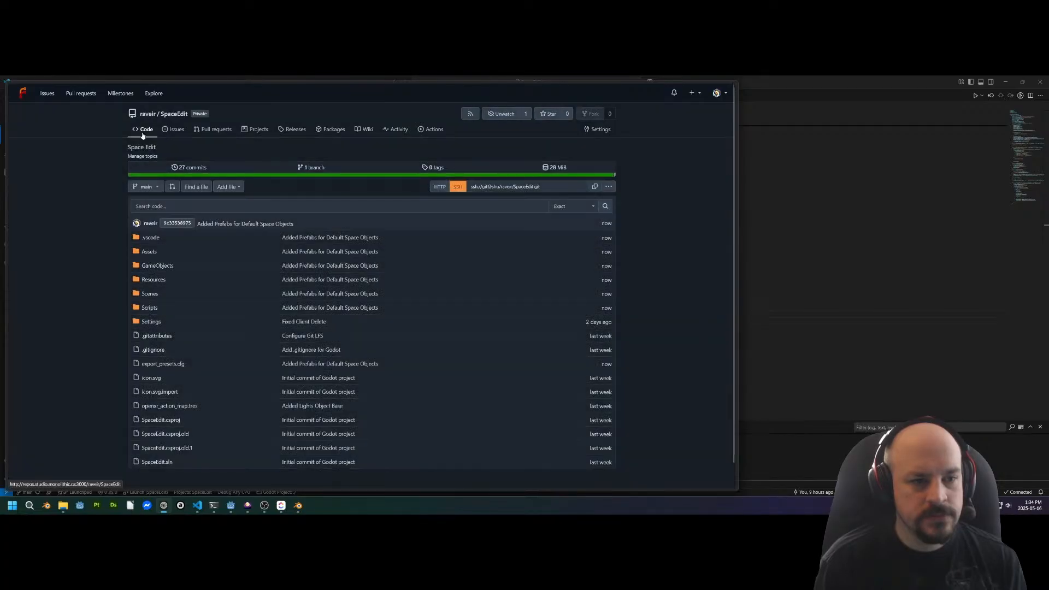
Examine the latest commit's changed files, checking how Floor2x2Greybox.glb and the other model files were stored
{"action": "left_click", "coordinate": [183, 224]}
{"action": "scroll", "coordinate": [282, 266], "scroll_direction": "down", "scroll_amount": 2}
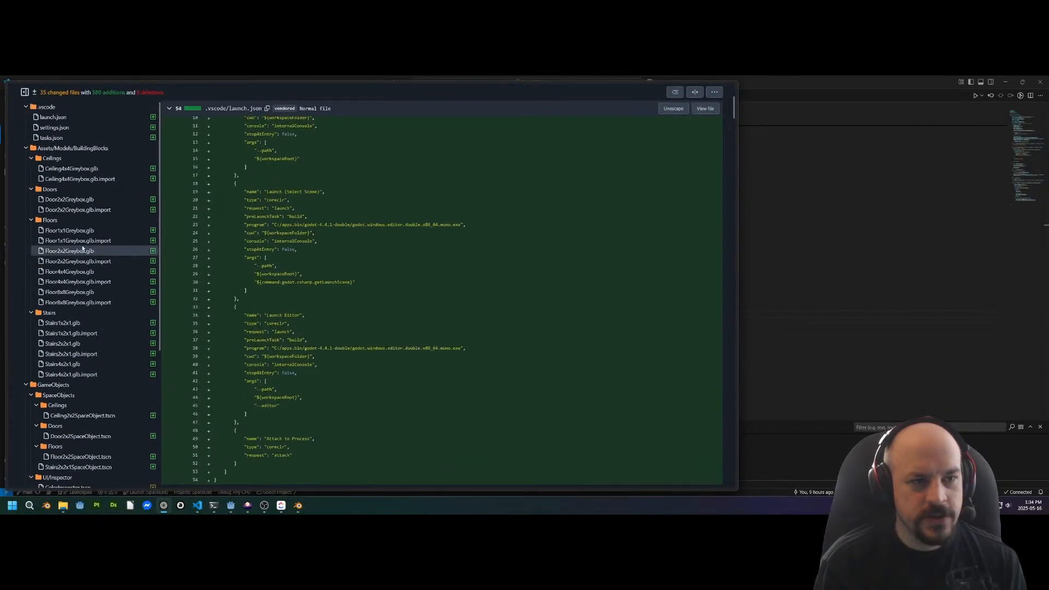
{"action": "left_click", "coordinate": [69, 251]}
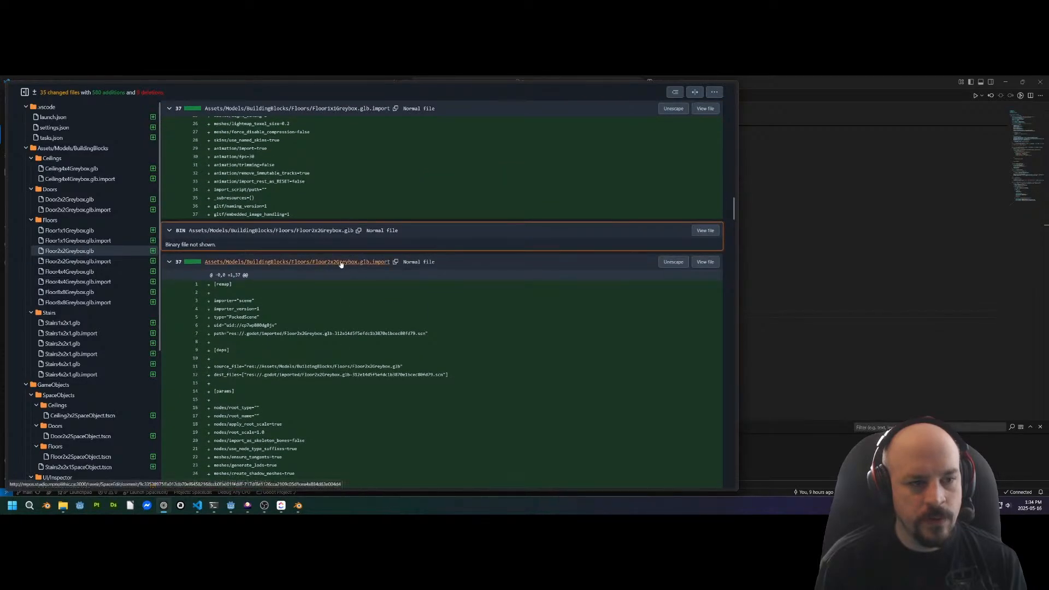
{"action": "scroll", "coordinate": [366, 262], "scroll_direction": "up", "scroll_amount": 4}
{"action": "scroll", "coordinate": [363, 257], "scroll_direction": "up", "scroll_amount": 6}
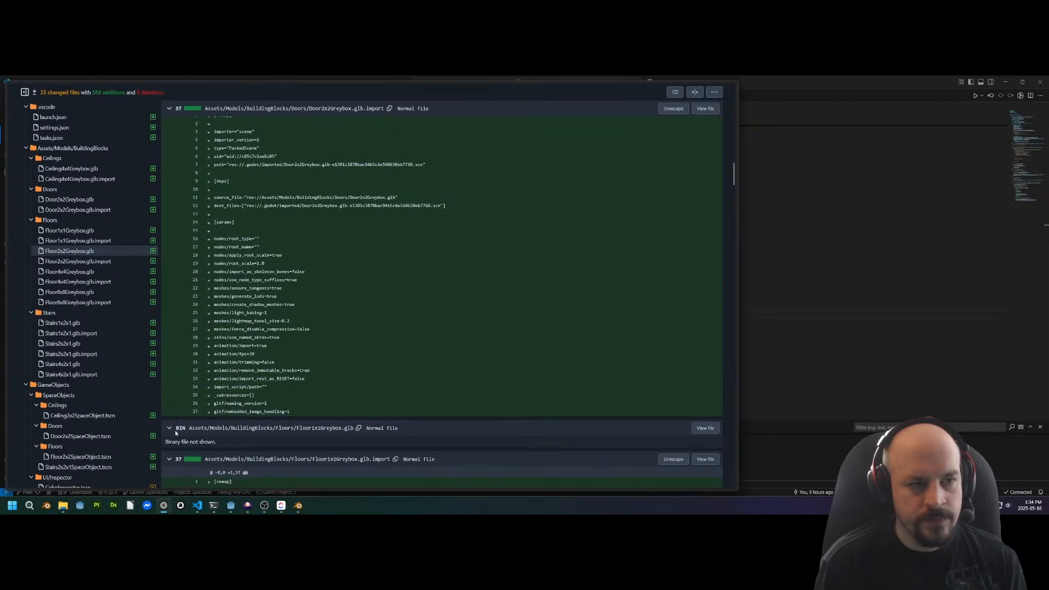
{"action": "scroll", "coordinate": [315, 320], "scroll_direction": "up", "scroll_amount": 10}
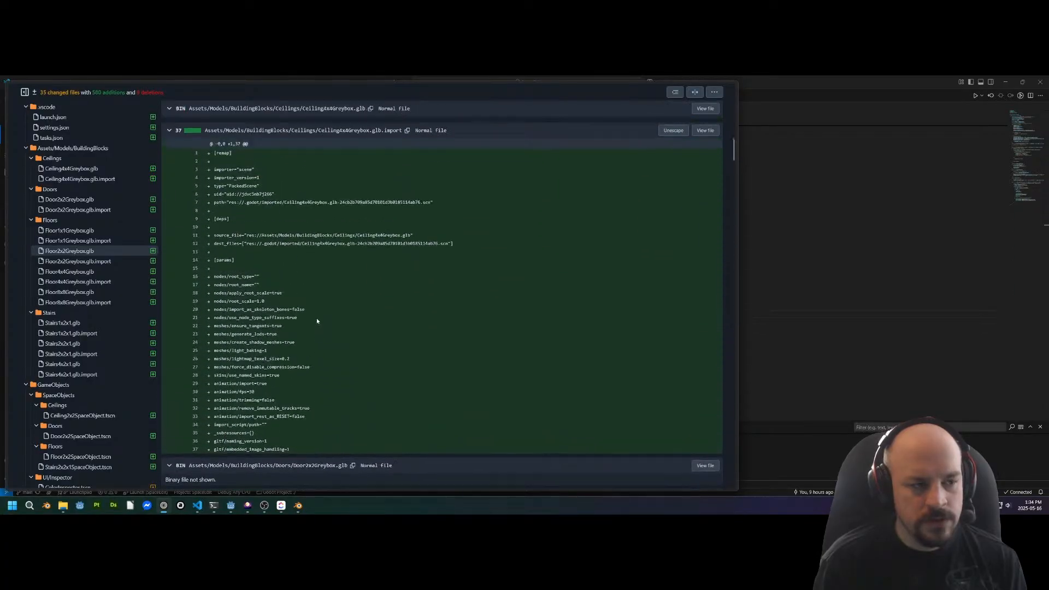
{"action": "scroll", "coordinate": [315, 319], "scroll_direction": "up", "scroll_amount": 2}
{"action": "scroll", "coordinate": [87, 284], "scroll_direction": "down", "scroll_amount": 4}
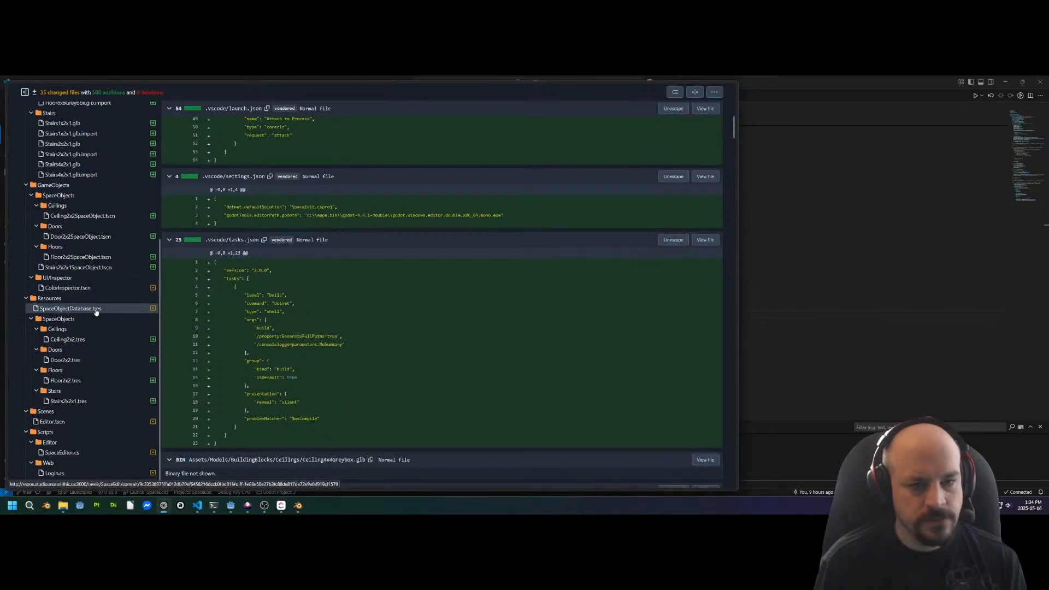
{"action": "scroll", "coordinate": [61, 403], "scroll_direction": "up", "scroll_amount": 5}
{"action": "scroll", "coordinate": [274, 305], "scroll_direction": "up", "scroll_amount": 5}
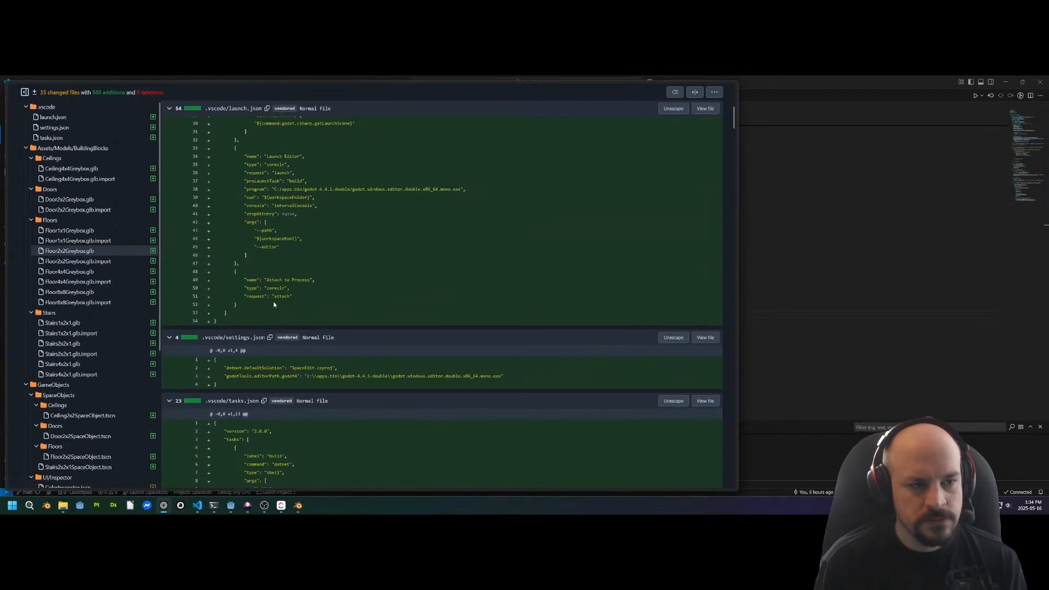
{"action": "scroll", "coordinate": [275, 305], "scroll_direction": "up", "scroll_amount": 5}
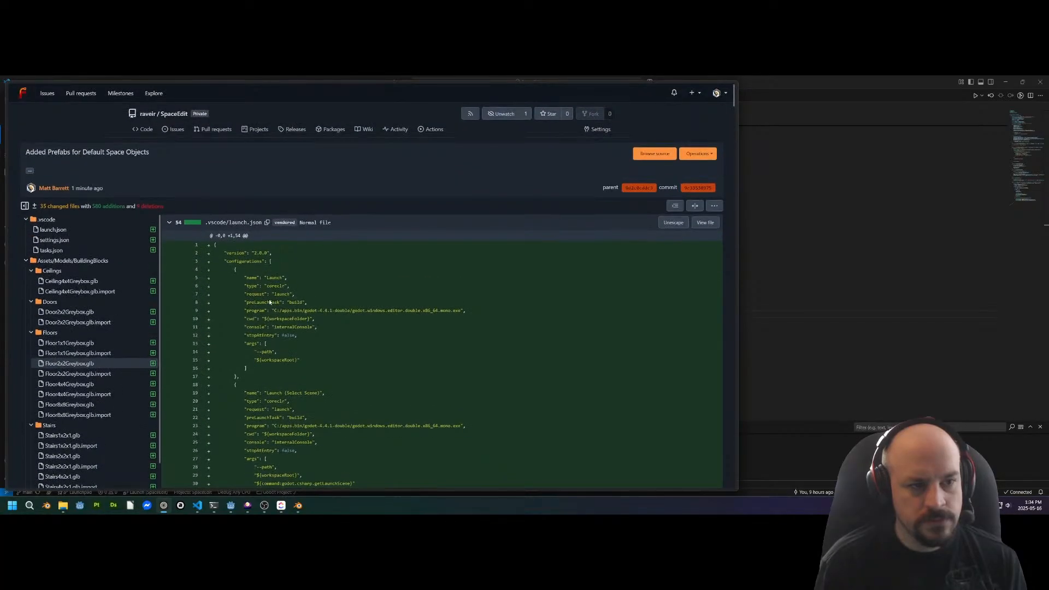
{"action": "scroll", "coordinate": [109, 358], "scroll_direction": "down", "scroll_amount": 2}
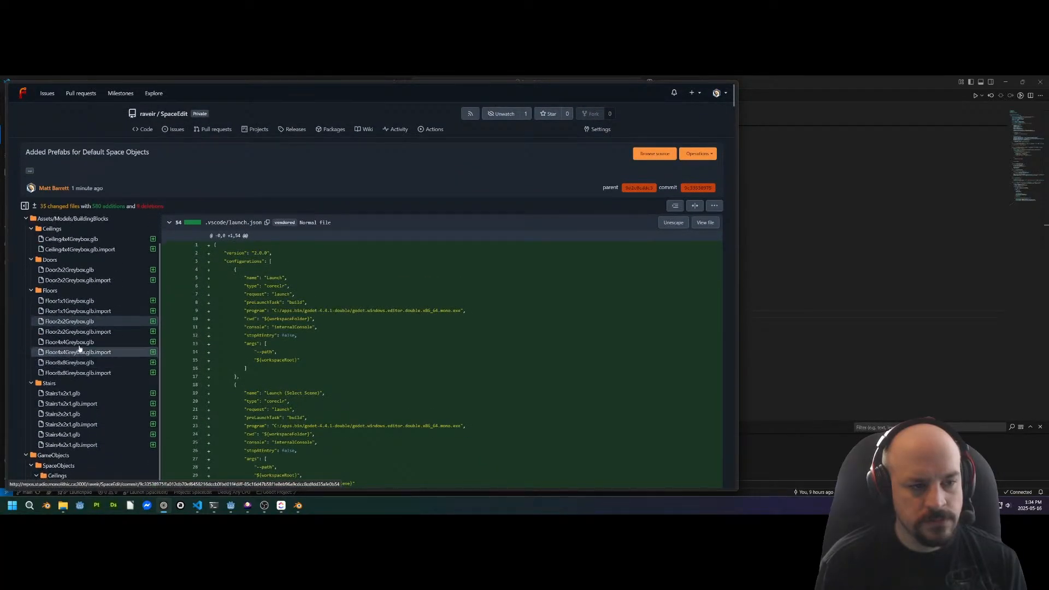
Inspect the commit's diff entries for Floor4x4Greybox.glb, Floor8x8Greybox.glb and the stairs models
{"action": "left_click", "coordinate": [77, 342]}
{"action": "scroll", "coordinate": [388, 310], "scroll_direction": "down", "scroll_amount": 2}
{"action": "scroll", "coordinate": [351, 321], "scroll_direction": "down", "scroll_amount": 5}
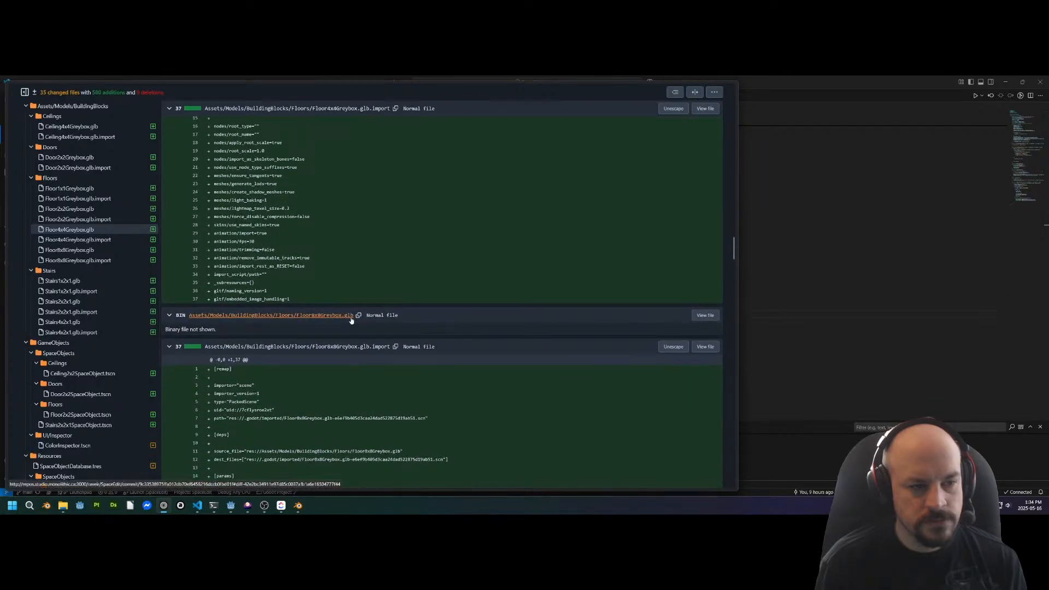
{"action": "scroll", "coordinate": [310, 302], "scroll_direction": "down", "scroll_amount": 4}
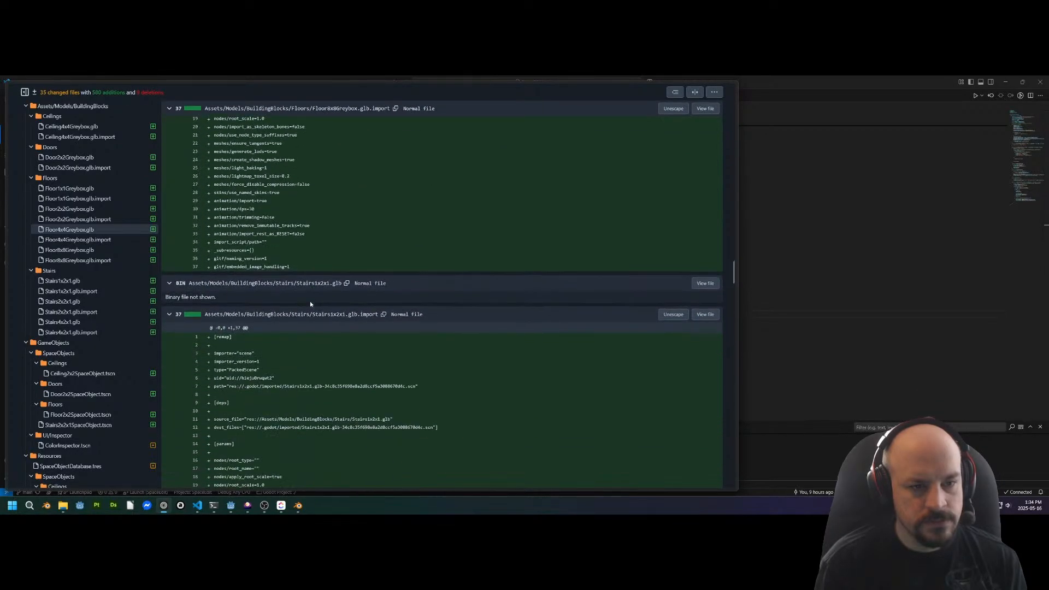
{"action": "left_click", "coordinate": [78, 240]}
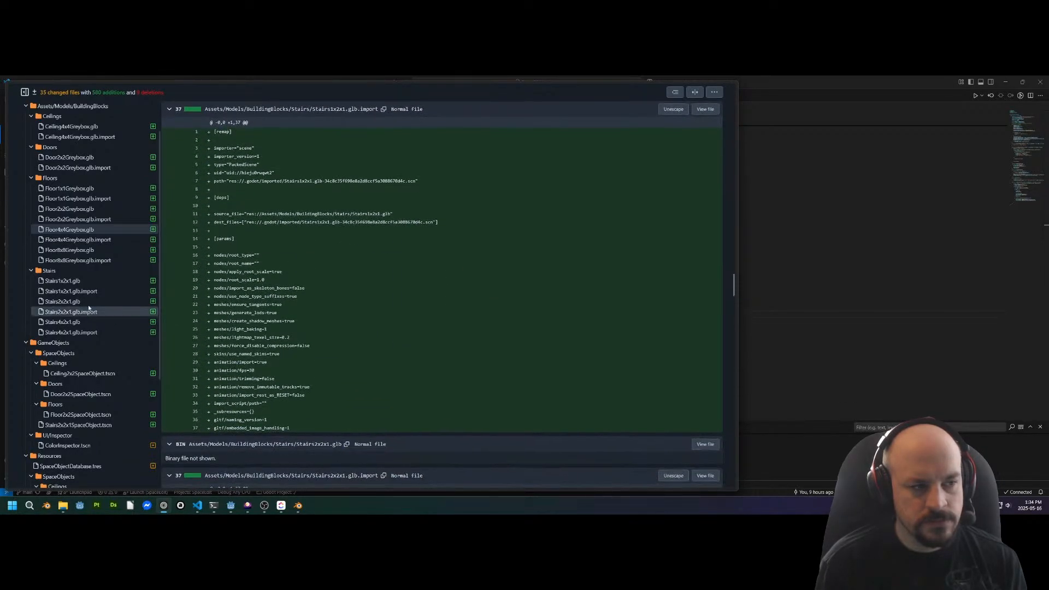
{"action": "left_click", "coordinate": [79, 250]}
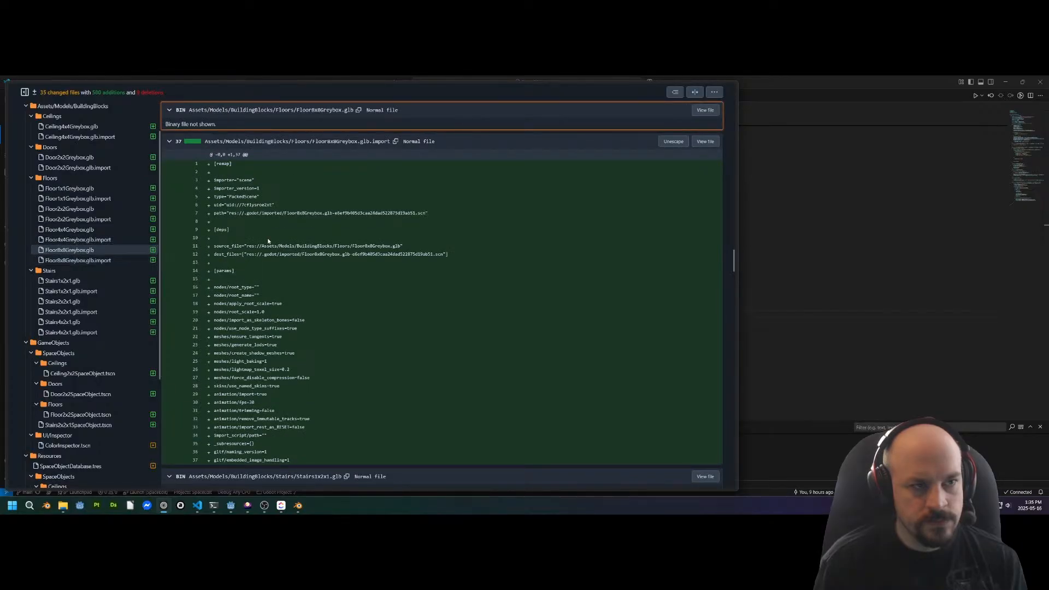
{"action": "scroll", "coordinate": [328, 148], "scroll_direction": "up", "scroll_amount": 1}
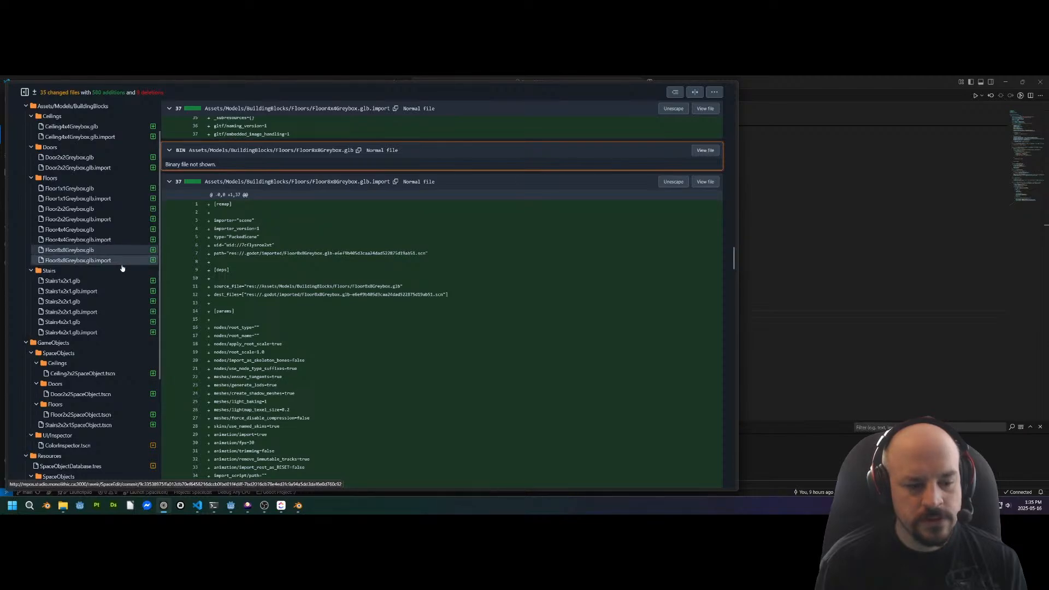
{"action": "scroll", "coordinate": [125, 267], "scroll_direction": "up", "scroll_amount": 1}
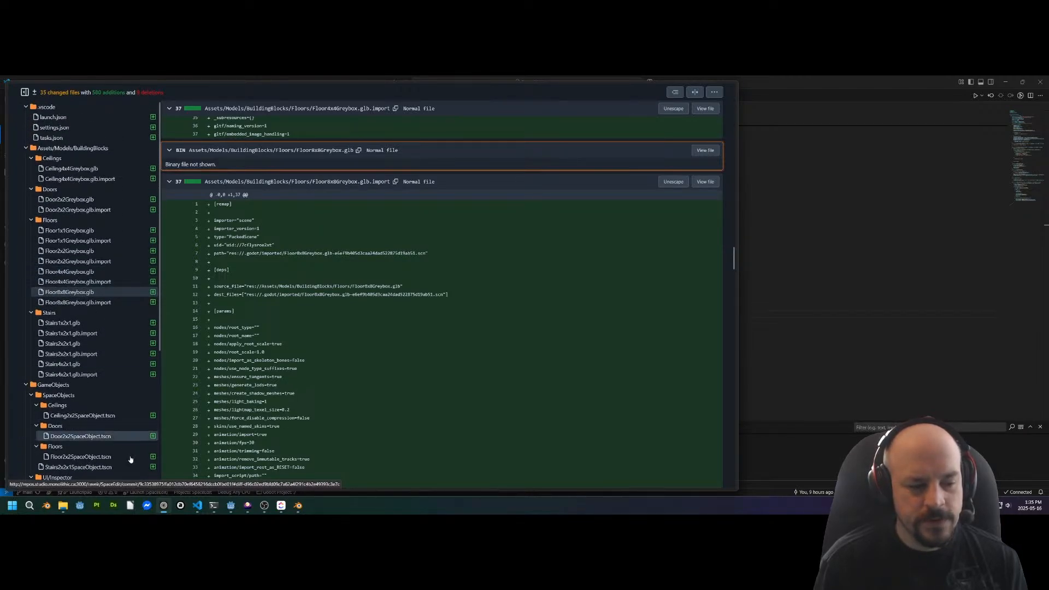
Switch to Visual Studio Code, enlarge its terminal and list the LFS-tracked files with git lfs ls-files
{"action": "key", "text": "alt+Tab"}
{"action": "left_click", "coordinate": [267, 426]}
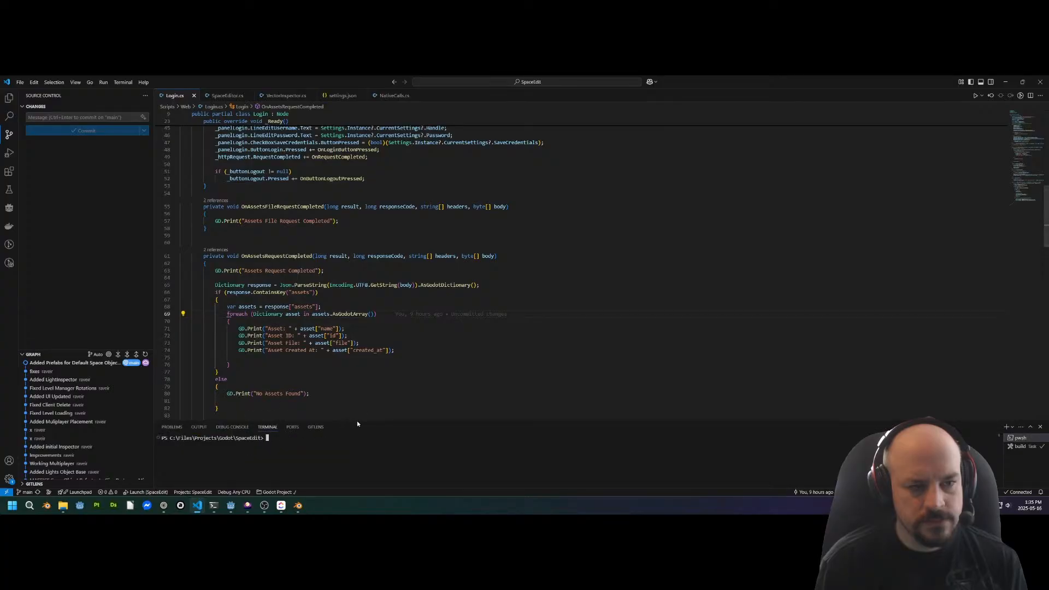
{"action": "left_click_drag", "start_coordinate": [358, 423], "coordinate": [327, 321]}
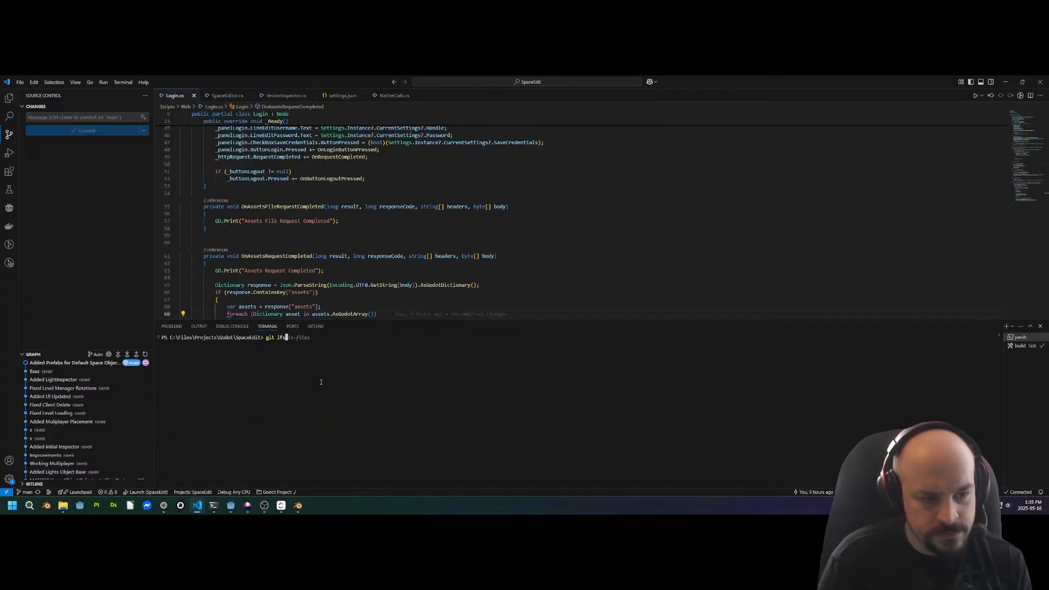
{"action": "type", "text": "git lfs ls"}
{"action": "key", "text": "Right"}
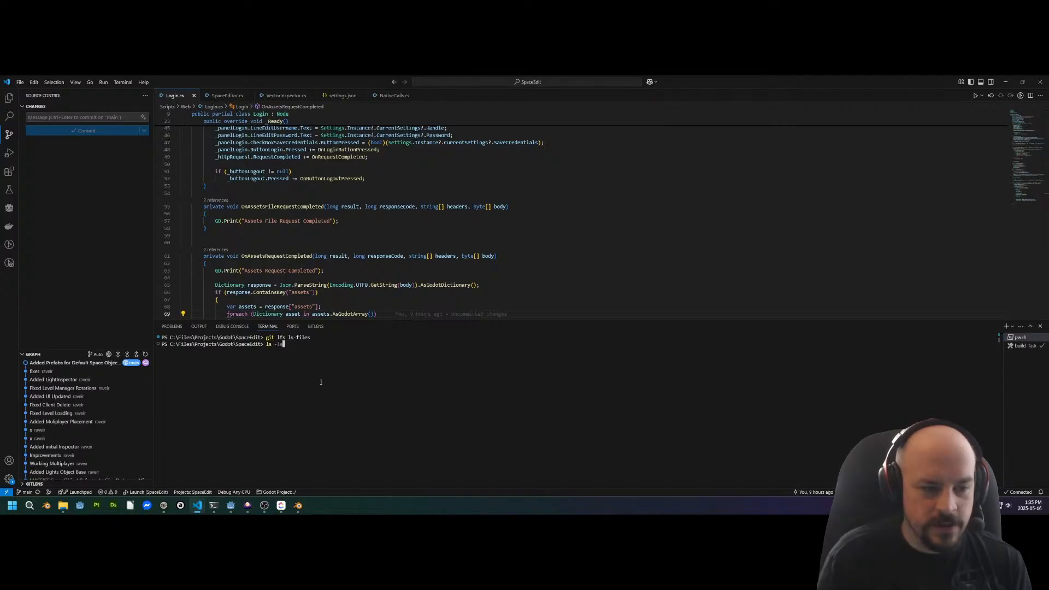
Try to list the project folder with ls -la, and print the contents of .gitattributes
{"action": "key", "text": "Return"}
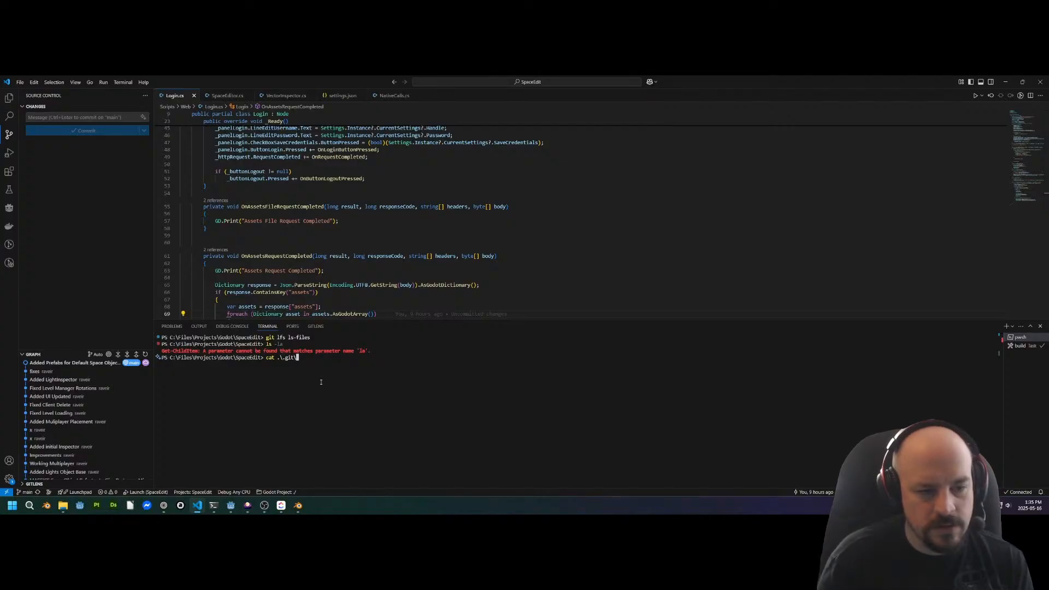
{"action": "key", "text": "Return"}
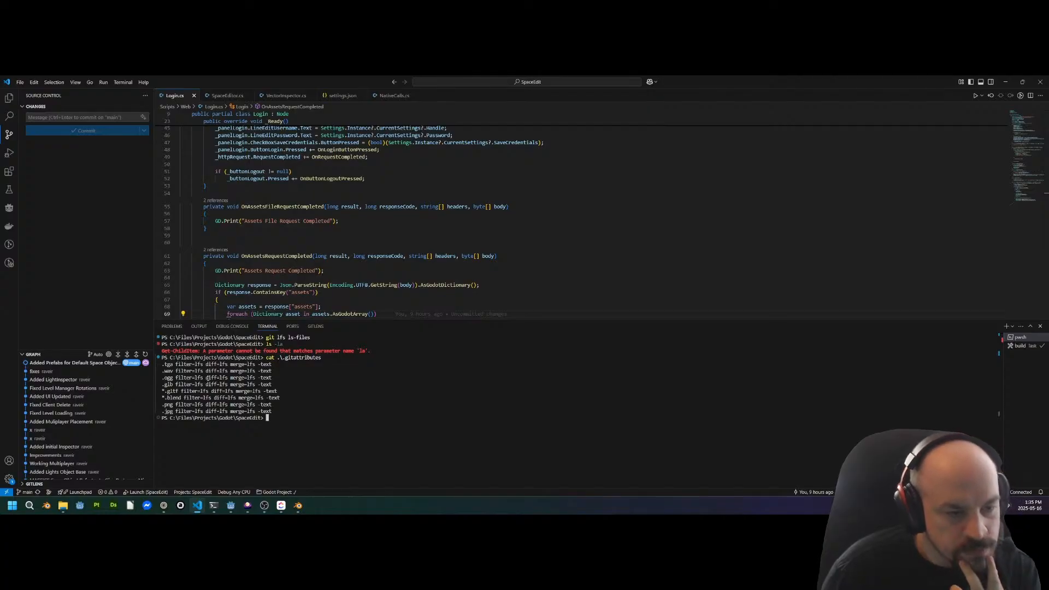
Initialise Git LFS for the SpaceEdit repository with git lfs install
{"action": "key", "text": "Up"}
{"action": "key", "text": "Up"}
{"action": "key", "text": "Up"}
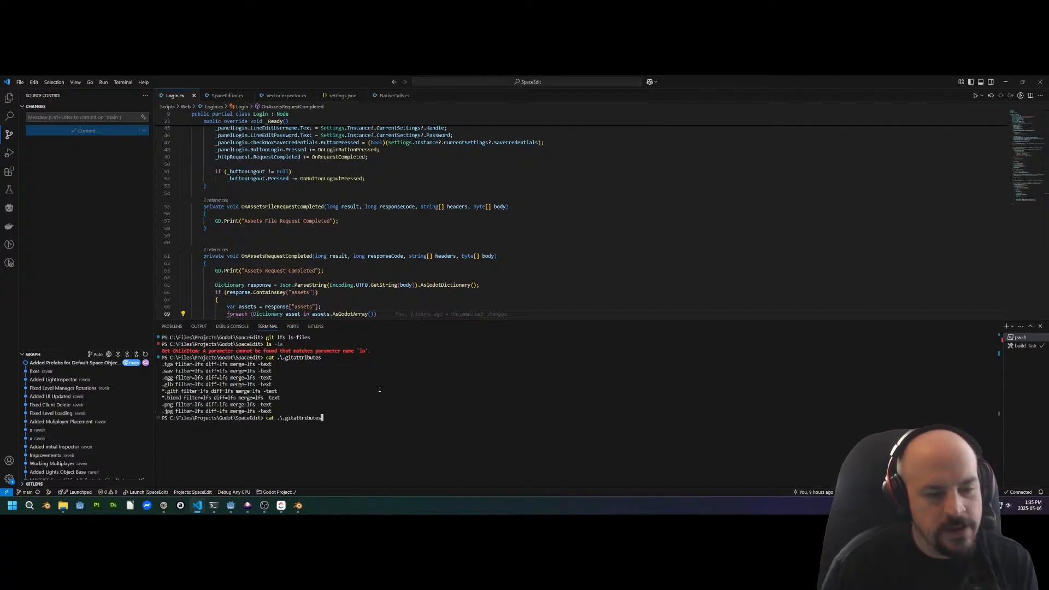
{"action": "key", "text": "BackSpace"}
{"action": "key", "text": "BackSpace"}
{"action": "key", "text": "BackSpace"}
{"action": "key", "text": "BackSpace"}
{"action": "key", "text": "BackSpace"}
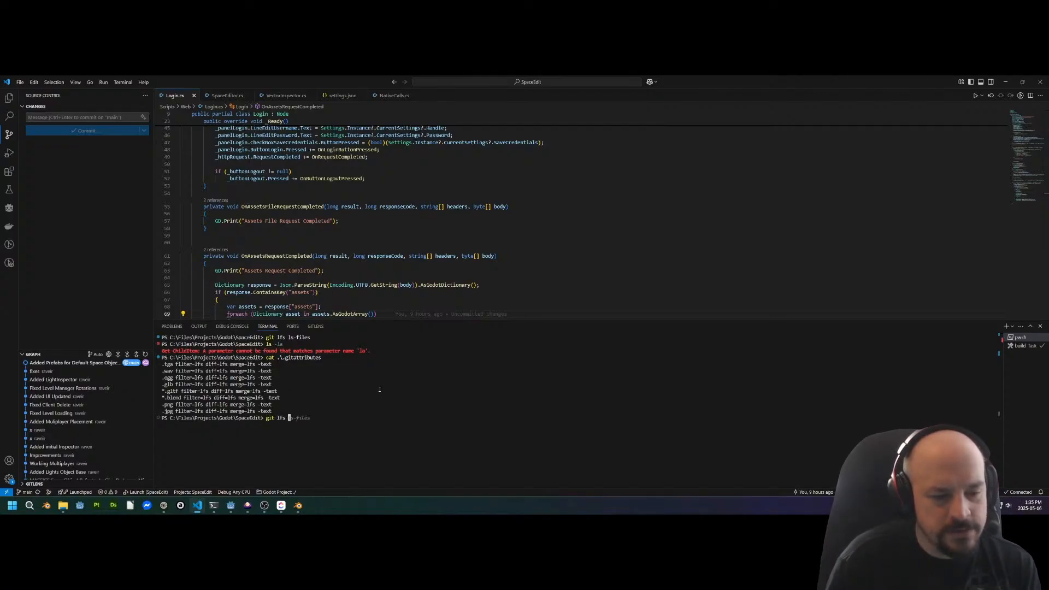
{"action": "type", "text": "install"}
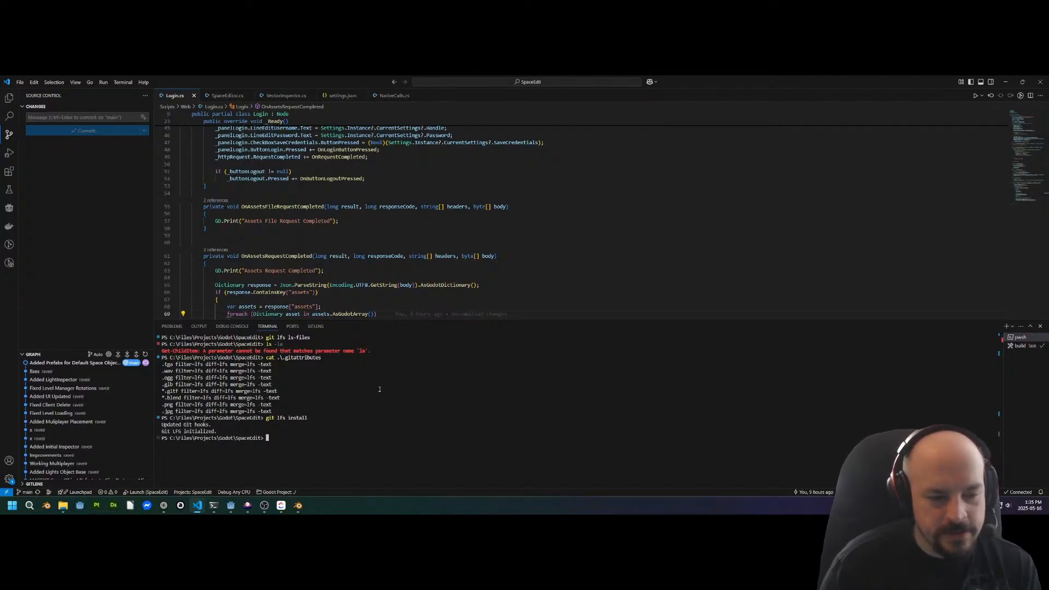
Push the local master branch to the remote with git push origin master
{"action": "key", "text": "Up"}
{"action": "key", "text": "Escape"}
{"action": "type", "text": "git remote -v"}
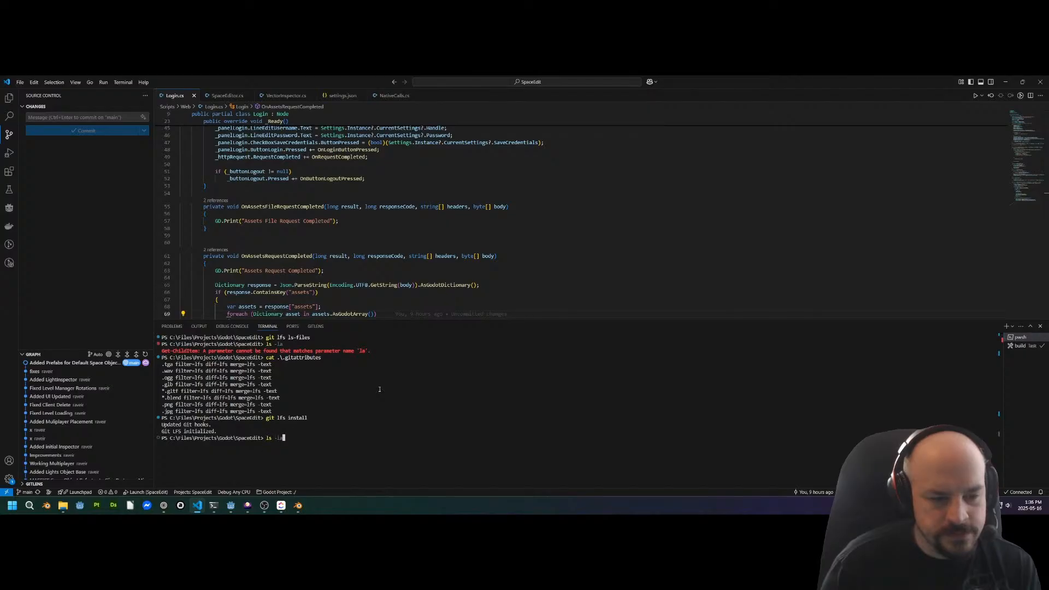
{"action": "key", "text": "Up"}
{"action": "key", "text": "Up"}
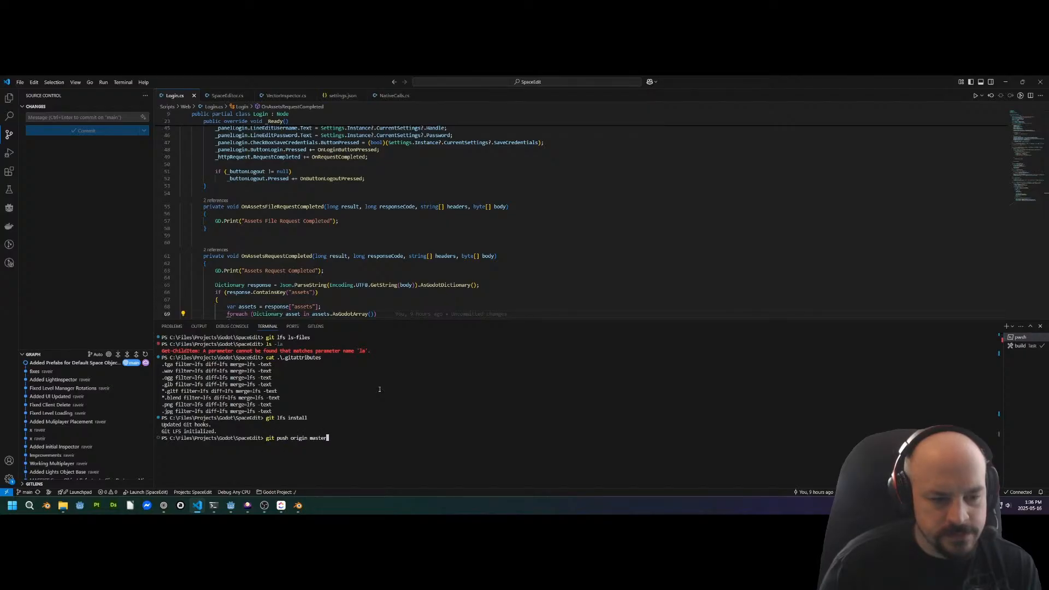
{"action": "key", "text": "Down"}
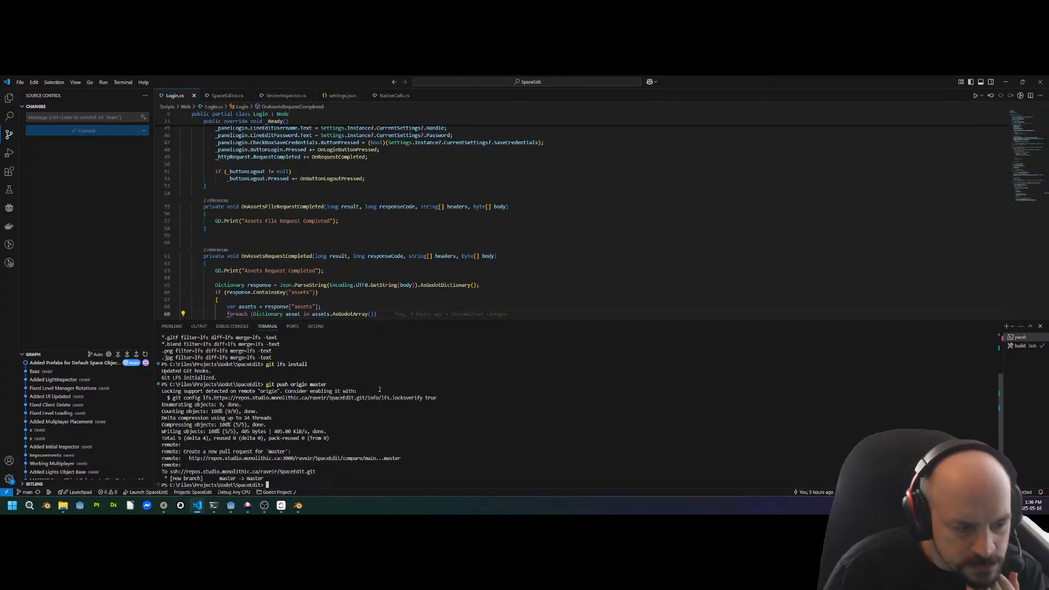
{"action": "key", "text": "Return"}
List the LFS-tracked files again by running git lfs ls-files repeatedly
{"action": "type", "text": "git lfs ls-files"}
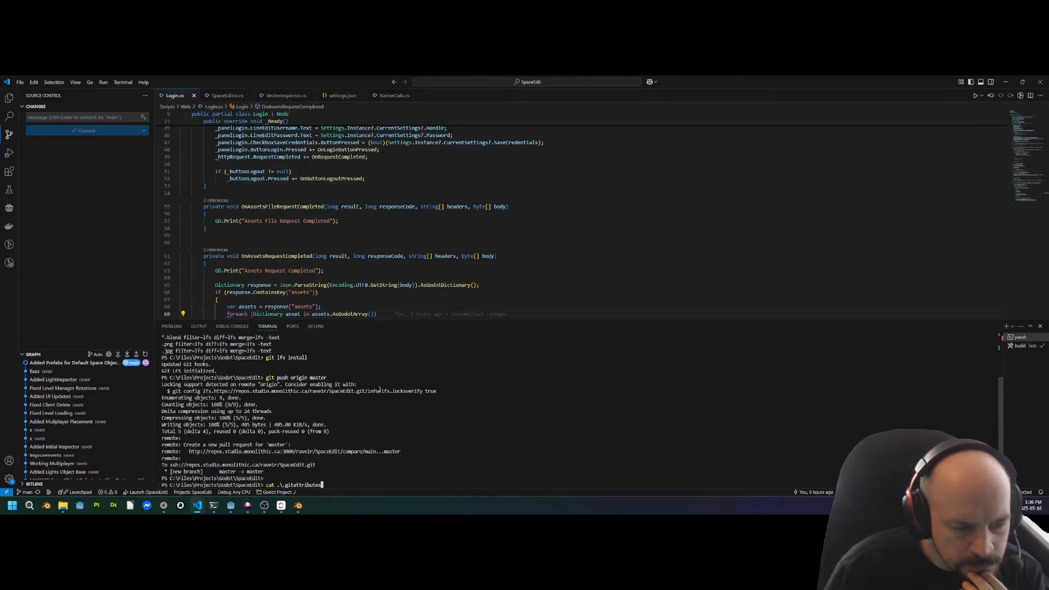
{"action": "key", "text": "Return"}
{"action": "type", "text": "git lfs ls-files"}
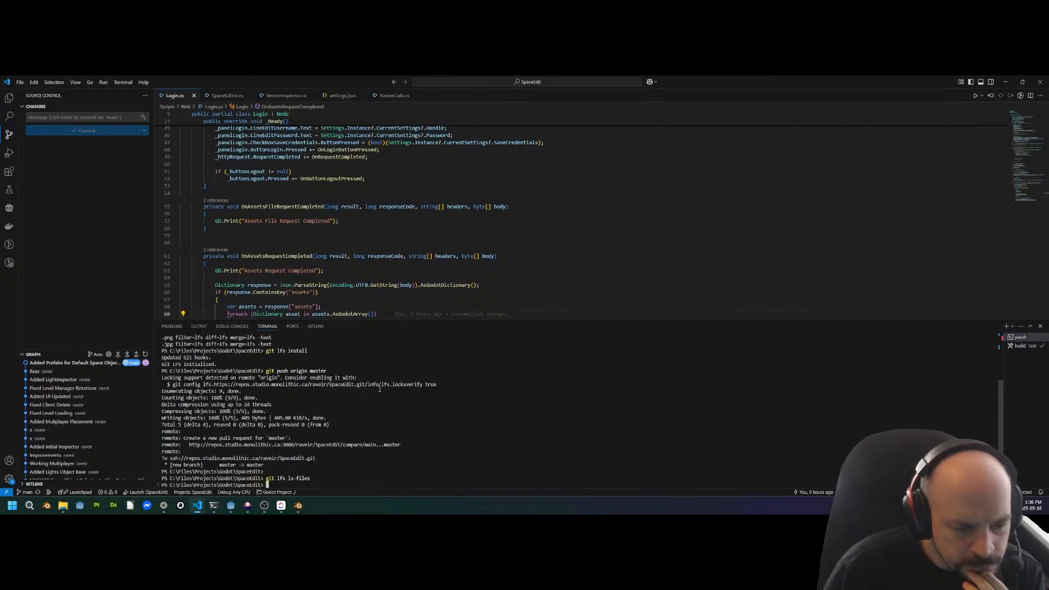
{"action": "key", "text": "Return"}
{"action": "key", "text": "Up"}
{"action": "key", "text": "Return"}
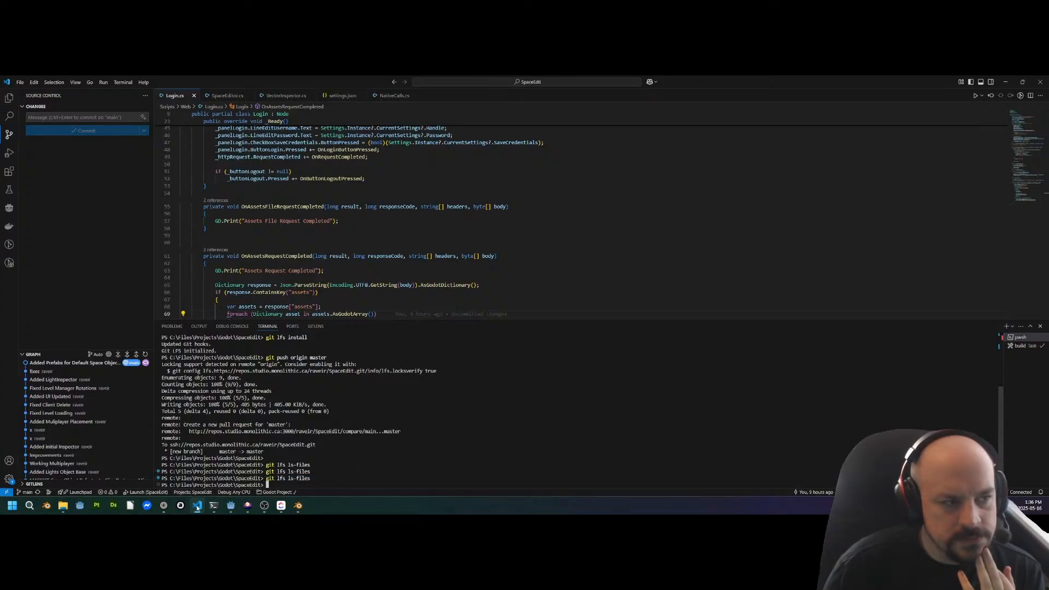
Switch to Grok in the browser and ask: "git lfs ls-files not showing my git lfs files but its initialized but not pushing to Origin"
{"action": "left_click", "coordinate": [164, 506]}
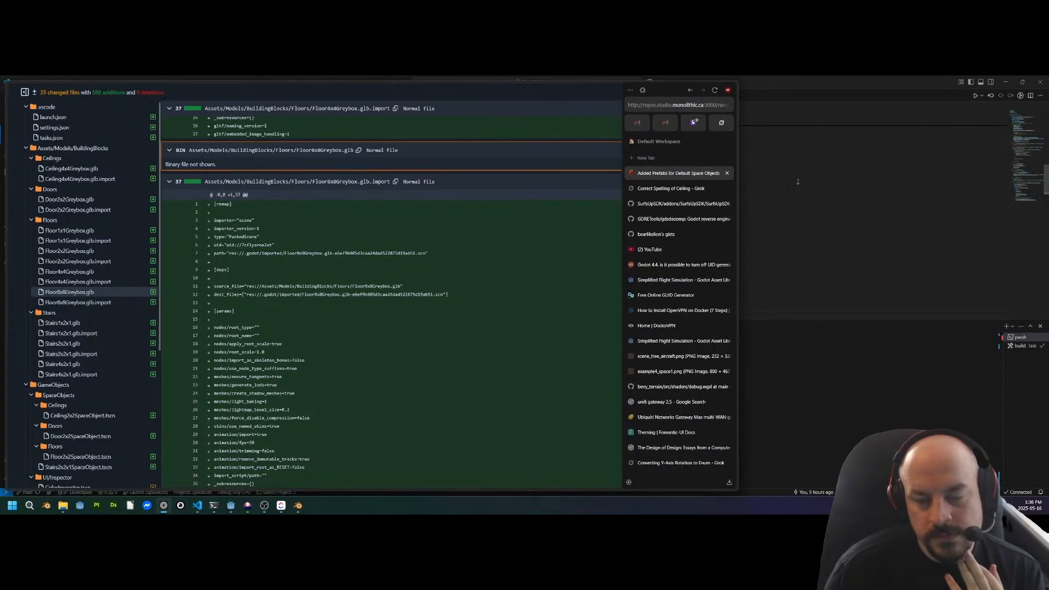
{"action": "left_click", "coordinate": [671, 188]}
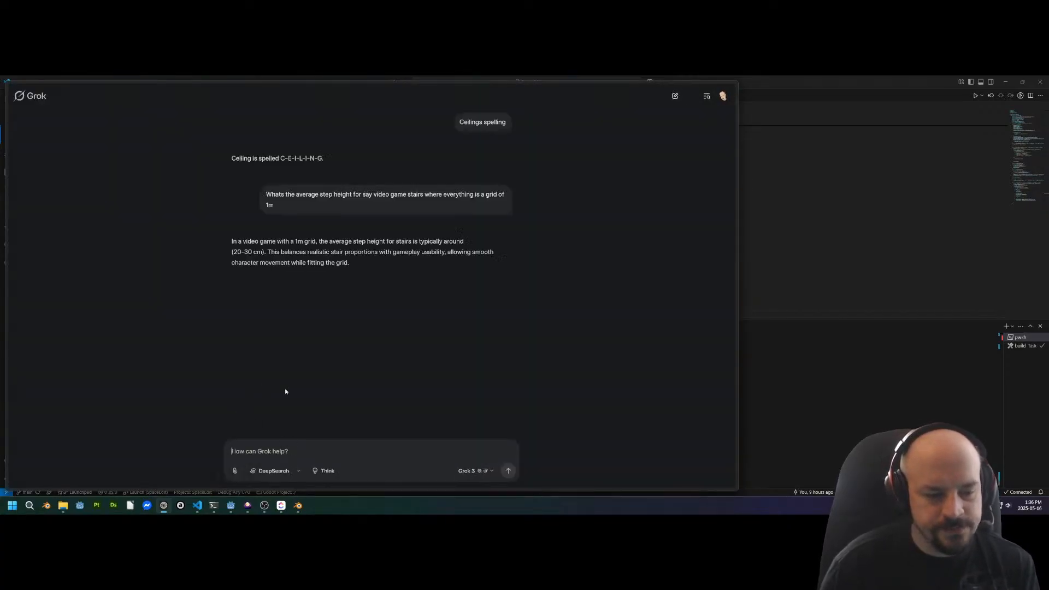
{"action": "left_click", "coordinate": [278, 448]}
{"action": "type", "text": "git lfs ls-files"}
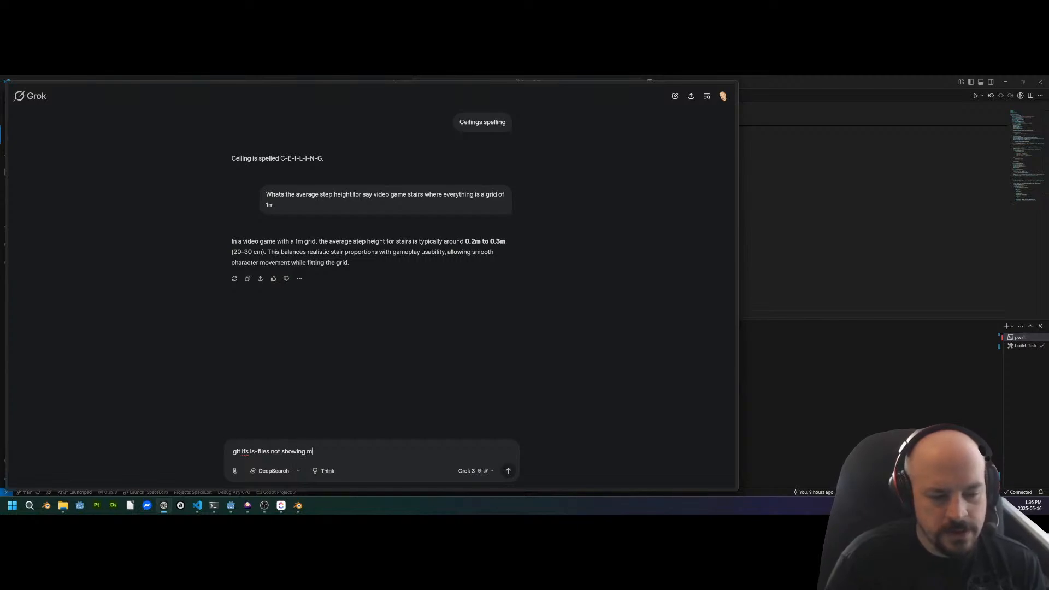
{"action": "type", "text": "s files"}
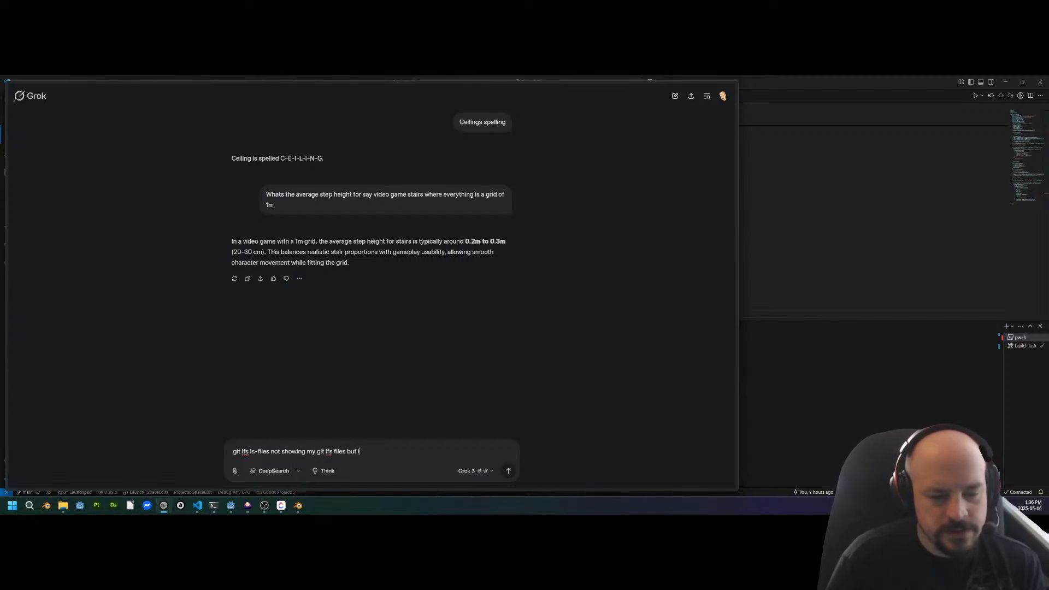
{"action": "type", "text": "but its initialized but not pushing to Origin"}
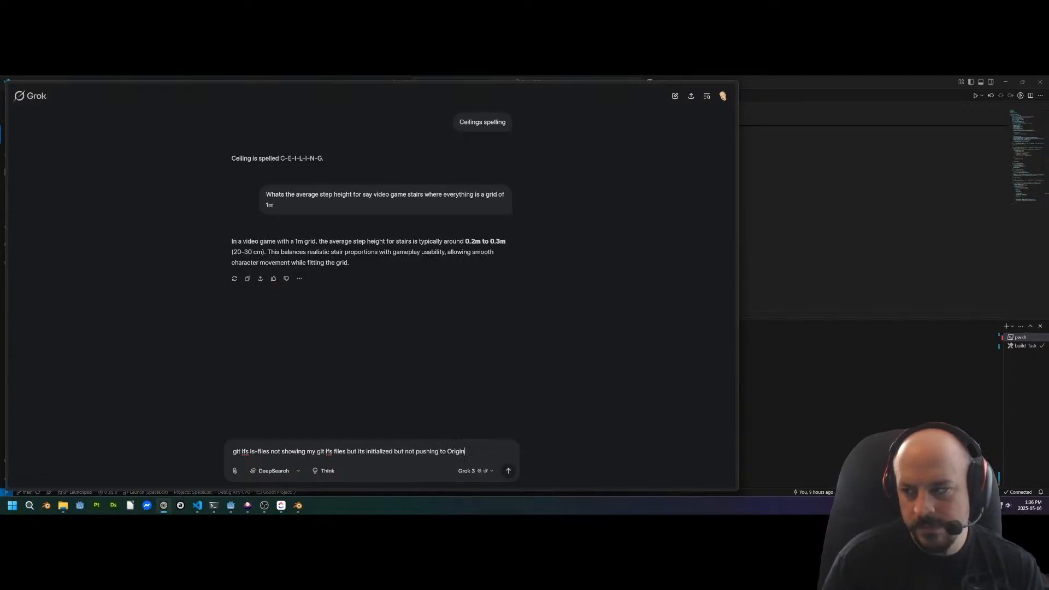
{"action": "key", "text": "Return"}
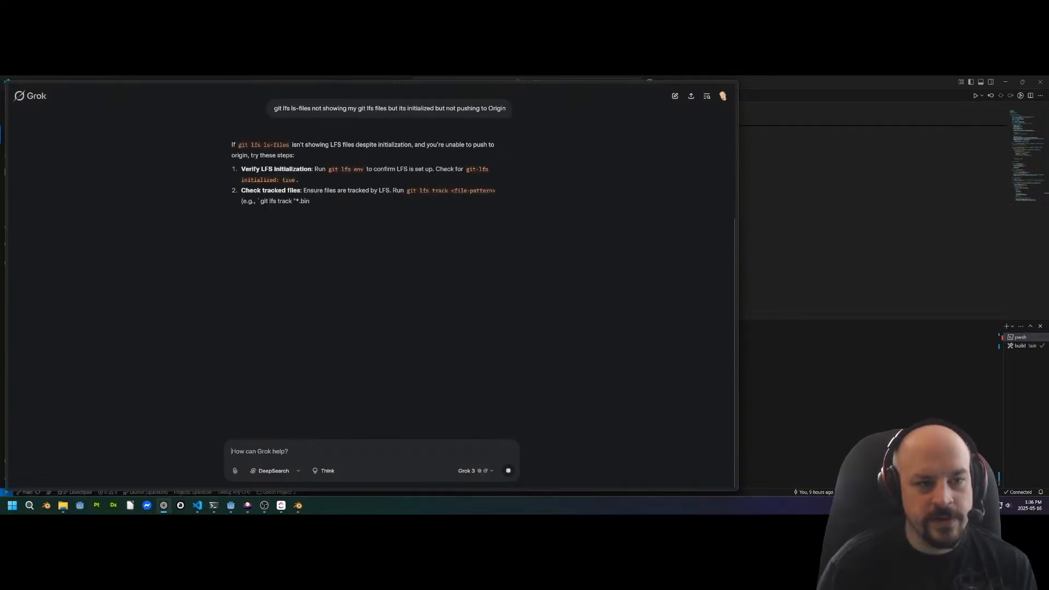
Copy the git lfs env command from the first suggestion in Grok's answer
{"action": "left_click_drag", "start_coordinate": [329, 169], "coordinate": [358, 171]}
{"action": "right_click", "coordinate": [356, 170]}
{"action": "left_click", "coordinate": [383, 189]}
{"action": "left_click", "coordinate": [326, 170]}
{"action": "left_click_drag", "start_coordinate": [329, 170], "coordinate": [355, 170]}
{"action": "right_click", "coordinate": [355, 170]}
{"action": "left_click", "coordinate": [371, 178]}
Switch to Visual Studio Code, run git lfs env in the terminal and review the LFS environment output
{"action": "key", "text": "alt+Tab"}
{"action": "right_click", "coordinate": [338, 445]}
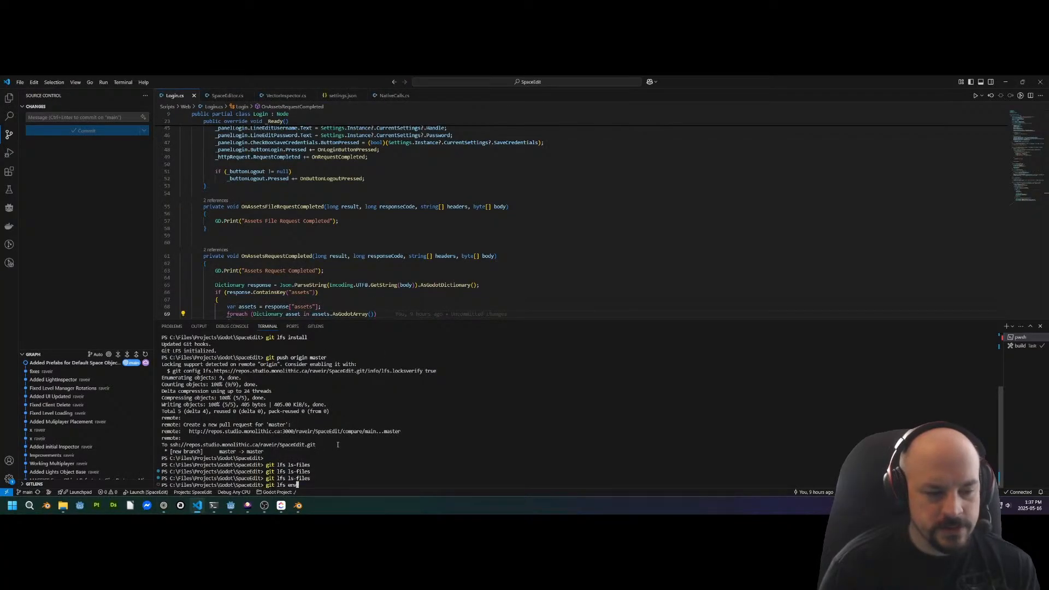
{"action": "key", "text": "Return"}
{"action": "scroll", "coordinate": [338, 438], "scroll_direction": "up", "scroll_amount": 2}
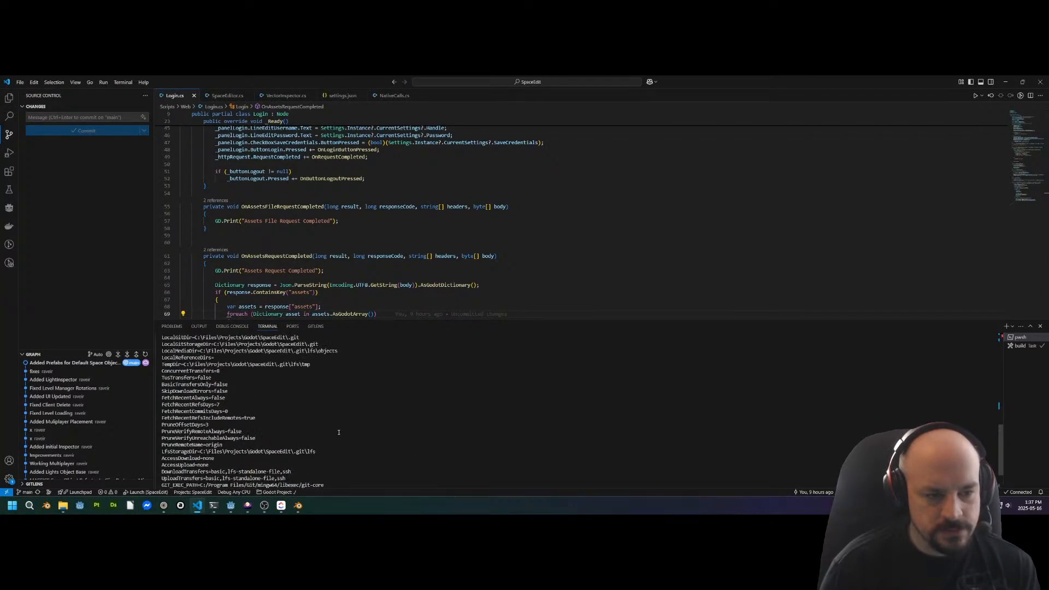
{"action": "scroll", "coordinate": [338, 431], "scroll_direction": "up", "scroll_amount": 2}
{"action": "scroll", "coordinate": [244, 404], "scroll_direction": "down", "scroll_amount": 4}
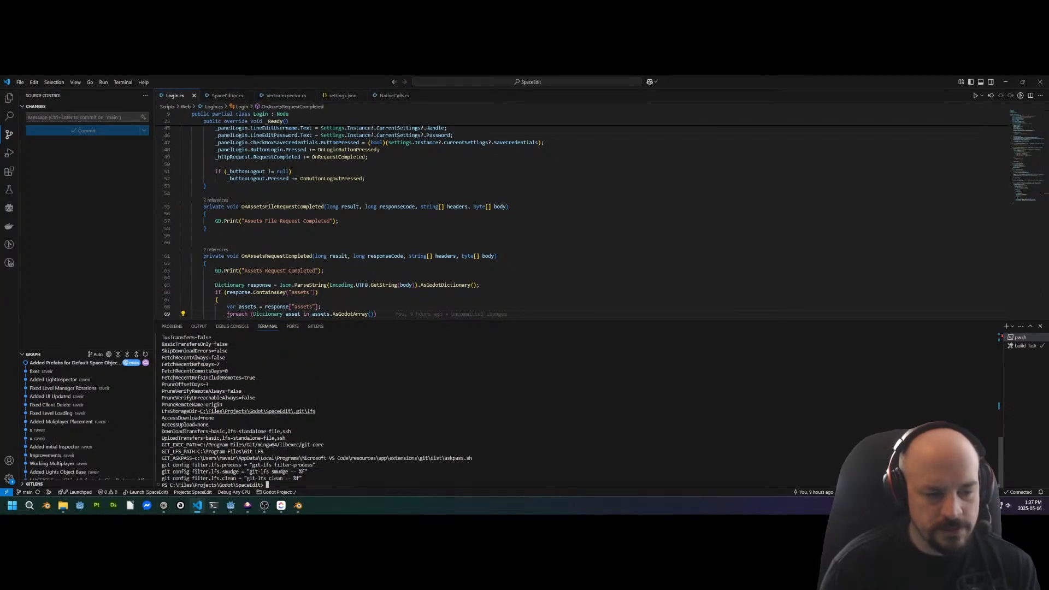
Switch back to Grok and copy the git lfs push origin <branch> --all command from its push-issues suggestion
{"action": "key", "text": "alt+Tab"}
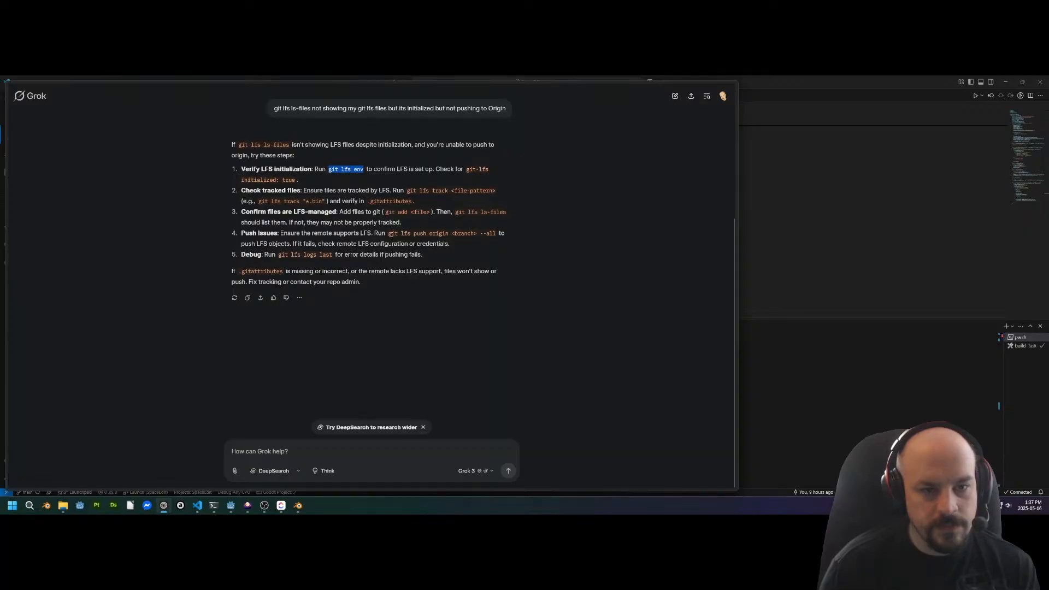
{"action": "left_click_drag", "start_coordinate": [388, 233], "coordinate": [498, 236]}
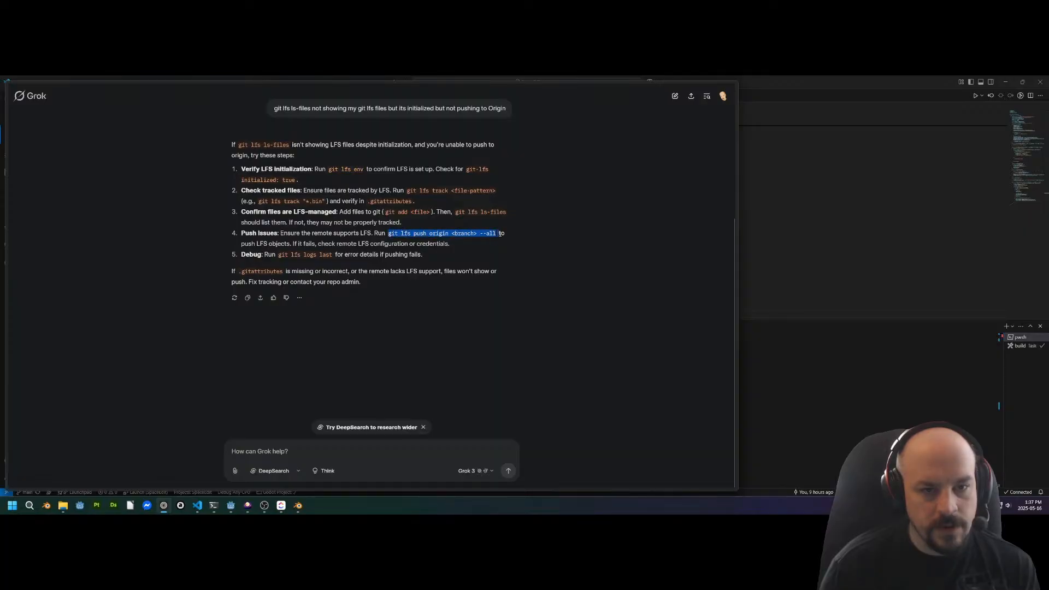
{"action": "right_click", "coordinate": [497, 237]}
{"action": "left_click", "coordinate": [505, 239]}
In the Visual Studio Code terminal, run the copied push command with master as the branch: git lfs push origin master --all
{"action": "key", "text": "alt+Tab"}
{"action": "key", "text": "ctrl+v"}
{"action": "key", "text": "Left"}
{"action": "key", "text": "Left"}
{"action": "key", "text": "Left"}
{"action": "key", "text": "Left"}
{"action": "key", "text": "Left"}
{"action": "key", "text": "Left"}
{"action": "key", "text": "BackSpace"}
{"action": "key", "text": "BackSpace"}
{"action": "key", "text": "BackSpace"}
{"action": "key", "text": "BackSpace"}
{"action": "key", "text": "BackSpace"}
{"action": "key", "text": "BackSpace"}
{"action": "key", "text": "BackSpace"}
{"action": "key", "text": "BackSpace"}
{"action": "type", "text": "master"}
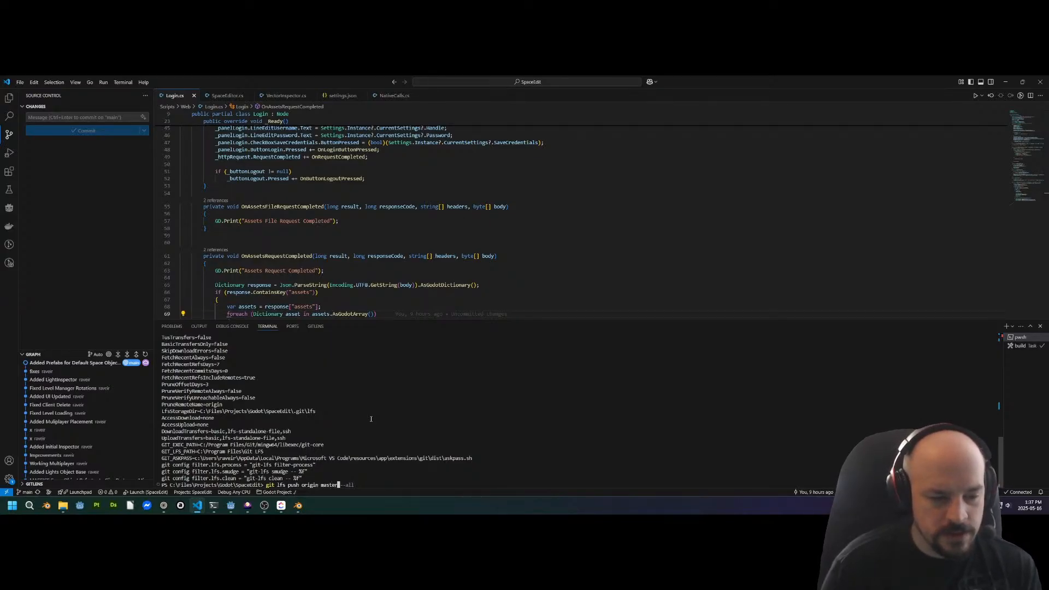
{"action": "key", "text": "Return"}
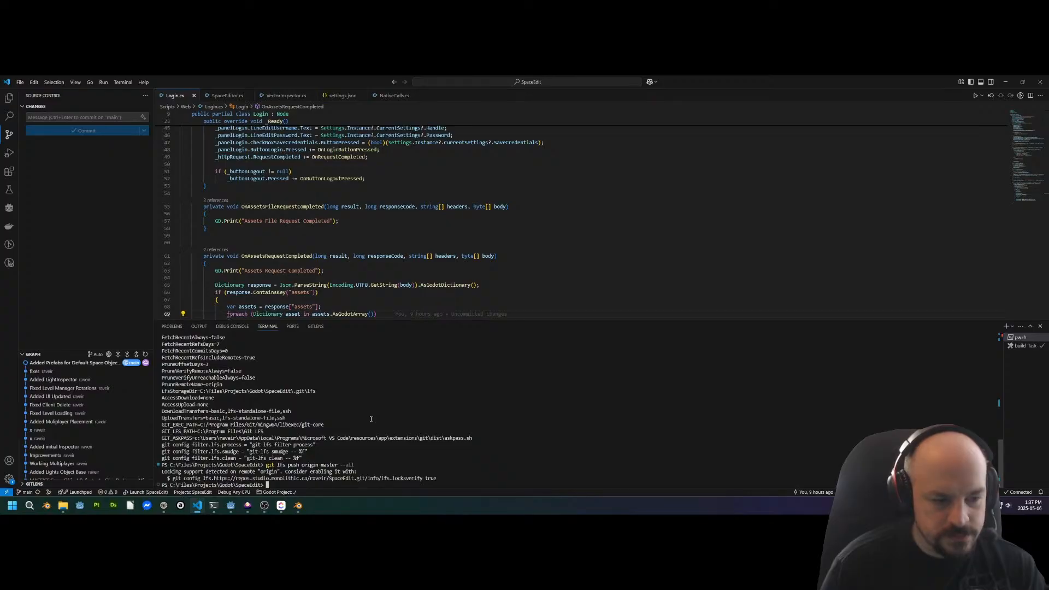
{"action": "key", "text": "Return"}
{"action": "key", "text": "Return"}
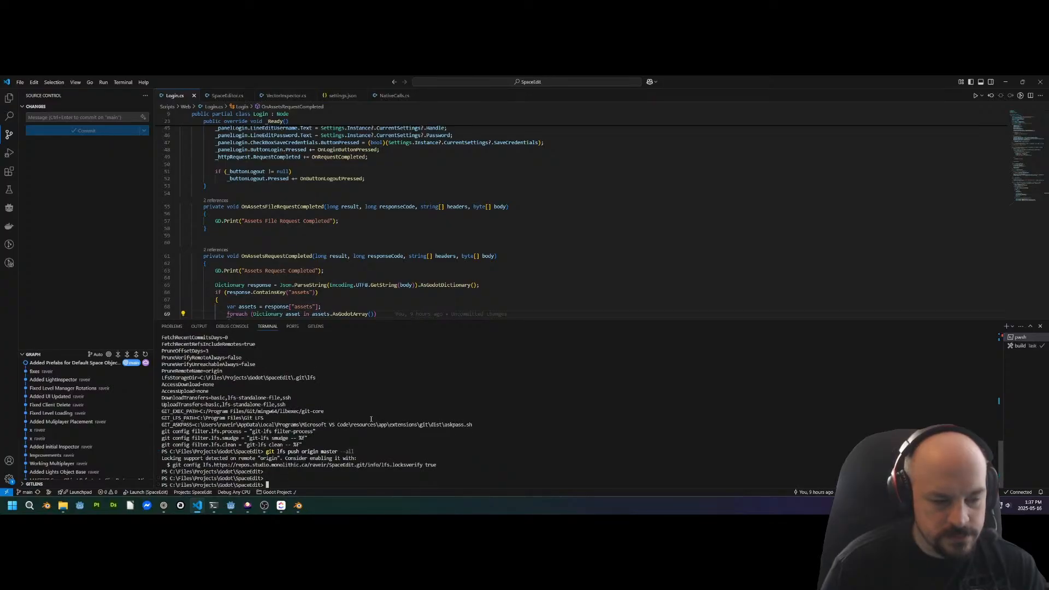
{"action": "key", "text": "Return"}
Rerun the LFS push without a branch name, as git lfs push origin --all
{"action": "key", "text": "Up"}
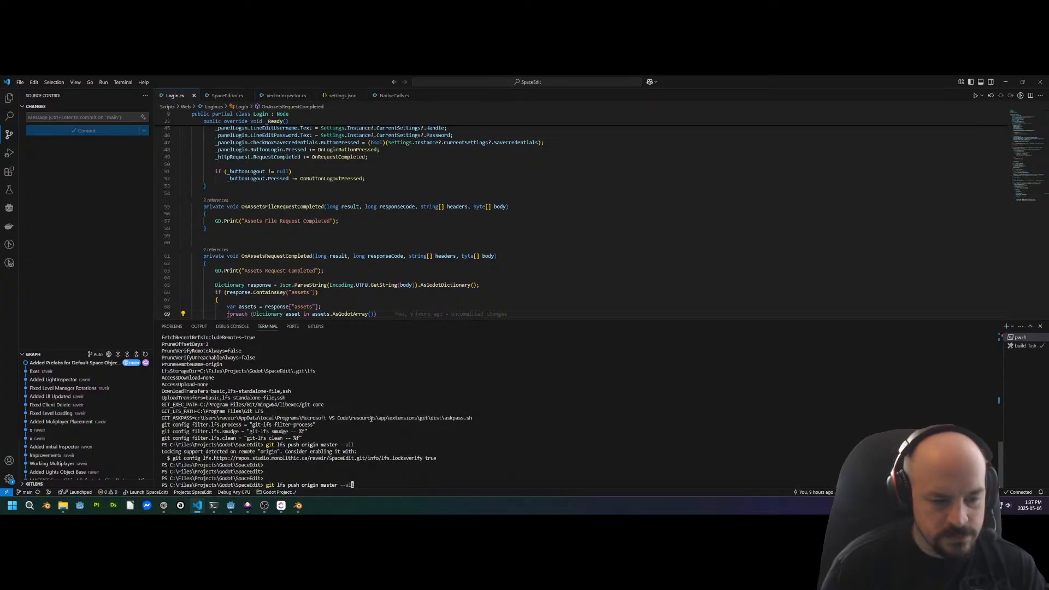
{"action": "key", "text": "Left"}
{"action": "key", "text": "Left"}
{"action": "key", "text": "Left"}
{"action": "key", "text": "Left"}
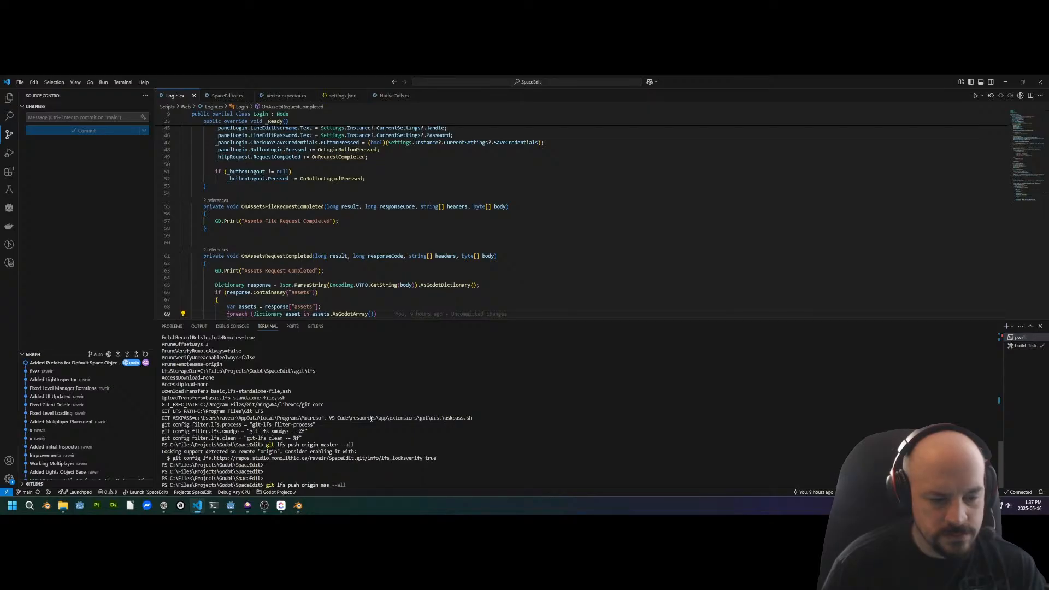
{"action": "key", "text": "Return"}
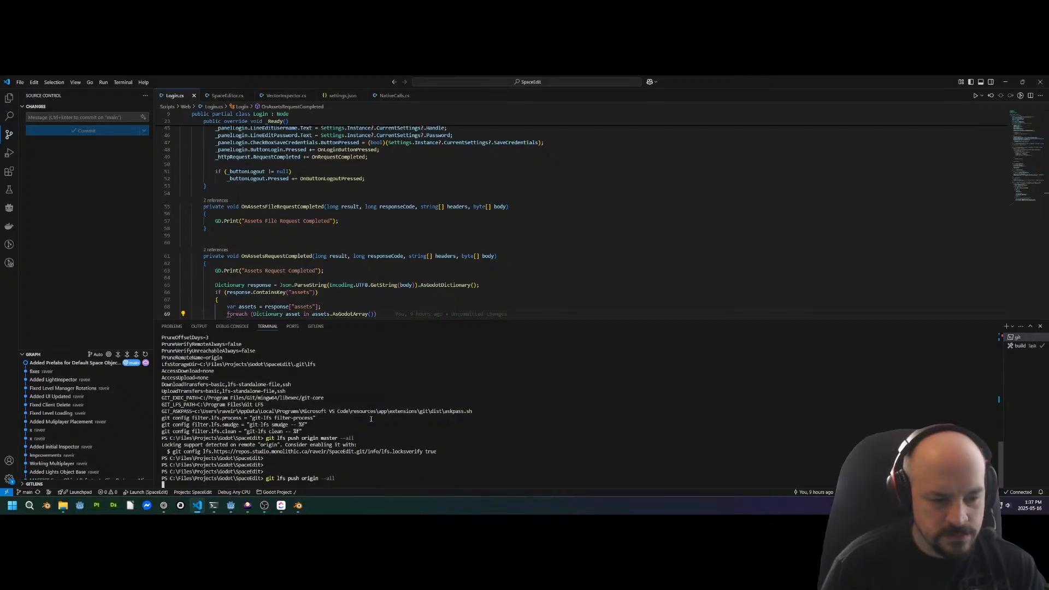
{"action": "key", "text": "Return"}
{"action": "key", "text": "Return"}
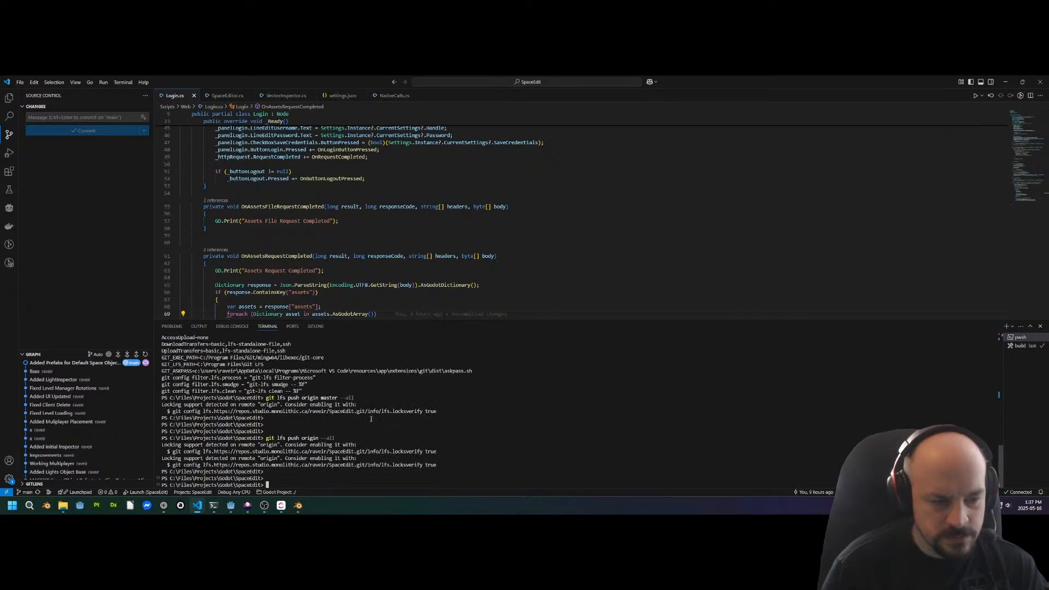
{"action": "key", "text": "Return"}
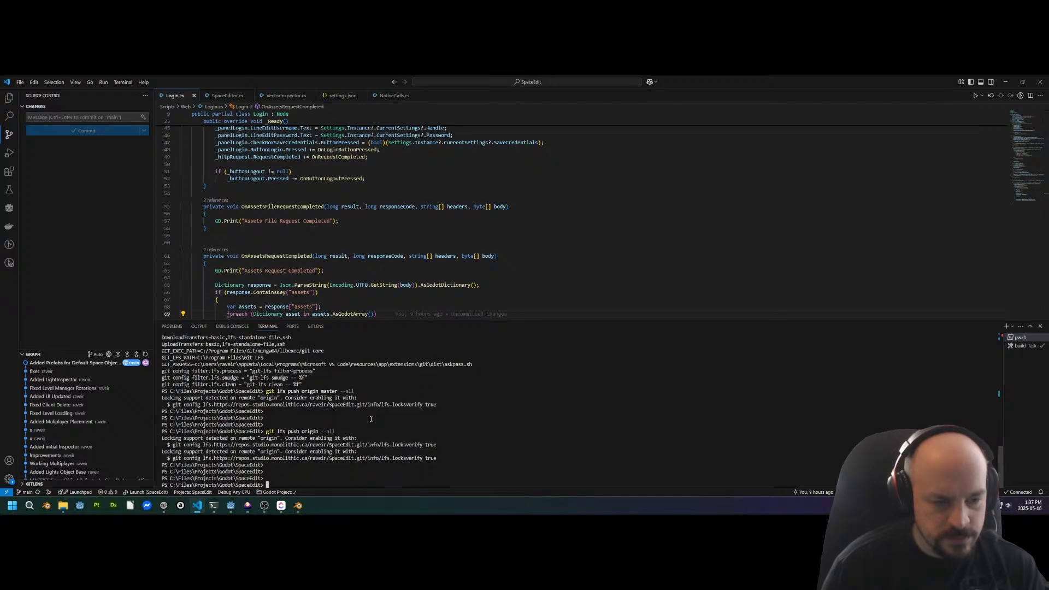
{"action": "key", "text": "Return"}
Switch to the browser and look back through the "Added Prefabs for Default Space Objects" commit diff up to its header
{"action": "key", "text": "alt+Tab"}
{"action": "mouse_move", "coordinate": [733, 169]}
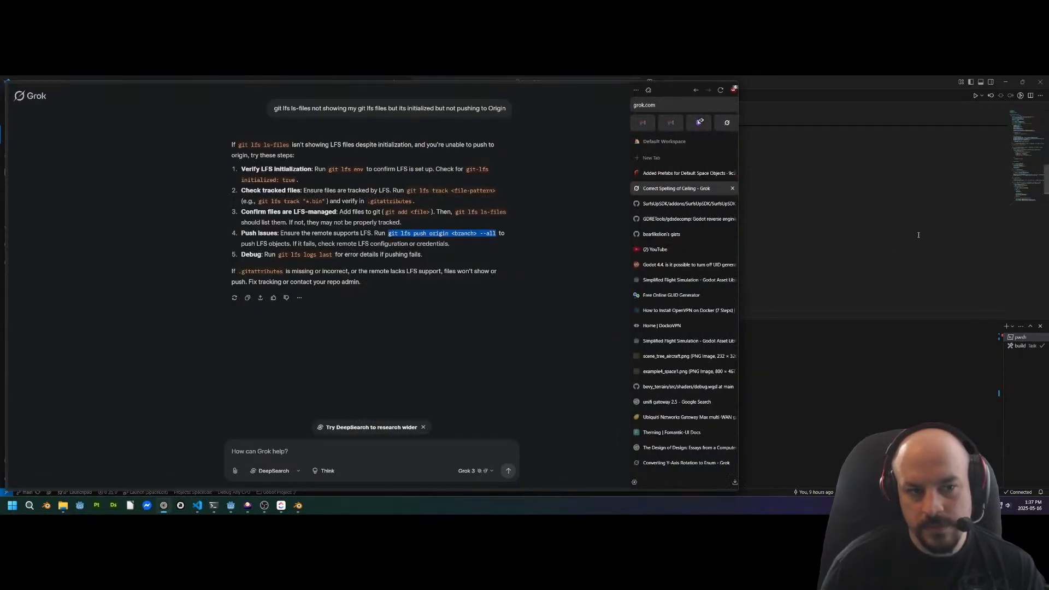
{"action": "left_click", "coordinate": [685, 173]}
{"action": "scroll", "coordinate": [211, 140], "scroll_direction": "up", "scroll_amount": 6}
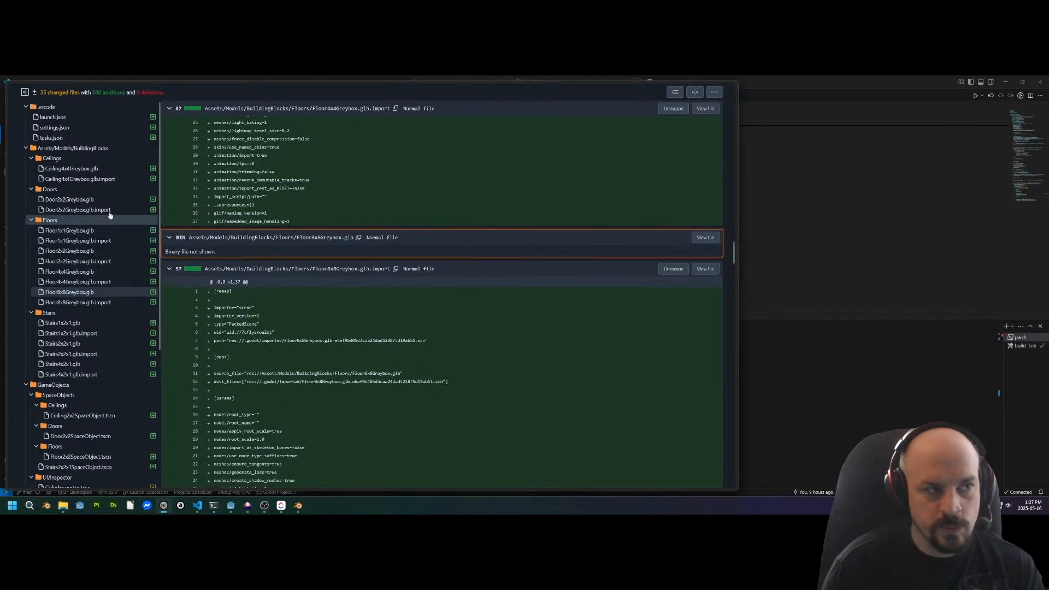
{"action": "scroll", "coordinate": [180, 153], "scroll_direction": "up", "scroll_amount": 3}
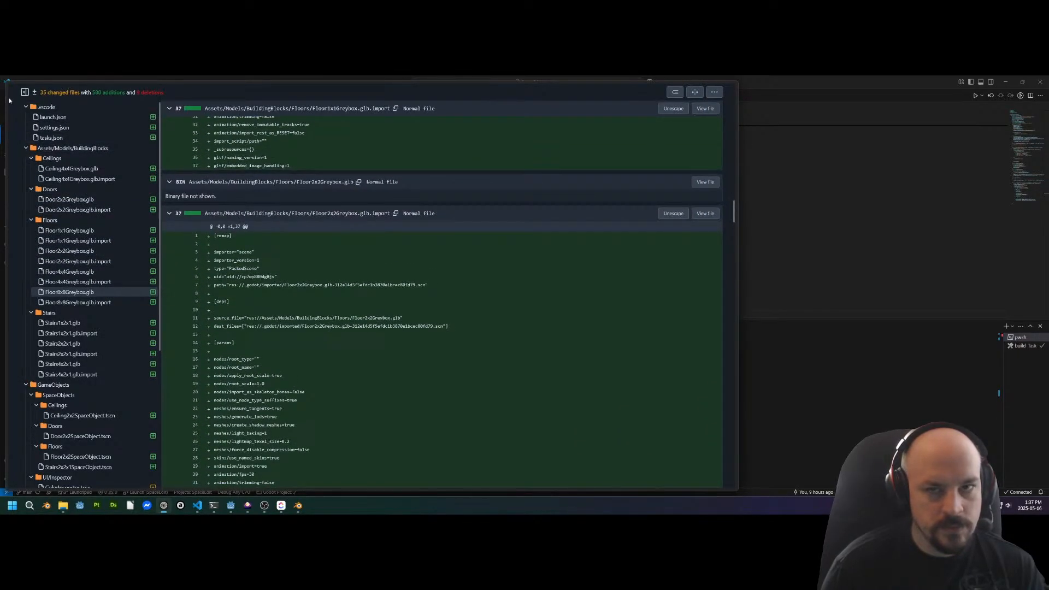
{"action": "left_click", "coordinate": [25, 92]}
{"action": "scroll", "coordinate": [168, 148], "scroll_direction": "up", "scroll_amount": 8}
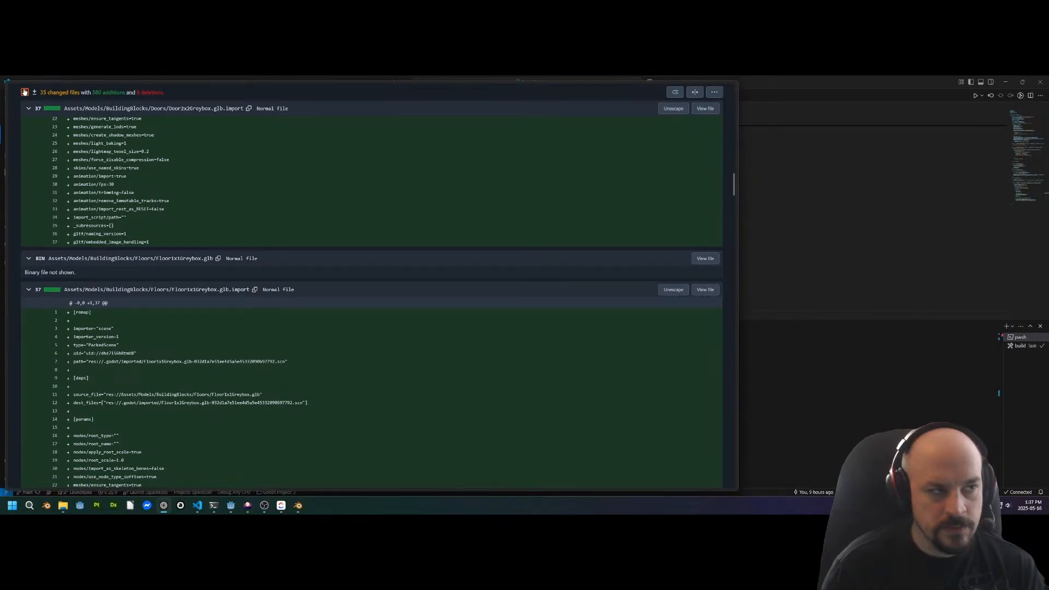
{"action": "left_click", "coordinate": [25, 92]}
{"action": "scroll", "coordinate": [382, 245], "scroll_direction": "up", "scroll_amount": 5}
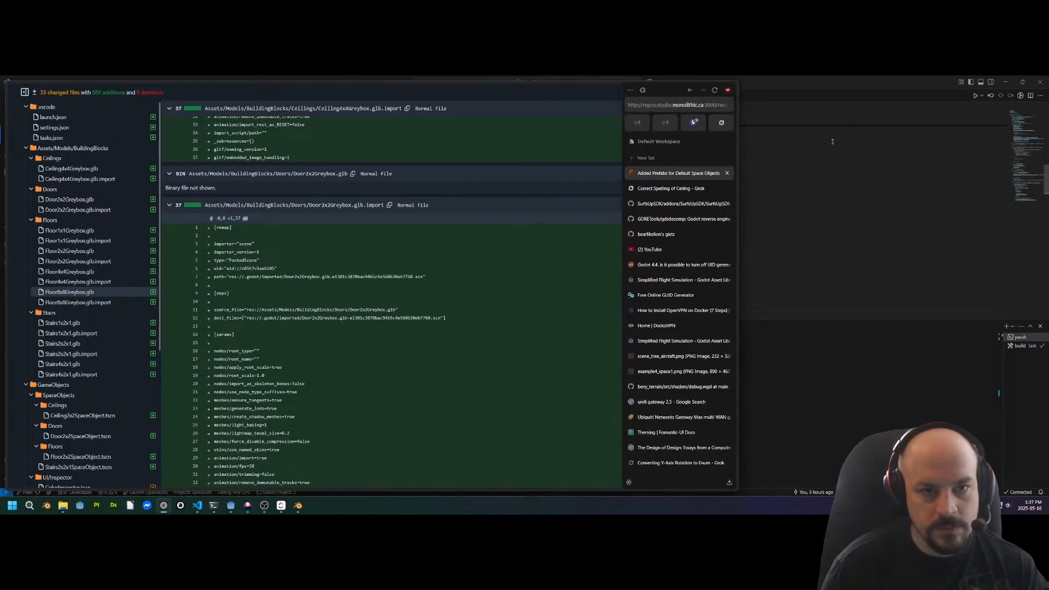
{"action": "scroll", "coordinate": [575, 170], "scroll_direction": "up", "scroll_amount": 8}
{"action": "scroll", "coordinate": [575, 166], "scroll_direction": "up", "scroll_amount": 6}
{"action": "scroll", "coordinate": [325, 113], "scroll_direction": "up", "scroll_amount": 7}
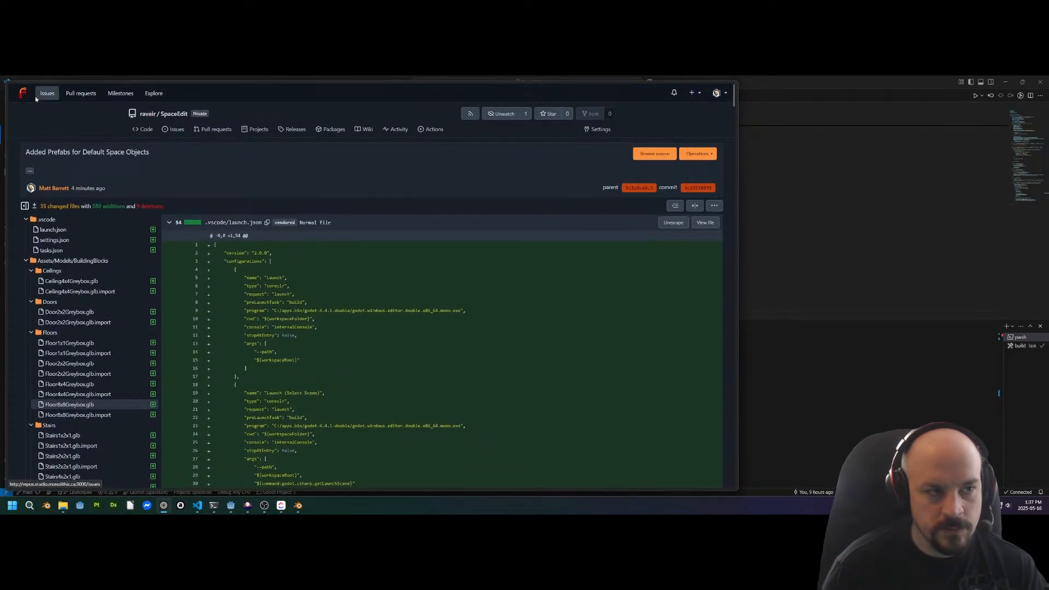
Go to the Git server's dashboard and open the SpaceEdit repository from the recent activity
{"action": "left_click", "coordinate": [36, 95]}
{"action": "left_click", "coordinate": [22, 97]}
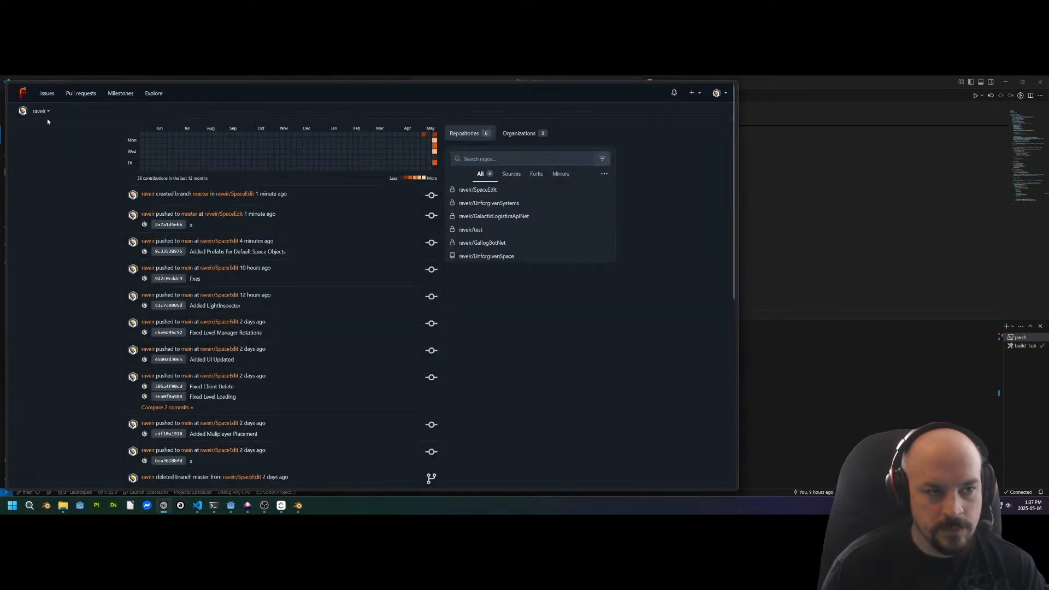
{"action": "left_click", "coordinate": [238, 194]}
{"action": "scroll", "coordinate": [295, 328], "scroll_direction": "down", "scroll_amount": 1}
{"action": "scroll", "coordinate": [307, 352], "scroll_direction": "up", "scroll_amount": 1}
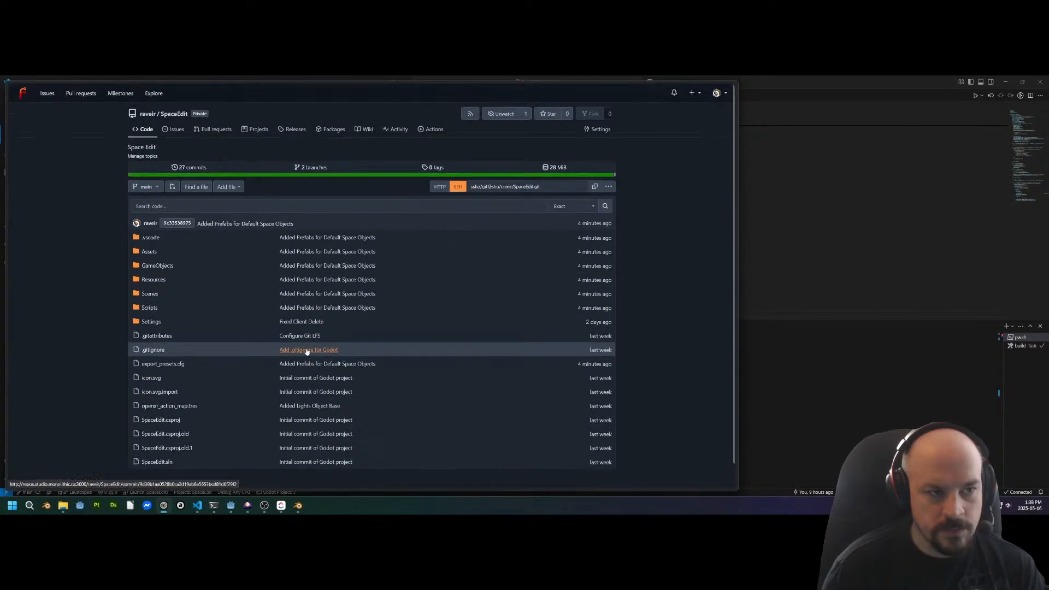
Switch the SpaceEdit file listing from the main branch to the master branch
{"action": "left_click", "coordinate": [147, 187]}
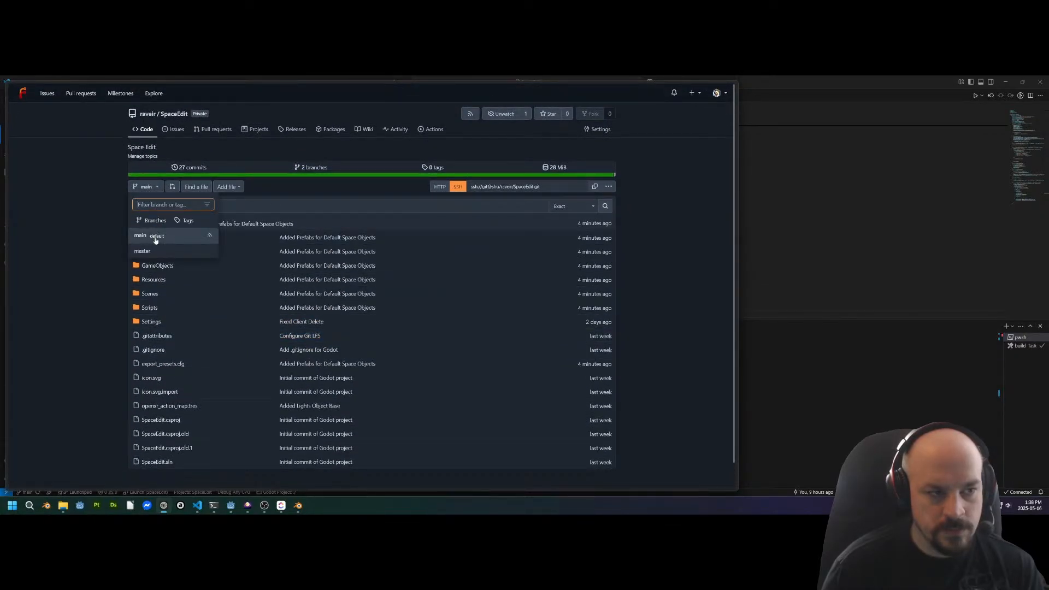
{"action": "left_click", "coordinate": [156, 241]}
{"action": "left_click", "coordinate": [146, 187]}
{"action": "left_click", "coordinate": [142, 251]}
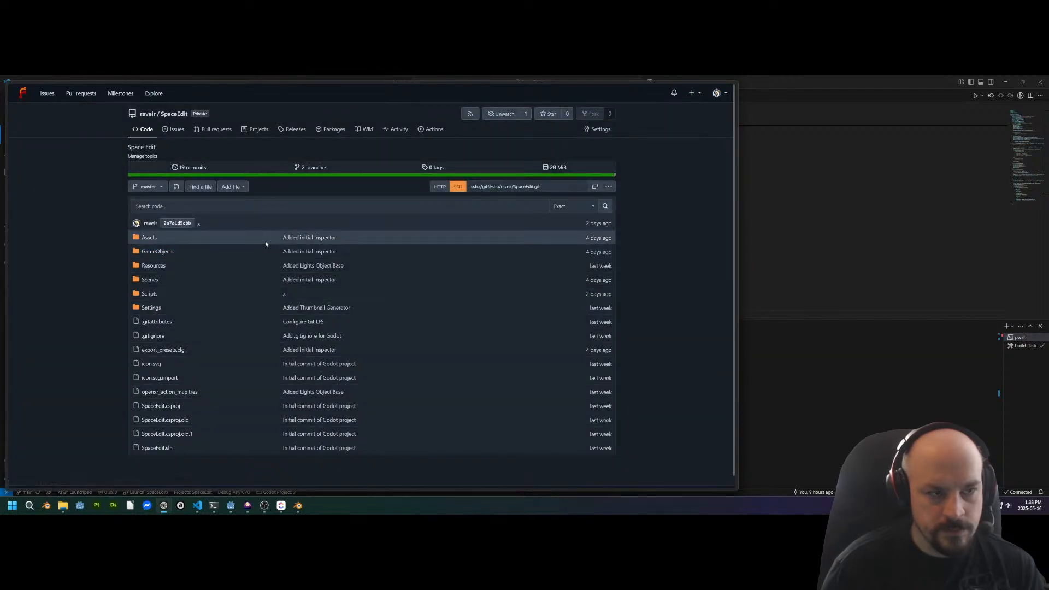
Switch the SpaceEdit file listing back to the main branch
{"action": "left_click", "coordinate": [153, 187]}
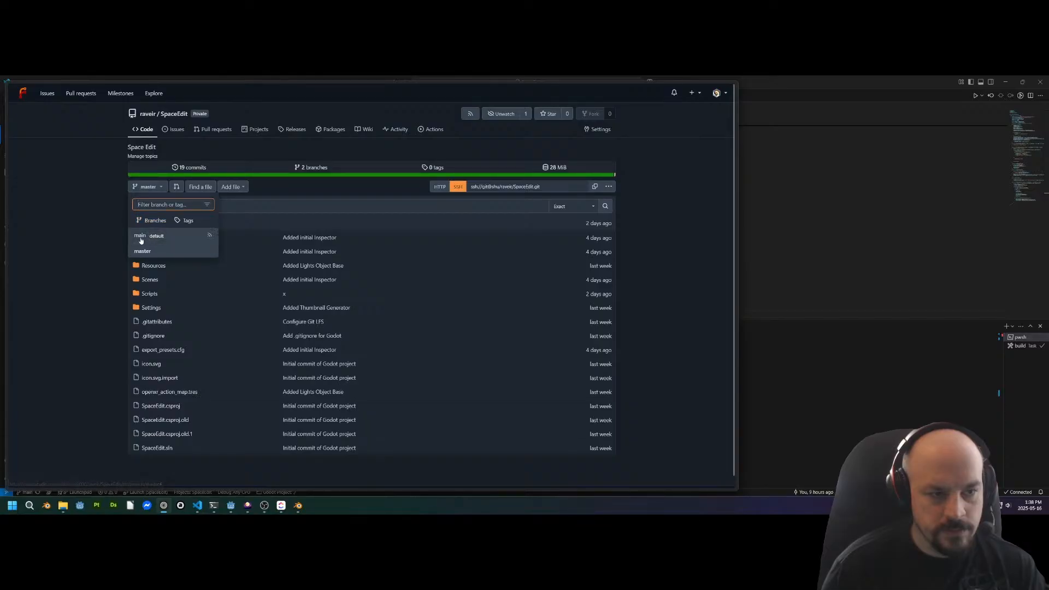
{"action": "left_click", "coordinate": [141, 236]}
{"action": "scroll", "coordinate": [235, 273], "scroll_direction": "down", "scroll_amount": 1}
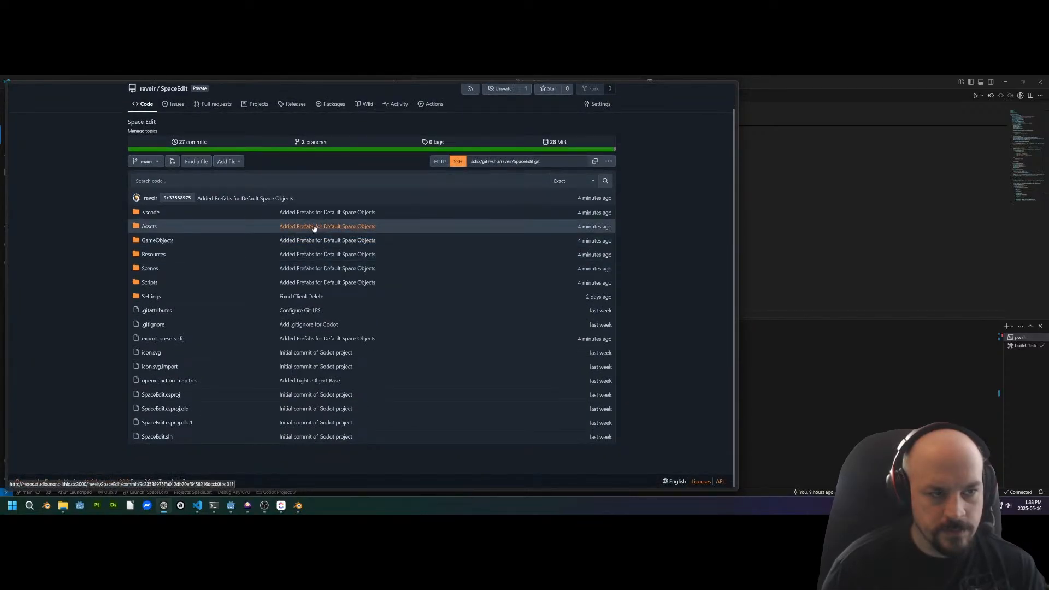
Look through the latest commit, "Added Prefabs for Default Space Objects", and return to the SpaceEdit repository page
{"action": "left_click", "coordinate": [267, 198]}
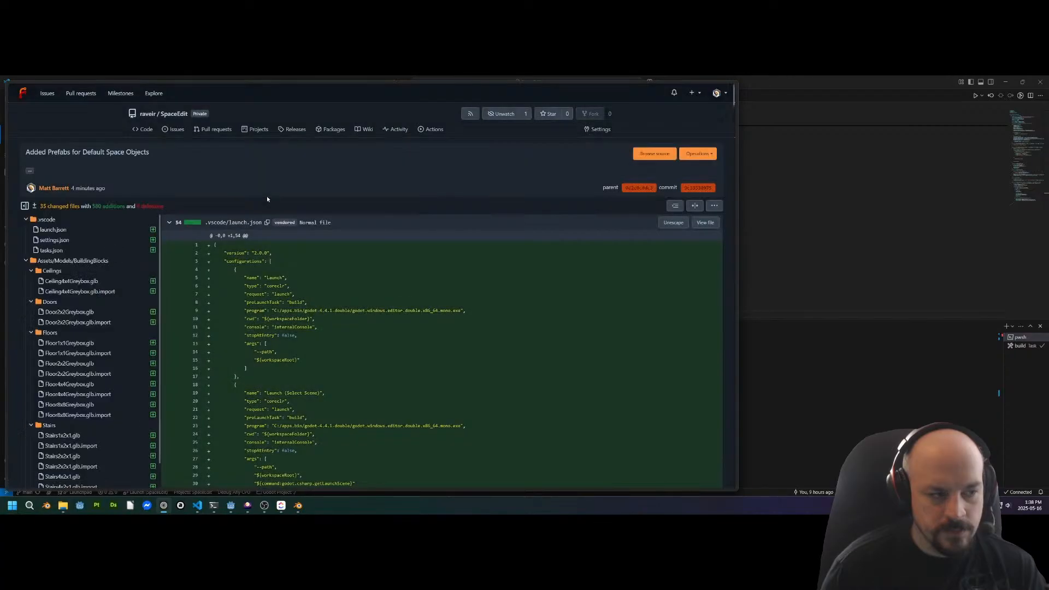
{"action": "scroll", "coordinate": [290, 253], "scroll_direction": "down", "scroll_amount": 4}
{"action": "scroll", "coordinate": [303, 253], "scroll_direction": "up", "scroll_amount": 5}
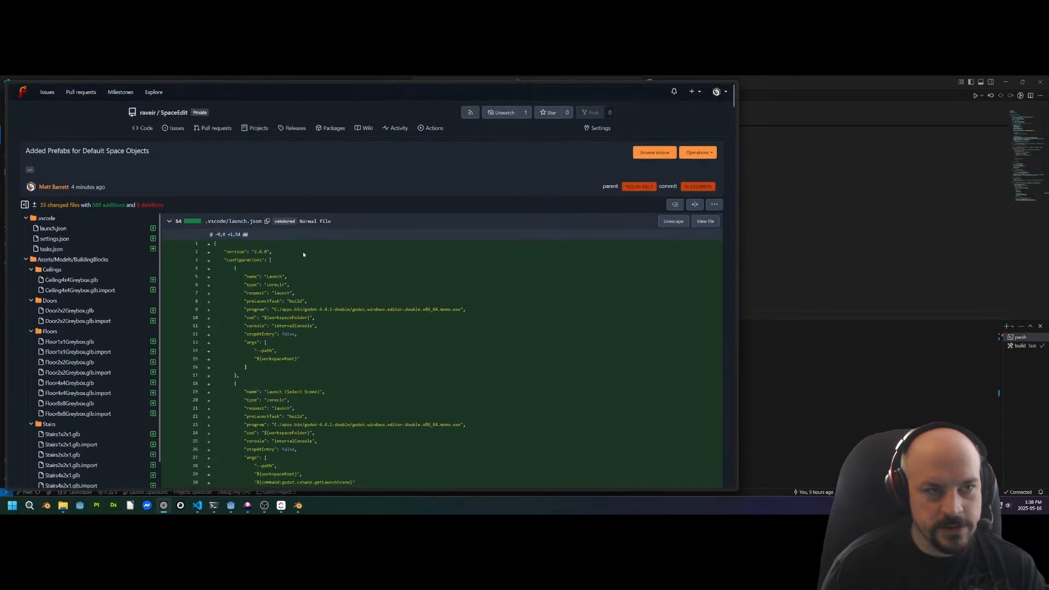
{"action": "left_click", "coordinate": [173, 114]}
Switch to VS Code and run the LFS push for the main branch, as git lfs push origin main --all
{"action": "key", "text": "alt+Tab"}
{"action": "key", "text": "alt+Tab"}
{"action": "key", "text": "Tab"}
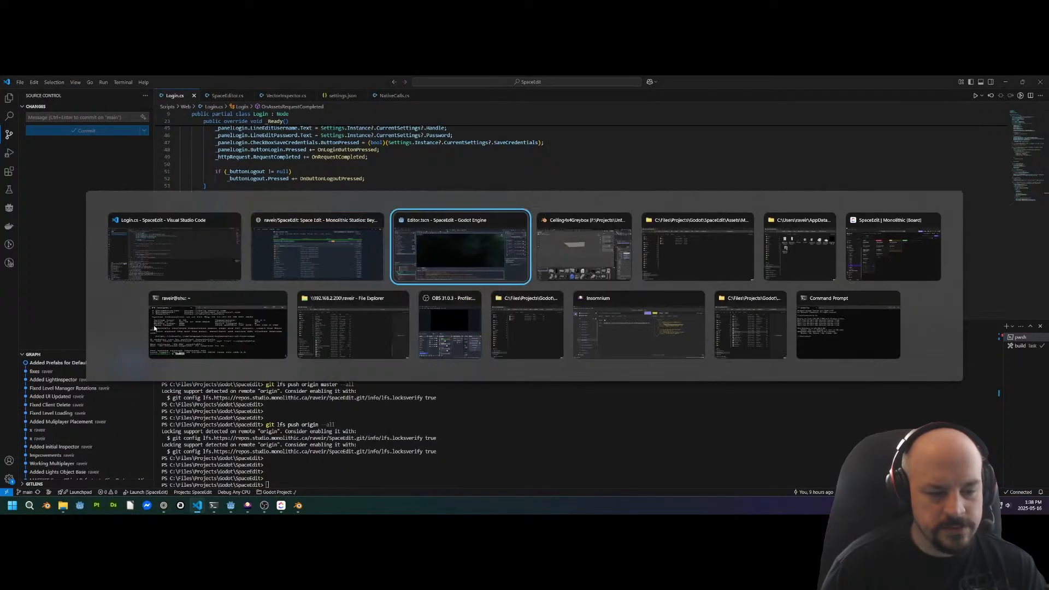
{"action": "key", "text": "alt+Tab"}
{"action": "key", "text": "Up"}
{"action": "key", "text": "Up"}
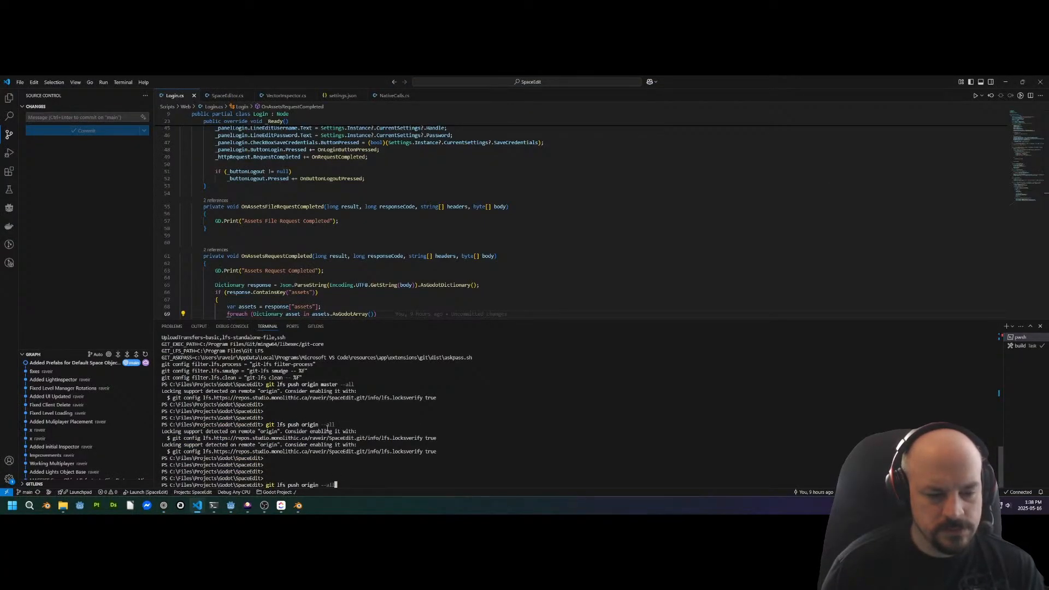
{"action": "key", "text": "Down"}
{"action": "key", "text": "Up"}
{"action": "key", "text": "Left"}
{"action": "key", "text": "Left"}
{"action": "key", "text": "Left"}
{"action": "key", "text": "Left"}
{"action": "key", "text": "Left"}
{"action": "key", "text": "Left"}
{"action": "key", "text": "BackSpace"}
{"action": "key", "text": "BackSpace"}
{"action": "key", "text": "BackSpace"}
{"action": "key", "text": "BackSpace"}
{"action": "type", "text": "in"}
{"action": "key", "text": "Return"}
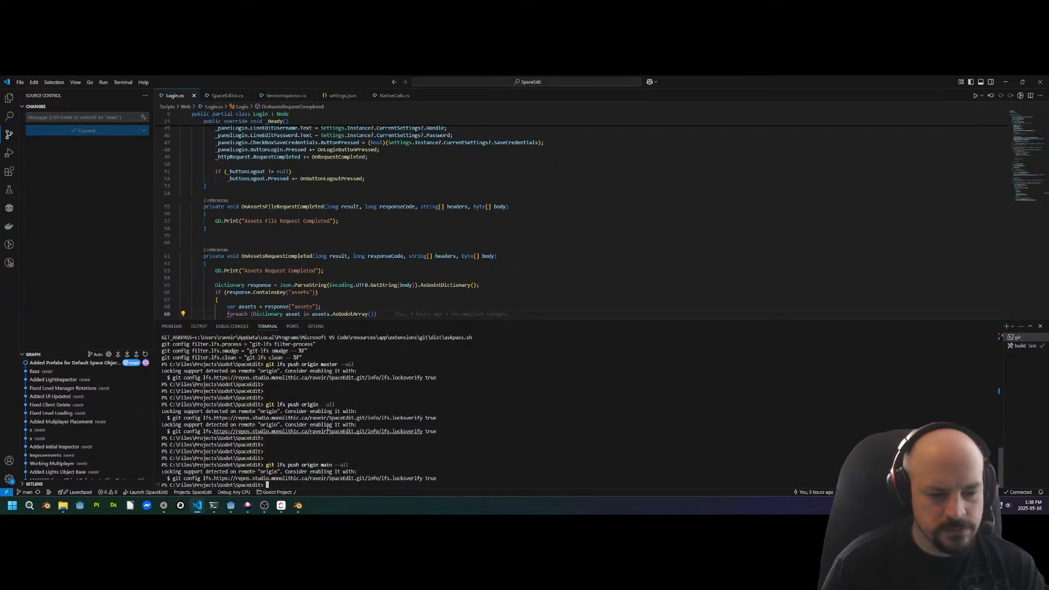
{"action": "key", "text": "Return"}
{"action": "key", "text": "Return"}
{"action": "key", "text": "Return"}
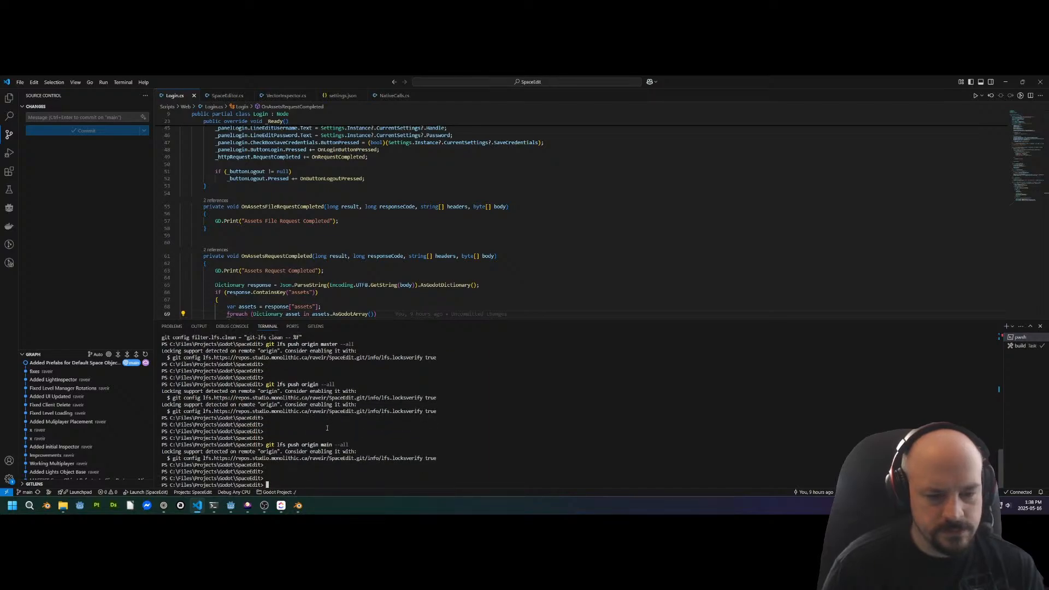
Run the suggested git config command setting lfs.locksverify to true for the SpaceEdit remote, and rerun git lfs push origin main --all
{"action": "left_click_drag", "start_coordinate": [444, 457], "coordinate": [172, 460]}
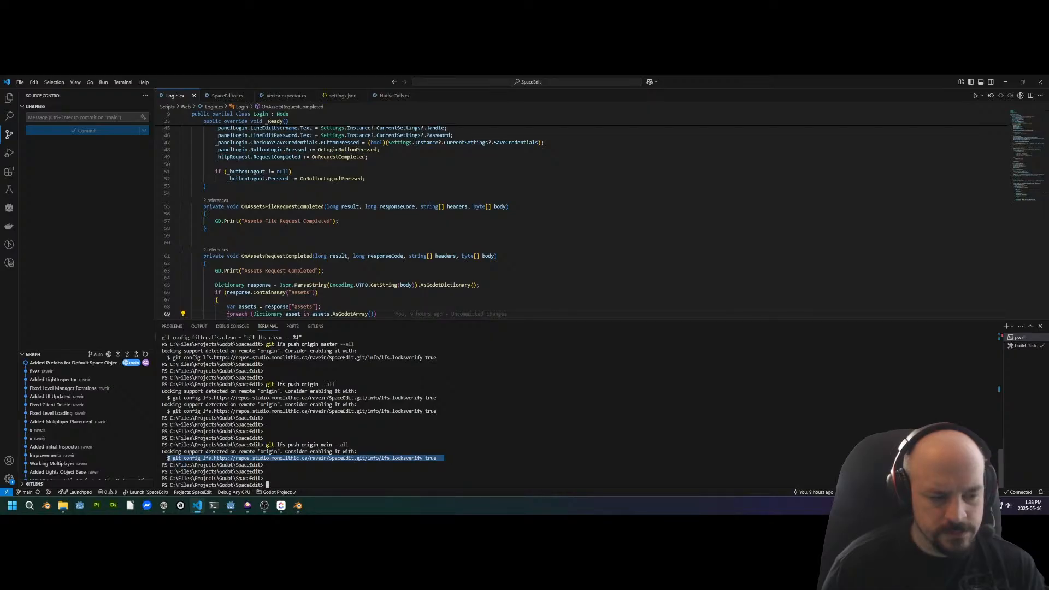
{"action": "key", "text": "ctrl+c"}
{"action": "key", "text": "ctrl+v"}
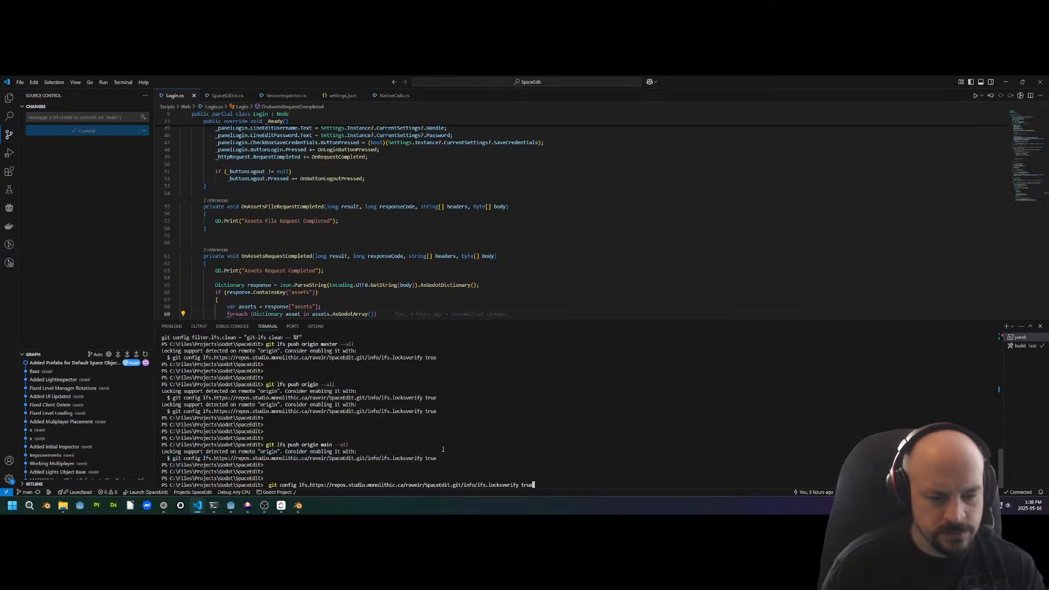
{"action": "key", "text": "Up"}
{"action": "key", "text": "Up"}
{"action": "key", "text": "Return"}
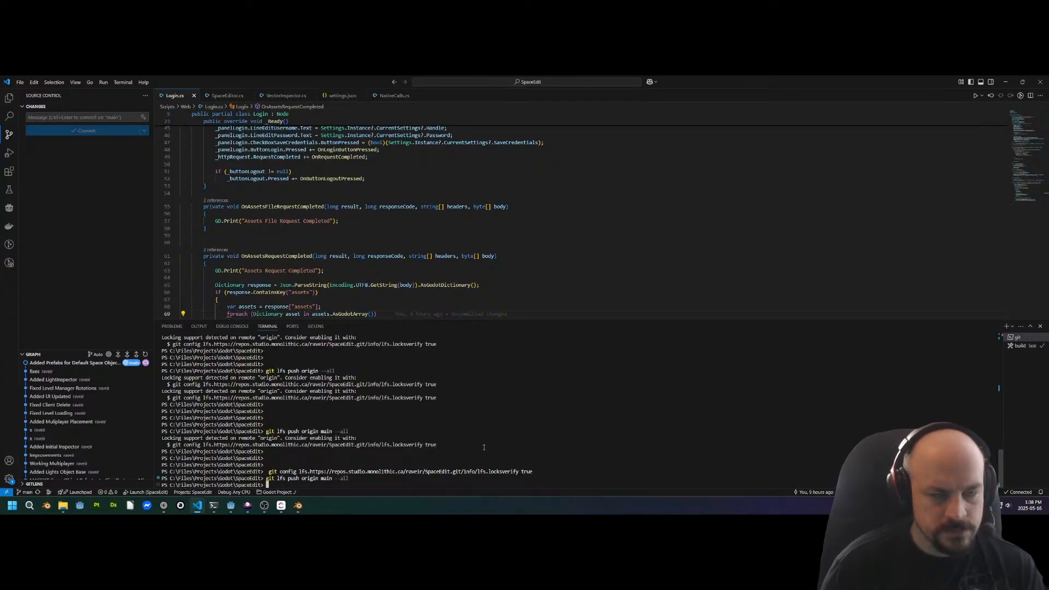
Switch to the browser, reload the SpaceEdit repository page and open the LFS section of its settings
{"action": "key", "text": "alt+Tab"}
{"action": "key", "text": "alt+Tab"}
{"action": "key", "text": "Tab"}
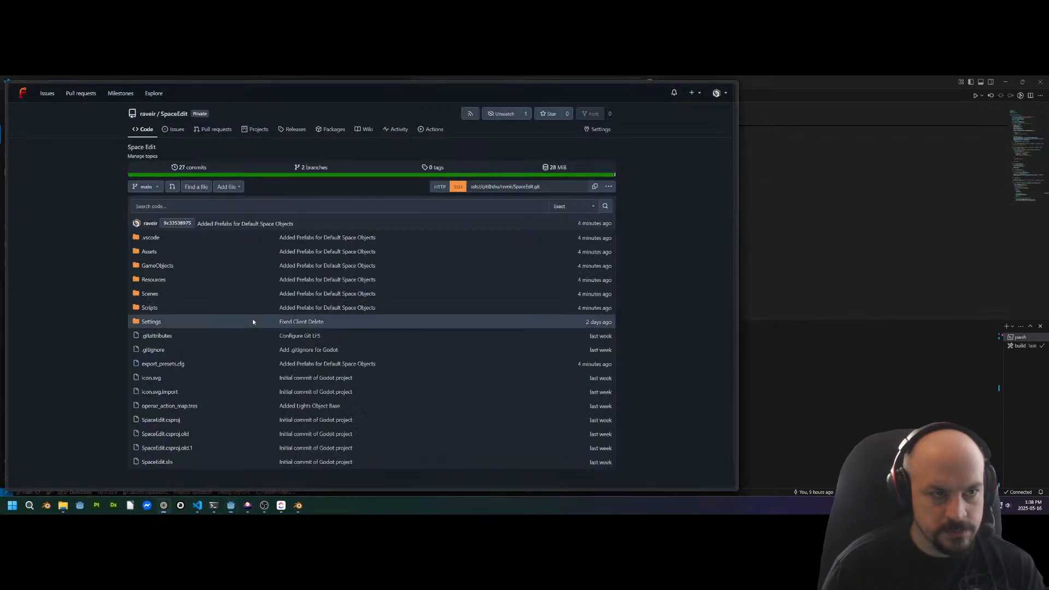
{"action": "left_click", "coordinate": [436, 132]}
{"action": "left_click", "coordinate": [174, 113]}
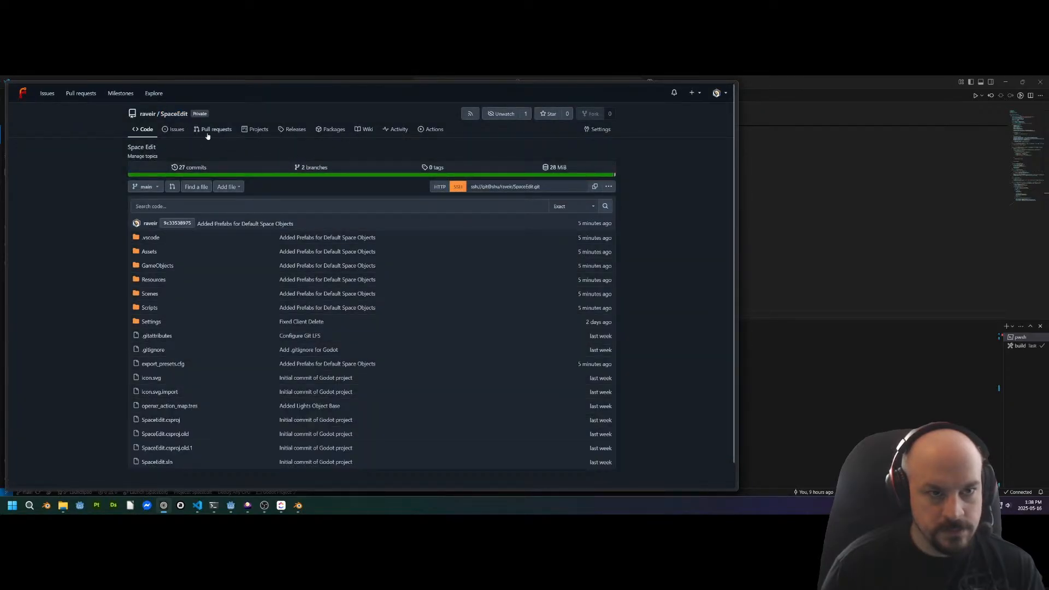
{"action": "left_click", "coordinate": [587, 130]}
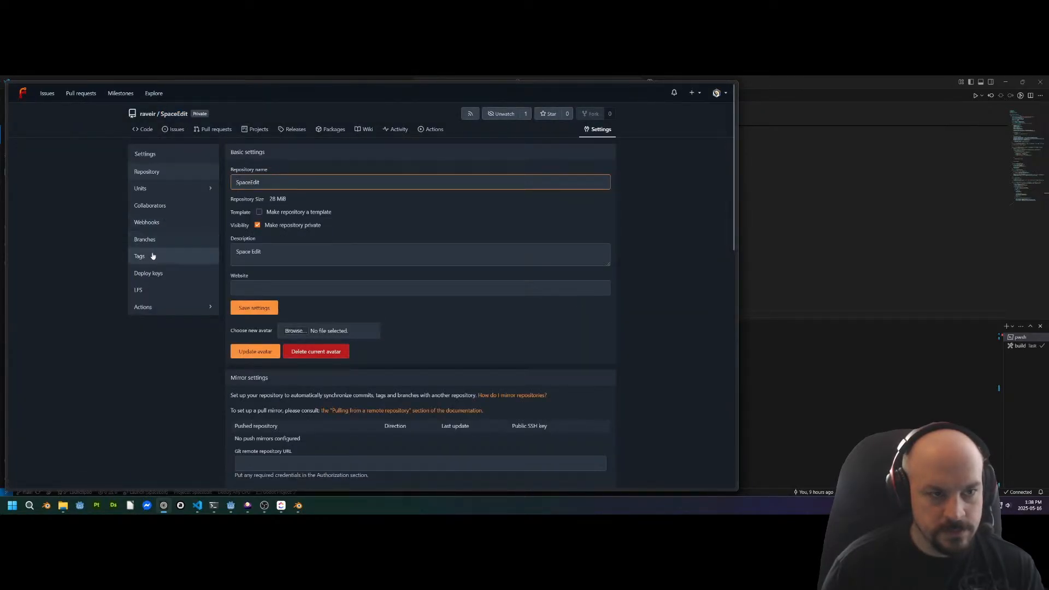
{"action": "left_click", "coordinate": [138, 290]}
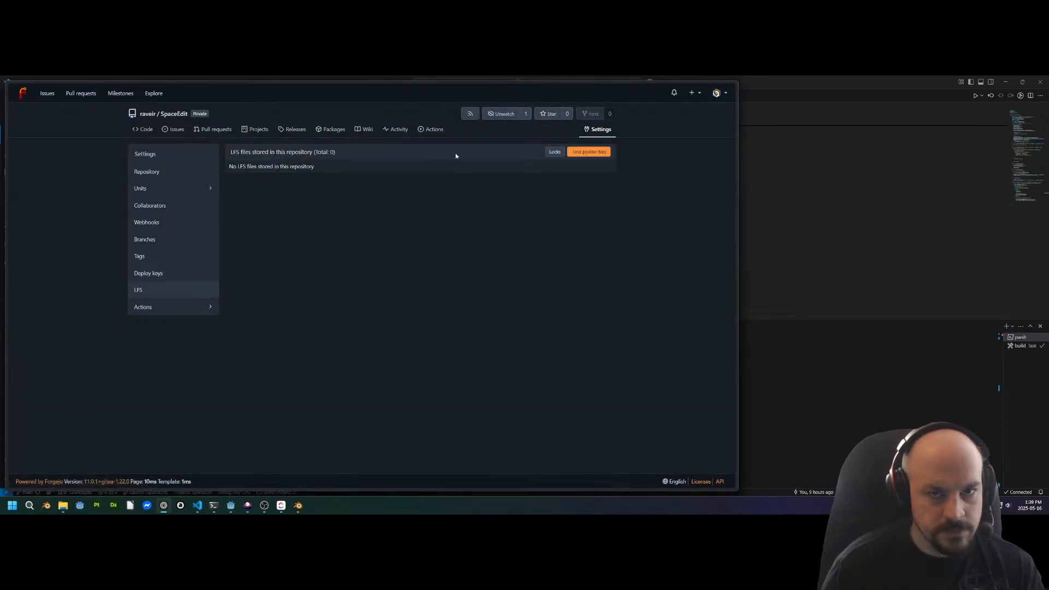
Check the repository's LFS pointer files and its LFS locks, and return to the stored LFS files list
{"action": "left_click", "coordinate": [591, 154]}
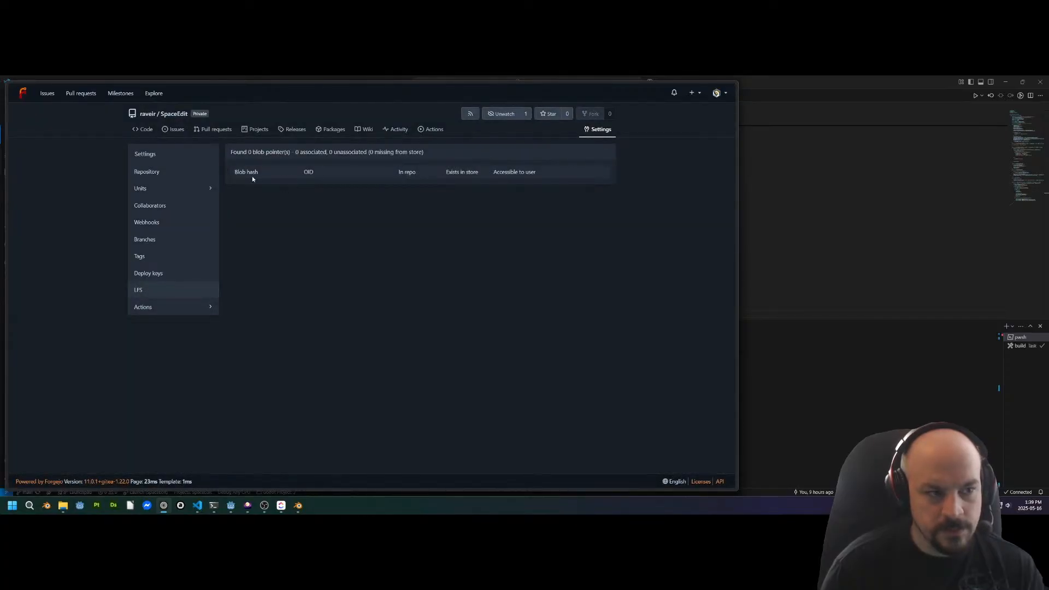
{"action": "left_click", "coordinate": [139, 289]}
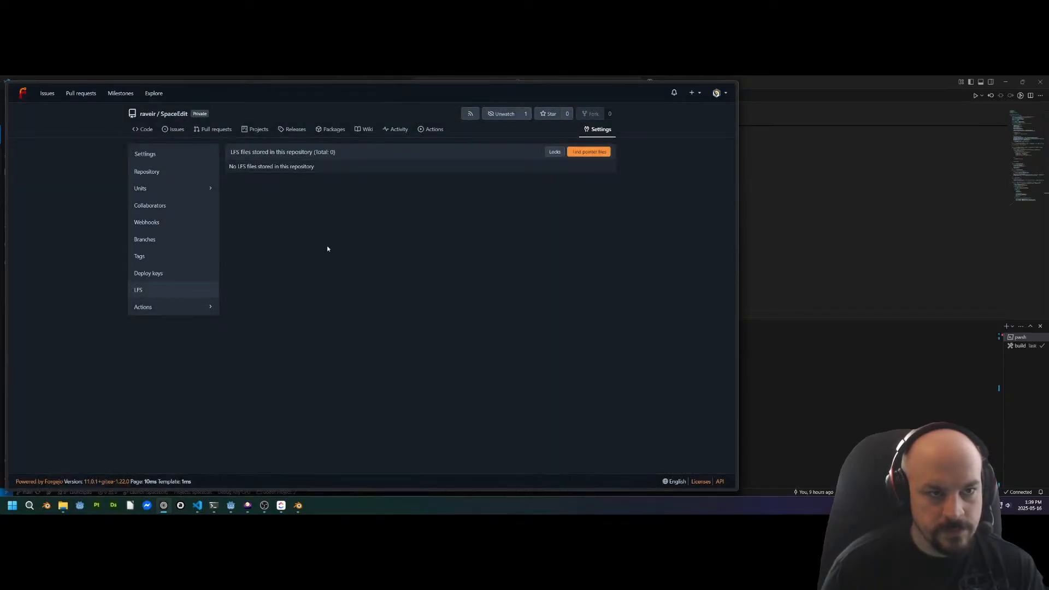
{"action": "left_click", "coordinate": [553, 153]}
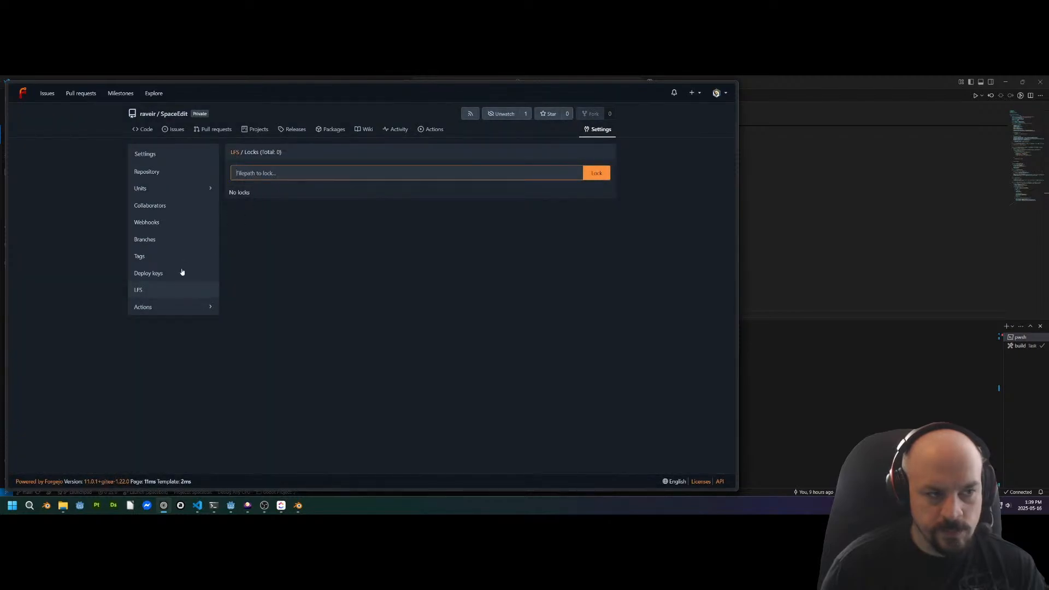
{"action": "left_click", "coordinate": [209, 289]}
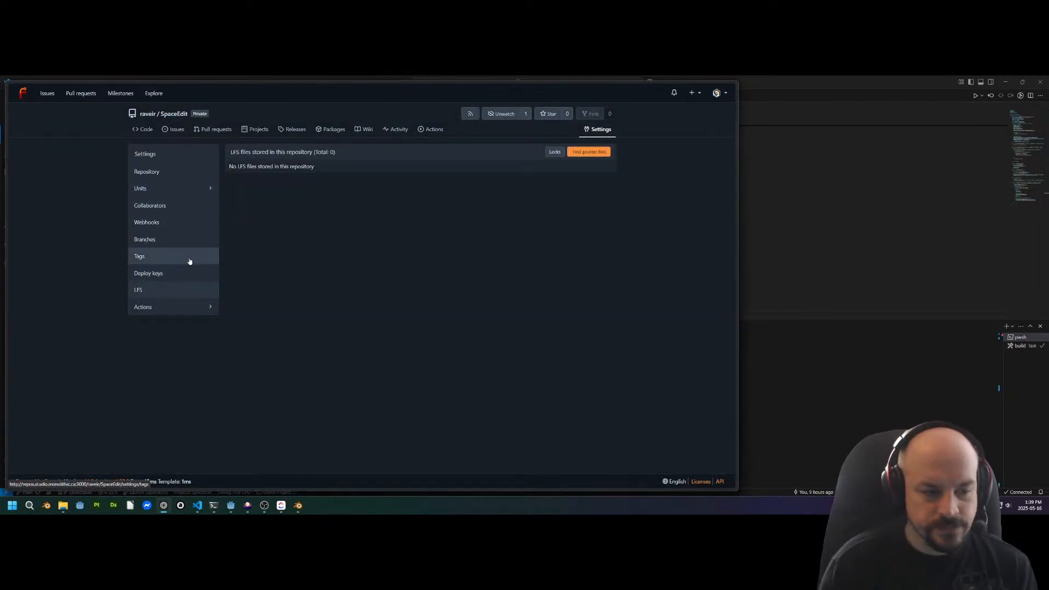
Switch back to the terminal in VS Code
{"action": "key", "text": "alt+Tab"}
{"action": "key", "text": "alt+Tab"}
{"action": "key", "text": "Tab"}
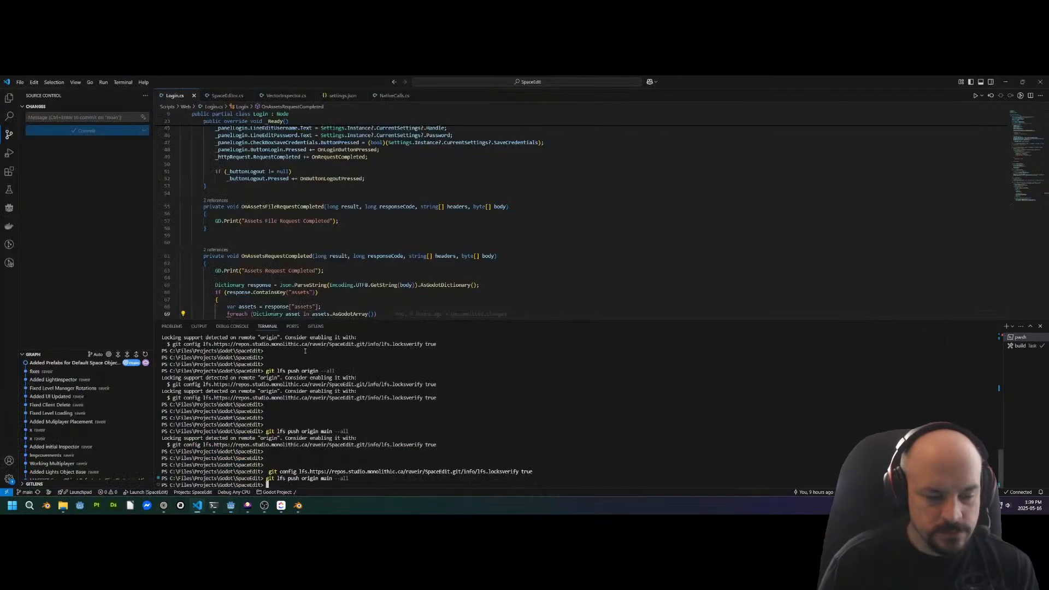
{"action": "key", "text": "Up"}
{"action": "key", "text": "Up"}
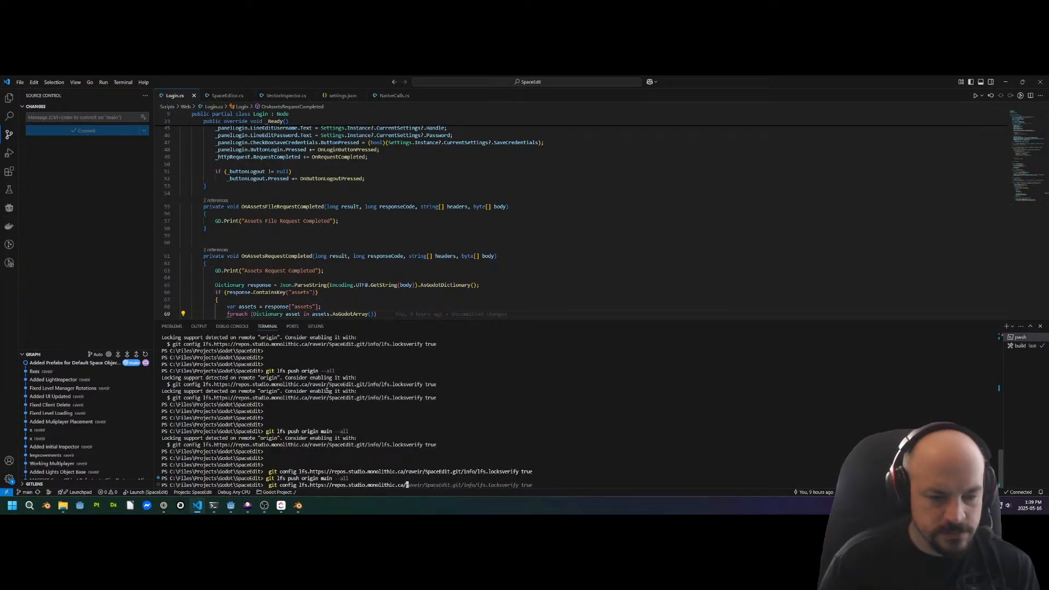
{"action": "key", "text": "BackSpace"}
{"action": "key", "text": "BackSpace"}
{"action": "key", "text": "BackSpace"}
{"action": "key", "text": "BackSpace"}
{"action": "key", "text": "BackSpace"}
{"action": "key", "text": "BackSpace"}
{"action": "key", "text": "BackSpace"}
{"action": "key", "text": "BackSpace"}
{"action": "key", "text": "BackSpace"}
{"action": "key", "text": "BackSpace"}
{"action": "key", "text": "BackSpace"}
{"action": "key", "text": "BackSpace"}
{"action": "key", "text": "BackSpace"}
{"action": "key", "text": "BackSpace"}
{"action": "key", "text": "BackSpace"}
{"action": "key", "text": "BackSpace"}
{"action": "key", "text": "BackSpace"}
{"action": "key", "text": "BackSpace"}
{"action": "key", "text": "BackSpace"}
{"action": "key", "text": "BackSpace"}
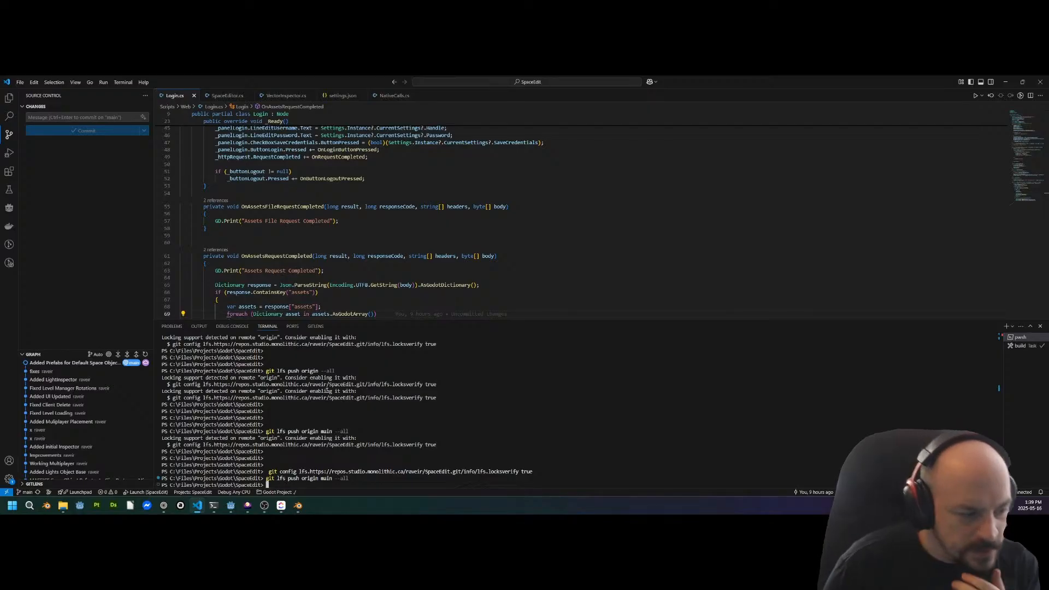
Choose main in the branch checkout list, and run git lfs push origin master --all in the terminal
{"action": "left_click", "coordinate": [27, 492]}
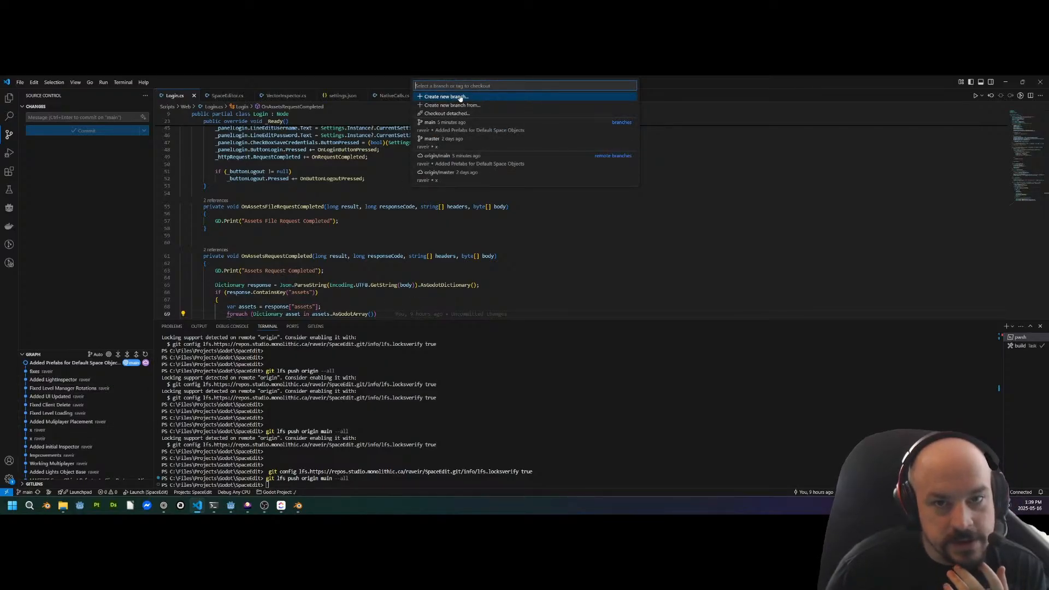
{"action": "left_click", "coordinate": [443, 124]}
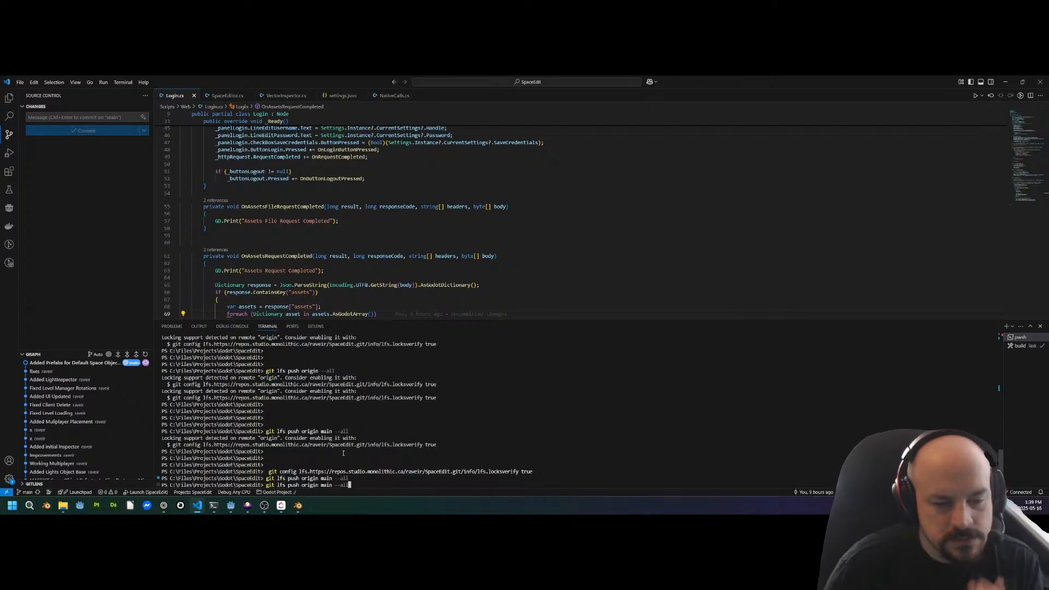
{"action": "key", "text": "Left"}
{"action": "key", "text": "Left"}
{"action": "key", "text": "Left"}
{"action": "key", "text": "Left"}
{"action": "key", "text": "Left"}
{"action": "key", "text": "Left"}
{"action": "key", "text": "BackSpace"}
{"action": "key", "text": "BackSpace"}
{"action": "type", "text": "ster"}
{"action": "key", "text": "Return"}
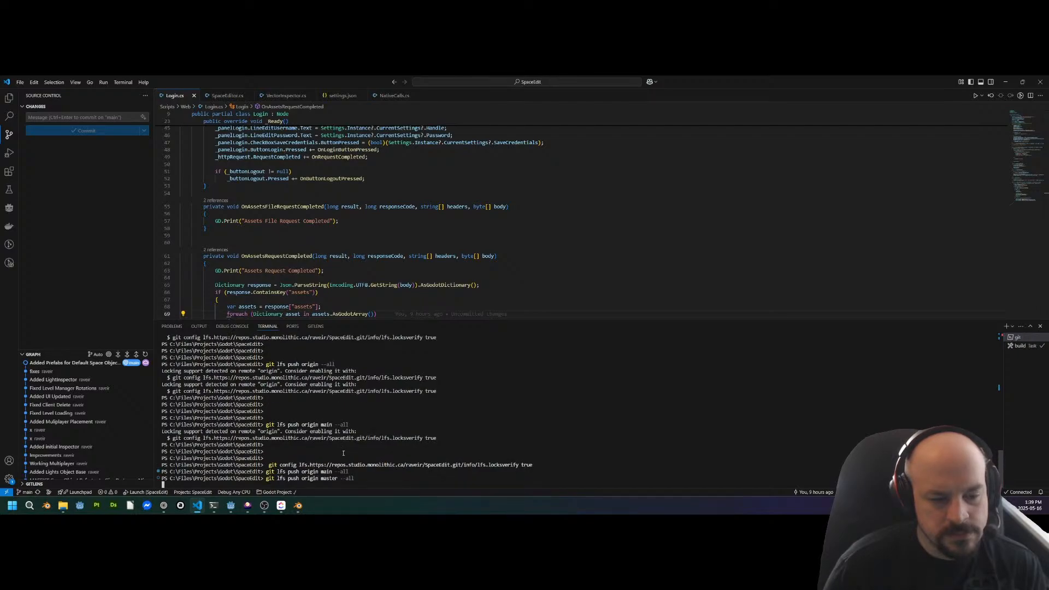
{"action": "key", "text": "Left"}
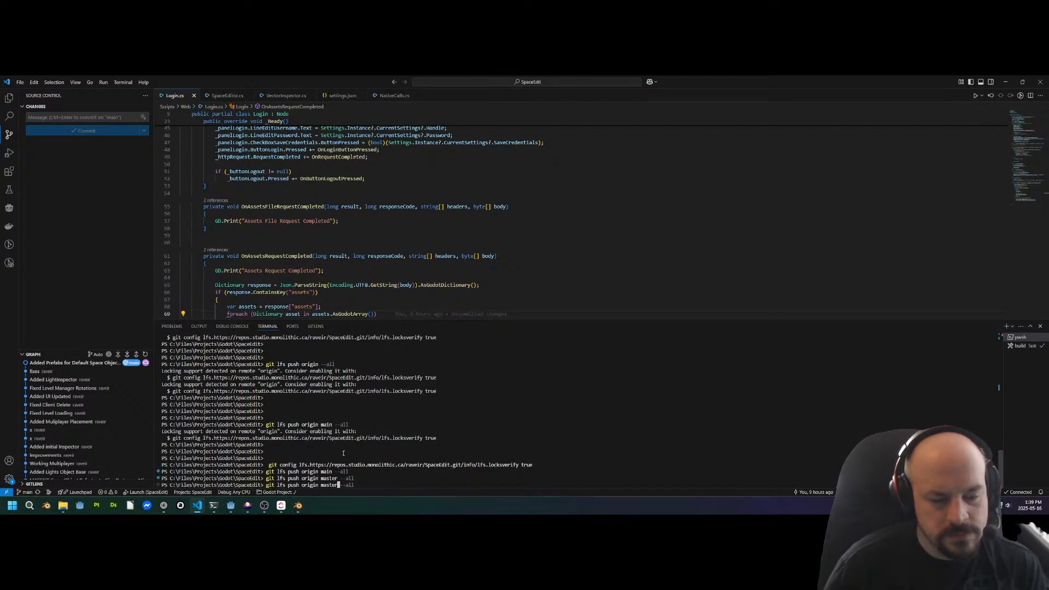
{"action": "key", "text": "End"}
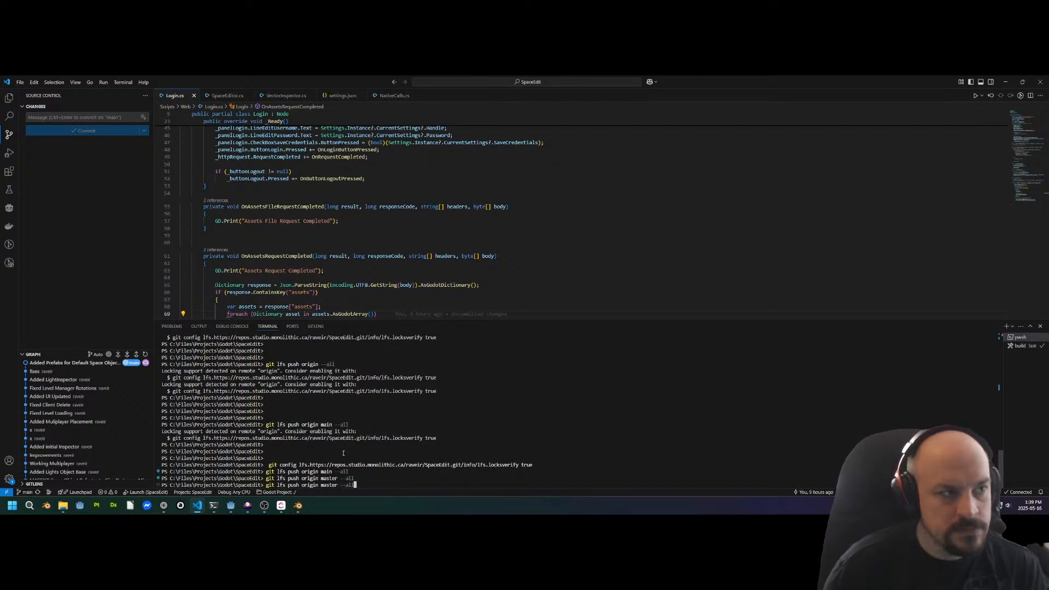
{"action": "left_click", "coordinate": [9, 97]}
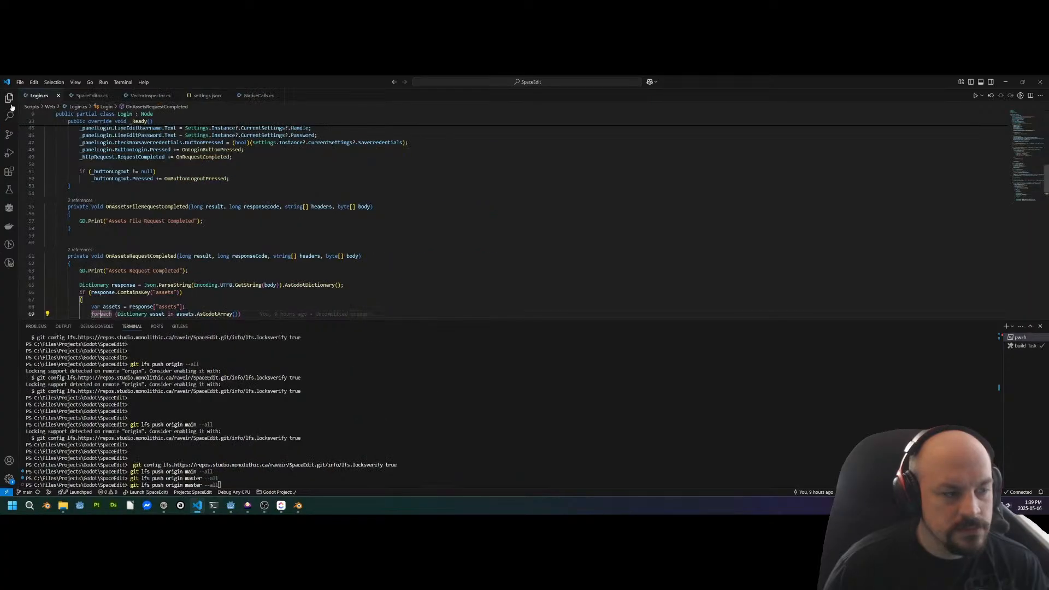
Switch to the browser, open the UnforgivenSystems repository from the owner's profile and check its branch list
{"action": "key", "text": "alt+Tab"}
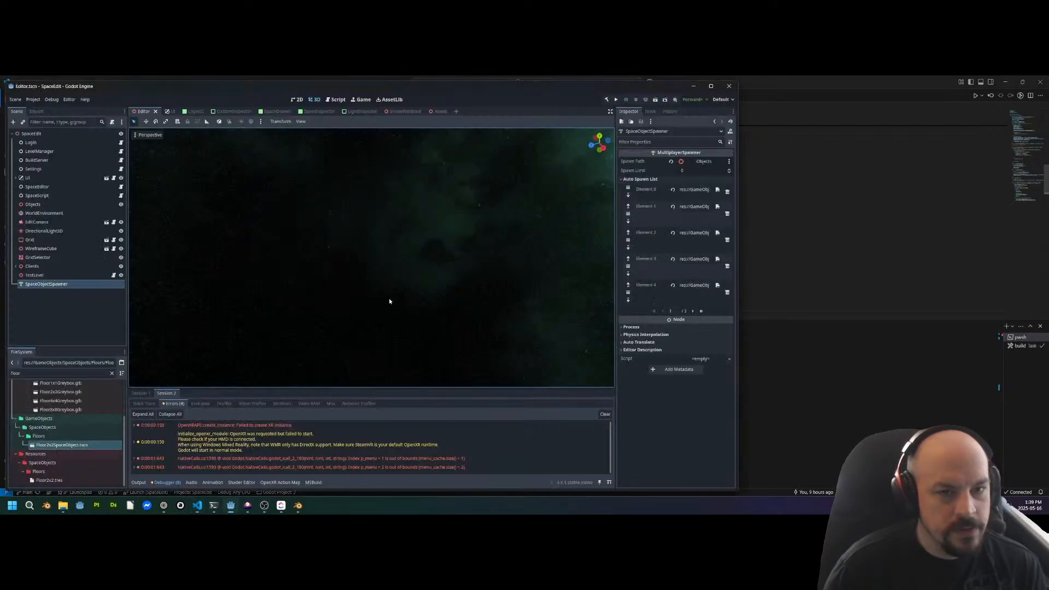
{"action": "key", "text": "alt+Tab"}
{"action": "key", "text": "alt+Tab"}
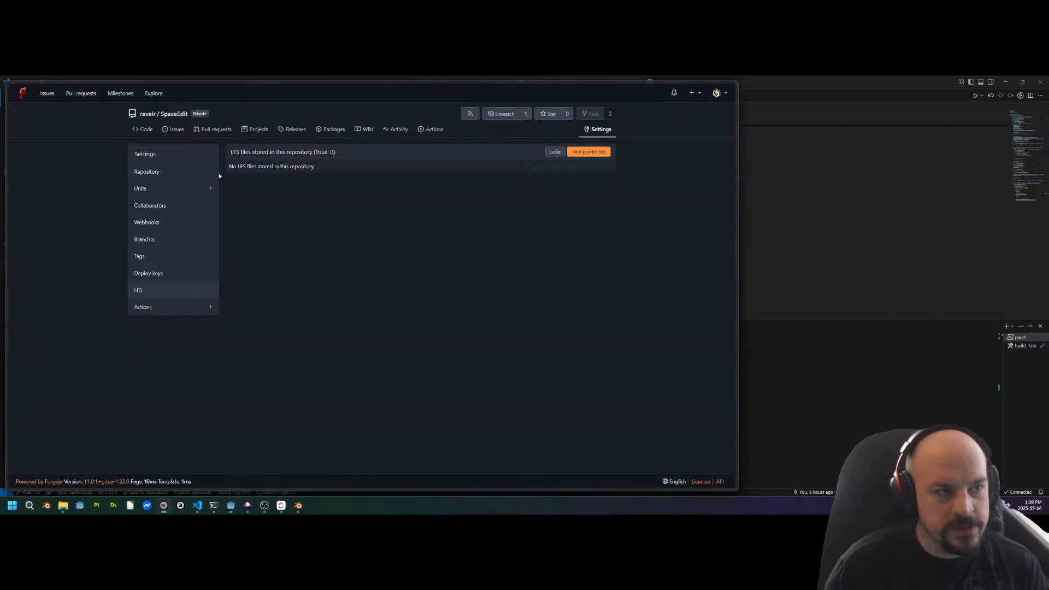
{"action": "left_click", "coordinate": [148, 113]}
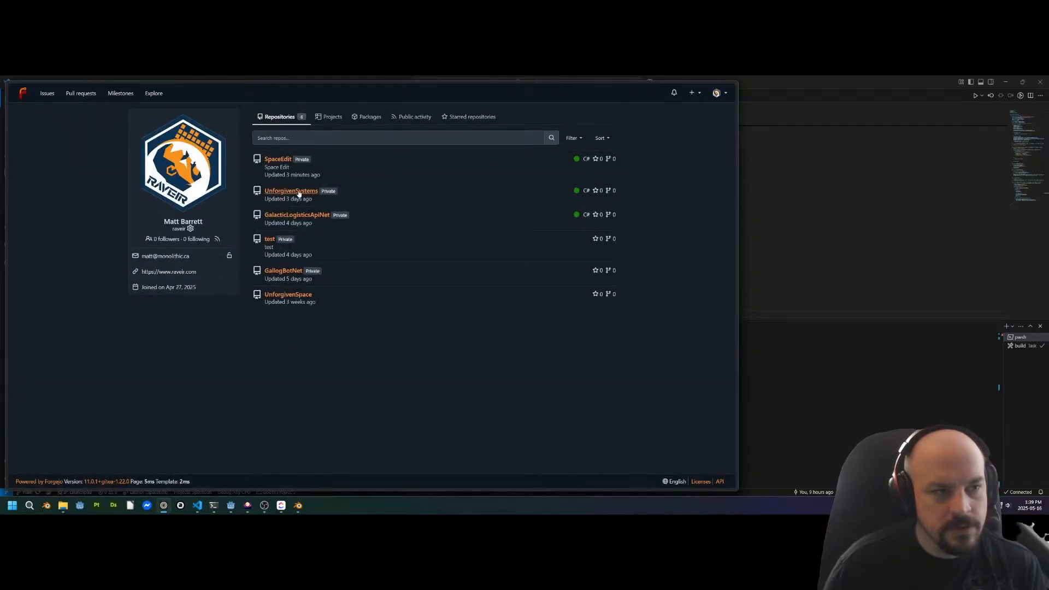
{"action": "left_click", "coordinate": [297, 192]}
{"action": "left_click", "coordinate": [155, 187]}
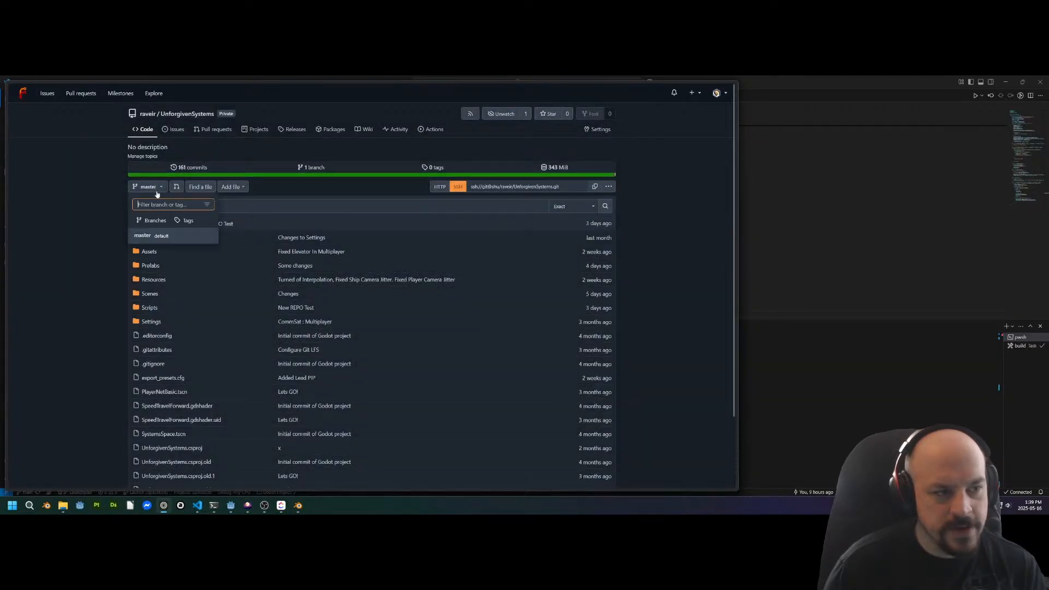
{"action": "left_click", "coordinate": [75, 199]}
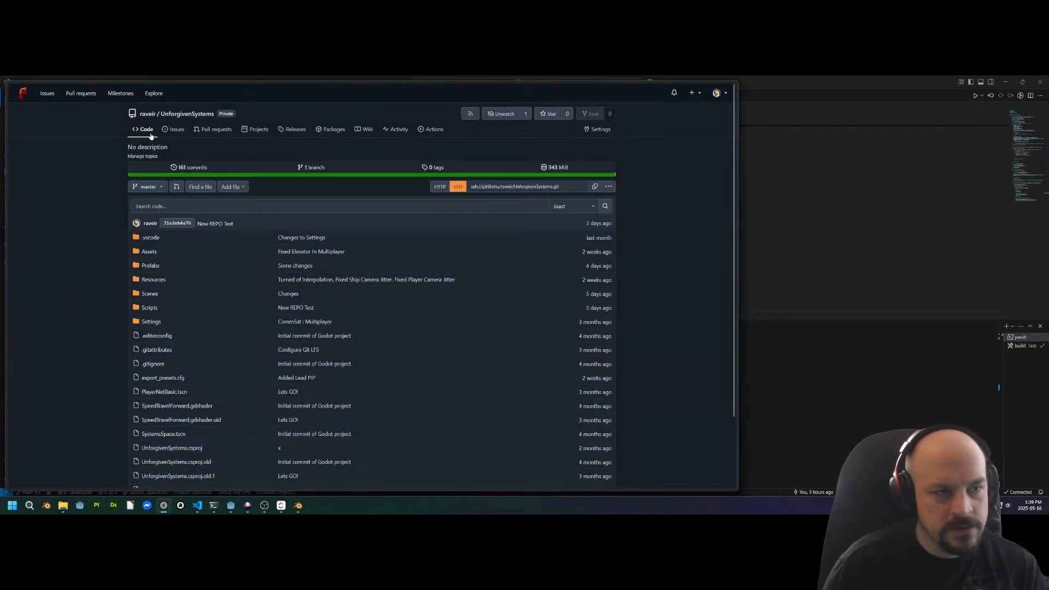
Return to the SpaceEdit repository through the owner's profile and list its branches
{"action": "left_click", "coordinate": [148, 114]}
{"action": "left_click", "coordinate": [280, 162]}
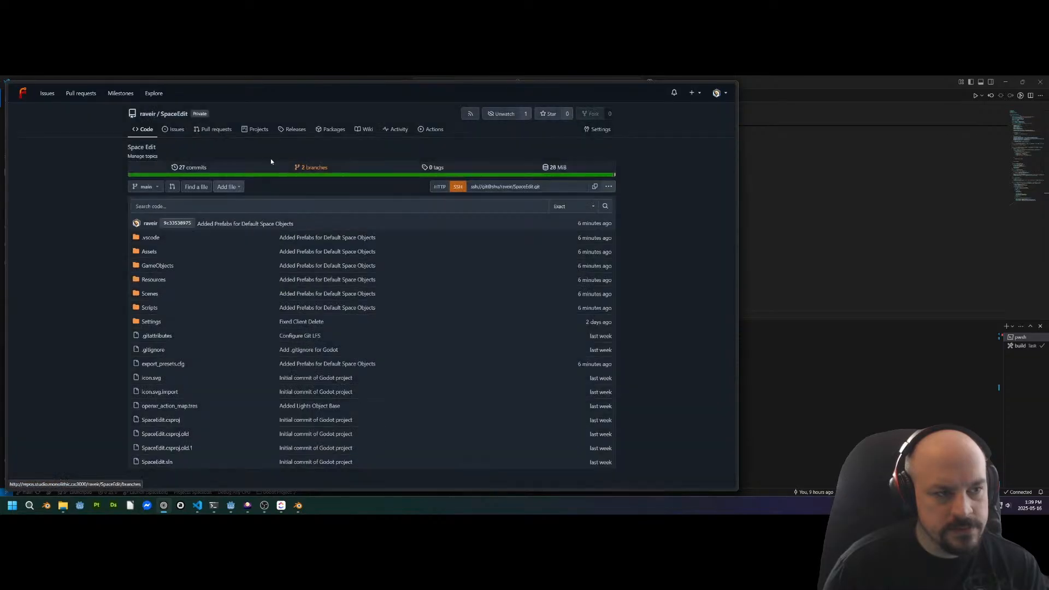
{"action": "left_click", "coordinate": [148, 187]}
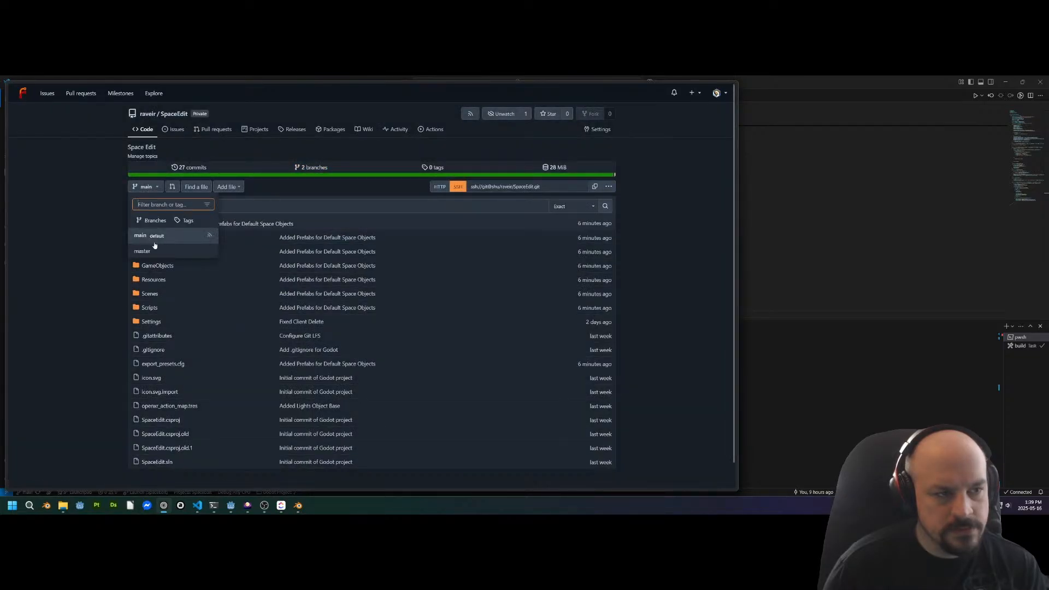
View the files on SpaceEdit's master branch and switch the file listing back to main
{"action": "left_click", "coordinate": [143, 251]}
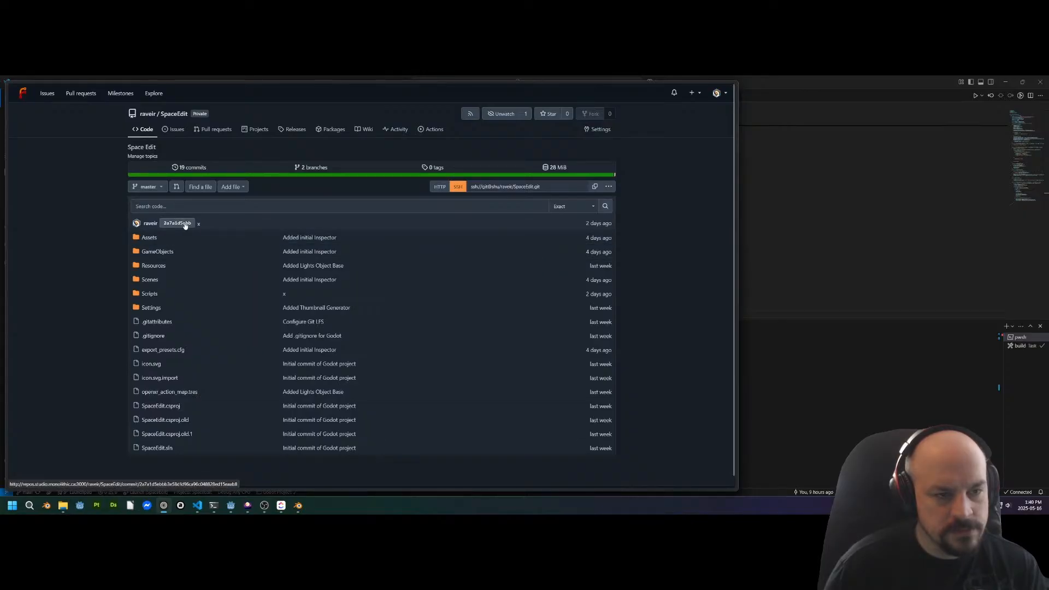
{"action": "left_click", "coordinate": [156, 187]}
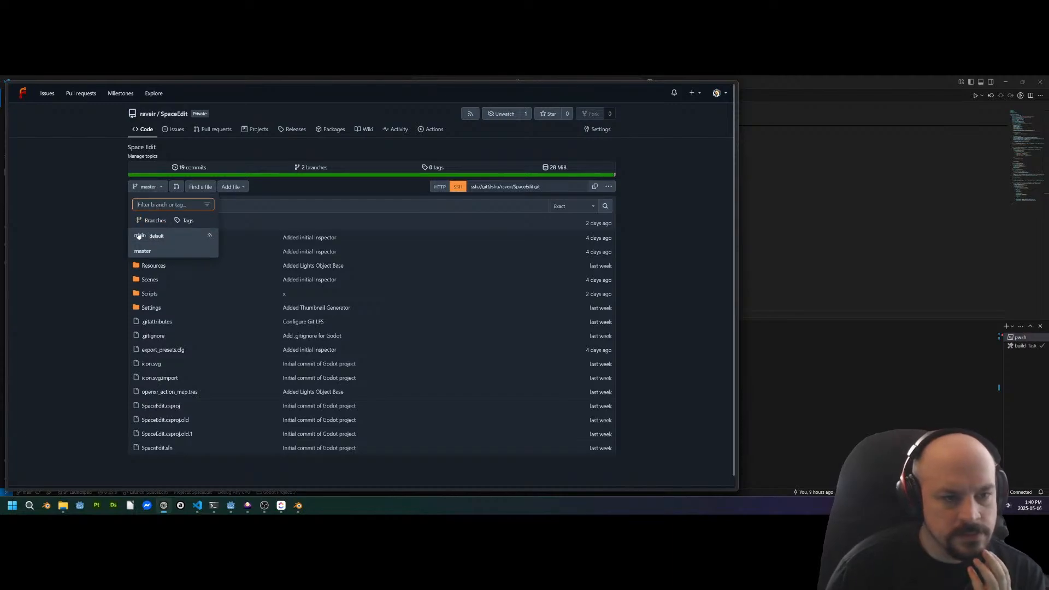
{"action": "left_click", "coordinate": [141, 236]}
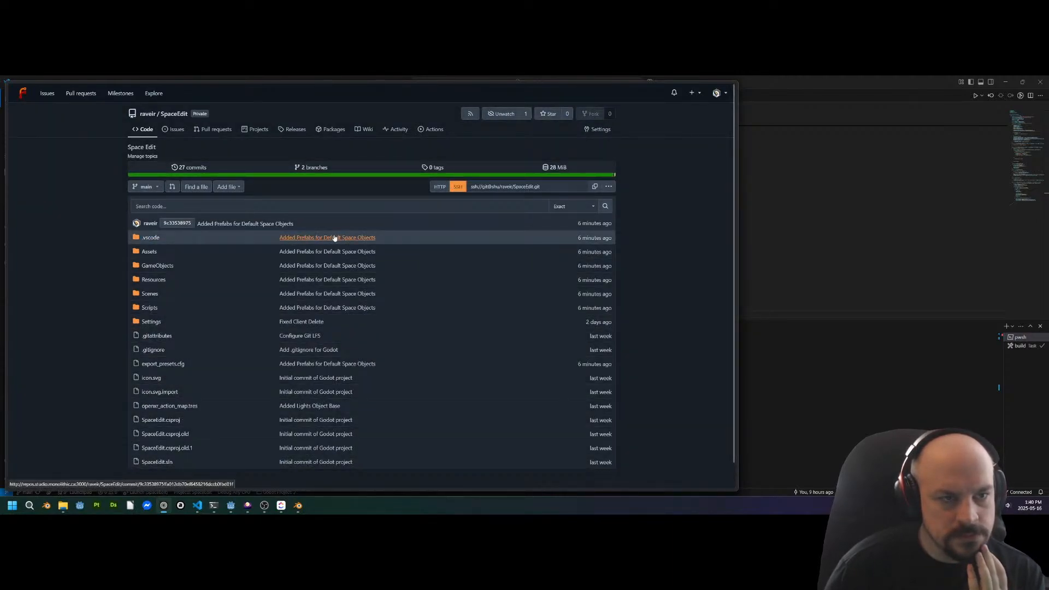
From the branch list, open a pull request comparison of master into main and inspect its diff and source branch options
{"action": "left_click", "coordinate": [311, 168]}
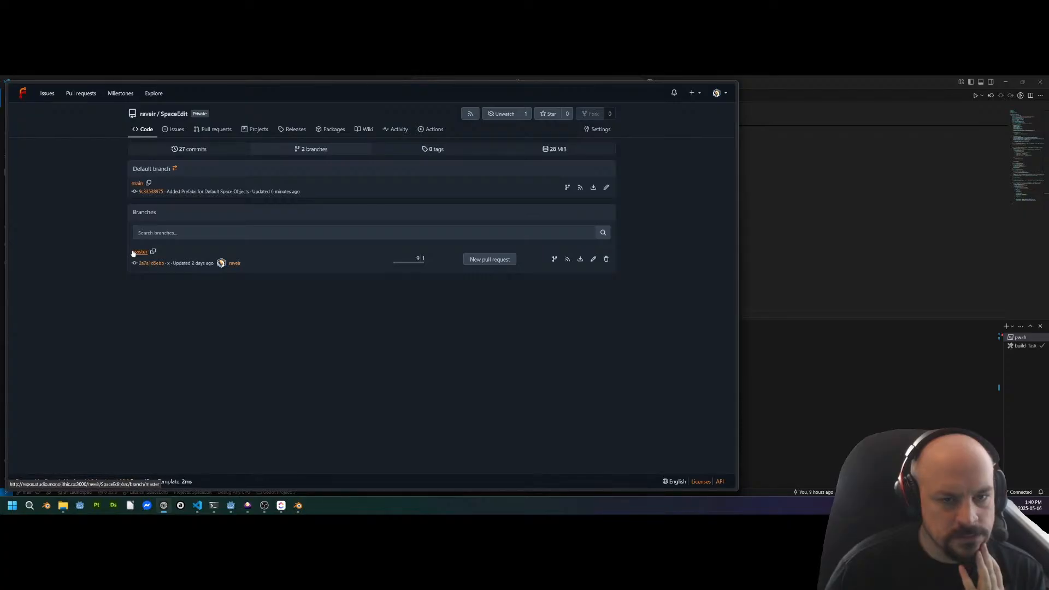
{"action": "left_click", "coordinate": [485, 260]}
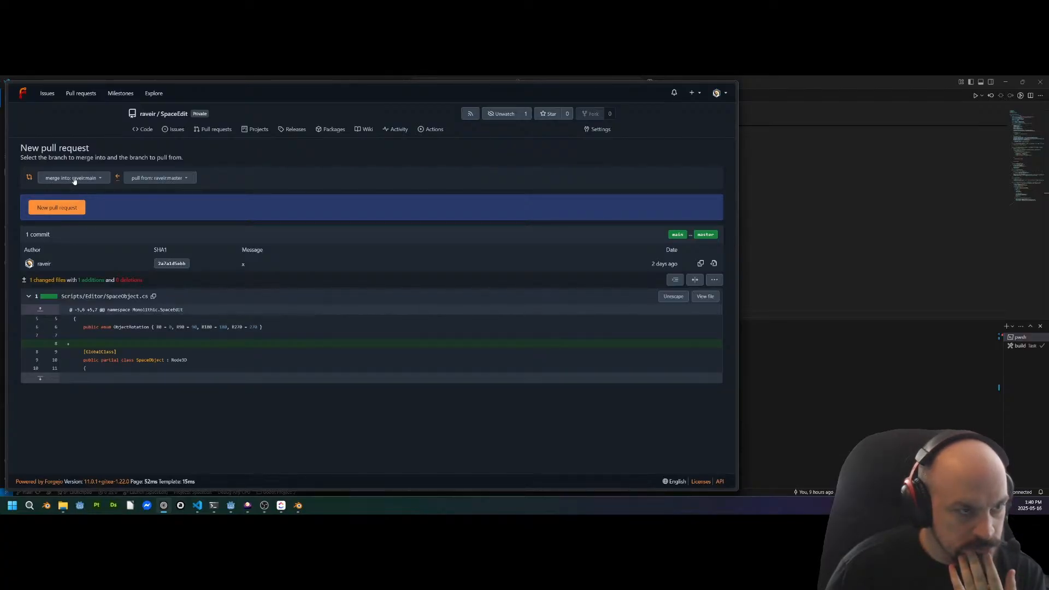
{"action": "left_click", "coordinate": [173, 181]}
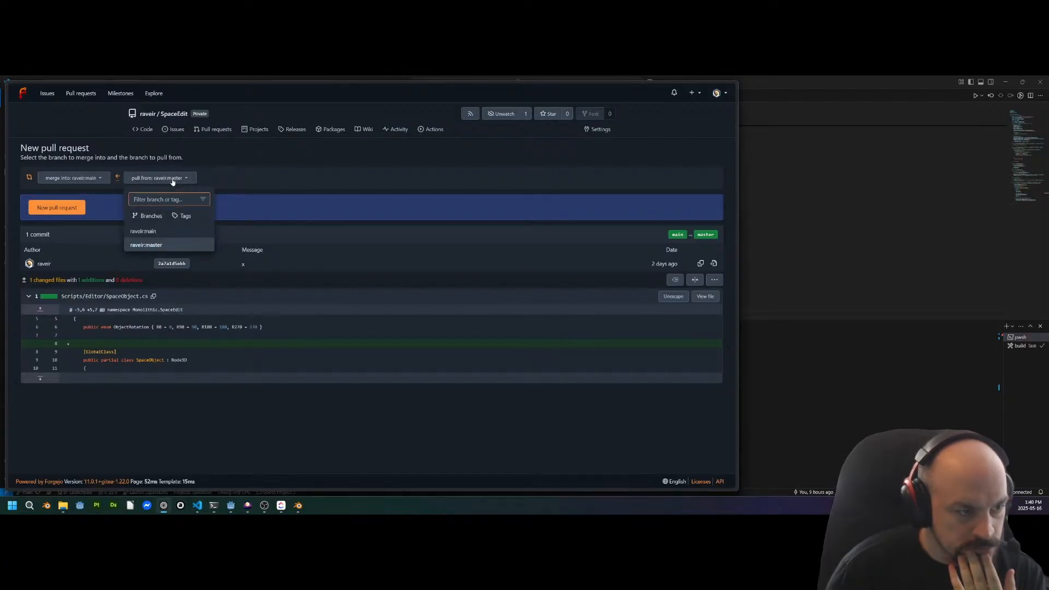
{"action": "left_click", "coordinate": [172, 181]}
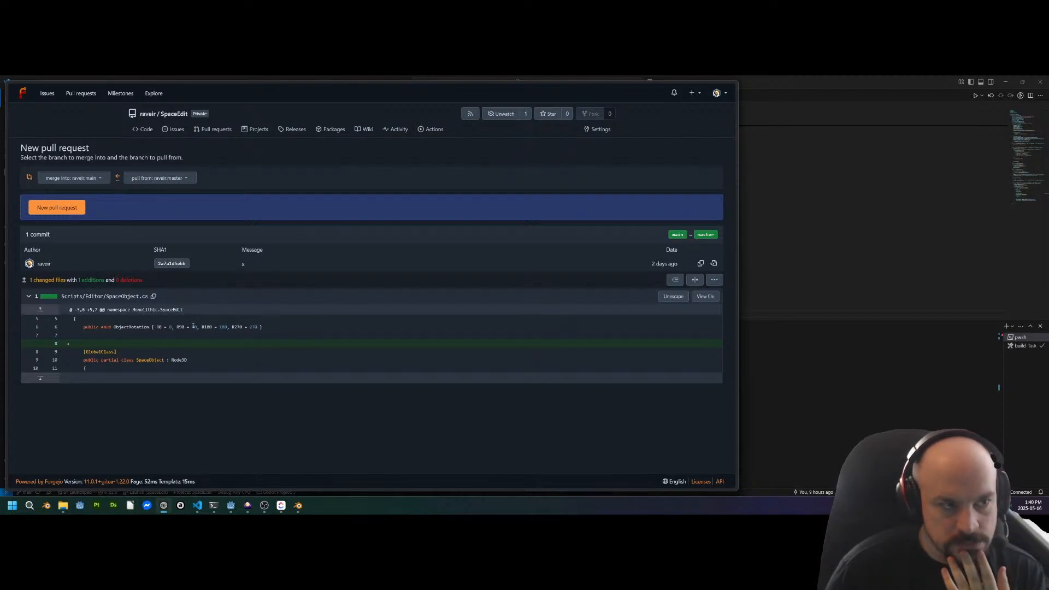
{"action": "left_click", "coordinate": [174, 179]}
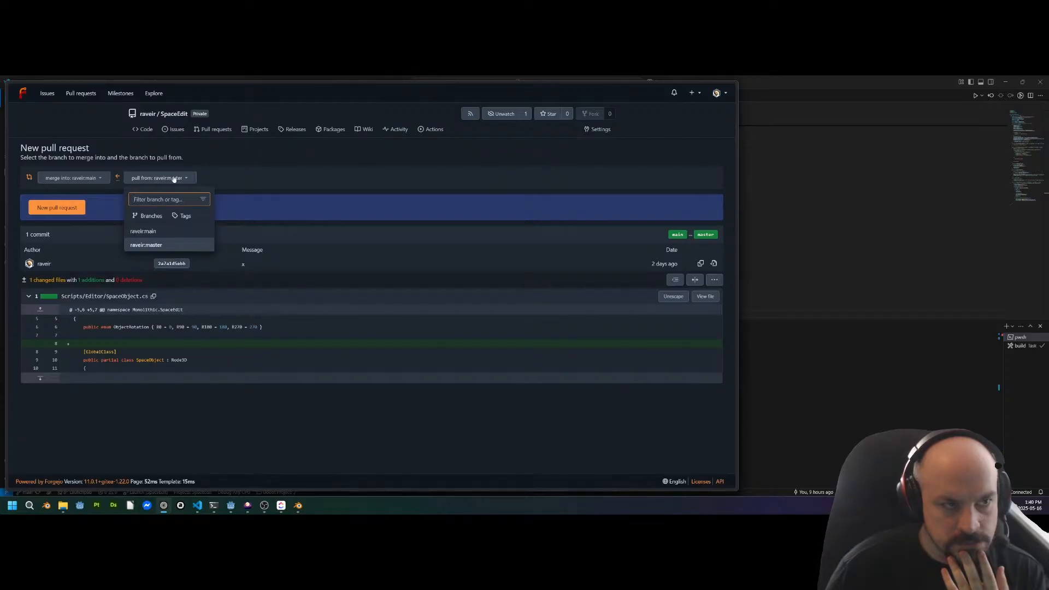
Return to the SpaceEdit code page, switch to the master branch and review its commit history
{"action": "left_click", "coordinate": [164, 116]}
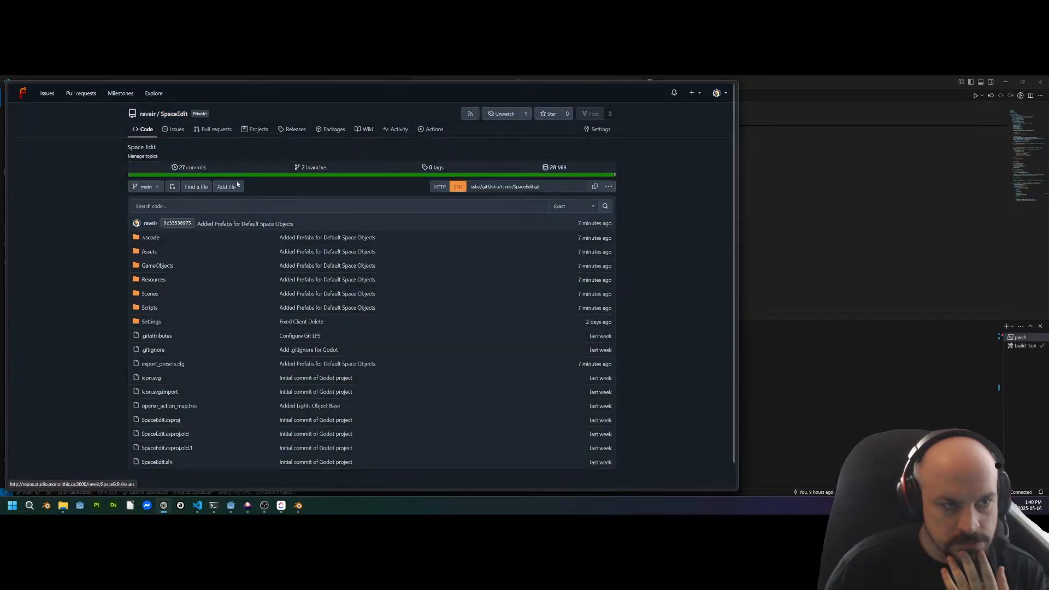
{"action": "scroll", "coordinate": [279, 289], "scroll_direction": "down", "scroll_amount": 1}
{"action": "scroll", "coordinate": [279, 289], "scroll_direction": "up", "scroll_amount": 1}
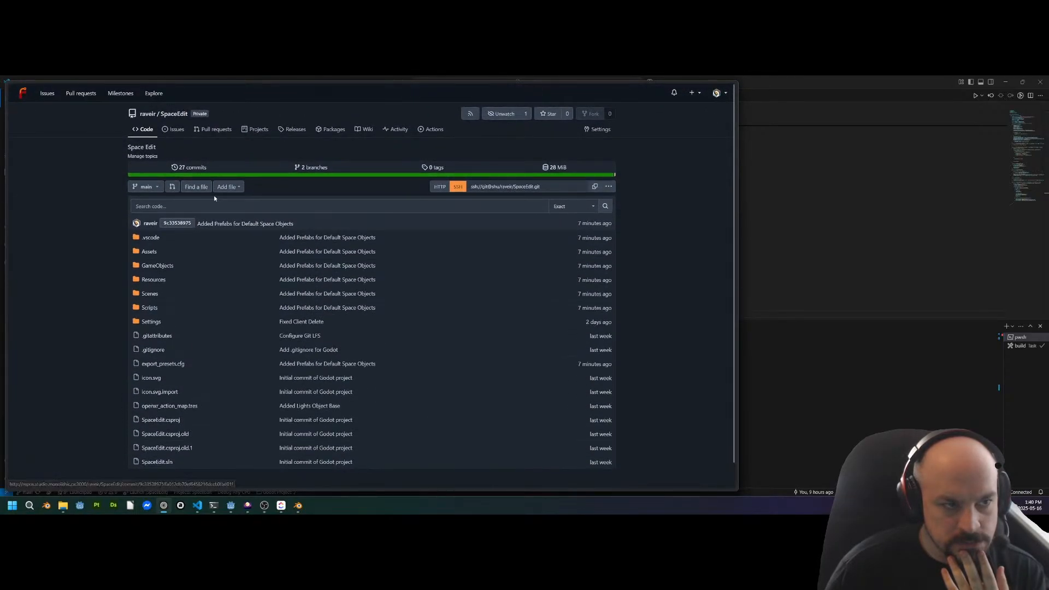
{"action": "left_click", "coordinate": [146, 187]}
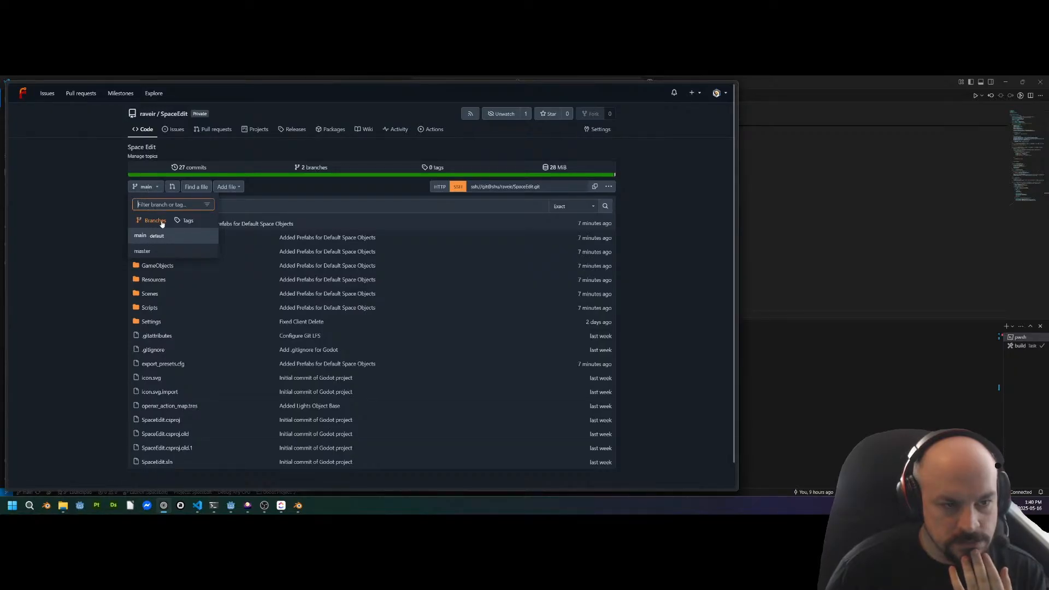
{"action": "left_click", "coordinate": [142, 251]}
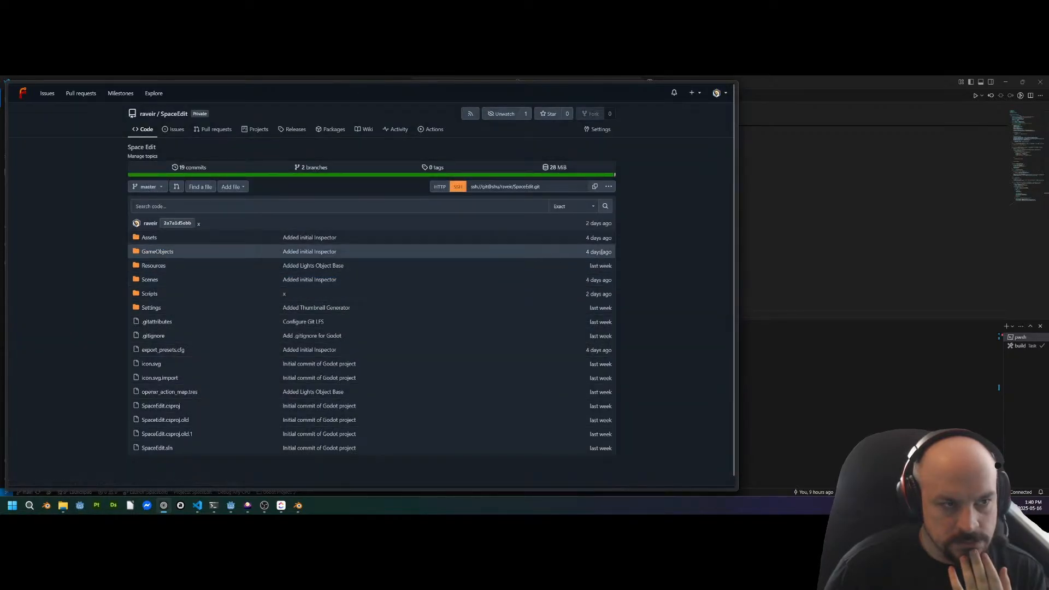
{"action": "left_click", "coordinate": [197, 167]}
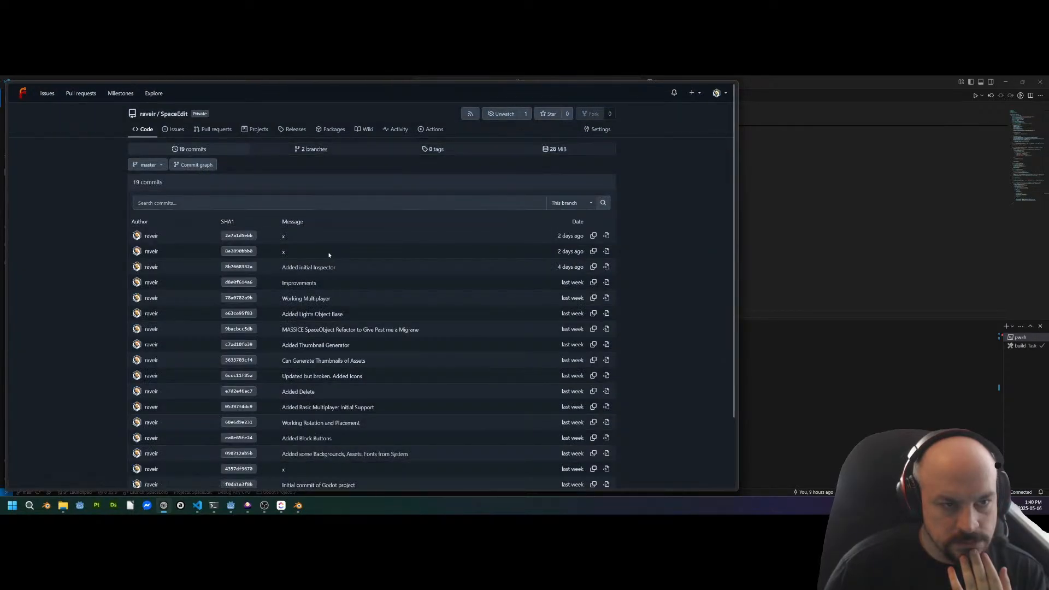
{"action": "scroll", "coordinate": [328, 257], "scroll_direction": "down", "scroll_amount": 2}
{"action": "left_click_drag", "start_coordinate": [280, 187], "coordinate": [359, 191]}
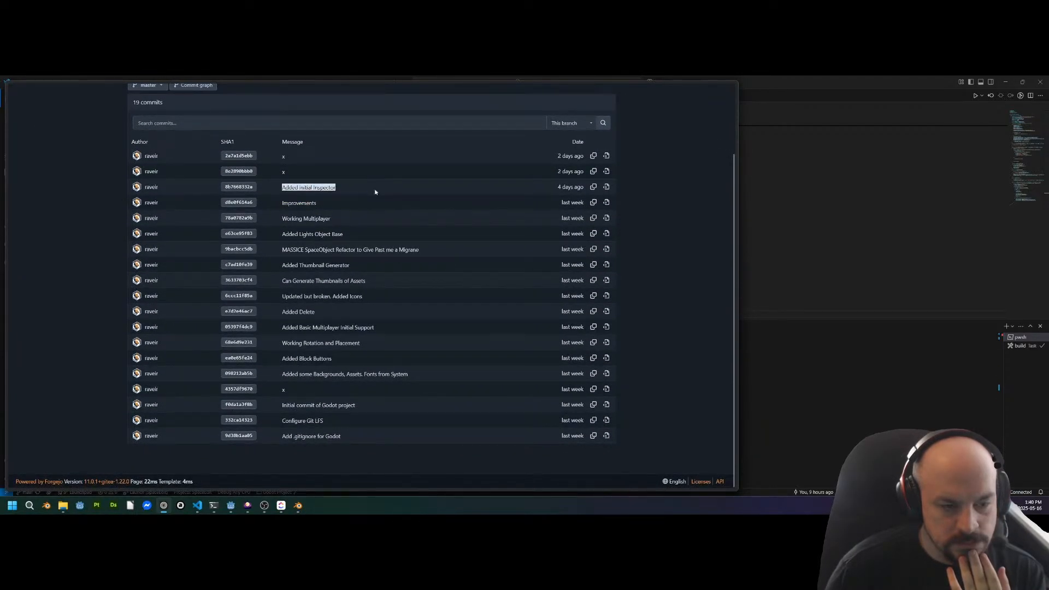
{"action": "scroll", "coordinate": [326, 298], "scroll_direction": "up", "scroll_amount": 2}
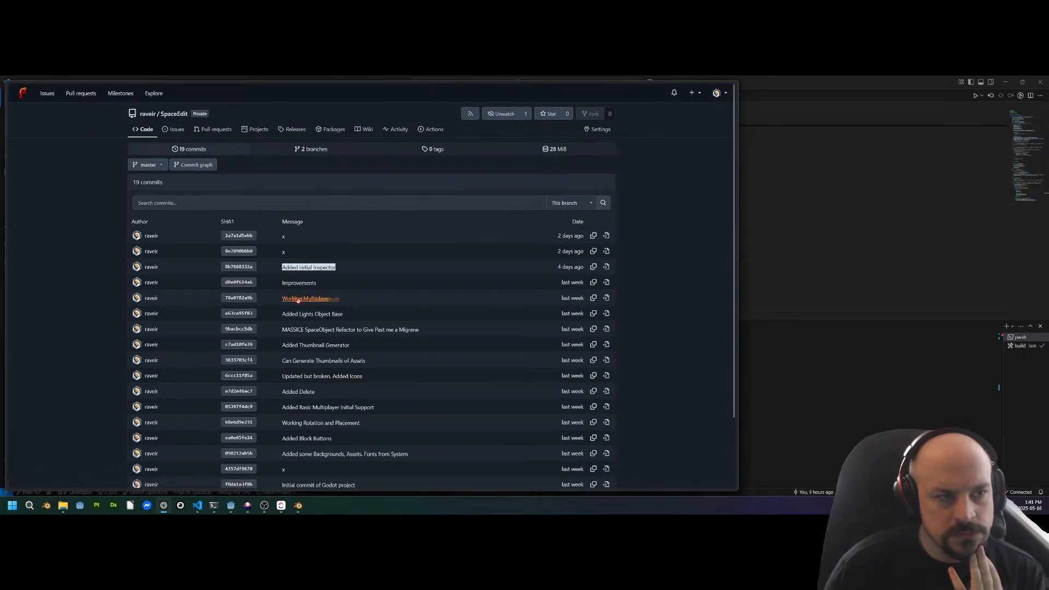
Reopen SpaceEdit from the owner's profile and compare the file listings of the main and master branches
{"action": "left_click", "coordinate": [147, 114]}
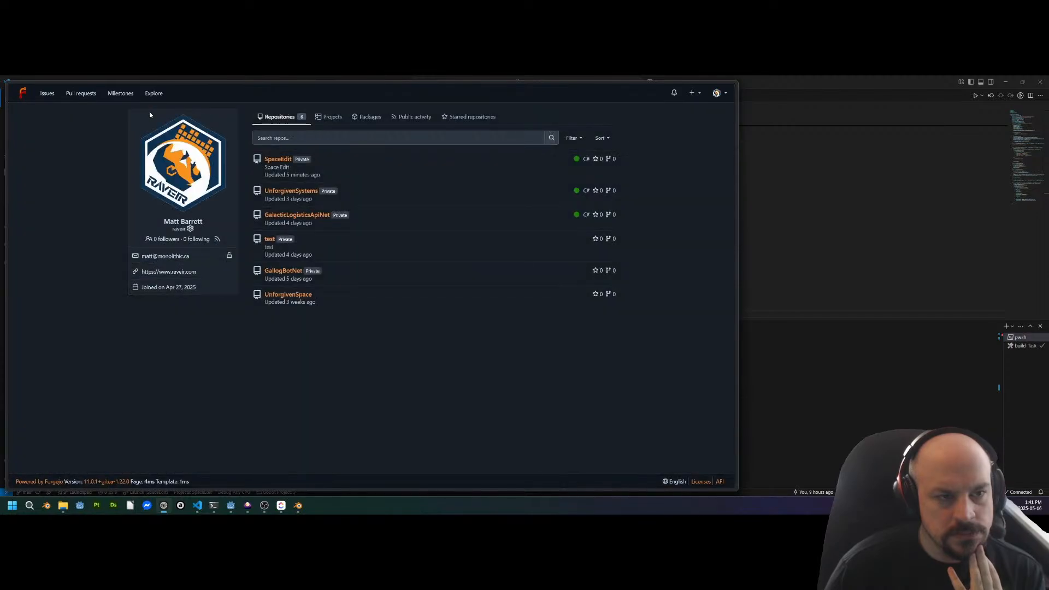
{"action": "left_click", "coordinate": [277, 159]}
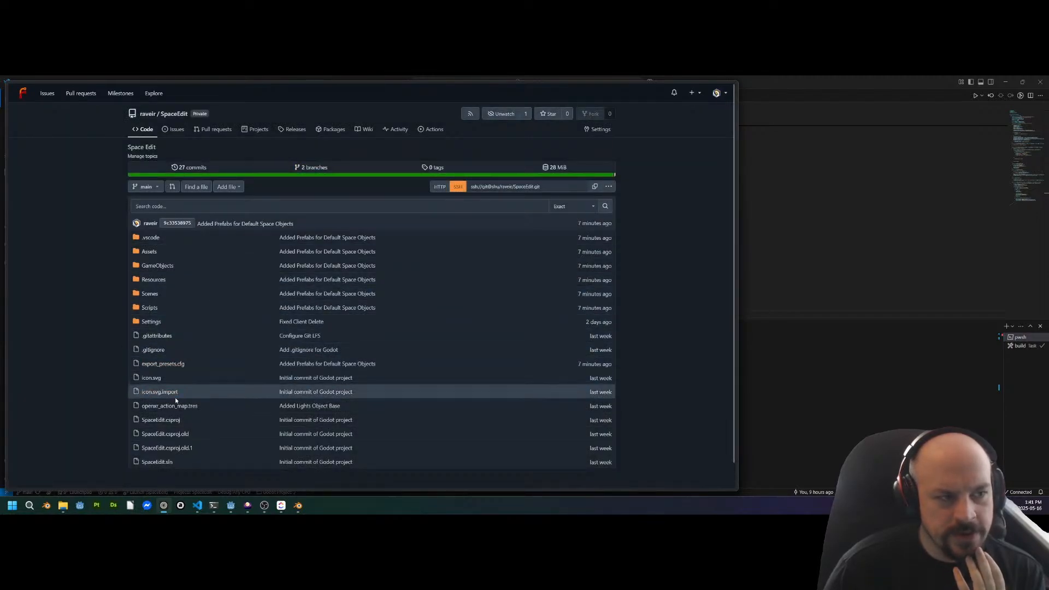
{"action": "left_click", "coordinate": [151, 189]}
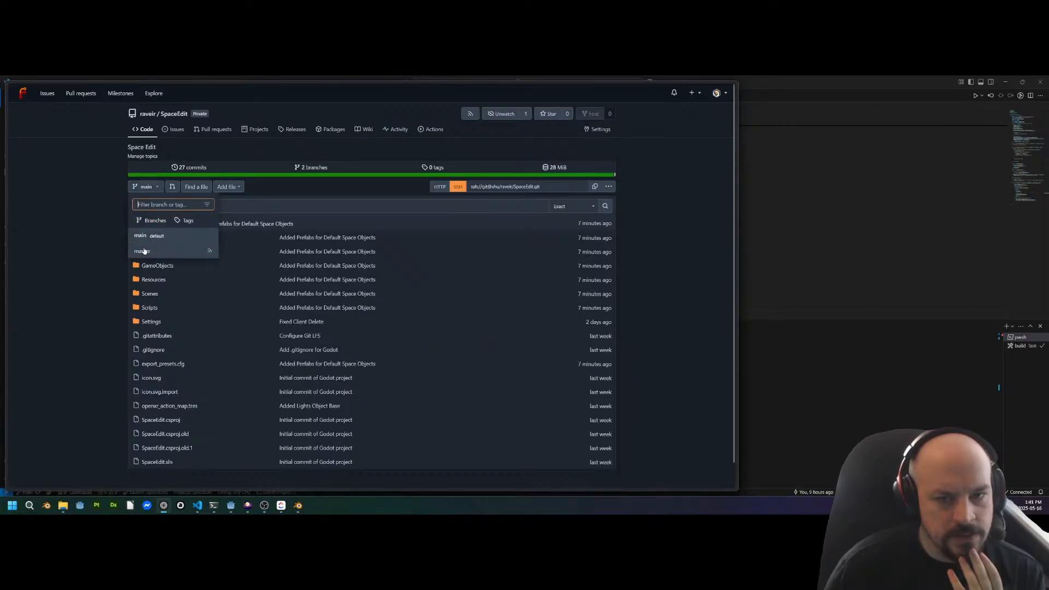
{"action": "left_click", "coordinate": [141, 236]}
{"action": "scroll", "coordinate": [309, 425], "scroll_direction": "down", "scroll_amount": 2}
{"action": "scroll", "coordinate": [306, 415], "scroll_direction": "up", "scroll_amount": 2}
{"action": "left_click", "coordinate": [151, 191]}
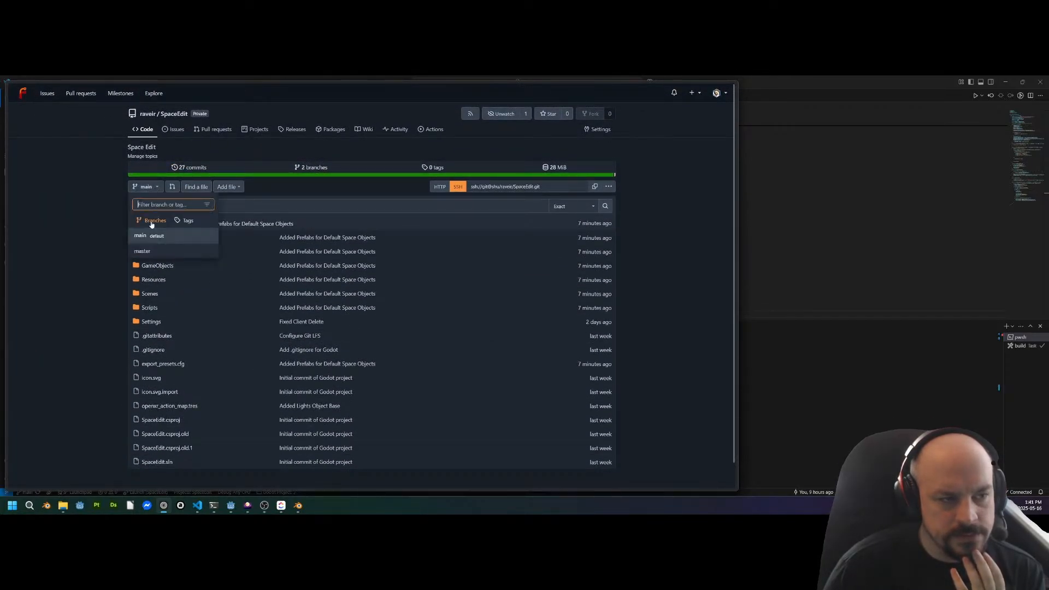
{"action": "left_click", "coordinate": [144, 251]}
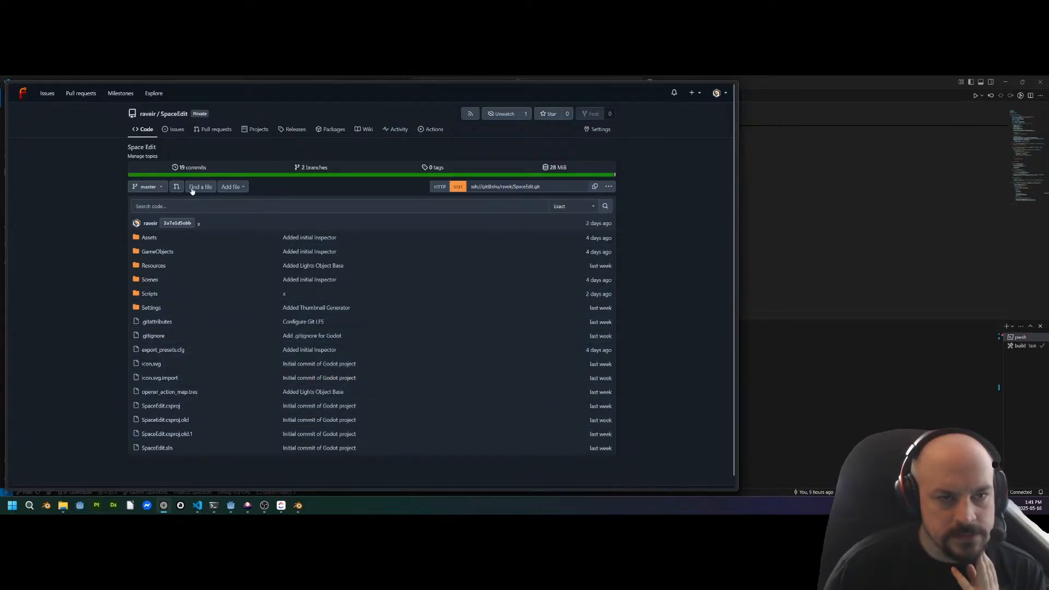
Delete the master branch from the SpaceEdit repository's branch list
{"action": "left_click", "coordinate": [312, 171]}
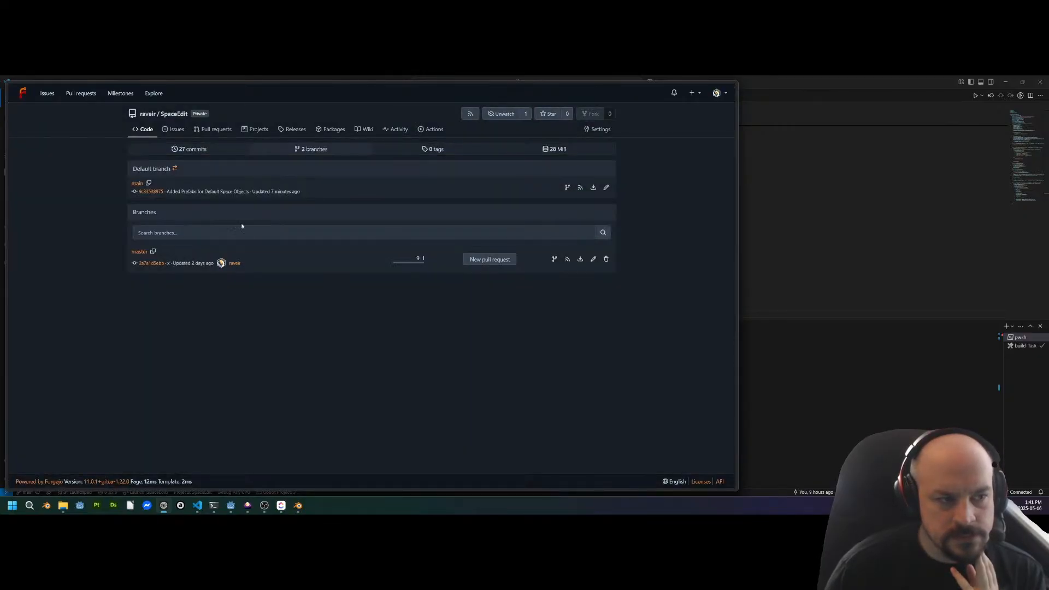
{"action": "left_click", "coordinate": [607, 260]}
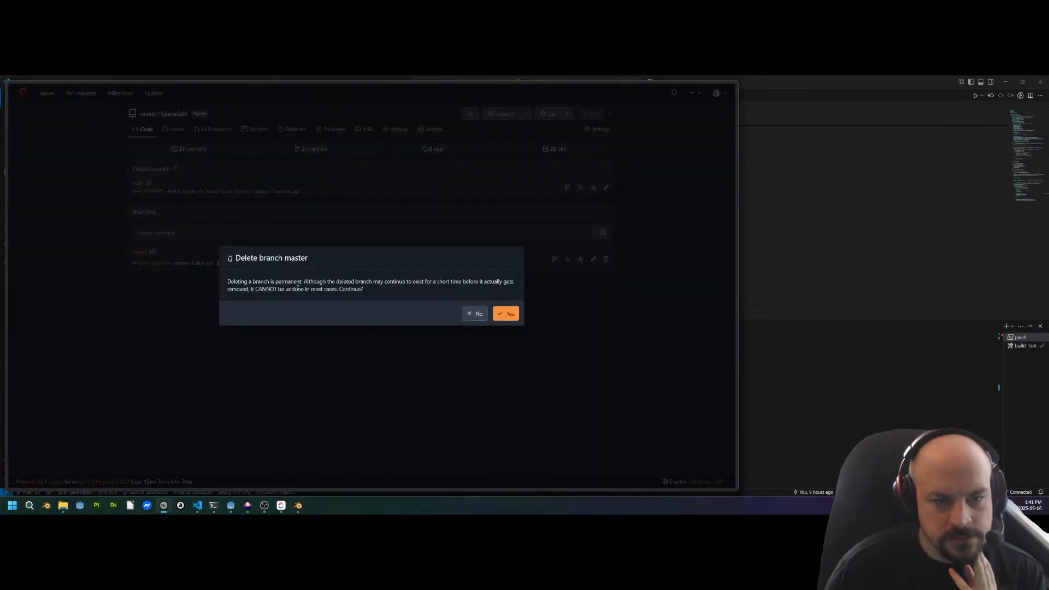
{"action": "left_click", "coordinate": [504, 314]}
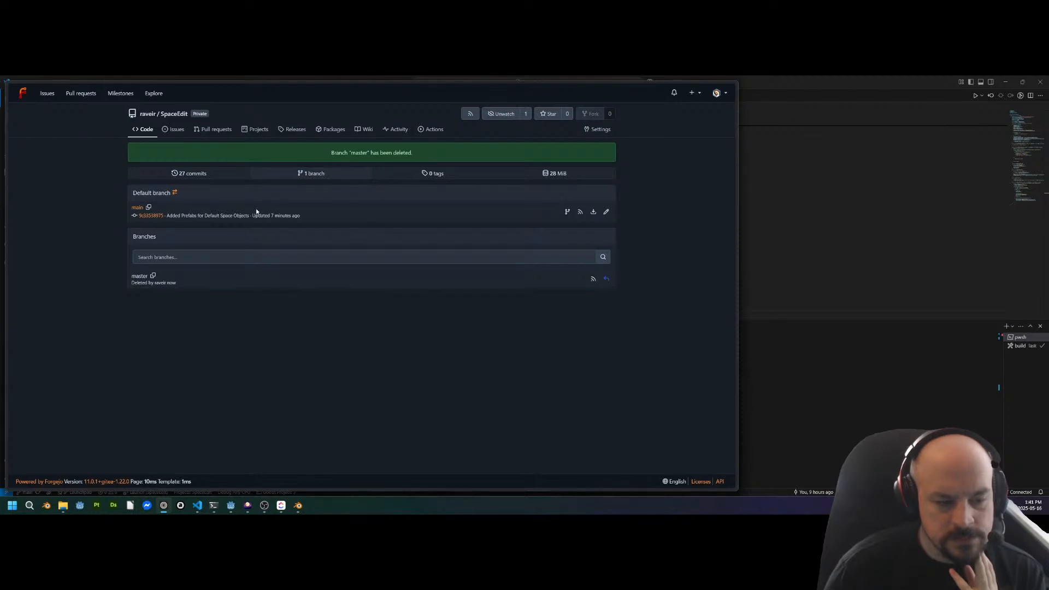
In VS Code's Login.cs, add a blank line in OnAssetsFileRequestCompleted and the comment "// Add to Asset List" after the asset prints in the foreach loop
{"action": "left_click", "coordinate": [202, 508]}
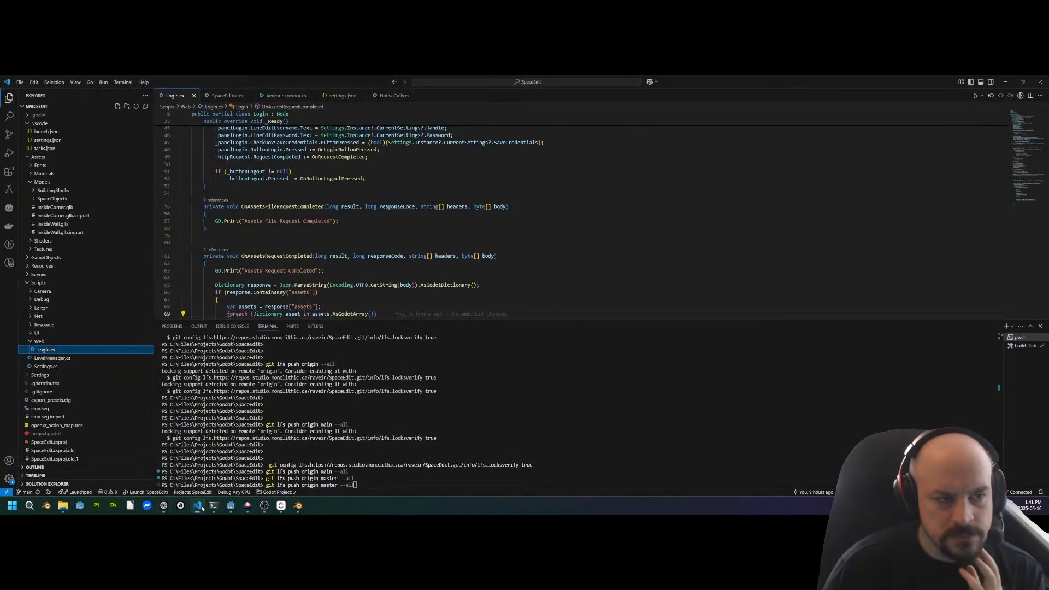
{"action": "left_click", "coordinate": [269, 237]}
{"action": "key", "text": "Up"}
{"action": "key", "text": "Up"}
{"action": "key", "text": "Return"}
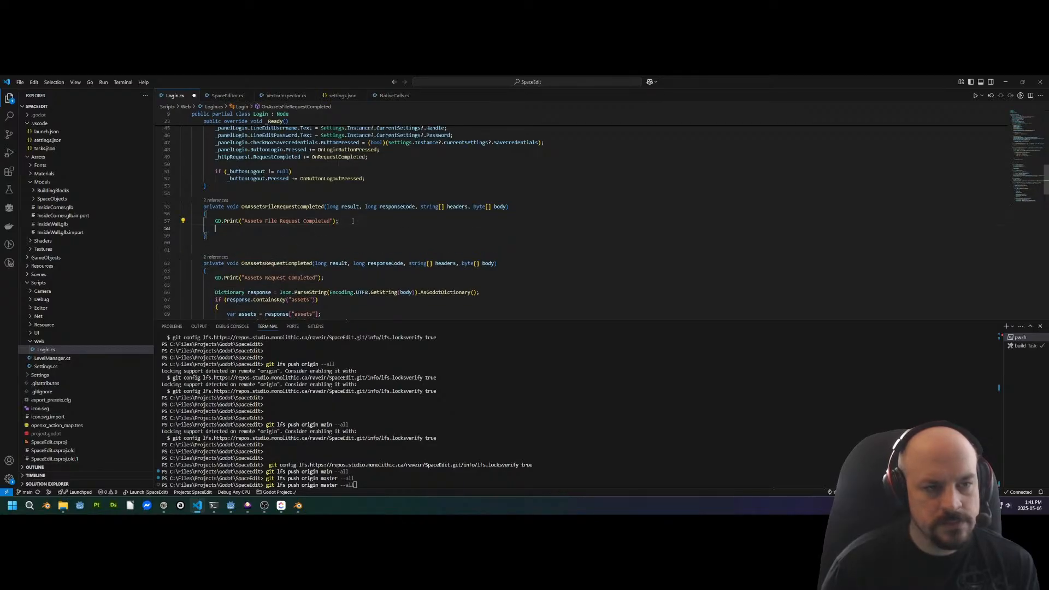
{"action": "scroll", "coordinate": [352, 221], "scroll_direction": "down", "scroll_amount": 5}
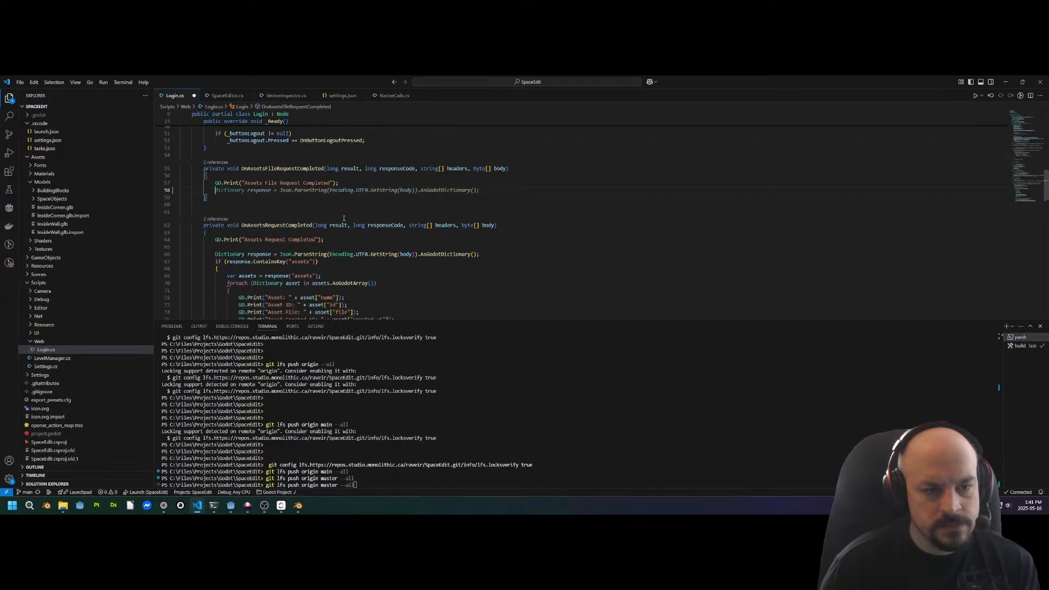
{"action": "left_click", "coordinate": [424, 255]}
{"action": "key", "text": "Return"}
{"action": "key", "text": "Return"}
{"action": "type", "text": "// Add to Asset List"}
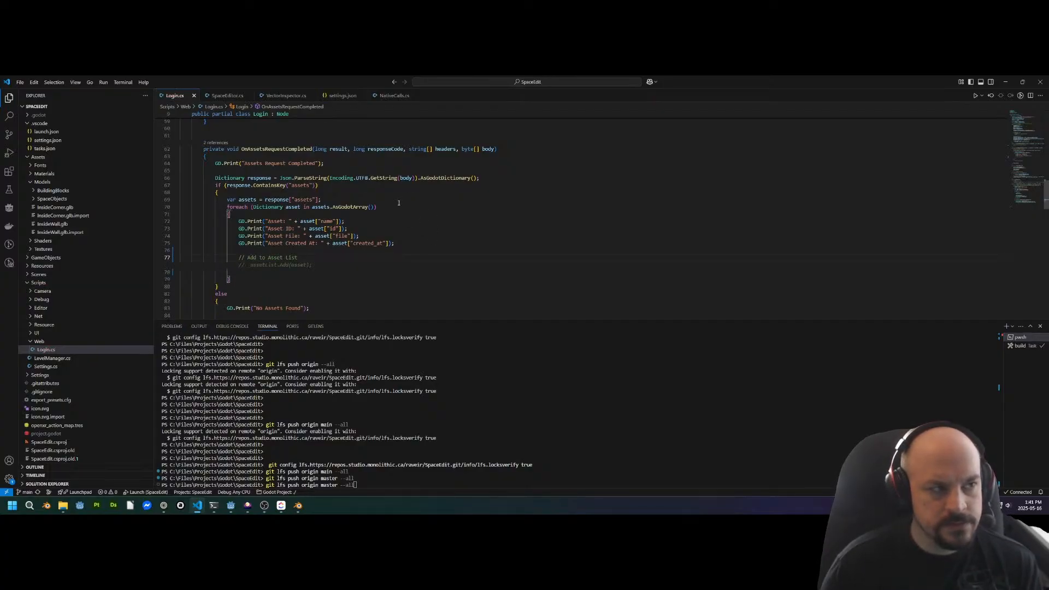
Commit the Login.cs change with the message "Add to Asset List" and sync it to the remote
{"action": "left_click", "coordinate": [9, 133]}
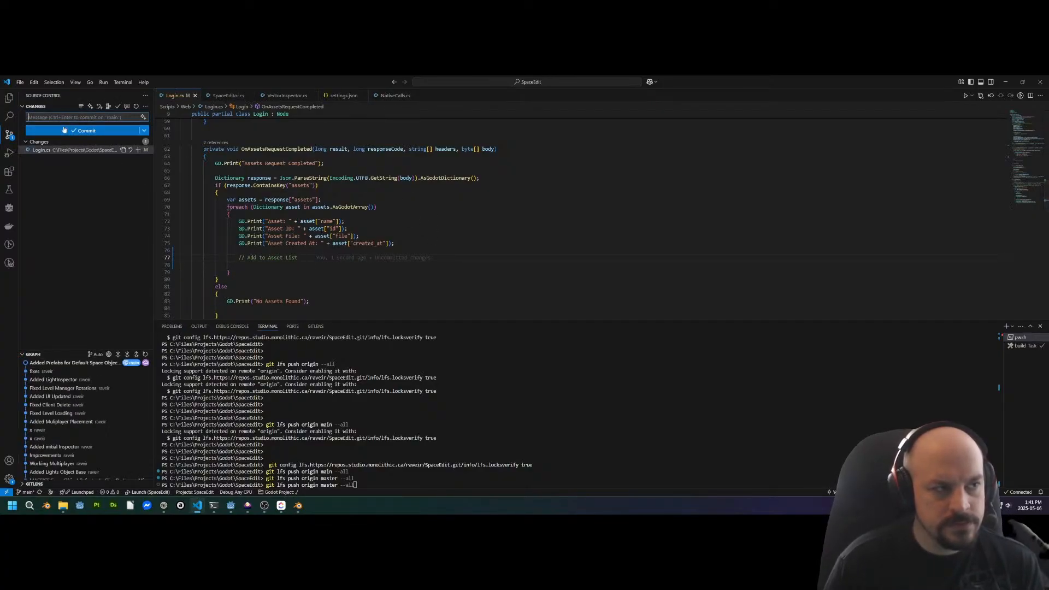
{"action": "type", "text": "Add to Asset List"}
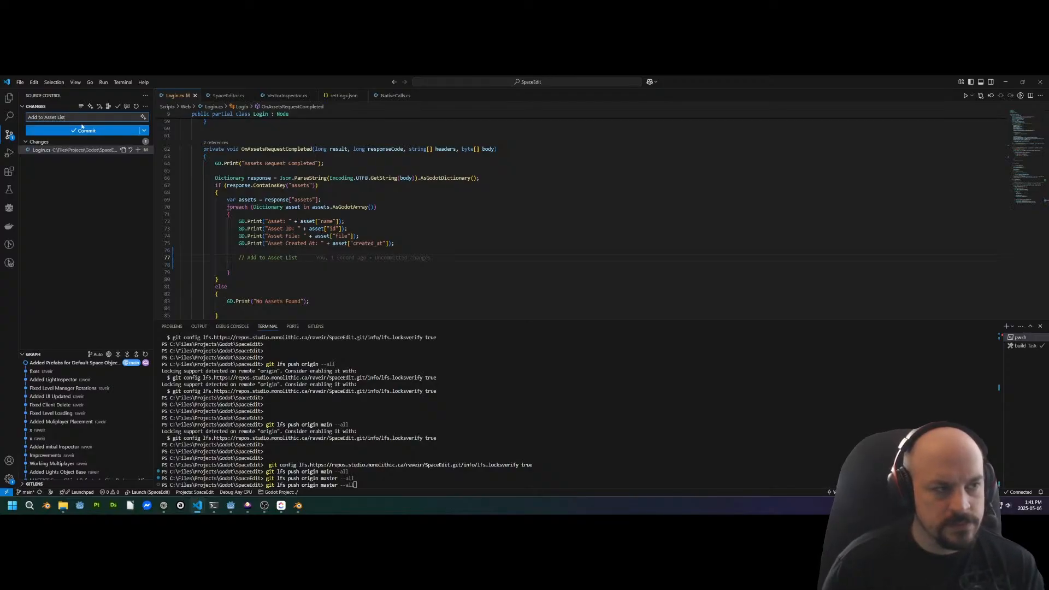
{"action": "left_click", "coordinate": [83, 129]}
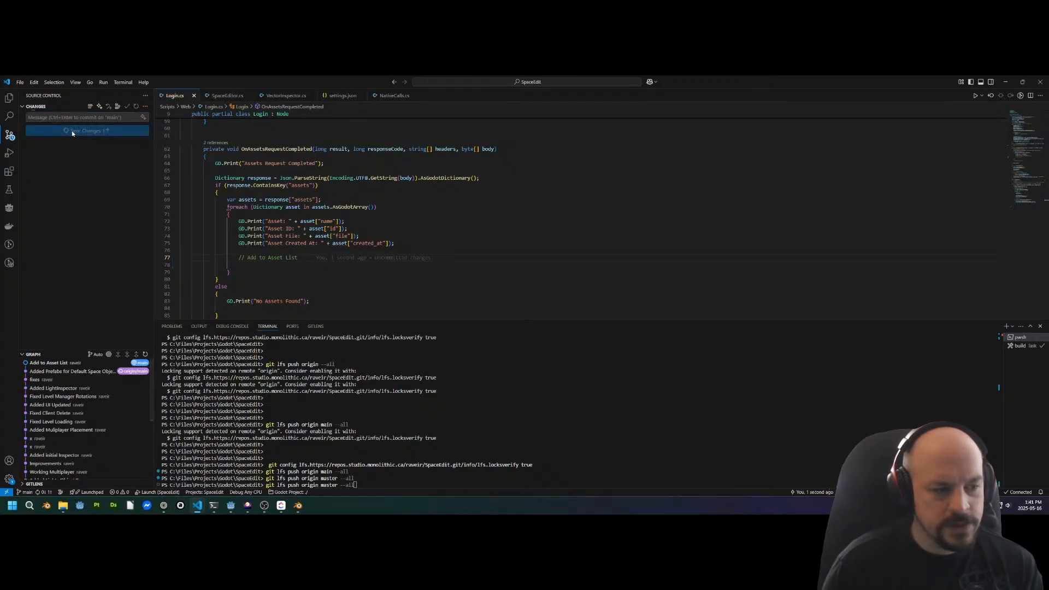
{"action": "mouse_move", "coordinate": [143, 365]}
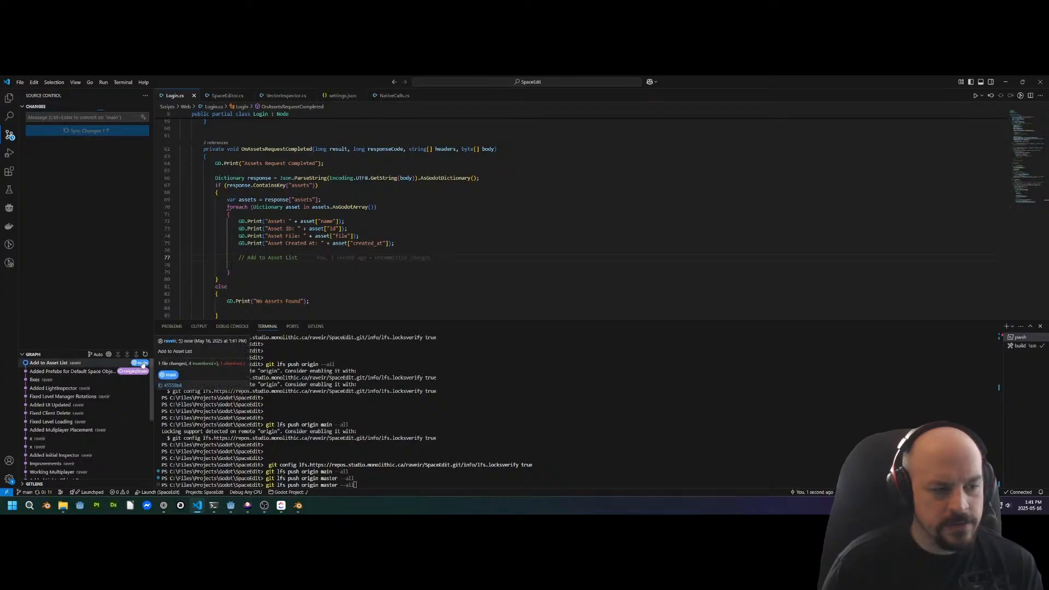
Switch to the browser, reload the SpaceEdit code page and open the "Add to Asset List" commit
{"action": "key", "text": "alt+Tab"}
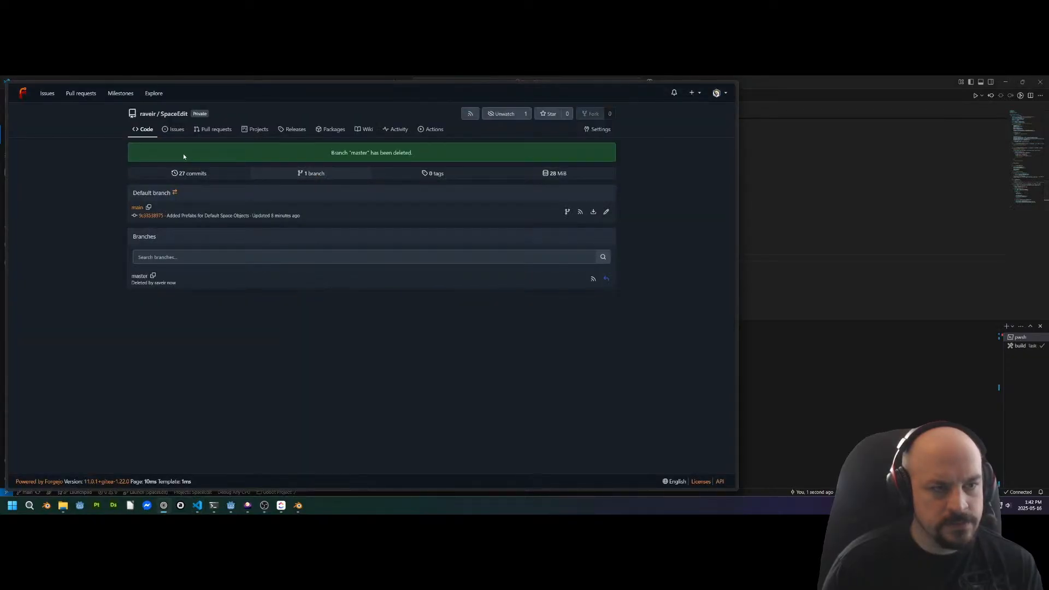
{"action": "left_click", "coordinate": [144, 130]}
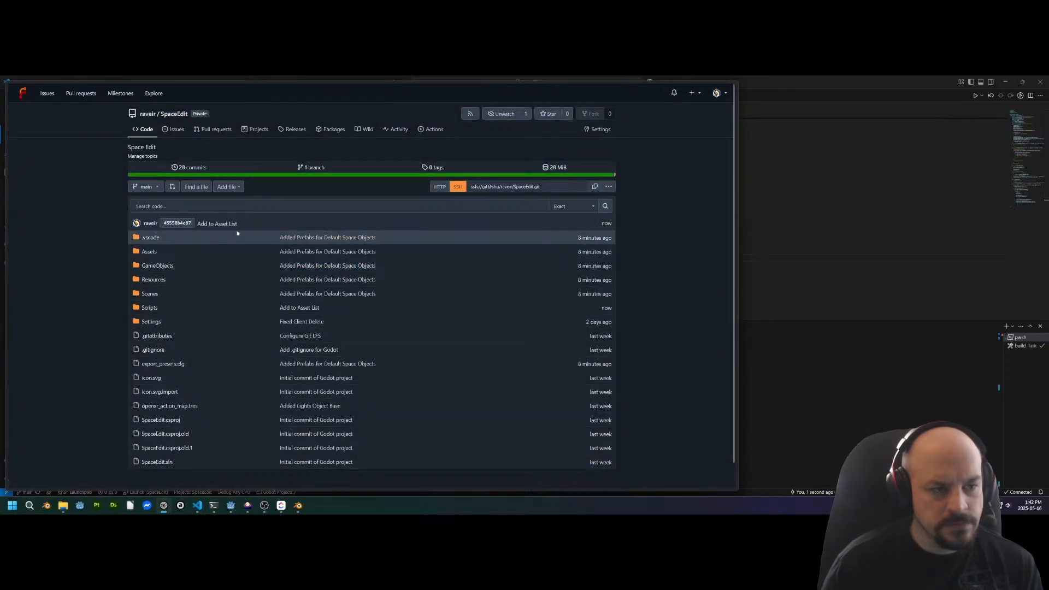
{"action": "left_click", "coordinate": [218, 224]}
Switch to VS Code and run git lfs push origin main --all in the terminal
{"action": "key", "text": "alt+Tab"}
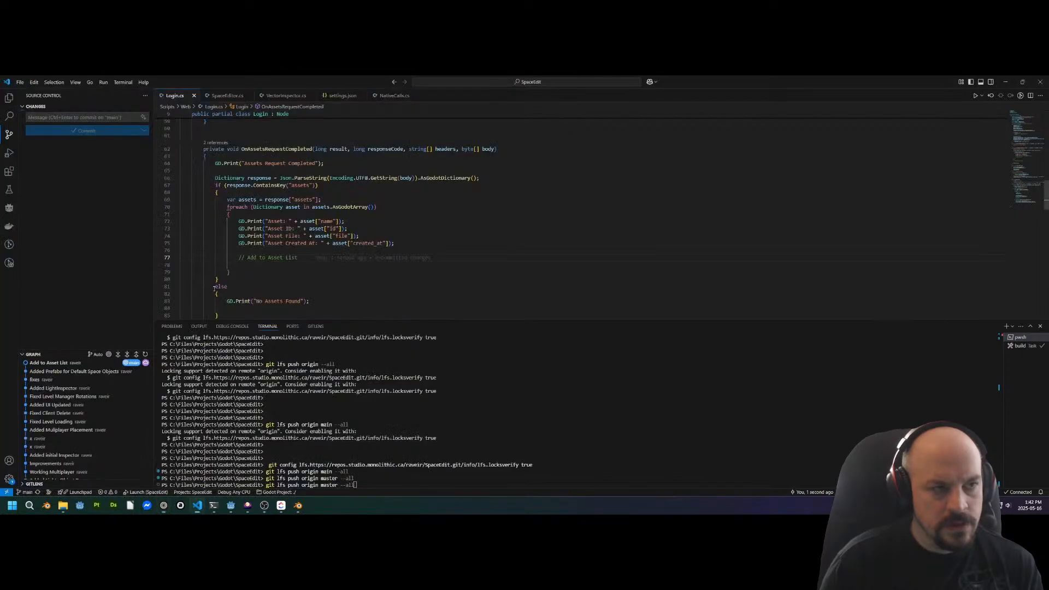
{"action": "key", "text": "alt+Tab"}
{"action": "key", "text": "alt+Tab"}
{"action": "key", "text": "Tab"}
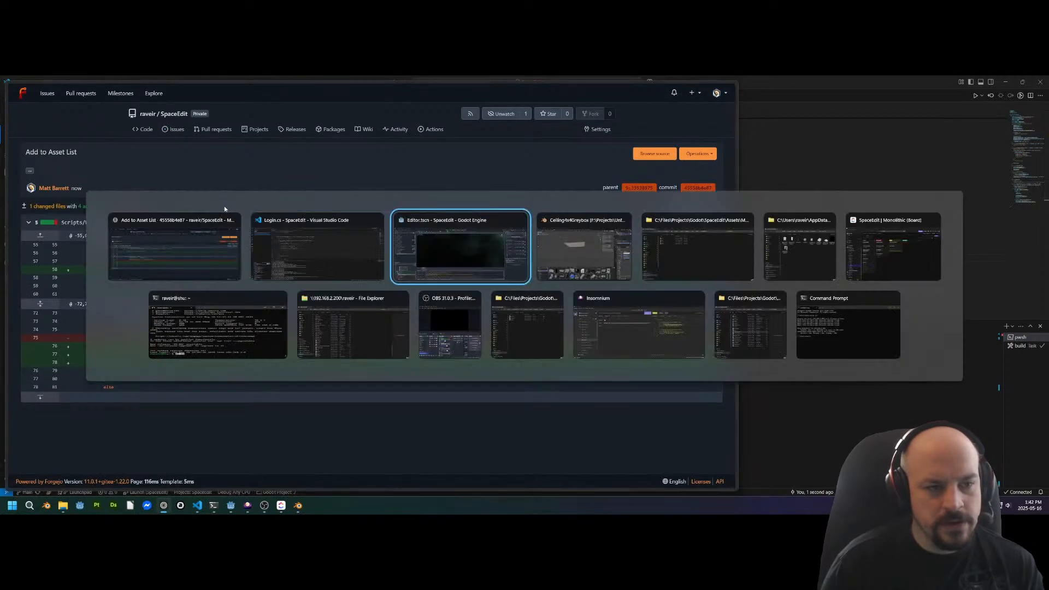
{"action": "key", "text": "alt+shift+Tab"}
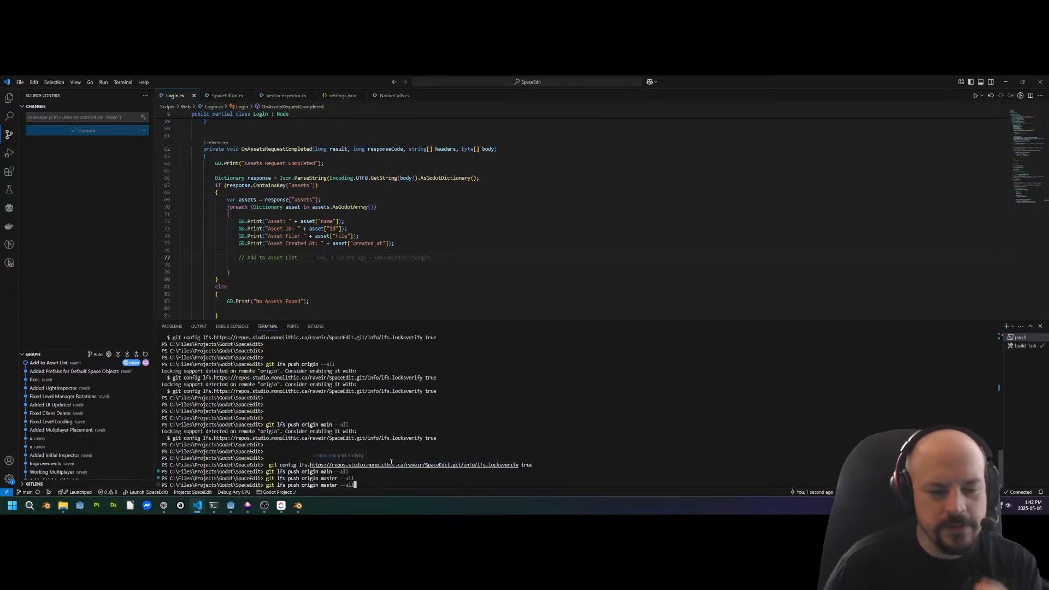
{"action": "key", "text": "Left"}
{"action": "key", "text": "Left"}
{"action": "key", "text": "Left"}
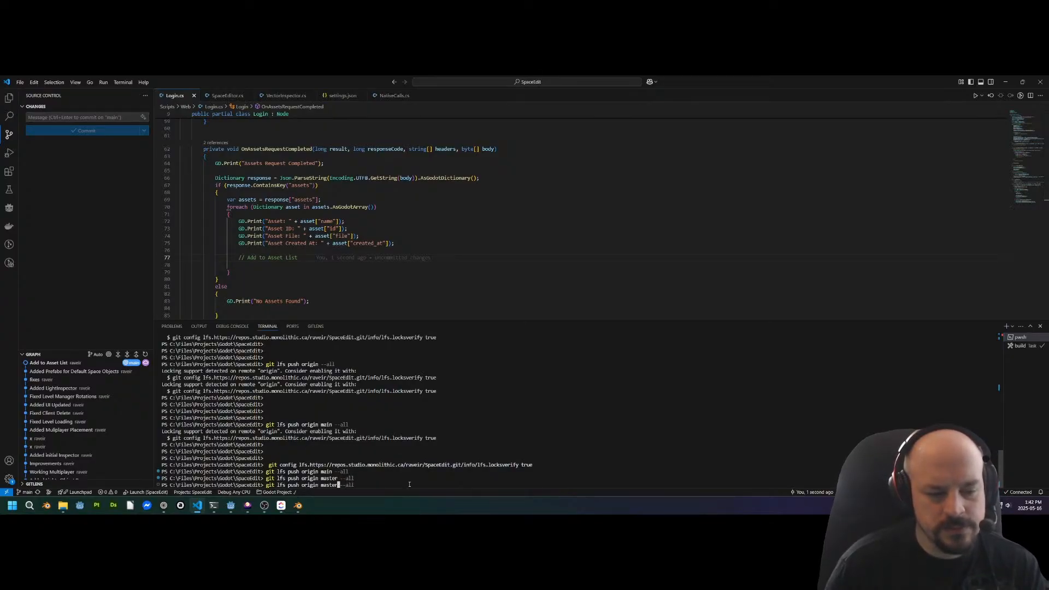
{"action": "type", "text": "in"}
{"action": "key", "text": "Return"}
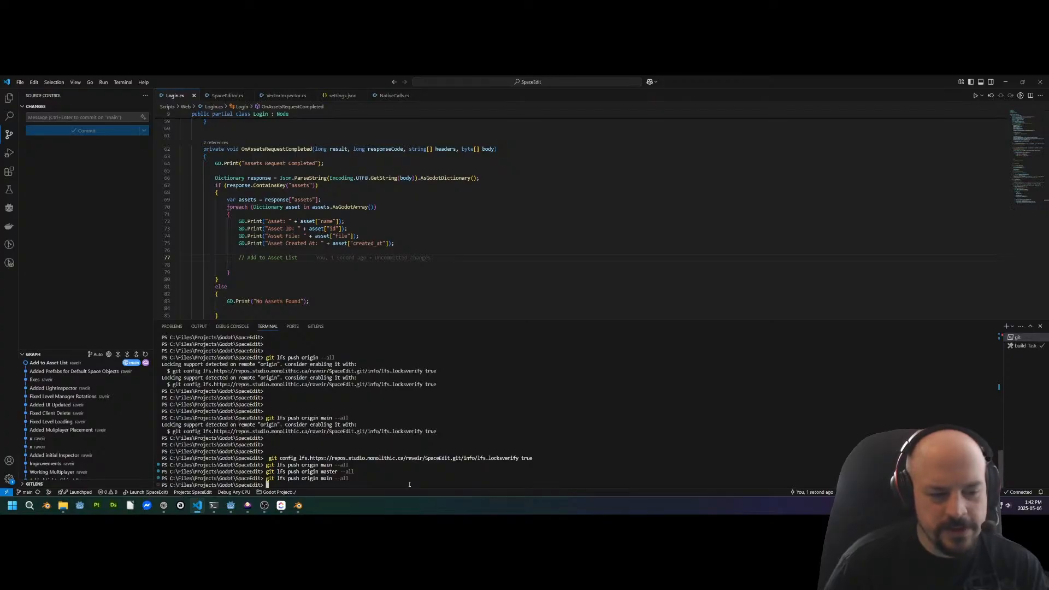
List the contents of the SpaceEdit project folder in the terminal with ls
{"action": "key", "text": "Return"}
{"action": "key", "text": "Return"}
{"action": "type", "text": "ls"}
{"action": "key", "text": "Return"}
Run git lfs ls-files in the terminal to list the files managed by LFS
{"action": "key", "text": "Up"}
{"action": "key", "text": "Up"}
{"action": "key", "text": "Up"}
{"action": "key", "text": "Up"}
{"action": "key", "text": "Up"}
{"action": "key", "text": "Up"}
{"action": "key", "text": "Up"}
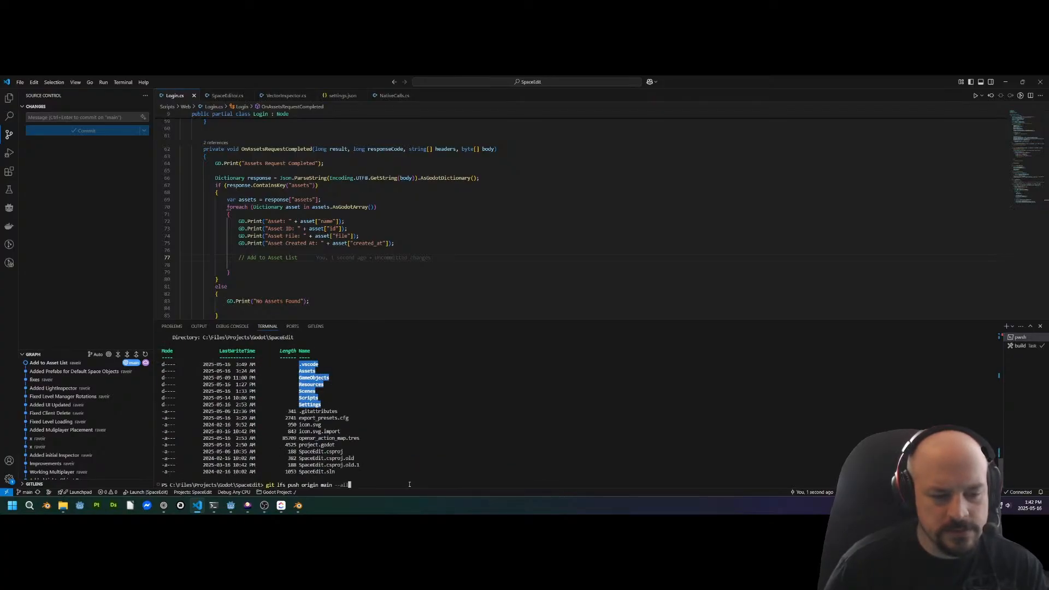
{"action": "key", "text": "Up"}
{"action": "key", "text": "BackSpace"}
{"action": "key", "text": "BackSpace"}
{"action": "key", "text": "BackSpace"}
{"action": "key", "text": "BackSpace"}
{"action": "key", "text": "BackSpace"}
{"action": "key", "text": "BackSpace"}
{"action": "key", "text": "BackSpace"}
{"action": "key", "text": "BackSpace"}
{"action": "key", "text": "BackSpace"}
{"action": "key", "text": "BackSpace"}
{"action": "key", "text": "BackSpace"}
{"action": "key", "text": "BackSpace"}
{"action": "key", "text": "BackSpace"}
{"action": "key", "text": "BackSpace"}
{"action": "key", "text": "BackSpace"}
{"action": "key", "text": "BackSpace"}
{"action": "key", "text": "BackSpace"}
{"action": "key", "text": "BackSpace"}
{"action": "key", "text": "BackSpace"}
{"action": "key", "text": "BackSpace"}
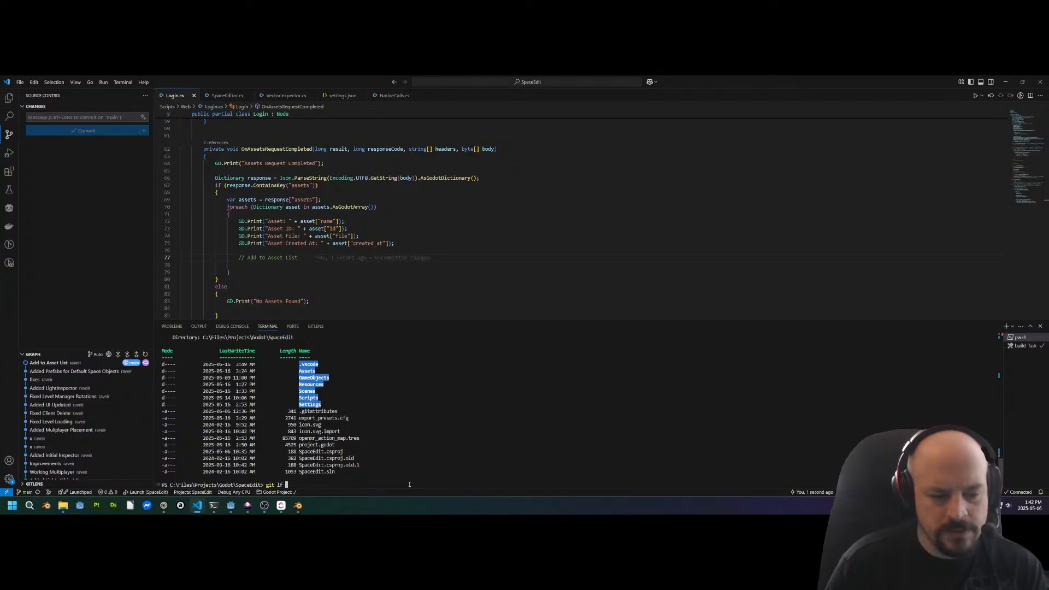
{"action": "type", "text": "s ls"}
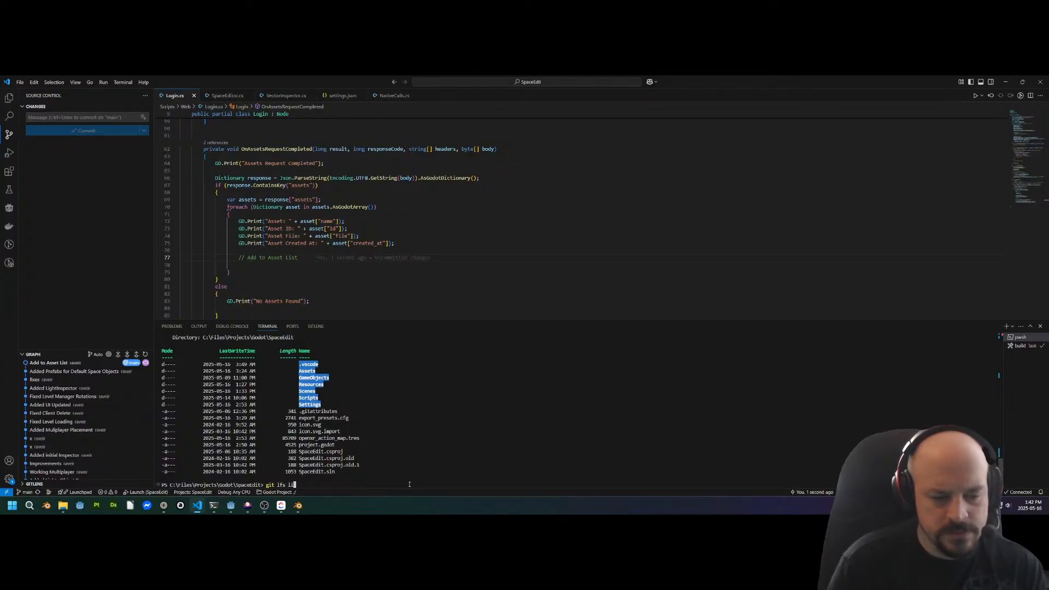
{"action": "type", "text": "-files"}
{"action": "key", "text": "Return"}
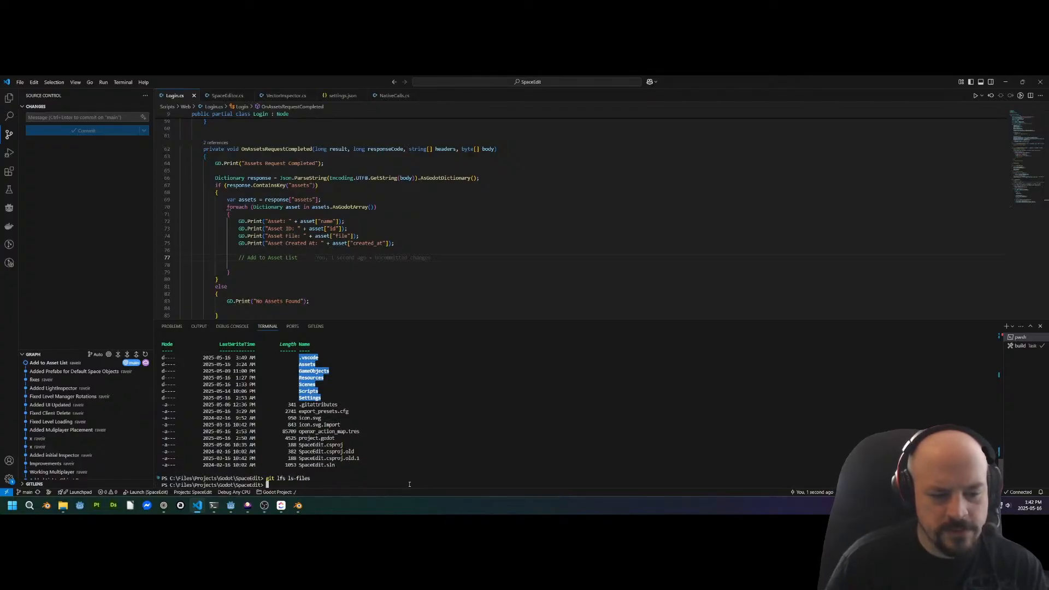
Try to open .\.gitattributes from the terminal with nano
{"action": "key", "text": "Return"}
{"action": "type", "text": "nano ."}
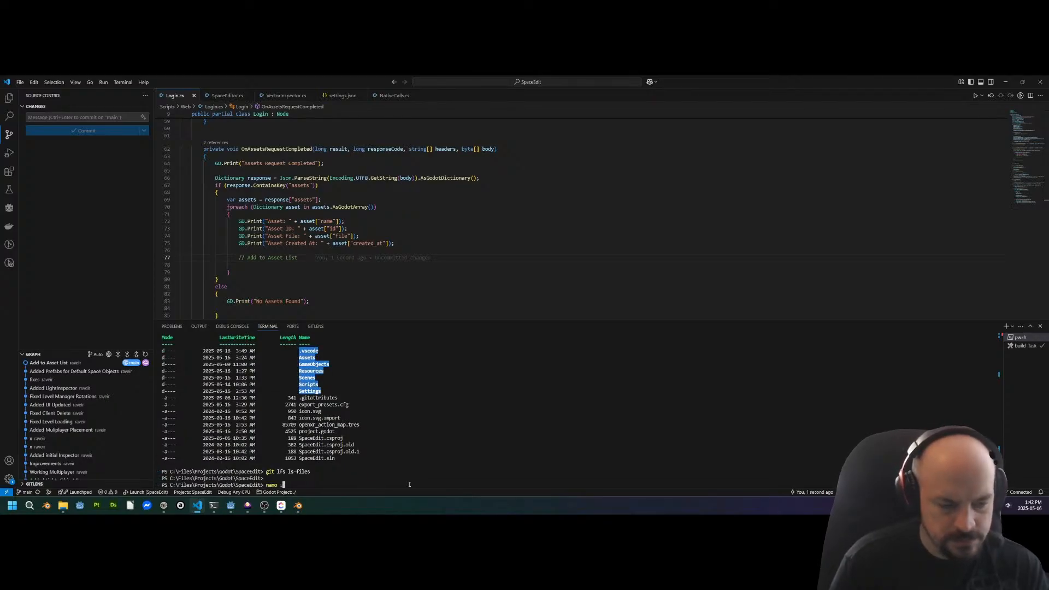
{"action": "type", "text": "\\.g"}
{"action": "key", "text": "Tab"}
{"action": "key", "text": "Tab"}
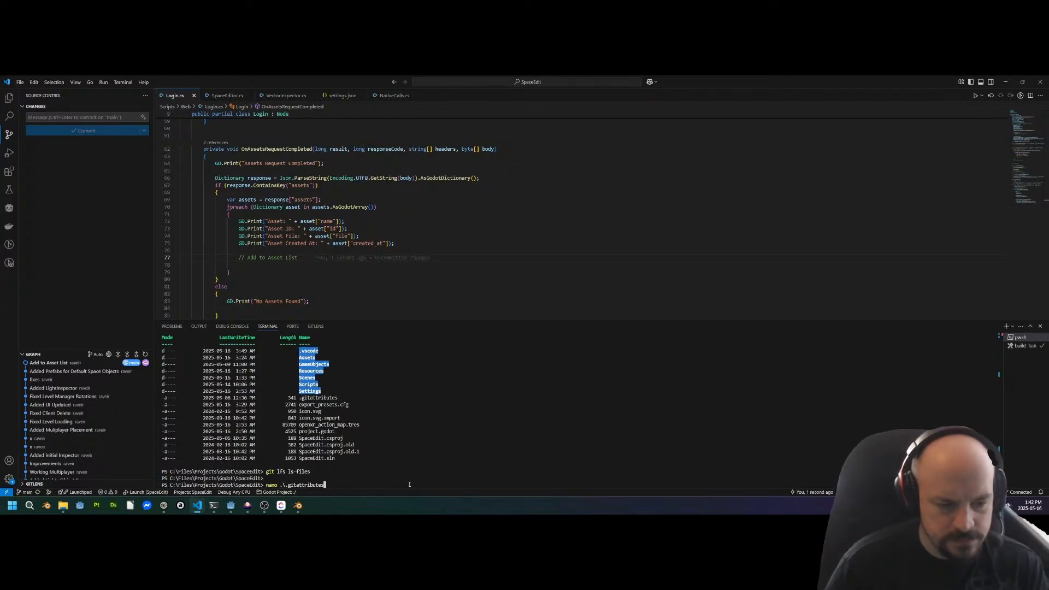
{"action": "key", "text": "Return"}
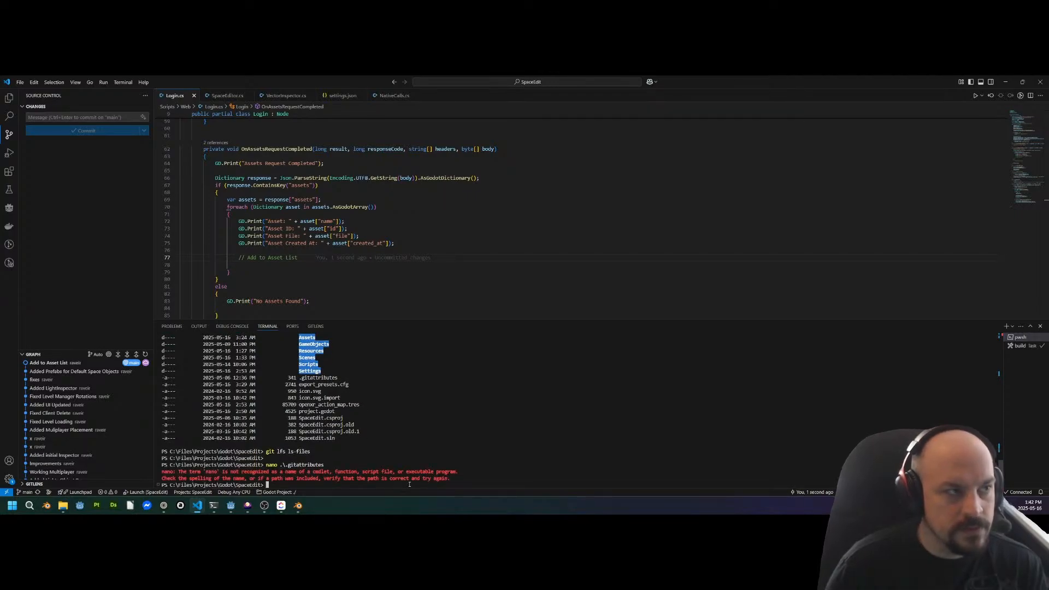
Collapse the Assets and Scripts folders in the project tree and open .gitattributes in the editor to check its LFS rules
{"action": "key", "text": "ctrl+shift+e"}
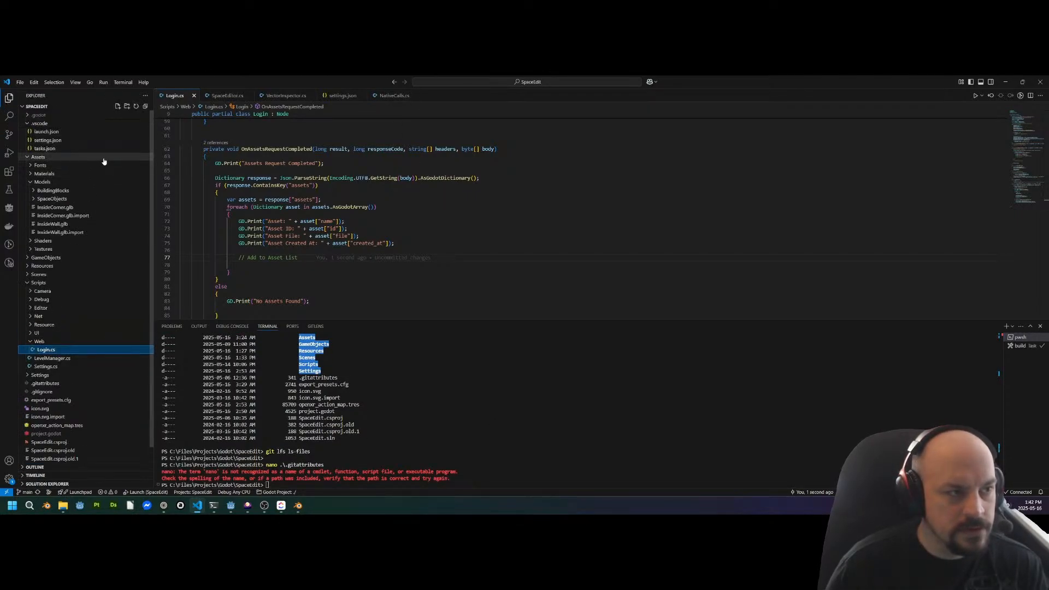
{"action": "left_click", "coordinate": [28, 158]}
{"action": "left_click", "coordinate": [24, 167]}
{"action": "left_click", "coordinate": [25, 166]}
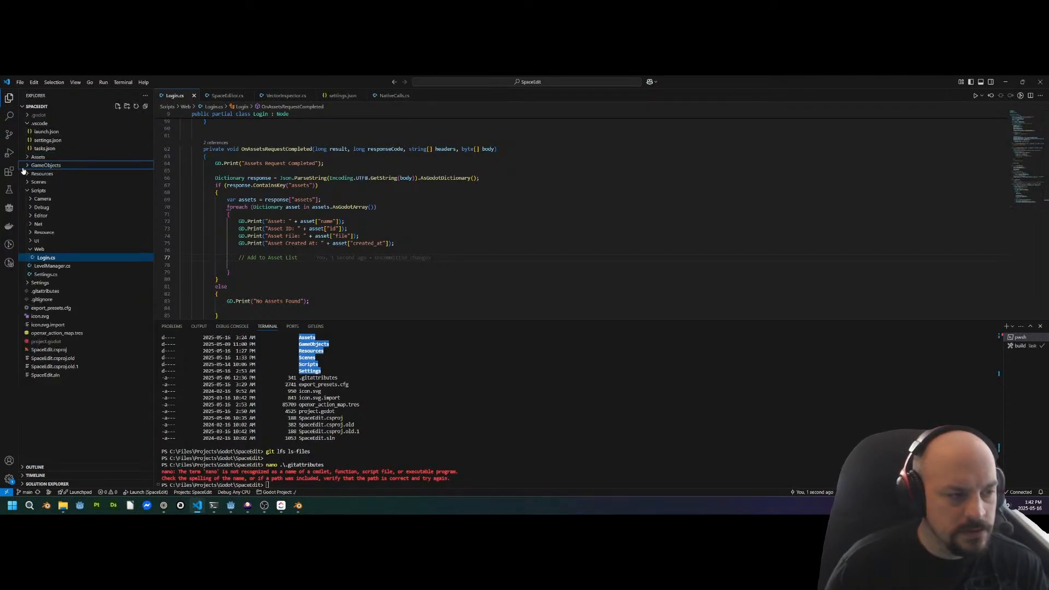
{"action": "left_click", "coordinate": [28, 190]}
{"action": "left_click", "coordinate": [44, 207]}
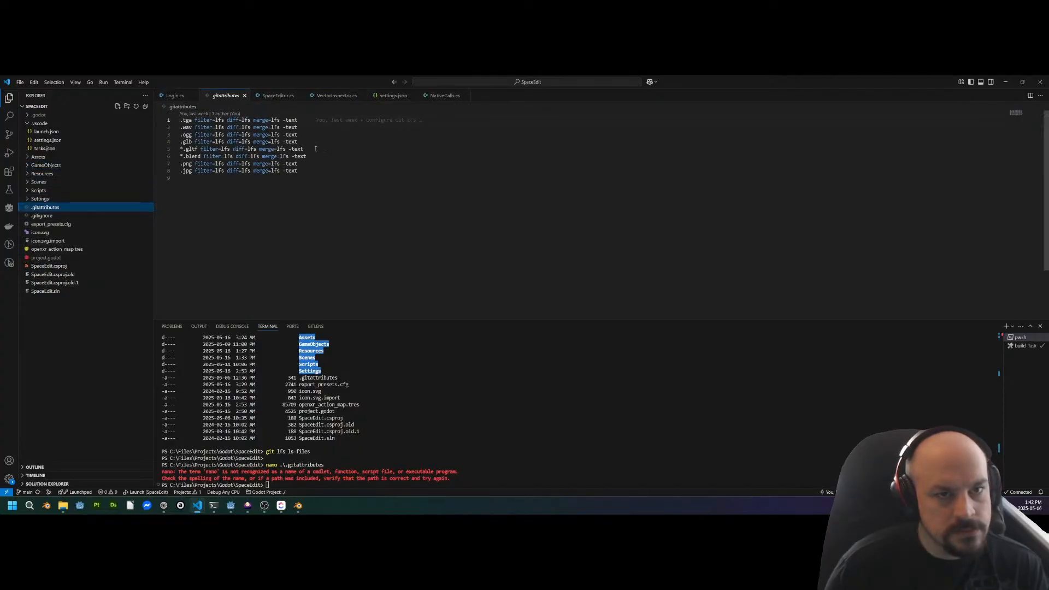
{"action": "mouse_move", "coordinate": [410, 120]}
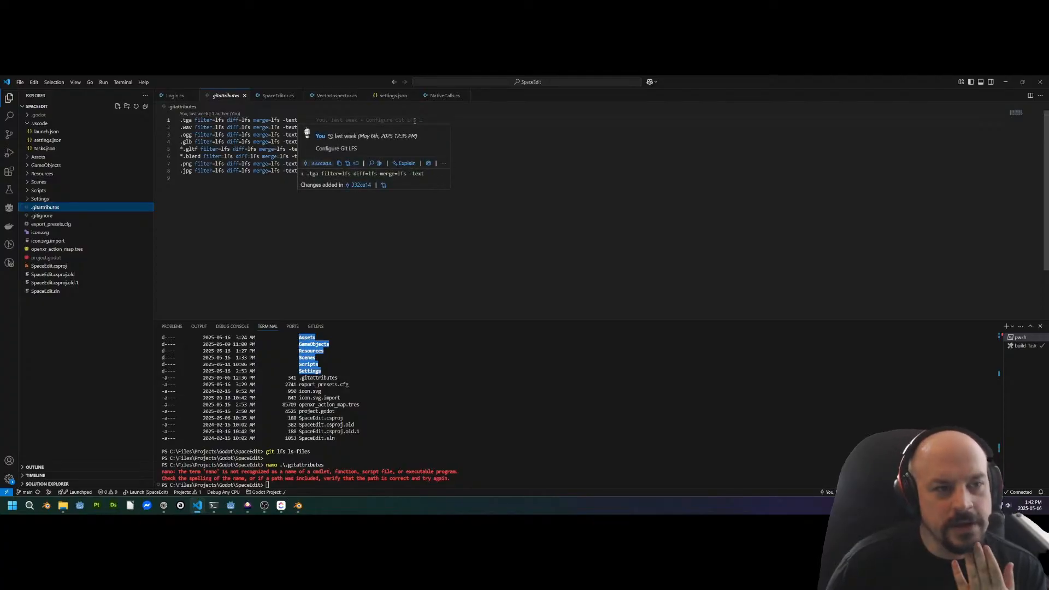
{"action": "left_click", "coordinate": [218, 252]}
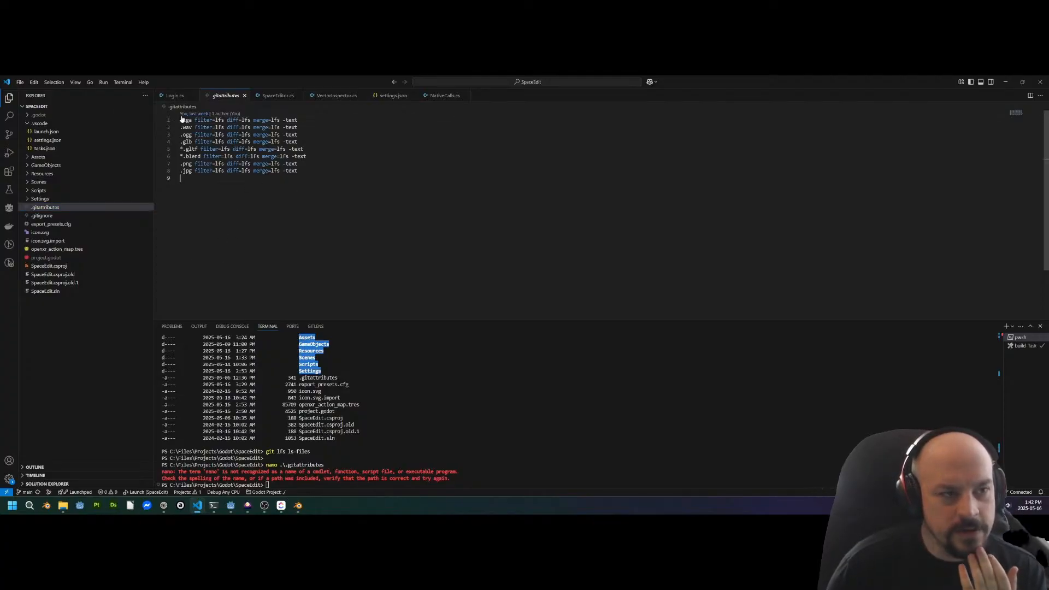
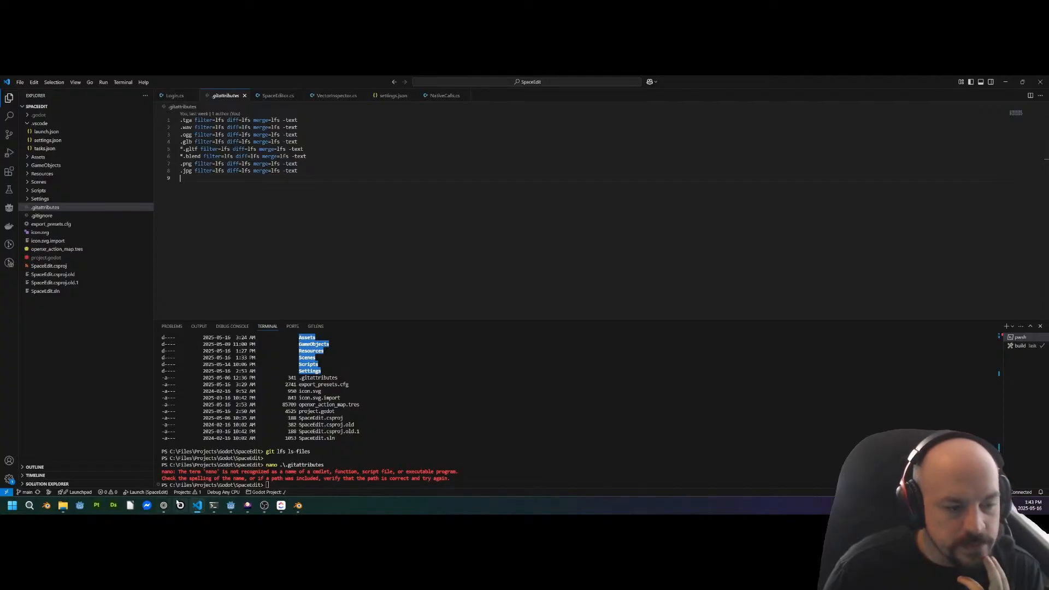
Switch to the browser and open the Grok conversation with the git lfs ls-files troubleshooting steps
{"action": "left_click", "coordinate": [163, 505]}
{"action": "mouse_move", "coordinate": [722, 202]}
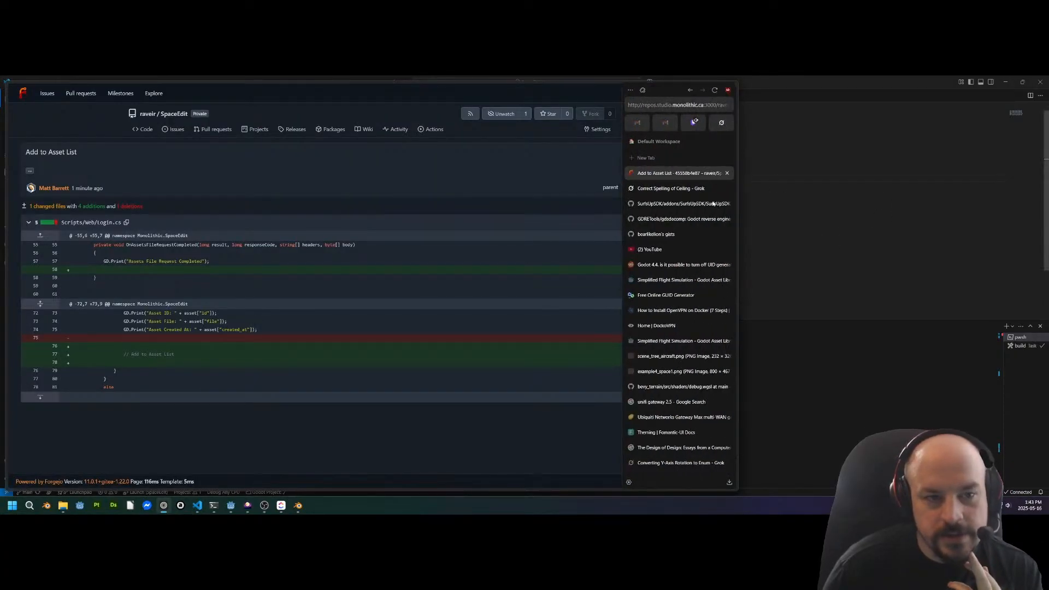
{"action": "left_click", "coordinate": [684, 189]}
{"action": "scroll", "coordinate": [398, 263], "scroll_direction": "up", "scroll_amount": 1}
{"action": "scroll", "coordinate": [304, 299], "scroll_direction": "up", "scroll_amount": 1}
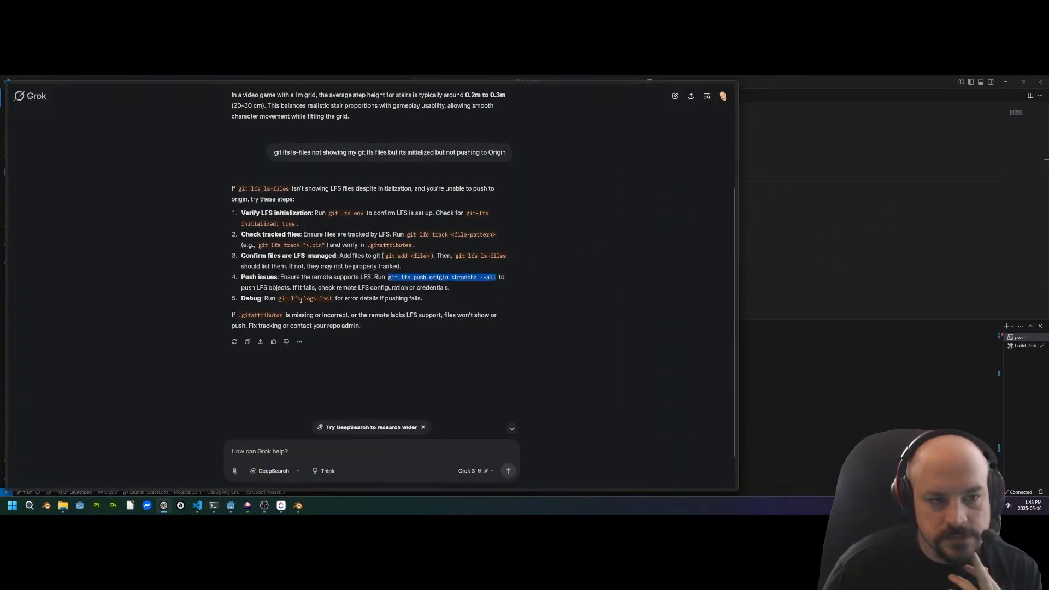
Copy the git lfs track command from Grok's instructions for checking tracked files
{"action": "left_click_drag", "start_coordinate": [258, 246], "coordinate": [327, 246]}
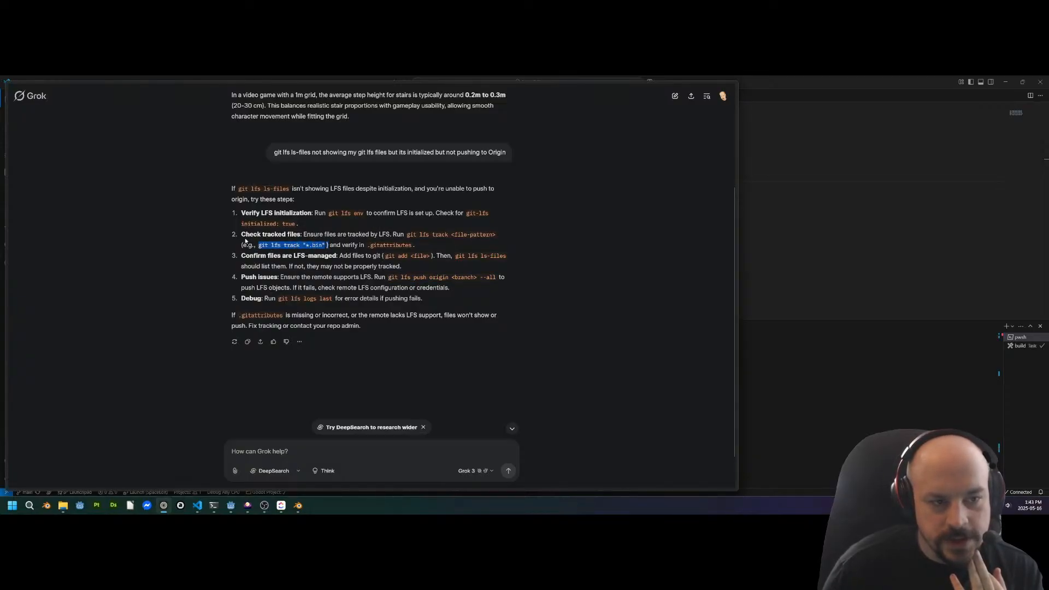
{"action": "left_click_drag", "start_coordinate": [247, 234], "coordinate": [433, 236]}
{"action": "left_click", "coordinate": [415, 238]}
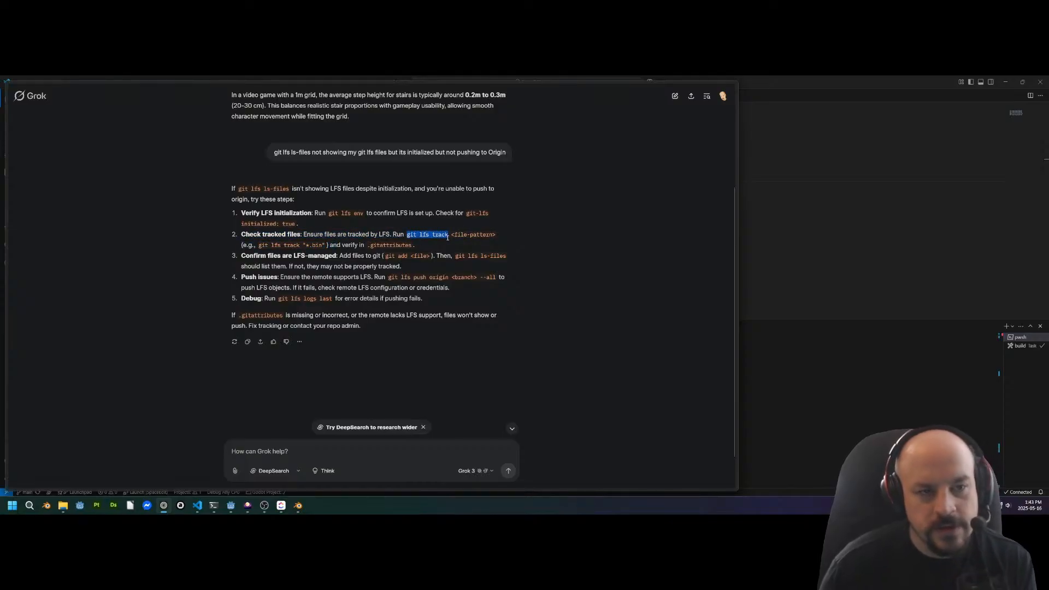
{"action": "right_click", "coordinate": [433, 236]}
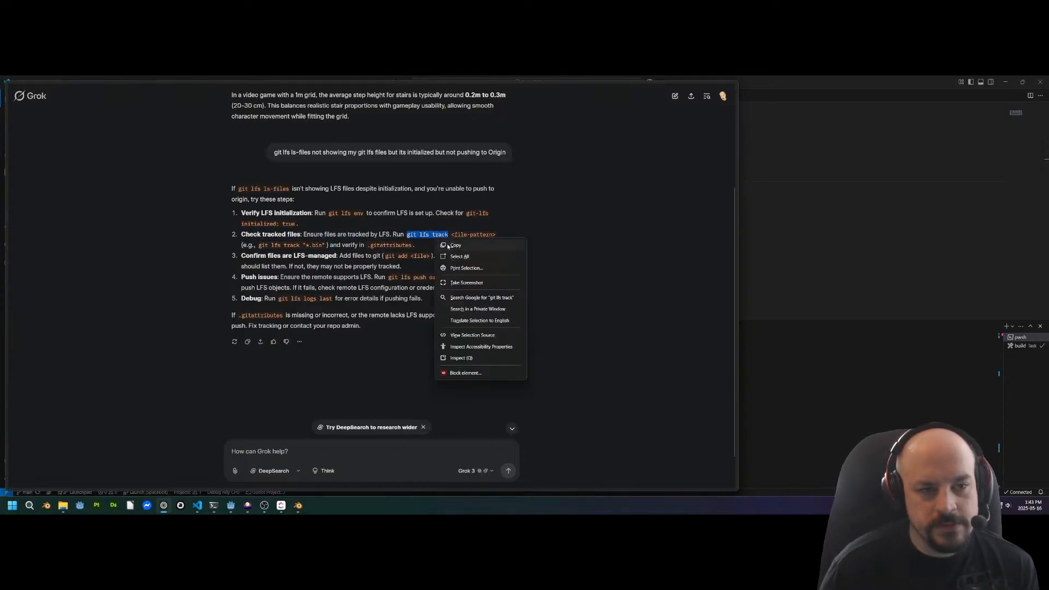
{"action": "left_click", "coordinate": [450, 246]}
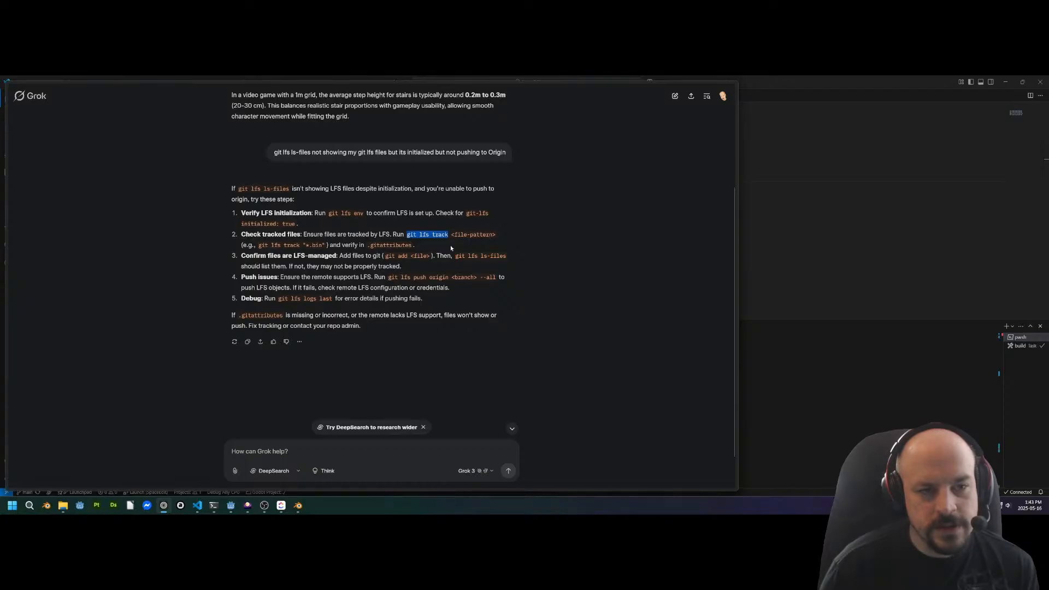
Copy git lfs env from Grok's initialization check and run it in VS Code's terminal
{"action": "left_click_drag", "start_coordinate": [466, 215], "coordinate": [391, 228]}
{"action": "left_click", "coordinate": [324, 219]}
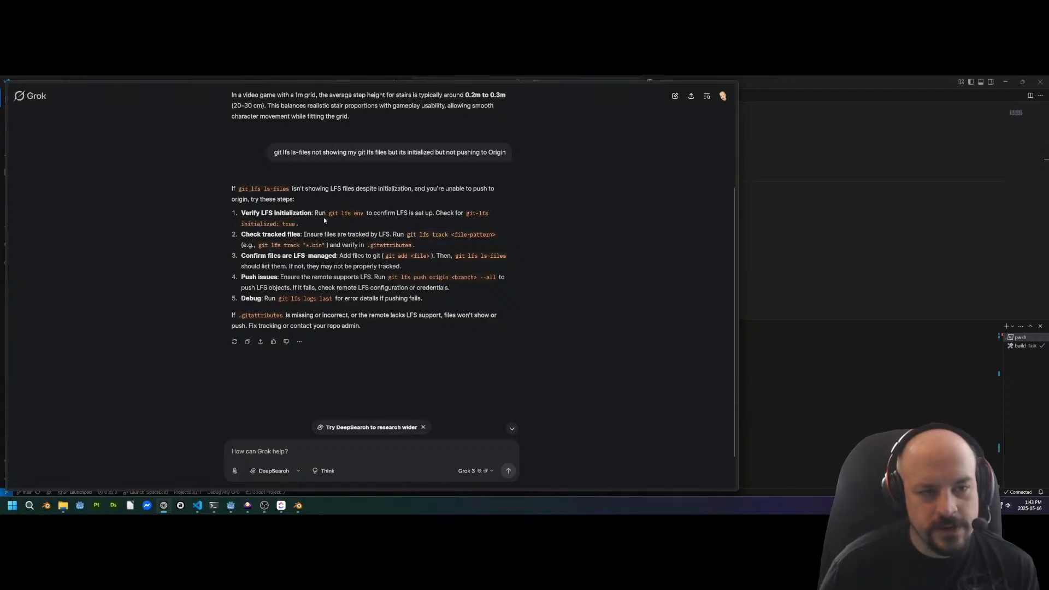
{"action": "left_click_drag", "start_coordinate": [328, 213], "coordinate": [364, 216]}
{"action": "right_click", "coordinate": [364, 217]}
{"action": "left_click", "coordinate": [373, 224]}
{"action": "key", "text": "alt+Tab"}
{"action": "right_click", "coordinate": [370, 401]}
{"action": "key", "text": "Return"}
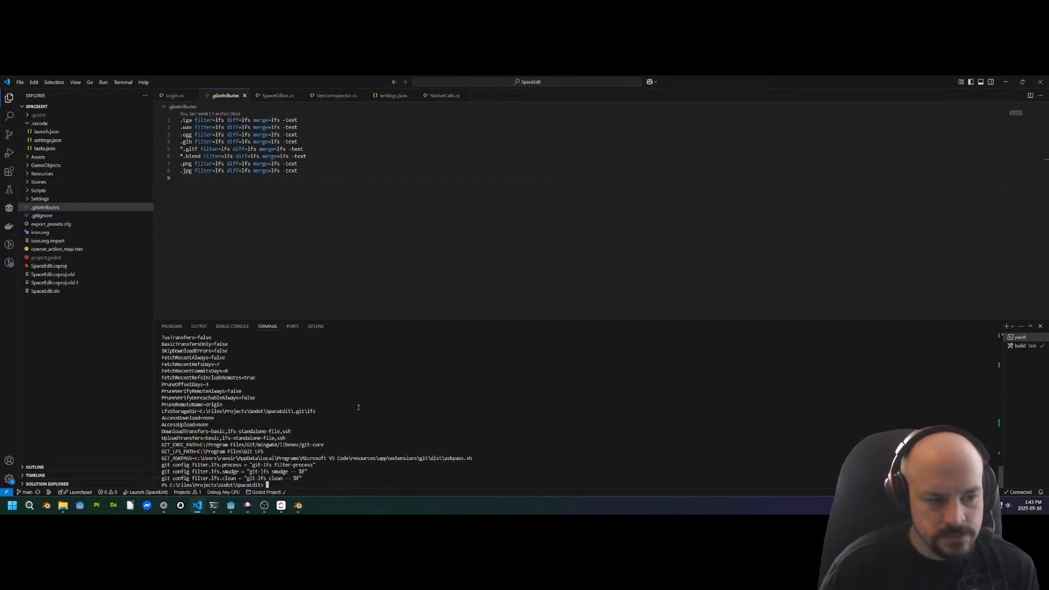
Examine the git lfs env output for the endpoint, storage directories, transfer settings and filter configuration
{"action": "scroll", "coordinate": [249, 418], "scroll_direction": "up", "scroll_amount": 5}
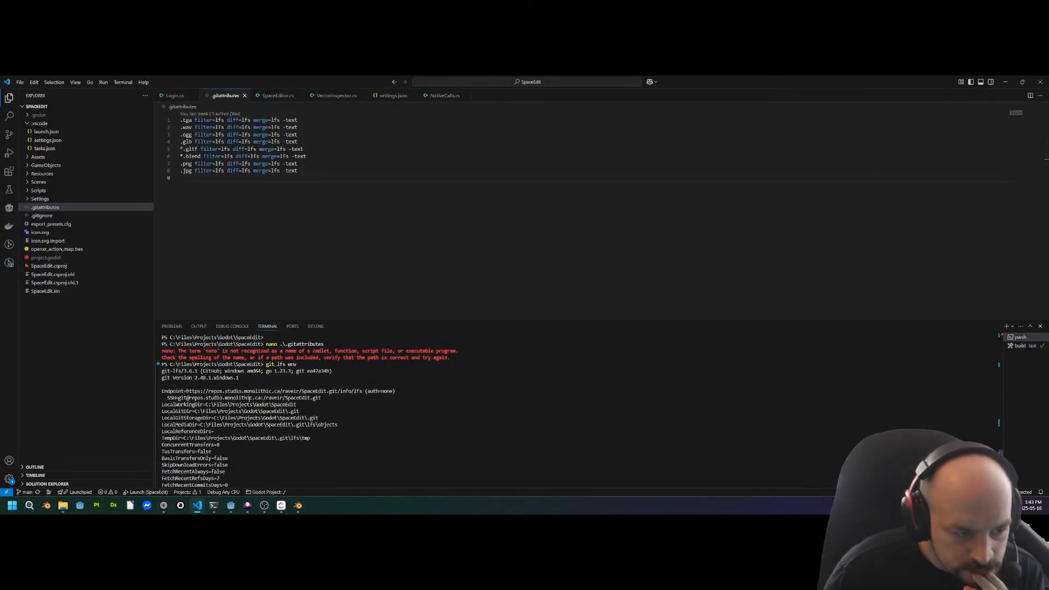
{"action": "scroll", "coordinate": [249, 398], "scroll_direction": "down", "scroll_amount": 1}
{"action": "scroll", "coordinate": [229, 403], "scroll_direction": "down", "scroll_amount": 1}
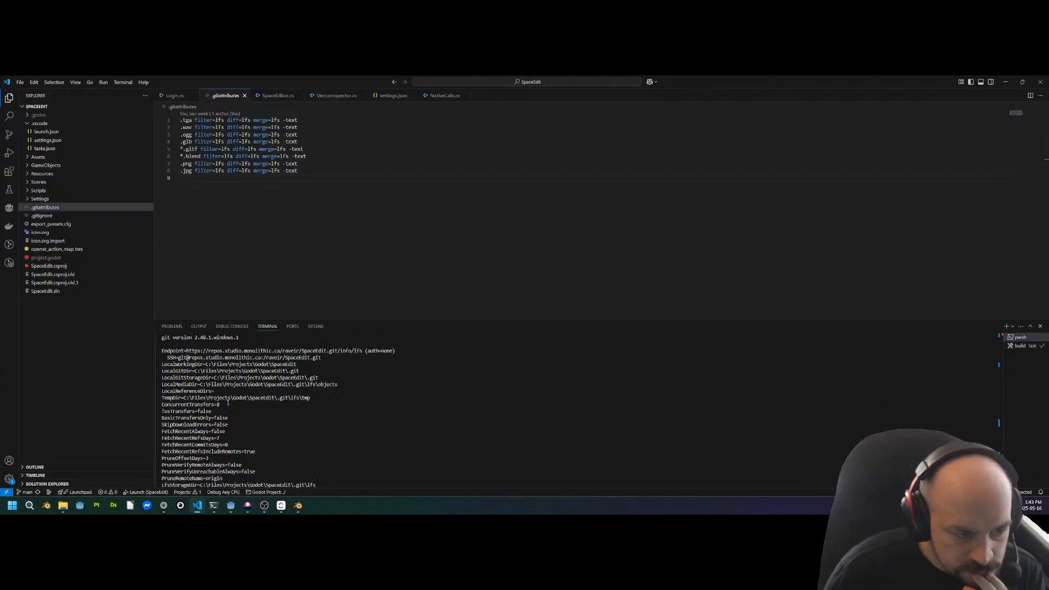
{"action": "scroll", "coordinate": [246, 410], "scroll_direction": "down", "scroll_amount": 3}
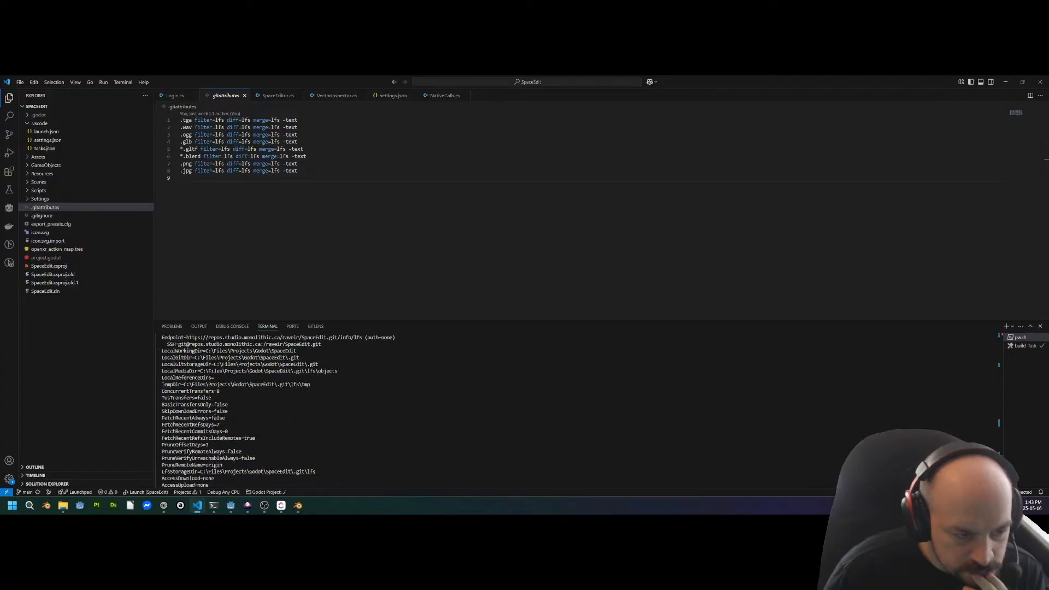
{"action": "scroll", "coordinate": [220, 425], "scroll_direction": "down", "scroll_amount": 1}
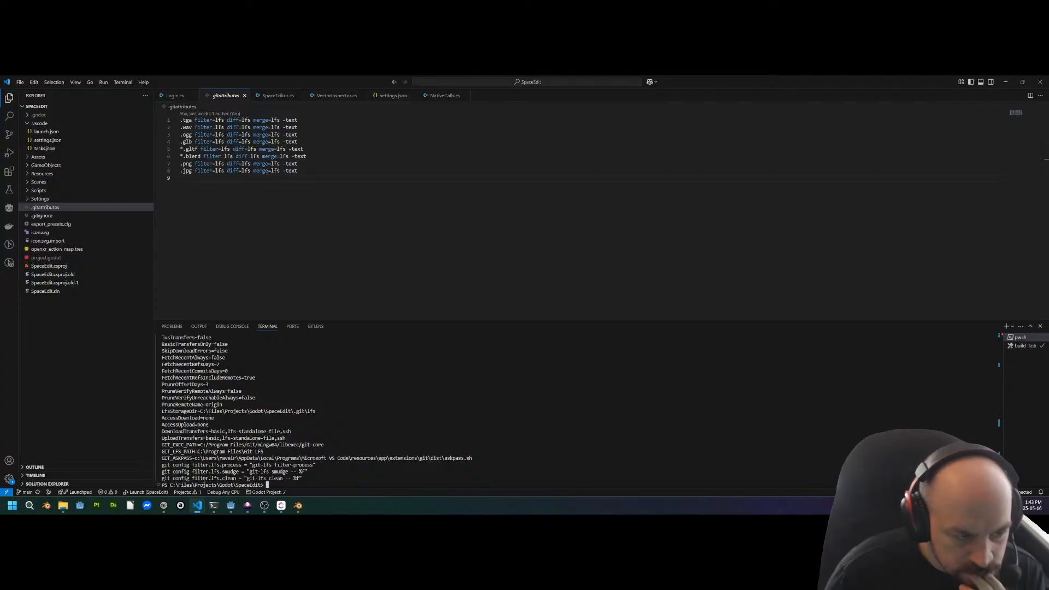
{"action": "scroll", "coordinate": [196, 459], "scroll_direction": "up", "scroll_amount": 2}
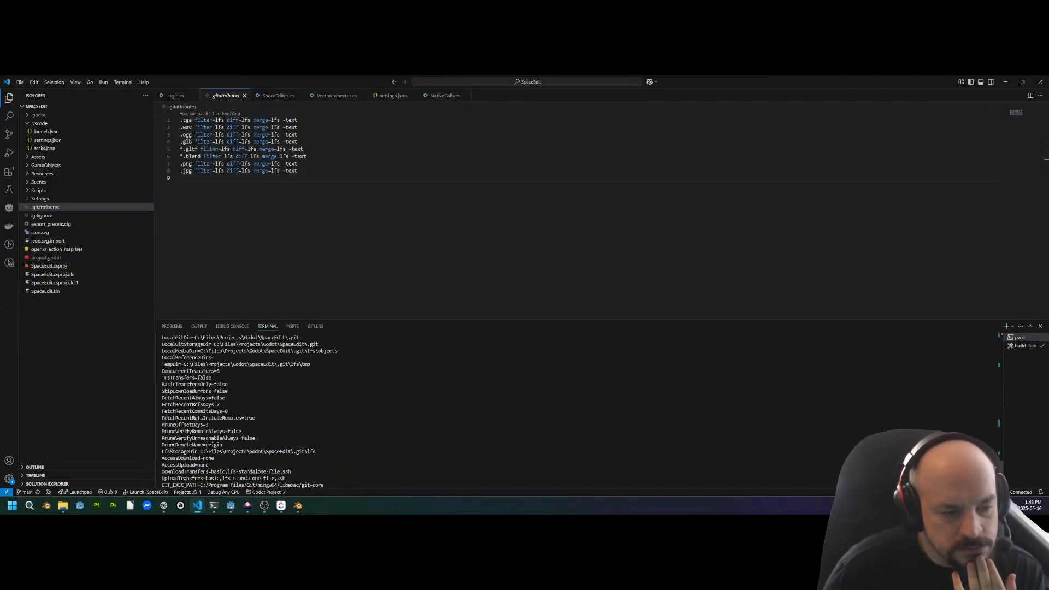
{"action": "scroll", "coordinate": [212, 454], "scroll_direction": "down", "scroll_amount": 1}
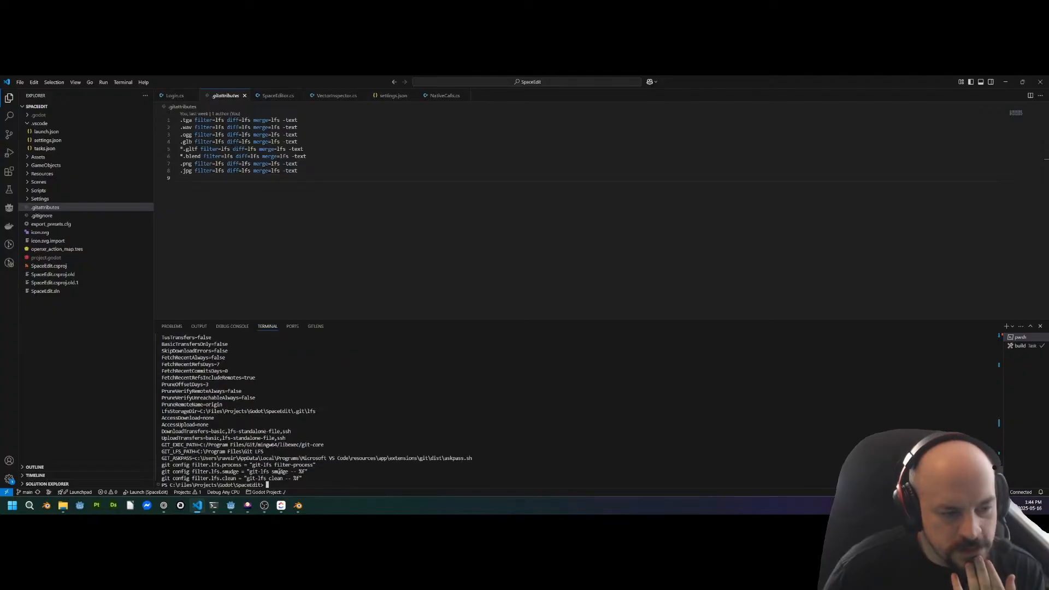
{"action": "scroll", "coordinate": [247, 387], "scroll_direction": "up", "scroll_amount": 2}
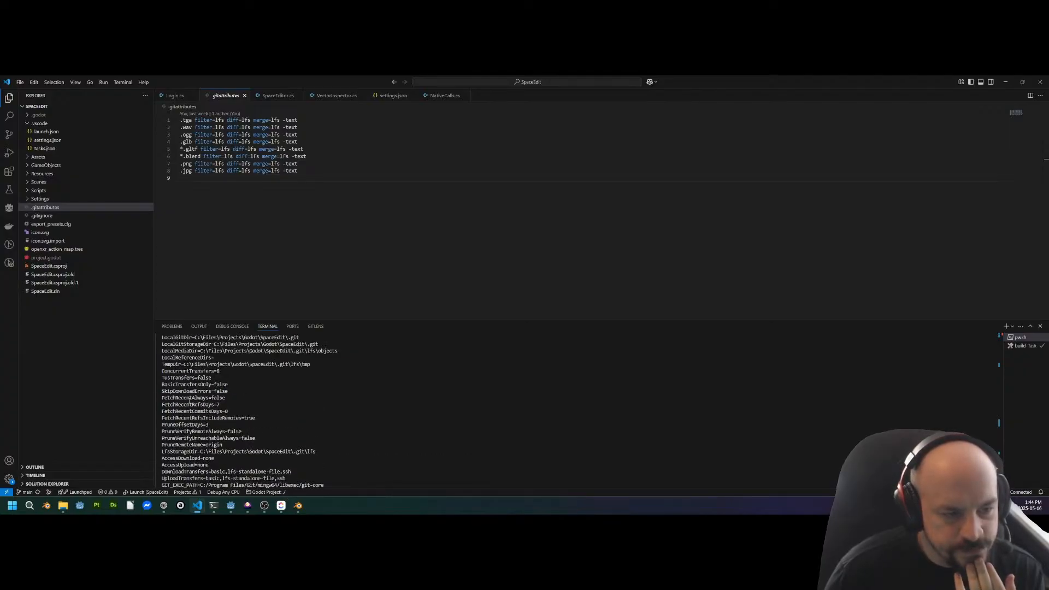
{"action": "scroll", "coordinate": [248, 391], "scroll_direction": "down", "scroll_amount": 2}
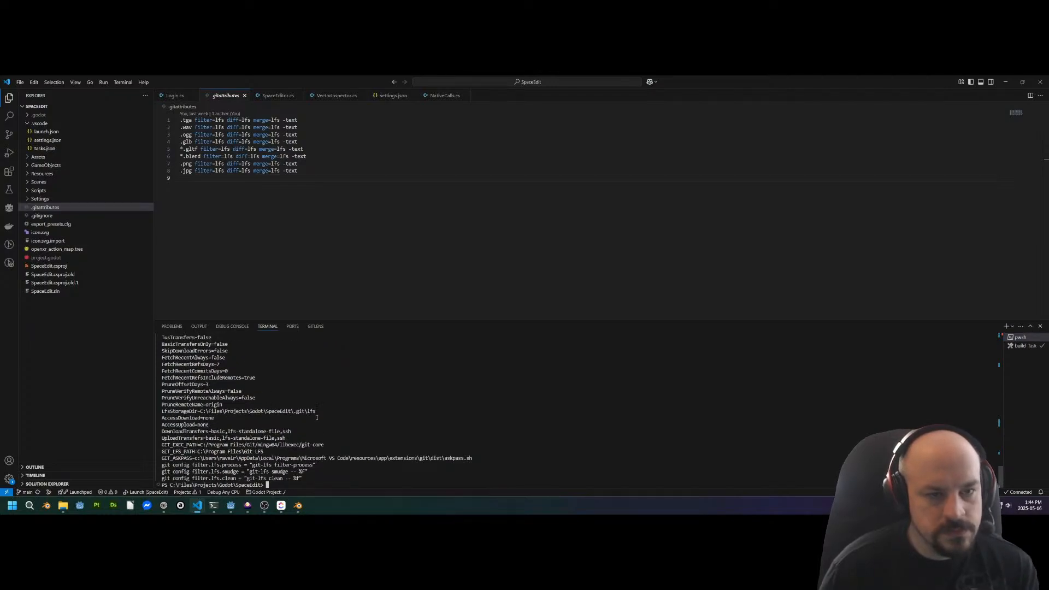
Copy git lfs track from Grok's tracked-files check and run git lfs track *.glb in VS Code's terminal
{"action": "key", "text": "alt+Tab"}
{"action": "left_click_drag", "start_coordinate": [407, 234], "coordinate": [466, 234]}
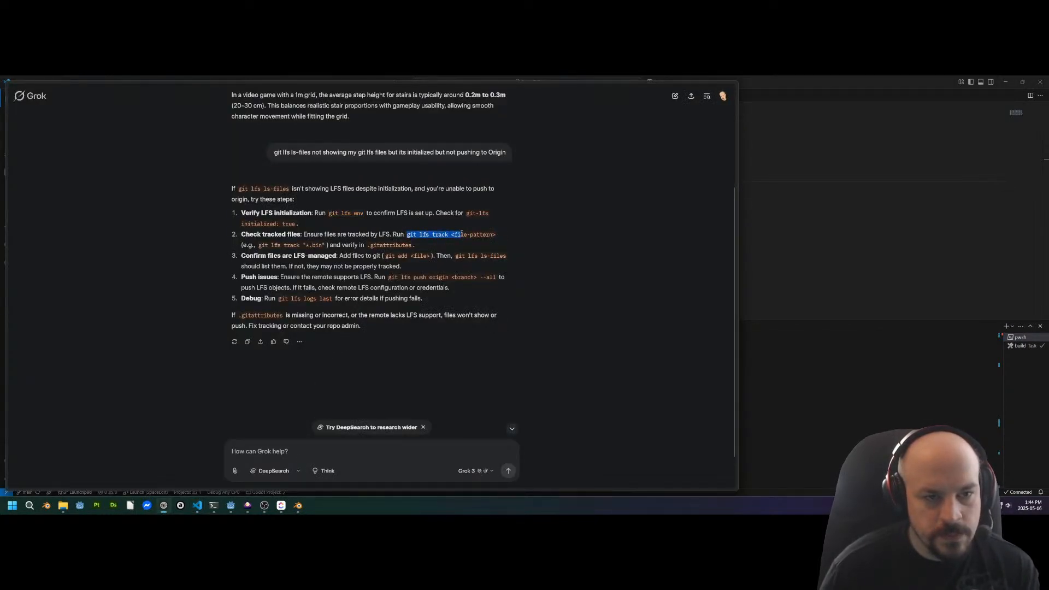
{"action": "left_click_drag", "start_coordinate": [459, 233], "coordinate": [447, 234]}
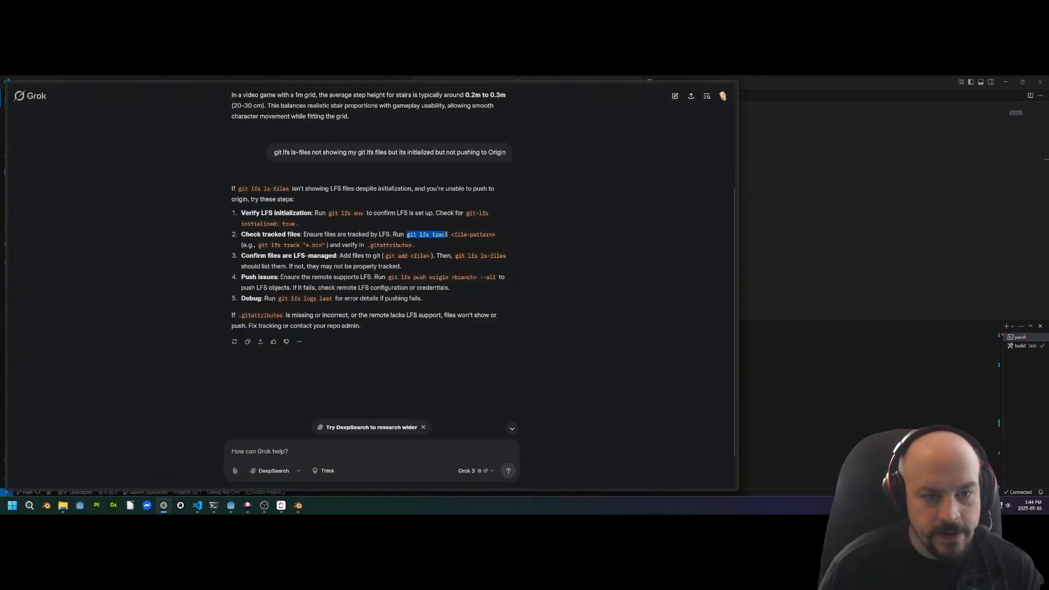
{"action": "right_click", "coordinate": [450, 235]}
{"action": "left_click", "coordinate": [459, 241]}
{"action": "key", "text": "alt+Tab"}
{"action": "key", "text": "ctrl+v"}
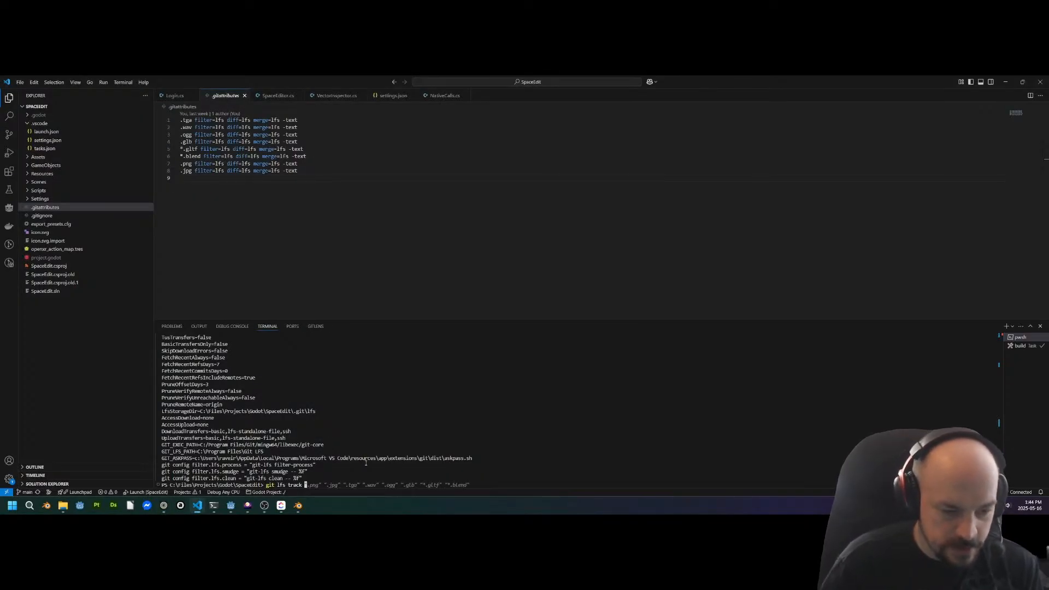
{"action": "type", "text": "*."}
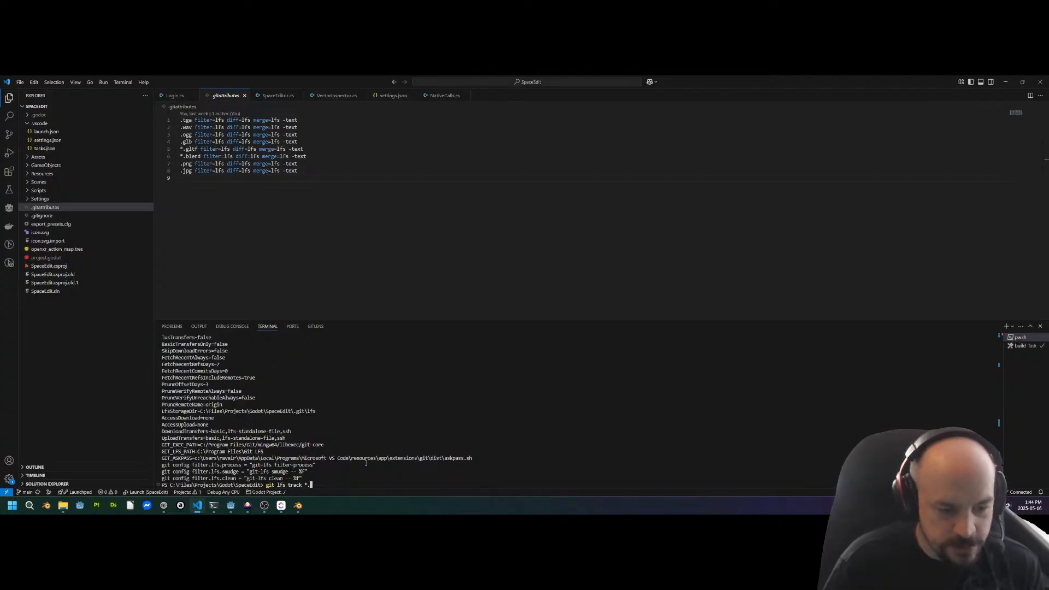
{"action": "type", "text": "glb"}
{"action": "key", "text": "Return"}
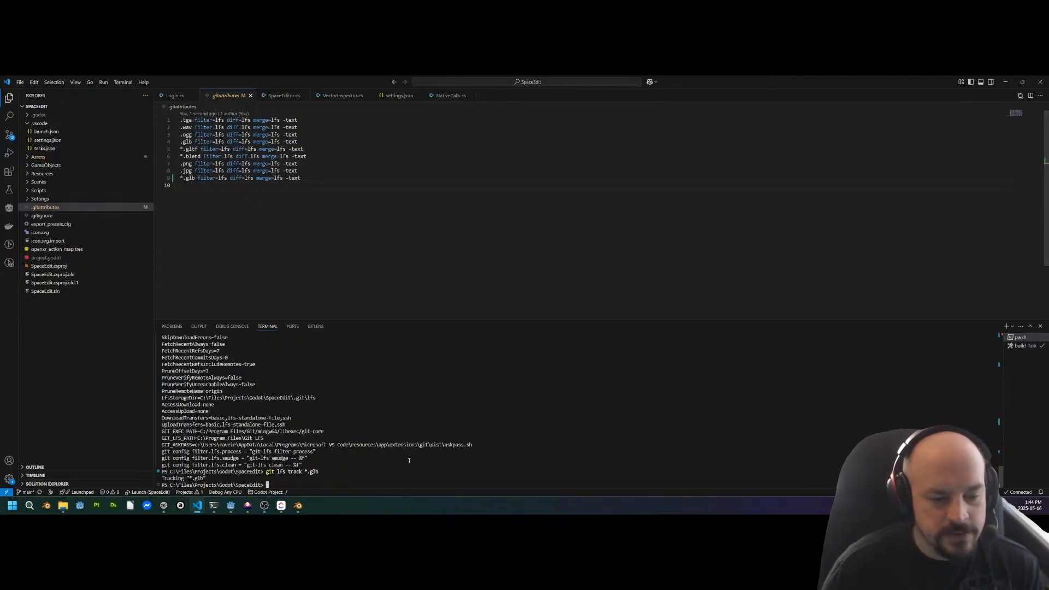
Recall the earlier LFS push command and run git lfs push origin main --all
{"action": "type", "text": "git lfs env"}
{"action": "key", "text": "Up"}
{"action": "key", "text": "Up"}
{"action": "key", "text": "Up"}
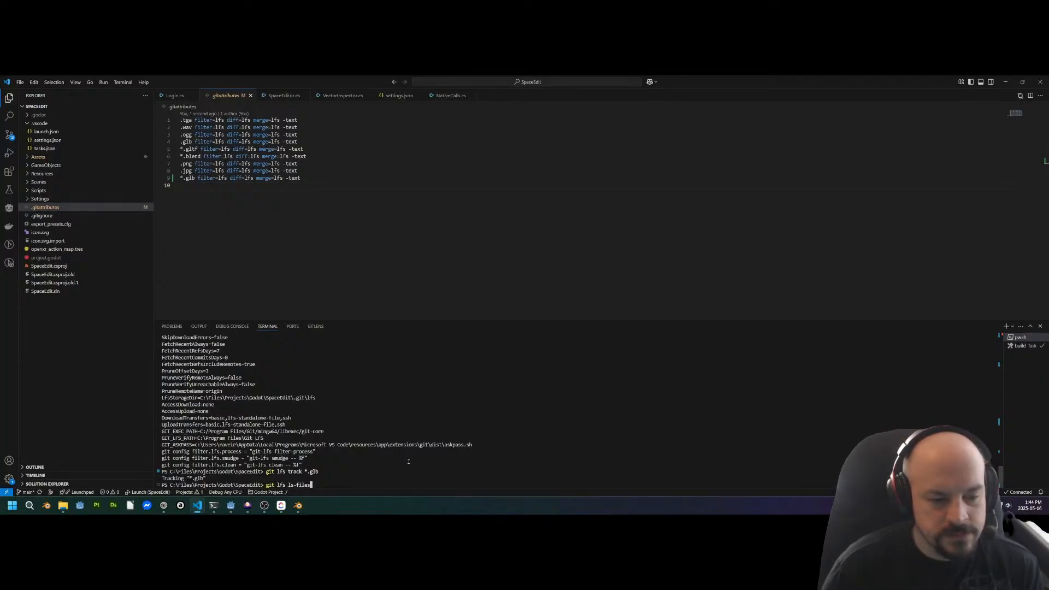
{"action": "key", "text": "Return"}
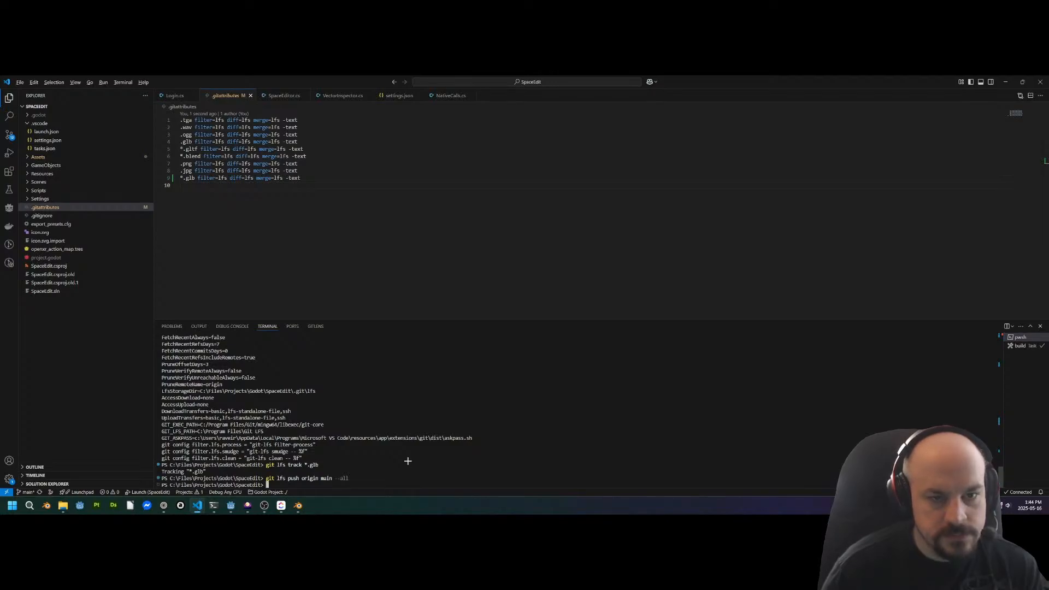
Copy git lfs ls-files from Grok's answer and run it twice in VS Code's terminal
{"action": "key", "text": "alt+Tab"}
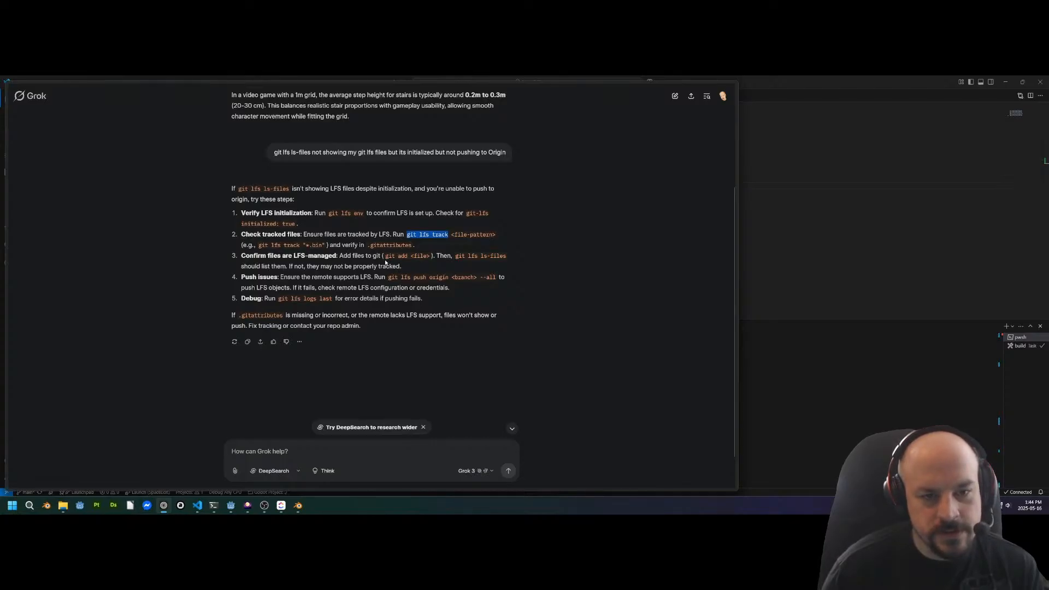
{"action": "left_click_drag", "start_coordinate": [455, 255], "coordinate": [506, 256]}
{"action": "right_click", "coordinate": [495, 261]}
{"action": "left_click", "coordinate": [512, 267]}
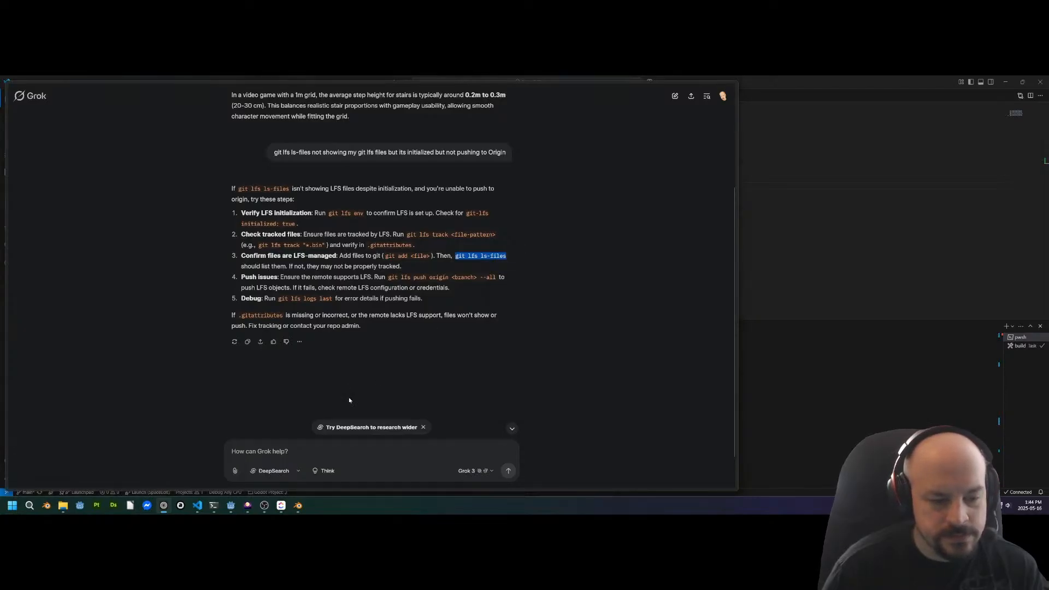
{"action": "key", "text": "alt+Tab"}
{"action": "key", "text": "ctrl+v"}
{"action": "key", "text": "Return"}
{"action": "key", "text": "Up"}
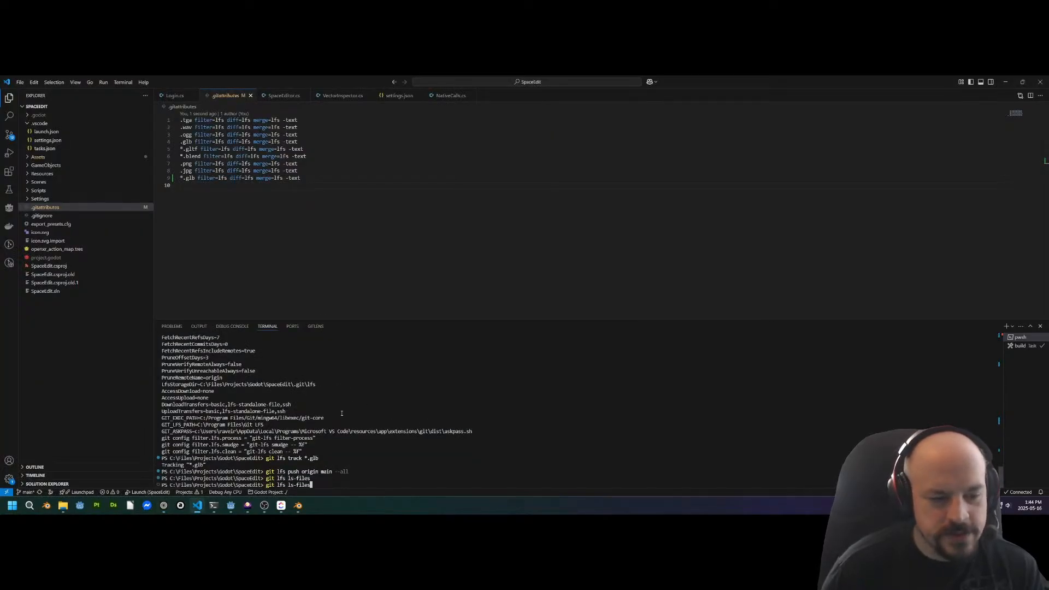
{"action": "key", "text": "Return"}
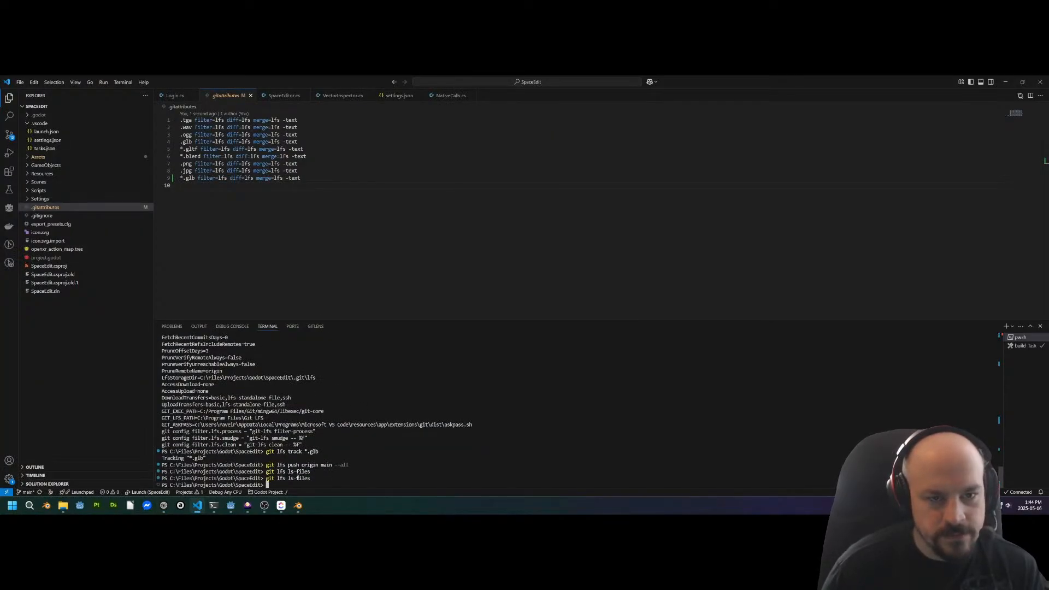
Copy Grok's git lfs track "*.bin" example and run it in VS Code's terminal with the pattern "*.glb"
{"action": "key", "text": "alt+Tab"}
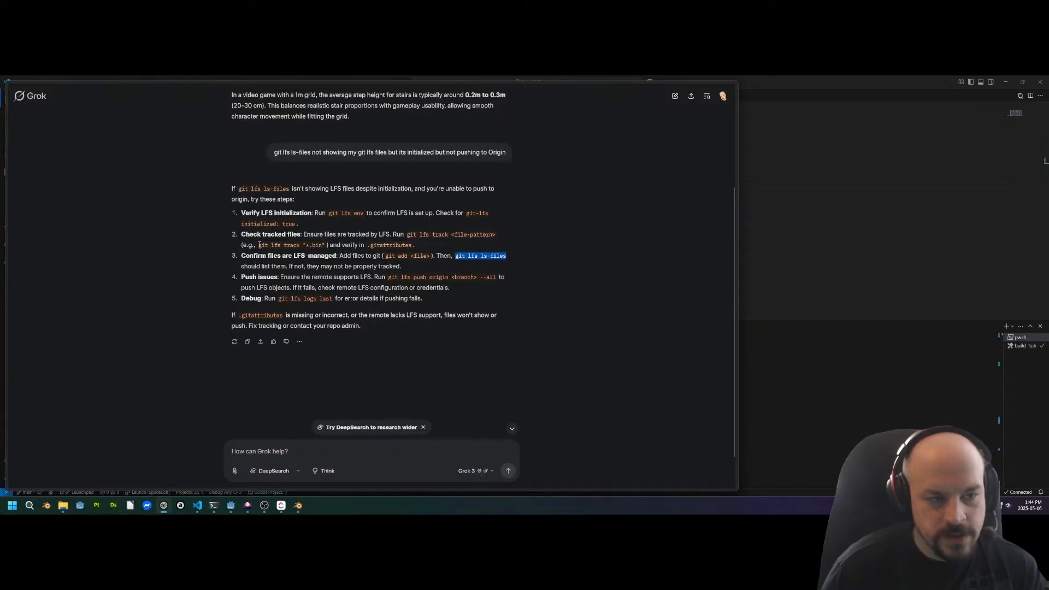
{"action": "left_click_drag", "start_coordinate": [258, 247], "coordinate": [320, 247]}
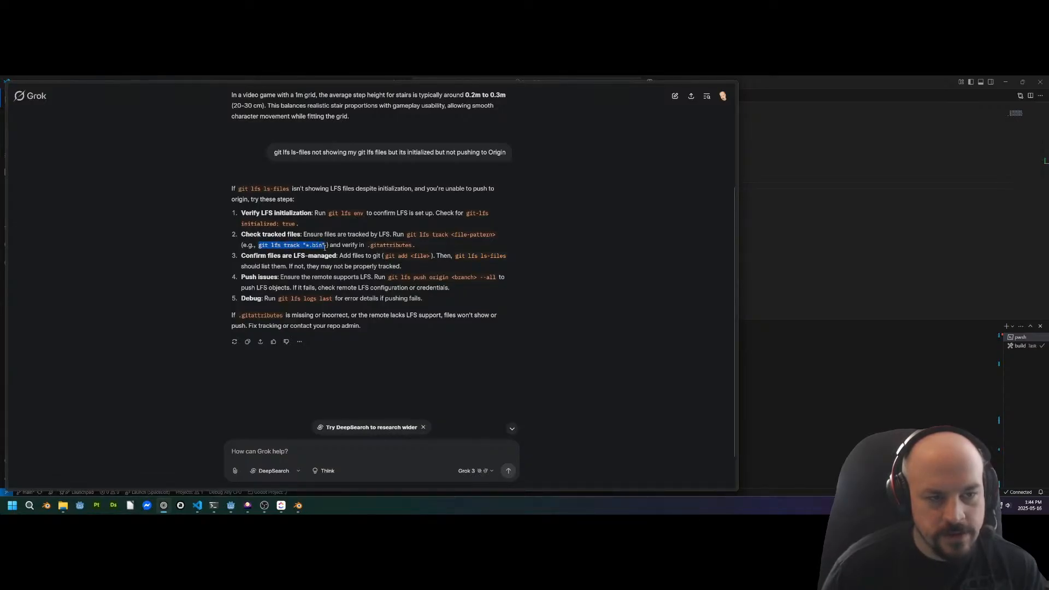
{"action": "right_click", "coordinate": [319, 247]}
{"action": "left_click", "coordinate": [338, 257]}
{"action": "key", "text": "alt+Tab"}
{"action": "key", "text": "ctrl+v"}
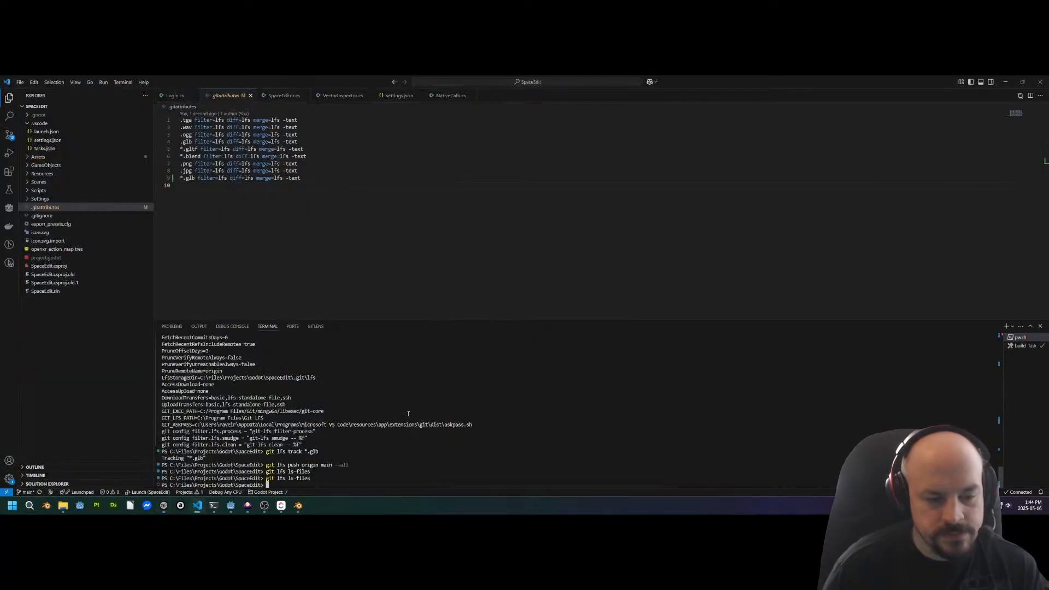
{"action": "key", "text": "BackSpace"}
{"action": "key", "text": "BackSpace"}
{"action": "key", "text": "BackSpace"}
{"action": "key", "text": "BackSpace"}
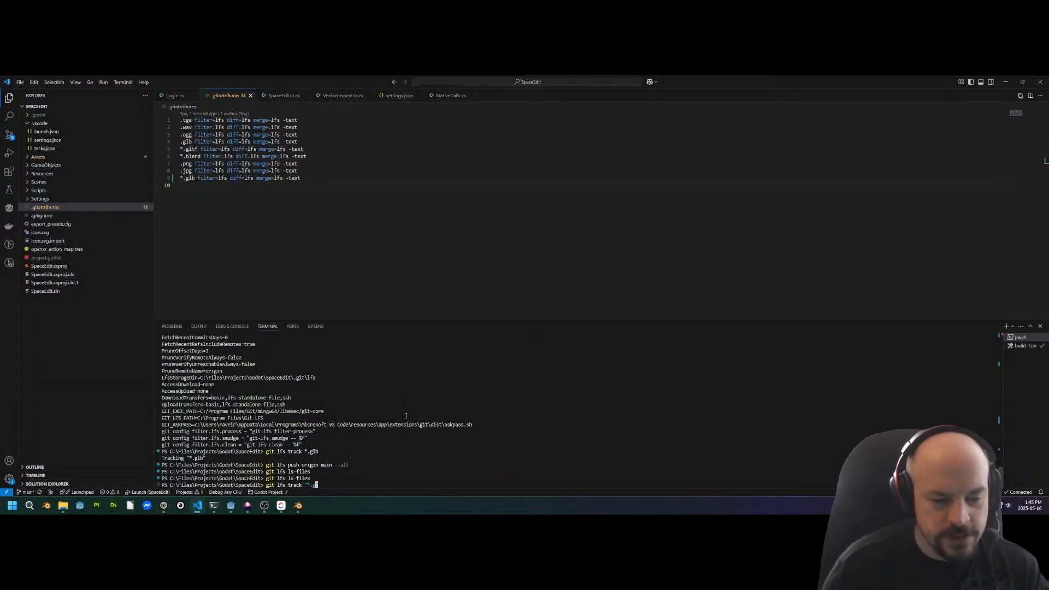
{"action": "type", "text": "glb\""}
{"action": "key", "text": "Return"}
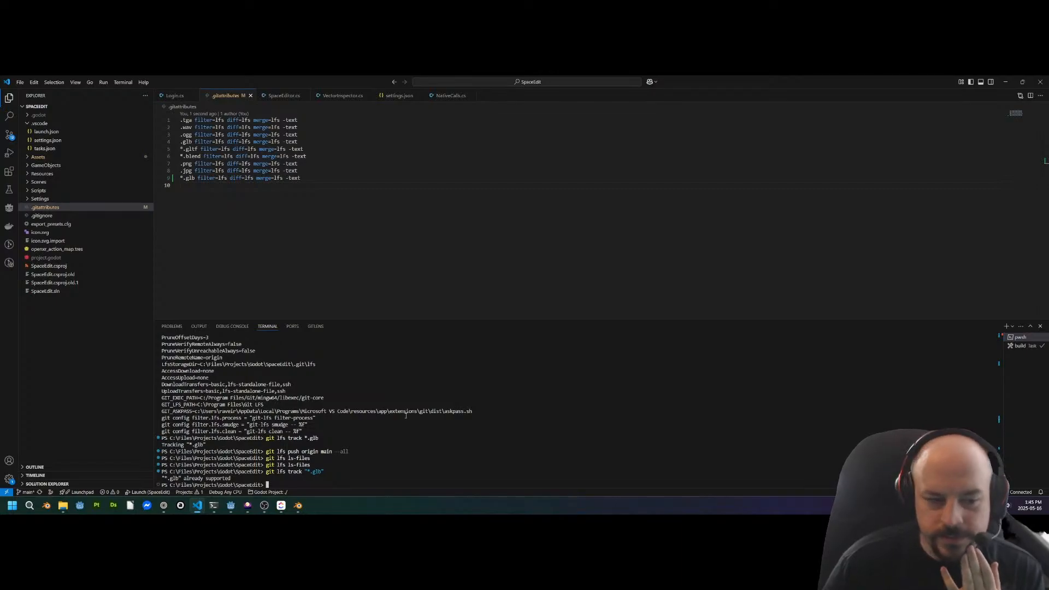
Change the tracking pattern in the last command and run git lfs track "*.blend"
{"action": "key", "text": "Return"}
{"action": "key", "text": "Up"}
{"action": "key", "text": "BackSpace"}
{"action": "key", "text": "BackSpace"}
{"action": "key", "text": "BackSpace"}
{"action": "key", "text": "BackSpace"}
{"action": "type", "text": "blend\""}
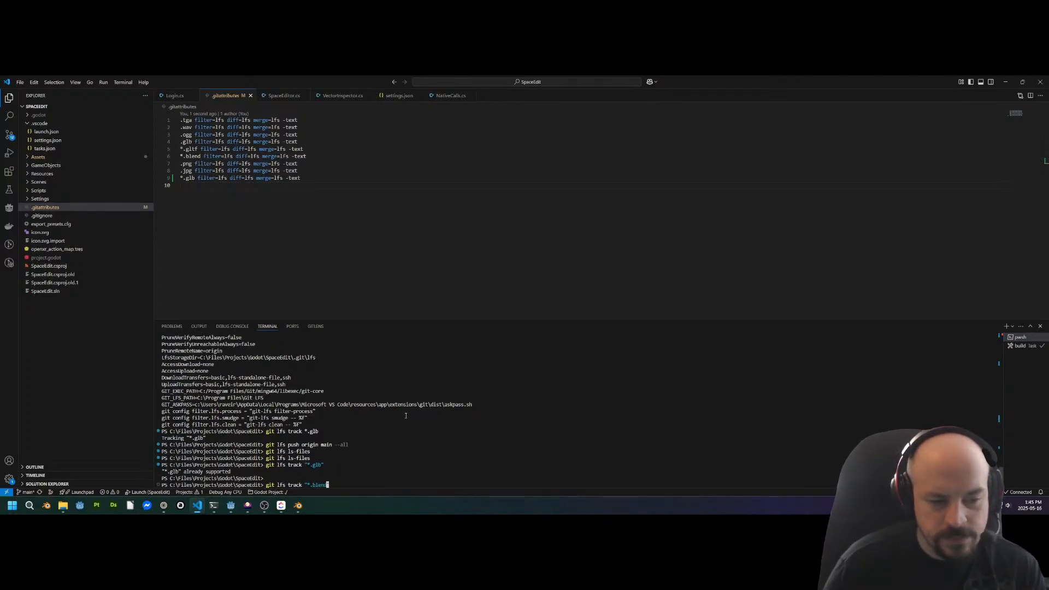
{"action": "key", "text": "Return"}
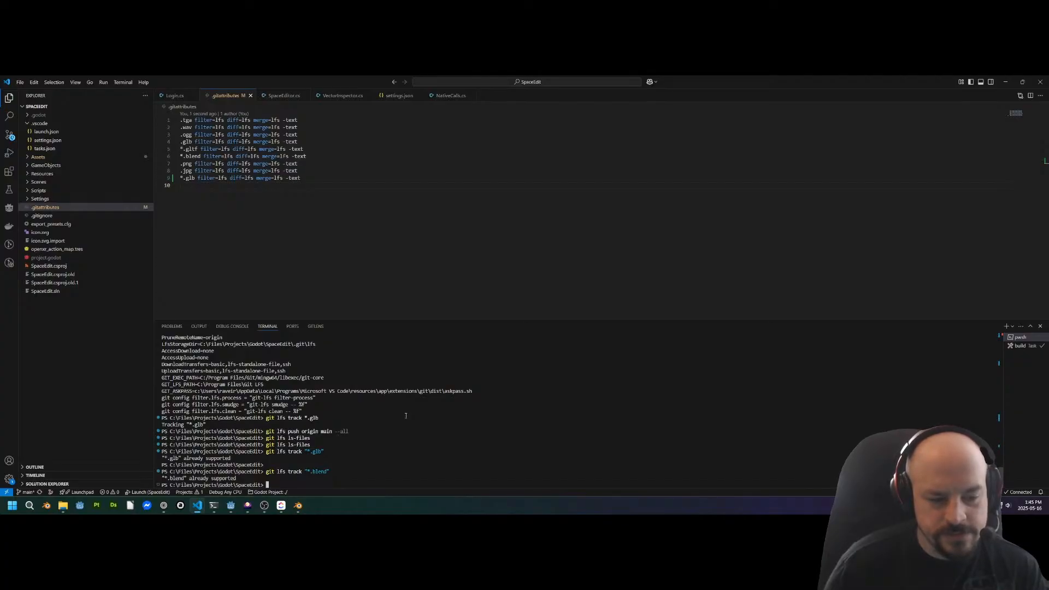
Copy git lfs push origin <branch> --all from Grok's push-issues step and paste it at VS Code's terminal prompt
{"action": "key", "text": "Return"}
{"action": "key", "text": "Up"}
{"action": "key", "text": "Up"}
{"action": "key", "text": "Up"}
{"action": "key", "text": "Up"}
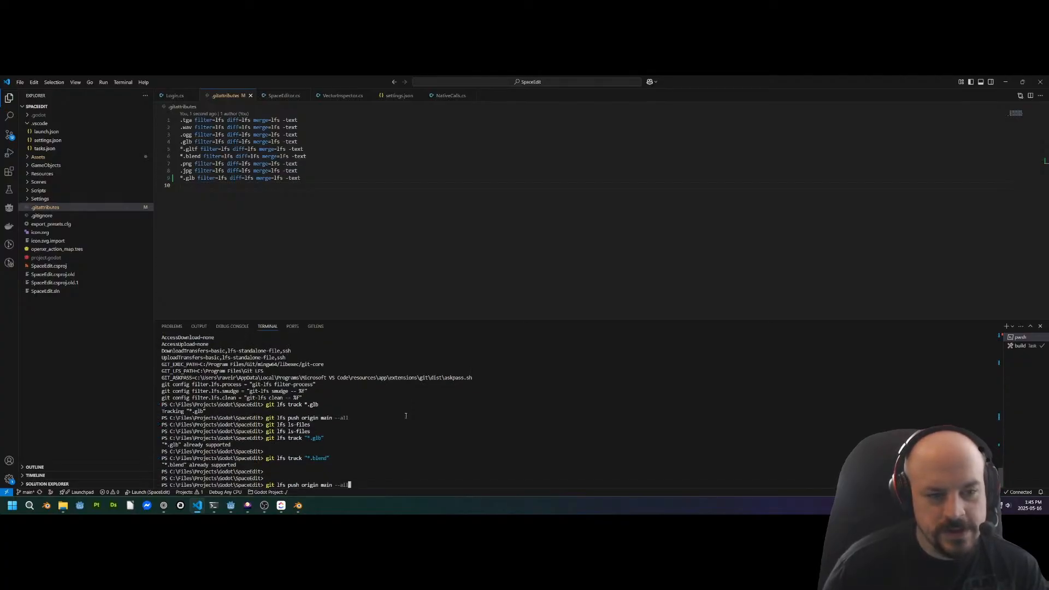
{"action": "key", "text": "alt+Tab"}
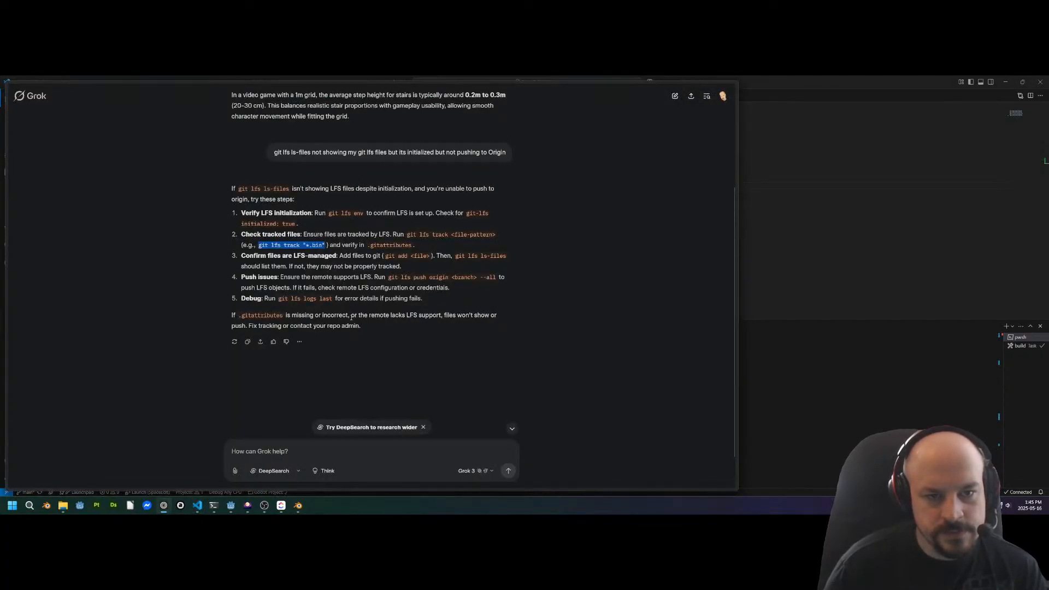
{"action": "scroll", "coordinate": [382, 285], "scroll_direction": "down", "scroll_amount": 1}
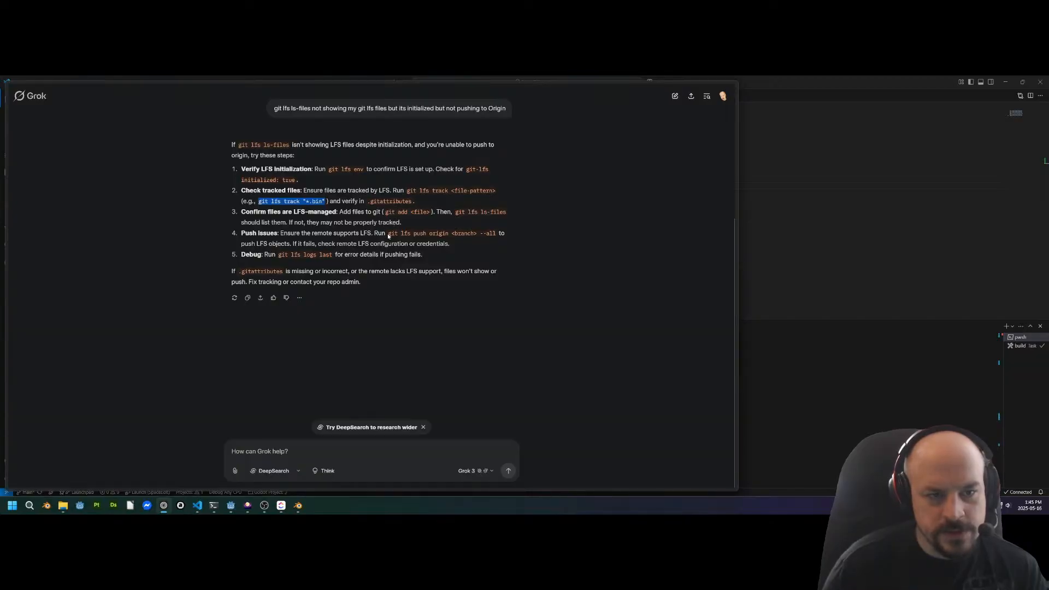
{"action": "left_click_drag", "start_coordinate": [388, 234], "coordinate": [499, 232]}
{"action": "right_click", "coordinate": [472, 233]}
{"action": "left_click", "coordinate": [484, 240]}
{"action": "key", "text": "alt+Tab"}
{"action": "key", "text": "ctrl+v"}
{"action": "key", "text": "BackSpace"}
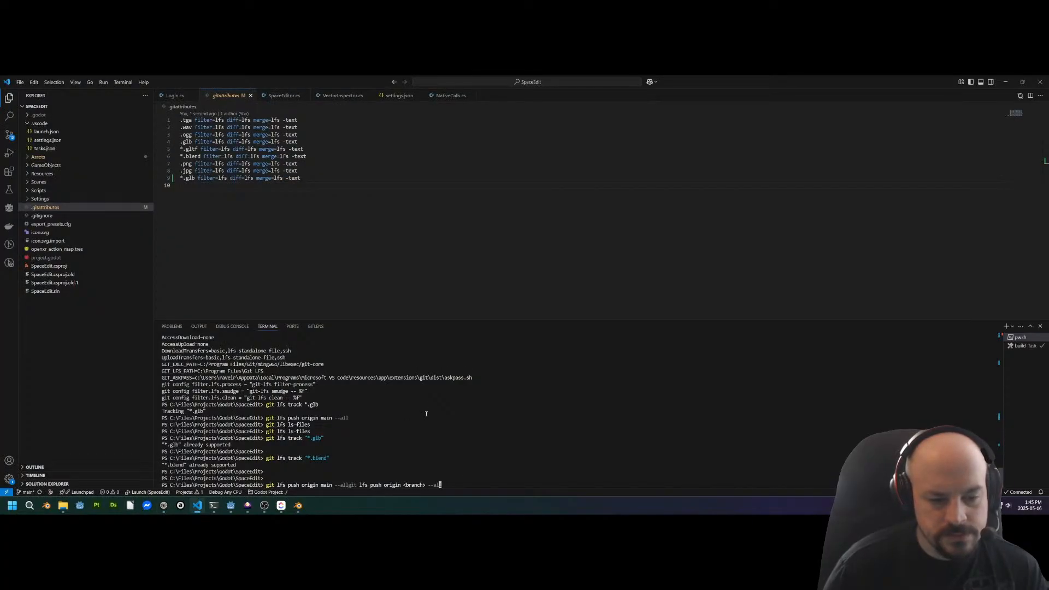
Delete the recalled push command in front of the pasted git lfs push origin <branch> --all
{"action": "key", "text": "ctrl+Left"}
{"action": "key", "text": "ctrl+Left"}
{"action": "key", "text": "BackSpace"}
{"action": "key", "text": "BackSpace"}
{"action": "key", "text": "BackSpace"}
{"action": "key", "text": "BackSpace"}
{"action": "key", "text": "BackSpace"}
{"action": "key", "text": "BackSpace"}
{"action": "key", "text": "BackSpace"}
{"action": "key", "text": "BackSpace"}
{"action": "key", "text": "BackSpace"}
{"action": "key", "text": "BackSpace"}
{"action": "key", "text": "BackSpace"}
{"action": "key", "text": "BackSpace"}
{"action": "key", "text": "BackSpace"}
{"action": "key", "text": "BackSpace"}
{"action": "key", "text": "BackSpace"}
{"action": "key", "text": "BackSpace"}
{"action": "key", "text": "BackSpace"}
{"action": "key", "text": "BackSpace"}
{"action": "key", "text": "BackSpace"}
{"action": "key", "text": "BackSpace"}
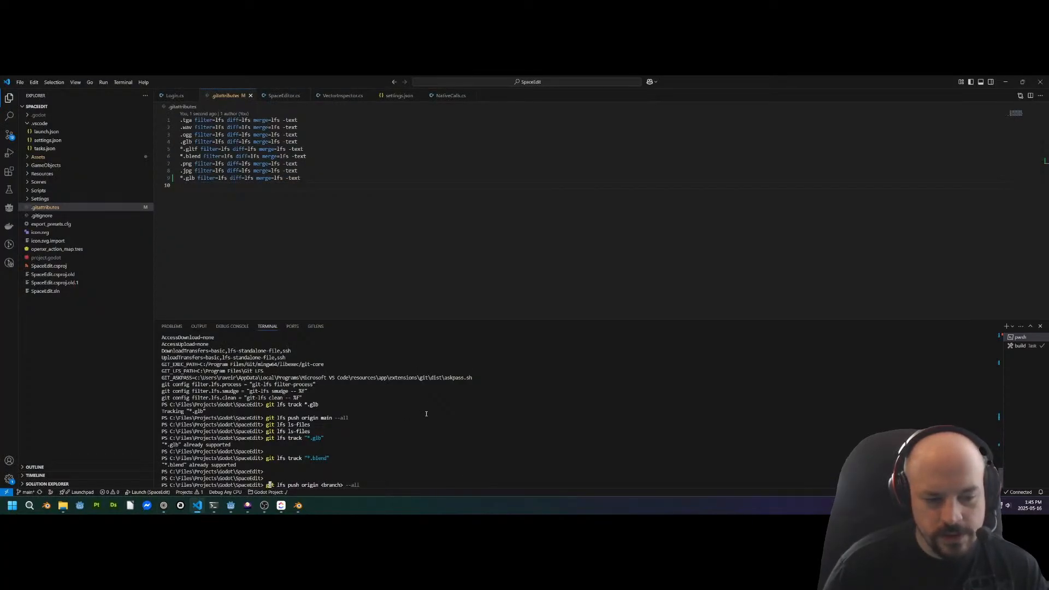
Replace the <branch> placeholder with main and run git lfs push origin main --all
{"action": "key", "text": "ctrl+Right"}
{"action": "key", "text": "ctrl+Right"}
{"action": "key", "text": "ctrl+Right"}
{"action": "key", "text": "ctrl+Right"}
{"action": "type", "text": "main"}
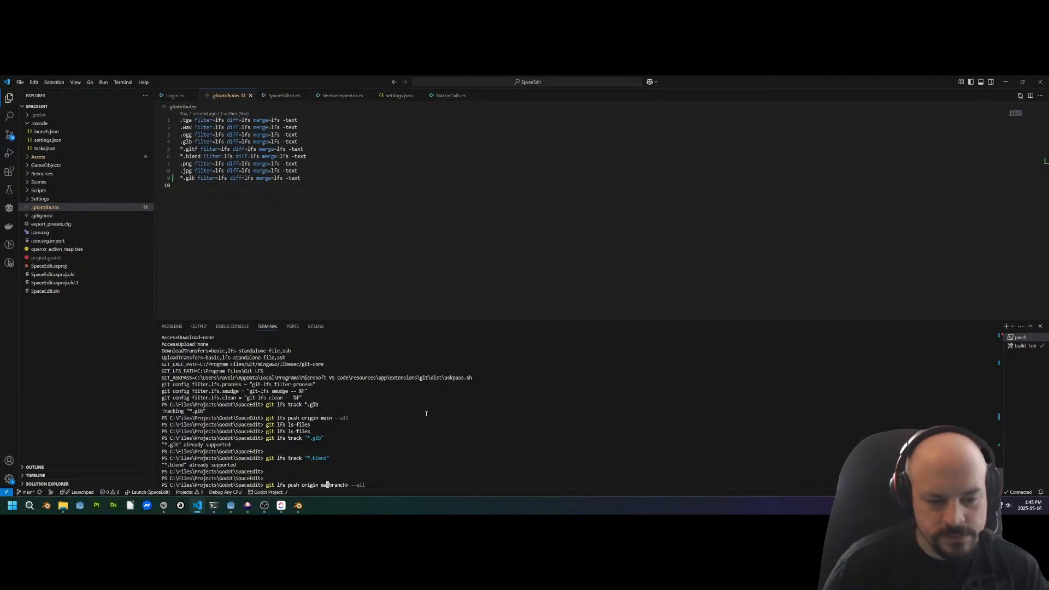
{"action": "key", "text": "Right"}
{"action": "key", "text": "Right"}
{"action": "key", "text": "Right"}
{"action": "key", "text": "Right"}
{"action": "key", "text": "Right"}
{"action": "key", "text": "Right"}
{"action": "key", "text": "Right"}
{"action": "key", "text": "BackSpace"}
{"action": "key", "text": "BackSpace"}
{"action": "key", "text": "BackSpace"}
{"action": "key", "text": "BackSpace"}
{"action": "key", "text": "BackSpace"}
{"action": "key", "text": "Return"}
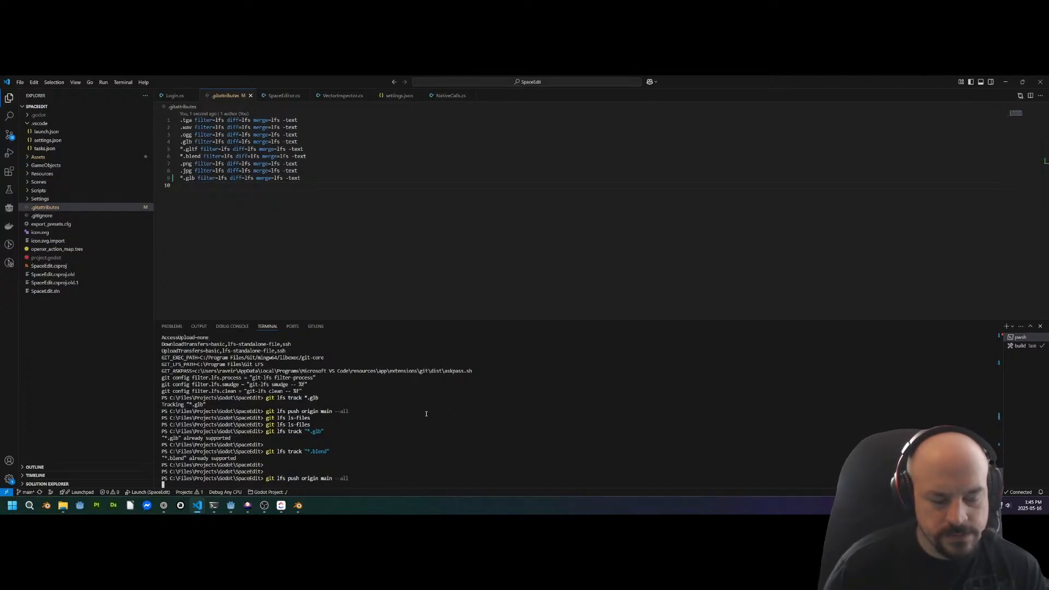
{"action": "key", "text": "Return"}
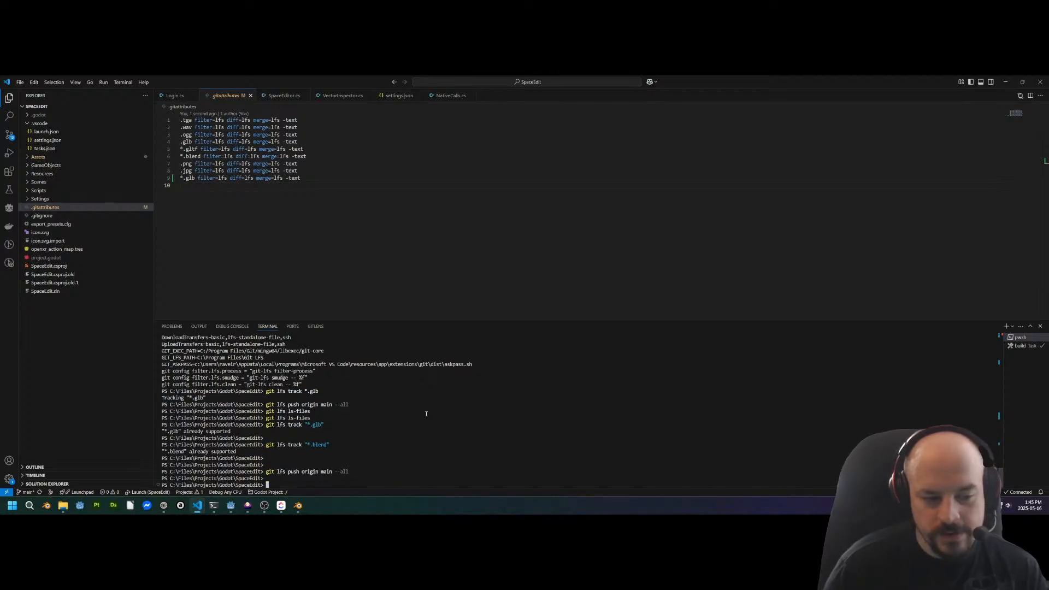
Run git lfs ls-files again to check which files LFS manages
{"action": "key", "text": "Up"}
{"action": "key", "text": "Up"}
{"action": "key", "text": "Up"}
{"action": "key", "text": "Up"}
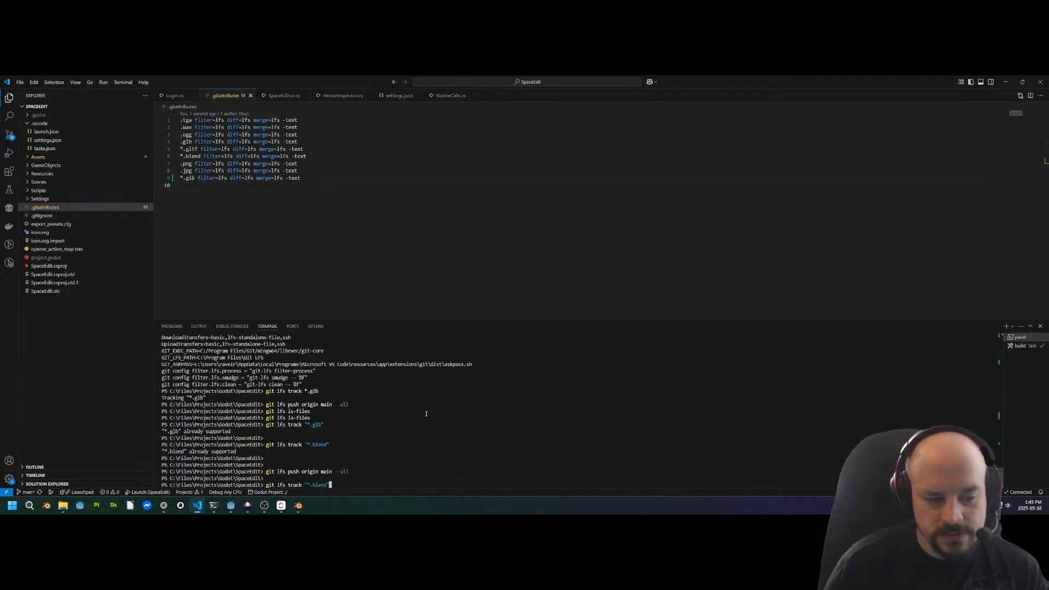
{"action": "key", "text": "Up"}
{"action": "key", "text": "Up"}
{"action": "key", "text": "Up"}
{"action": "key", "text": "Up"}
{"action": "key", "text": "Up"}
{"action": "key", "text": "Up"}
{"action": "key", "text": "Up"}
{"action": "key", "text": "Up"}
{"action": "key", "text": "BackSpace"}
{"action": "key", "text": "BackSpace"}
{"action": "type", "text": "l"}
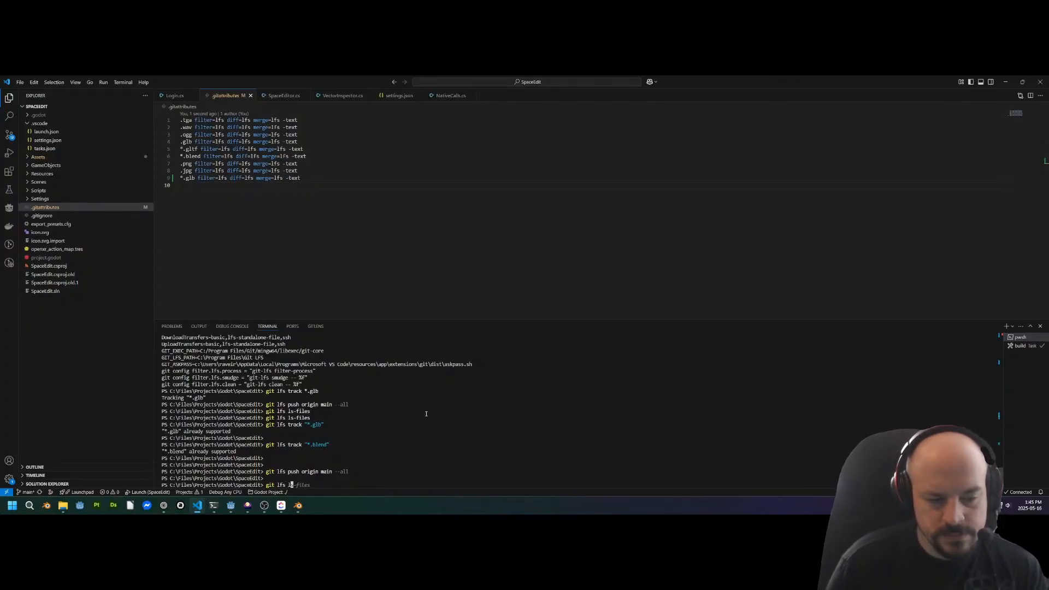
{"action": "type", "text": "s-files"}
{"action": "key", "text": "Return"}
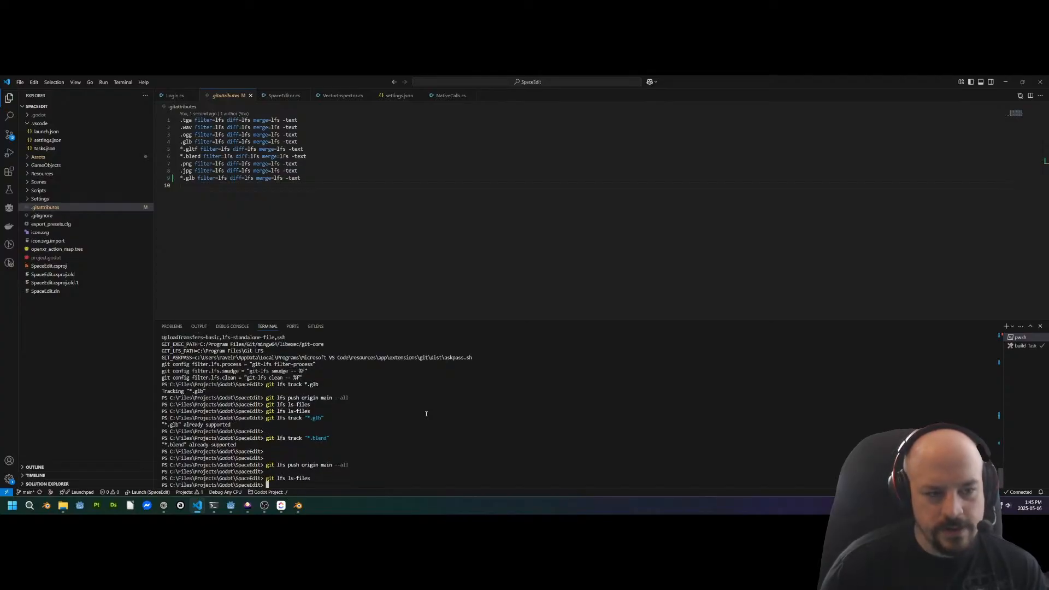
Draft a follow-up message in Grok reading "git lfs ls-files still shows nothing", pasting the command from the terminal and starting a new line
{"action": "key", "text": "alt+Tab"}
{"action": "left_click", "coordinate": [342, 451]}
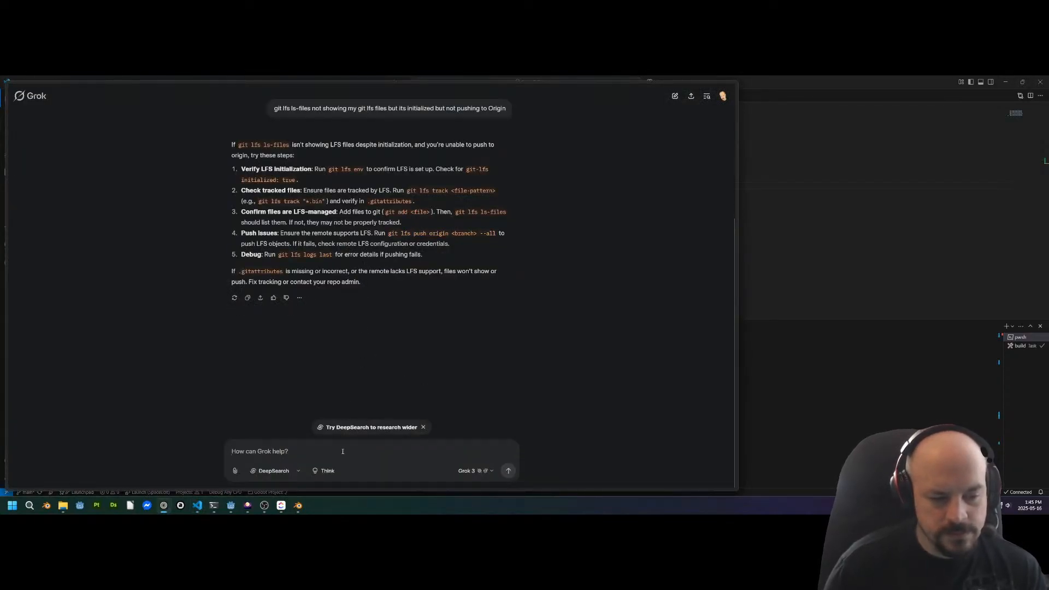
{"action": "key", "text": "alt+Tab"}
{"action": "left_click_drag", "start_coordinate": [266, 478], "coordinate": [298, 480]}
{"action": "key", "text": "ctrl+c"}
{"action": "key", "text": "alt+Tab"}
{"action": "key", "text": "ctrl+v"}
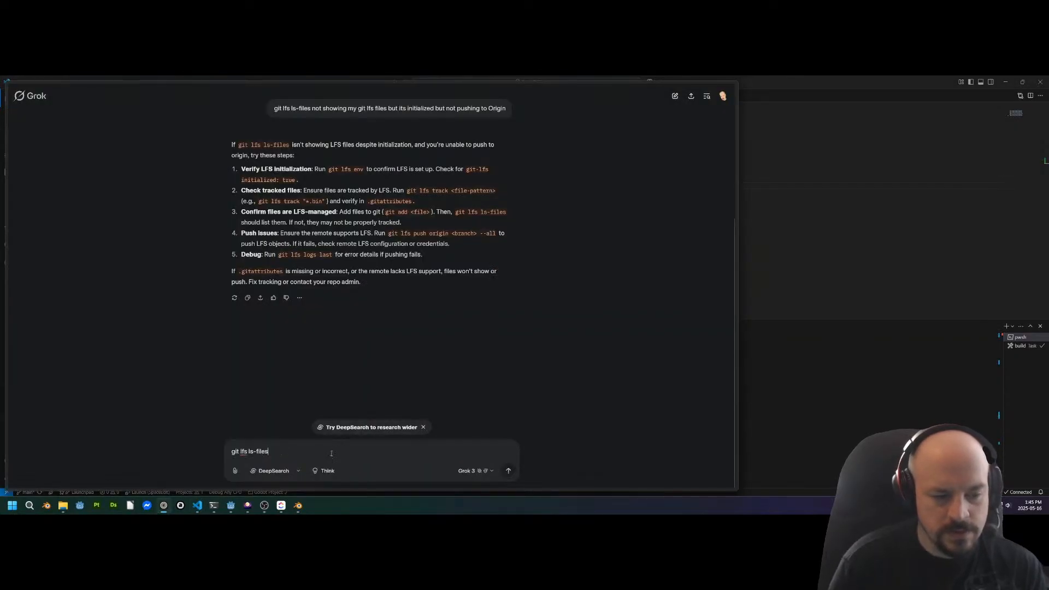
{"action": "type", "text": "still shows no"}
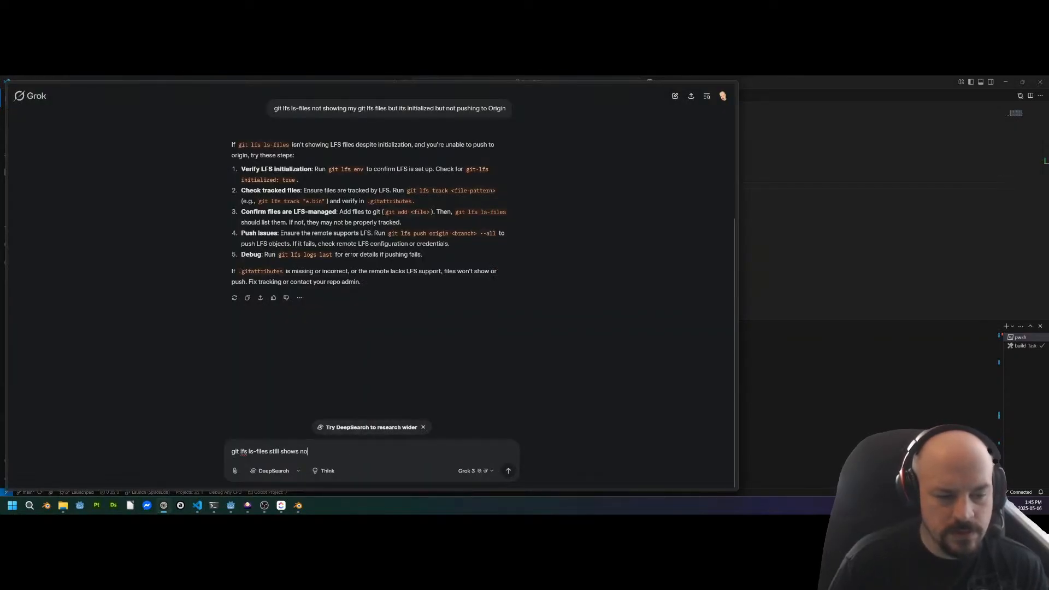
{"action": "type", "text": "thing"}
{"action": "key", "text": "shift+Return"}
{"action": "key", "text": "shift+Return"}
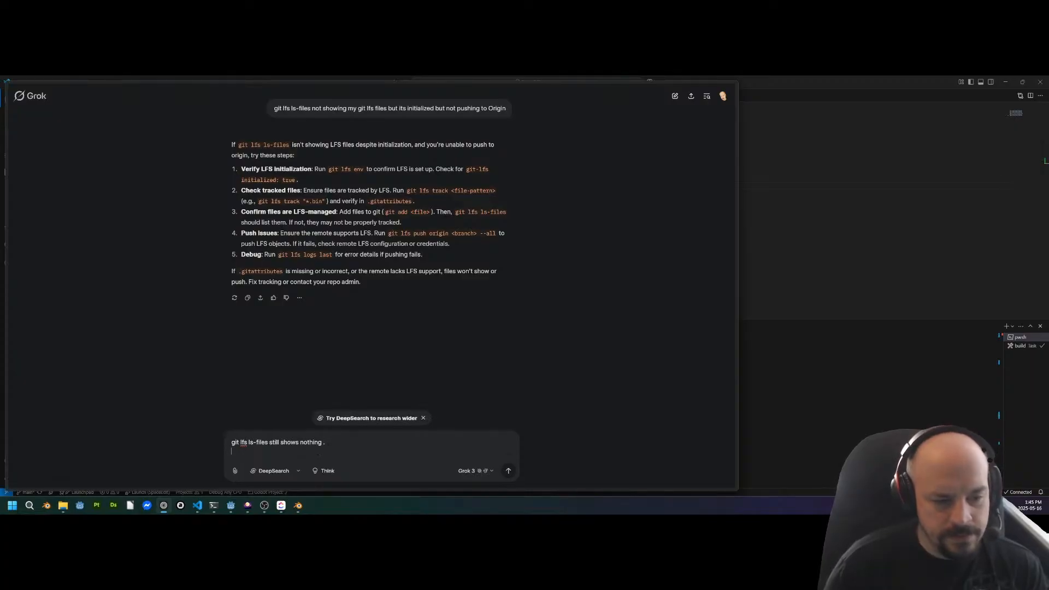
Copy the git lfs track "*.glb" command with its output from the terminal and paste it into the Grok draft
{"action": "key", "text": "alt+Tab"}
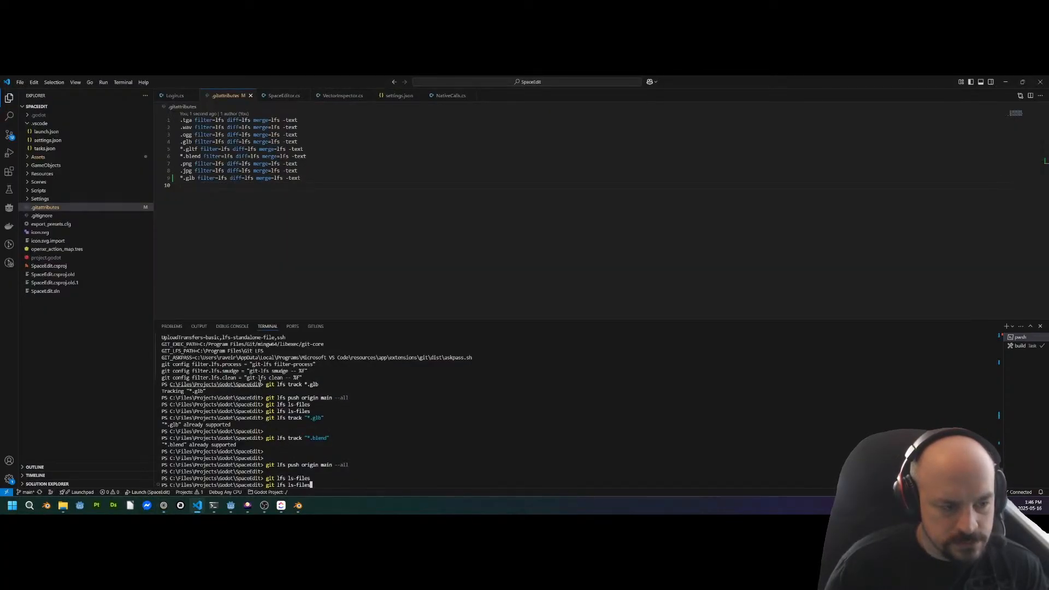
{"action": "left_click_drag", "start_coordinate": [266, 384], "coordinate": [333, 388]}
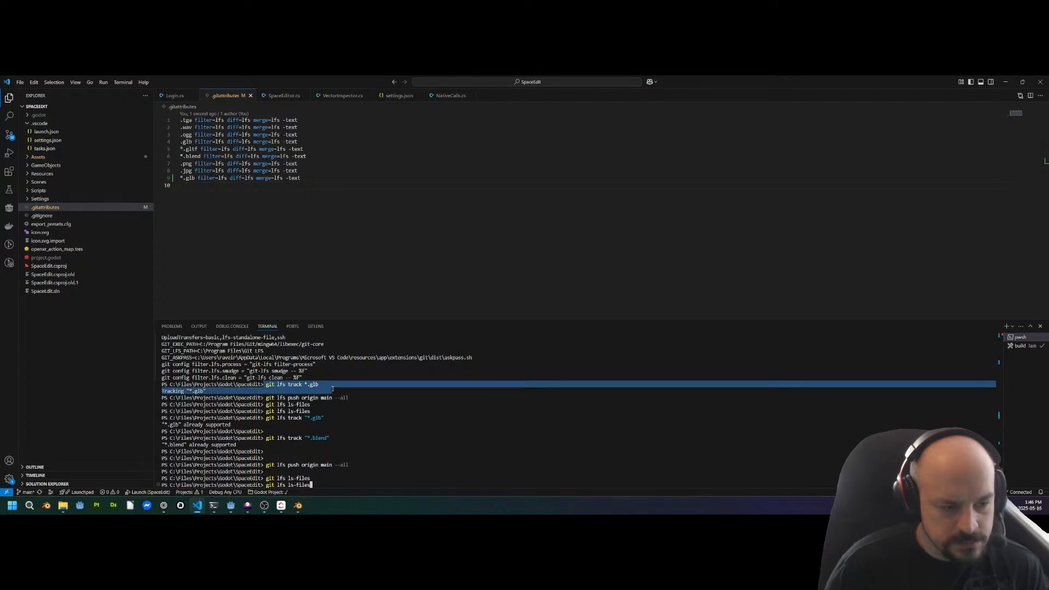
{"action": "left_click", "coordinate": [293, 419]}
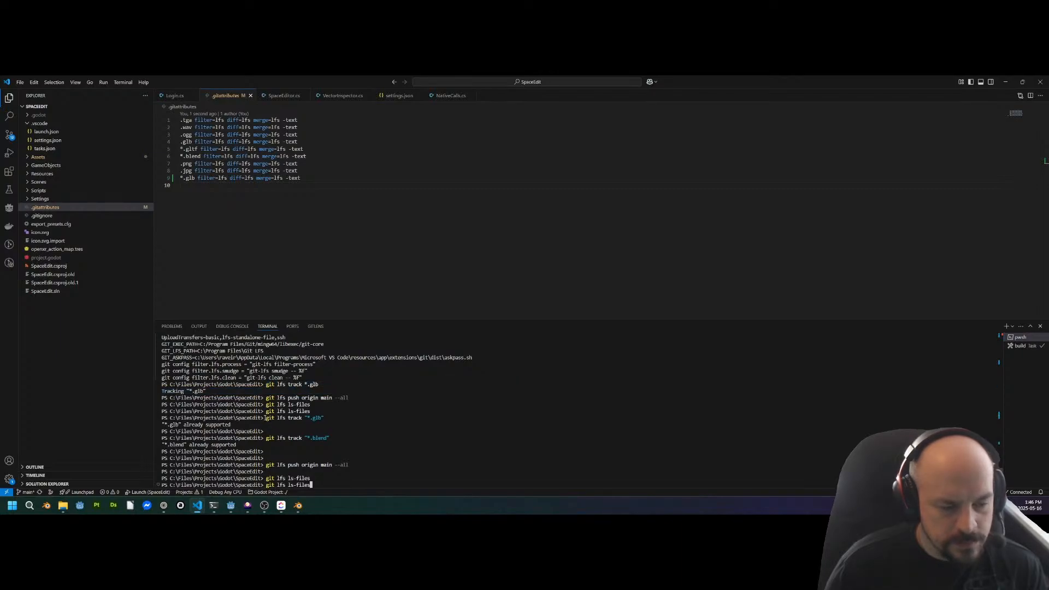
{"action": "left_click_drag", "start_coordinate": [265, 418], "coordinate": [280, 425]}
{"action": "key", "text": "ctrl+c"}
{"action": "key", "text": "alt+Tab"}
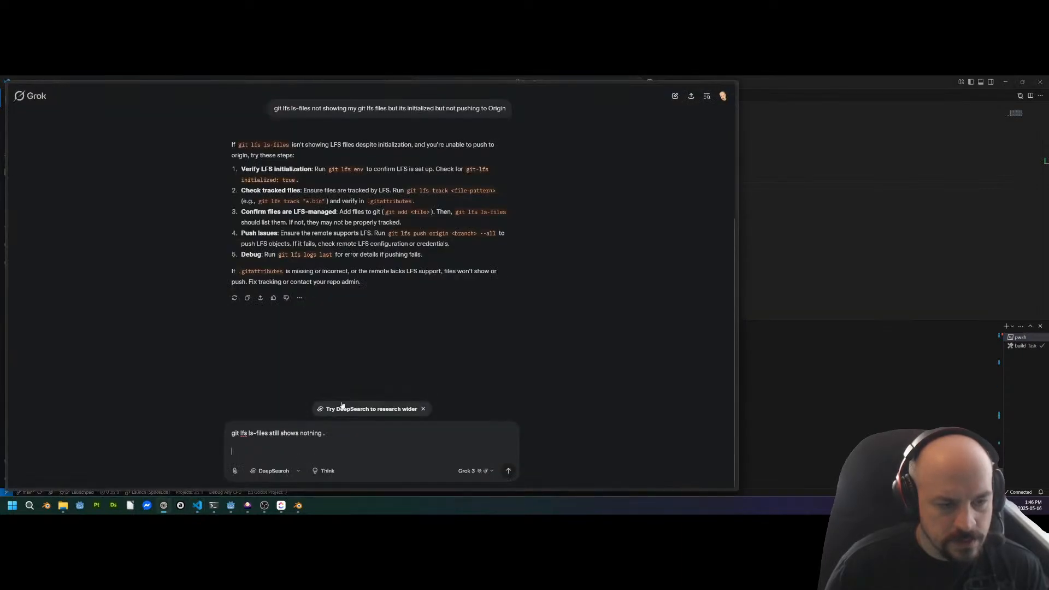
{"action": "right_click", "coordinate": [304, 447]}
{"action": "left_click", "coordinate": [328, 404]}
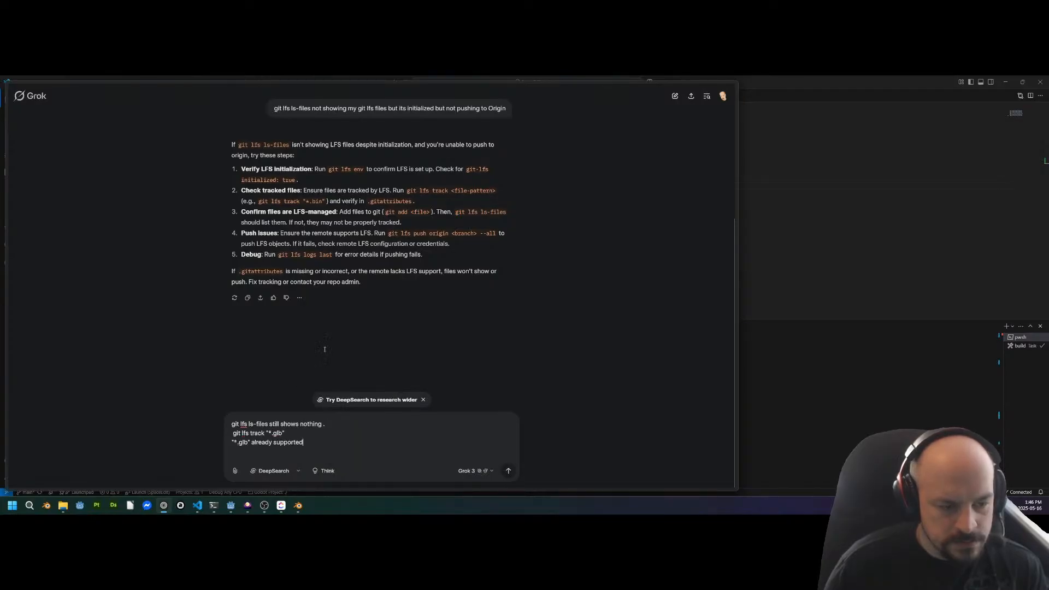
Space out the pasted lines, add "We have GLB's in the project though" below them, and send the message to Grok
{"action": "key", "text": "shift+Return"}
{"action": "key", "text": "shift+Return"}
{"action": "key", "text": "Down"}
{"action": "key", "text": "Down"}
{"action": "key", "text": "shift+Return"}
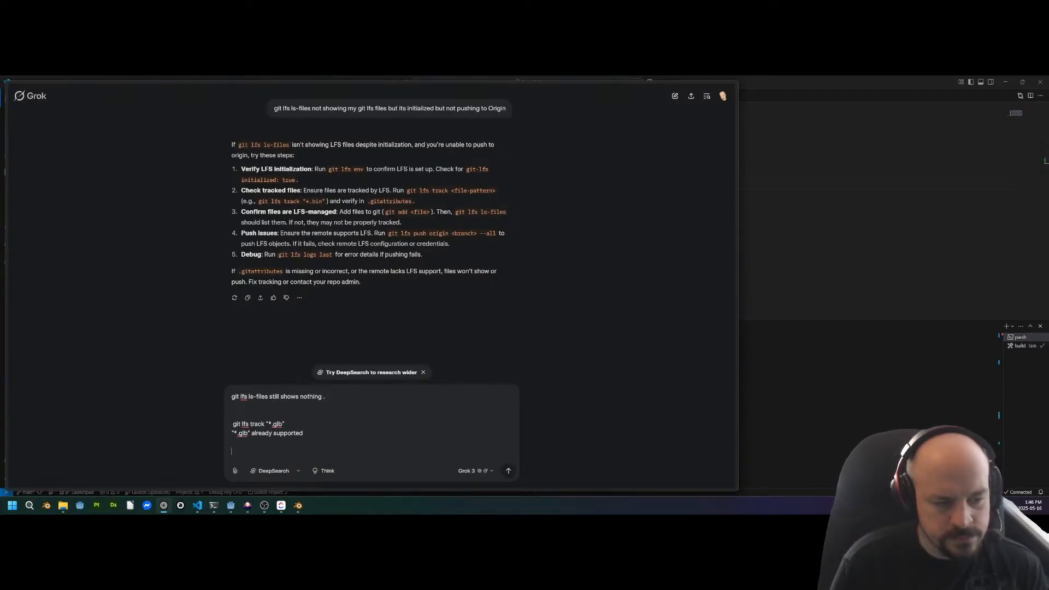
{"action": "key", "text": "shift+Return"}
{"action": "type", "text": "We have GLB"}
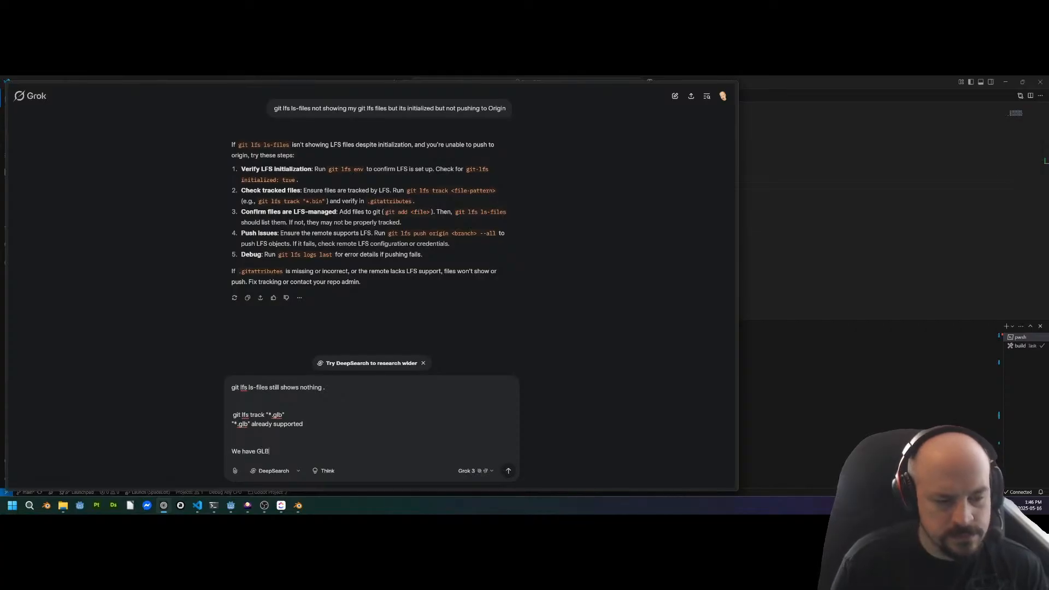
{"action": "type", "text": "'s in the project though a"}
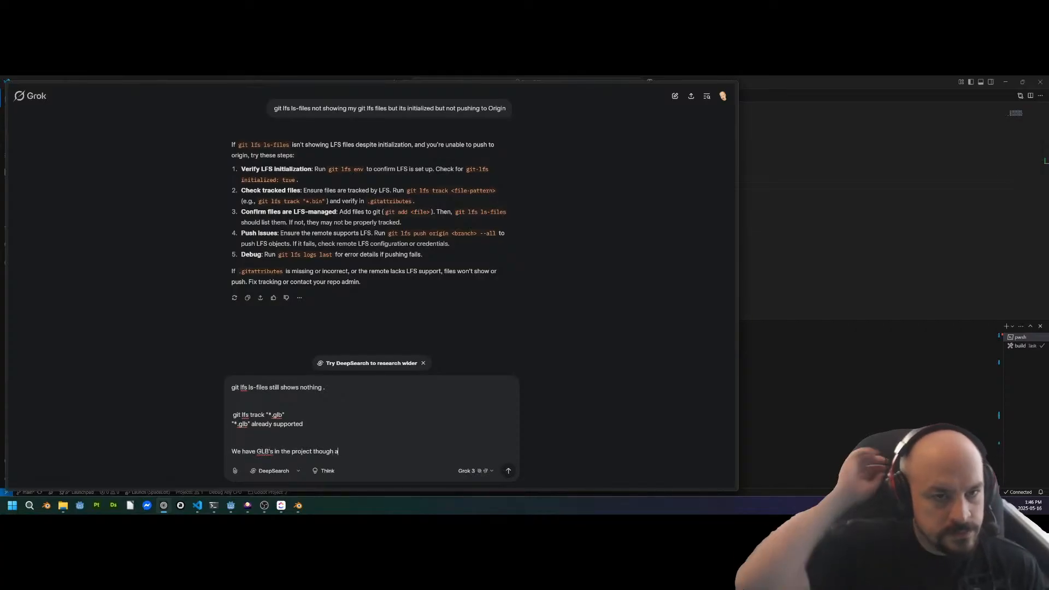
{"action": "key", "text": "Return"}
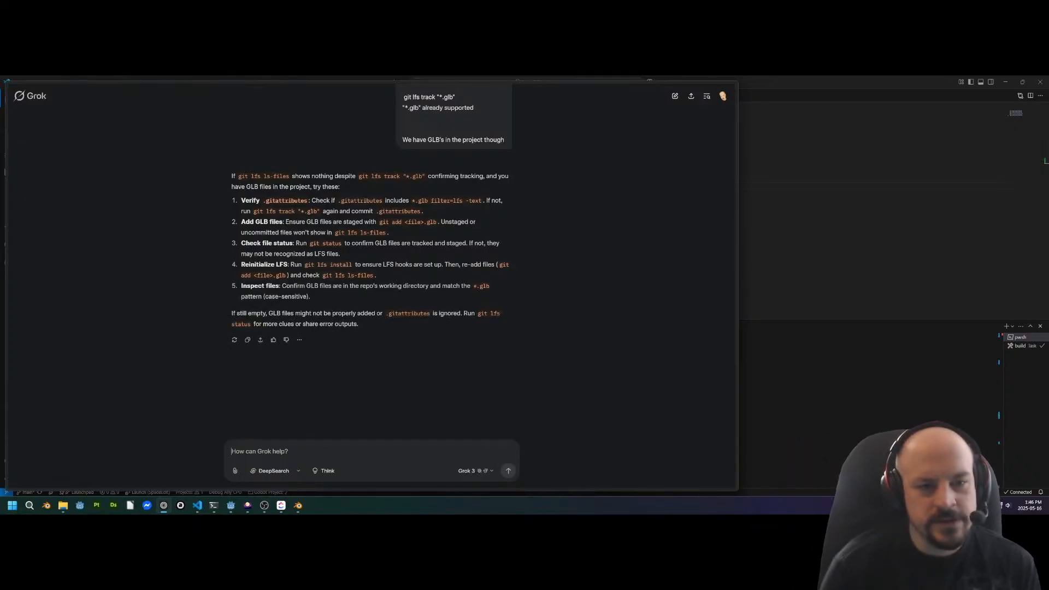
Copy git status from Grok's reply and run it in the SpaceEdit terminal in VS Code
{"action": "scroll", "coordinate": [377, 355], "scroll_direction": "up", "scroll_amount": 1}
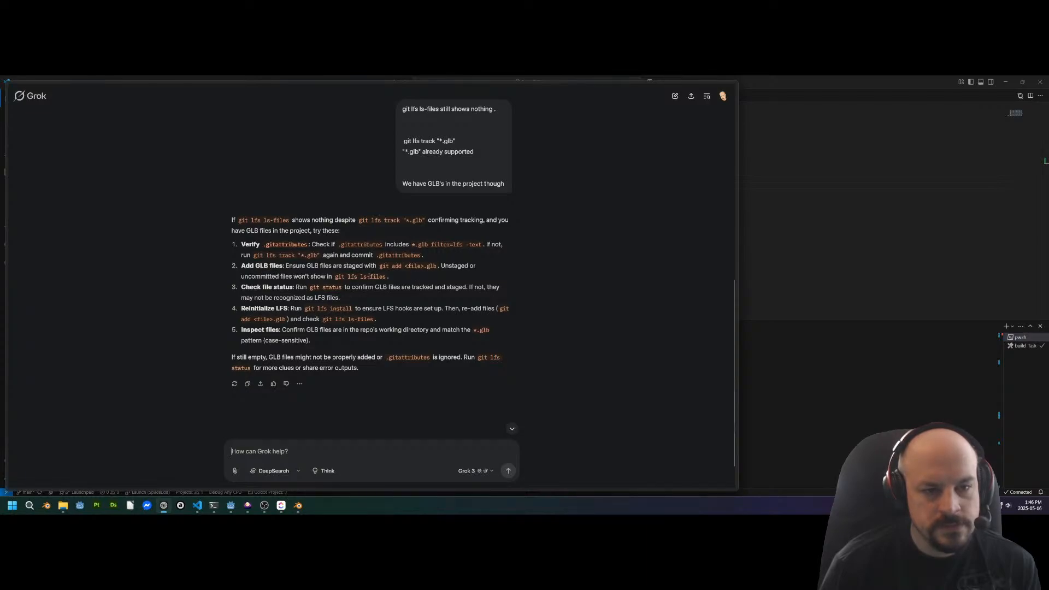
{"action": "left_click_drag", "start_coordinate": [309, 290], "coordinate": [337, 289]}
{"action": "right_click", "coordinate": [327, 288]}
{"action": "left_click", "coordinate": [348, 296]}
{"action": "key", "text": "alt+Tab"}
{"action": "key", "text": "Return"}
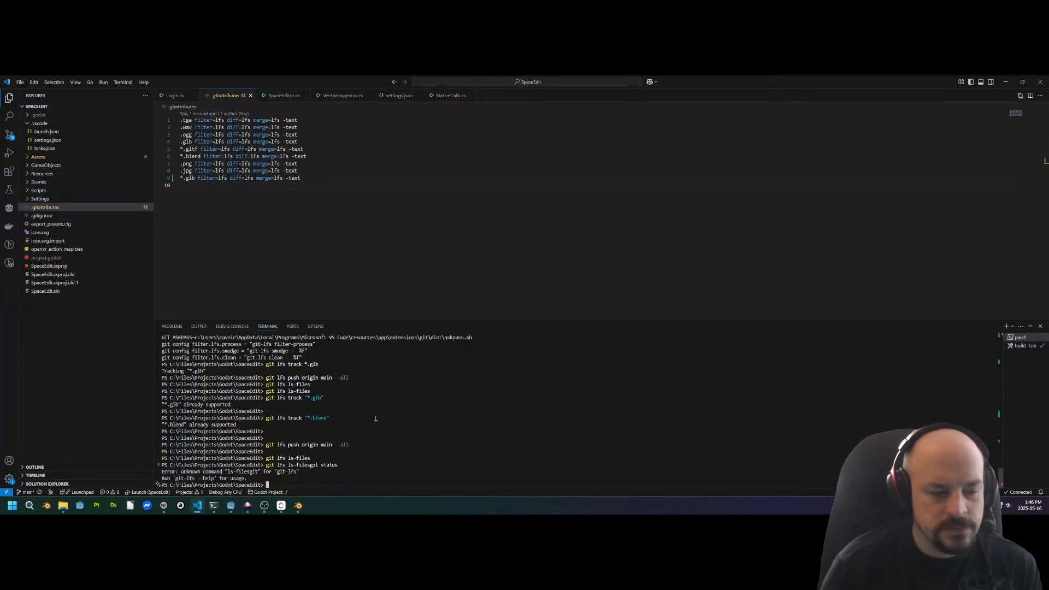
{"action": "key", "text": "Return"}
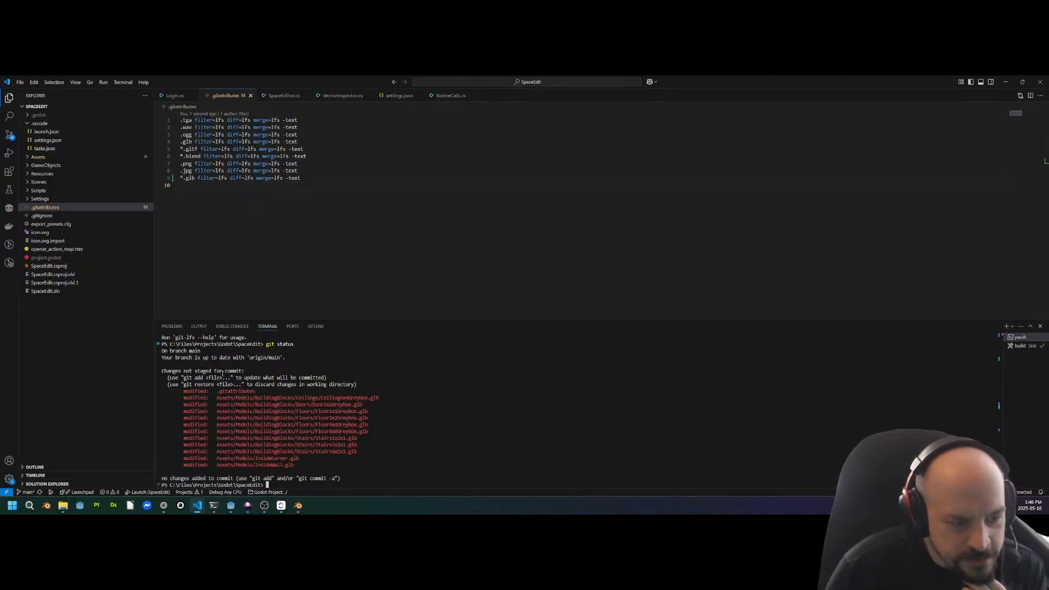
Review the modified files in the status output, then copy the suggested git commit -a from it and run it
{"action": "left_click_drag", "start_coordinate": [182, 392], "coordinate": [333, 465]}
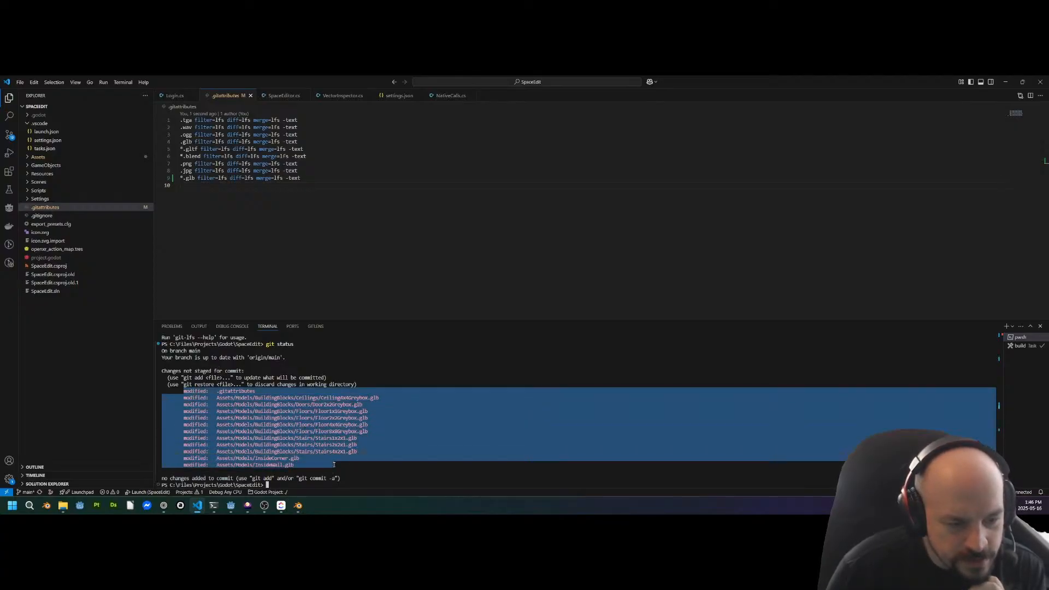
{"action": "left_click", "coordinate": [335, 438]}
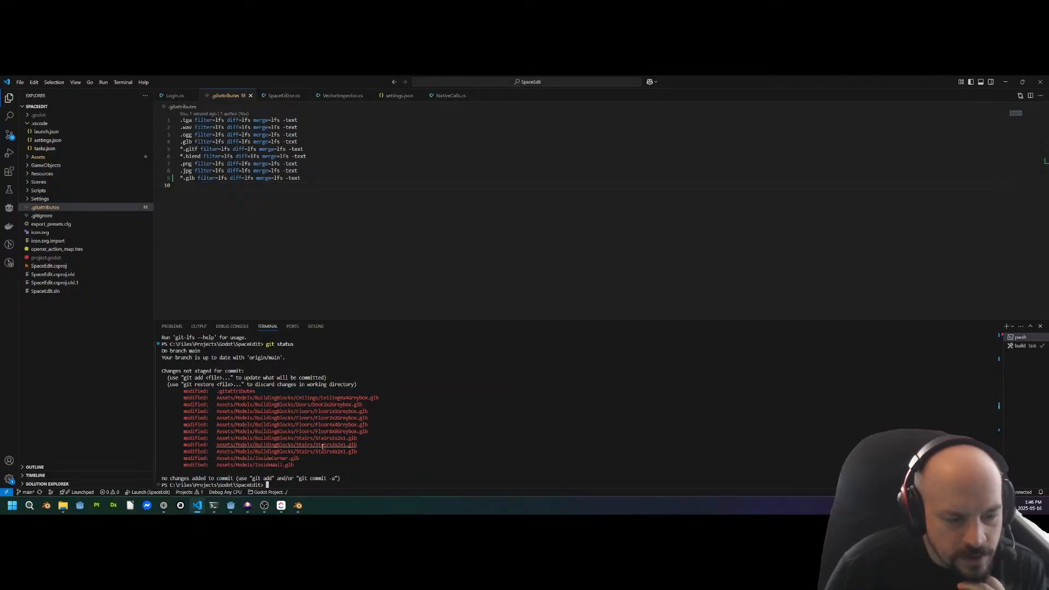
{"action": "left_click_drag", "start_coordinate": [296, 484], "coordinate": [314, 483]}
{"action": "left_click", "coordinate": [300, 478]}
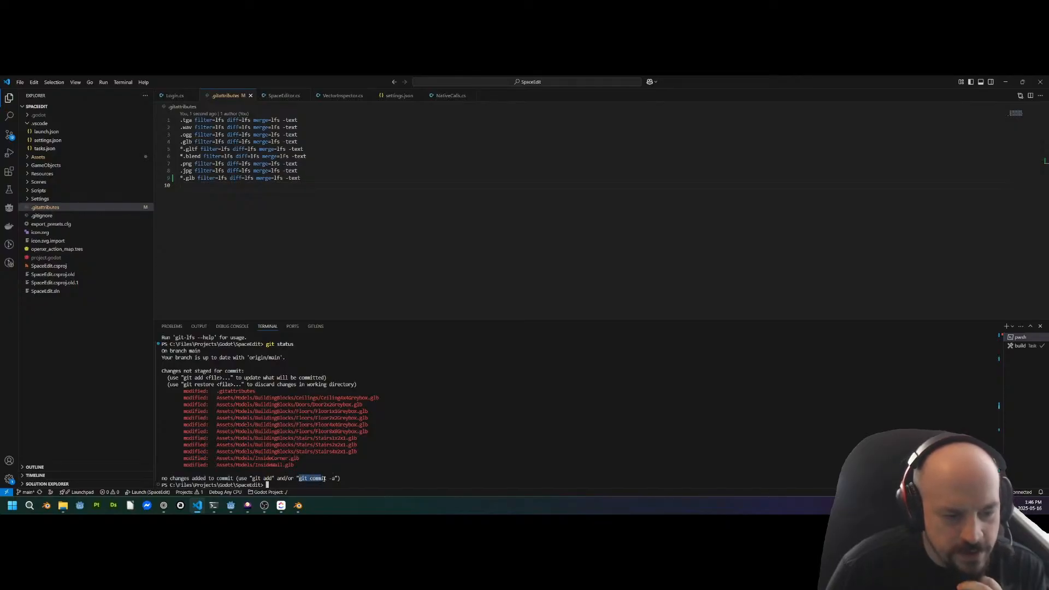
{"action": "key", "text": "ctrl+c"}
{"action": "key", "text": "ctrl+v"}
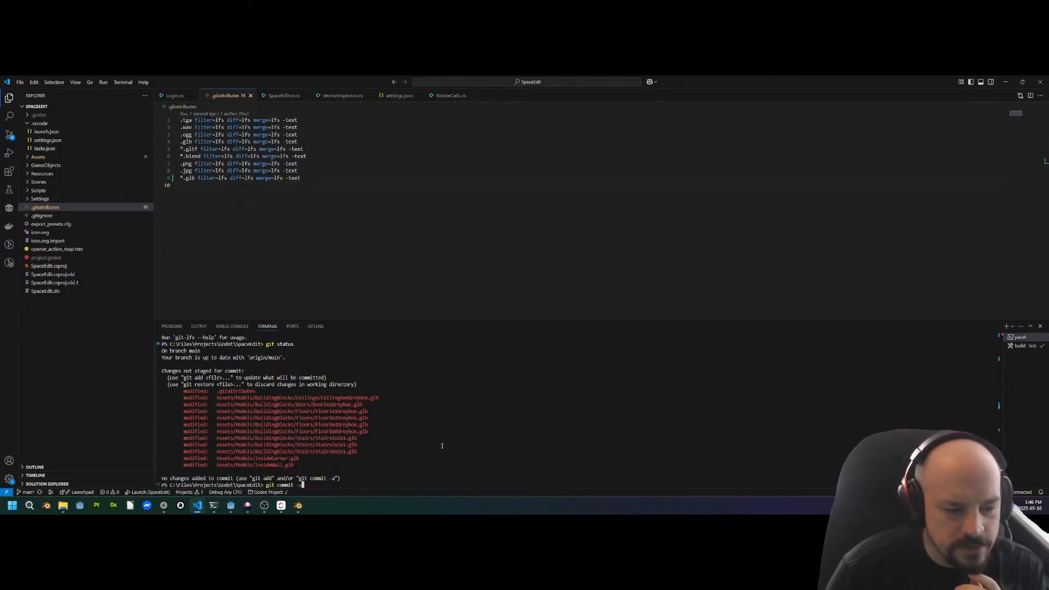
{"action": "key", "text": "Return"}
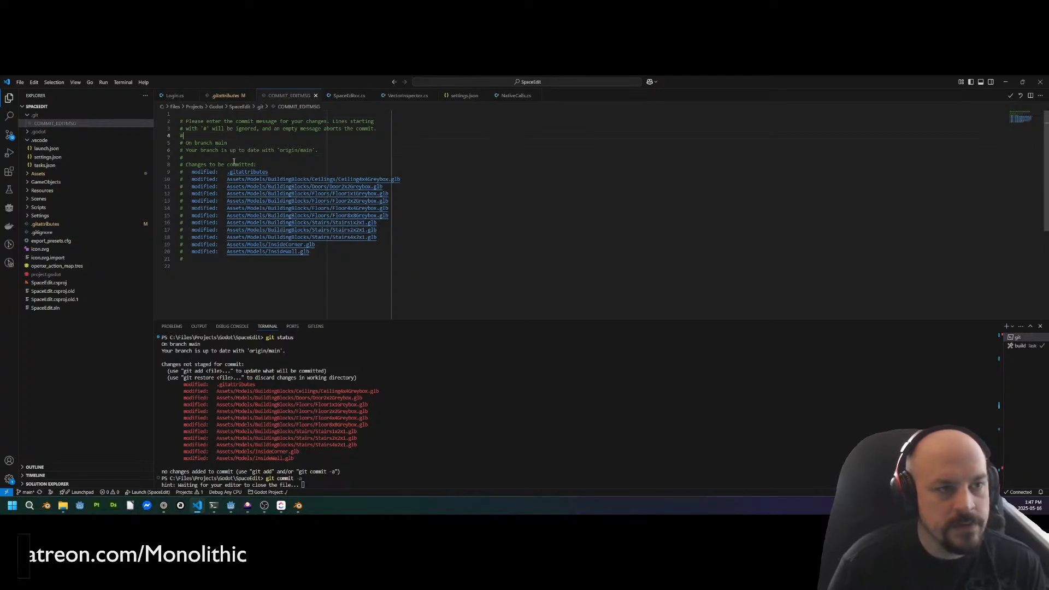
Enter "Fixed GLB files for lfs" as the commit message, then save and close the message file to complete the commit
{"action": "type", "text": "Fixed GLB"}
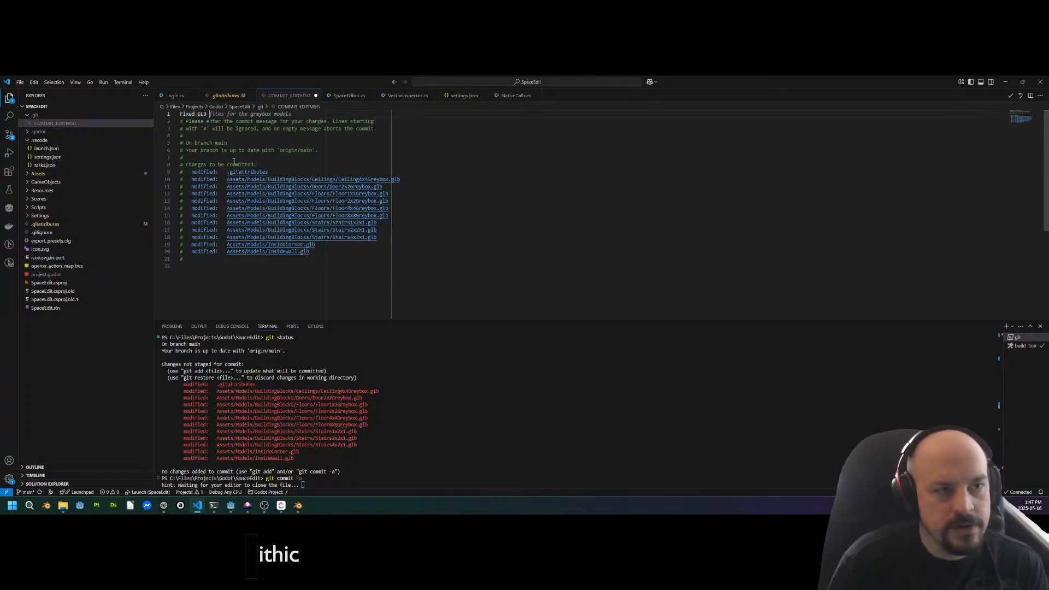
{"action": "type", "text": " files for lf"}
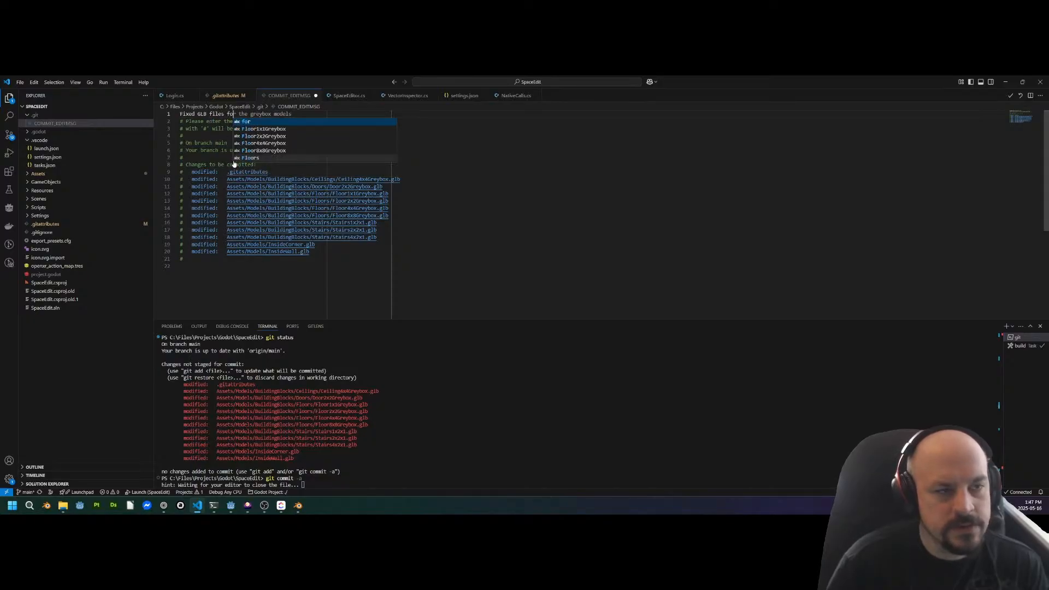
{"action": "key", "text": "ctrl+s"}
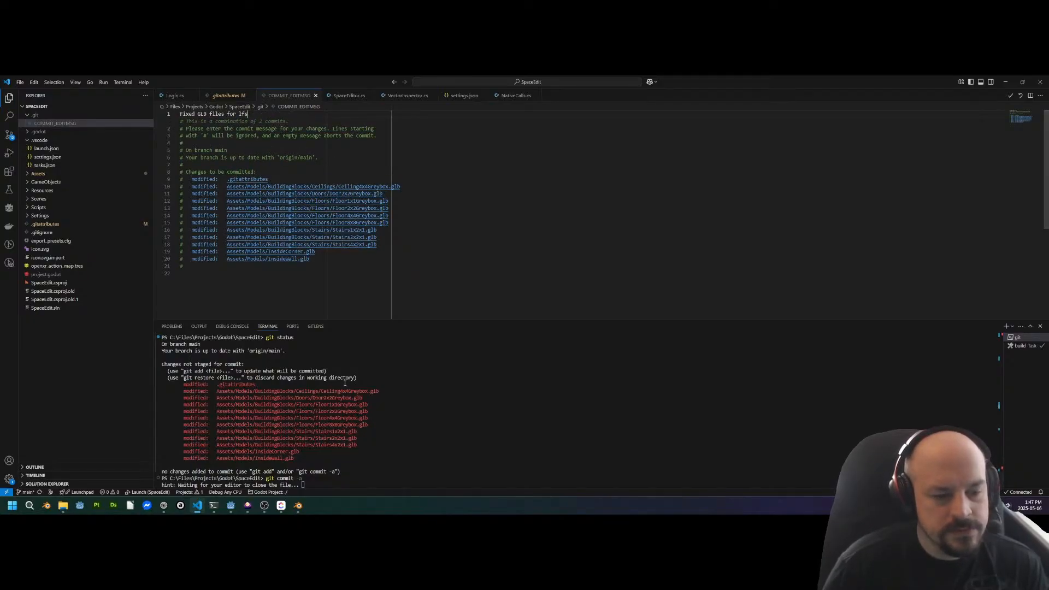
{"action": "left_click", "coordinate": [397, 452]}
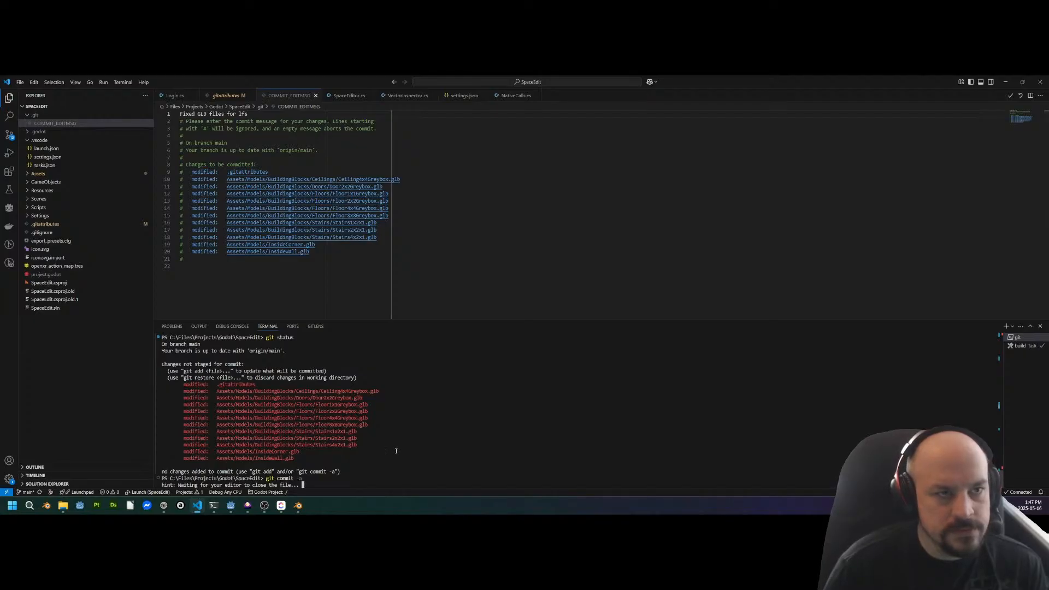
{"action": "left_click", "coordinate": [316, 97]}
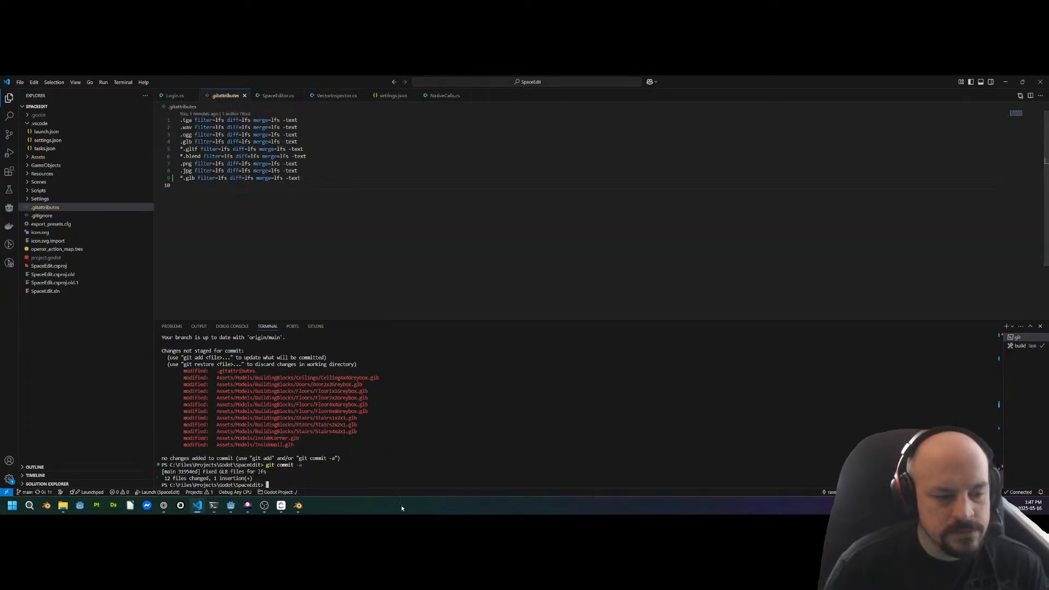
Recall and run git lfs push origin main --all to upload the committed LFS objects
{"action": "key", "text": "Up"}
{"action": "key", "text": "Up"}
{"action": "key", "text": "Up"}
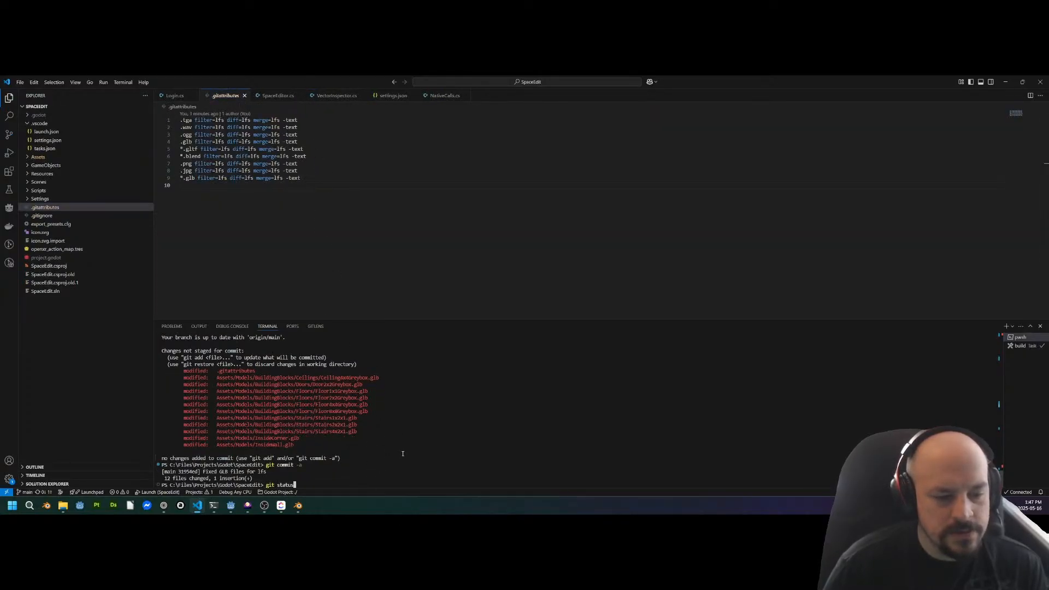
{"action": "key", "text": "Up"}
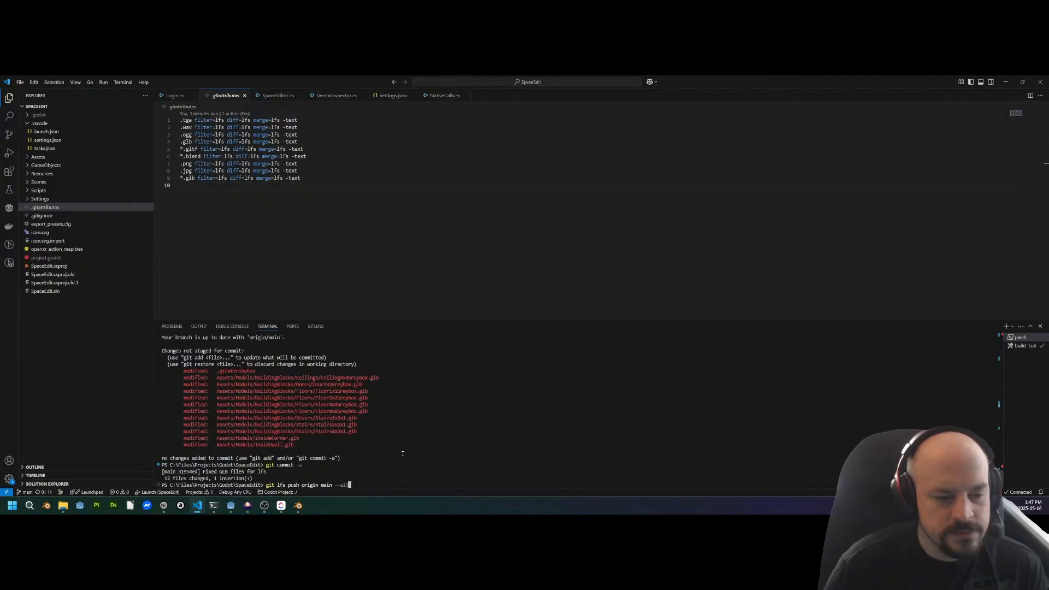
{"action": "key", "text": "Return"}
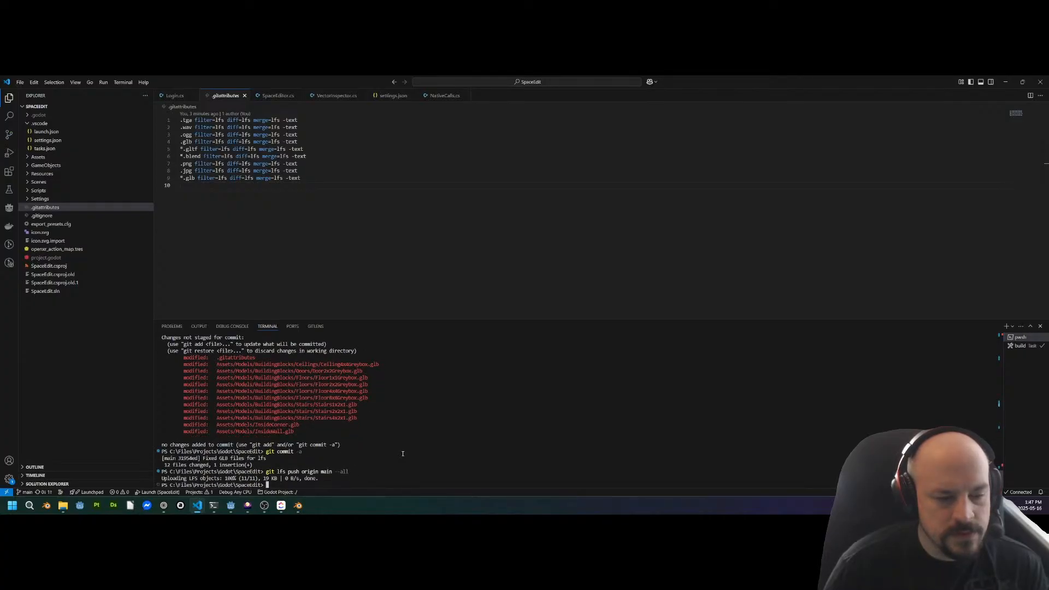
List the LFS-managed files with git lfs ls-files and print the contents of .gitattributes in the terminal
{"action": "type", "text": "git lfs ls-filesgit status"}
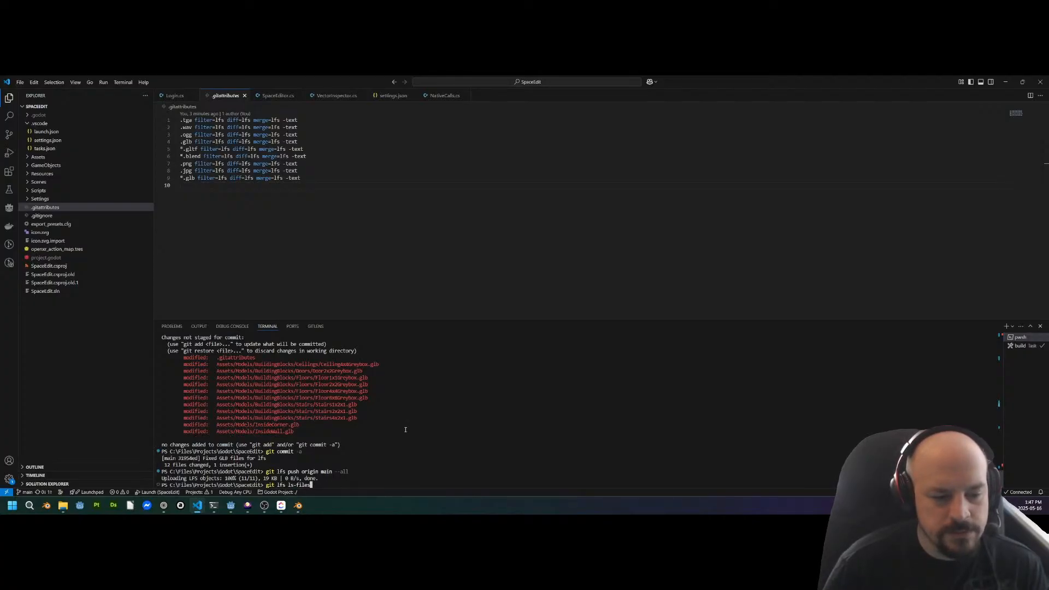
{"action": "key", "text": "Return"}
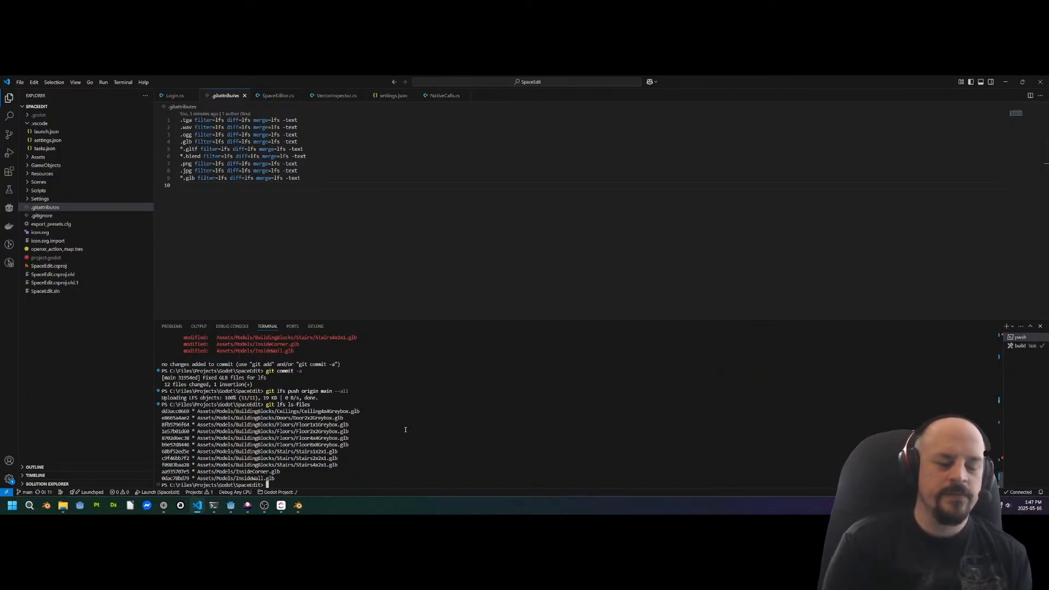
{"action": "type", "text": "cat .g"}
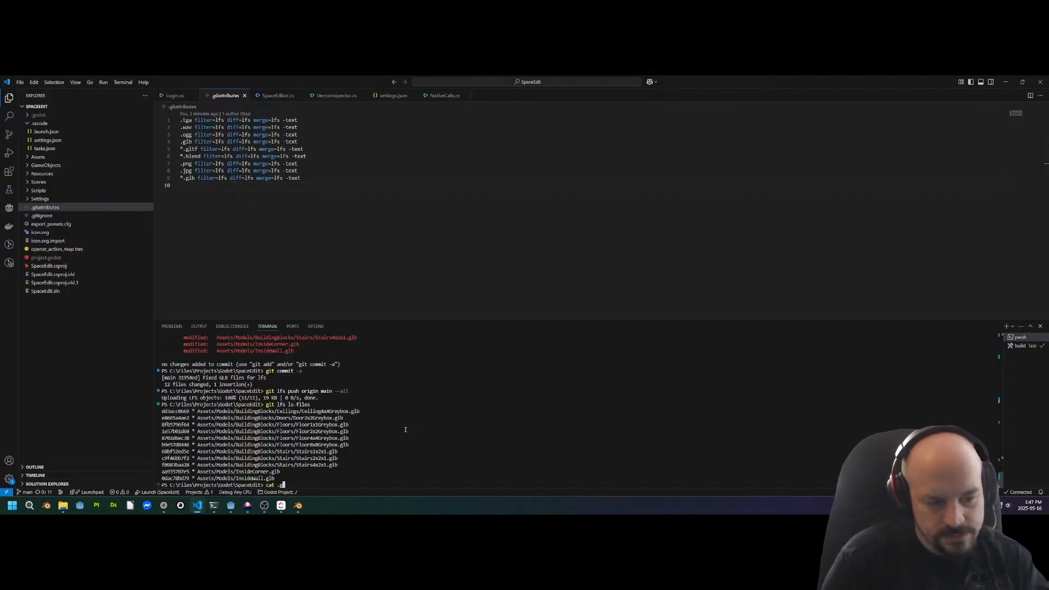
{"action": "key", "text": "BackSpace"}
{"action": "key", "text": "Right"}
{"action": "key", "text": "Return"}
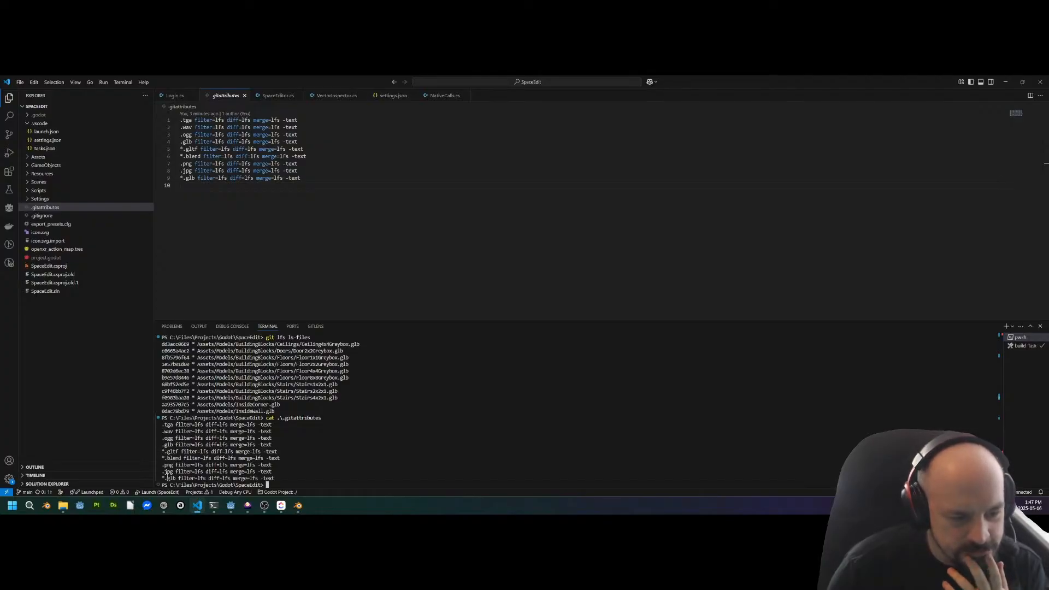
{"action": "type", "text": "nano .\\.git\\"}
{"action": "key", "text": "BackSpace"}
{"action": "key", "text": "BackSpace"}
{"action": "key", "text": "BackSpace"}
{"action": "key", "text": "BackSpace"}
{"action": "key", "text": "BackSpace"}
{"action": "key", "text": "BackSpace"}
{"action": "key", "text": "BackSpace"}
{"action": "key", "text": "BackSpace"}
{"action": "key", "text": "BackSpace"}
{"action": "key", "text": "BackSpace"}
{"action": "key", "text": "BackSpace"}
{"action": "key", "text": "BackSpace"}
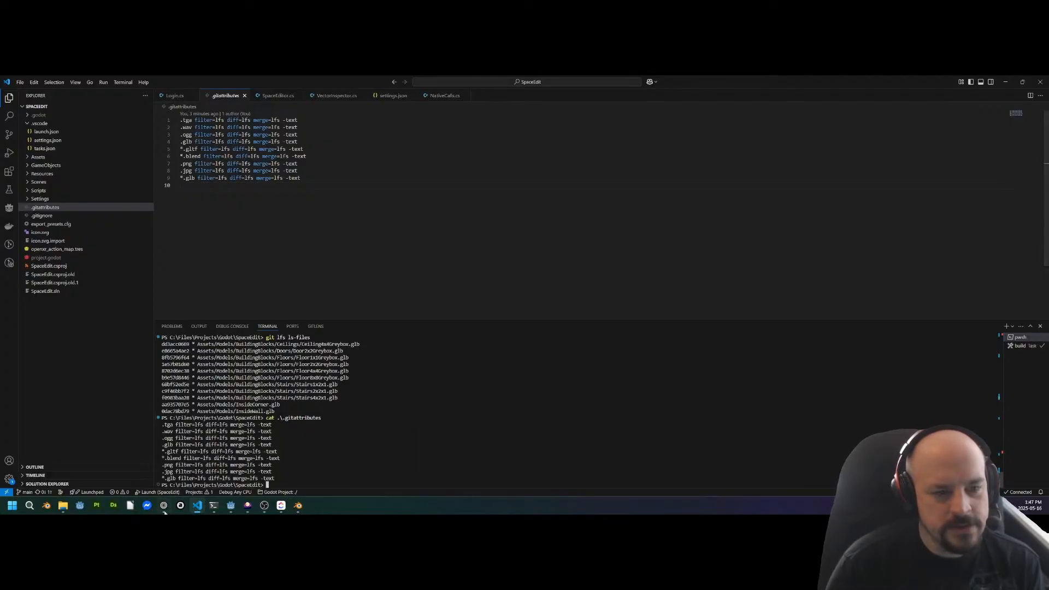
Switch to the browser, open the developer blog's Godot Git LFS guide in a new tab, and examine its git lfs track command under Step 3
{"action": "key", "text": "alt+Tab"}
{"action": "key", "text": "ctrl+t"}
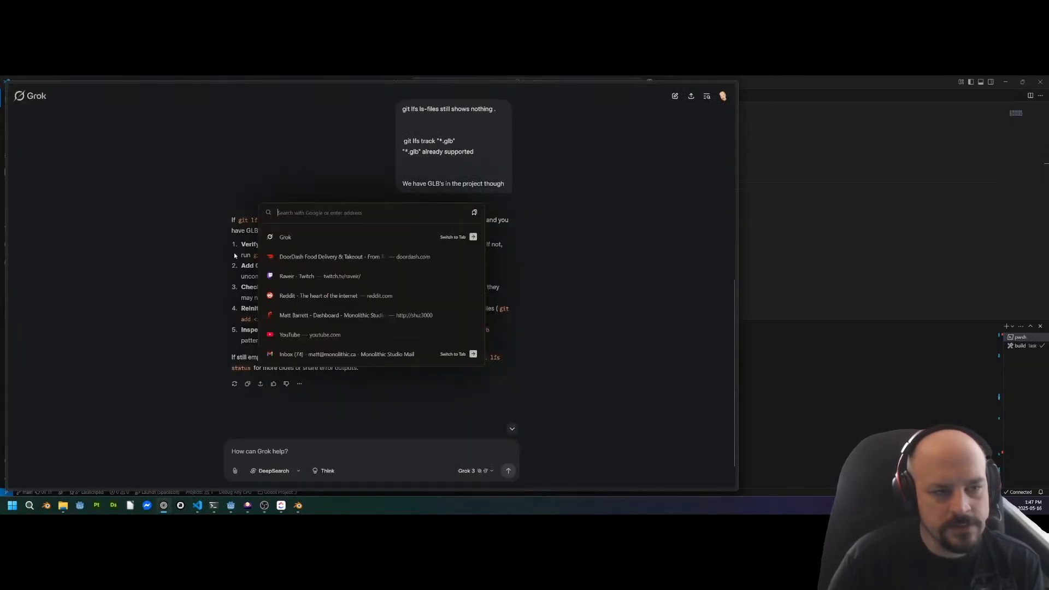
{"action": "type", "text": "mb"}
{"action": "type", "text": "arrett.ca"}
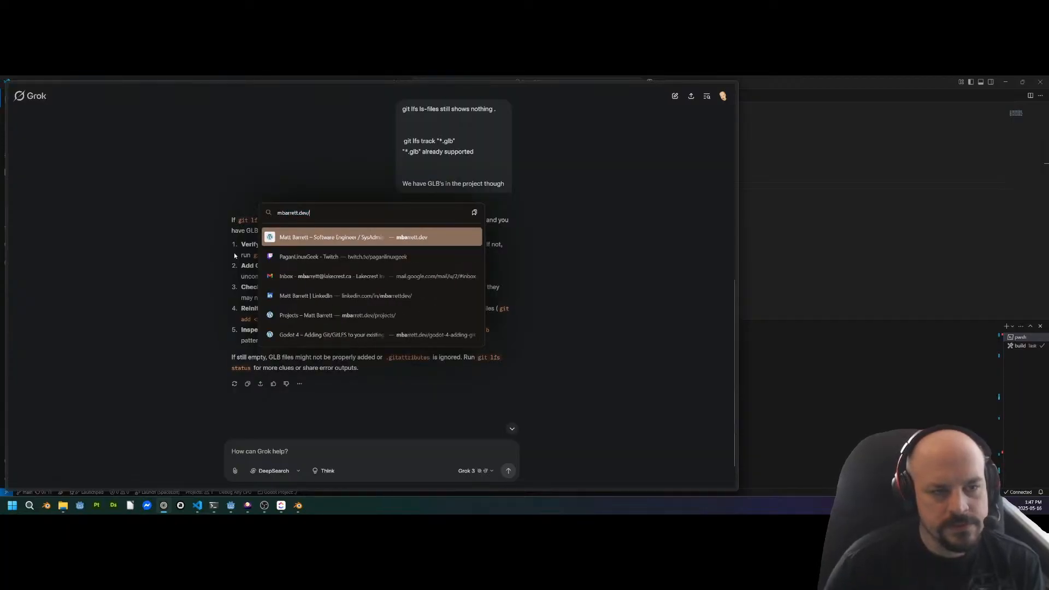
{"action": "key", "text": "Return"}
{"action": "scroll", "coordinate": [430, 160], "scroll_direction": "down", "scroll_amount": 3}
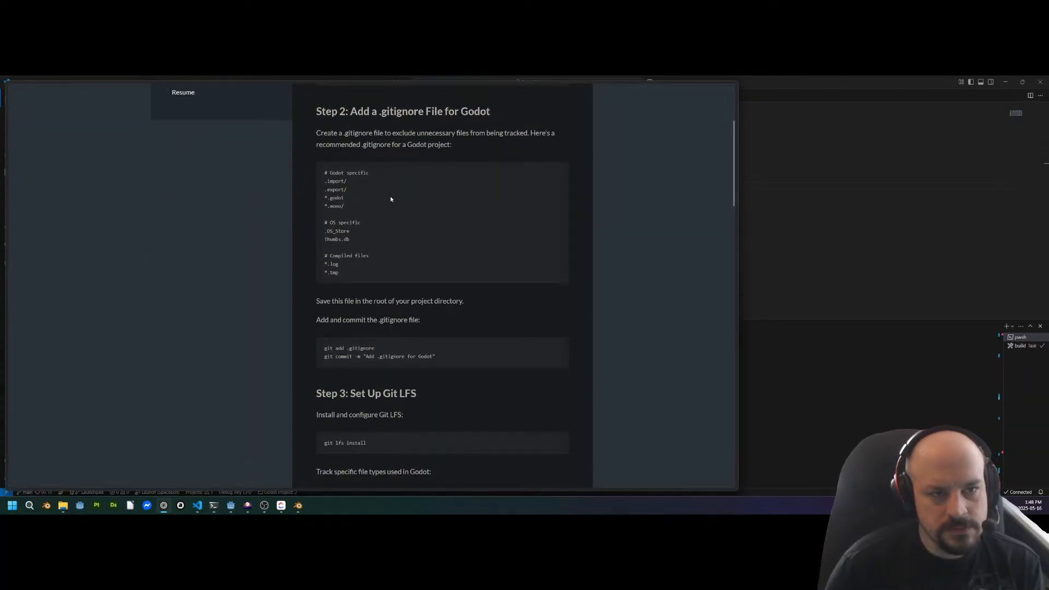
{"action": "scroll", "coordinate": [390, 199], "scroll_direction": "down", "scroll_amount": 5}
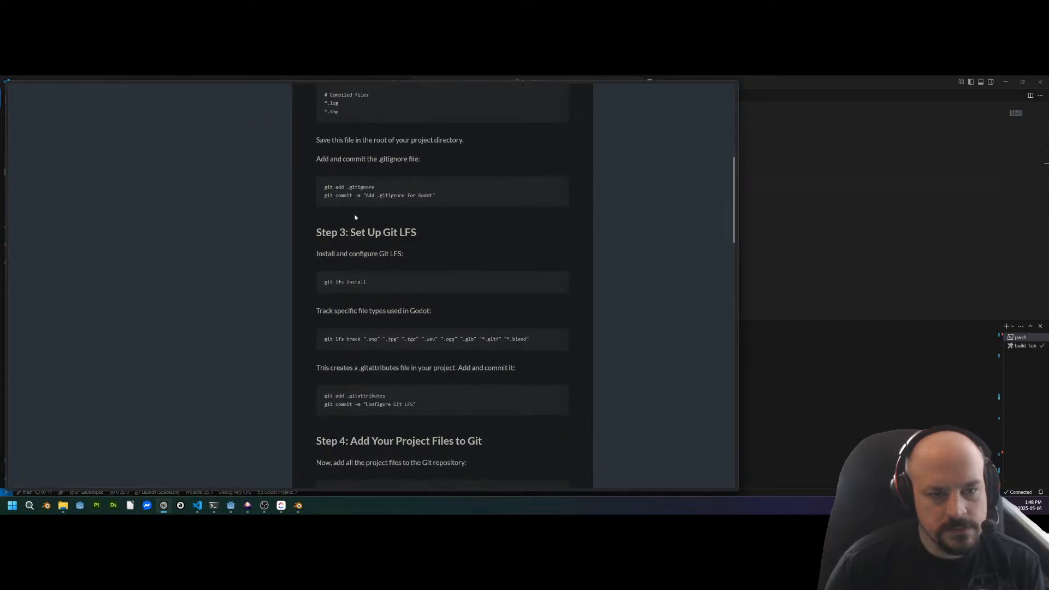
{"action": "left_click_drag", "start_coordinate": [394, 266], "coordinate": [543, 261]}
{"action": "left_click", "coordinate": [394, 268]}
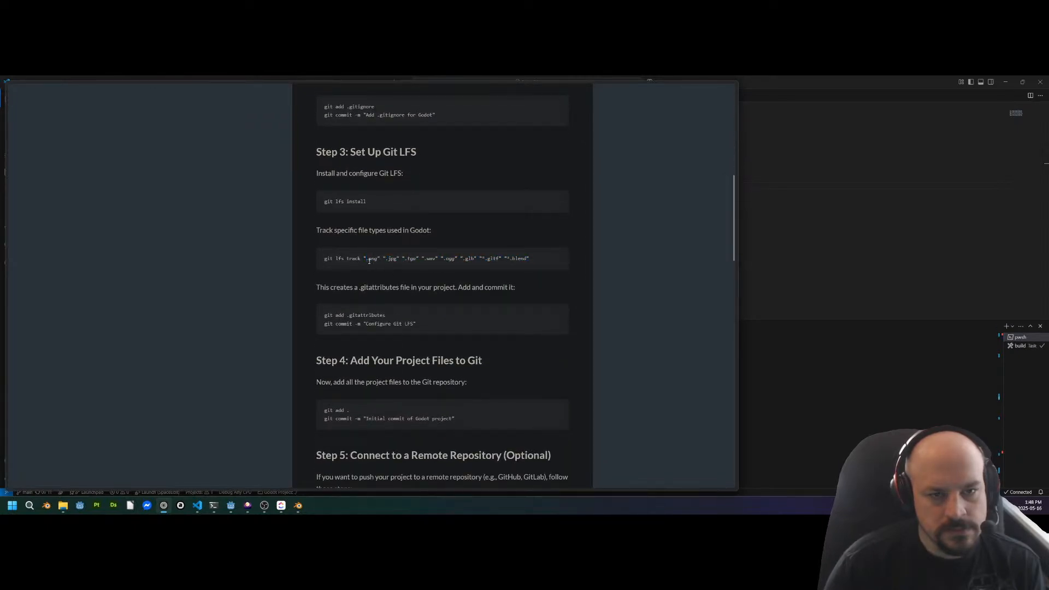
Examine the *.gltf and *.blend patterns in the guide's git lfs track command and read on through Step 6: Verify Git LFS
{"action": "scroll", "coordinate": [381, 284], "scroll_direction": "down", "scroll_amount": 1}
{"action": "left_click_drag", "start_coordinate": [447, 226], "coordinate": [549, 225]}
{"action": "left_click", "coordinate": [539, 223]}
{"action": "left_click", "coordinate": [542, 223]}
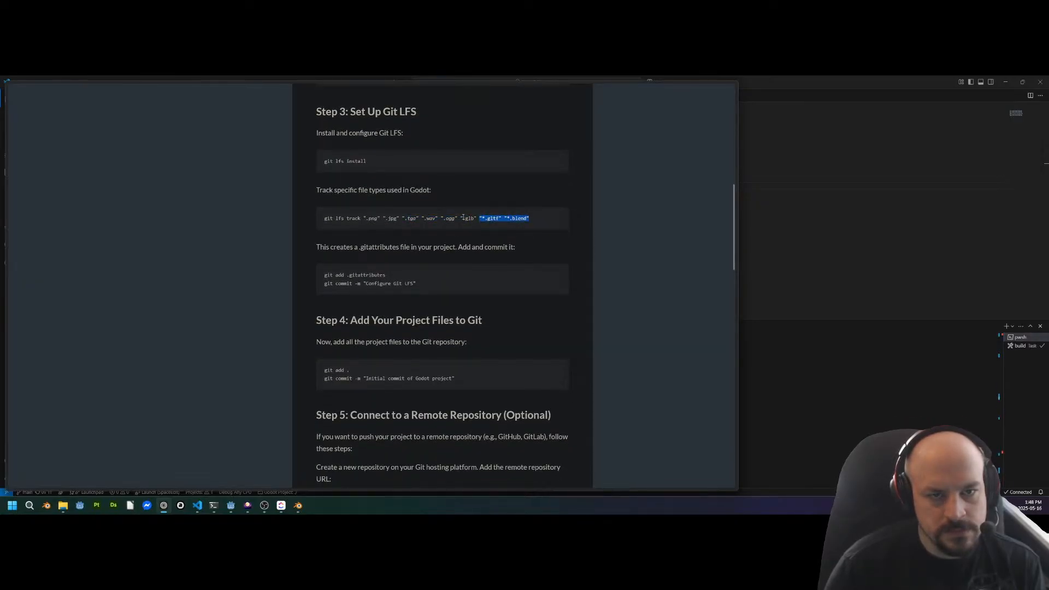
{"action": "scroll", "coordinate": [458, 219], "scroll_direction": "down", "scroll_amount": 1}
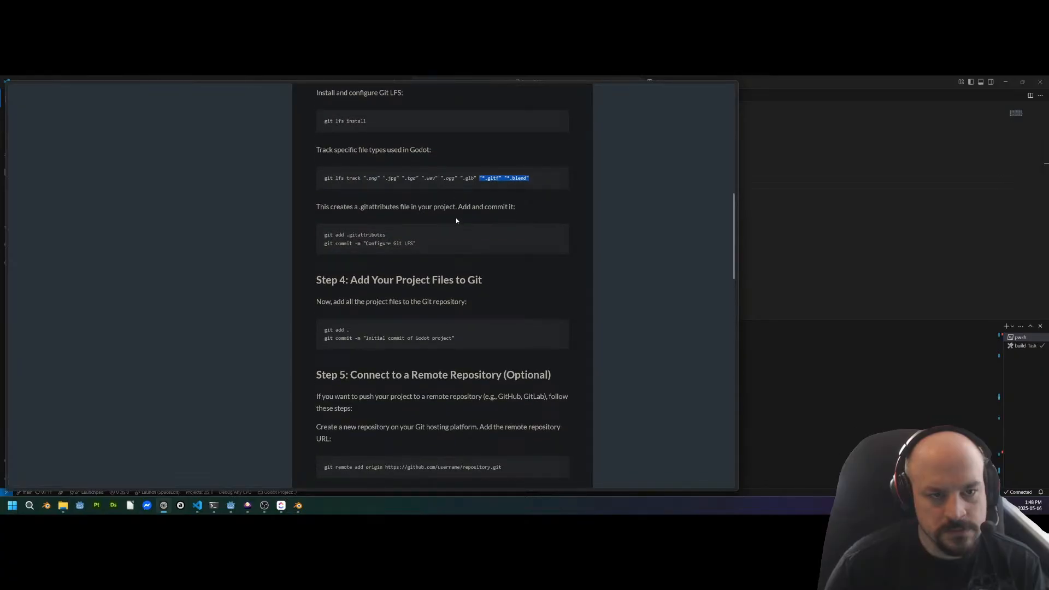
{"action": "scroll", "coordinate": [456, 219], "scroll_direction": "down", "scroll_amount": 1}
{"action": "scroll", "coordinate": [445, 214], "scroll_direction": "down", "scroll_amount": 2}
{"action": "scroll", "coordinate": [436, 212], "scroll_direction": "down", "scroll_amount": 3}
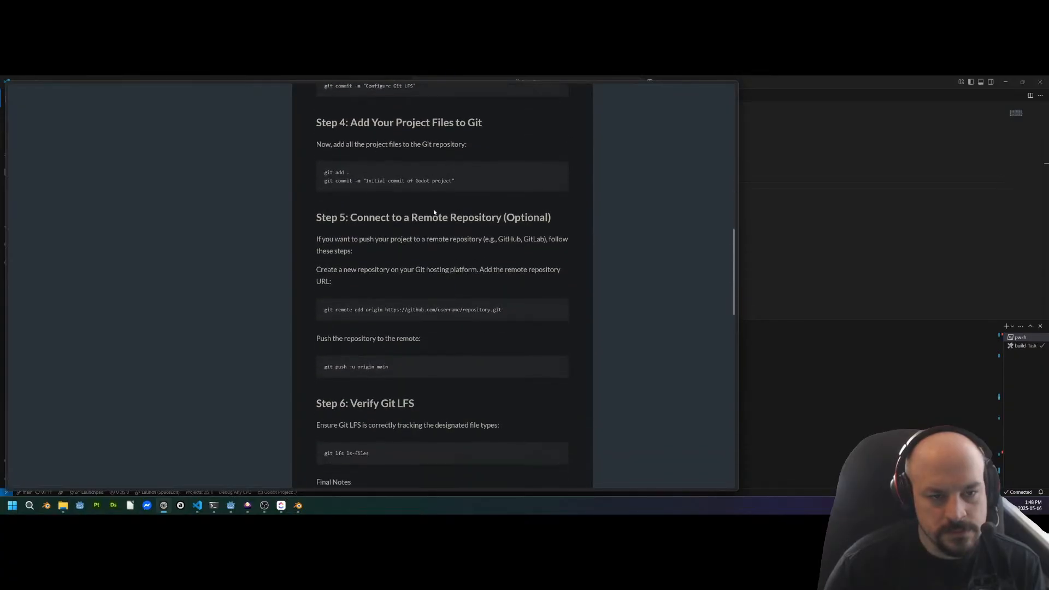
{"action": "scroll", "coordinate": [443, 244], "scroll_direction": "down", "scroll_amount": 3}
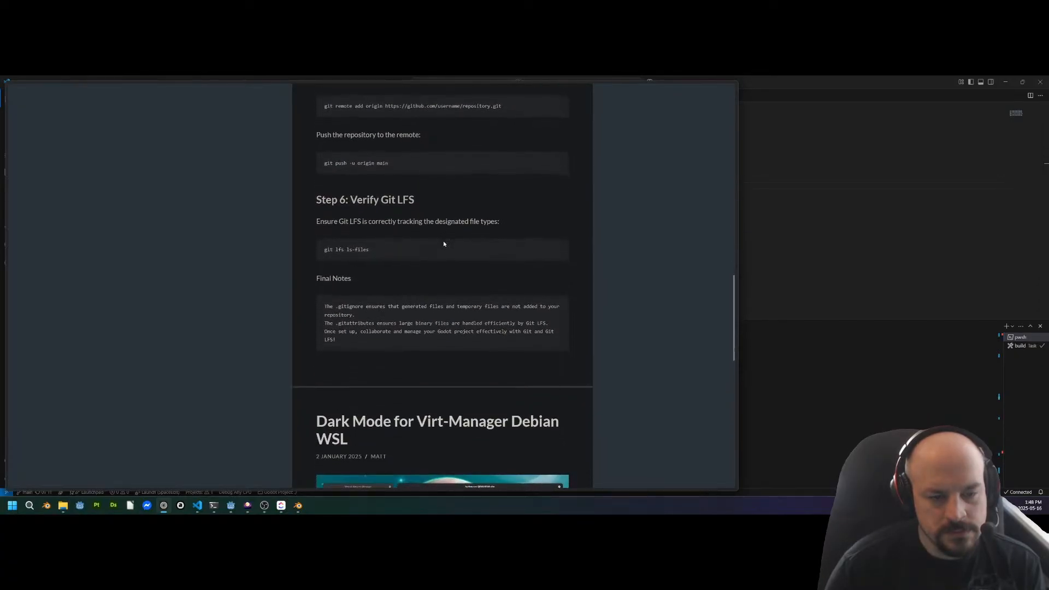
{"action": "scroll", "coordinate": [444, 241], "scroll_direction": "down", "scroll_amount": 4}
{"action": "scroll", "coordinate": [440, 240], "scroll_direction": "up", "scroll_amount": 4}
{"action": "scroll", "coordinate": [439, 240], "scroll_direction": "up", "scroll_amount": 5}
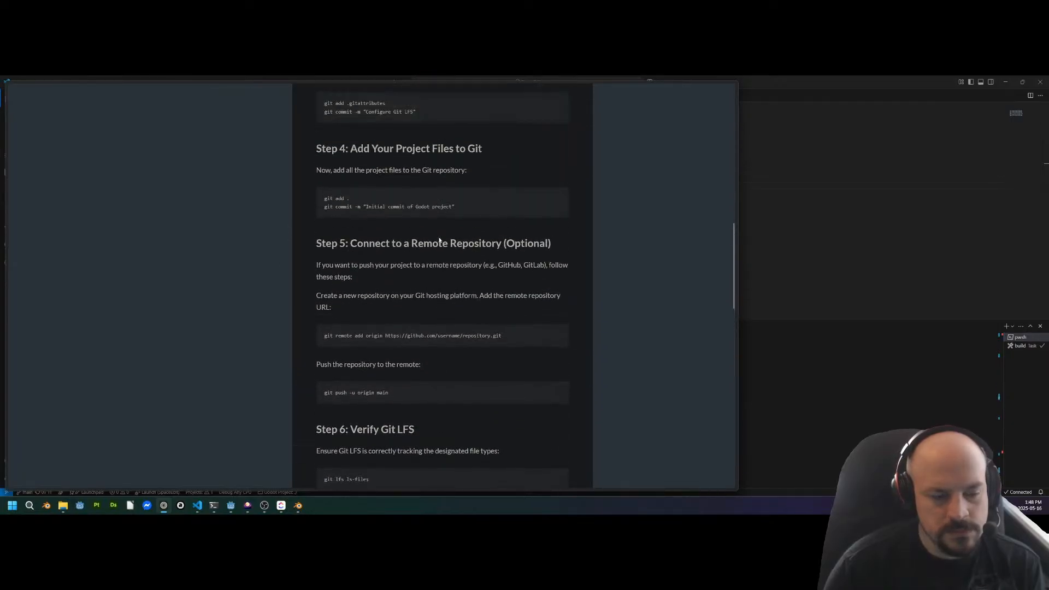
Switch to VS Code and run git lfs ls-files, followed by git lfs push origin main --all, in the terminal
{"action": "key", "text": "alt+Tab"}
{"action": "key", "text": "Up"}
{"action": "key", "text": "Up"}
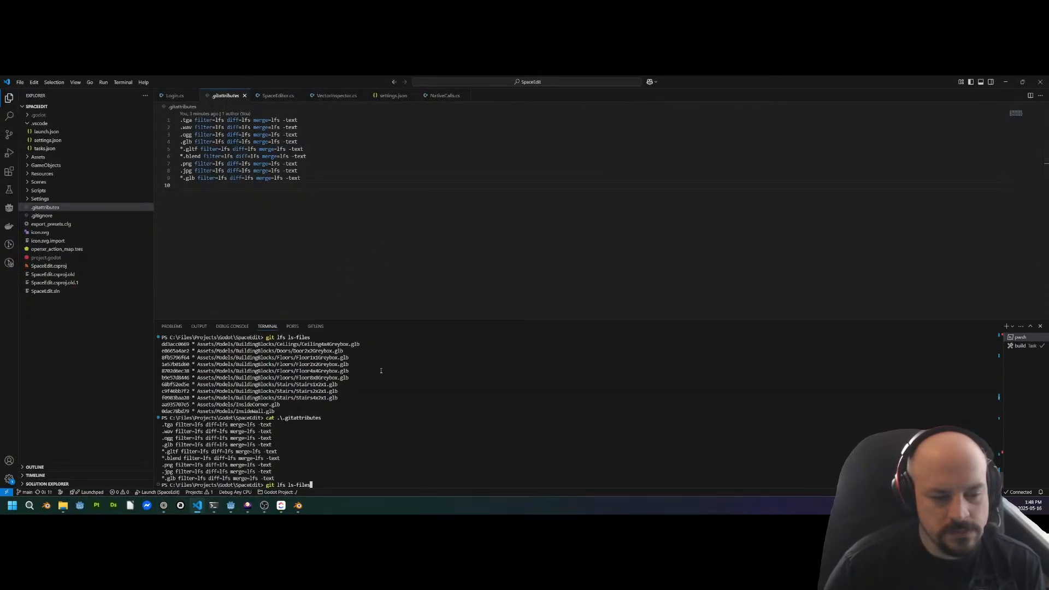
{"action": "key", "text": "Return"}
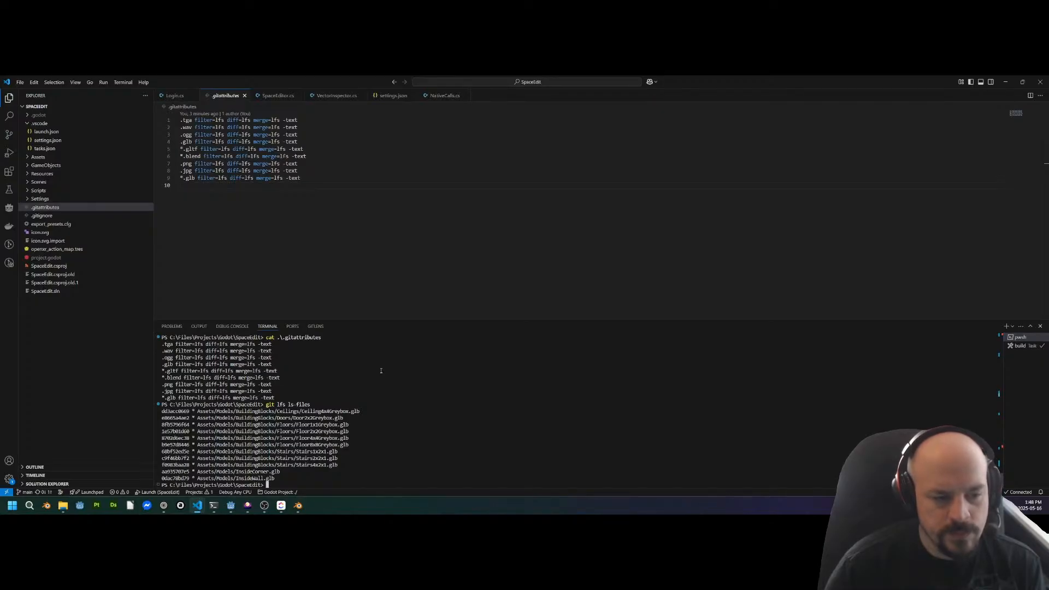
{"action": "type", "text": "git lfs push origin main --all"}
{"action": "key", "text": "Return"}
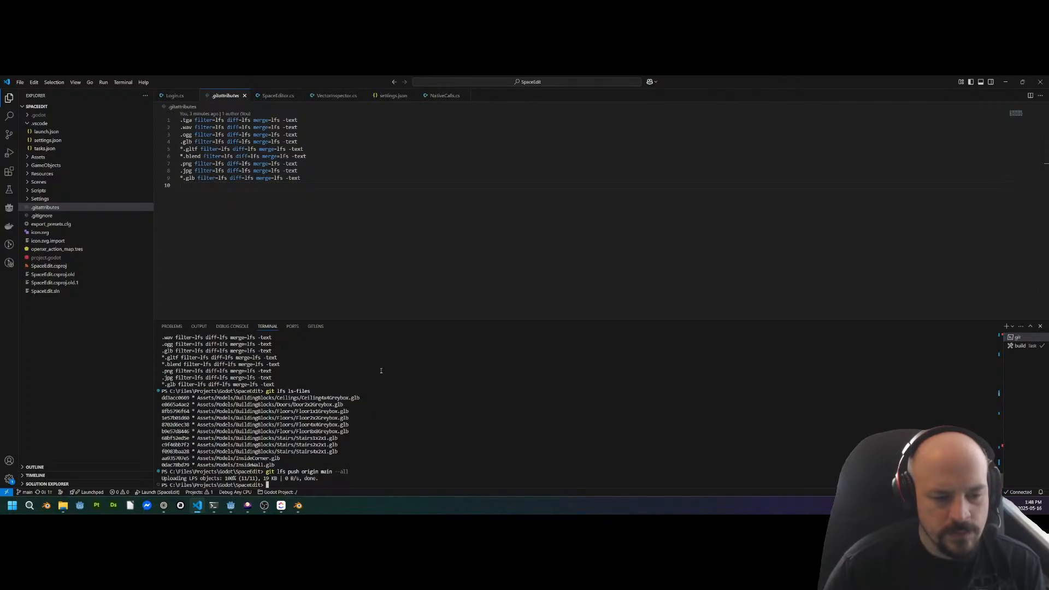
{"action": "key", "text": "alt+Tab"}
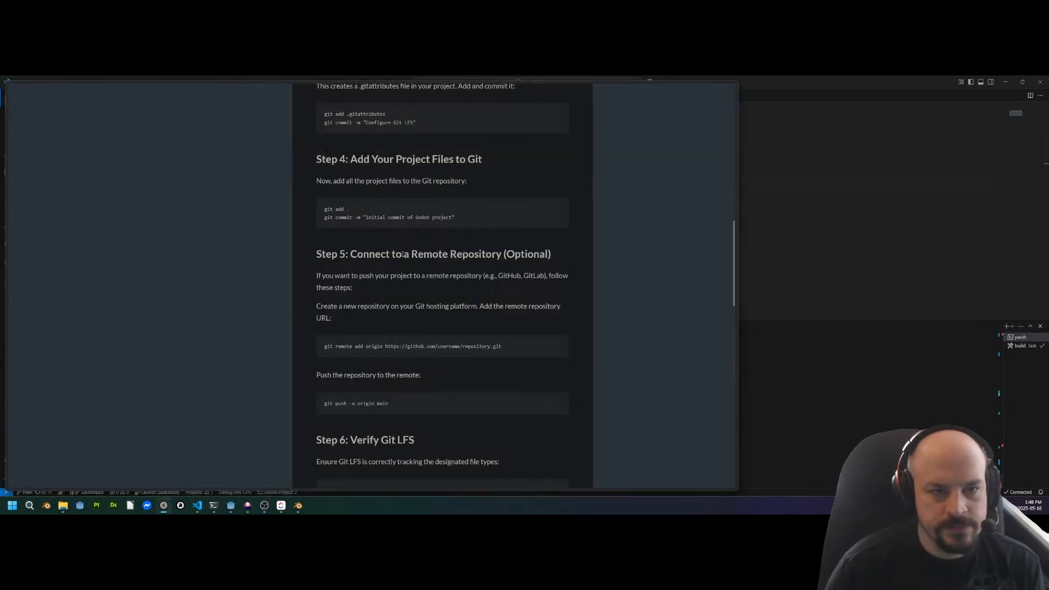
{"action": "key", "text": "alt+Tab"}
{"action": "key", "text": "Tab"}
{"action": "key", "text": "alt+Tab"}
{"action": "key", "text": "alt+Tab"}
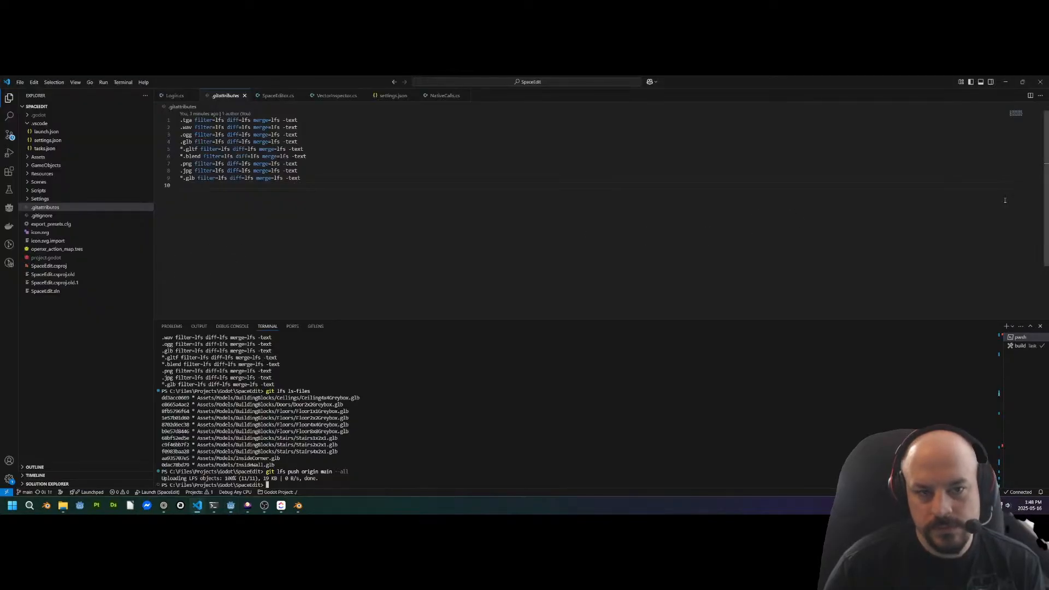
{"action": "key", "text": "alt+Tab"}
{"action": "key", "text": "Tab"}
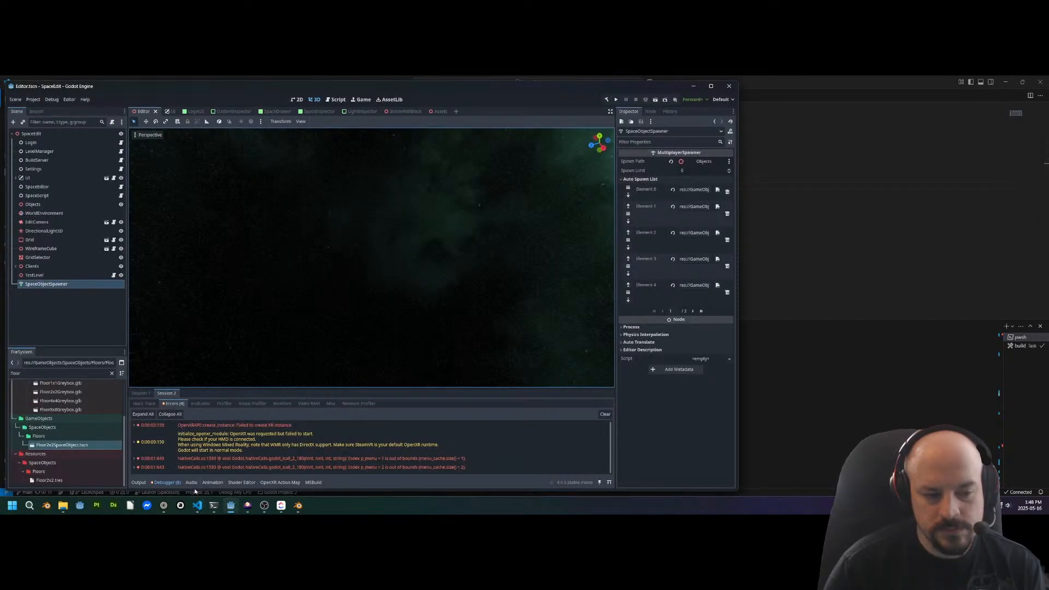
{"action": "left_click", "coordinate": [248, 507]}
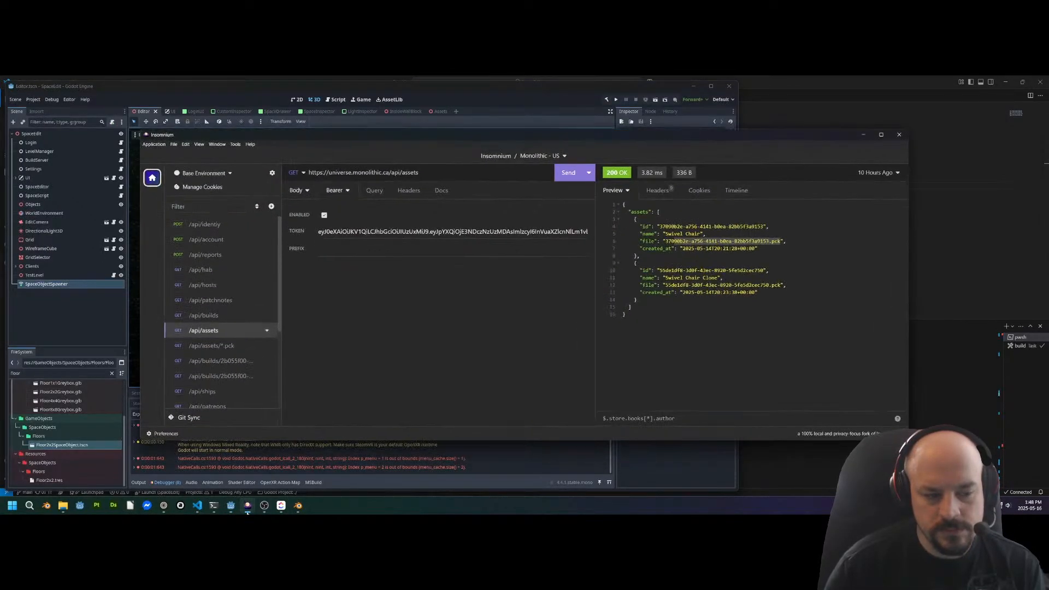
{"action": "left_click", "coordinate": [247, 507]}
Switch to the browser's SpaceEdit repository on Forgejo and check its commit history and most recent commit
{"action": "left_click", "coordinate": [164, 507]}
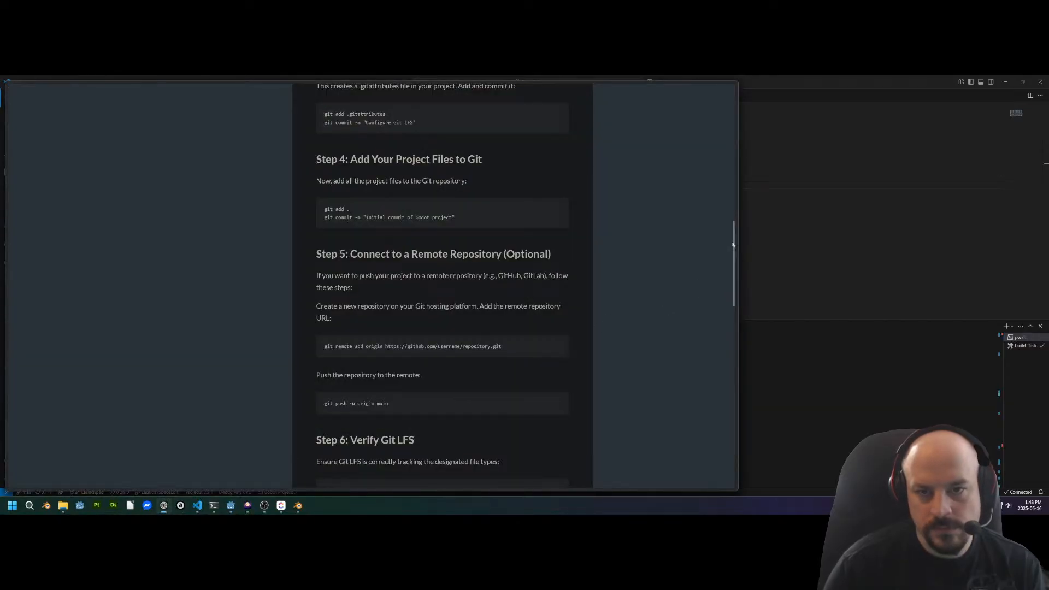
{"action": "mouse_move", "coordinate": [734, 263]}
{"action": "left_click", "coordinate": [659, 190]}
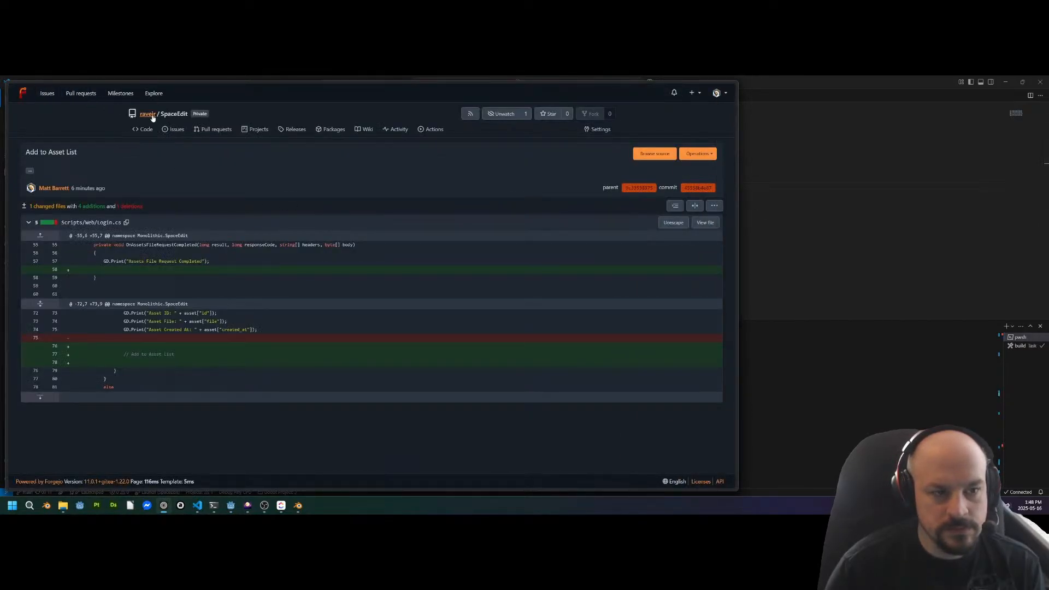
{"action": "left_click", "coordinate": [174, 113]}
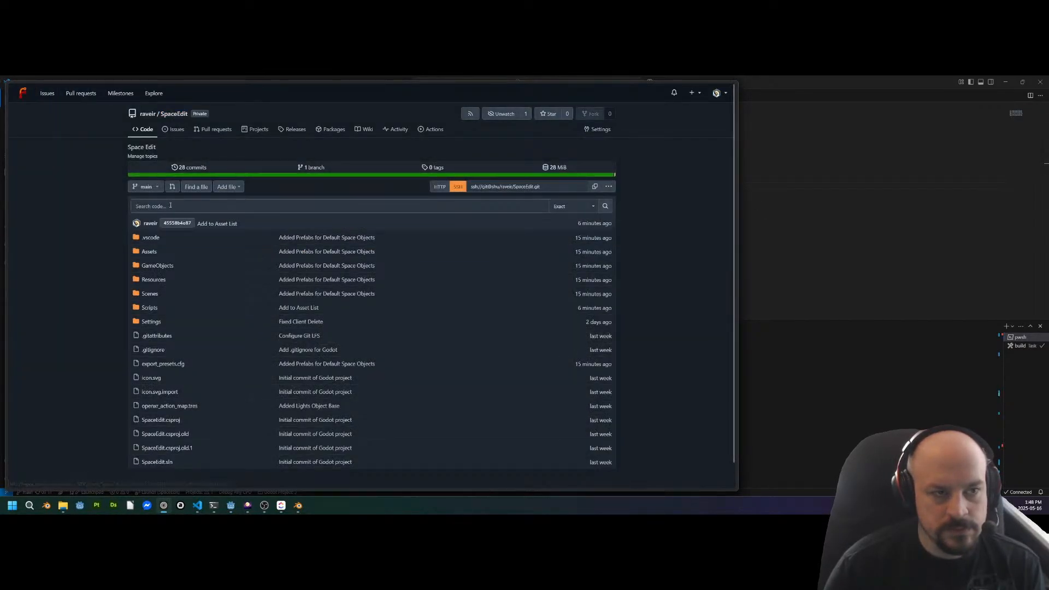
{"action": "left_click", "coordinate": [190, 167]}
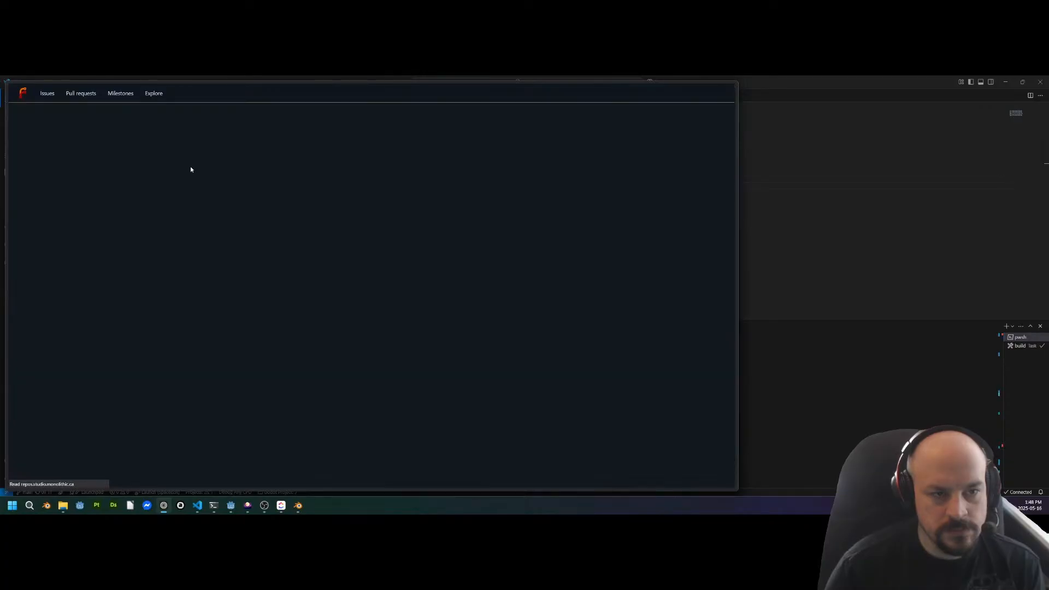
{"action": "left_click", "coordinate": [302, 236]}
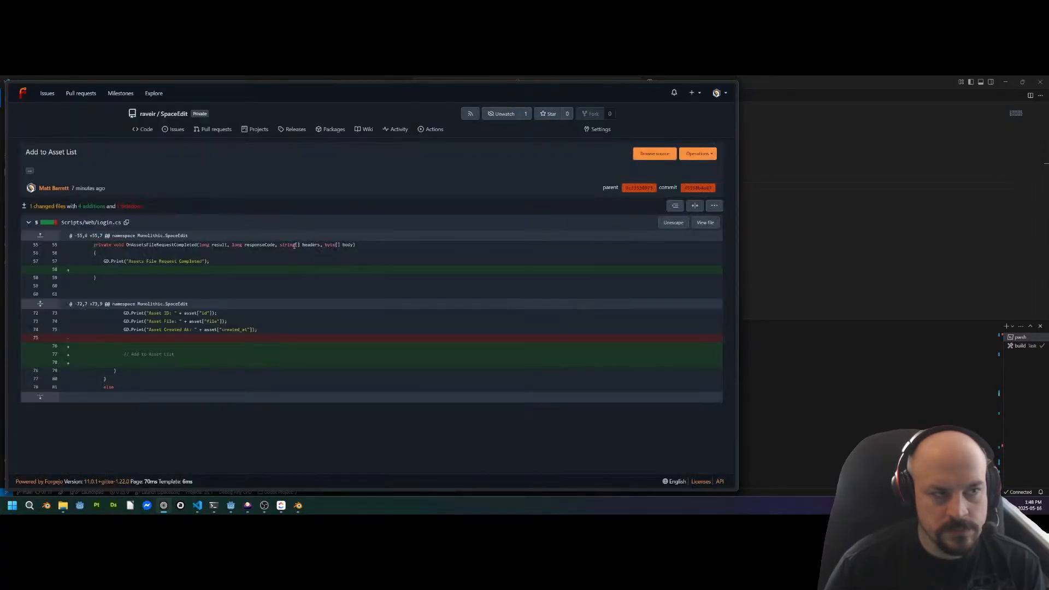
{"action": "left_click", "coordinate": [173, 114]}
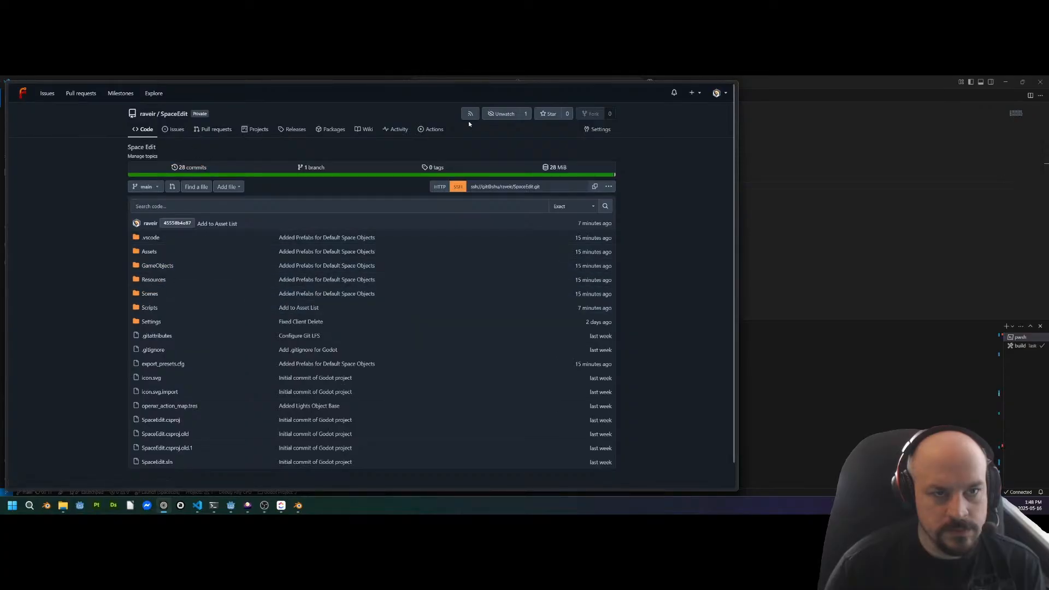
Open the repository's LFS settings and look up the commits for the first stored LFS file, returning to the LFS list
{"action": "left_click", "coordinate": [593, 131]}
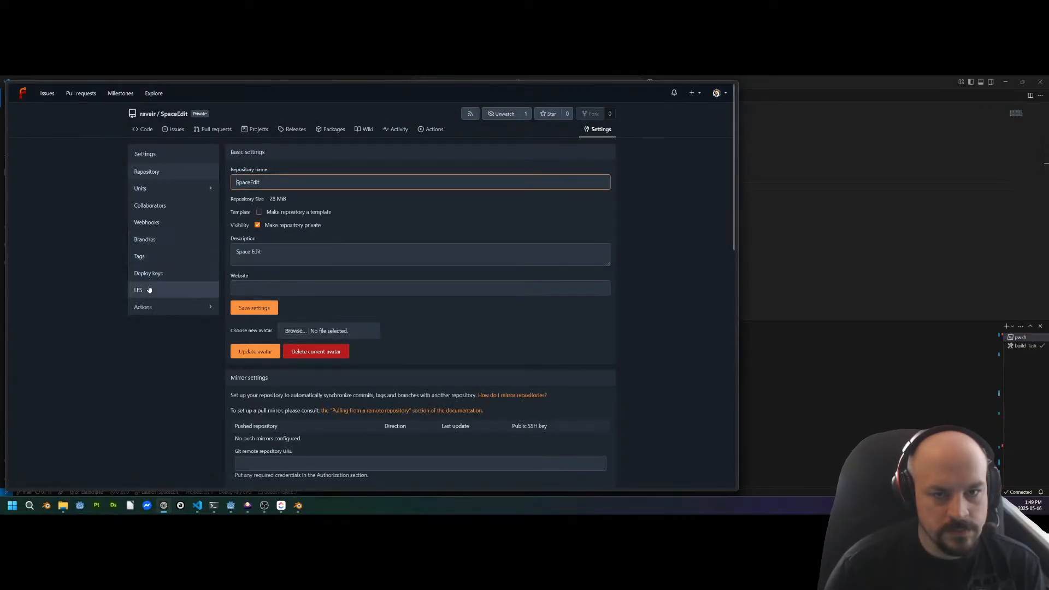
{"action": "left_click", "coordinate": [185, 284]}
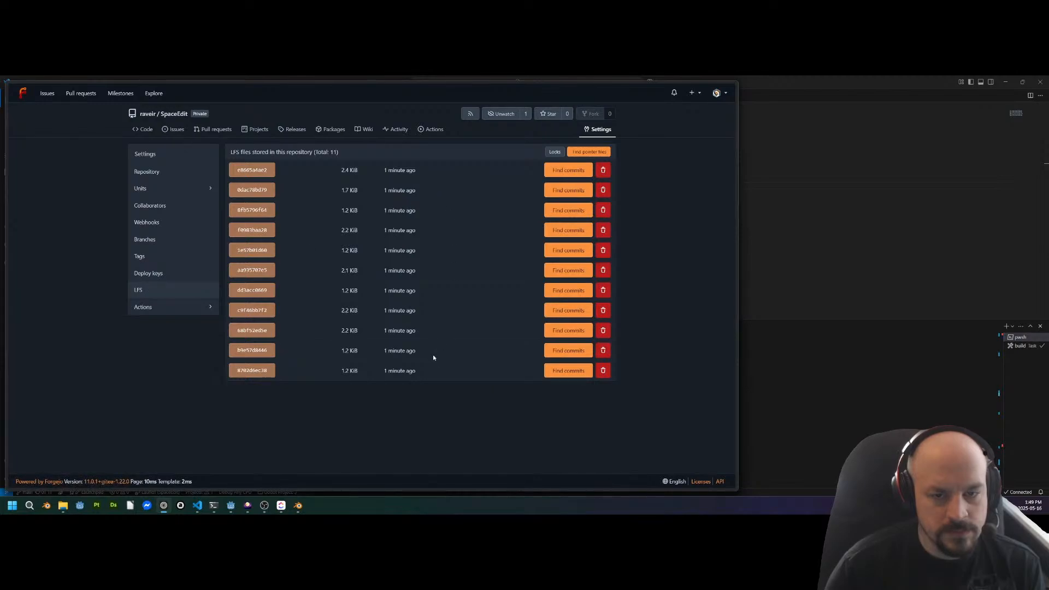
{"action": "left_click", "coordinate": [568, 170]}
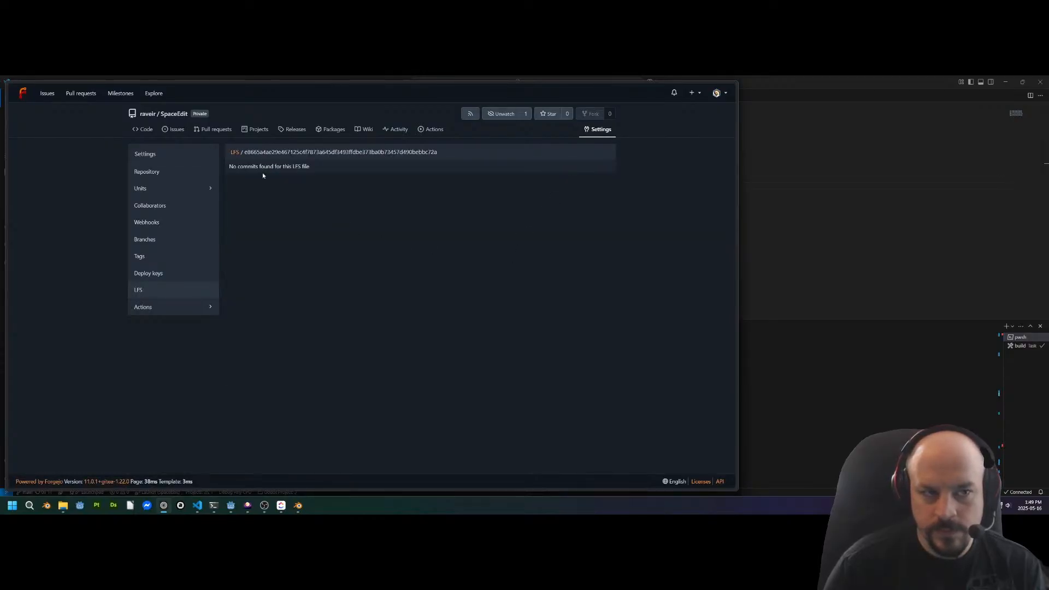
{"action": "left_click_drag", "start_coordinate": [331, 168], "coordinate": [228, 167]}
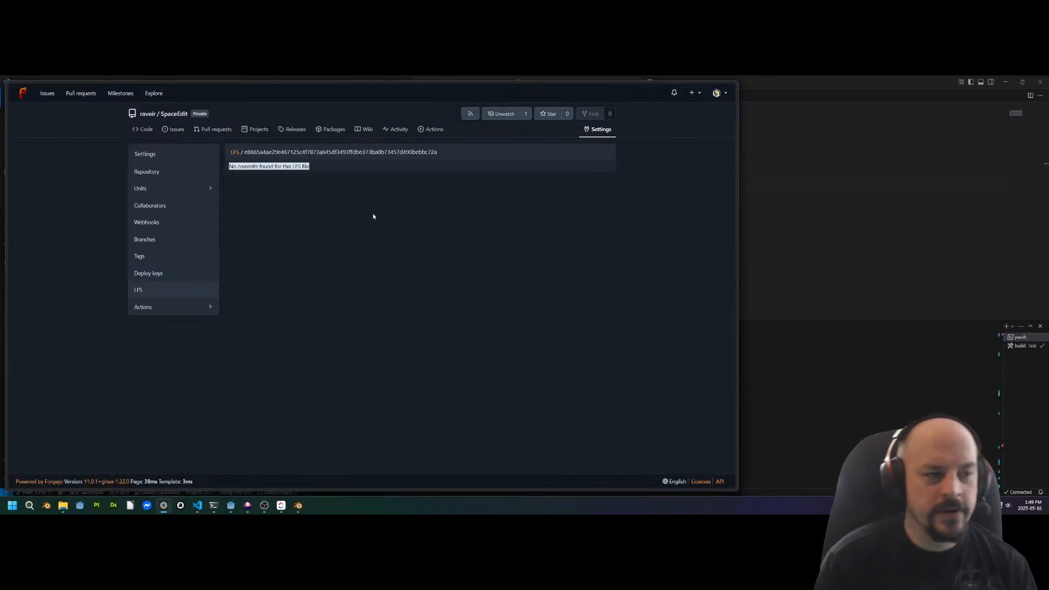
{"action": "left_click", "coordinate": [374, 214]}
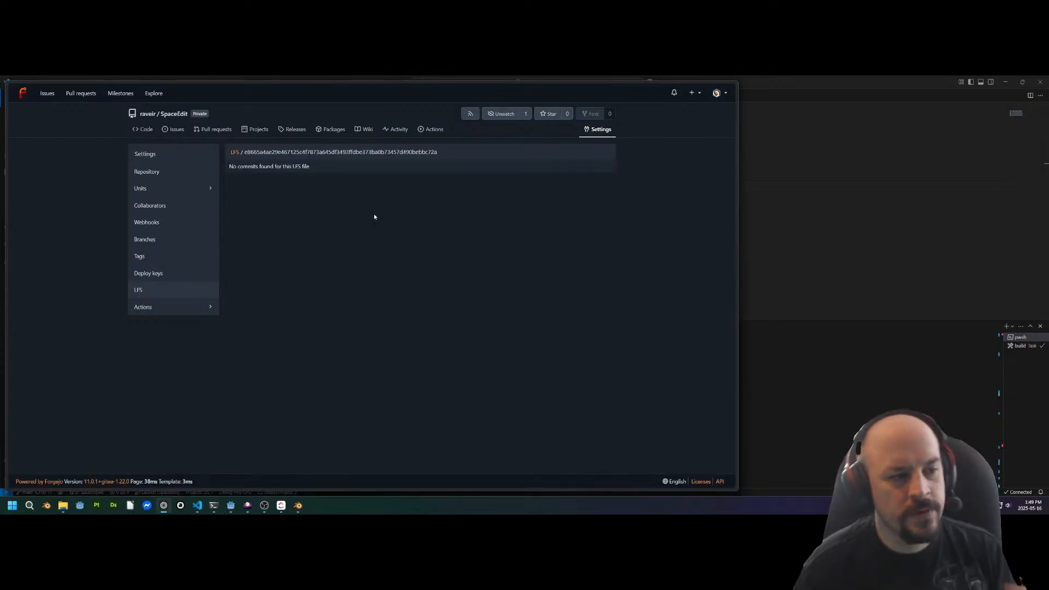
{"action": "left_click", "coordinate": [157, 294]}
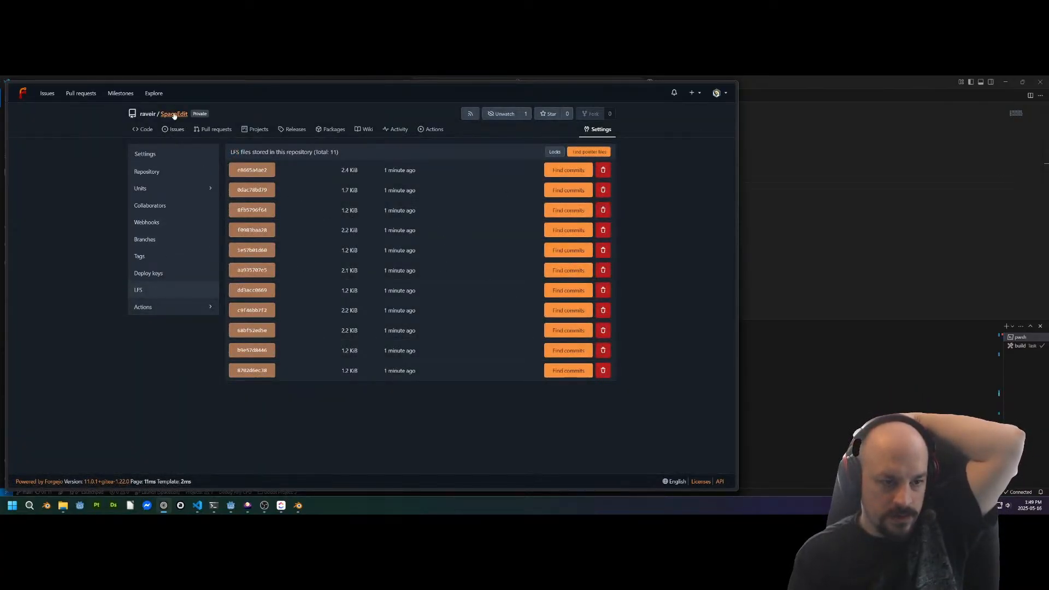
Check the SpaceEdit repository's branches and look through its full file list for the GLB models
{"action": "left_click", "coordinate": [174, 114]}
{"action": "scroll", "coordinate": [289, 339], "scroll_direction": "down", "scroll_amount": 1}
{"action": "scroll", "coordinate": [273, 415], "scroll_direction": "up", "scroll_amount": 1}
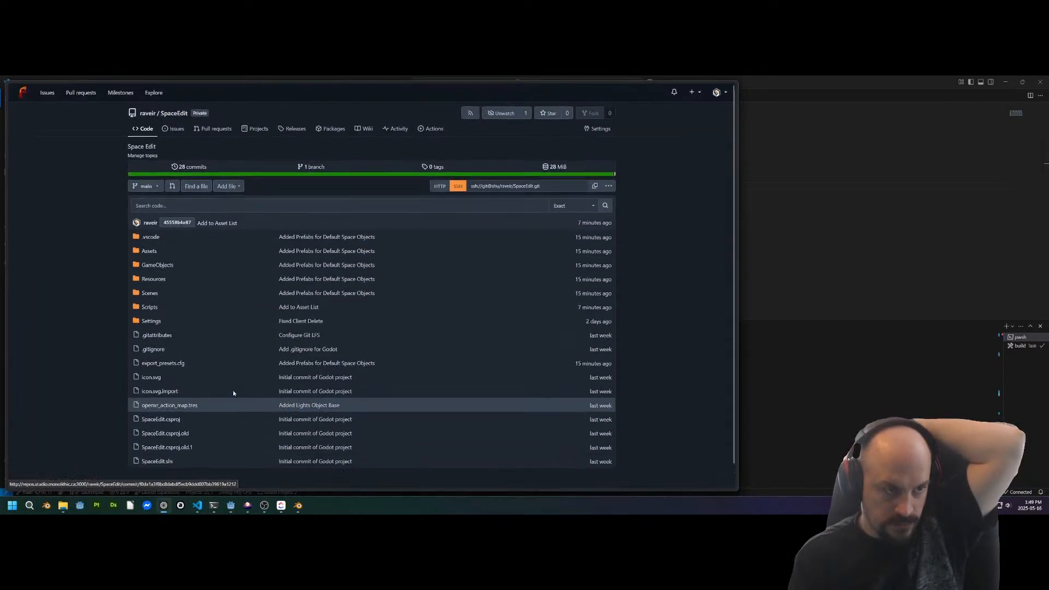
{"action": "left_click", "coordinate": [152, 188]}
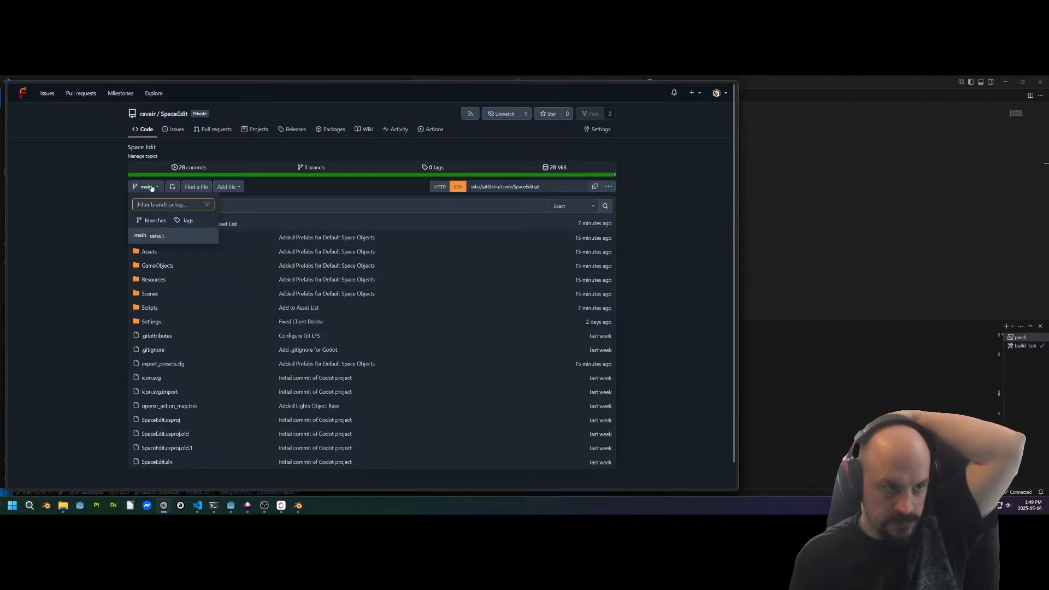
{"action": "left_click", "coordinate": [198, 187]}
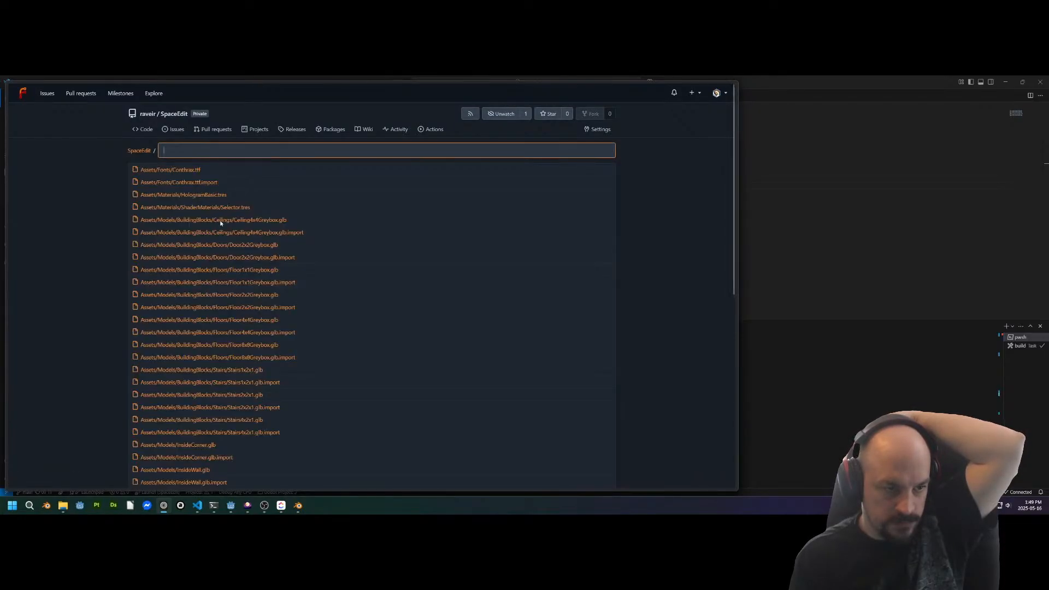
{"action": "scroll", "coordinate": [241, 276], "scroll_direction": "down", "scroll_amount": 5}
{"action": "scroll", "coordinate": [244, 276], "scroll_direction": "down", "scroll_amount": 2}
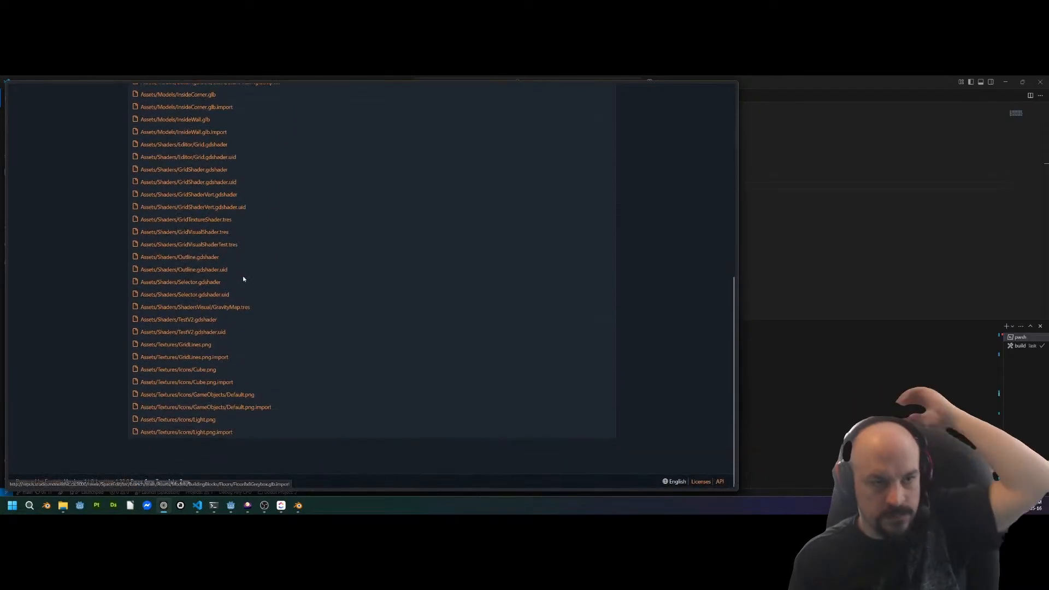
{"action": "scroll", "coordinate": [253, 258], "scroll_direction": "up", "scroll_amount": 10}
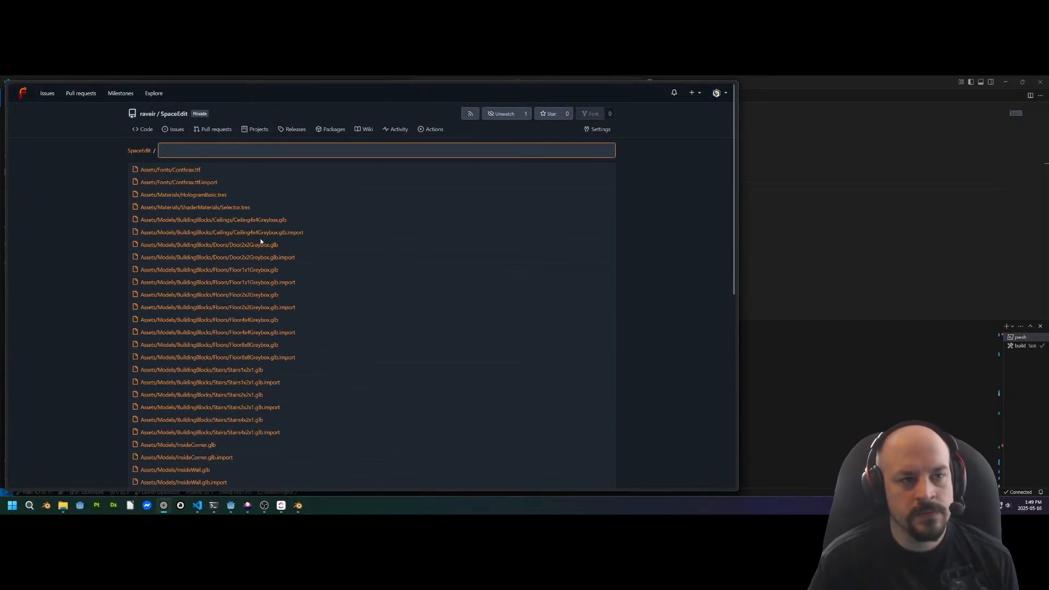
{"action": "left_click", "coordinate": [264, 136]}
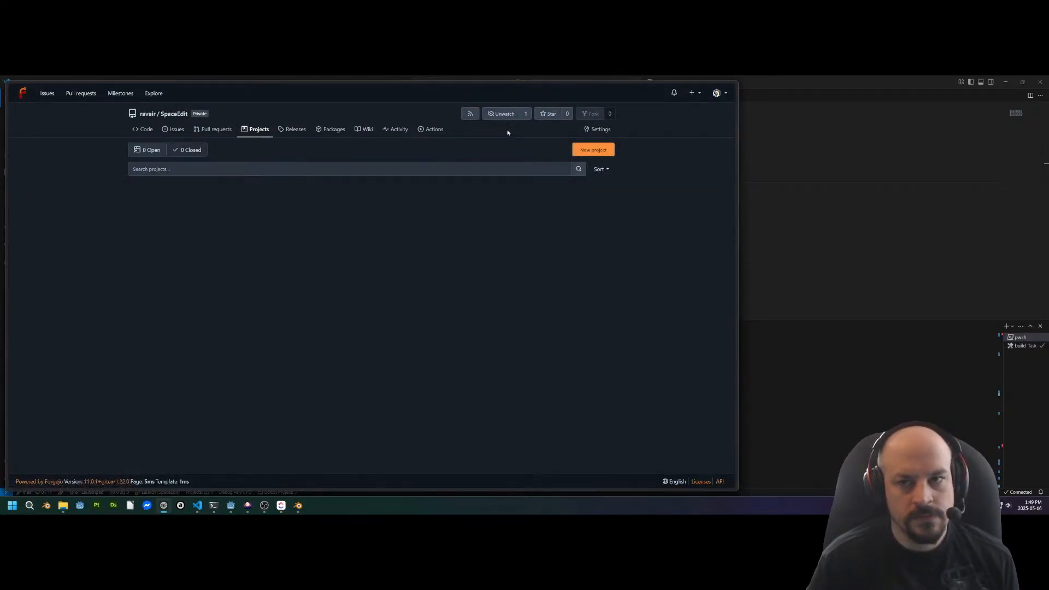
Bring the browser window forward and move it away from the Godot editor so the editor is uncovered
{"action": "key", "text": "alt+Tab"}
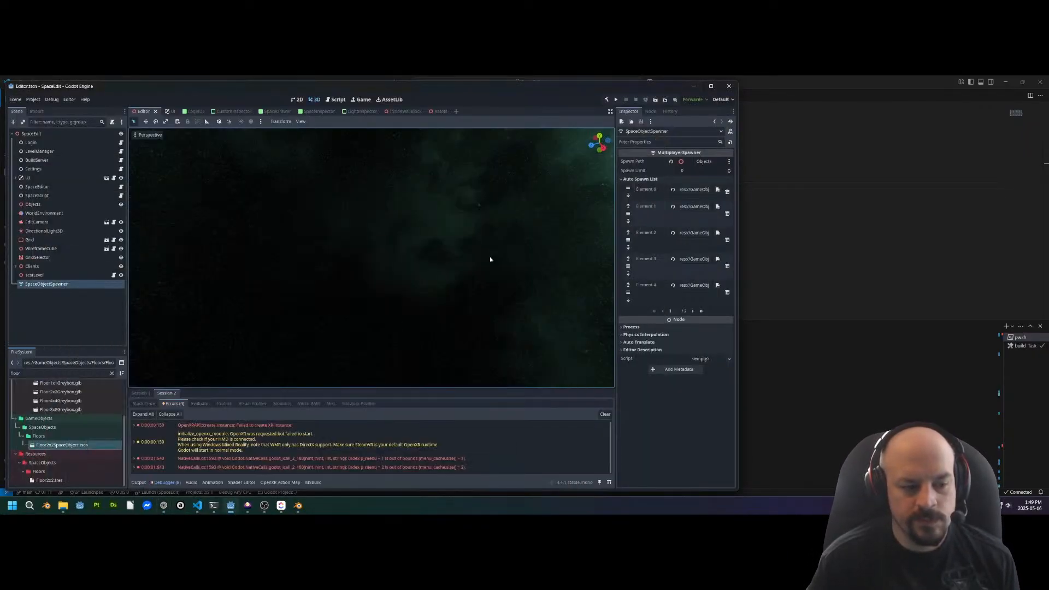
{"action": "left_click", "coordinate": [163, 506]}
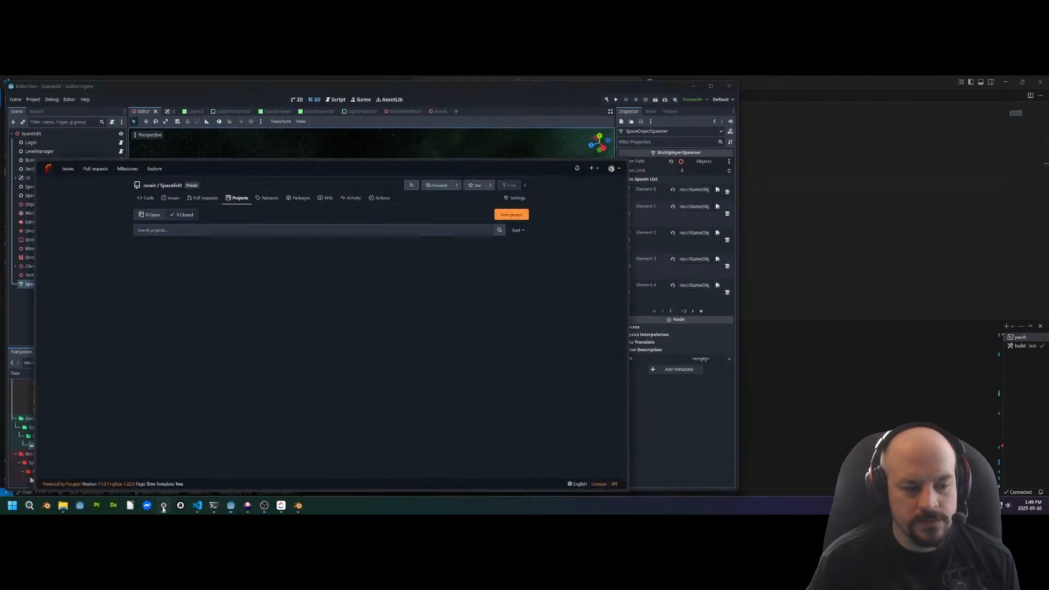
{"action": "left_click", "coordinate": [231, 507]}
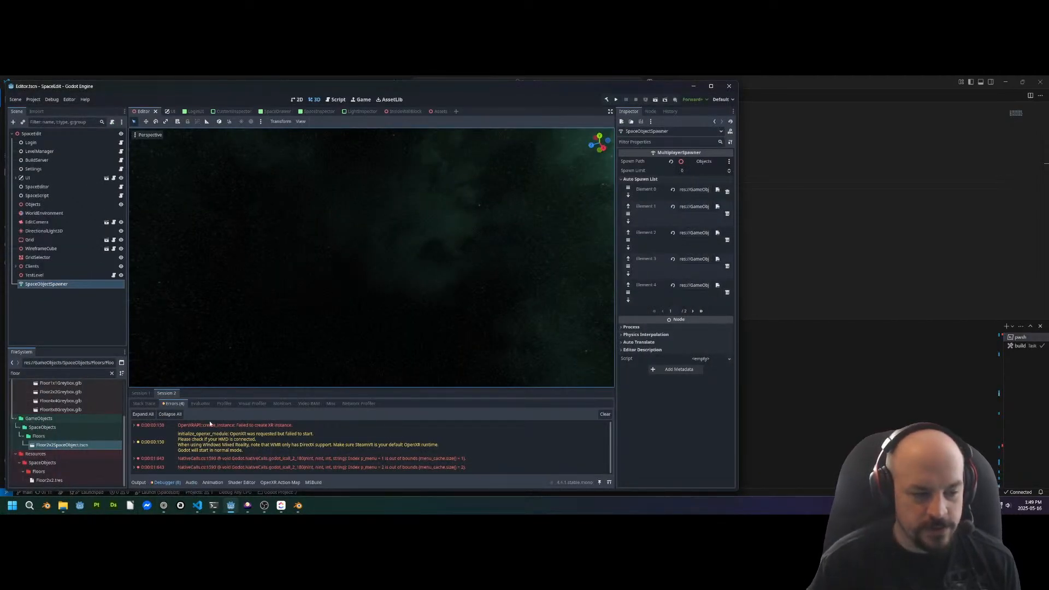
{"action": "left_click", "coordinate": [163, 506]}
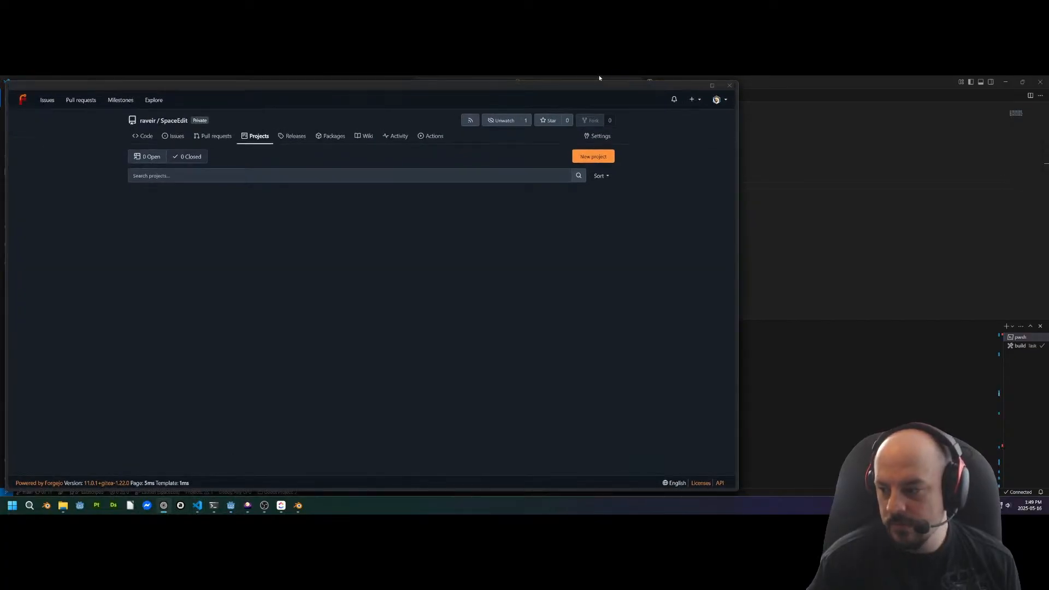
{"action": "left_click_drag", "start_coordinate": [598, 87], "coordinate": [710, 514]}
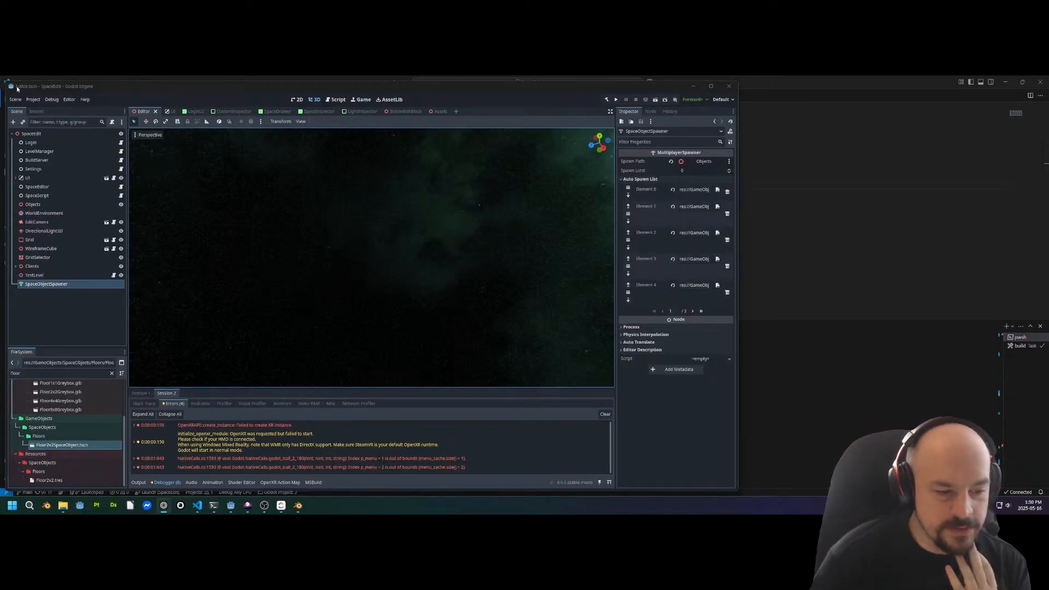
Switch to Insomnium, examine the /api/assets response's file entries, and move its window aside to look over the floor models in Godot's file list
{"action": "left_click", "coordinate": [246, 507]}
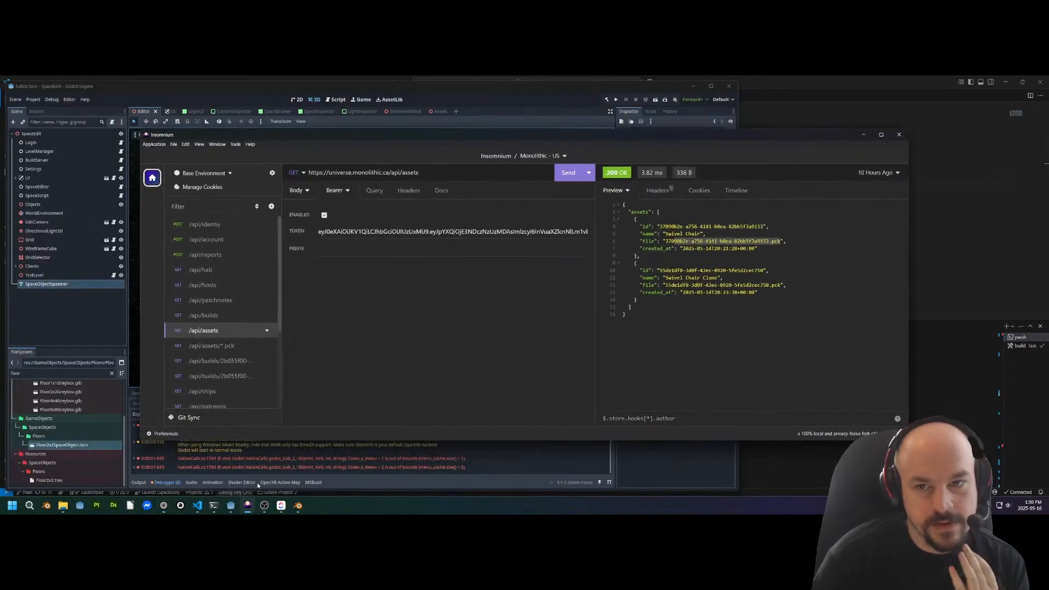
{"action": "left_click_drag", "start_coordinate": [444, 137], "coordinate": [335, 143]}
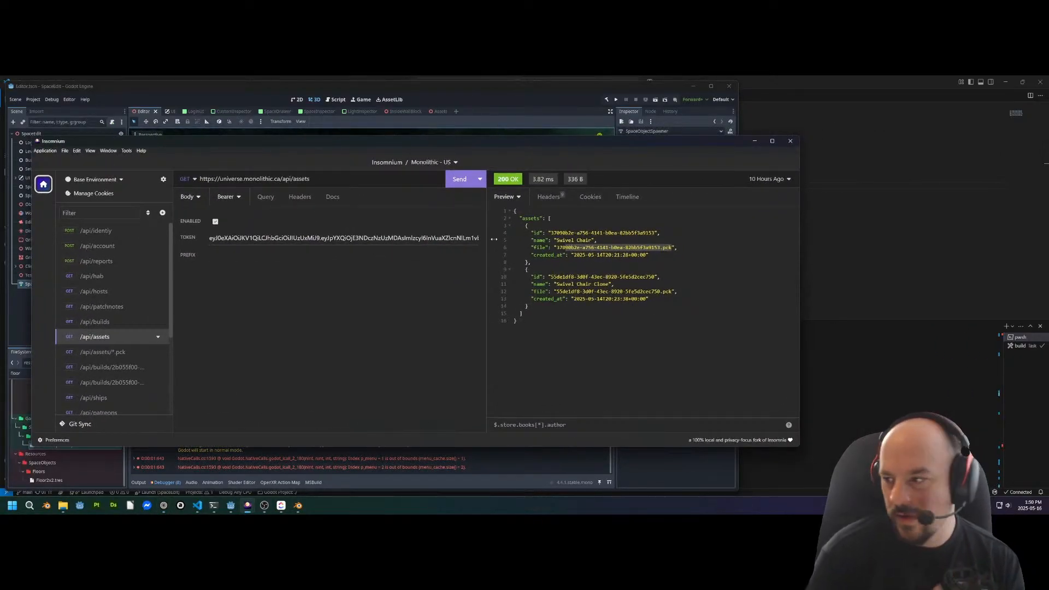
{"action": "left_click_drag", "start_coordinate": [588, 350], "coordinate": [501, 204]}
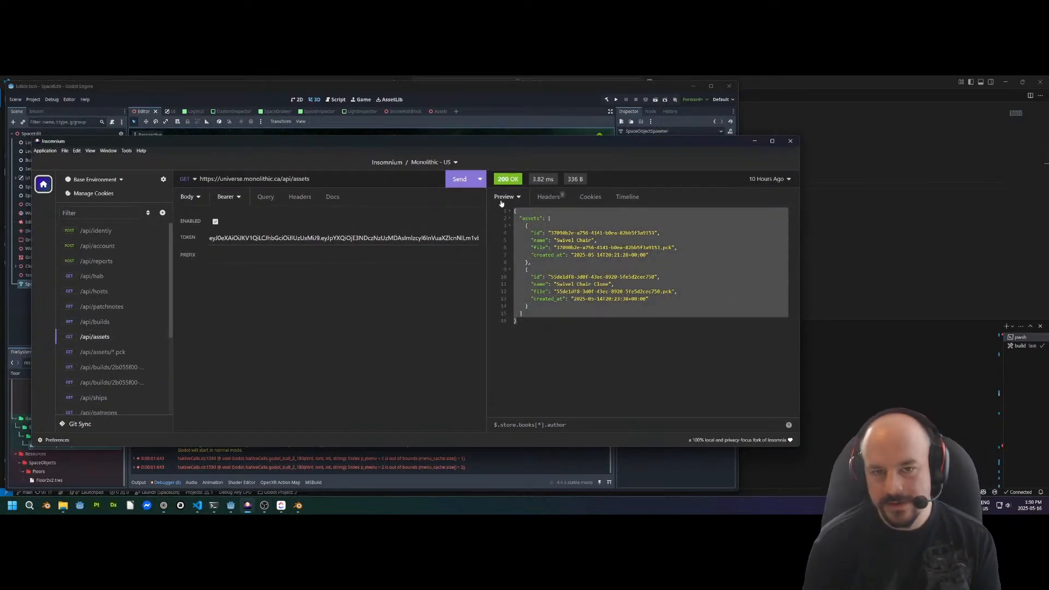
{"action": "left_click_drag", "start_coordinate": [555, 248], "coordinate": [649, 255]}
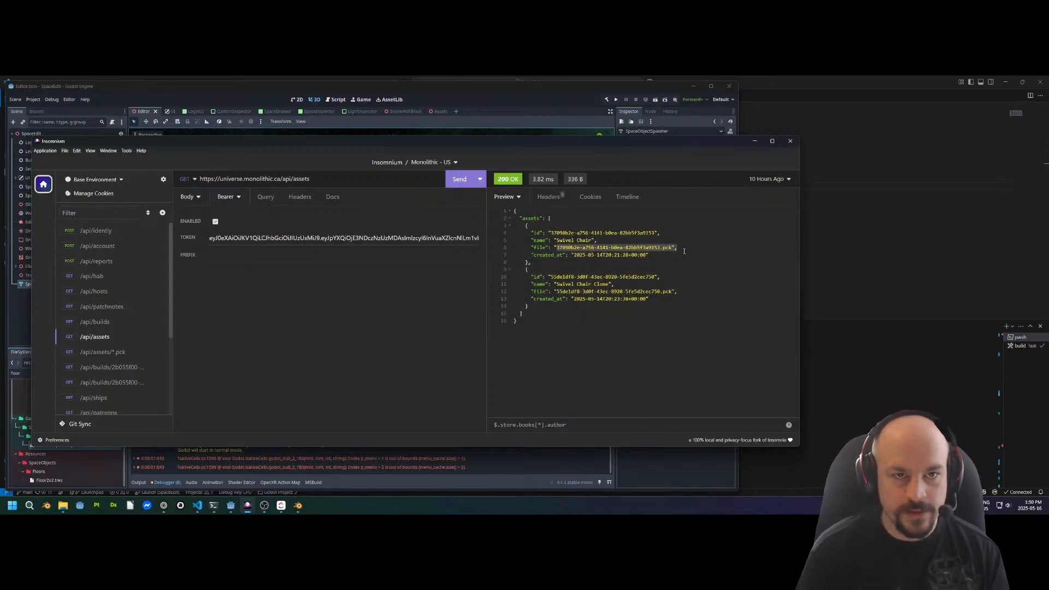
{"action": "left_click_drag", "start_coordinate": [462, 143], "coordinate": [727, 147]}
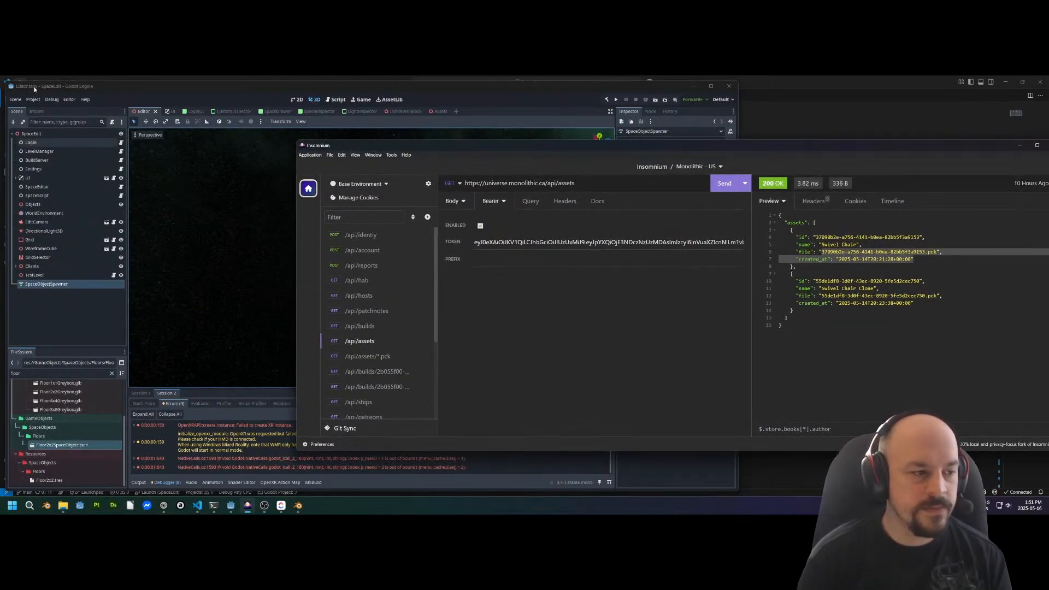
{"action": "scroll", "coordinate": [66, 418], "scroll_direction": "up", "scroll_amount": 3}
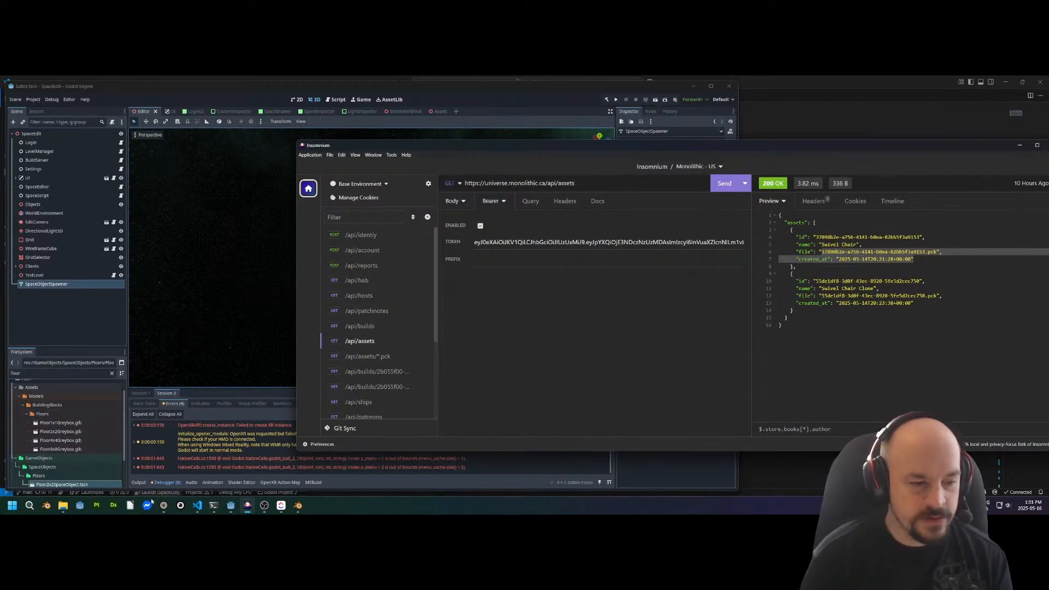
Switch to ClickUp's SpaceEdit board and add the task "Fix camera to be able to look Up and Down" to Active Sprint
{"action": "left_click", "coordinate": [281, 505]}
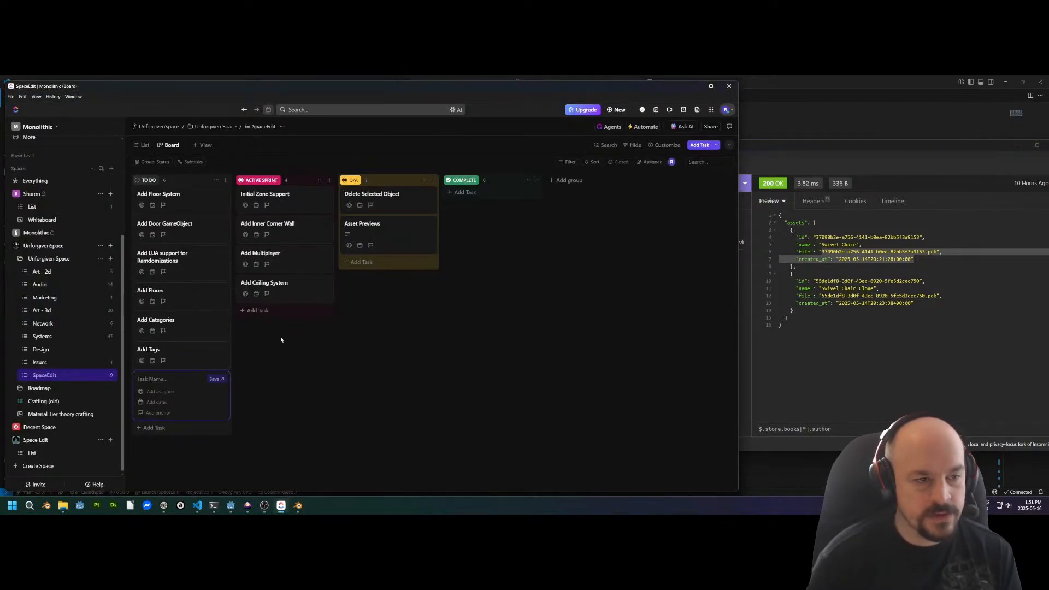
{"action": "left_click", "coordinate": [264, 311]}
{"action": "type", "text": "Fix"}
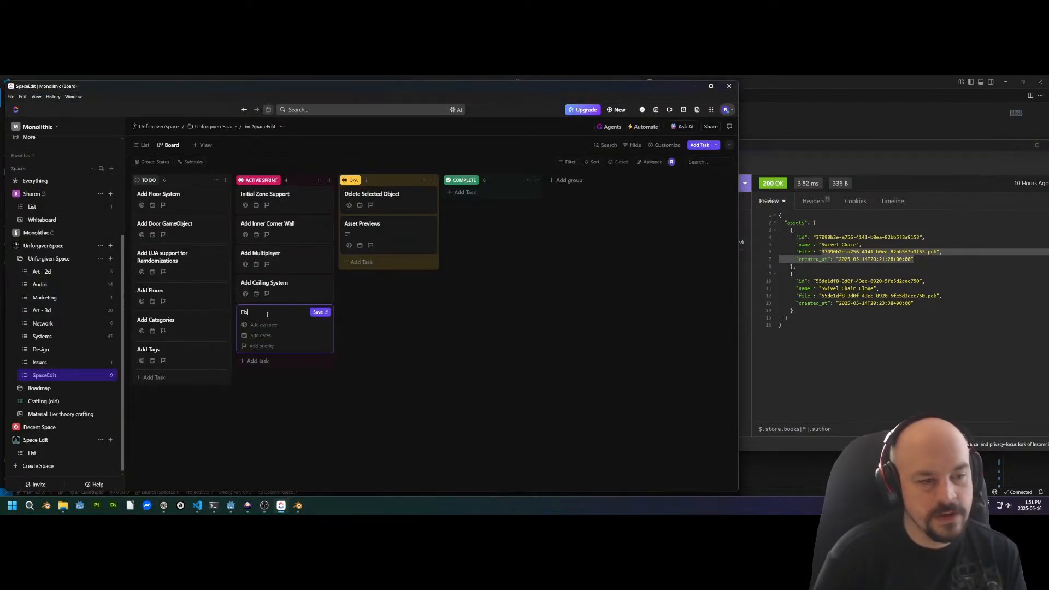
{"action": "type", "text": " camera to"}
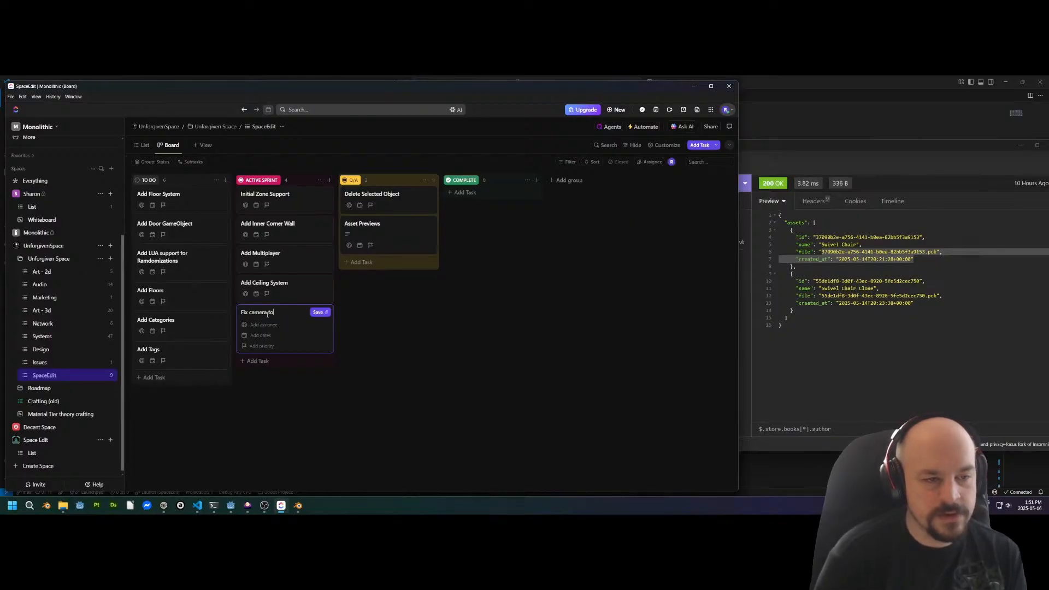
{"action": "type", "text": " be able to look Up"}
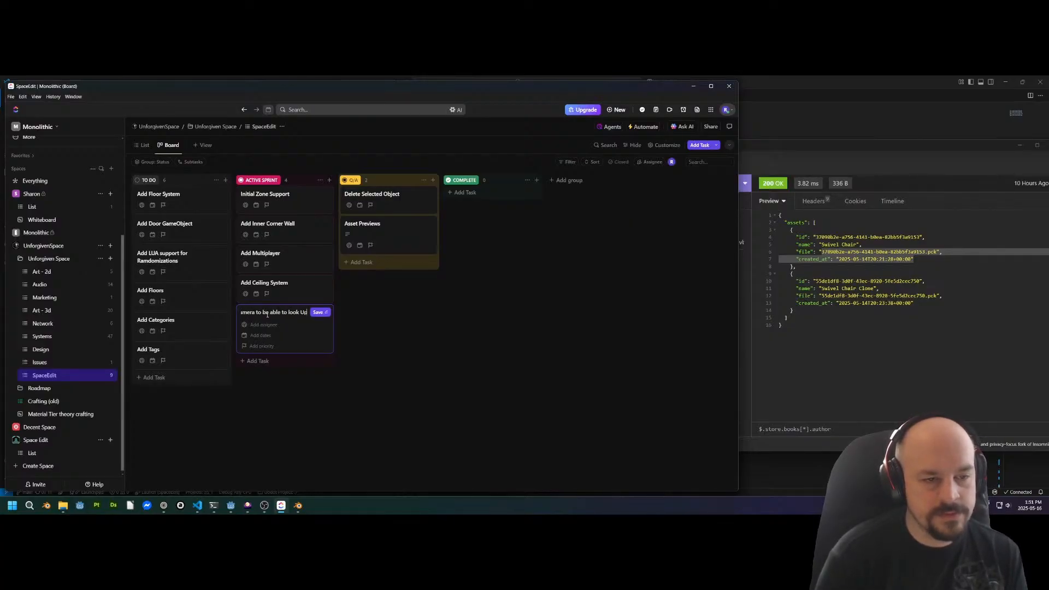
{"action": "type", "text": " and Down"}
{"action": "key", "text": "Return"}
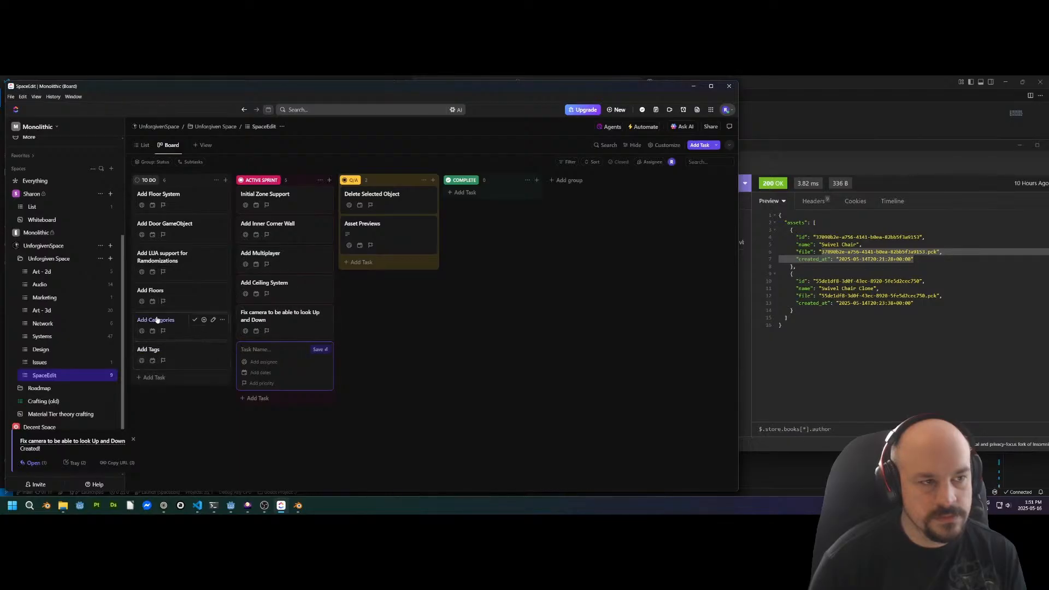
Move the Add Door GameObject, Add Floor System and Add Floors tasks from To Do to Q/A
{"action": "left_click_drag", "start_coordinate": [152, 225], "coordinate": [385, 269]}
{"action": "left_click_drag", "start_coordinate": [159, 198], "coordinate": [384, 299]}
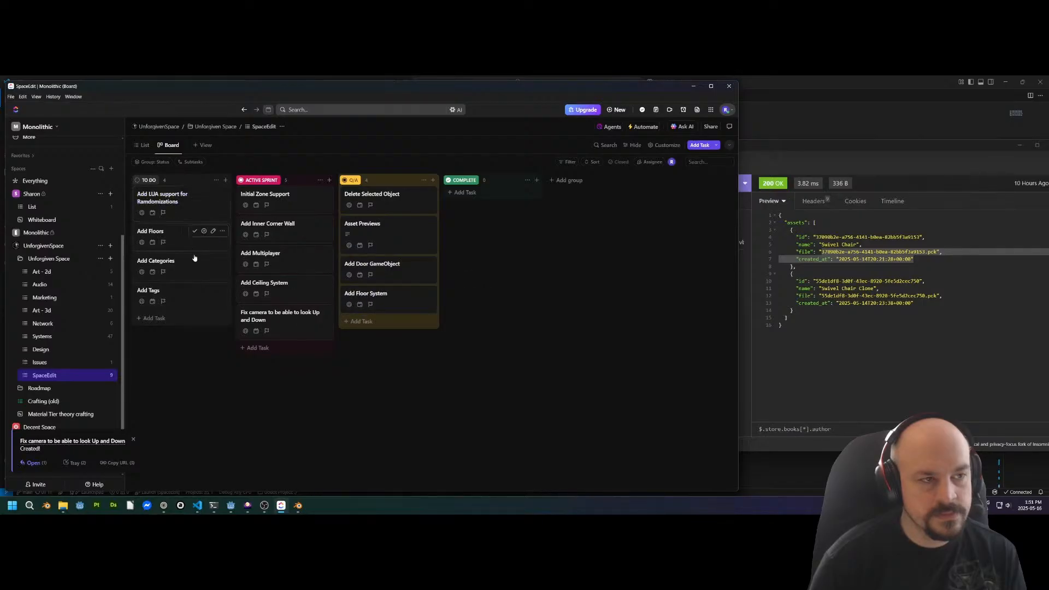
{"action": "left_click_drag", "start_coordinate": [170, 237], "coordinate": [383, 328]}
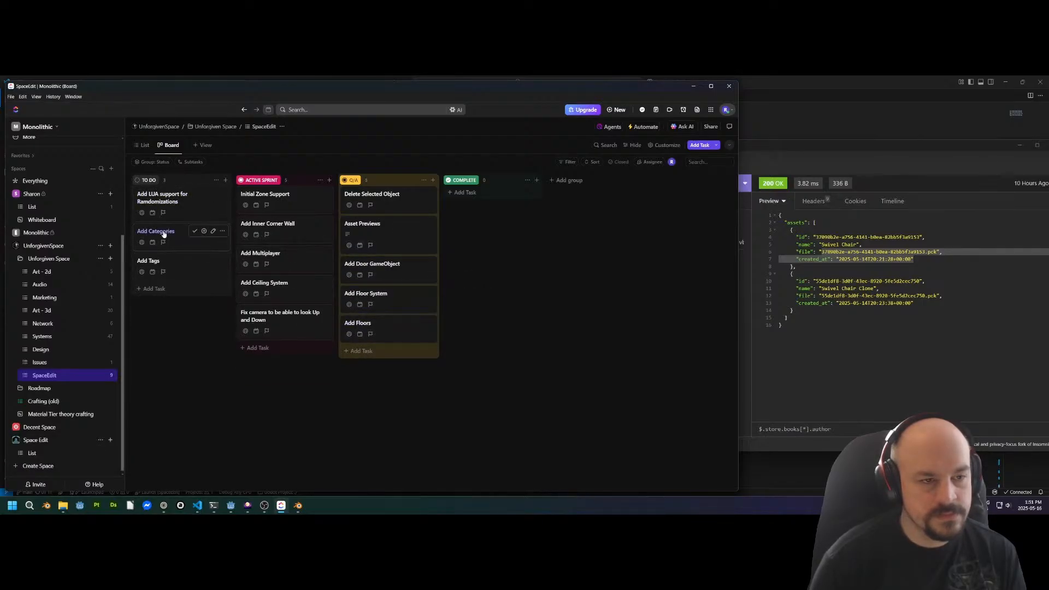
Move Add Categories and Add Tags to Active Sprint, Add Inner Corner Wall to Q/A, and Add Multiplayer to Complete
{"action": "left_click_drag", "start_coordinate": [163, 234], "coordinate": [274, 350]}
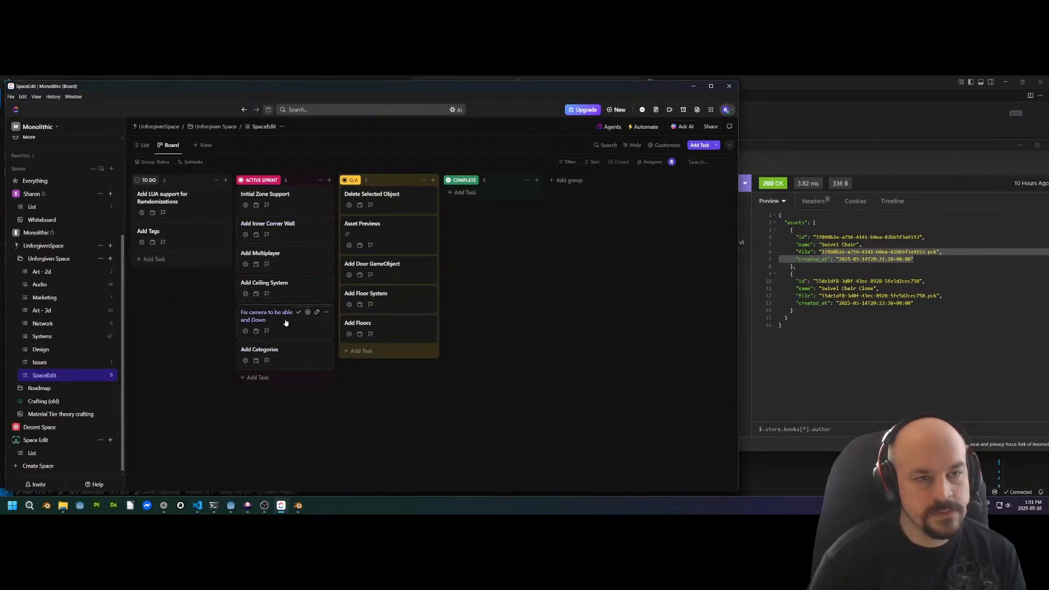
{"action": "left_click_drag", "start_coordinate": [267, 229], "coordinate": [401, 294]}
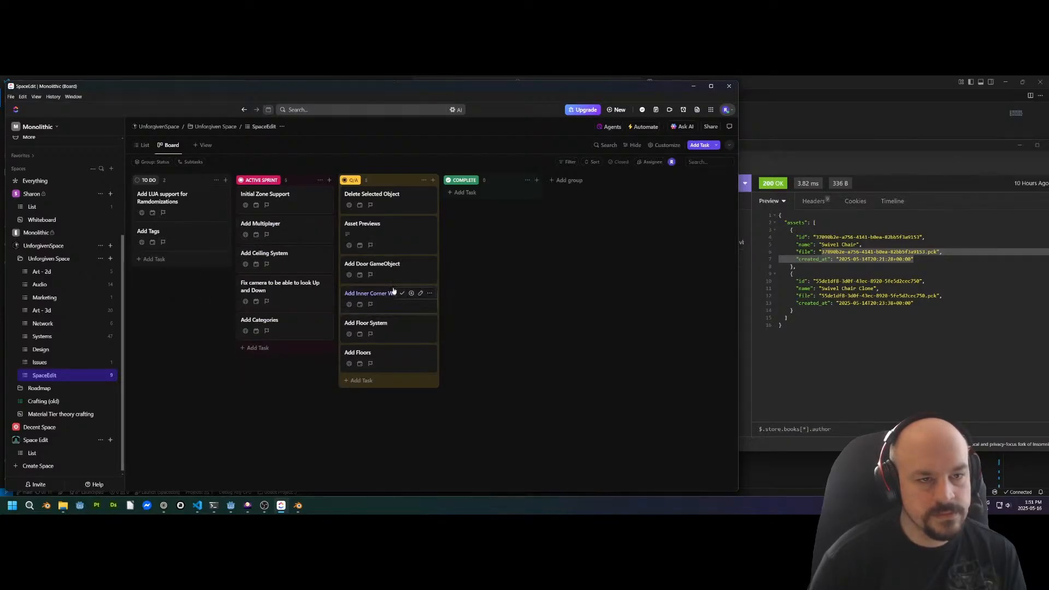
{"action": "left_click_drag", "start_coordinate": [257, 232], "coordinate": [467, 197]}
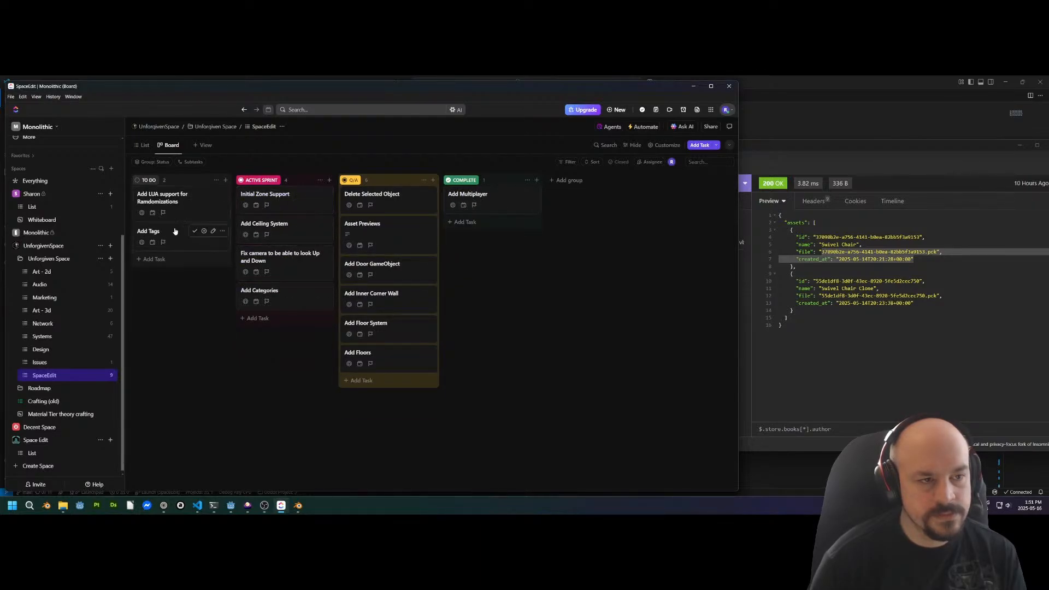
{"action": "left_click_drag", "start_coordinate": [162, 238], "coordinate": [272, 324]}
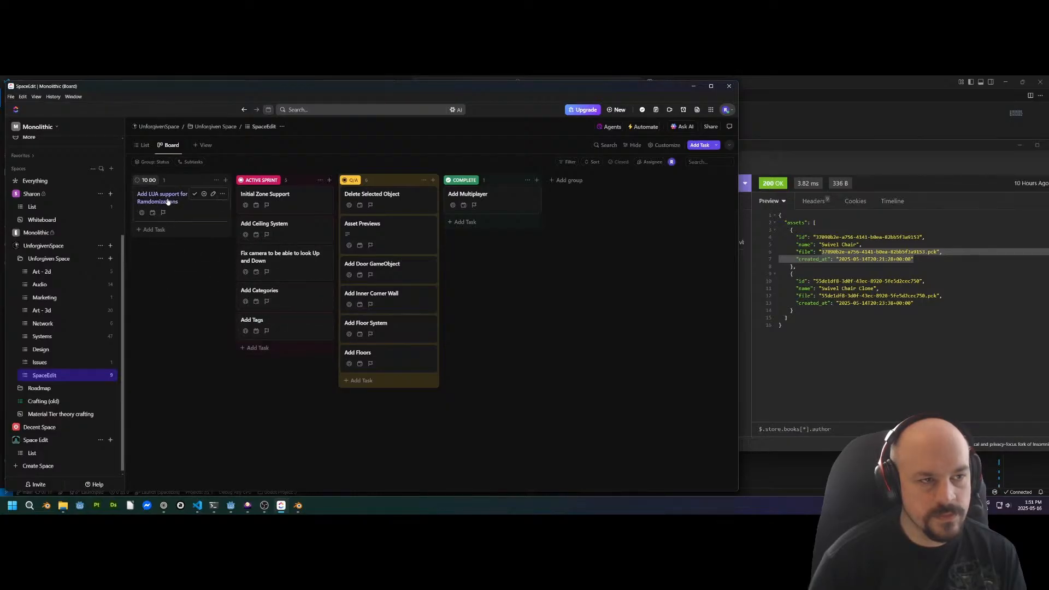
Archive the "Add LUA support for Ramdomizations" task in To Do
{"action": "left_click", "coordinate": [222, 194]}
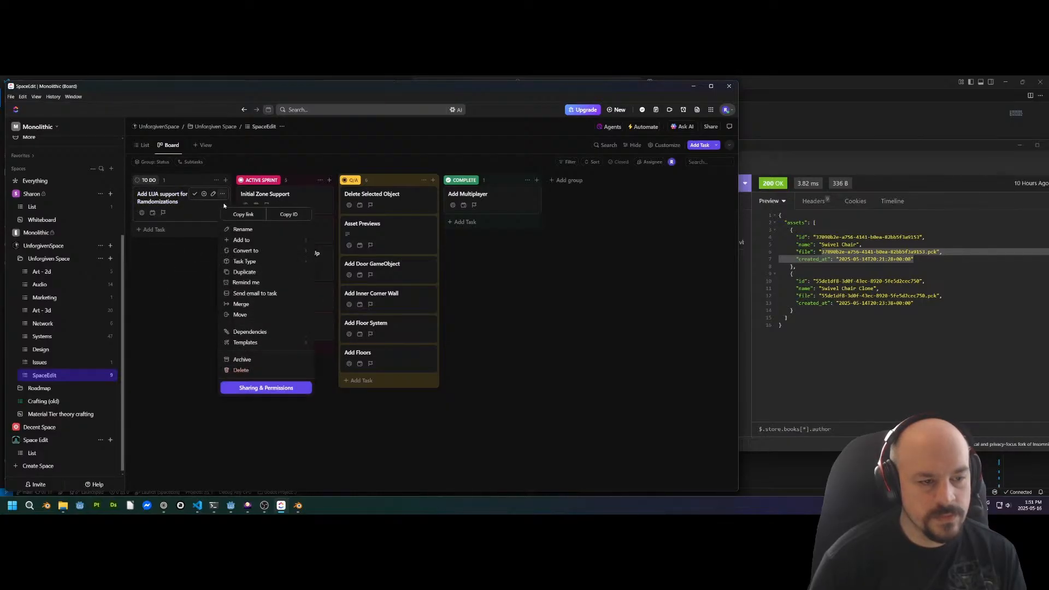
{"action": "left_click", "coordinate": [242, 359]}
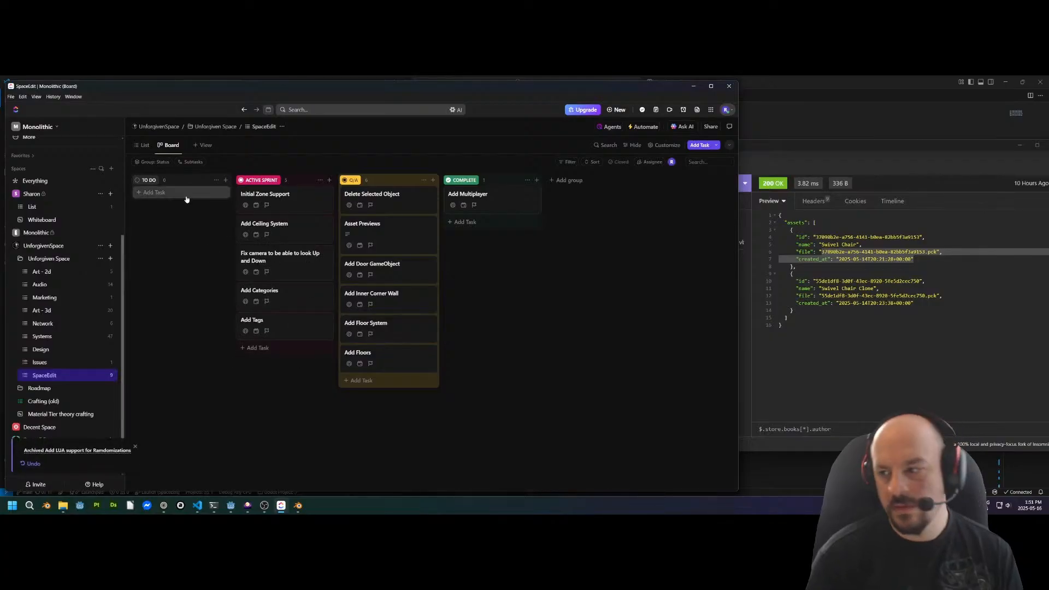